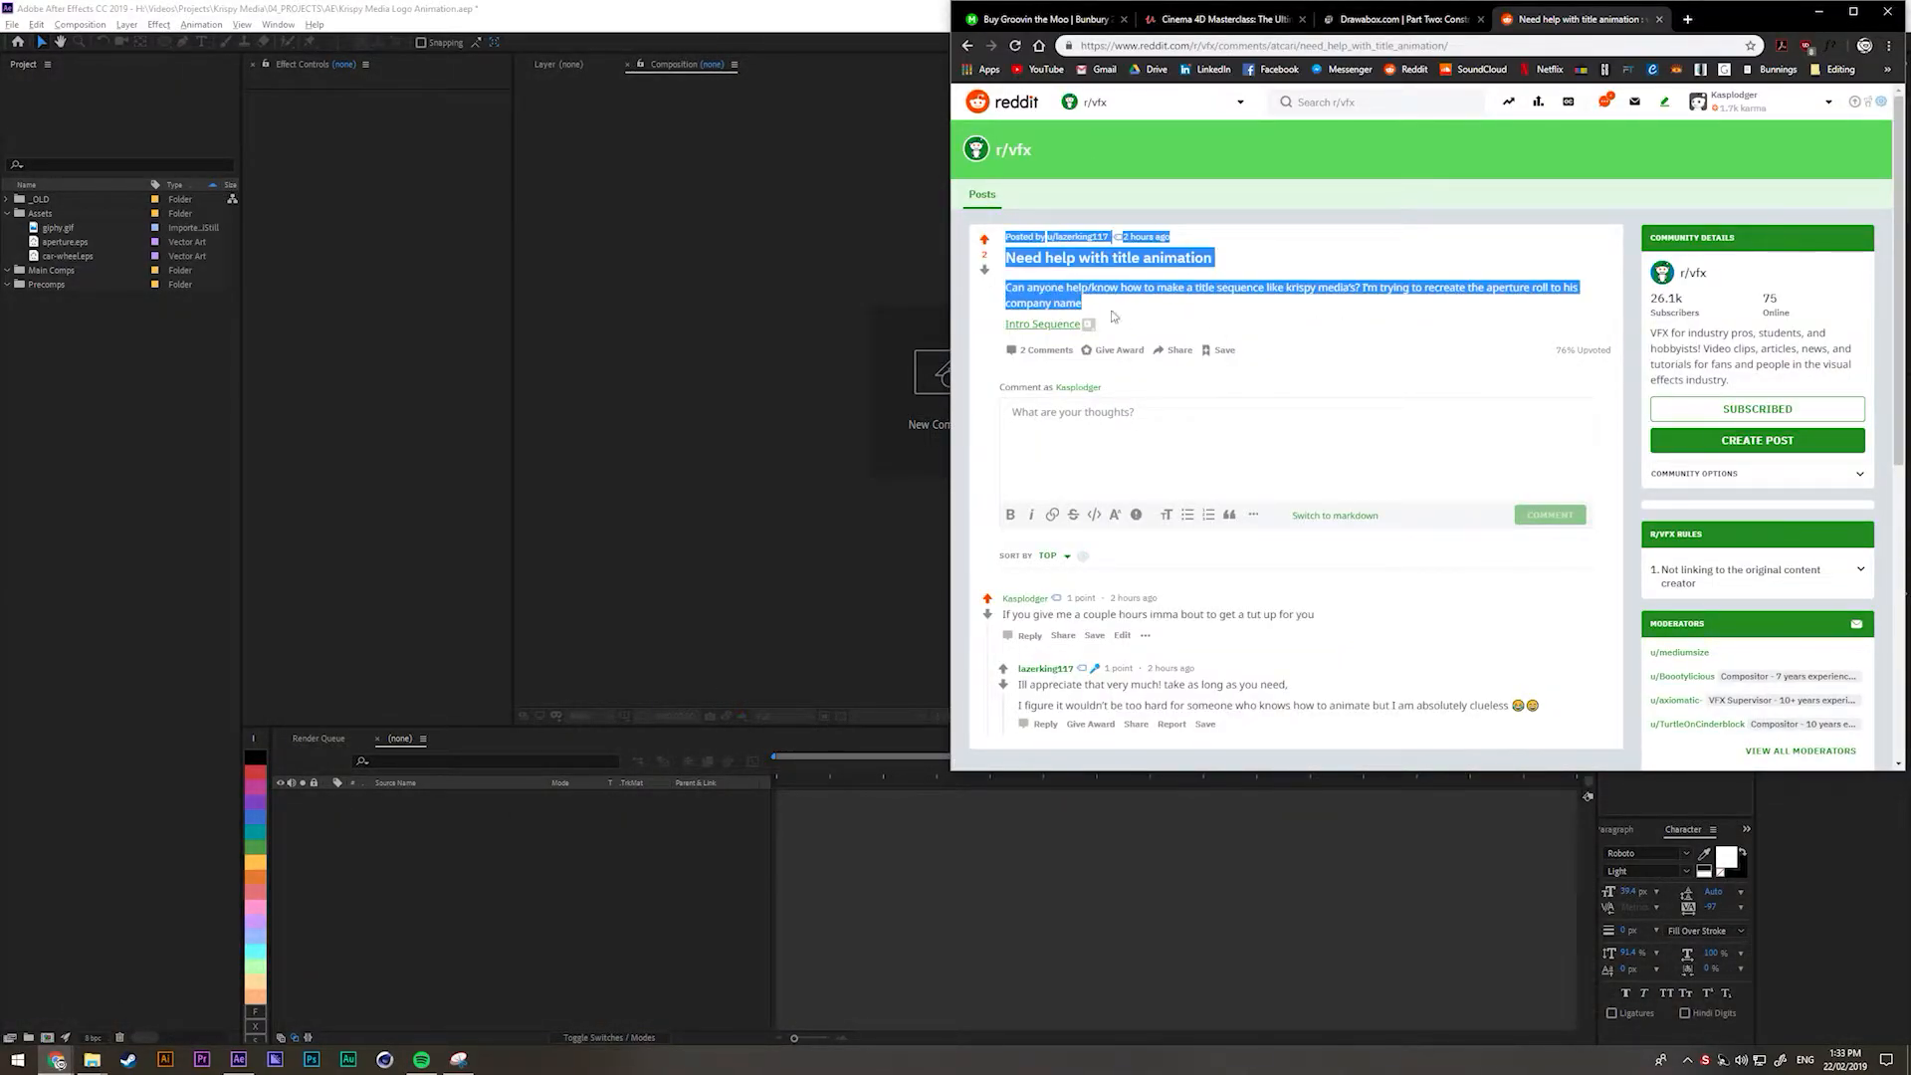
Highlight the reply offering to make a tutorial, then clear the highlight.
mouse_move(1054, 332)
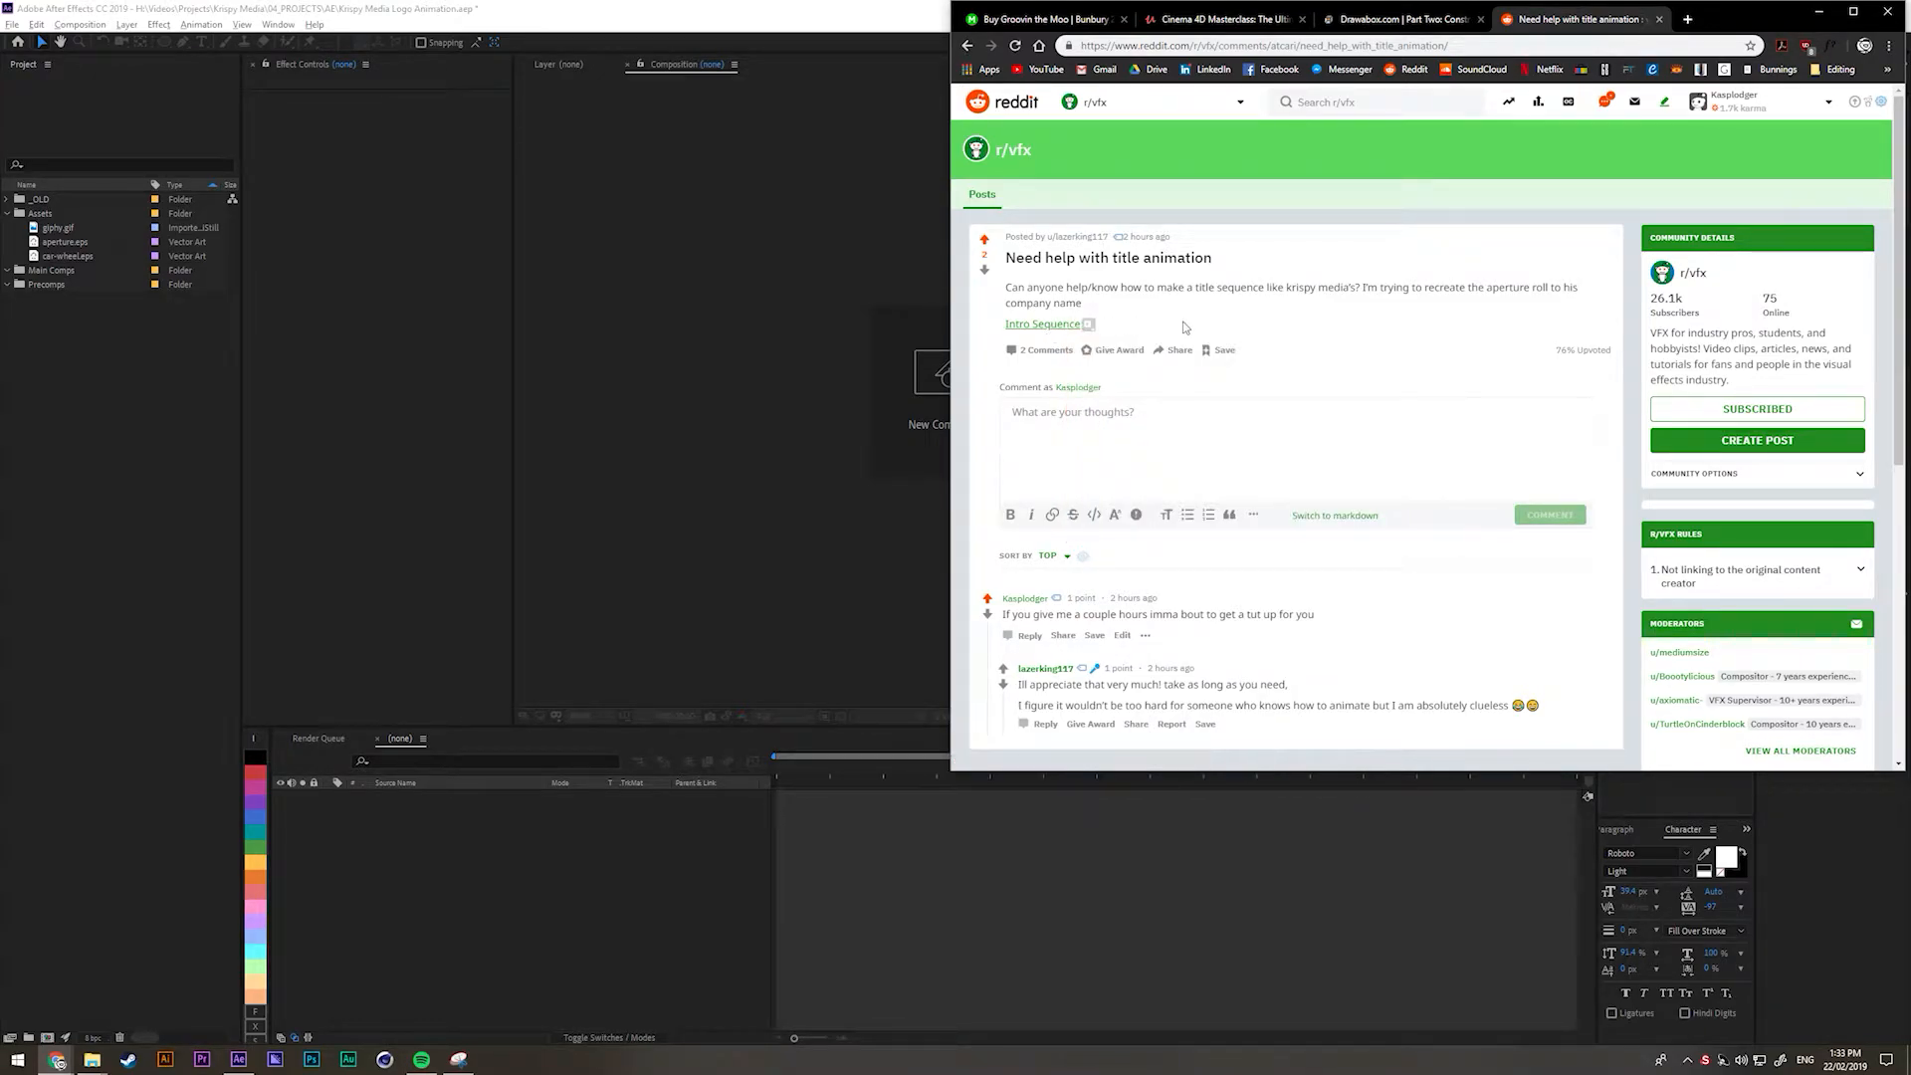
left_click_drag(1001, 614, 1292, 616)
left_click(1393, 612)
Create a 30 fps composition named 'Animation' and move it into the Main Comps folder.
left_click(106, 474)
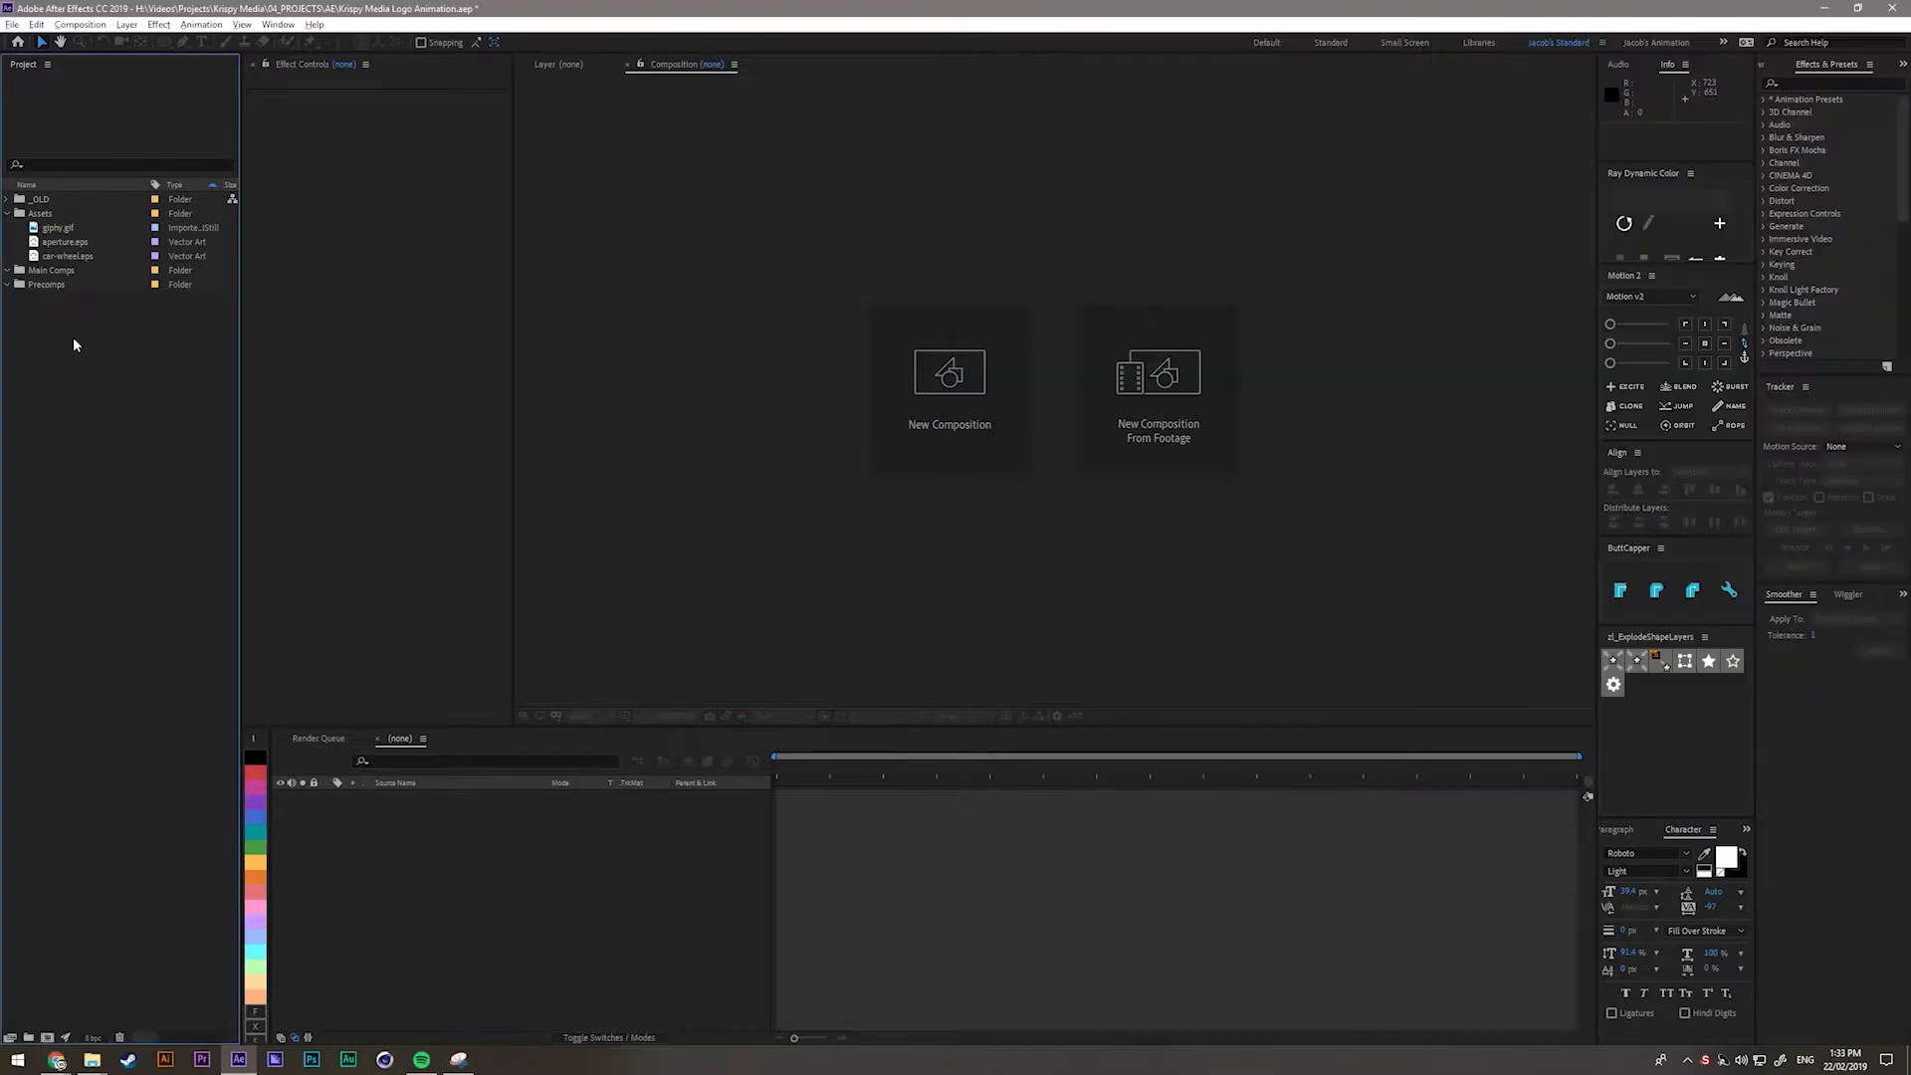
right_click(120, 414)
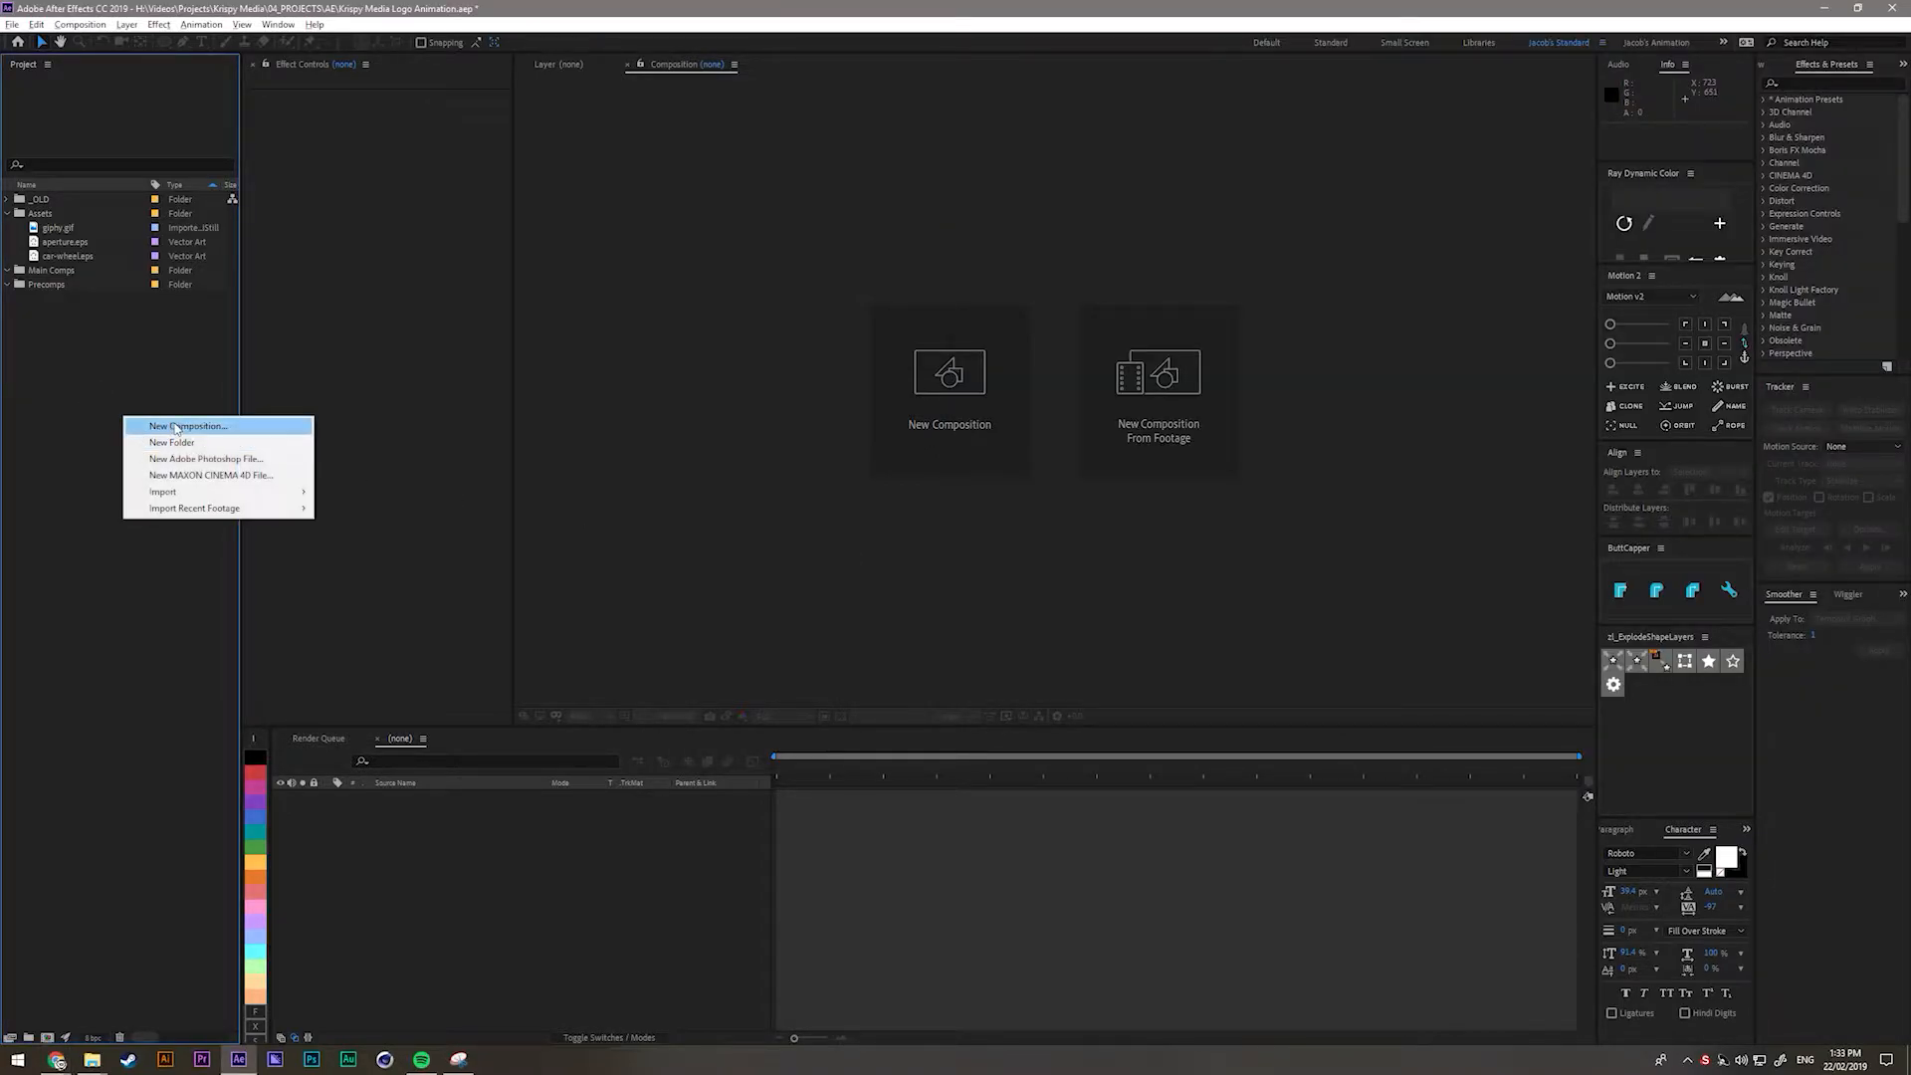
left_click(174, 421)
type("Animation")
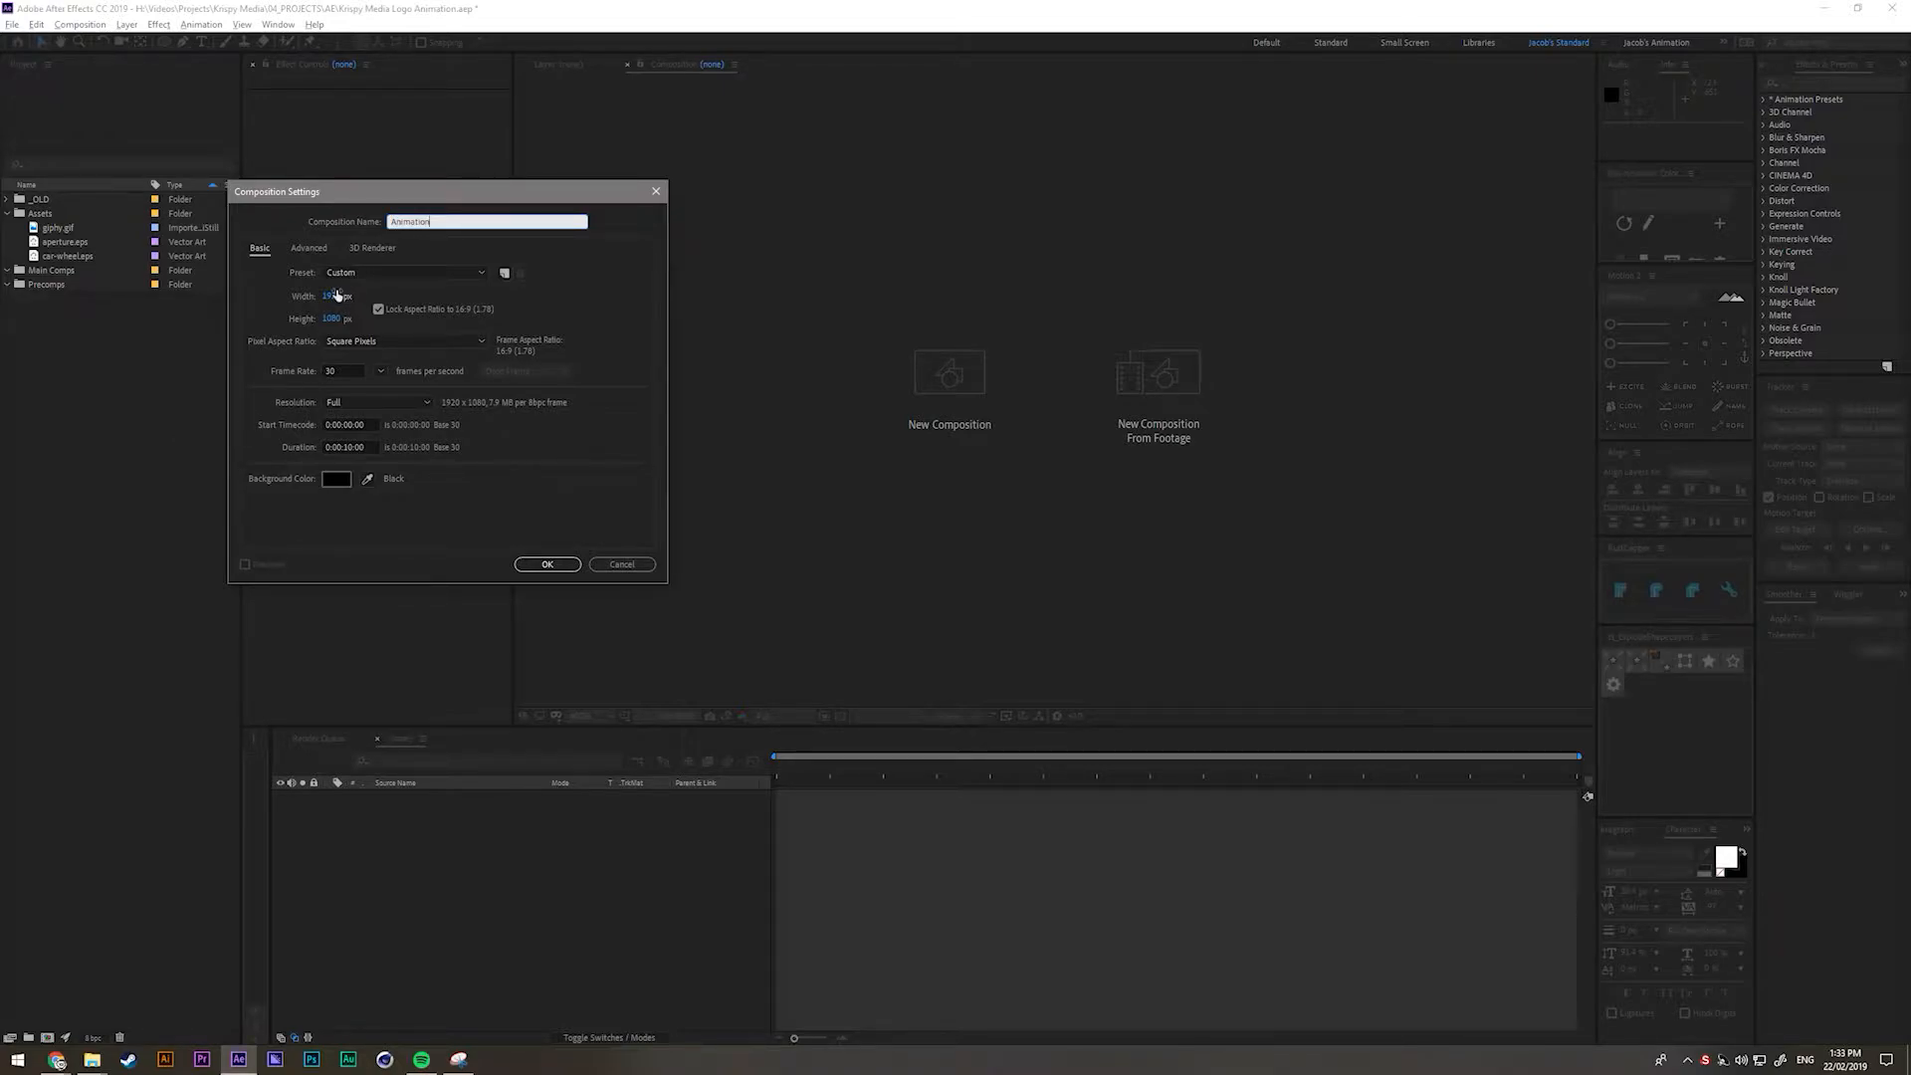
left_click_drag(342, 371, 255, 377)
left_click(436, 481)
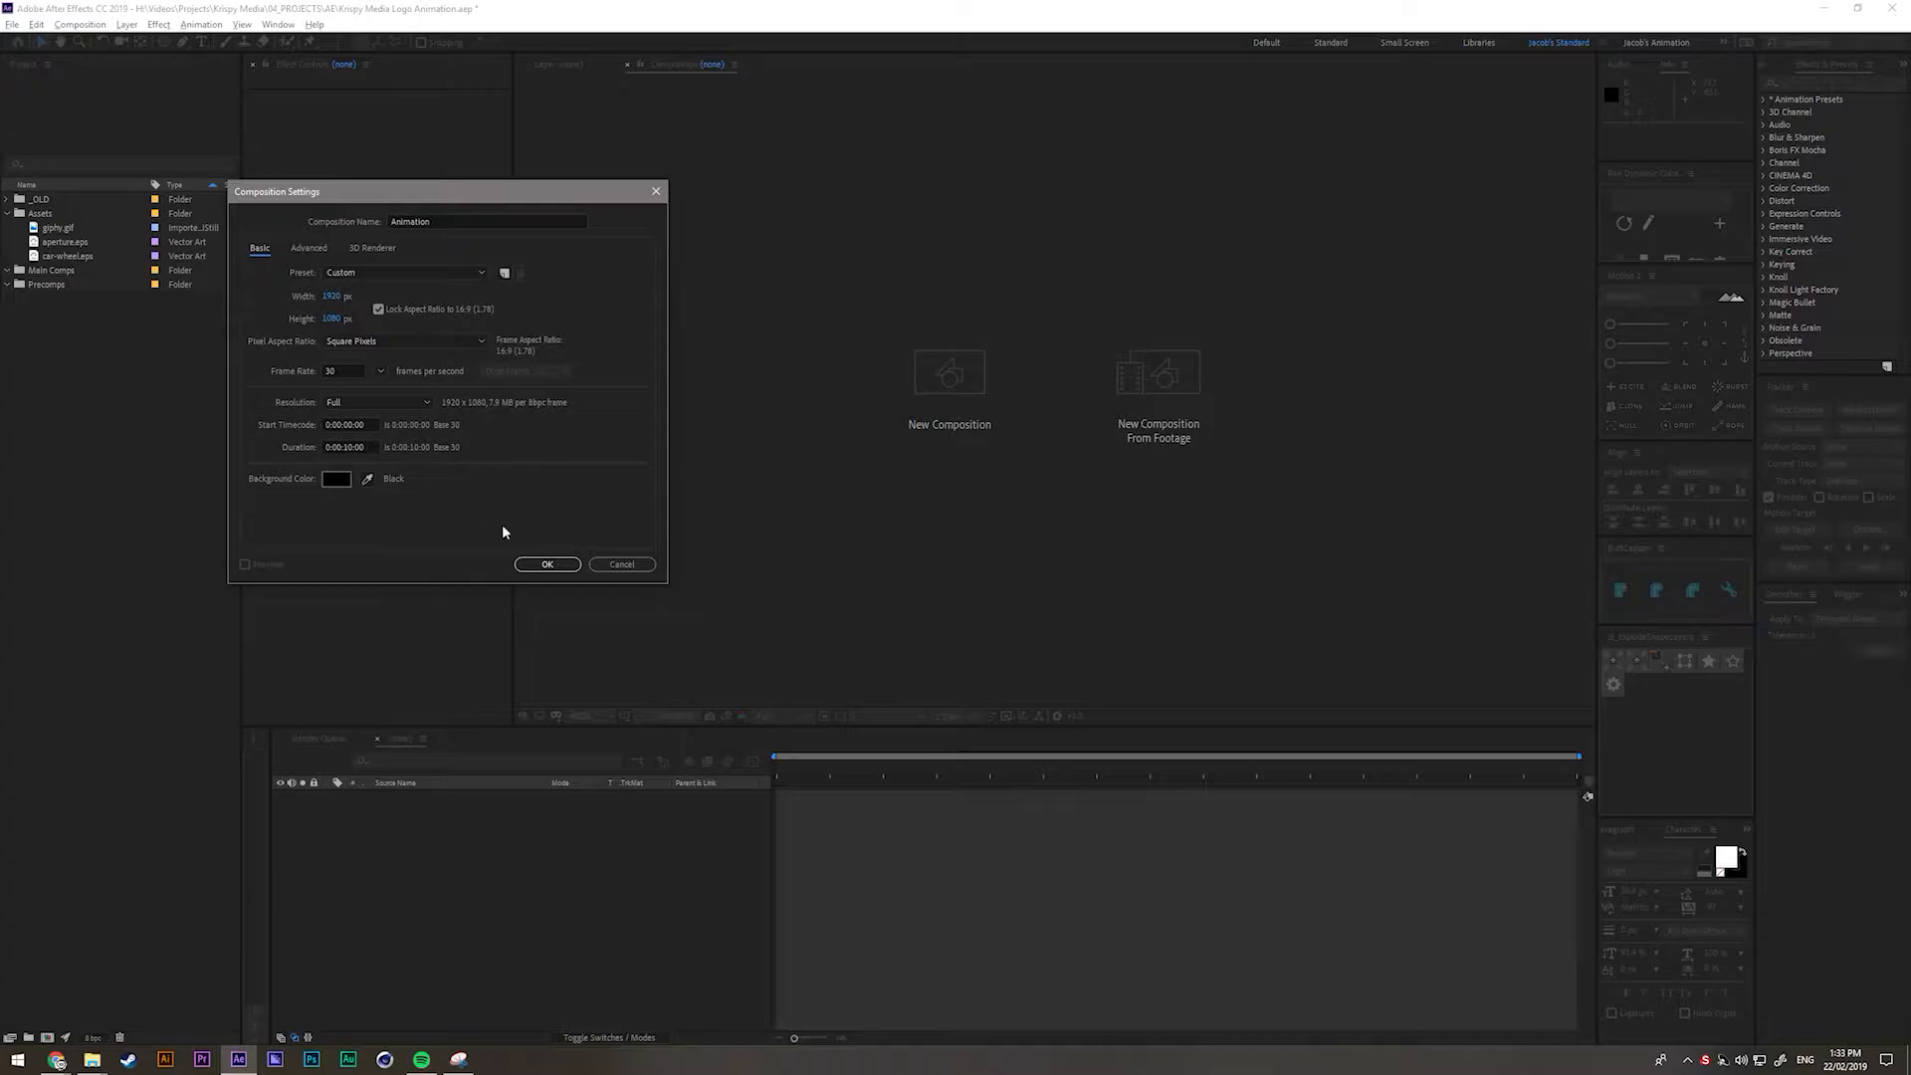
left_click(547, 564)
left_click_drag(40, 297, 40, 282)
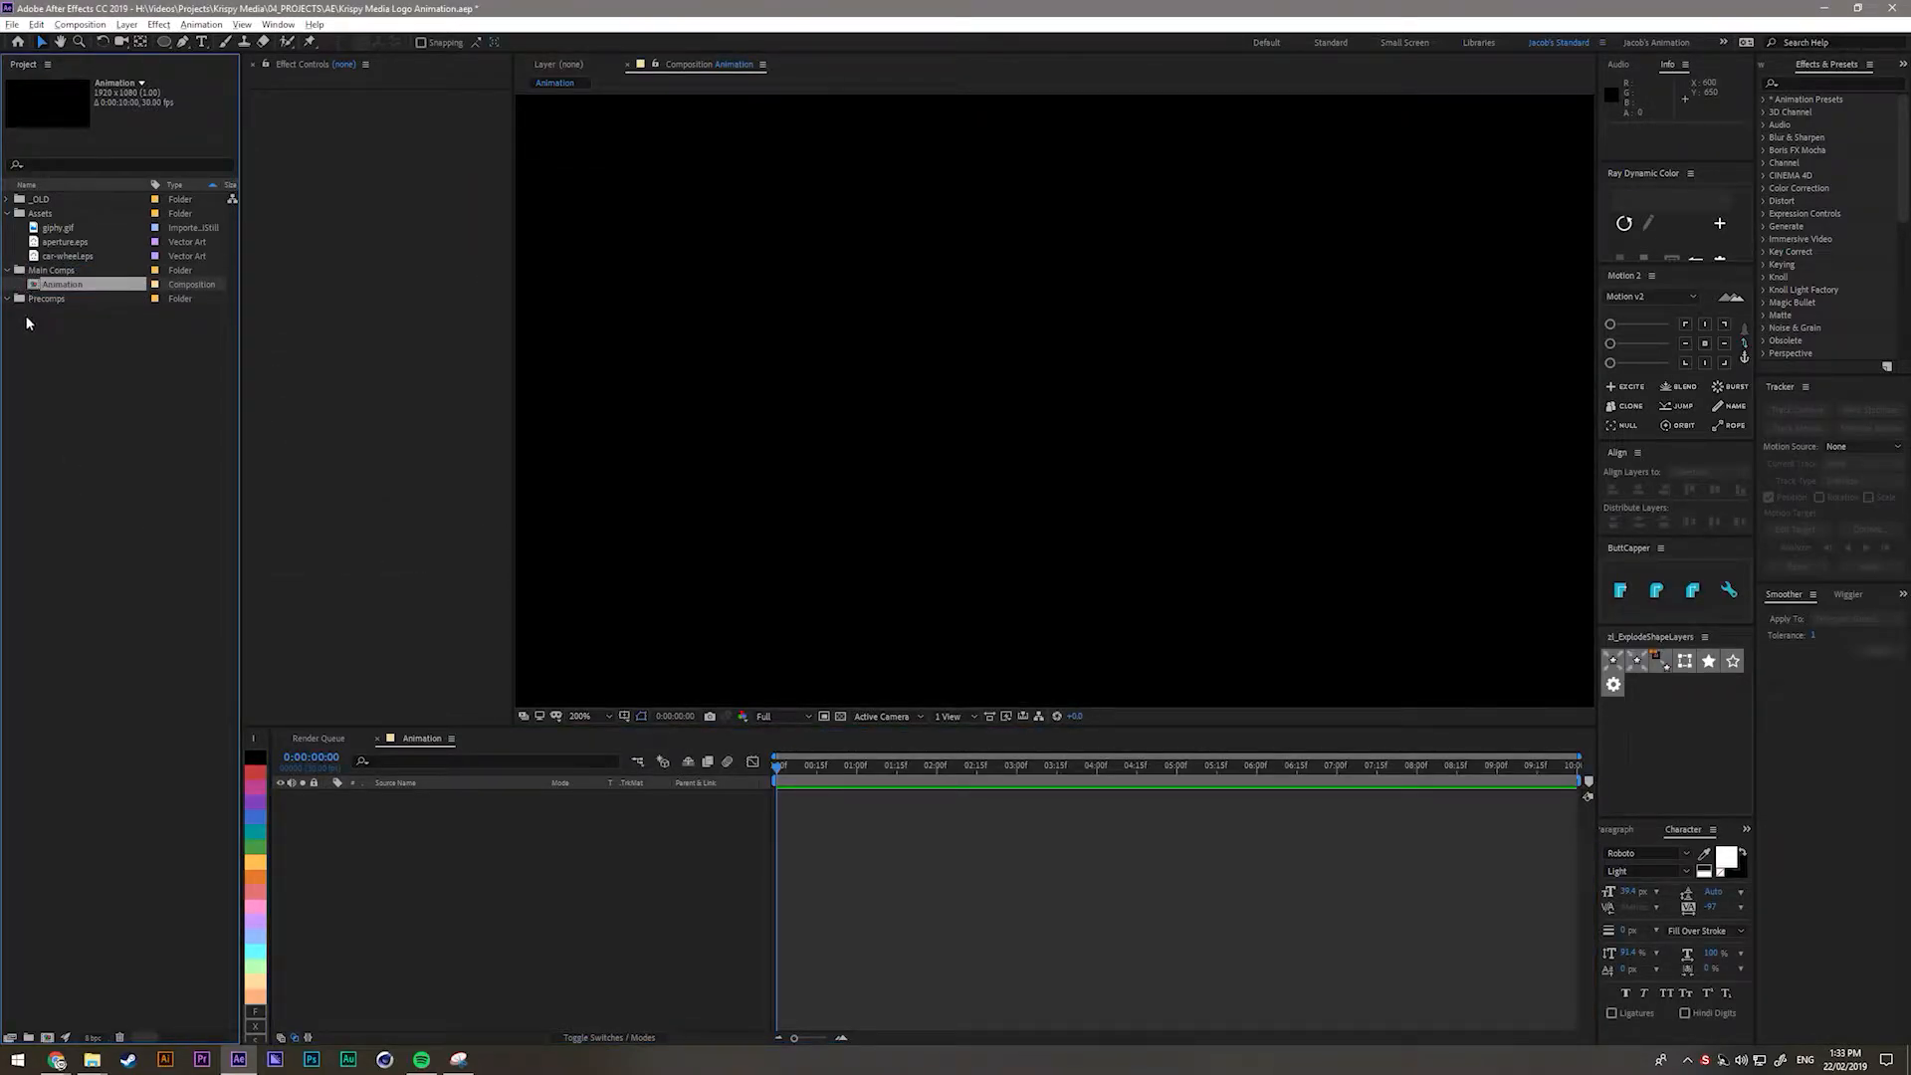
Drop giphy.gif into the Animation timeline and scale it with Transform > Fit to Comp Width.
left_click_drag(60, 231, 513, 848)
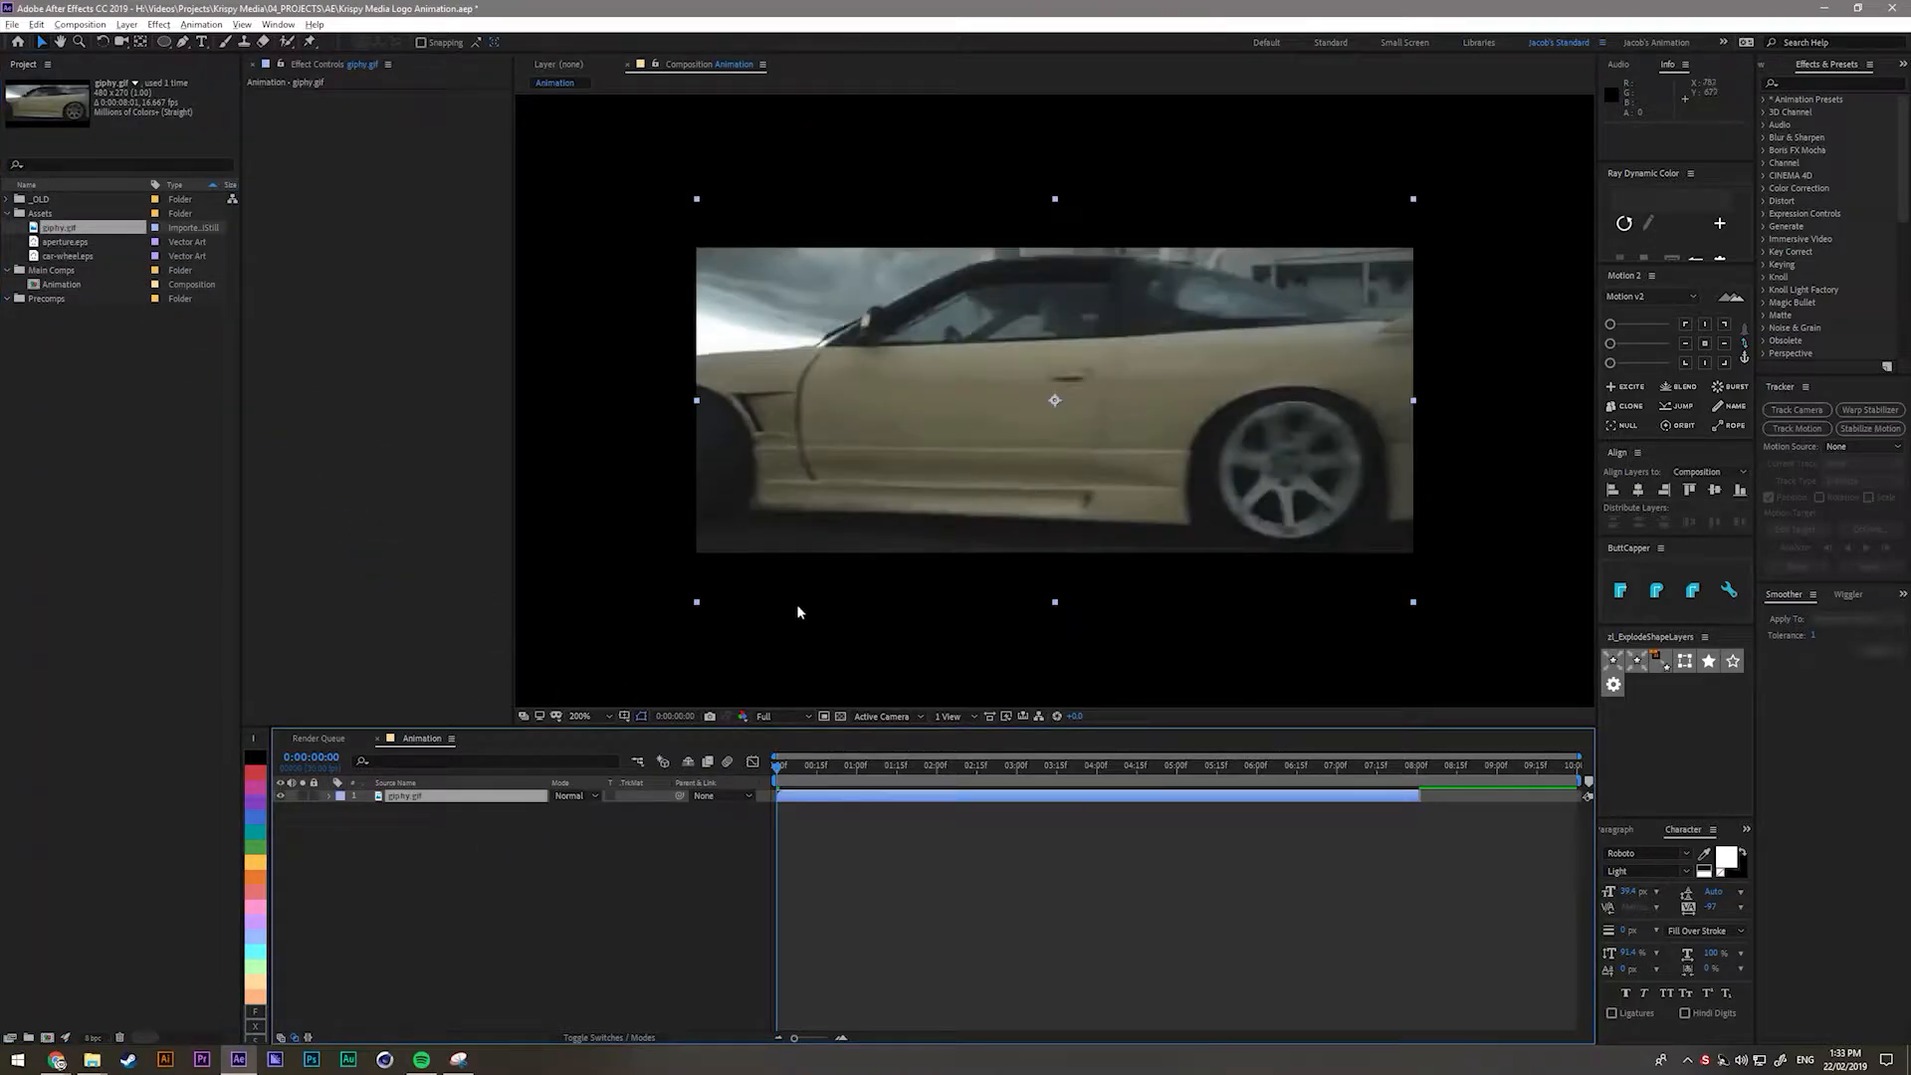
key("ctrl+alt+f")
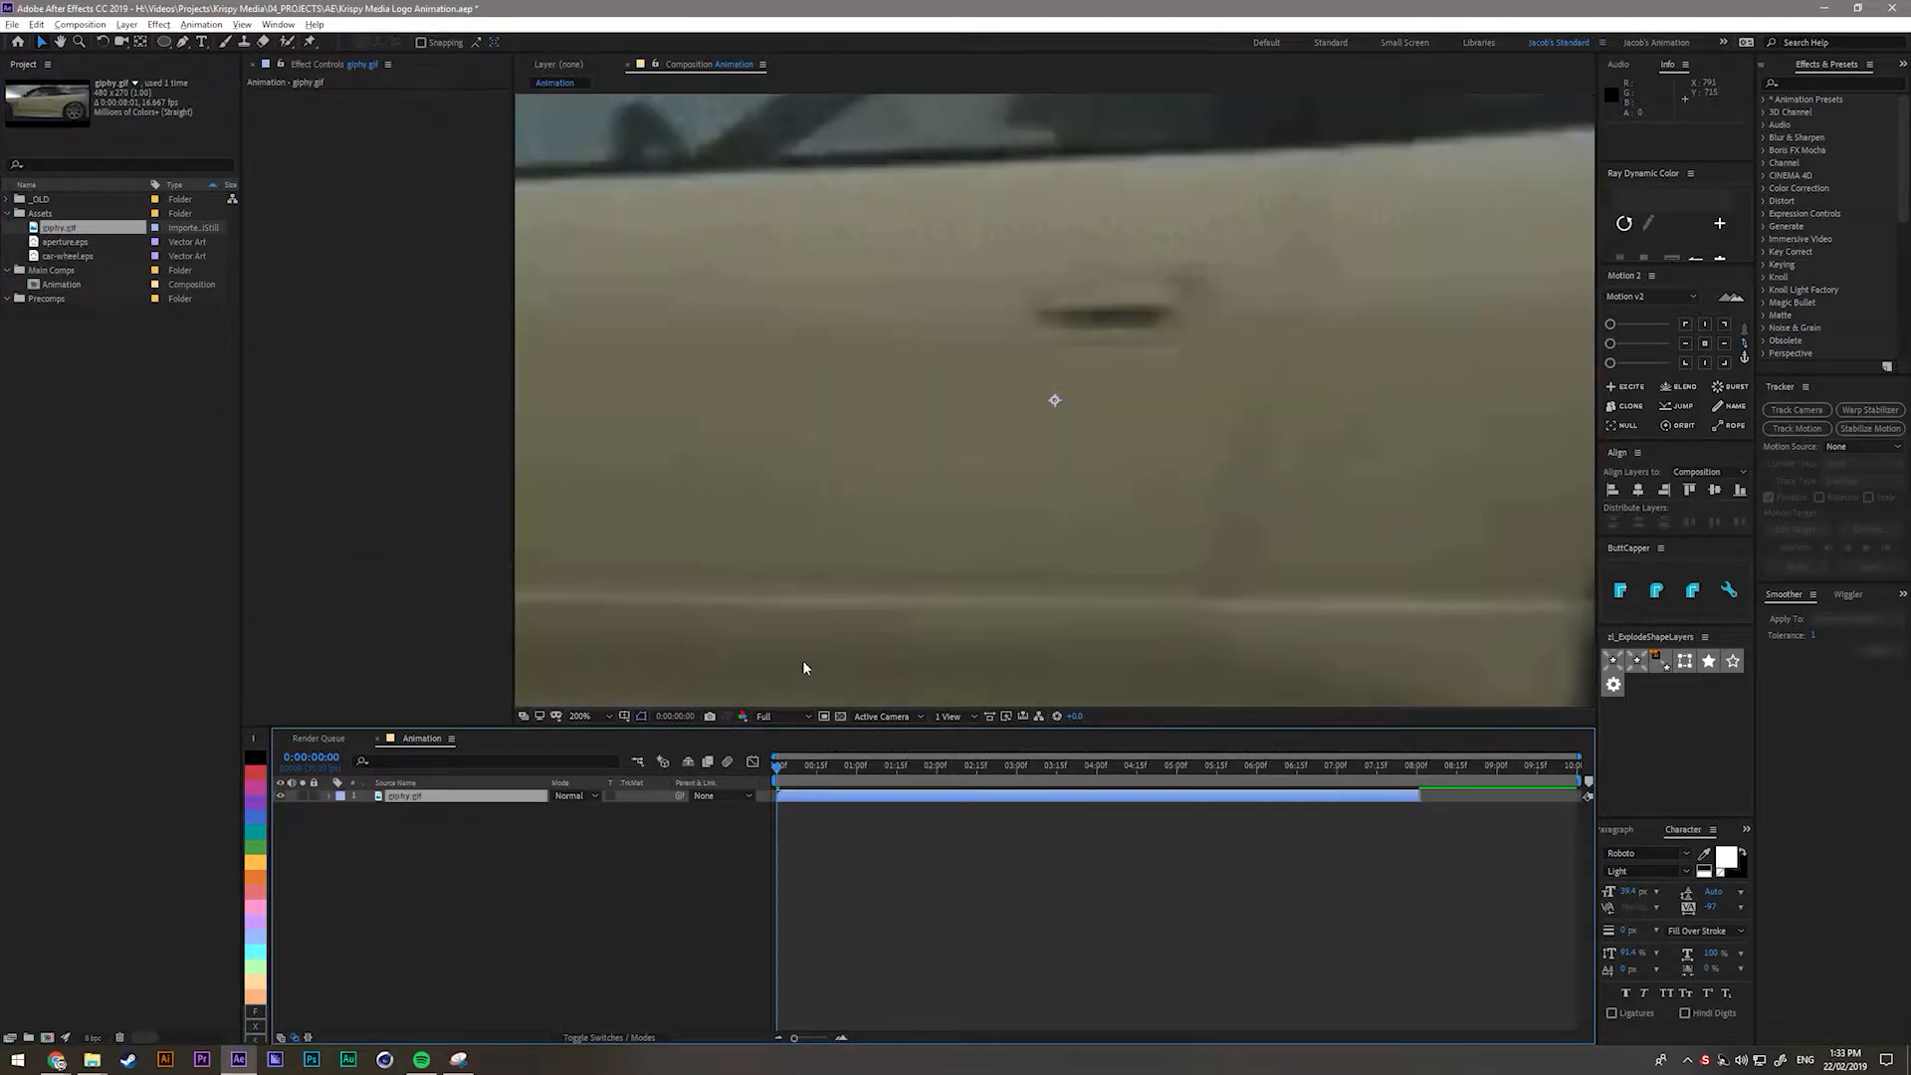
key("shift+slash")
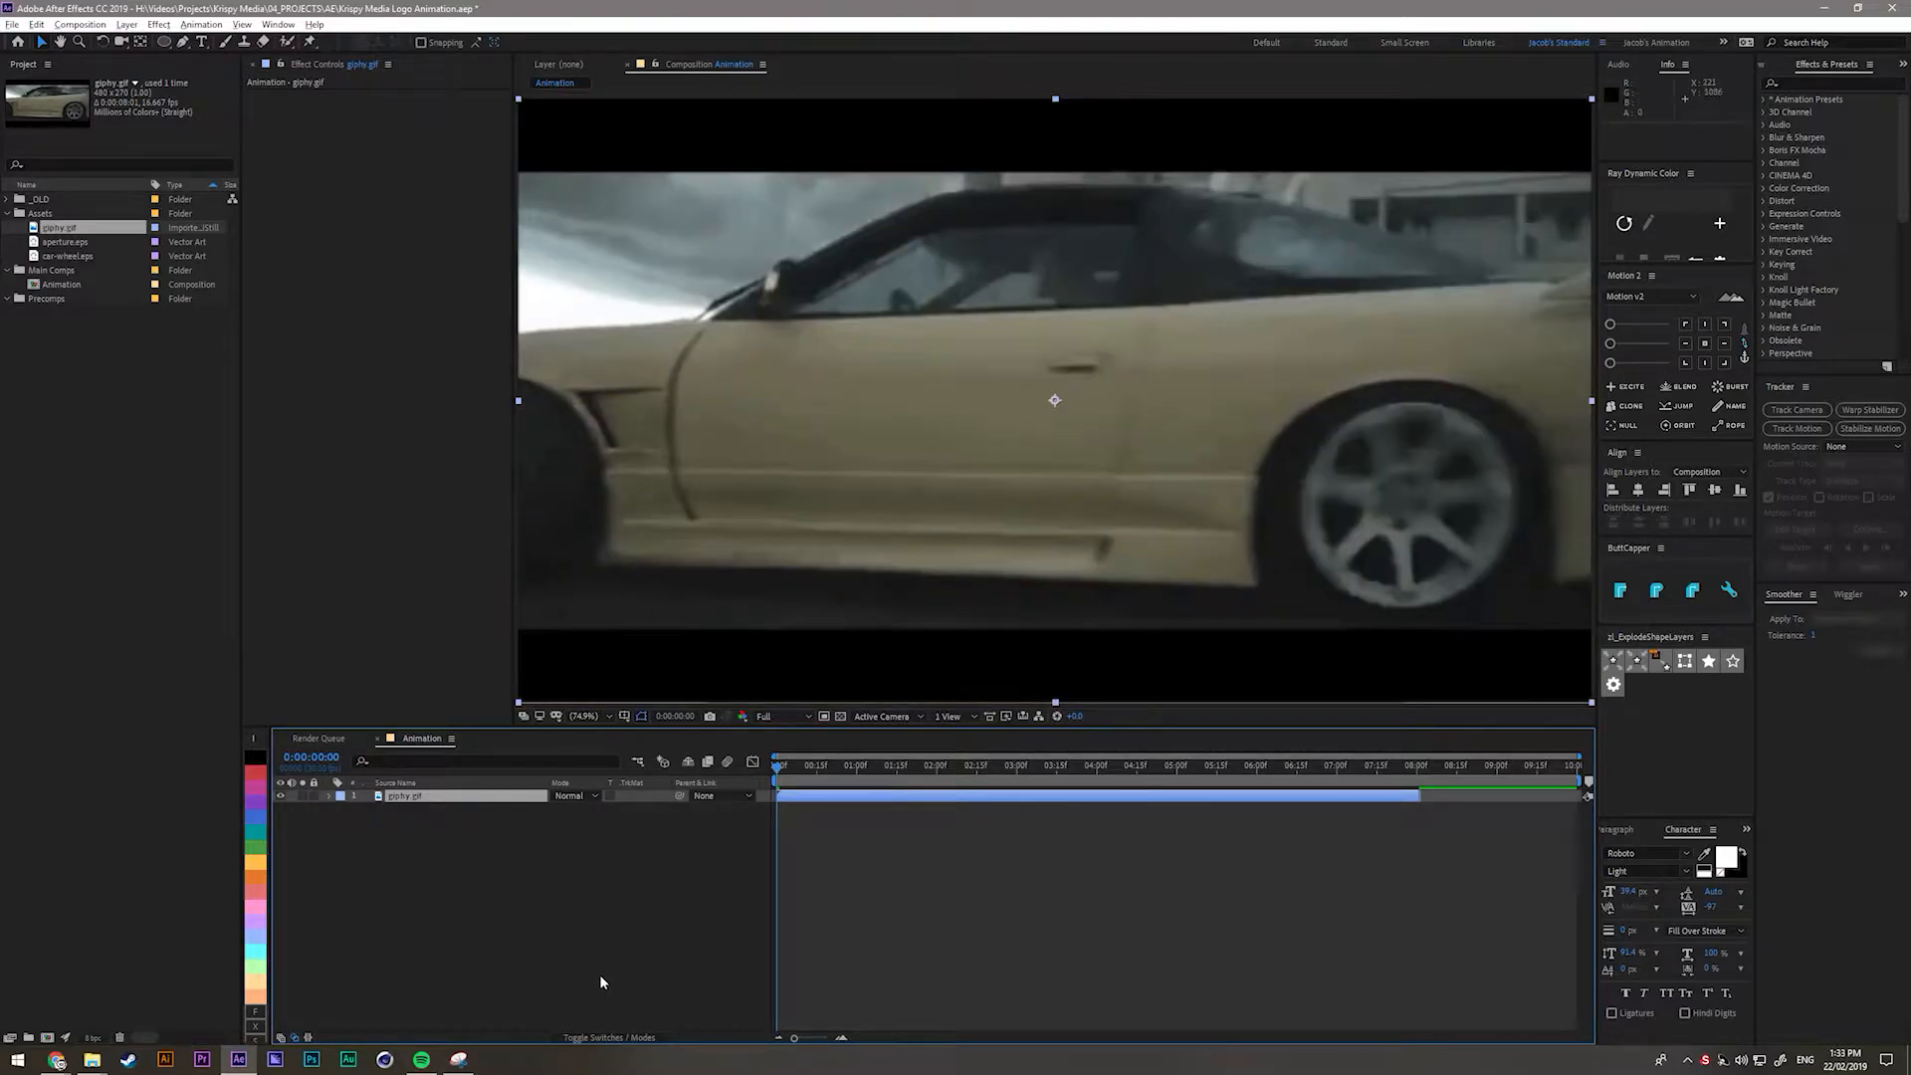
left_click(403, 808)
left_click(405, 797)
right_click(417, 797)
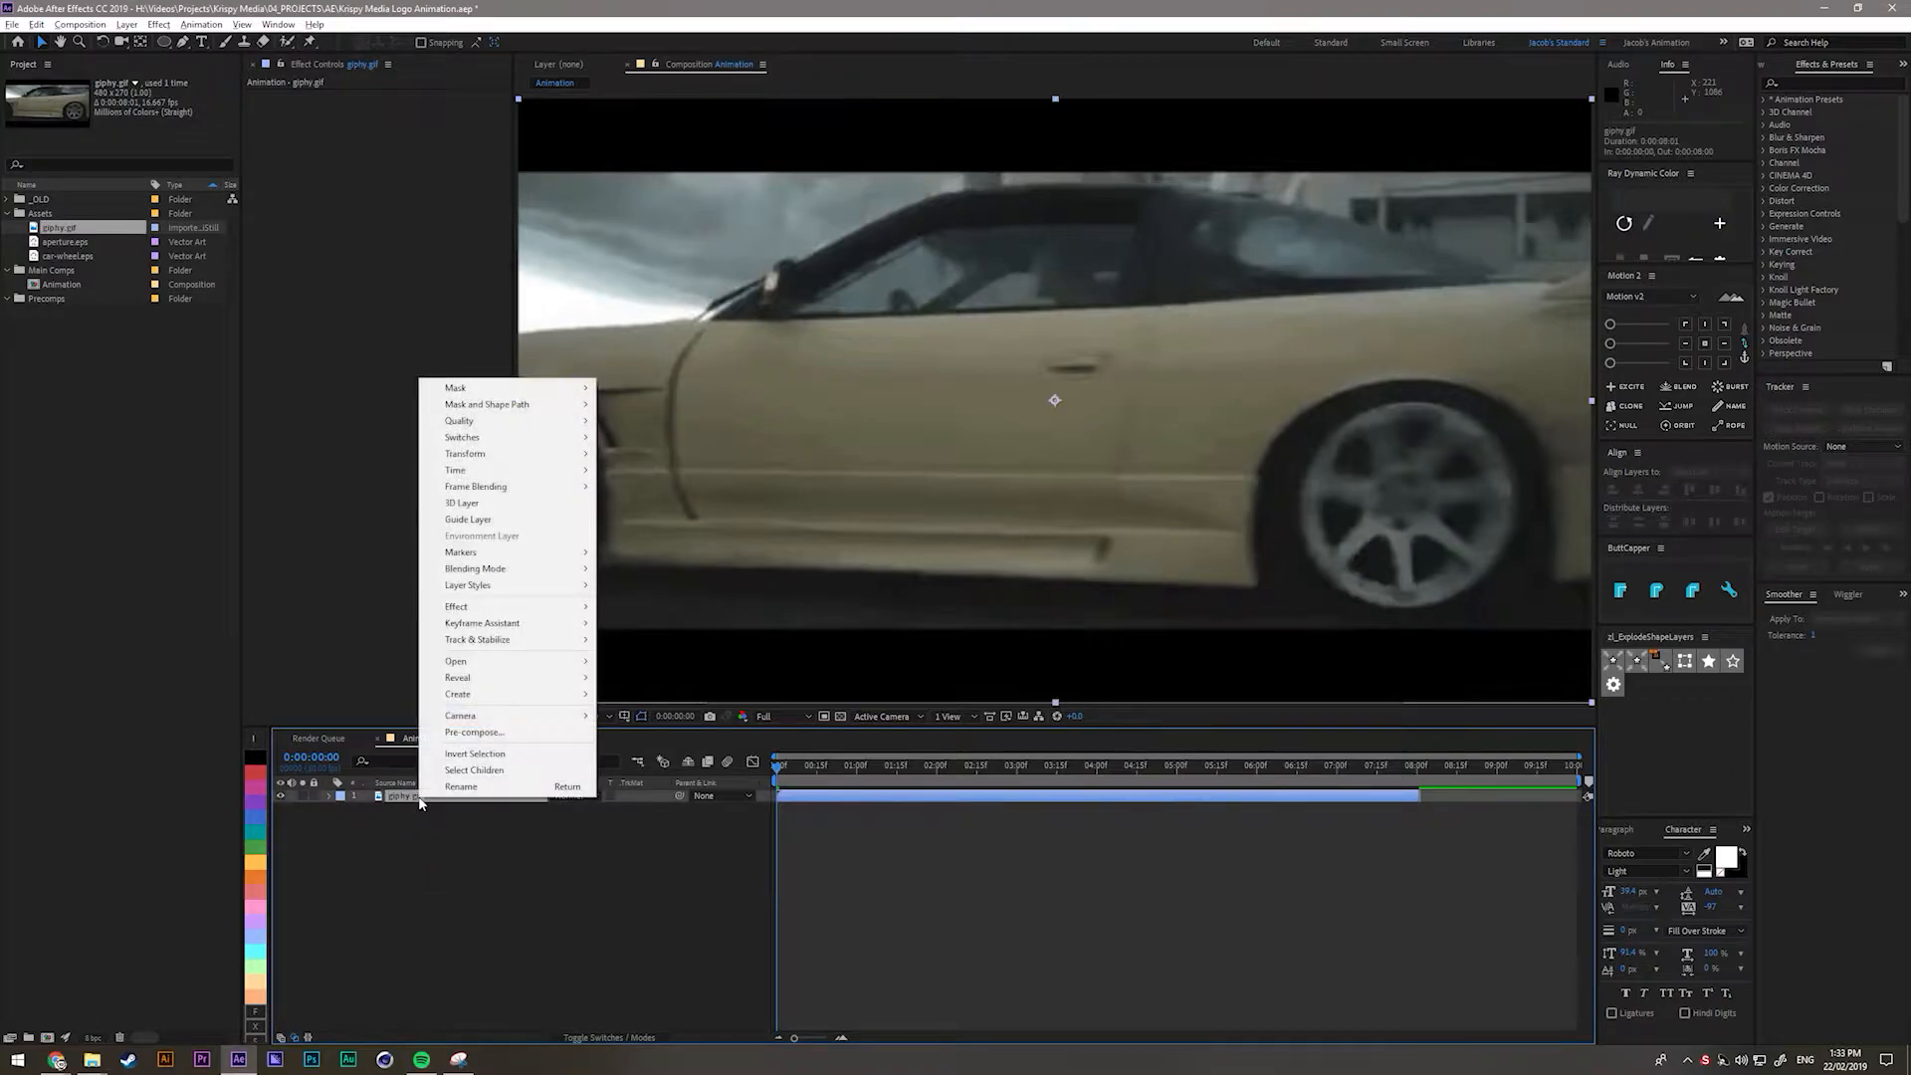
mouse_move(463, 454)
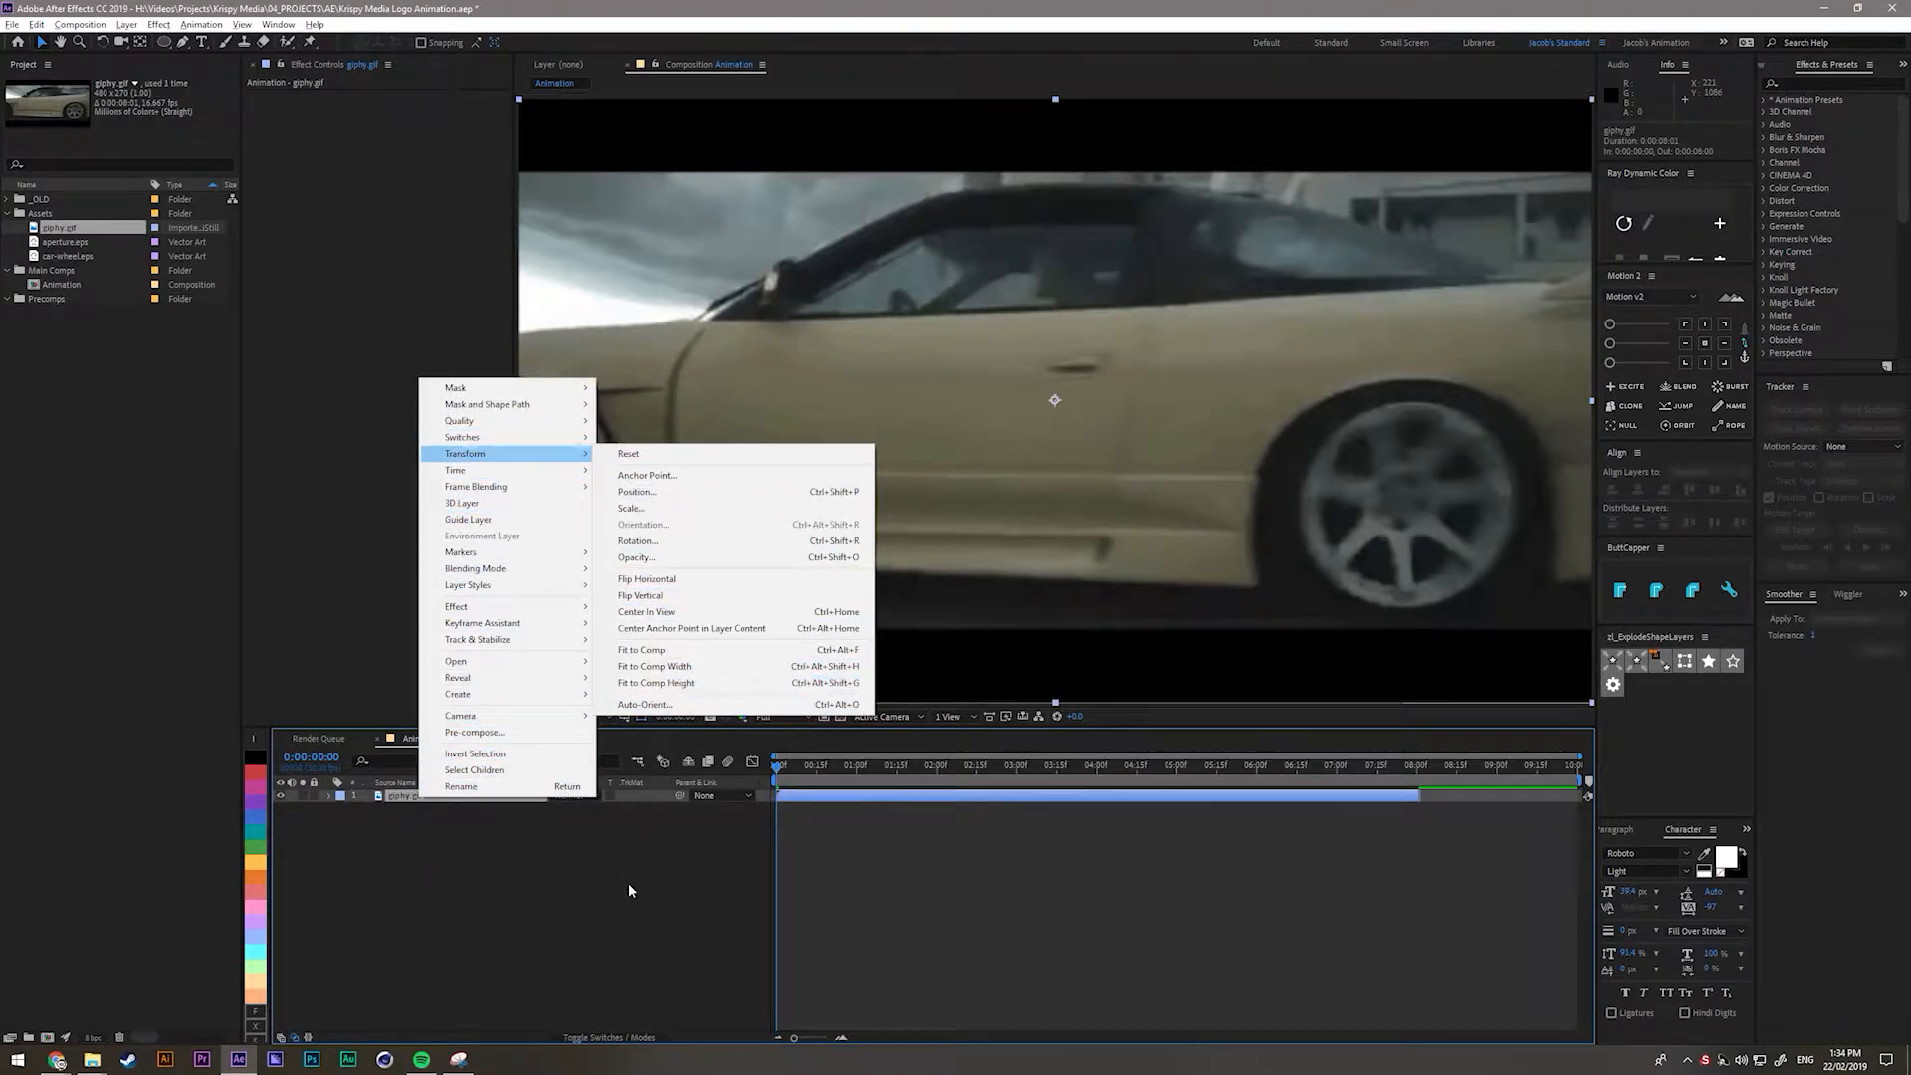
left_click(657, 667)
left_click_drag(796, 769, 870, 819)
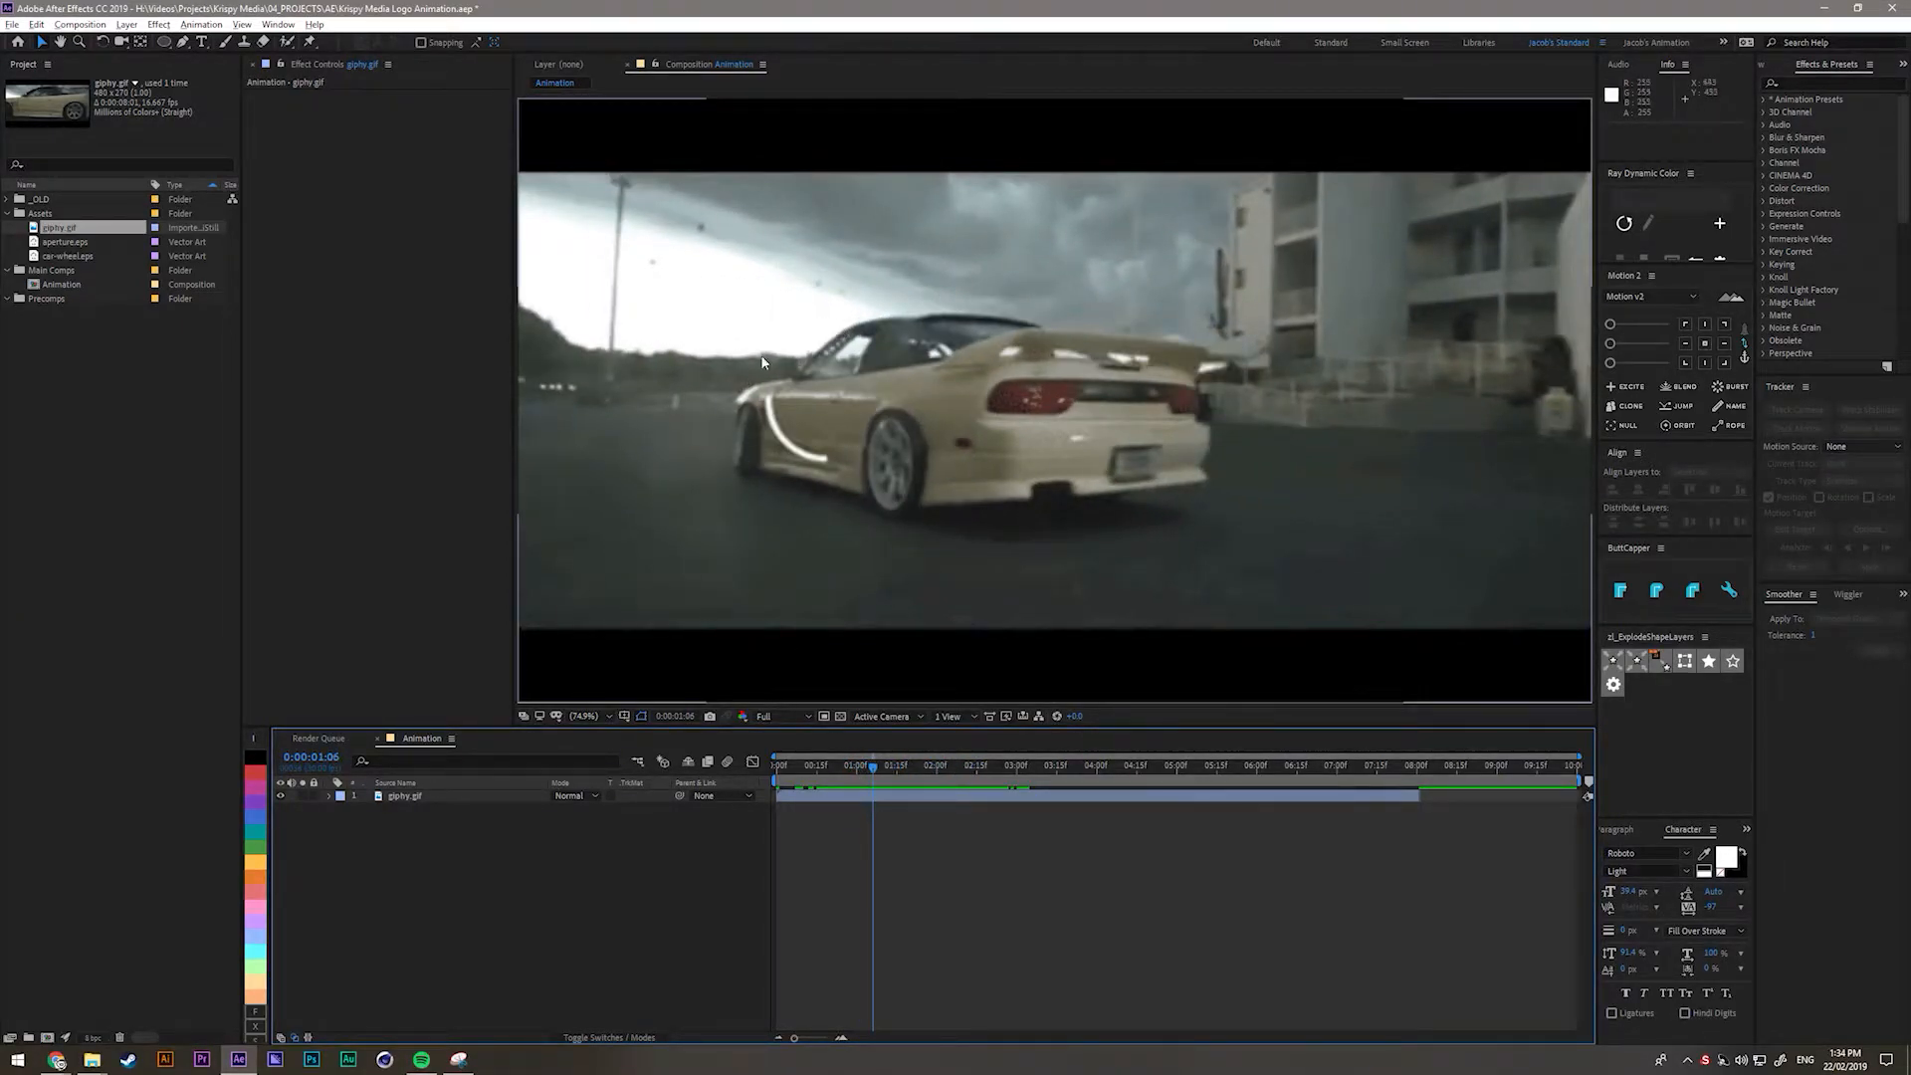
Scrub to where KRISPY MEDIA animates in and zoom in to inspect the logo.
left_click_drag(874, 766, 903, 786)
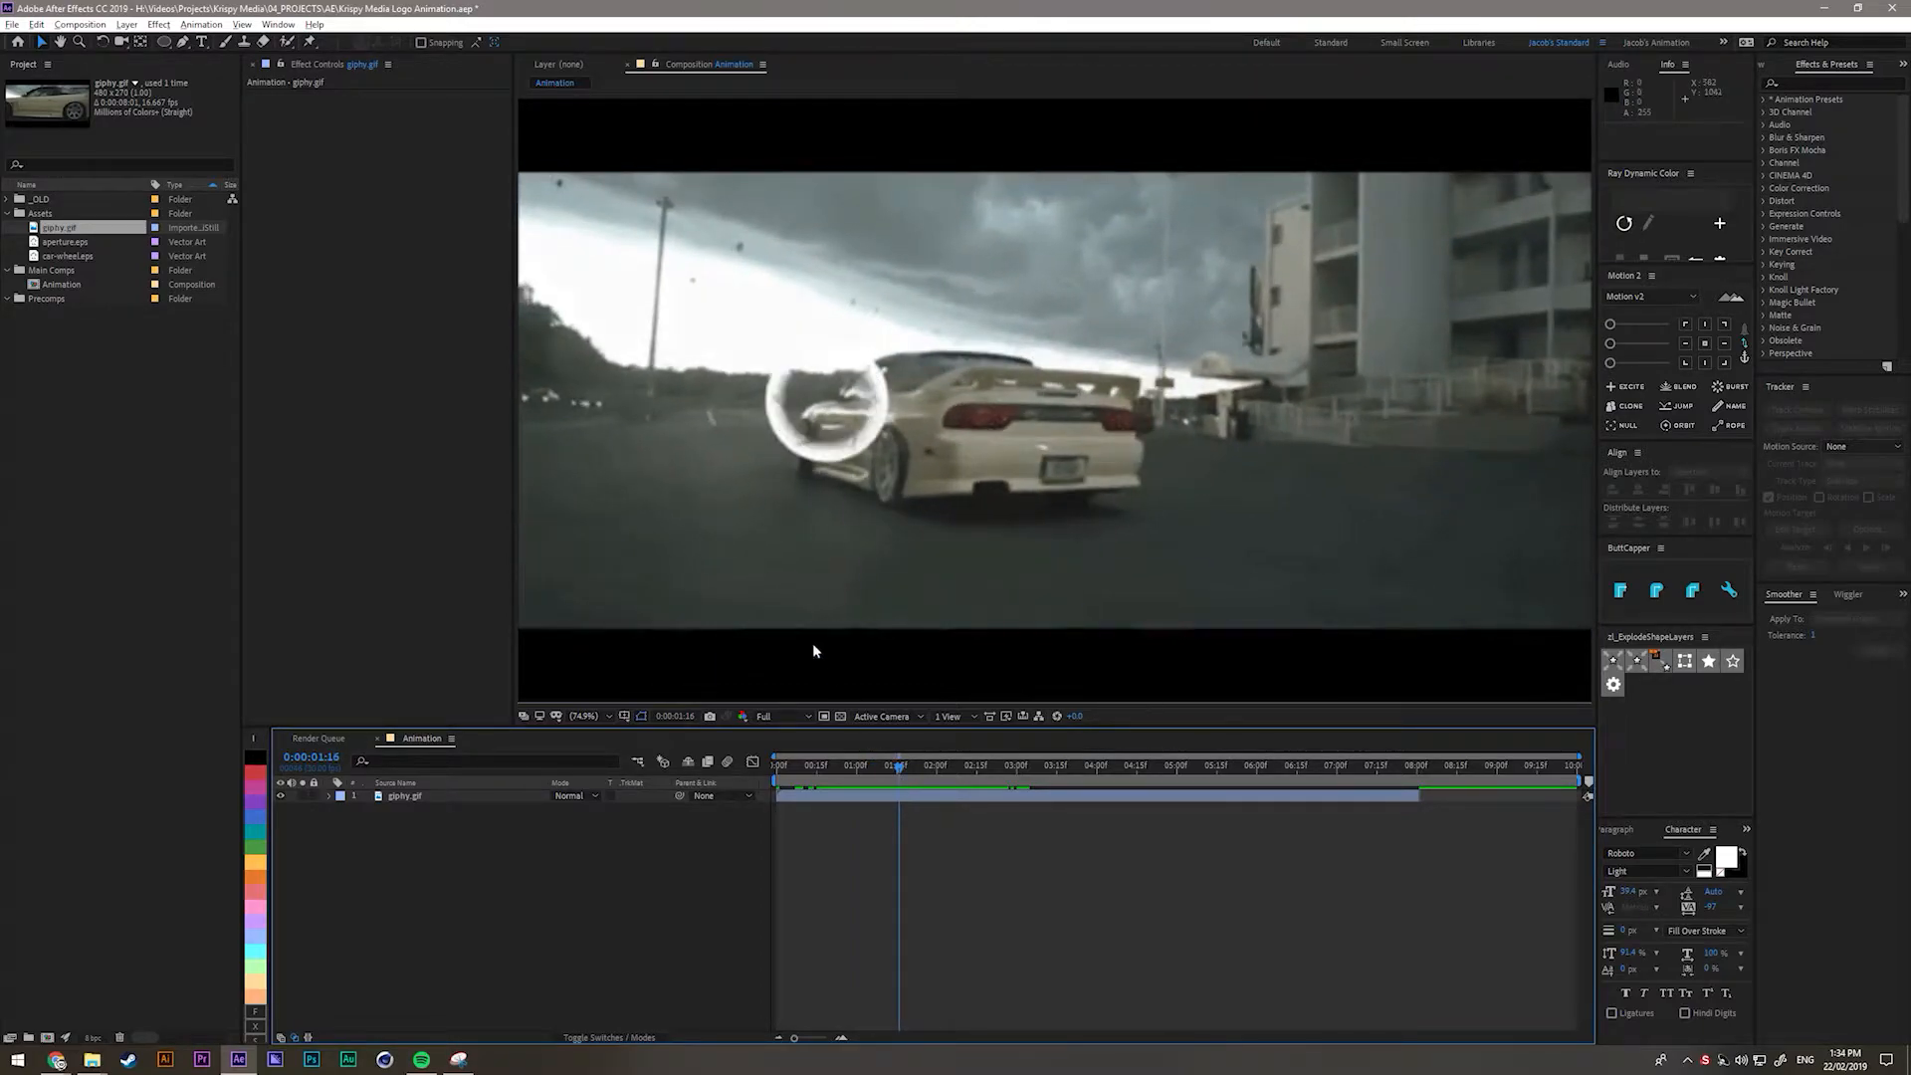
left_click_drag(900, 772, 947, 775)
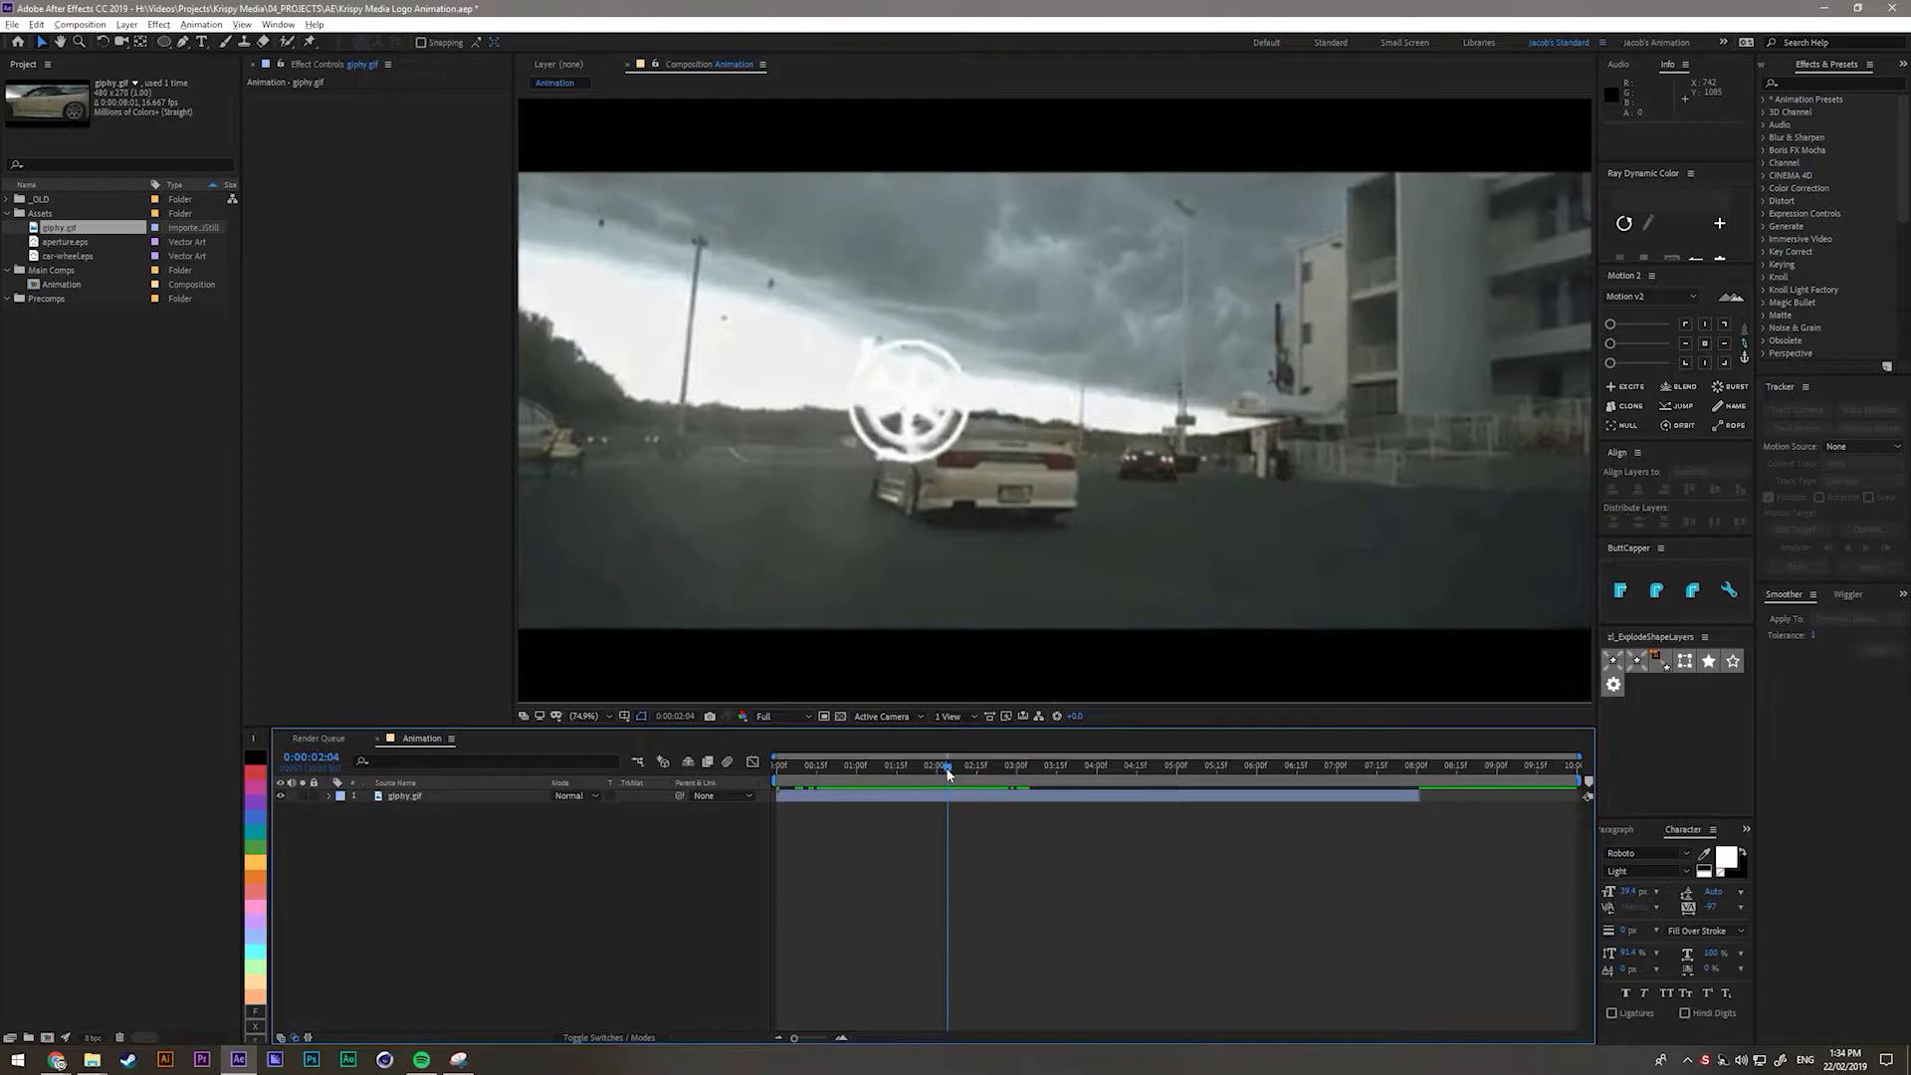
left_click_drag(951, 769, 968, 778)
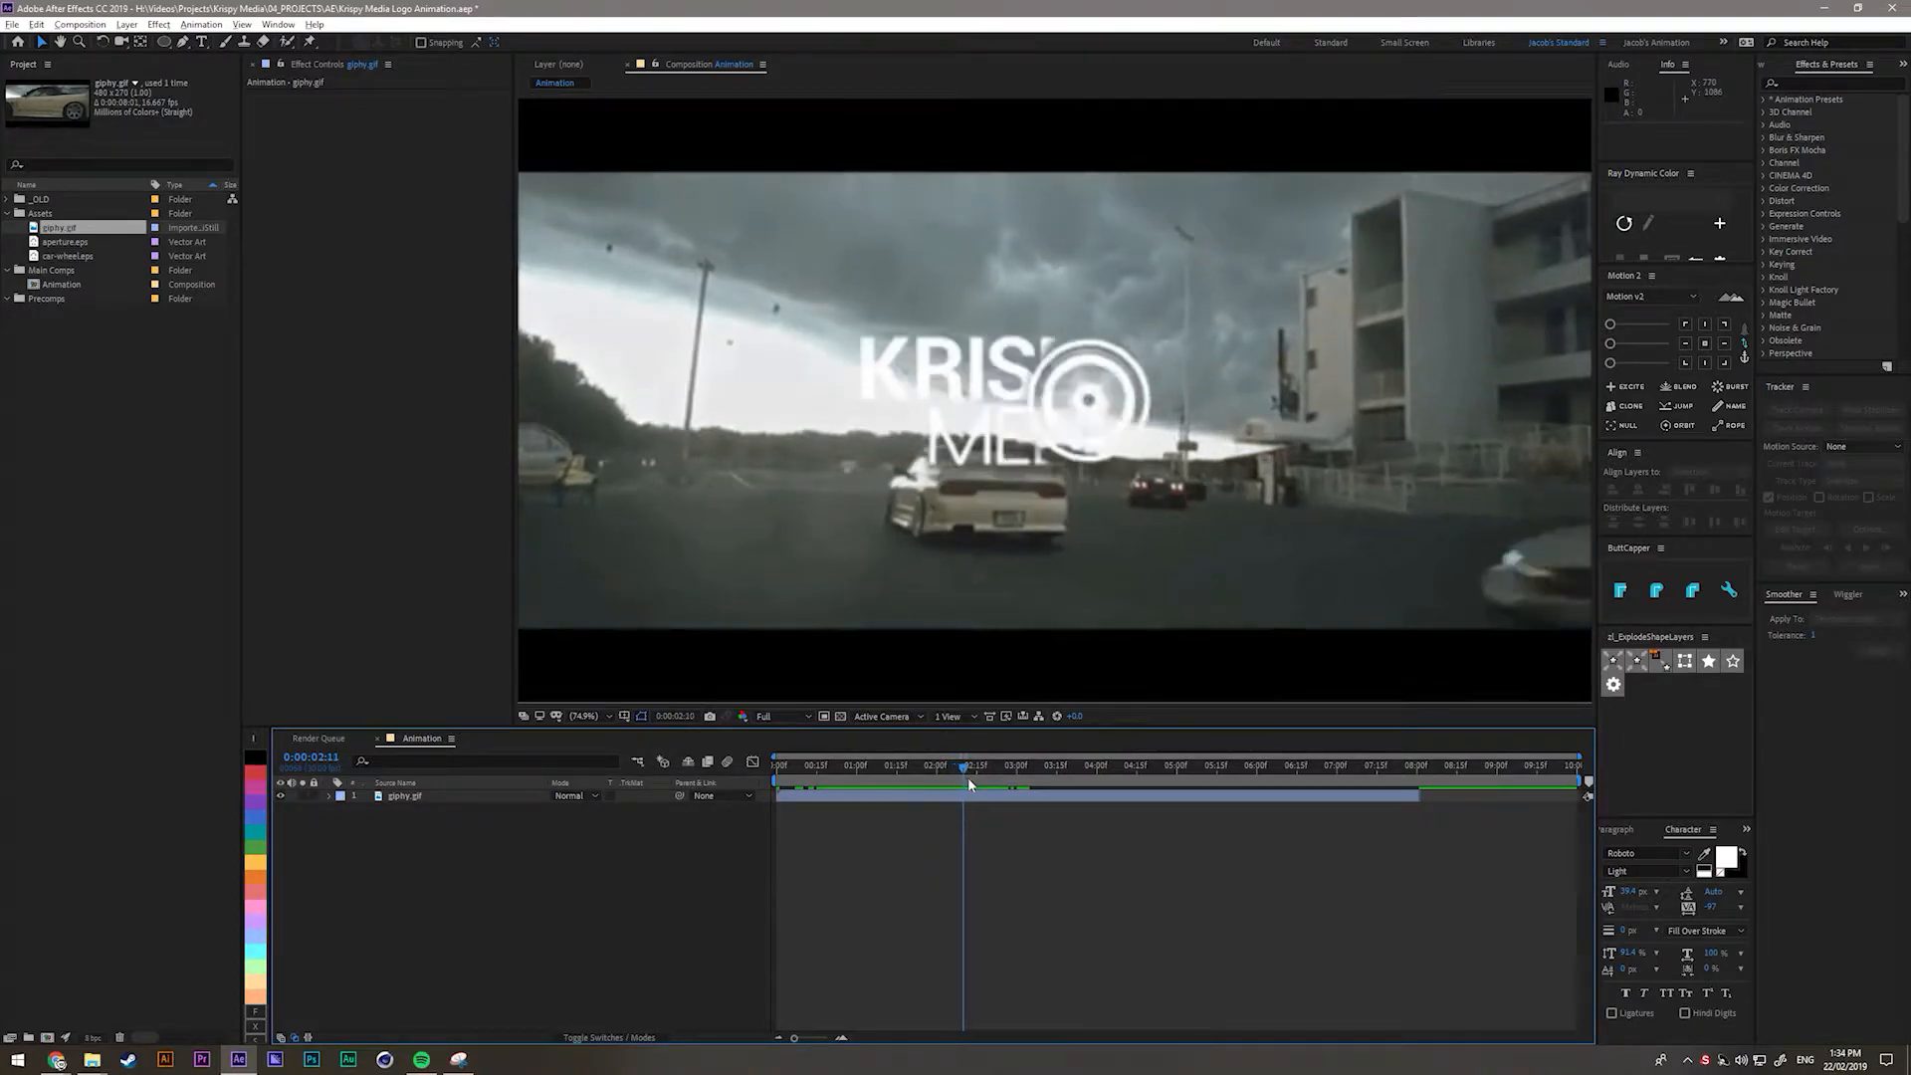
scroll(1162, 415, "up", 1)
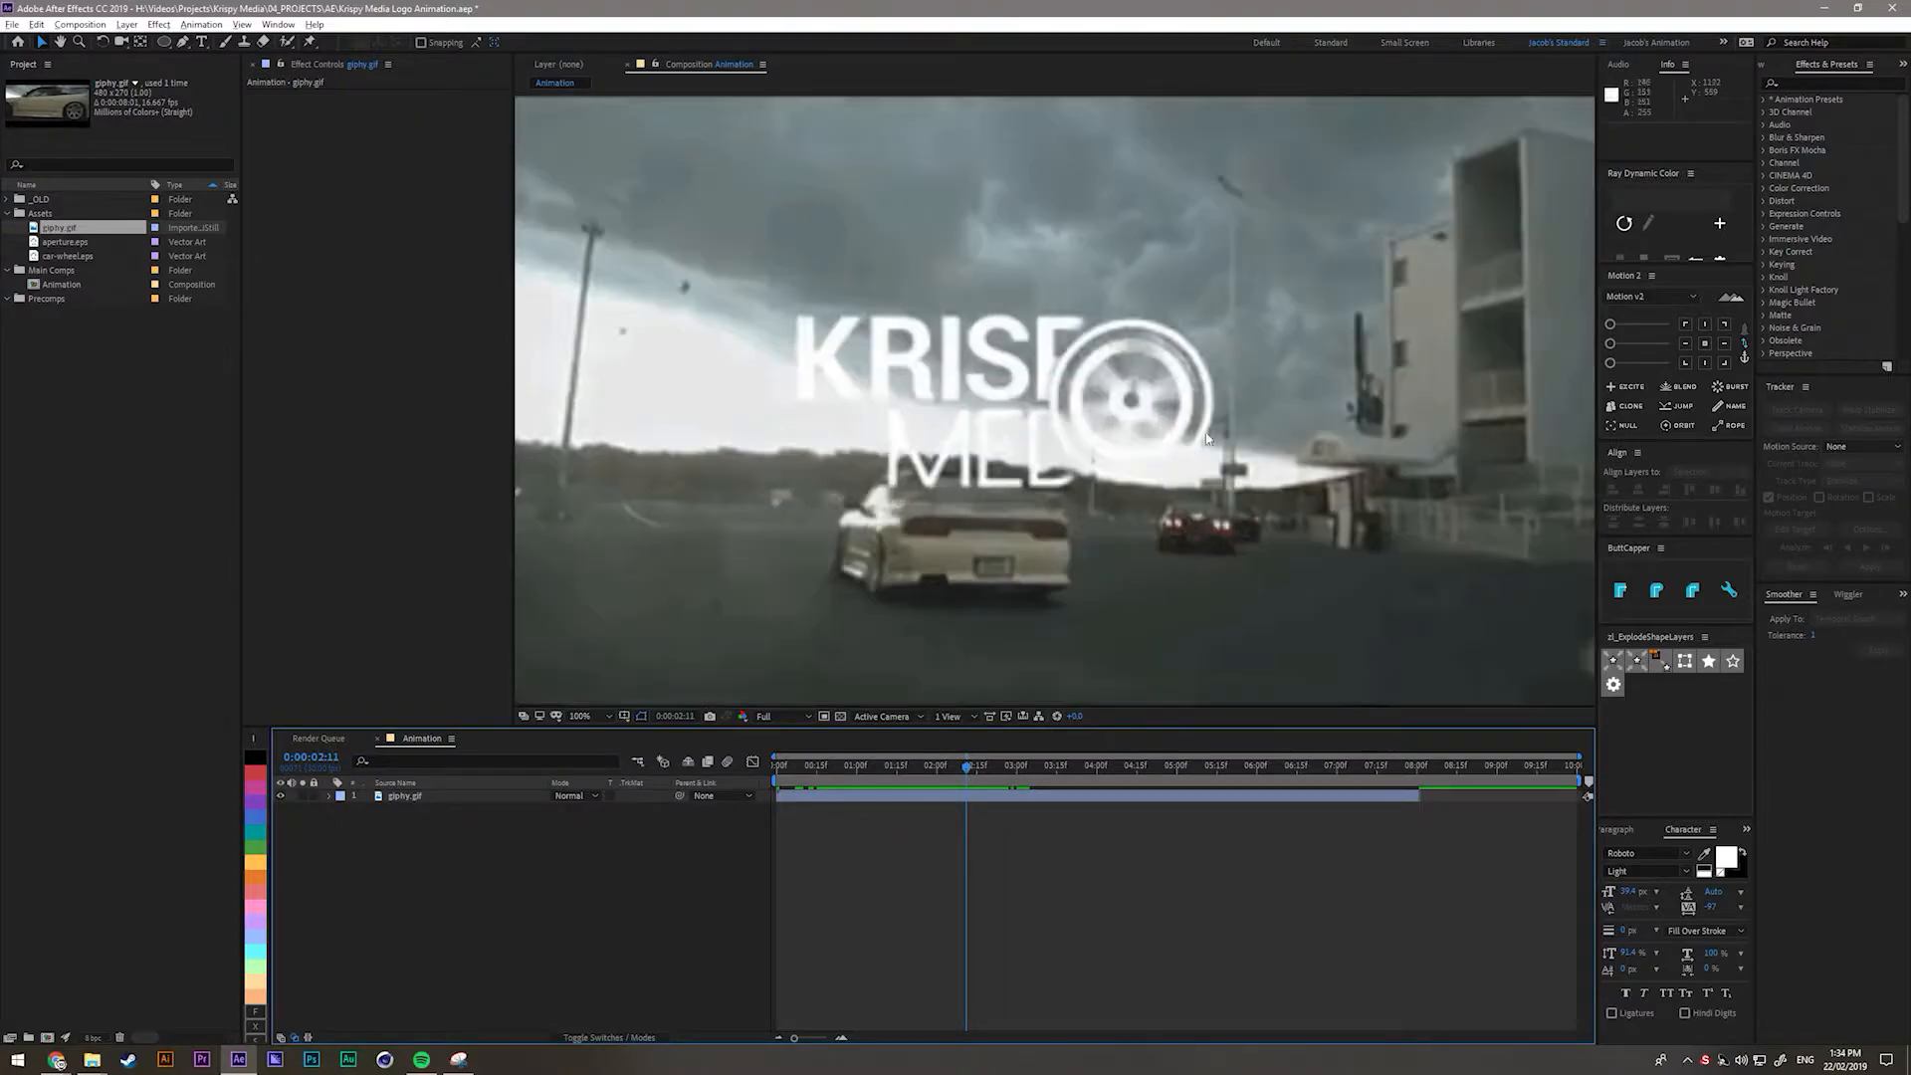
scroll(1207, 438, "up", 4)
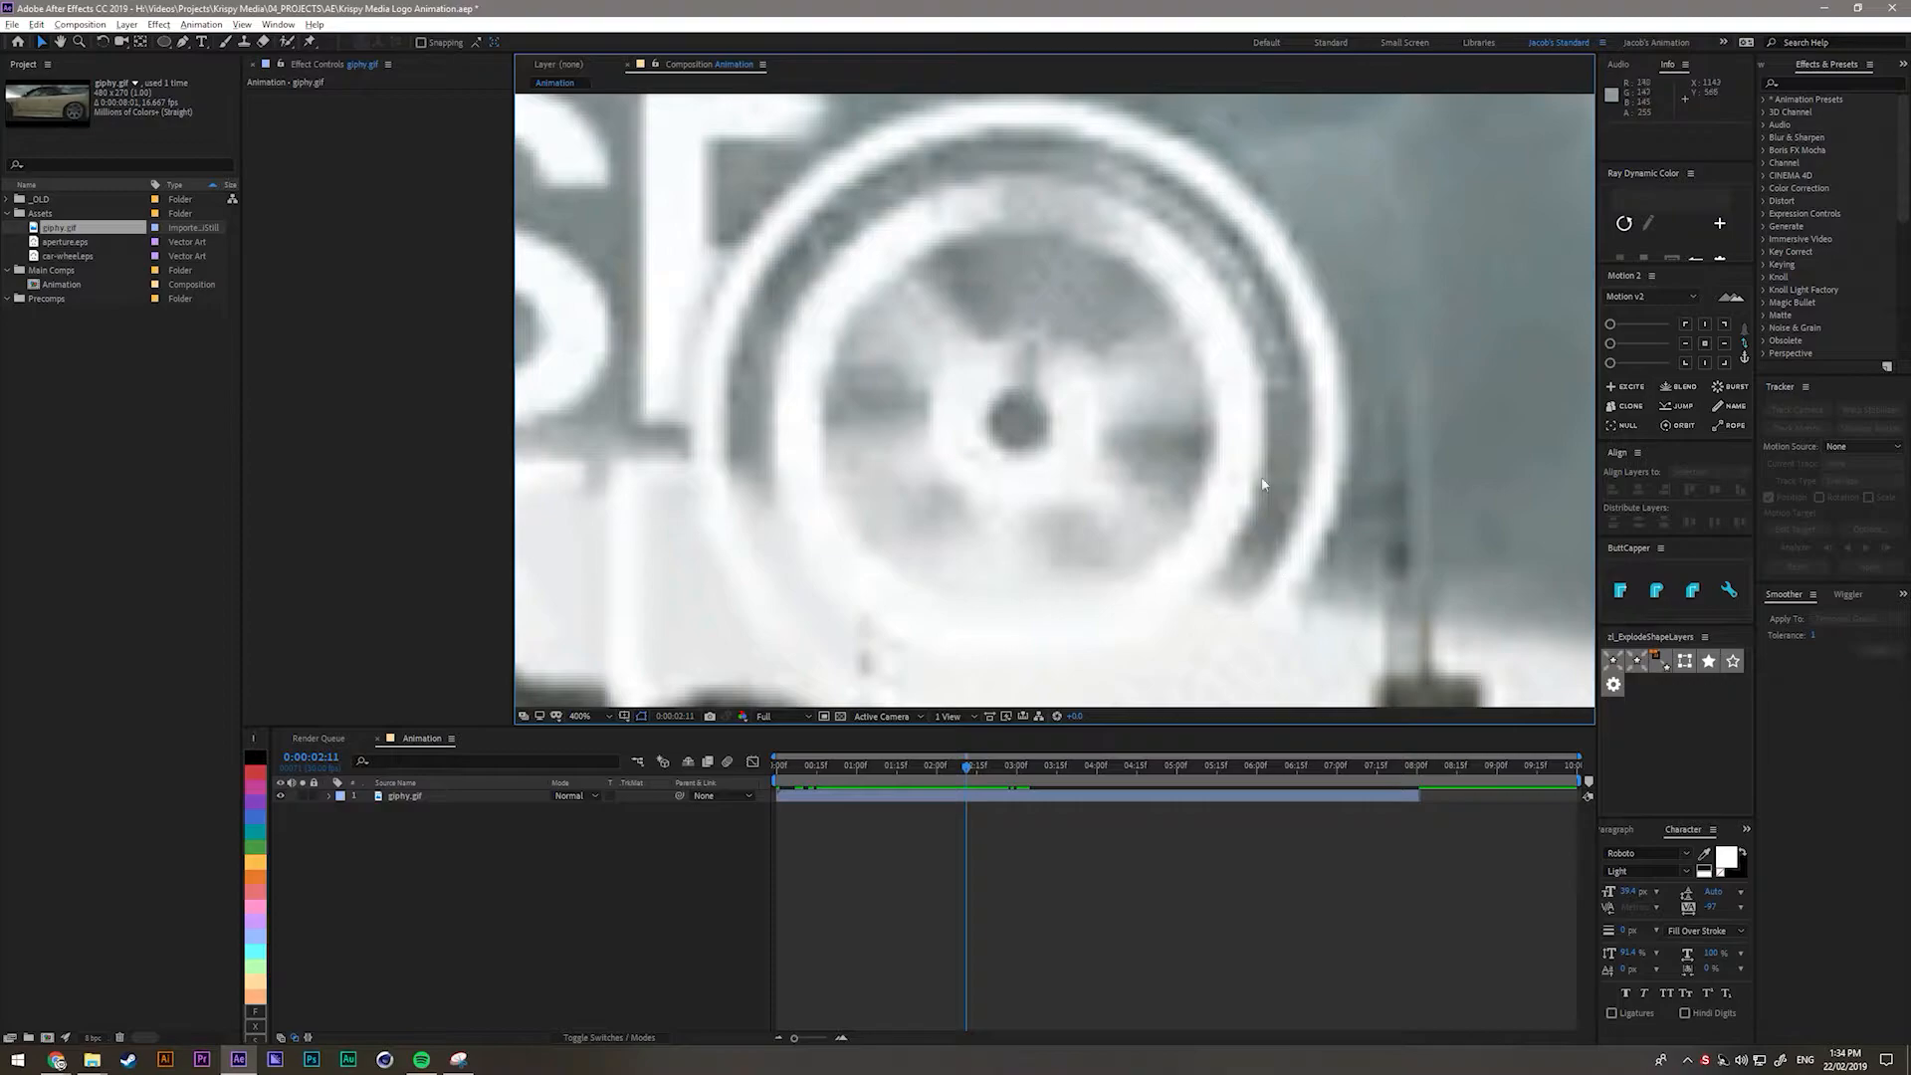
key("shift+/")
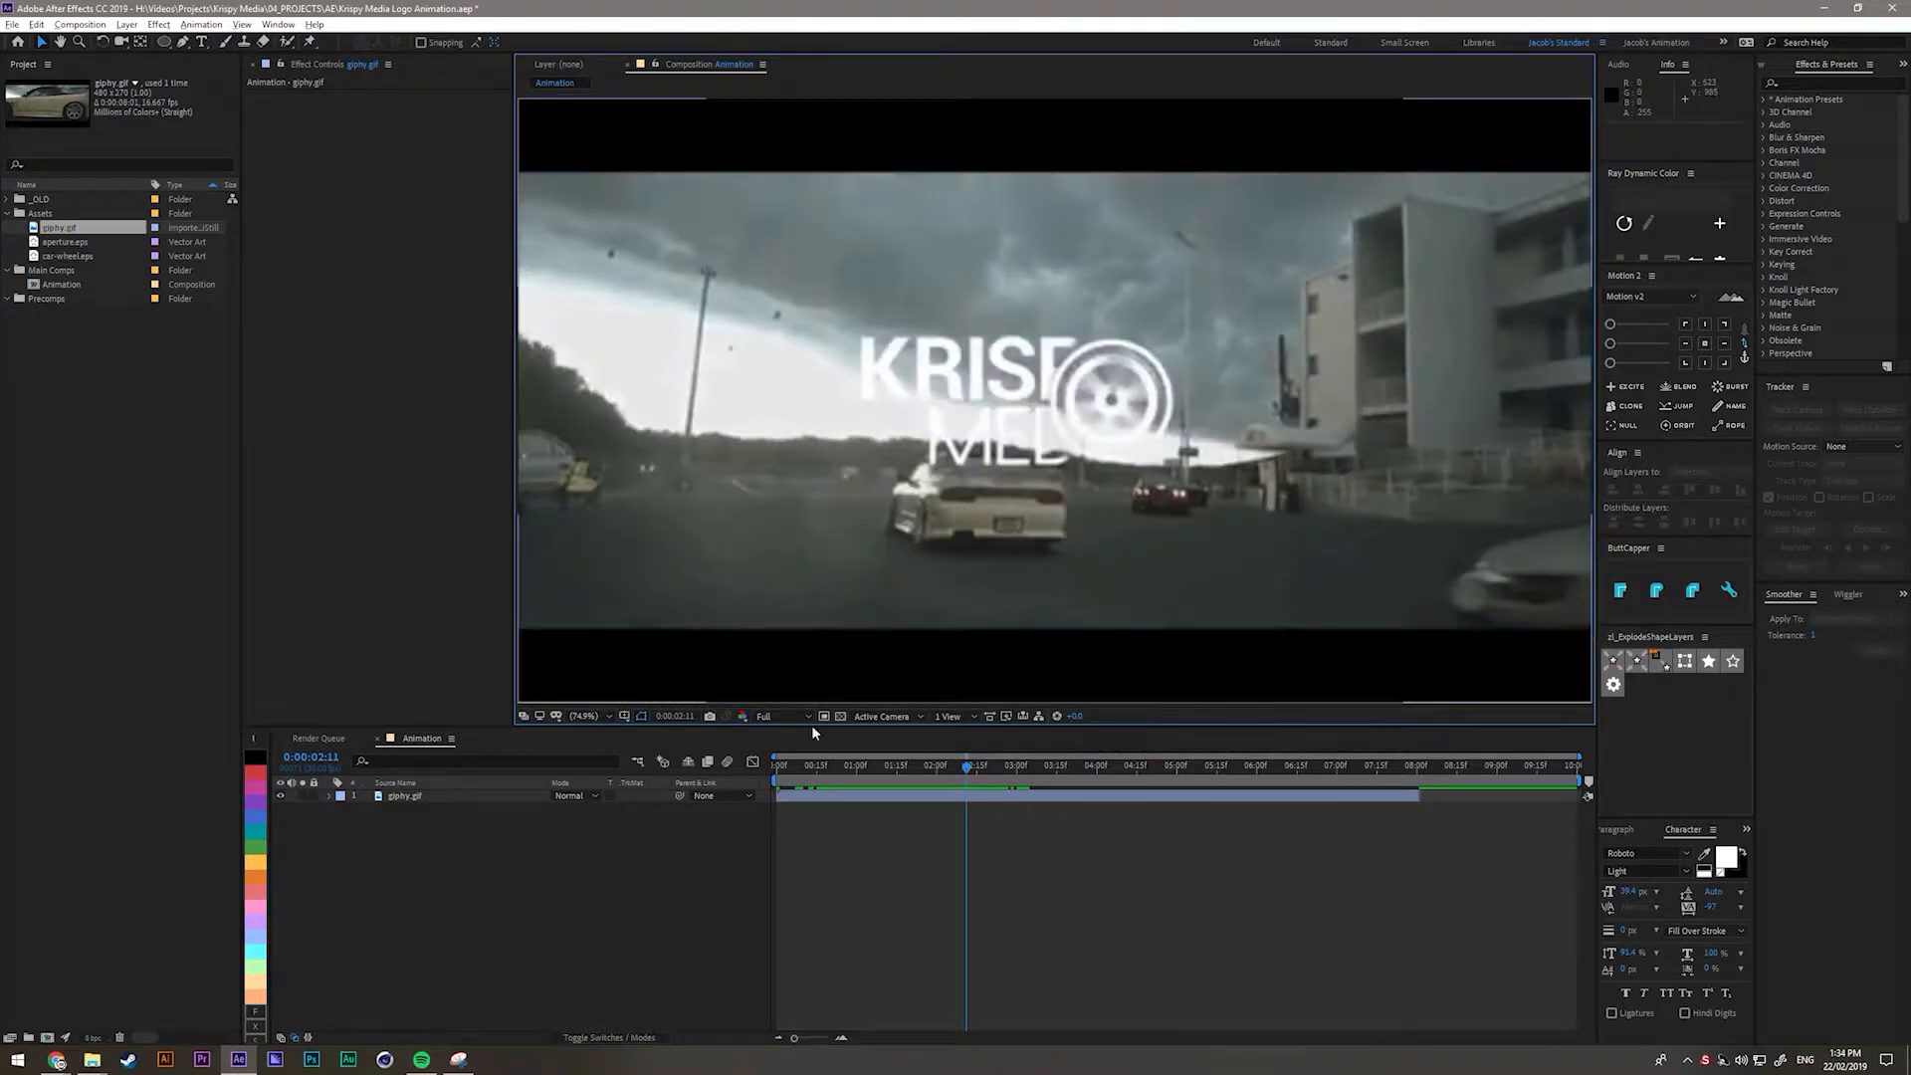
Scrub back and forth through the logo reveal and aperture rotation to the end.
left_click_drag(968, 768, 984, 780)
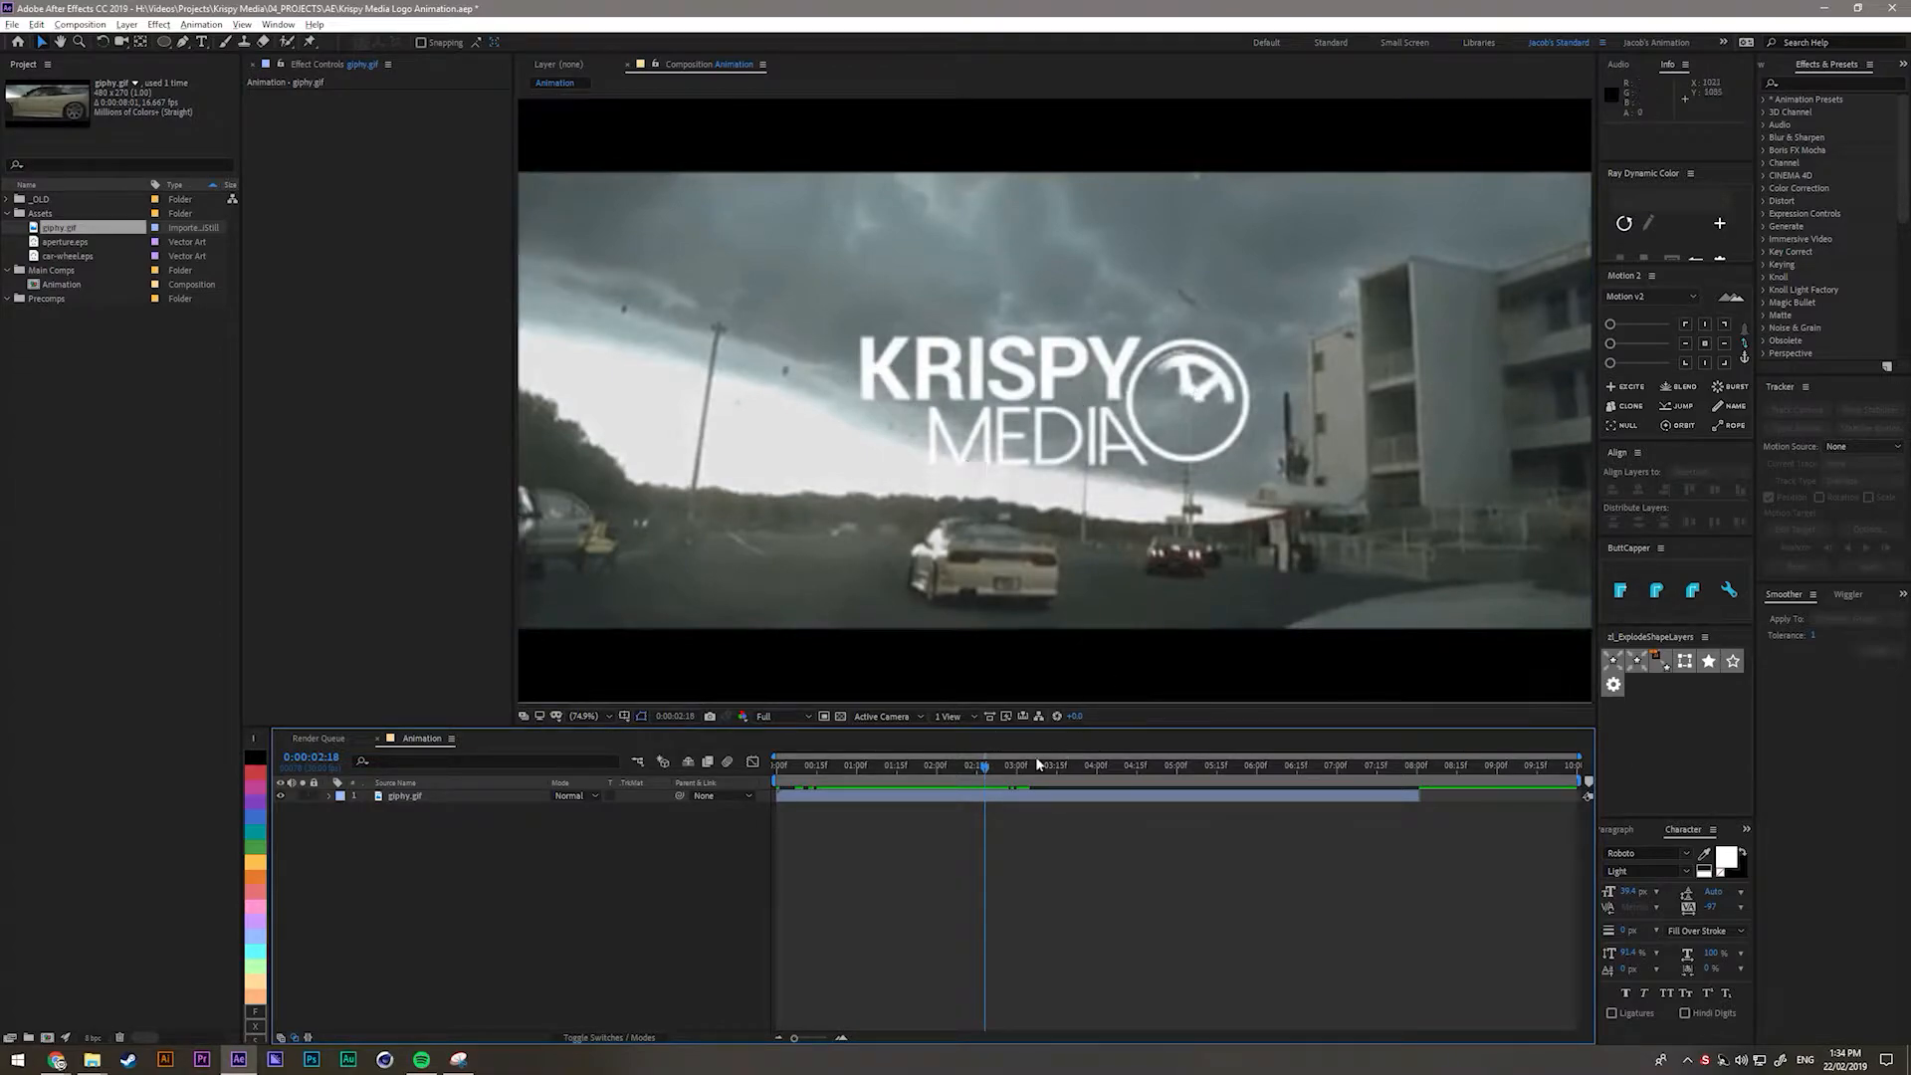
mouse_move(986, 772)
left_mouse_down()
mouse_move(922, 769)
mouse_move(1017, 798)
mouse_move(989, 805)
left_mouse_up()
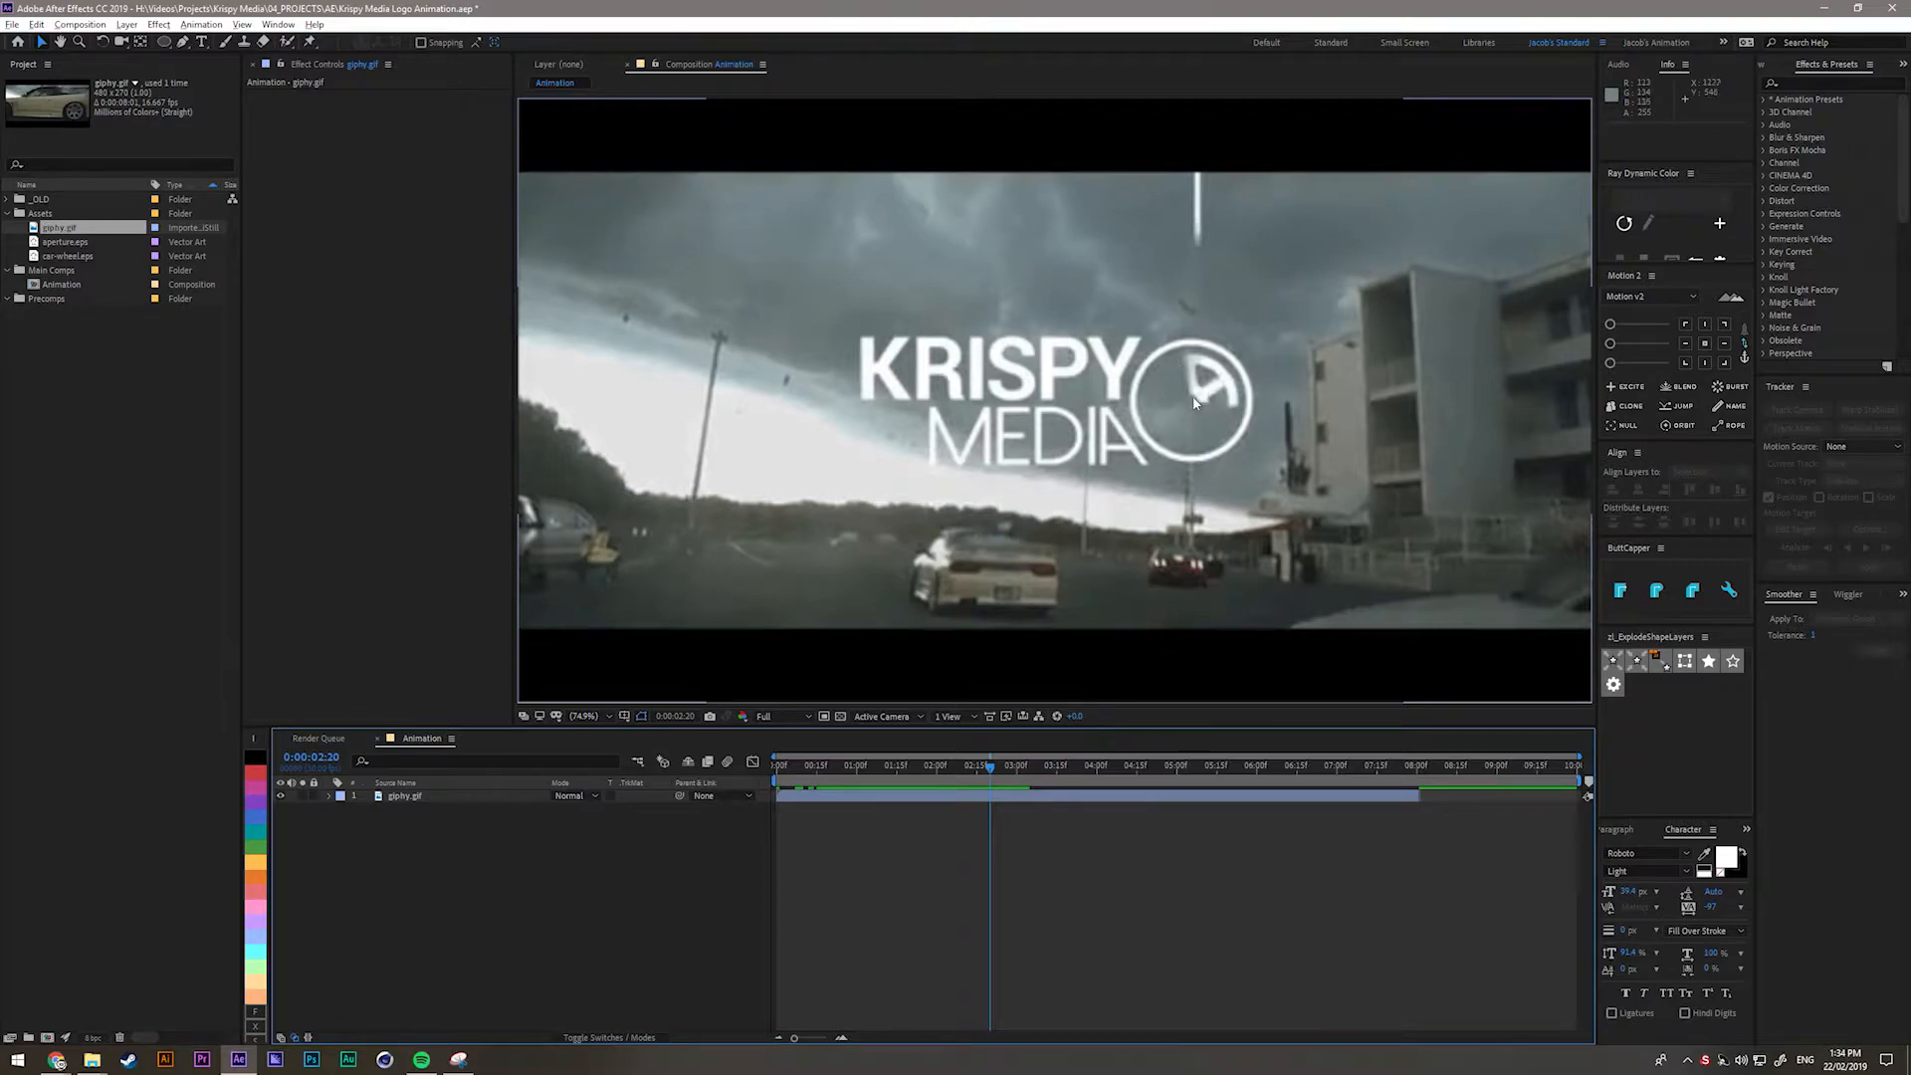
left_click_drag(990, 773, 992, 772)
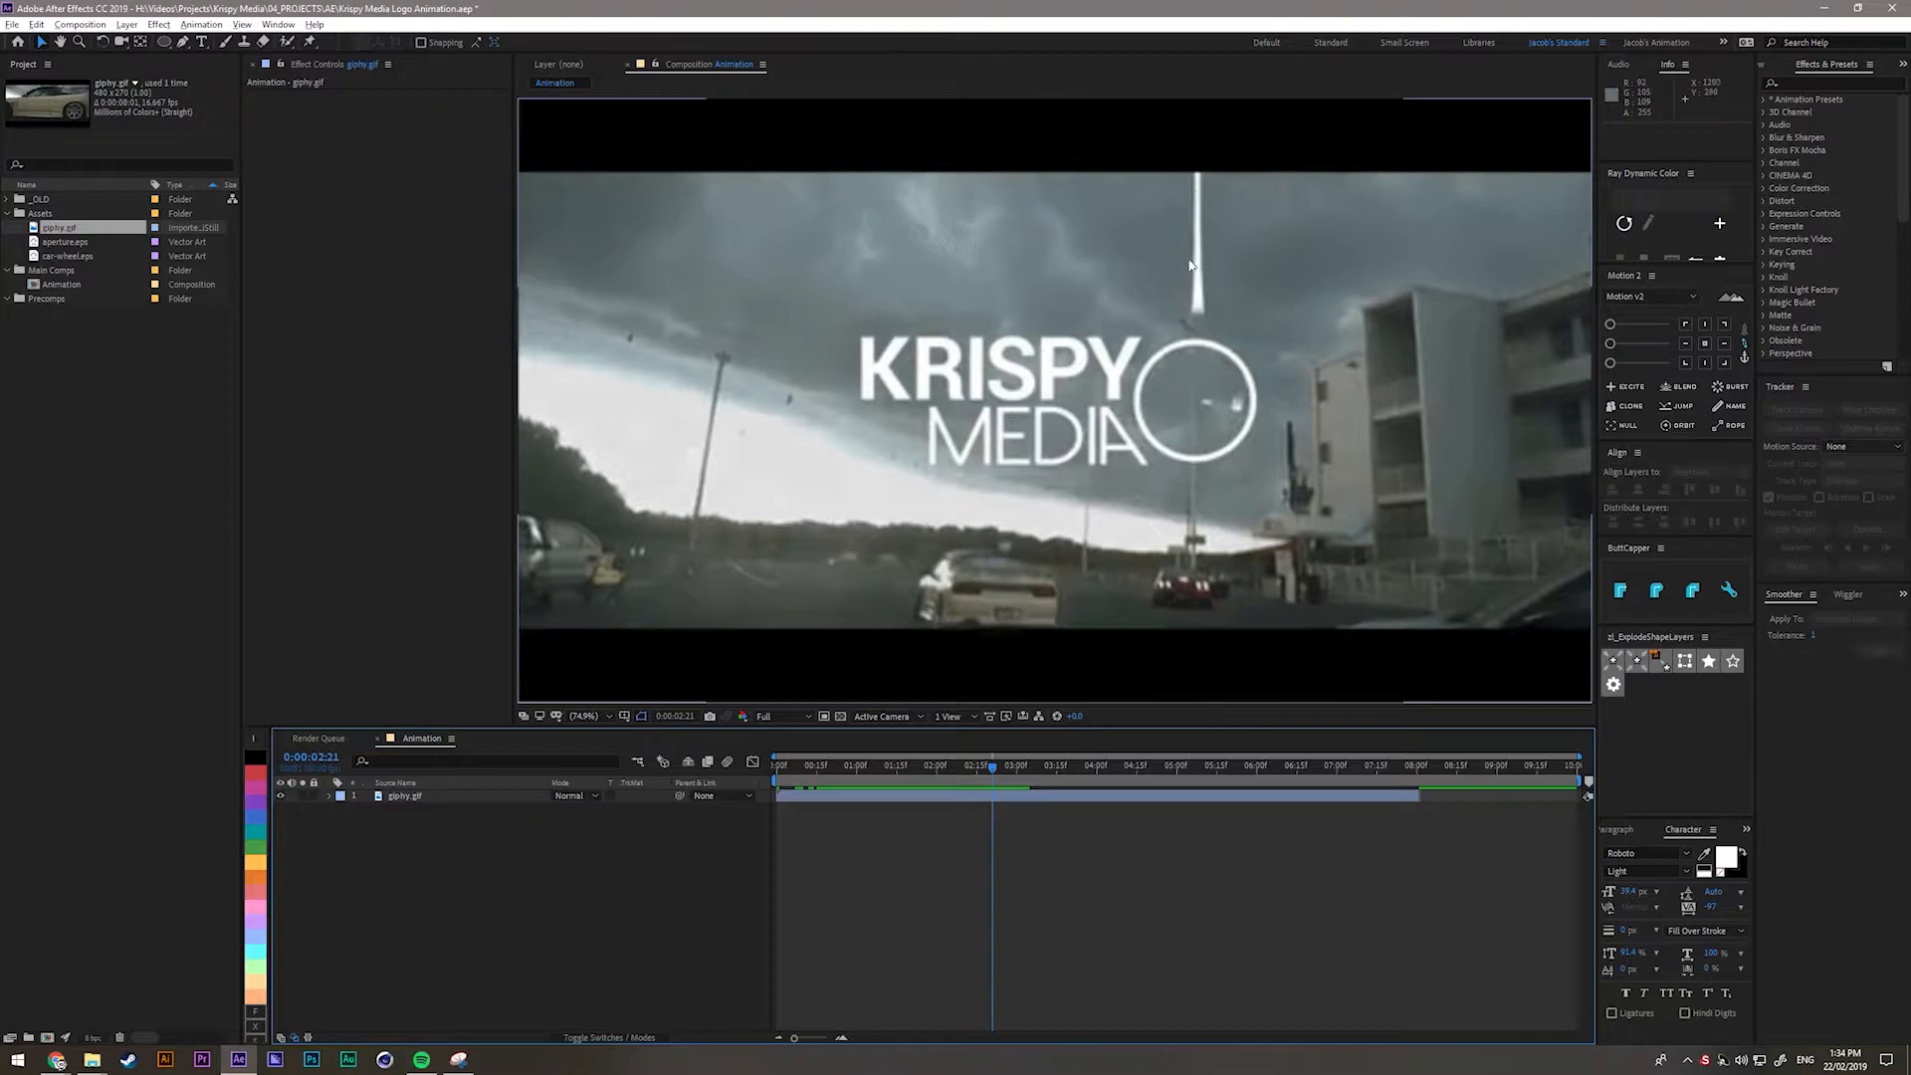
left_click_drag(996, 775, 1076, 804)
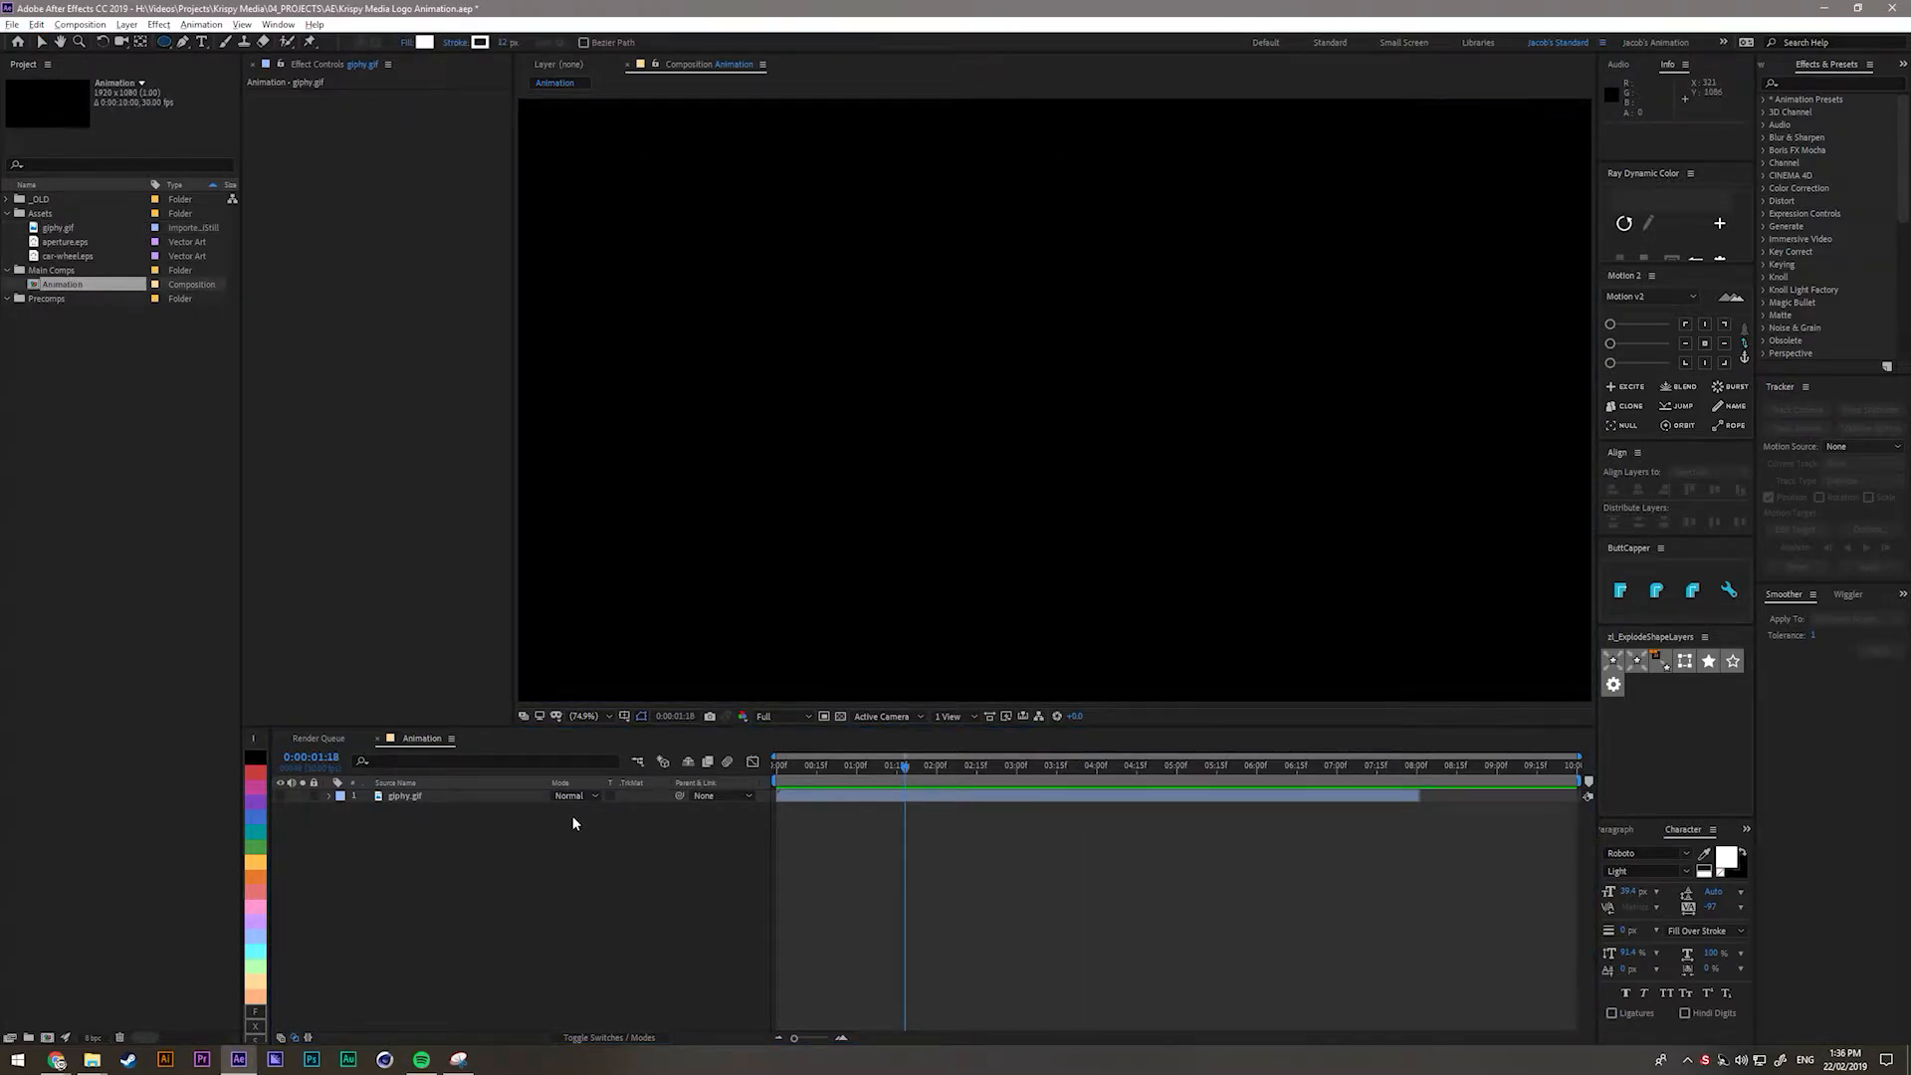
Select the Ellipse Tool from the shape drawing tools.
left_click(164, 44)
key("q")
key("q")
key("q")
key("q")
key("q")
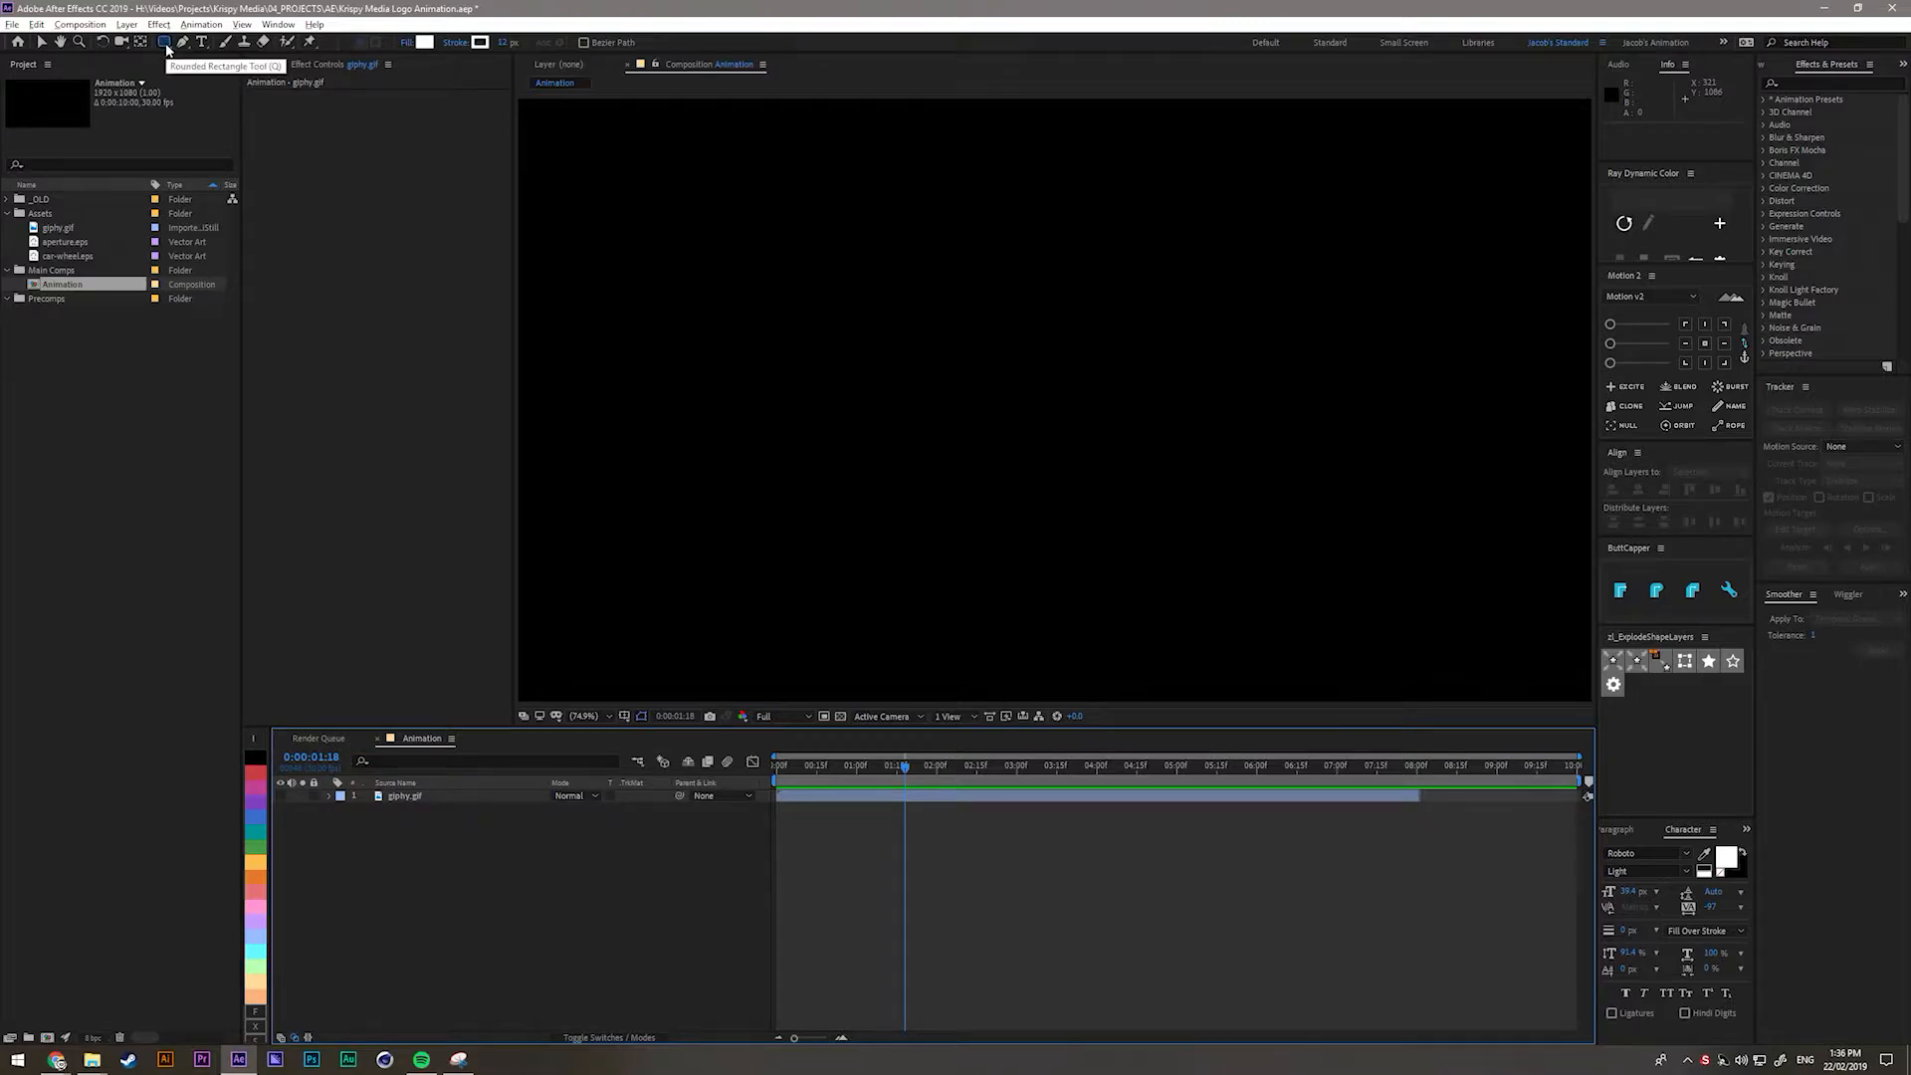
key("q")
key("q")
left_click(166, 46)
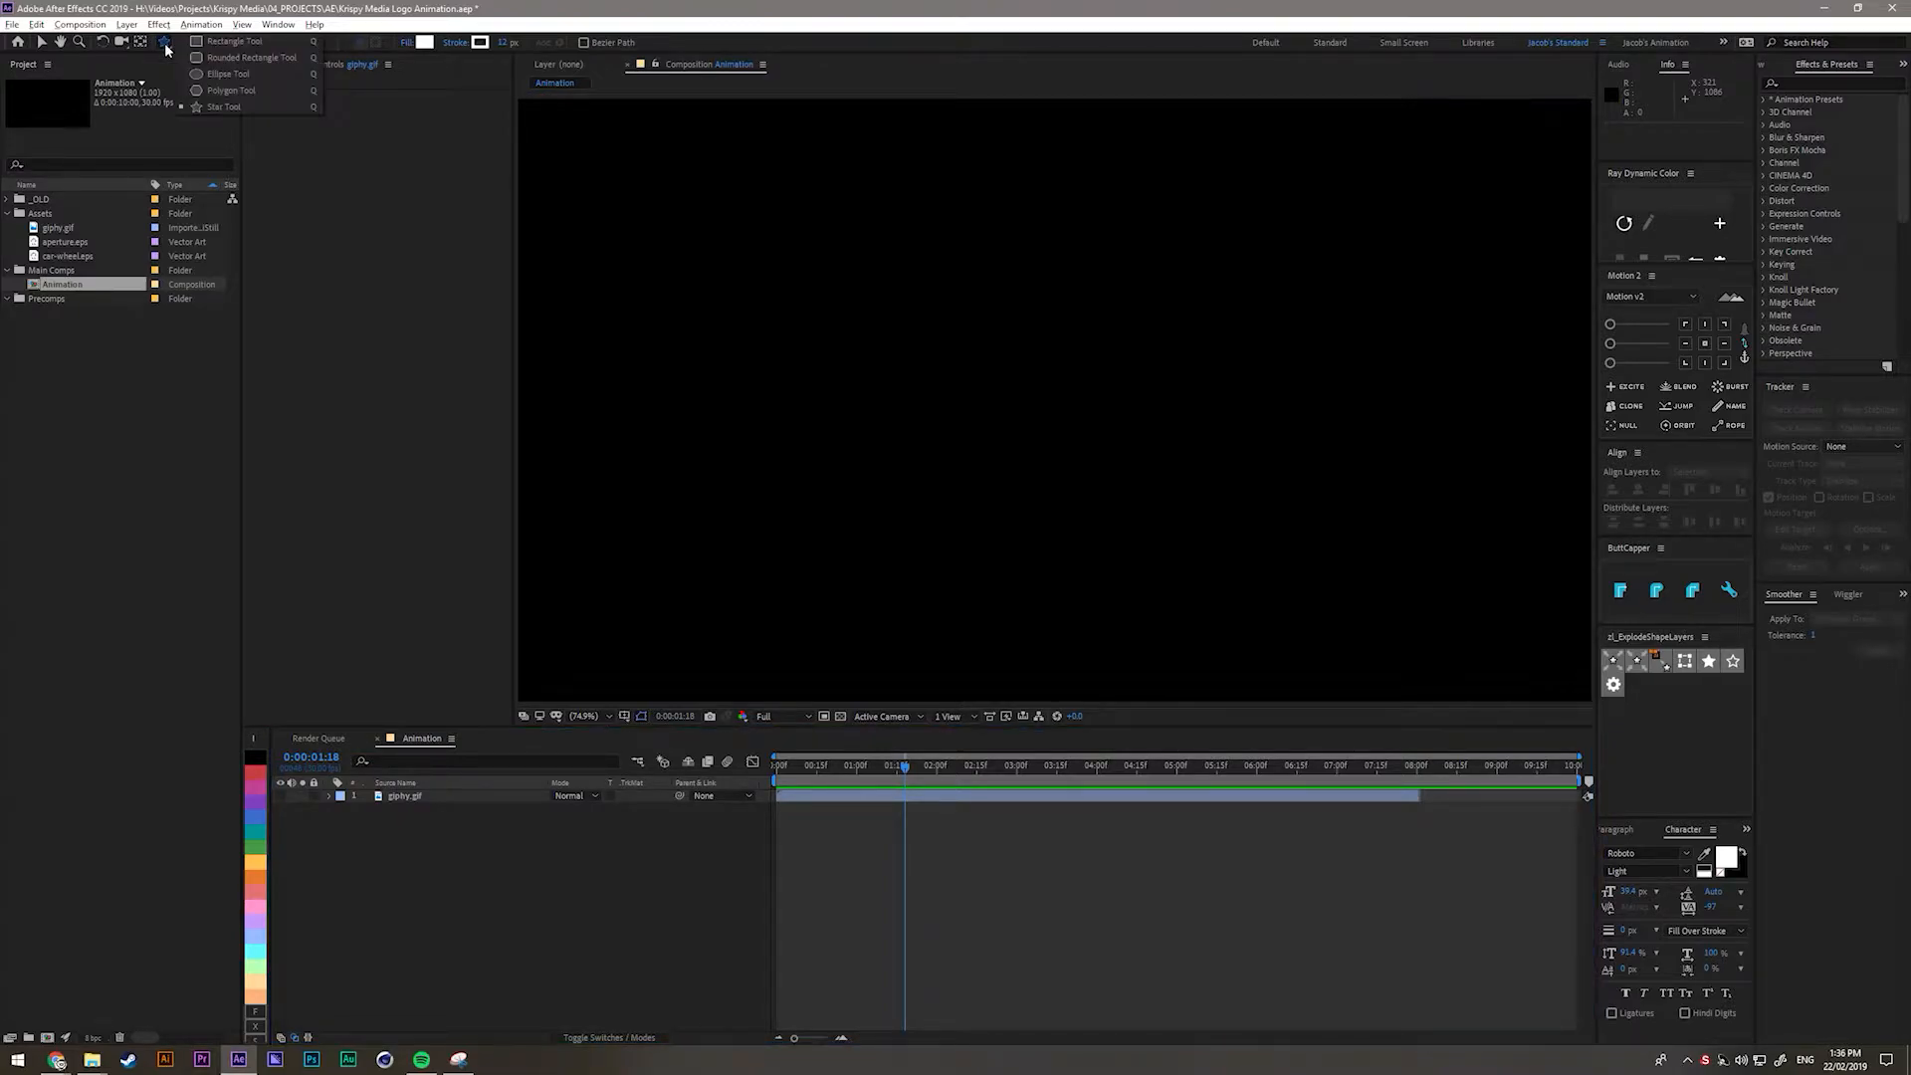
left_click(231, 75)
Show the title/action safe guides, zoom to the centre and draw a circle outward from it.
key("apostrophe")
left_click(642, 718)
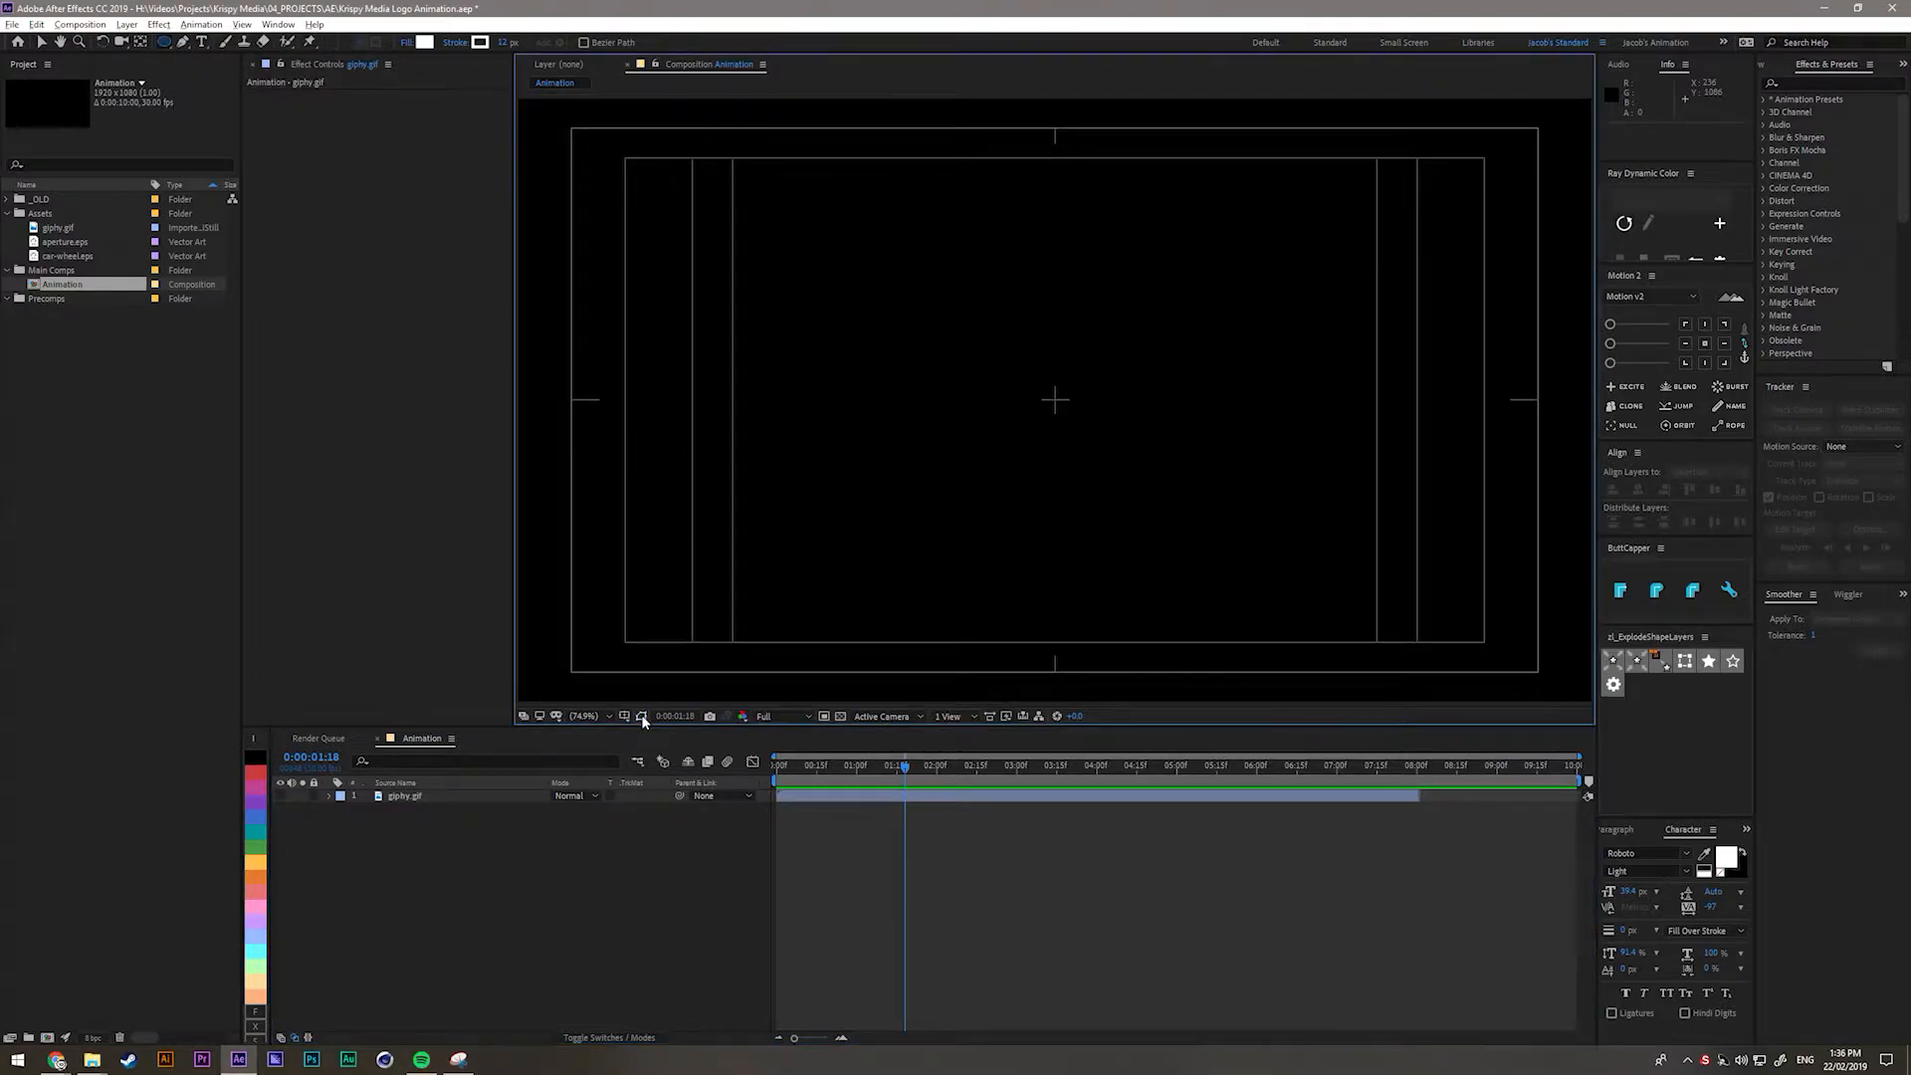
left_click(626, 717)
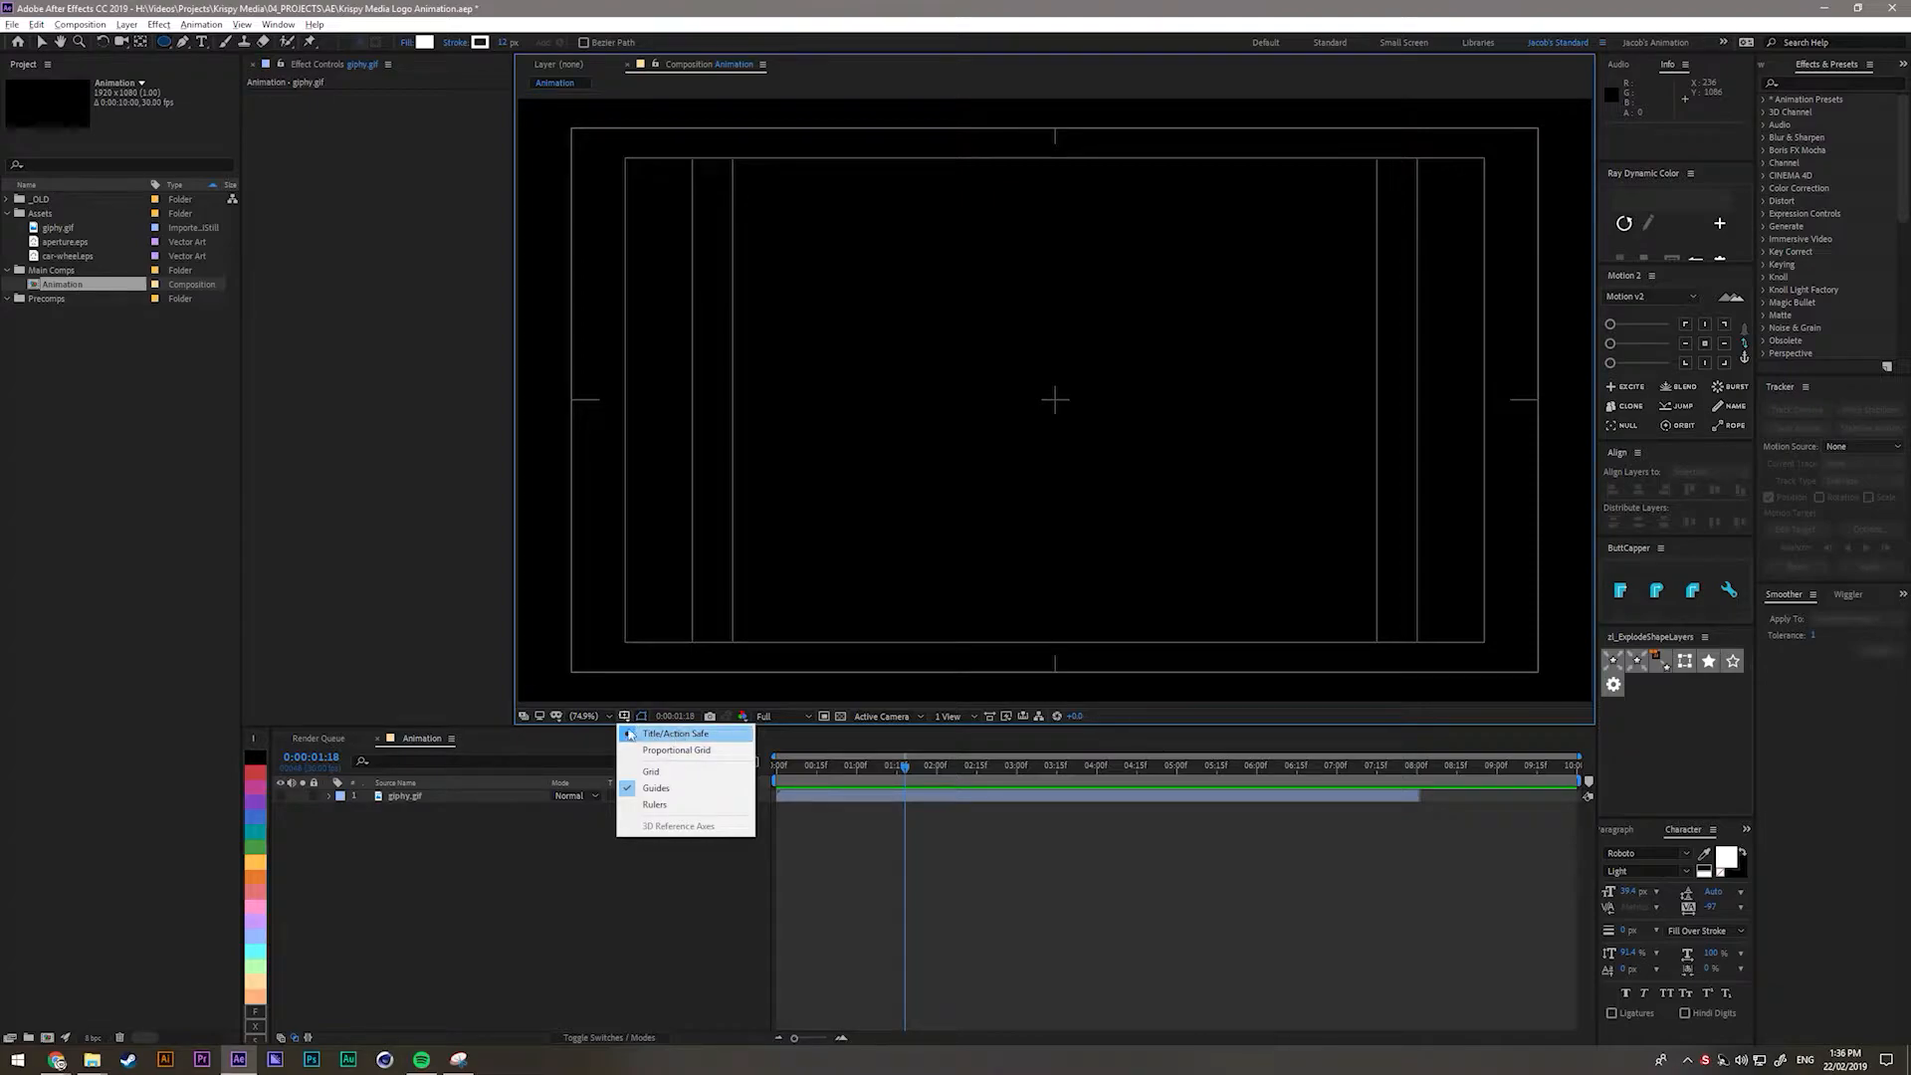
left_click(1175, 398)
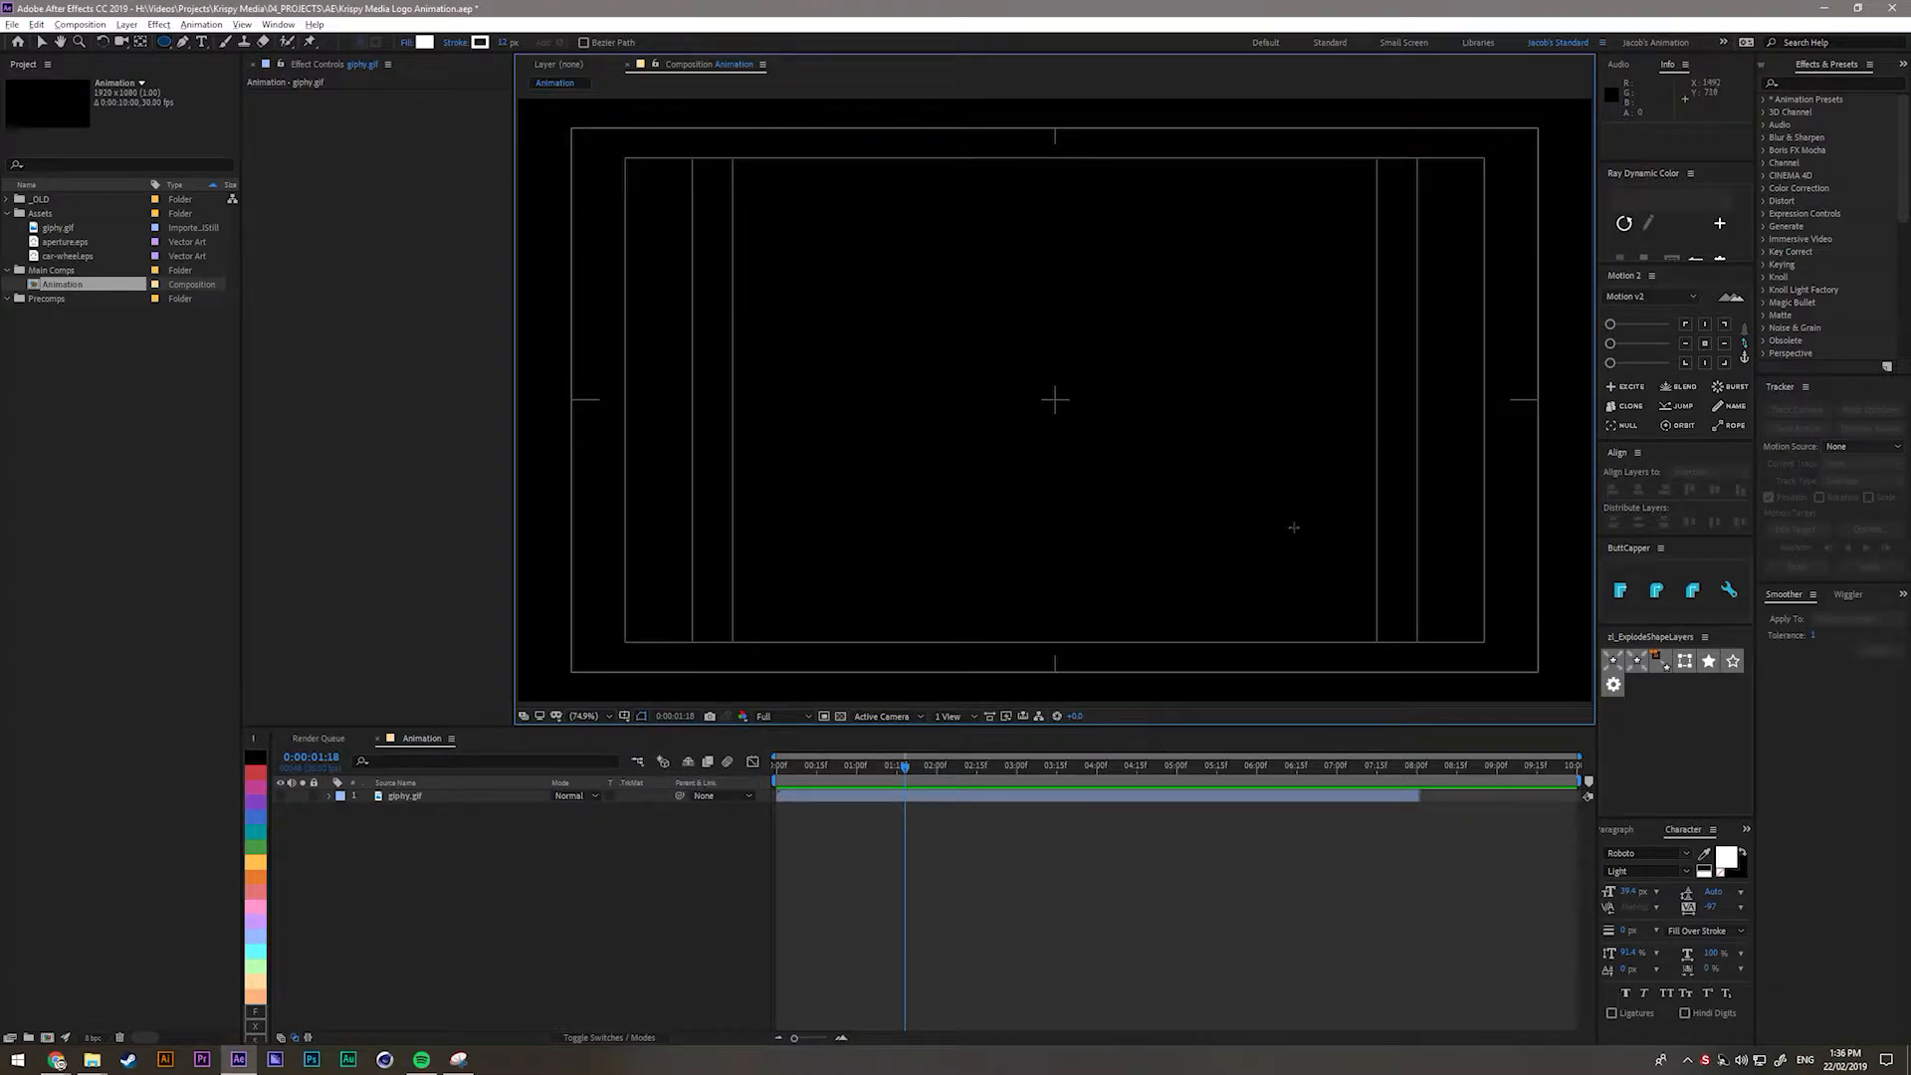
scroll(1062, 419, "up", 8)
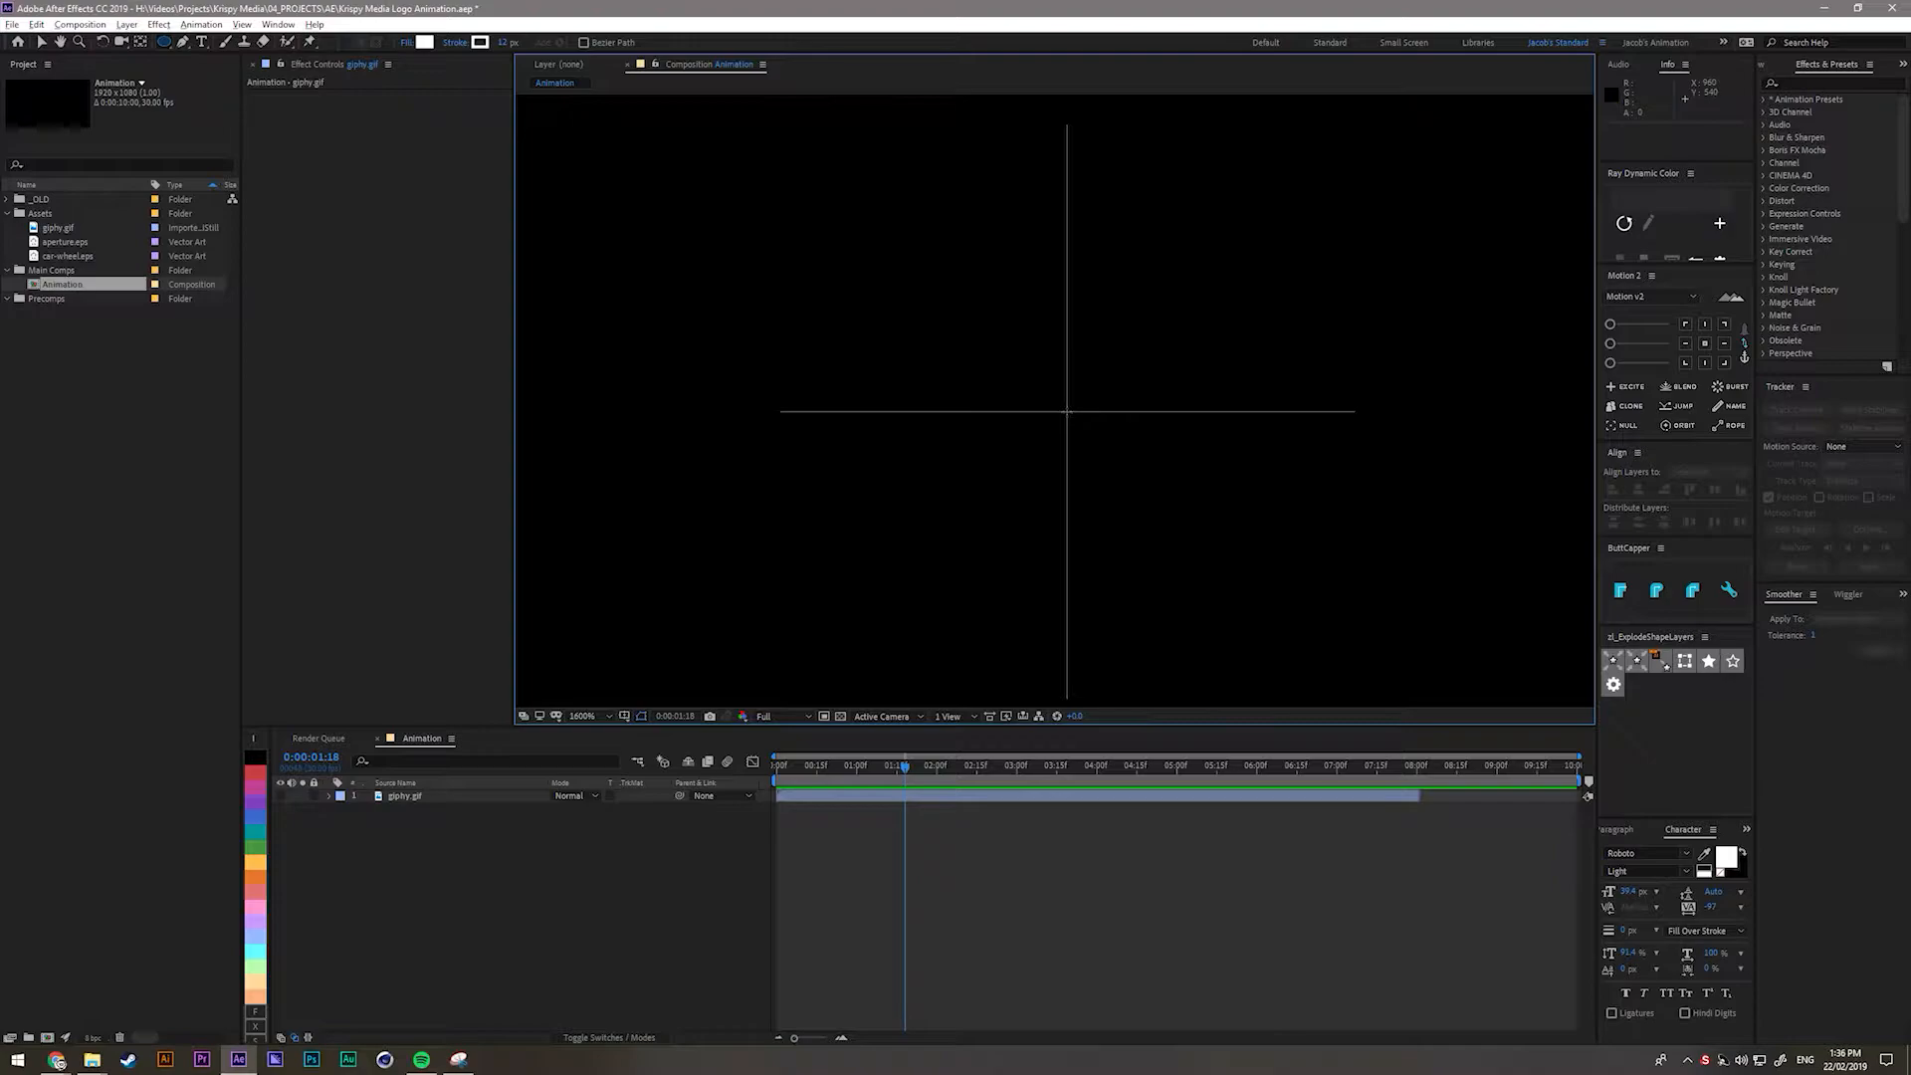
left_click_drag(1066, 411, 1416, 657)
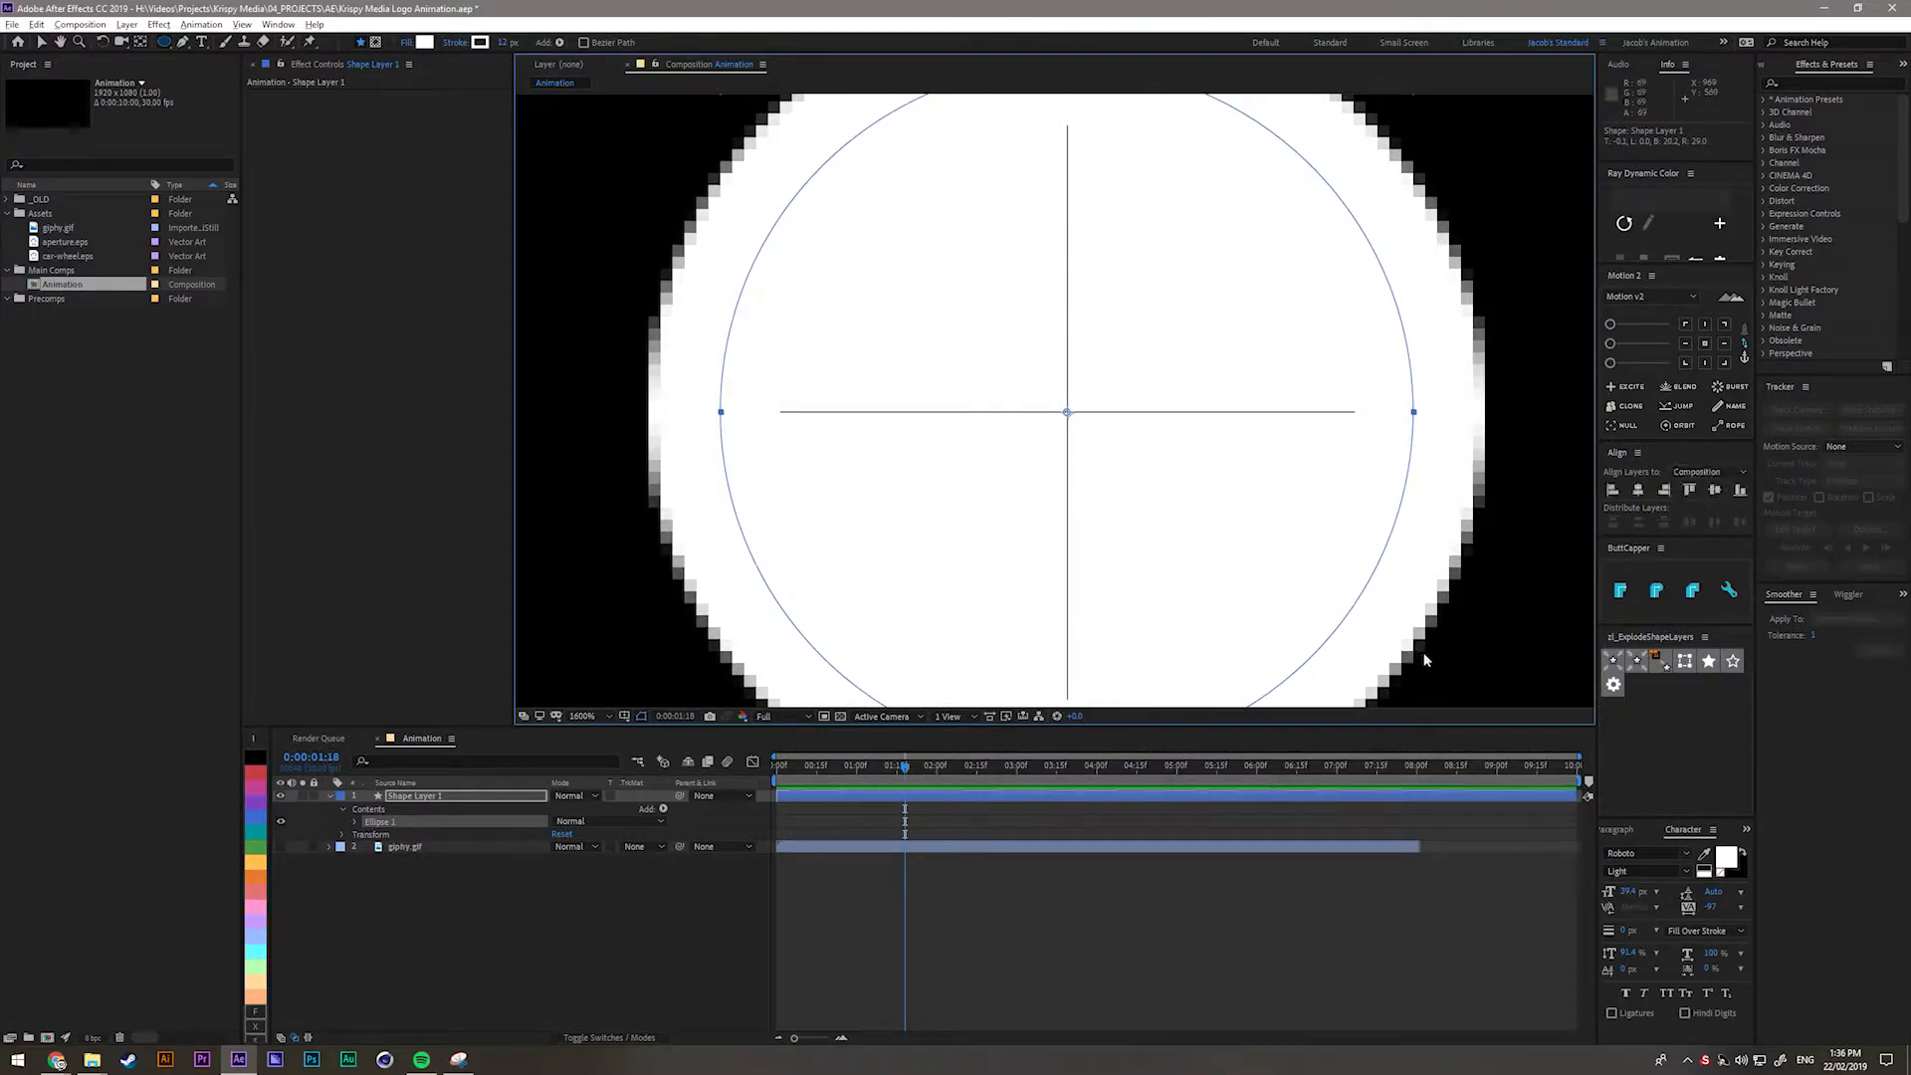
Resize the Ellipse 1 path to 307 and delete its fill, leaving only the stroke.
key("shift+slash")
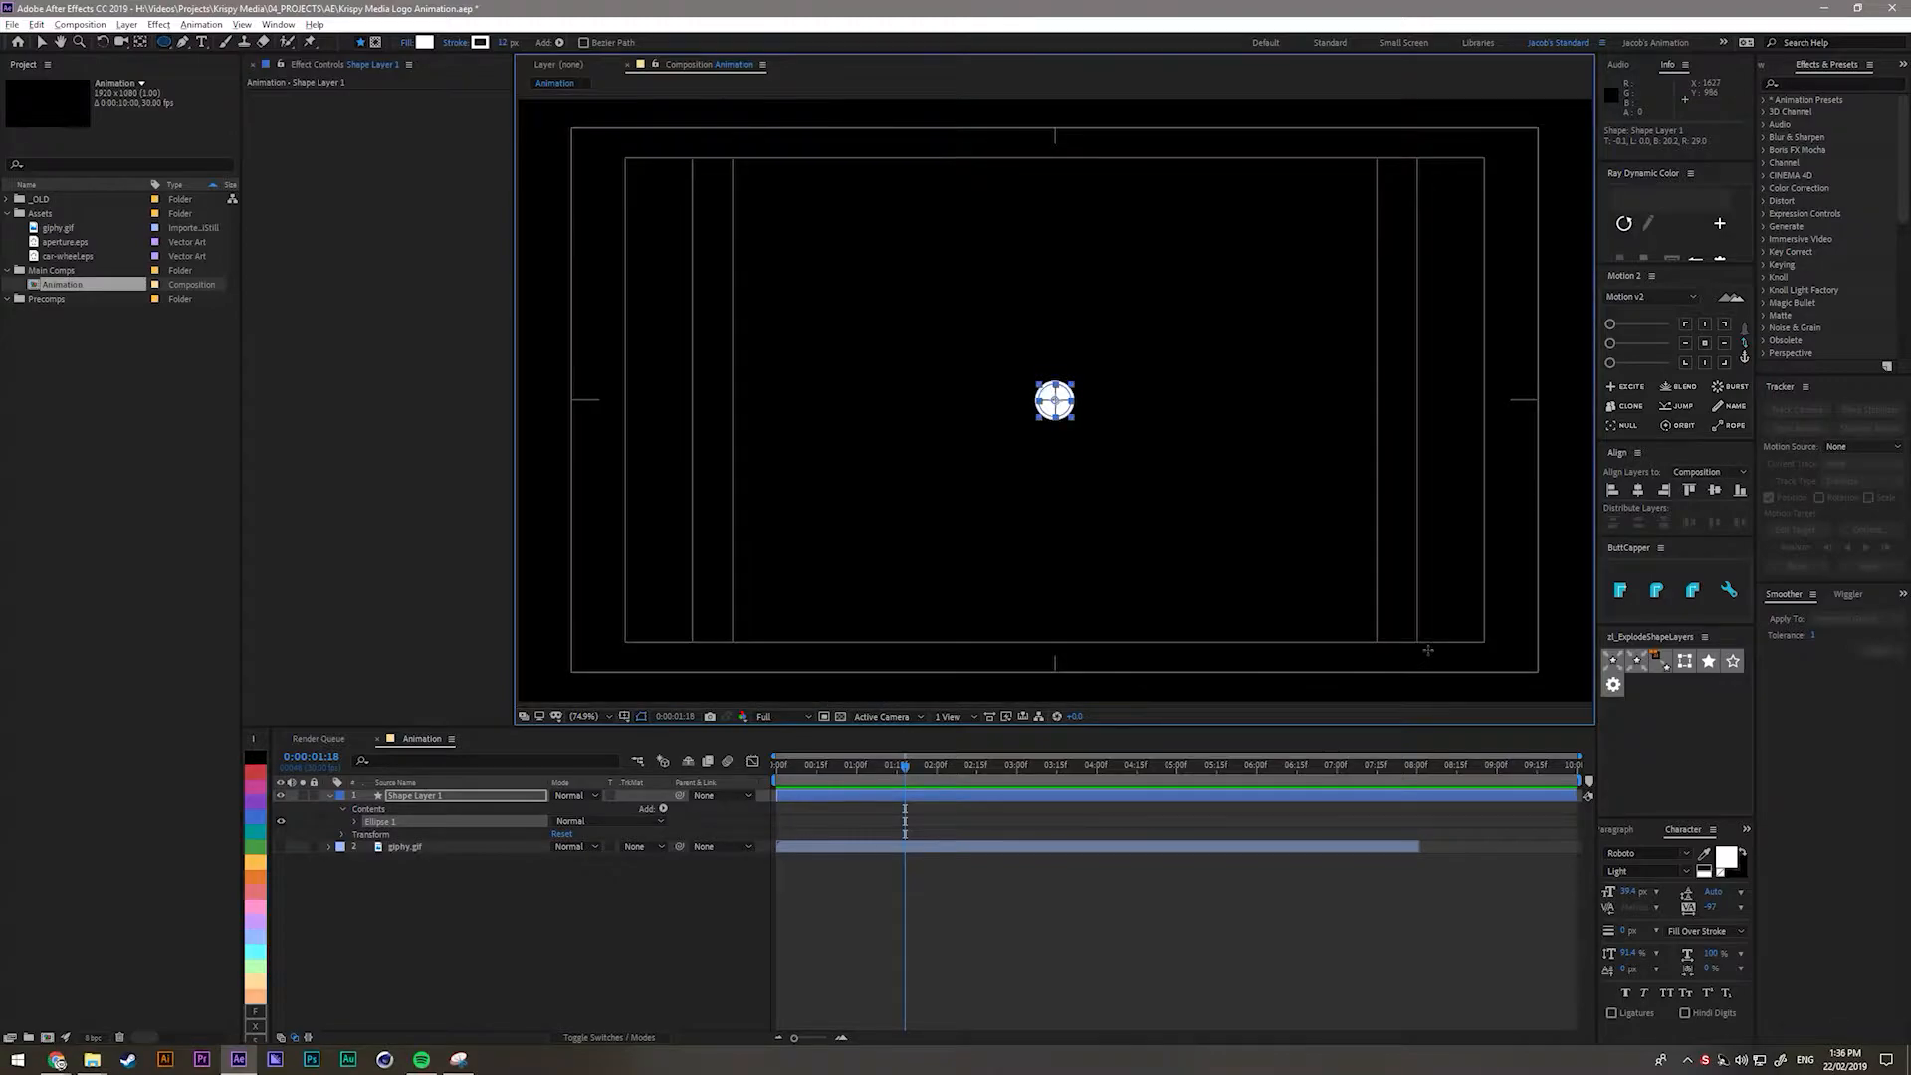
left_click(492, 1007)
left_click(397, 798)
left_click(356, 822)
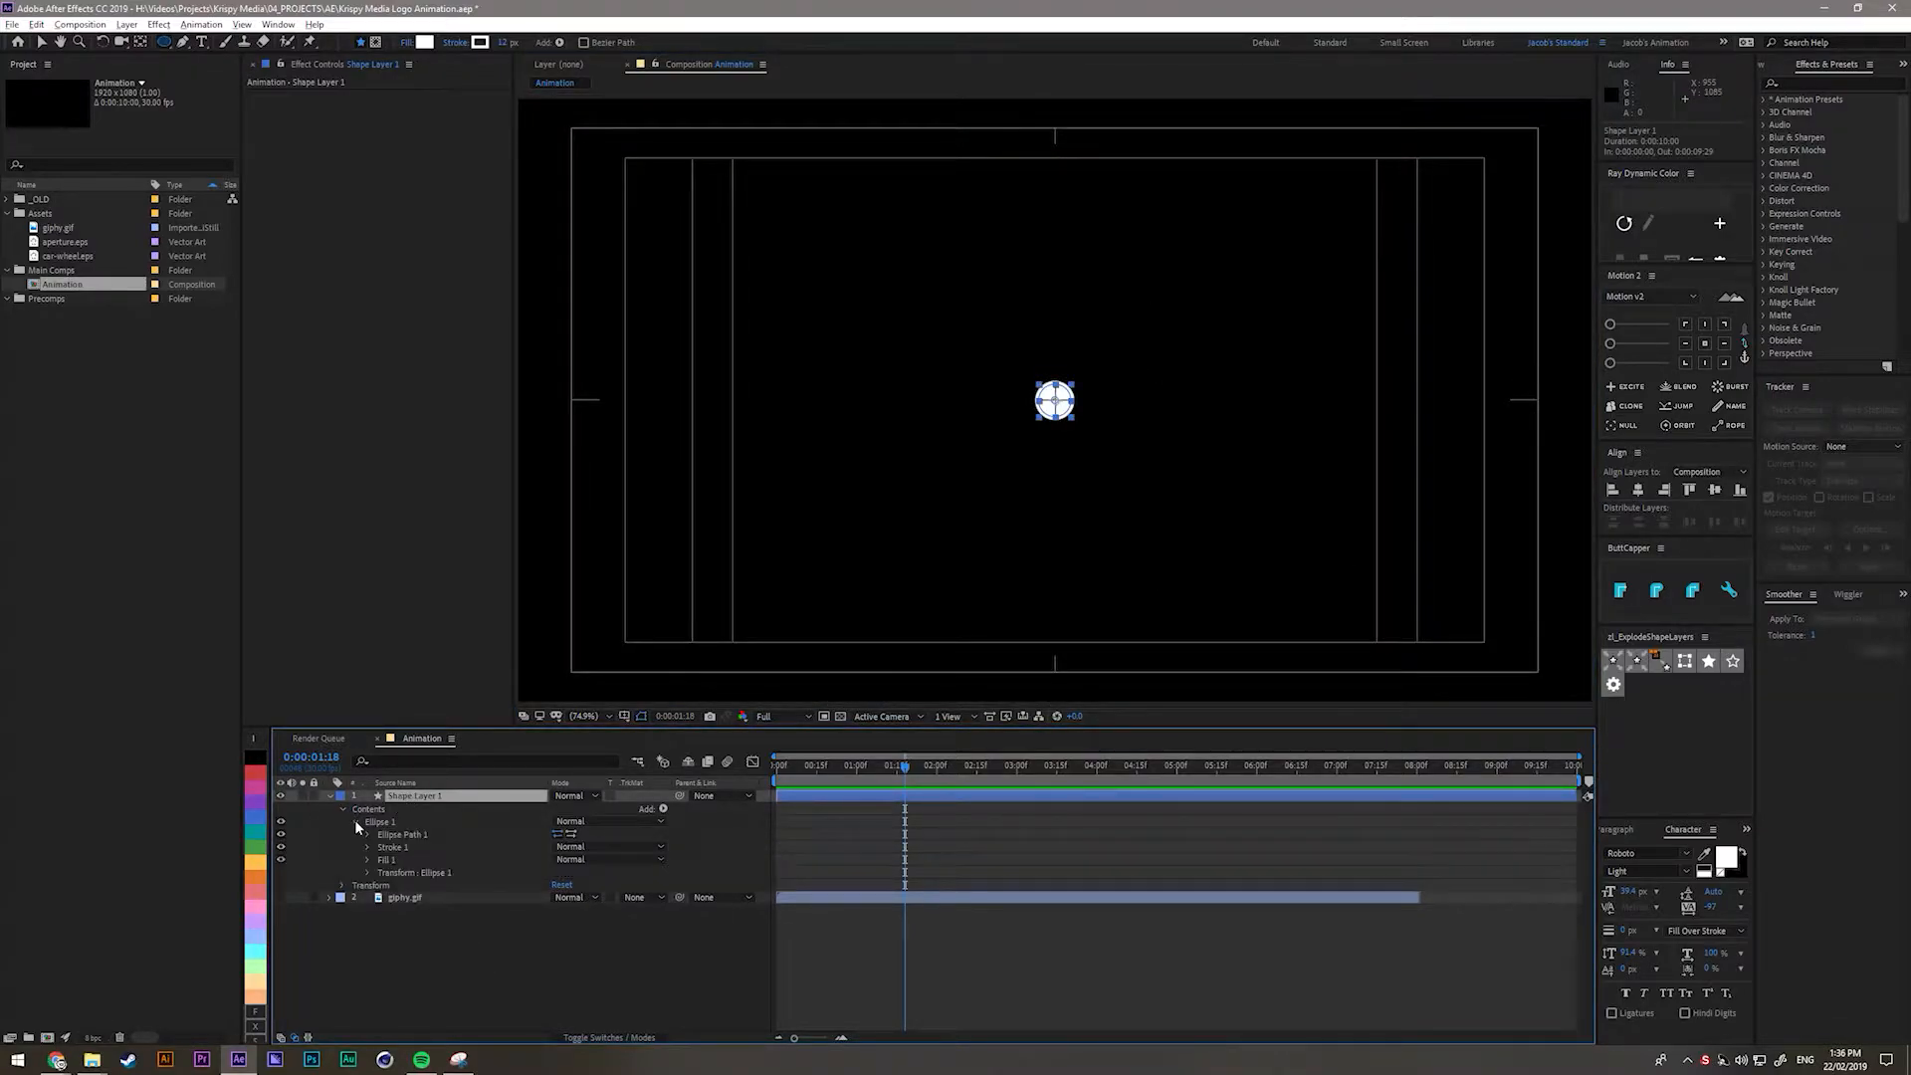
left_click(367, 834)
left_click(368, 834)
left_click(367, 834)
left_click_drag(578, 854, 728, 854)
left_click(391, 886)
key("Delete")
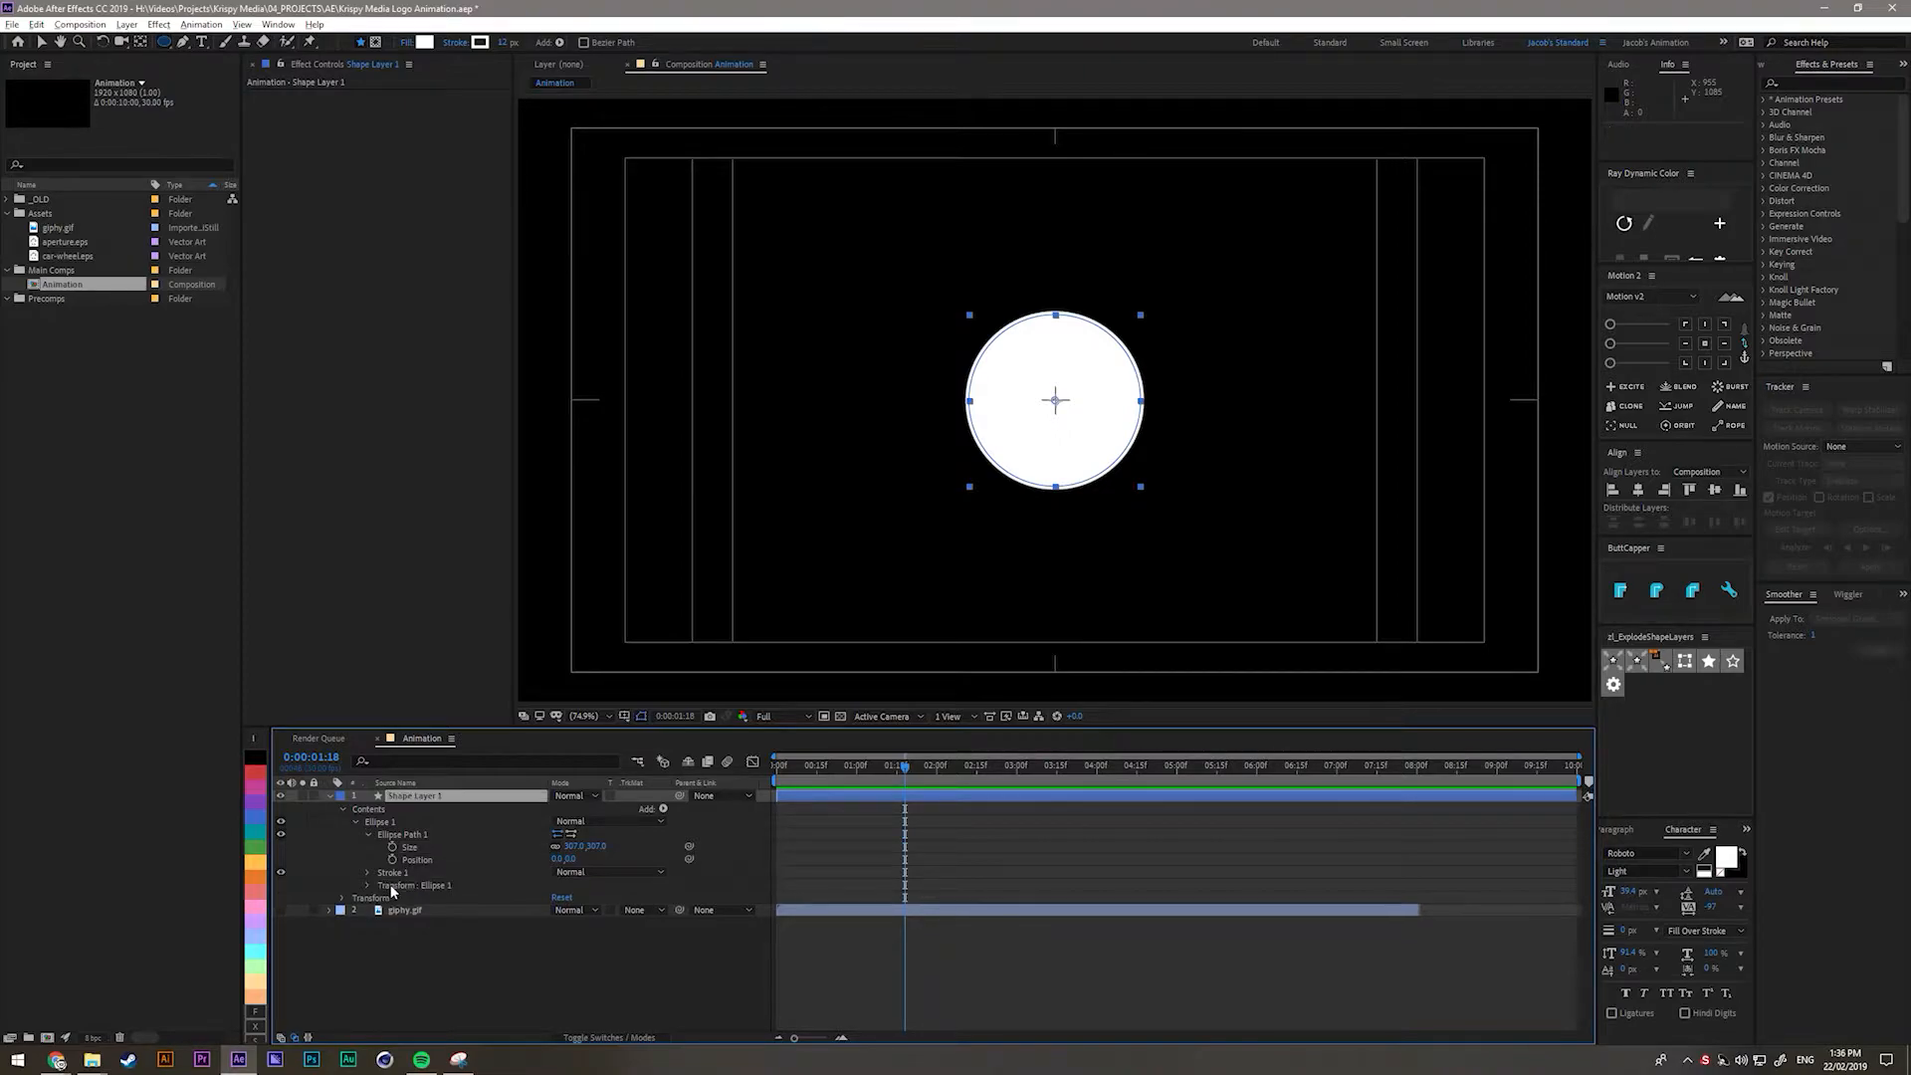
left_click(395, 875)
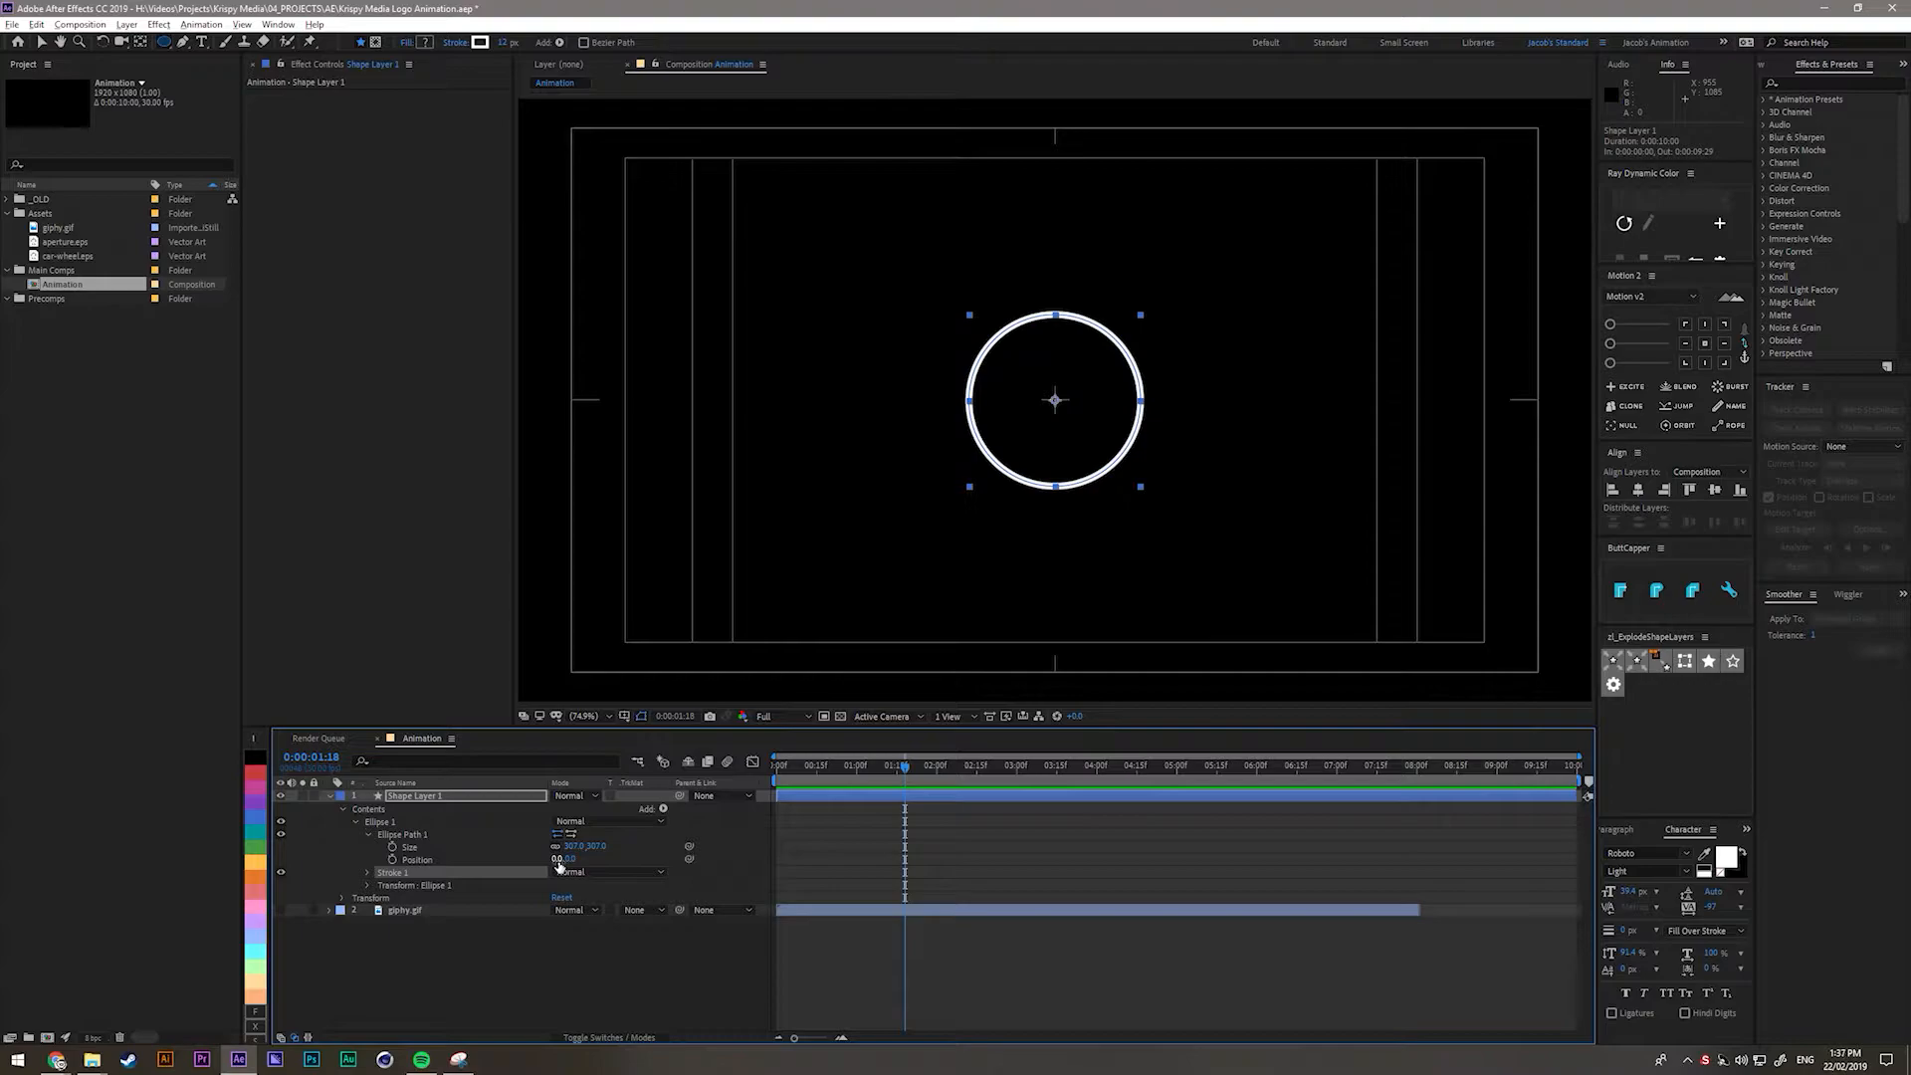
Make the giphy.gif layer visible again at 20% opacity.
left_click(282, 911)
left_click(420, 914)
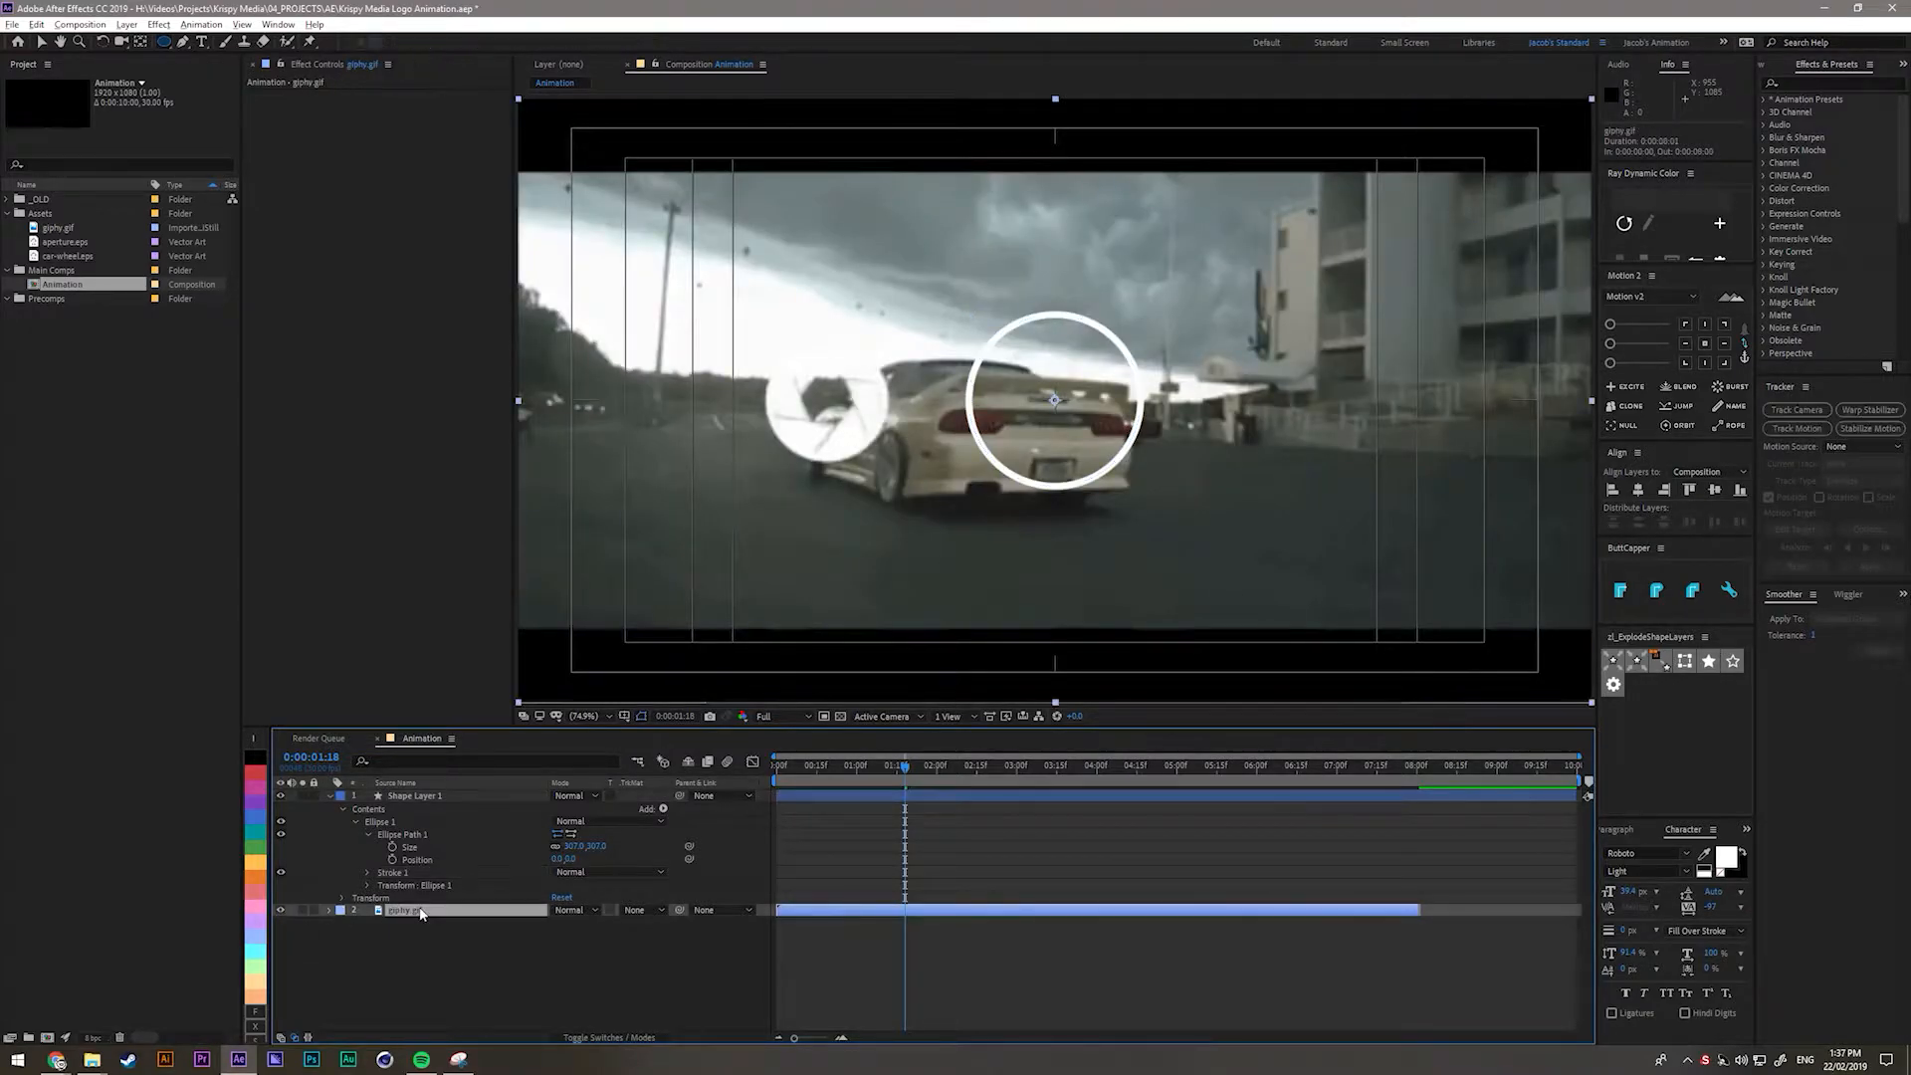
left_click(560, 923)
type("20")
key("Return")
left_click(510, 969)
Move the time to about 1:09 and try shrinking the ellipse to 263, then undo it.
left_click(438, 804)
left_click(438, 802)
mouse_move(894, 772)
left_mouse_down()
mouse_move(862, 783)
mouse_move(882, 787)
left_mouse_up()
left_click(590, 927)
left_click_drag(582, 848, 318, 904)
key("ctrl+z")
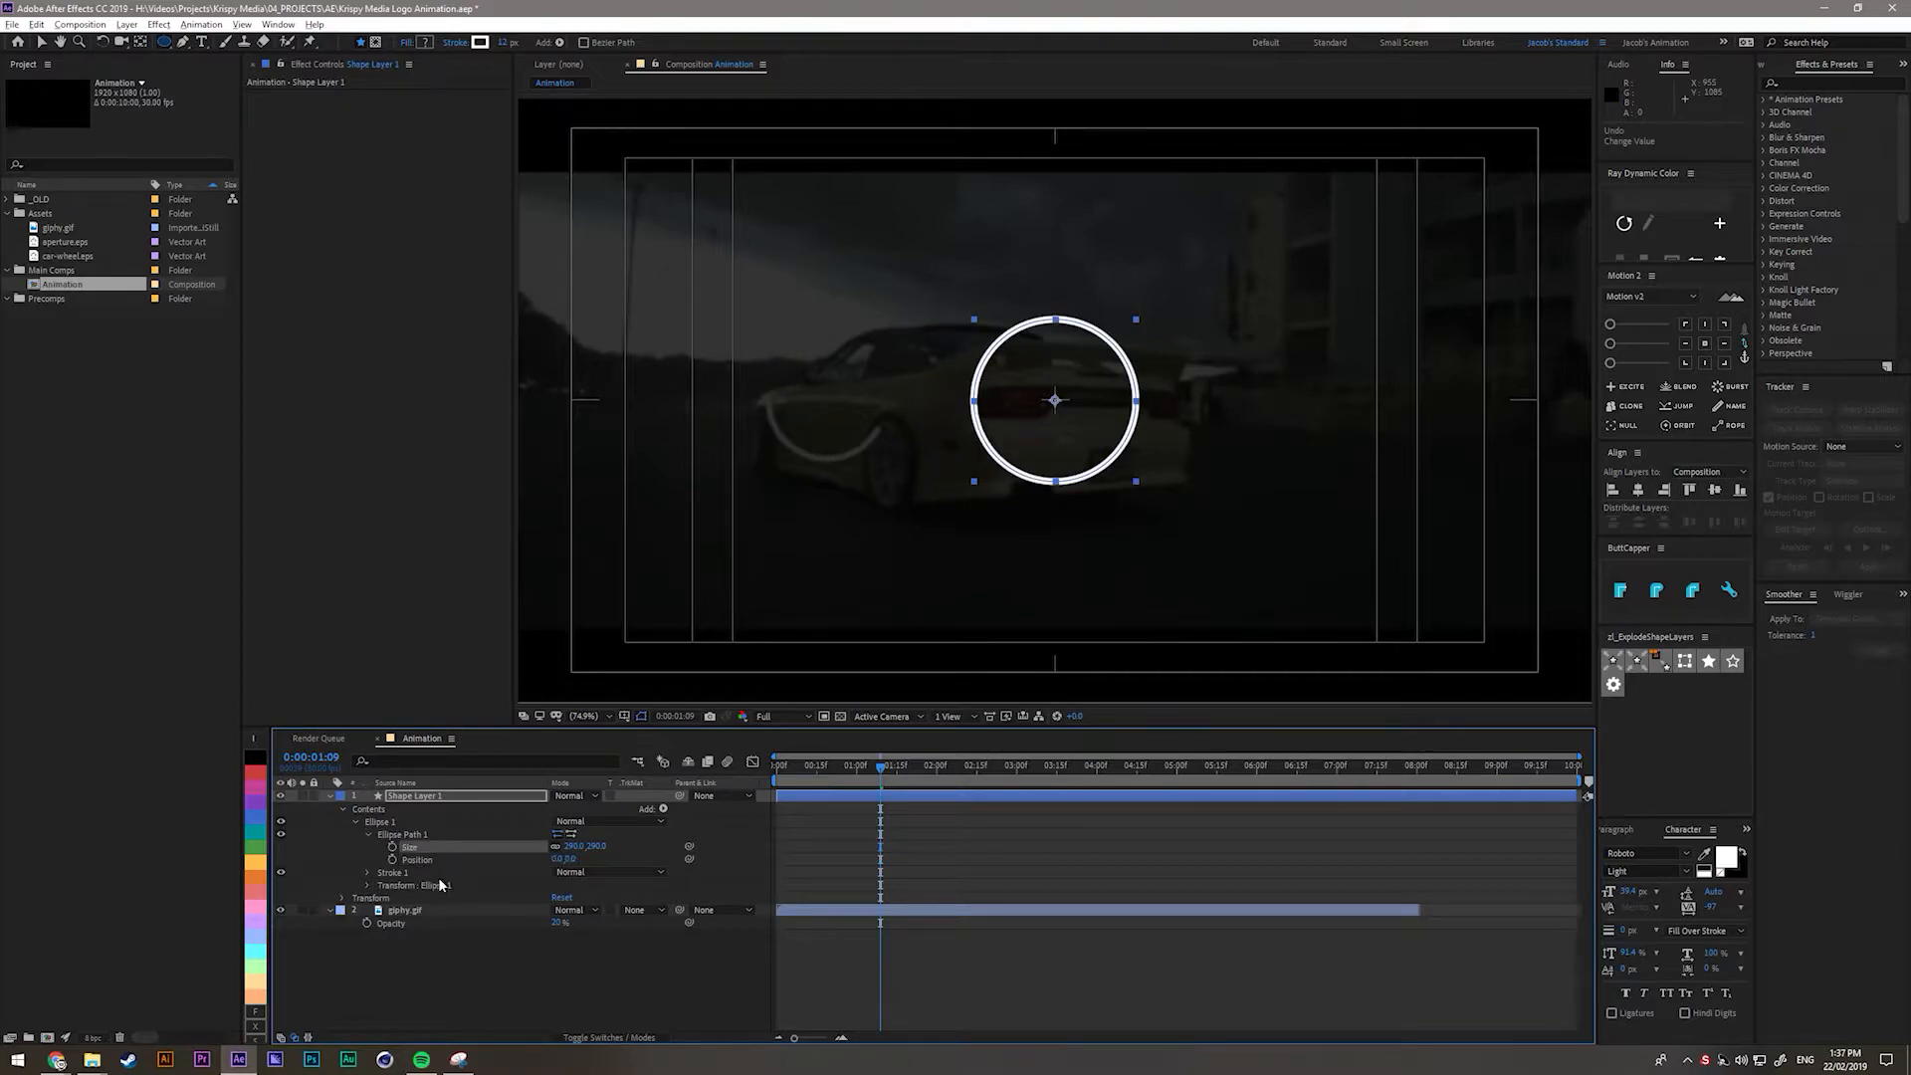
Shift the ring left, set its ellipse size to about 207.4 and stroke width to 8.
double_click(422, 798)
left_click_drag(552, 926, 363, 952)
left_click_drag(574, 847, 532, 847)
scroll(577, 588, "up", 2)
left_click_drag(578, 587, 1006, 543)
left_click(367, 873)
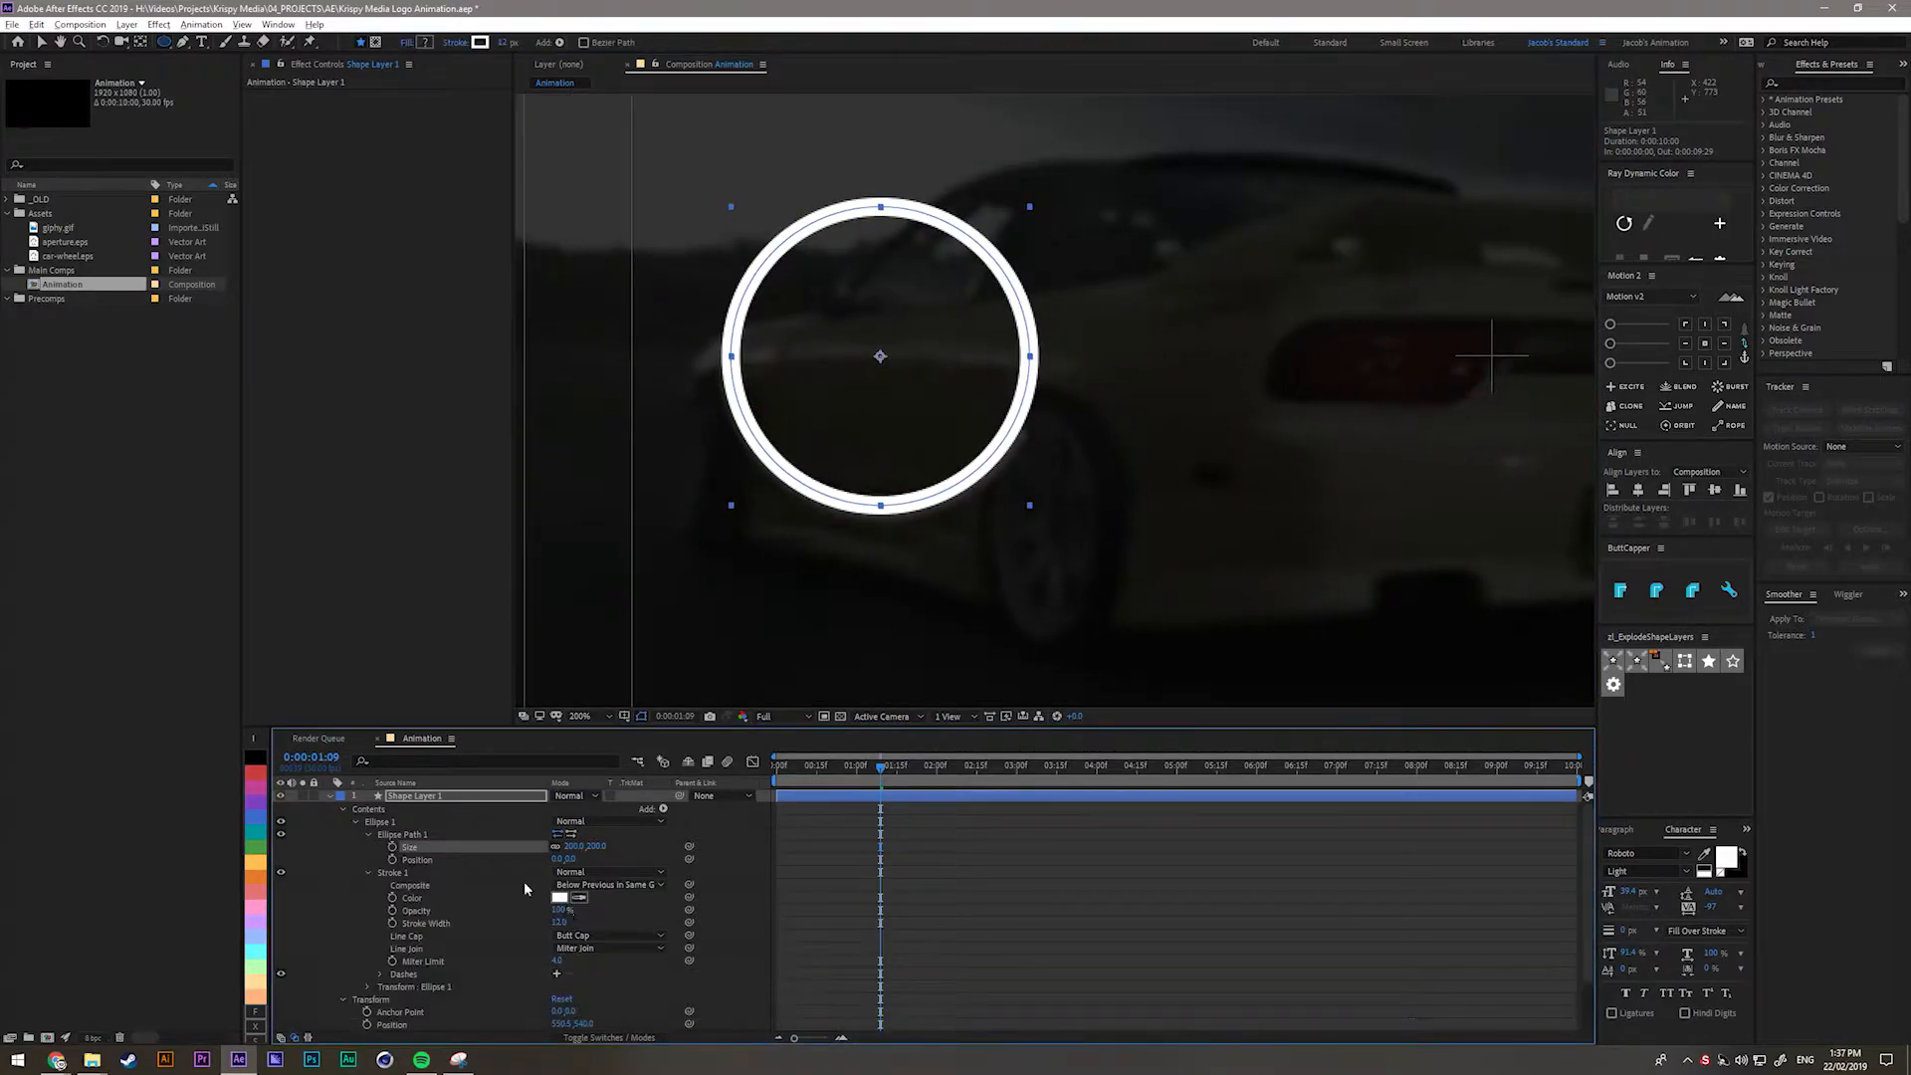
left_click_drag(559, 923, 556, 922)
left_click_drag(572, 848, 567, 861)
key("ctrl+z")
left_click_drag(558, 1023, 560, 1023)
left_click_drag(574, 847, 600, 847)
left_click_drag(557, 923, 625, 912)
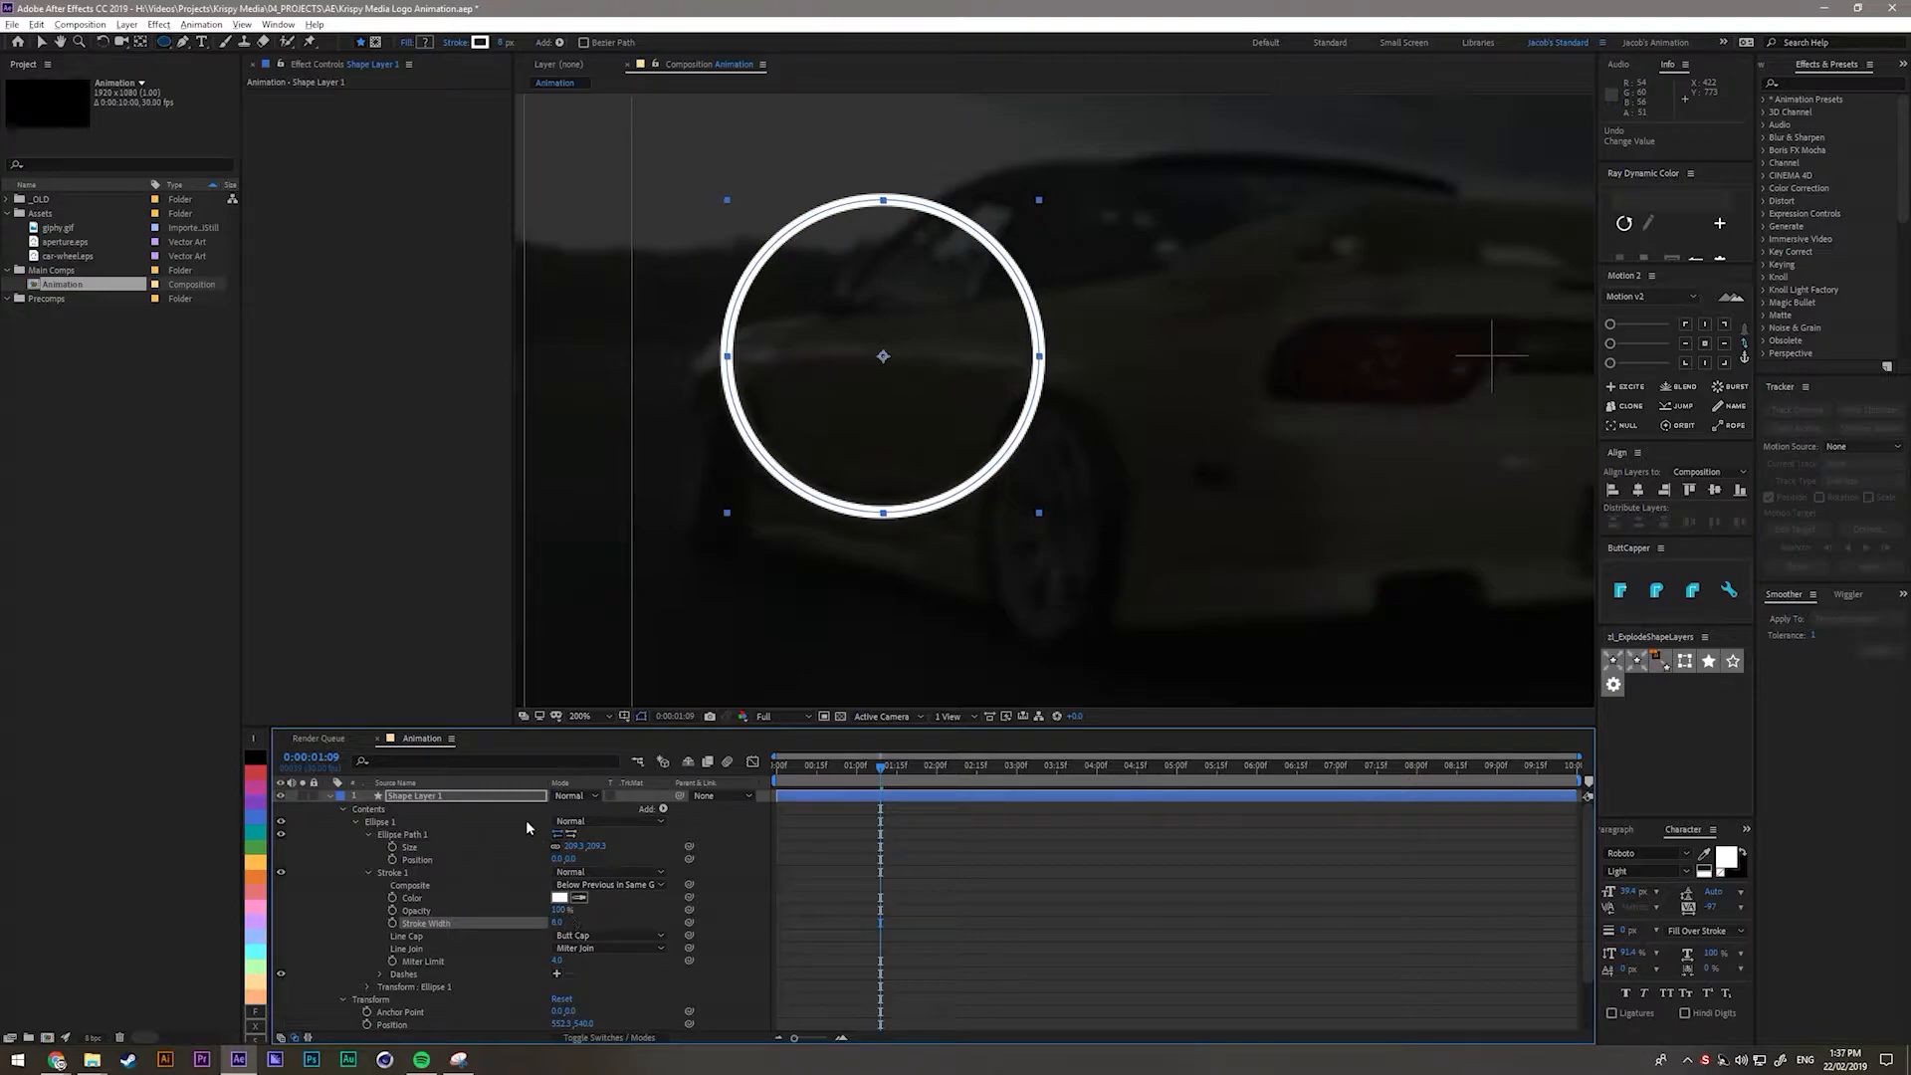
Rename the shape layer to 'Circle'.
left_click(328, 796)
key("Return")
type("Circle")
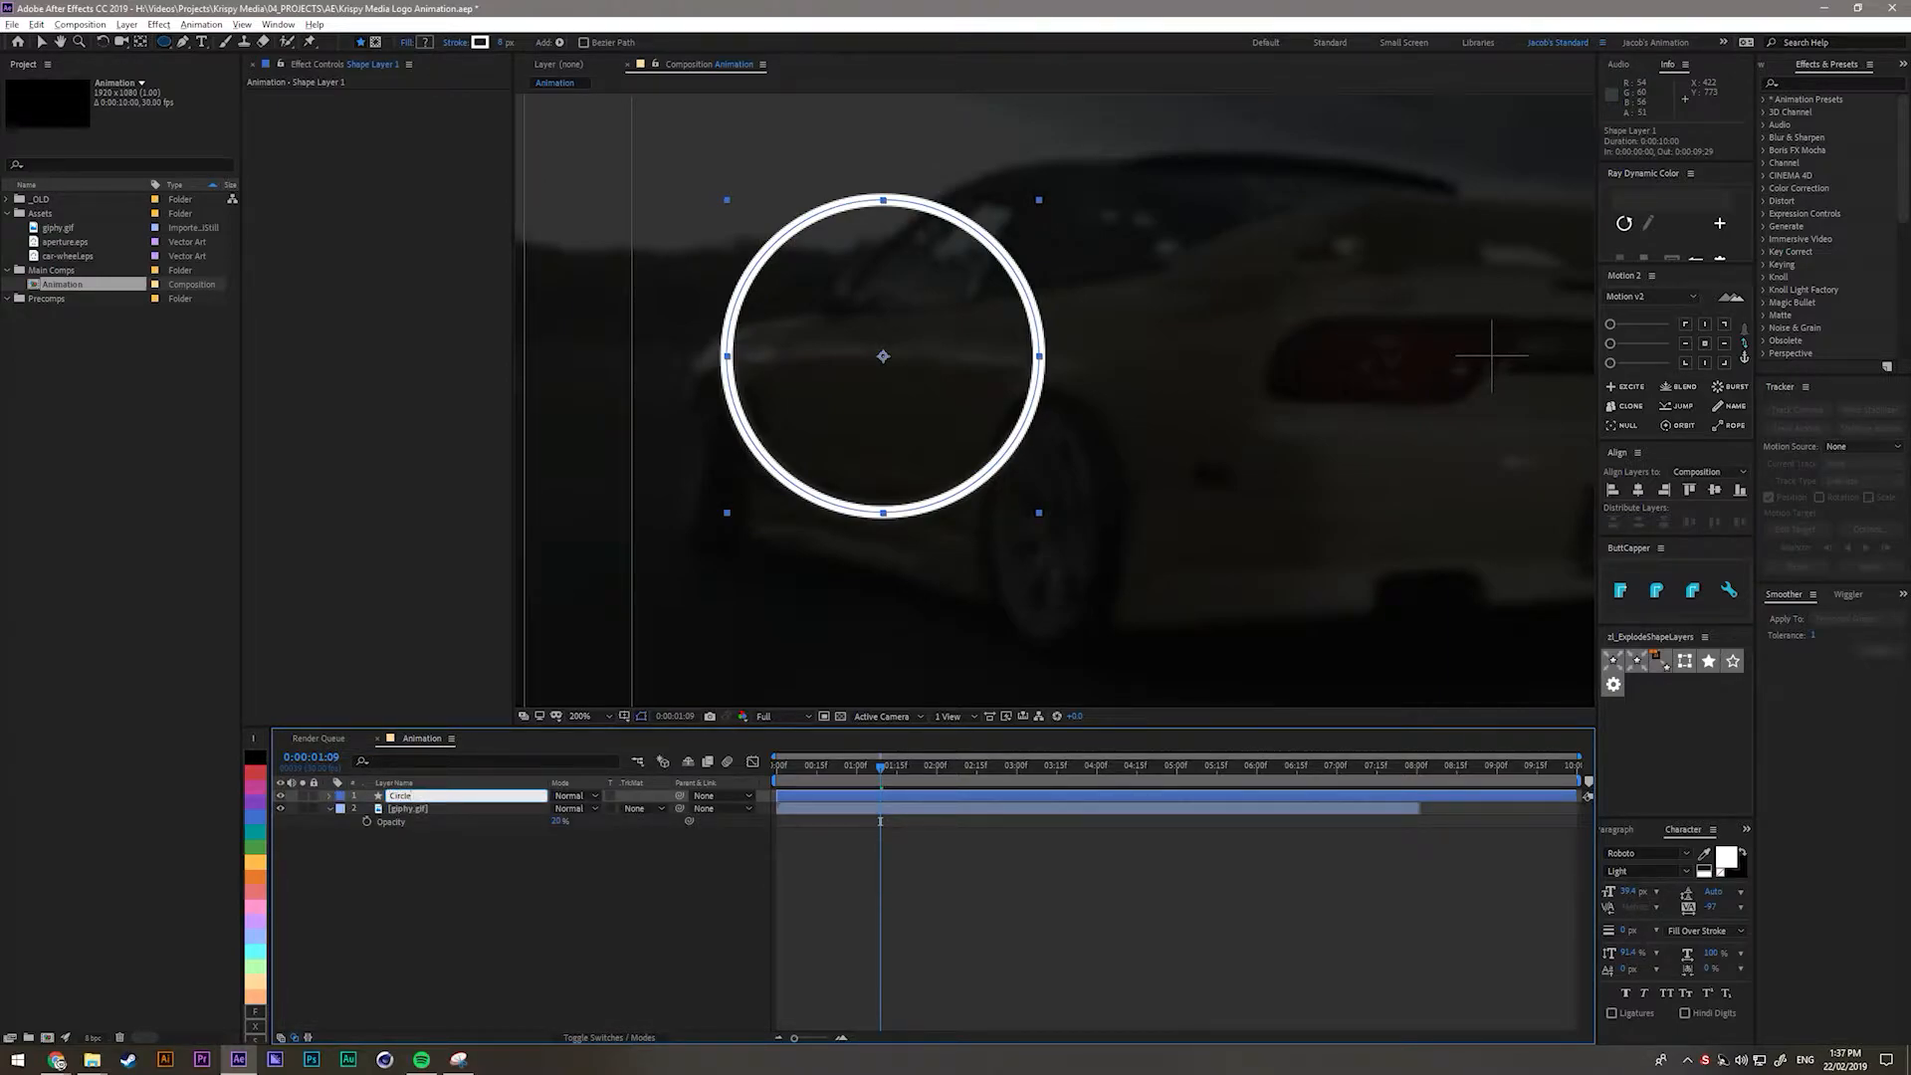
key("Return")
Add a Trim Paths operator to the Circle layer's contents and expand its settings.
left_click(328, 796)
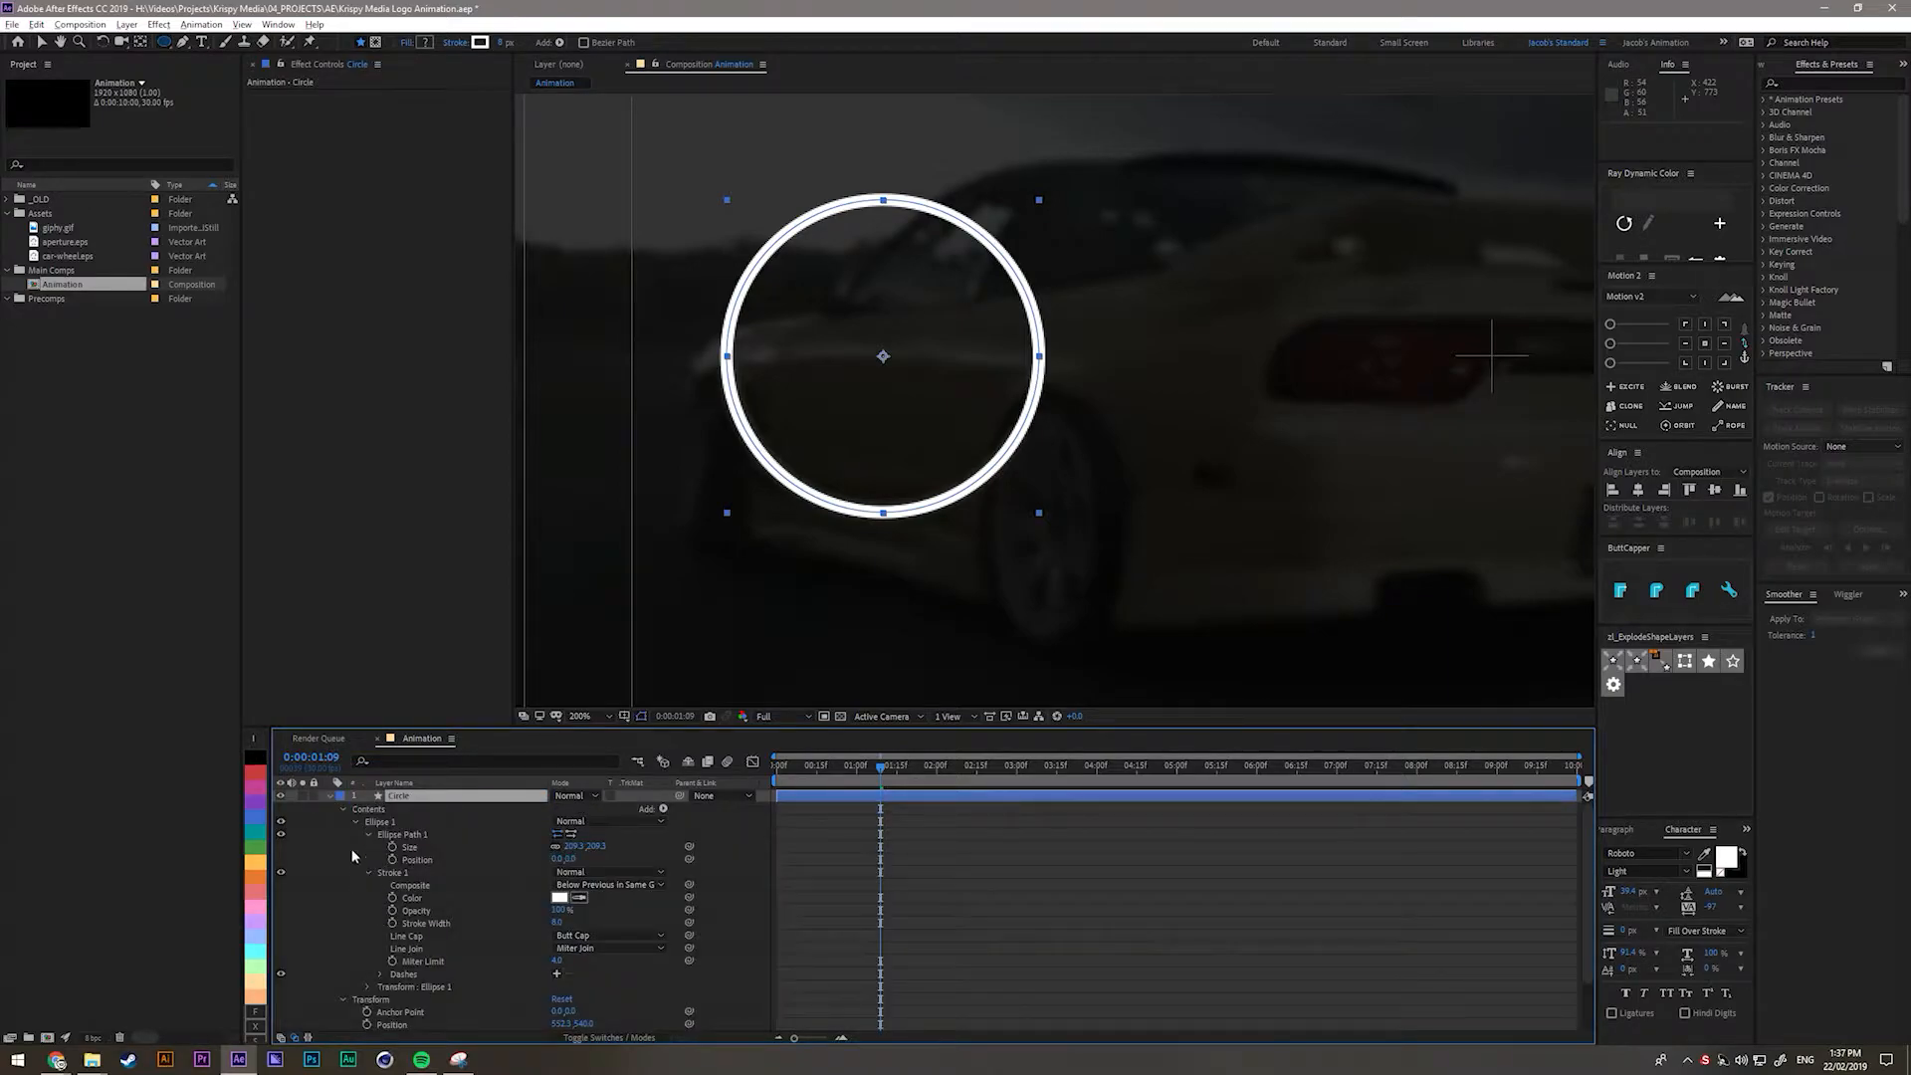
left_click(356, 822)
left_click(343, 836)
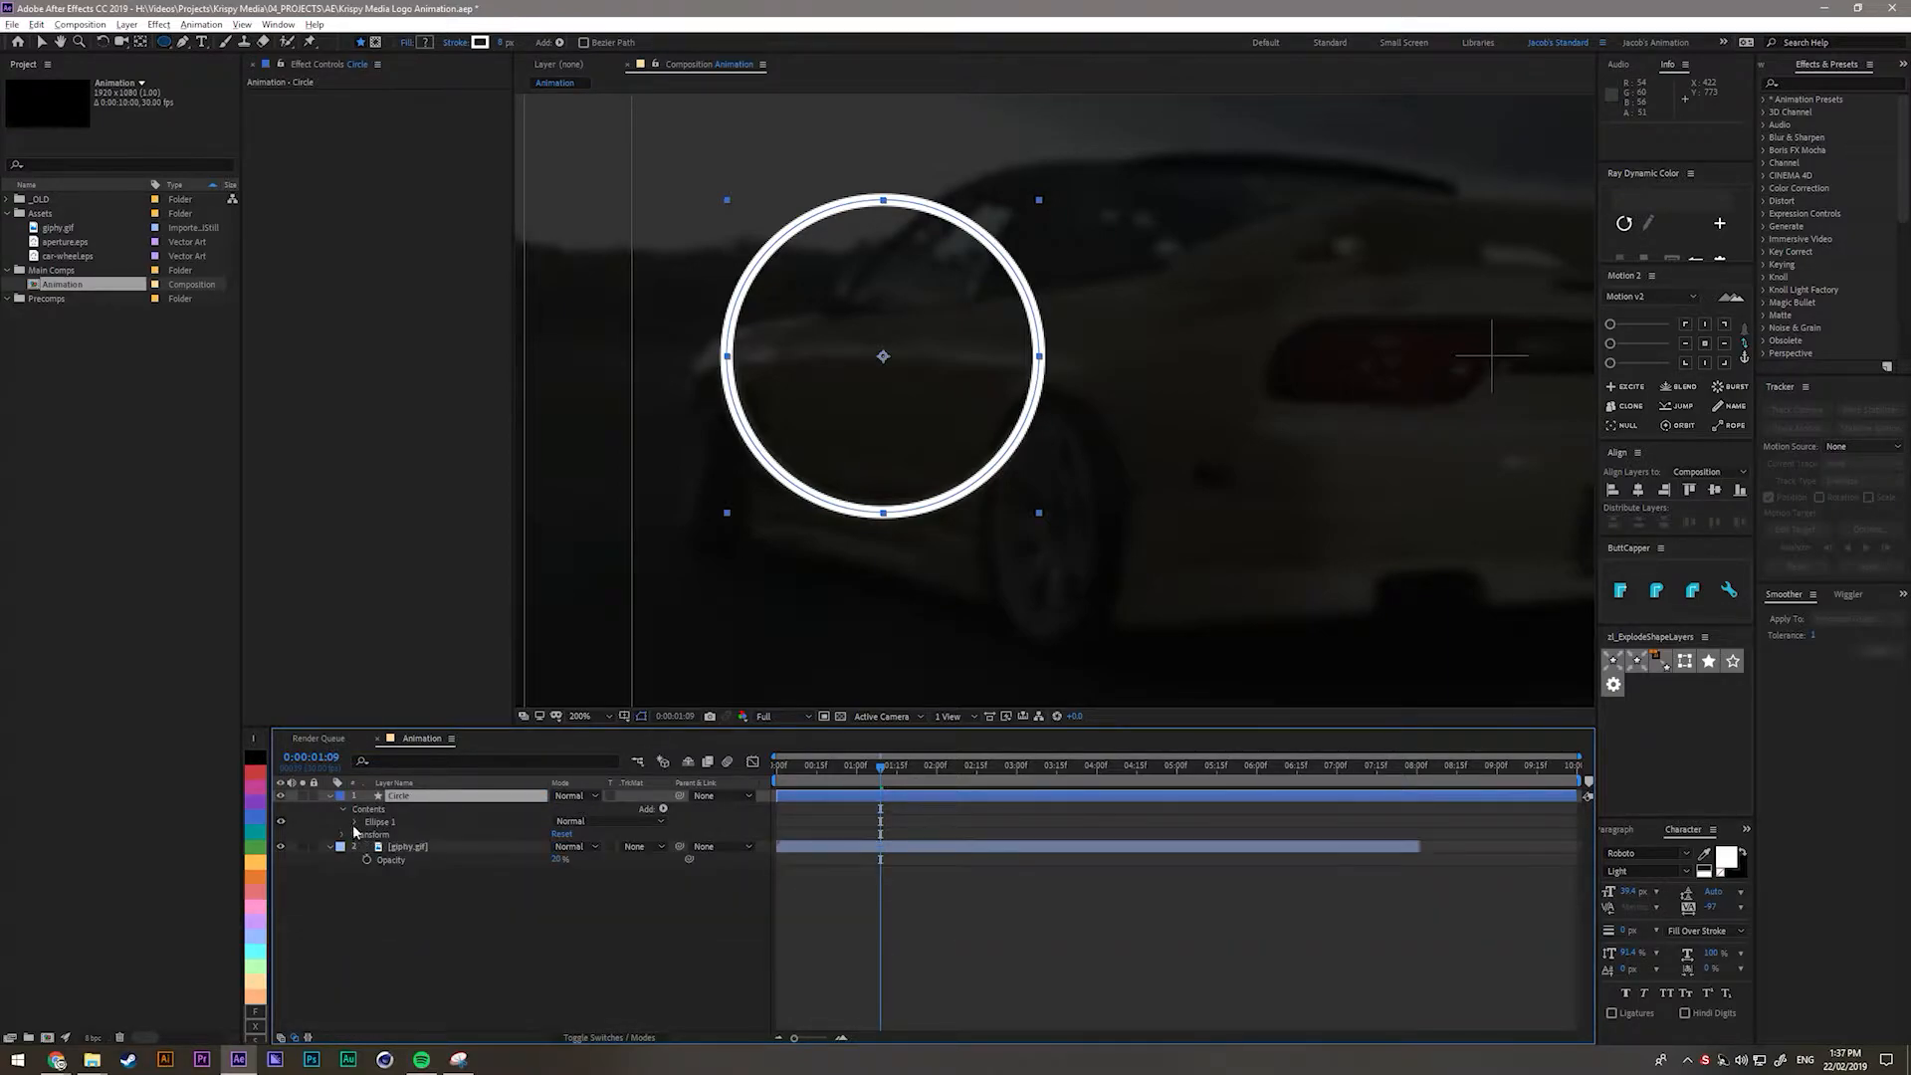
left_click(365, 814)
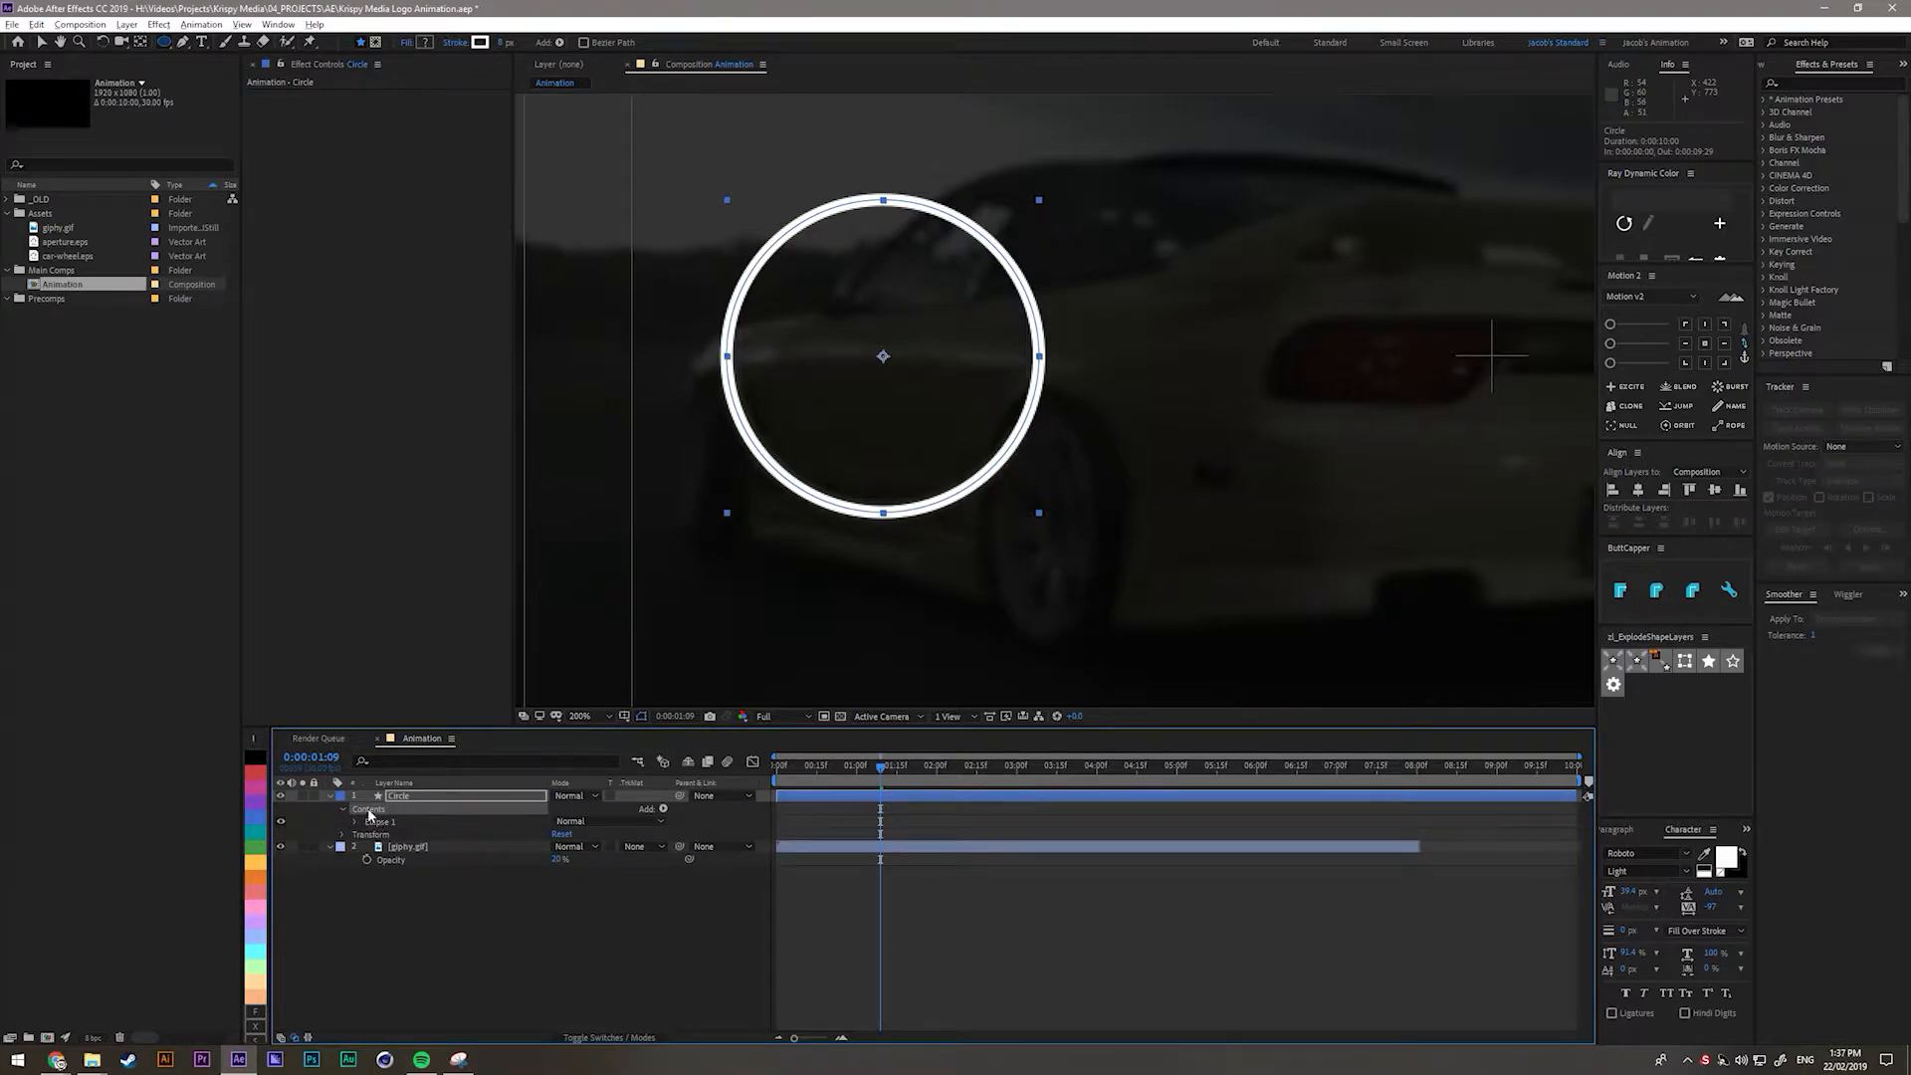
left_click(664, 809)
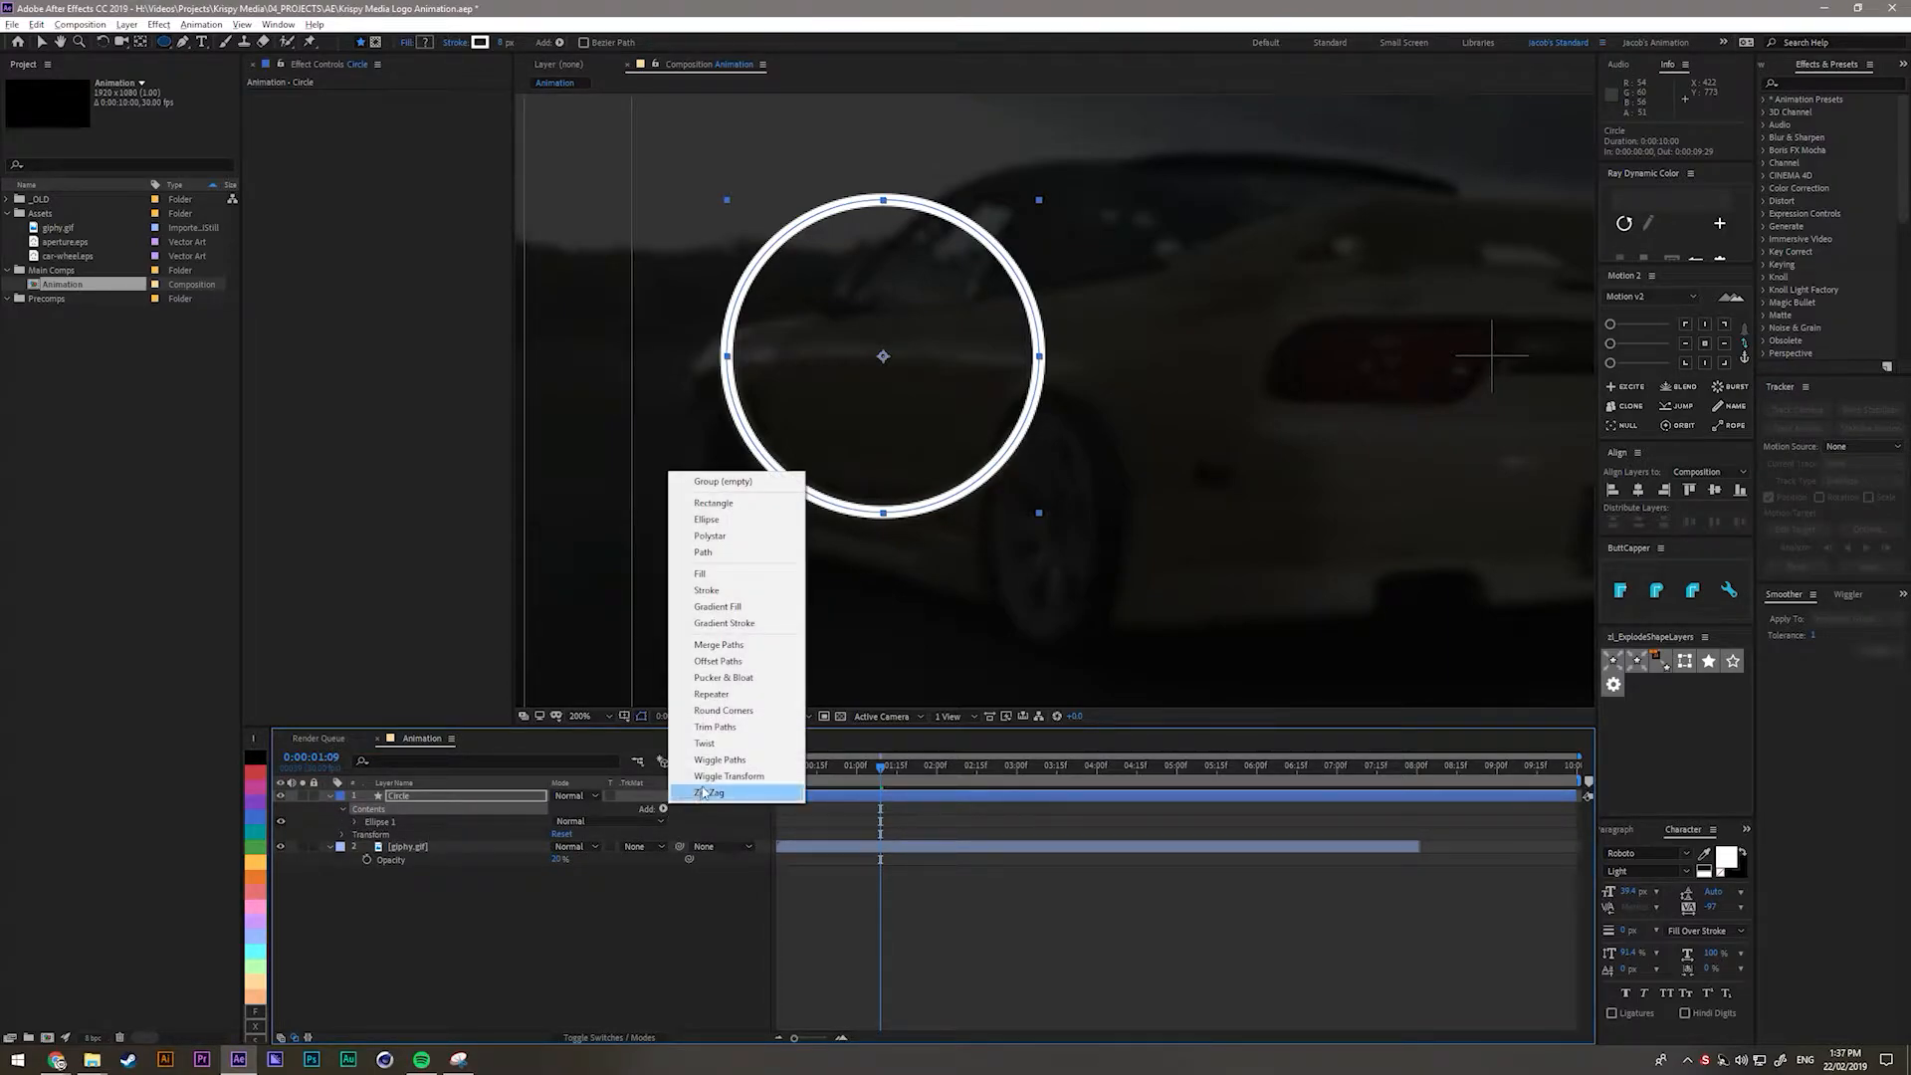
left_click(710, 726)
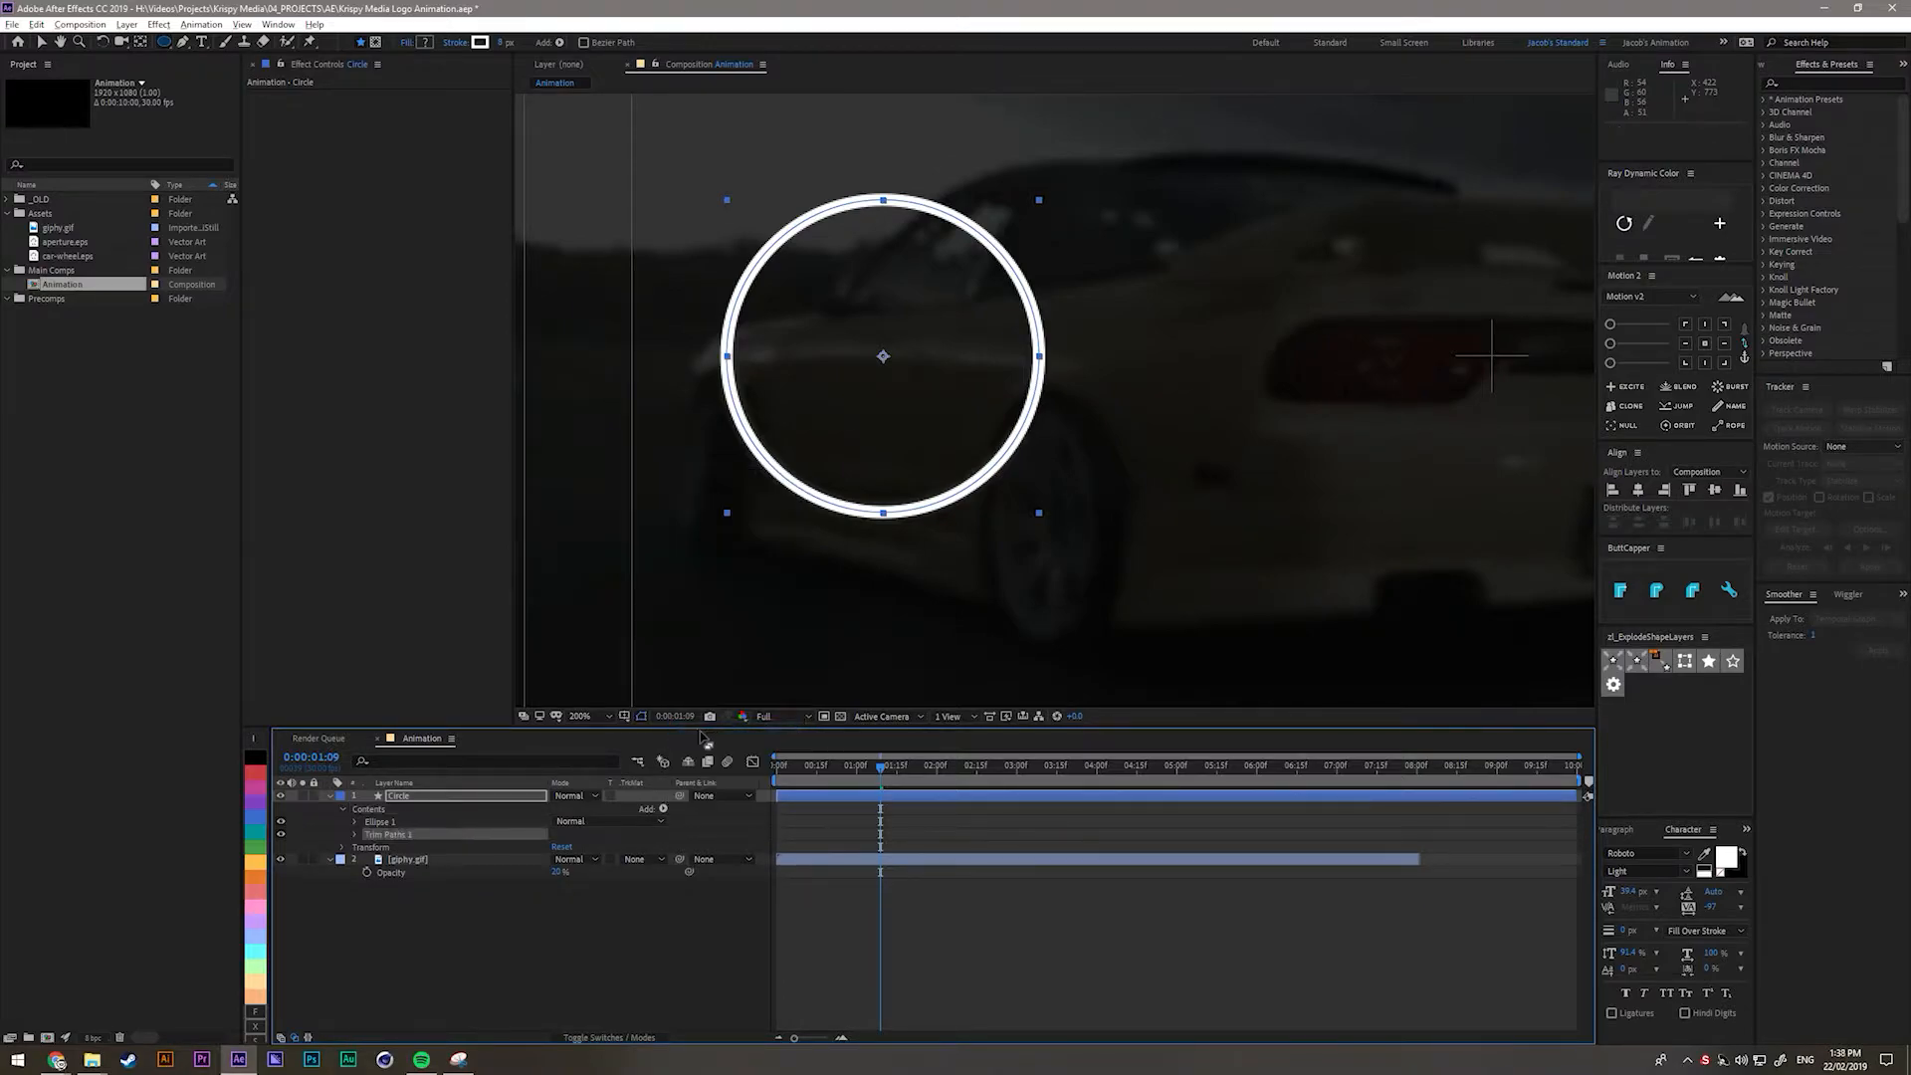
left_click(356, 836)
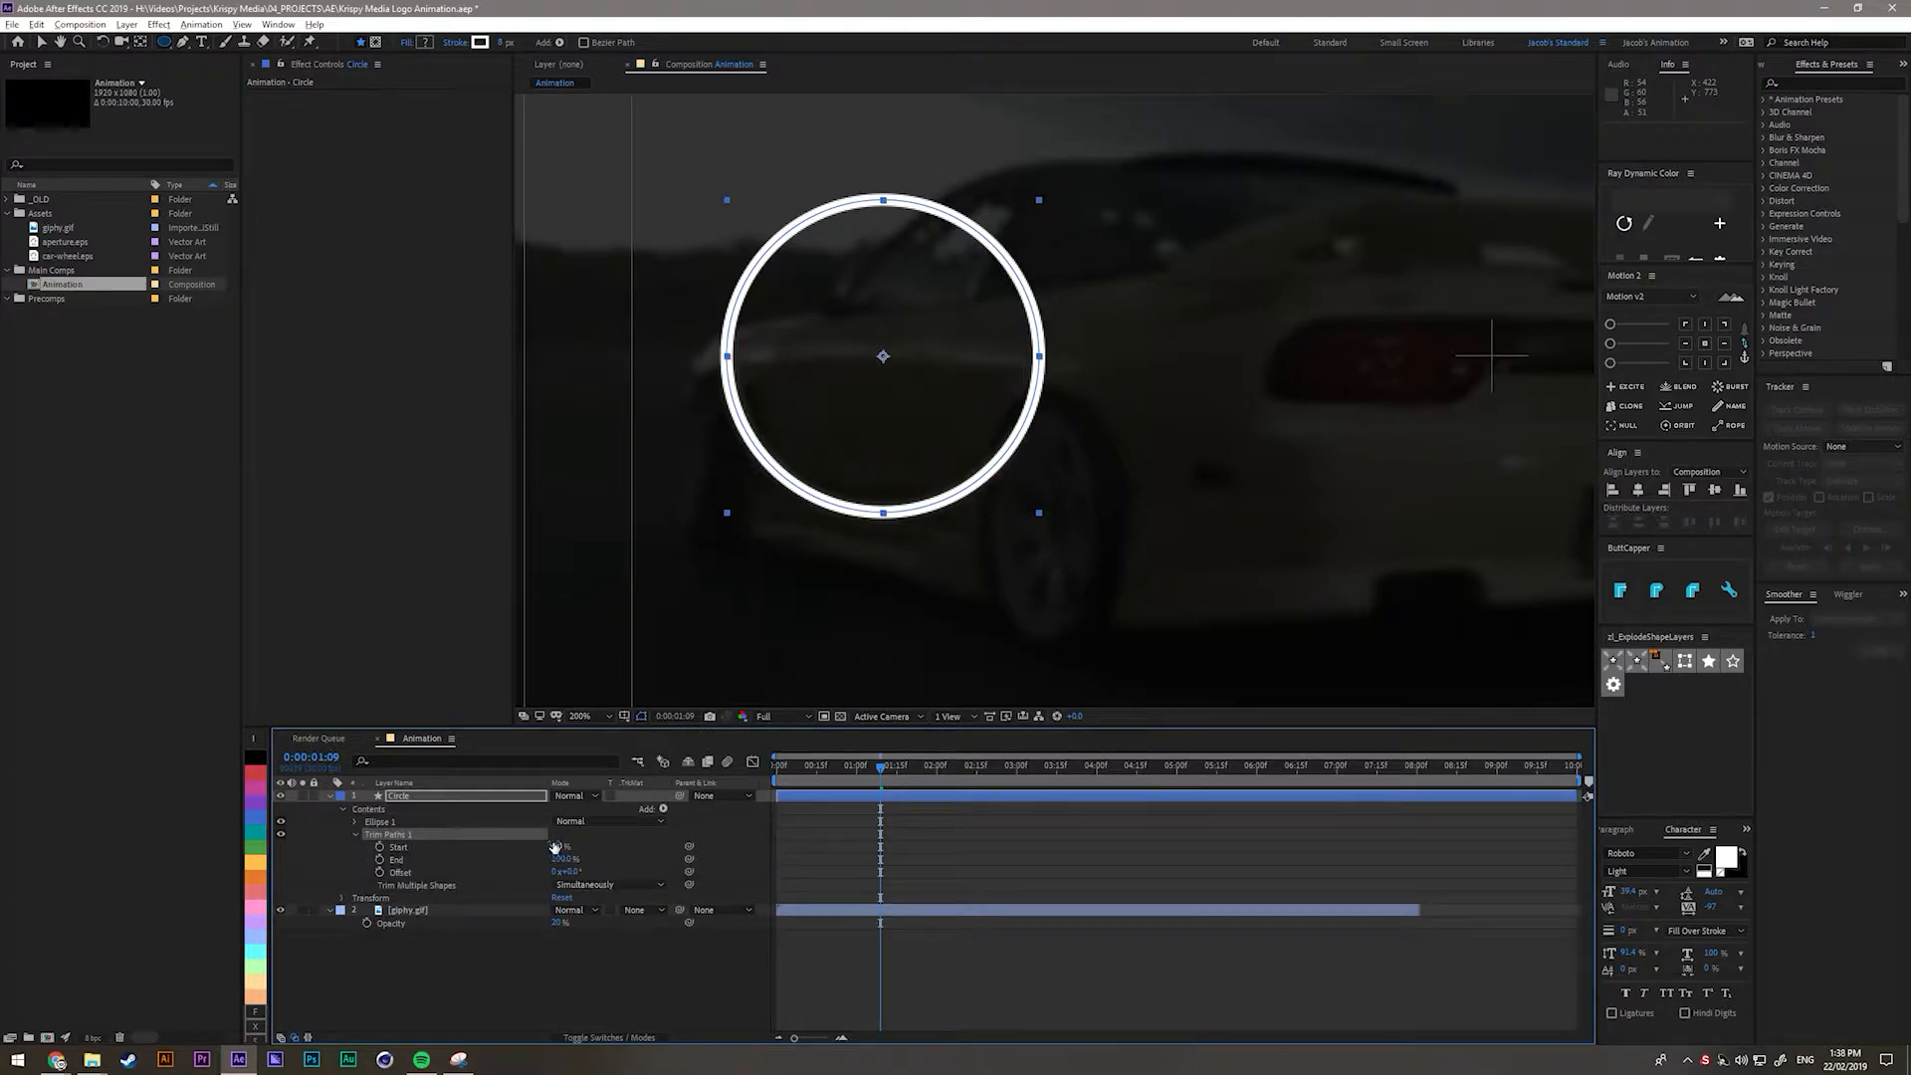
Set the Trim Paths Offset to -90° and adjust Start so only part of the ring shows.
mouse_move(557, 845)
left_mouse_down()
mouse_move(637, 845)
mouse_move(562, 845)
mouse_move(637, 845)
mouse_move(573, 845)
mouse_move(737, 390)
left_mouse_up()
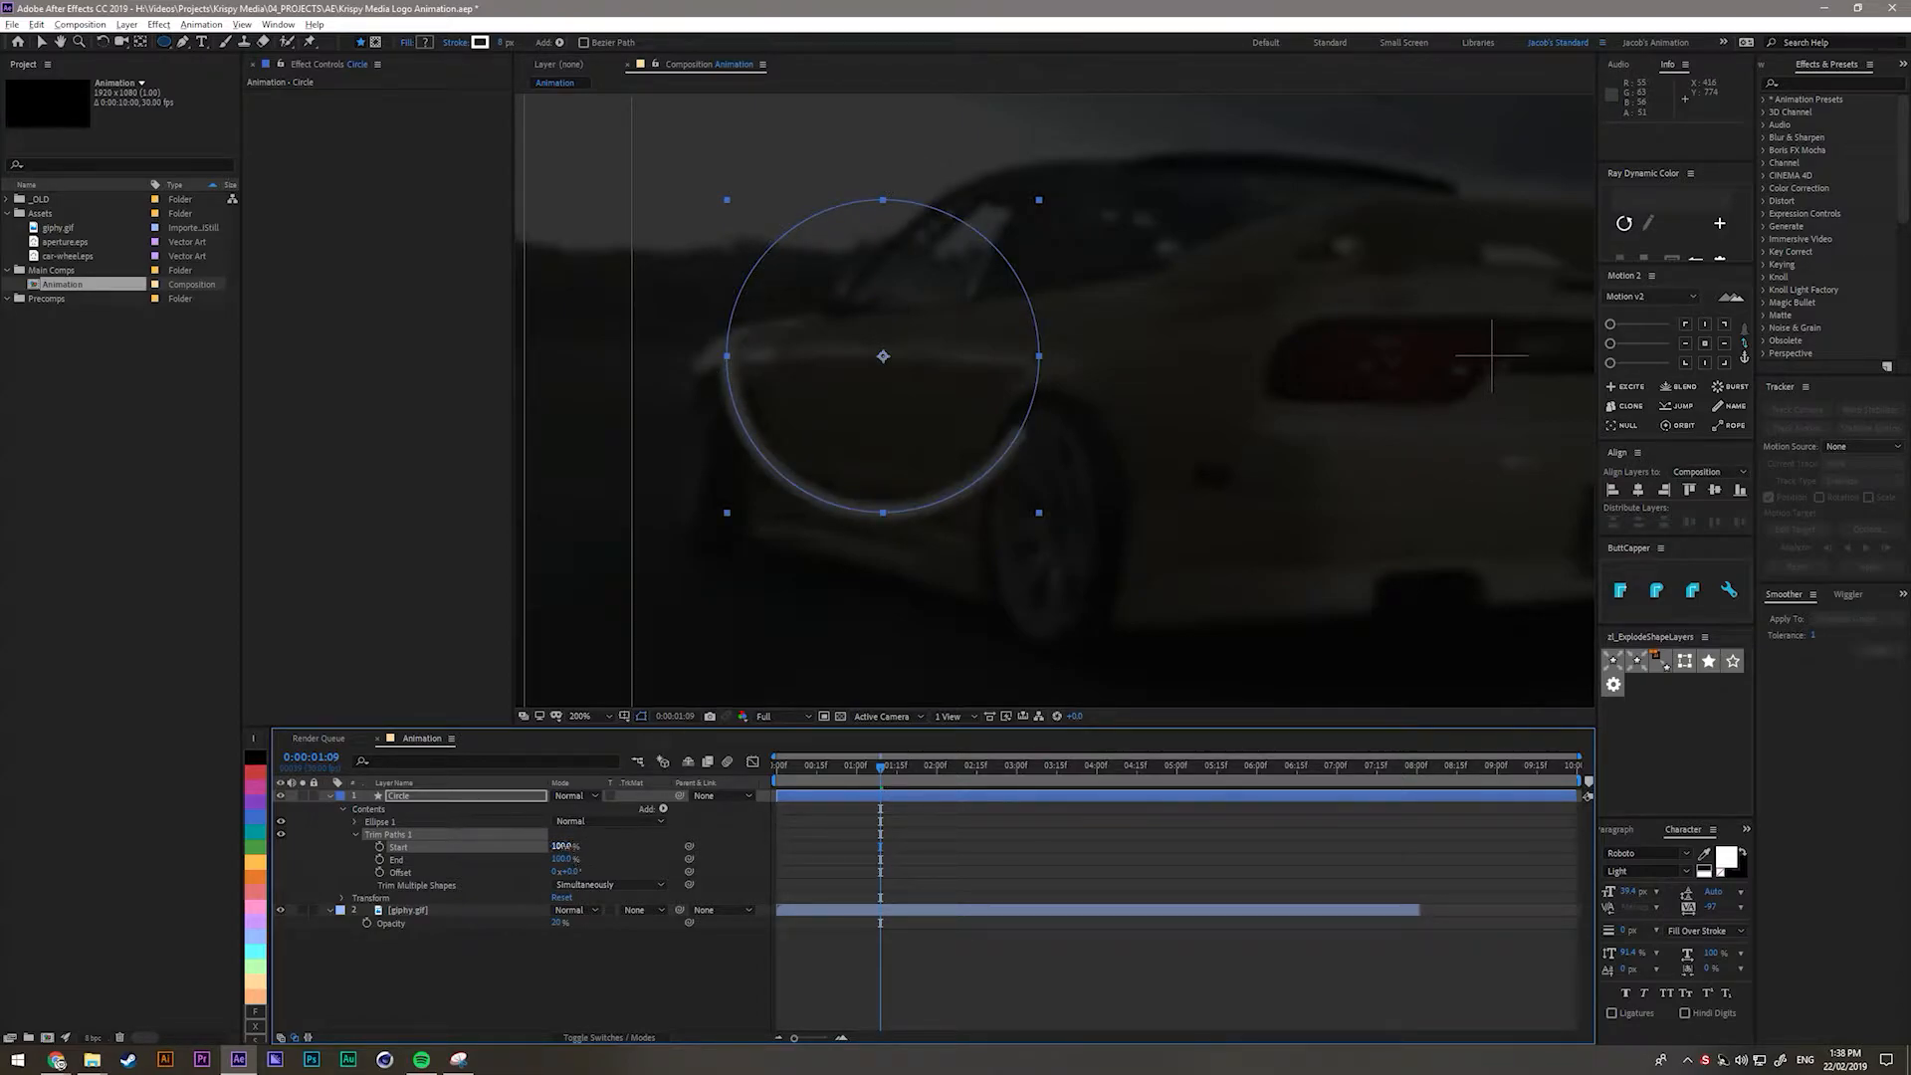
type("78")
key("Return")
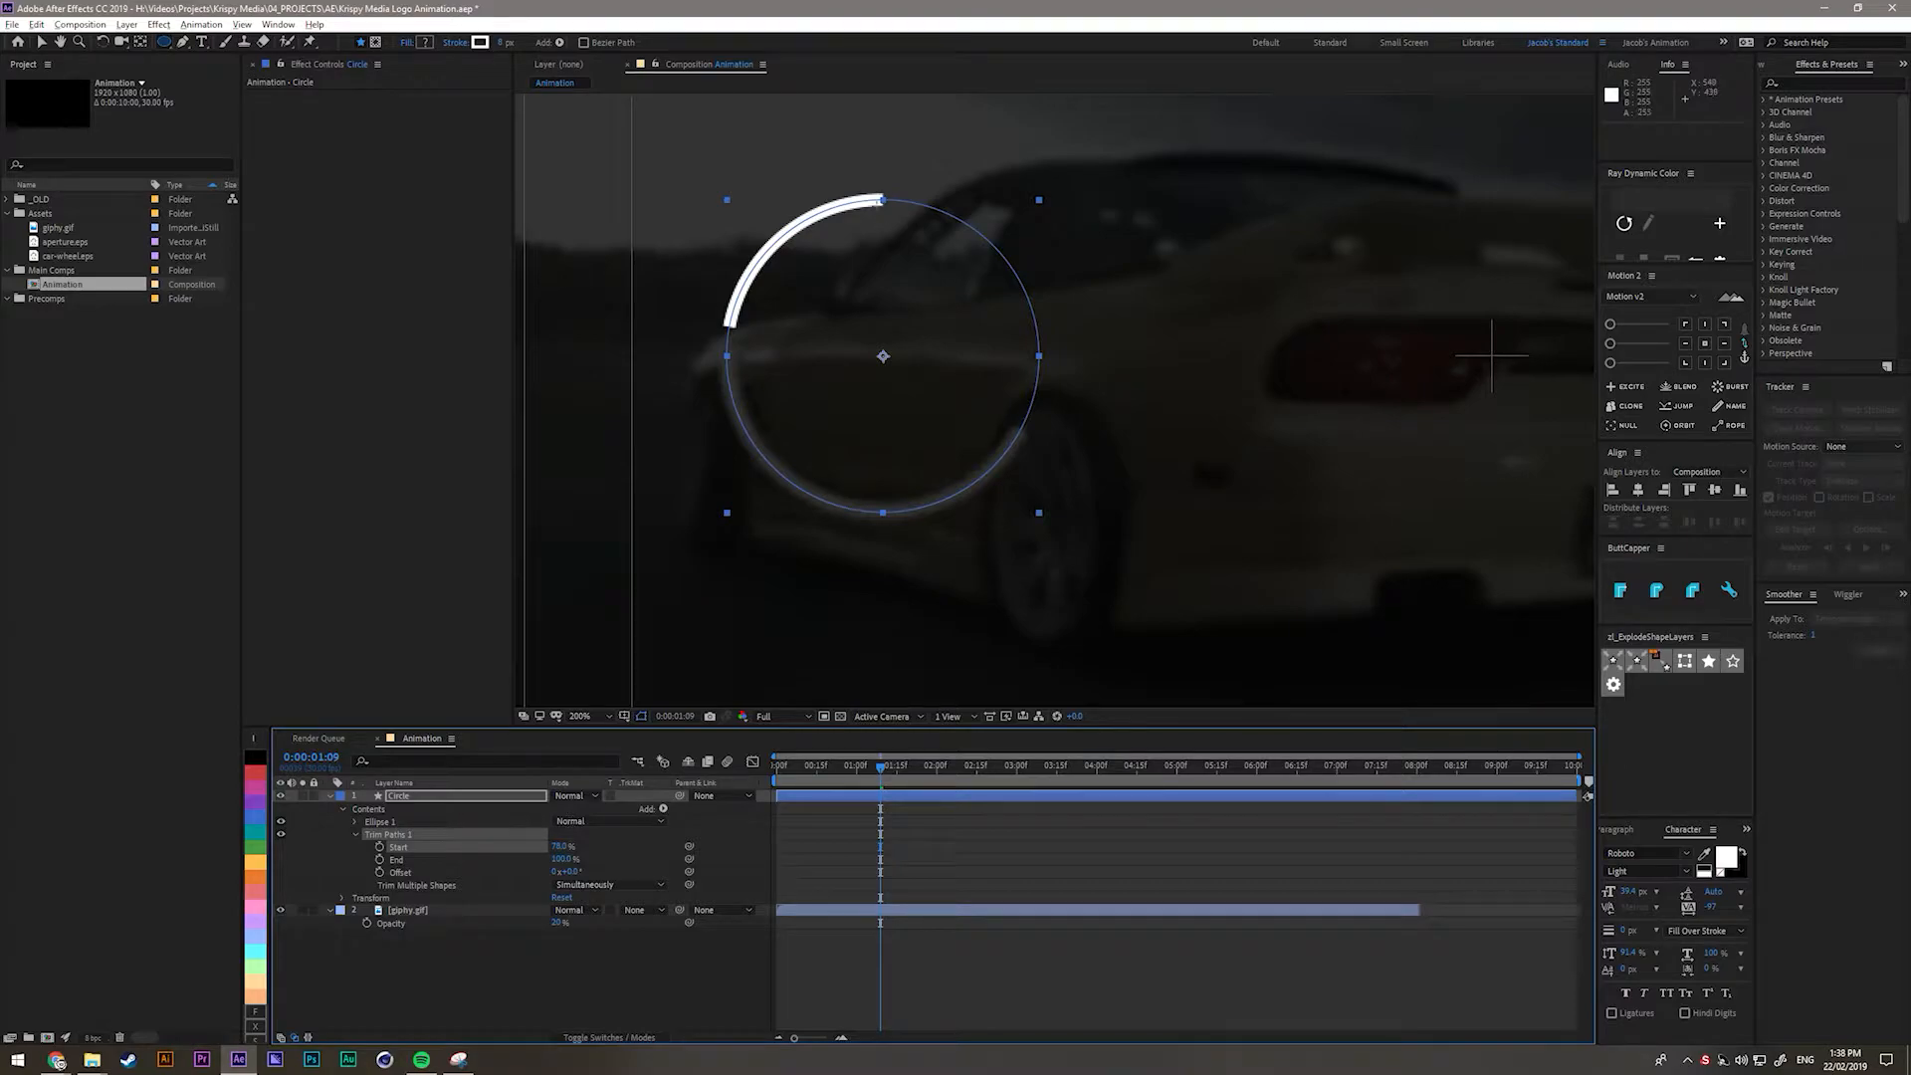
left_click_drag(569, 872, 581, 884)
left_click(570, 872)
type("-90")
key("Return")
left_click_drag(562, 846, 862, 777)
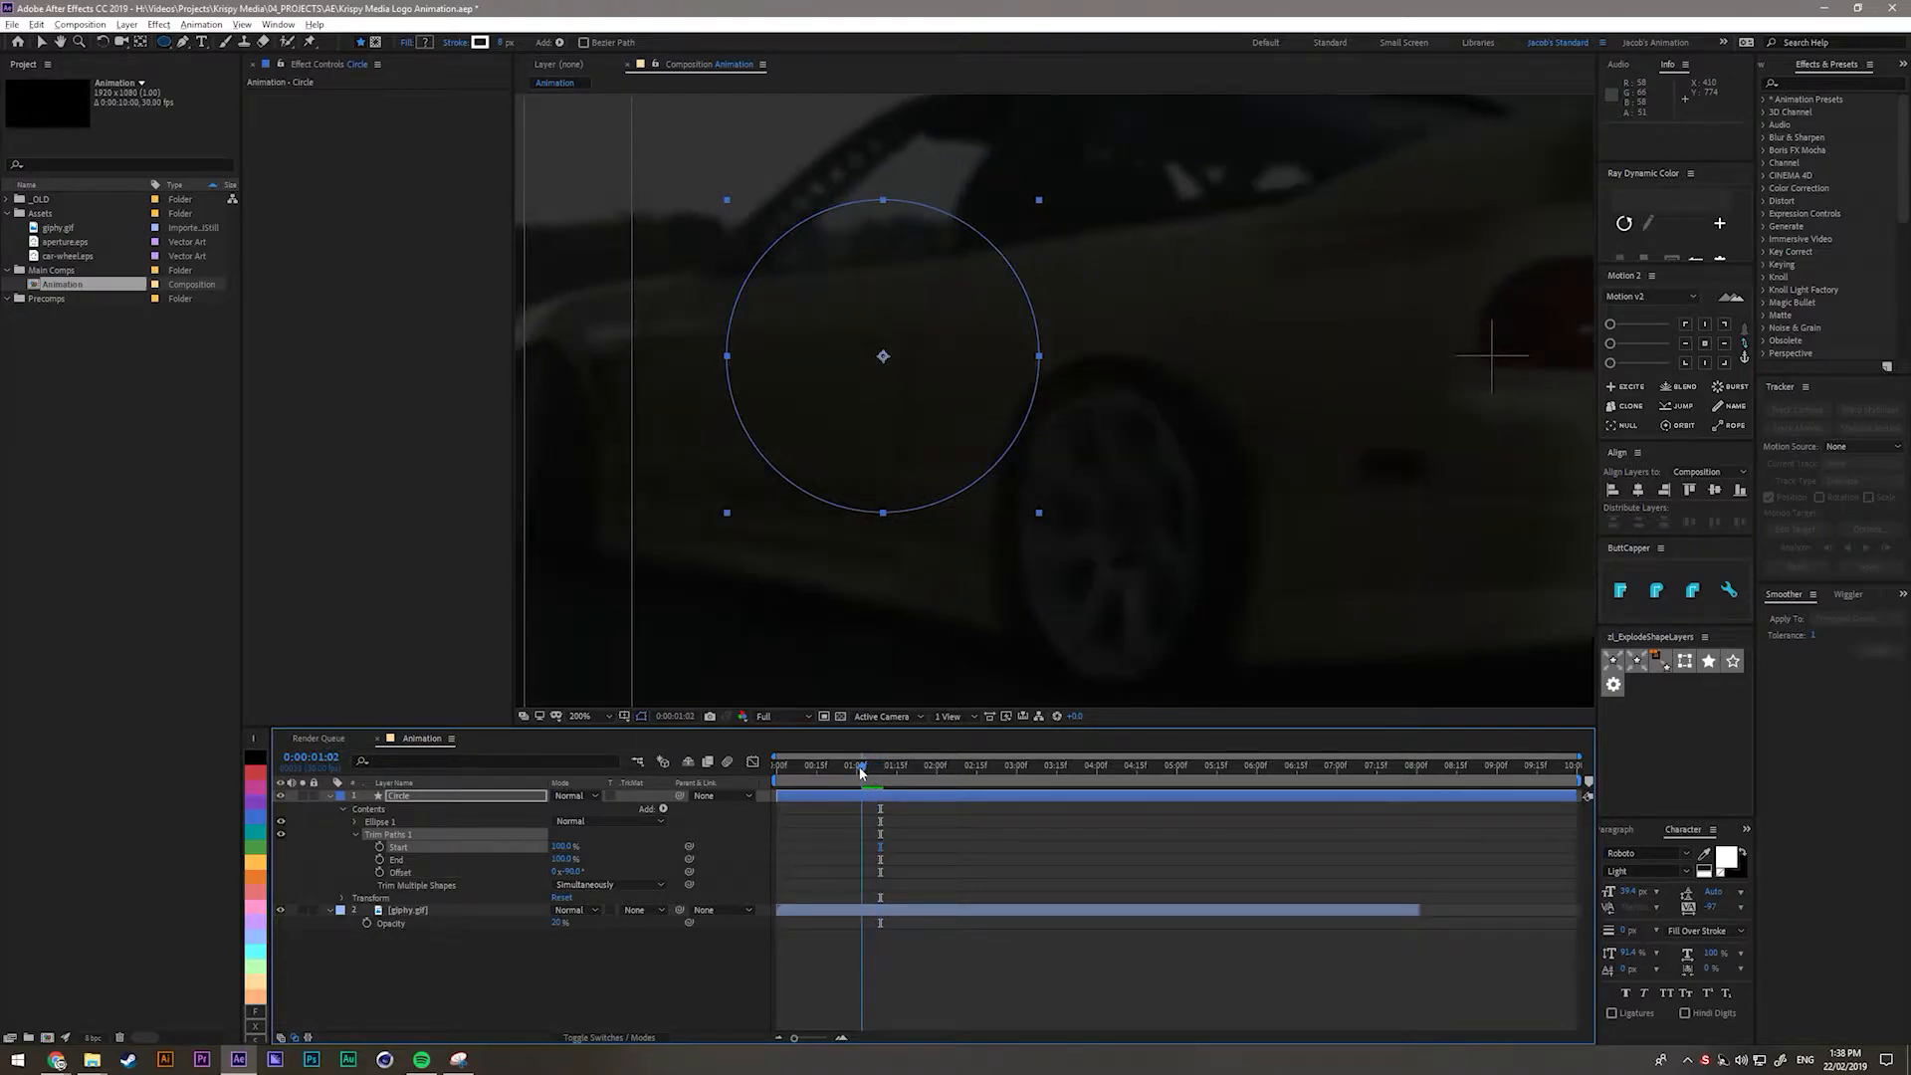
left_click(613, 834)
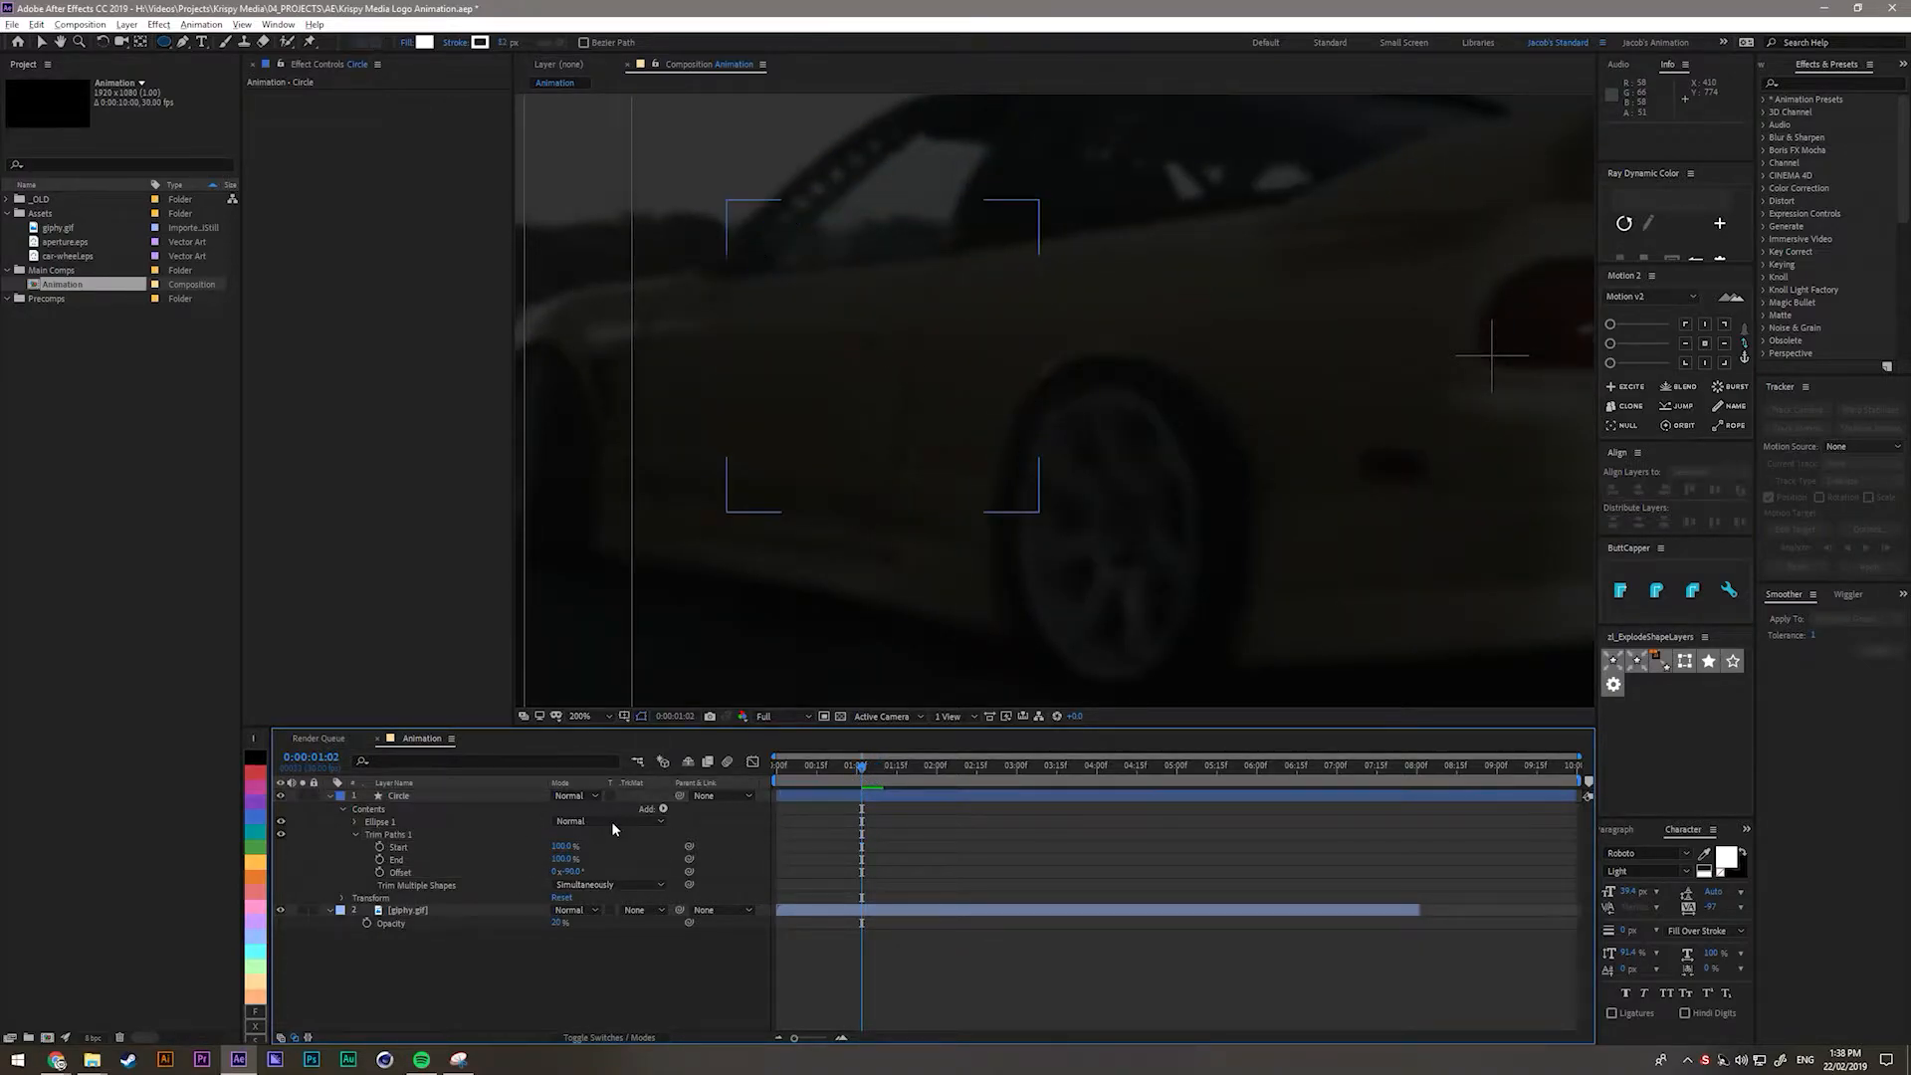
Keyframe Start, set it to 0% at 1:18, and view both keyframes in the Graph Editor.
left_click(379, 847)
left_click_drag(862, 771, 909, 776)
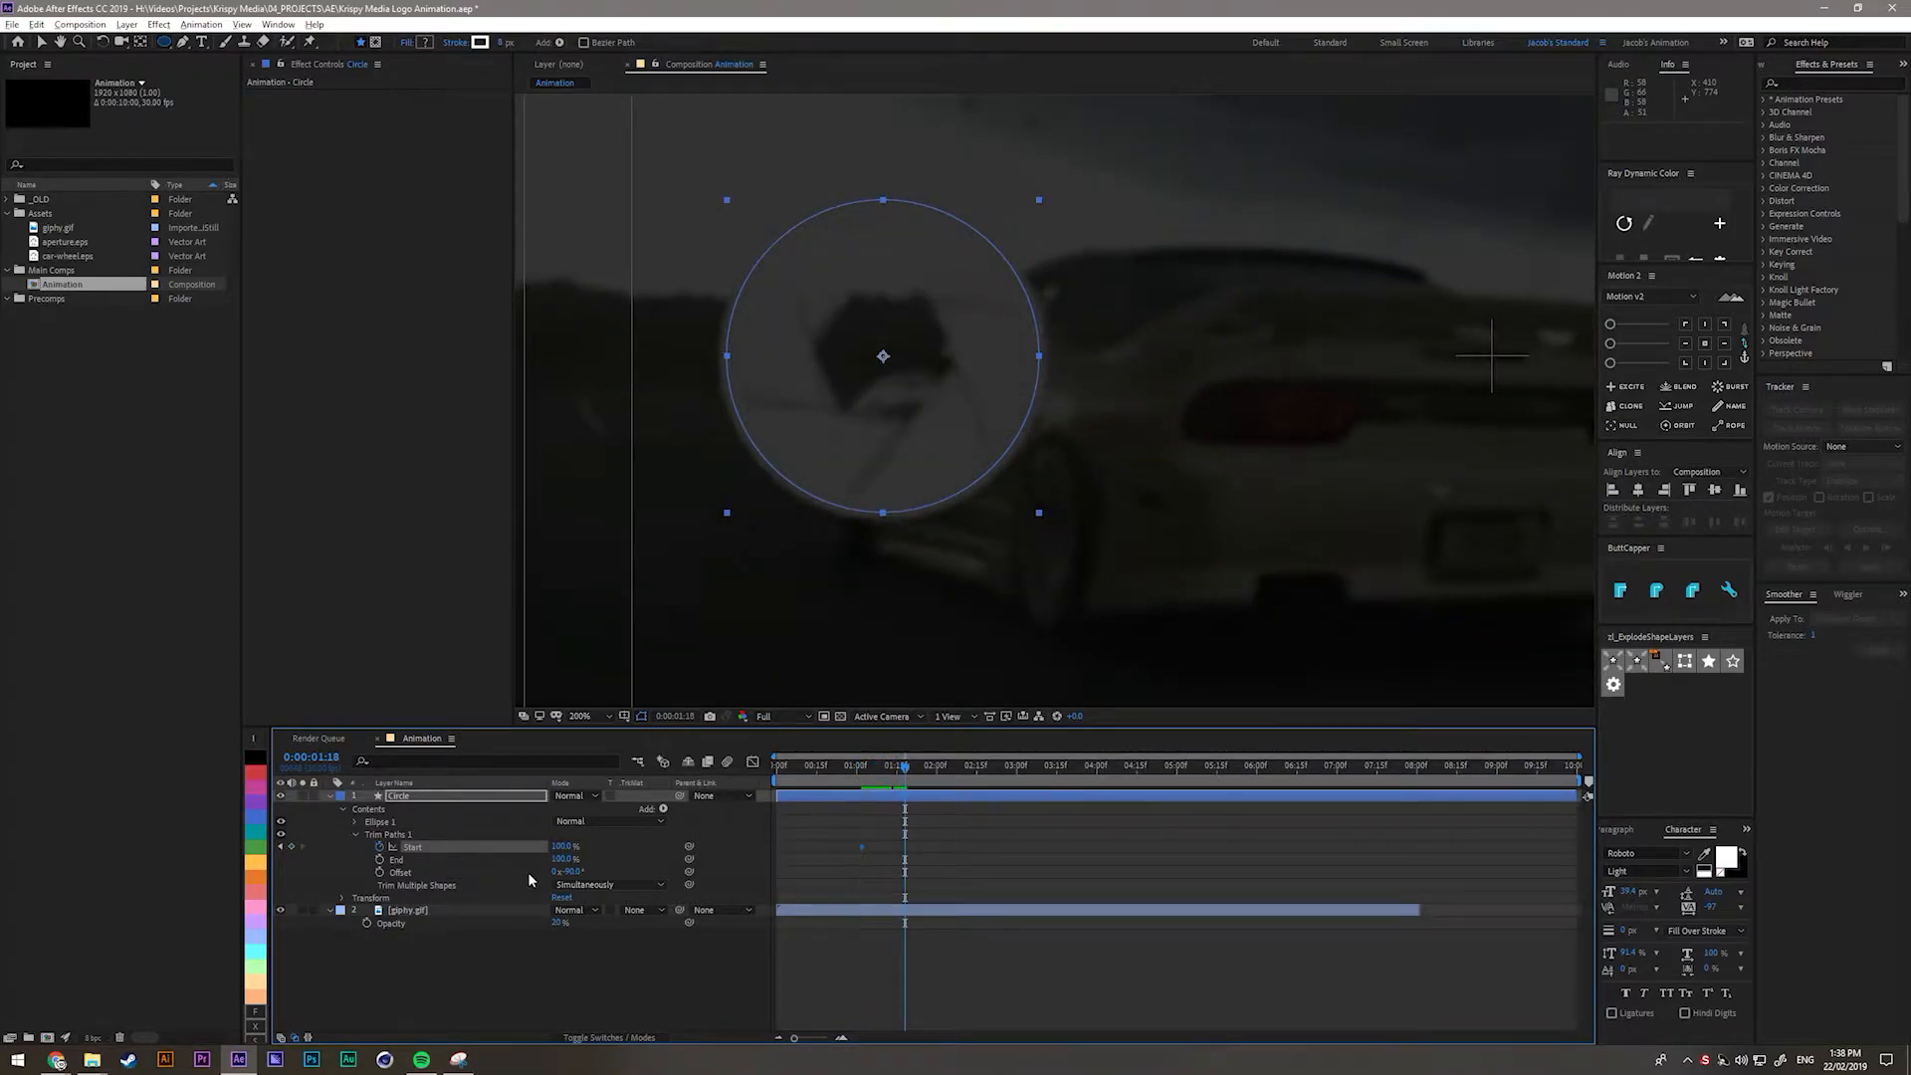
left_click_drag(563, 847, 490, 861)
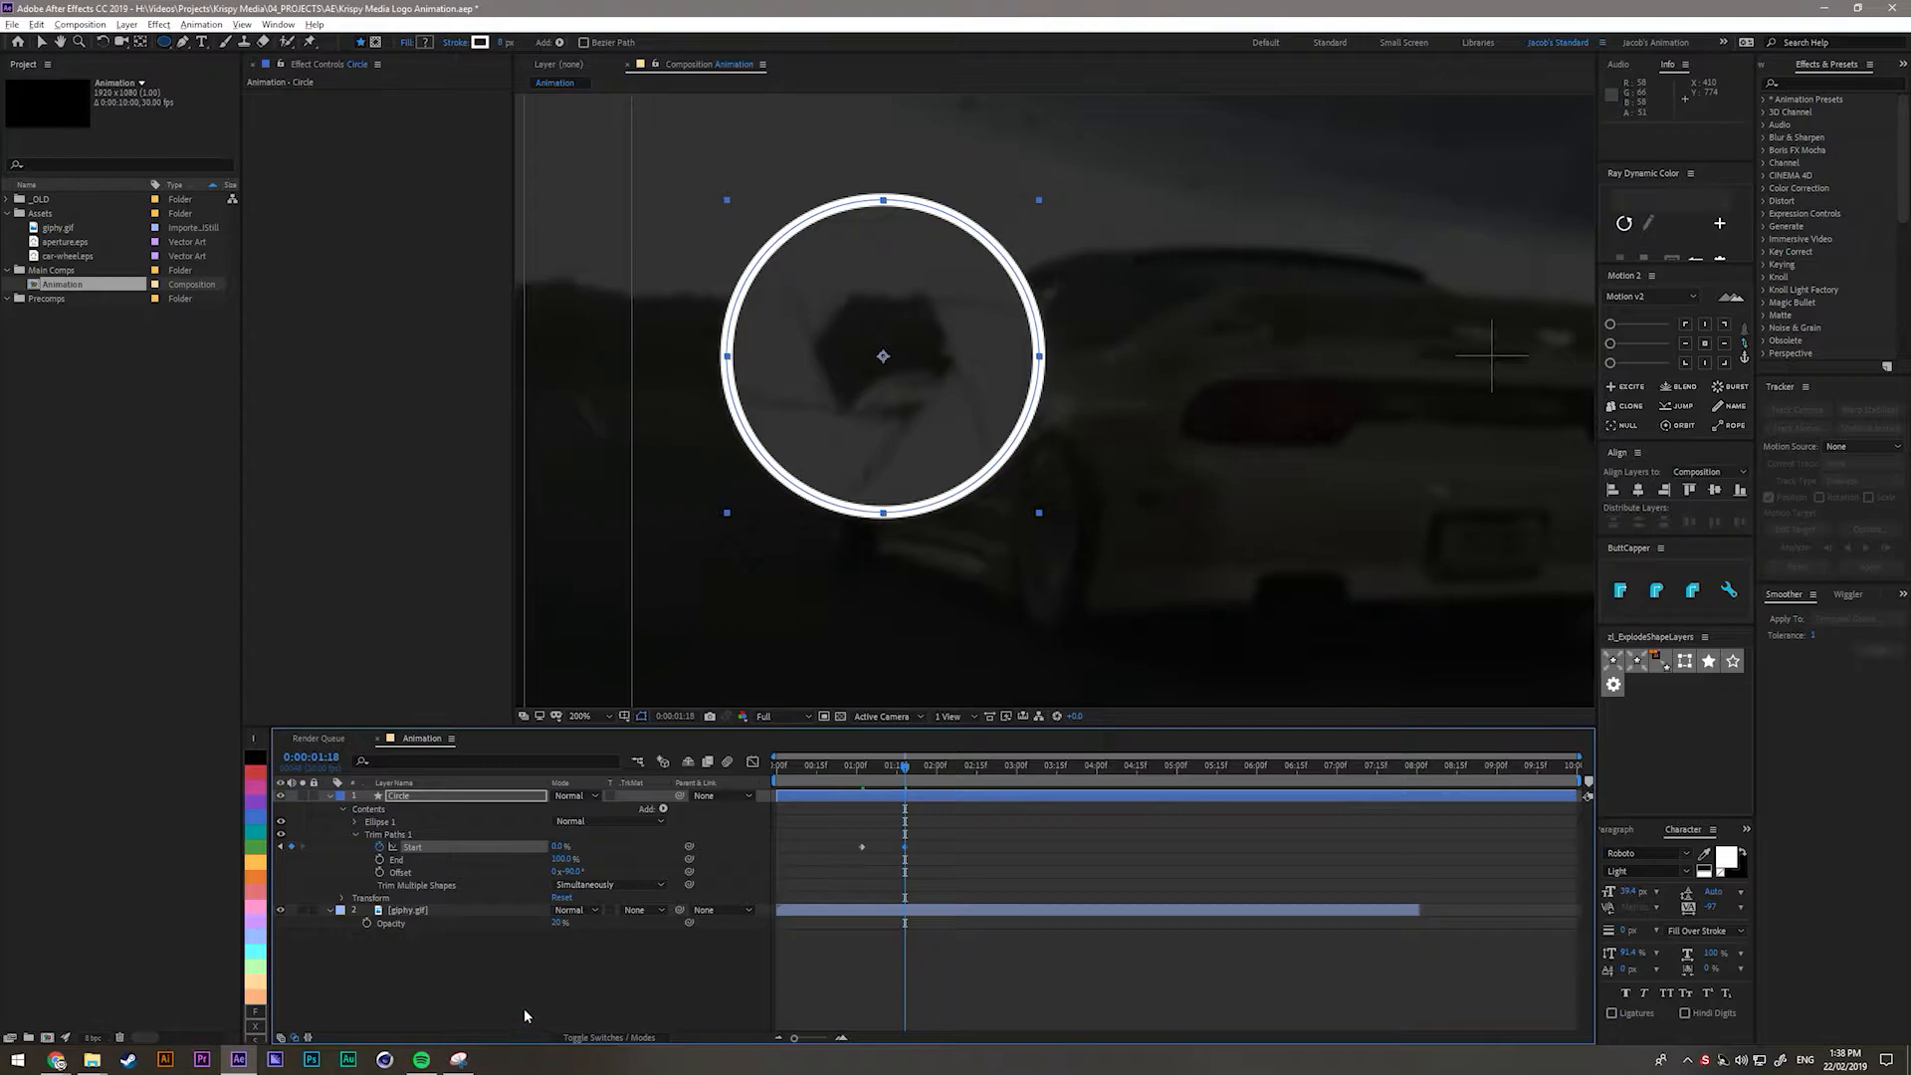
left_click(946, 873)
mouse_move(961, 873)
left_mouse_down()
mouse_move(792, 843)
mouse_move(882, 828)
mouse_move(946, 865)
left_mouse_up()
left_click(822, 767)
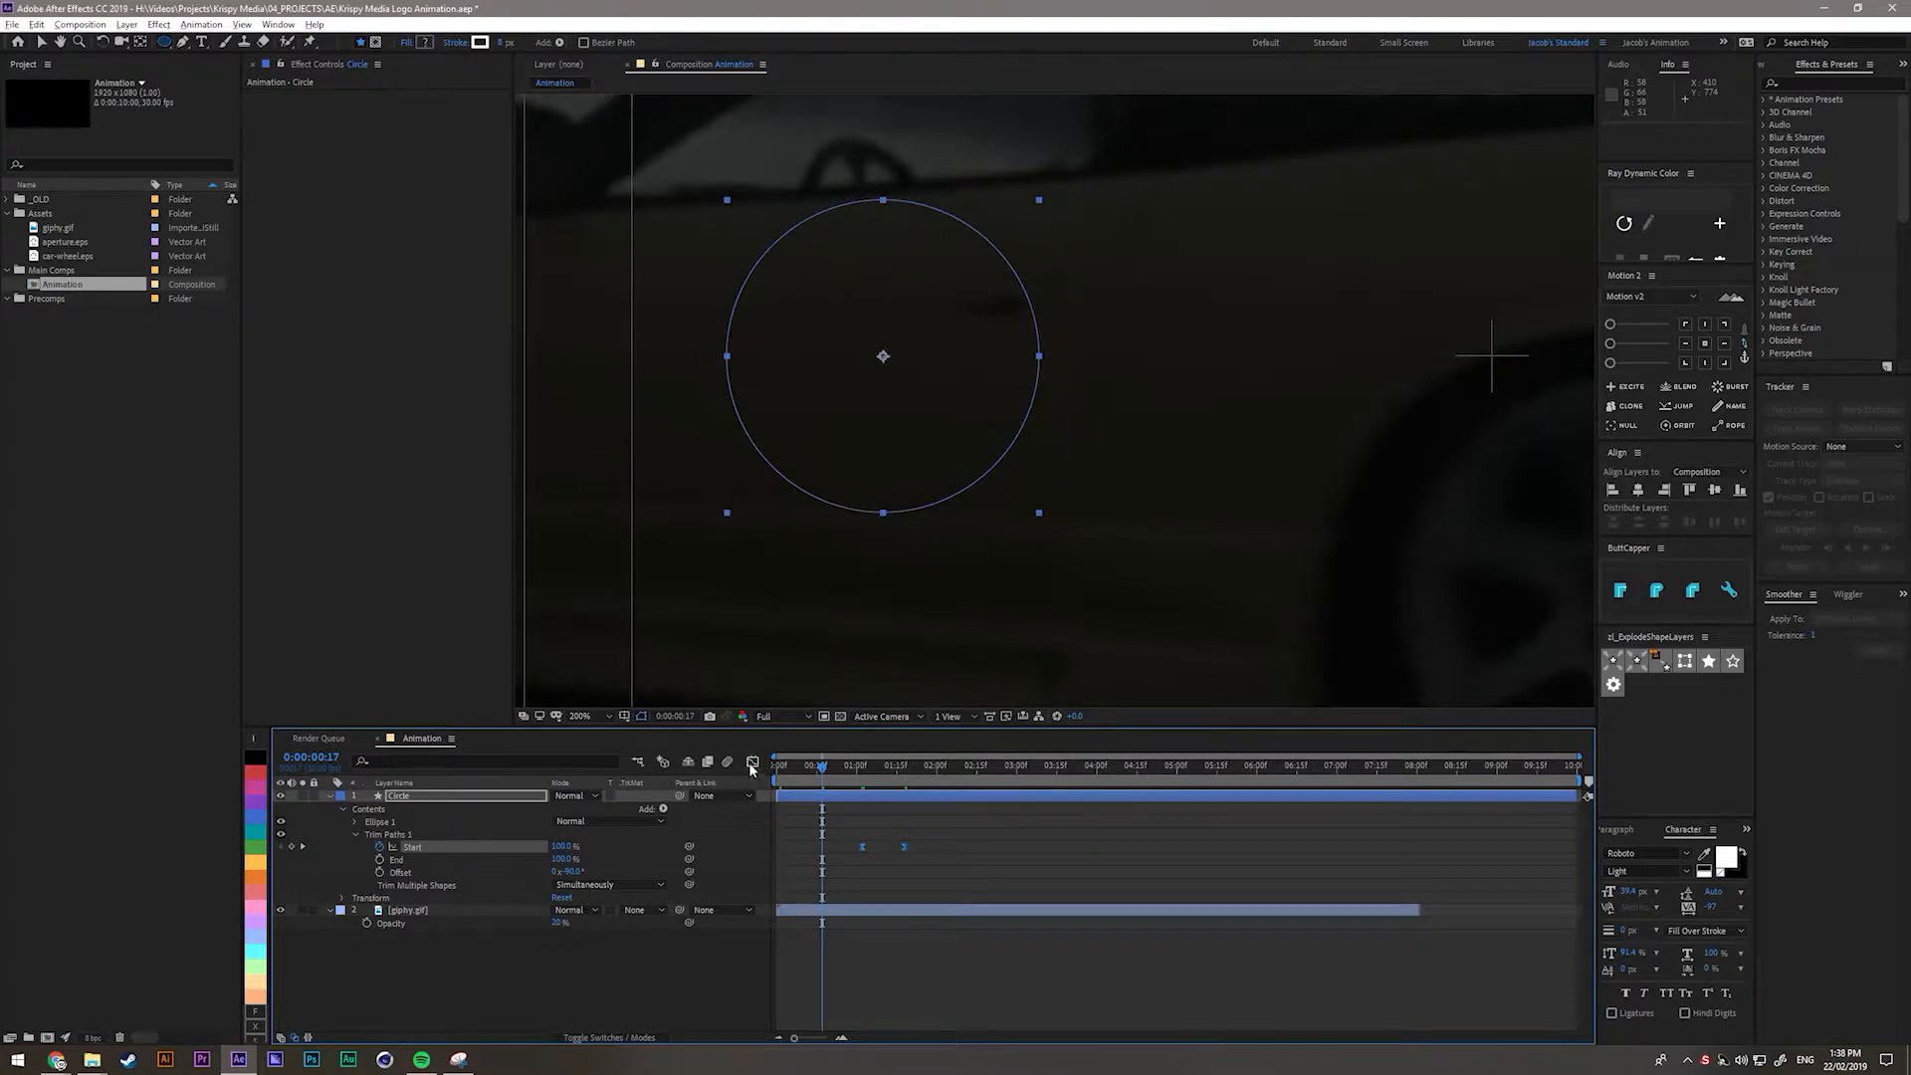
left_click(752, 763)
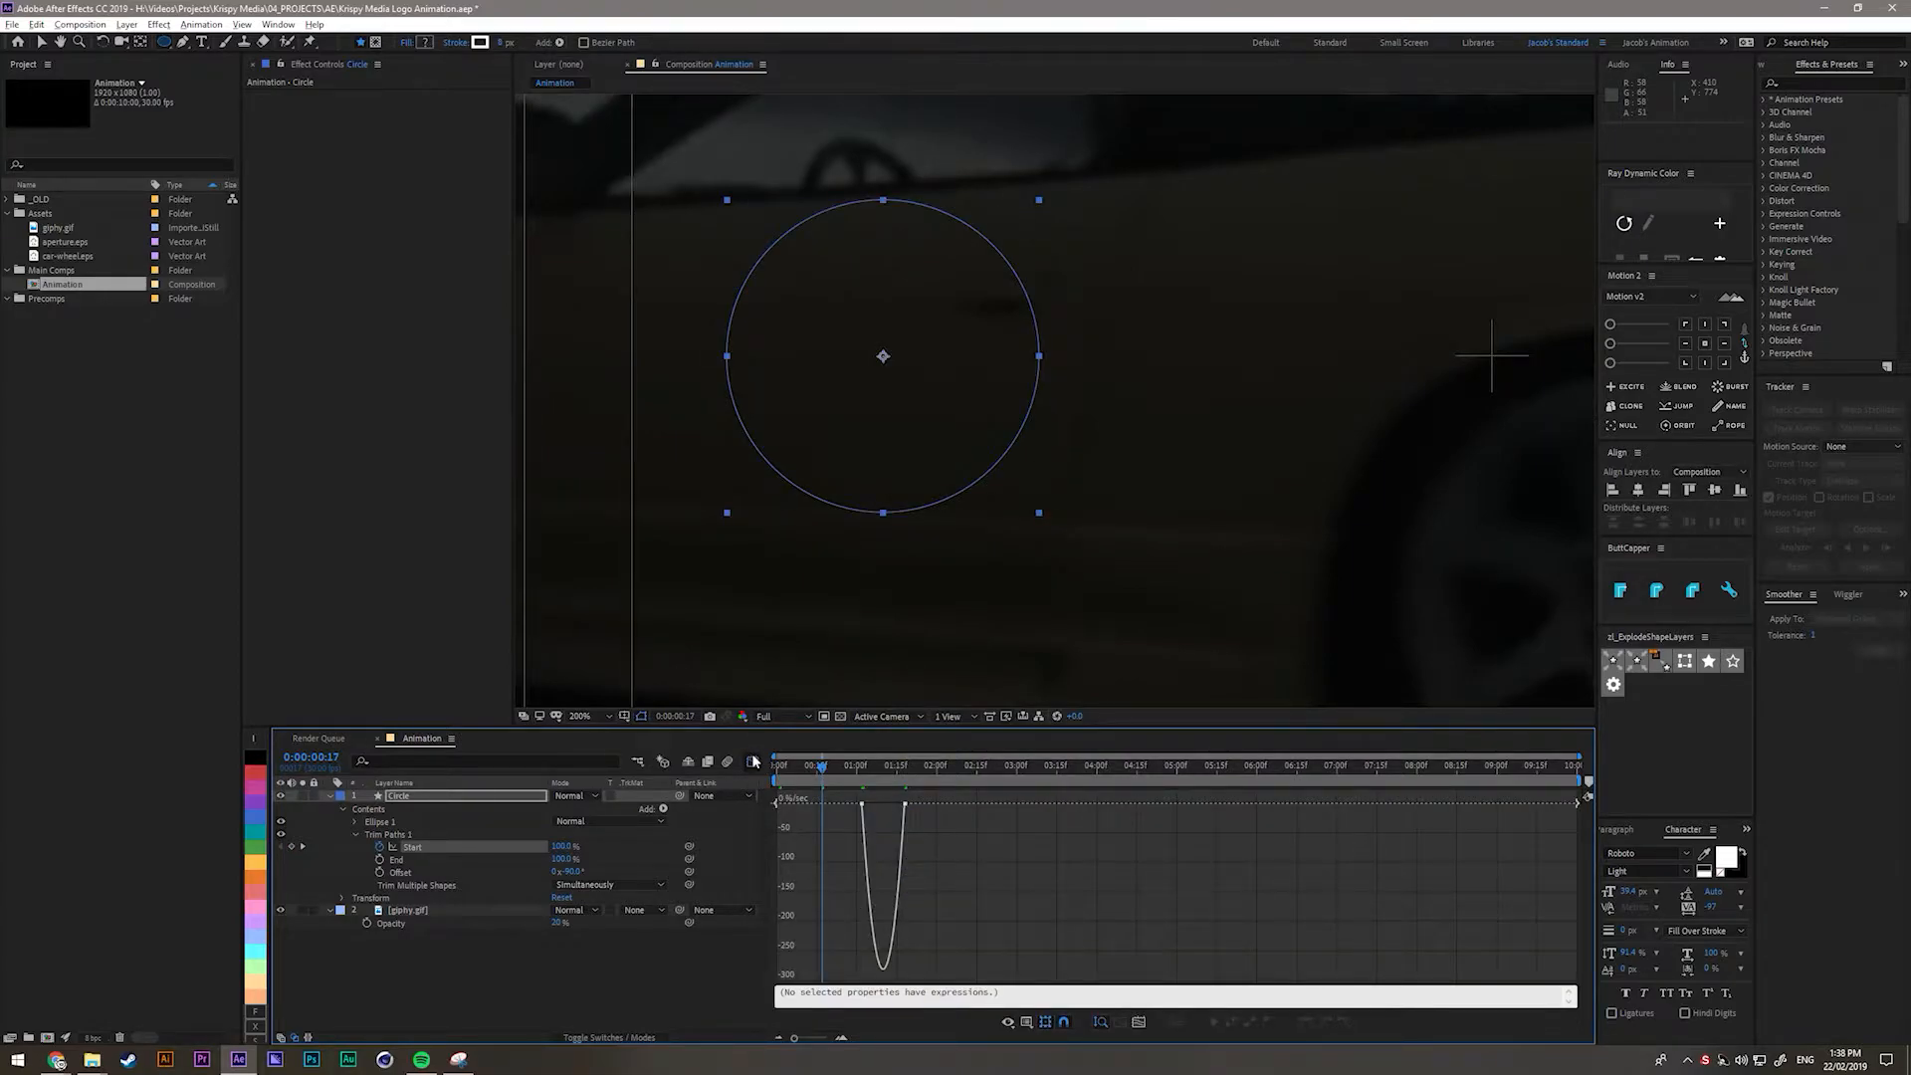
Switch the Graph Editor to the value graph and preview the draw-on between 1:02 and 1:13.
scroll(877, 896, "up", 3)
right_click(889, 868)
left_click(926, 711)
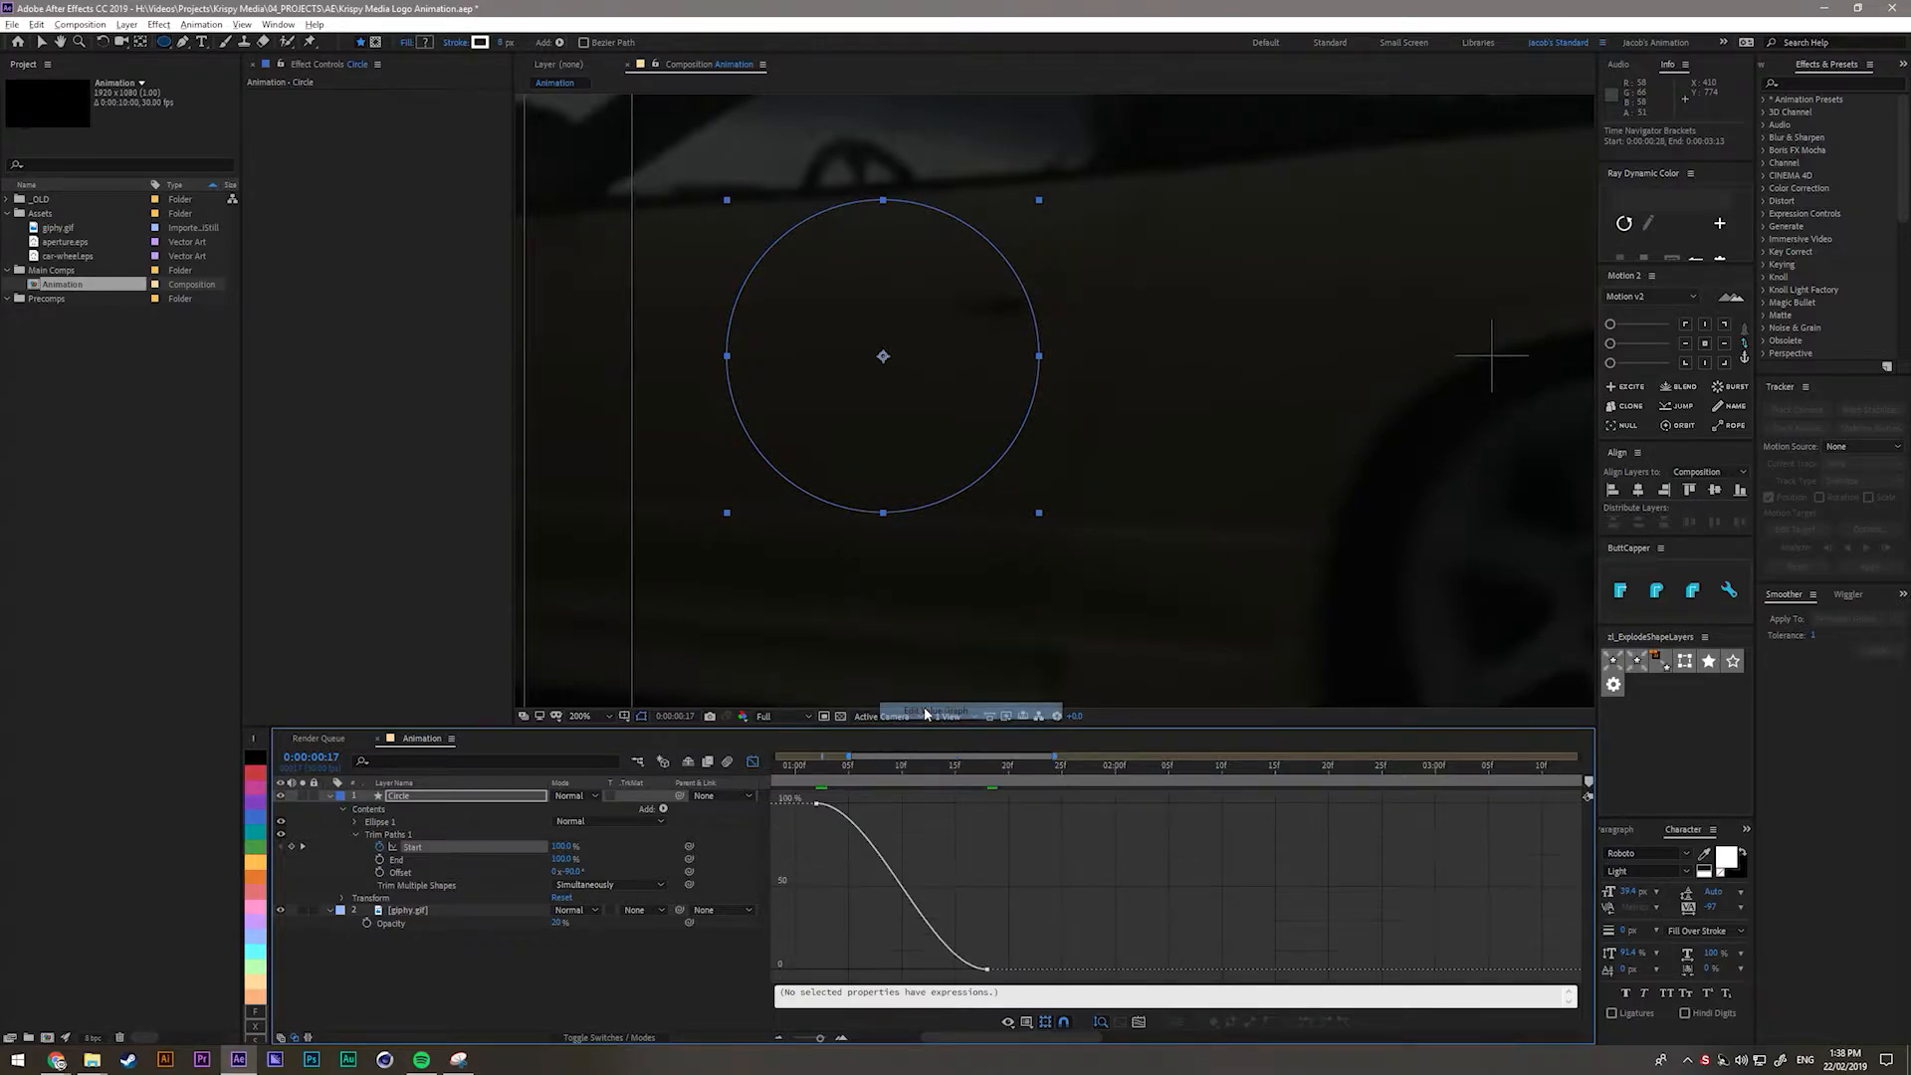
mouse_move(816, 806)
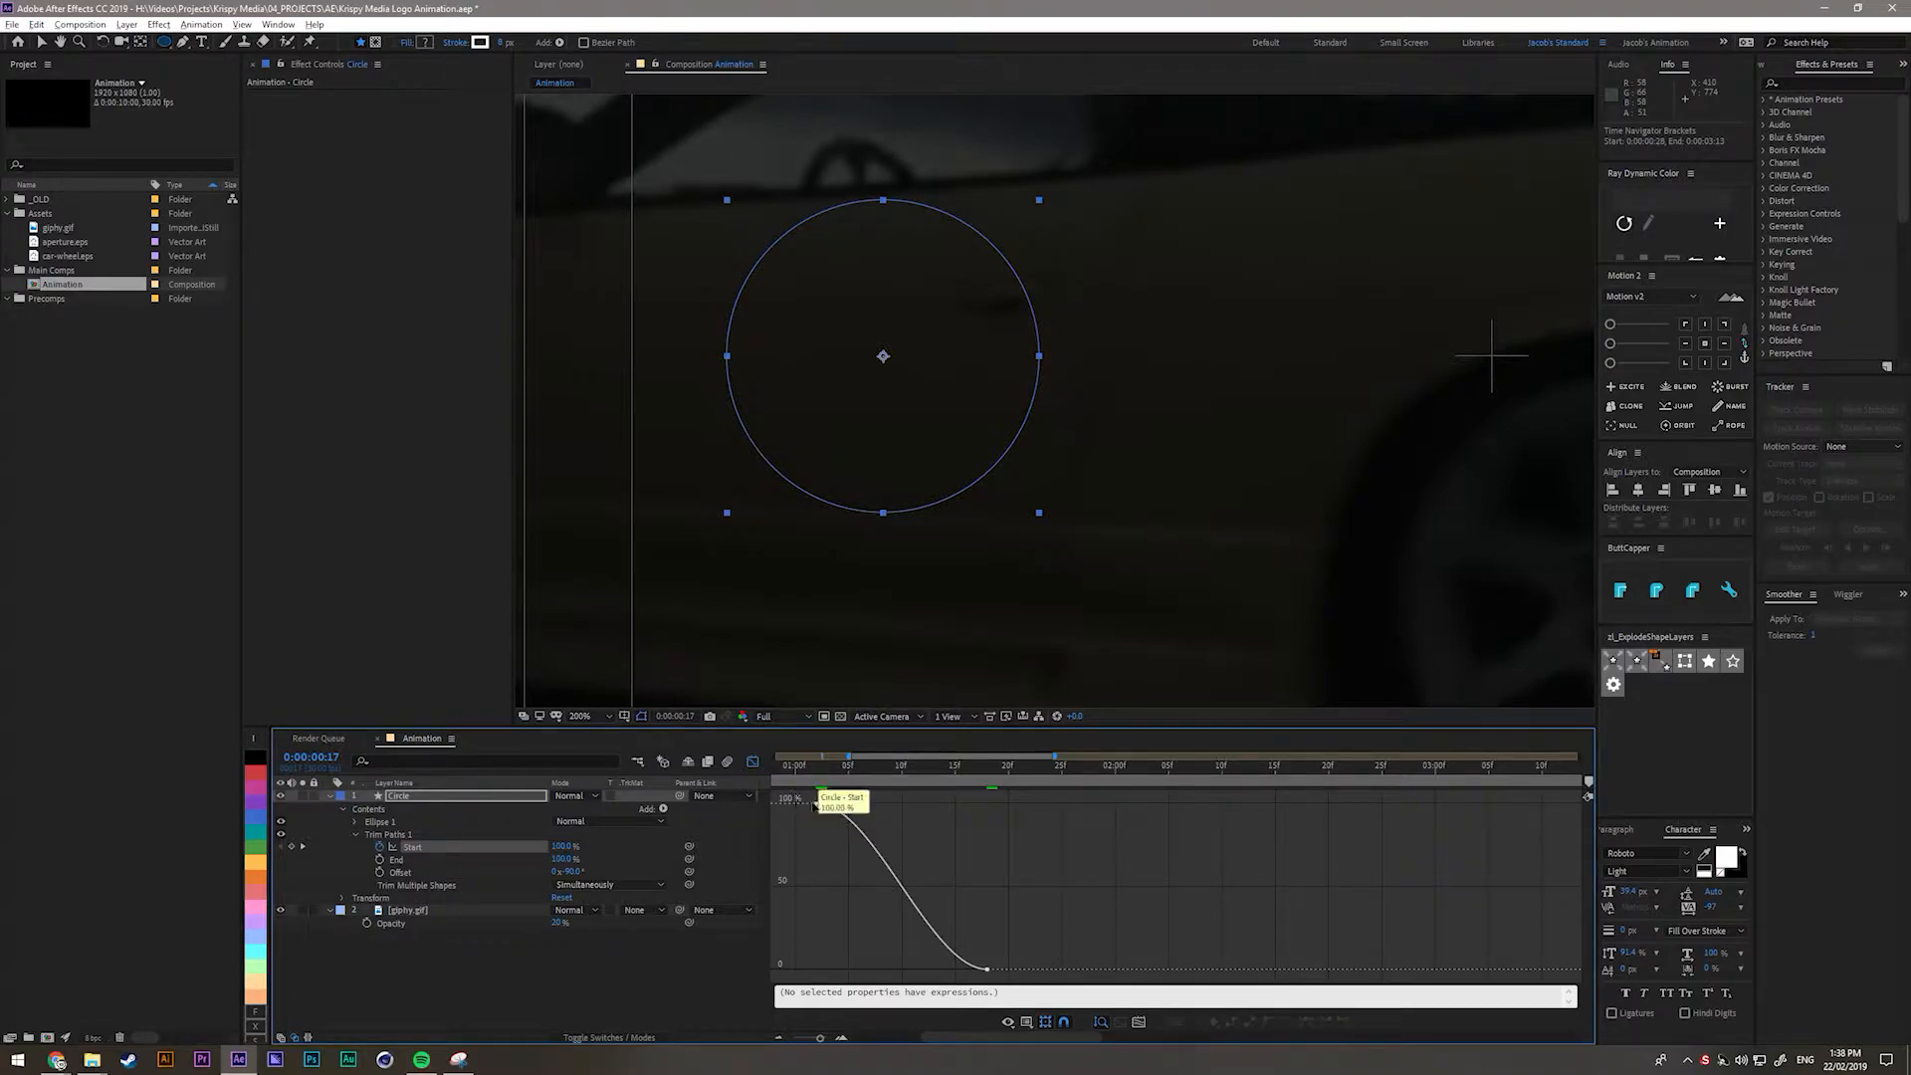
left_click(816, 803)
left_click(819, 771)
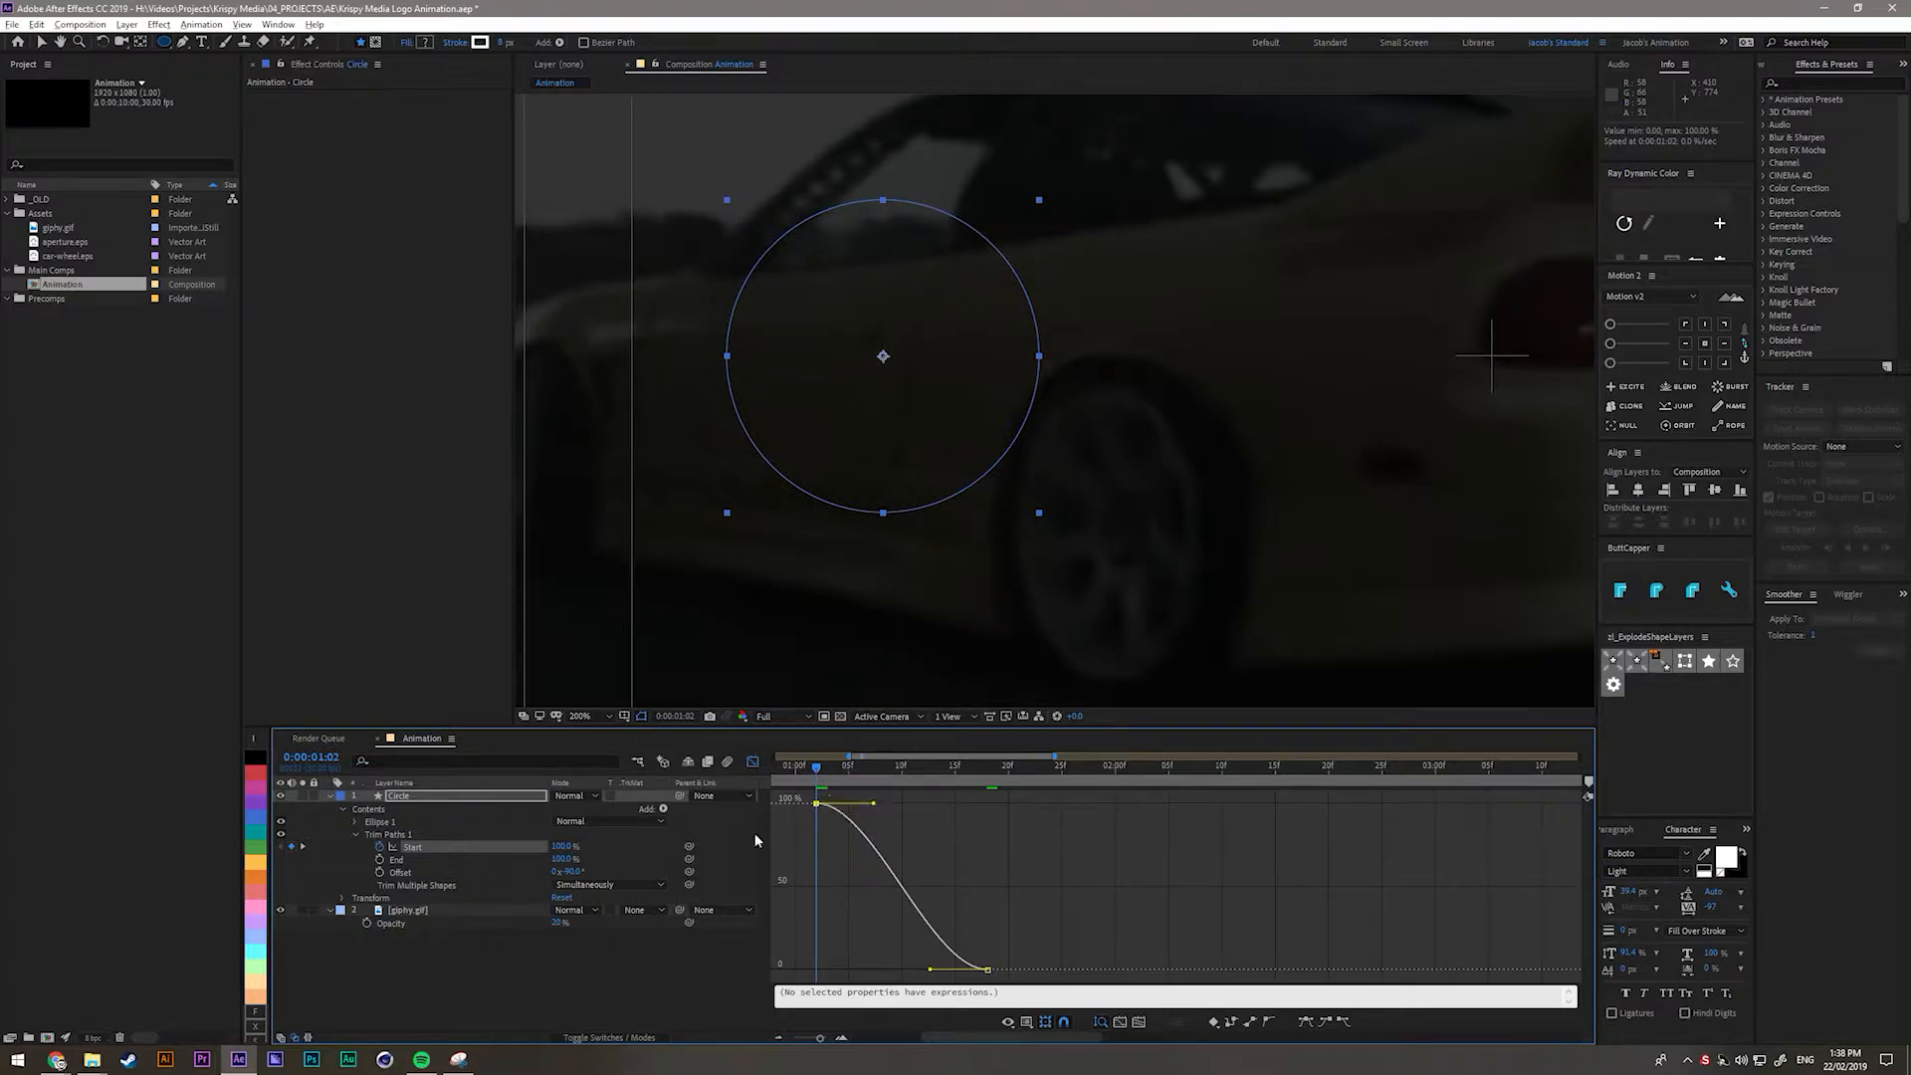
left_click_drag(819, 779, 986, 807)
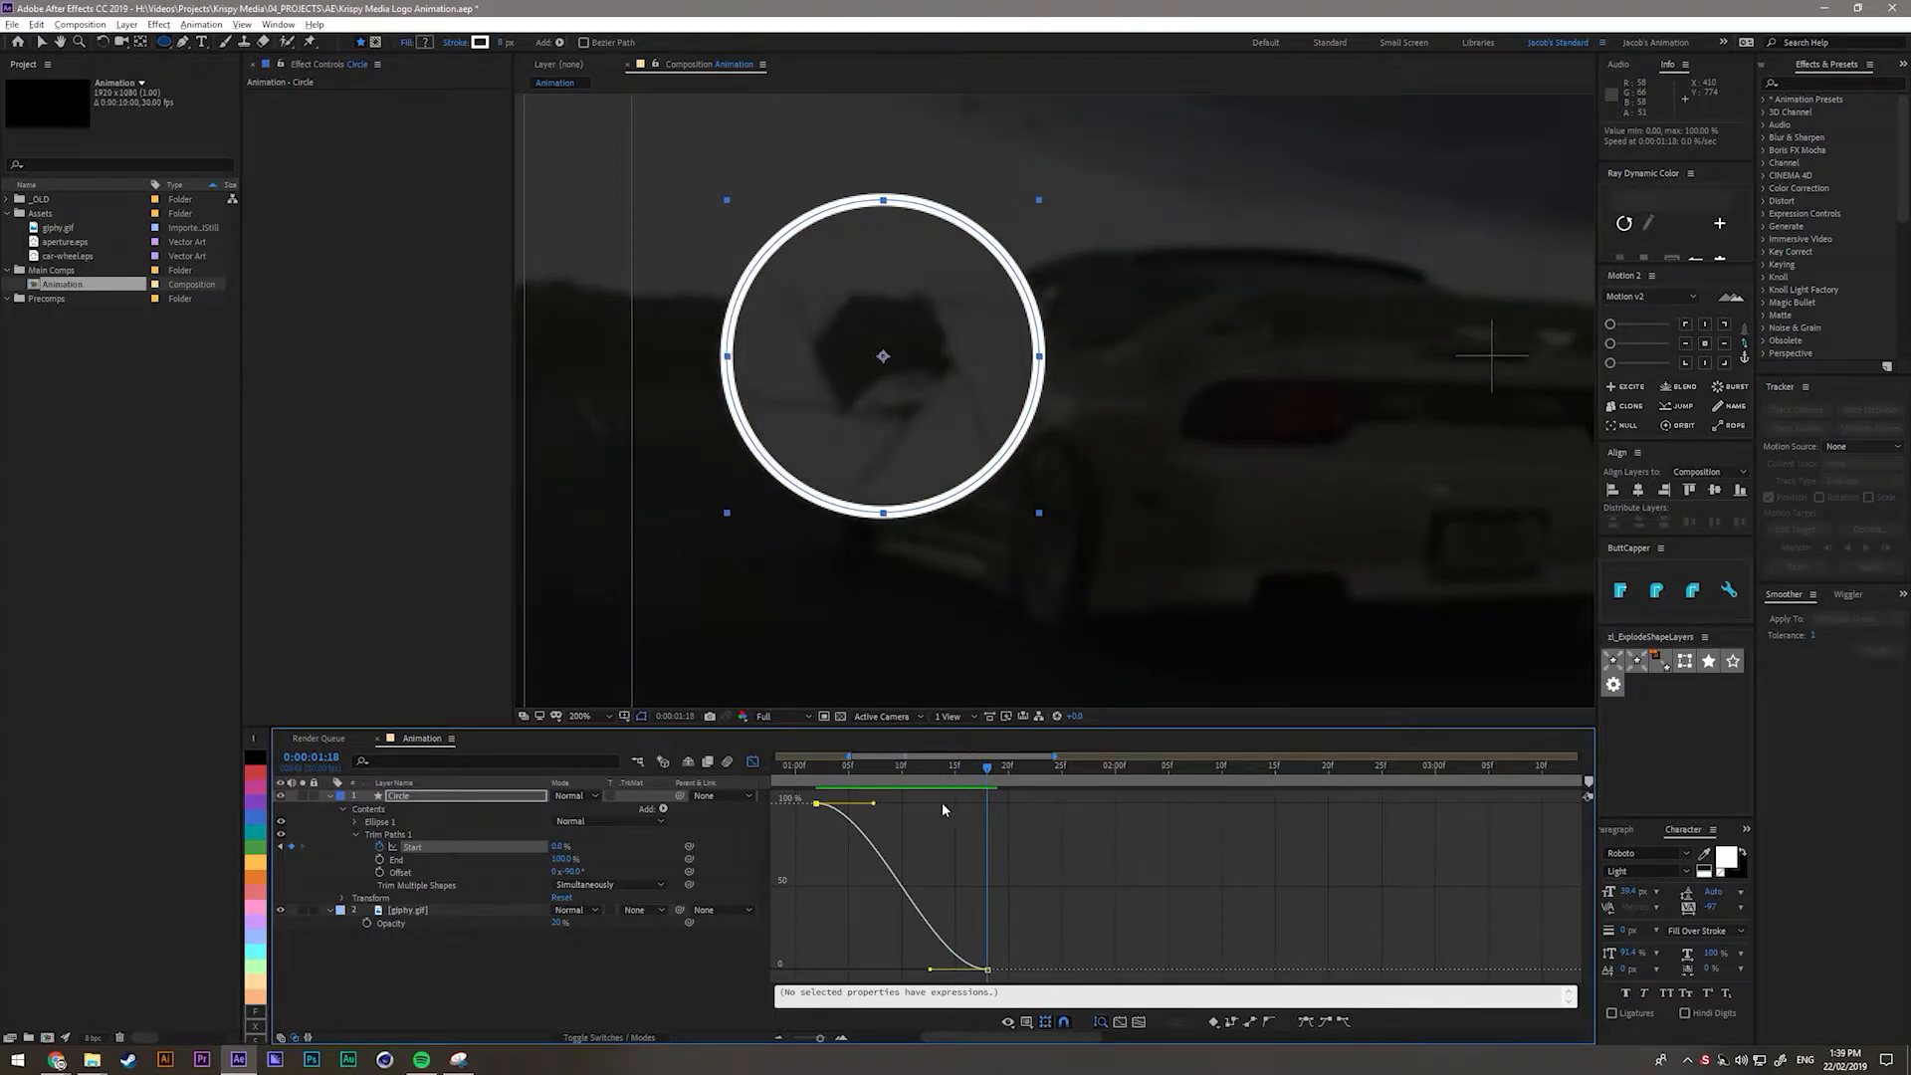
left_click(753, 762)
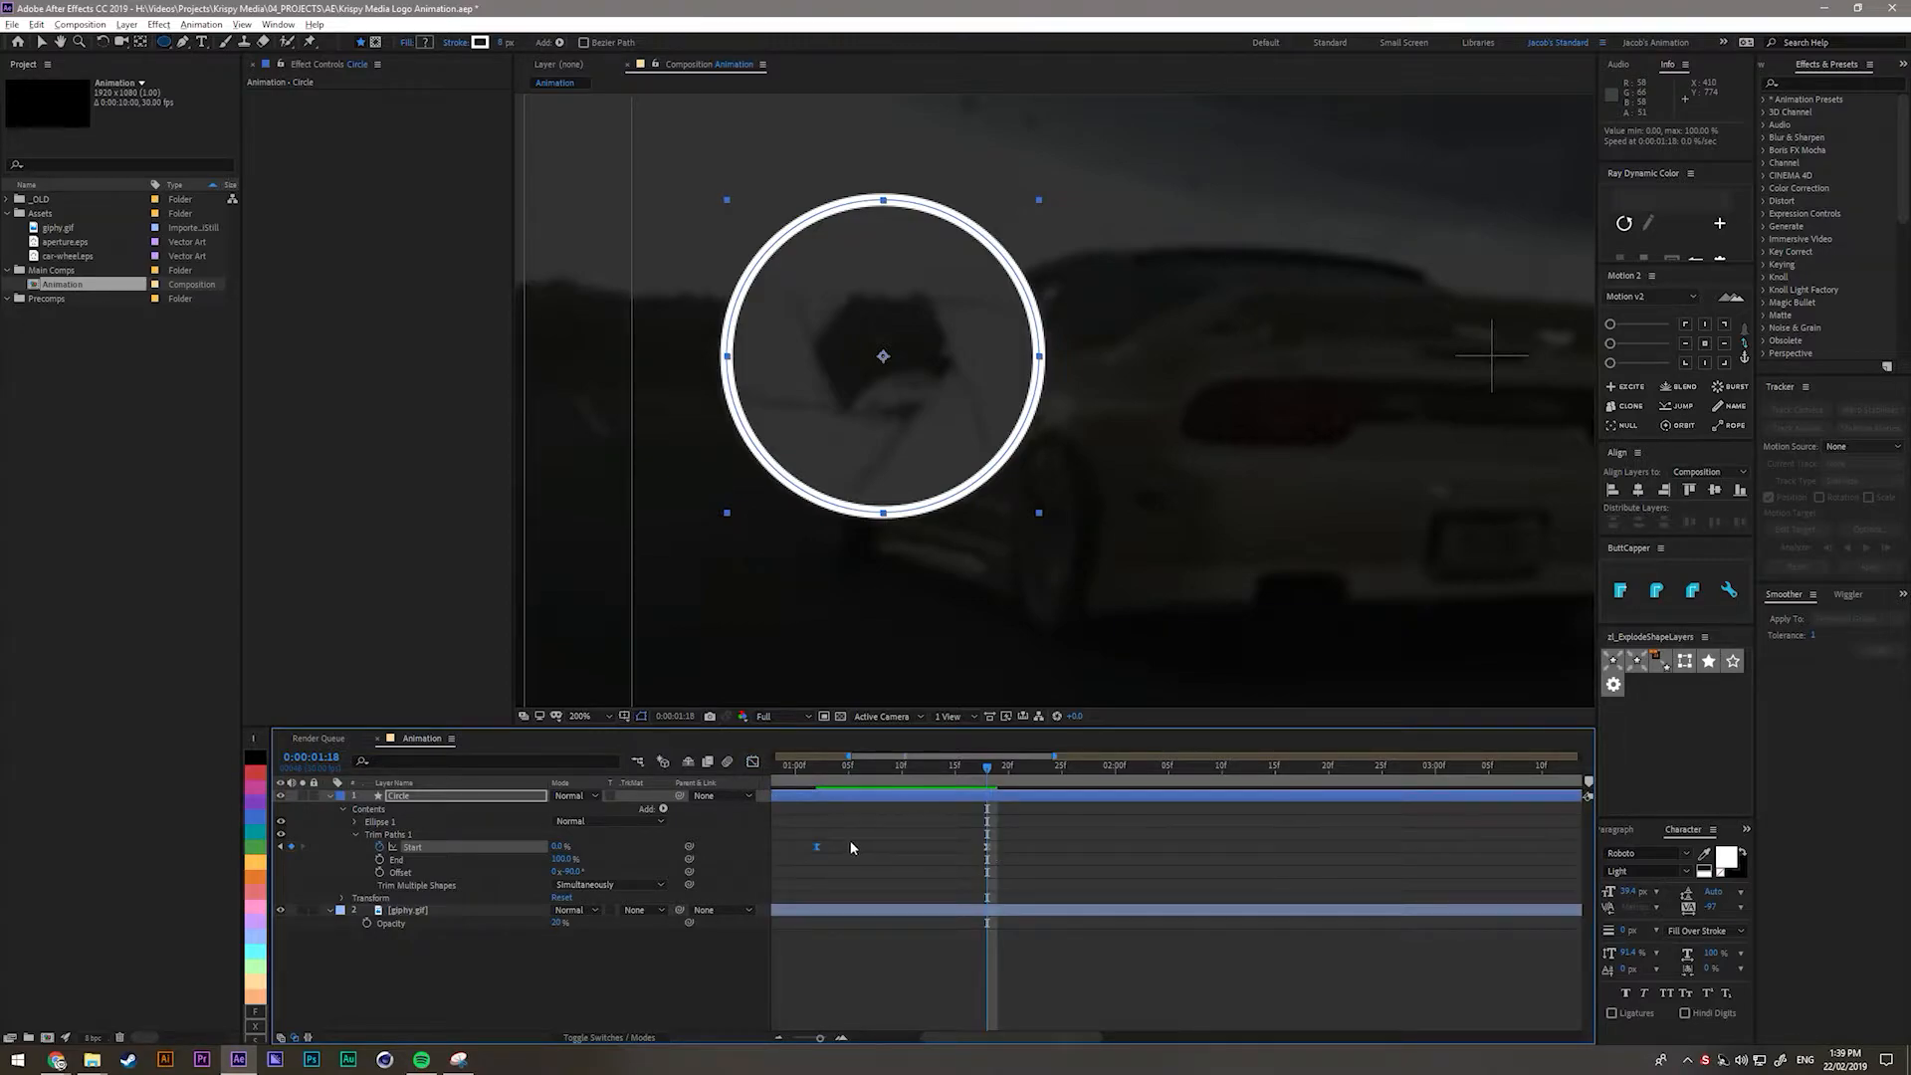
left_click(753, 761)
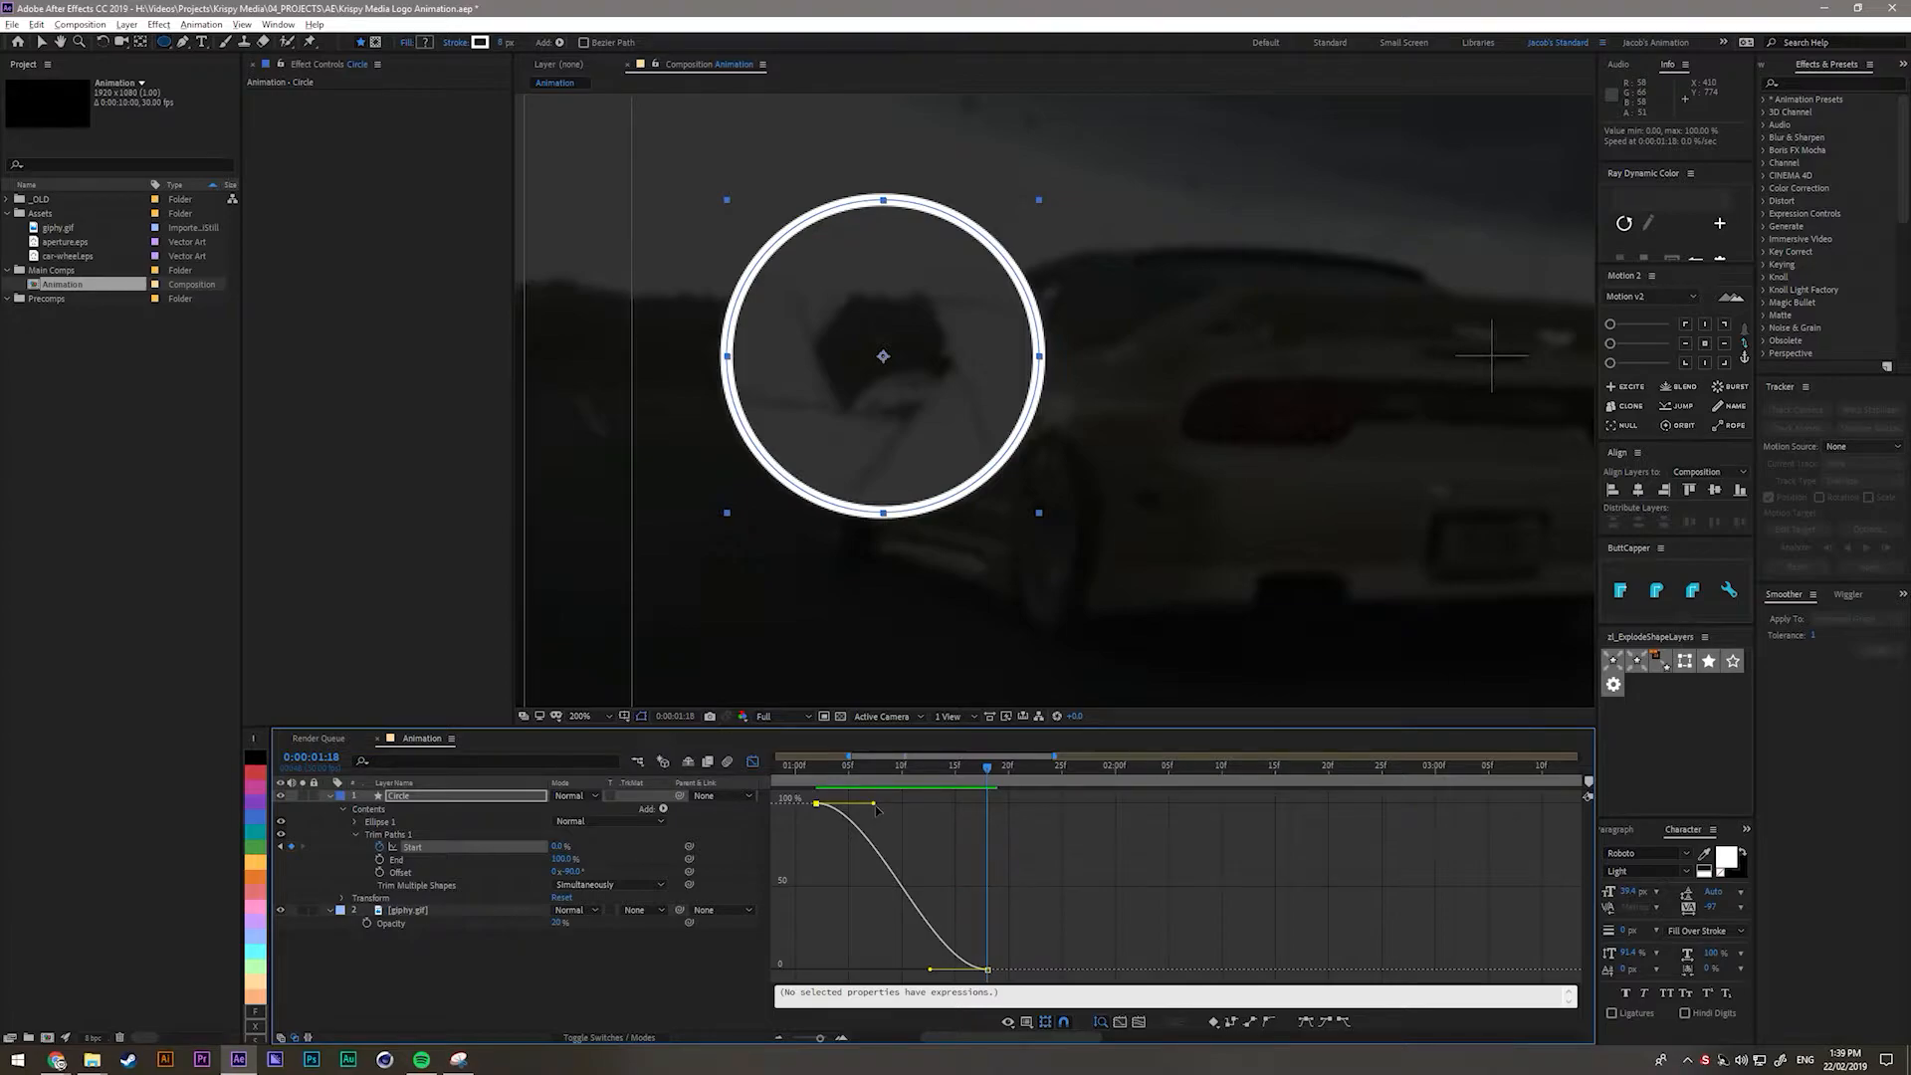
Drag the Bezier influence handles of both Start keyframes to ease the curve, then preview.
left_click_drag(874, 803, 956, 804)
left_click_drag(931, 969, 880, 969)
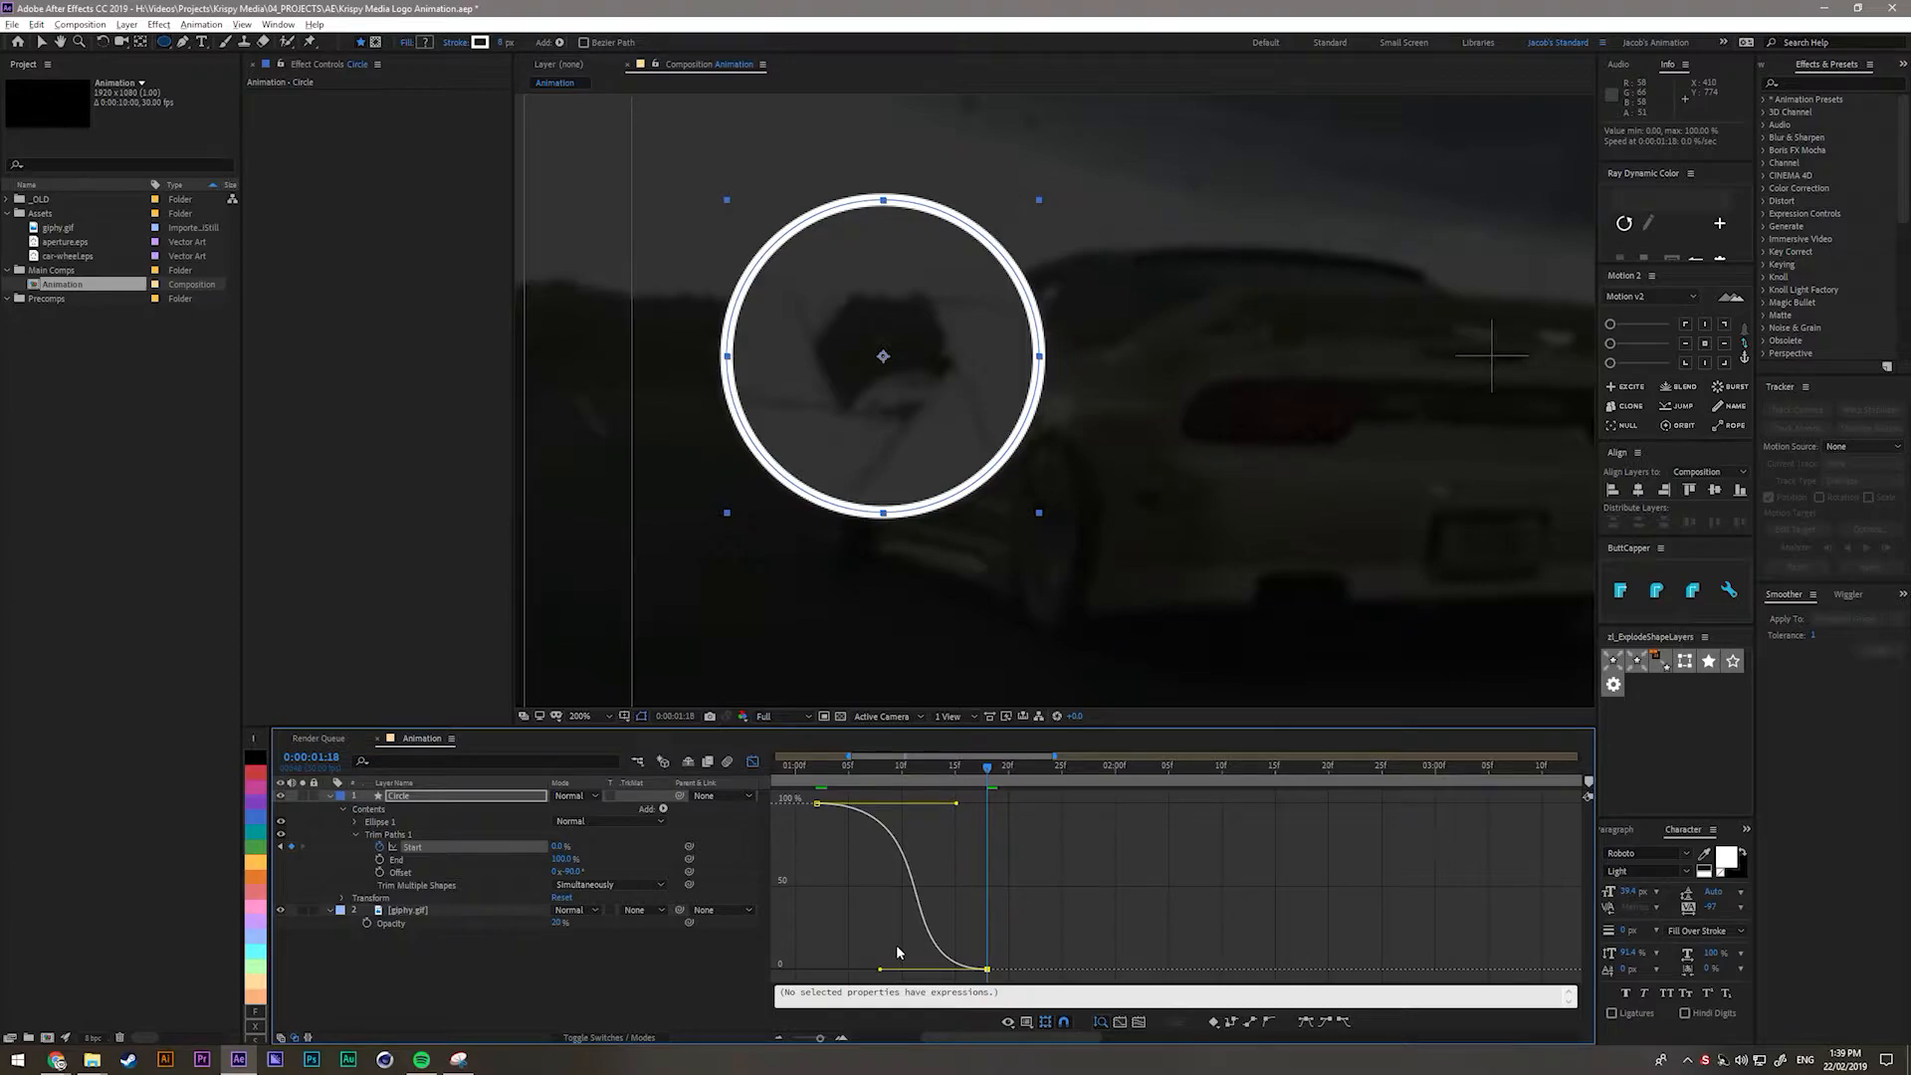
key("ctrl+z")
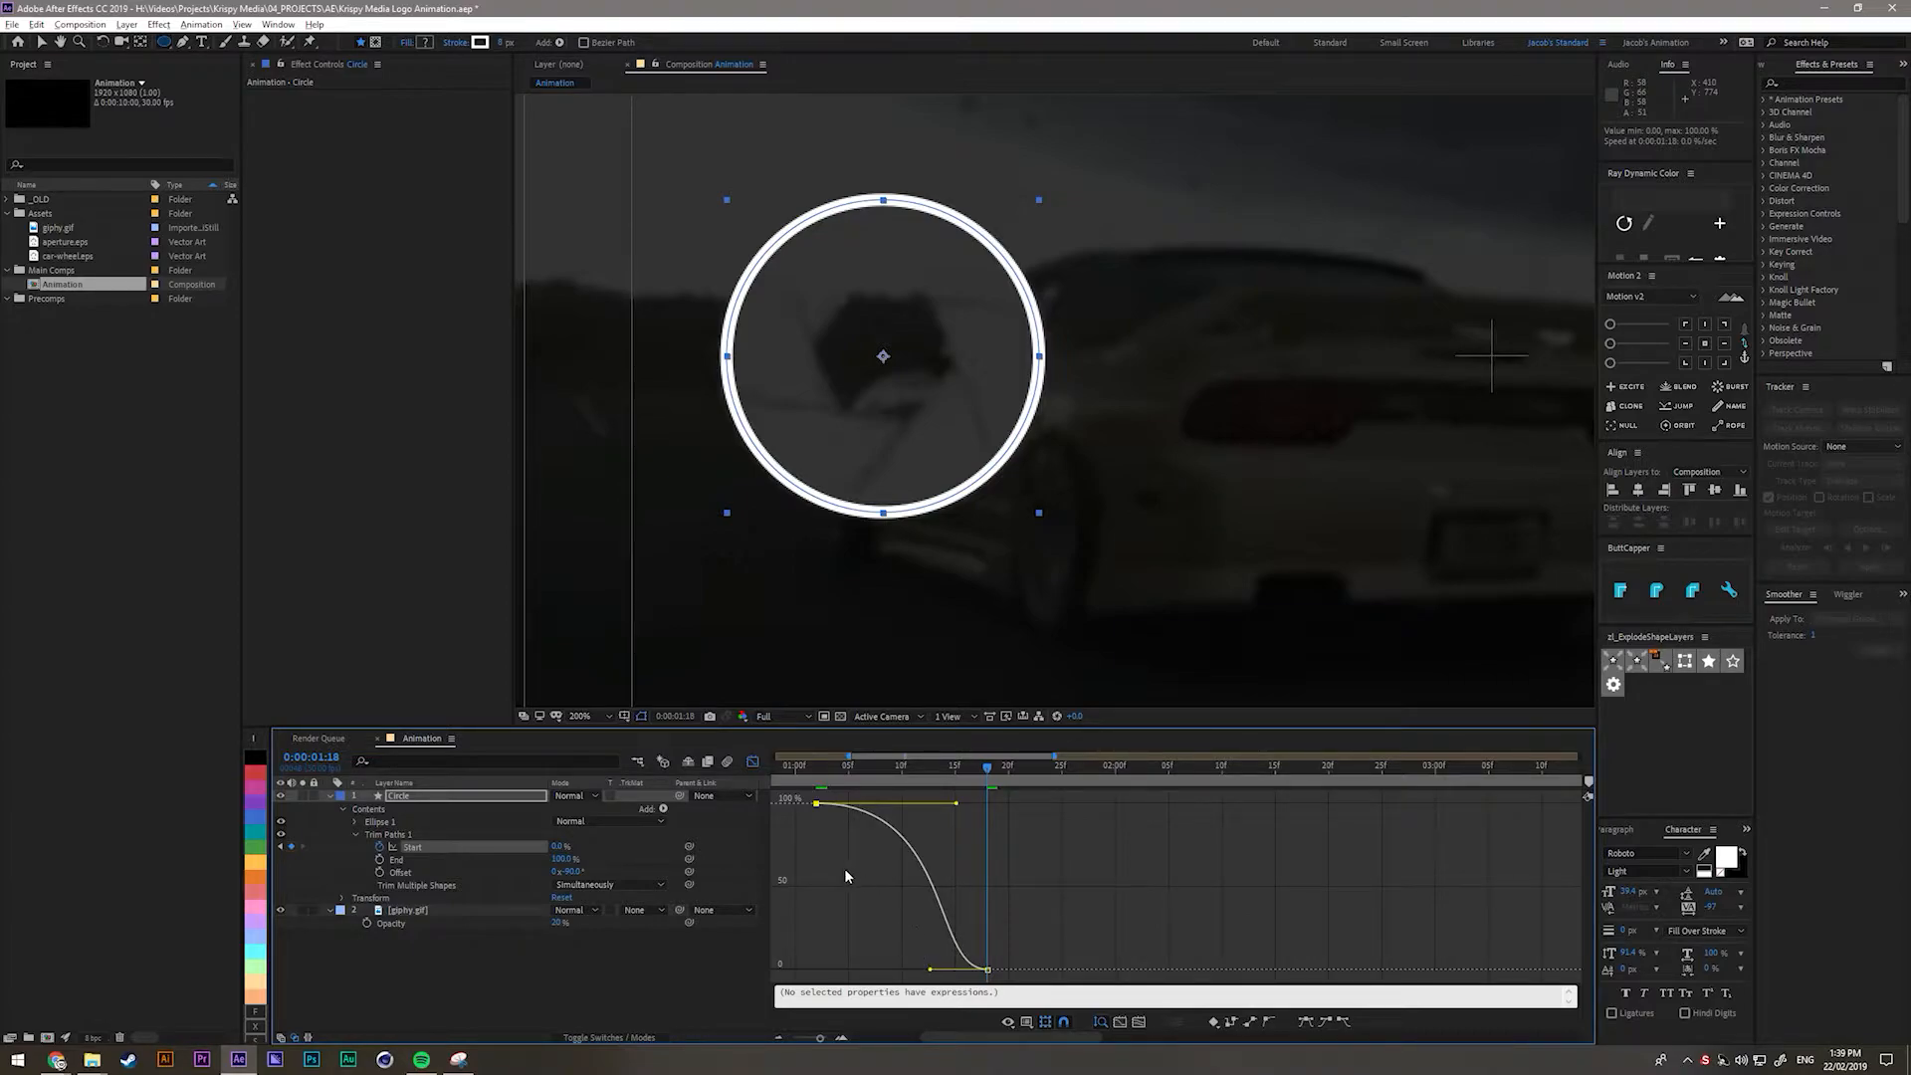
left_click_drag(955, 804, 874, 805)
left_click_drag(931, 970, 864, 972)
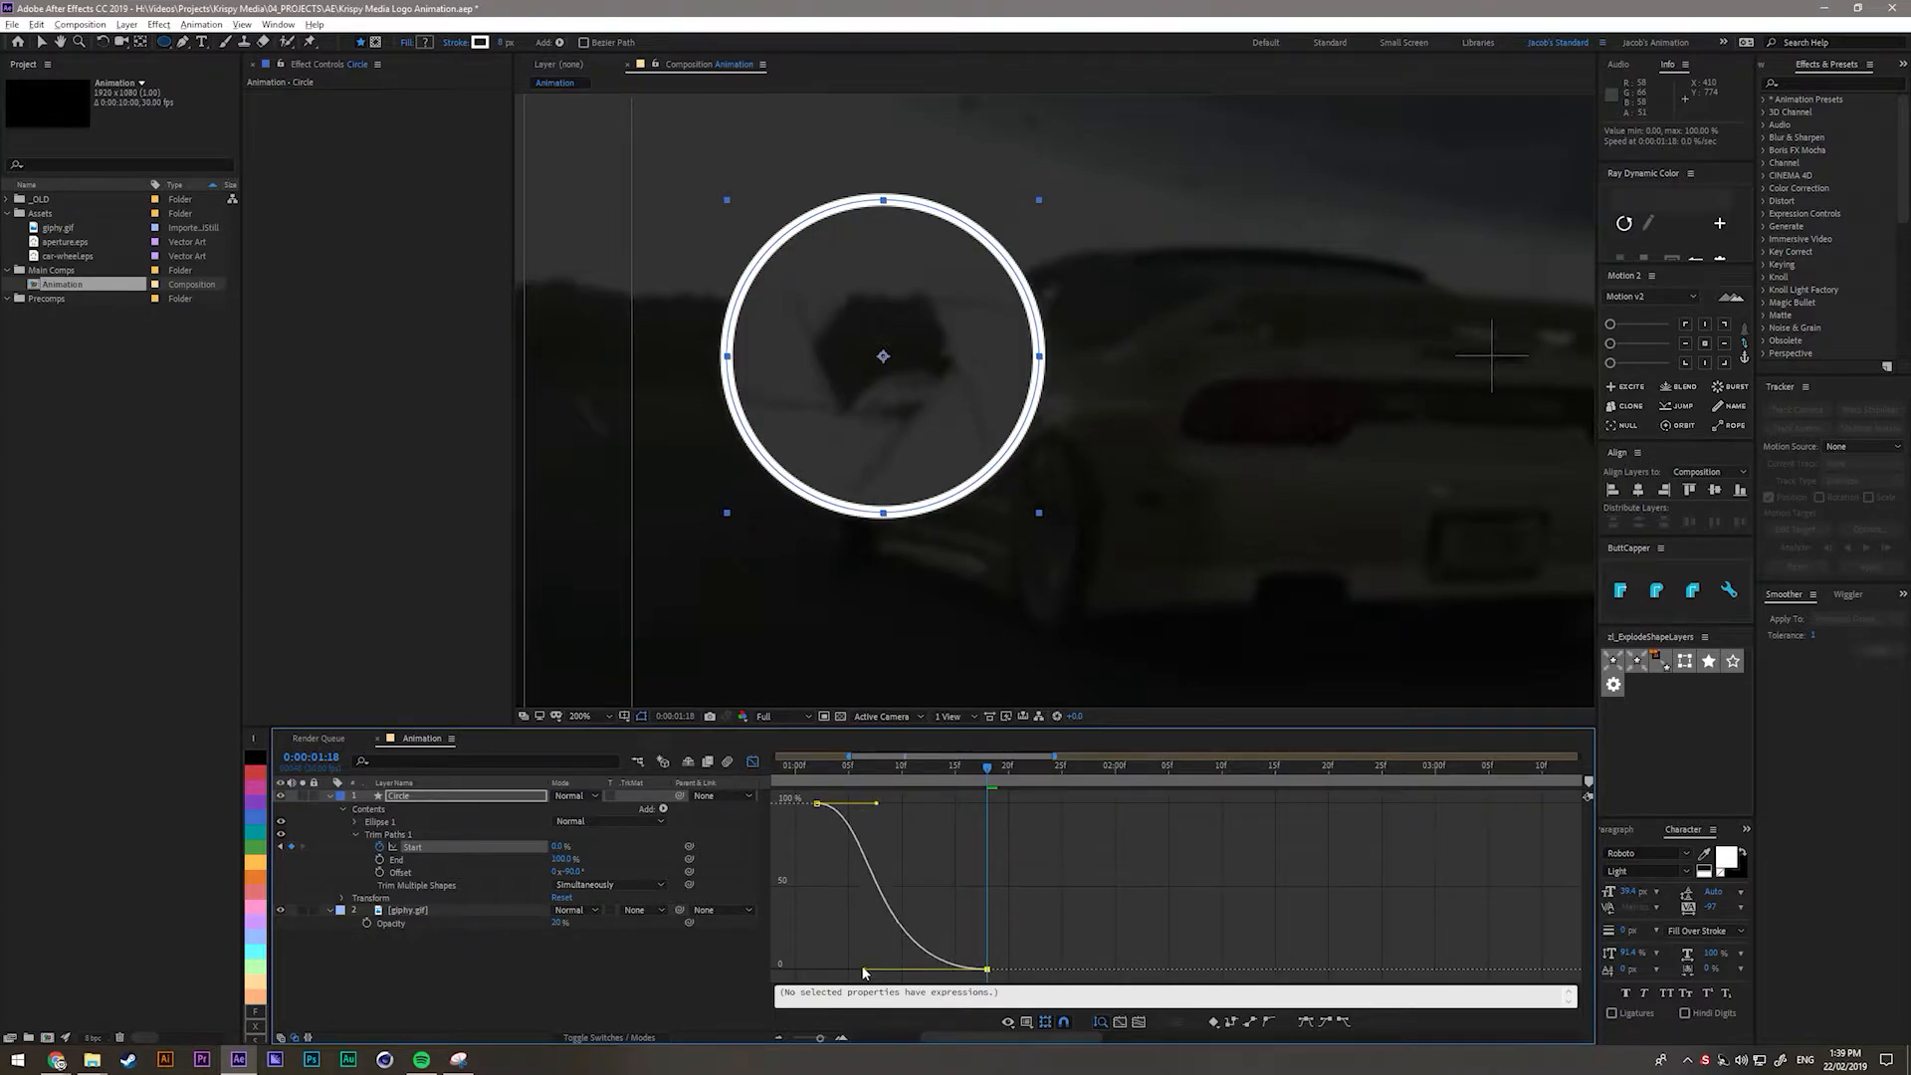
key("space")
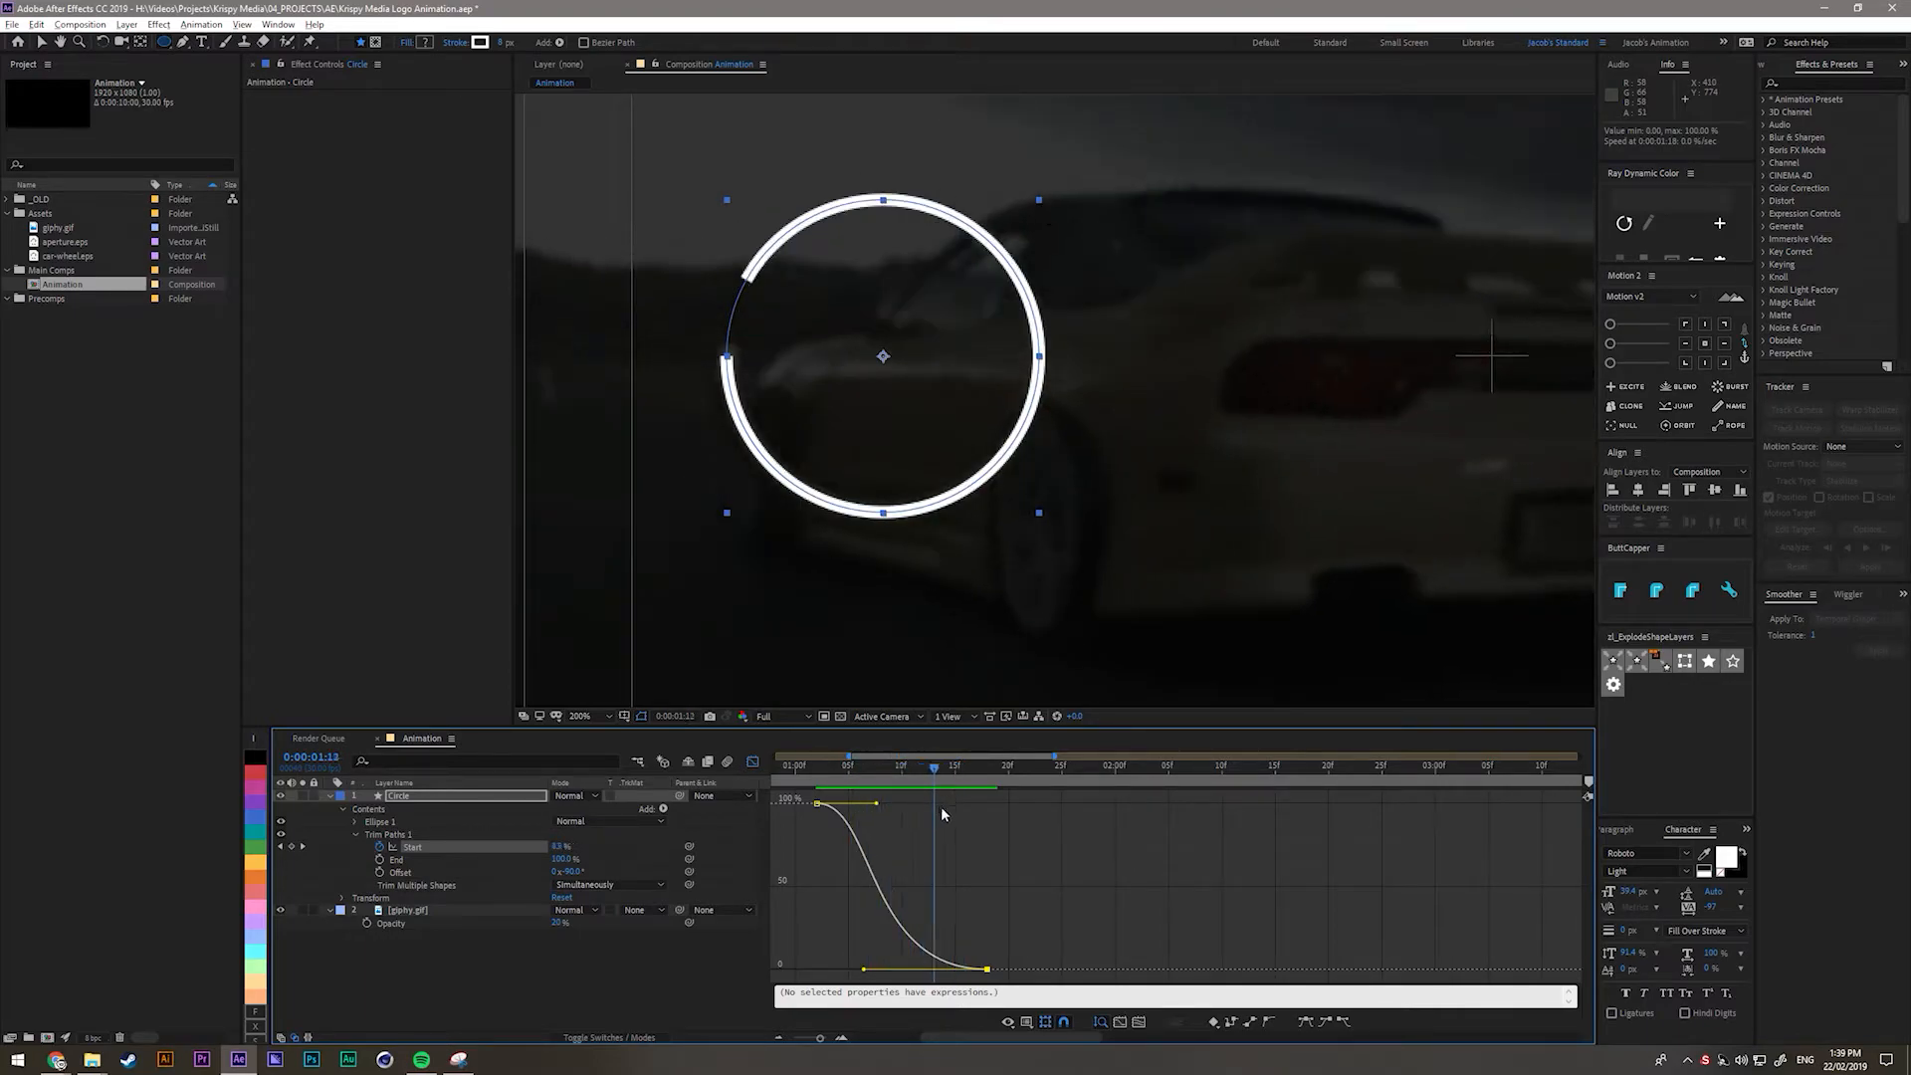
Refine both keyframes' ease handles, checking the stroke drawing between 1:03 and 1:20.
left_click_drag(877, 802, 901, 803)
left_click_drag(863, 967, 928, 968)
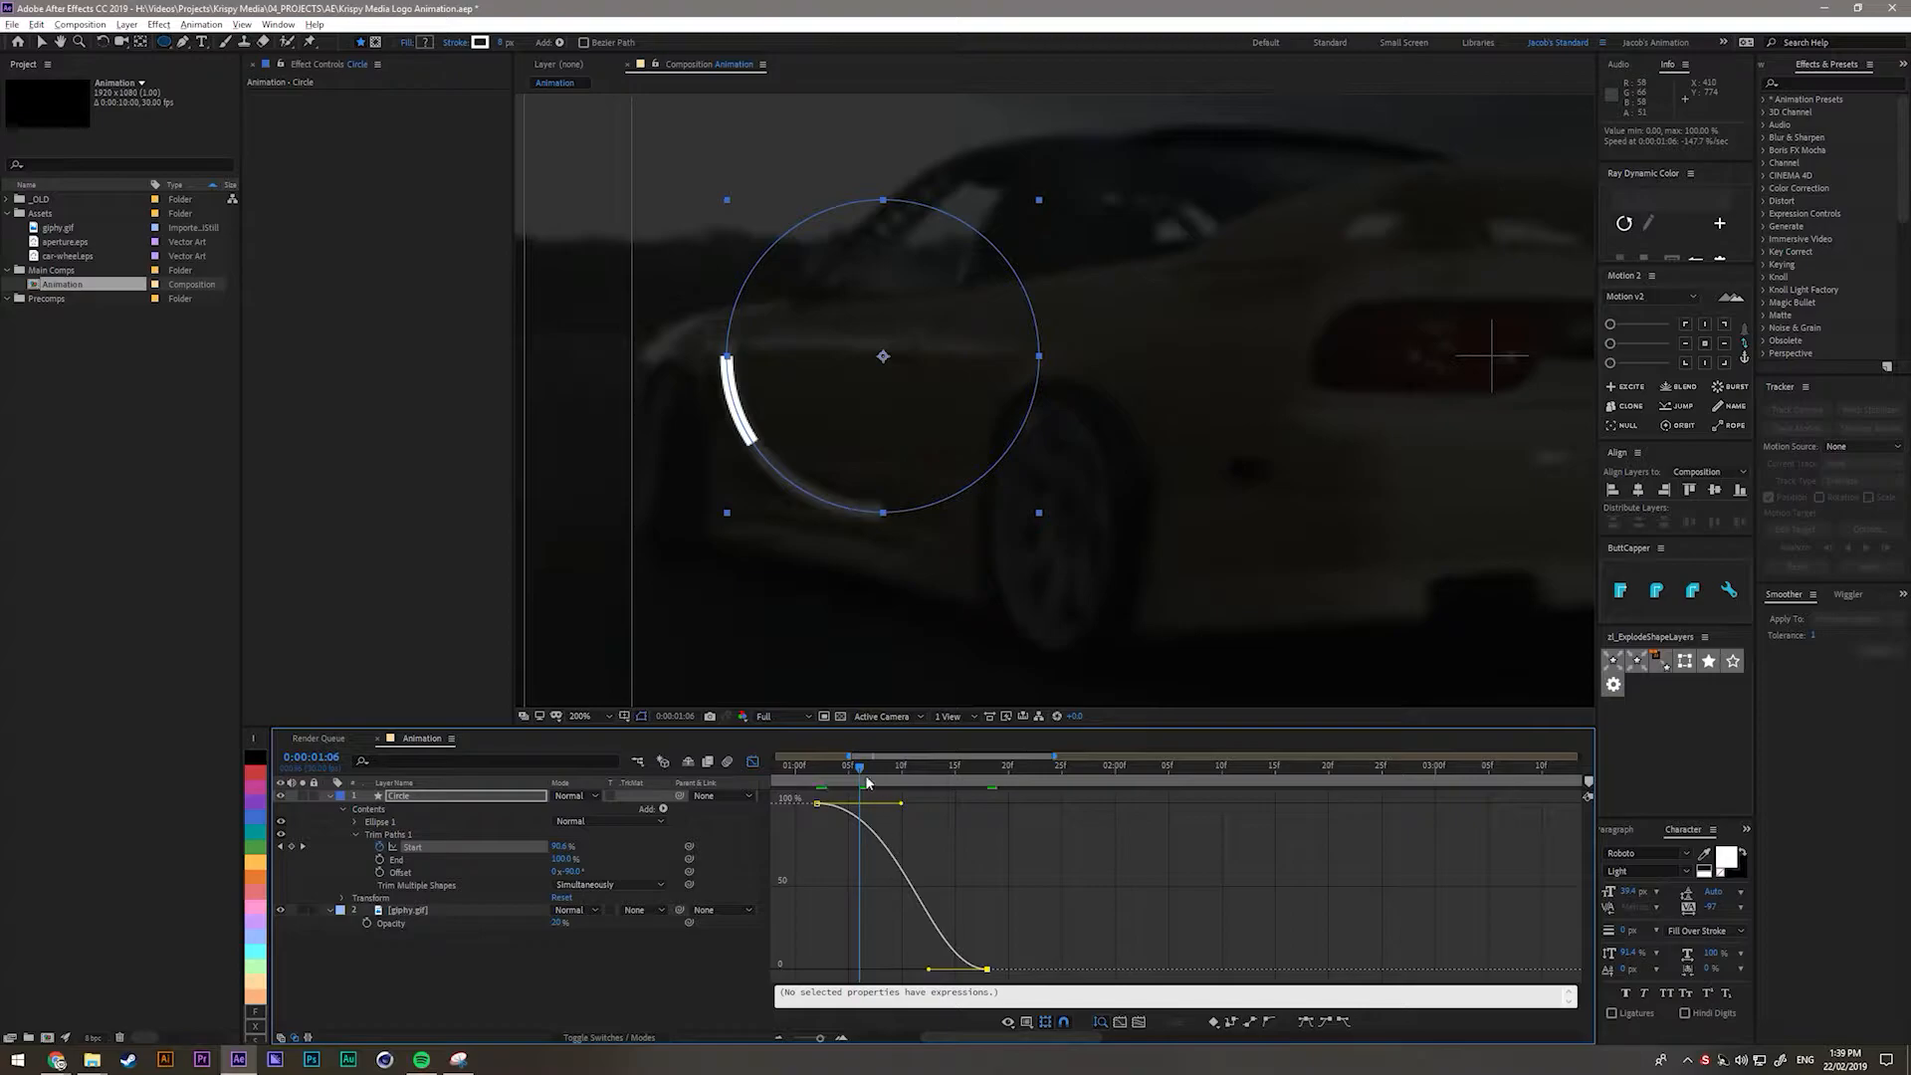
left_click(834, 775)
mouse_move(837, 776)
left_mouse_down()
mouse_move(971, 788)
mouse_move(896, 778)
mouse_move(971, 787)
mouse_move(934, 787)
left_mouse_up()
left_click_drag(927, 969, 972, 862)
mouse_move(819, 763)
left_mouse_down()
mouse_move(1014, 794)
mouse_move(908, 808)
left_mouse_up()
mouse_move(975, 863)
left_mouse_down()
mouse_move(834, 774)
mouse_move(1008, 794)
mouse_move(896, 786)
mouse_move(984, 794)
left_mouse_up()
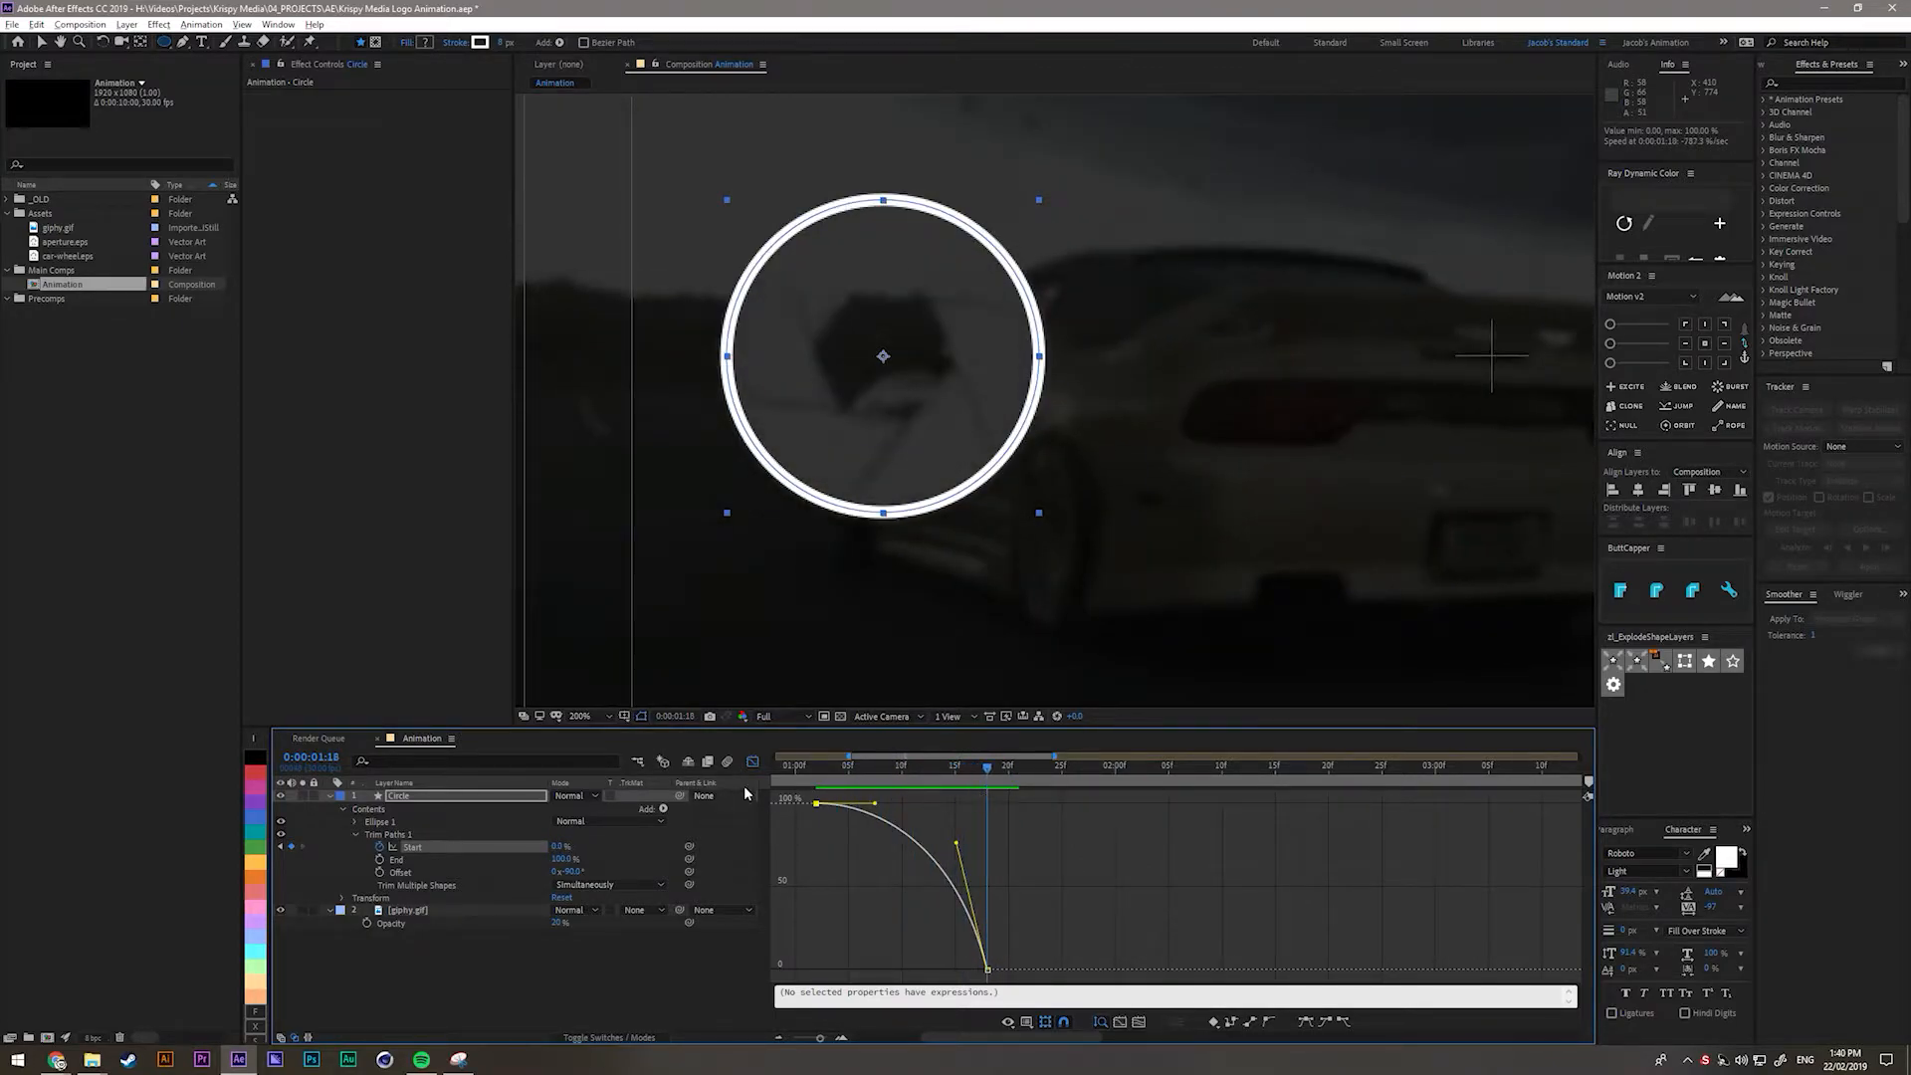
Leave the Graph Editor, hide the giphy.gif background video and preview the animation.
left_click(752, 763)
left_click(876, 949)
key("shift+slash")
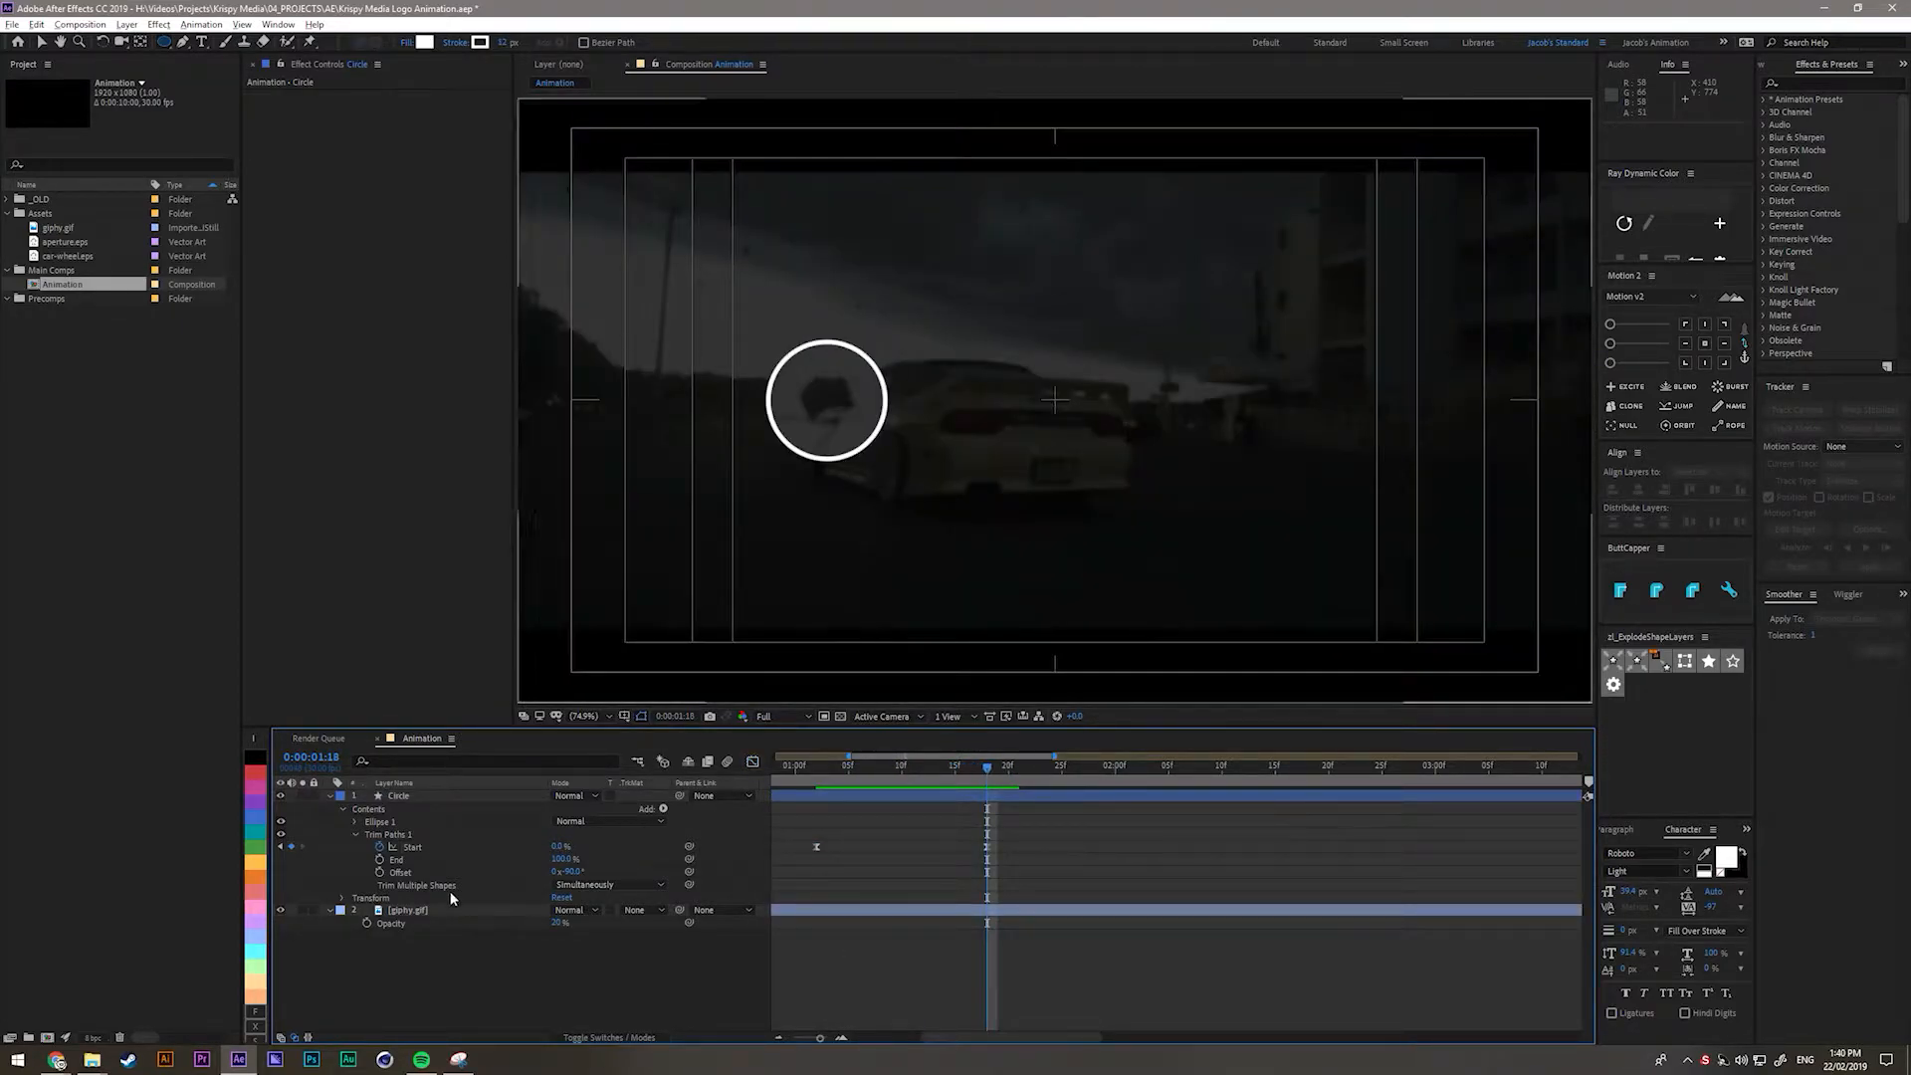
left_click(279, 909)
key("space")
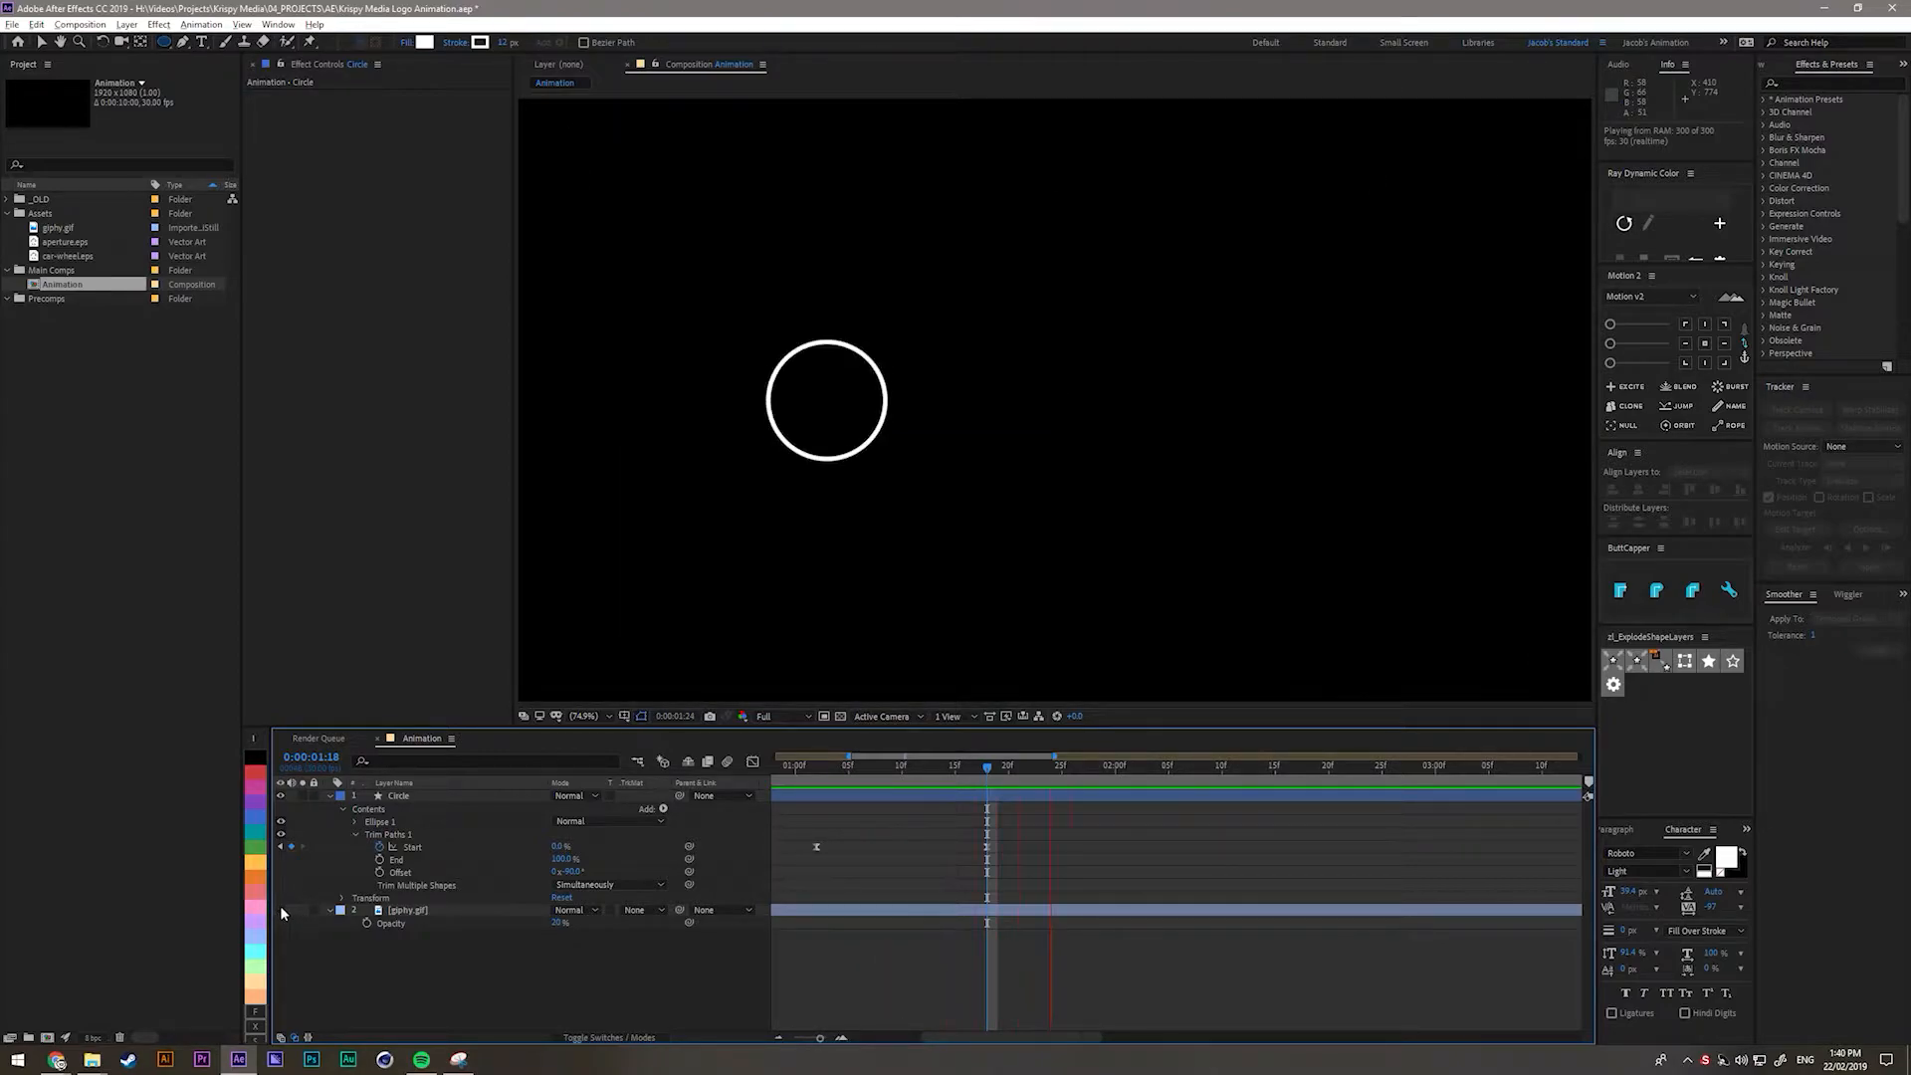
key("space")
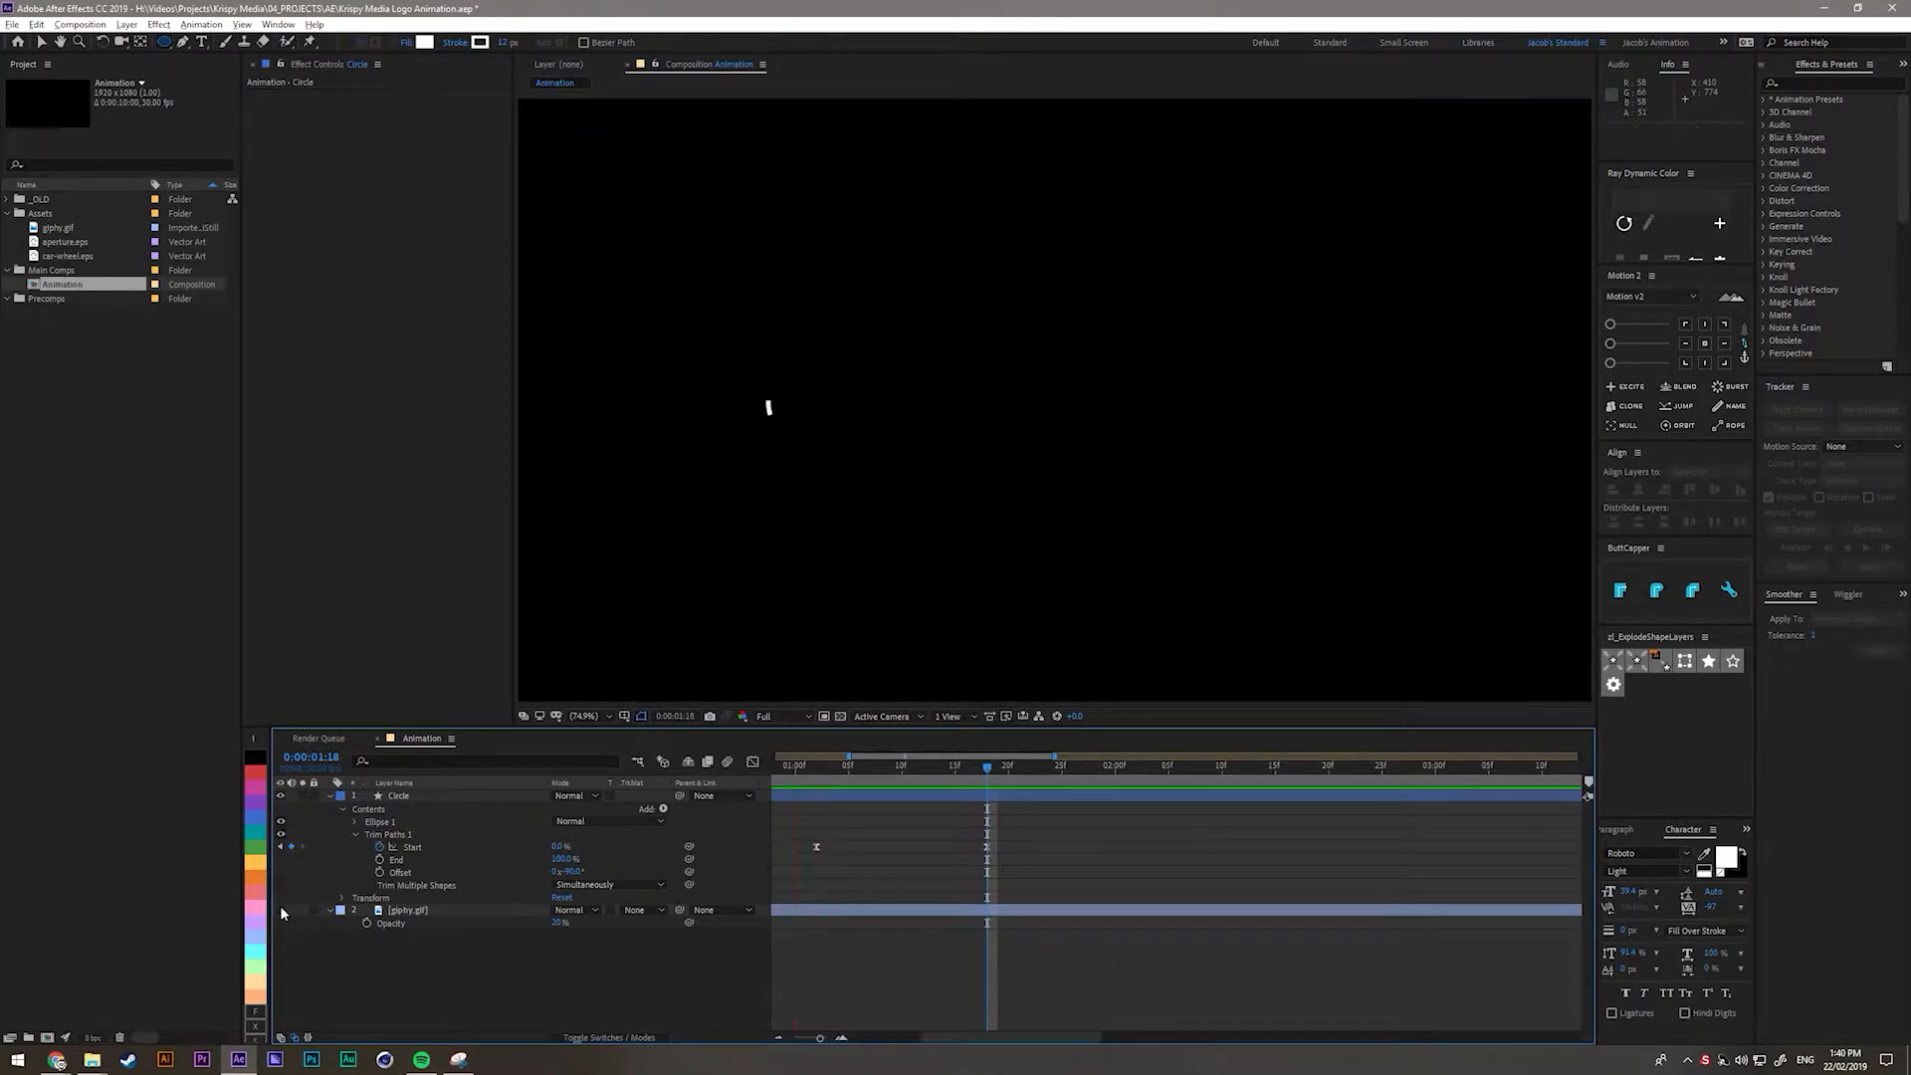
Set the work area start to 0:00:01:02 and trim the composition to the work area.
key("minus")
left_click(948, 769)
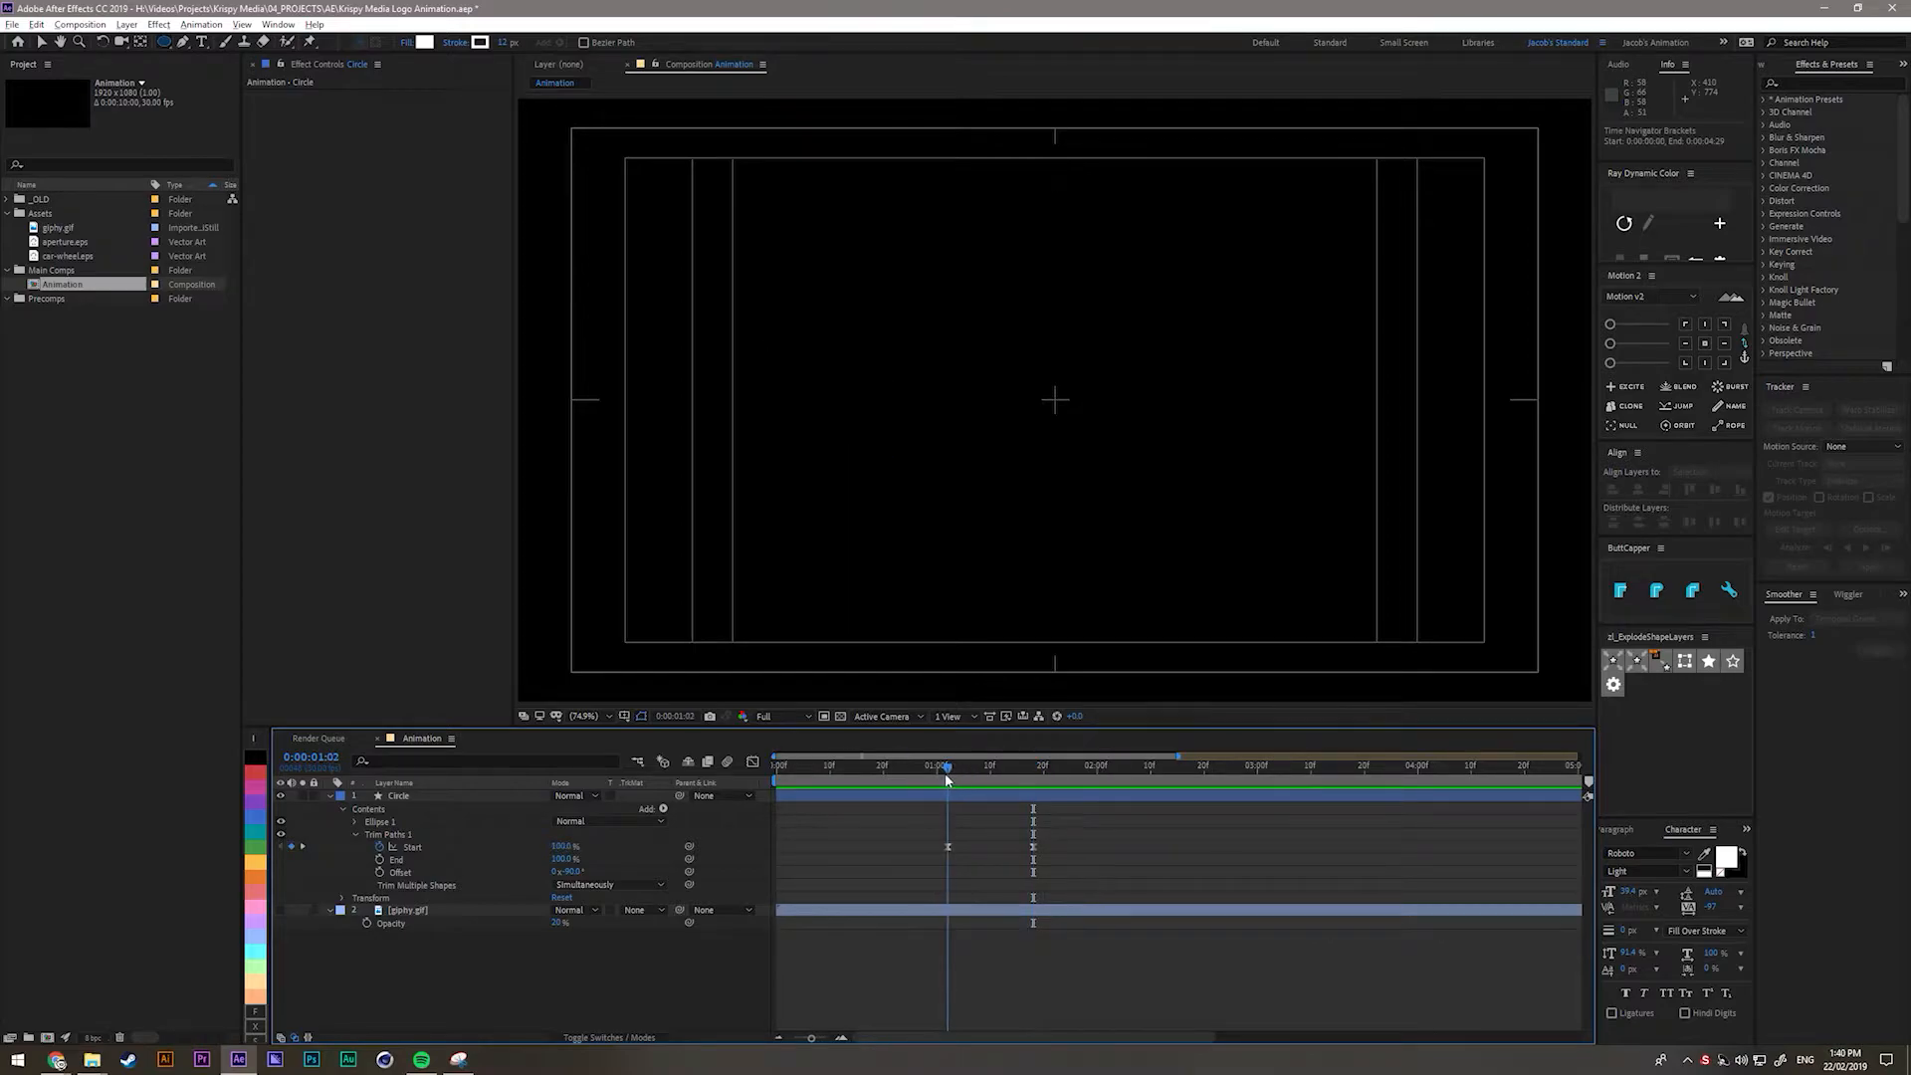
key("b")
key("space")
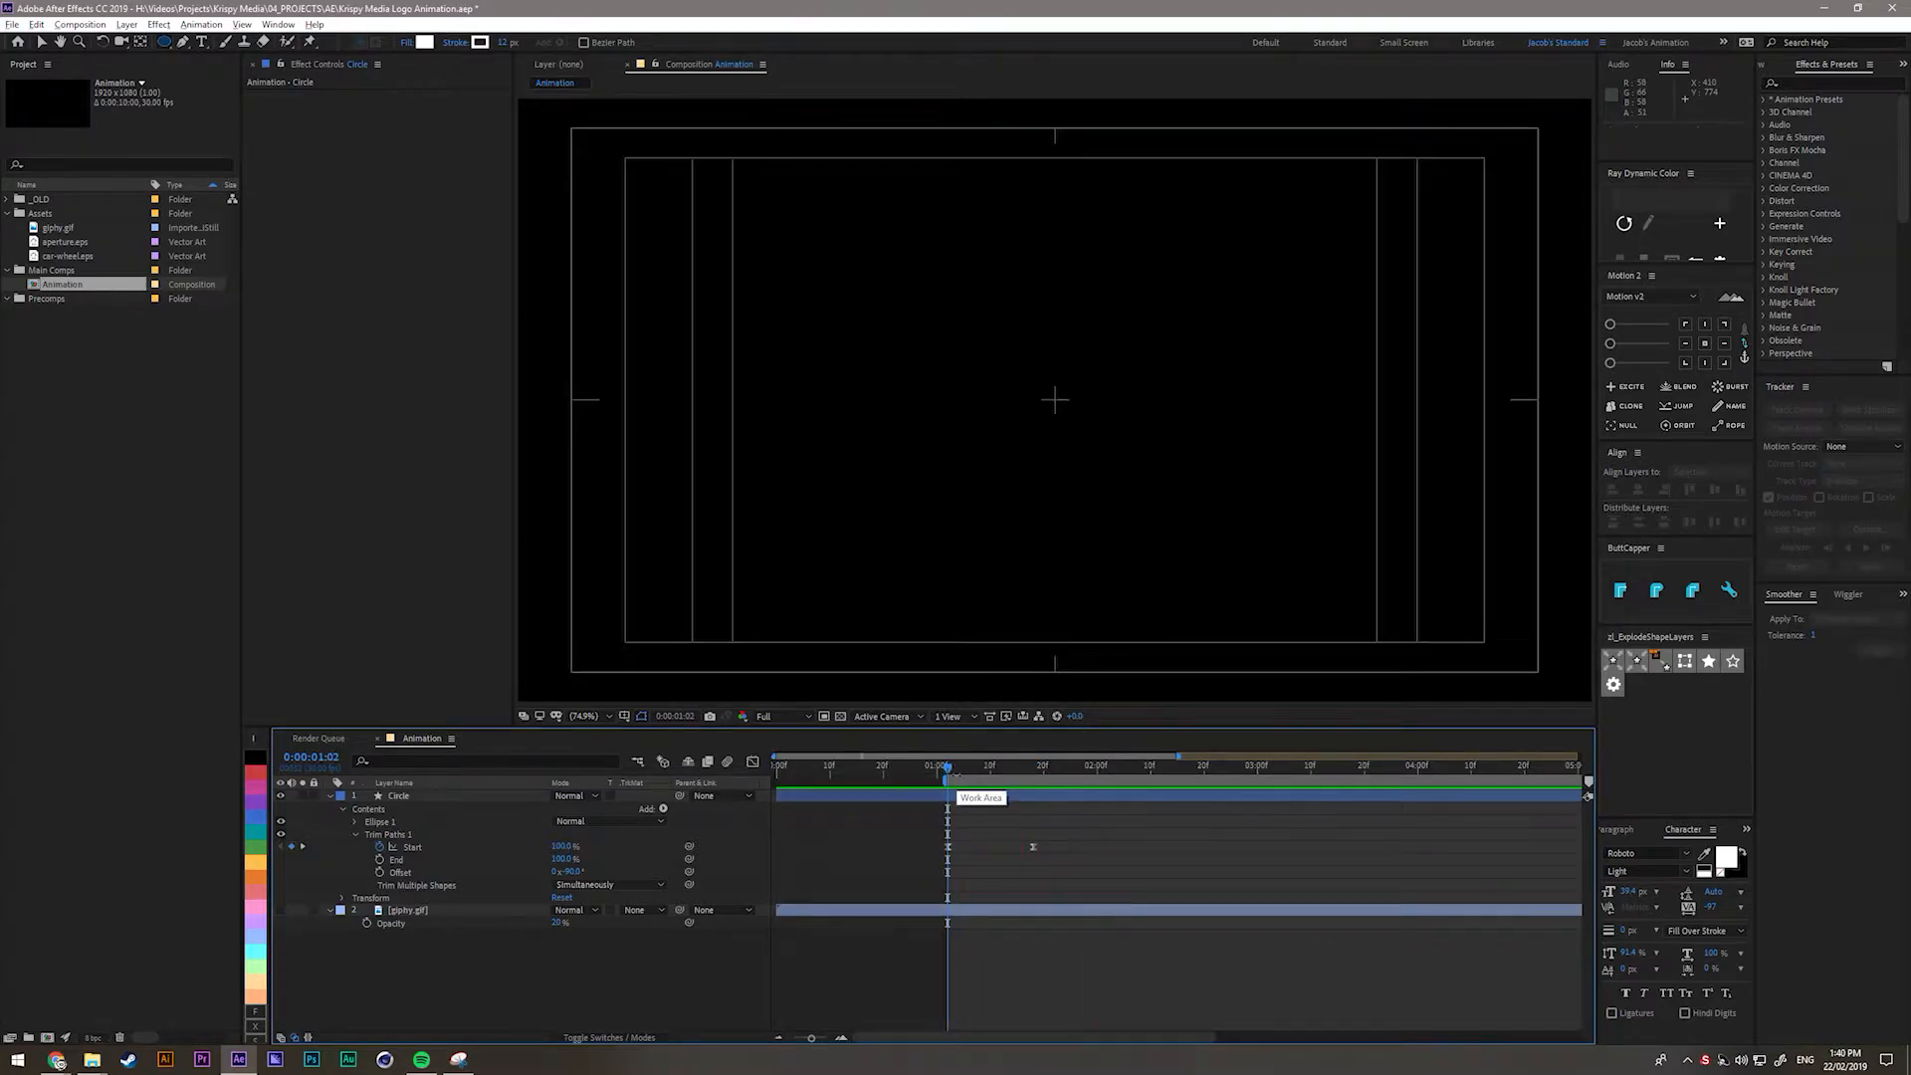
key("space")
key("equal")
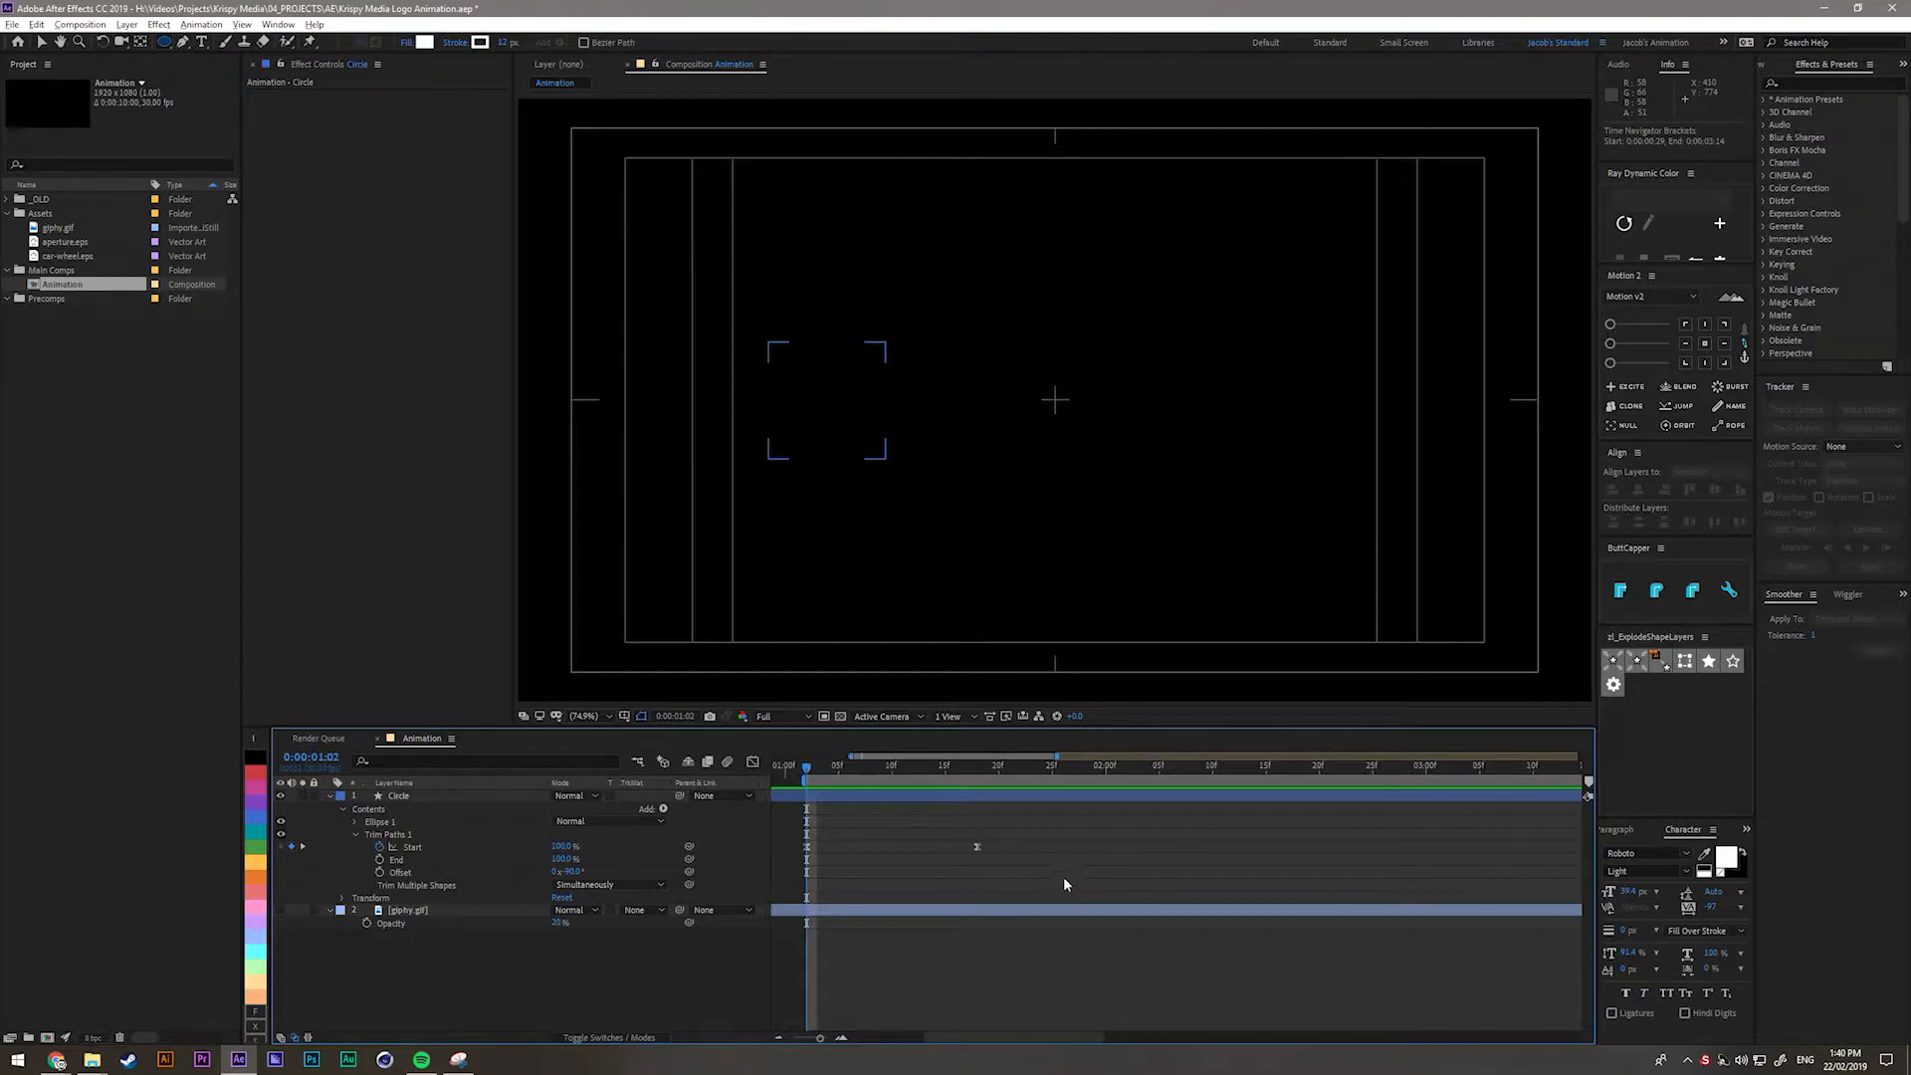
right_click(826, 780)
left_click(881, 827)
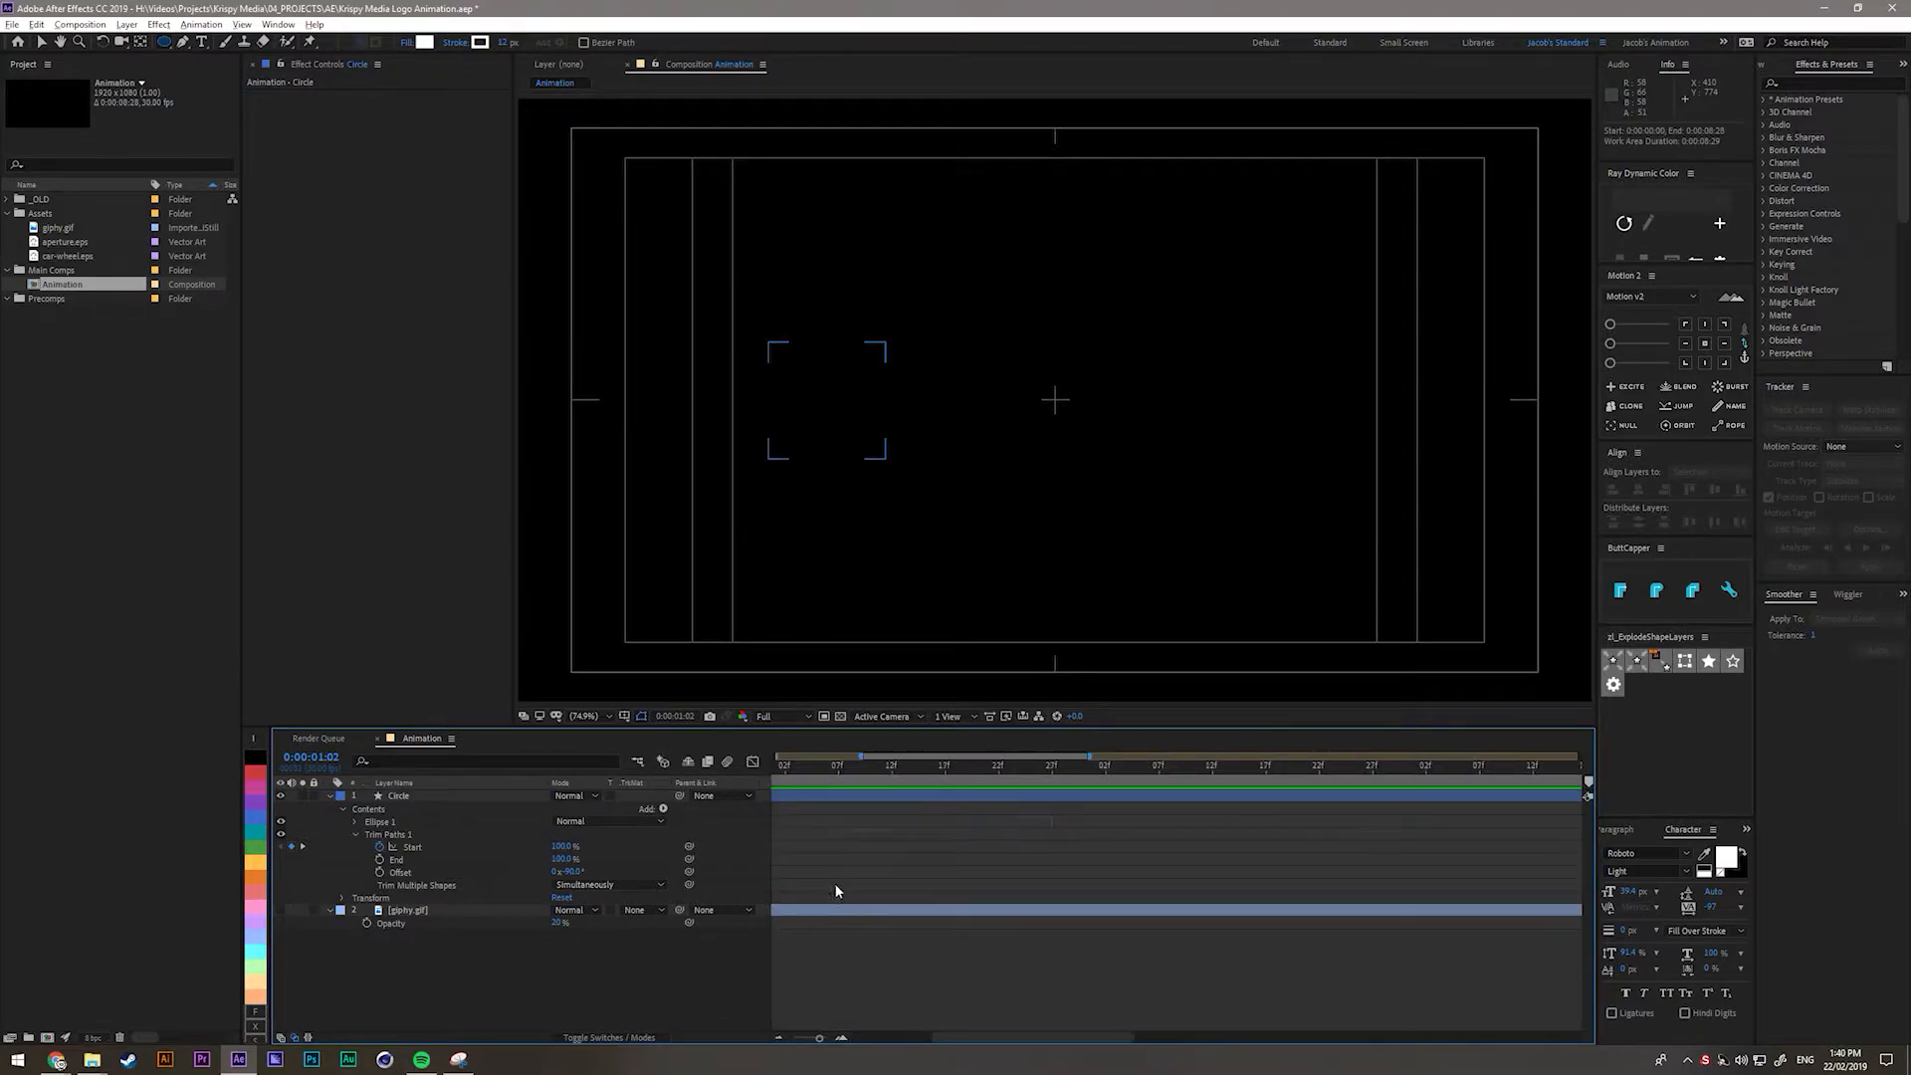
Scrub through the circle's stroke draw-on, settling at 0:00:01:18.
scroll(1177, 956, "down", 3)
scroll(784, 812, "up", 3)
left_click_drag(907, 1037, 886, 1038)
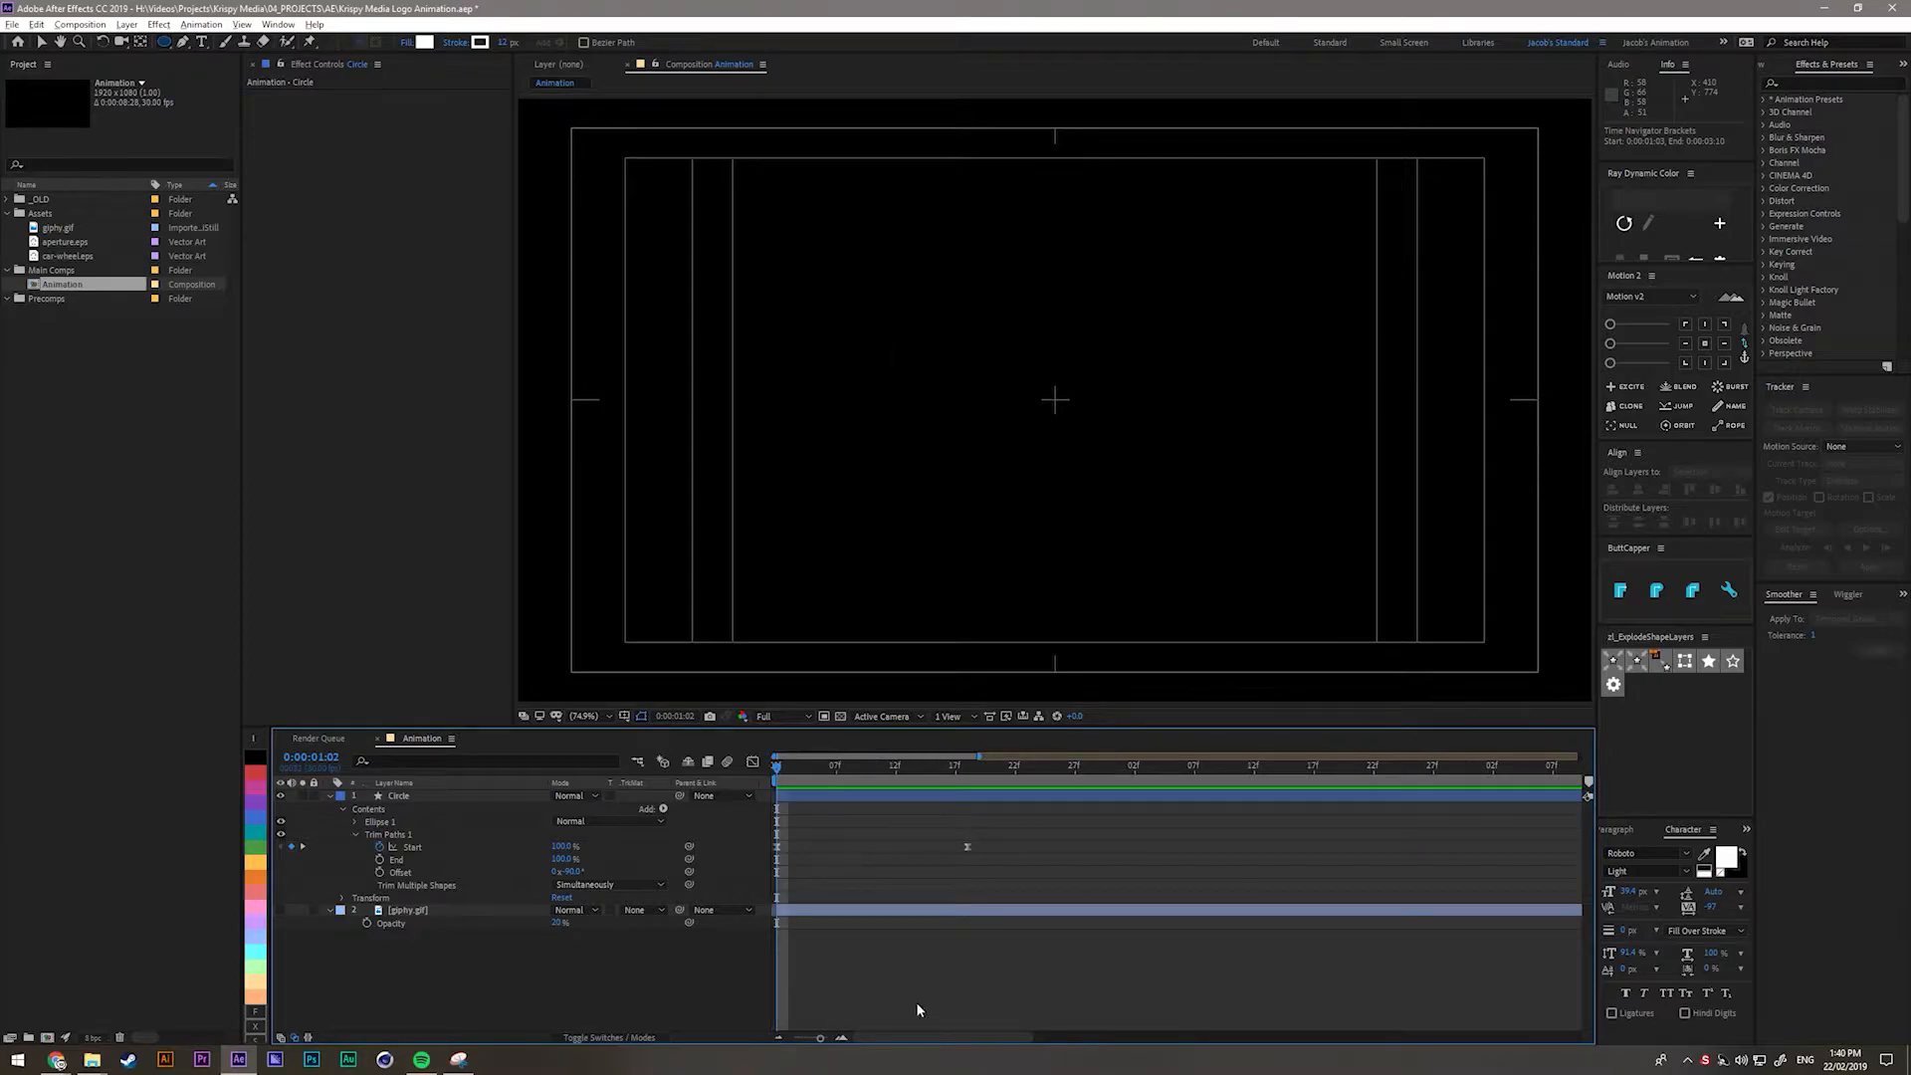
mouse_move(778, 784)
left_mouse_down()
mouse_move(982, 781)
mouse_move(961, 789)
left_mouse_up()
left_click(960, 792)
Place aperture.eps from the Project panel into the composition above the Circle layer.
left_click(76, 383)
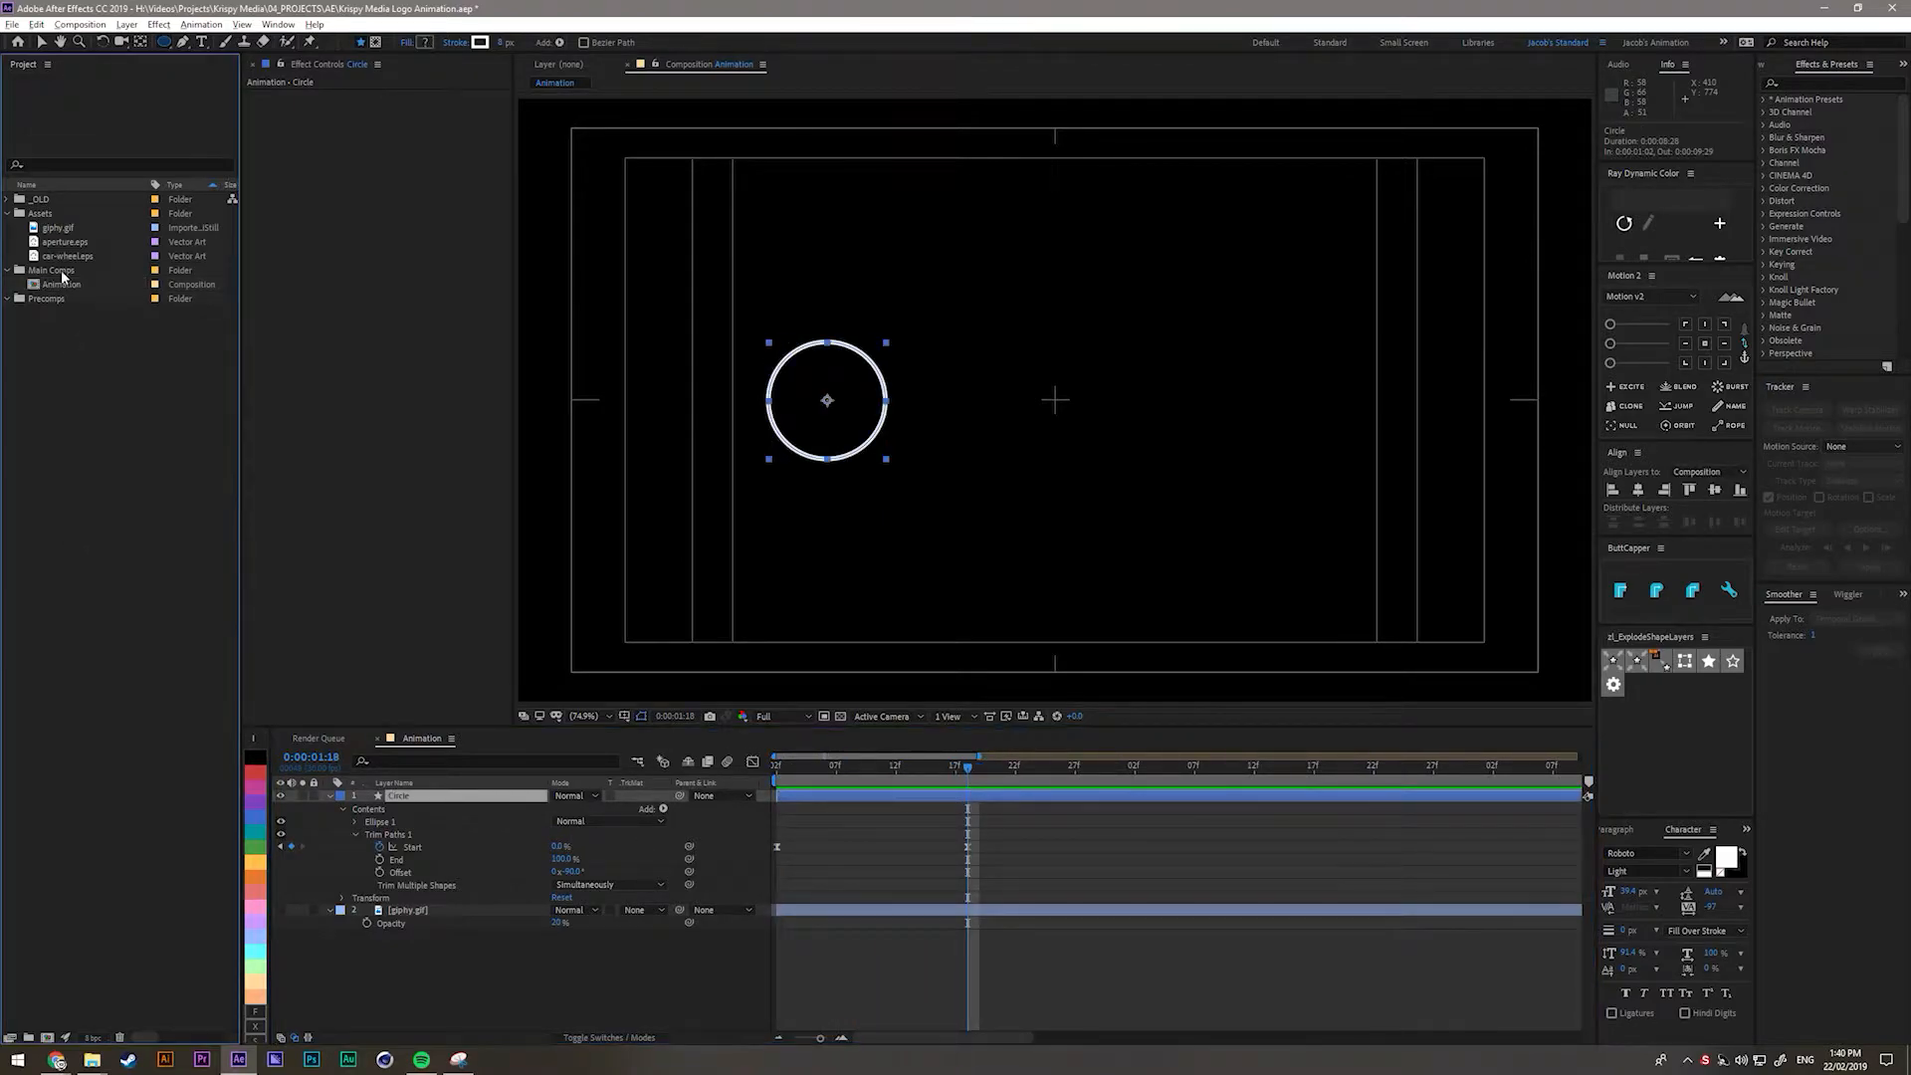
left_click(63, 242)
left_click_drag(55, 249, 412, 797)
left_click(515, 937)
Convert the aperture.eps layer with Create Shapes from Vector Layer.
left_click(413, 798)
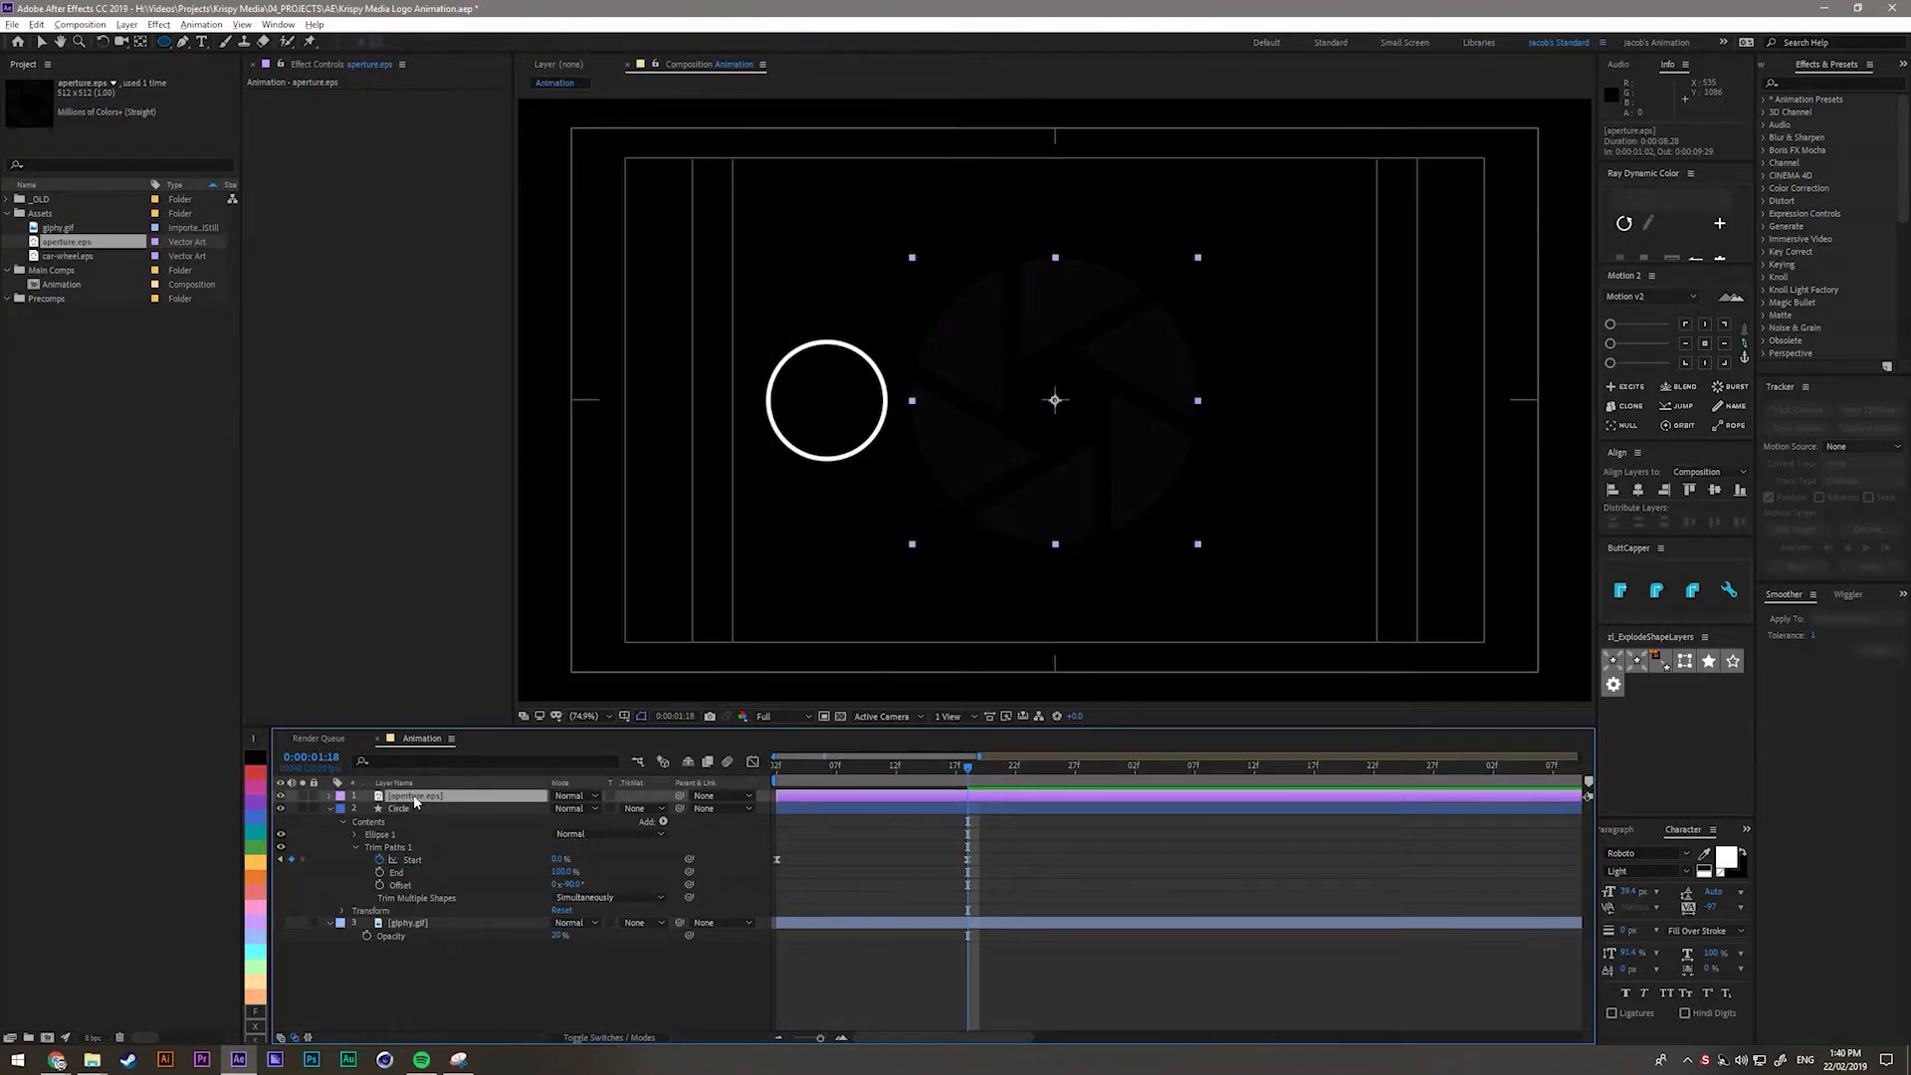
right_click(416, 798)
mouse_move(480, 695)
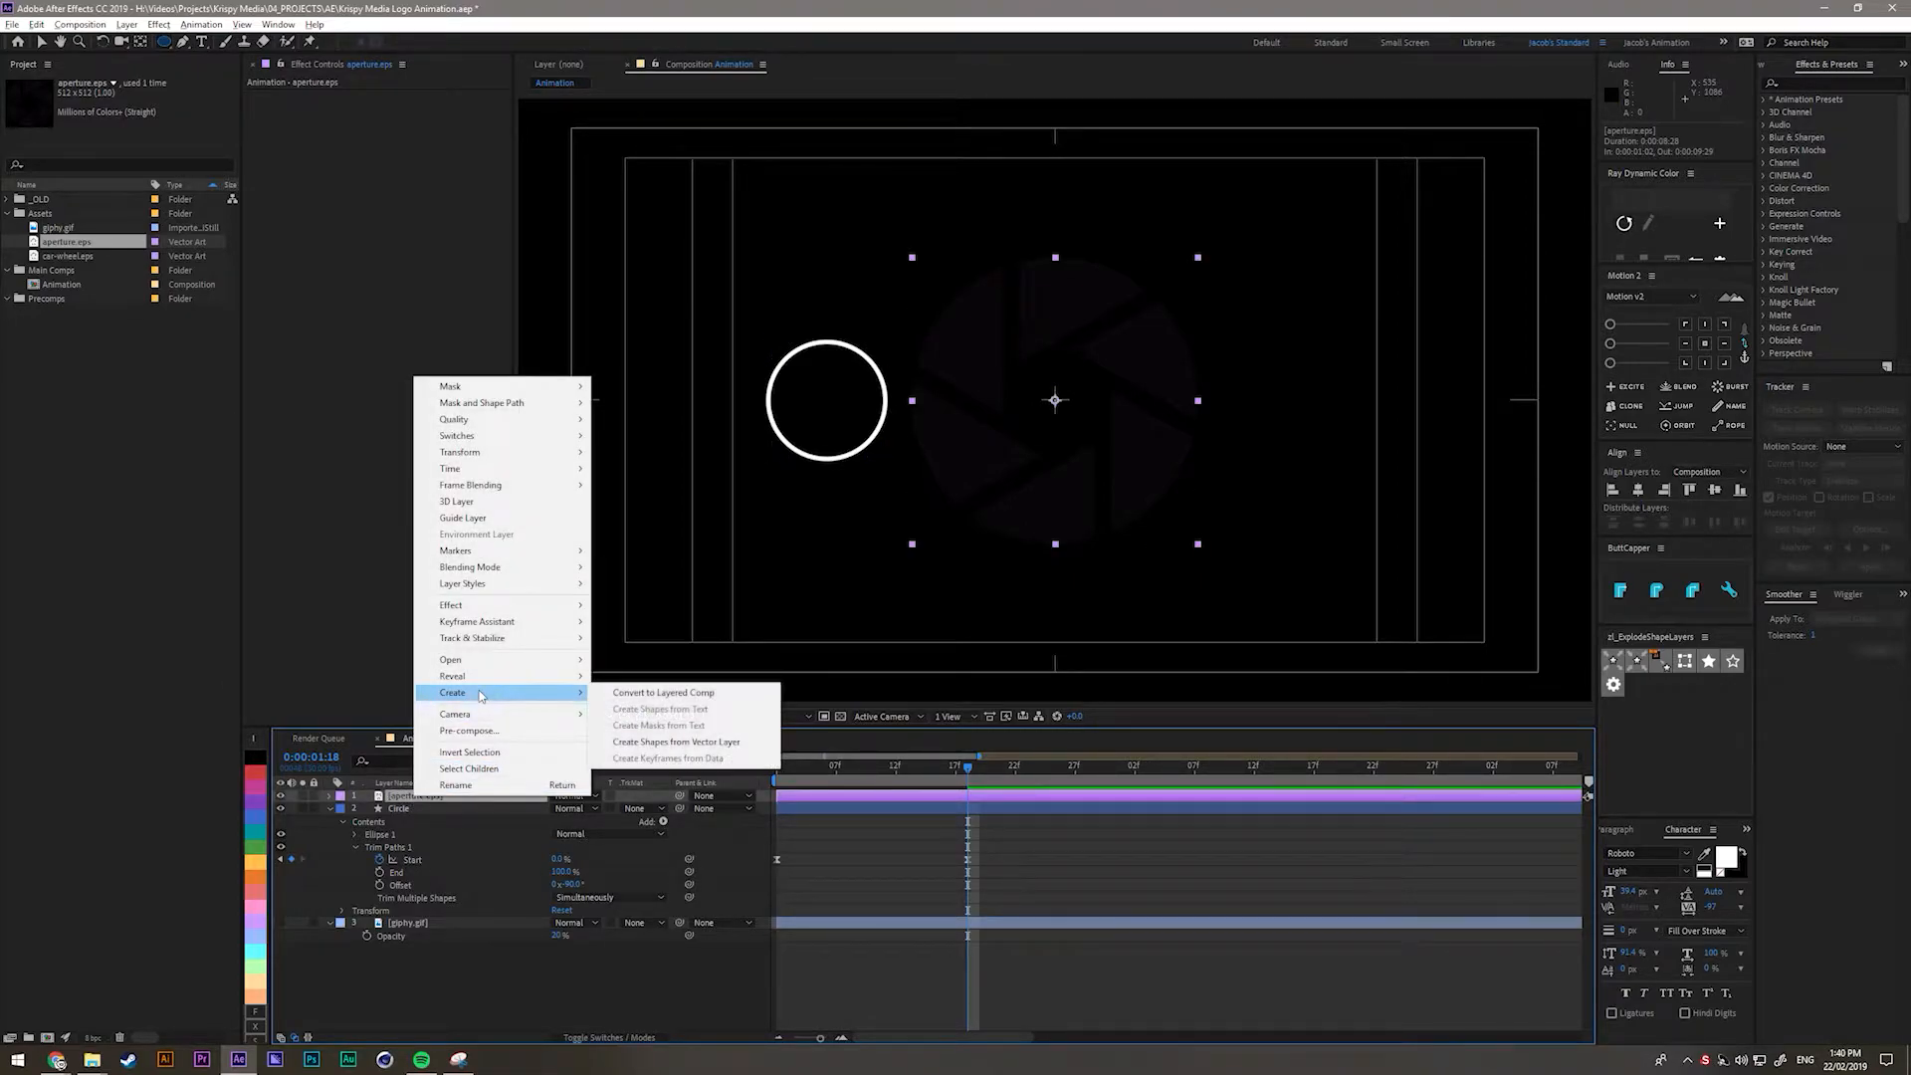
left_click(645, 746)
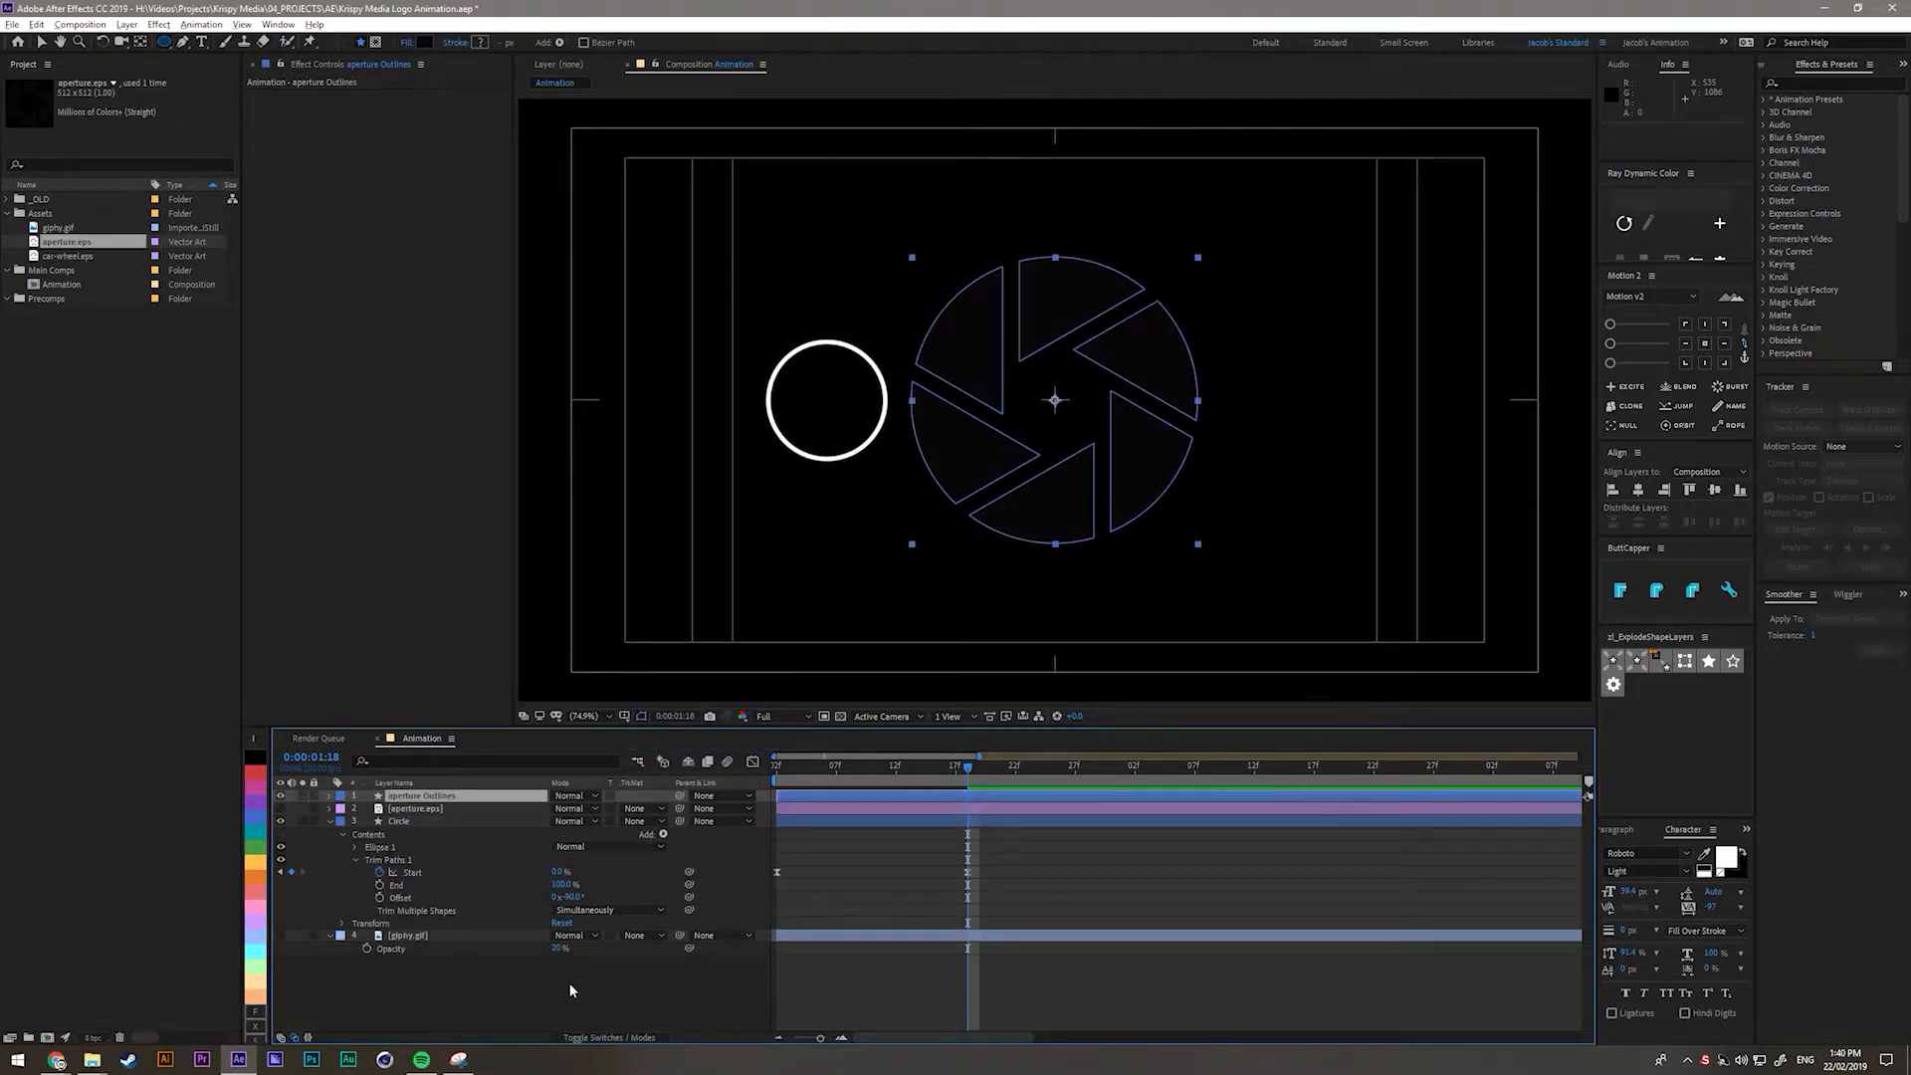
Delete the original aperture.eps layer and expand the aperture Outlines layer.
left_click(396, 820)
left_click(410, 804)
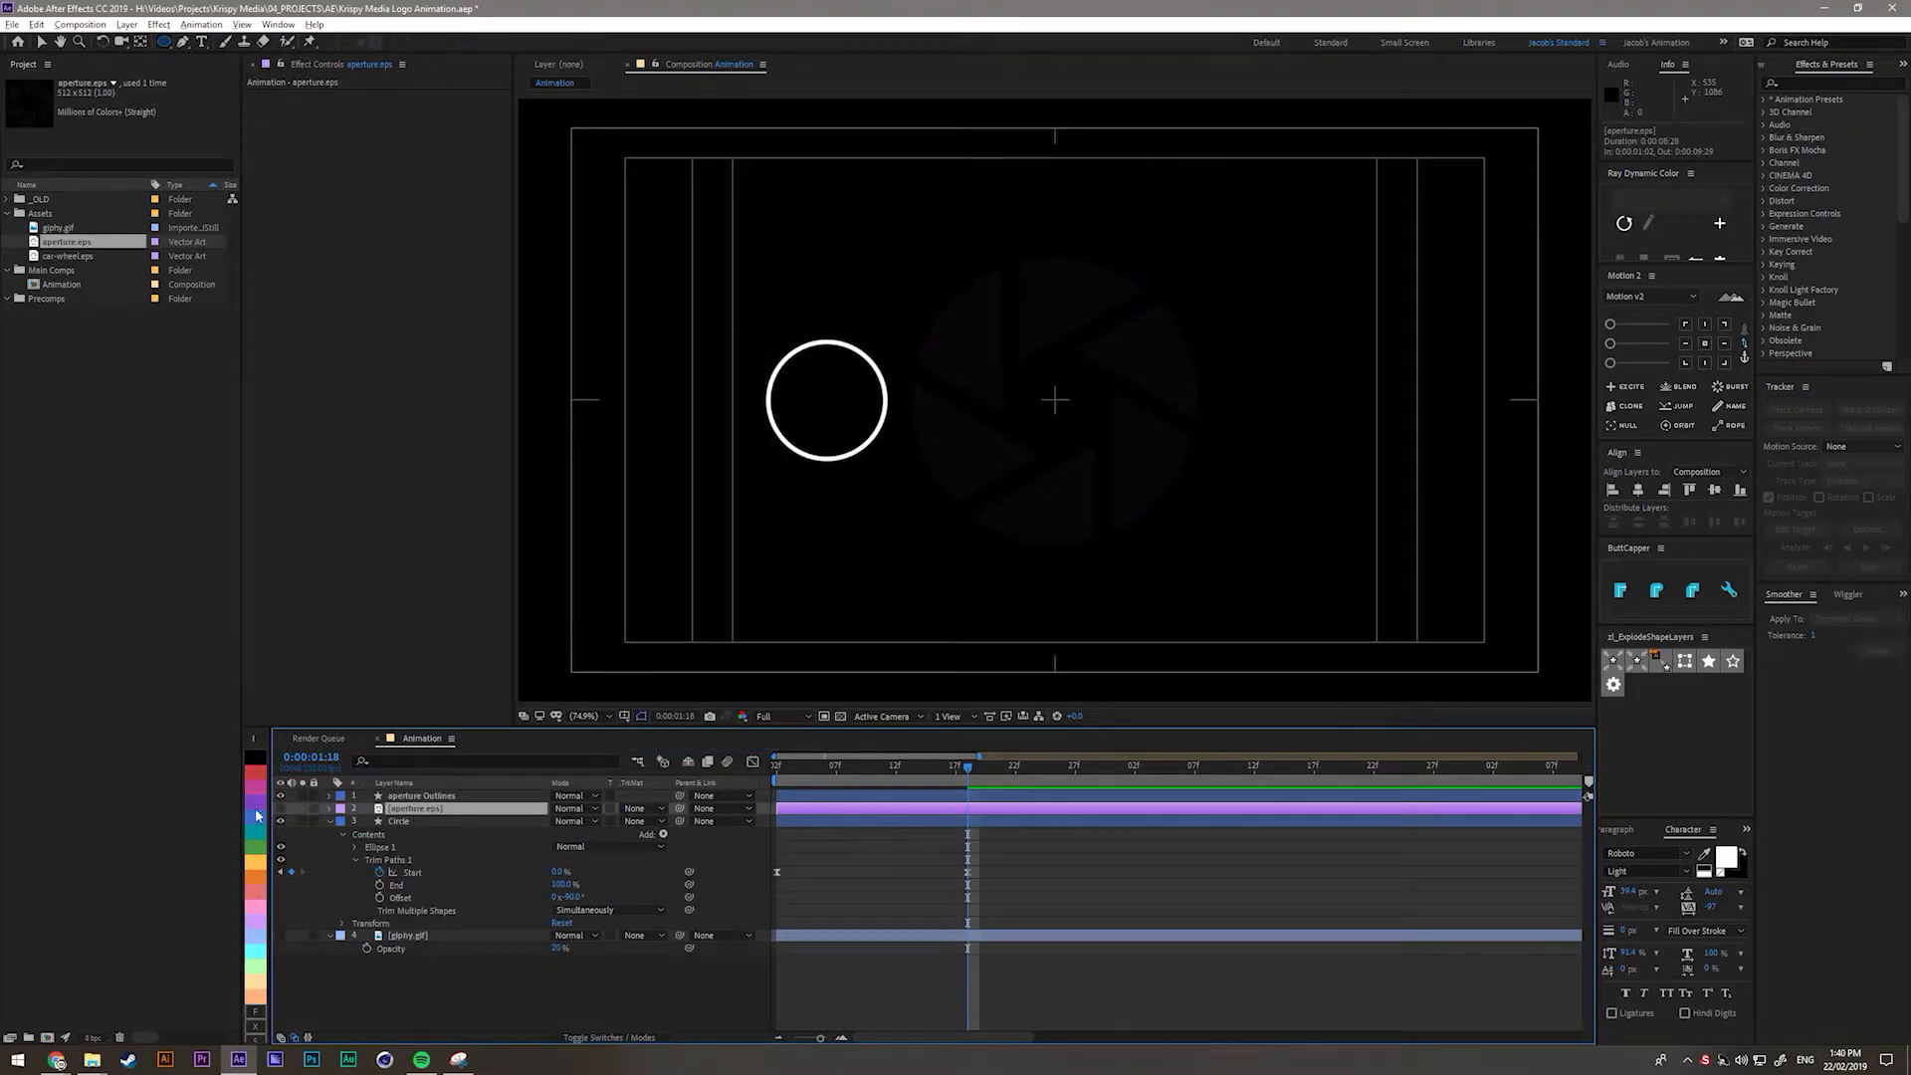
key("Delete")
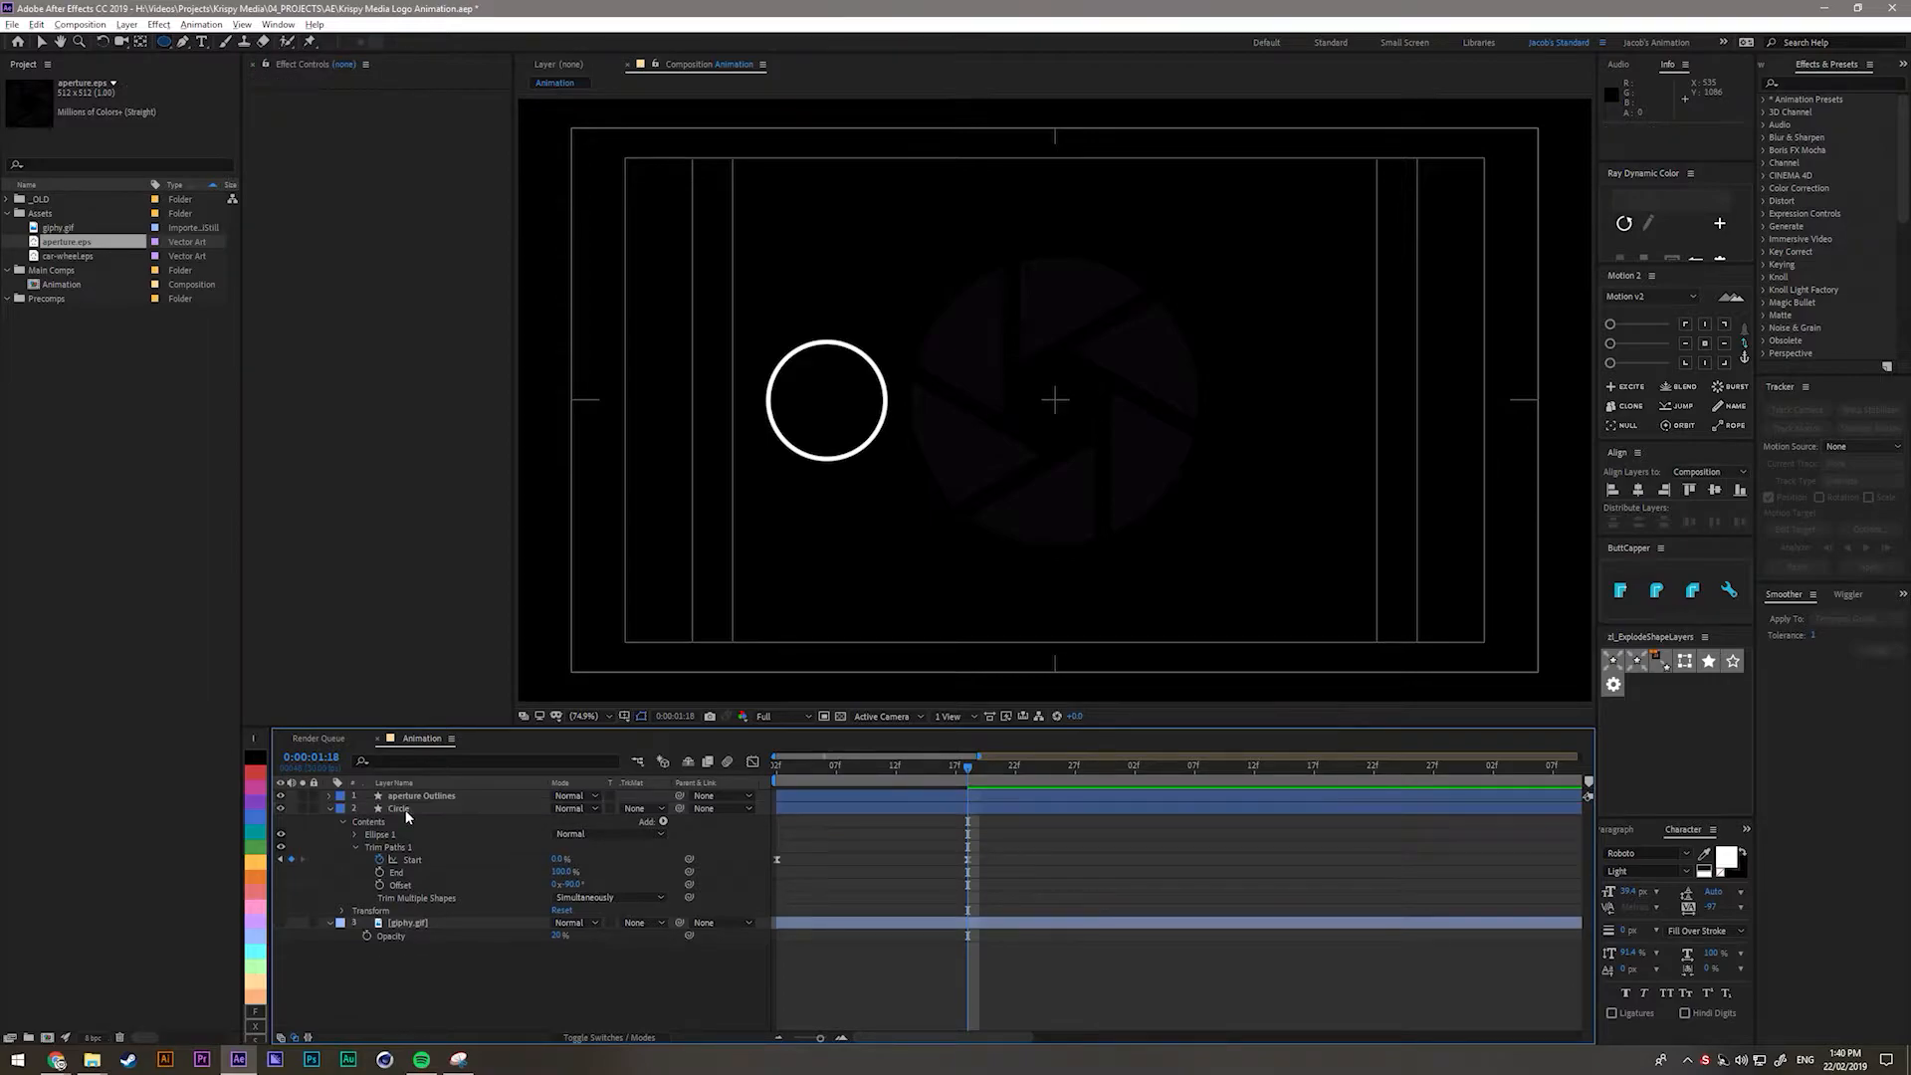
left_click(321, 796)
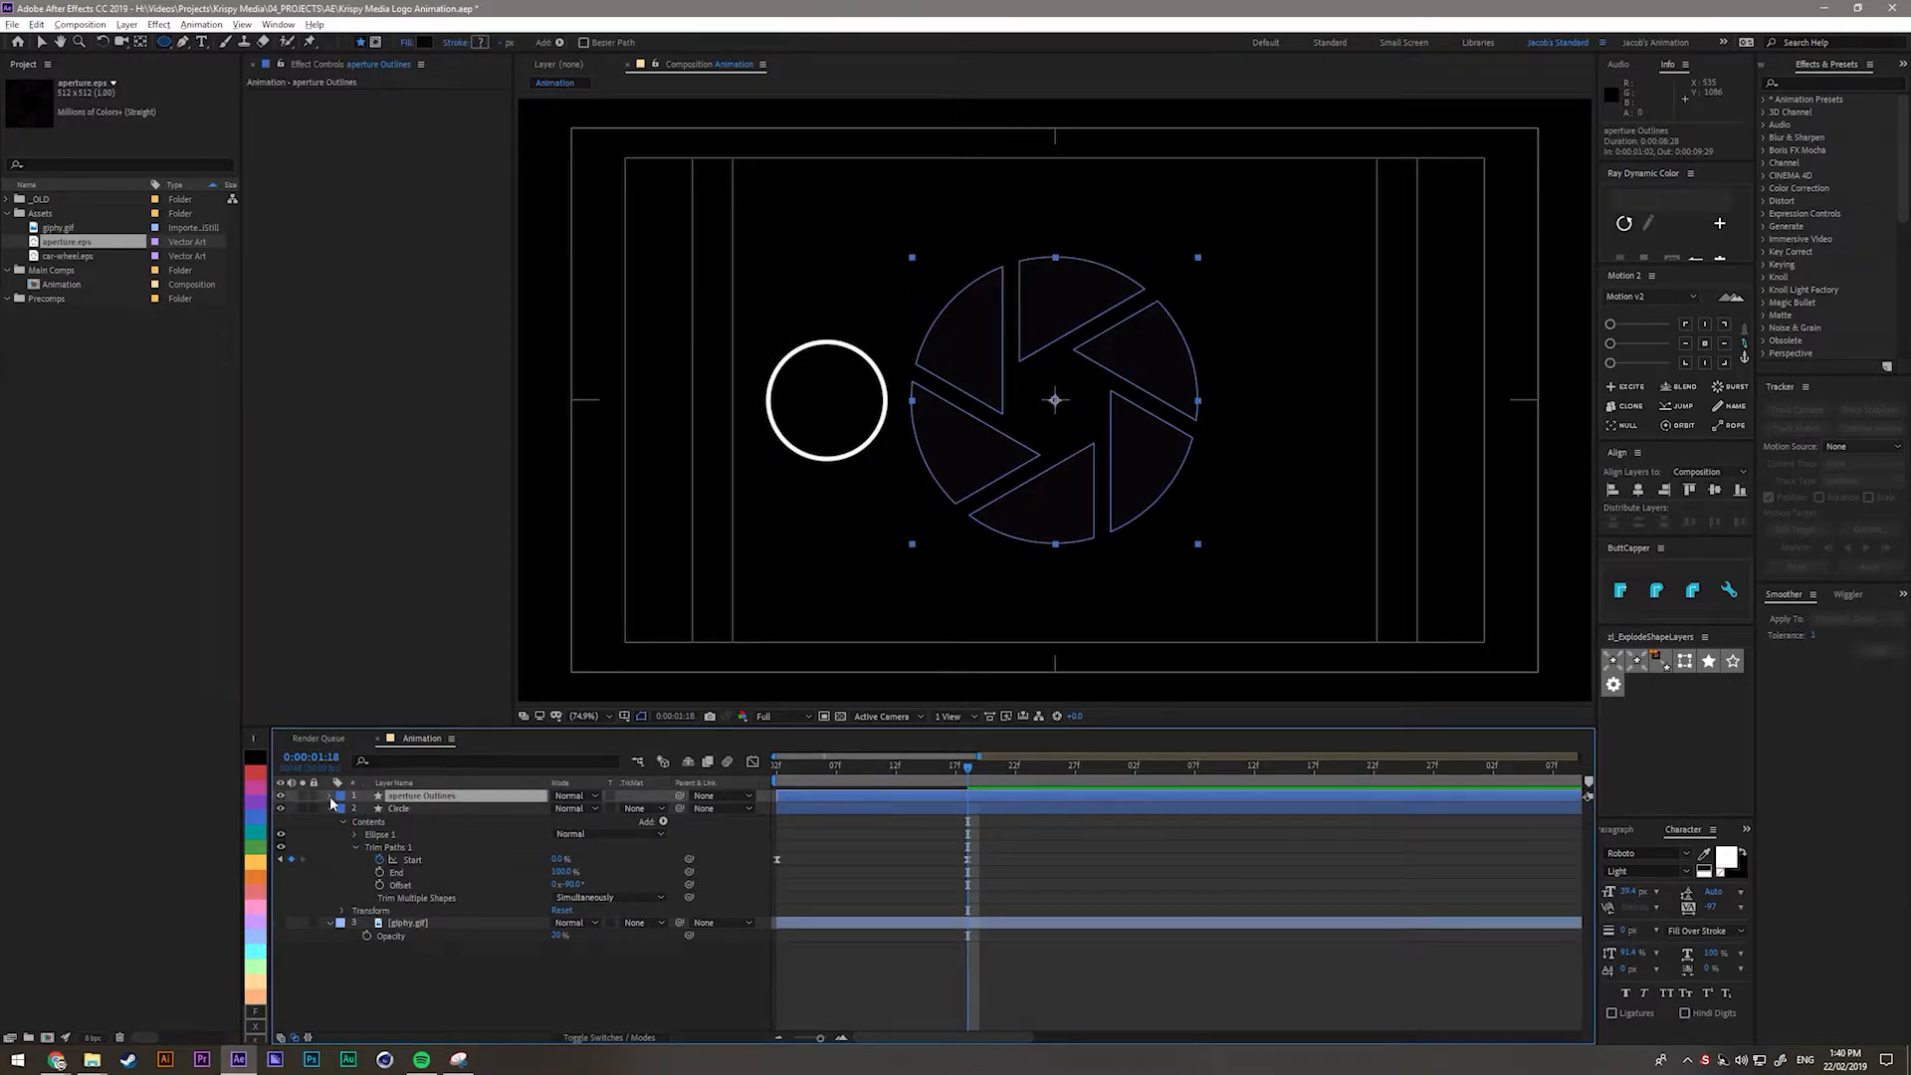
left_click(329, 797)
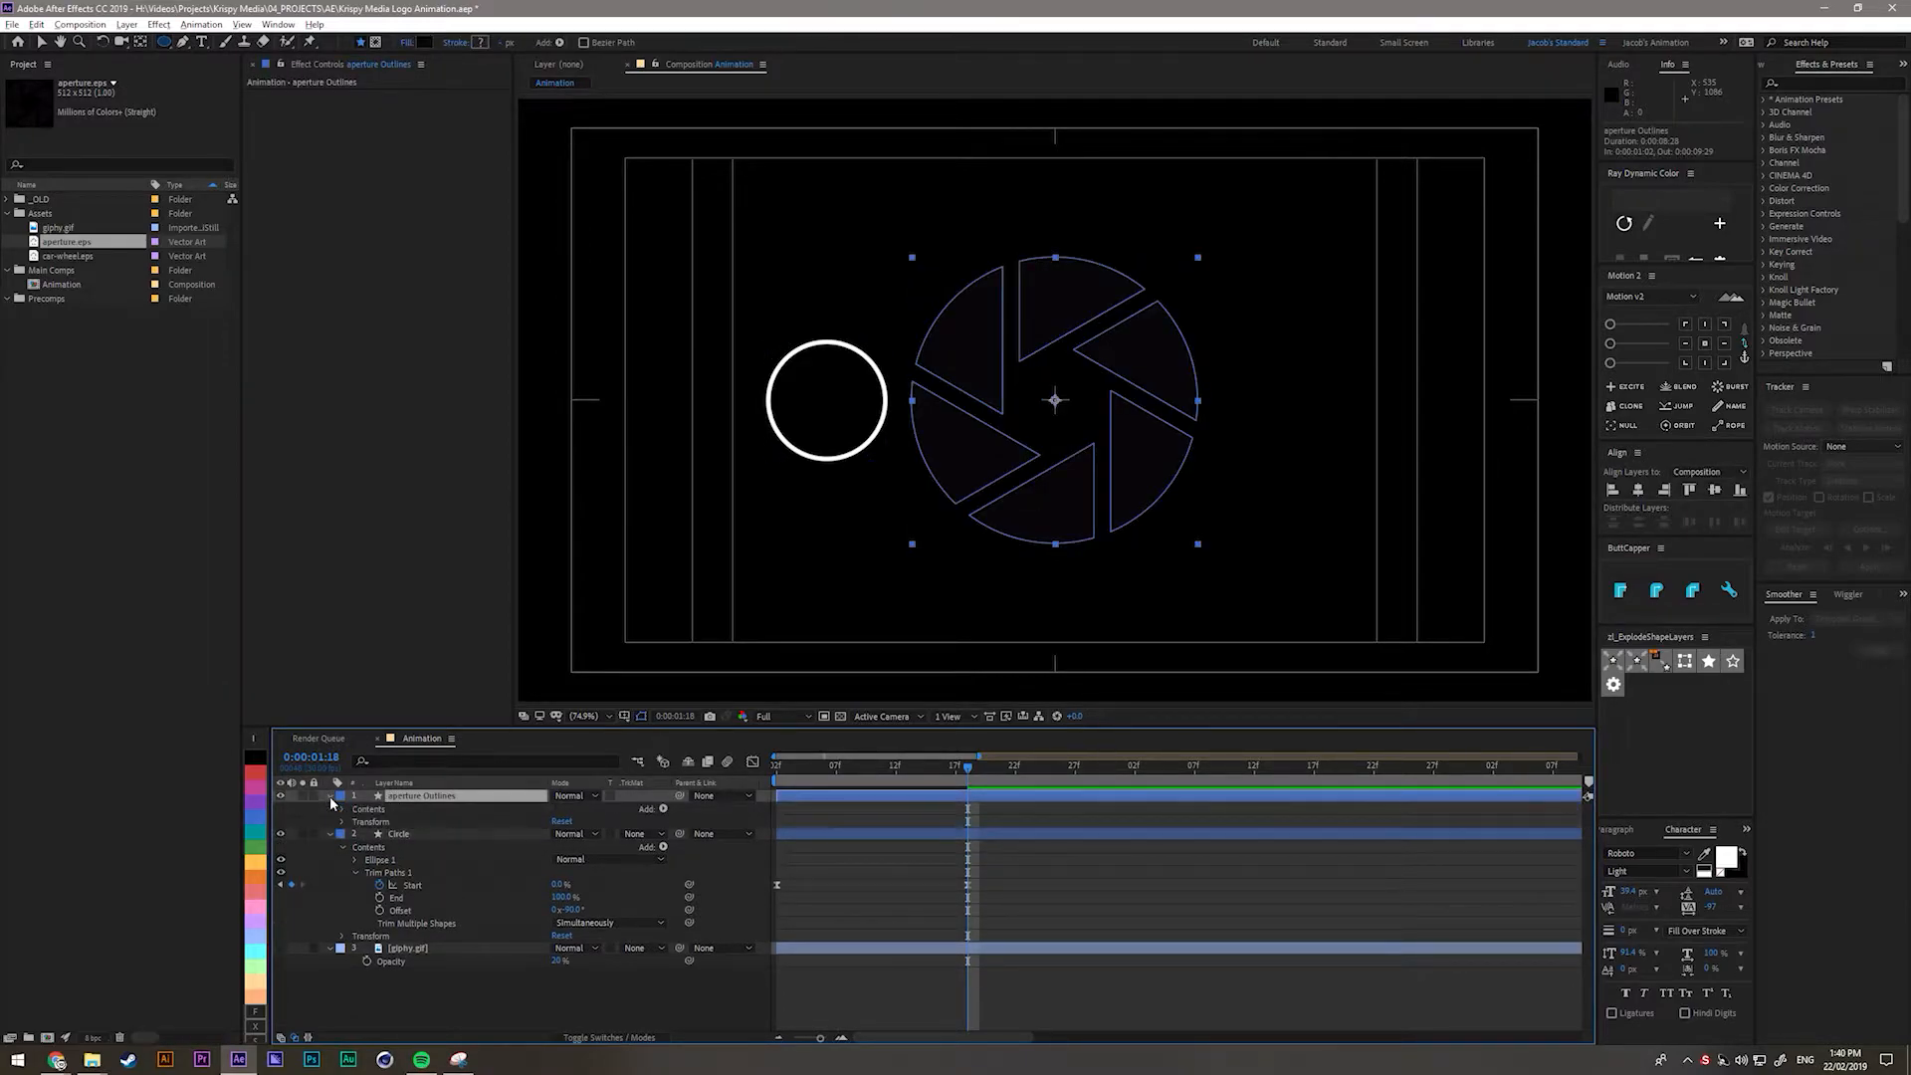
Set the aperture shape's fill colour to white.
left_click(420, 42)
left_click_drag(373, 409, 306, 319)
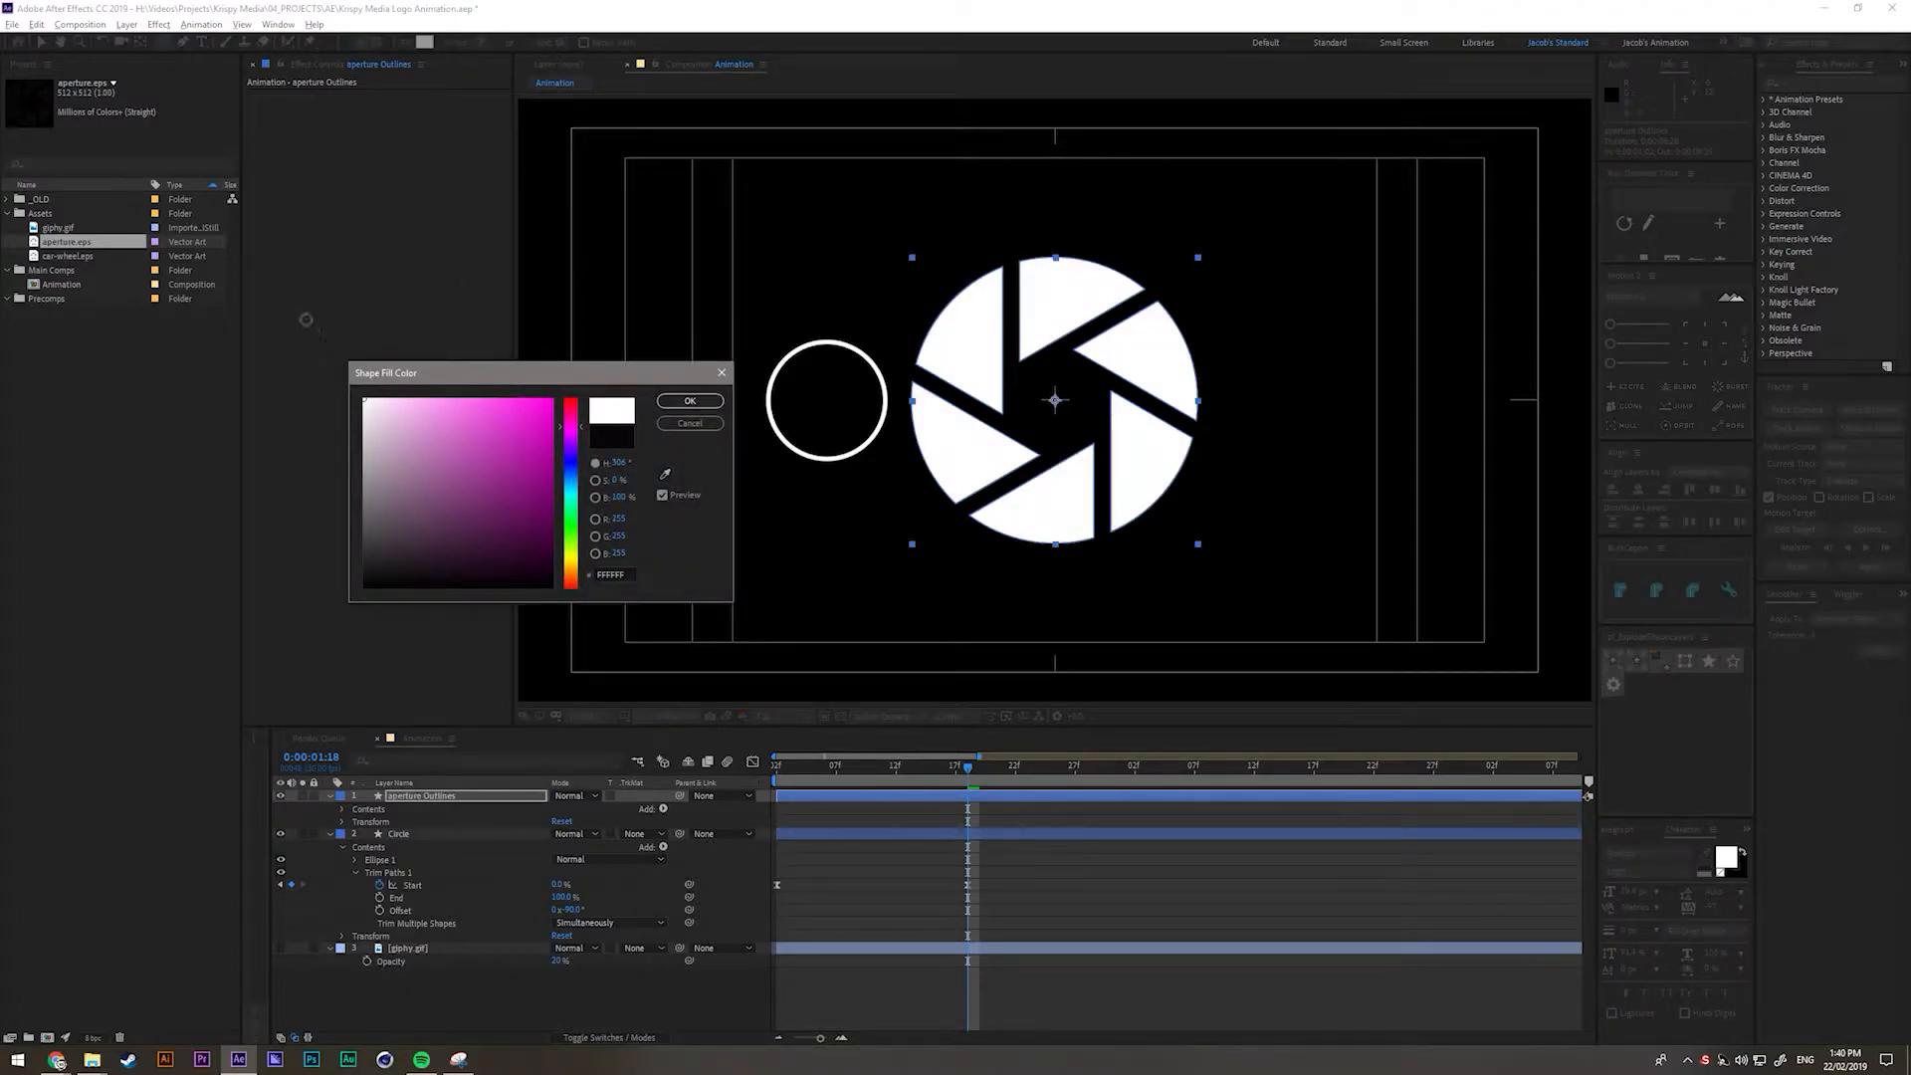
left_click(690, 400)
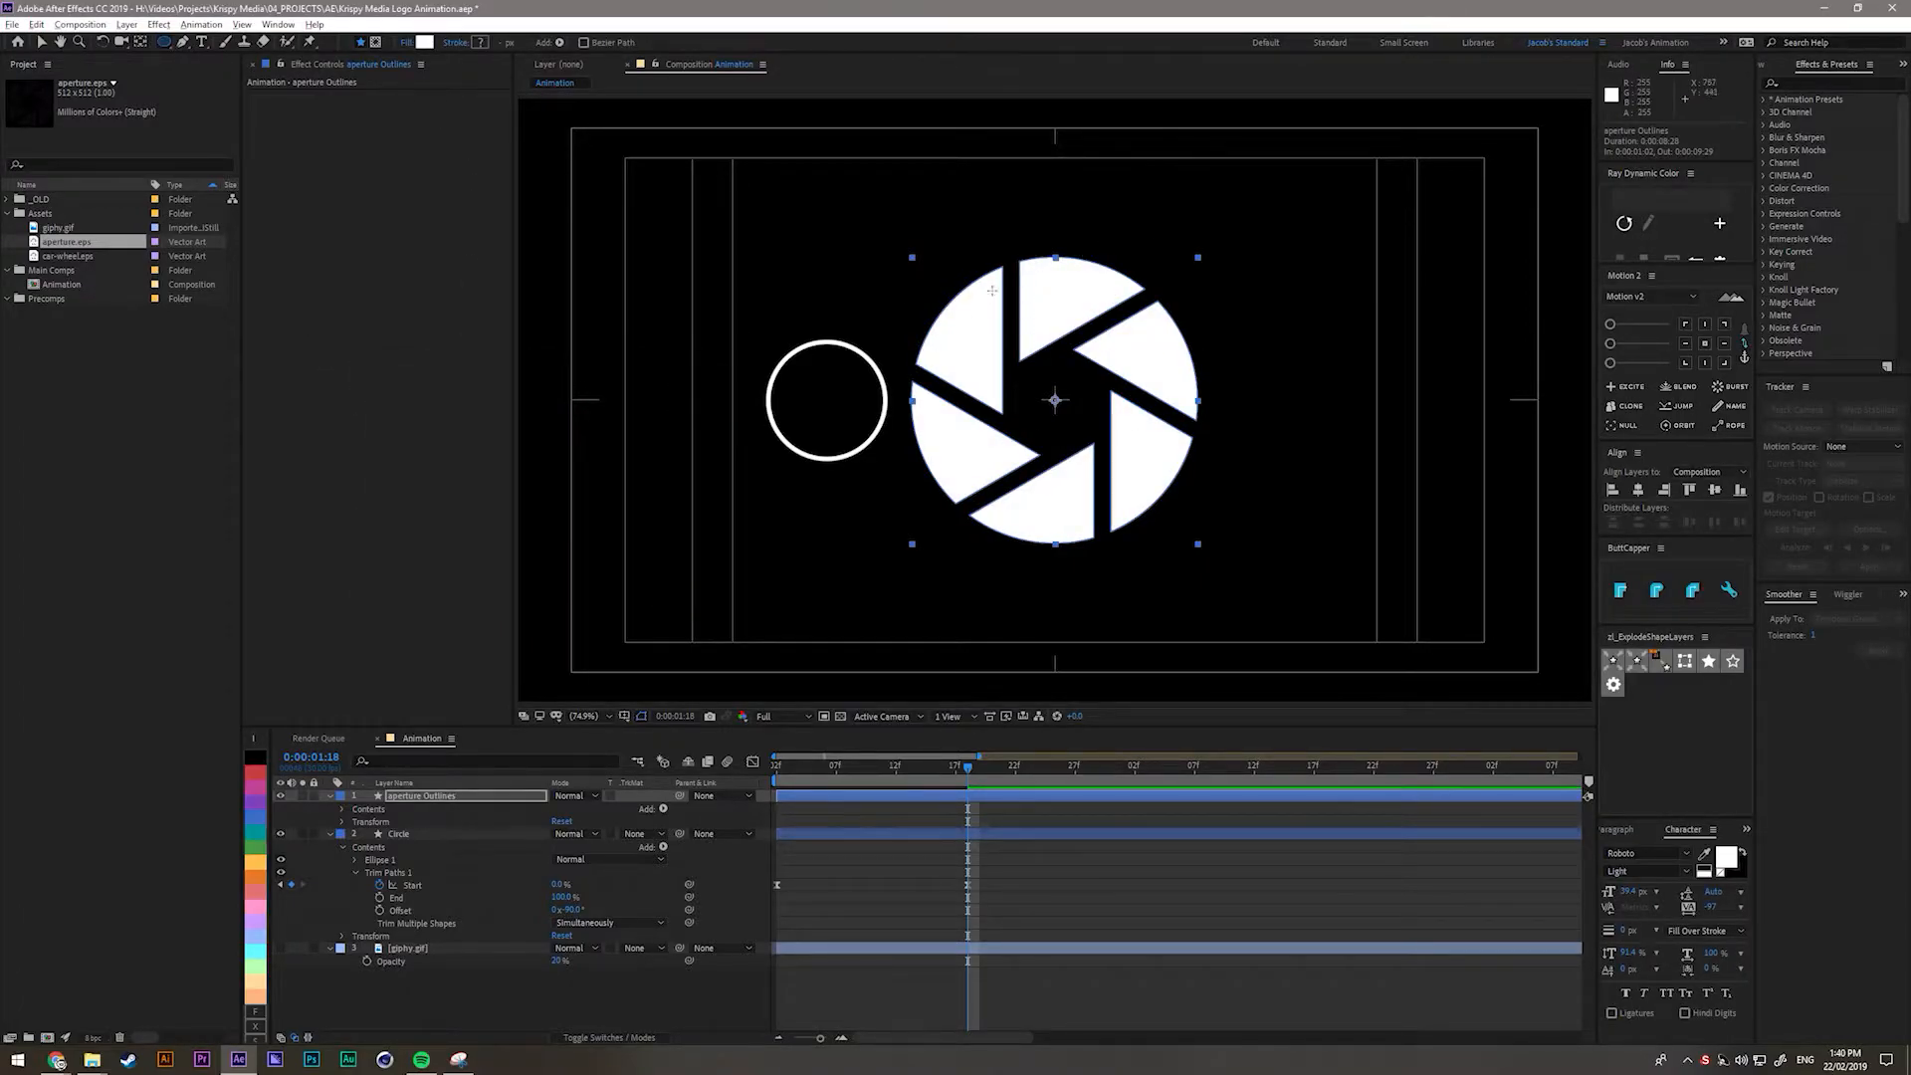
Expand the aperture's Contents and toggle Groups 1–6 visibility to identify each blade.
left_click(452, 1017)
left_click(342, 810)
left_click(380, 822)
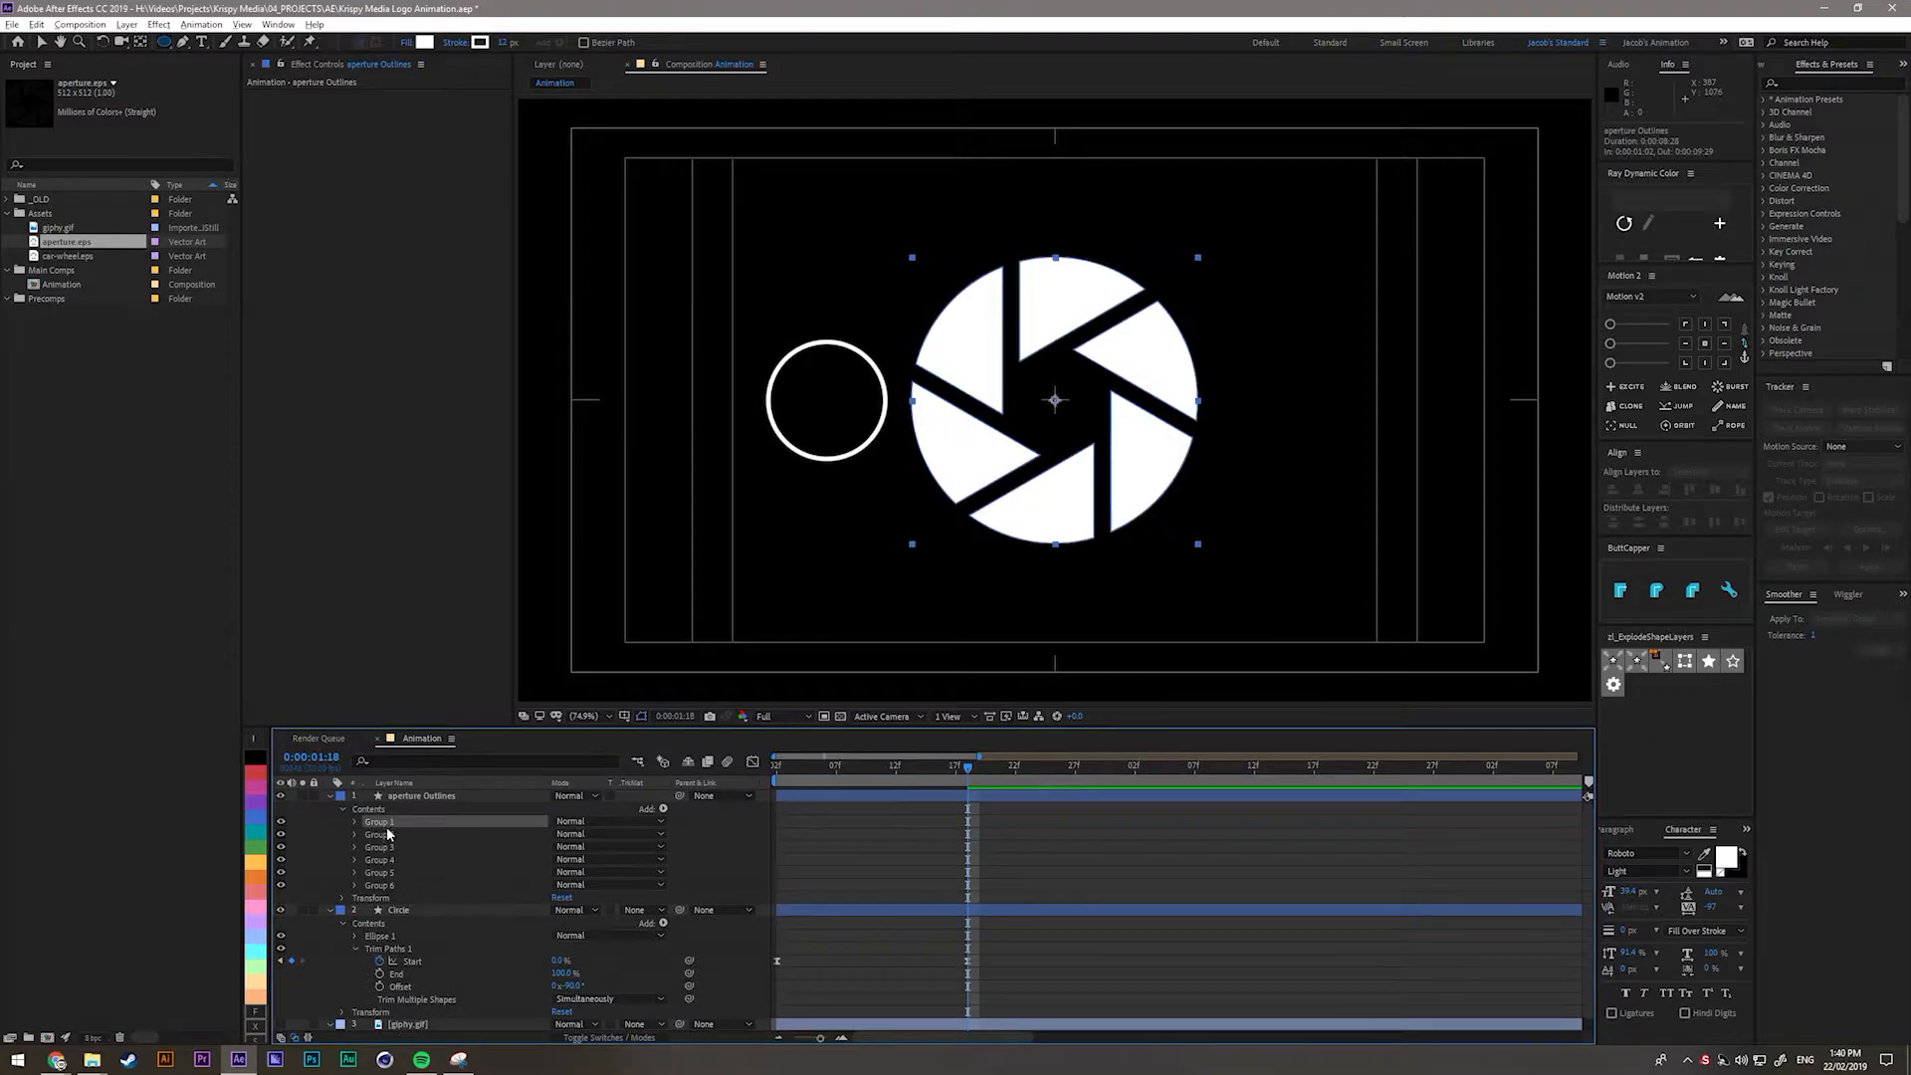
left_click(281, 822)
left_click(281, 836)
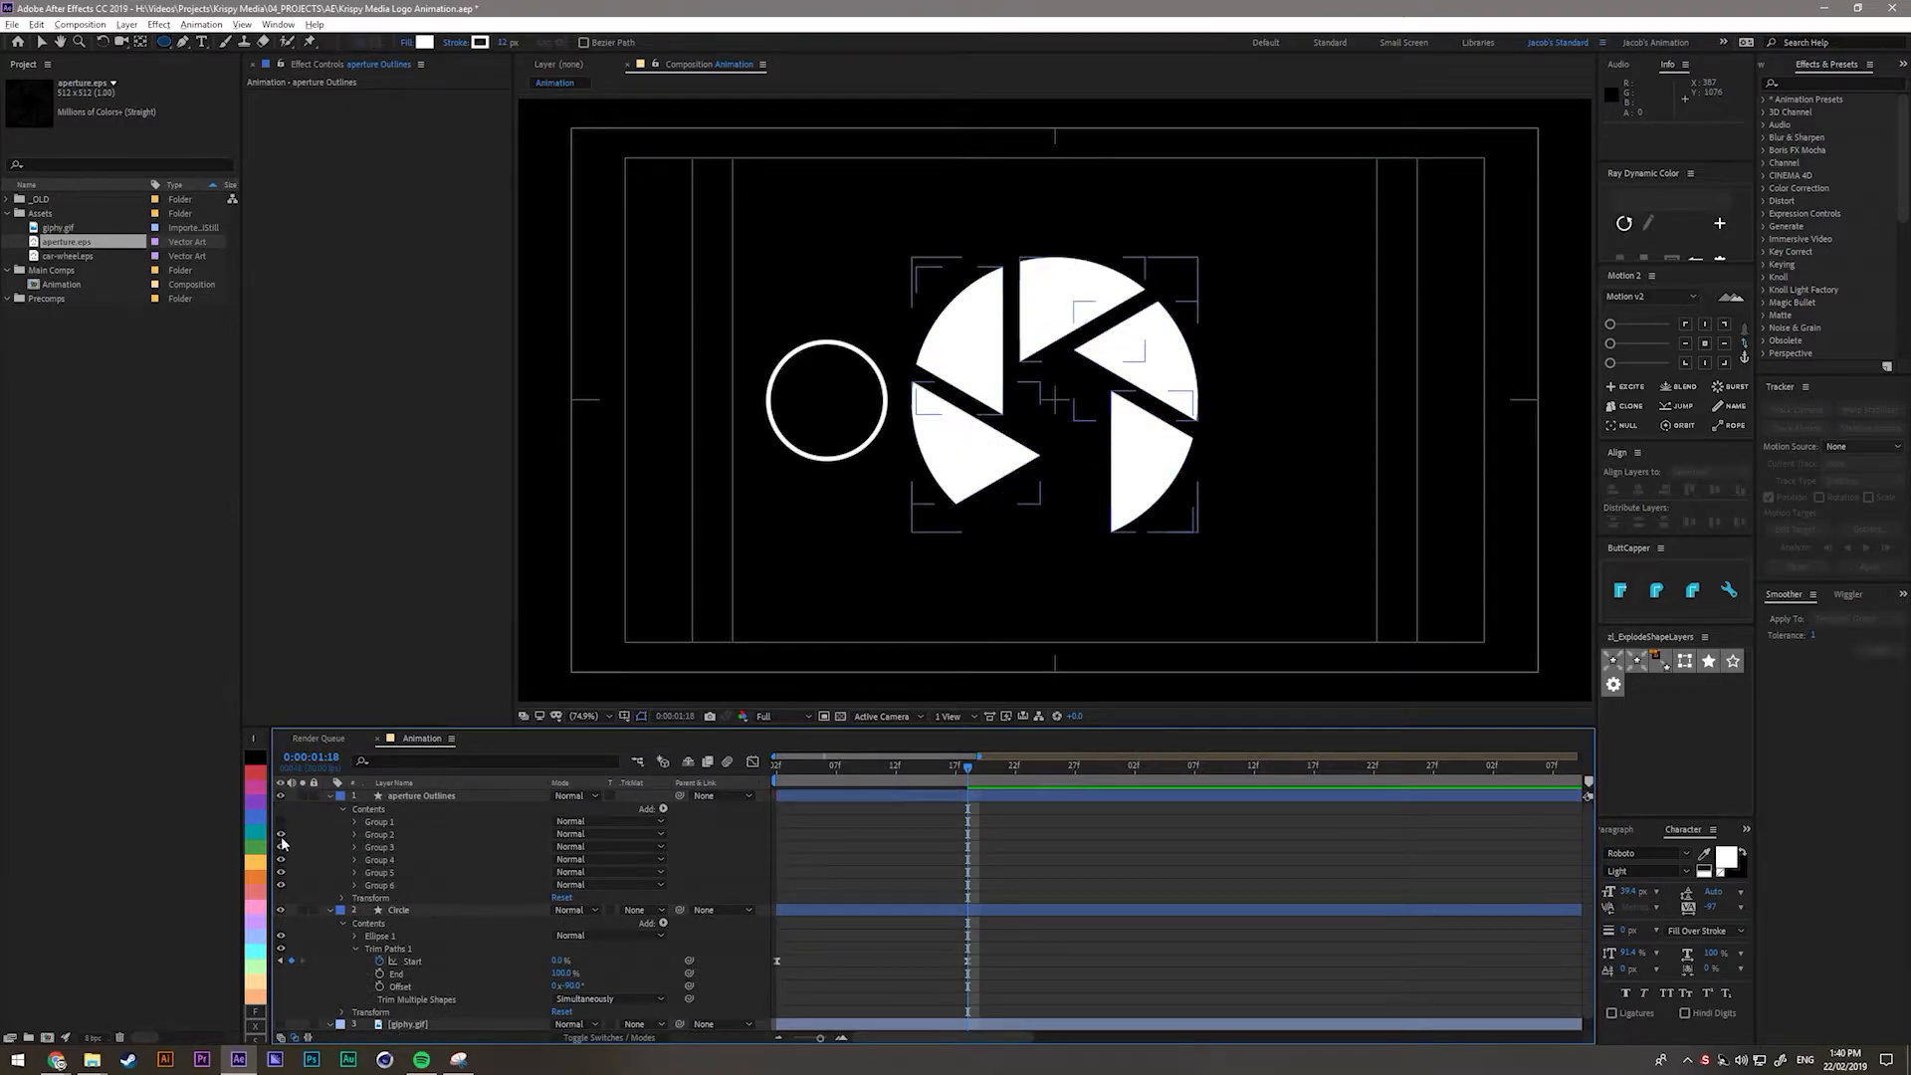
left_click(281, 824)
mouse_move(281, 834)
left_mouse_down()
mouse_move(280, 876)
mouse_move(280, 832)
left_mouse_up()
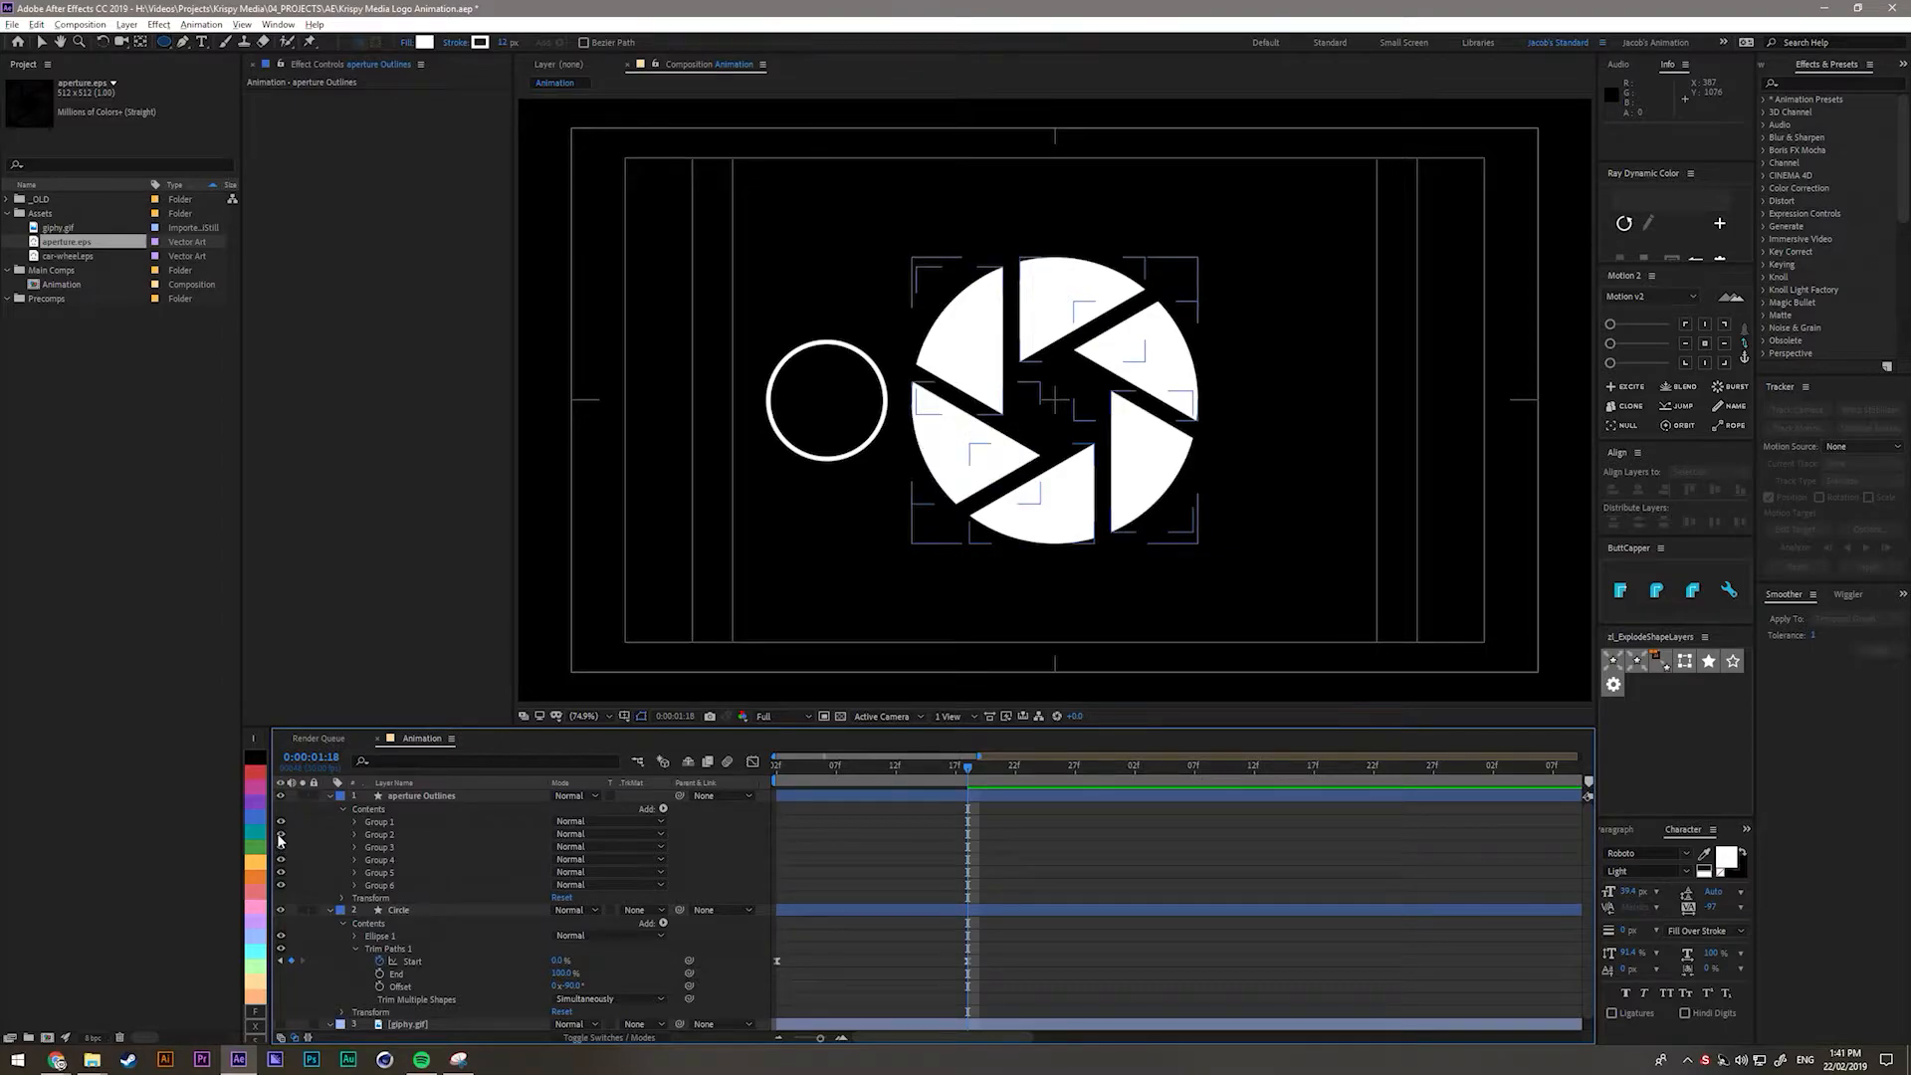
key("v")
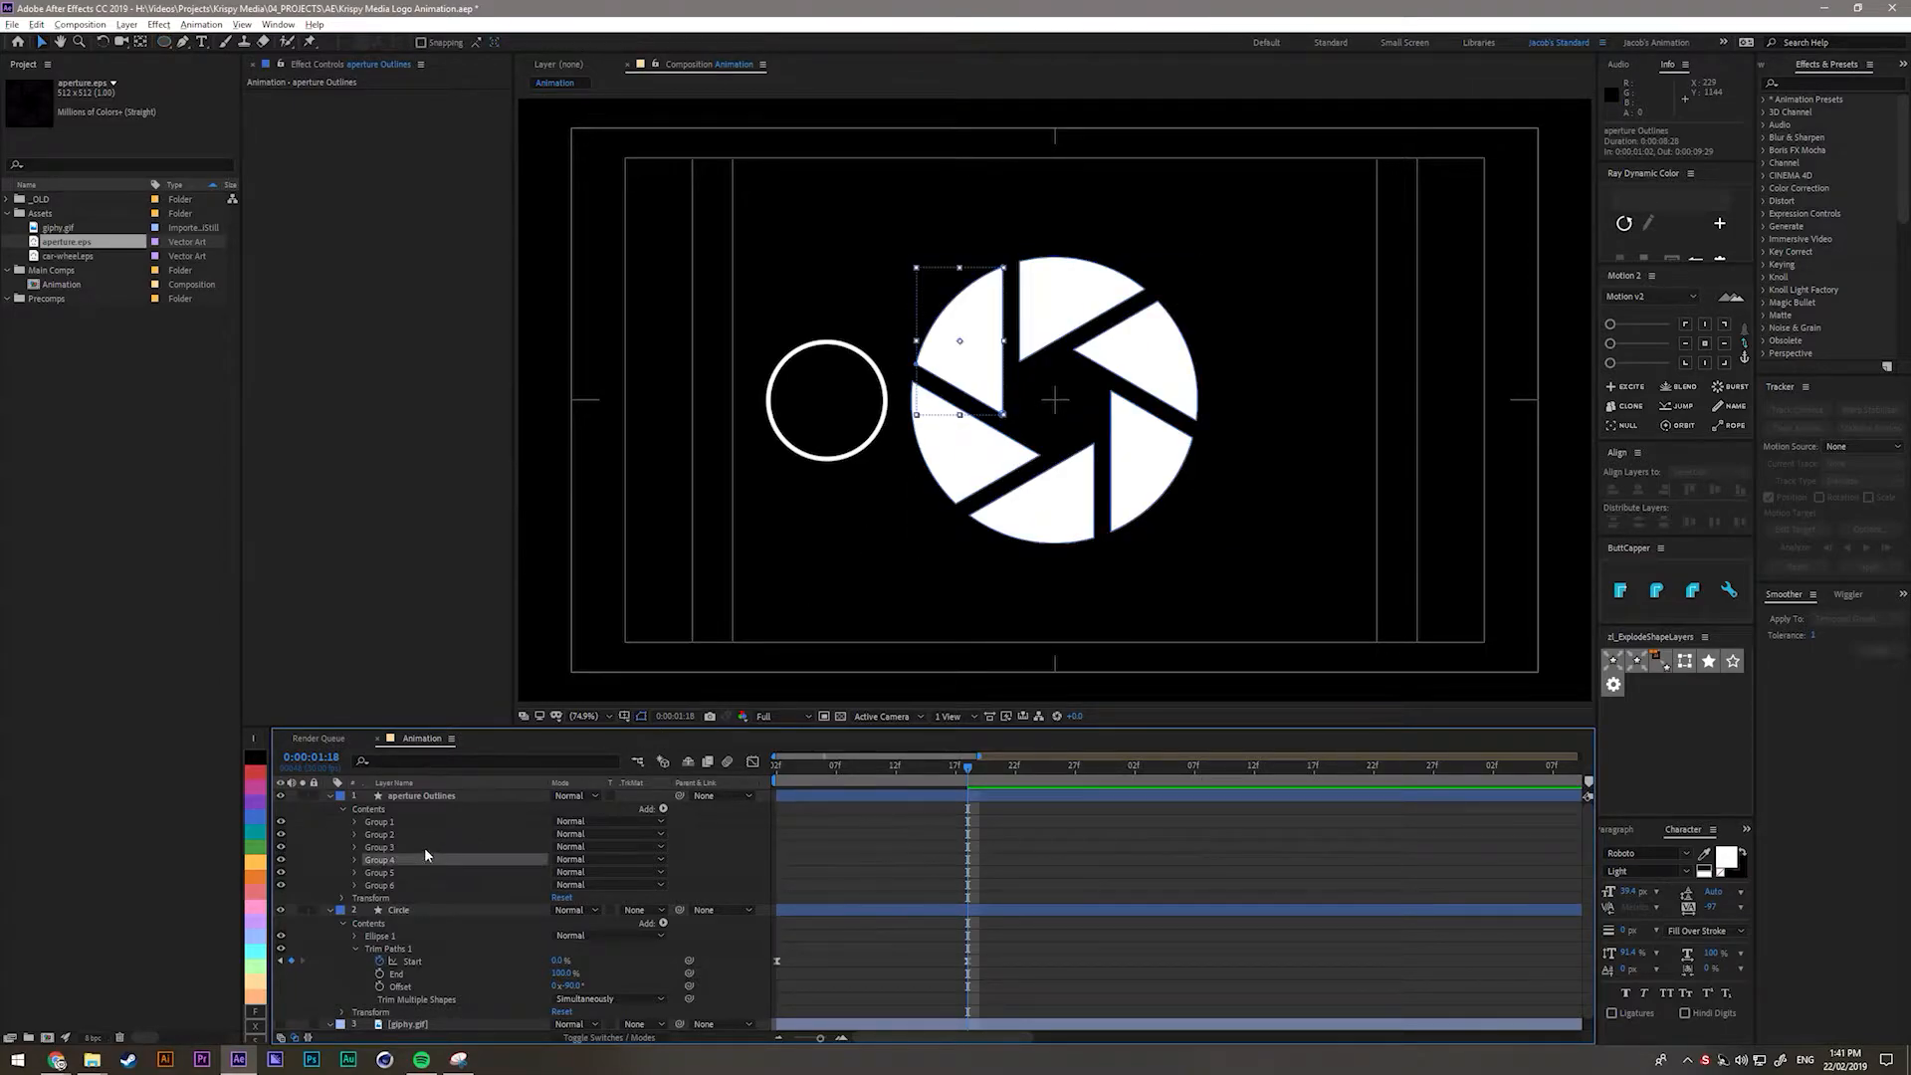
left_click(378, 824)
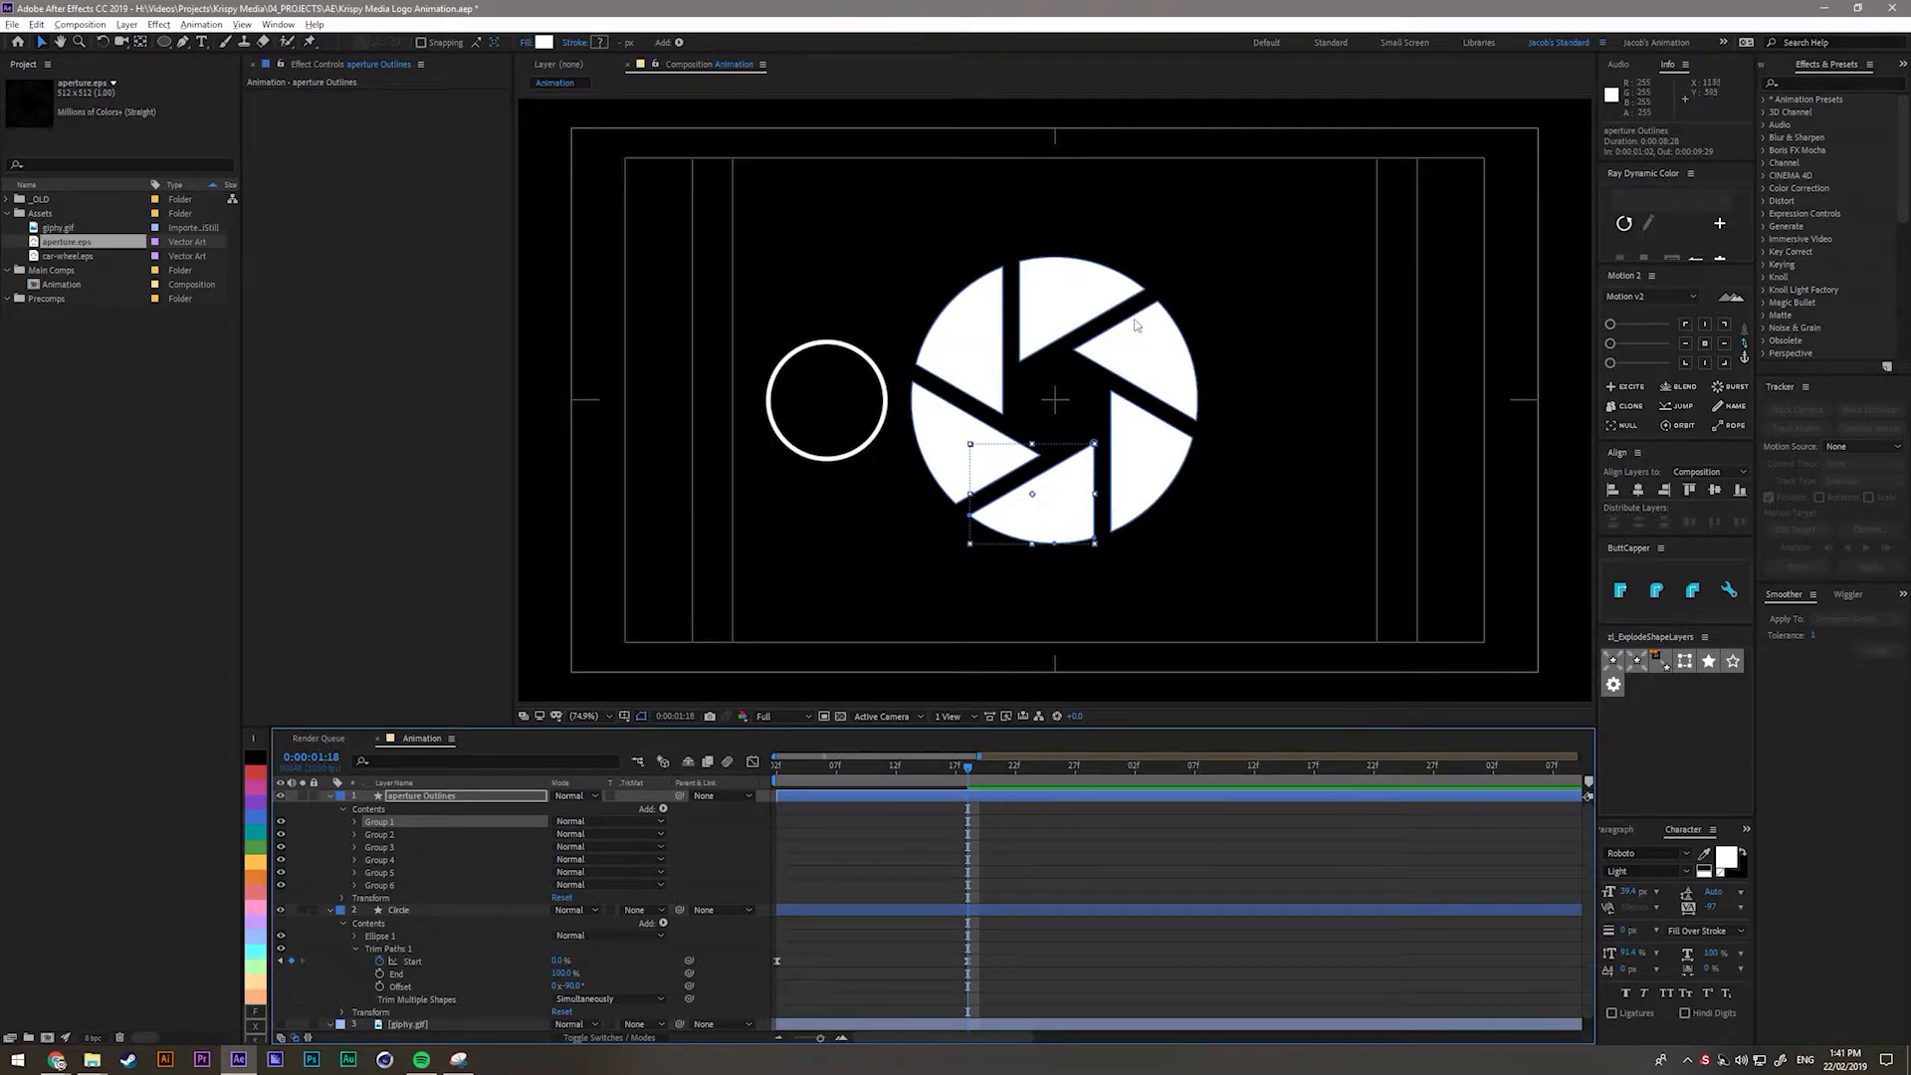
scroll(388, 873, "down", 1)
Show and solo the giphy.gif layer and raise its opacity to 100%.
left_click(279, 1011)
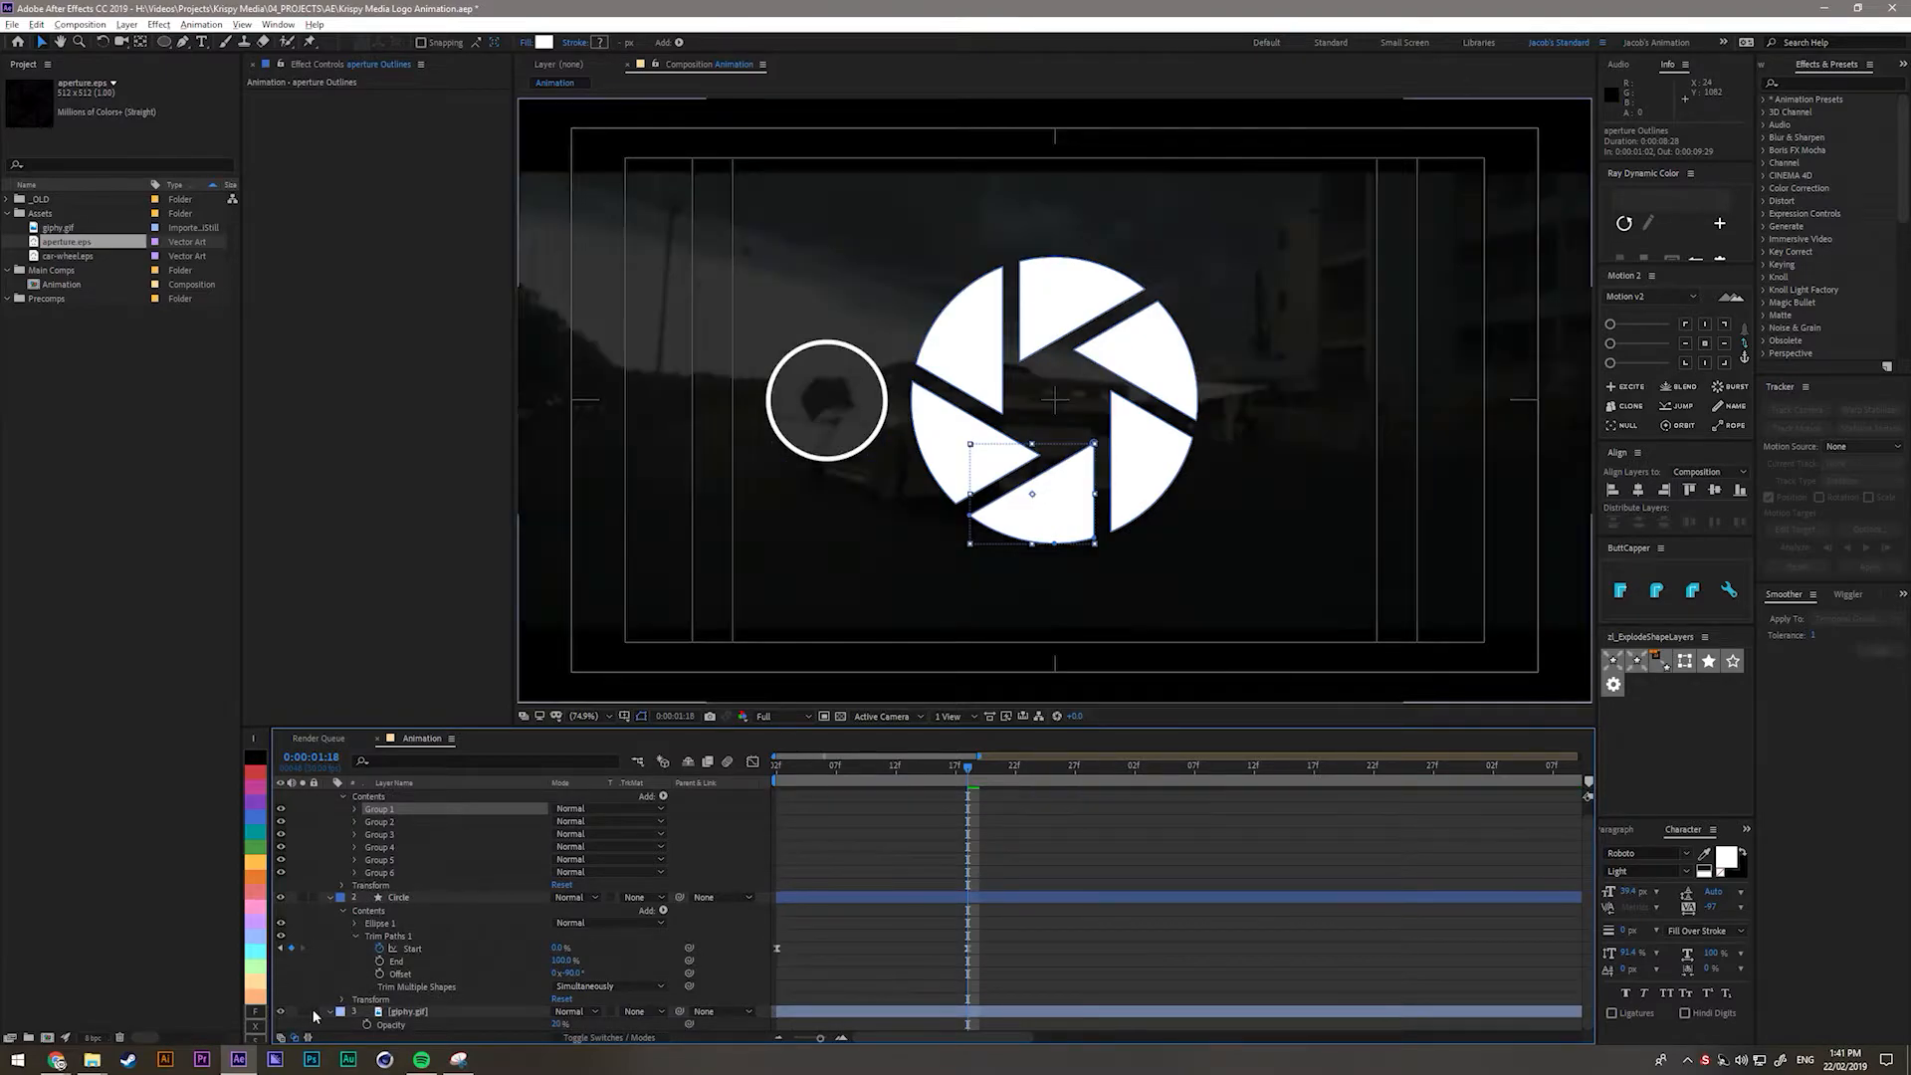
left_click(390, 1011)
left_click(303, 1011)
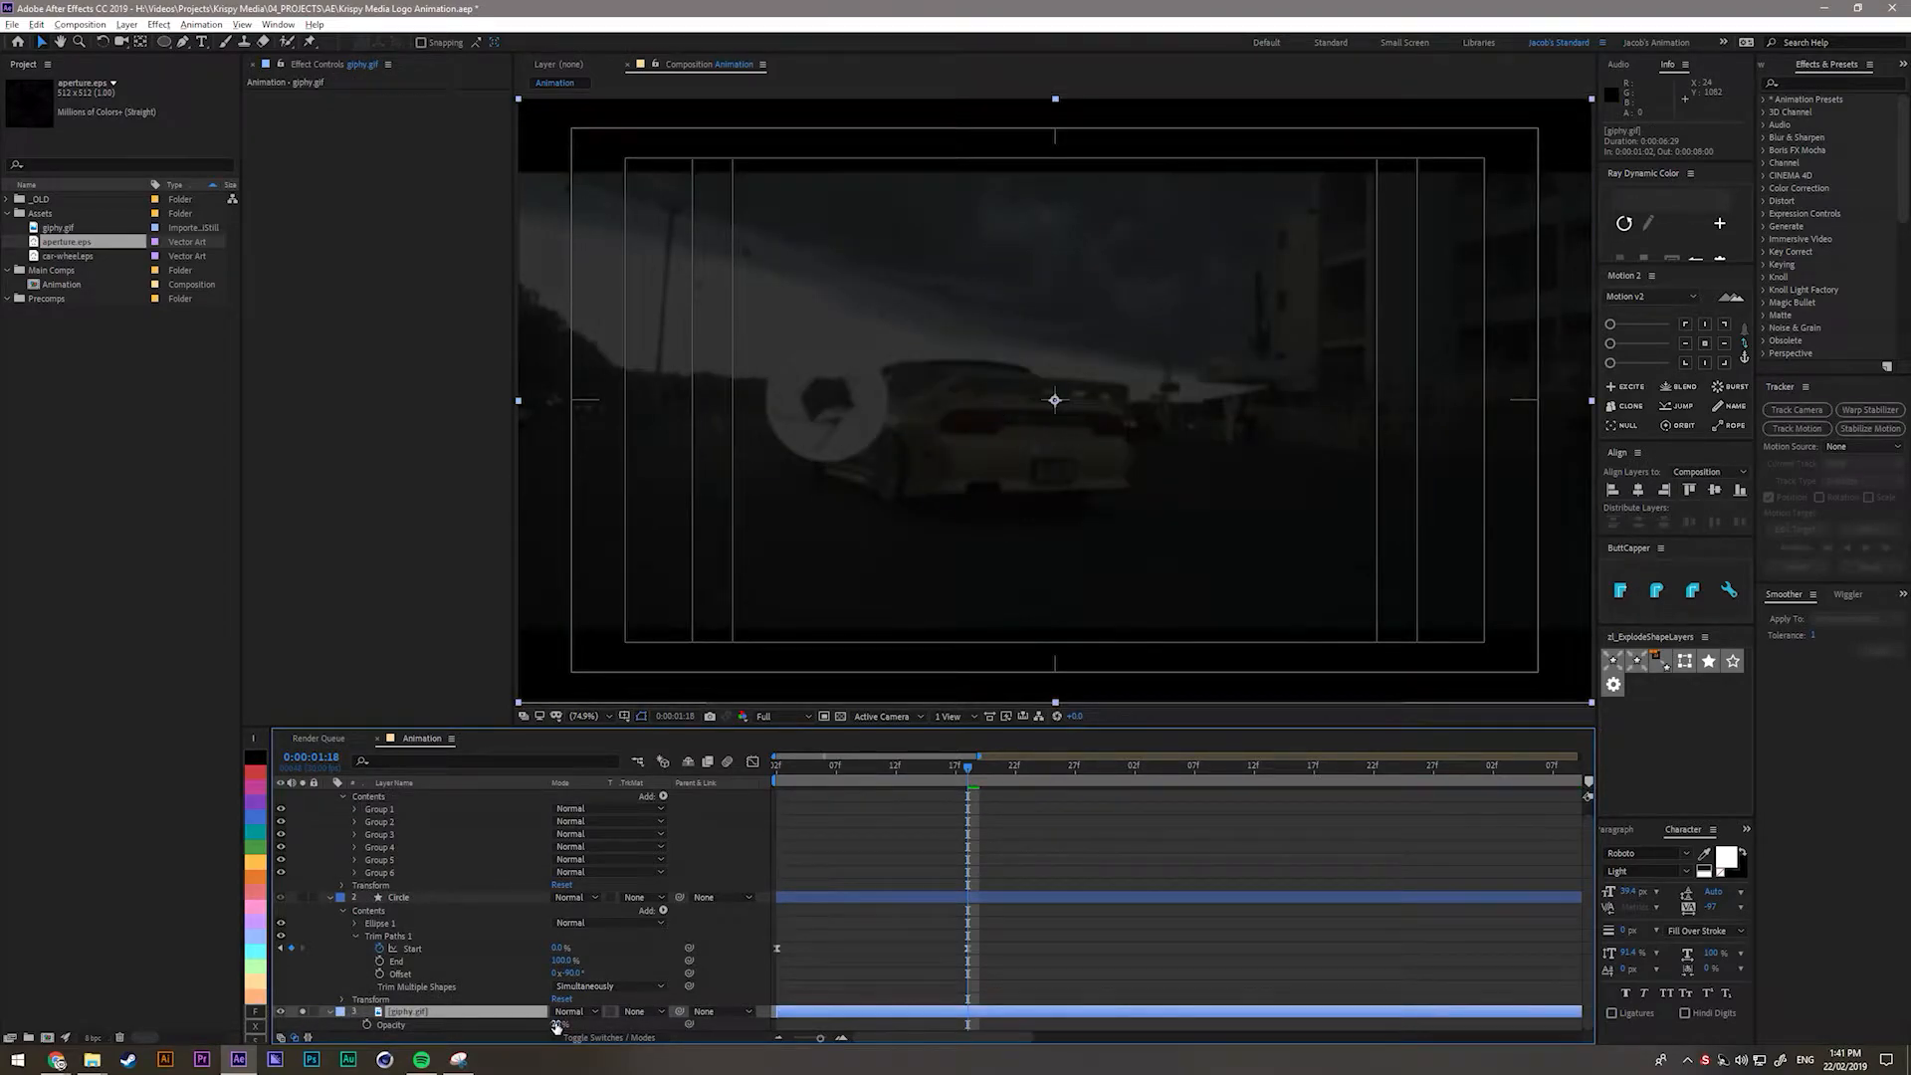
left_click_drag(556, 1026, 642, 1024)
scroll(722, 592, "up", 1)
left_click_drag(722, 592, 1011, 572)
scroll(1012, 572, "up", 2)
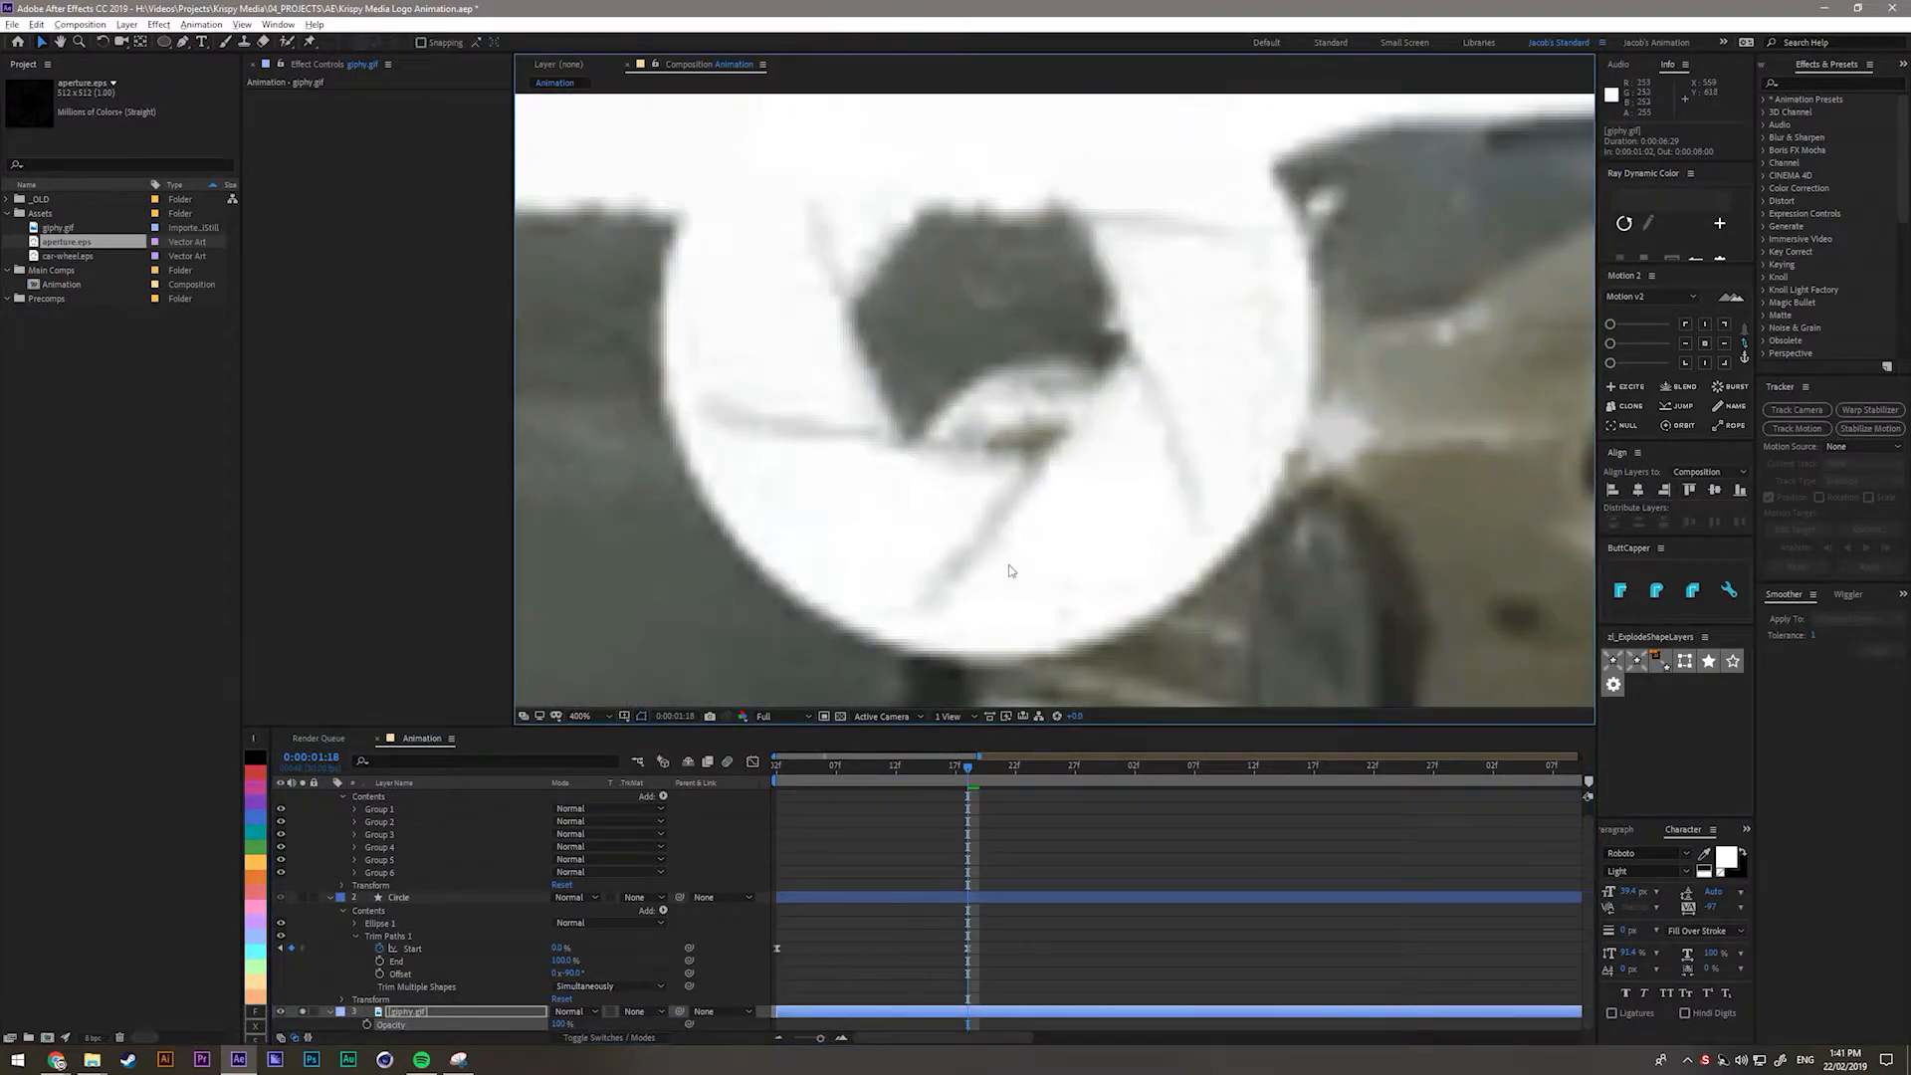
scroll(399, 865, "up", 1)
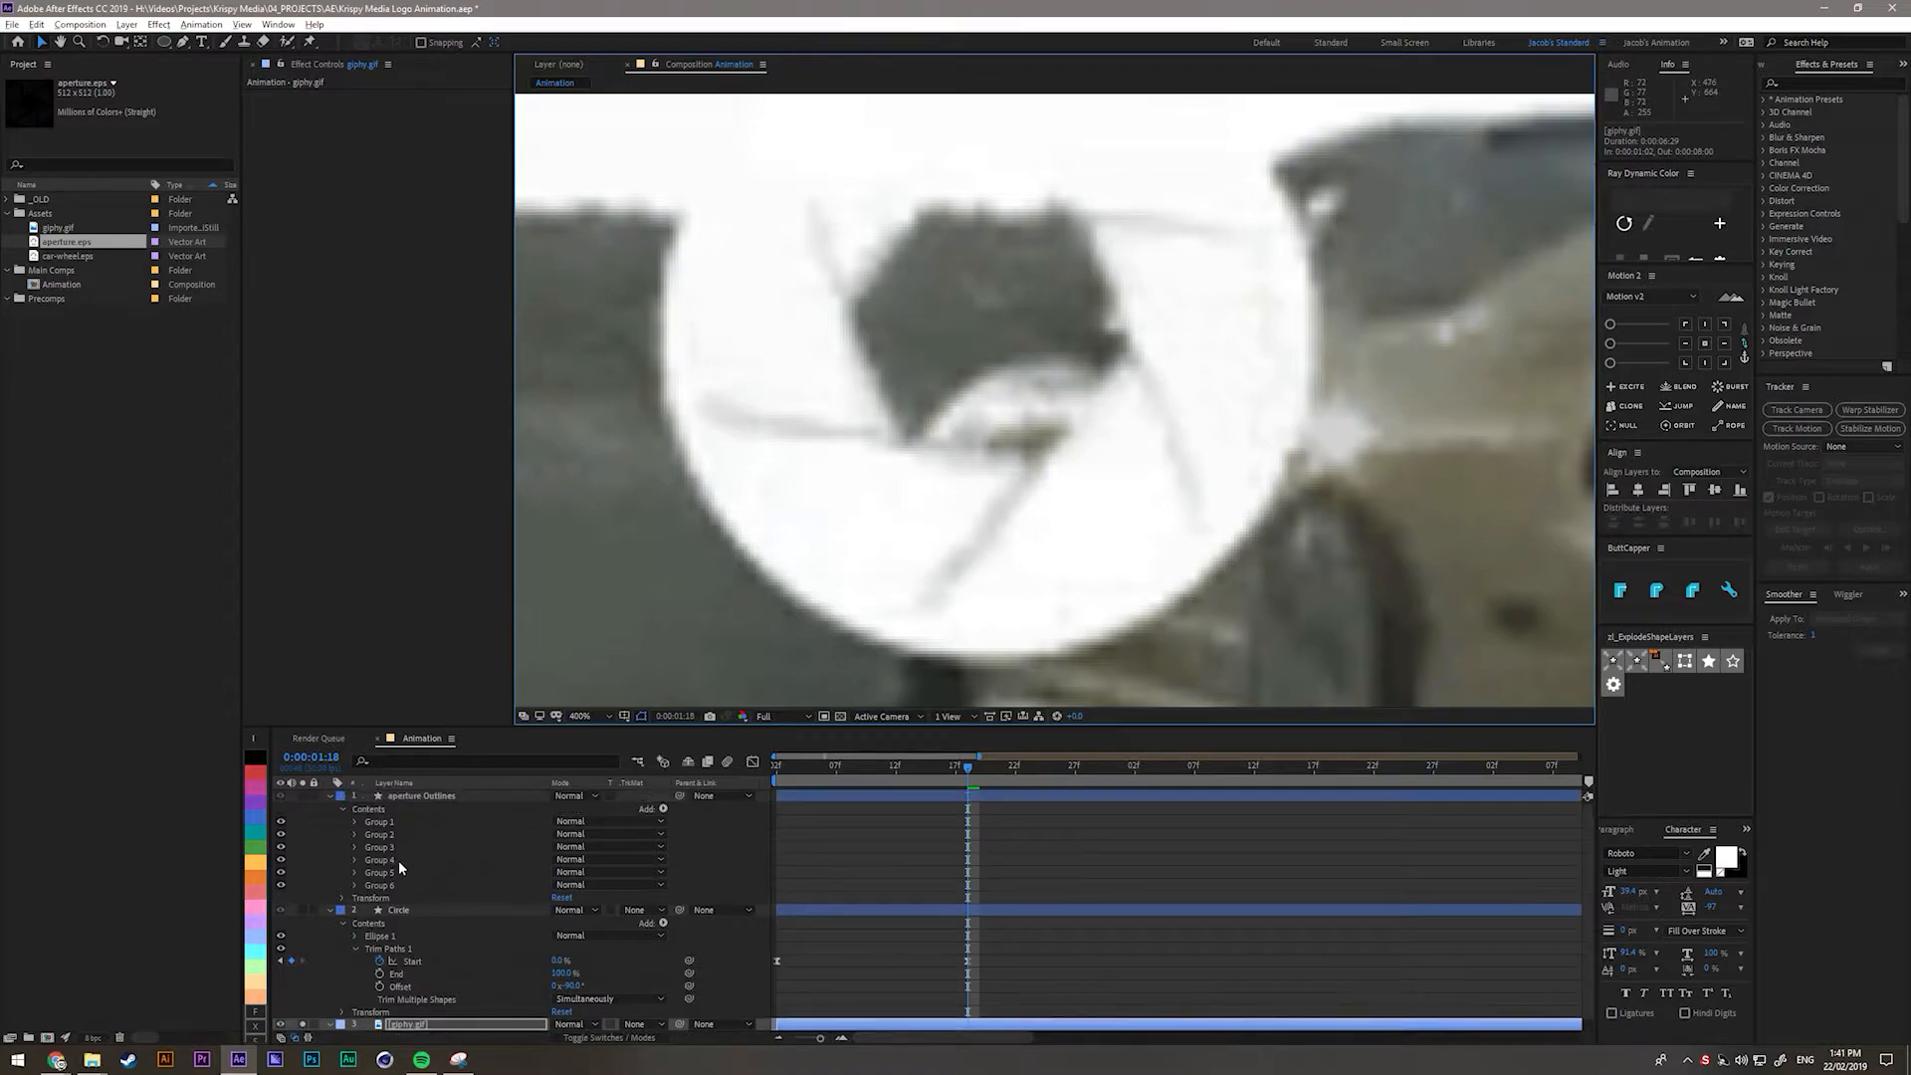
Rename the aperture Outlines layer to 'Aperture'.
left_click(434, 798)
key("Return")
type("Aperture")
key("Return")
Hide the giphy.gif background video again.
scroll(289, 1015, "down", 1)
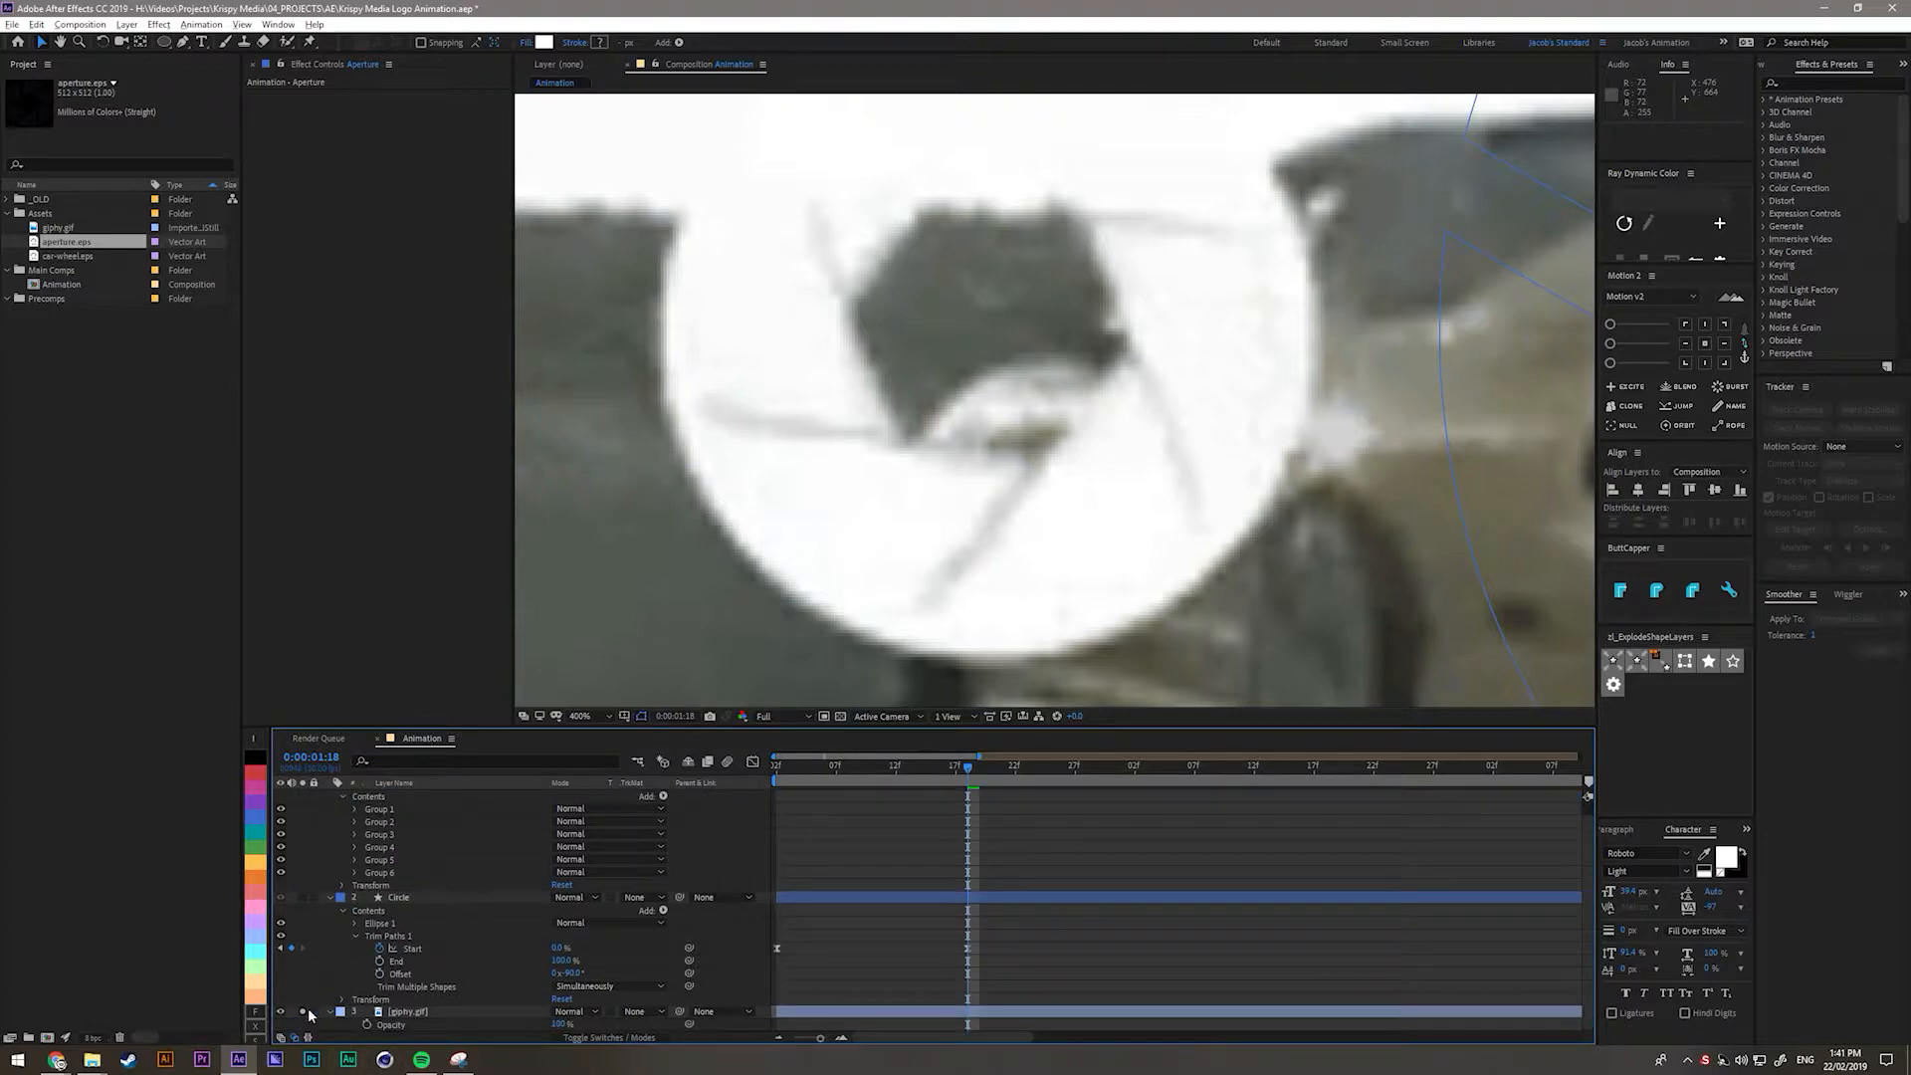
left_click(281, 1011)
scroll(388, 812, "up", 1)
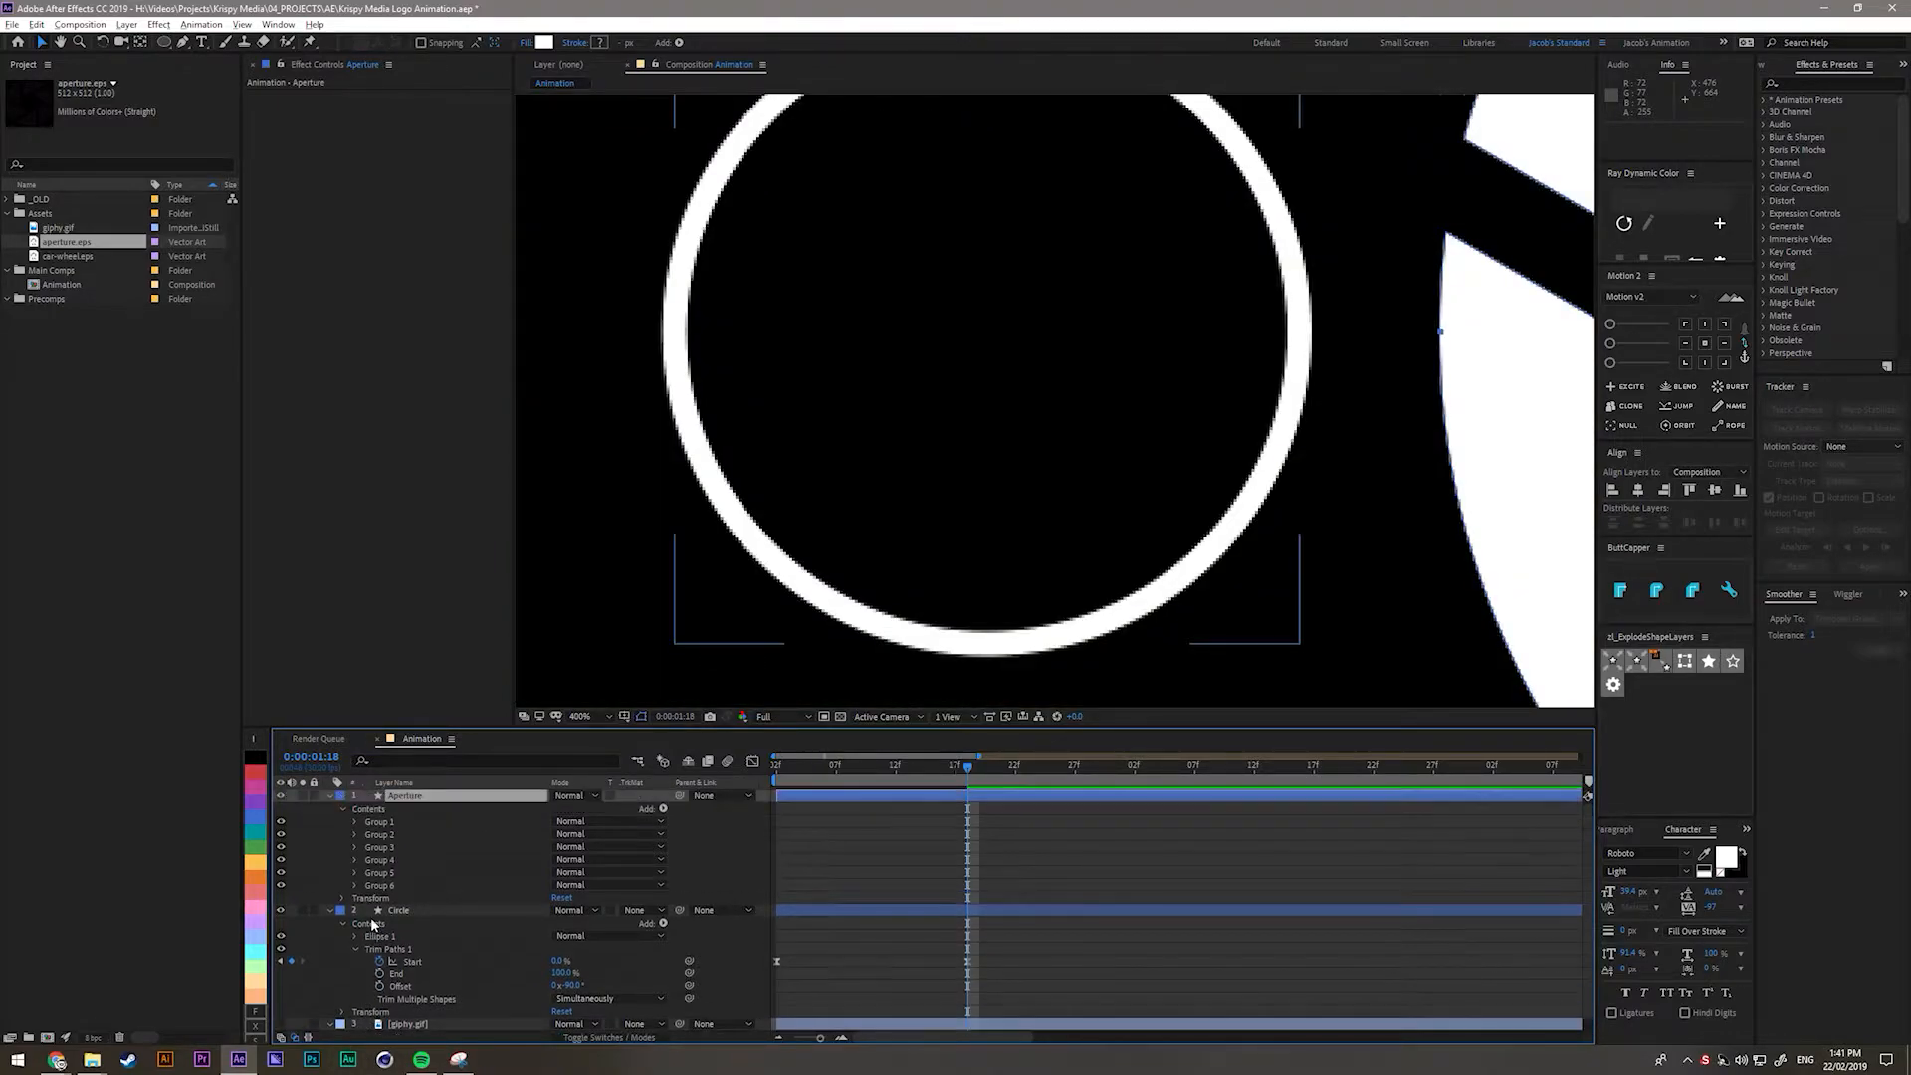
left_click_drag(926, 535, 734, 542)
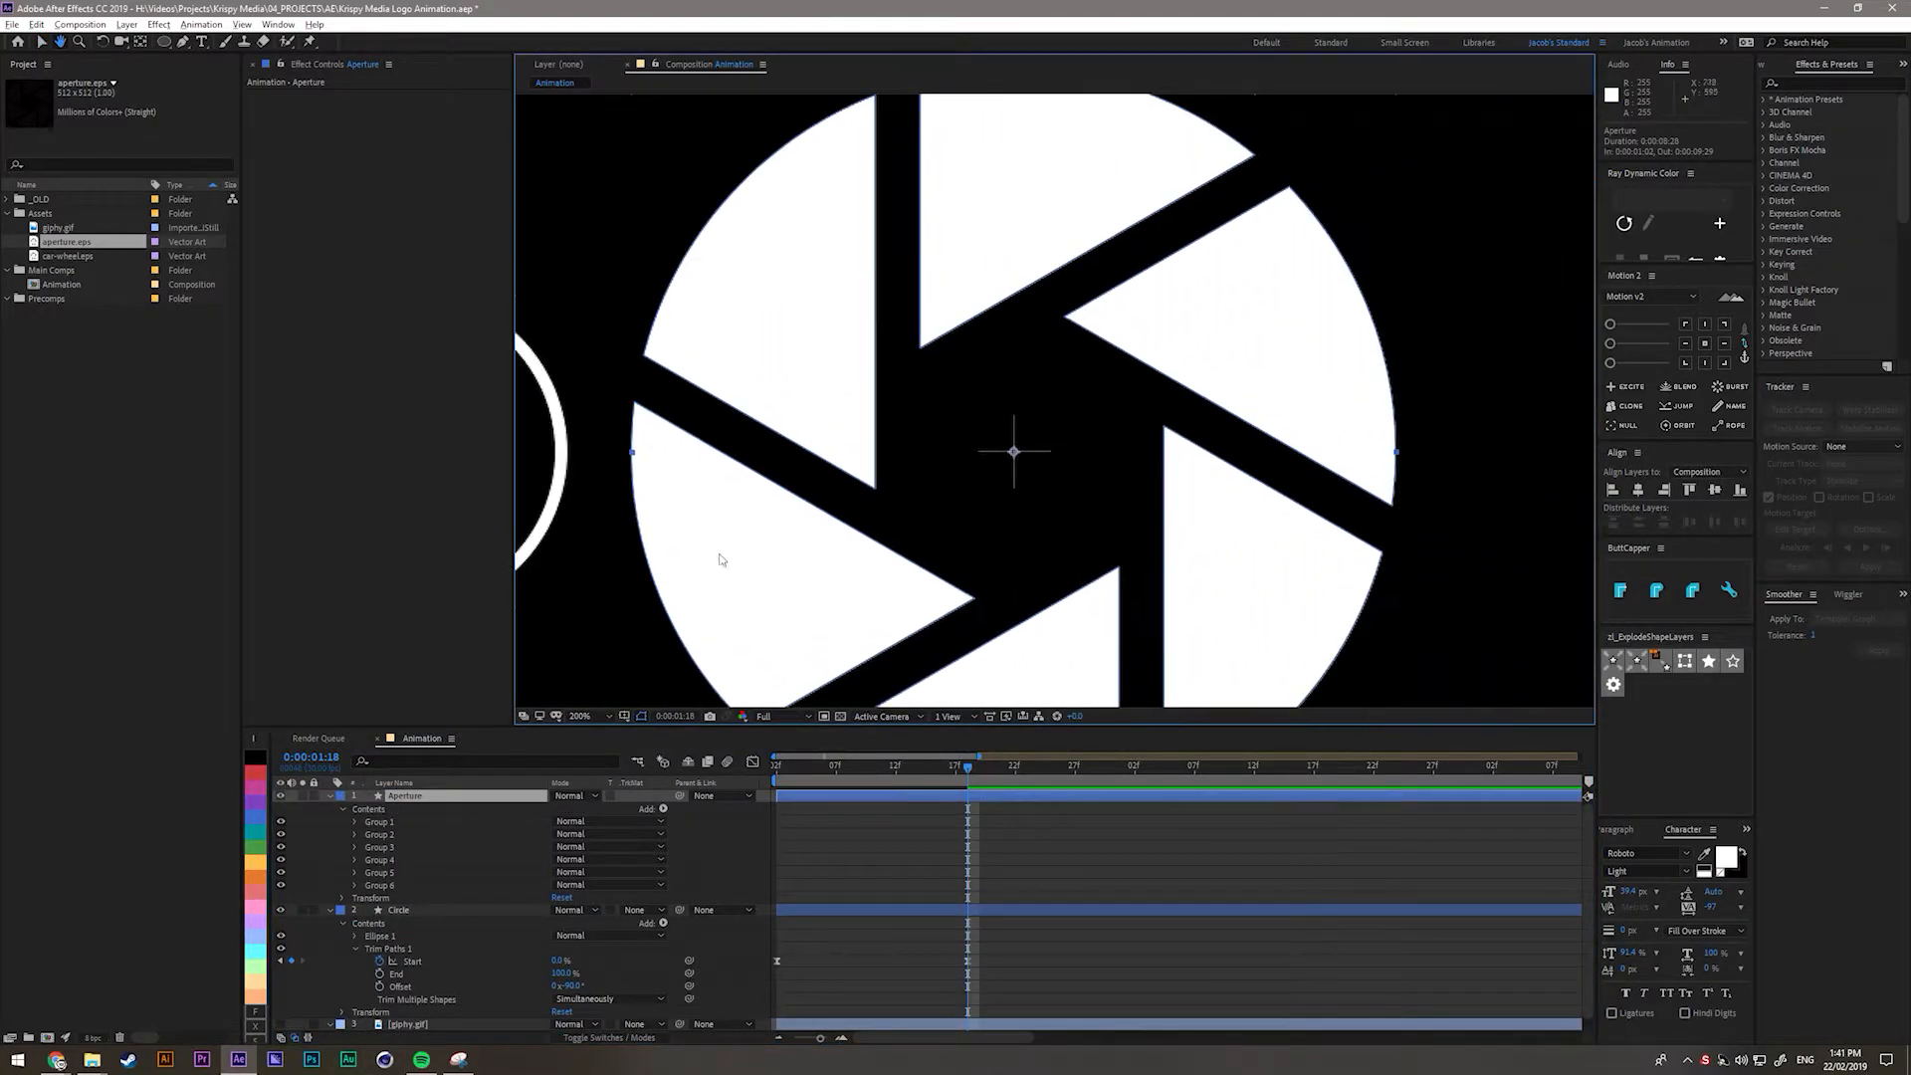
left_click(747, 546)
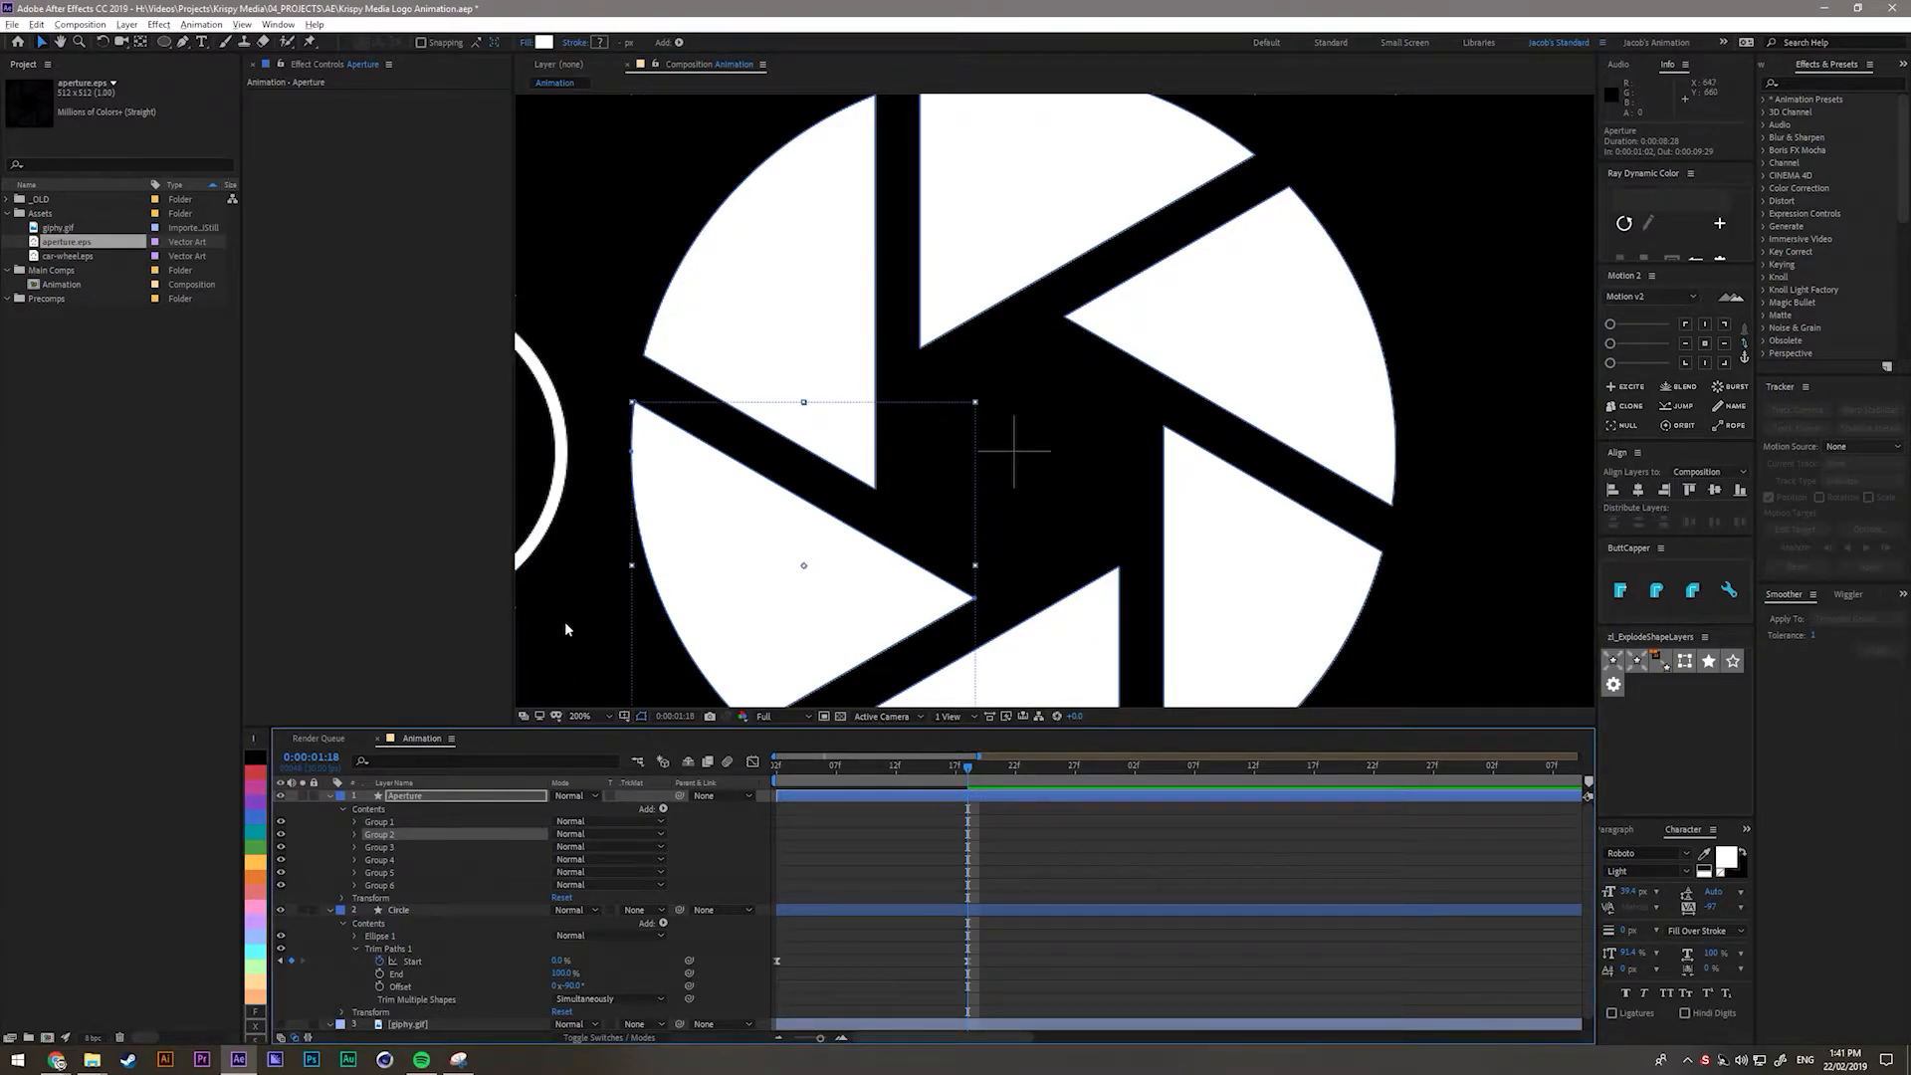
left_click(331, 796)
key("g")
scroll(686, 448, "up", 1)
left_click_drag(682, 448, 1278, 450)
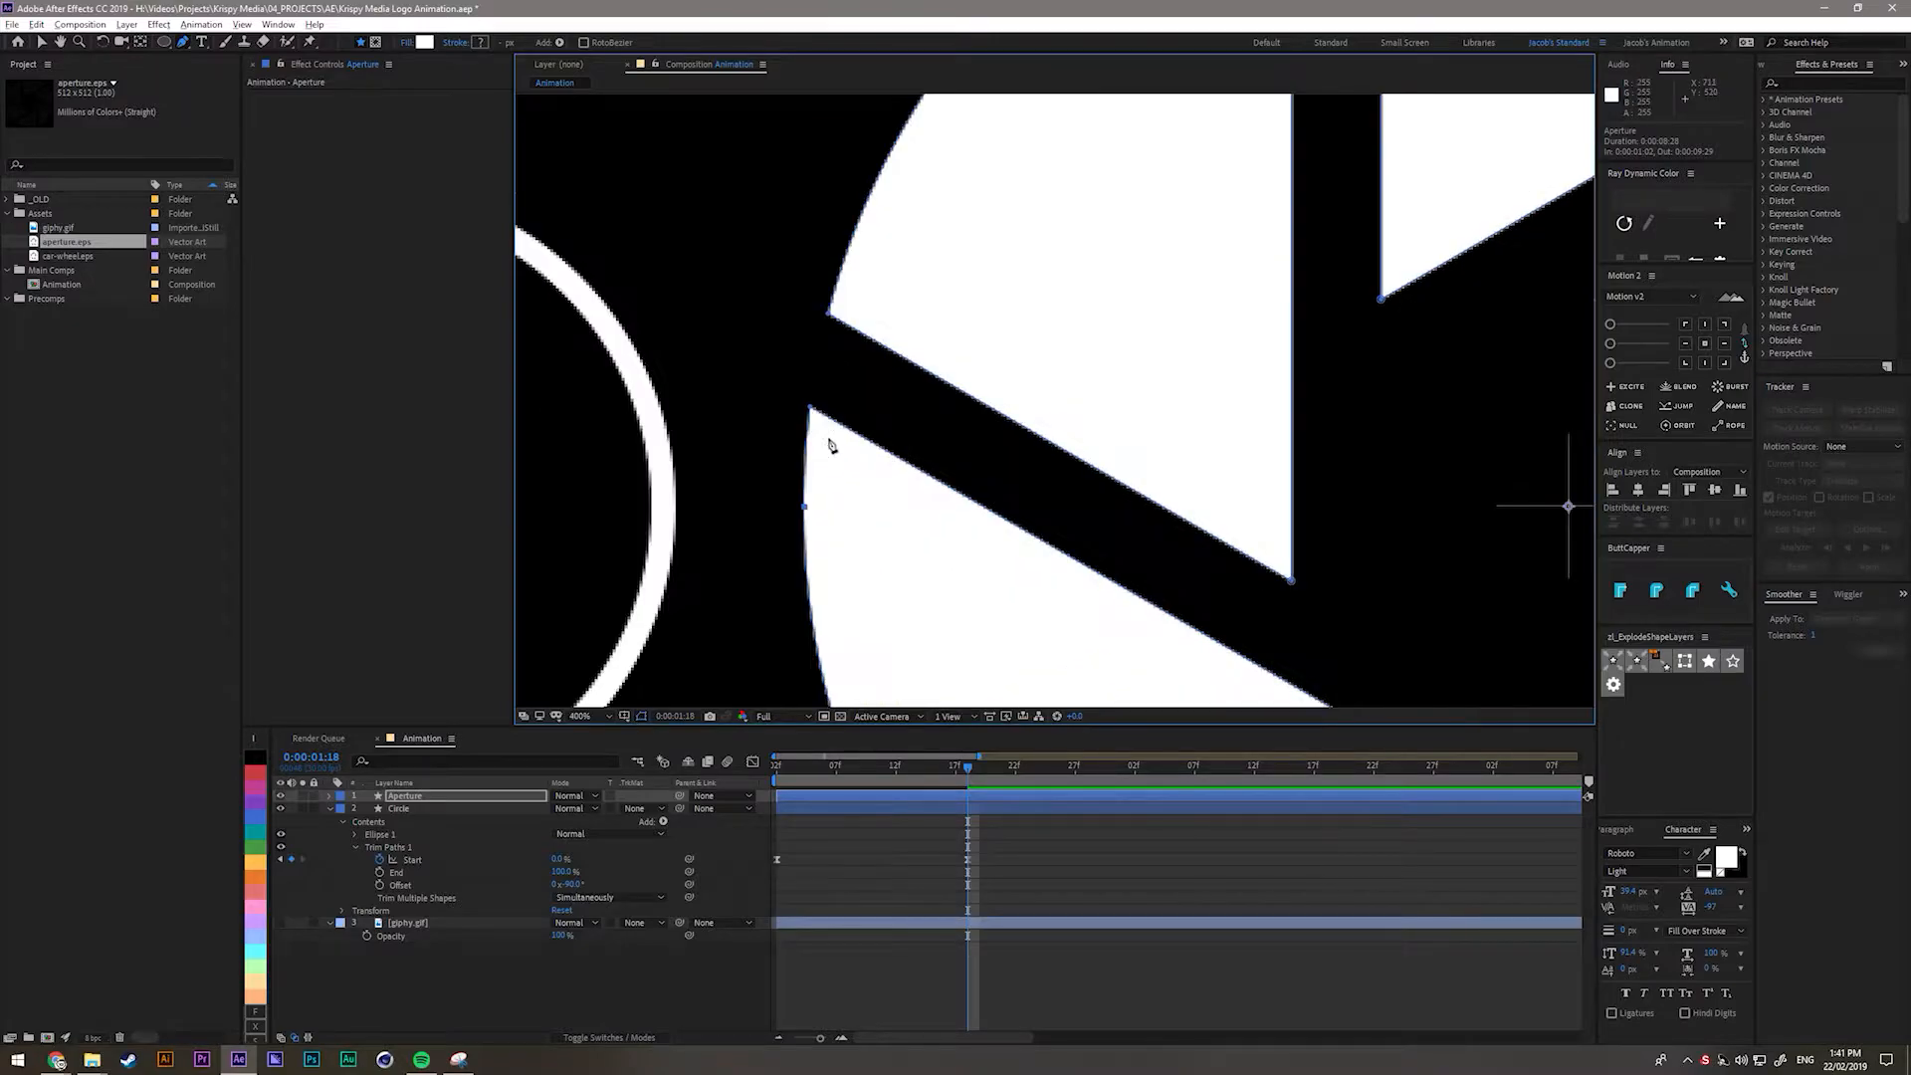
left_click_drag(807, 408, 819, 338)
left_click_drag(984, 518, 830, 272)
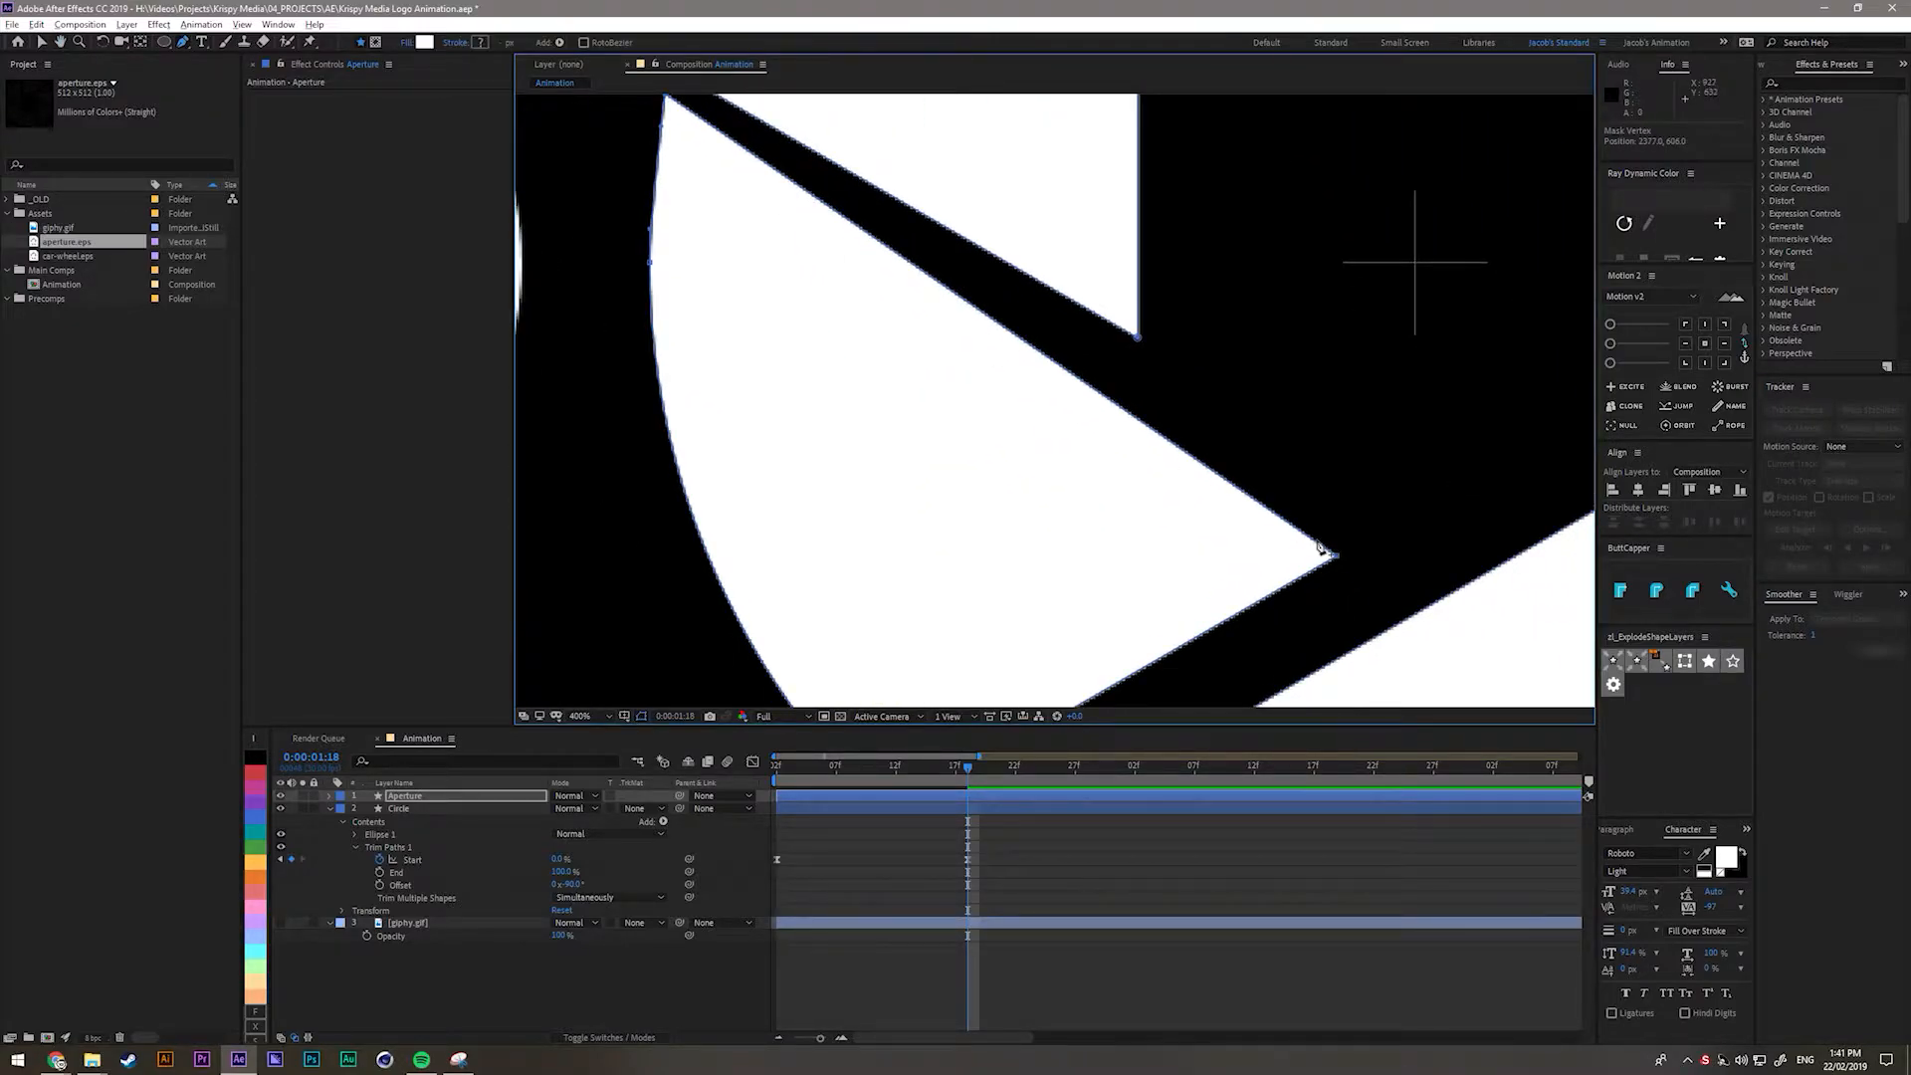
left_click_drag(1325, 546, 1407, 520)
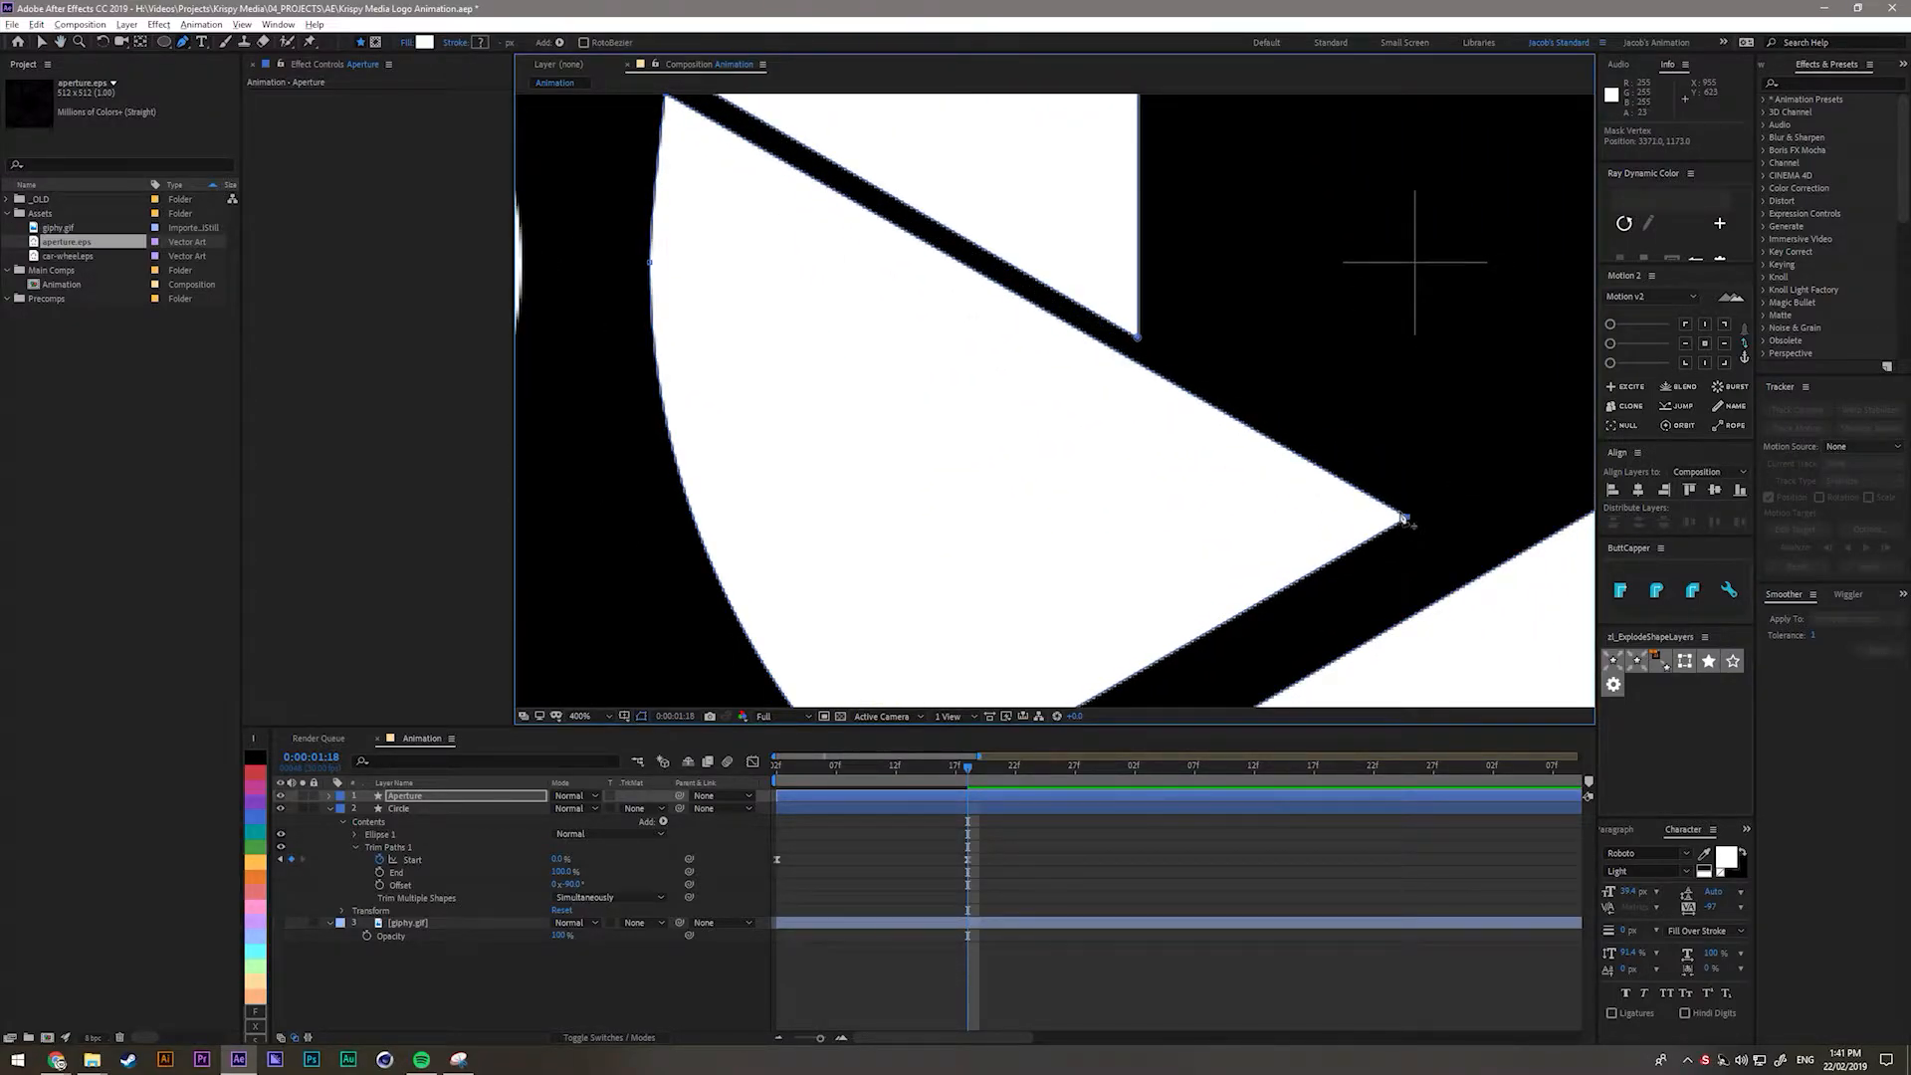
key("shift+slash")
key("ctrl+z")
key("ctrl+z")
key("ctrl+z")
Drag the Aperture layer in the viewer so it sits over the circle outline.
left_click(633, 964)
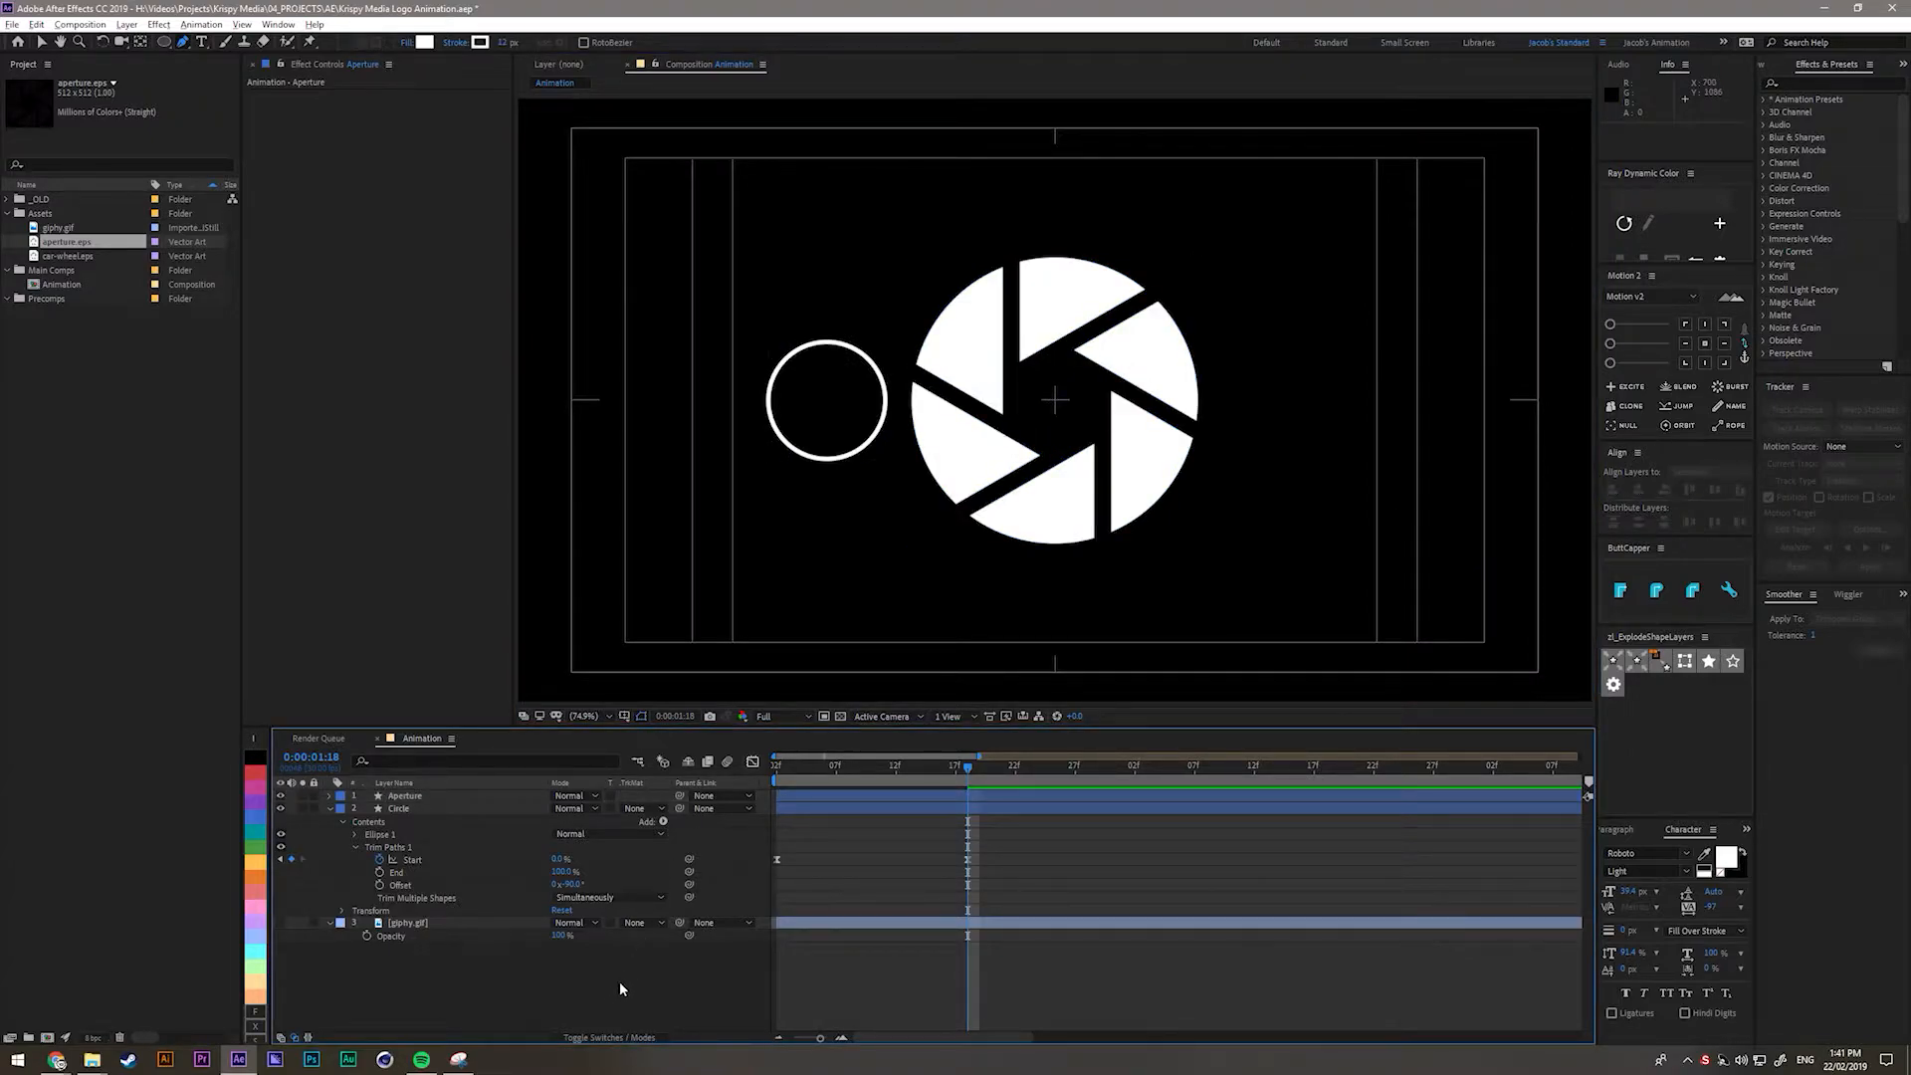
left_click(401, 797)
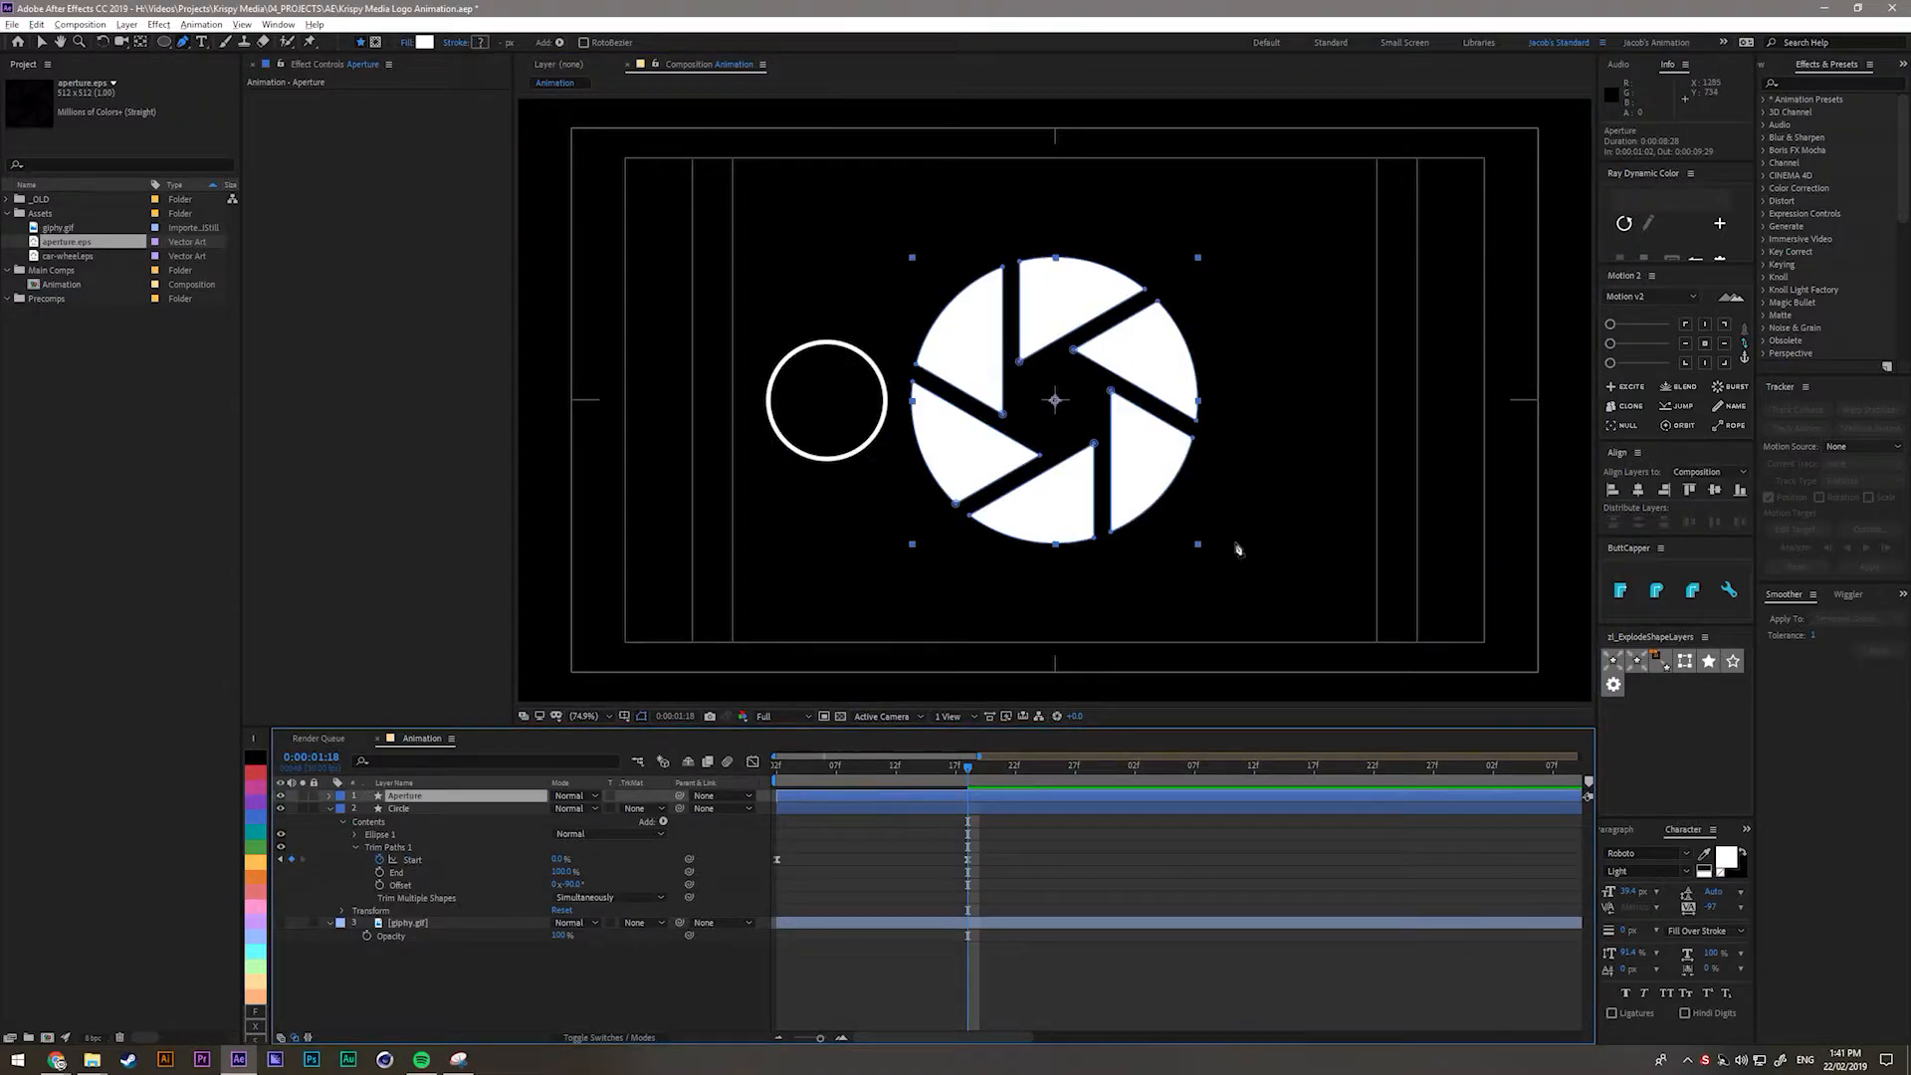
key("v")
key("slash")
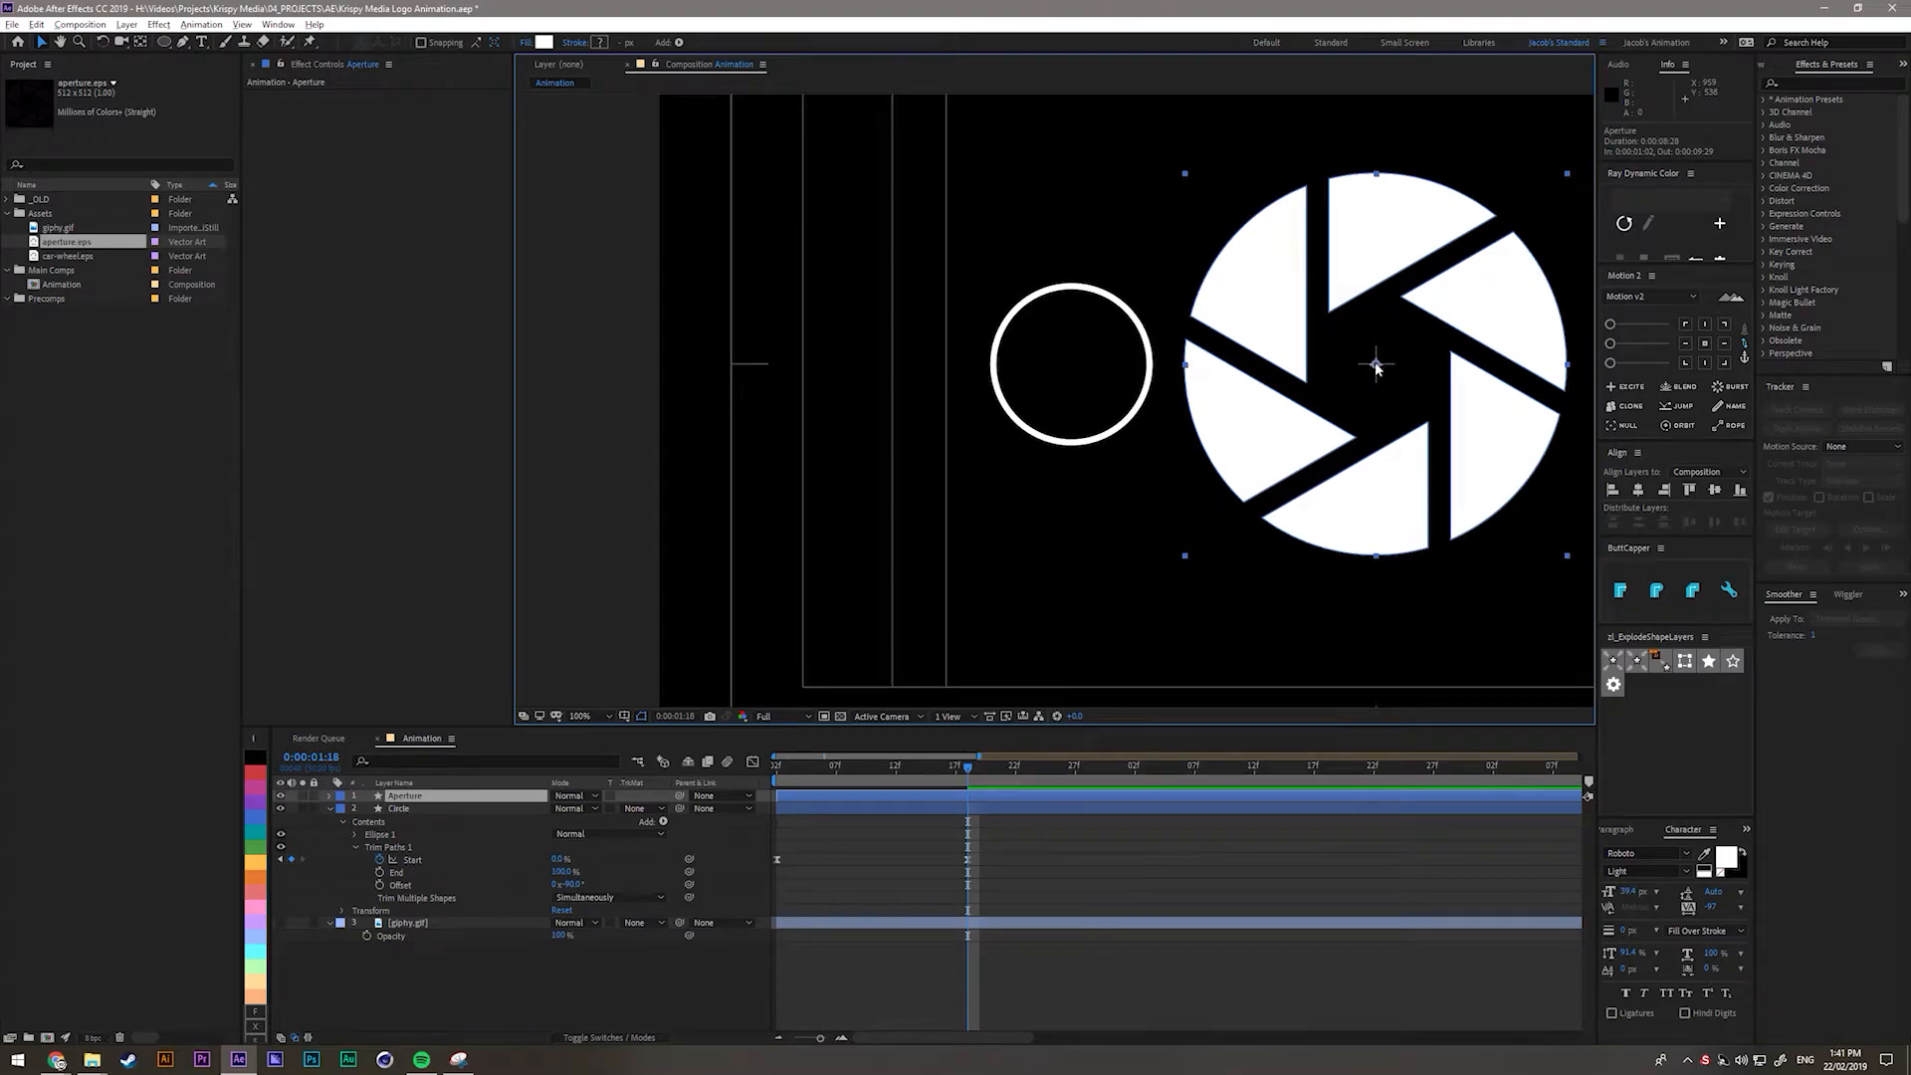
left_click_drag(1378, 369, 1088, 377)
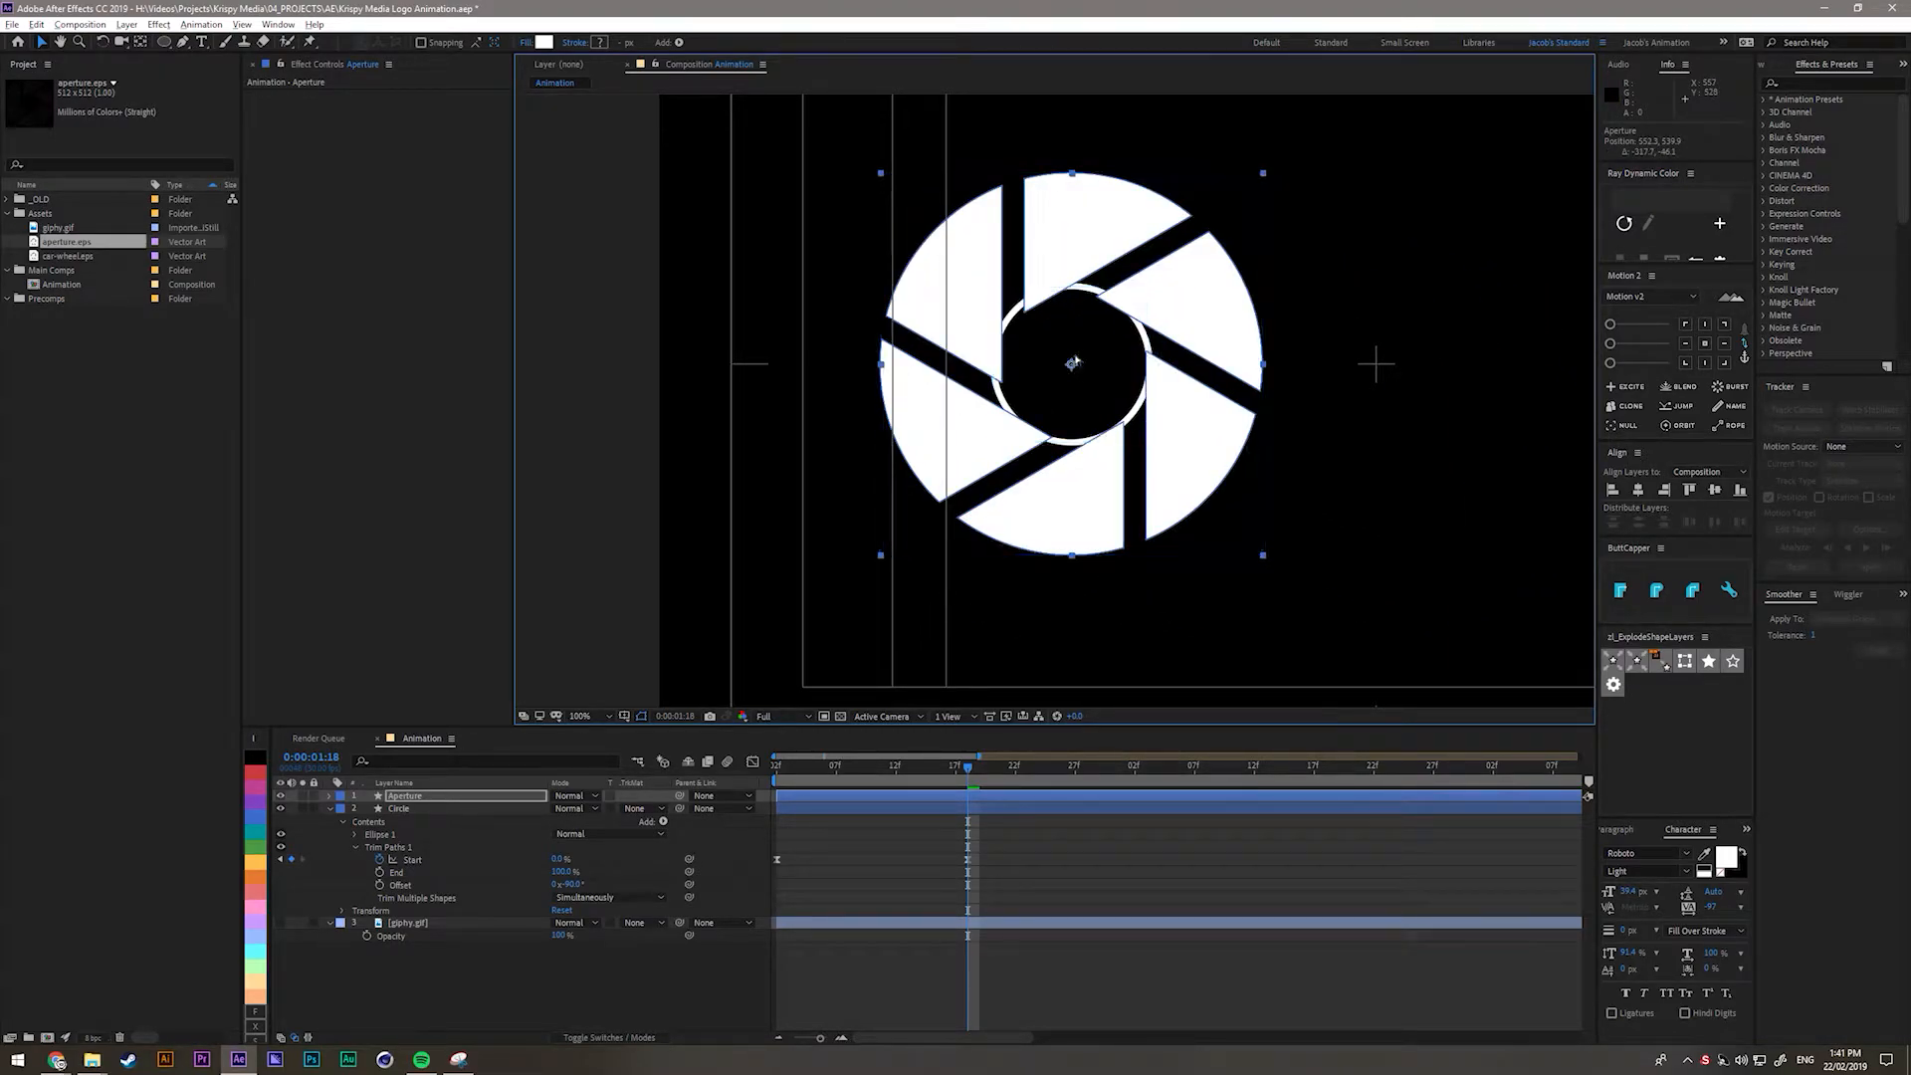
scroll(1072, 360, "up", 2)
left_click_drag(1054, 392, 973, 428)
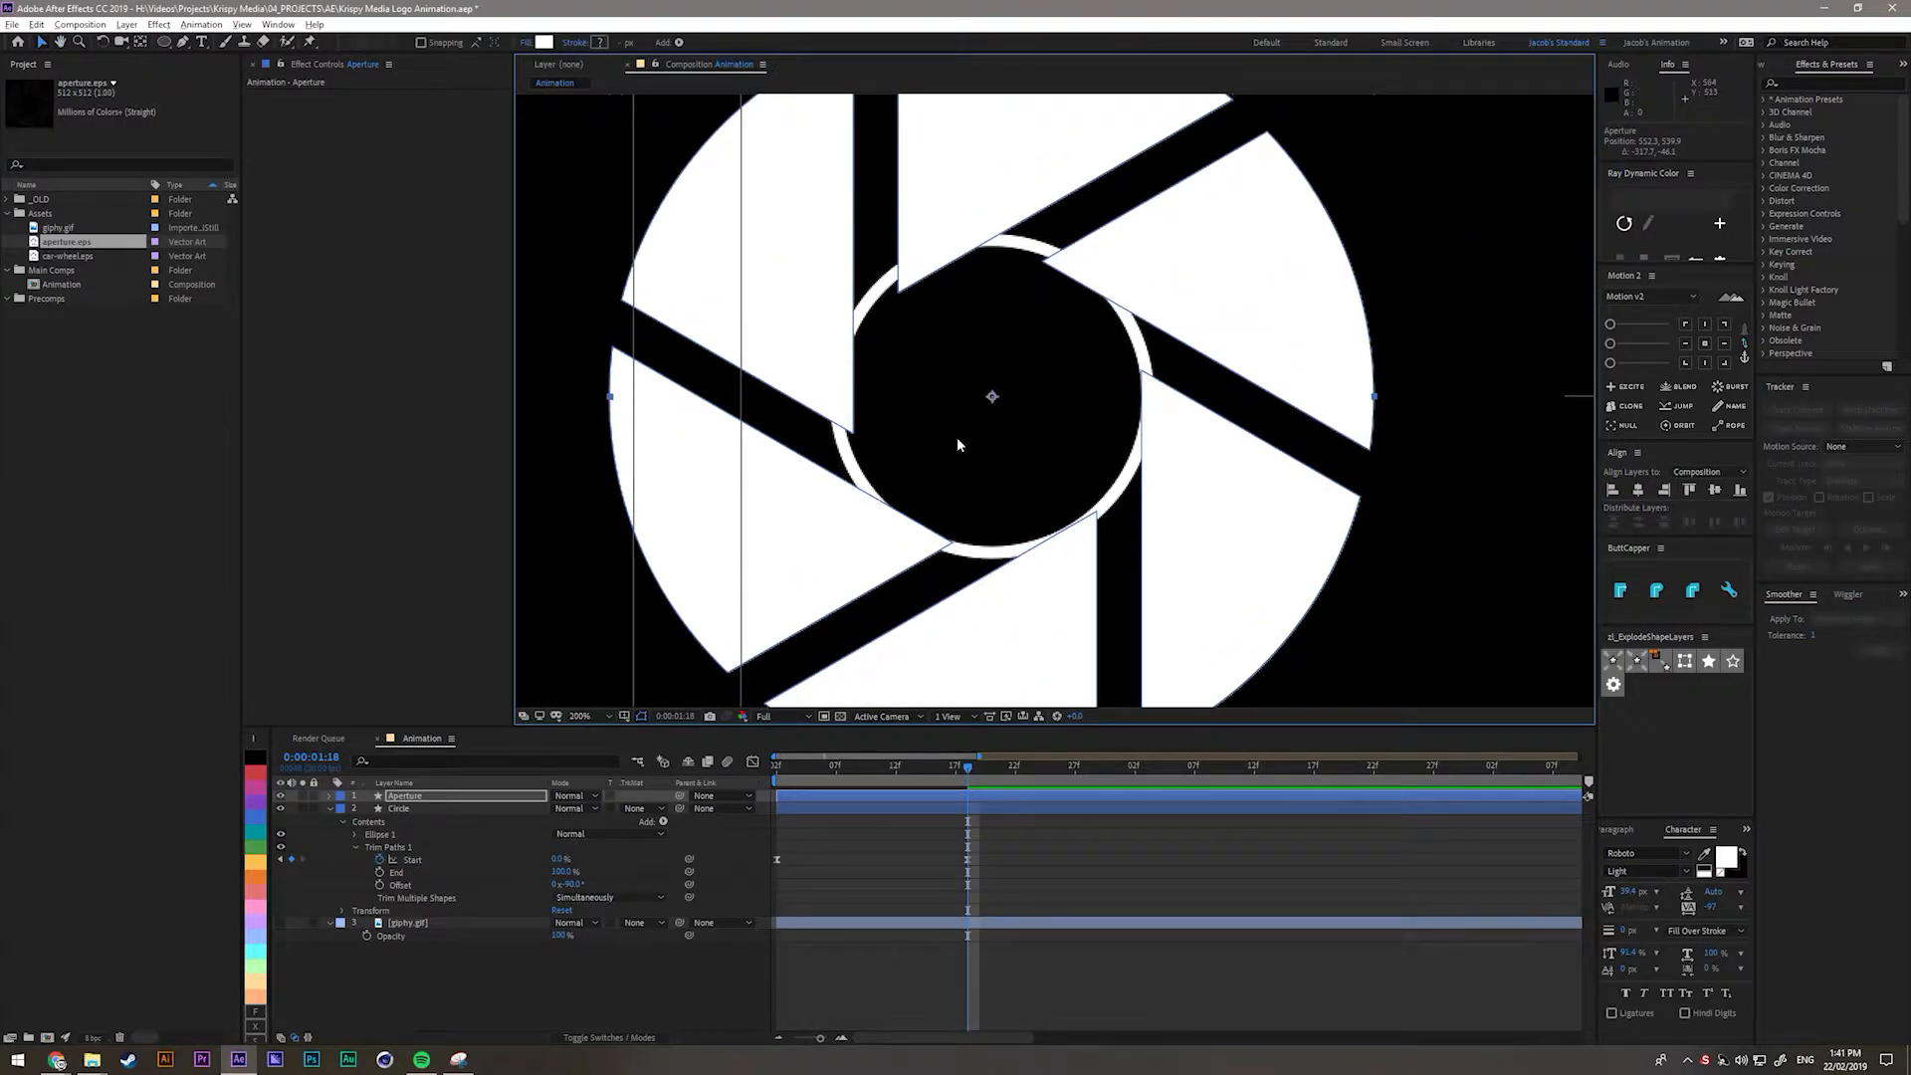
Expand the Aperture layer's Contents and Transform properties in the timeline.
left_click(330, 796)
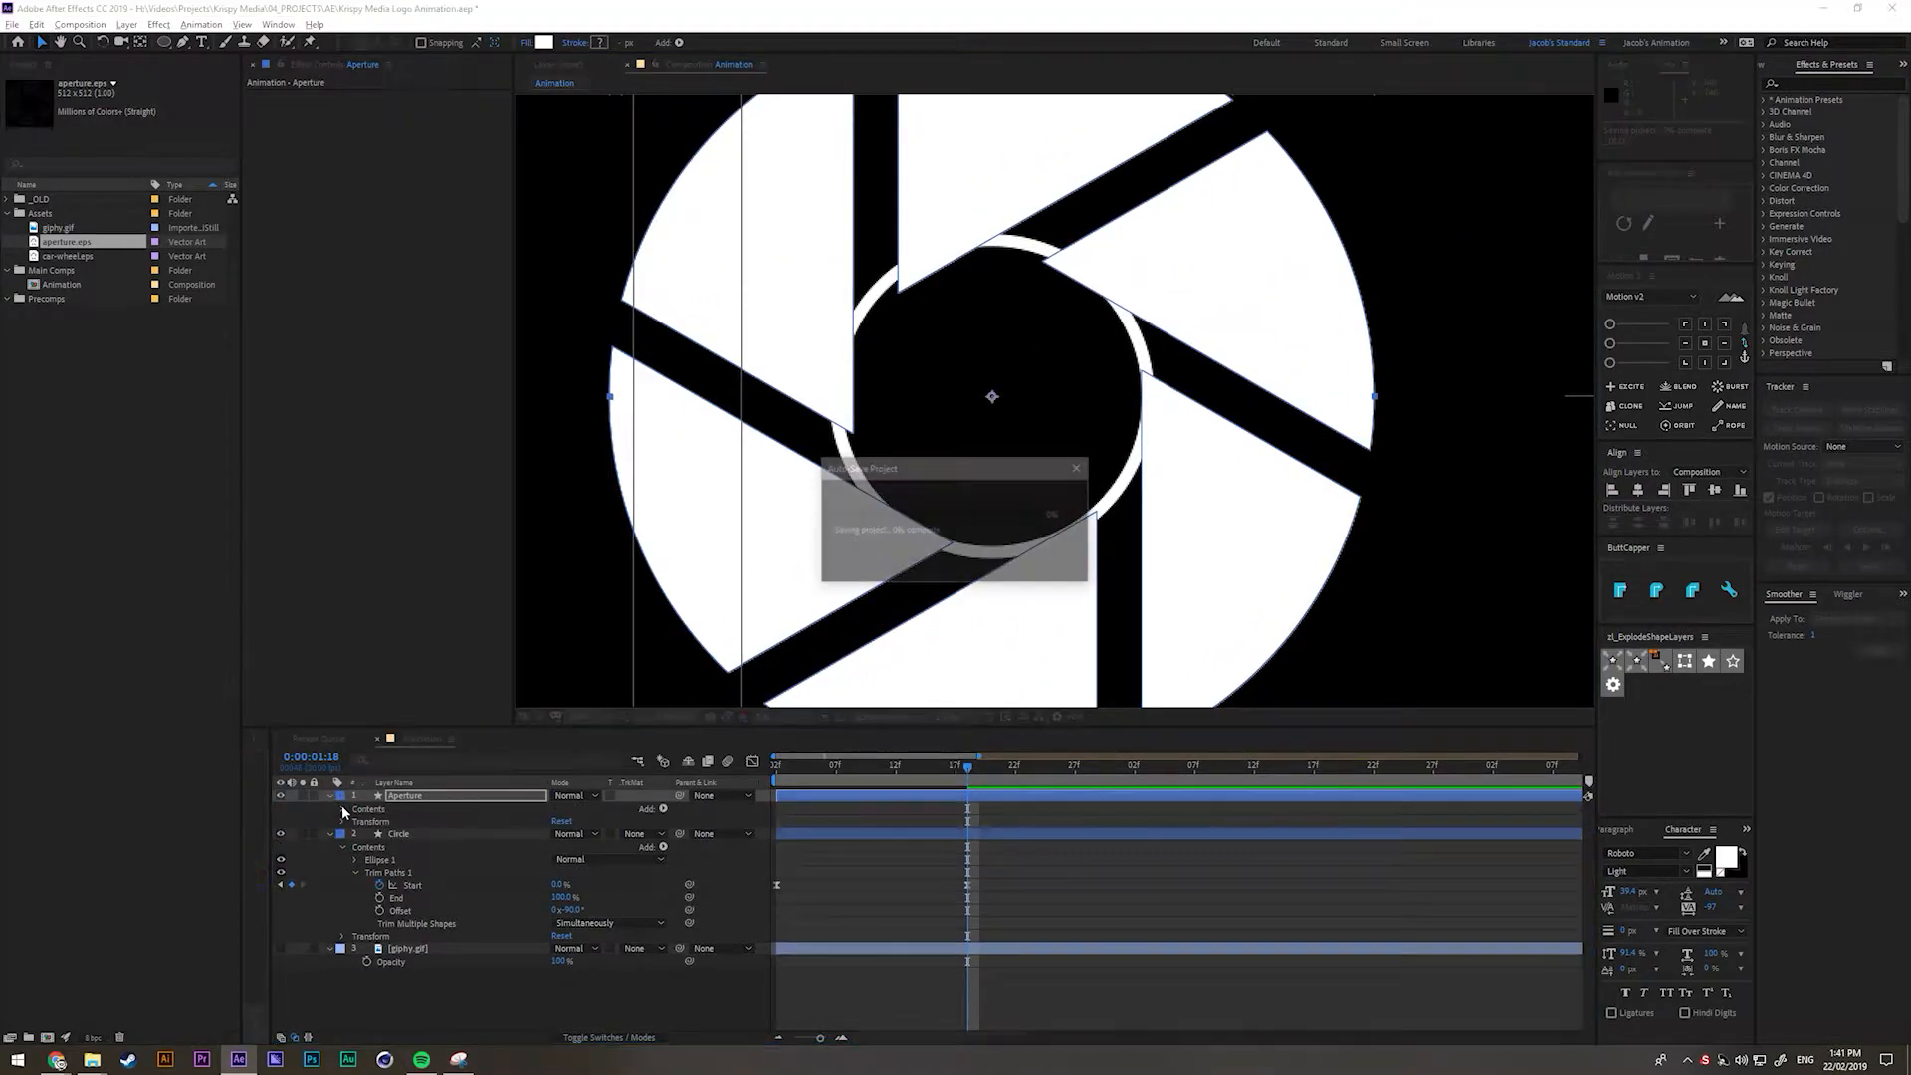
left_click(344, 809)
left_click(397, 797)
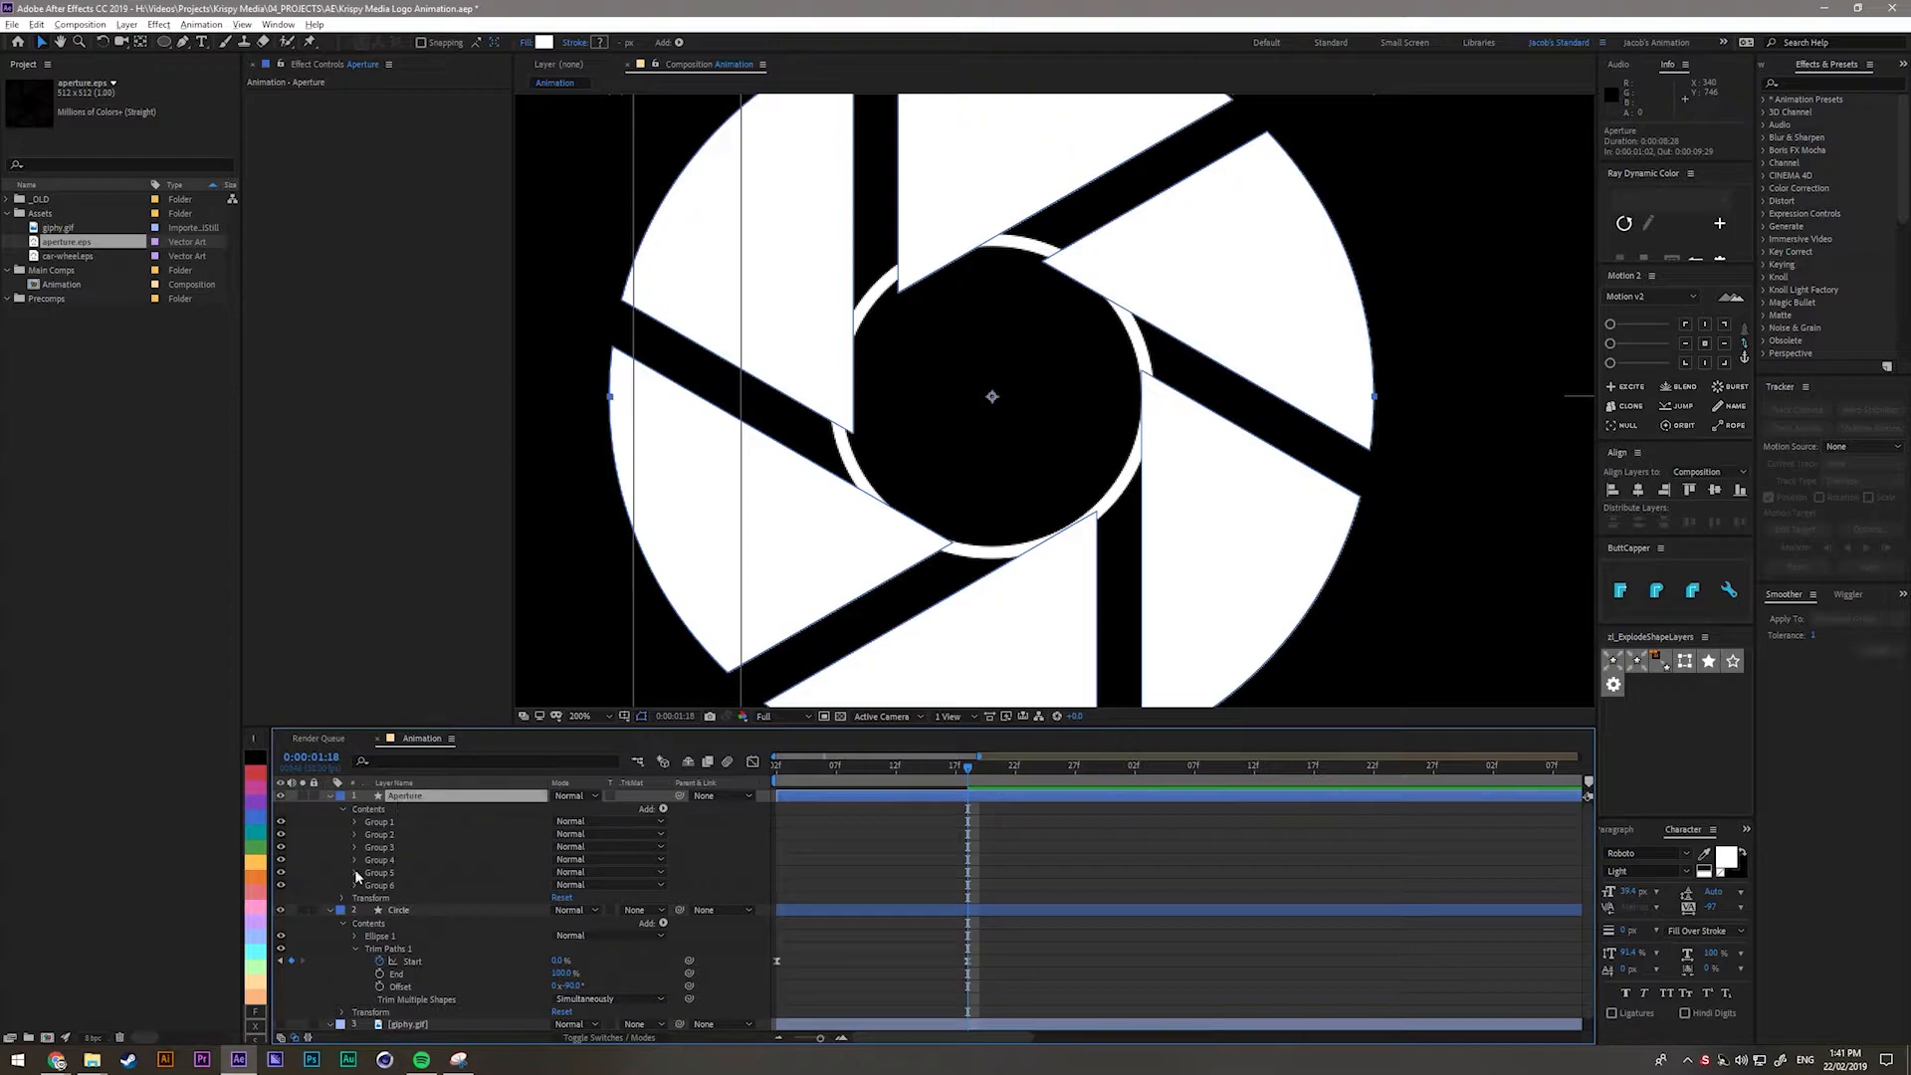
left_click(344, 899)
Scale the Aperture down to 42.9% to fit inside the circle.
left_click_drag(570, 936, 533, 938)
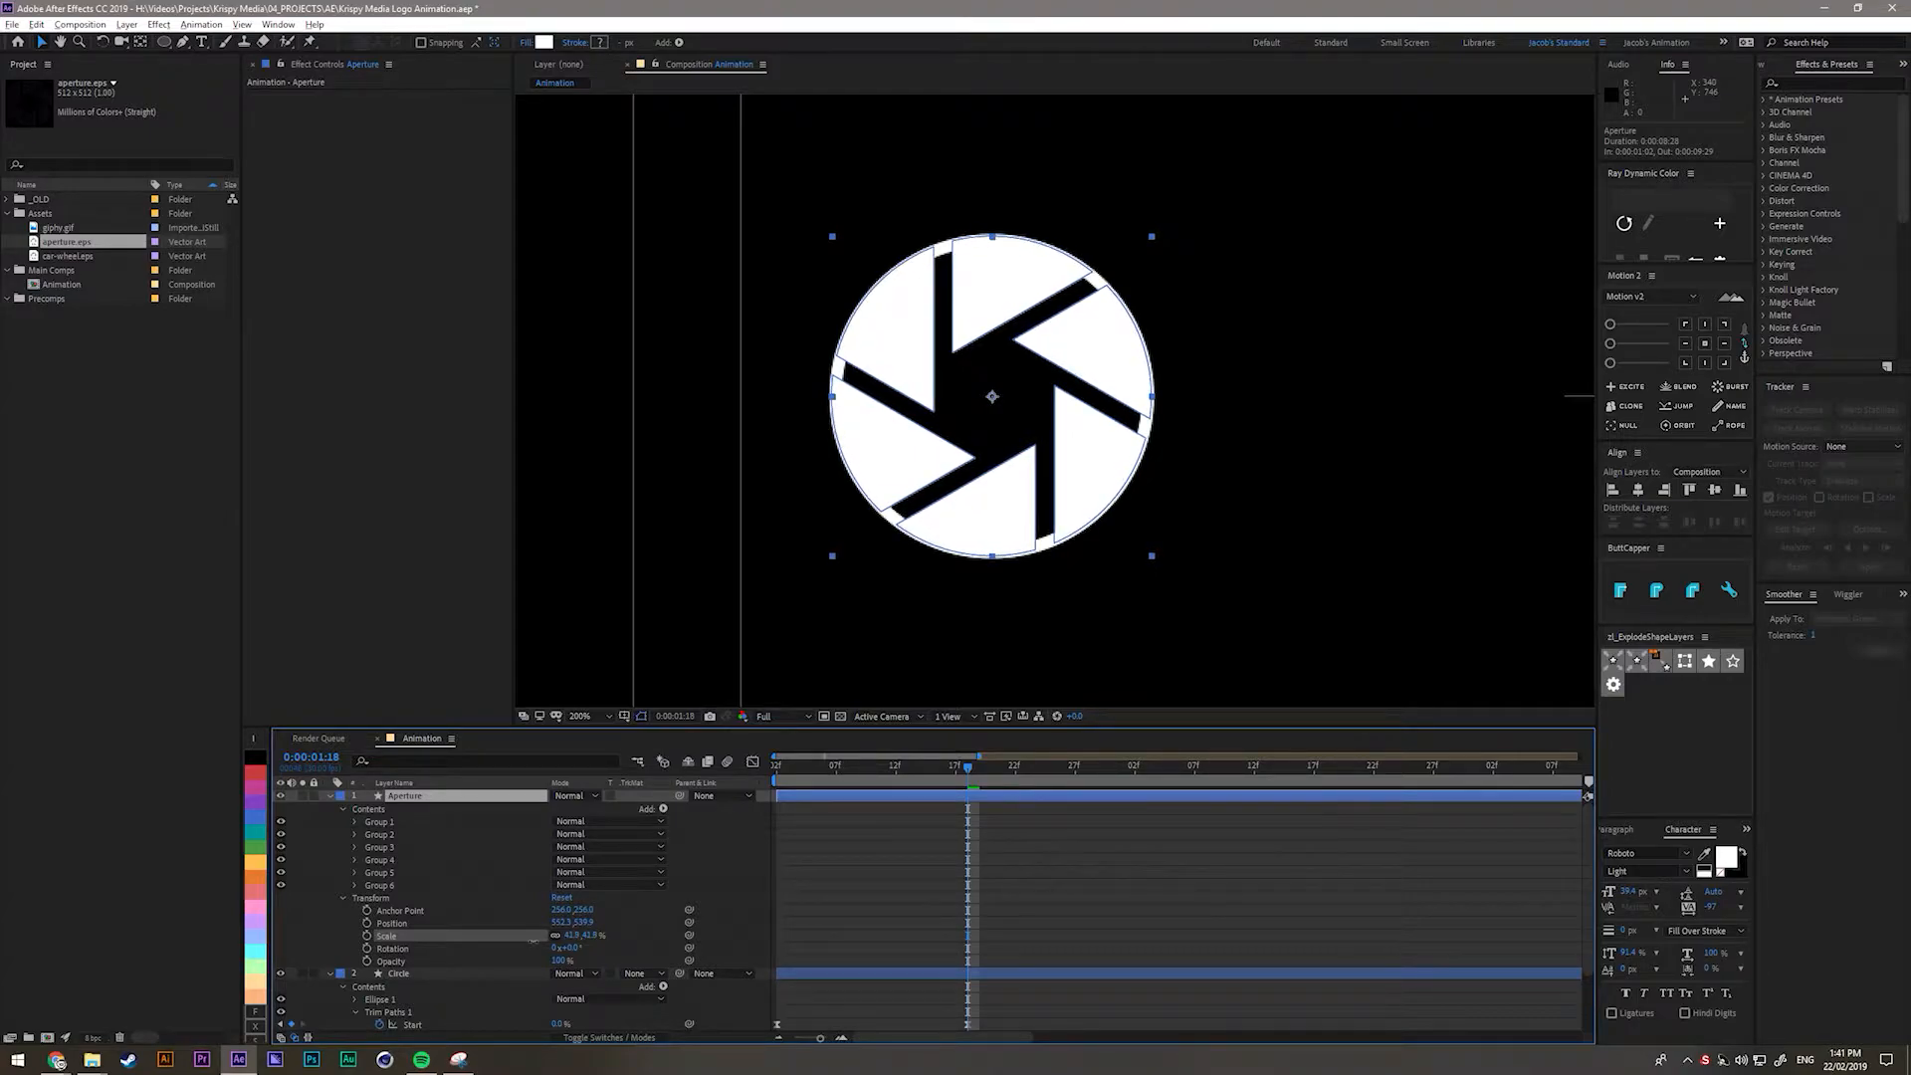
key("shift+slash")
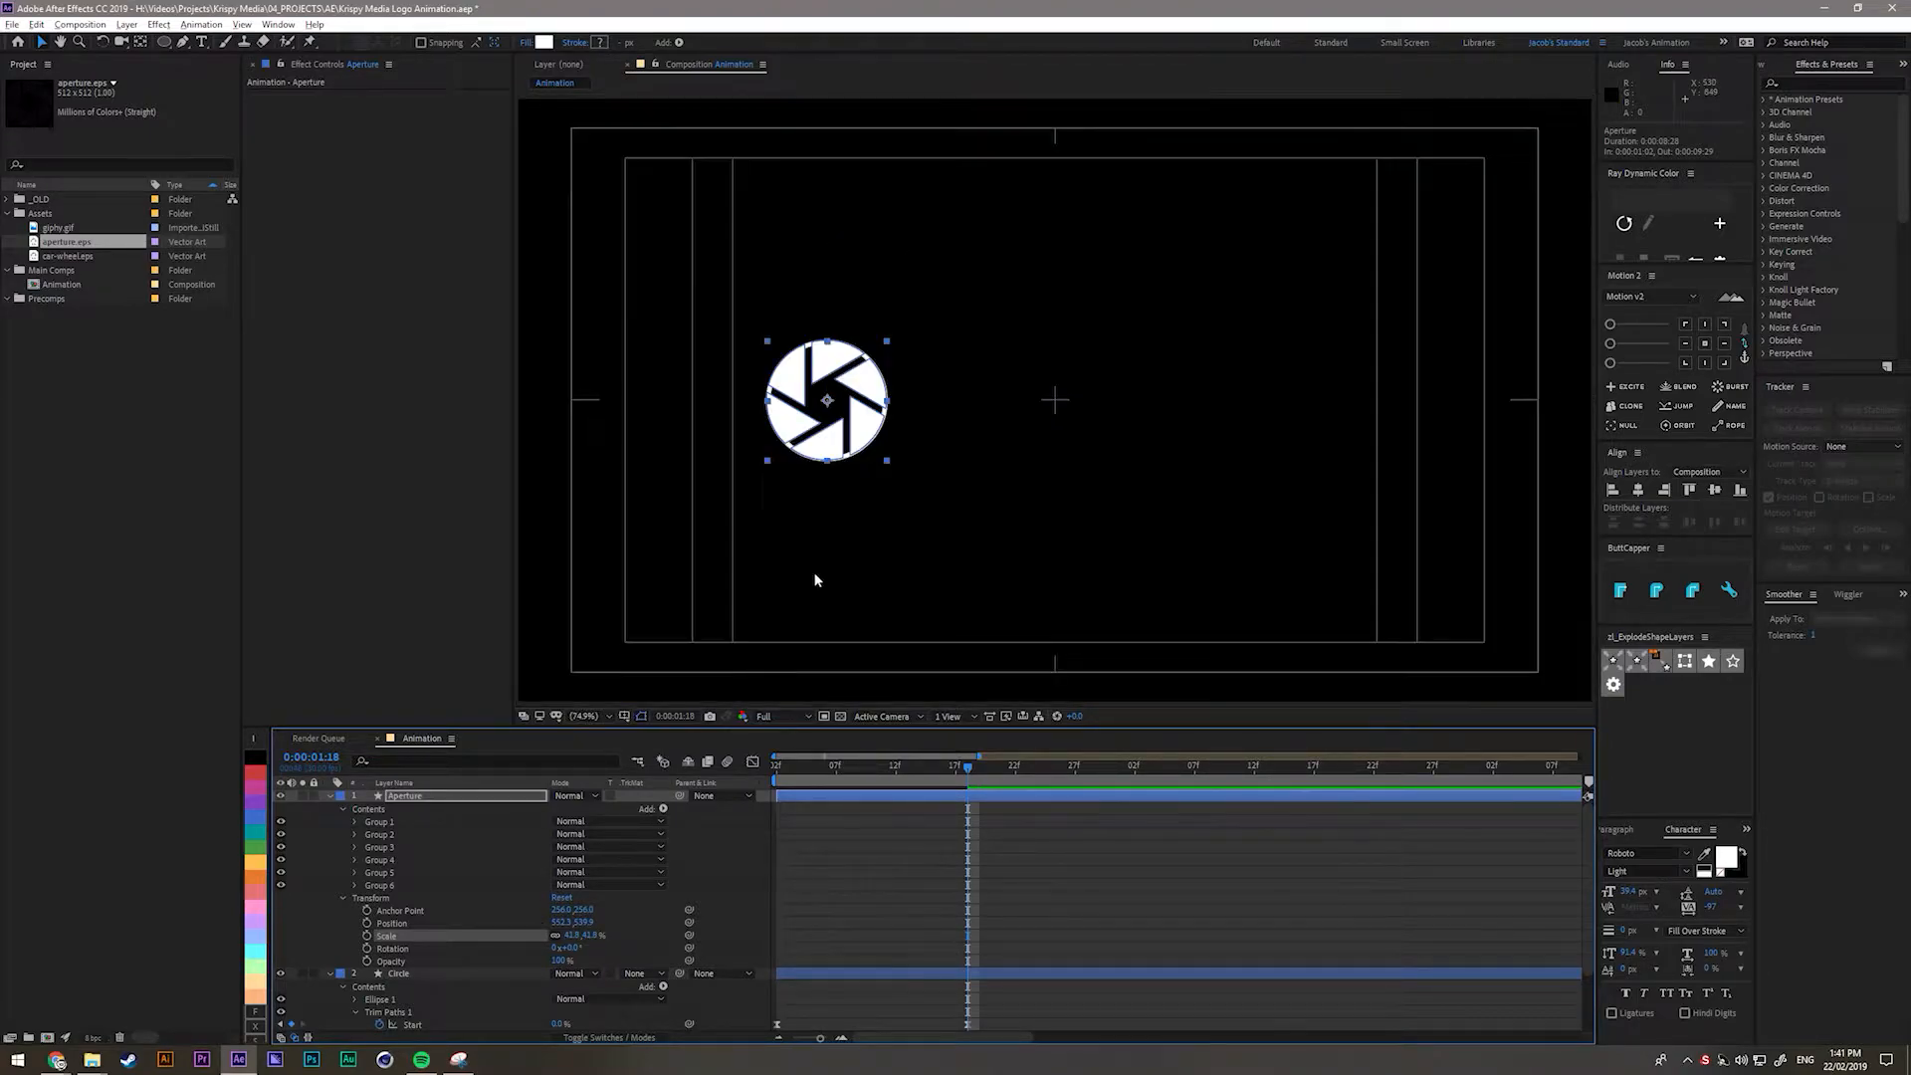
left_click(964, 926)
left_click(402, 897)
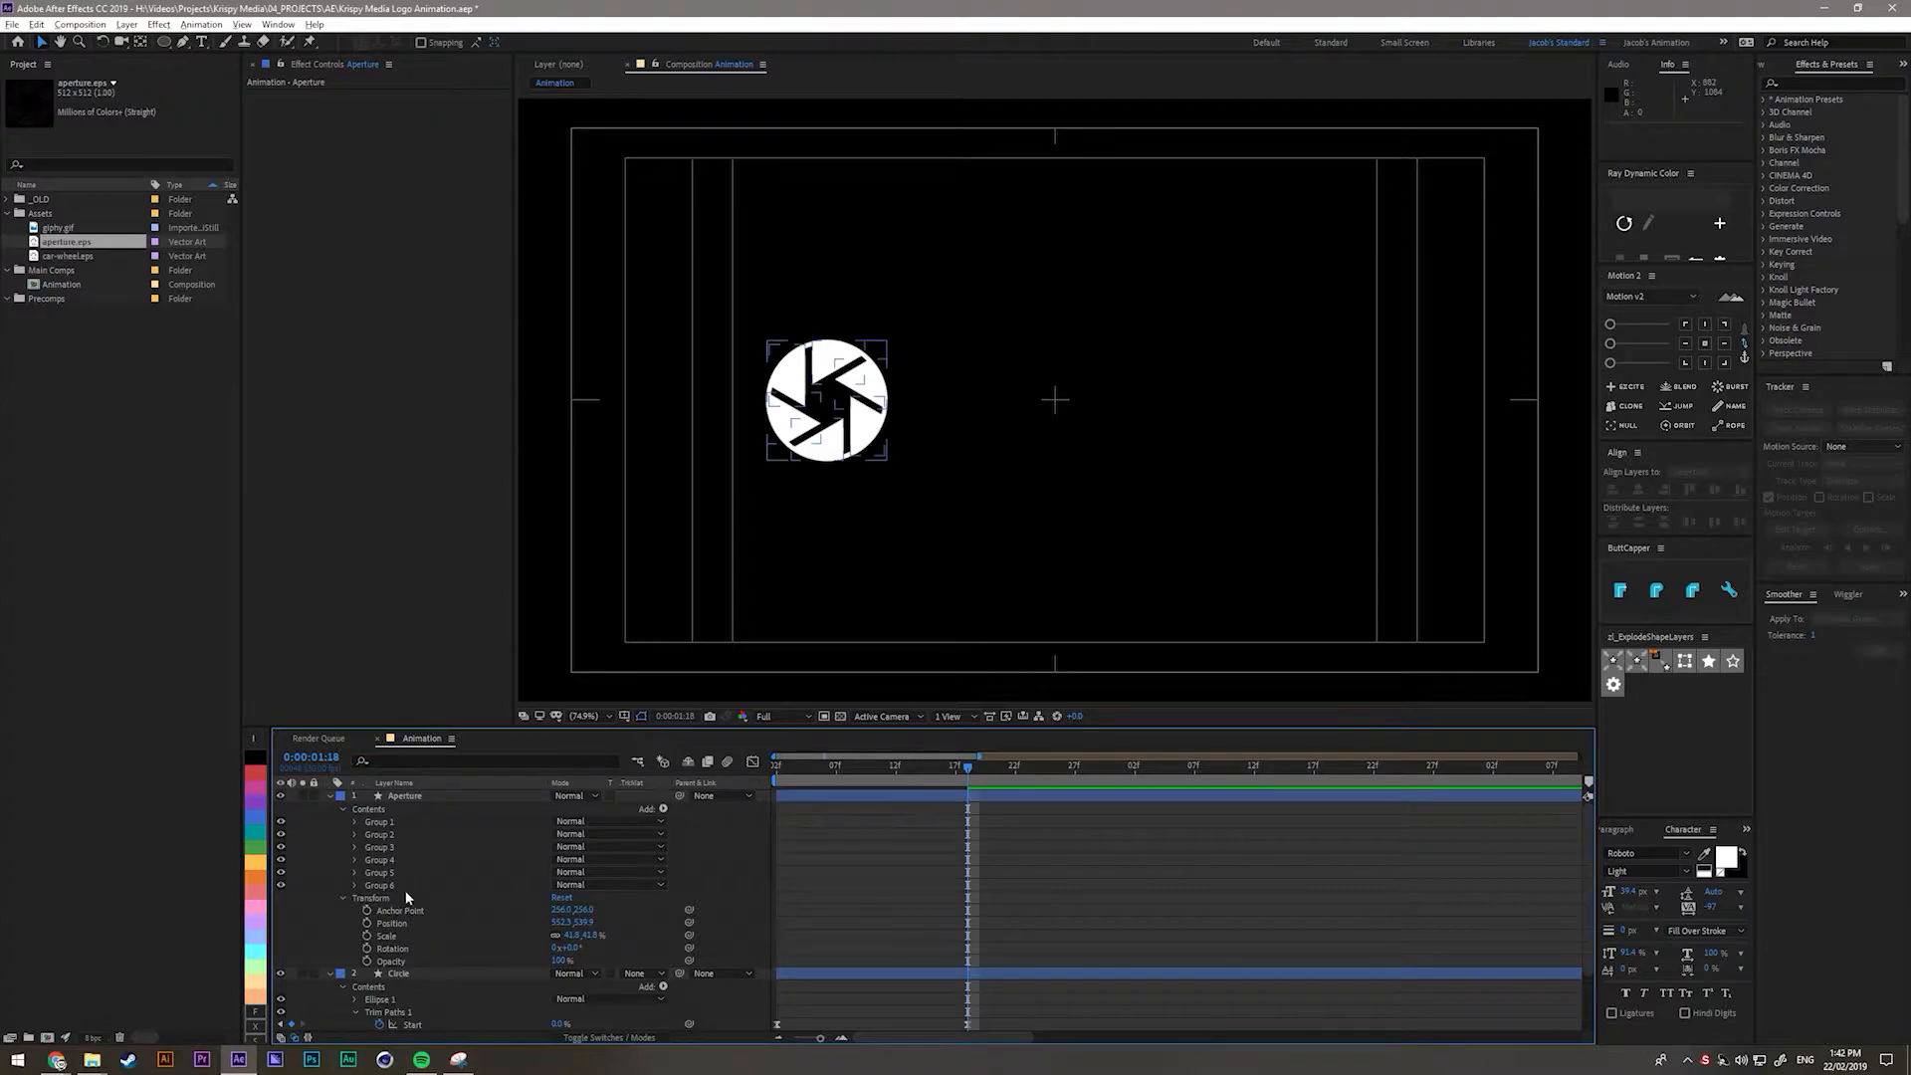
Set the Aperture's rotation to 30°.
left_click(415, 798)
key("r")
left_click_drag(568, 809, 794, 814)
left_click(572, 808)
type("30")
key("Return")
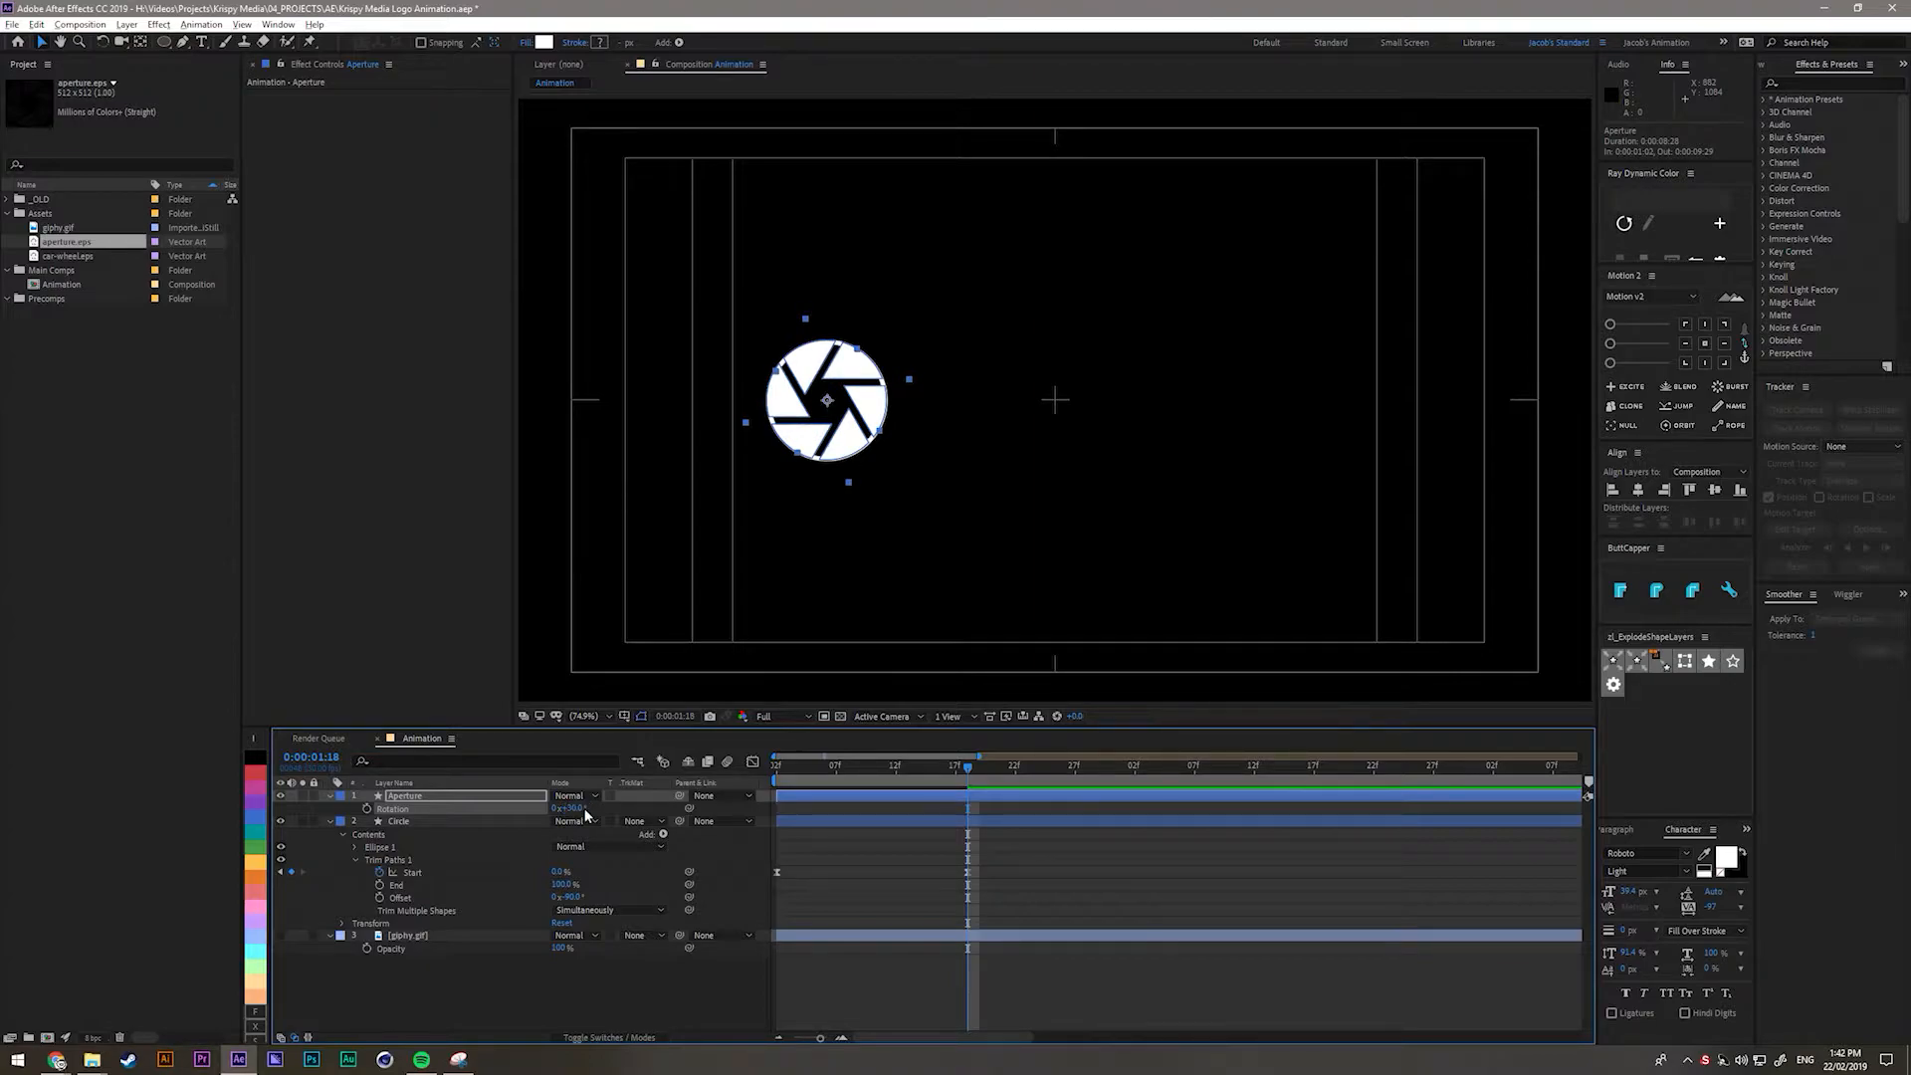
Move the playhead back and trim the Aperture layer's in-point there with Alt+[.
left_click(858, 878)
mouse_move(938, 761)
left_mouse_down()
mouse_move(820, 766)
mouse_move(957, 791)
mouse_move(934, 791)
left_mouse_up()
left_click(952, 793)
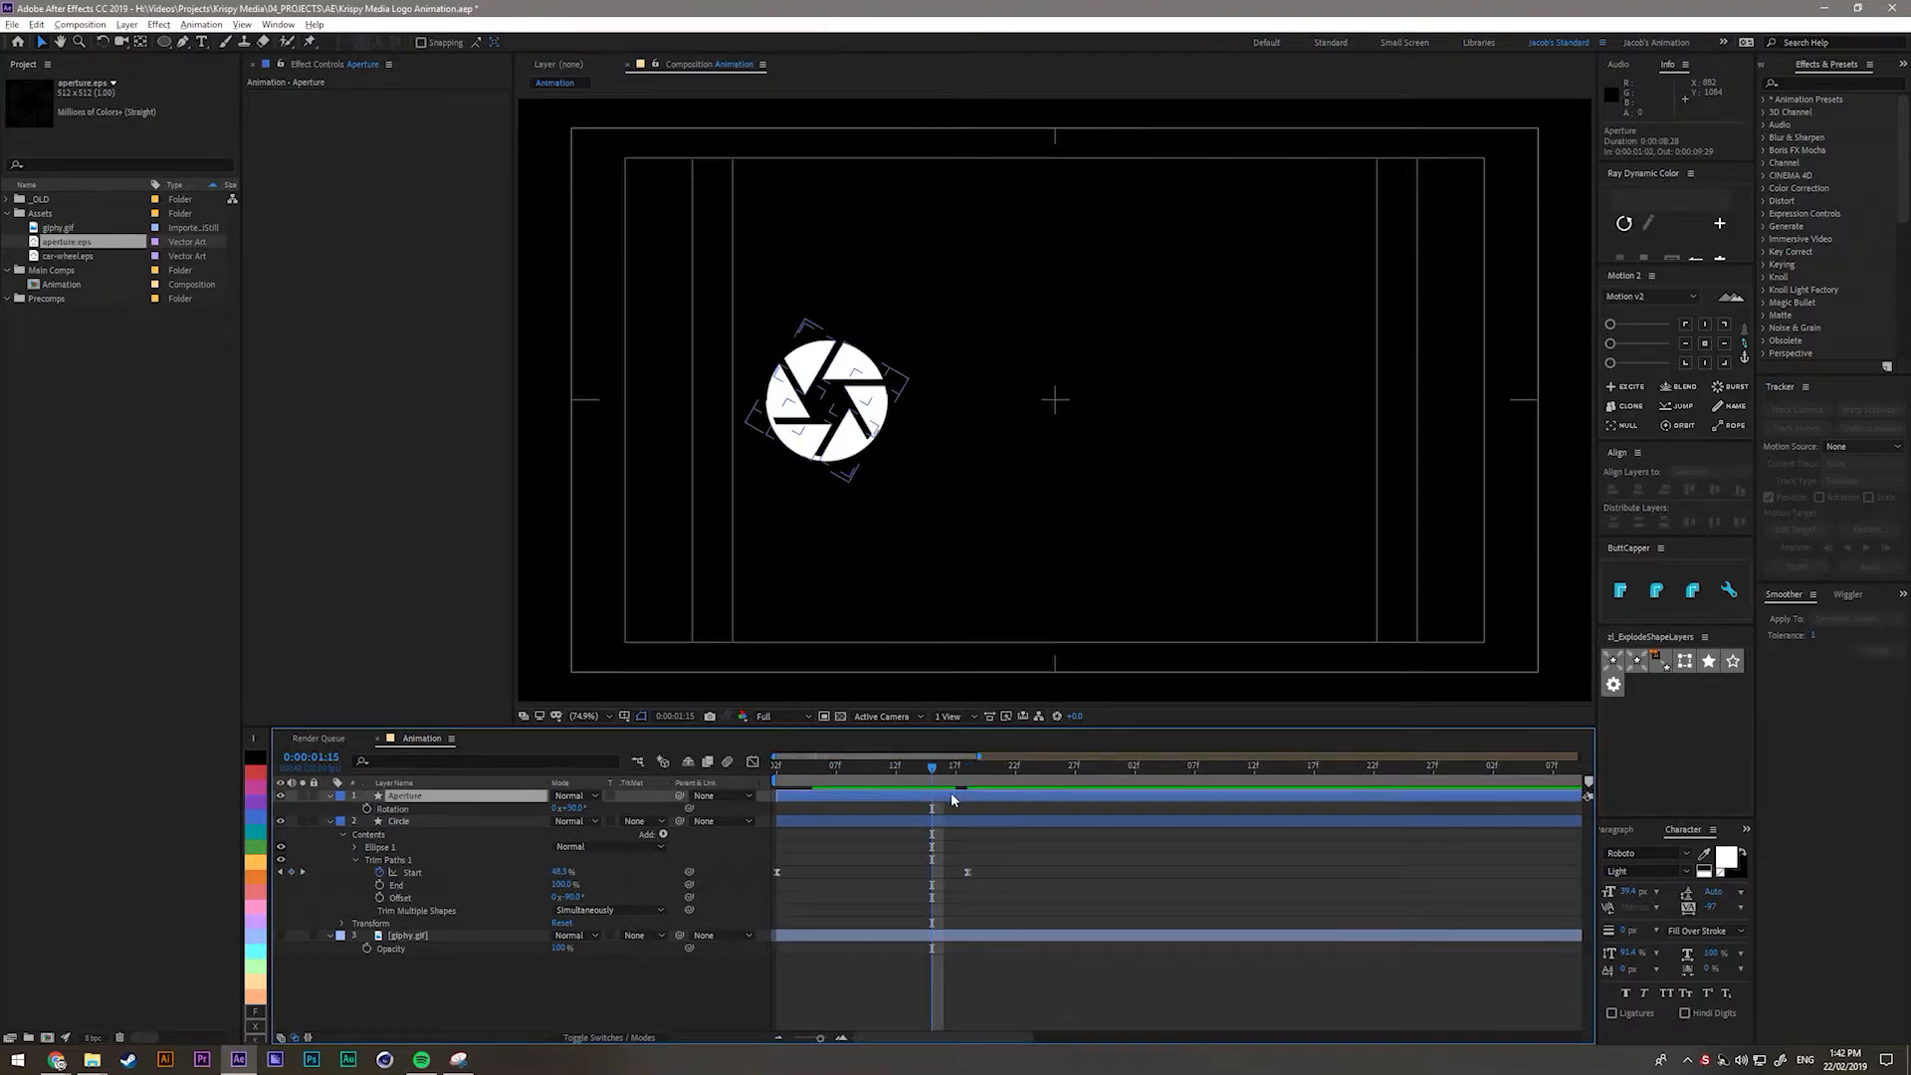
key("alt+[")
key("F2")
Scrub the circle's draw-on, then enlarge the Aperture's scale to roughly 100%.
mouse_move(801, 763)
left_mouse_down()
mouse_move(922, 769)
mouse_move(952, 795)
mouse_move(947, 777)
left_mouse_up()
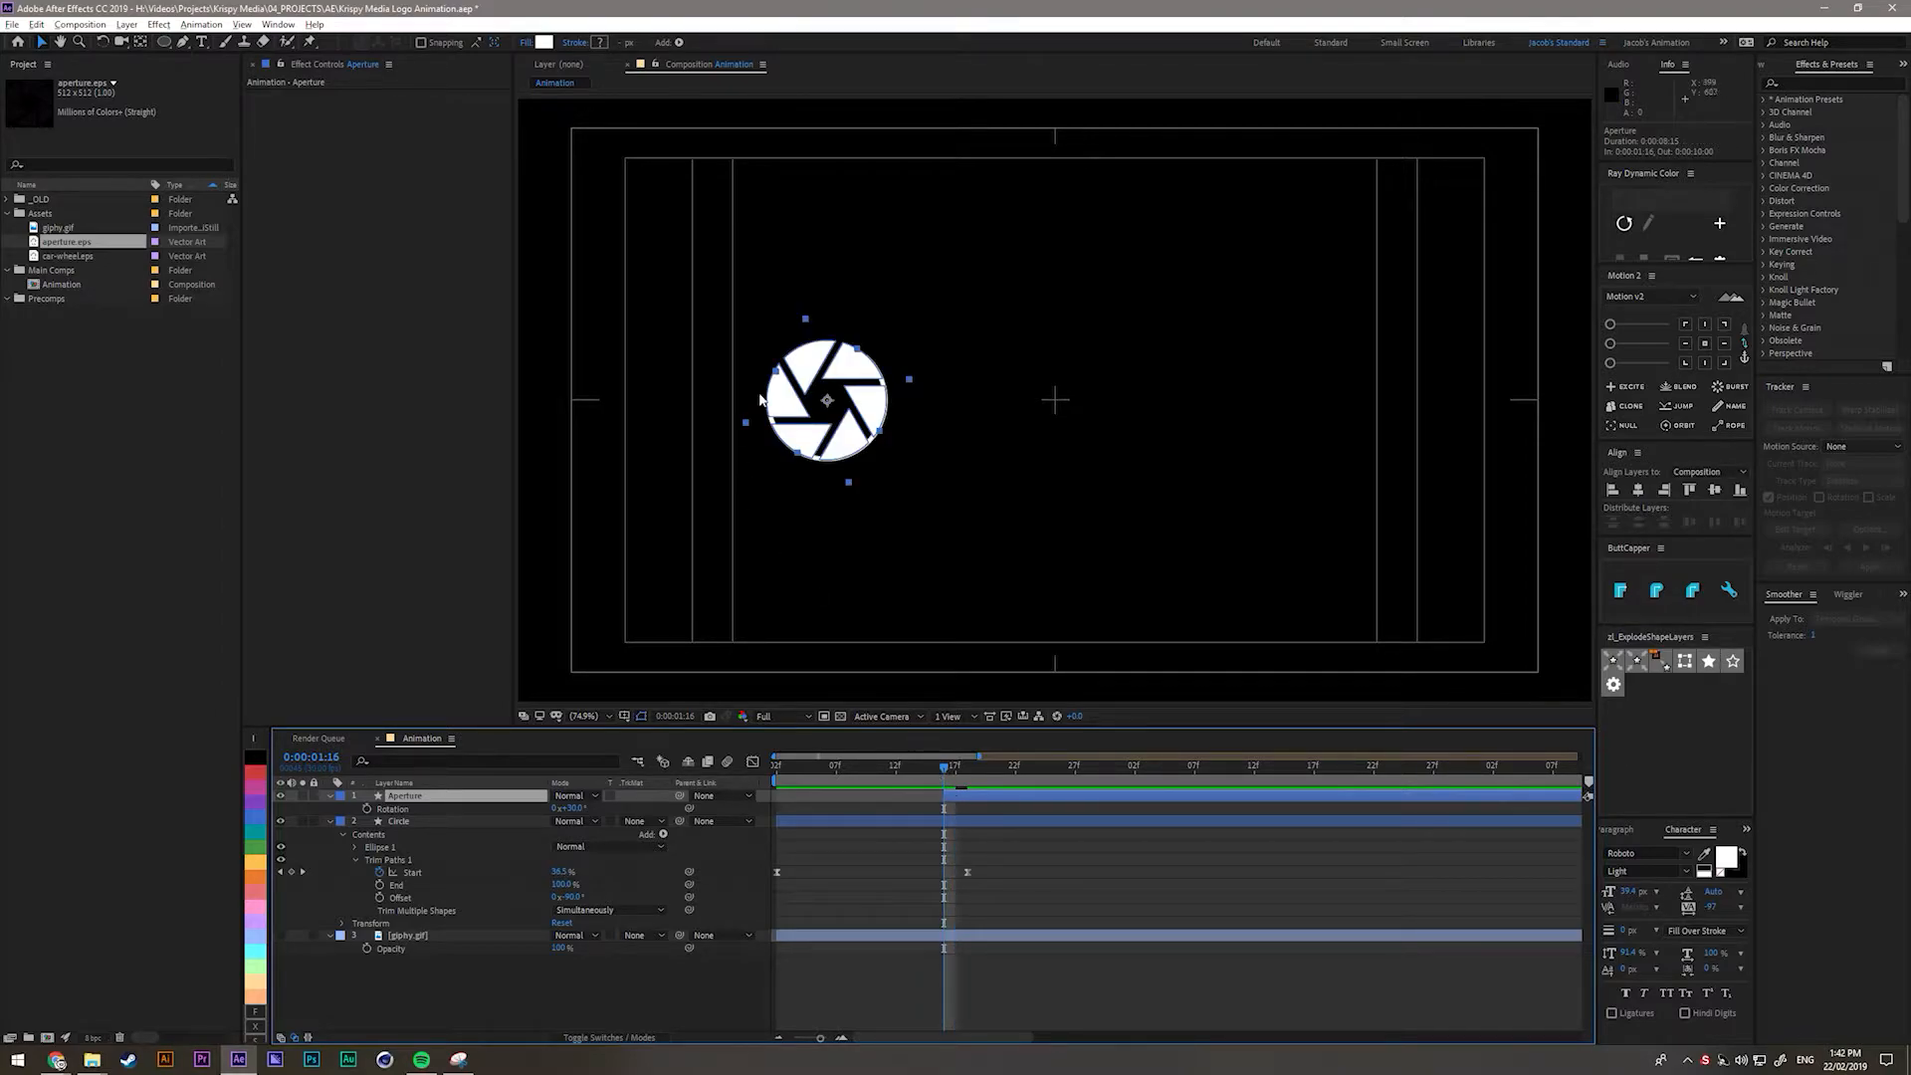
key("slash")
left_click_drag(754, 441, 1004, 475)
scroll(1005, 475, "up", 1)
key("s")
left_click_drag(575, 809, 674, 346)
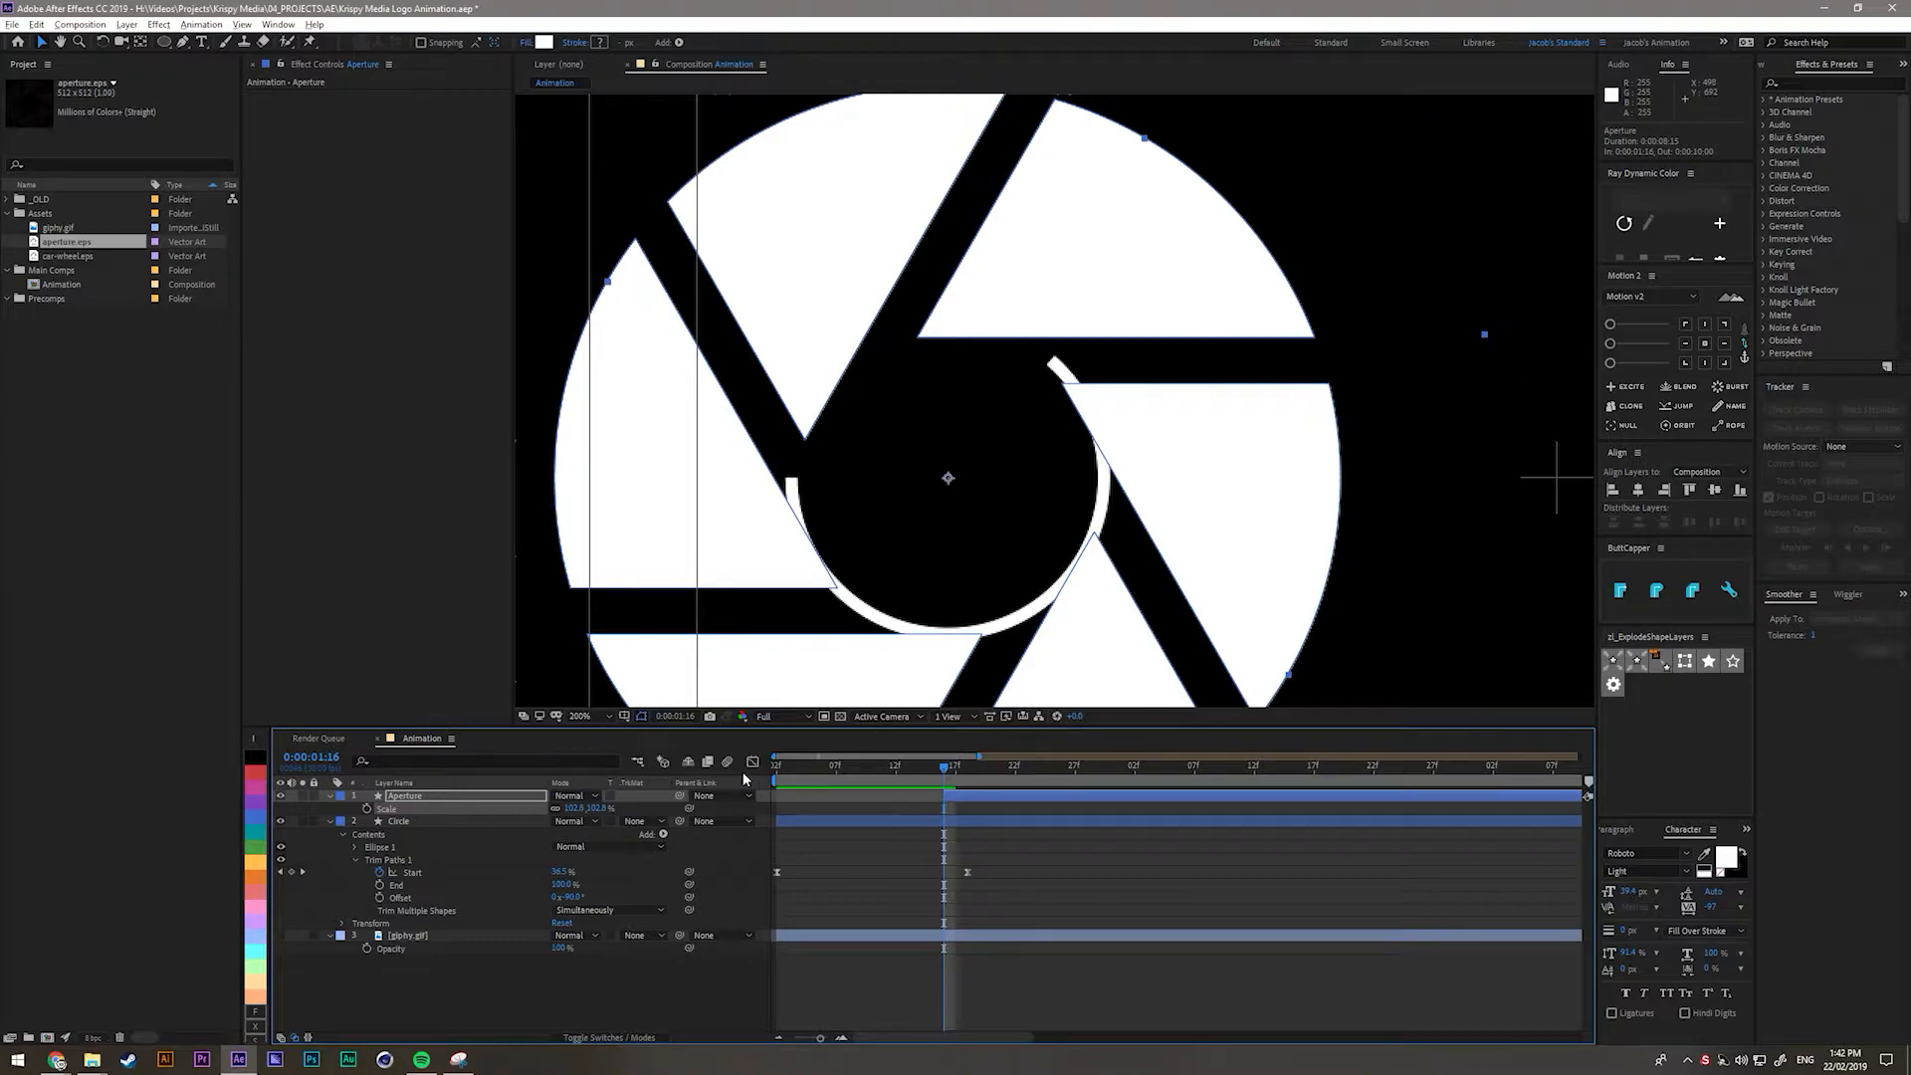
Undo the enlargement and fine-tune the Aperture's scale from 41.8% up to 42.4%.
key("ctrl+z")
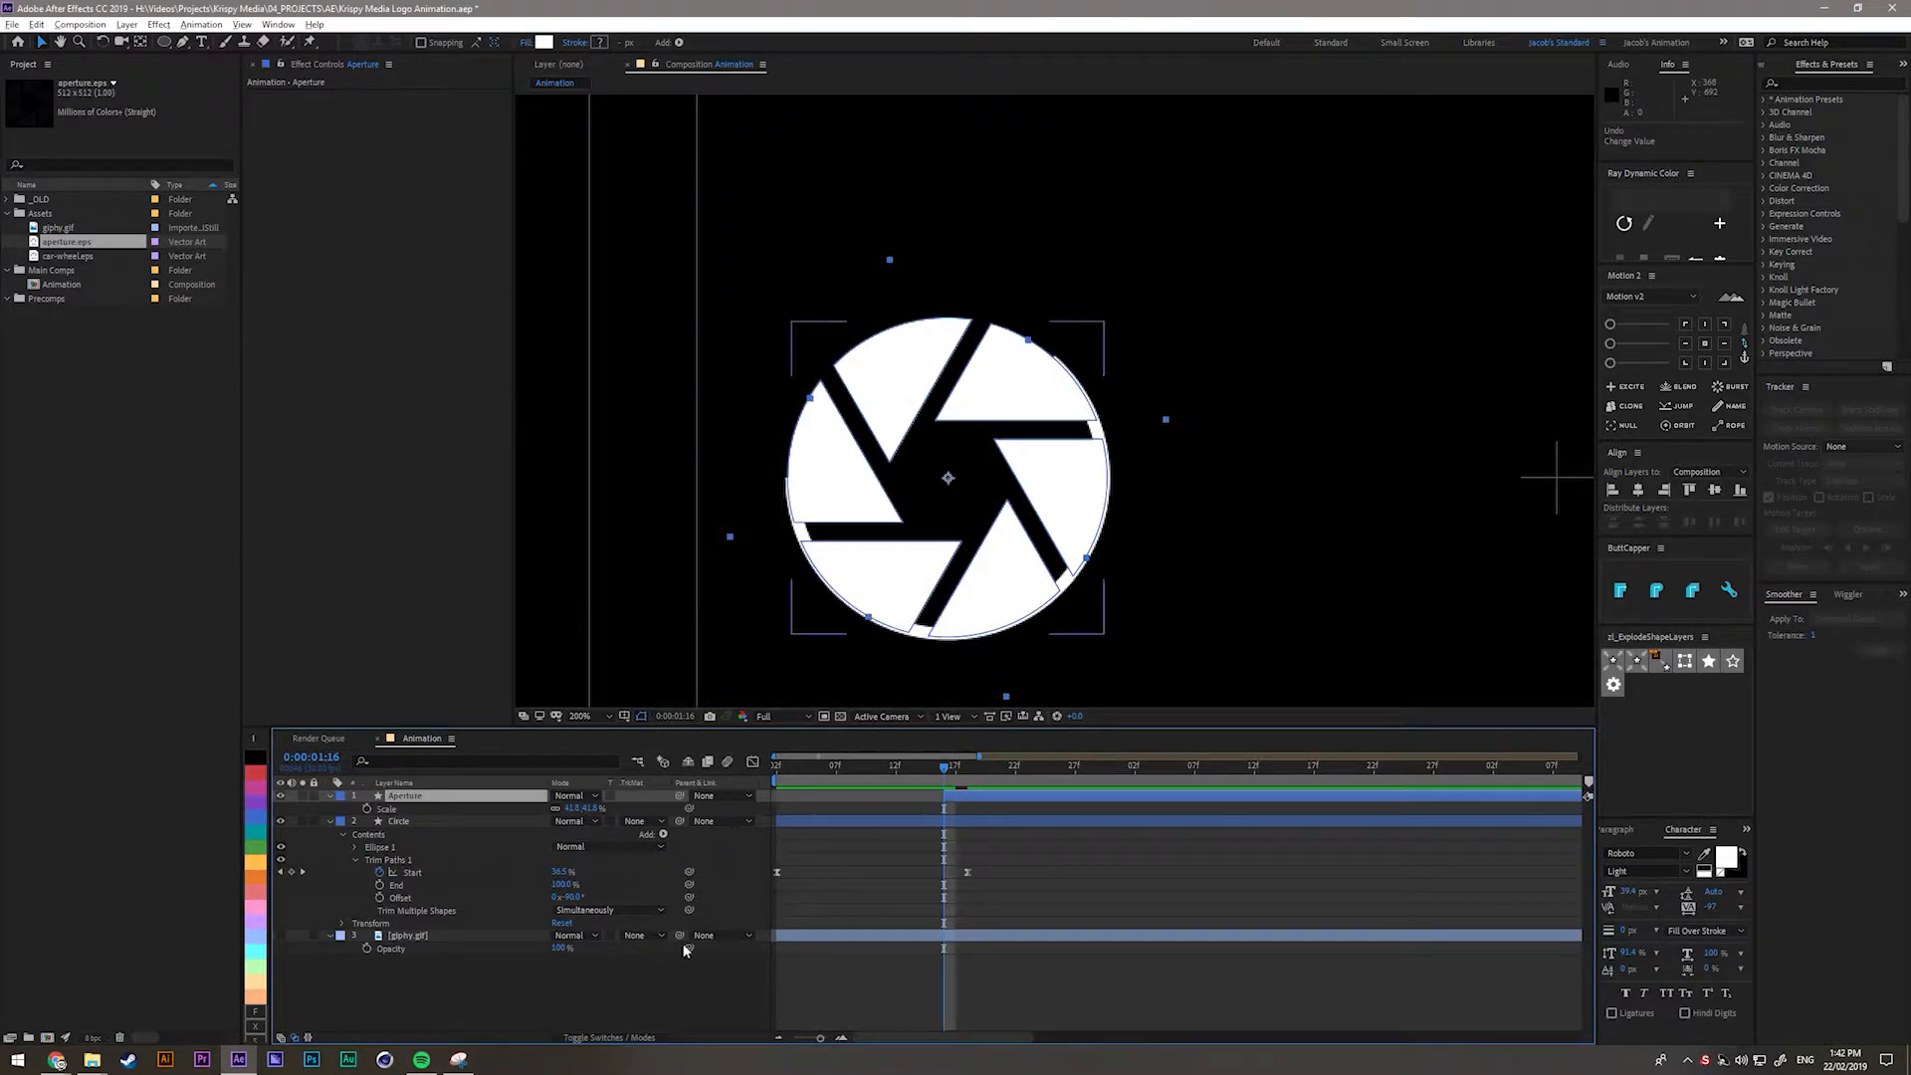
left_click(623, 951)
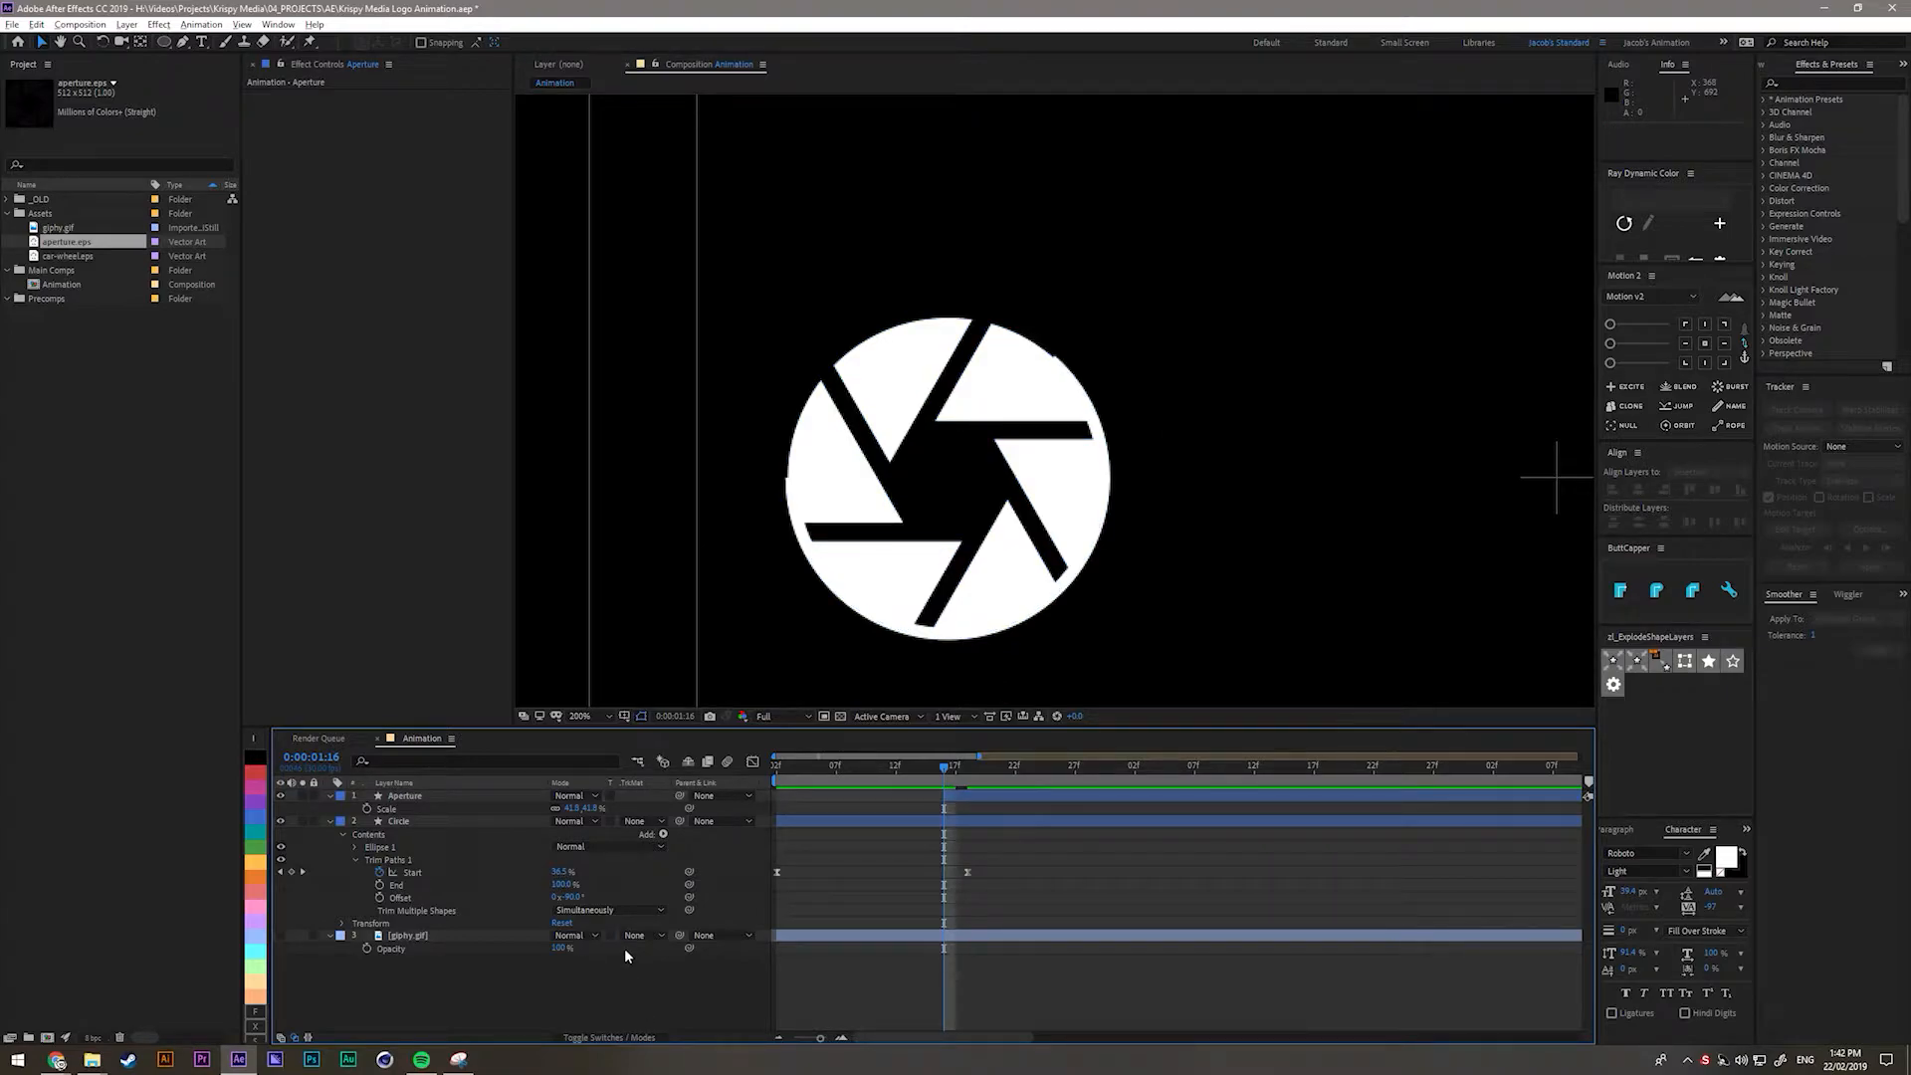
left_click_drag(573, 809, 582, 811)
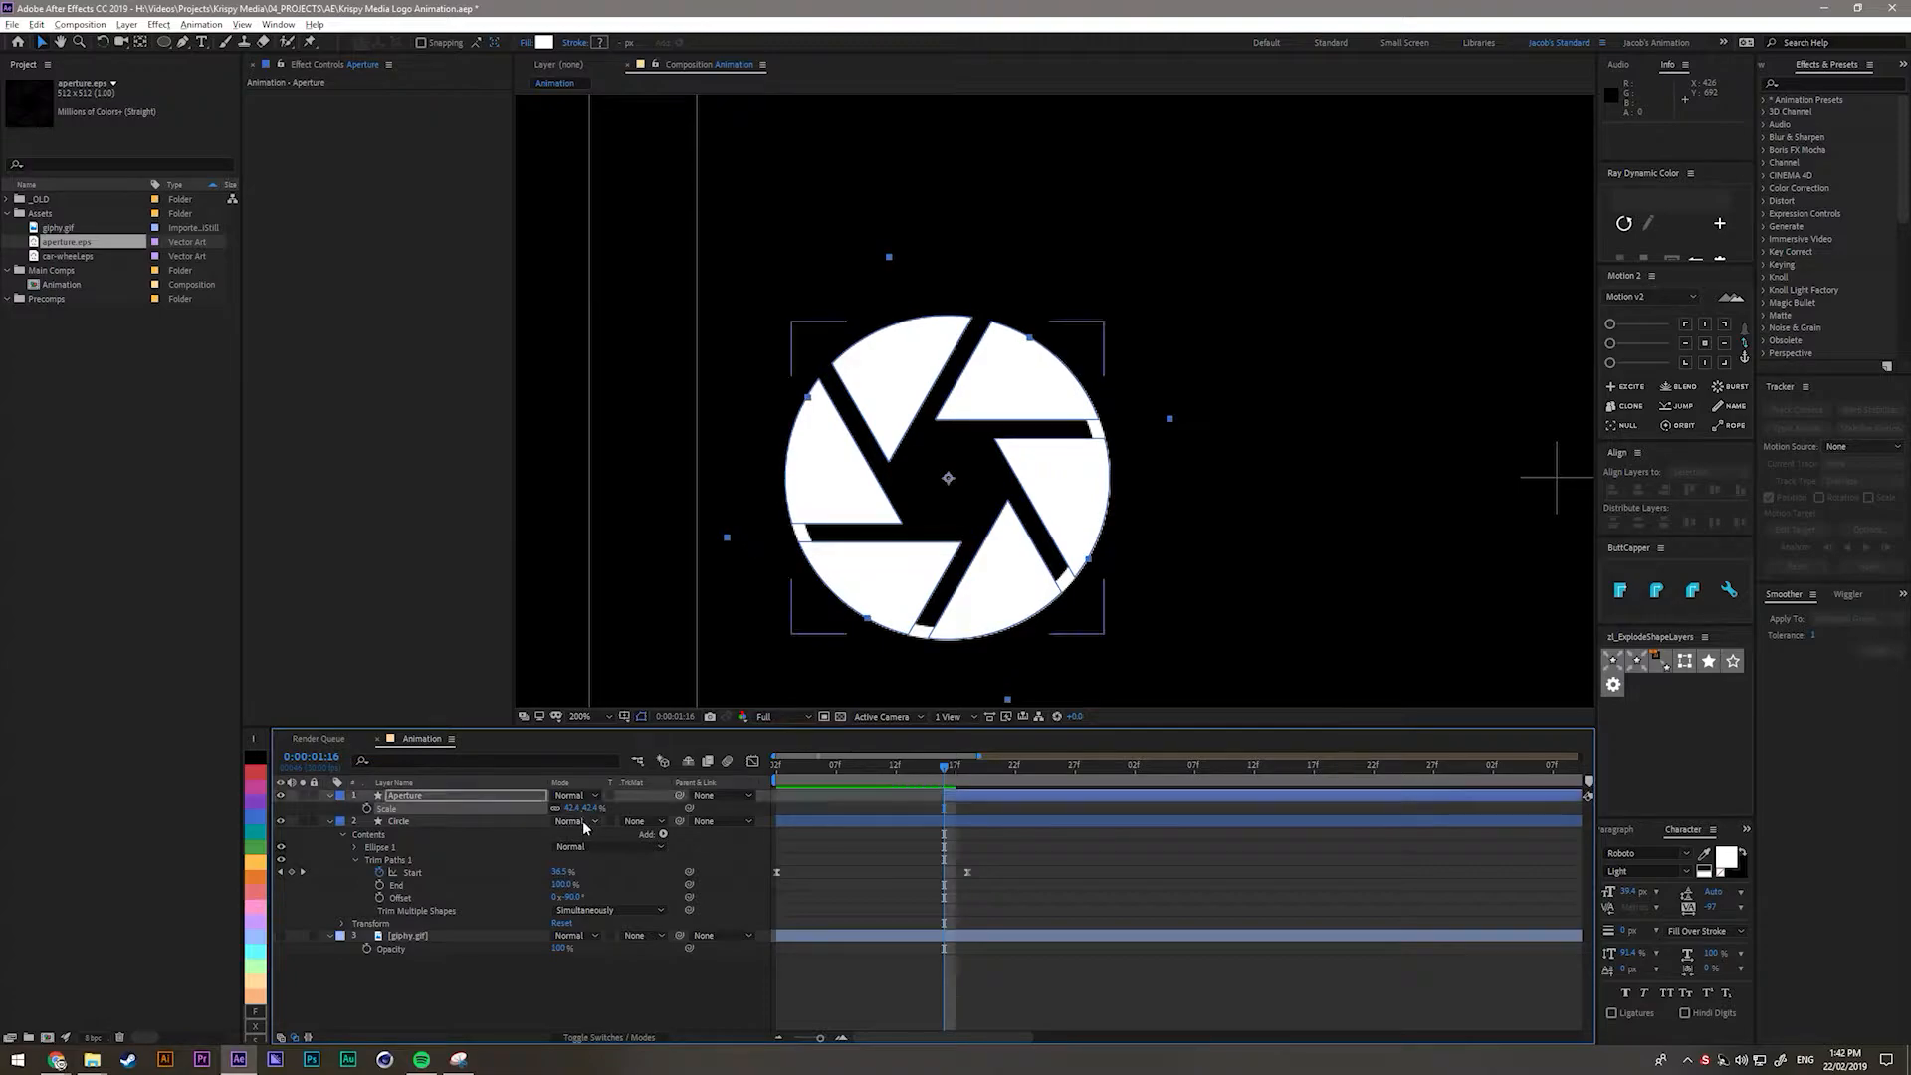
left_click(619, 959)
left_click(415, 802)
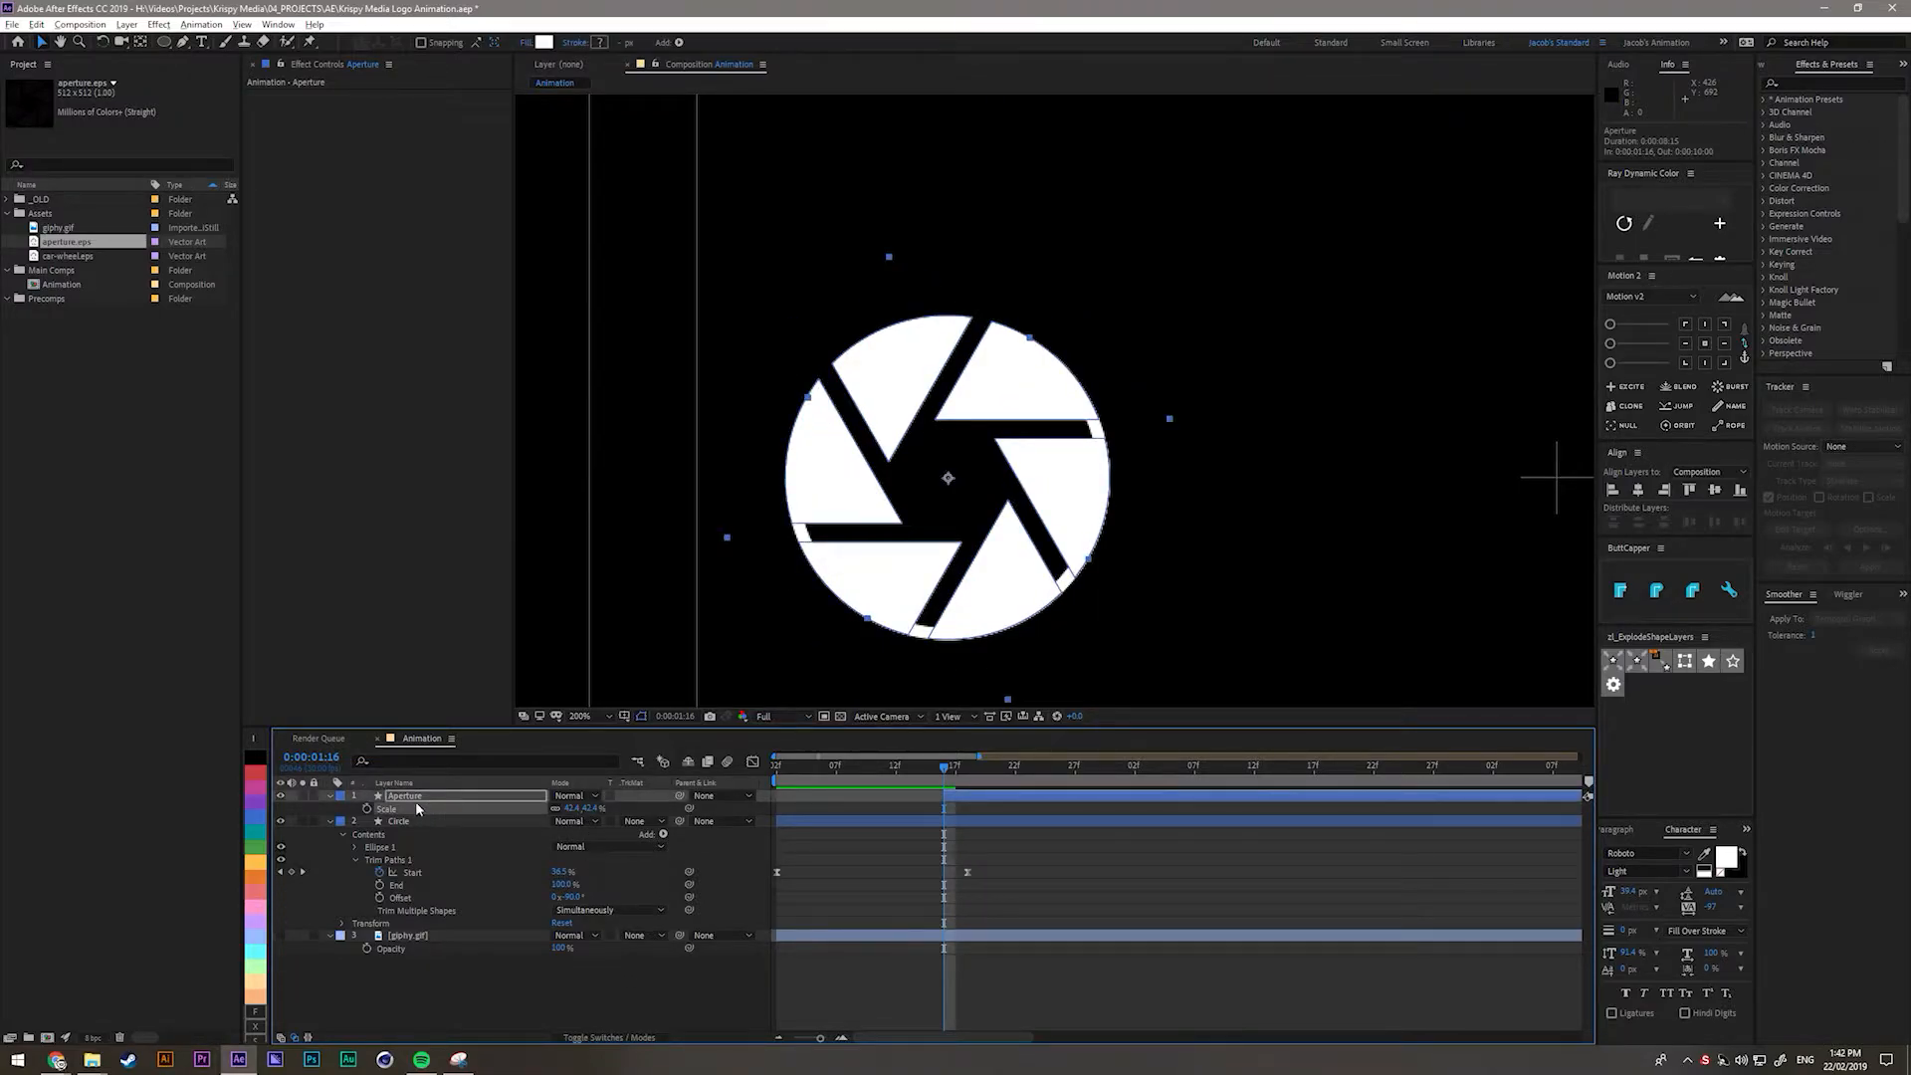
left_click(564, 999)
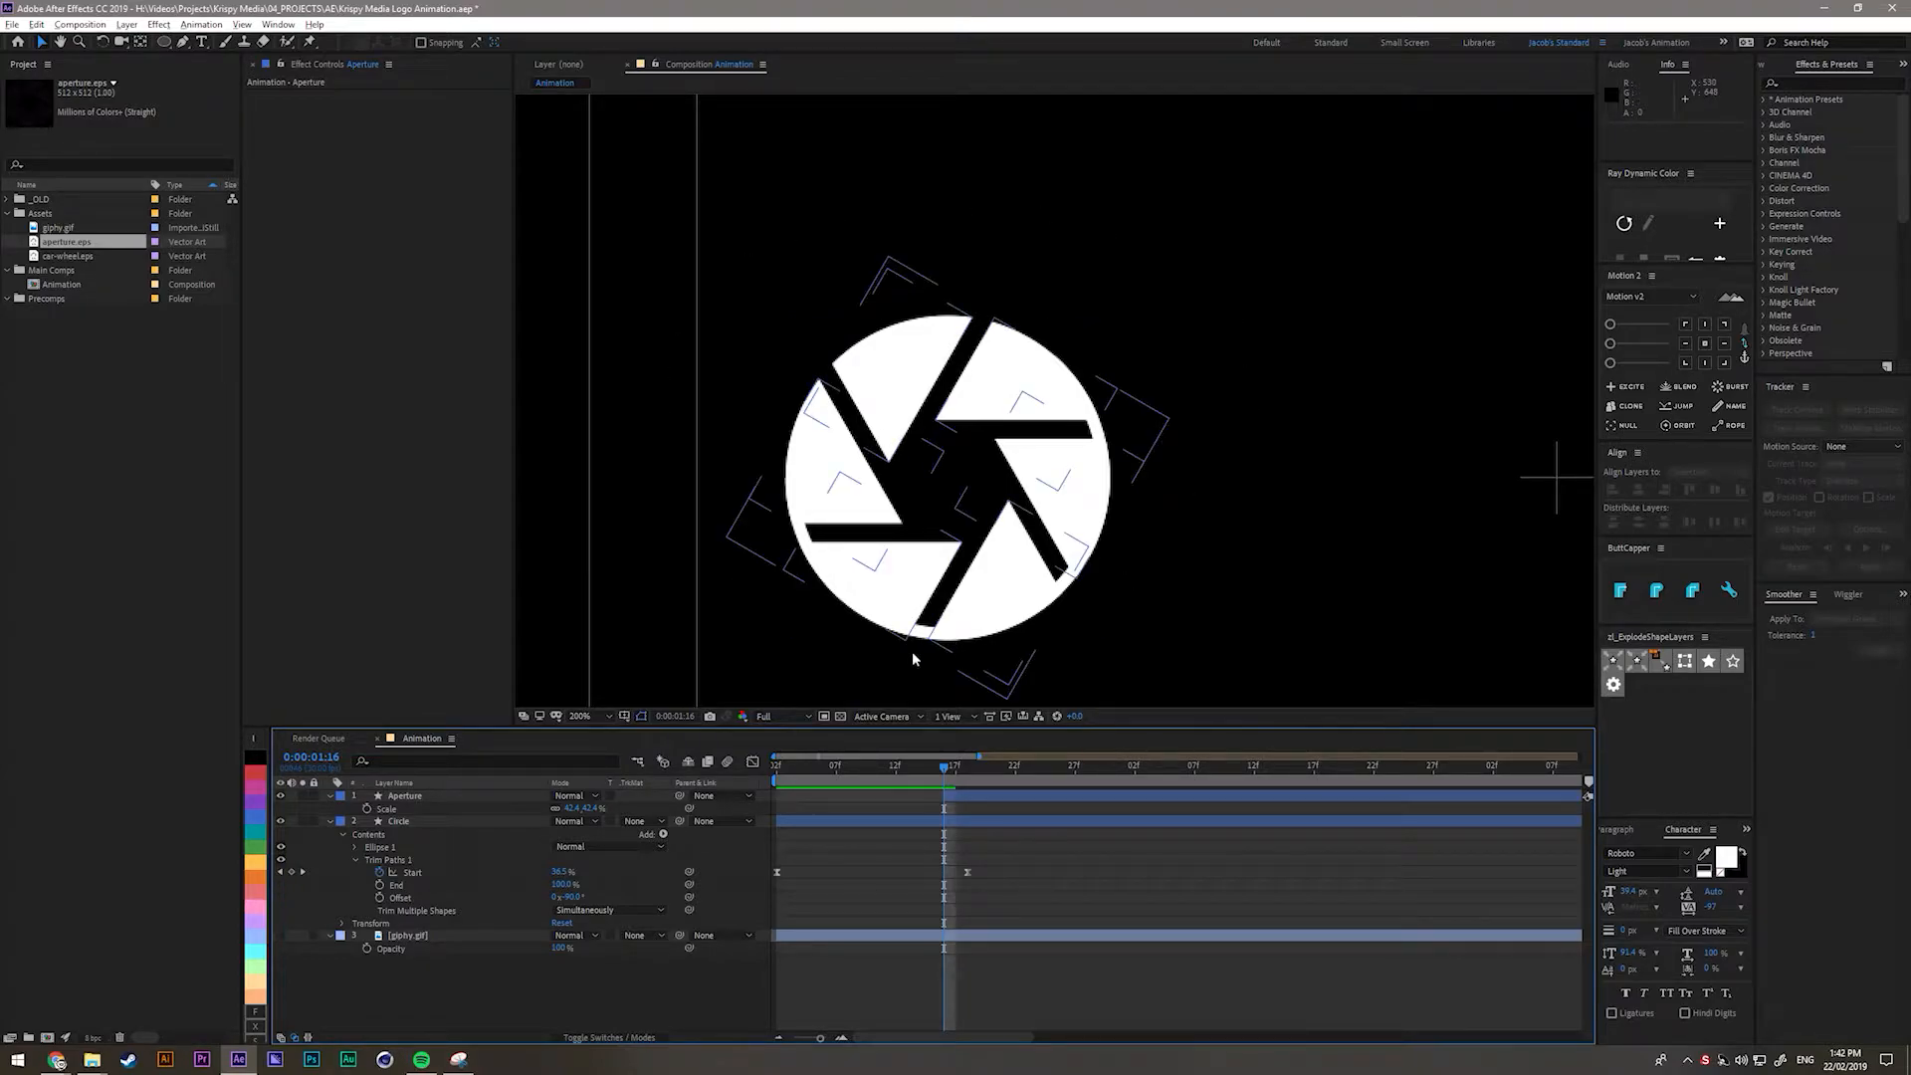
left_click(398, 822)
Duplicate the Circle layer, move the copy to the top and rename it 'Aperture matte'.
key("ctrl+d")
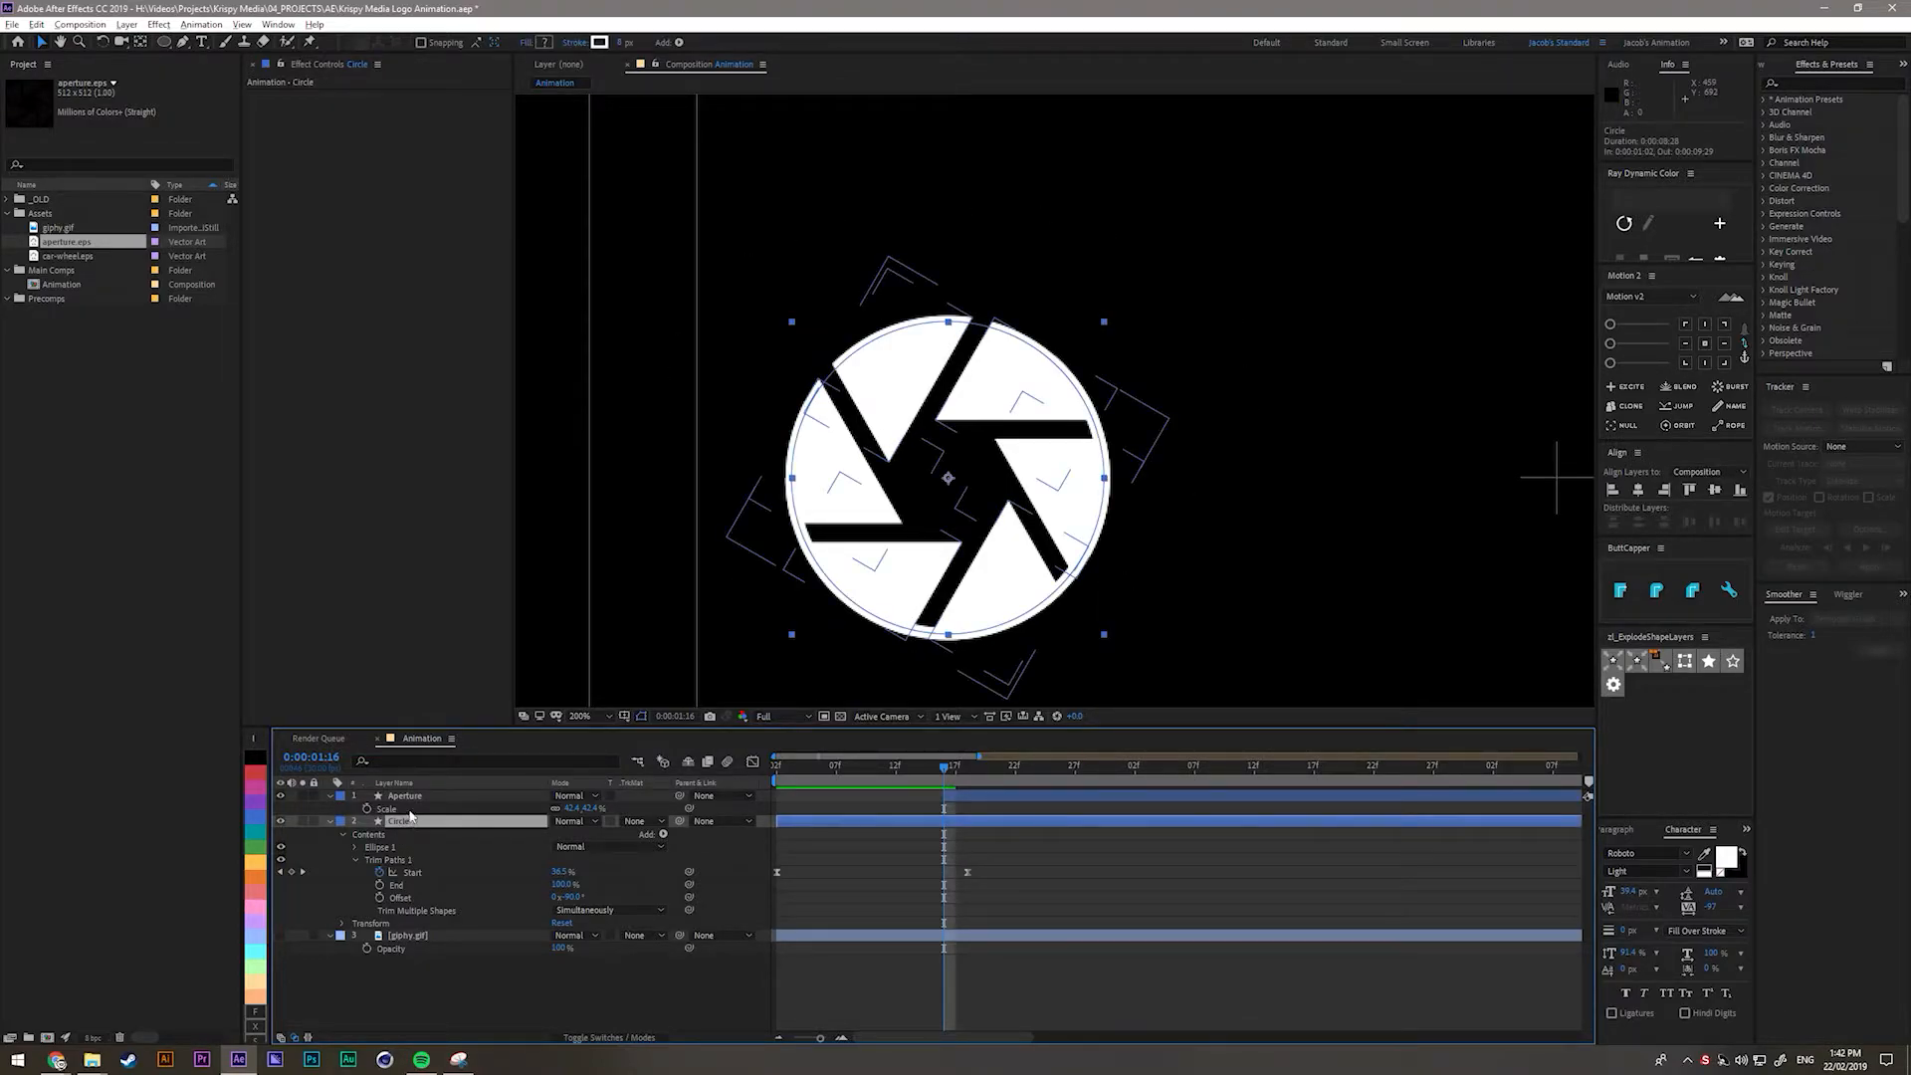
left_click_drag(411, 823, 438, 798)
key("Return")
key("Right")
key("BackSpace")
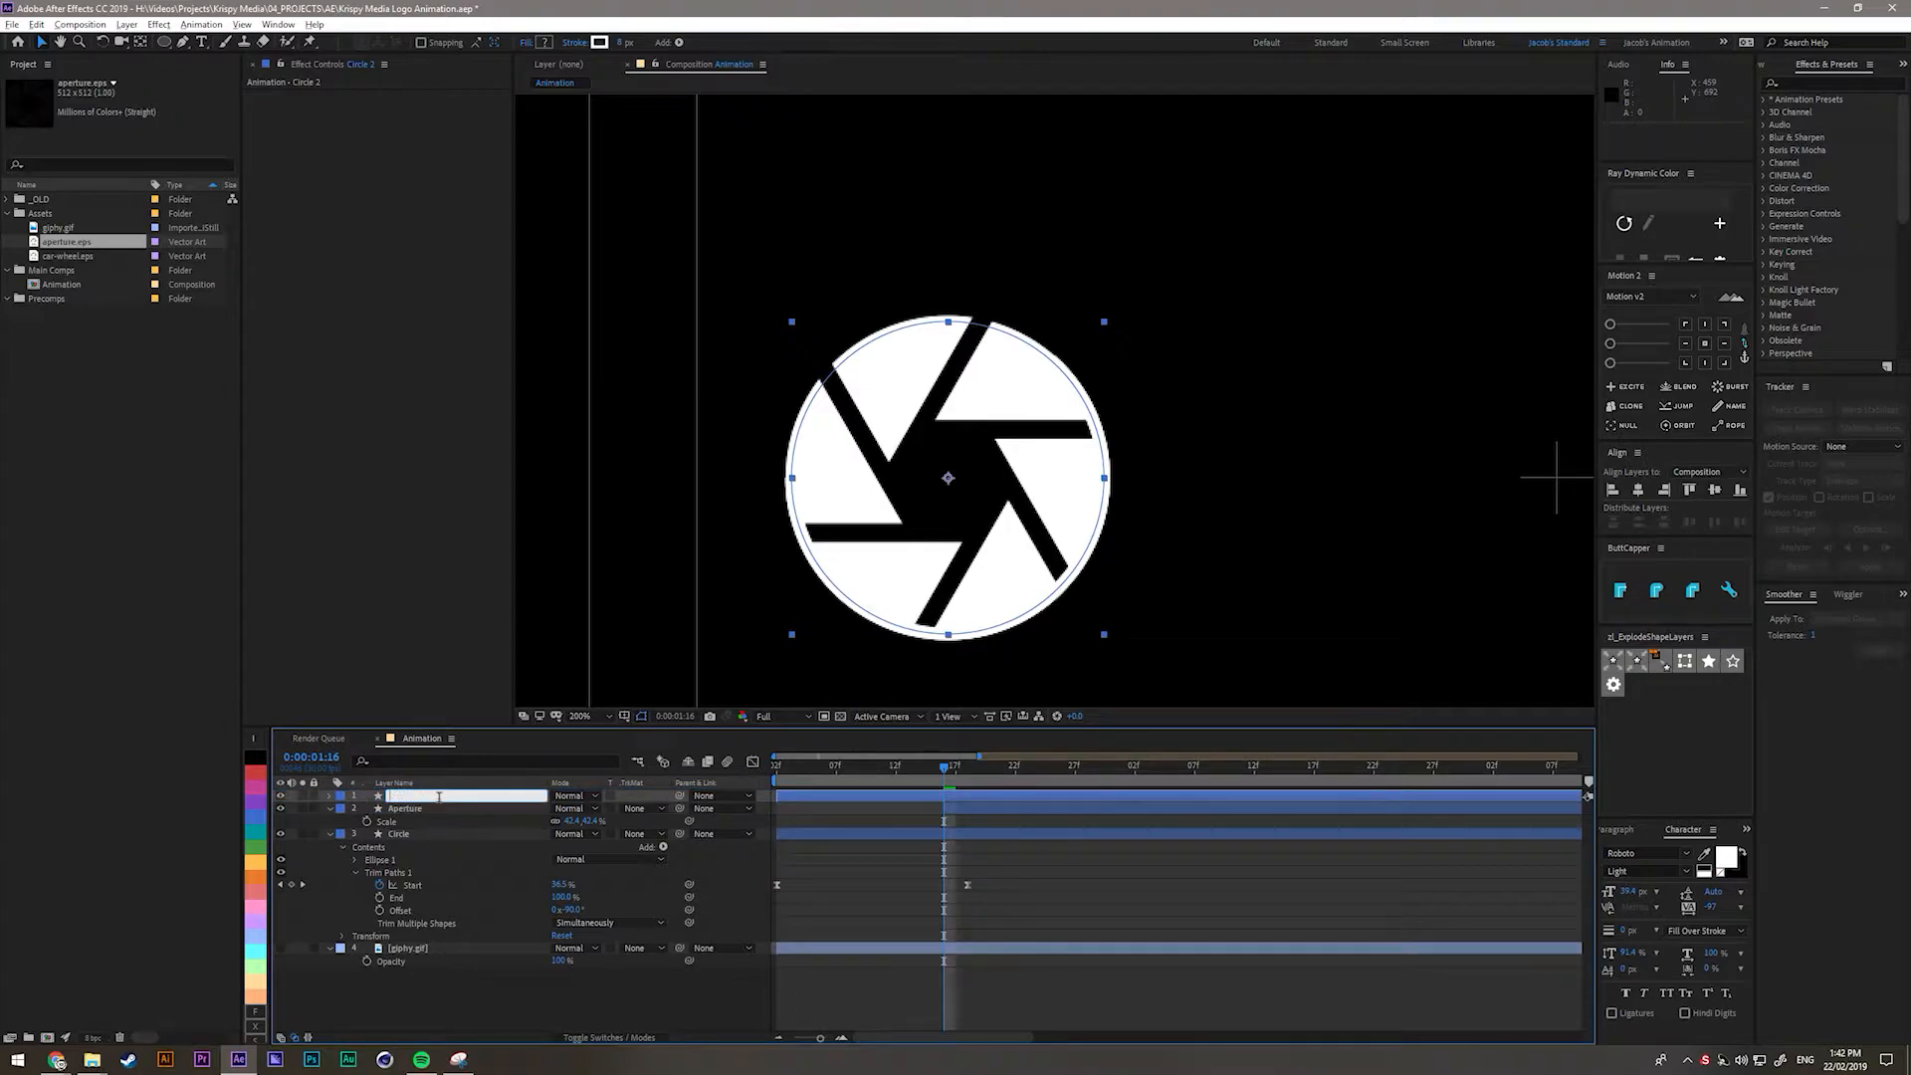
type("Aperture matte")
key("Return")
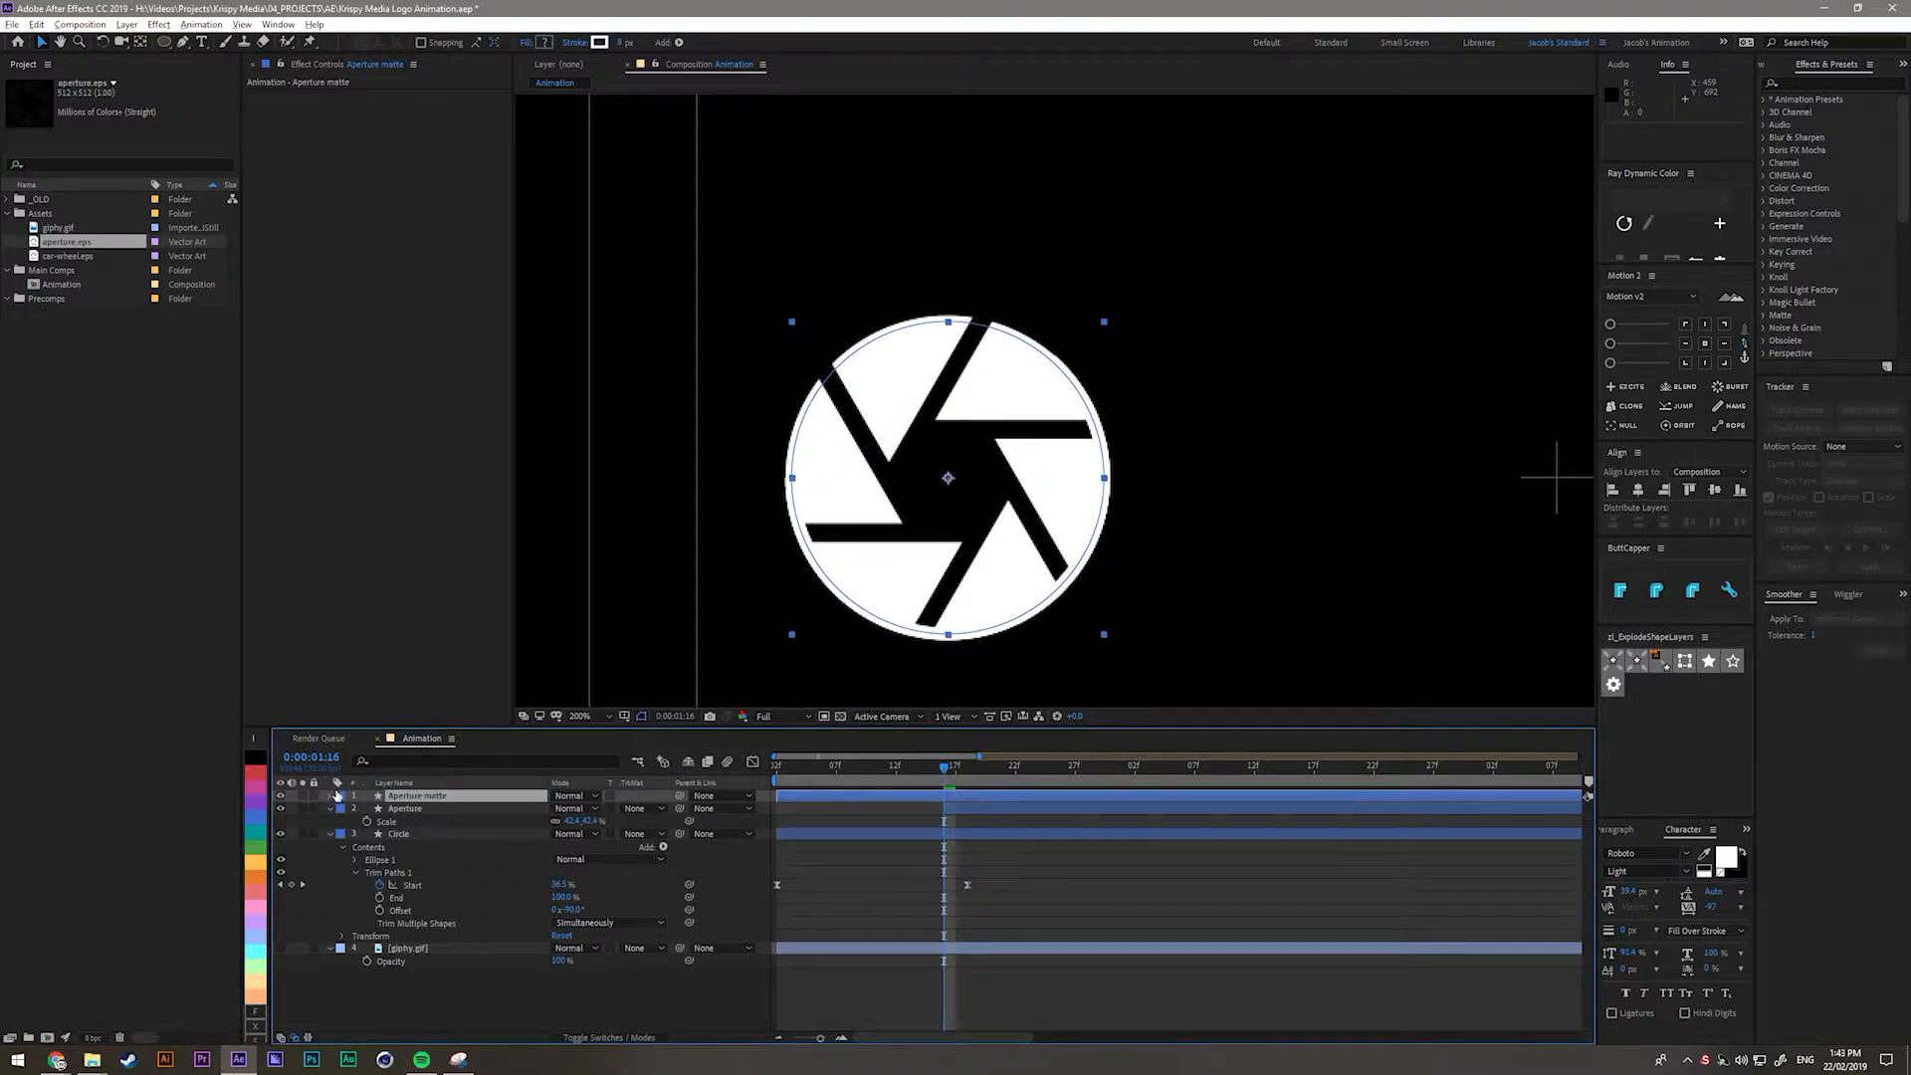
Set the Aperture matte layer's label colour to None.
left_click(341, 798)
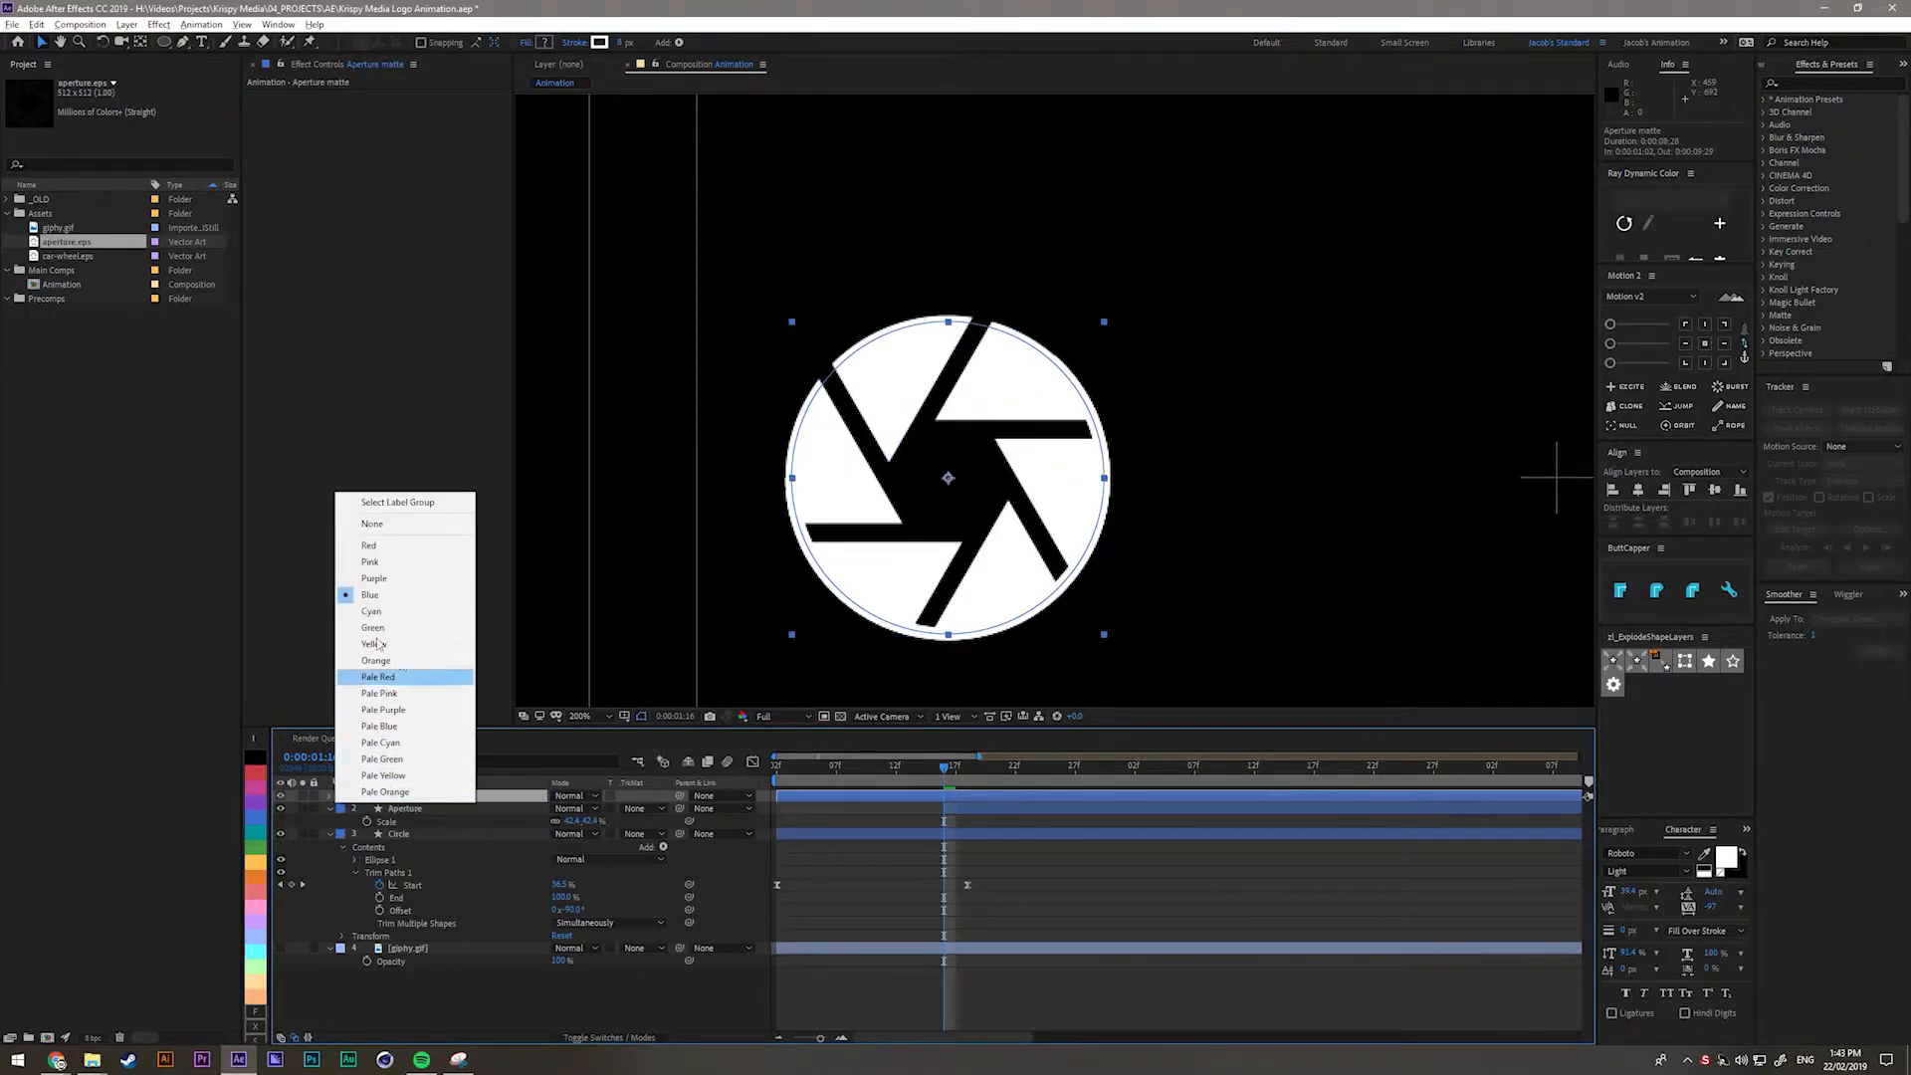
left_click(393, 523)
left_click(460, 1002)
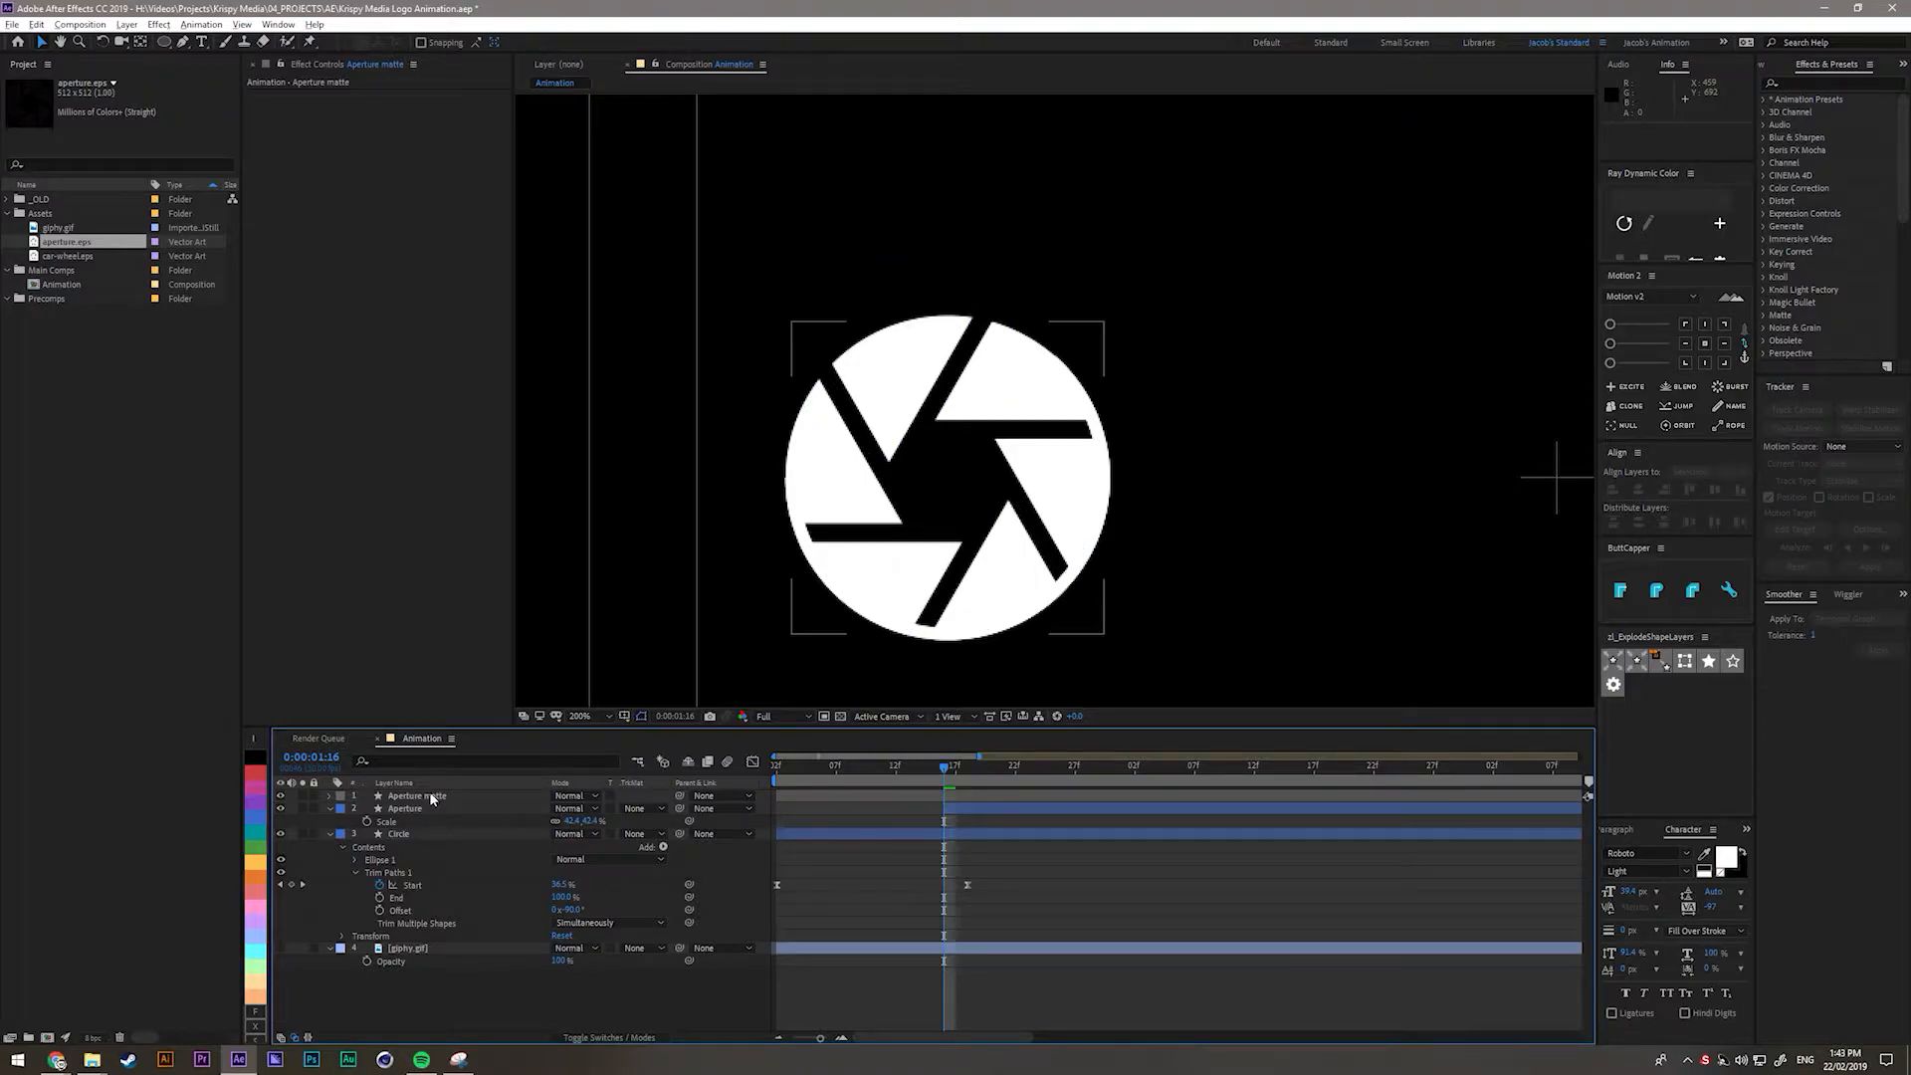
left_click(429, 795)
left_click(476, 1011)
left_click(411, 811)
left_click(428, 797)
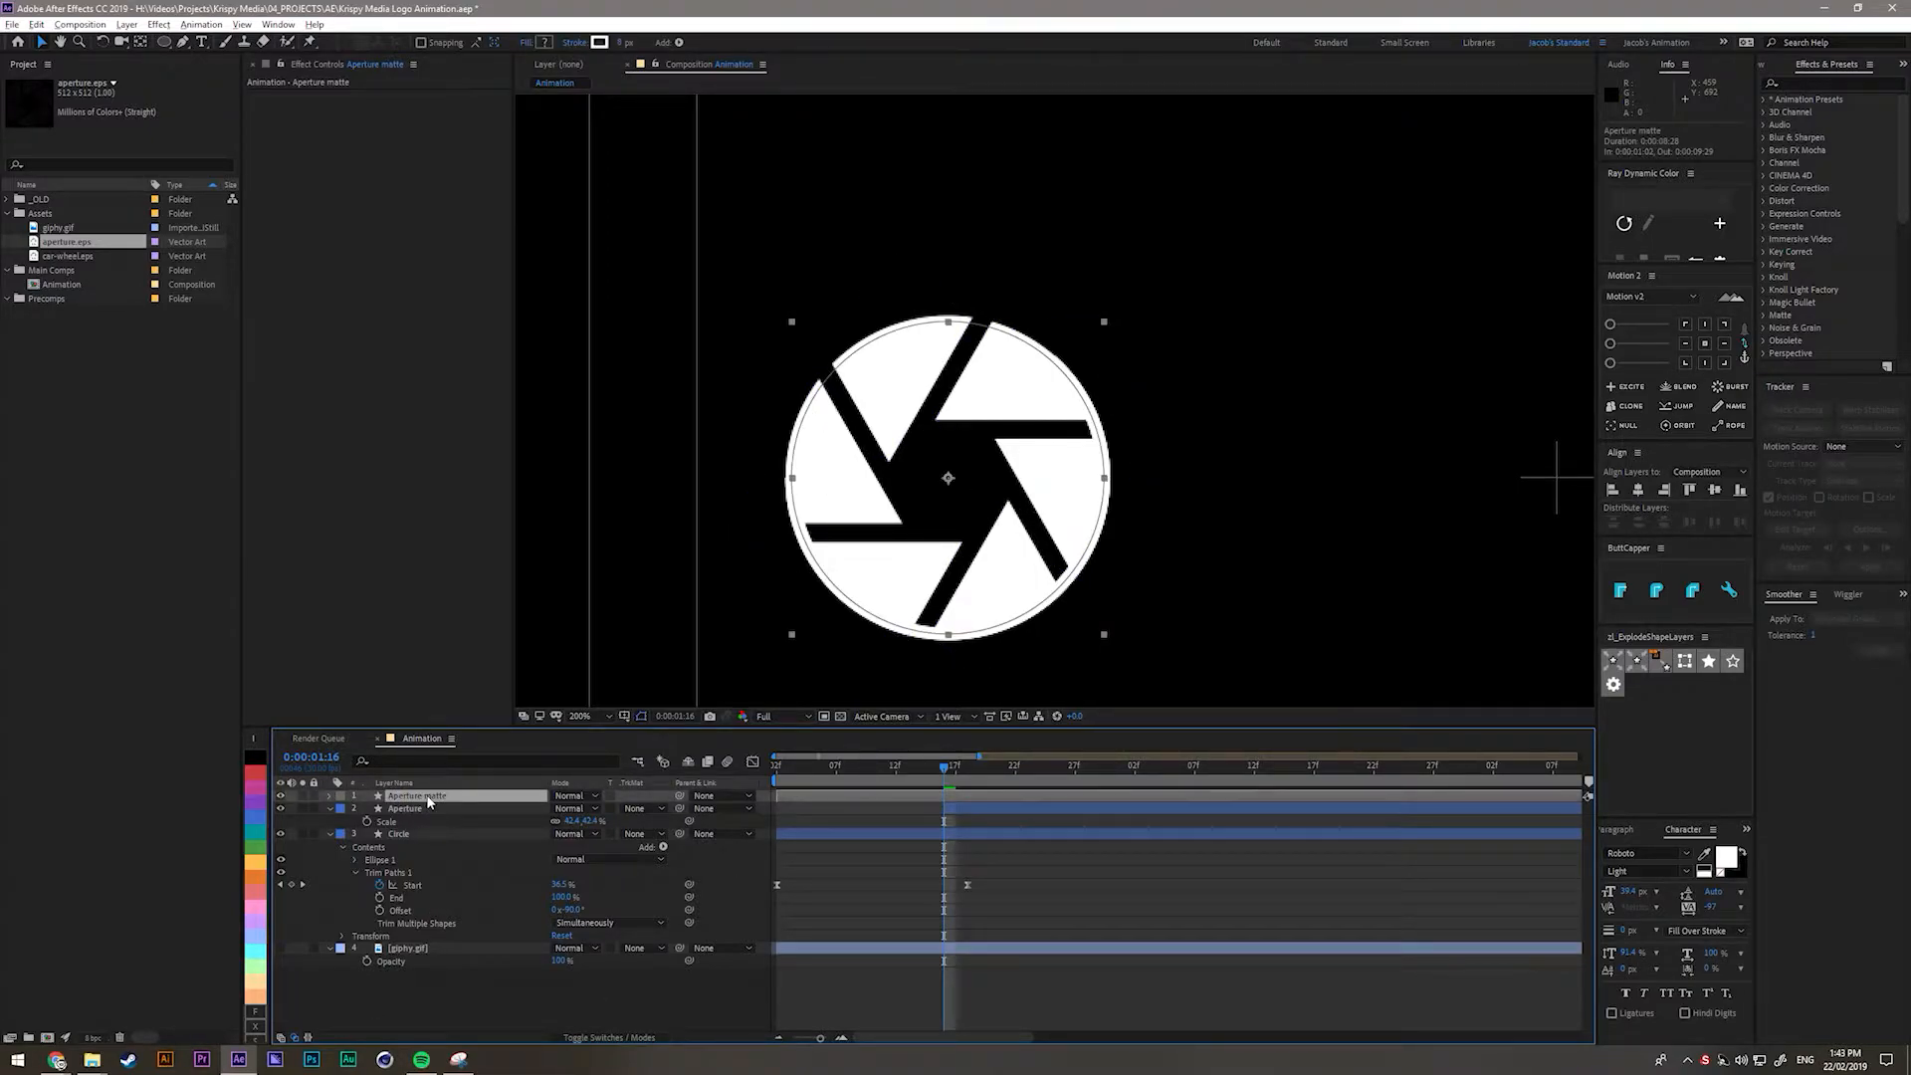
Delete Trim Paths 1 and Stroke 1 from the matte's Ellipse 1 group.
left_click(330, 795)
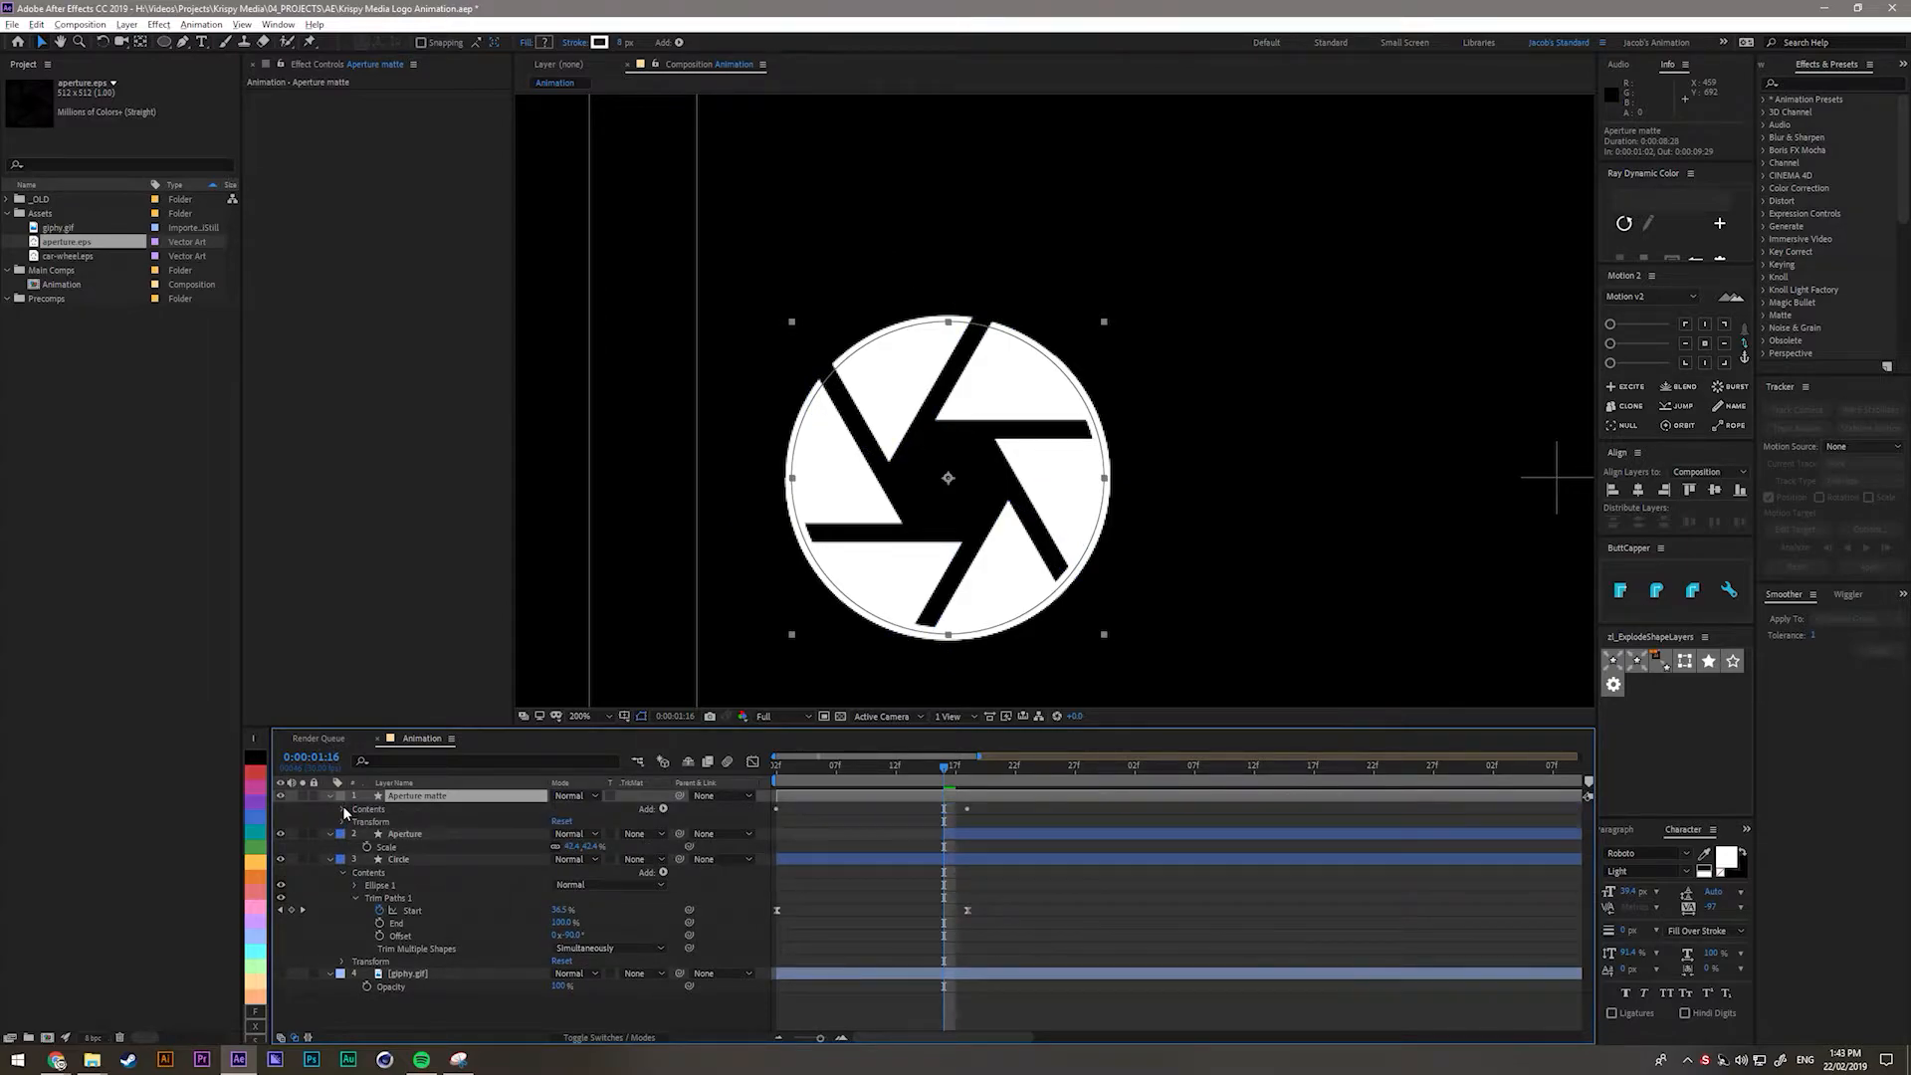
left_click(344, 809)
left_click(355, 823)
left_click(384, 873)
key("Delete")
left_click(389, 847)
key("Delete")
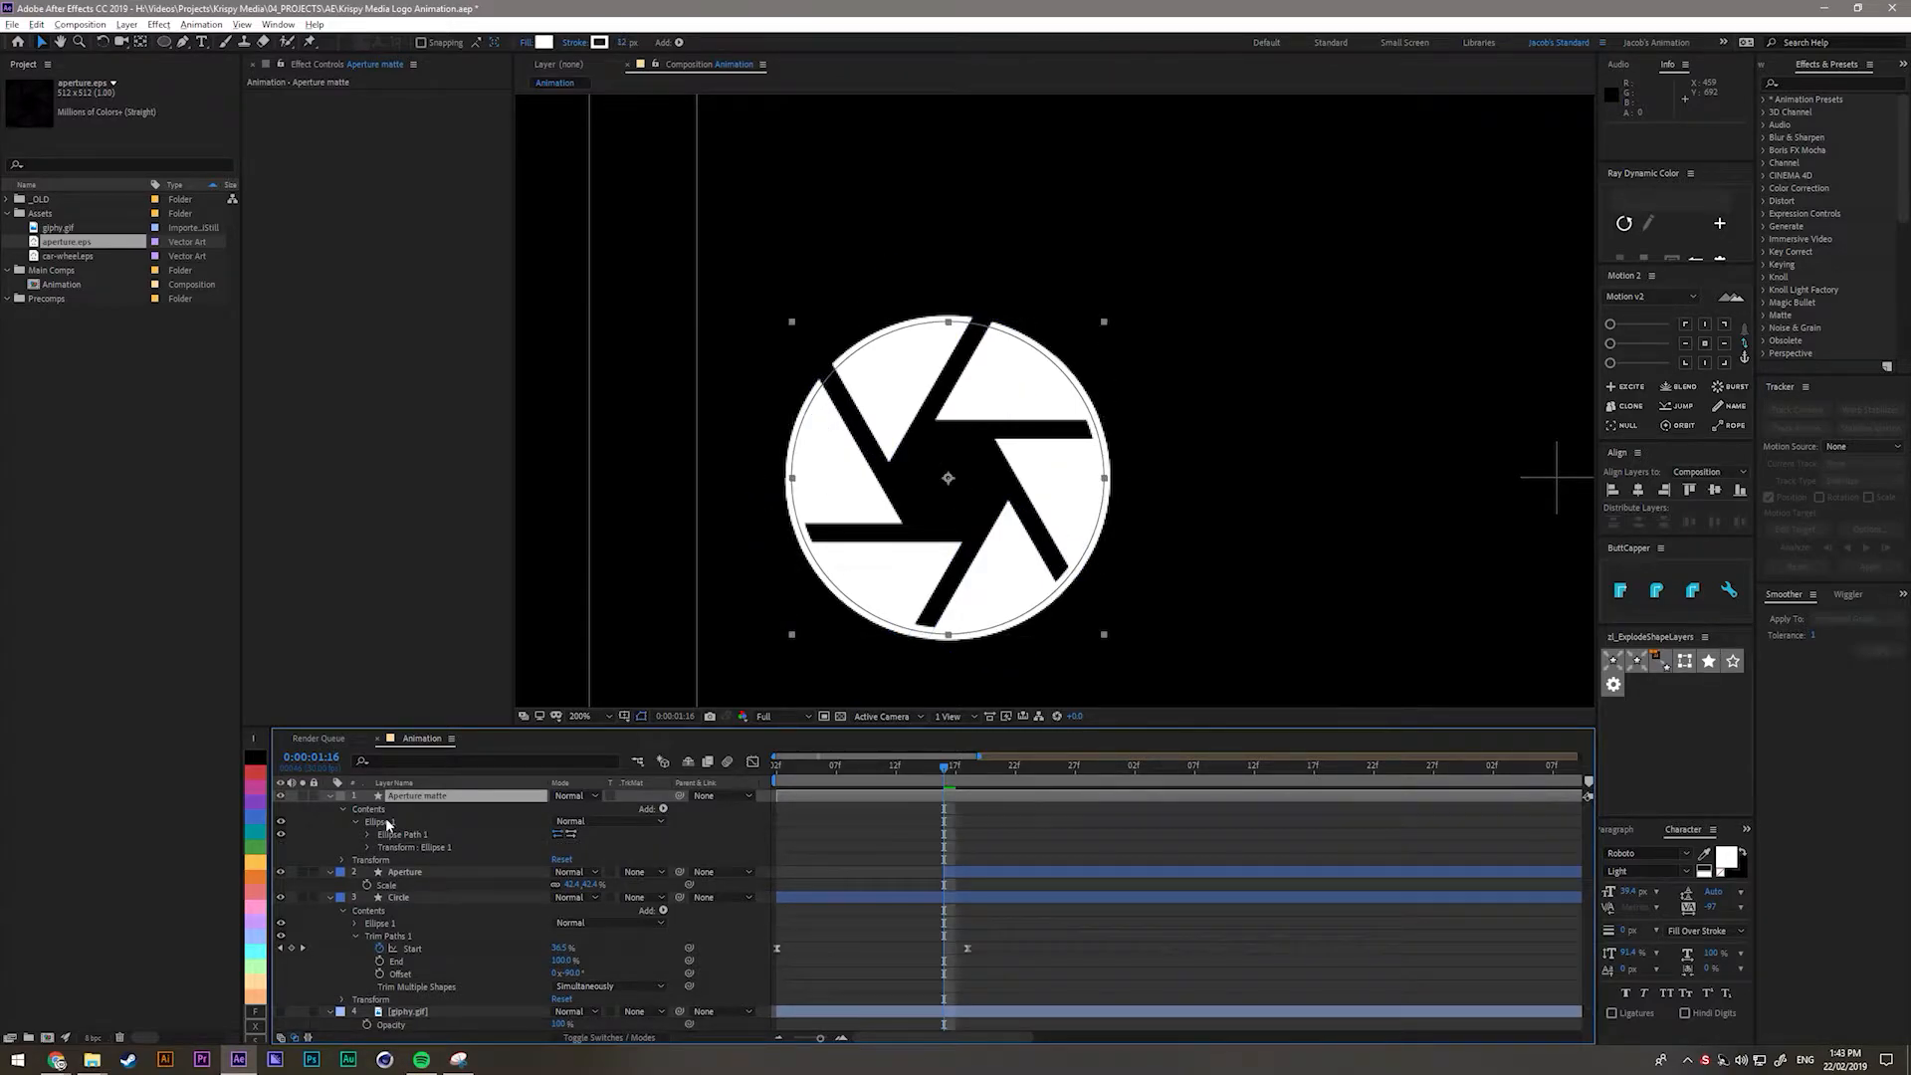
left_click(386, 822)
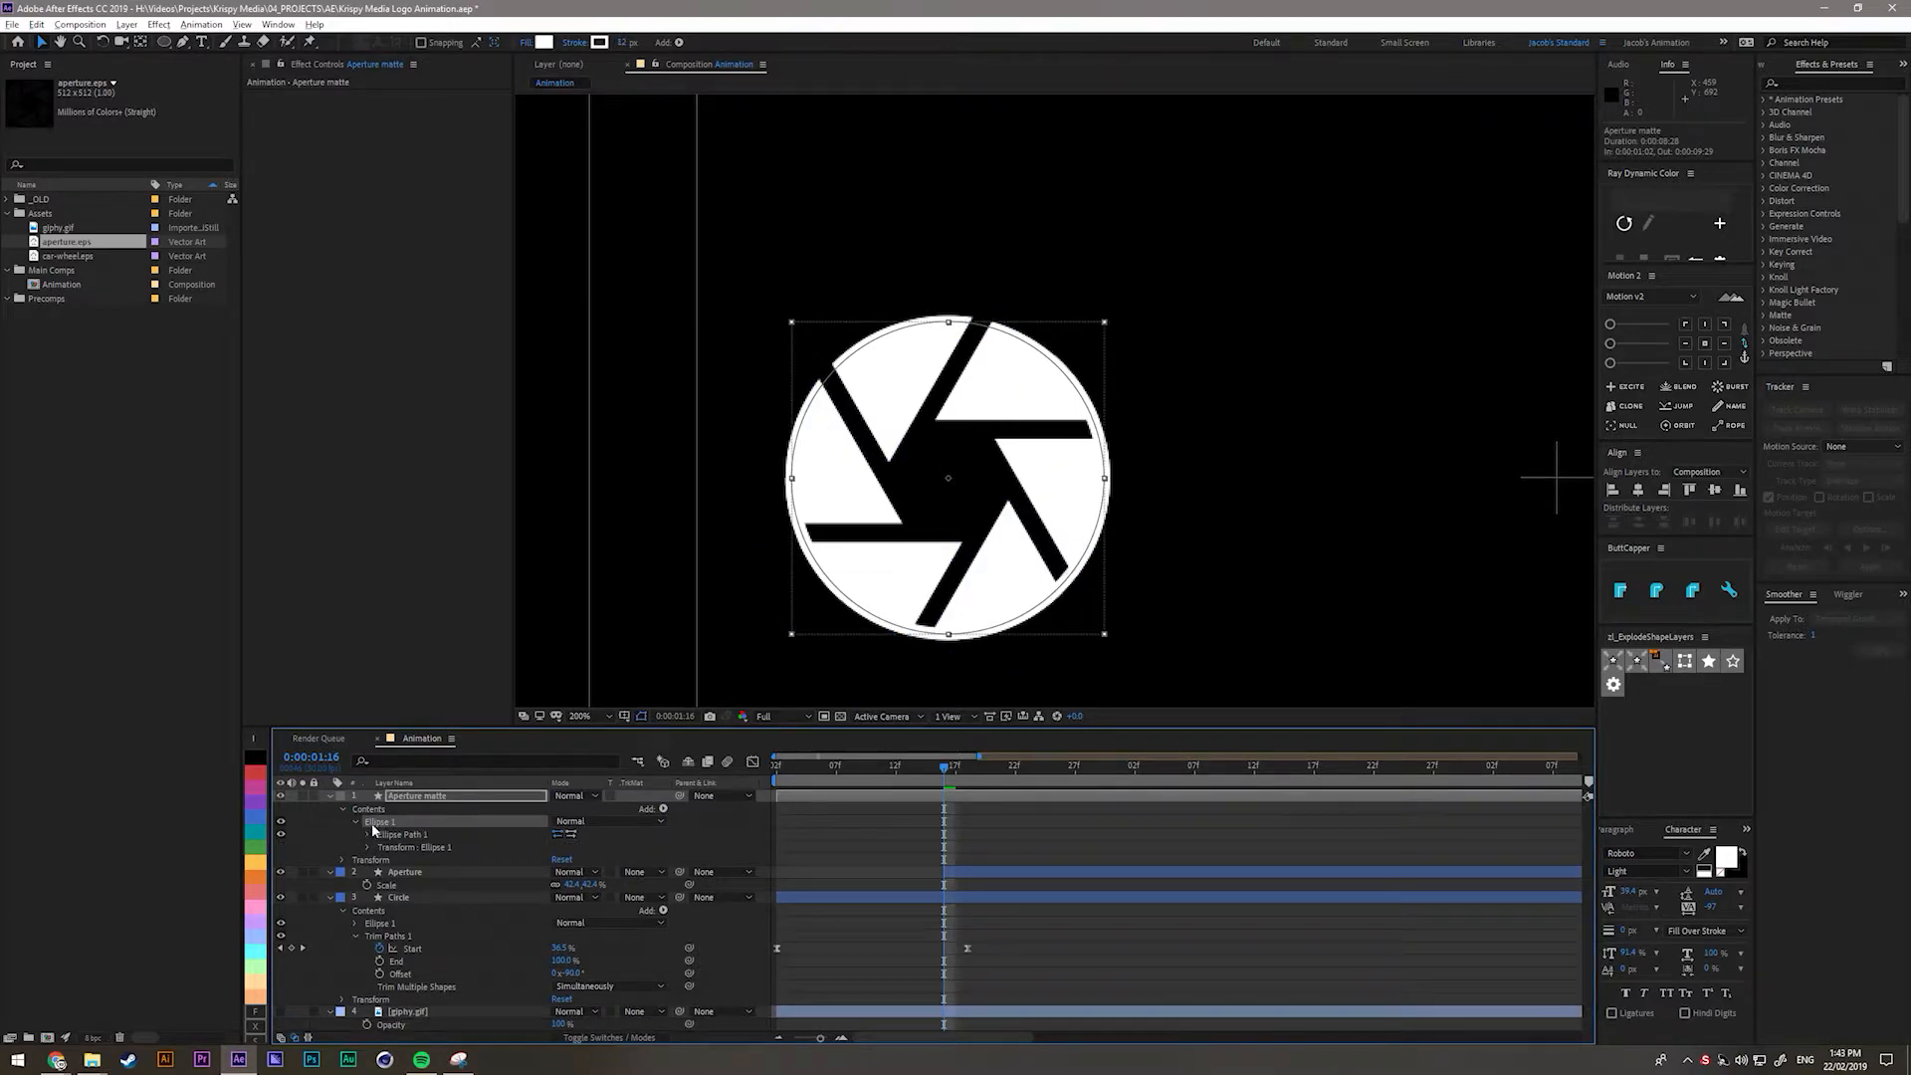
left_click(663, 809)
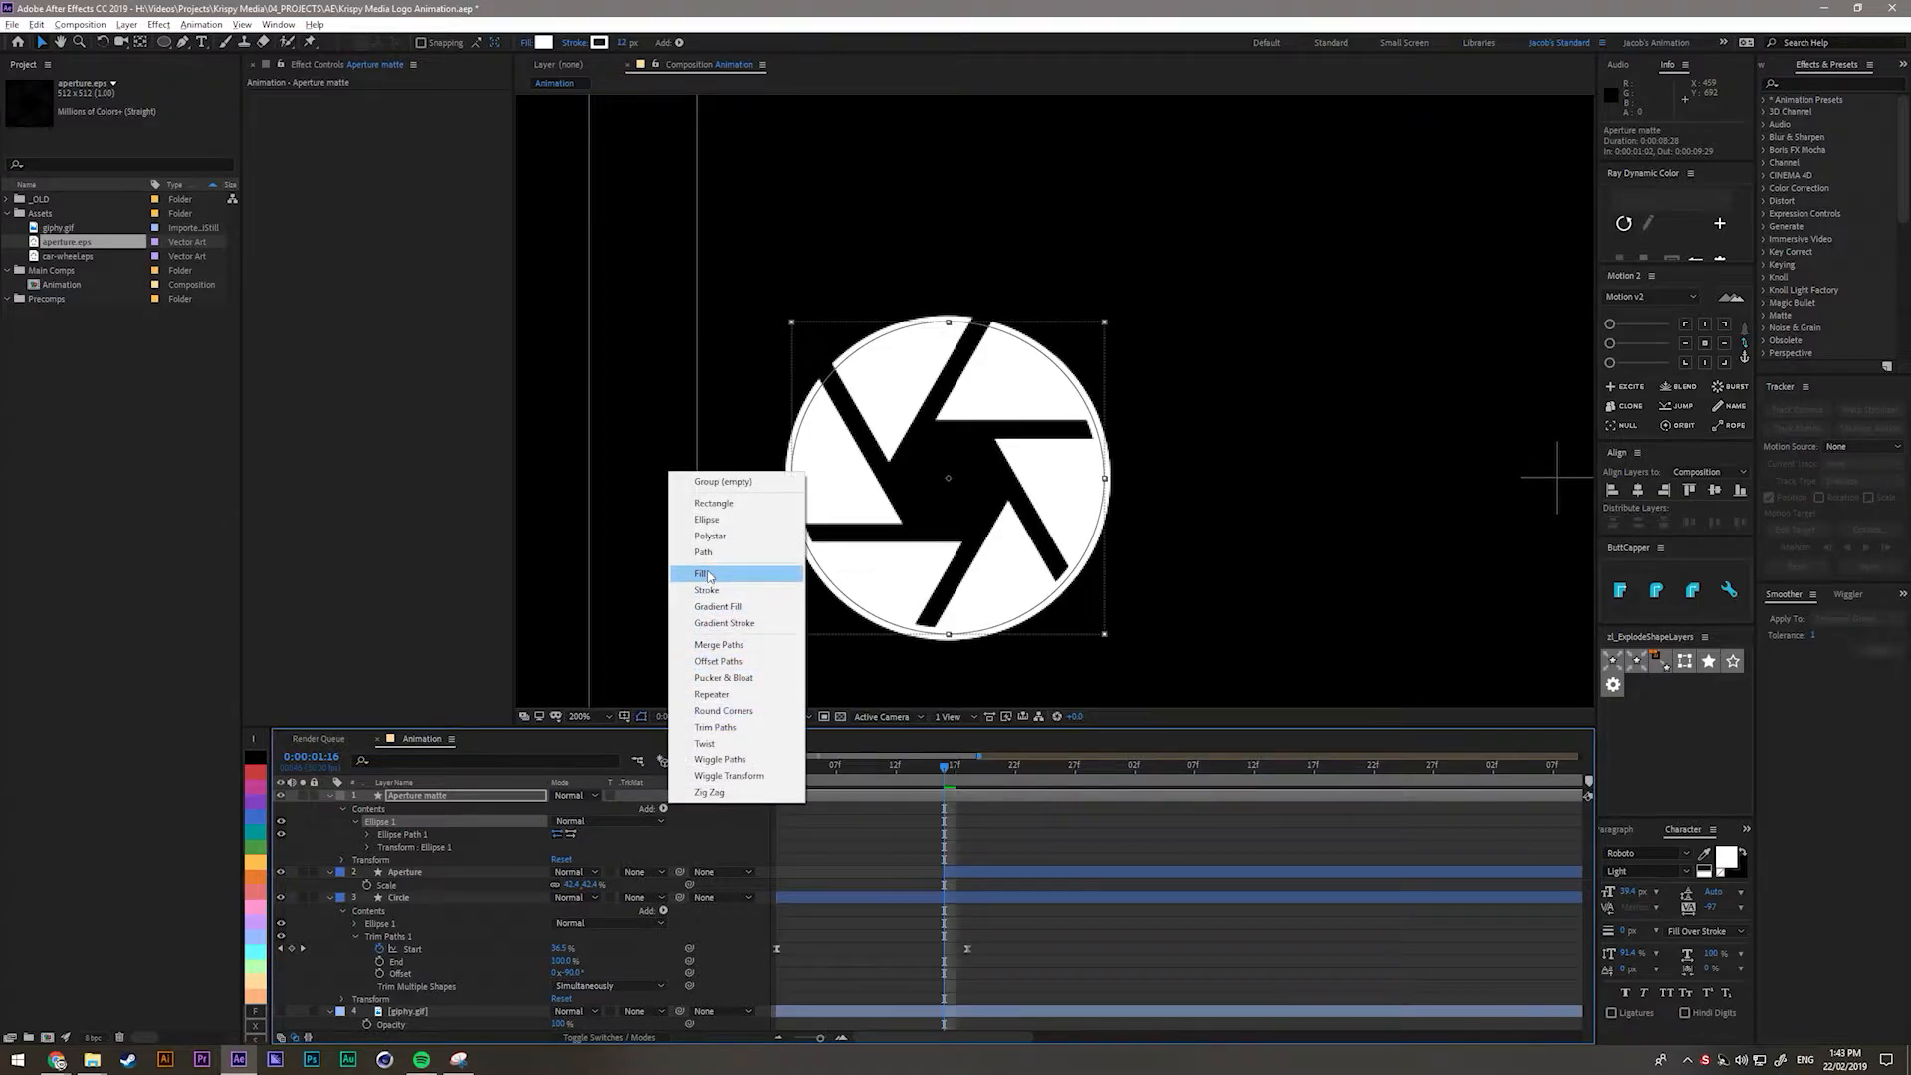
Add a red fill to the matte ellipse and start enlarging its Size.
left_click(687, 573)
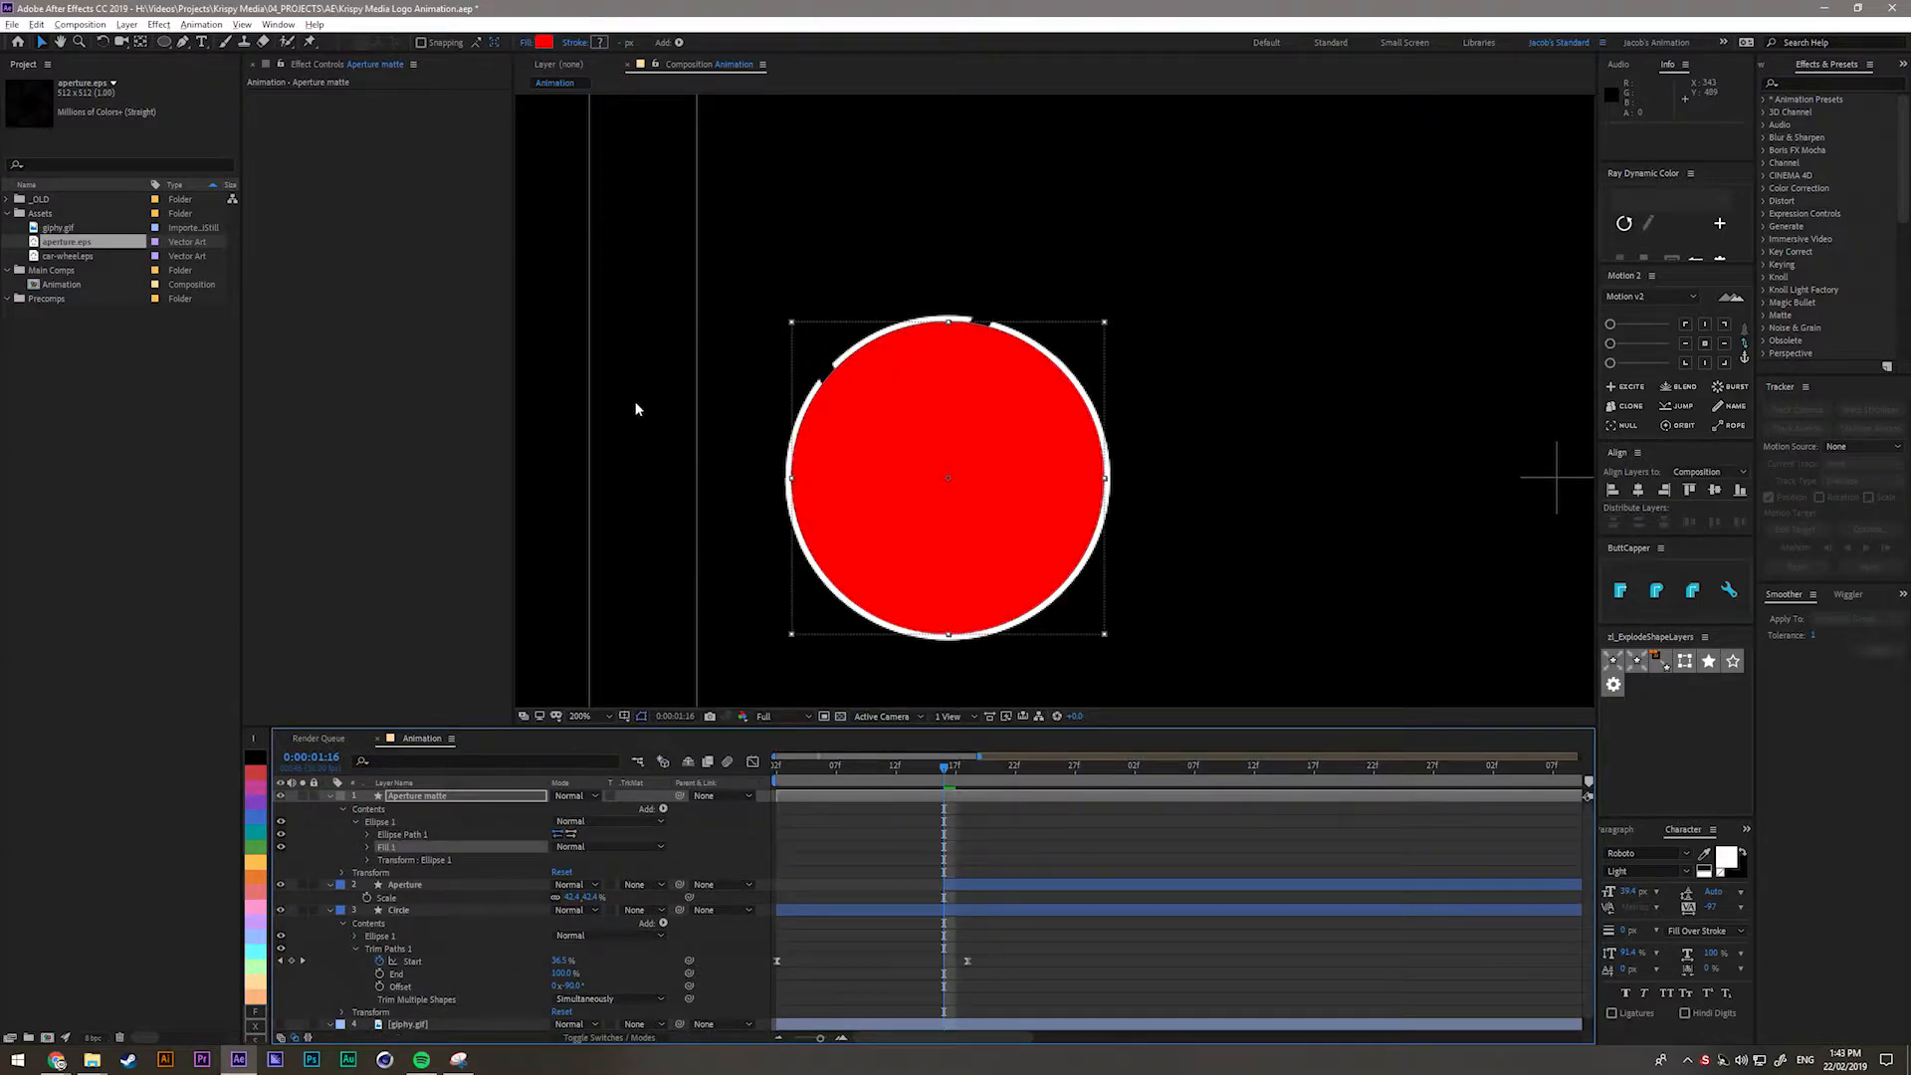
left_click(370, 836)
left_click_drag(575, 846, 628, 856)
Fine-tune the matte ellipse Size to about 217.2 so it meets the circle's outer edge.
scroll(678, 442, "up", 2)
left_click_drag(678, 442, 1338, 627)
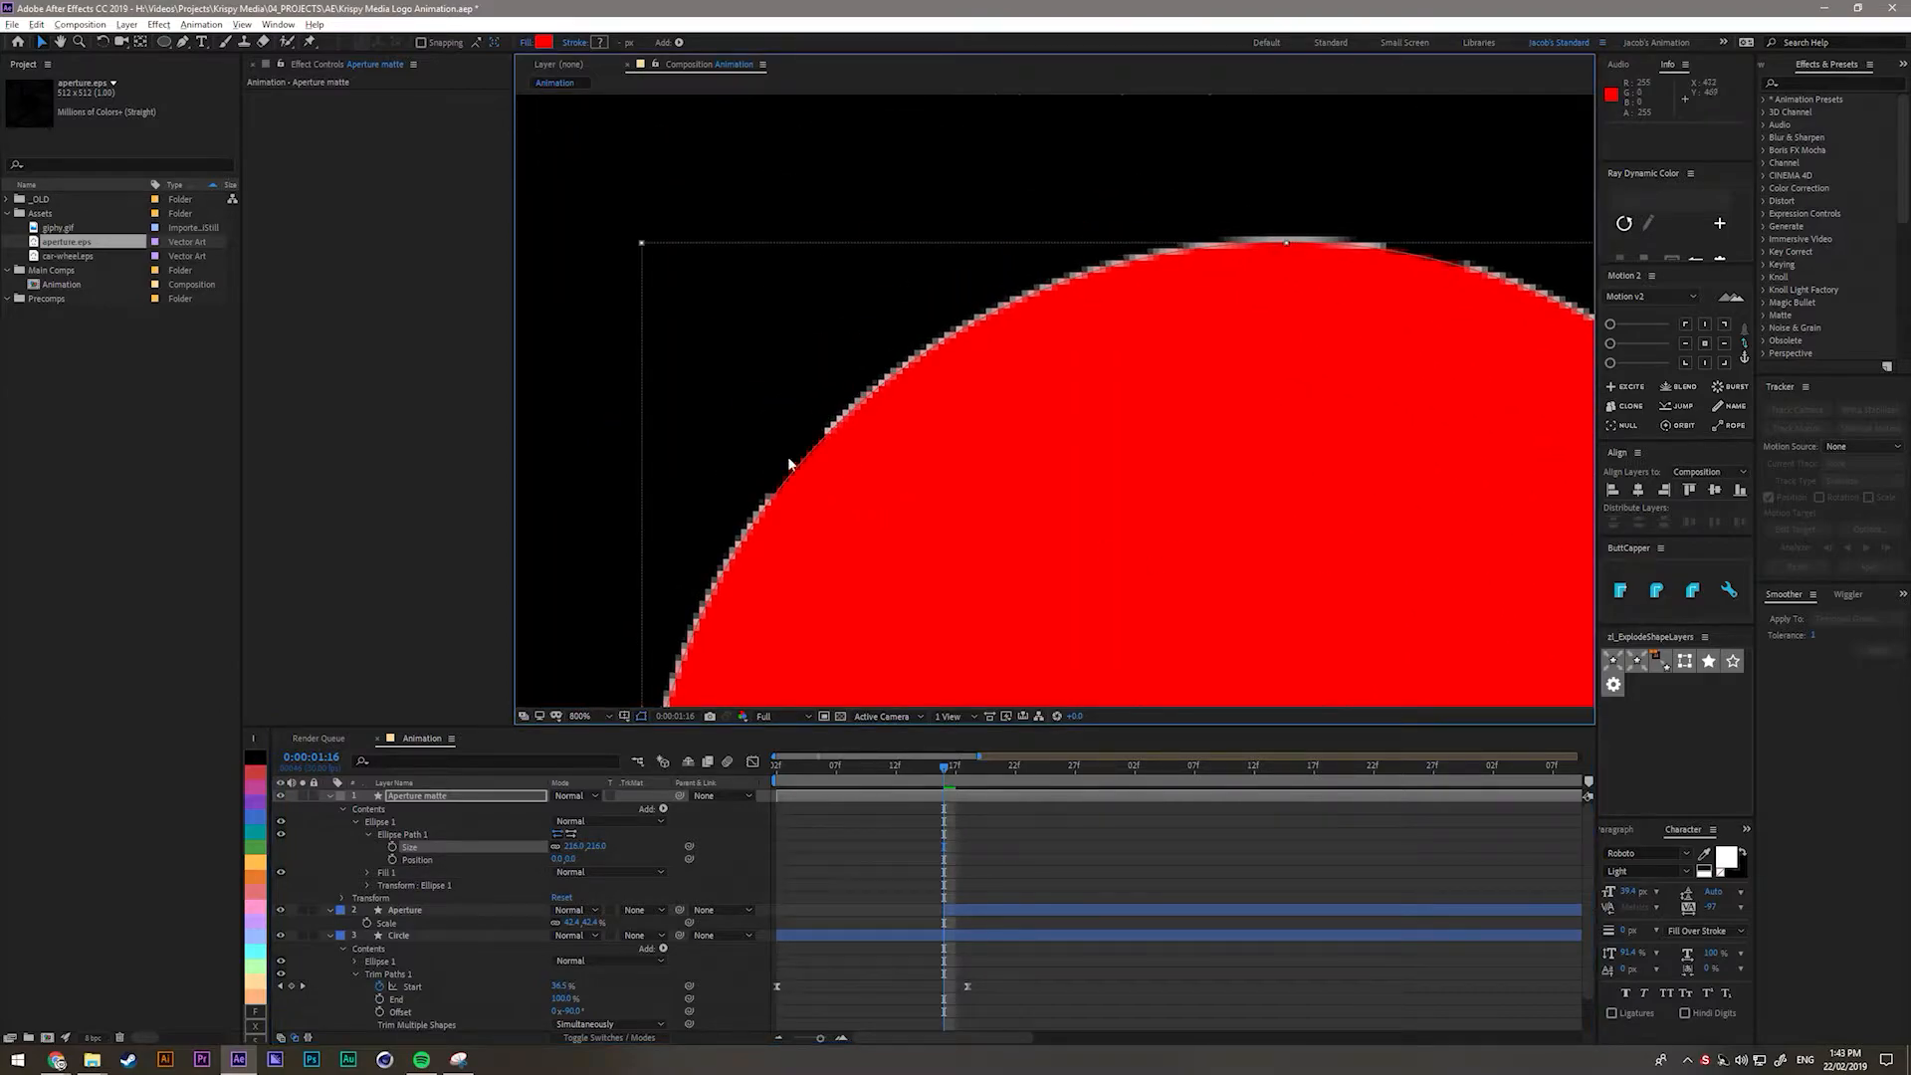
scroll(796, 460, "up", 1)
left_click_drag(841, 439, 1143, 558)
left_click_drag(576, 846, 588, 853)
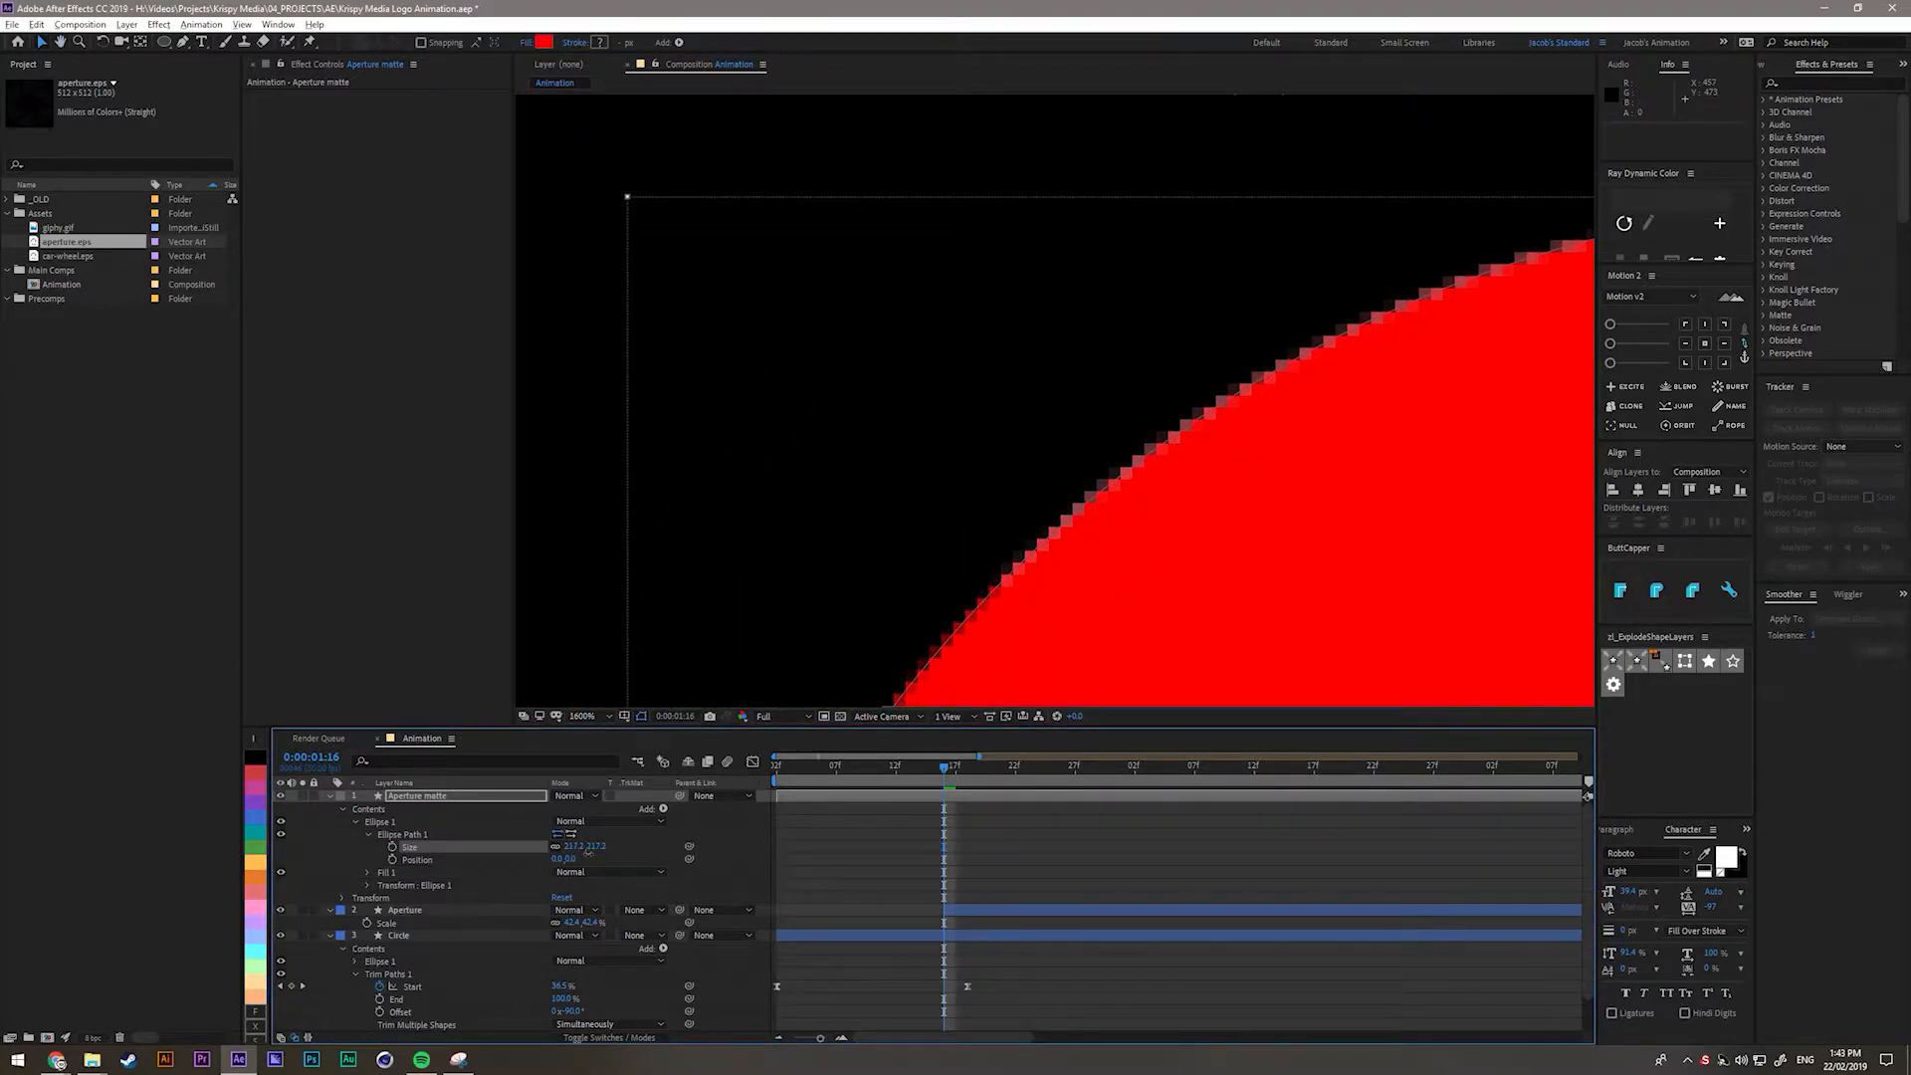
key("/")
scroll(746, 399, "up", 1)
left_click_drag(745, 398, 1390, 402)
scroll(1167, 436, "up", 1)
left_click_drag(1167, 436, 1133, 487)
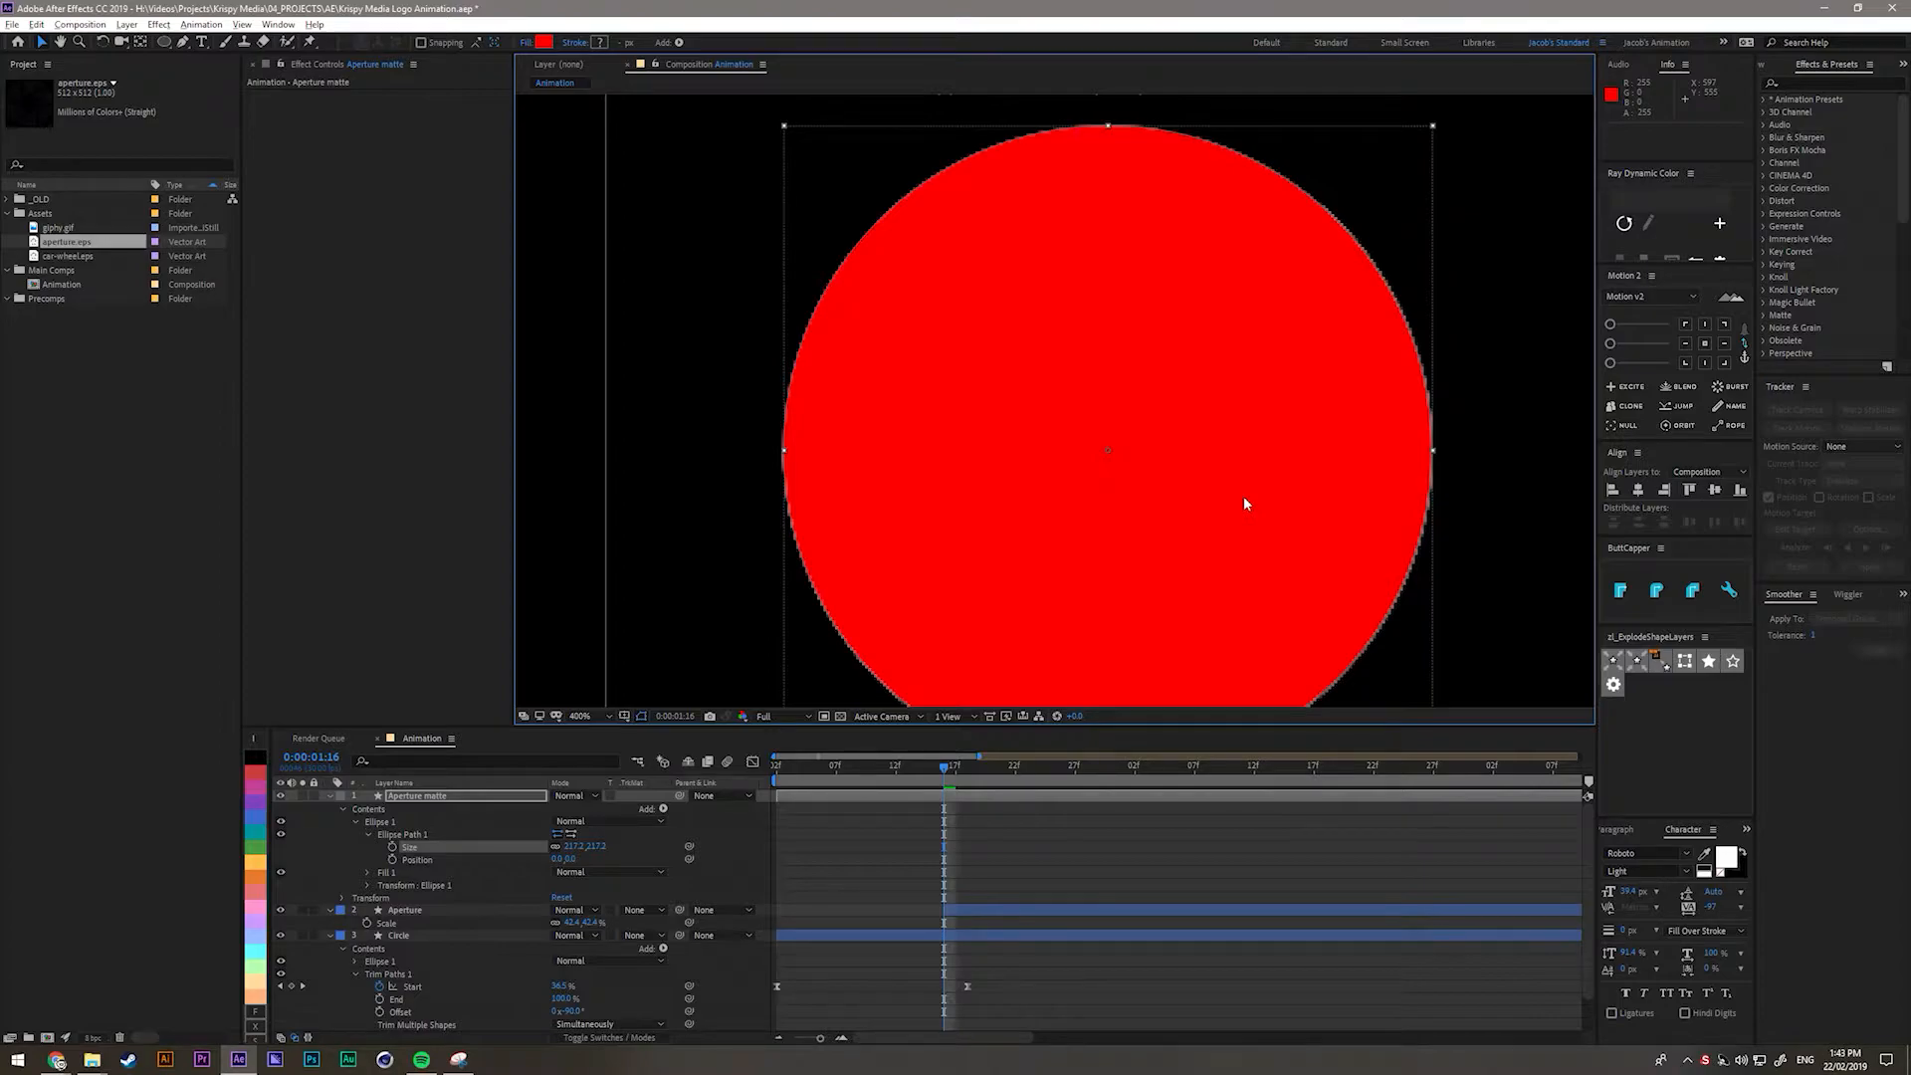
scroll(1084, 421, "down", 1)
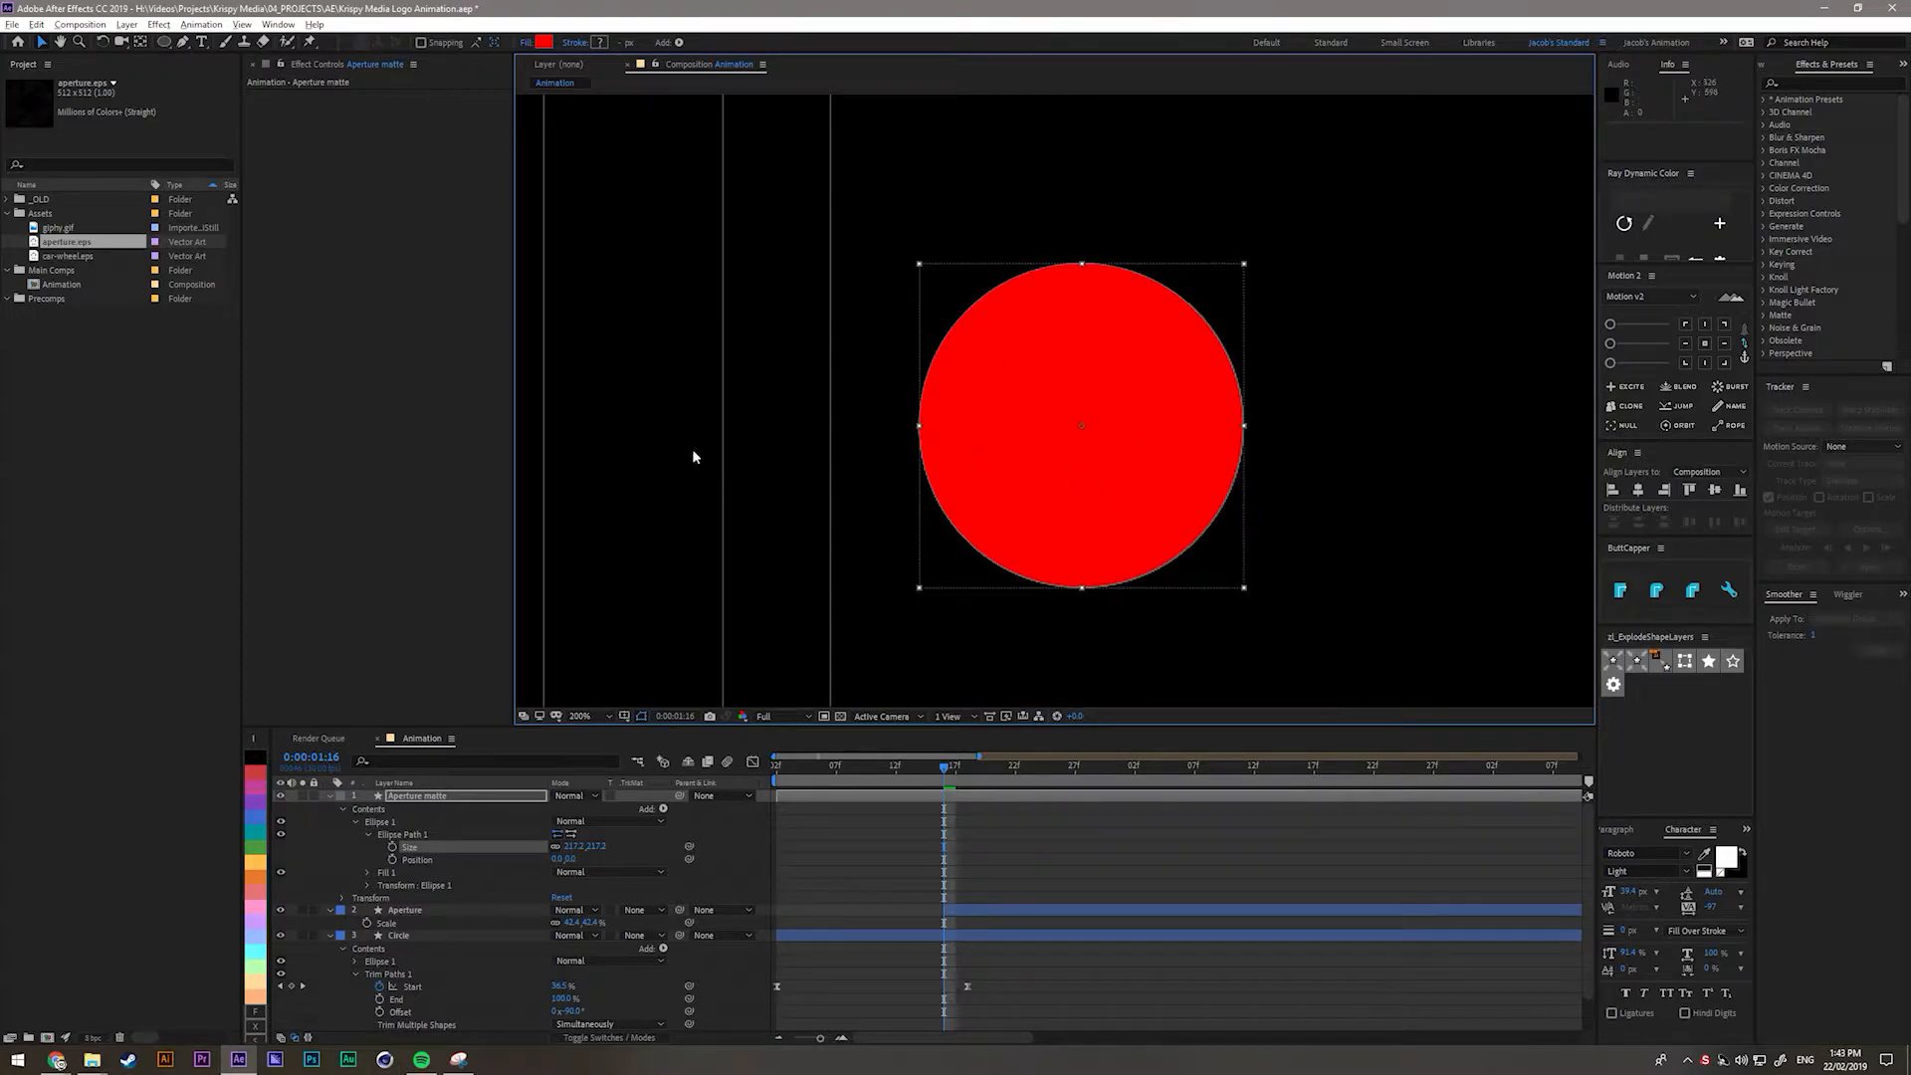
Collapse Aperture matte and set the Aperture layer's track matte to Alpha Matte.
left_click(396, 797)
left_click(331, 802)
left_click(331, 797)
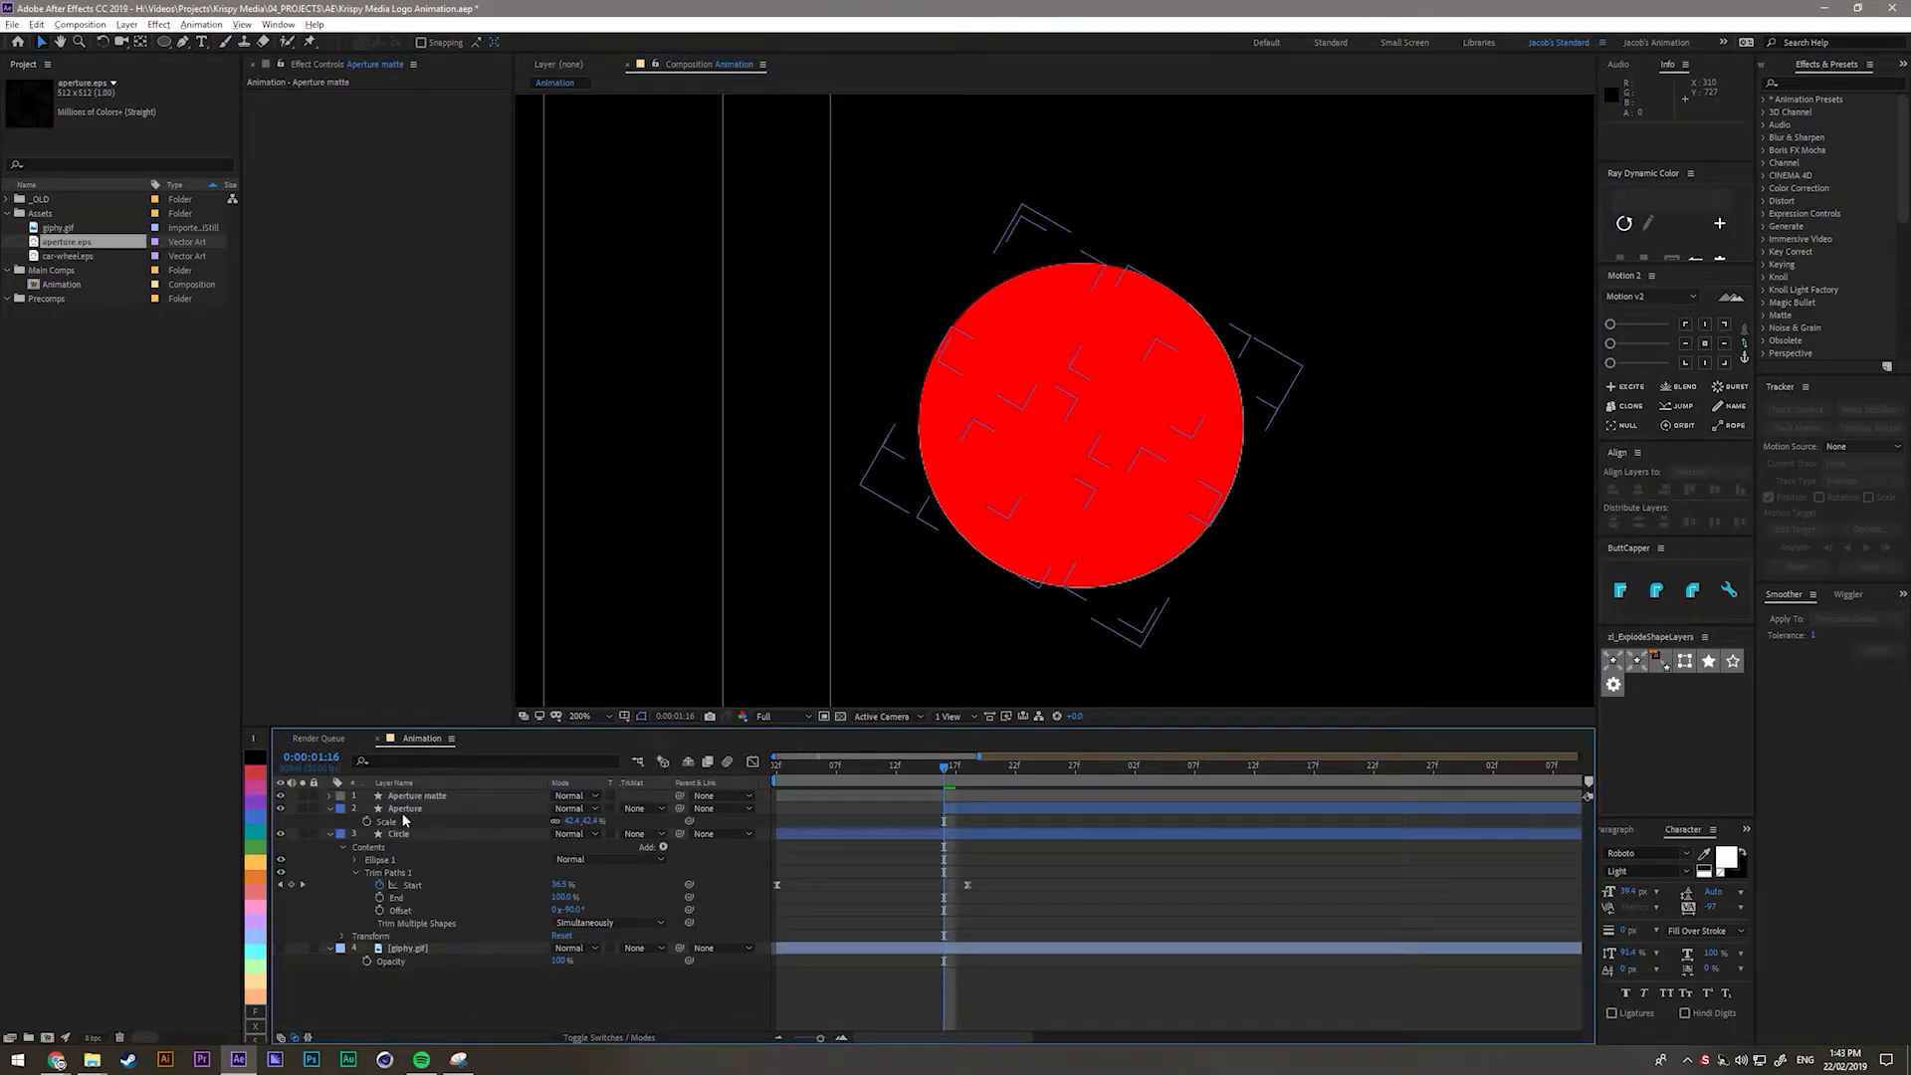
left_click(402, 810)
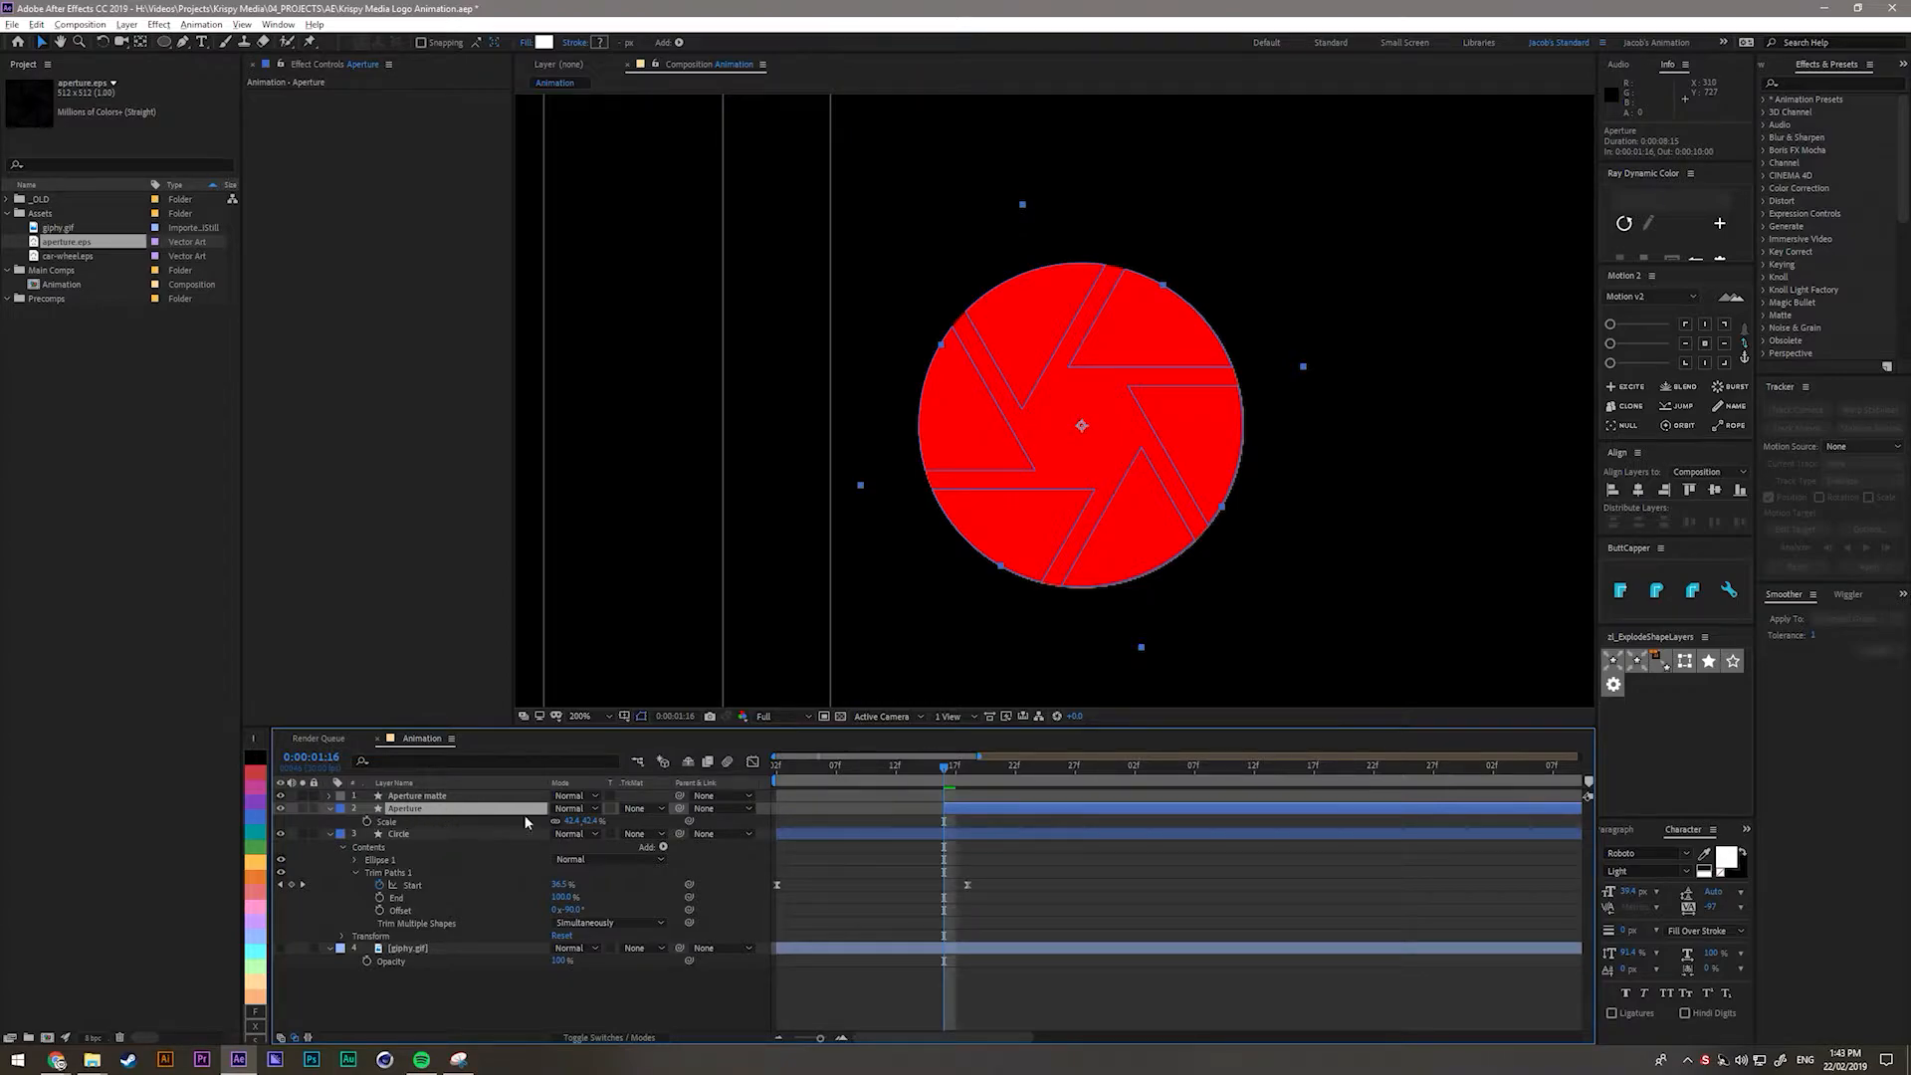
left_click(642, 809)
left_click(687, 845)
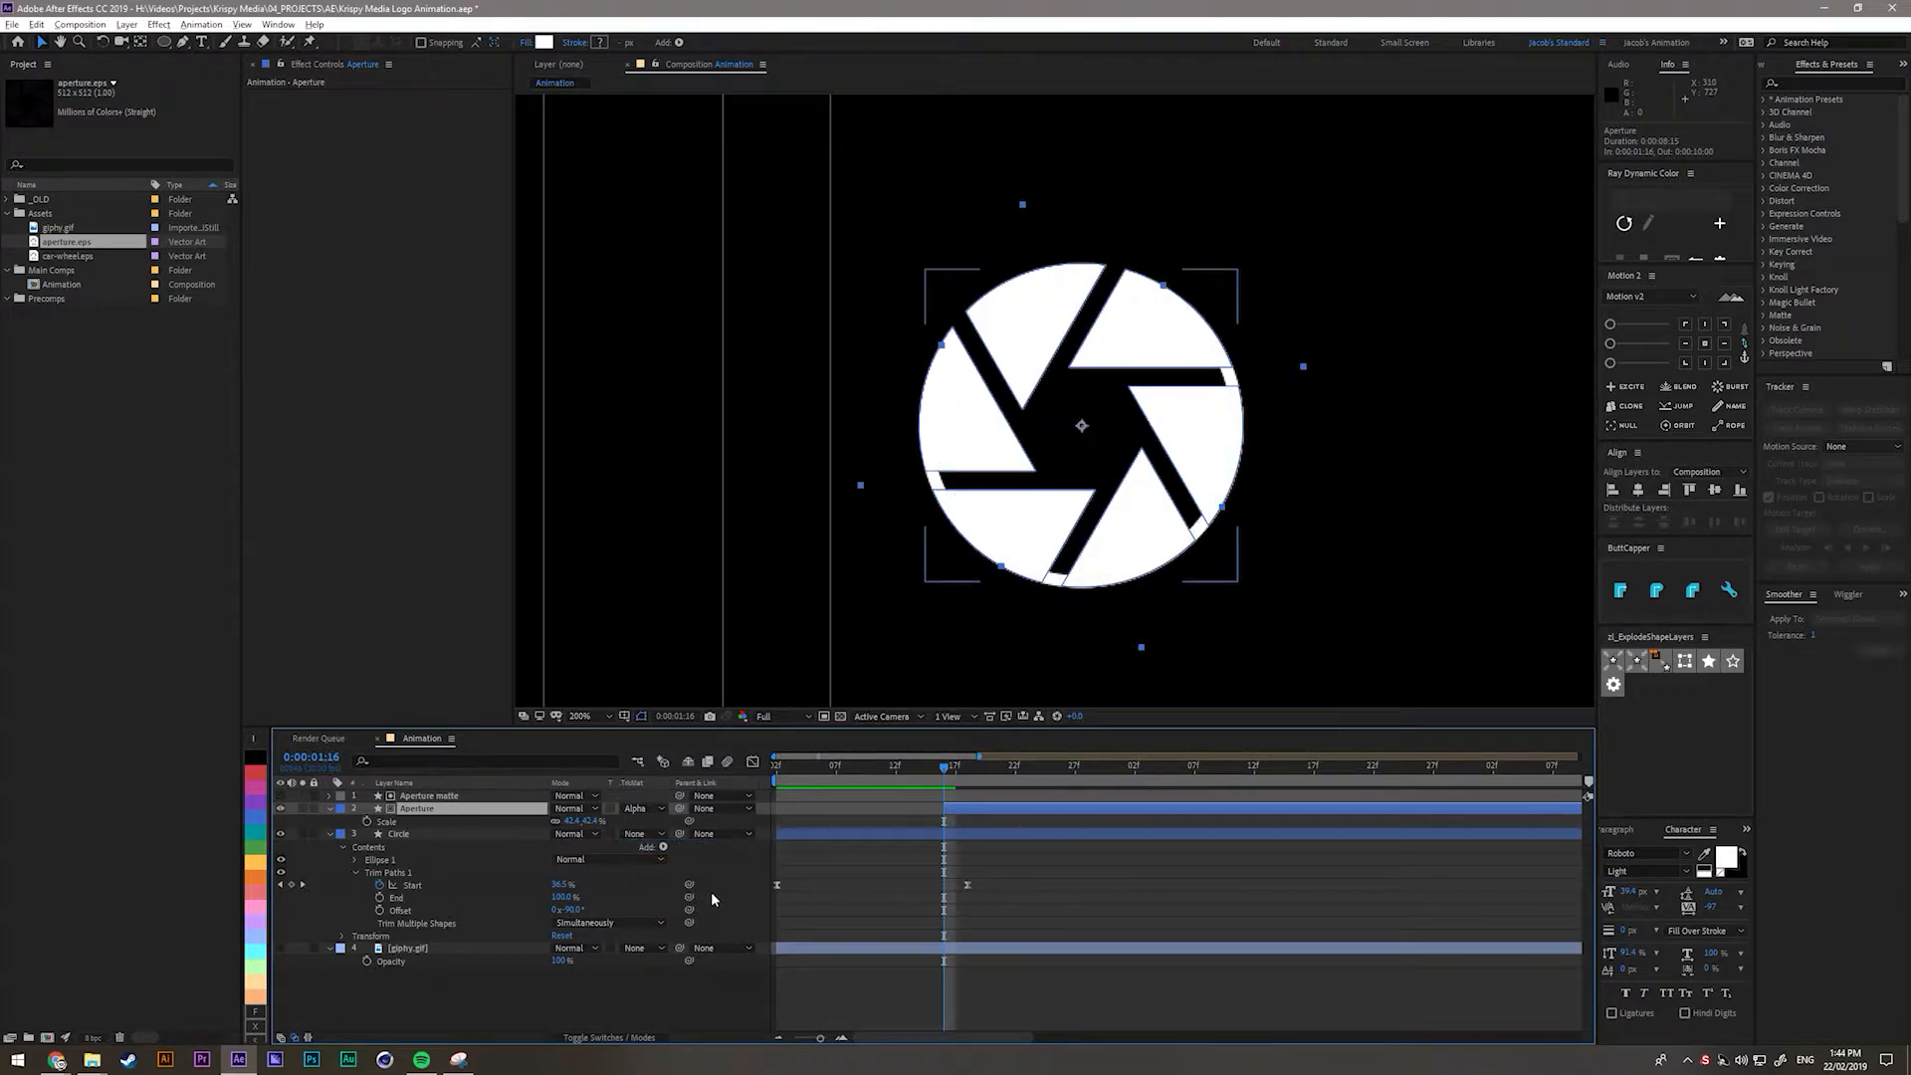
left_click(851, 856)
left_click_drag(931, 771, 938, 776)
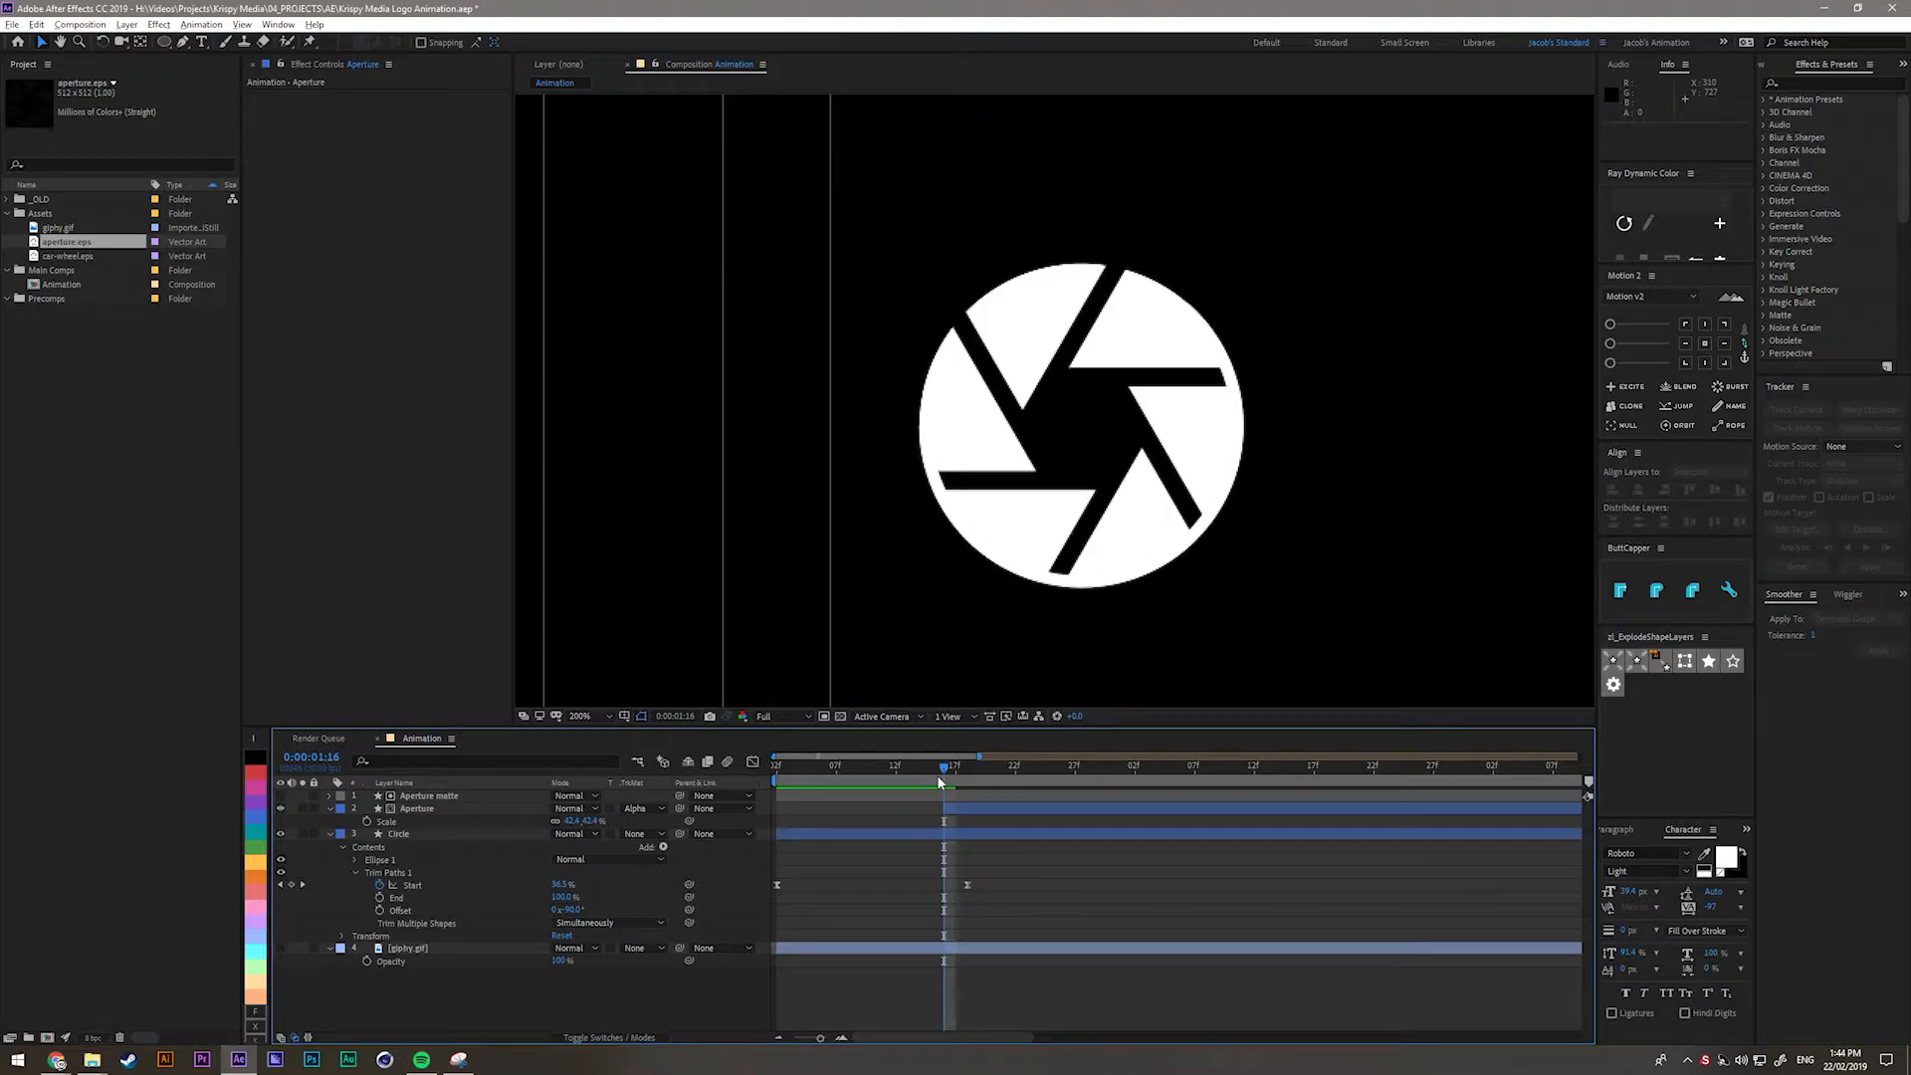
Show only the Aperture layer's Scale property and try enlarging it.
left_click(955, 799)
left_click(958, 808)
key("s")
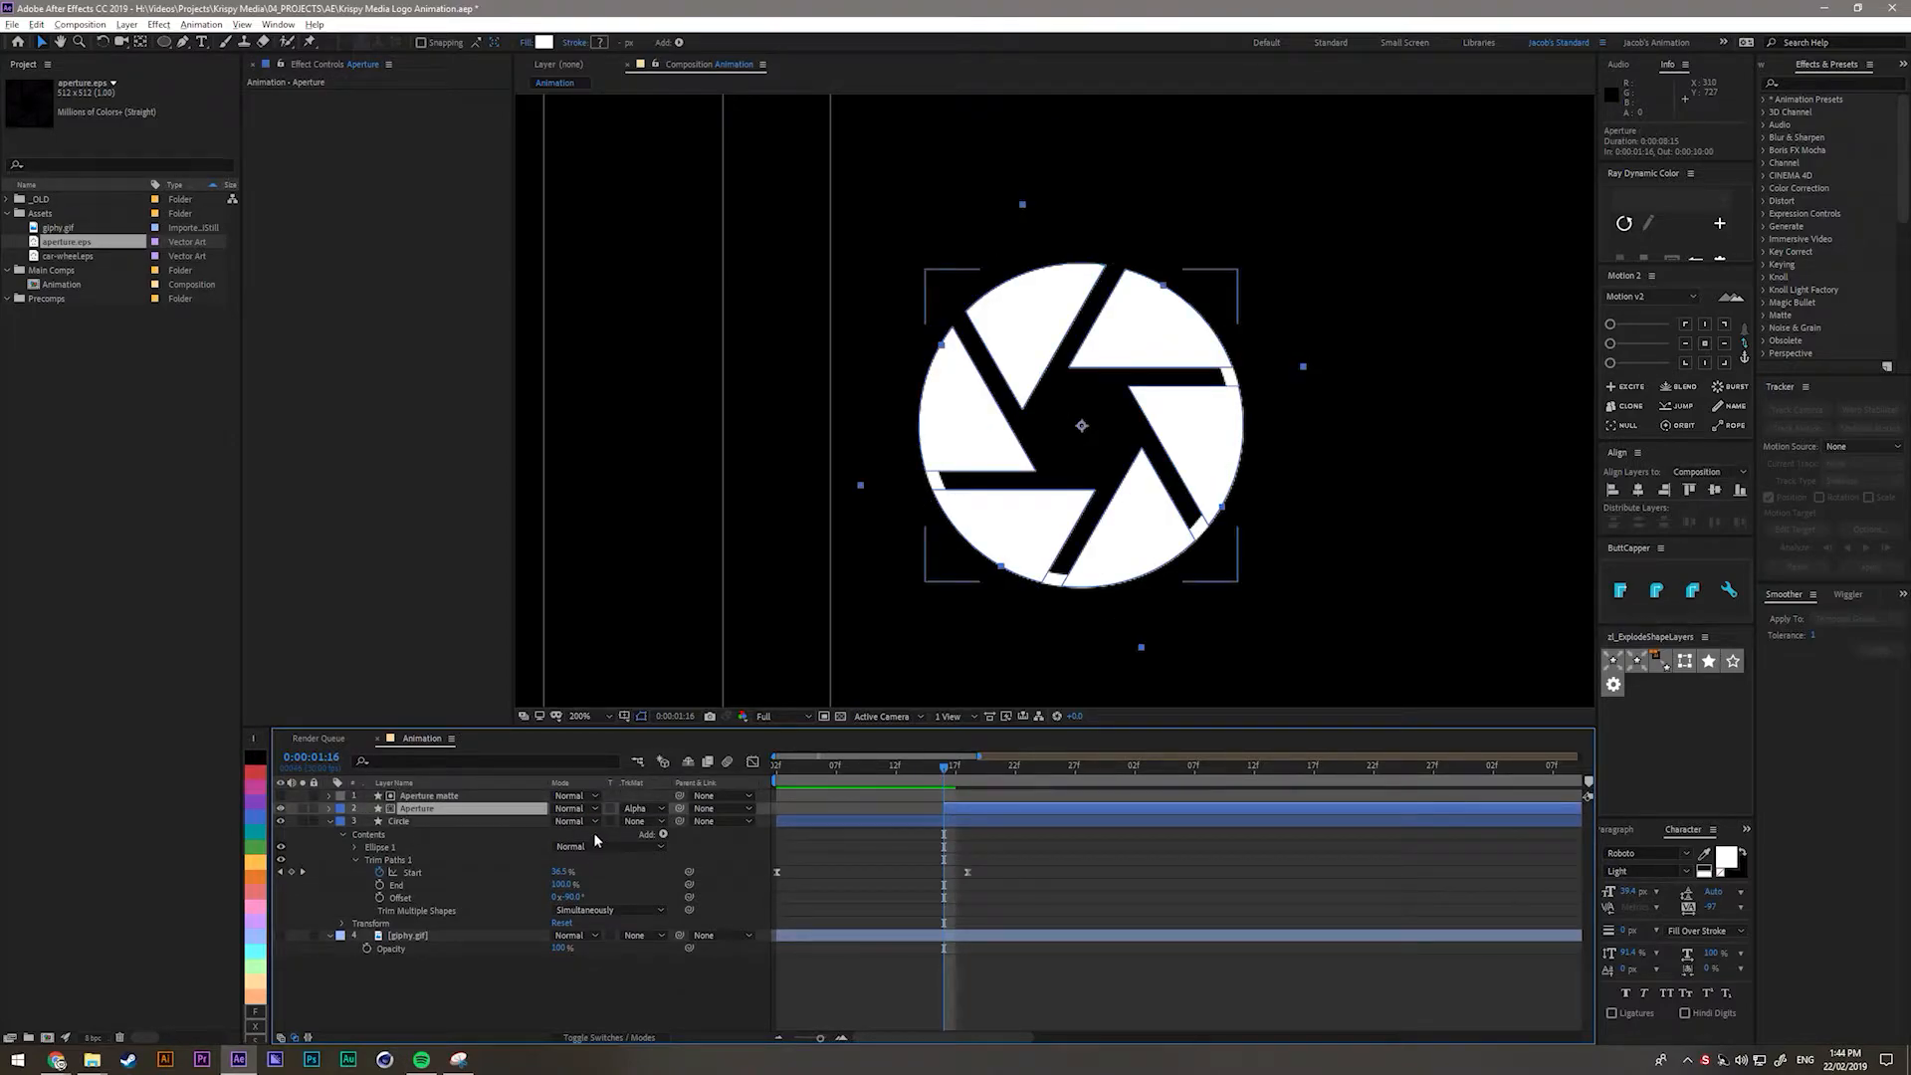
key("s")
mouse_move(567, 820)
left_mouse_down()
mouse_move(650, 820)
mouse_move(518, 820)
mouse_move(628, 821)
mouse_move(523, 820)
mouse_move(625, 820)
mouse_move(554, 821)
mouse_move(619, 844)
mouse_move(587, 845)
left_mouse_up()
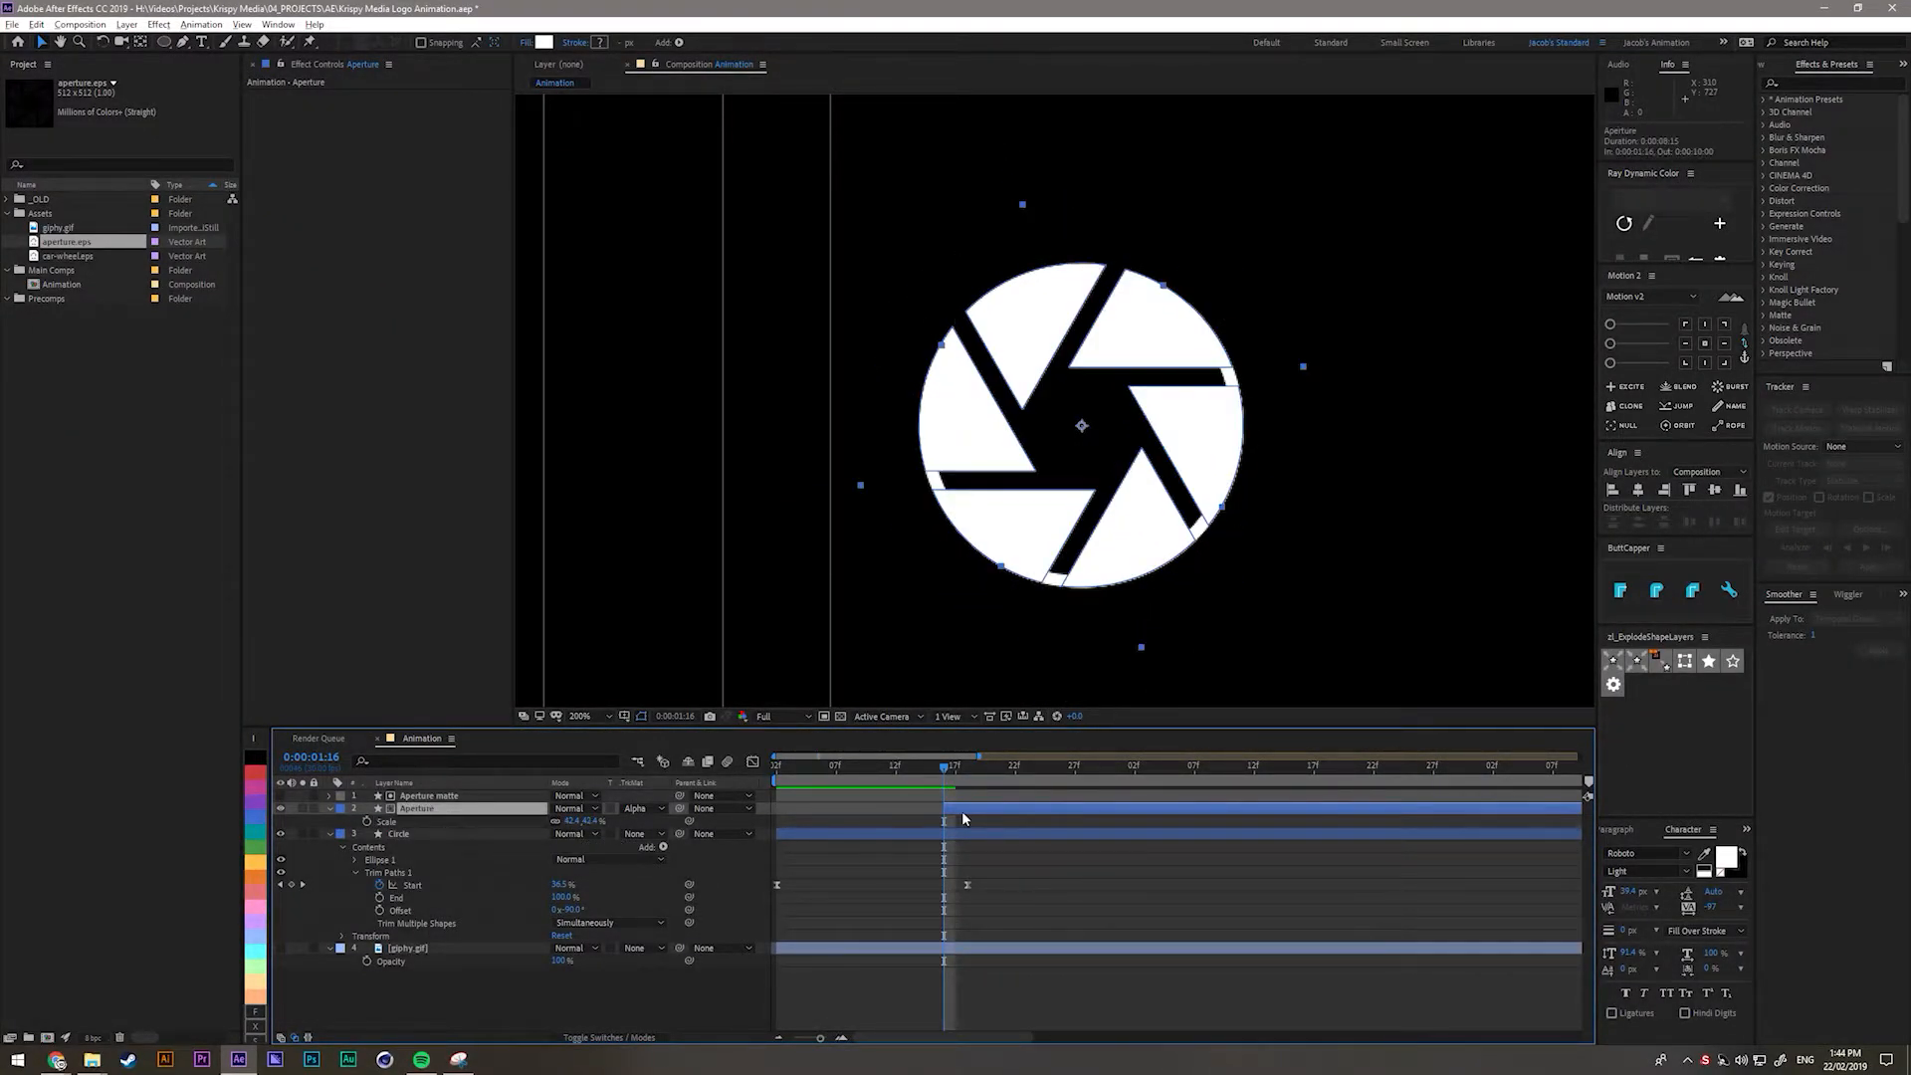
Keyframe the aperture's Scale at about 110% at 1:16, shrinking to about 42.7% at 1:26.
left_click(367, 822)
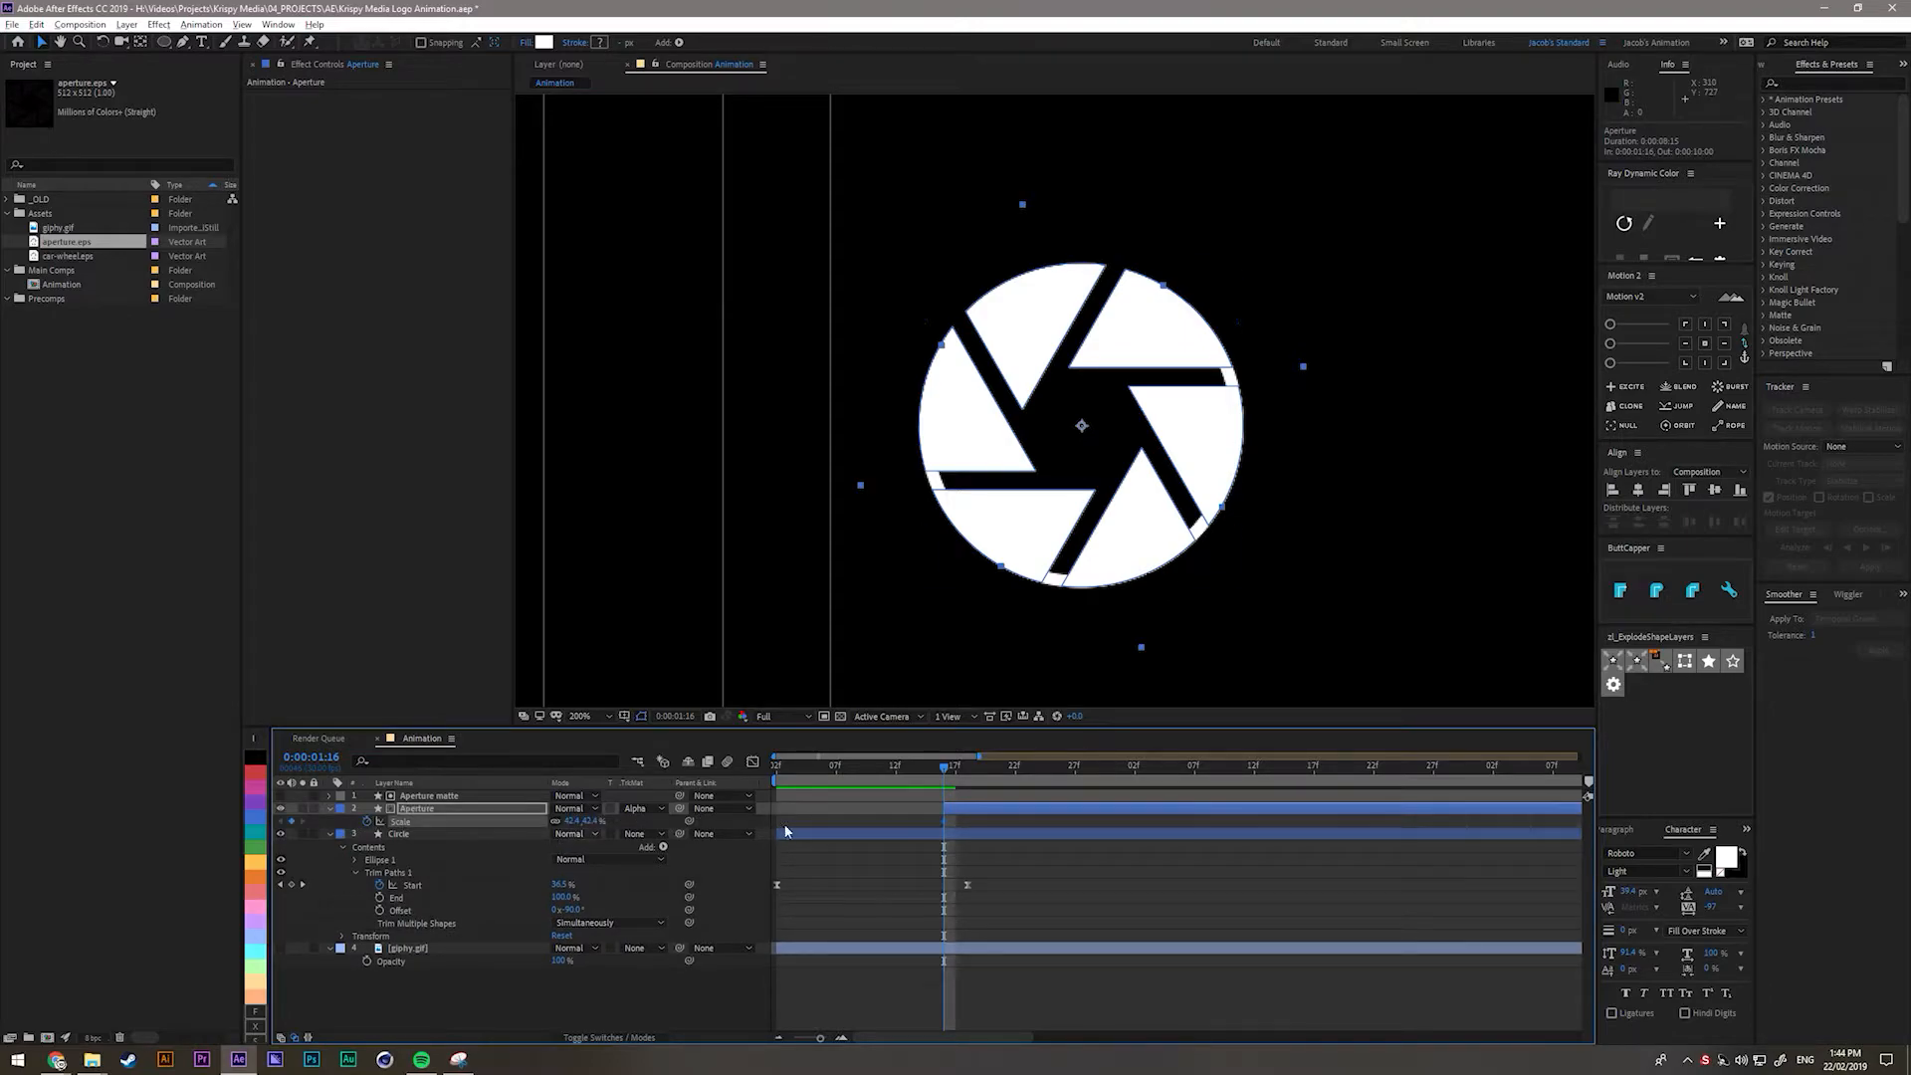
left_click_drag(572, 822, 635, 836)
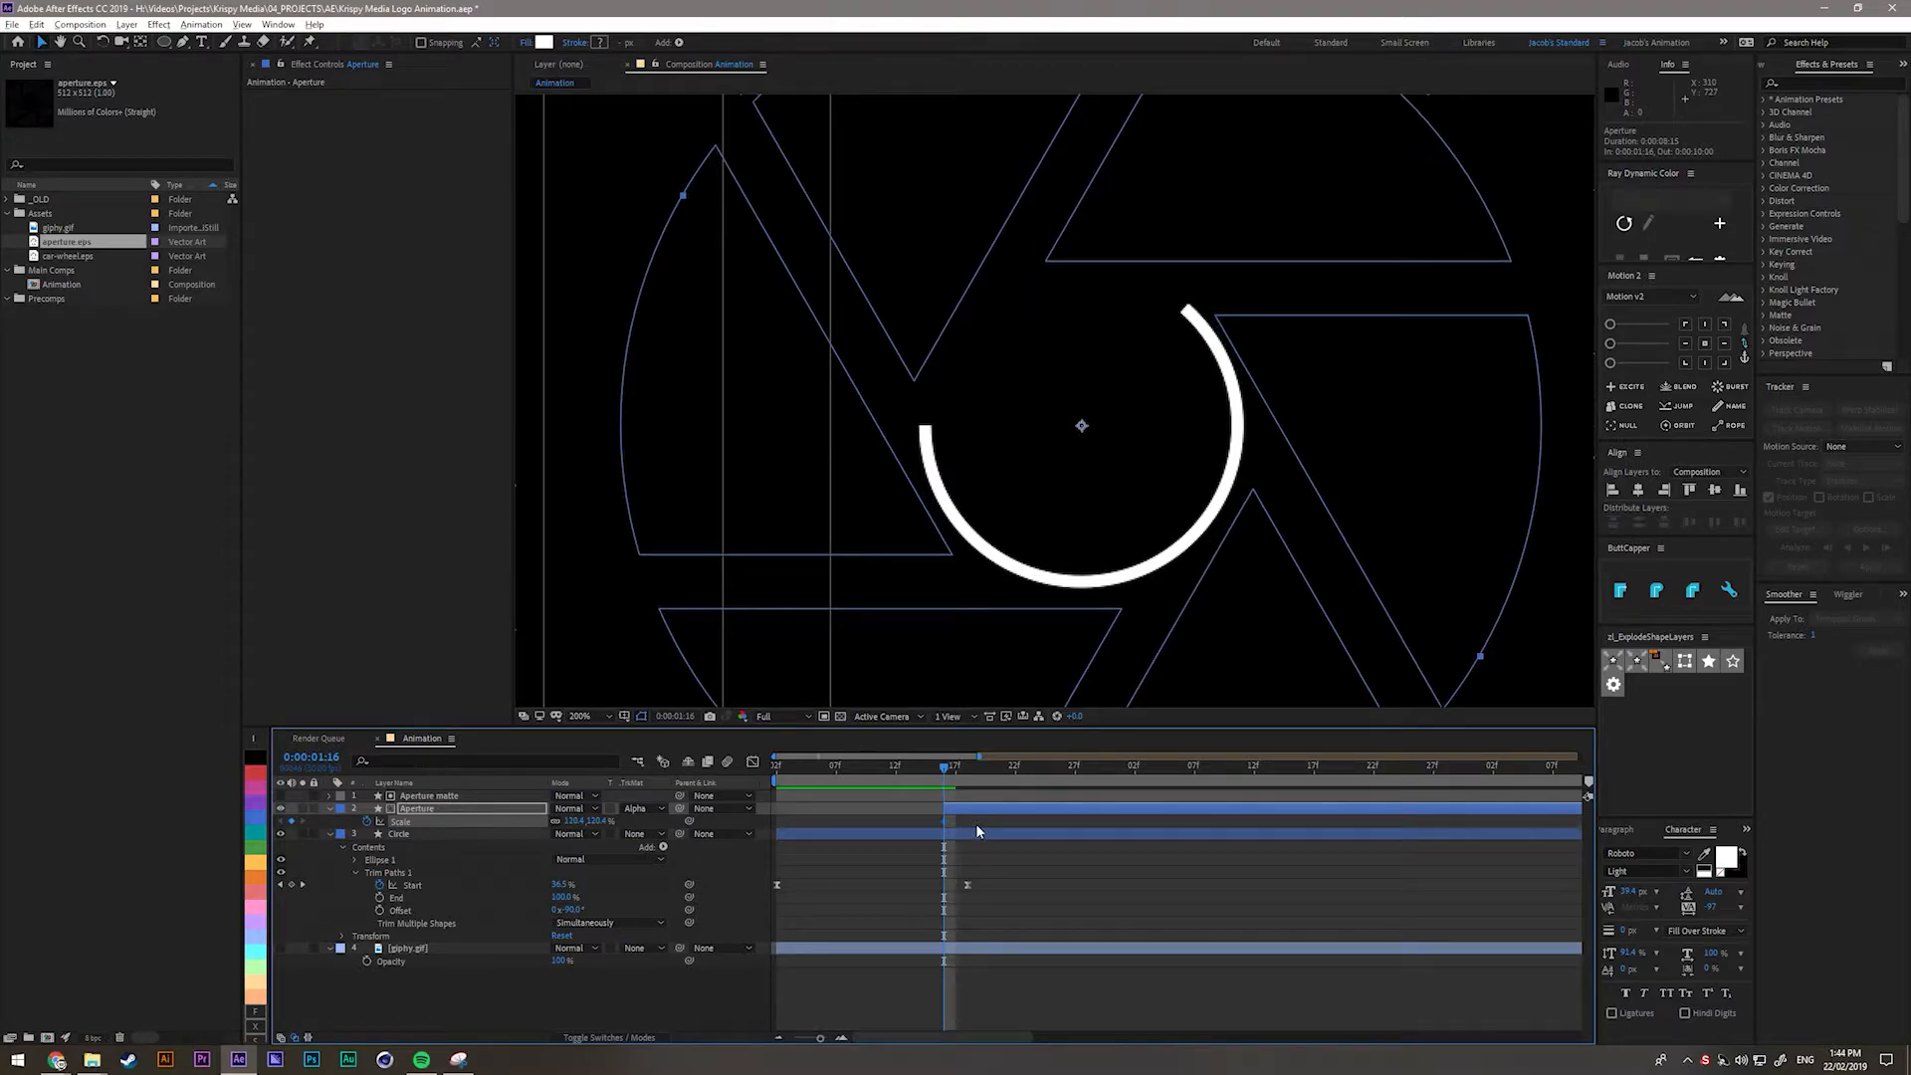
key("space")
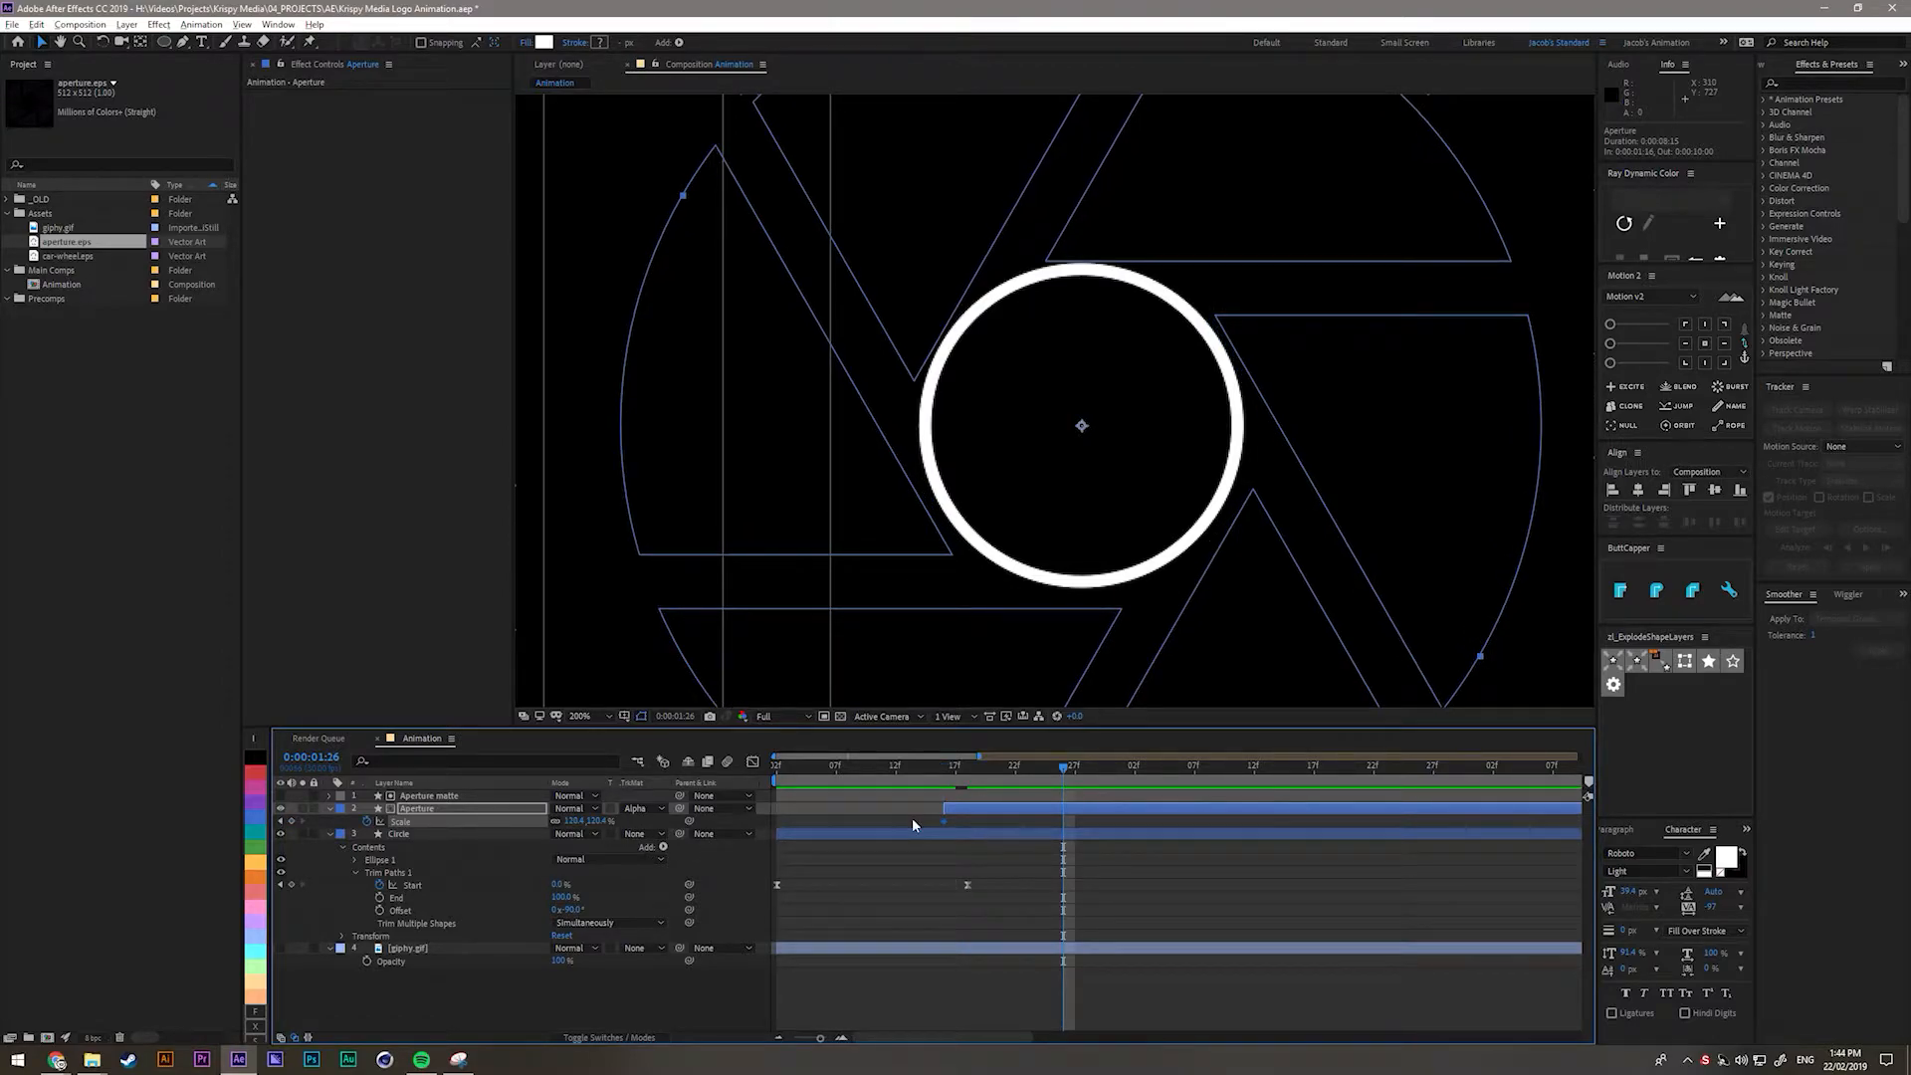
left_click_drag(575, 821, 520, 837)
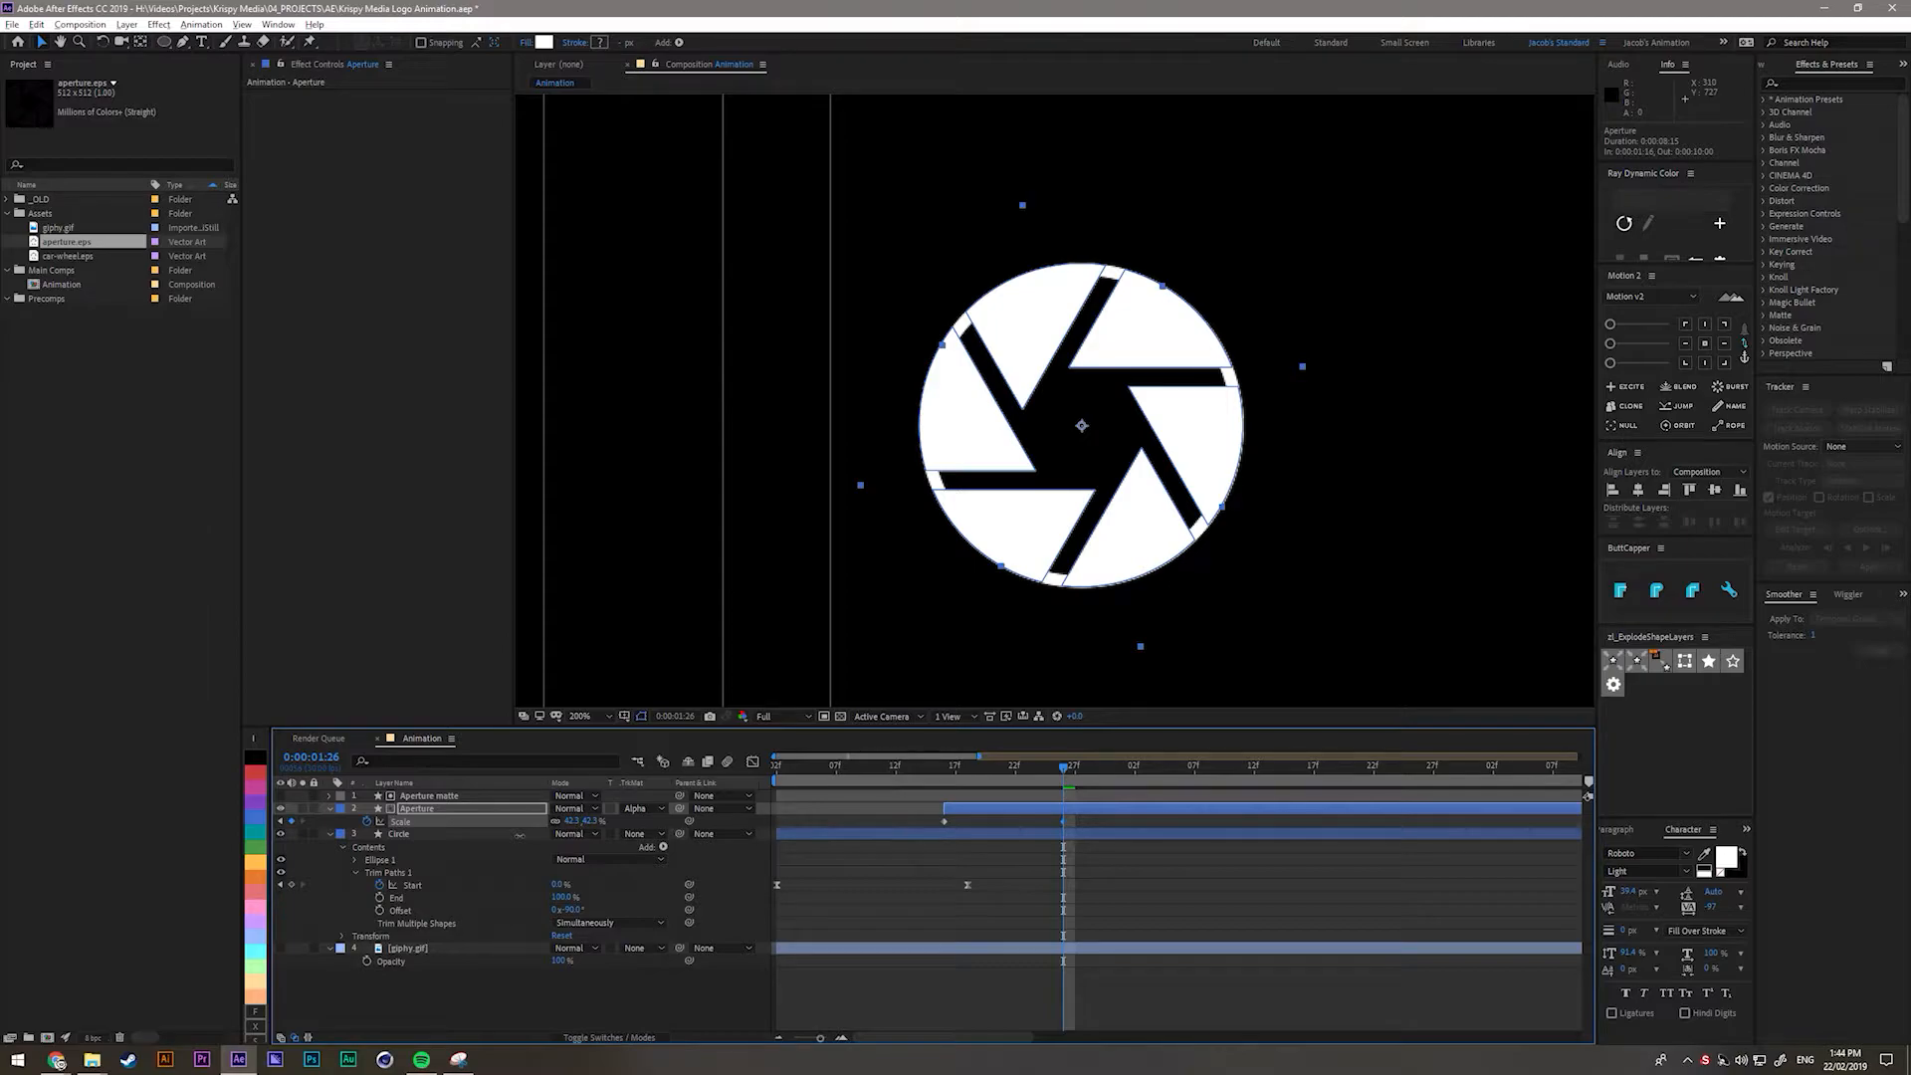
left_click(1062, 836)
left_click_drag(1095, 820, 884, 839)
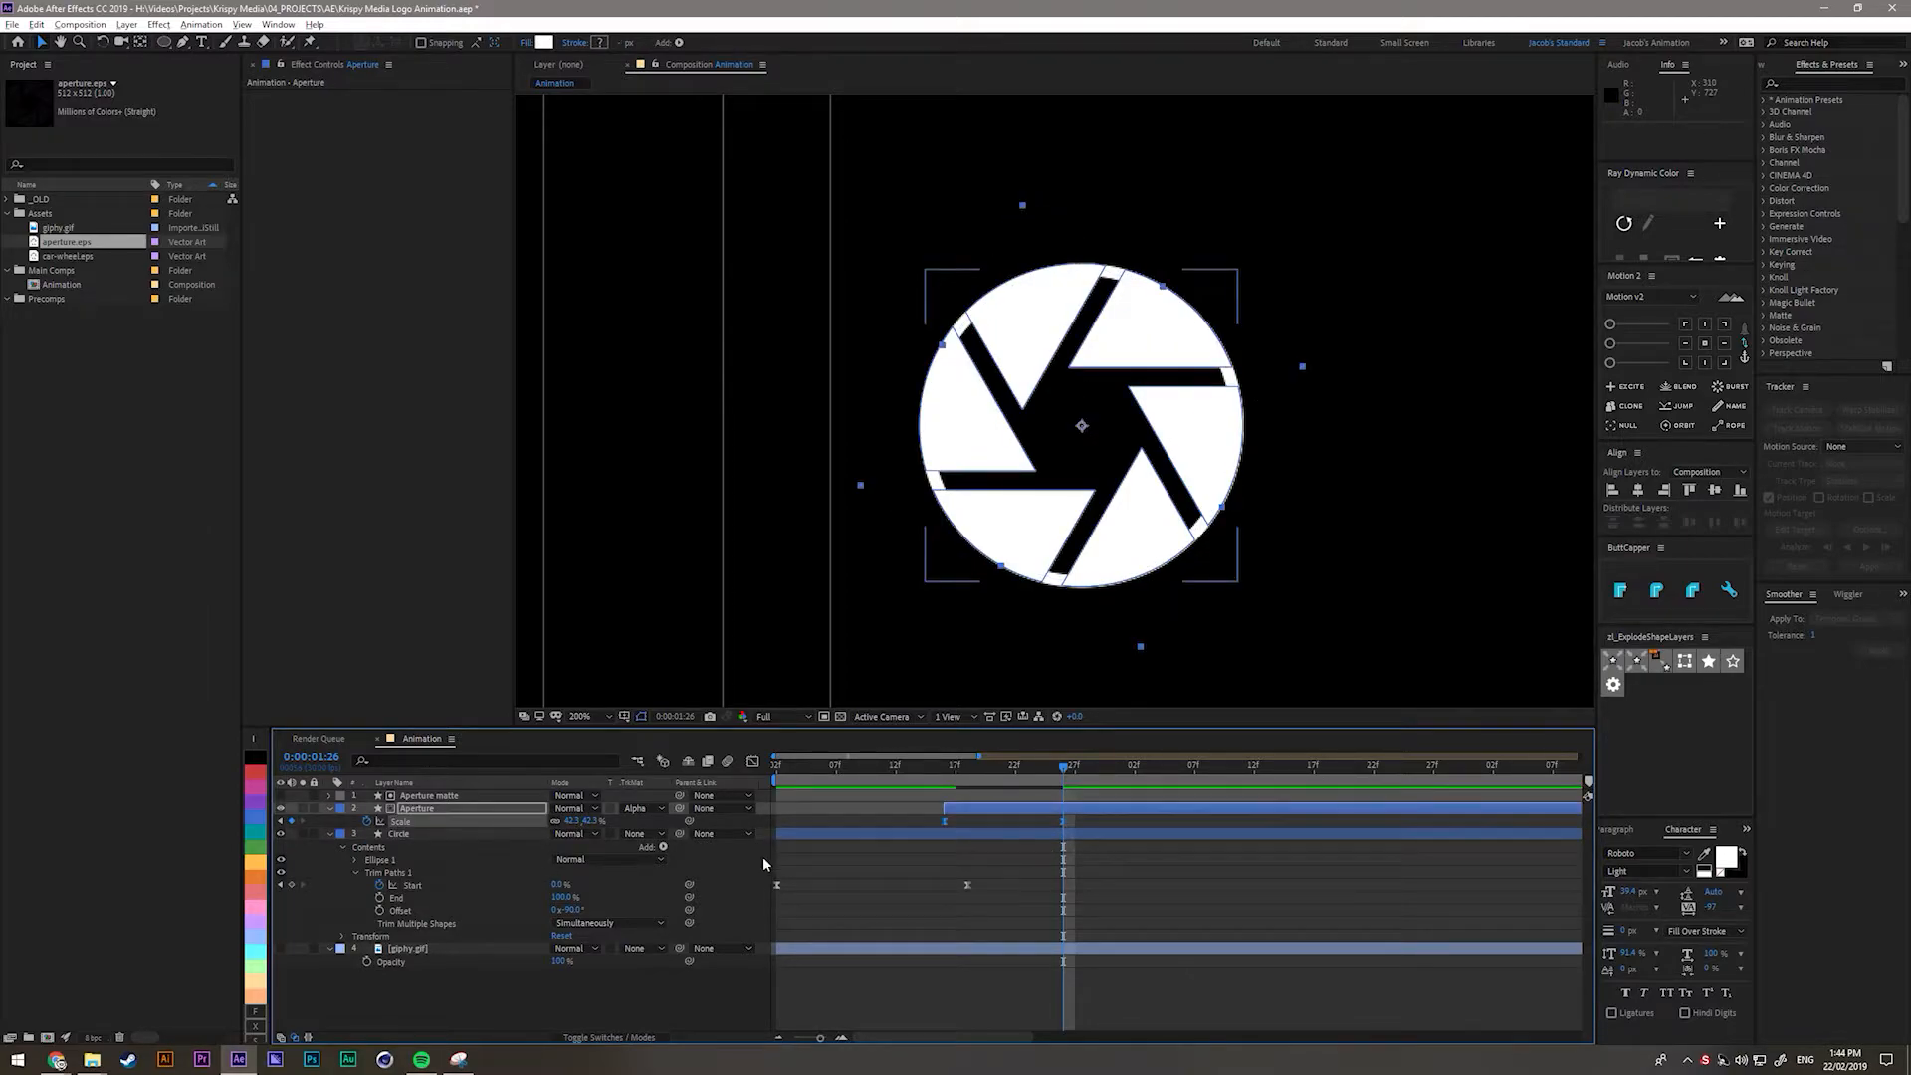
left_click(468, 833)
double_click(441, 809)
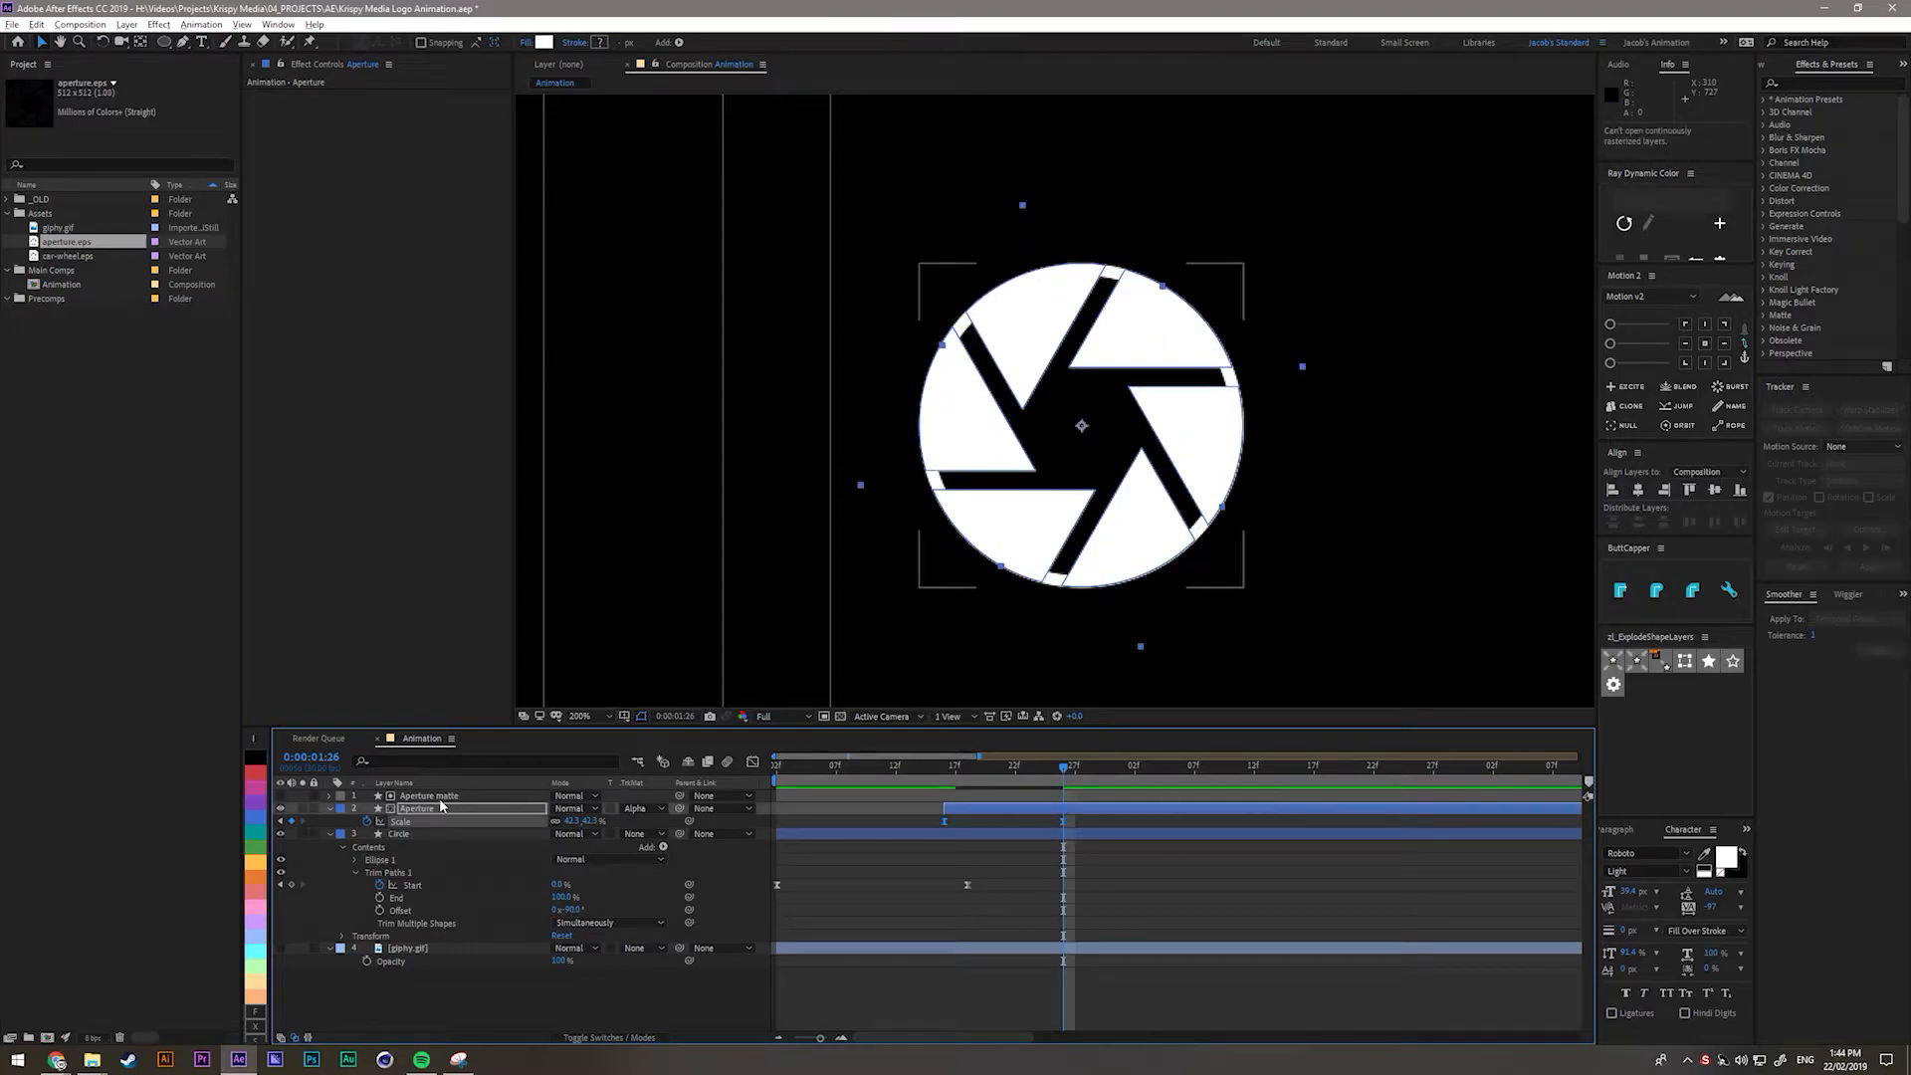
Parent the Aperture matte and Aperture layers to the Circle layer.
left_click(439, 798)
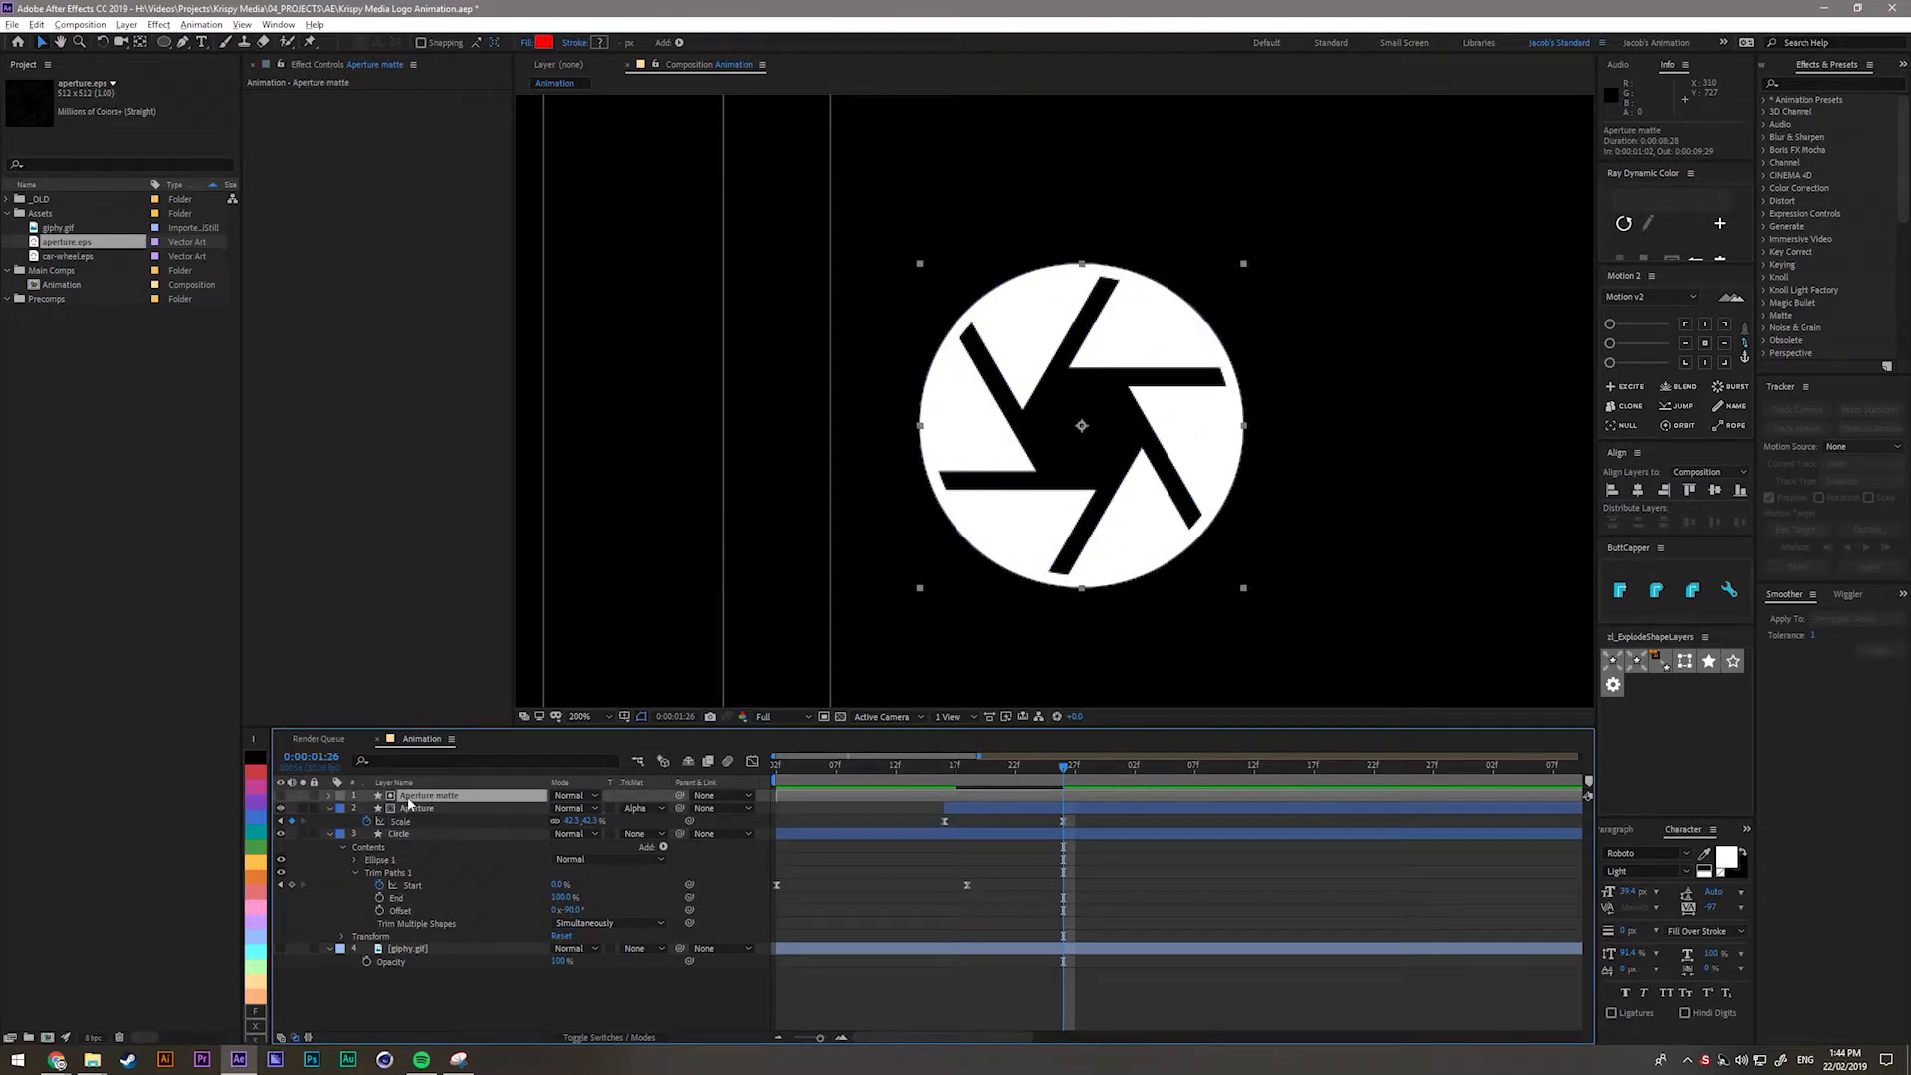
left_click(420, 809, "ctrl")
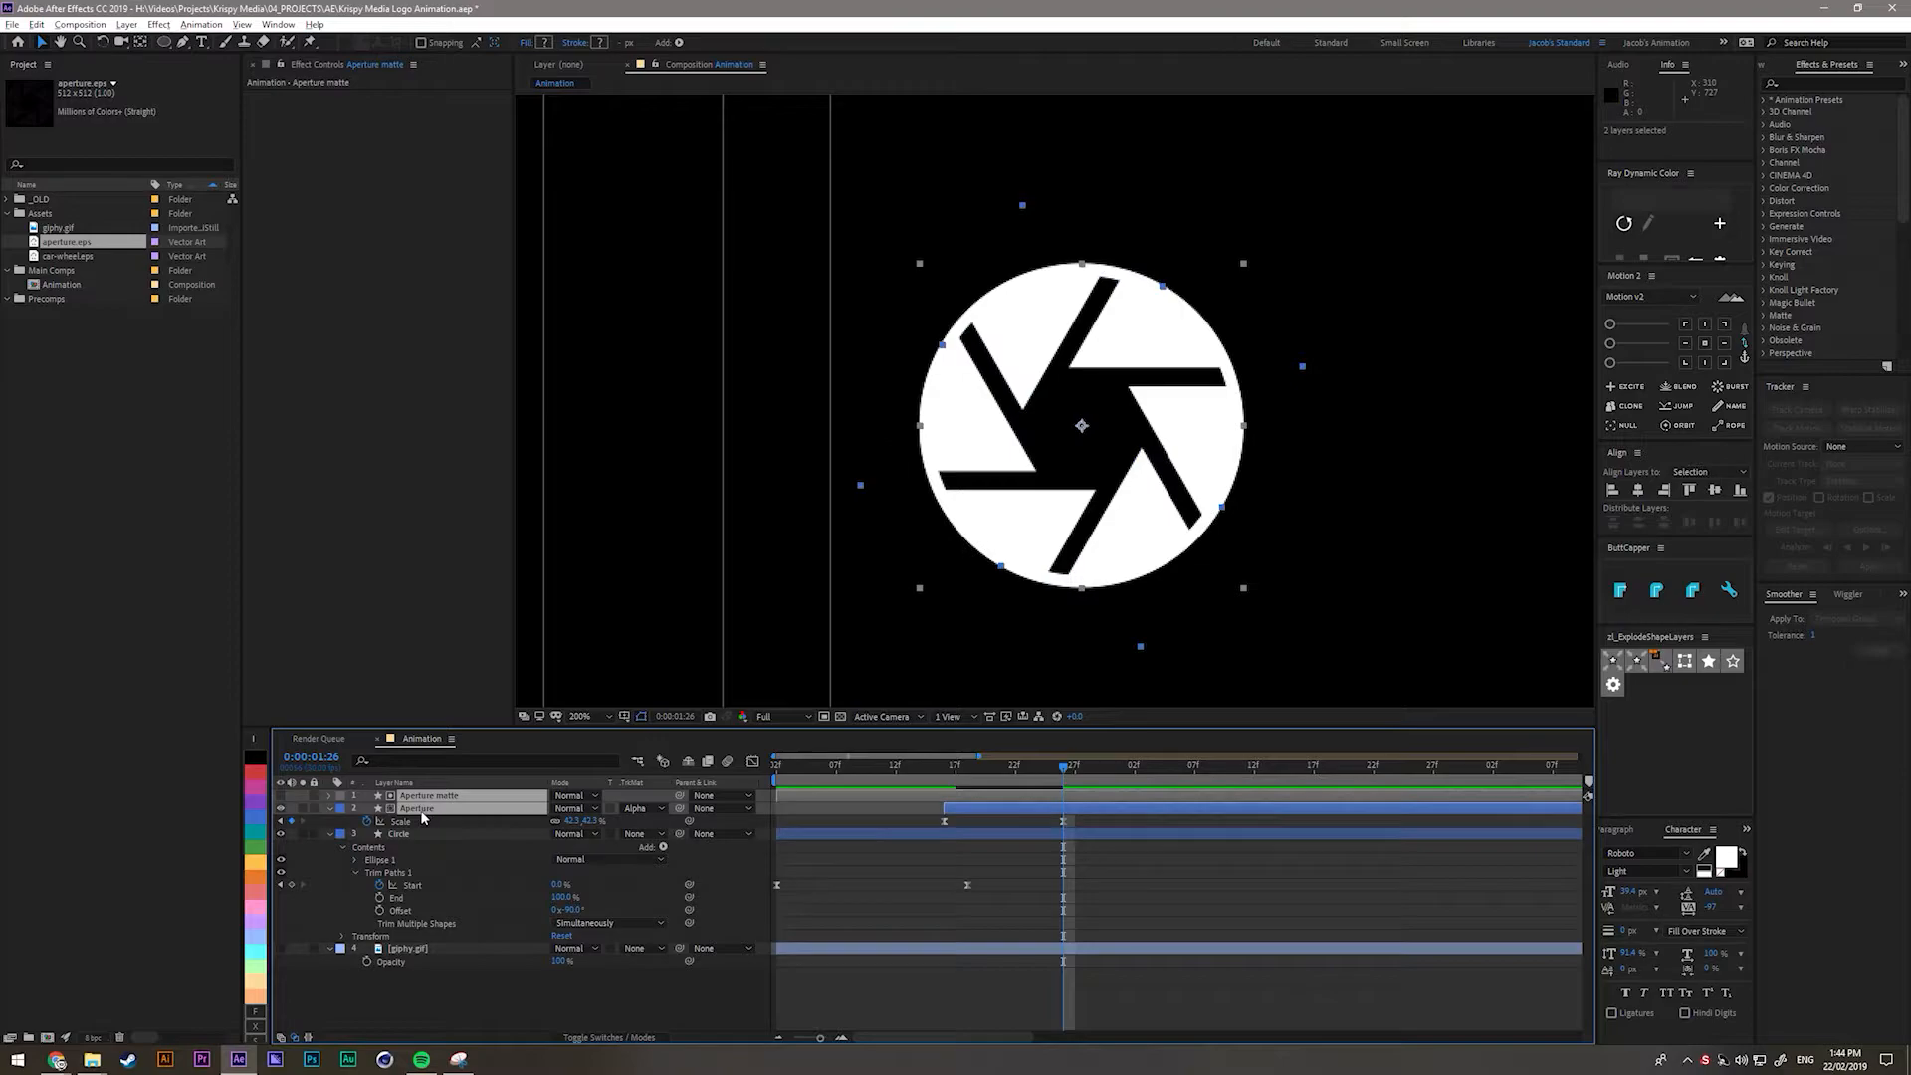
left_click_drag(683, 816, 413, 841)
Reposition the Circle with its attached aperture and check the animation at 1:23.
left_click(414, 842)
left_click_drag(1112, 586, 1051, 626)
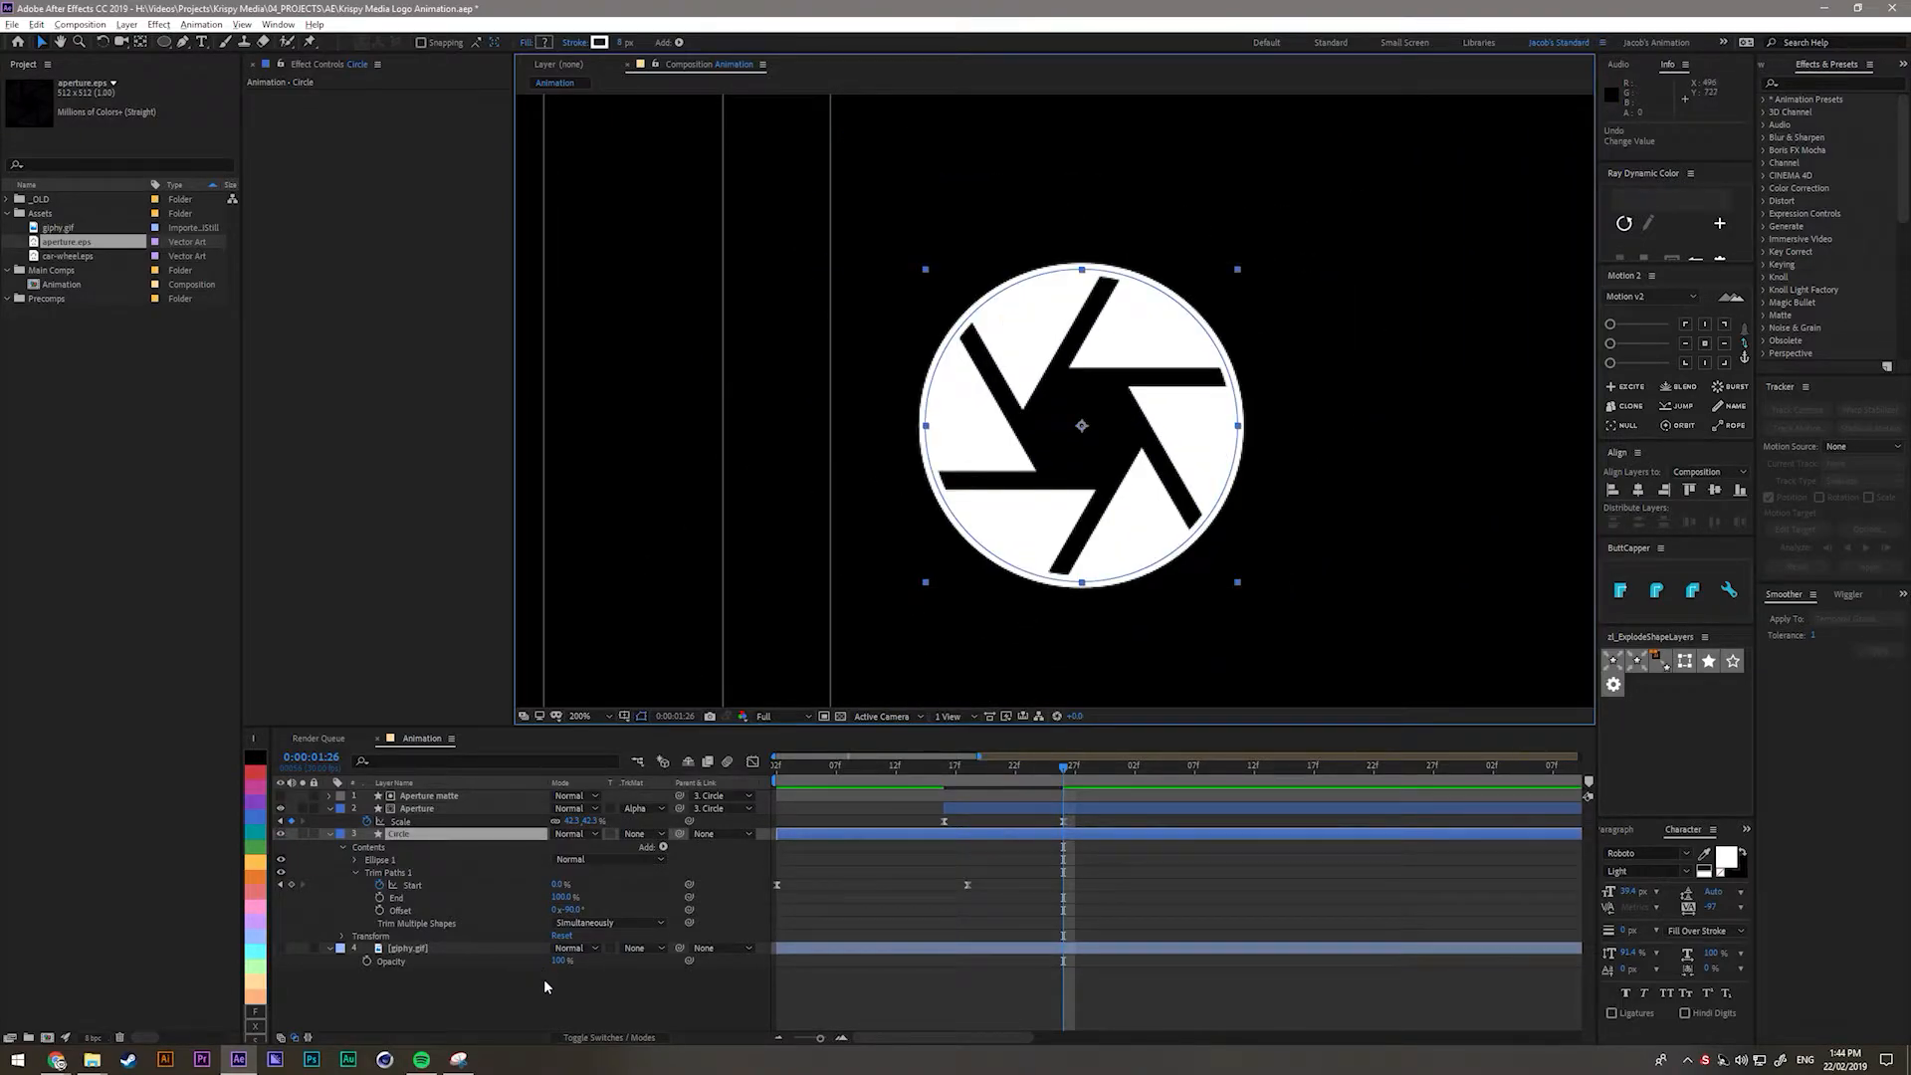
left_click(391, 865)
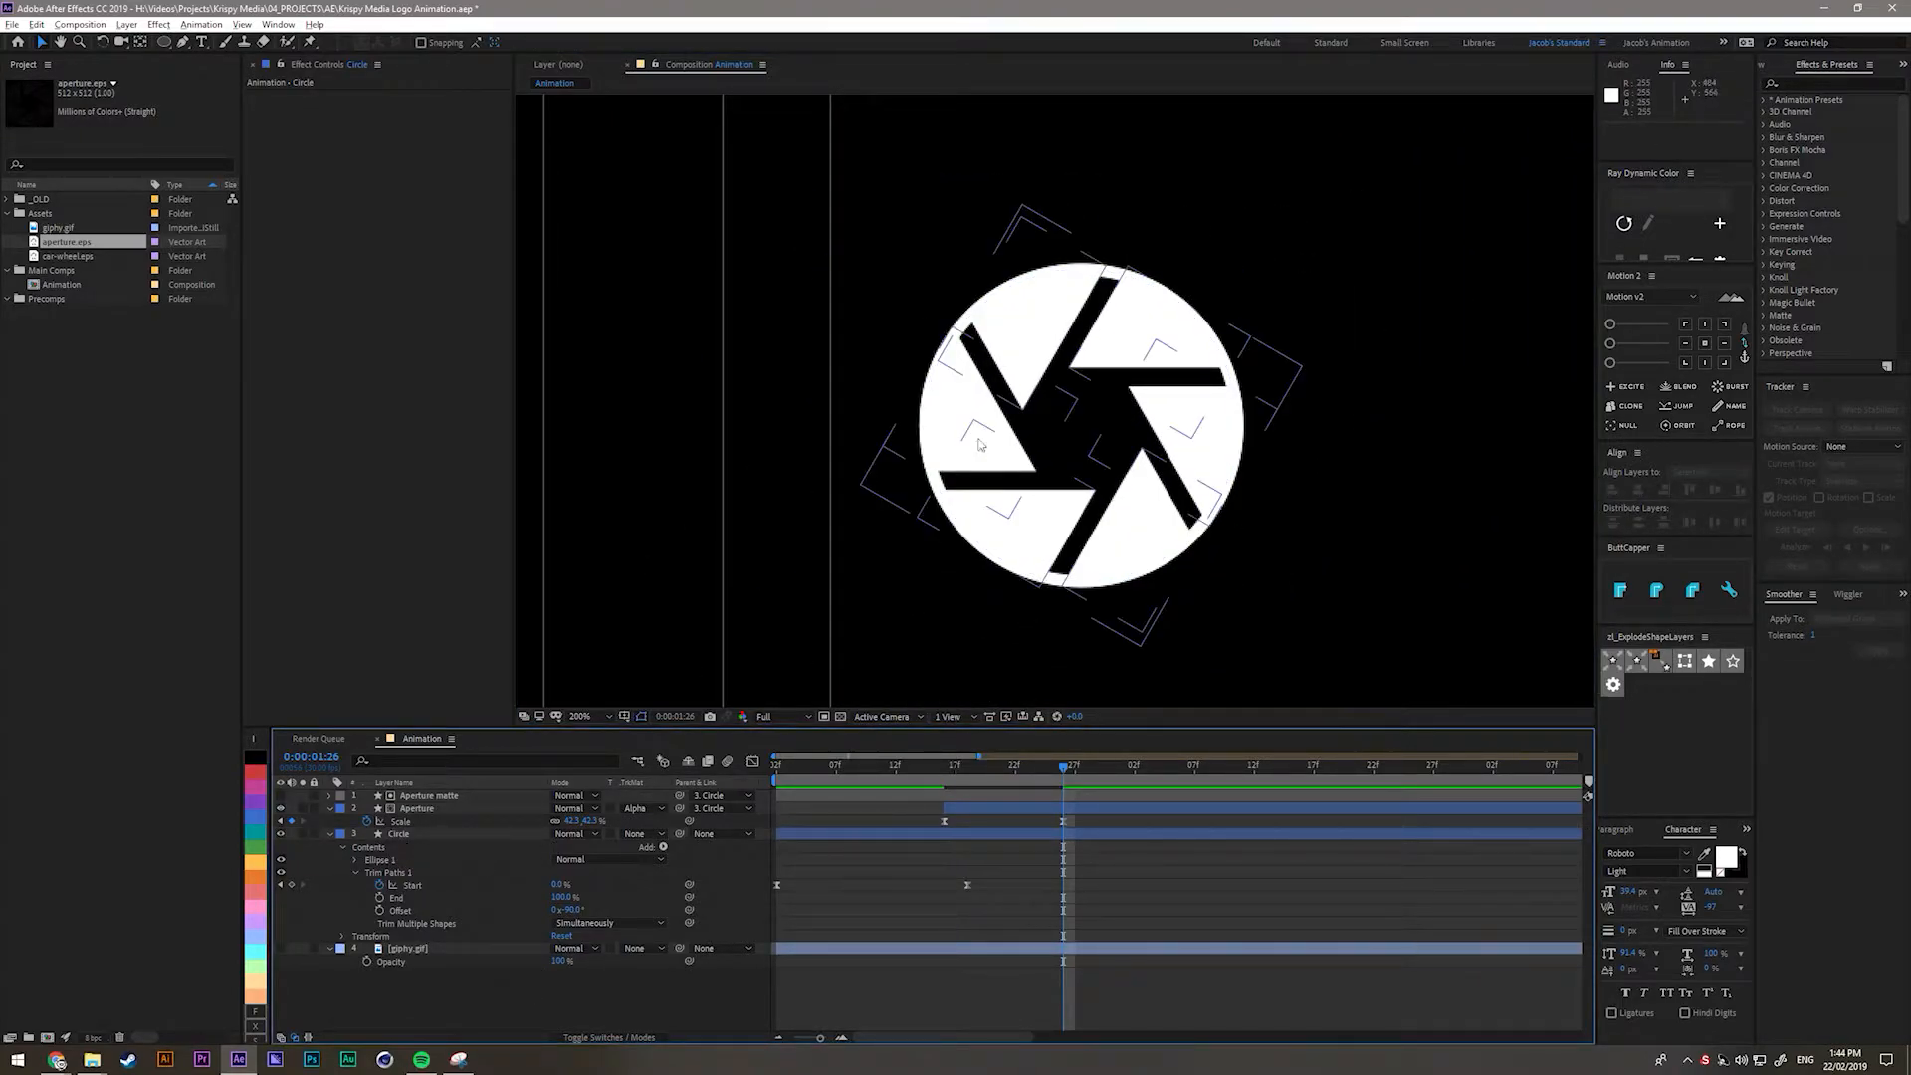
left_click_drag(1186, 530, 1061, 533)
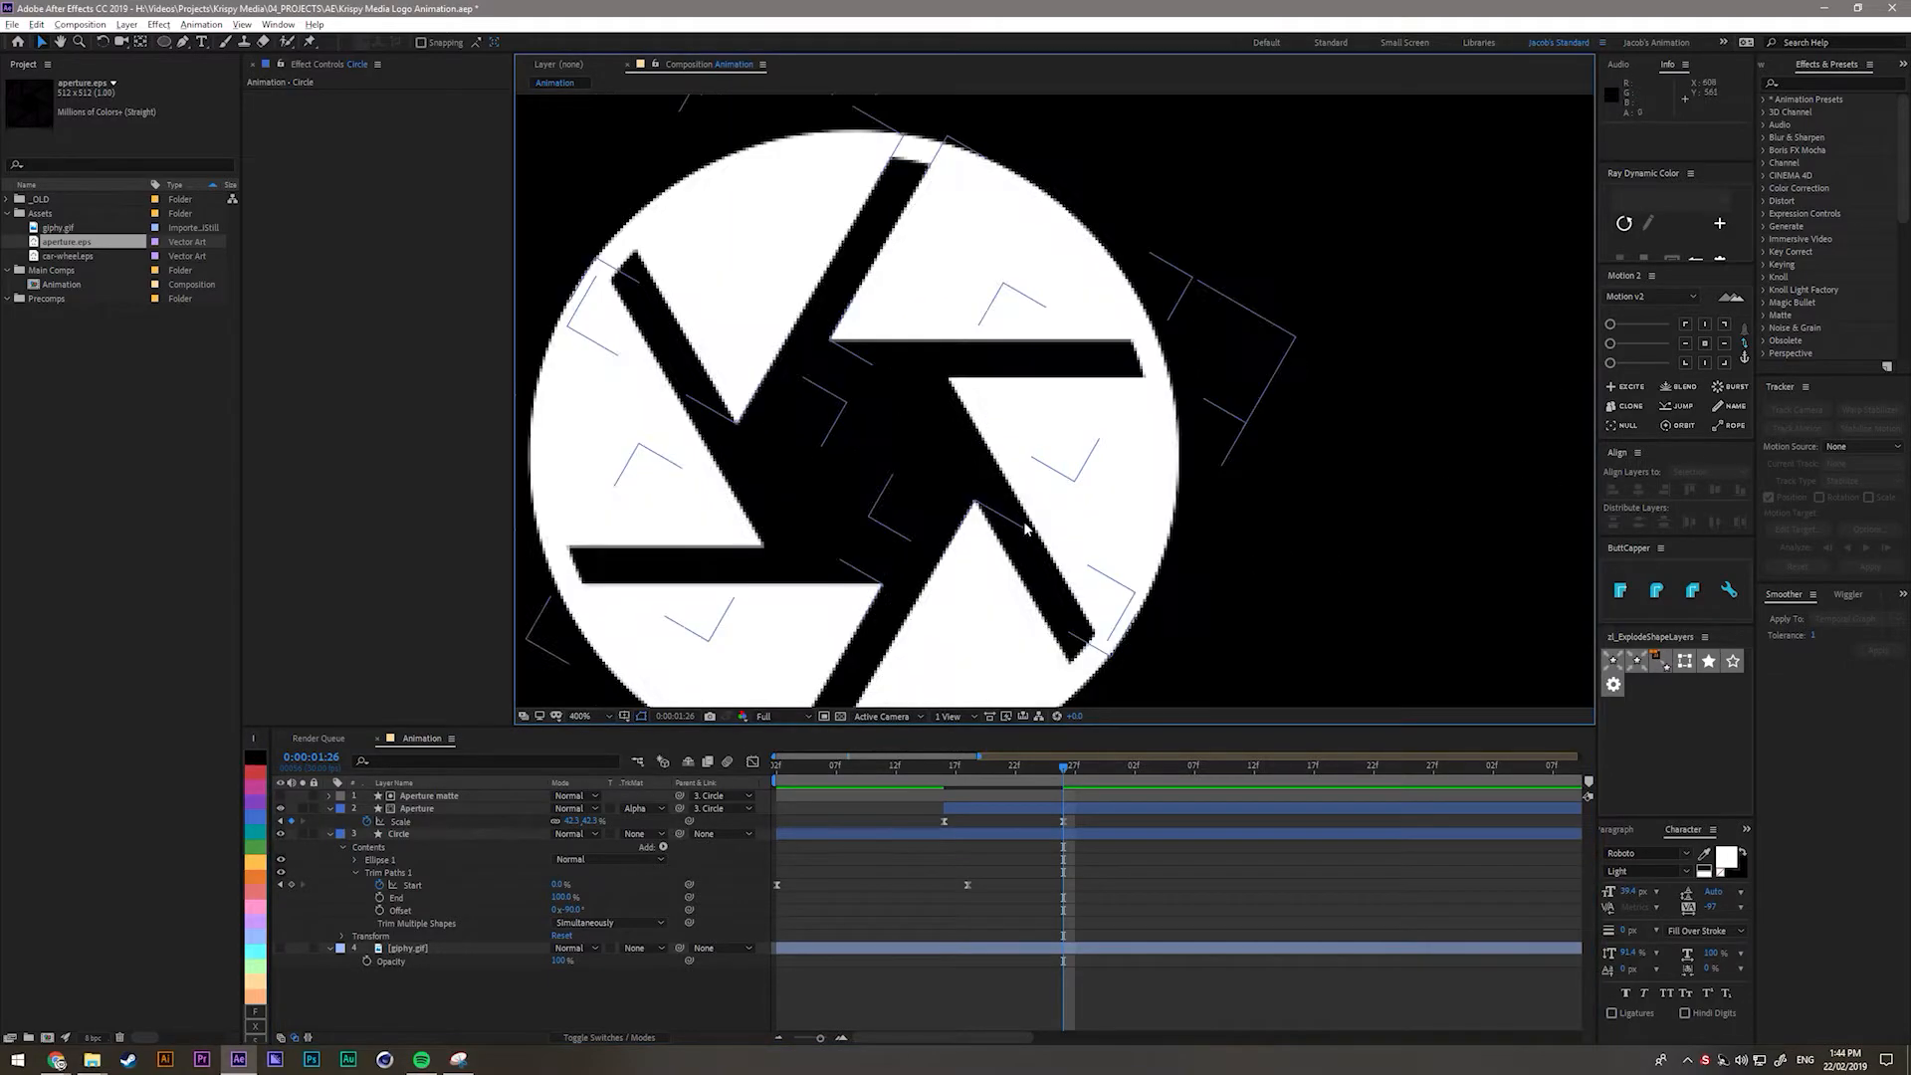
left_click(426, 858)
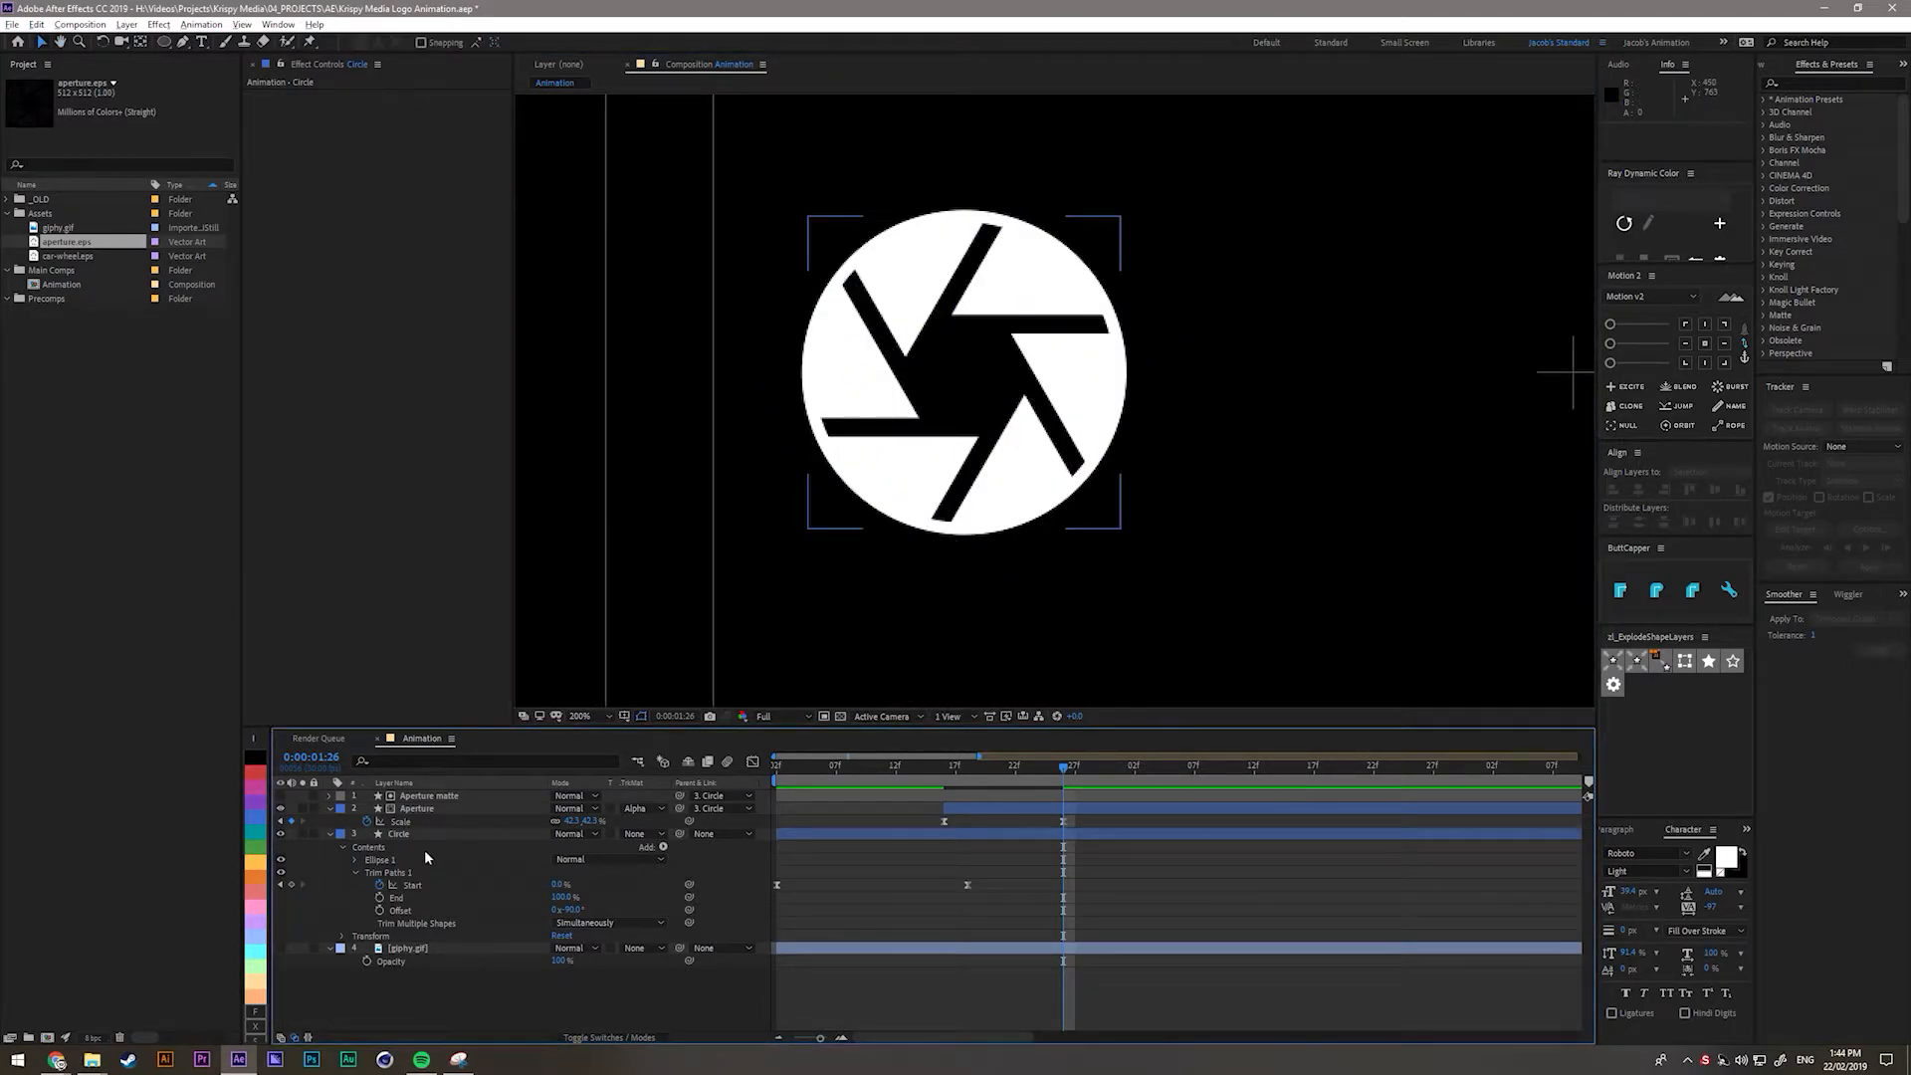
left_click(440, 798)
left_click_drag(1063, 769, 945, 781)
Keyframe the Aperture's Rotation so it turns to 90° as it shrinks.
left_click(965, 817)
left_click(965, 808)
key("shift+r")
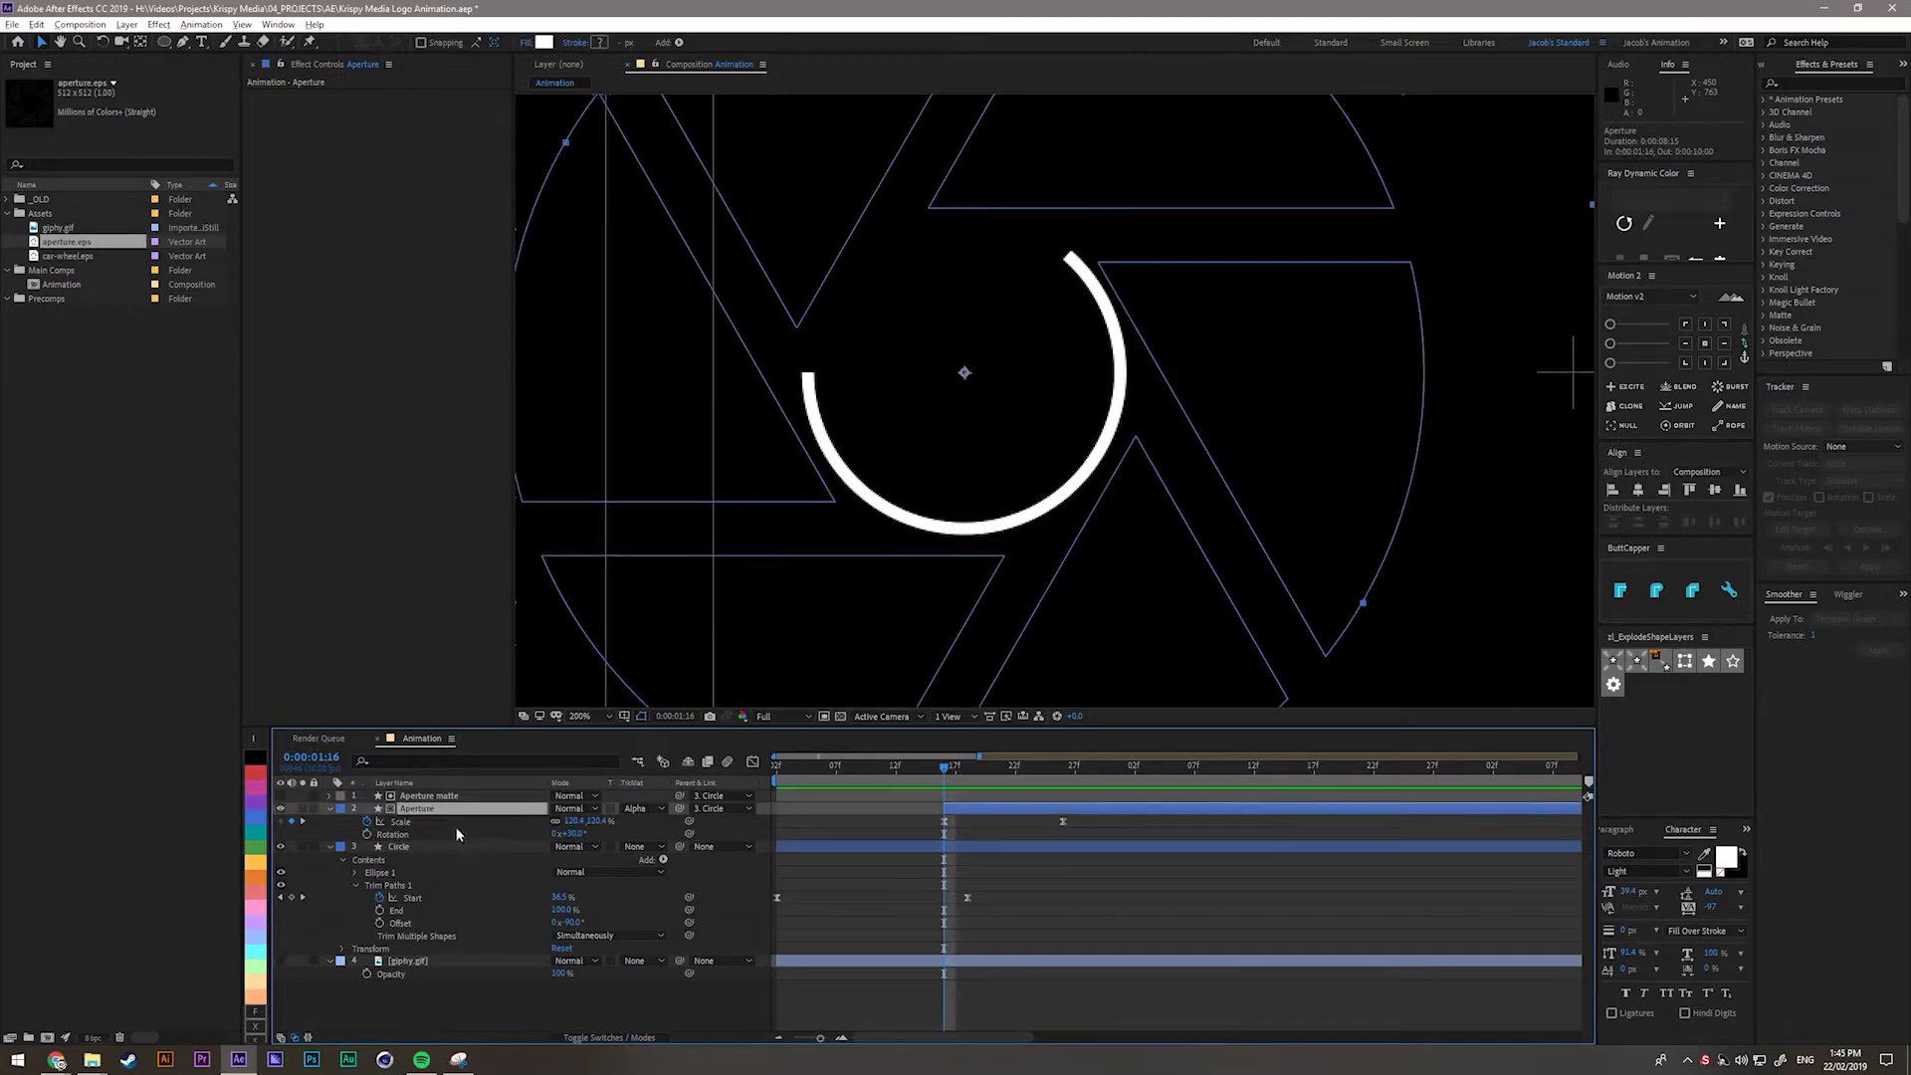
left_click(367, 834)
left_click_drag(945, 835, 1073, 831)
left_click_drag(938, 767, 1028, 767)
left_click_drag(569, 833, 596, 845)
left_click(576, 834)
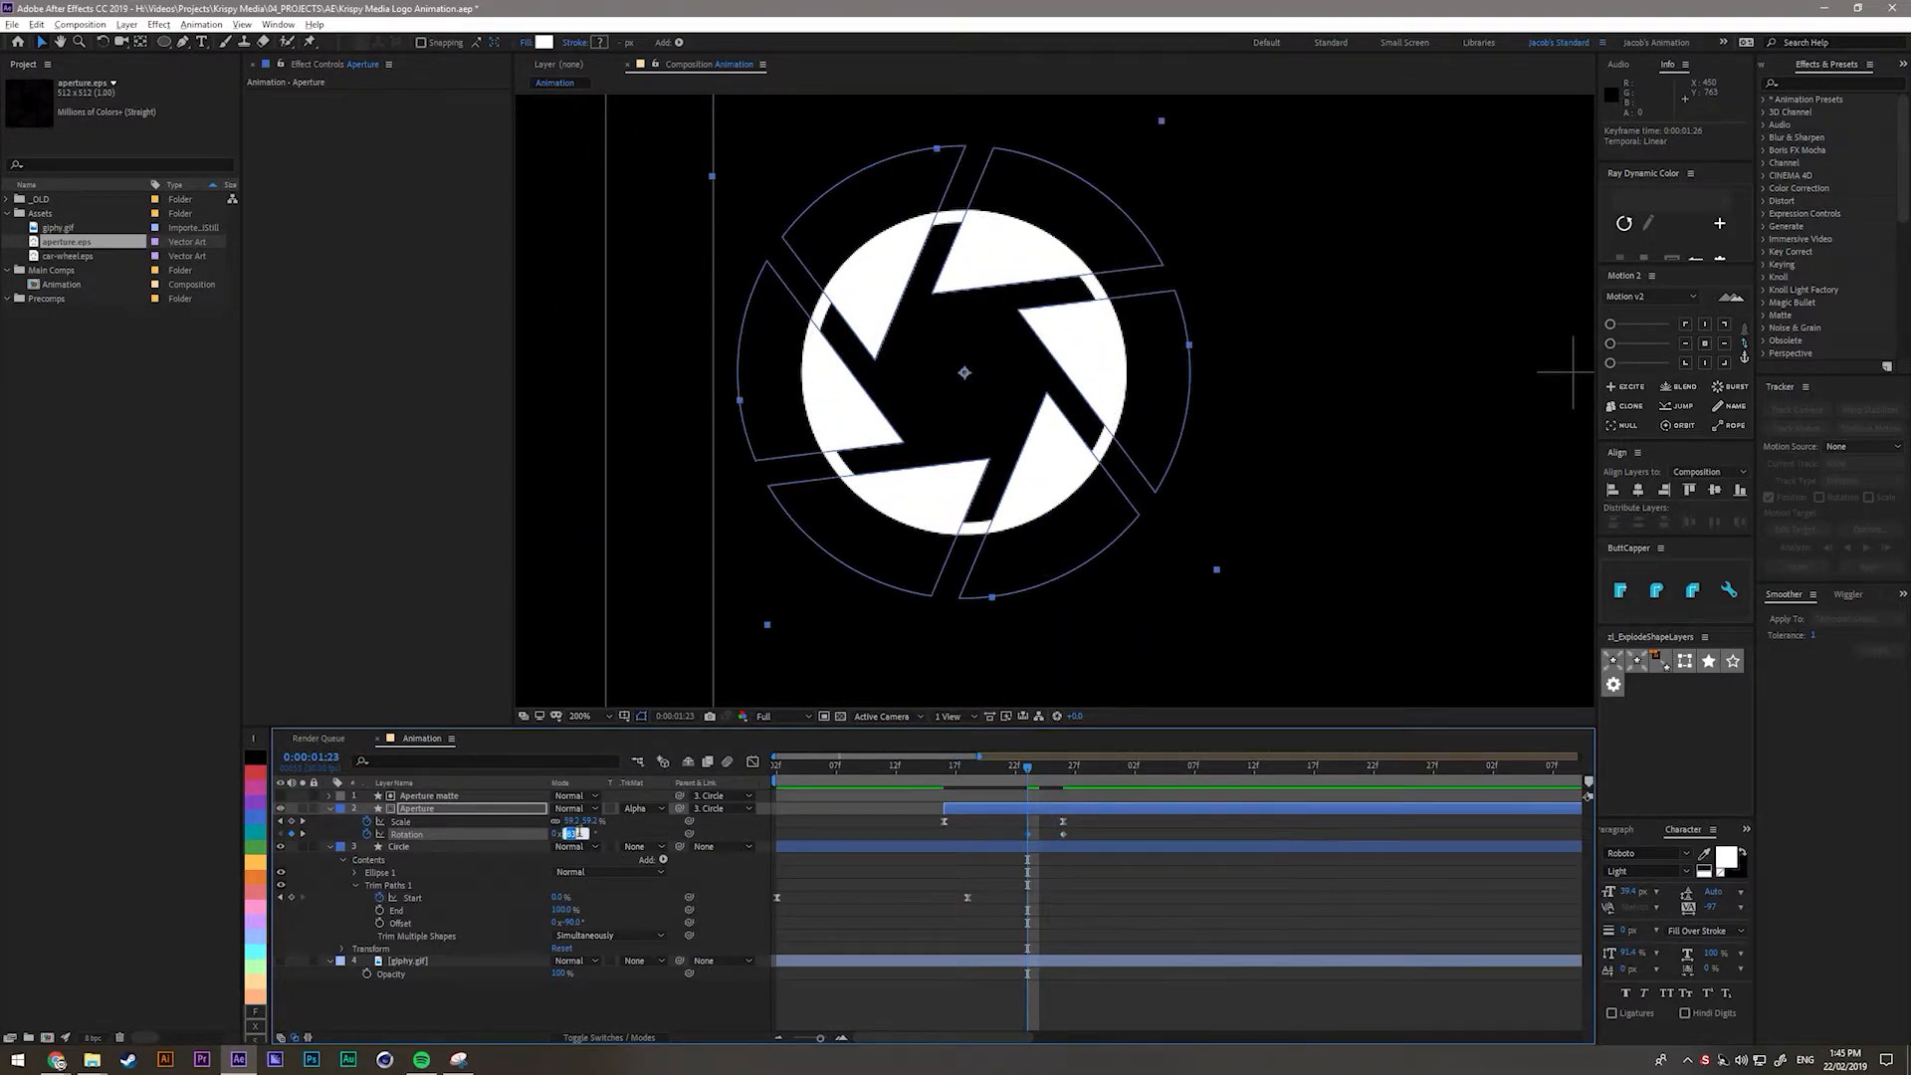
type("90")
key("Return")
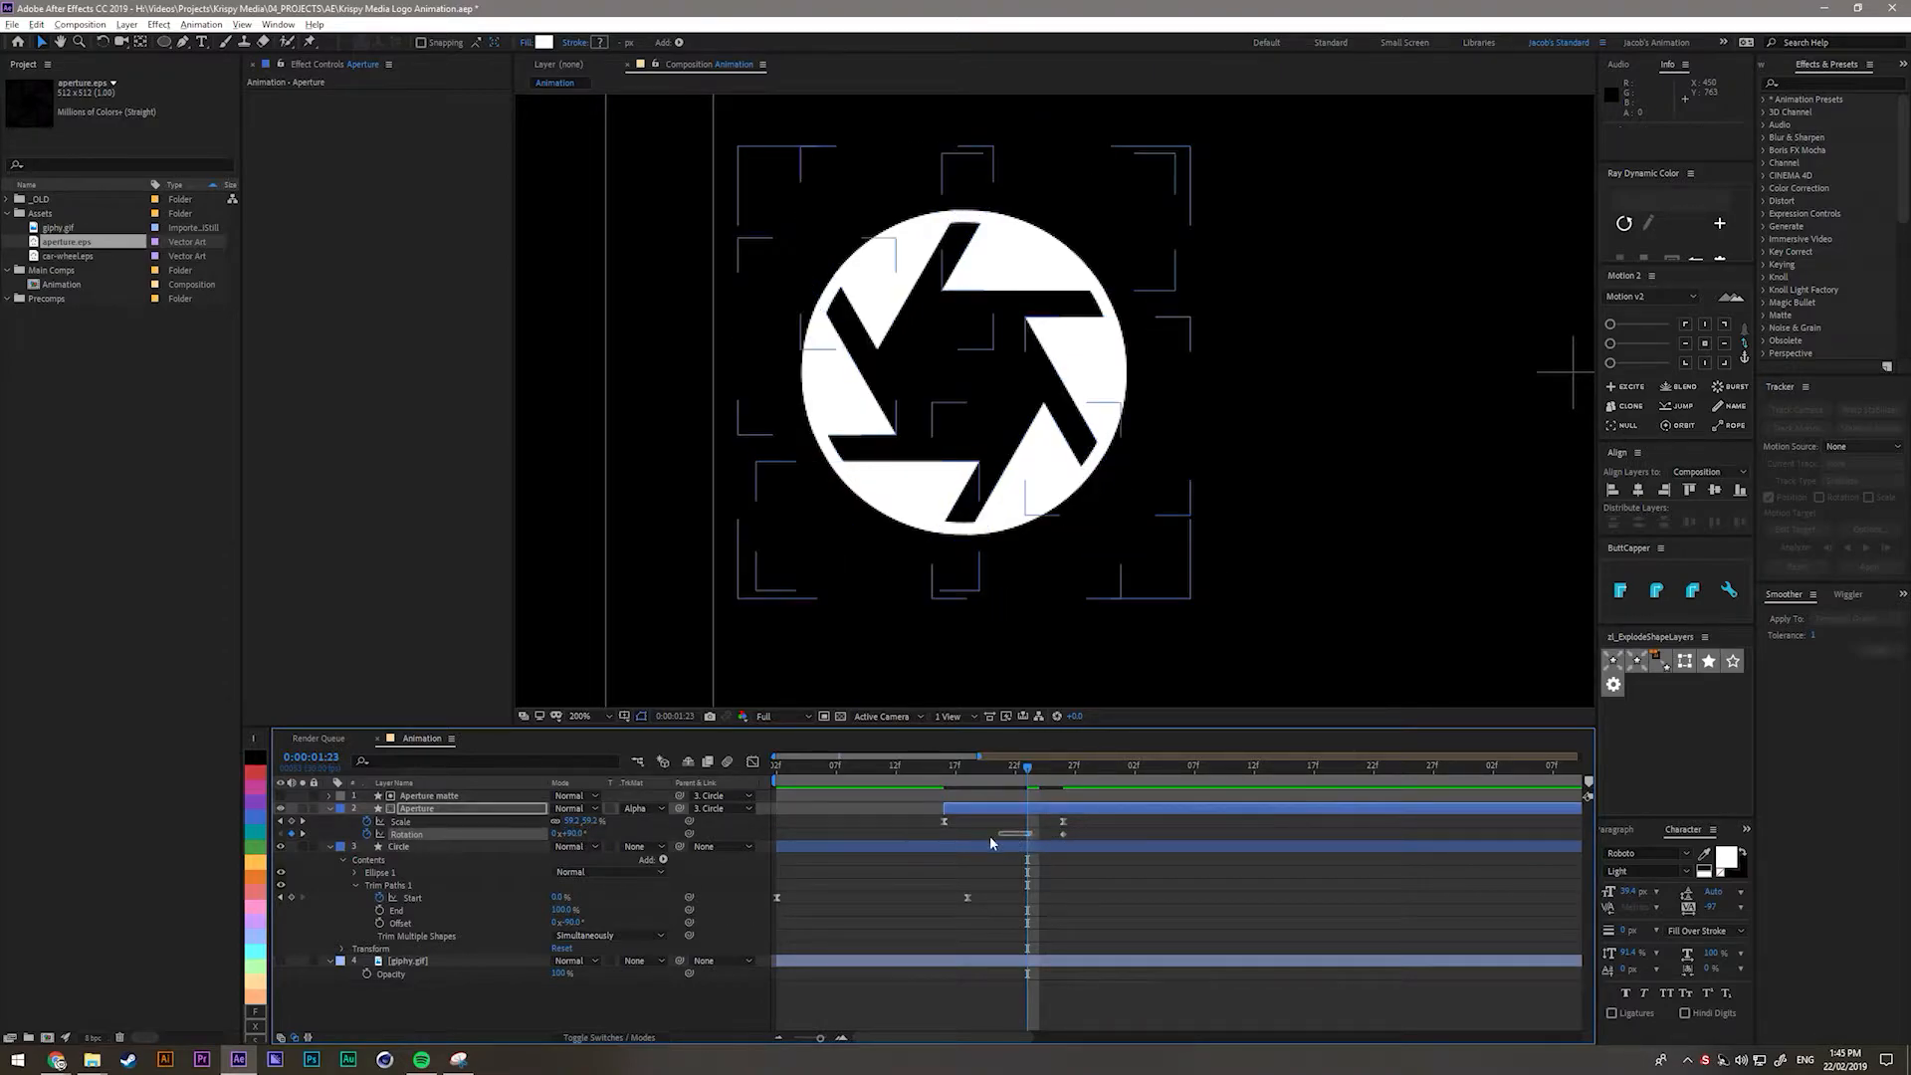
left_click_drag(1029, 834, 1086, 842)
Easy-ease the Scale and Rotation keyframes and reshape their curves in the Graph Editor.
key("F9")
left_click(810, 805)
left_click(896, 767)
left_click_drag(916, 818, 1092, 839)
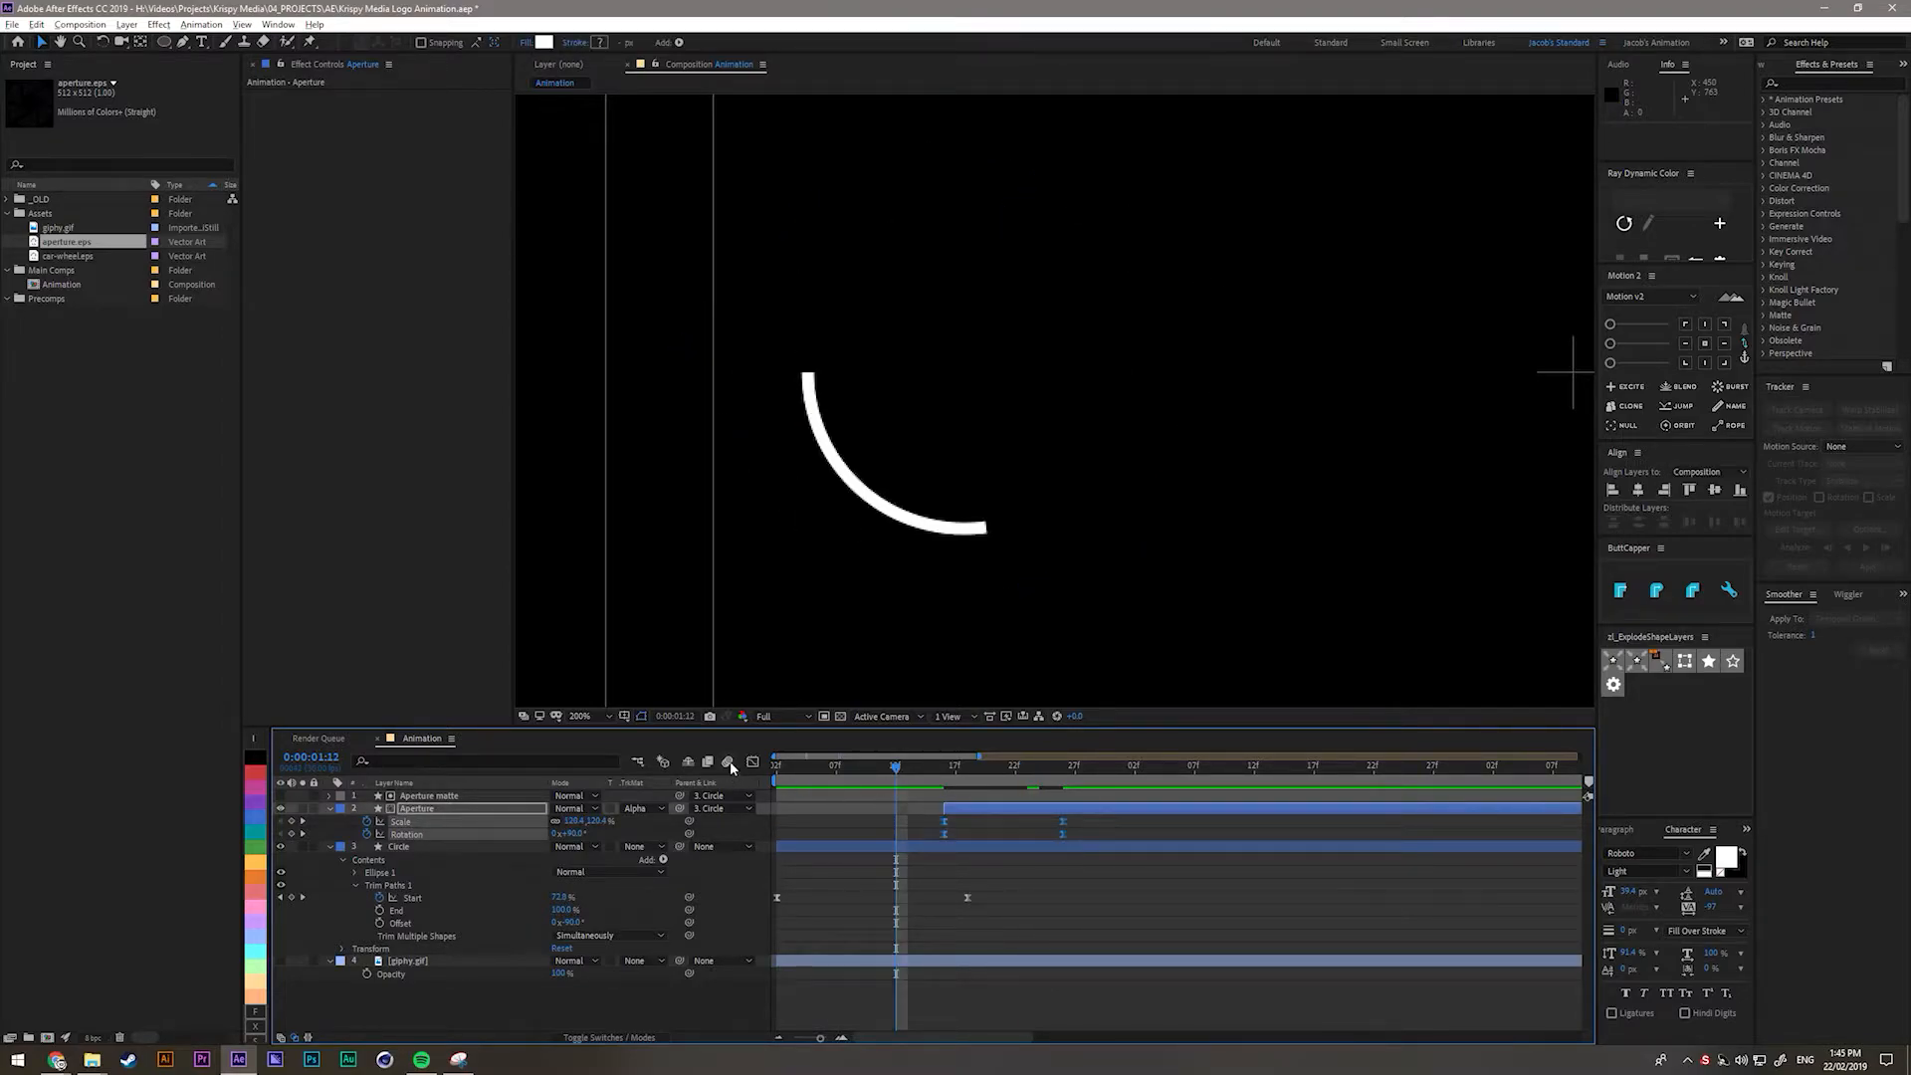
left_click(754, 763)
right_click(1101, 887)
left_click(1129, 903)
left_click_drag(1129, 904, 983, 951)
left_click_drag(1004, 875, 955, 876)
mouse_move(934, 786)
left_mouse_down()
mouse_move(1026, 800)
mouse_move(947, 793)
left_mouse_up()
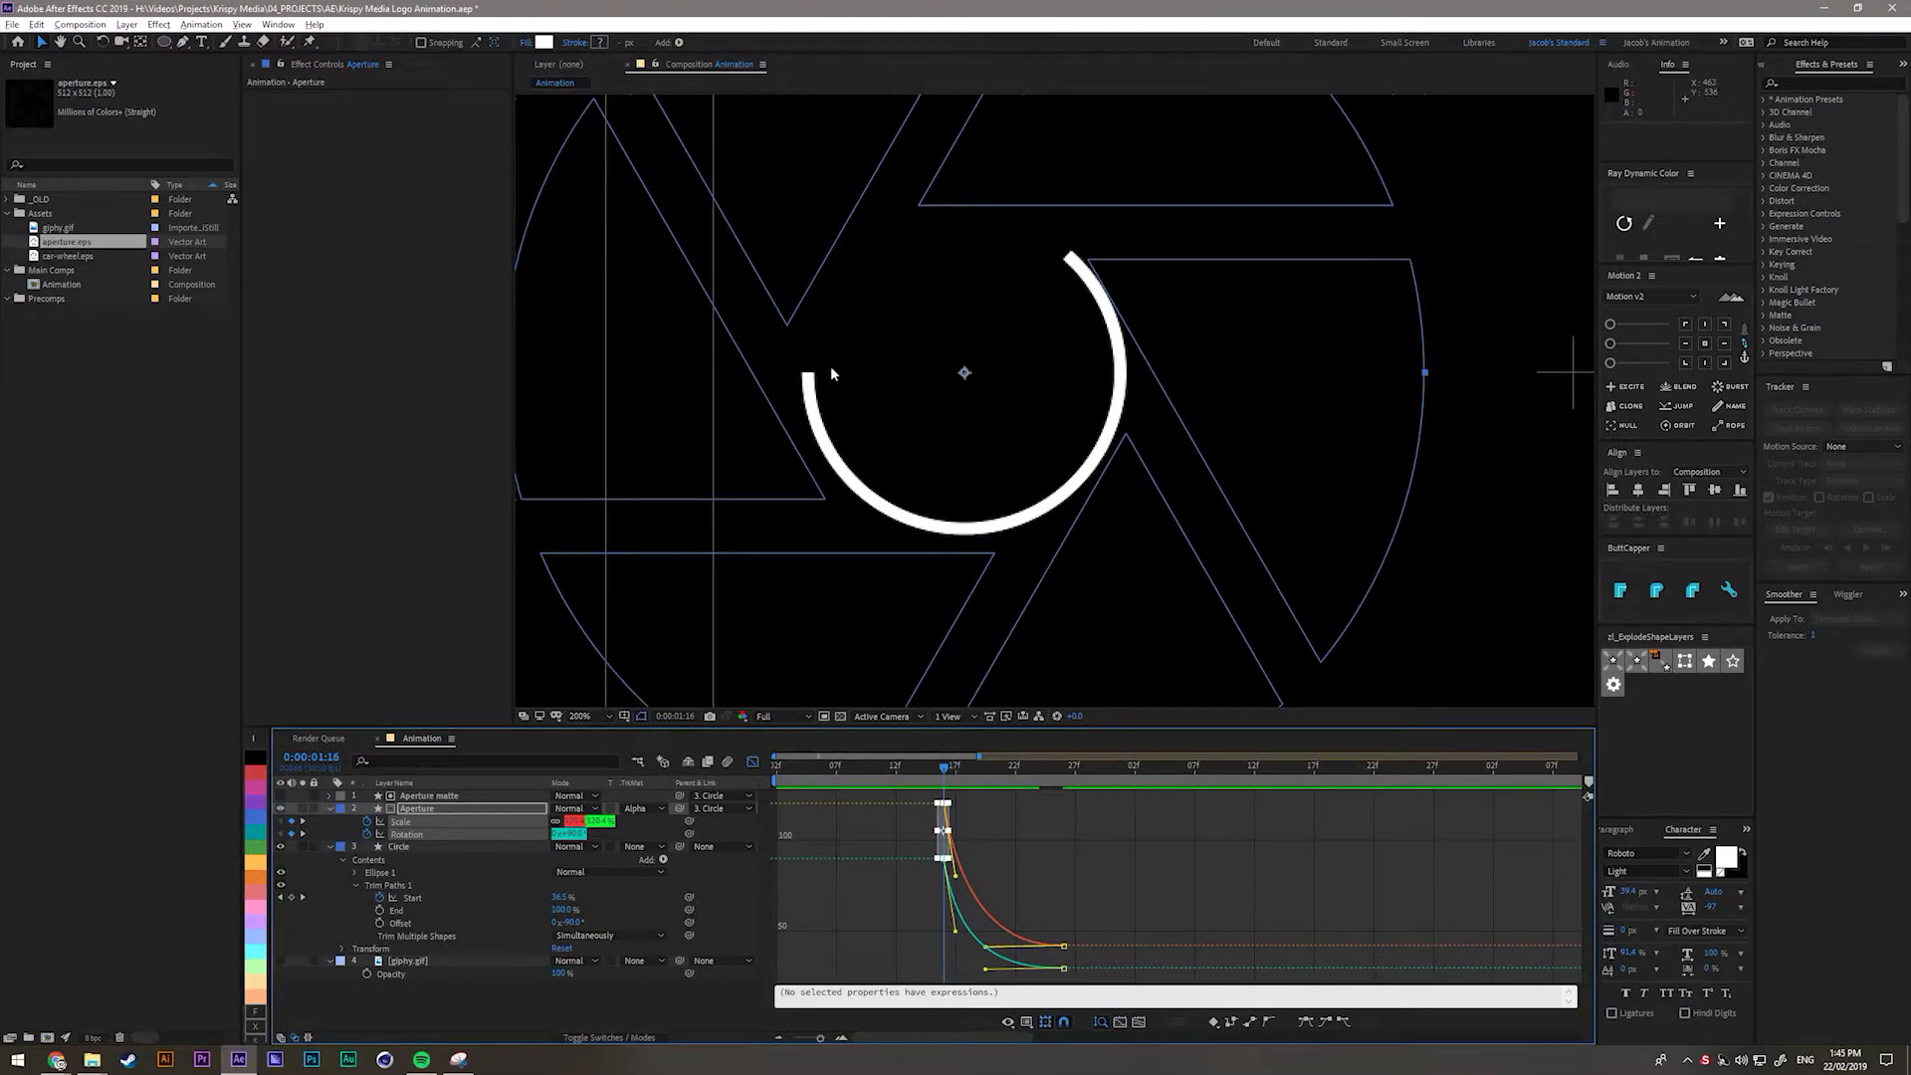
Preview the eased spin up to 1:26, then return from the Graph Editor to layer bars.
left_click_drag(947, 773, 1062, 828)
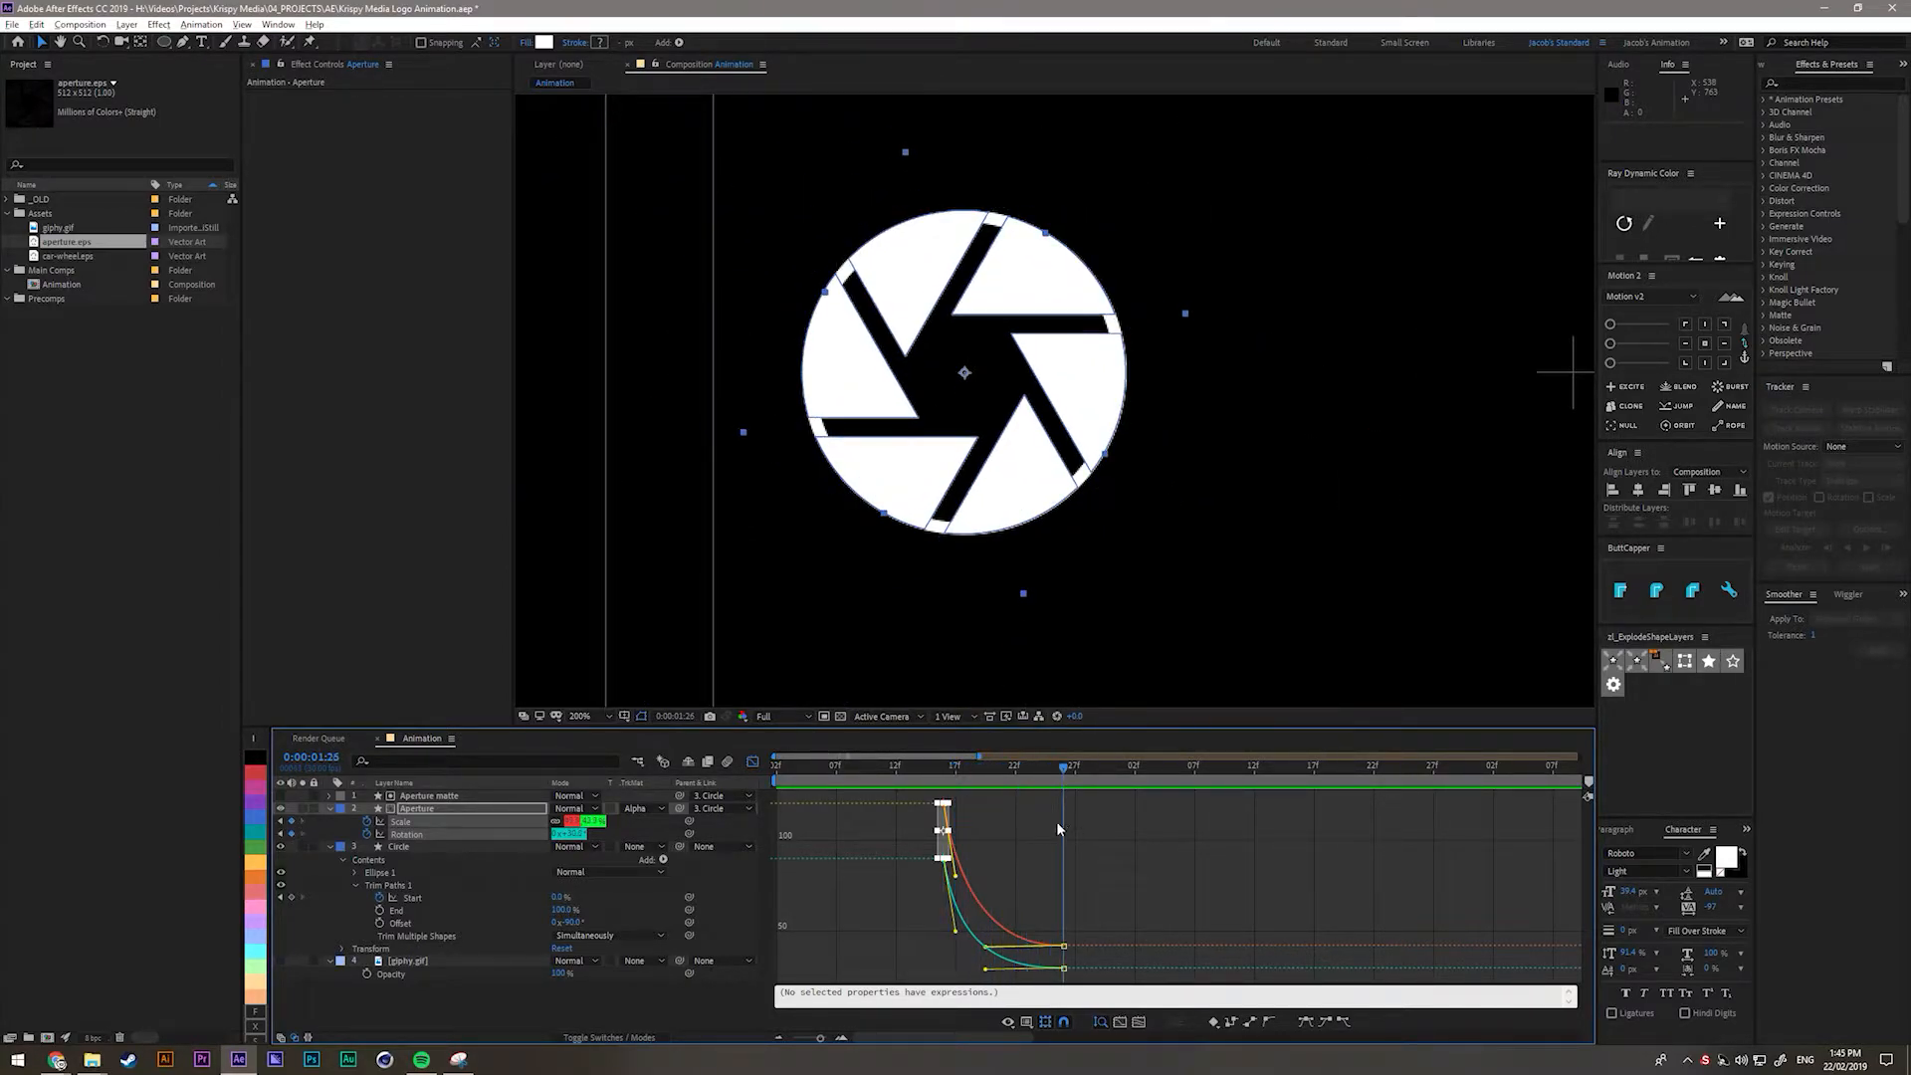
left_click(752, 761)
Enable motion blur on the Aperture and Circle layers and for the composition.
left_click(937, 906)
scroll(1185, 884, "down", 2)
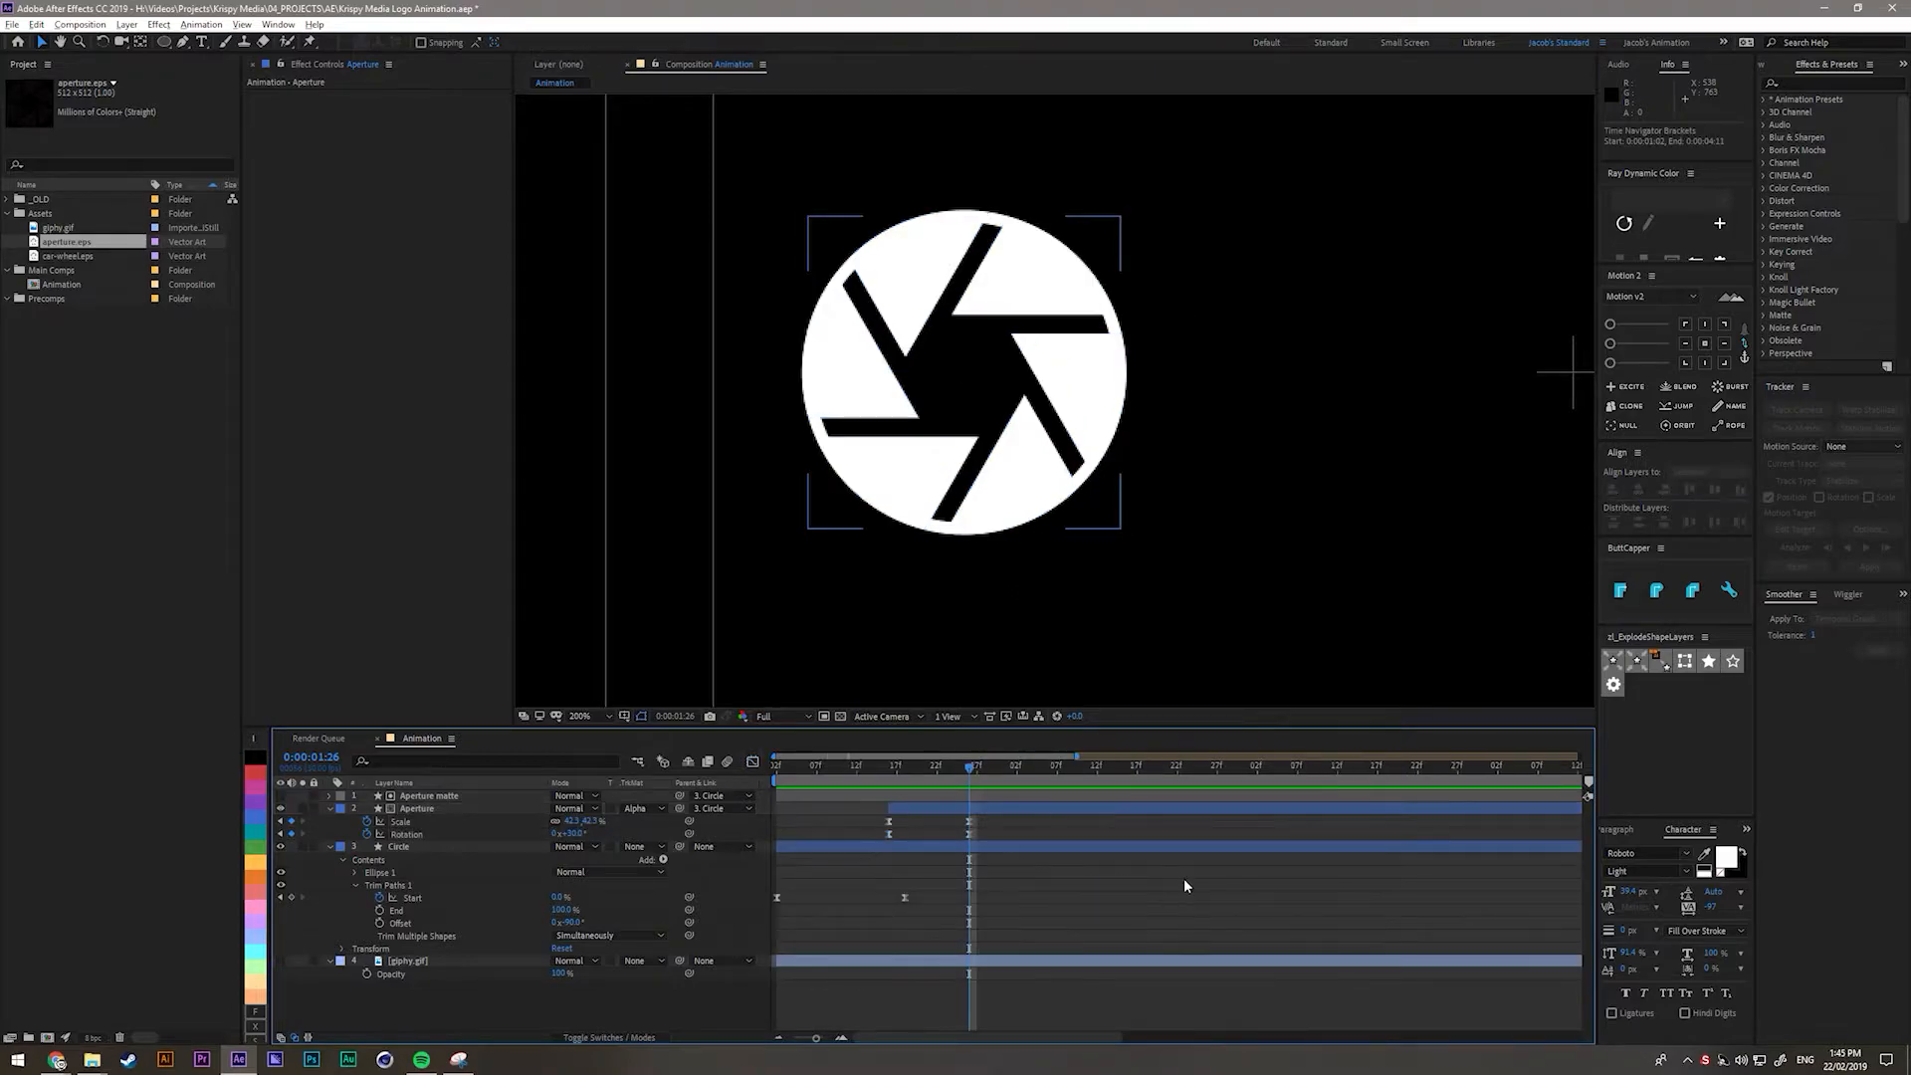
left_click_drag(1093, 916, 764, 807)
left_click(1104, 902)
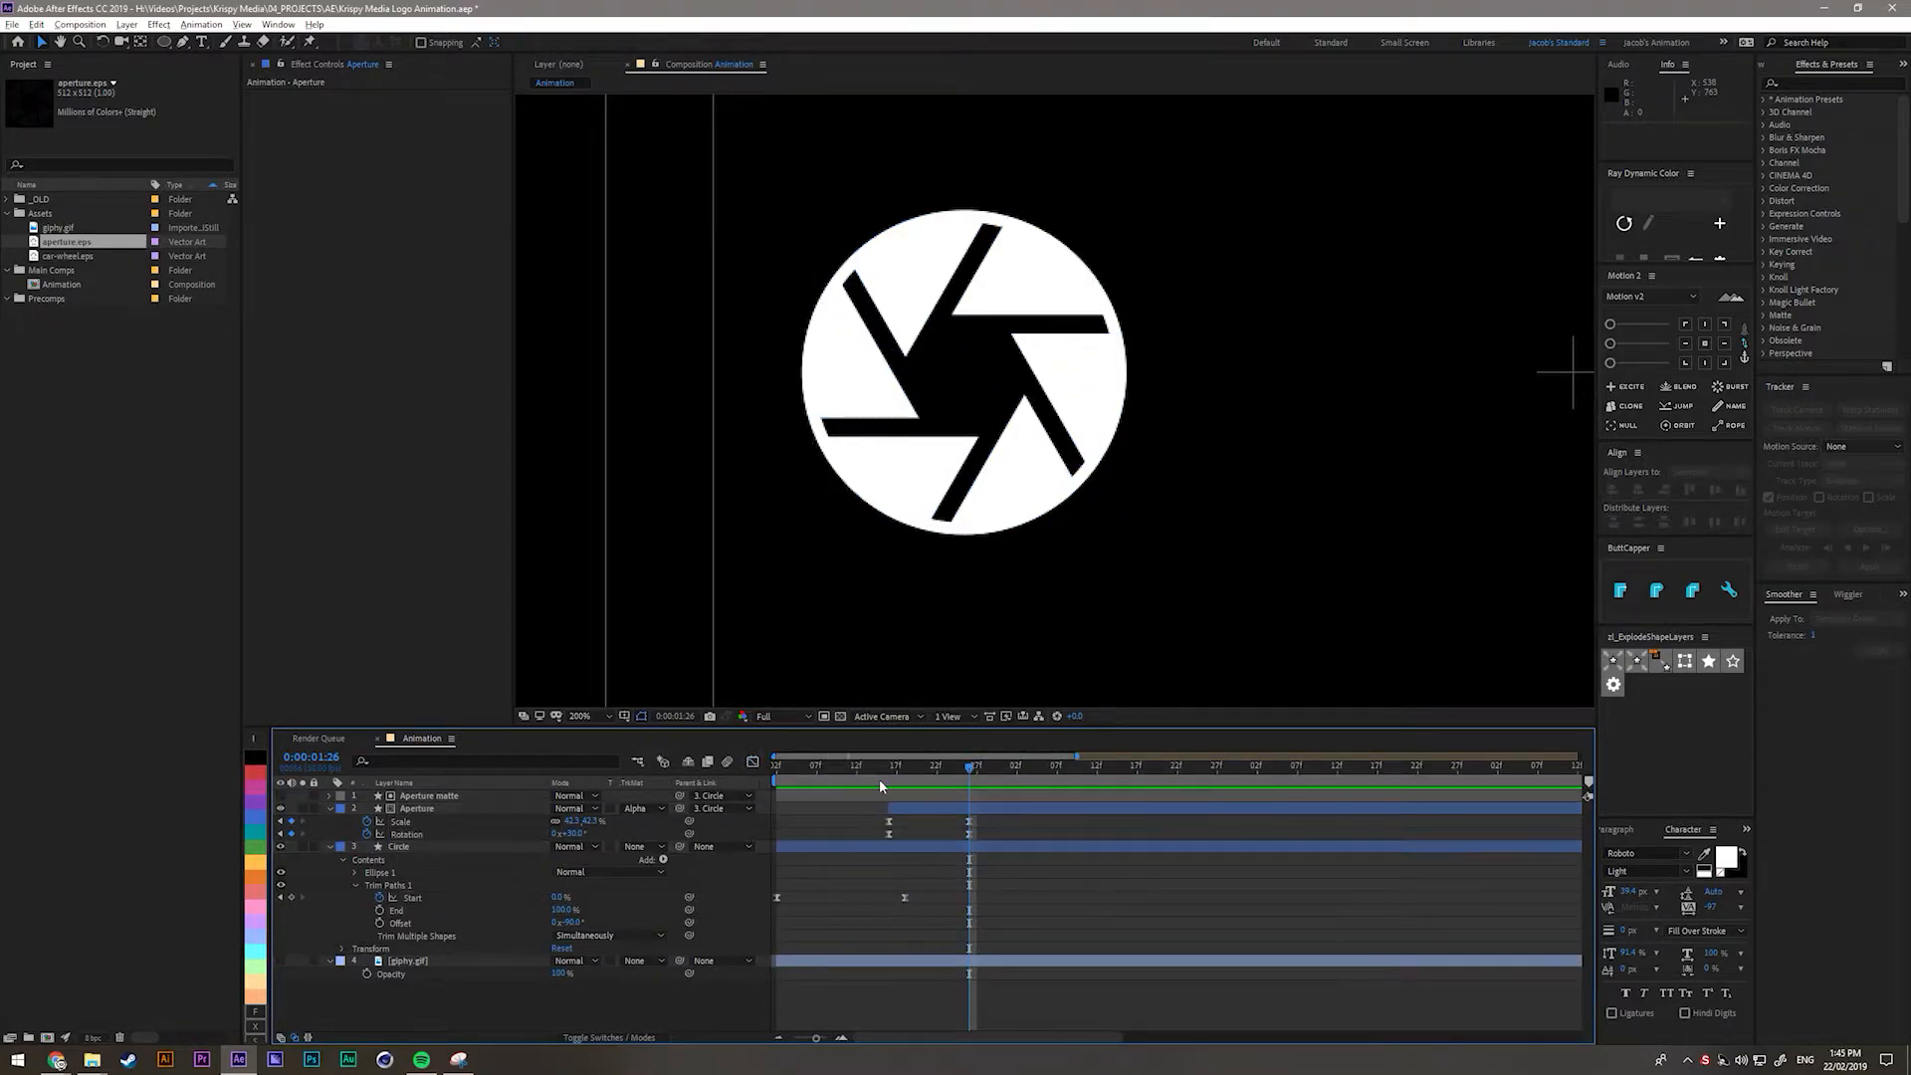
left_click(601, 1039)
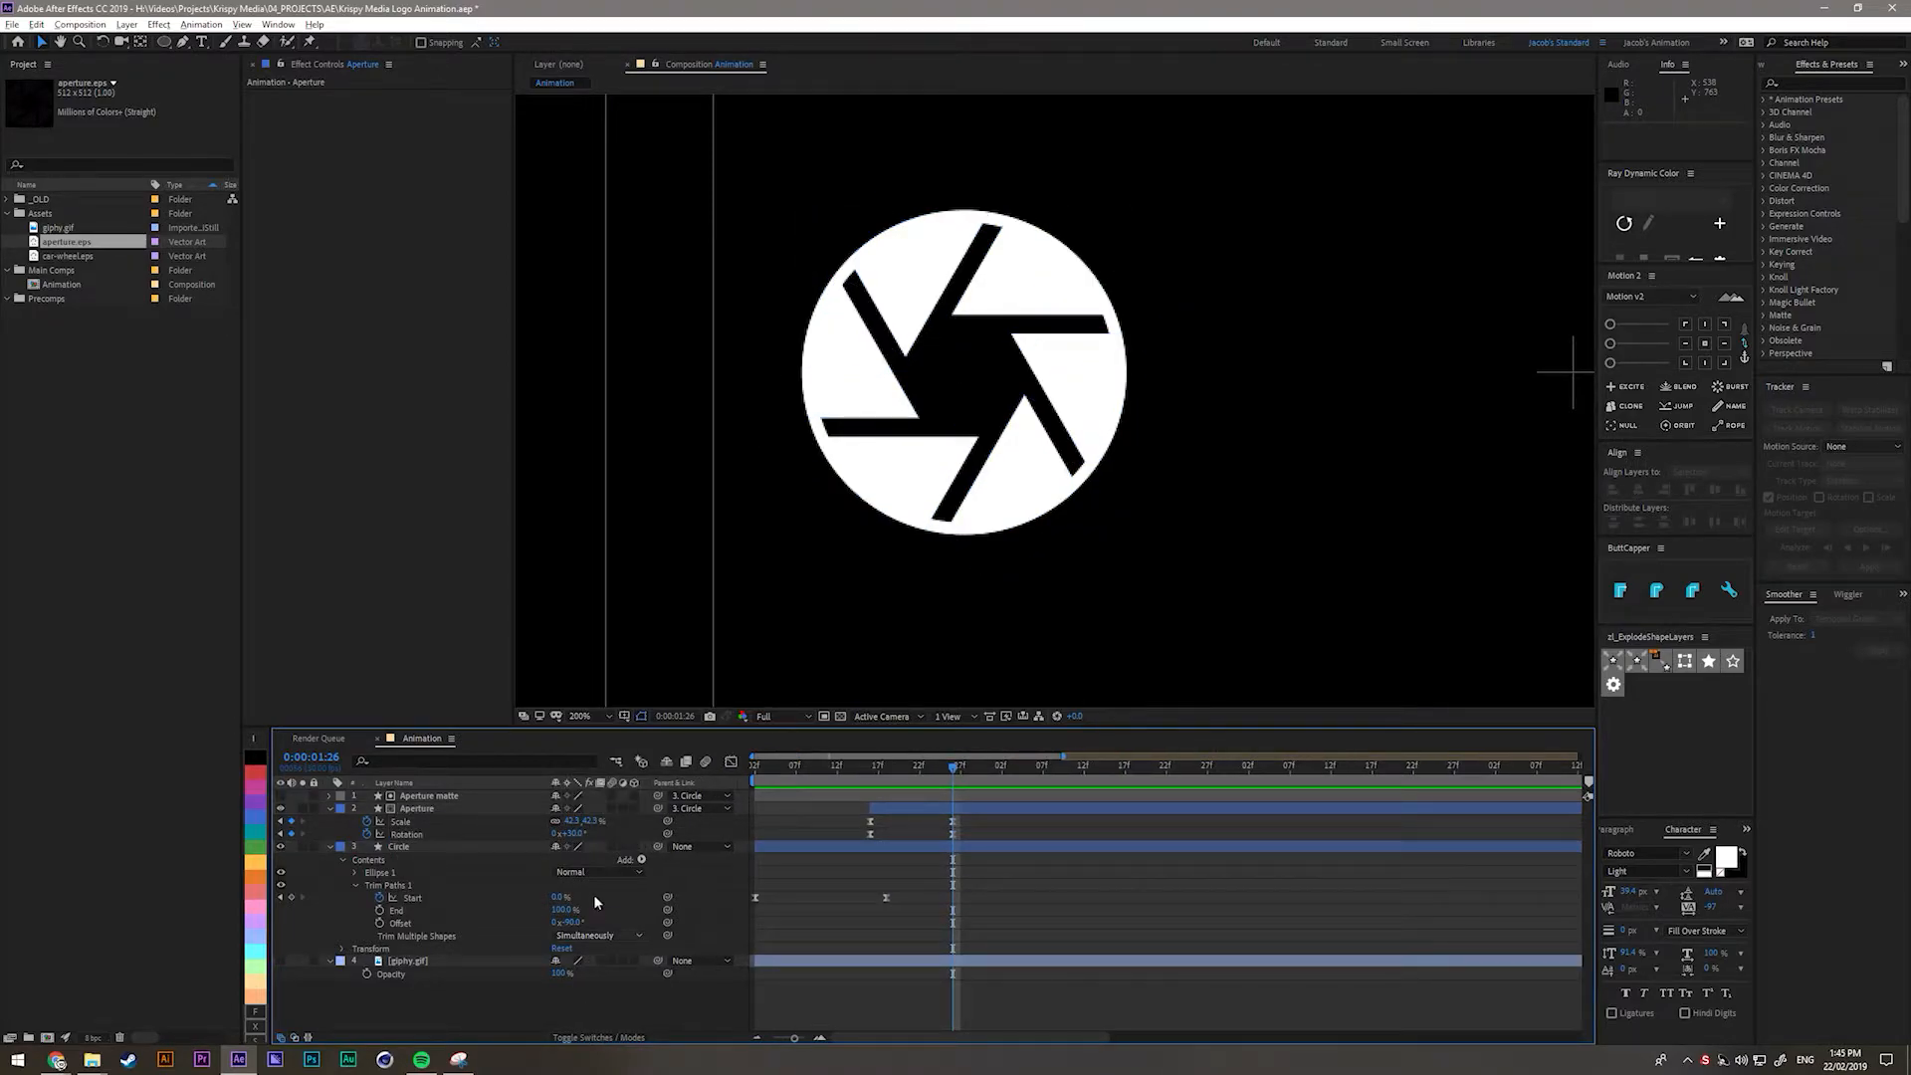
left_click(612, 798)
left_click(613, 797)
left_click(612, 808)
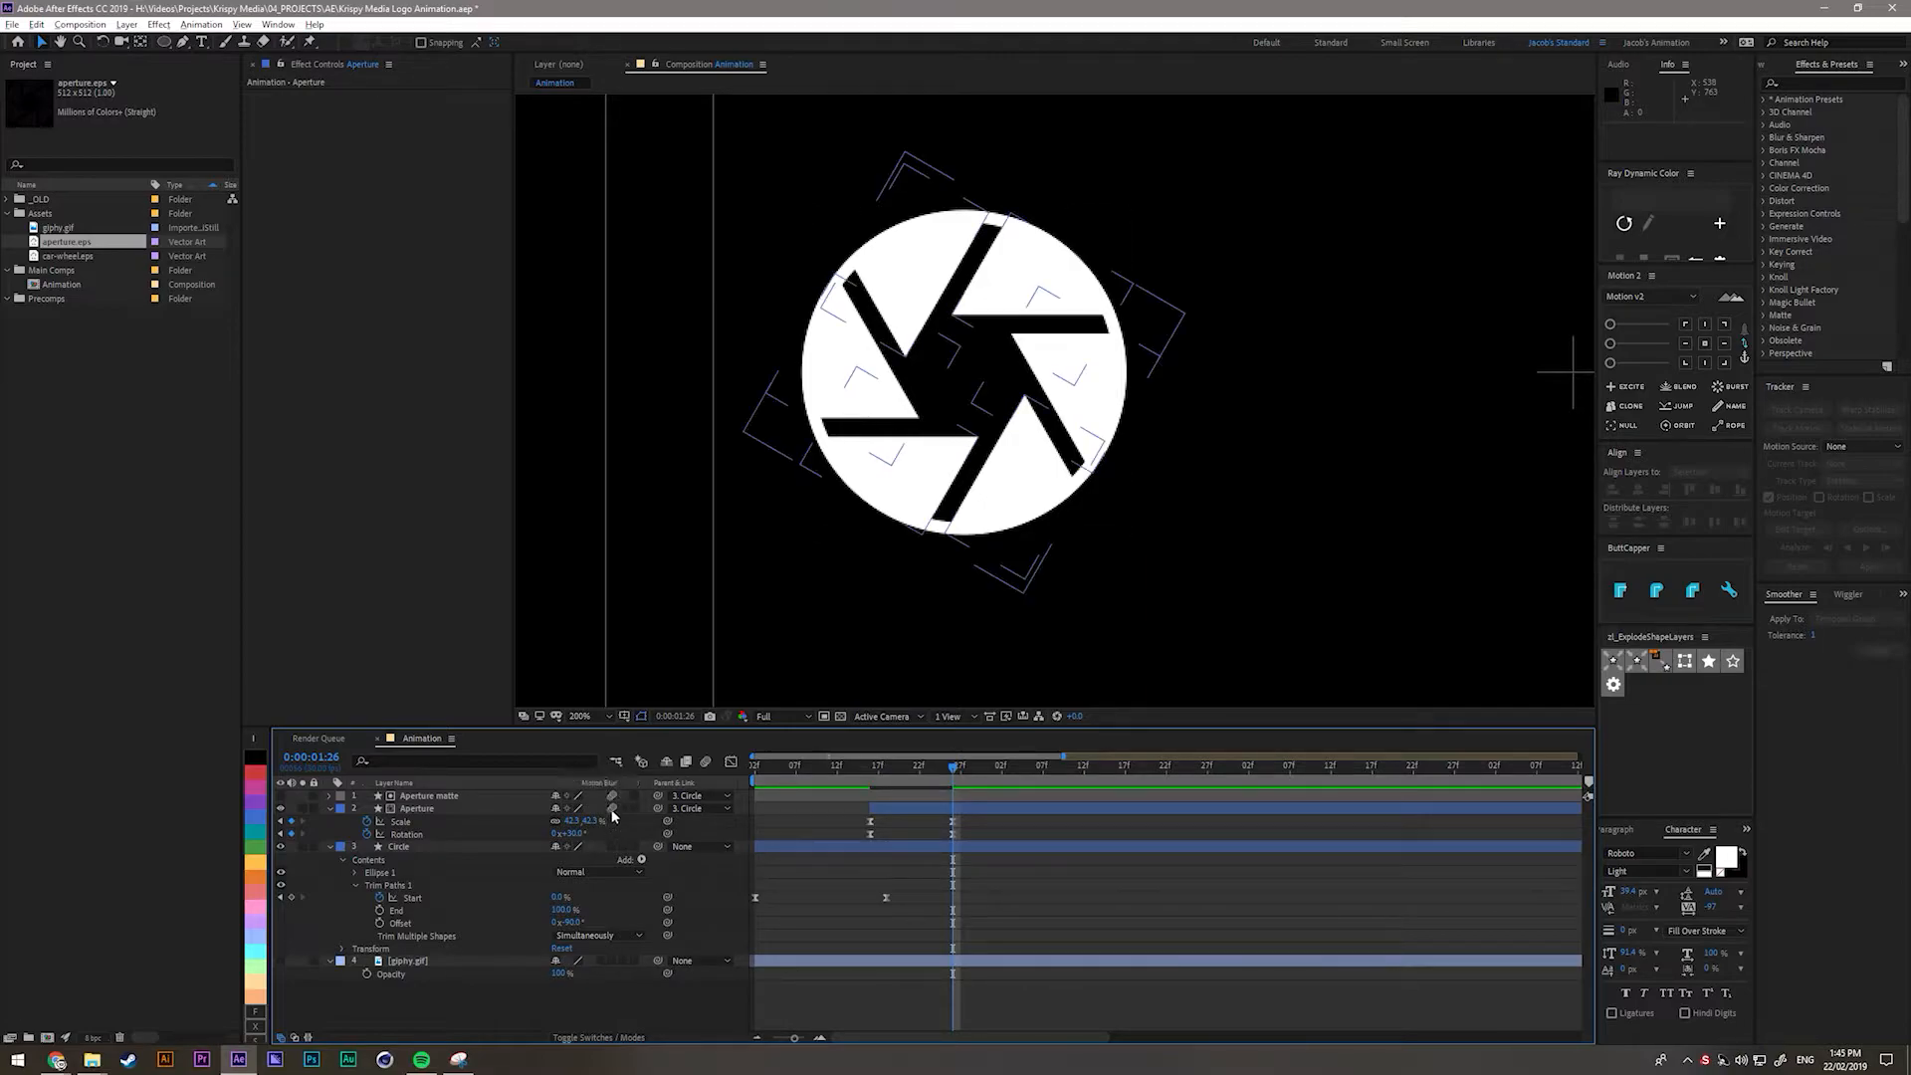
left_click(612, 847)
left_click(706, 763)
Preview the motion-blurred animation, show safe guides and fit the whole frame in view.
key("space")
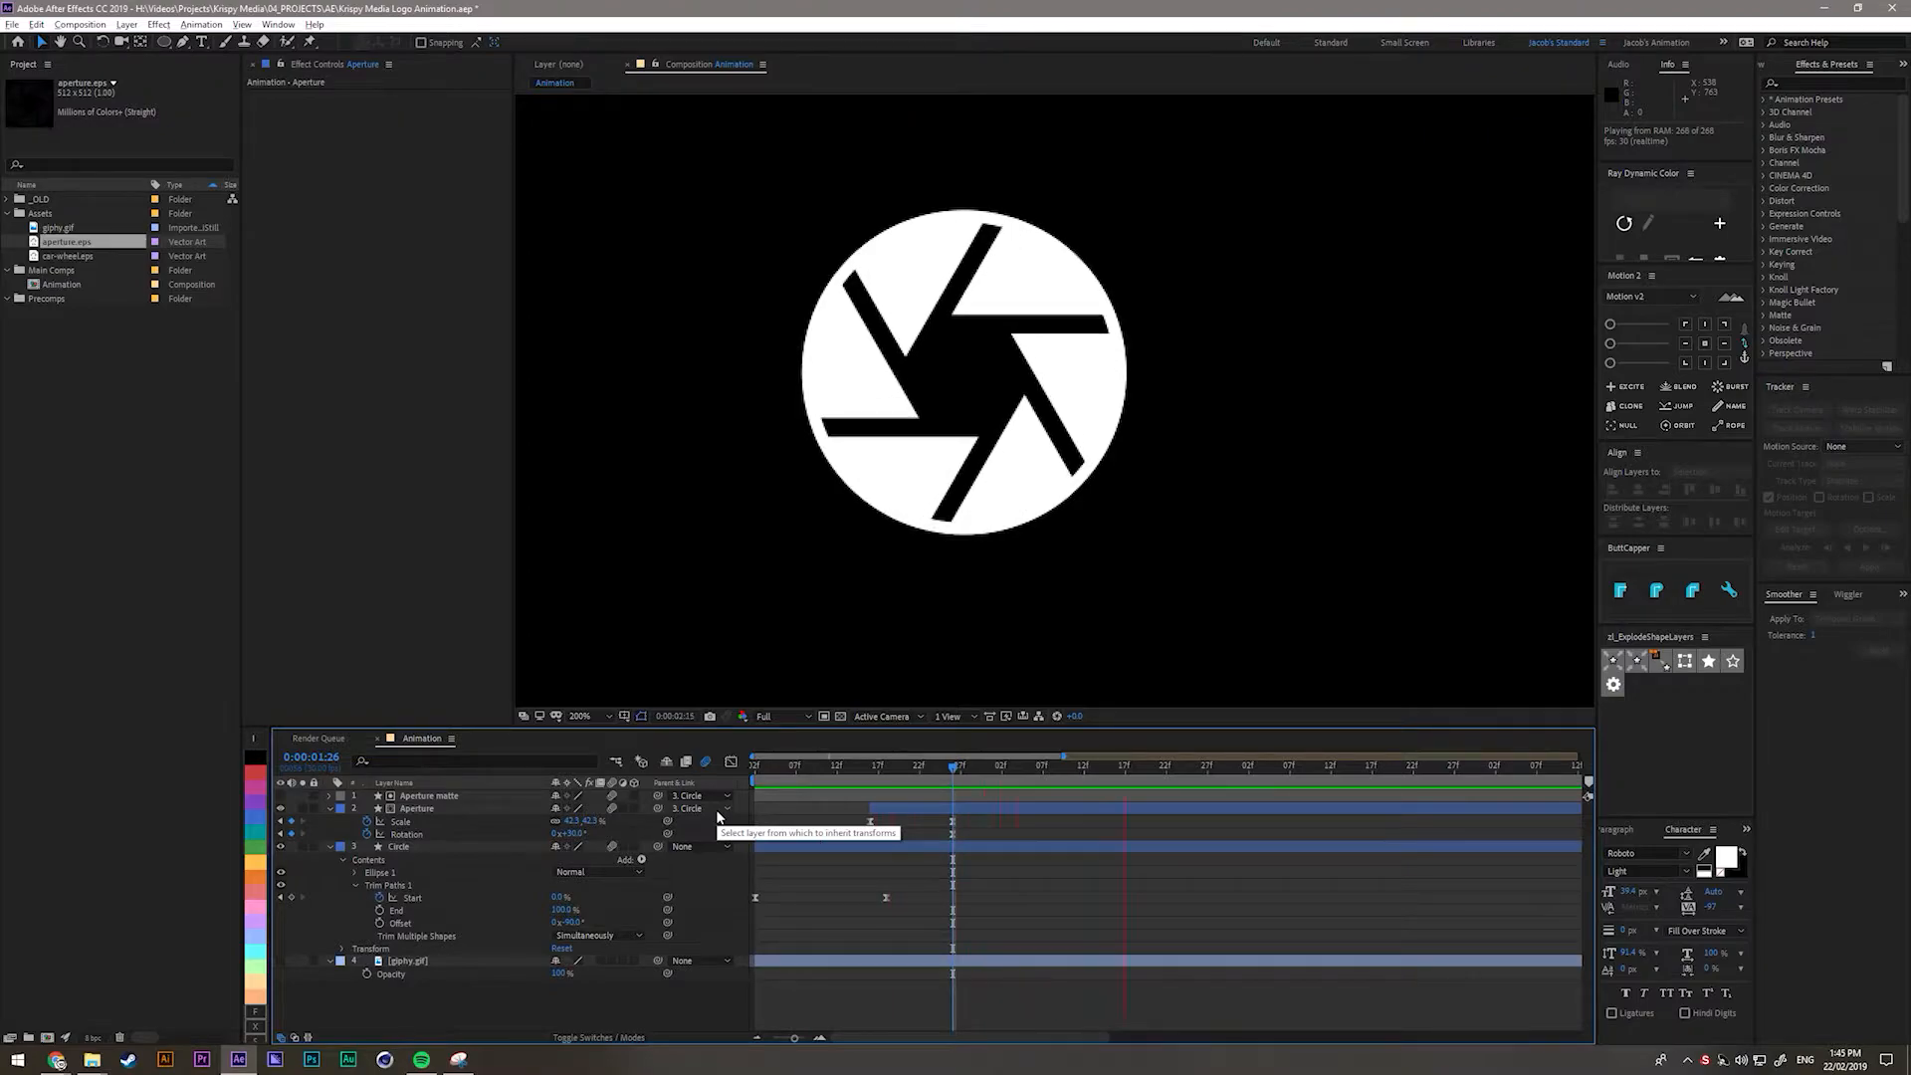
key("space")
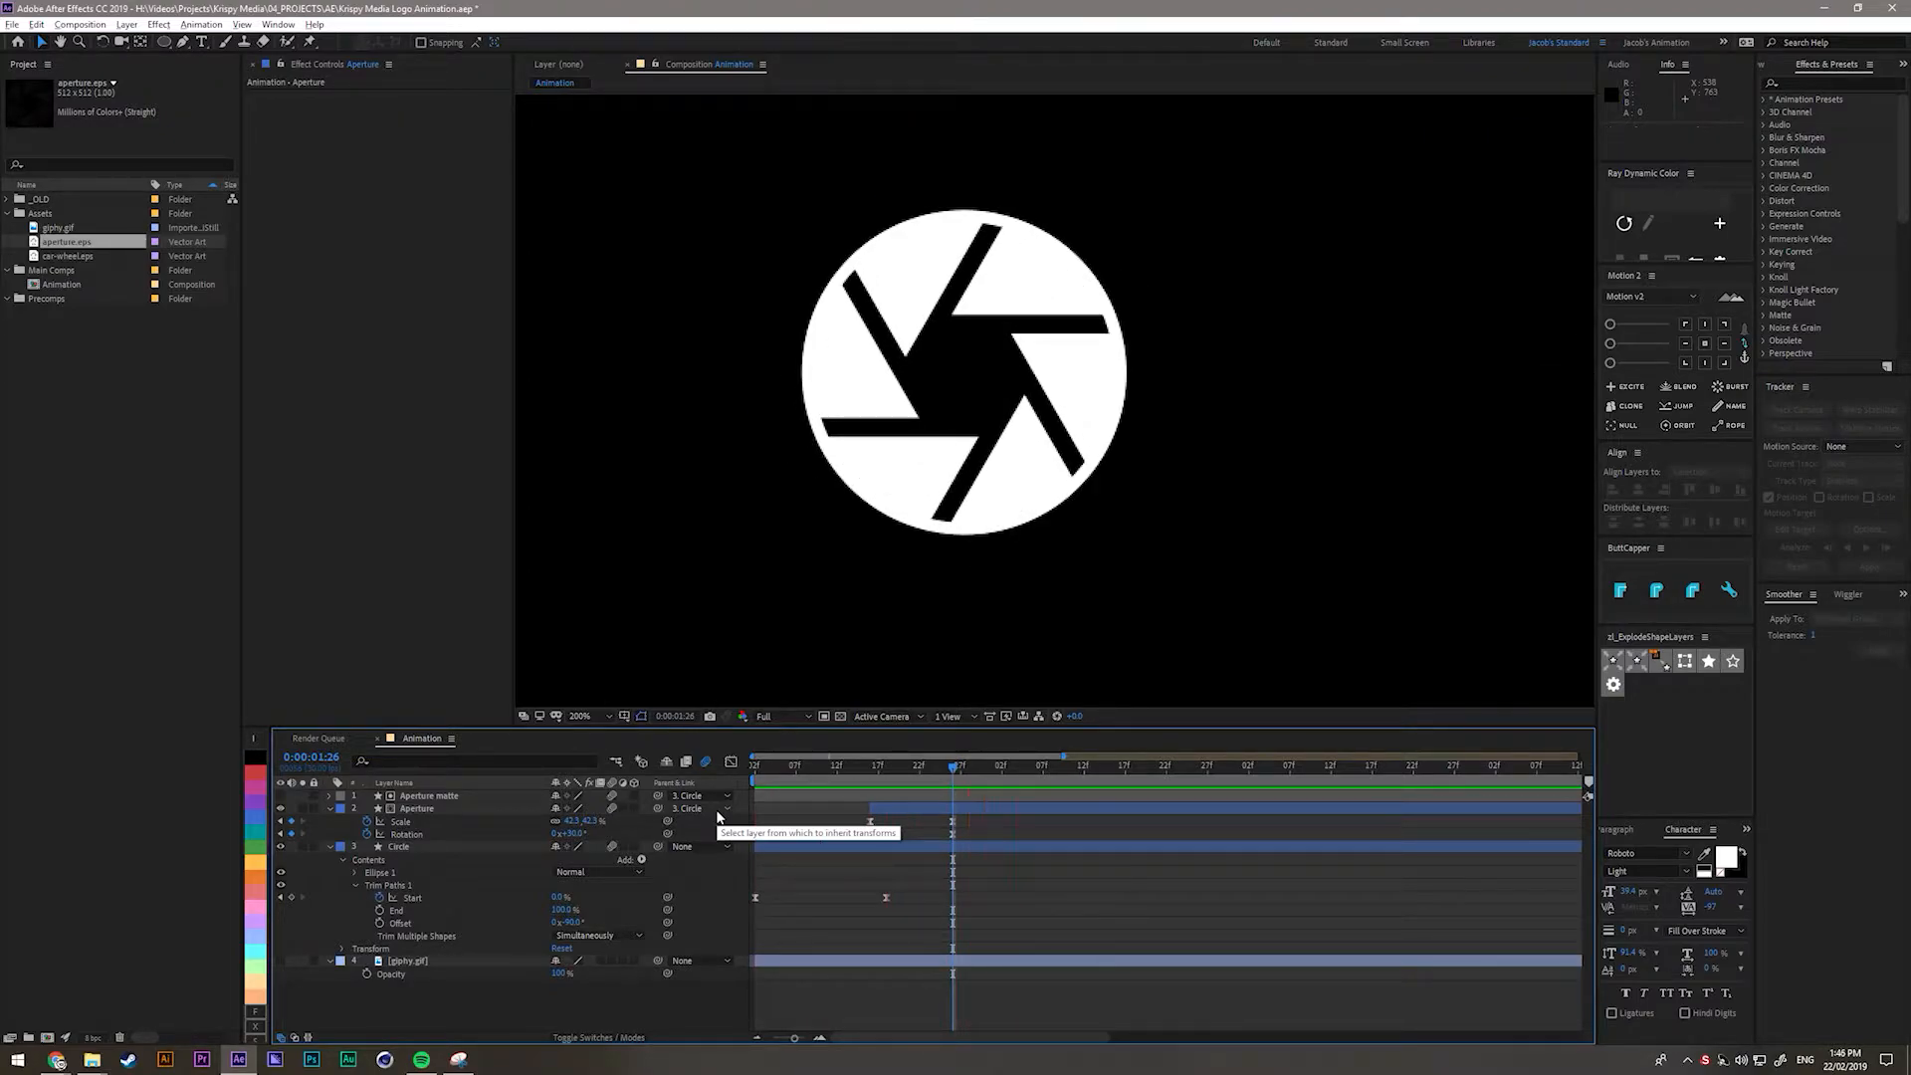
key("apostrophe")
key("shift+slash")
left_click(1065, 921)
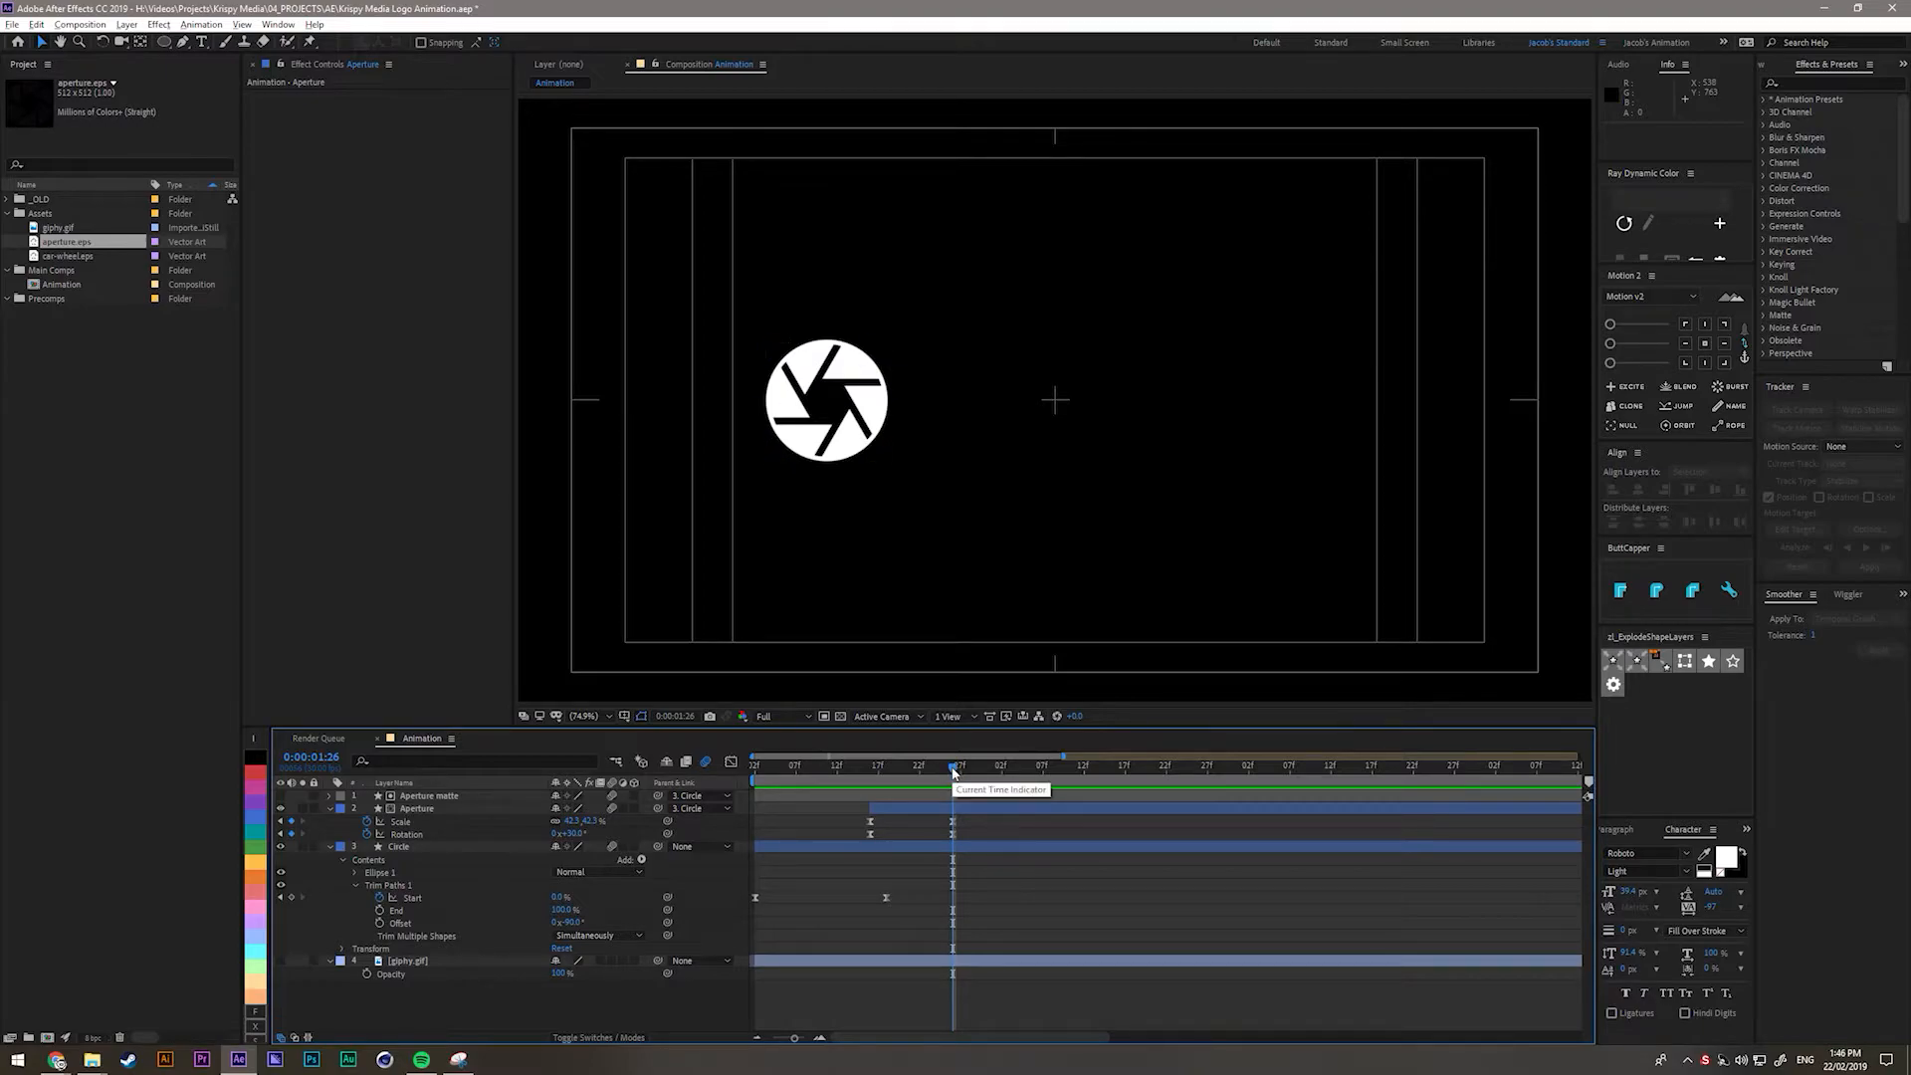
Try moving the Circle right, undo the move, and show only its Position property.
left_click(845, 416)
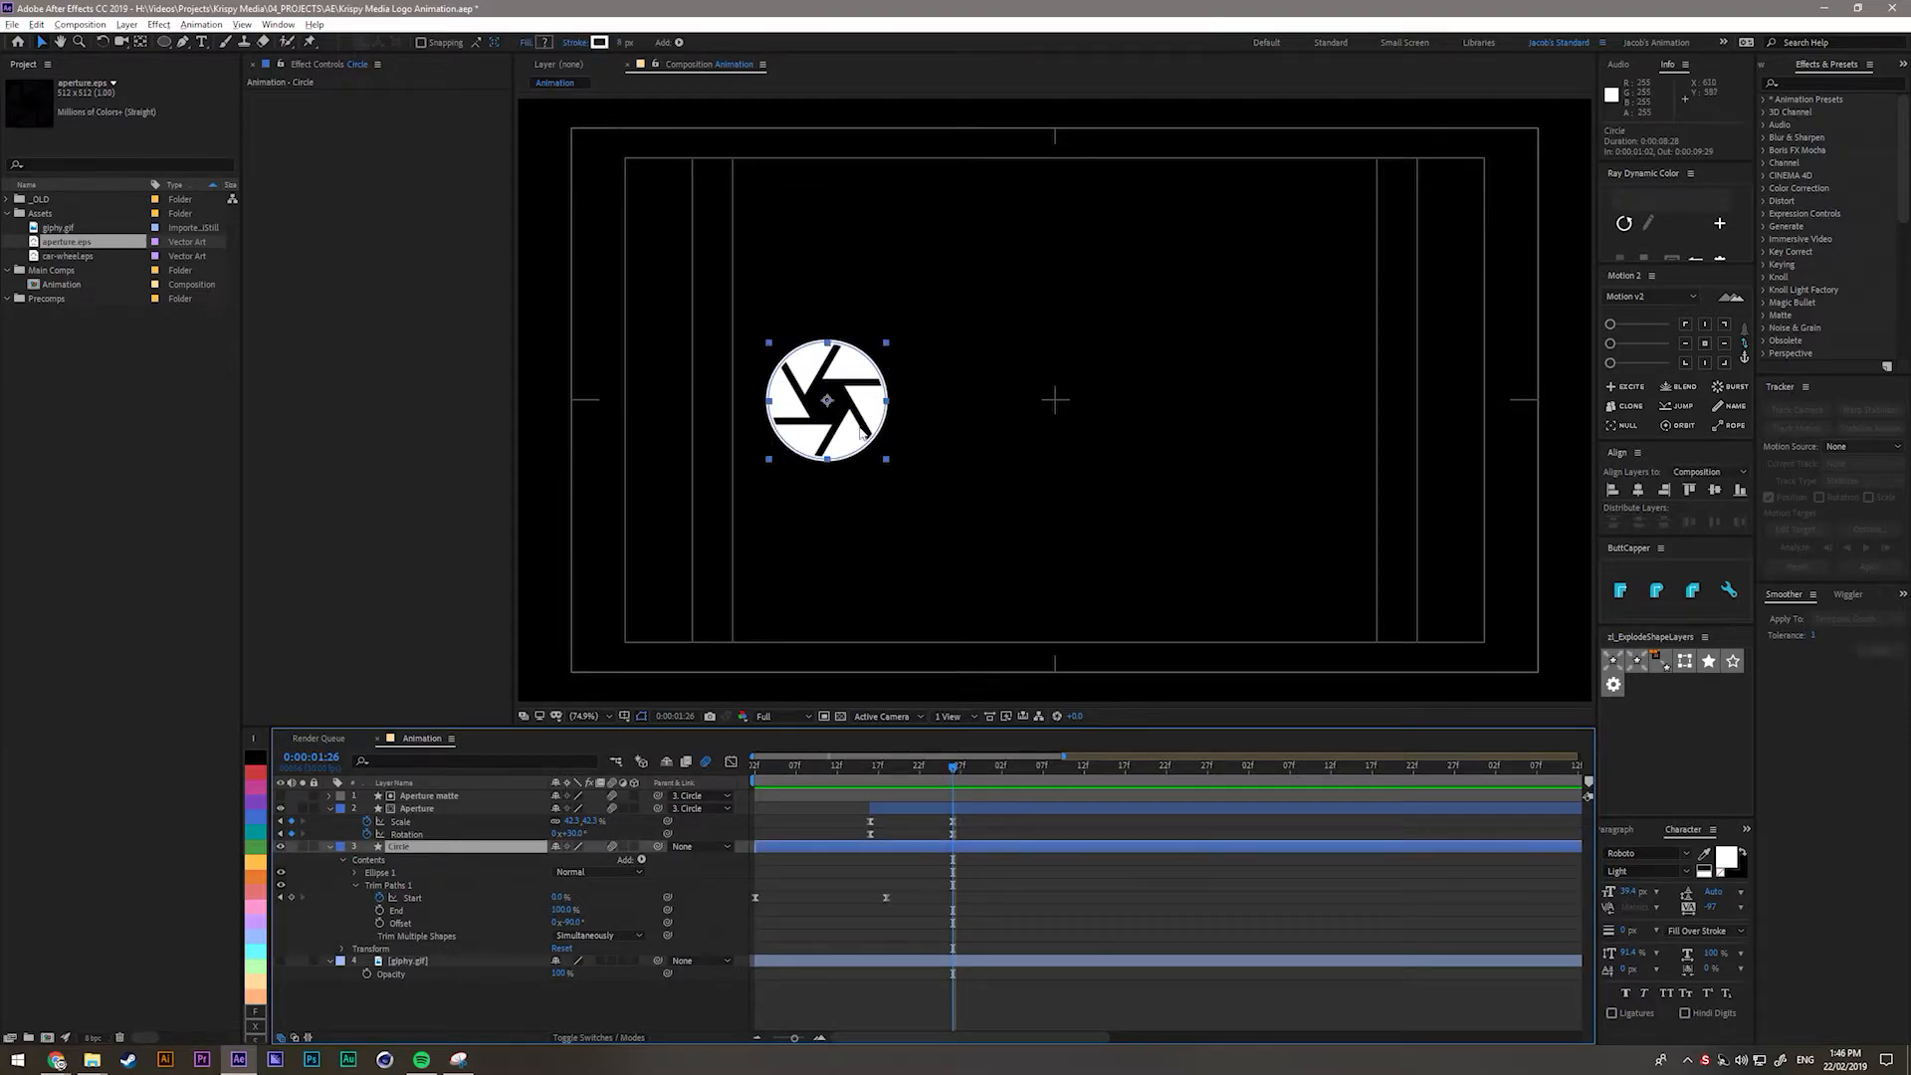
left_click_drag(845, 416, 1306, 416)
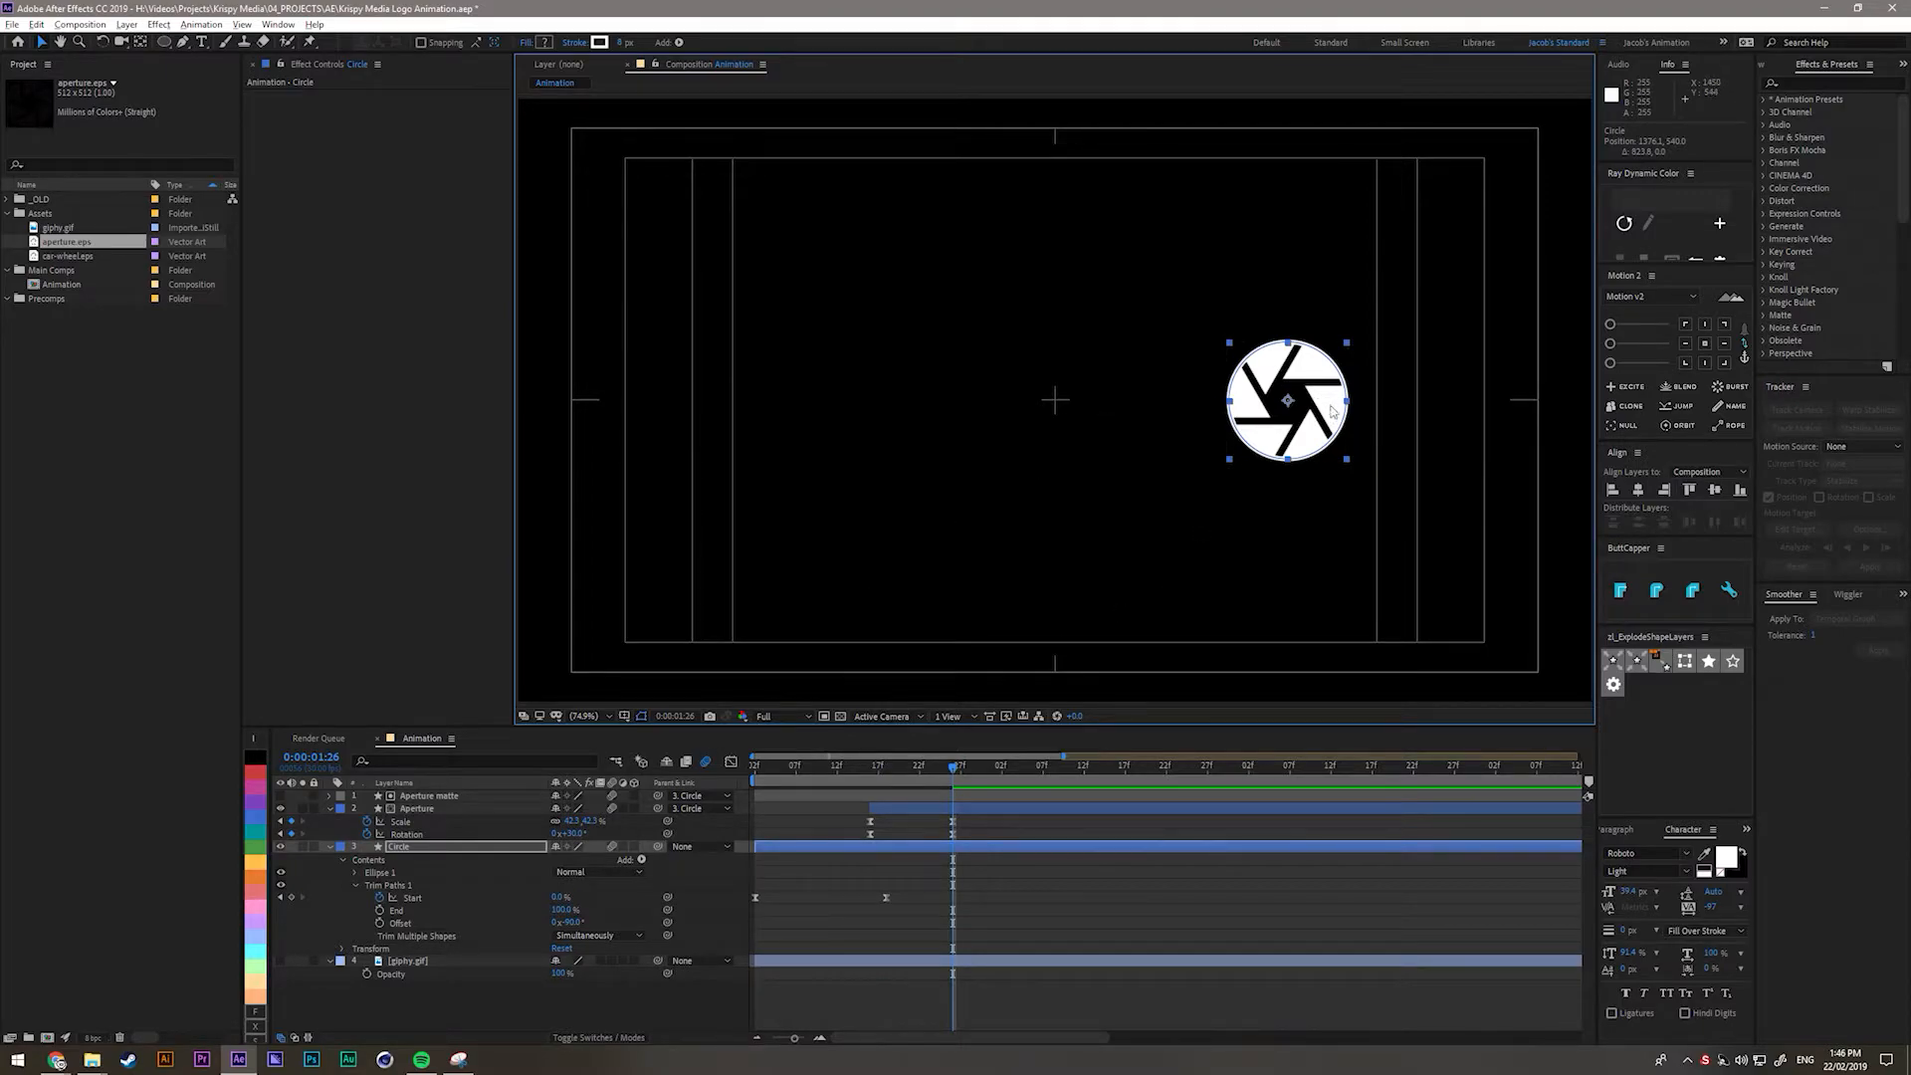
key("ctrl+z")
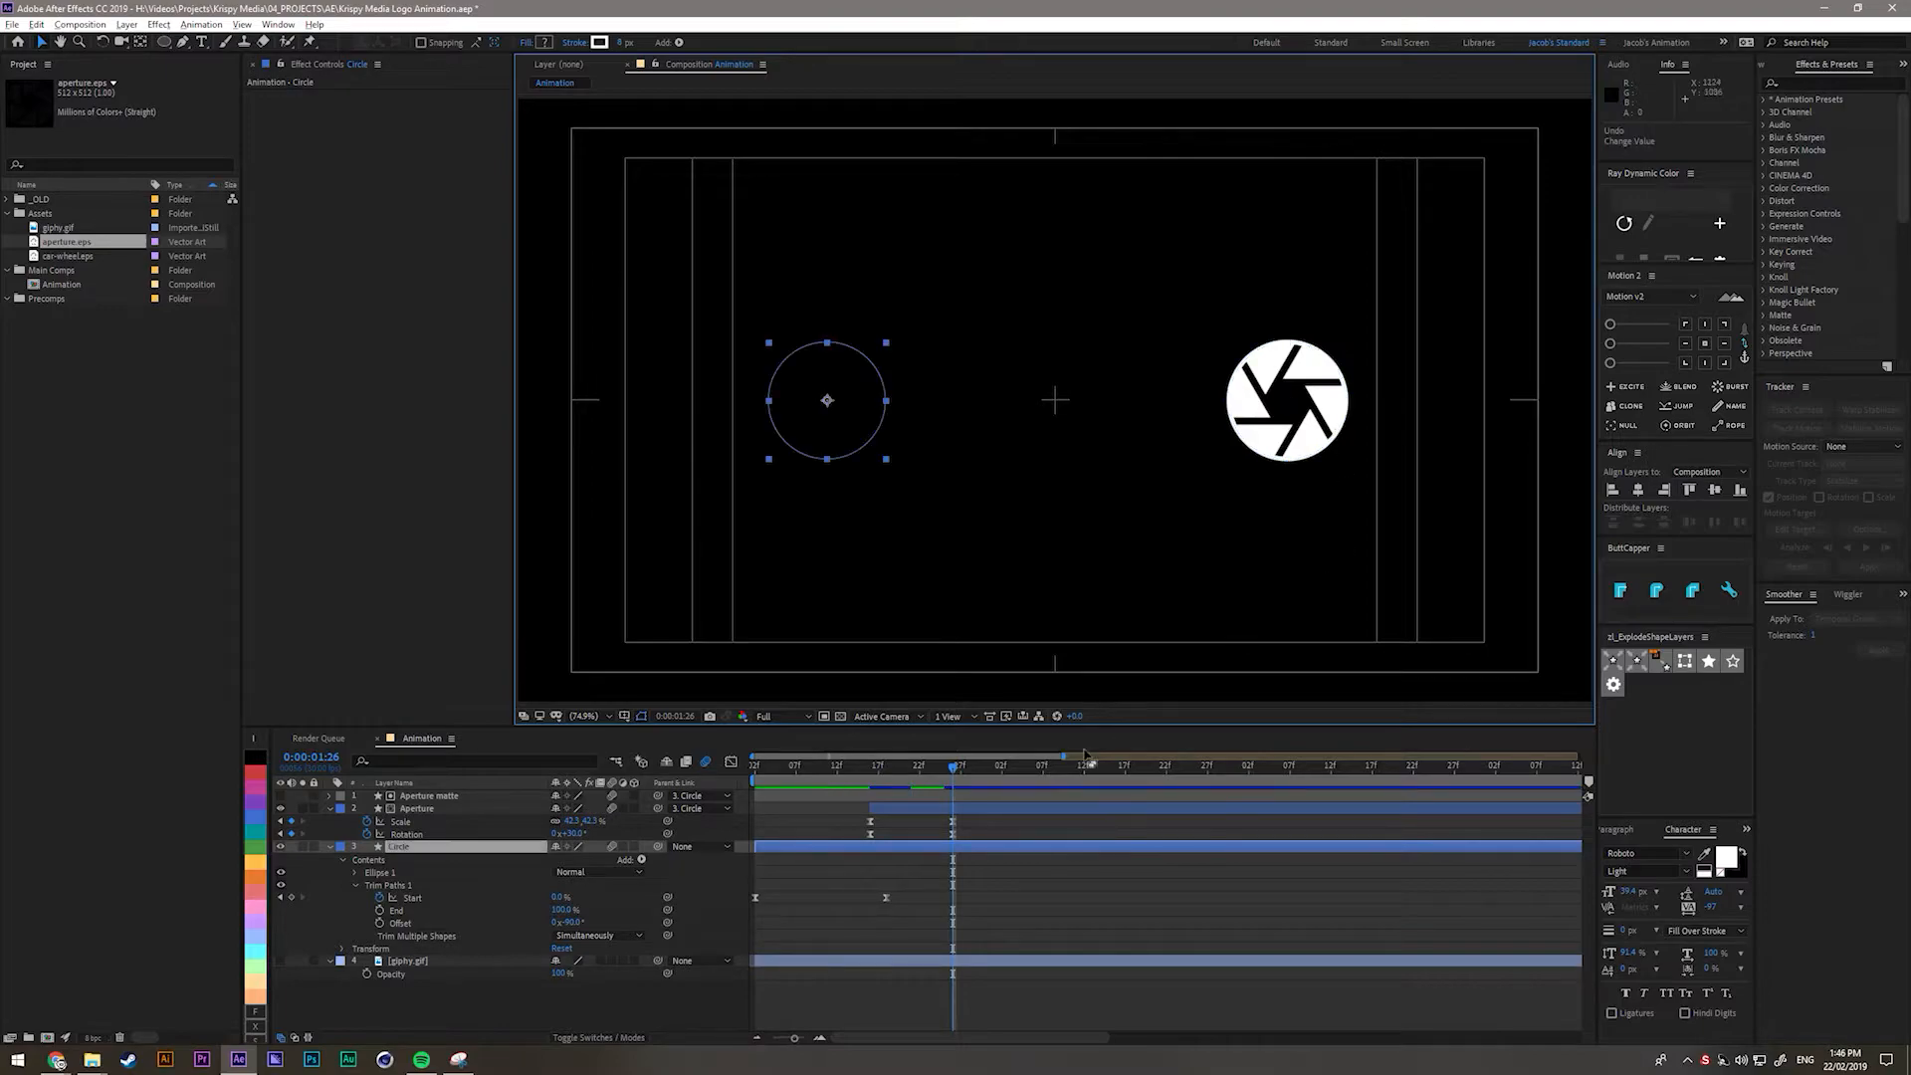
left_click(438, 847)
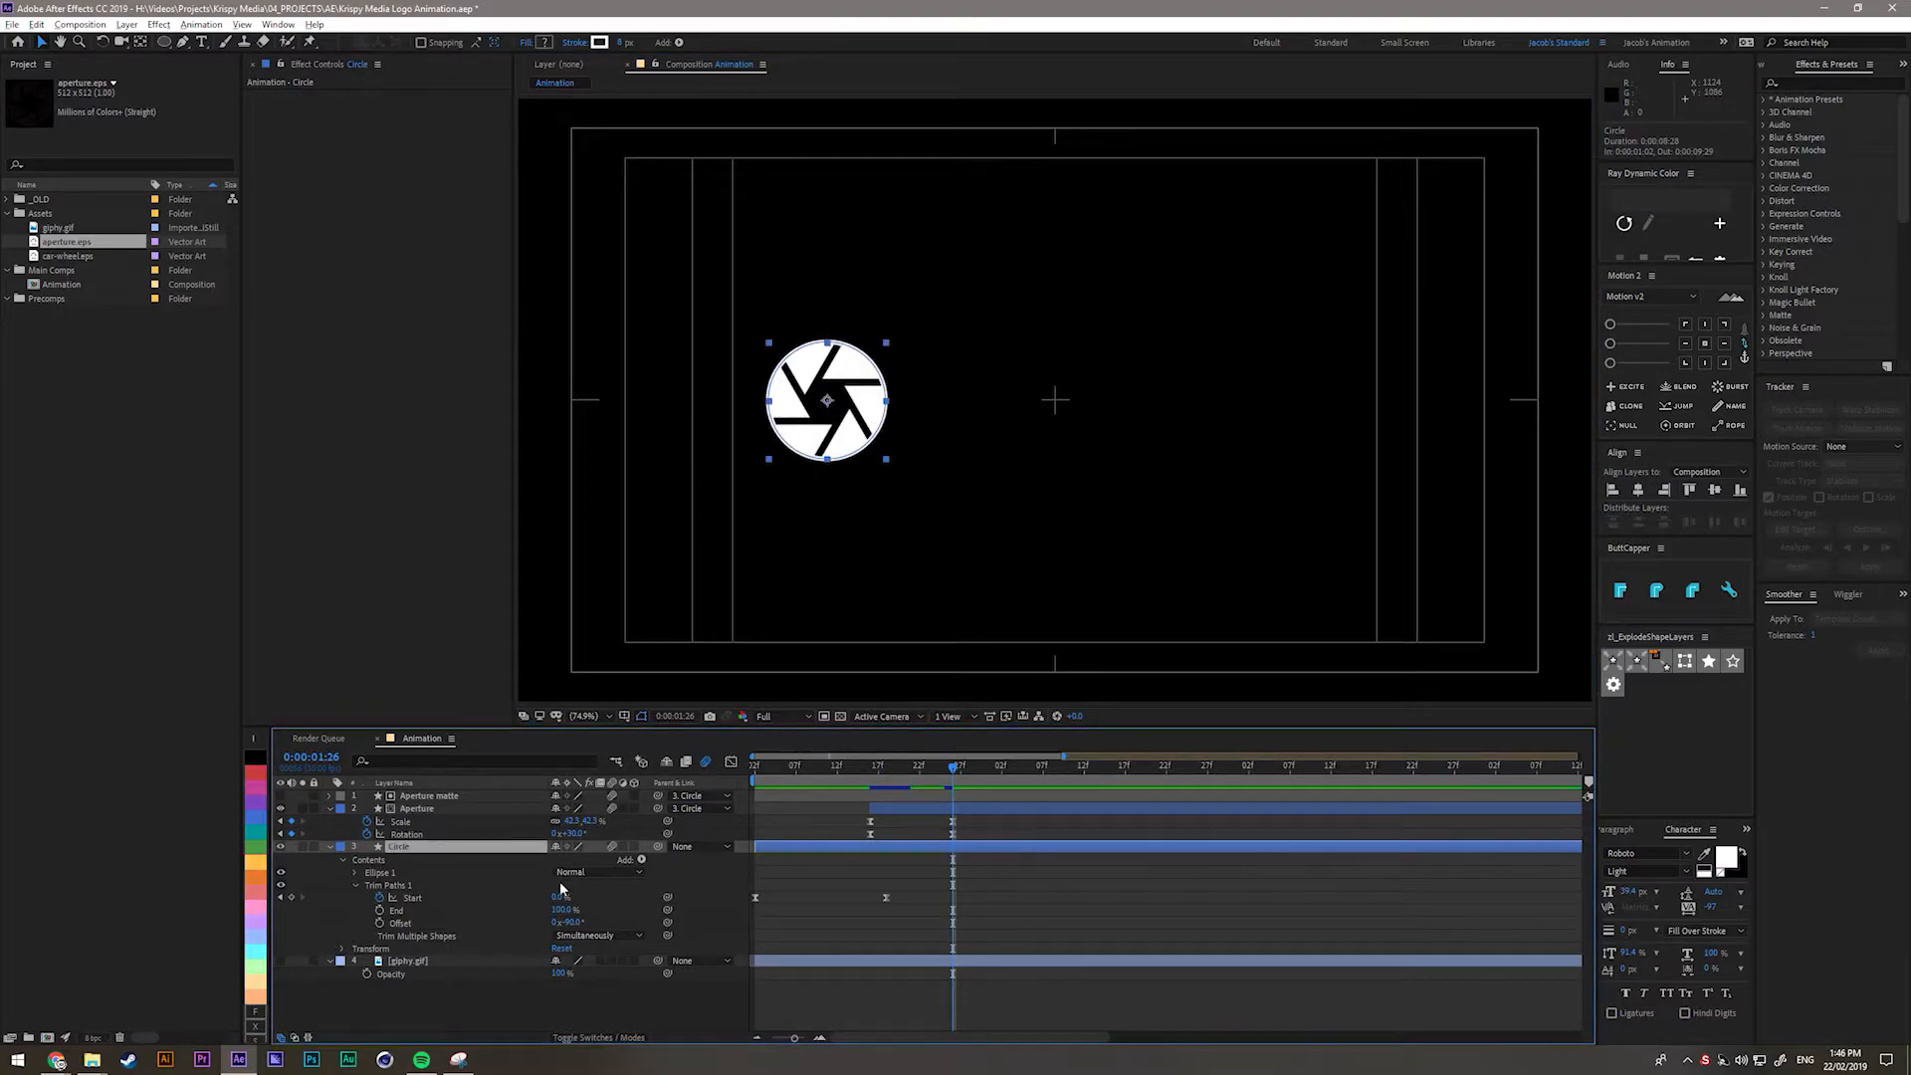
key("p")
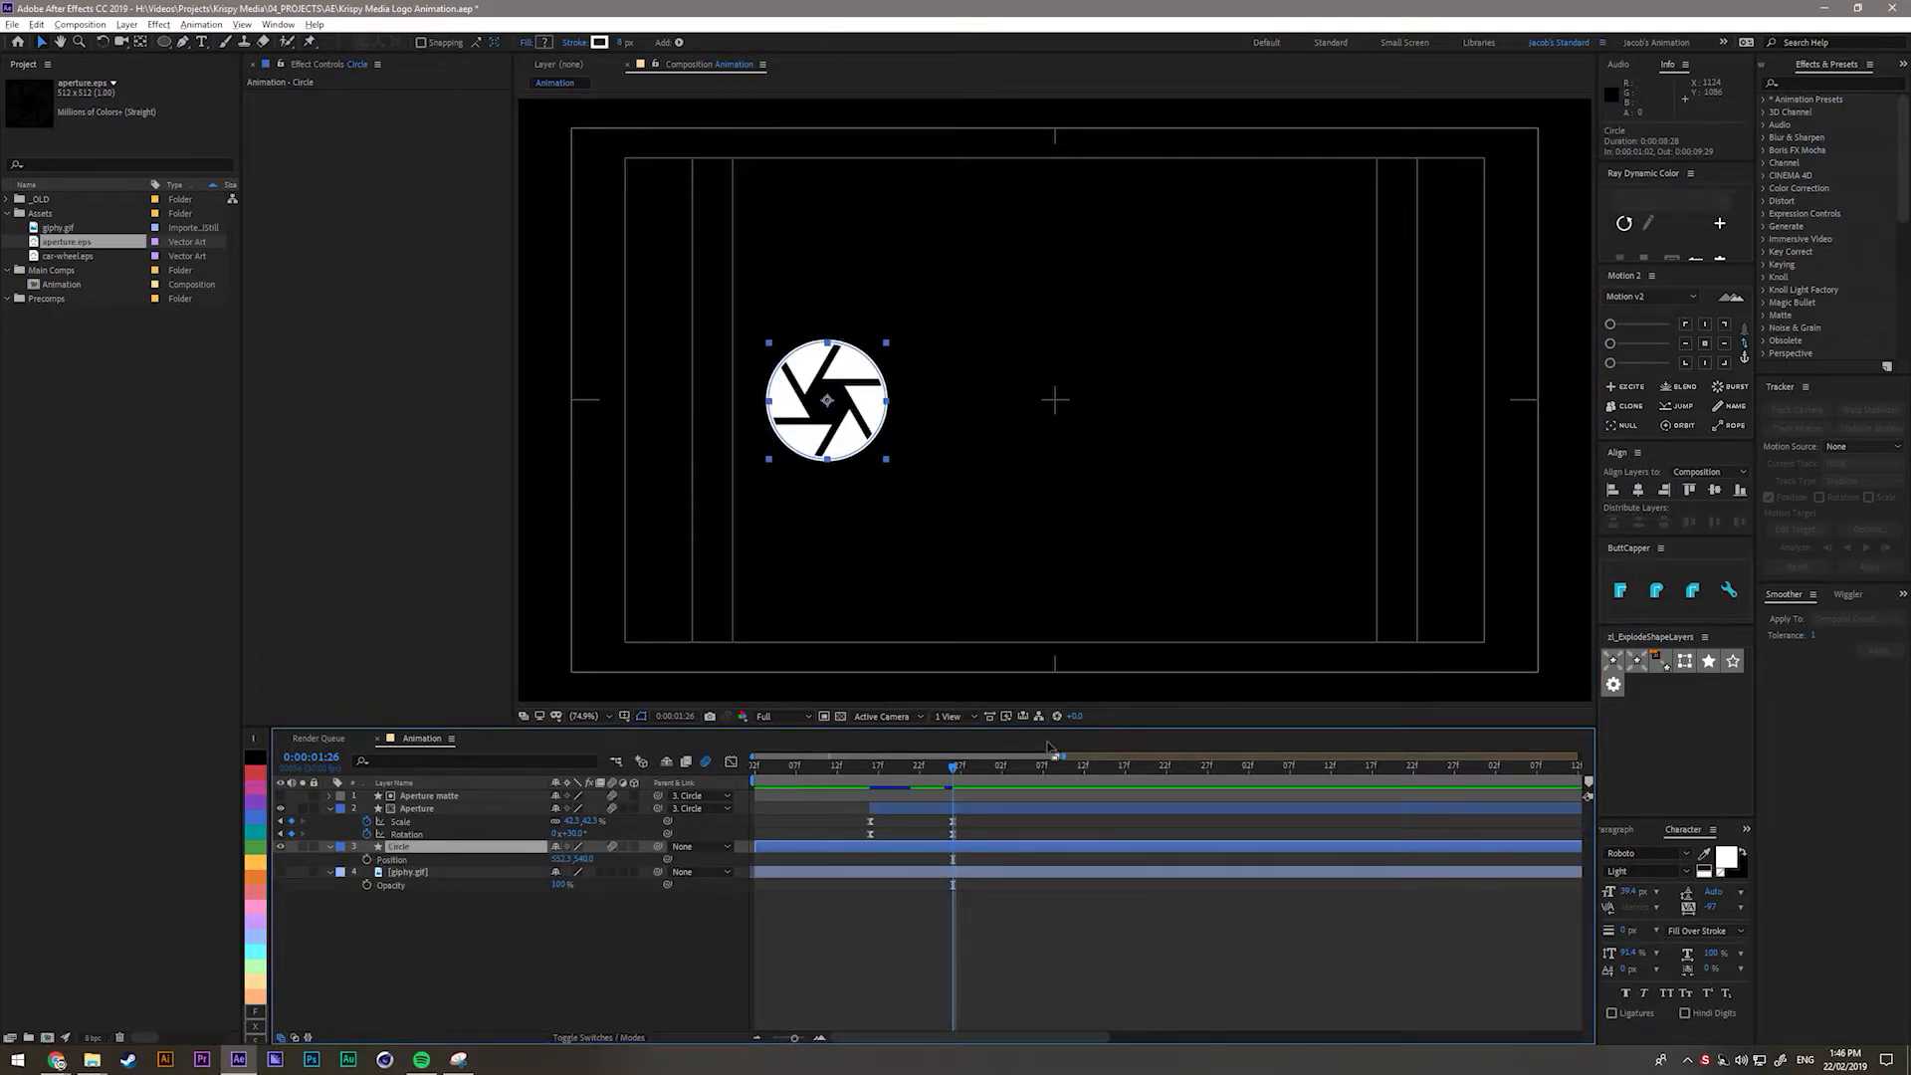
Check the giphy.gif reference and set the Circle's starting Position keyframe at 1:29.
mouse_move(953, 768)
left_mouse_down()
mouse_move(935, 775)
mouse_move(953, 776)
left_mouse_up()
left_click(280, 872)
left_click(478, 930)
left_click(879, 770)
left_click_drag(884, 788, 978, 793)
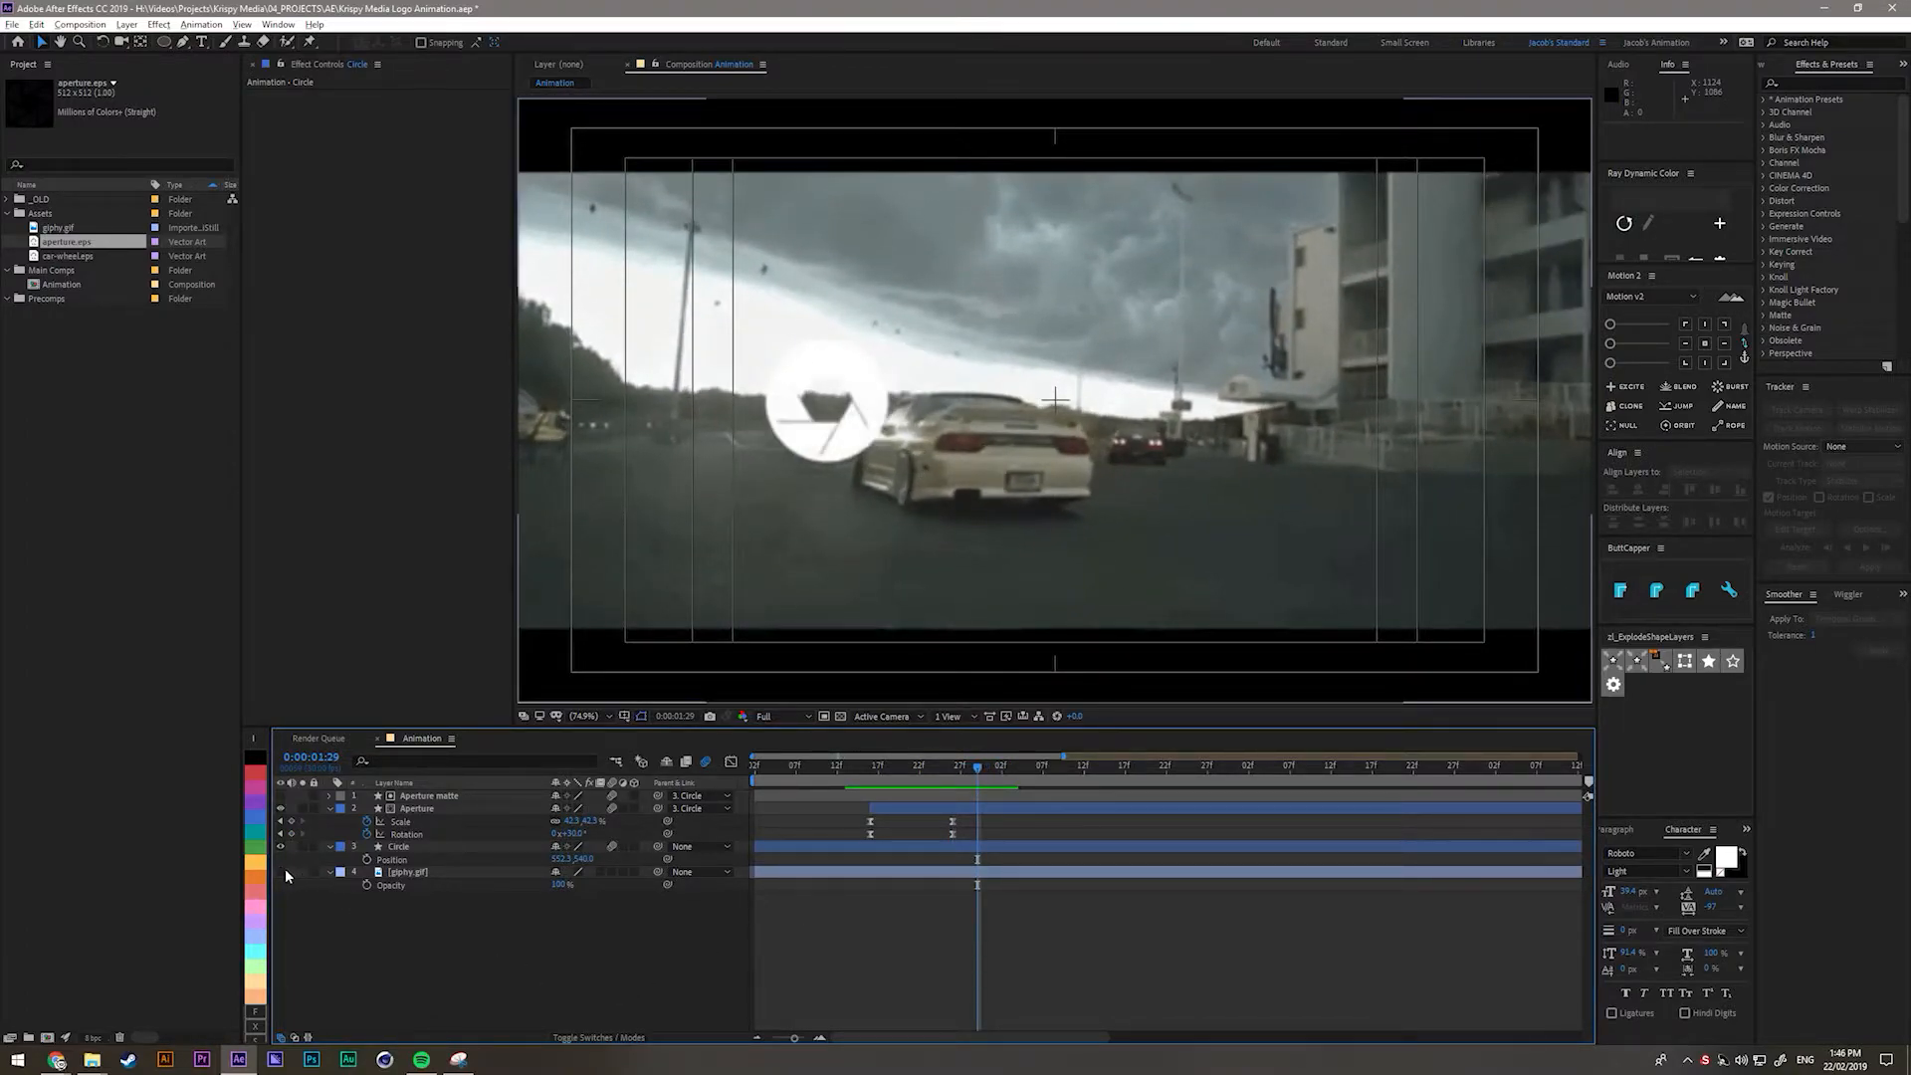
left_click(282, 872)
left_click(409, 836)
left_click(401, 847)
left_click(366, 861)
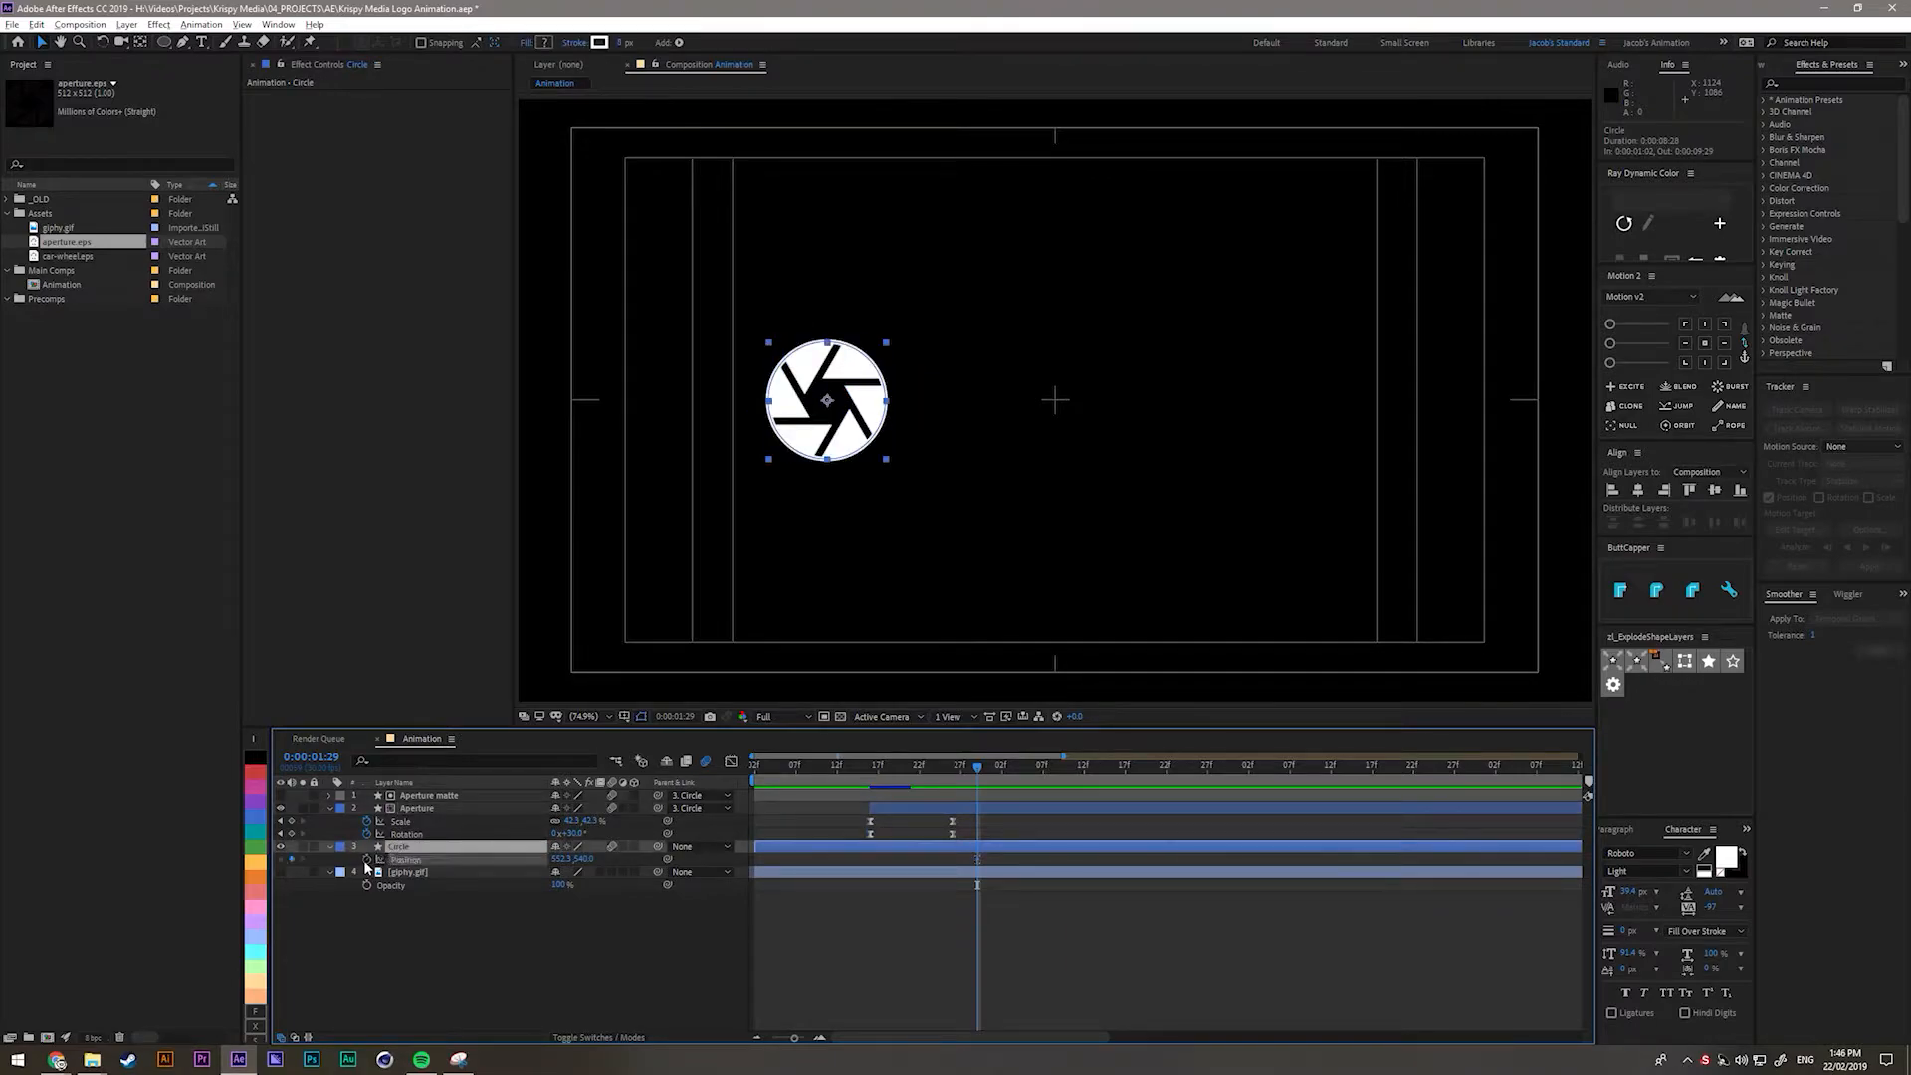
At 2:24, slide the Circle to Position X 1217.3 and hide the giphy.gif layer.
left_click(280, 872)
left_click_drag(981, 770, 1181, 778)
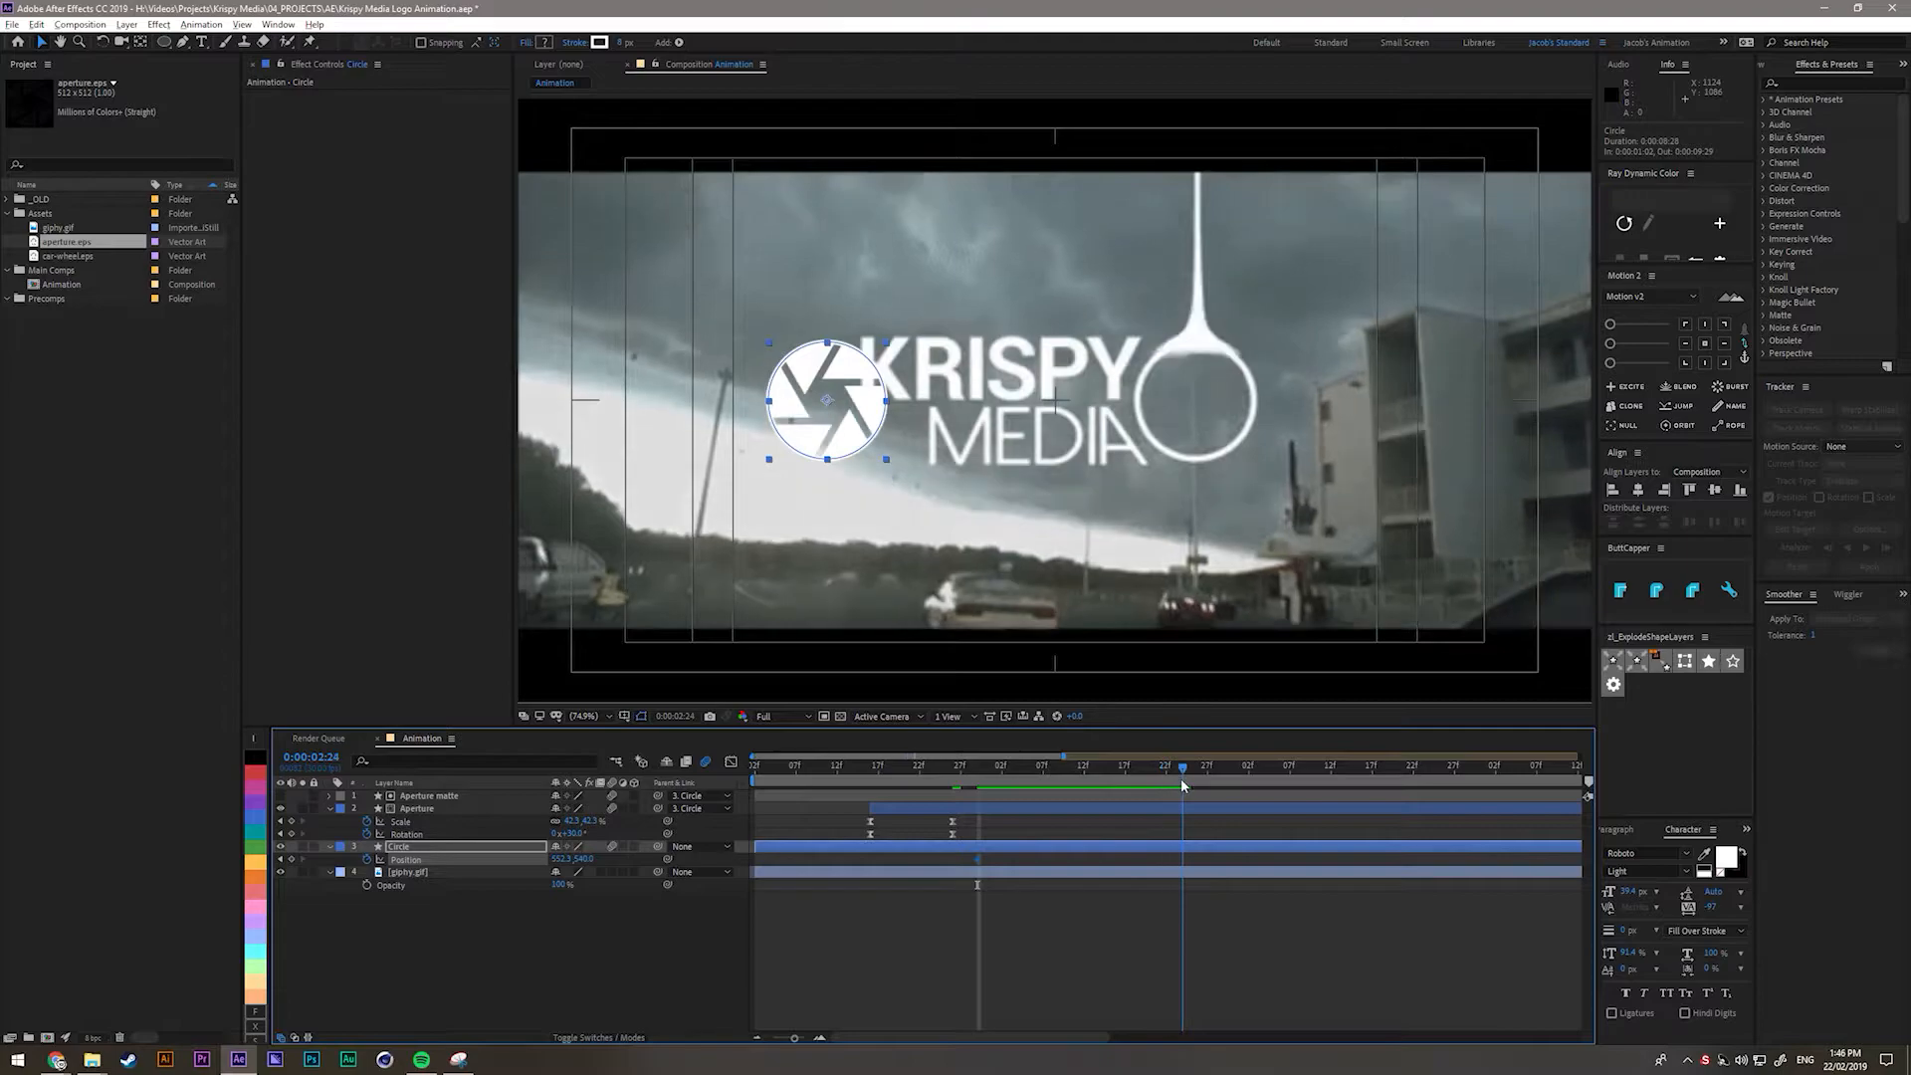
left_click(1066, 906)
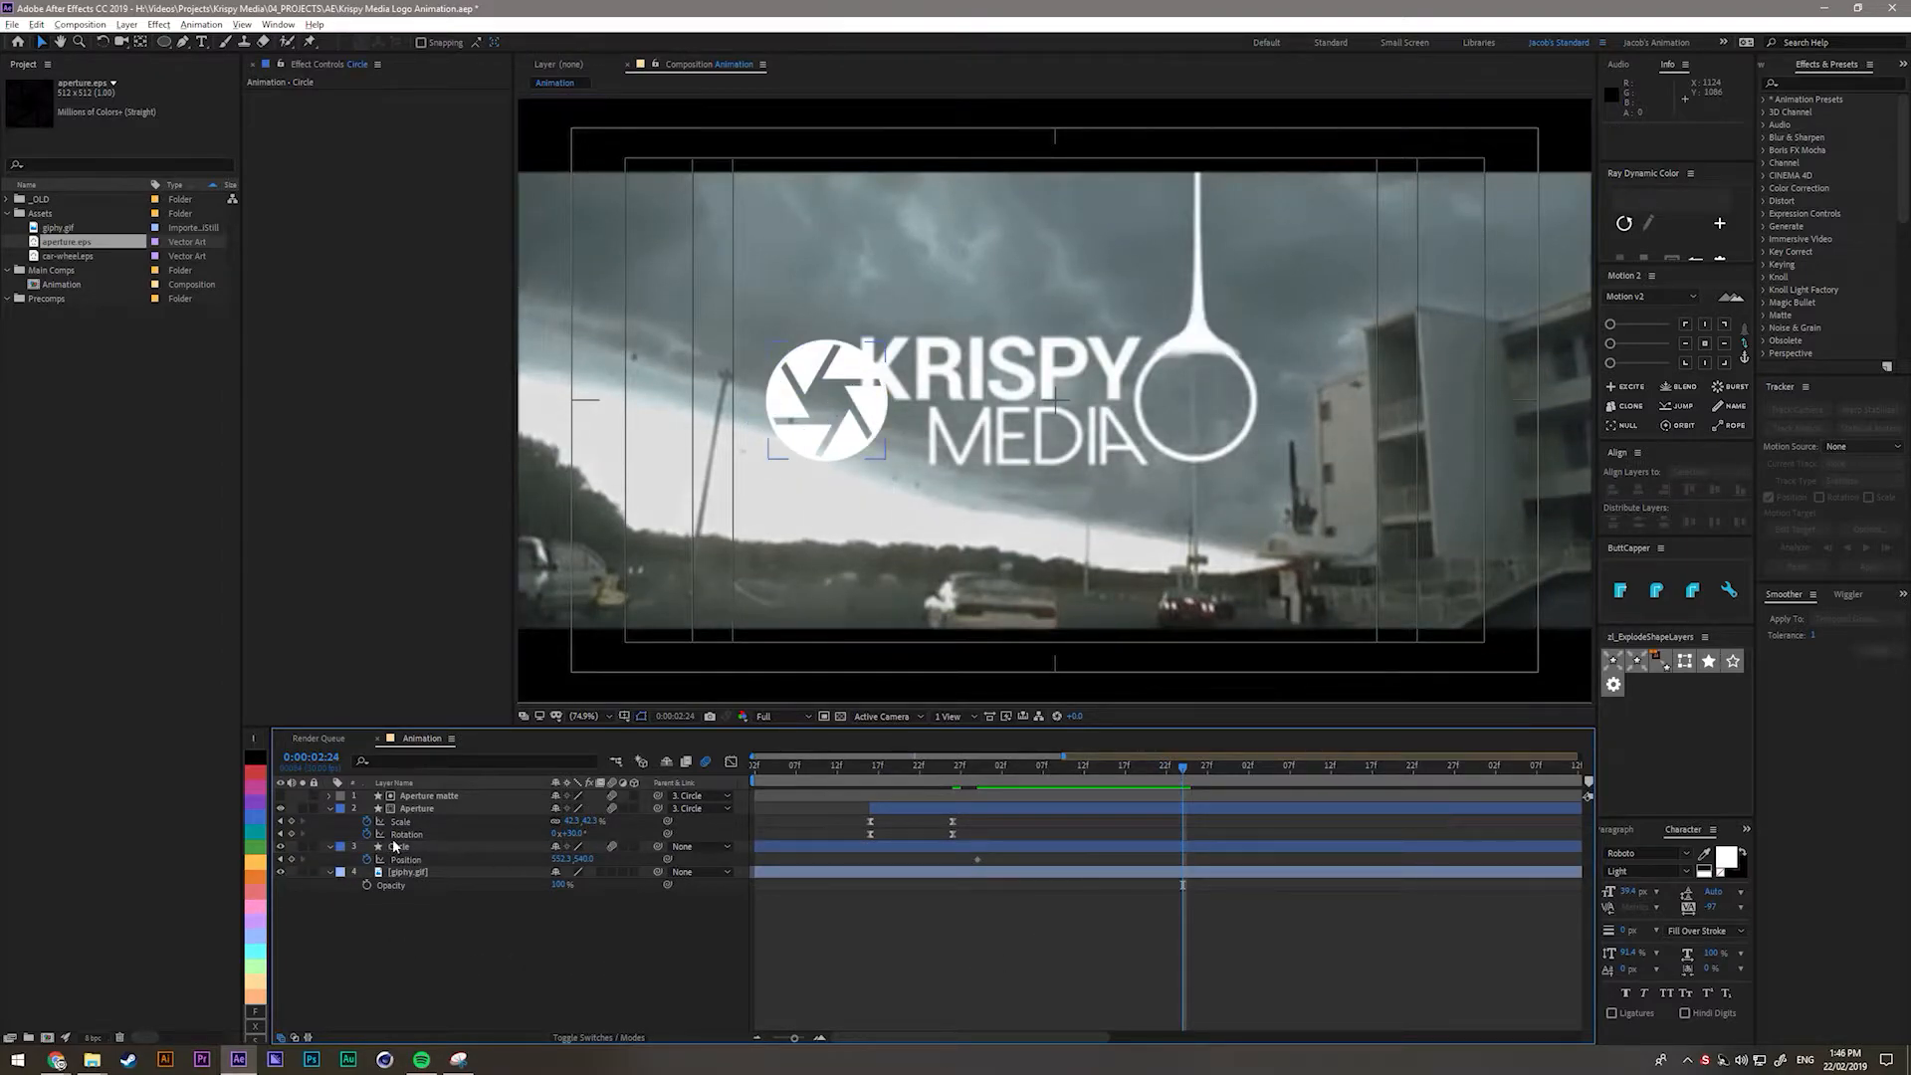
left_click_drag(560, 859, 1217, 859)
left_click(870, 884)
left_click(357, 940)
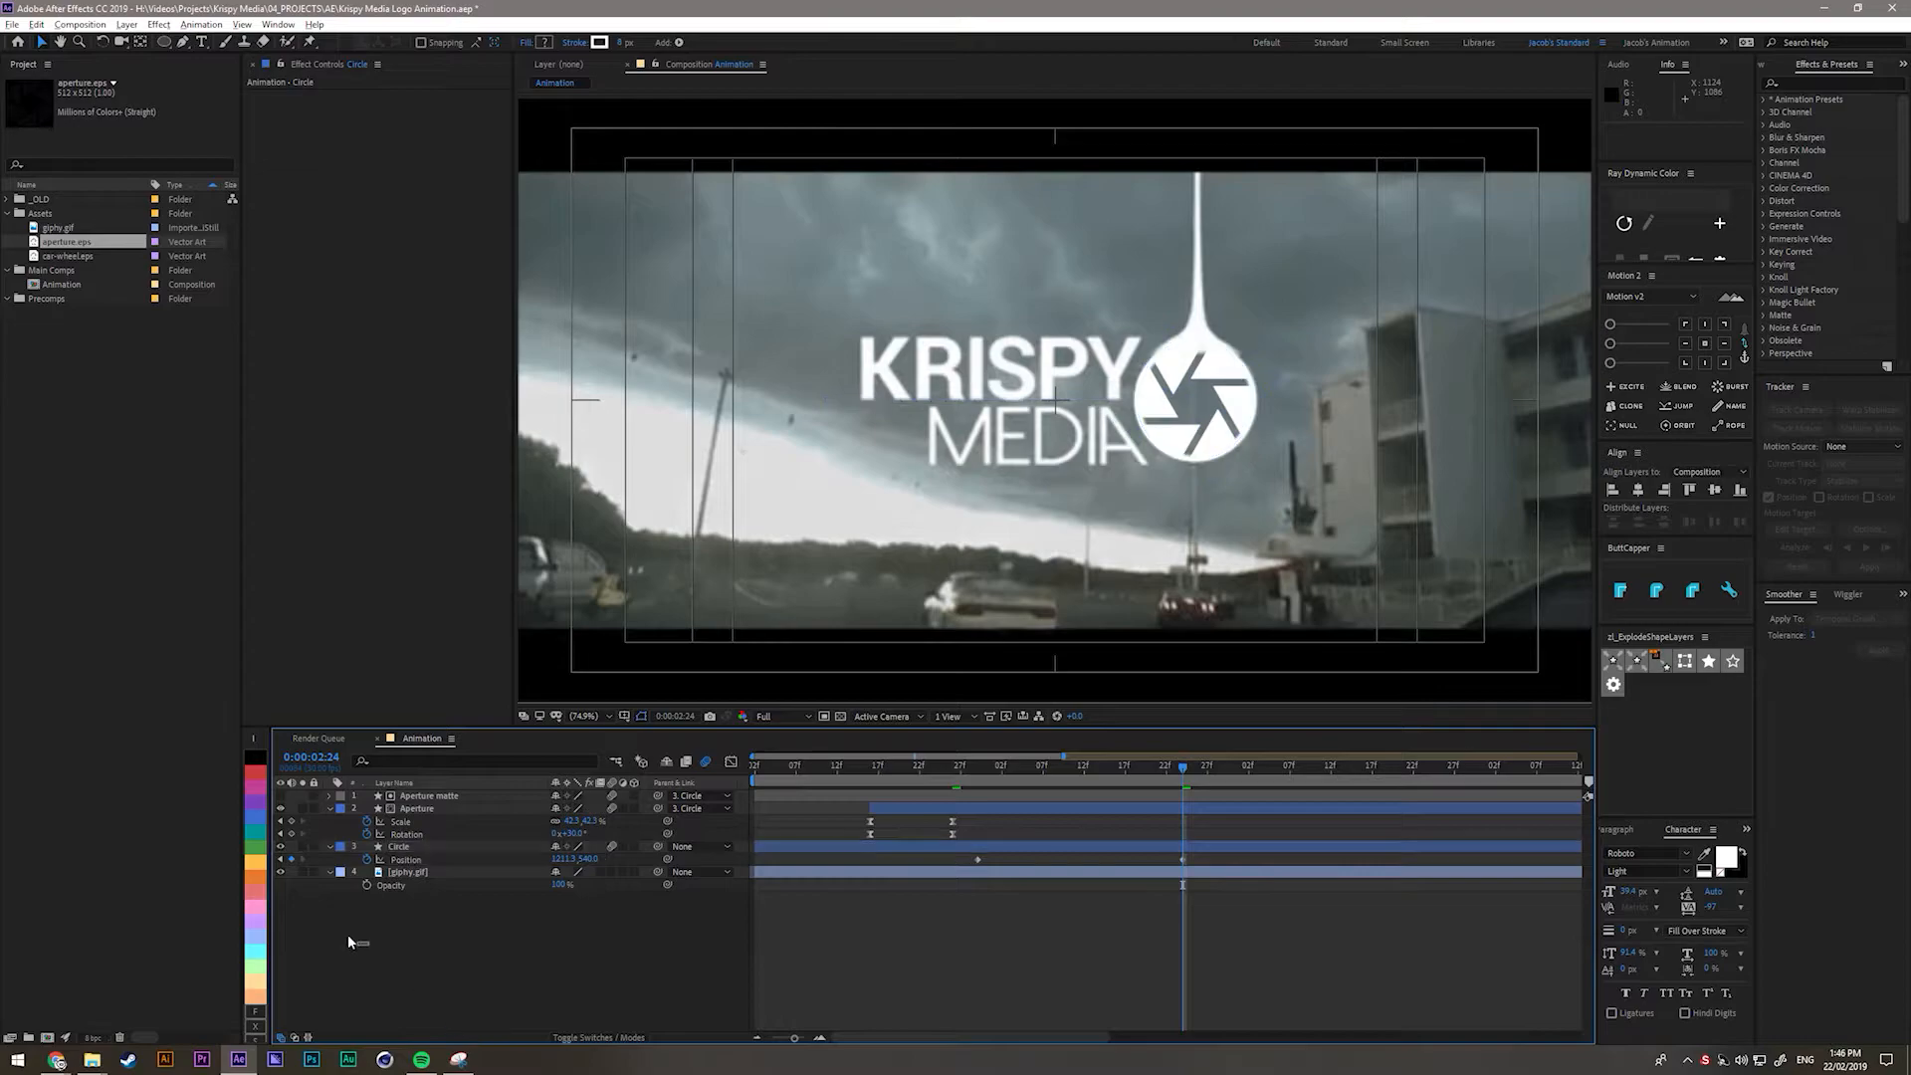
left_click(282, 872)
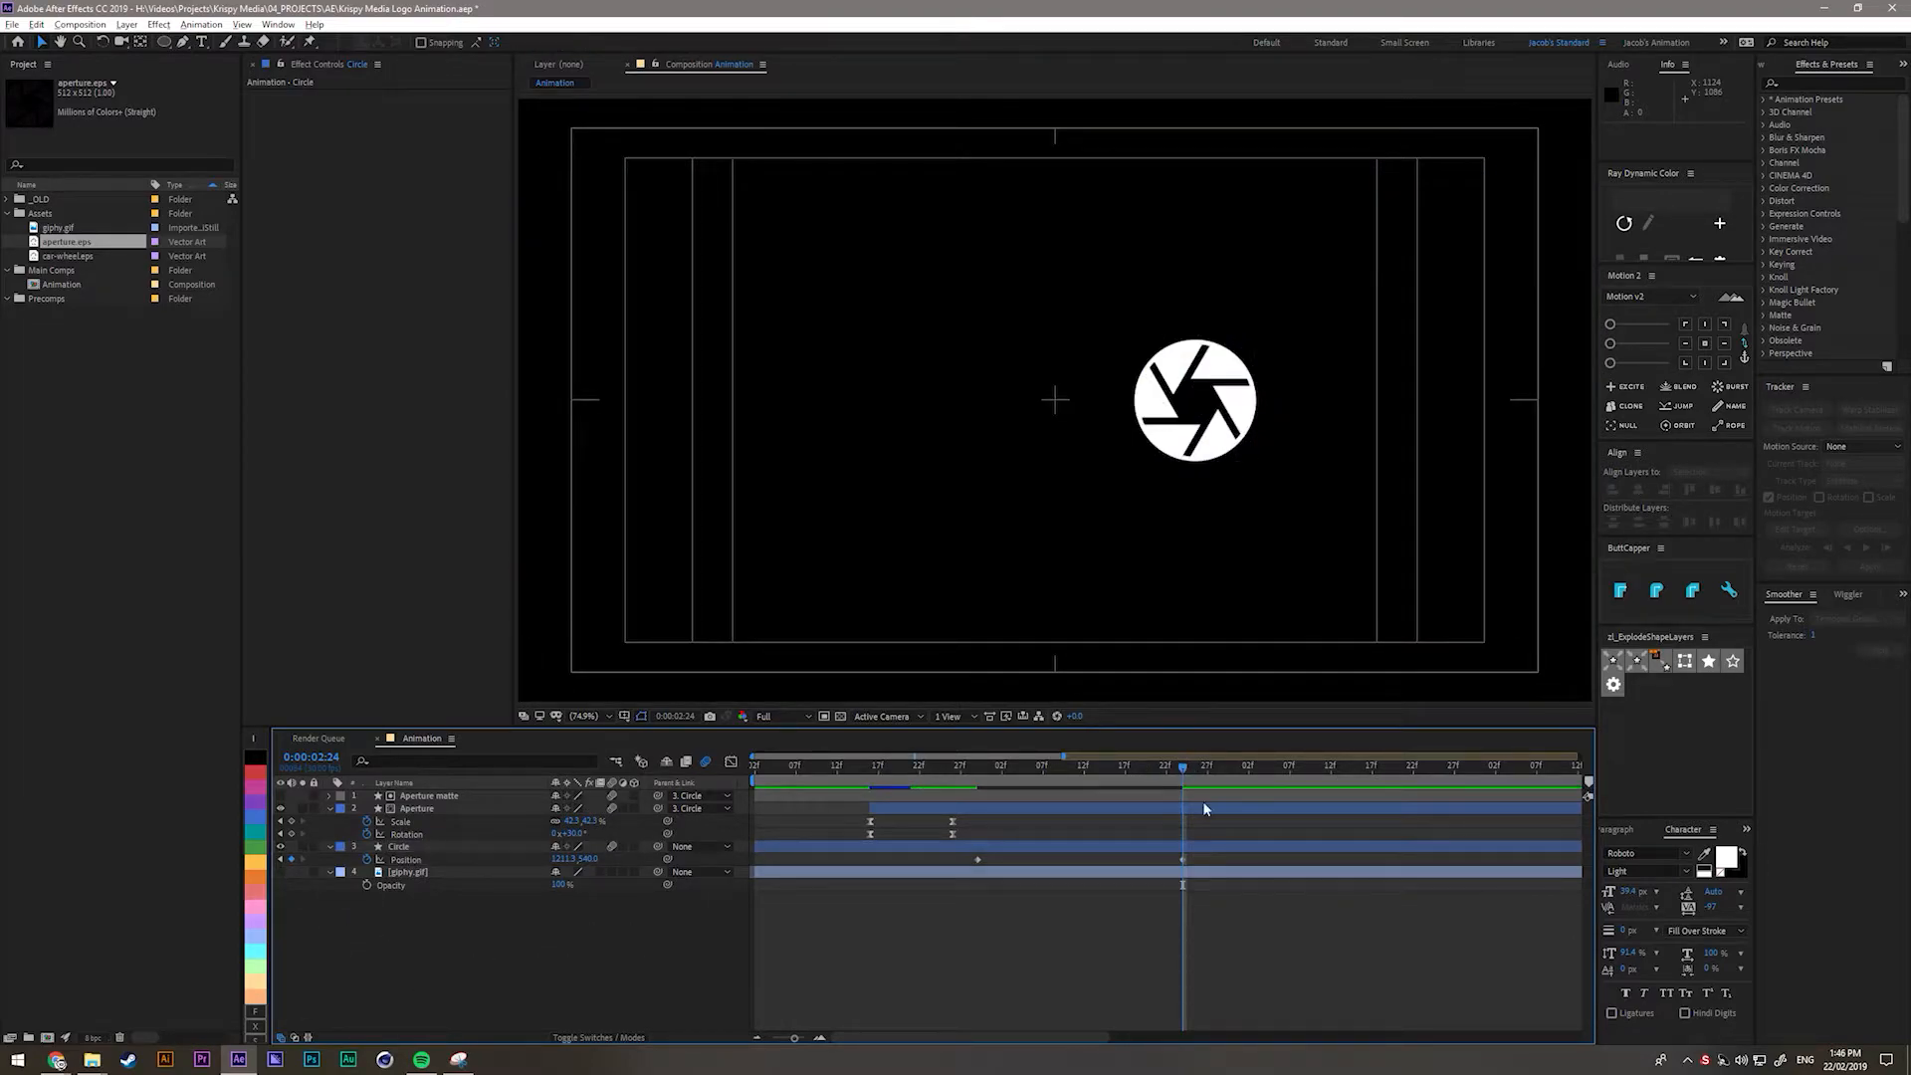
left_click_drag(1215, 862, 943, 874)
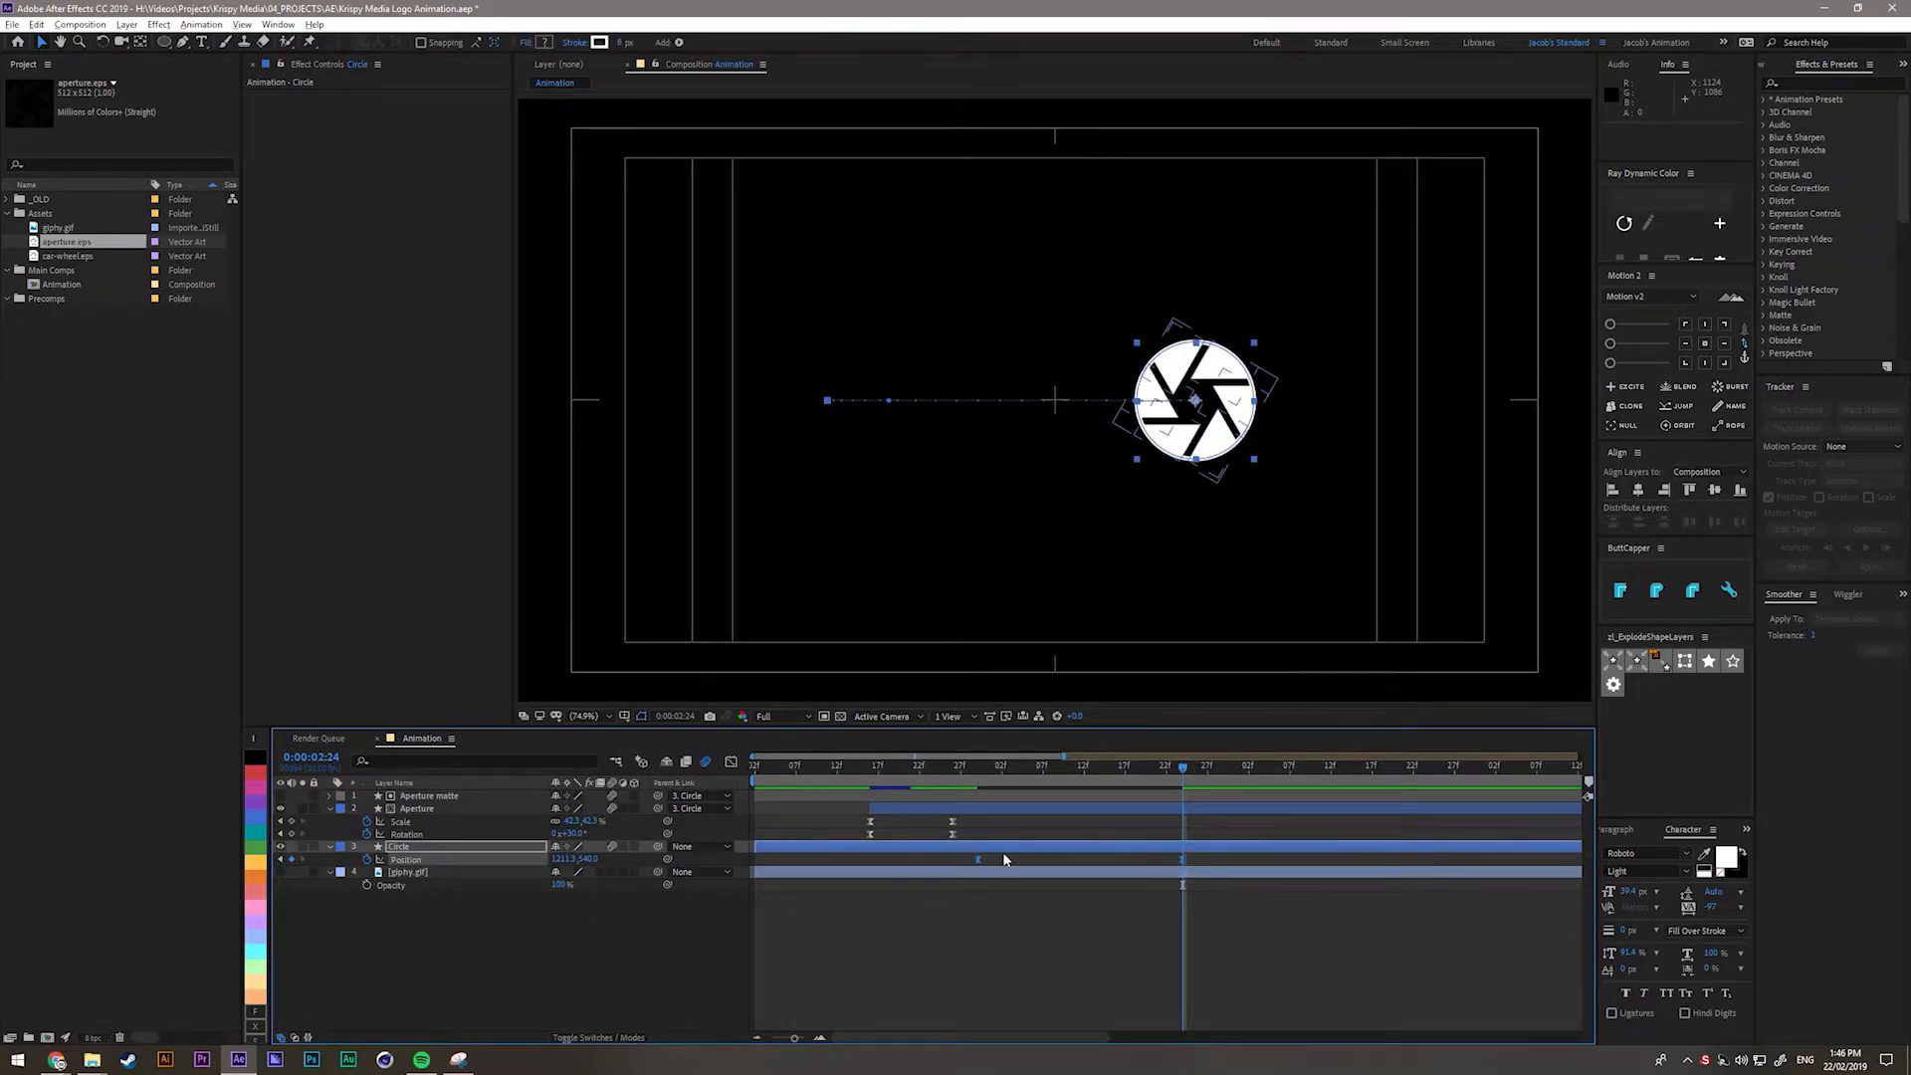
left_click(1283, 858)
left_click(1013, 872)
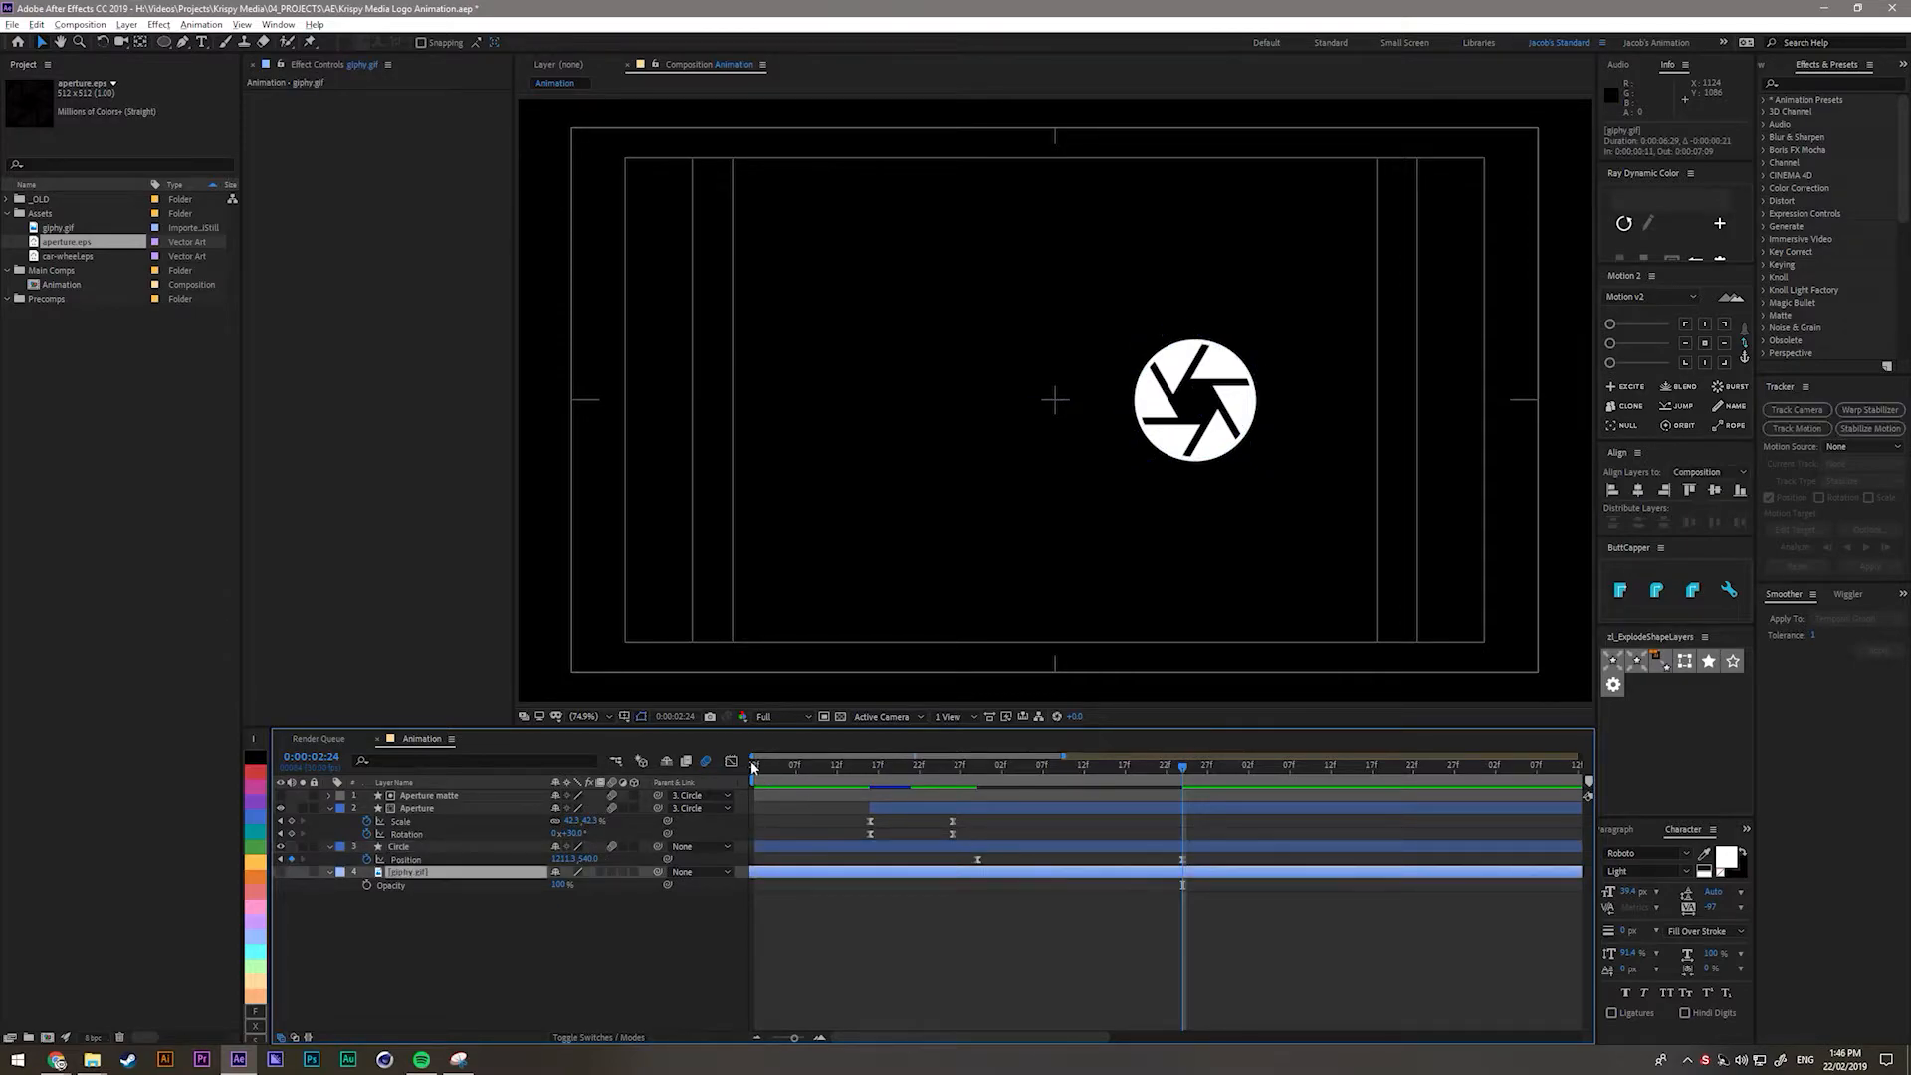
left_click(1280, 852)
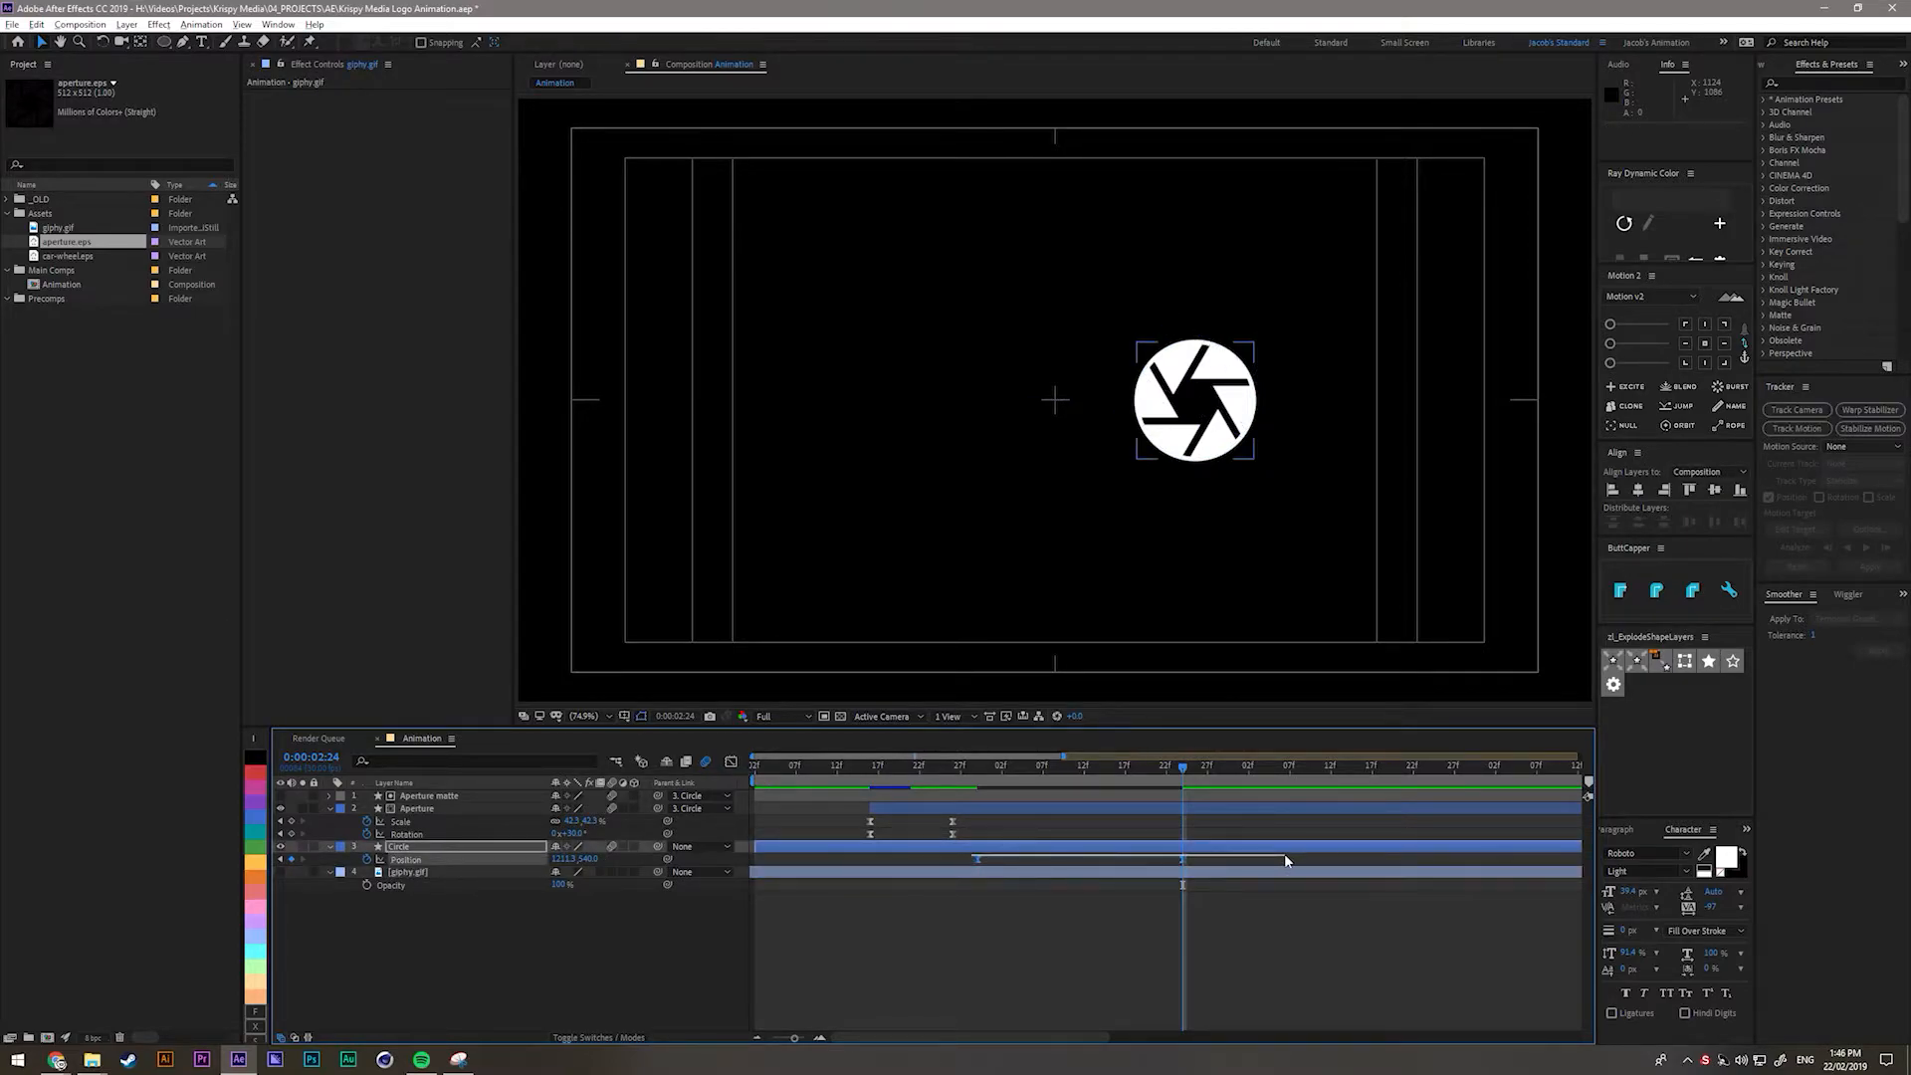
Show the Circle's Position in the Graph Editor as a speed graph, stretched horizontally.
left_click(727, 765)
right_click(967, 892)
left_click(851, 900)
right_click(1026, 864)
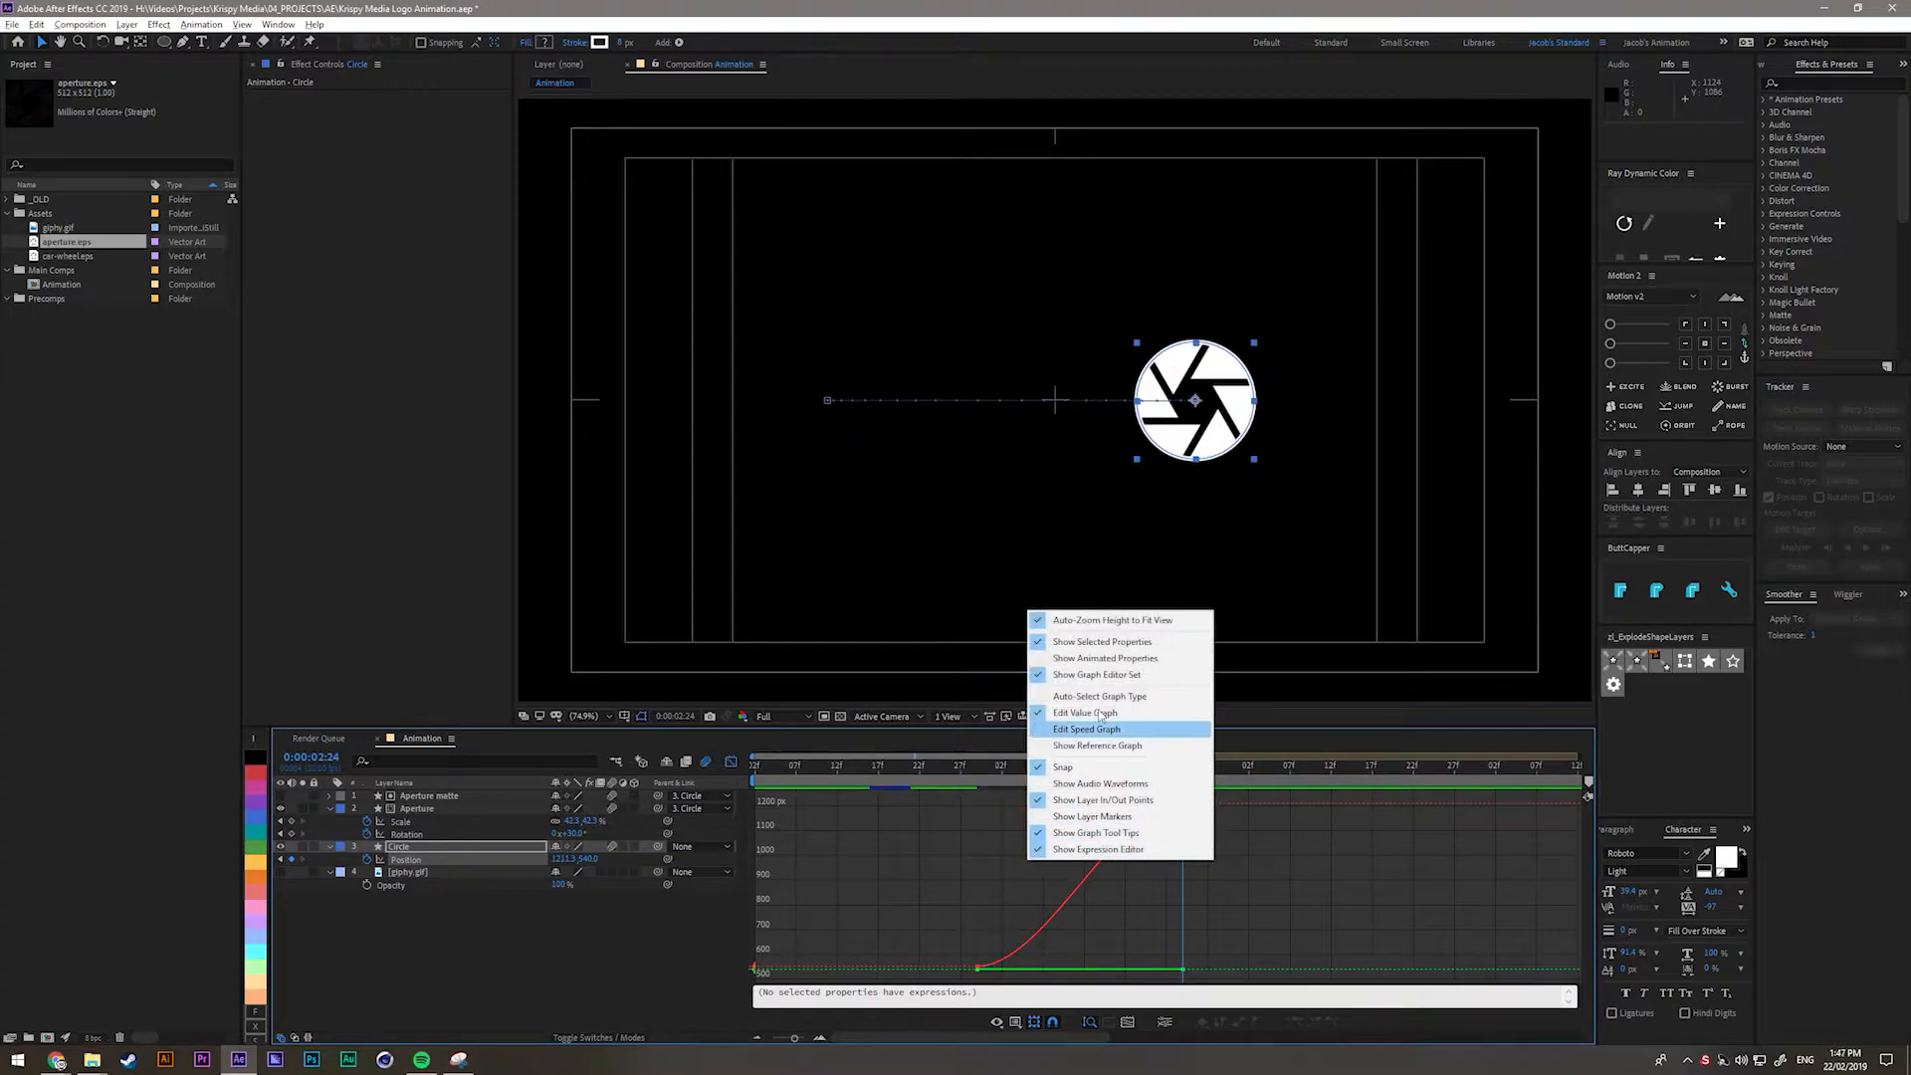
left_click(981, 901)
left_click_drag(973, 966, 1010, 956)
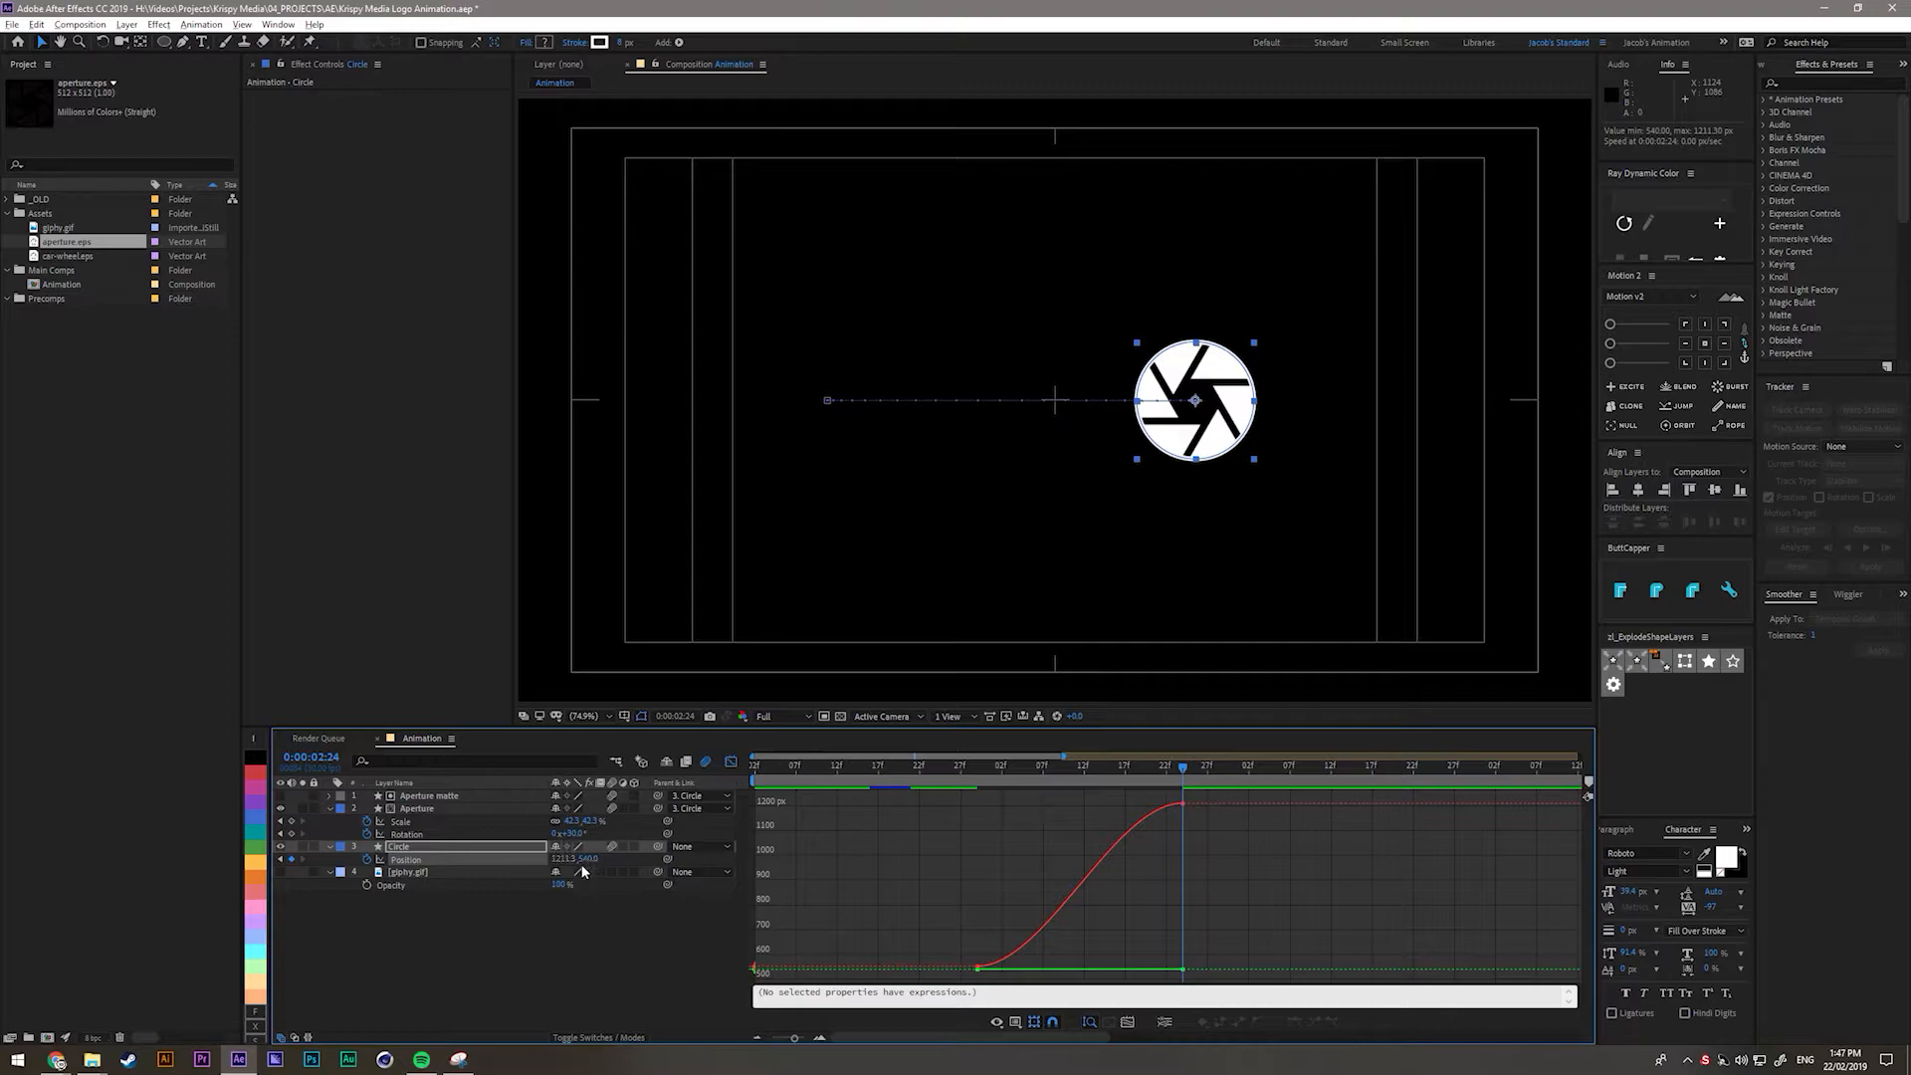
left_click(996, 1022)
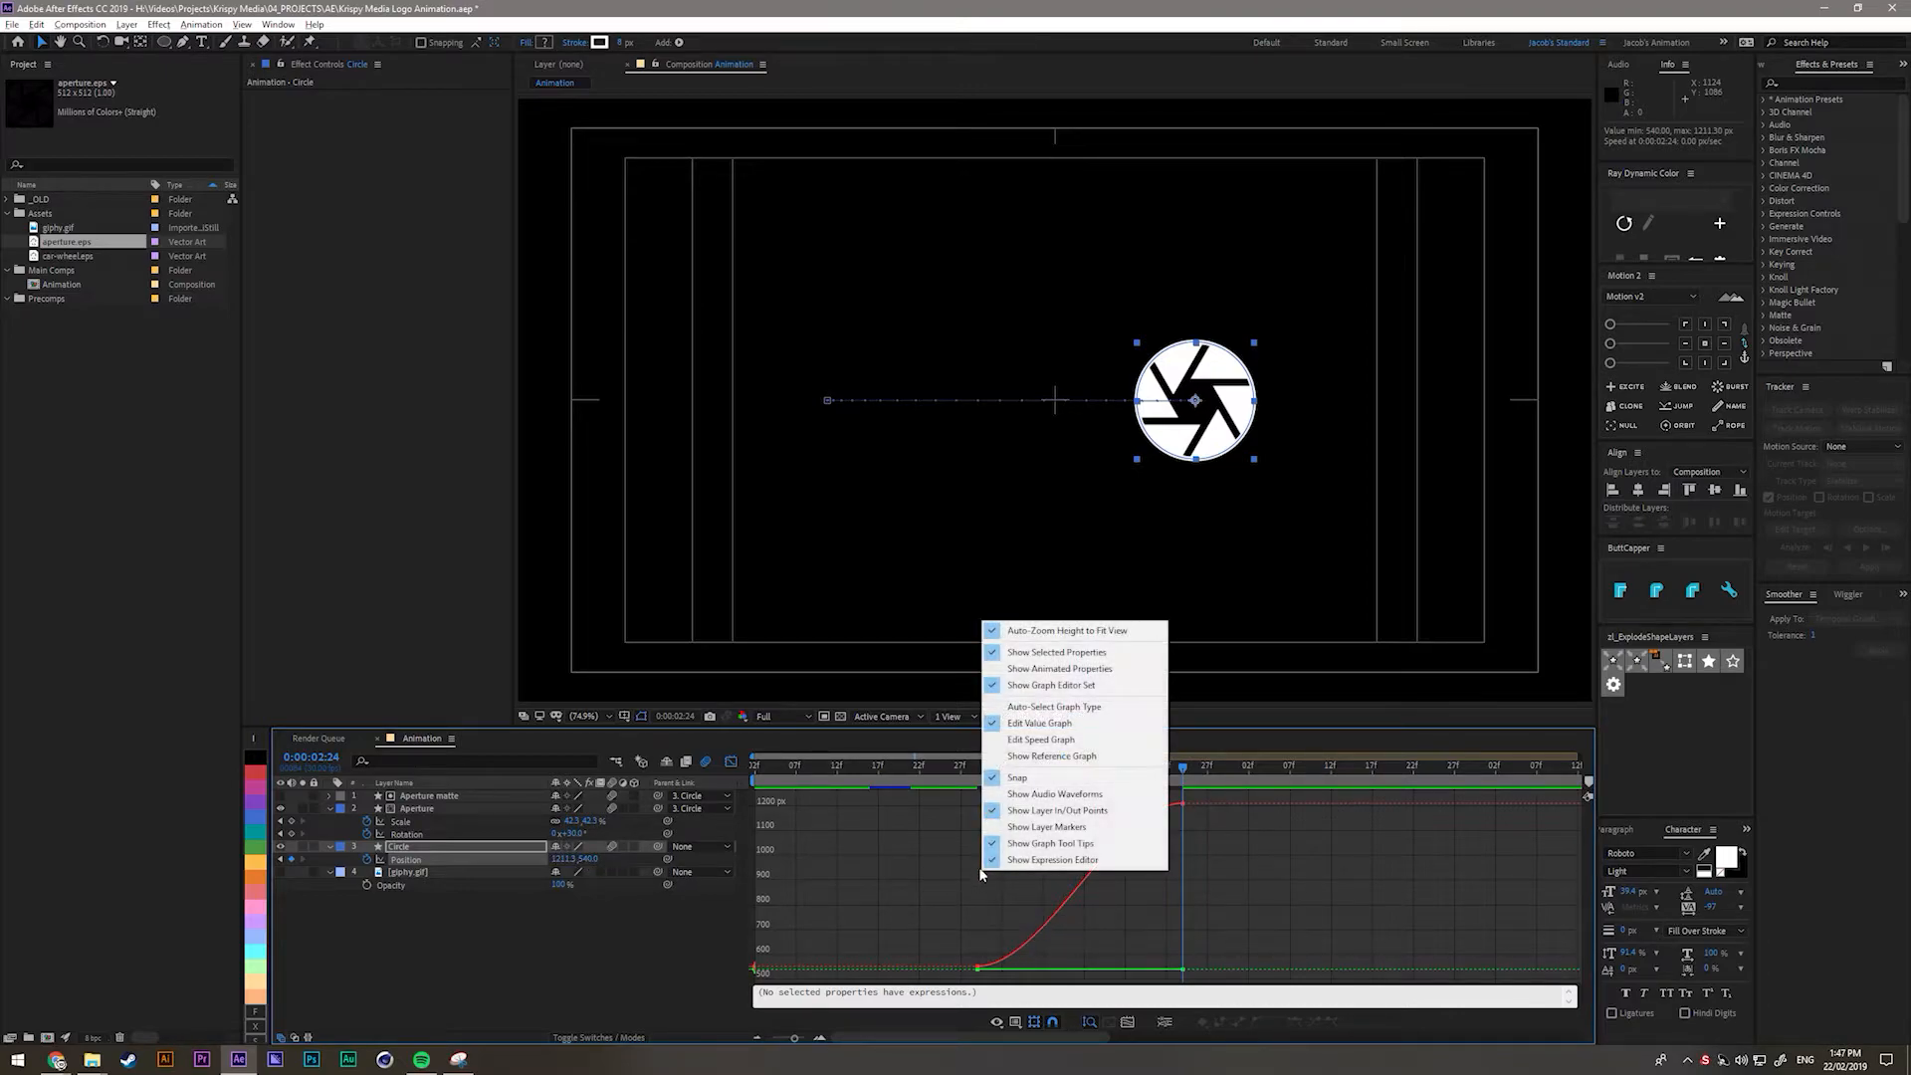
left_click(1037, 742)
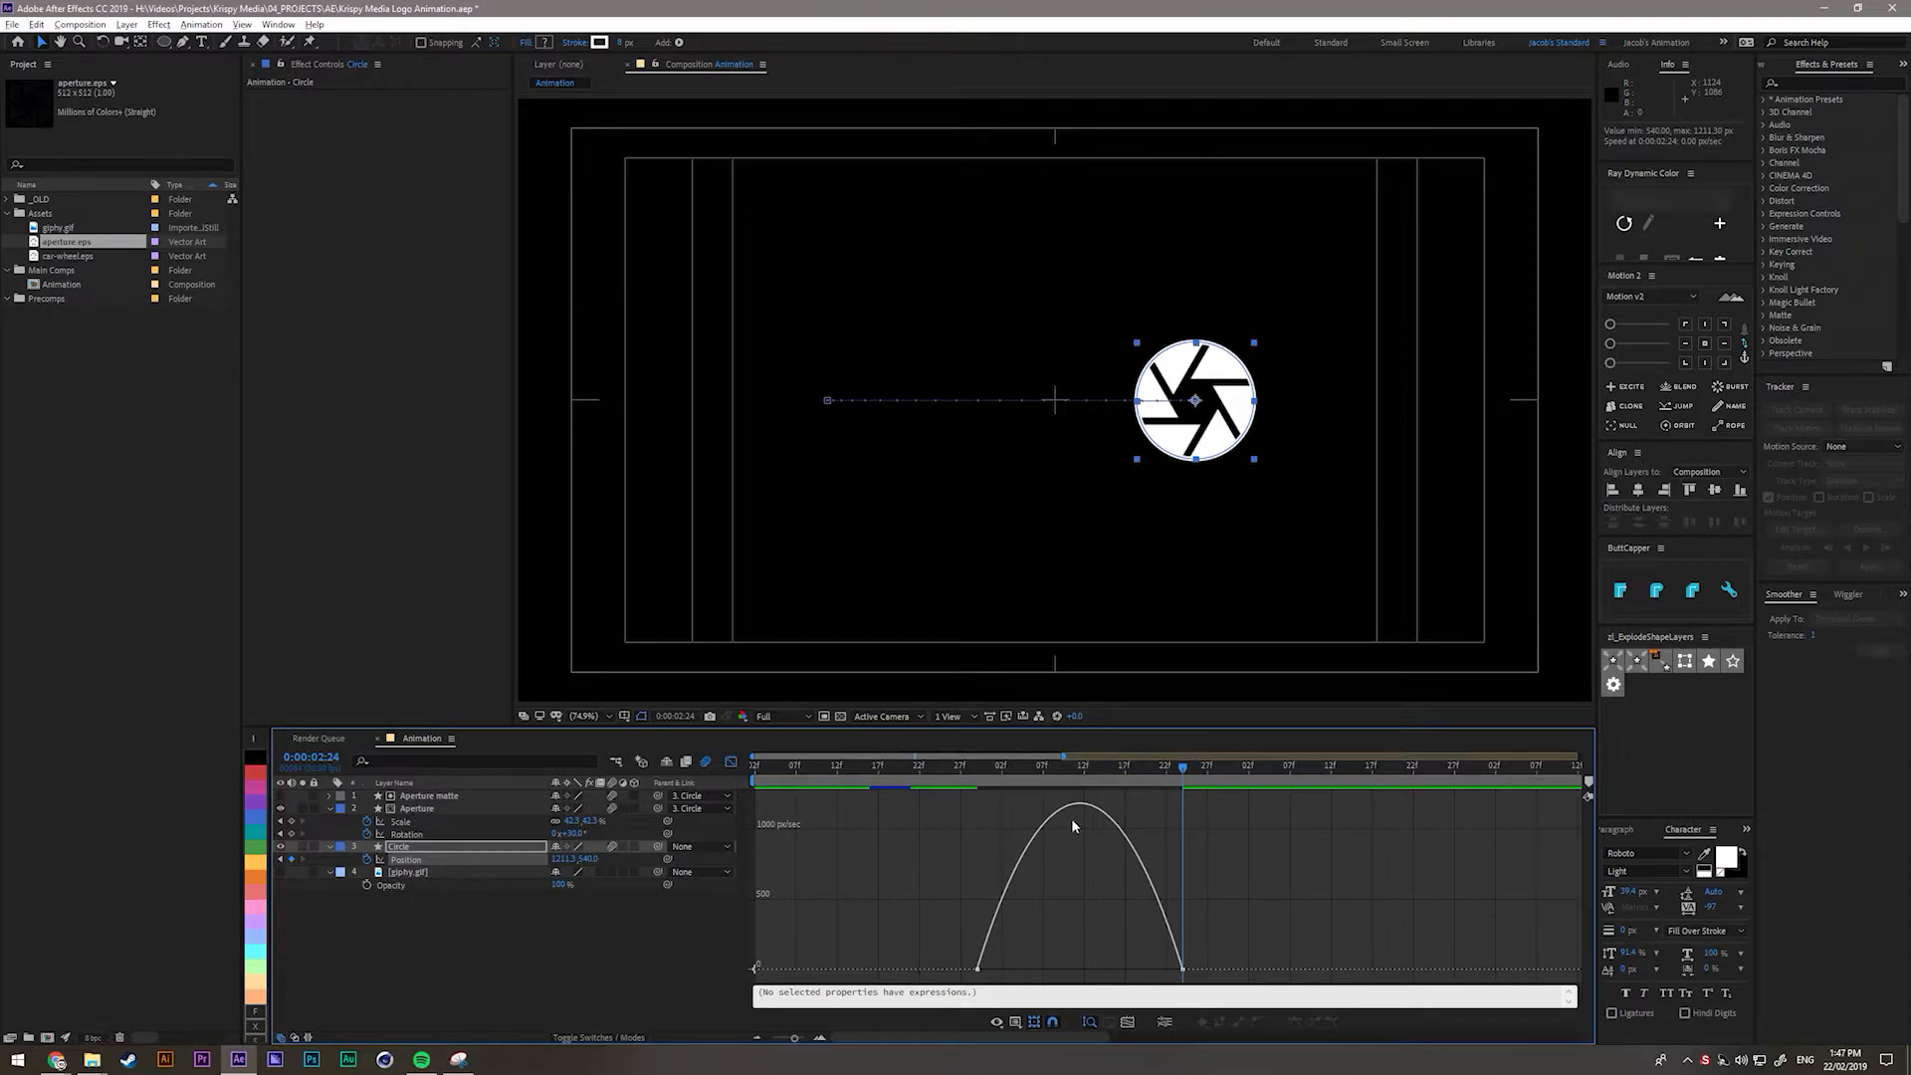
key("equal")
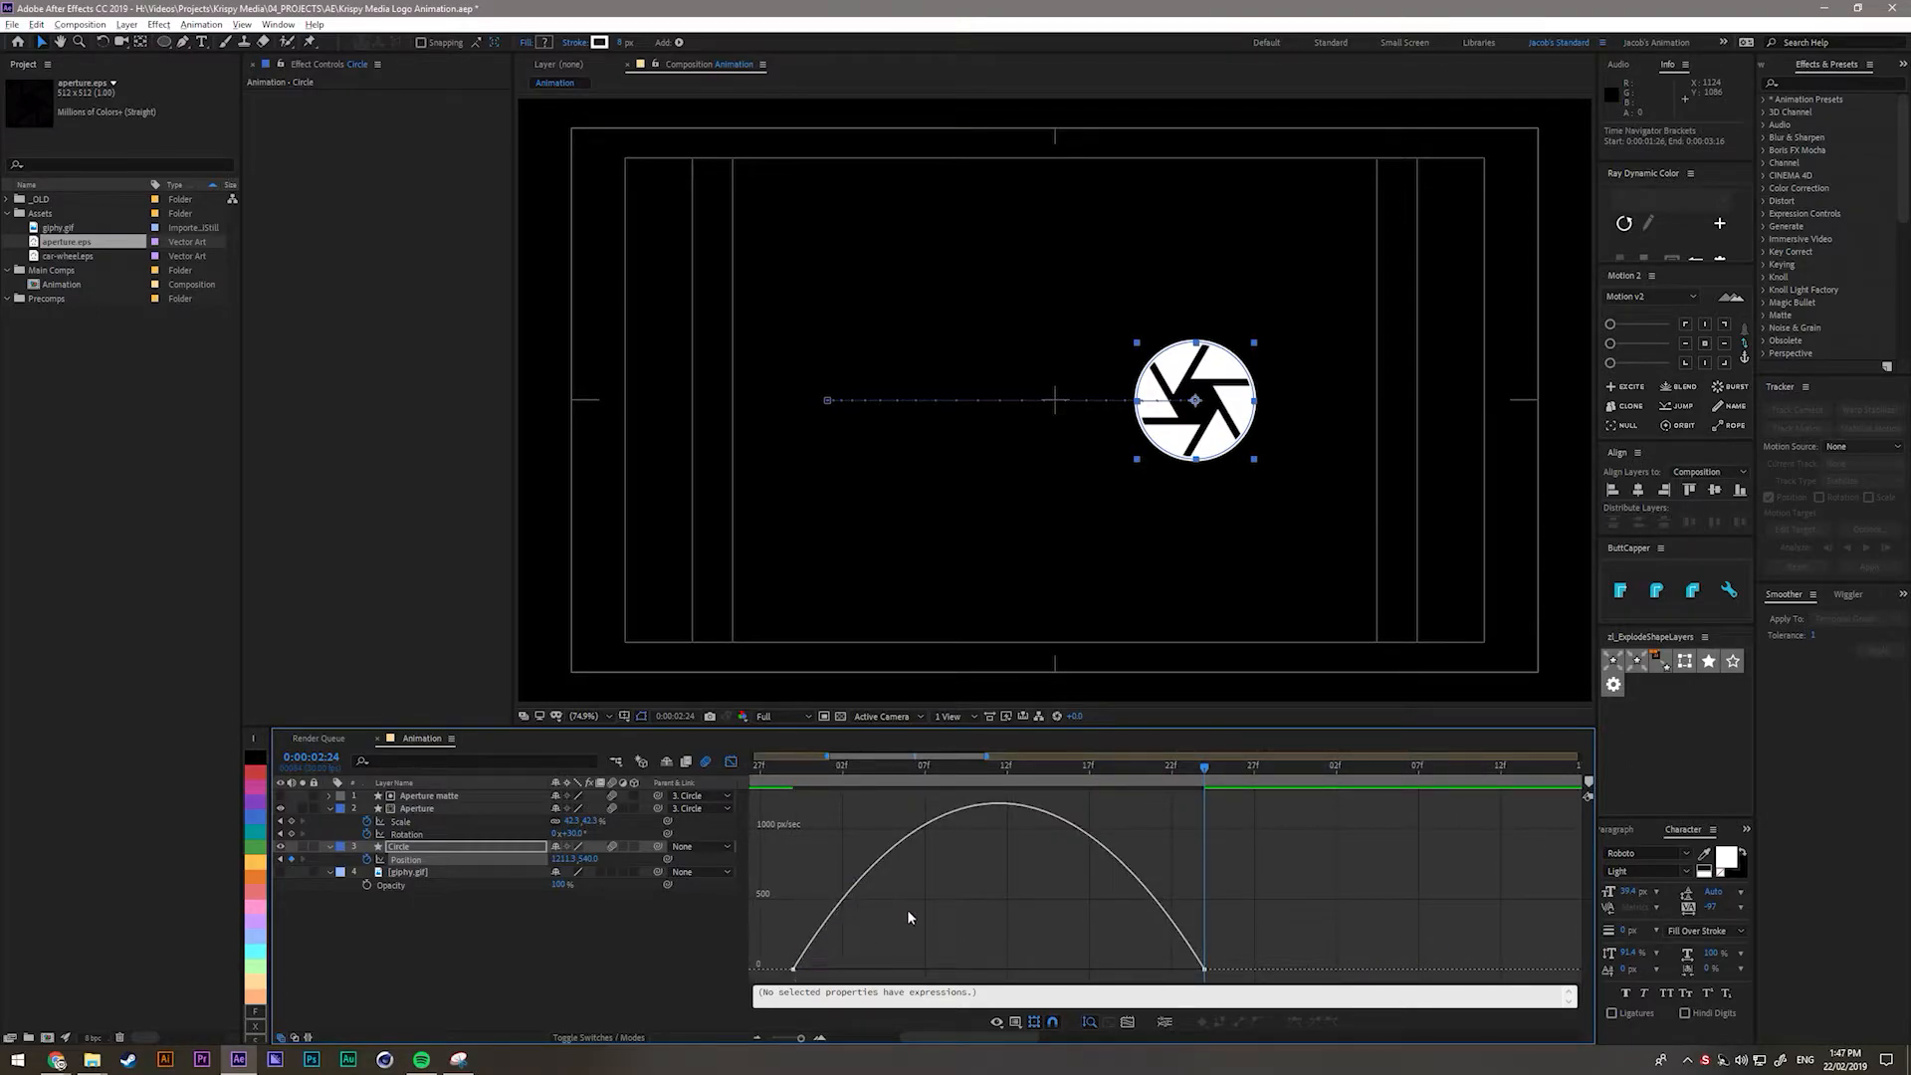
Drag both Position keyframes' influence handles inward for a strong ease out and in.
mouse_move(793, 968)
left_click_drag(1006, 767, 1209, 868)
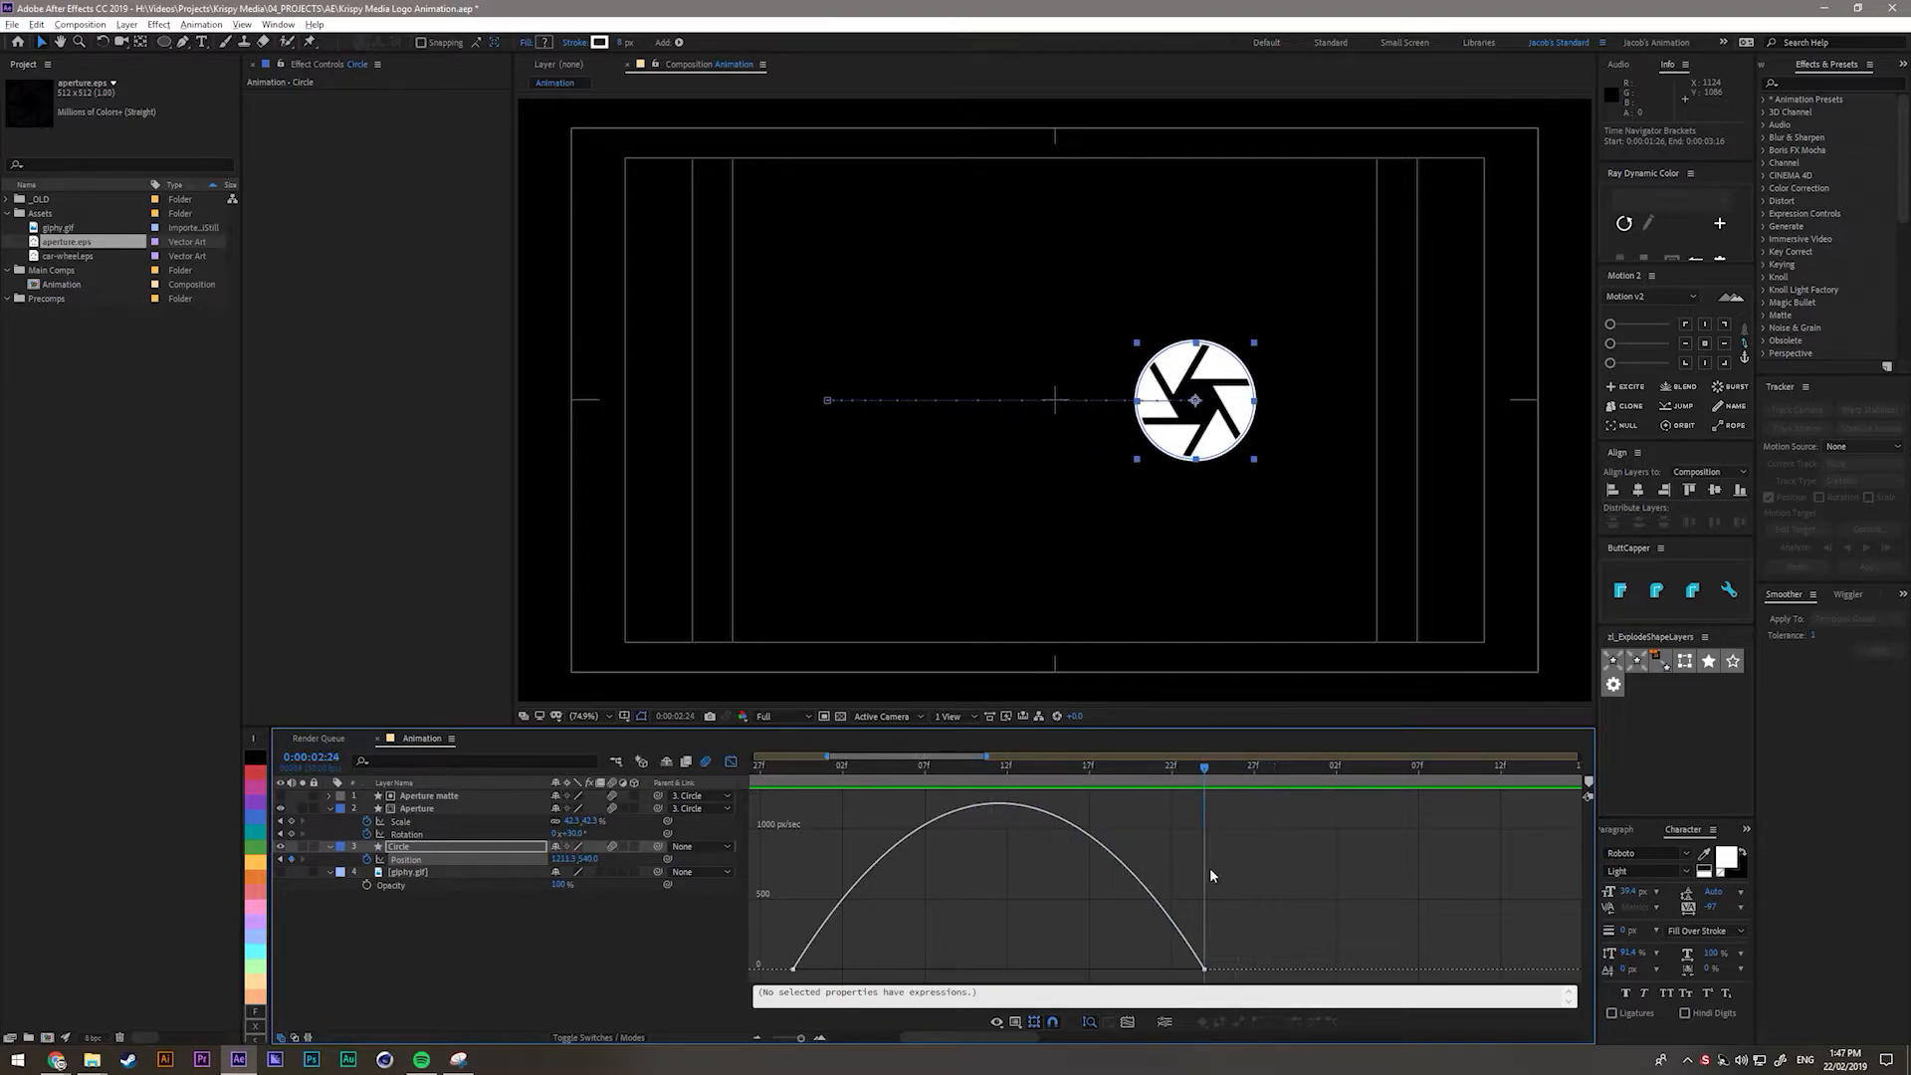
left_click(794, 969)
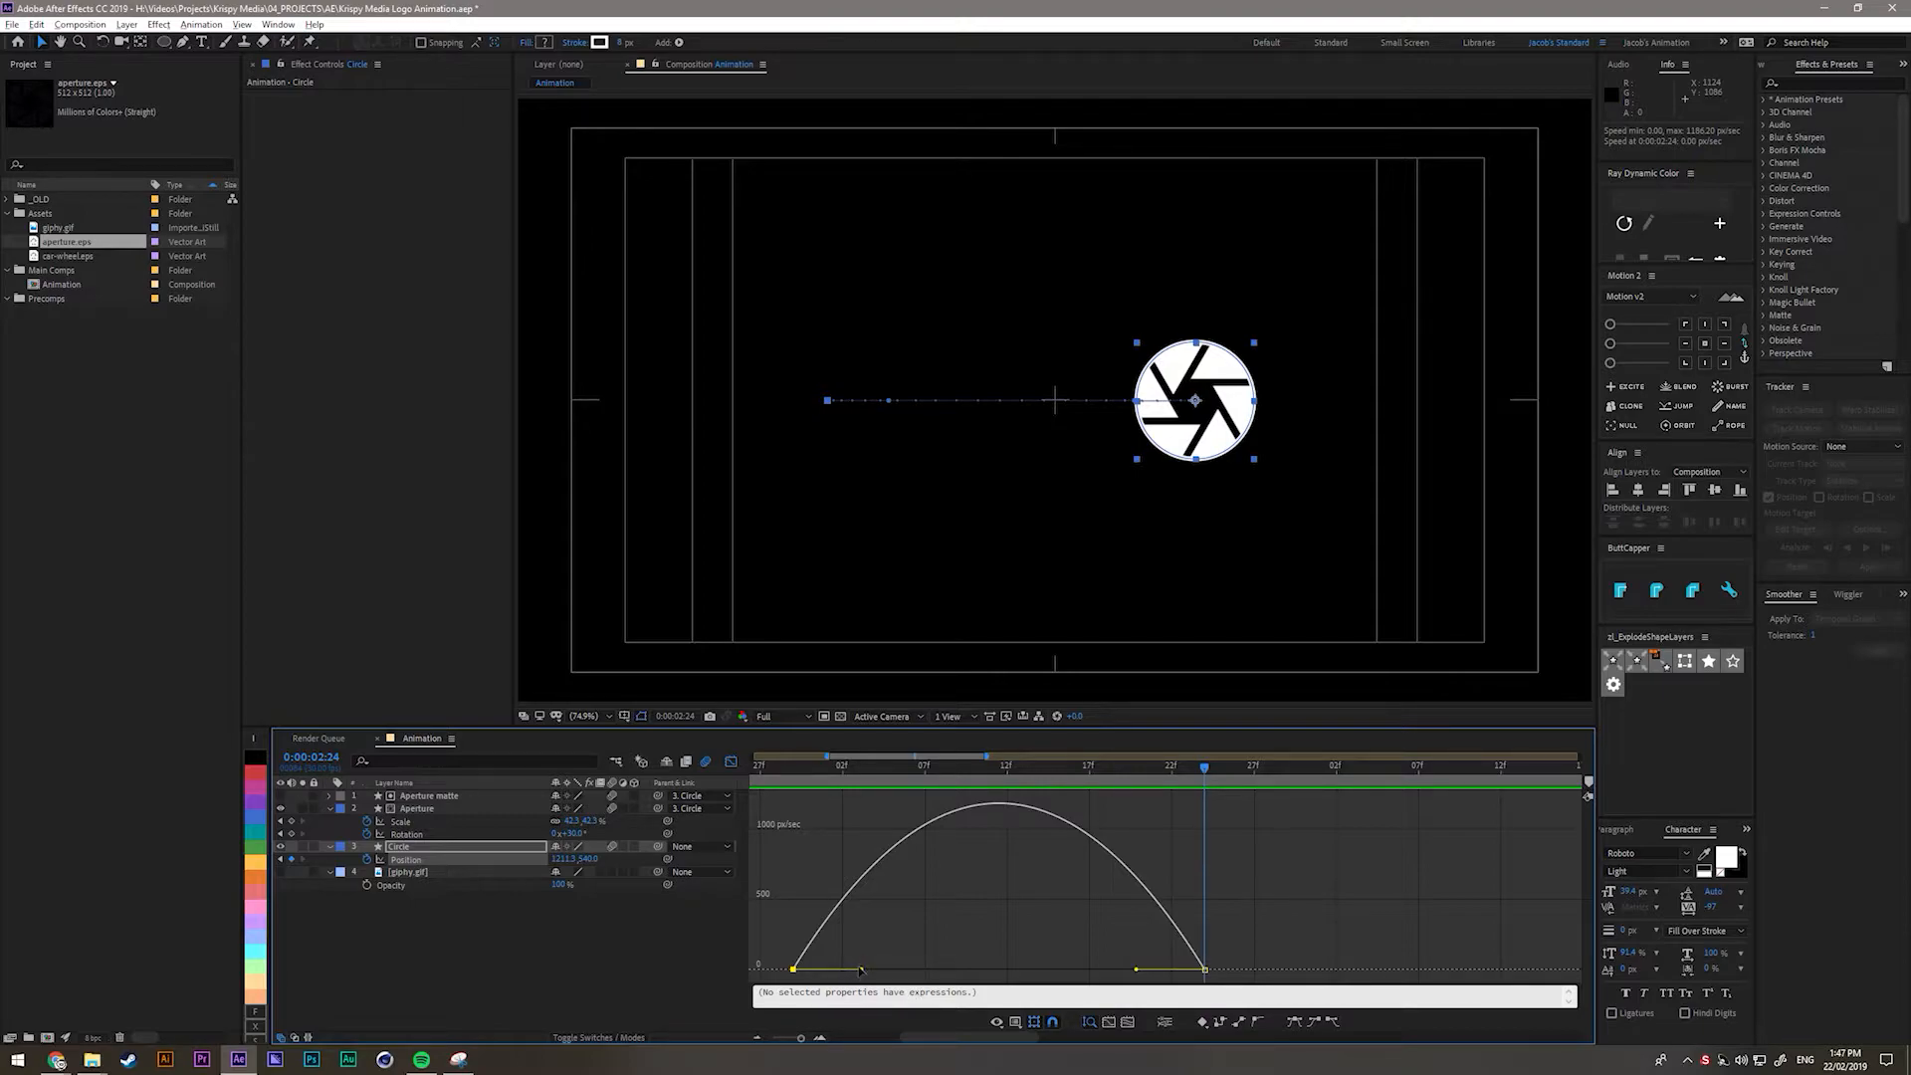
left_click(1136, 981)
left_click(1204, 969)
left_click_drag(1136, 970, 1057, 968)
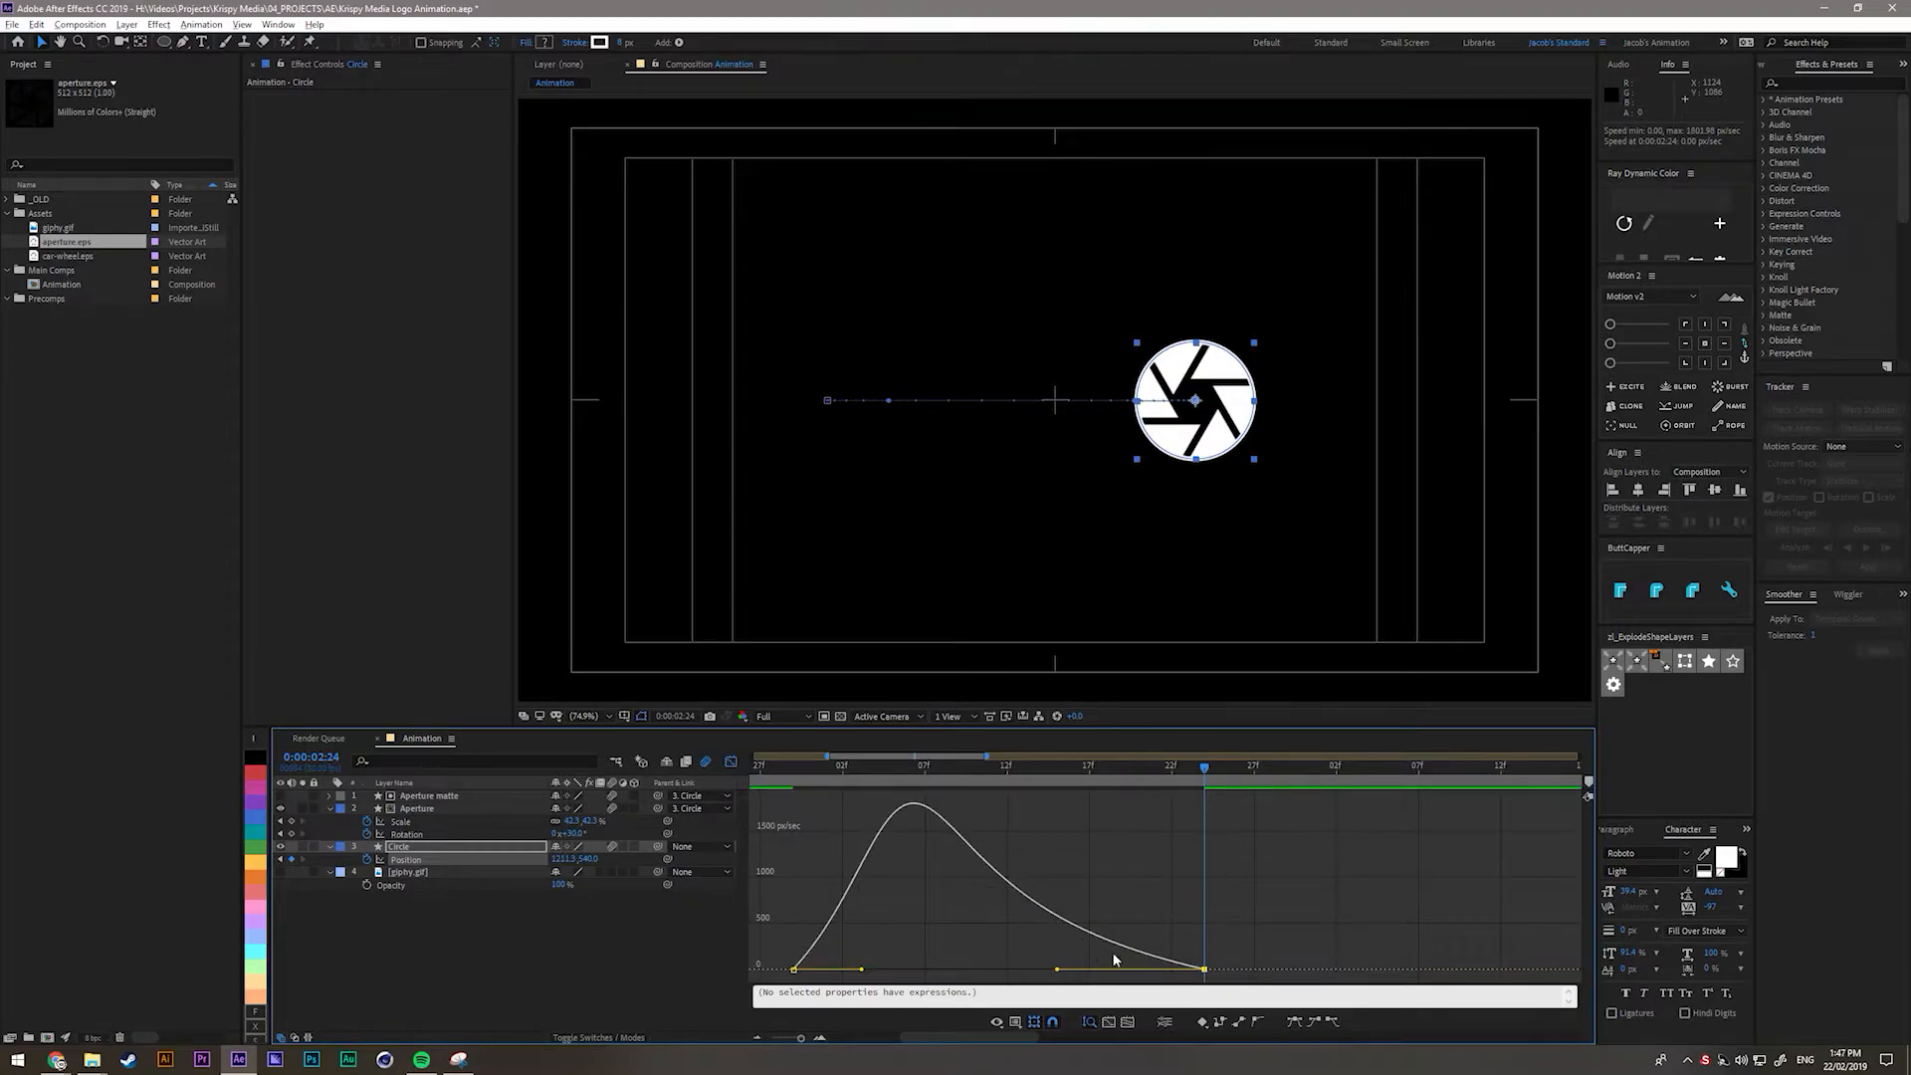
left_click_drag(862, 970, 886, 970)
left_click_drag(1057, 969, 1035, 971)
Return to the layer timeline and preview the eased slide around 2:00.
left_click_drag(793, 770, 1120, 833)
key("Page_Down")
key("Page_Down")
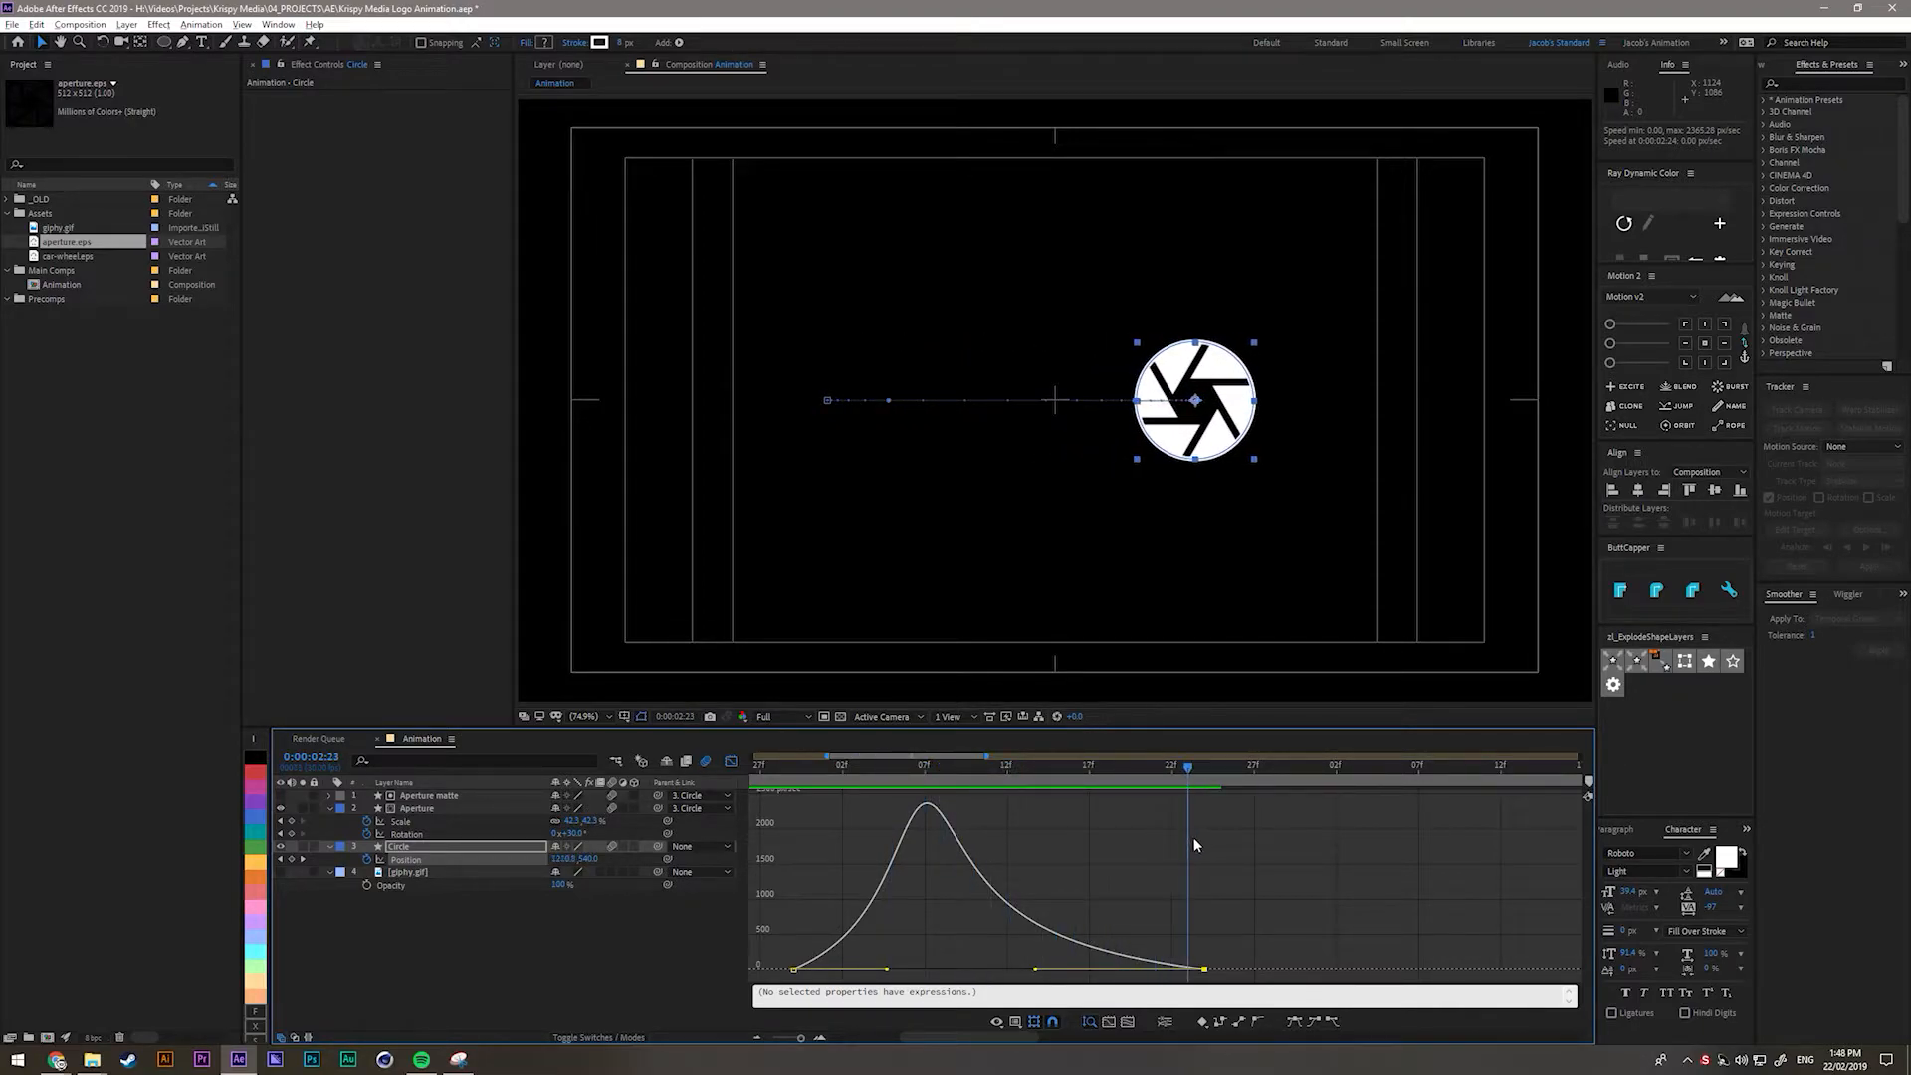
key("shift+F3")
key("space")
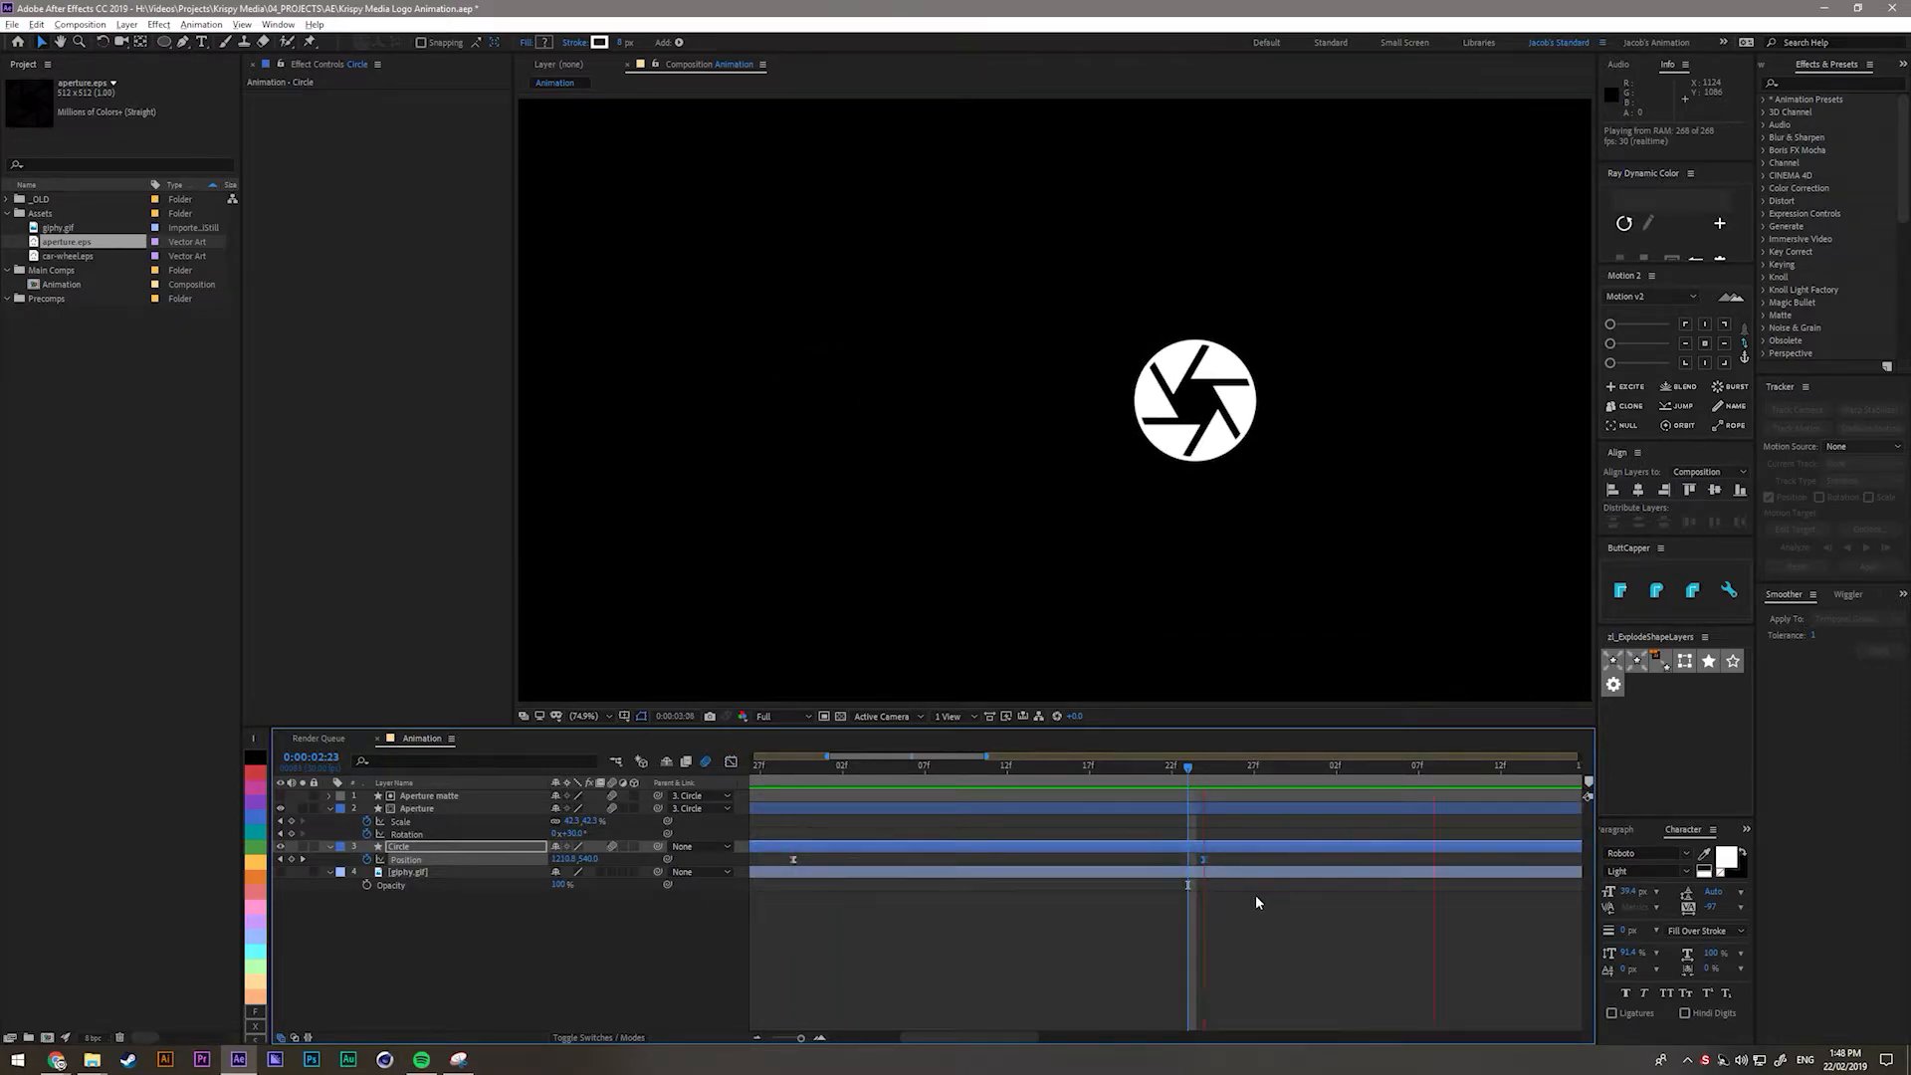
key("space")
left_click(1257, 894)
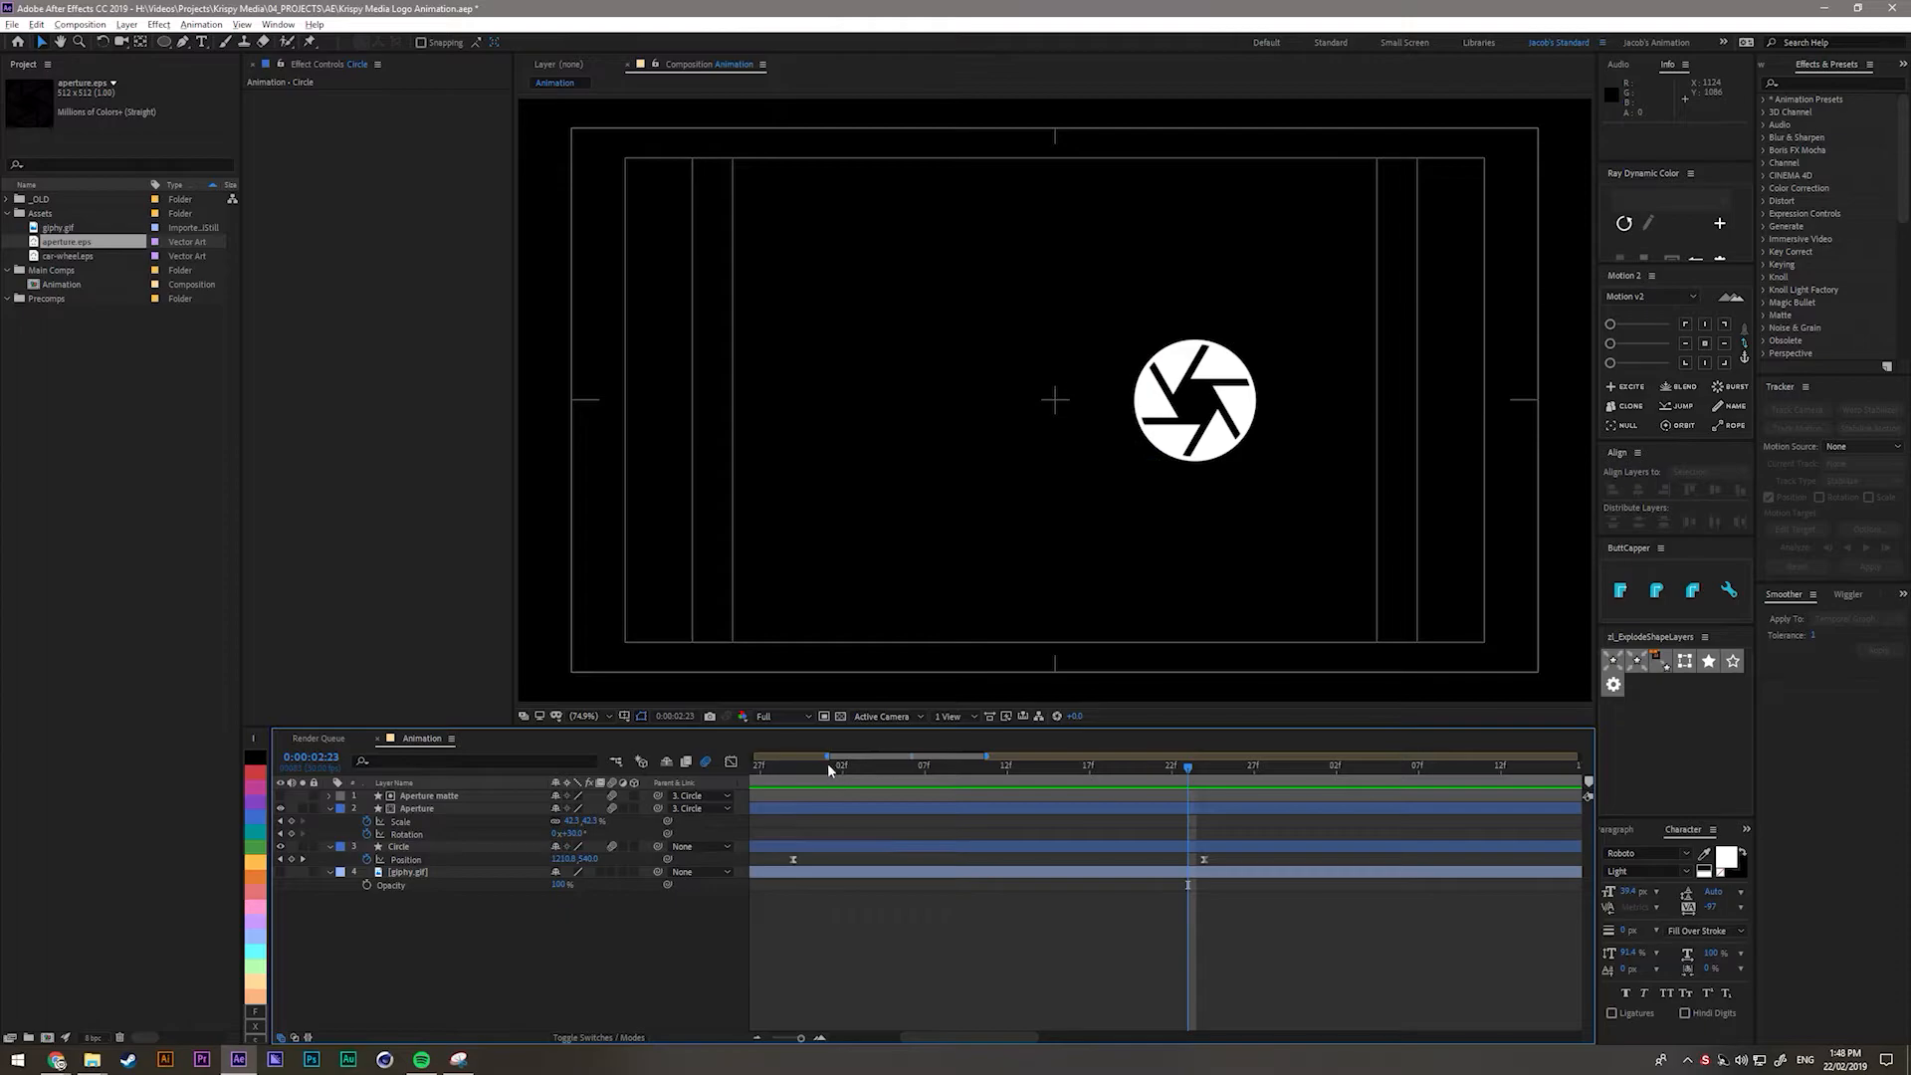
left_click(797, 765)
left_click(400, 847)
key("shift+r")
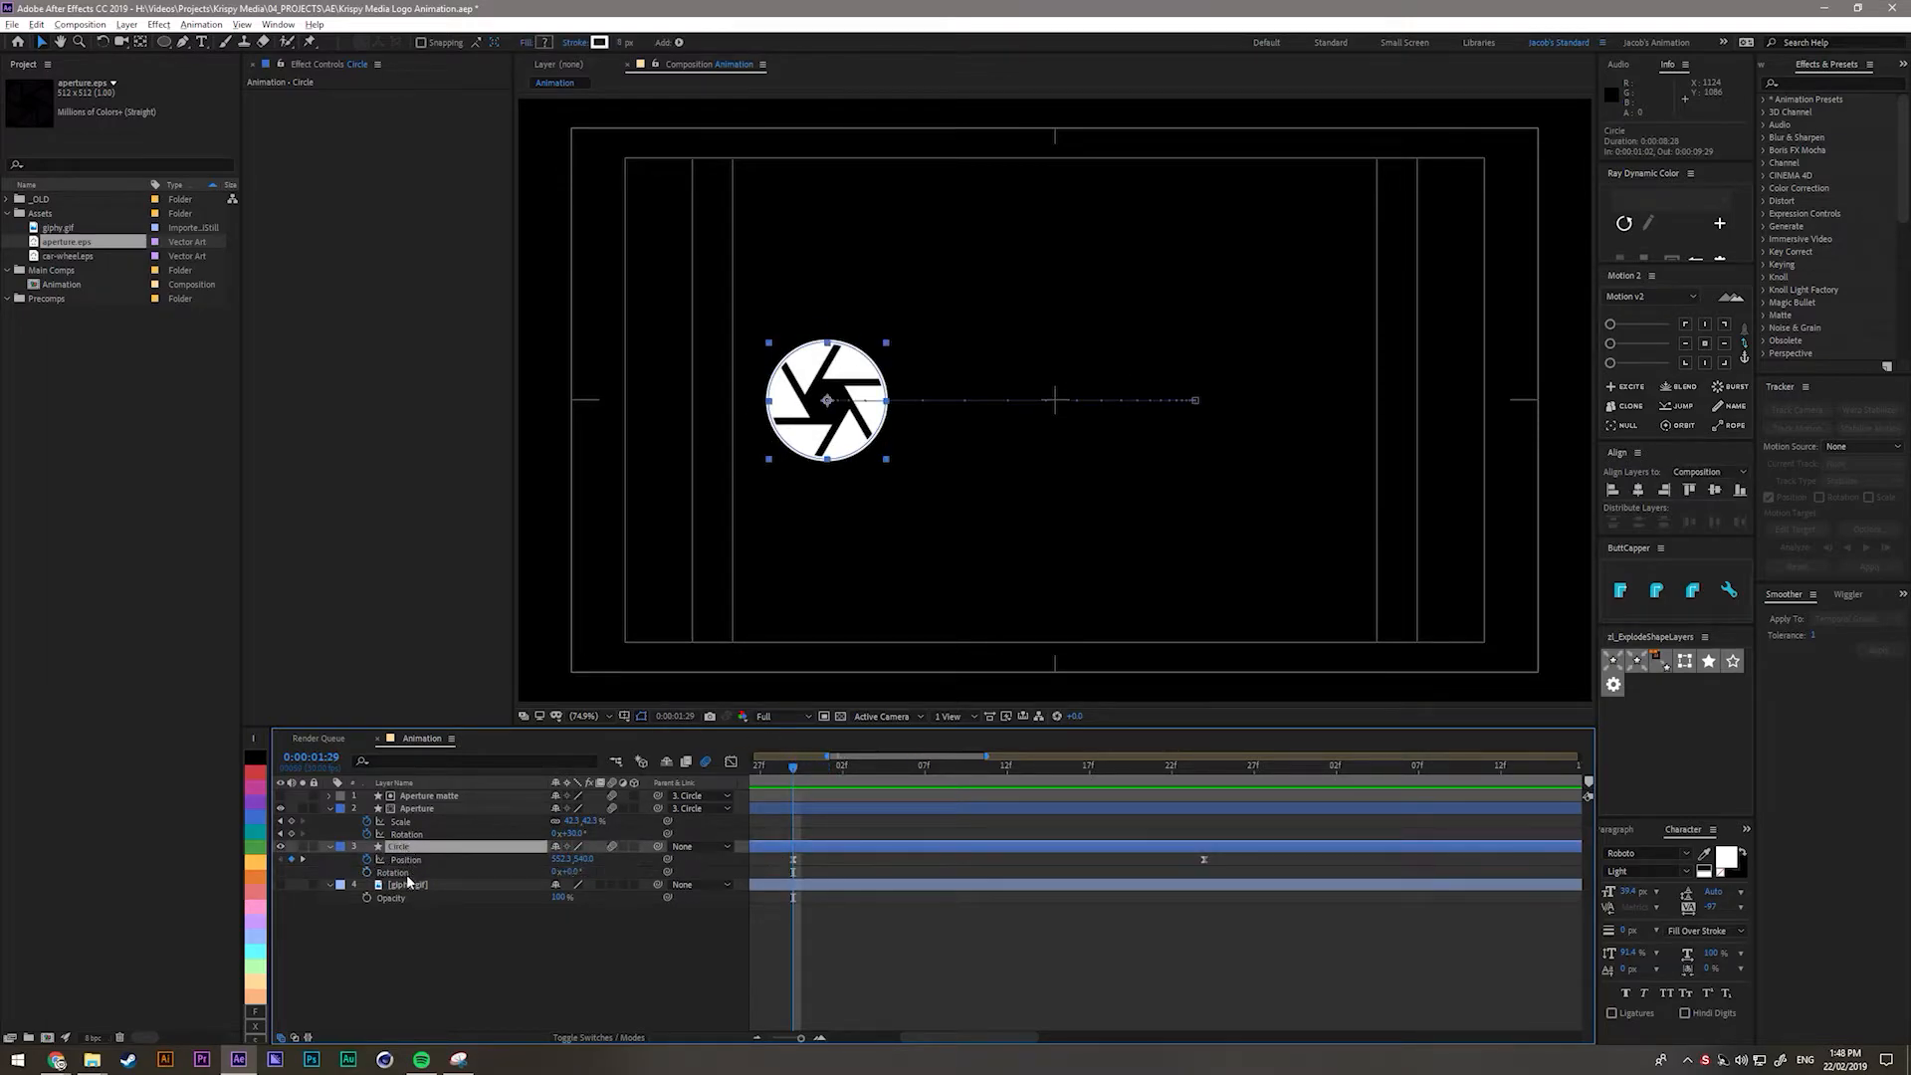
left_click(365, 872)
left_click_drag(789, 768, 1205, 768)
left_click(554, 872)
type("1")
key("Return")
left_click_drag(782, 876, 1264, 894)
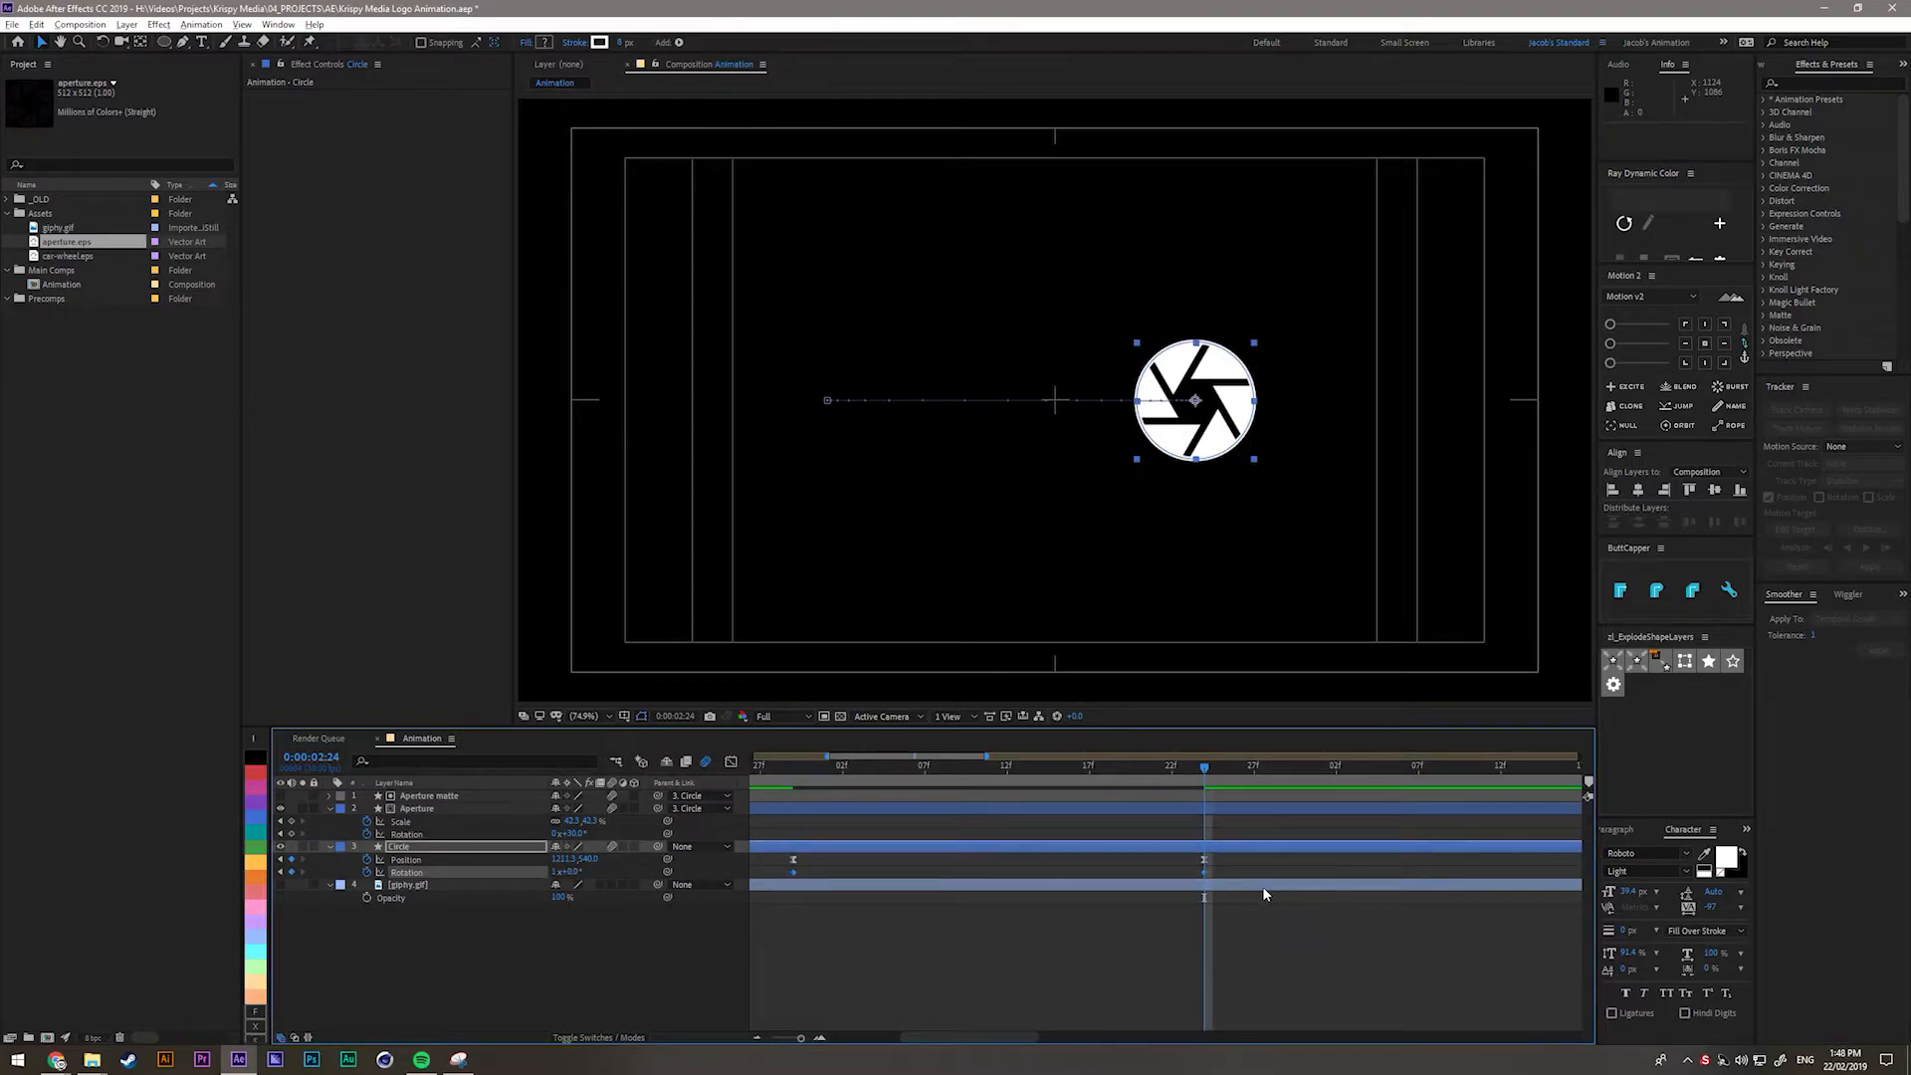
left_click(1023, 951)
left_click(732, 763)
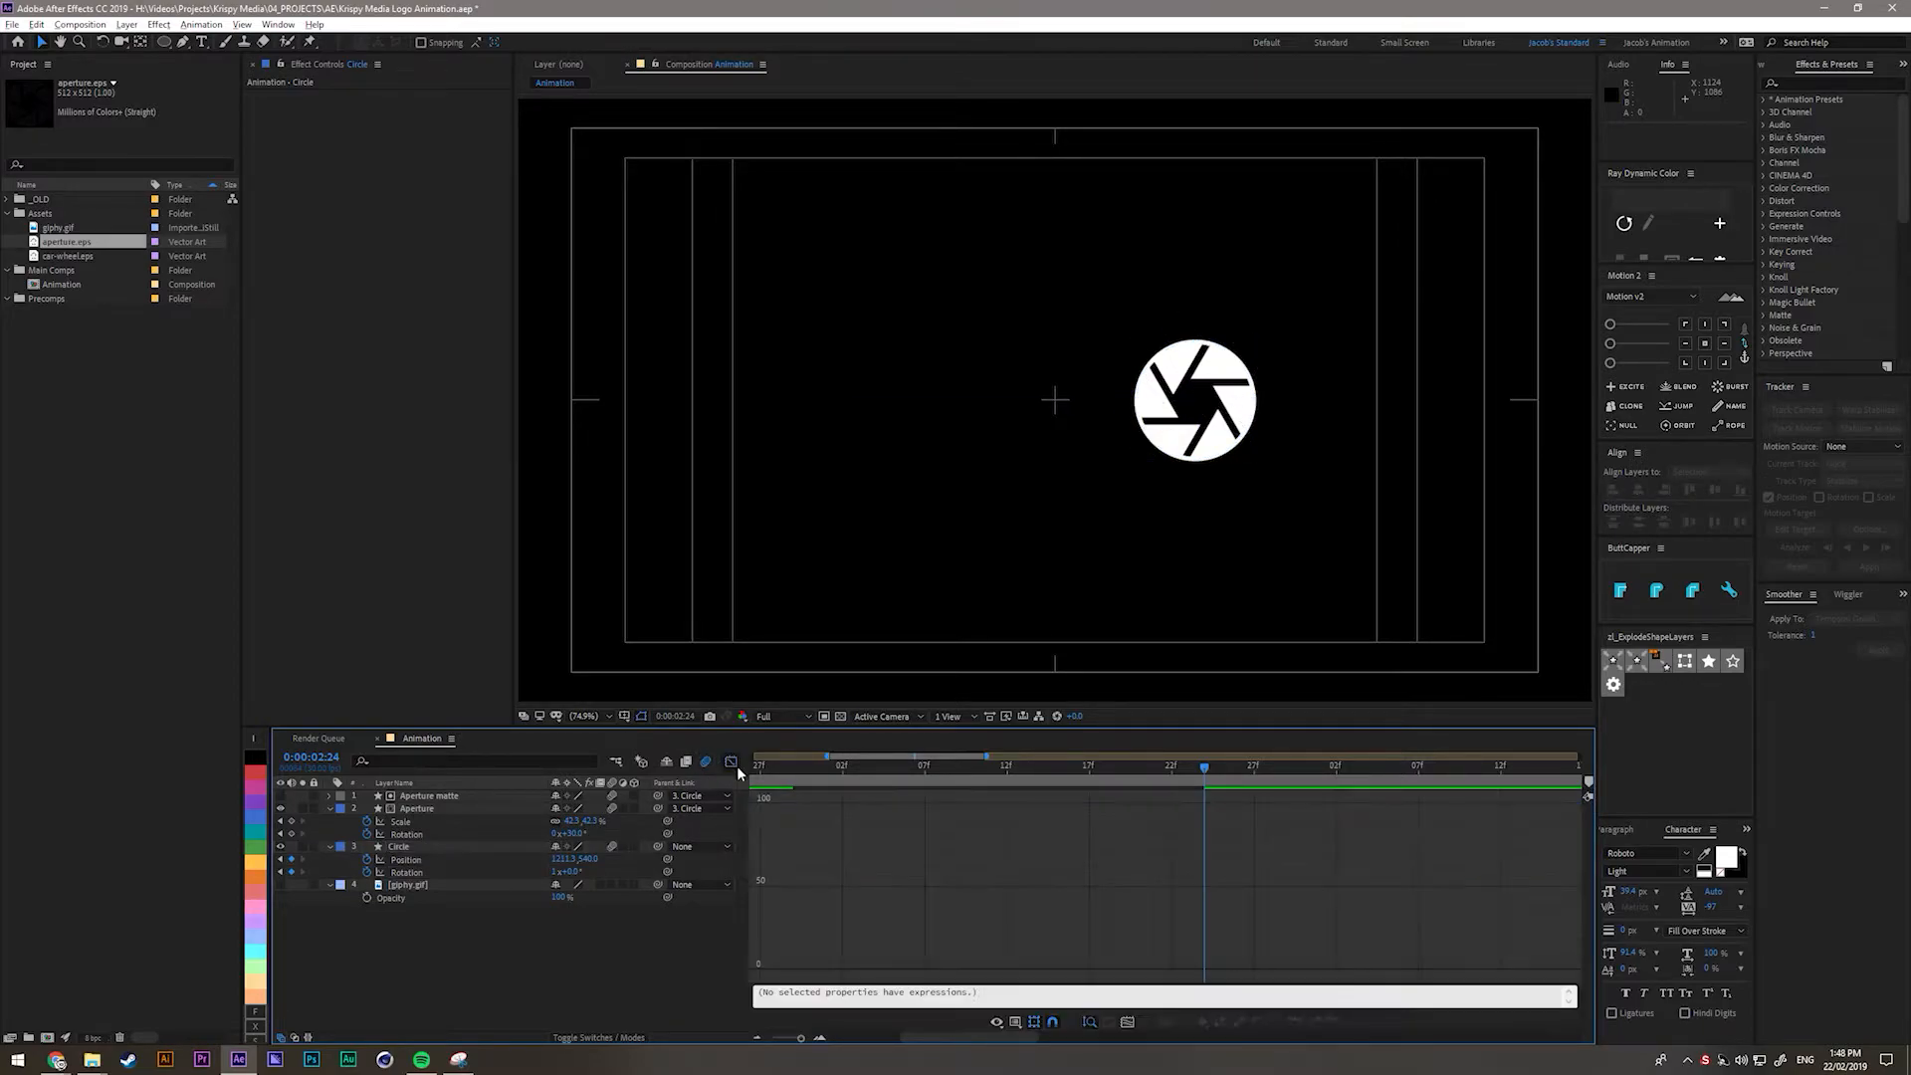
left_click(406, 860)
left_click(408, 873, "shift")
left_click(793, 970)
left_click_drag(863, 969, 835, 969)
left_click(1141, 975)
left_click(1204, 970)
left_click_drag(1137, 970, 1079, 970)
left_click_drag(836, 971, 859, 970)
left_click_drag(1078, 970, 1065, 971)
left_click_drag(858, 970, 868, 971)
left_click(925, 768)
left_click_drag(1066, 971, 1062, 970)
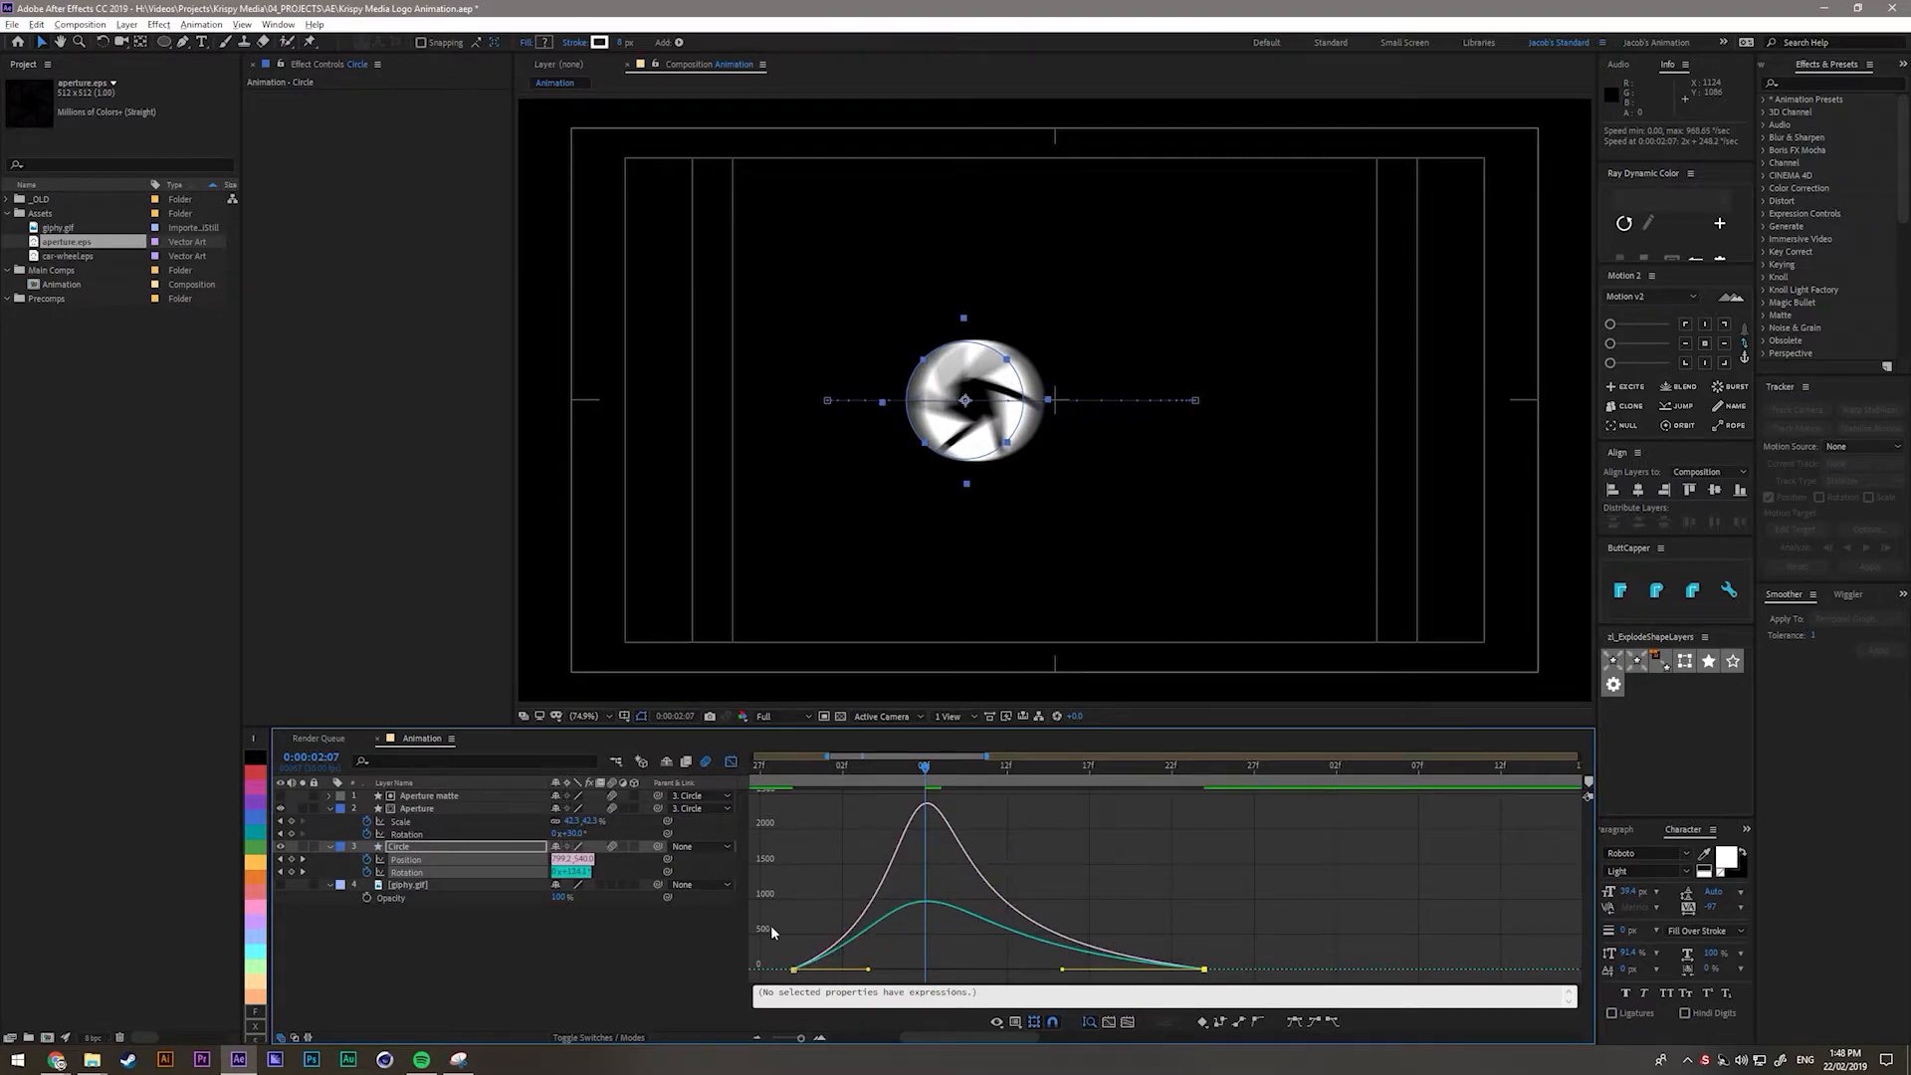
left_click(732, 763)
key("space")
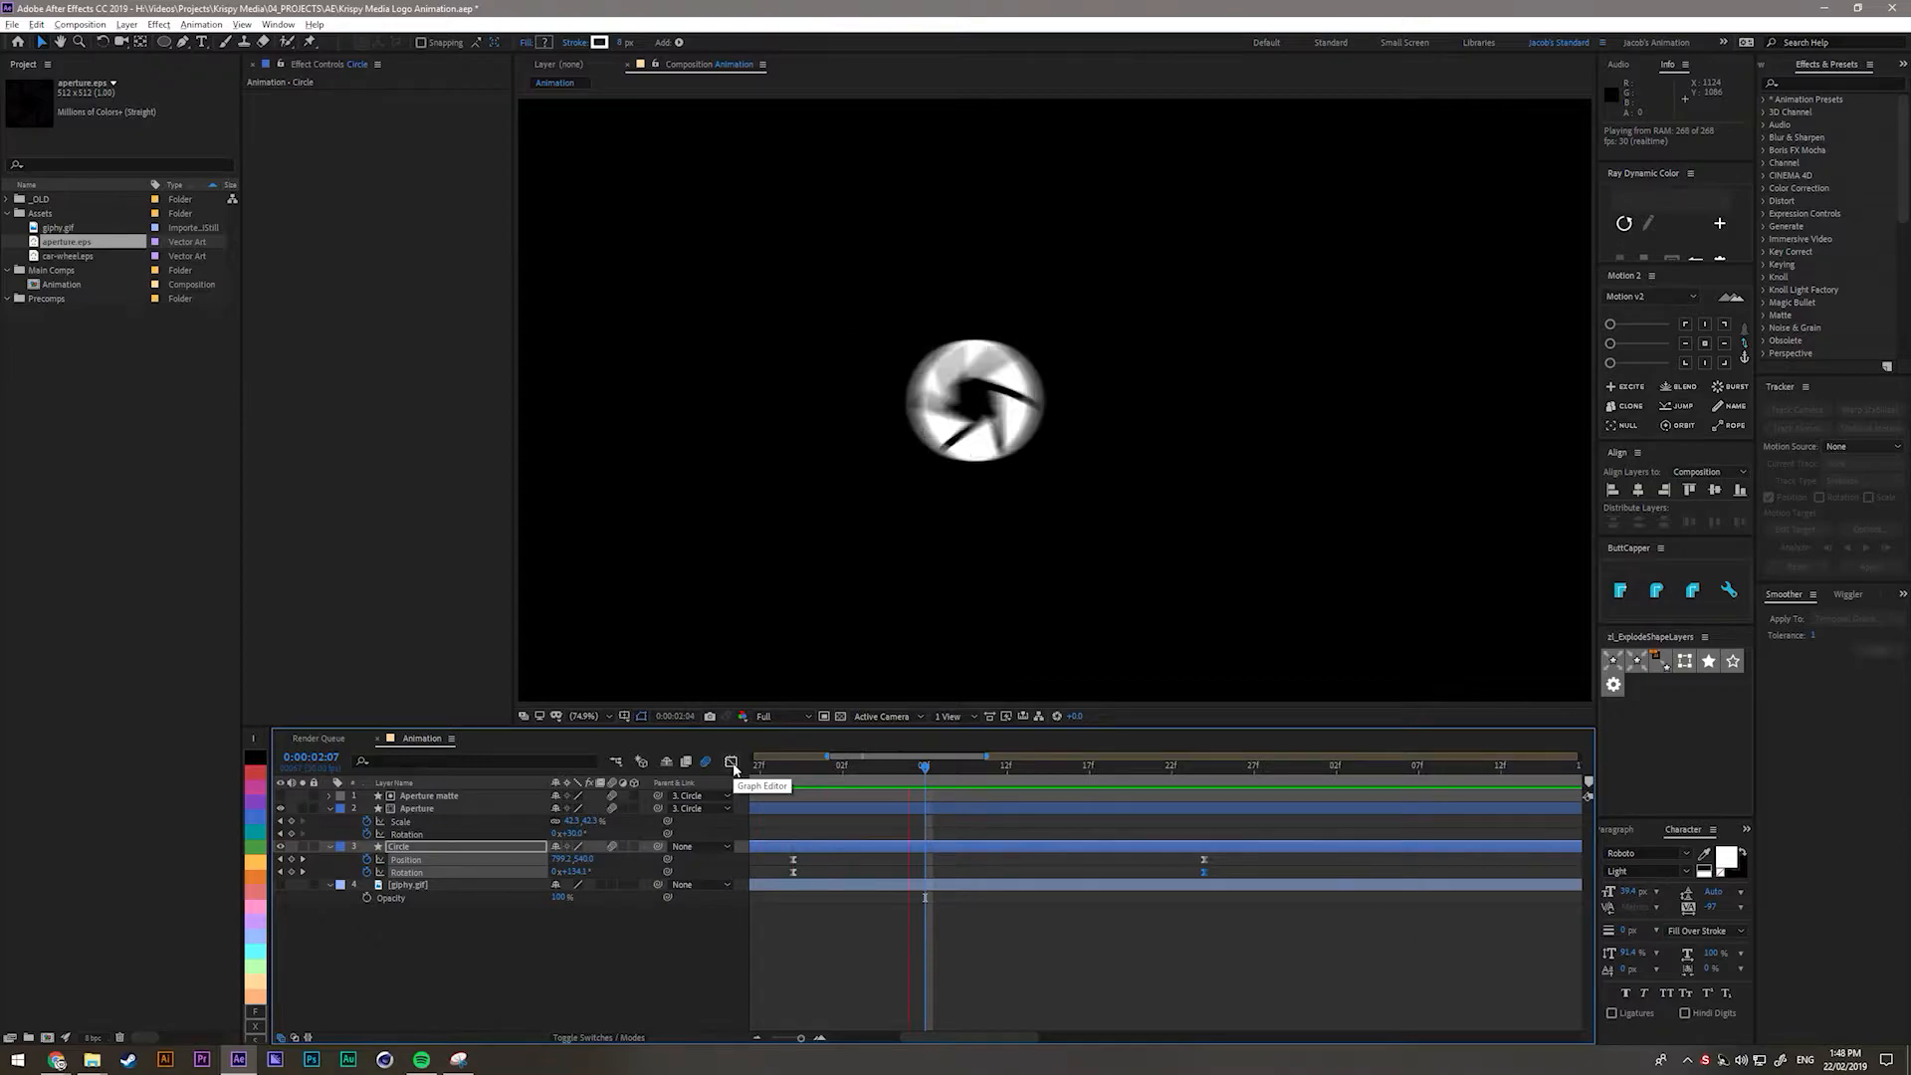
key("space")
scroll(956, 940, "down", 3)
scroll(911, 899, "up", 2)
left_click(907, 767)
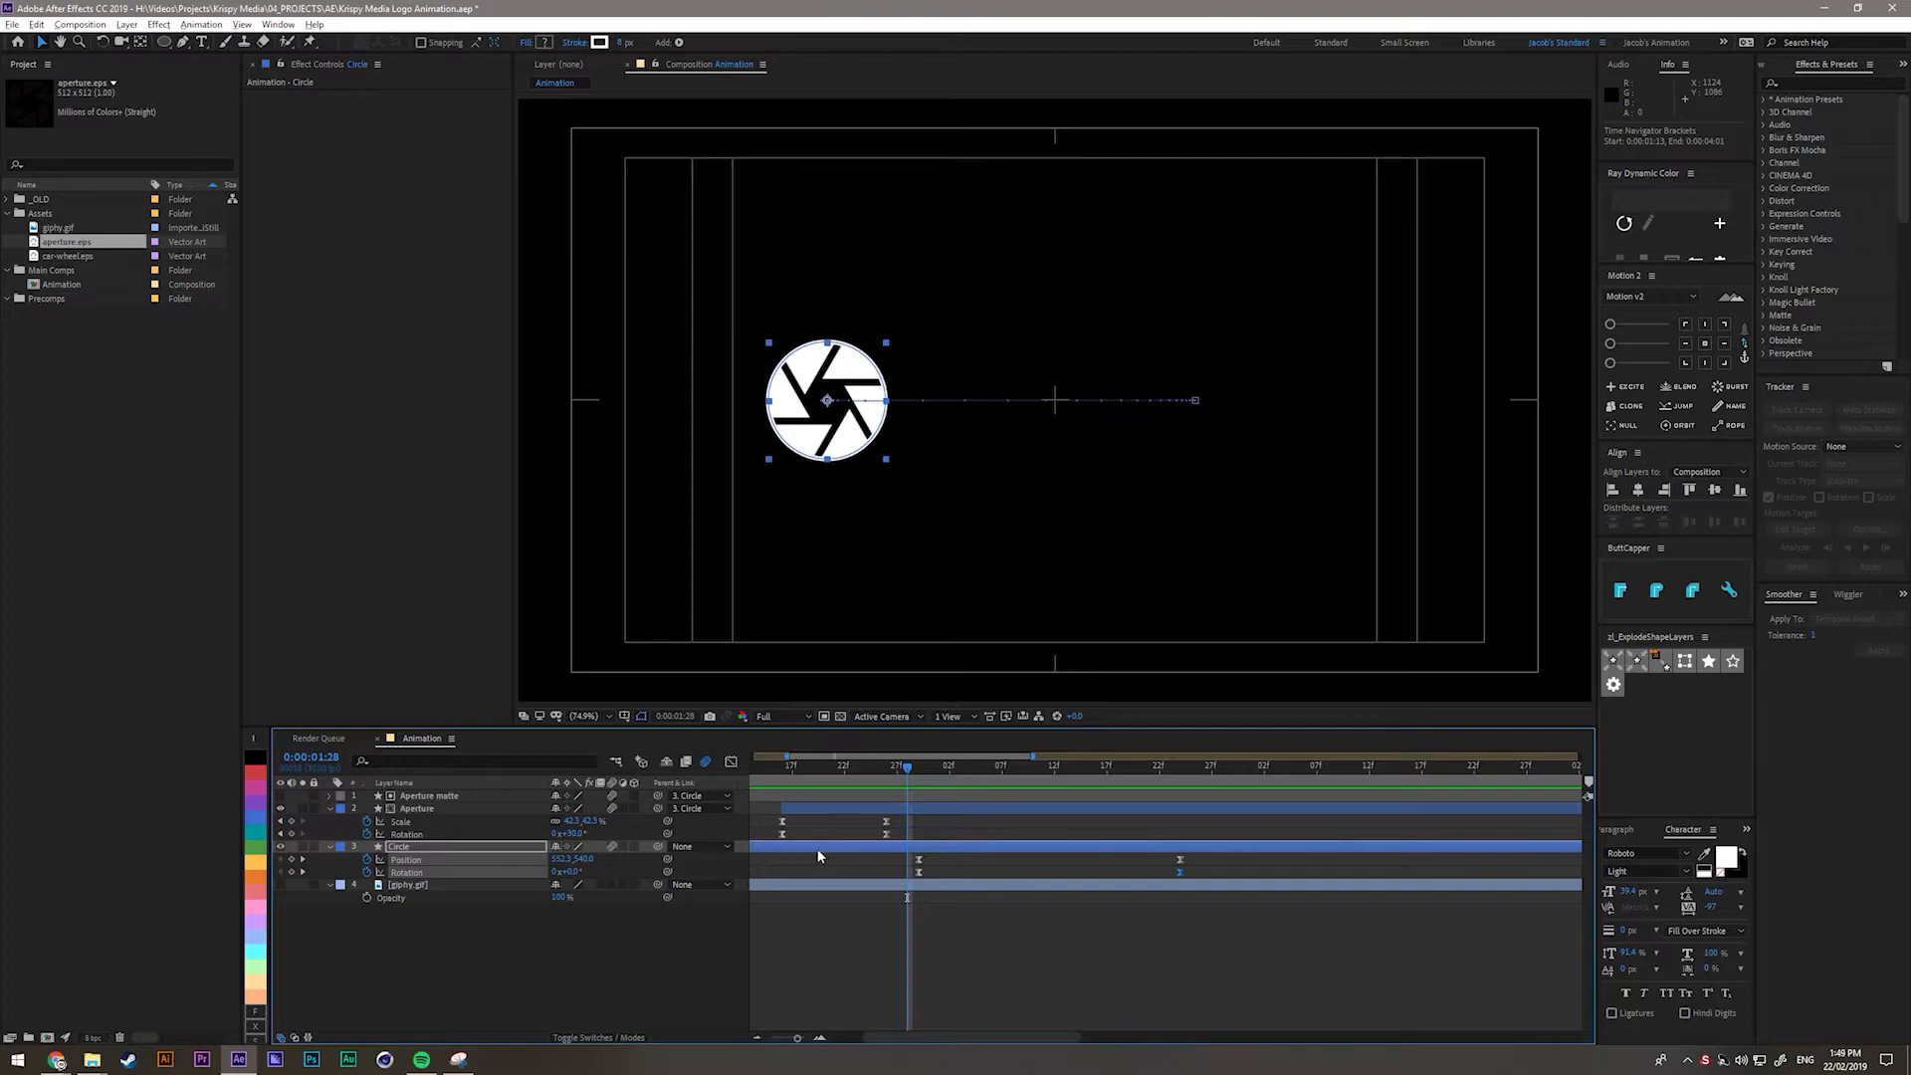
scroll(1019, 944, "up", 3)
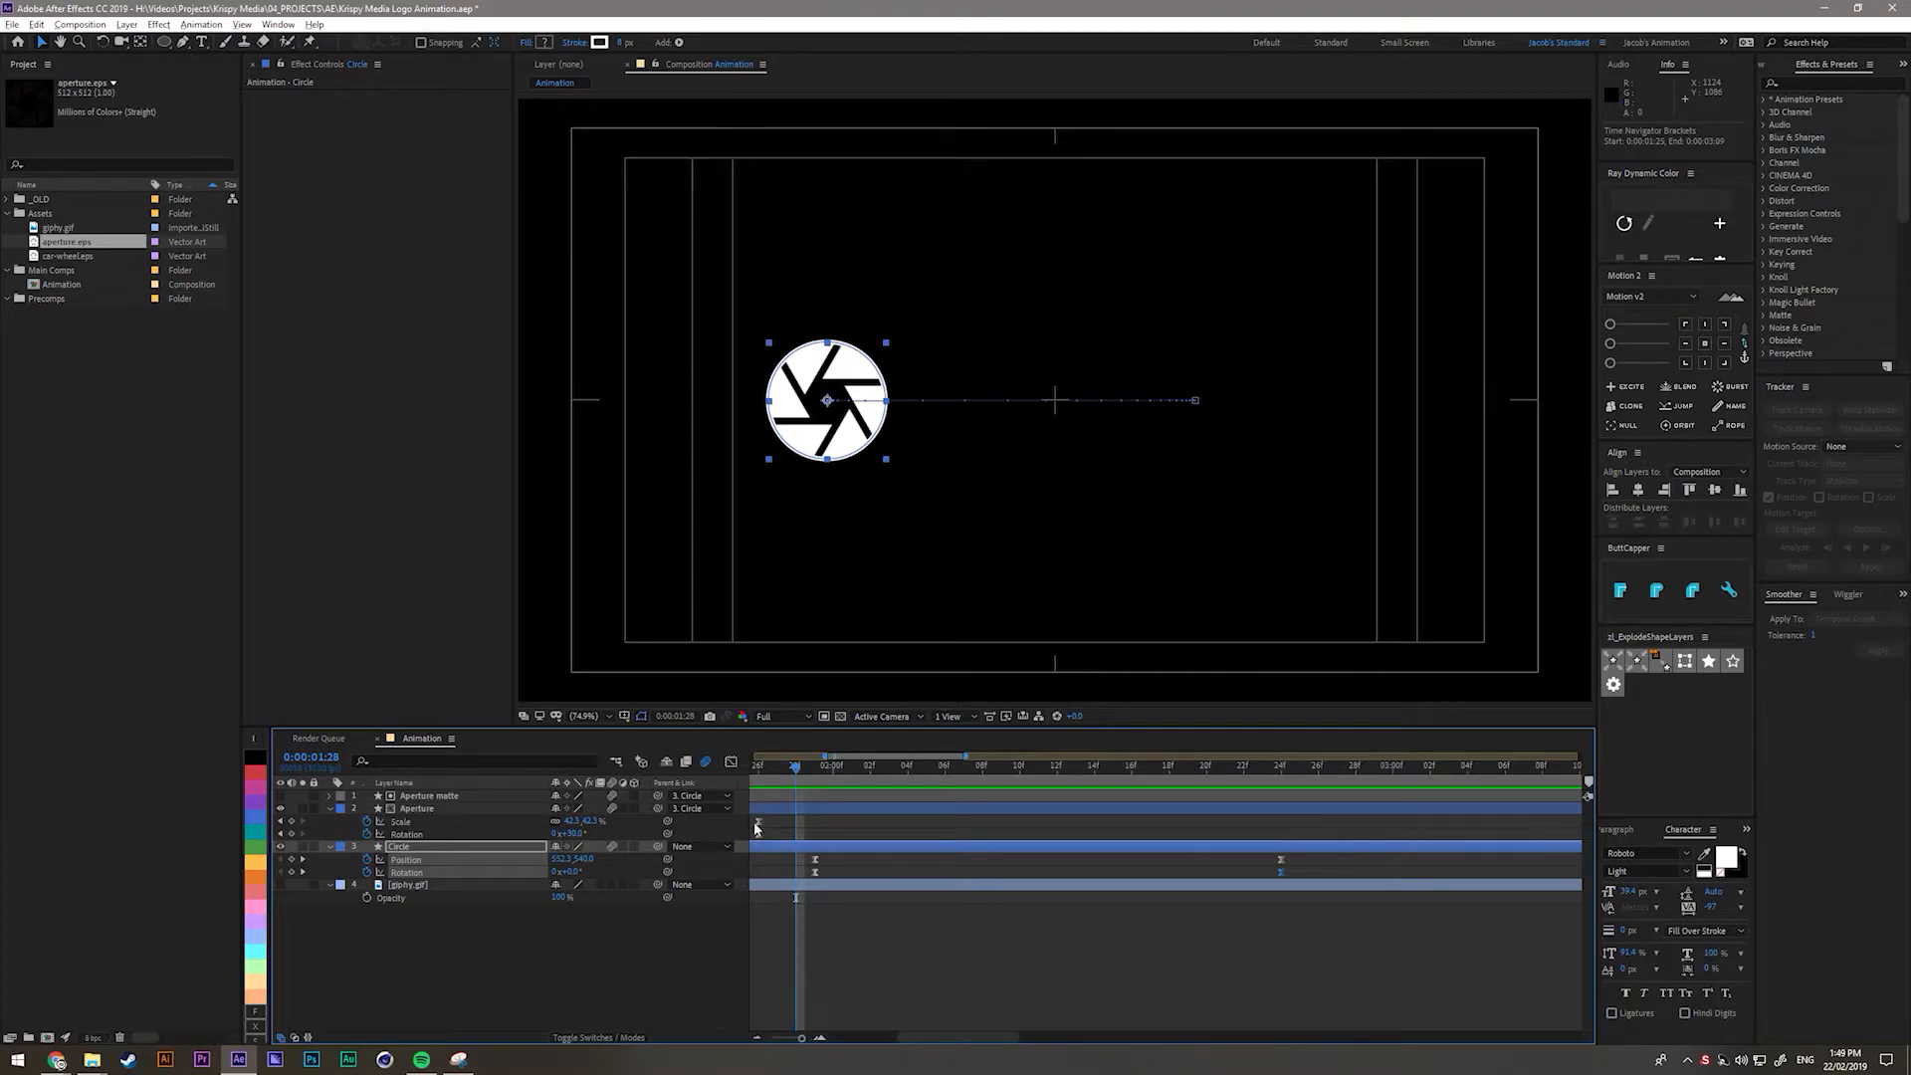
left_click_drag(796, 793, 755, 875)
left_click(280, 884)
left_click_drag(816, 773, 1059, 808)
scroll(1192, 908, "right", 3)
scroll(1201, 889, "up", 2)
left_click(864, 774)
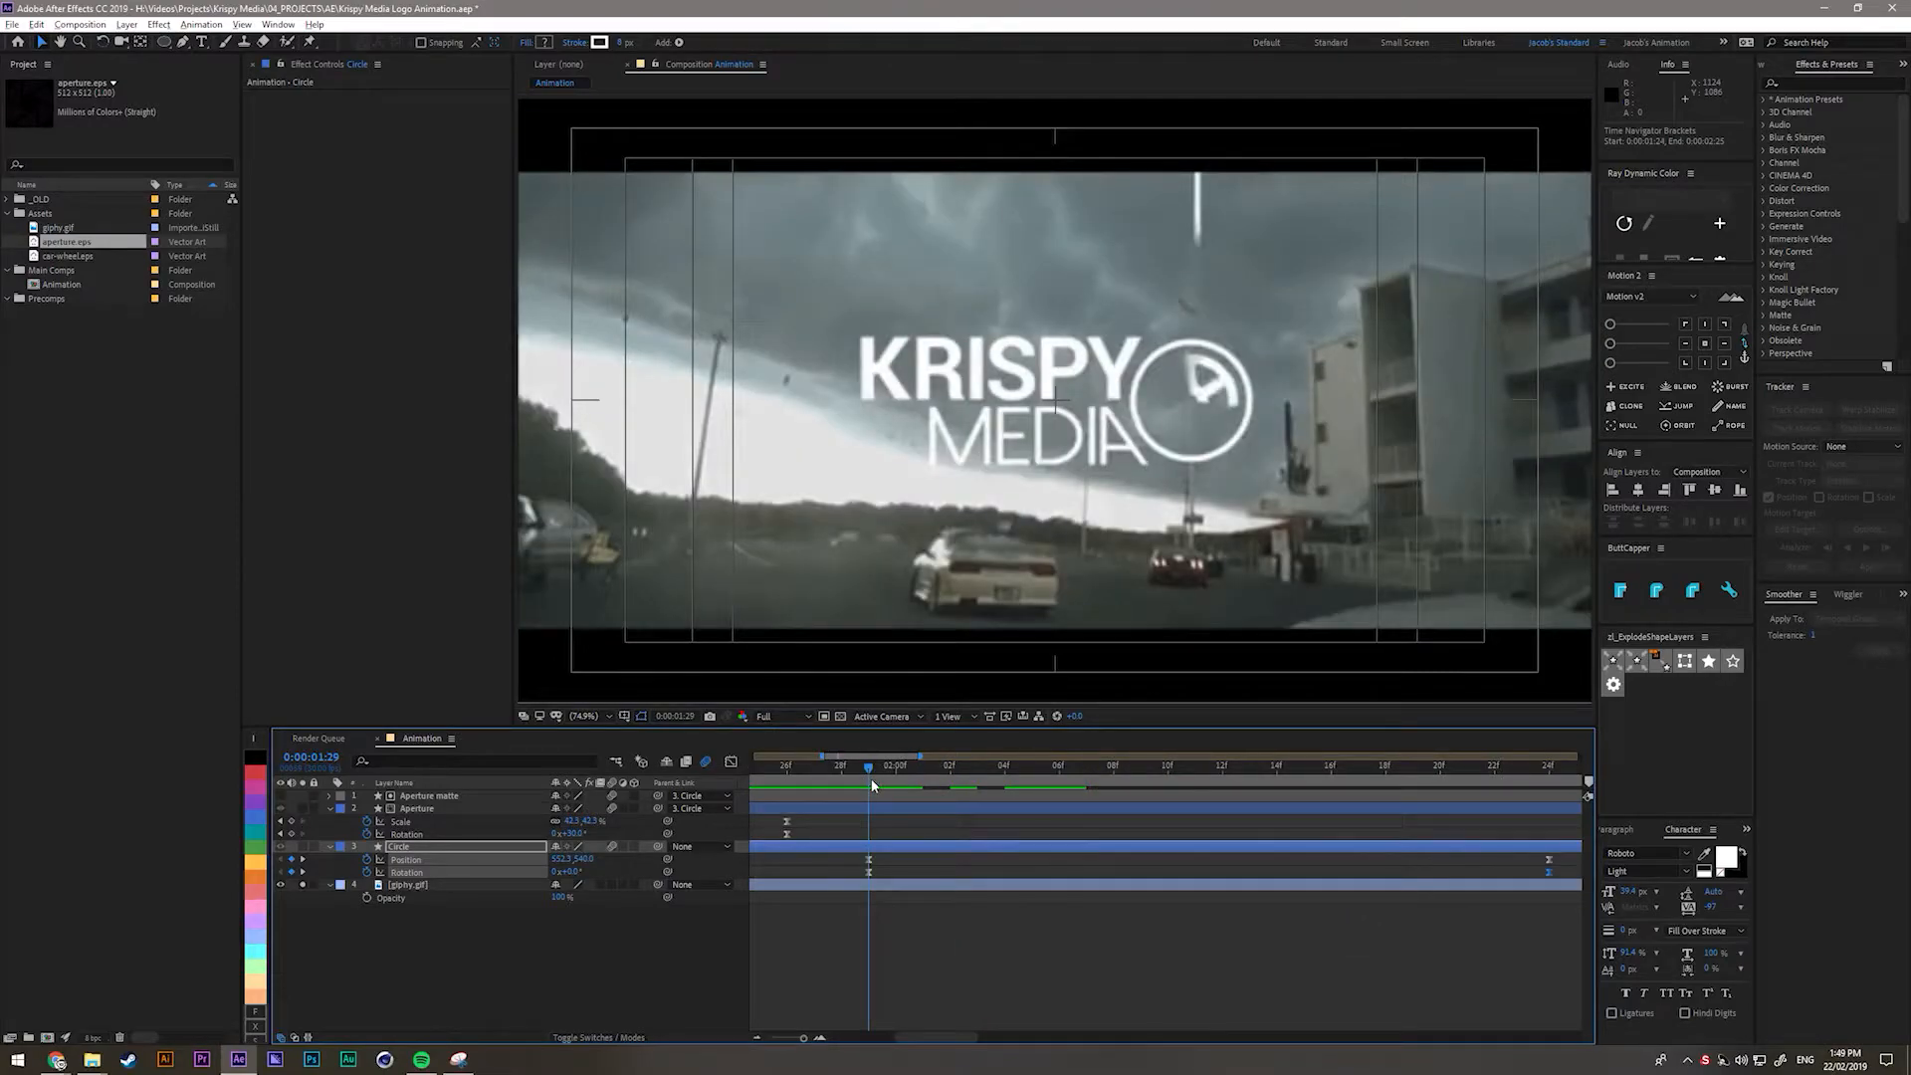
left_click(487, 972)
left_click(302, 885)
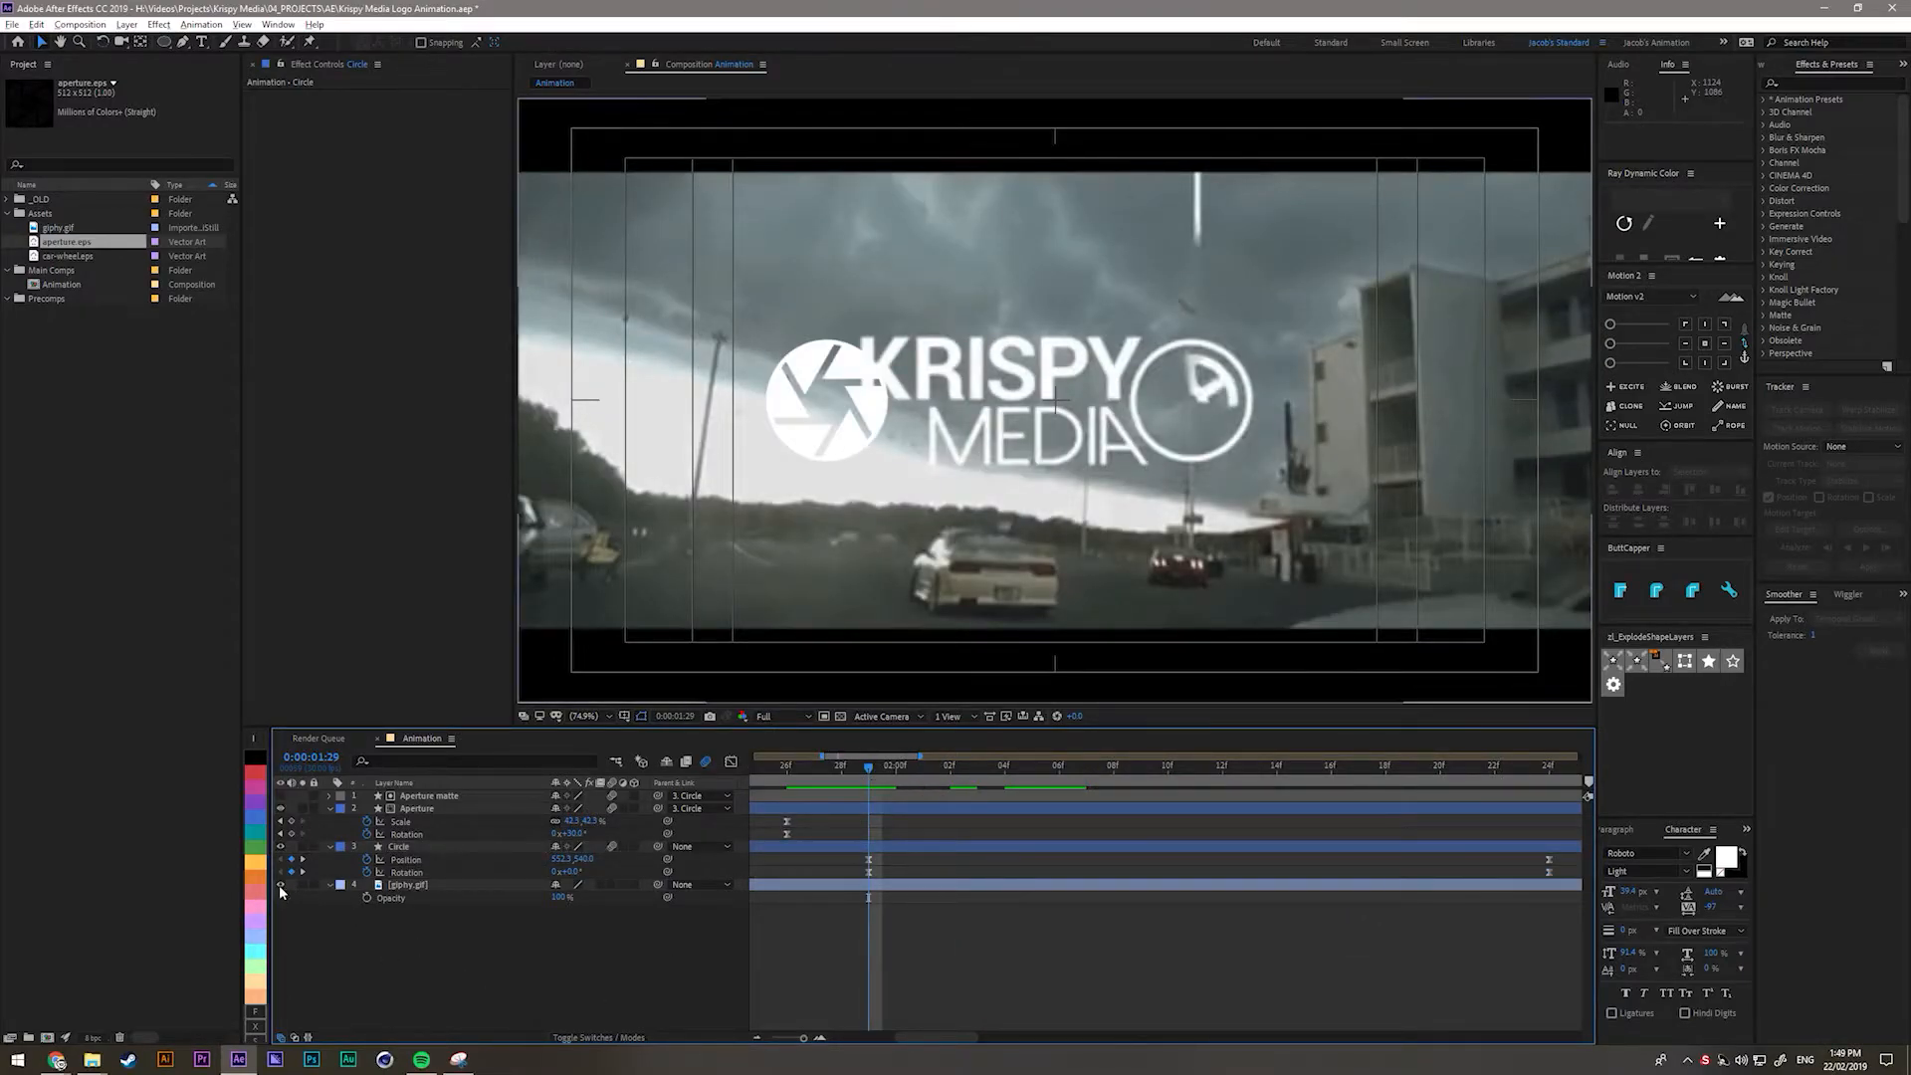
left_click(280, 885)
left_click(508, 848)
left_click(906, 807)
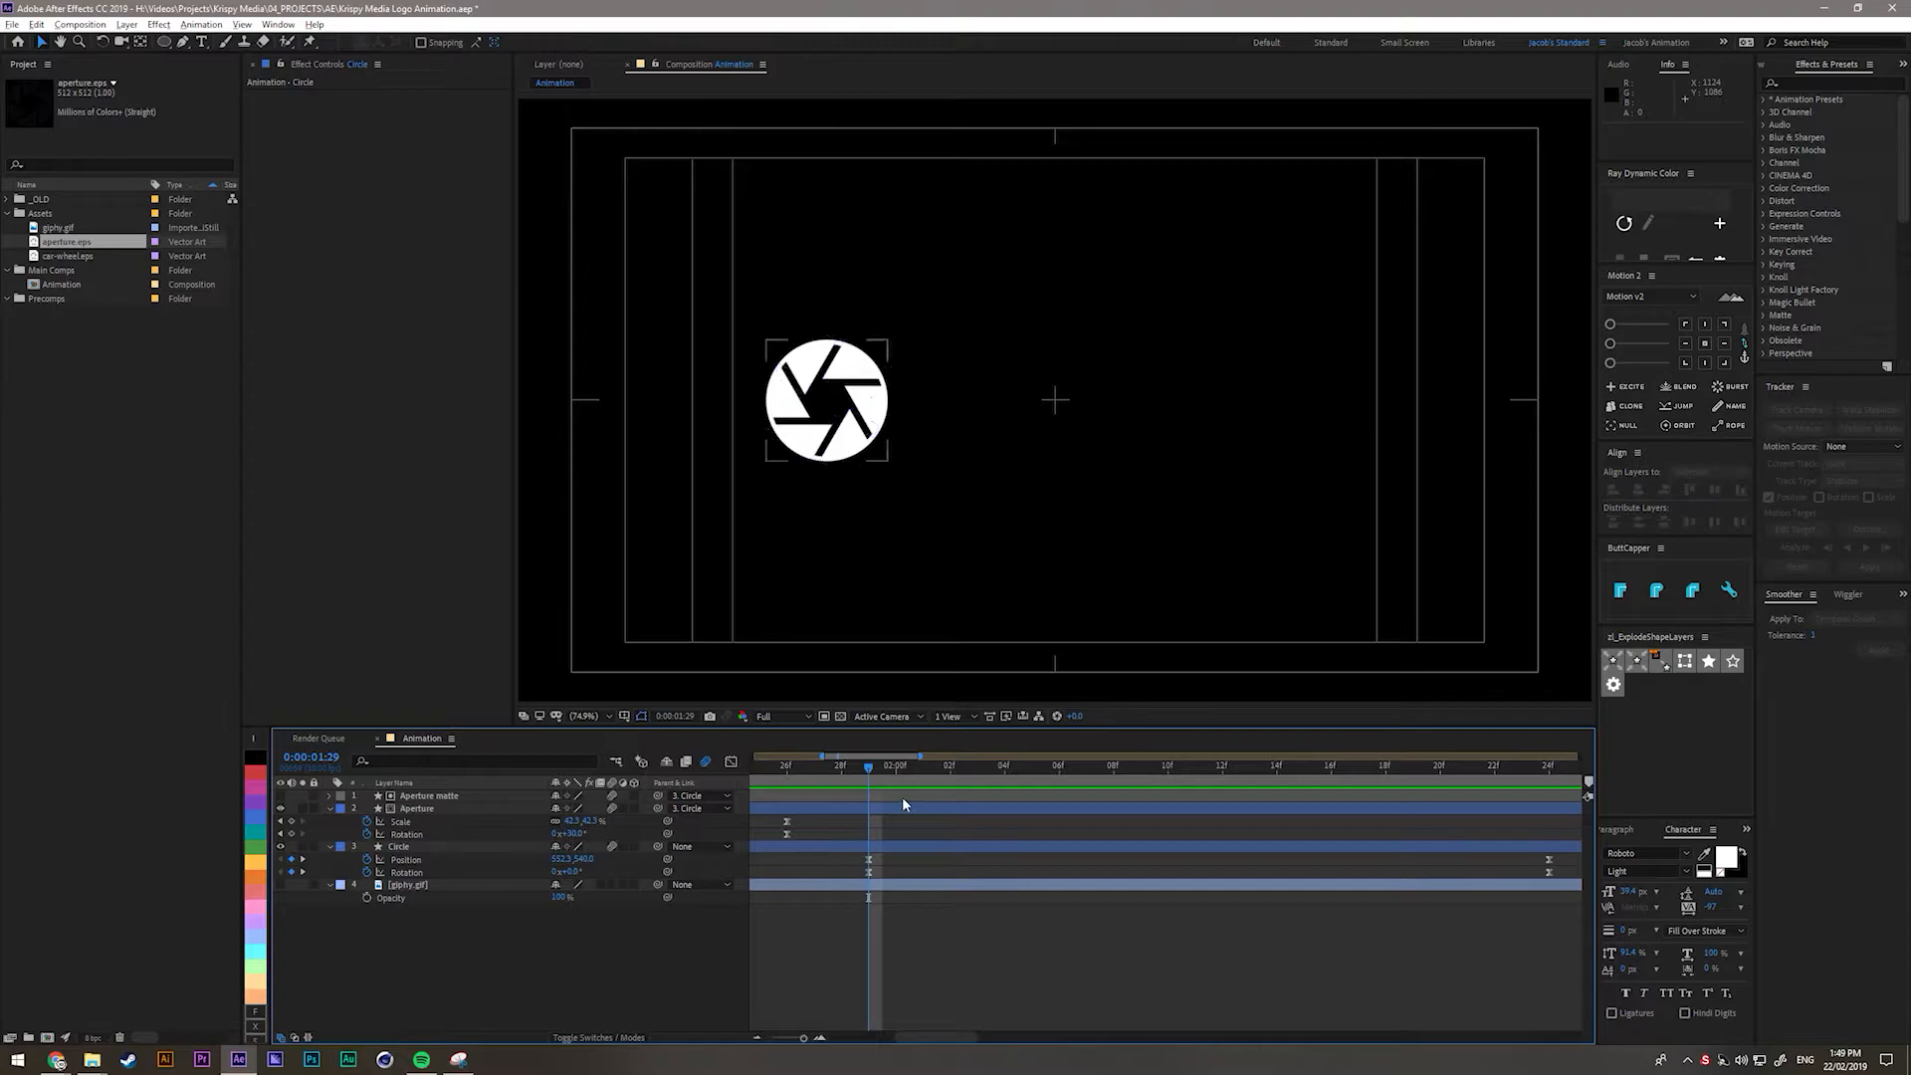
left_click(418, 808)
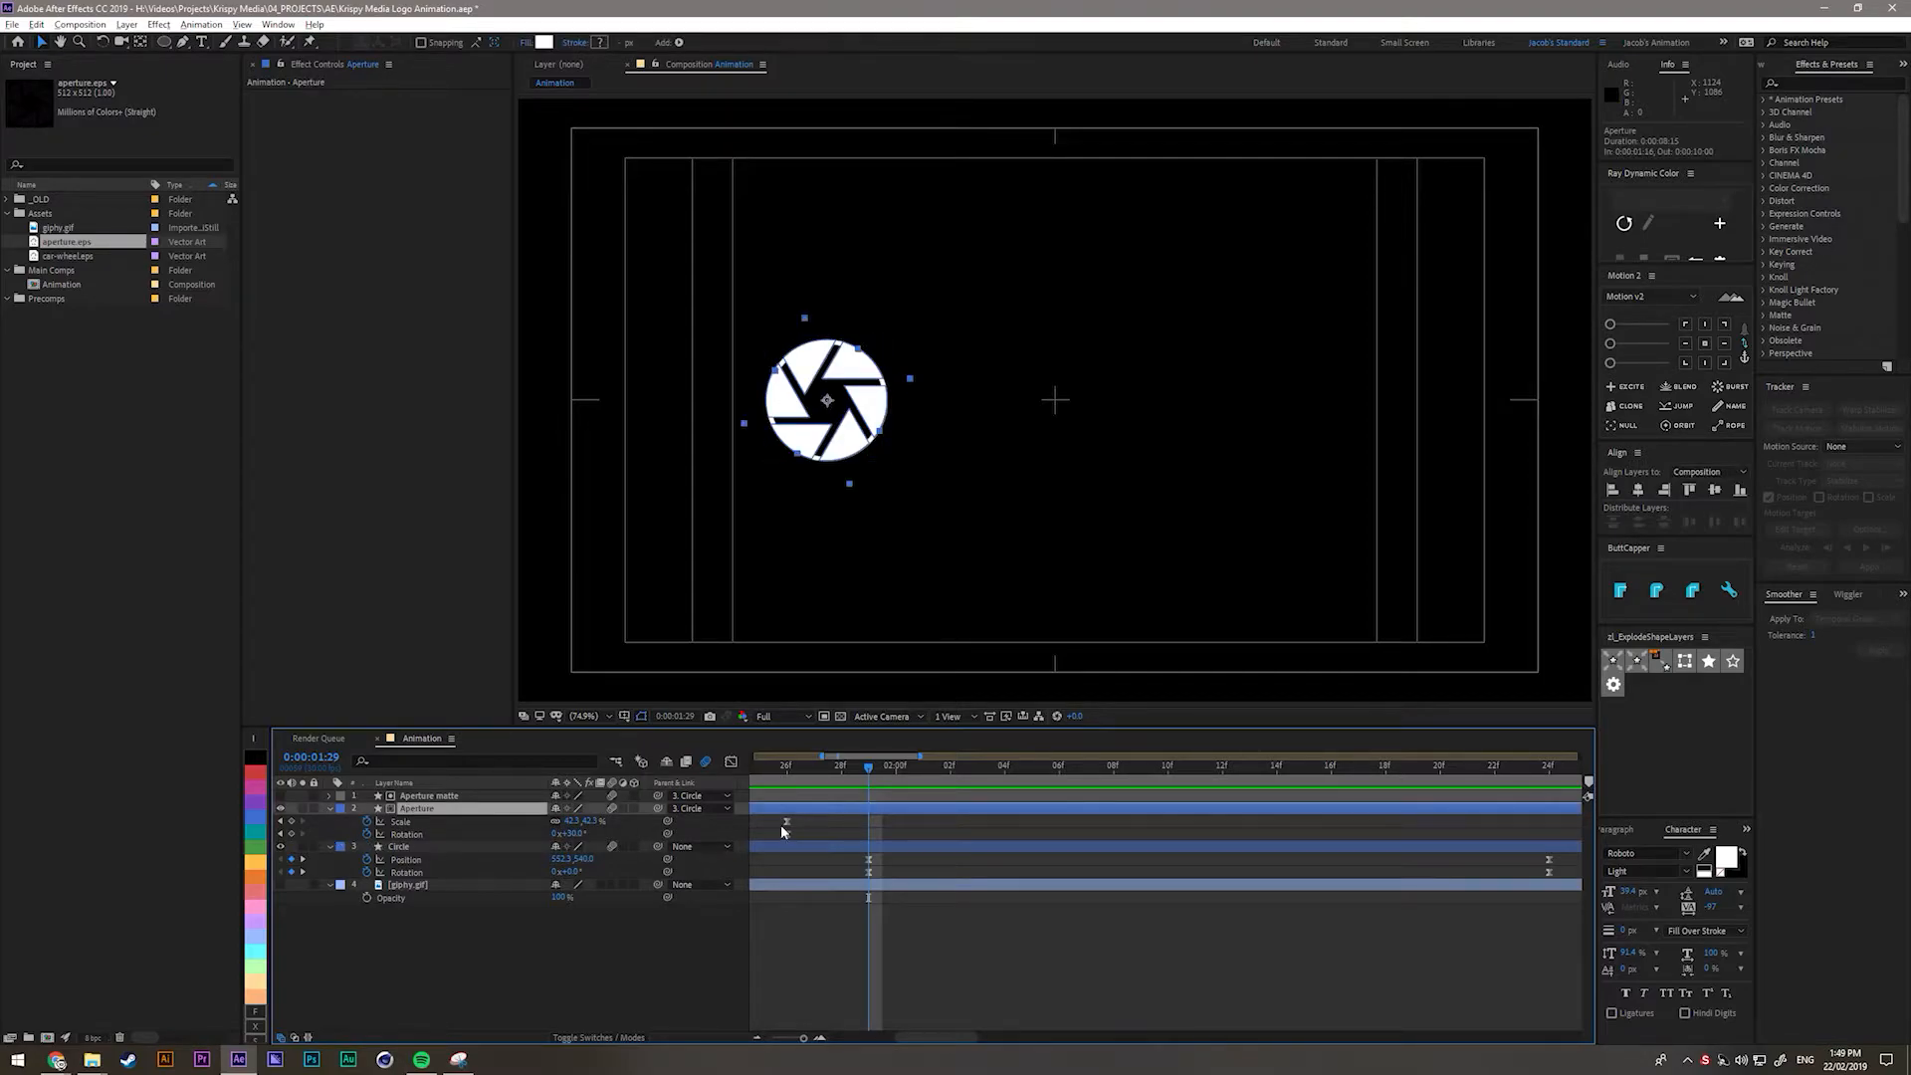
Key Scale and Rotation at 0:00:02:00, then enlarge and rotate the aperture at 0:00:02:10.
key("Page_Down")
left_click(292, 821)
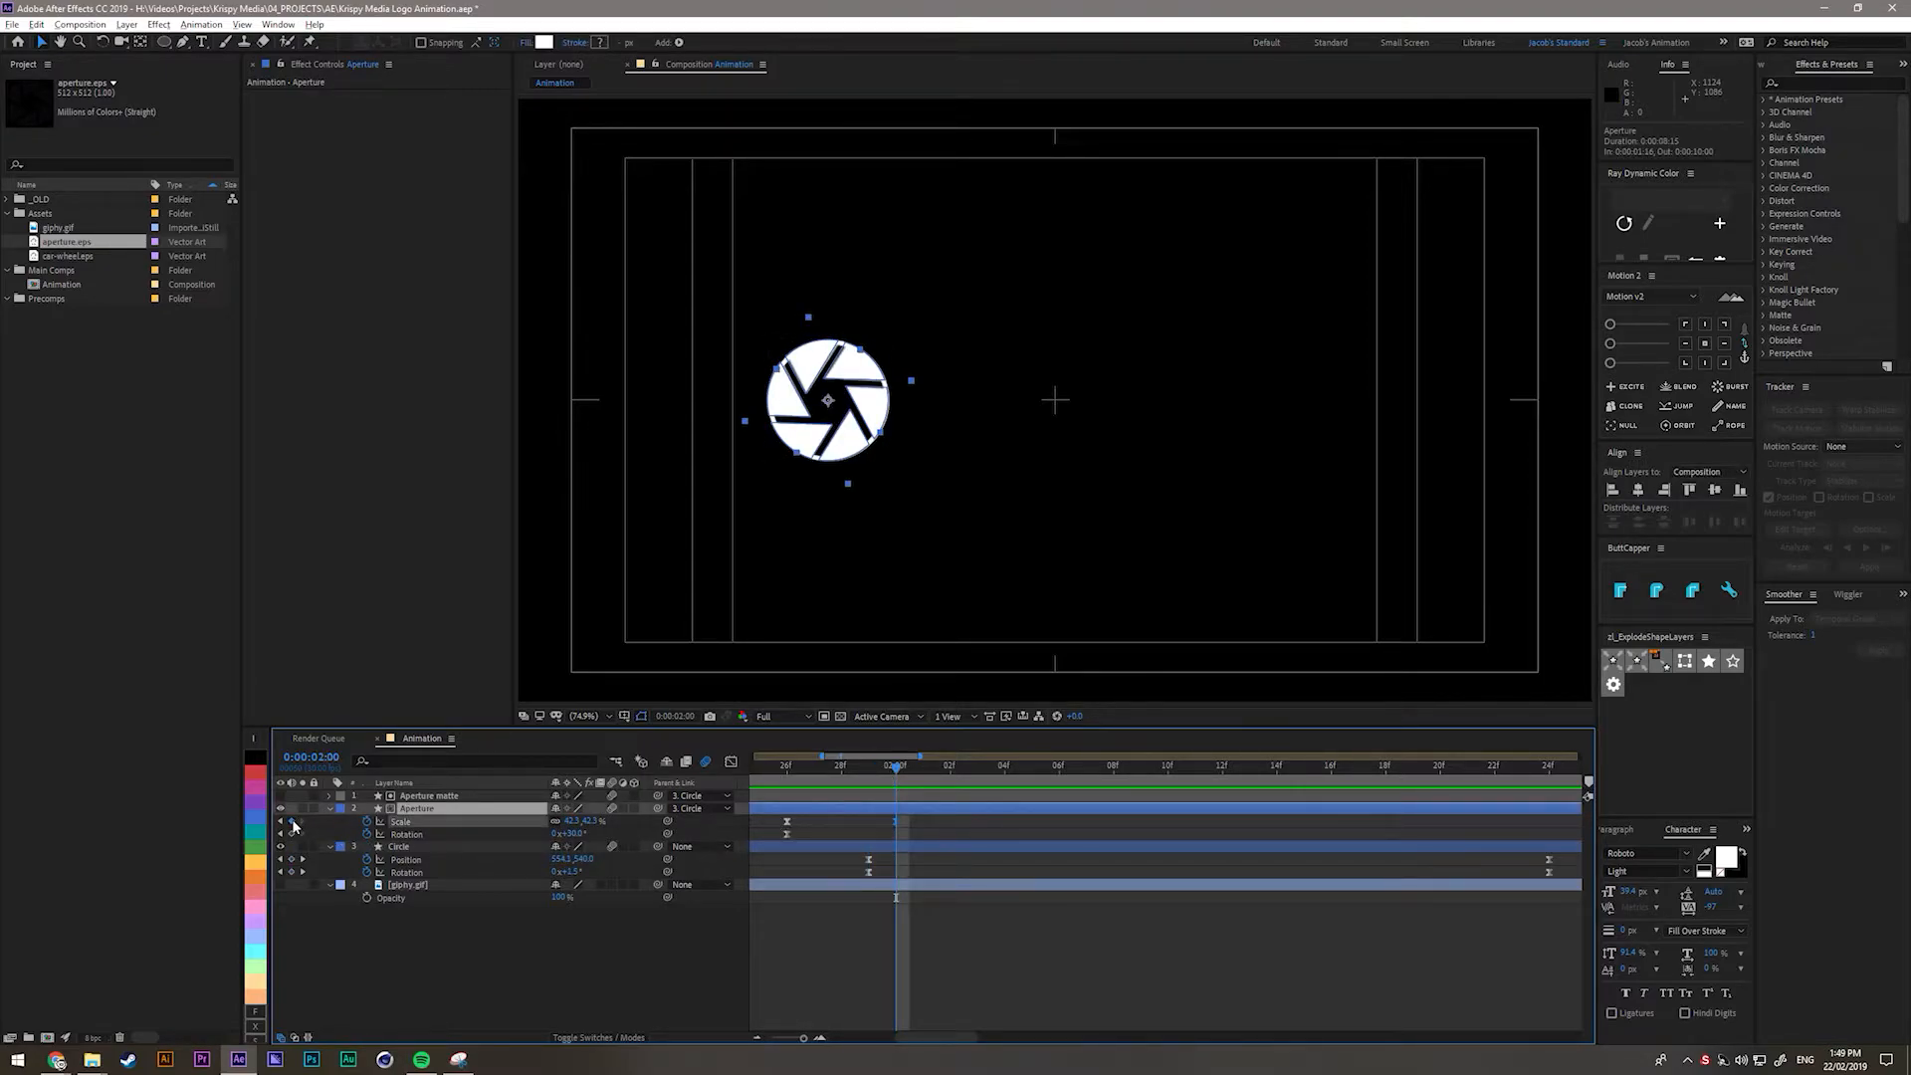
key("alt+shift+r")
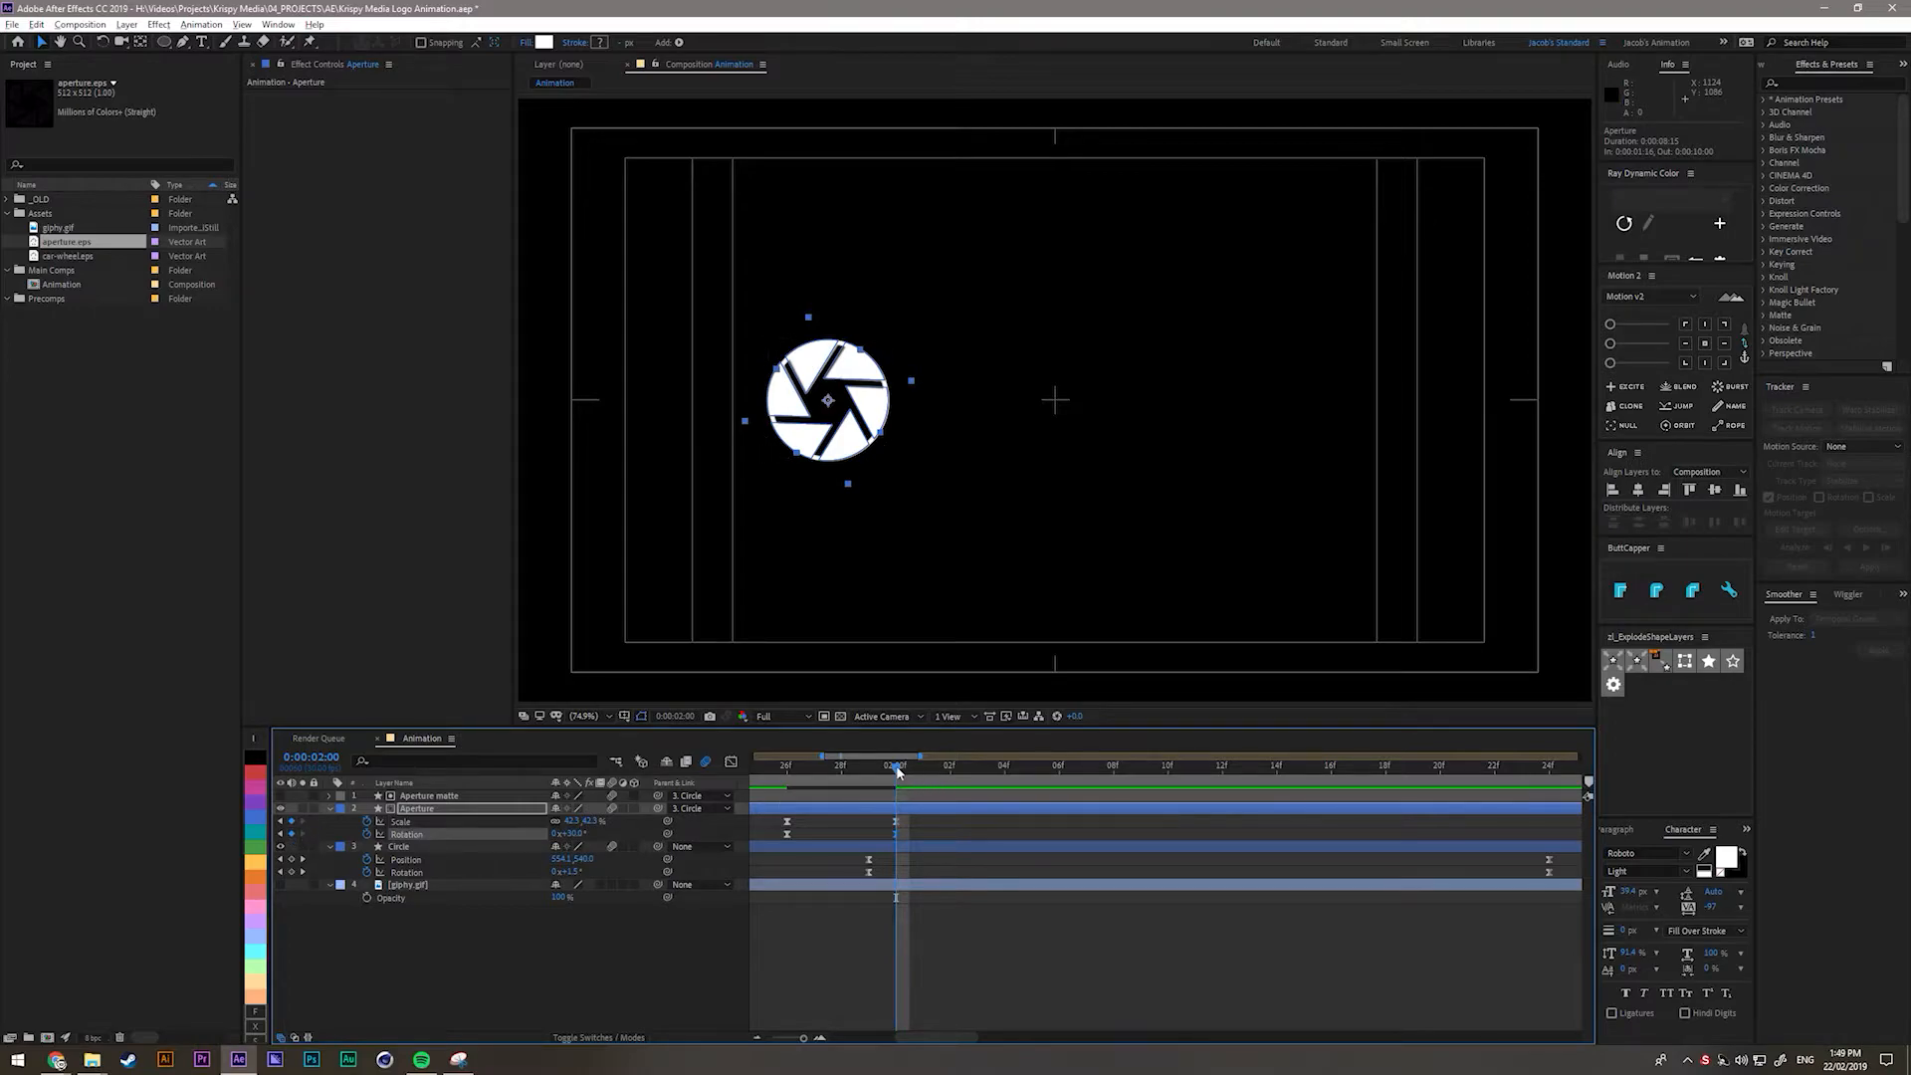
key("shift+Page_Down")
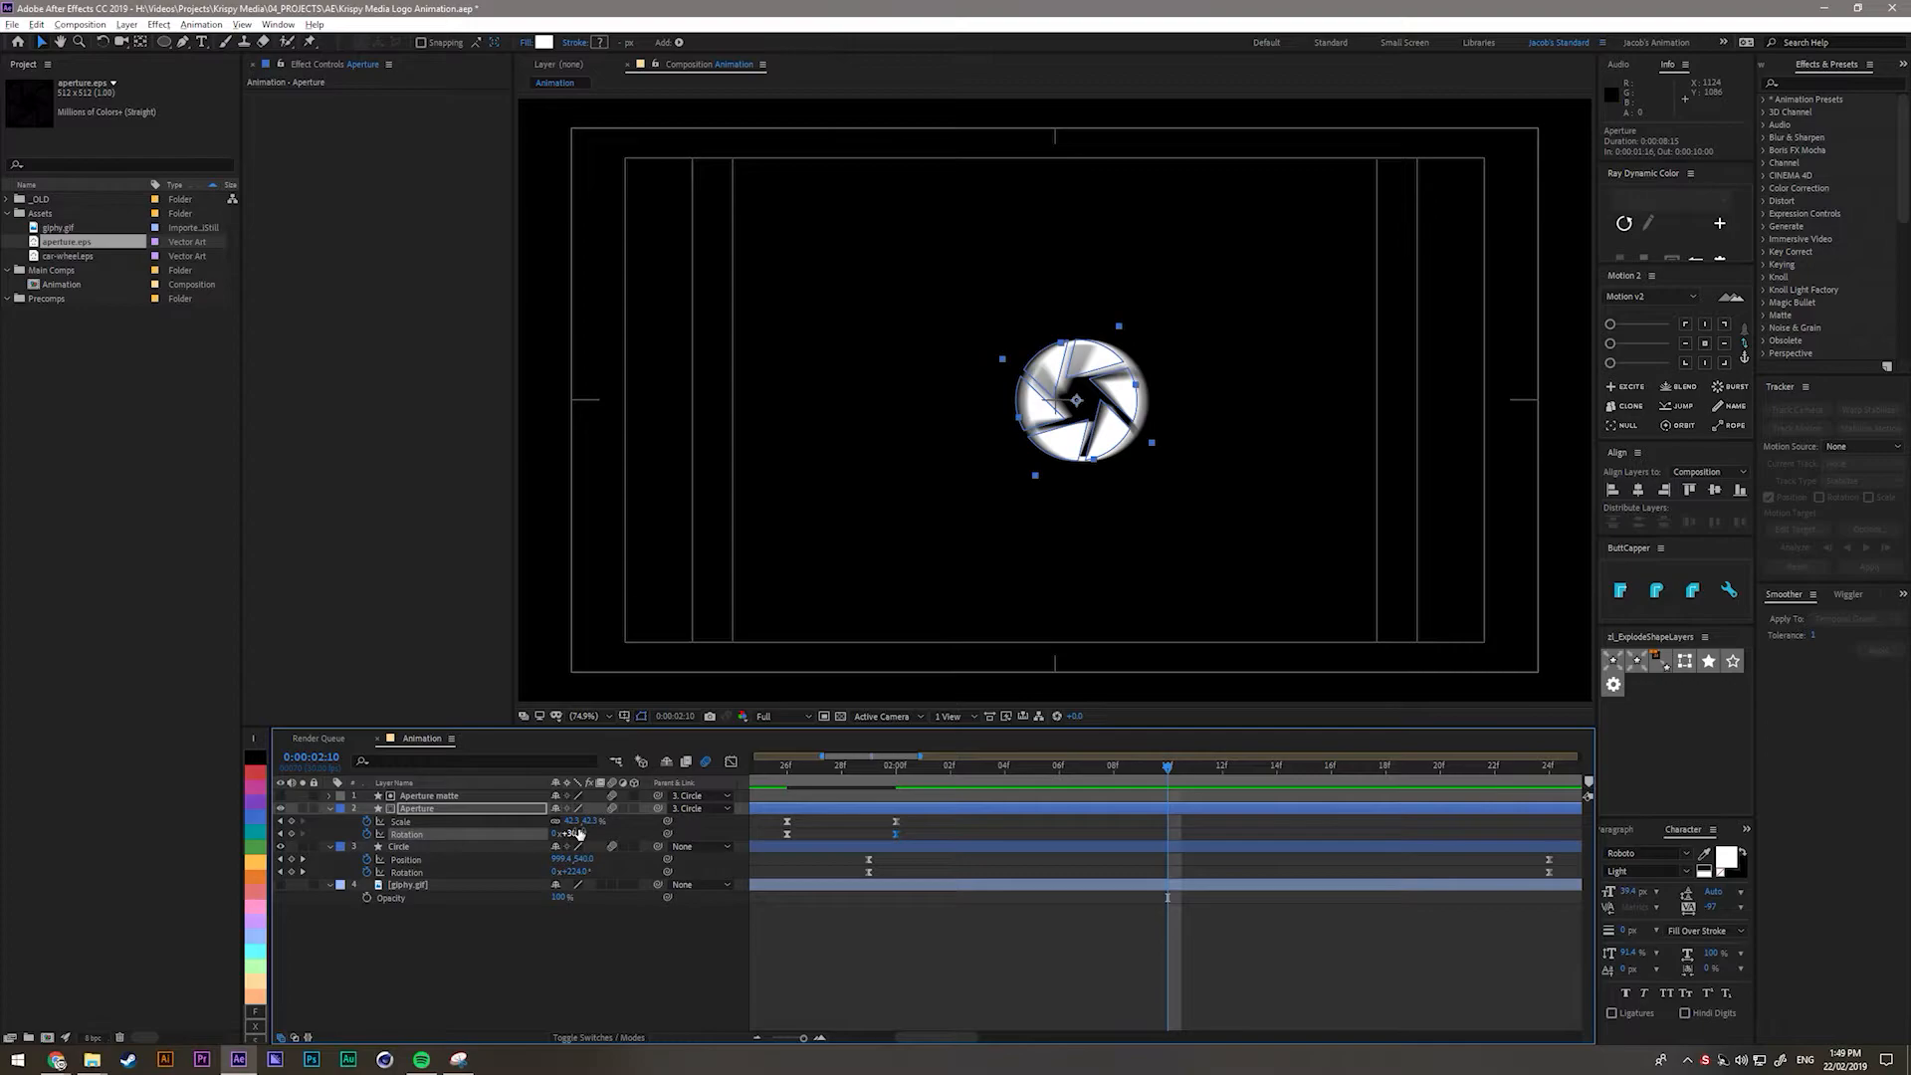
left_click_drag(571, 821, 653, 821)
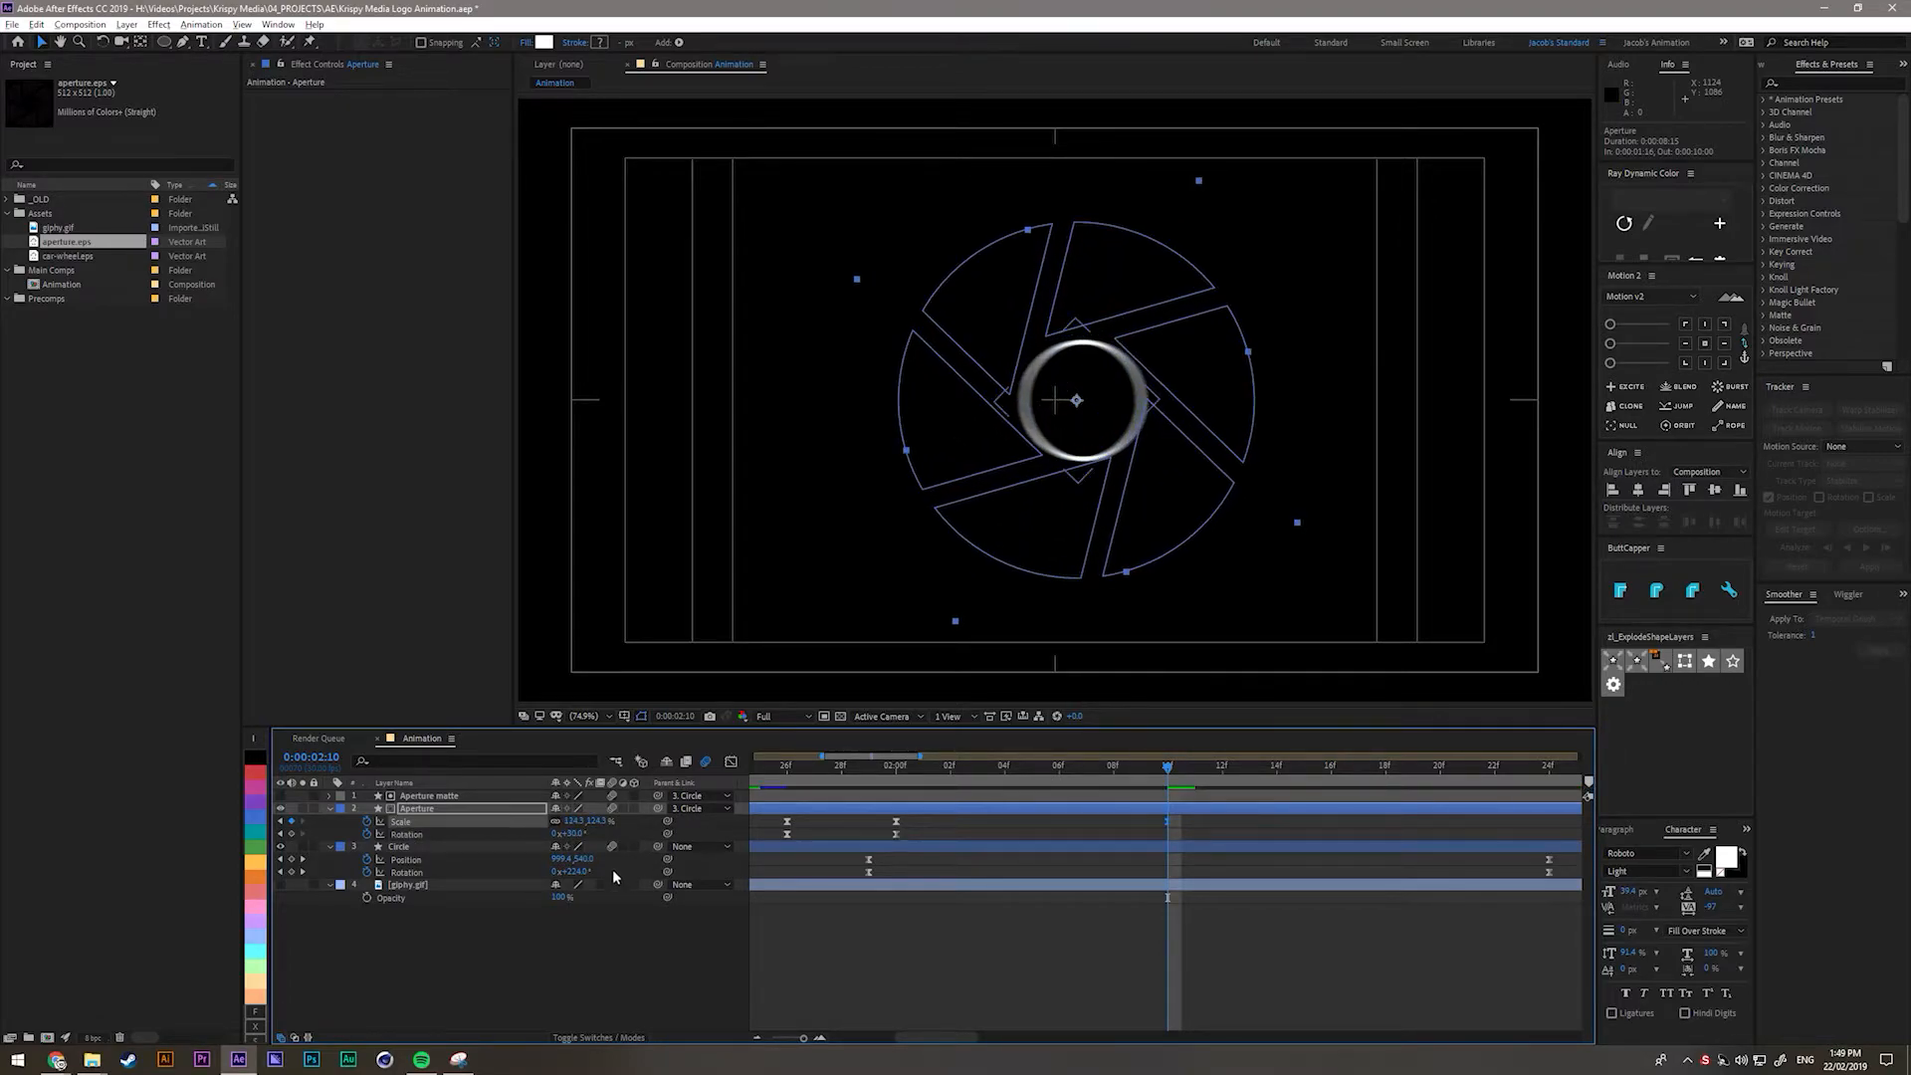
left_click(576, 835)
type("19")
key("Return")
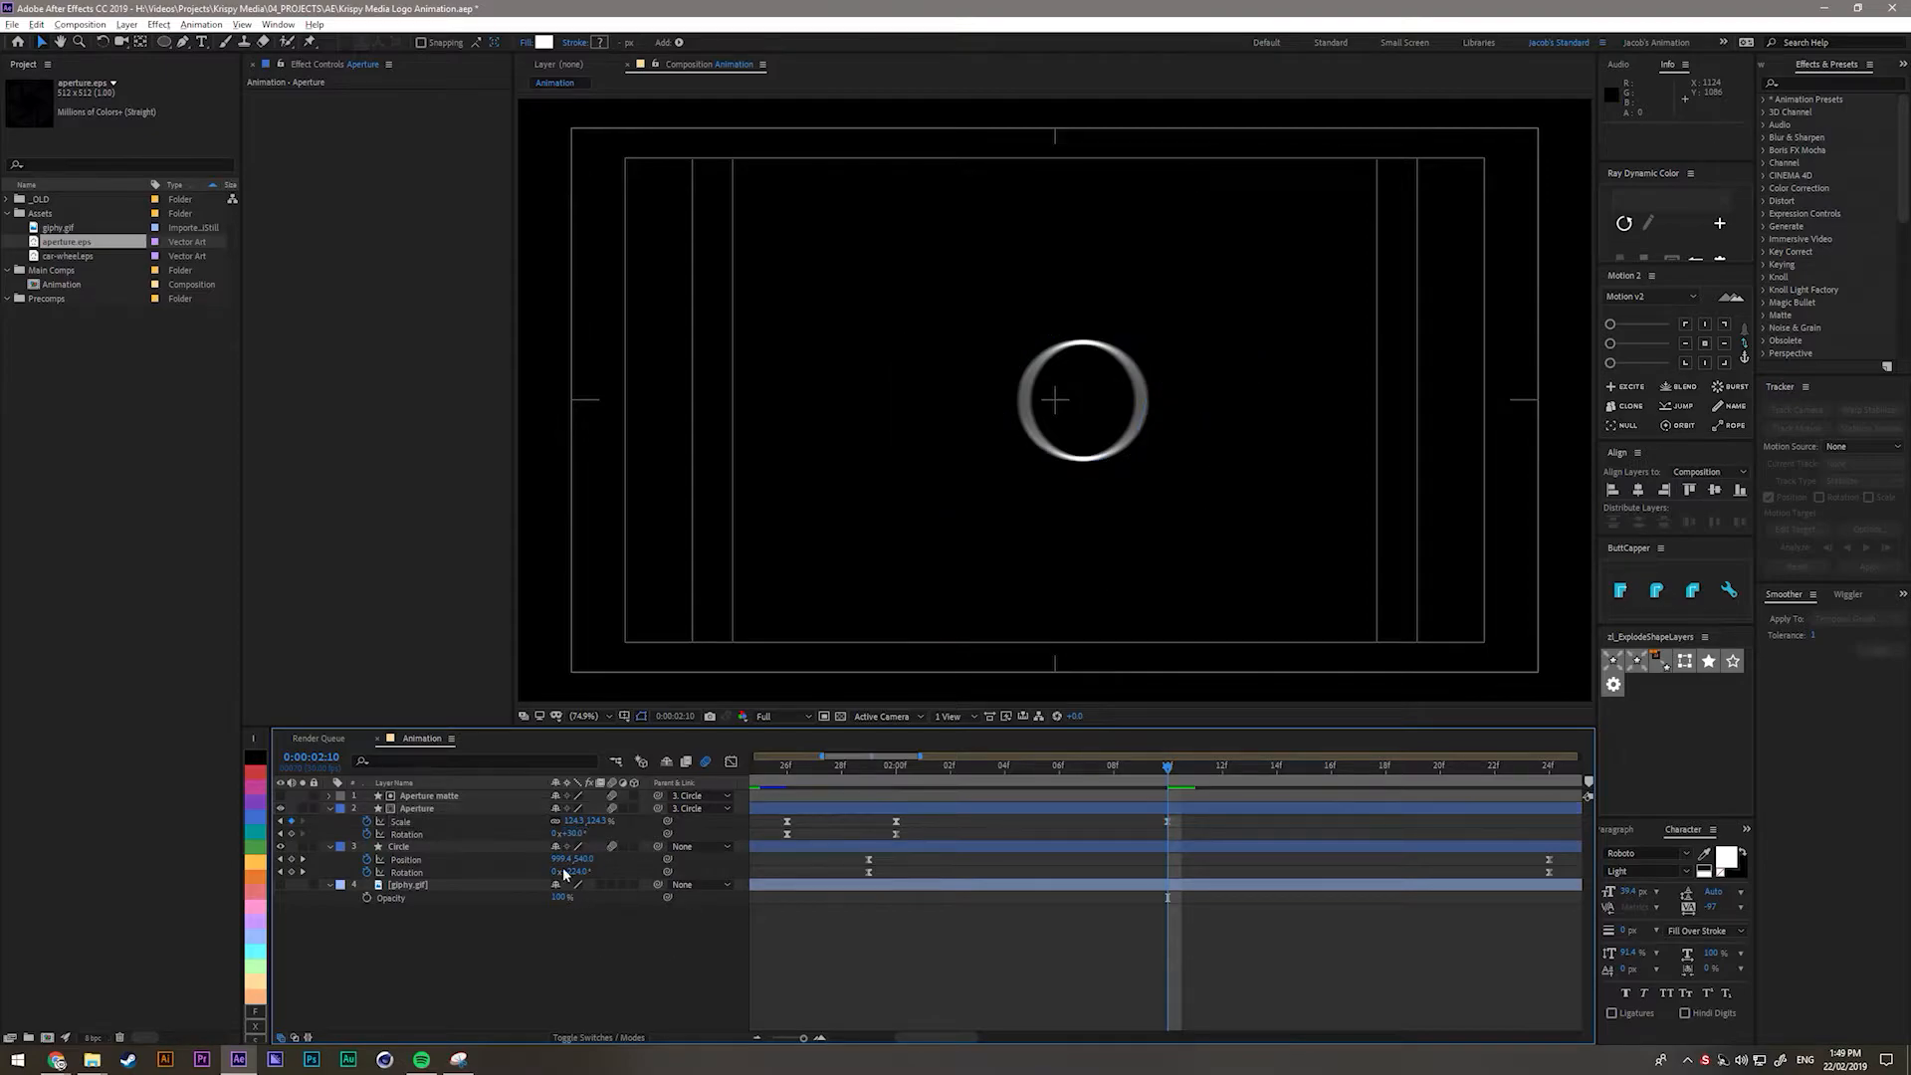
left_click_drag(579, 839, 647, 846)
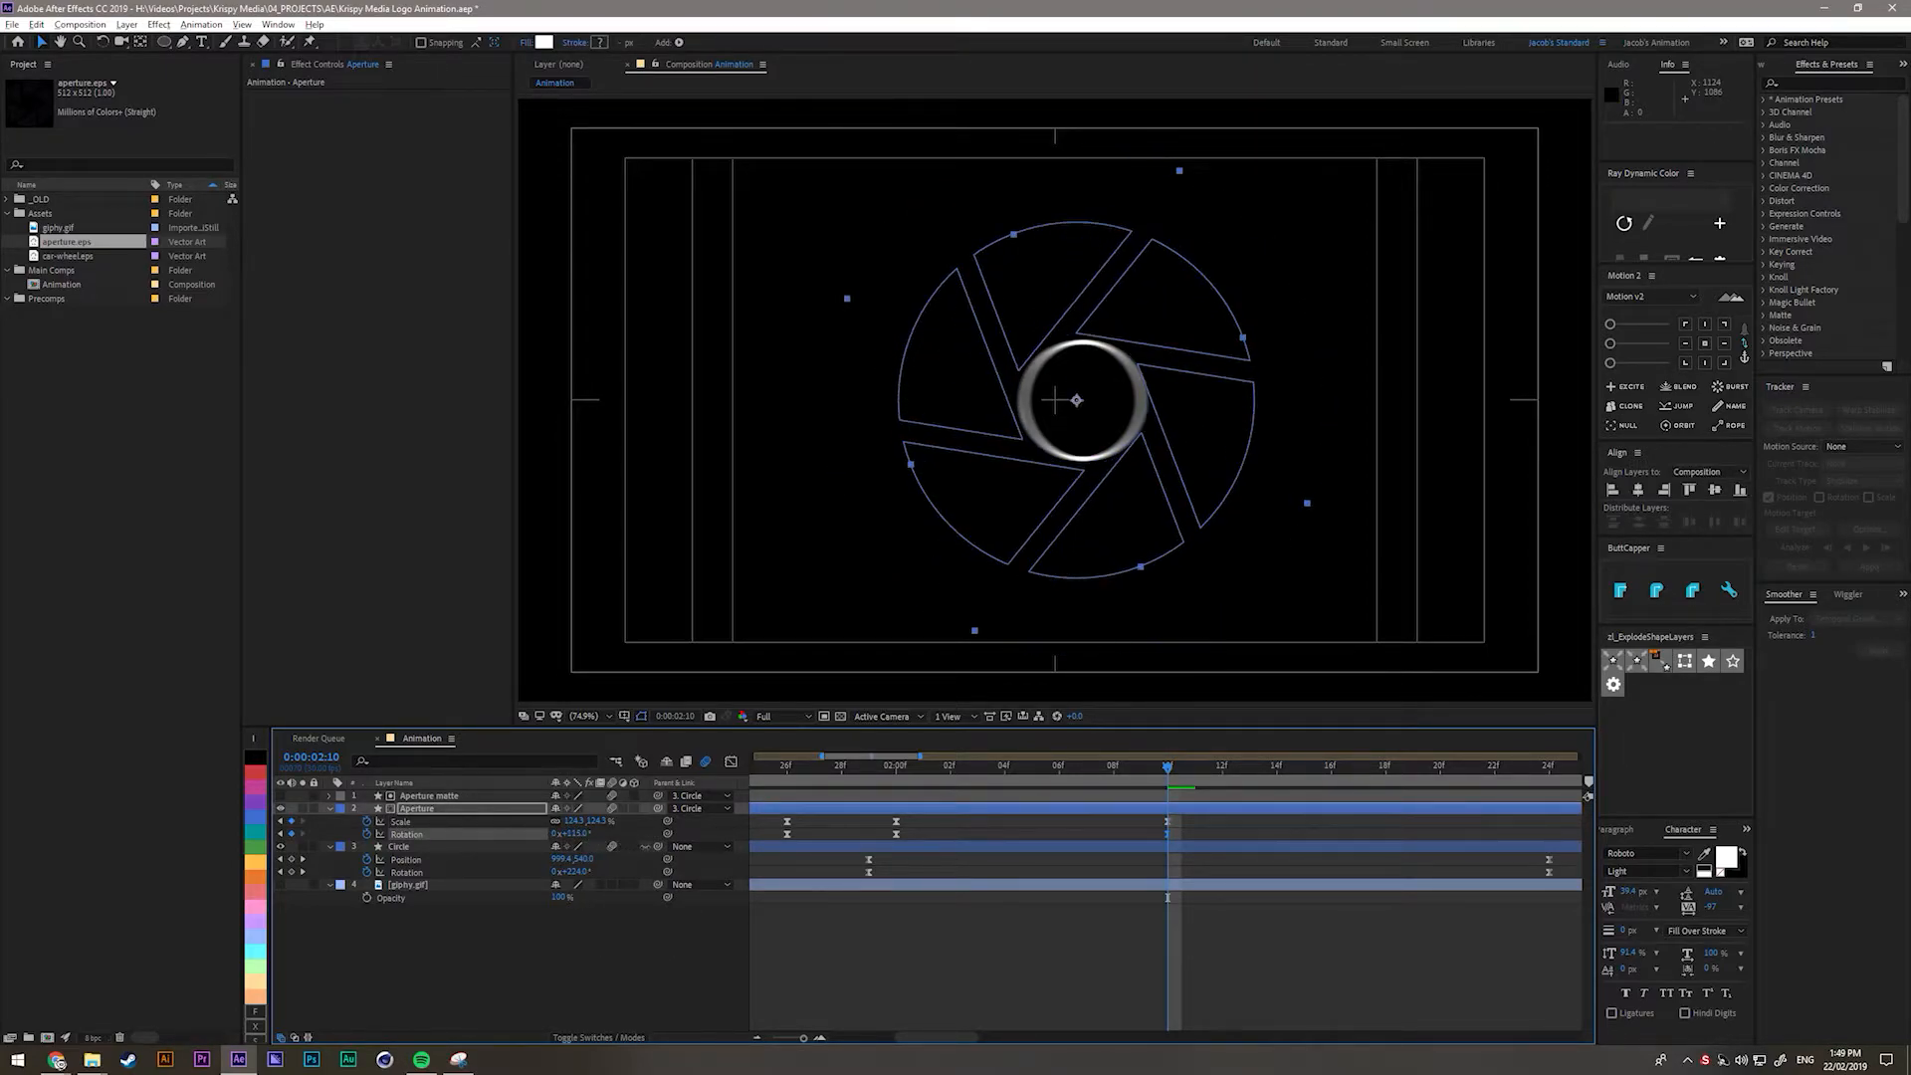
Scrub through the zoom and spin, then set the Rotation to 90°.
left_click(780, 775)
left_click_drag(782, 775, 897, 781)
scroll(1049, 838, "down", 1)
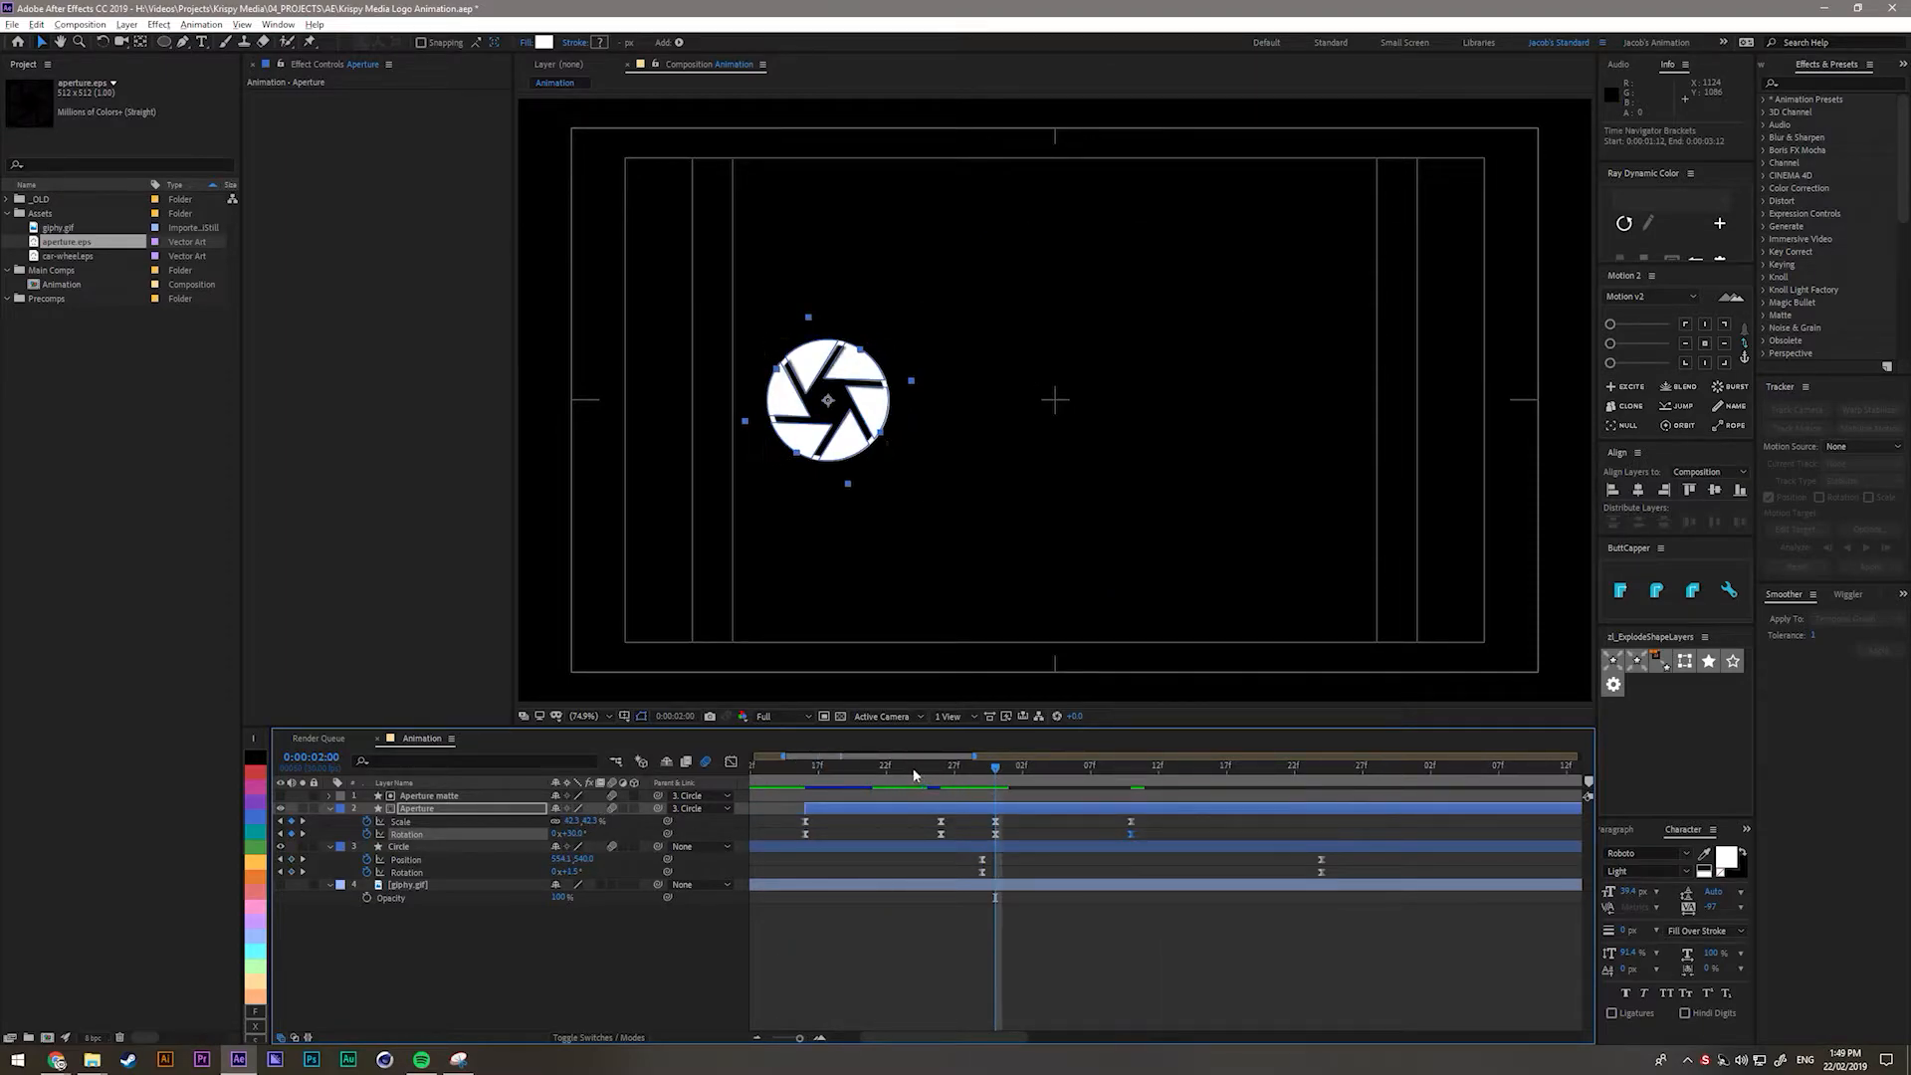
left_click(801, 772)
left_click_drag(803, 777, 1124, 792)
type("90")
key("Return")
scroll(1092, 905, "up", 2)
Ease out of the 0:00:02:00 Scale and Rotation keyframes in the Graph Editor's speed curves.
left_click_drag(1202, 822, 968, 957)
left_click(730, 762)
key("ctrl+z")
left_click_drag(1263, 912, 834, 982)
left_click_drag(970, 968, 939, 964)
mouse_move(896, 781)
left_mouse_down()
mouse_move(1135, 775)
mouse_move(895, 790)
left_mouse_up()
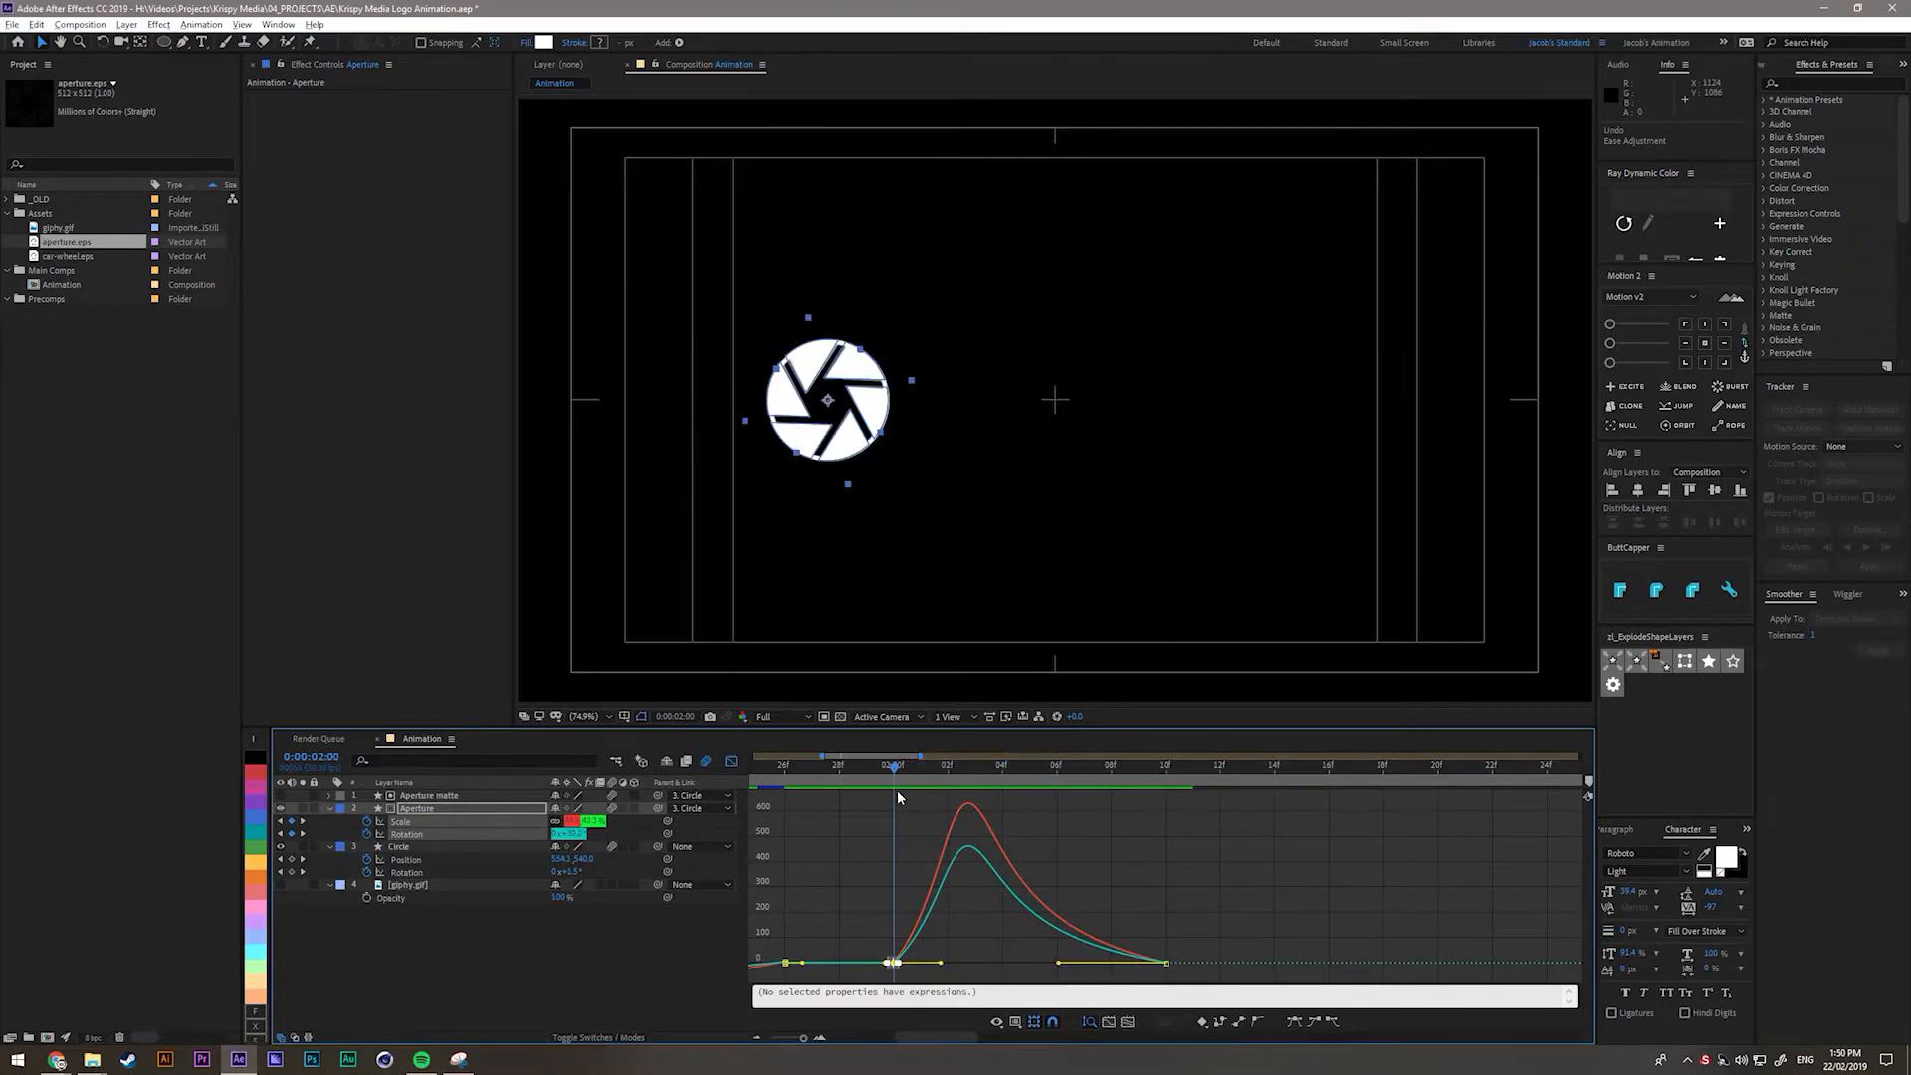
Return the timeline to layer bars and deselect all layers and aperture.eps.
left_click(730, 764)
left_click(1149, 1039)
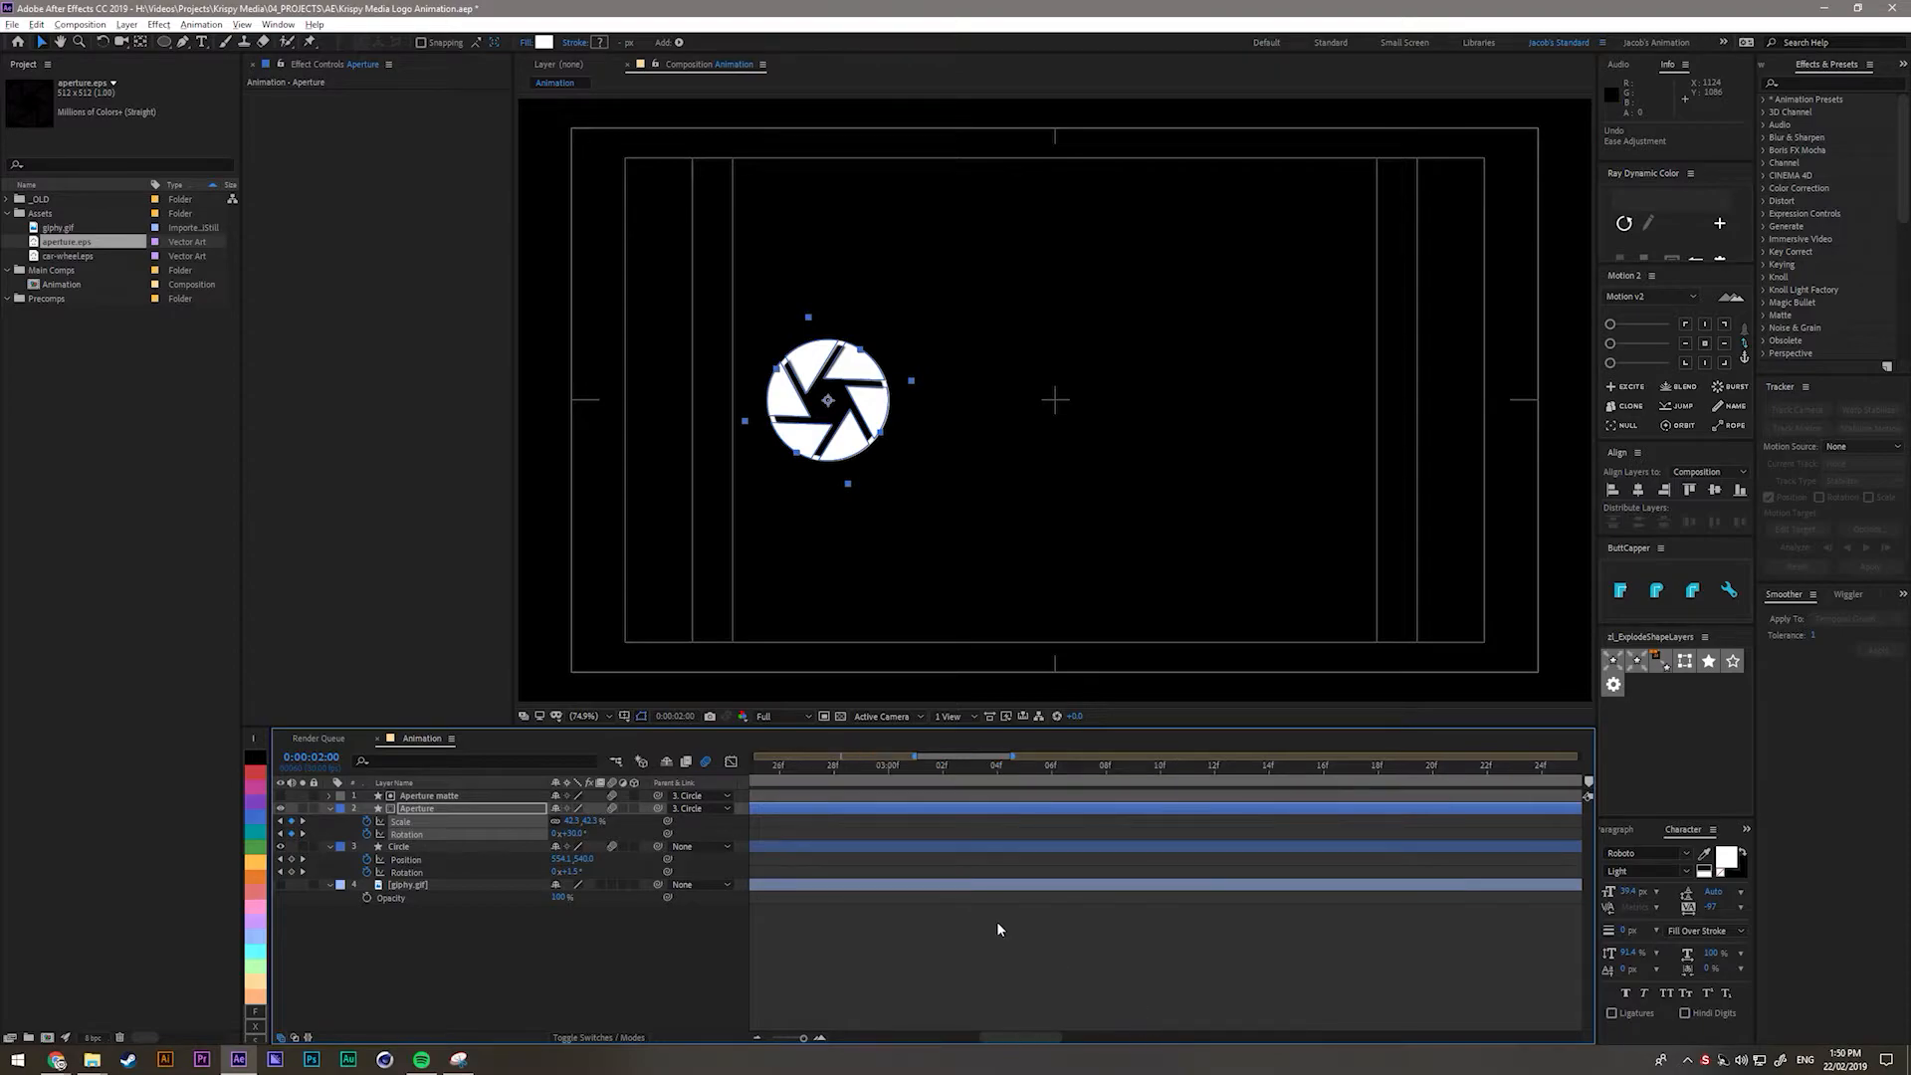
scroll(1079, 973, "down", 8)
scroll(797, 872, "up", 4)
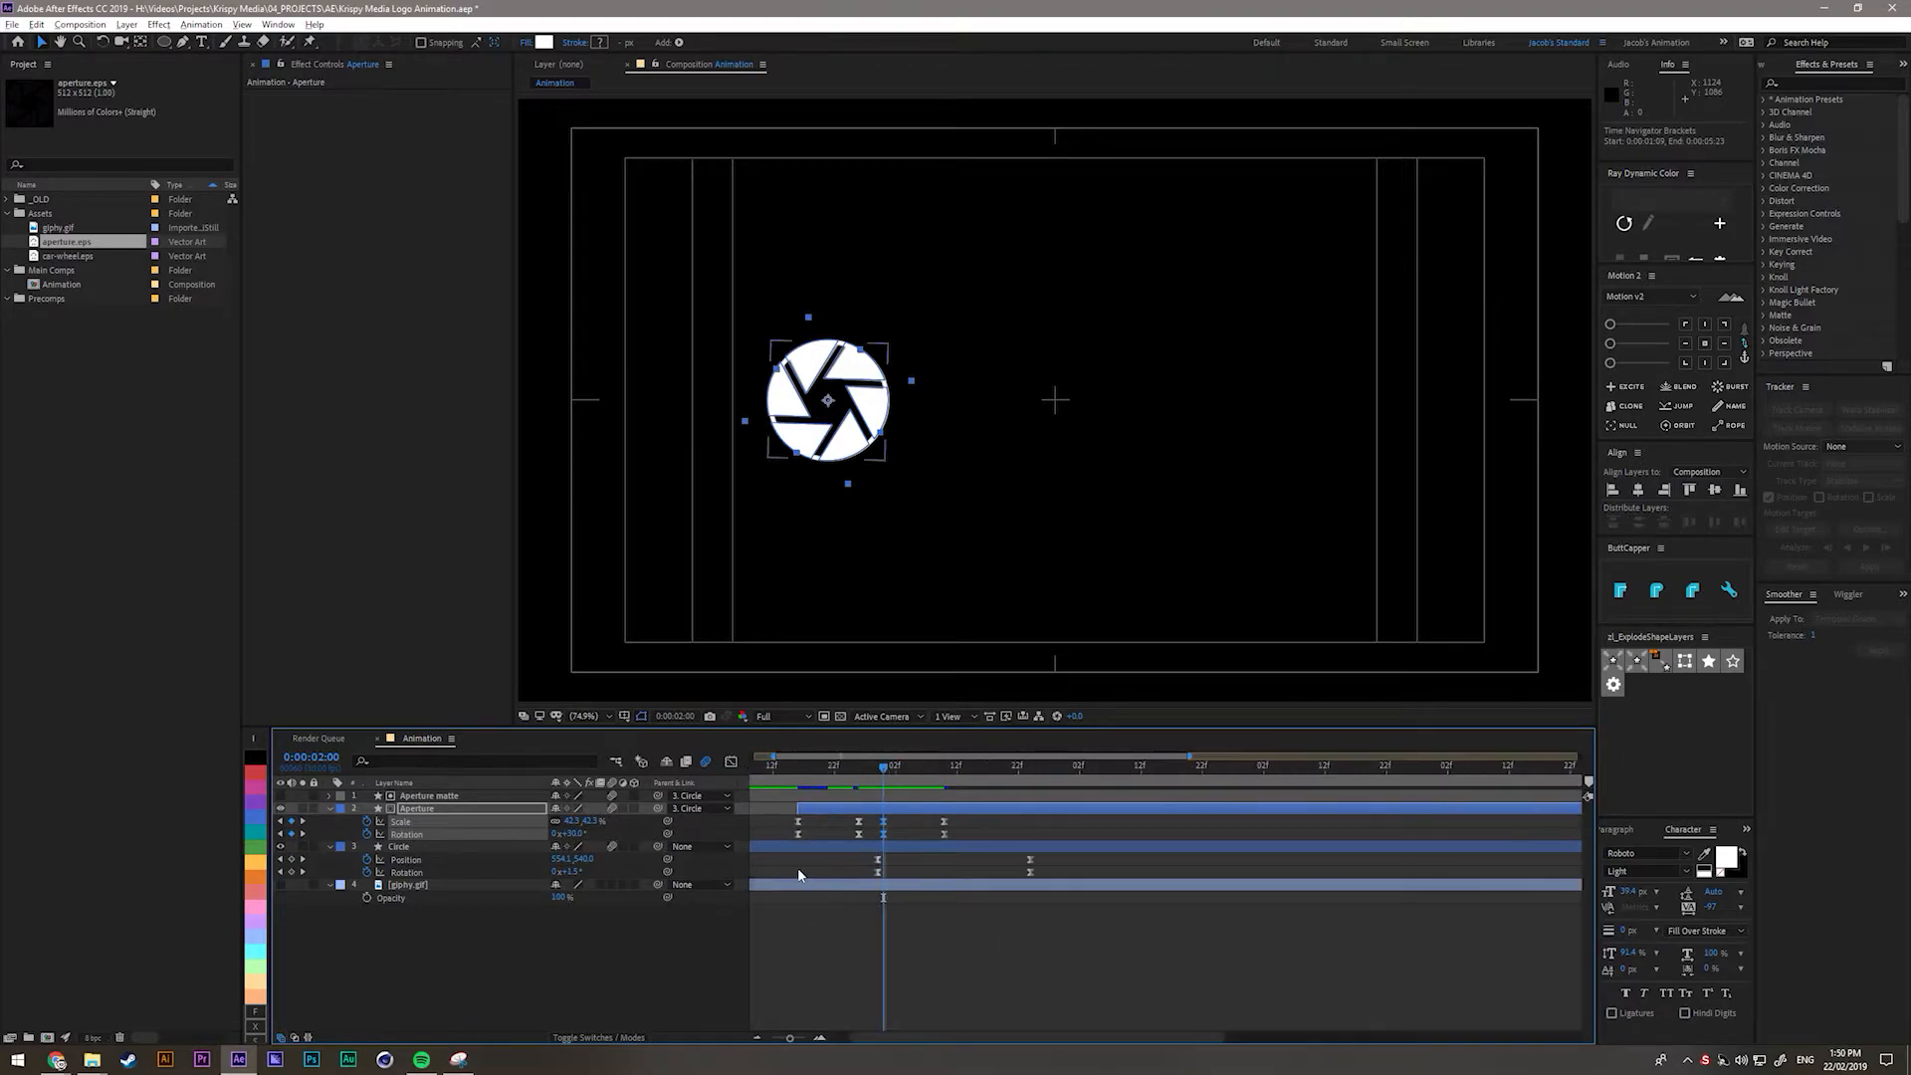
left_click(540, 960)
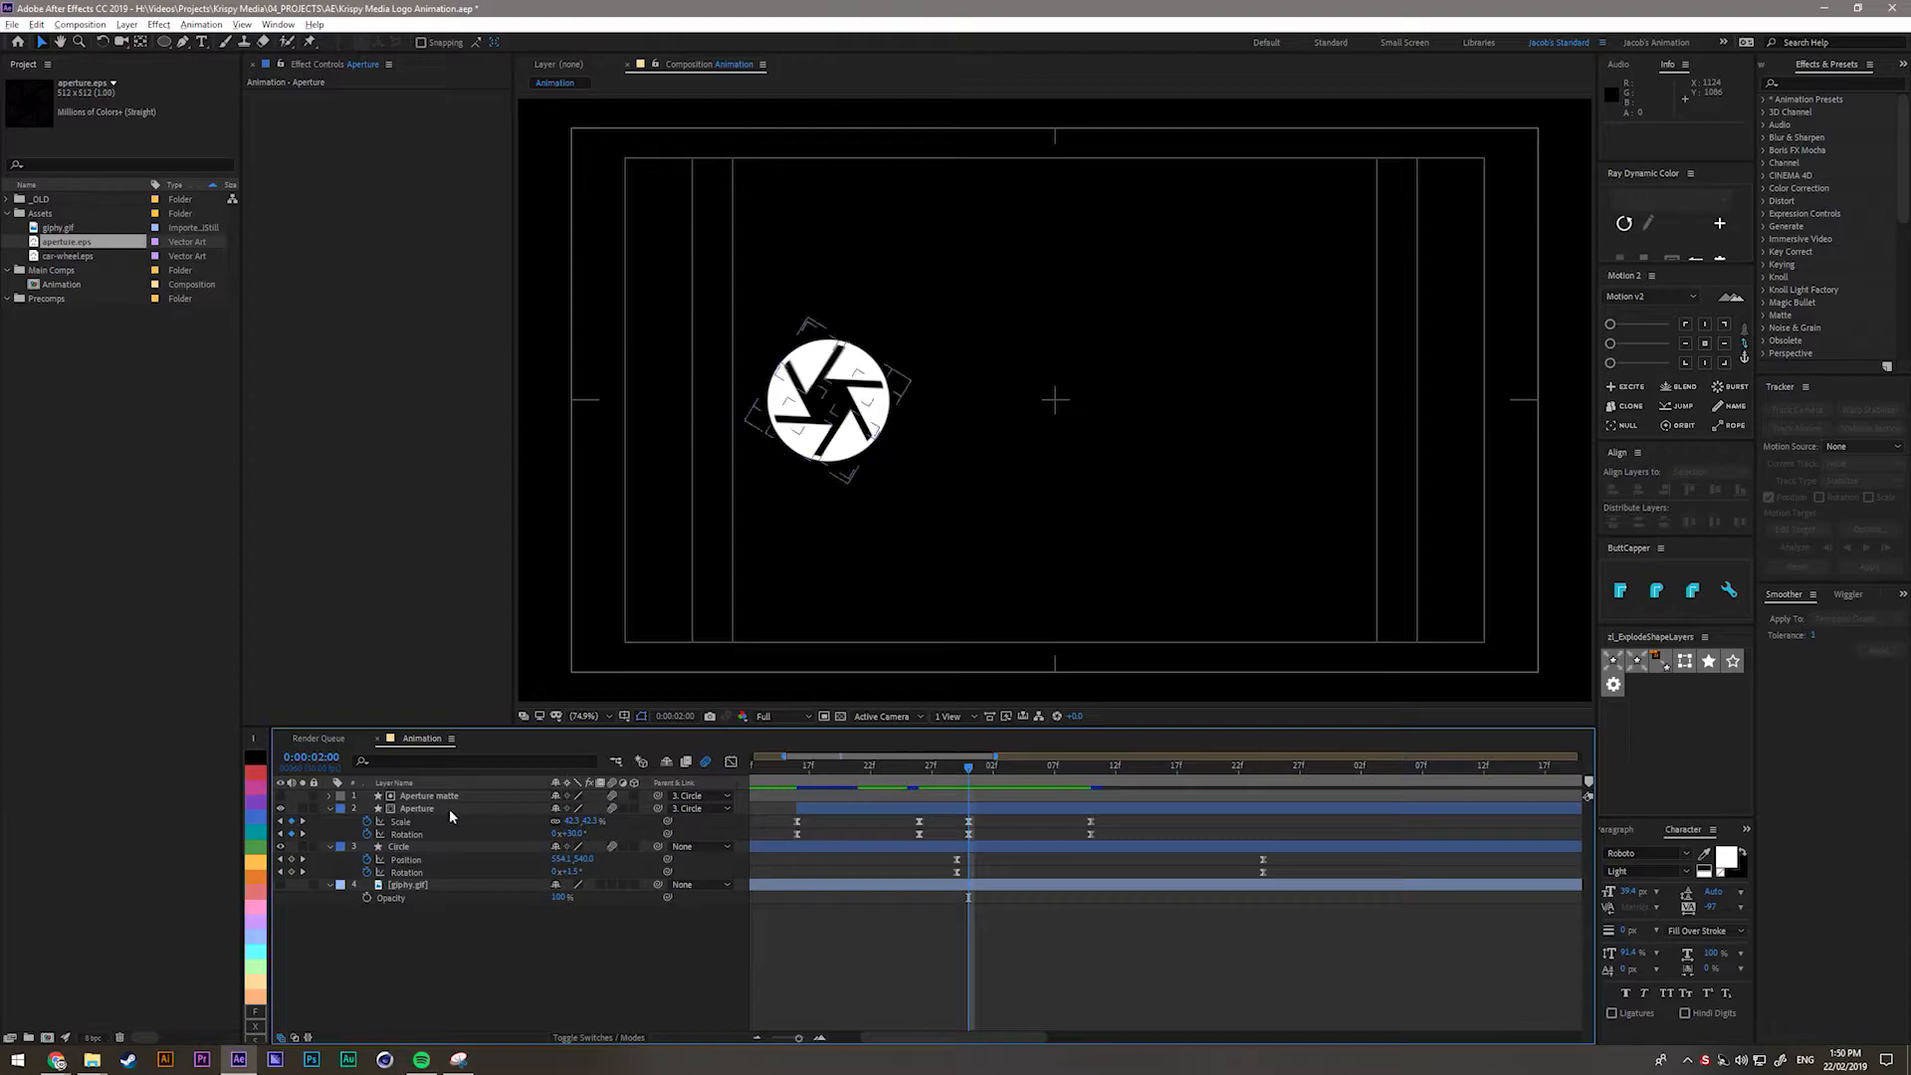
left_click(419, 797)
left_click(527, 930)
left_click(90, 412)
Add car-wheel.eps as the top layer, convert it to shapes, and delete the original layer.
left_click(70, 256)
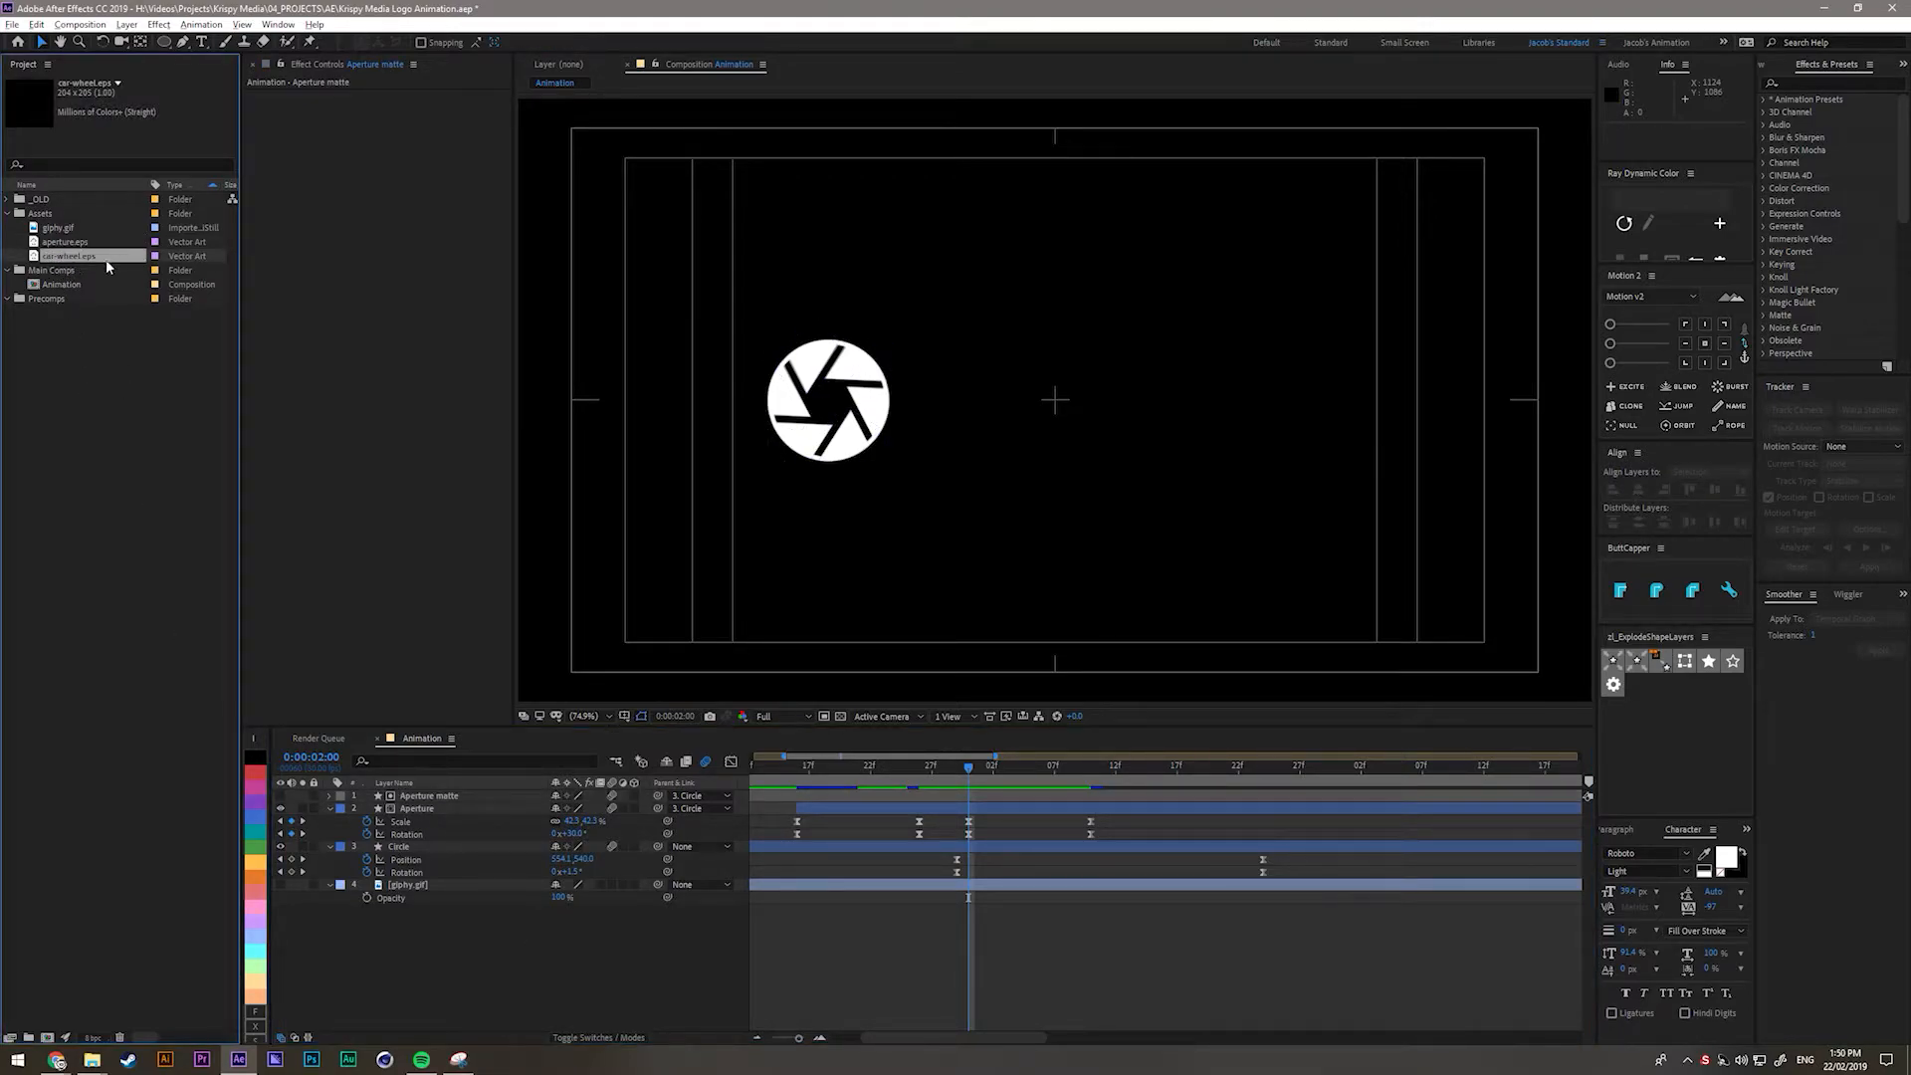
left_click_drag(70, 261, 418, 800)
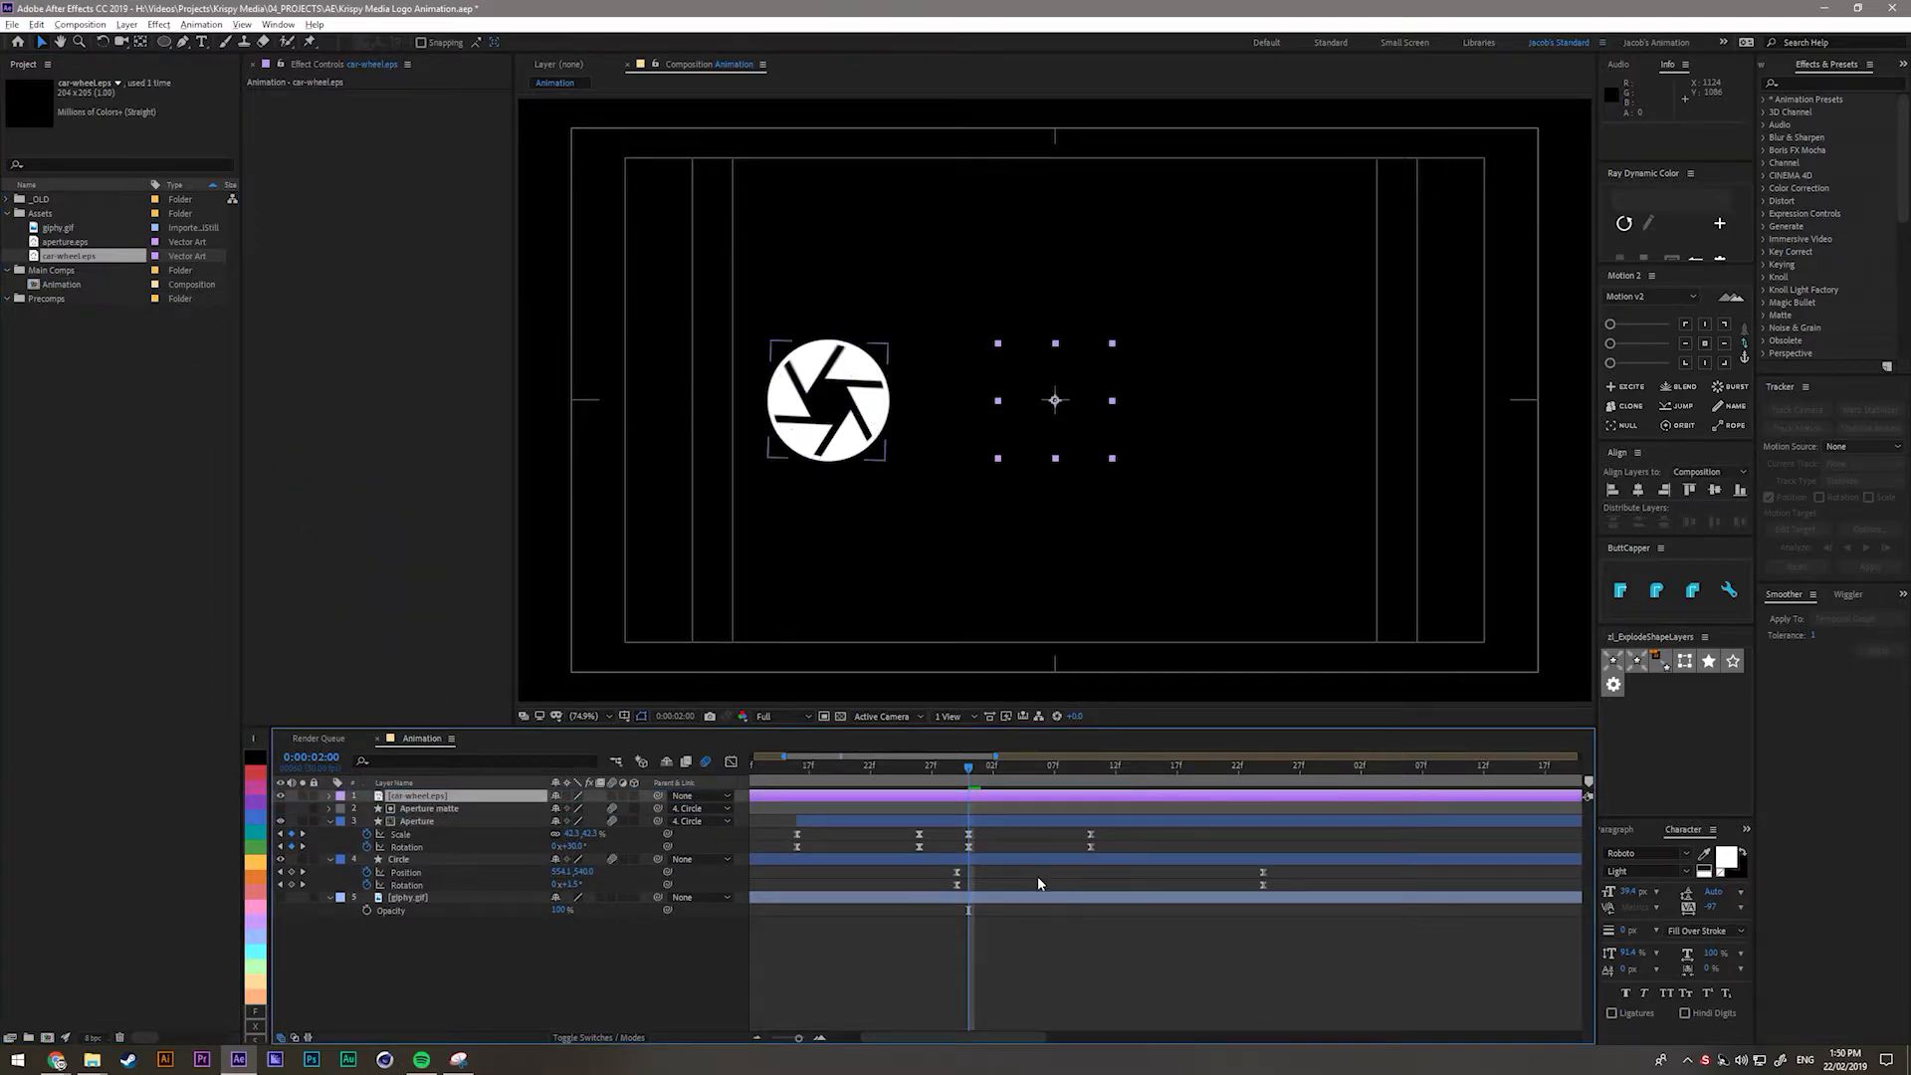
left_click(411, 799)
right_click(410, 800)
mouse_move(468, 692)
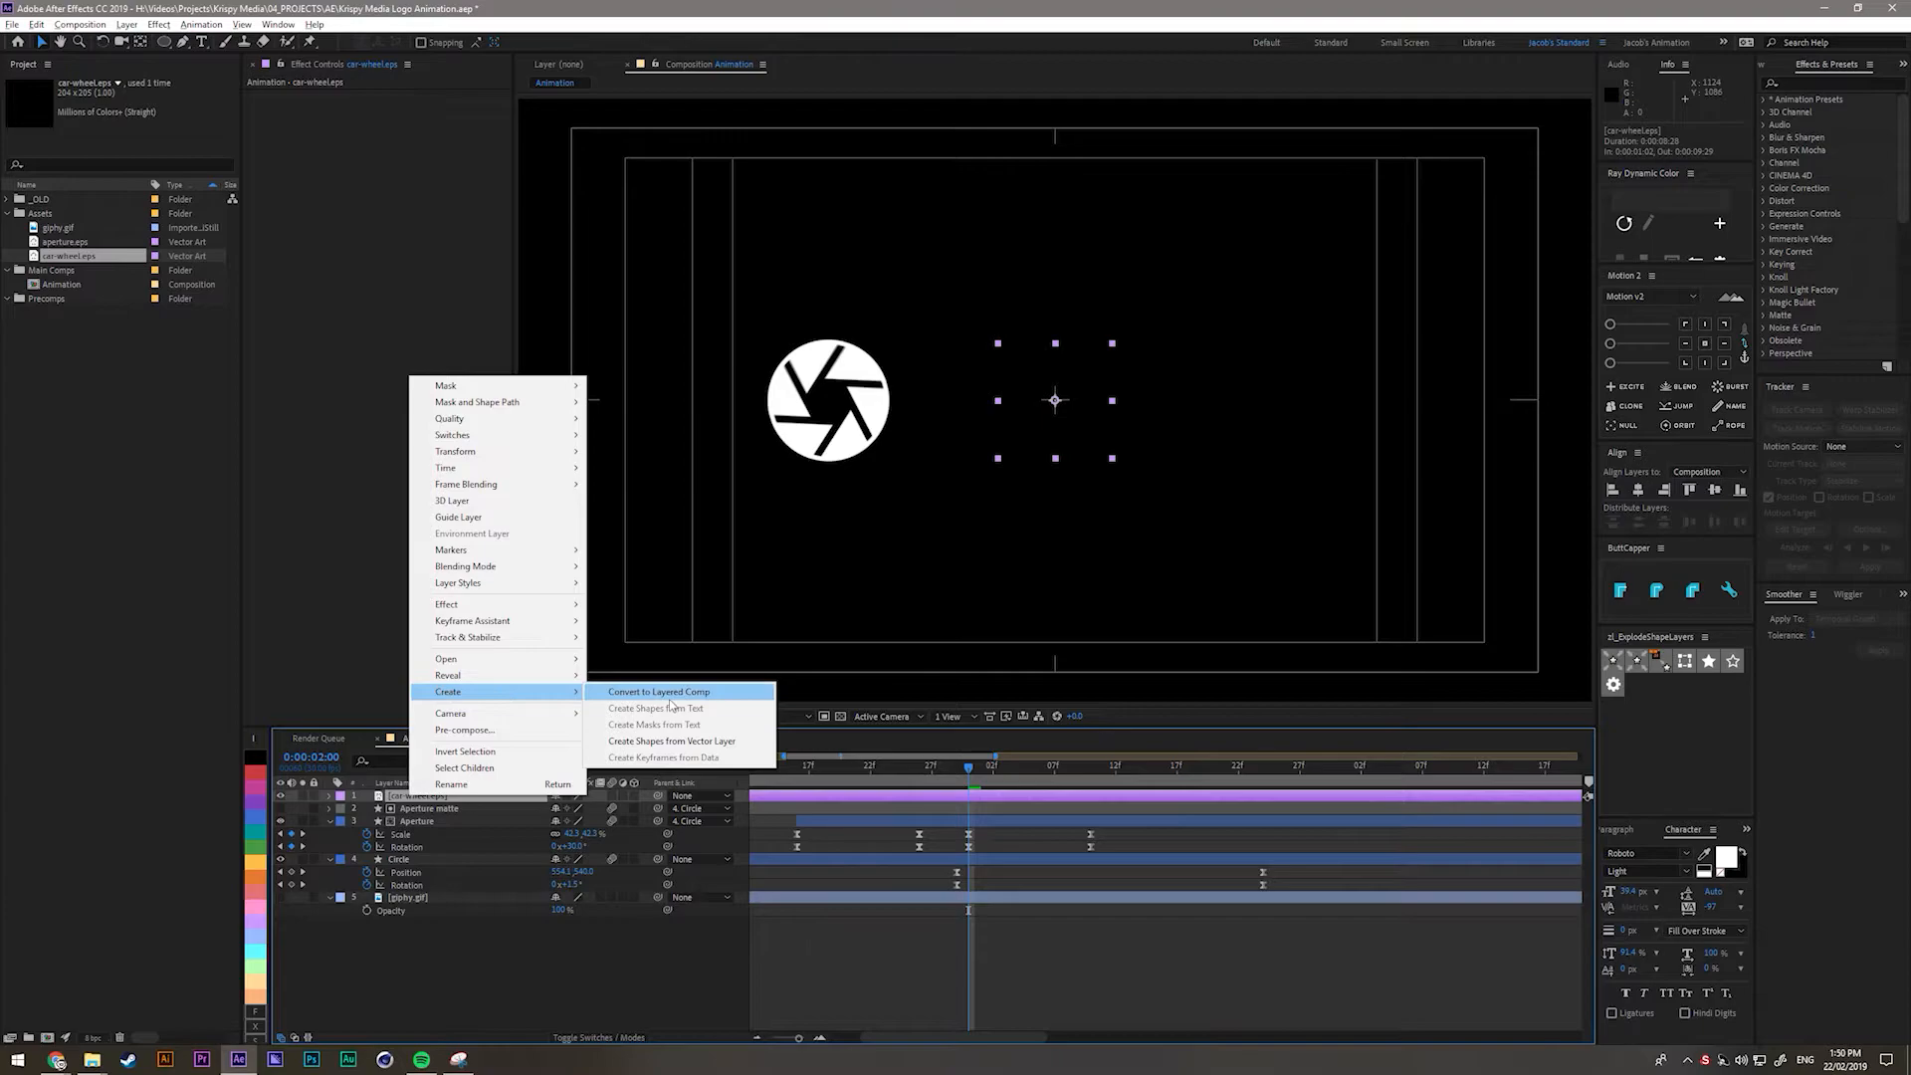
left_click(666, 741)
left_click(438, 808)
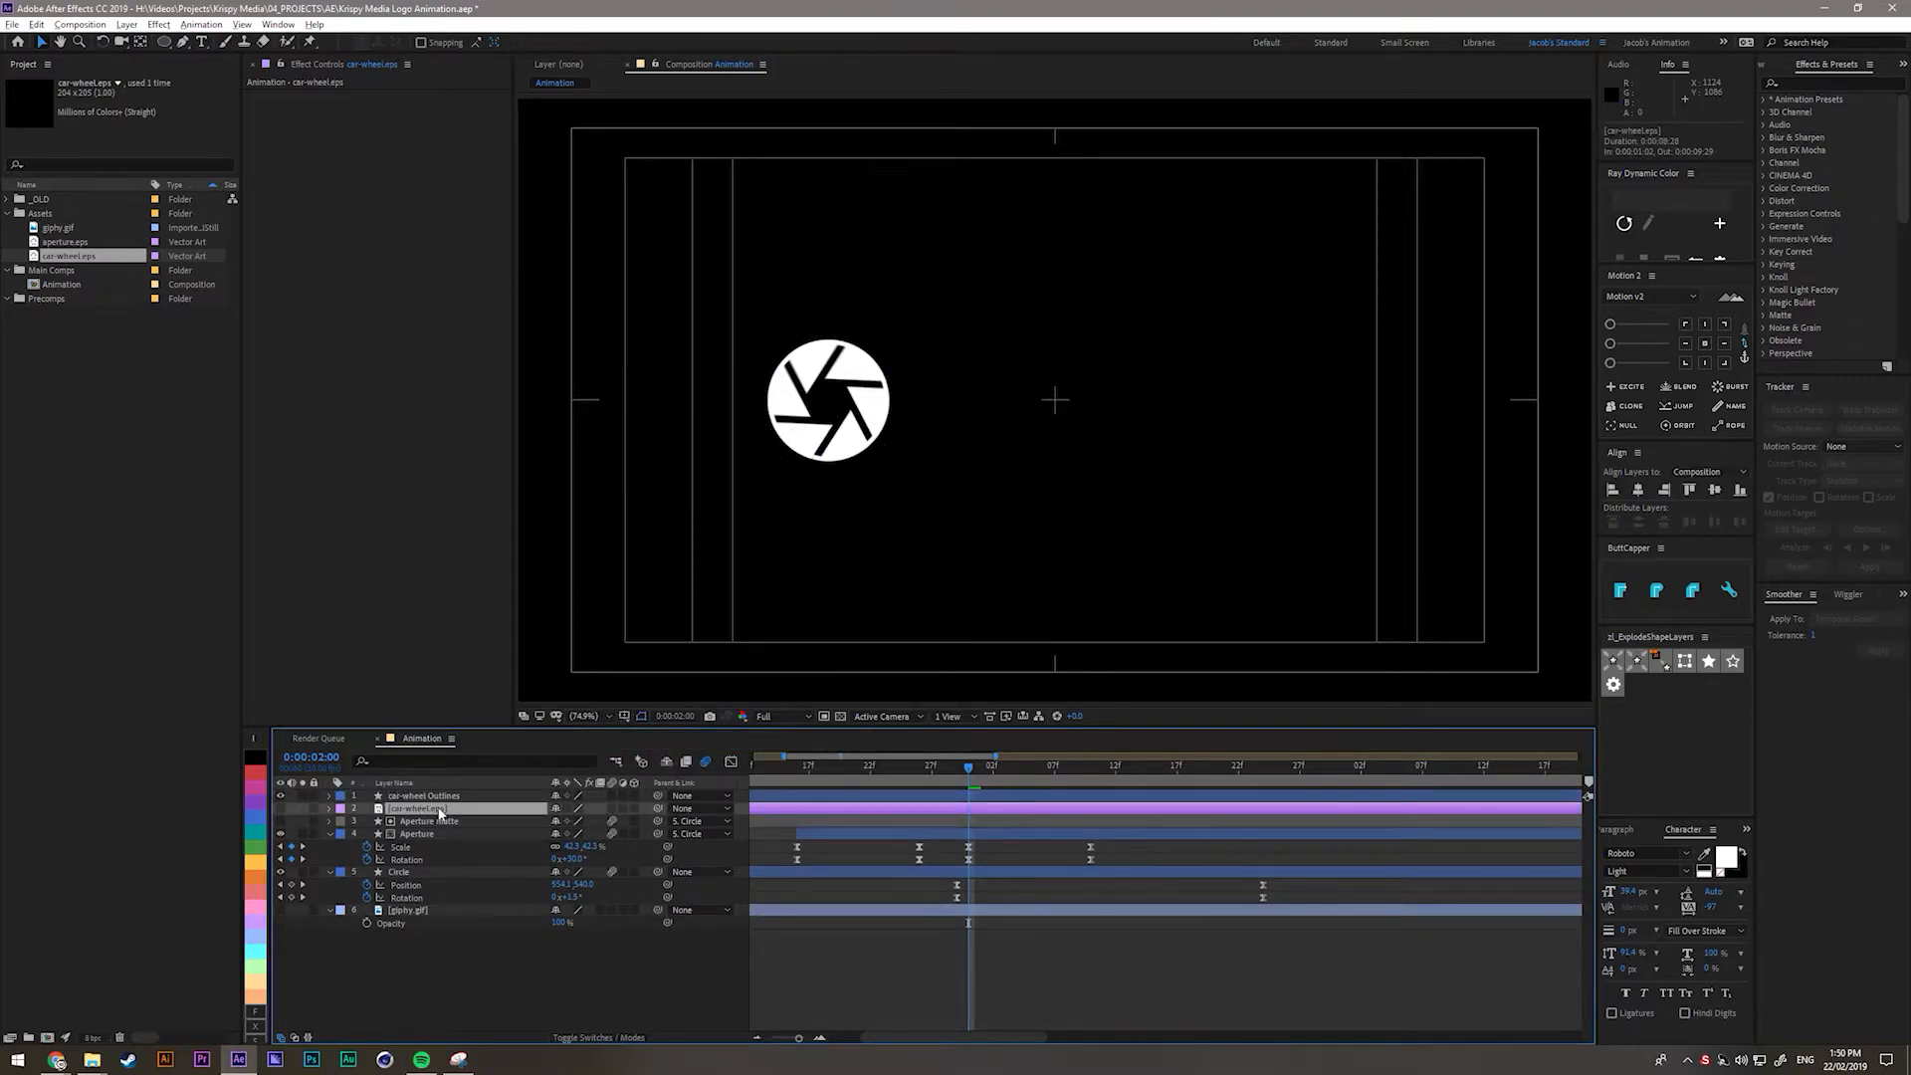
key("Delete")
Rename the car-wheel Outlines shape layer to 'Wheel' and give it a white fill.
left_click(441, 796)
key("Return")
type("Wheel")
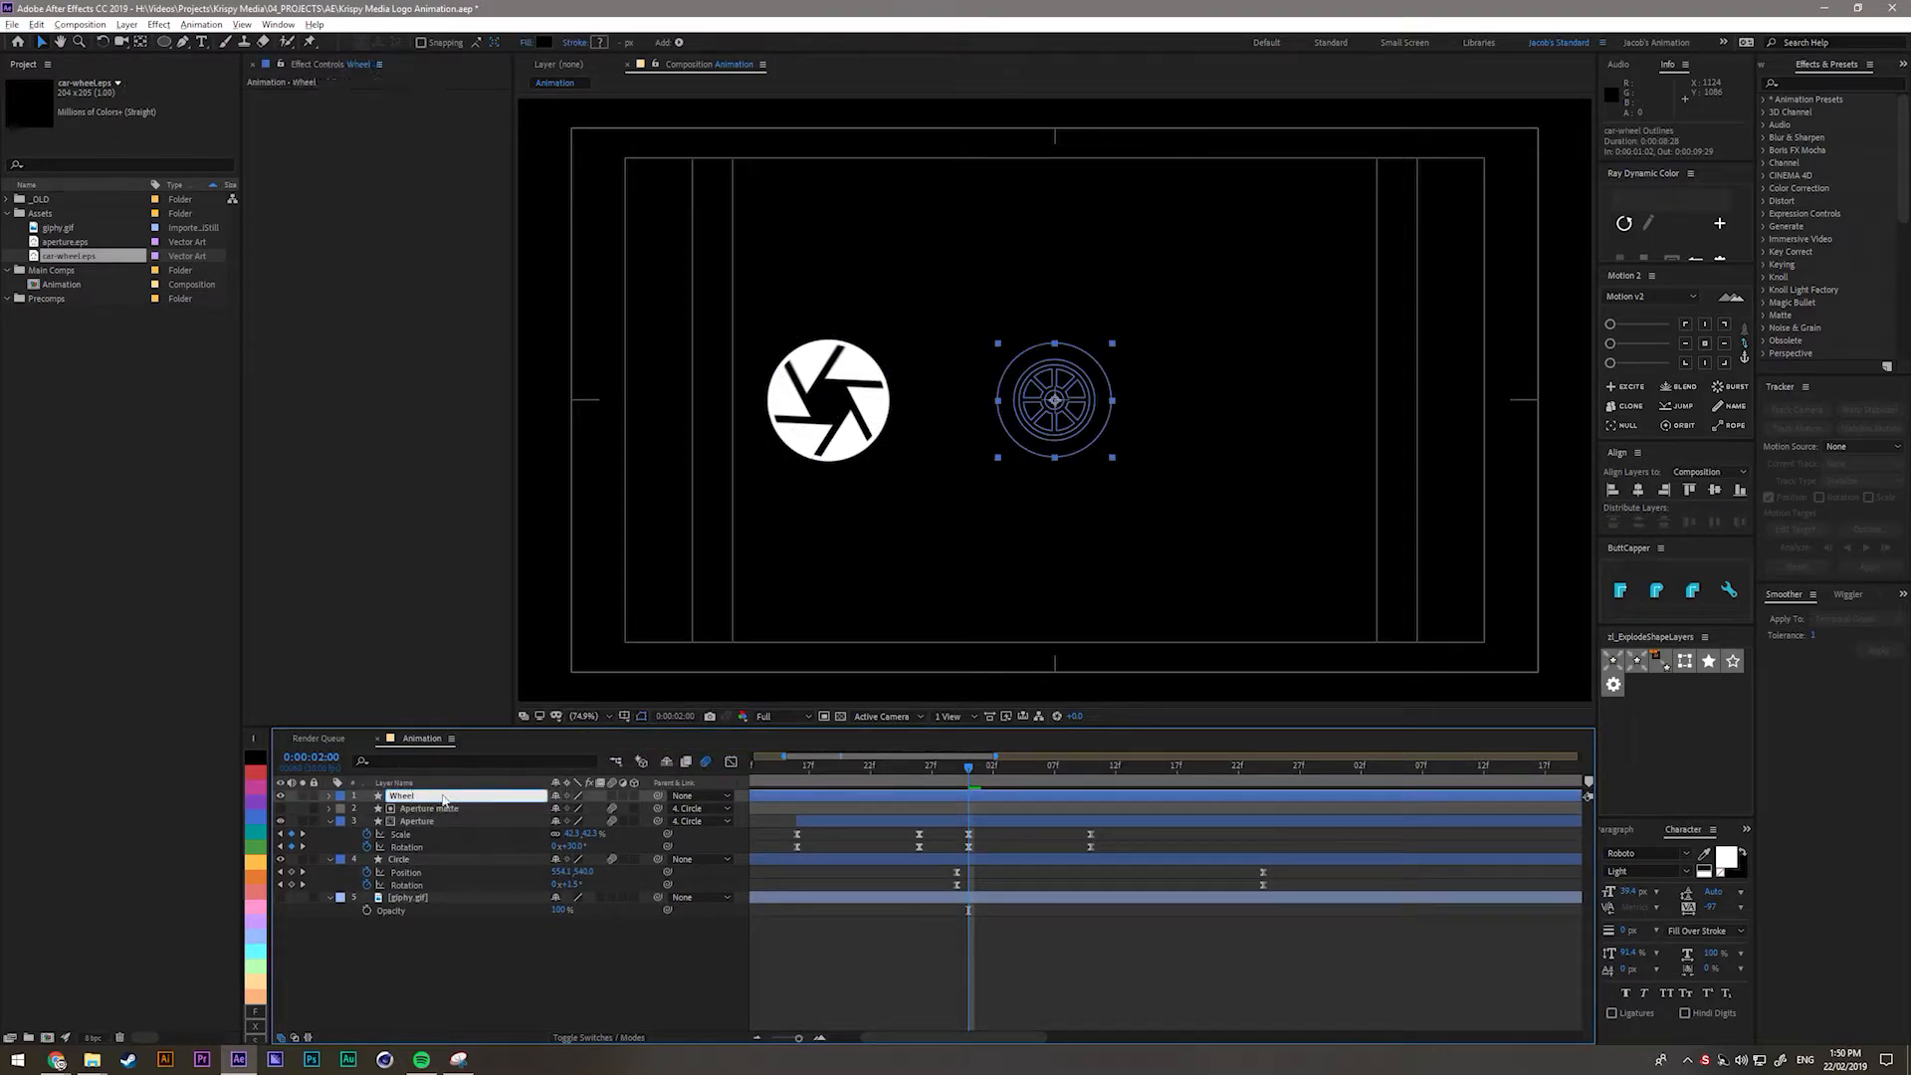
key("Return")
left_click(544, 42)
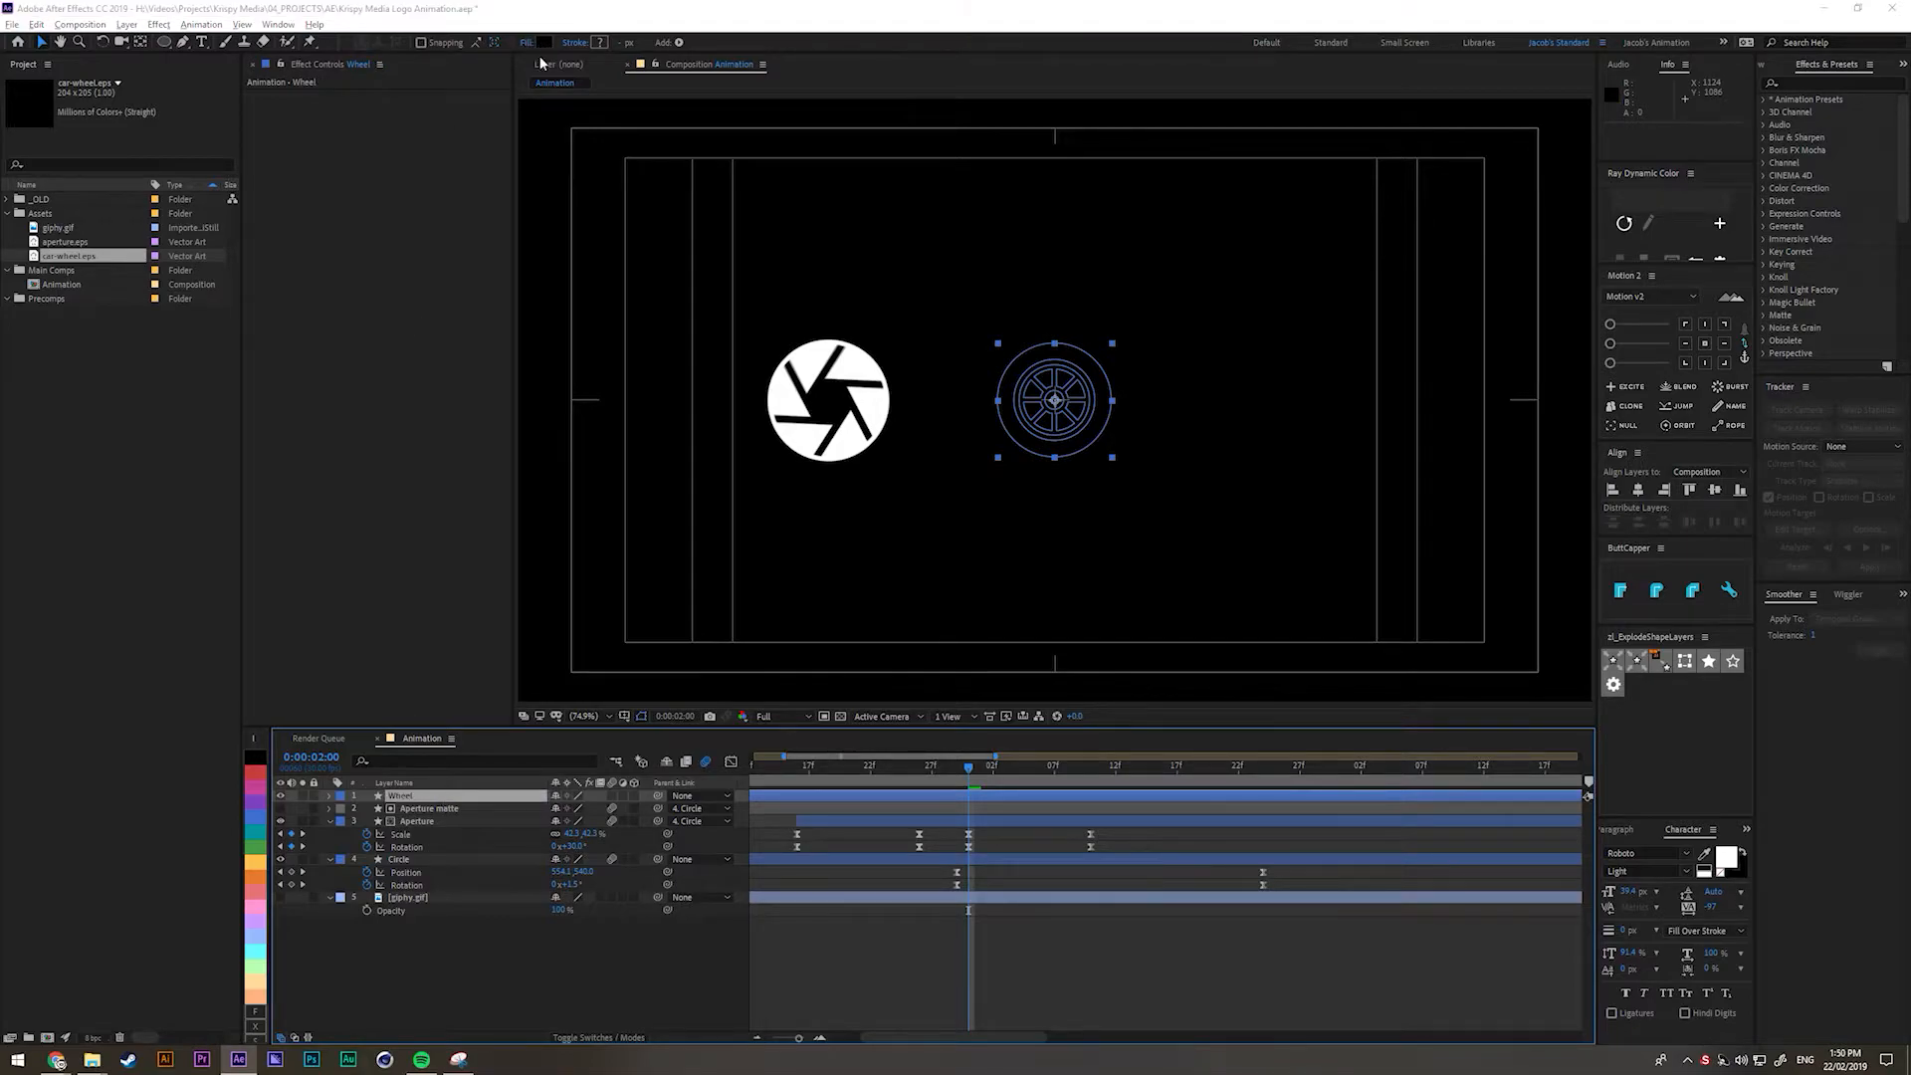
left_click(364, 399)
left_click(690, 401)
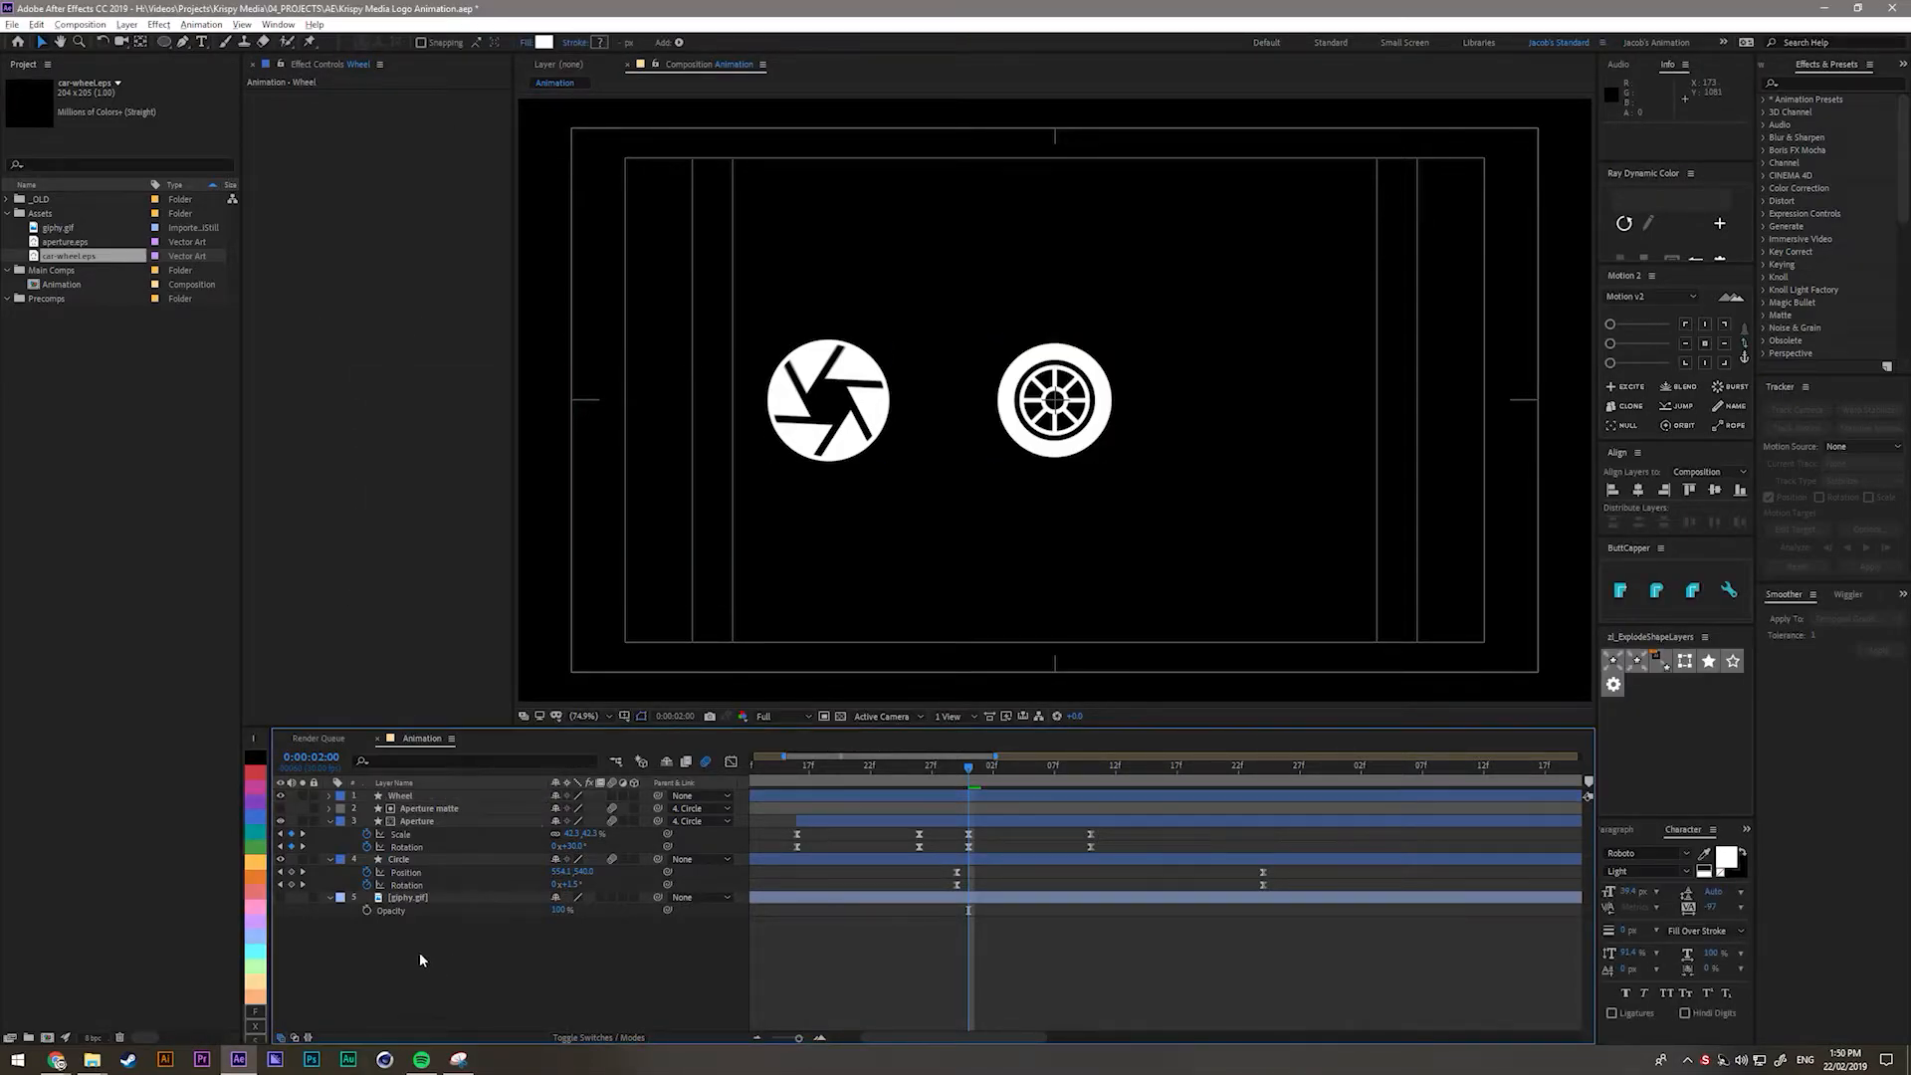
Delete the Wheel layer's Group 2 outer circle from its Contents.
left_click(330, 796)
left_click(343, 810)
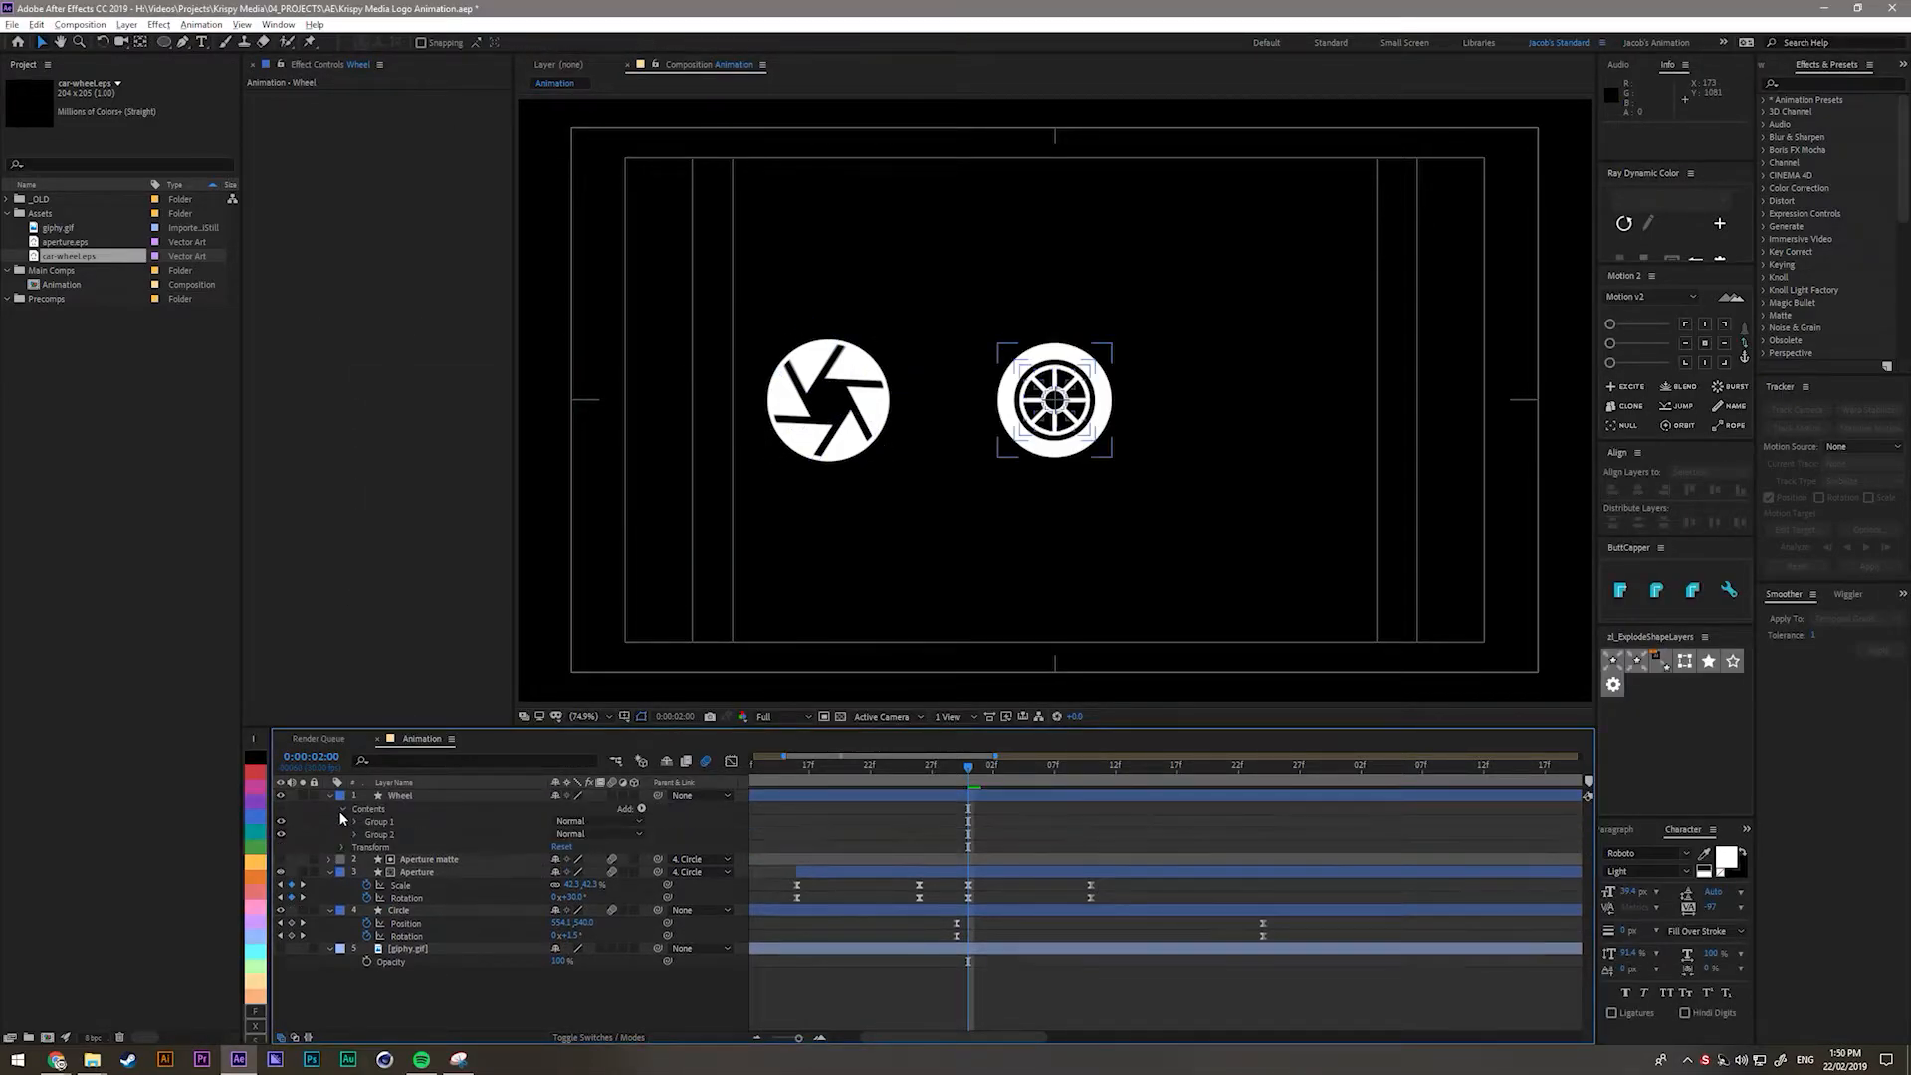
left_click(386, 834)
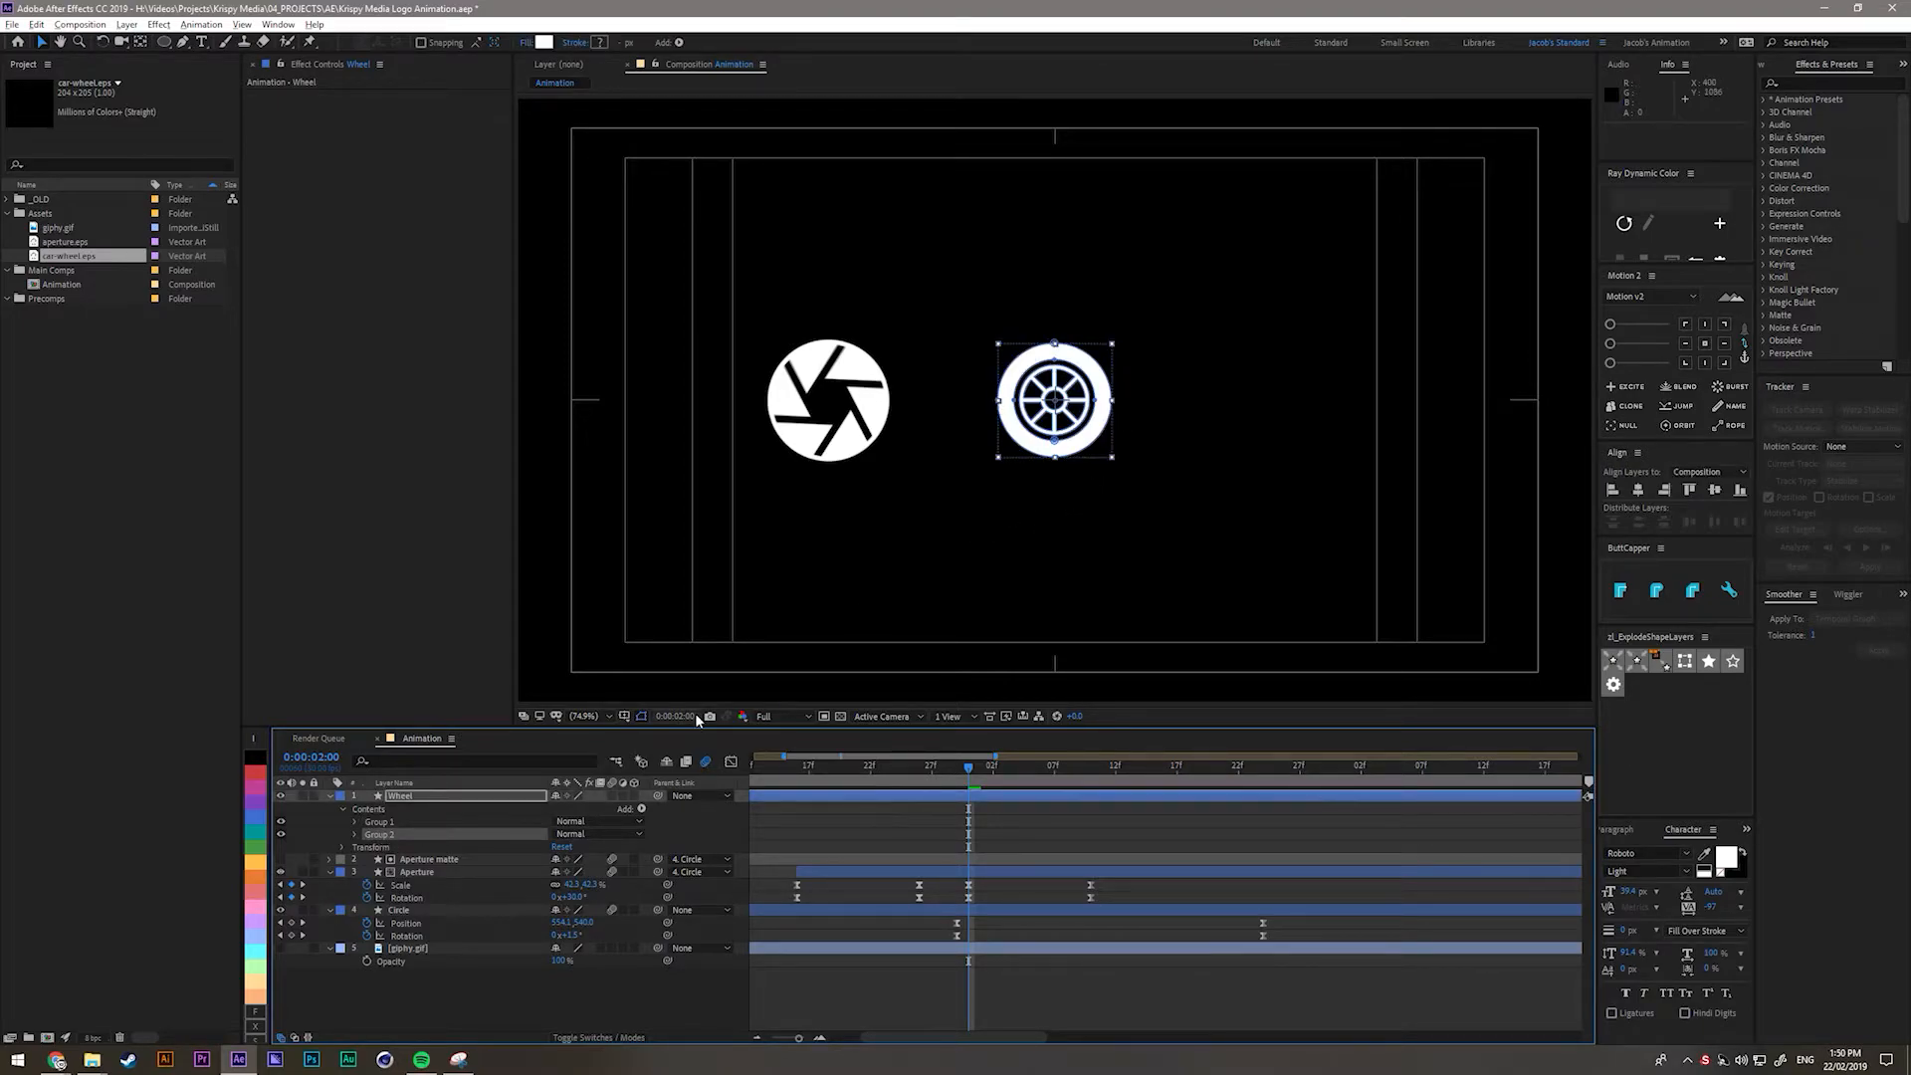
key("Delete")
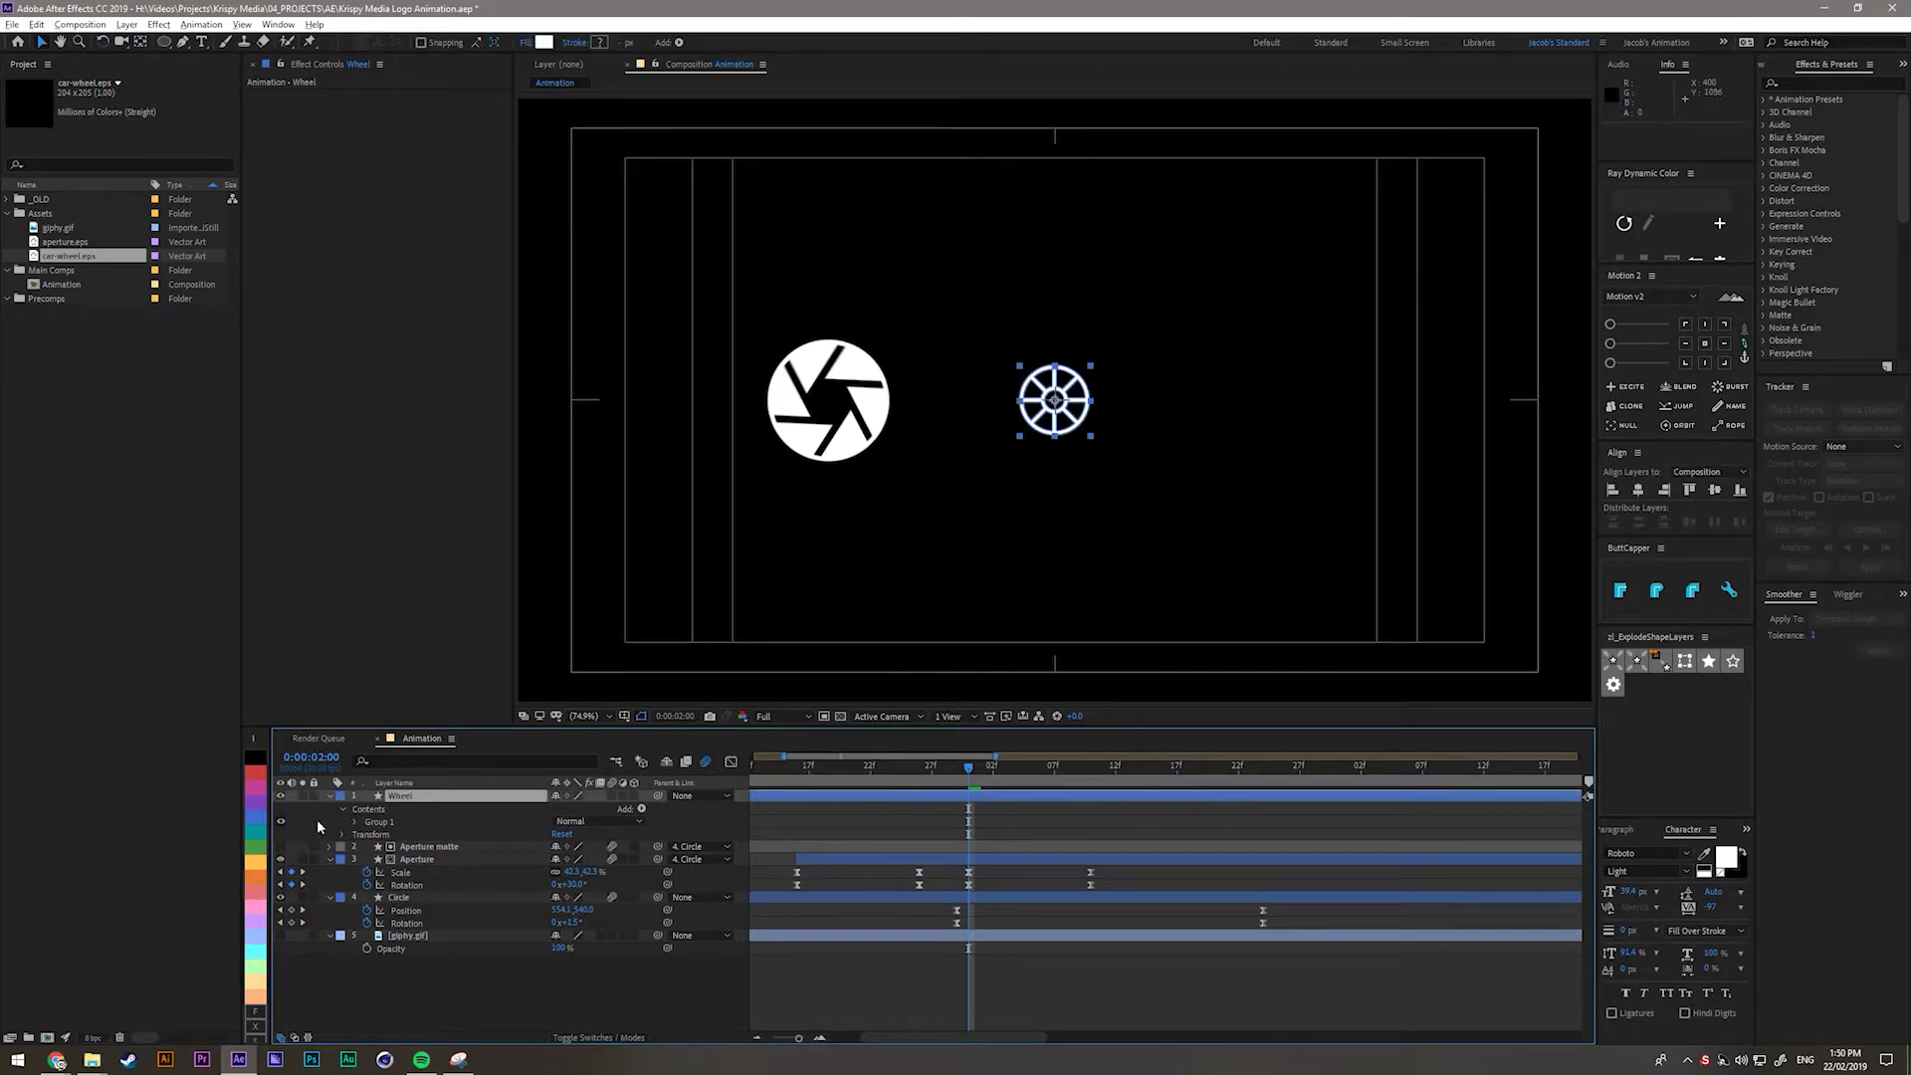
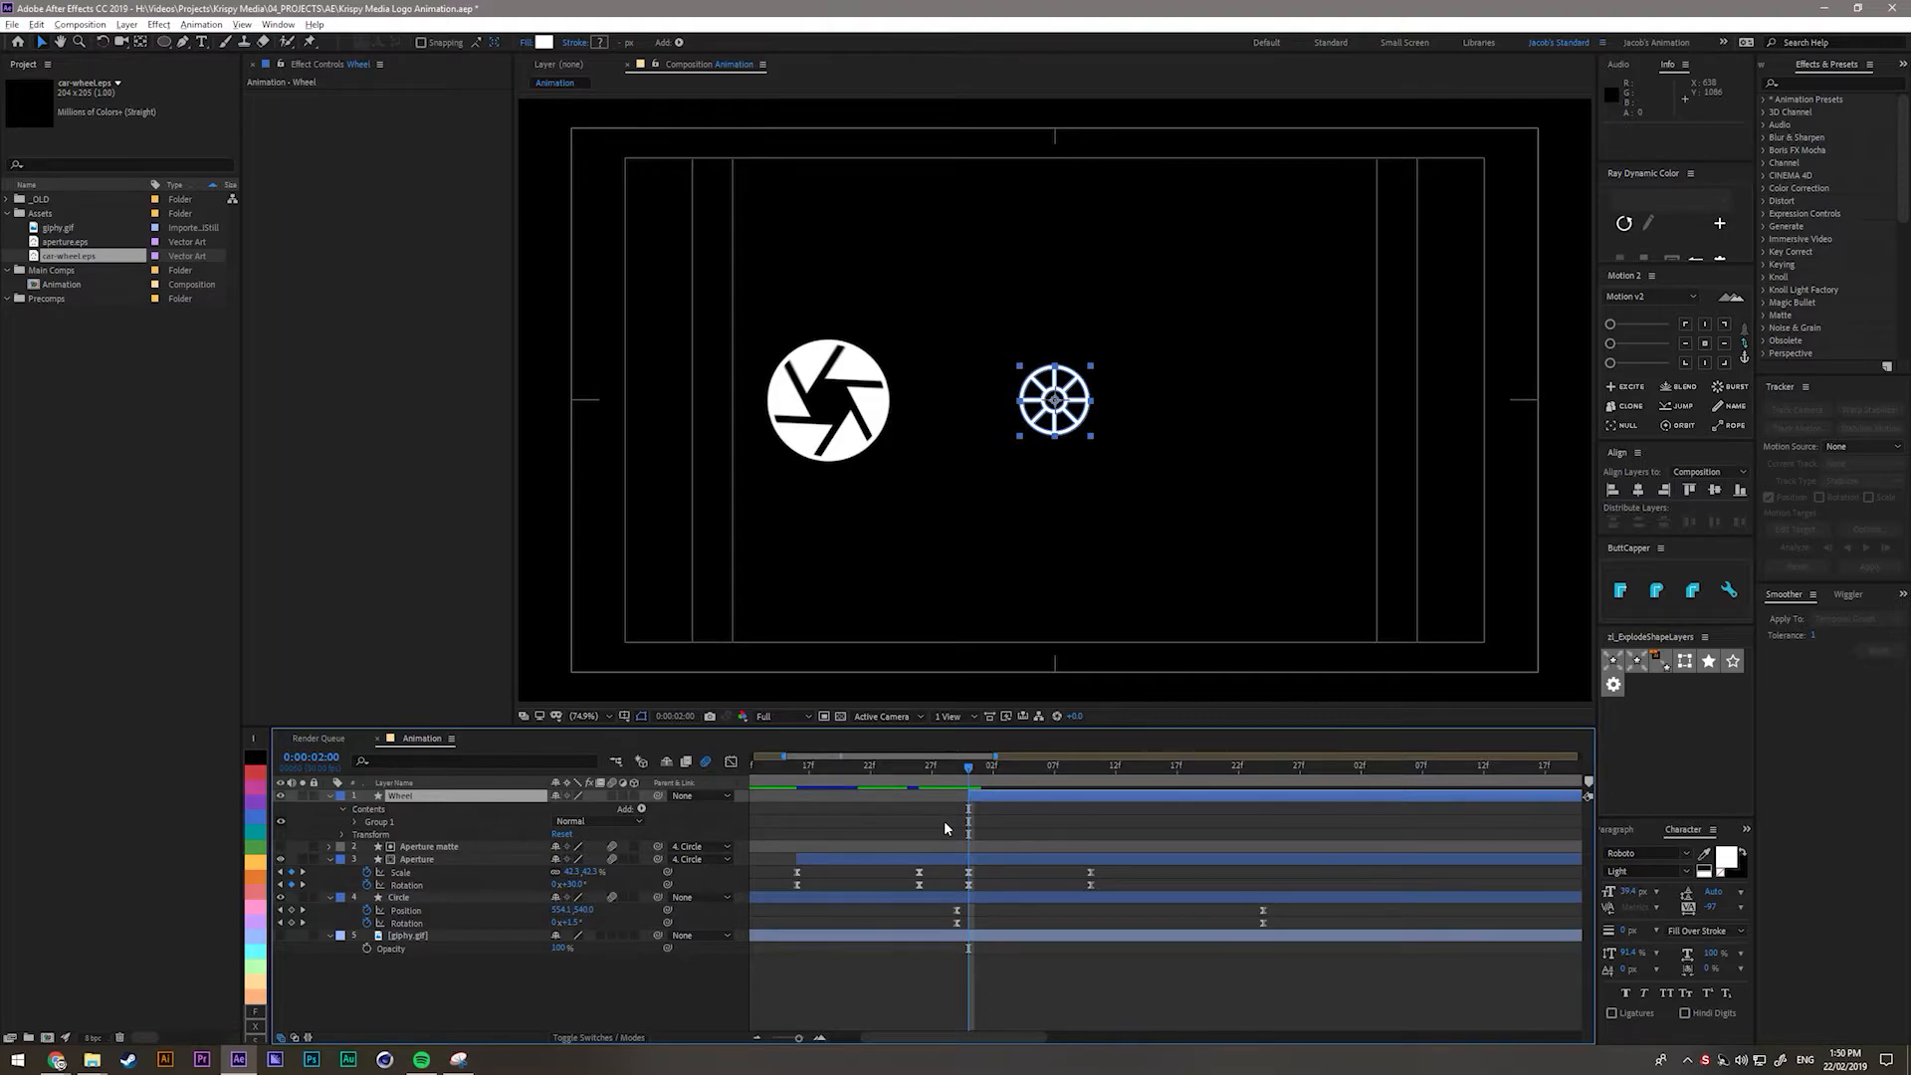
At 2:00, drag the Wheel graphic left onto the white aperture circle; a trial trim is undone.
scroll(1097, 835, "down", 1)
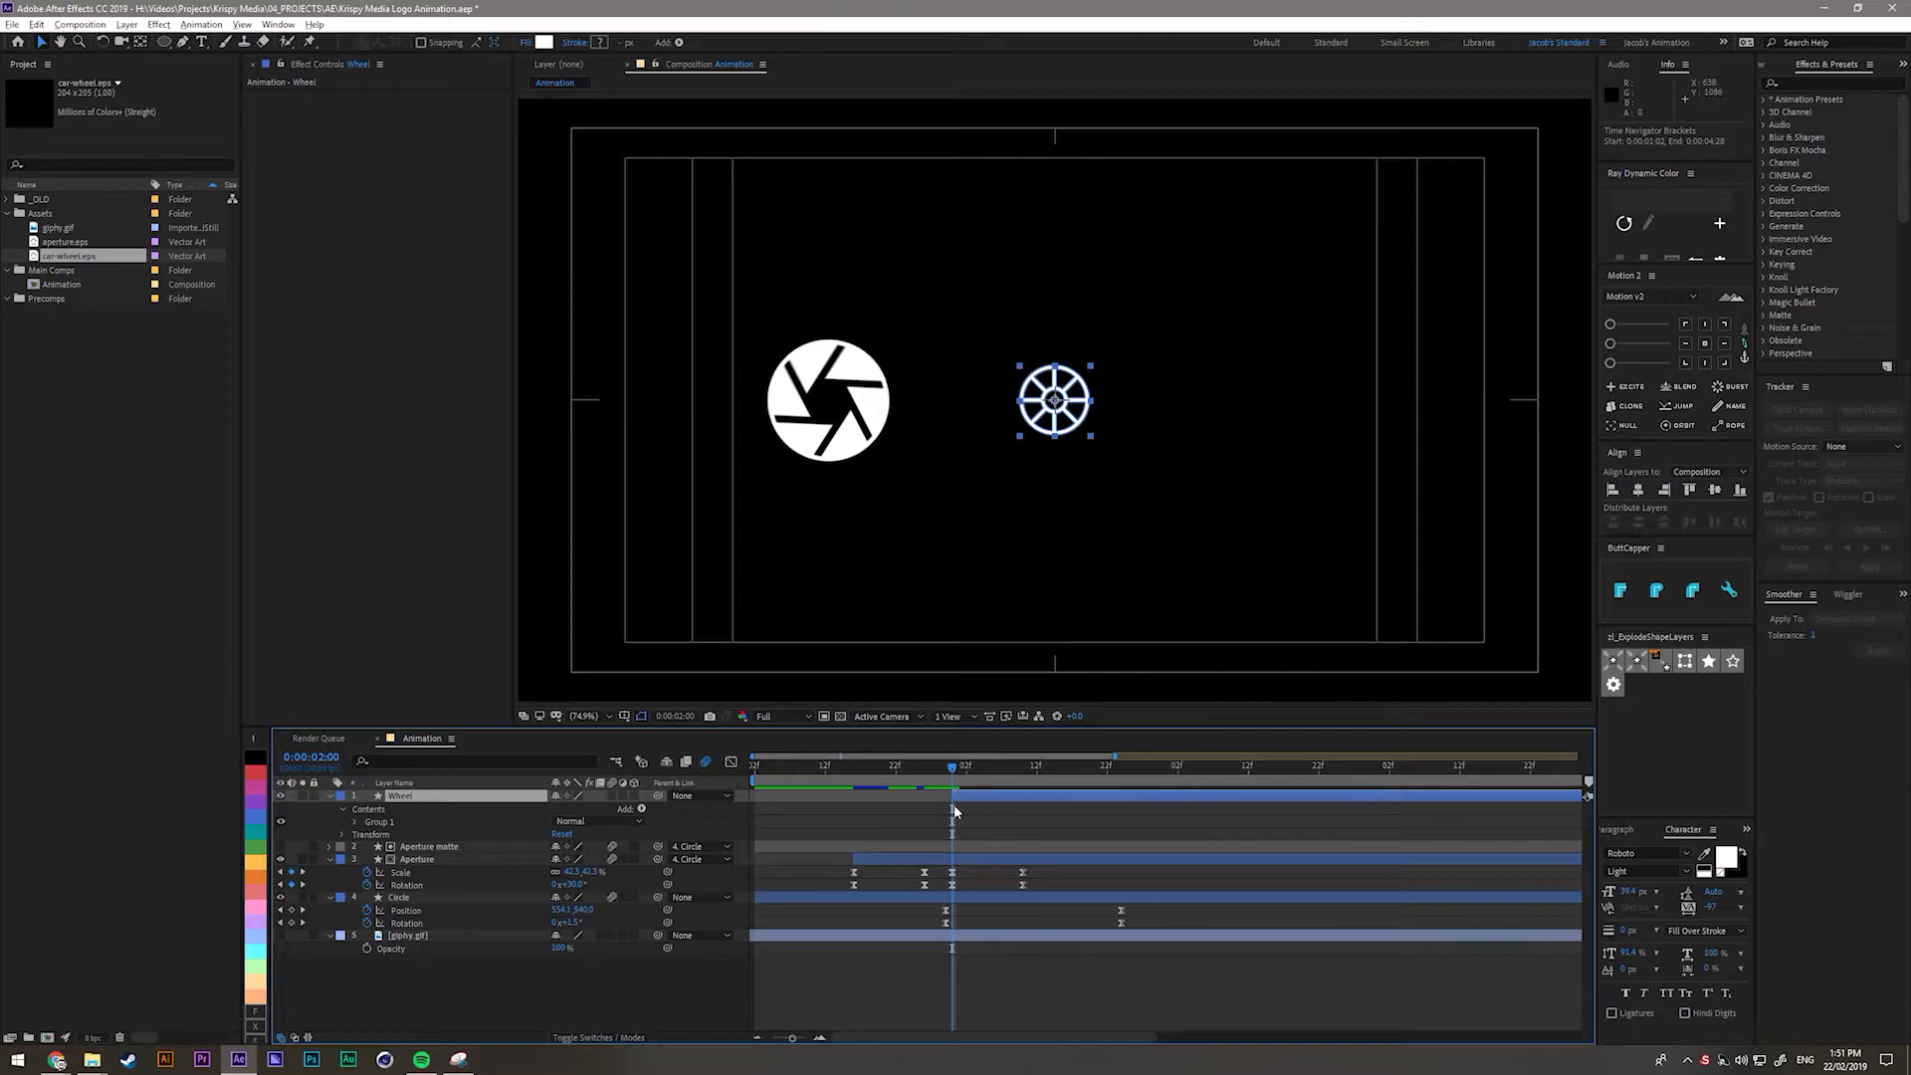
left_click_drag(954, 805, 1335, 789)
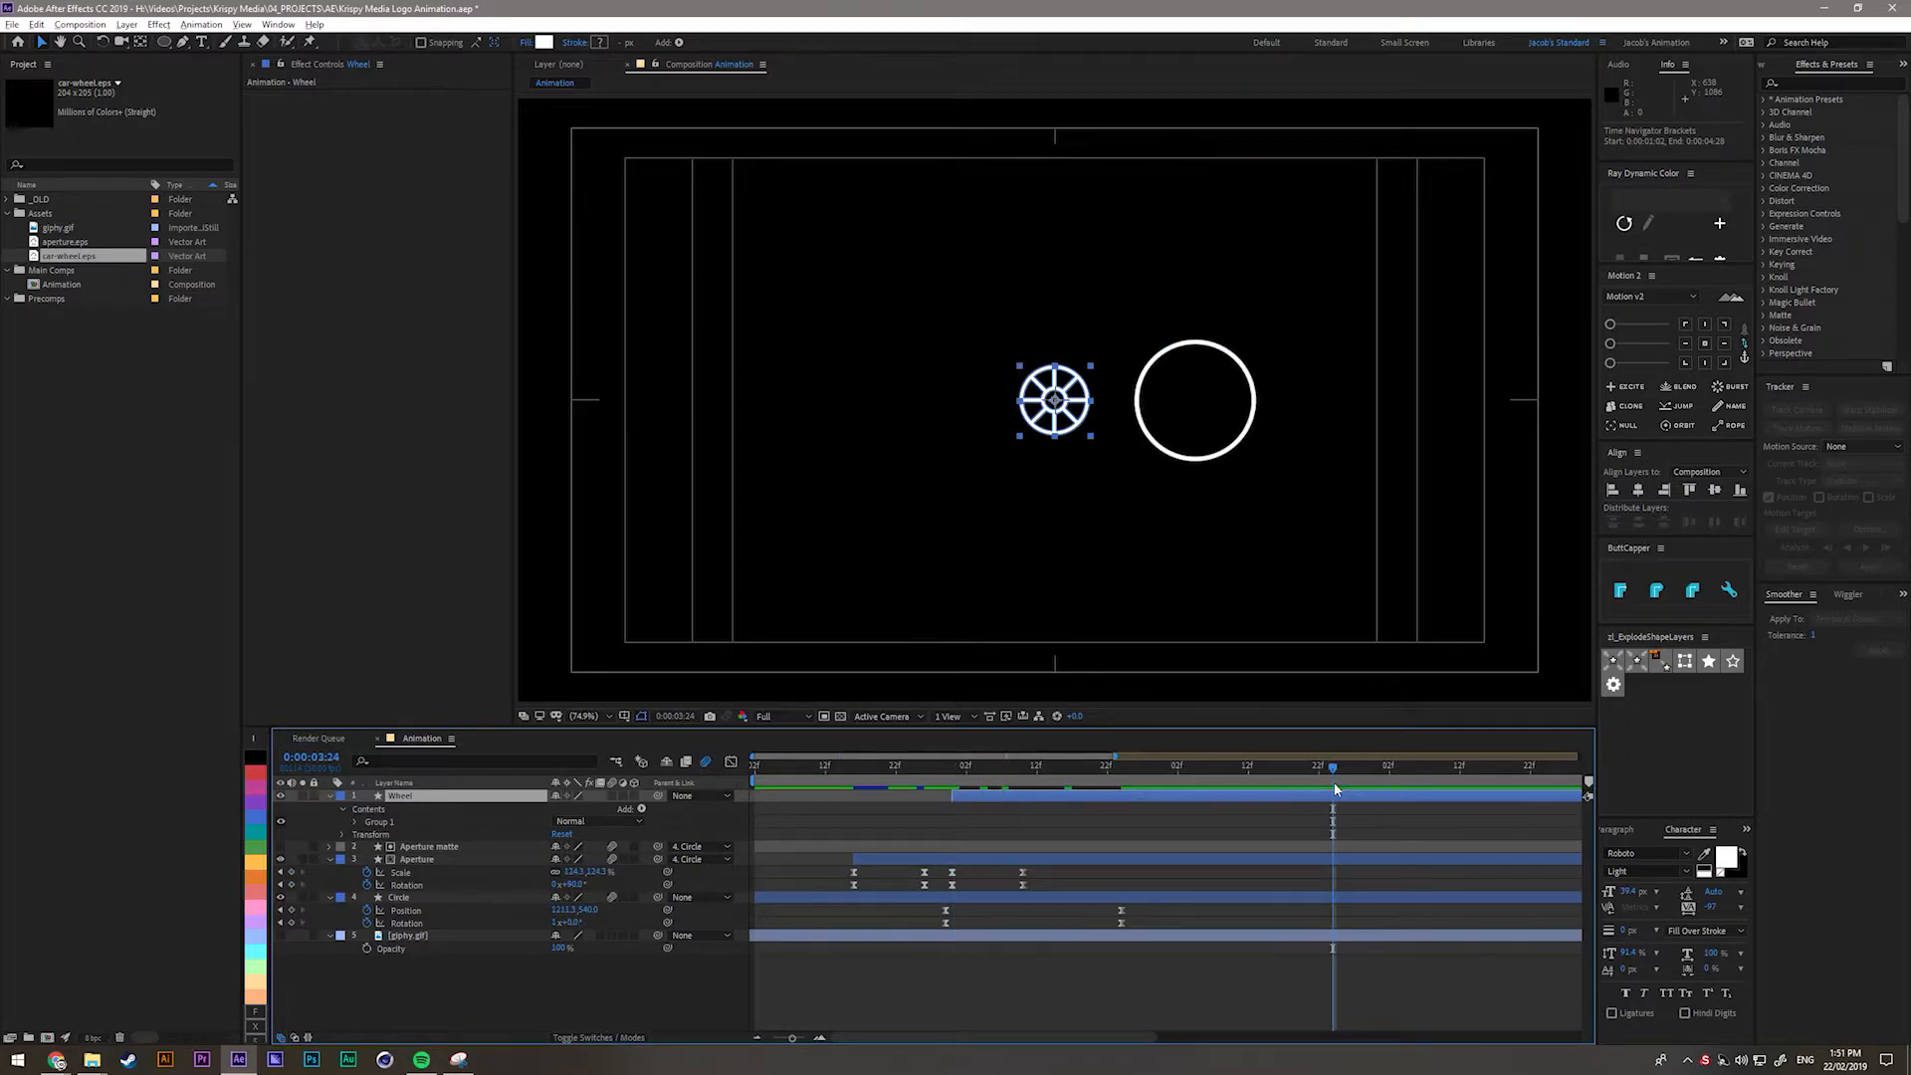
key("alt+bracketright")
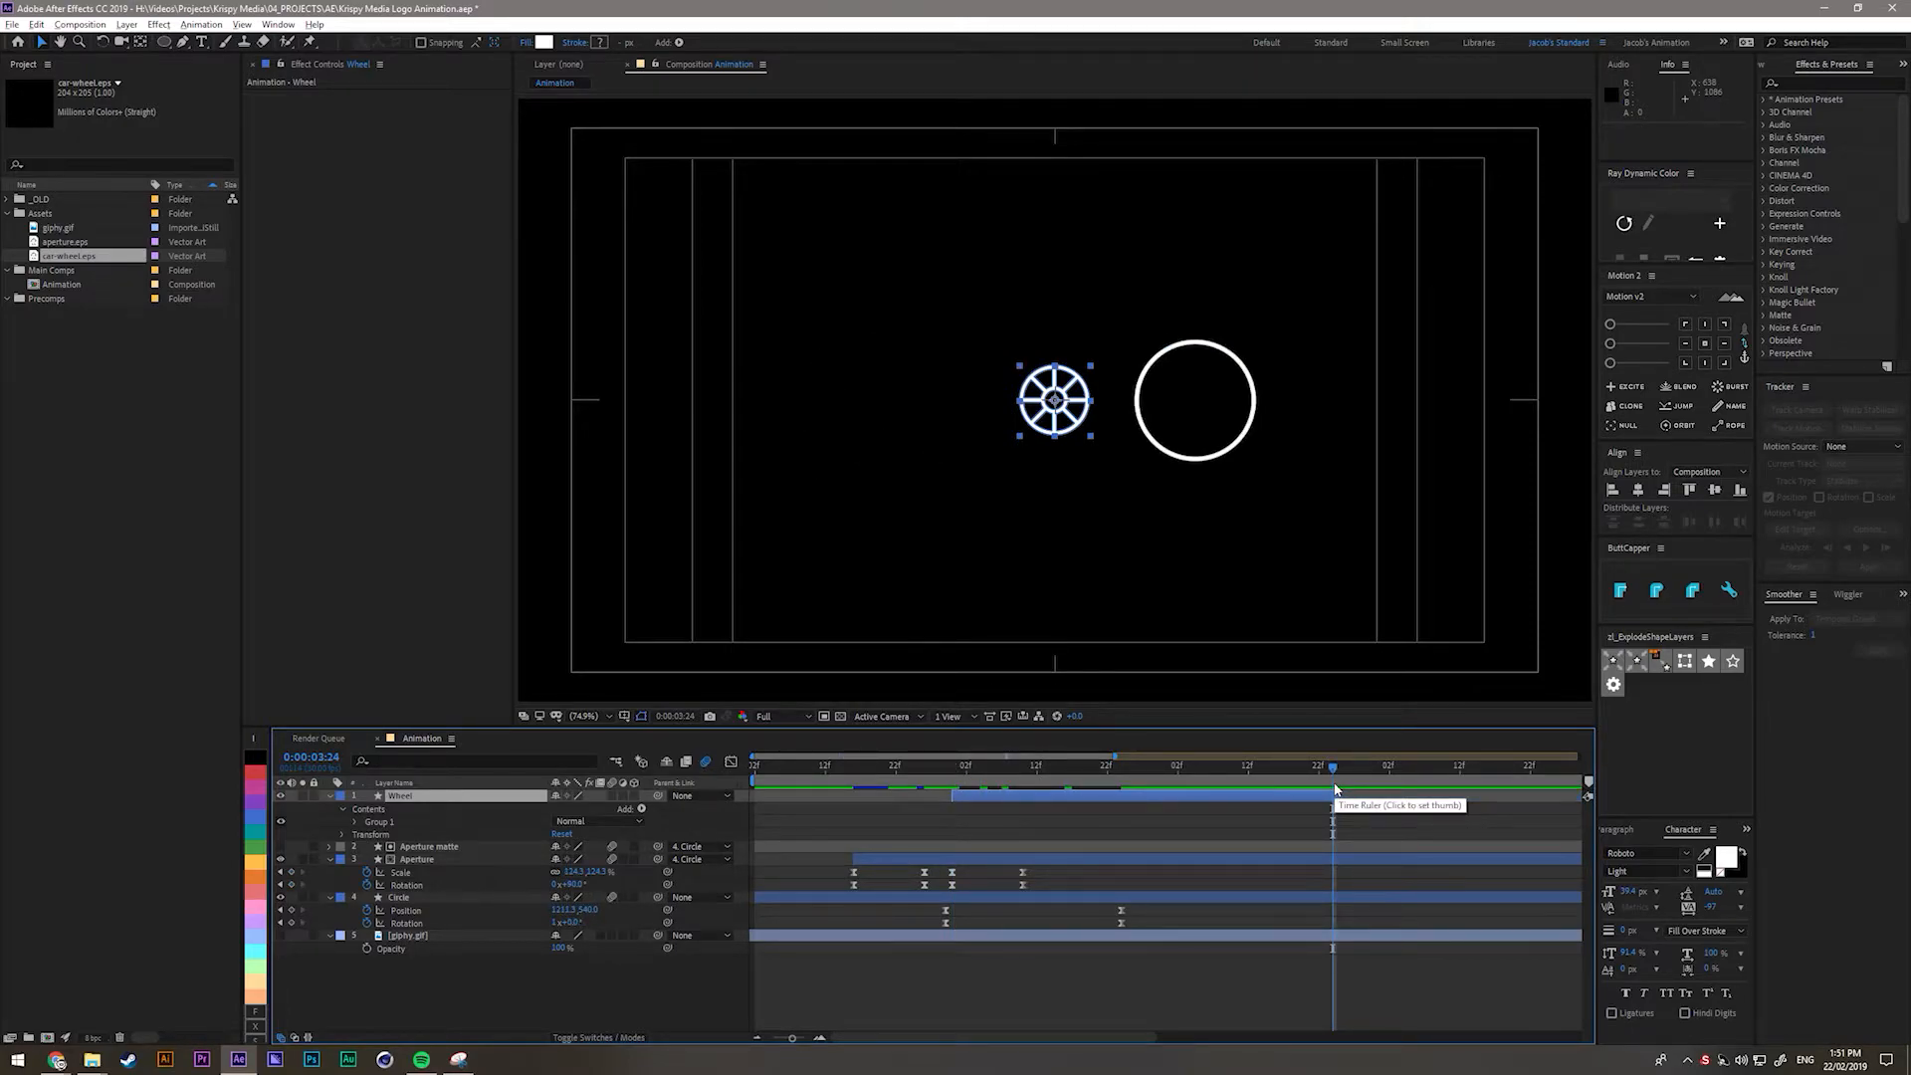
key("ctrl+z")
scroll(991, 856, "up", 1)
left_click_drag(904, 771, 914, 774)
scroll(908, 804, "up", 2)
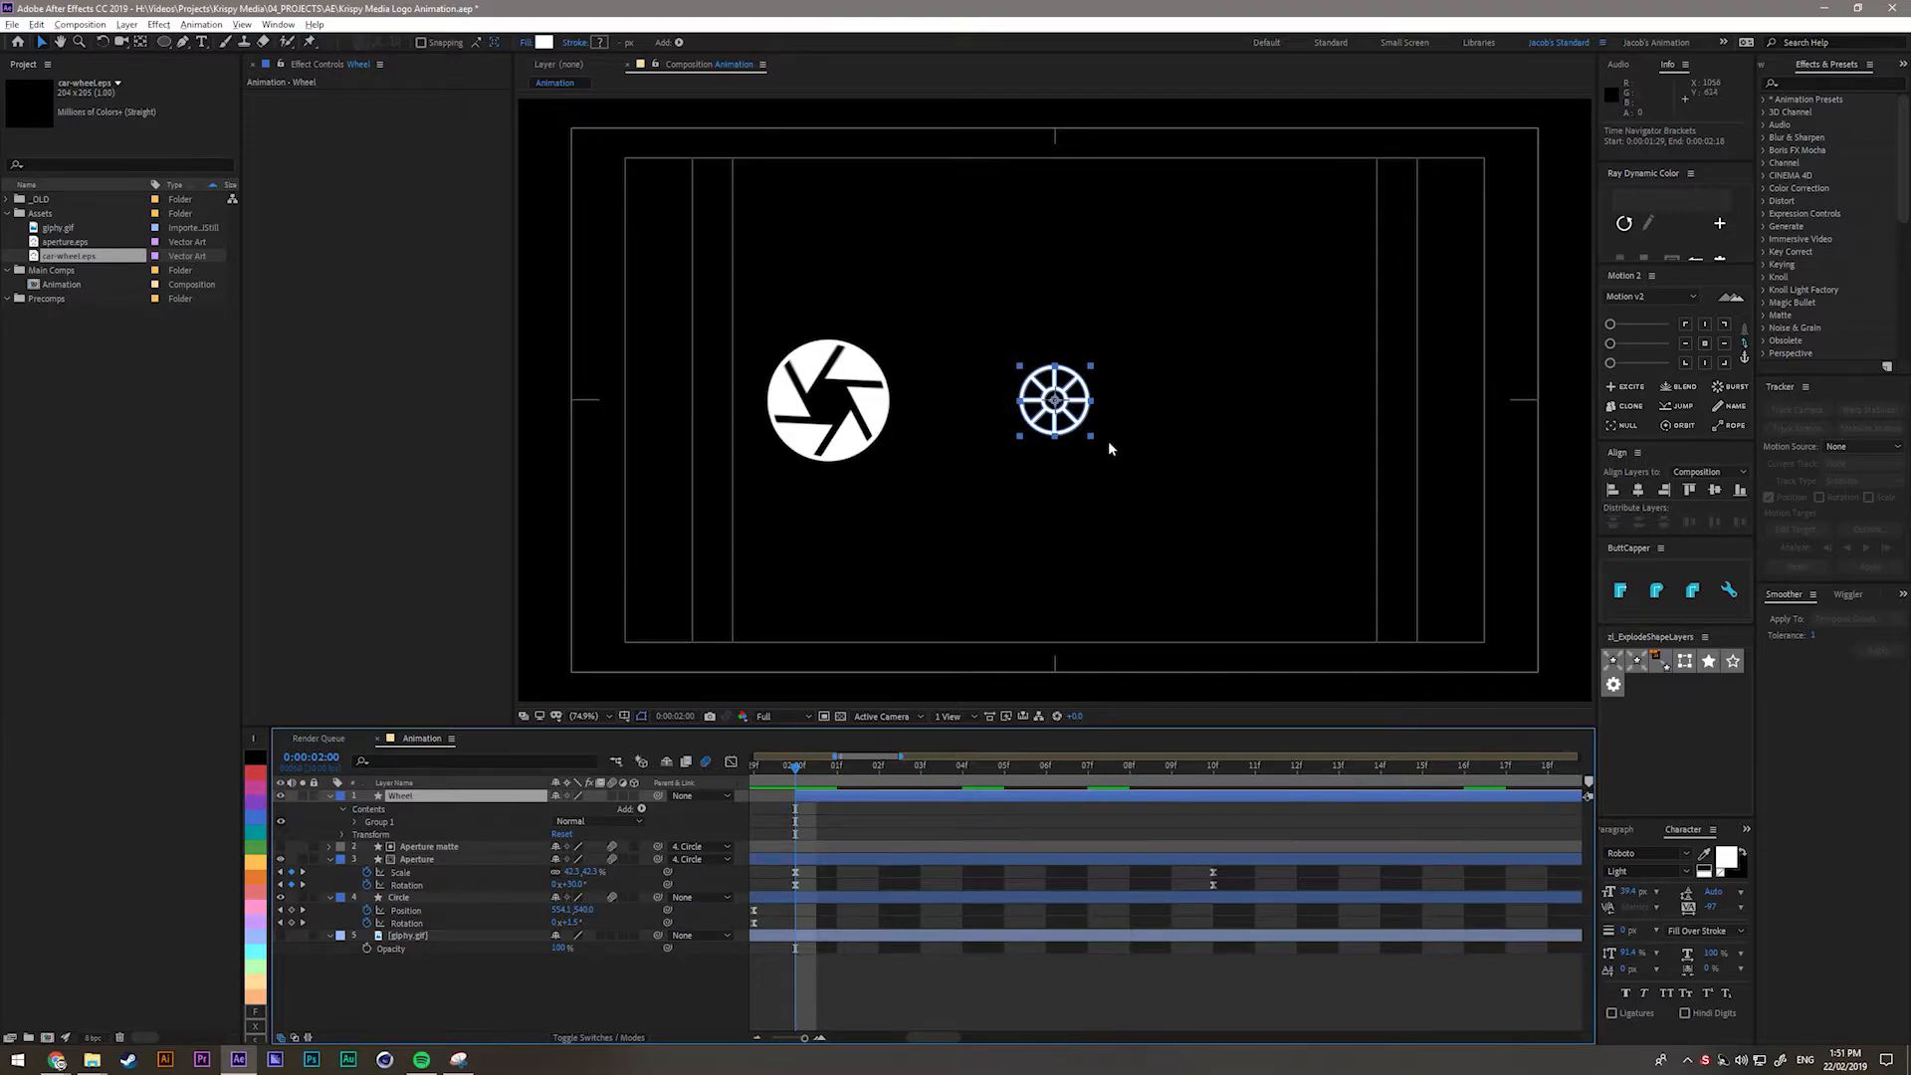
left_click_drag(1055, 404, 827, 401)
Parent the Wheel layer to the Circle layer with the pick-whip.
left_click(408, 898)
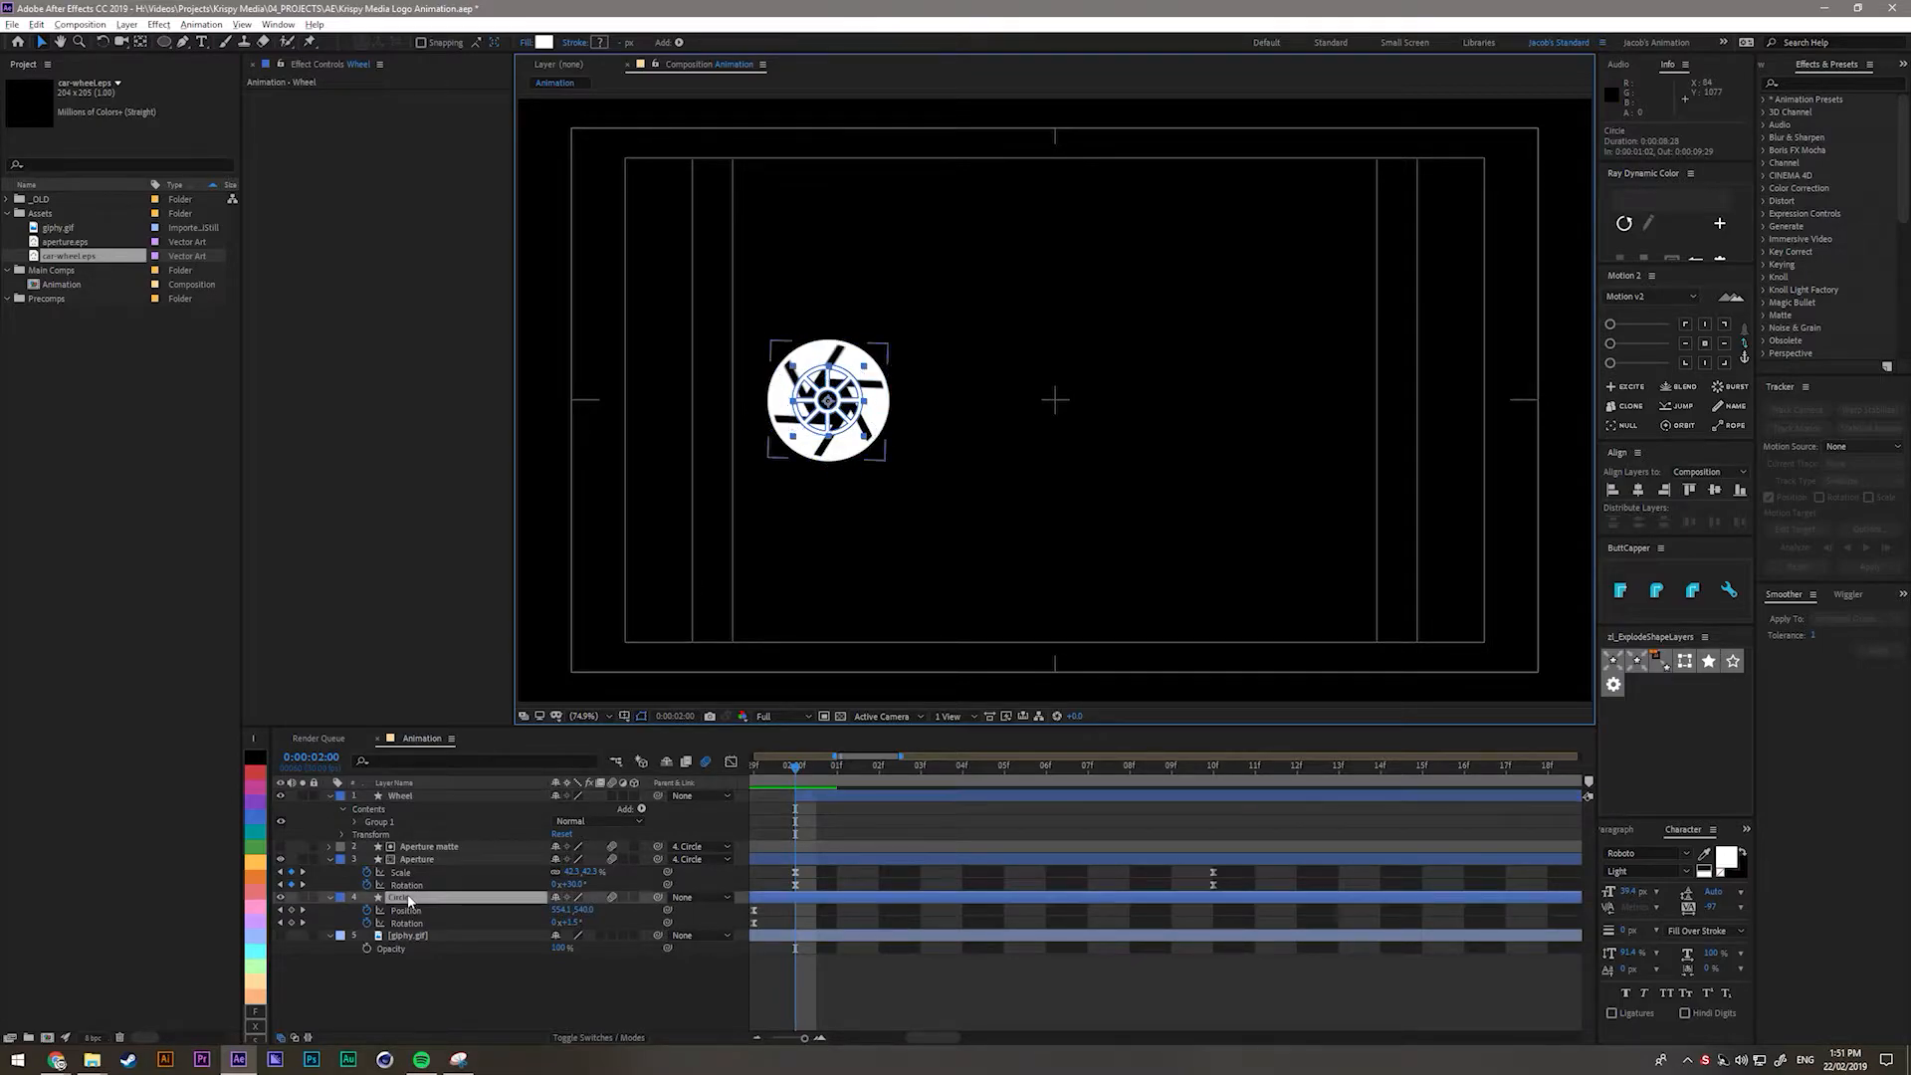
scroll(829, 428, "up", 1)
left_click_drag(829, 428, 1248, 439)
left_click(500, 796)
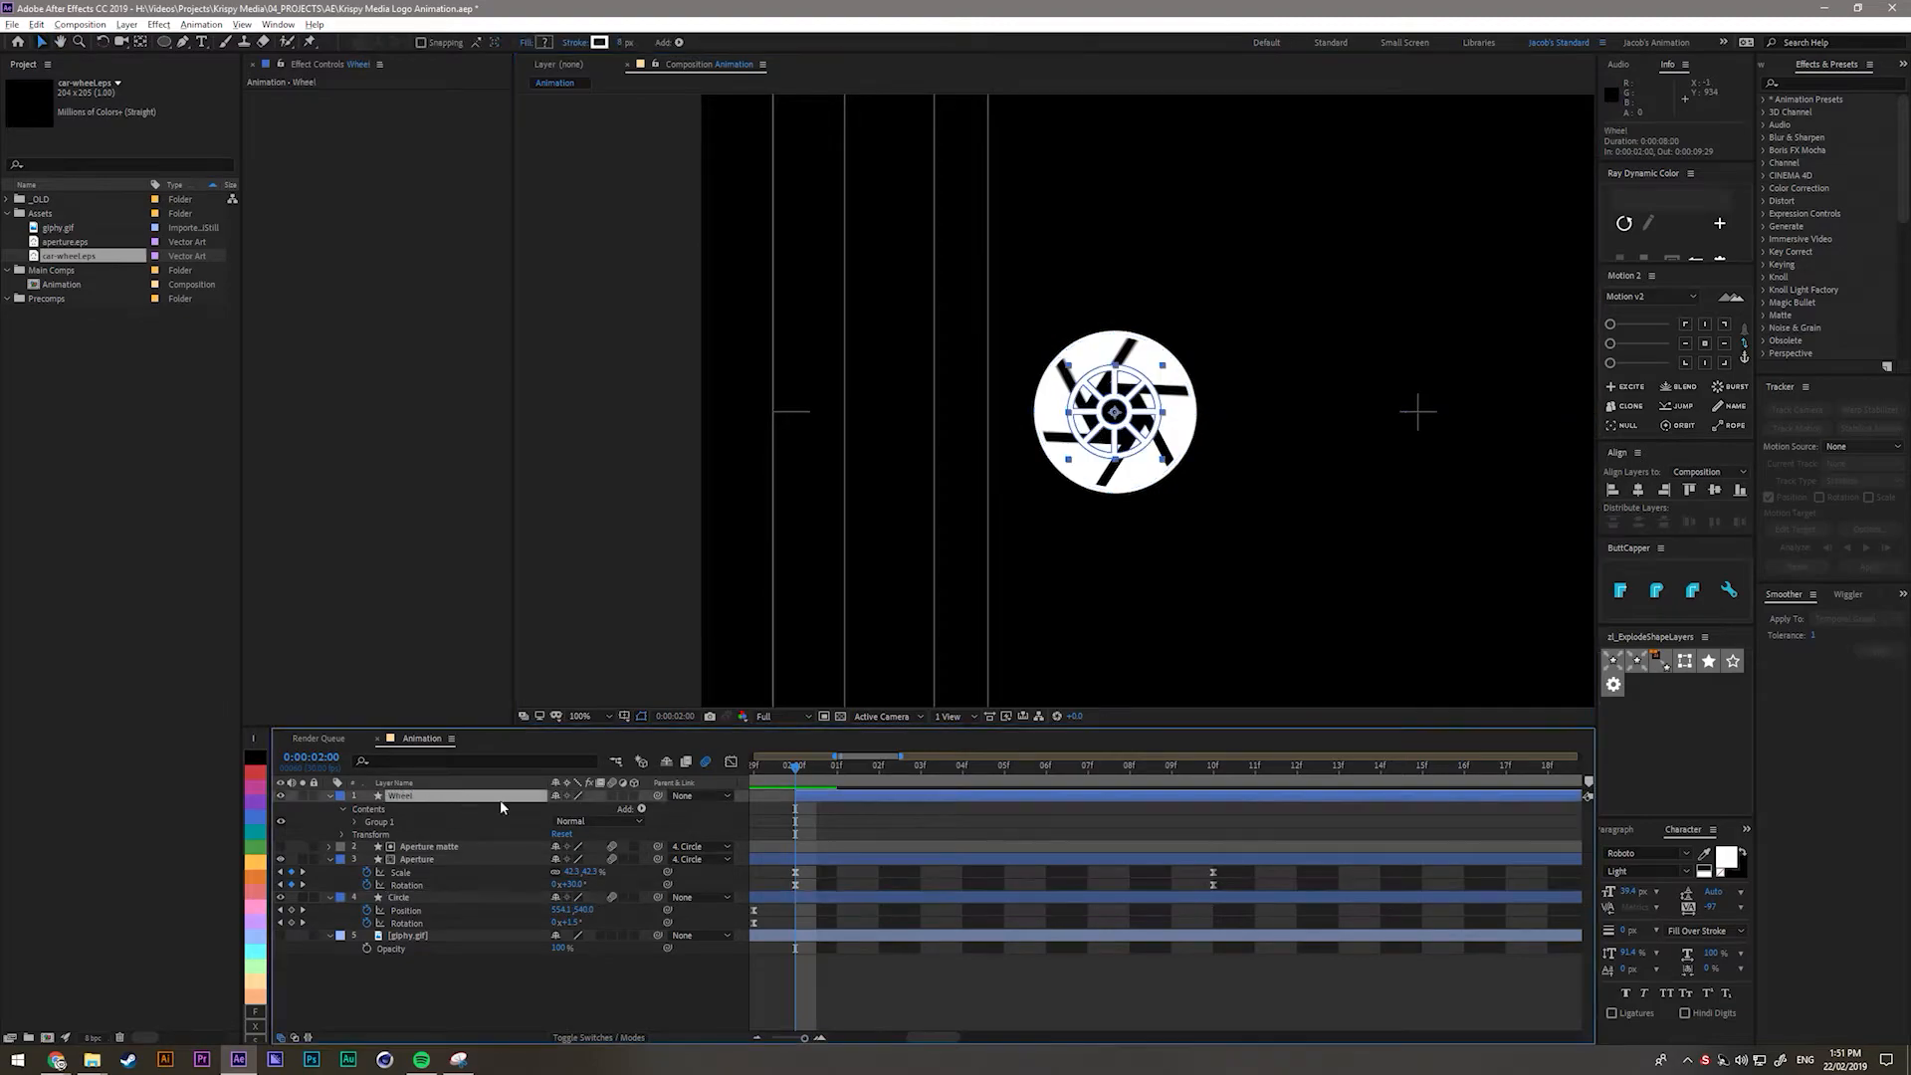
left_click_drag(655, 797, 399, 897)
Turn on motion blur for the Wheel layer and preview its motion.
left_click(404, 797)
left_click_drag(796, 775, 1145, 778)
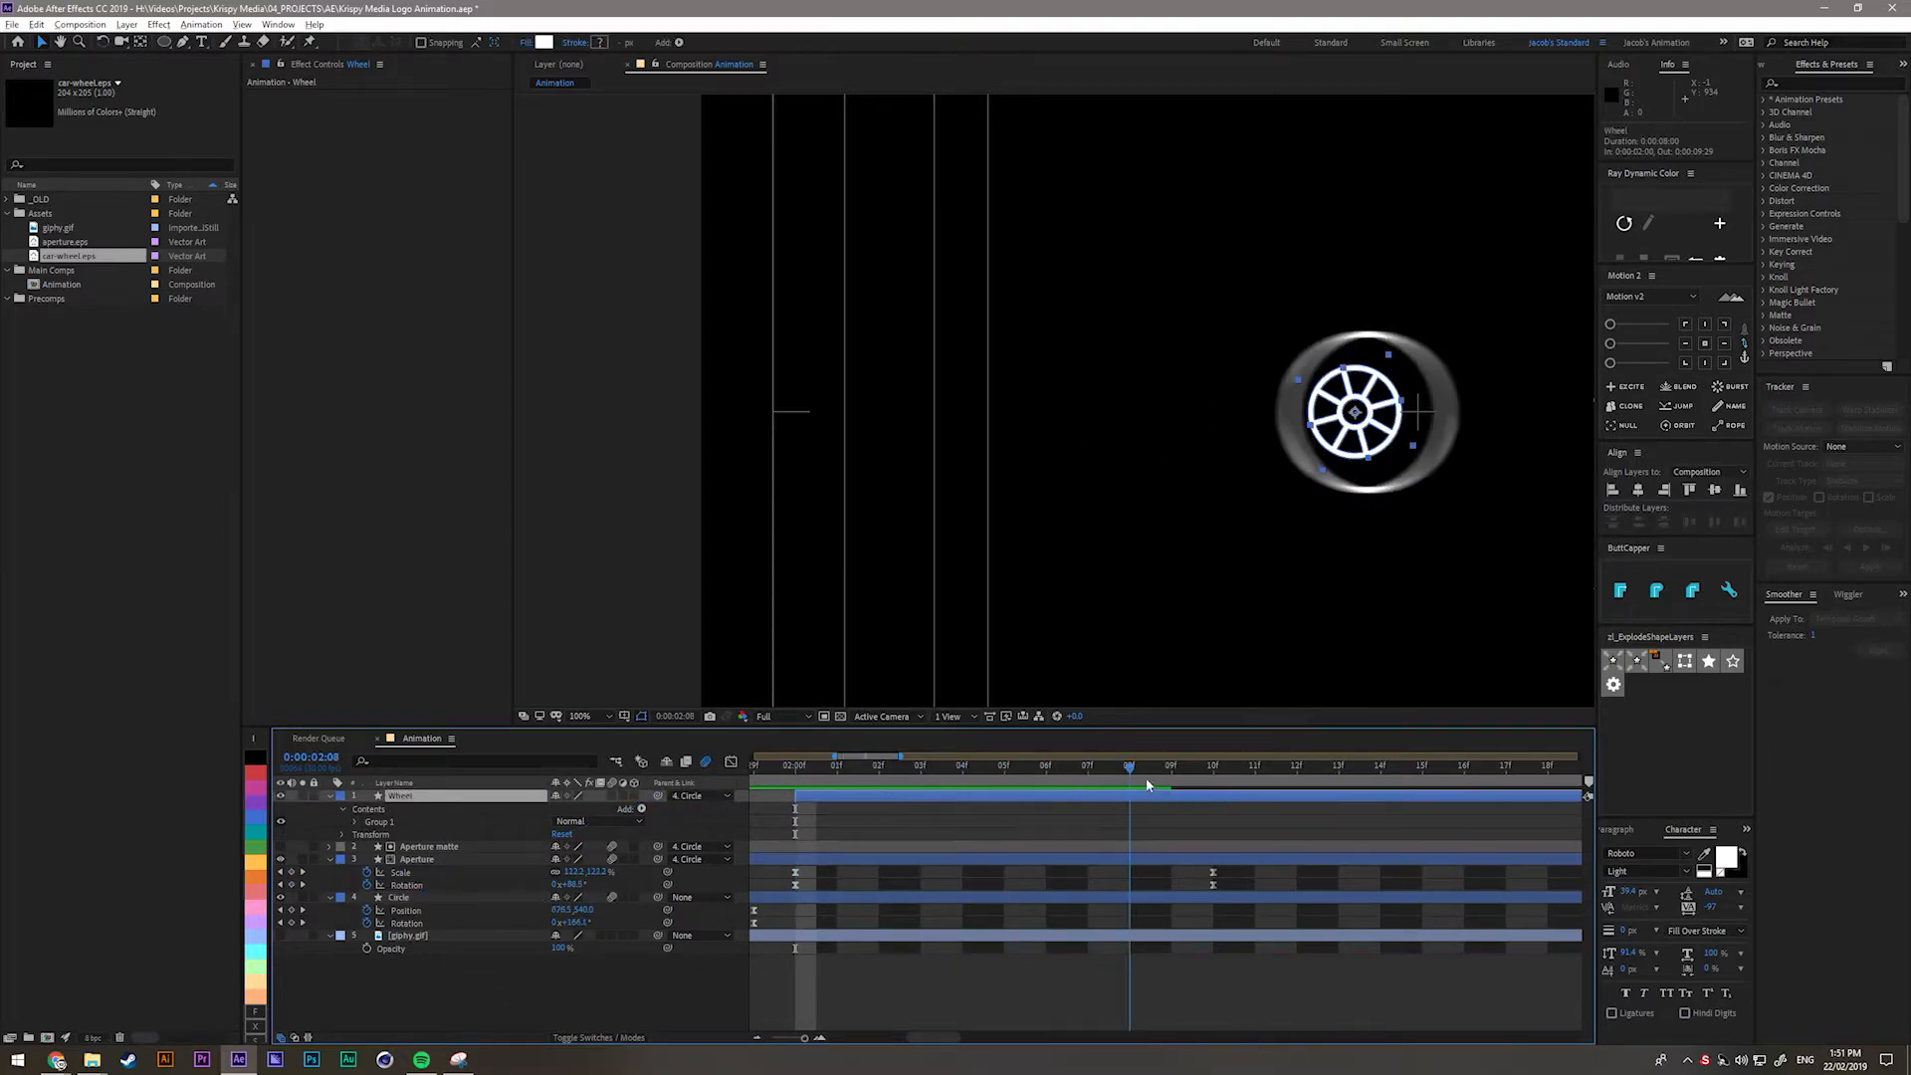
left_click(613, 798)
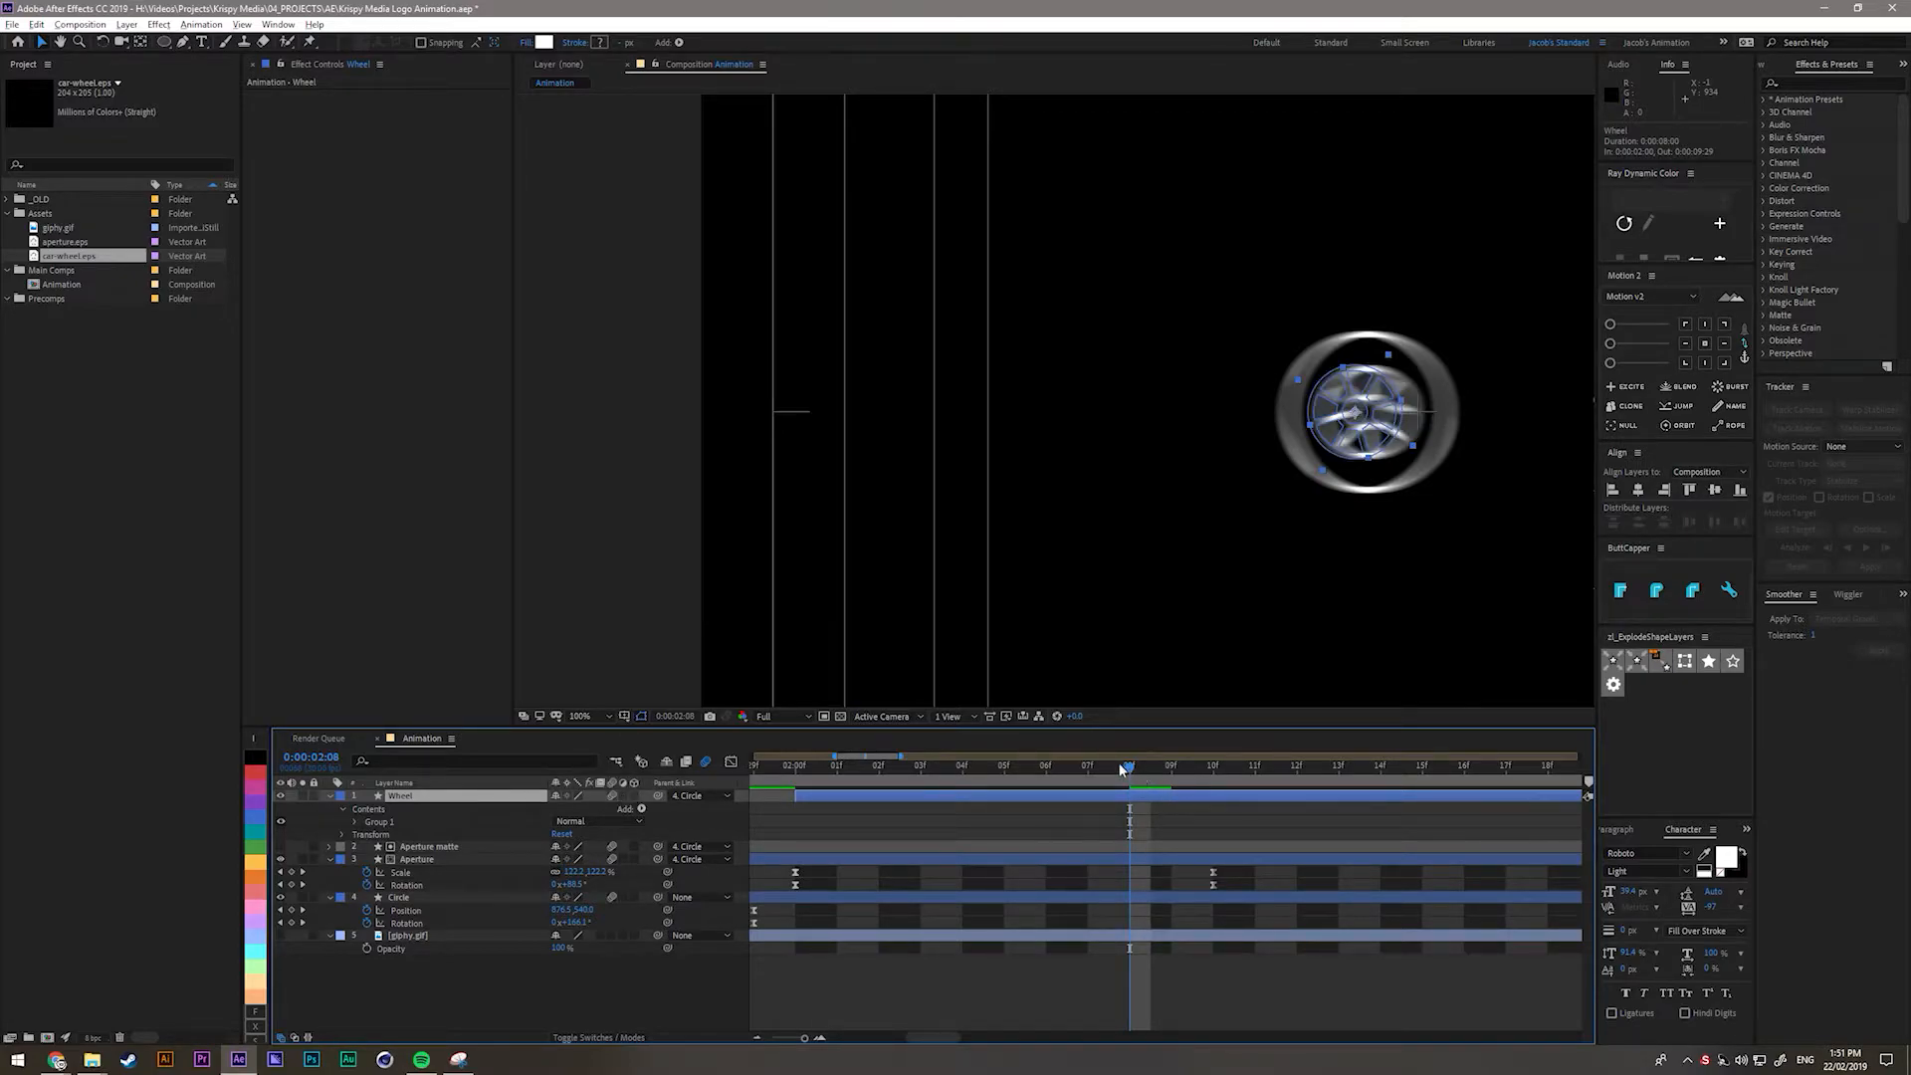
key("space")
key("space")
Keyframe the Wheel's Scale from 0% at 2:00 to about 136% at 2:10.
key("alt+shift+s")
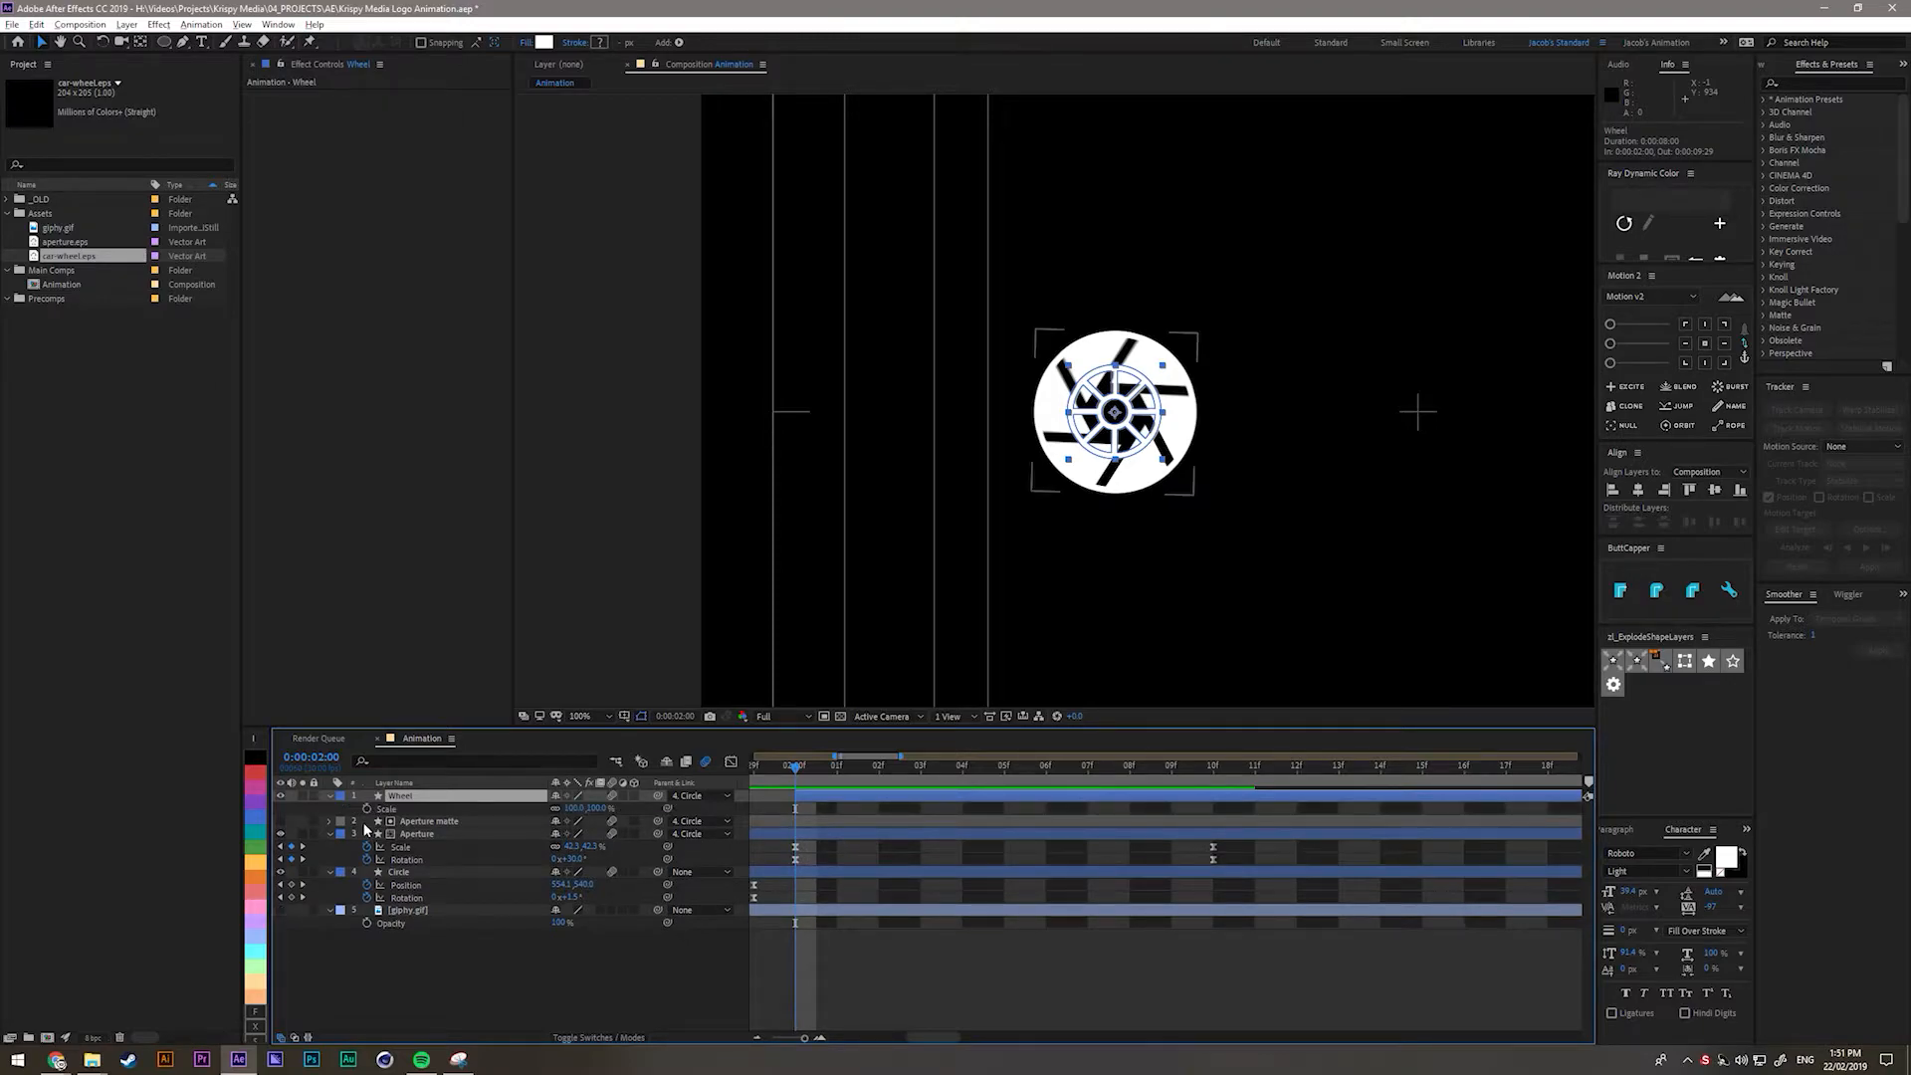
left_click(368, 808)
left_click_drag(794, 809, 1212, 804)
left_click(1214, 774)
left_click_drag(575, 809, 605, 808)
left_click_drag(793, 797, 827, 796)
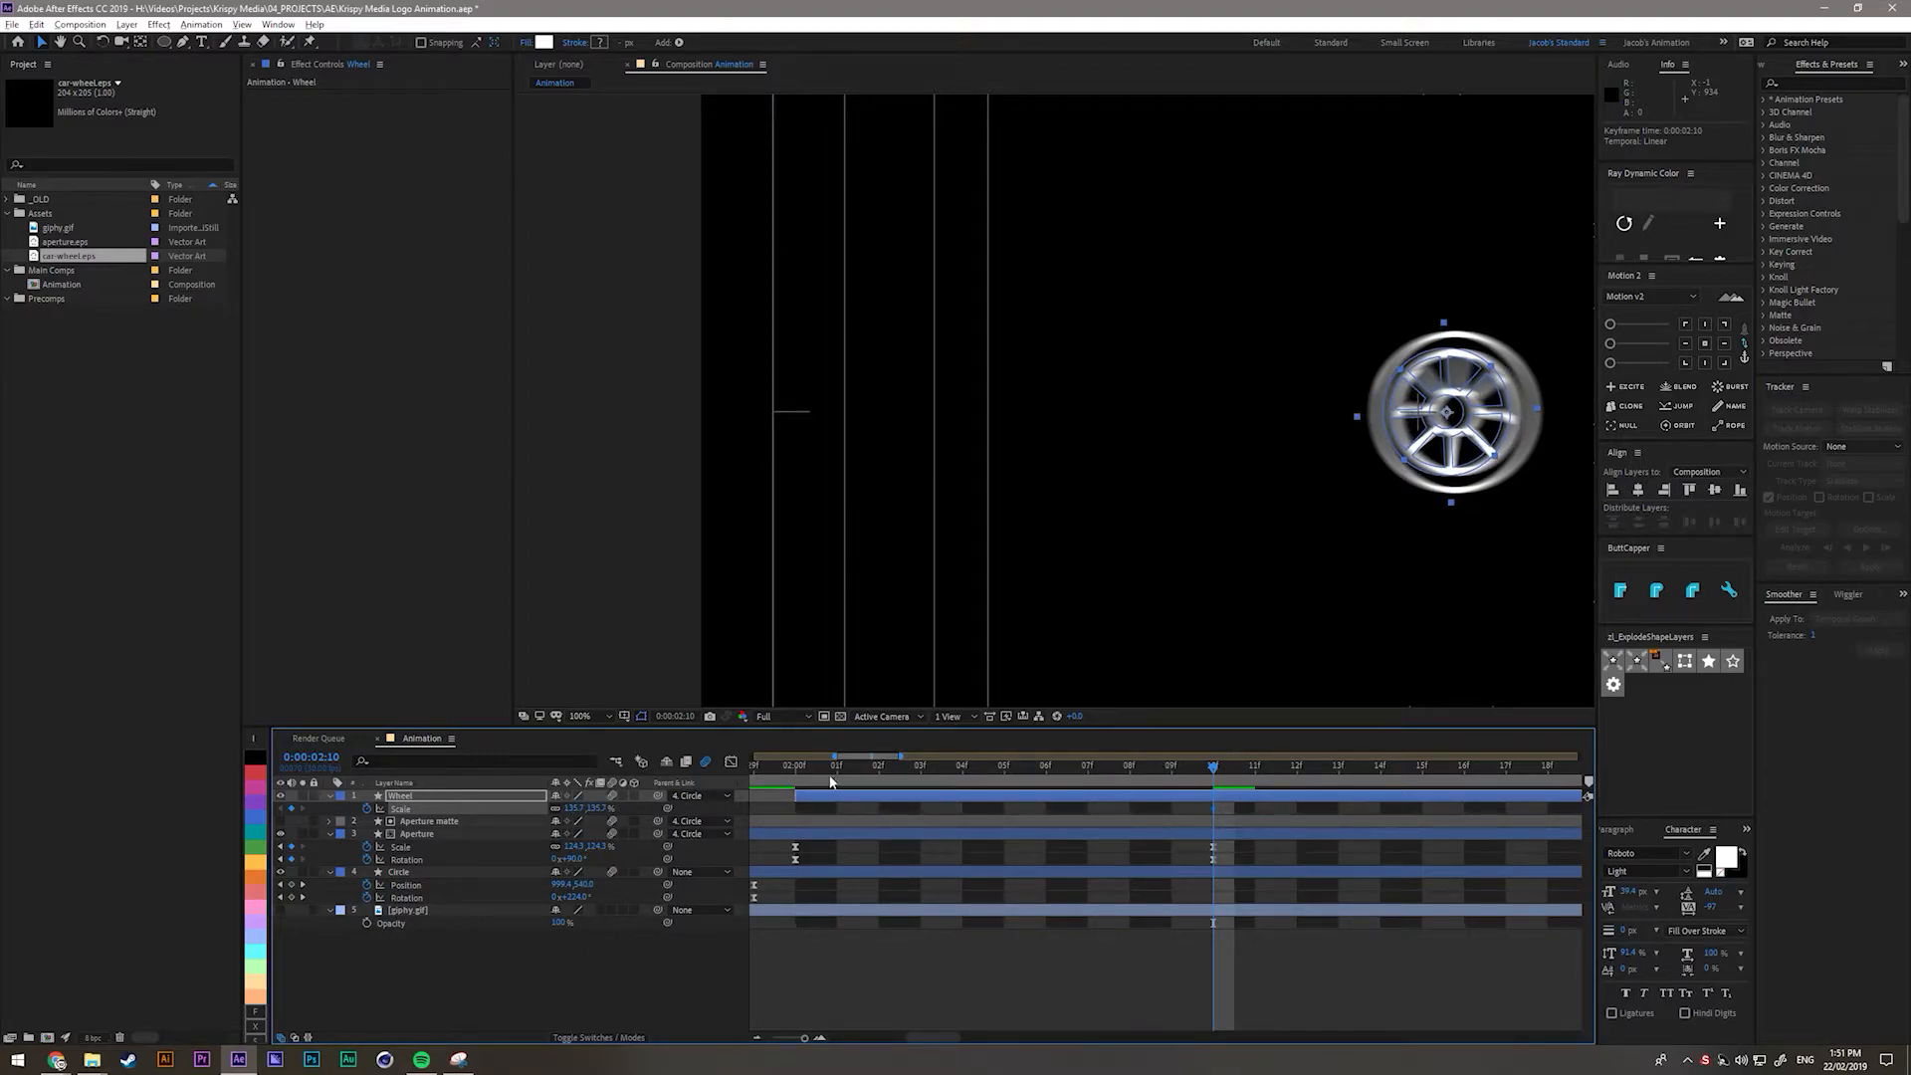
left_click(794, 770)
left_click(583, 810)
type("0")
key("Return")
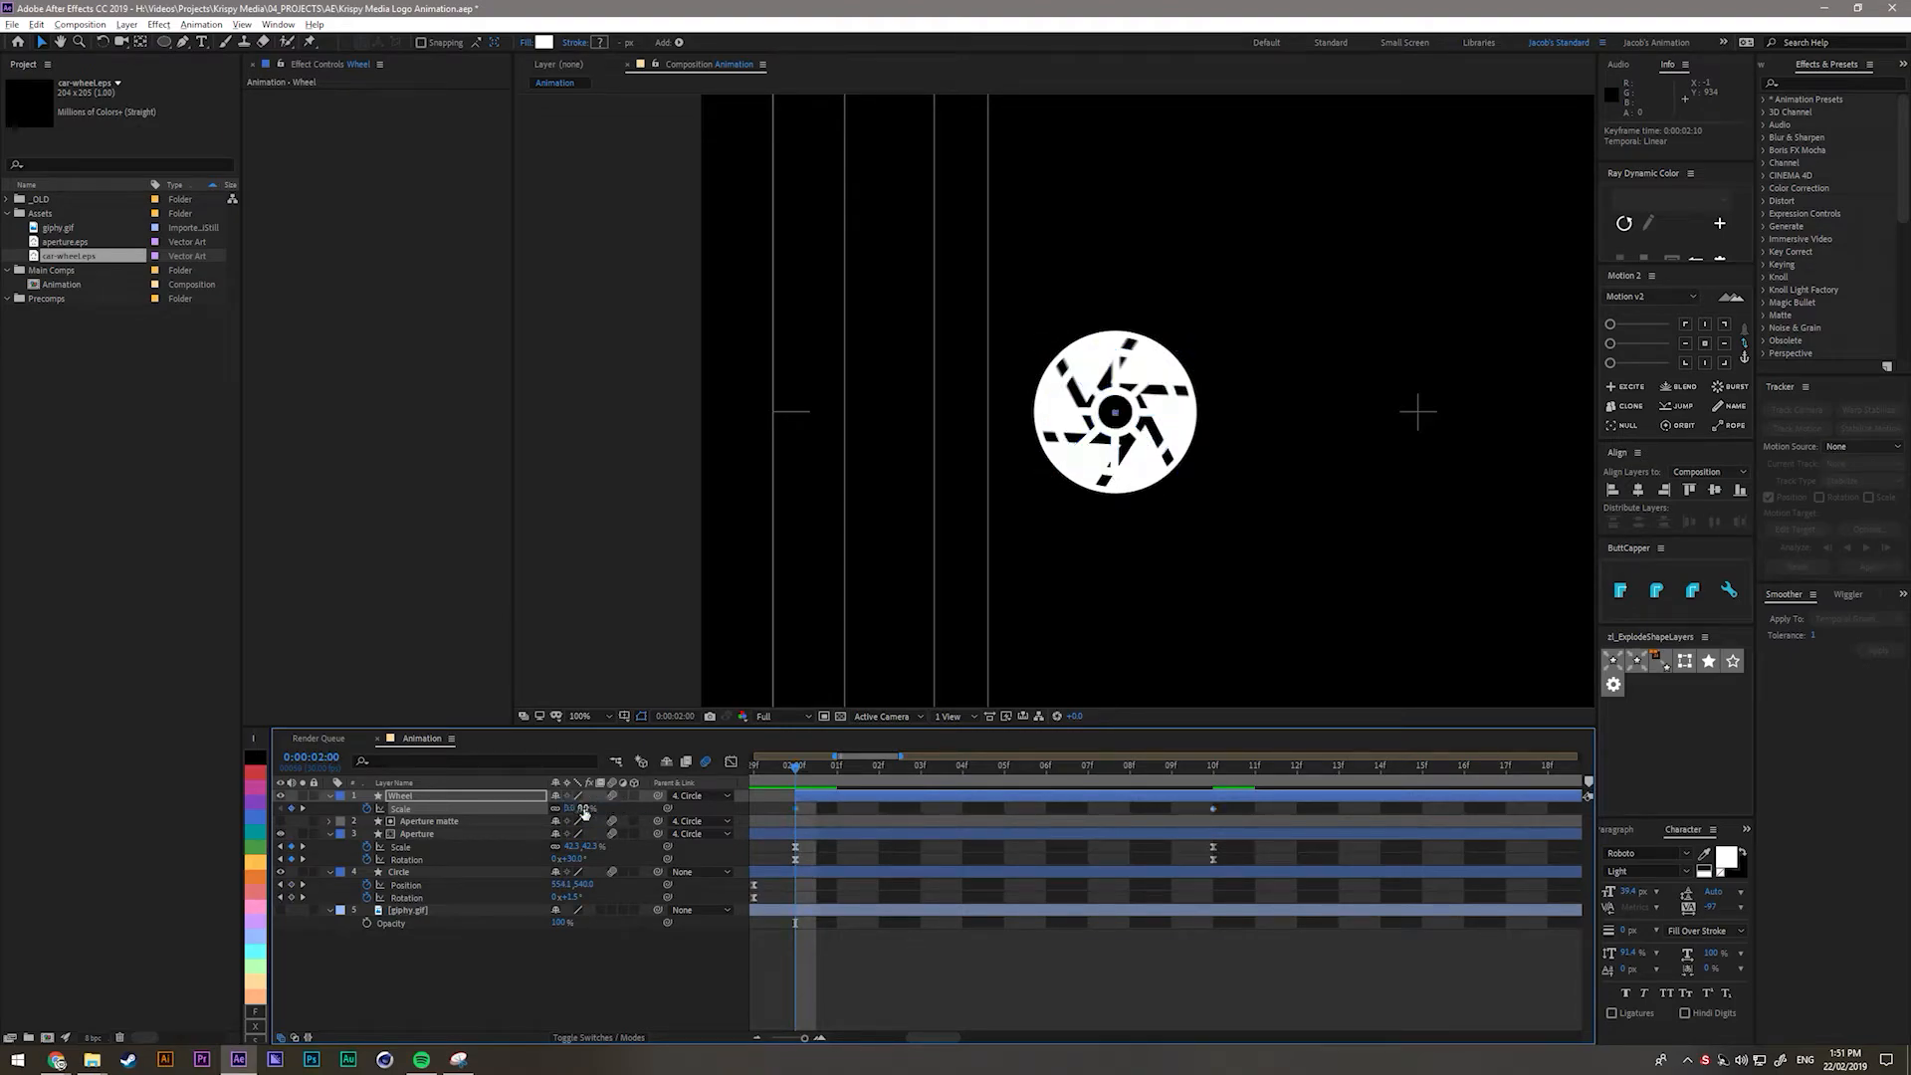
Apply Easy Ease to both Wheel Scale keyframes and show their speed graph.
left_click_drag(774, 807, 1251, 812)
key("F9")
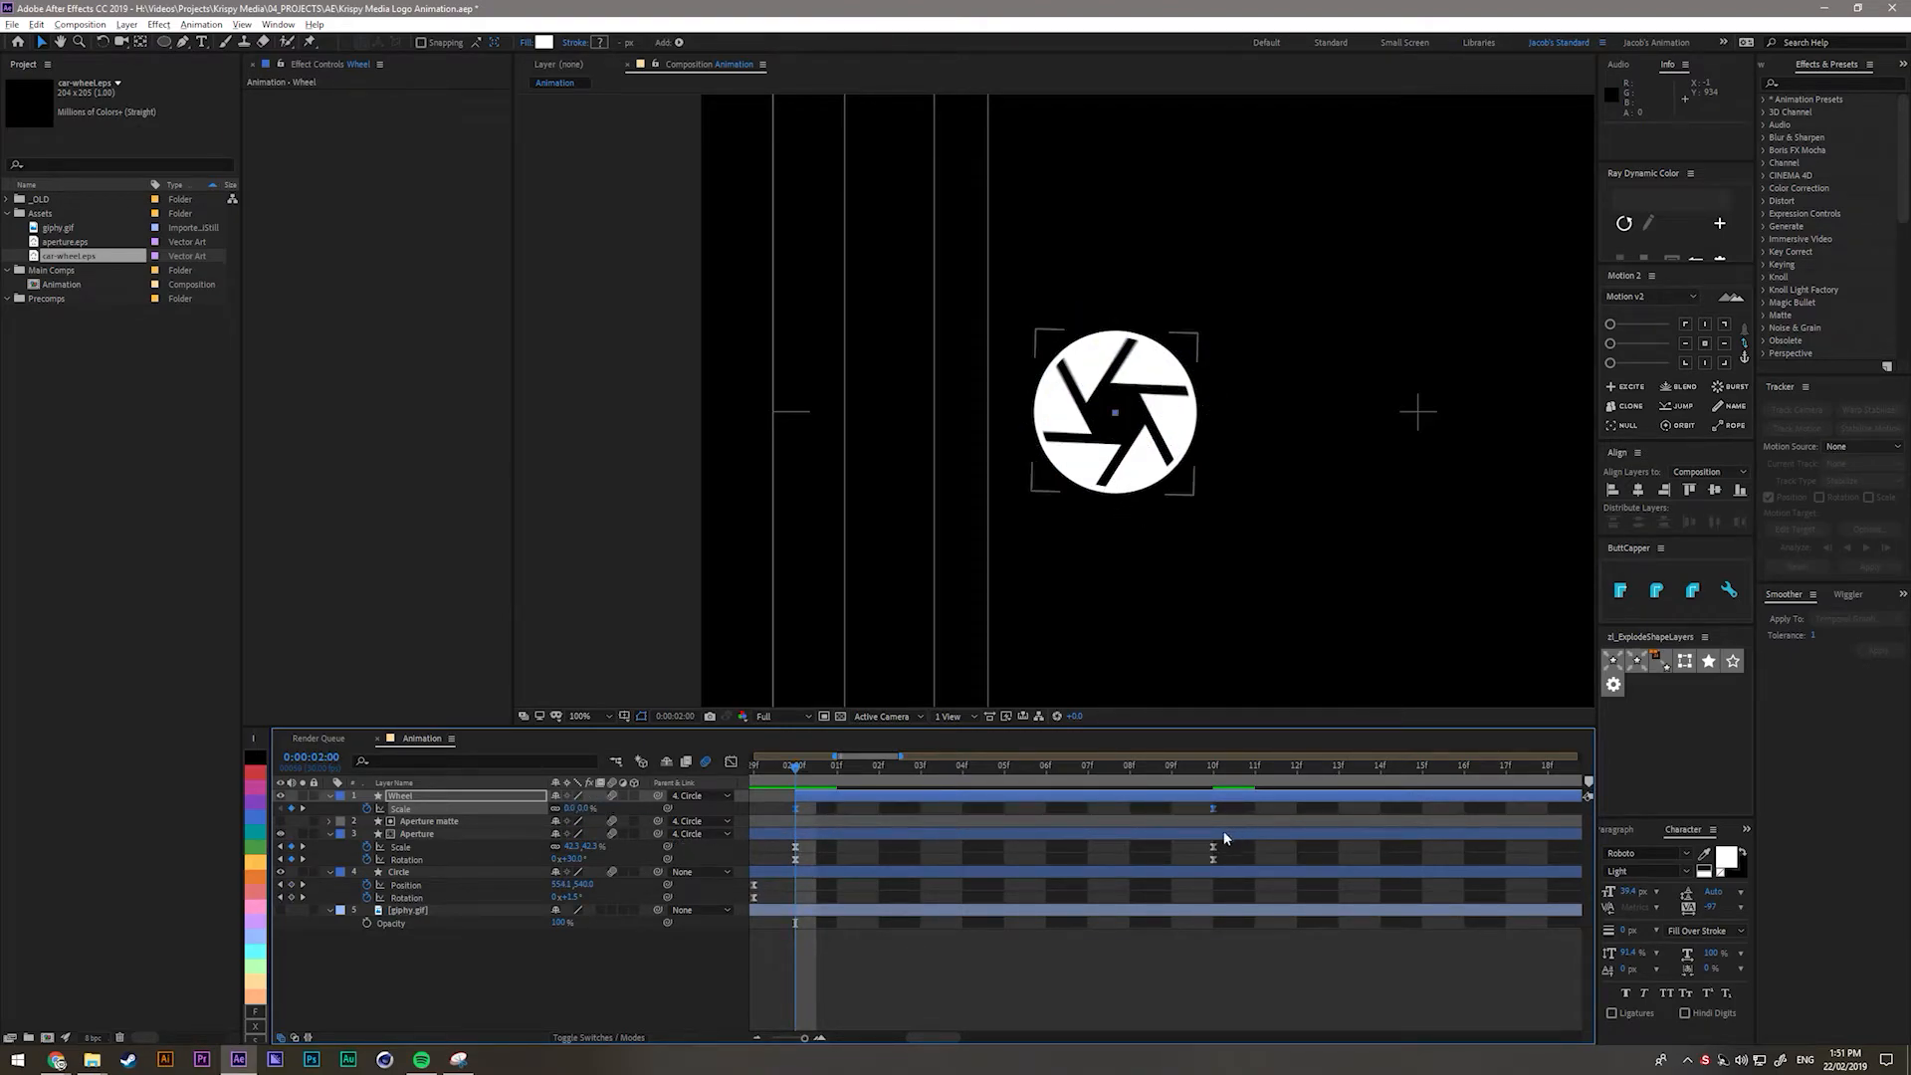
left_click(731, 763)
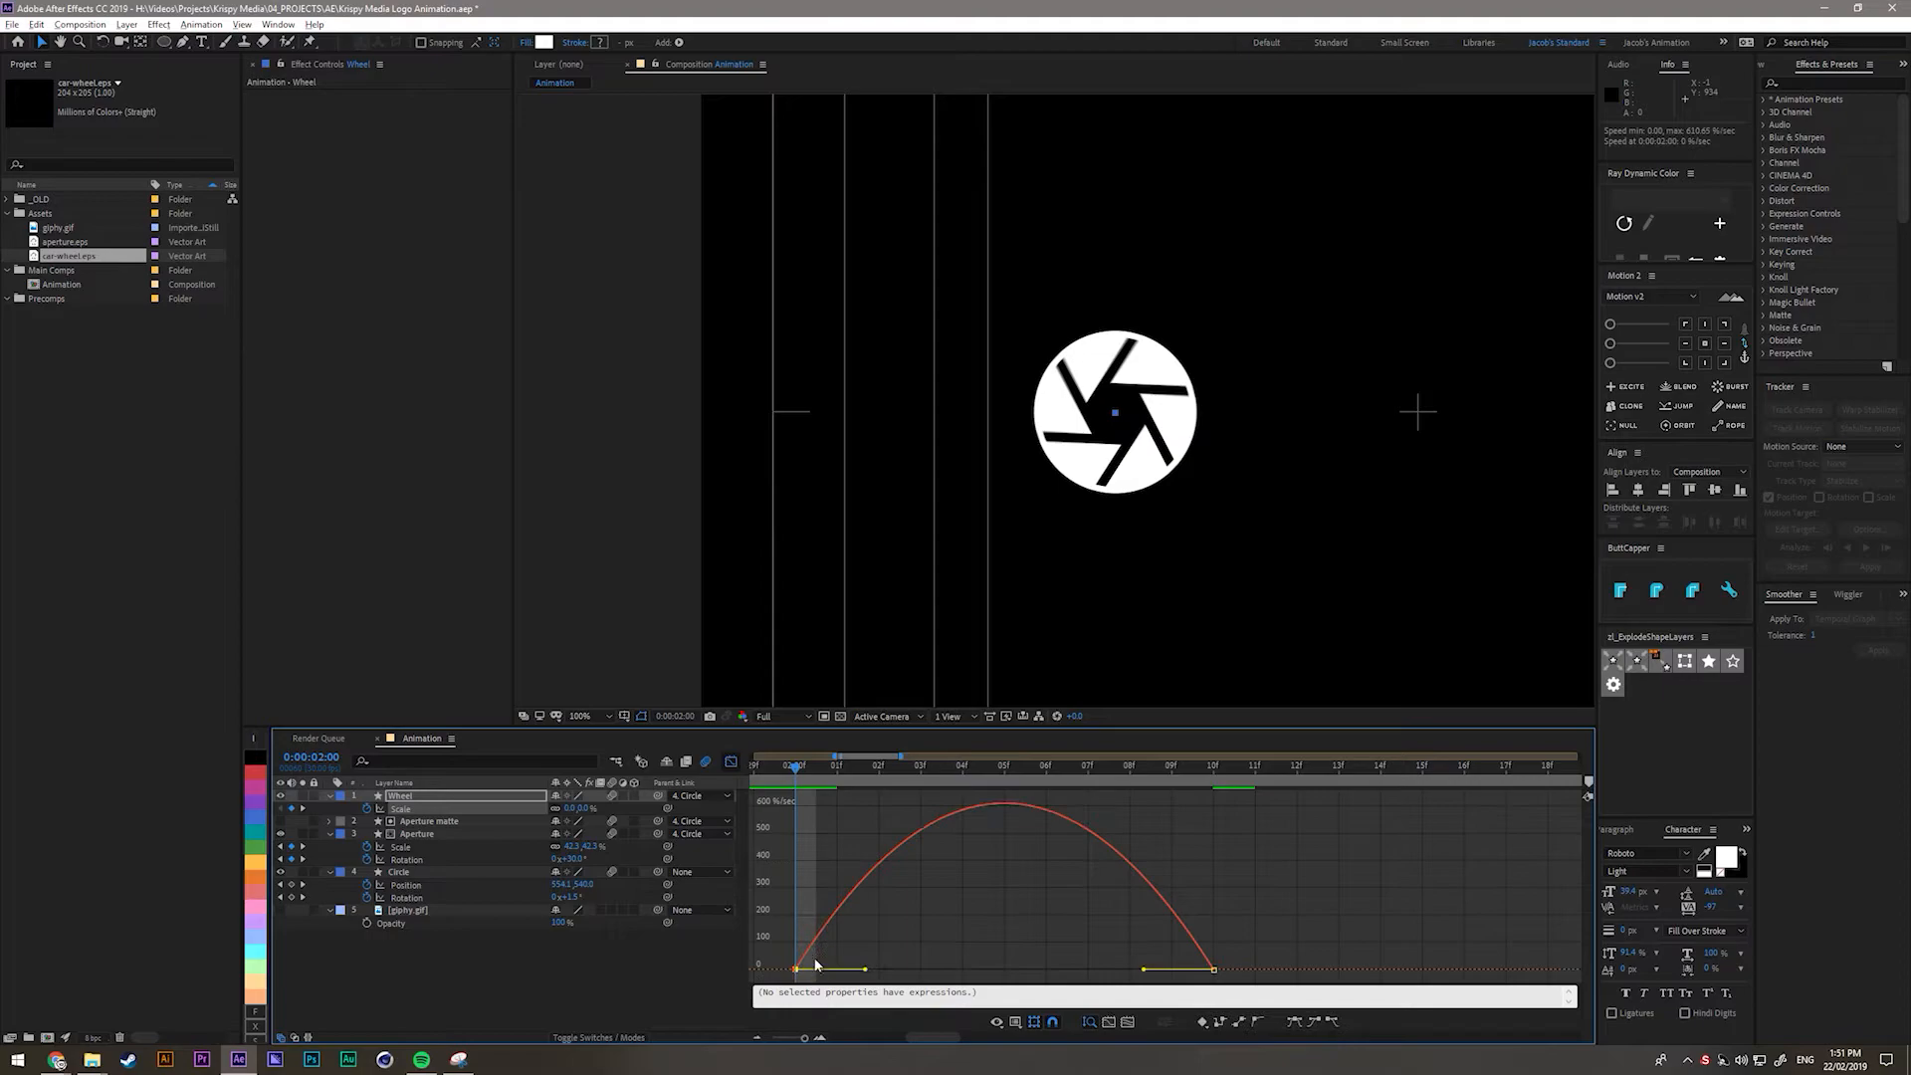
Stretch the Wheel Scale ease handles in the speed graph, comparing against the Aperture scale curve.
mouse_move(866, 973)
left_mouse_down()
mouse_move(930, 973)
mouse_move(869, 972)
mouse_move(888, 972)
left_mouse_up()
key("ctrl+z")
key("ctrl+z")
left_click_drag(1144, 970, 1058, 971)
left_click(400, 848)
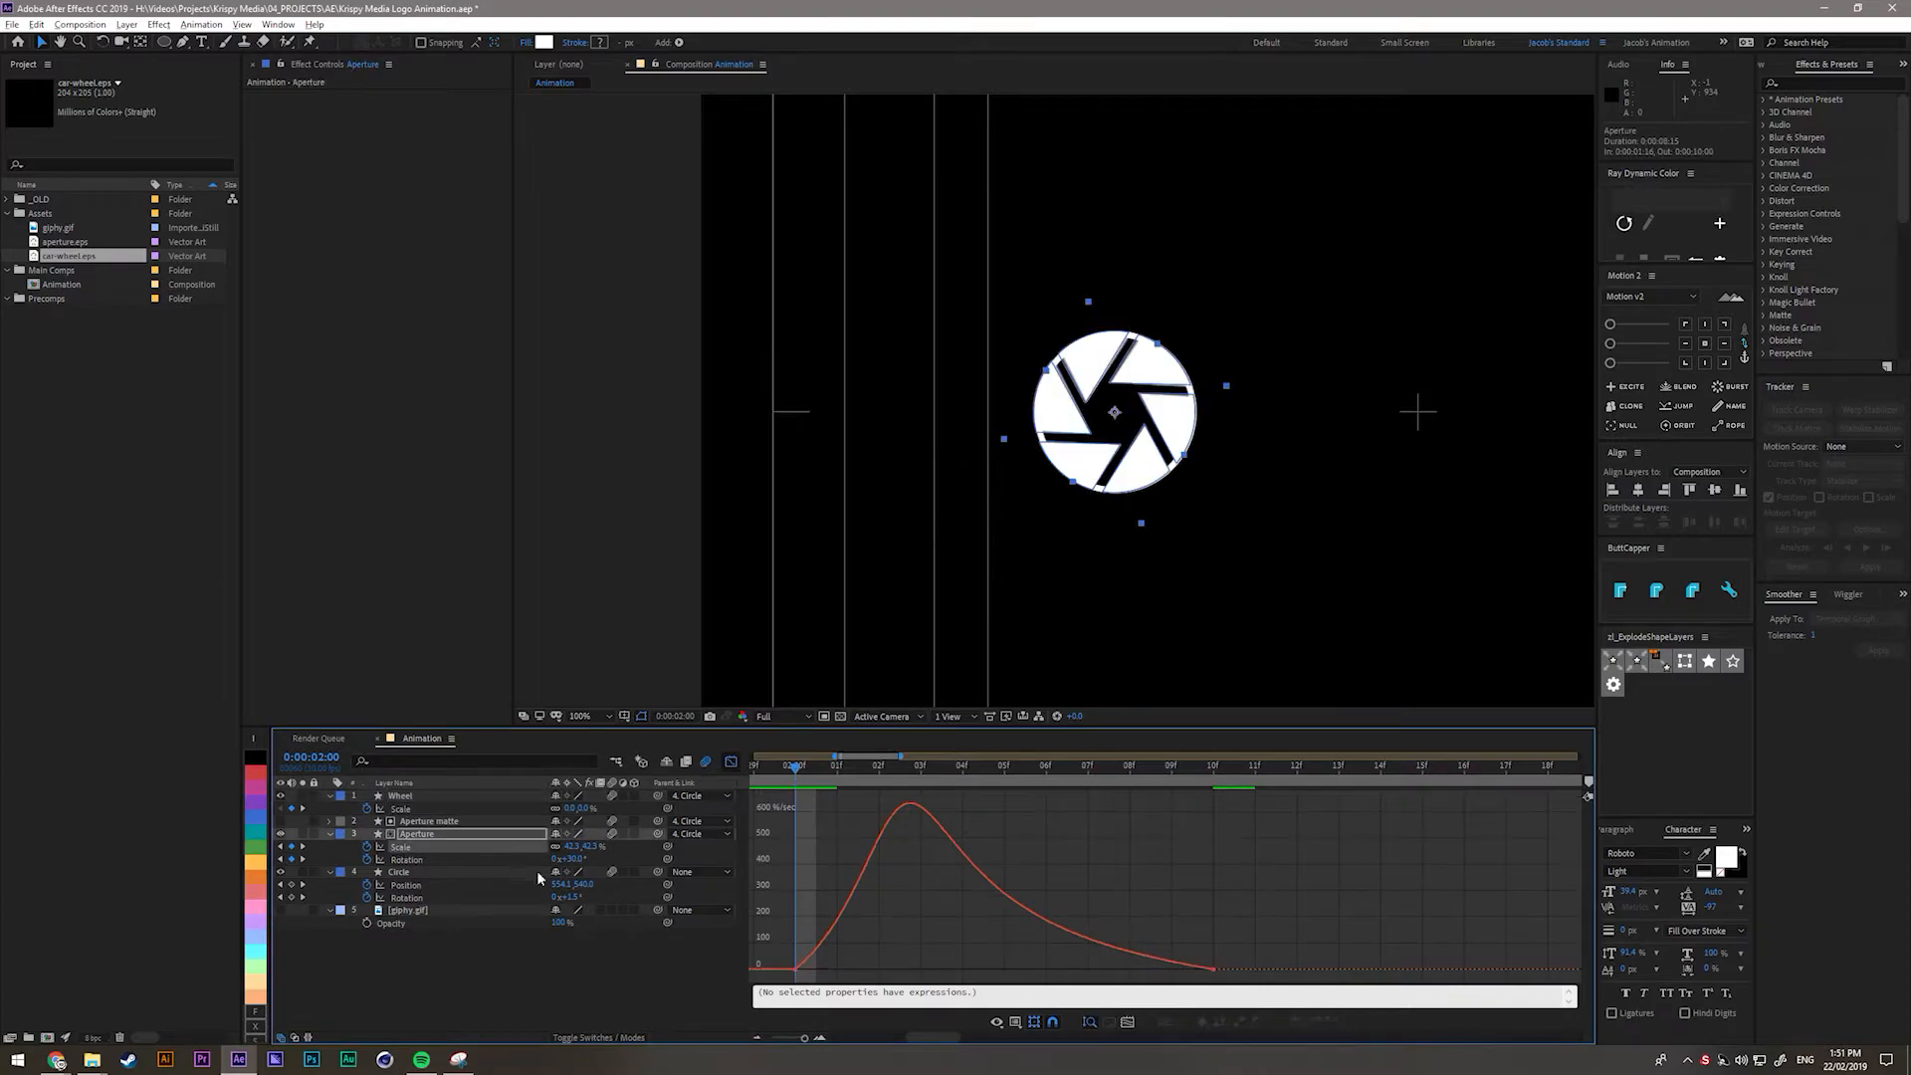
left_click(400, 808)
left_click(400, 847)
left_click(400, 810)
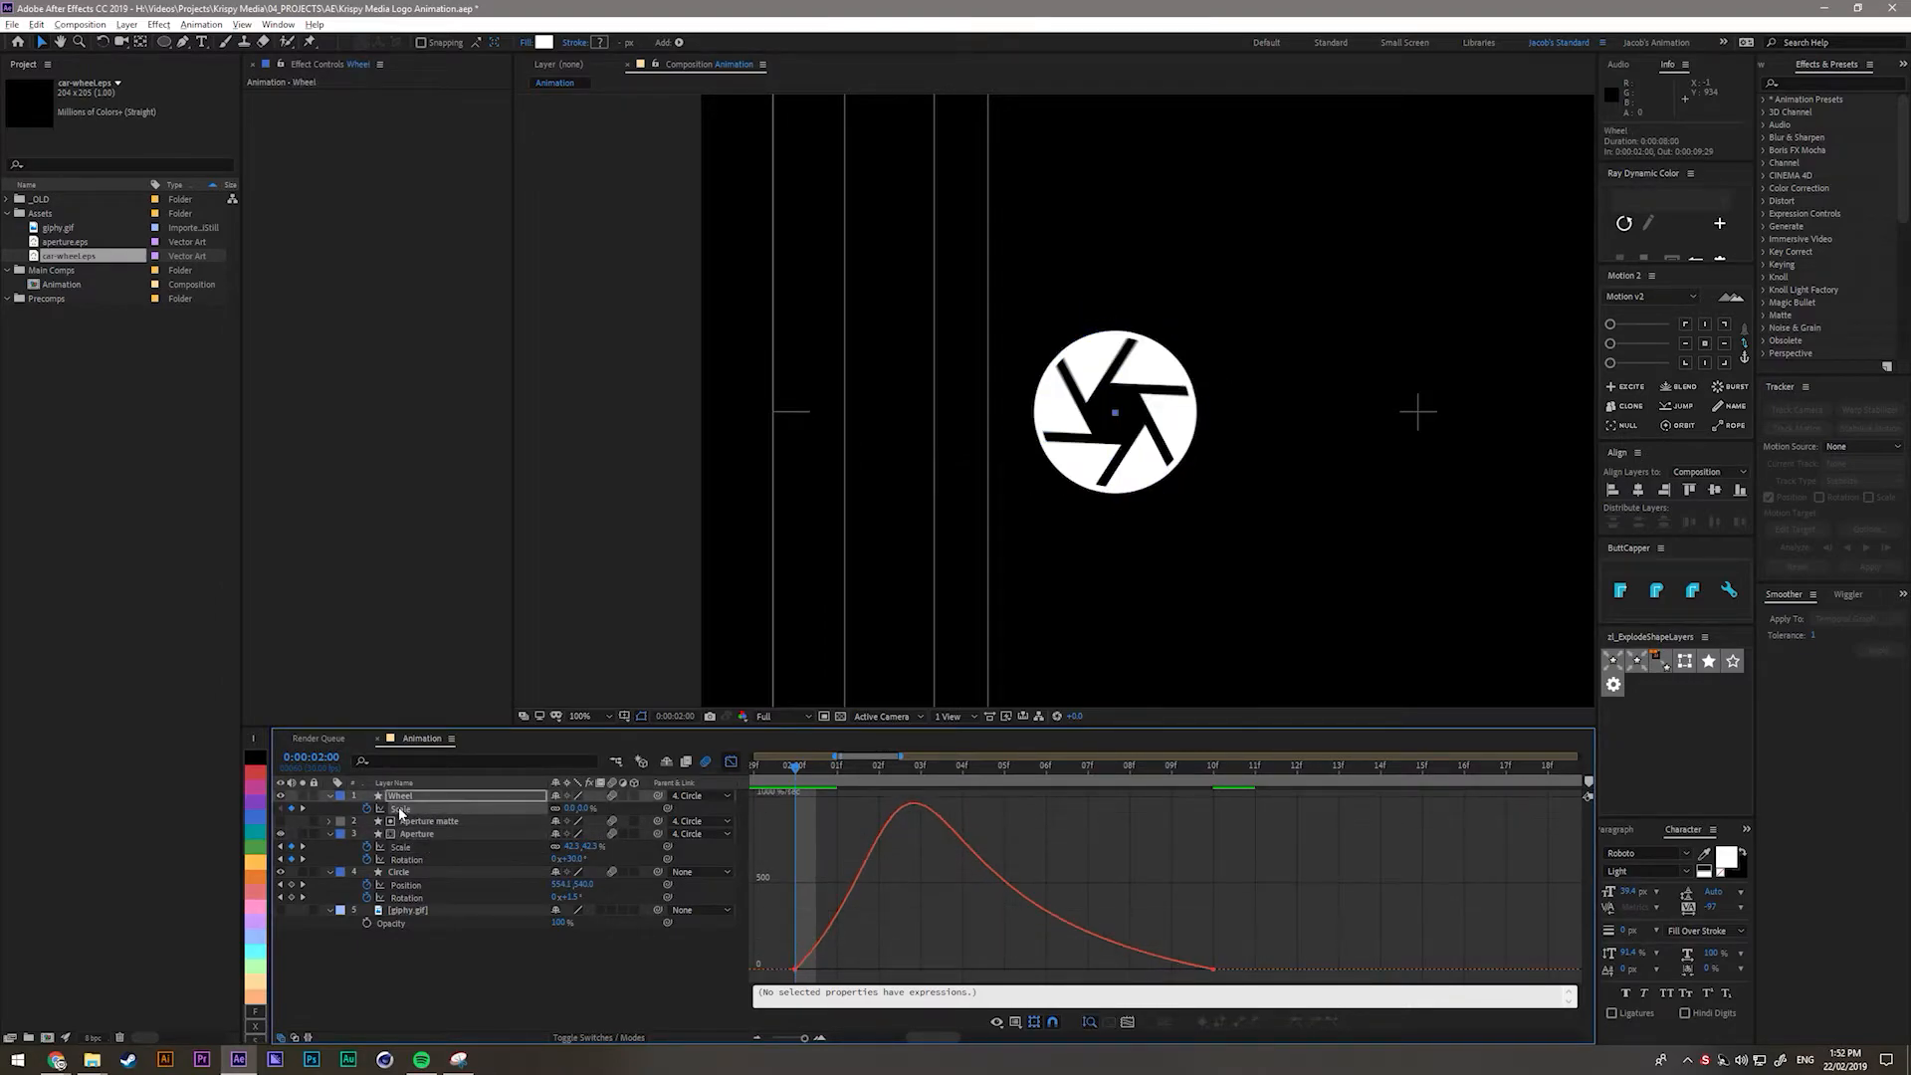
Return to the keyframe bars view, deselect all layers and preview the animation.
left_click(733, 762)
left_click(1171, 1013)
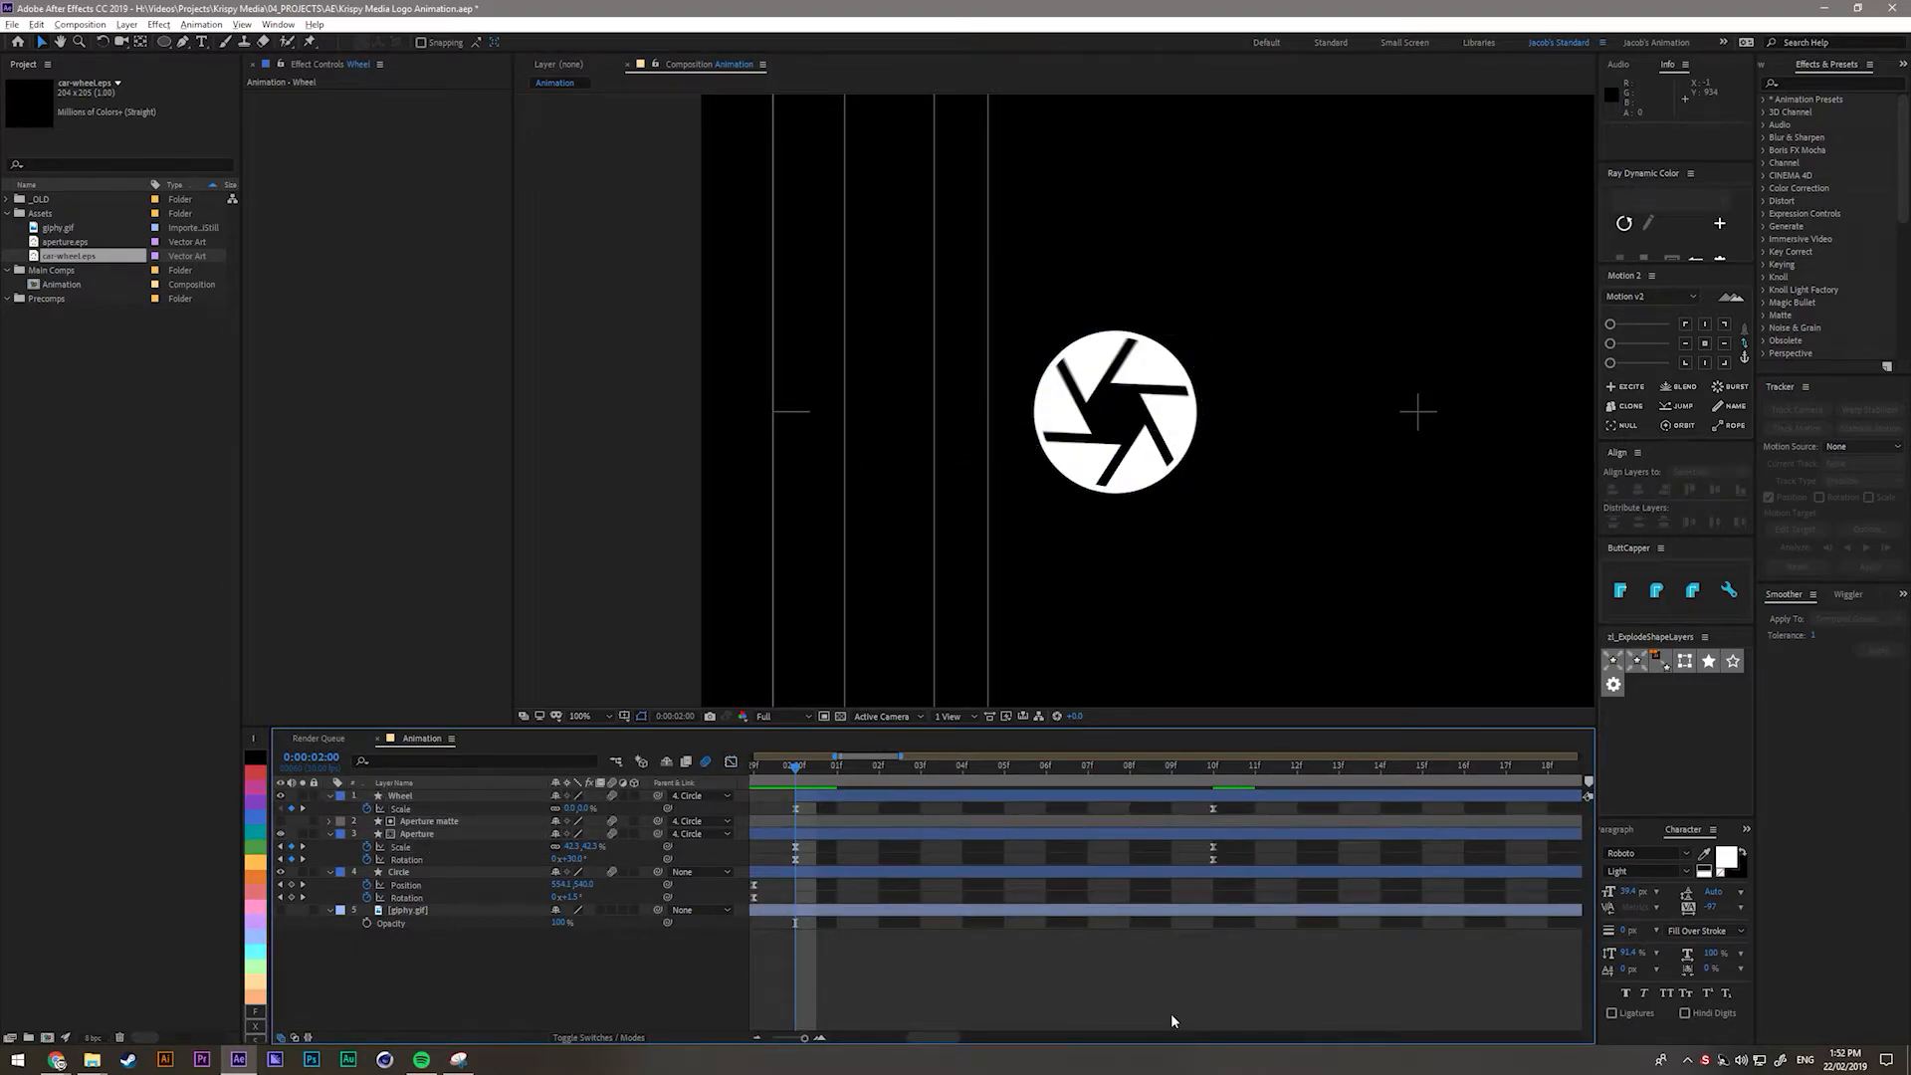
key("space")
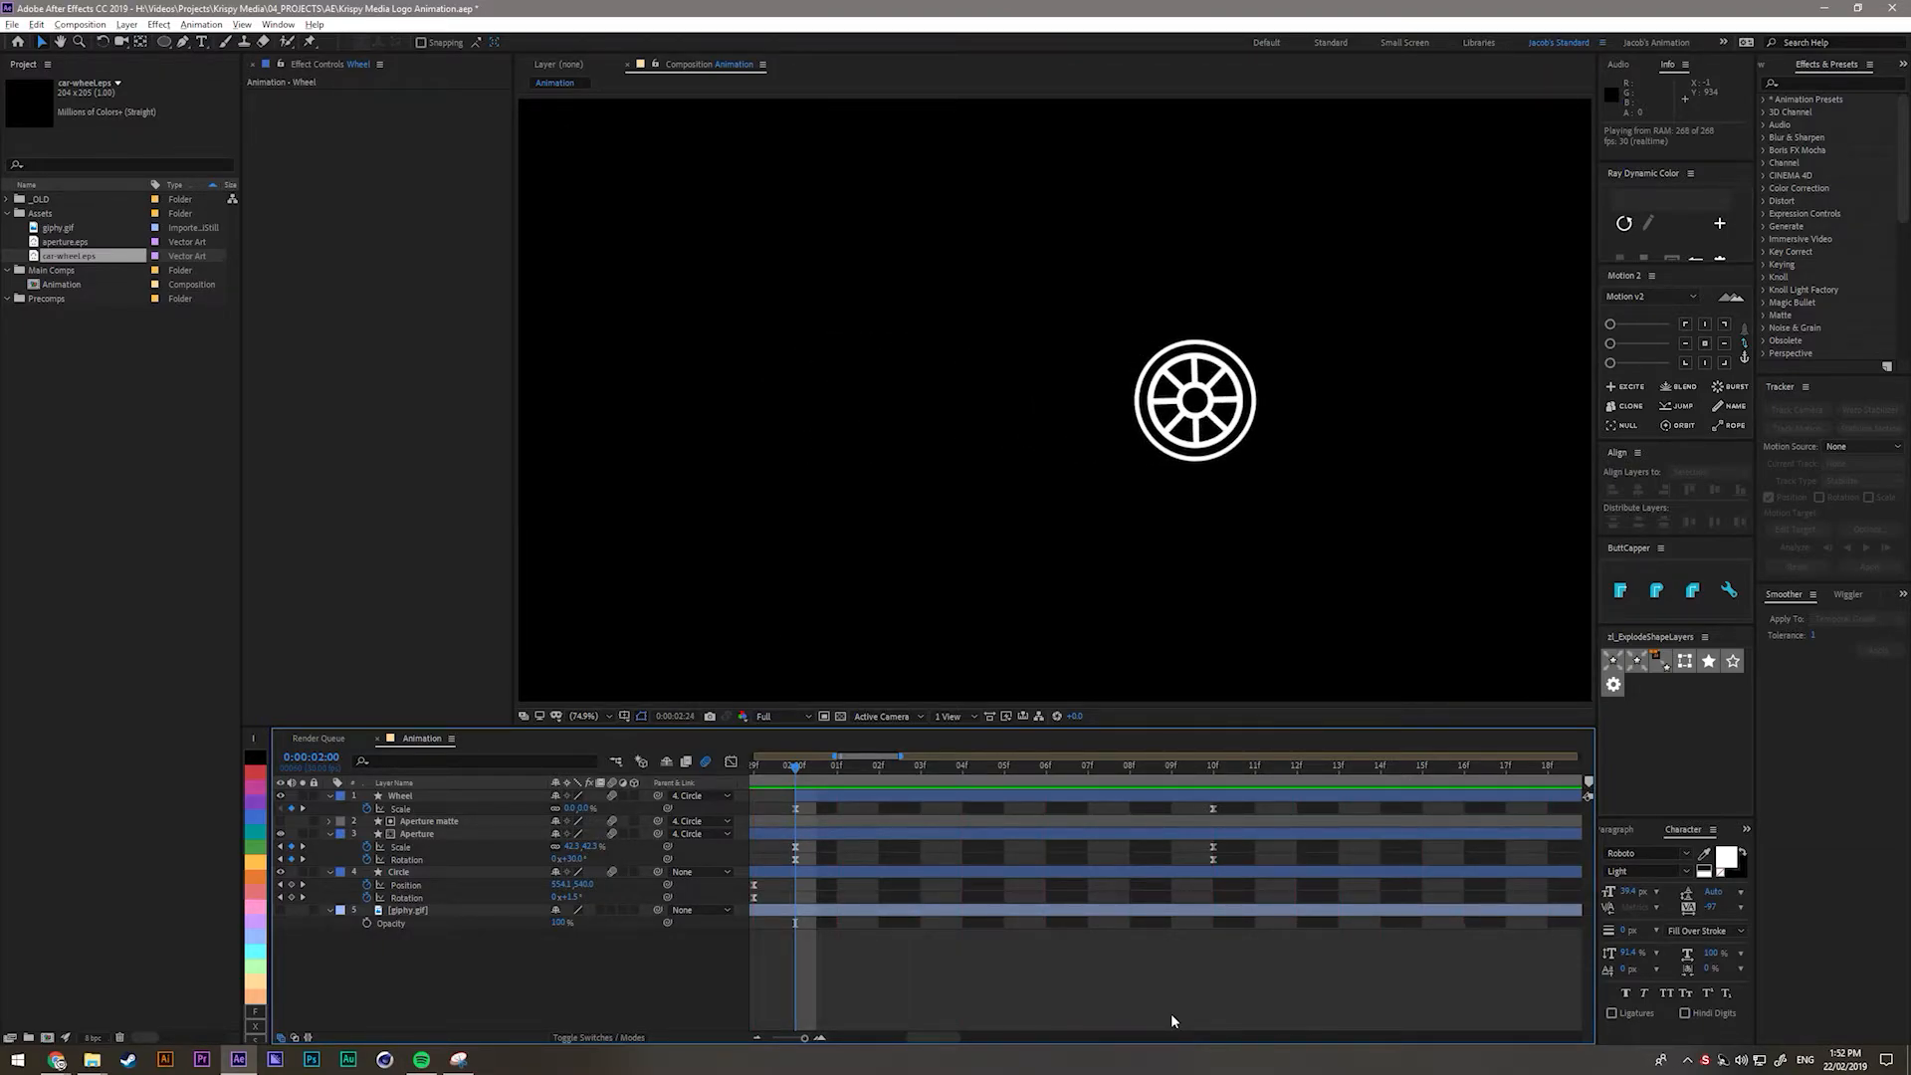
key("space")
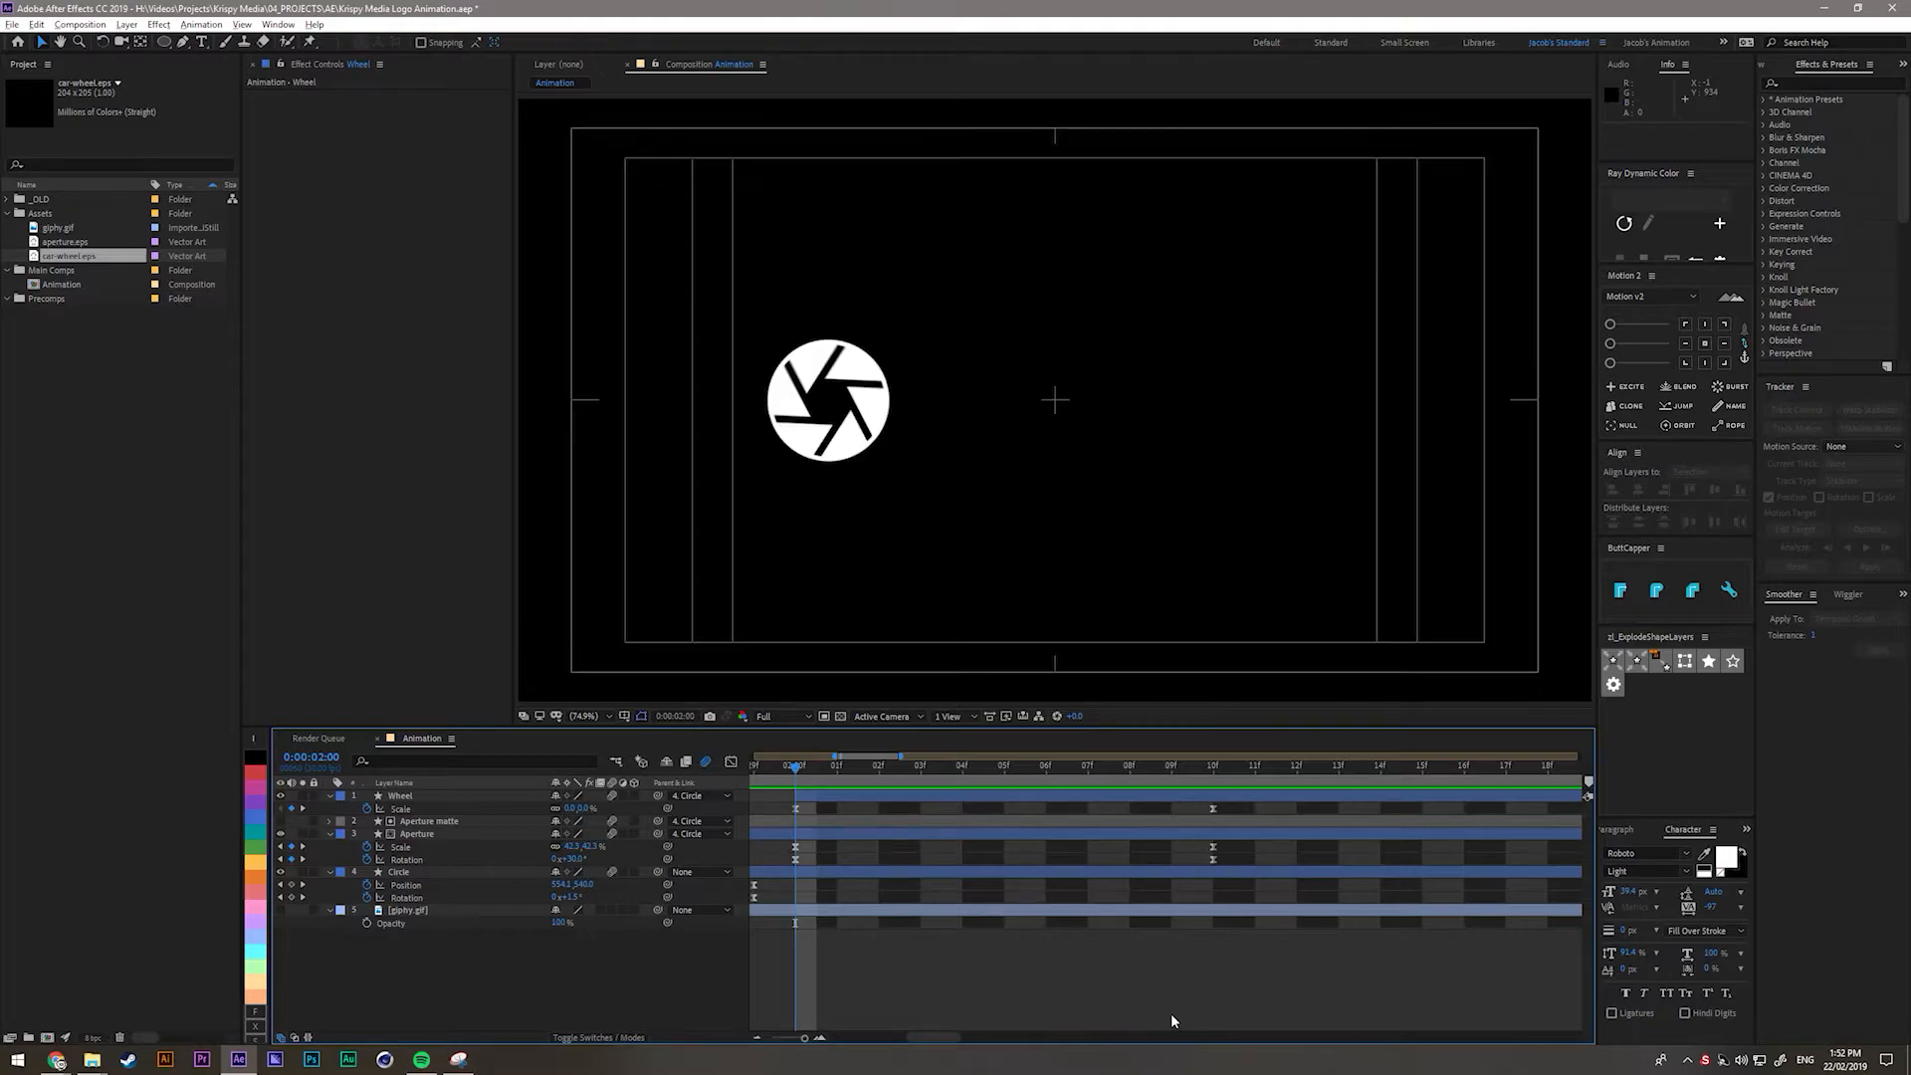
left_click(848, 797)
mouse_move(796, 767)
left_mouse_down()
mouse_move(1091, 777)
mouse_move(1153, 761)
mouse_move(774, 792)
left_mouse_up()
left_click(504, 940)
left_click(825, 374)
left_click(823, 685)
left_click_drag(795, 775, 990, 779)
left_click(808, 912)
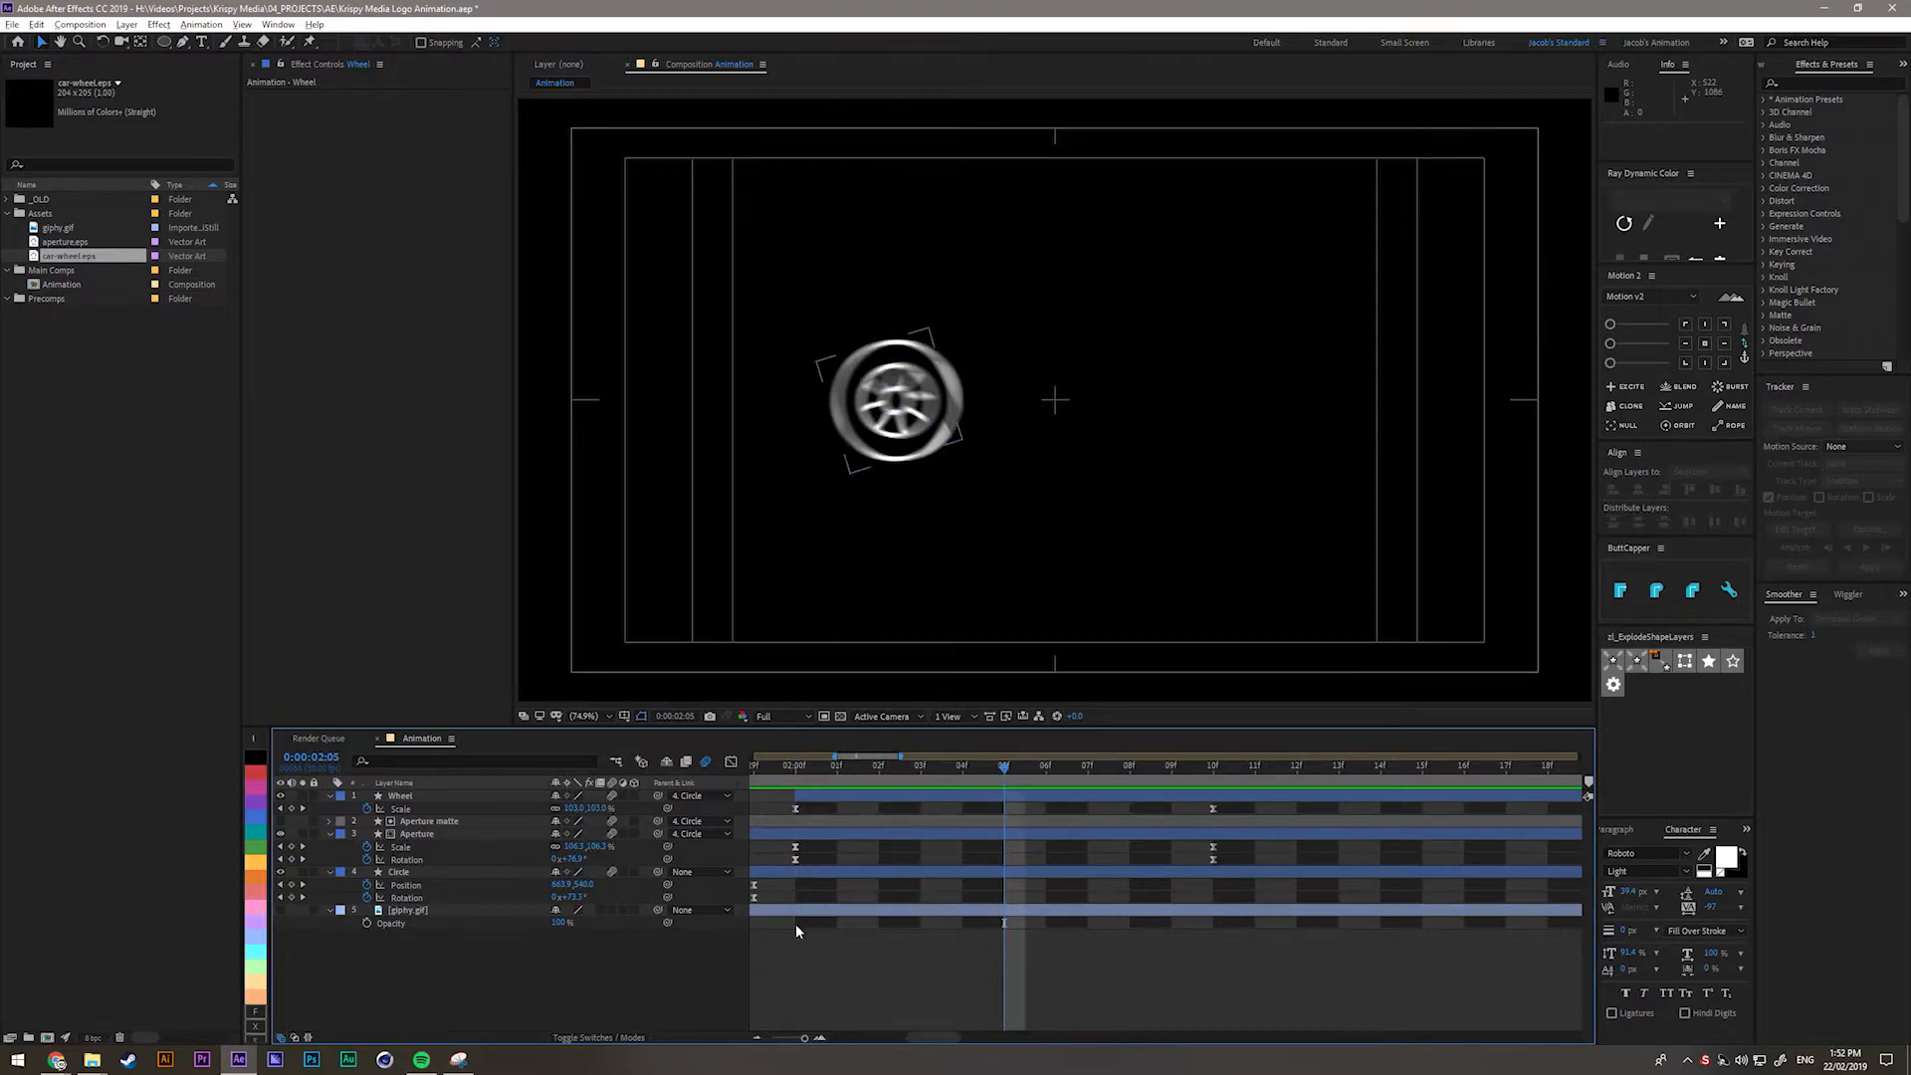
Duplicate the Circle layer, move Circle 2 to the top and parent it to Circle.
left_click(397, 873)
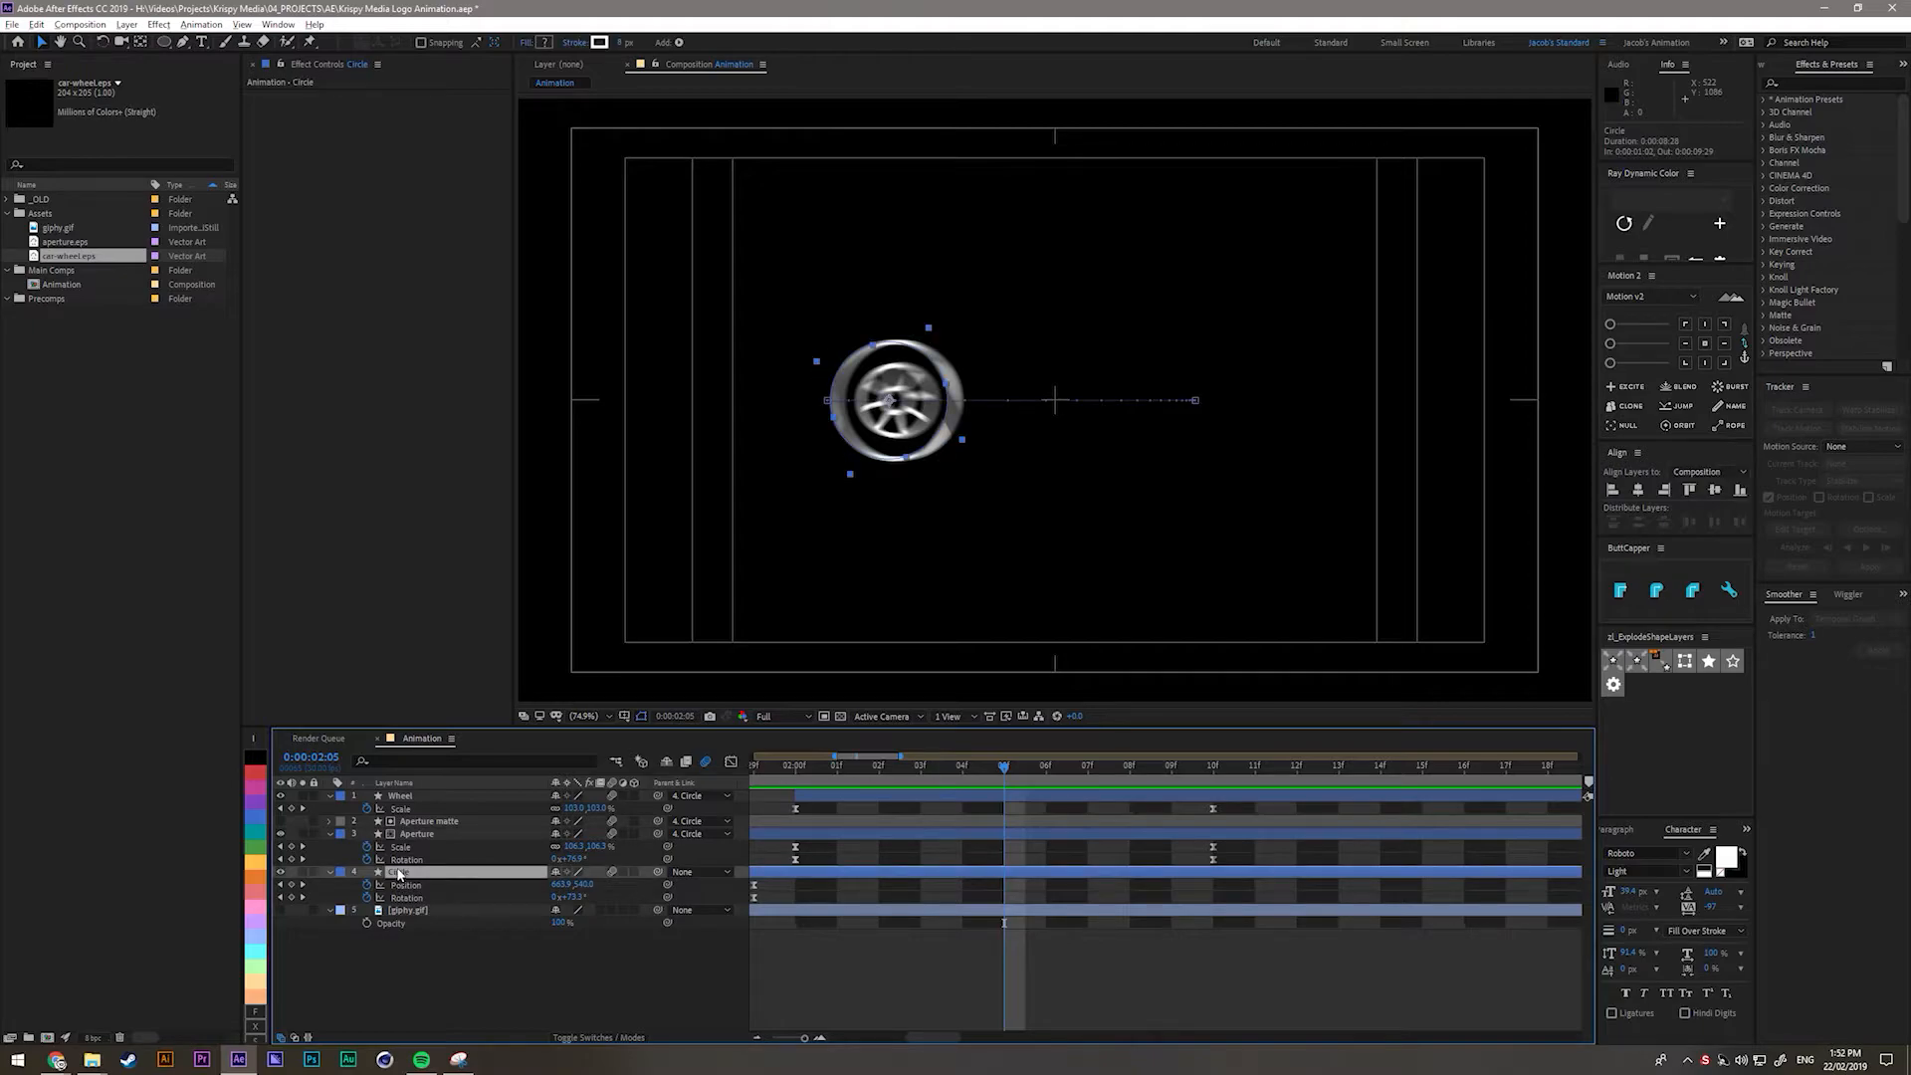
key("ctrl+d")
left_click_drag(398, 873, 403, 791)
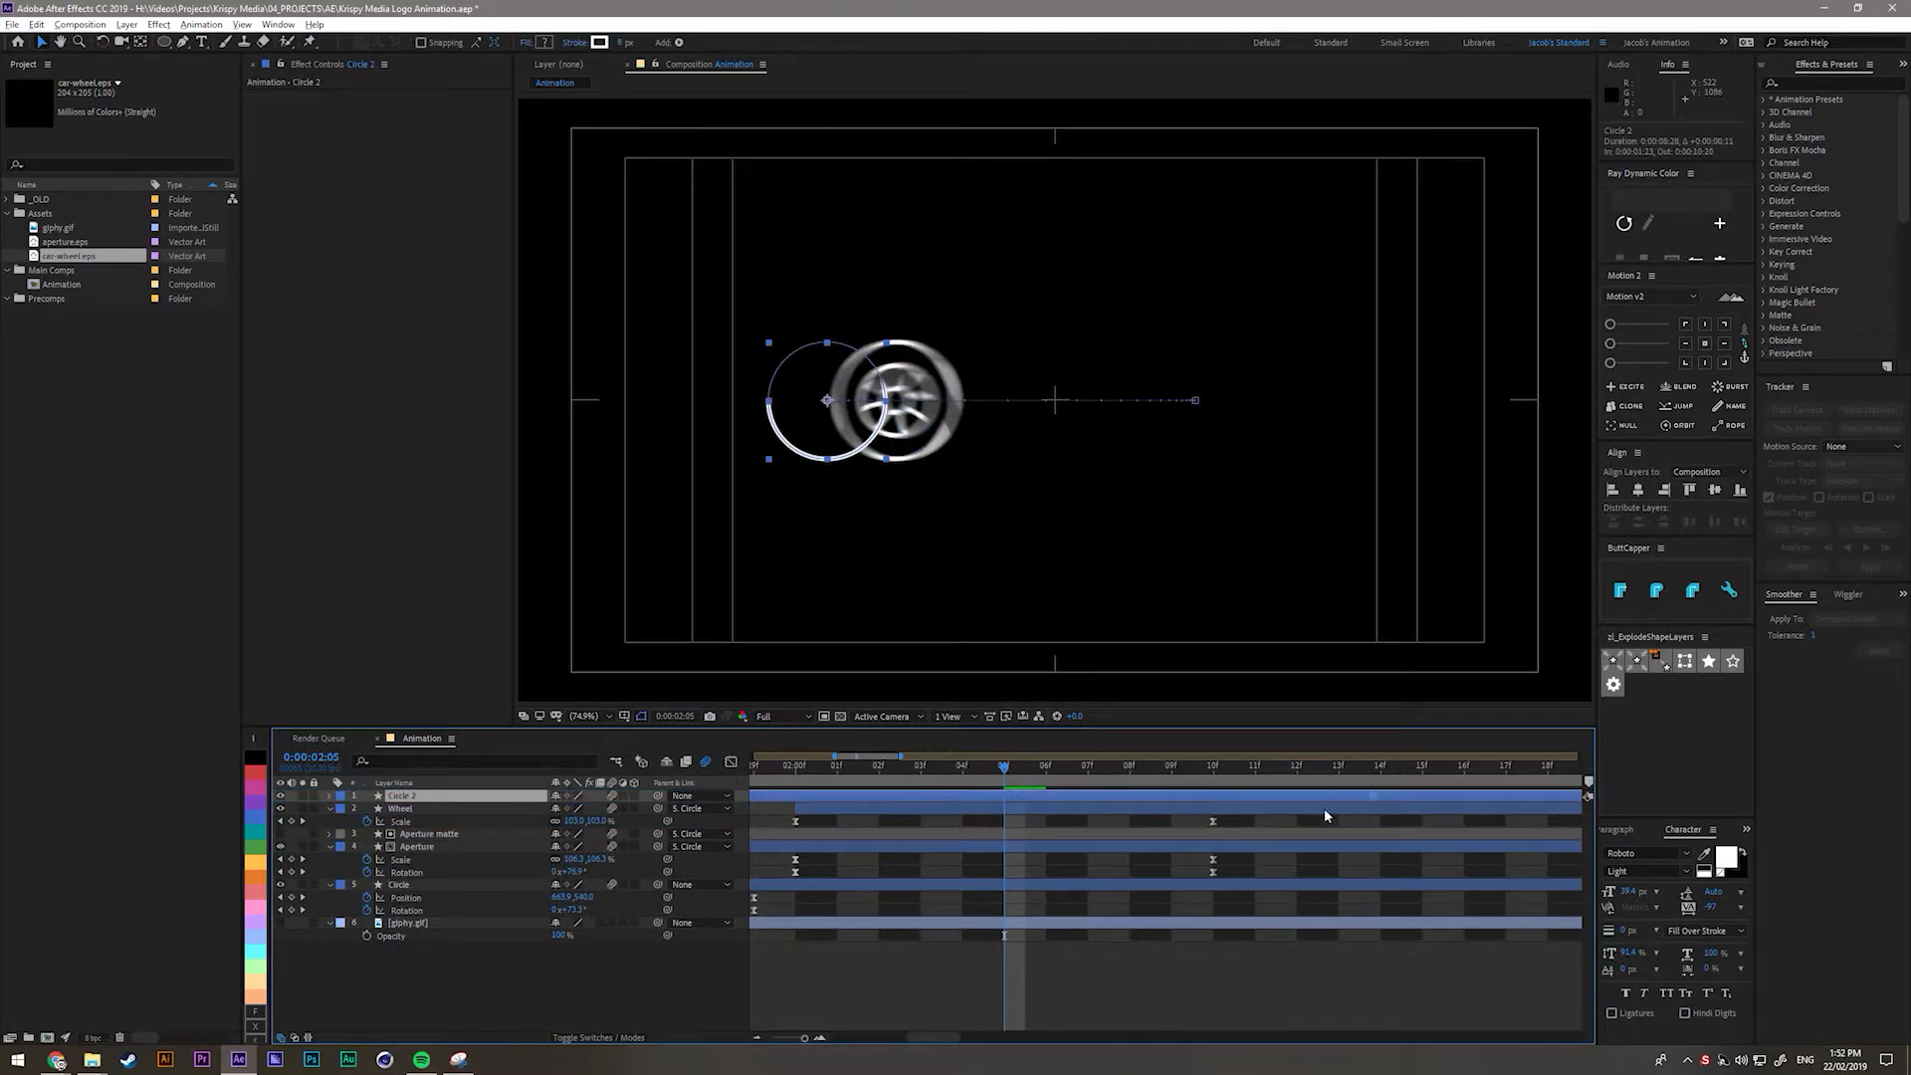
key("alt+bracketleft")
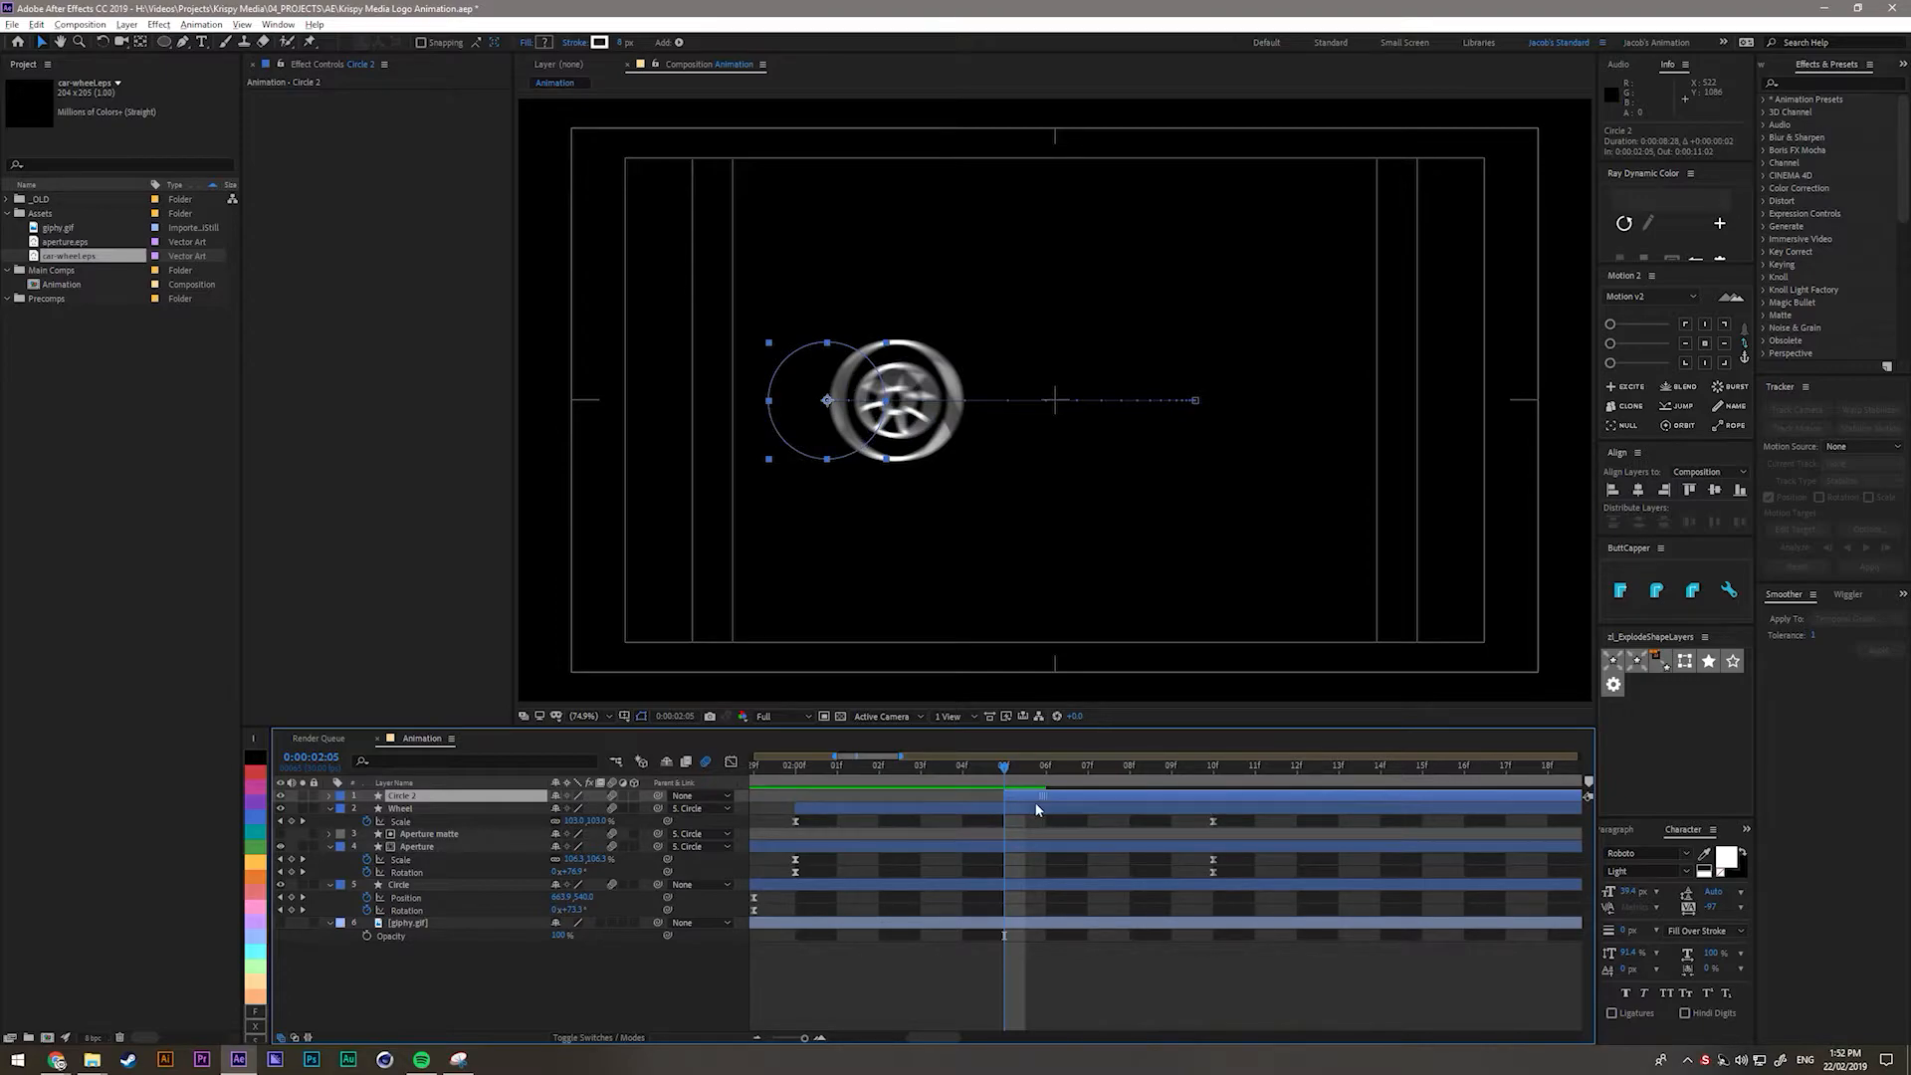
key("ctrl+z")
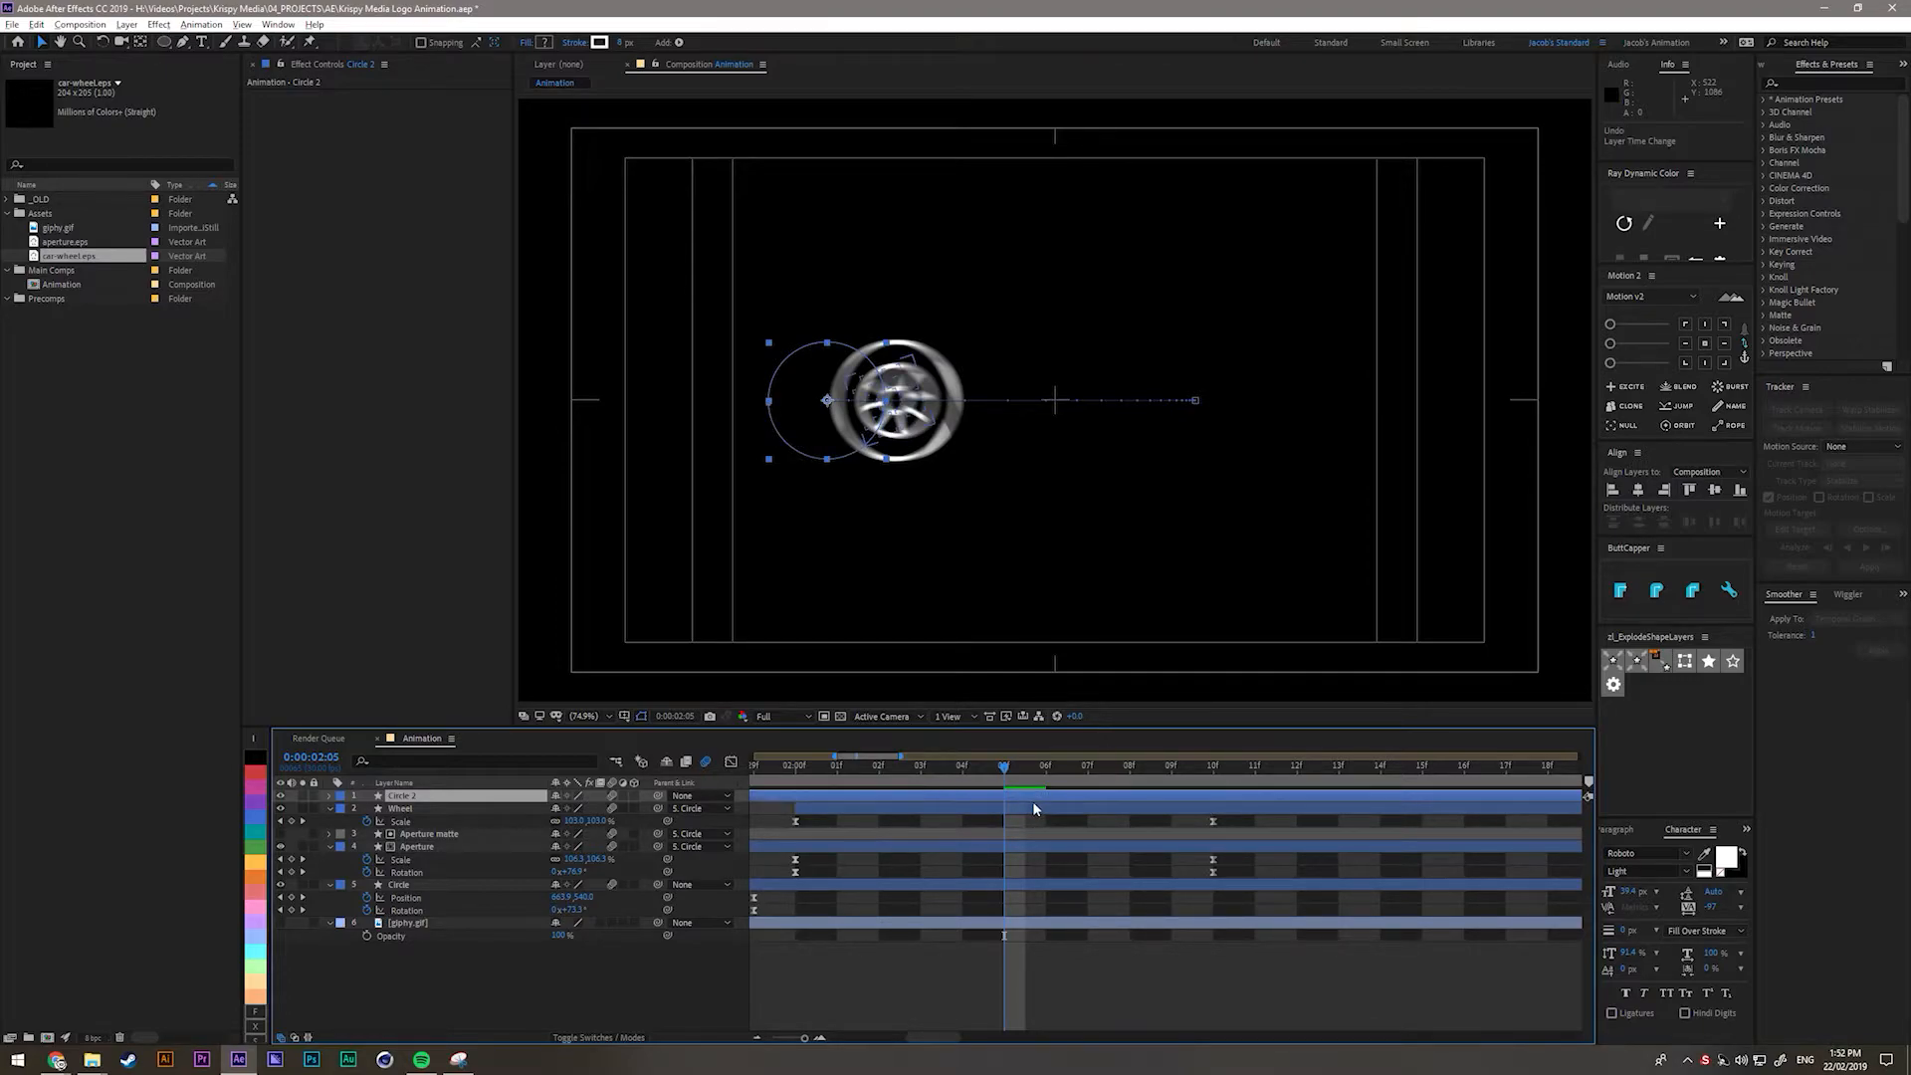
left_click_drag(657, 796, 398, 885)
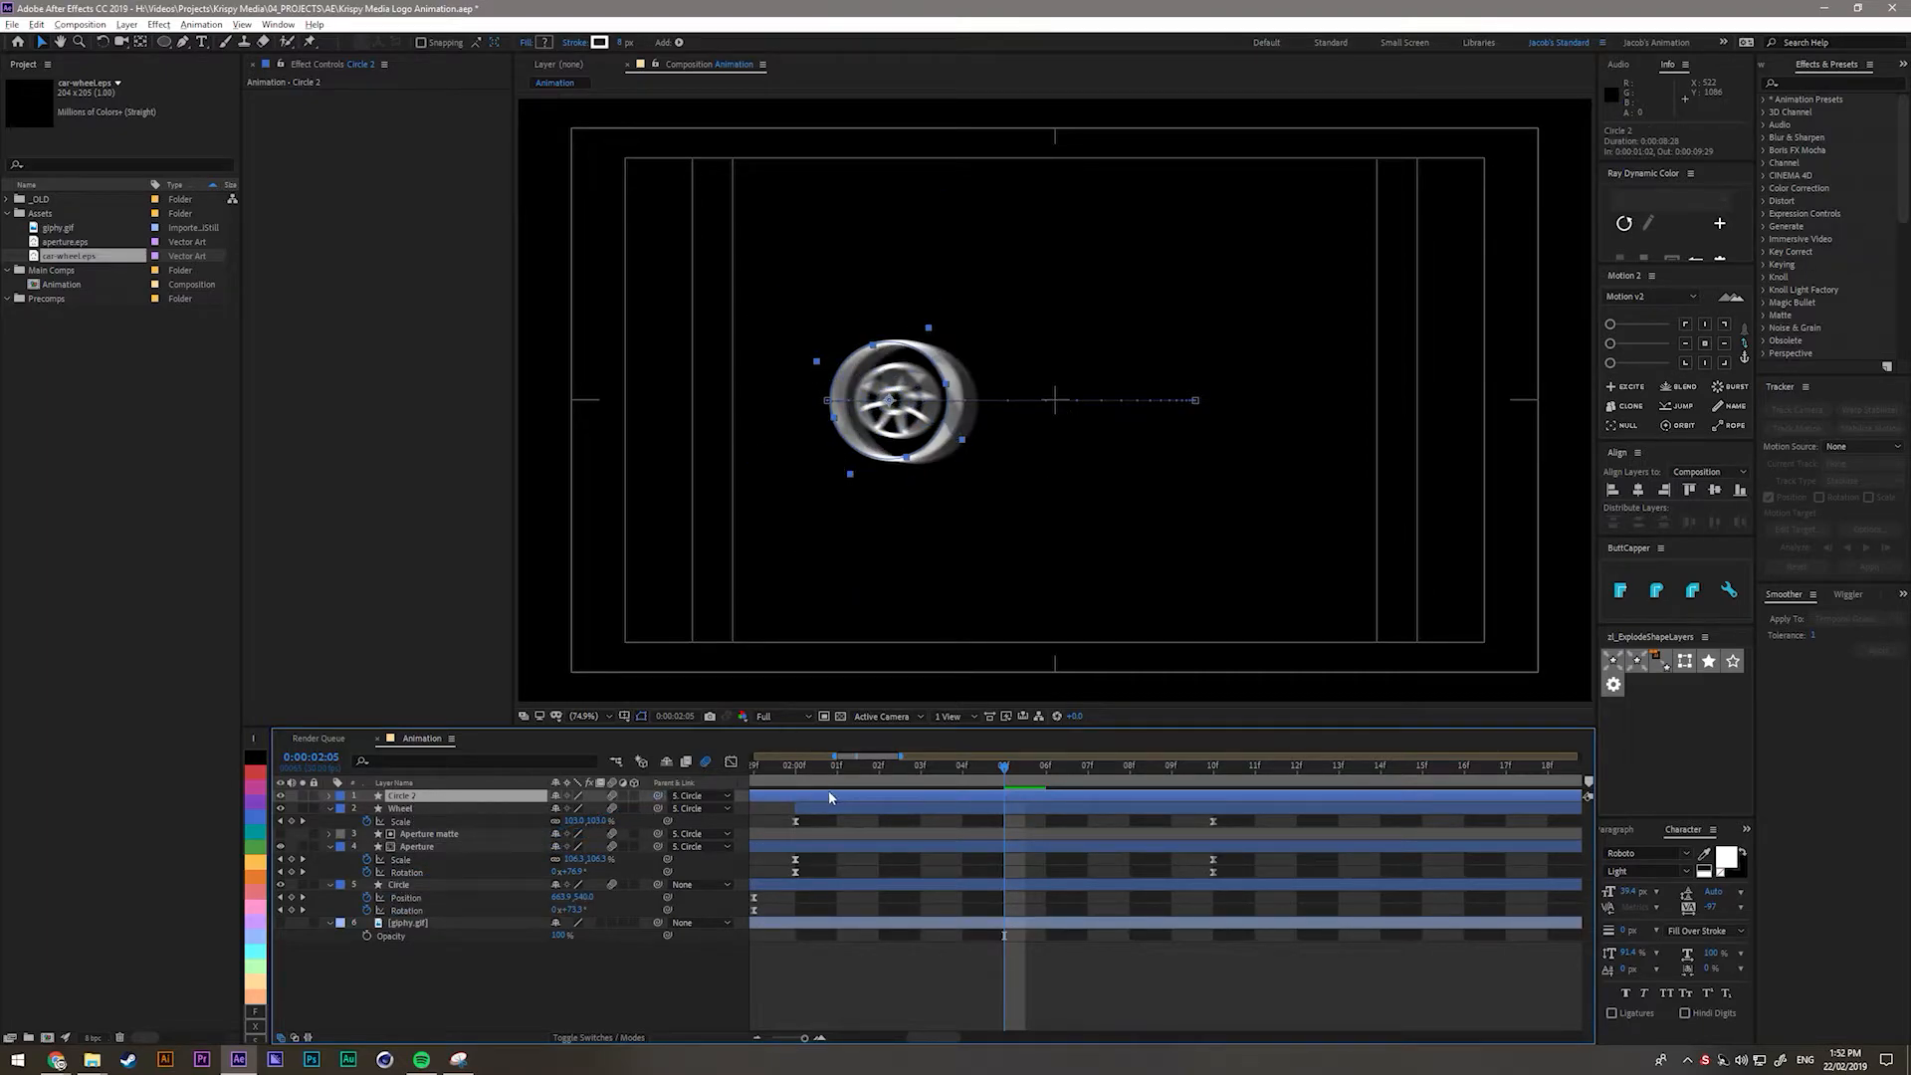
Remove Circle 2's Position, Start and Rotation keyframes and start the layer at 0:00:02:05.
key("p")
left_click(367, 810)
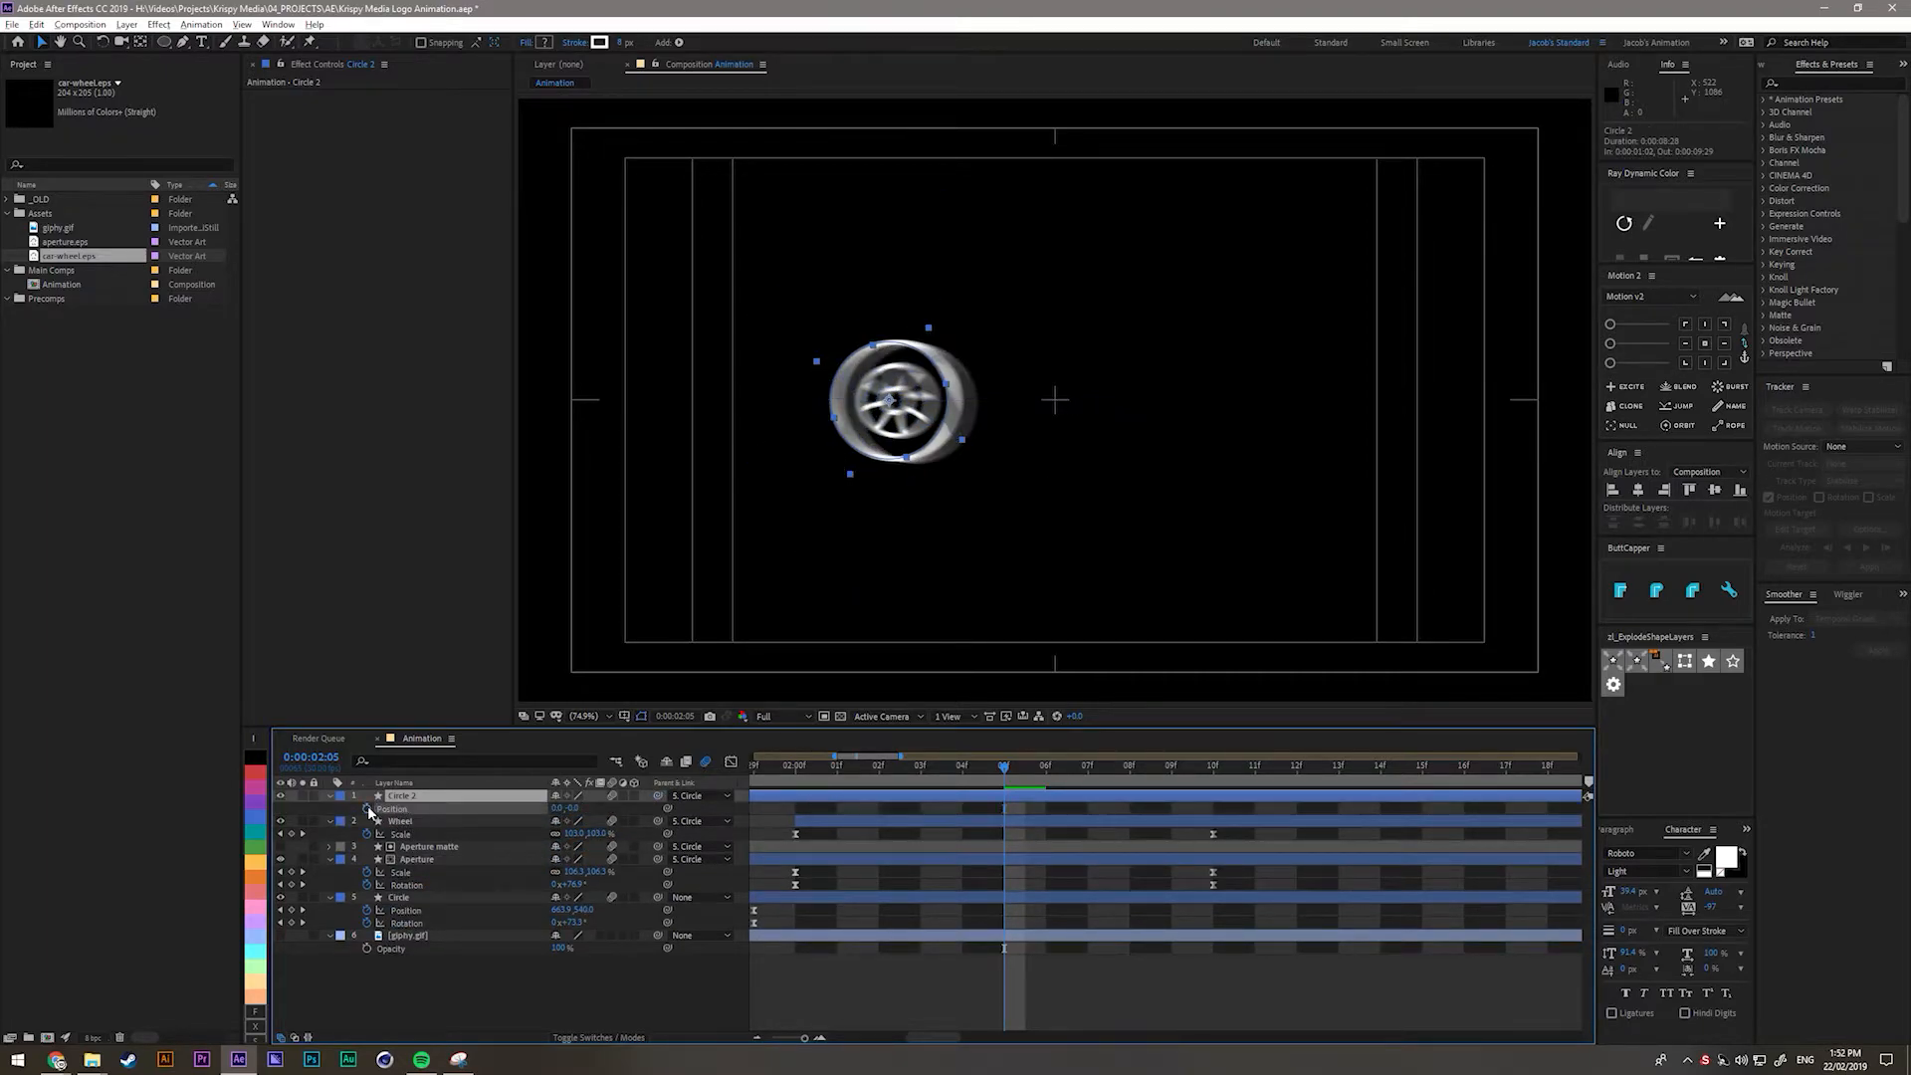
key("u")
left_click(380, 809)
left_click(367, 821)
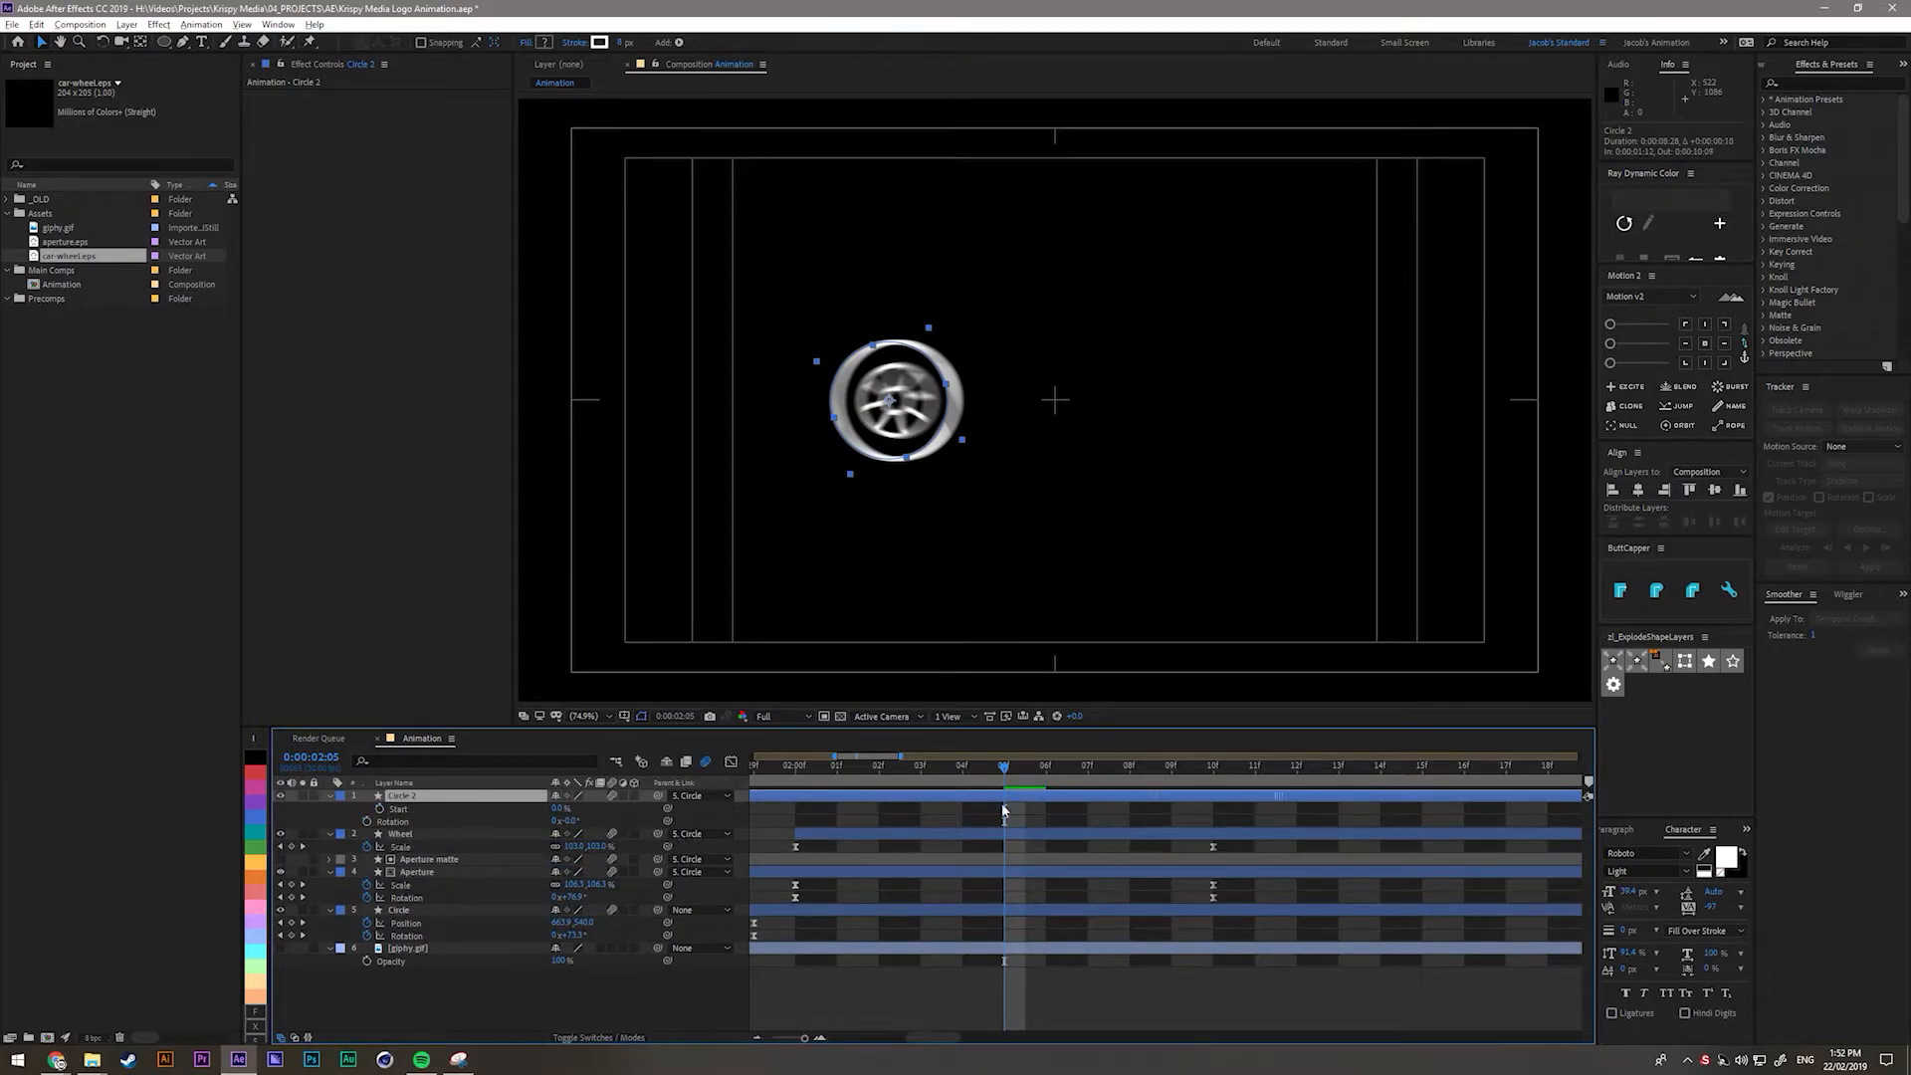
key("bracketleft")
left_click(329, 797)
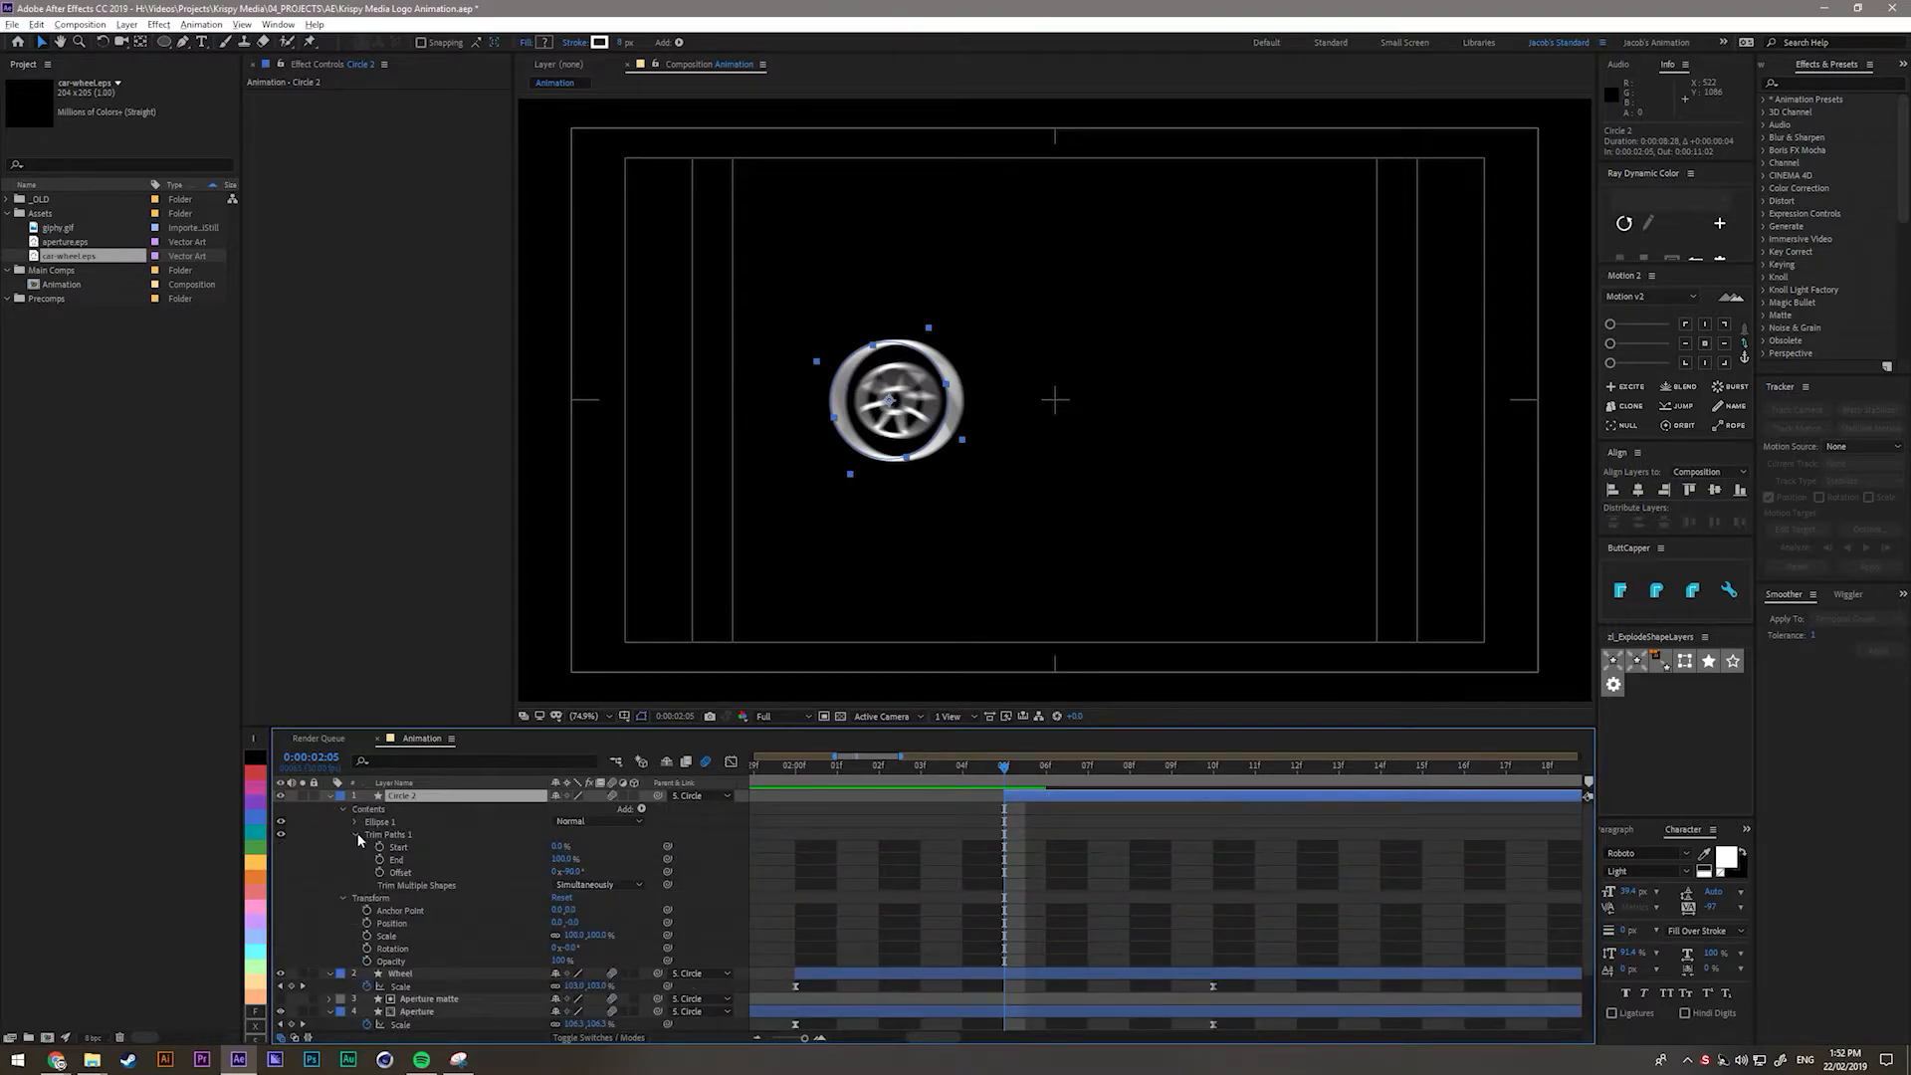
Try trimming the ring's stroke Start, then reset Trim Paths Start to 0%.
left_click(356, 836)
left_click(356, 835)
left_click_drag(561, 847, 687, 847)
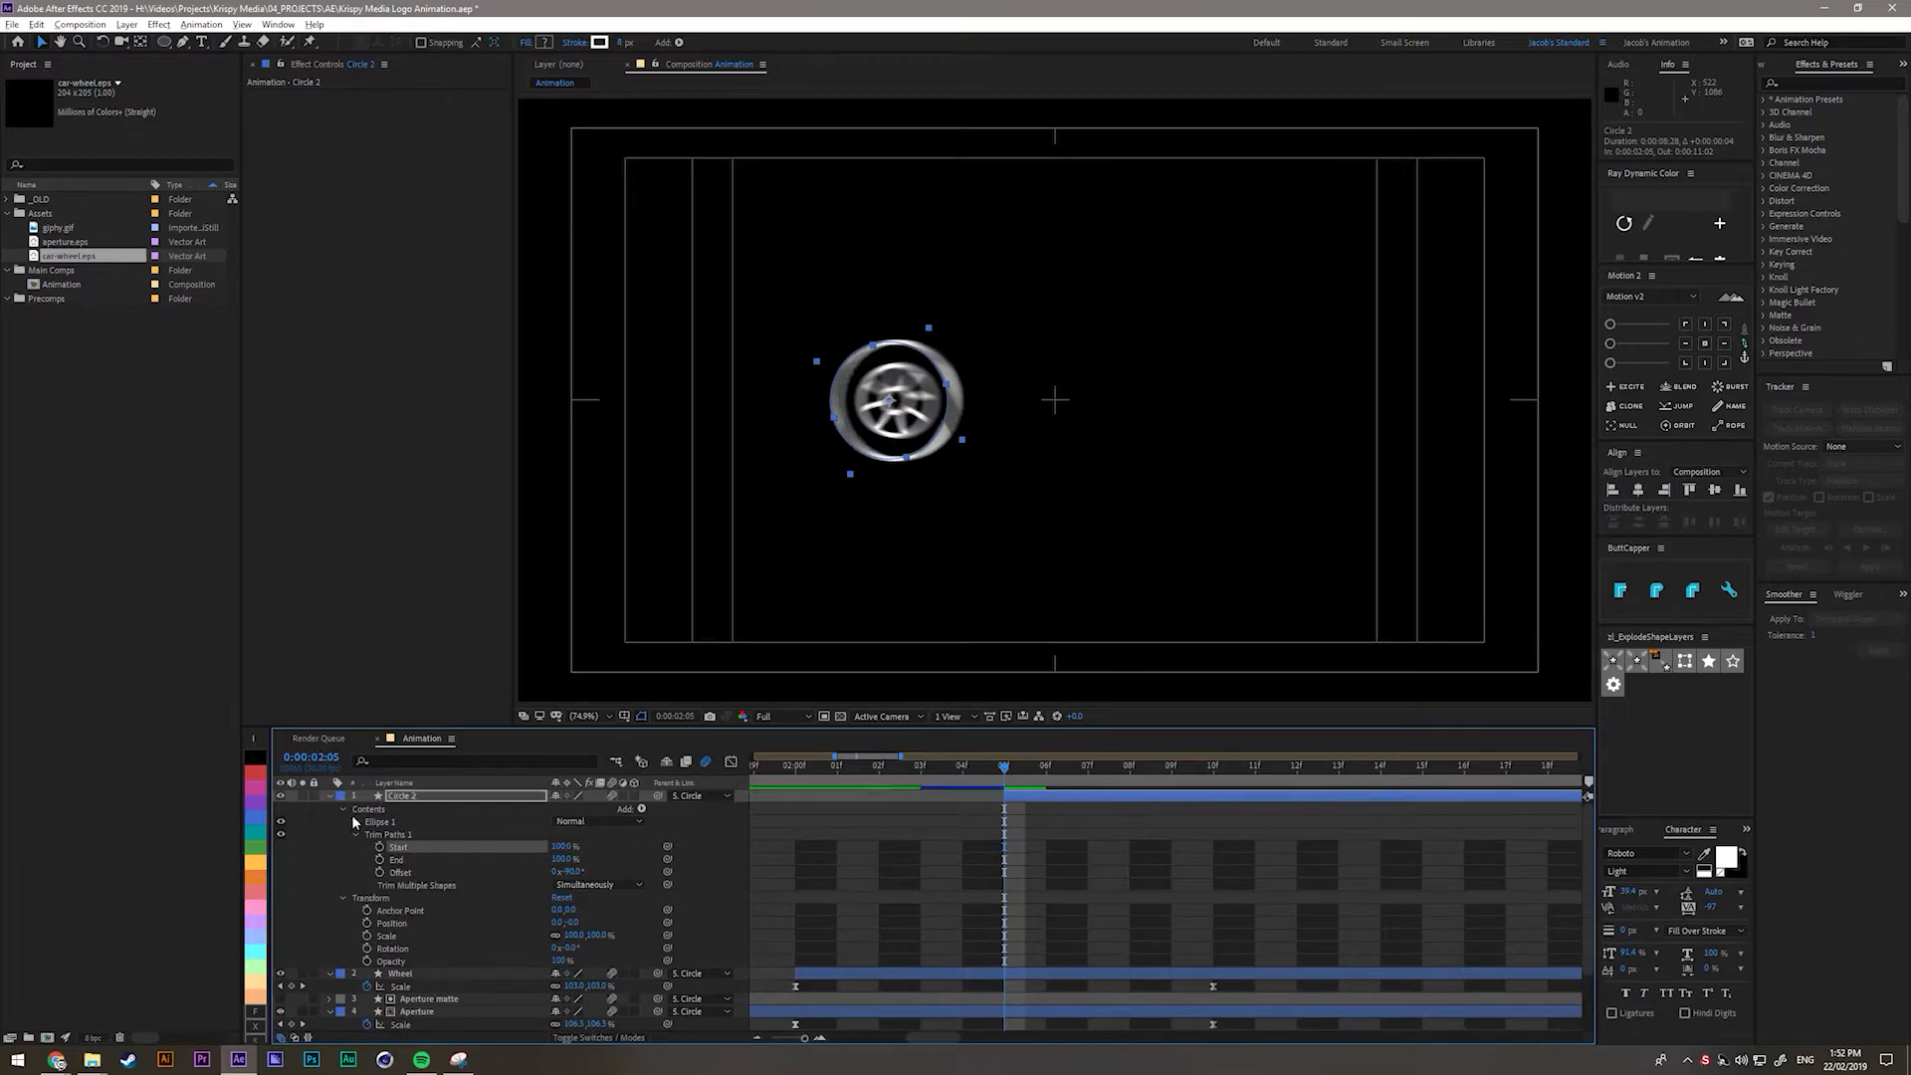
left_click(357, 822)
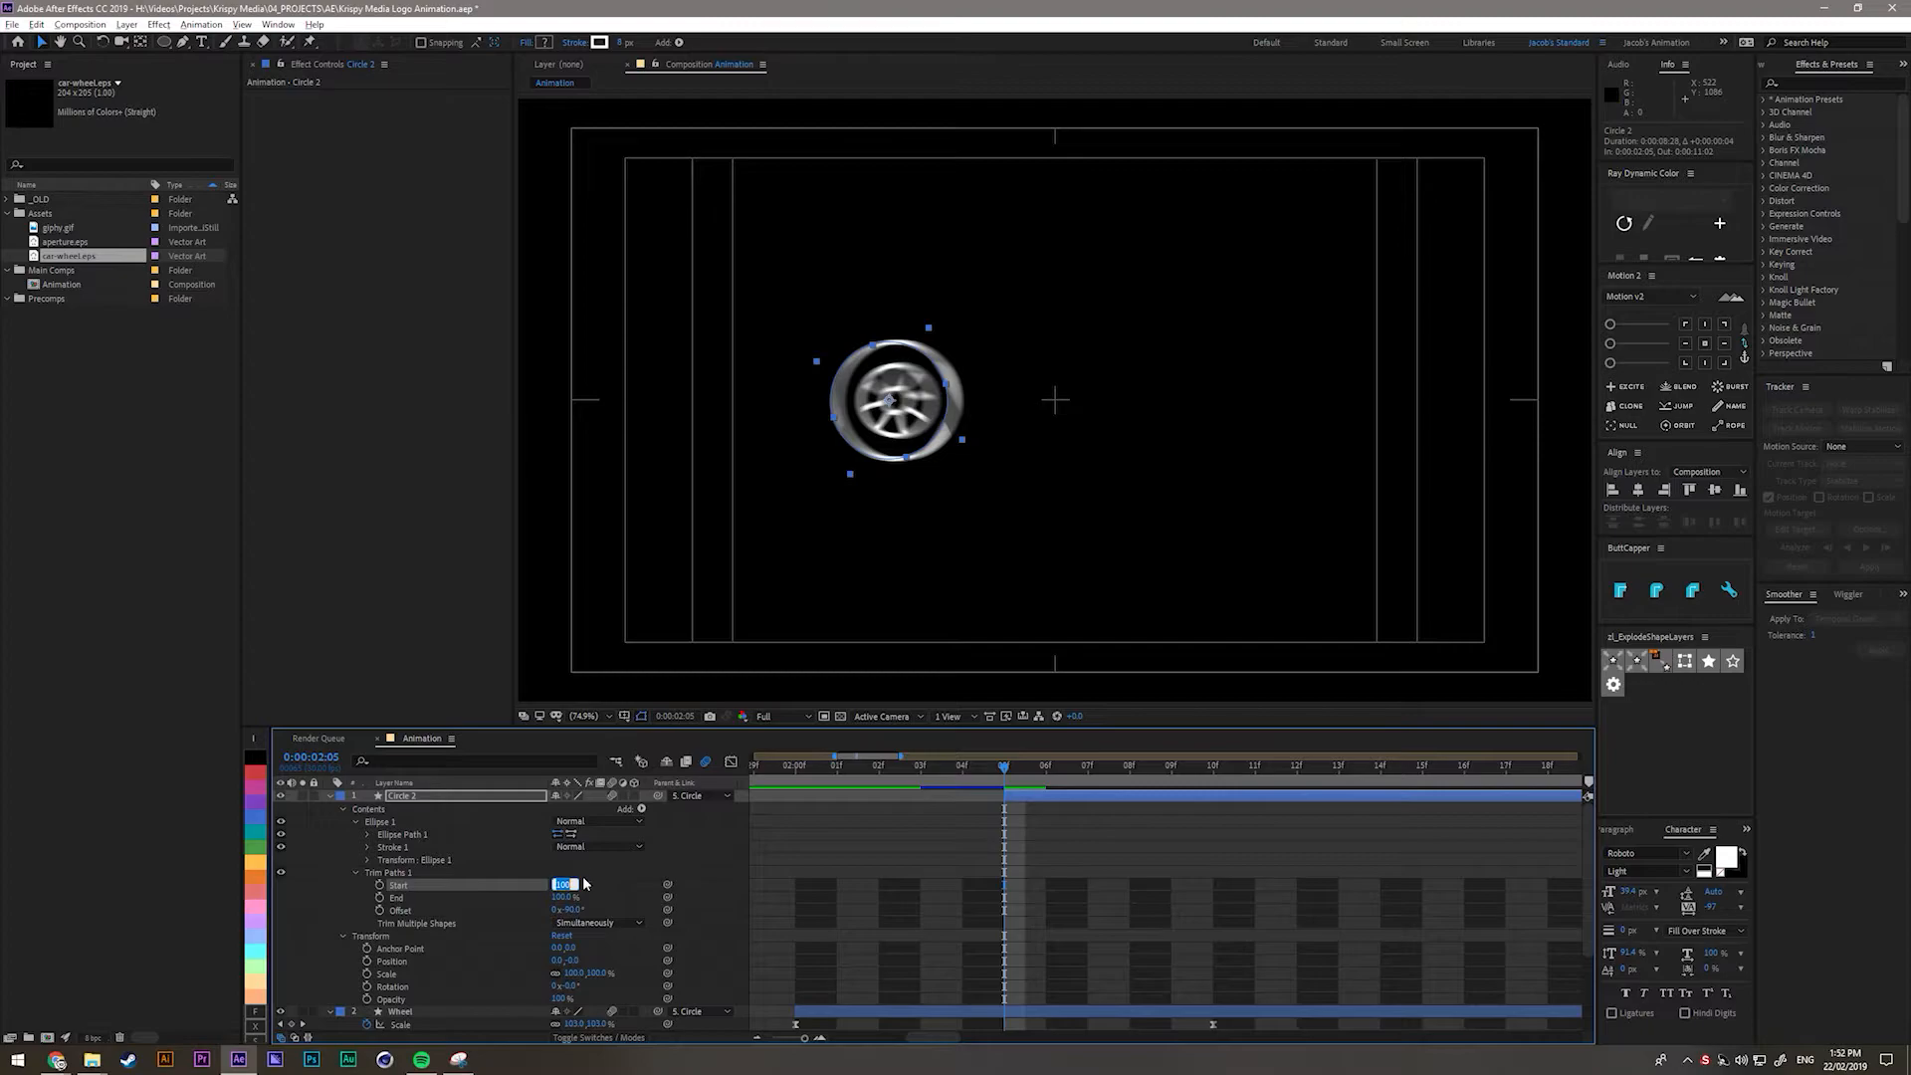
type("0")
key("Return")
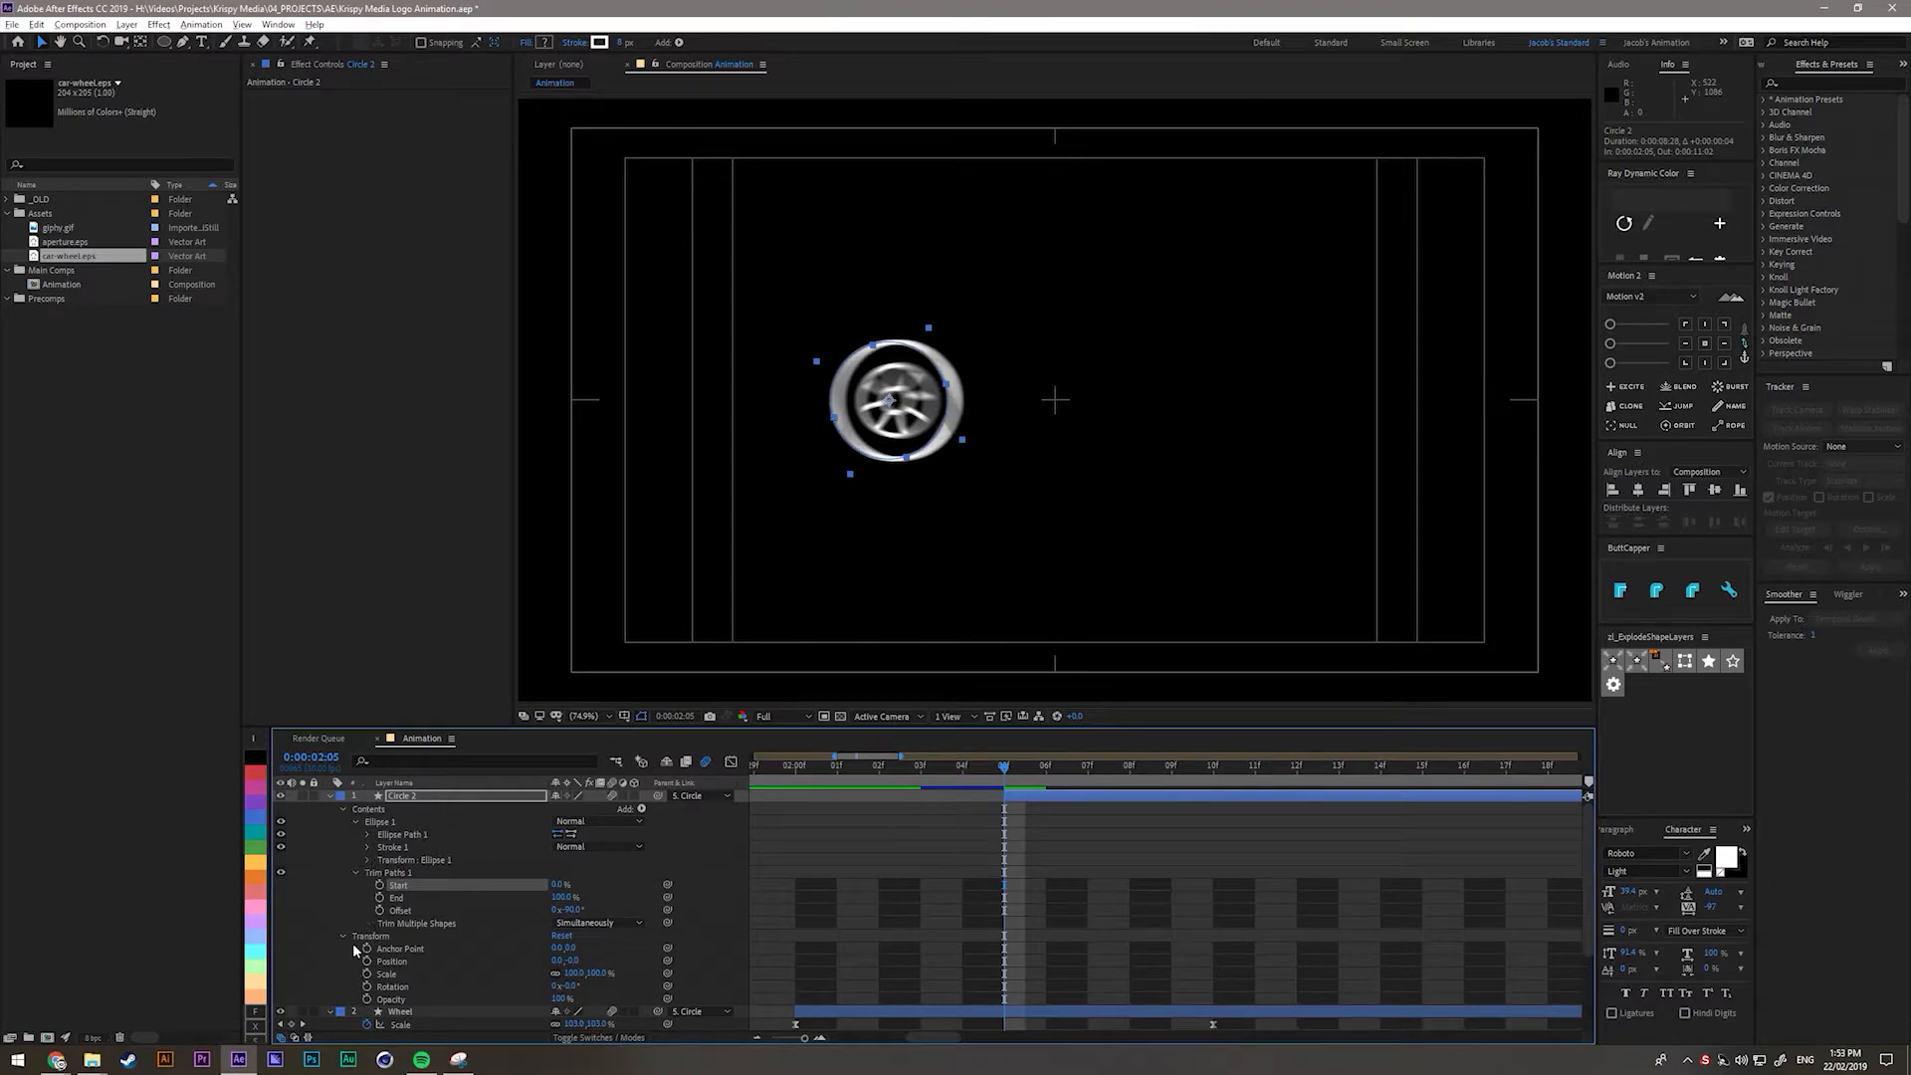
Scale Circle 2 to about 88% with motion blur turned off.
left_click(412, 797)
key("s")
left_click_drag(575, 810, 449, 816)
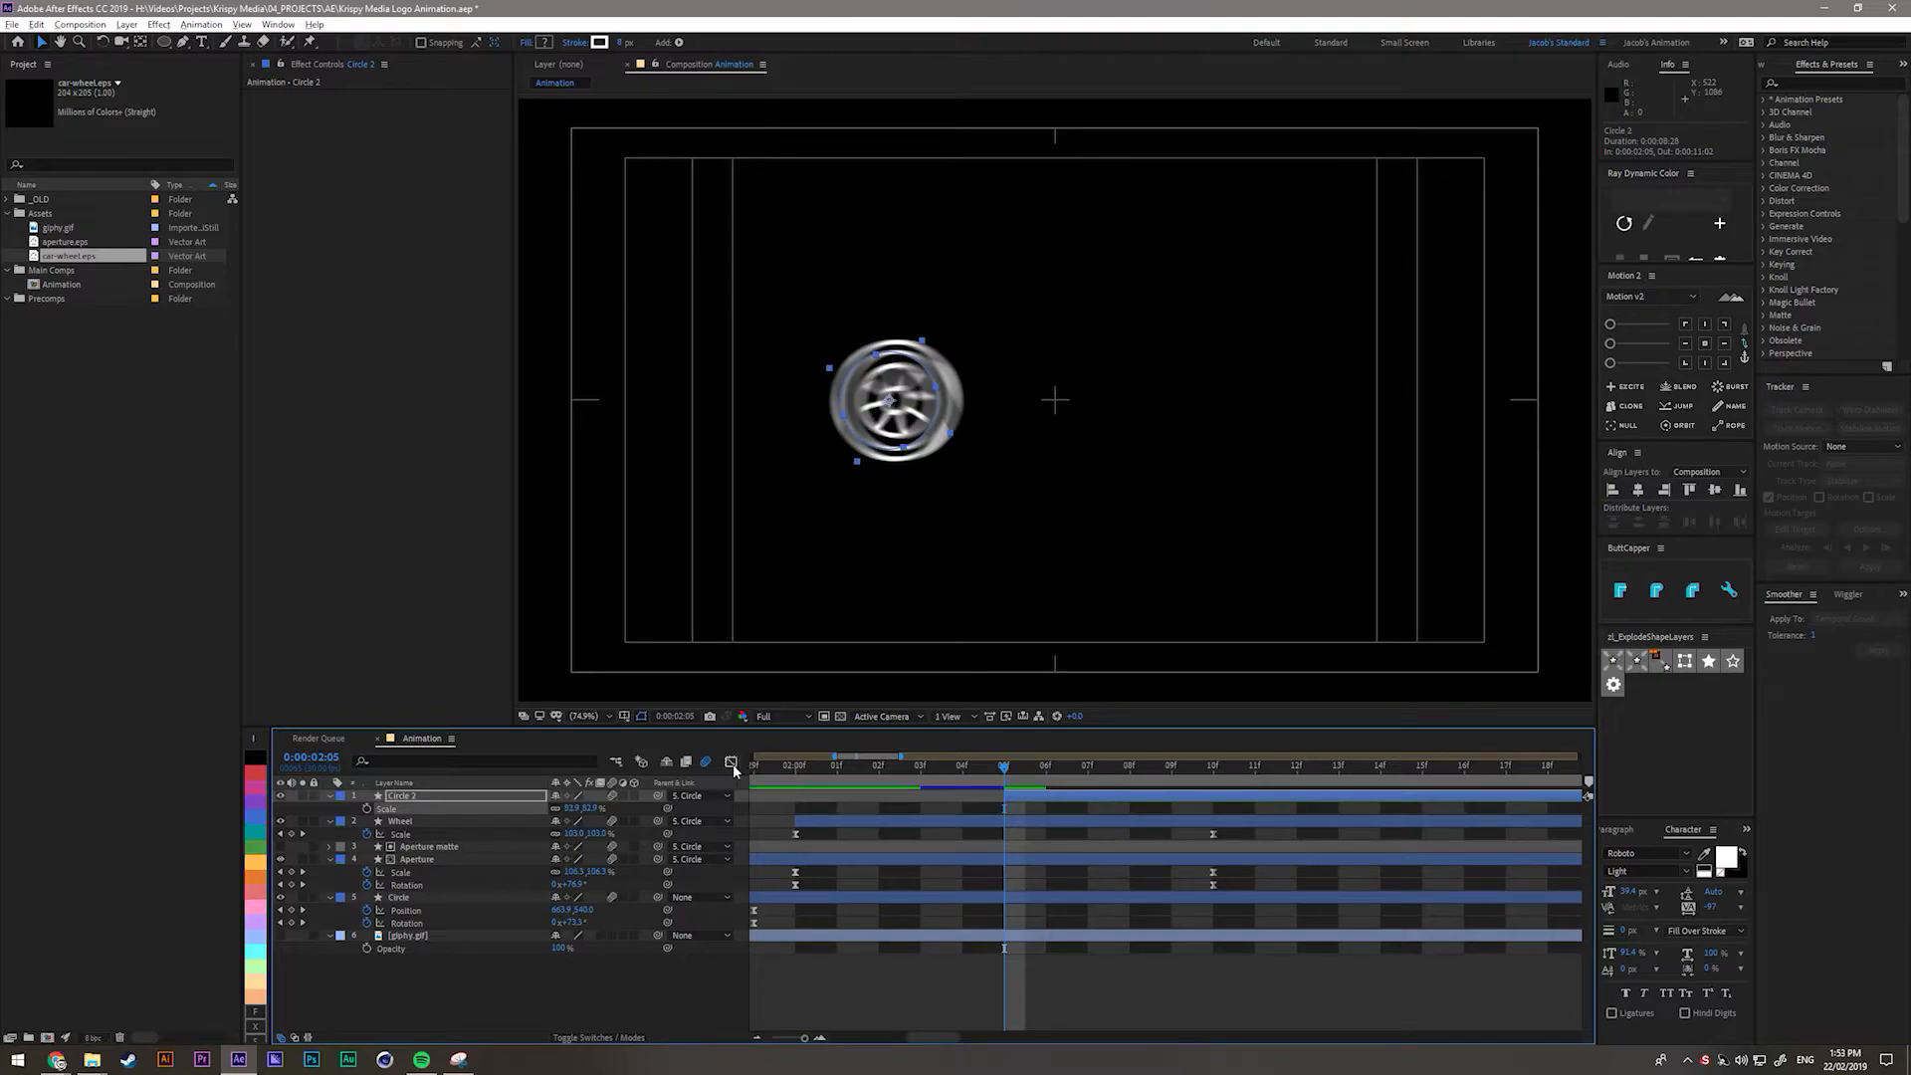
left_click(707, 762)
scroll(787, 588, "up", 1)
left_click_drag(628, 439, 976, 487)
scroll(1095, 498, "up", 1)
left_click_drag(1308, 523, 984, 469)
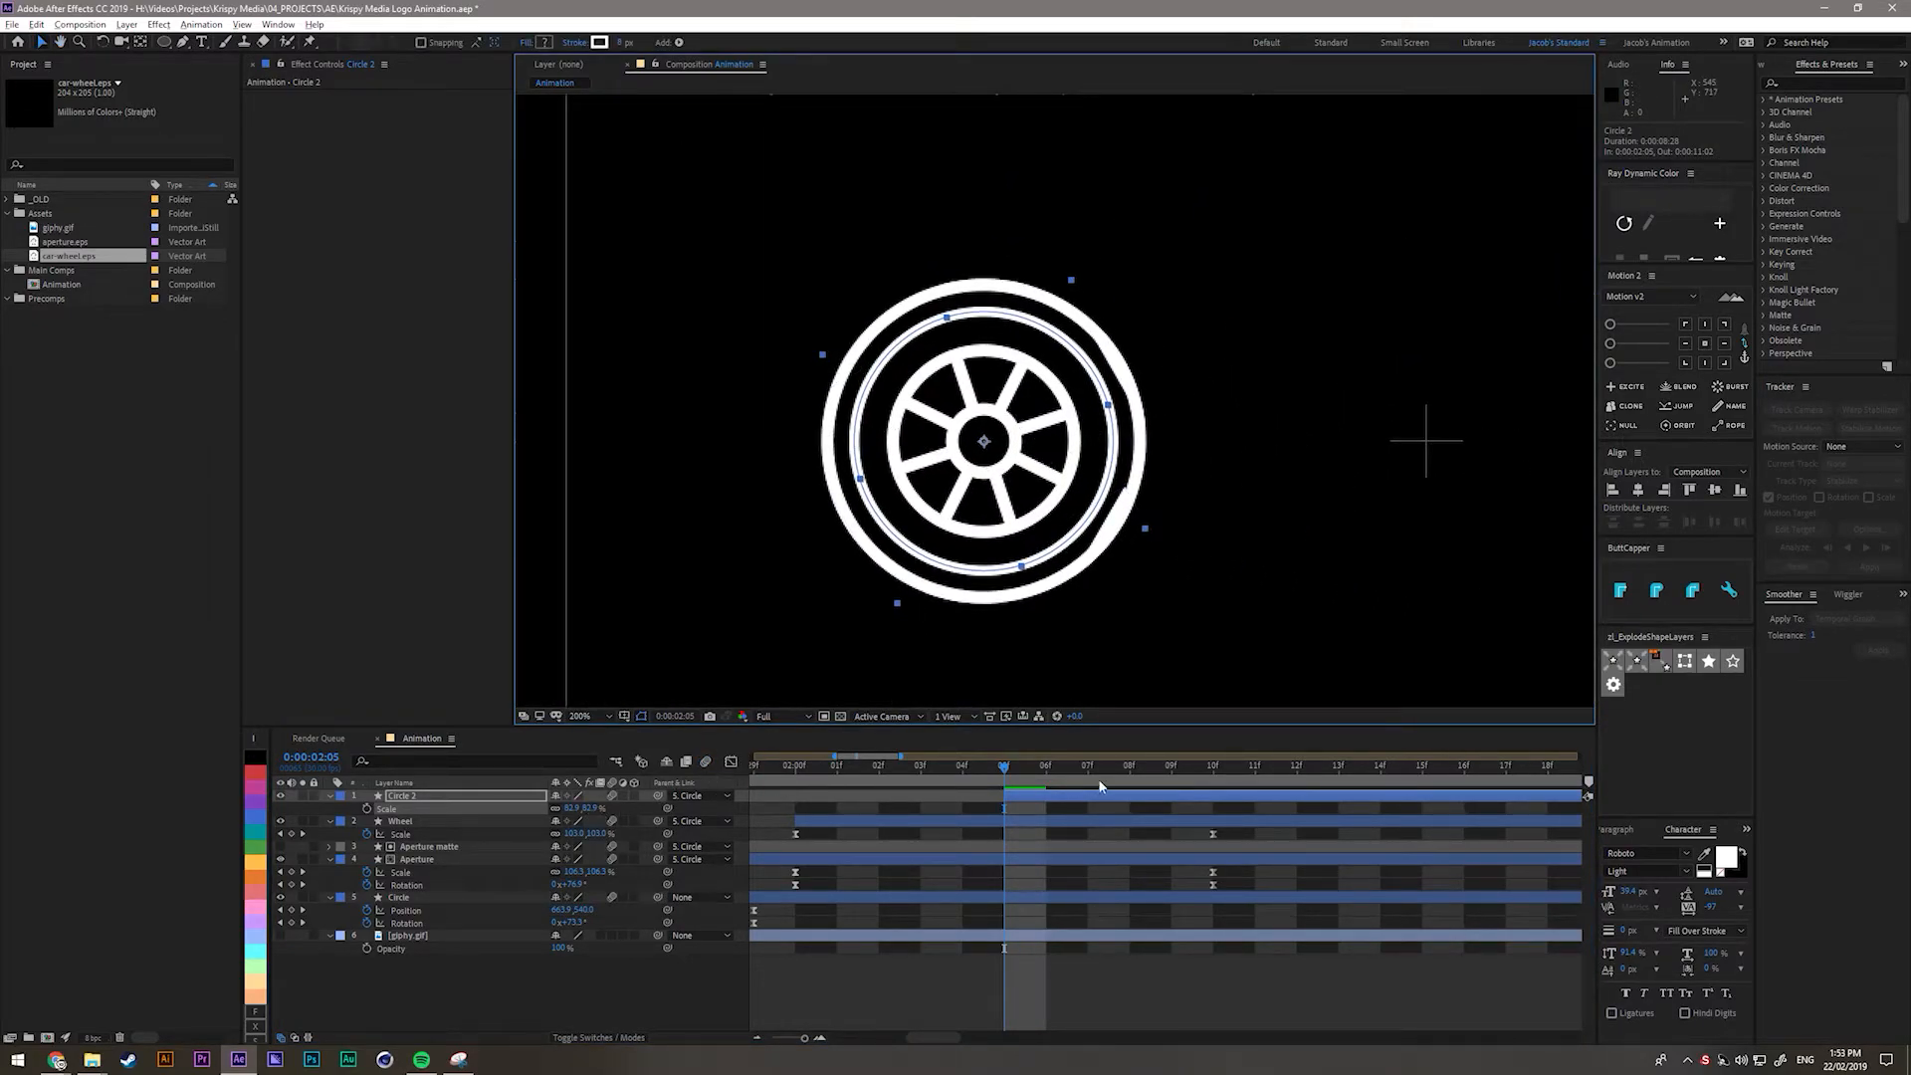
left_click_drag(582, 809, 632, 814)
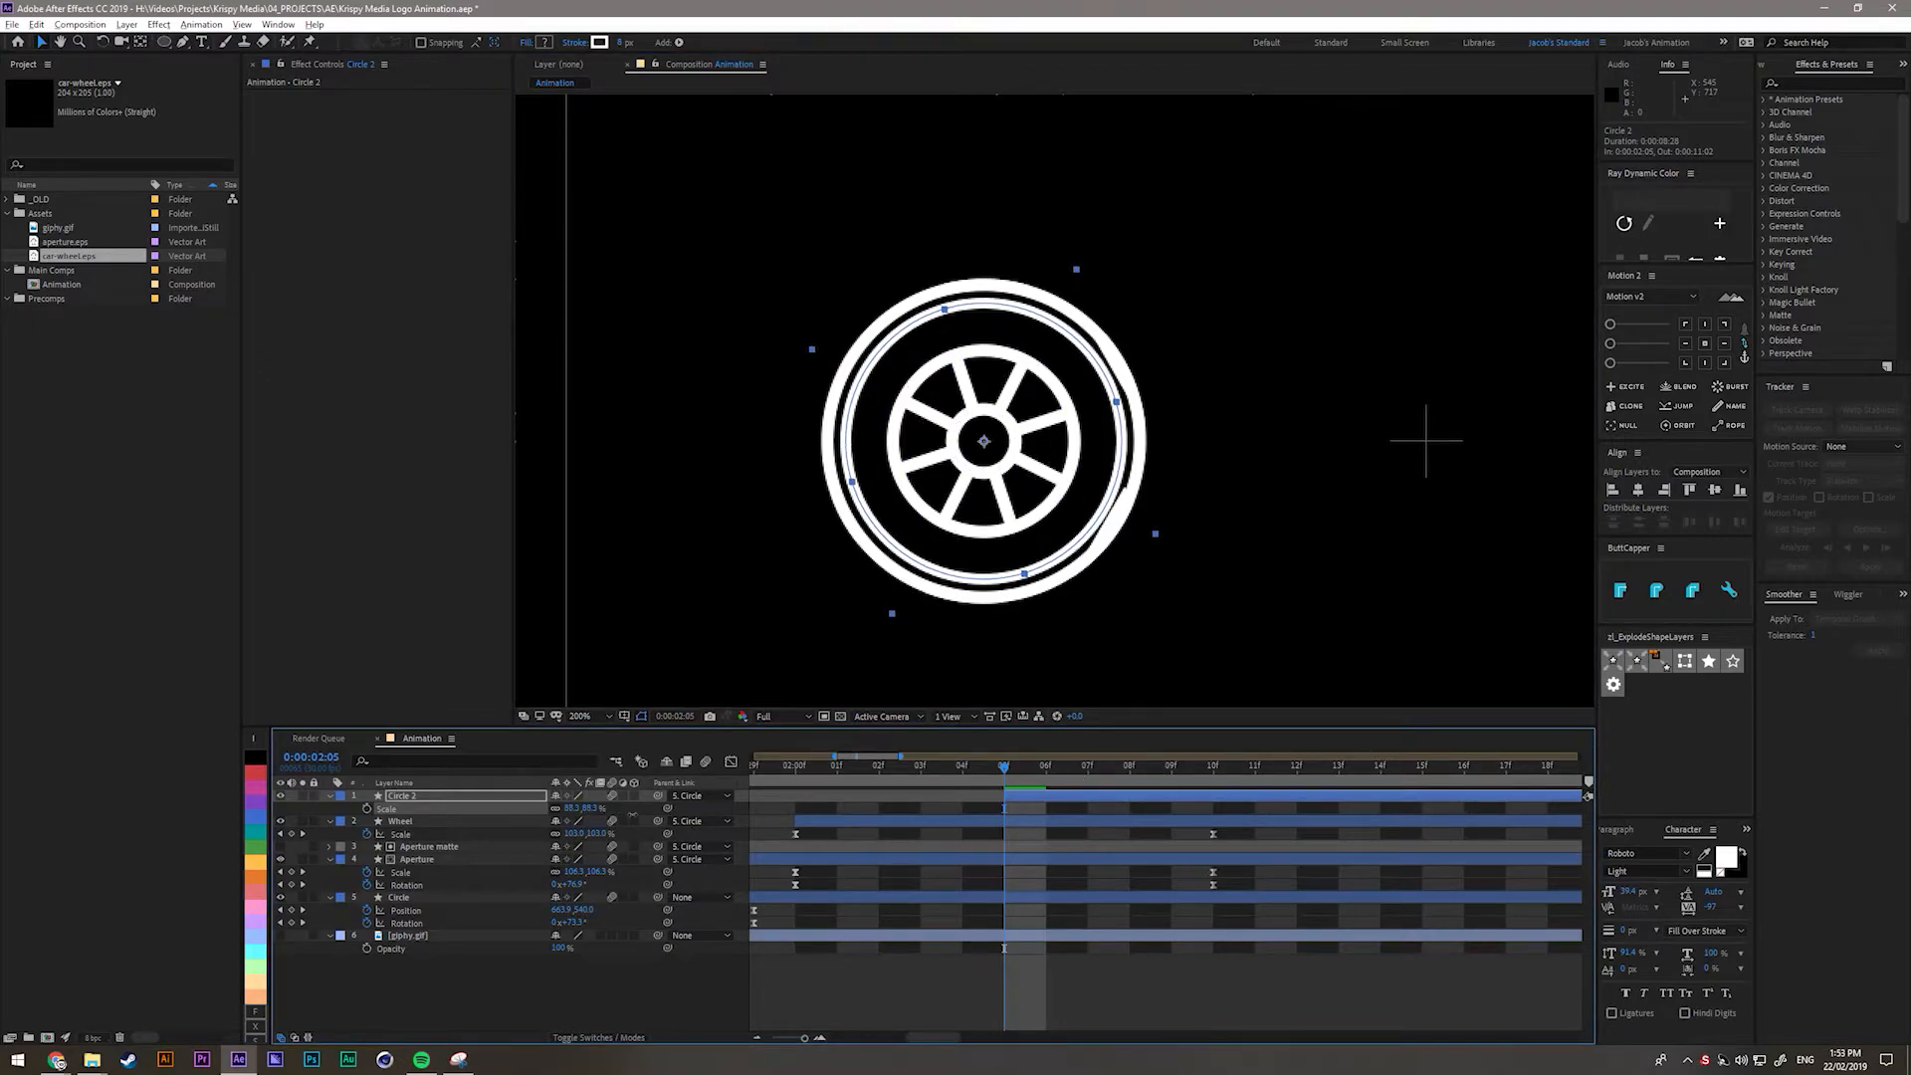
Set the ring's stroke width to 2 px and fine-tune its scale to 88.9%.
left_click(624, 43)
type("2")
key("Return")
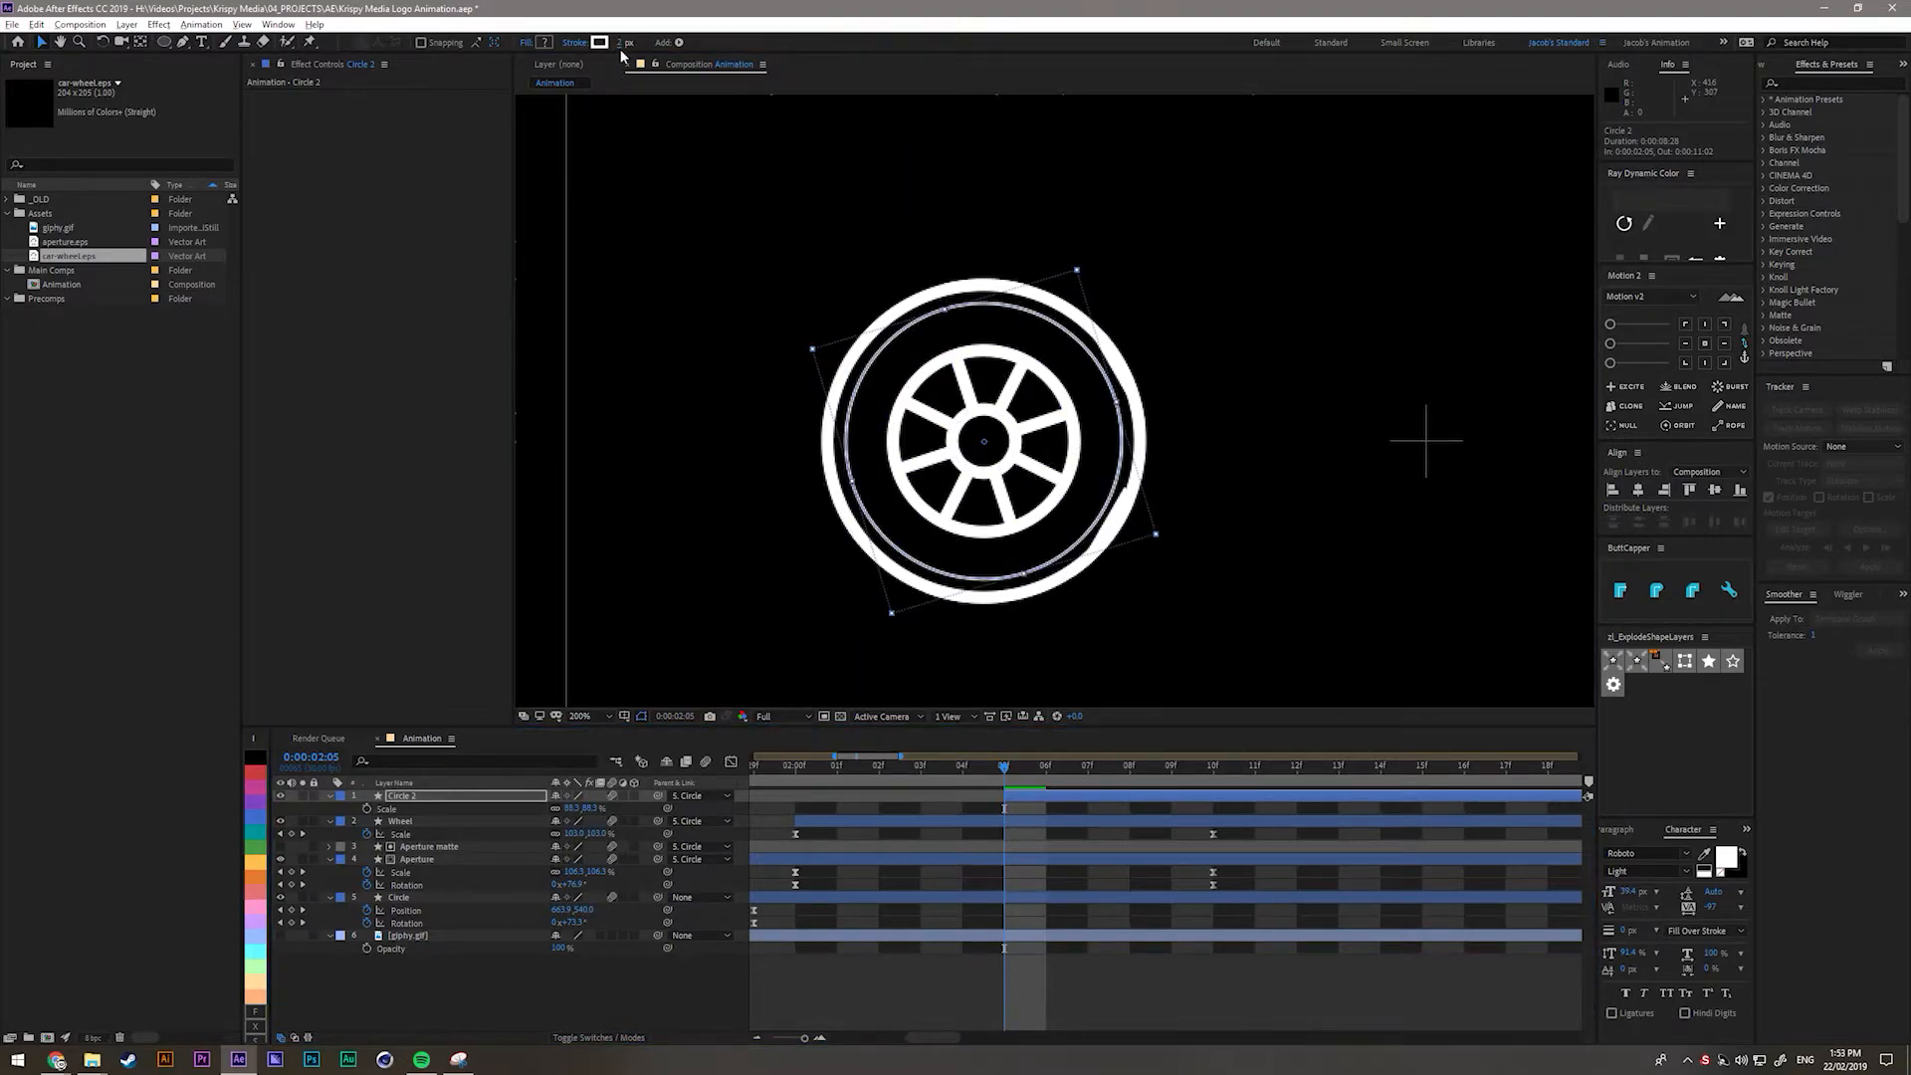
left_click_drag(594, 809, 626, 830)
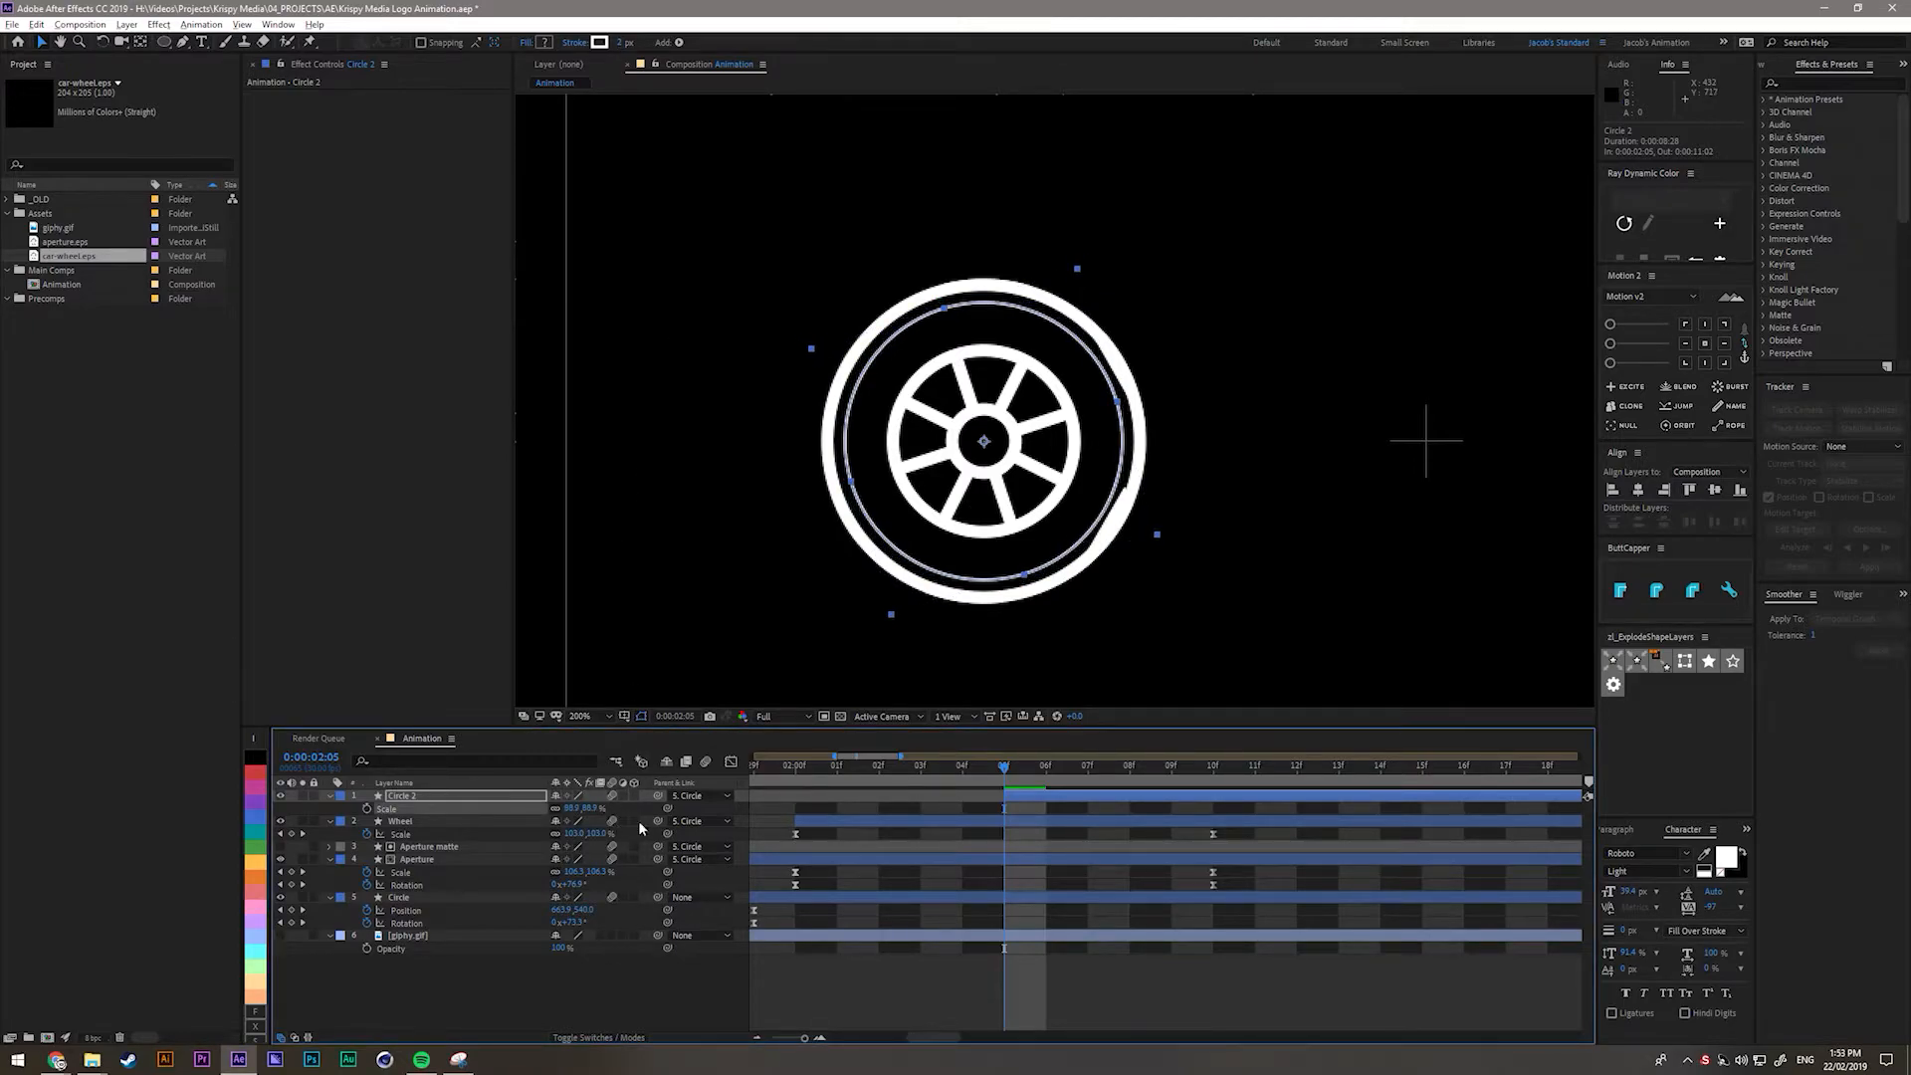
At 02:10, nudge Circle 2's scale to 88.6% so it fits the wheel edge.
left_click(1214, 767)
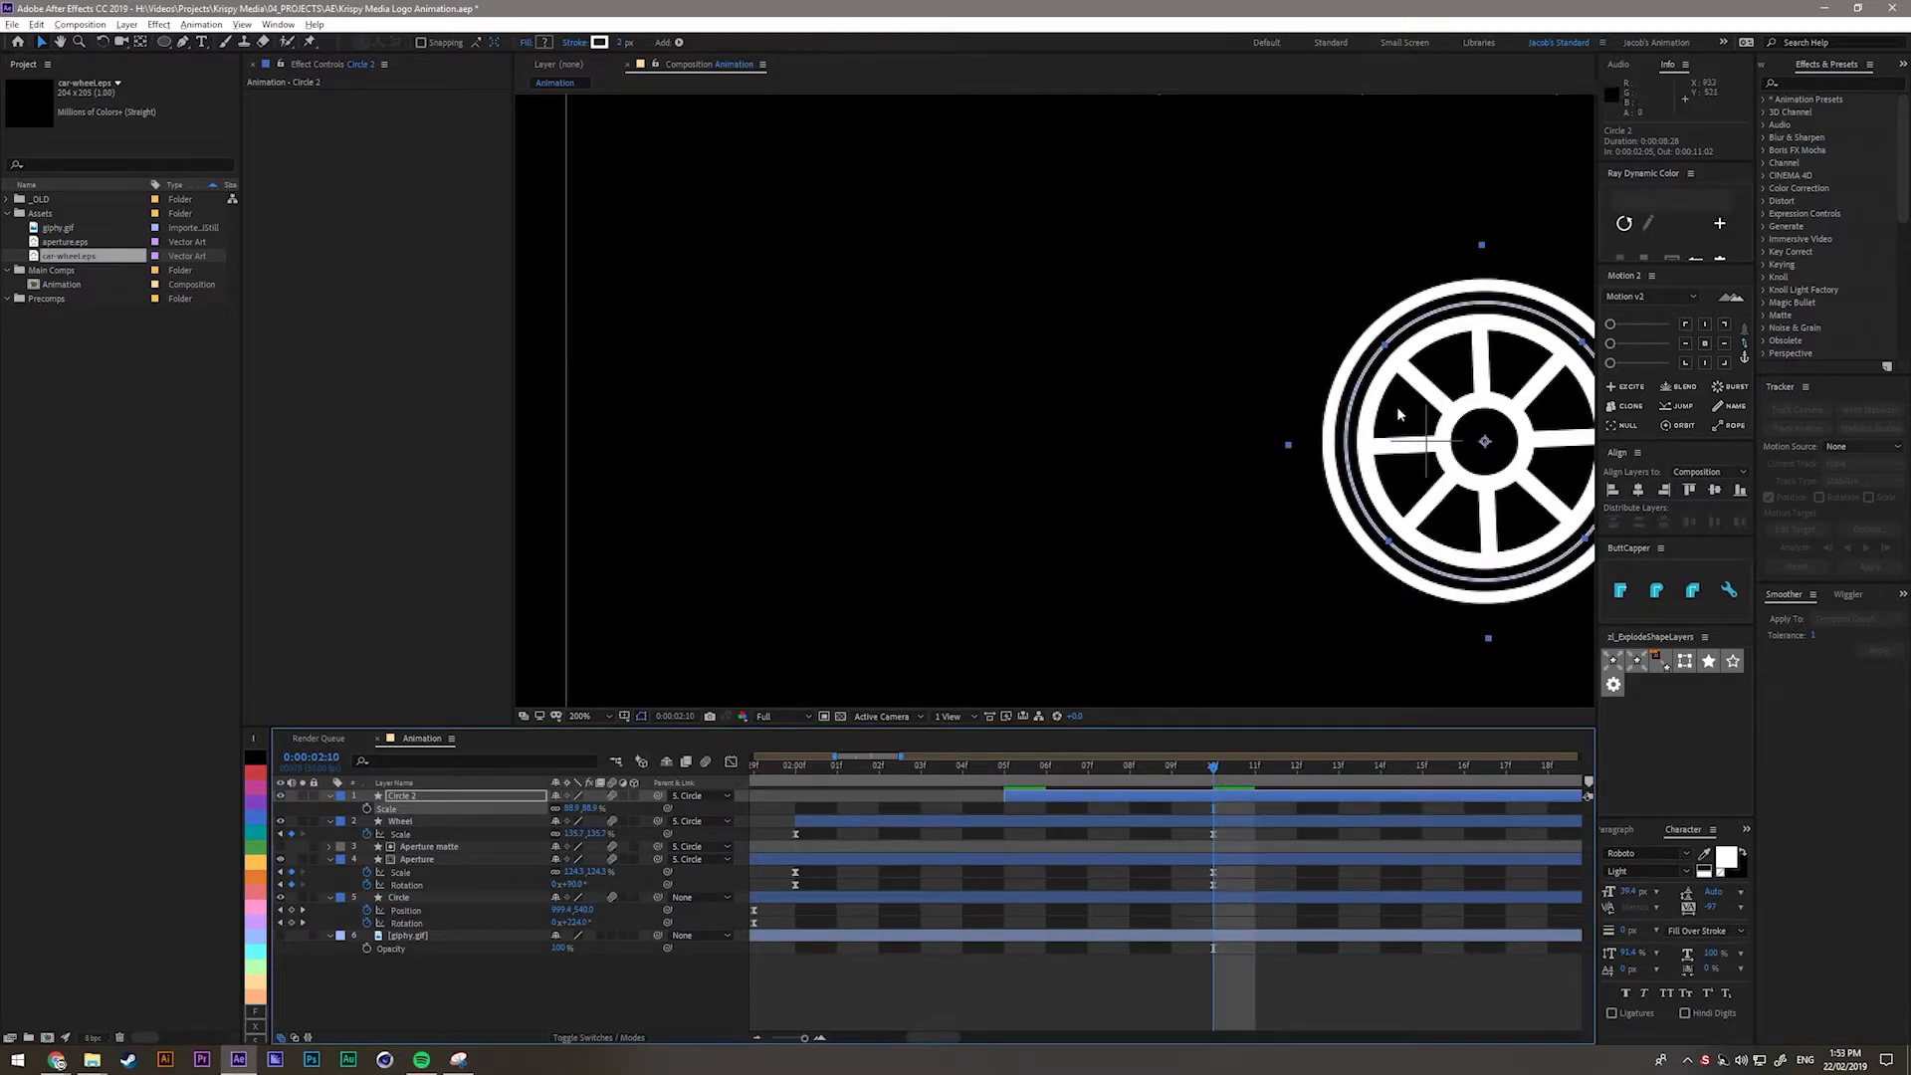
scroll(1399, 413, "up", 2)
left_click_drag(1425, 388, 798, 524)
left_click_drag(1370, 443, 610, 422)
scroll(836, 249, "up", 1)
left_click_drag(845, 239, 887, 389)
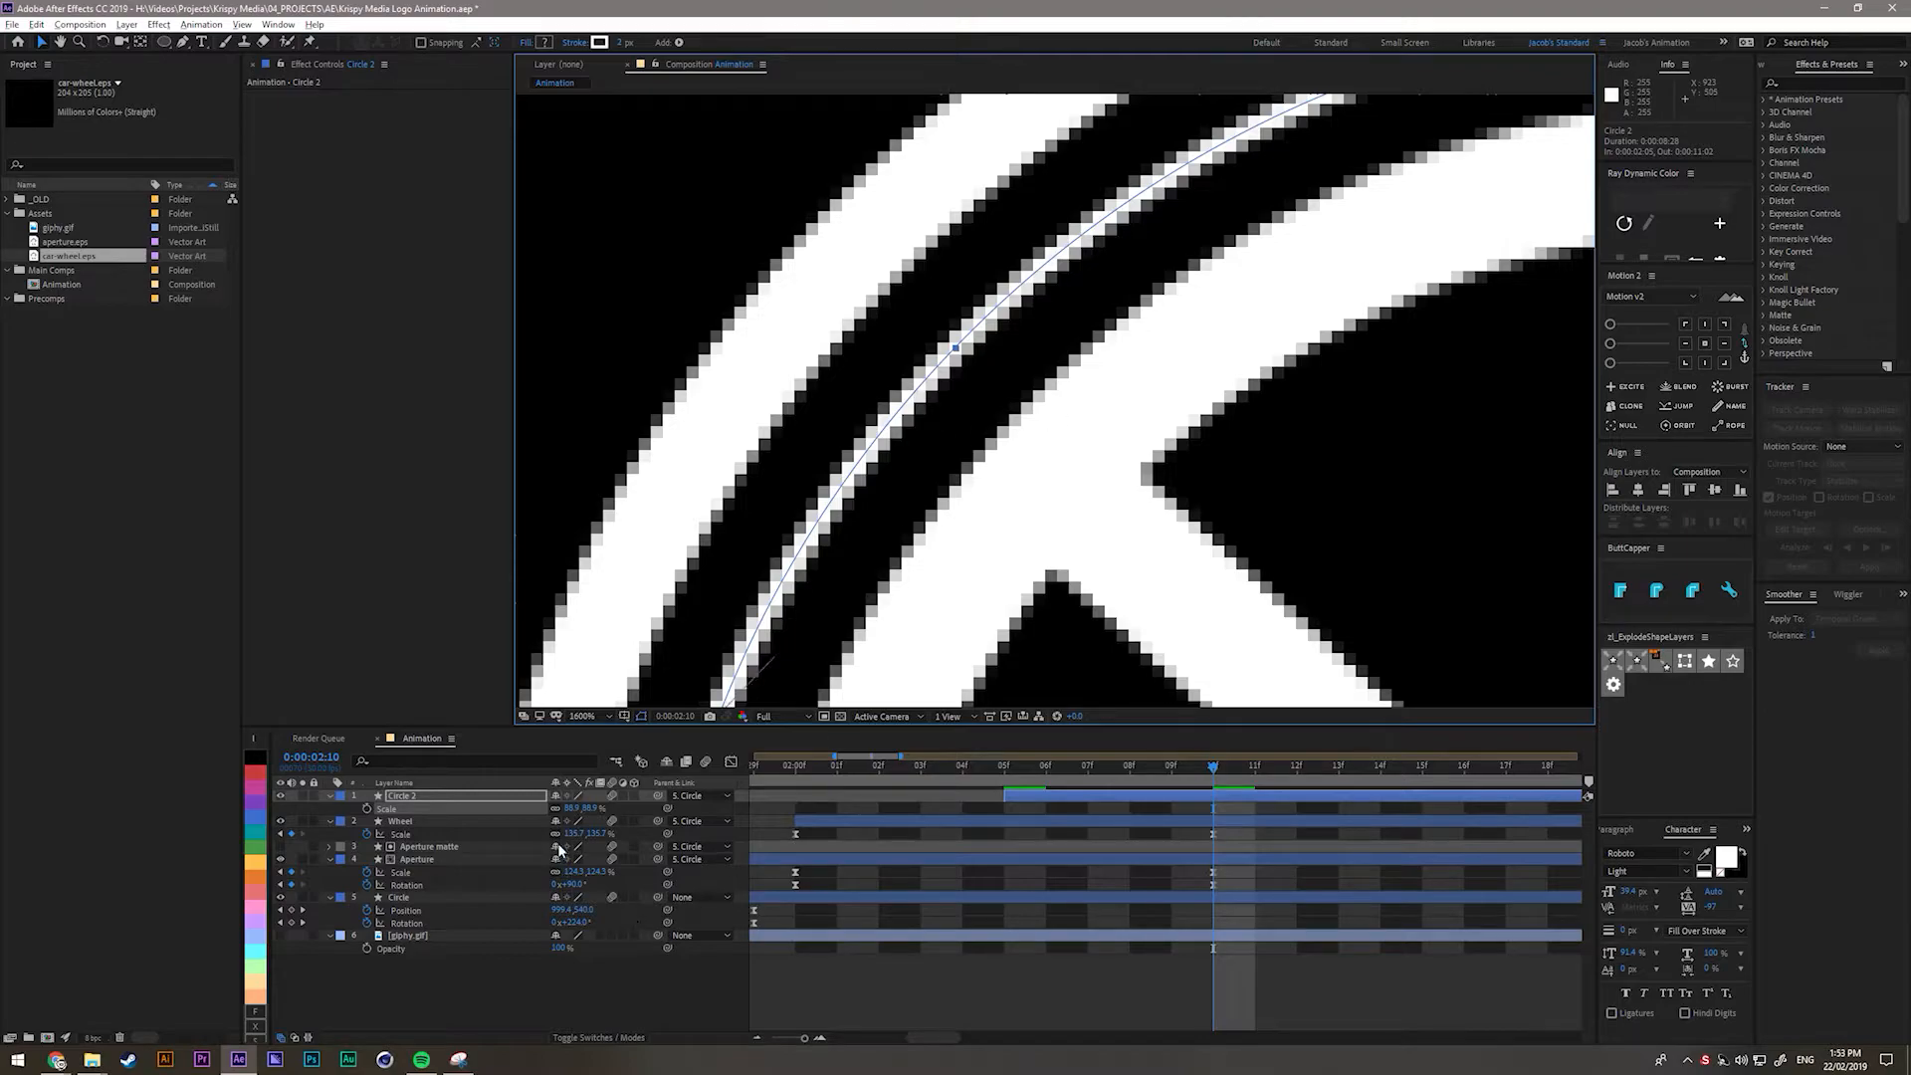
left_click_drag(589, 809, 614, 824)
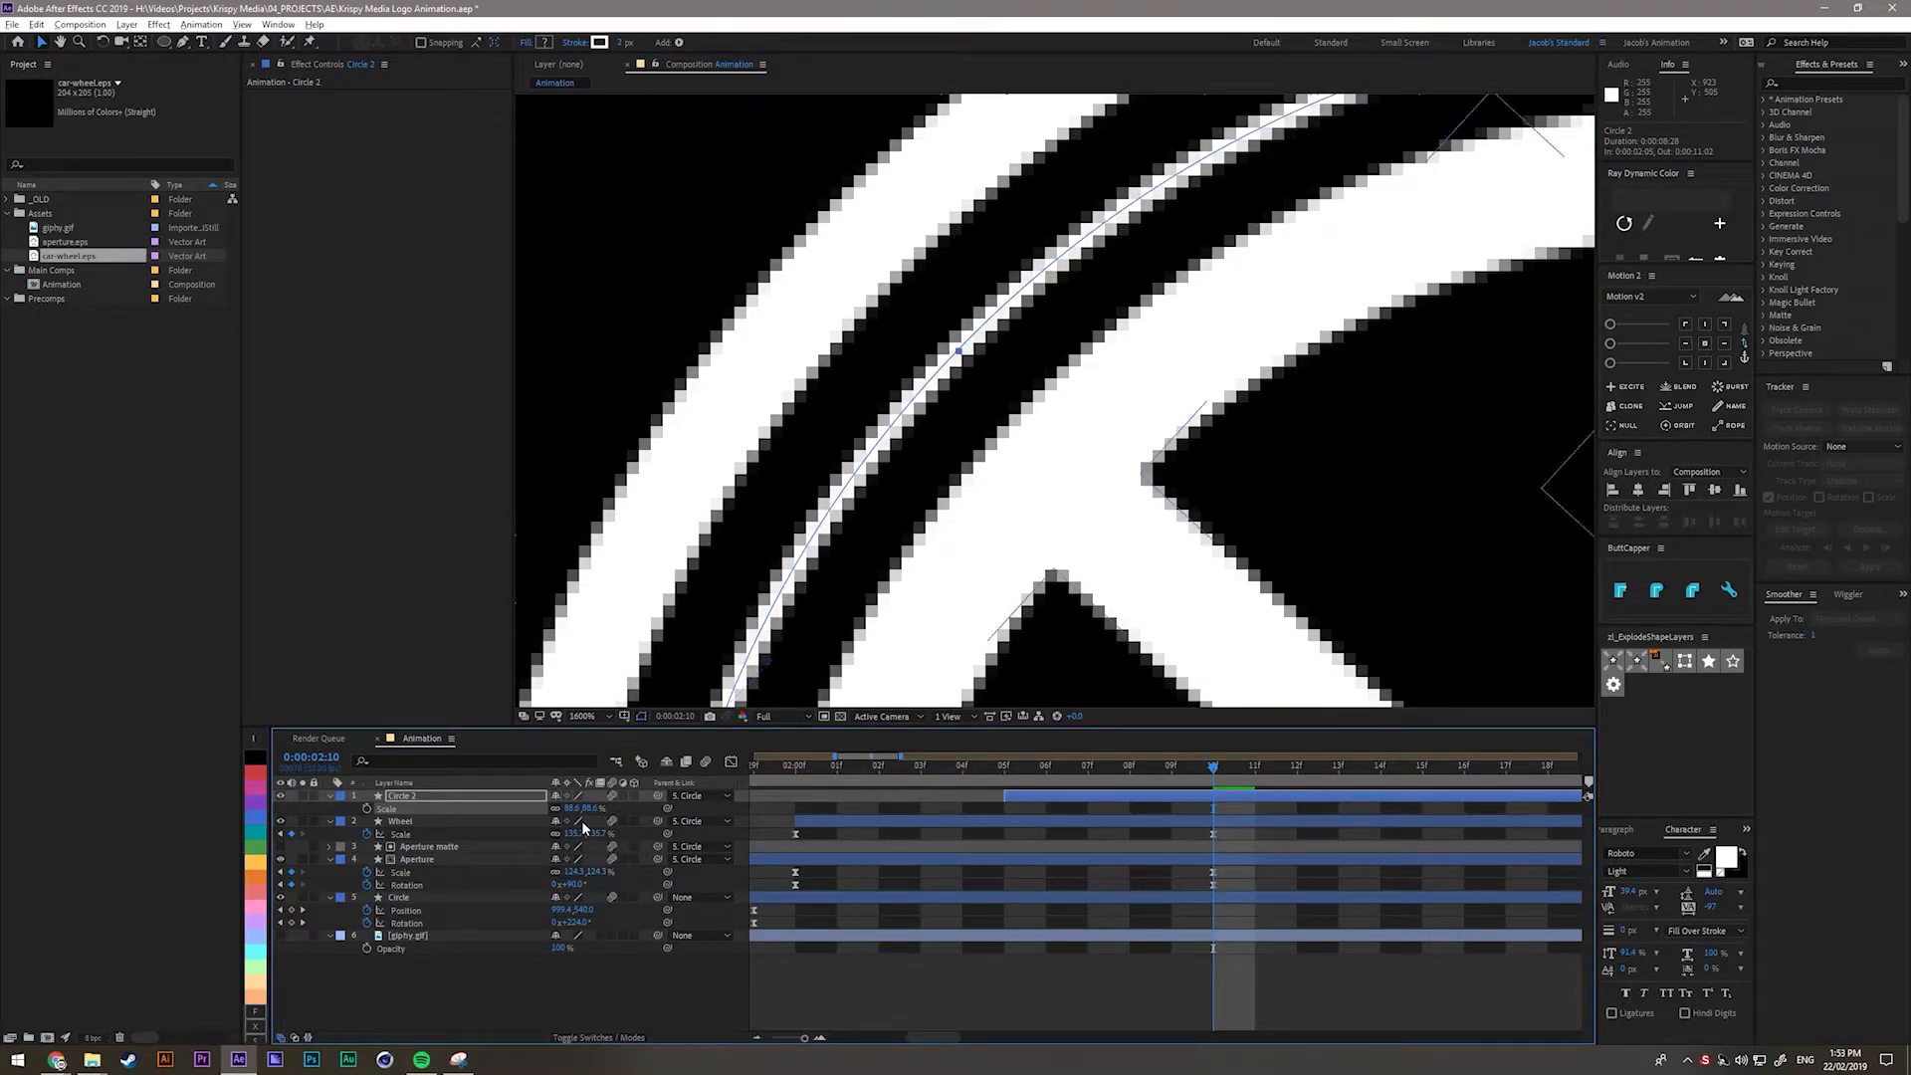
left_click(595, 997)
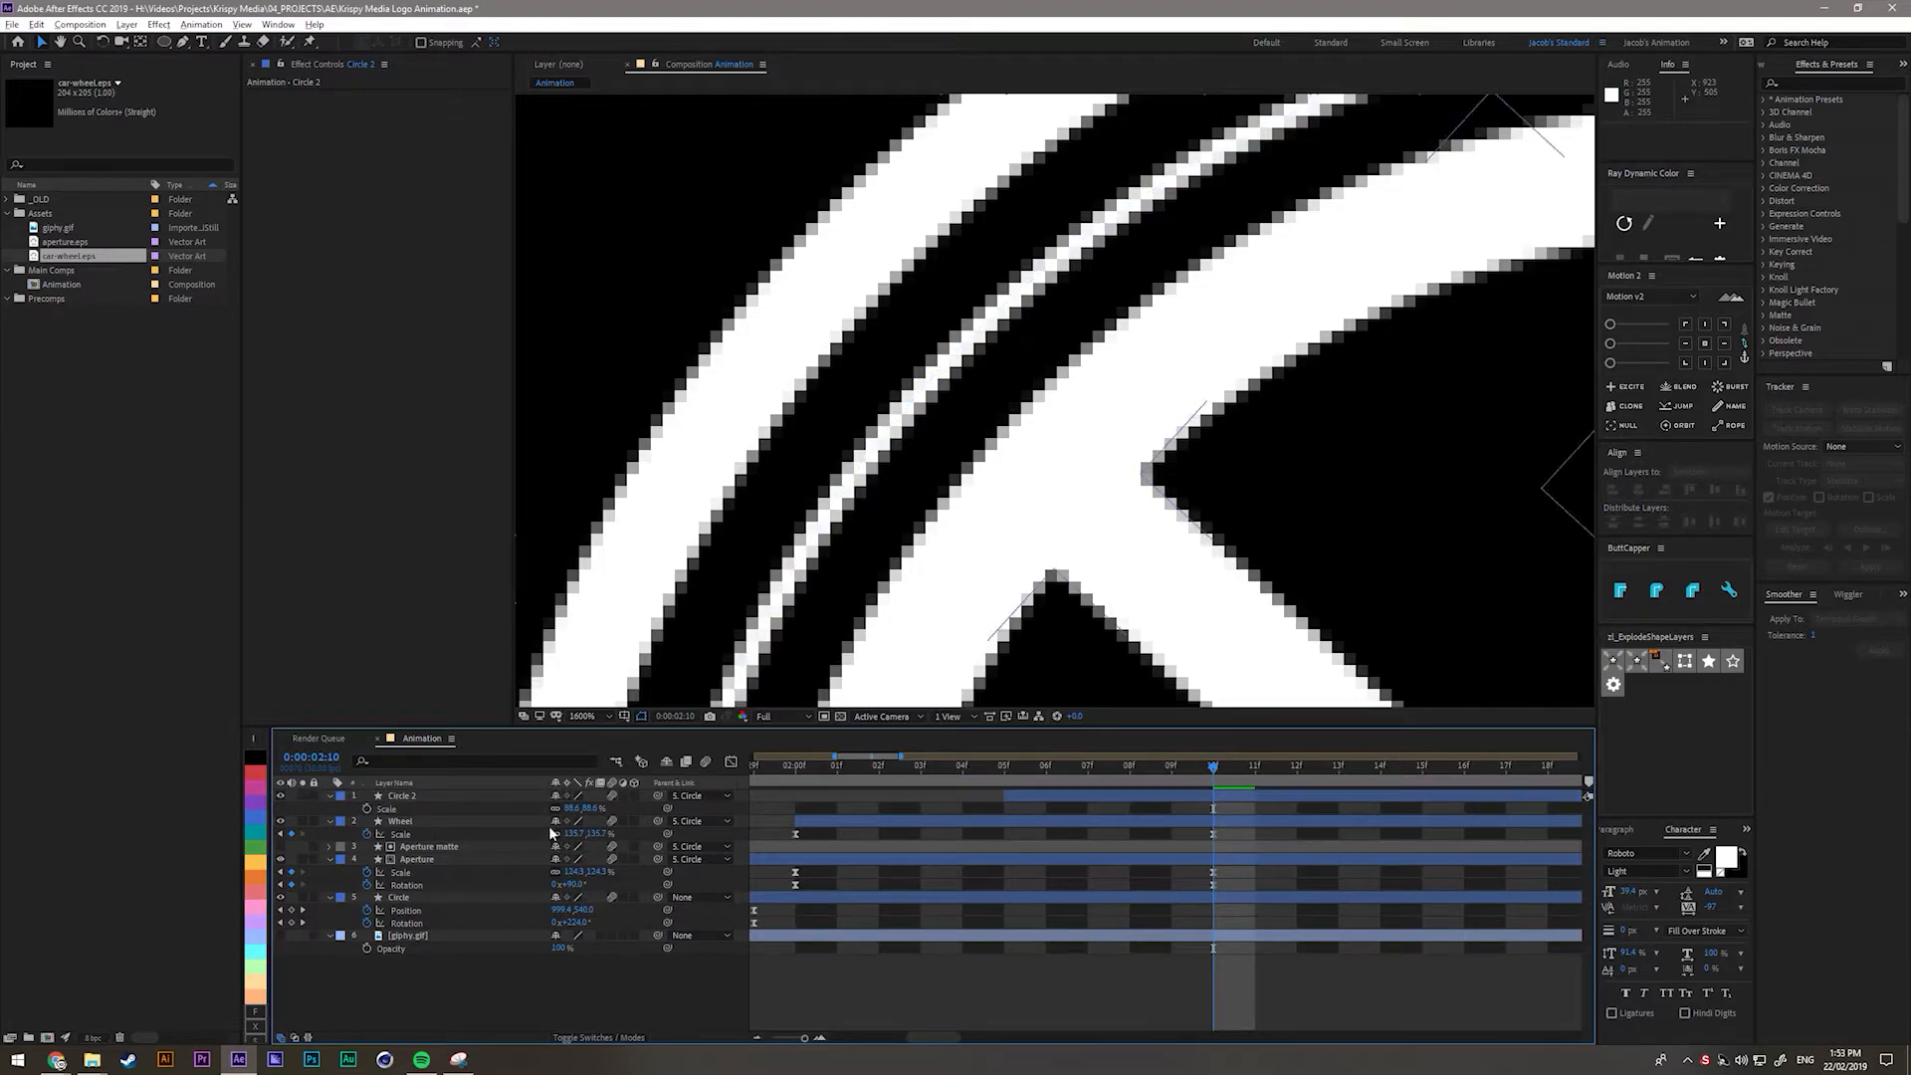
scroll(1268, 795, "down", 1)
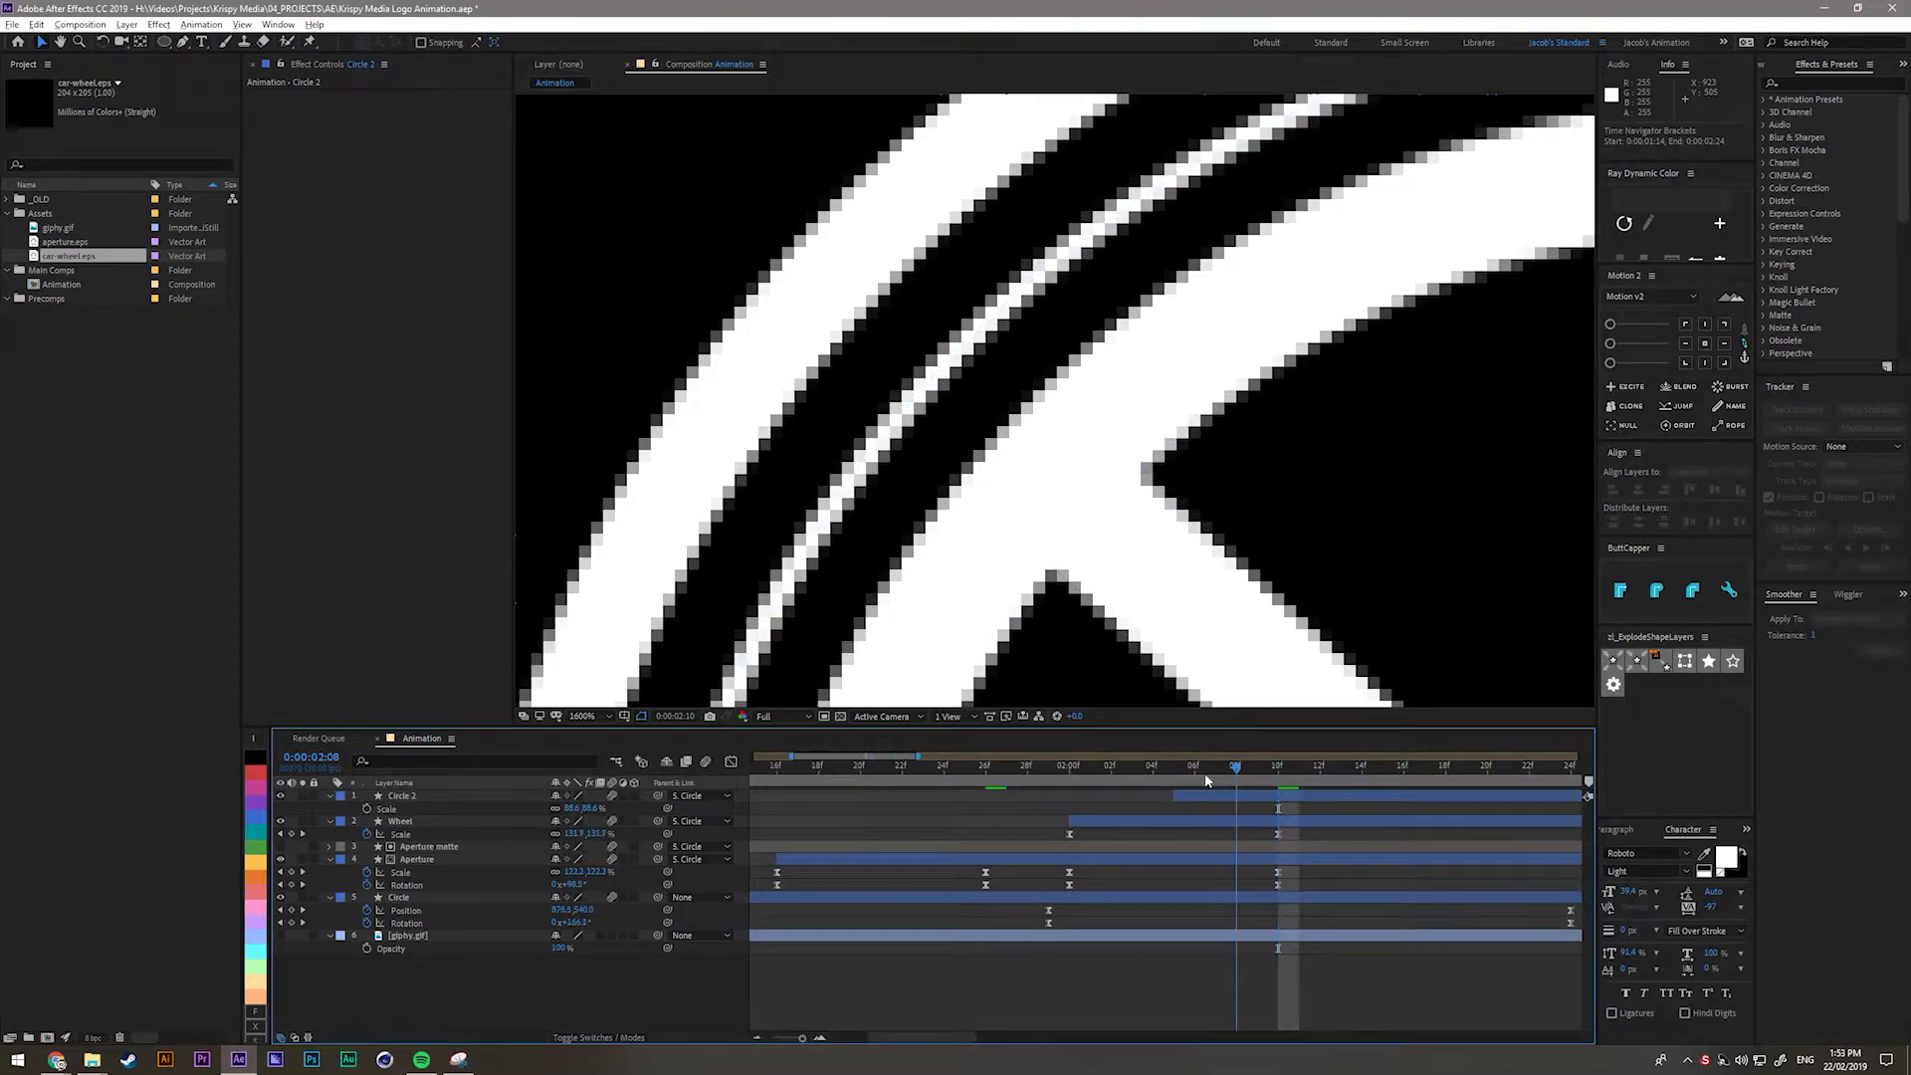
left_click_drag(1213, 781, 1179, 778)
key("shift+slash")
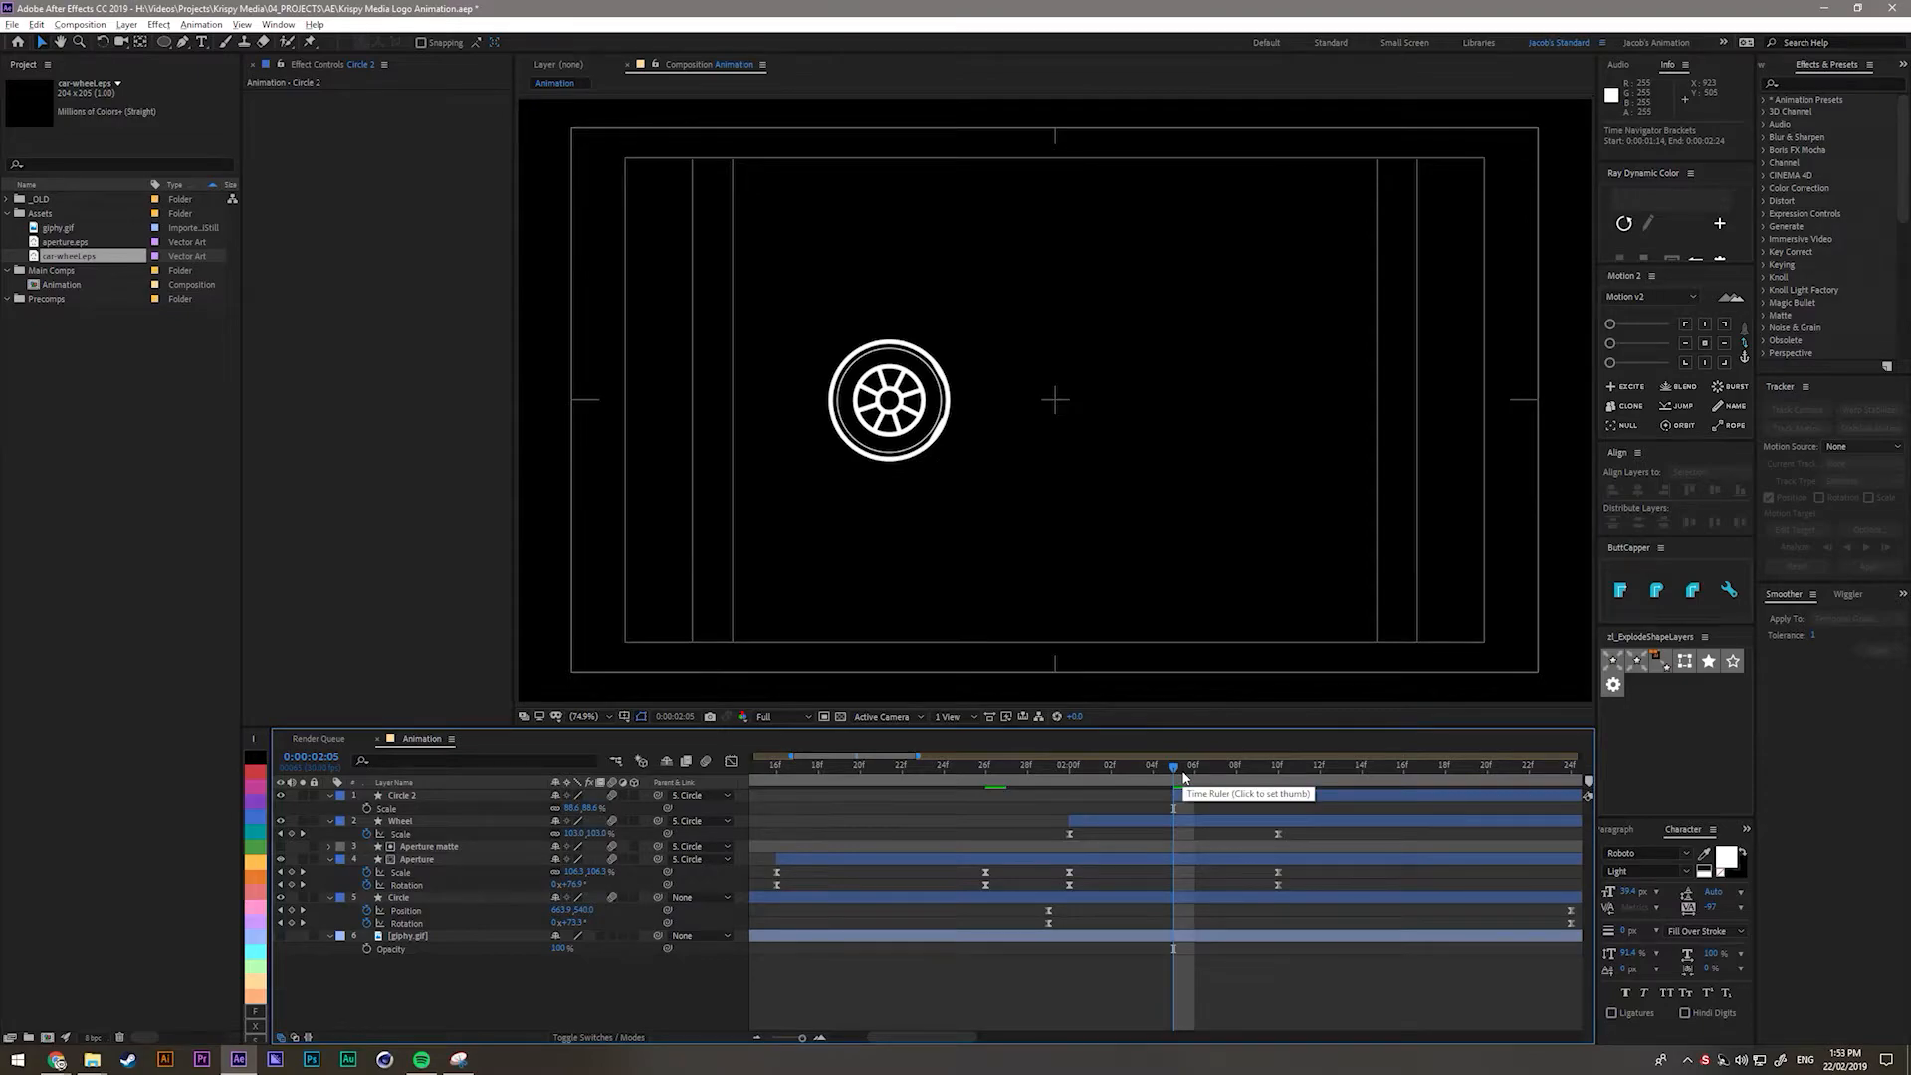
scroll(786, 388, "up", 3)
Rename the Circle 2 layer to 'Line'.
left_click(402, 796)
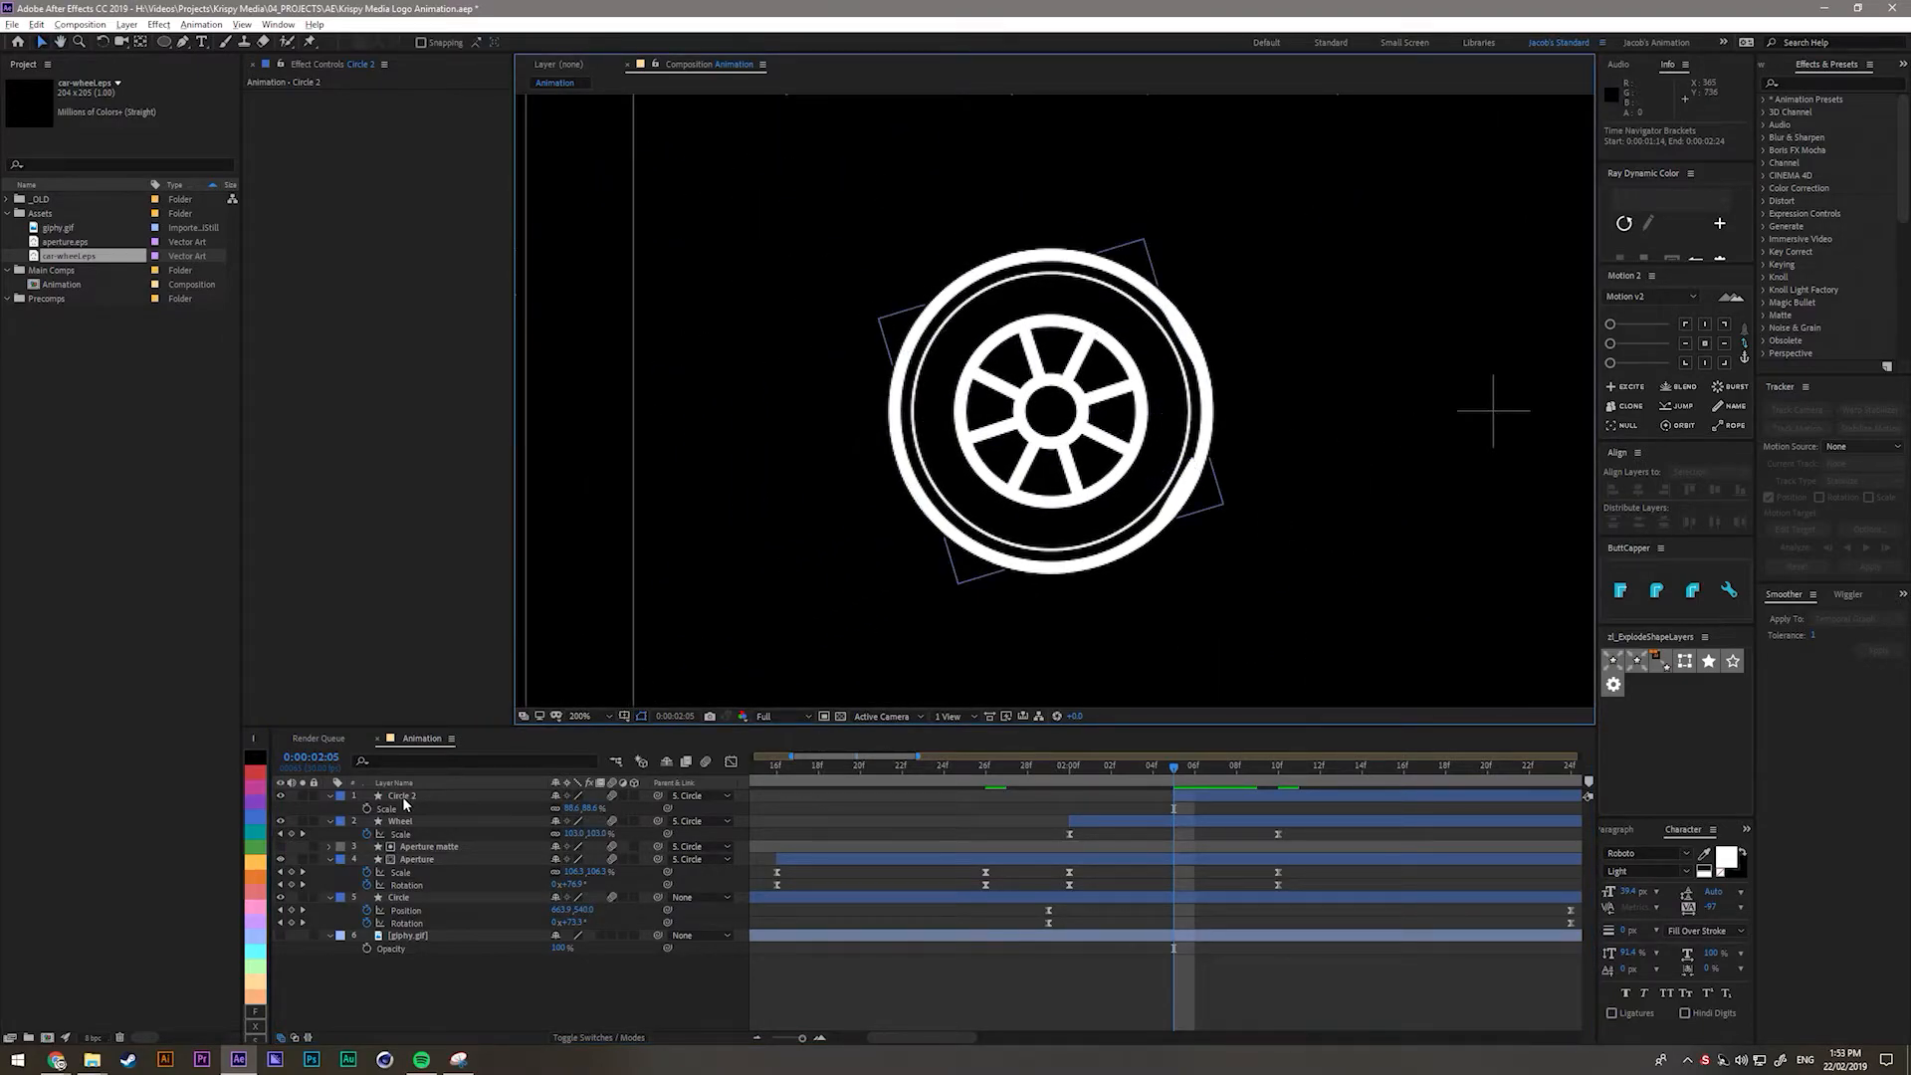
left_click(332, 799)
left_click(331, 796)
left_click(331, 796)
left_click(404, 797)
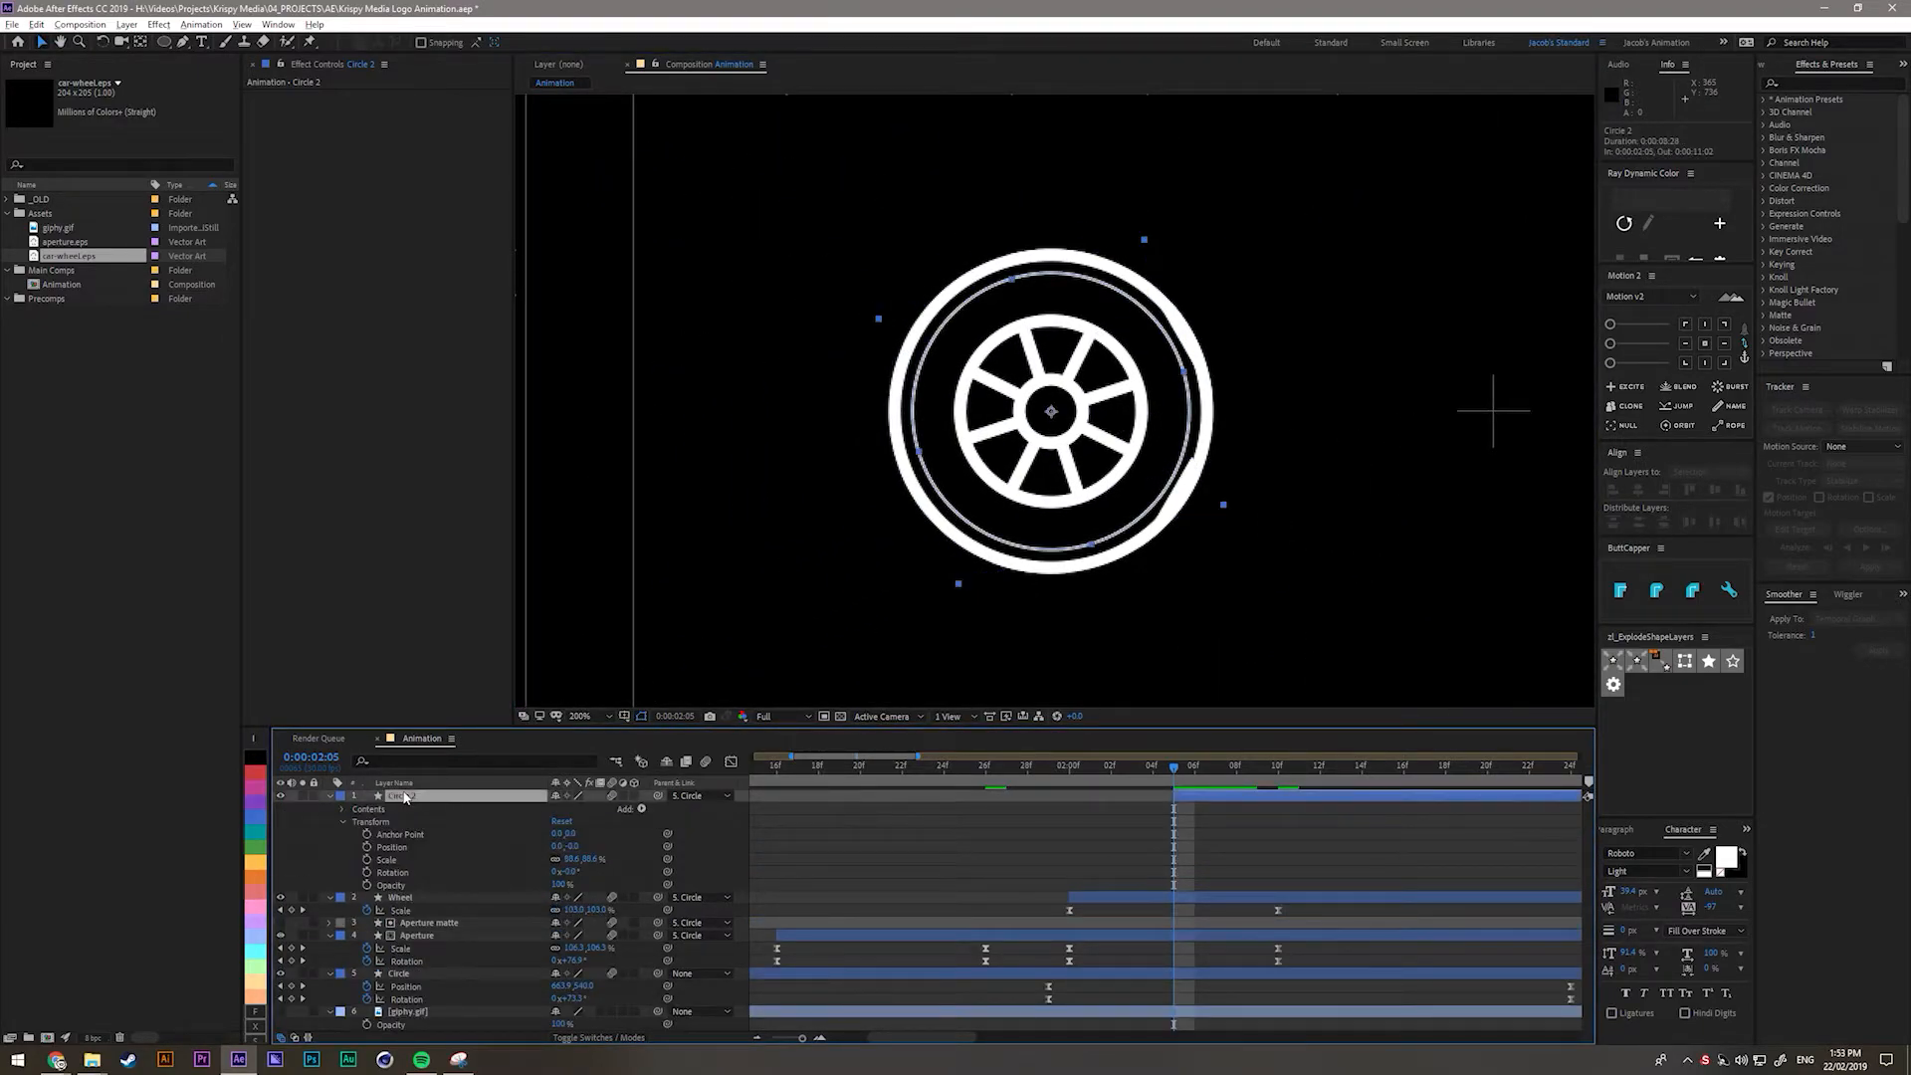
key("Return")
type("Line")
key("Return")
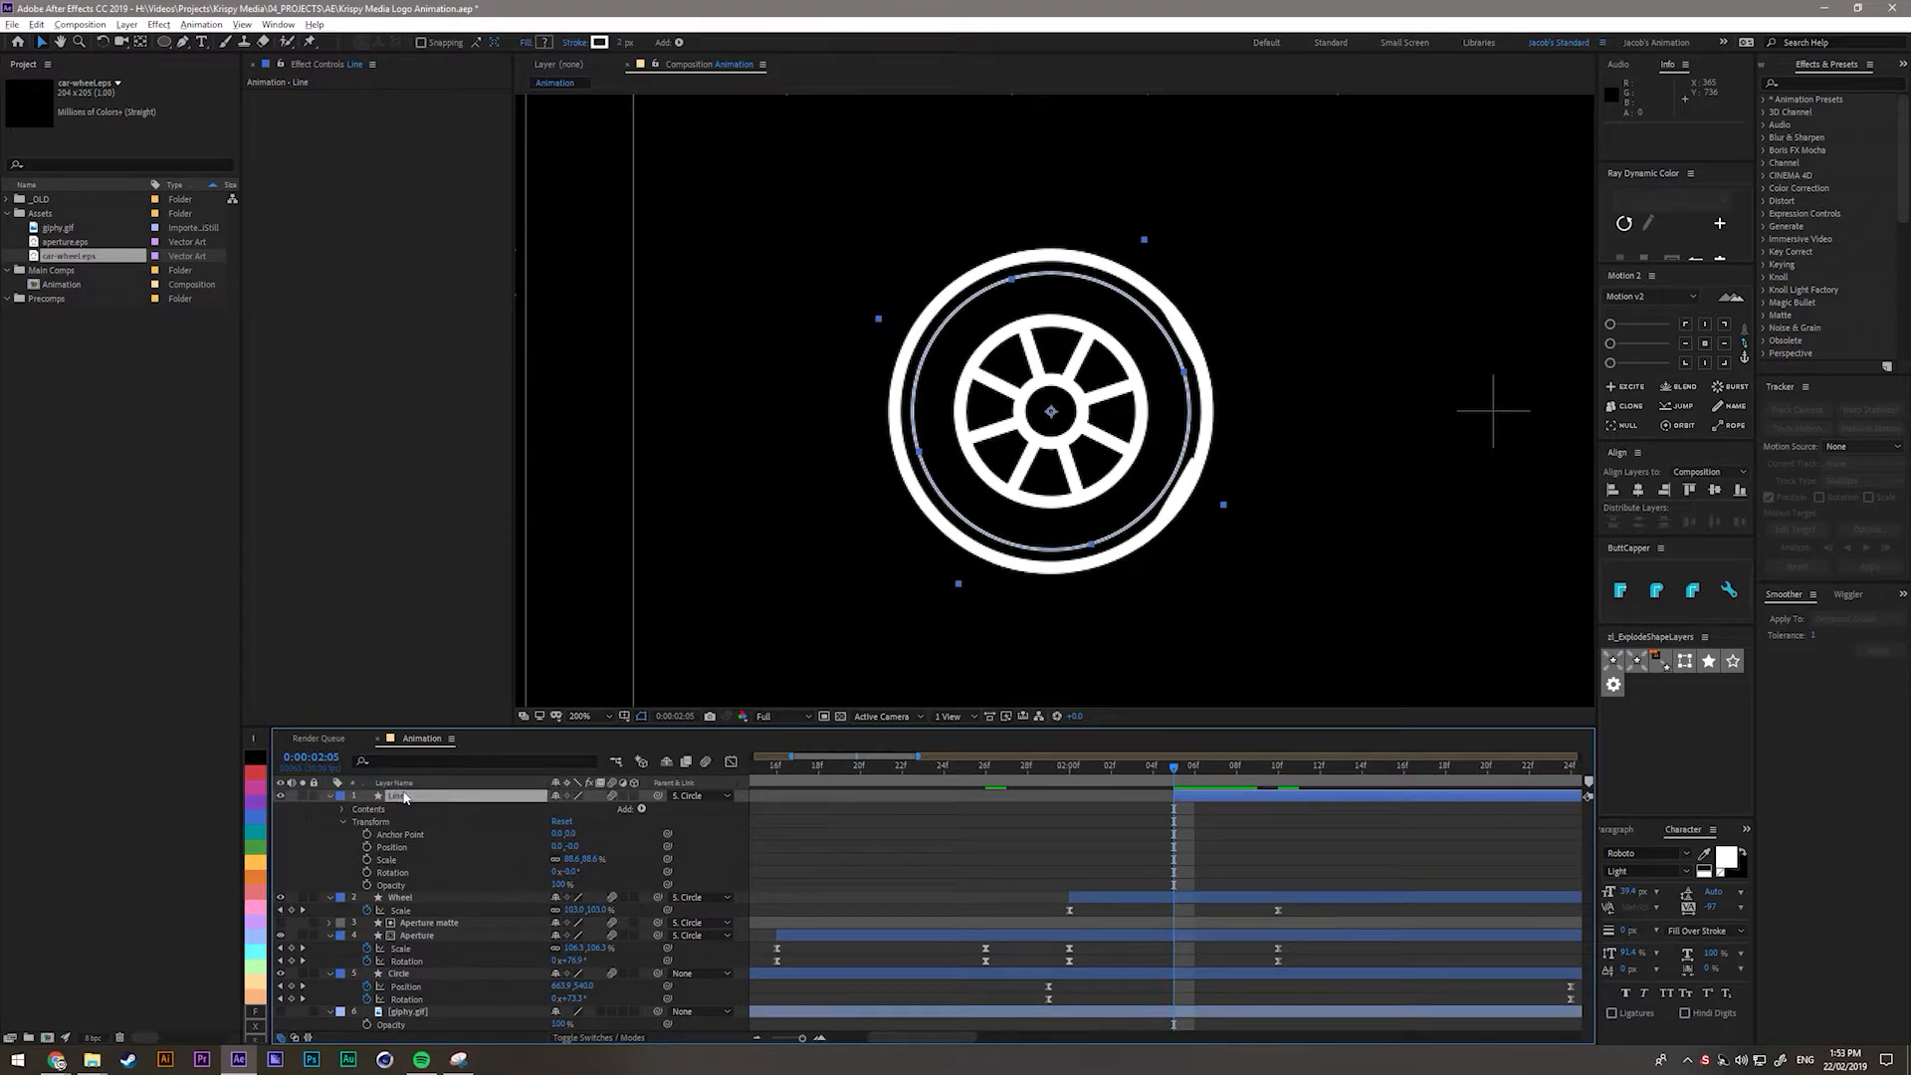
Keyframe Trim Paths Start and End between 02:05 and 02:09, shifting End two frames later.
left_click(343, 810)
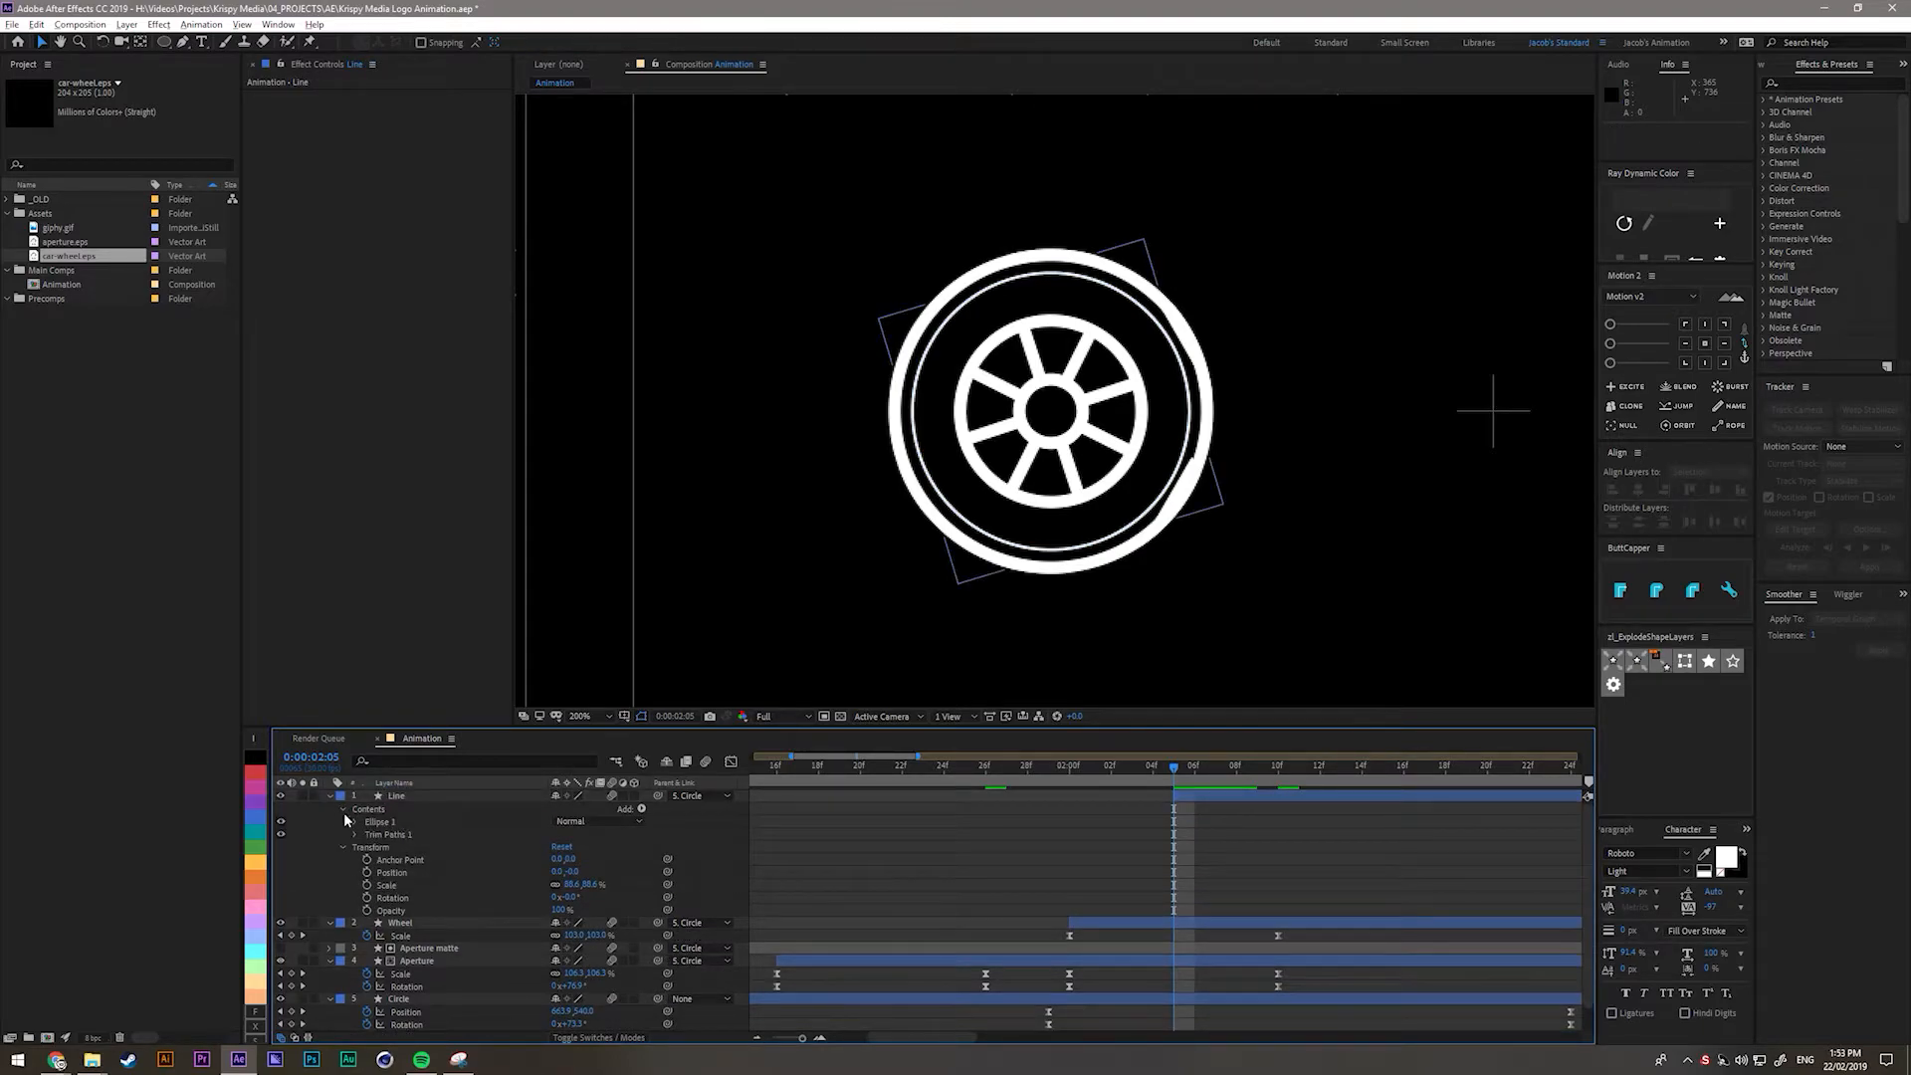
left_click(343, 849)
left_click(356, 835)
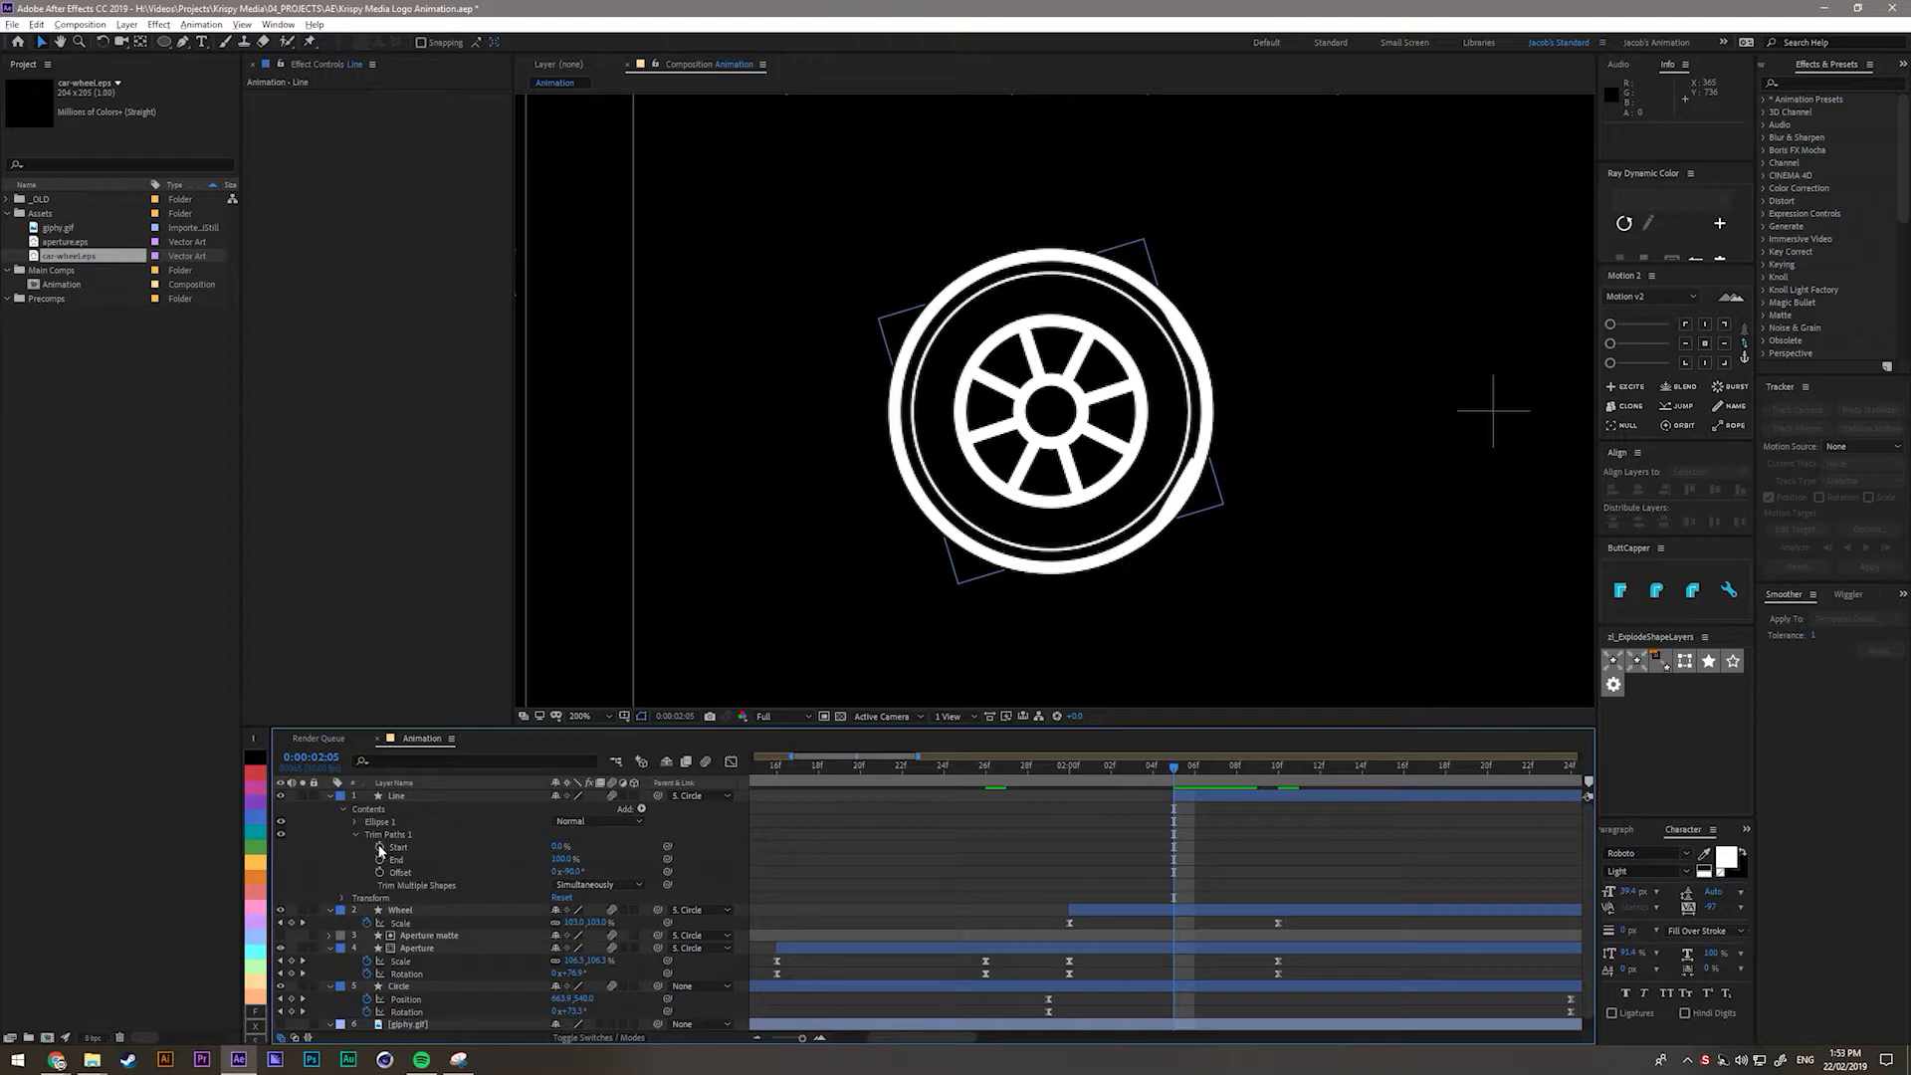
left_click_drag(558, 845, 697, 848)
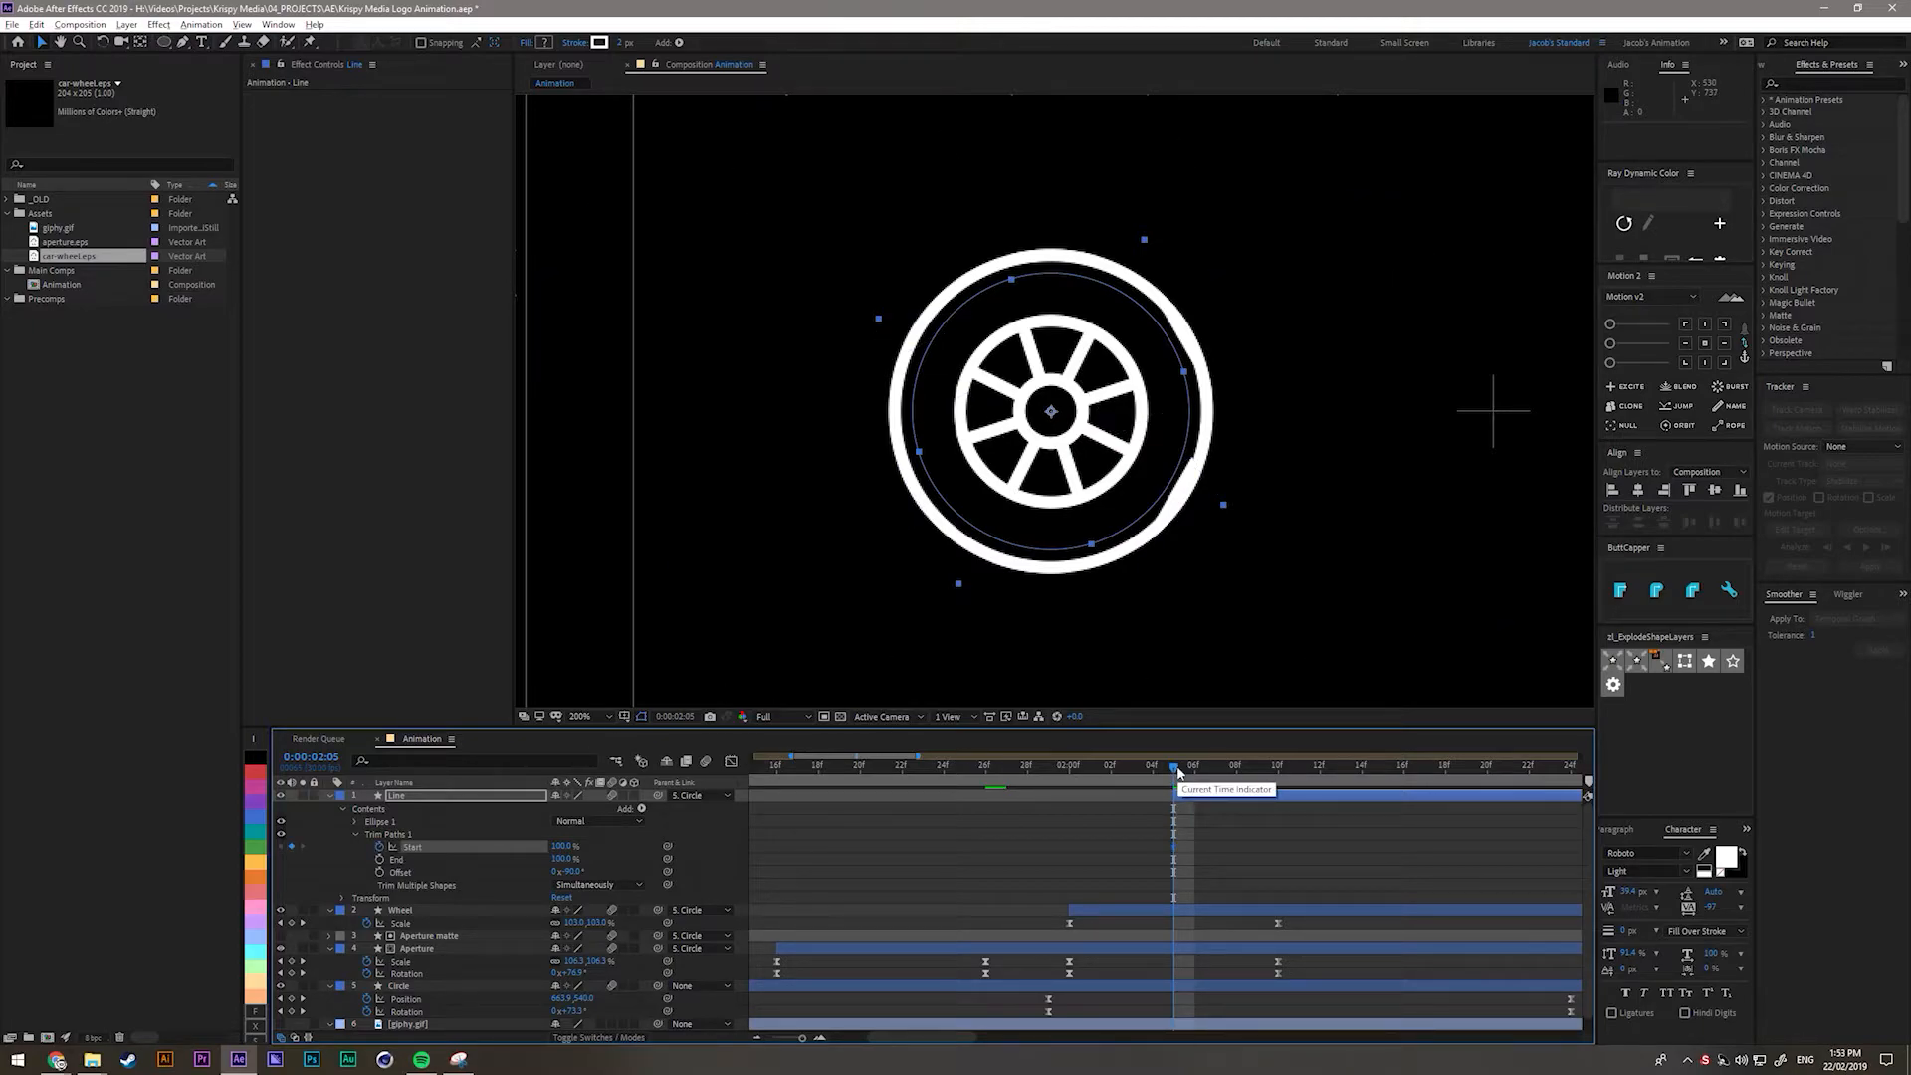
key("space")
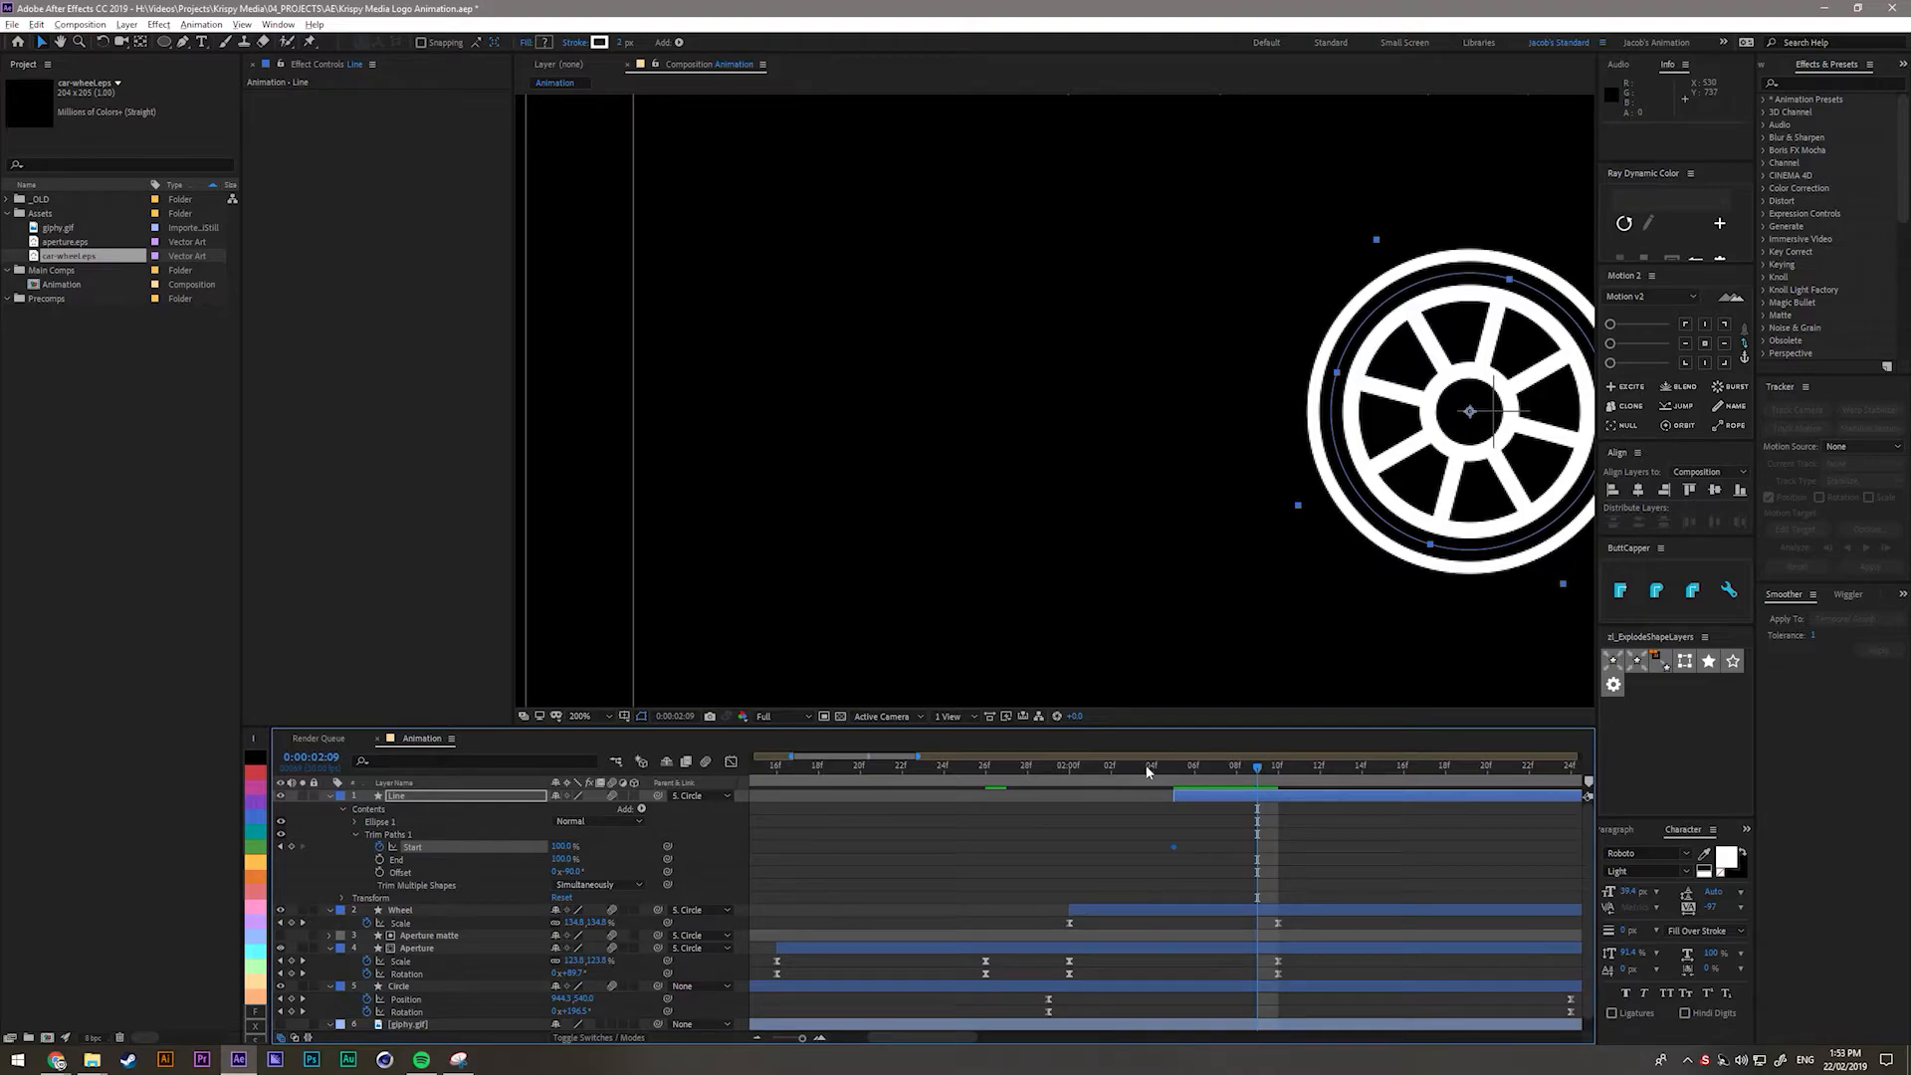
left_click_drag(575, 848, 522, 858)
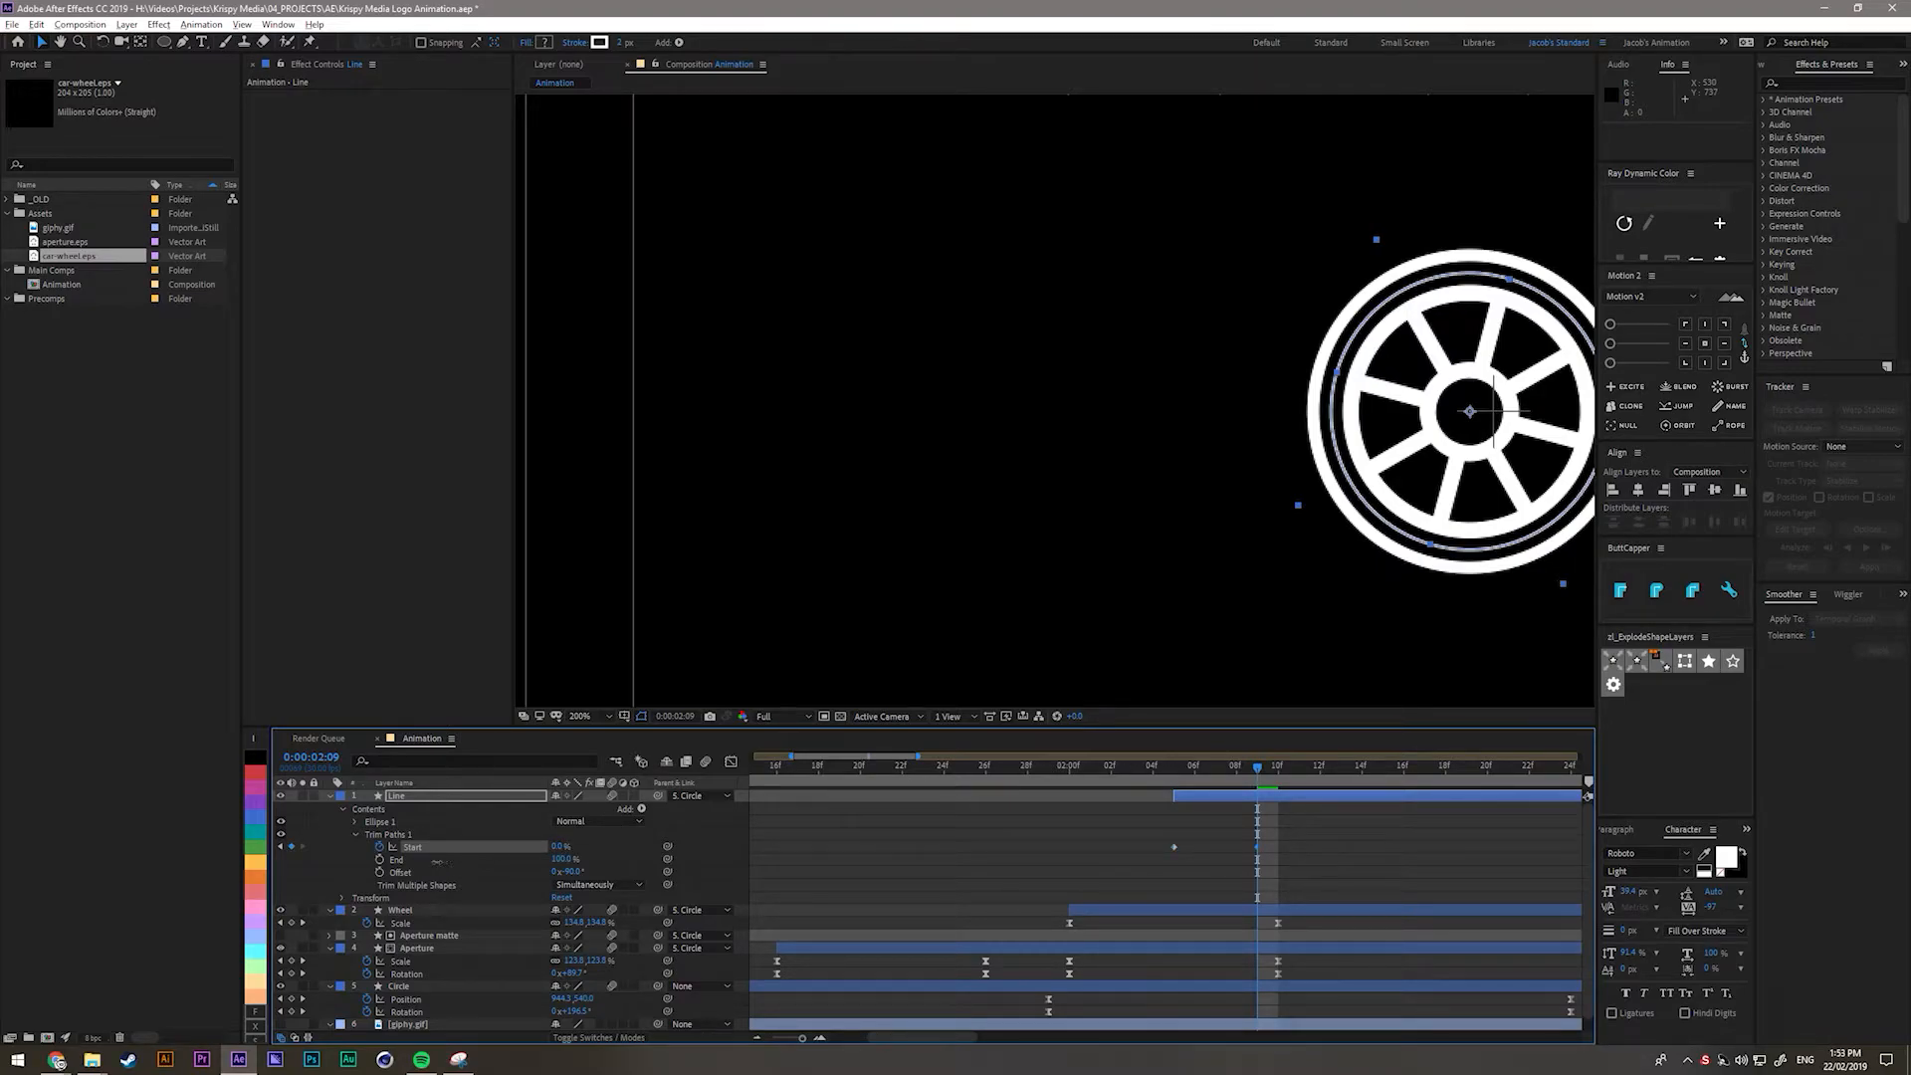
left_click(1191, 774)
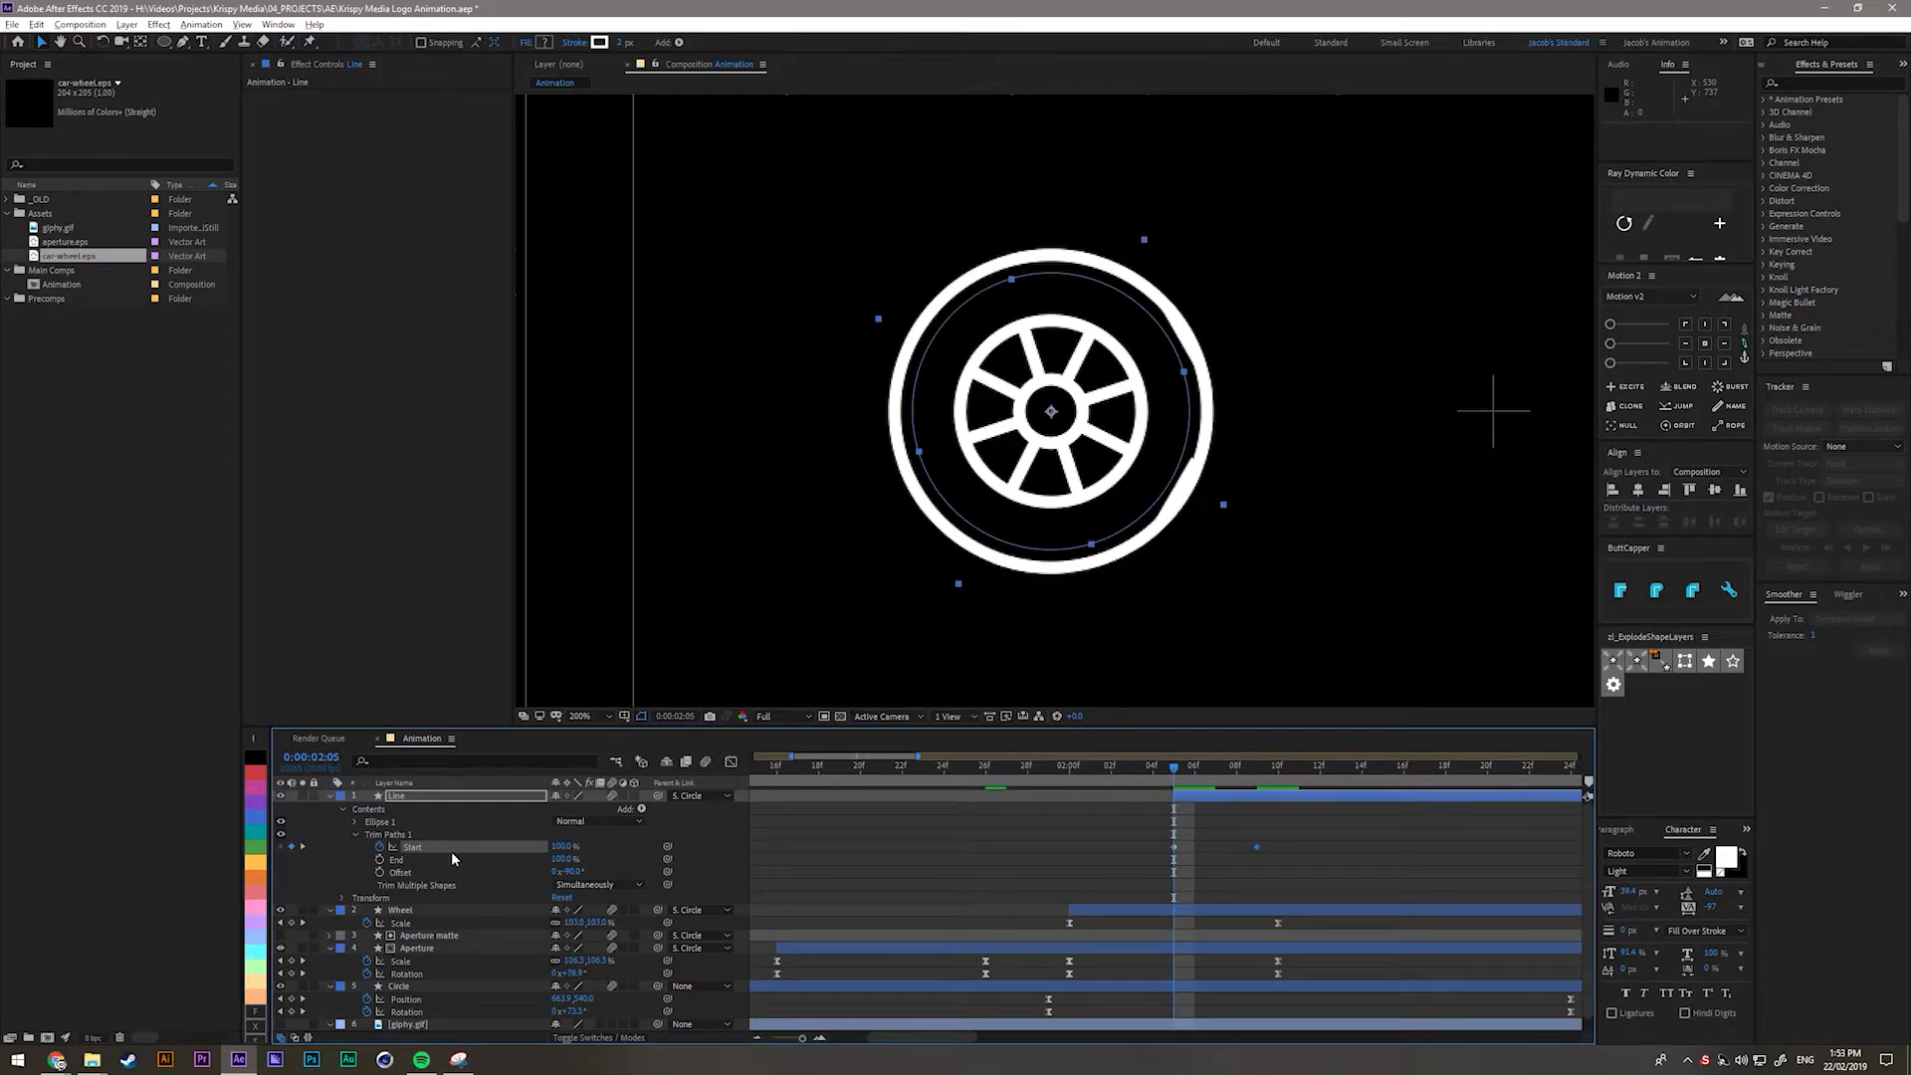
left_click(379, 860)
left_click_drag(1213, 782, 1258, 783)
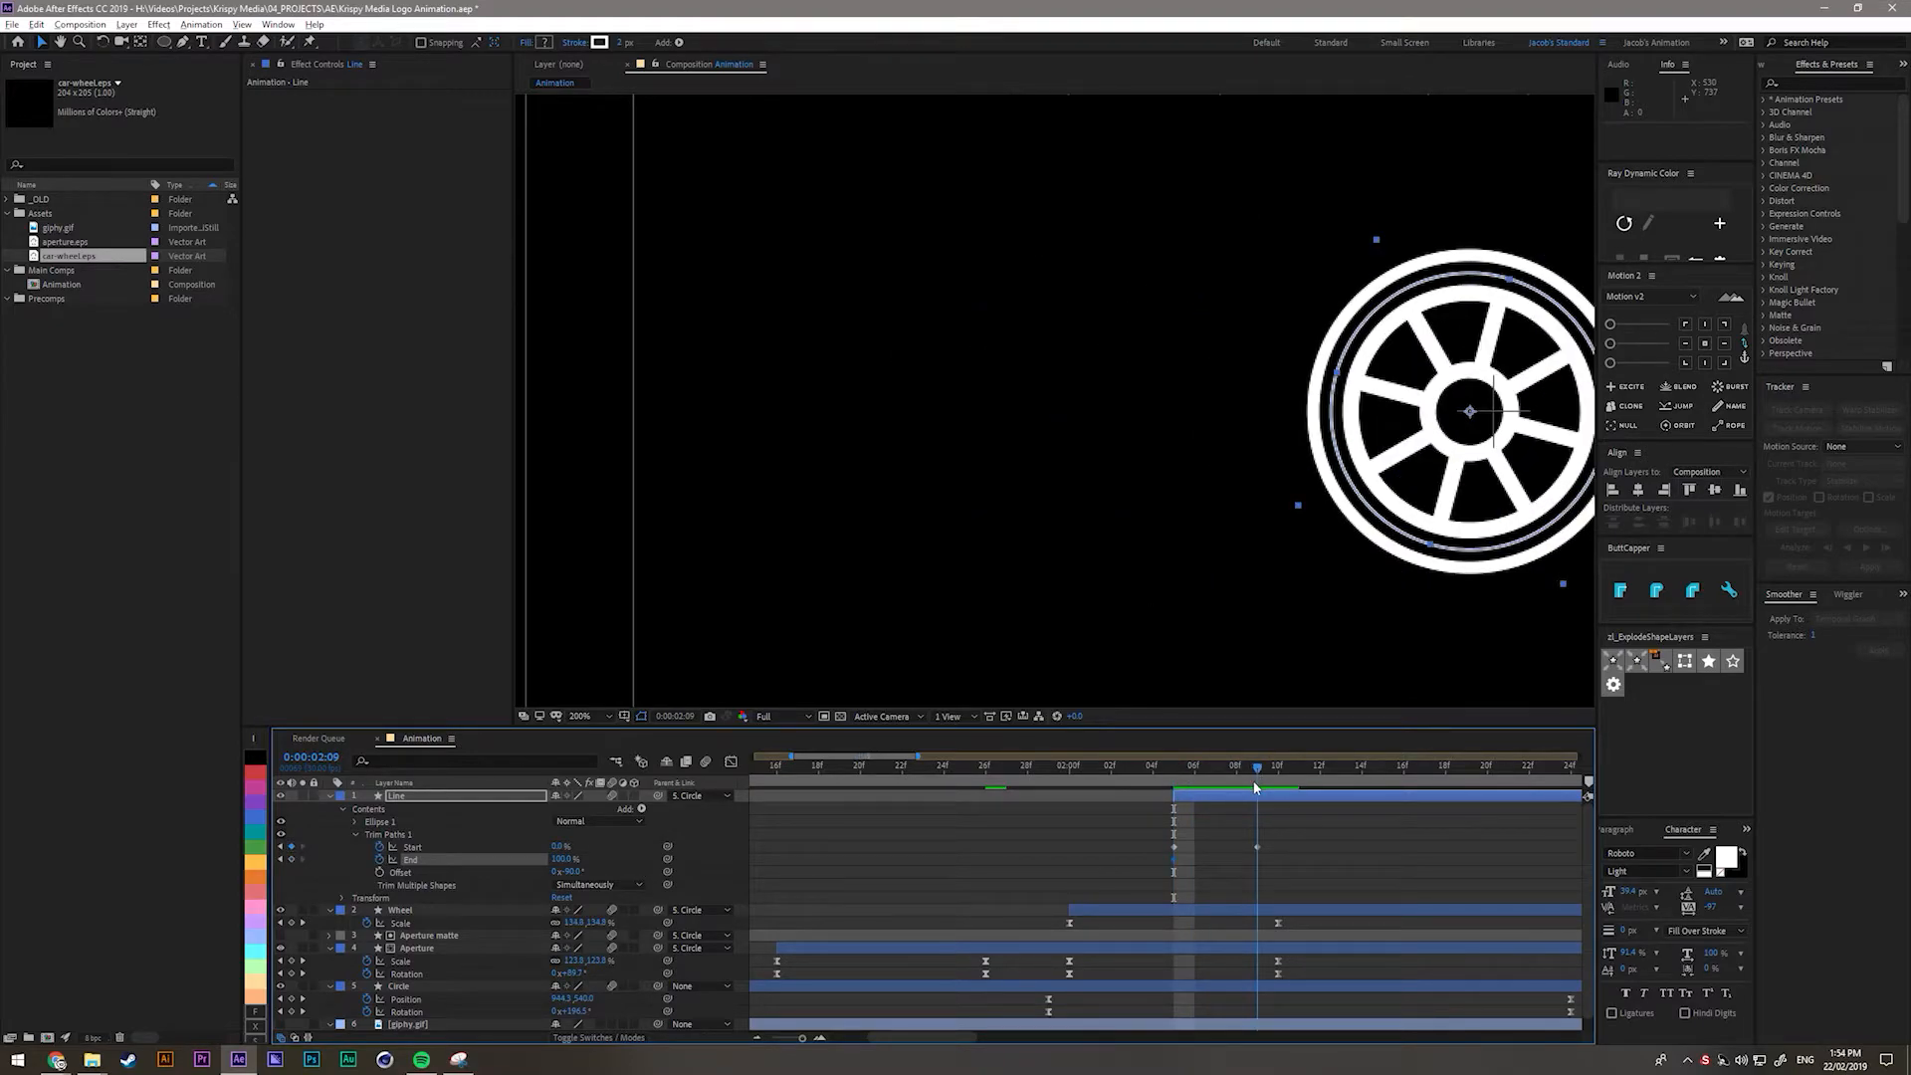
left_click_drag(564, 860, 310, 877)
left_click_drag(1128, 859, 1214, 874)
left_click_drag(1138, 821, 1392, 885)
Review the sweep and set trim Start to 100% at 02:09, adjusting End at 02:07.
left_click_drag(1184, 786, 1227, 786)
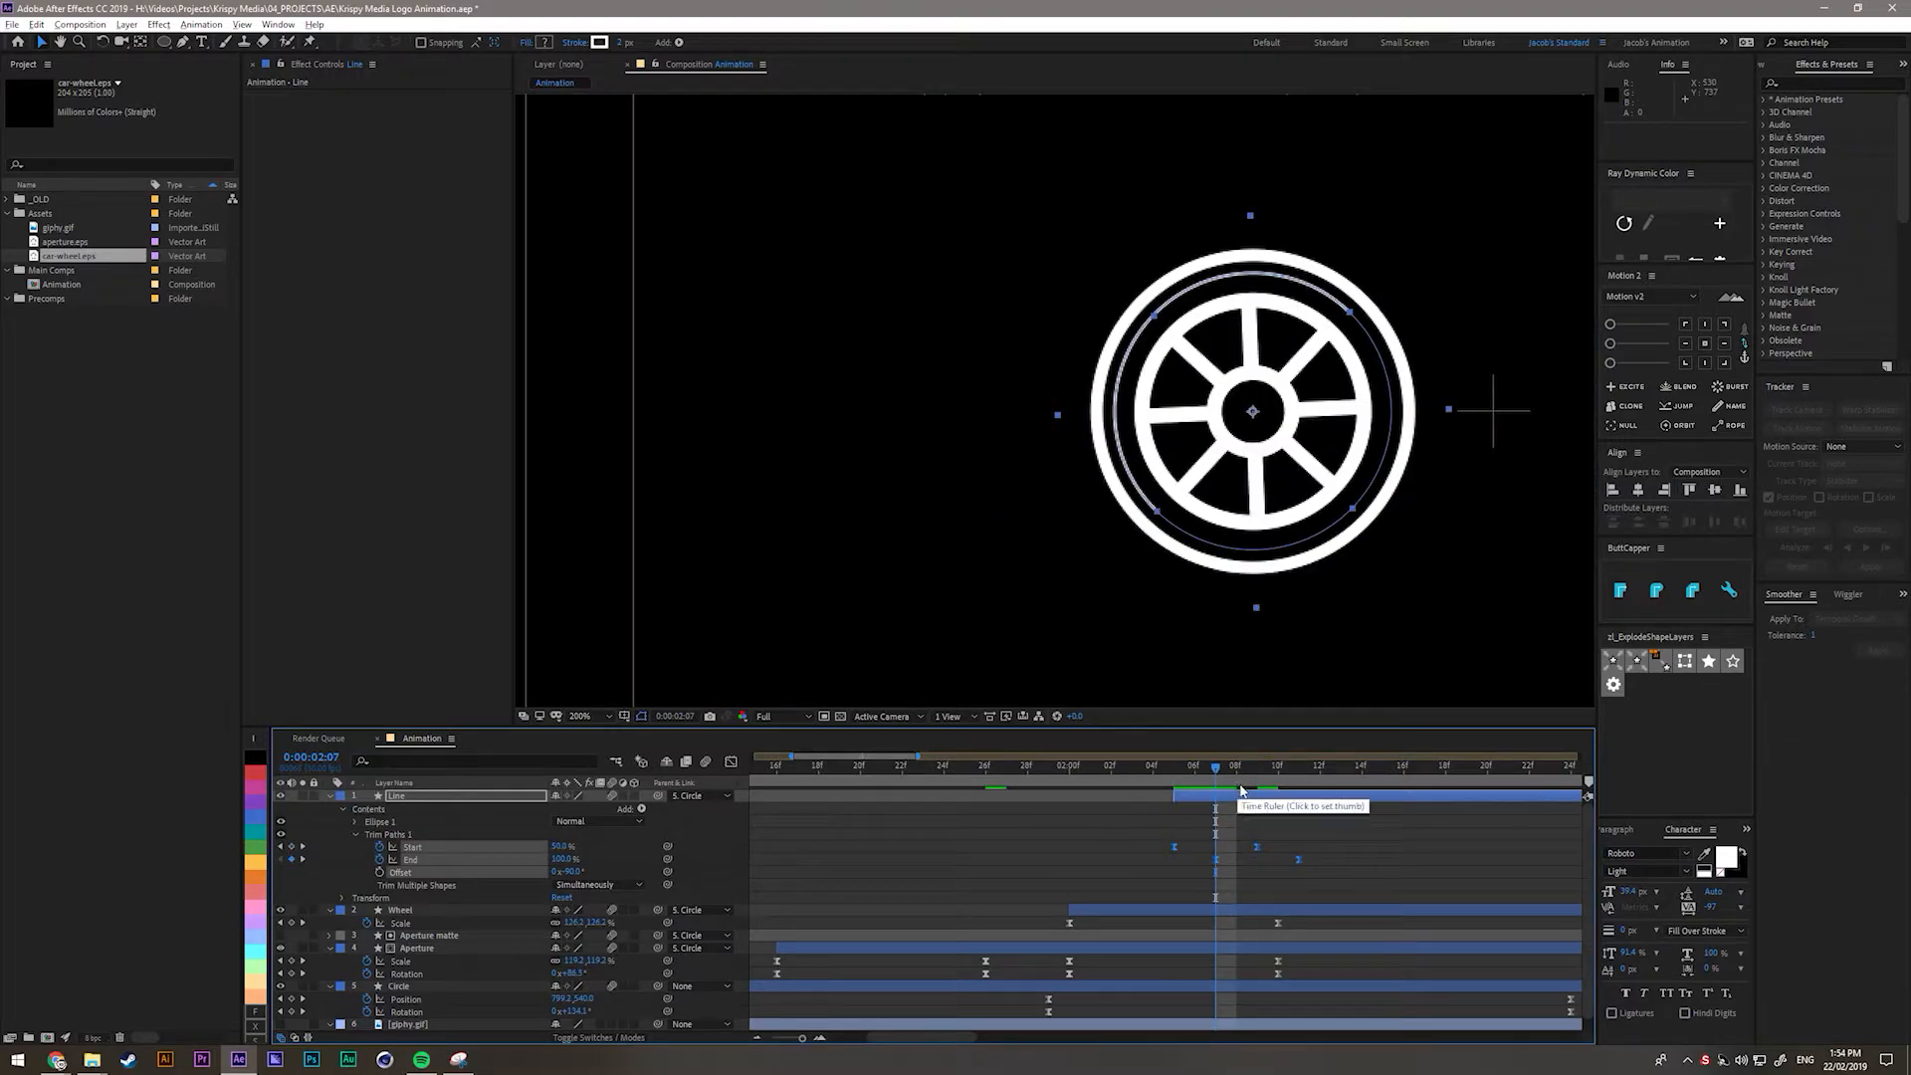
left_click_drag(1216, 776, 1279, 776)
left_click_drag(1254, 574, 988, 571)
scroll(1000, 571, "down", 1)
mouse_move(1175, 781)
left_mouse_down()
mouse_move(1257, 777)
mouse_move(1171, 787)
left_mouse_up()
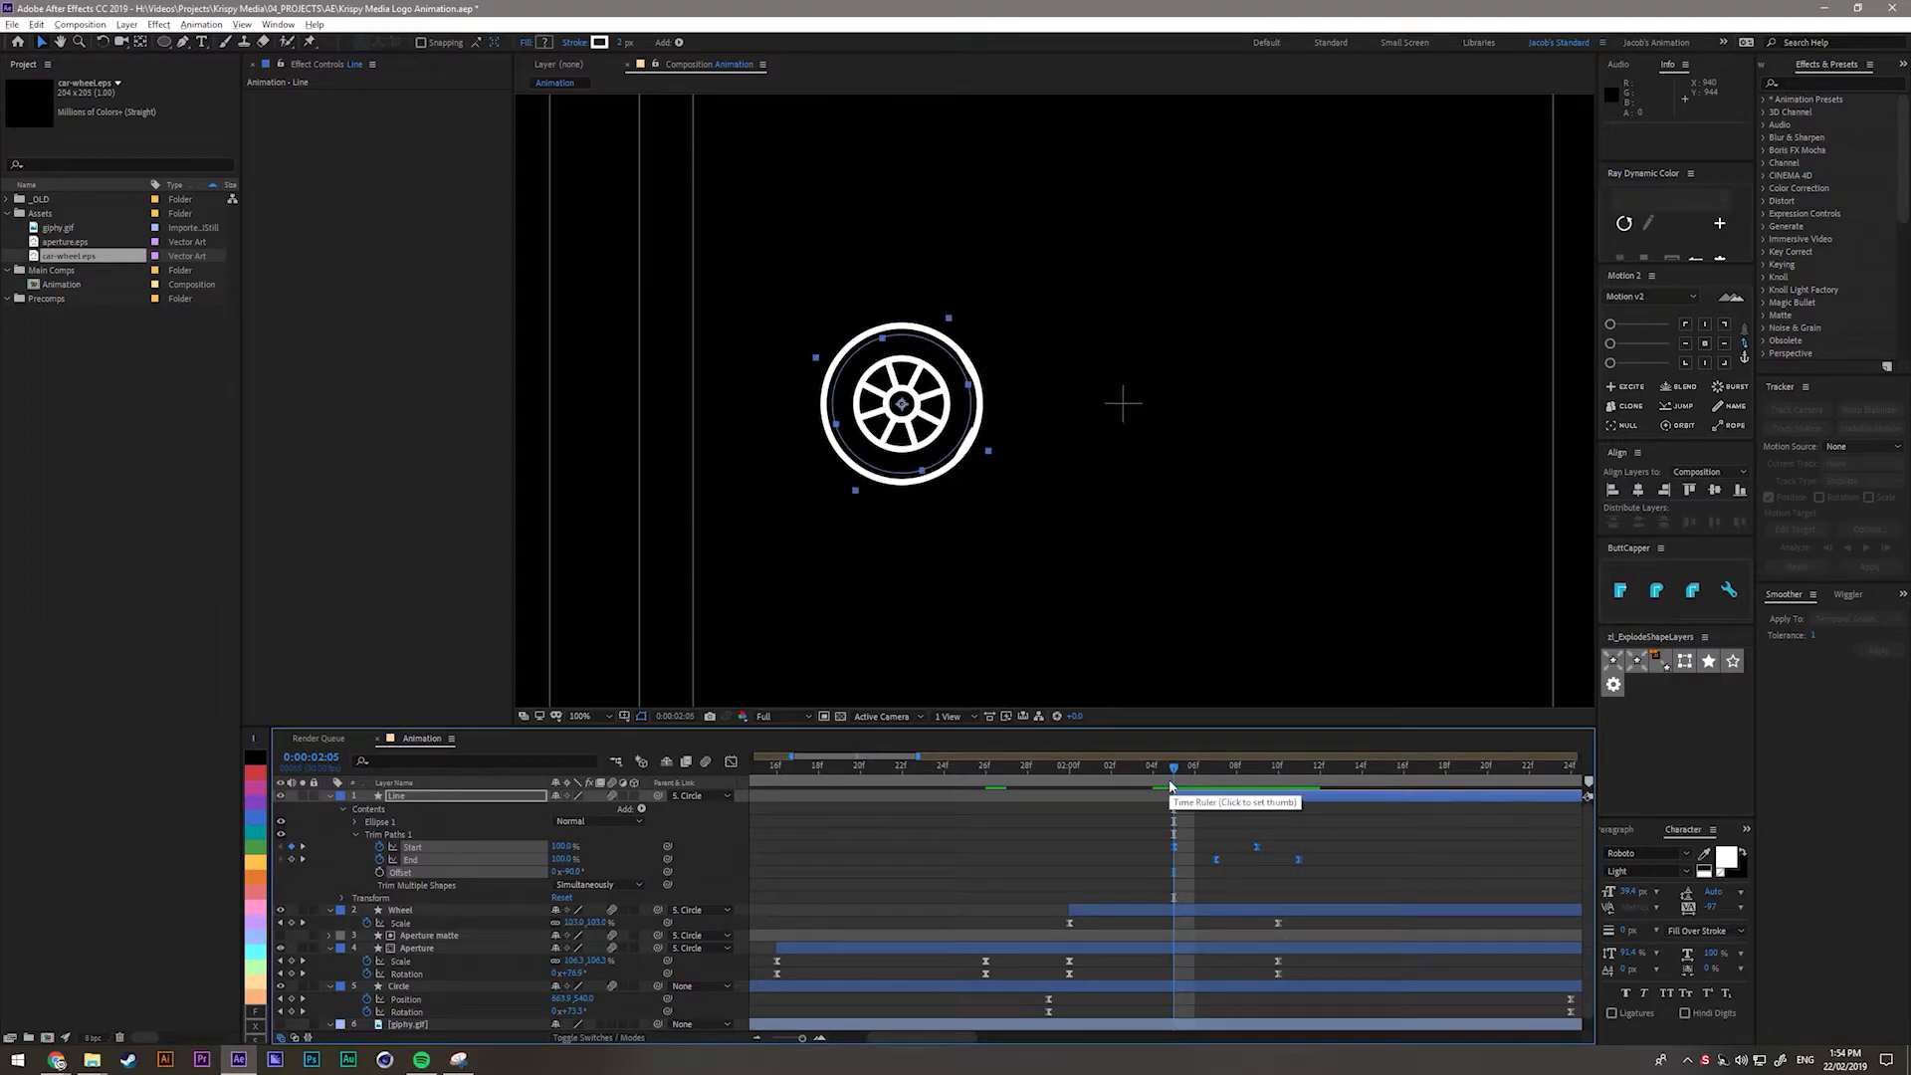
left_click(1039, 897)
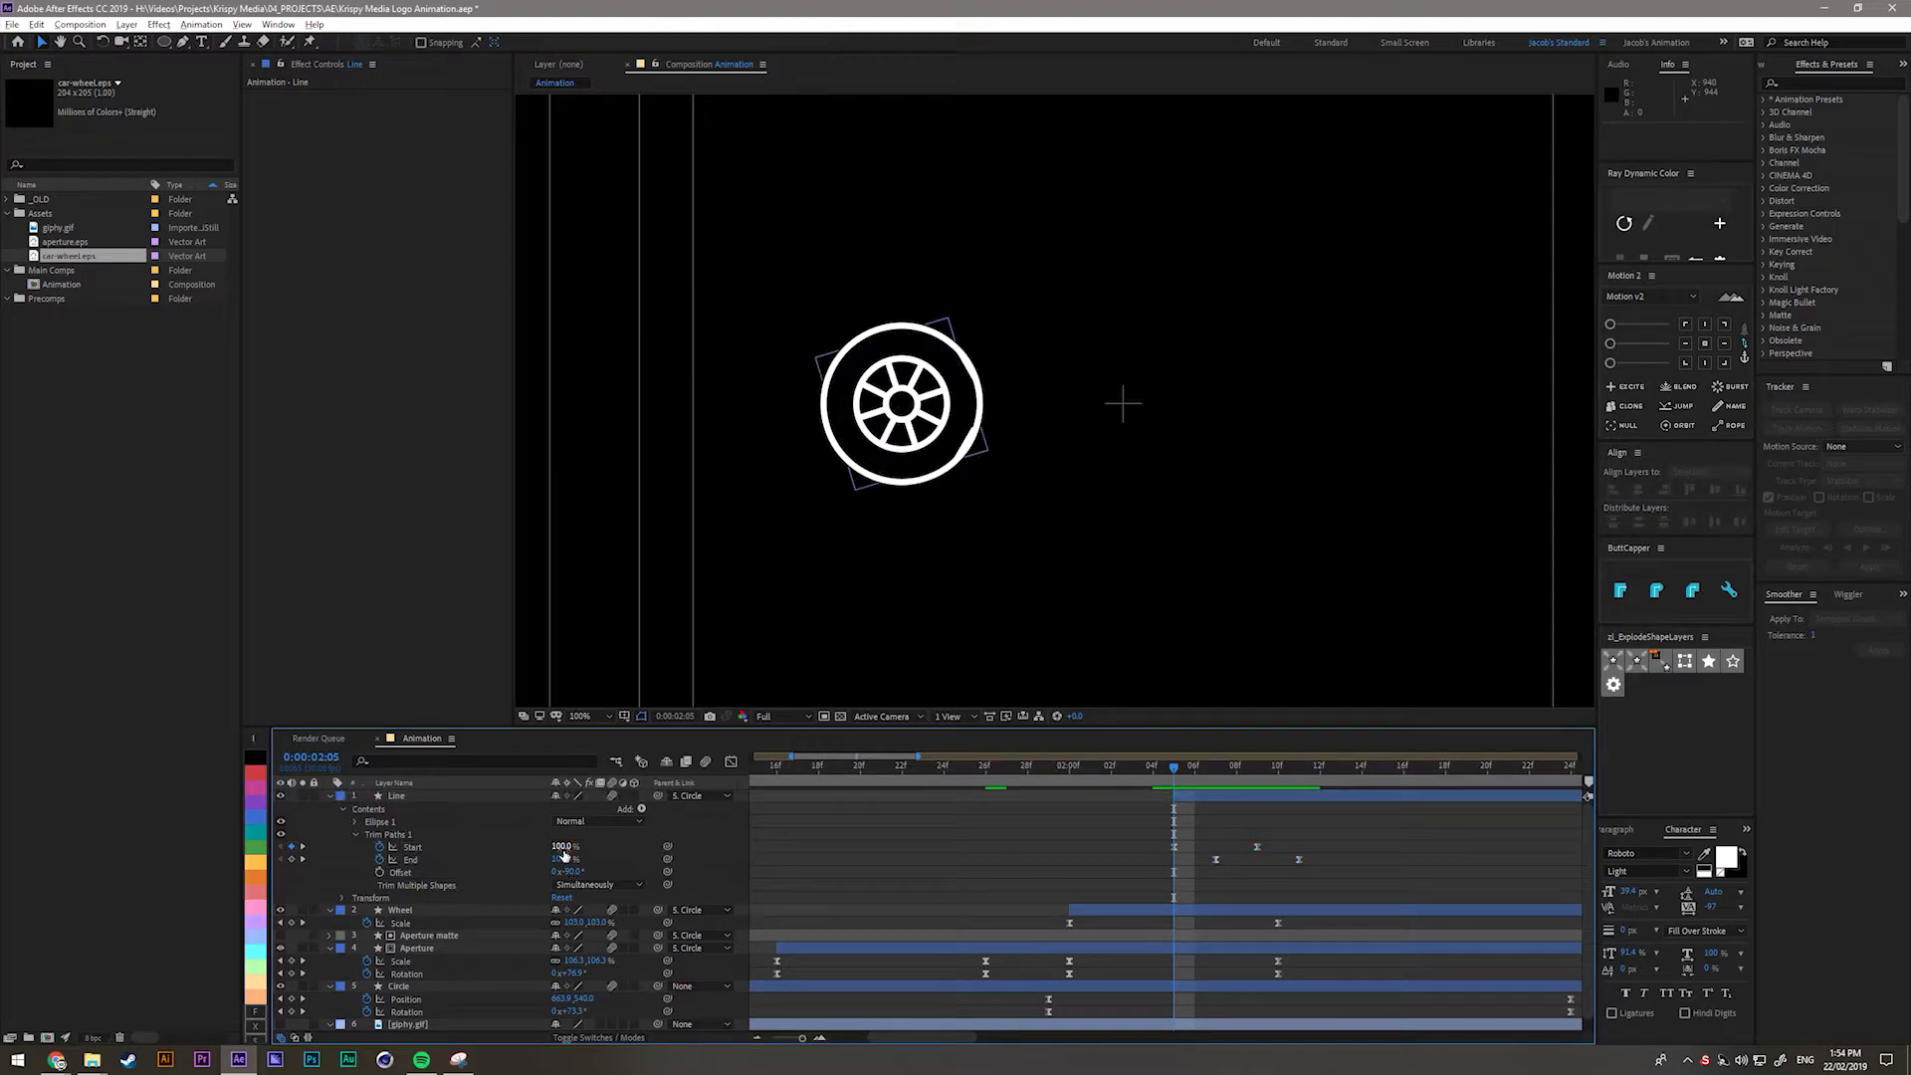
left_click_drag(560, 849, 559, 846)
left_click_drag(1173, 772, 1258, 776)
left_click_drag(557, 847, 1095, 830)
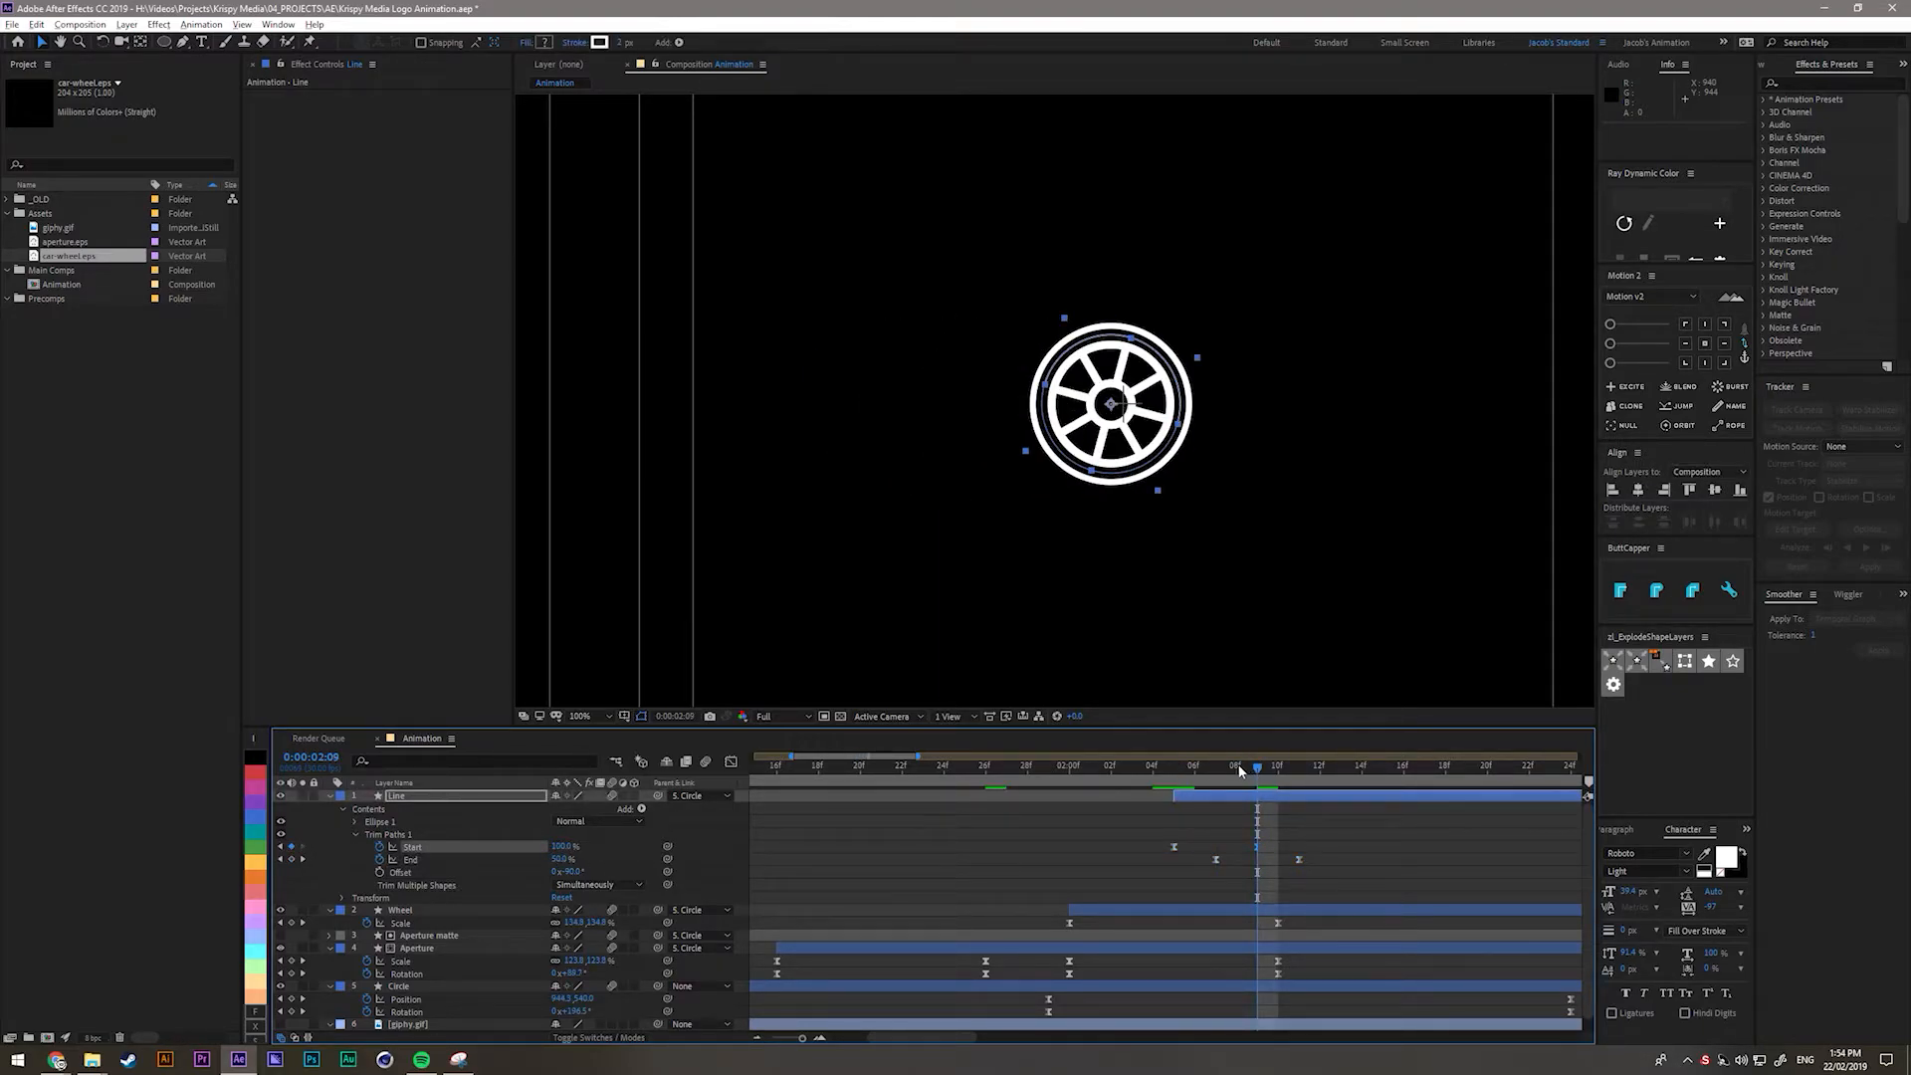
left_click_drag(1239, 772, 1217, 774)
left_click_drag(559, 860, 448, 860)
left_click_drag(1217, 773, 1295, 787)
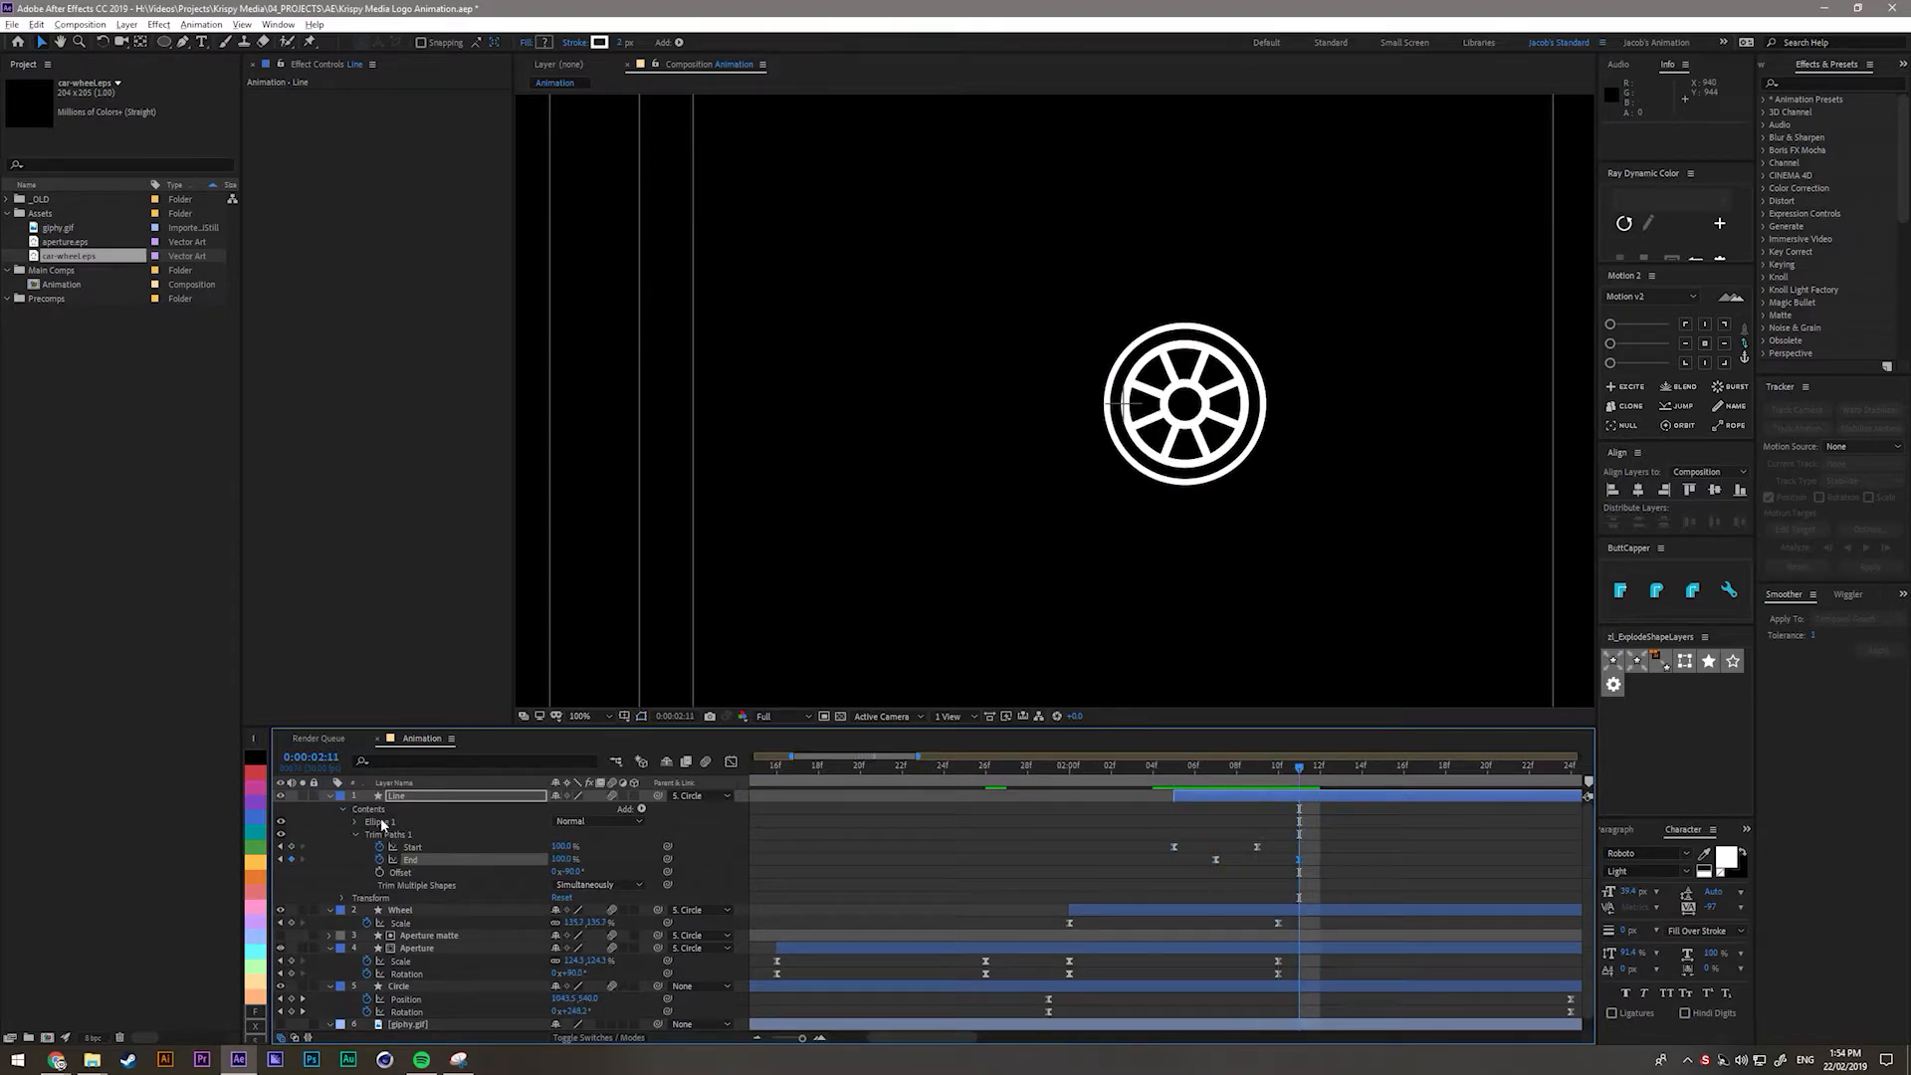
Turn motion blur back on and scrub 02:04–02:14 to review the blurred spin.
left_click(706, 762)
left_click(1200, 771)
left_click_drag(1208, 783, 1352, 856)
left_click(1318, 835)
left_click_drag(1175, 758, 1400, 798)
Move the last Start and End keyframes to 18f and 20f, then shift End three frames later.
left_click_drag(1284, 825, 1446, 849)
left_click_drag(1399, 773, 1352, 781)
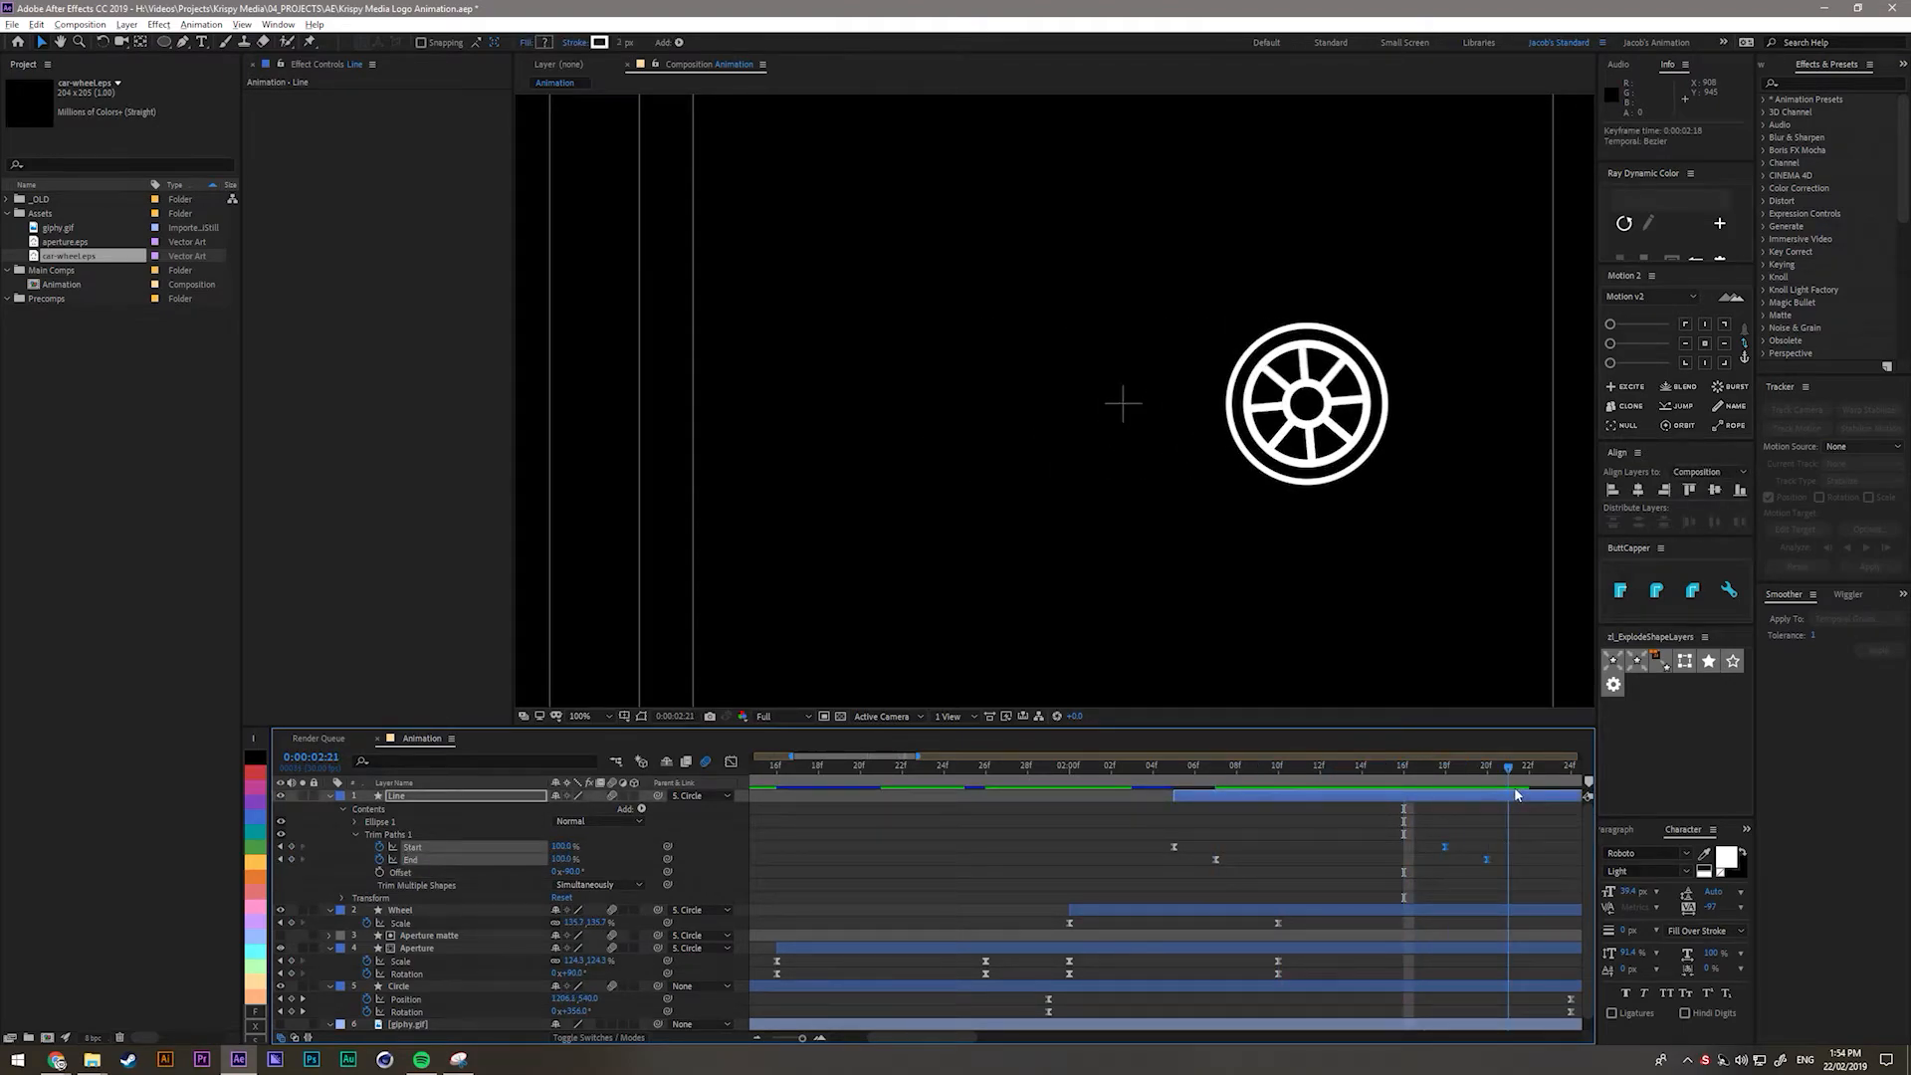
left_click_drag(1185, 858, 1550, 863)
left_click_drag(1163, 772, 1528, 786)
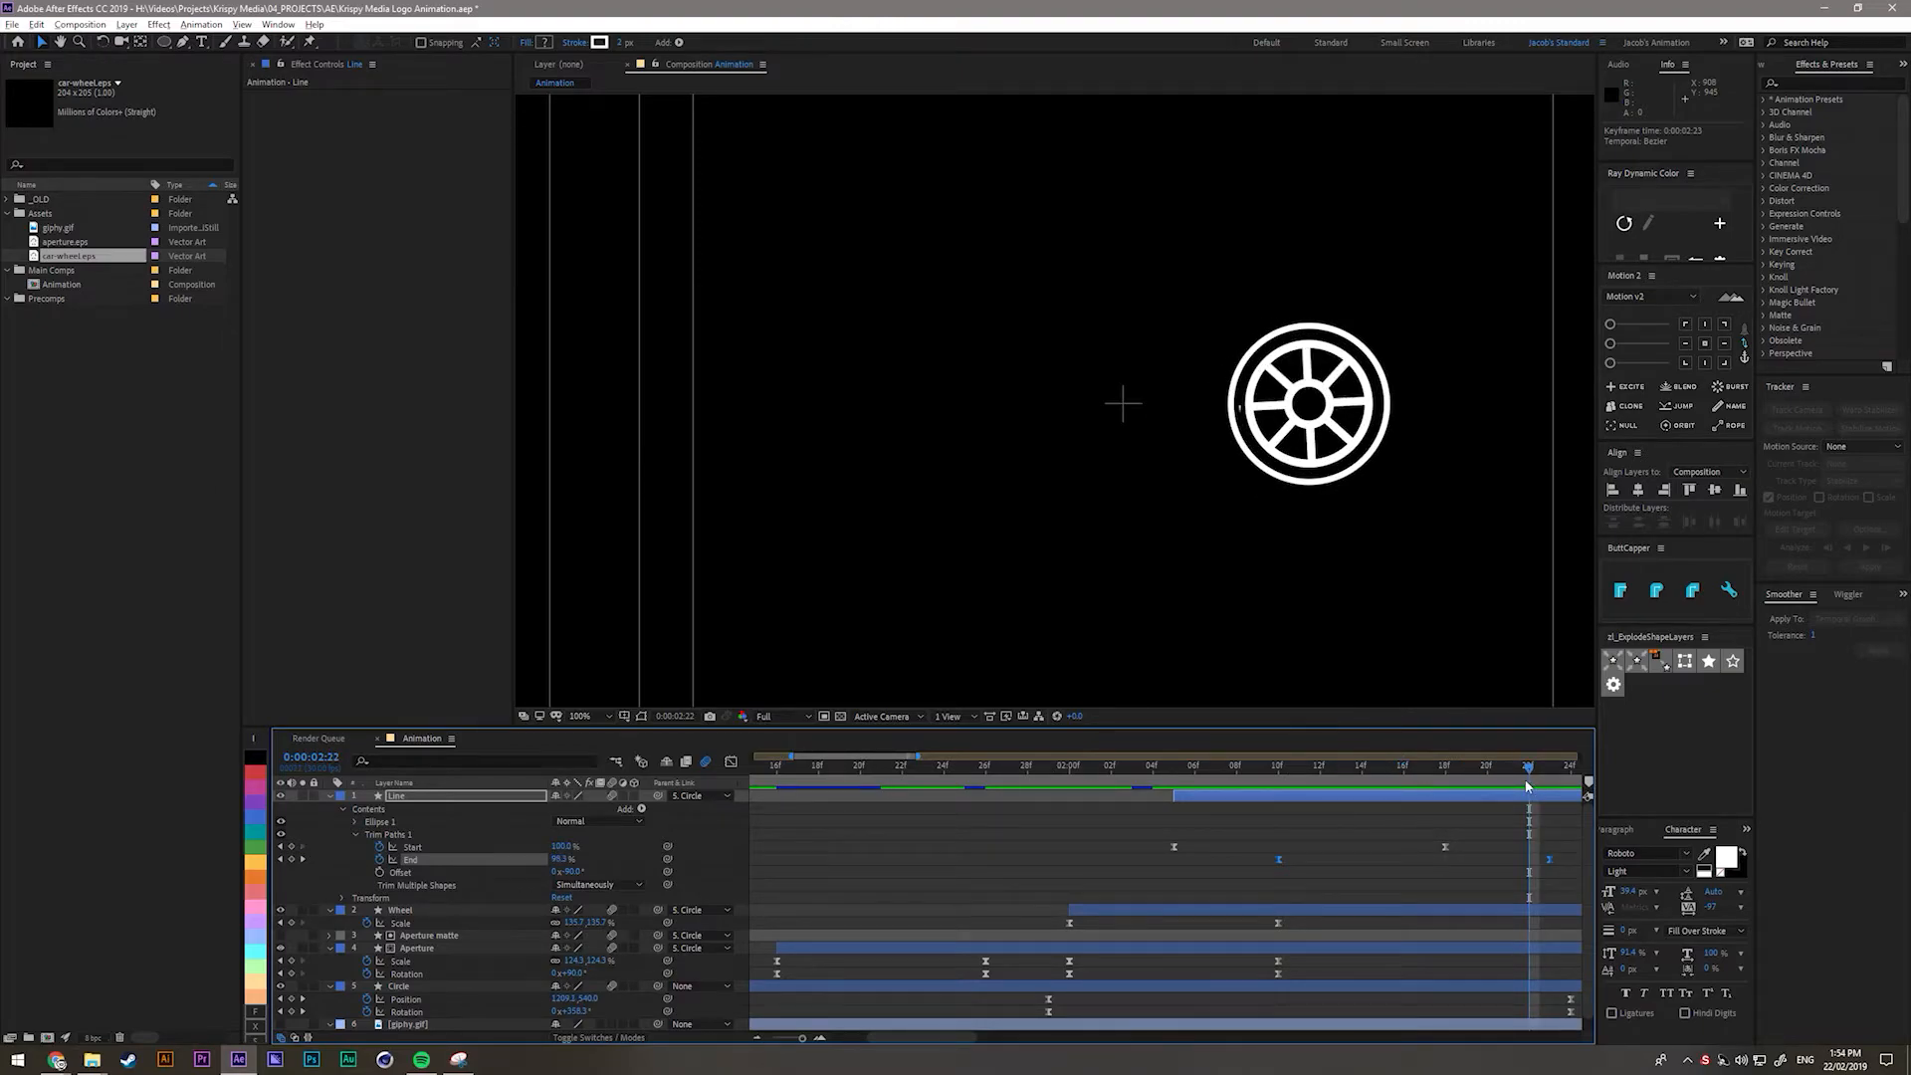
key("shift+slash")
scroll(1332, 863, "down", 1)
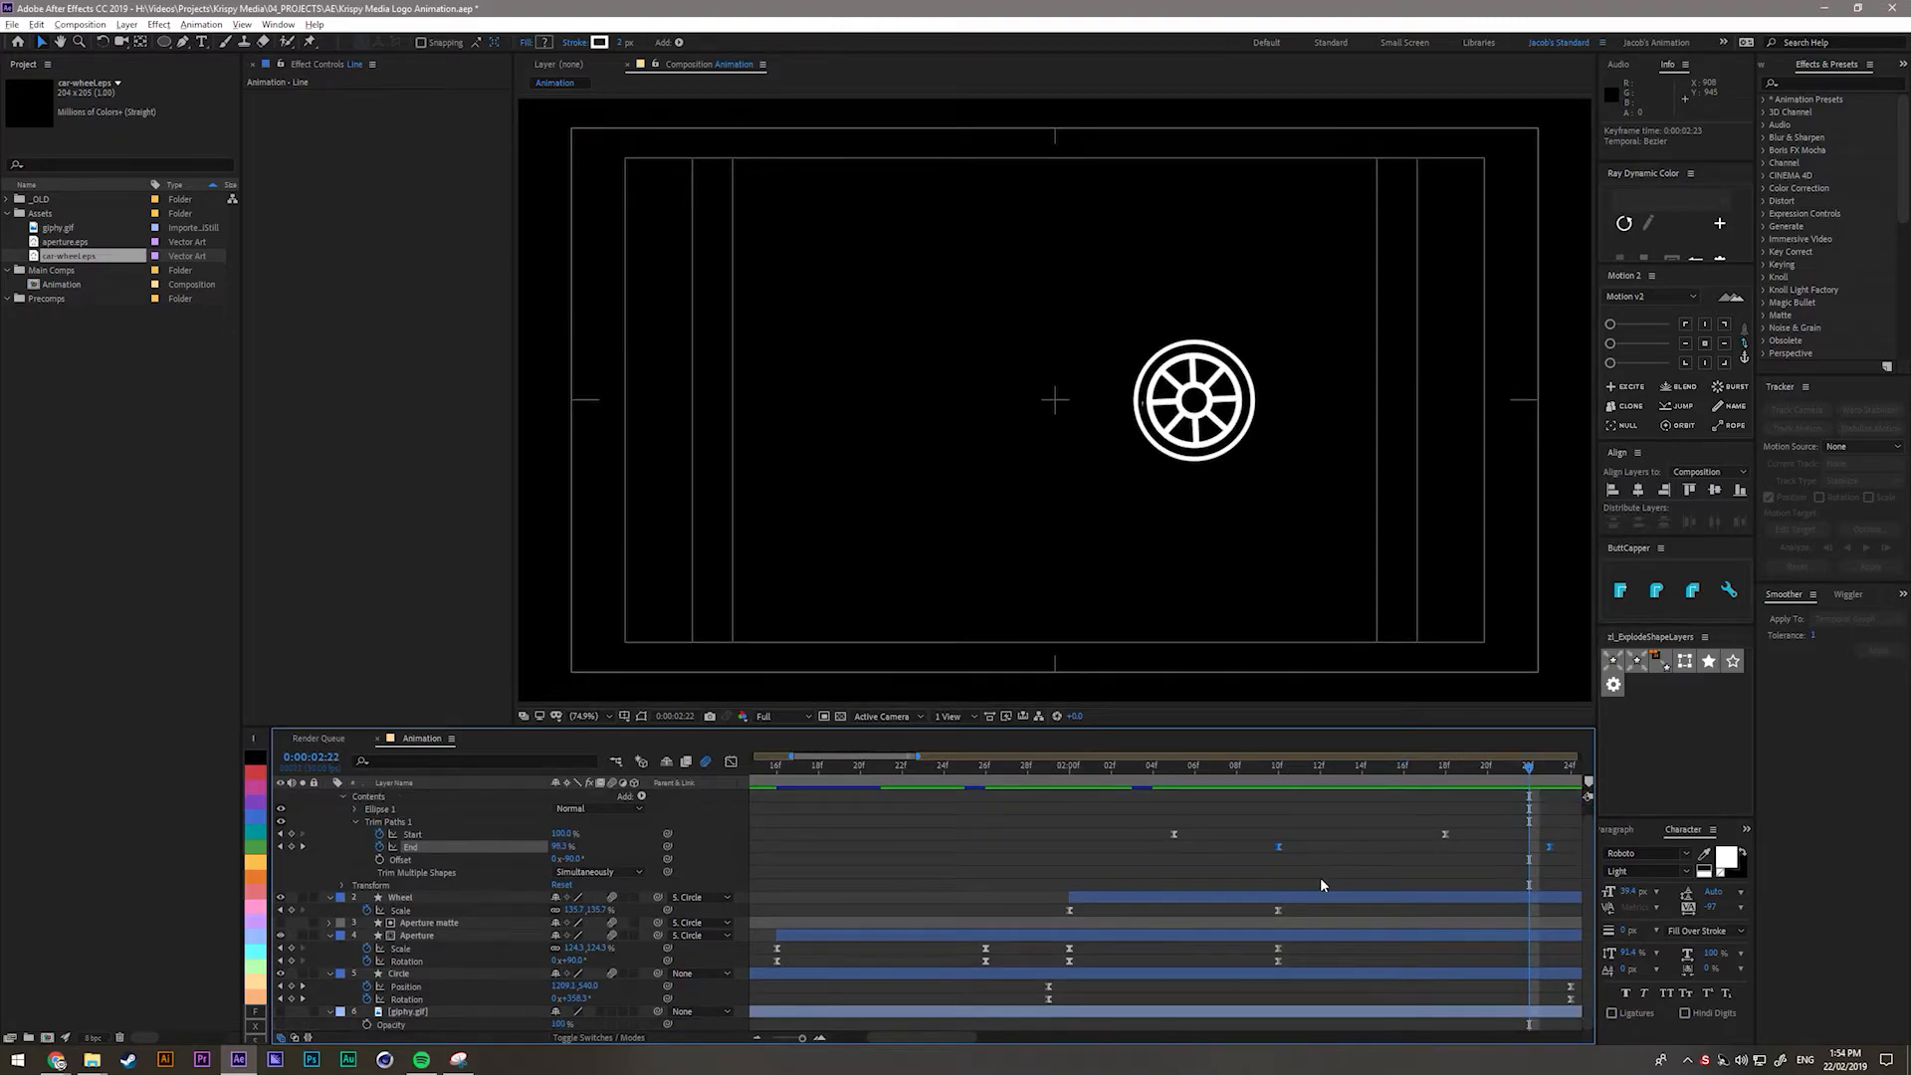
Collapse all layer properties, briefly maximize the timeline, and scrub back to 0:00:01:14.
key("ctrl+a")
key("ctrl+grave")
key("grave")
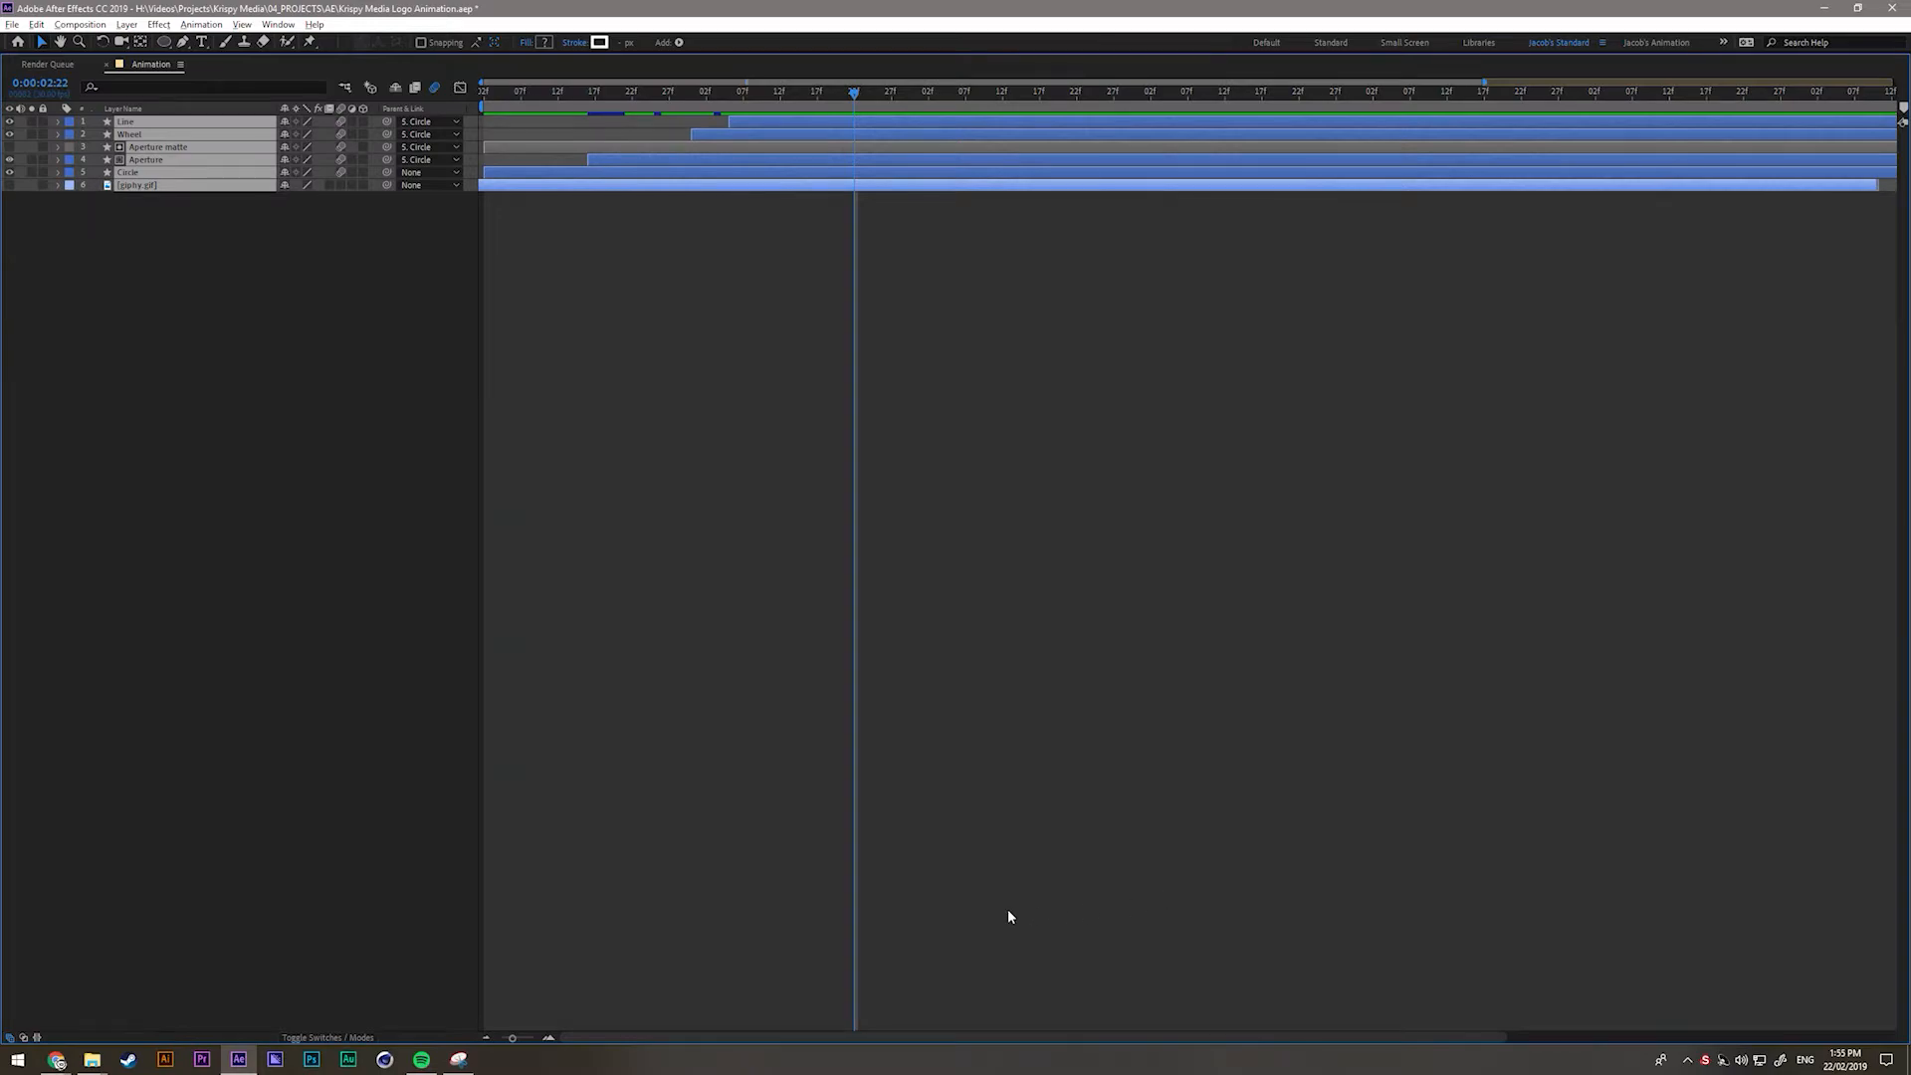
key("grave")
left_click_drag(886, 767, 1125, 788)
Reveal only each layer's keyframed properties and select the Line layer's Start and End keyframes at 0:00:02:23.
key("ctrl+a")
key("u")
left_click(984, 982)
left_click(1135, 770)
left_click_drag(1136, 772, 1140, 818)
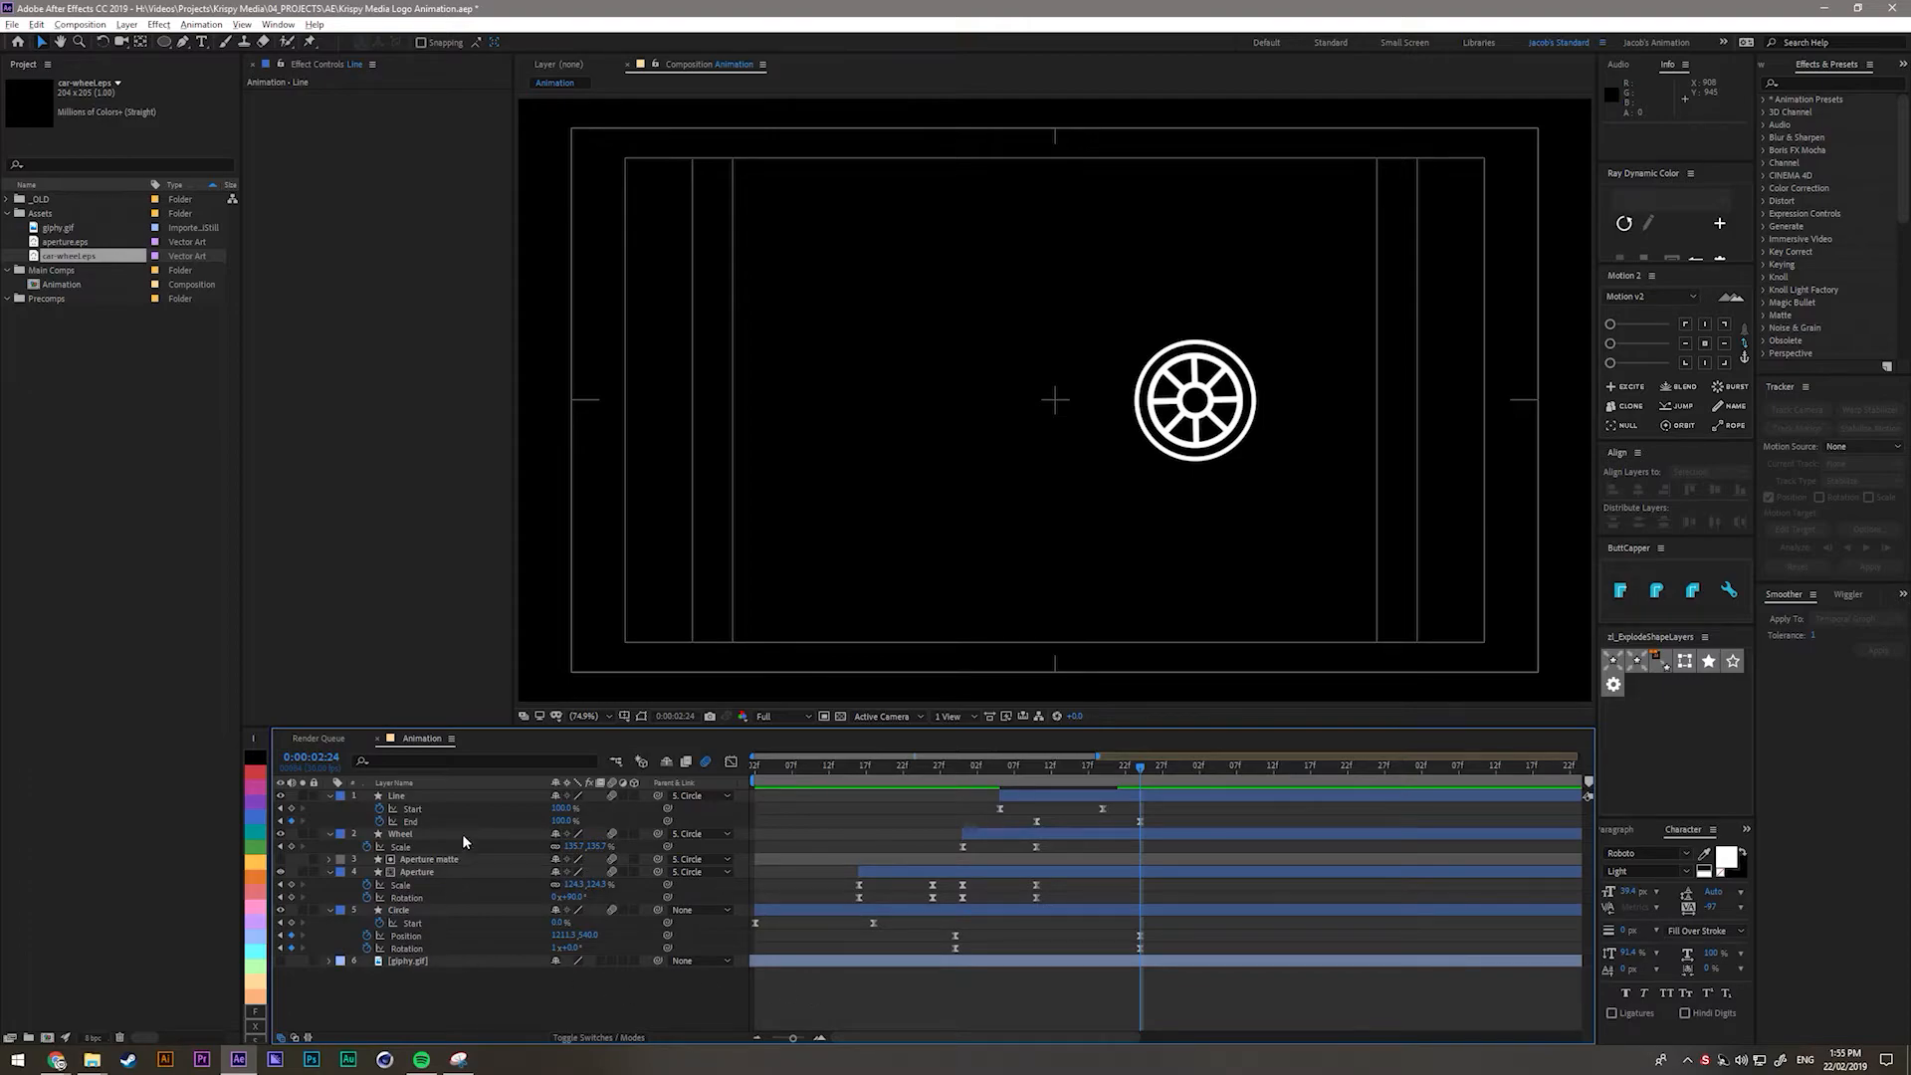
Preview the wheel animation with the giphy.gif storm layer visible, then hide giphy.gif again.
left_click(281, 961)
key("space")
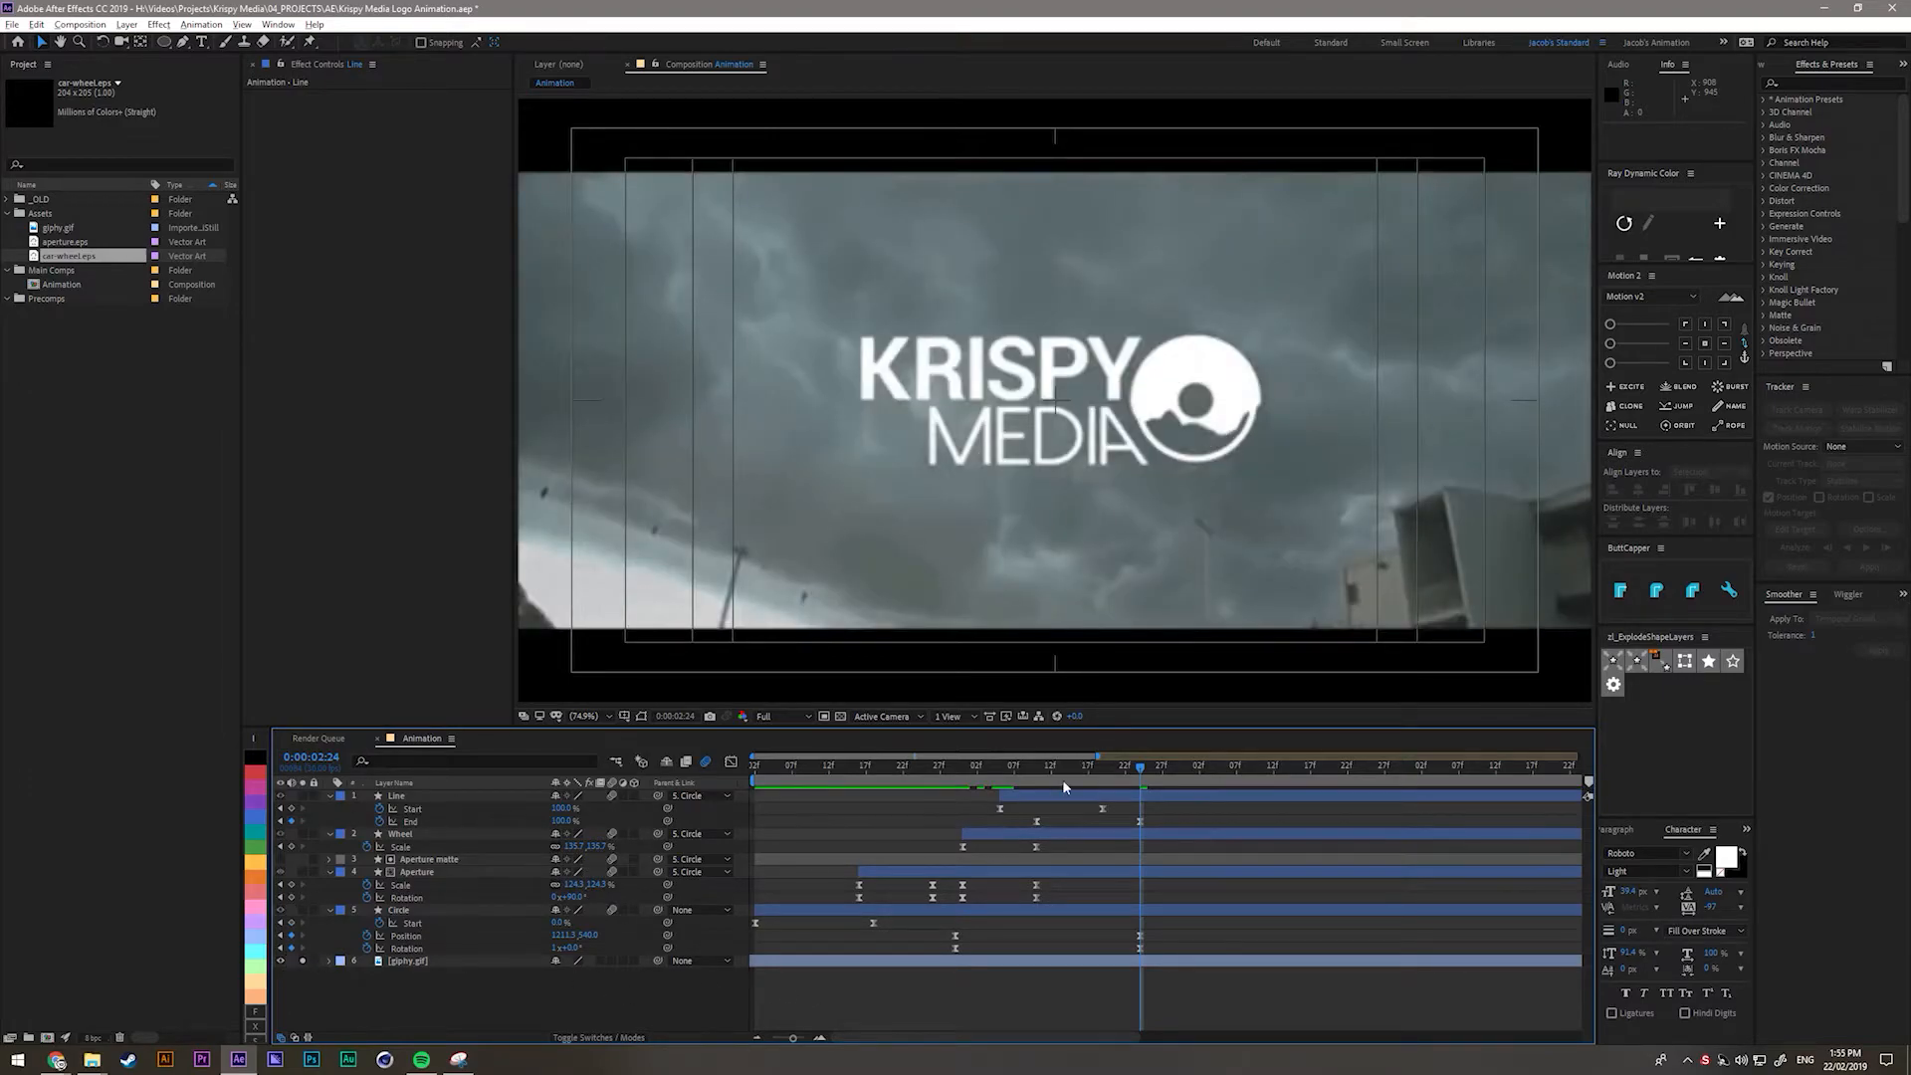
left_click_drag(945, 794, 1142, 817)
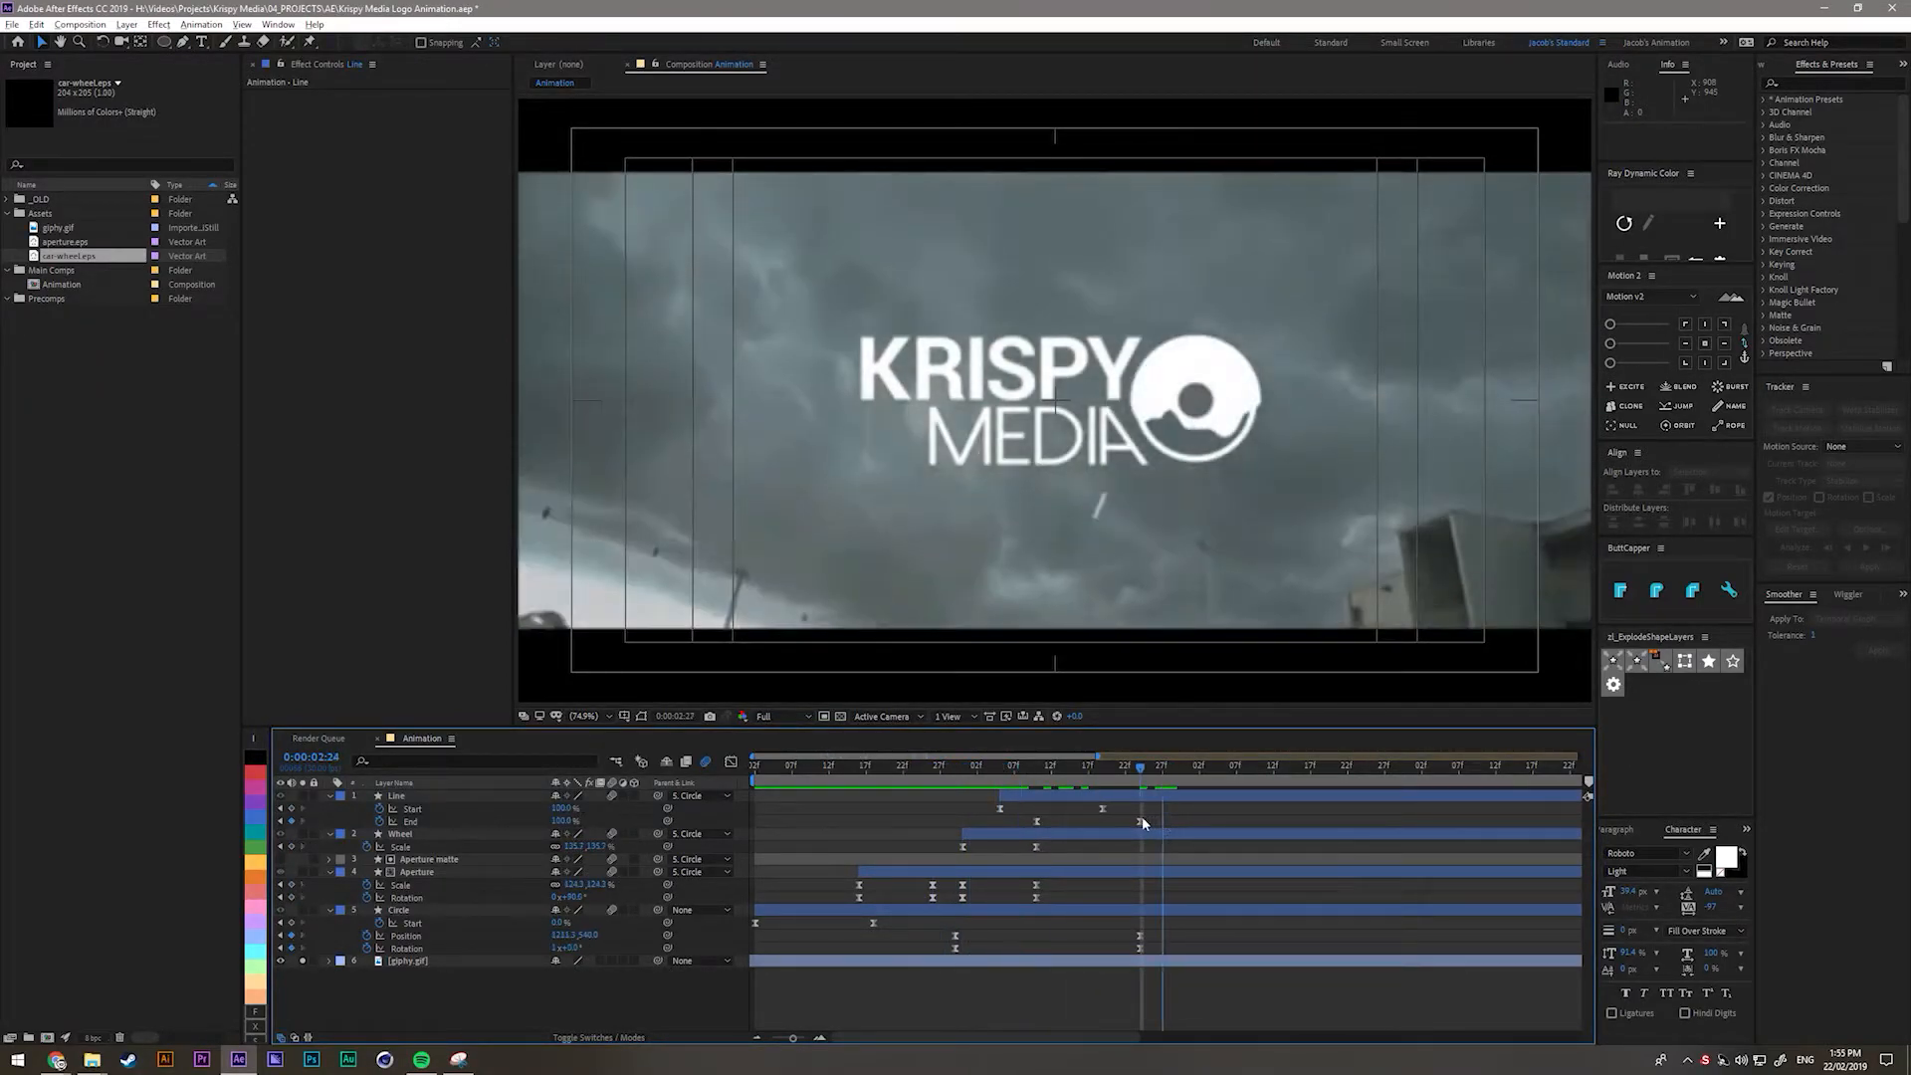
left_click(290, 962)
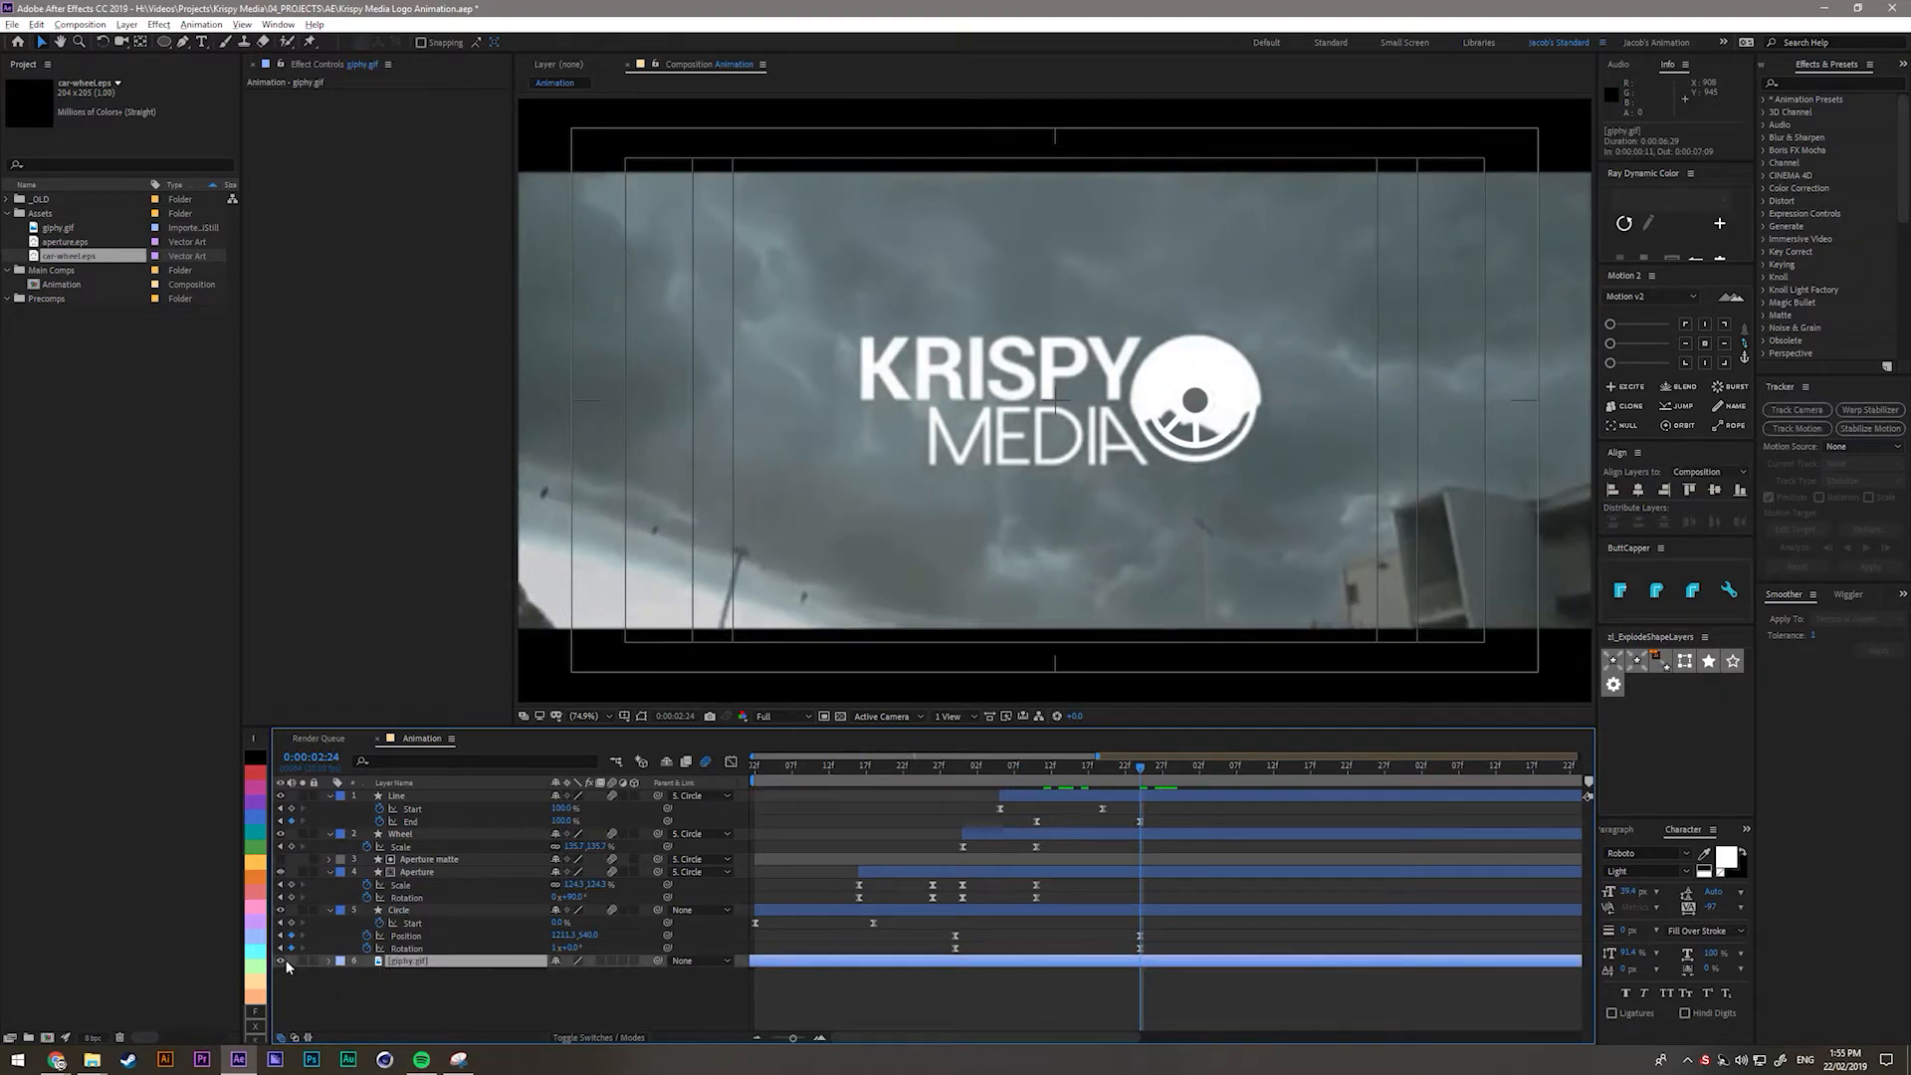
left_click(283, 961)
left_click(332, 986)
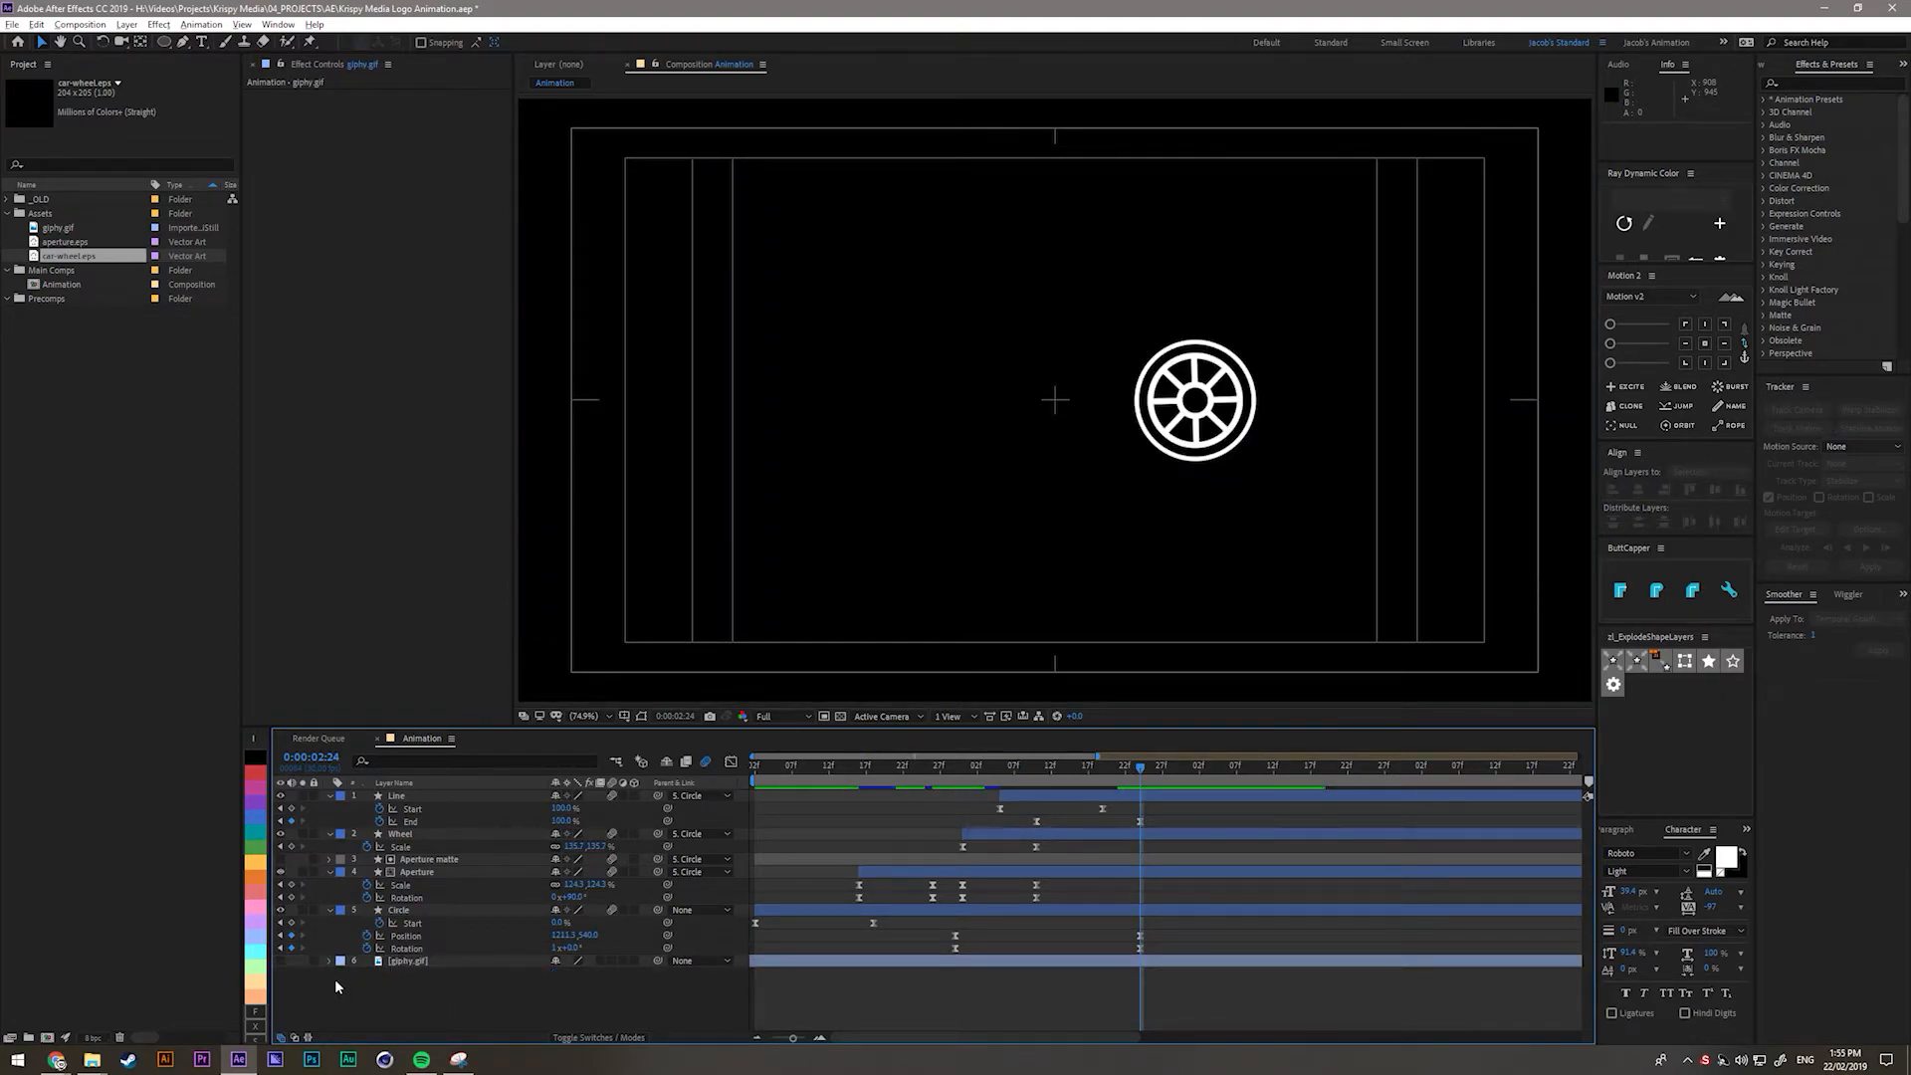
Apply the Radial Wipe effect to the Wheel layer by searching 'radial'.
left_click(414, 836)
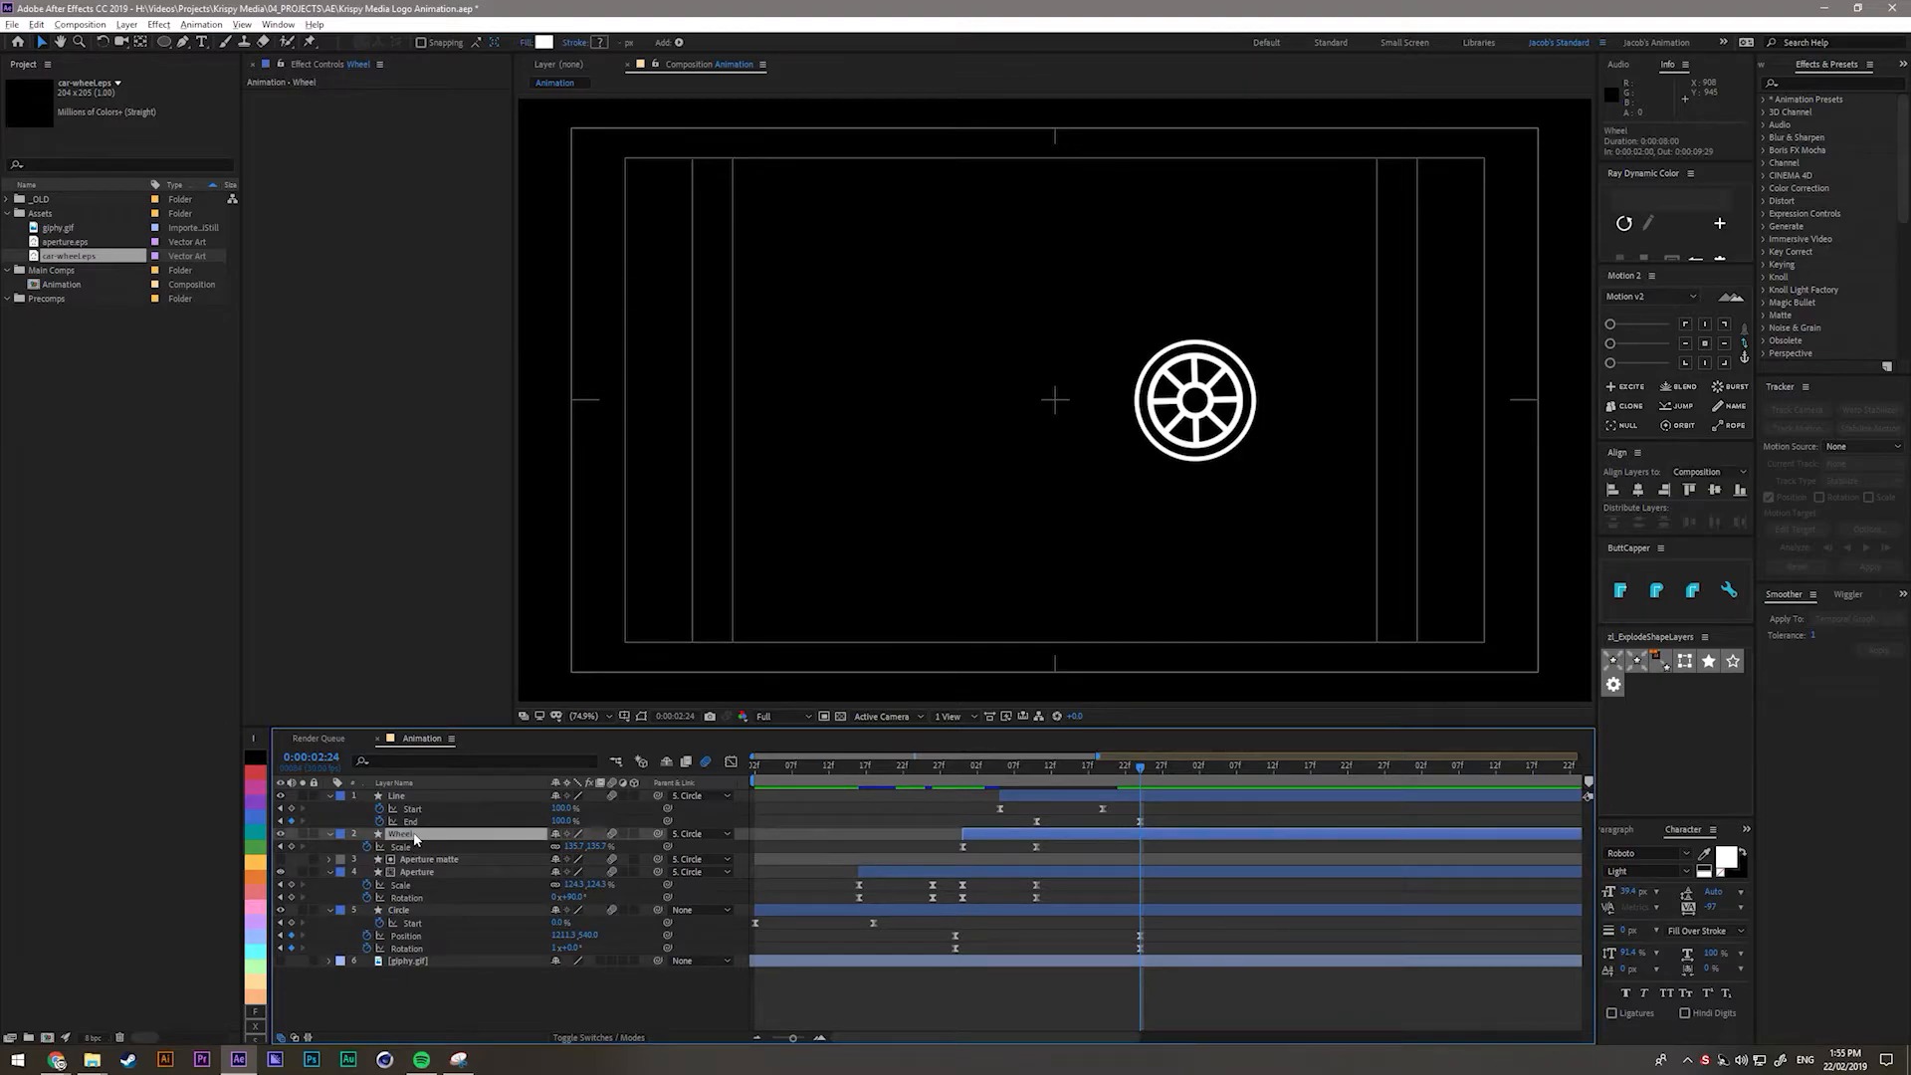
key("ctrl+space")
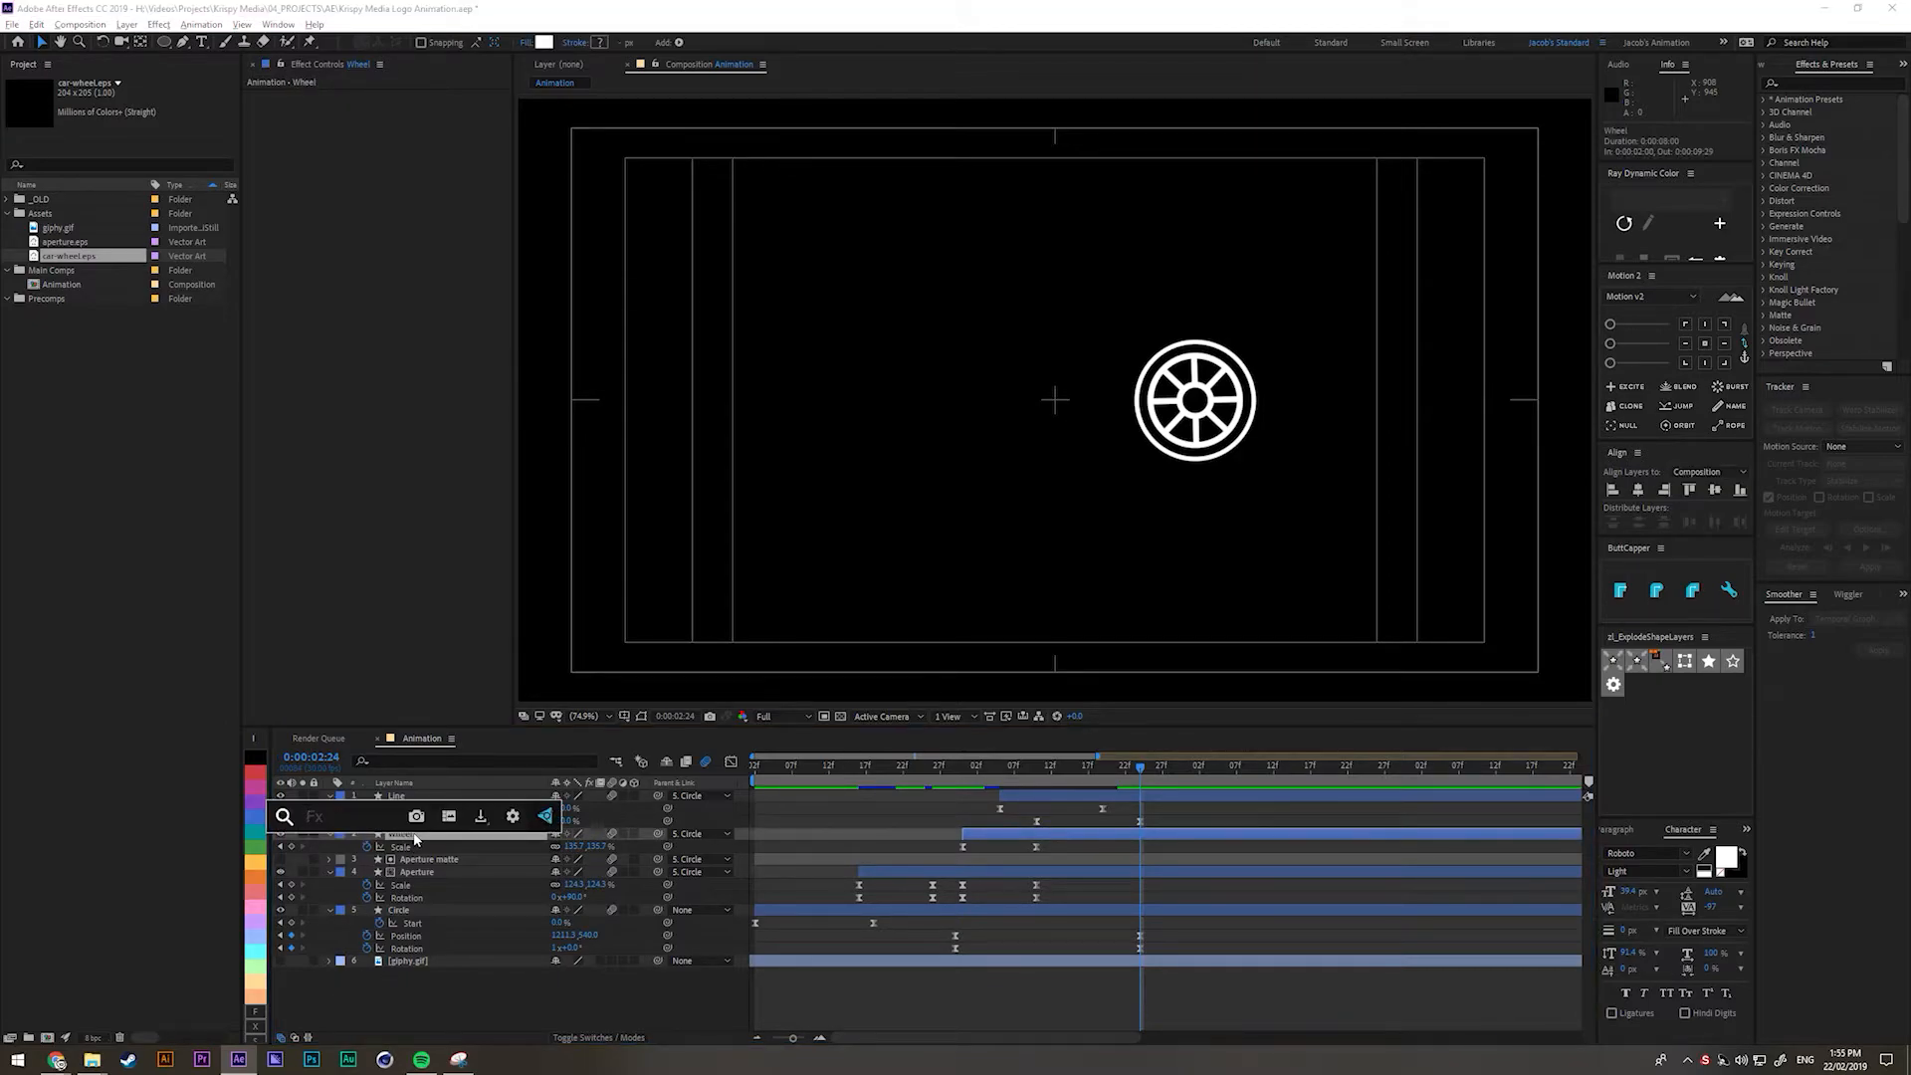
type("radial")
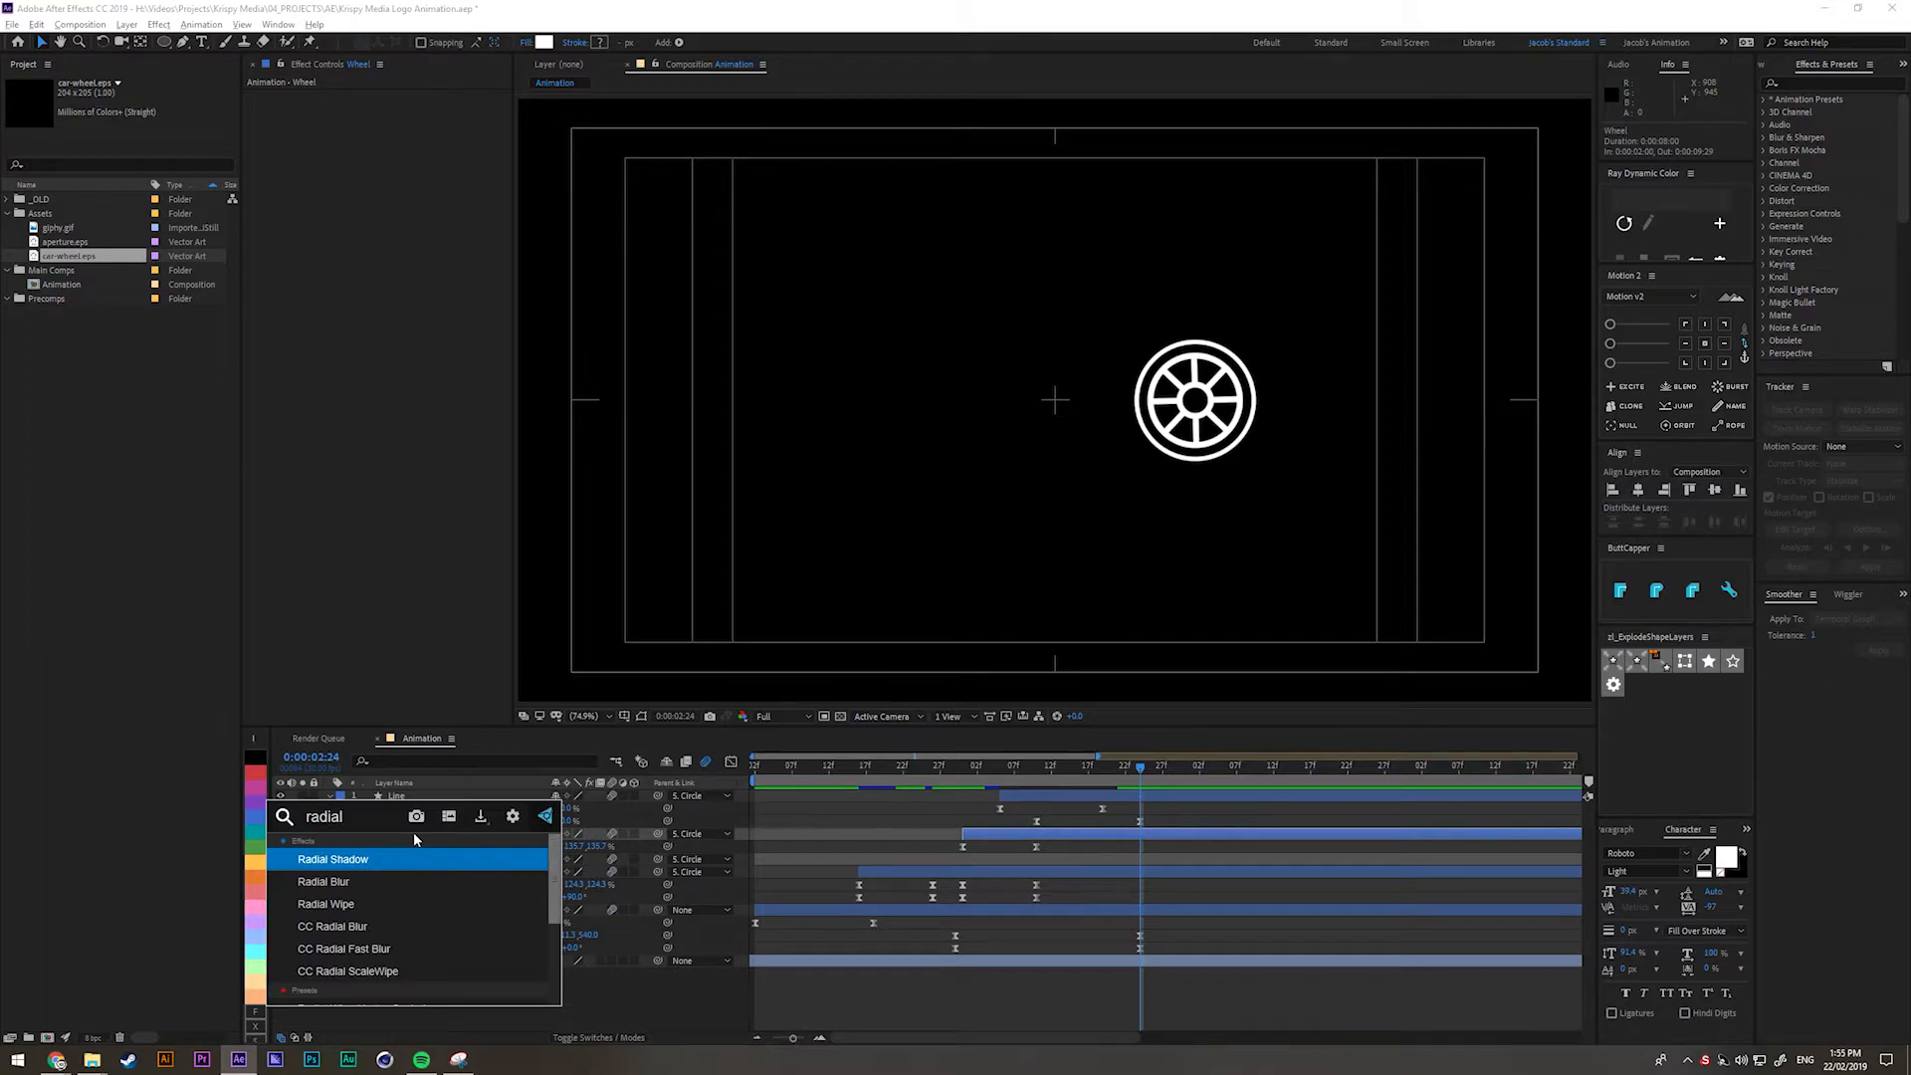
left_click(321, 906)
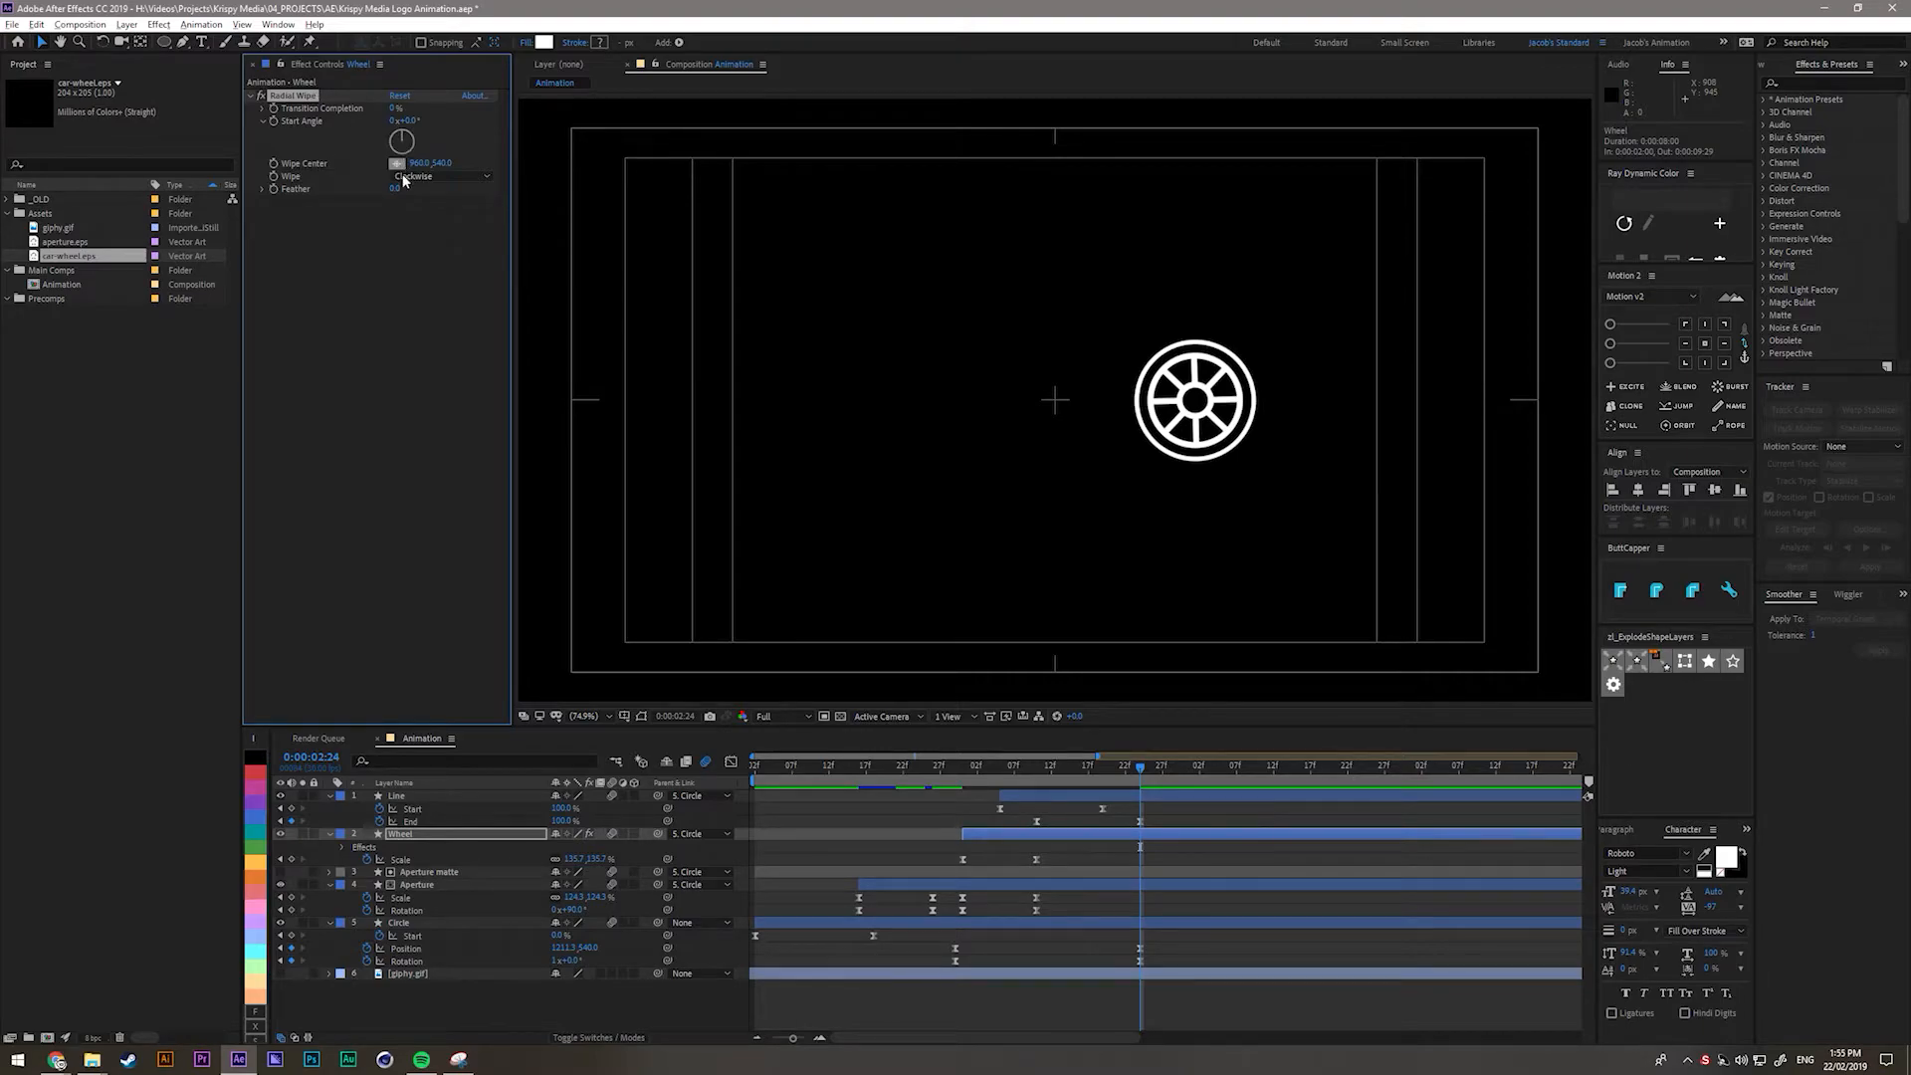
middle_click(742, 493)
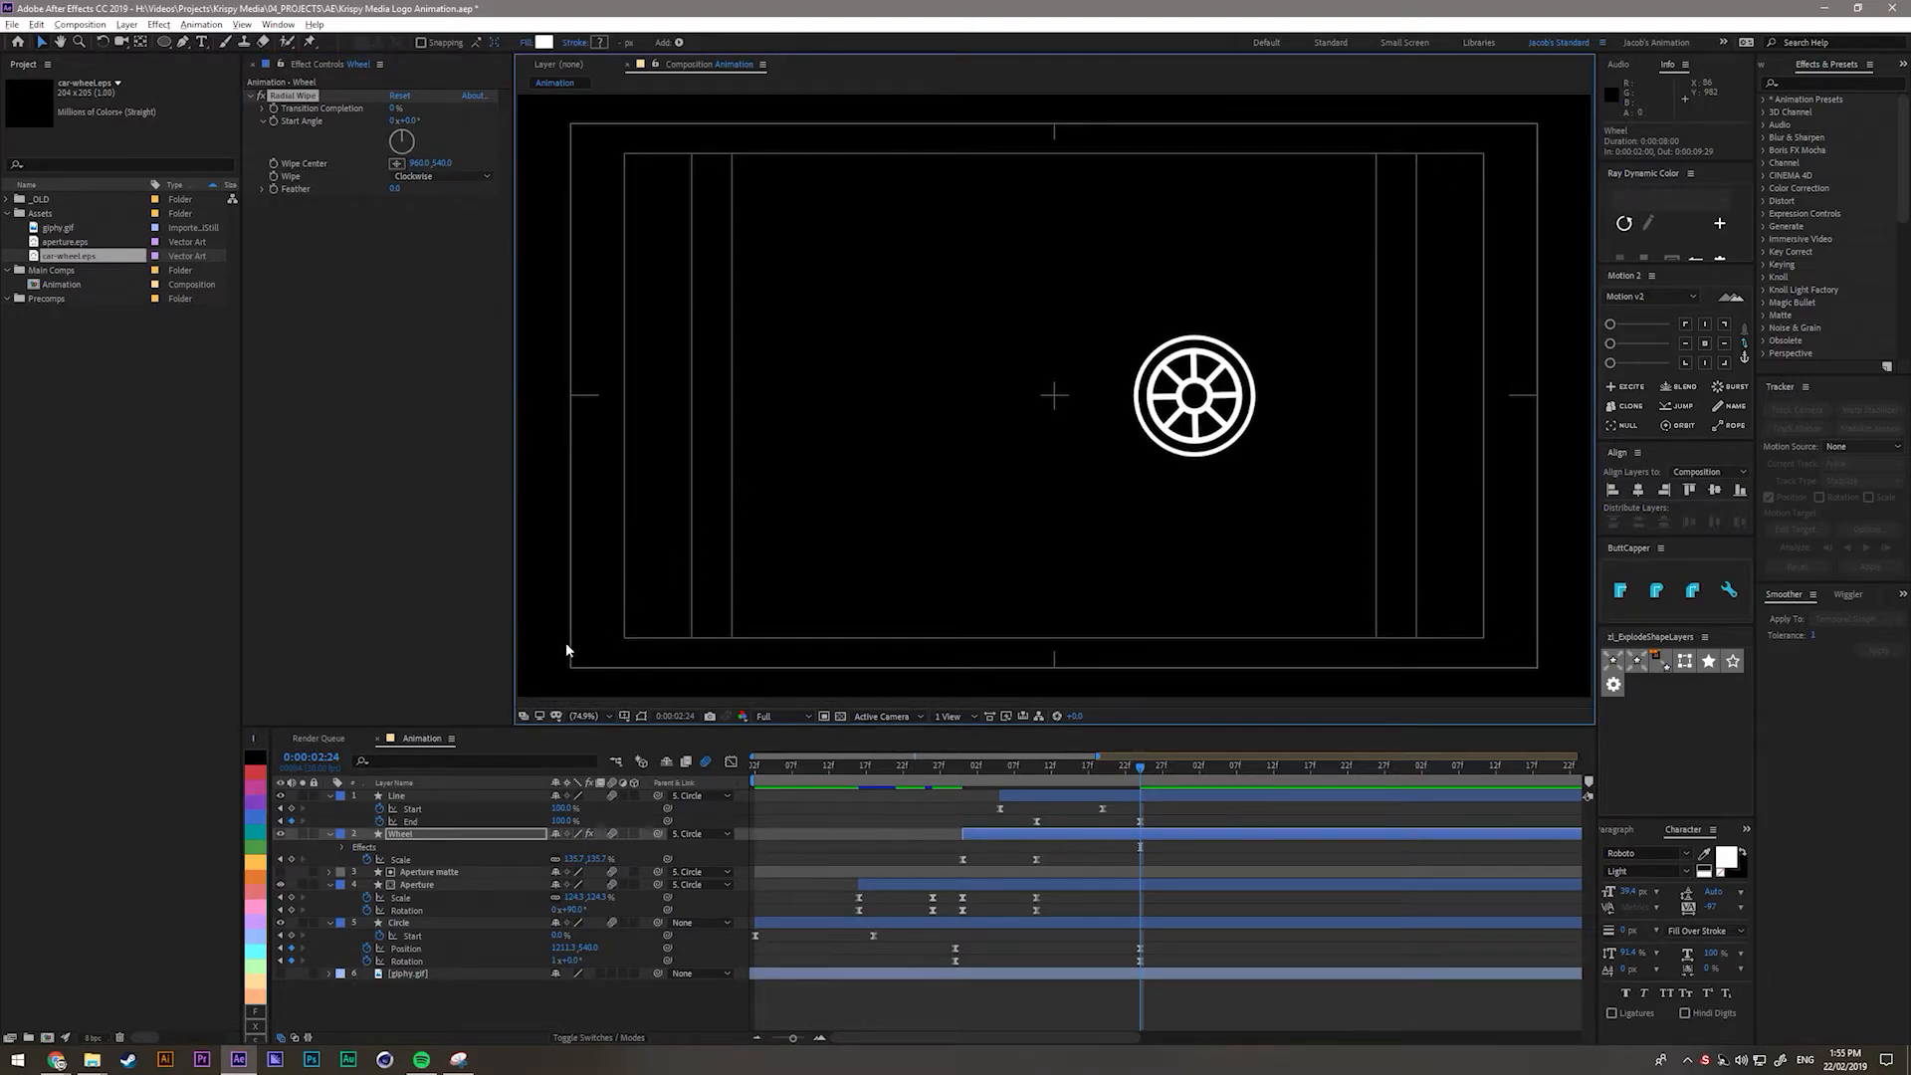
key("ctrl+z")
key("ctrl+shift+z")
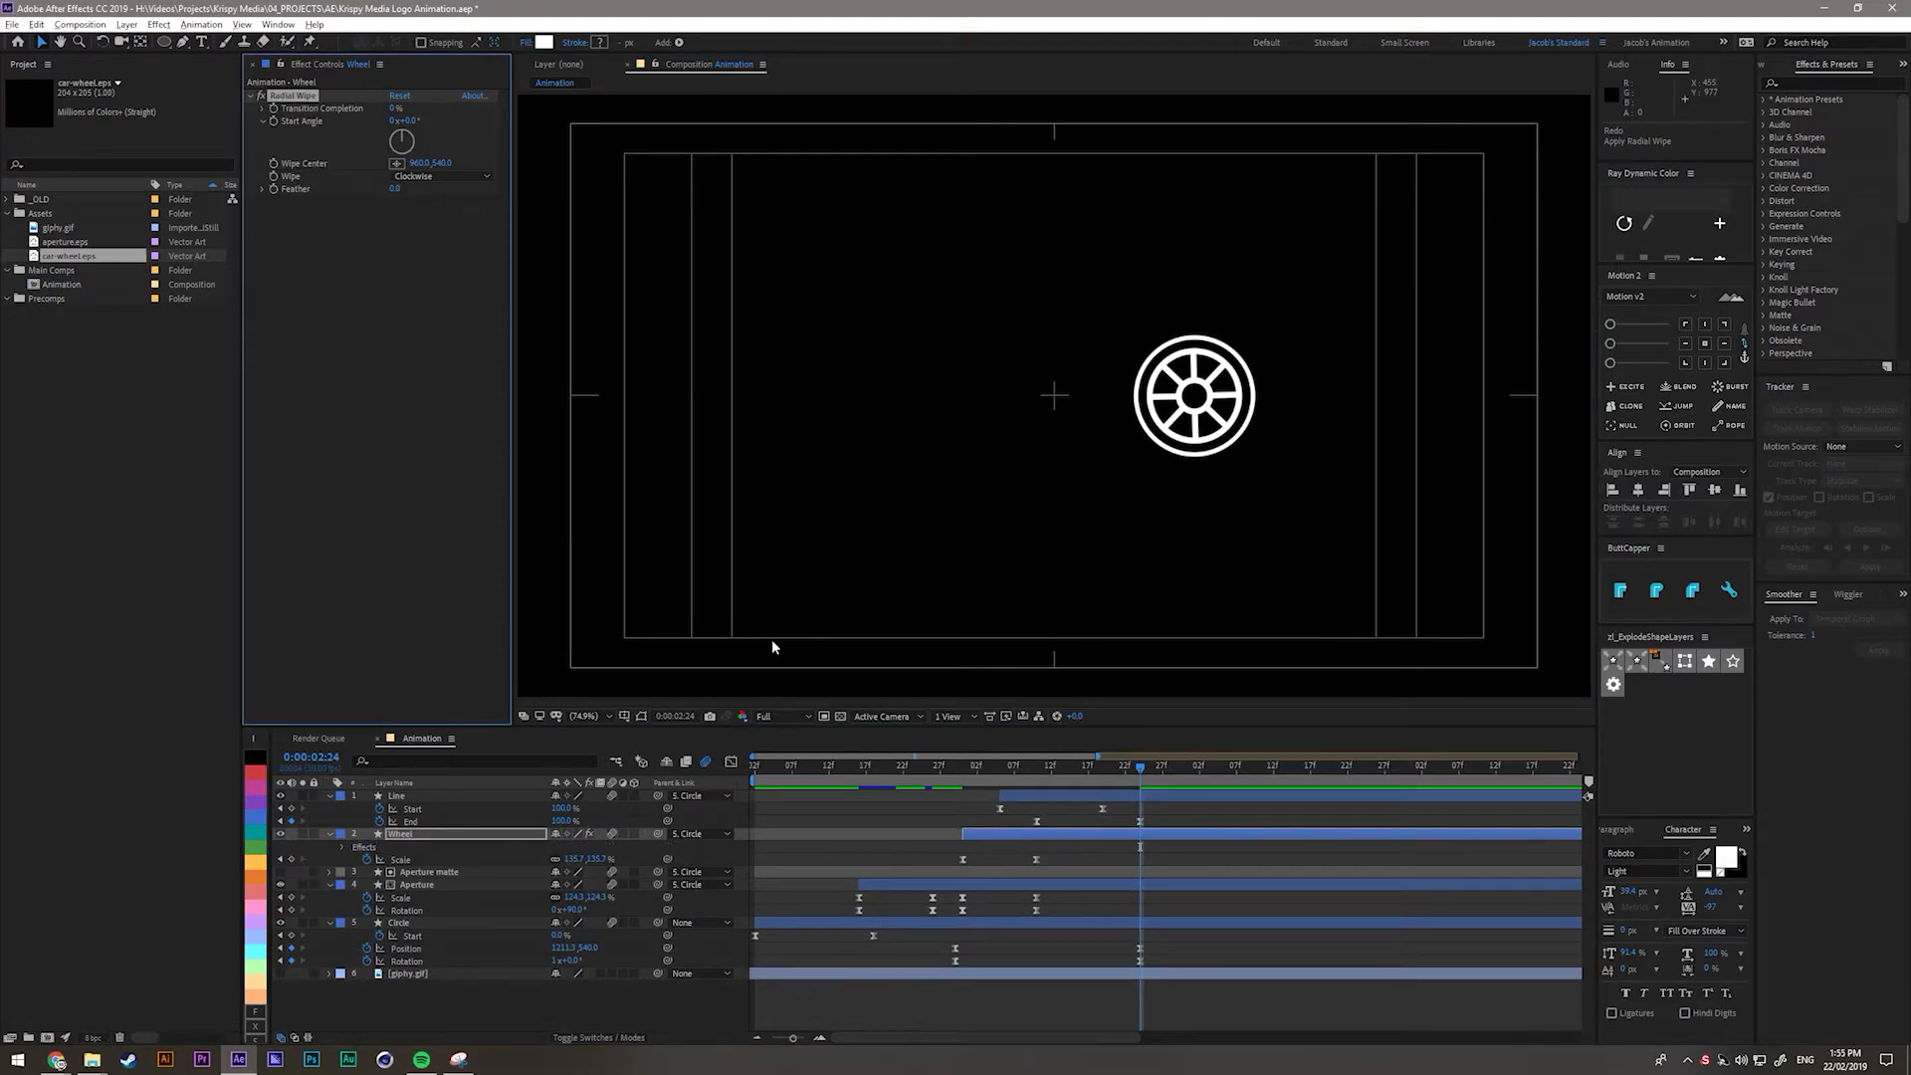
Move the Radial Wipe's Wipe Center X from 960 to 1232, onto the wheel.
scroll(773, 643, "up", 1)
scroll(773, 642, "down", 1)
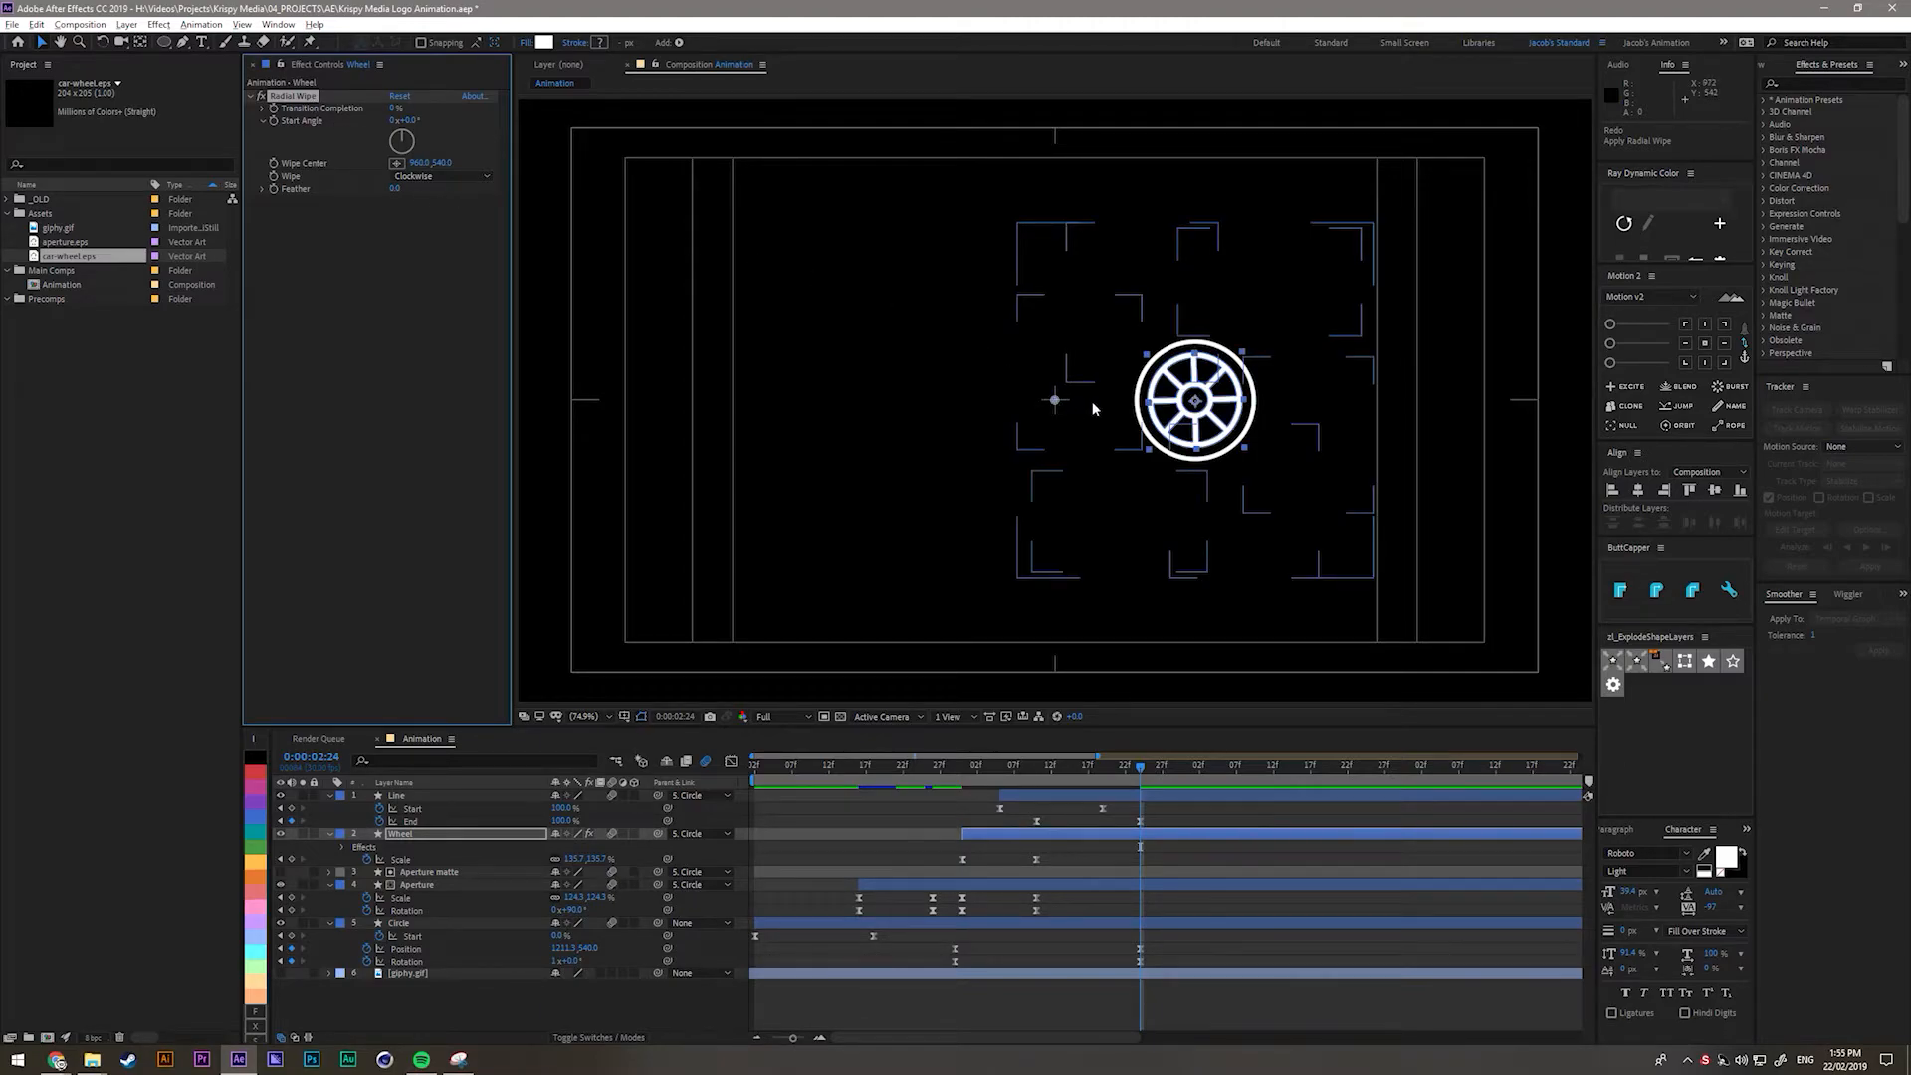
left_click_drag(419, 165, 656, 185)
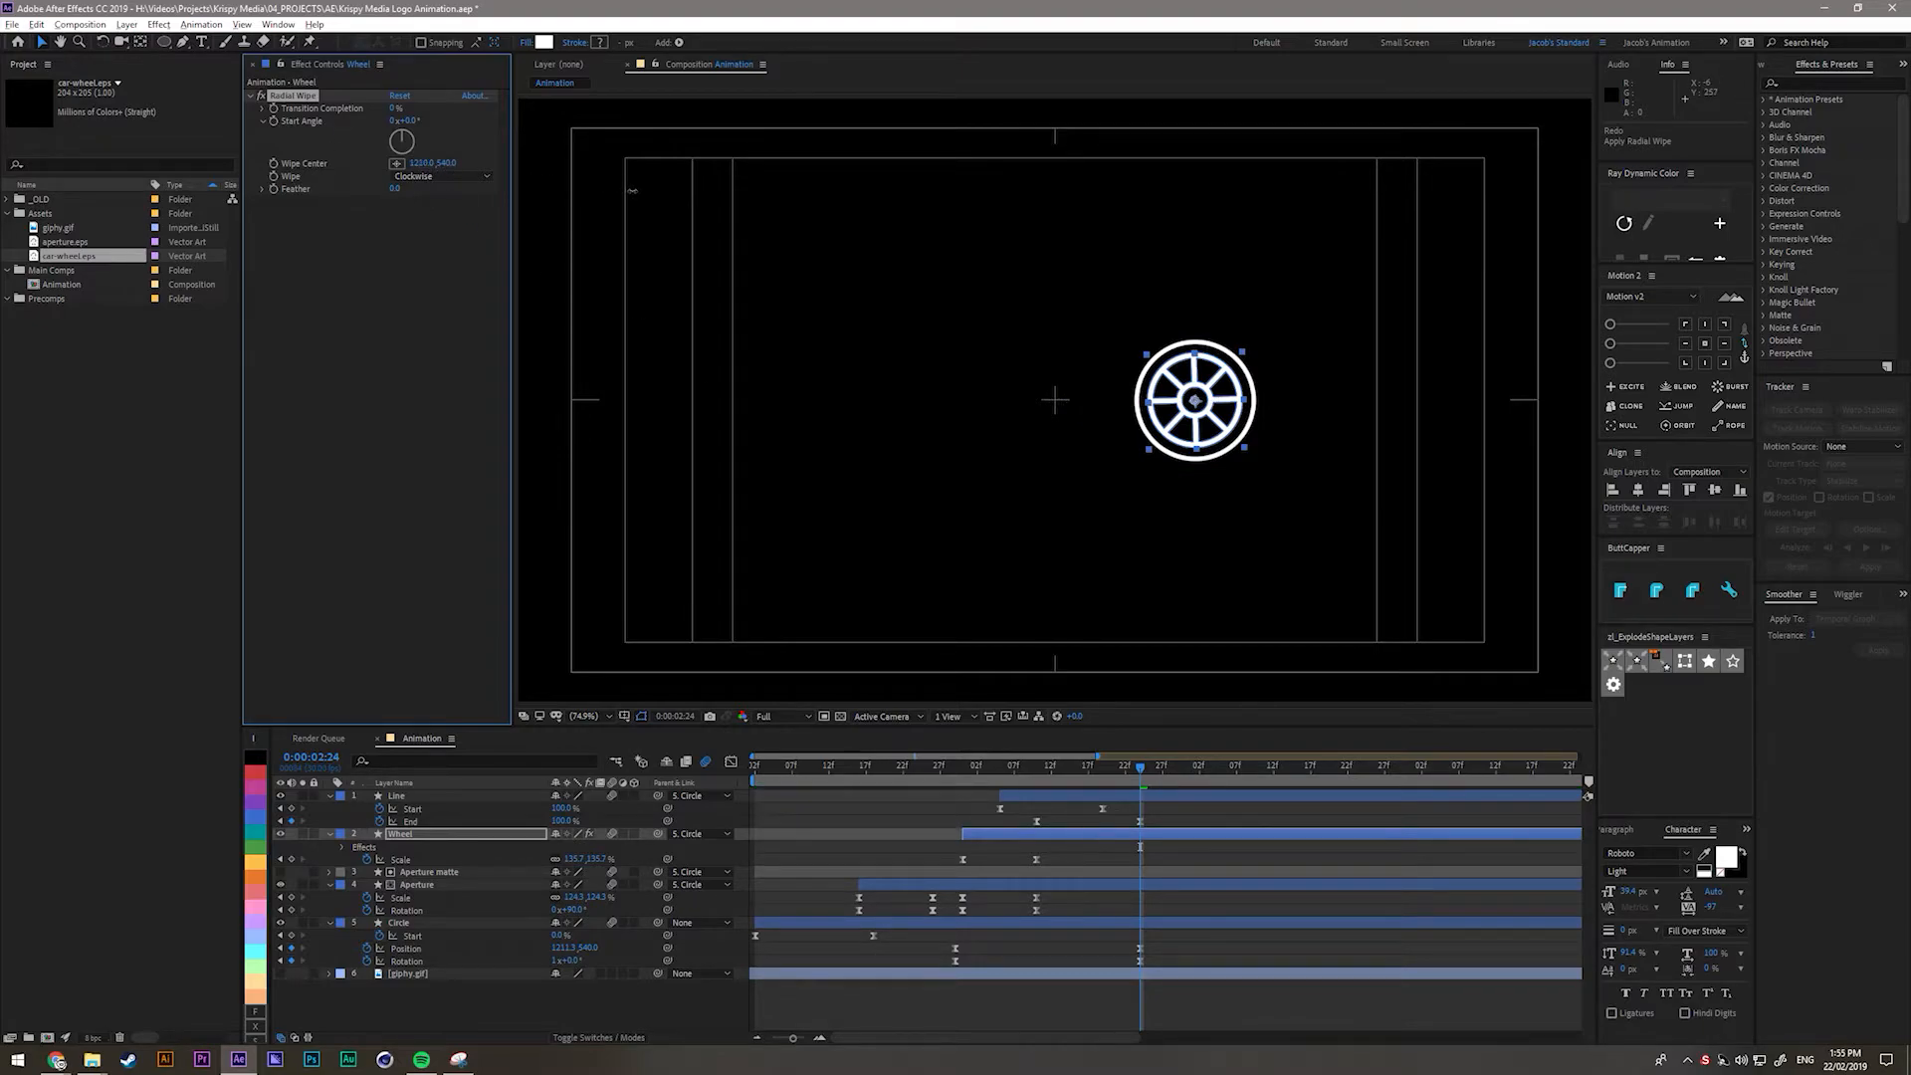
left_click(400, 110)
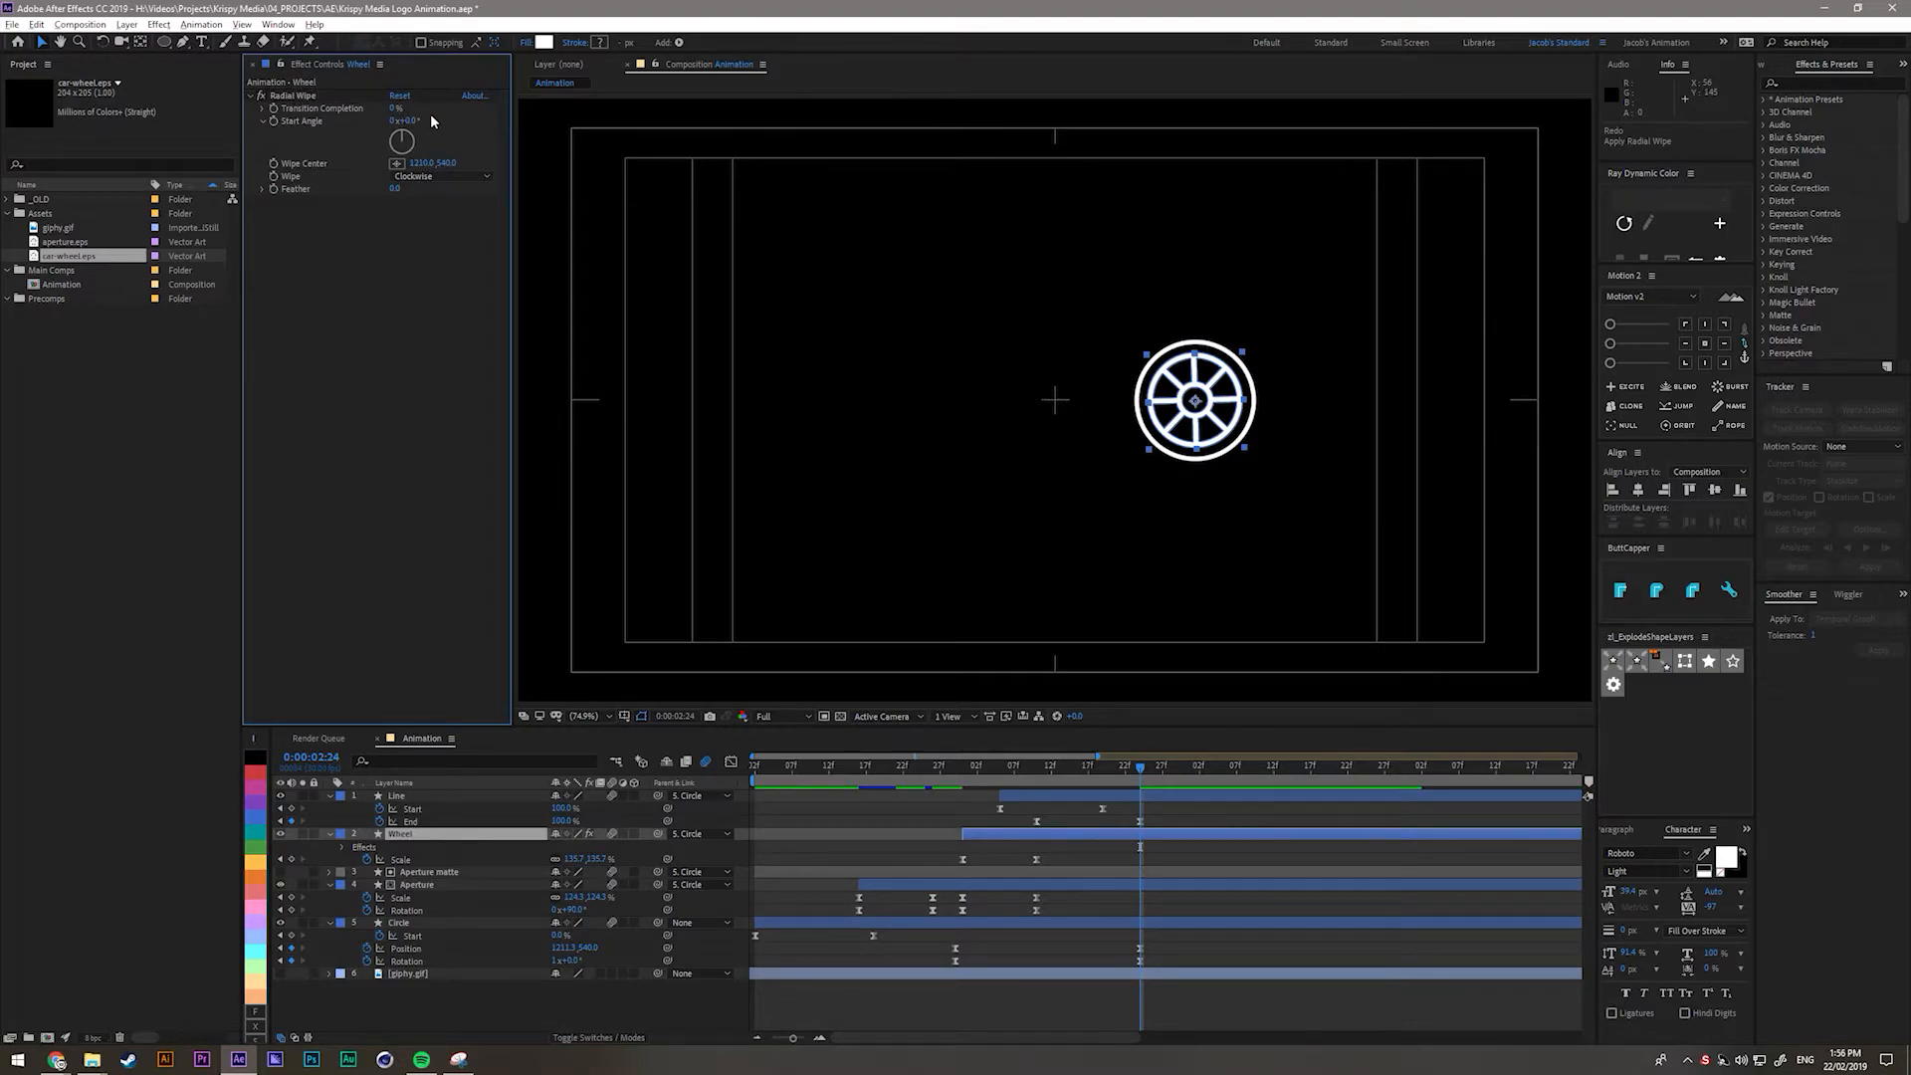
Test the wipe at 100% completion and scrub between 0:00:02:09 and 0:00:02:24.
mouse_move(397, 107)
left_mouse_down()
mouse_move(481, 117)
mouse_move(406, 120)
mouse_move(481, 132)
mouse_move(403, 138)
mouse_move(491, 140)
mouse_move(415, 141)
left_mouse_up()
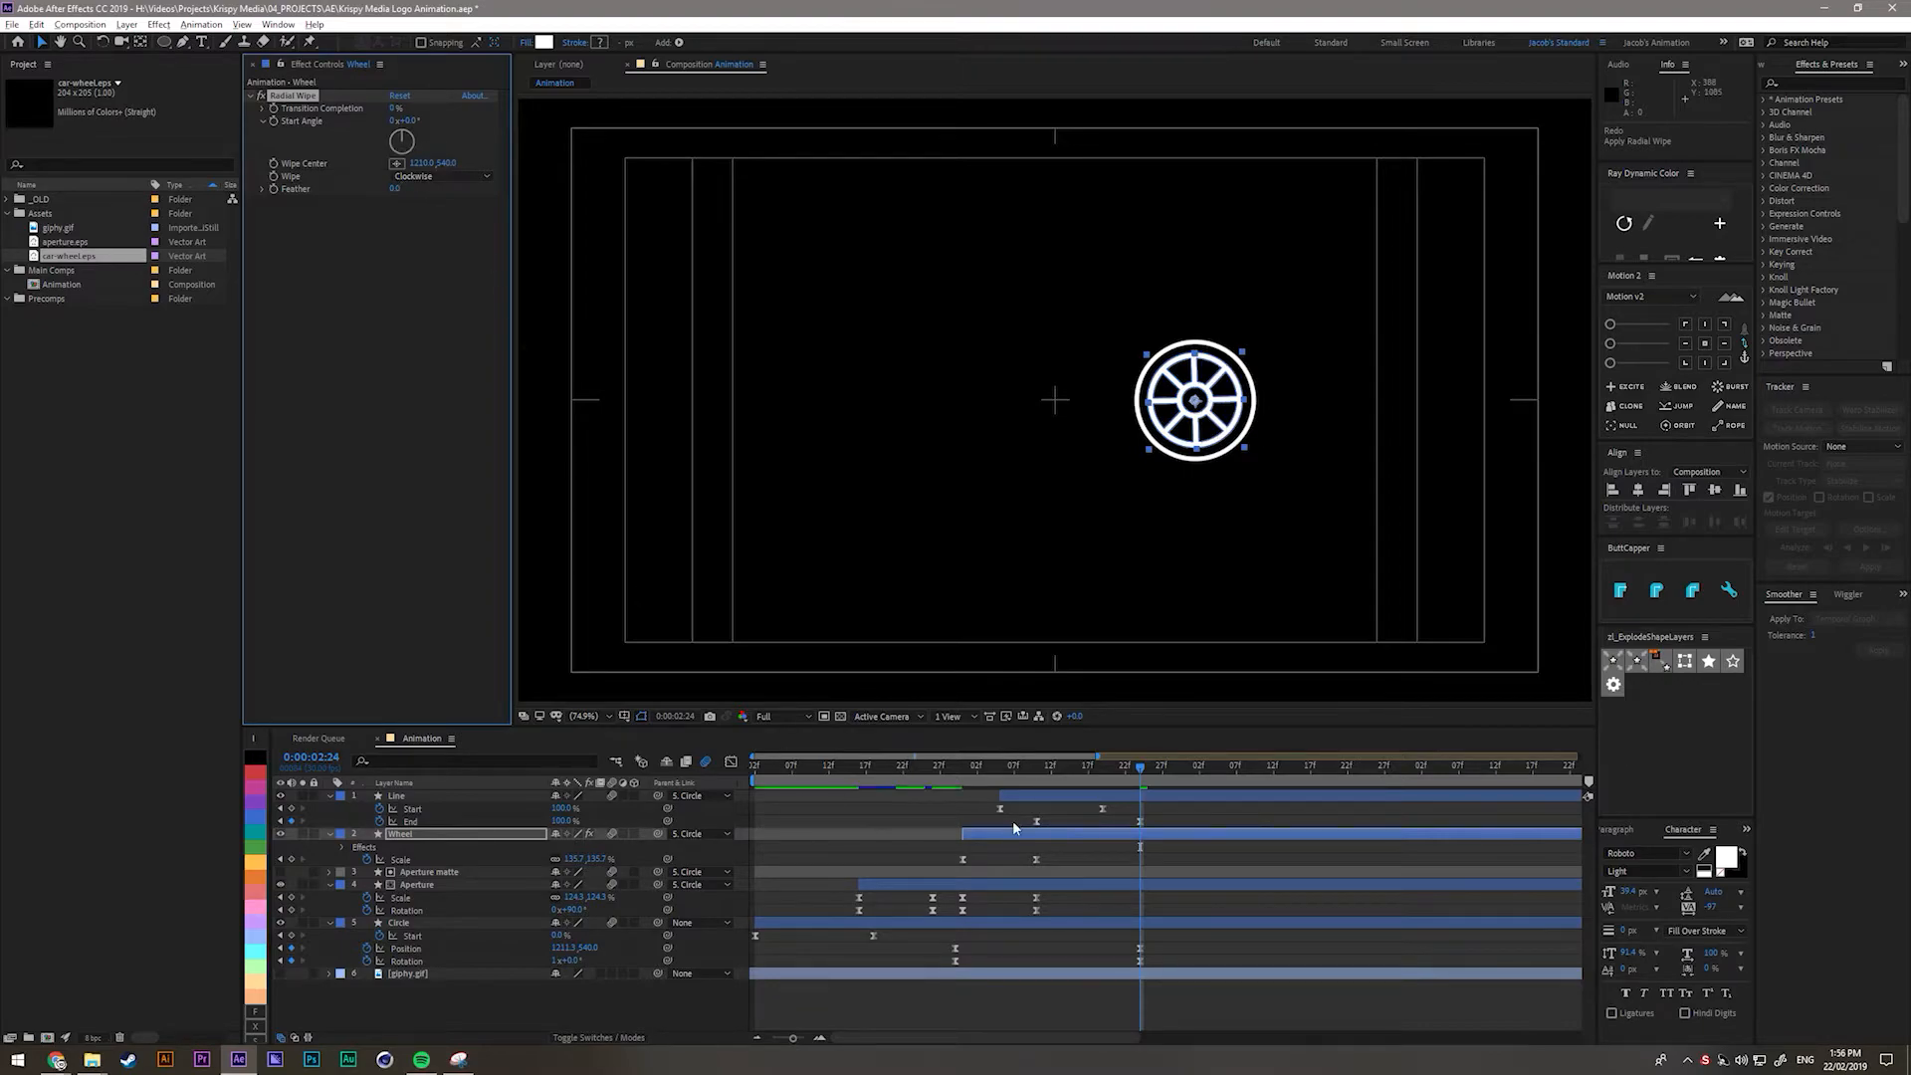
left_click(1134, 773)
left_click_drag(1135, 773, 1028, 774)
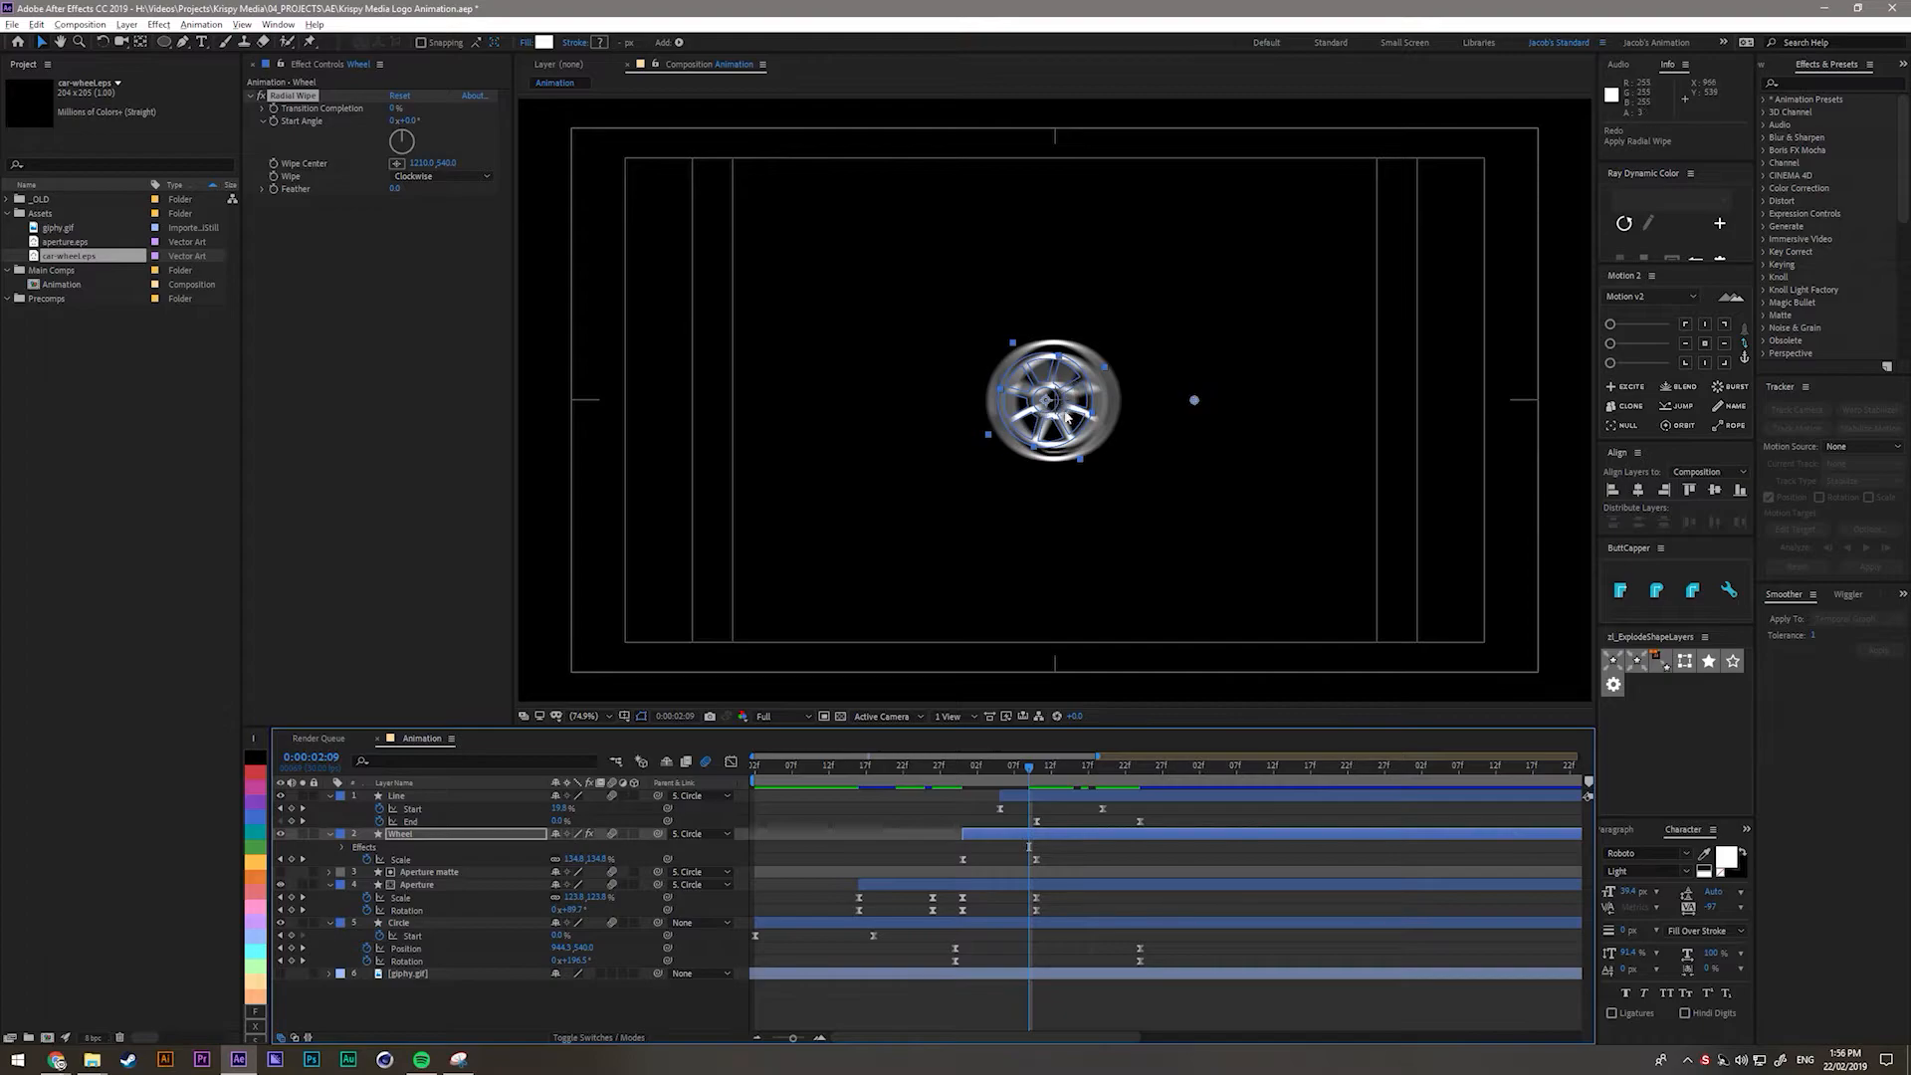
left_click_drag(1029, 767, 1139, 791)
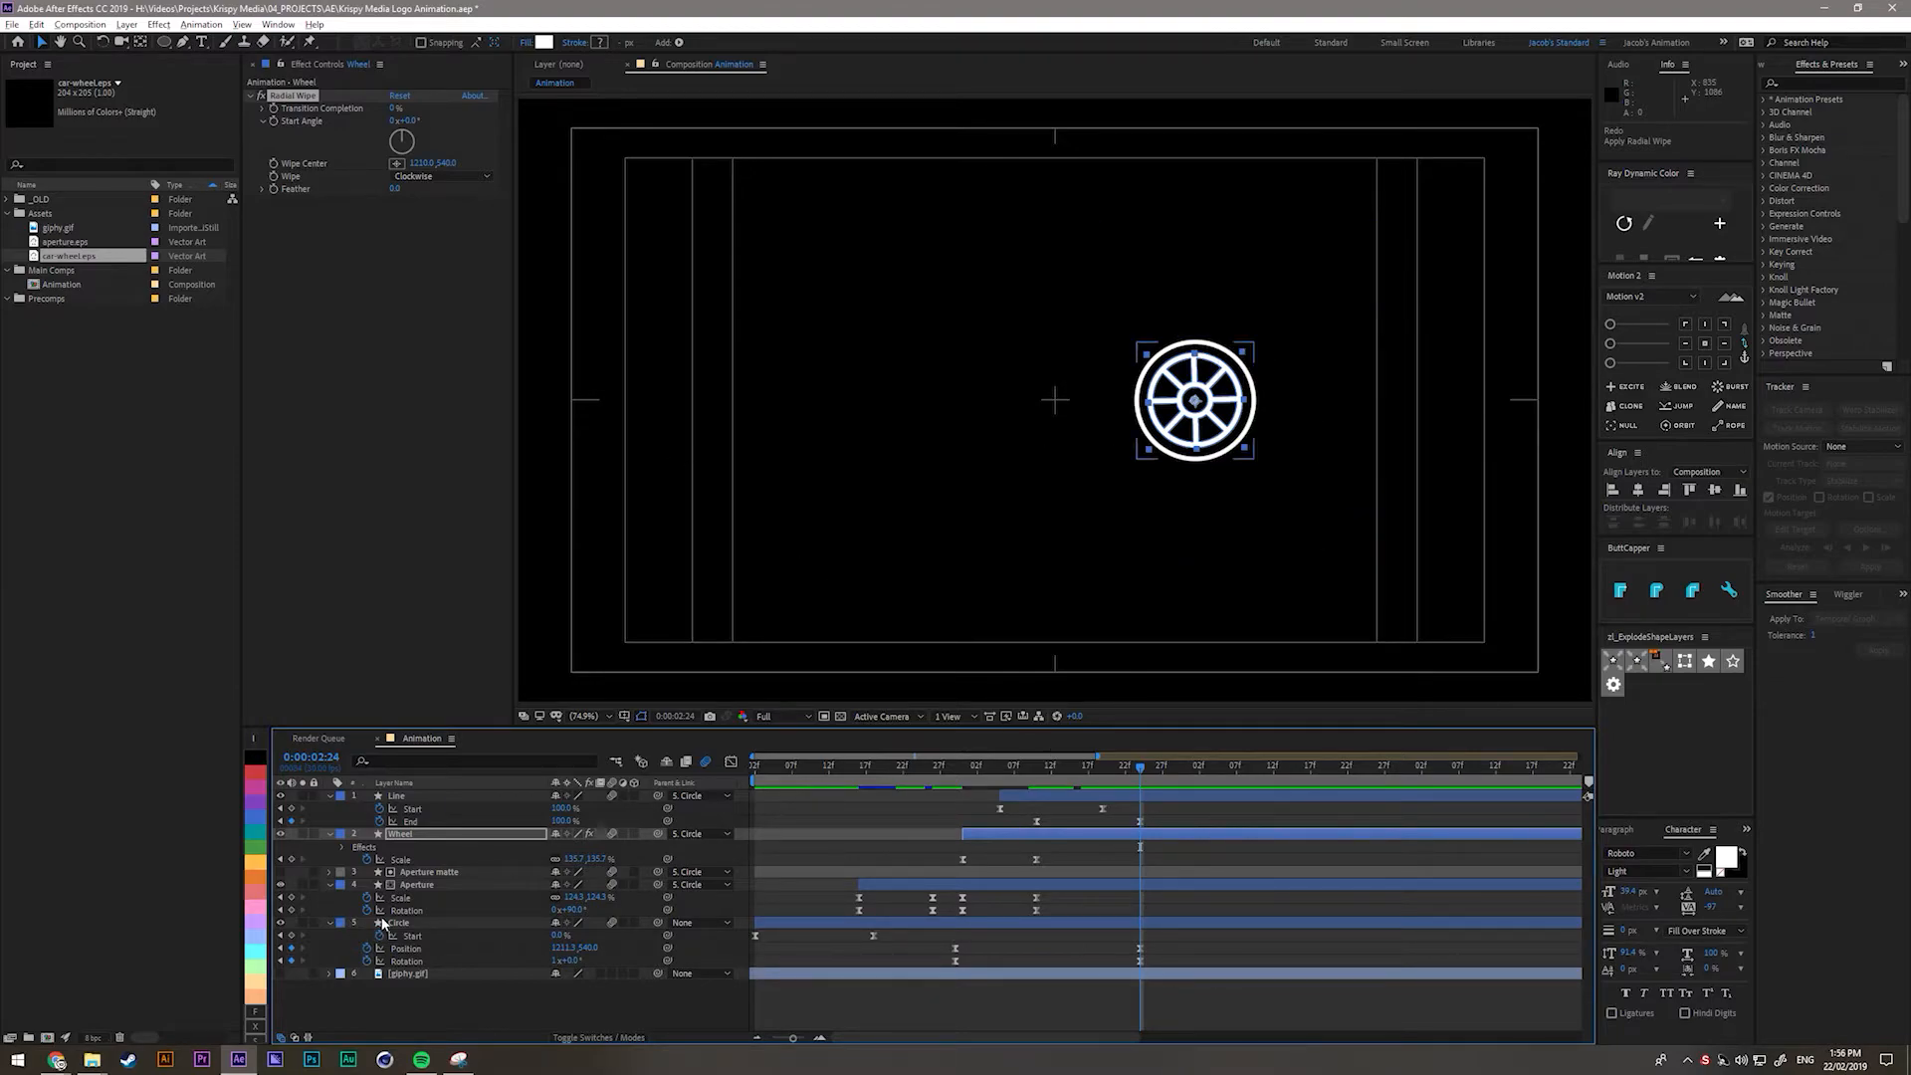
Reselect the Wheel layer and Alt-click the Wipe Center stopwatch to add an expression.
left_click(806, 923)
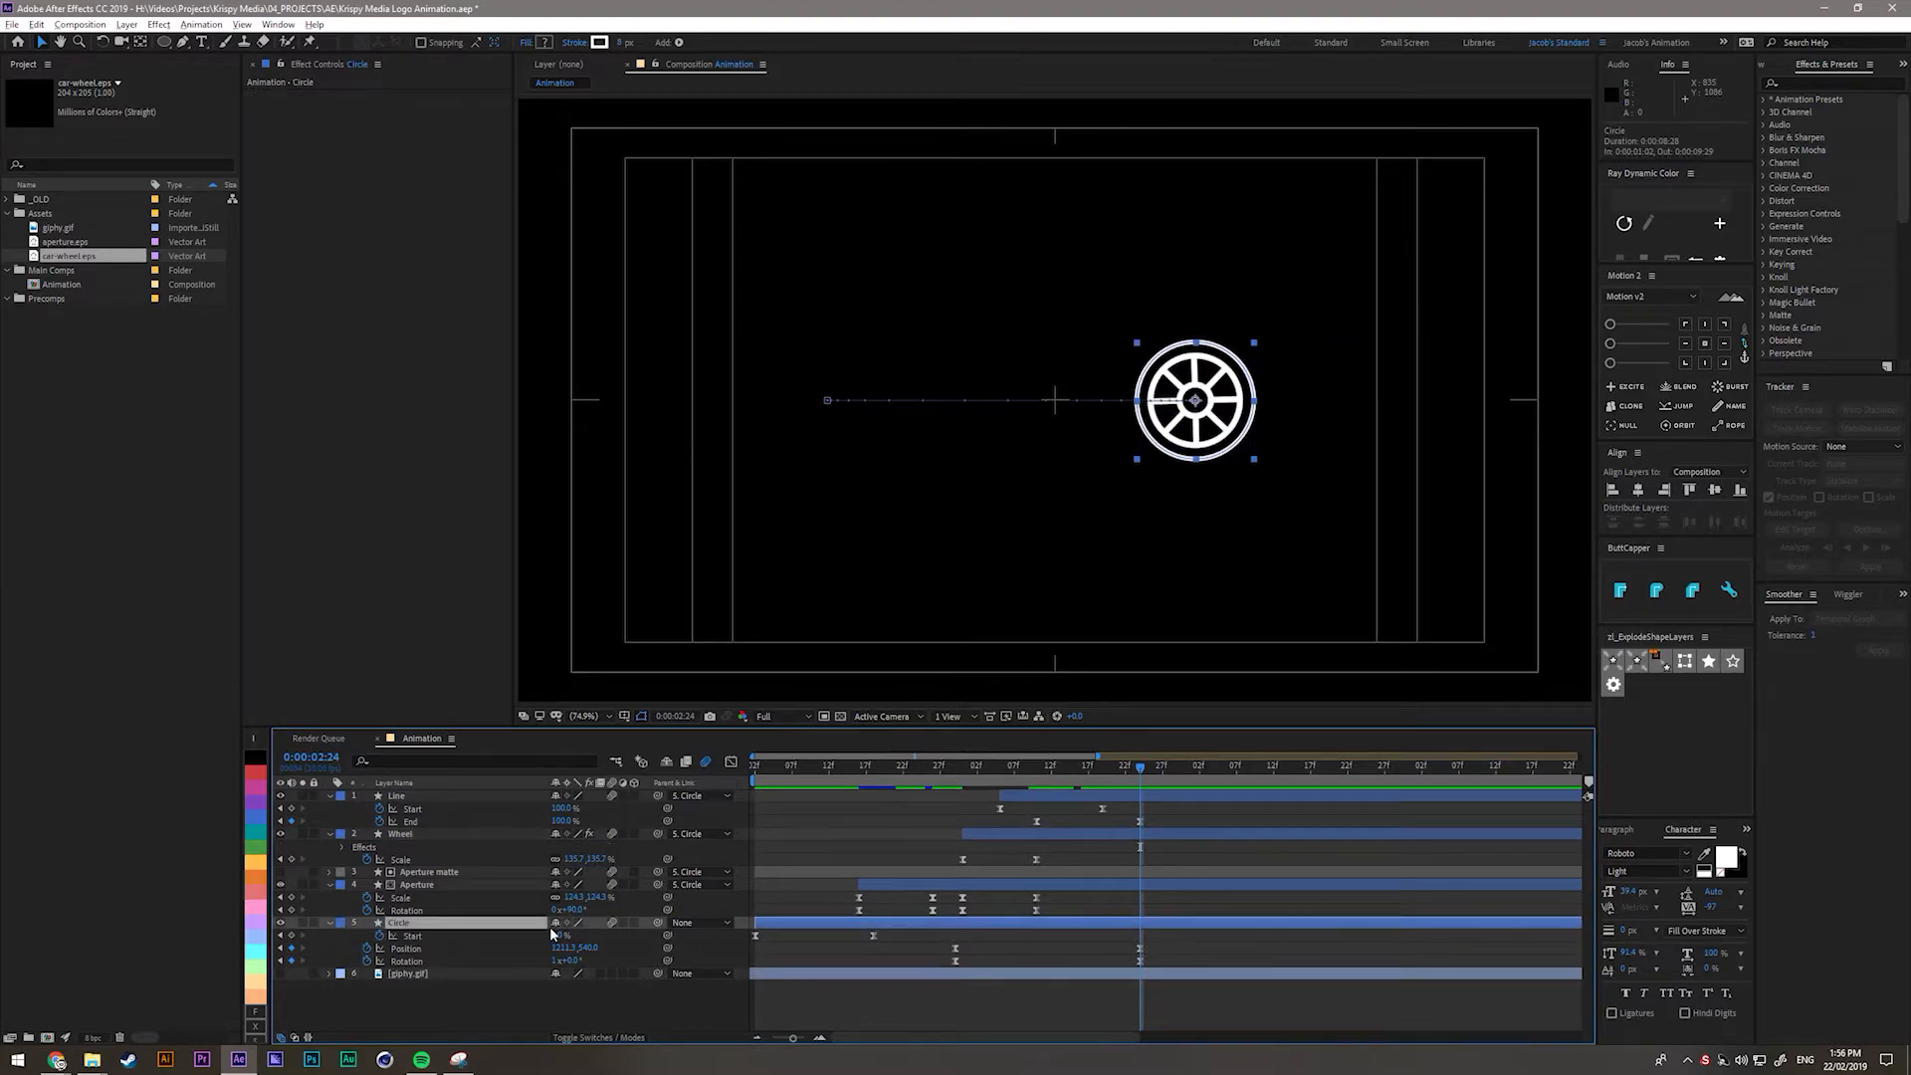
left_click(408, 798)
left_click(406, 839)
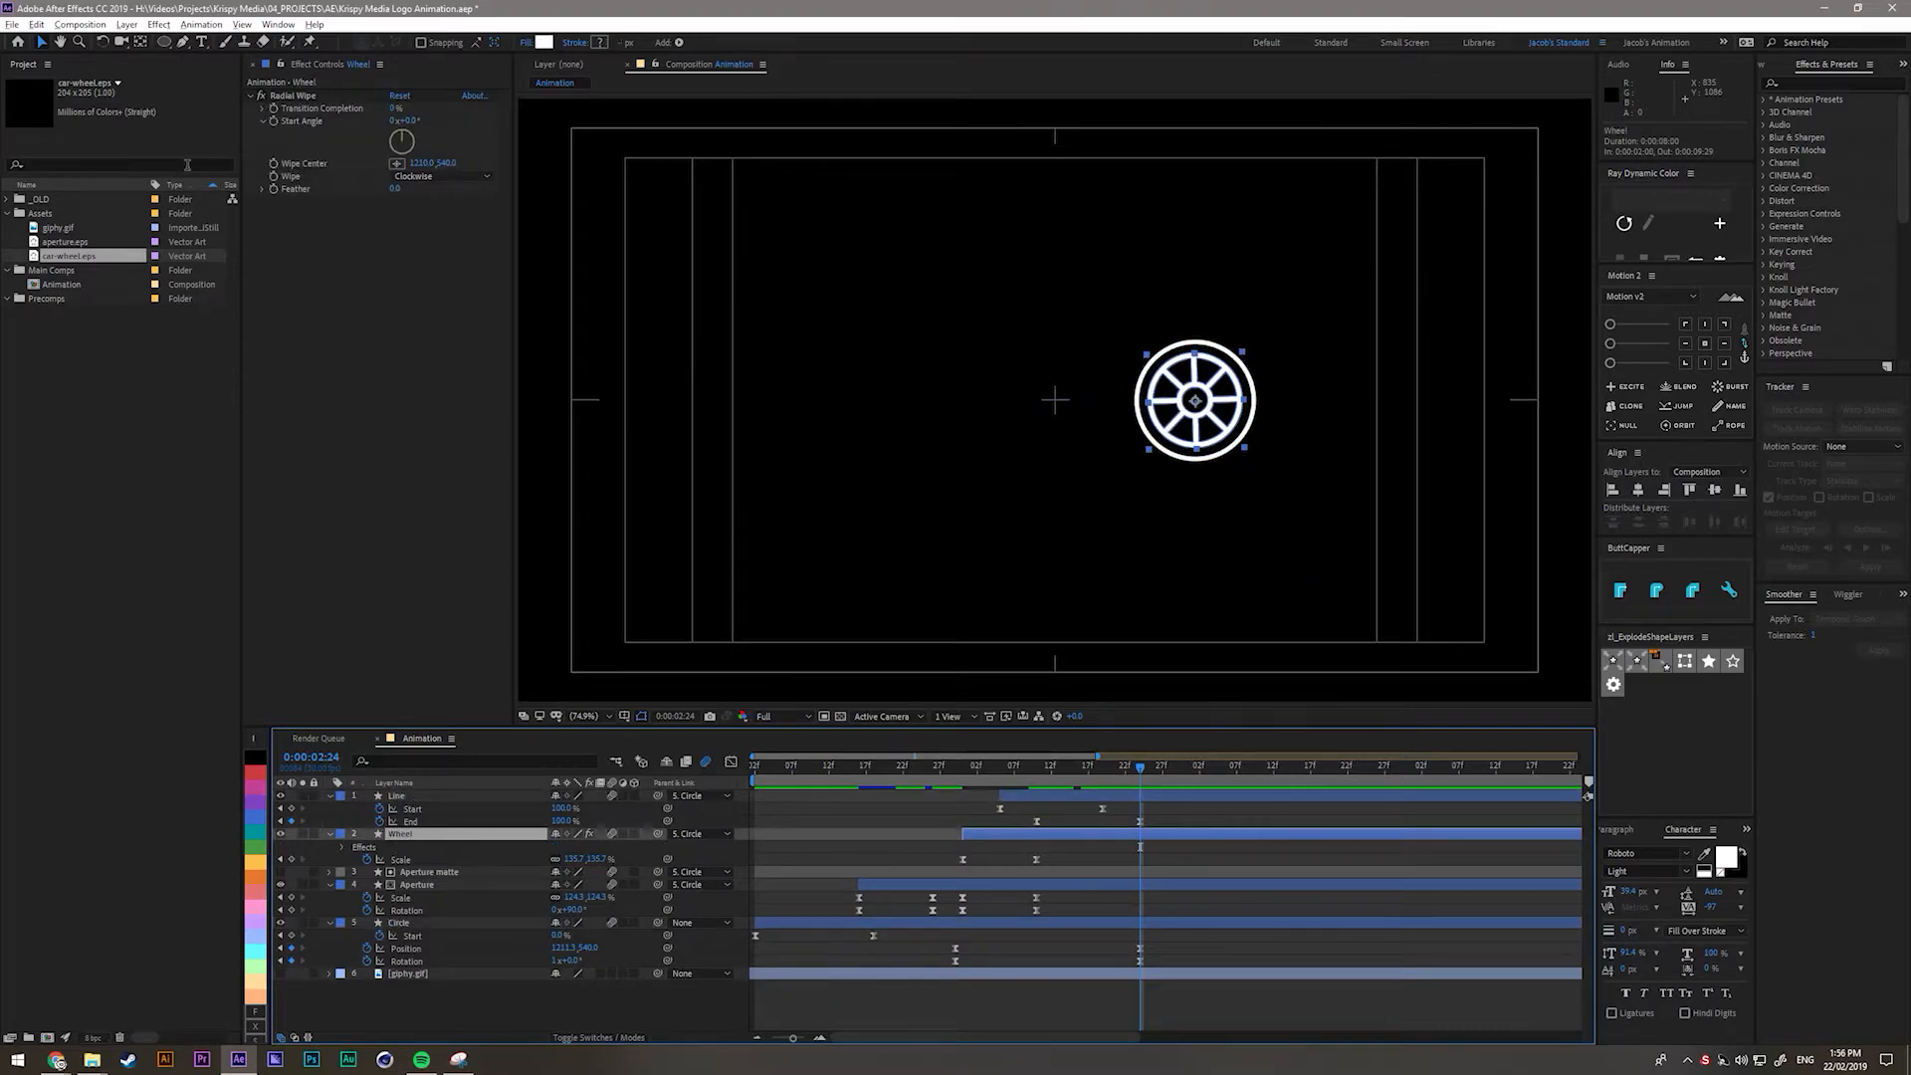
left_click(274, 164, "alt")
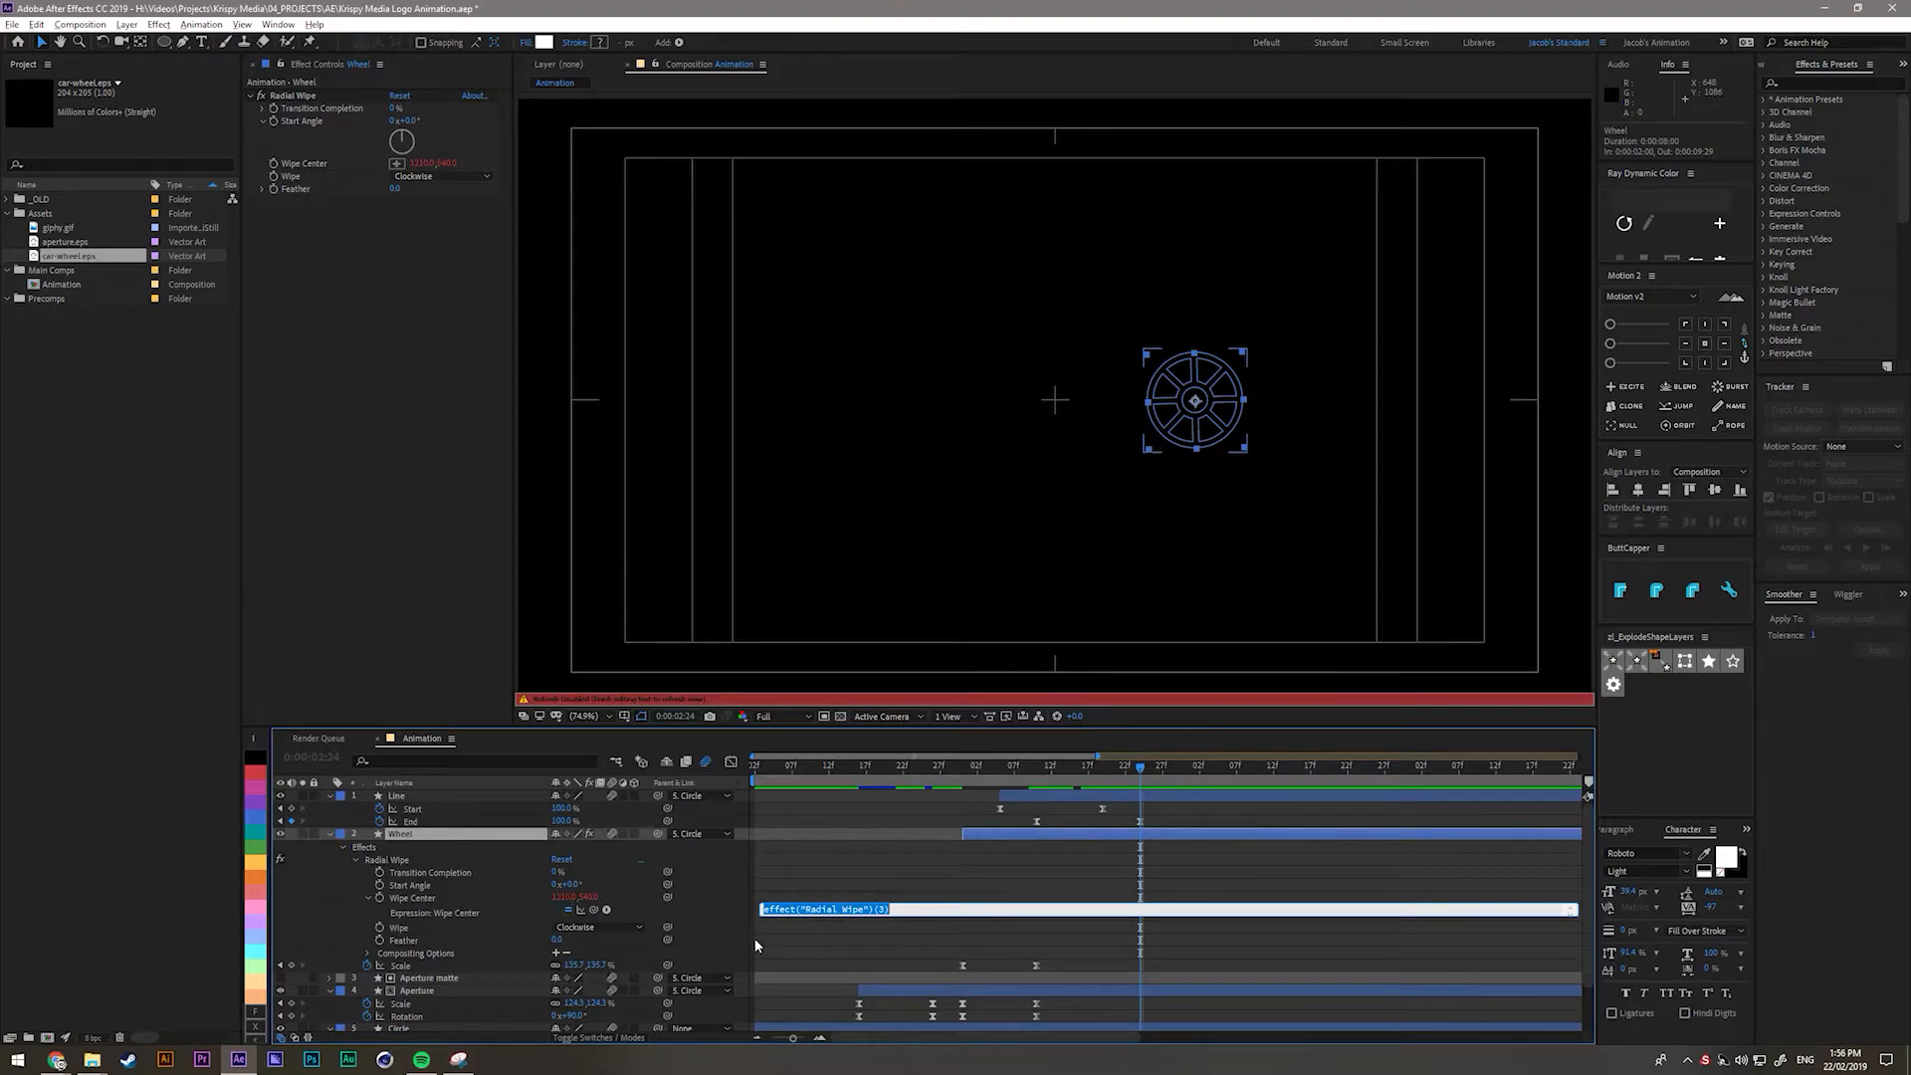
Pick-whip the Wipe Center expression to the Circle layer's Position property.
scroll(597, 891, "down", 2)
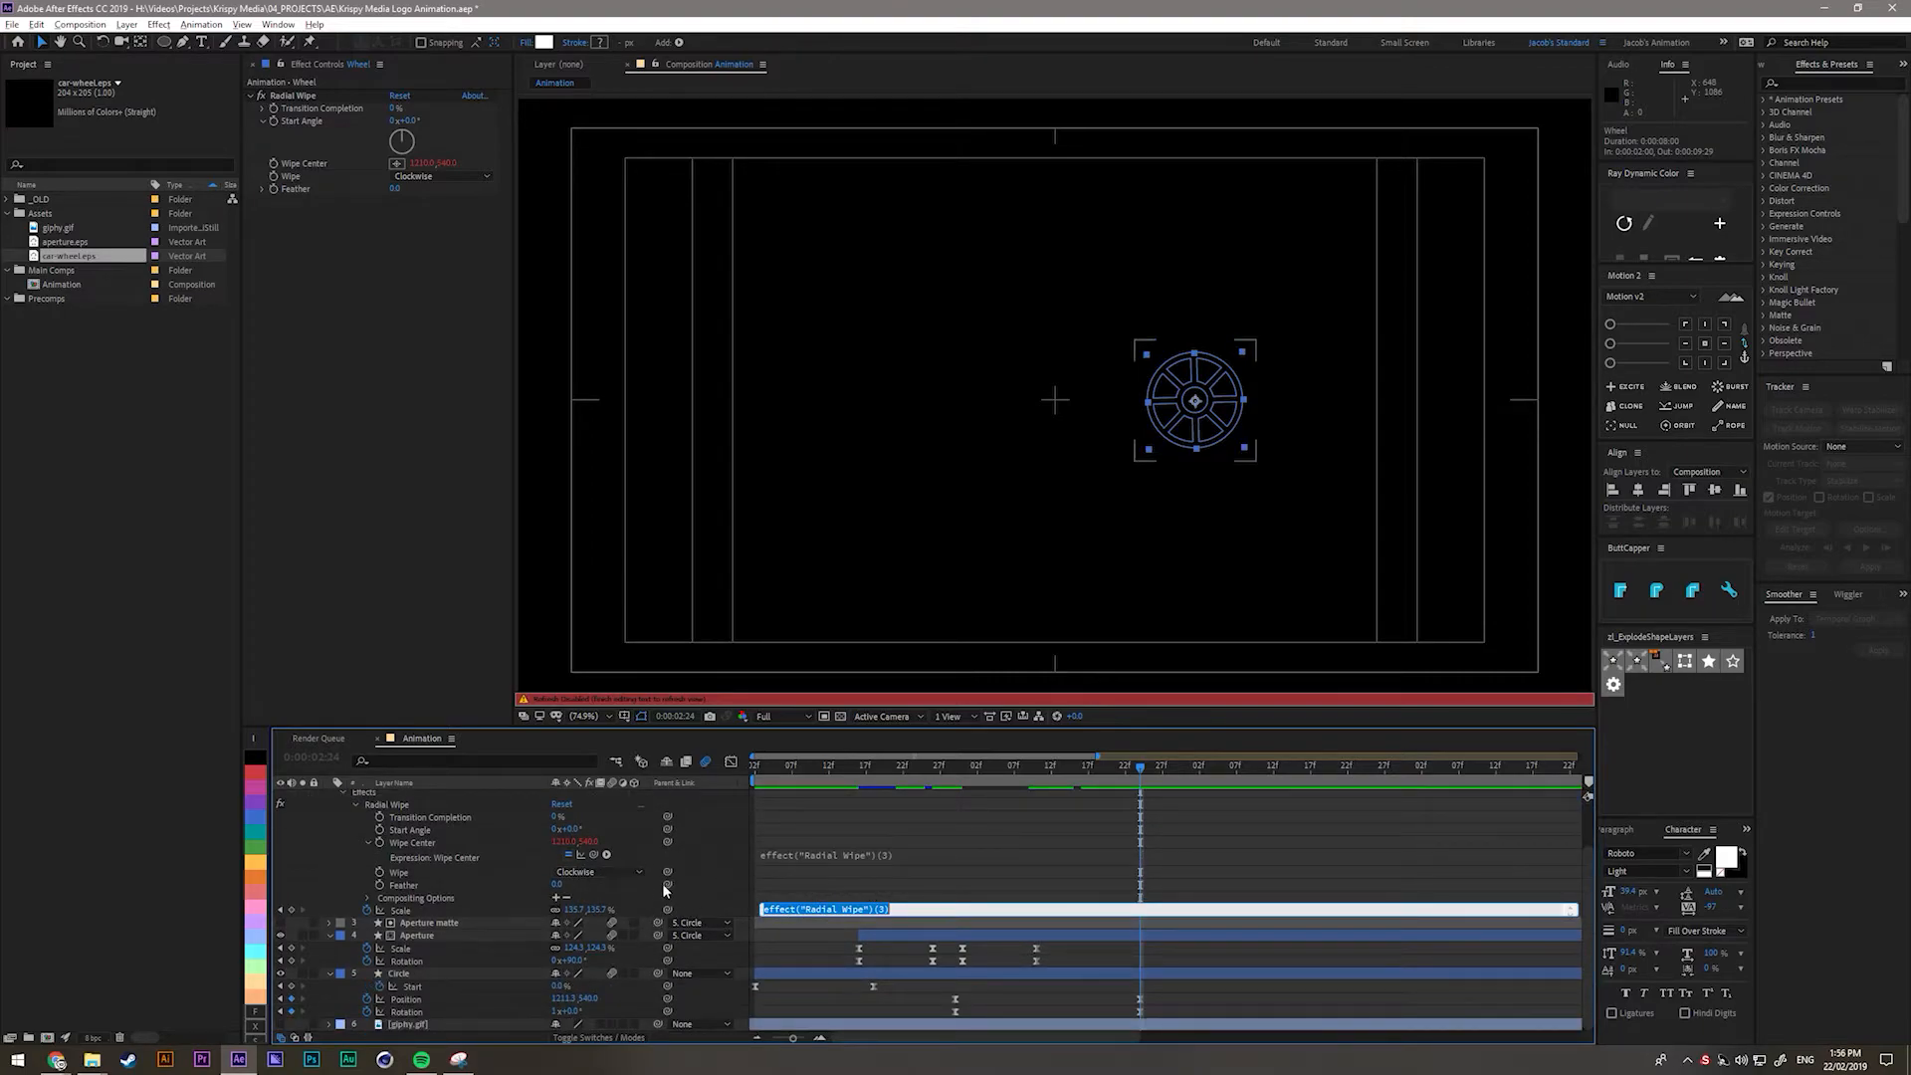
mouse_move(595, 855)
left_mouse_down()
mouse_move(421, 1000)
mouse_move(603, 858)
left_mouse_up()
scroll(598, 871, "up", 2)
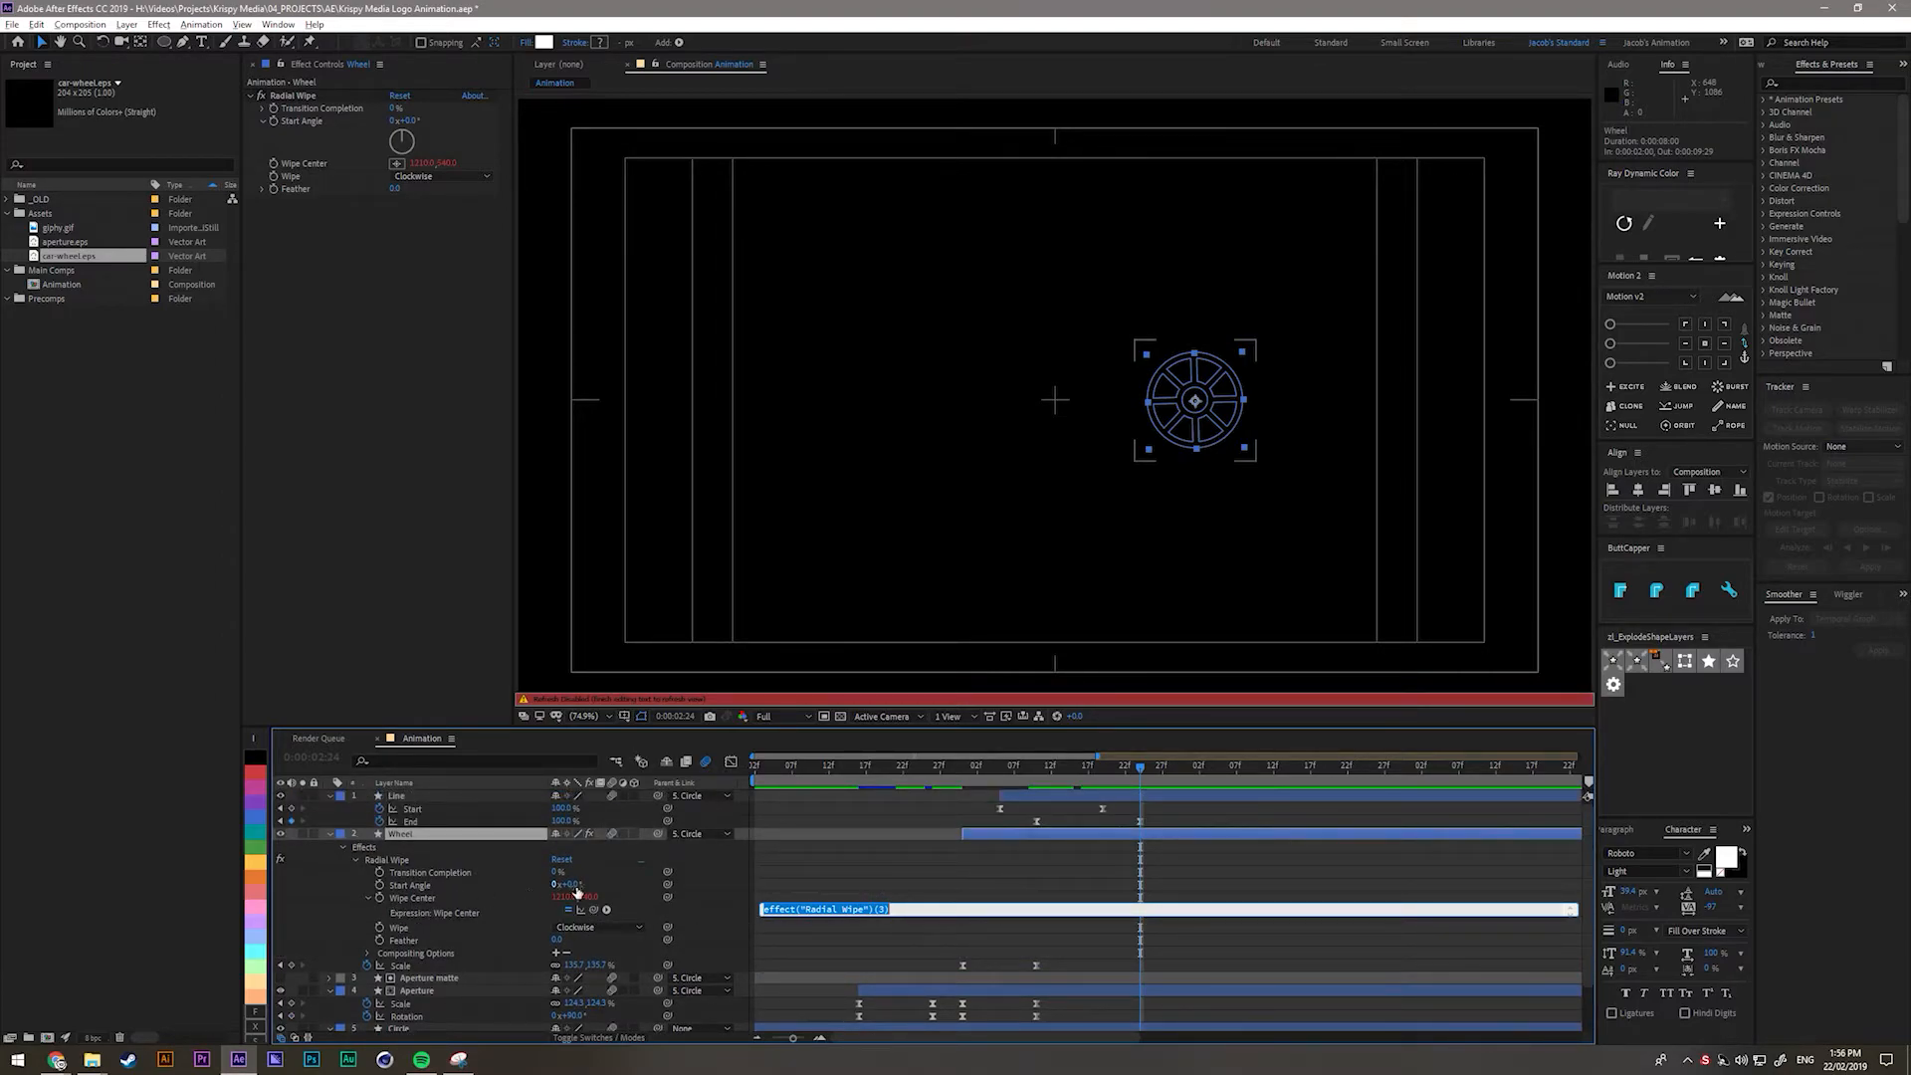
left_click_drag(595, 912, 420, 1007)
Select each part of the expression thisComp.layer("Circle").transform.position in turn.
left_click_drag(774, 857, 807, 862)
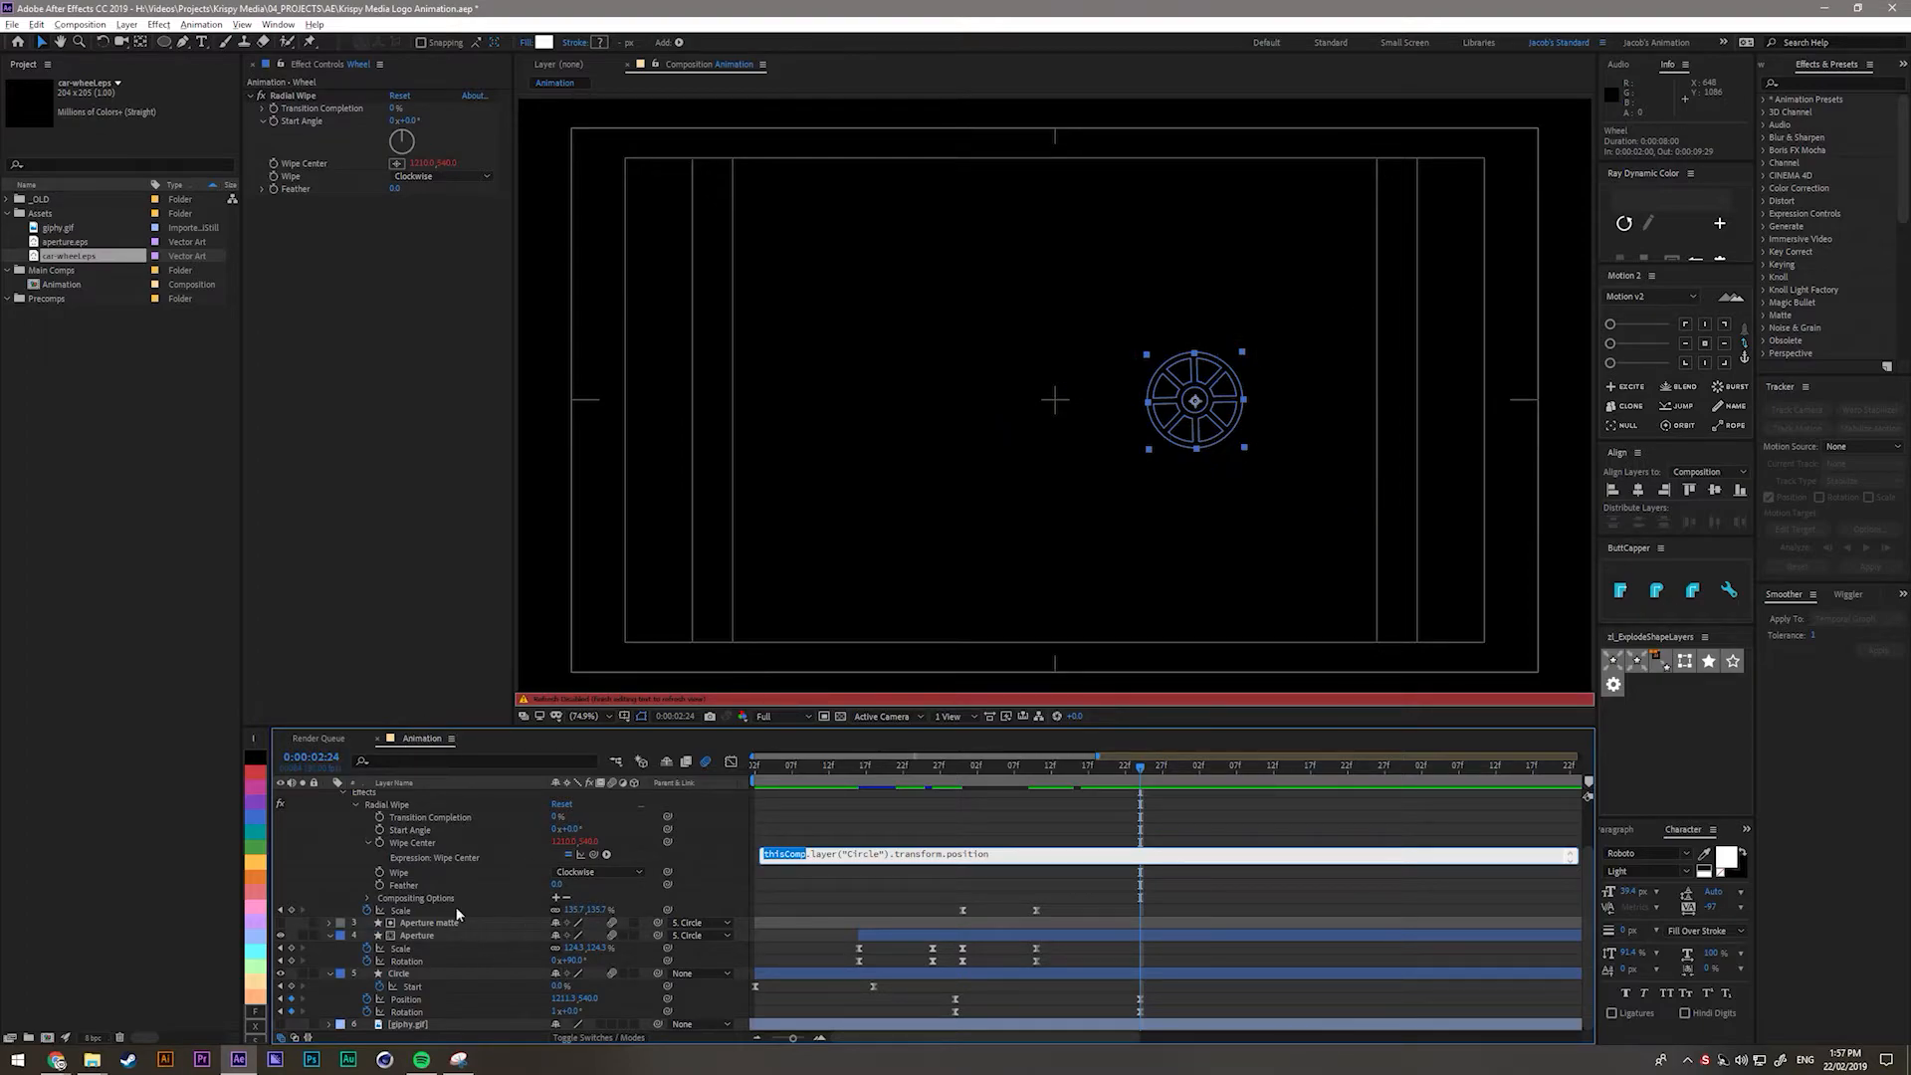
left_click_drag(811, 854, 889, 856)
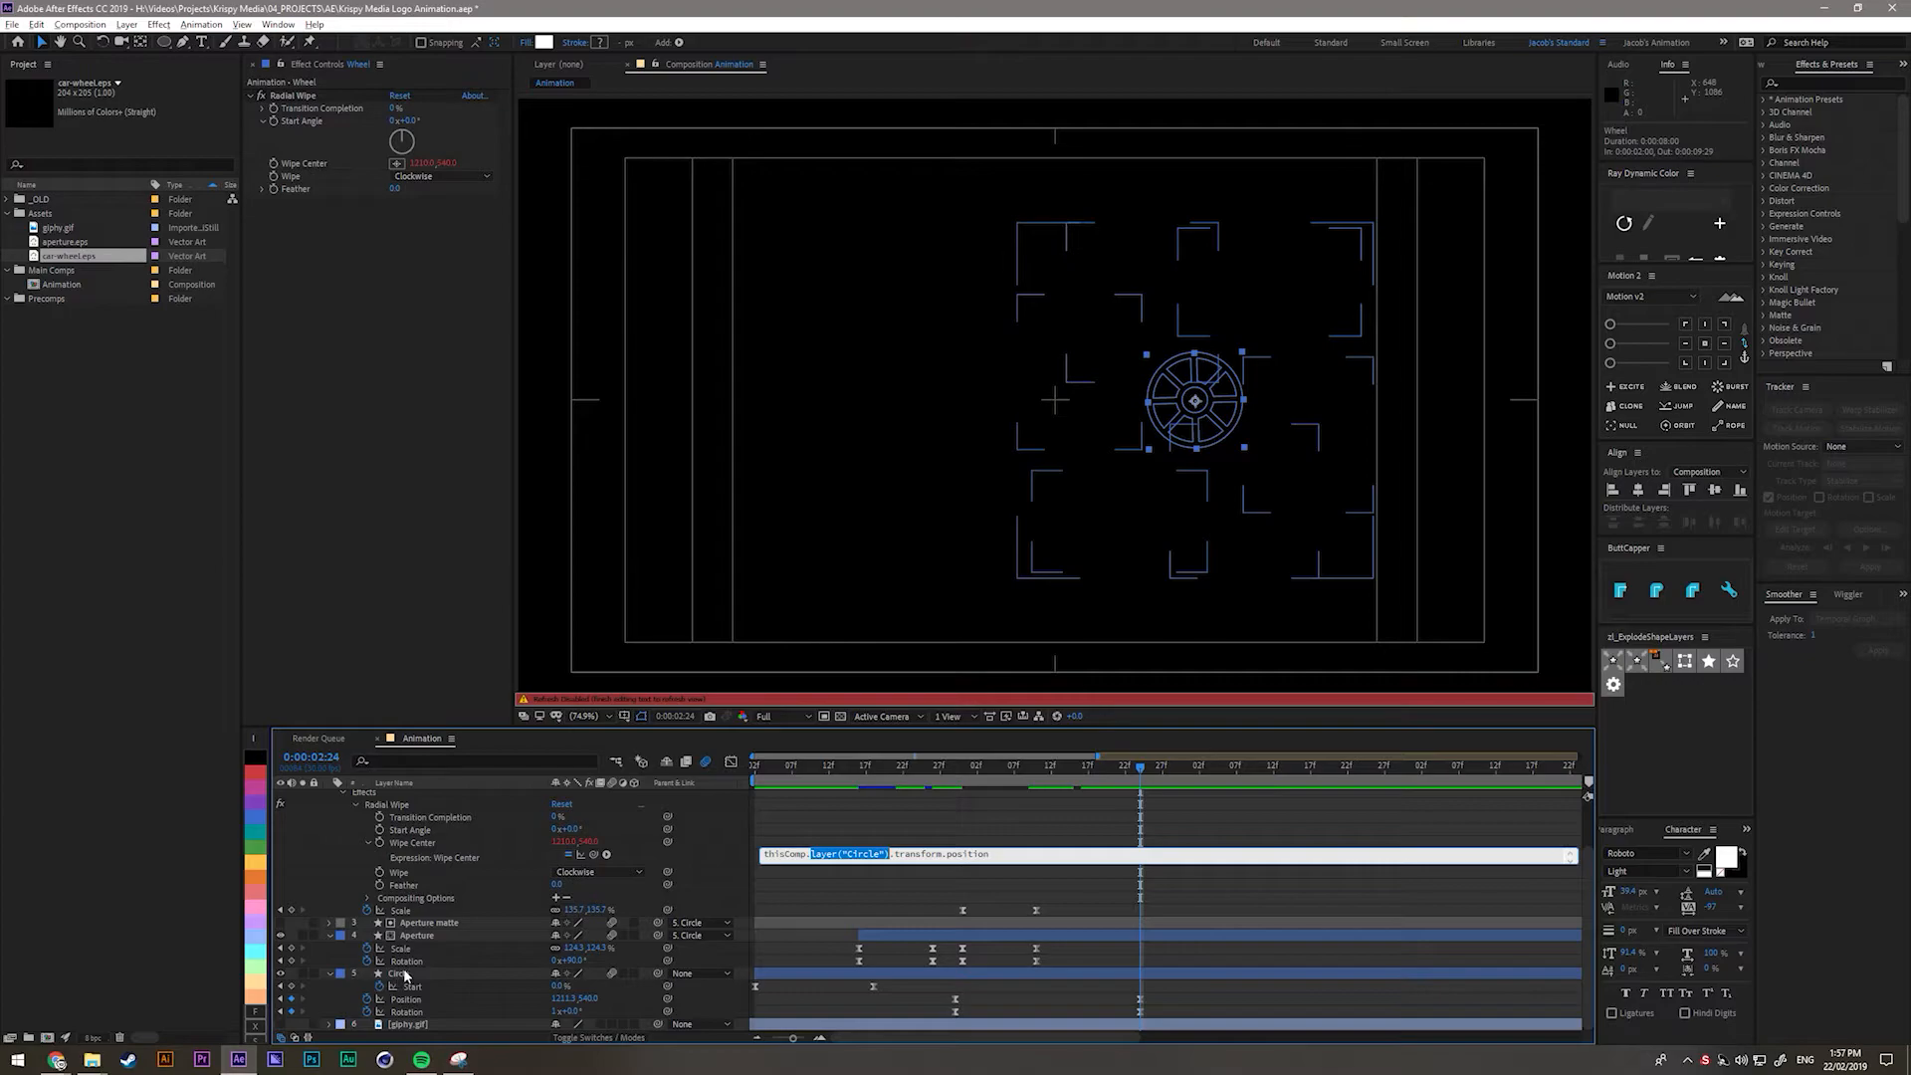
left_click_drag(895, 858, 945, 862)
left_click_drag(947, 854, 1049, 856)
Commit the expression and step frames from 0:00:02:05 to 0:00:02:21, checking the wipe centre follows the wheel.
left_click(898, 822)
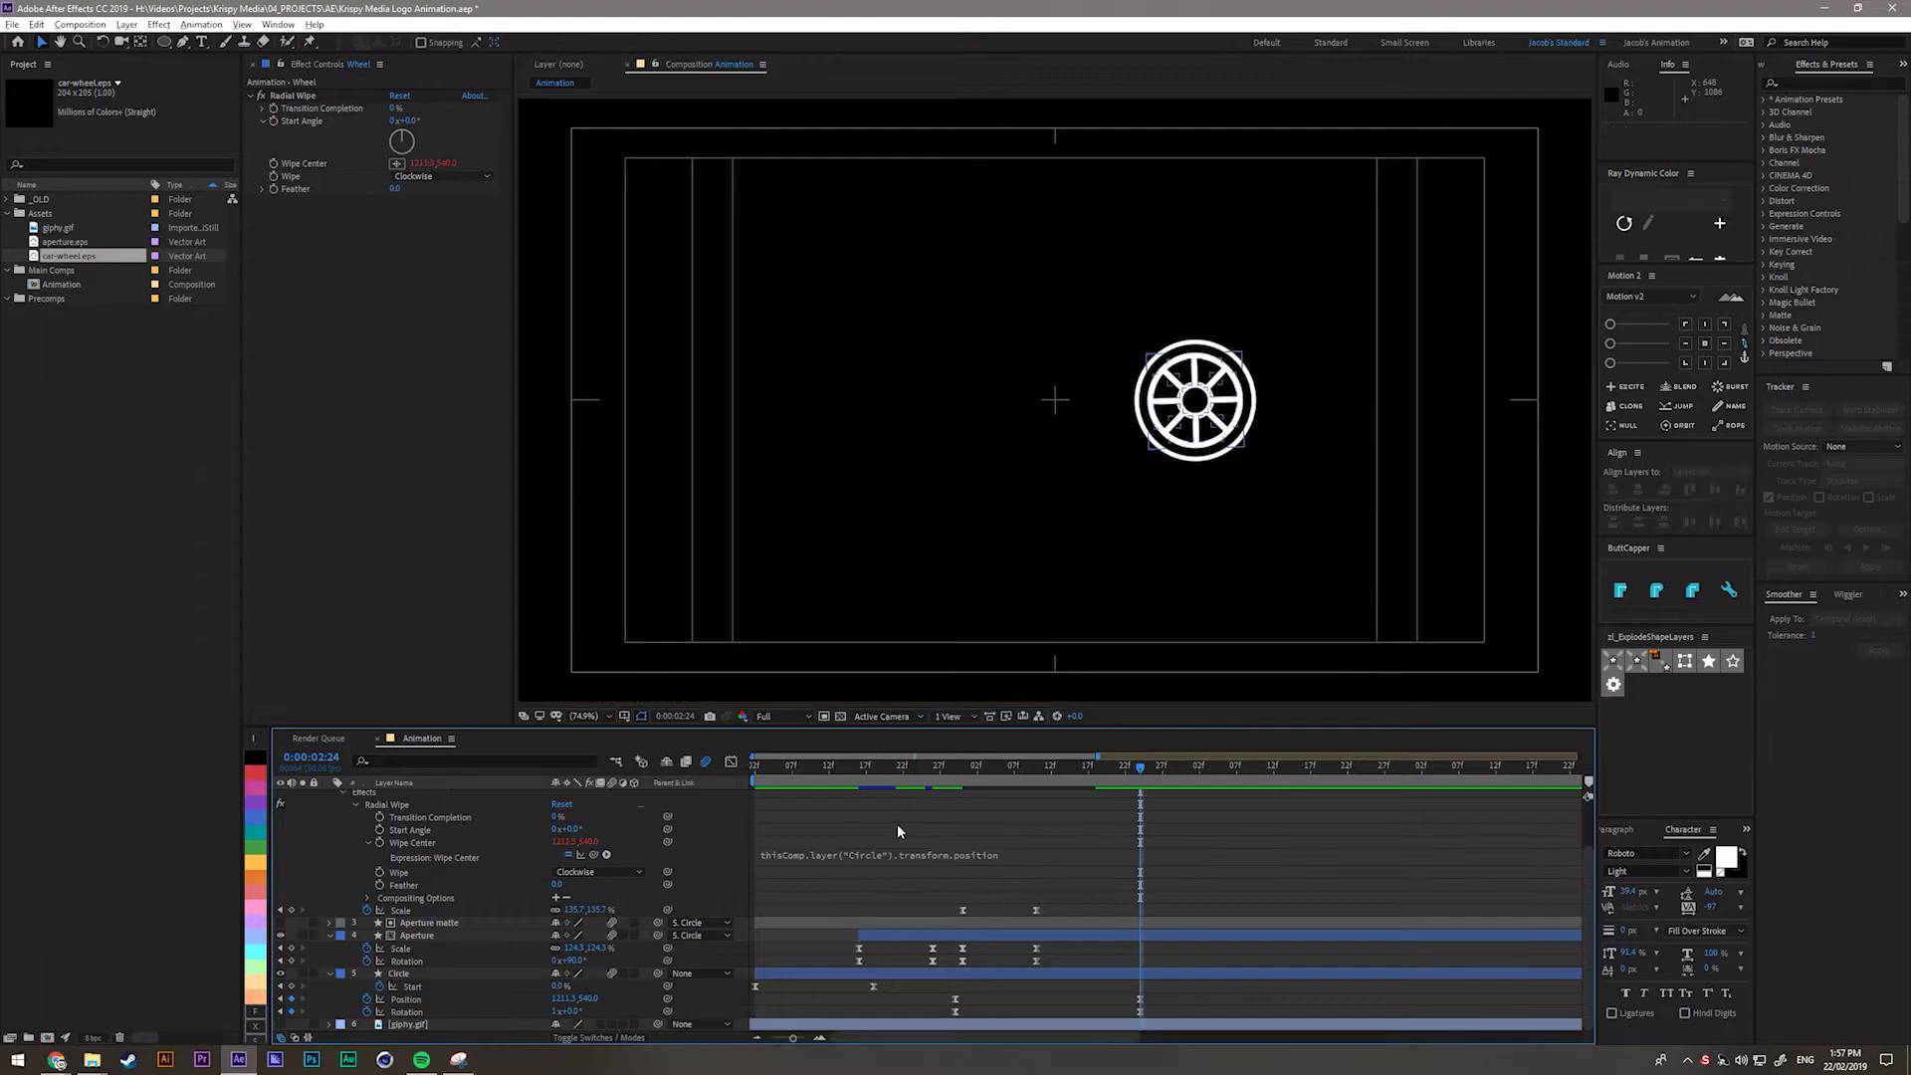
scroll(867, 874, "up", 2)
left_click(463, 835)
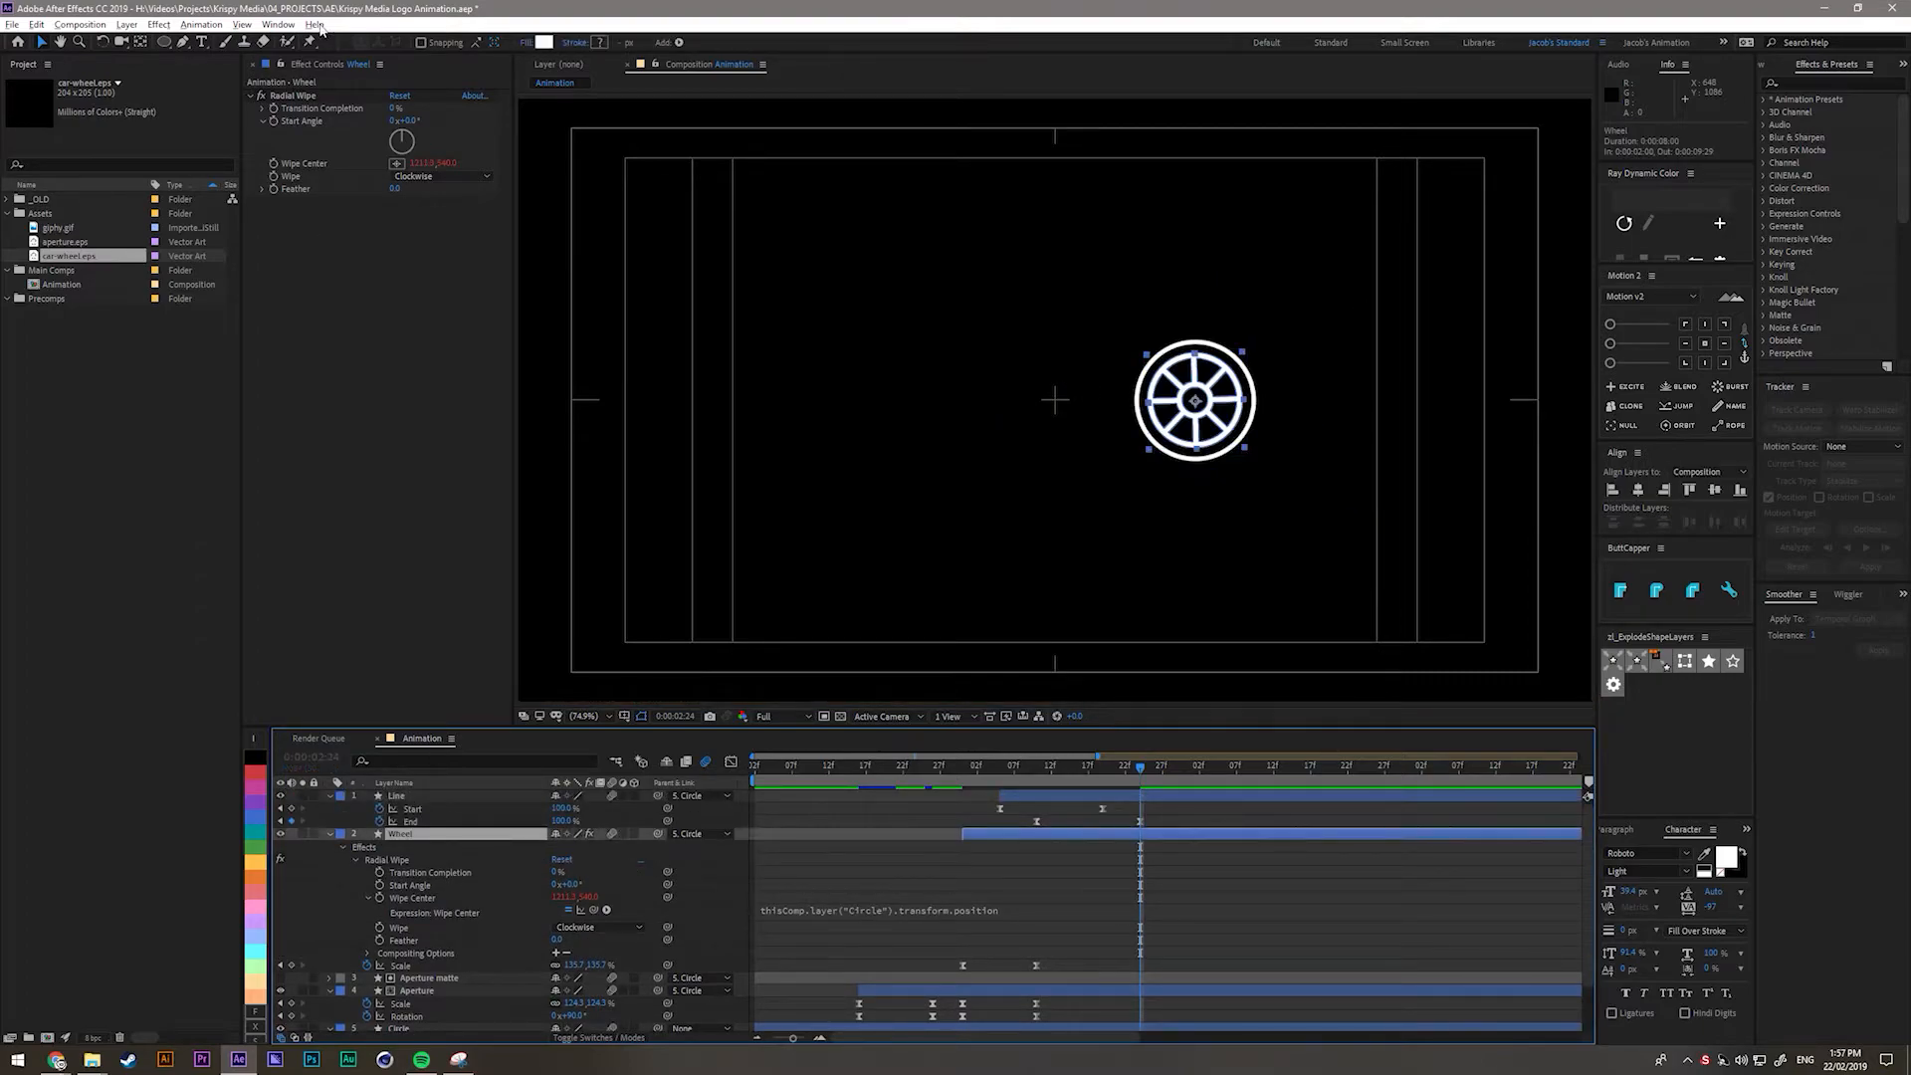
left_click(295, 99)
key("Page_Up")
key("Page_Up")
key("Page_Up")
key("Page_Up")
key("Page_Up")
key("Page_Up")
key("Page_Up")
key("Page_Up")
key("Page_Up")
key("Page_Up")
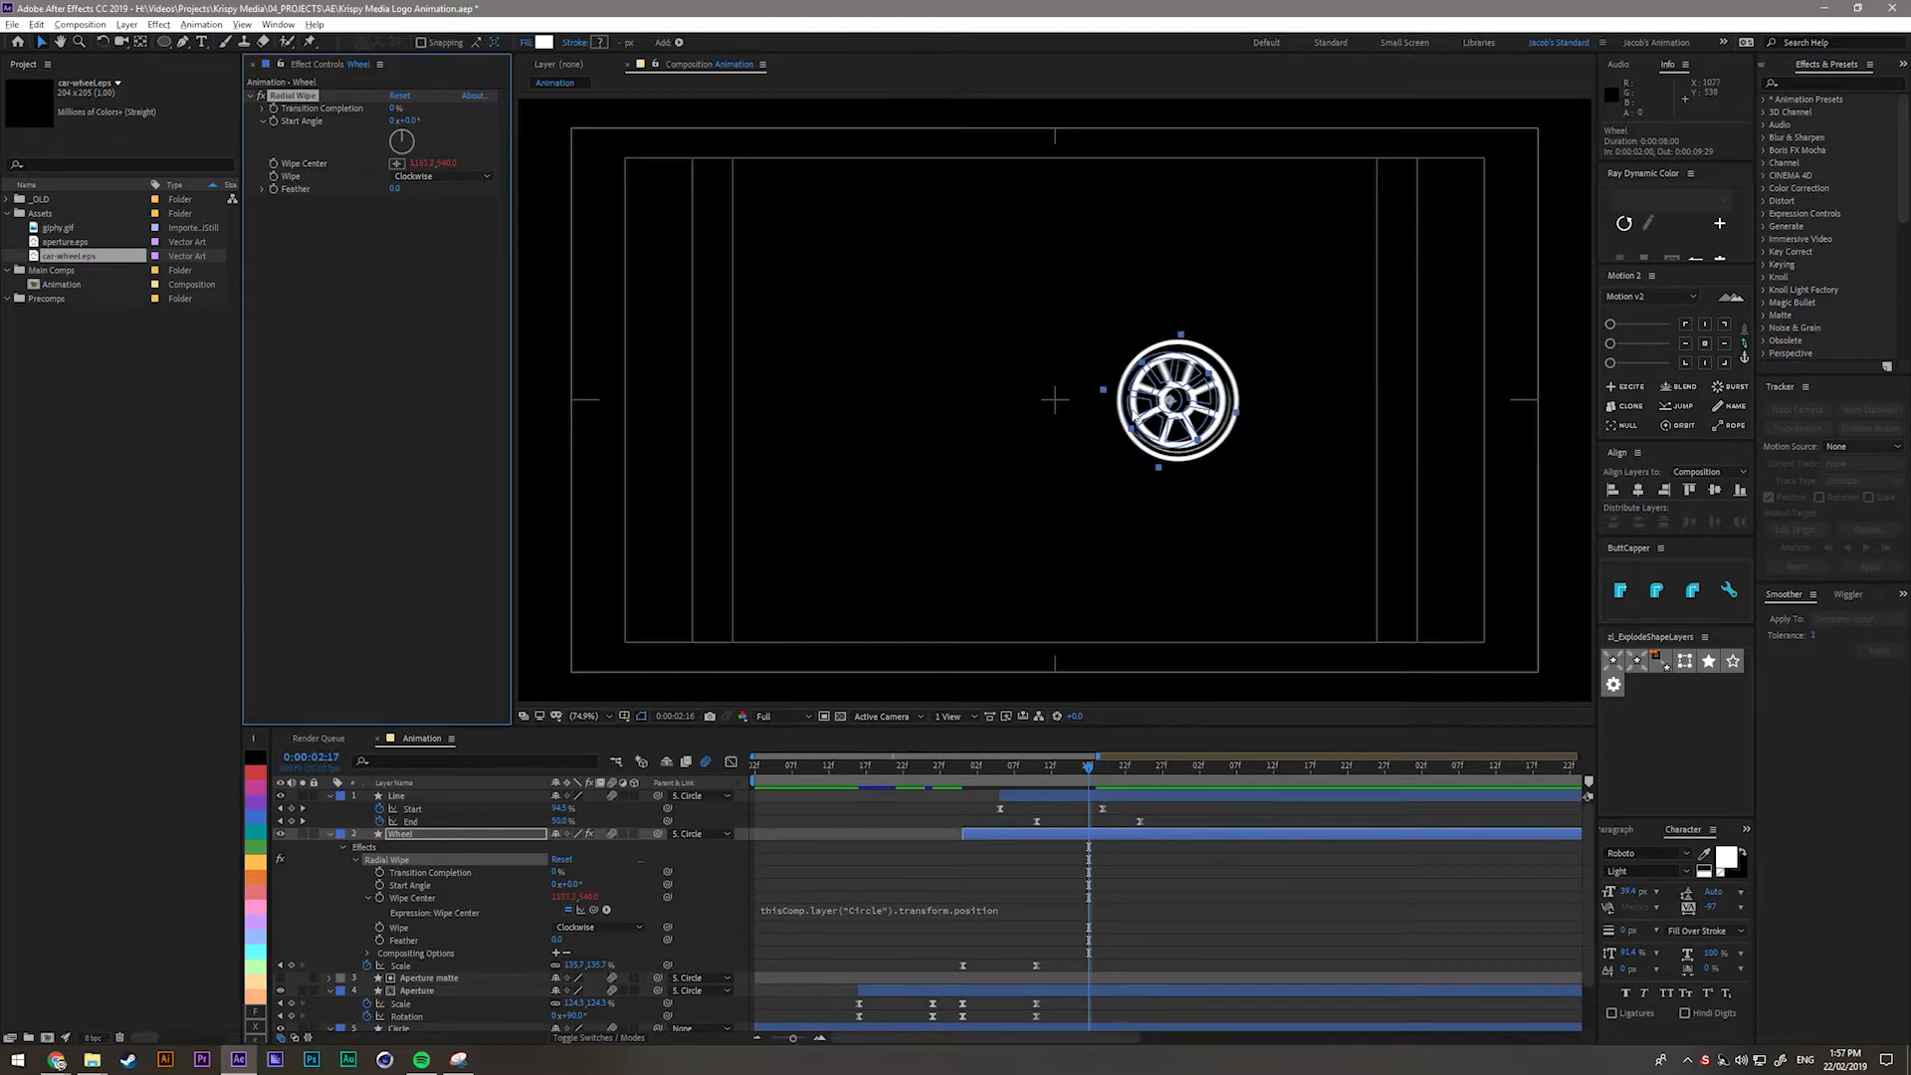
key("Page_Up")
key("Page_Up")
key("Page_Up")
key("Page_Up")
key("Page_Up")
key("Page_Up")
key("Page_Up")
key("Page_Up")
key("Page_Up")
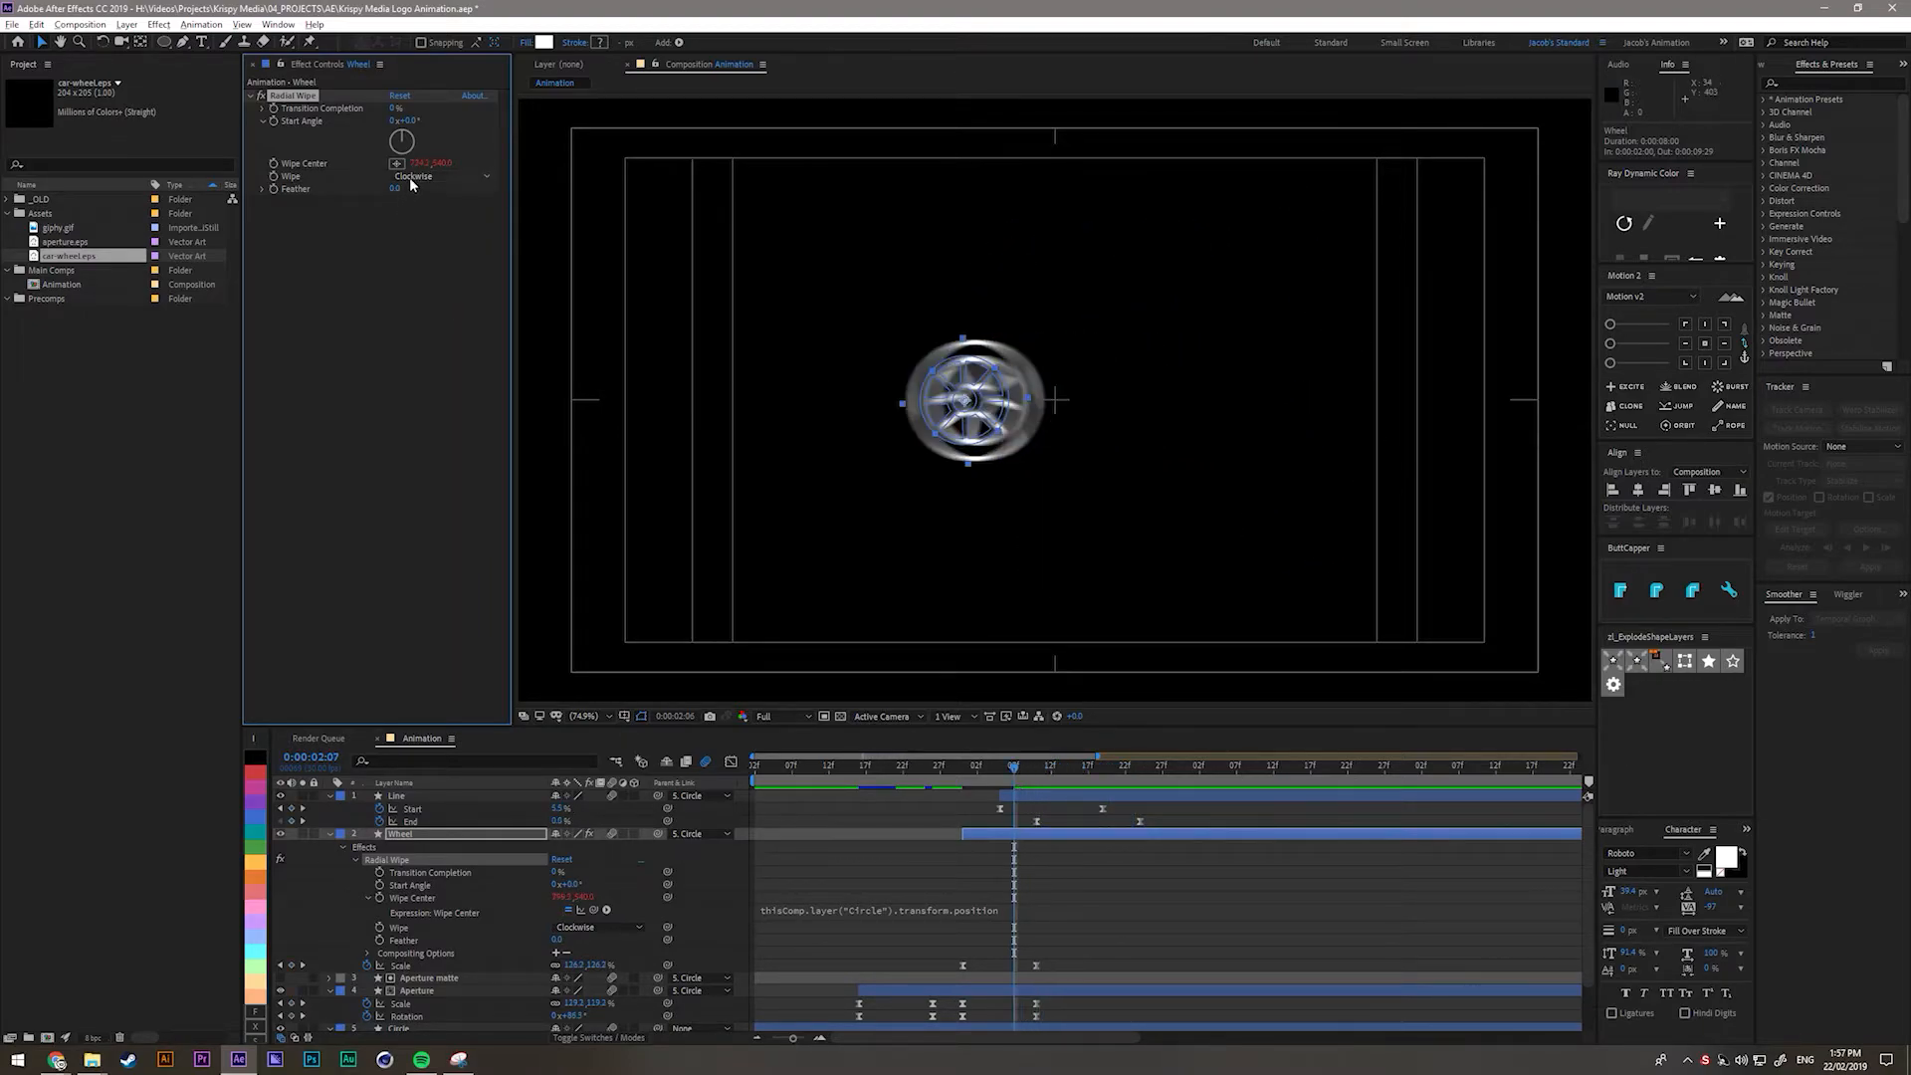
key("Page_Up")
key("Page_Up")
key("Page_Up")
key("Page_Up")
key("Page_Down")
key("Page_Down")
key("Page_Down")
key("Page_Down")
key("Page_Down")
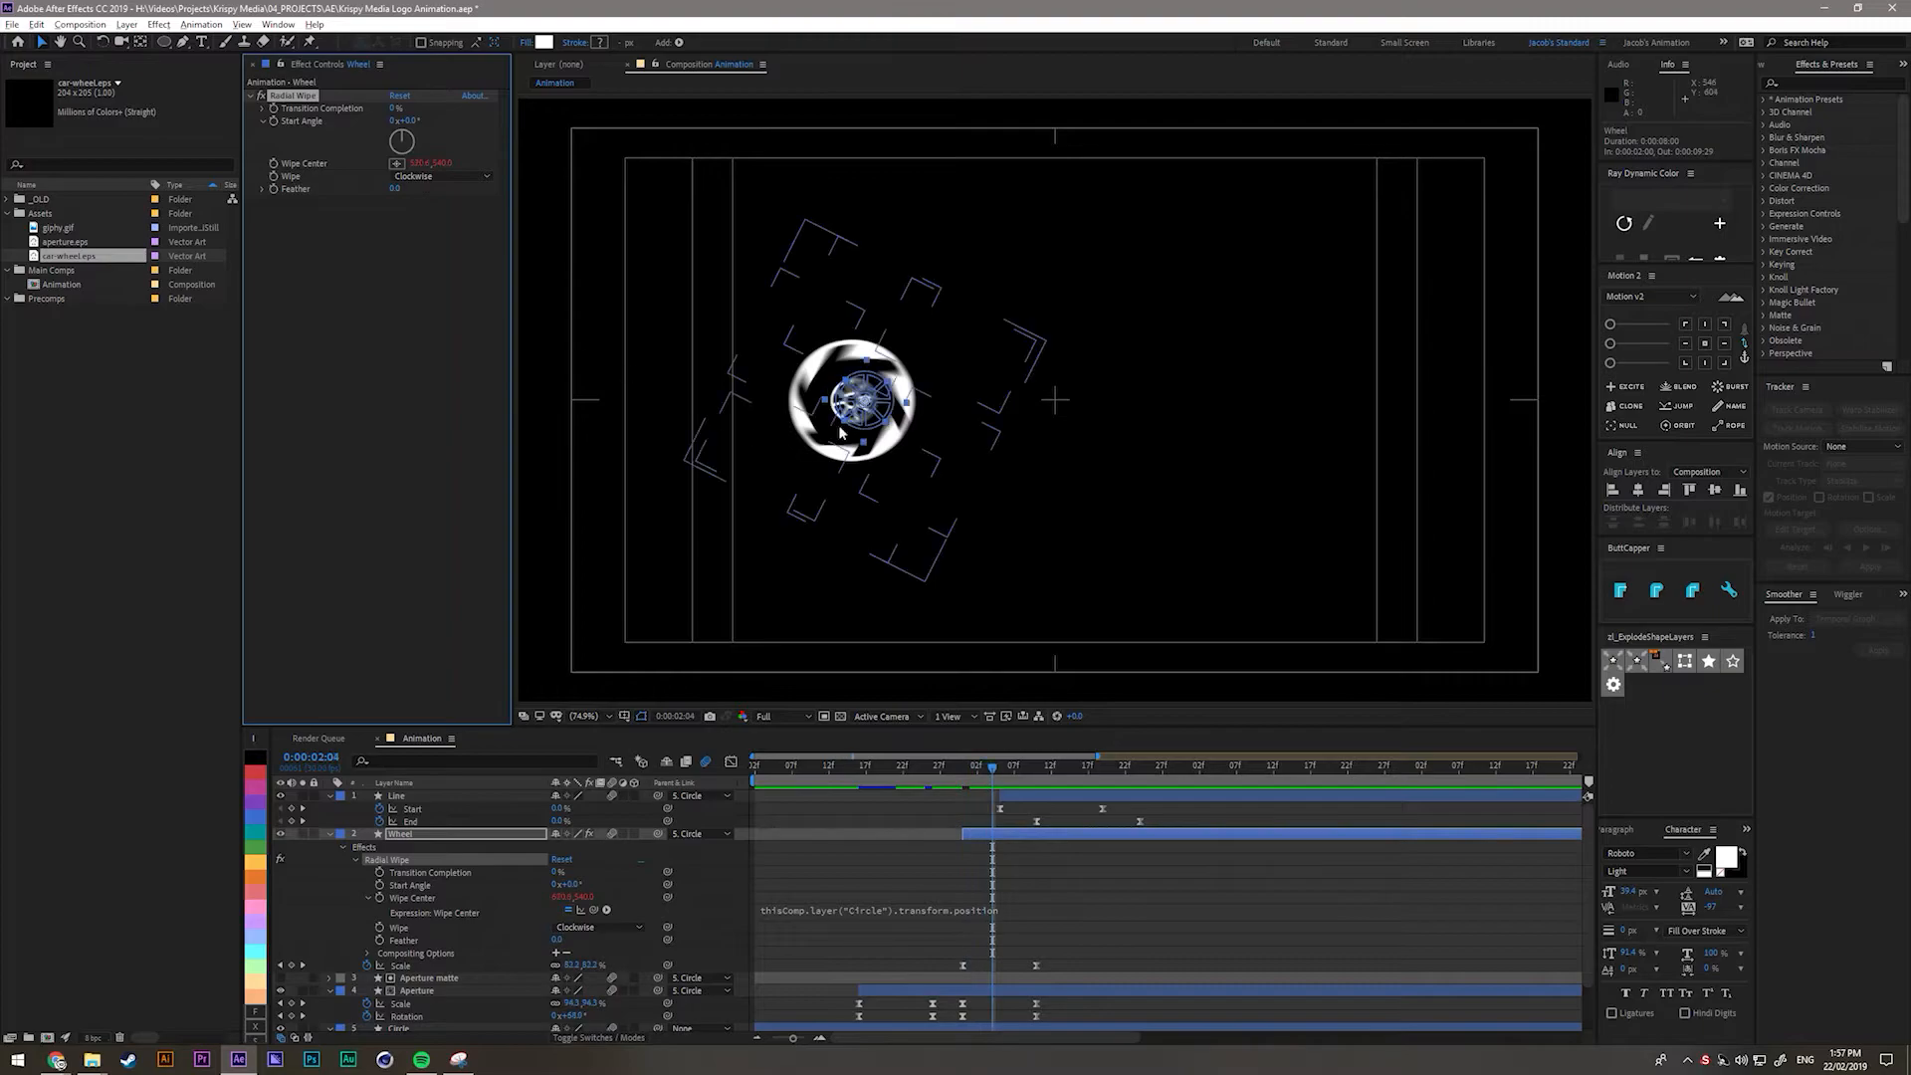
key("Page_Down")
key("Page_Down")
key("Page_Down")
key("Page_Down")
key("Page_Down")
key("Page_Down")
key("Page_Down")
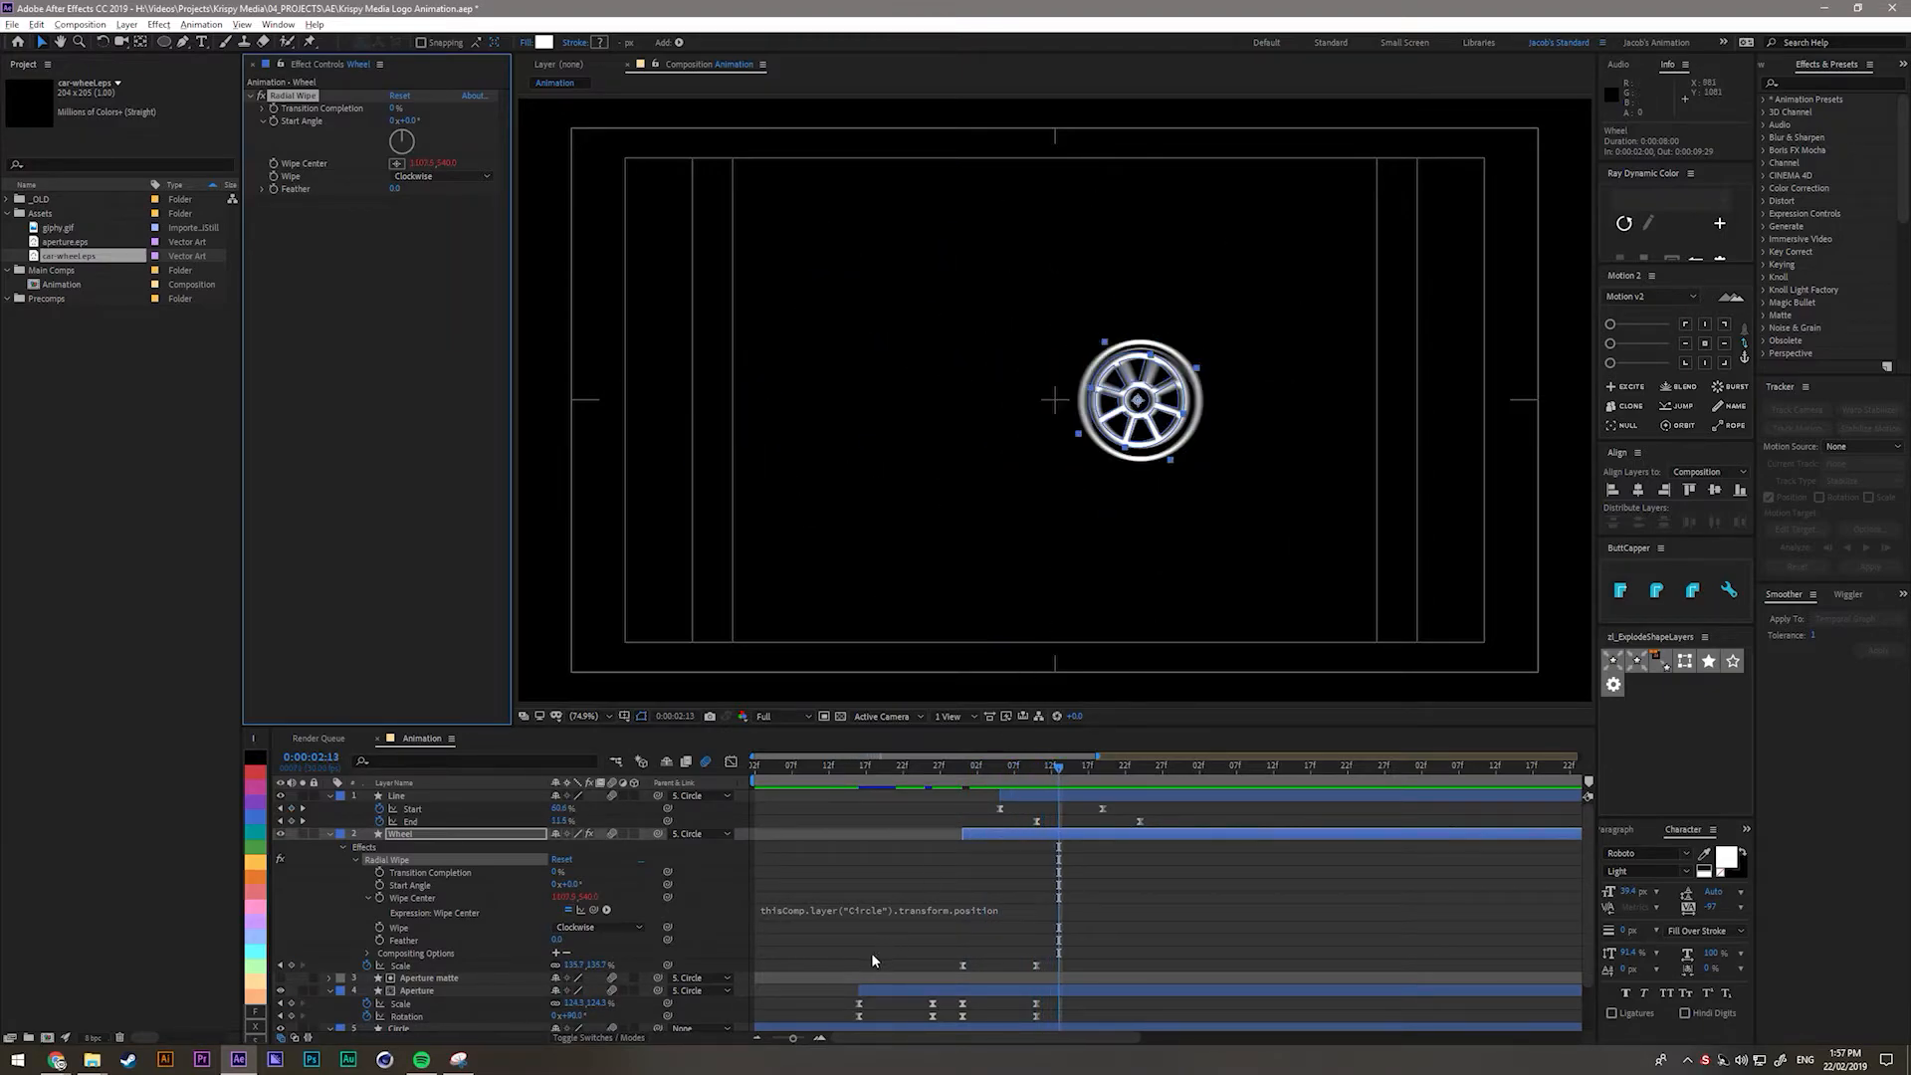
scroll(870, 953, "down", 2)
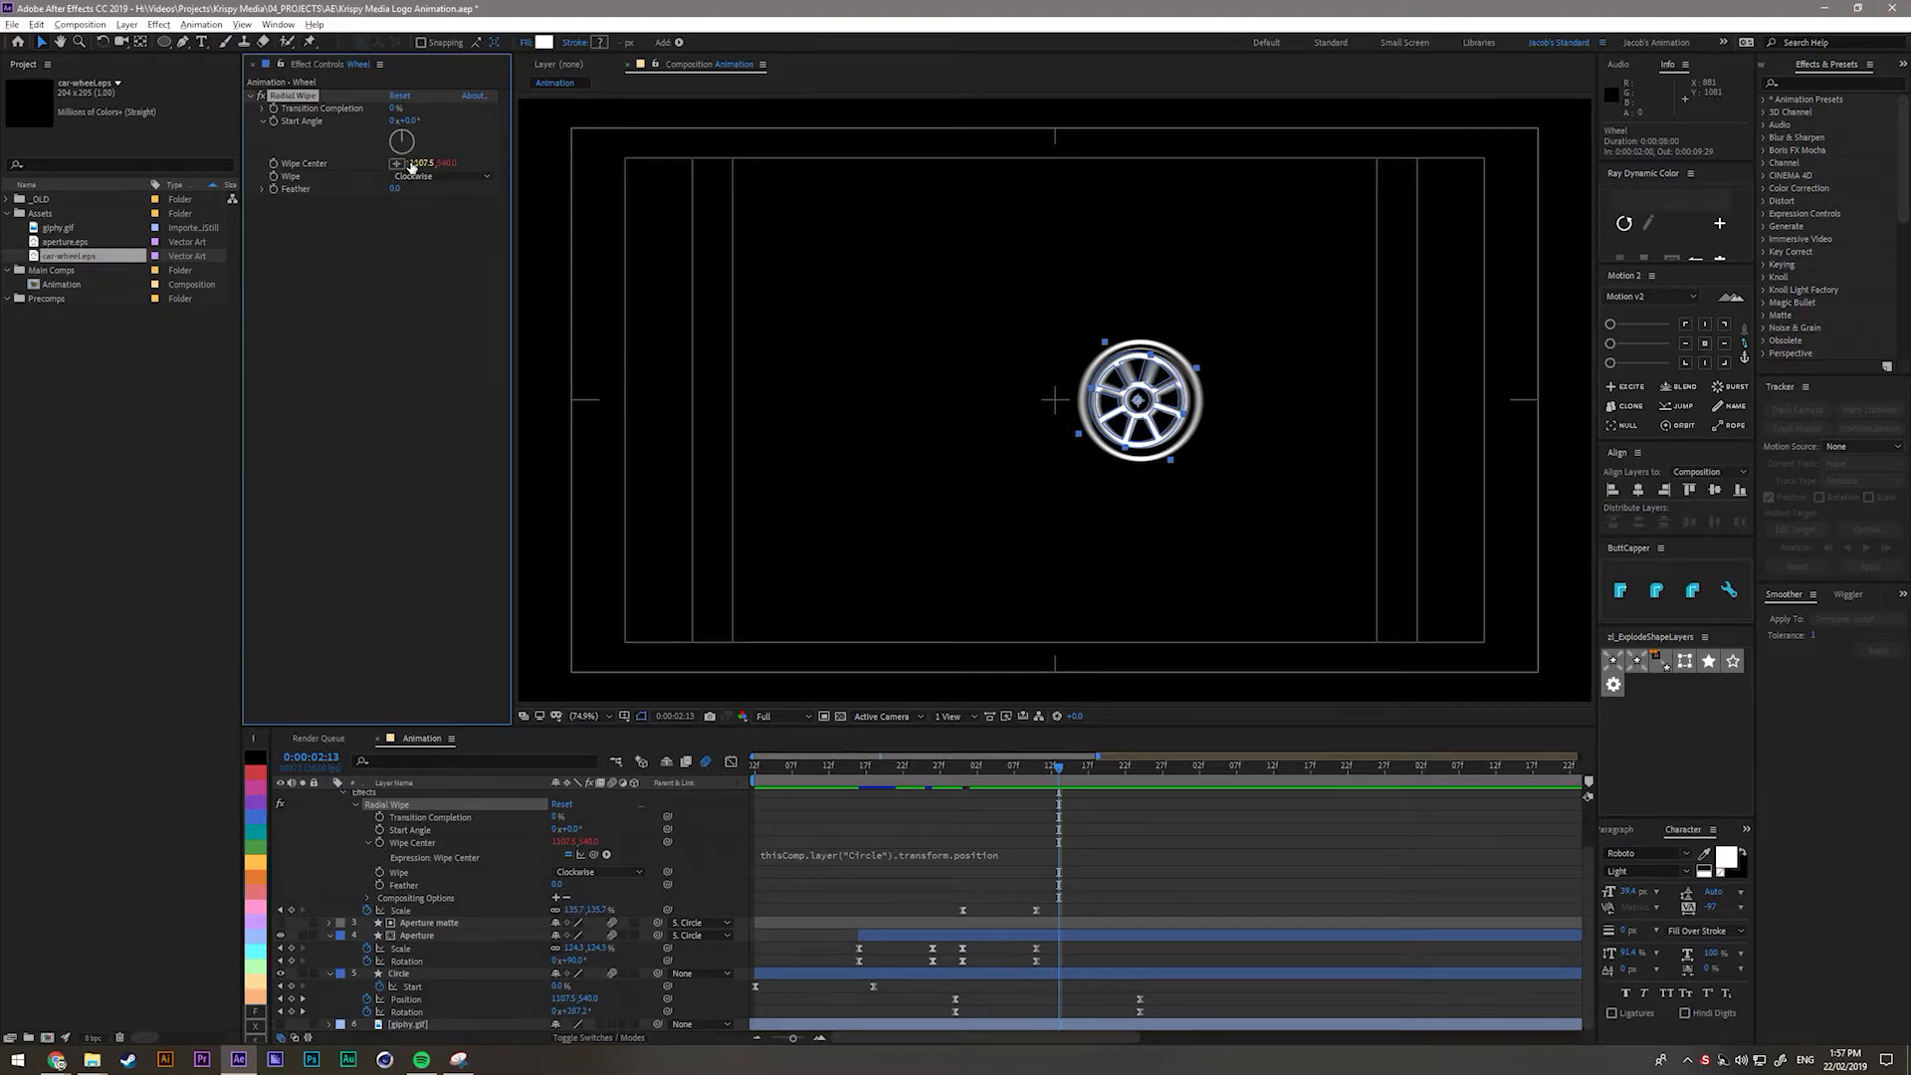
key("Page_Up")
key("Page_Up")
key("Page_Up")
key("Page_Up")
key("Page_Up")
key("Page_Up")
key("Page_Up")
key("Page_Up")
key("Page_Up")
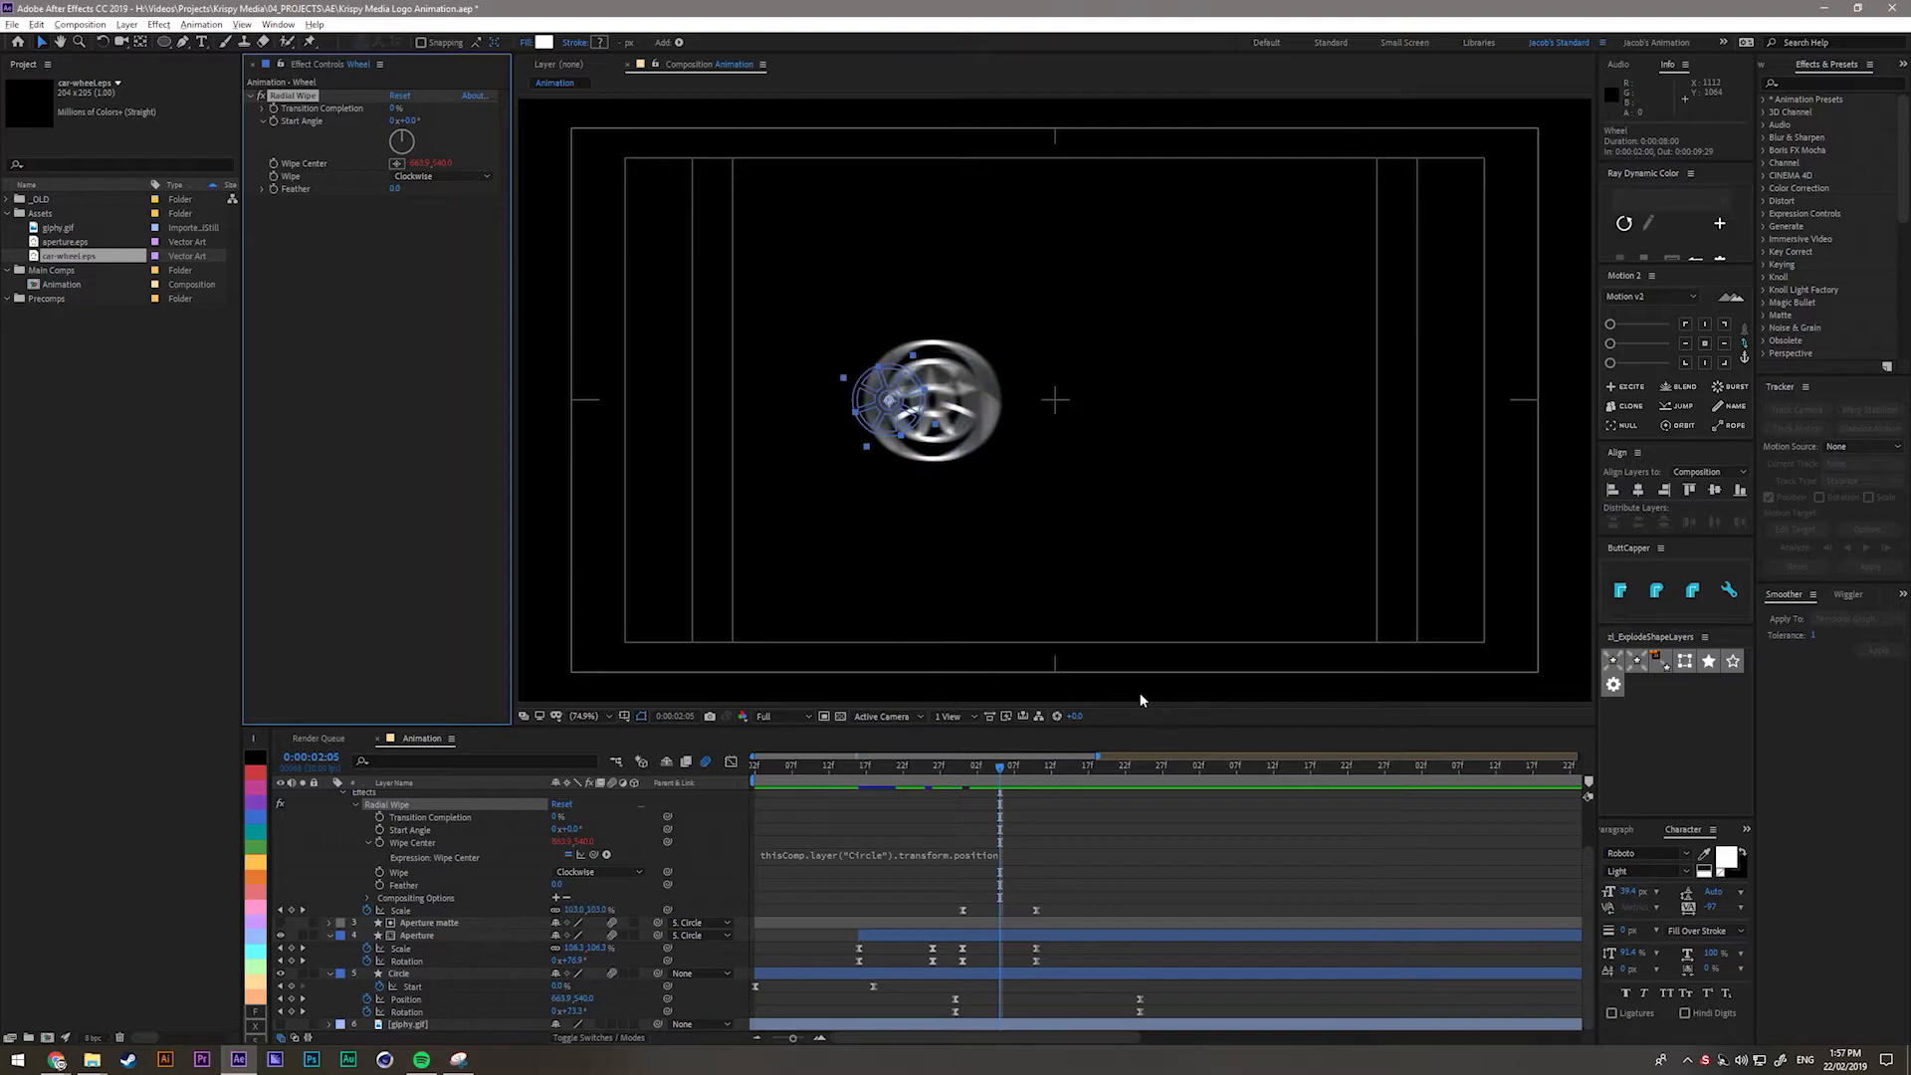
key("Page_Down")
key("Page_Down")
key("Page_Down")
key("Page_Down")
key("Page_Down")
key("Page_Down")
key("Page_Down")
key("Page_Down")
key("Page_Down")
key("Page_Down")
key("Page_Down")
key("Page_Down")
key("Page_Down")
key("Page_Down")
key("Page_Down")
key("Page_Down")
key("Page_Down")
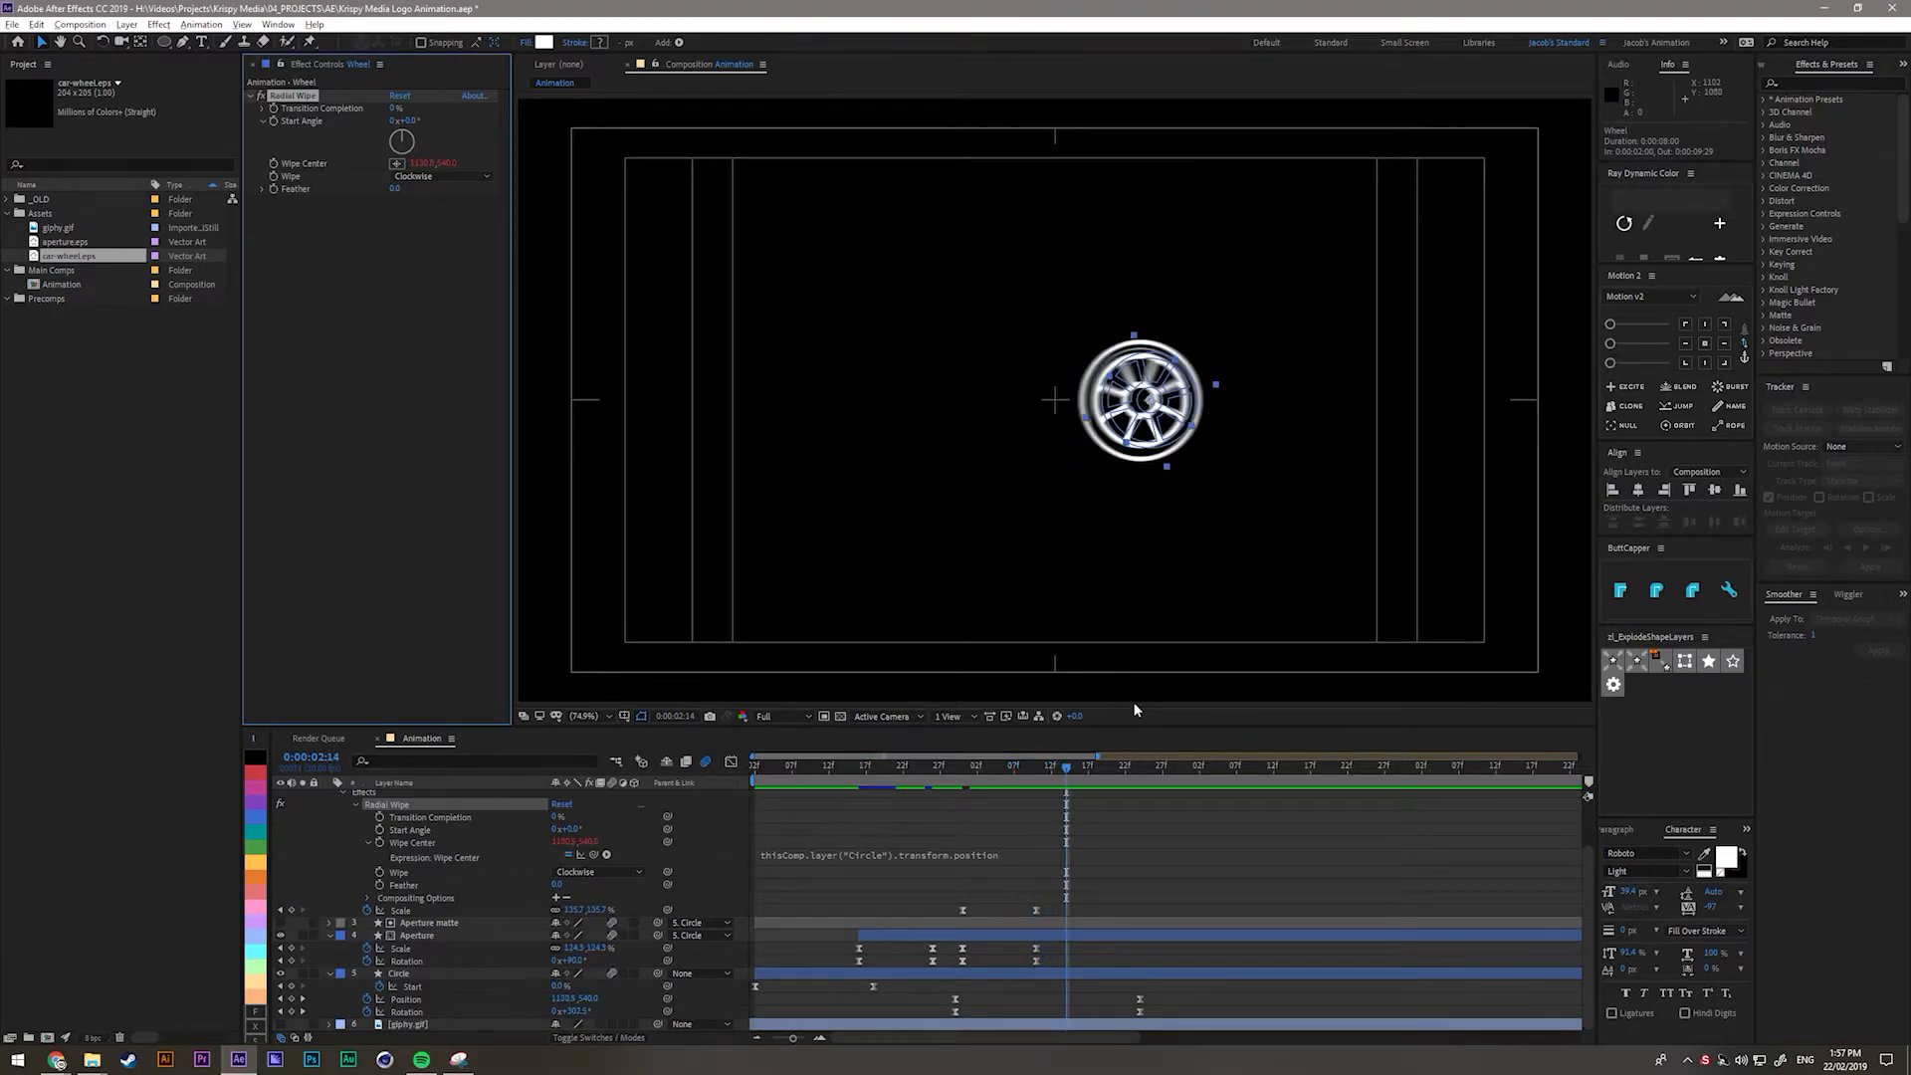
key("Page_Down")
key("Page_Down")
key("Page_Down")
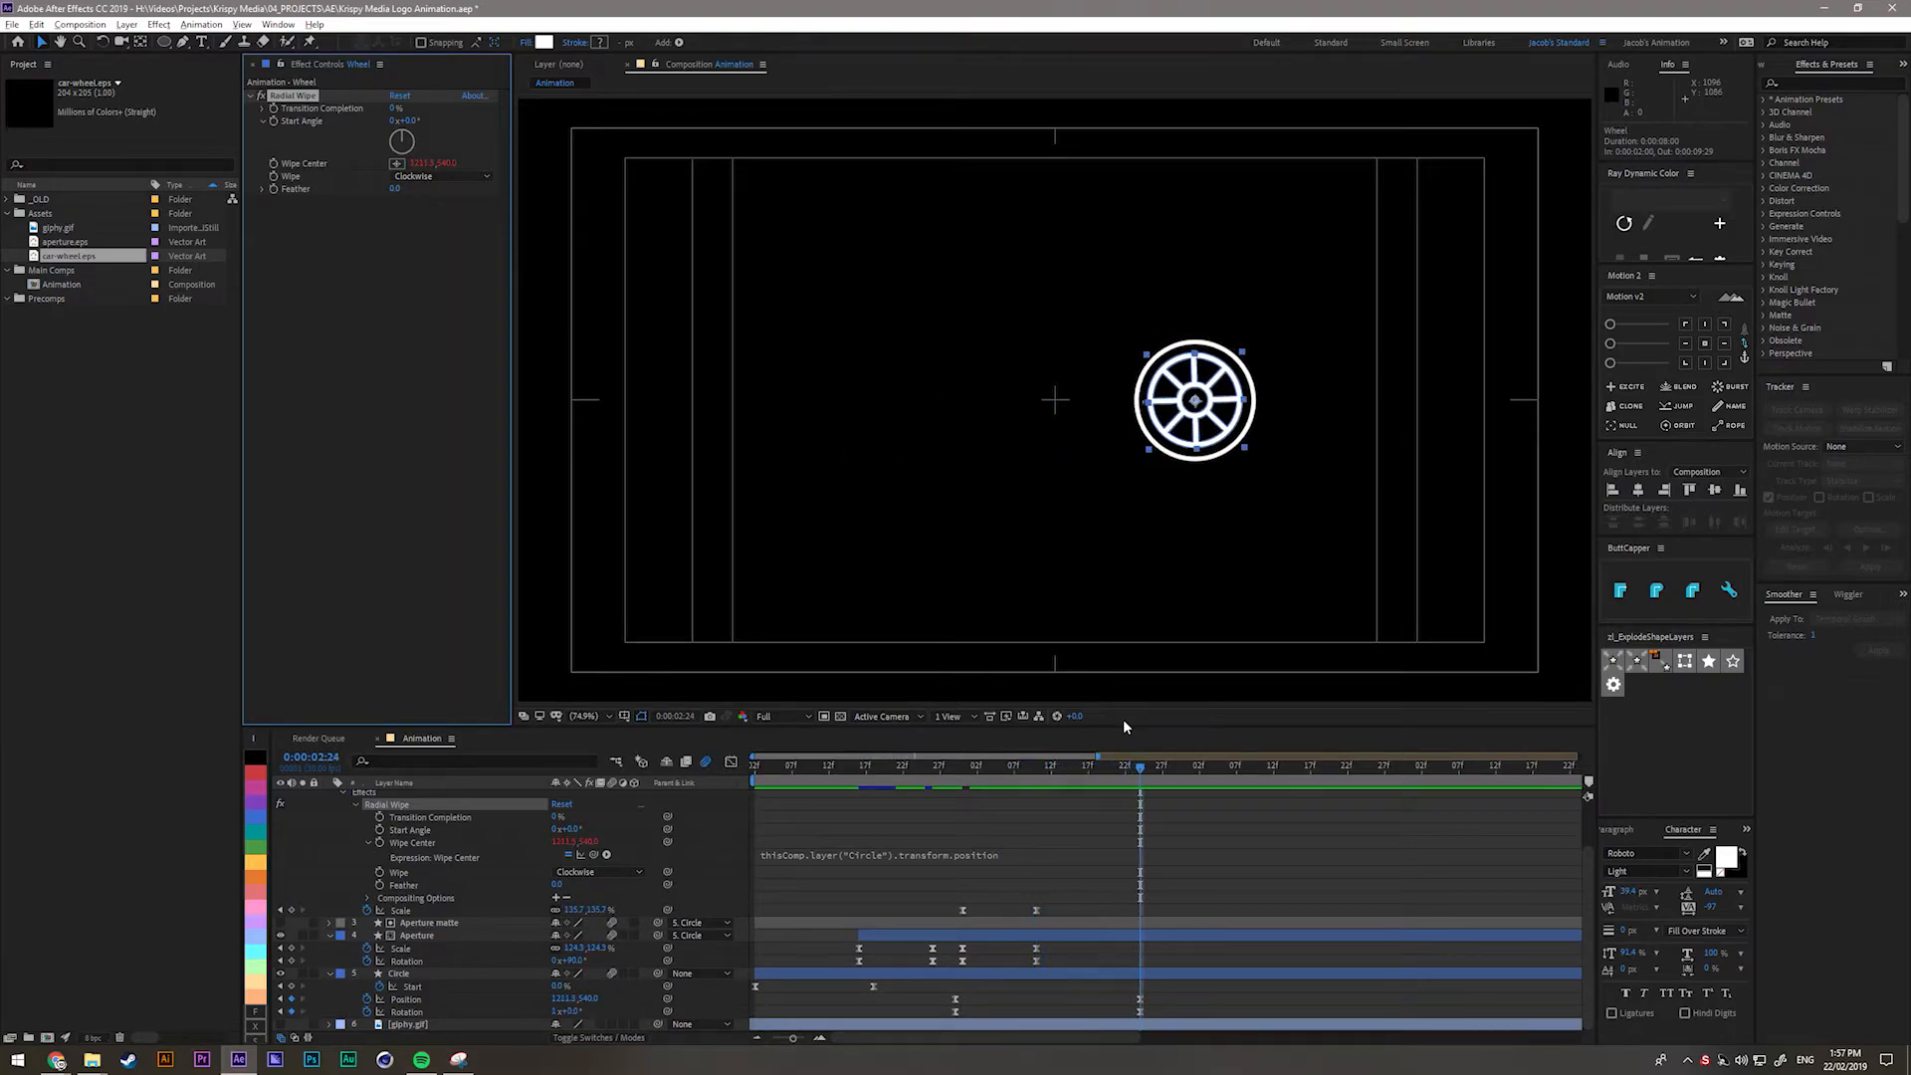
Raise Radial Wipe Transition Completion to 100% so the wheel disappears, then select the Feather value.
scroll(1080, 858, "up", 2)
left_click(423, 838)
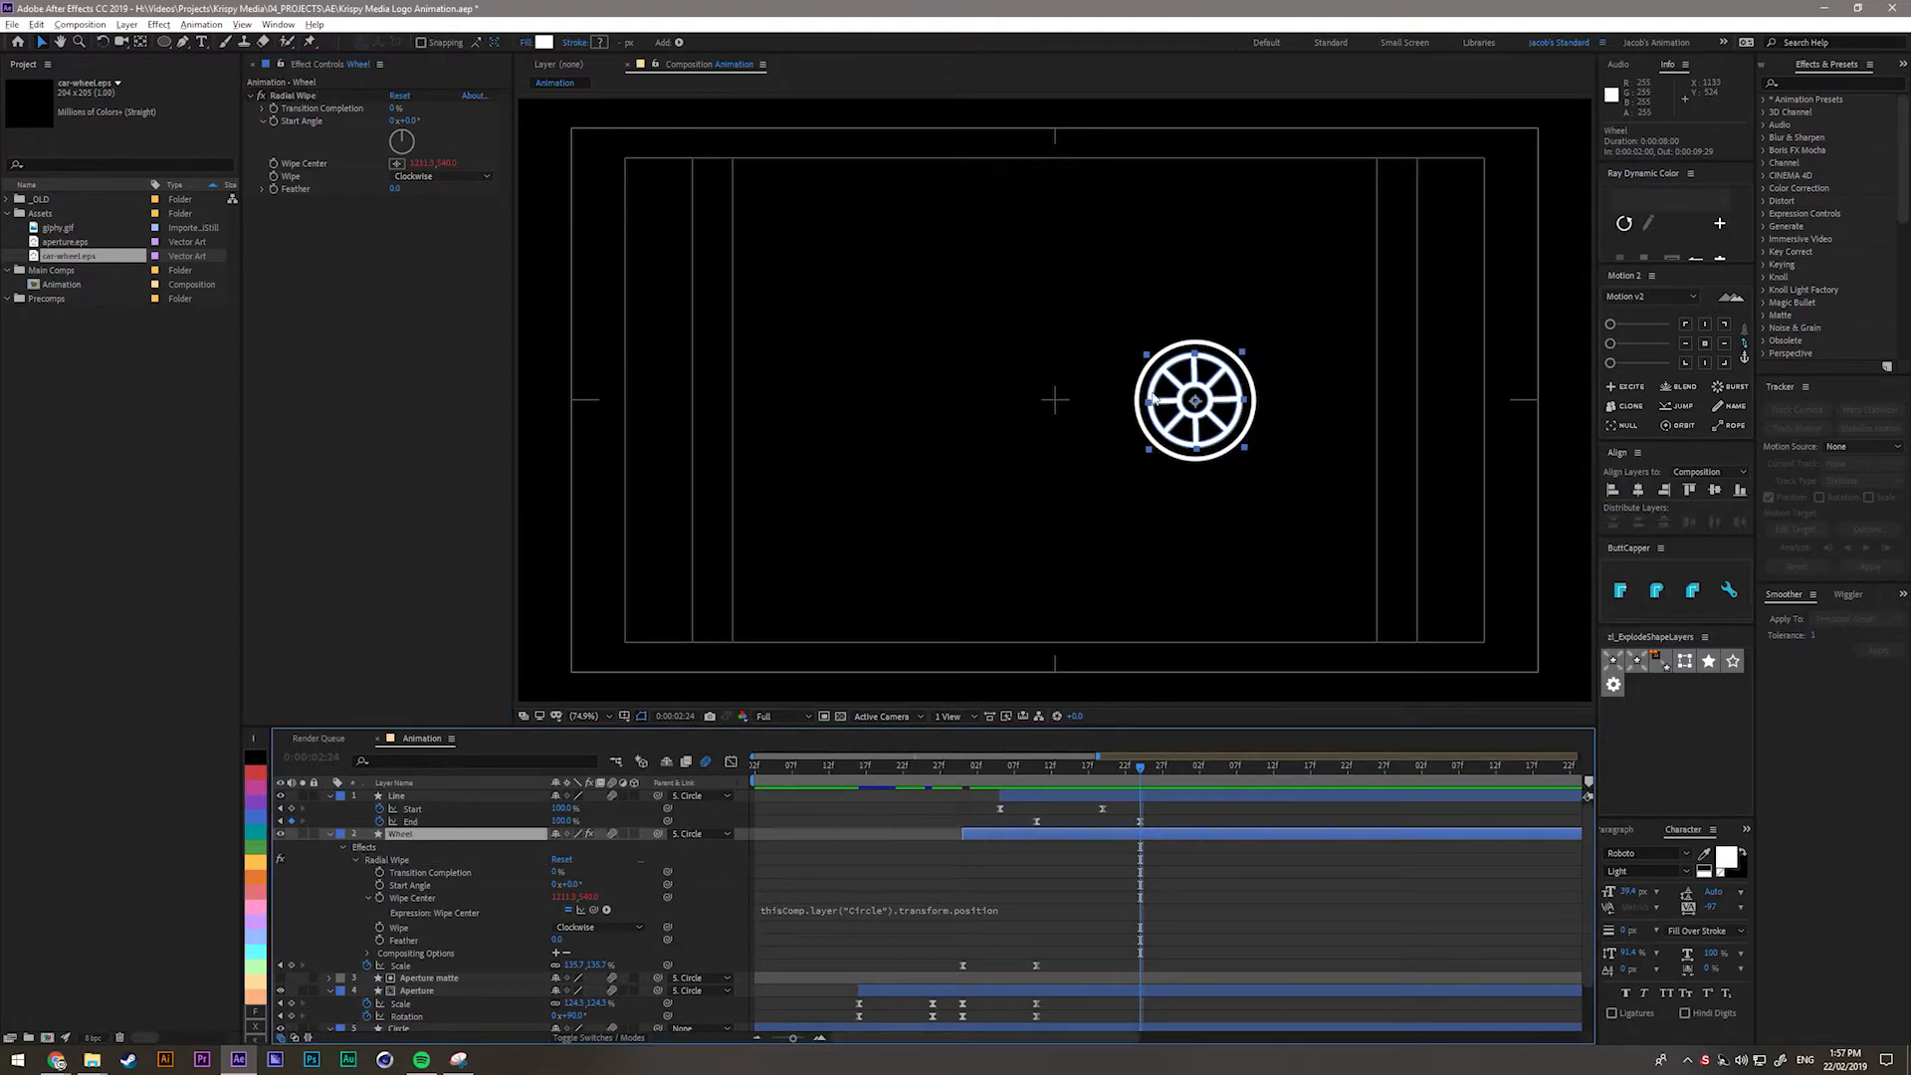
left_click_drag(398, 108, 602, 122)
left_click(397, 189)
Set Feather to 15 and add a 100% Transition Completion keyframe at 0:00:02:24.
type("15")
key("Return")
left_click(1150, 781)
left_click_drag(1150, 781, 1141, 780)
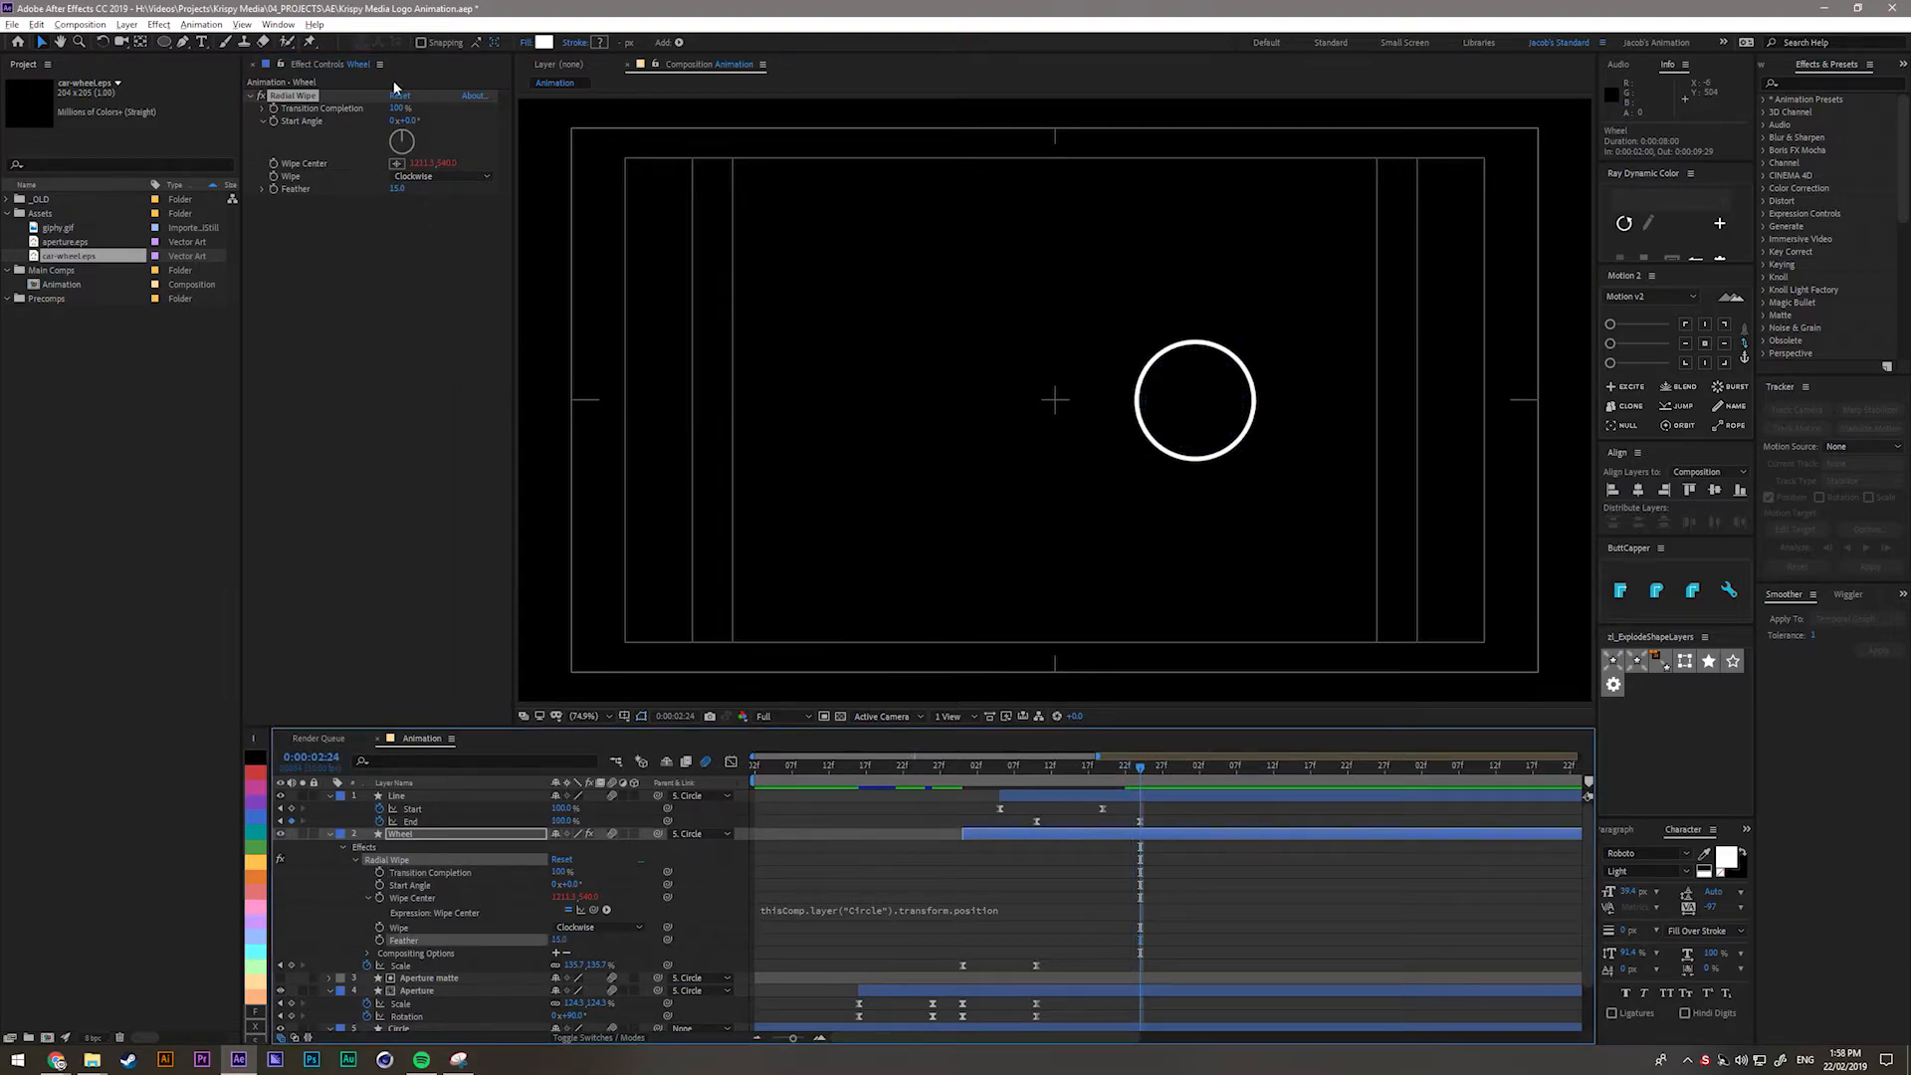
mouse_move(391, 111)
left_mouse_down()
mouse_move(369, 110)
mouse_move(400, 107)
left_mouse_up()
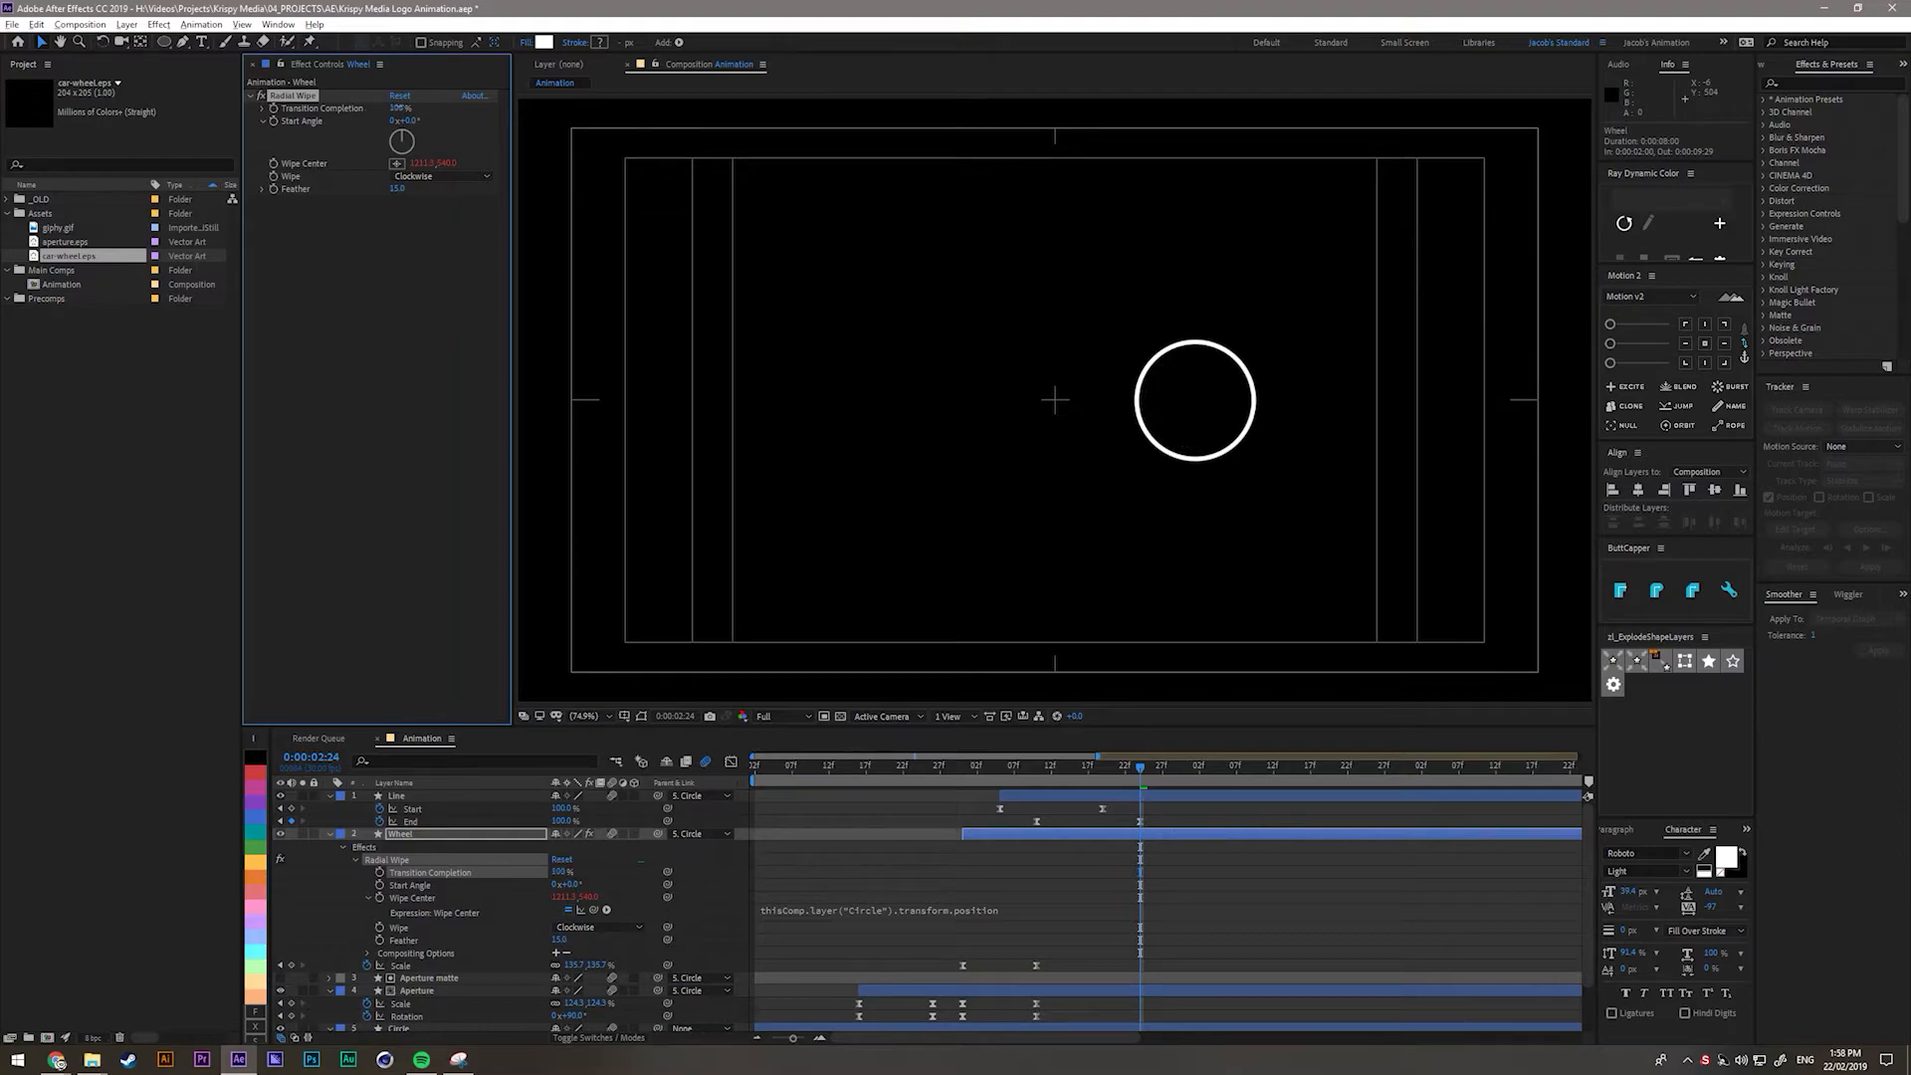
left_click(349, 353)
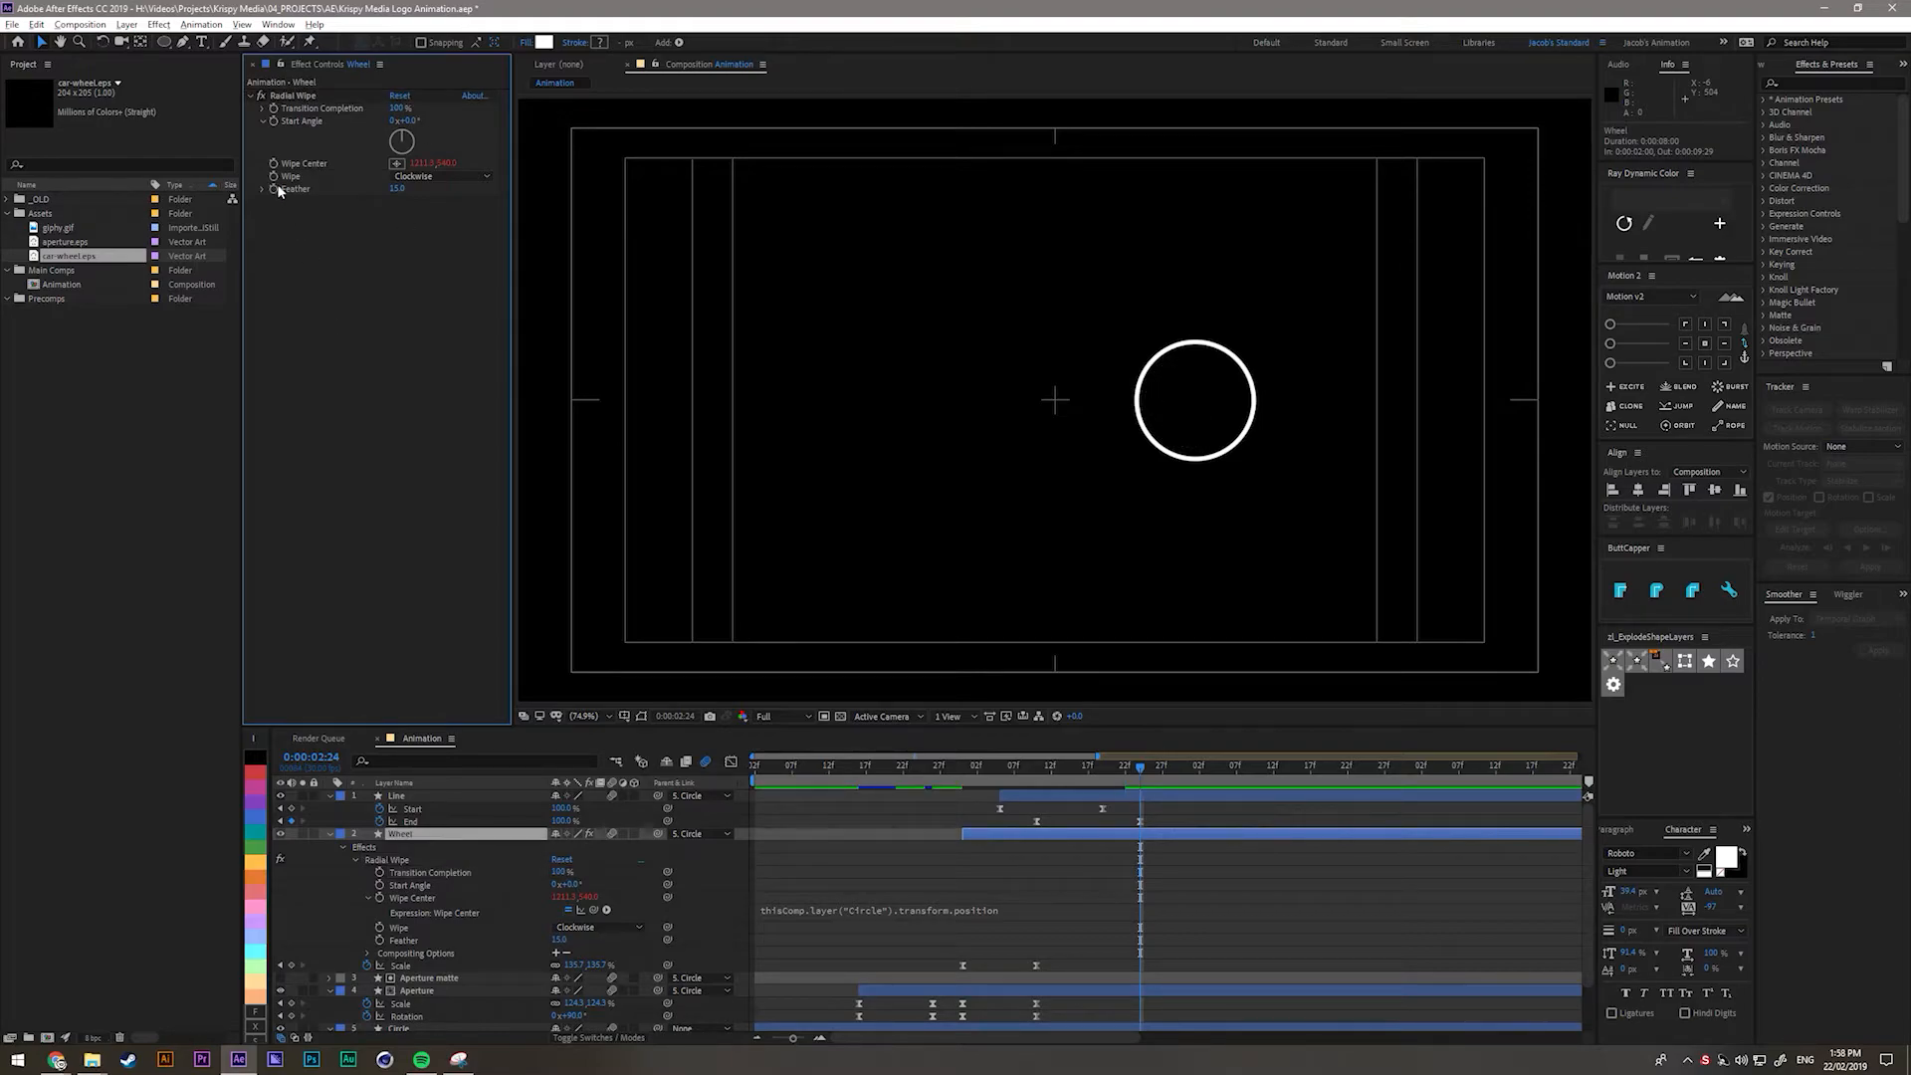
left_click(272, 109)
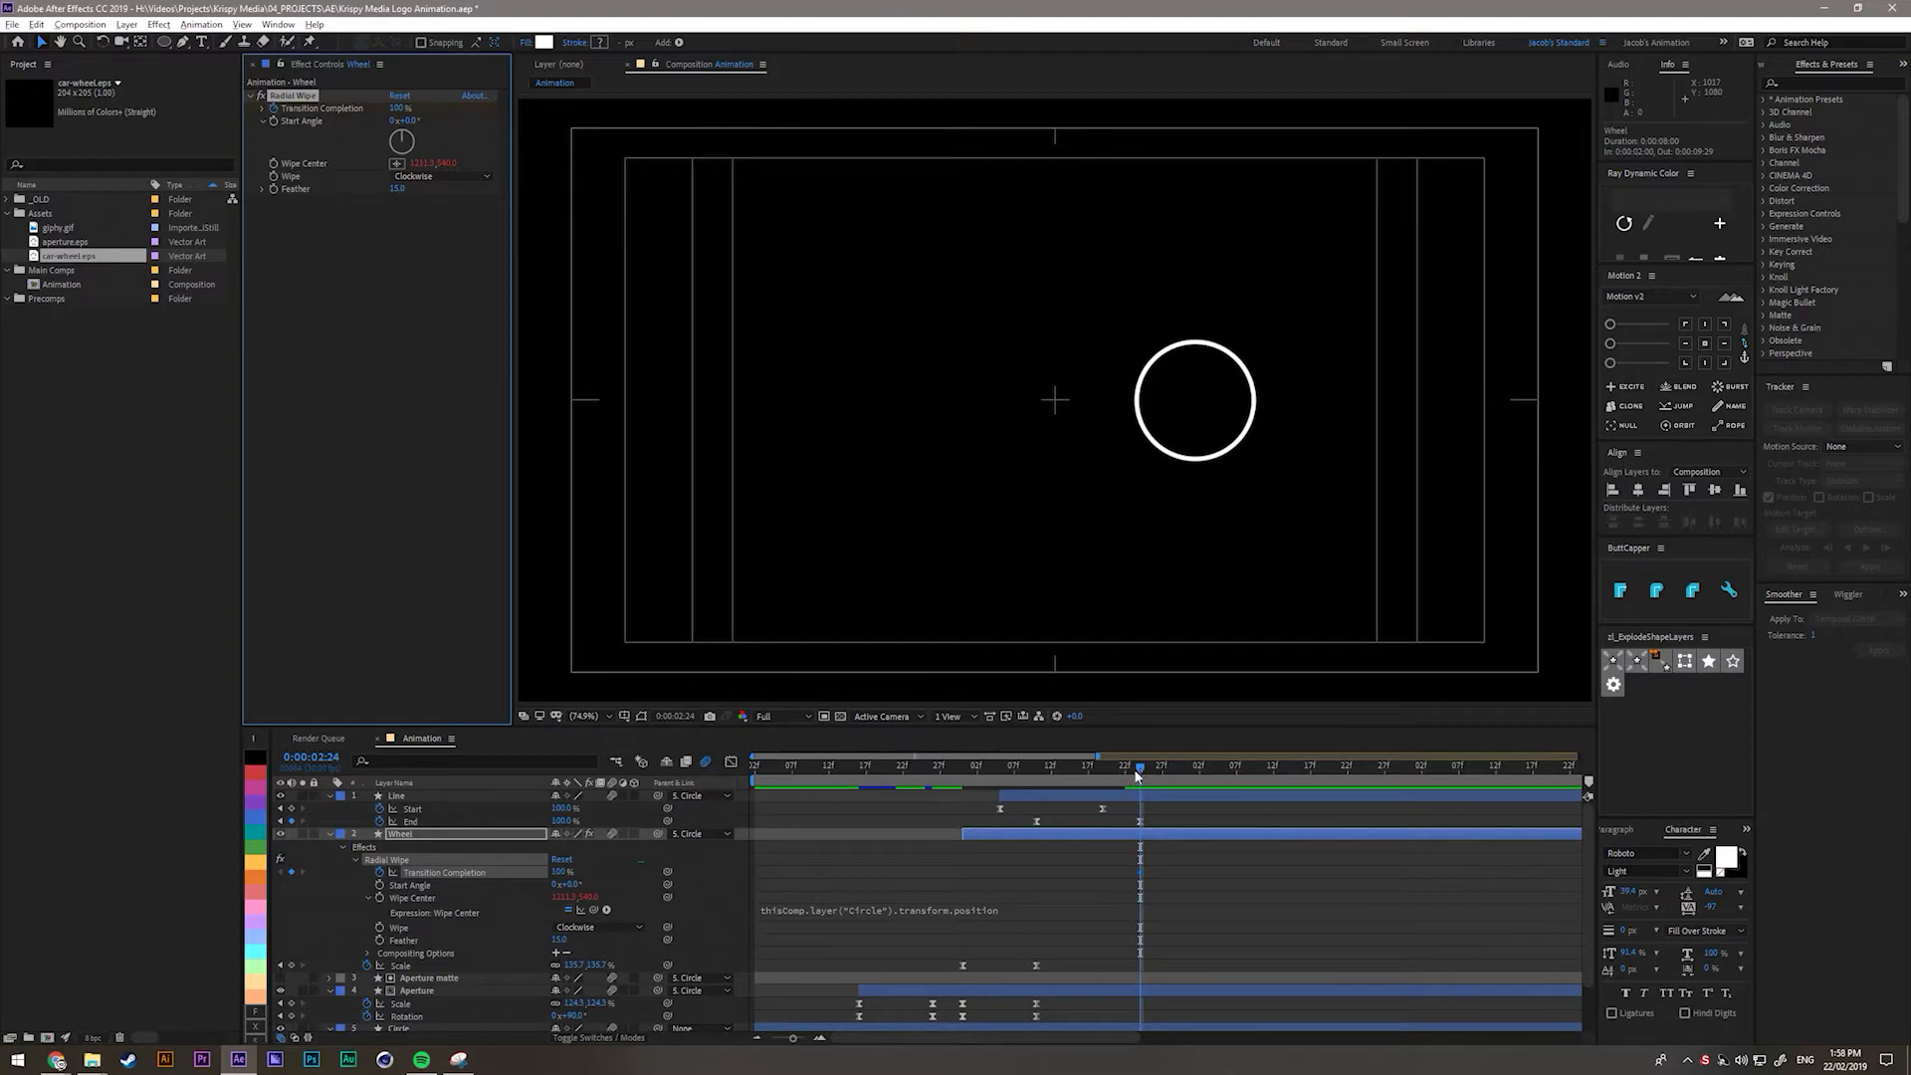
Add a 0% Transition Completion keyframe at 0:00:02:14 and switch to the speed graph.
left_click_drag(1136, 777, 1066, 768)
left_click(399, 107)
type("0")
key("Return")
left_click(1020, 860)
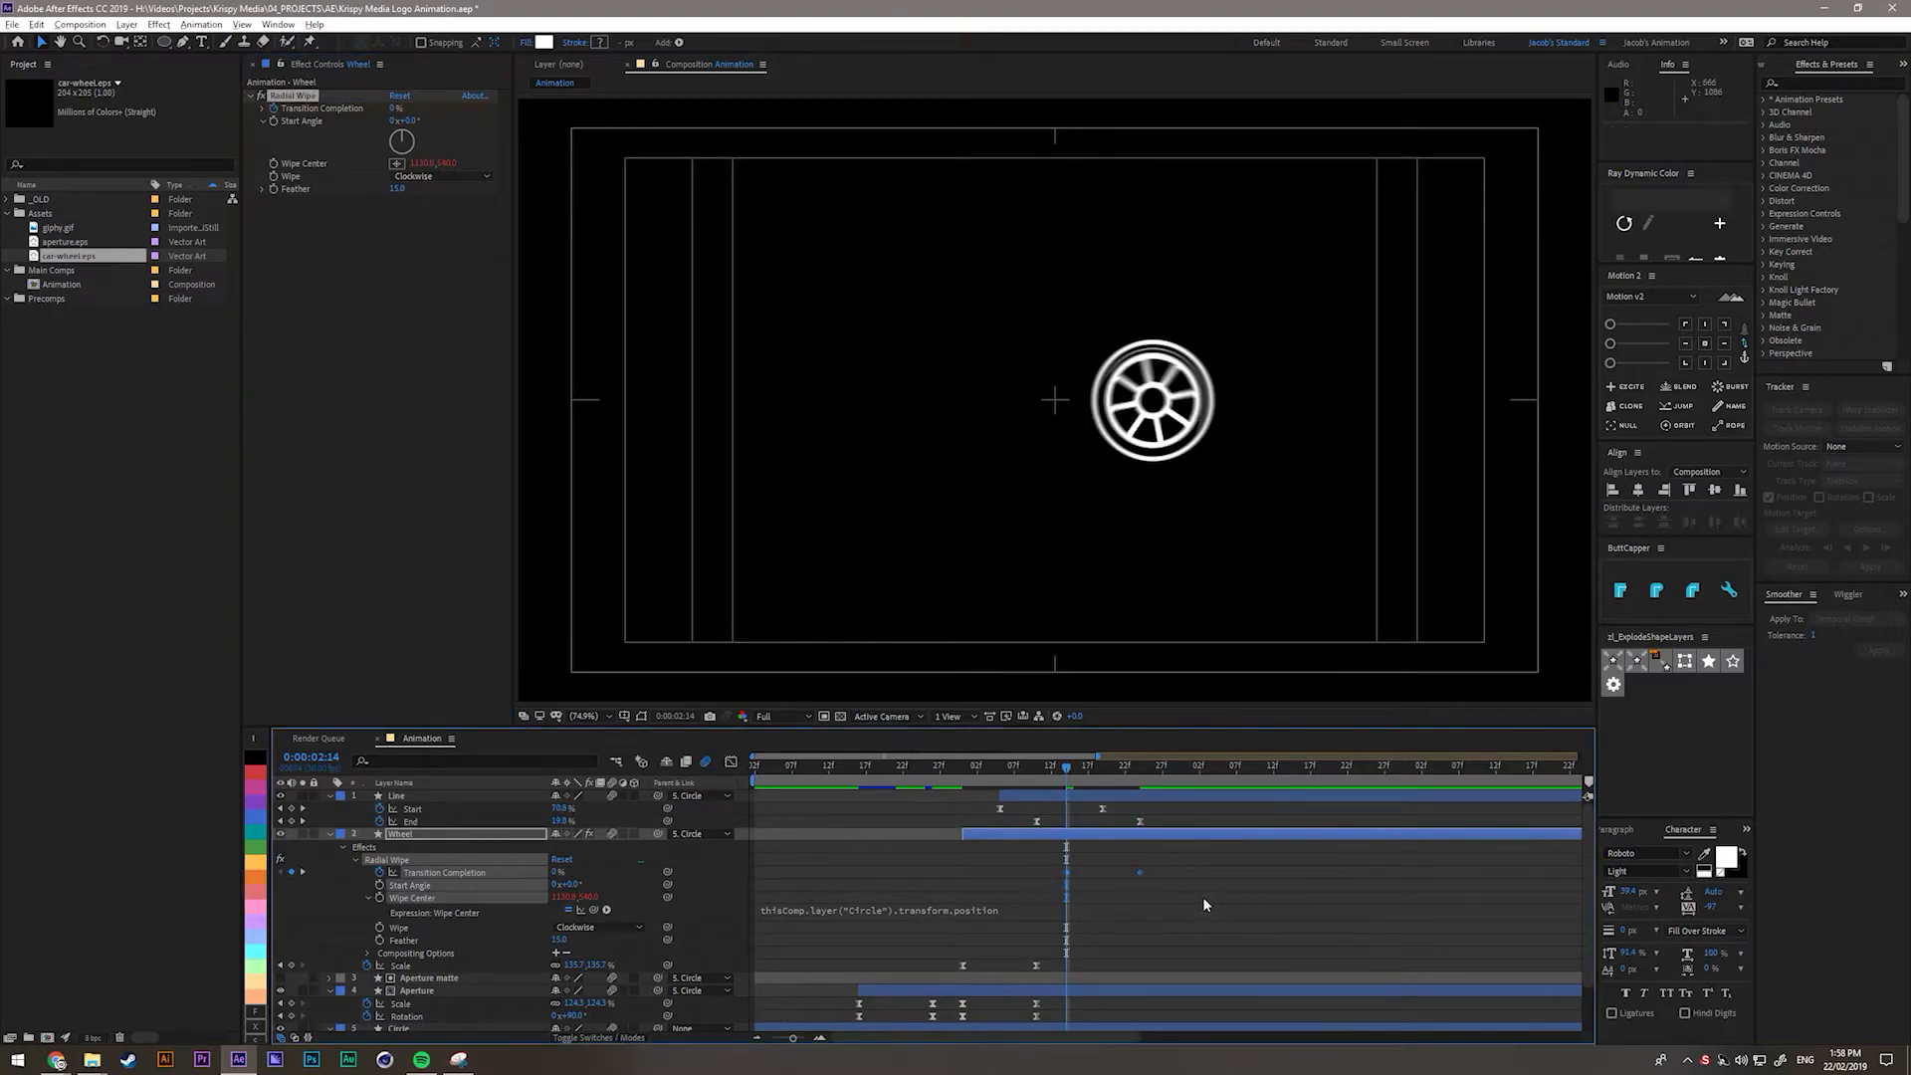
left_click(733, 762)
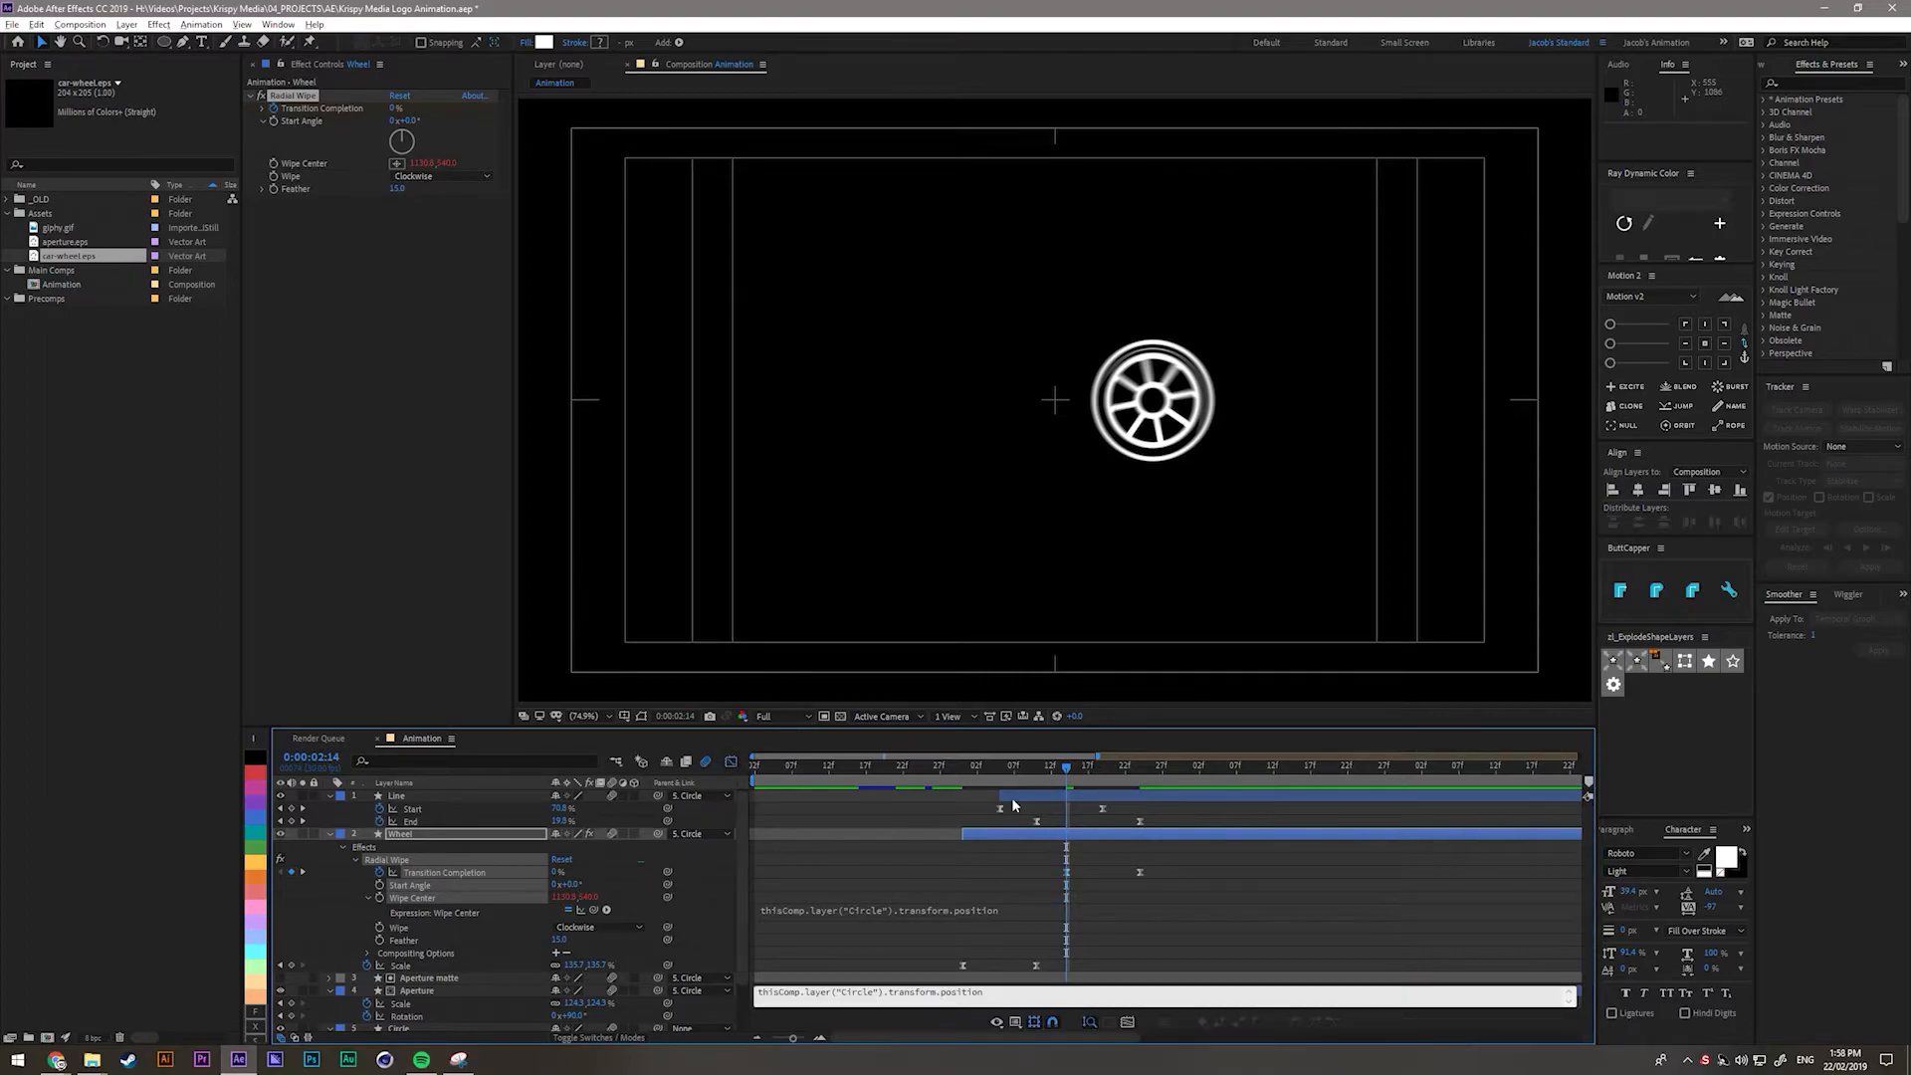
Isolate Transition Completion in the speed graph and increase easing influence to sharpen the peak.
left_click(444, 872)
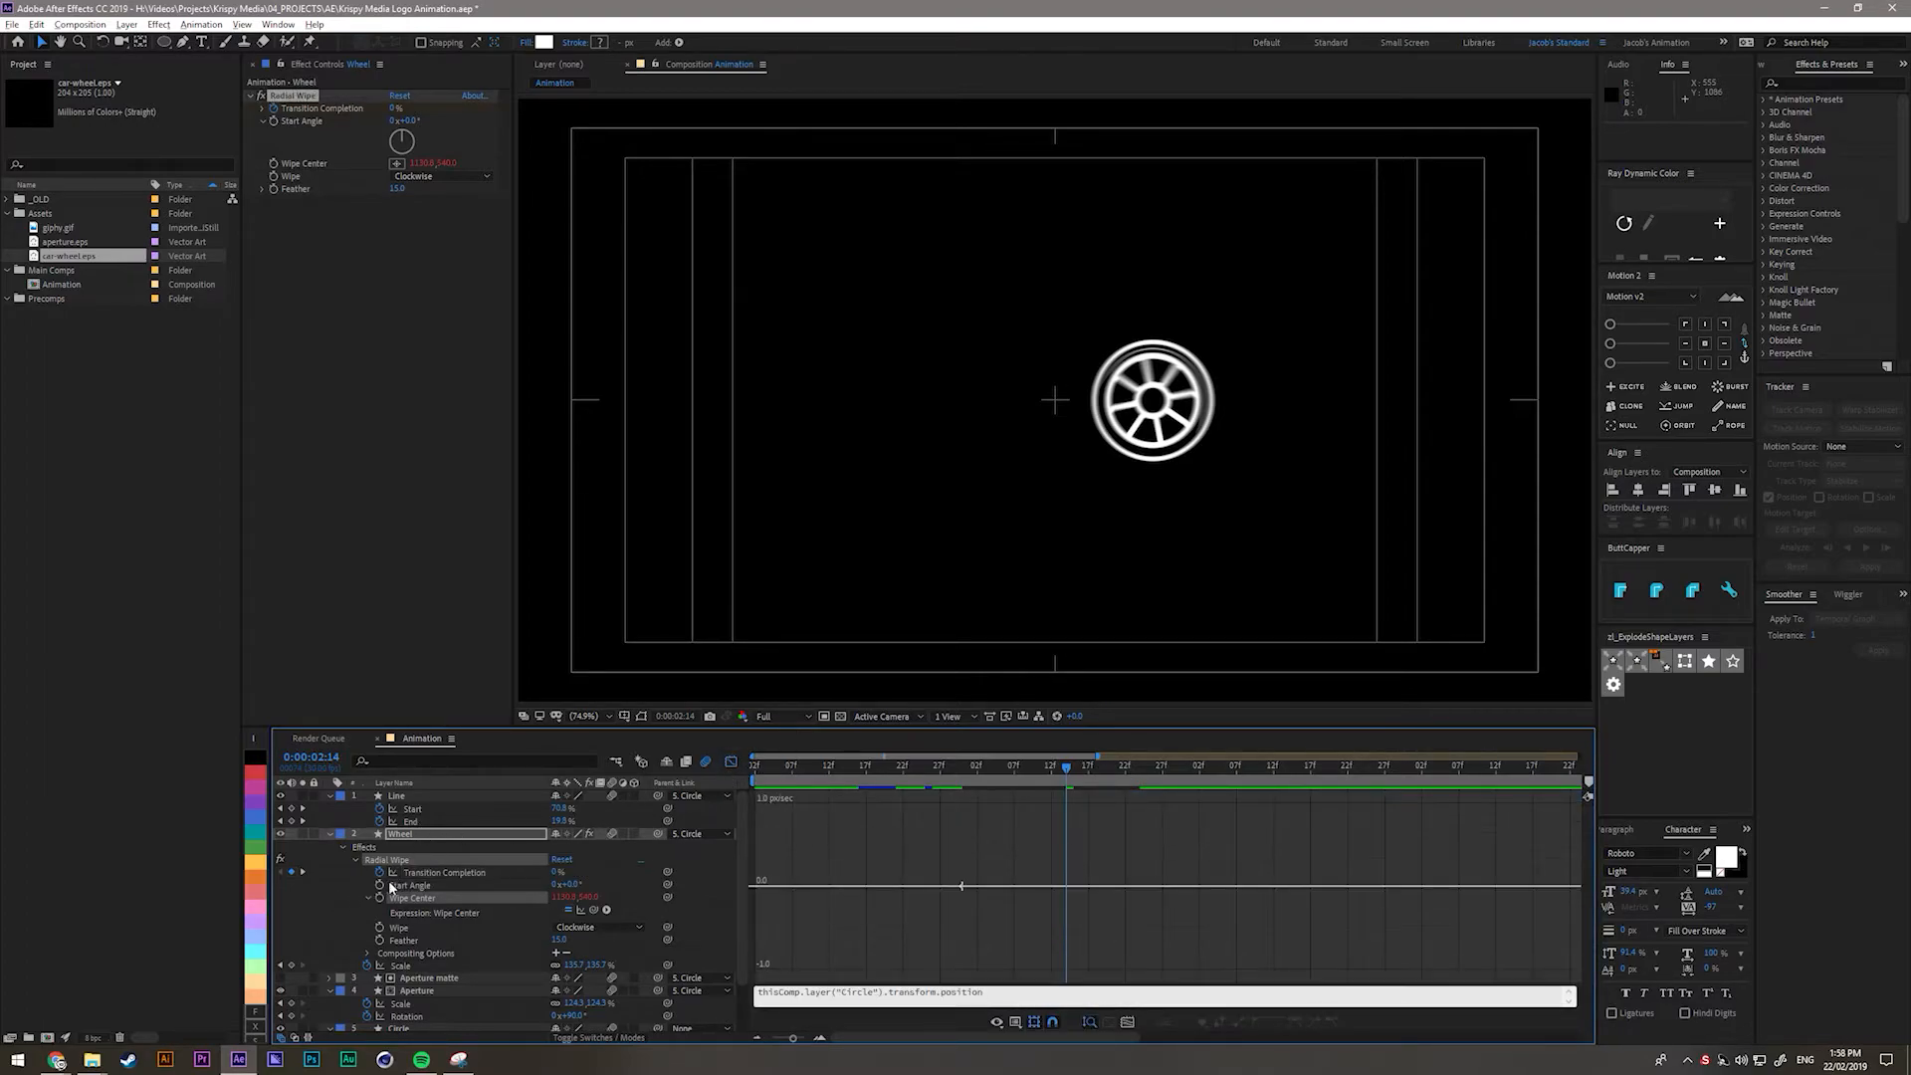
left_click_drag(1000, 920, 1204, 995)
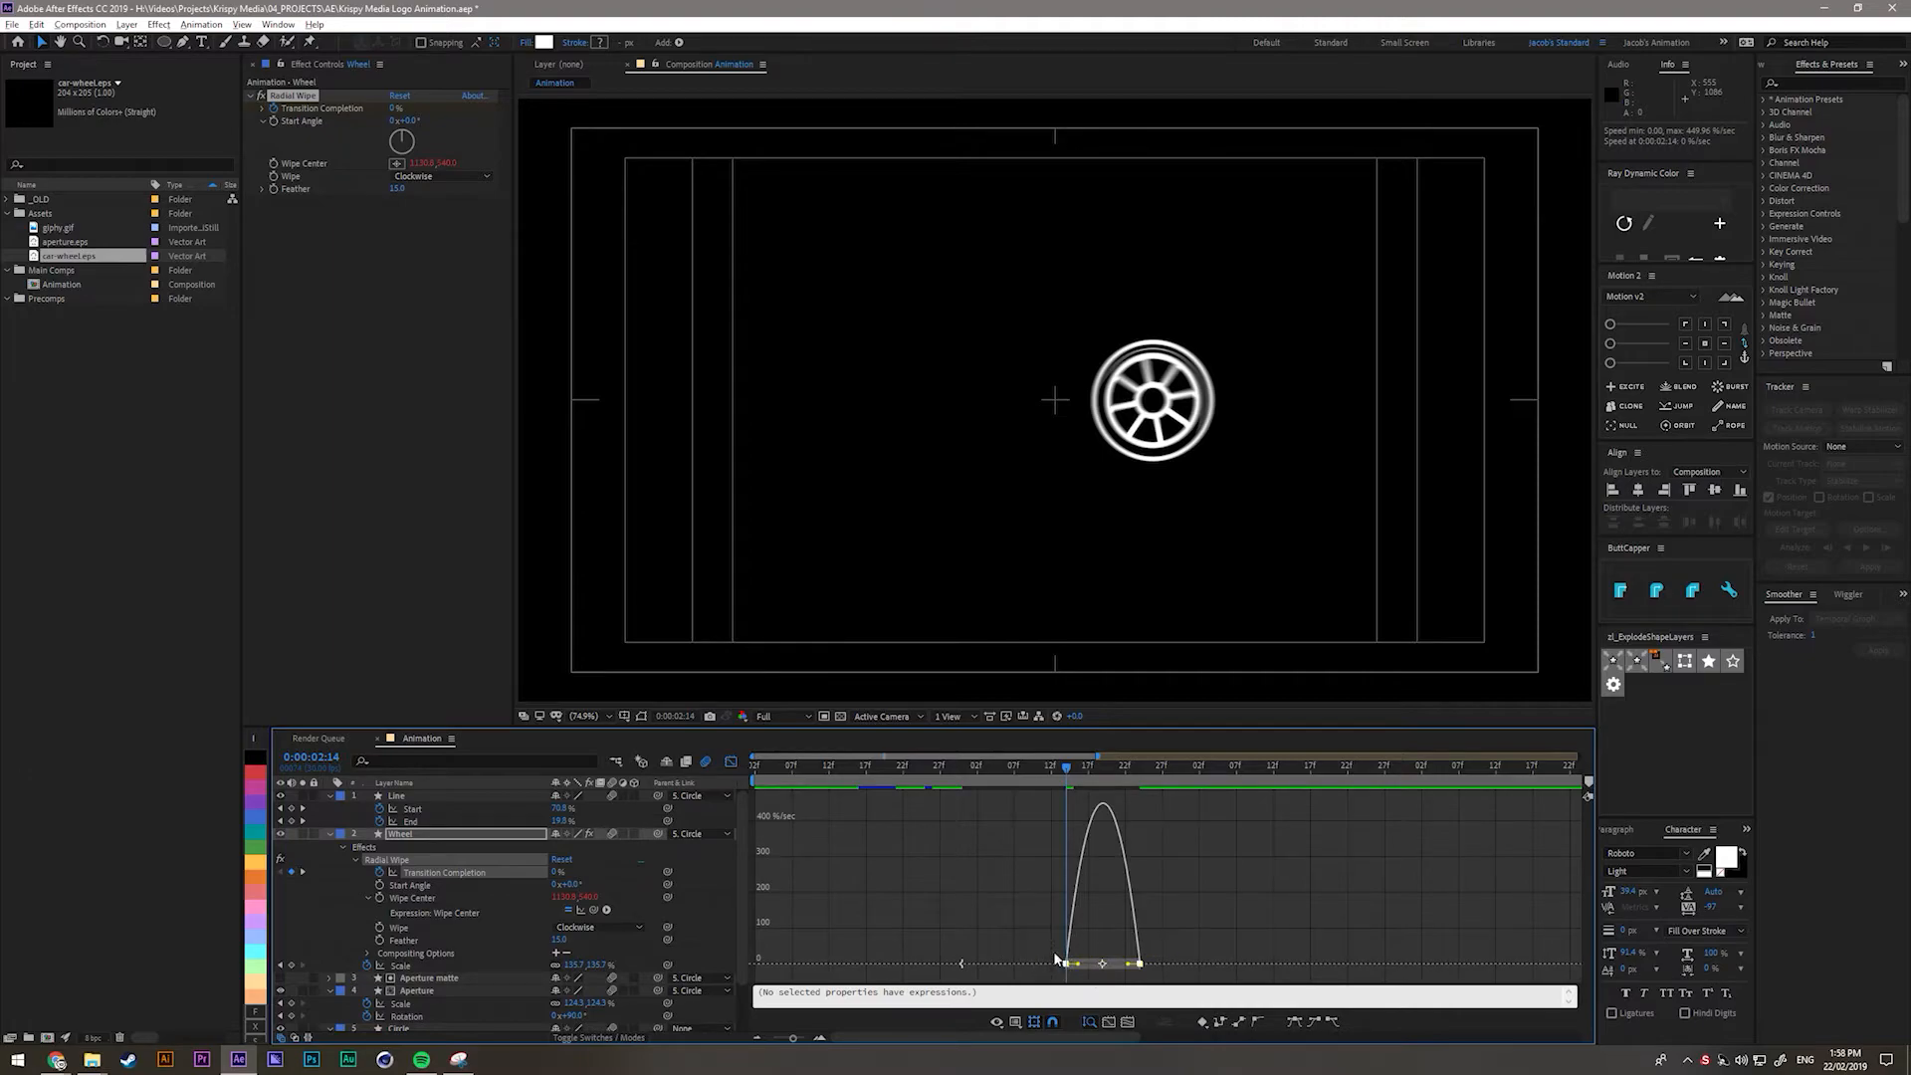
left_click(1062, 965)
left_click(1134, 976)
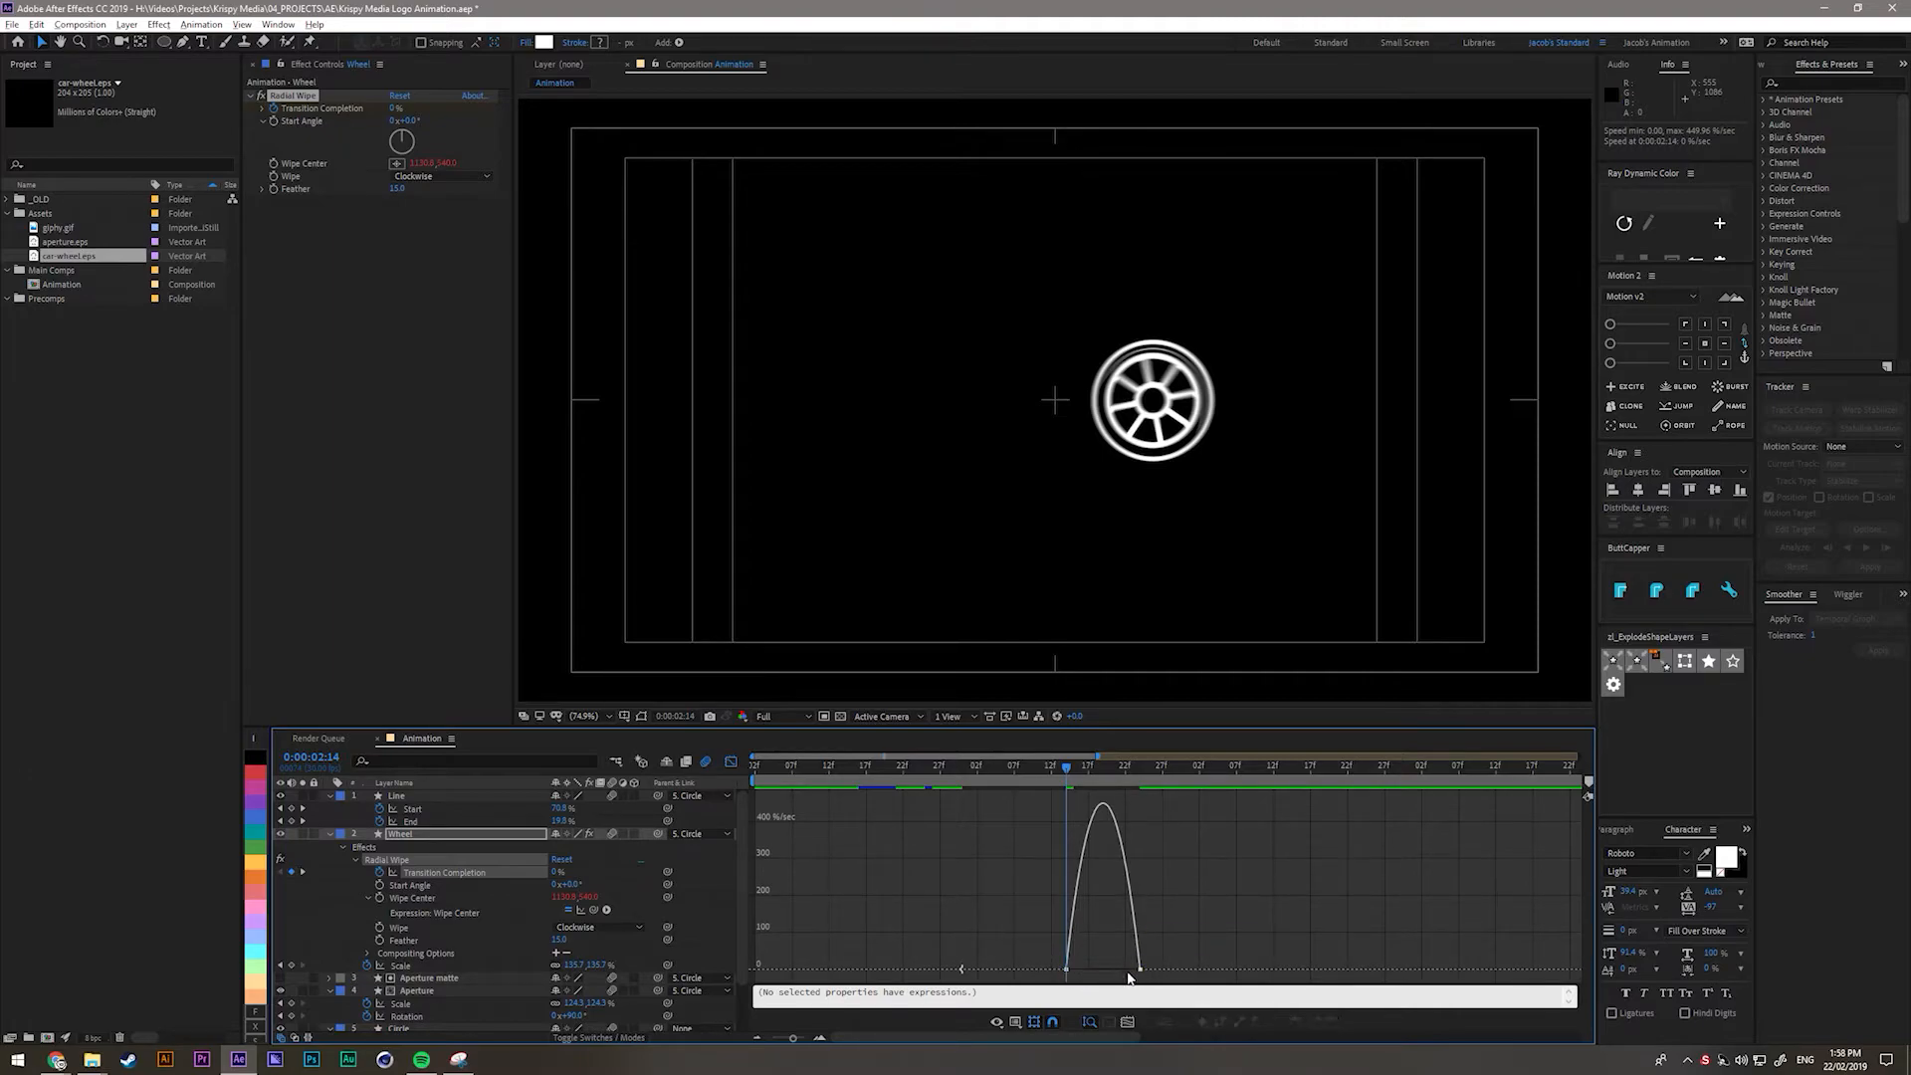
left_click_drag(1141, 971, 1084, 977)
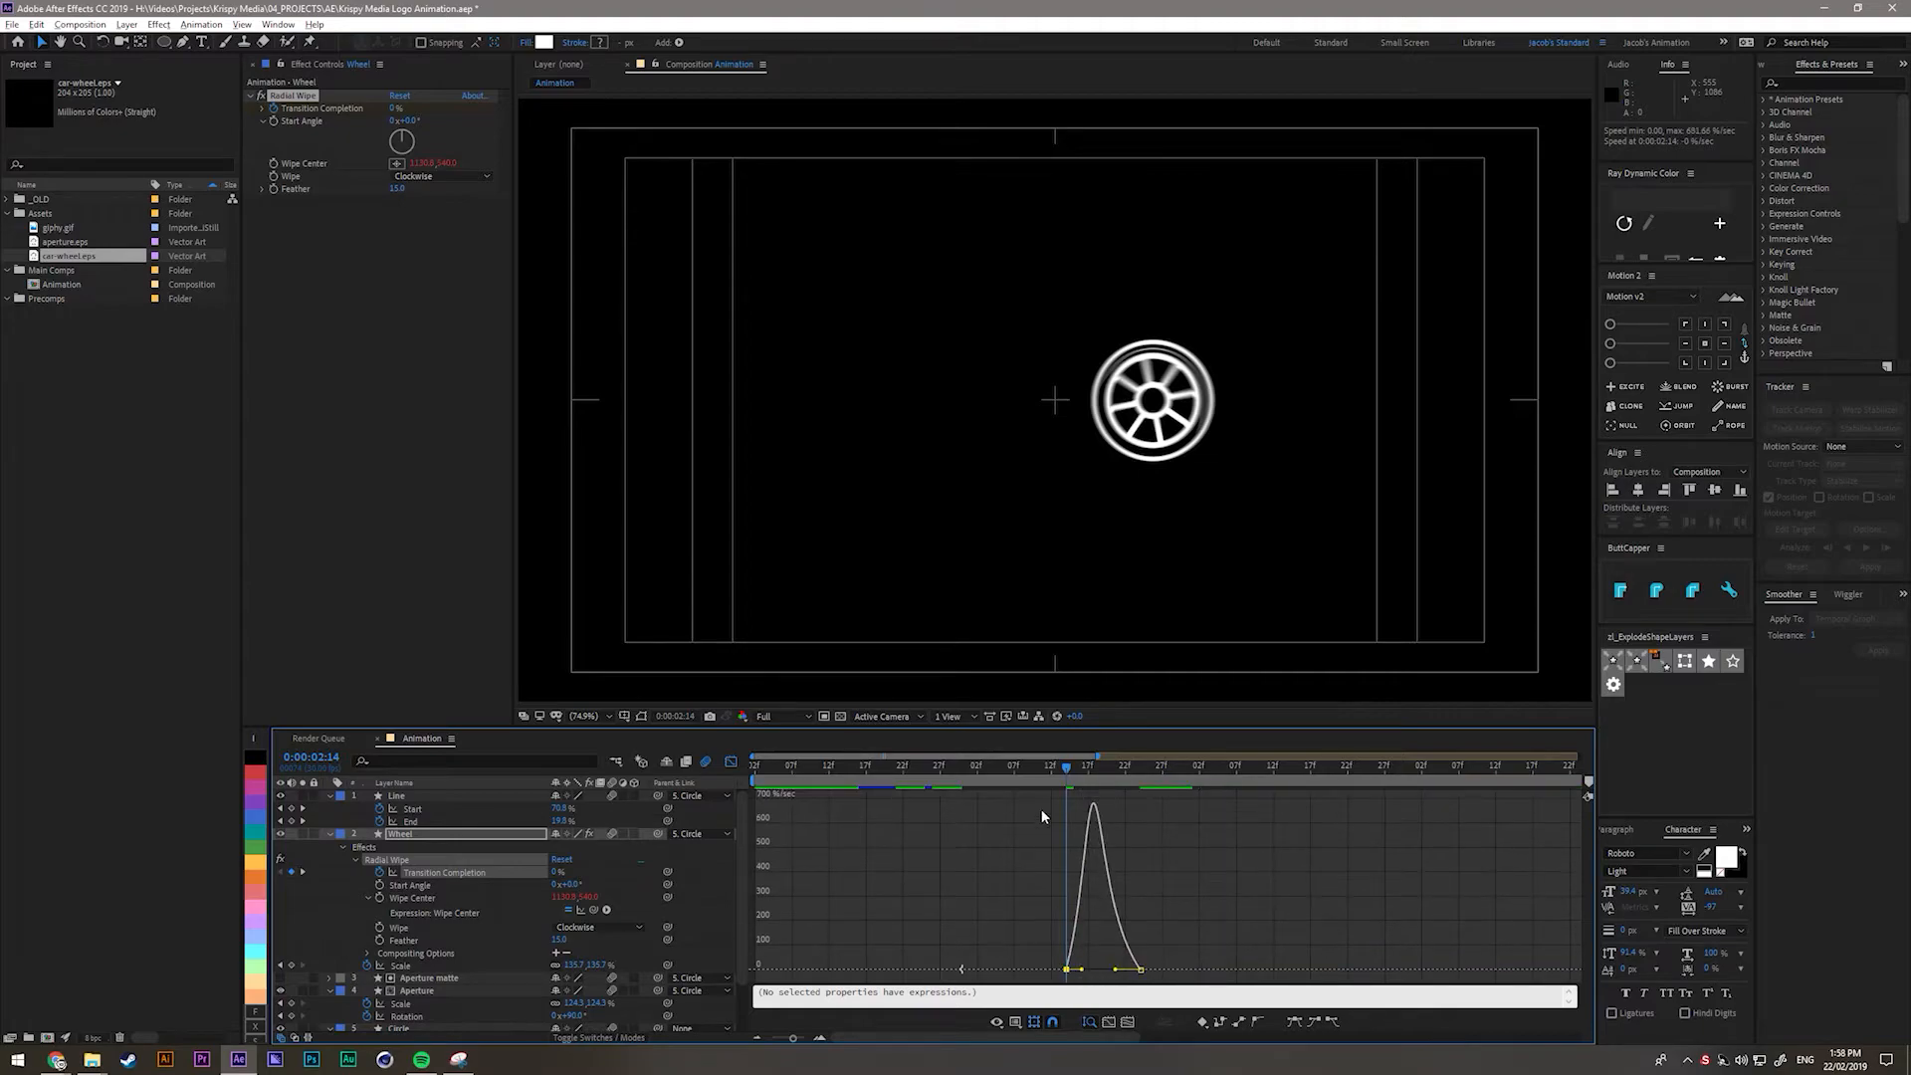
left_click_drag(1067, 781, 1125, 788)
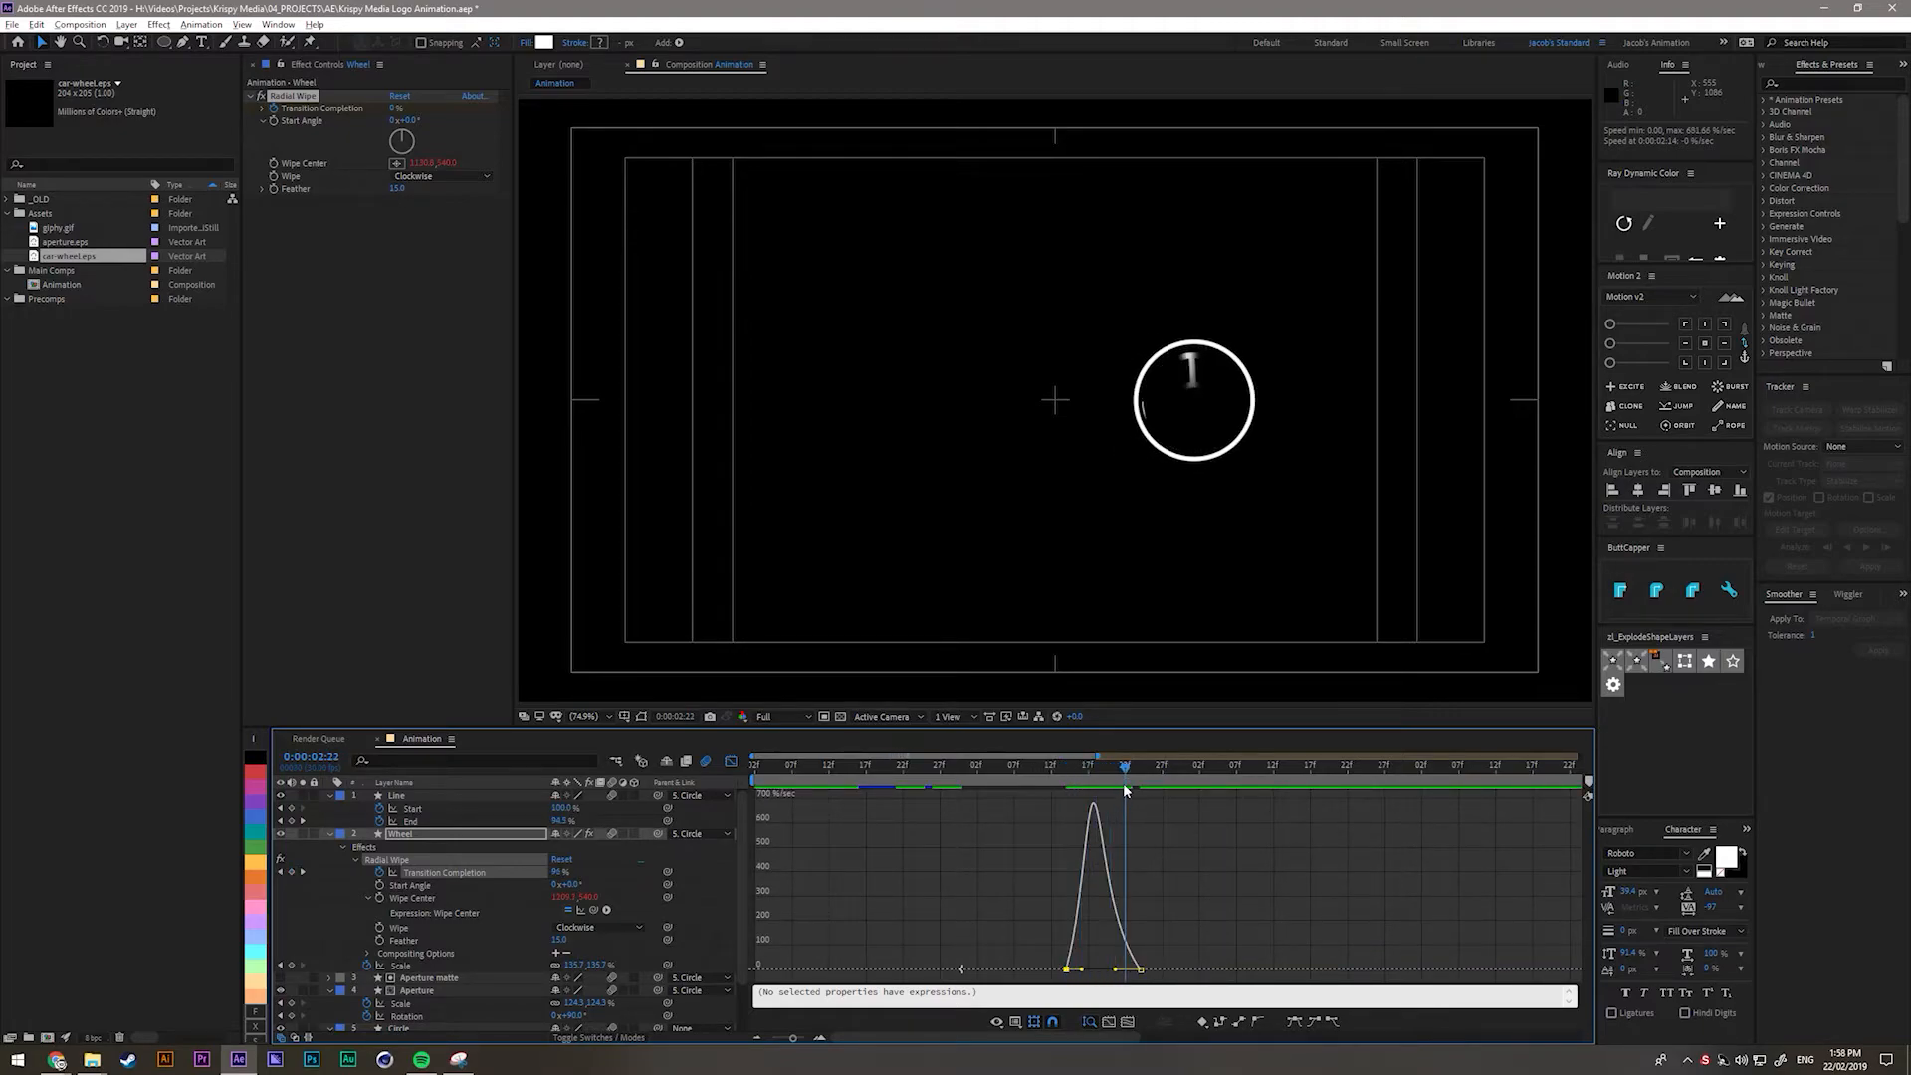
Move a Transition Completion keyframe four frames earlier and preview from 0:00:02:10.
key("shift+F3")
left_click_drag(1067, 874, 1039, 872)
left_click_drag(1015, 757, 1041, 766)
left_click_drag(971, 776, 1075, 804)
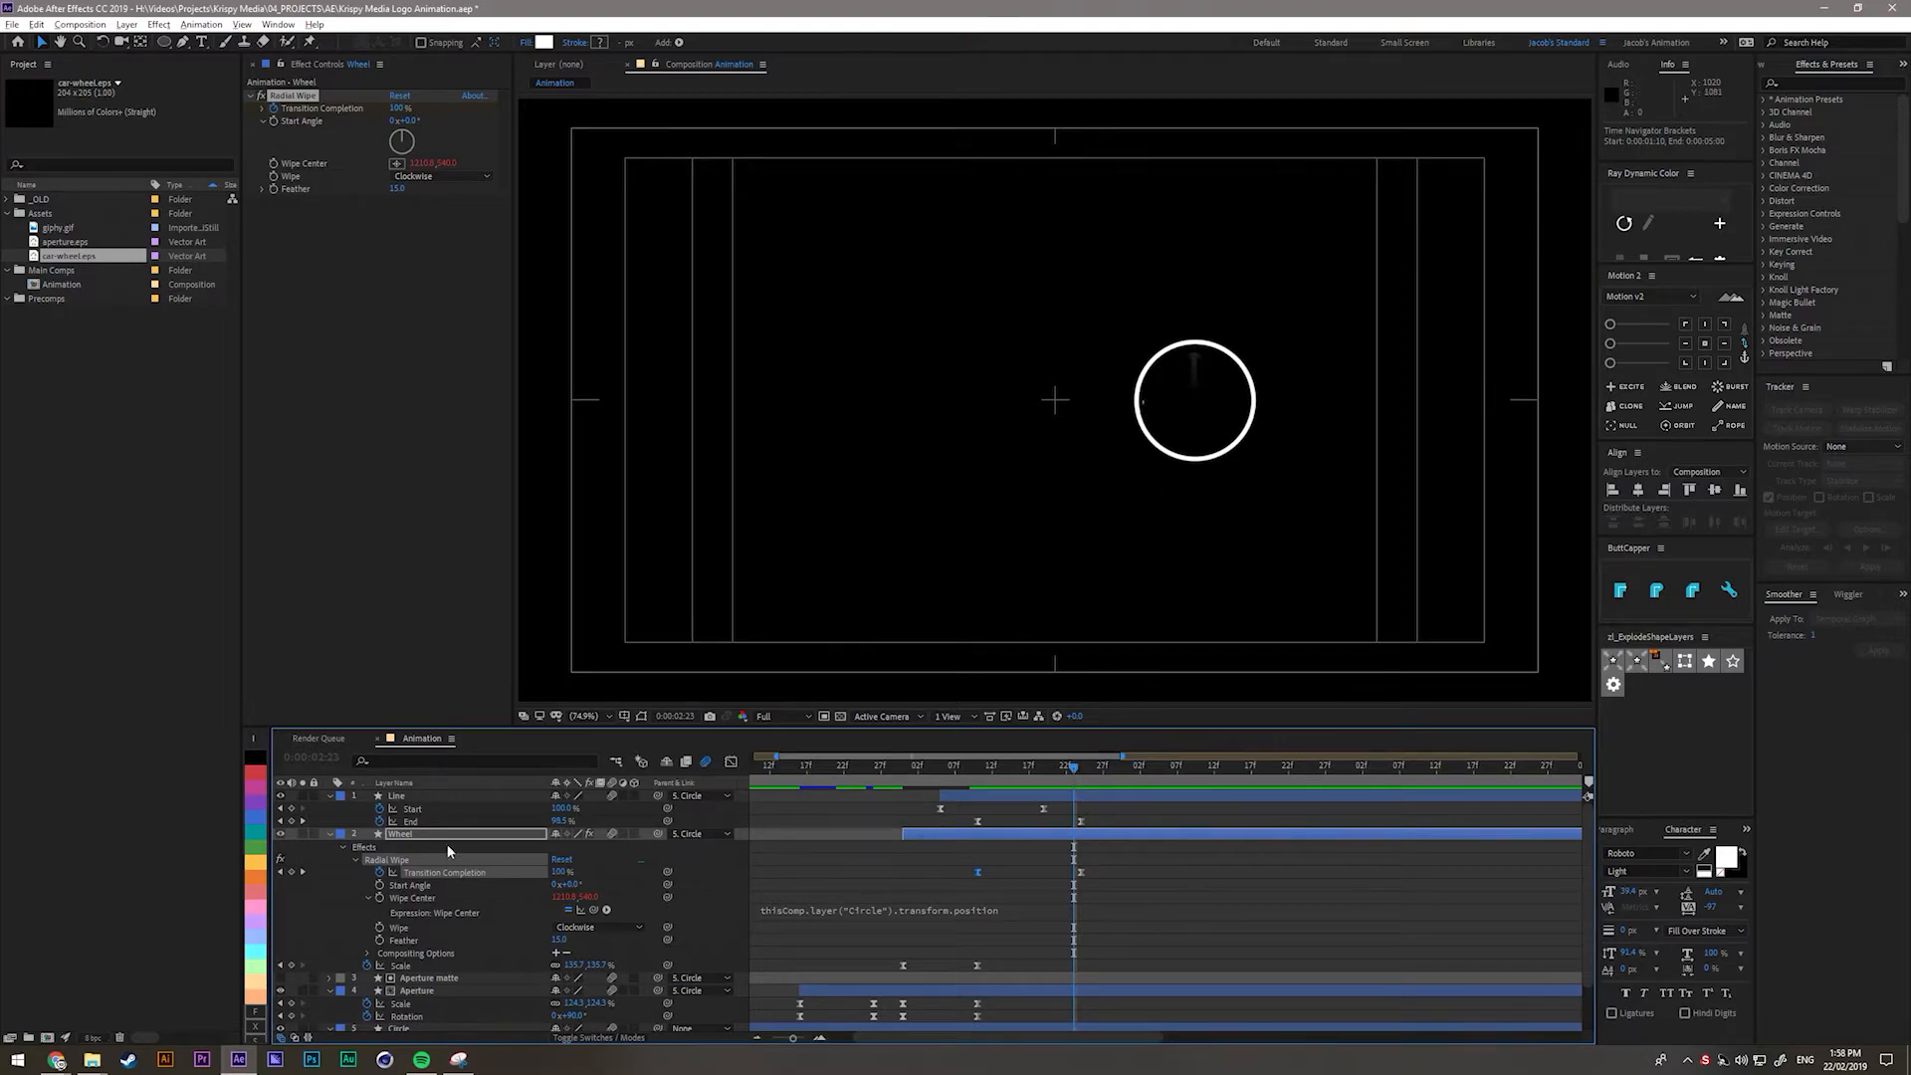
Change the Line layer's Trim Paths Offset to 0° and preview the frames around 0:00:02:20–0:00:02:24.
left_click(402, 797)
left_click(333, 796)
left_click(331, 797)
left_click(331, 797)
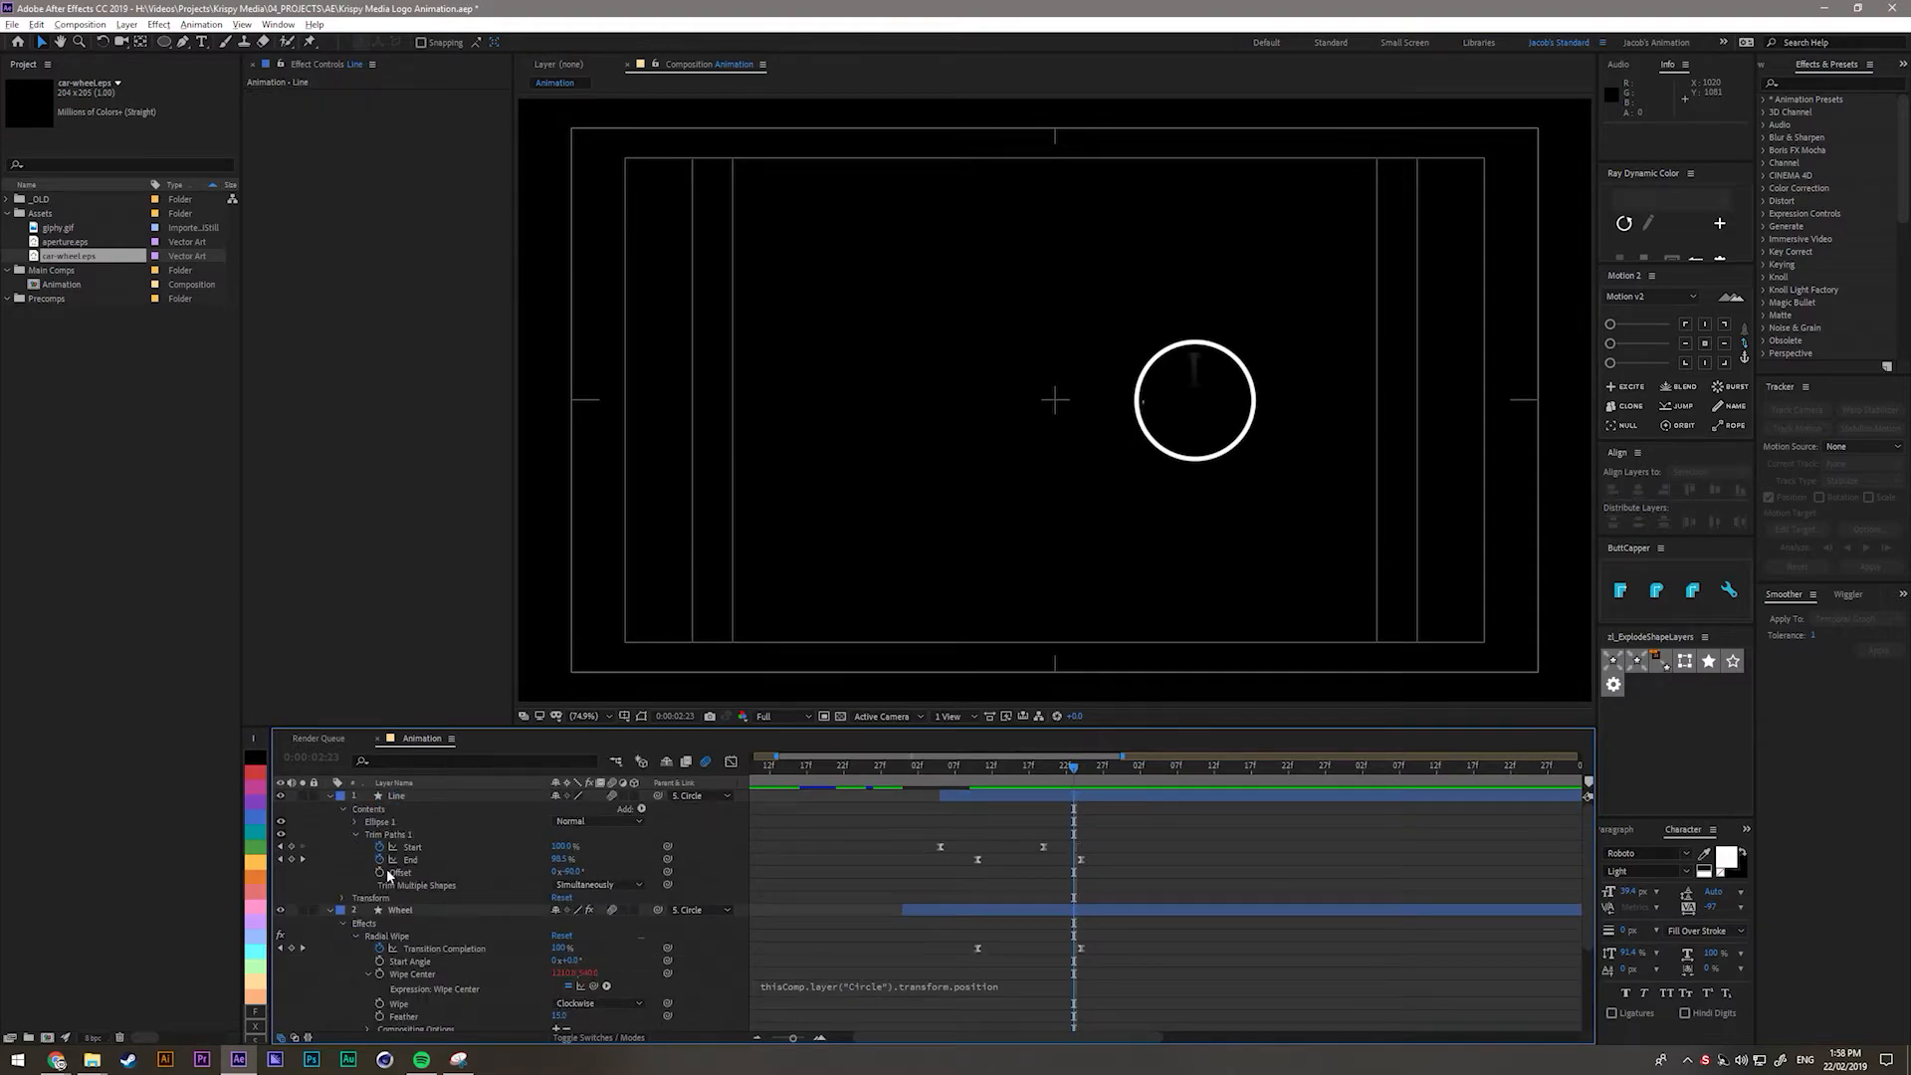
left_click_drag(572, 872, 639, 882)
left_click(575, 873)
type("0x-16")
key("Return")
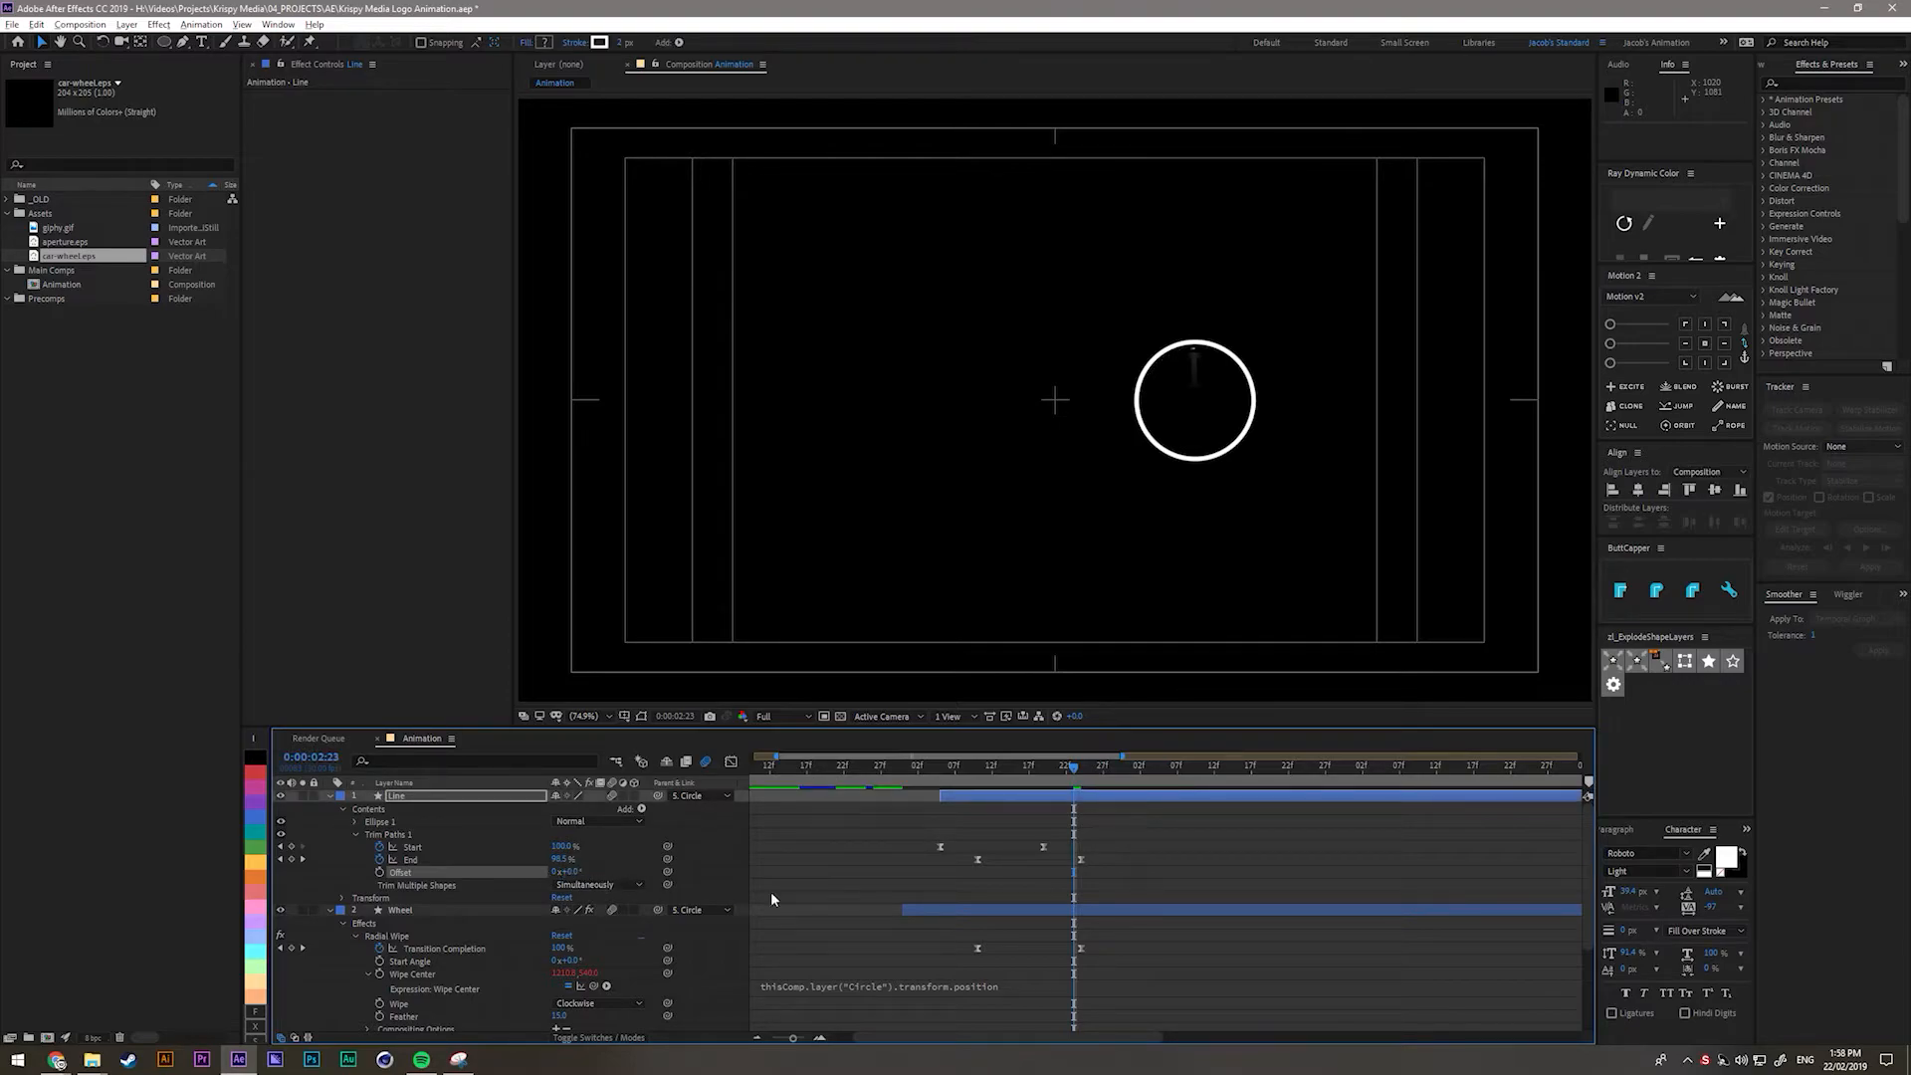
left_click_drag(1086, 777, 1080, 838)
left_click_drag(944, 794, 956, 782)
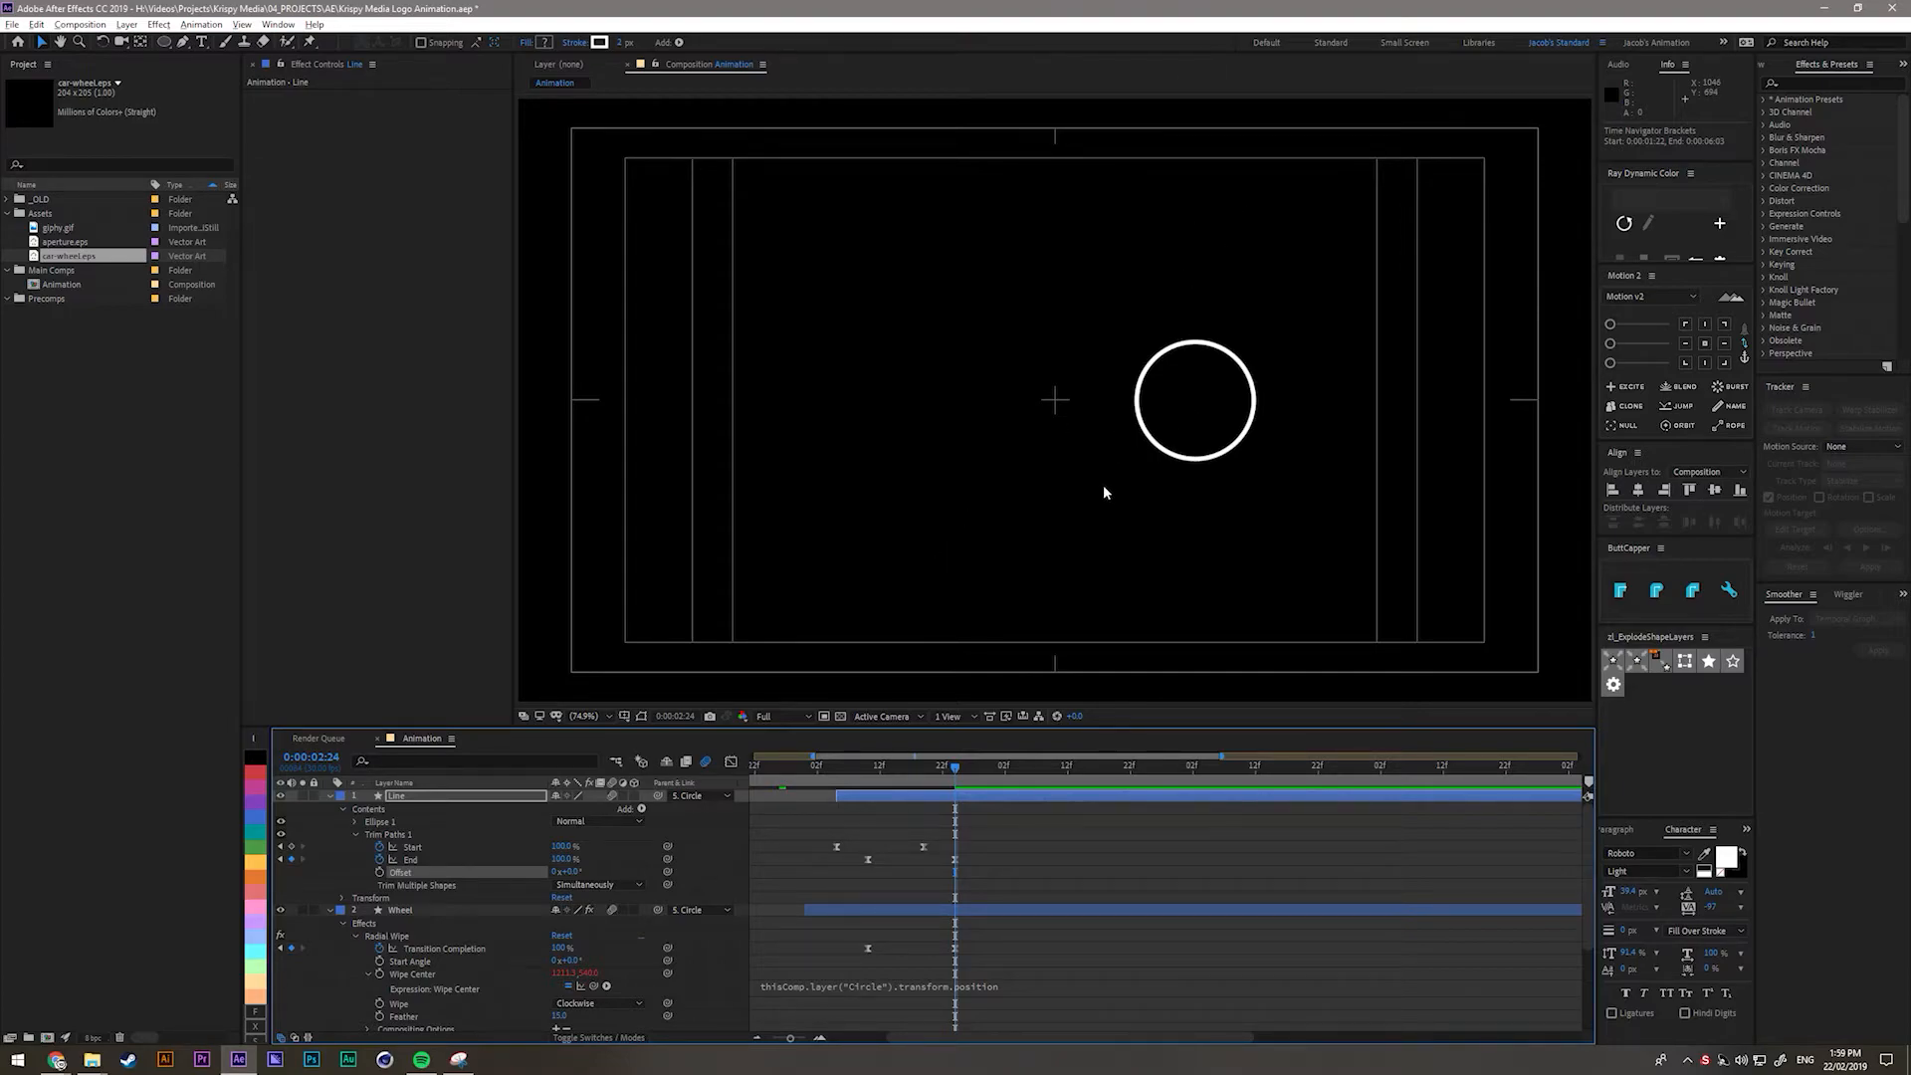
scroll(351, 964, "down", 3)
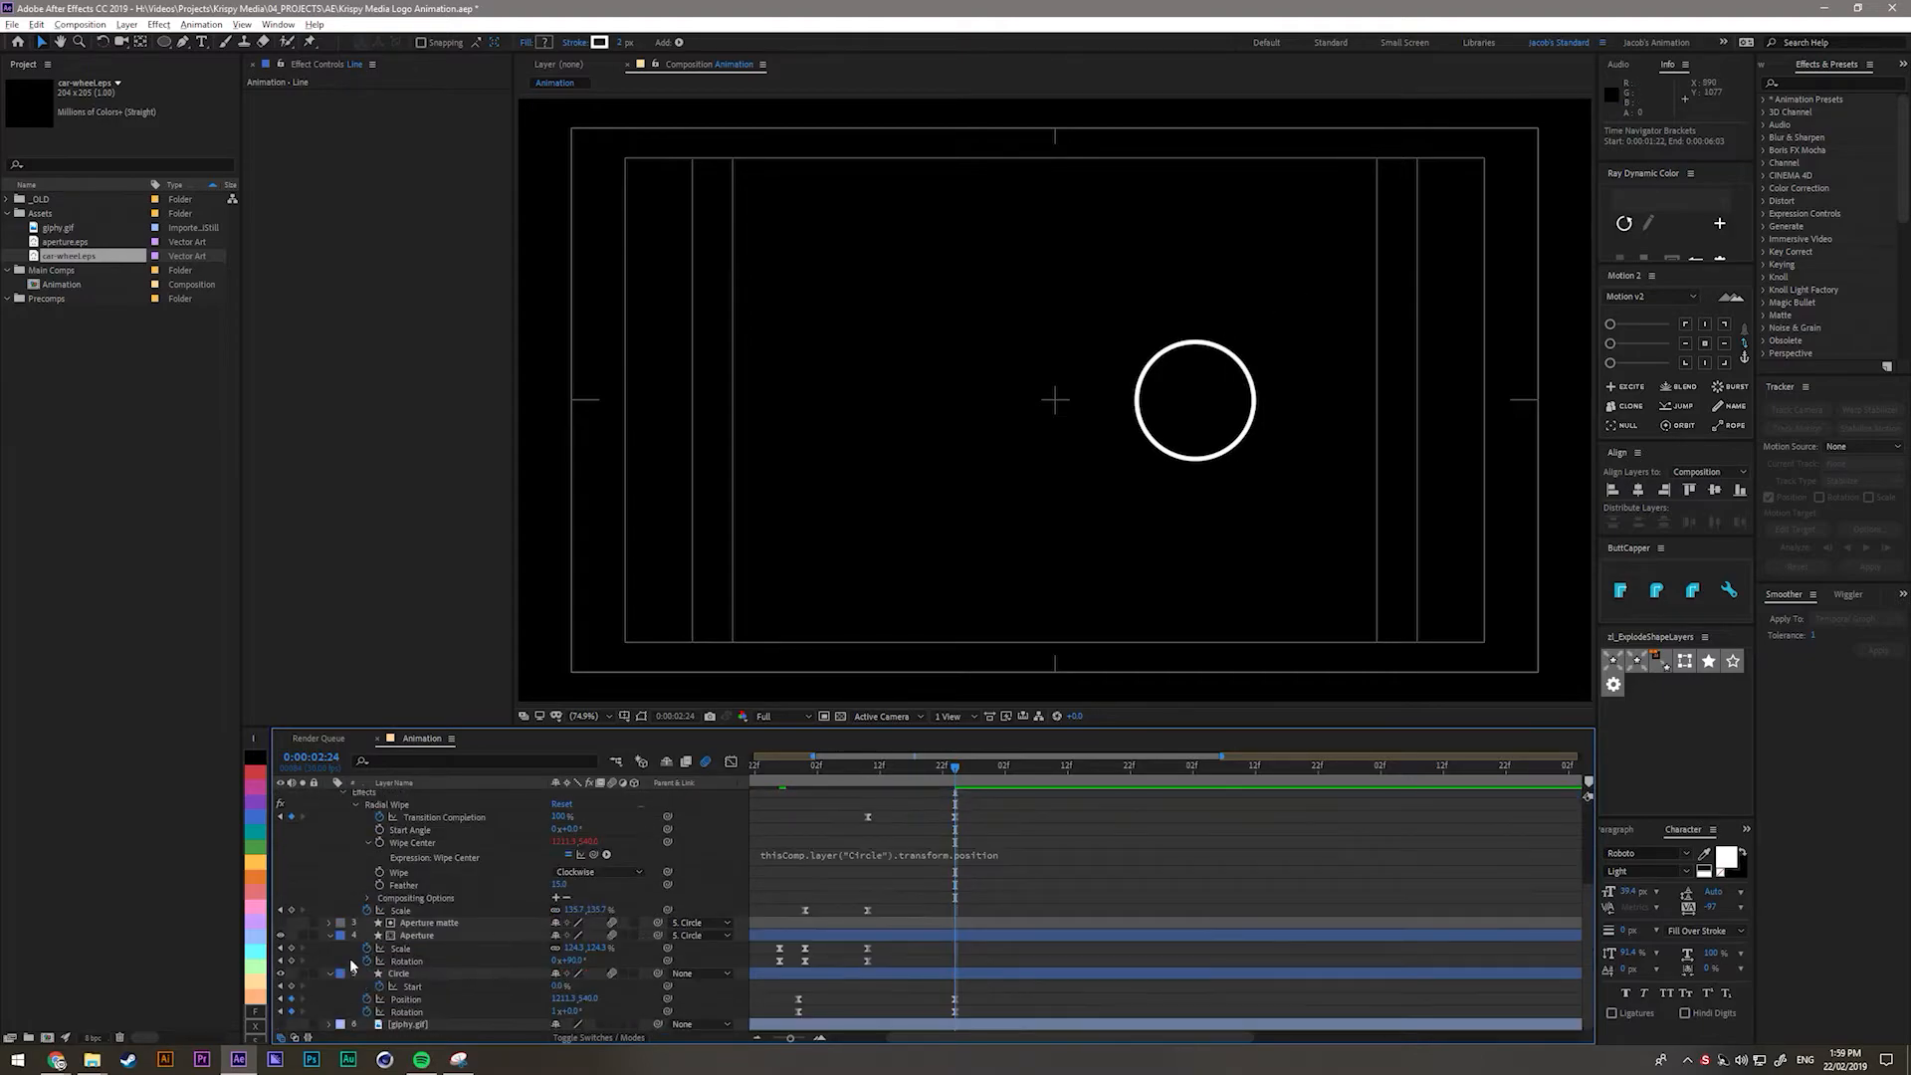
left_click(281, 1024)
left_click_drag(957, 772, 814, 794)
left_click(303, 1024)
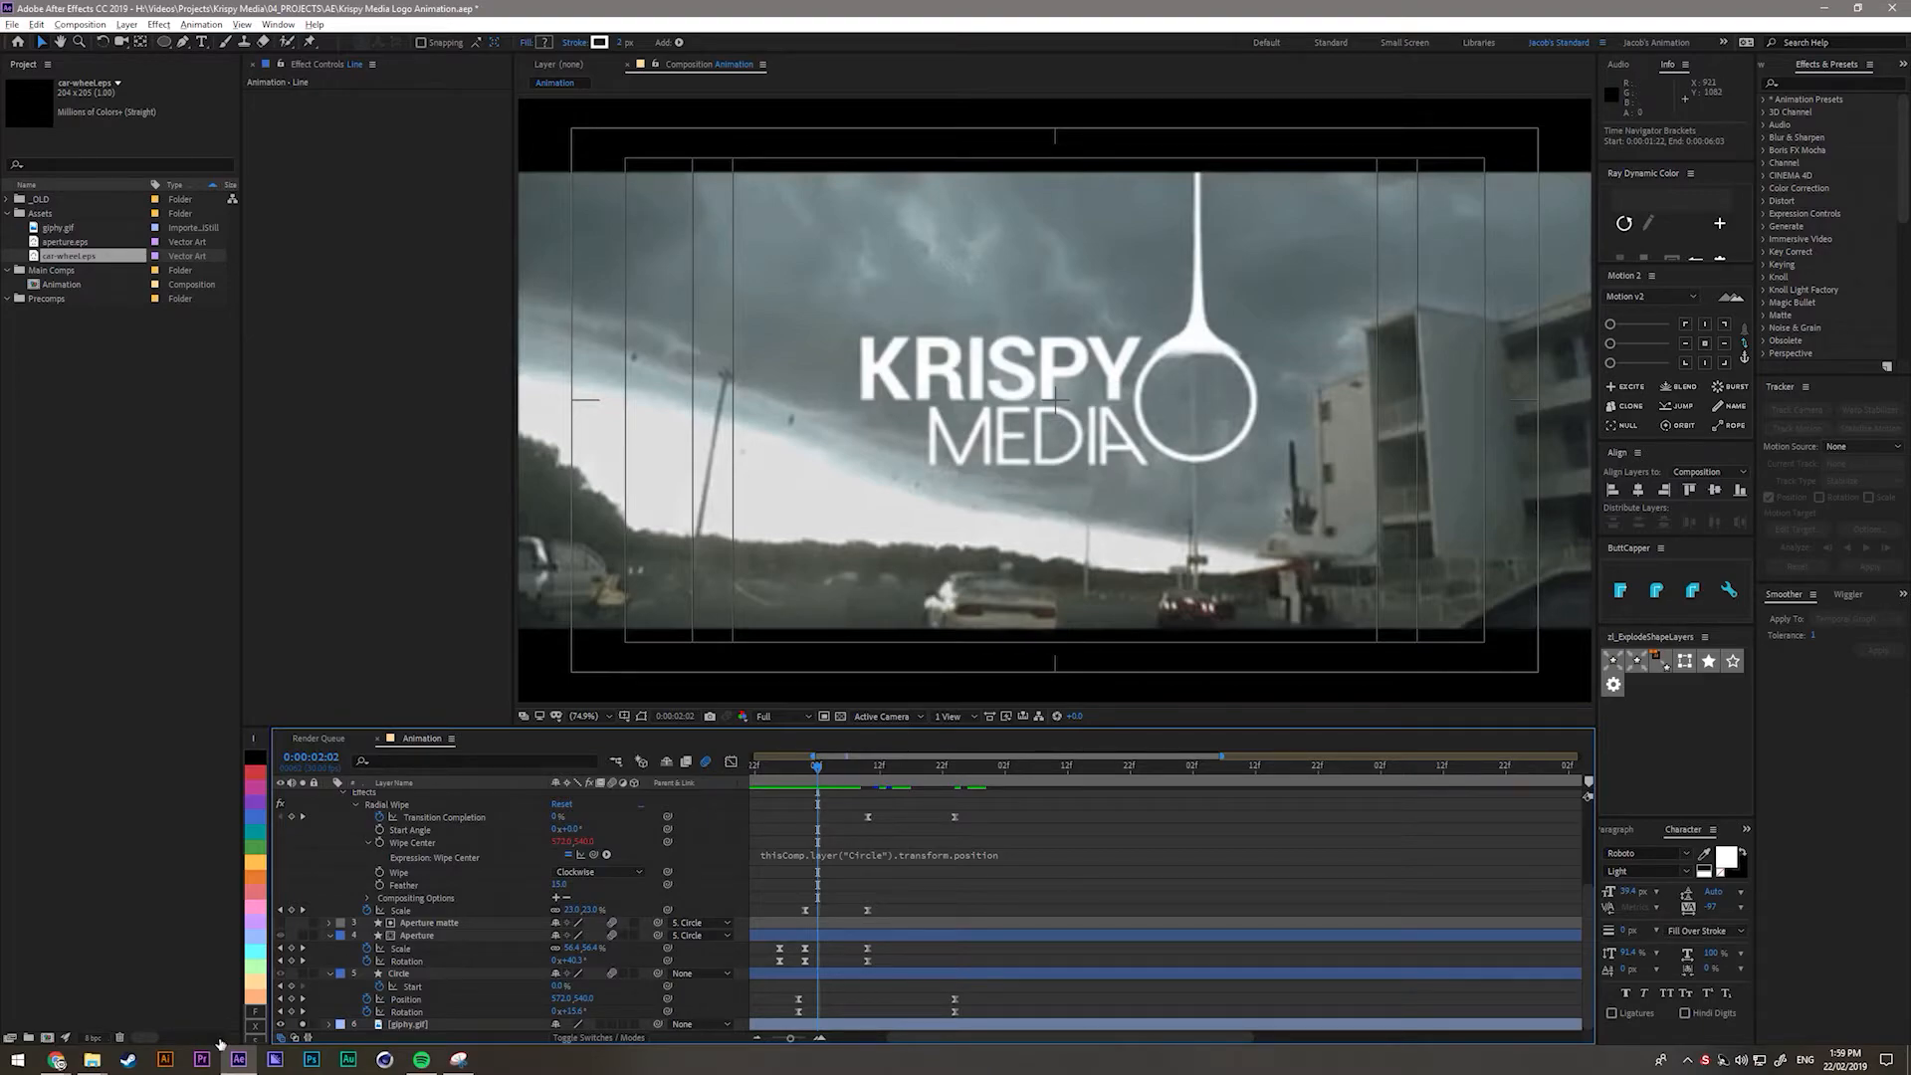
left_click(303, 1024)
left_click(281, 1024)
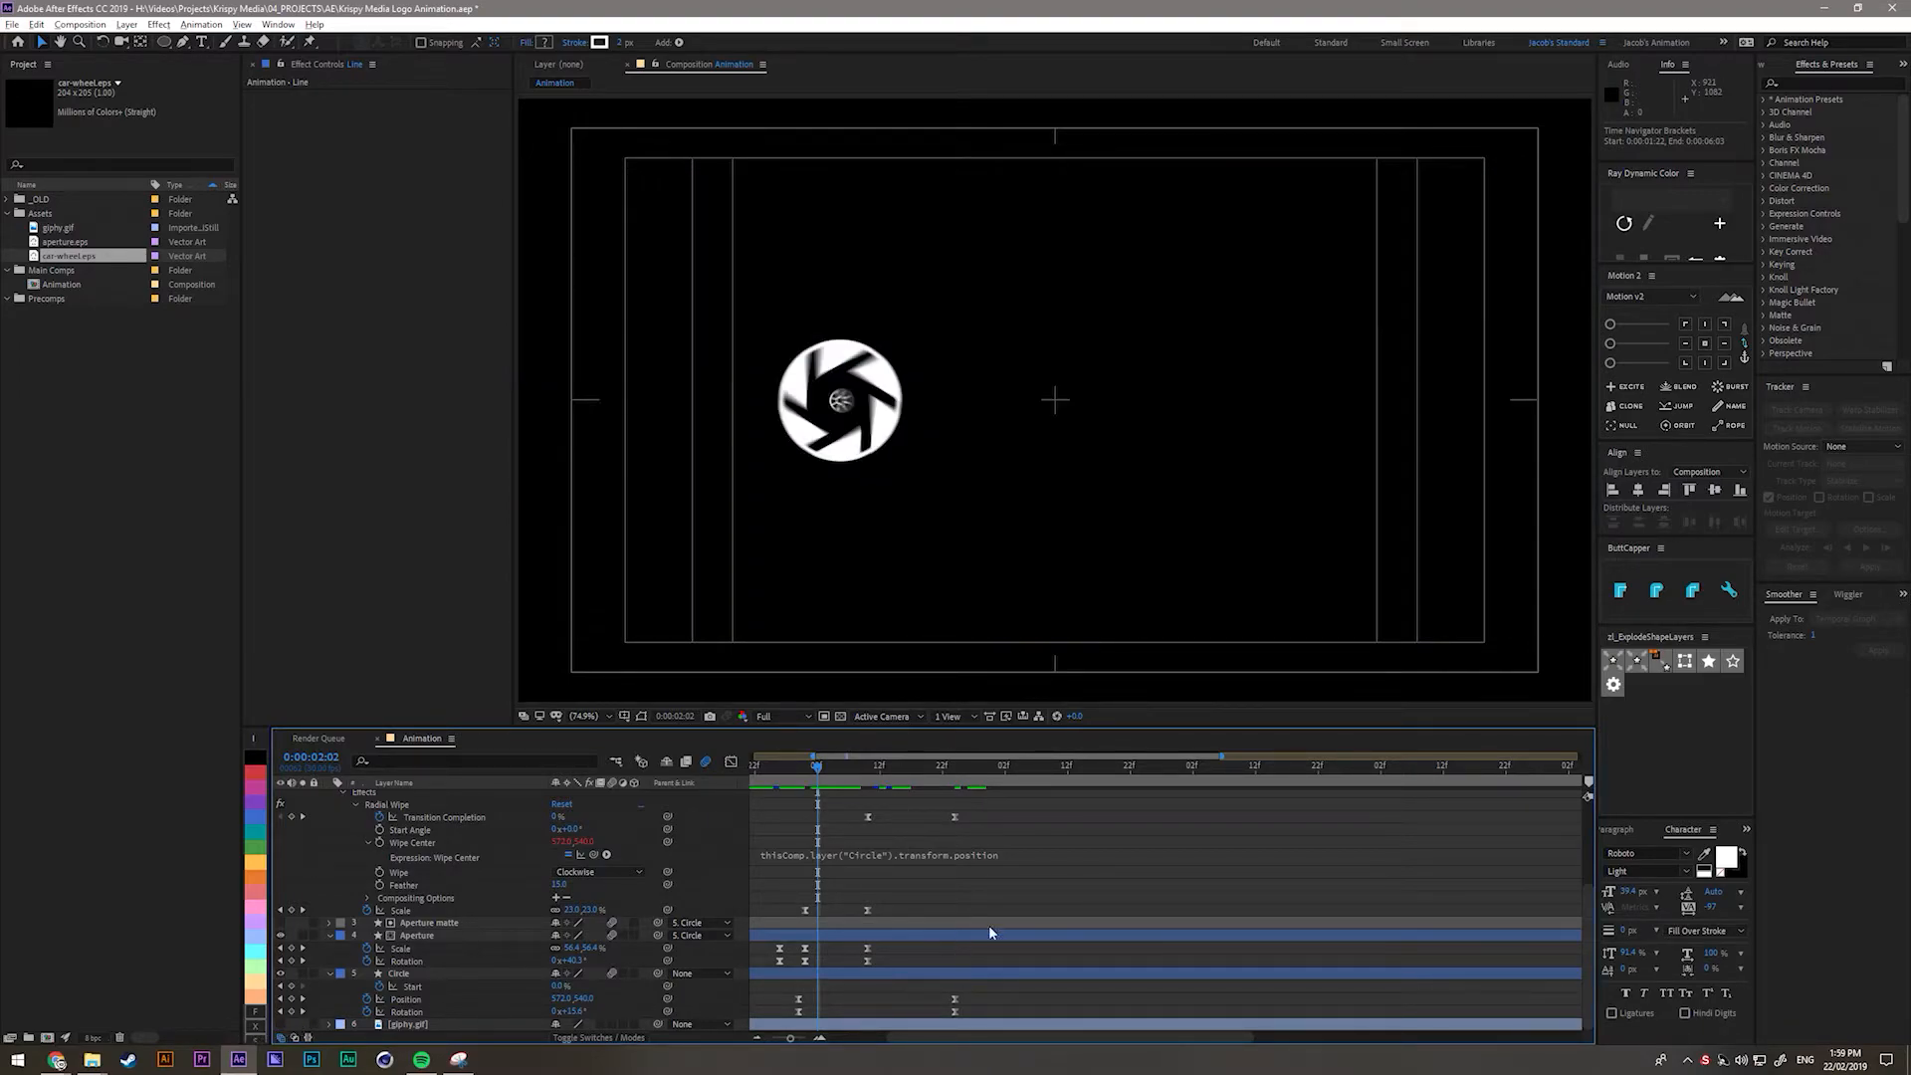
scroll(917, 828, "up", 3)
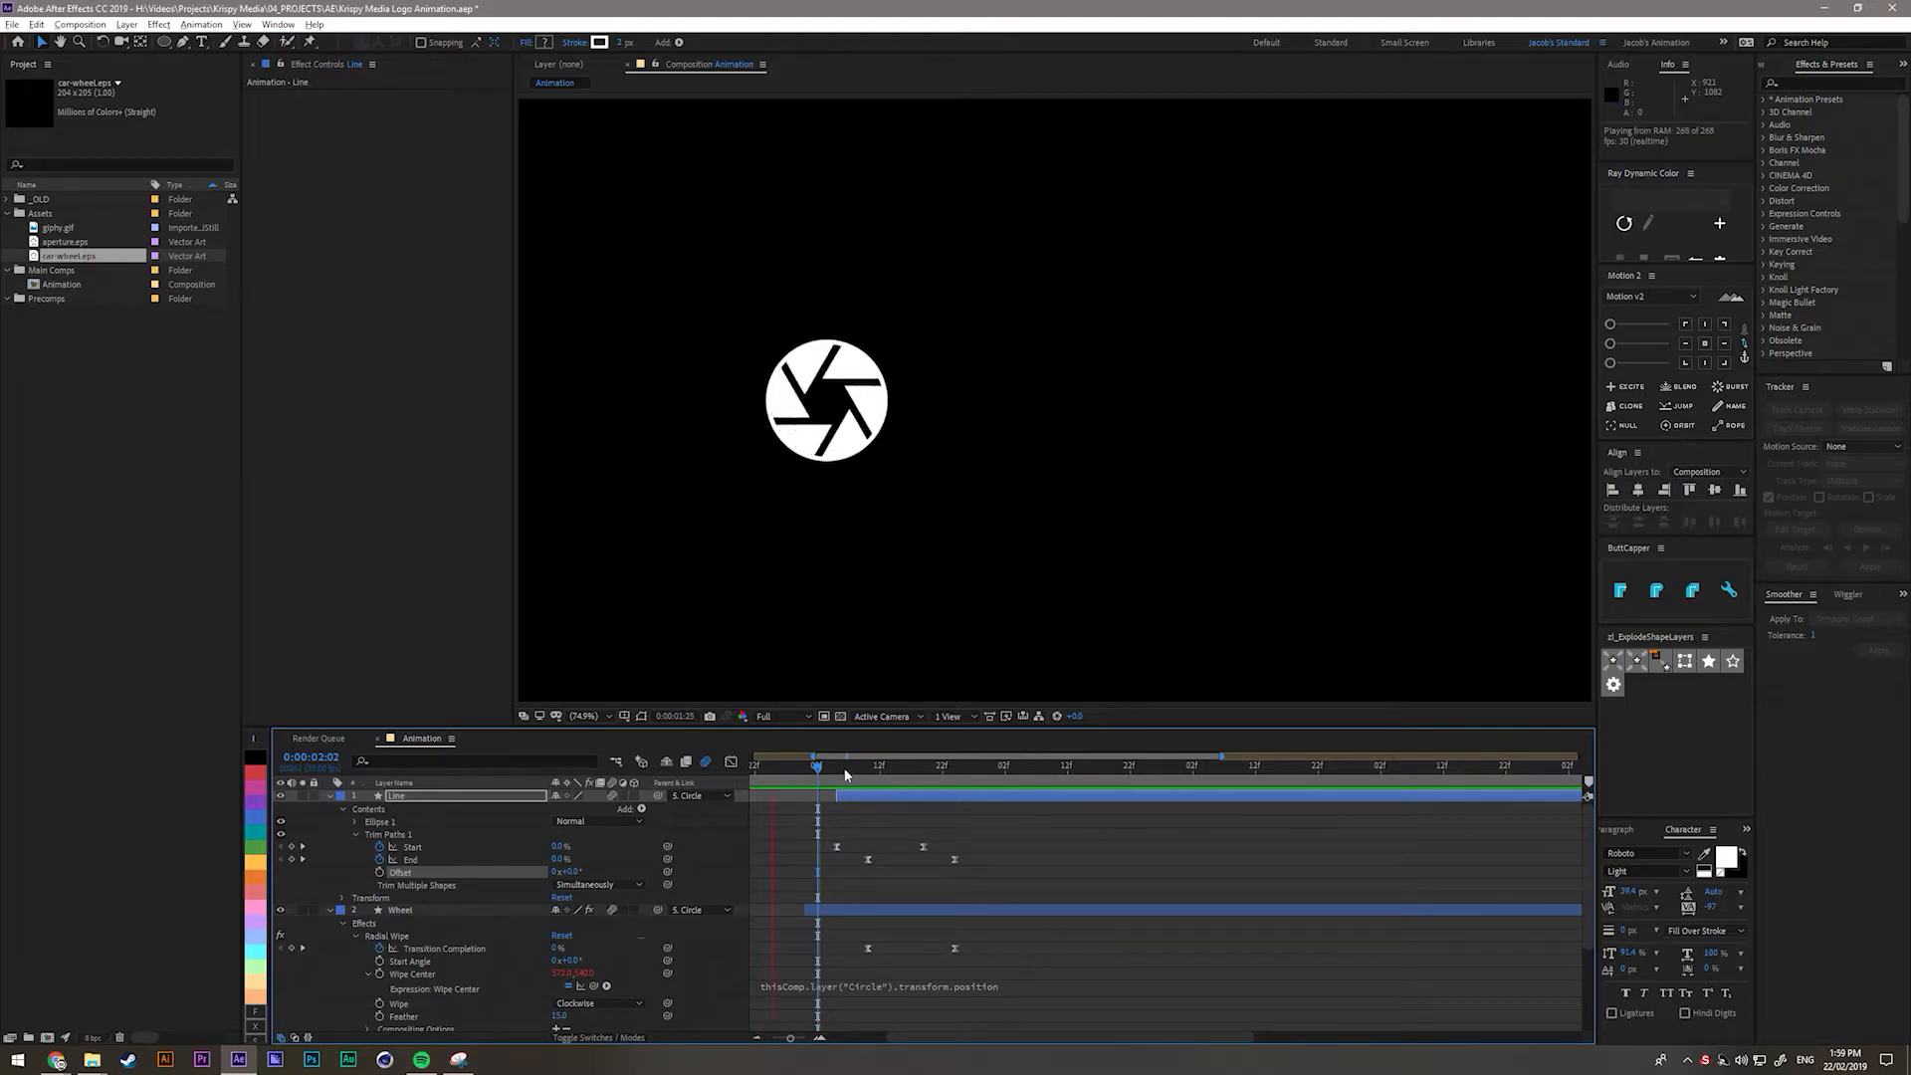
left_click_drag(906, 782, 954, 791)
left_click(965, 834)
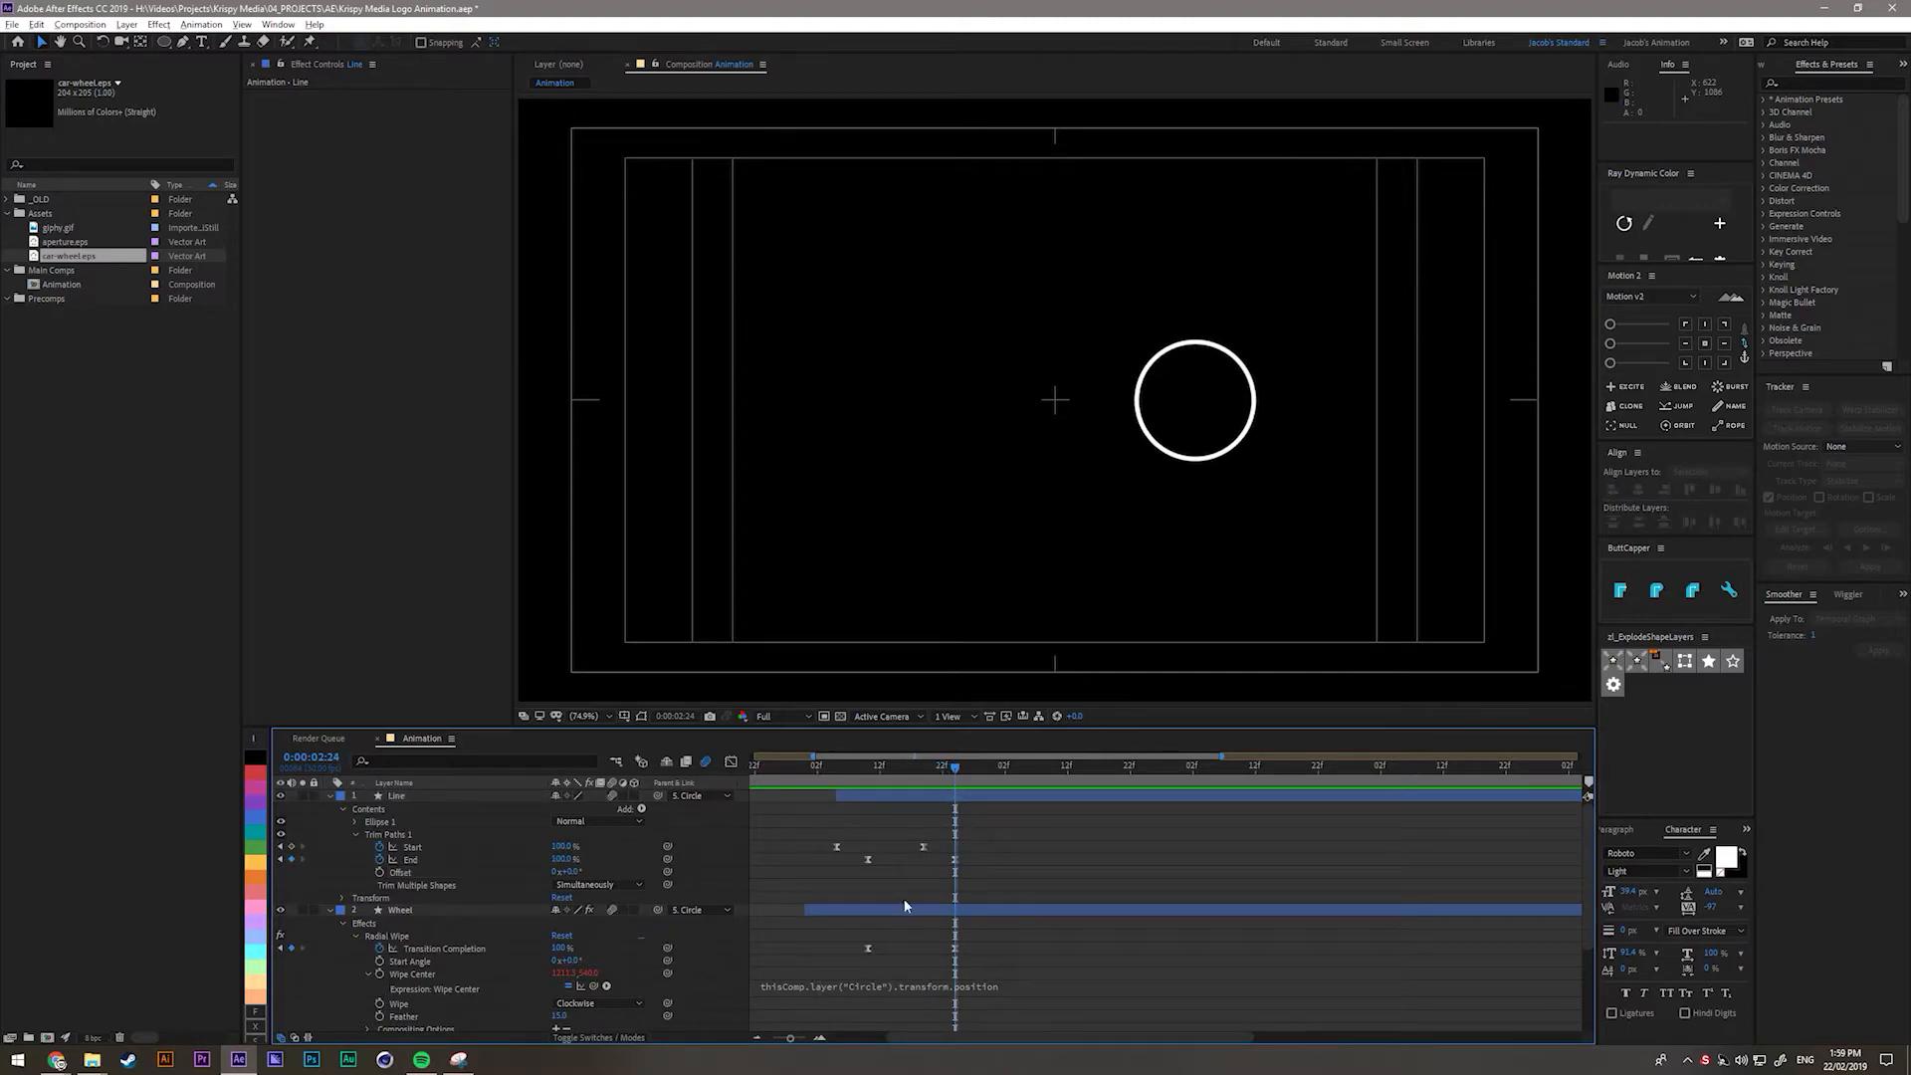
scroll(1281, 404, "up", 3)
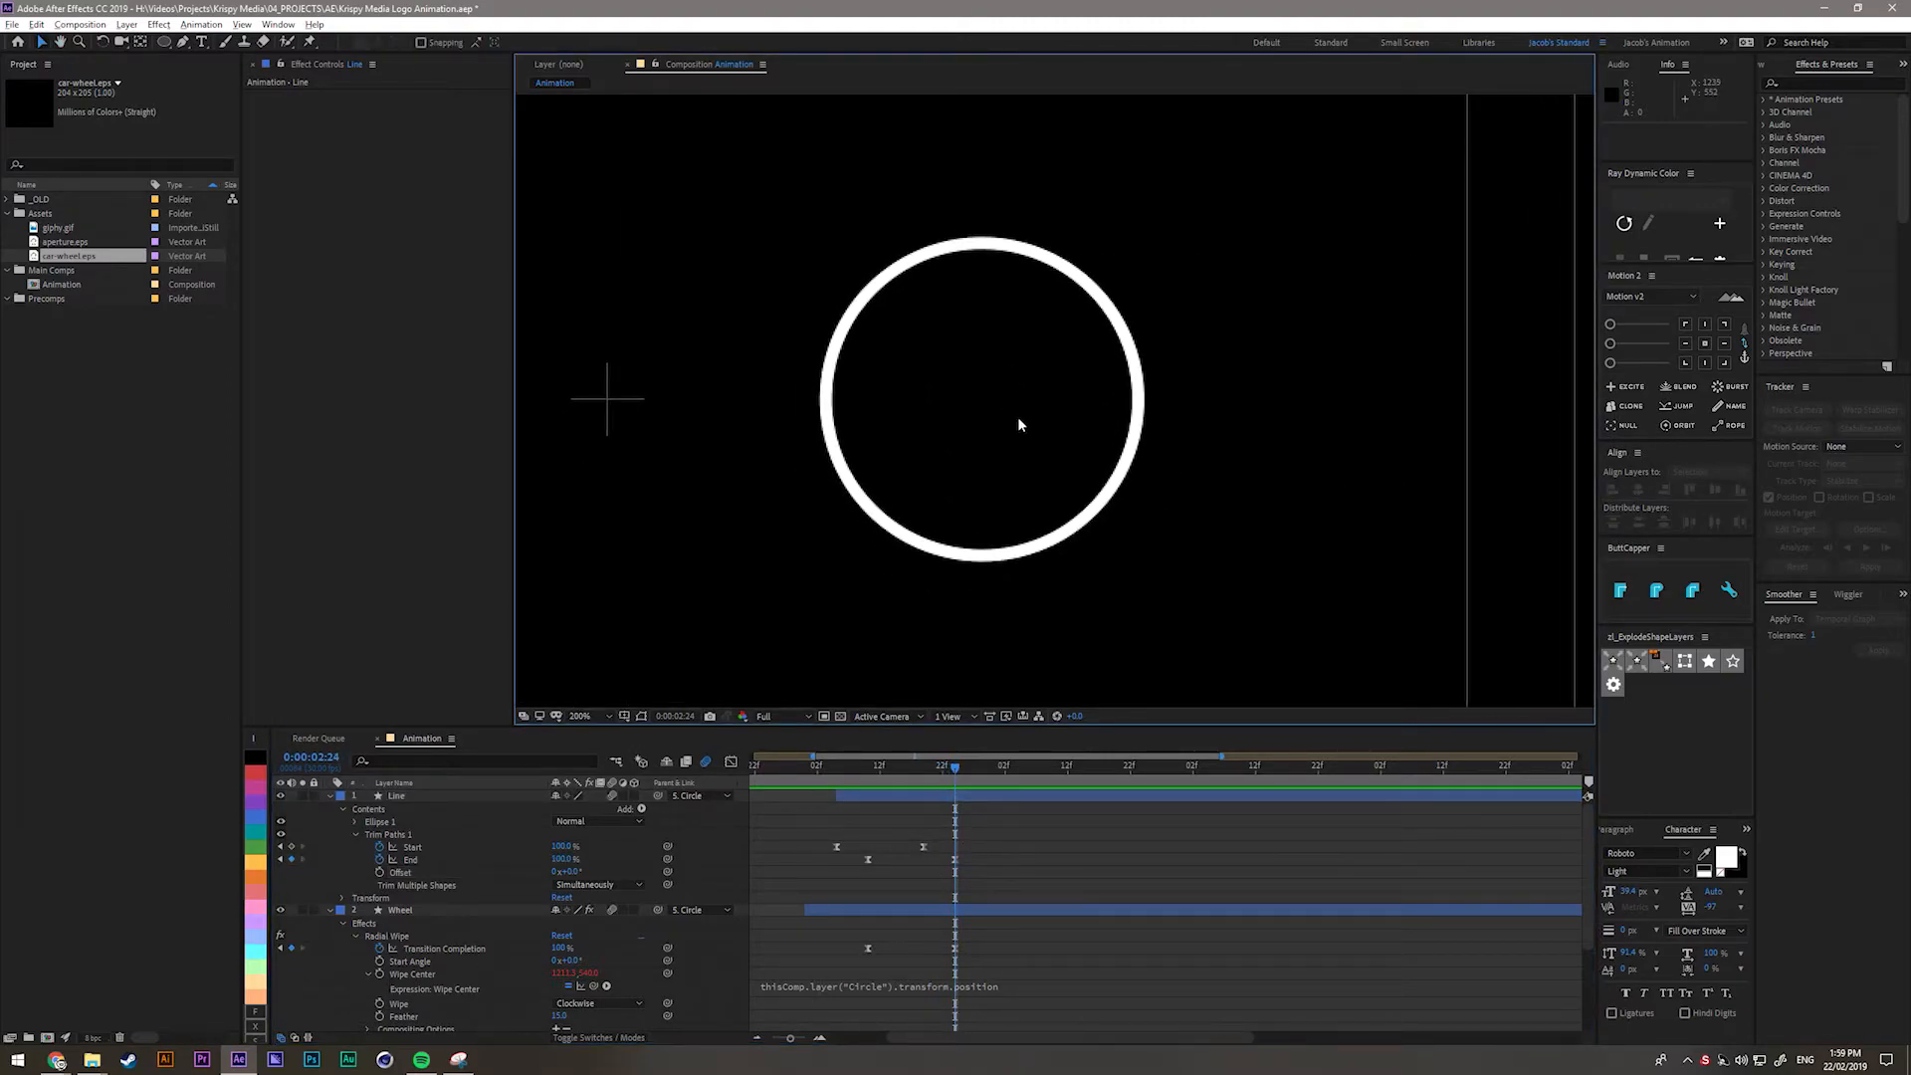
Duplicate the Circle layer, move it above the Line layer, and rename it Glazing.
scroll(434, 896, "down", 3)
left_click(441, 975)
key("ctrl+d")
left_click_drag(424, 983, 428, 800)
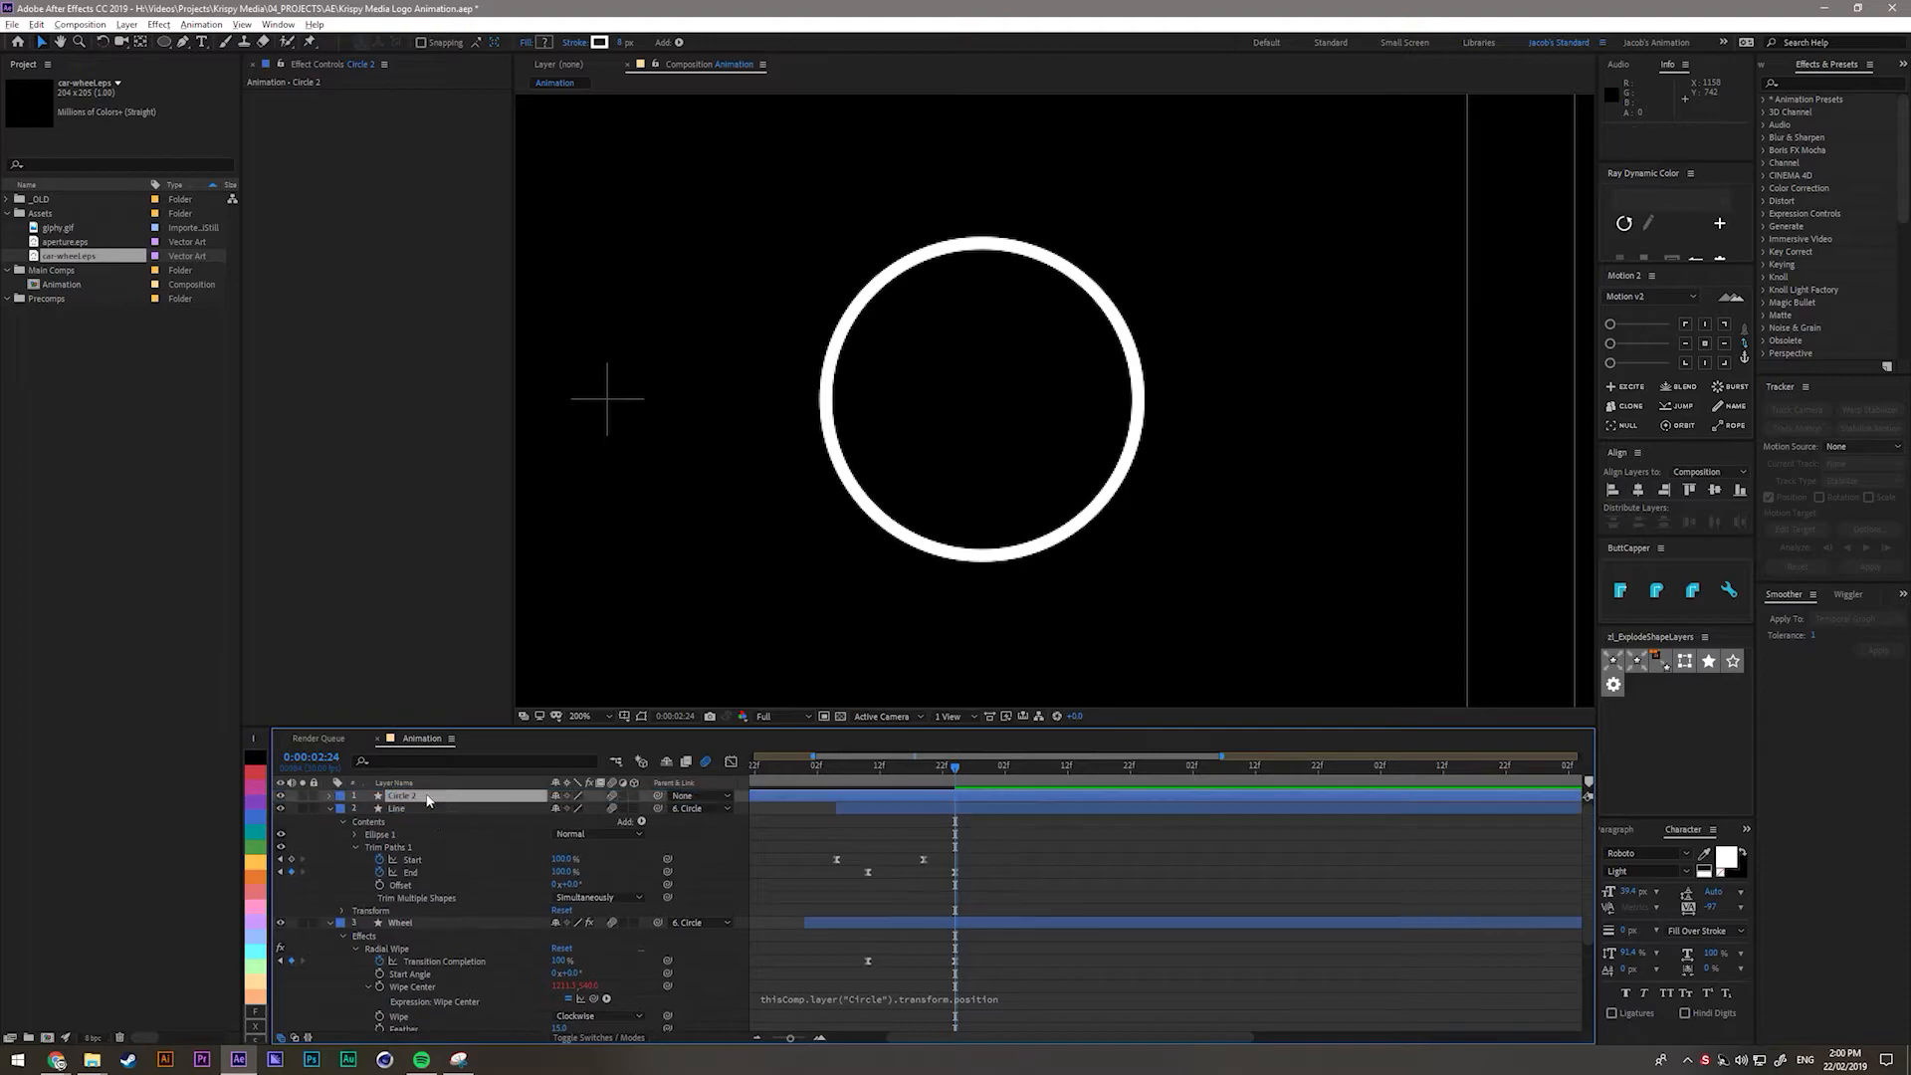
key("Return")
type("Glazing")
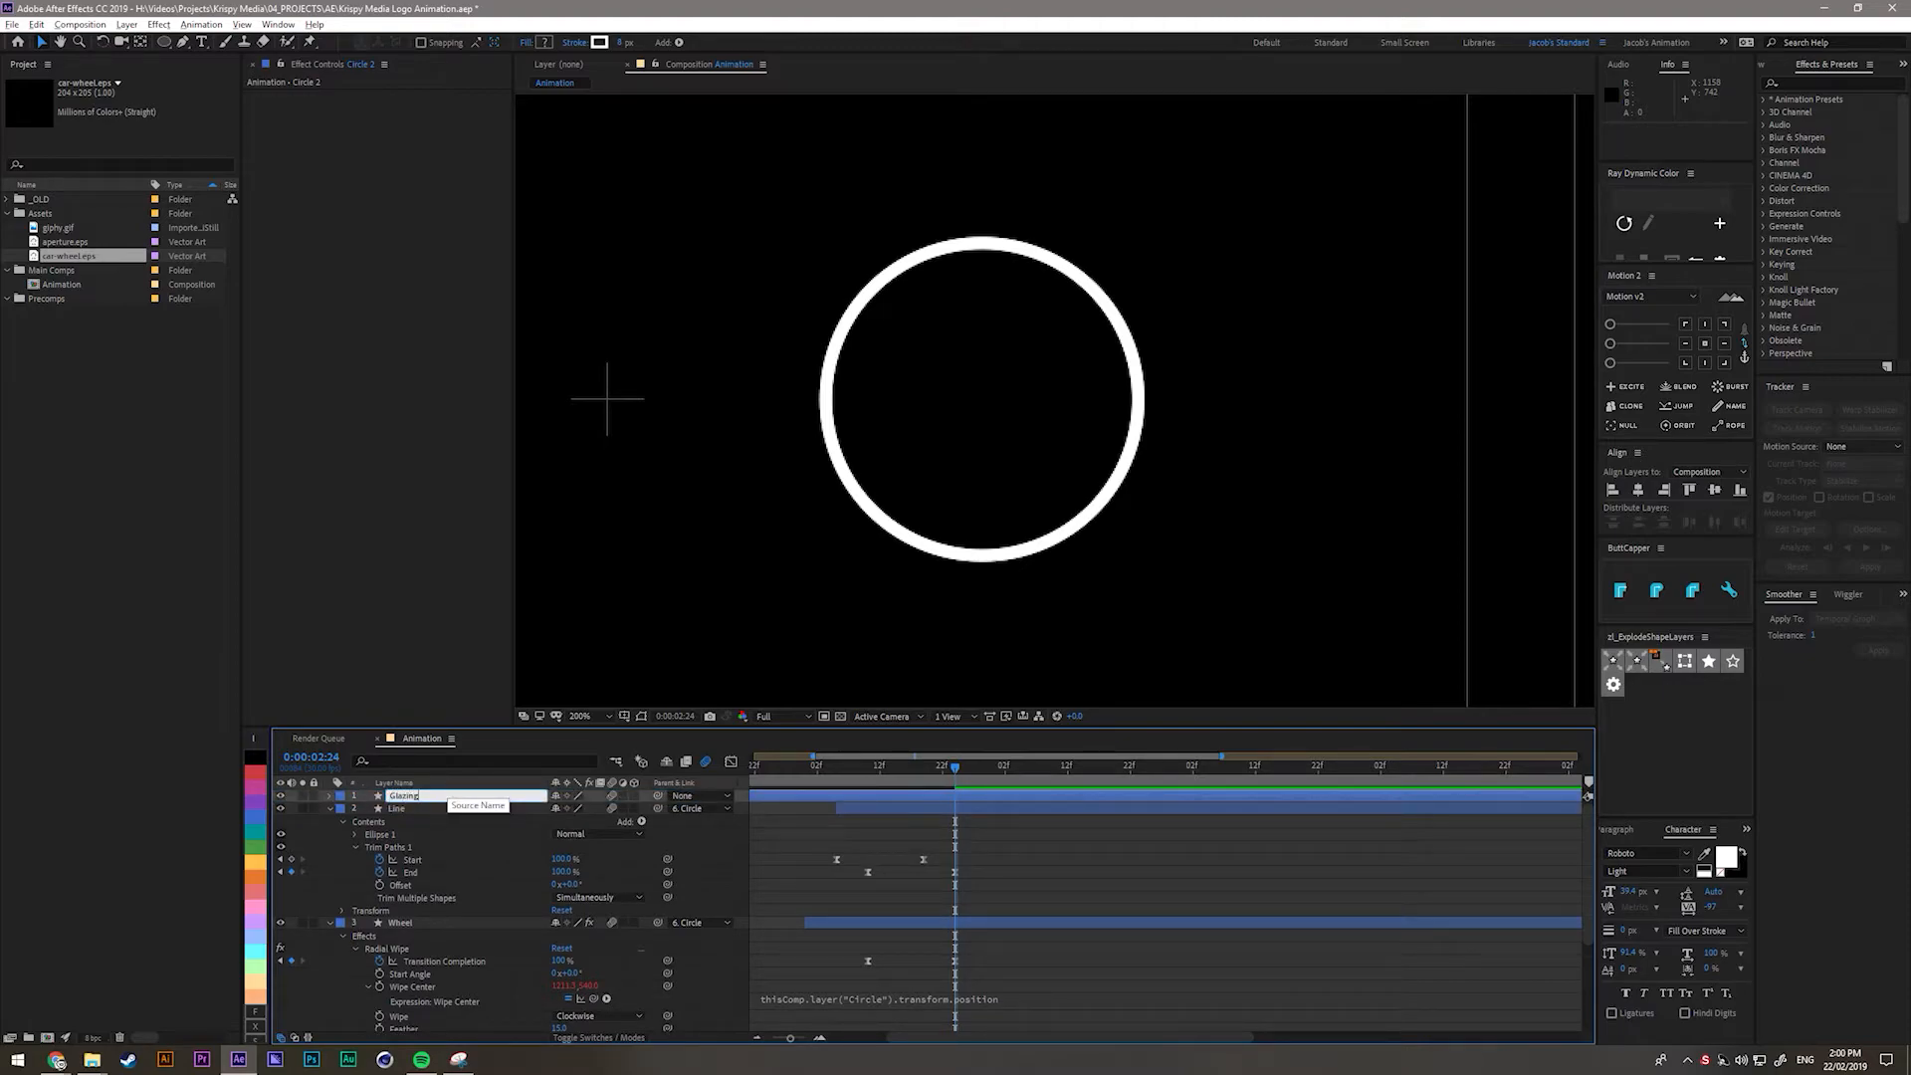
key("Return")
Expand Glazing's Ellipse 1 group and delete its Stroke 1.
key("u")
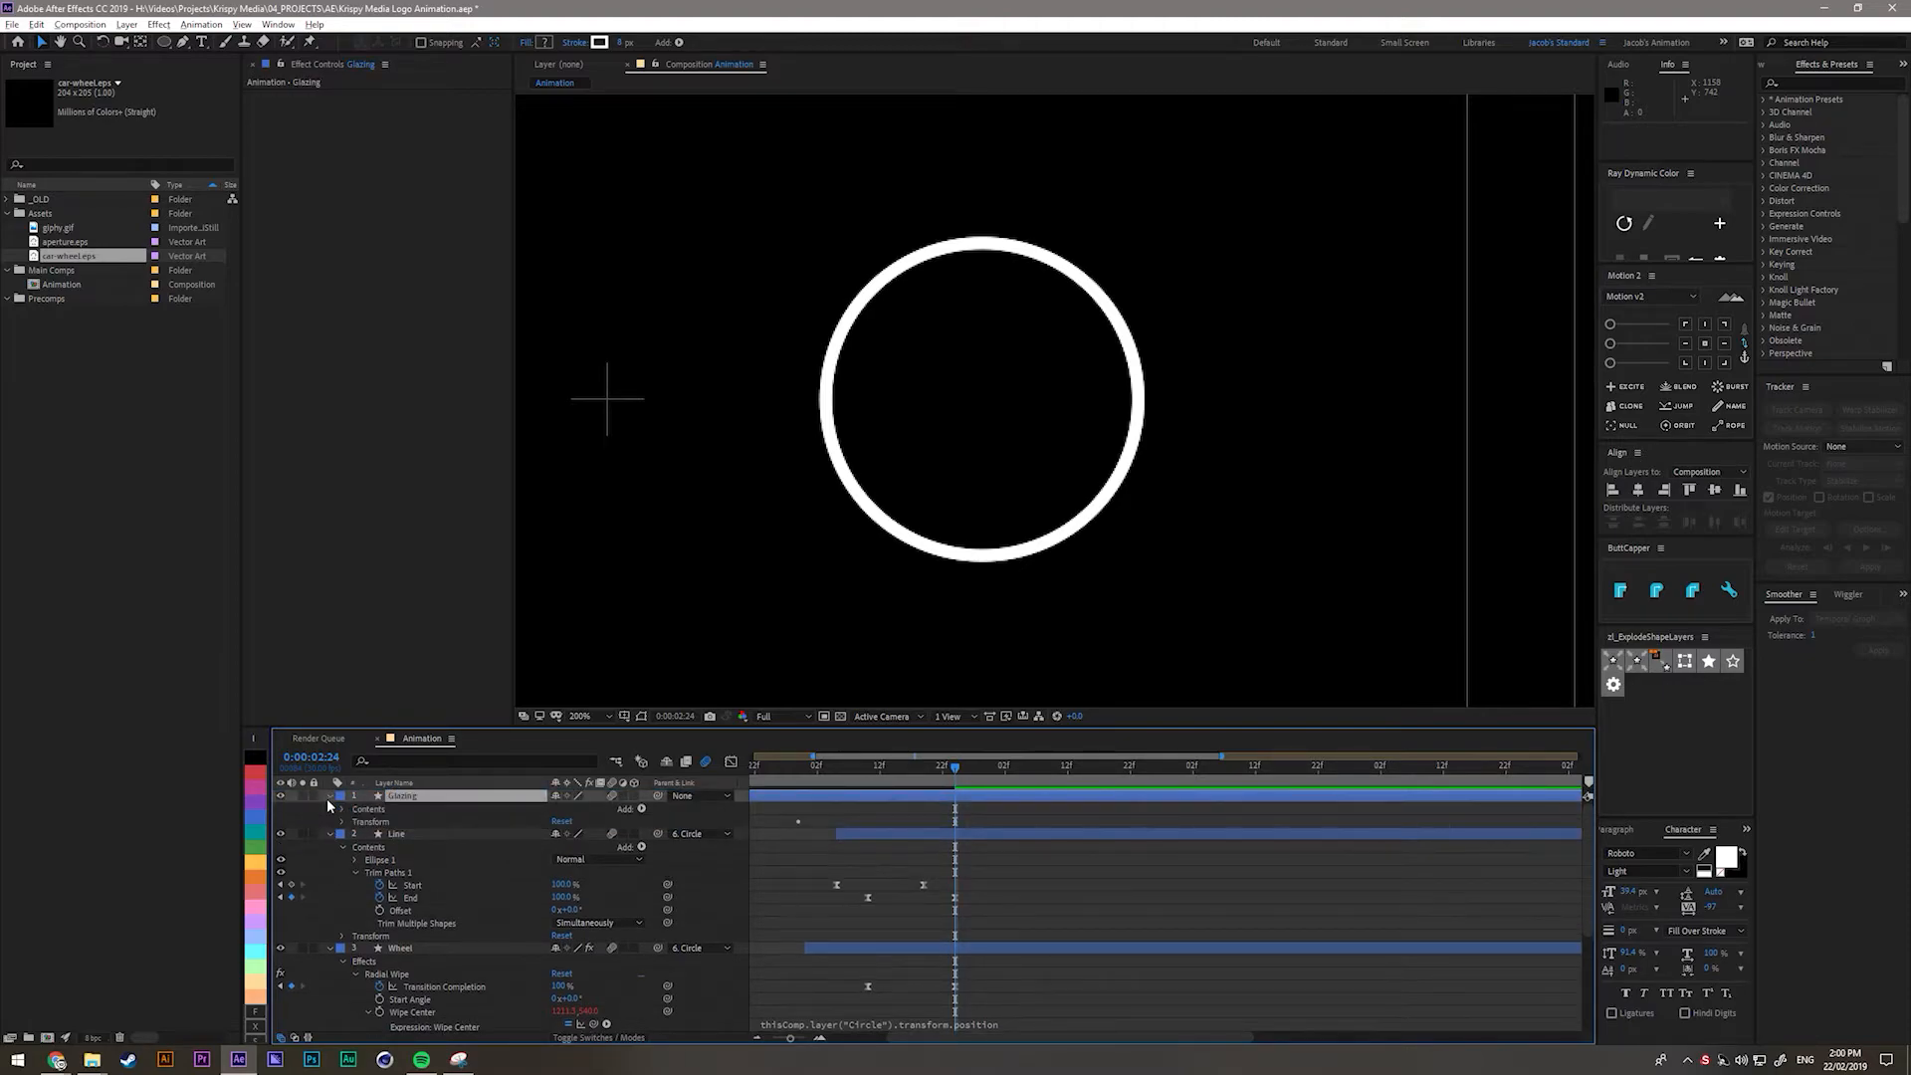
scroll(1130, 874, "down", 3)
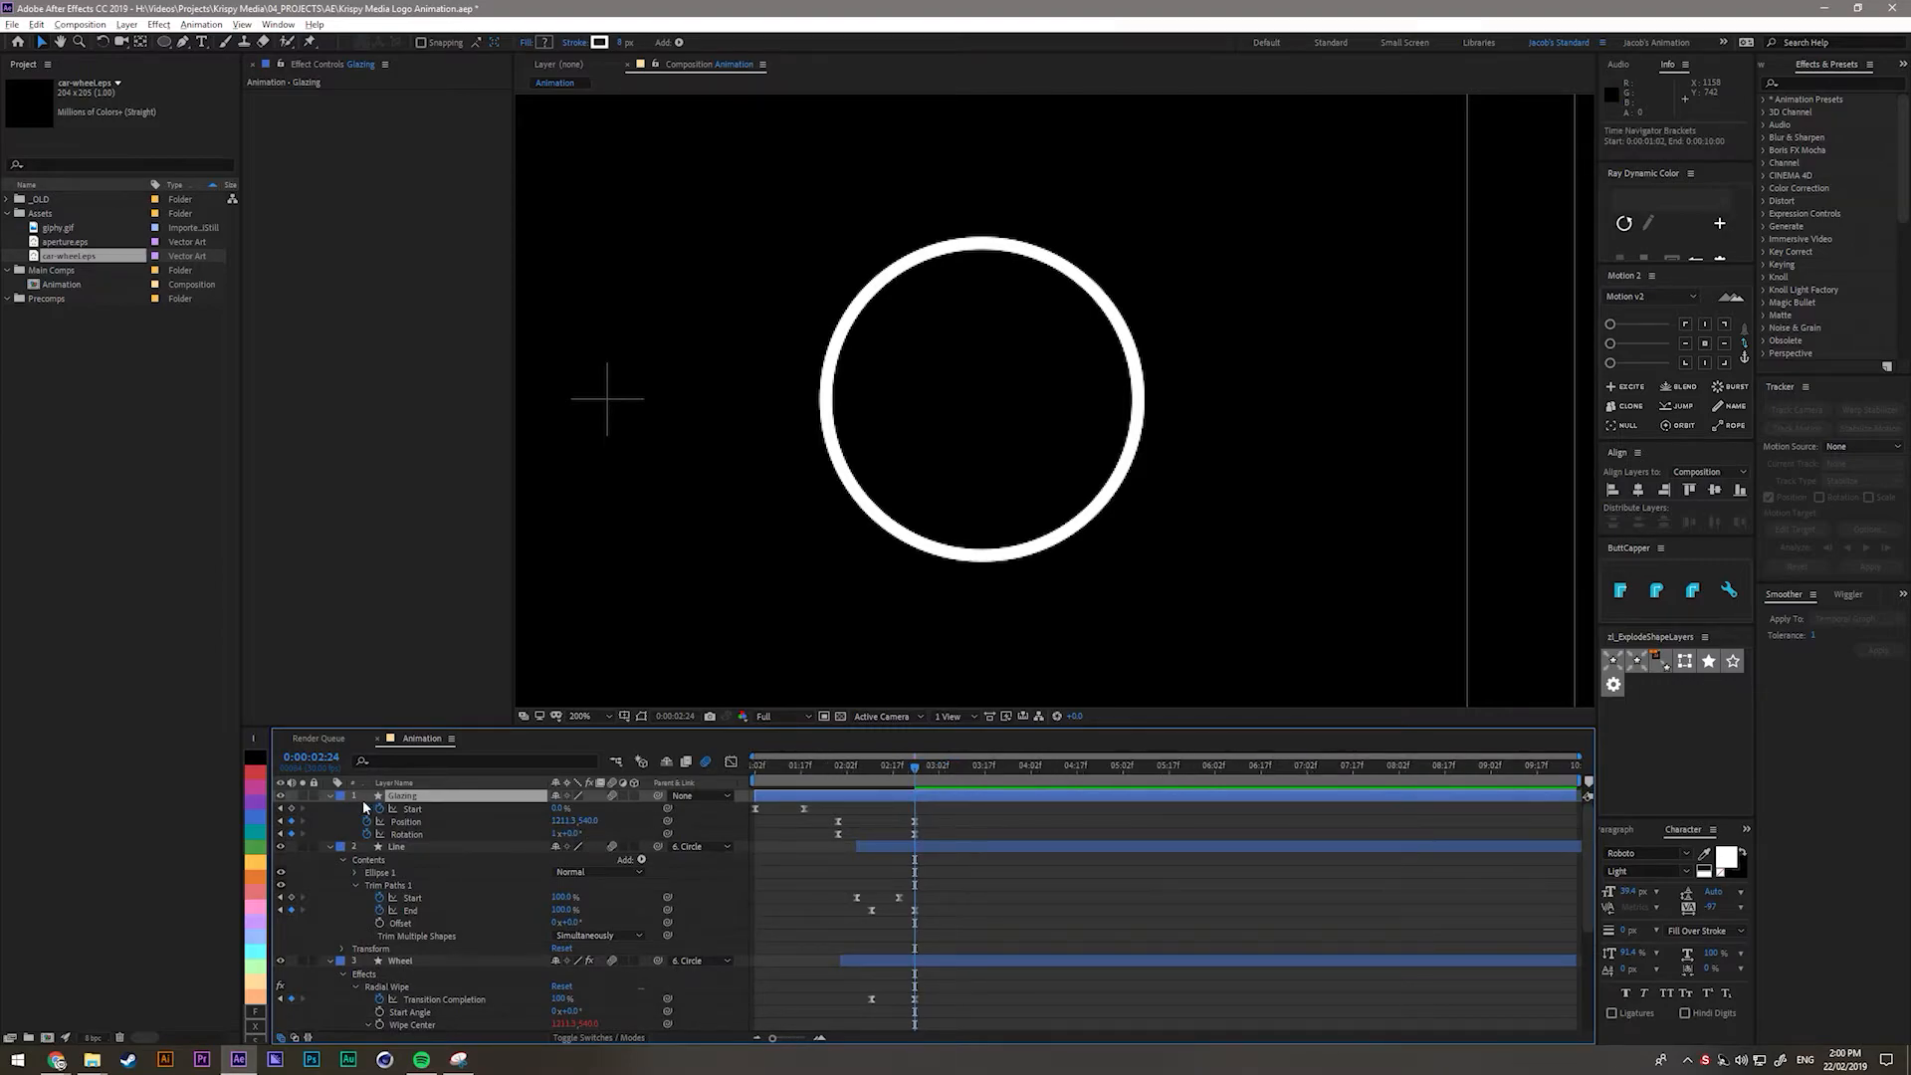
left_click(330, 797)
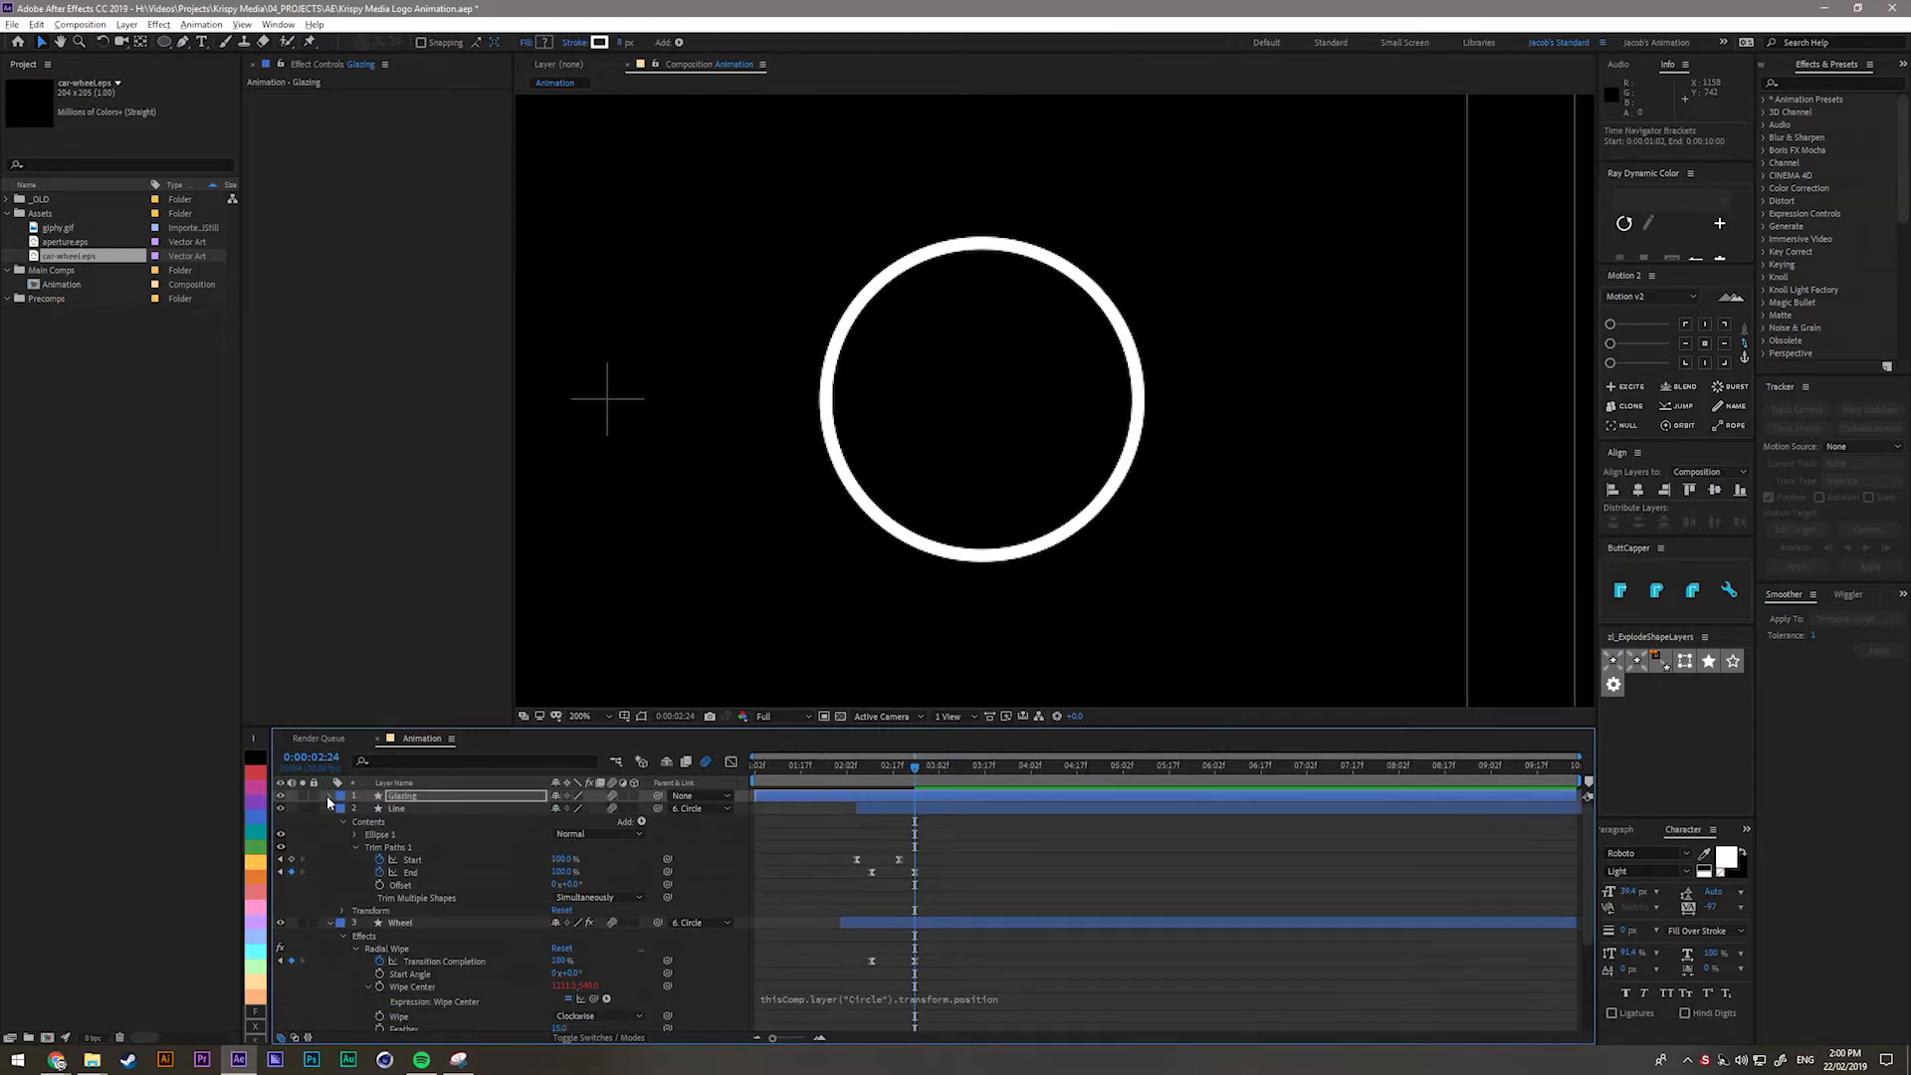
left_click(329, 797)
left_click(344, 834)
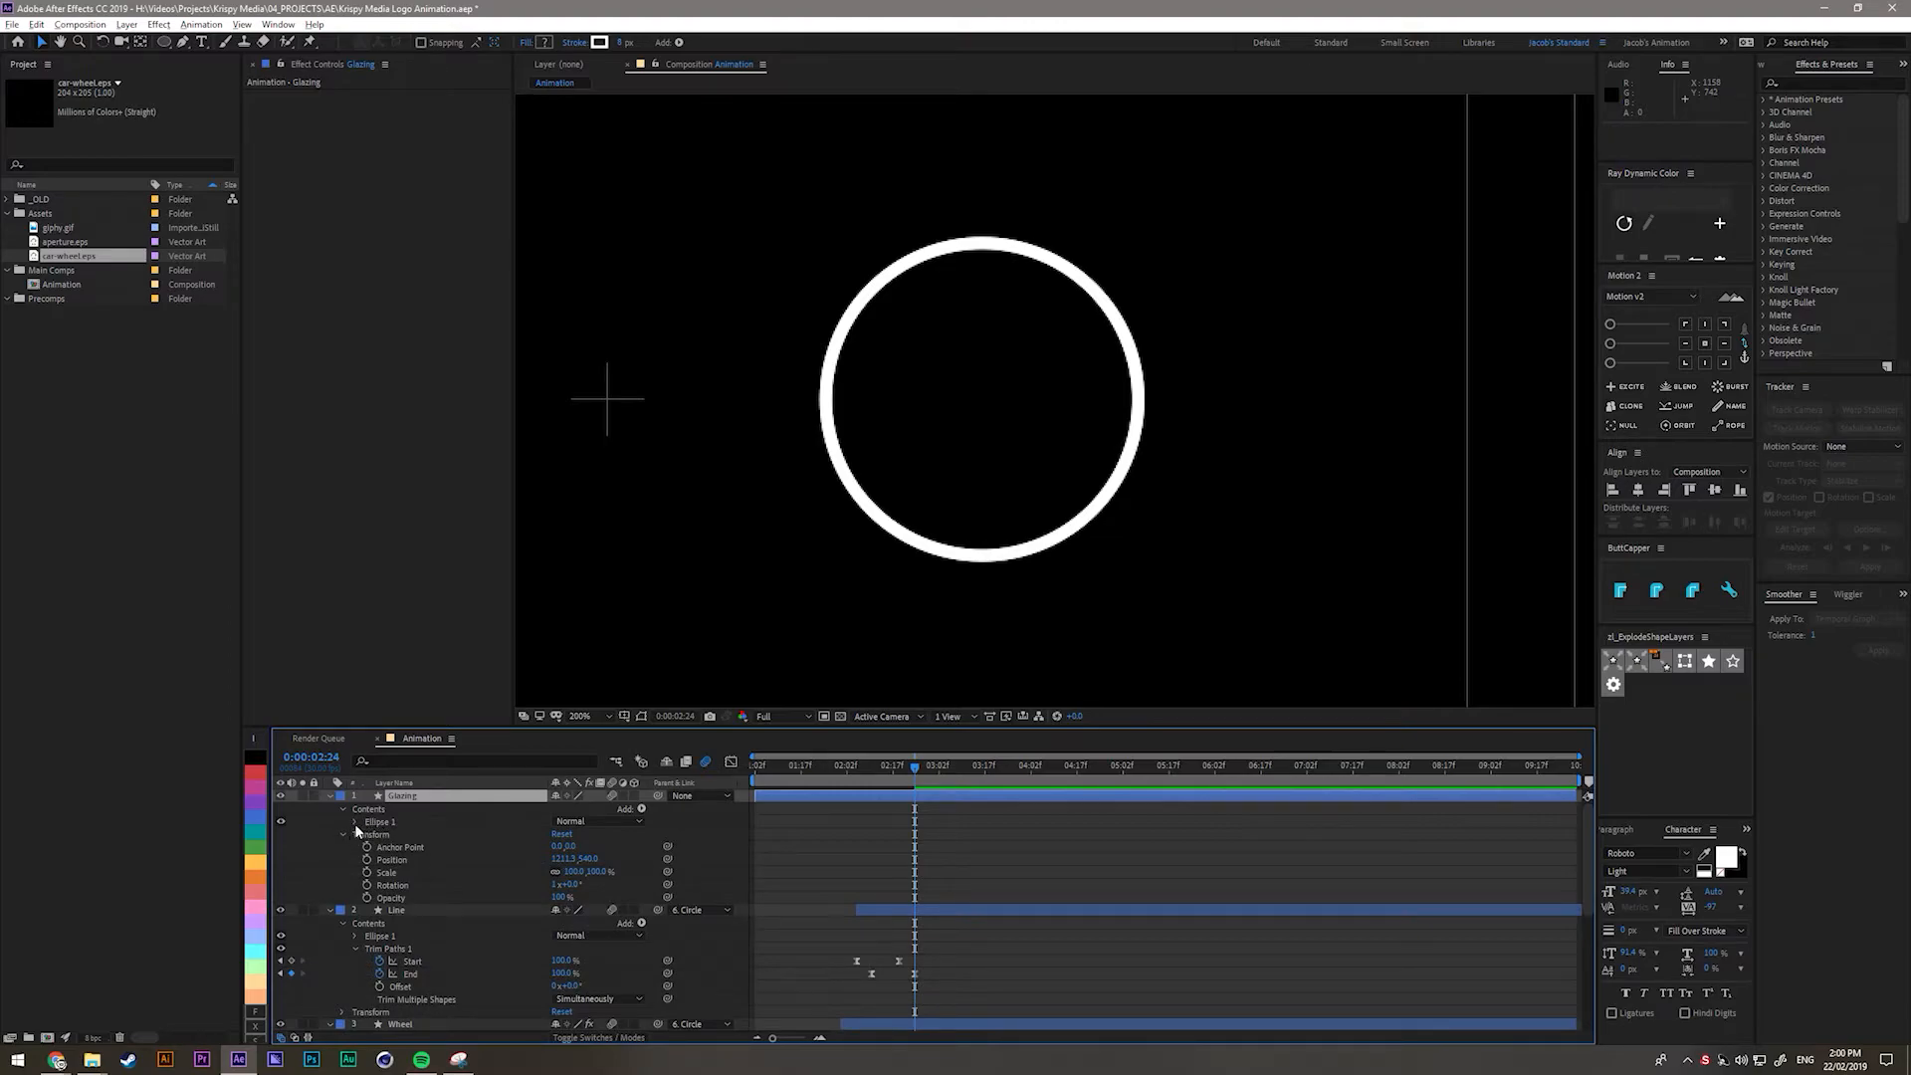
left_click(355, 822)
left_click(403, 848)
key("Delete")
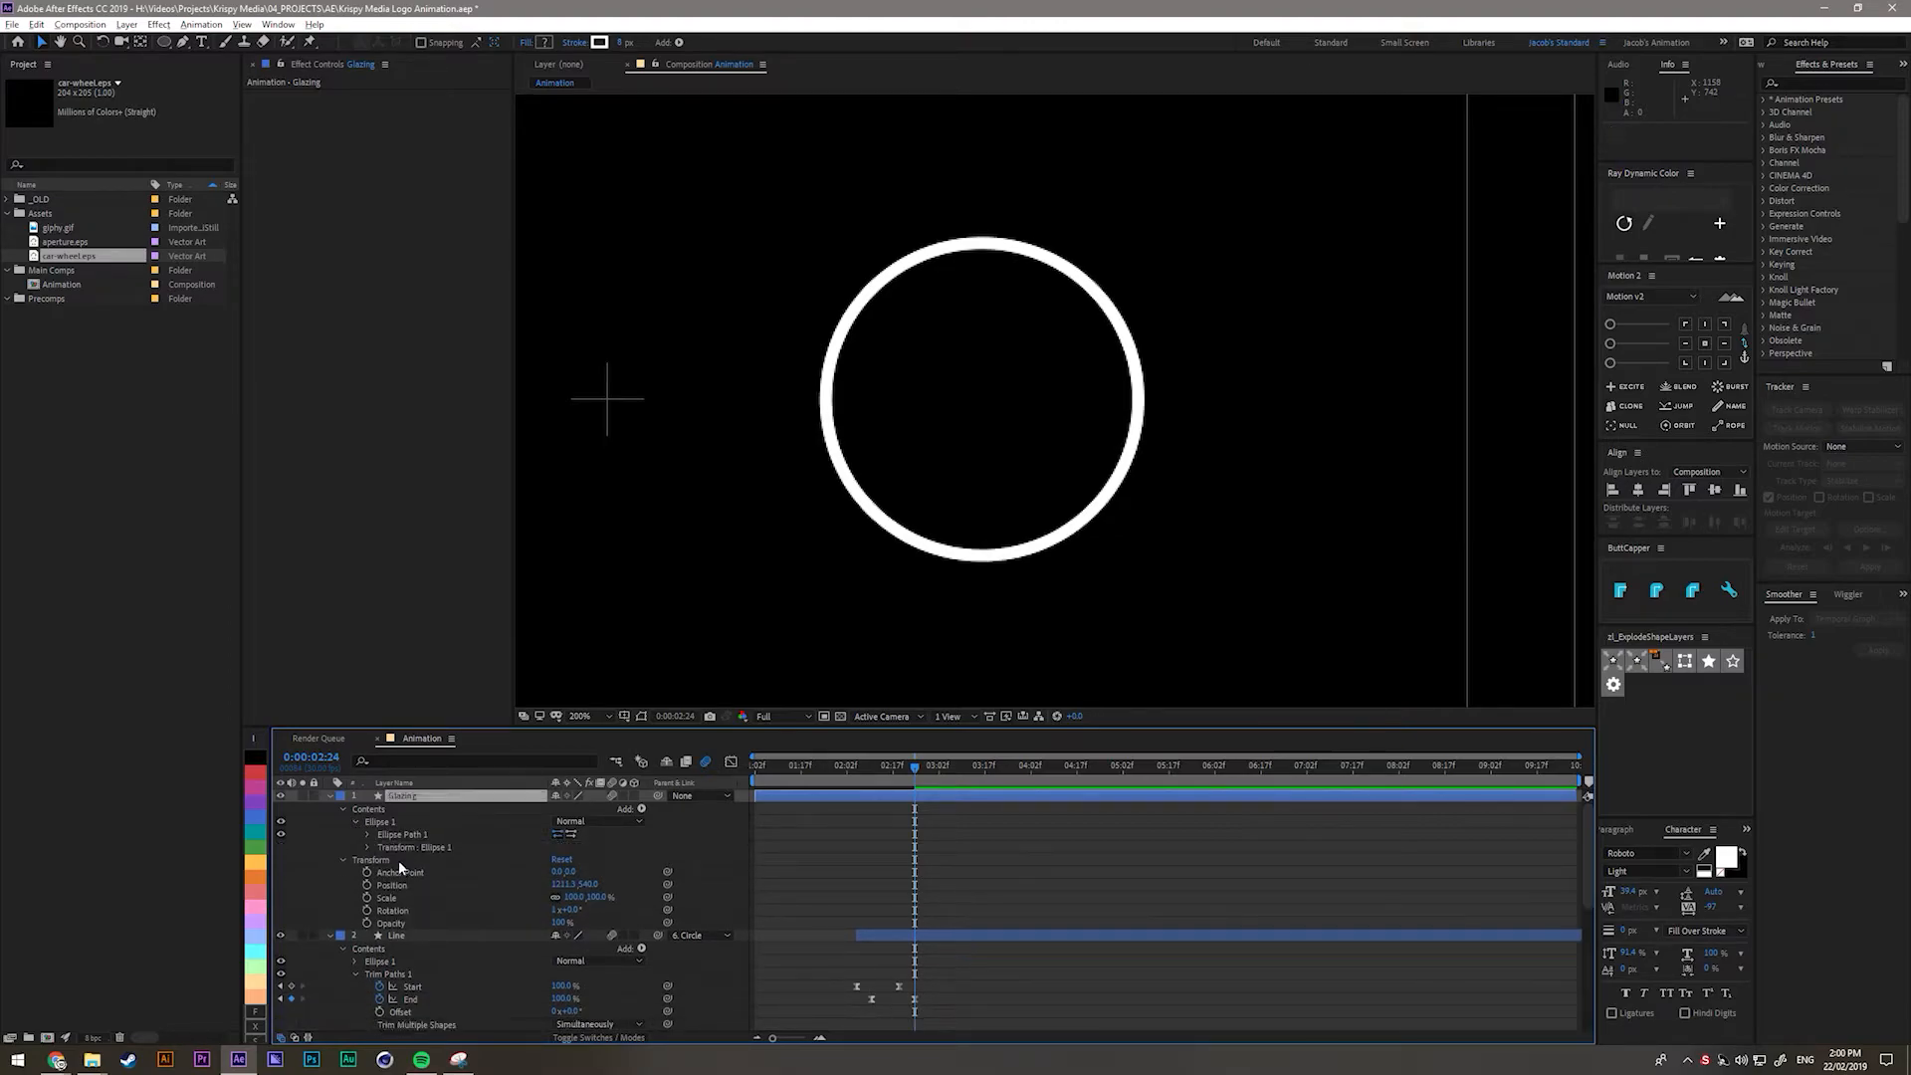
left_click(380, 822)
left_click(642, 809)
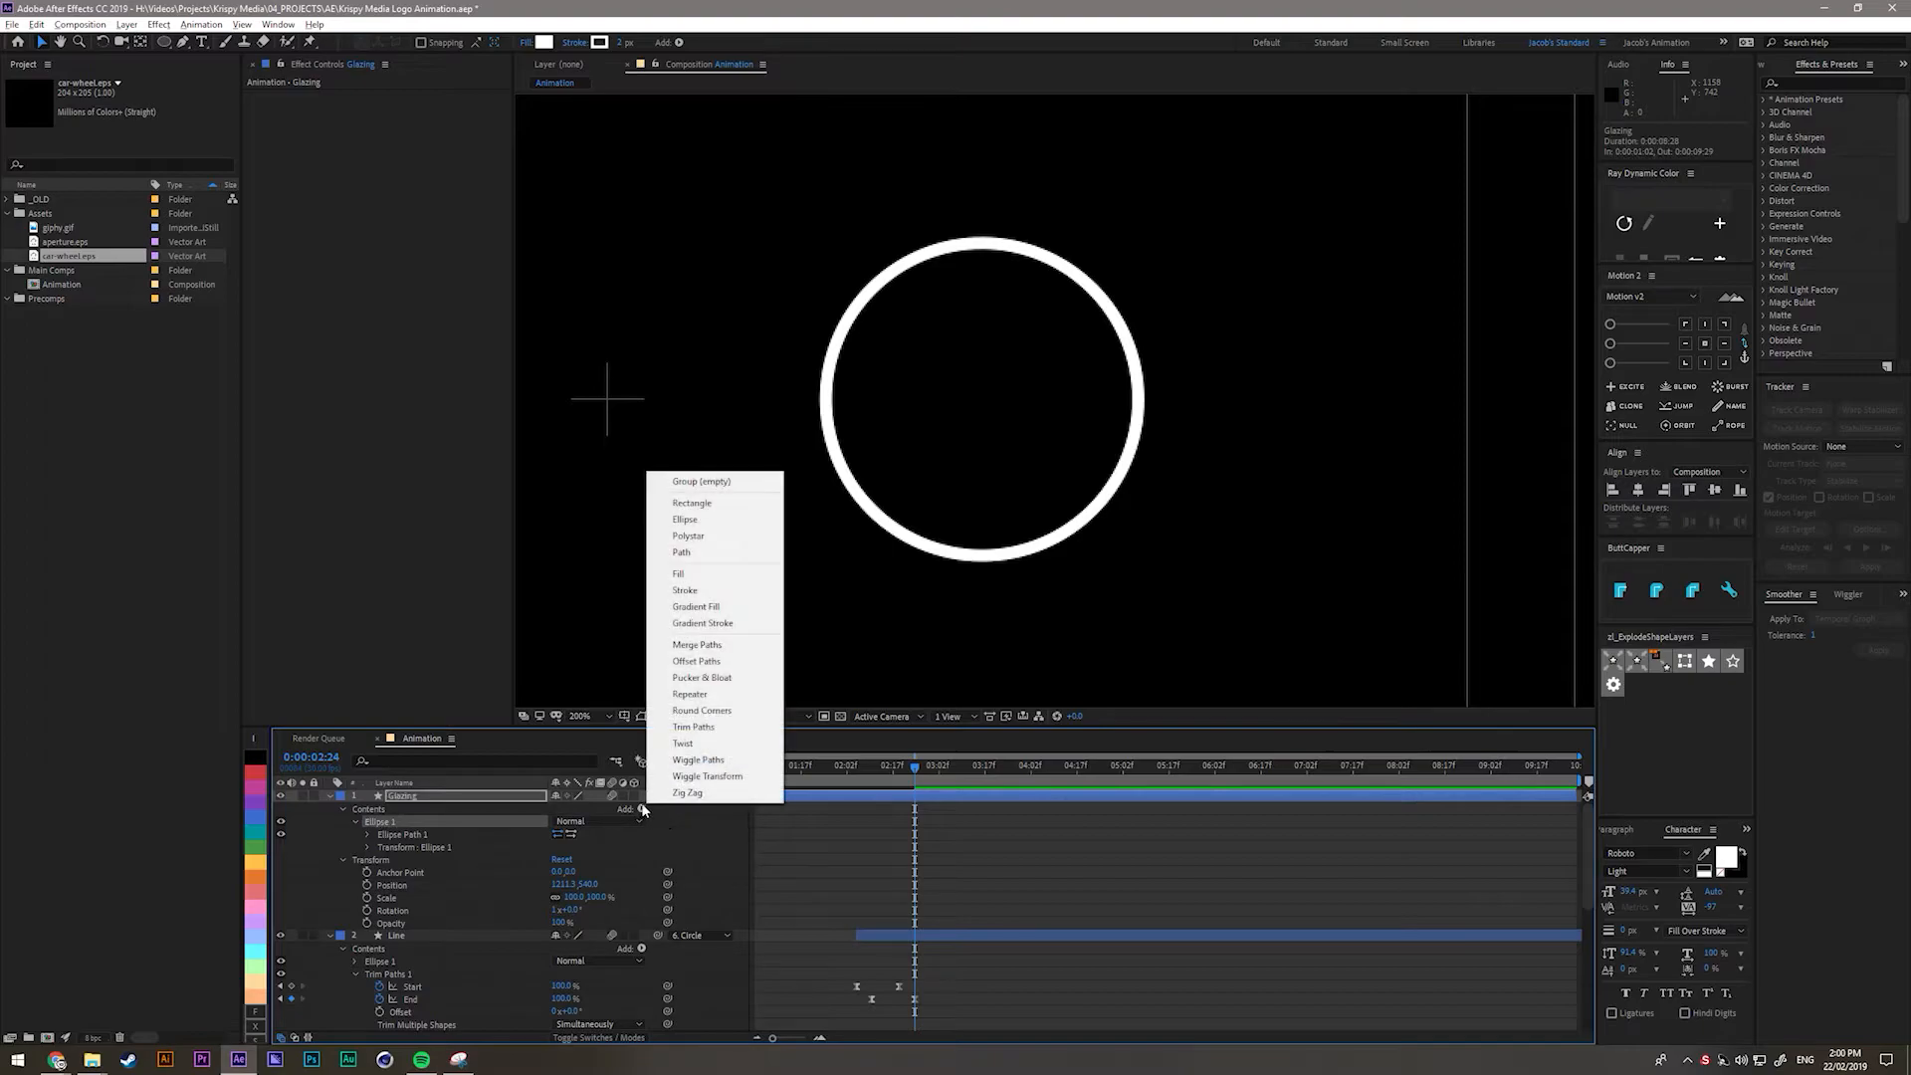
Add a white fill to the Glazing ellipse.
left_click(682, 574)
left_click(543, 43)
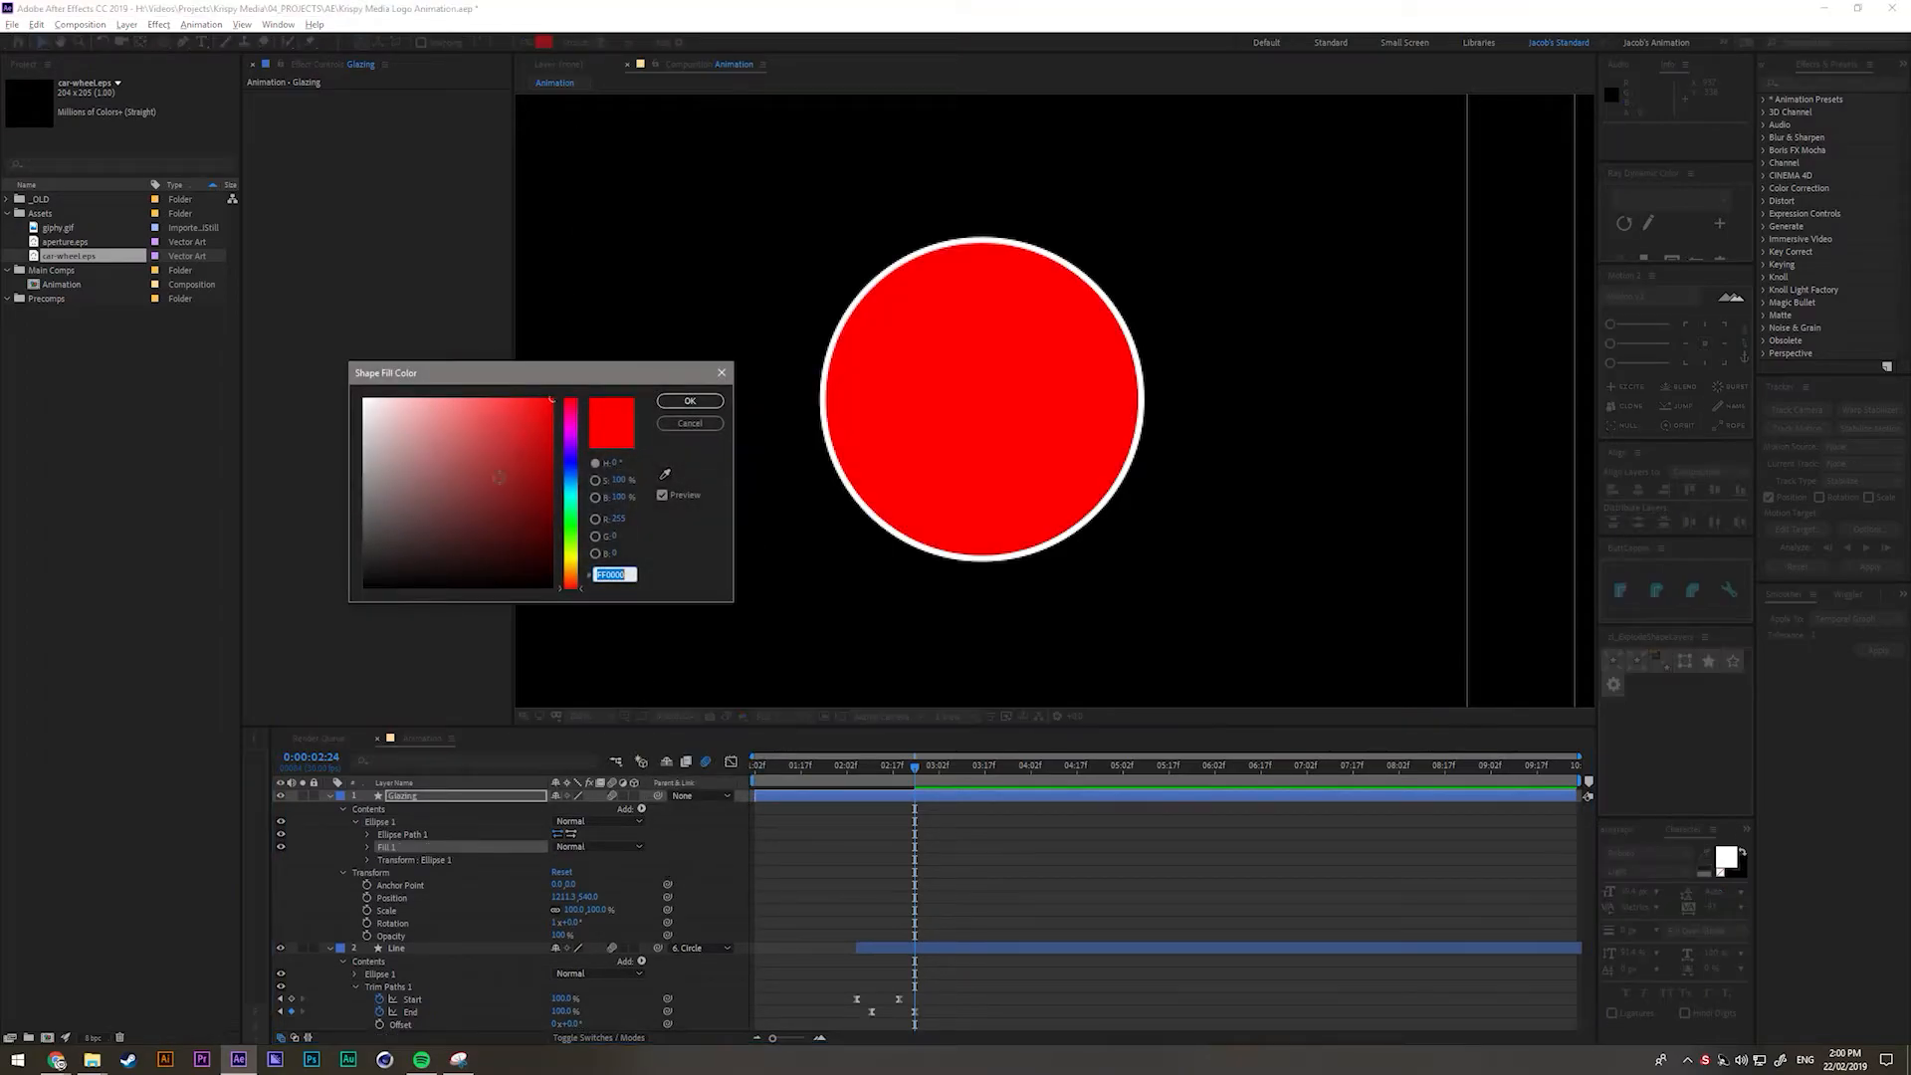
left_click(369, 397)
left_click(690, 403)
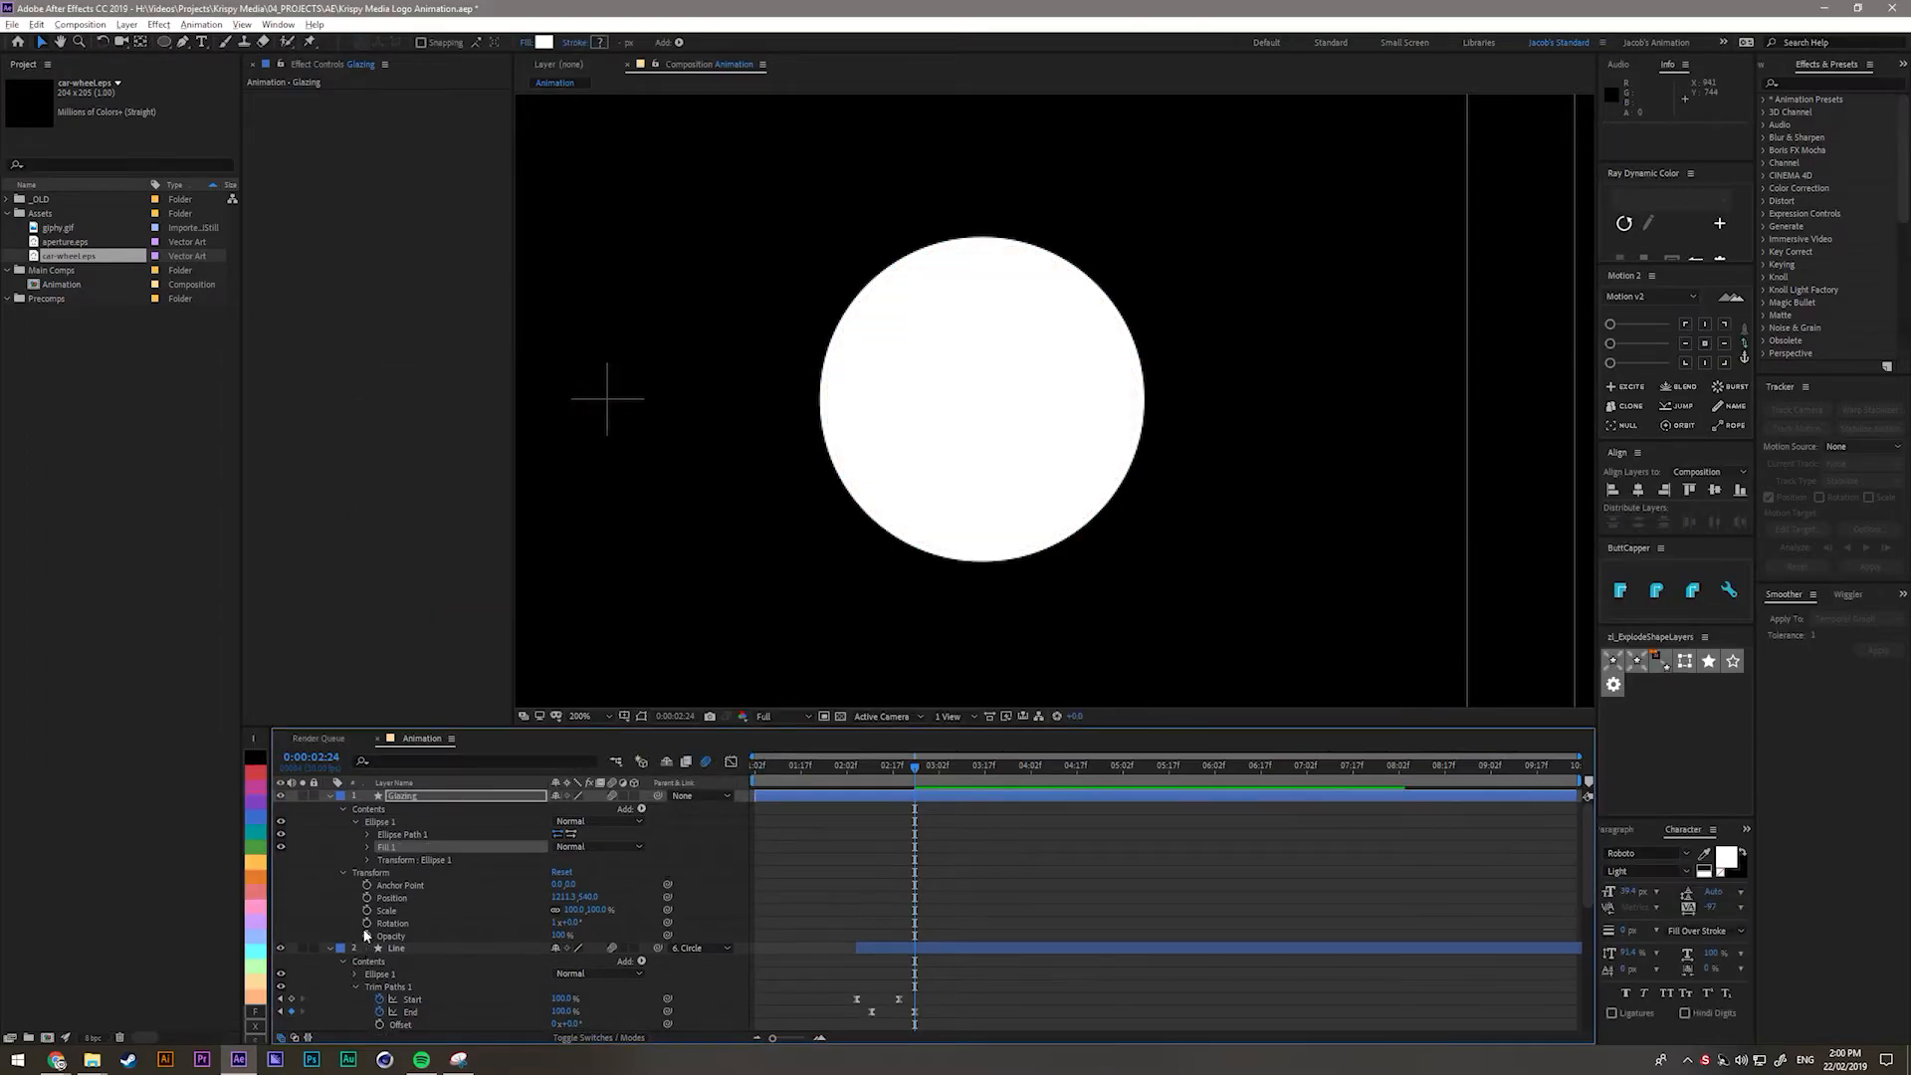
Enlarge the ellipse path size past the ring and reveal the Glazing layer's Opacity.
left_click(364, 846)
left_click(364, 846)
left_click(367, 834)
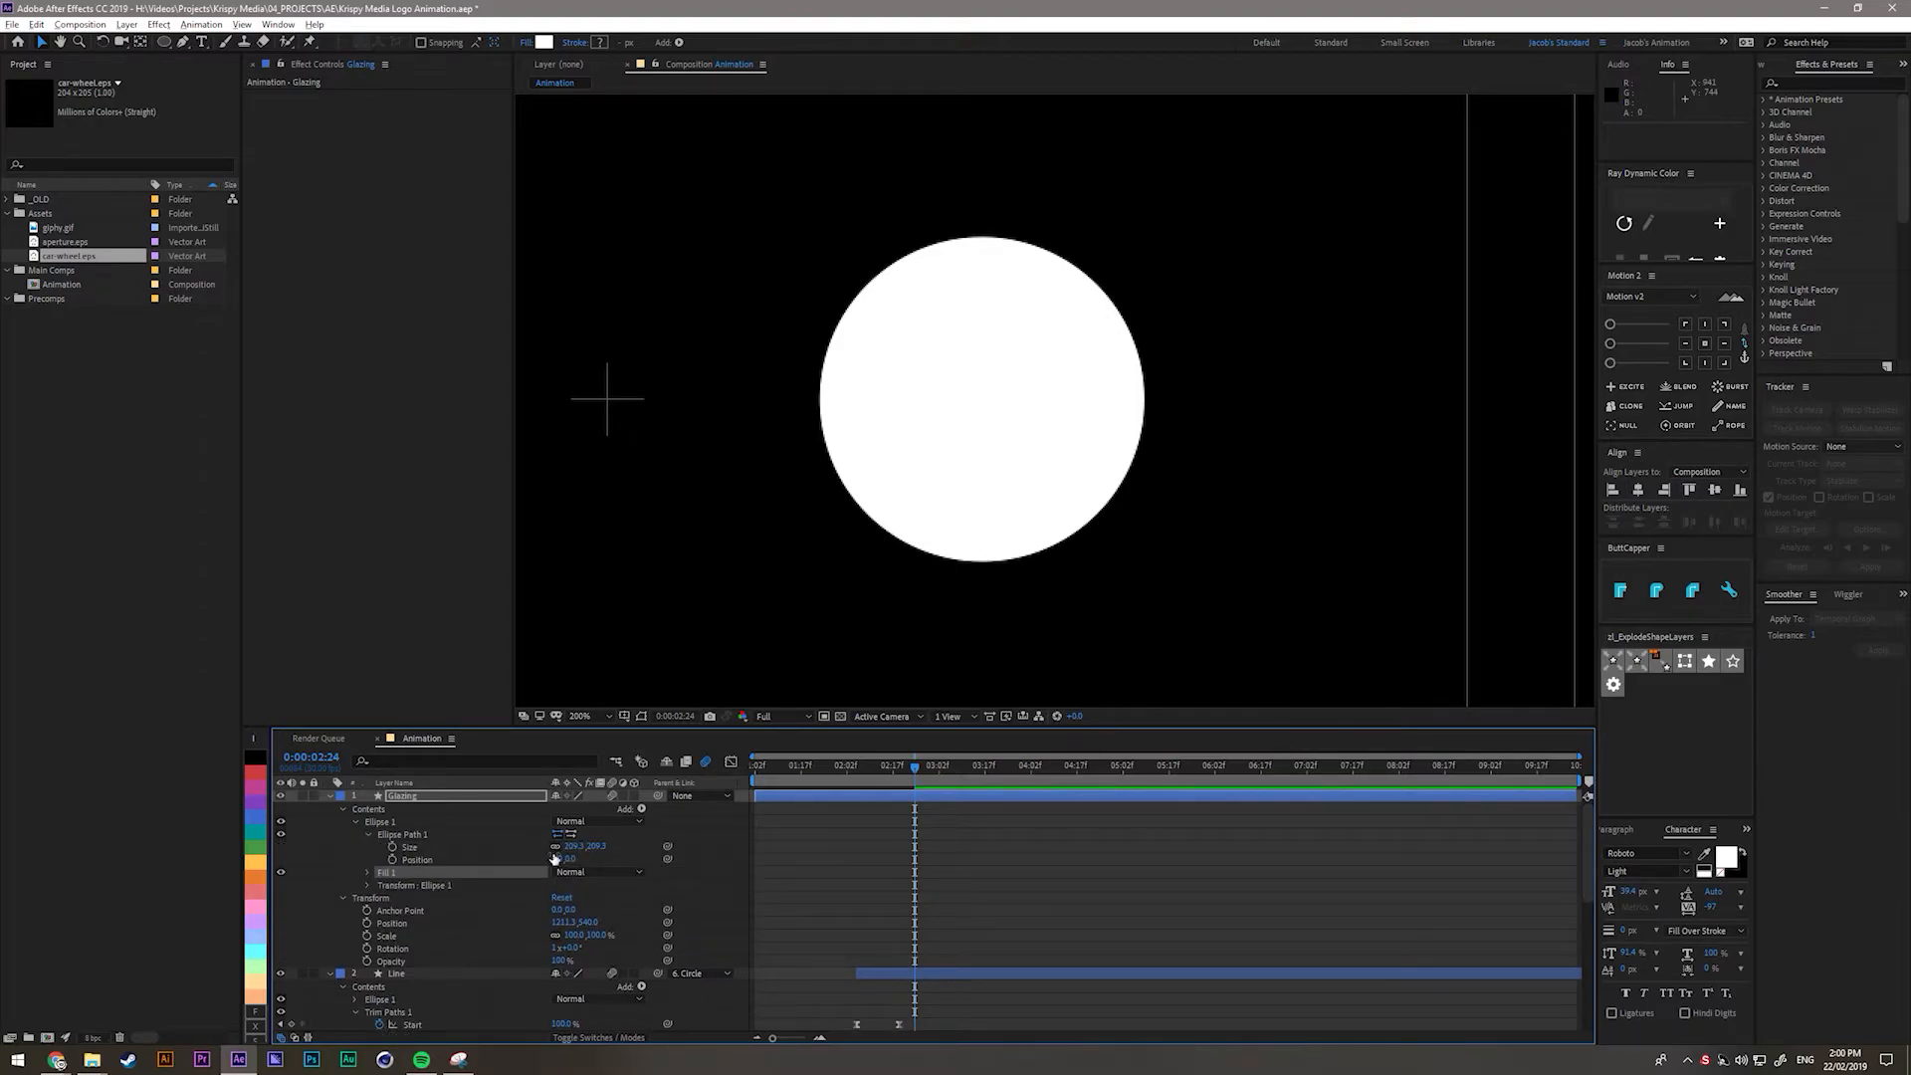
left_click_drag(575, 847, 340, 830)
key("t")
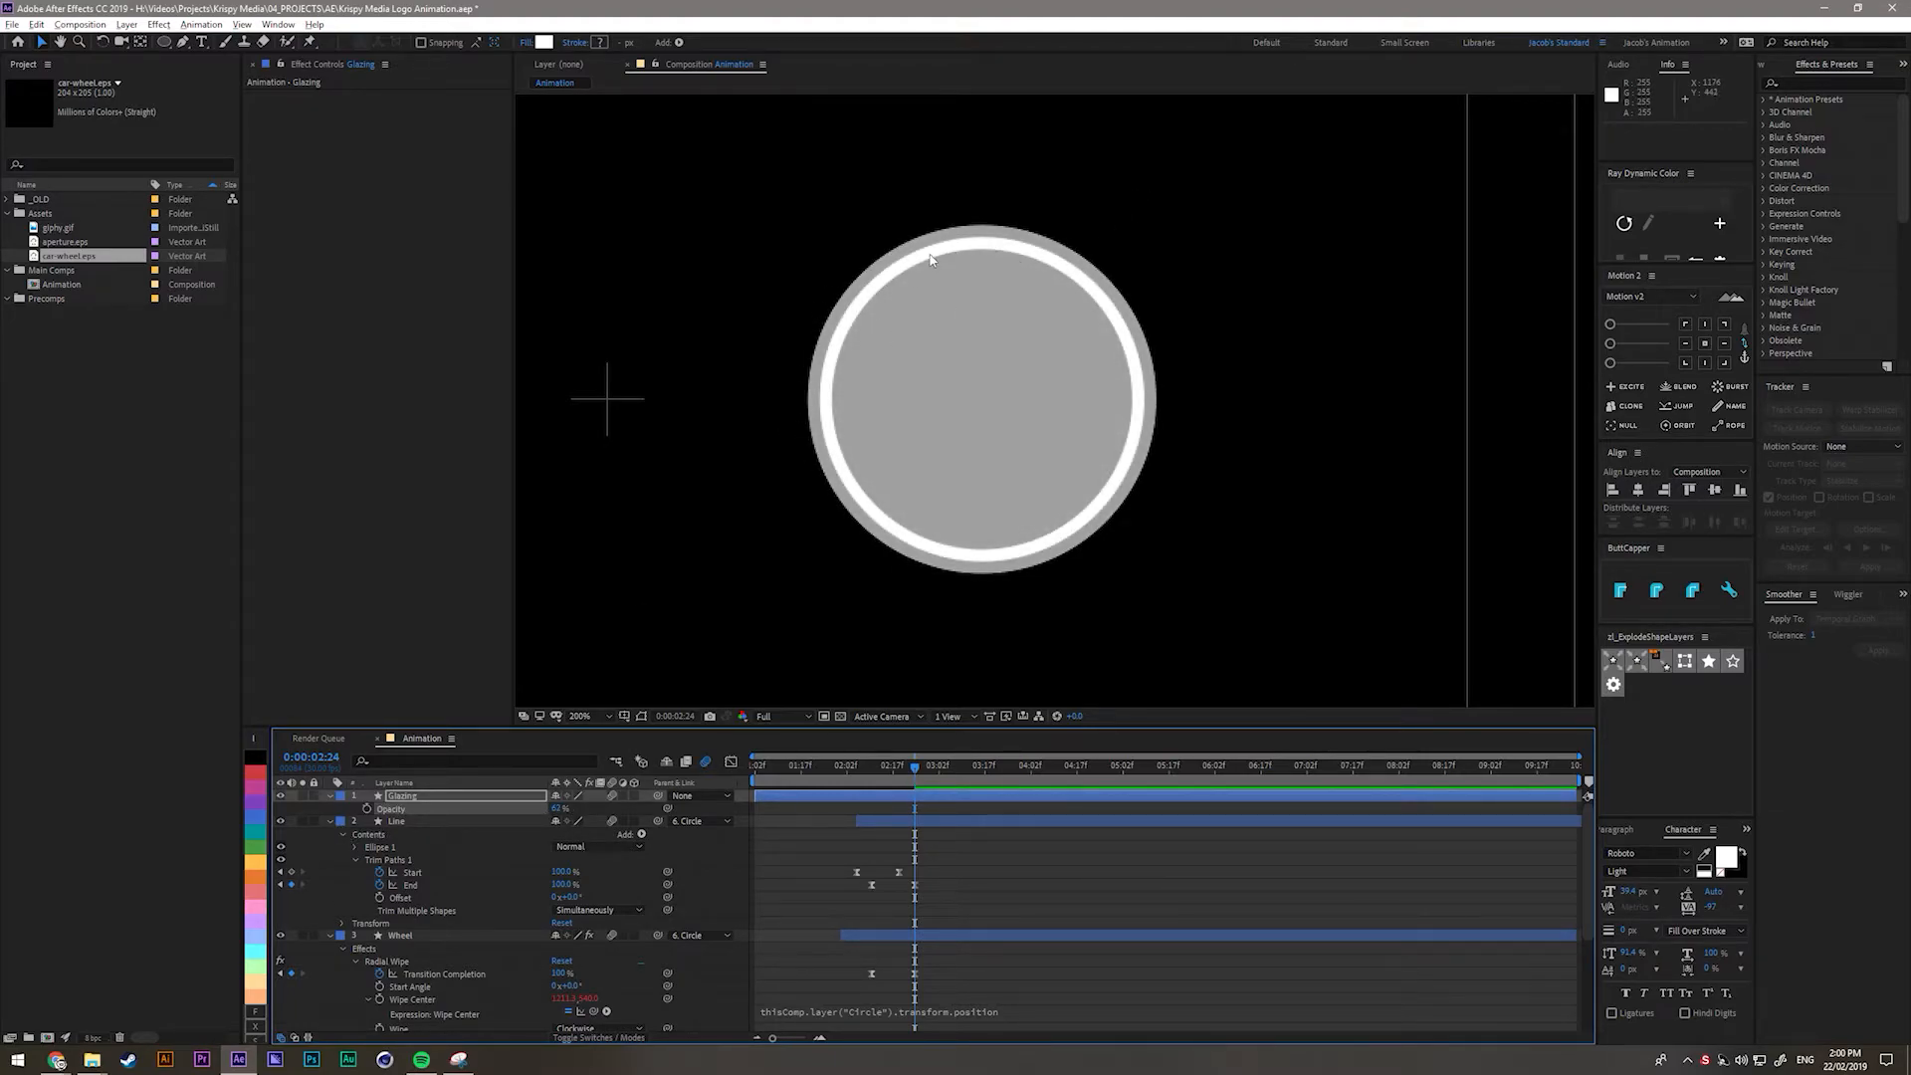
Fine-tune the Glazing layer's Ellipse 1 path size so the disc fits the donut ring.
left_click(332, 796)
left_click(331, 797)
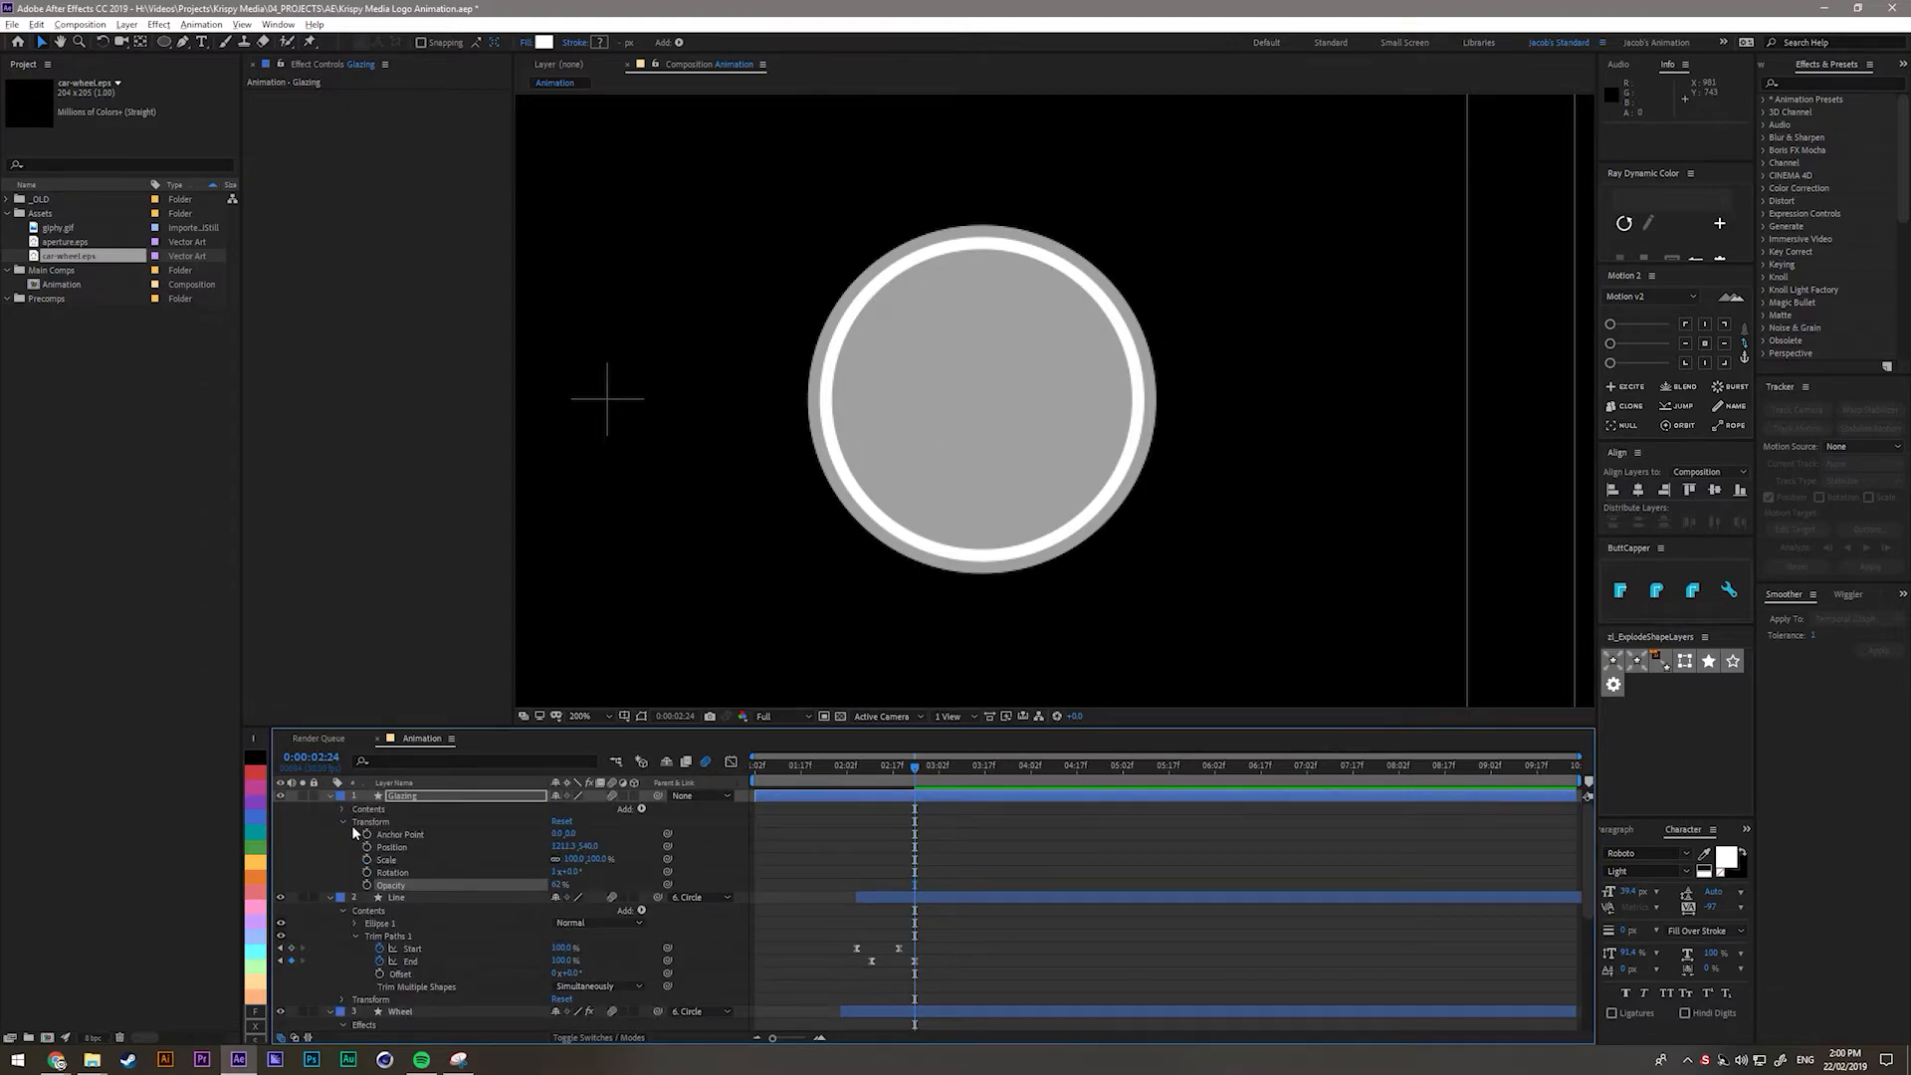
left_click(344, 810)
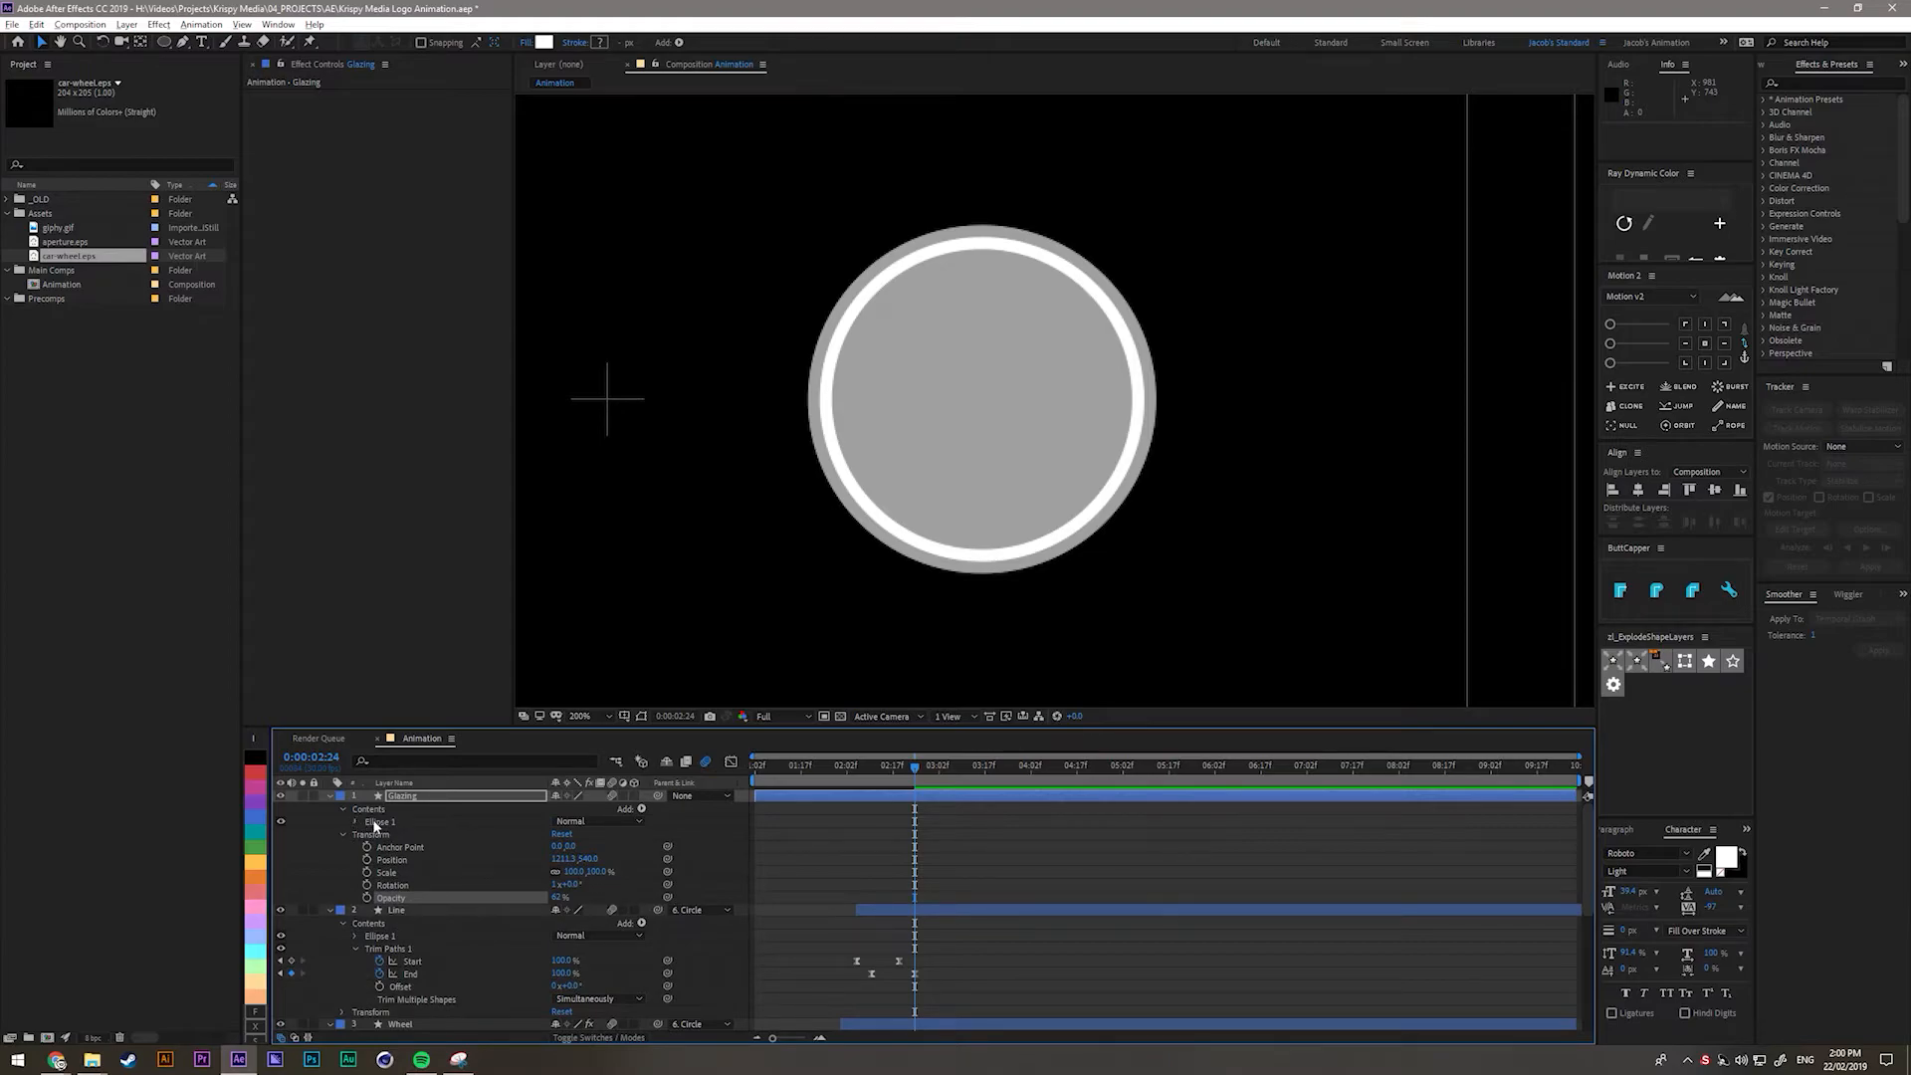
left_click(357, 822)
left_click(367, 834)
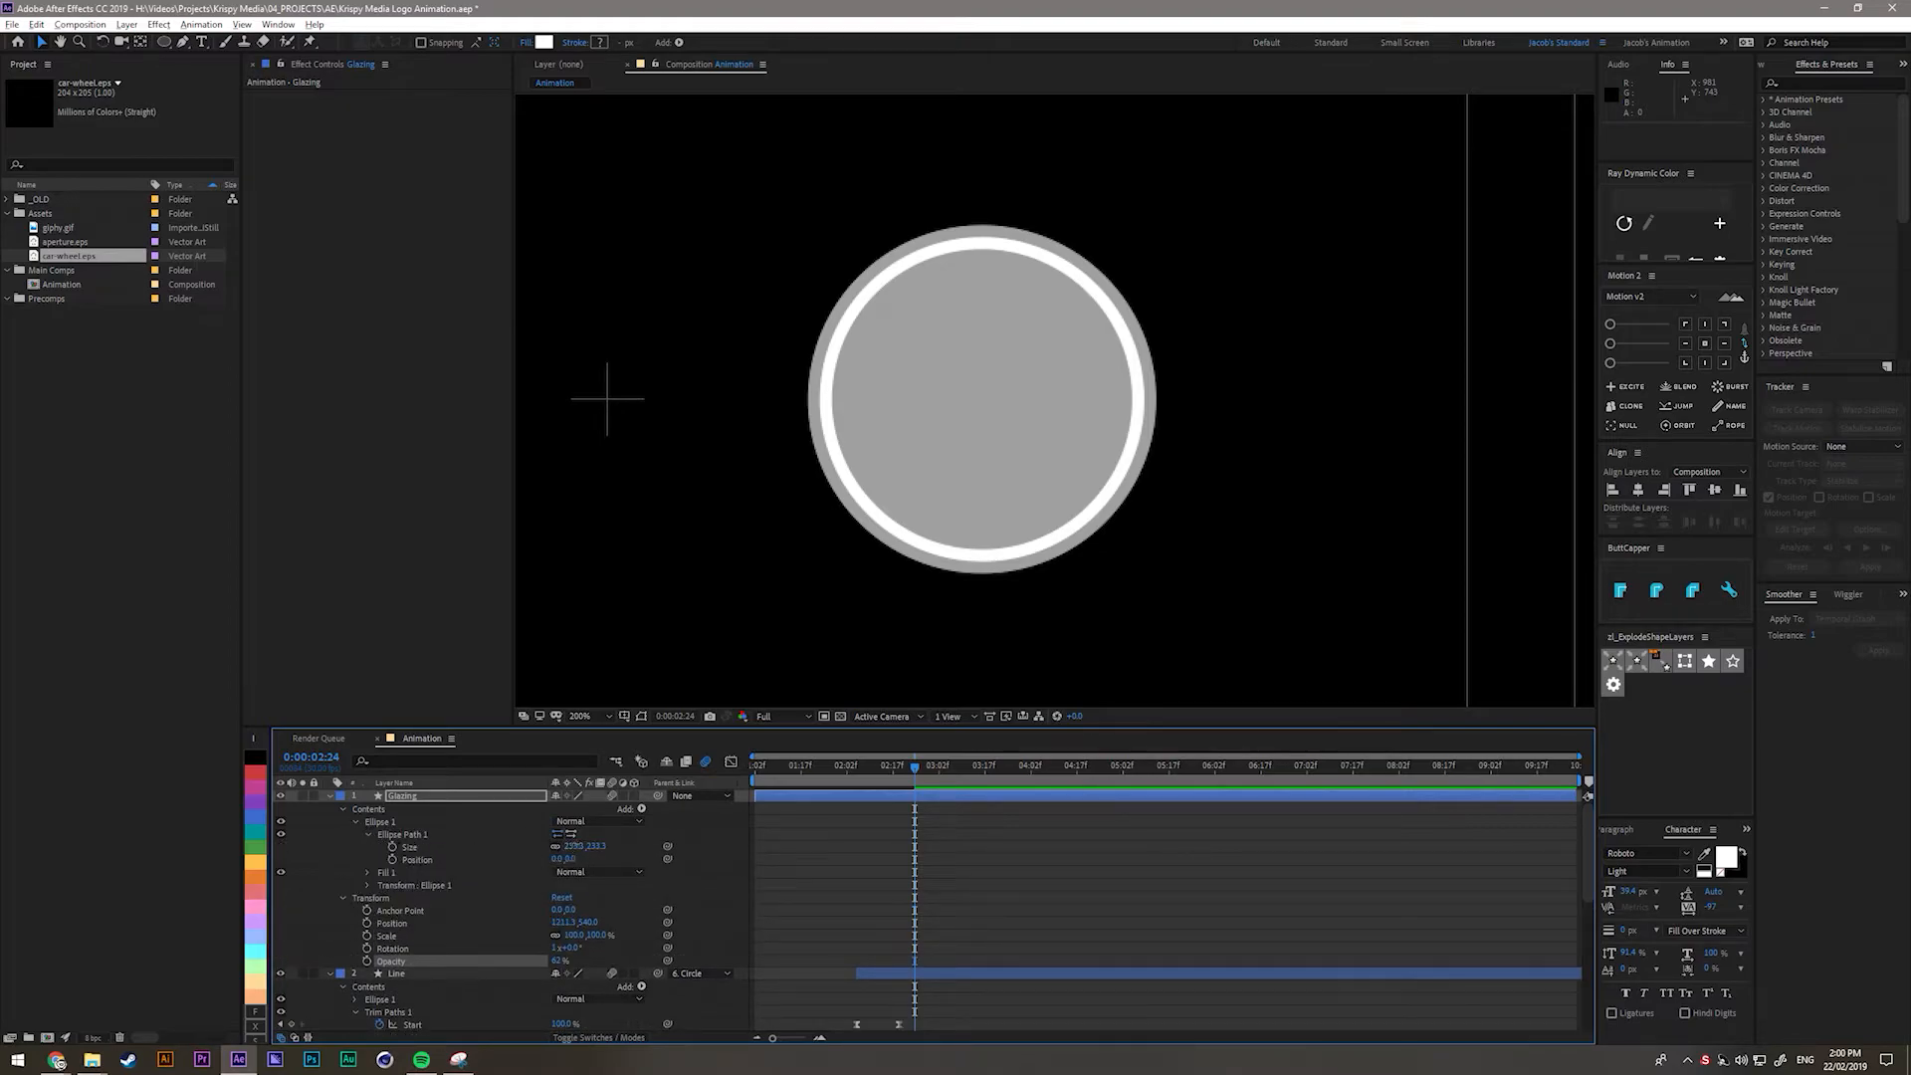
left_click_drag(556, 865, 576, 864)
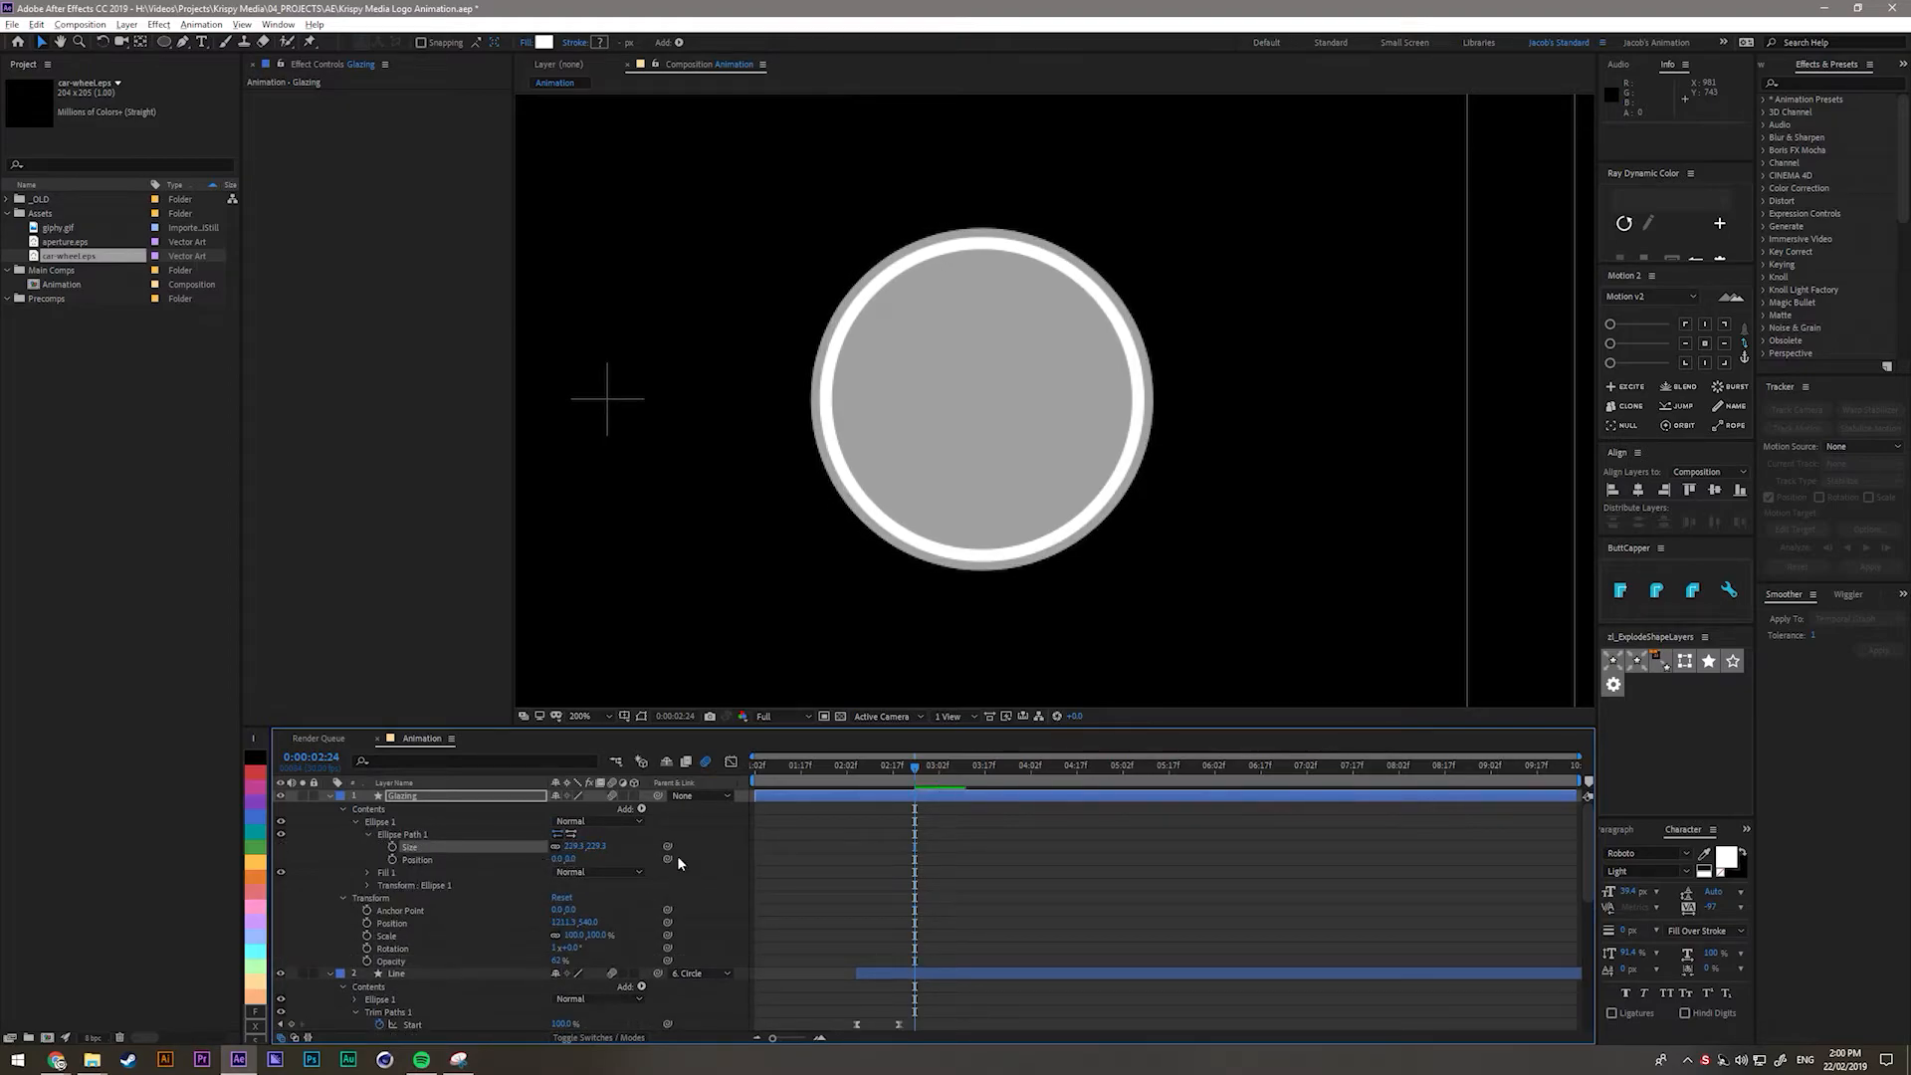
Duplicate Ellipse 1 as Ellipse 2 and move the copy below Ellipse 1.
left_click(386, 816)
left_click(358, 822)
left_click(386, 821)
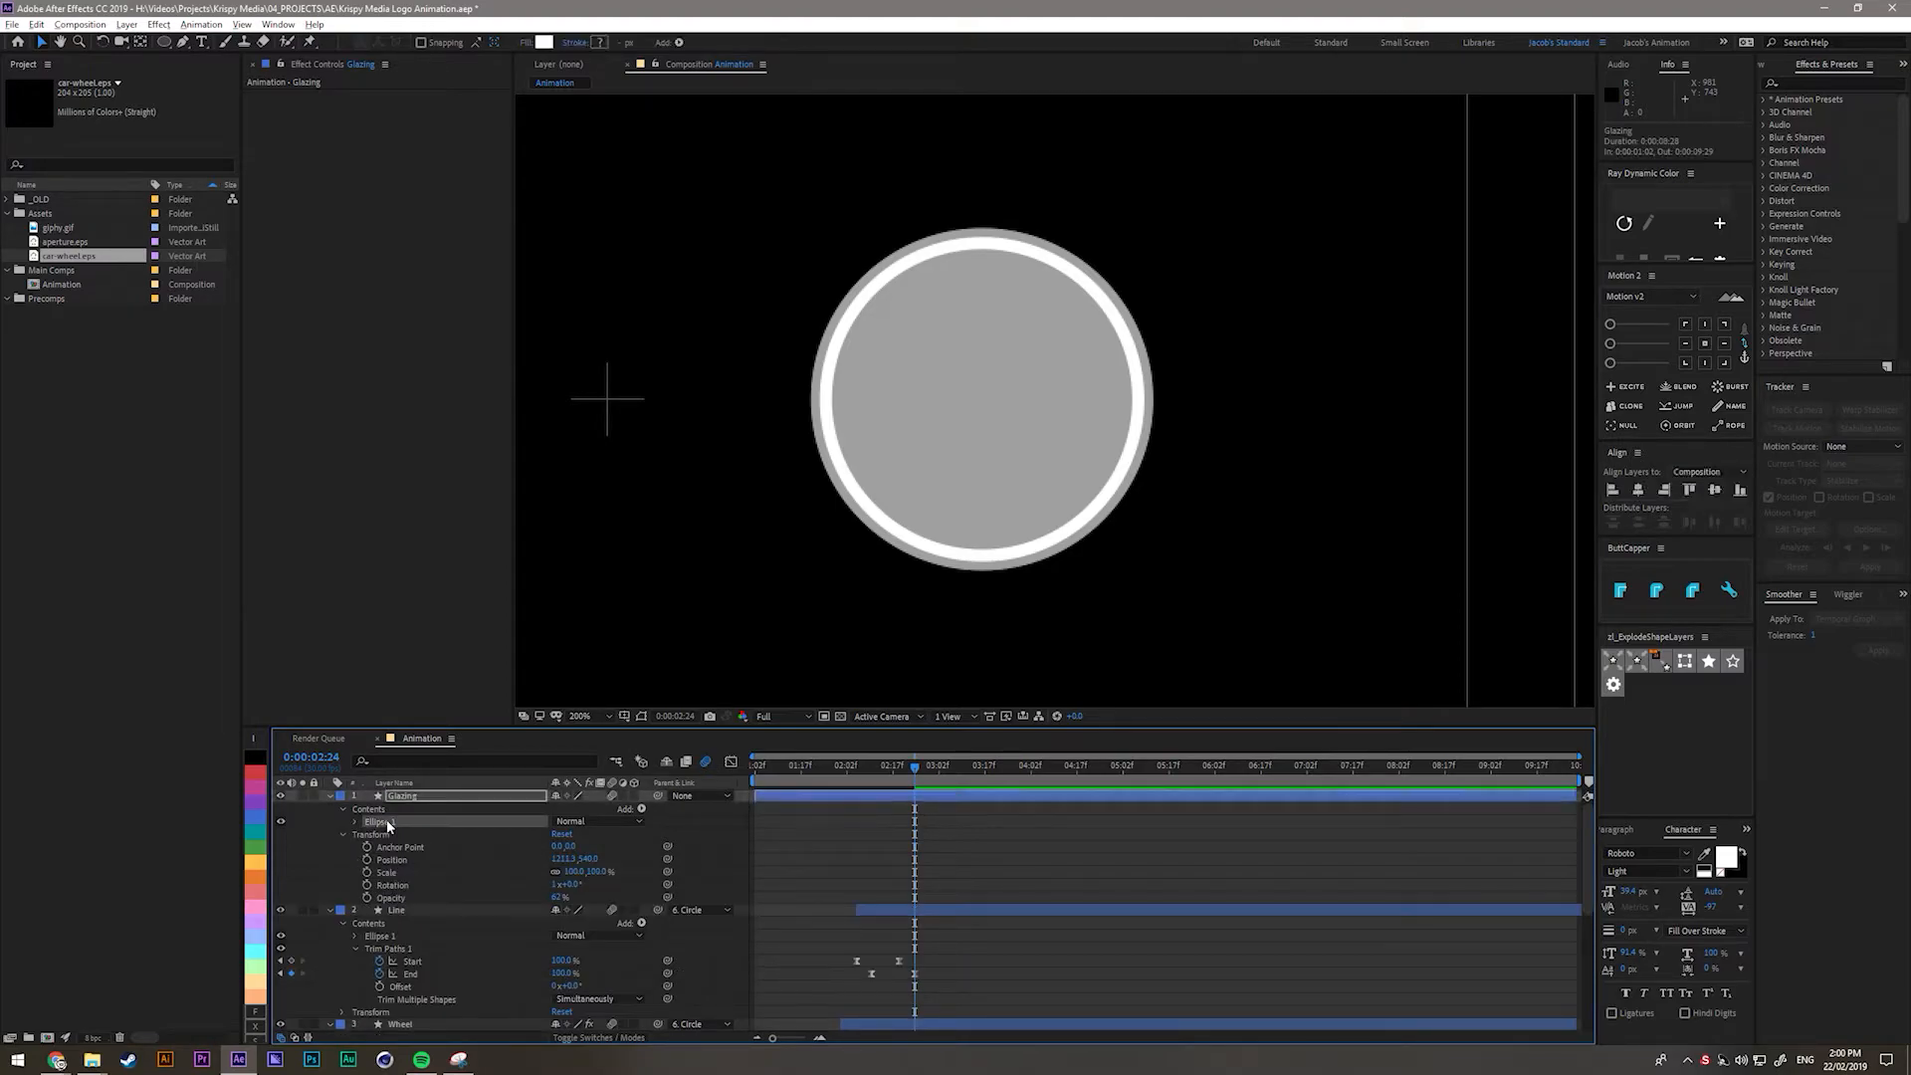
key("ctrl+d")
left_click_drag(396, 820, 398, 851)
Shrink Ellipse 2's path size to about 62, hiding Ellipse 1 briefly to check it.
left_click(369, 847)
left_click_drag(576, 859, 479, 861)
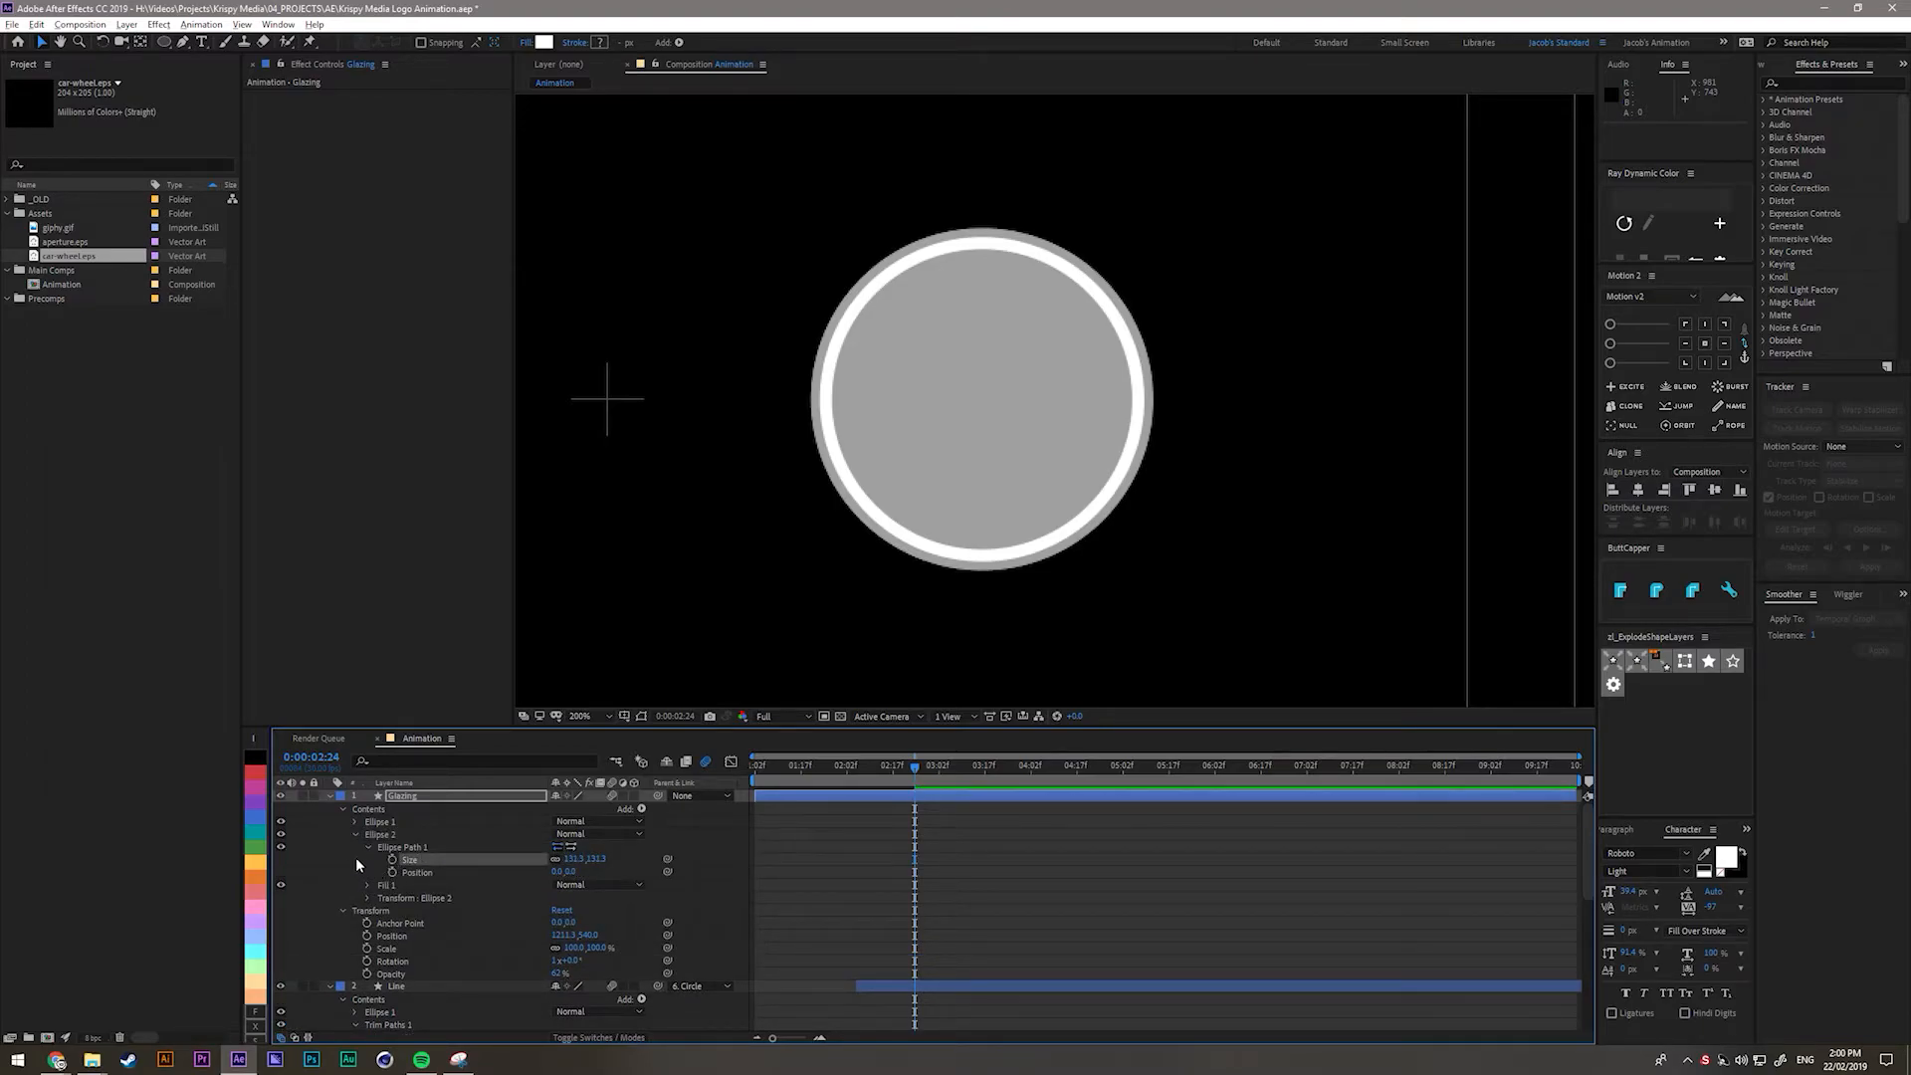
left_click(281, 823)
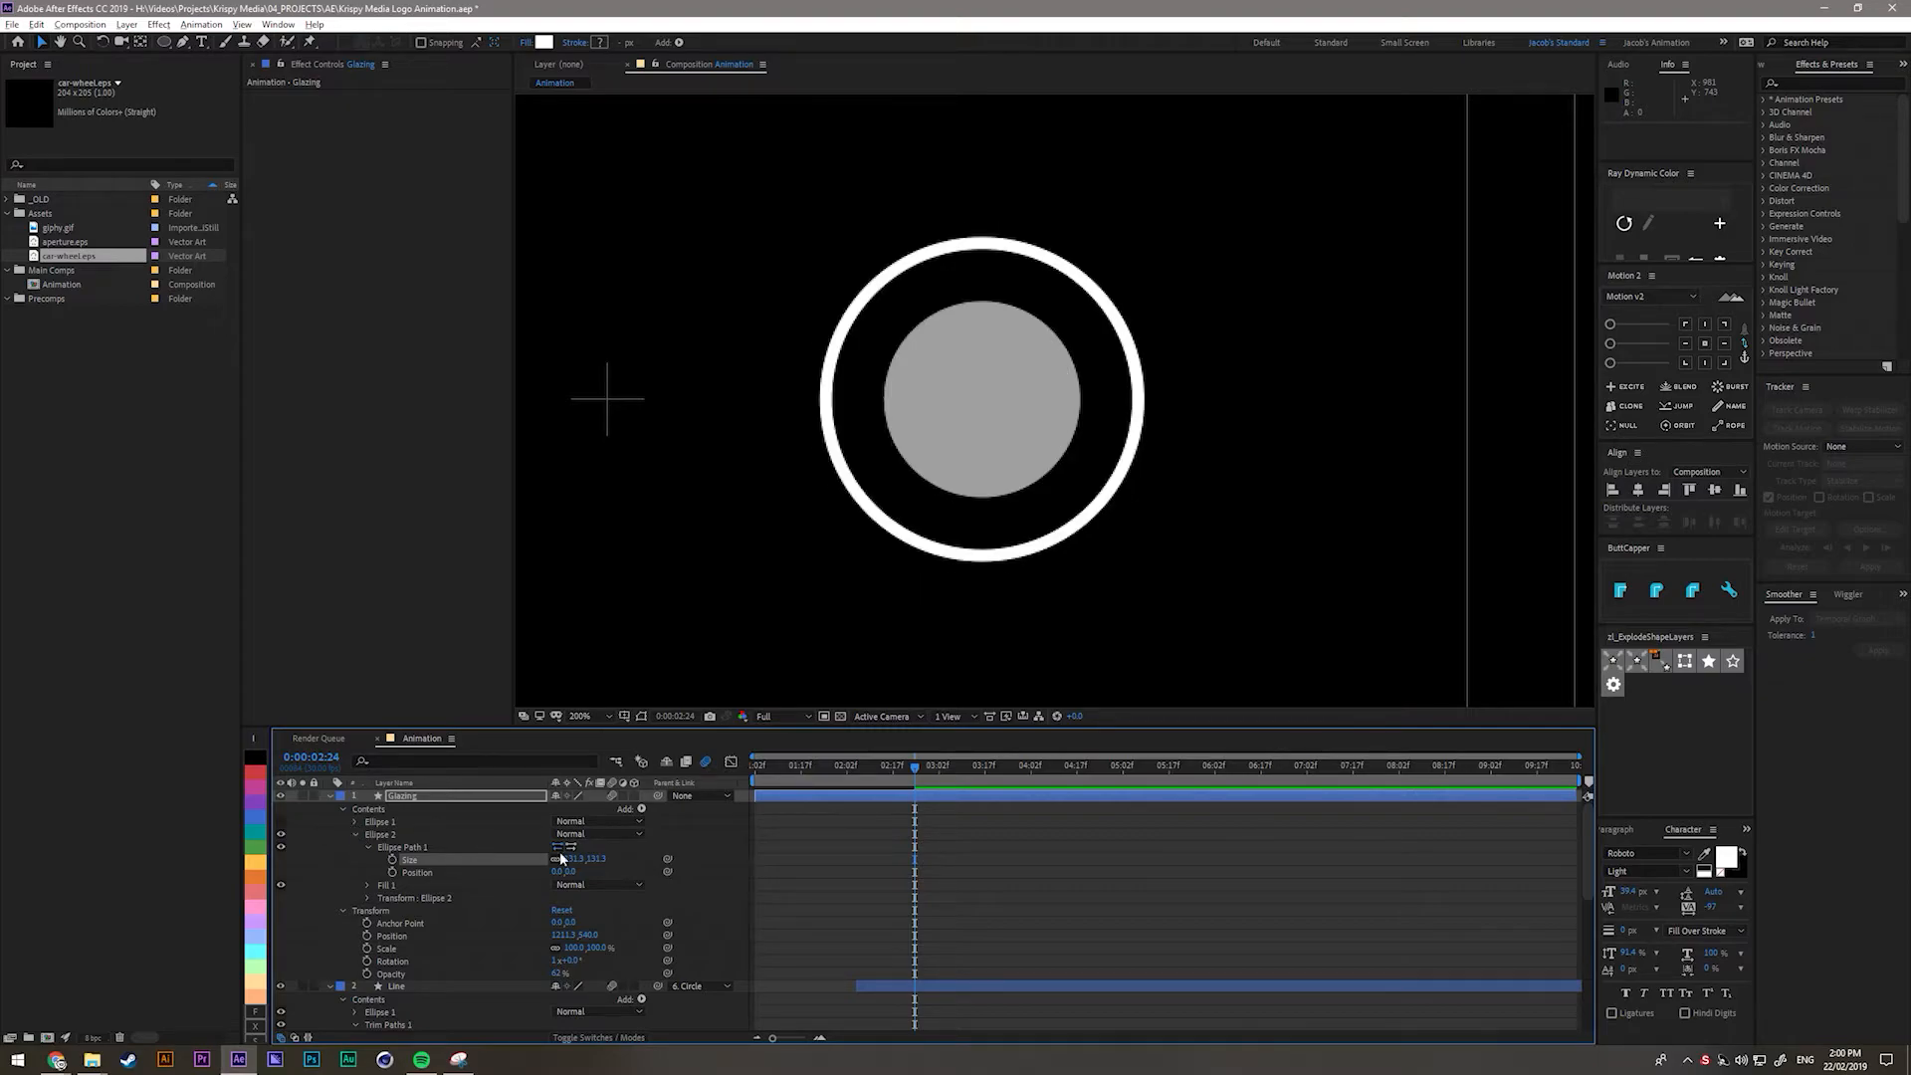
left_click_drag(575, 860, 534, 870)
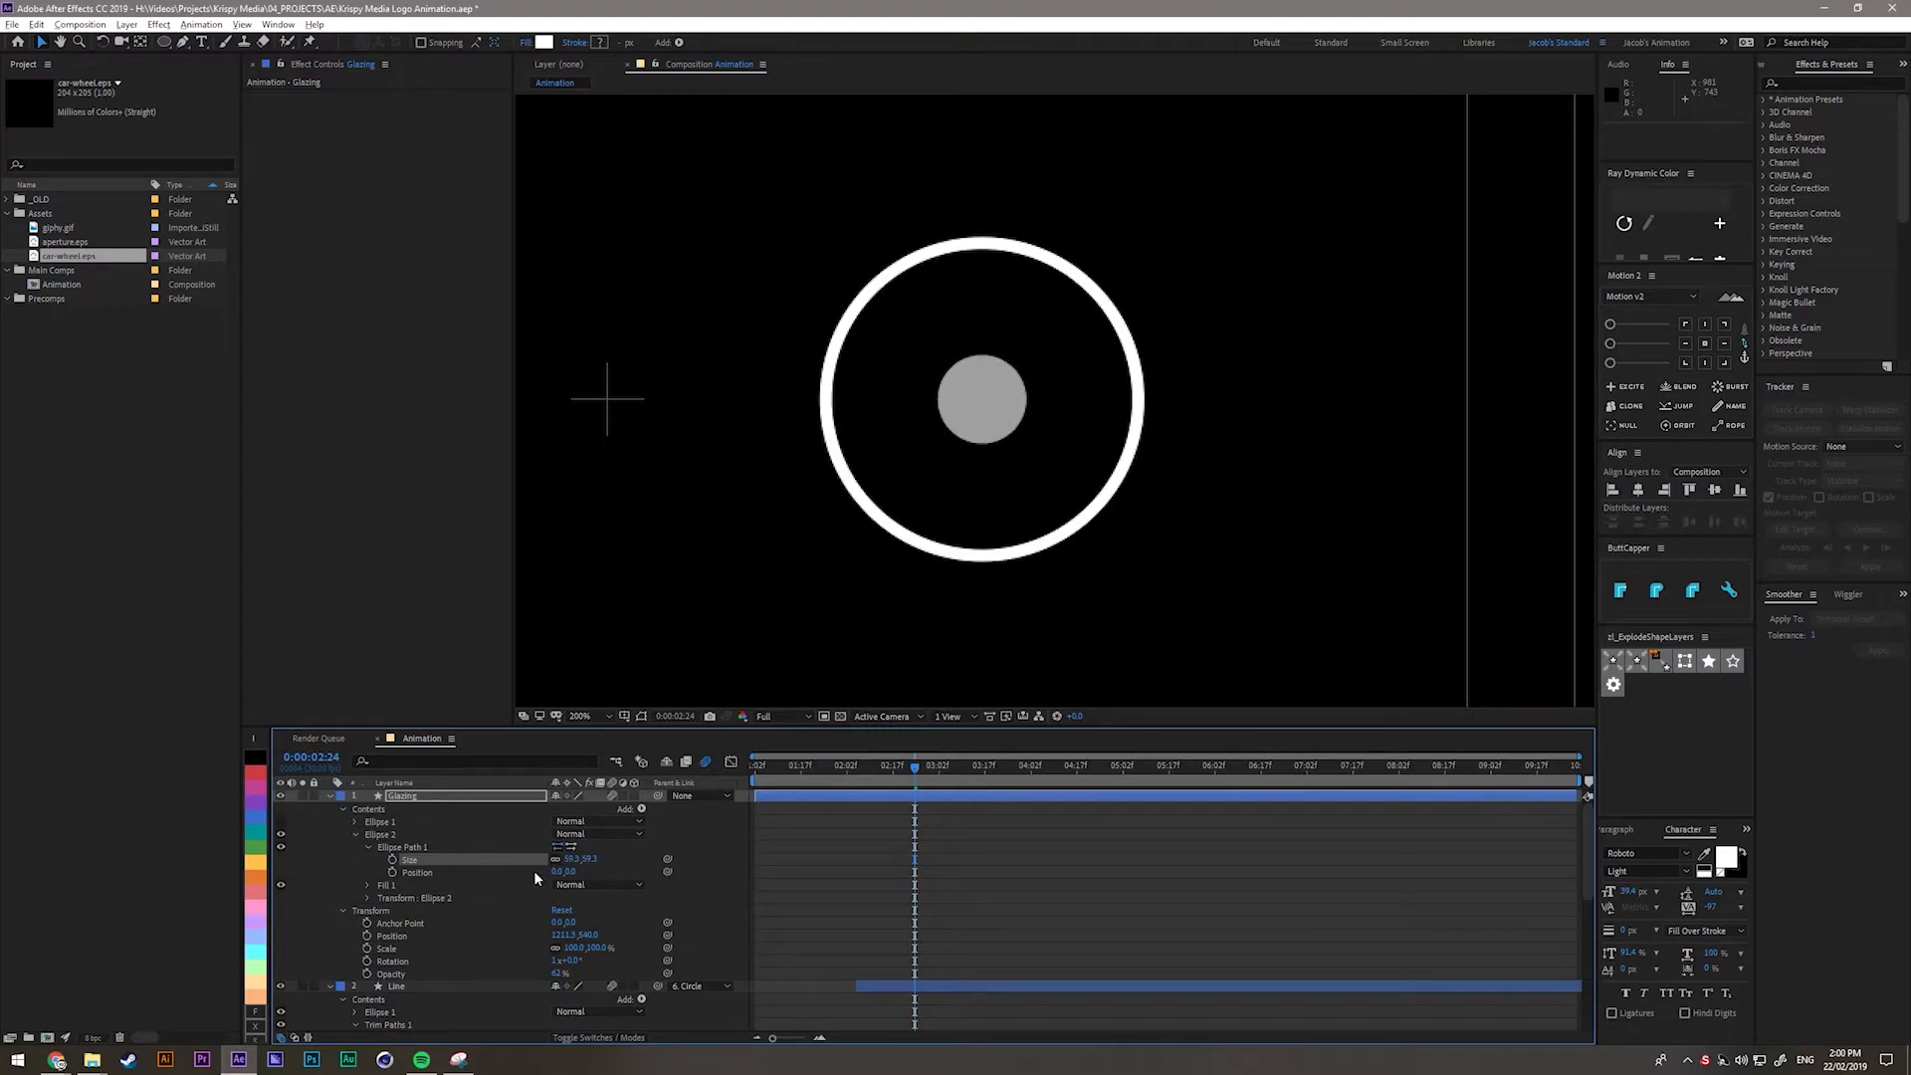
left_click(280, 821)
left_click(357, 834)
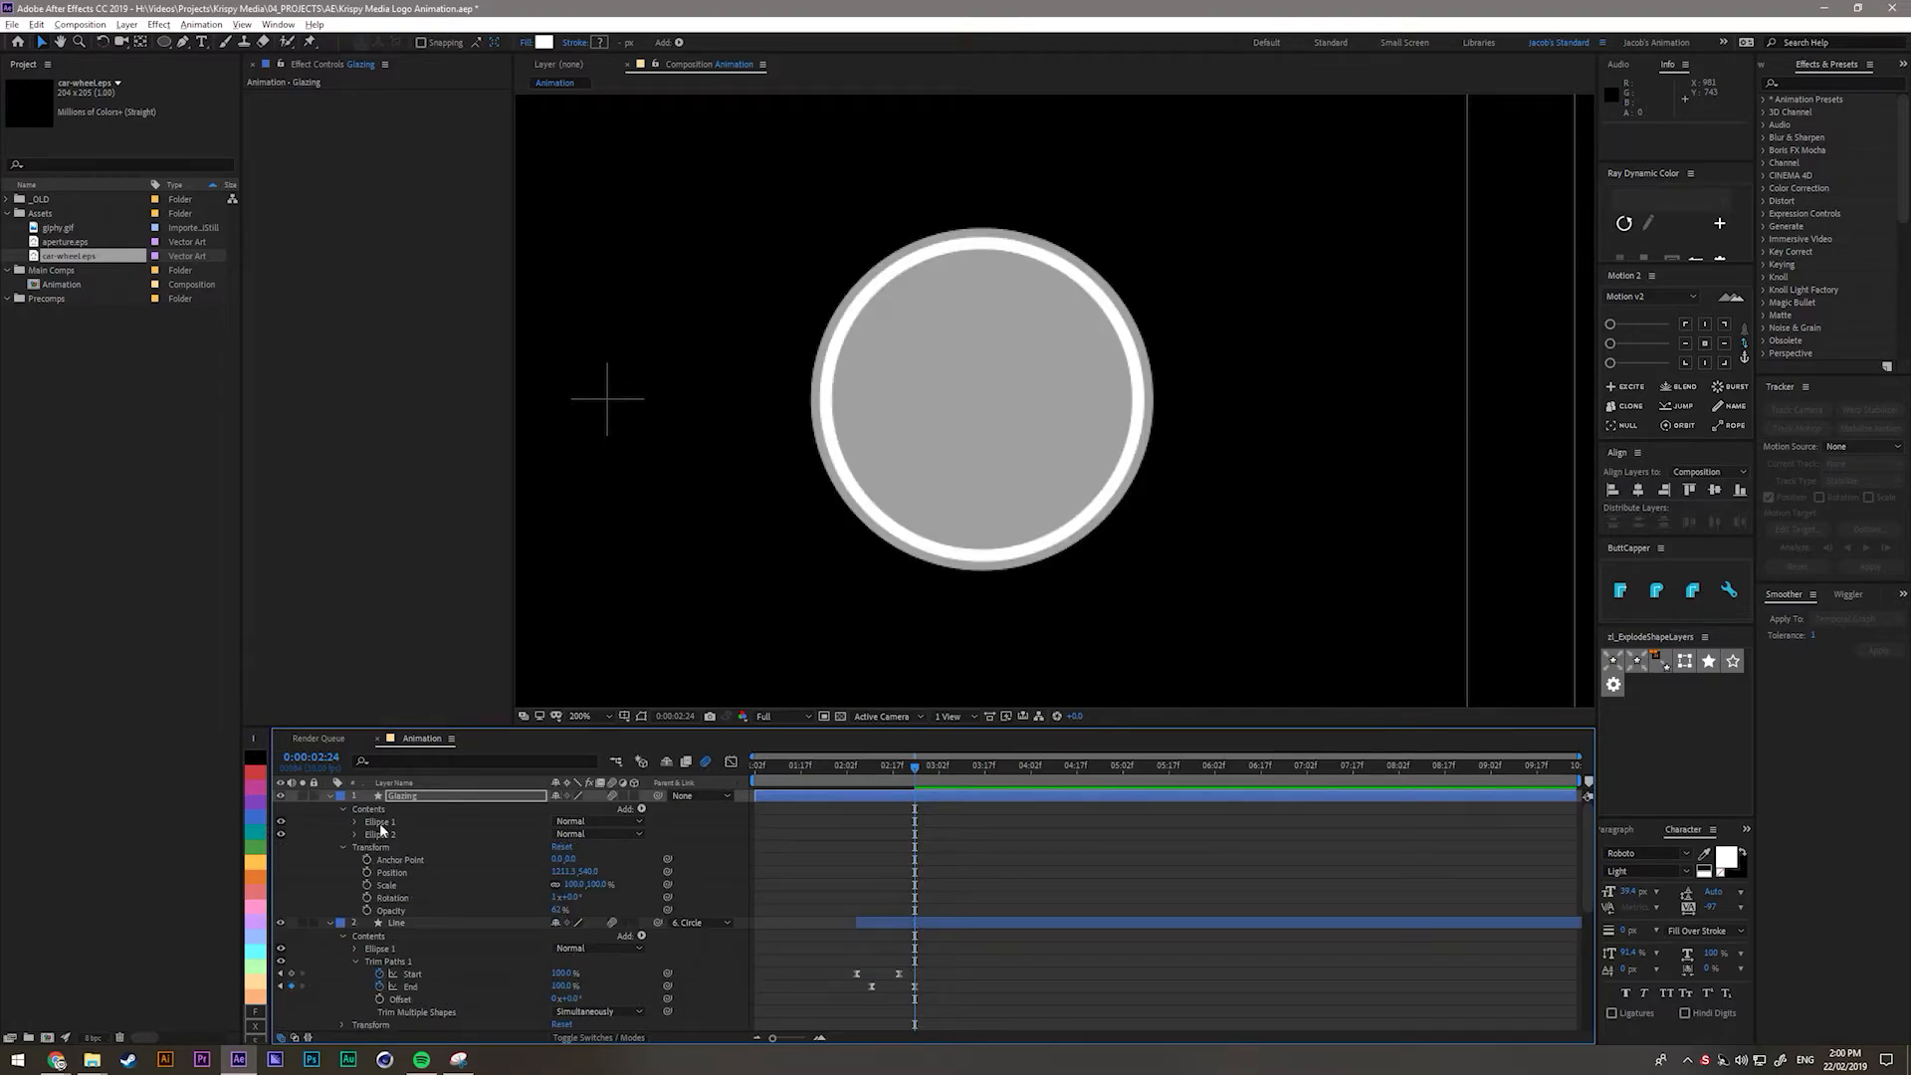
Toggle Ellipse 1's visibility and select each ellipse to compare the two circles.
left_click(285, 814)
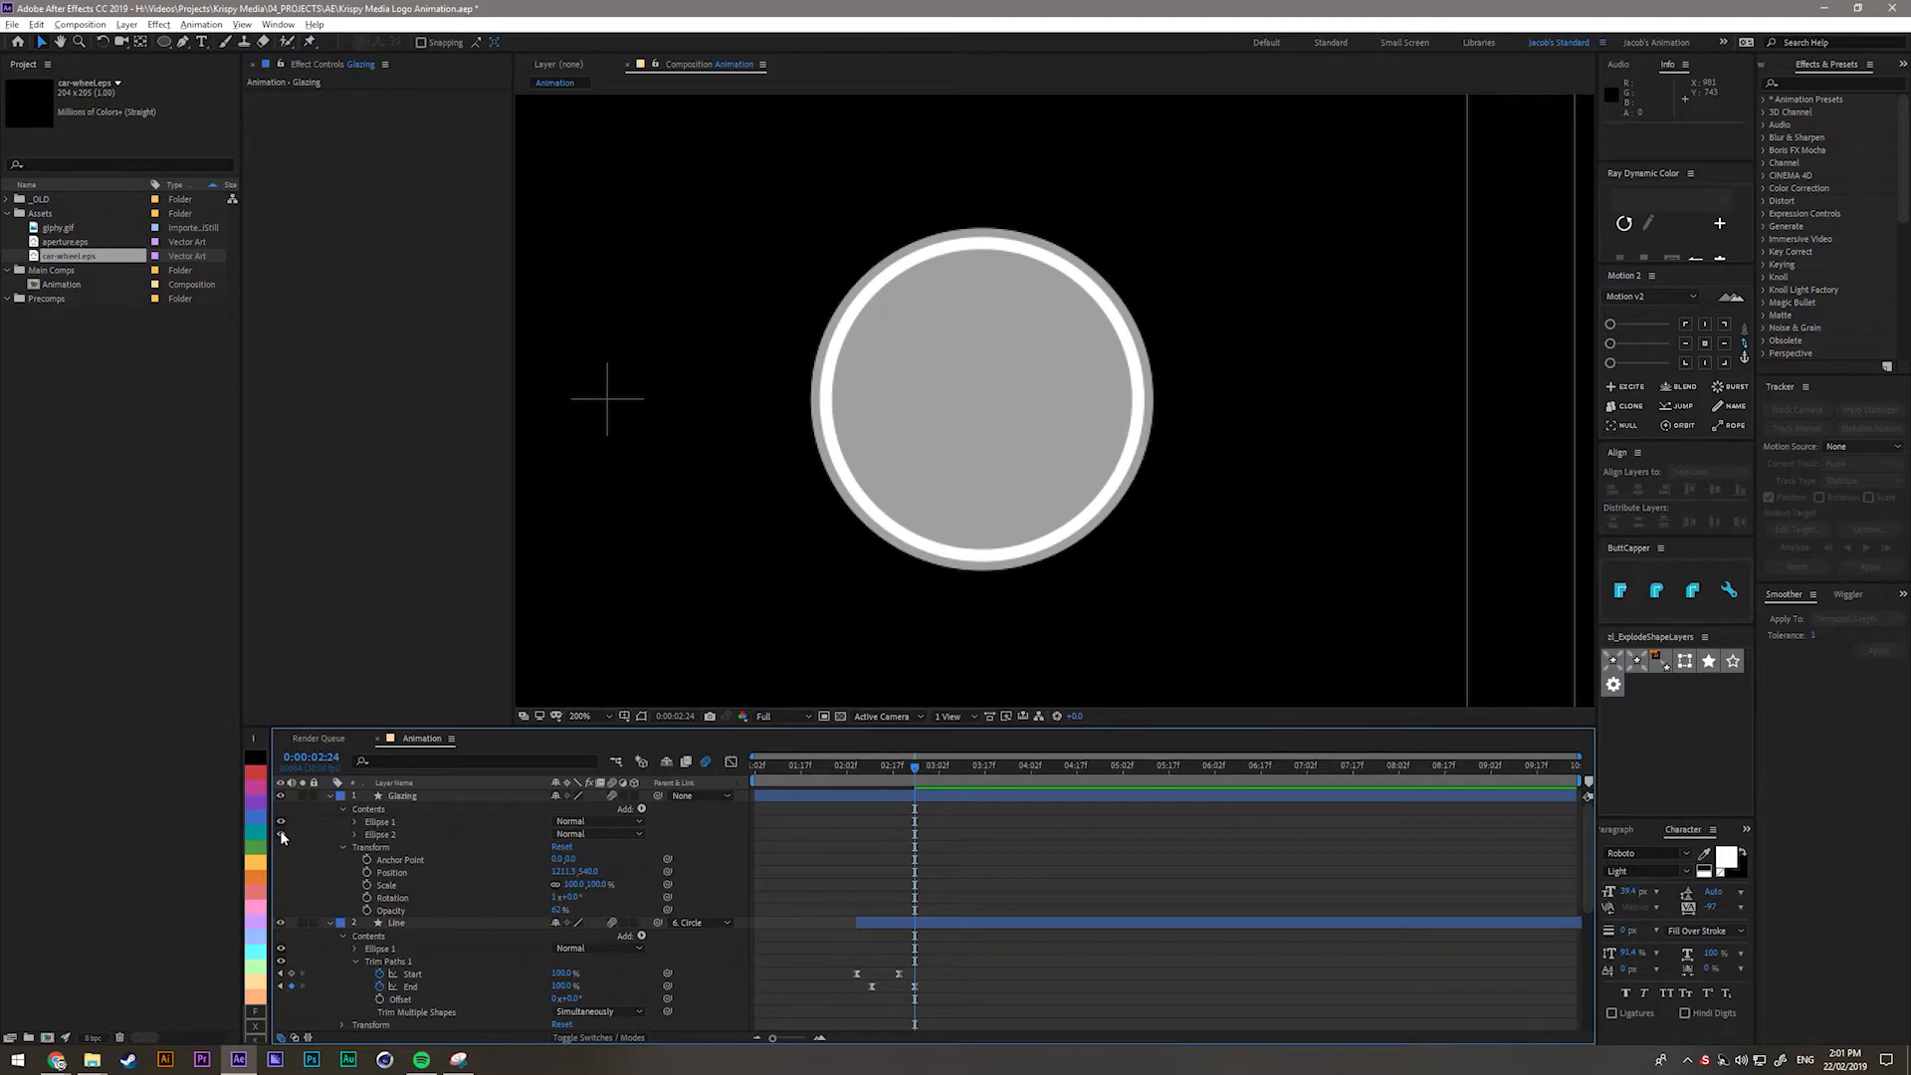
left_click(281, 822)
left_click(281, 822)
left_click(281, 821)
left_click(380, 834)
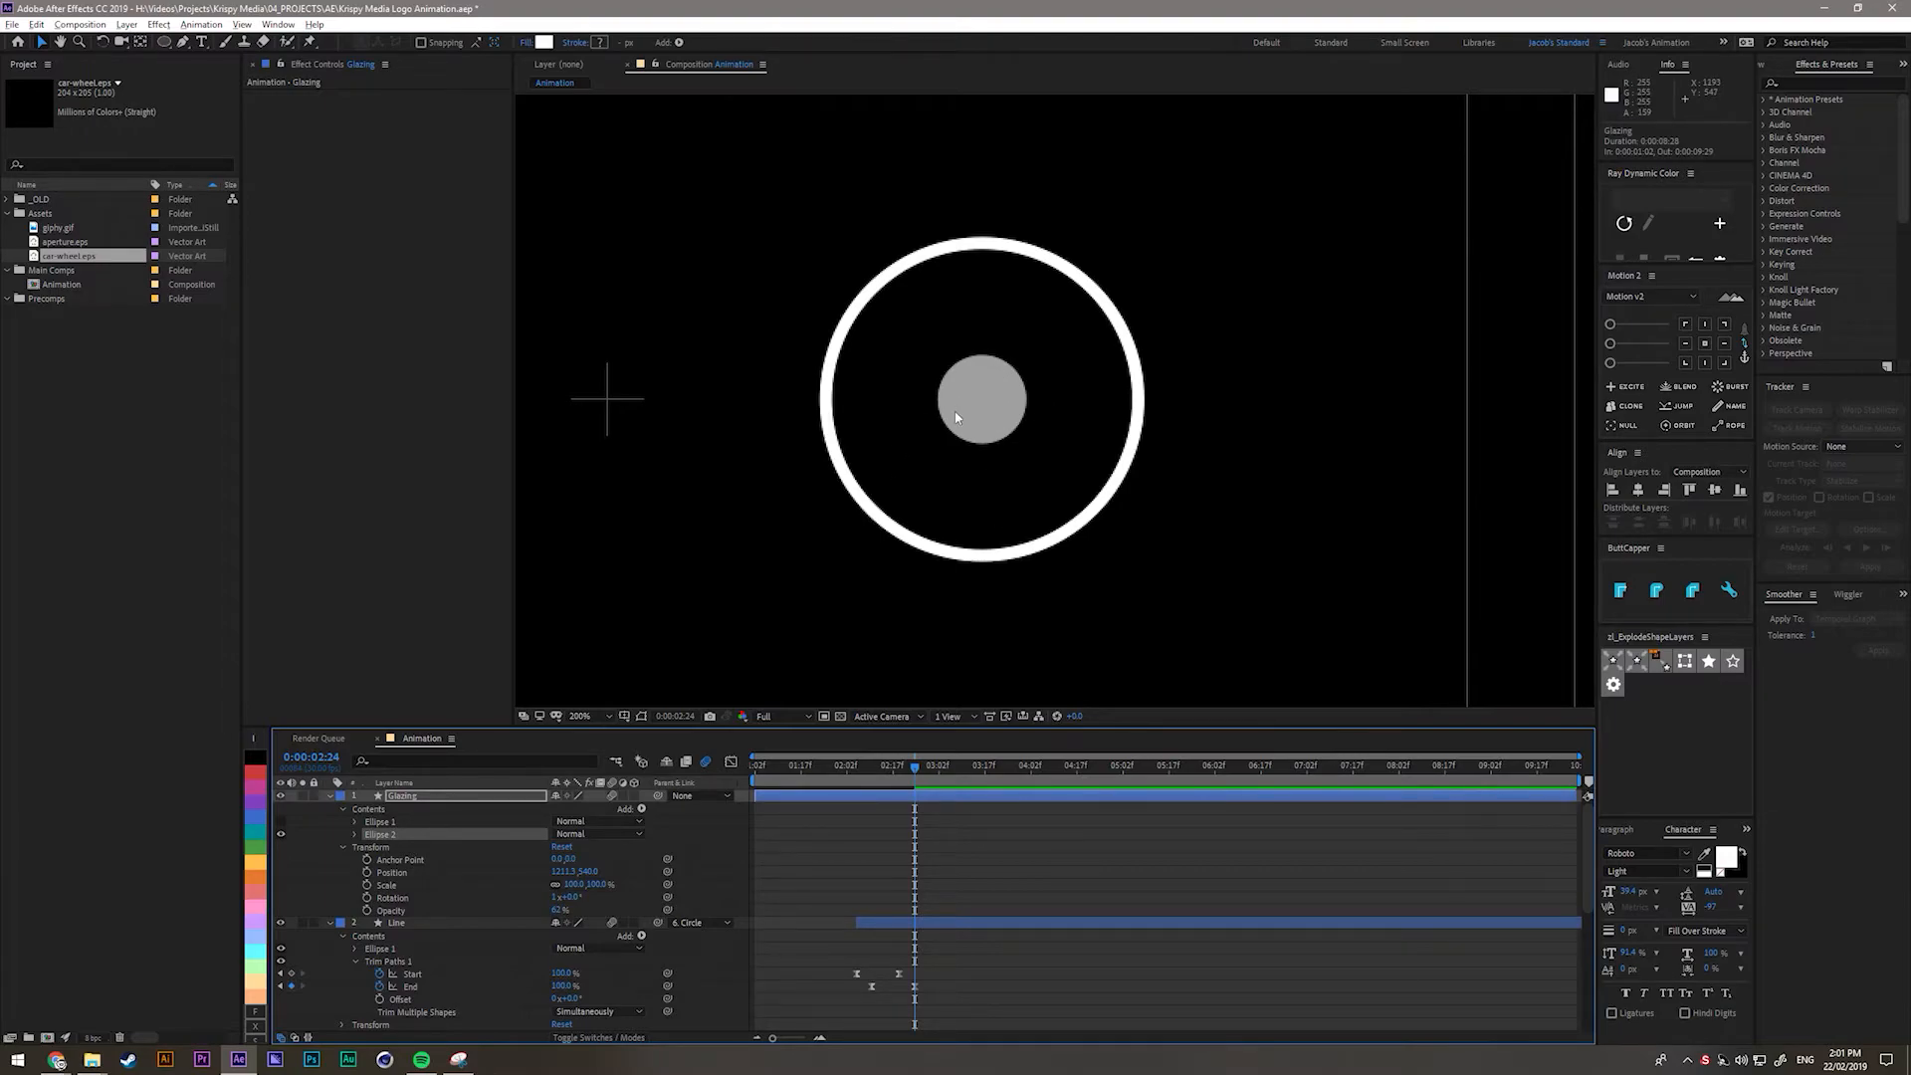
left_click(281, 821)
left_click(370, 824)
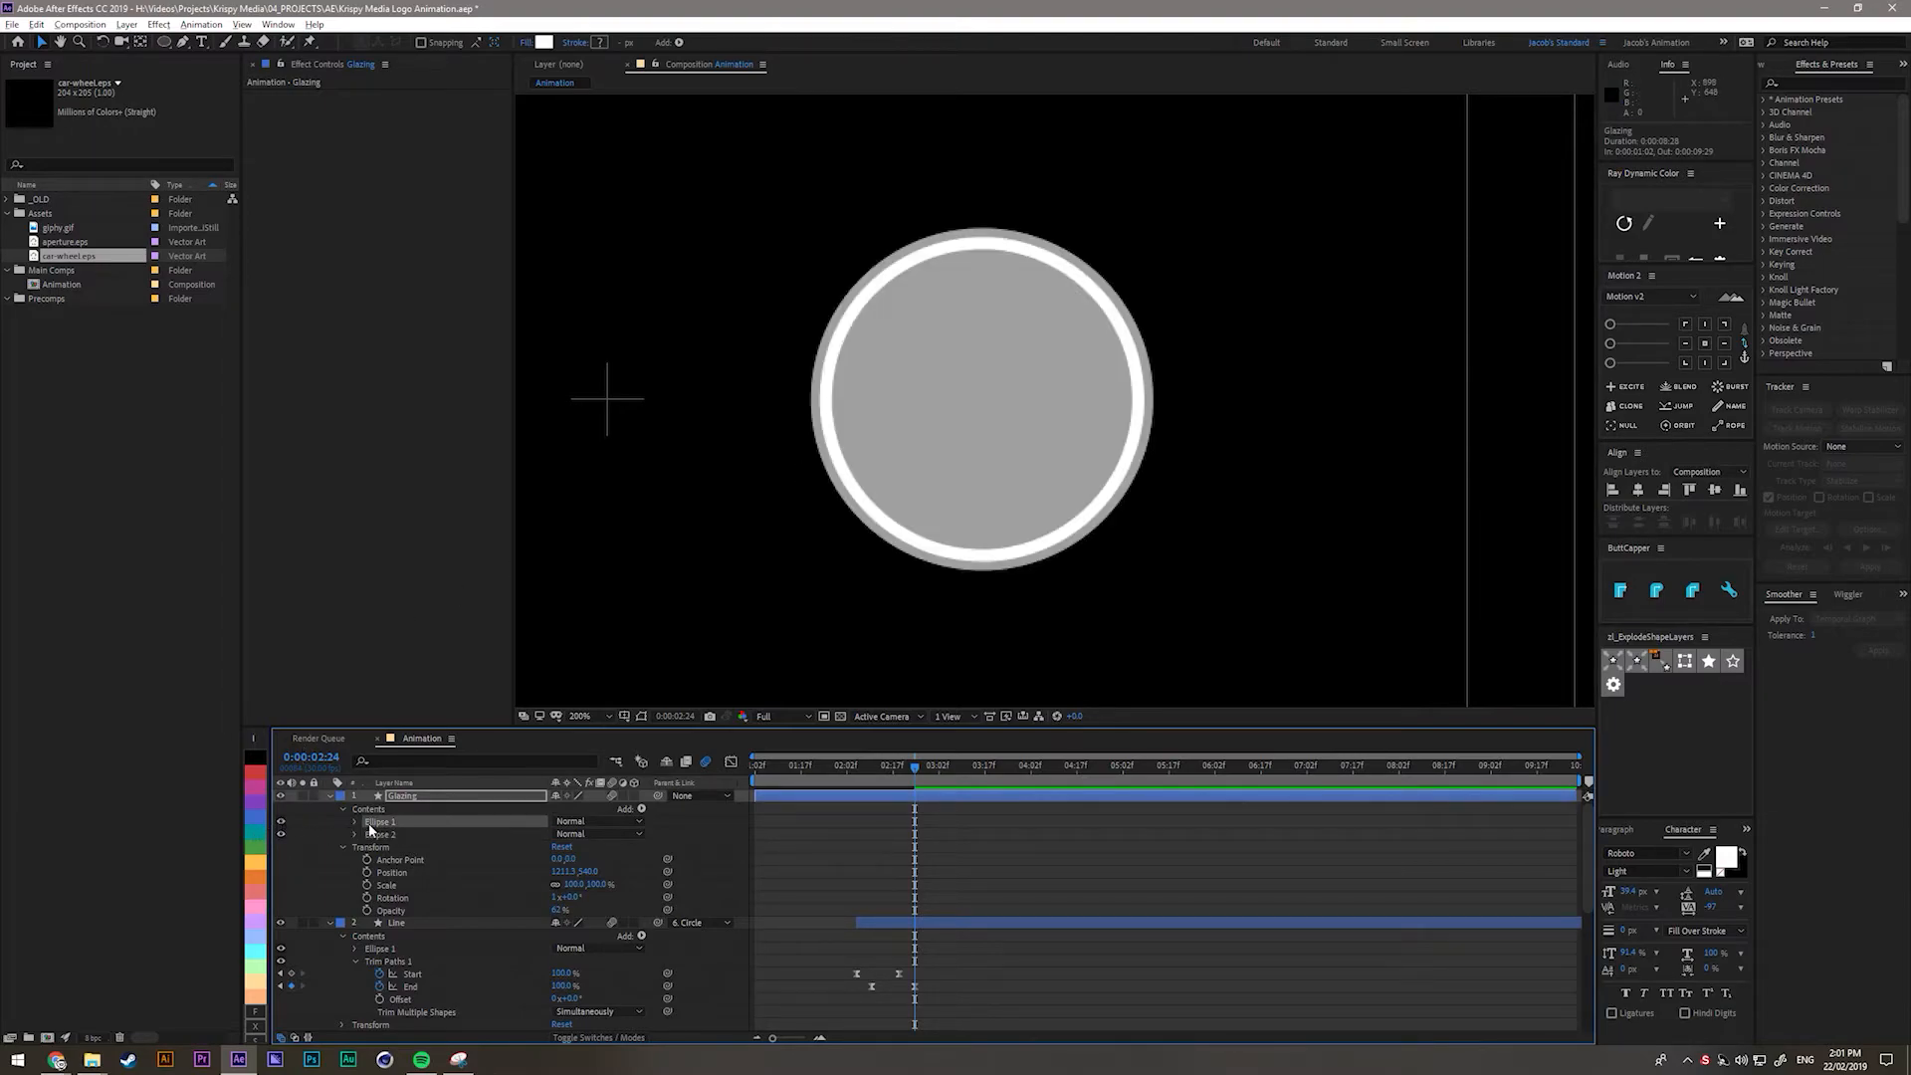
left_click(378, 835)
Add Merge Paths to the Glazing contents and delete the extra Stroke 1.
left_click(370, 808)
left_click(641, 809)
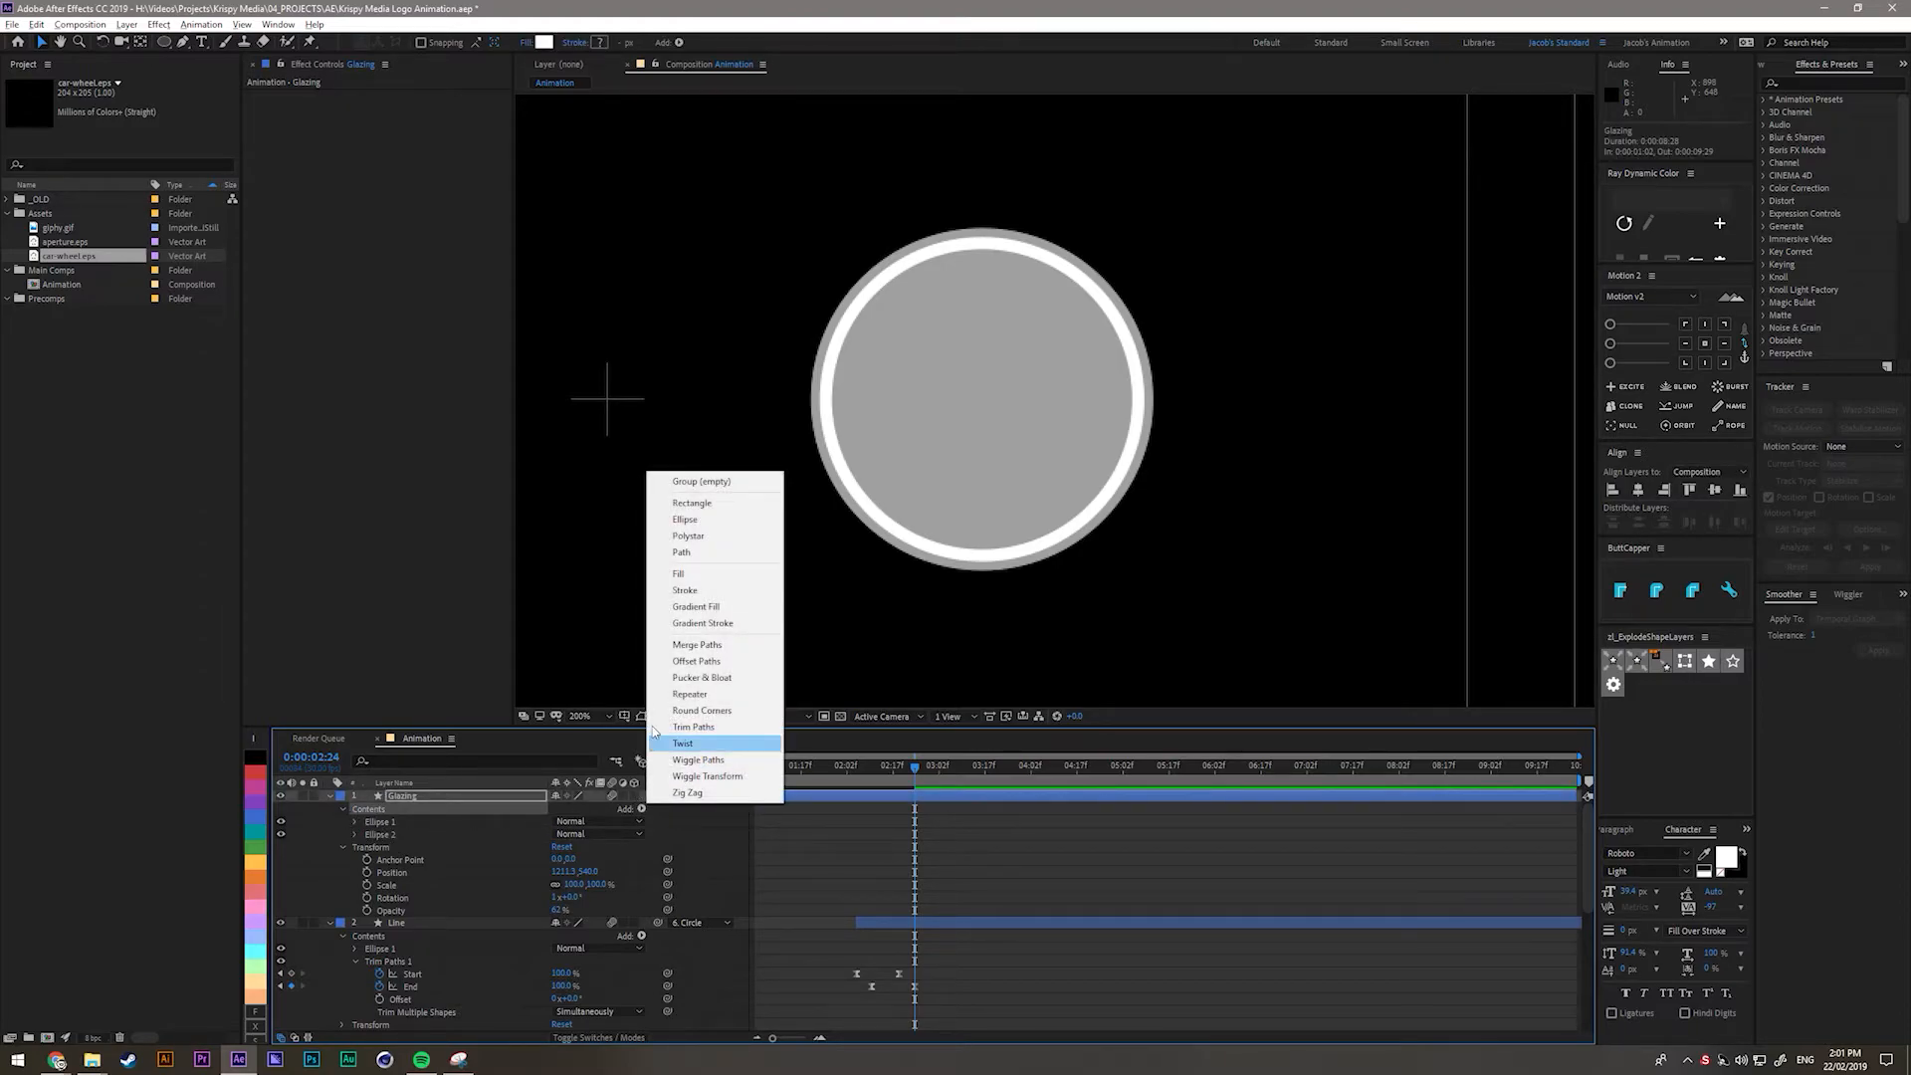
left_click(697, 645)
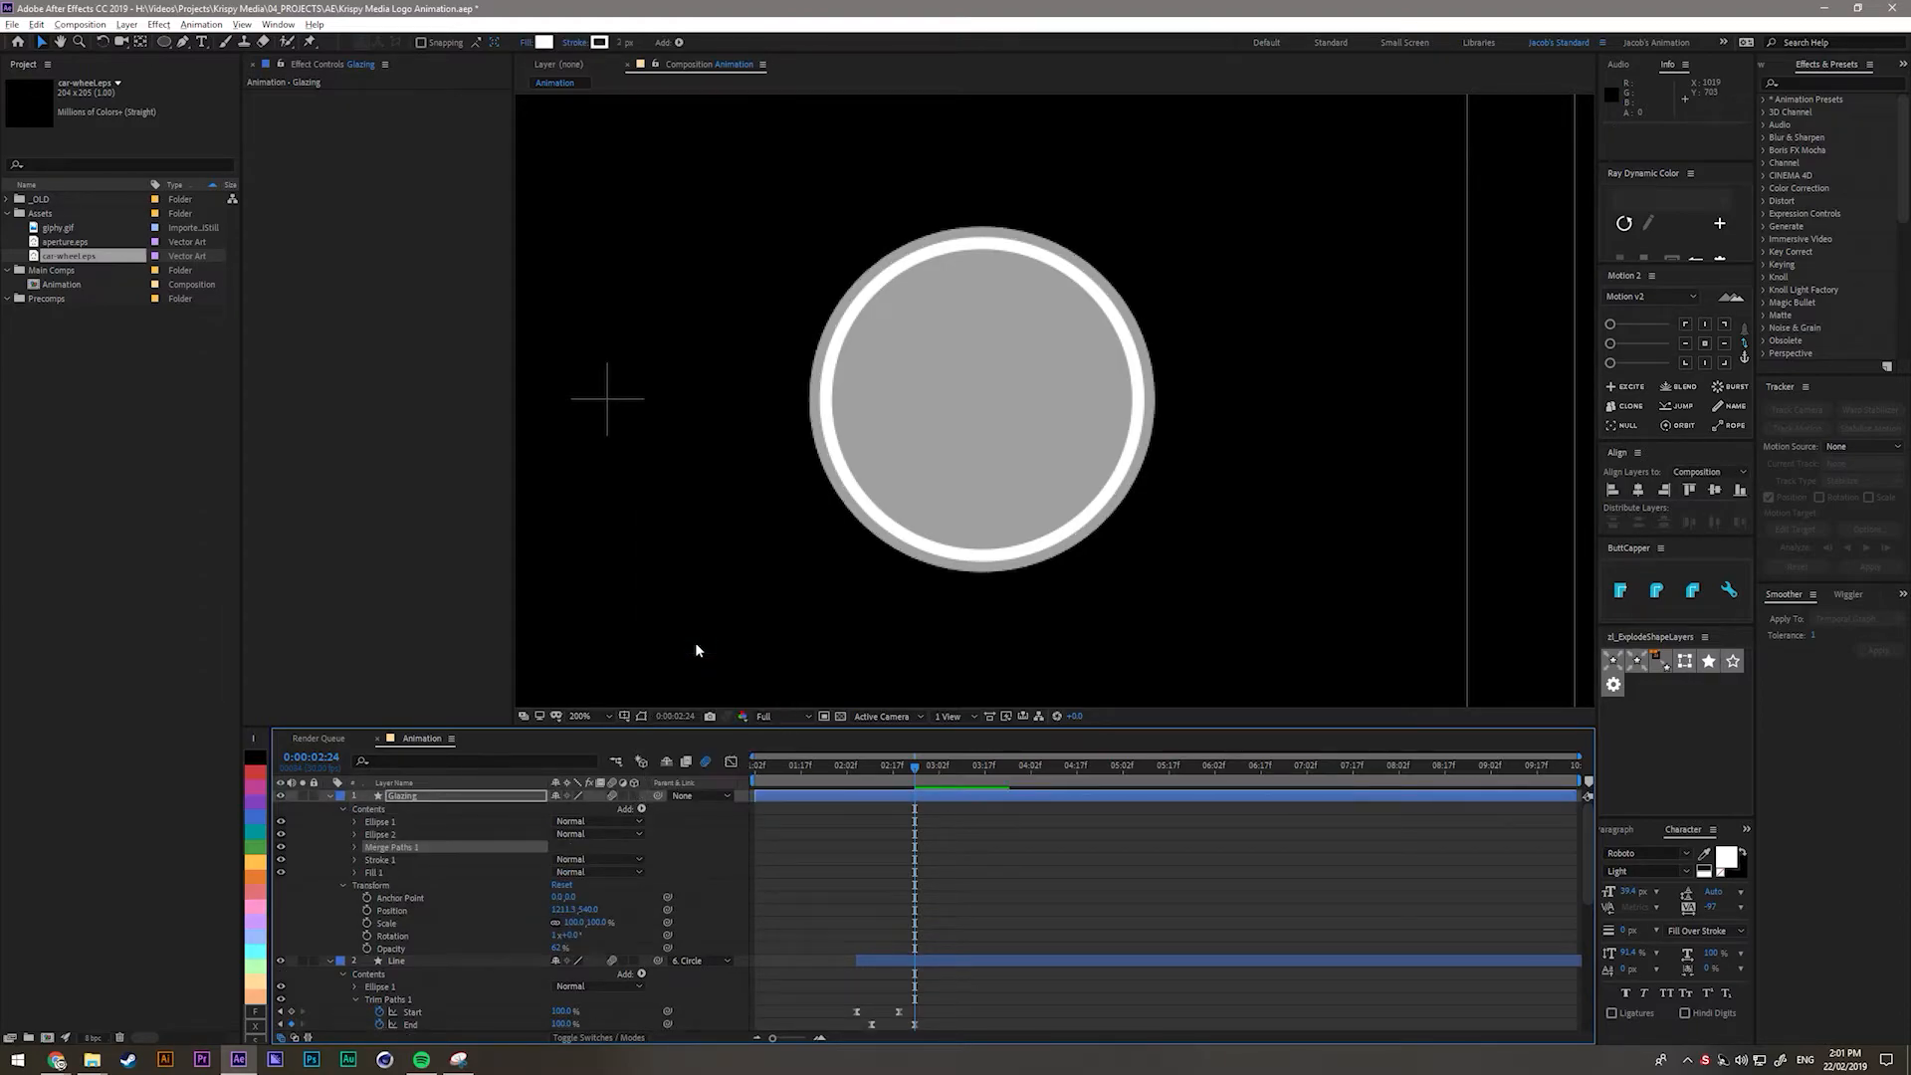
left_click(391, 860)
left_click(385, 872)
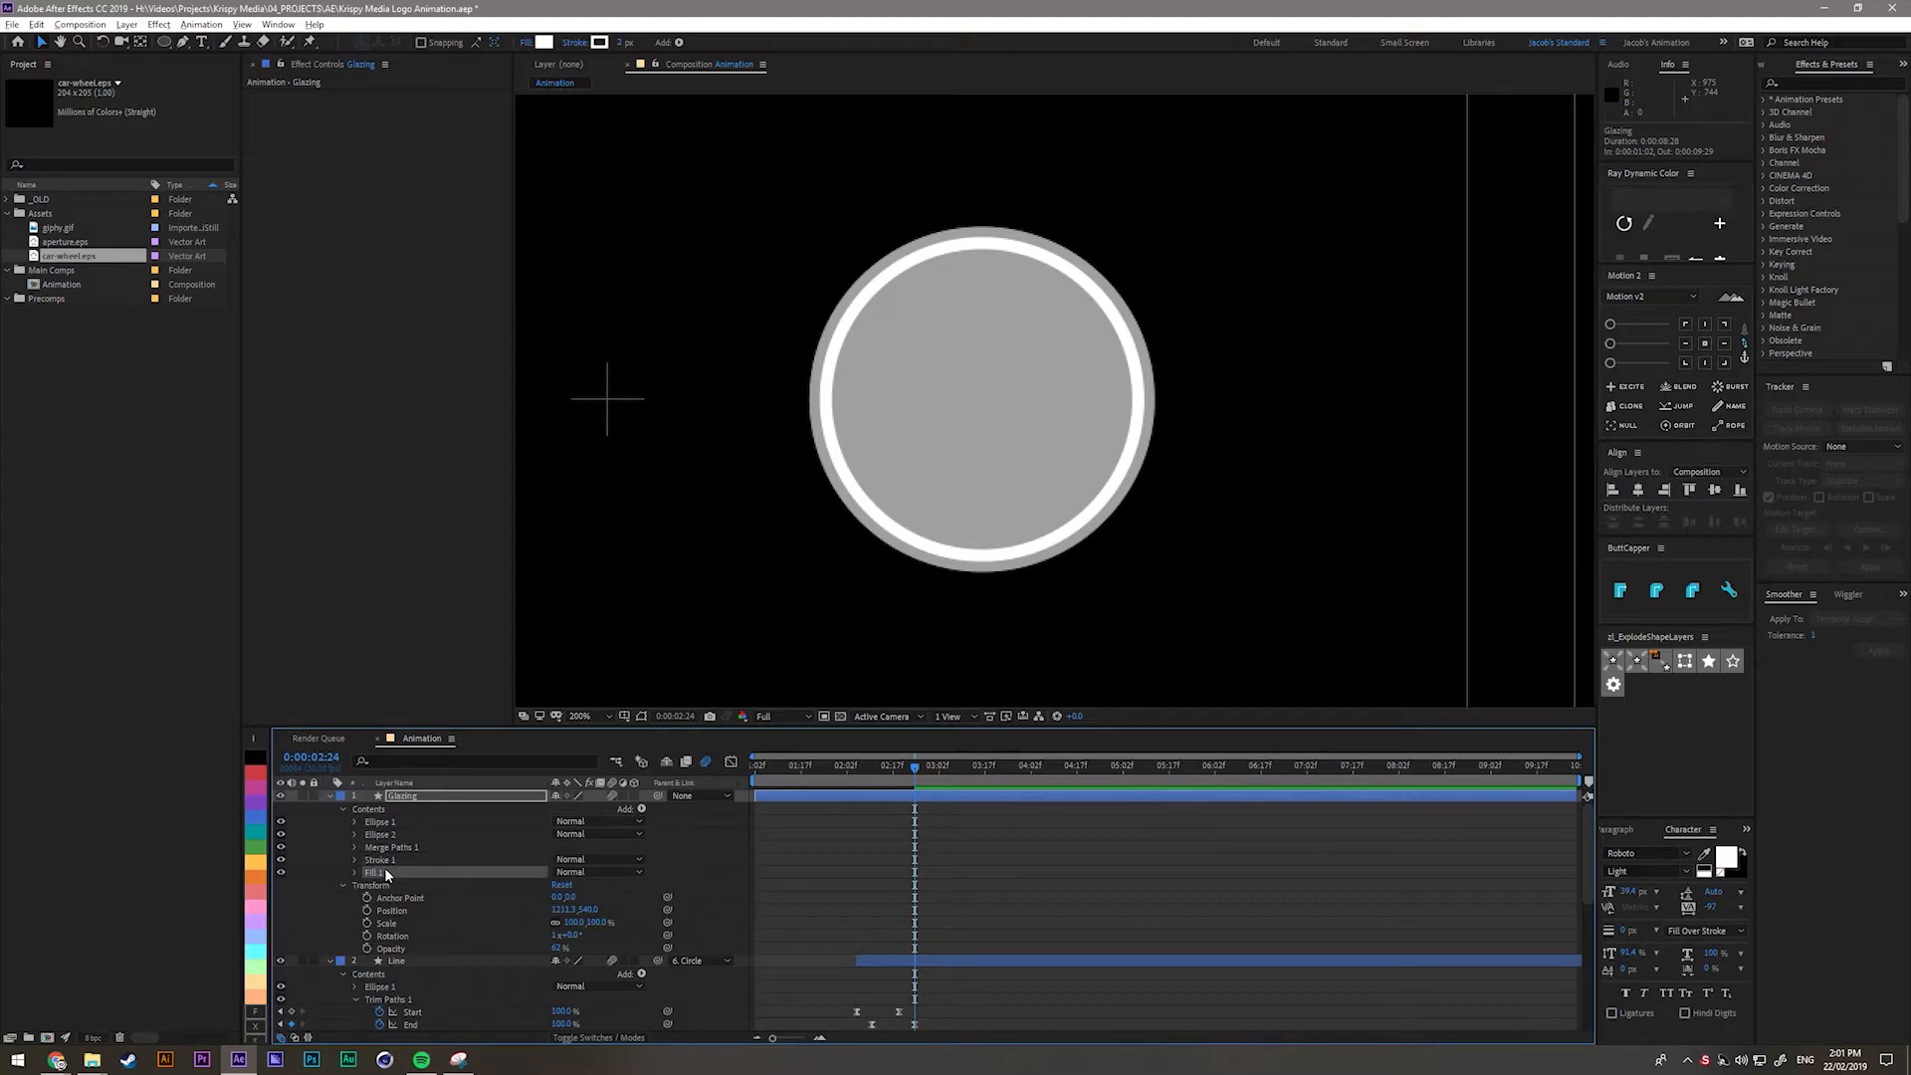
left_click(380, 859)
key("Delete")
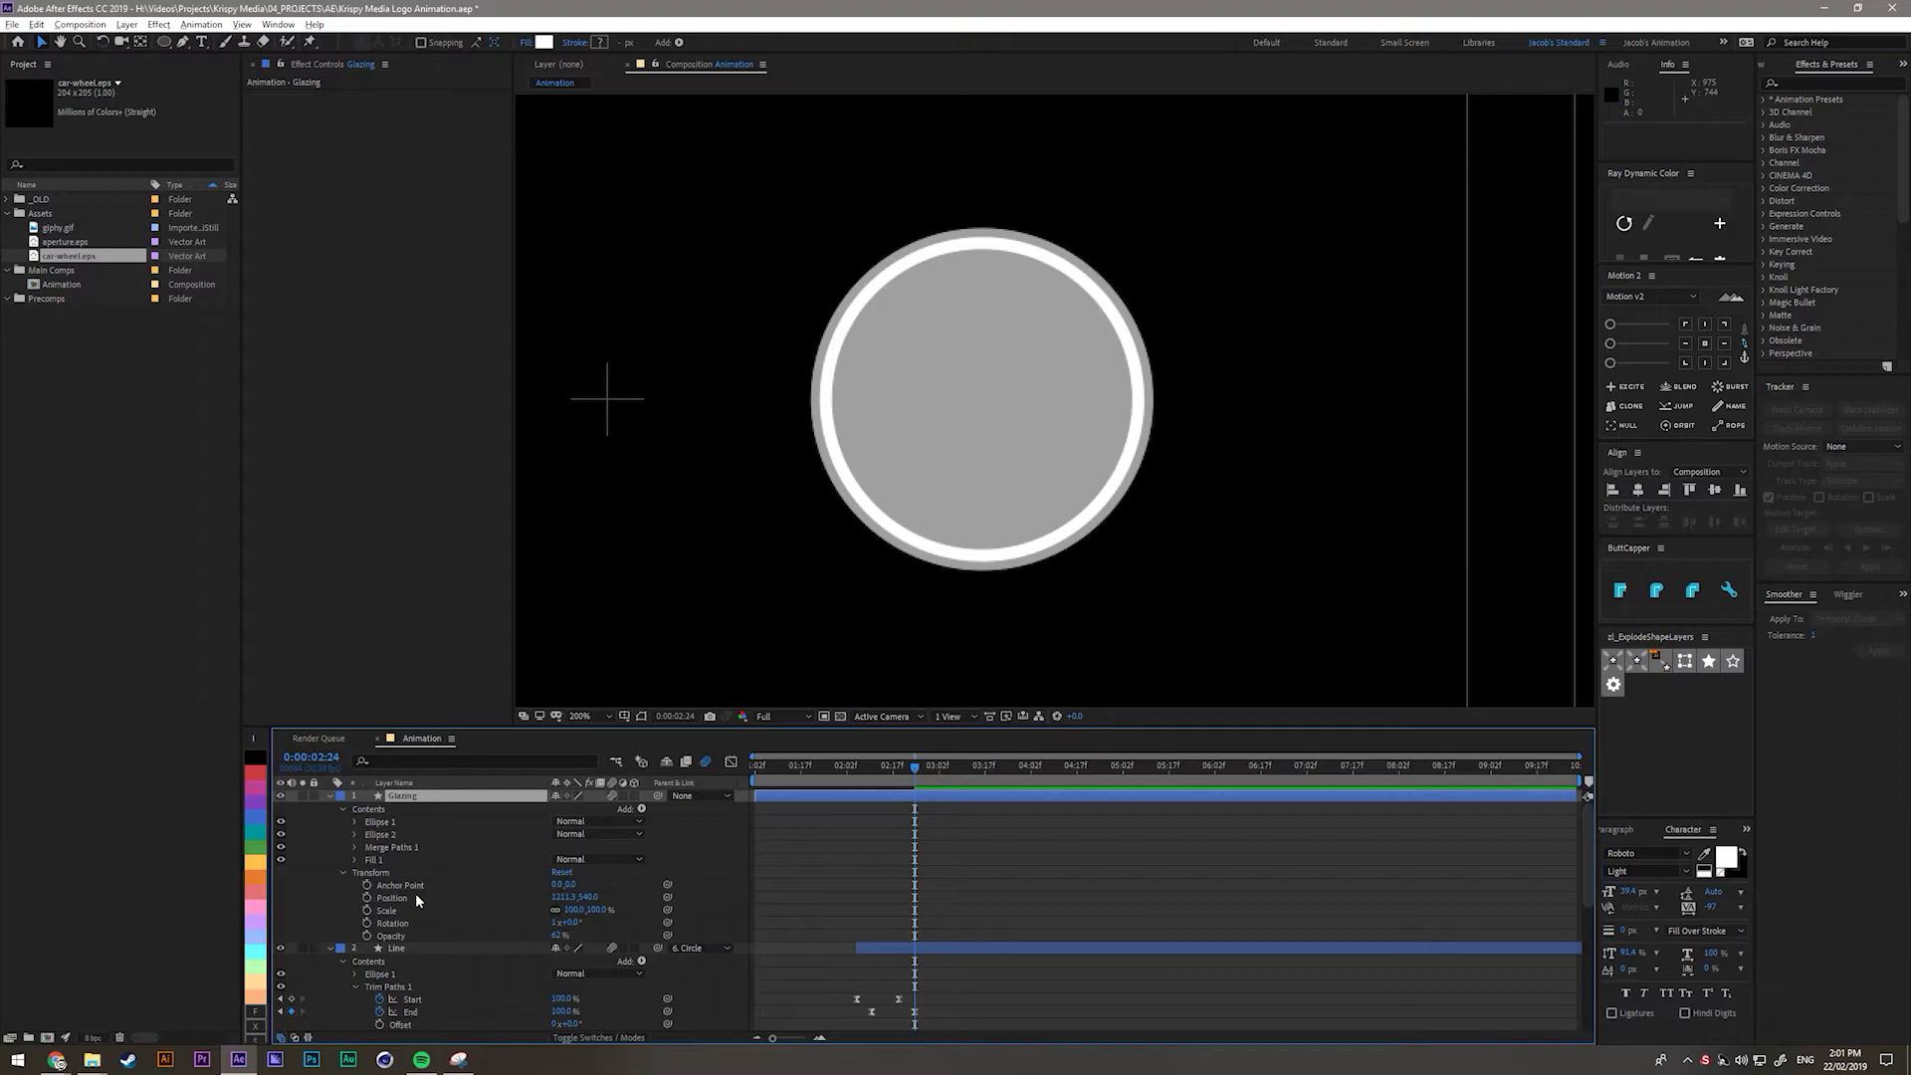
Set the Merge Paths 1 mode to Exclude Intersections.
left_click(390, 848)
left_click(355, 847)
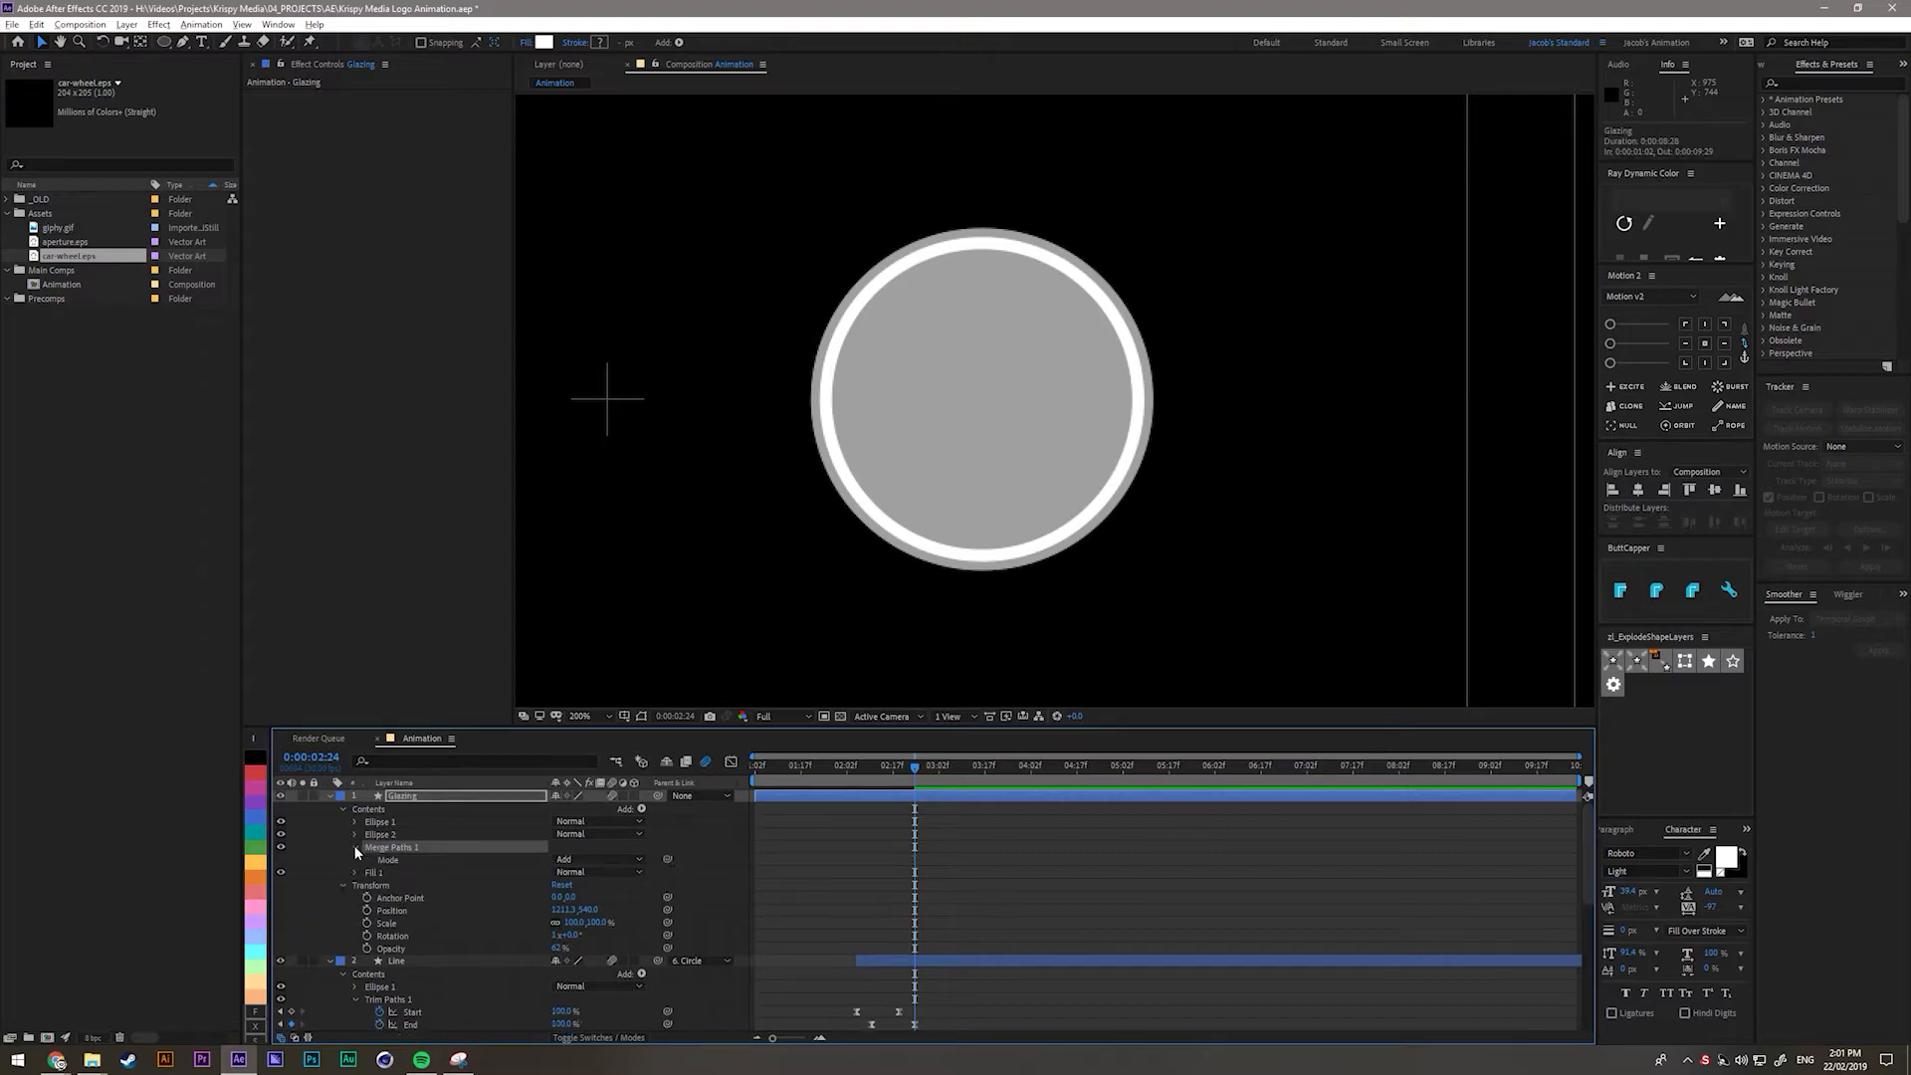
left_click(588, 861)
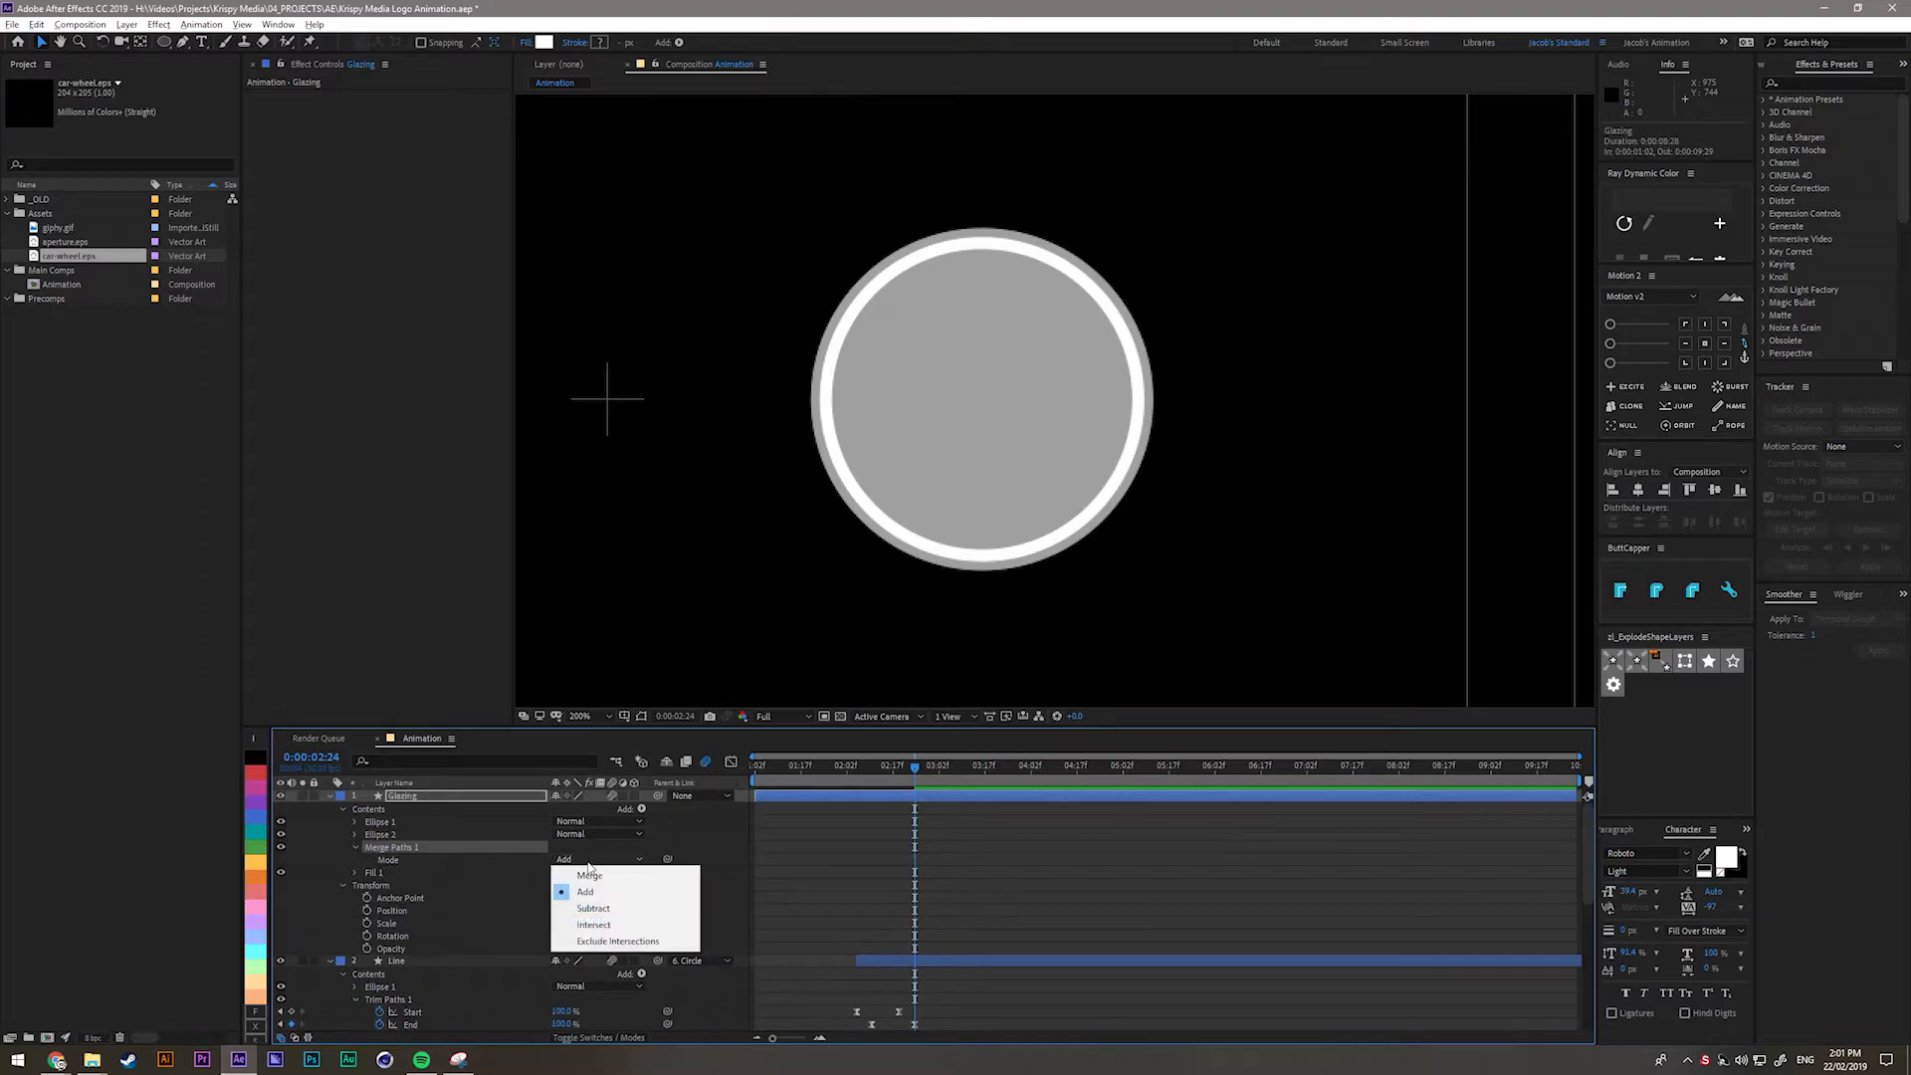
left_click(607, 943)
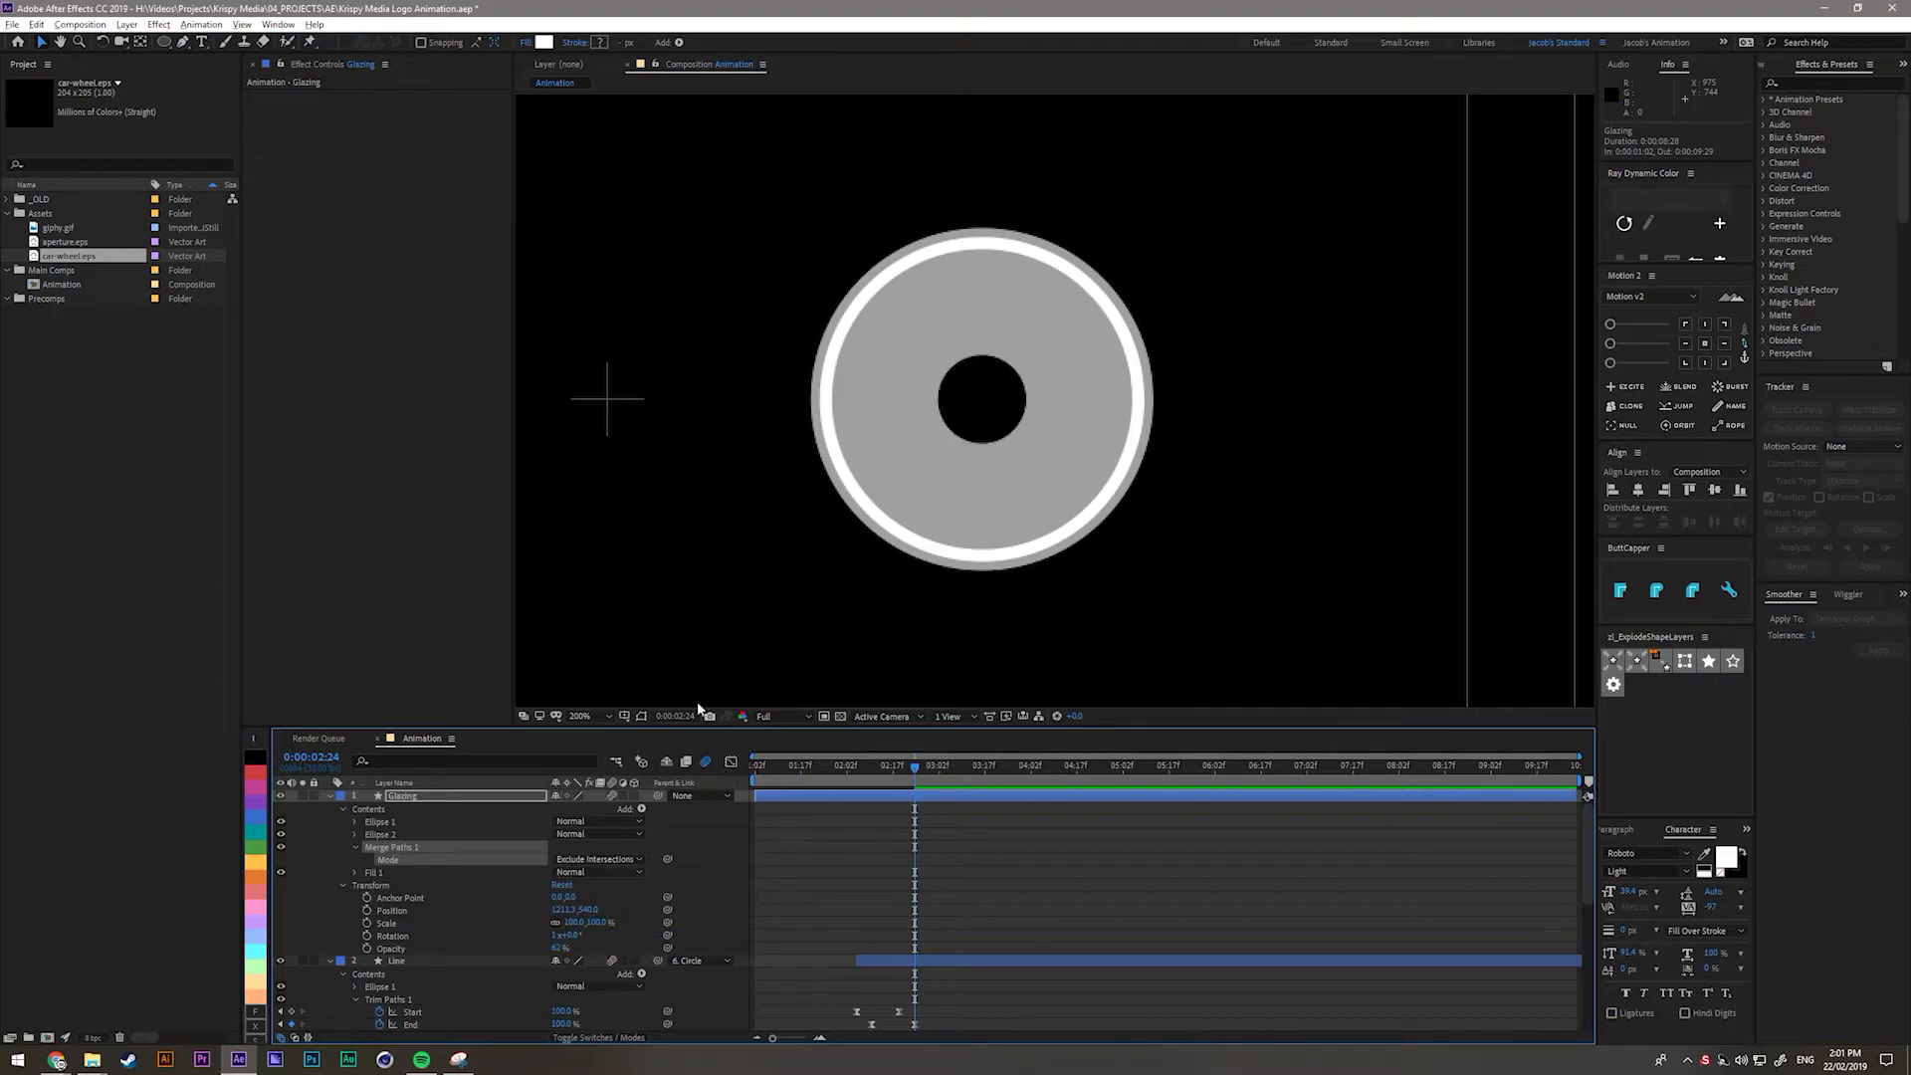
Switch between Ellipse 1 and Ellipse 2 to inspect the holed disc.
left_click(393, 824)
left_click(392, 836)
left_click(389, 823)
left_click(392, 836)
left_click(391, 824)
left_click(391, 835)
left_click(391, 825)
left_click(391, 835)
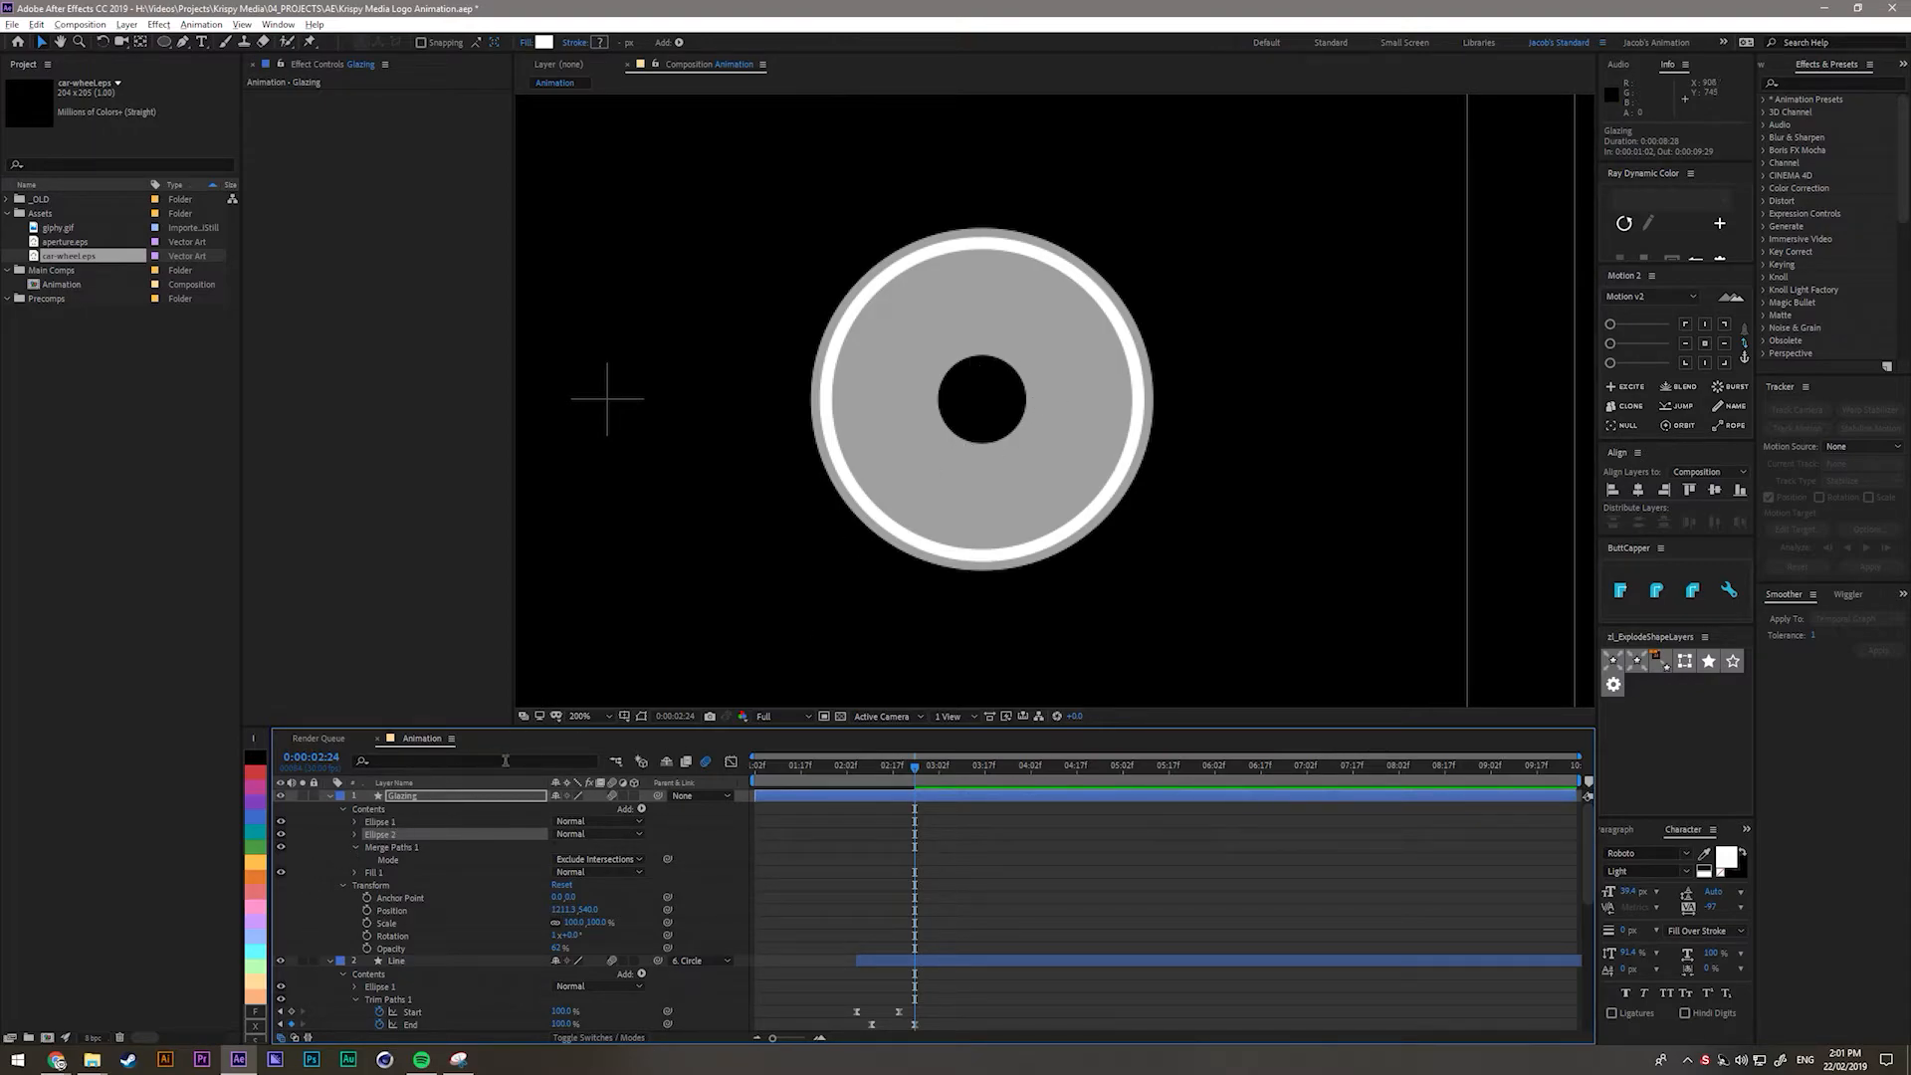
Convert Ellipse 1's Ellipse Path 1 into a Bezier path, ready for point editing.
left_click(355, 849)
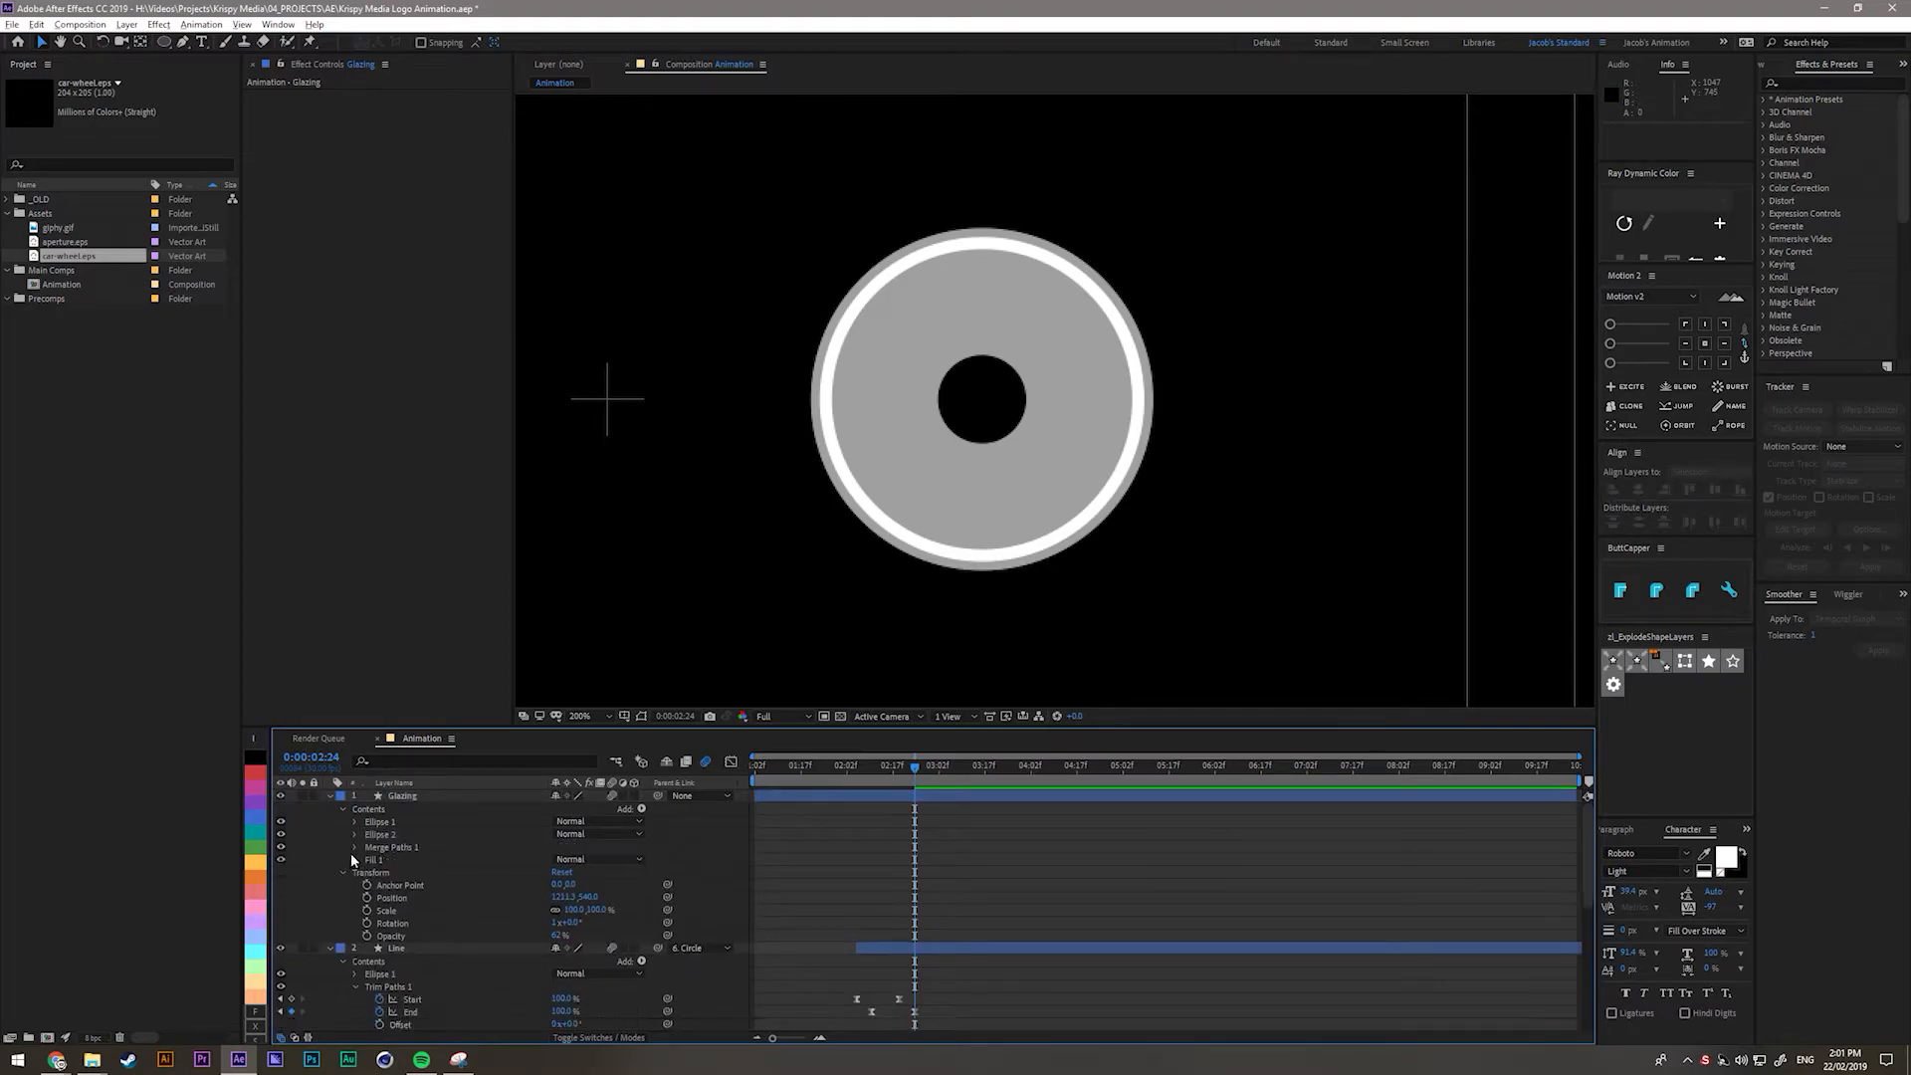
left_click(385, 834)
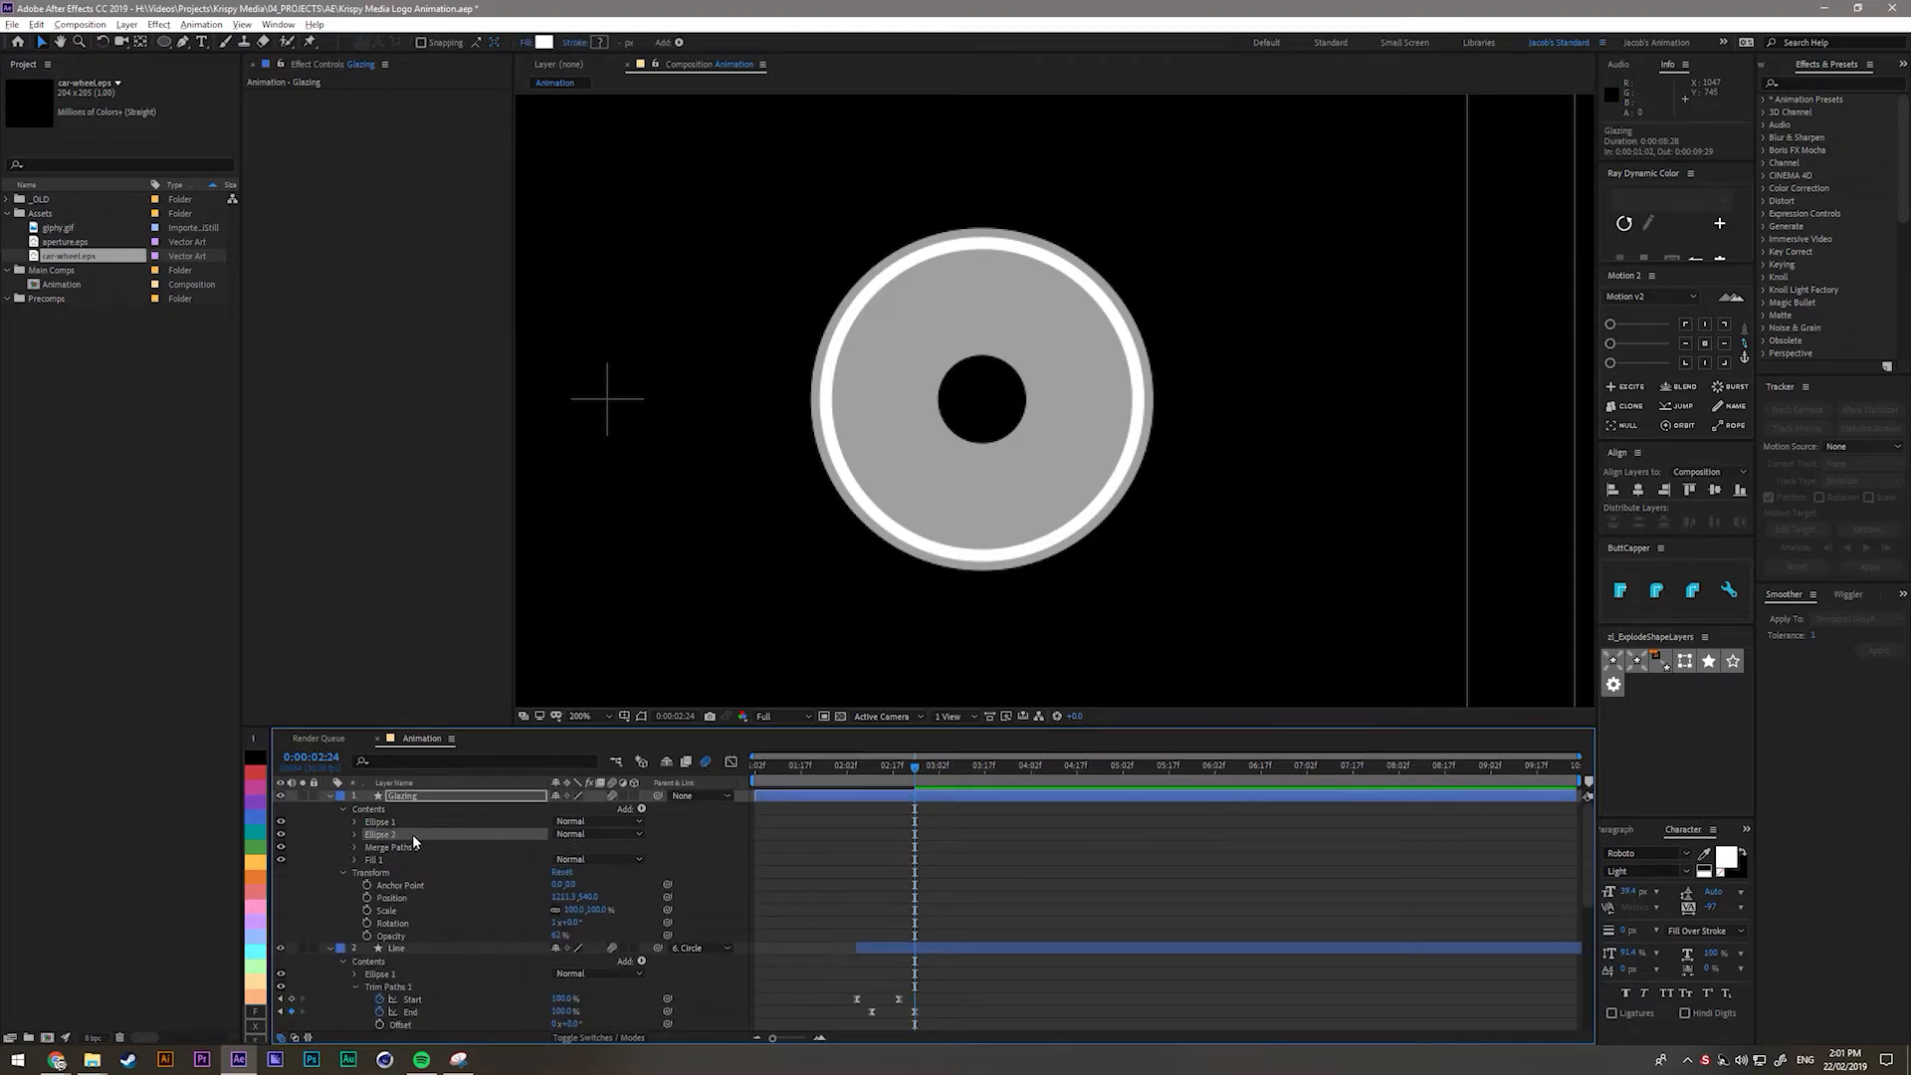
left_click(374, 822)
left_click(355, 822)
right_click(410, 838)
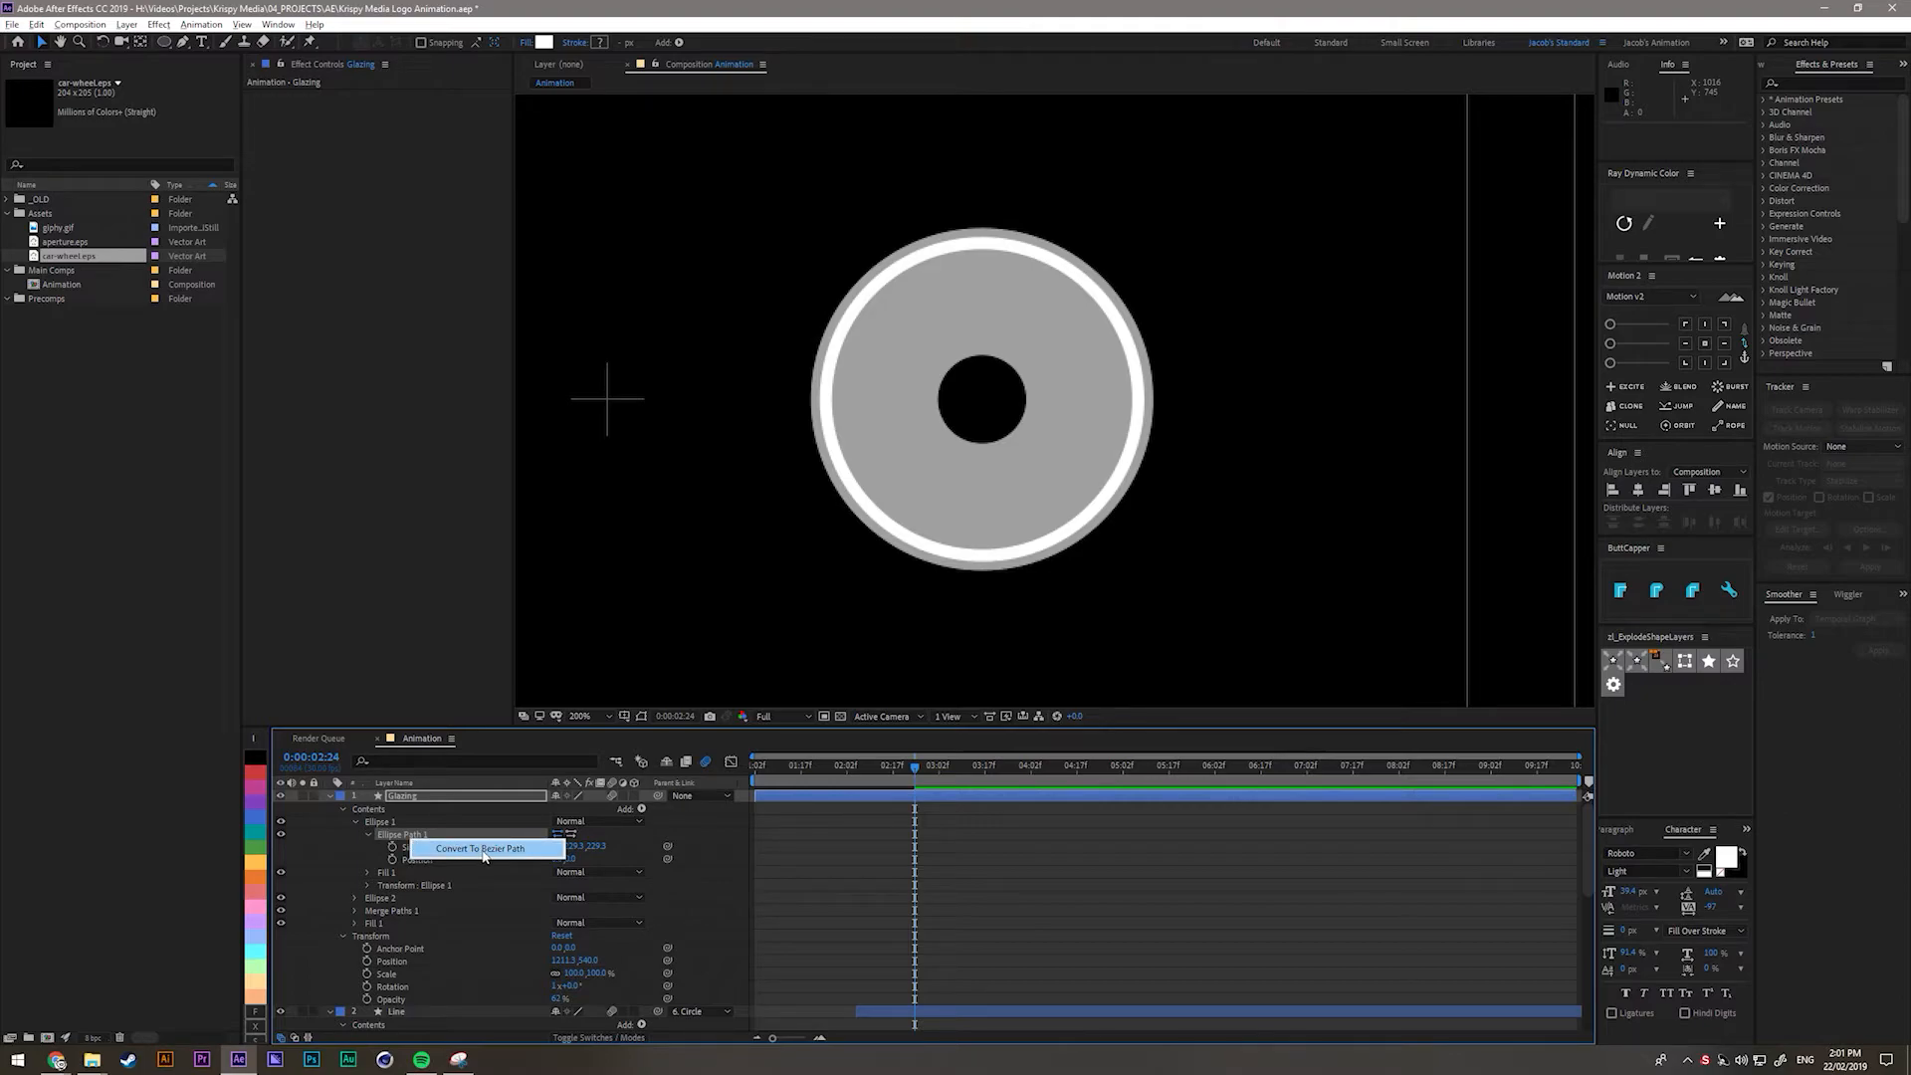
left_click(485, 853)
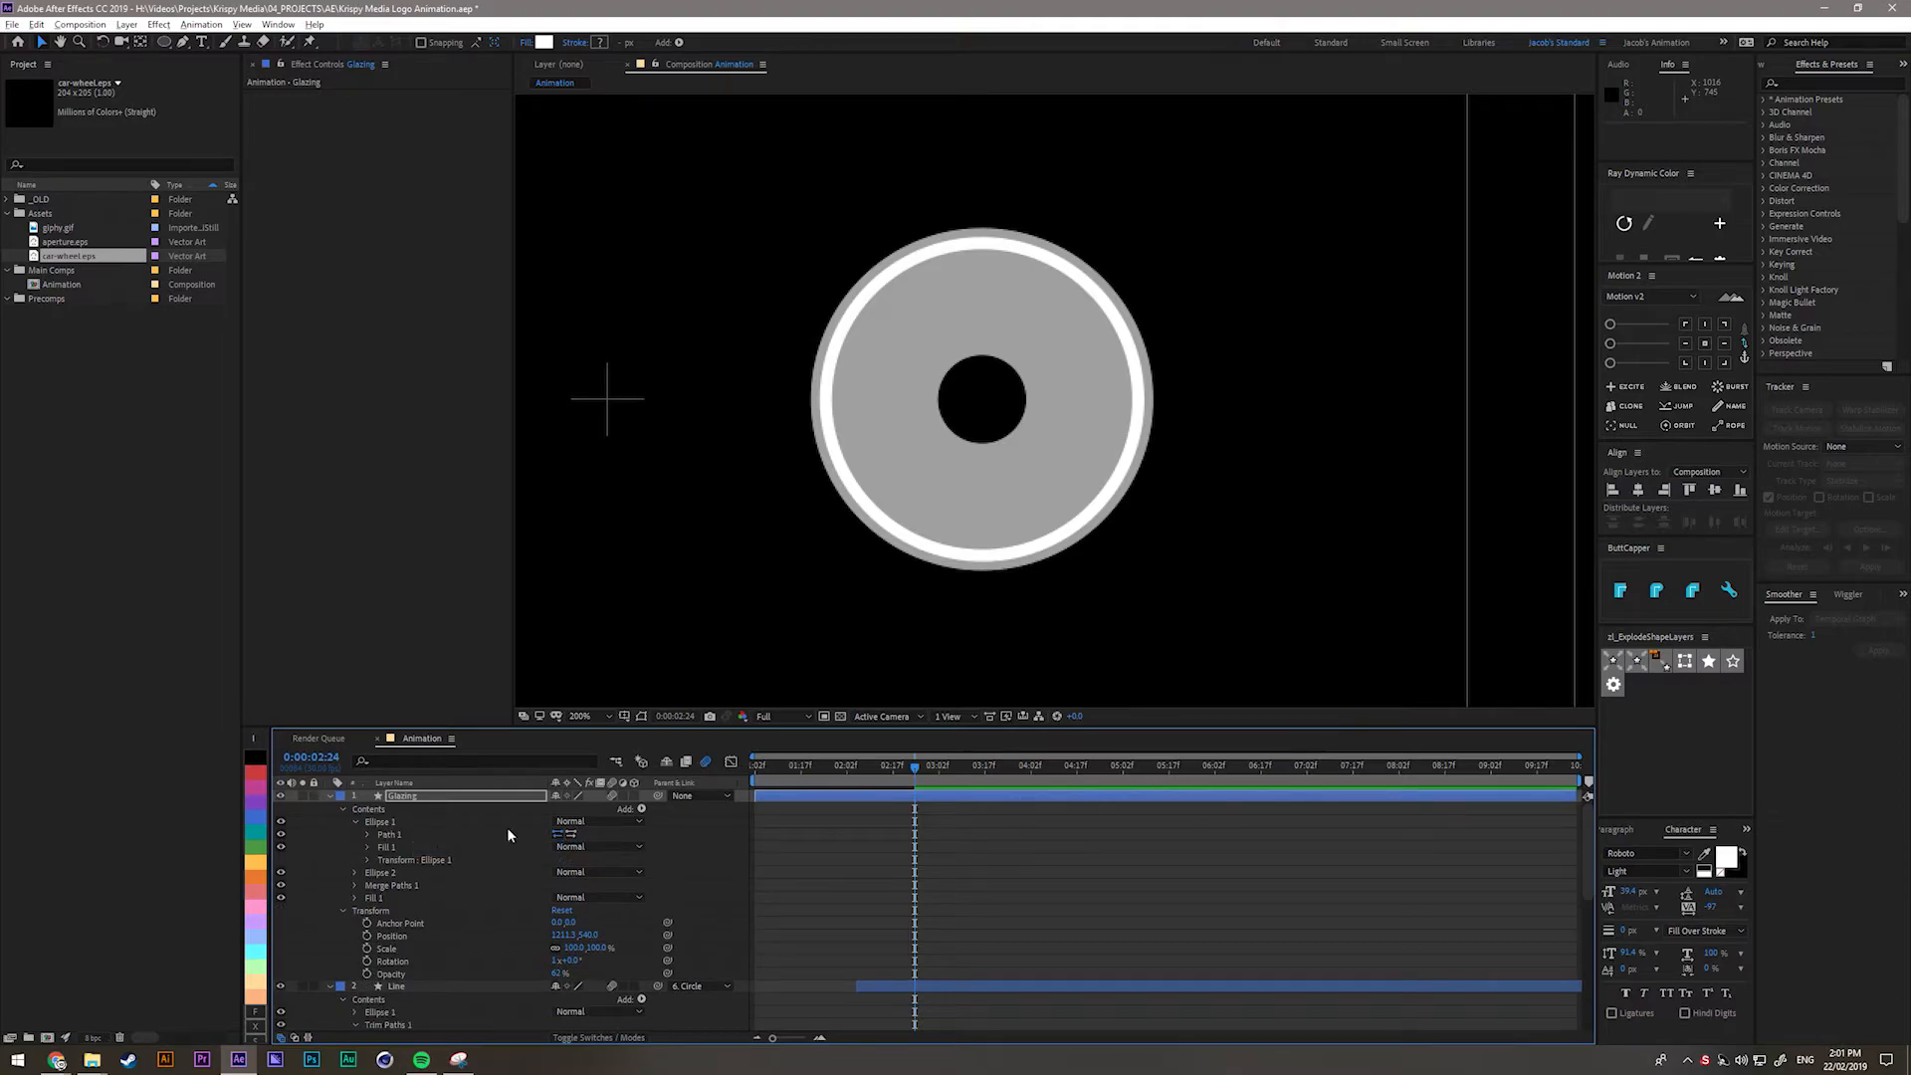
left_click(642, 717)
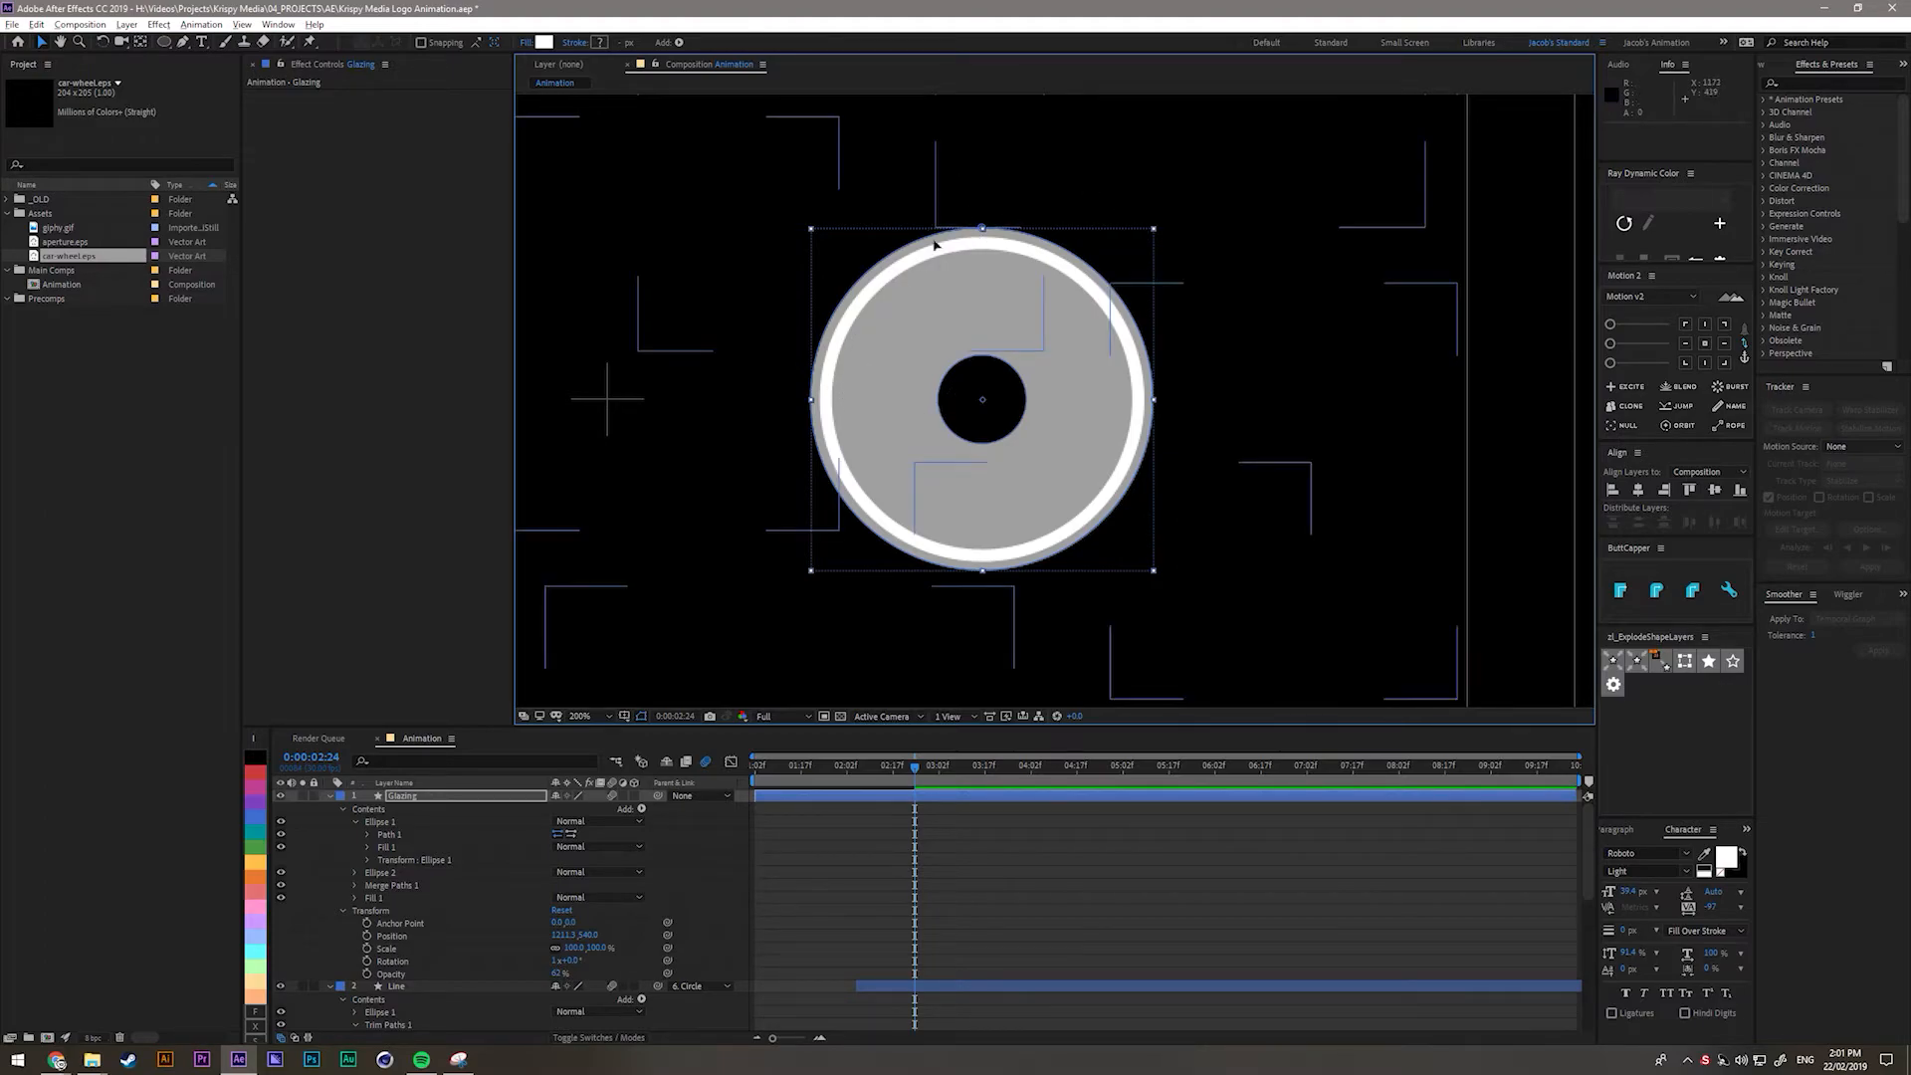
key("g")
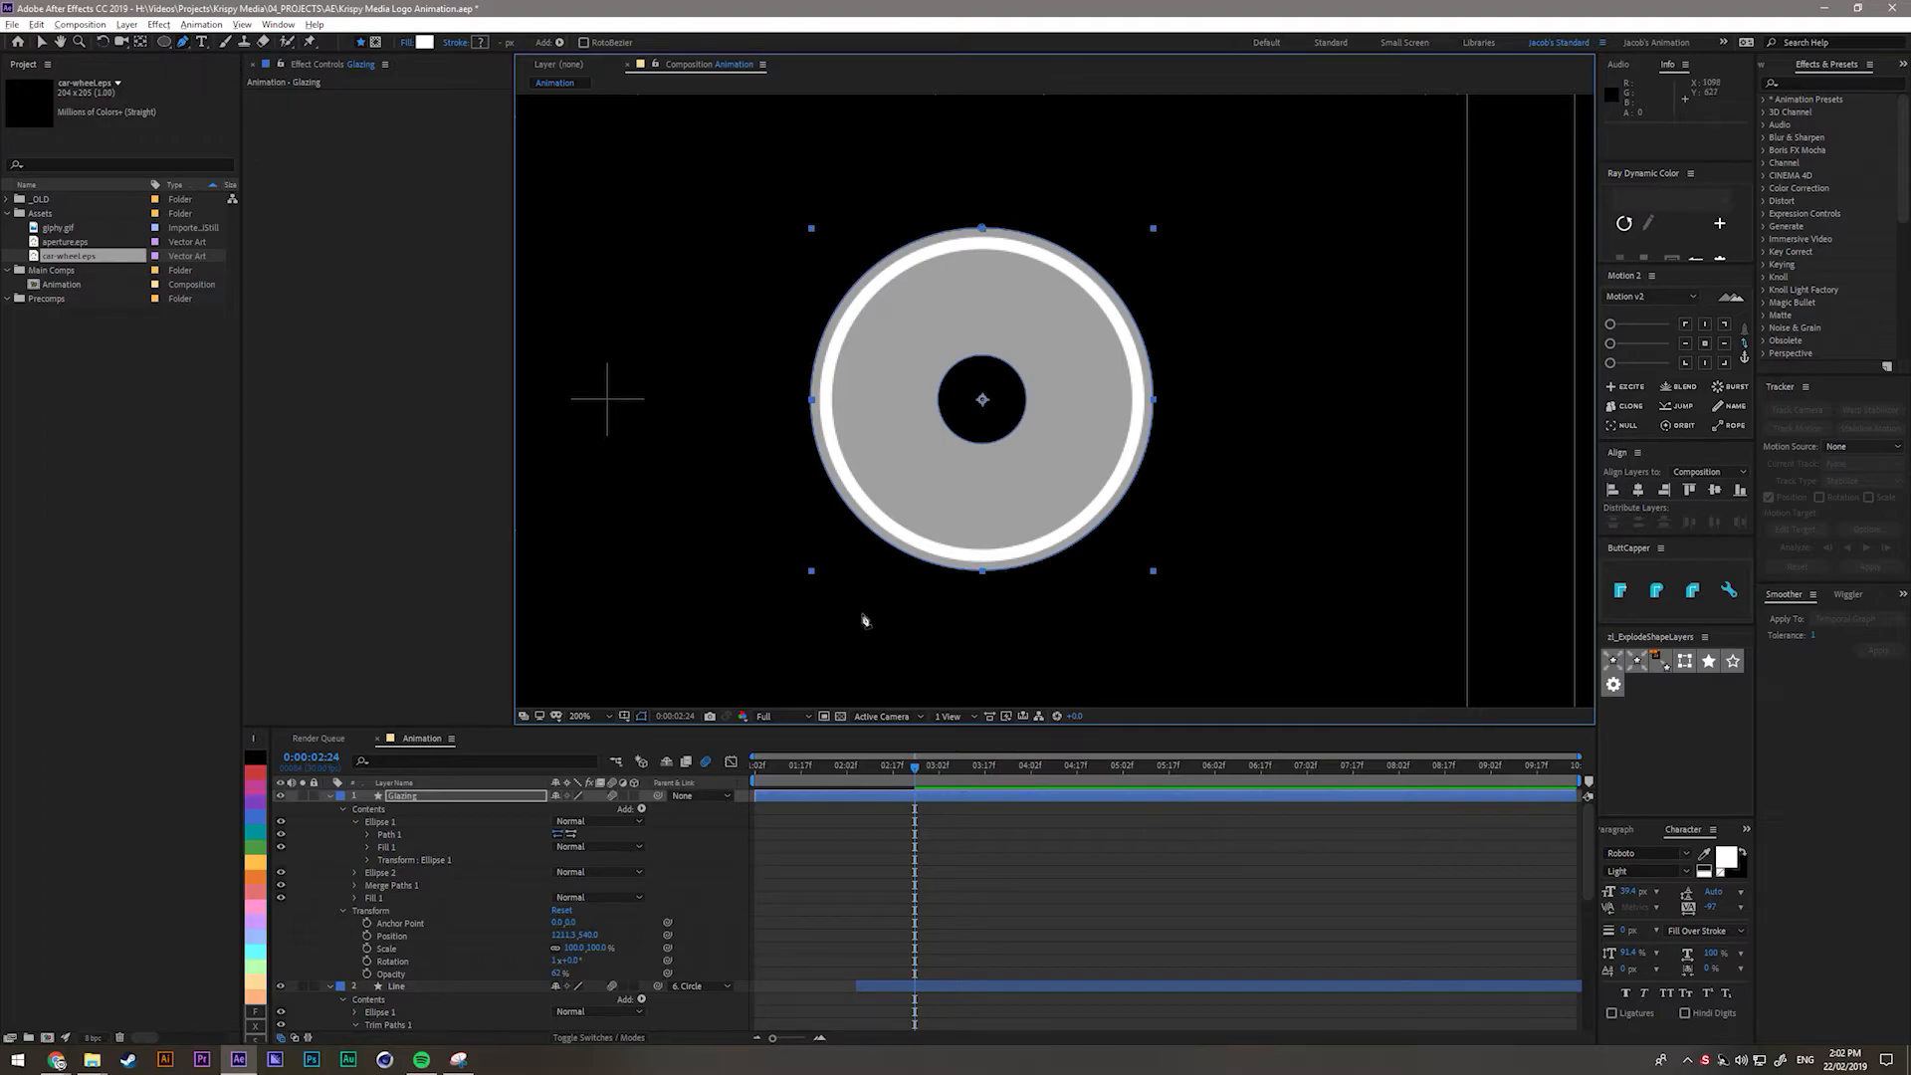
Add a point on the glaze's lower-left edge and curve the bottom flatter, undoing a stray shape.
left_click(832, 486)
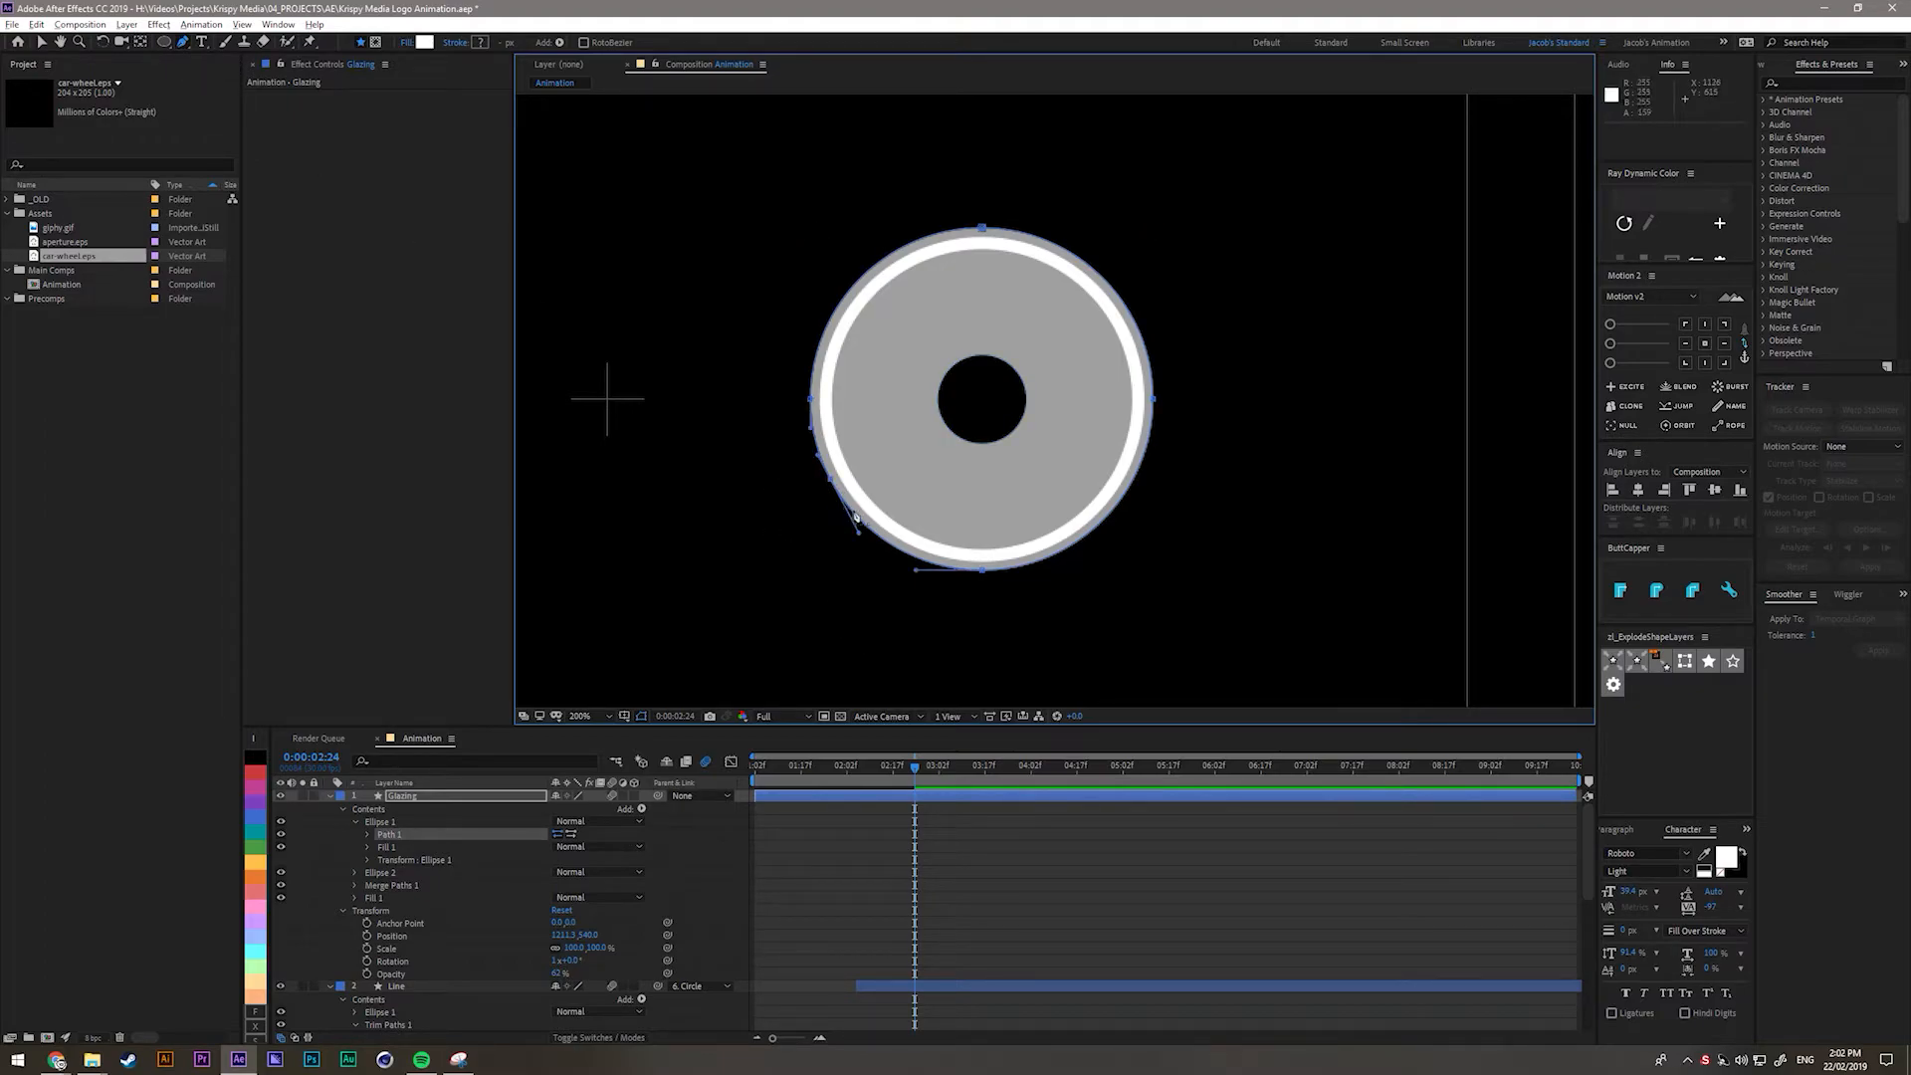
left_click_drag(833, 487, 883, 439)
left_click_drag(981, 571, 902, 414)
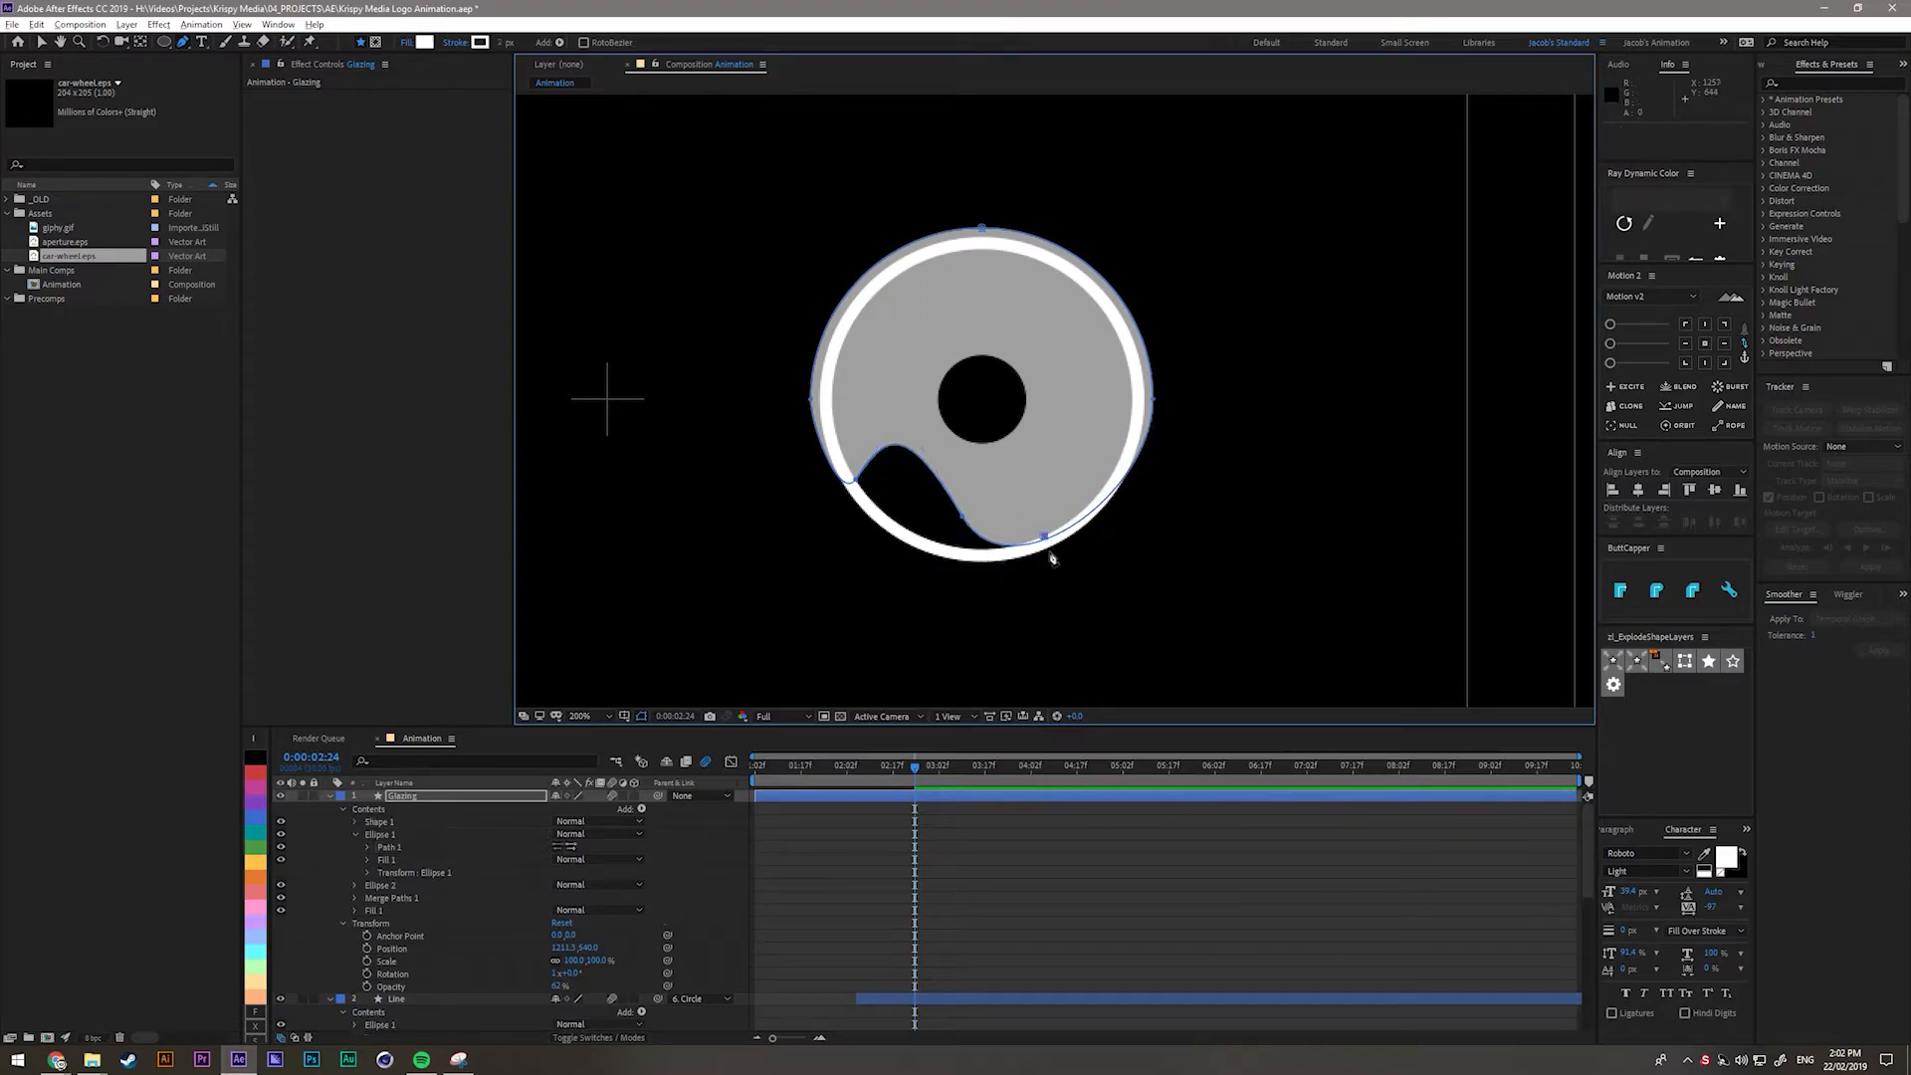
left_click(1041, 539)
key("ctrl+z")
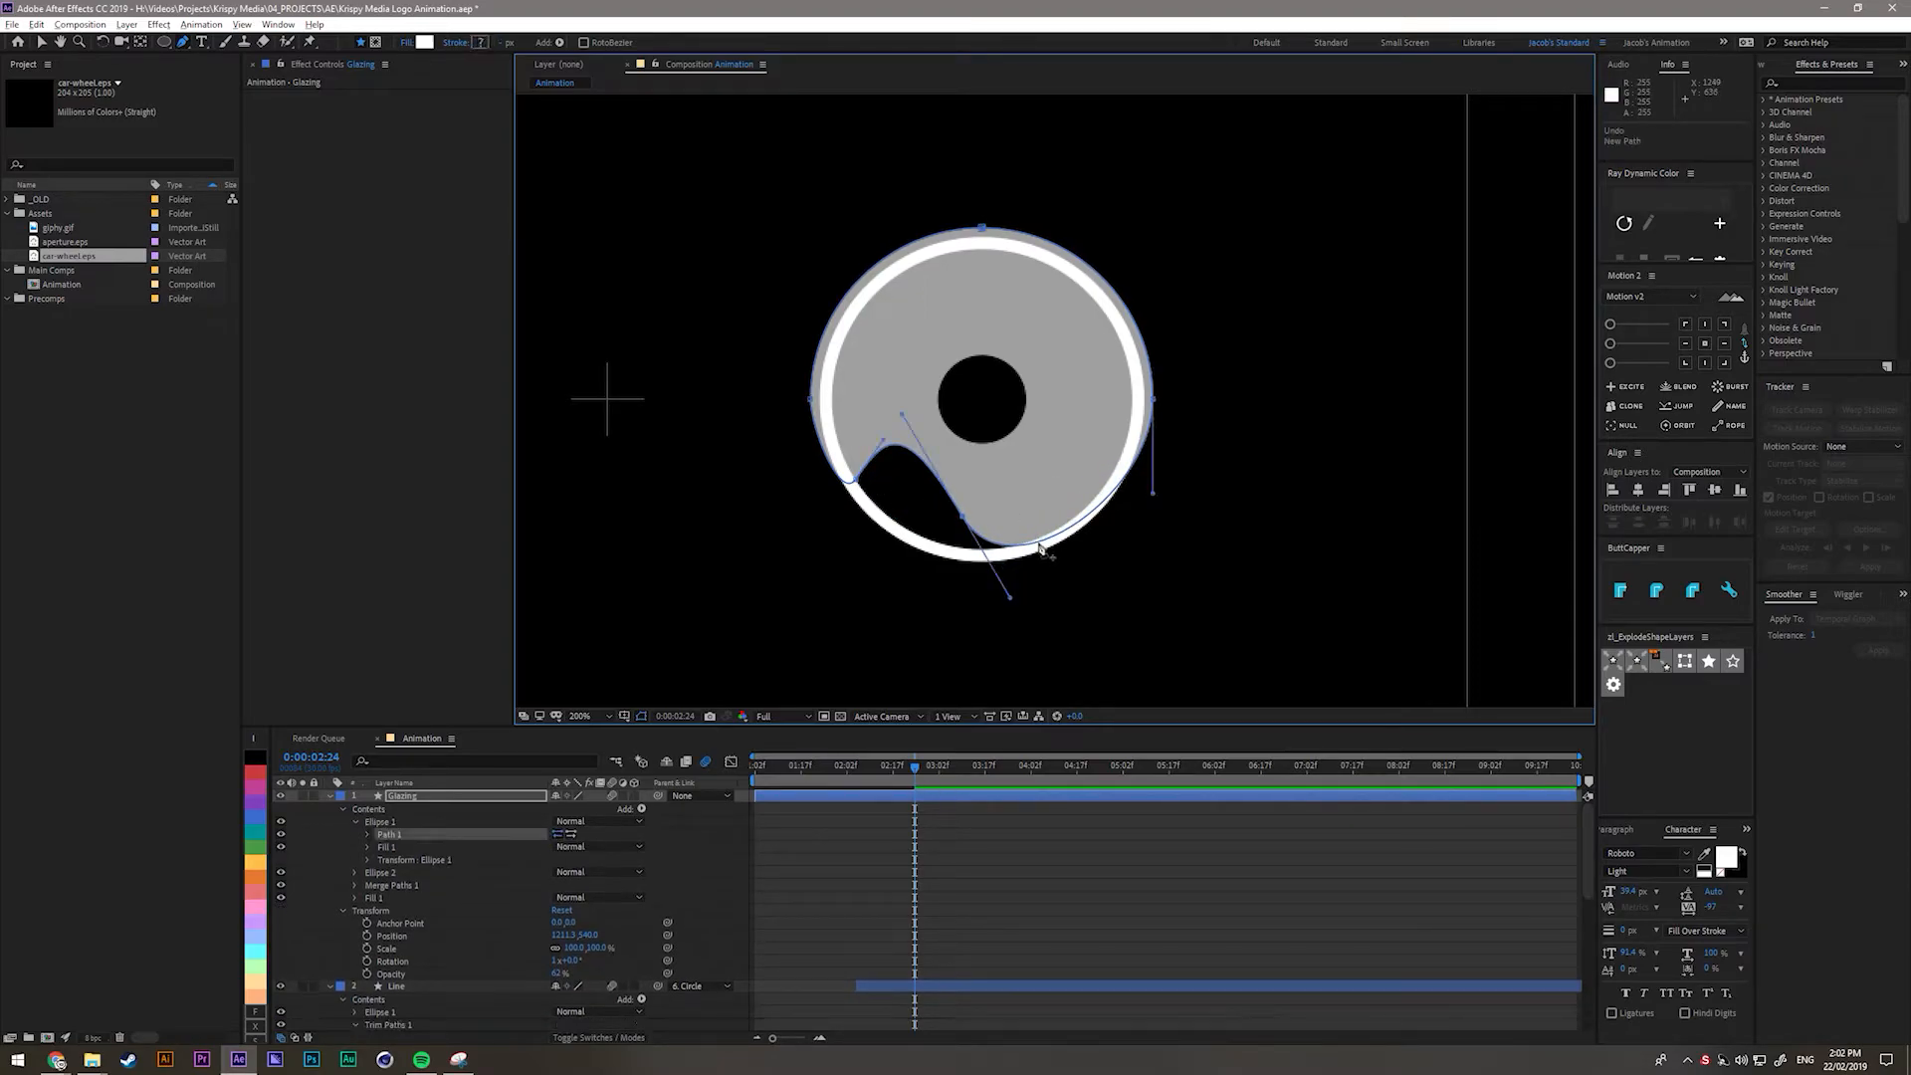
key("v")
Raise the lower-right point, smooth the curves and pull down drips on both sides.
left_click(1038, 544)
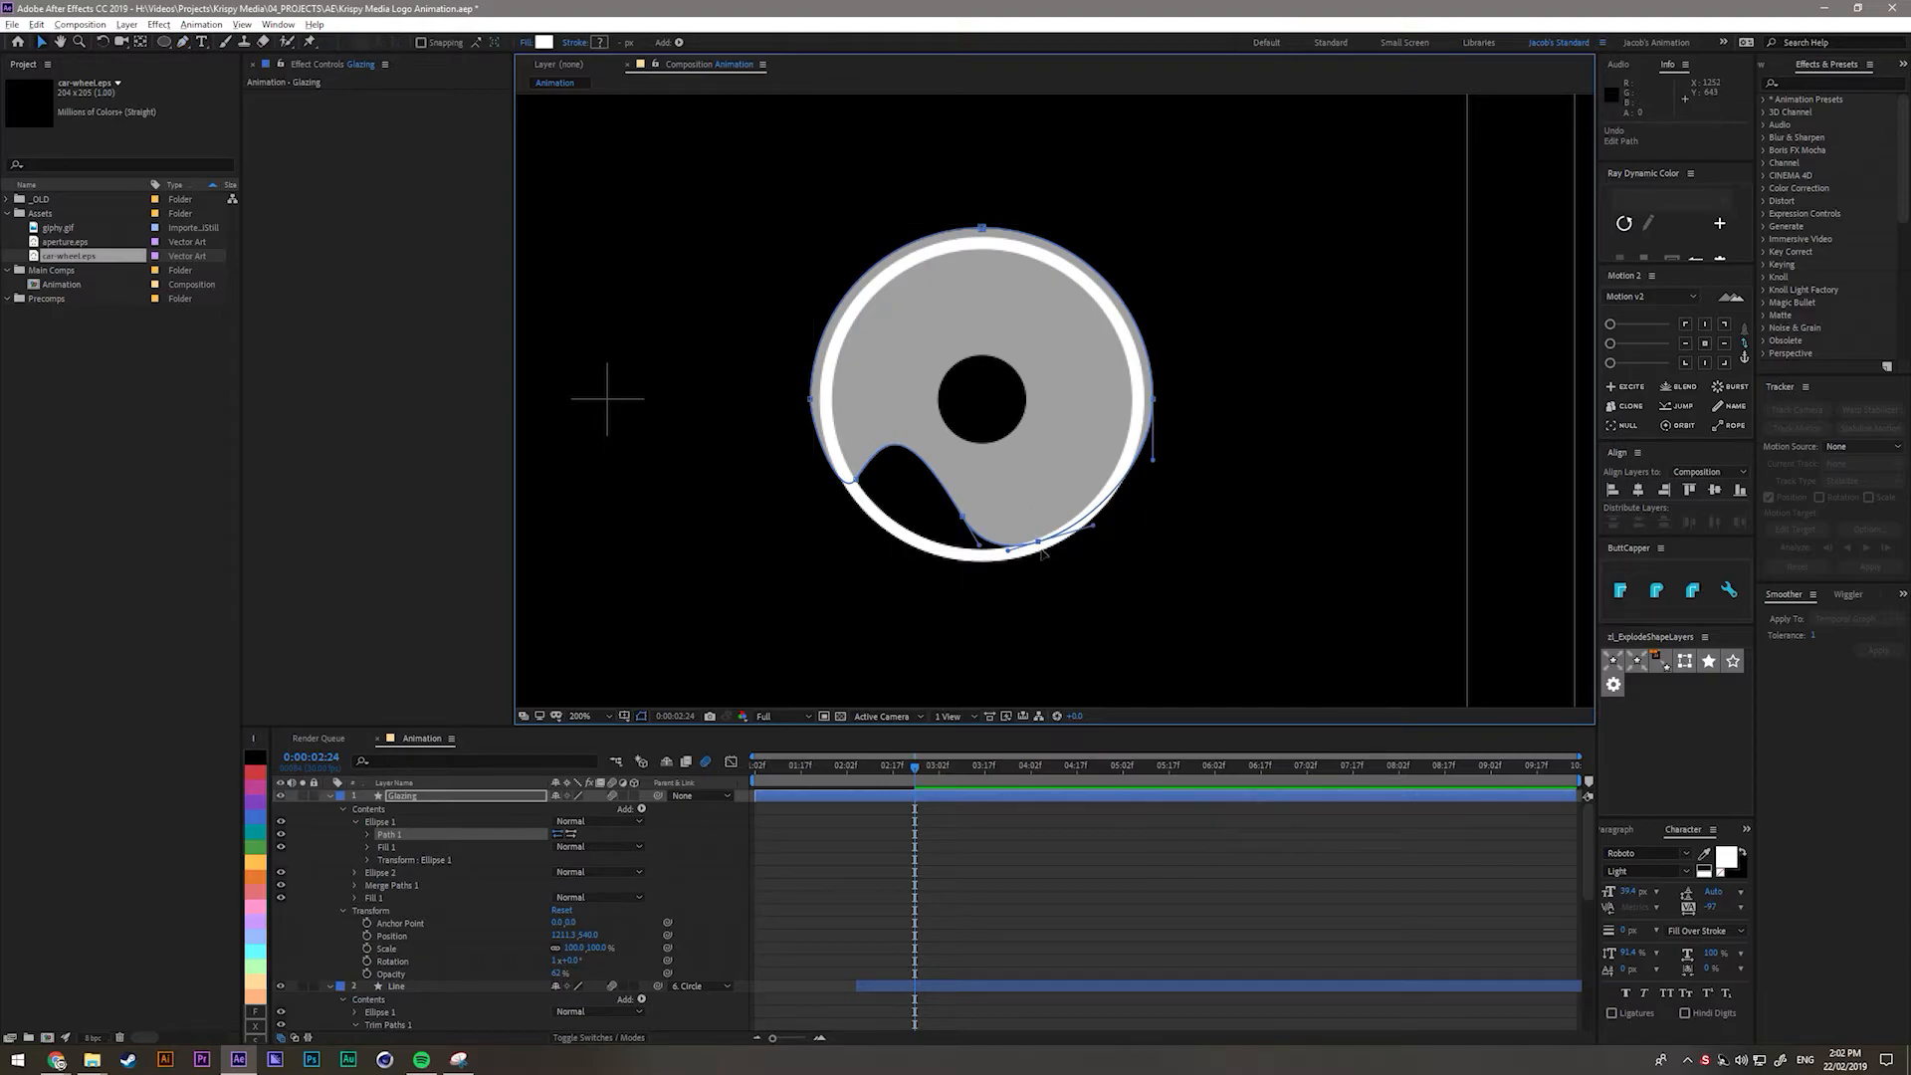
left_click_drag(1038, 542, 1062, 409)
left_click_drag(1031, 493, 887, 462)
left_click(1017, 475)
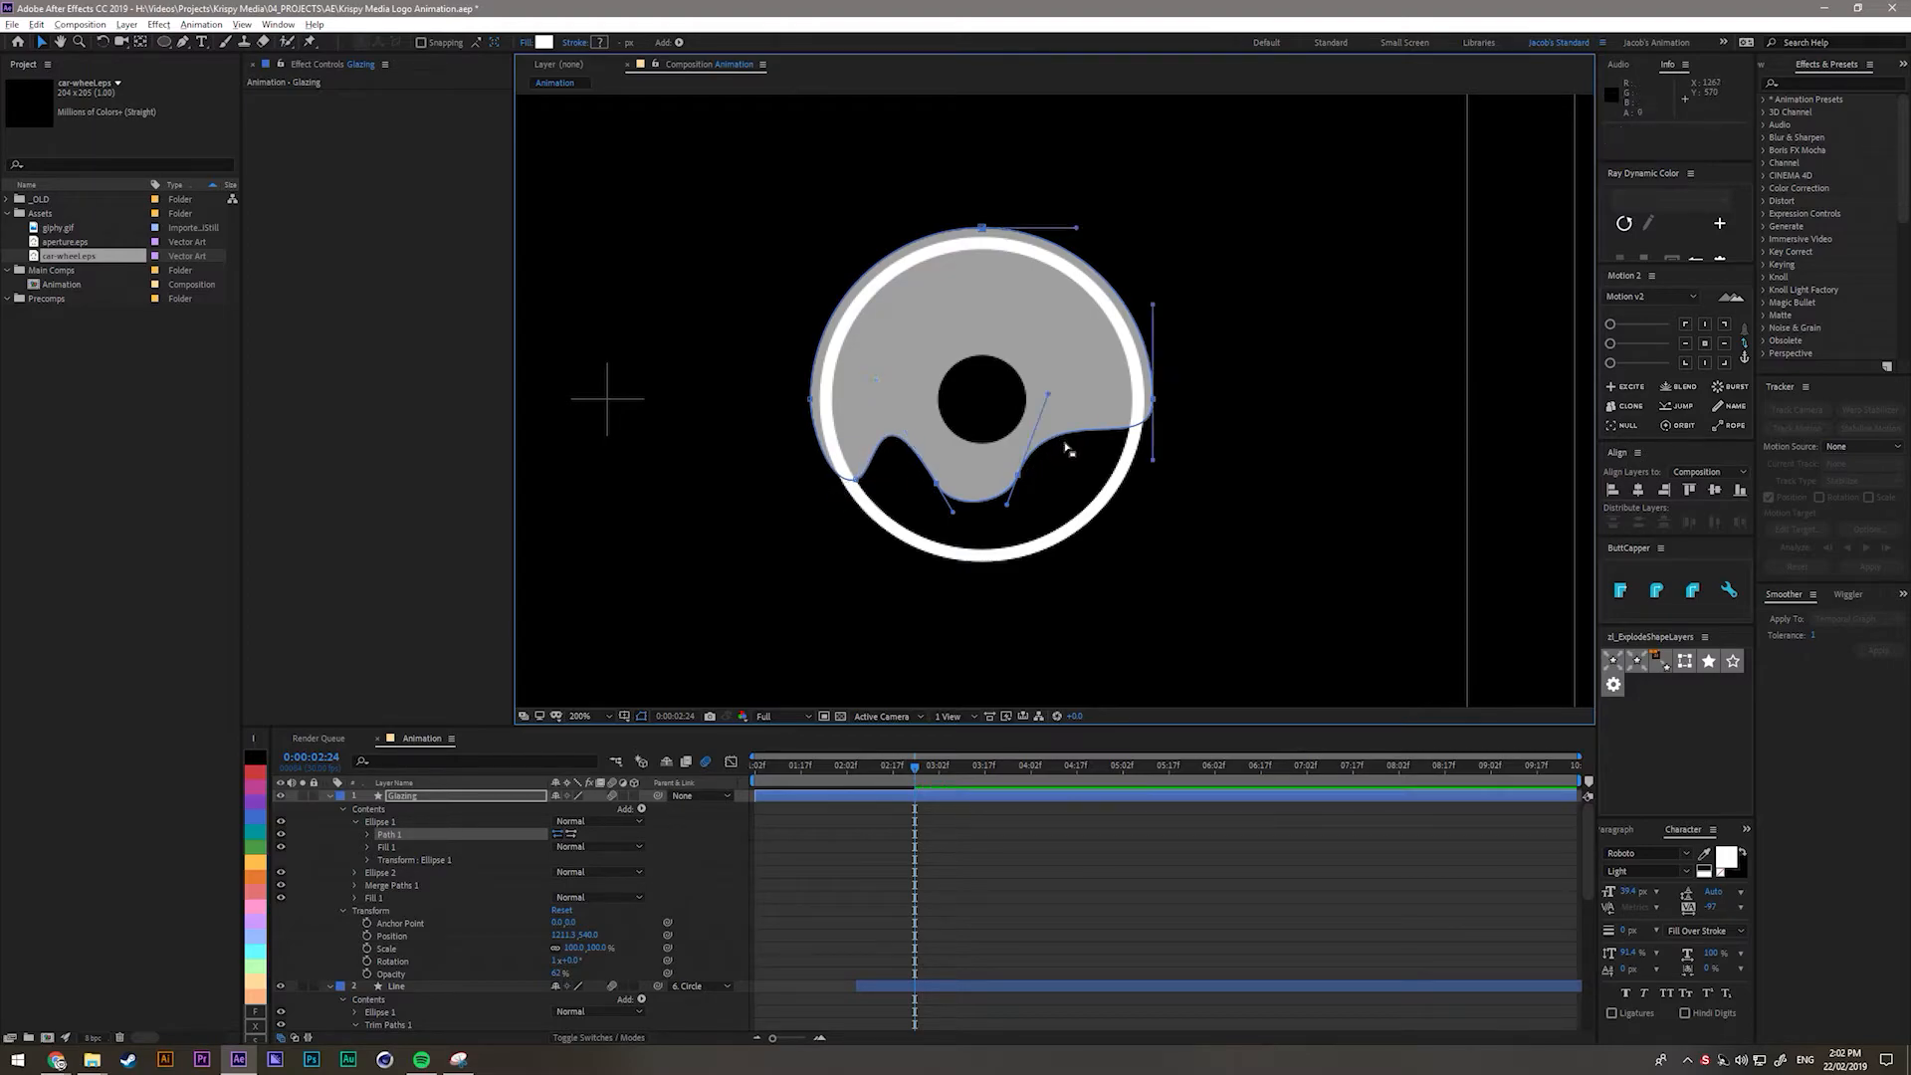
key("g")
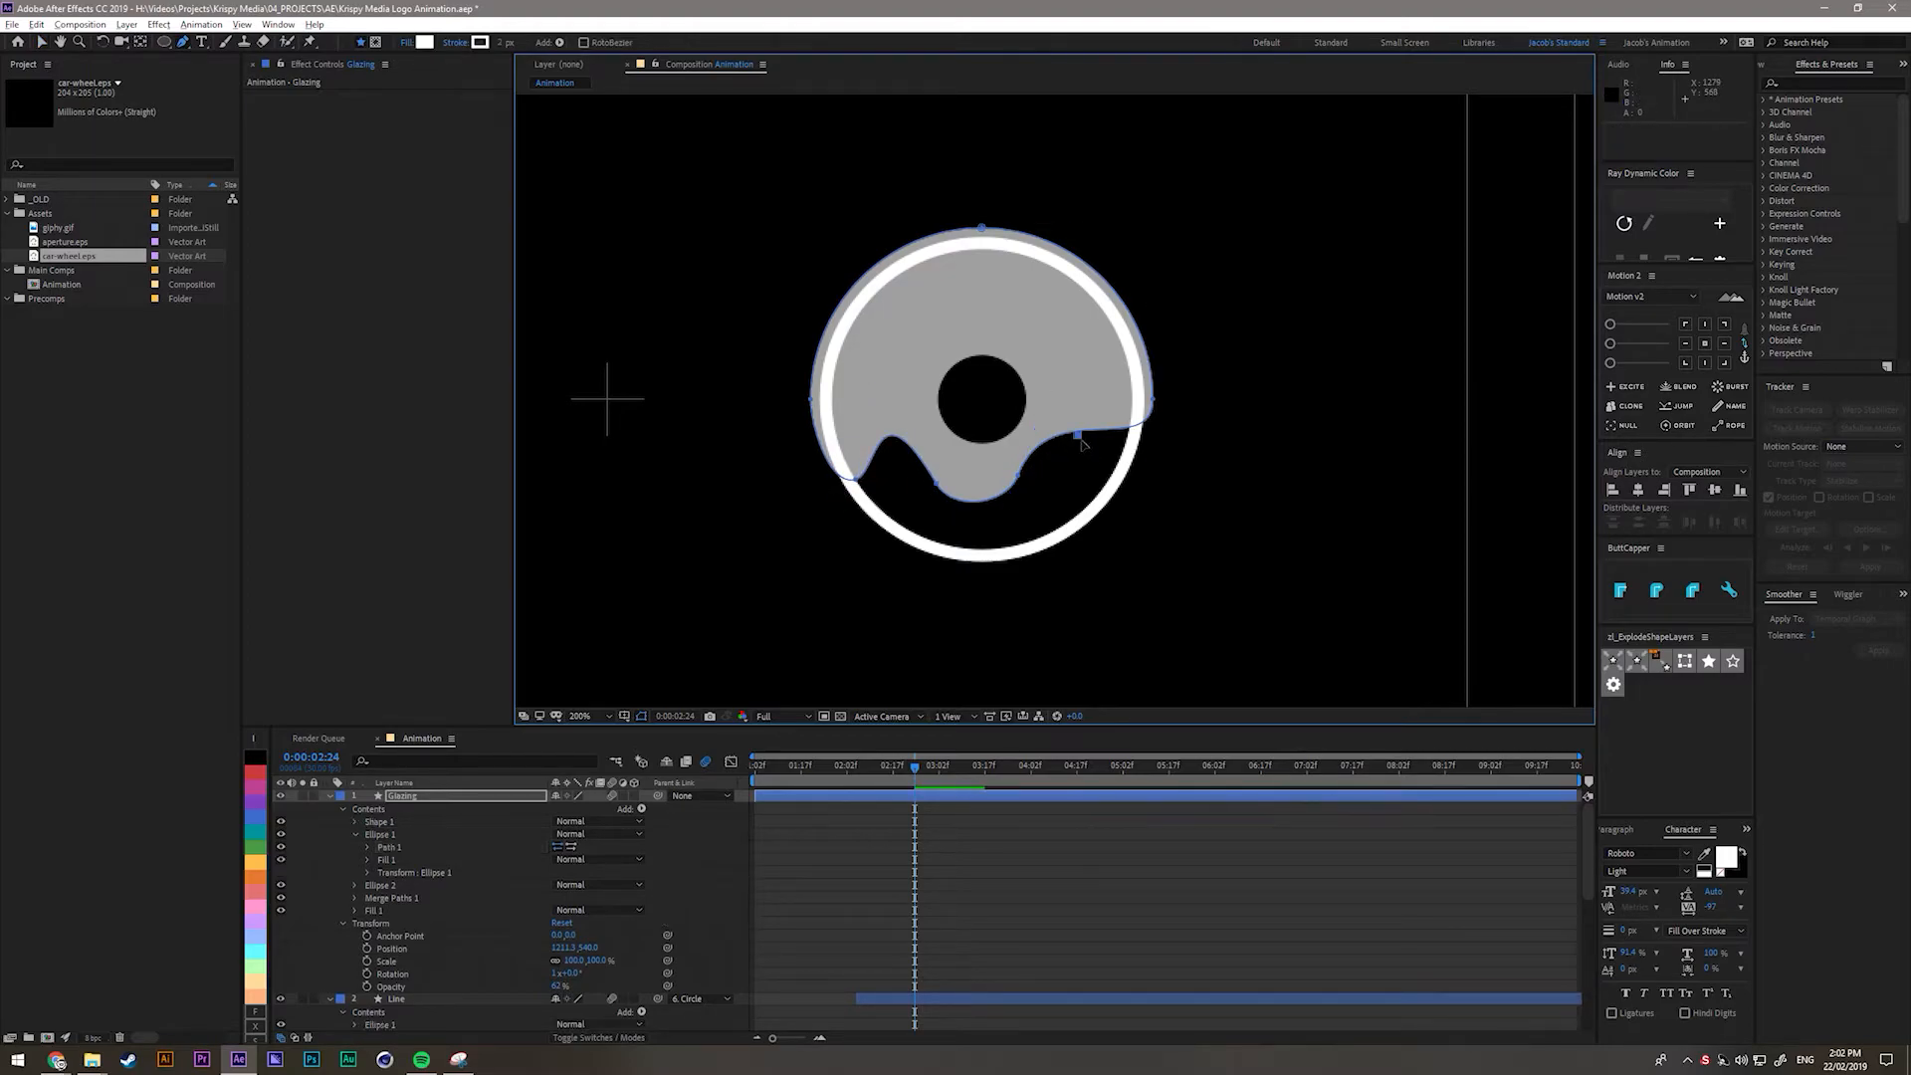
left_click_drag(1083, 440, 1142, 534)
mouse_move(937, 483)
left_mouse_down()
mouse_move(998, 506)
mouse_move(996, 475)
mouse_move(1051, 498)
mouse_move(1034, 504)
mouse_move(1078, 488)
mouse_move(1008, 524)
mouse_move(1014, 459)
mouse_move(985, 481)
mouse_move(936, 473)
left_mouse_up()
Reshape the right-hand drip's points and handles so the glaze bulges lower on the right.
left_click(989, 473)
left_click_drag(1090, 461, 1079, 451)
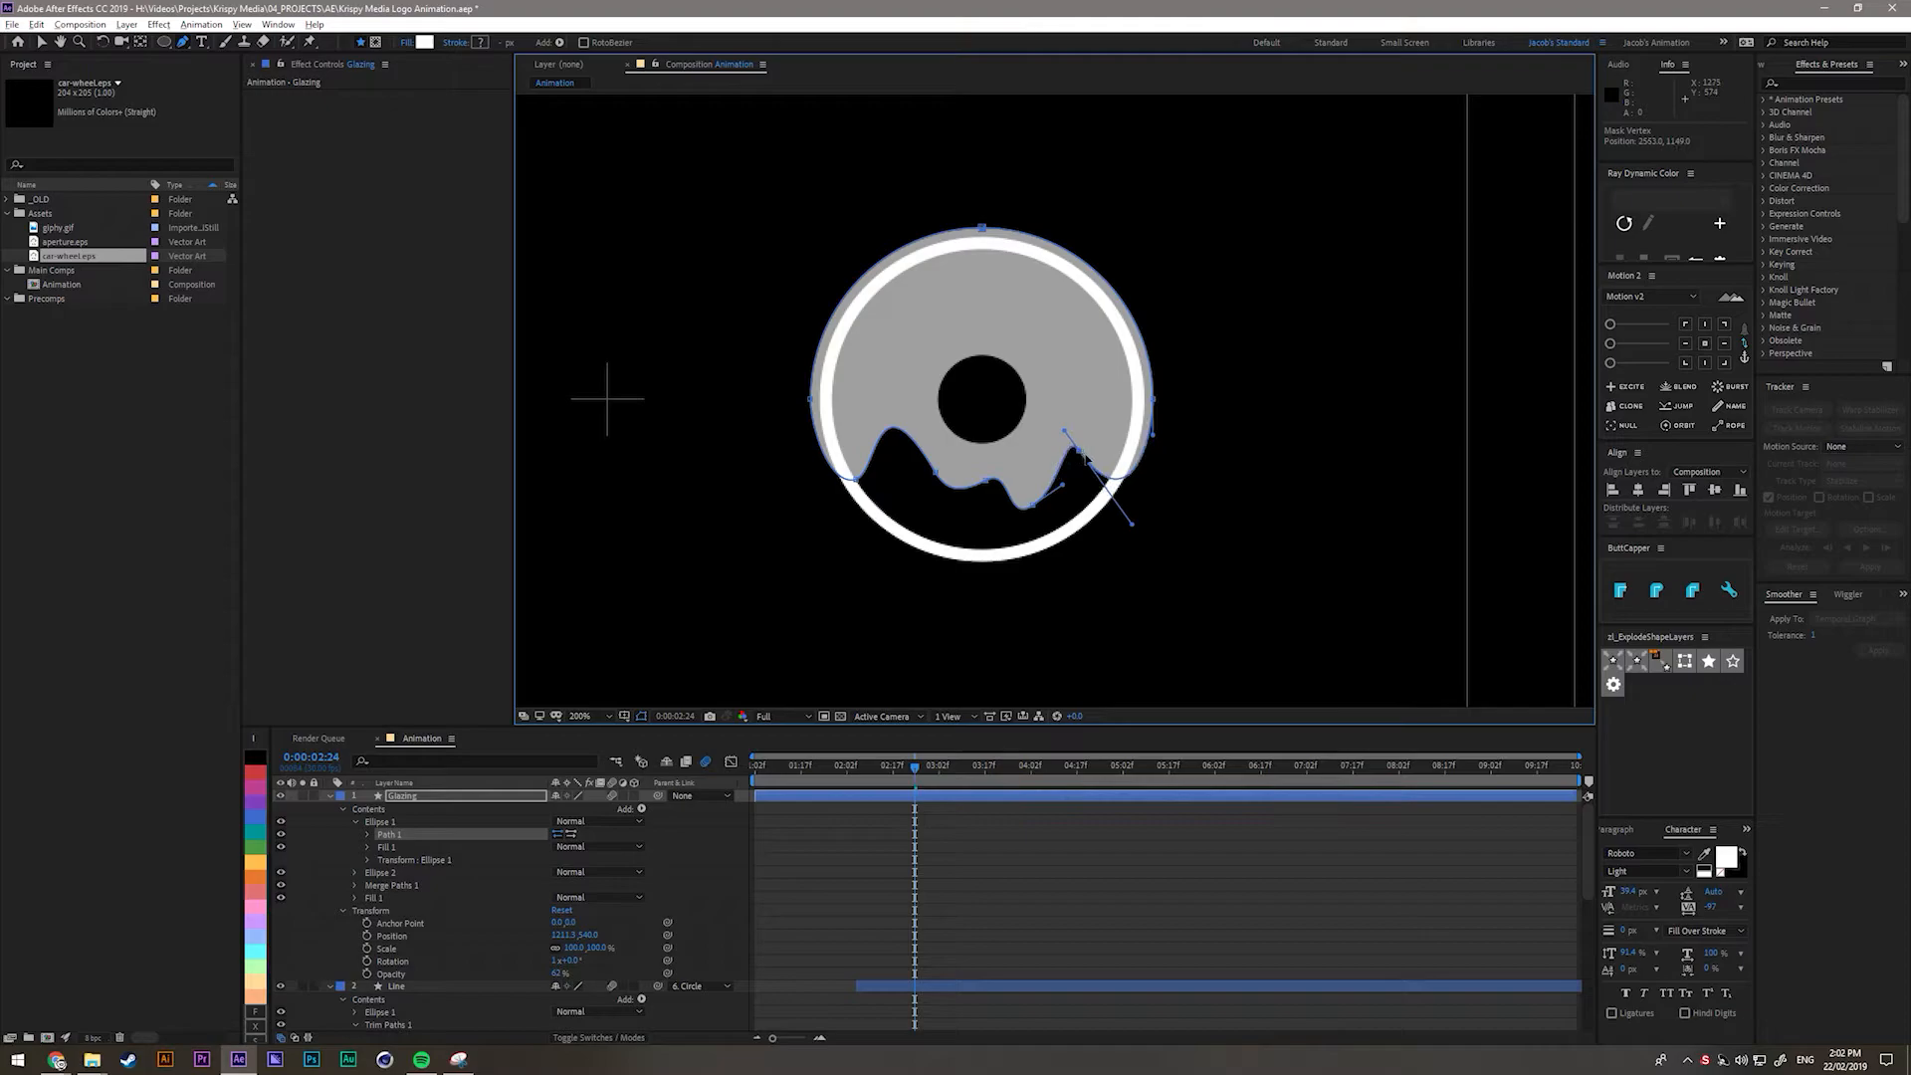
left_click_drag(1130, 522, 1155, 491)
left_click_drag(1057, 439, 1046, 434)
key("ctrl+shift+h")
key("ctrl+shift+h")
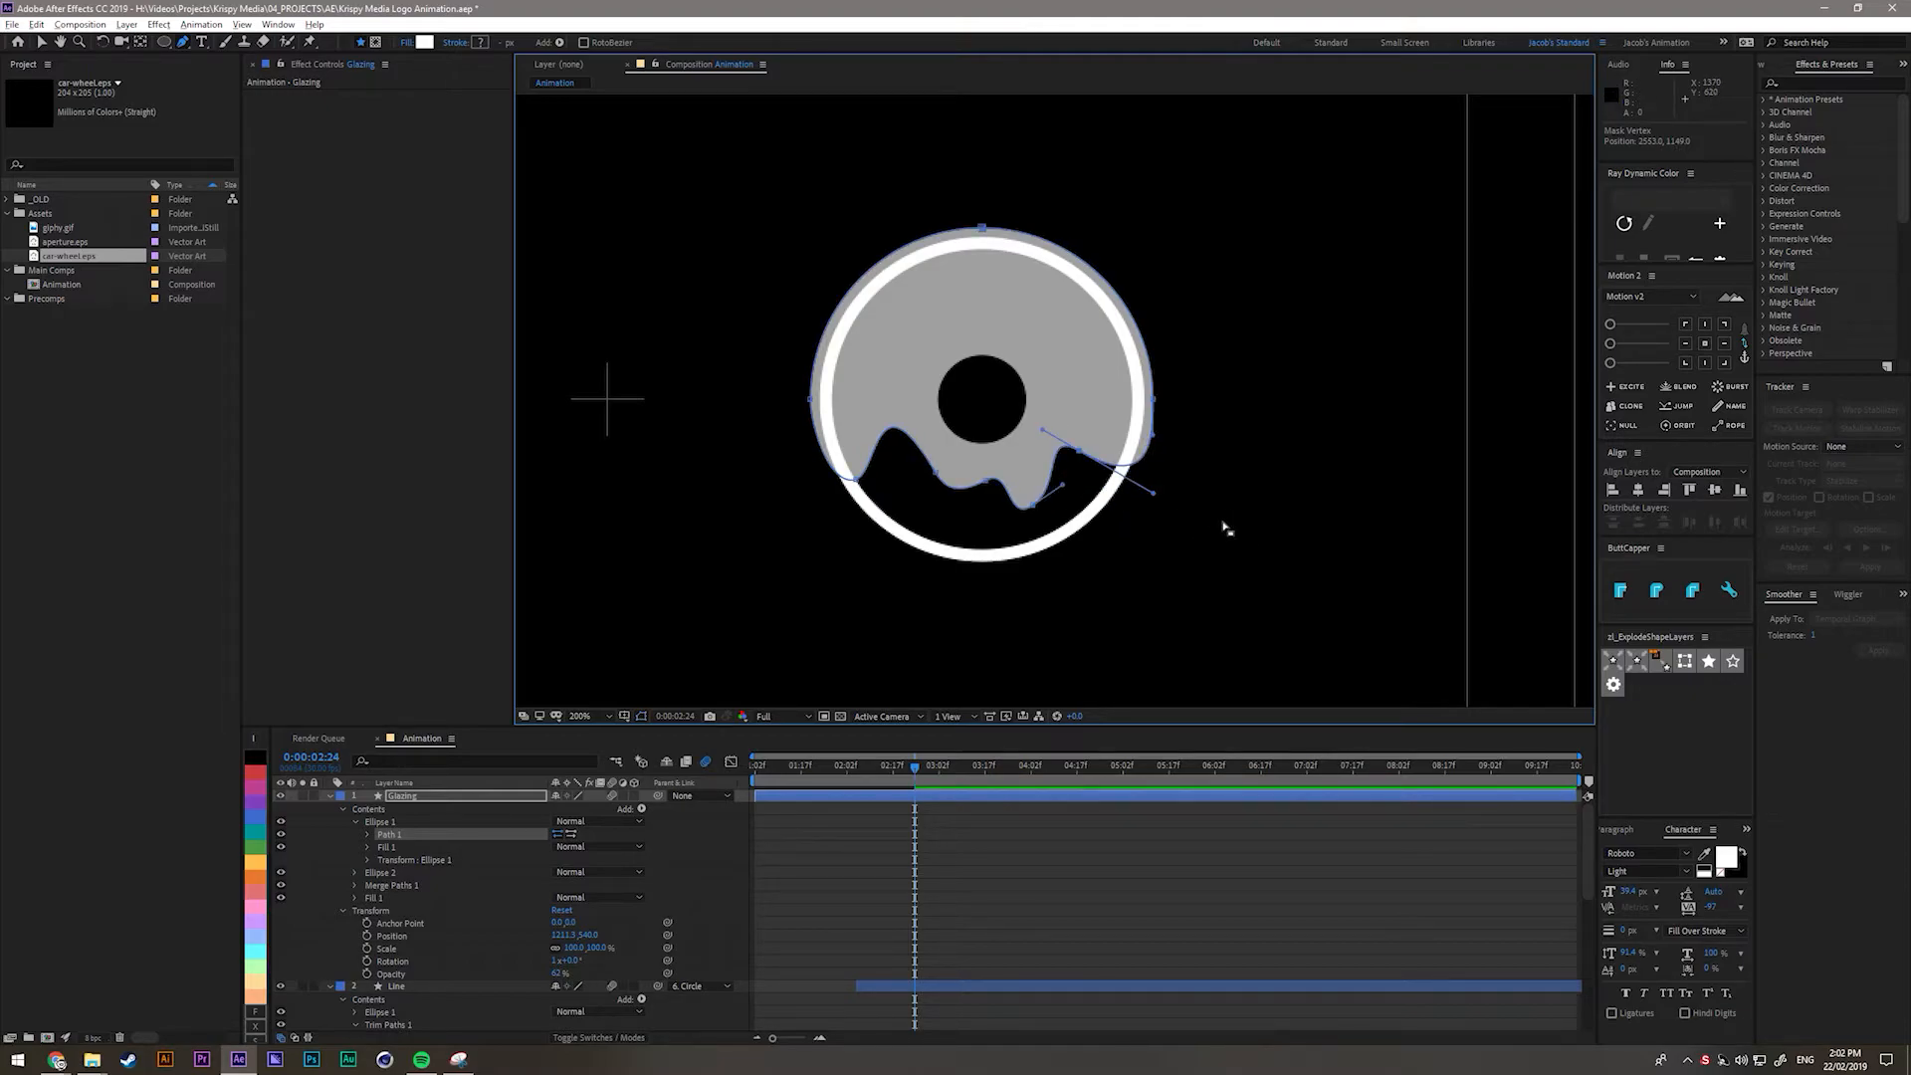
left_click_drag(1154, 435, 1154, 508)
right_click(1155, 510)
left_click(1122, 508)
key("ctrl+z")
Lower and smooth the right drip and reshape the left drip, previewing without the outline.
left_click_drag(1154, 494, 1133, 522)
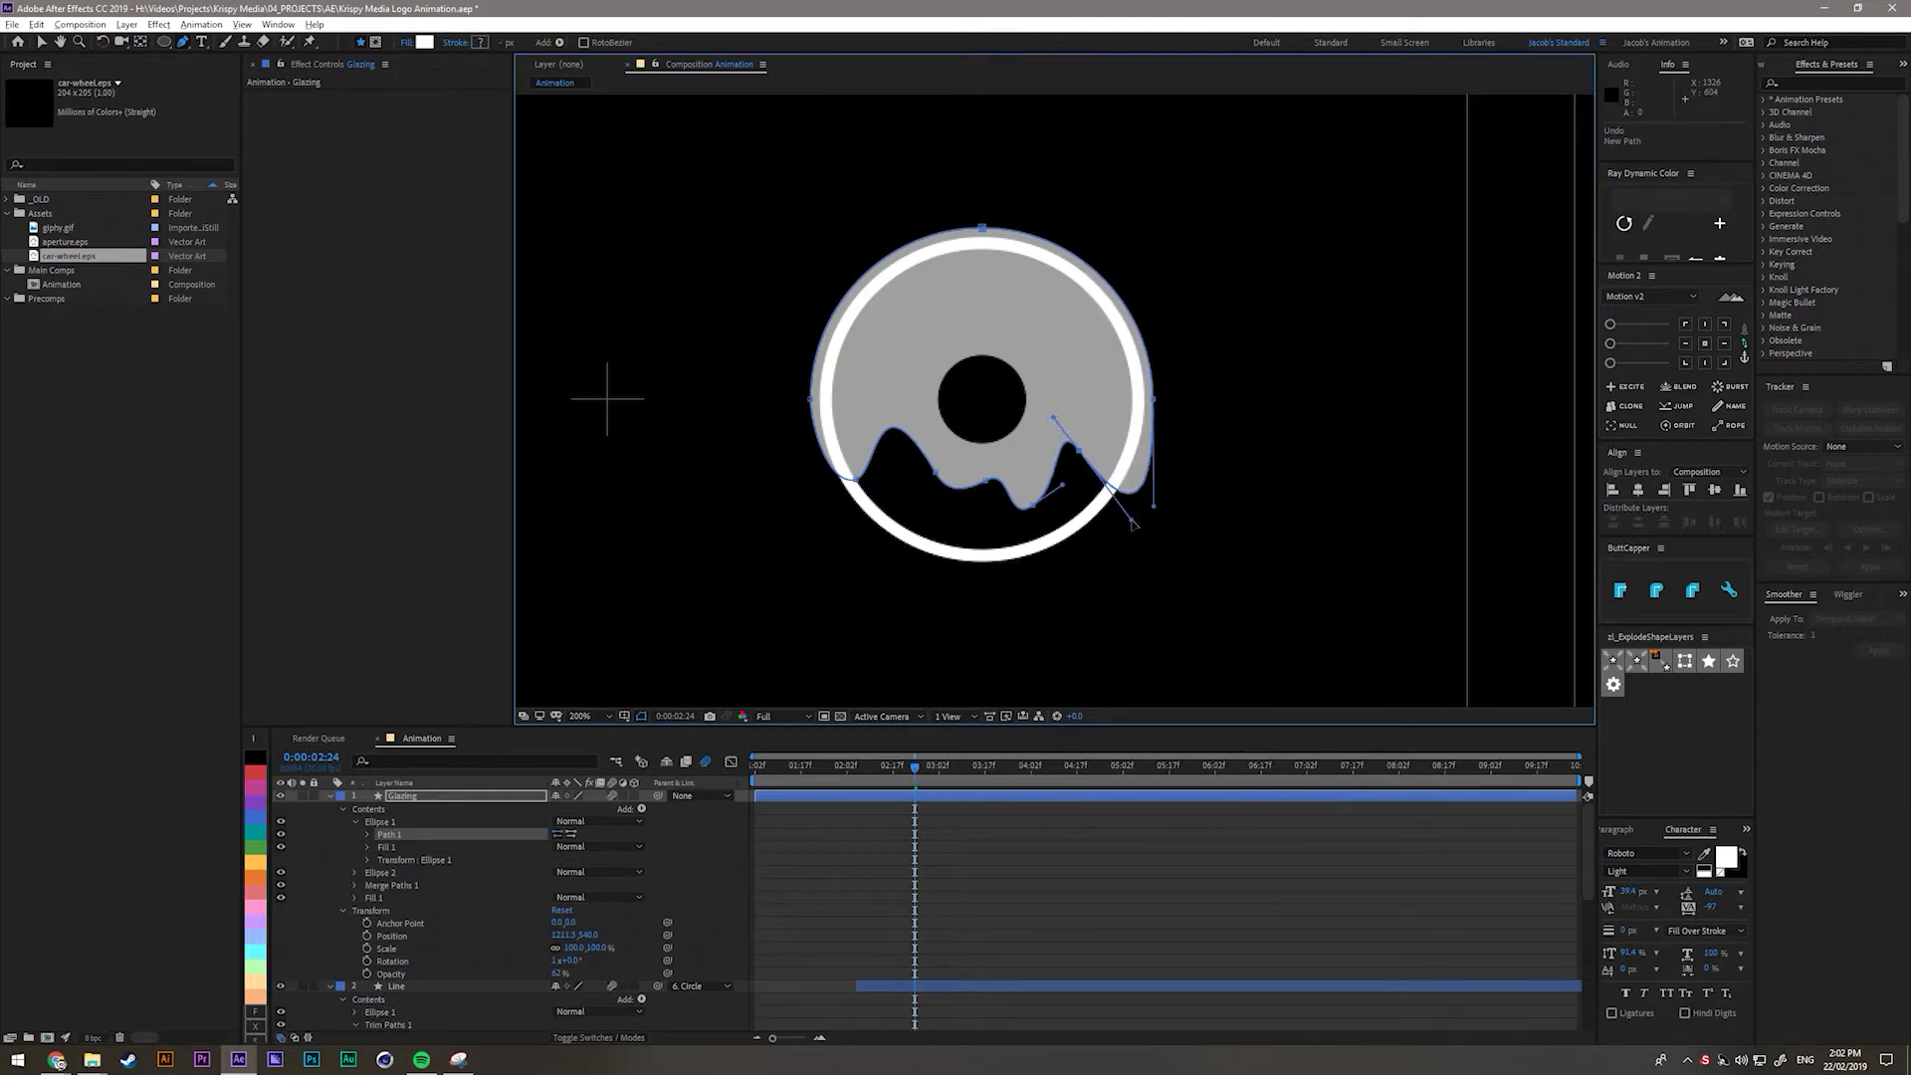
mouse_move(1080, 450)
left_mouse_down()
mouse_move(1095, 484)
mouse_move(1052, 435)
left_mouse_up()
left_click(1061, 494)
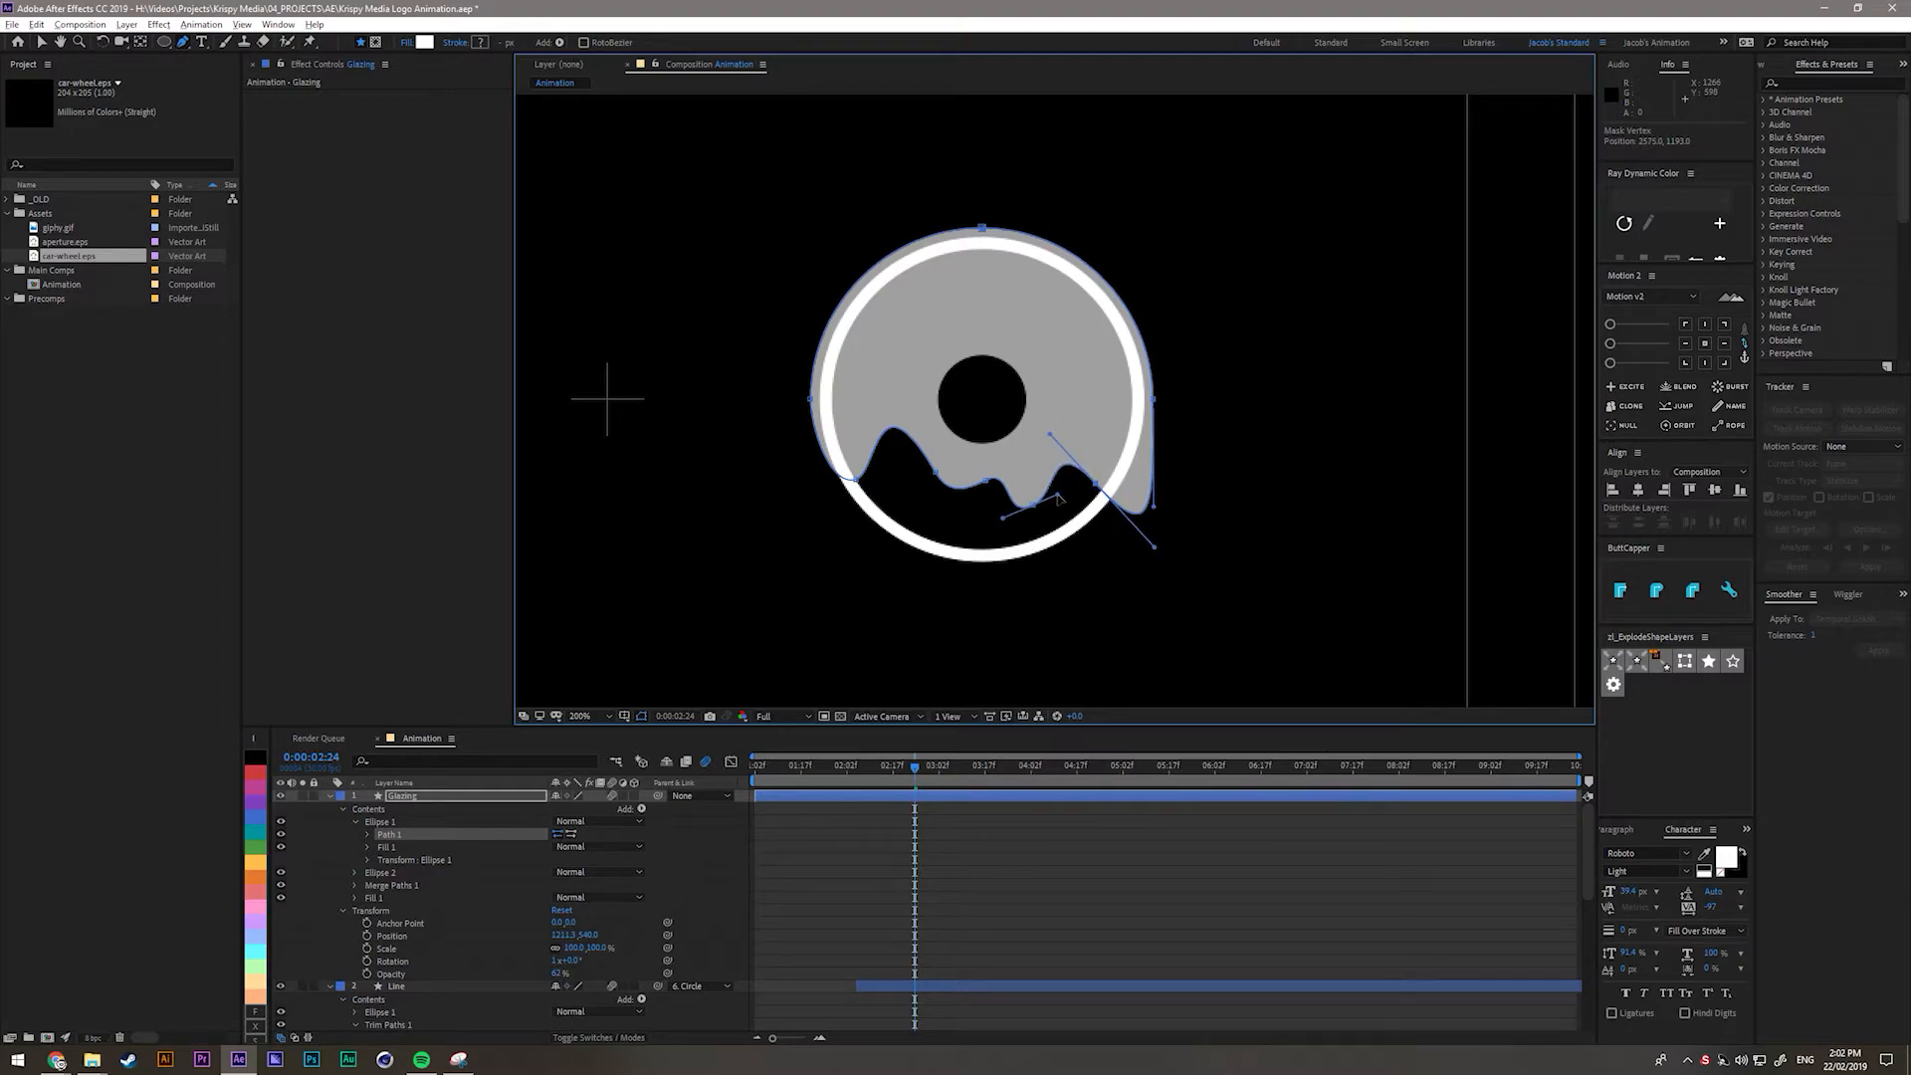
left_click_drag(1152, 545, 1122, 511)
key("ctrl+shift+h")
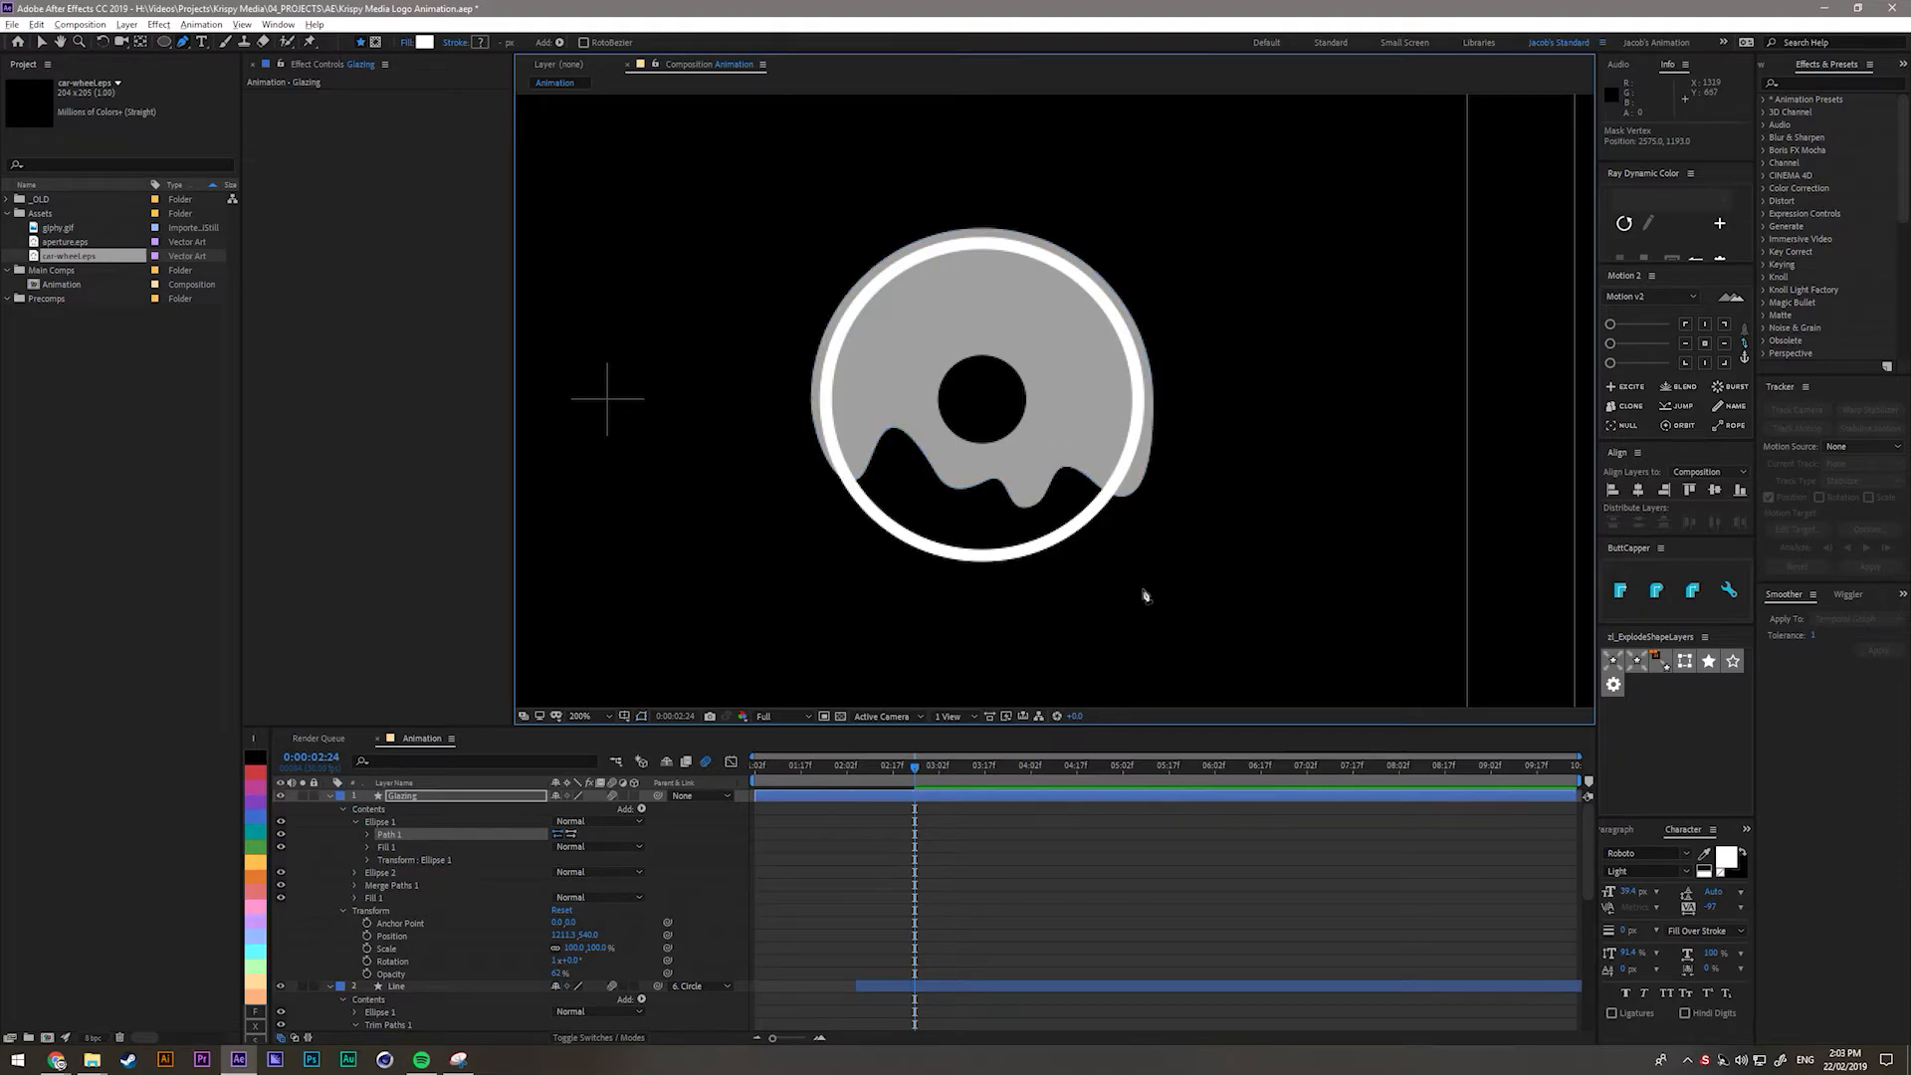
key("ctrl+shift+h")
left_click(856, 480)
left_click_drag(832, 490, 828, 508)
key("ctrl+shift+h")
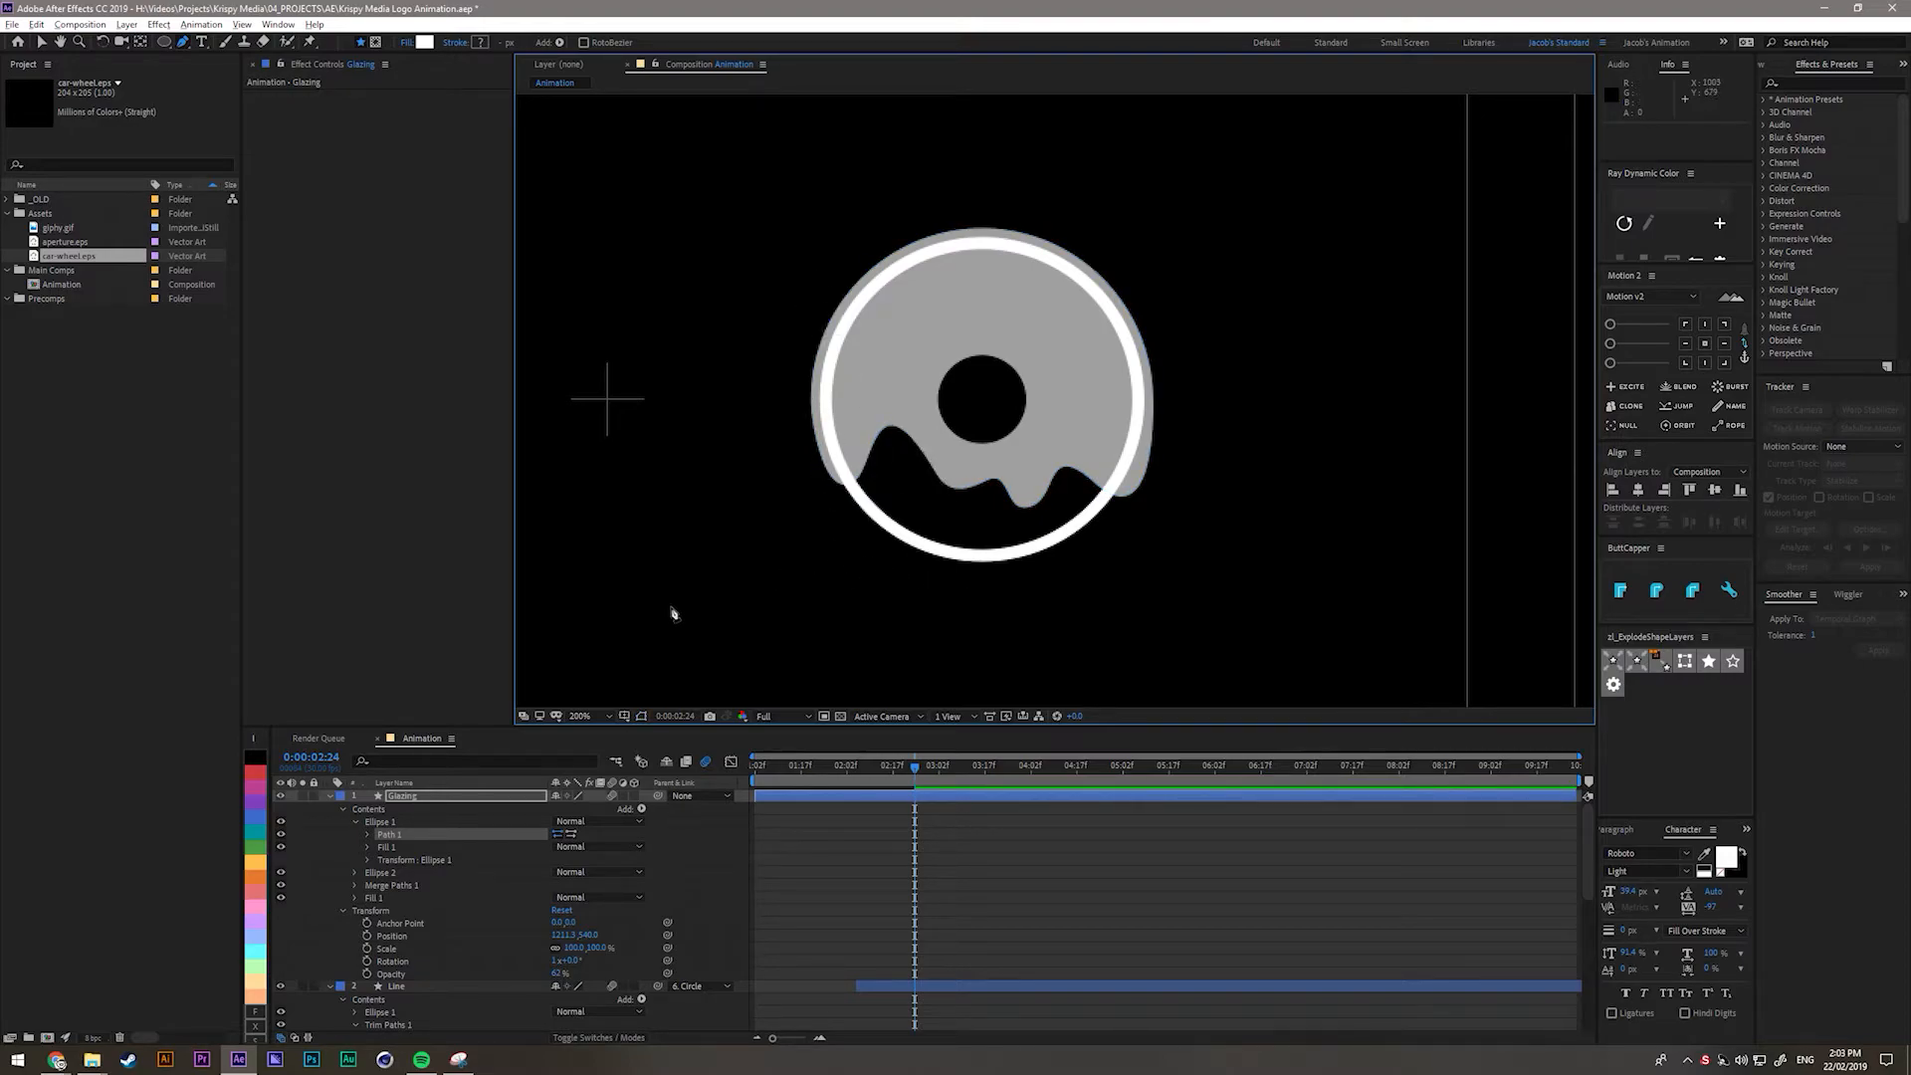
Raise the Glazing layer's opacity from 62% to 100%.
left_click(312, 835)
left_click(432, 797)
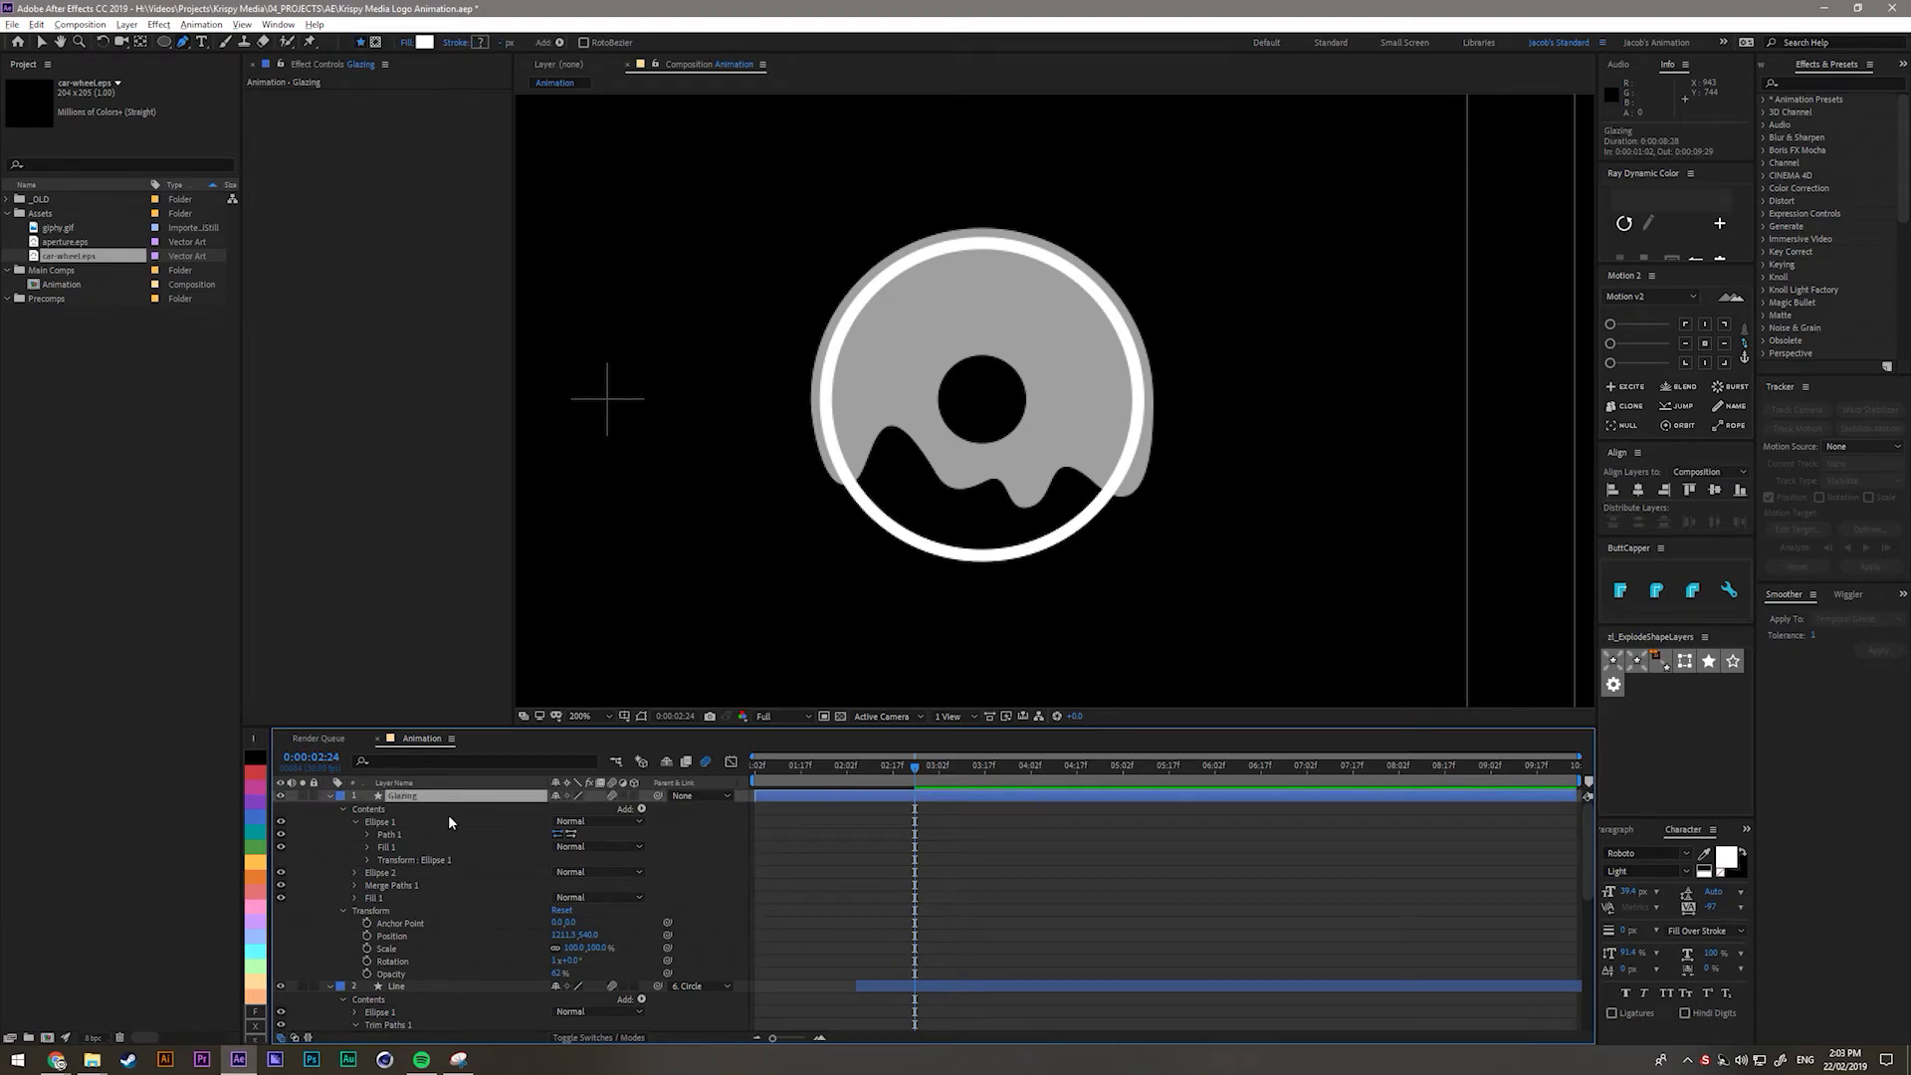
key("t")
left_click_drag(555, 814, 607, 815)
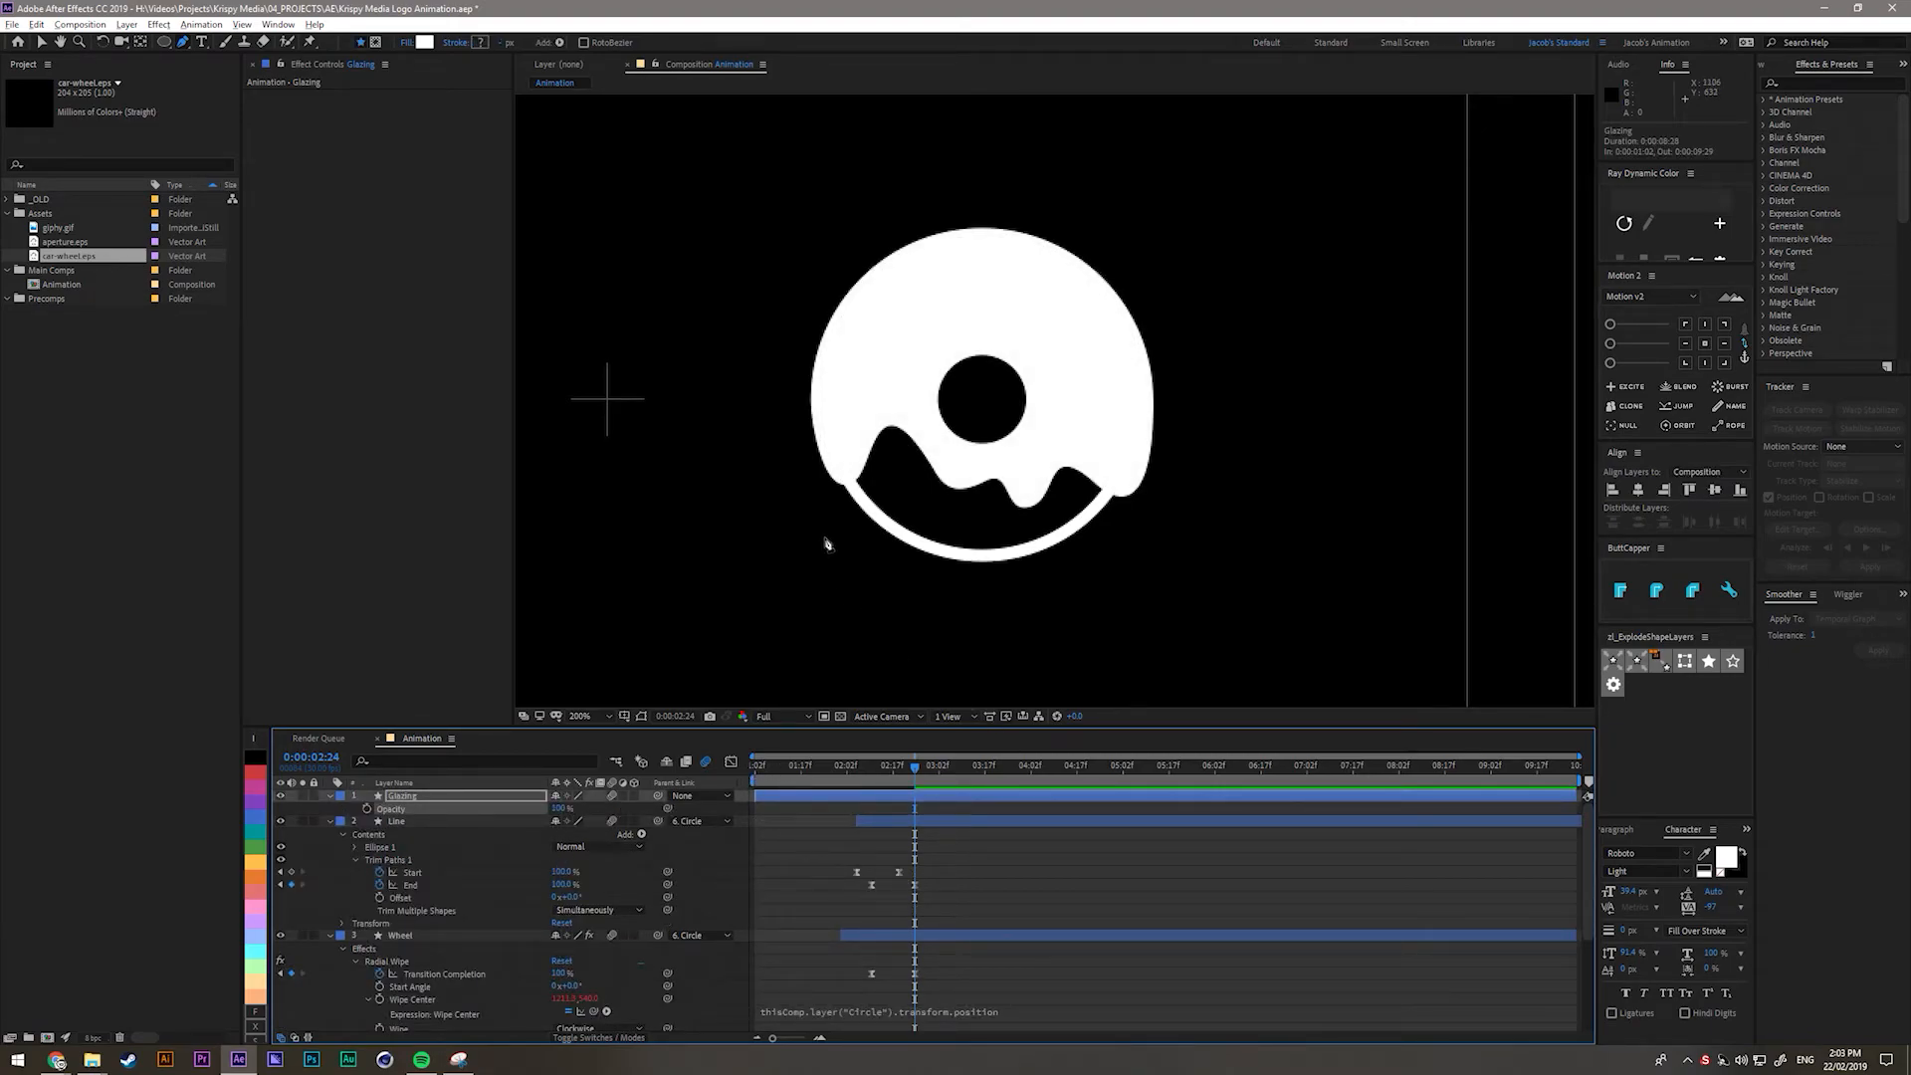
Recentre the donut in the viewer and reselect the Glazing layer to reveal its contents.
left_click(908, 868)
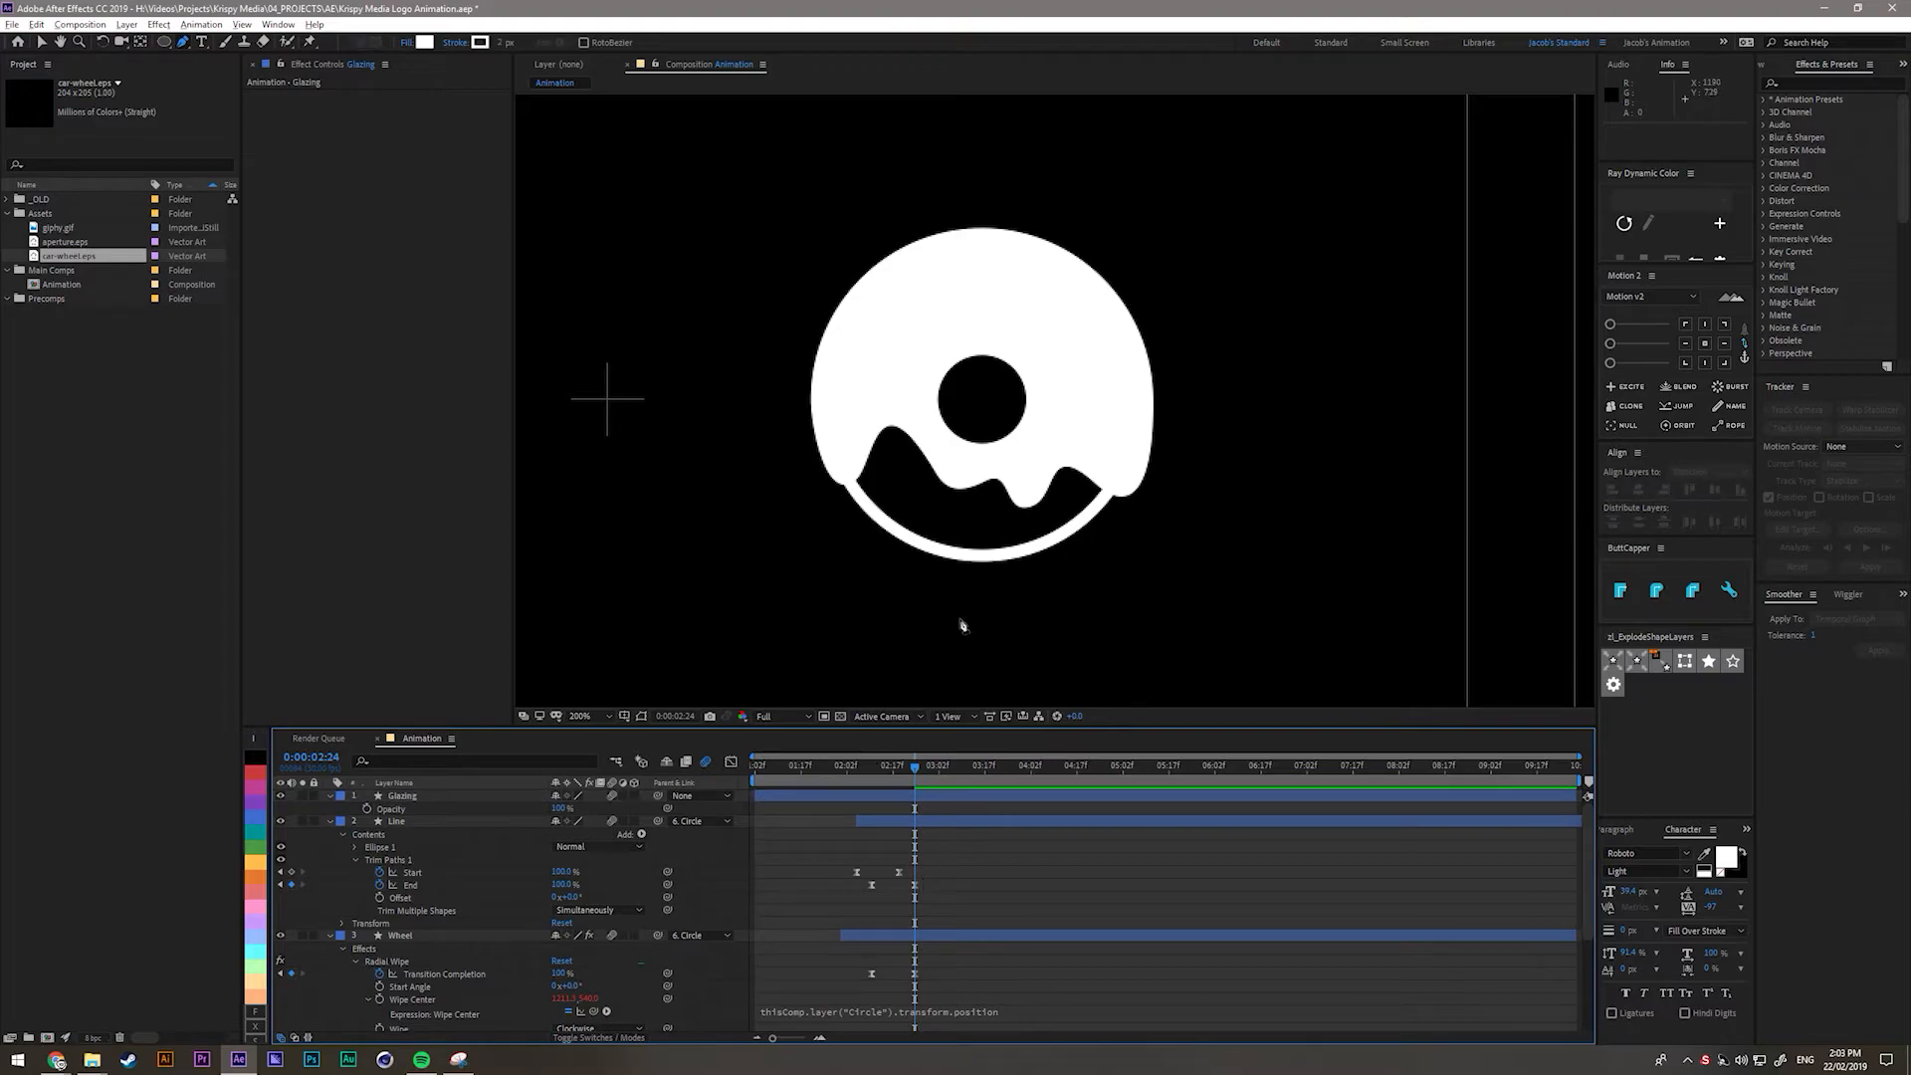
key("v")
scroll(936, 343, "down", 2)
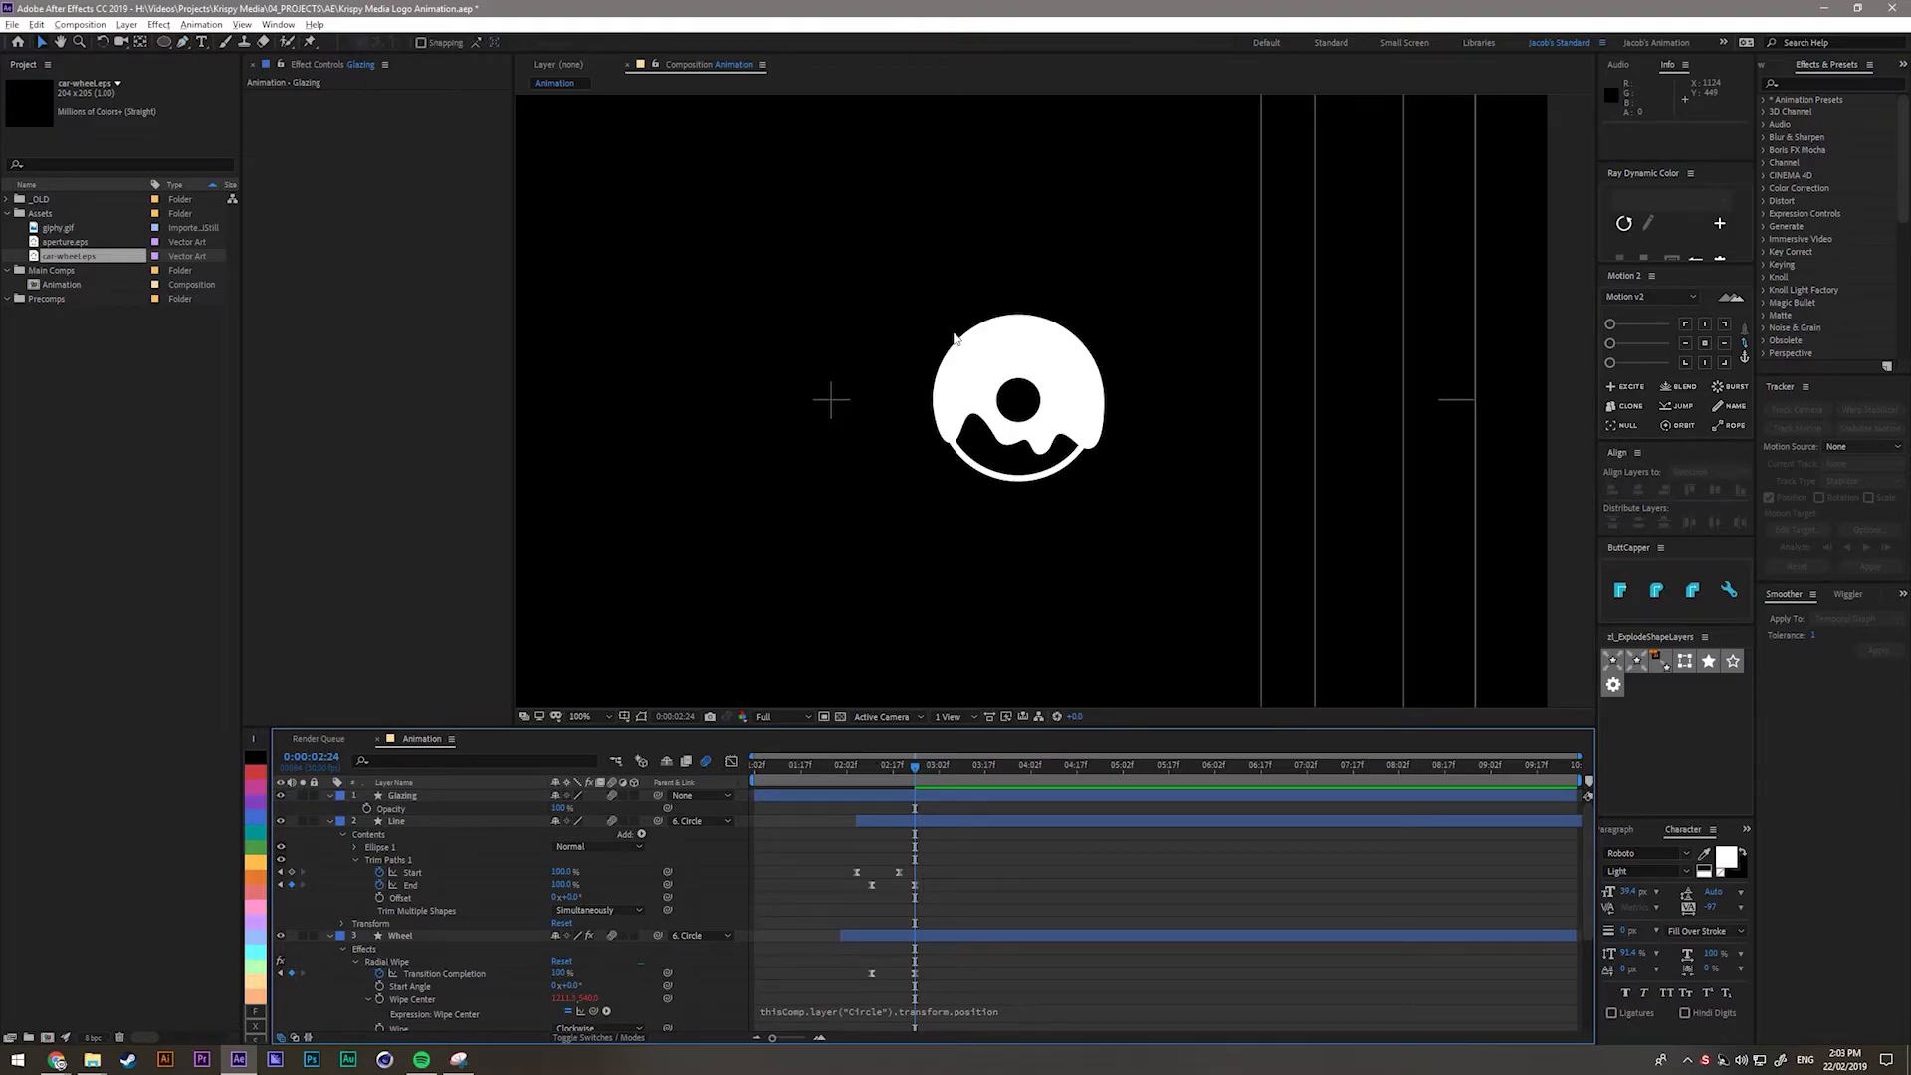
left_click_drag(989, 351, 998, 426)
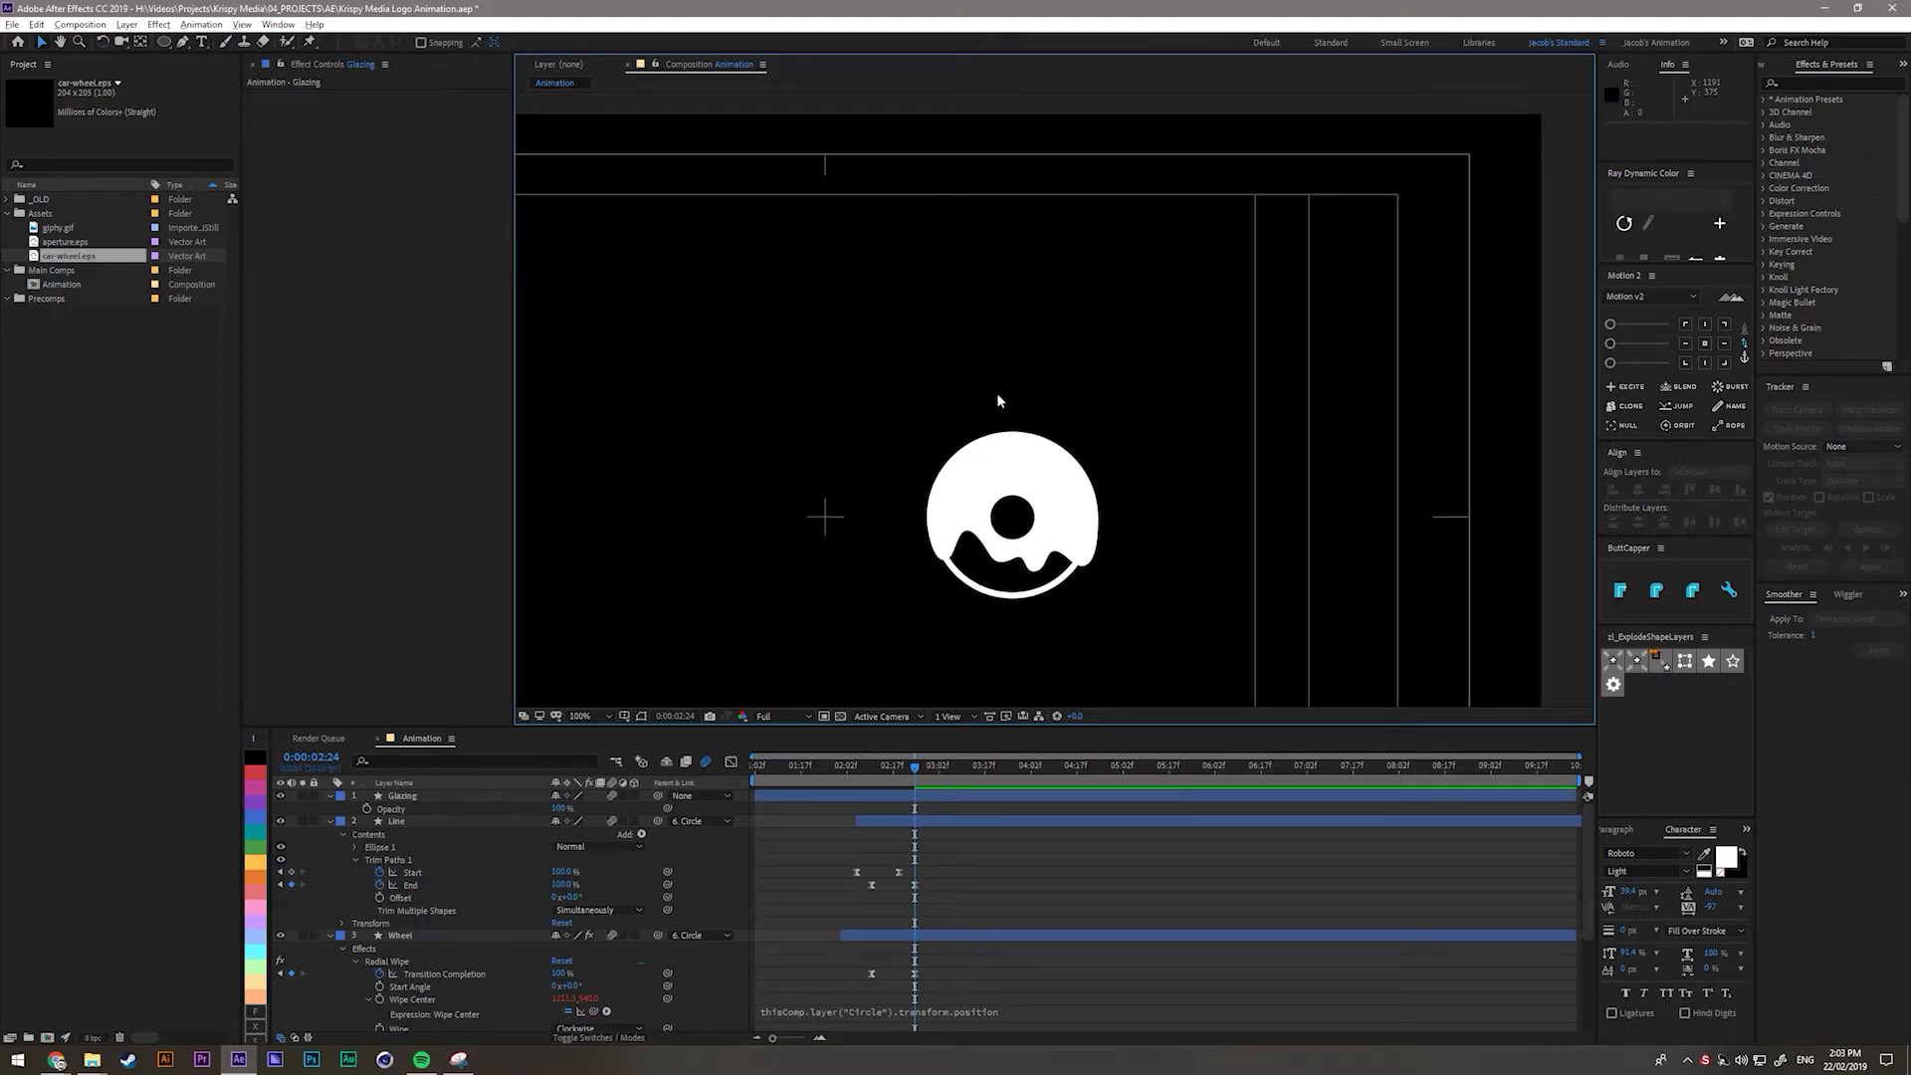
left_click(426, 803)
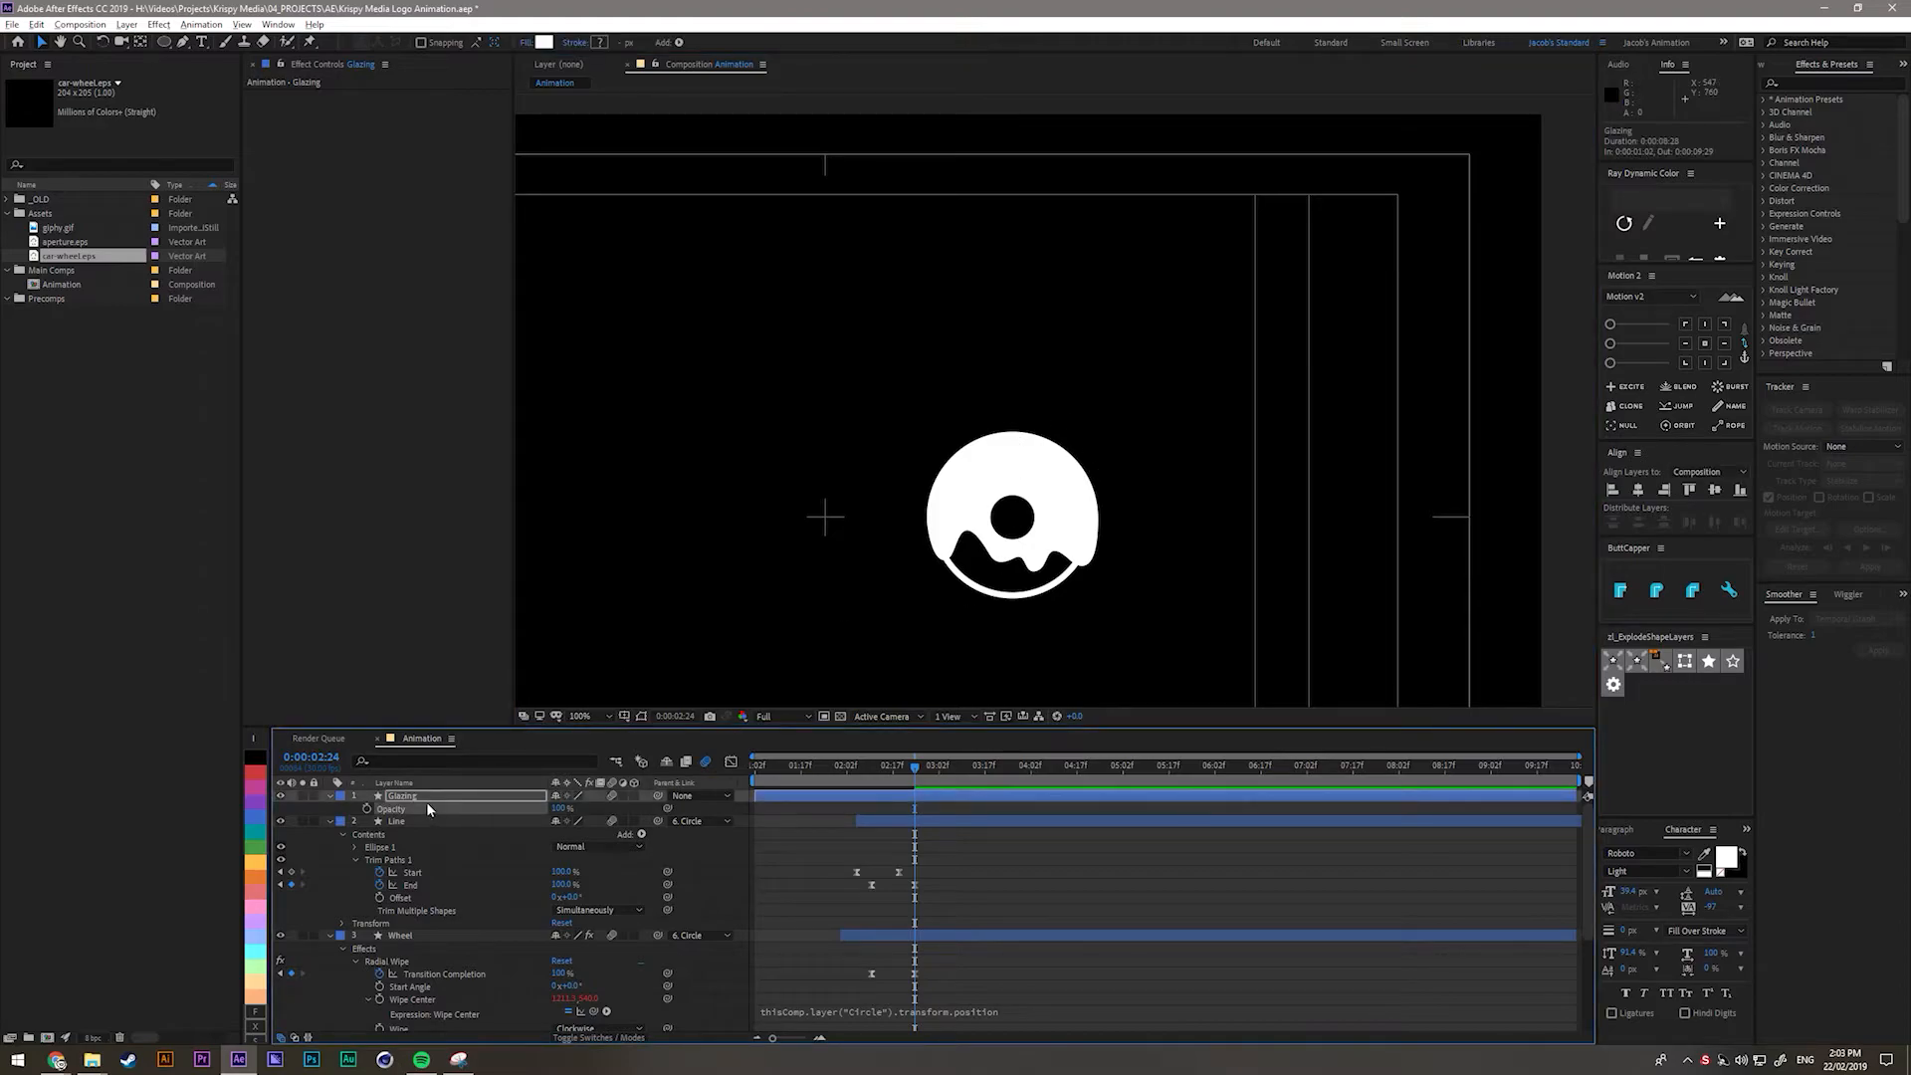
key("Return")
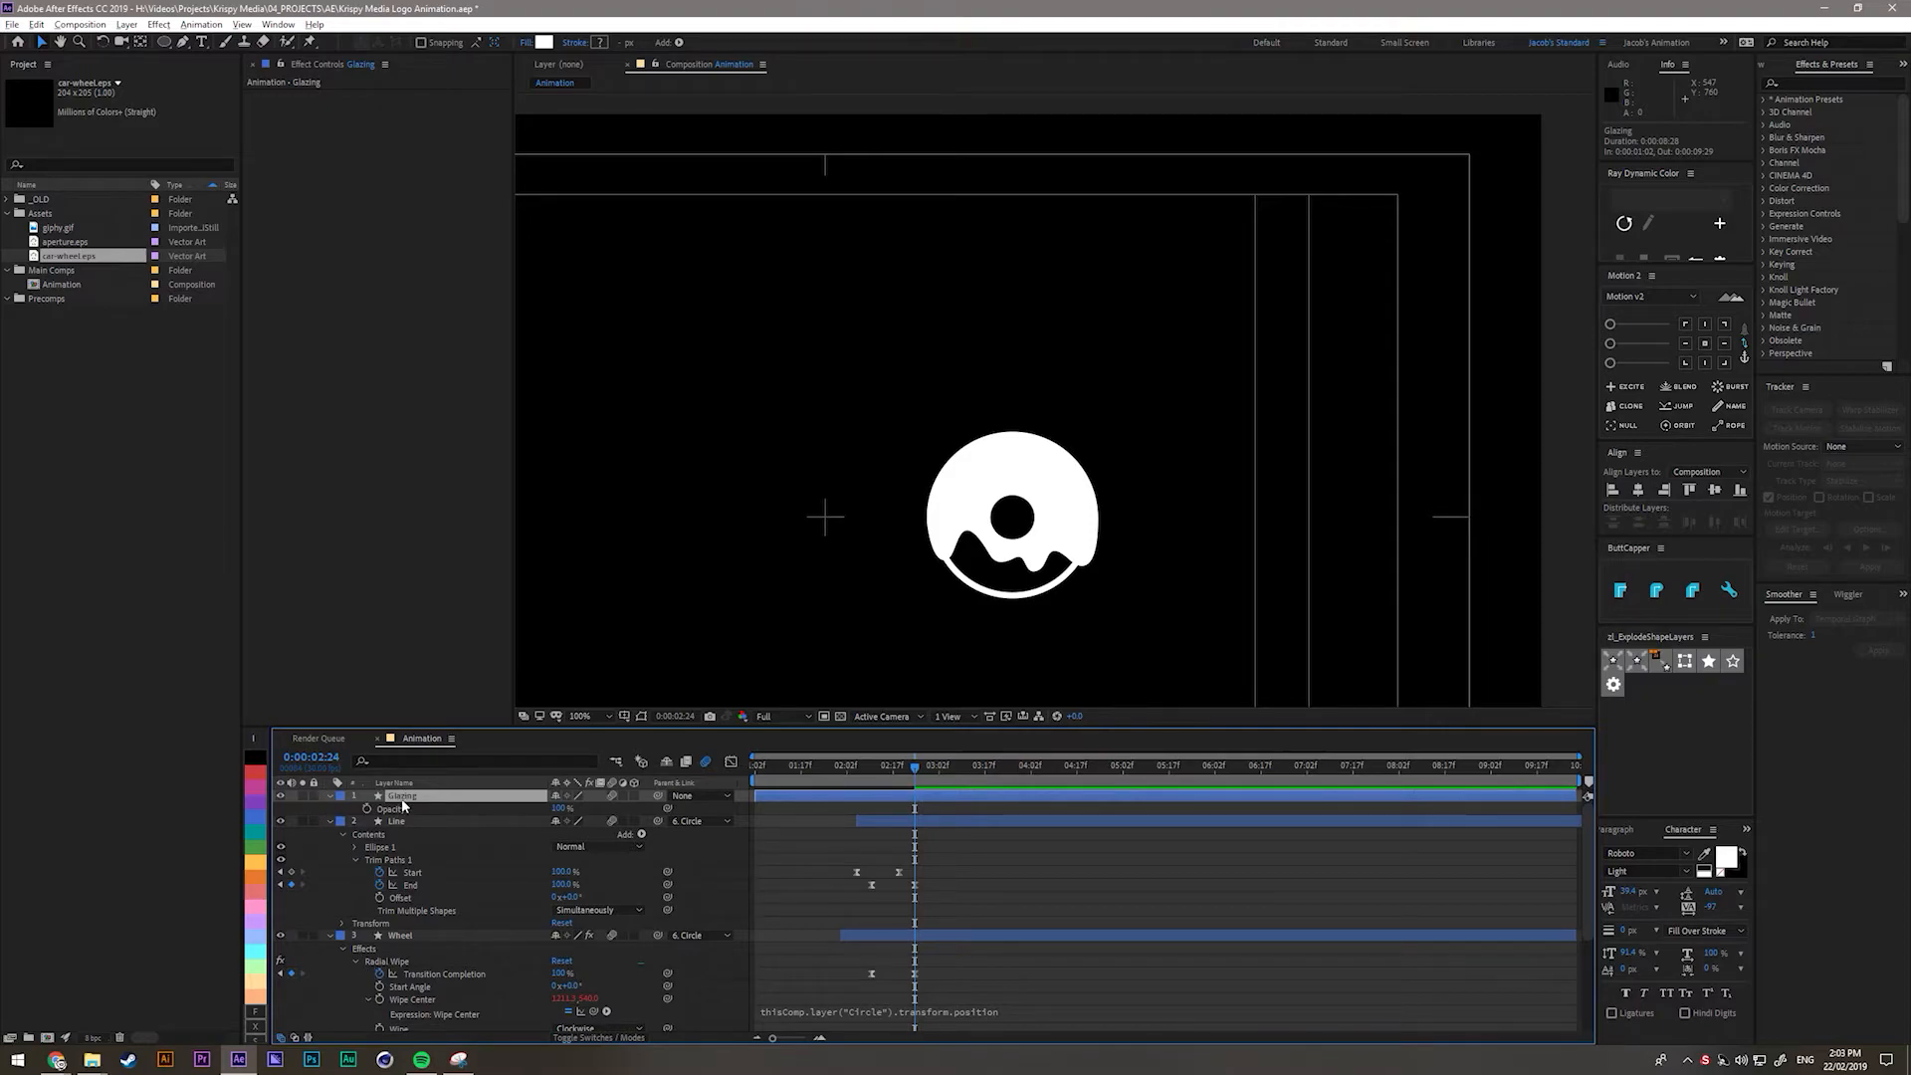
left_click(330, 796)
Add a top point to Glazing's Ellipse 1 path and pull it upward into a spike.
left_click(331, 797)
left_click(344, 809)
left_click(381, 822)
scroll(1008, 464, "up", 4)
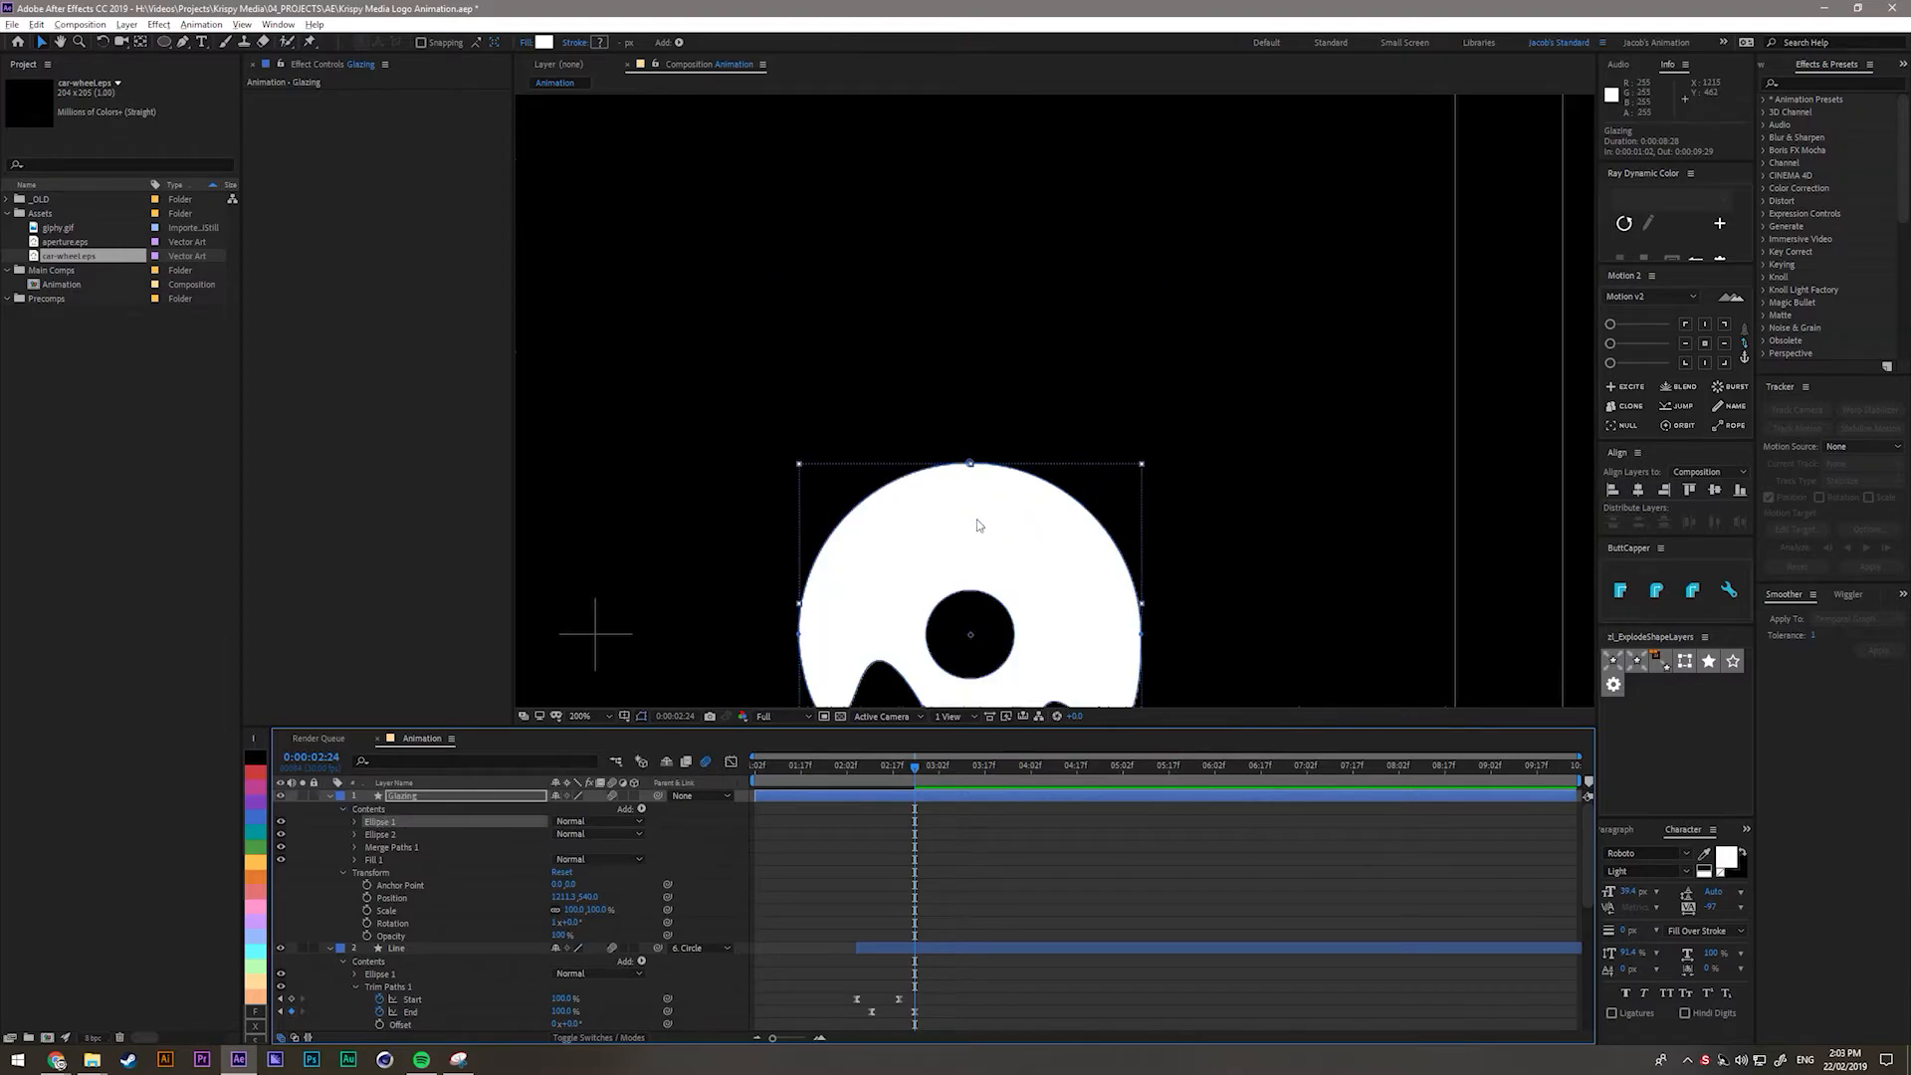
key("g")
left_click_drag(936, 464, 847, 475)
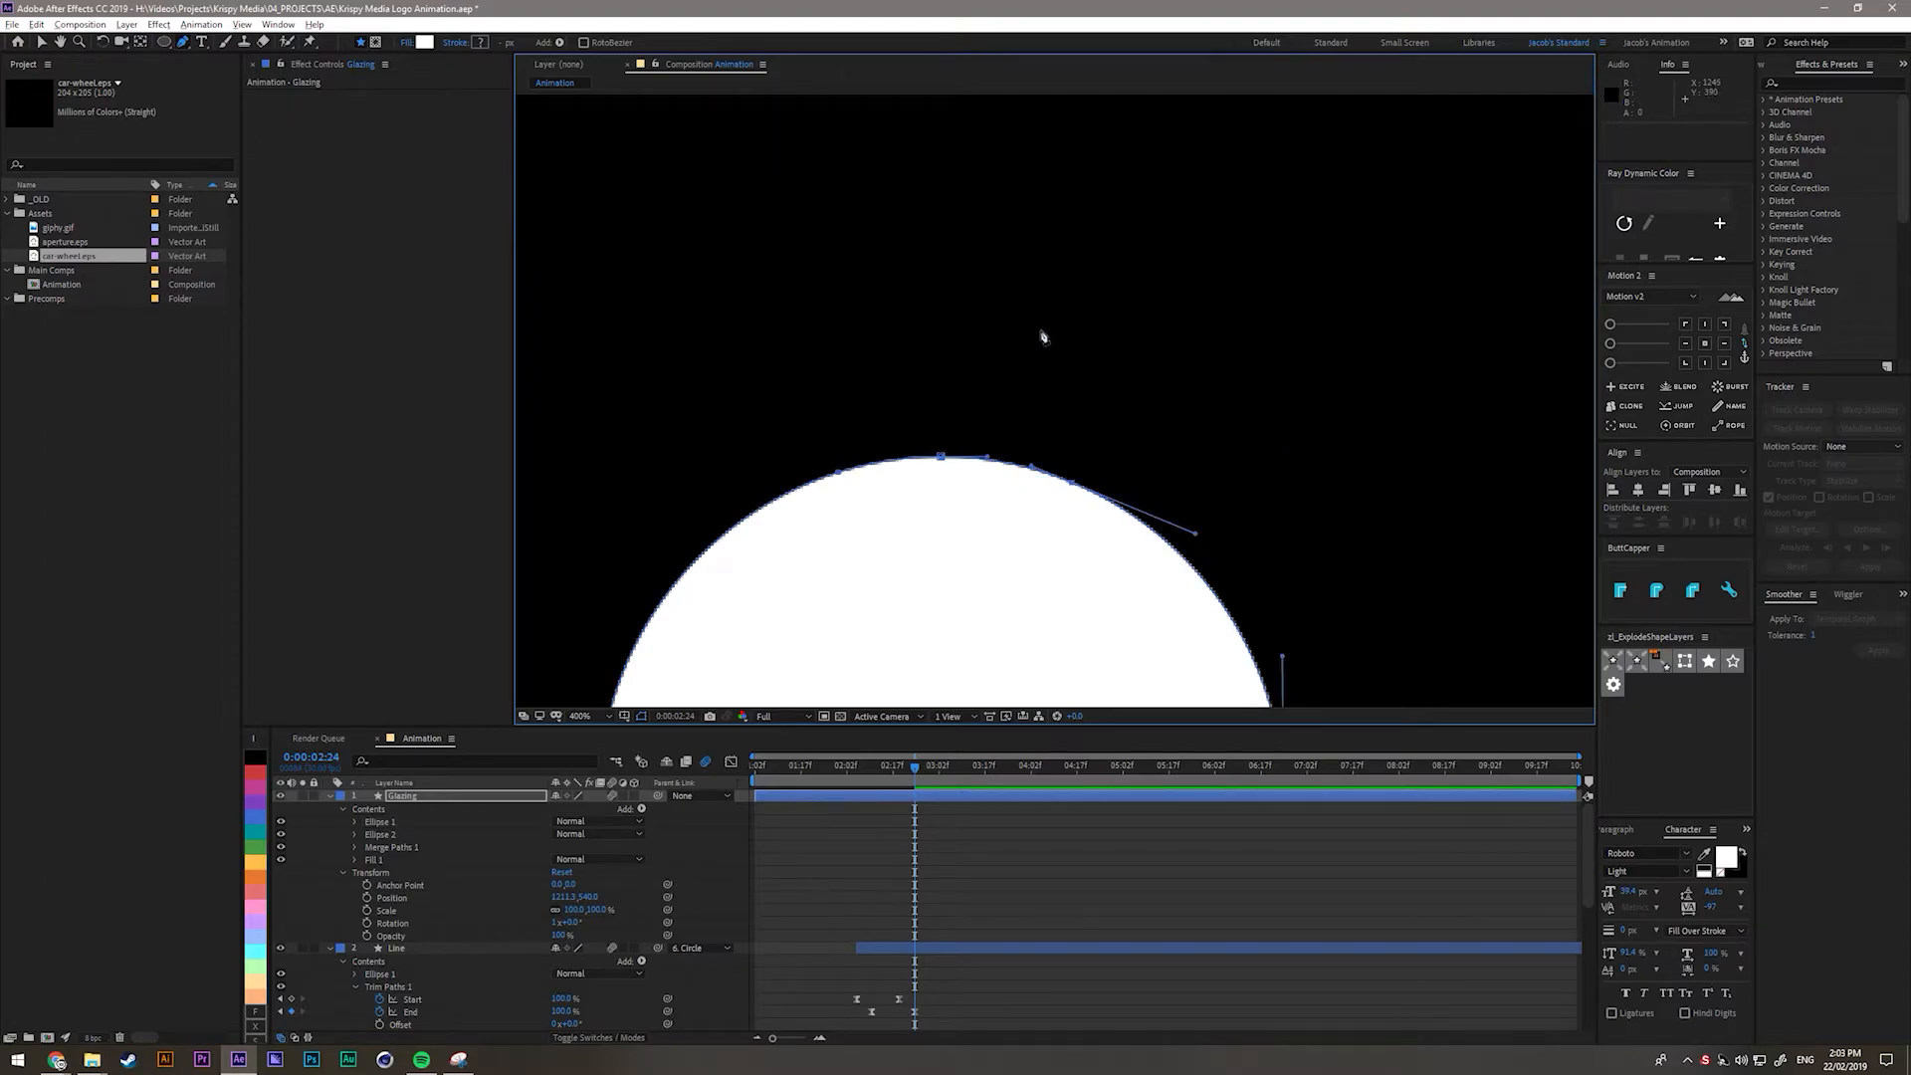
scroll(1011, 469, "down", 2)
left_click_drag(995, 504, 1002, 248)
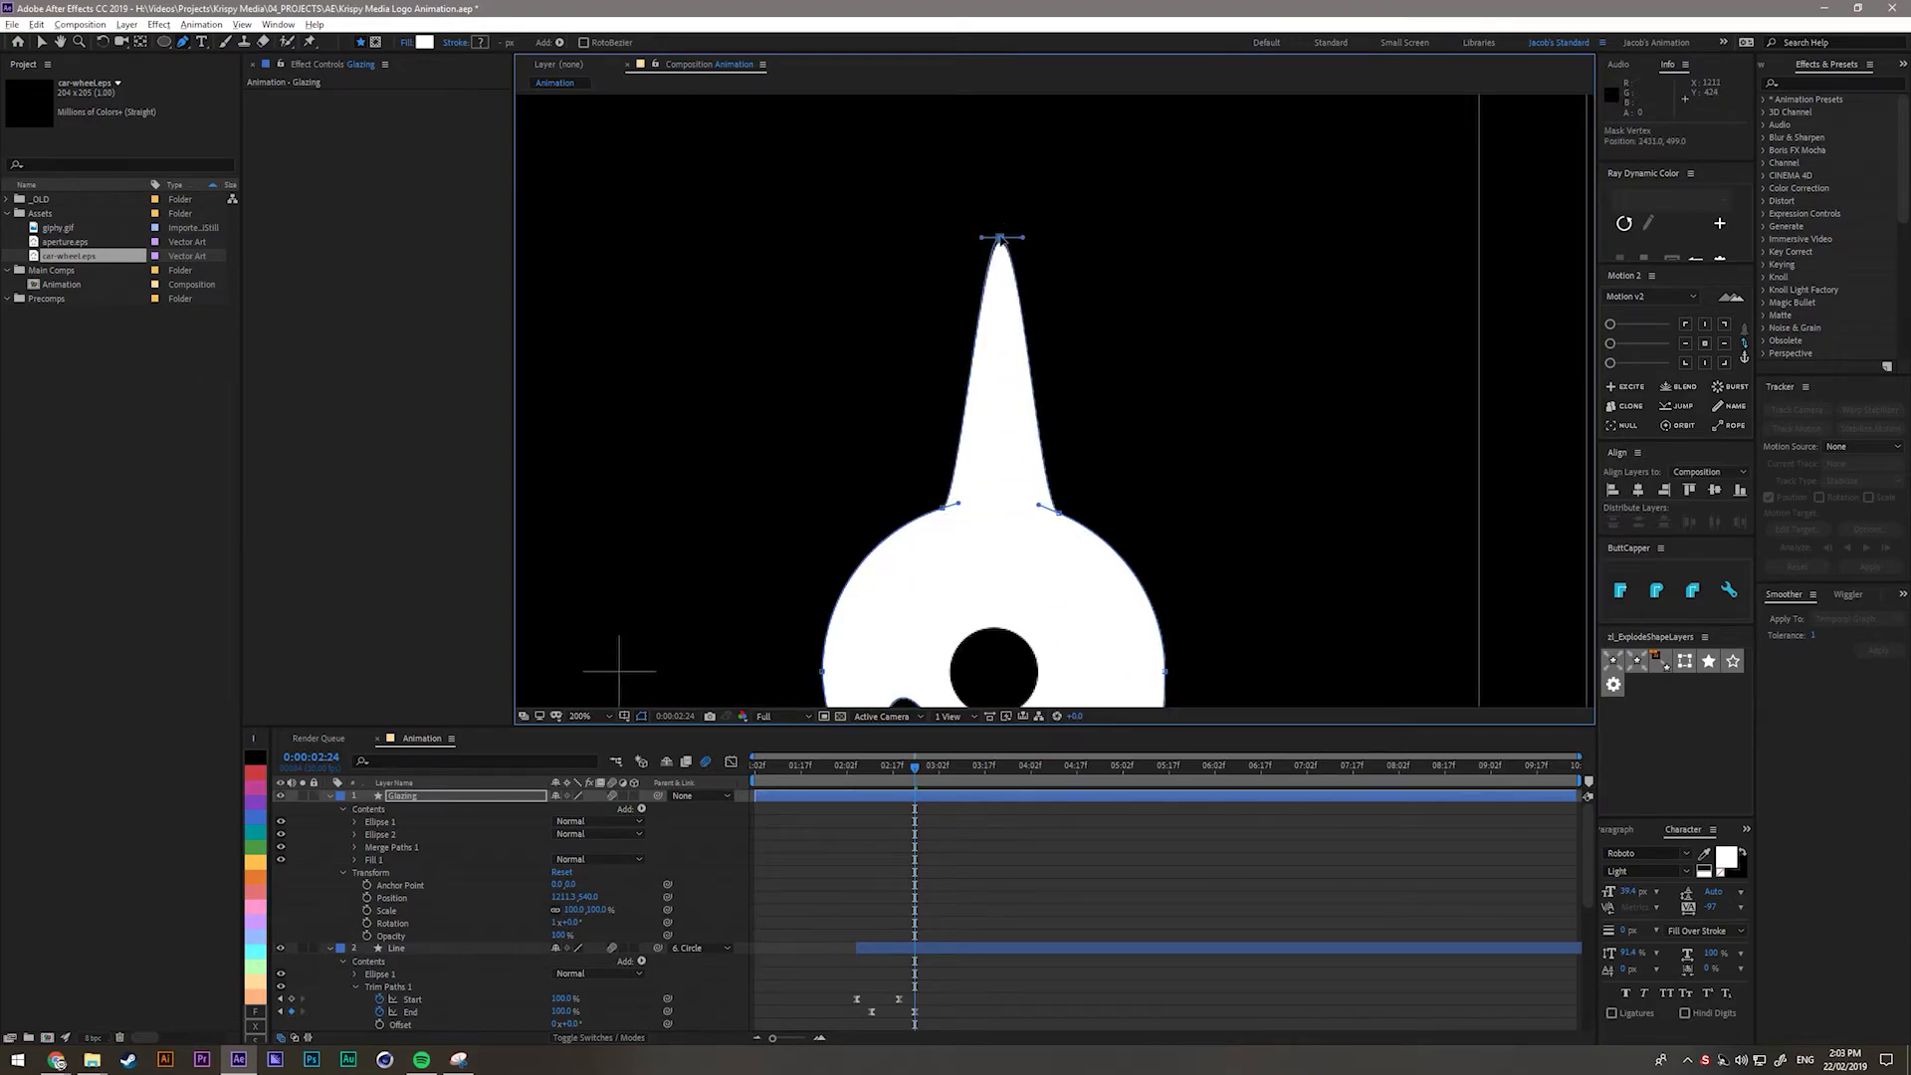
Extend the spike's tip above the frame and make its sides straight with sharp corners.
scroll(1005, 498, "down", 2)
left_click_drag(1027, 380, 1029, 490)
scroll(1025, 264, "up", 2)
mouse_move(988, 351)
left_mouse_down()
mouse_move(954, 347)
mouse_move(1008, 349)
mouse_move(978, 336)
left_mouse_up()
left_click(993, 368)
left_click(1009, 349, "alt")
left_click(977, 345, "alt")
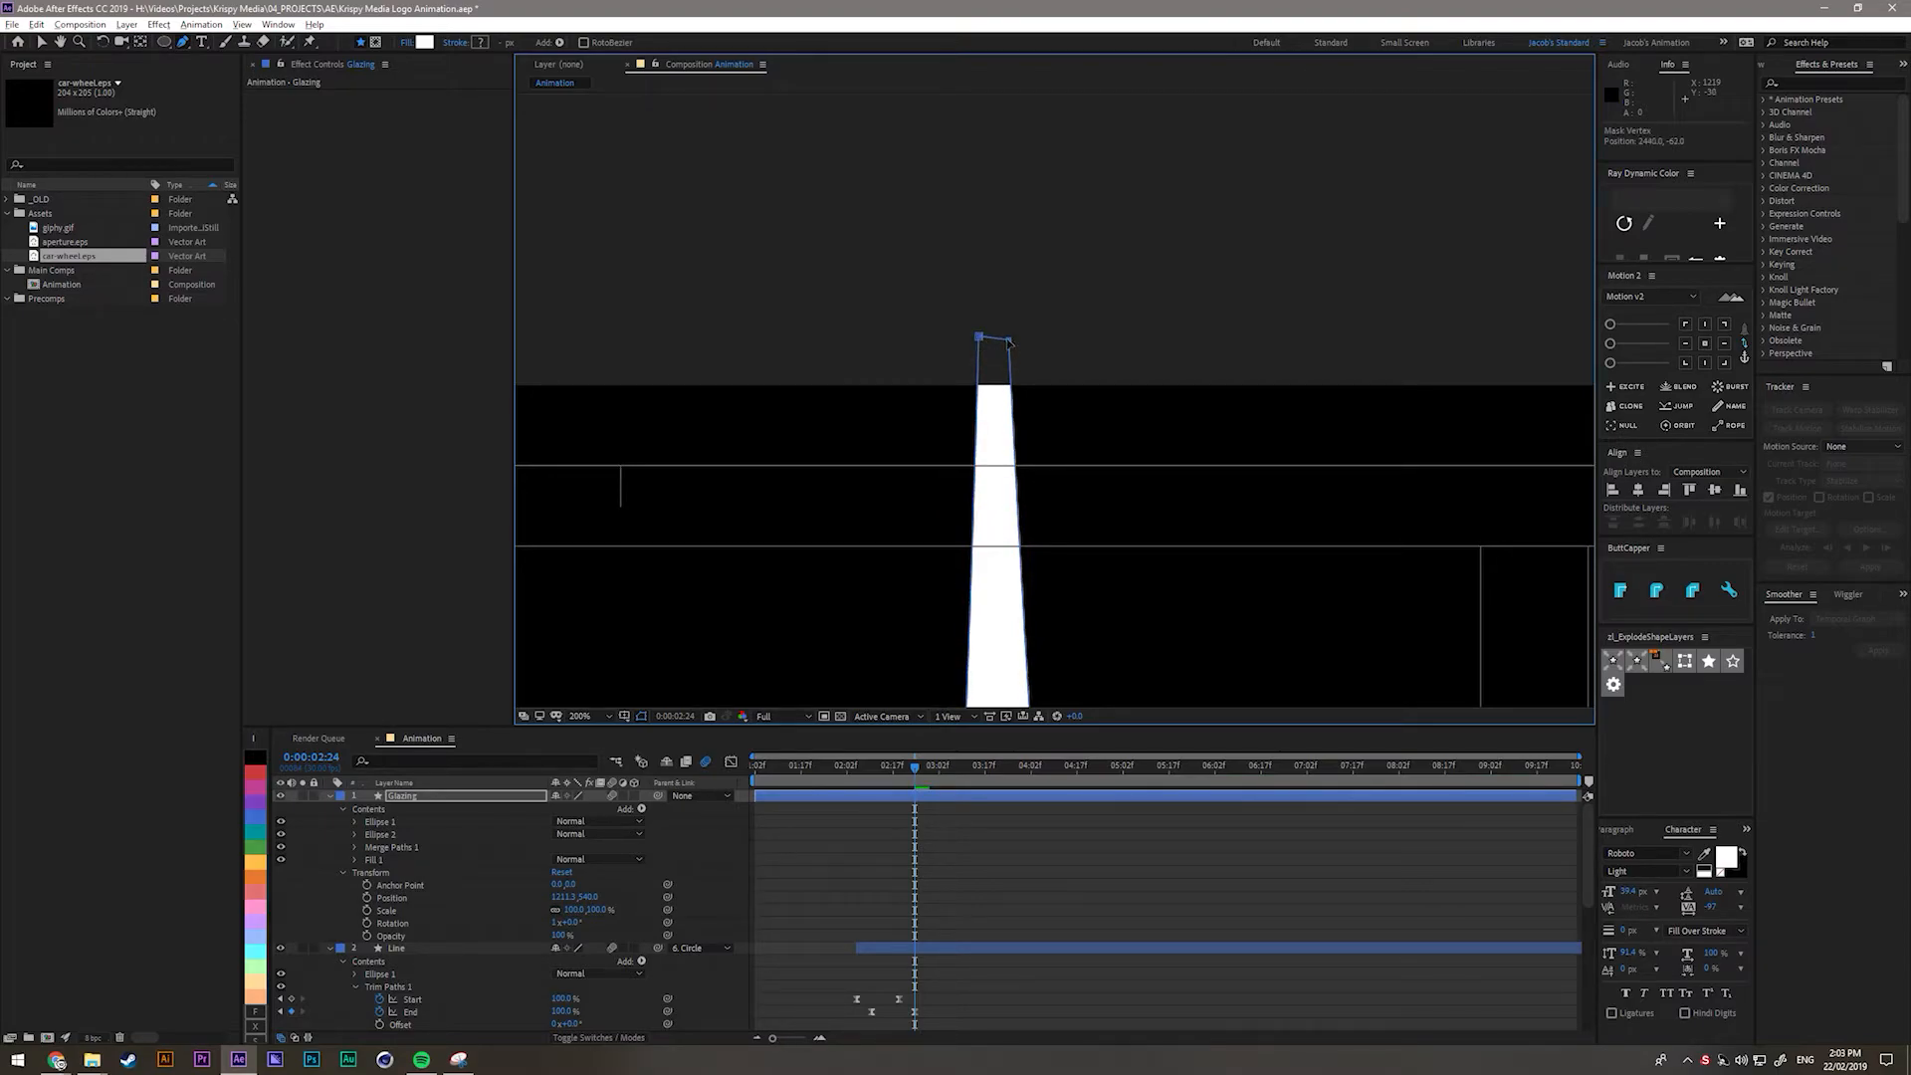
Narrow the stem by bending its edges inward and raise its top point further.
scroll(1008, 398, "down", 5)
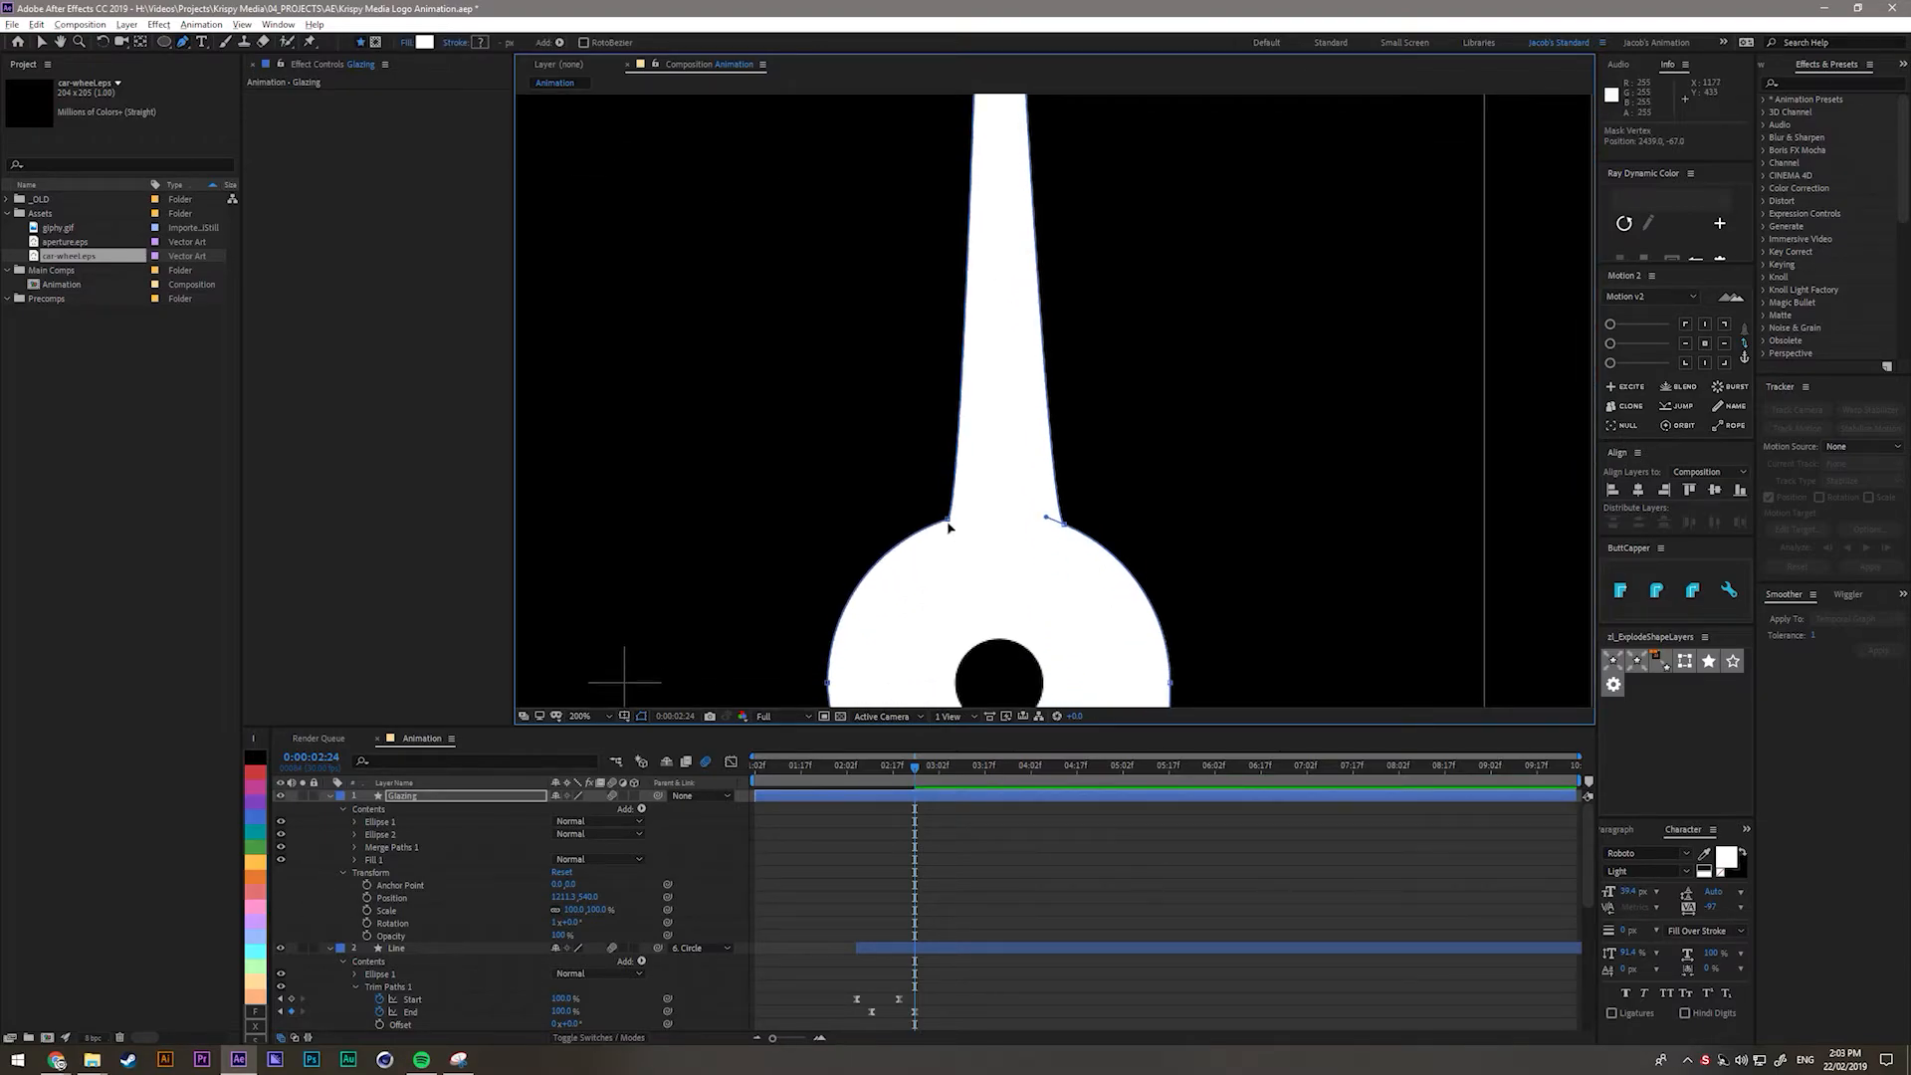
left_click(955, 472)
left_click_drag(1058, 480, 989, 489)
key("ctrl+shift+h")
scroll(1072, 516, "down", 1)
scroll(1072, 516, "up", 1)
scroll(1072, 516, "down", 1)
key("ctrl+shift+h")
left_click_drag(1031, 215, 1045, 202)
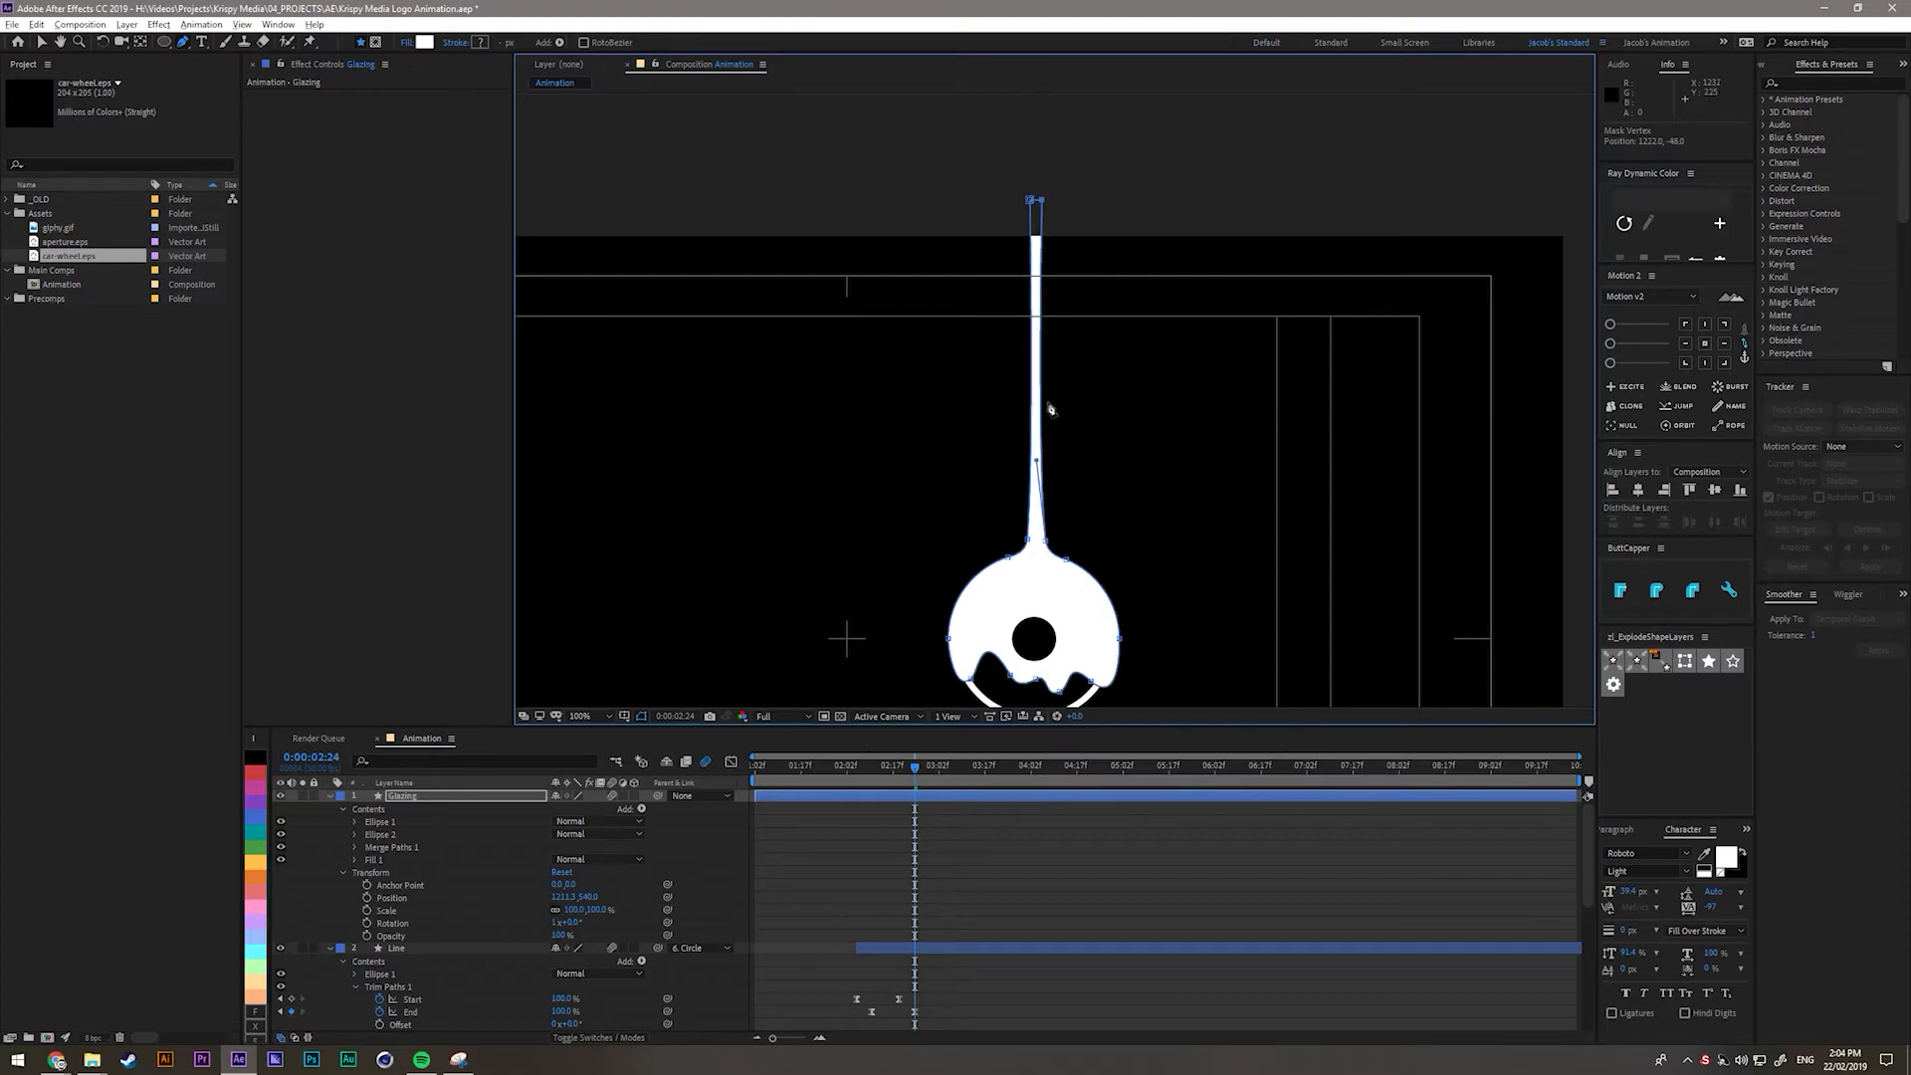
key("shift+slash")
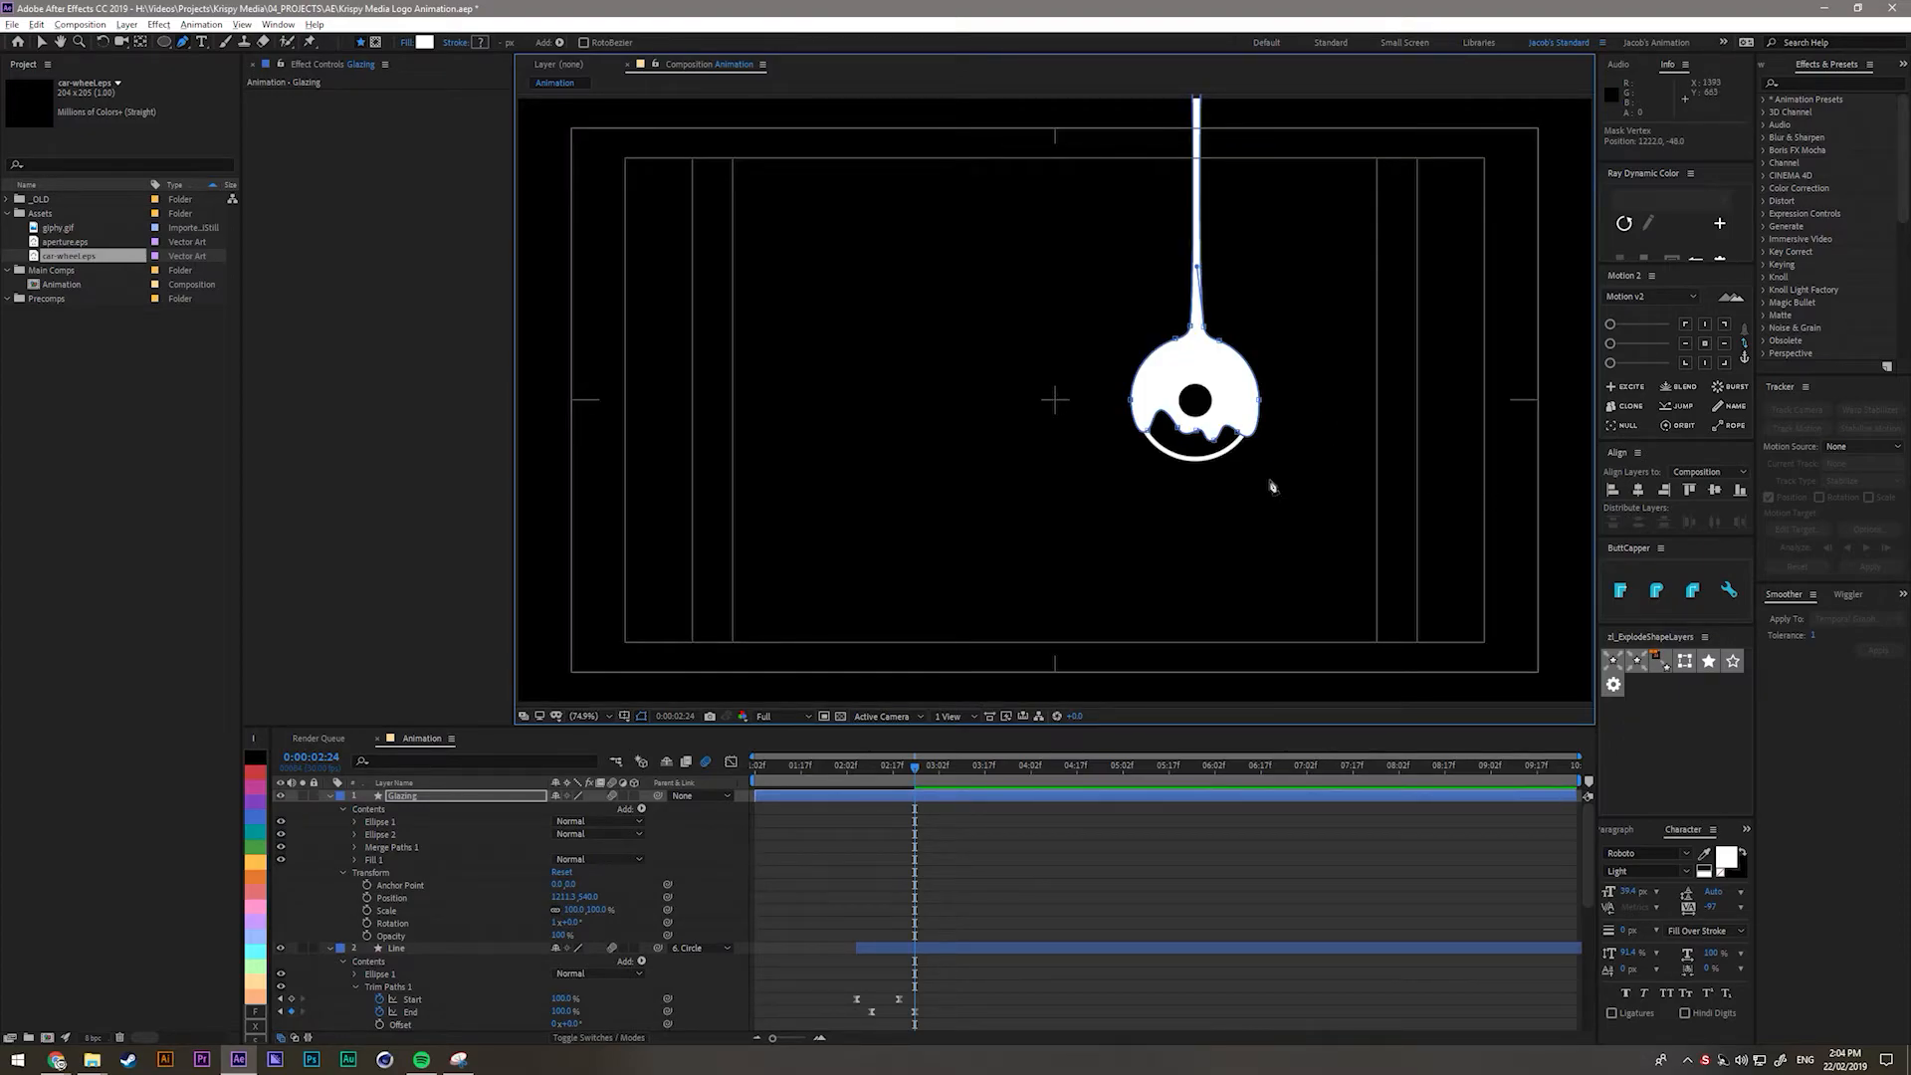
left_click(987, 796)
key("v")
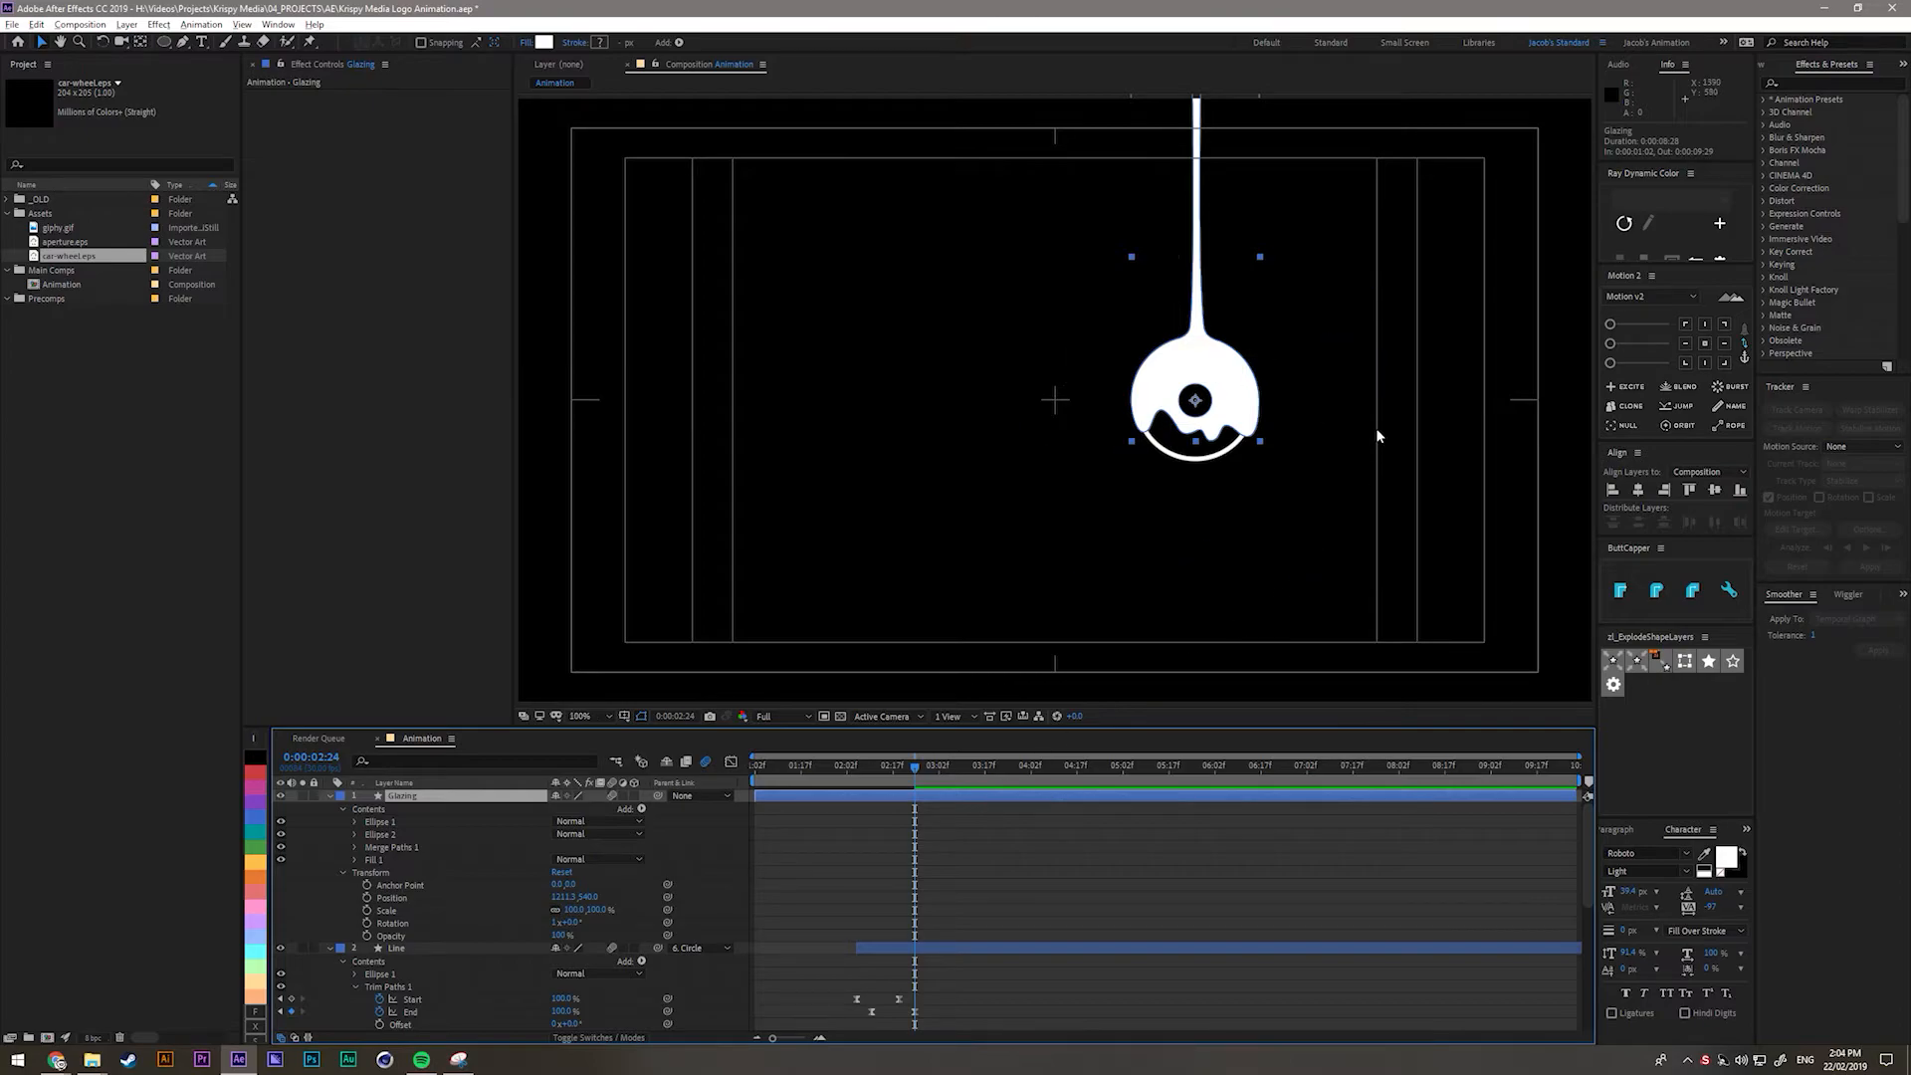
scroll(1378, 436, "up", 1)
left_click_drag(1378, 436, 1133, 521)
mouse_move(926, 772)
left_mouse_down()
mouse_move(861, 778)
mouse_move(920, 790)
left_mouse_up()
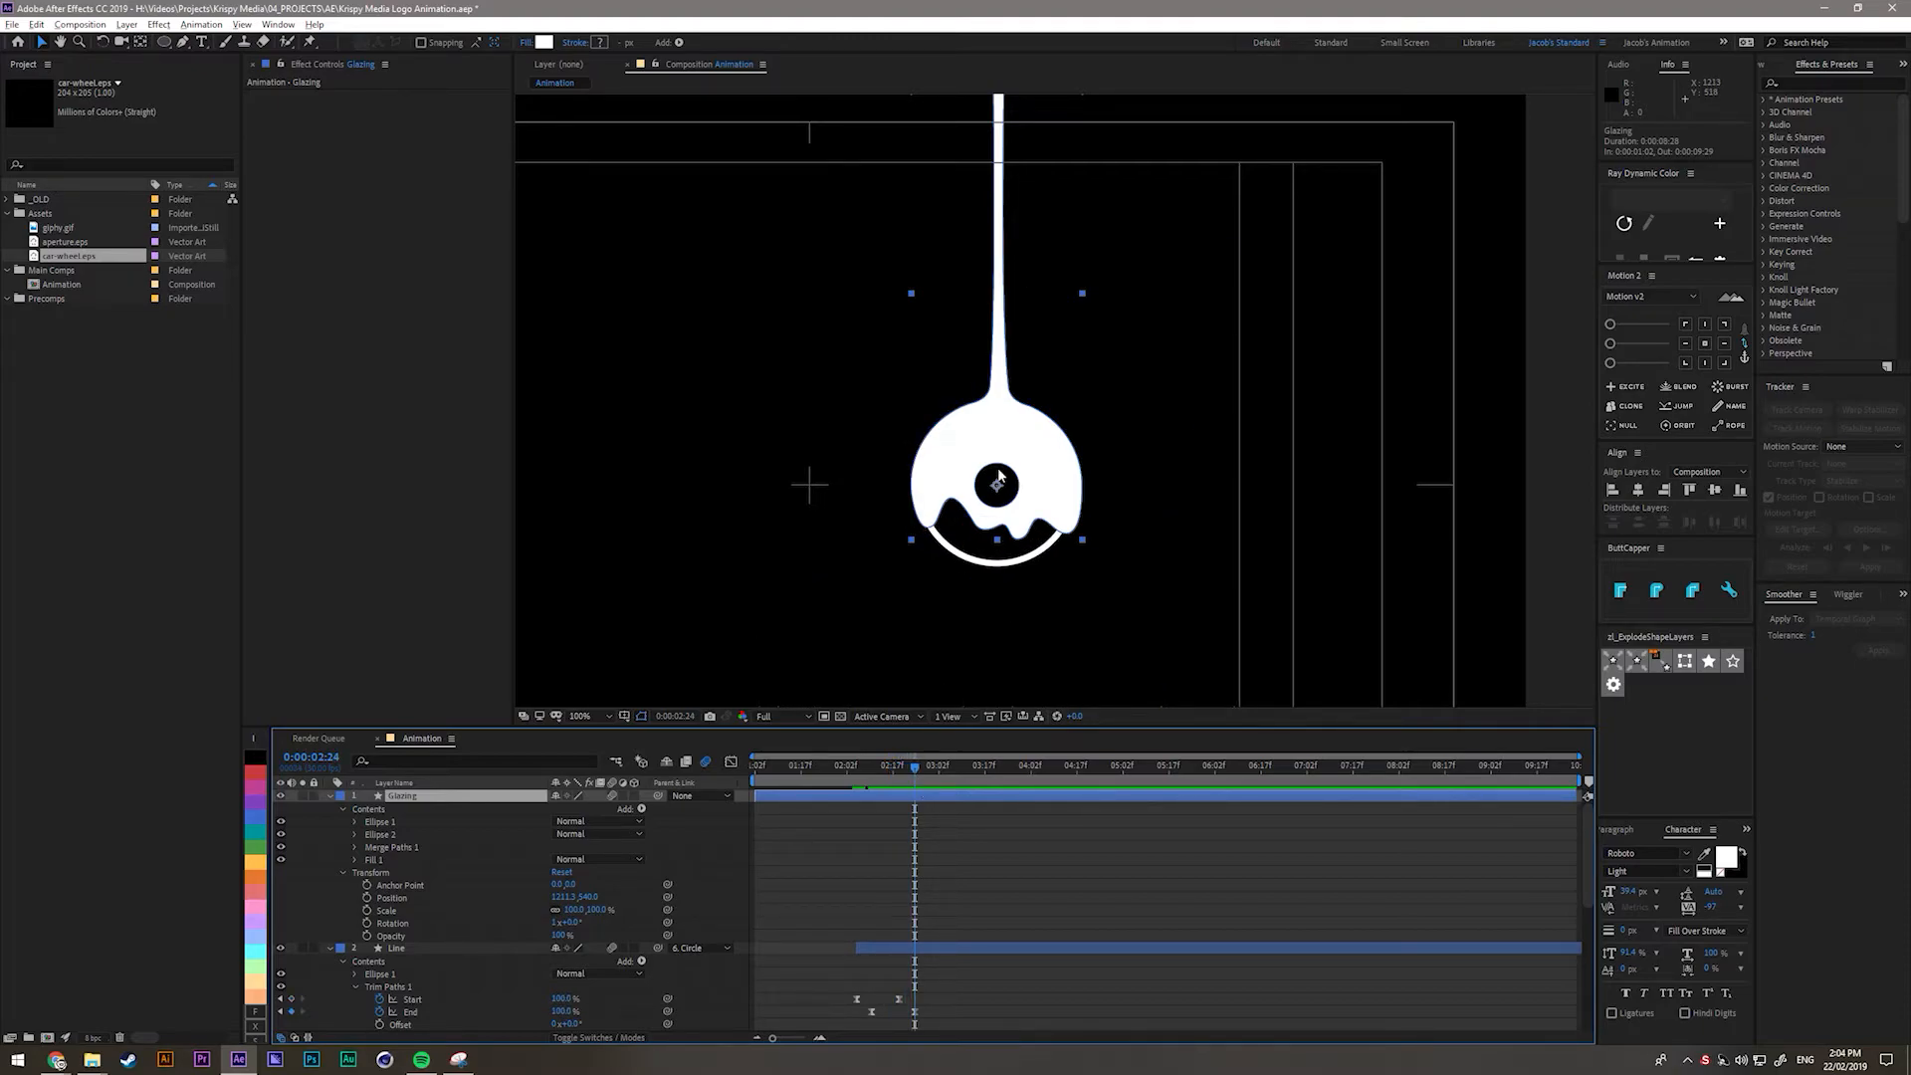
scroll(921, 946, "down", 10)
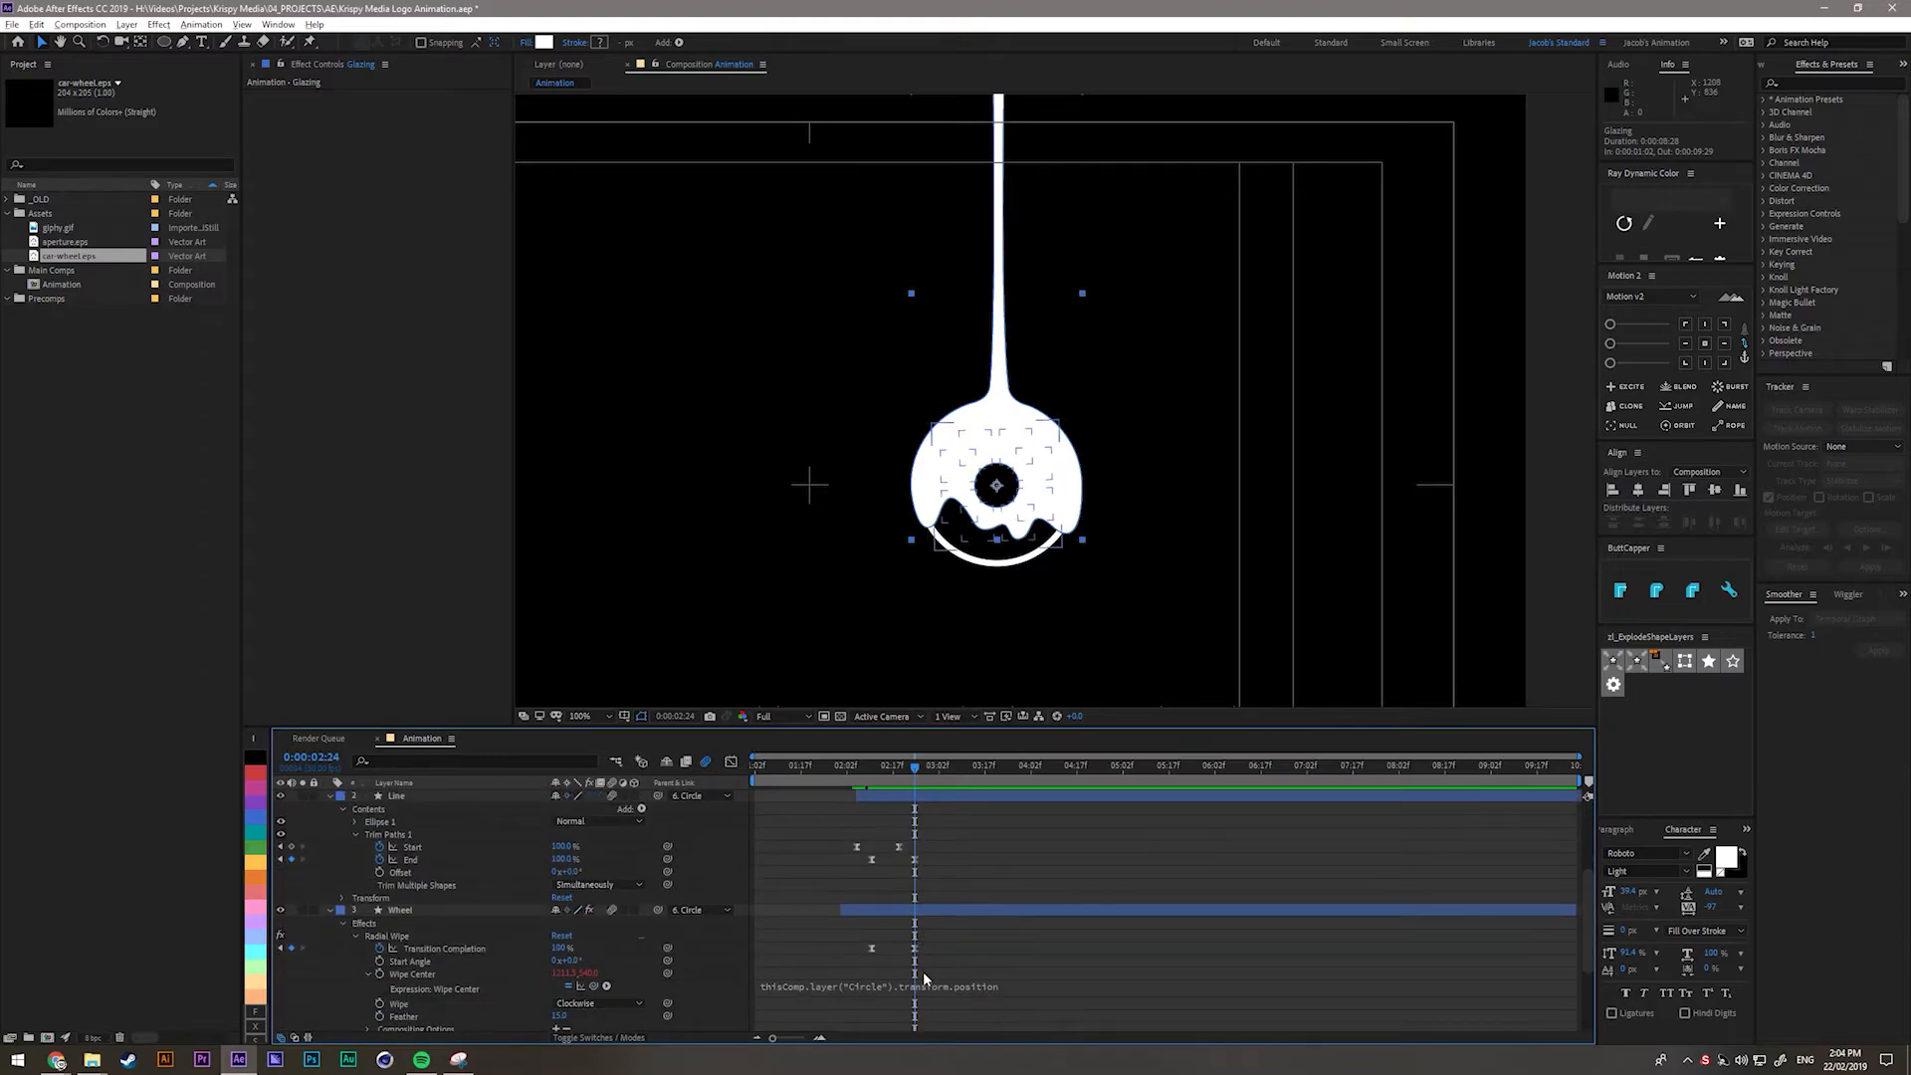
left_click(384, 973)
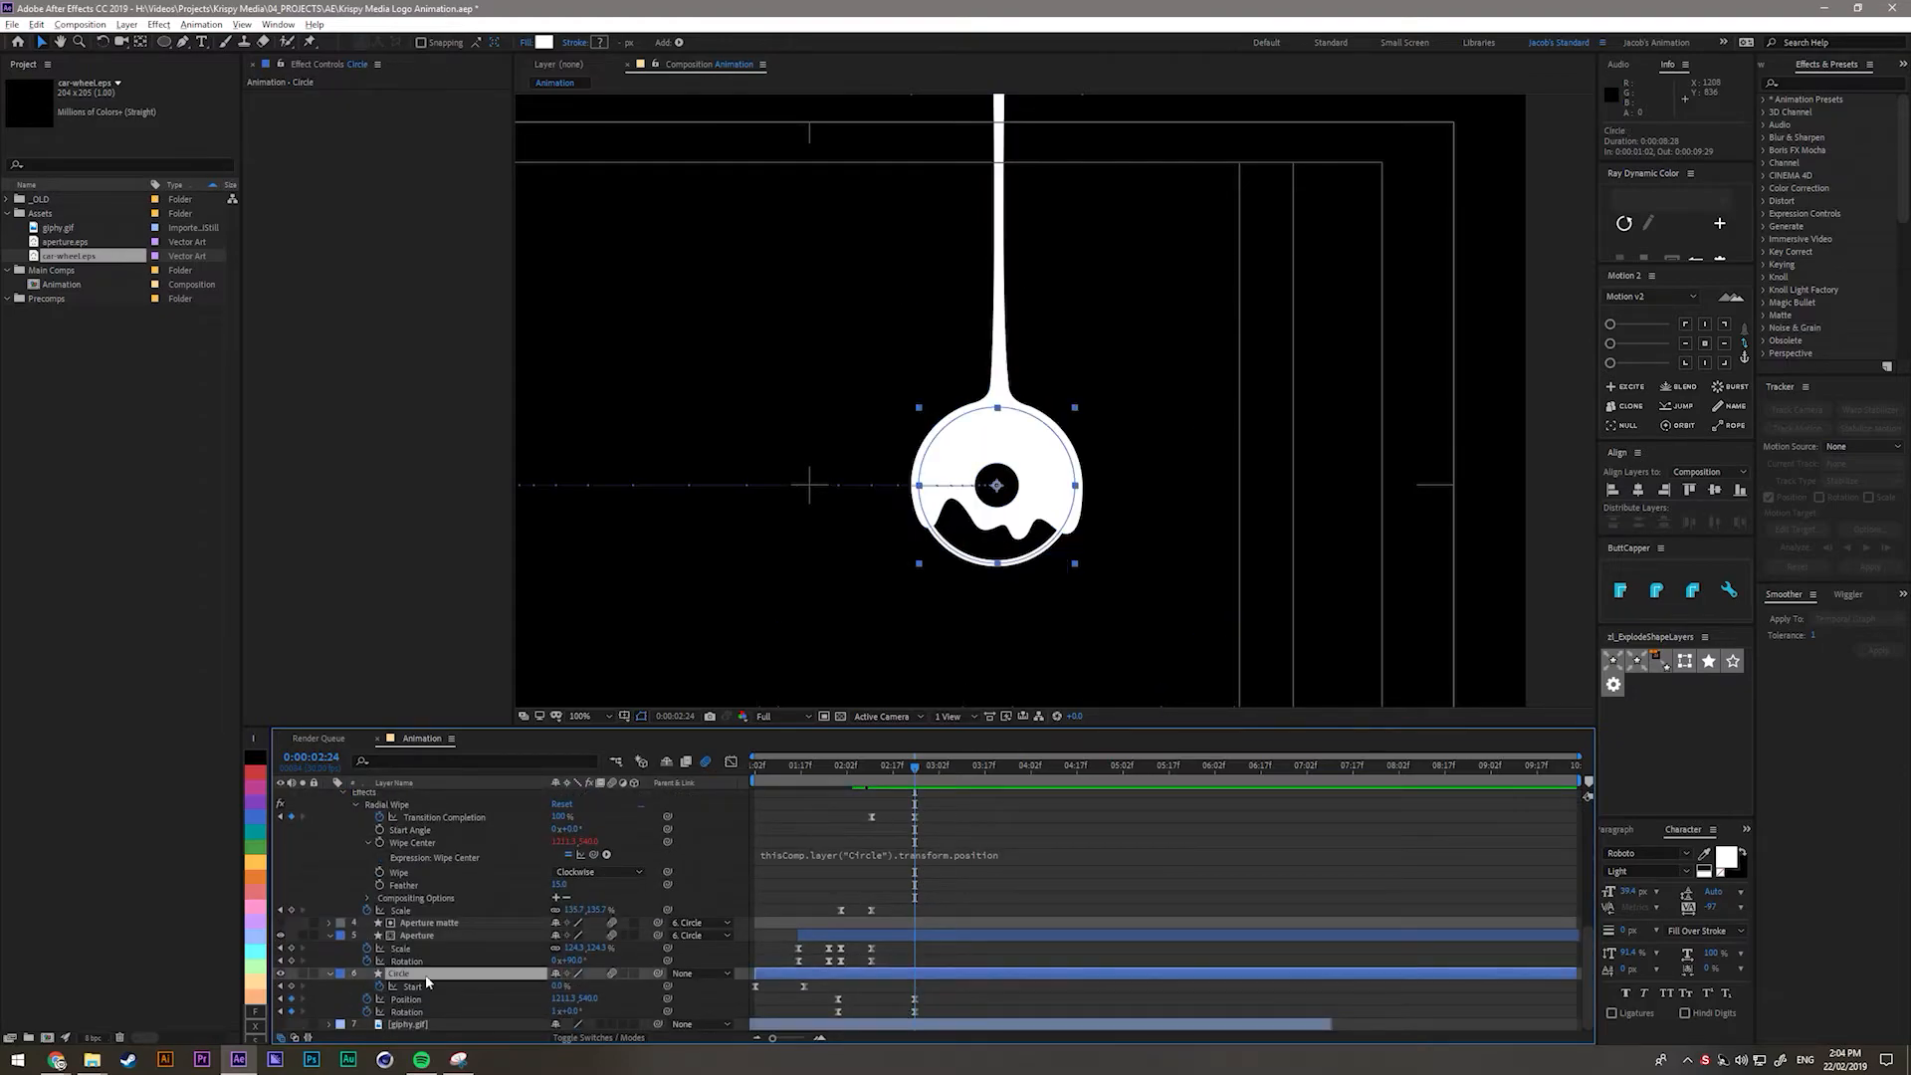
scroll(941, 904, "up", 10)
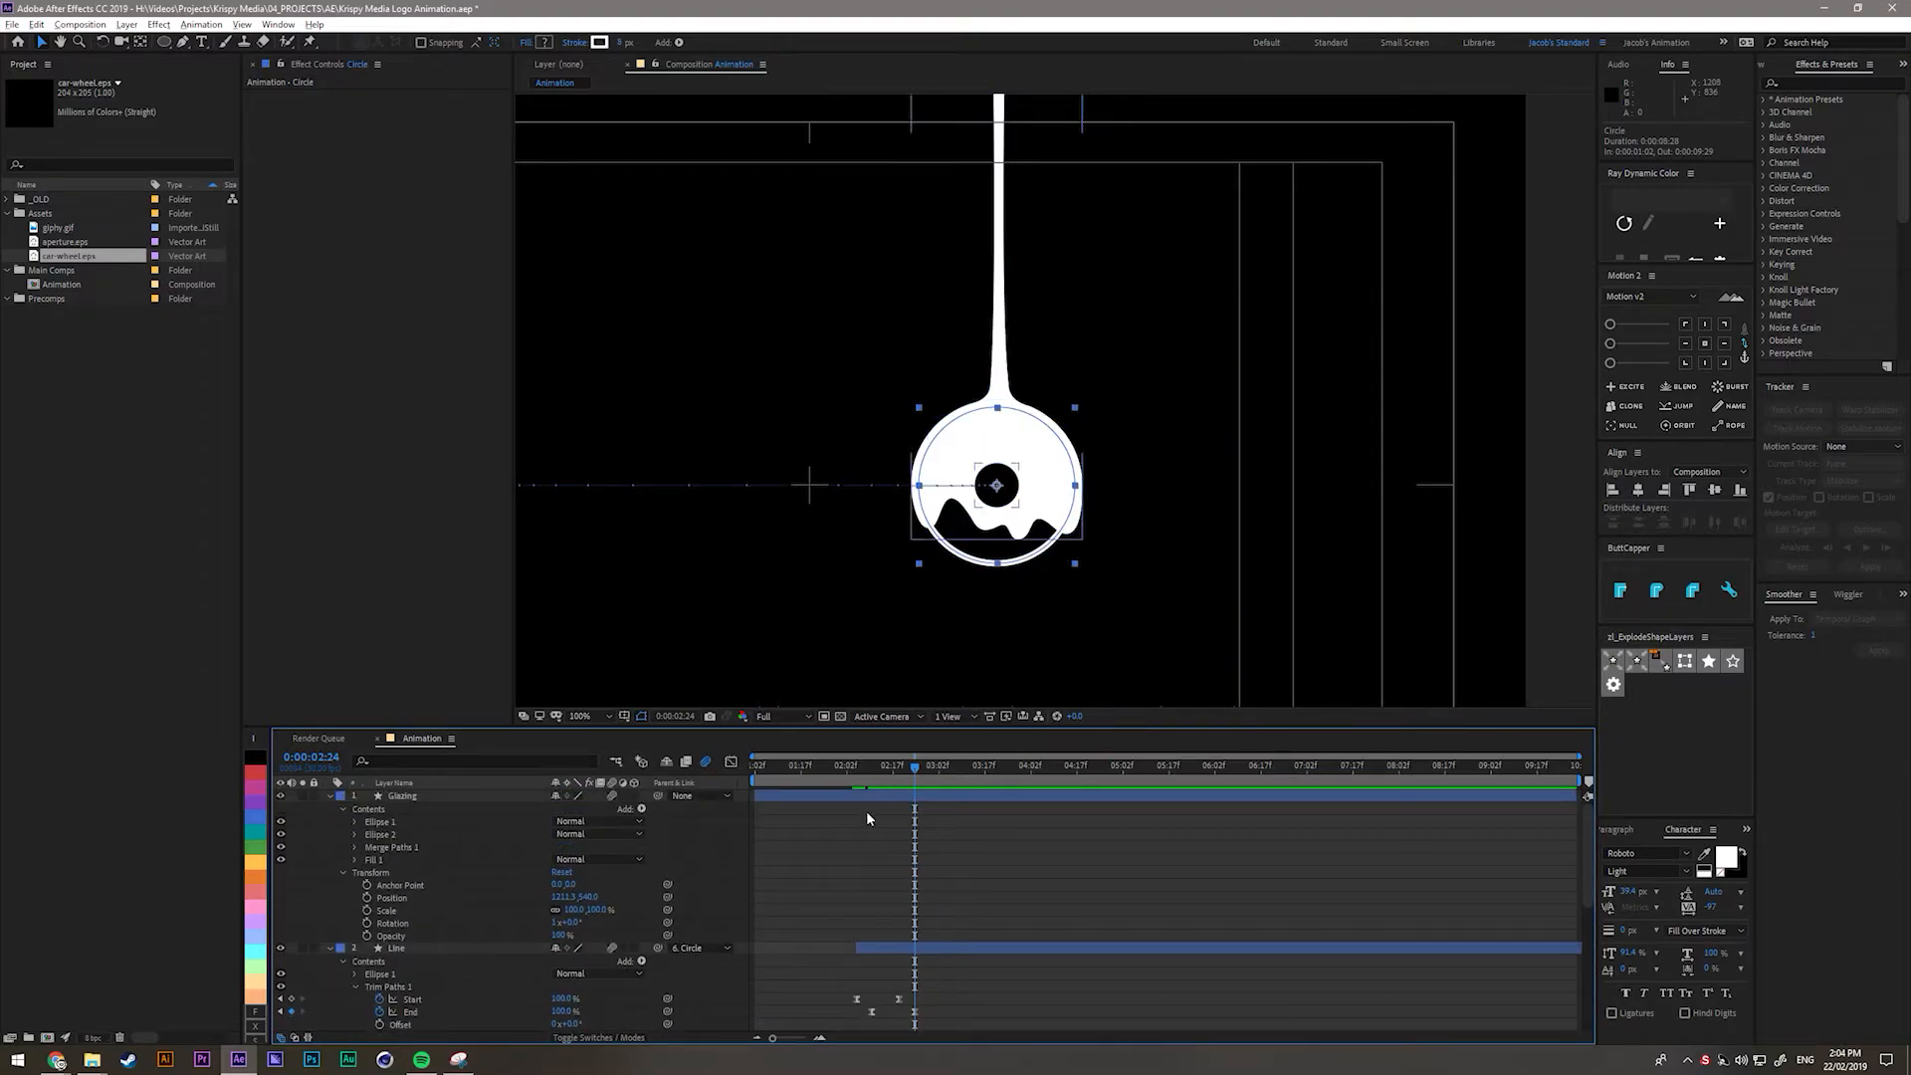
left_click(880, 796)
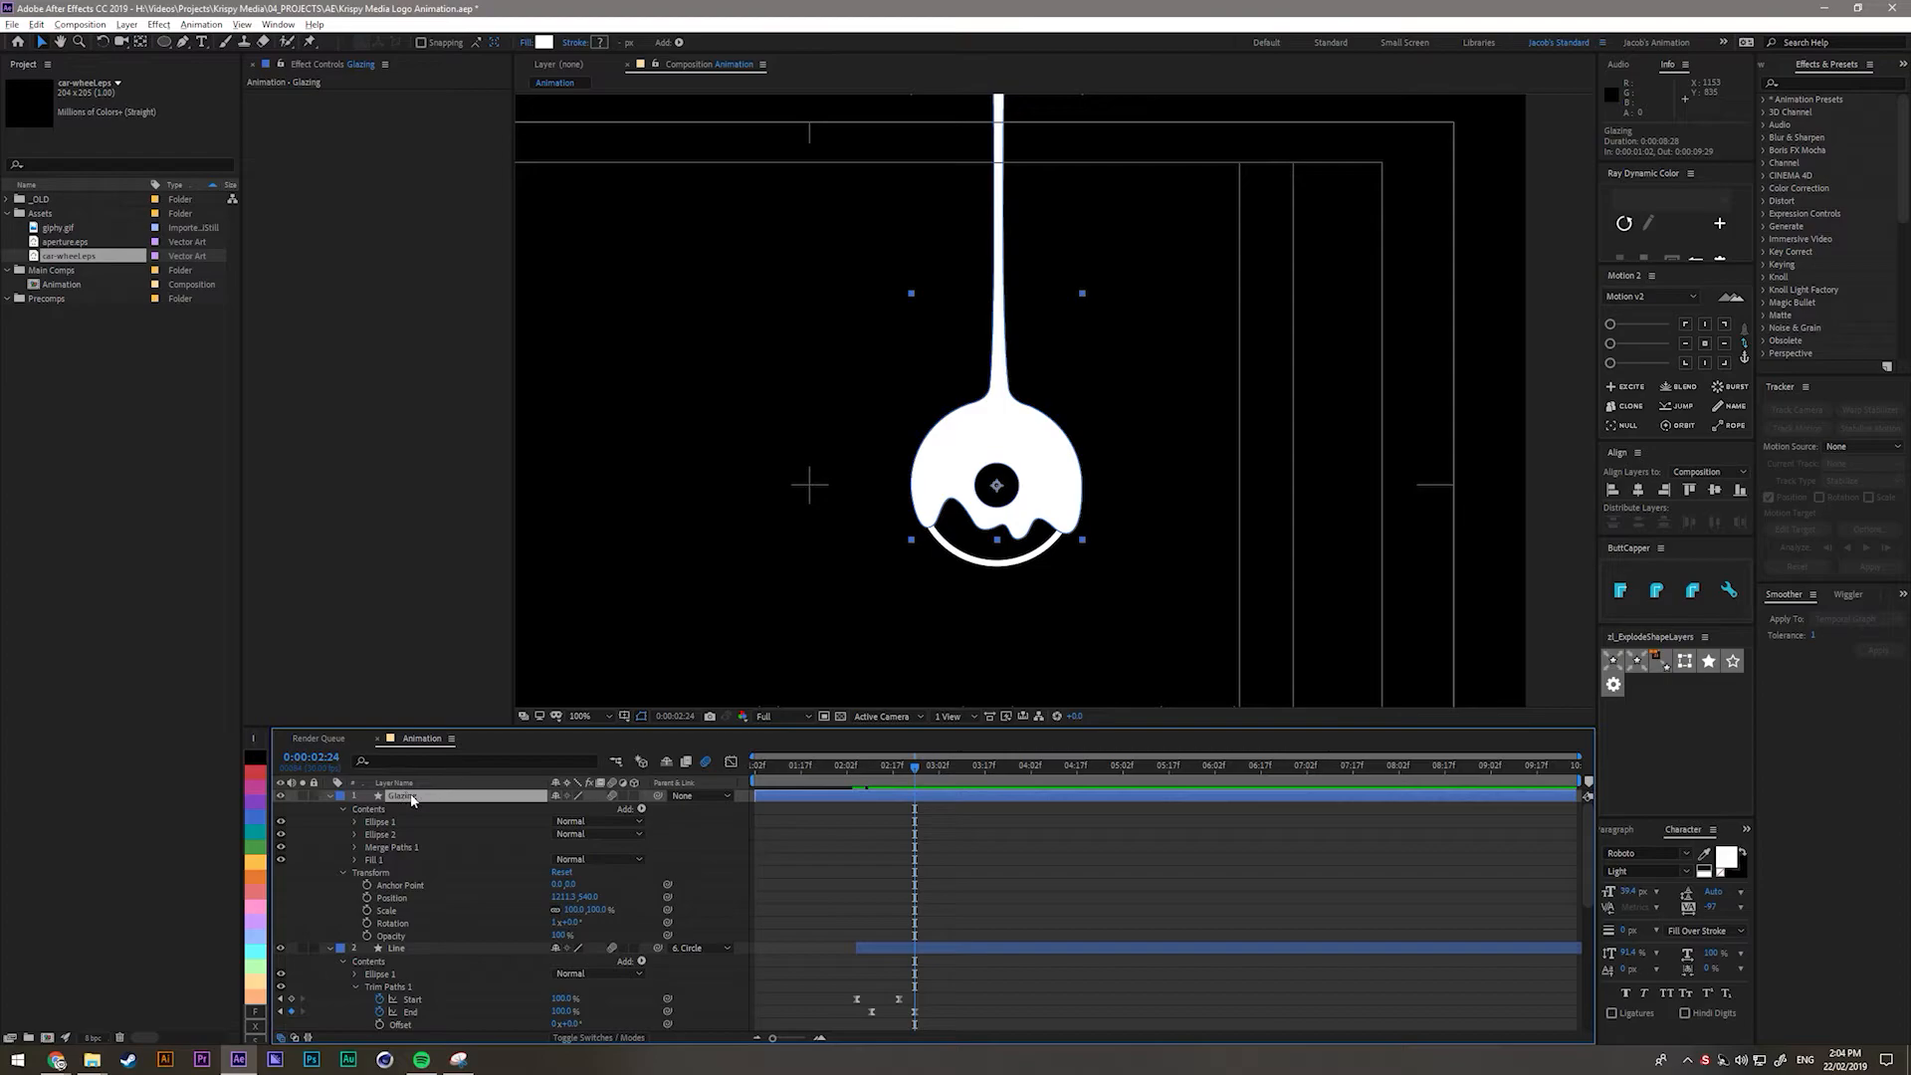
Duplicate the Glazing layer and rename the copy 'Glazing matte'.
key("ctrl+d")
key("Return")
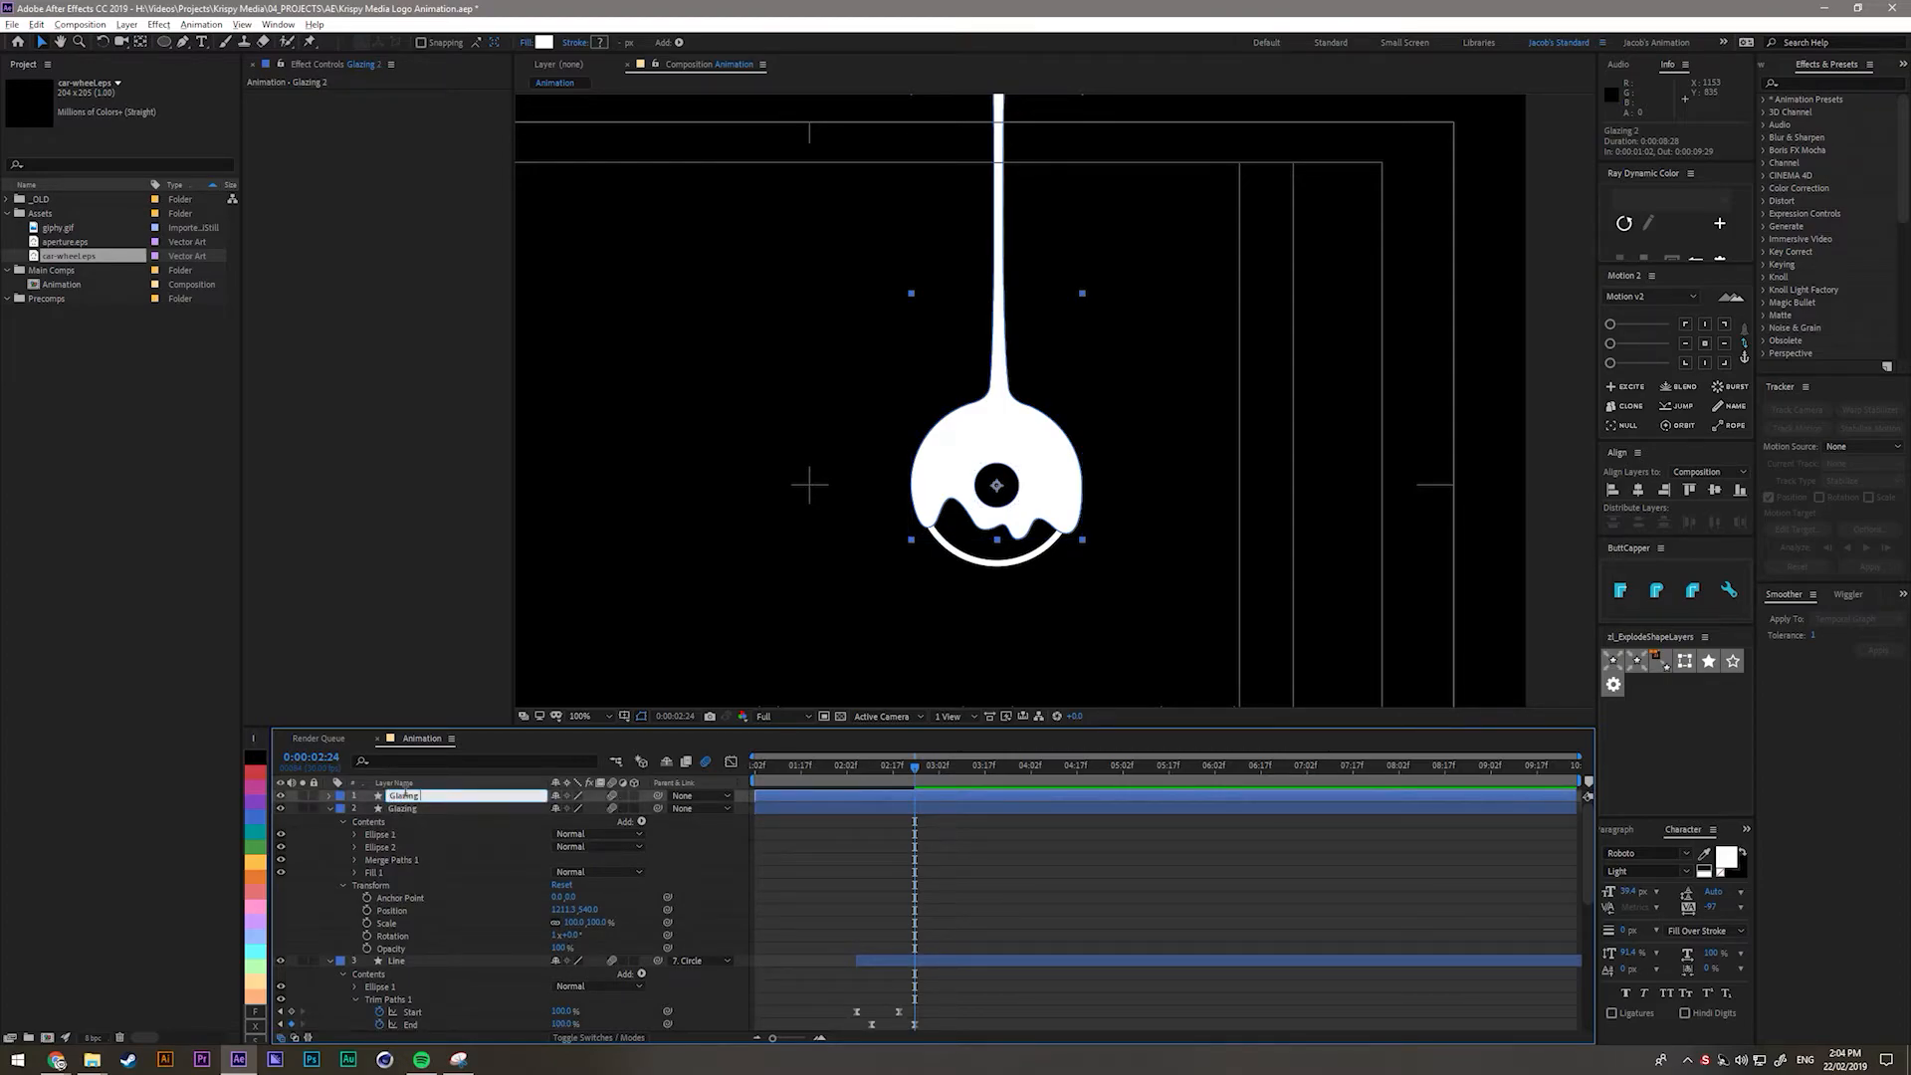
type("Glazing matte")
key("Return")
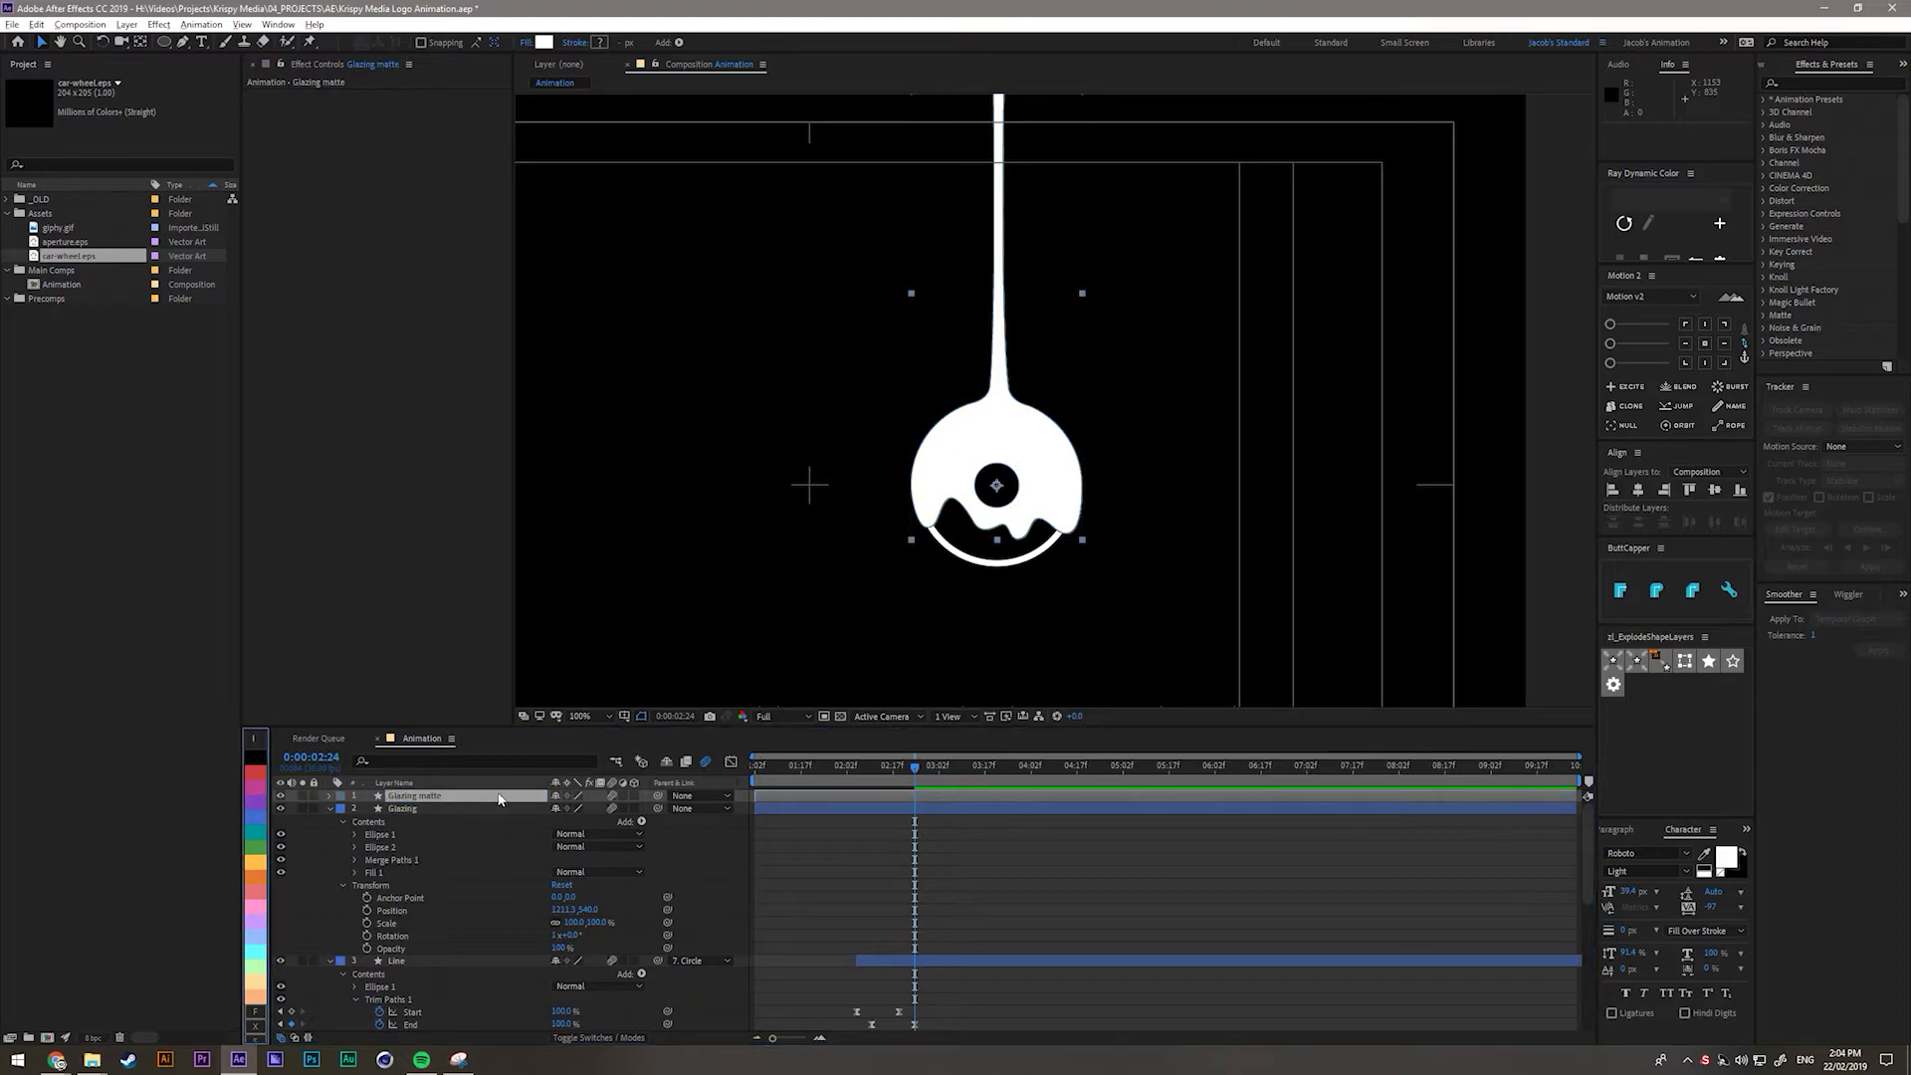
left_click(387, 821)
left_click(330, 809)
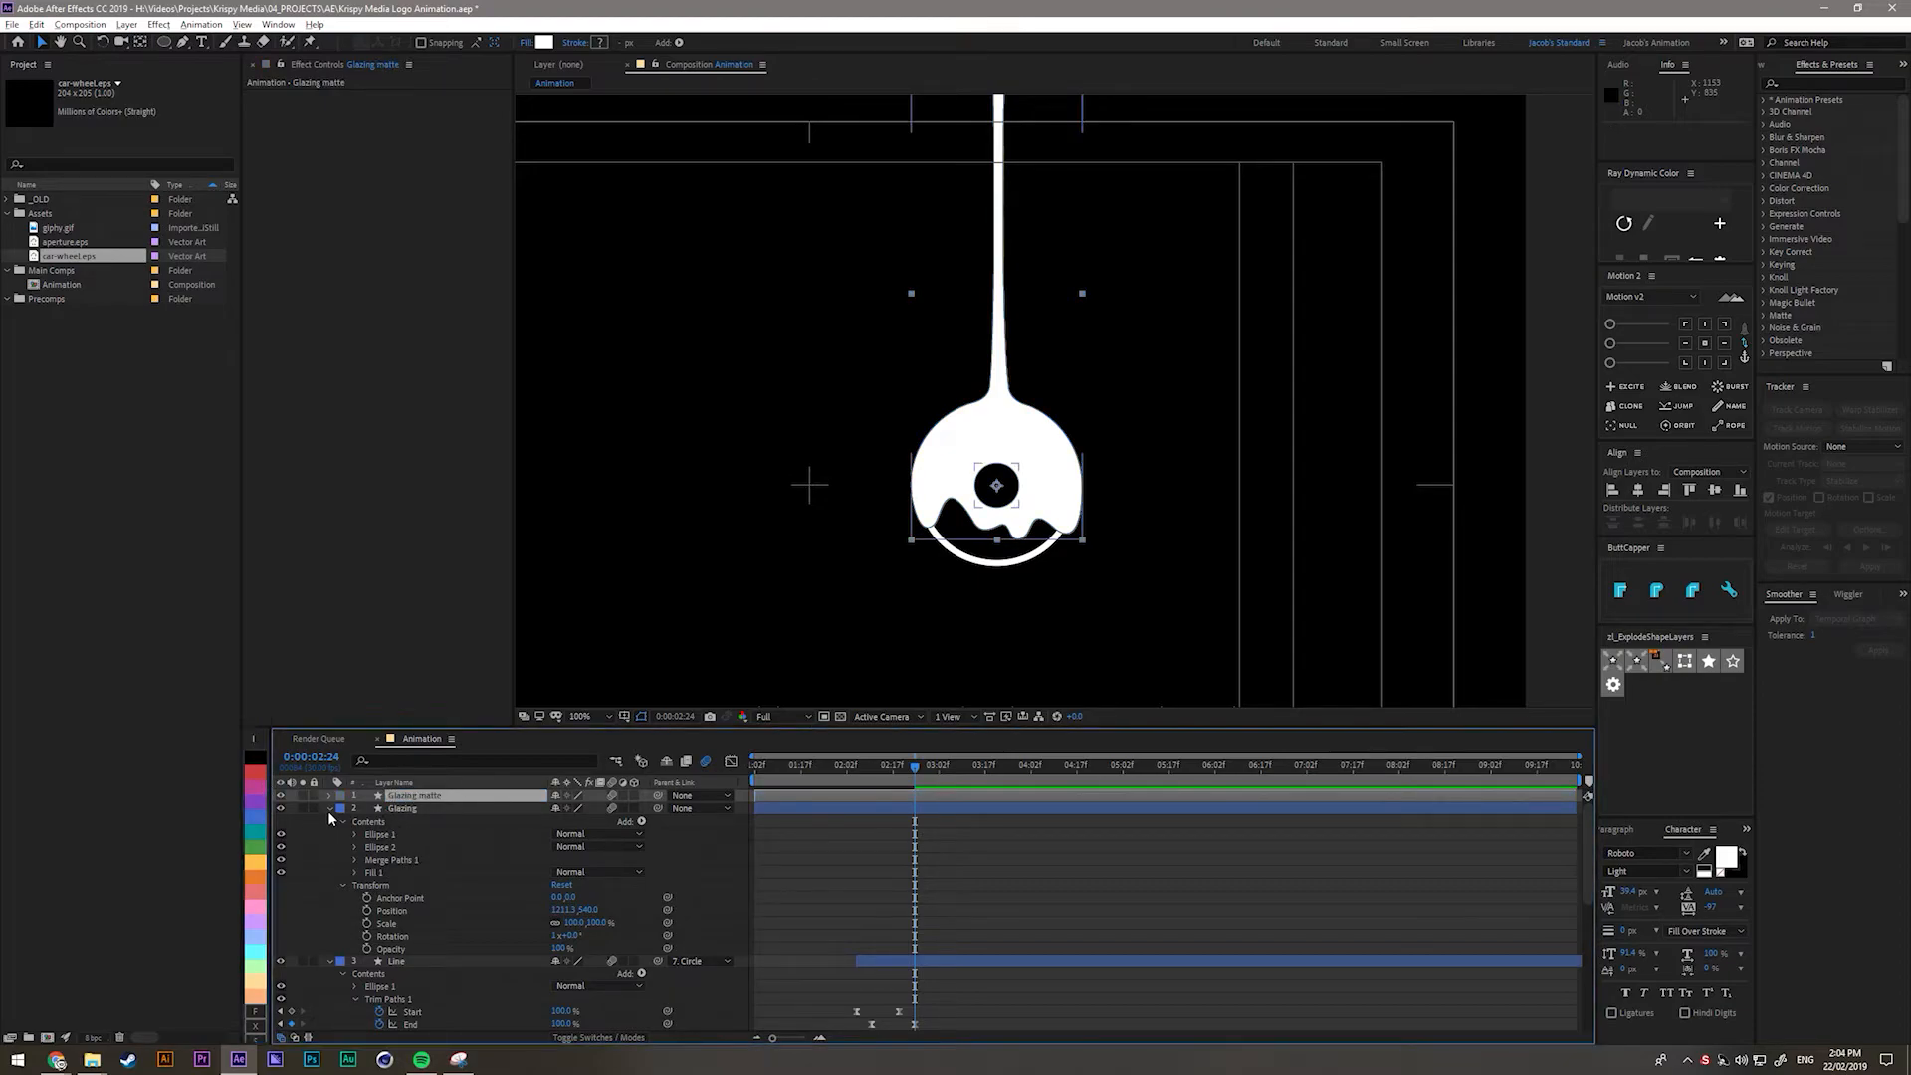
left_click(331, 822)
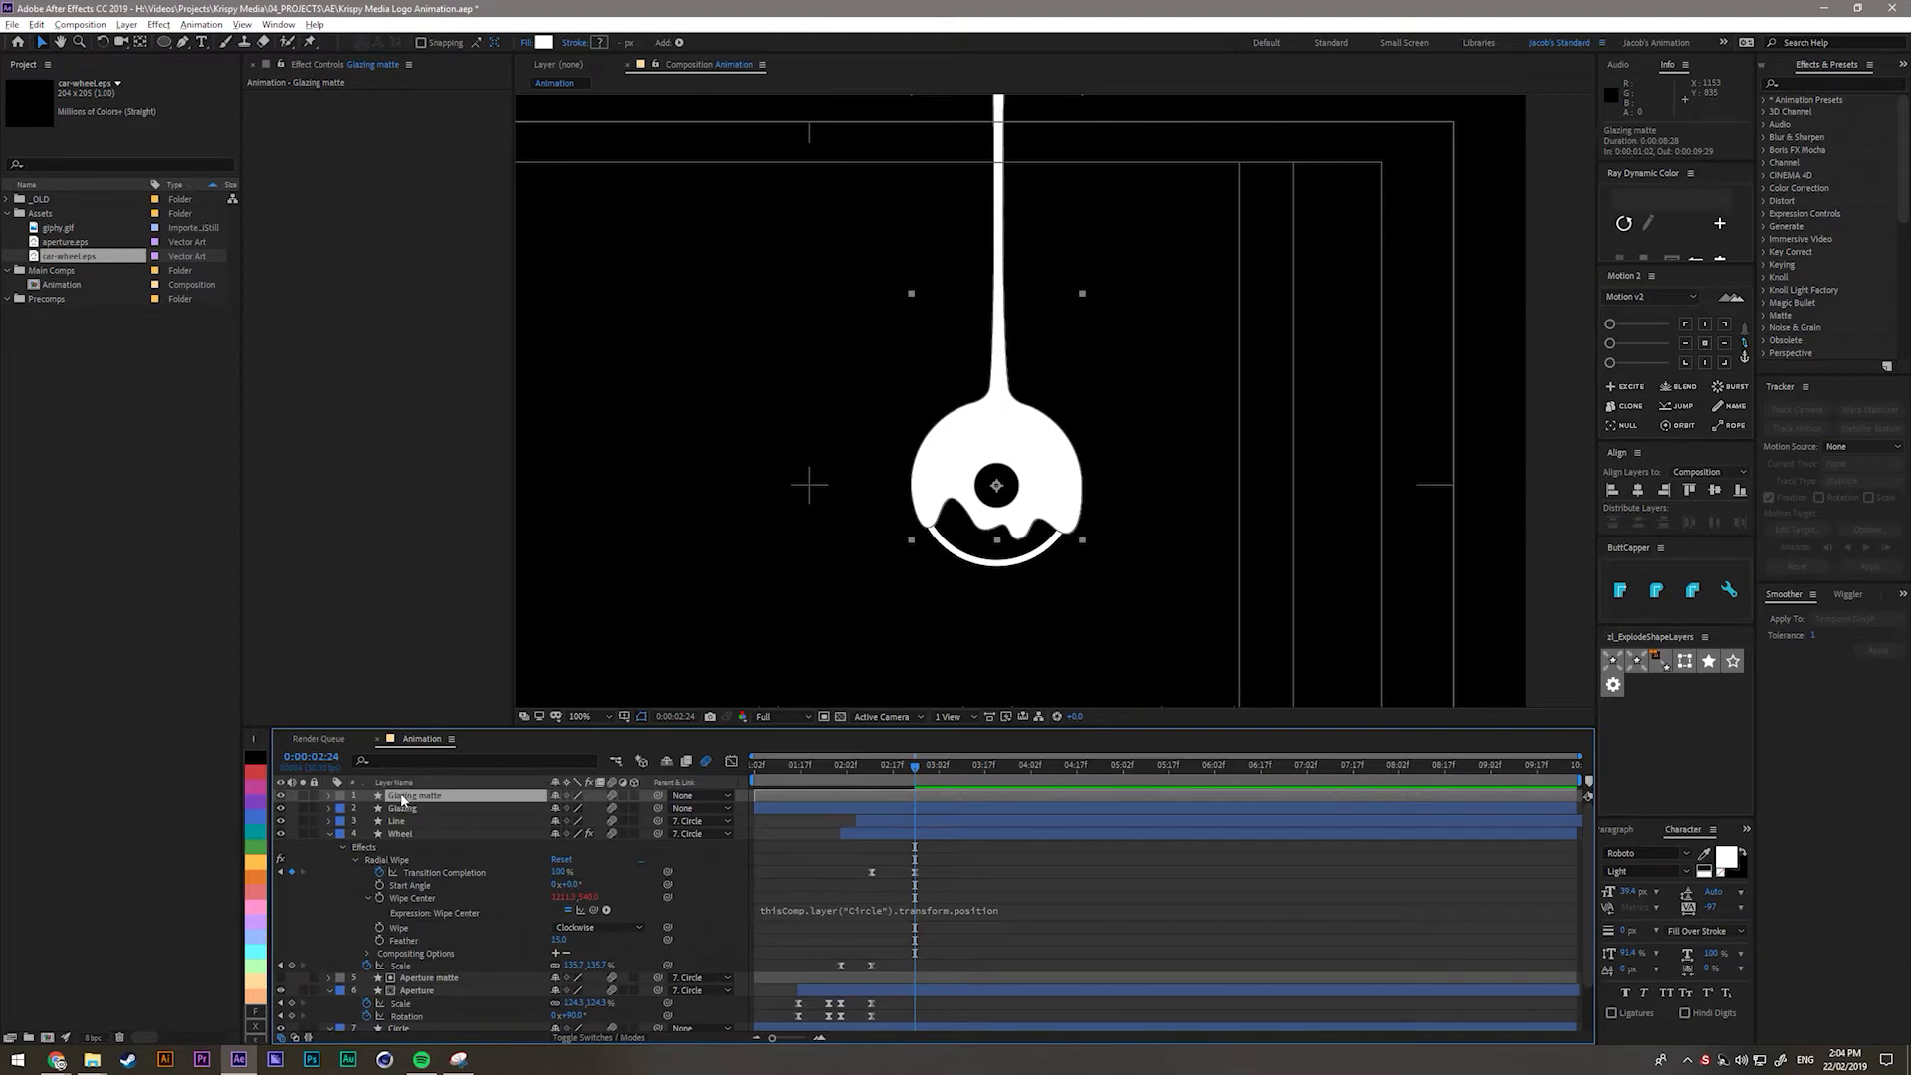
Delete Ellipse 2, Merge Paths 1 and Fill 1 from Glazing matte, then show giphy.gif's clouds.
left_click(330, 796)
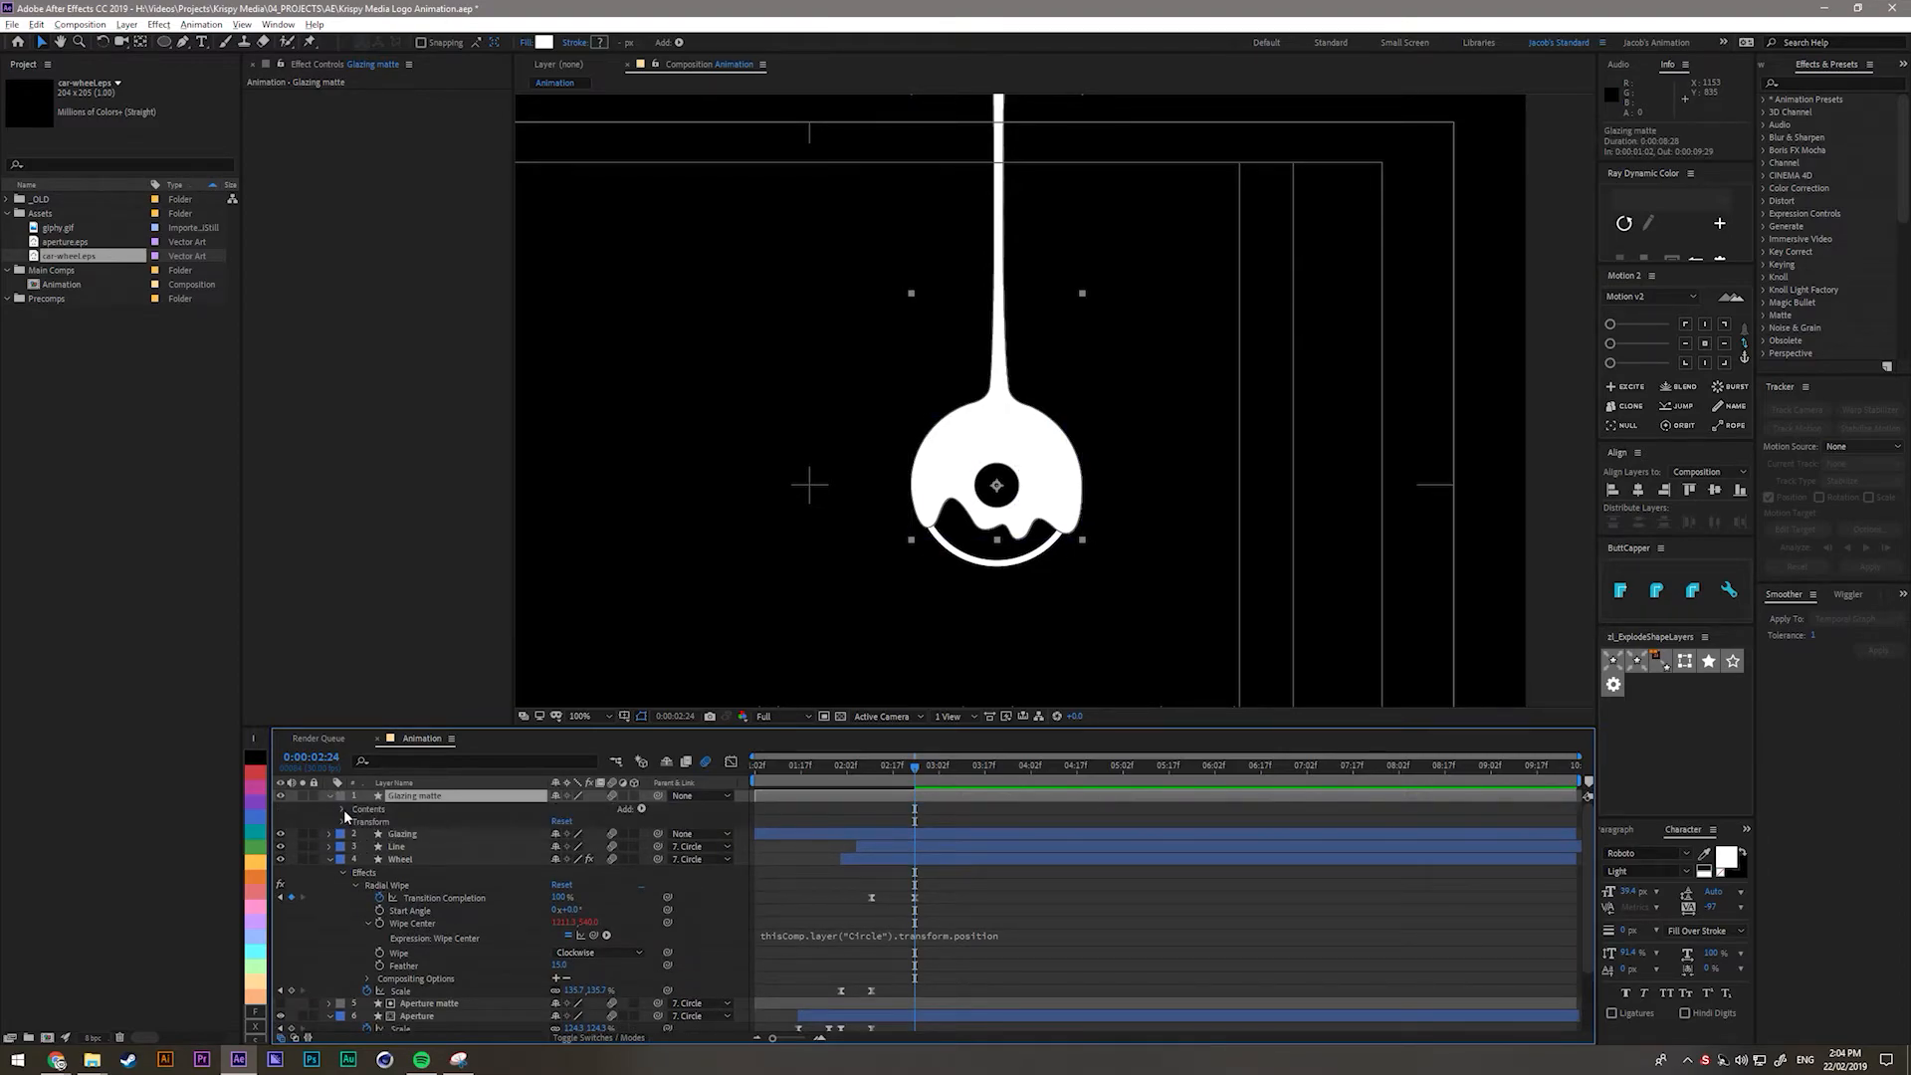
left_click(382, 835)
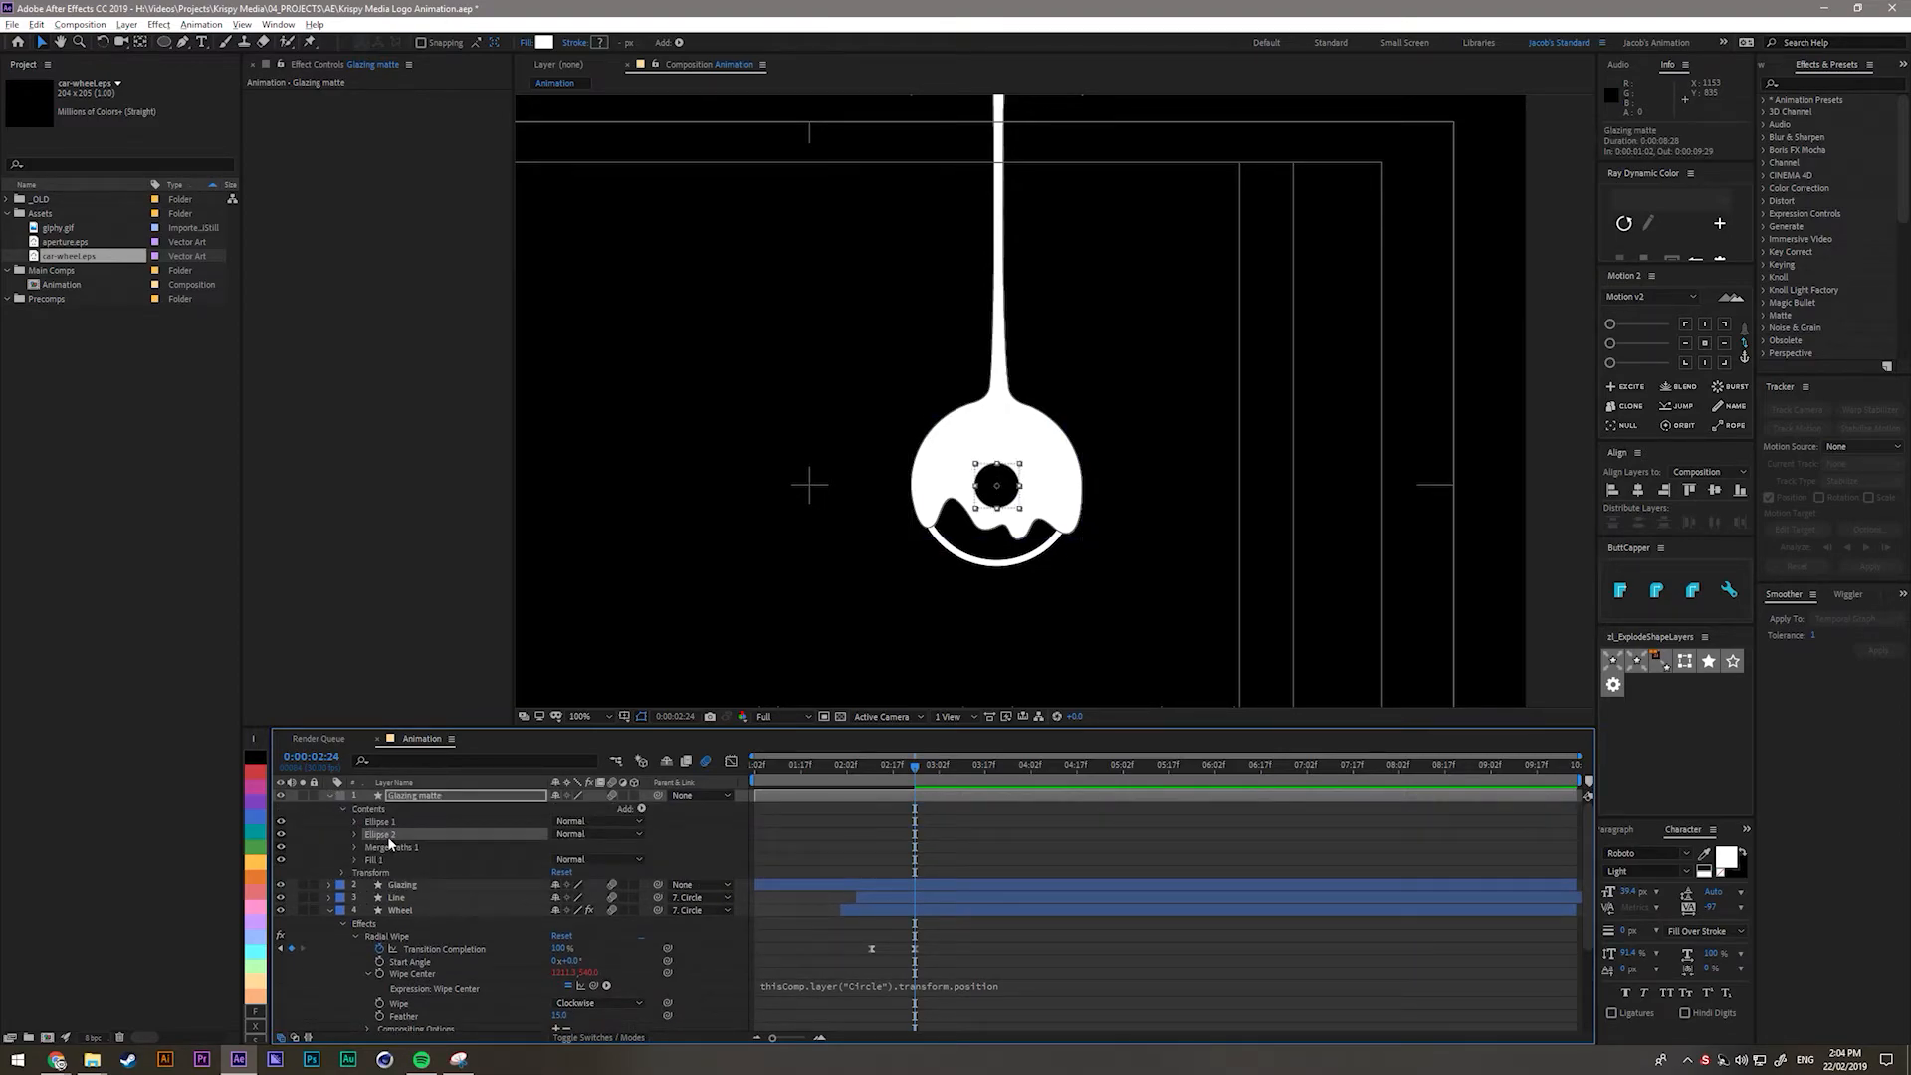
key("Delete")
left_click(391, 836)
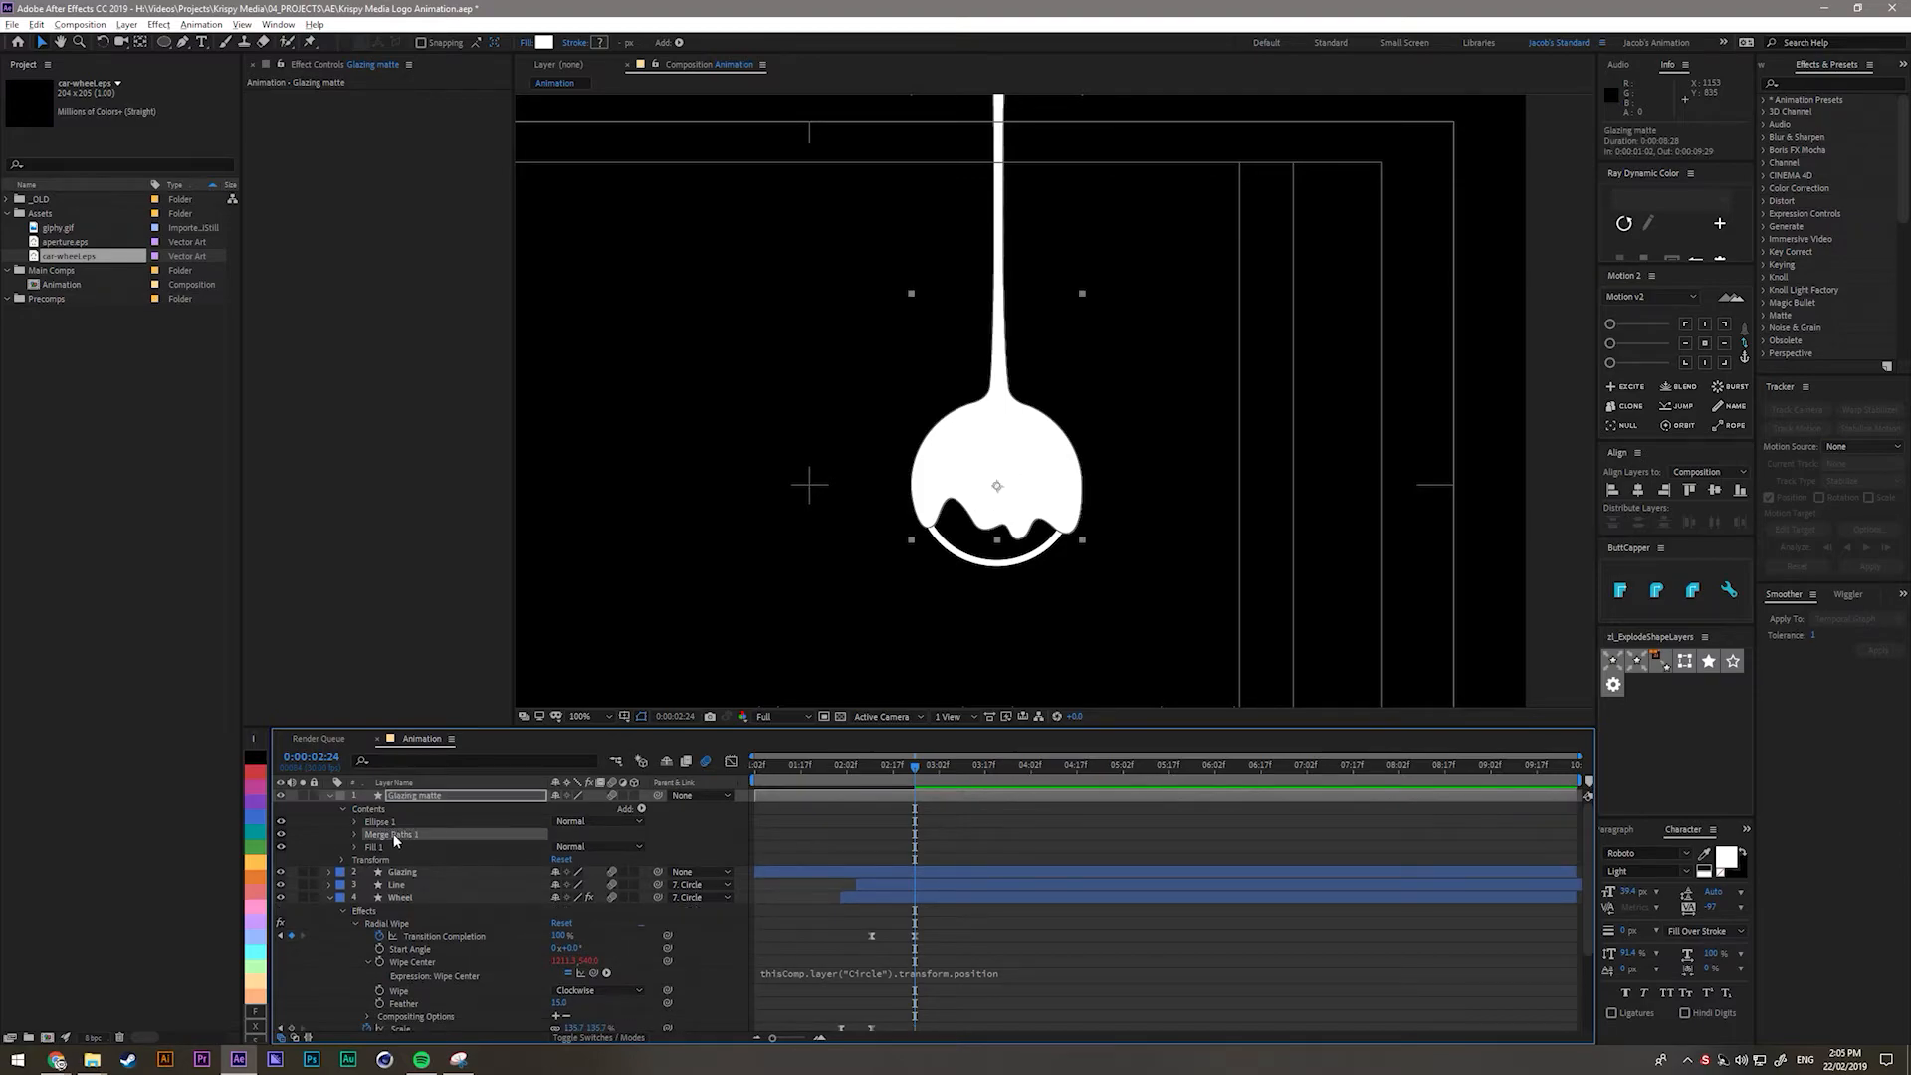
key("Delete")
left_click(392, 836)
key("Delete")
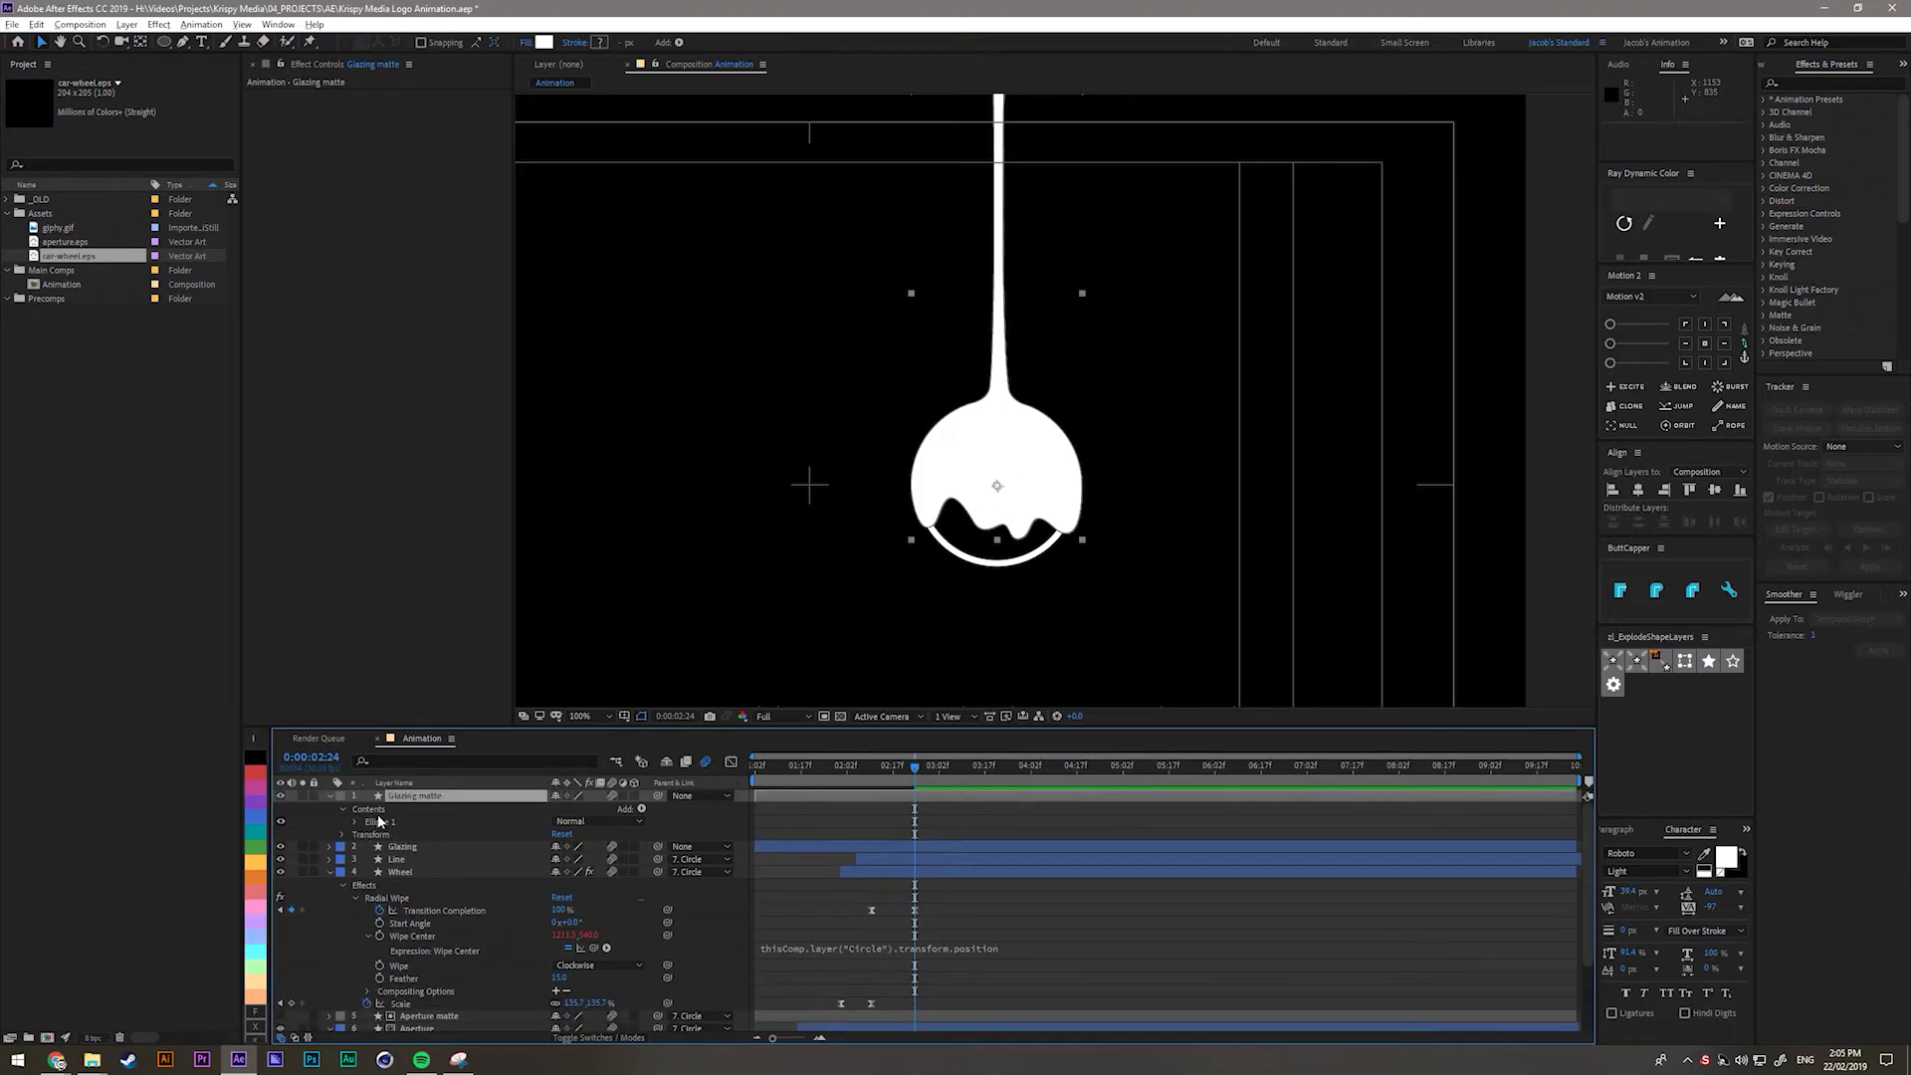
left_click(383, 822)
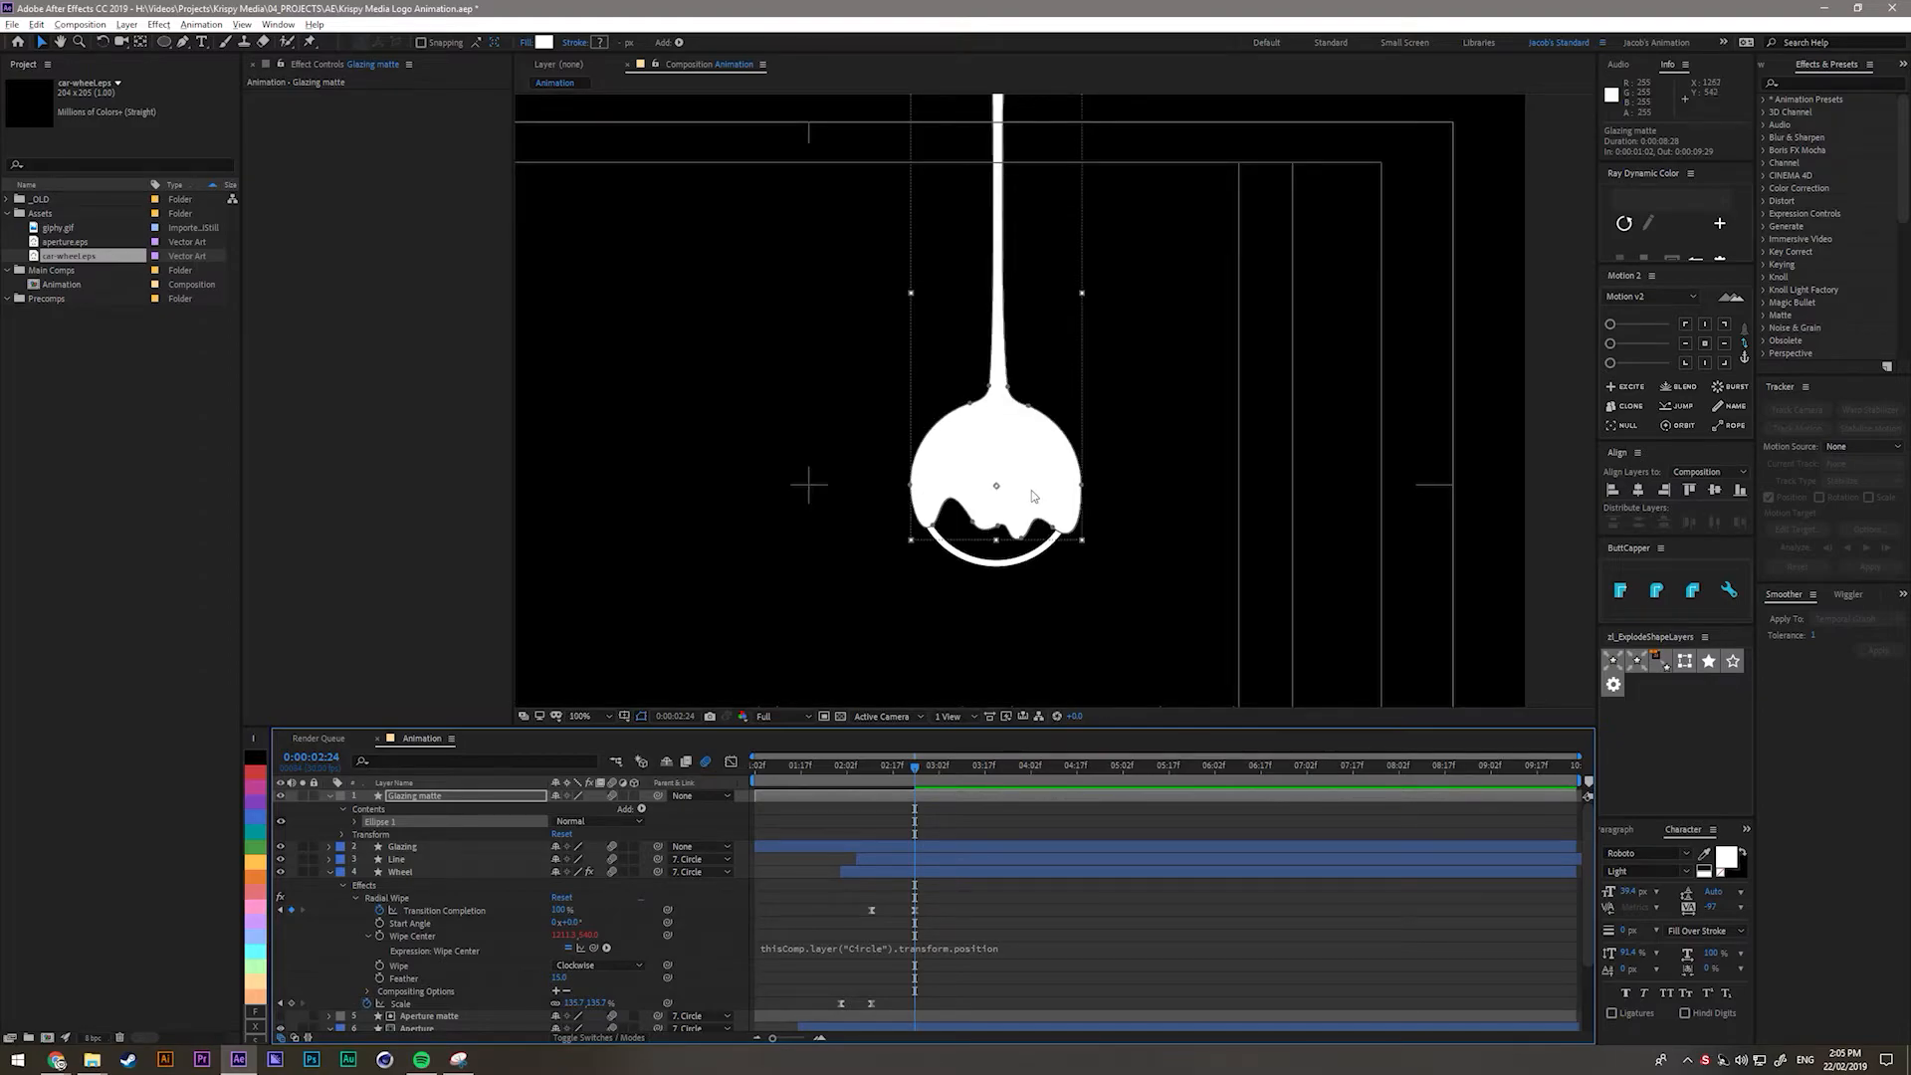
scroll(448, 946, "down", 3)
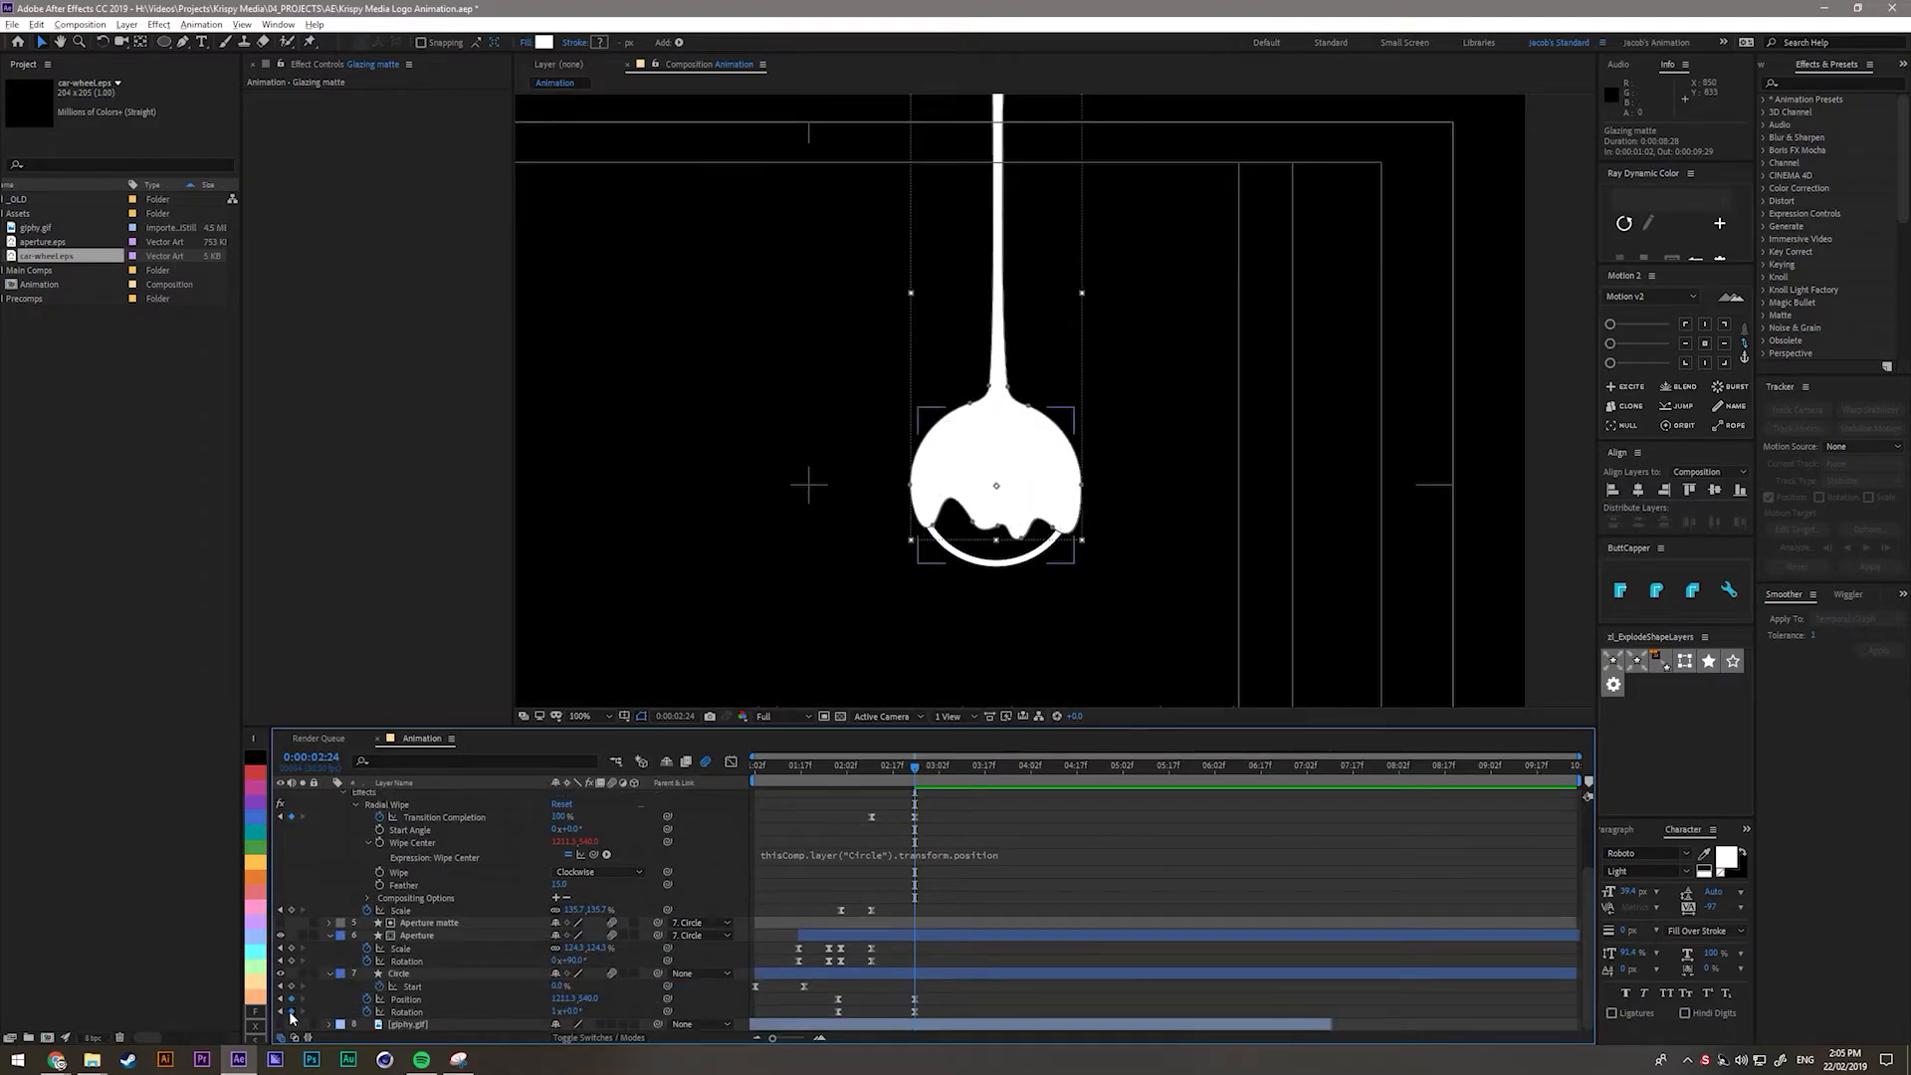
left_click(281, 1024)
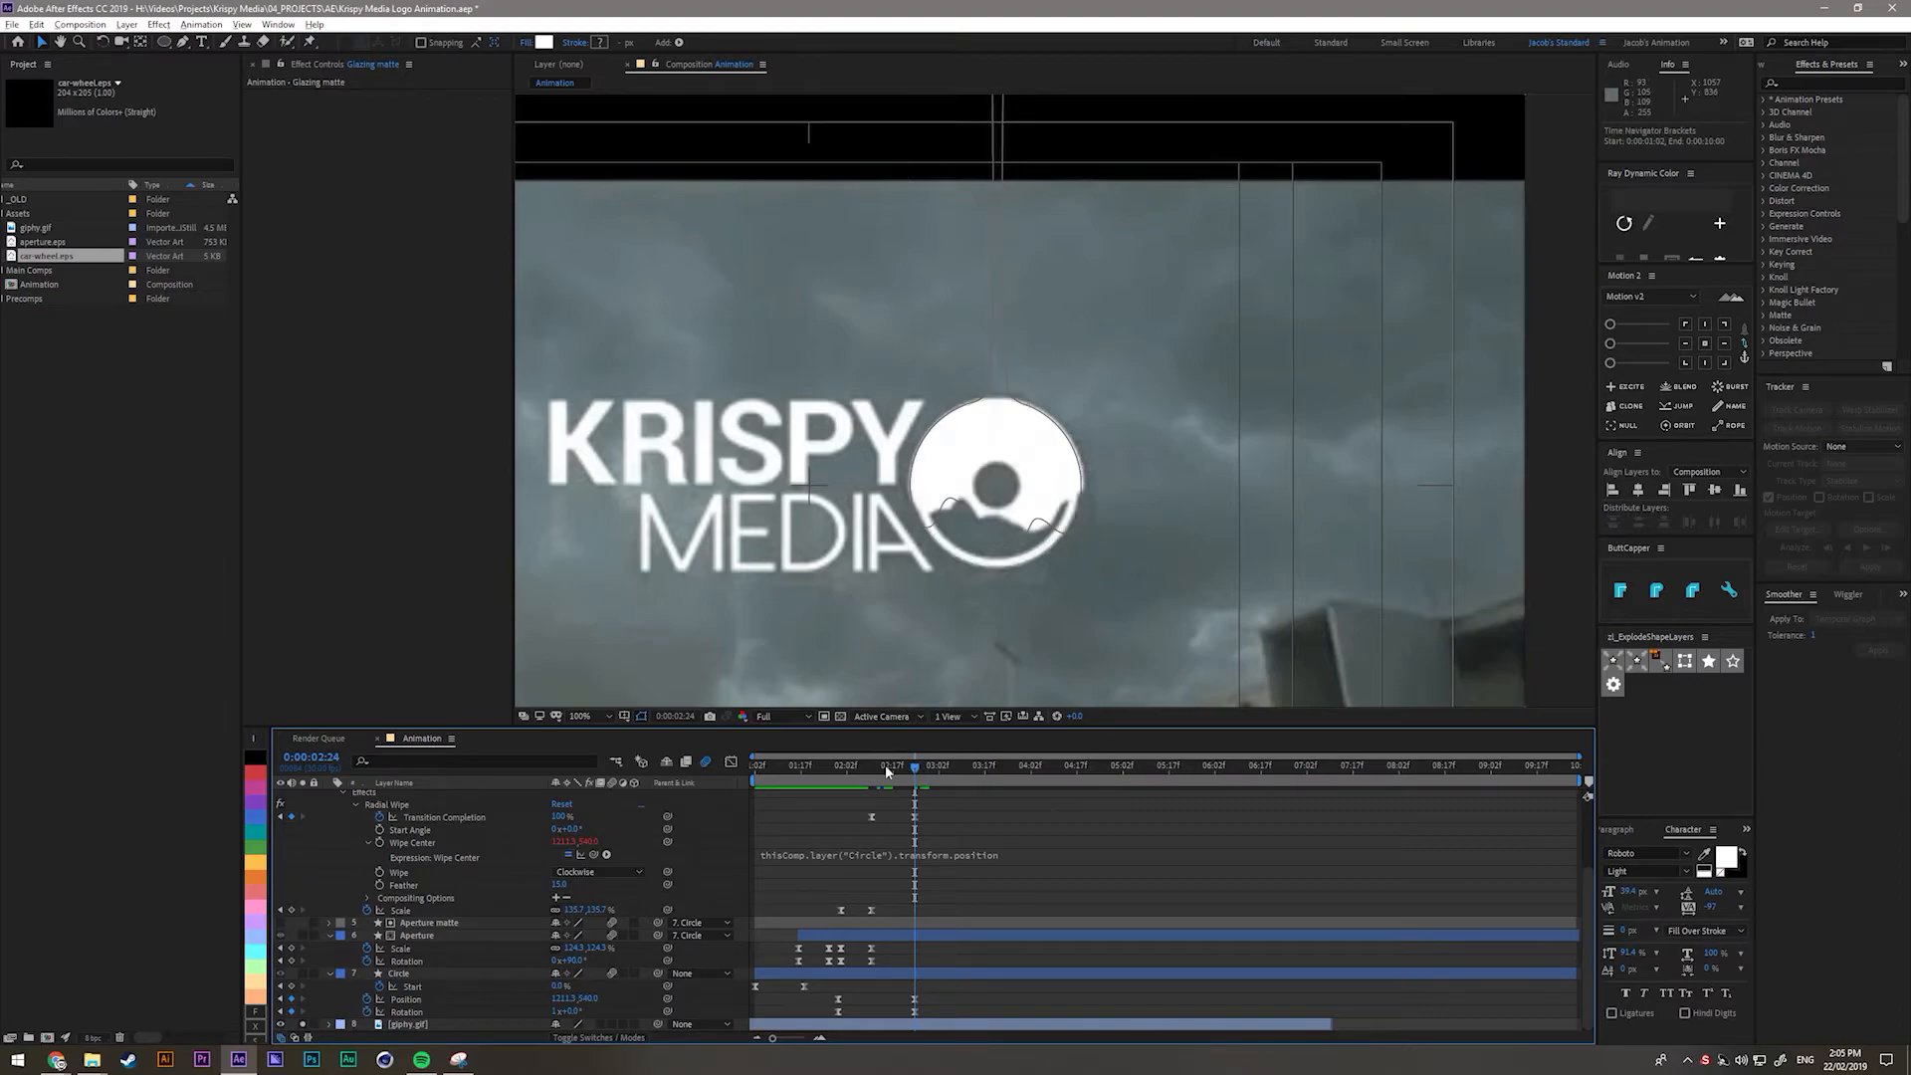
Preview the logo animation and scrub through the drip to the completed logo.
key("space")
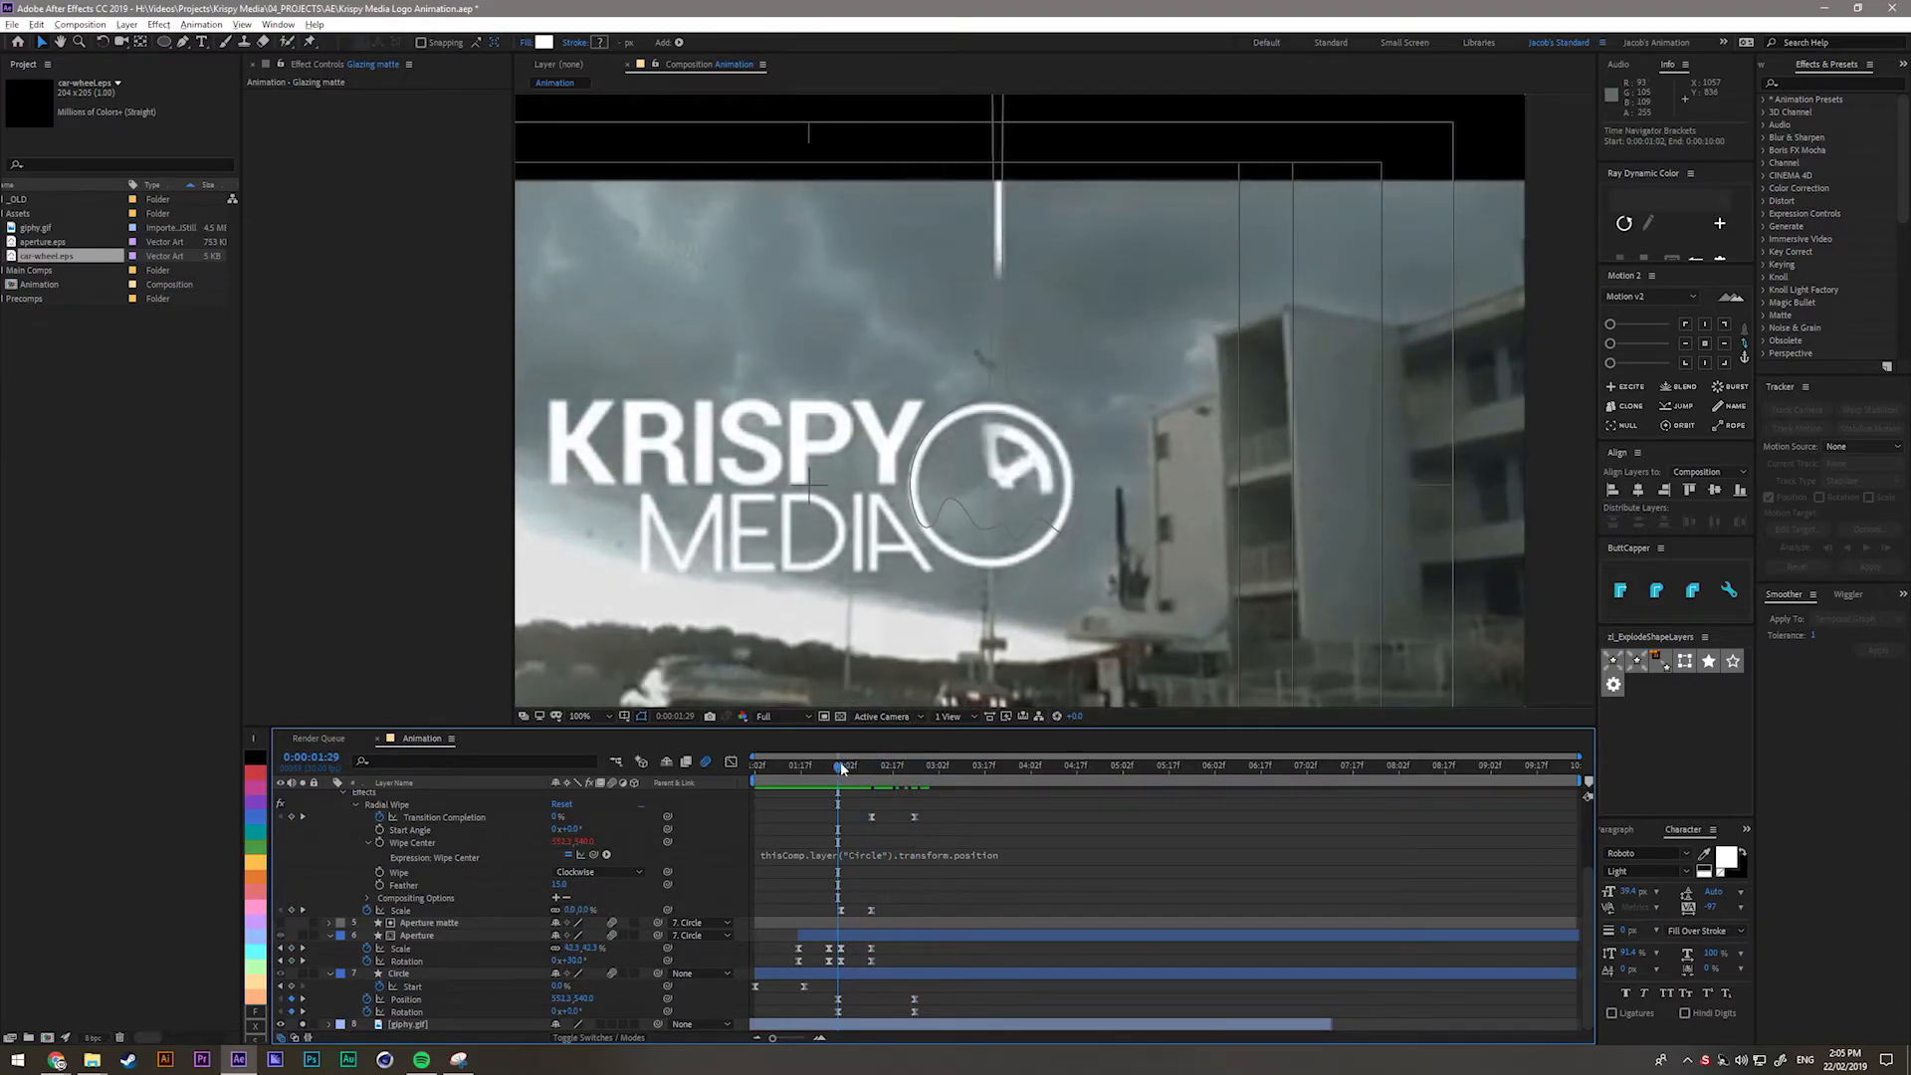
left_click_drag(844, 767, 868, 774)
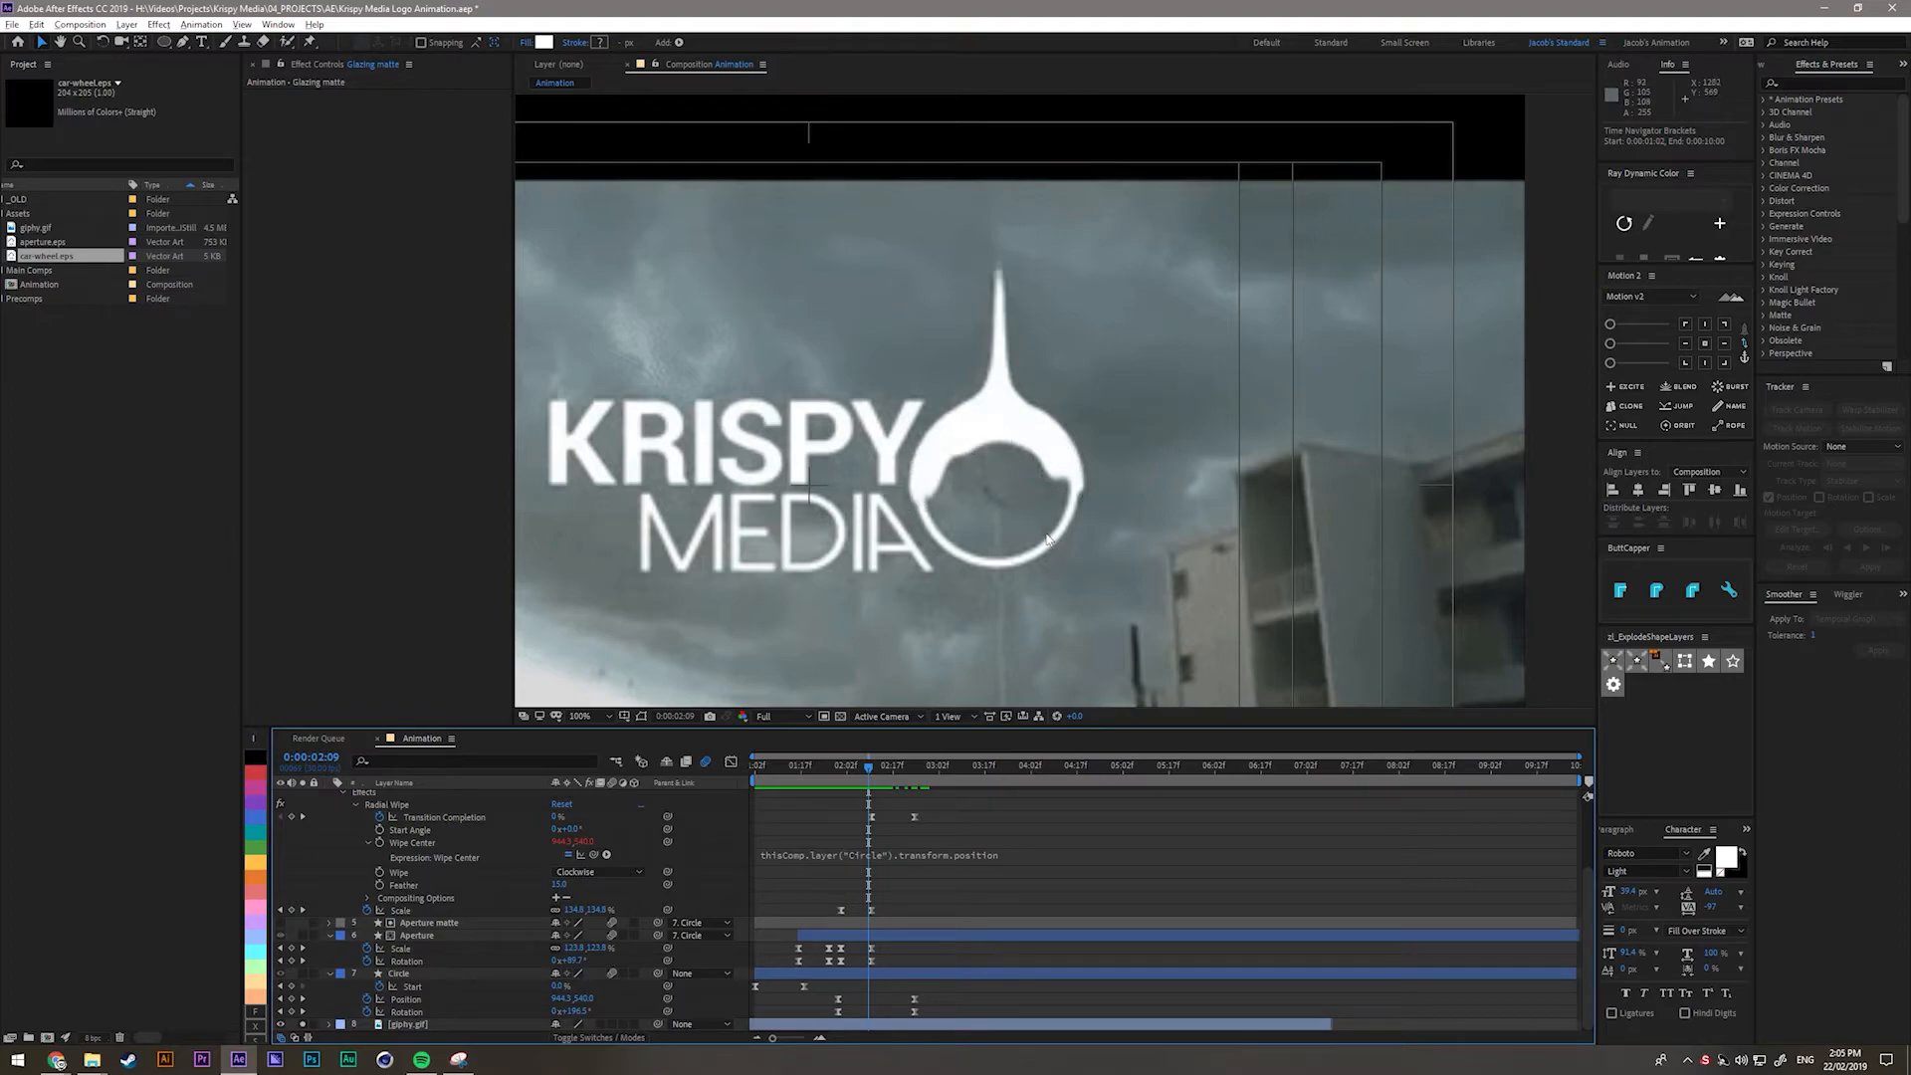
left_click_drag(875, 767, 915, 778)
scroll(374, 844, "up", 3)
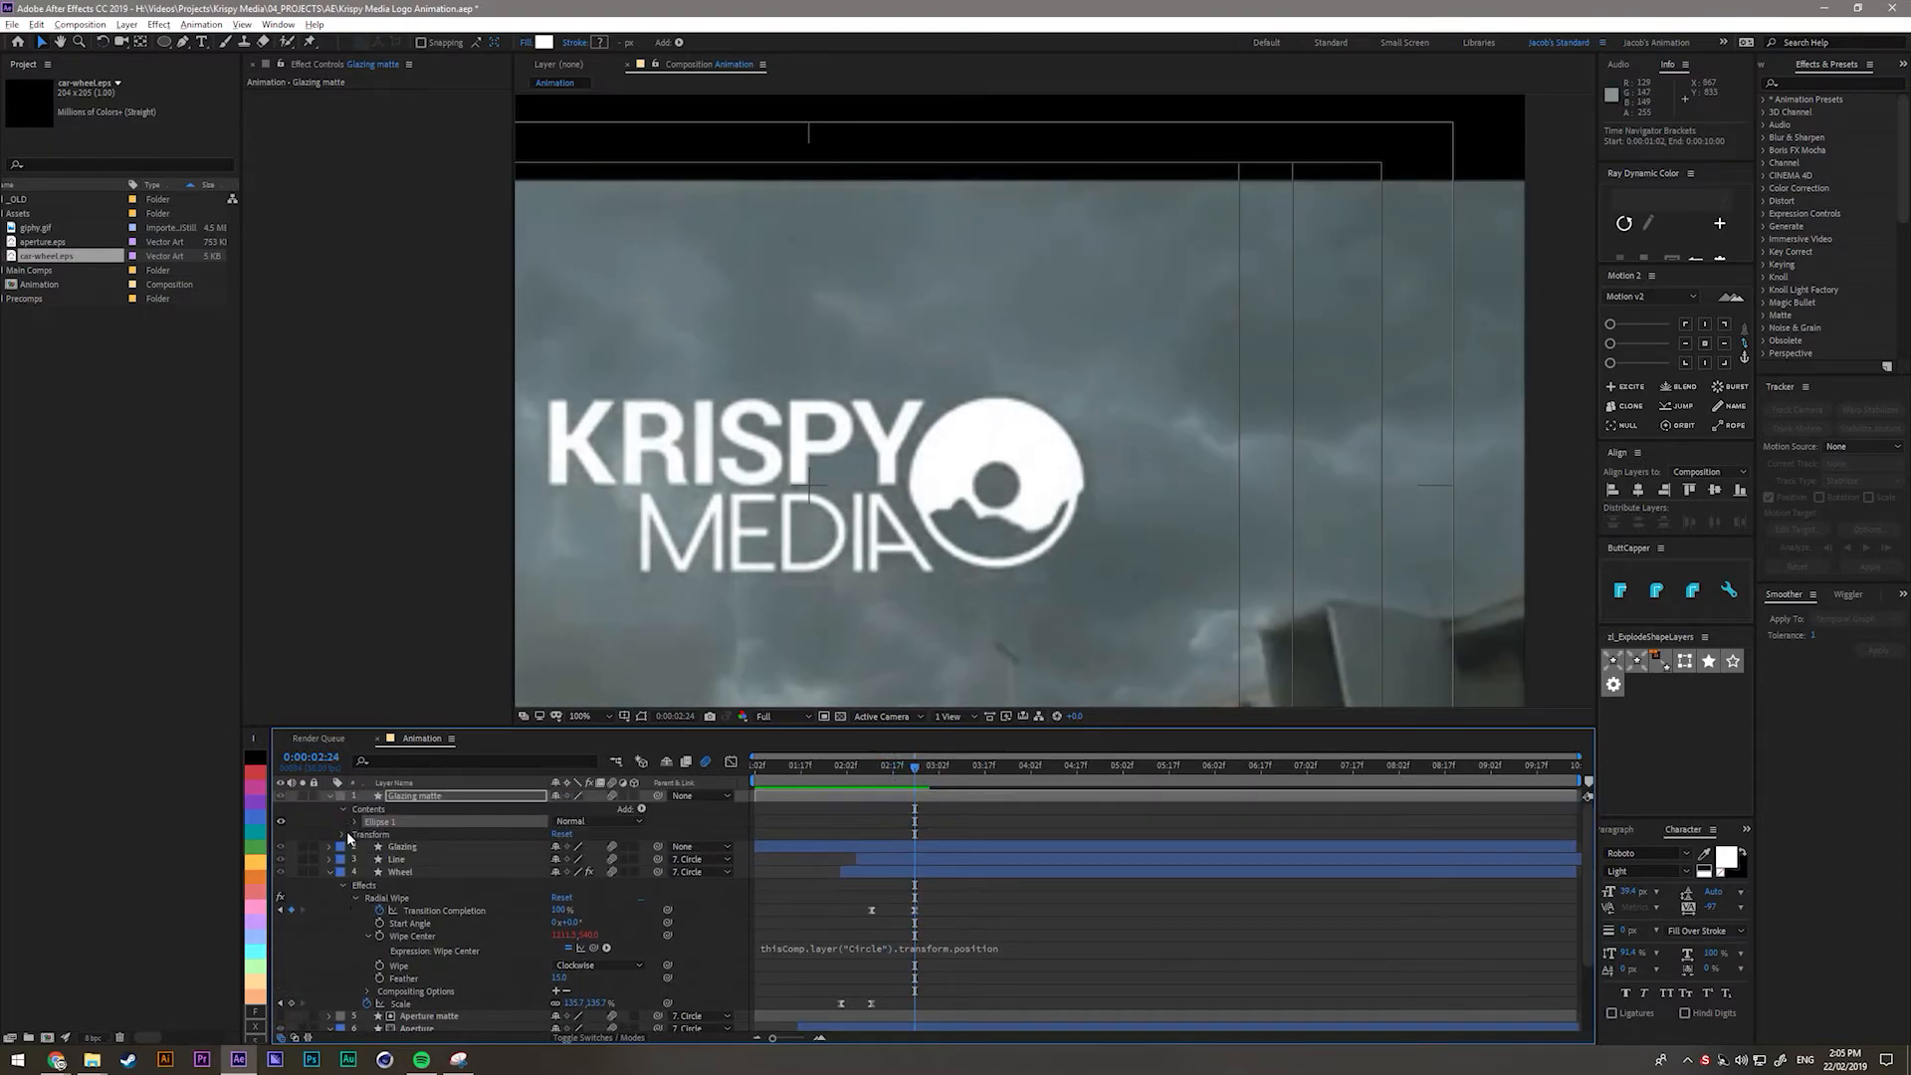
scroll(382, 983, "down", 3)
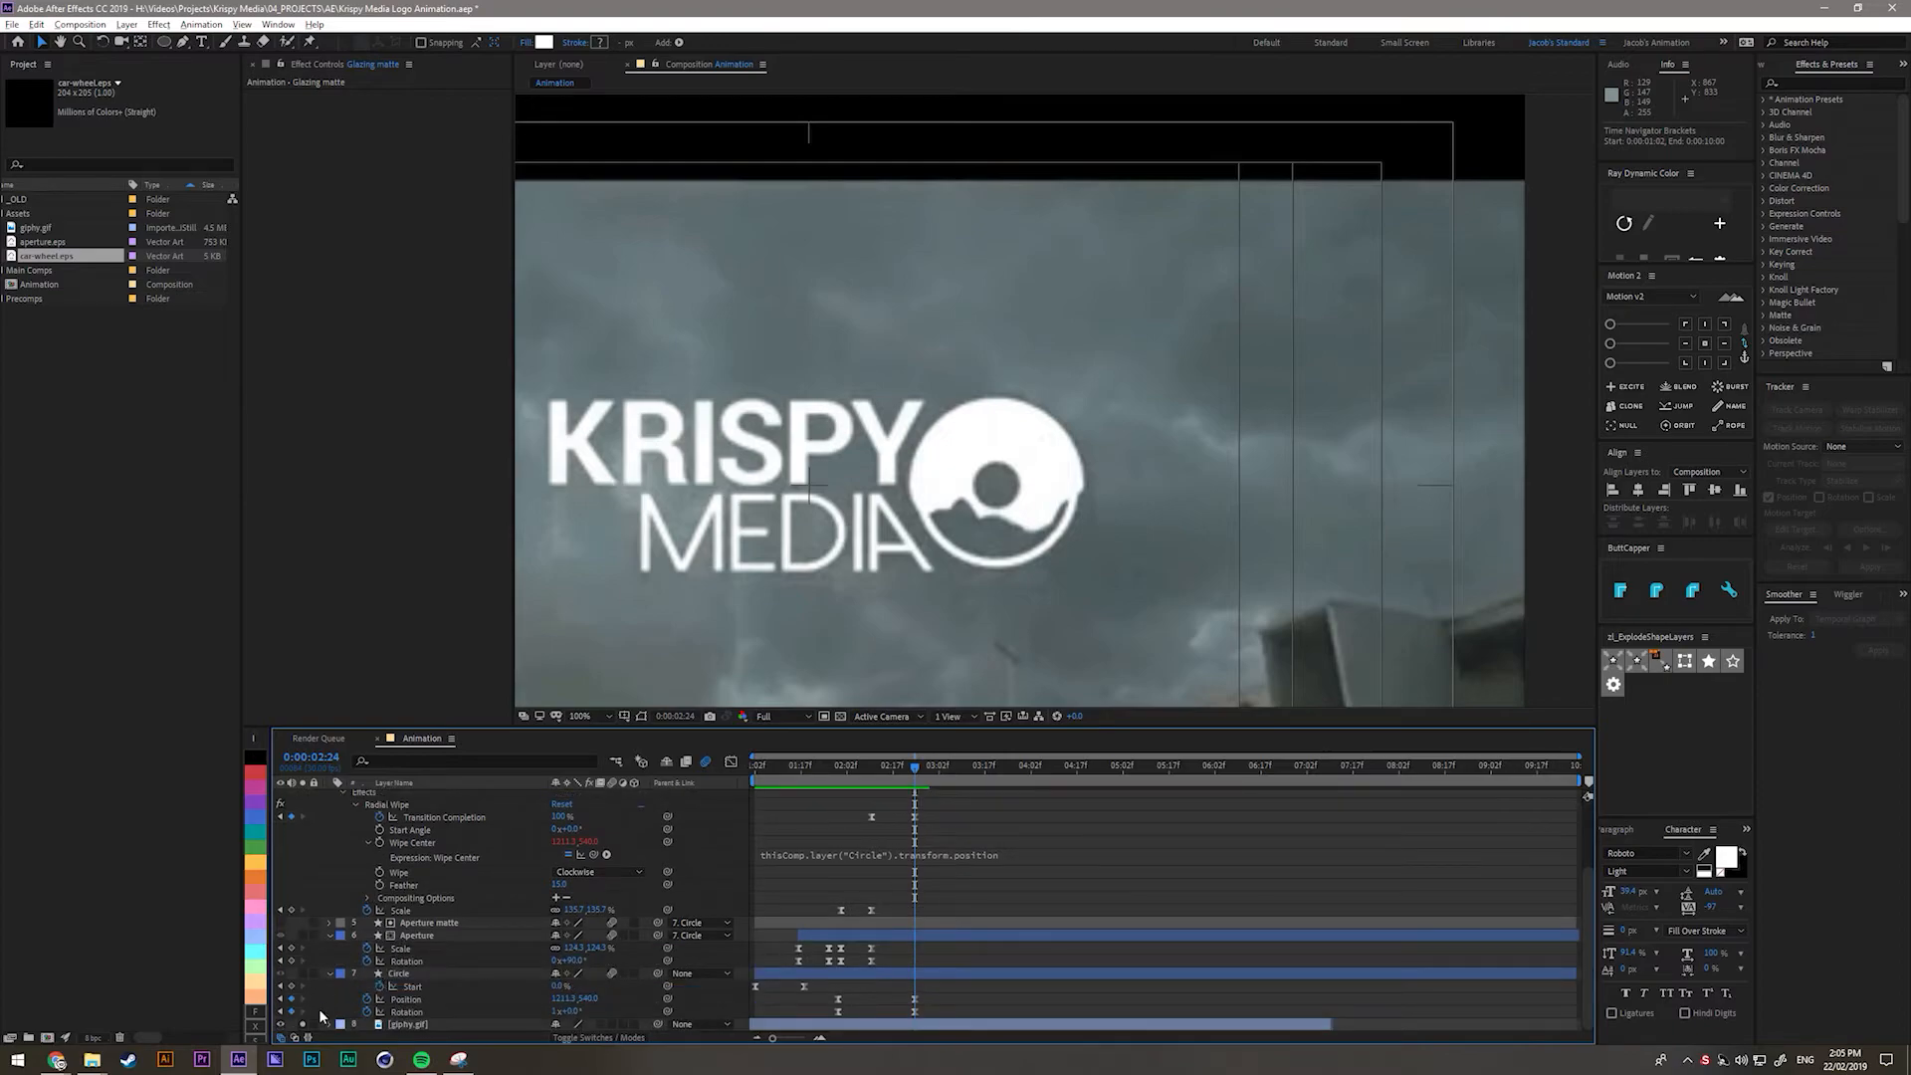
Unsolo the reference layer and hide the giphy.gif cloud background footage.
left_click(302, 1025)
left_click(281, 1026)
scroll(352, 943, "up", 3)
Delete Ellipse 1 from the Glazing matte layer.
left_click(403, 797)
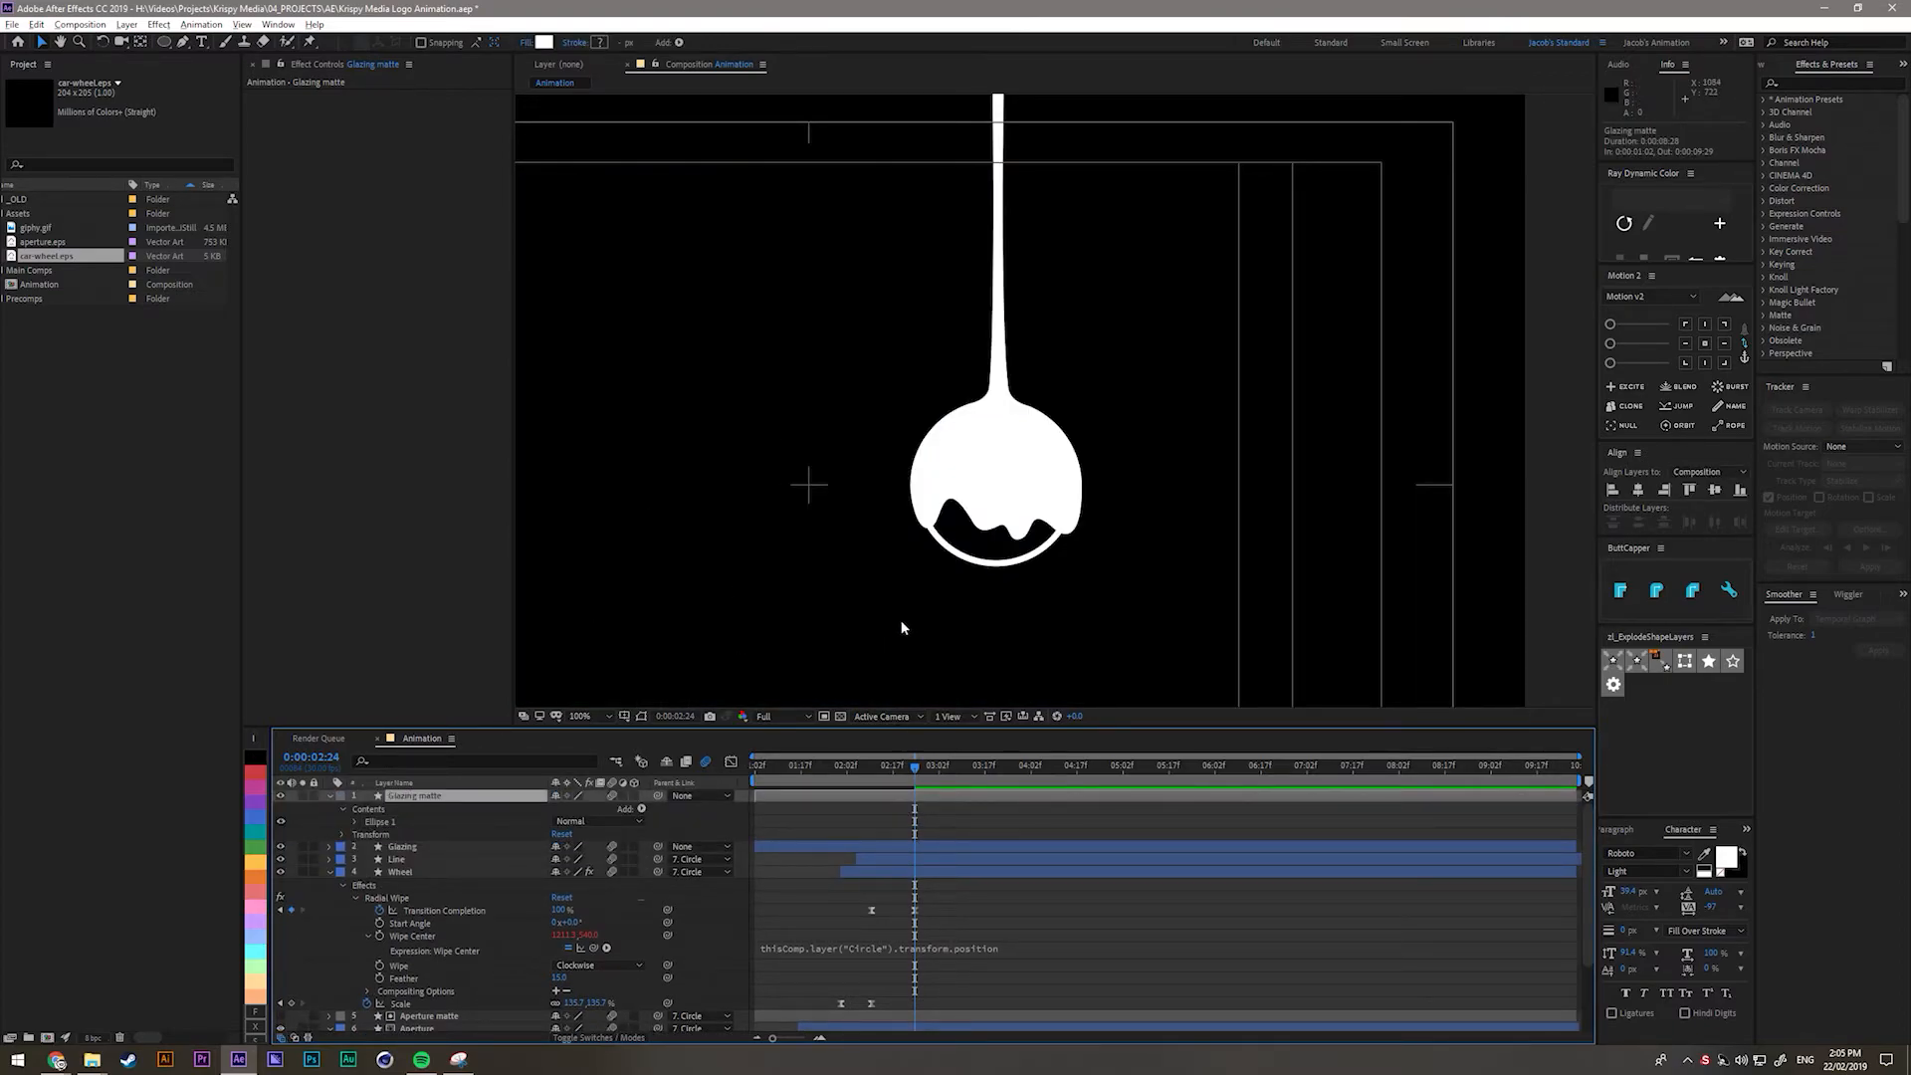
left_click(356, 823)
key("Delete")
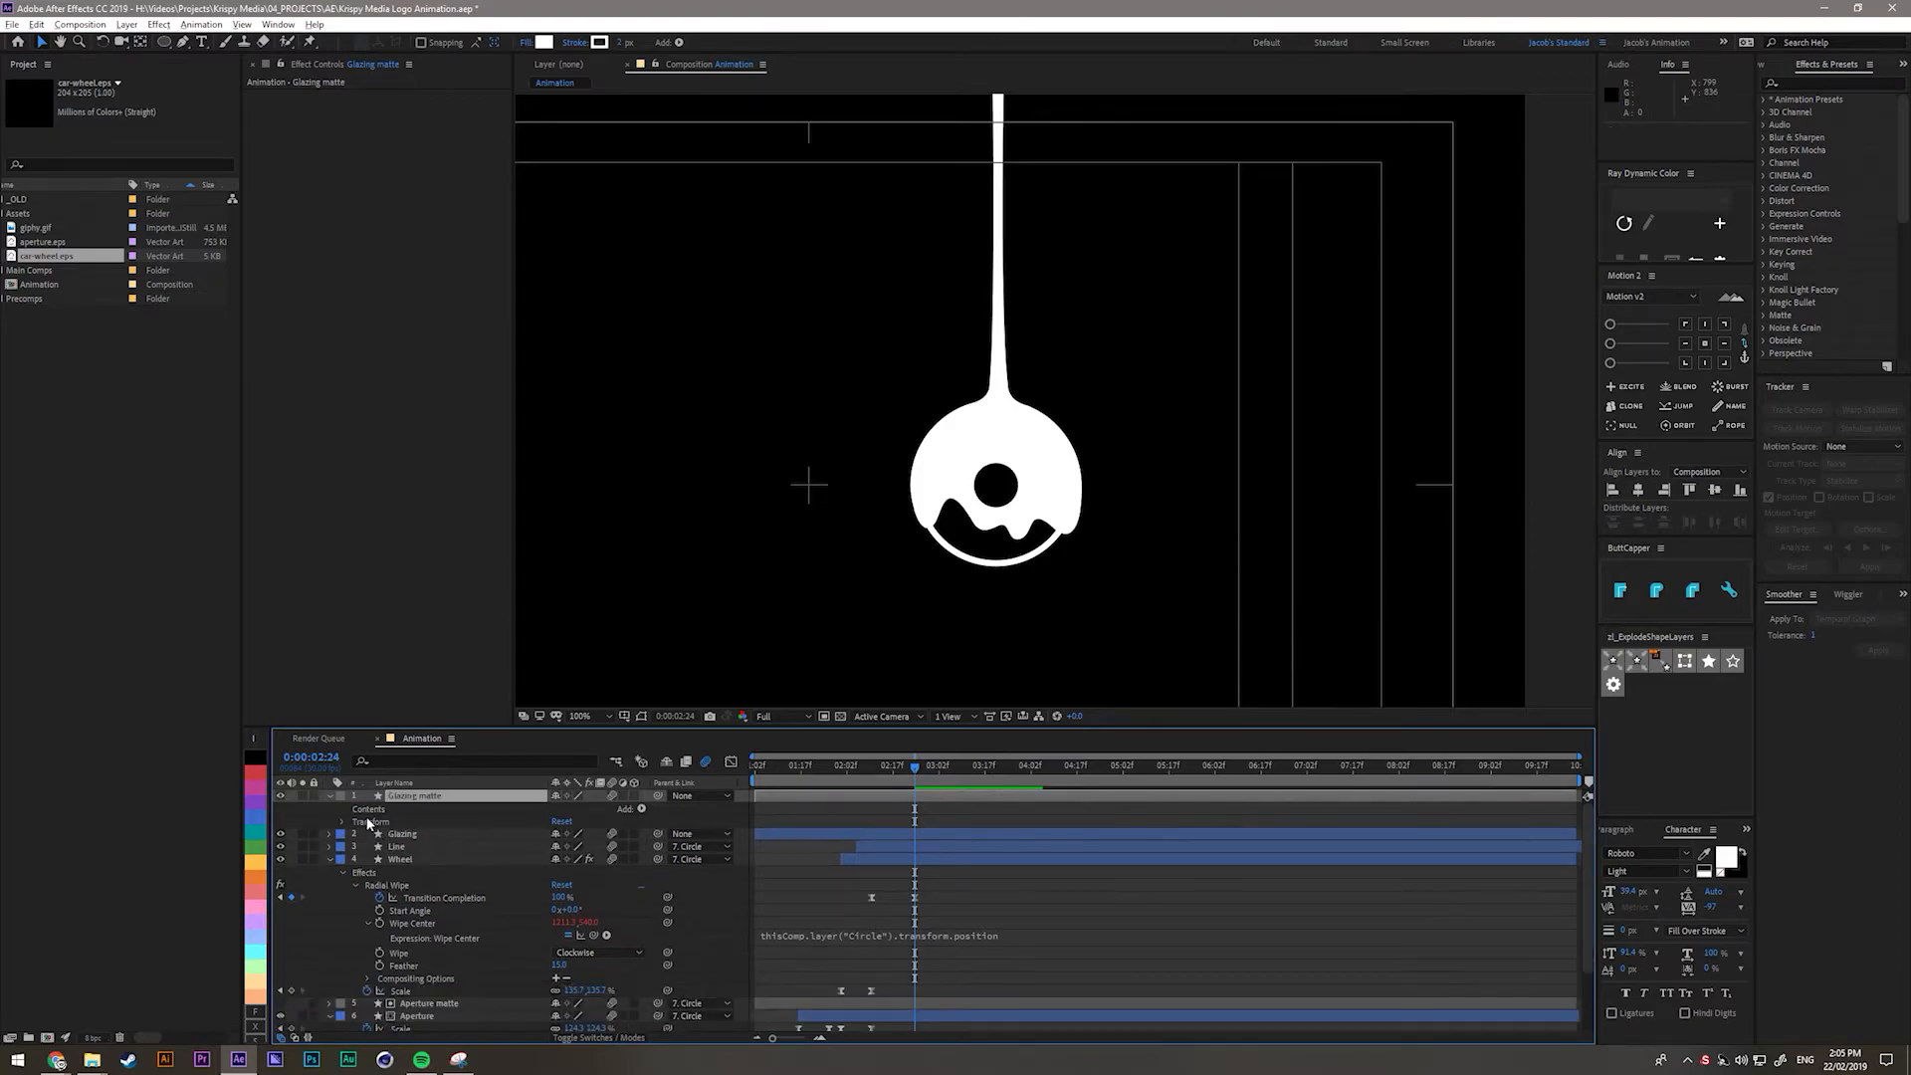
Add an empty Group 1 with a Path and a Fill to Glazing matte, then select Path 1.
left_click(641, 810)
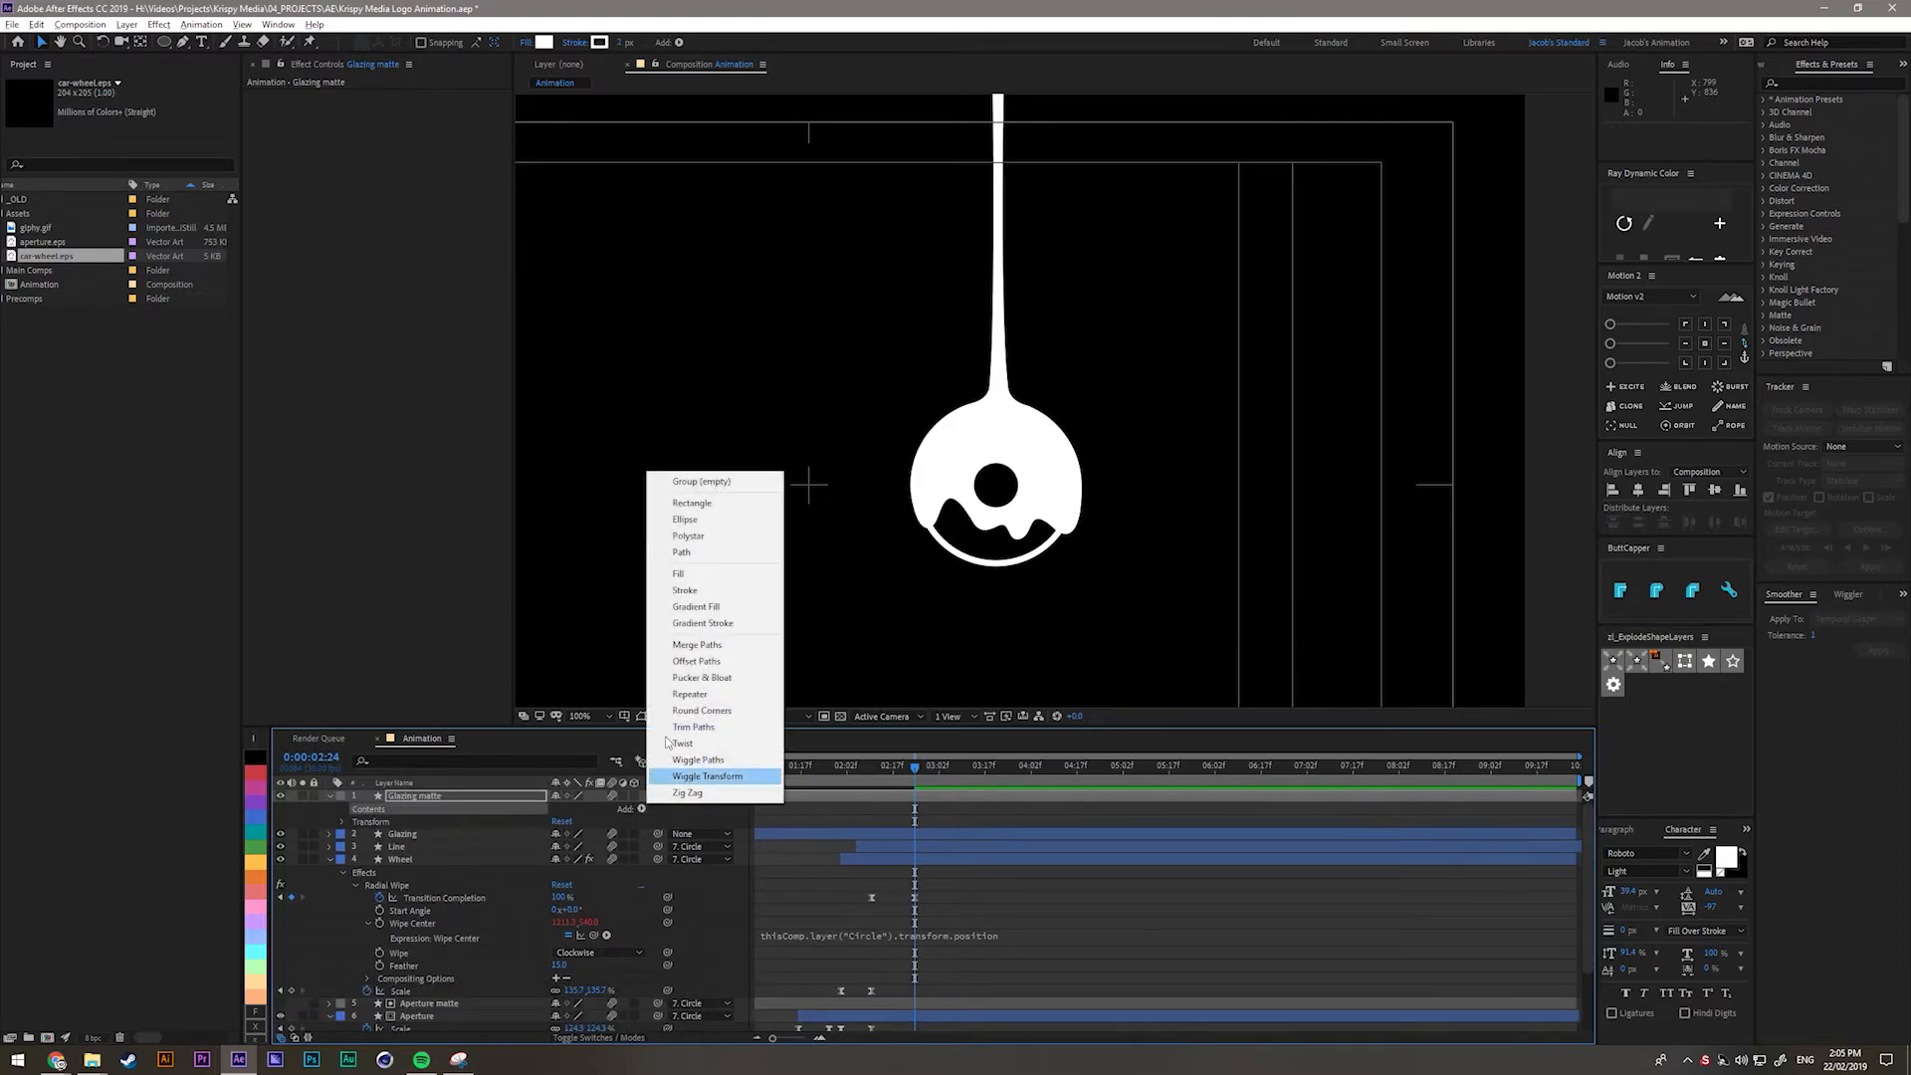
left_click(701, 483)
left_click(642, 809)
left_click(695, 553)
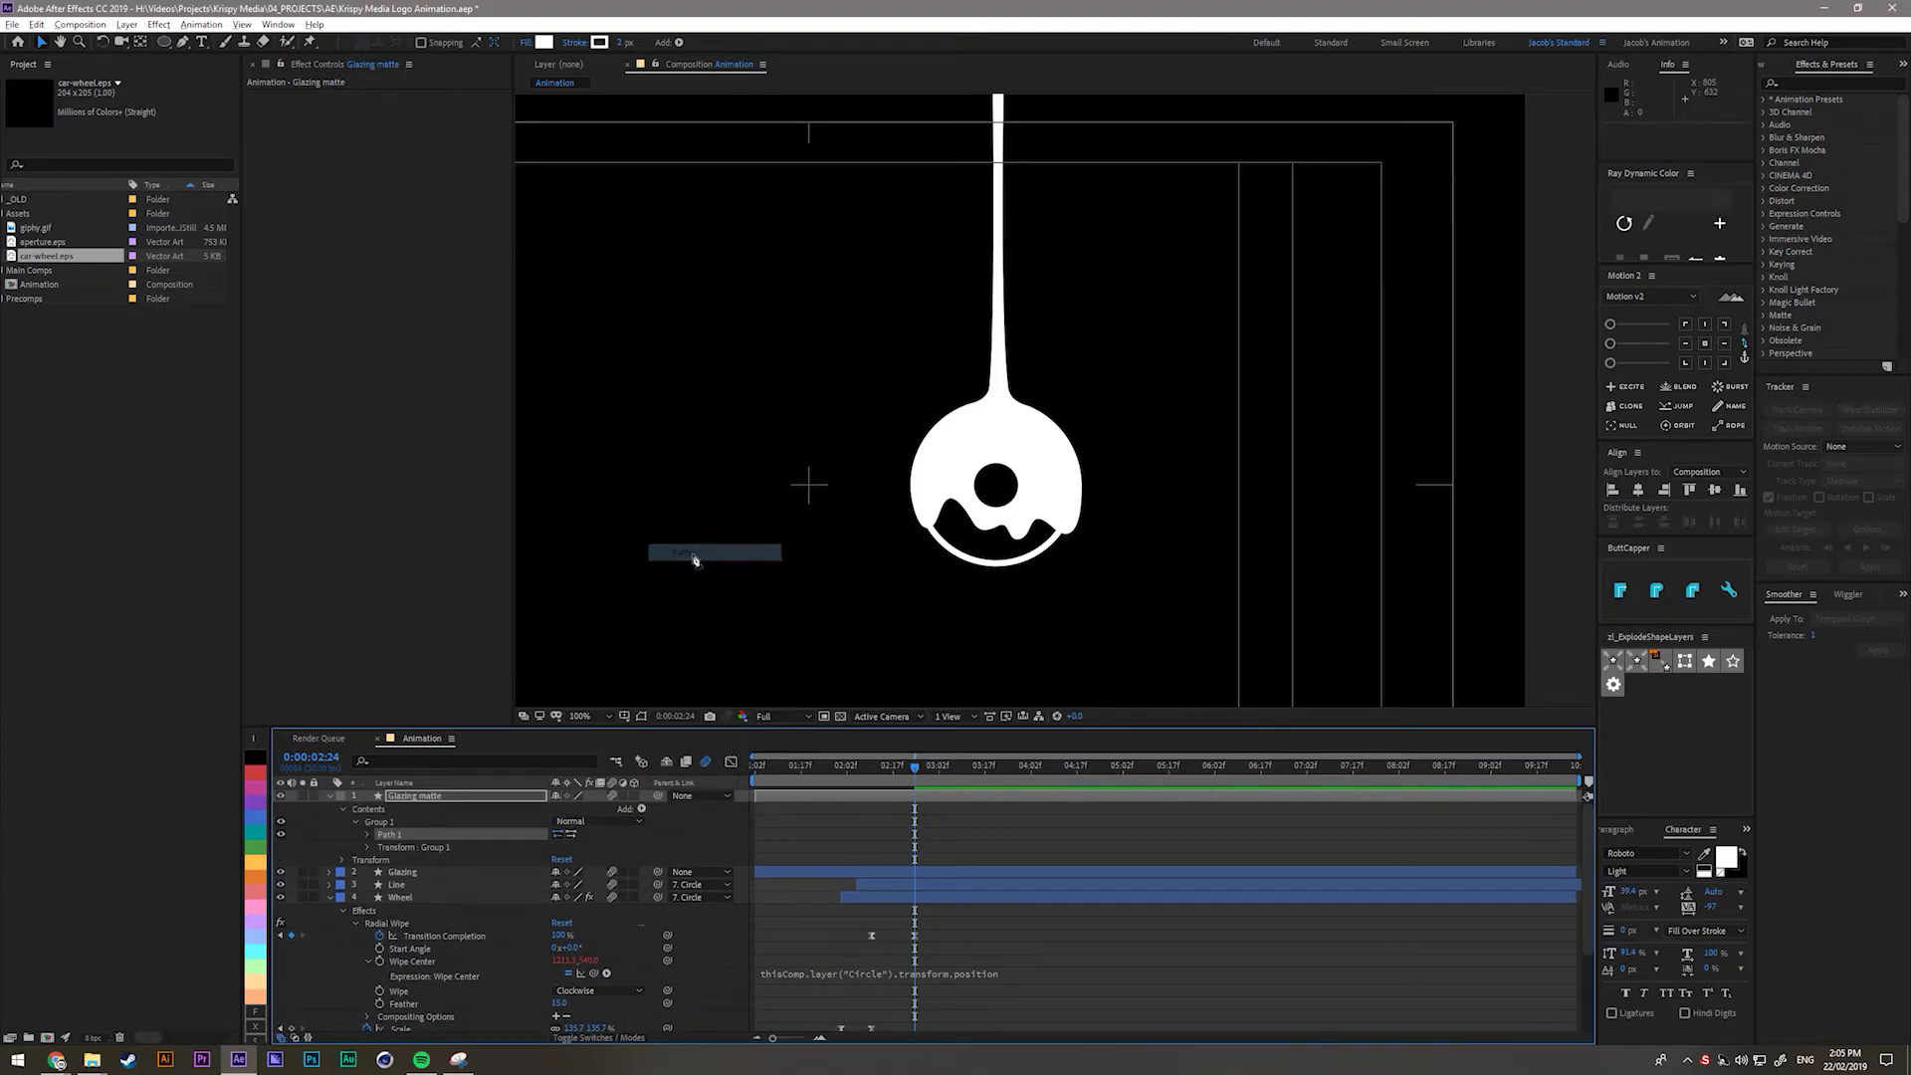
left_click(378, 822)
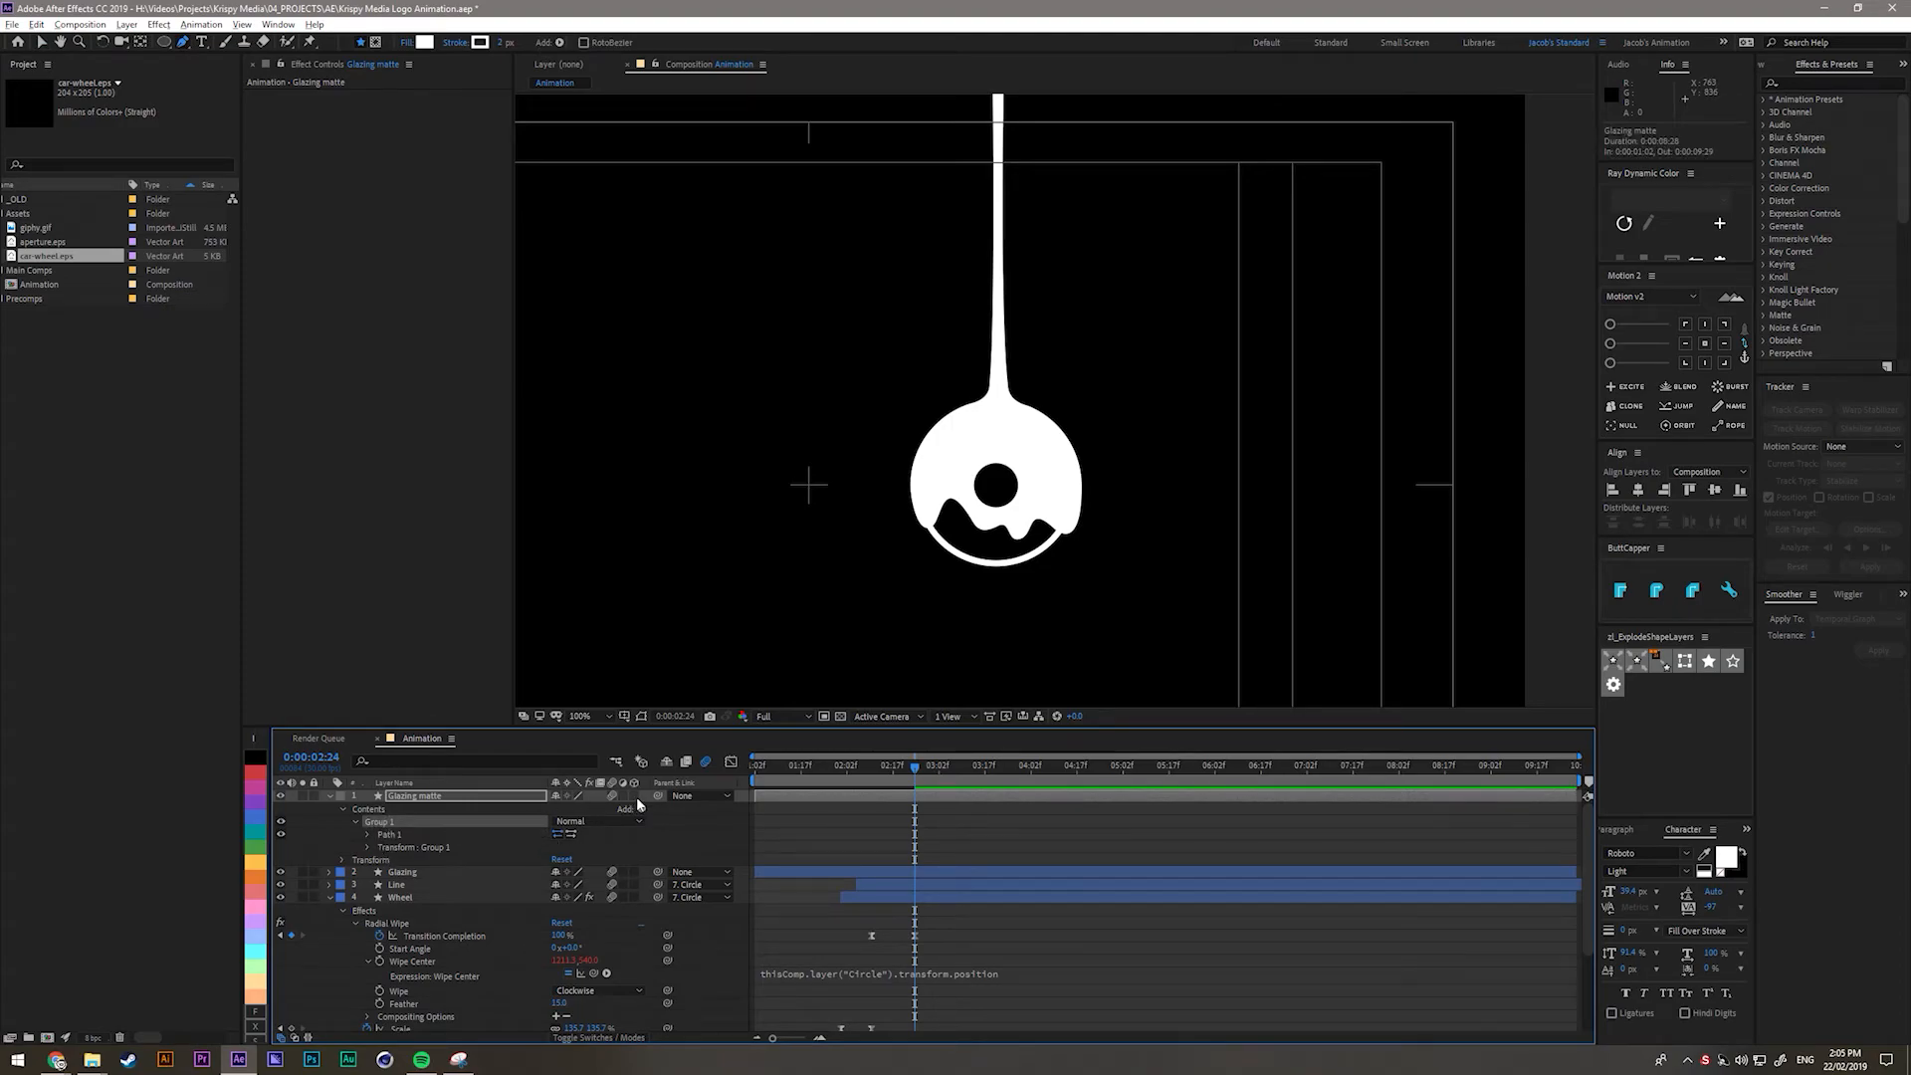
left_click(641, 810)
left_click(702, 577)
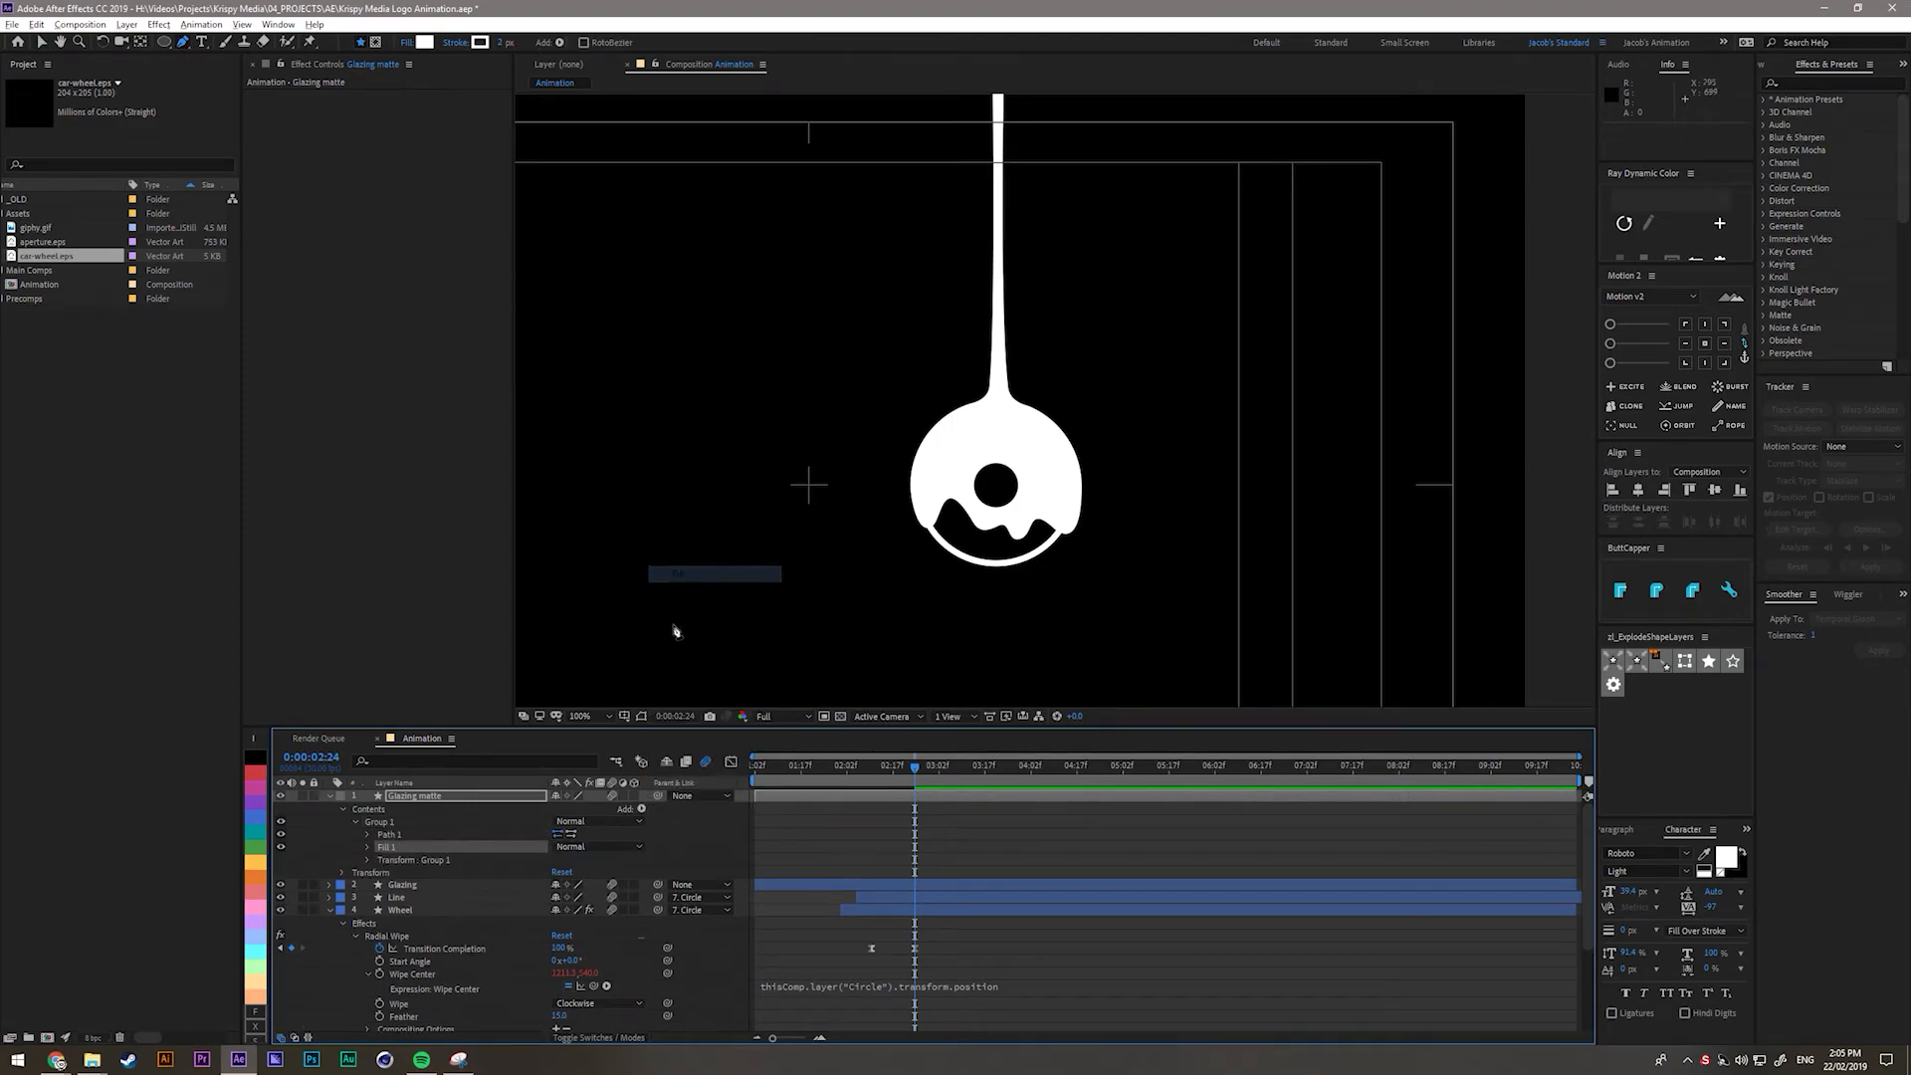
left_click(391, 836)
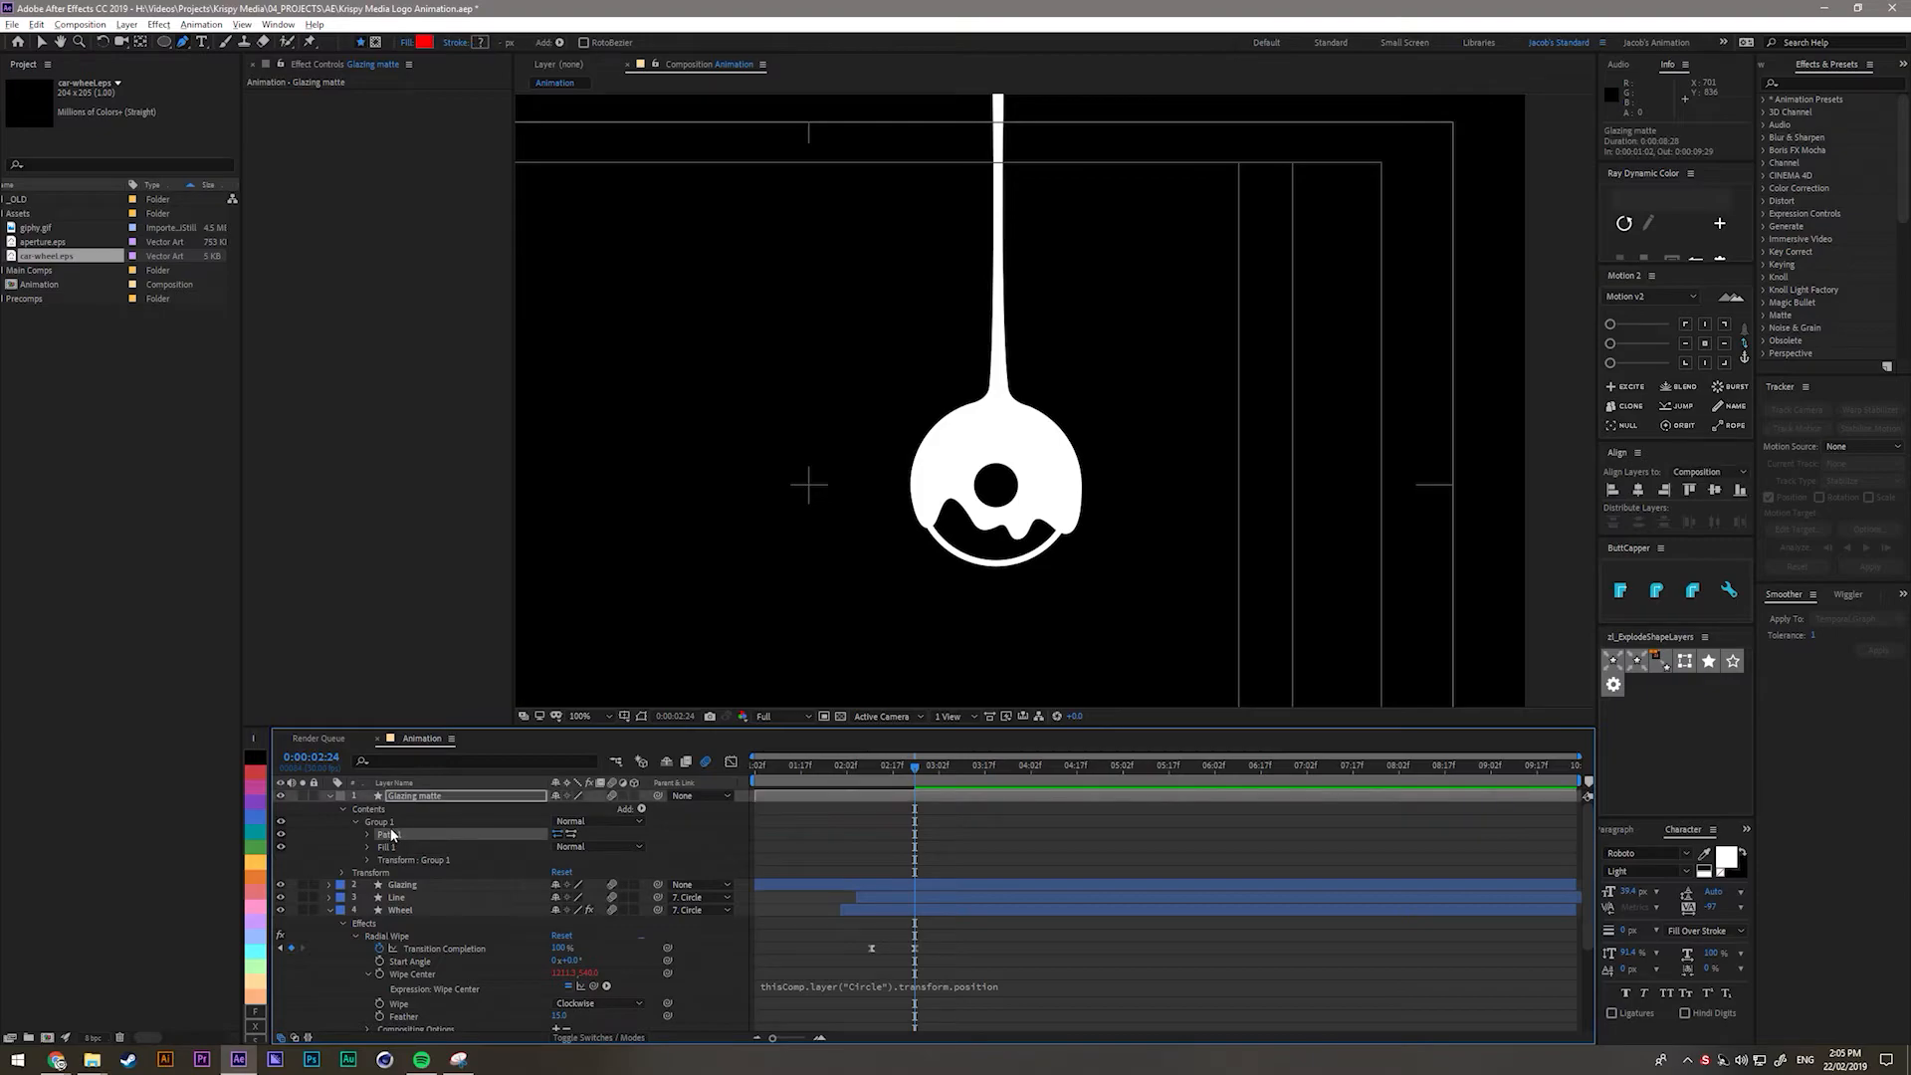
scroll(1006, 226, "up", 3)
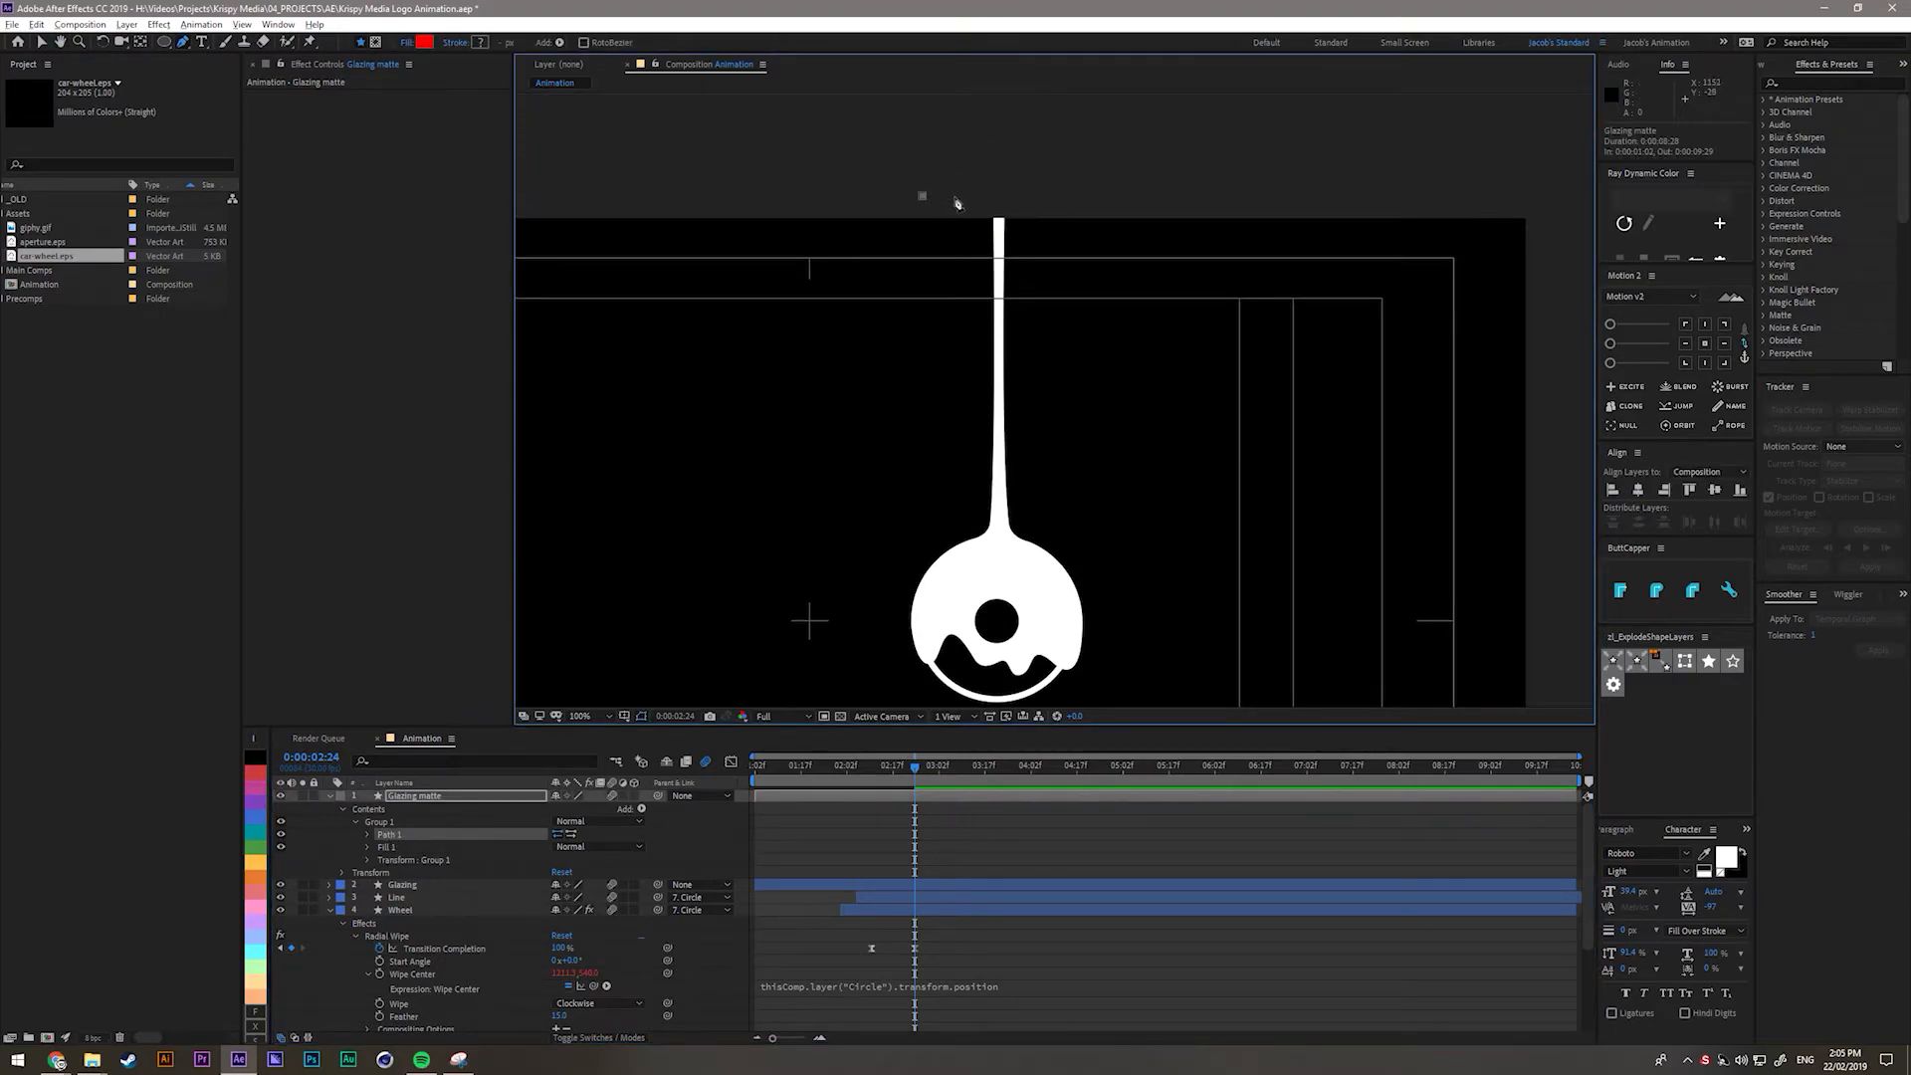
Add Pen tool points to the matte path and close it into a shape.
left_click_drag(948, 197, 970, 195)
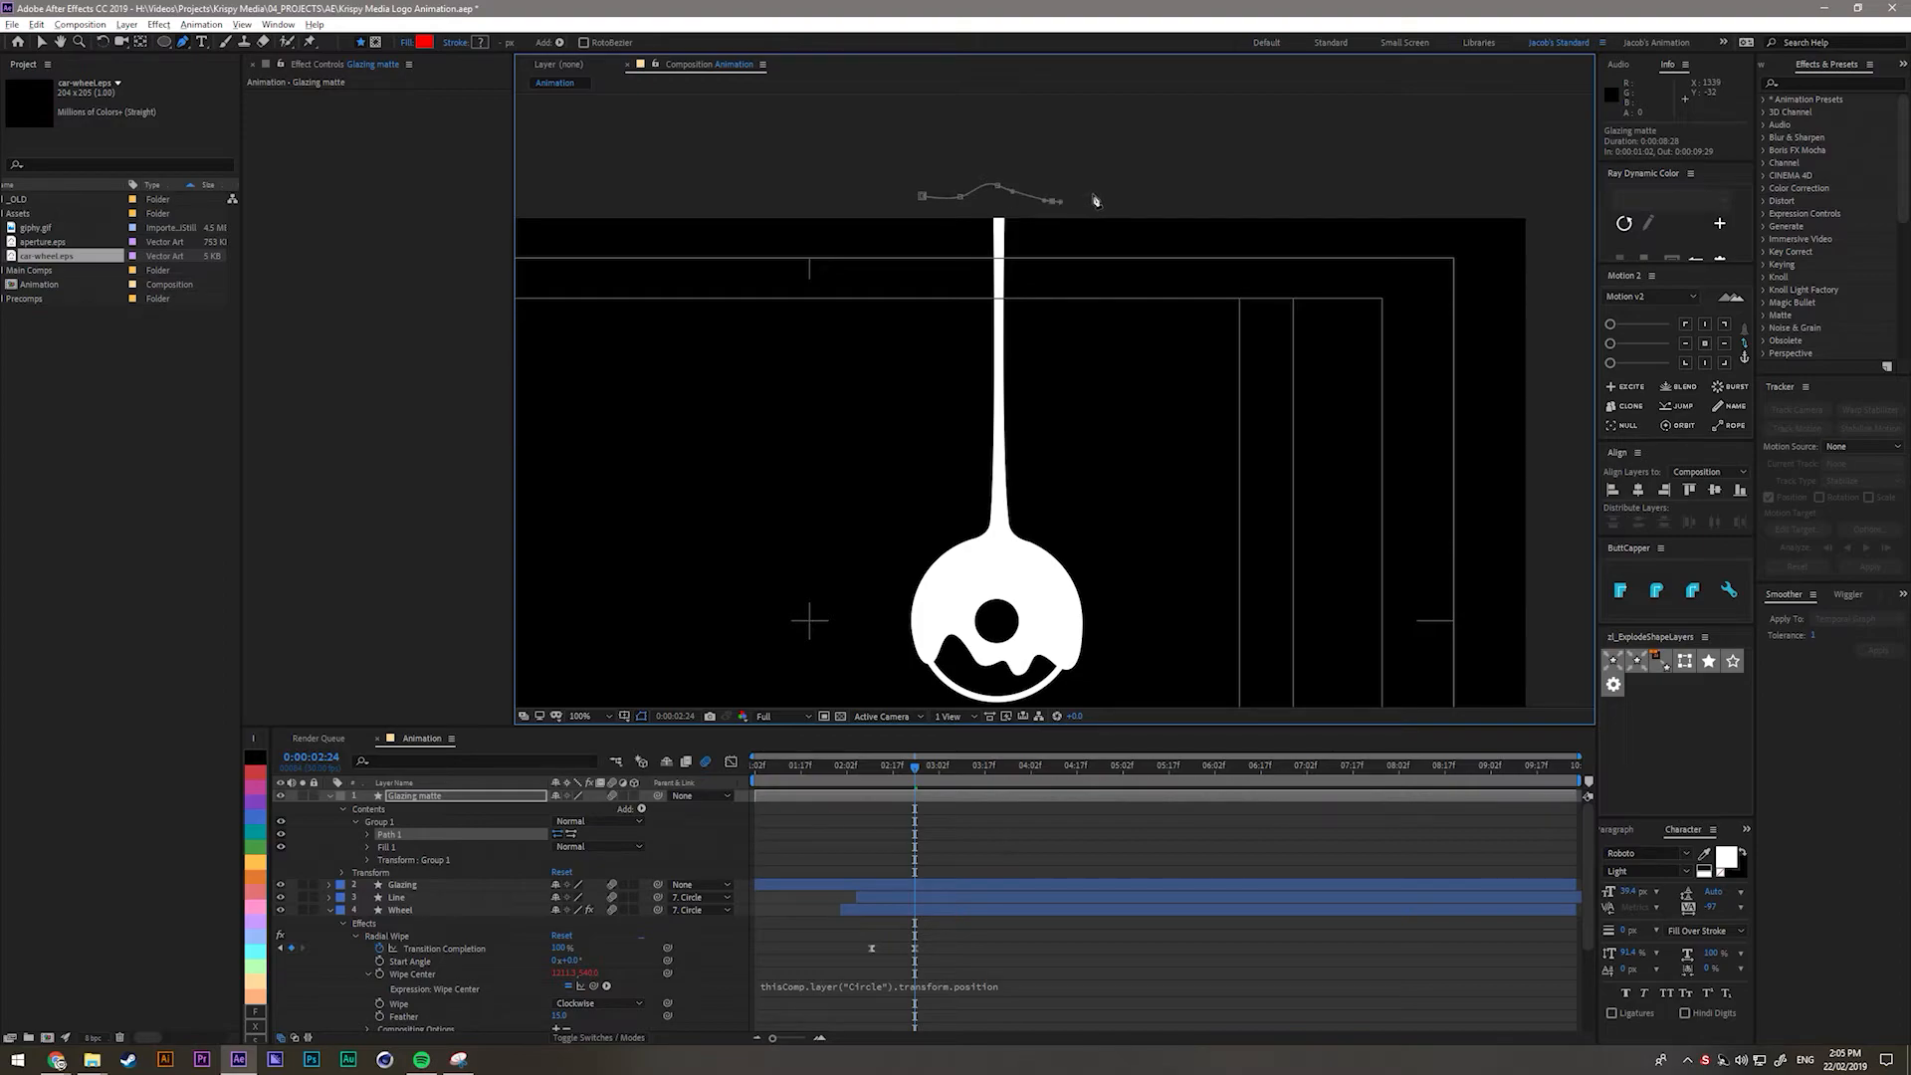
scroll(1100, 199, "up", 2)
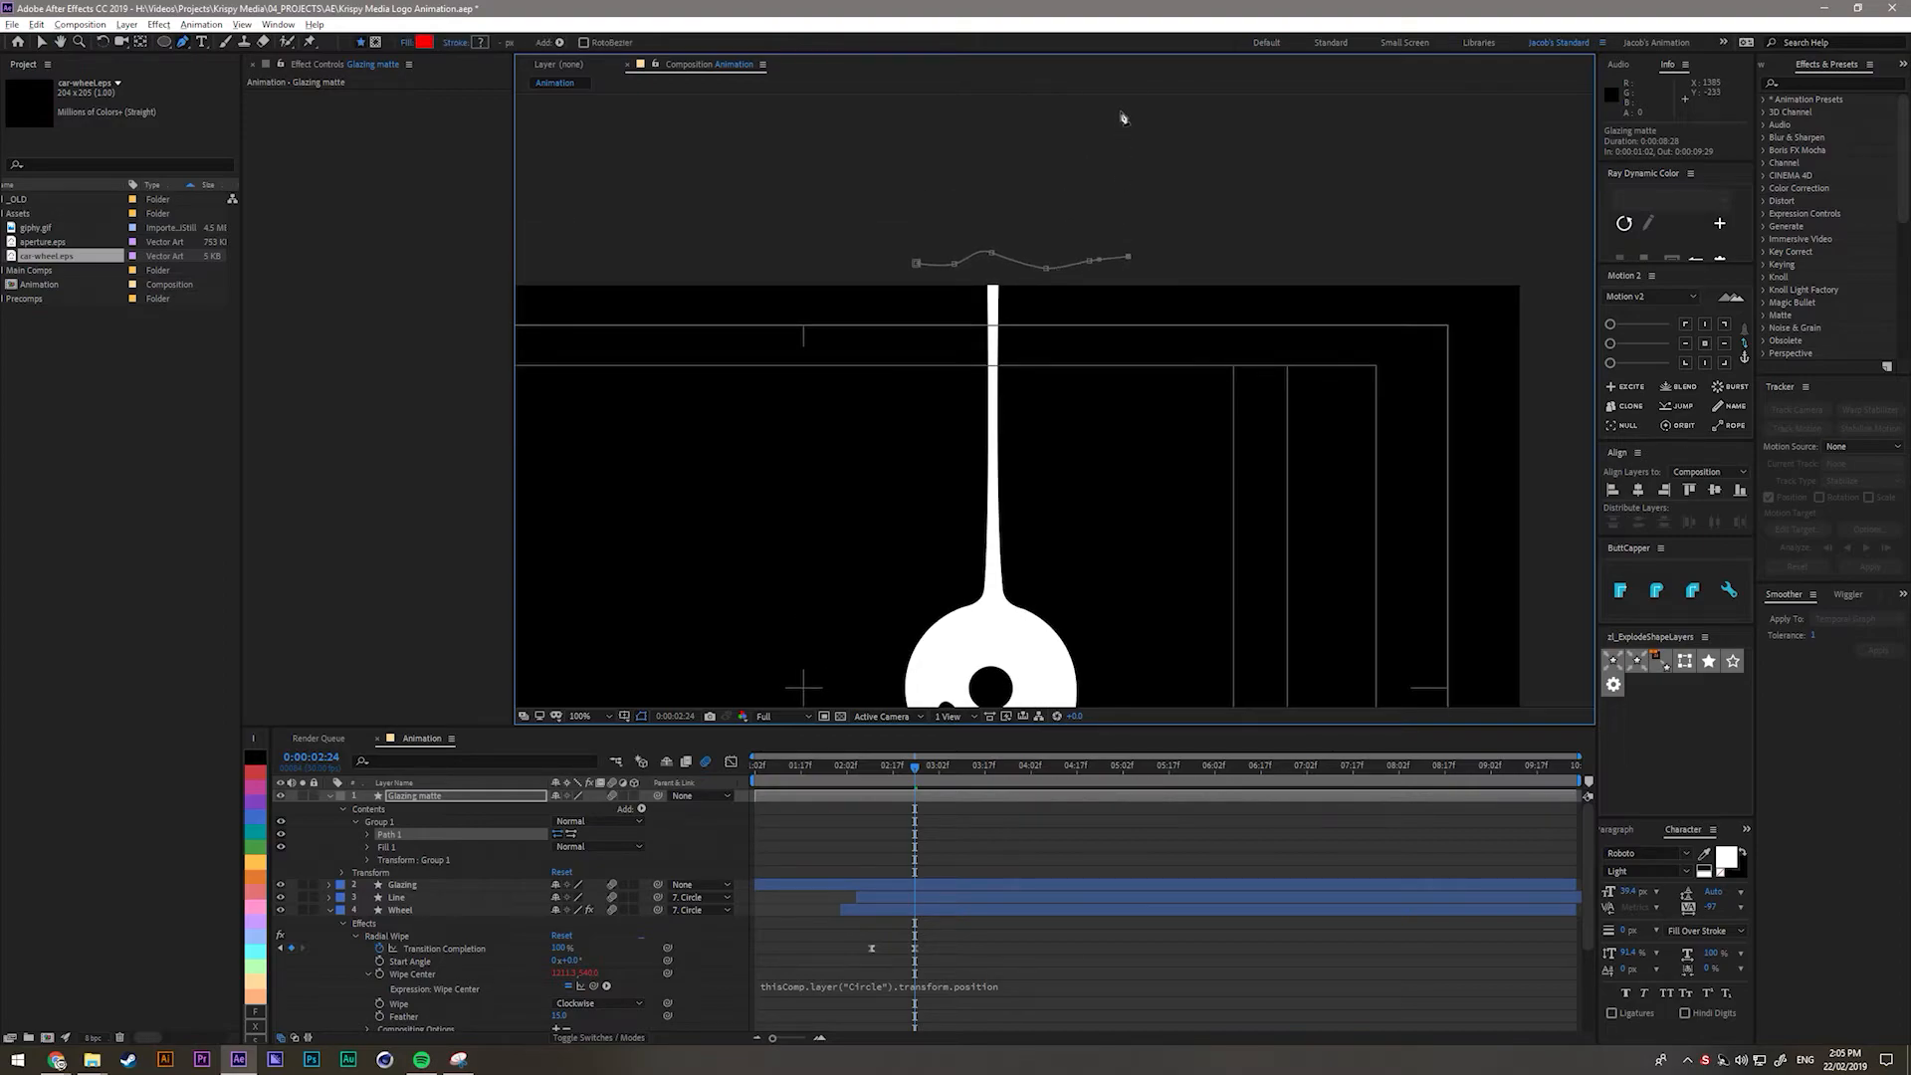
left_click(920, 119)
left_click(916, 263)
left_click_drag(916, 263, 1070, 268)
left_click(1093, 264)
key("ctrl+z")
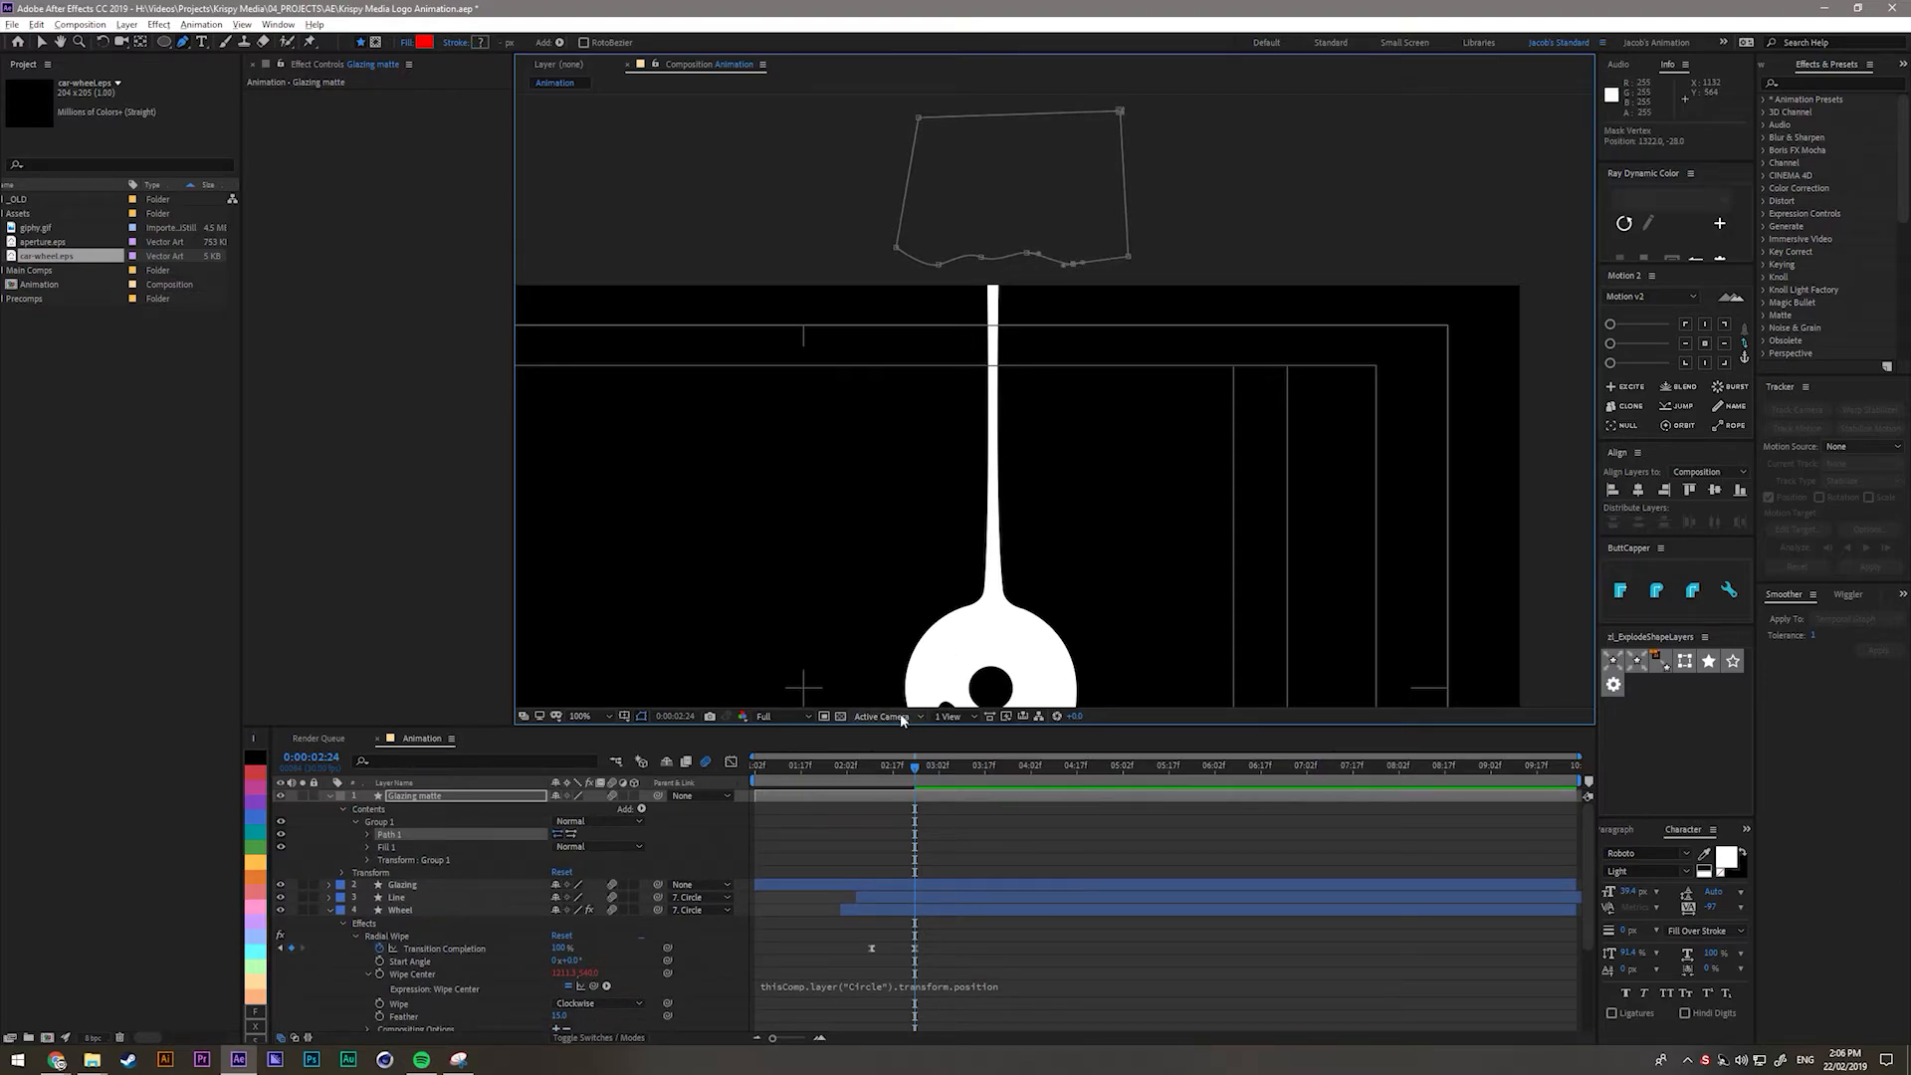
Move the matte down above the donut, form a trapezoid, and enable the Path stopwatch.
left_click(940, 798)
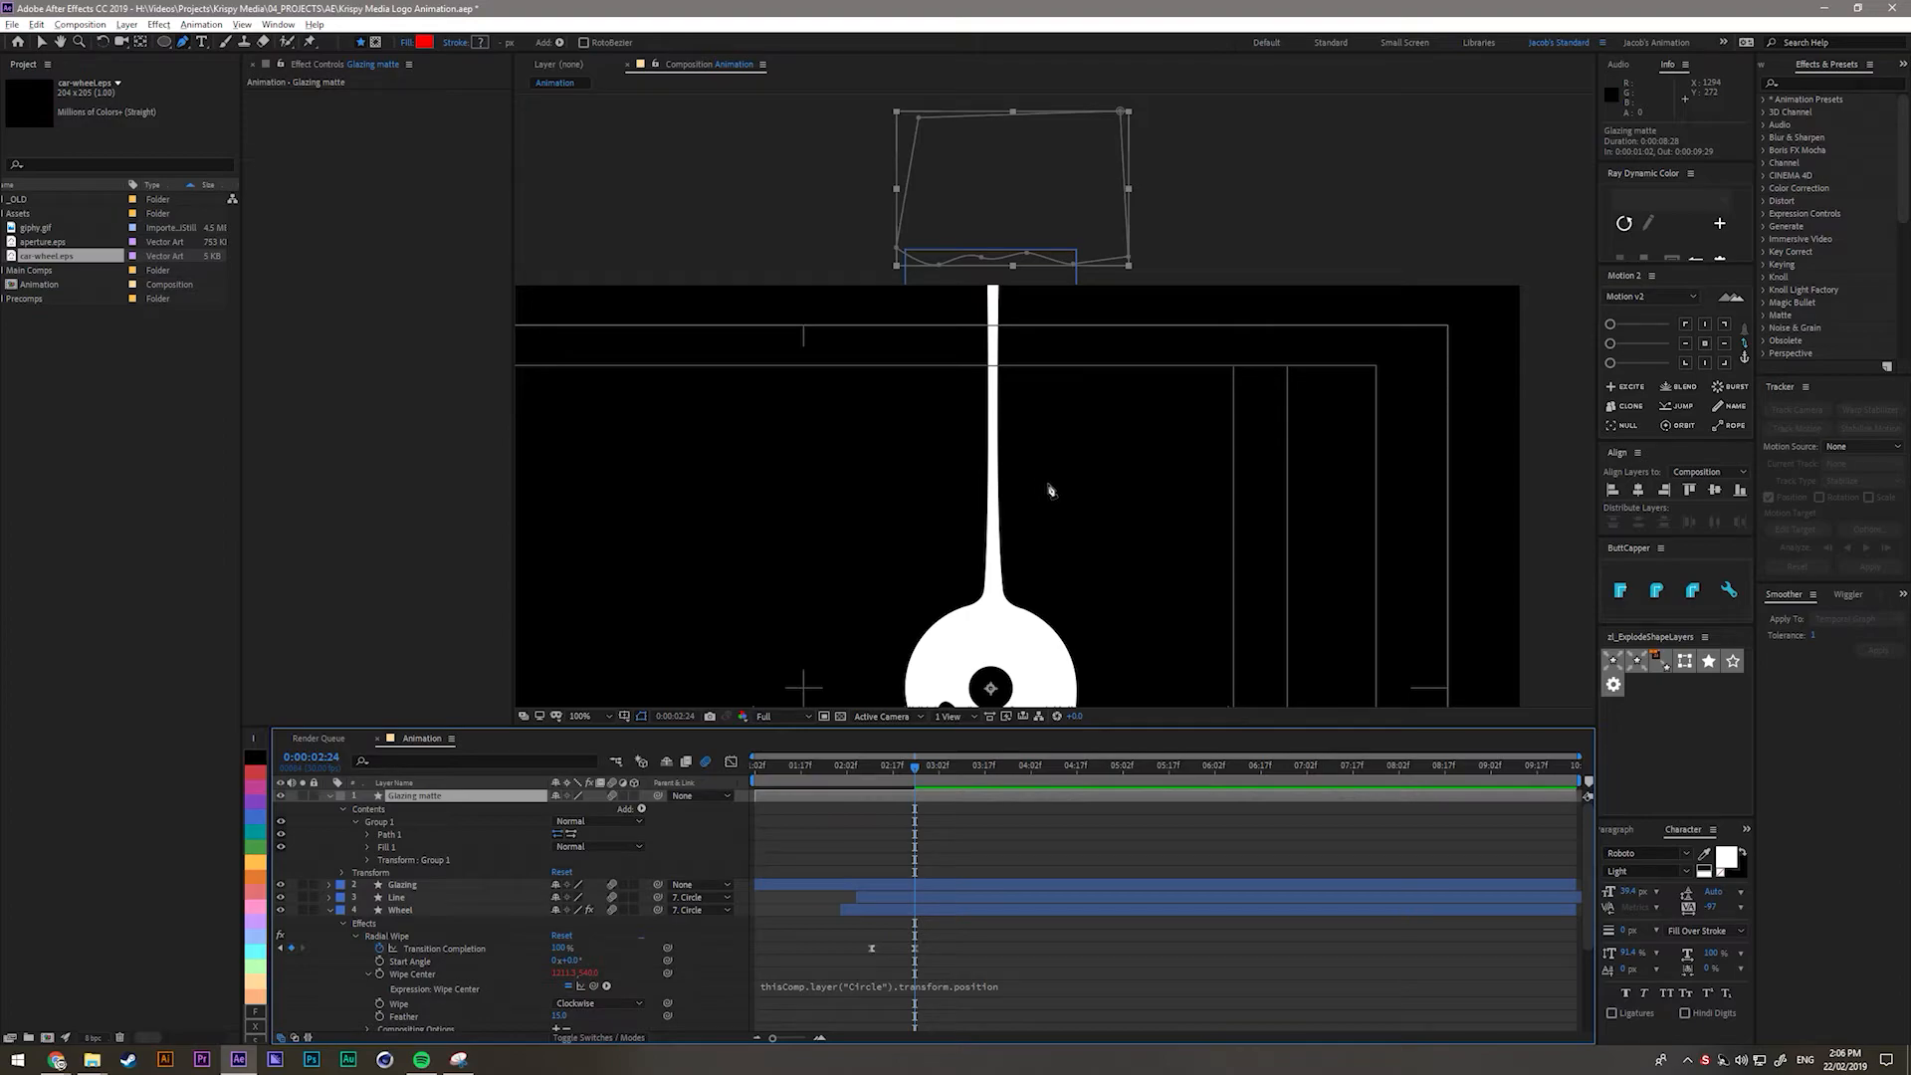
key("v")
left_click_drag(1121, 173, 1109, 518)
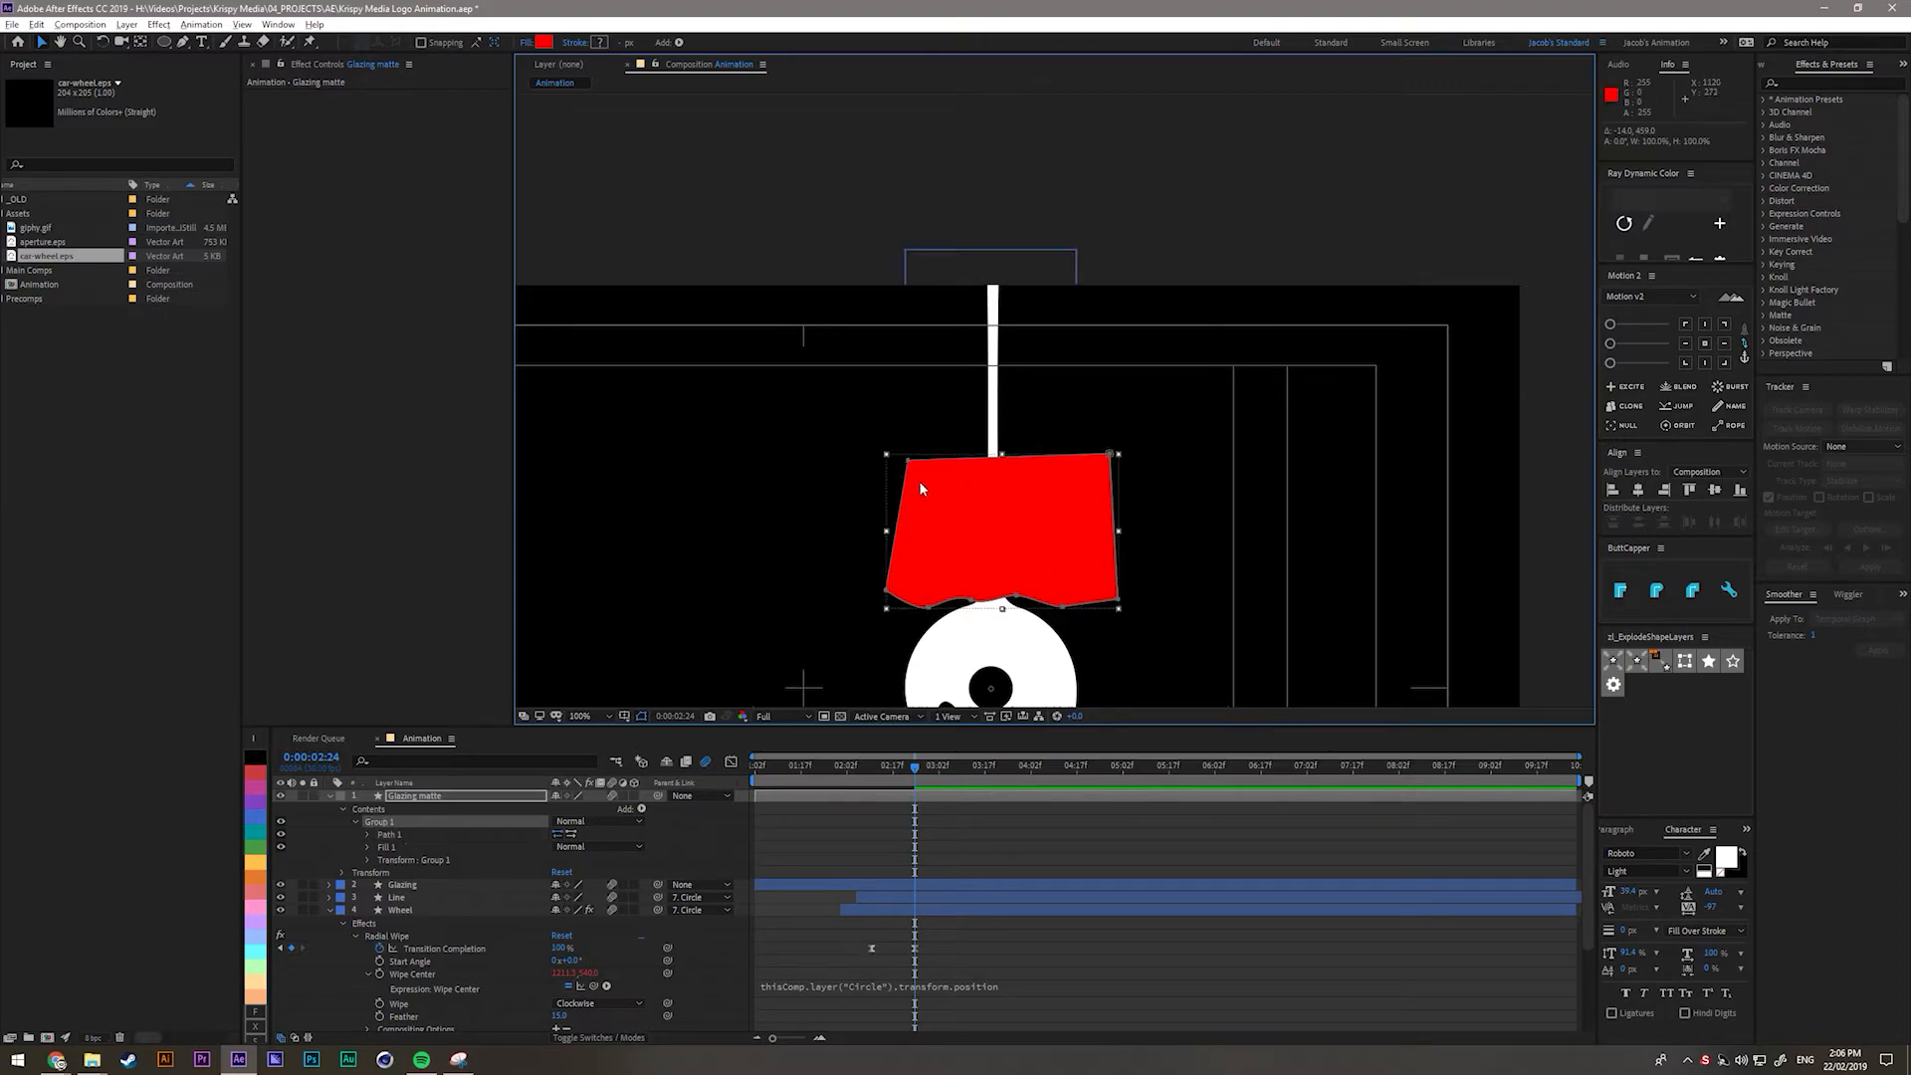
left_click_drag(908, 461, 917, 226)
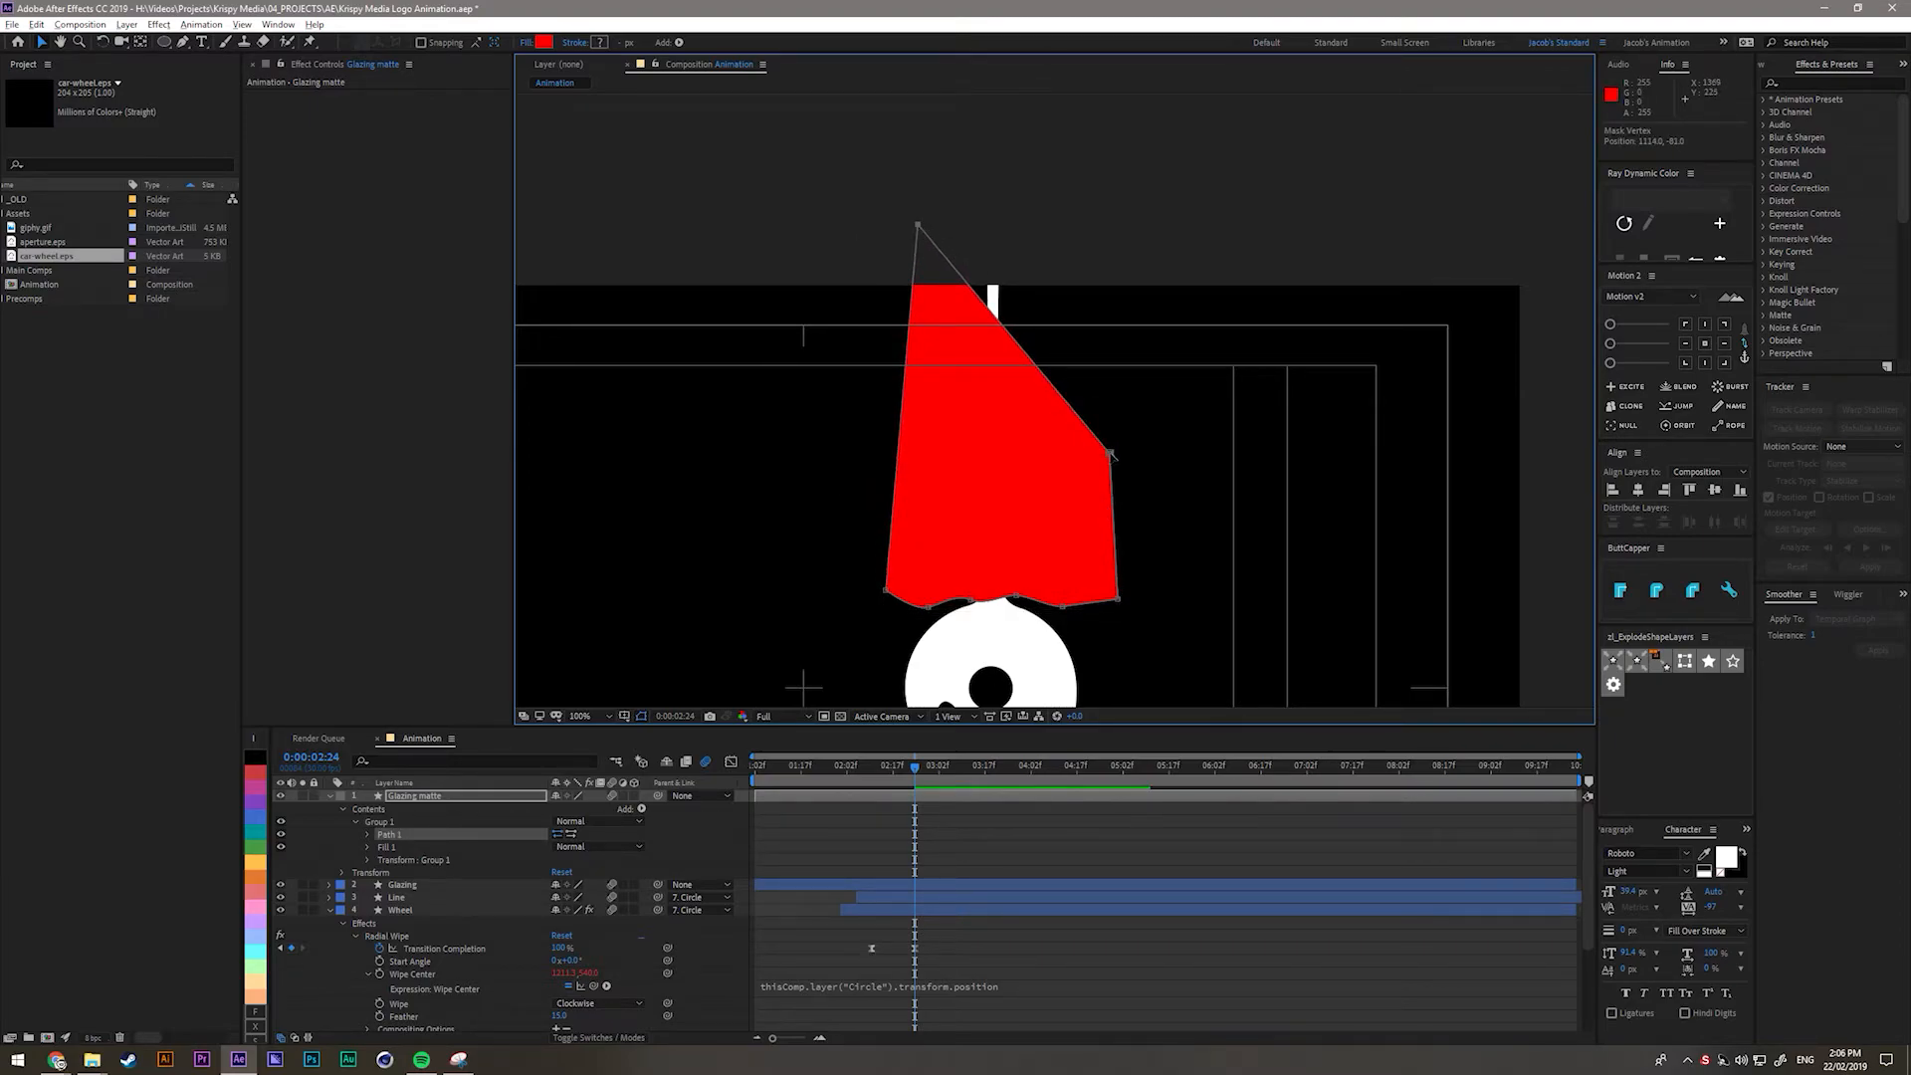
left_click_drag(1110, 452, 1079, 248)
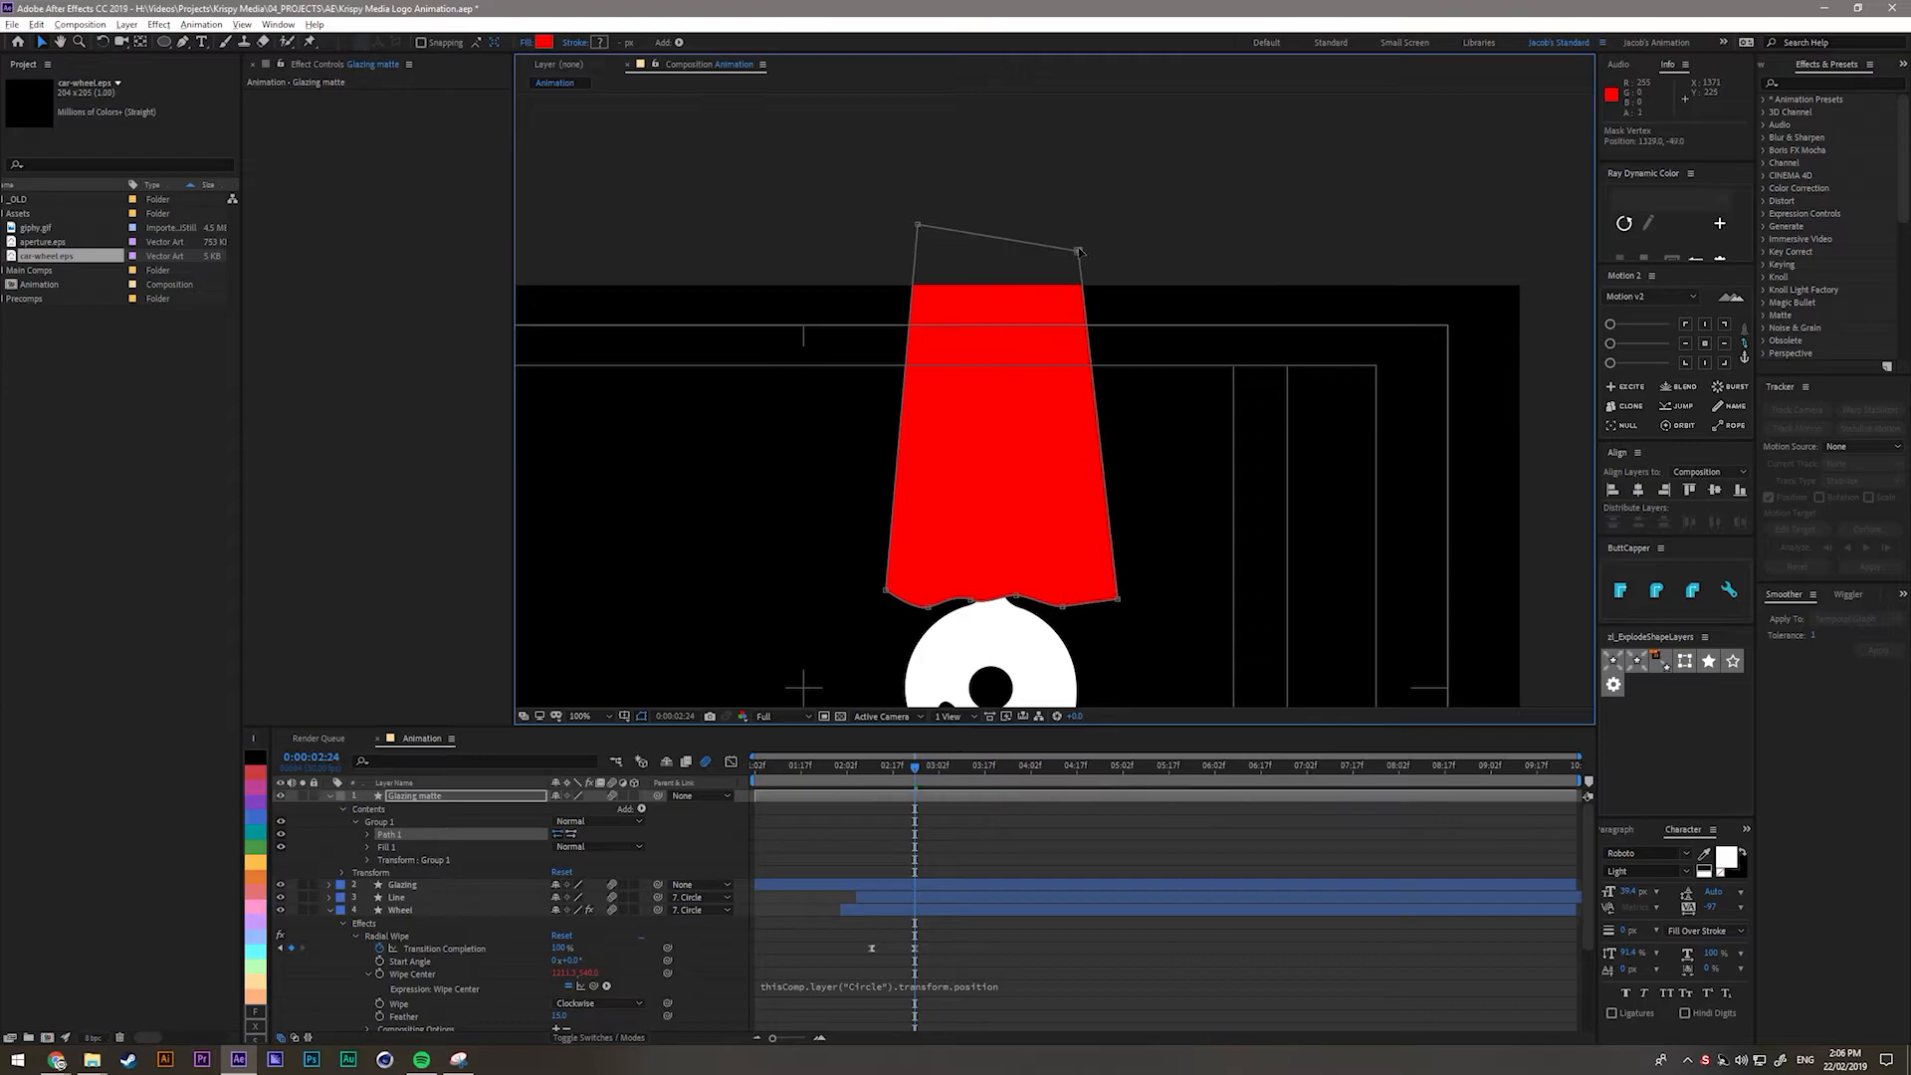
left_click(368, 834)
left_click(394, 848)
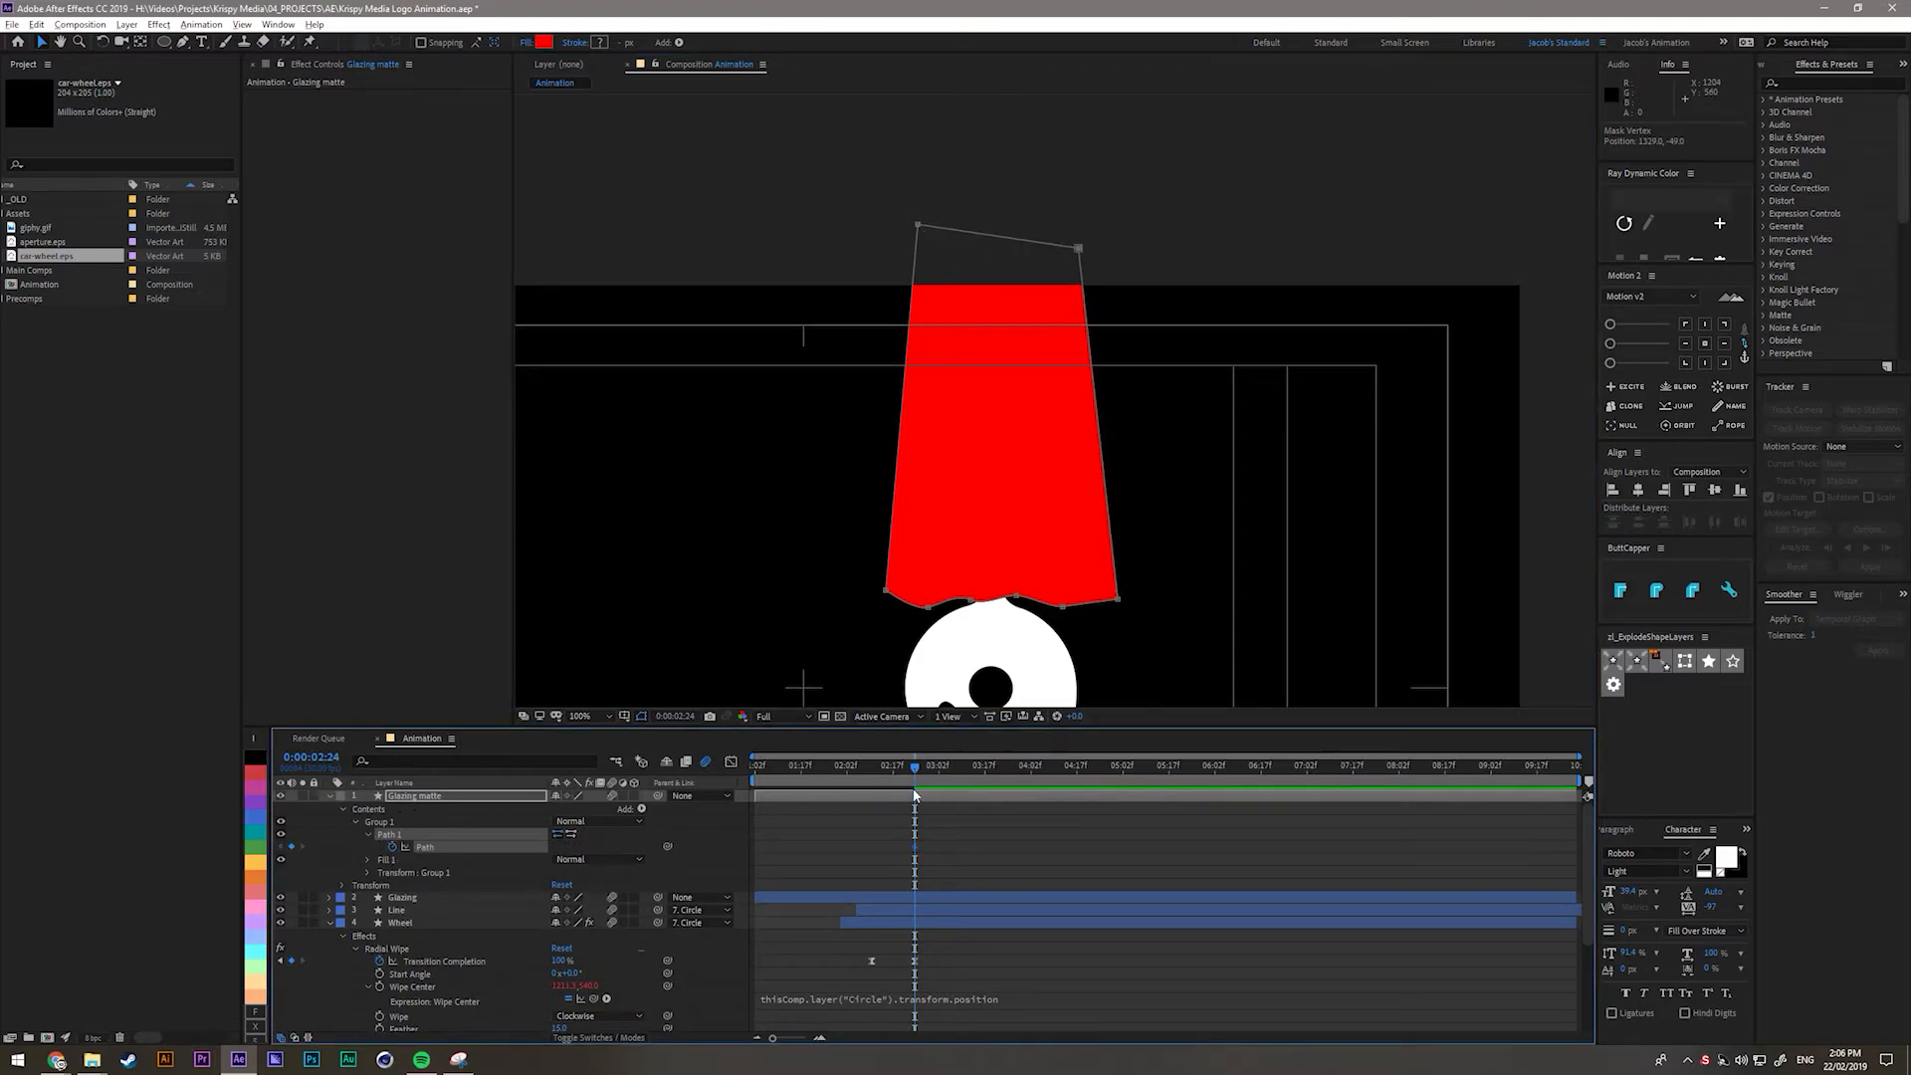
At 0:00:02:19, shrink the red matte up into a thin band and review it.
key("Page_Up")
key("Page_Up")
key("Page_Up")
key("Page_Up")
key("Page_Up")
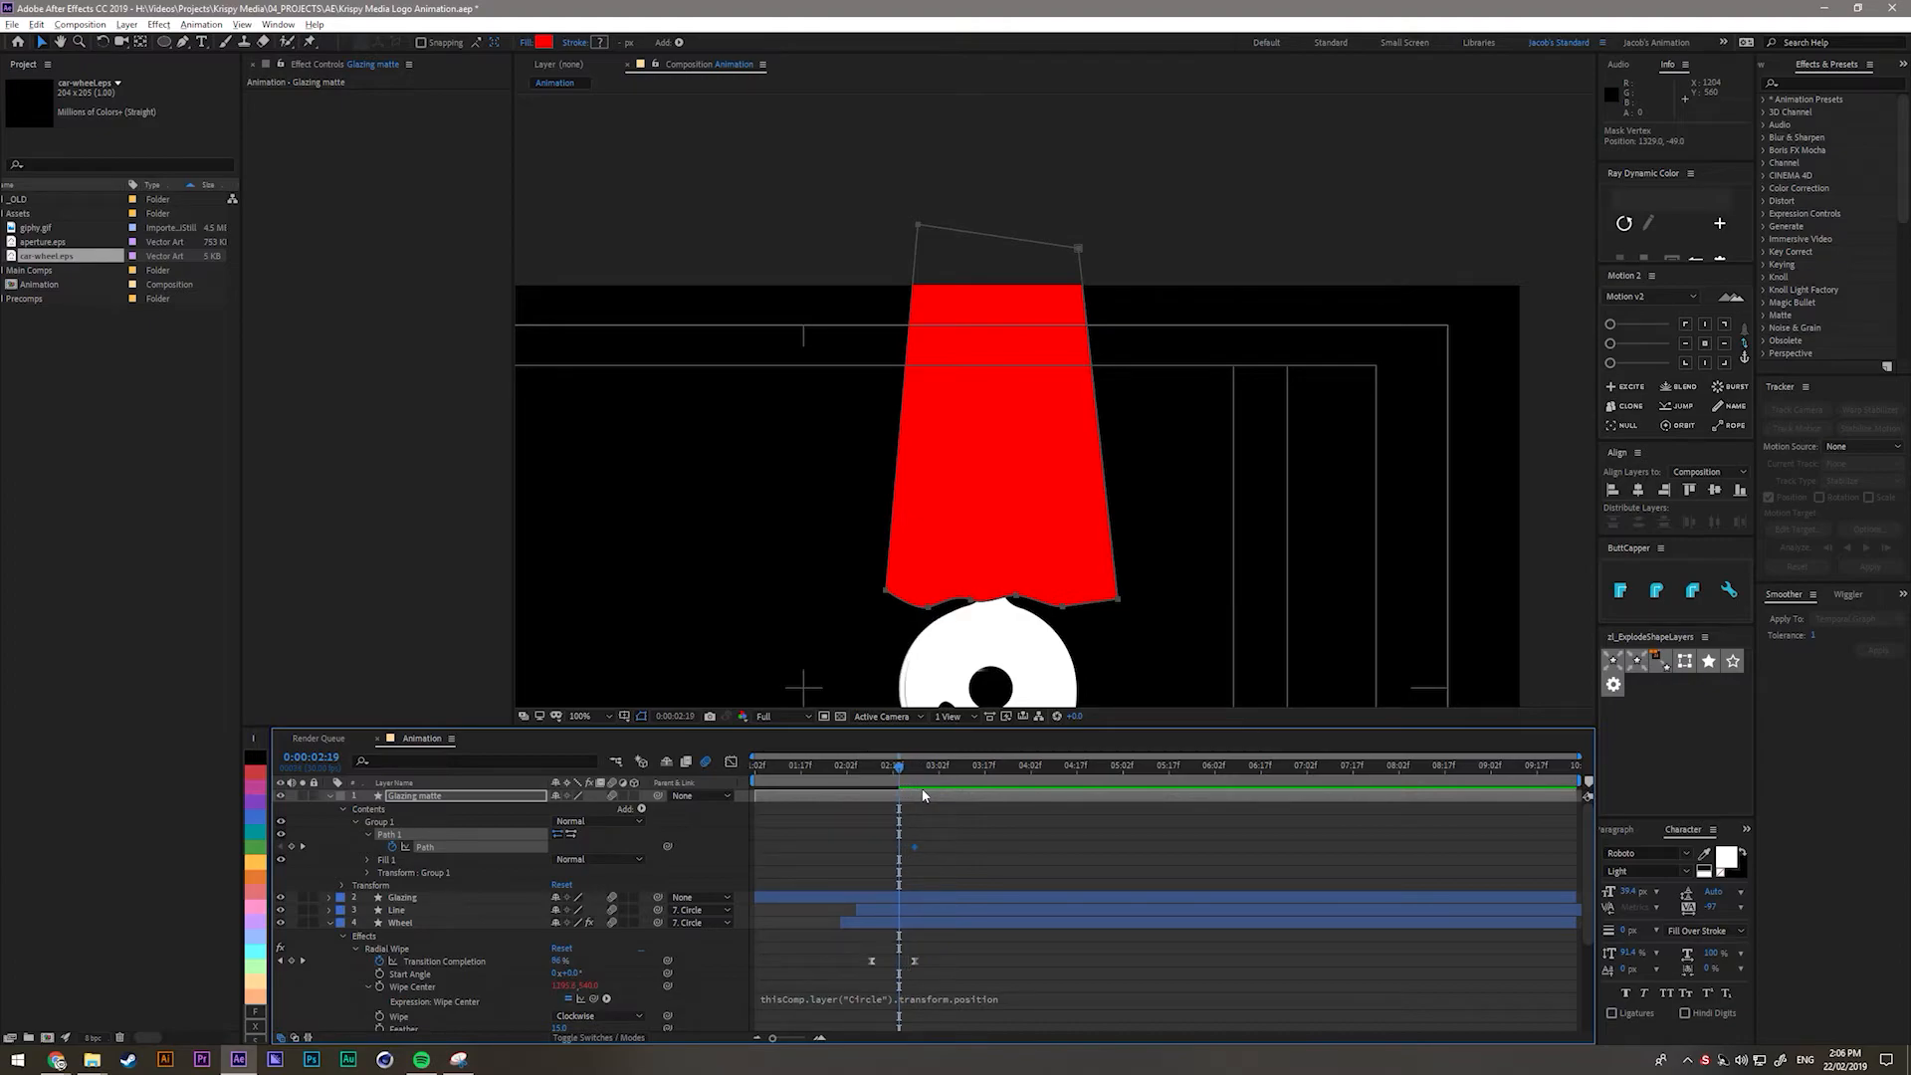
key("Page_Up")
key("Page_Up")
key("Page_Up")
key("Page_Up")
key("Page_Up")
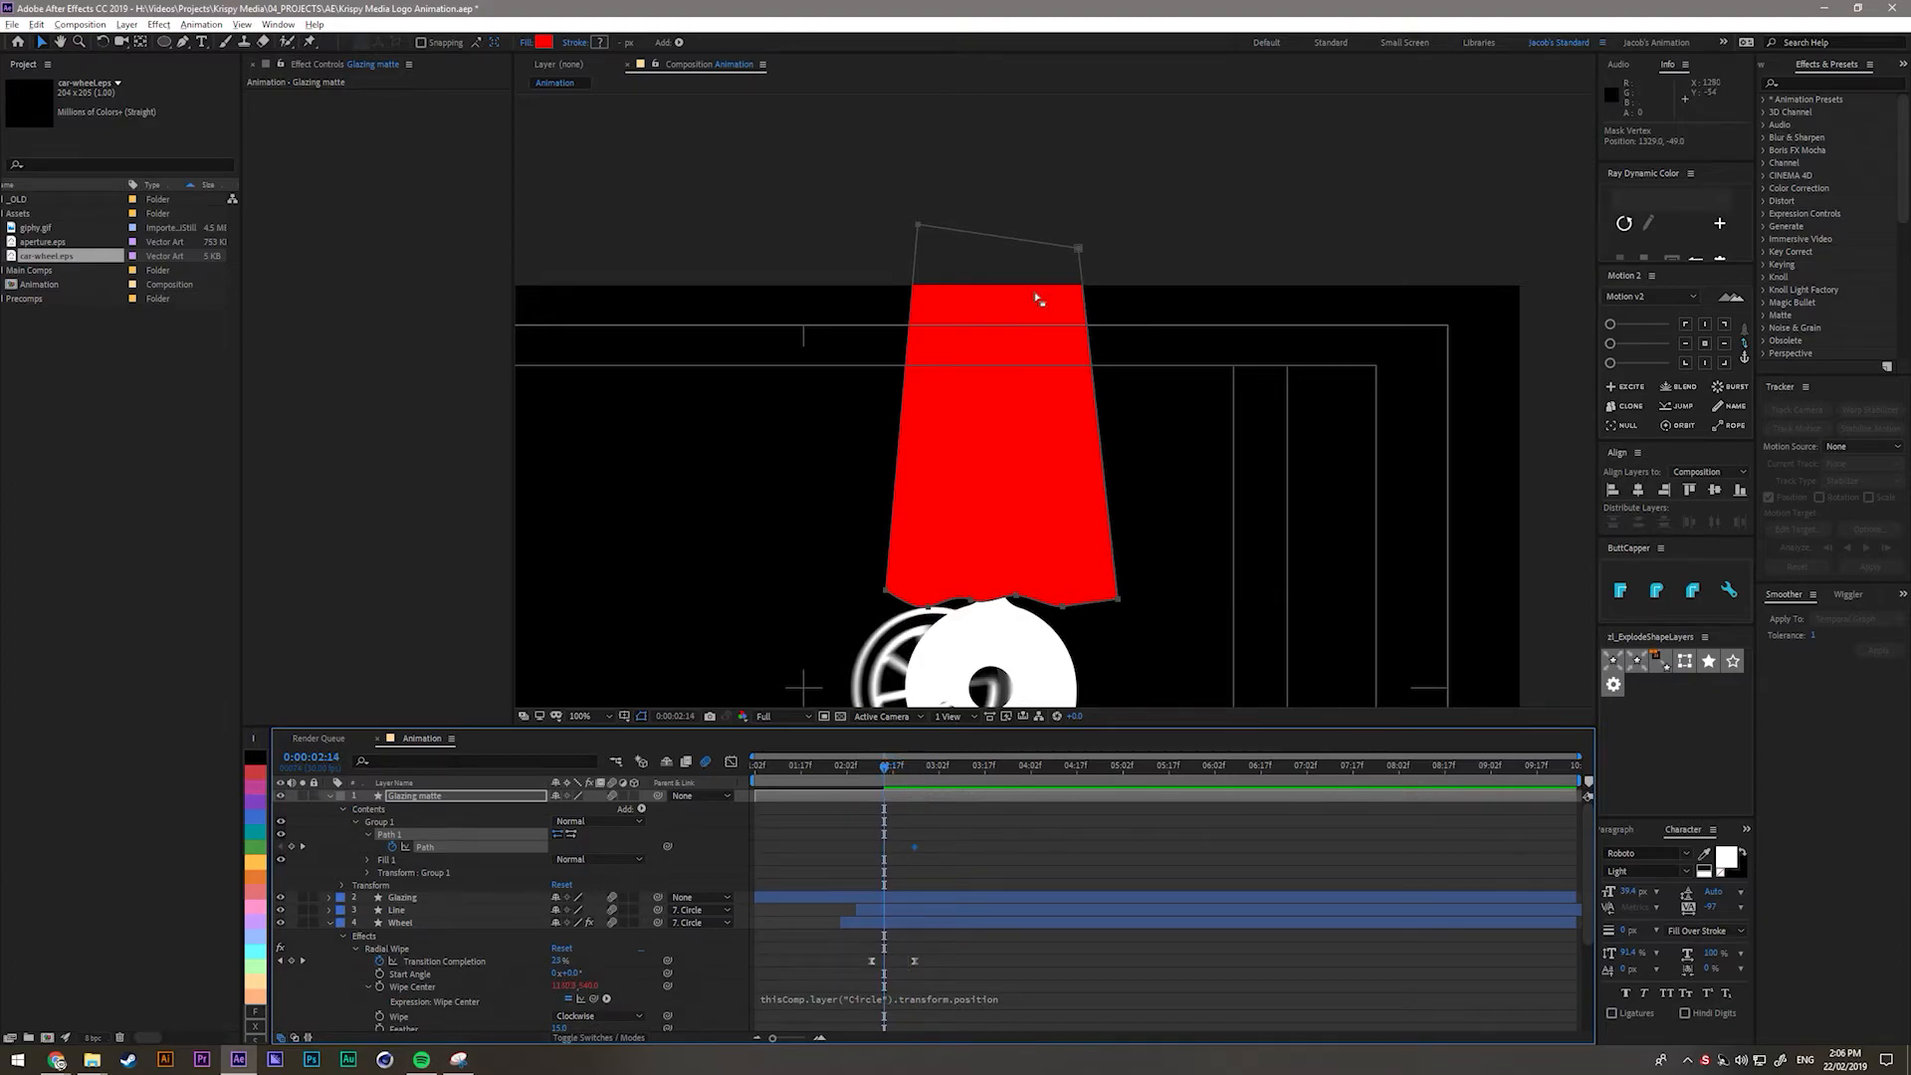
left_click_drag(932, 606, 918, 264)
left_click_drag(876, 763, 913, 776)
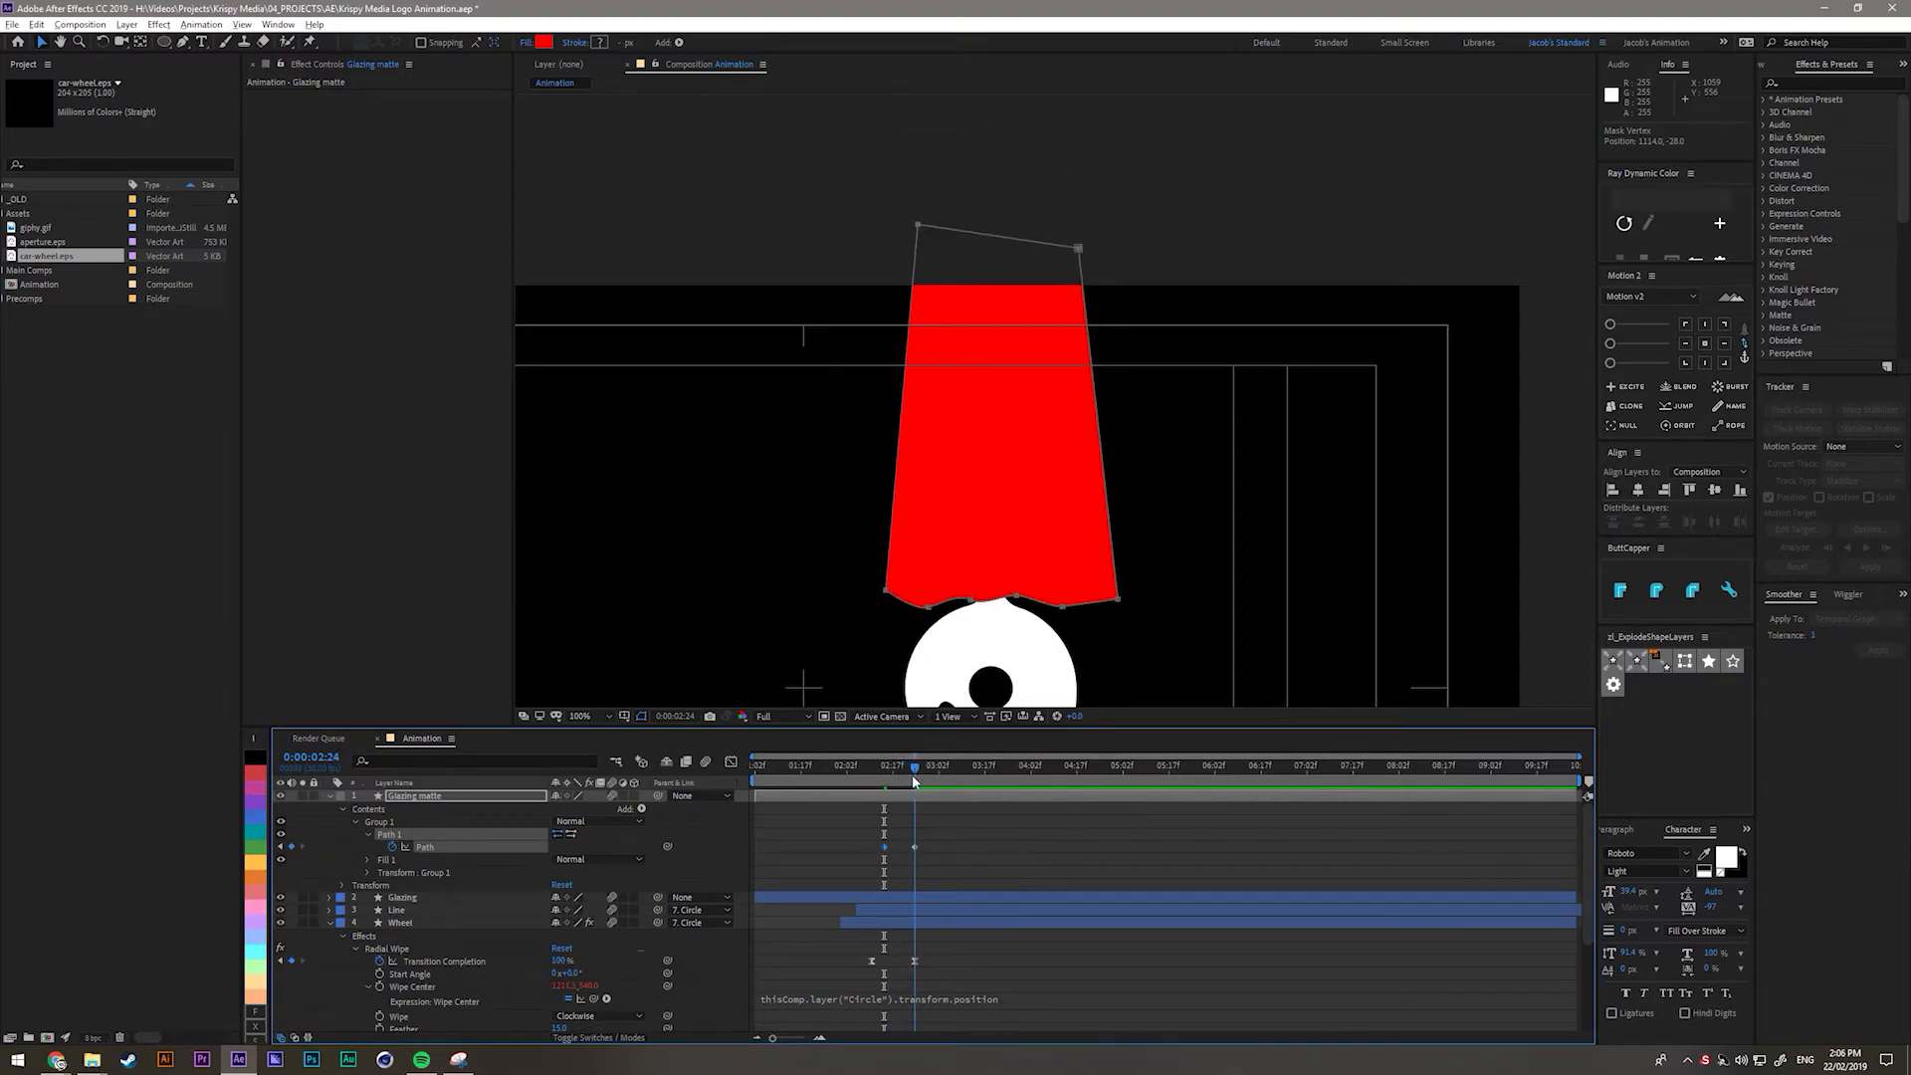
key("shift+slash")
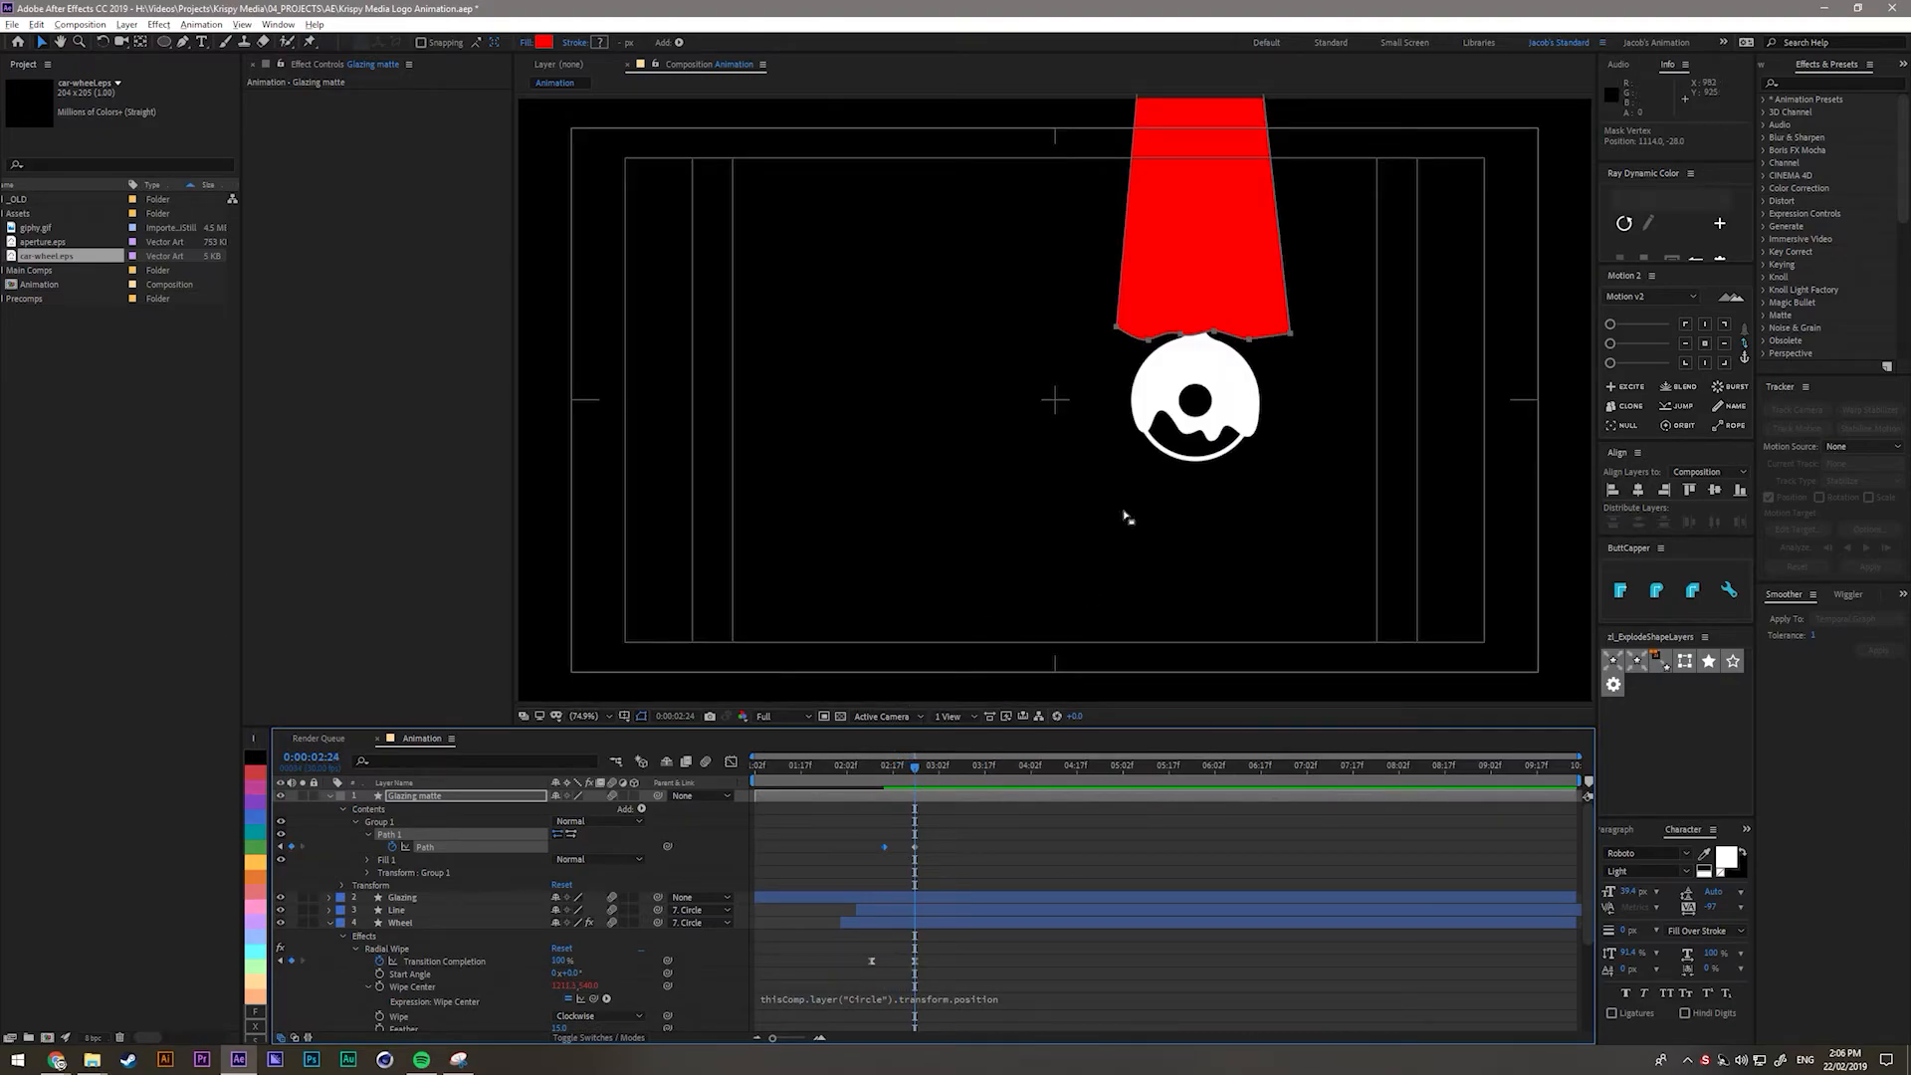
scroll(1228, 401, "up", 2)
scroll(1231, 400, "down", 1)
left_click_drag(1285, 394, 1181, 395)
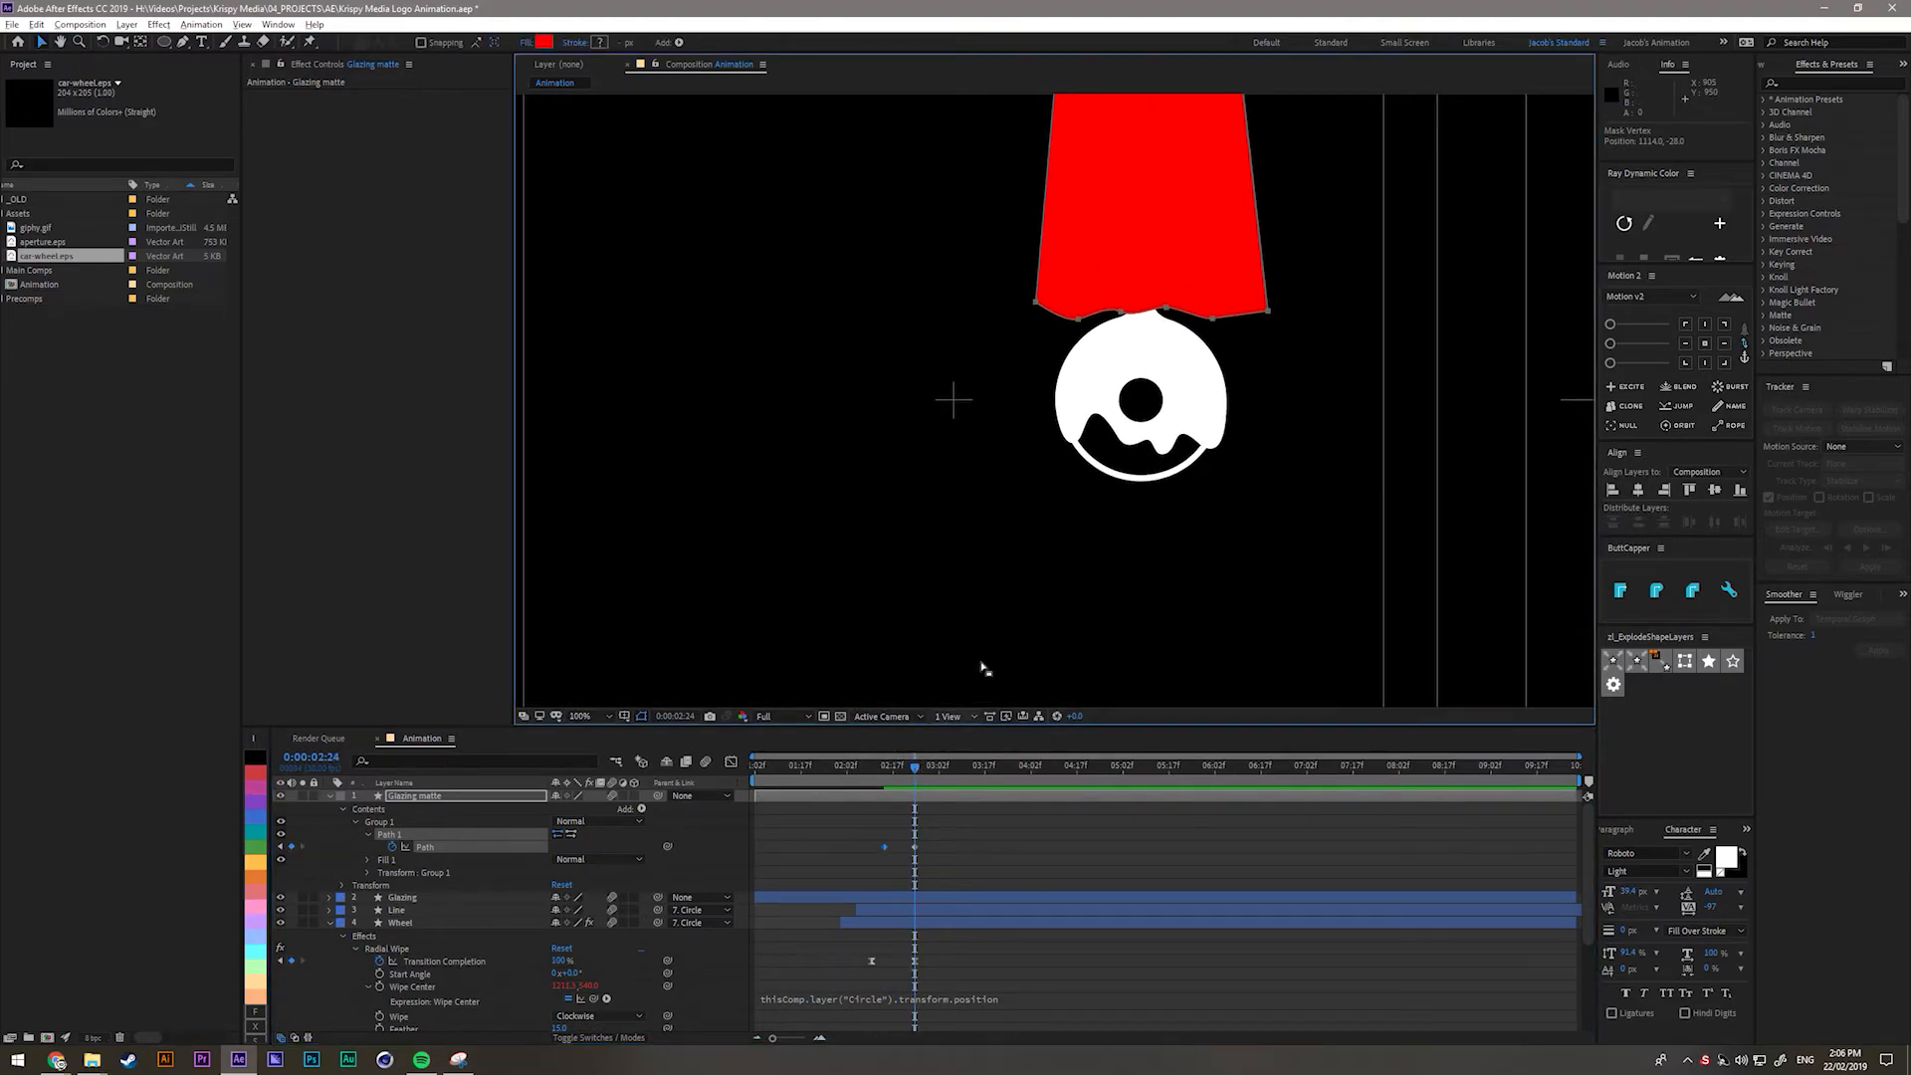
scroll(983, 669, "down", 2)
mouse_move(920, 775)
left_mouse_down()
mouse_move(881, 778)
mouse_move(916, 794)
left_mouse_up()
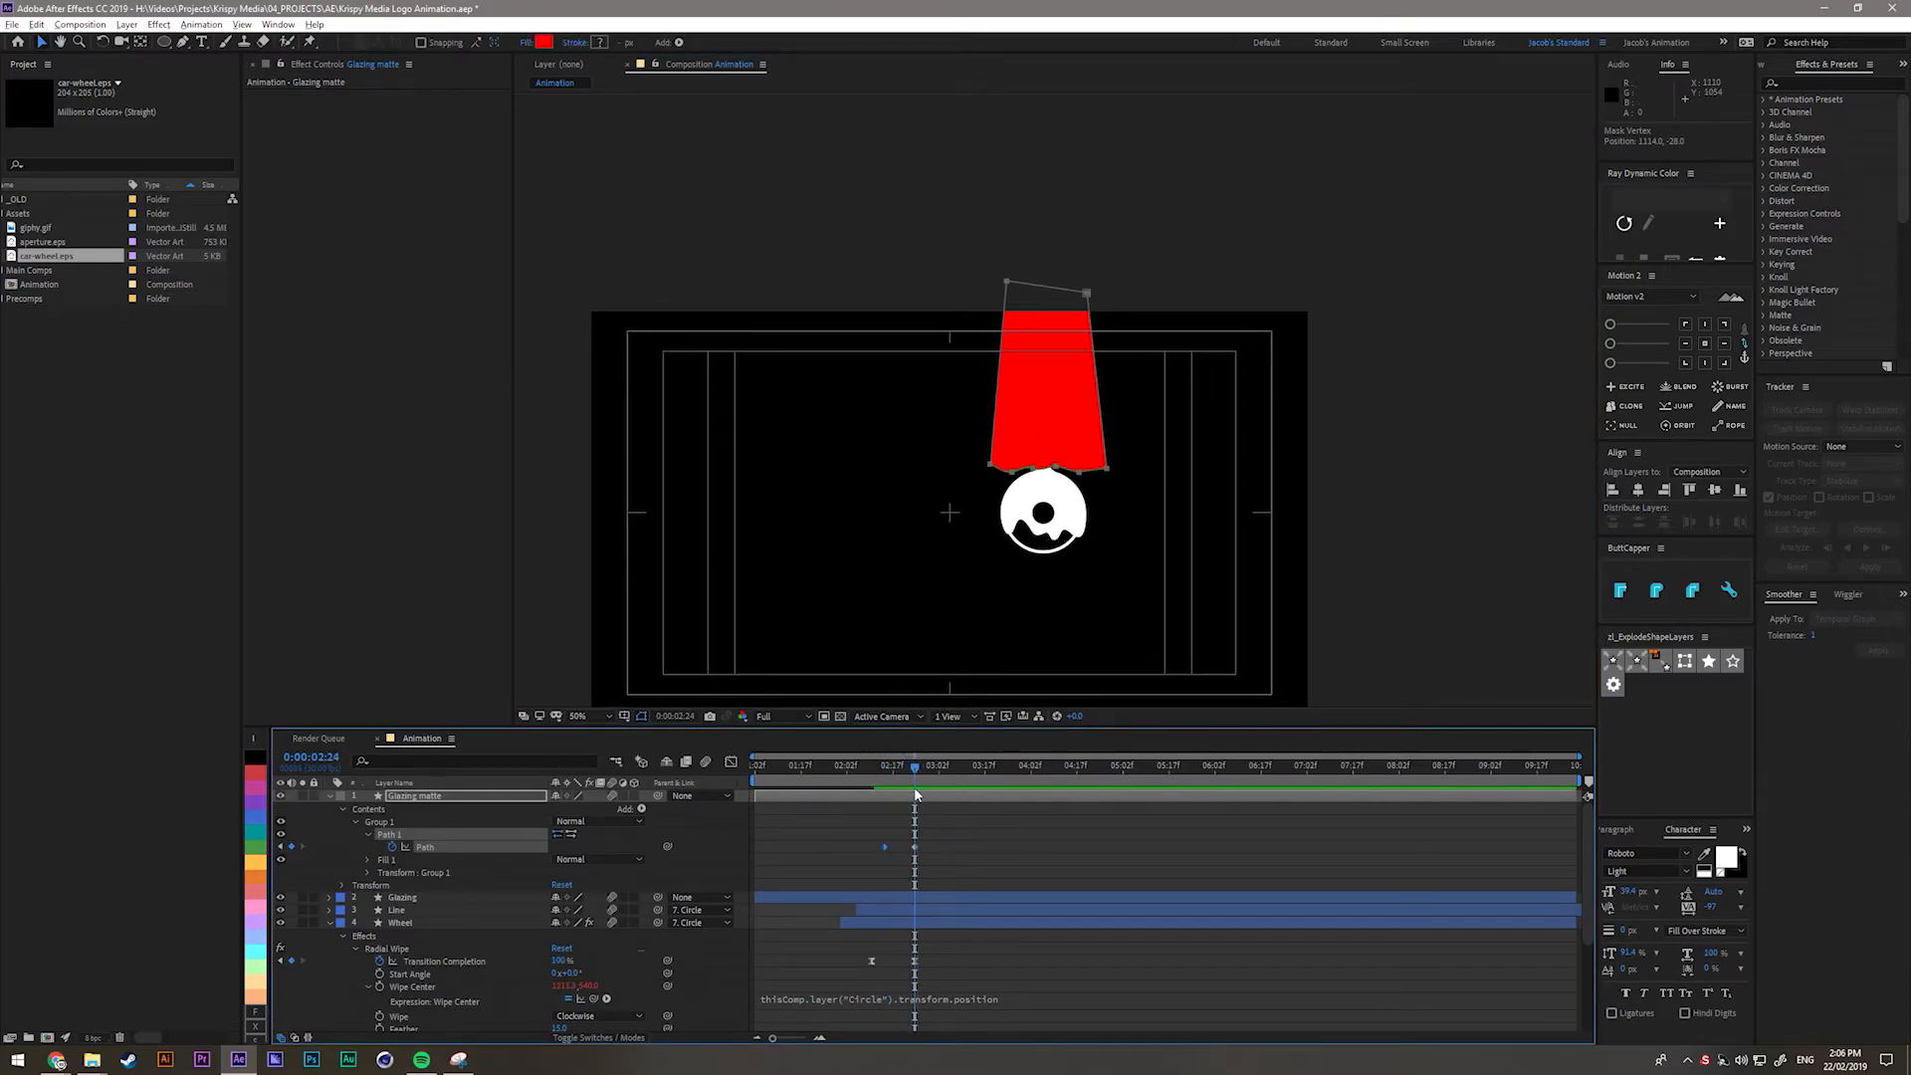
scroll(1005, 594, "up", 2)
At 0:00:03:04, pull the matte's left points down over the donut.
key("Page_Down")
key("Page_Down")
key("Page_Down")
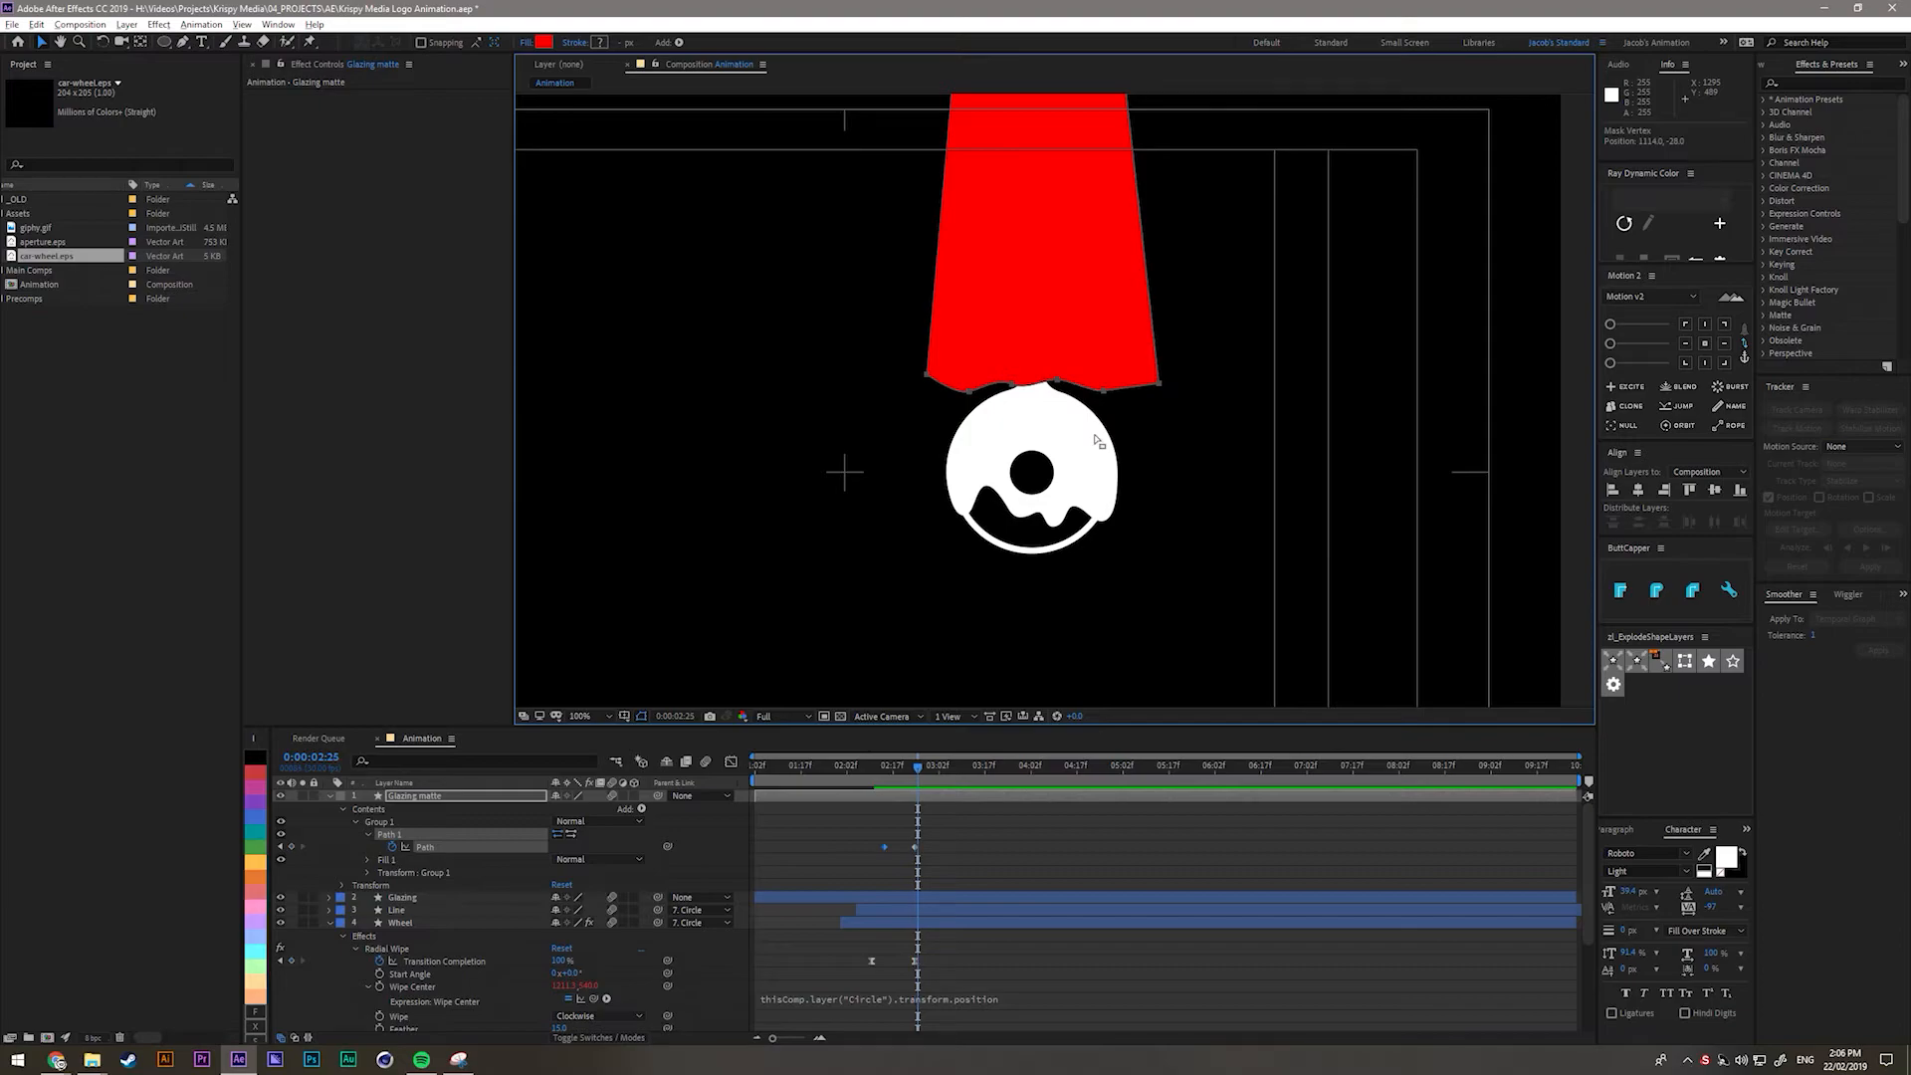
key("Page_Up")
key("Page_Up")
key("Page_Up")
key("shift+Page_Down")
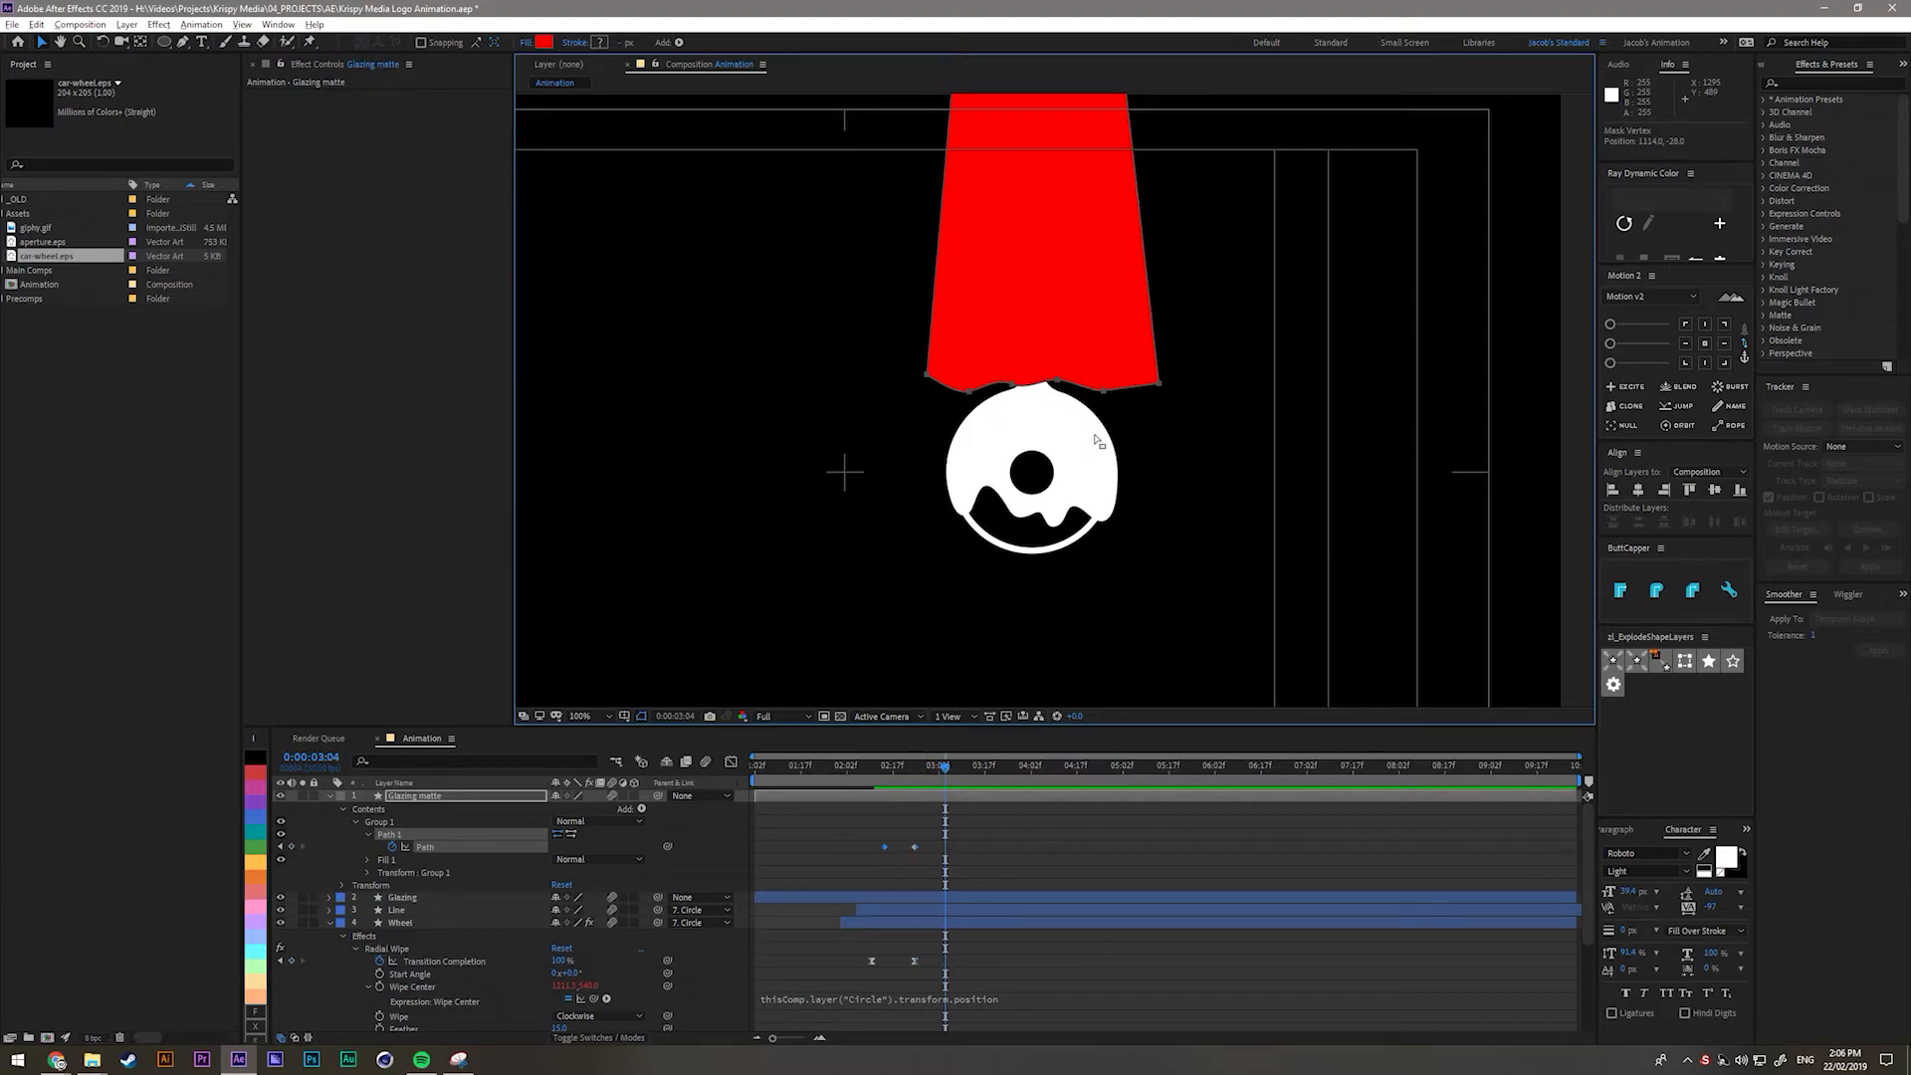
scroll(1173, 448, "up", 4)
scroll(1138, 414, "down", 2)
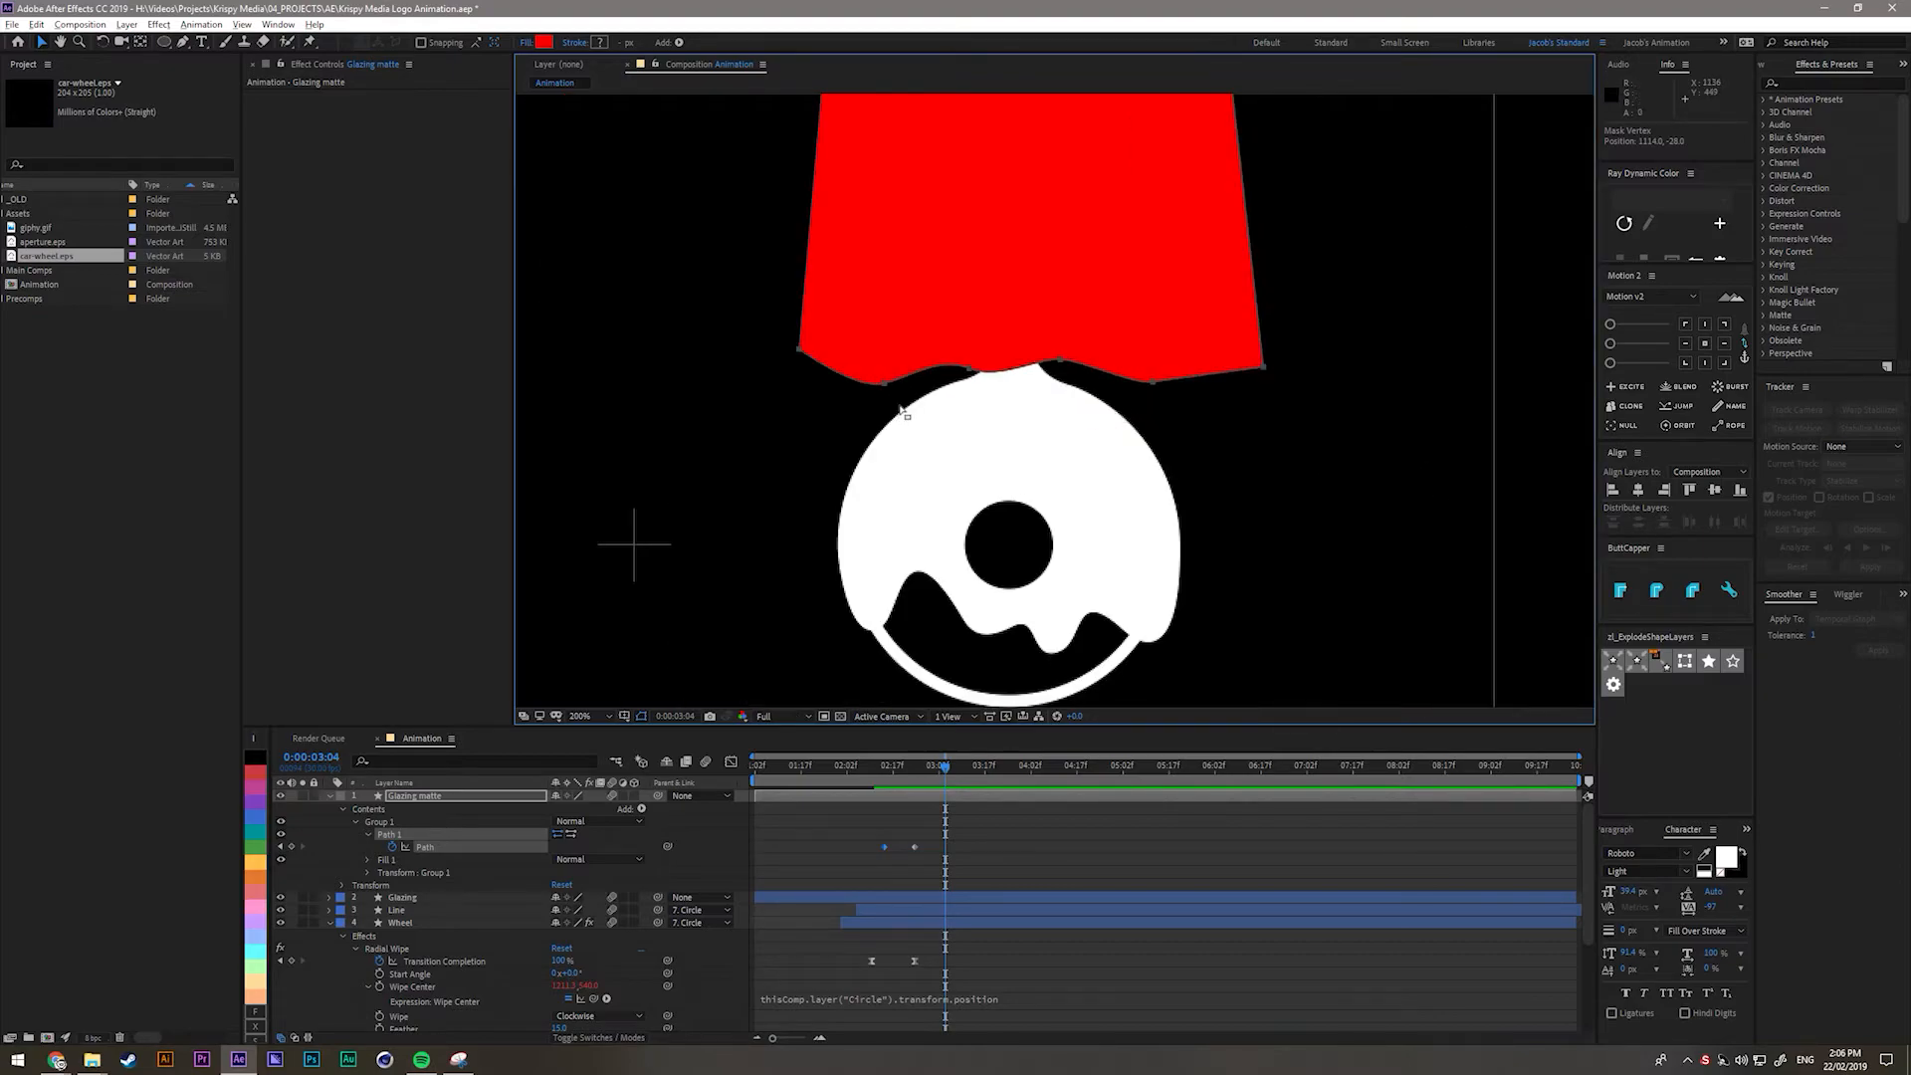
left_click_drag(885, 385, 870, 418)
key("ctrl+z")
left_click(803, 364)
left_click_drag(799, 350, 746, 541)
left_click_drag(885, 385, 762, 687)
left_click_drag(812, 622, 854, 302)
Pull the notch and right points down into flared legs, then preview from 0:00:02:26.
scroll(862, 296, "down", 1)
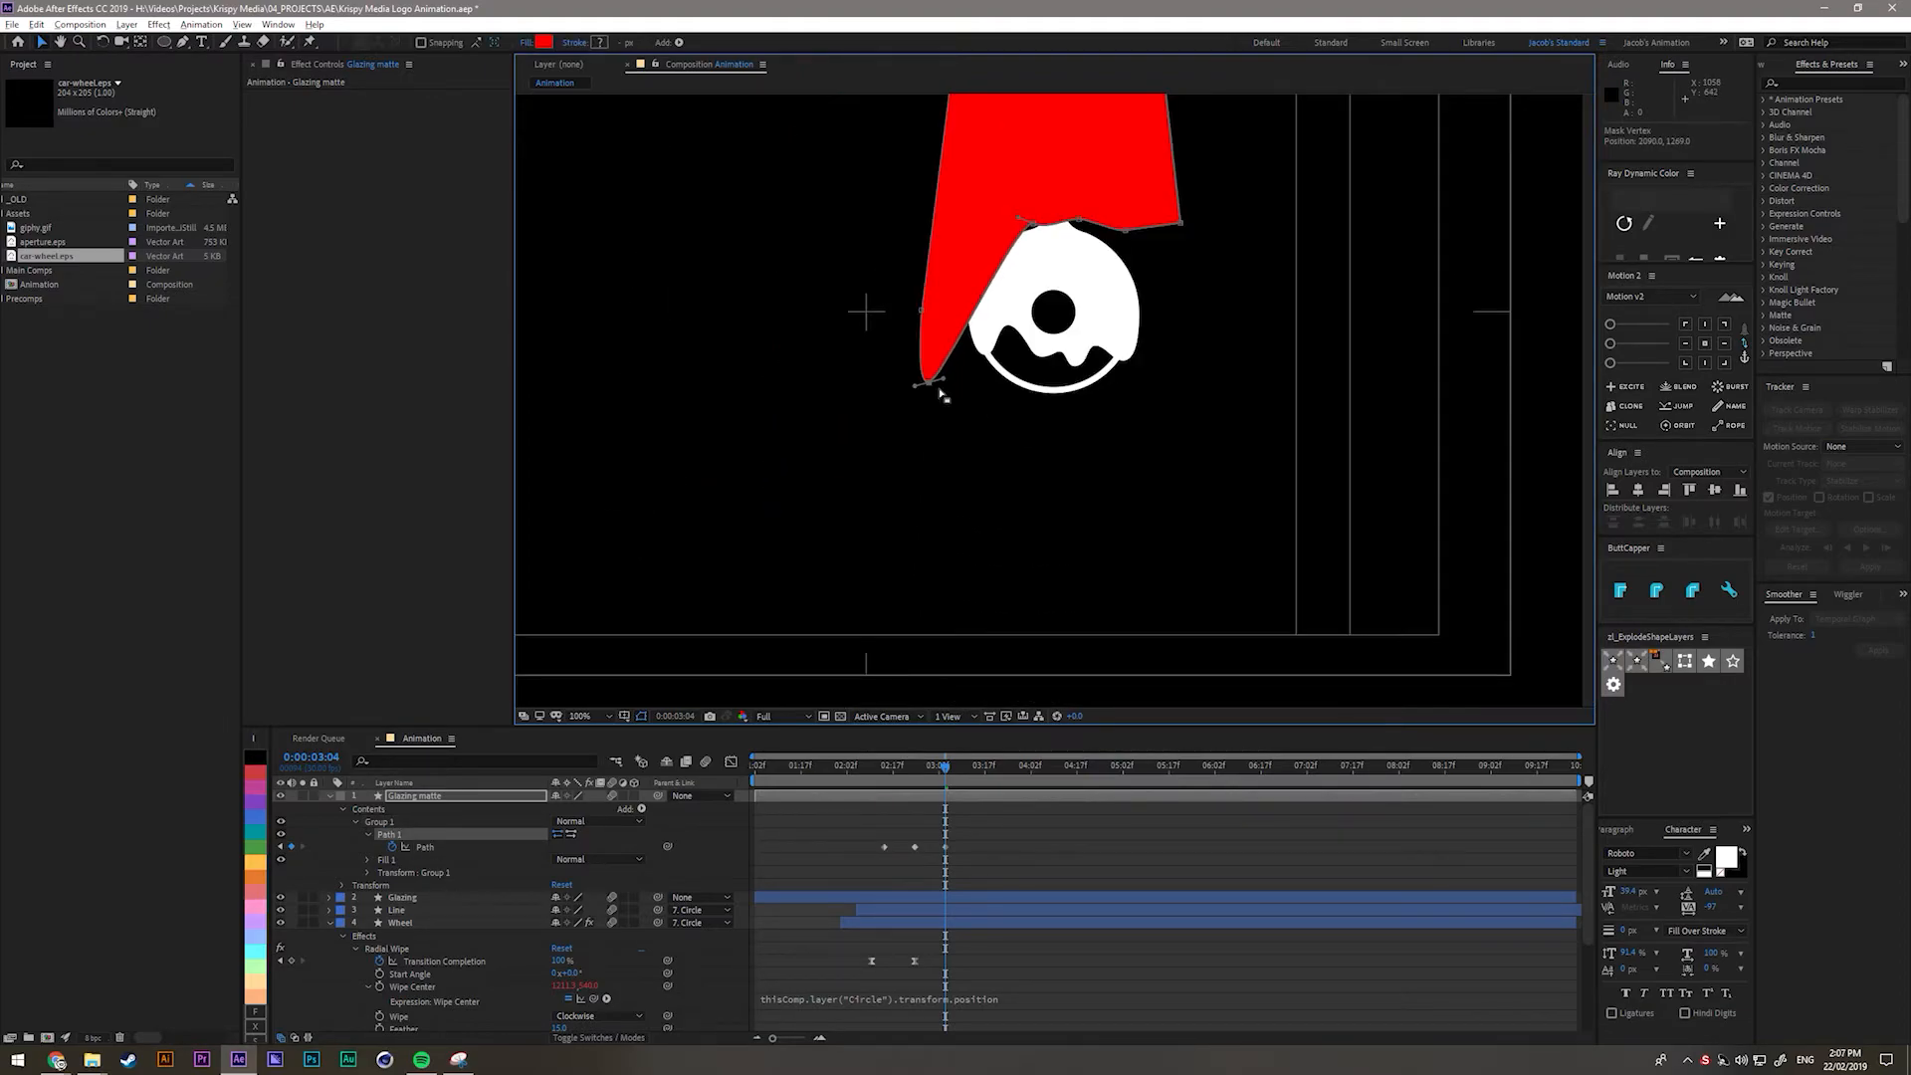
left_click_drag(925, 384, 915, 553)
left_click_drag(1025, 221, 1013, 345)
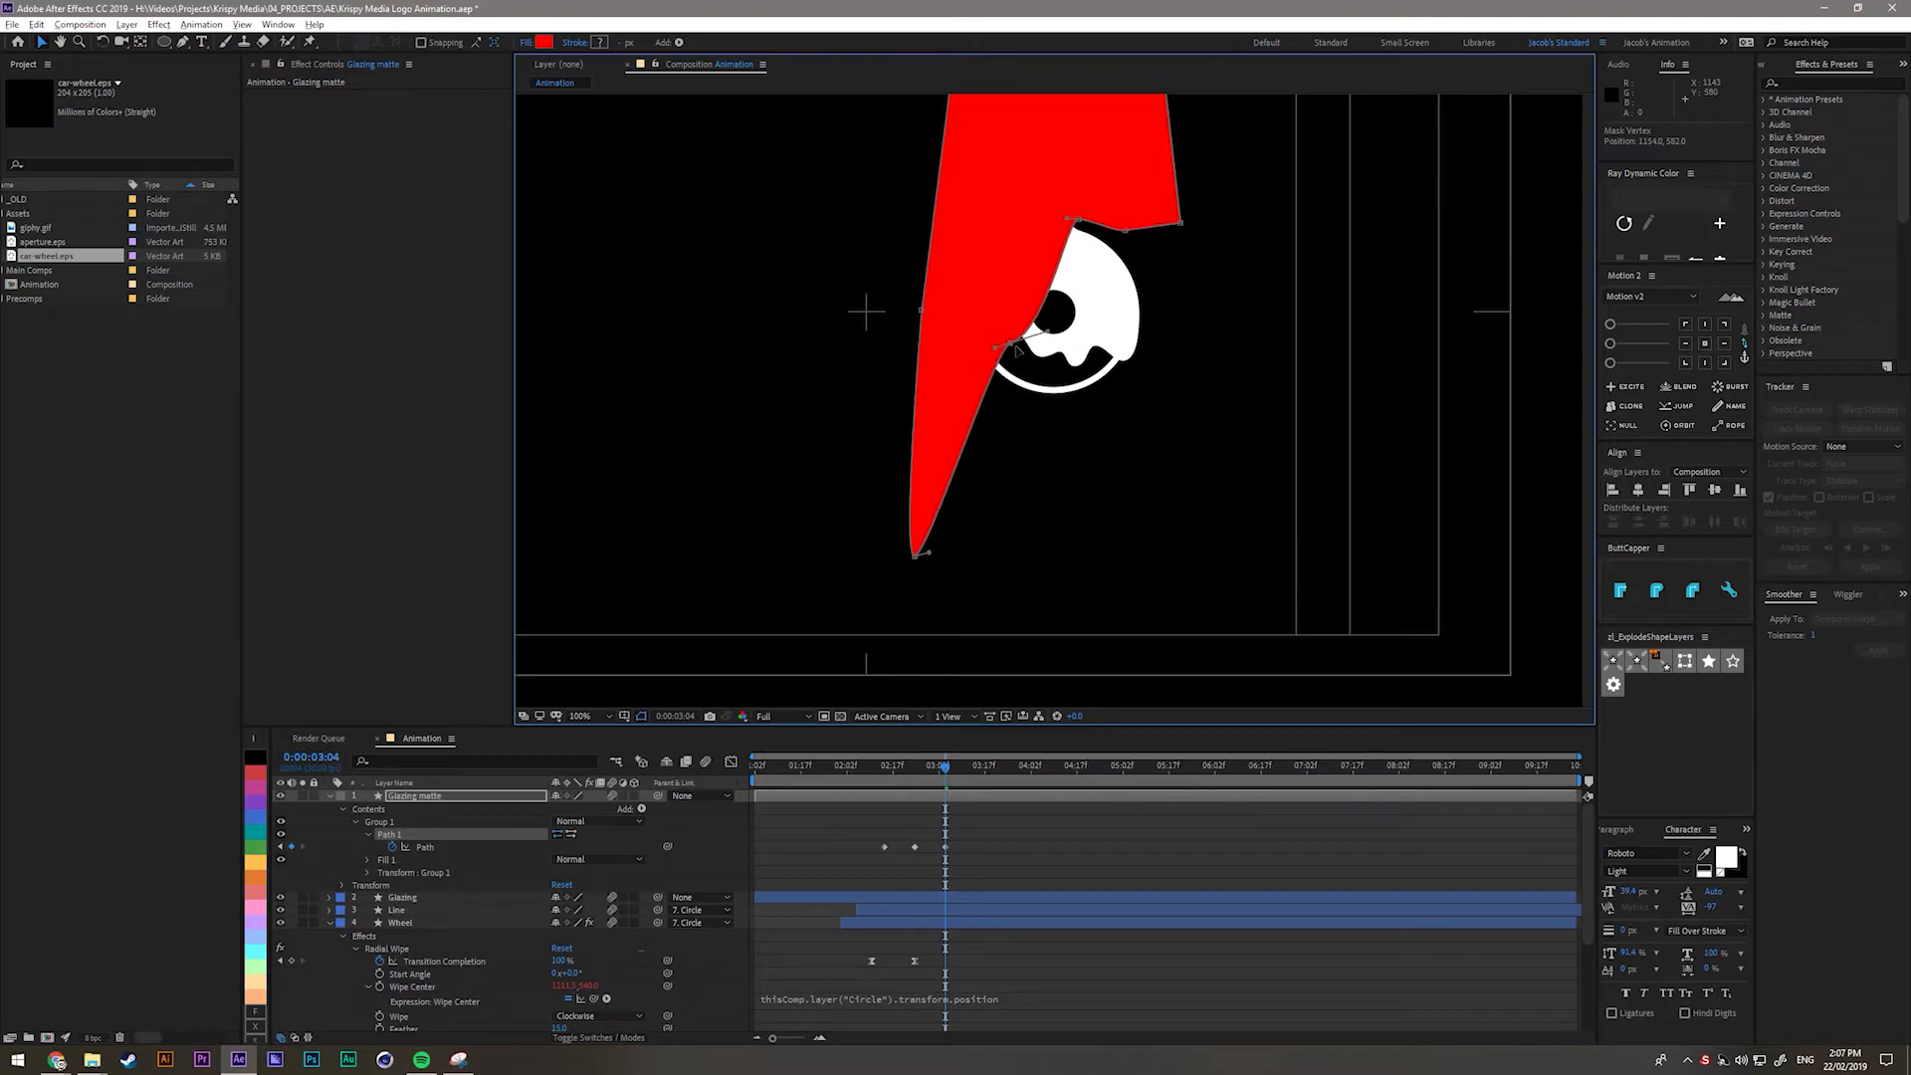
left_click_drag(1081, 217, 992, 368)
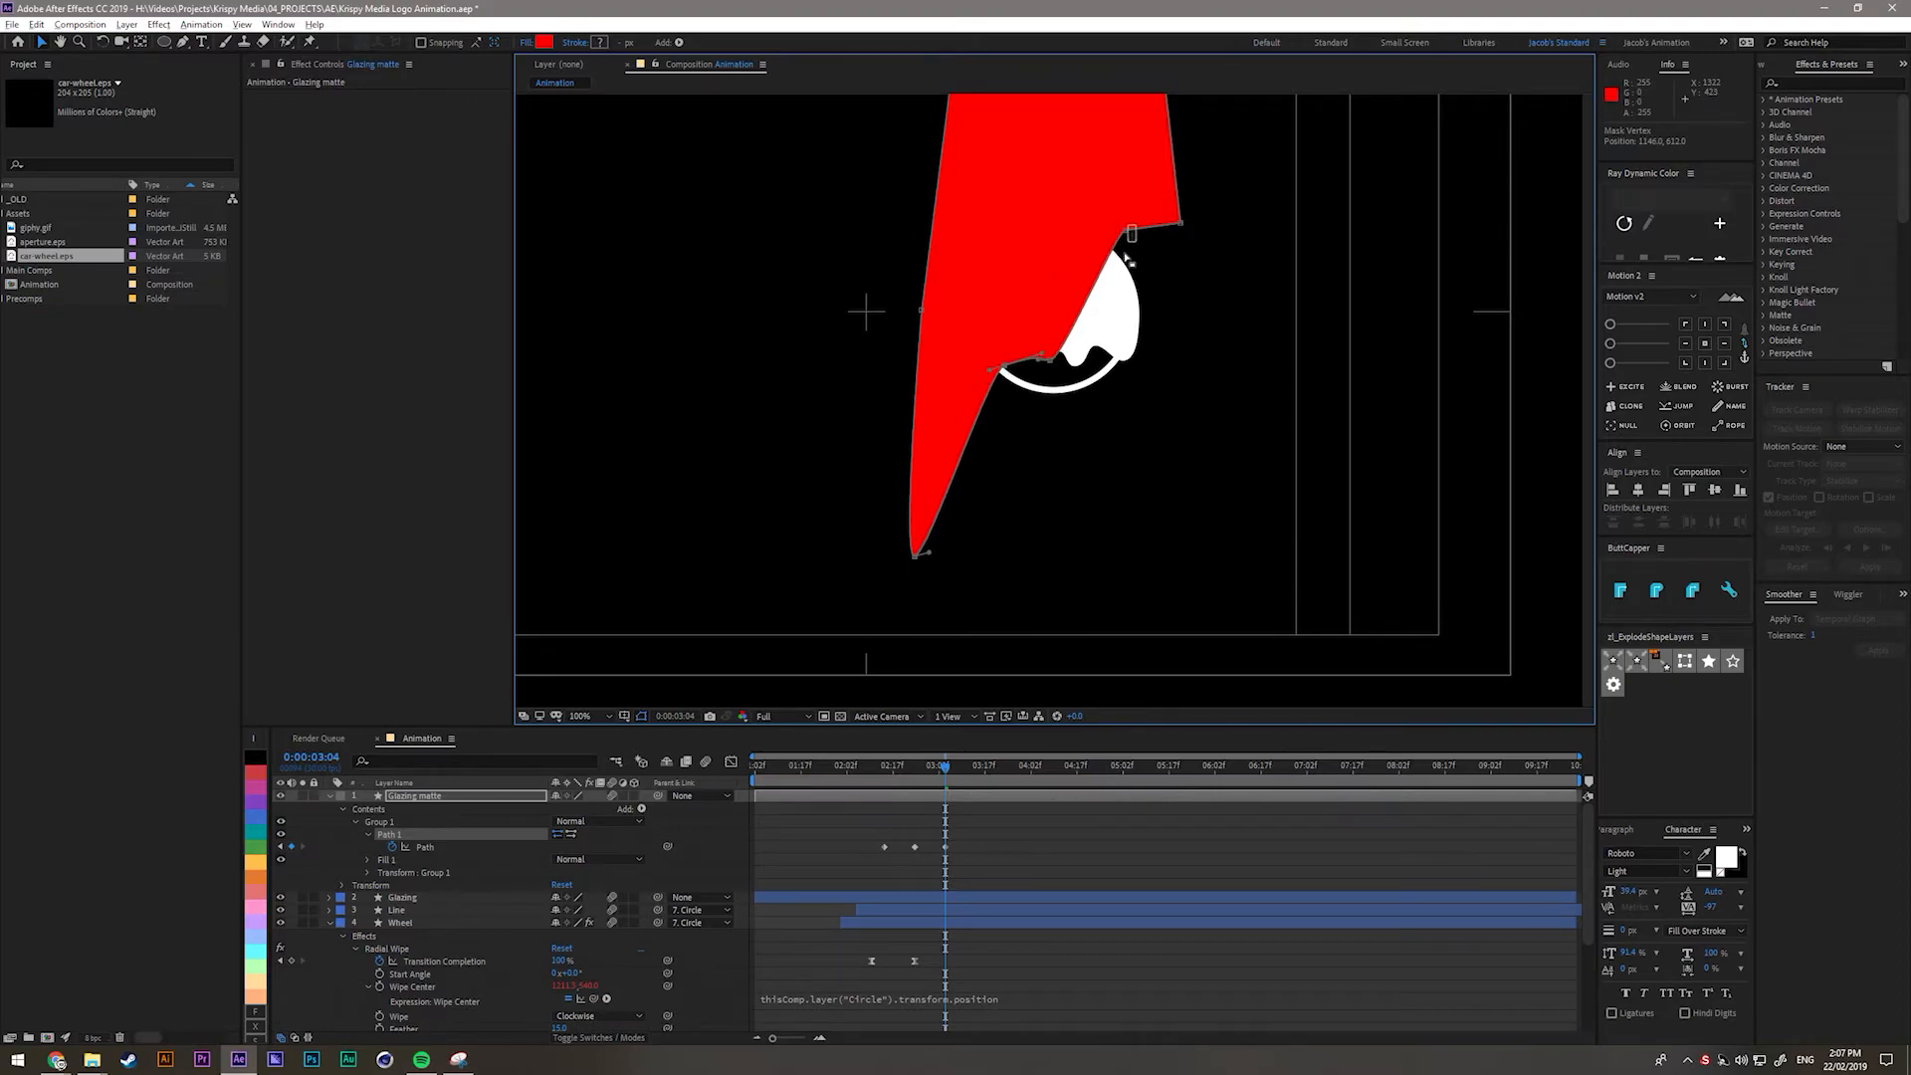
left_click_drag(1131, 233, 1117, 376)
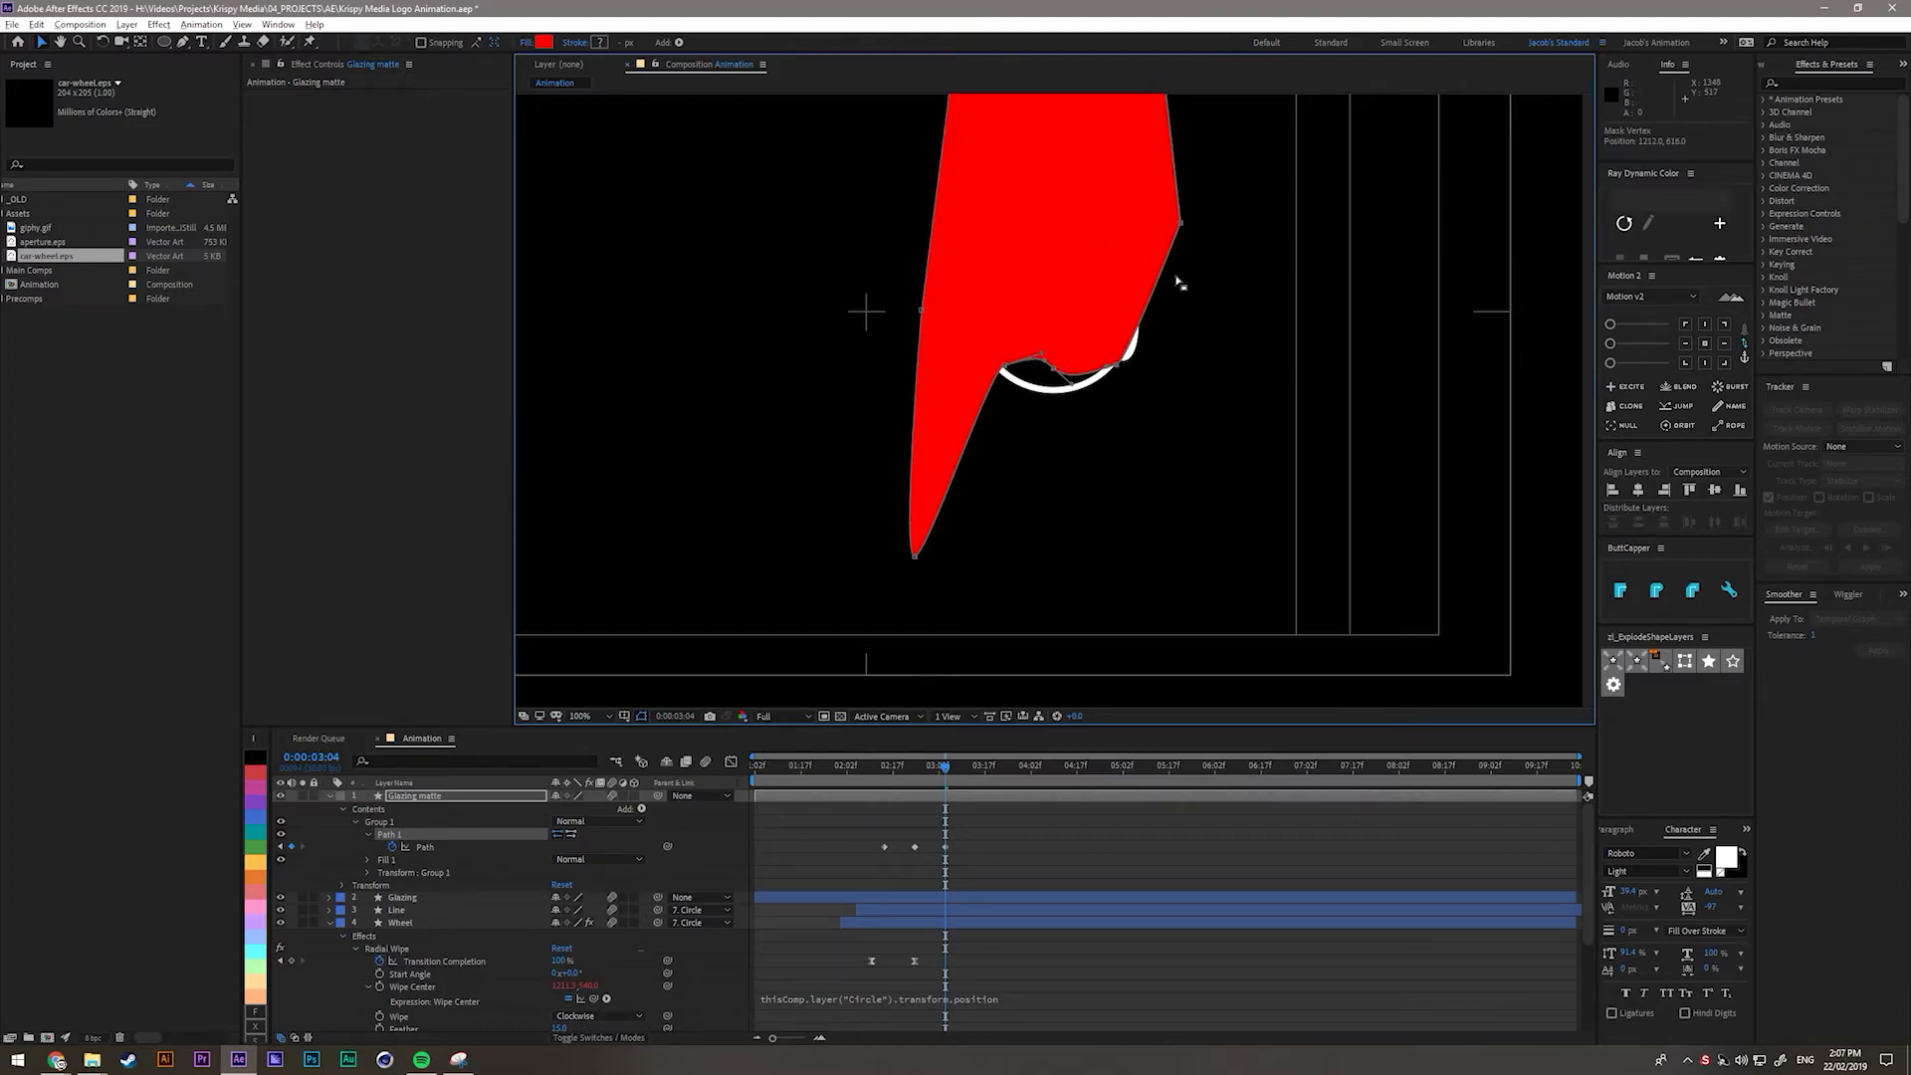
left_click_drag(1184, 225, 1205, 591)
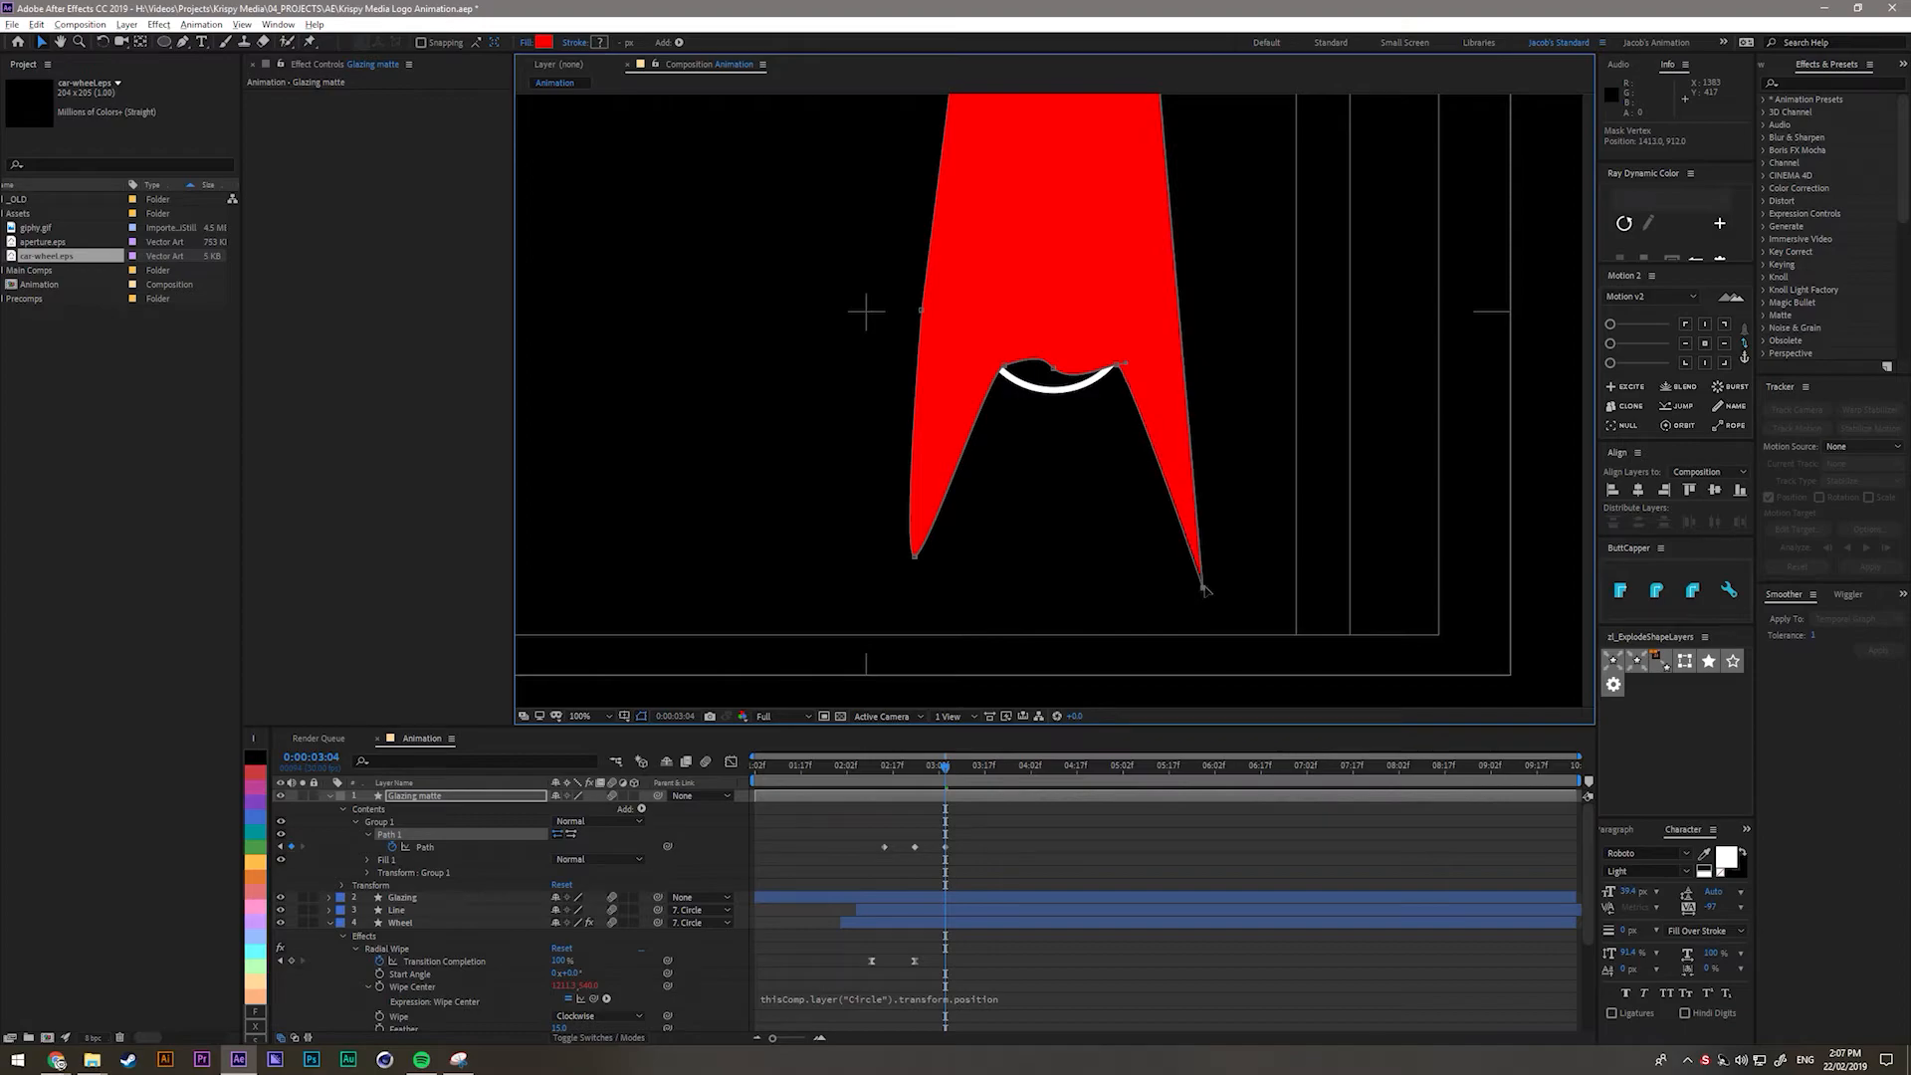
left_click_drag(1116, 370, 1135, 381)
left_click(1004, 365)
left_click_drag(990, 371, 981, 379)
left_click(1140, 497)
left_click_drag(946, 784, 858, 869)
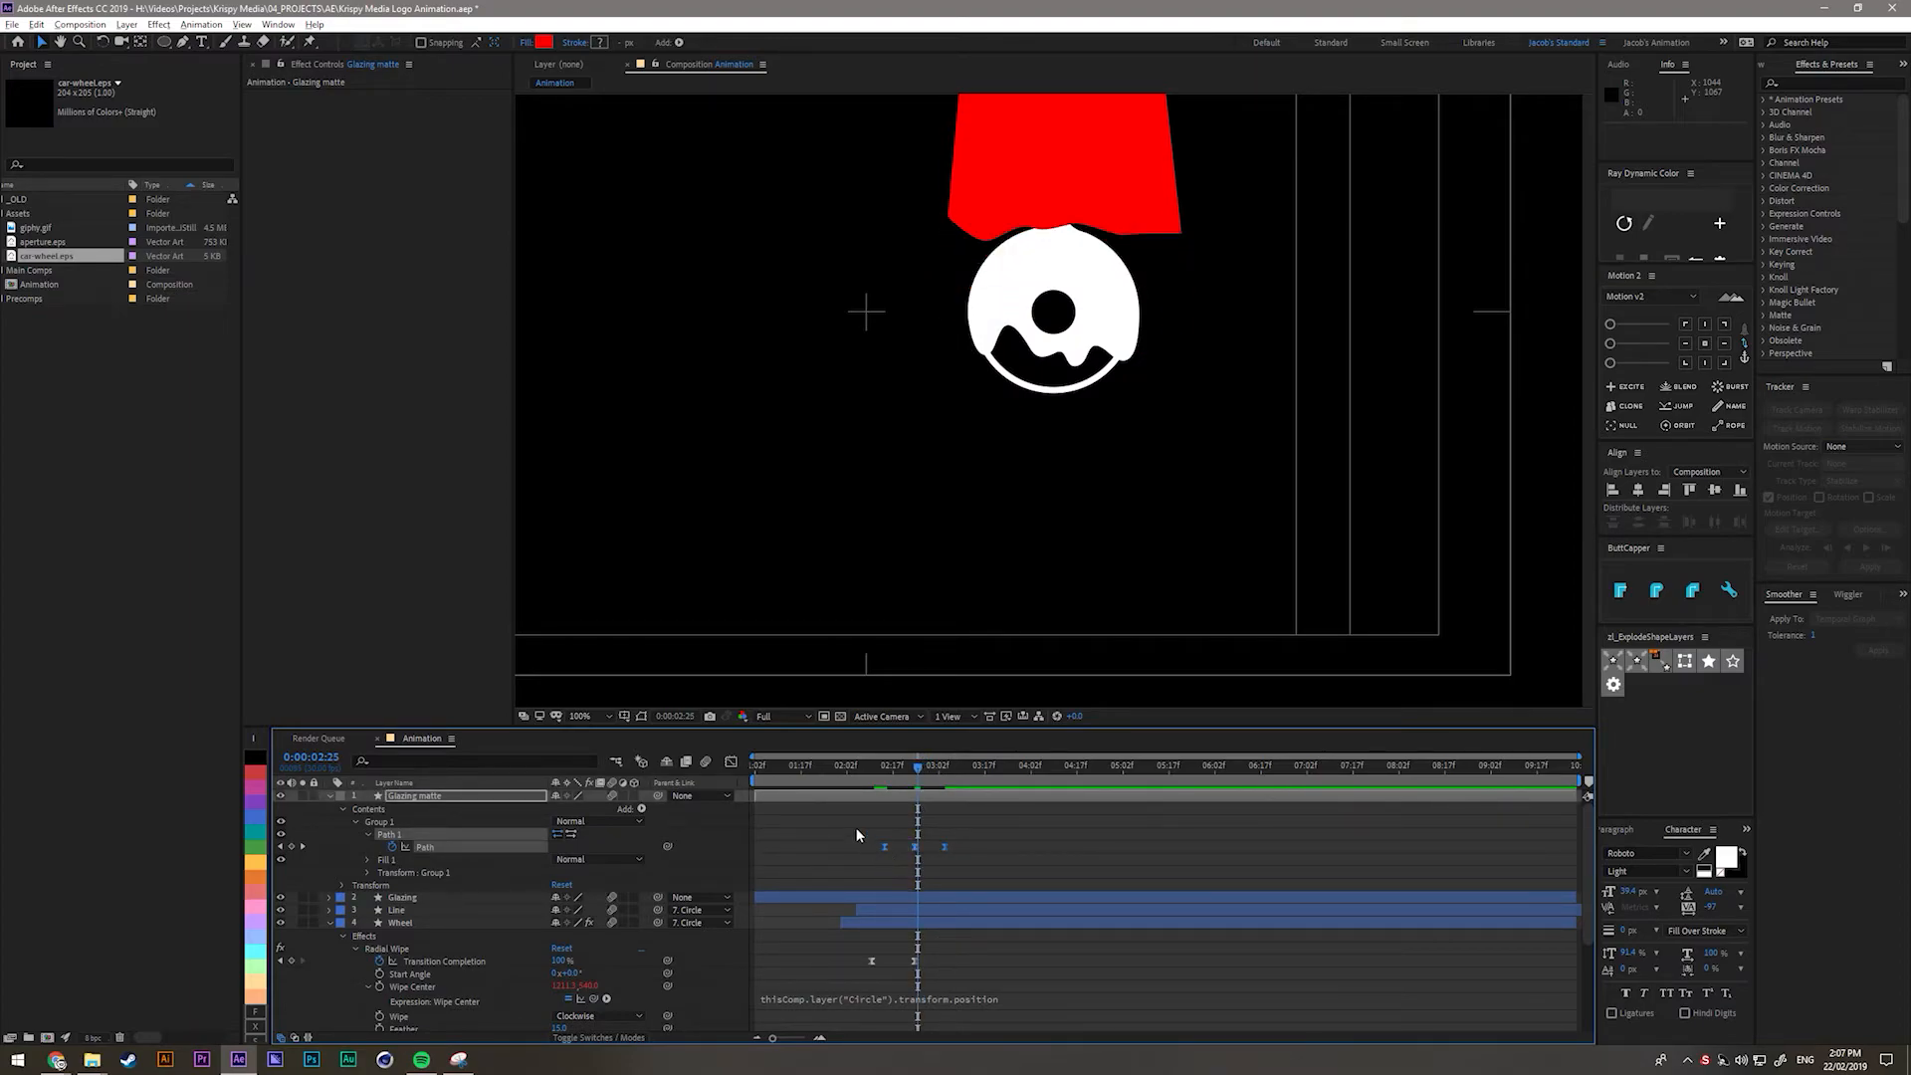
Open the Graph Editor with the reference graph shown and switch to the speed graph.
left_click(730, 762)
right_click(820, 846)
left_click(897, 736)
right_click(862, 844)
left_click(901, 714)
scroll(887, 939, "up", 1)
scroll(887, 941, "up", 2)
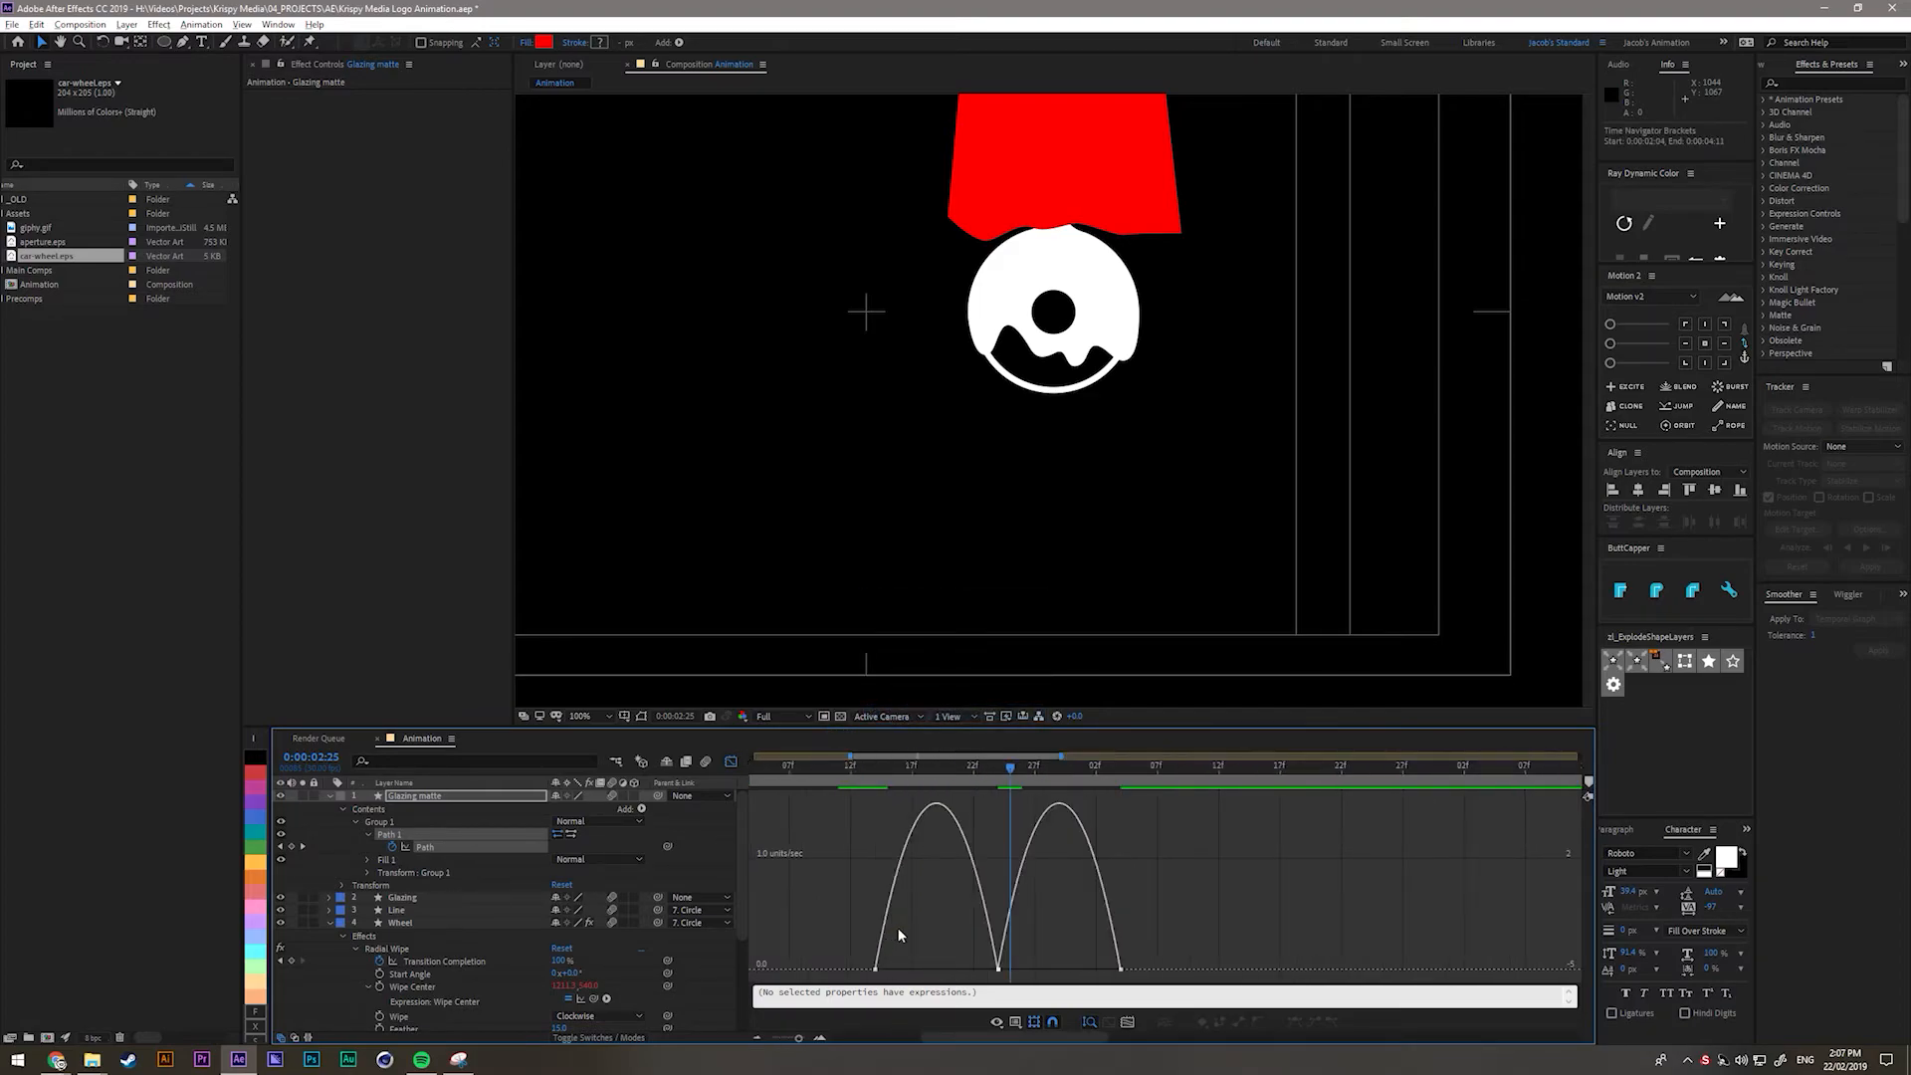
Adjust the middle keyframe's speed and lengthen the first and last keyframes' easing.
left_click(999, 969)
left_click_drag(1047, 960, 998, 894)
left_click(1001, 970)
left_click_drag(1002, 974, 999, 896)
left_click(891, 970)
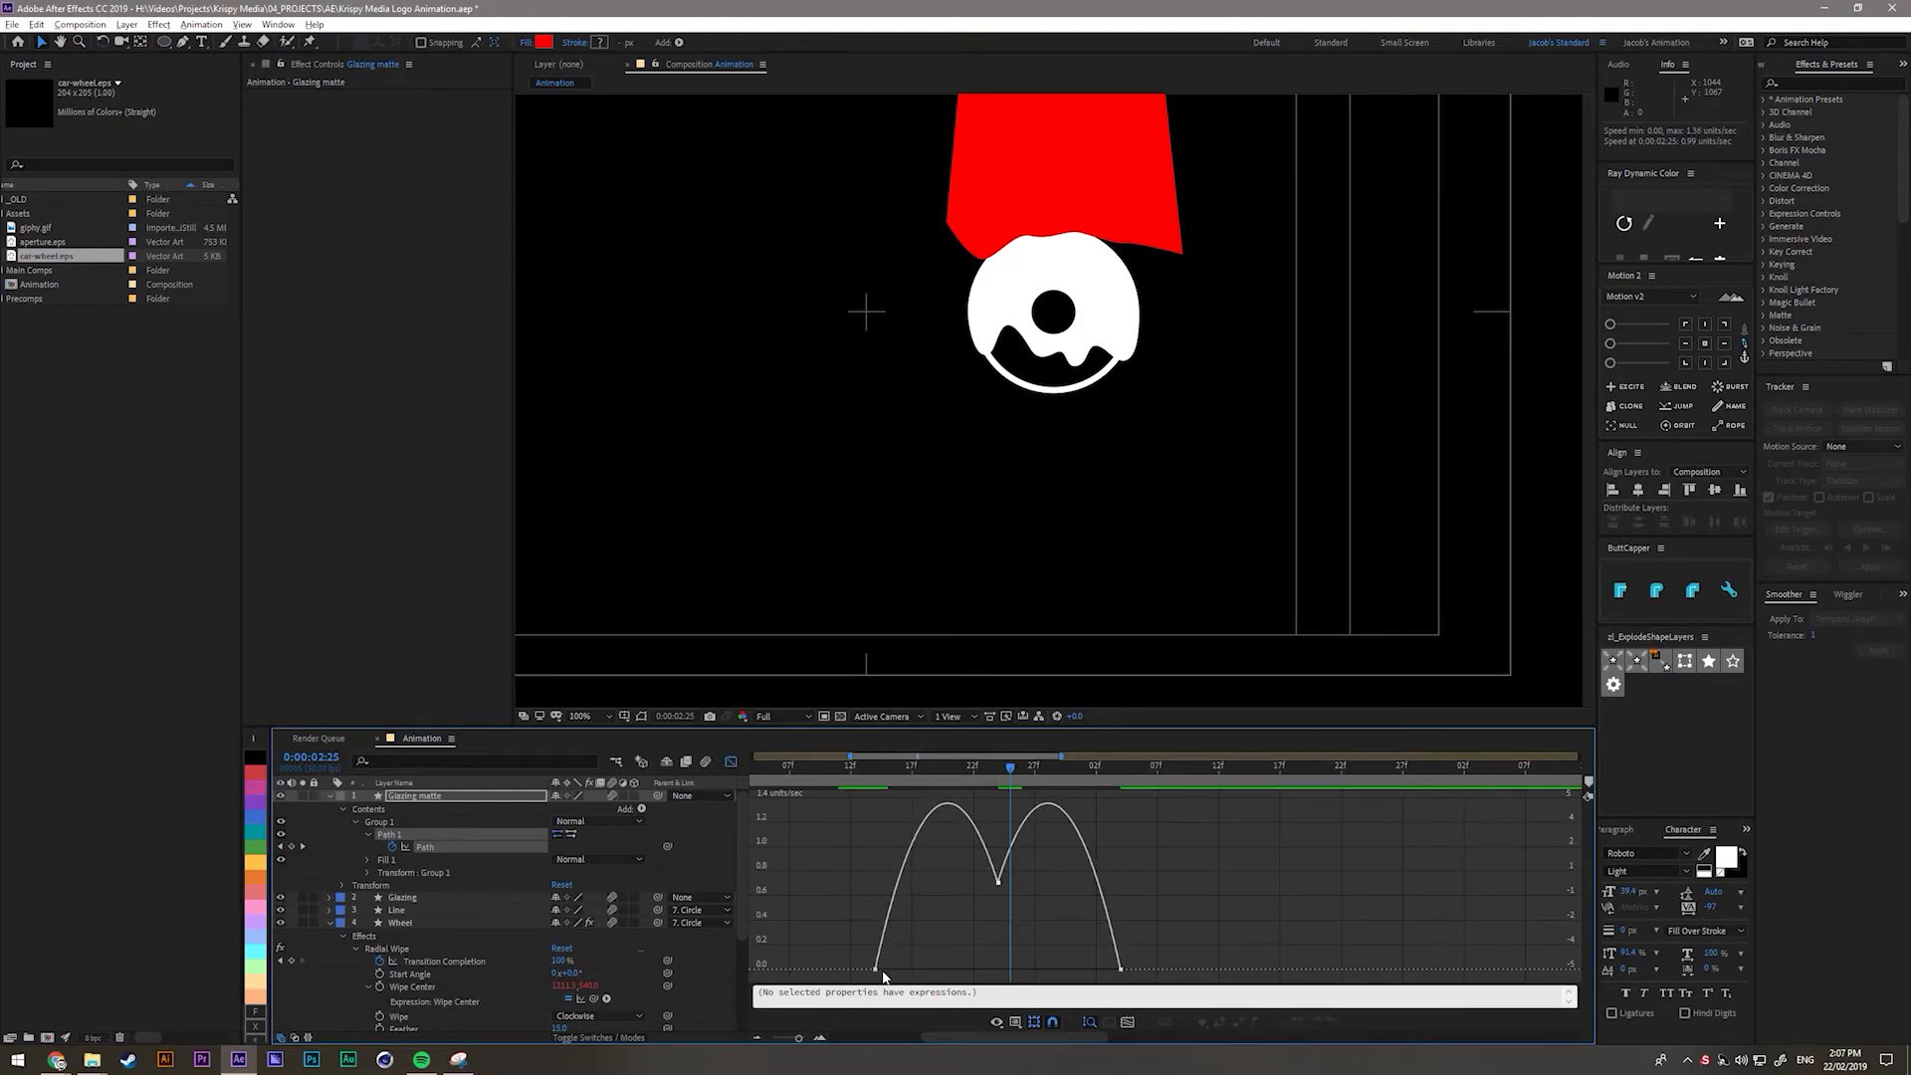
left_click_drag(897, 970, 958, 972)
left_click(1120, 971)
left_click_drag(1099, 969, 1077, 970)
Shorten the middle keyframe's outgoing influence and scrub through to review the eased motion.
left_click(866, 787)
left_click_drag(866, 786, 1000, 778)
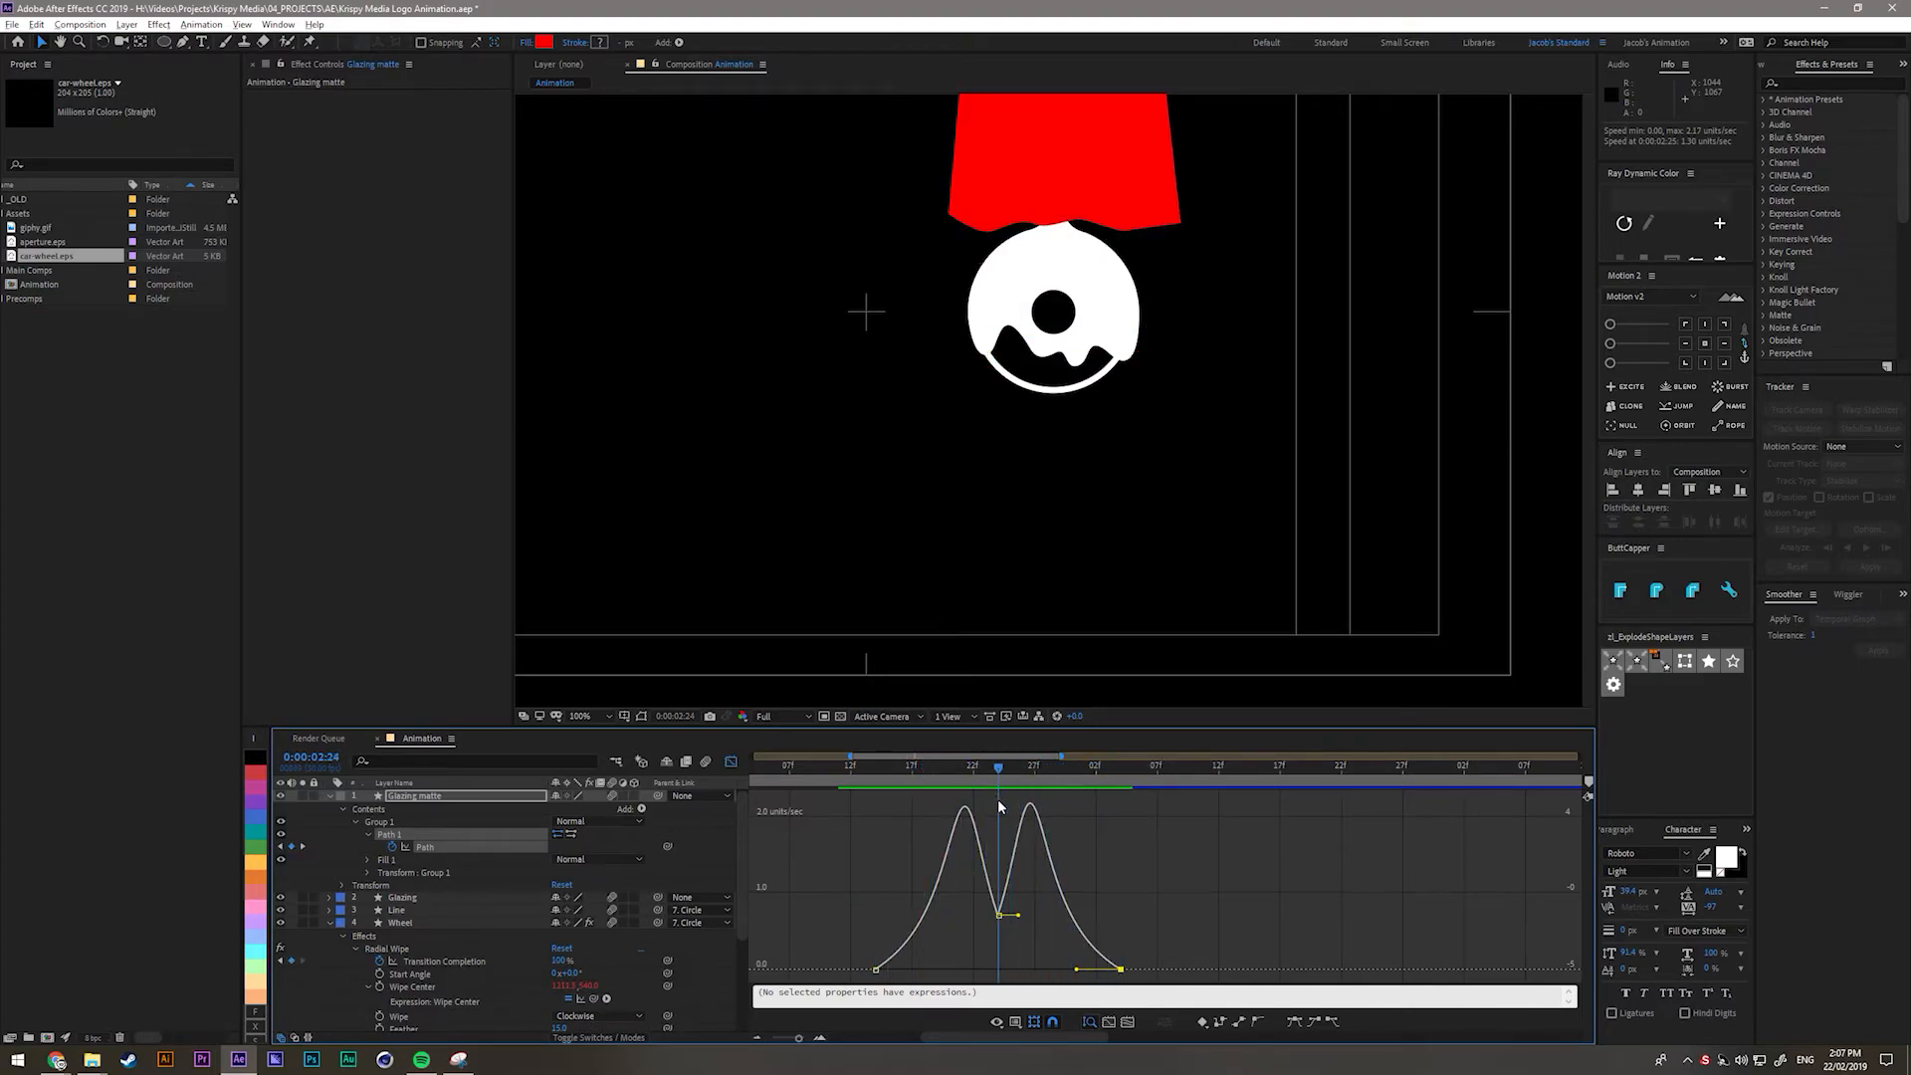
left_click_drag(1022, 918, 990, 917)
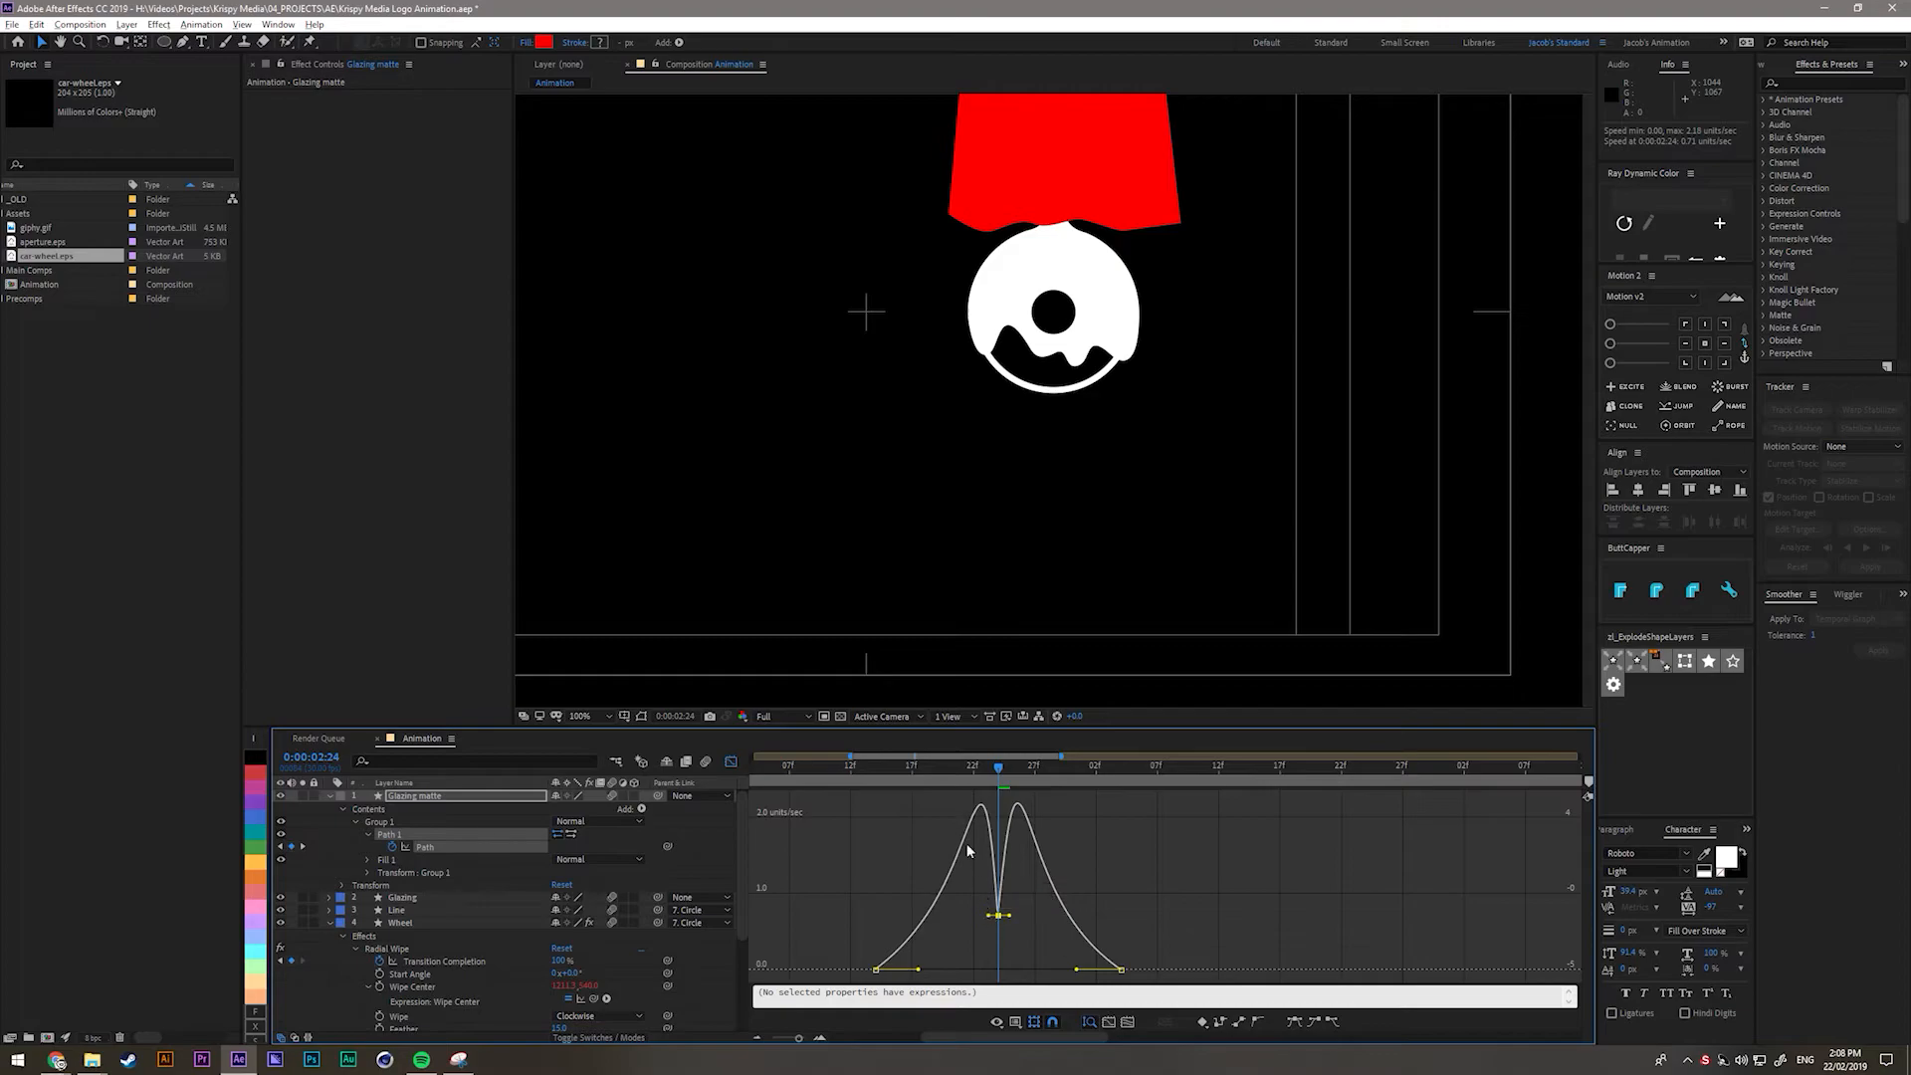
left_click_drag(999, 776, 916, 815)
key("shift+slash")
right_click(1117, 856)
left_click(1188, 729)
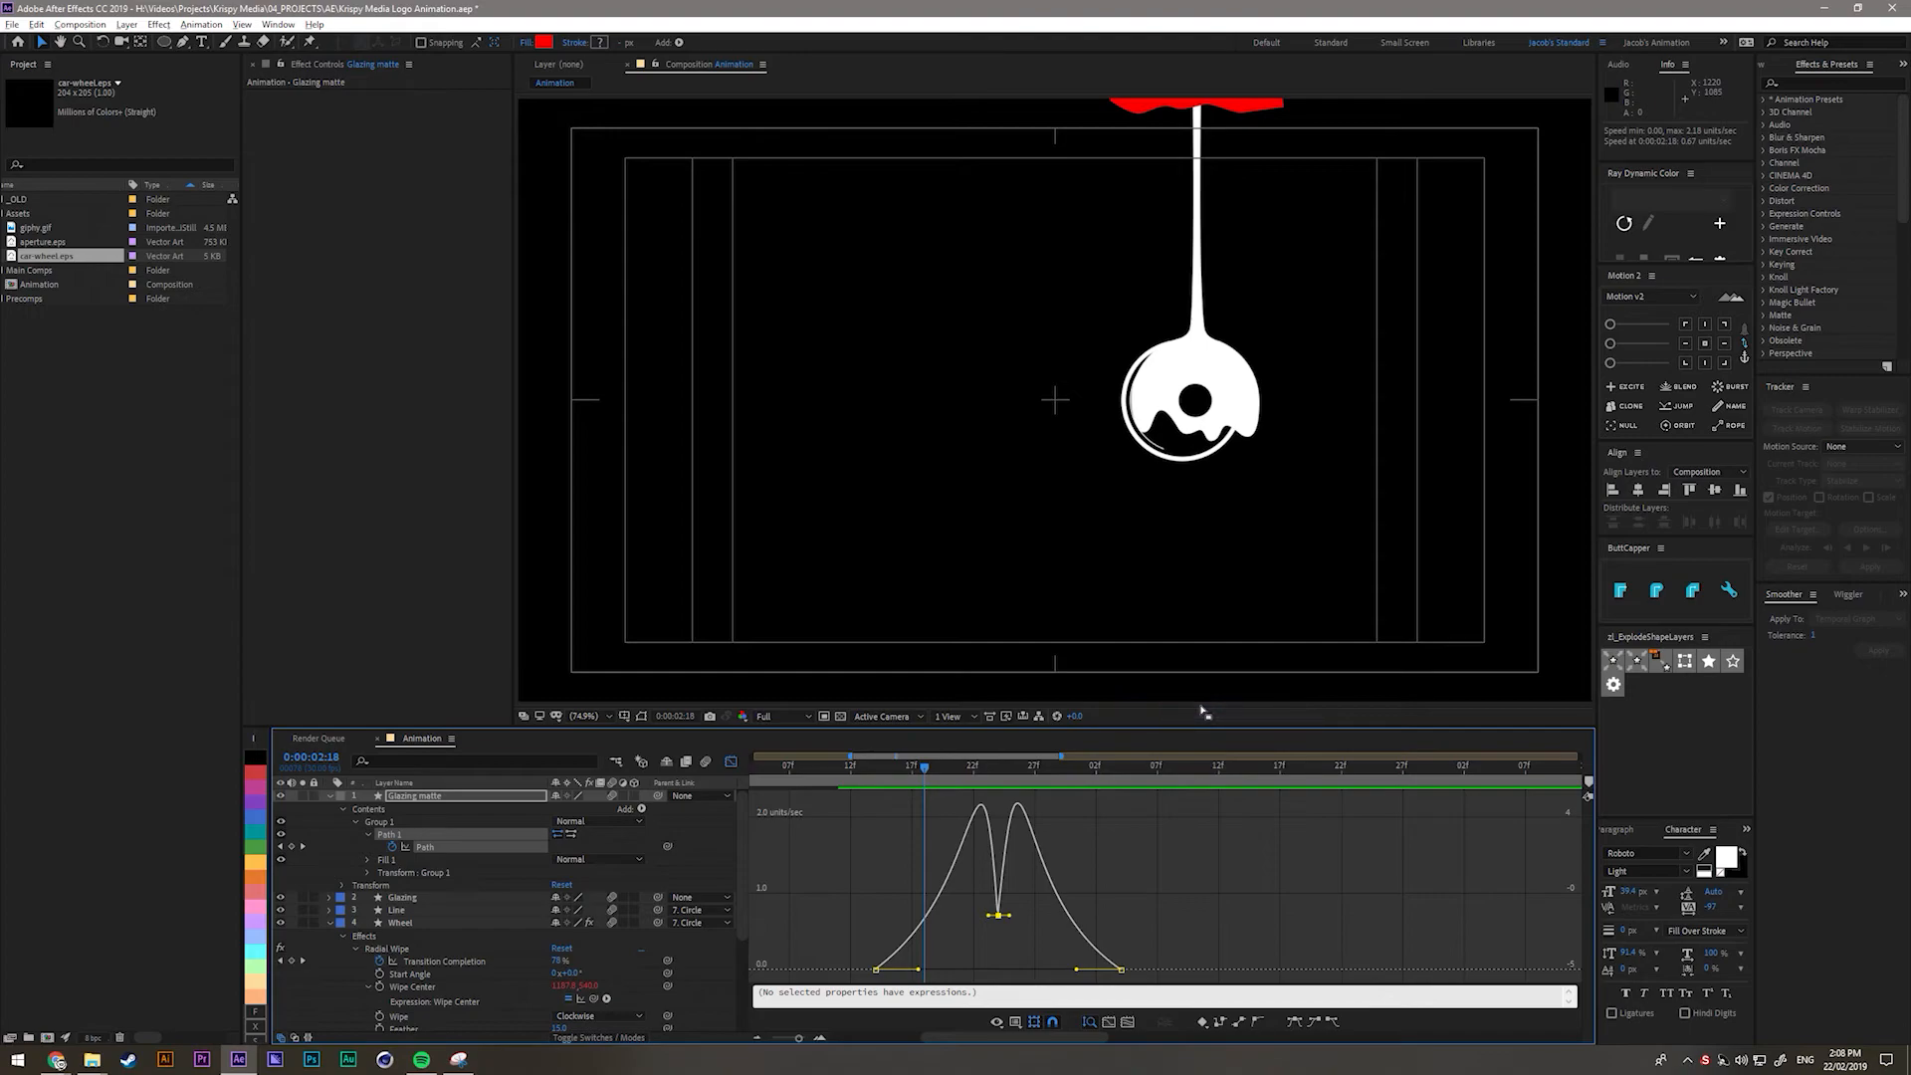
right_click(862, 866)
left_click(910, 730)
right_click(802, 841)
left_click(870, 743)
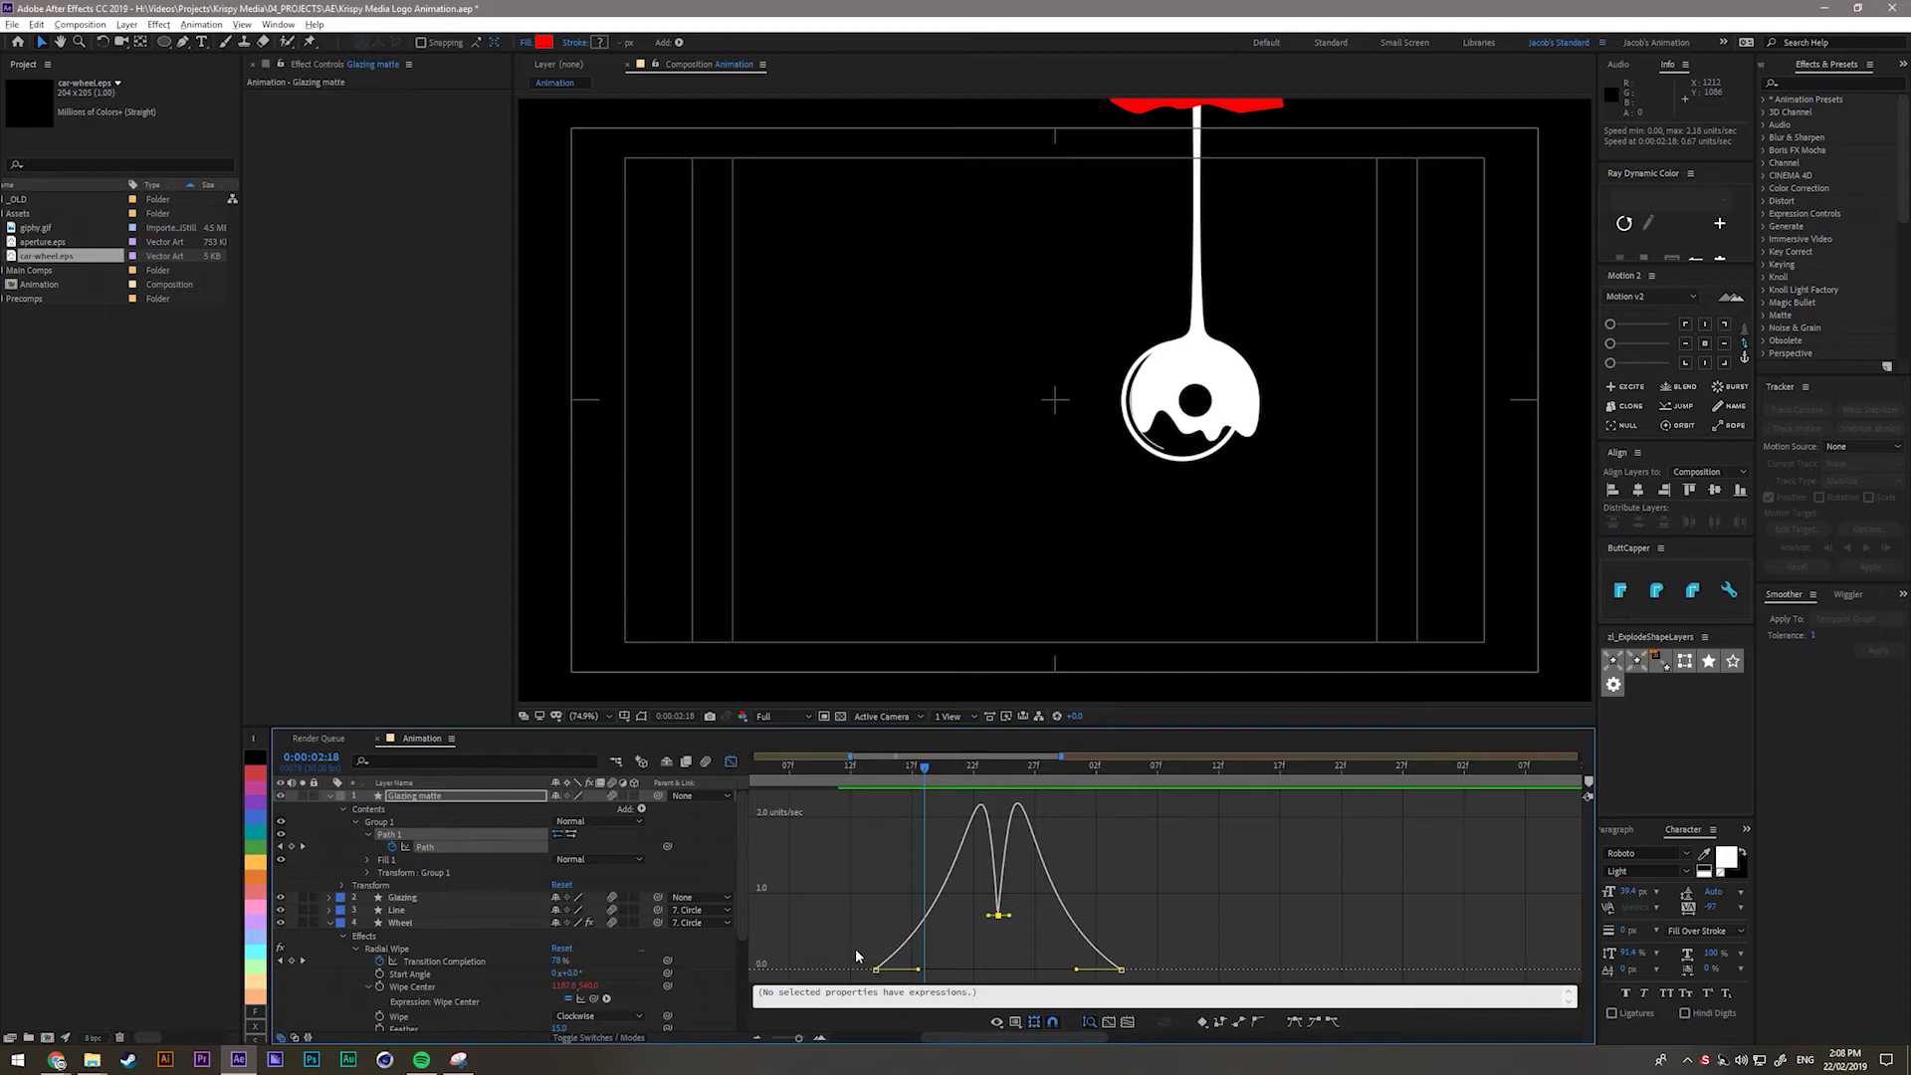
Leave the speed graph for the layer-bar view, scrub around 0:00:02:20, and select the Glazing layer.
left_click(1175, 875)
left_click(734, 763)
left_click(951, 777)
left_click_drag(954, 782, 880, 786)
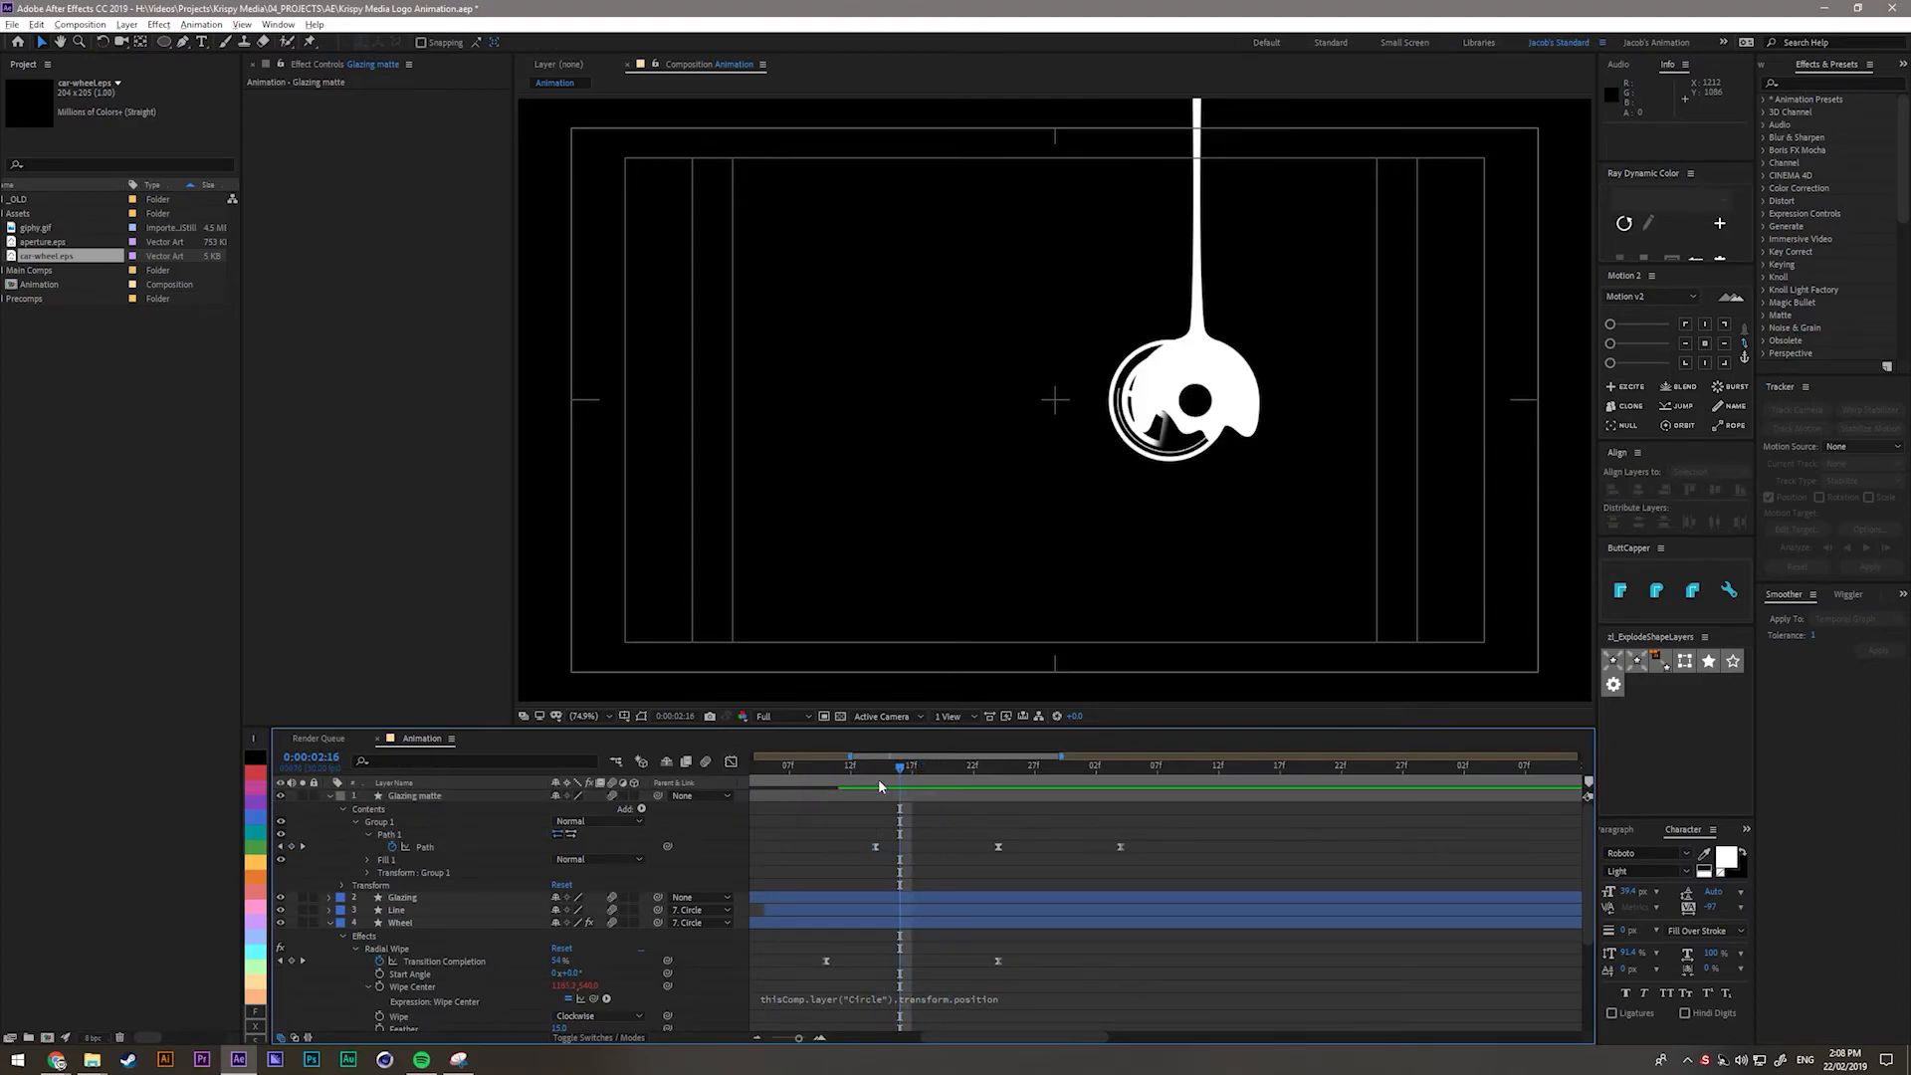
left_click(431, 903)
Set Glazing's track matte to Alpha Matte "Glazing matte" and scrub to watch the drip form.
left_click(610, 1039)
left_click(645, 896)
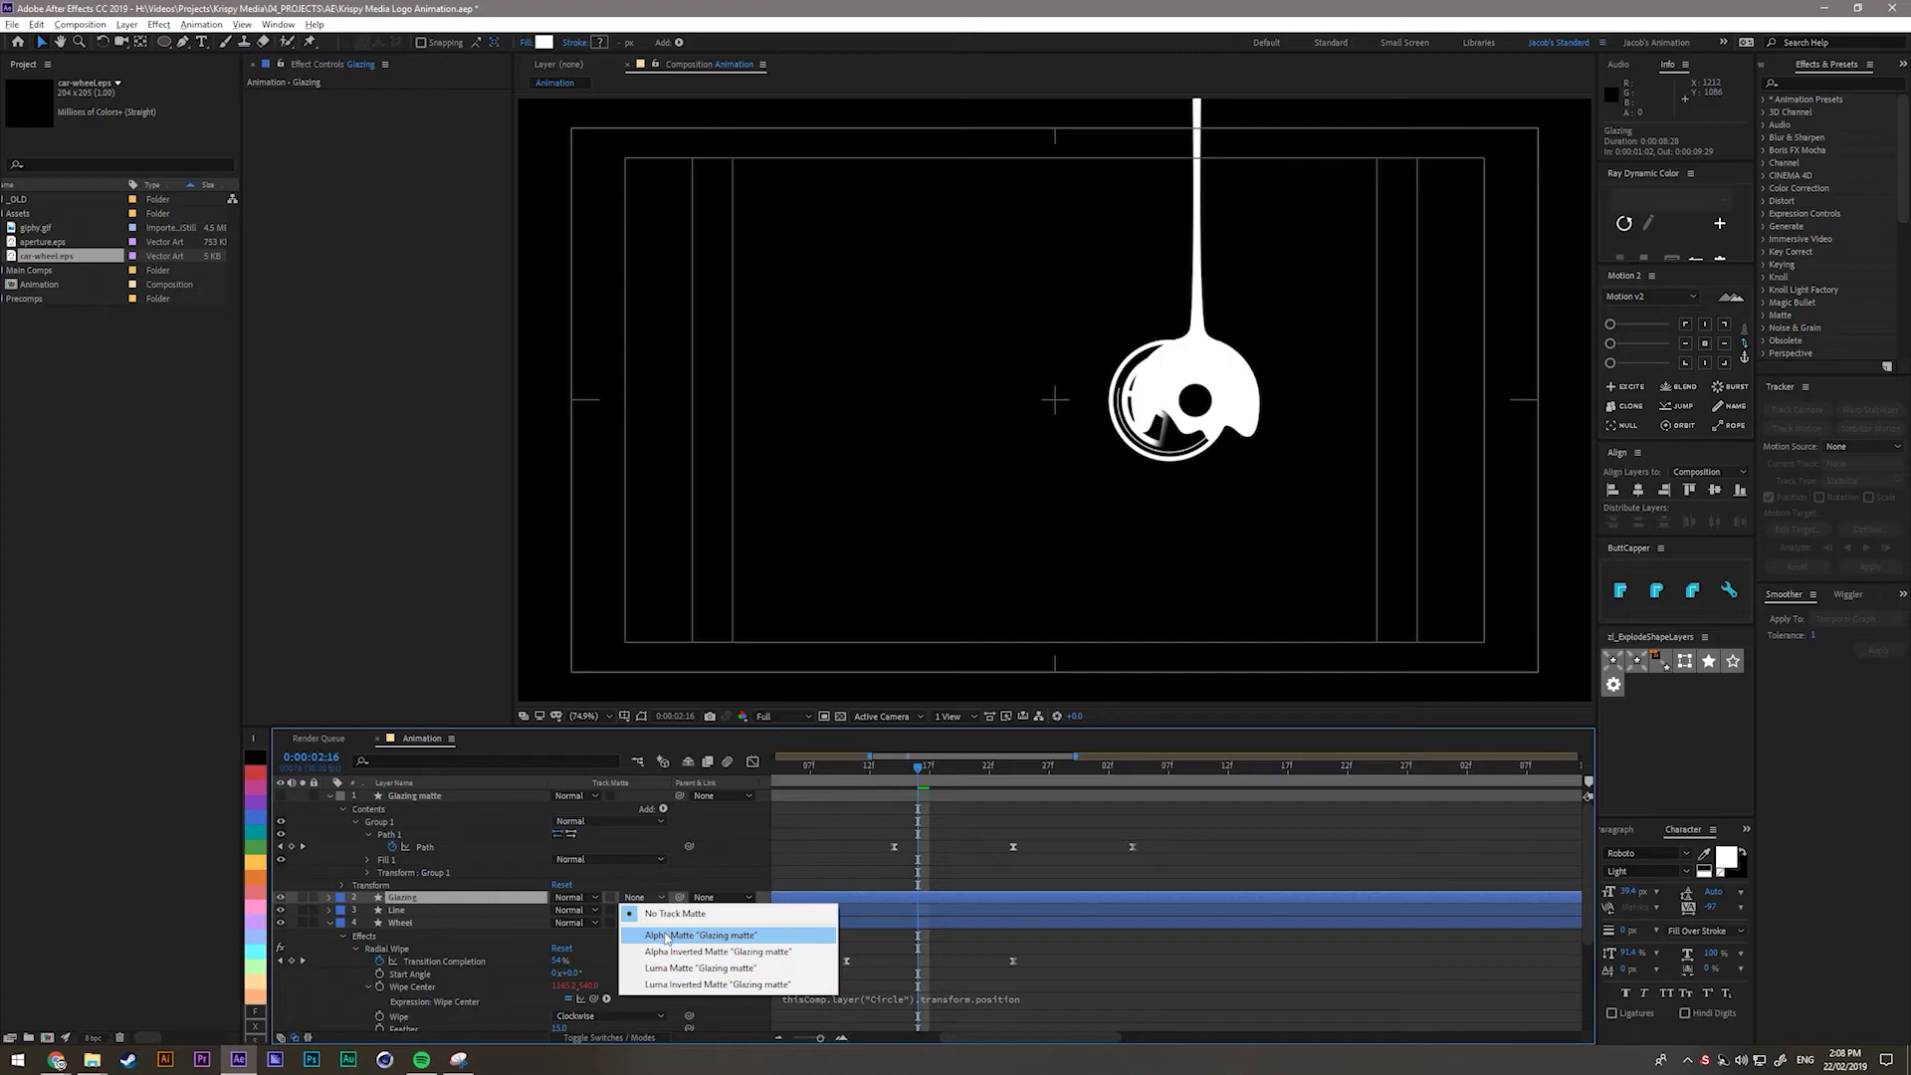
left_click(717, 931)
mouse_move(898, 769)
left_mouse_down()
mouse_move(880, 774)
mouse_move(894, 782)
left_mouse_up()
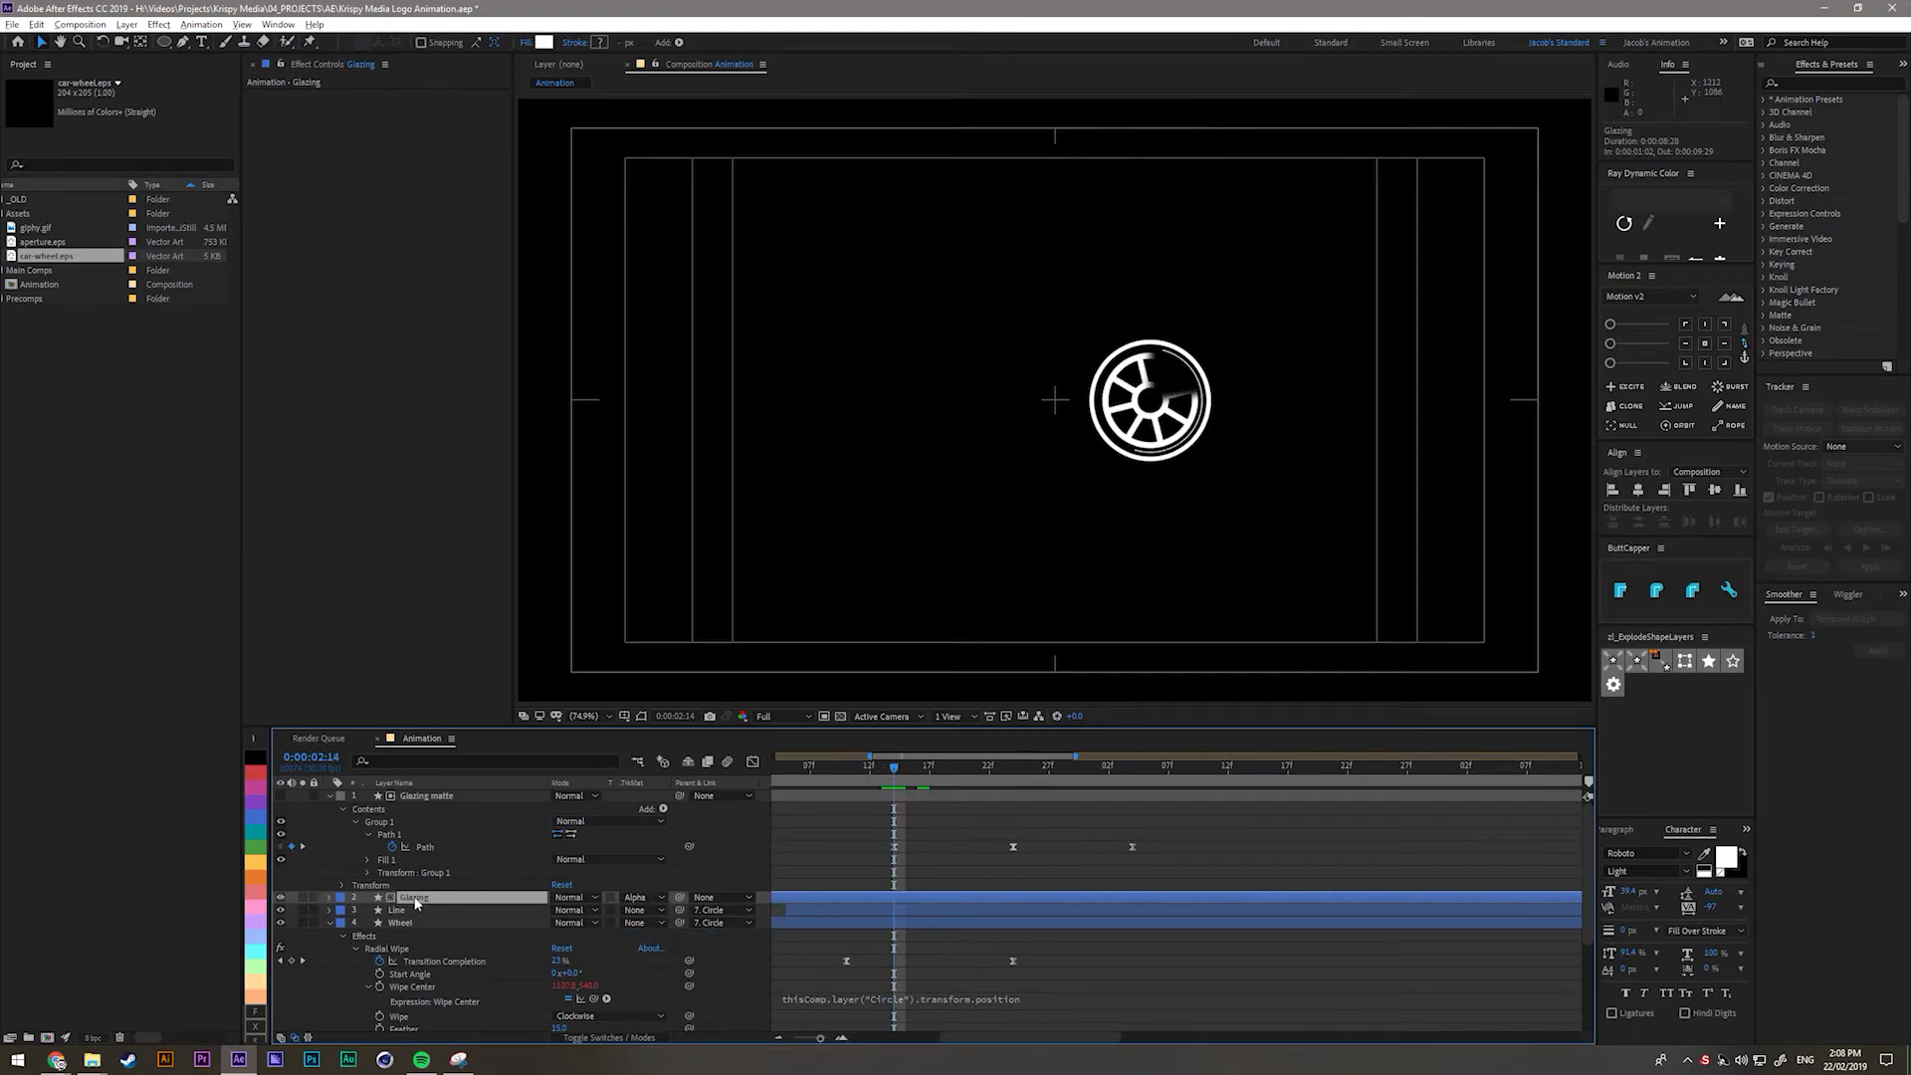
left_click(423, 797)
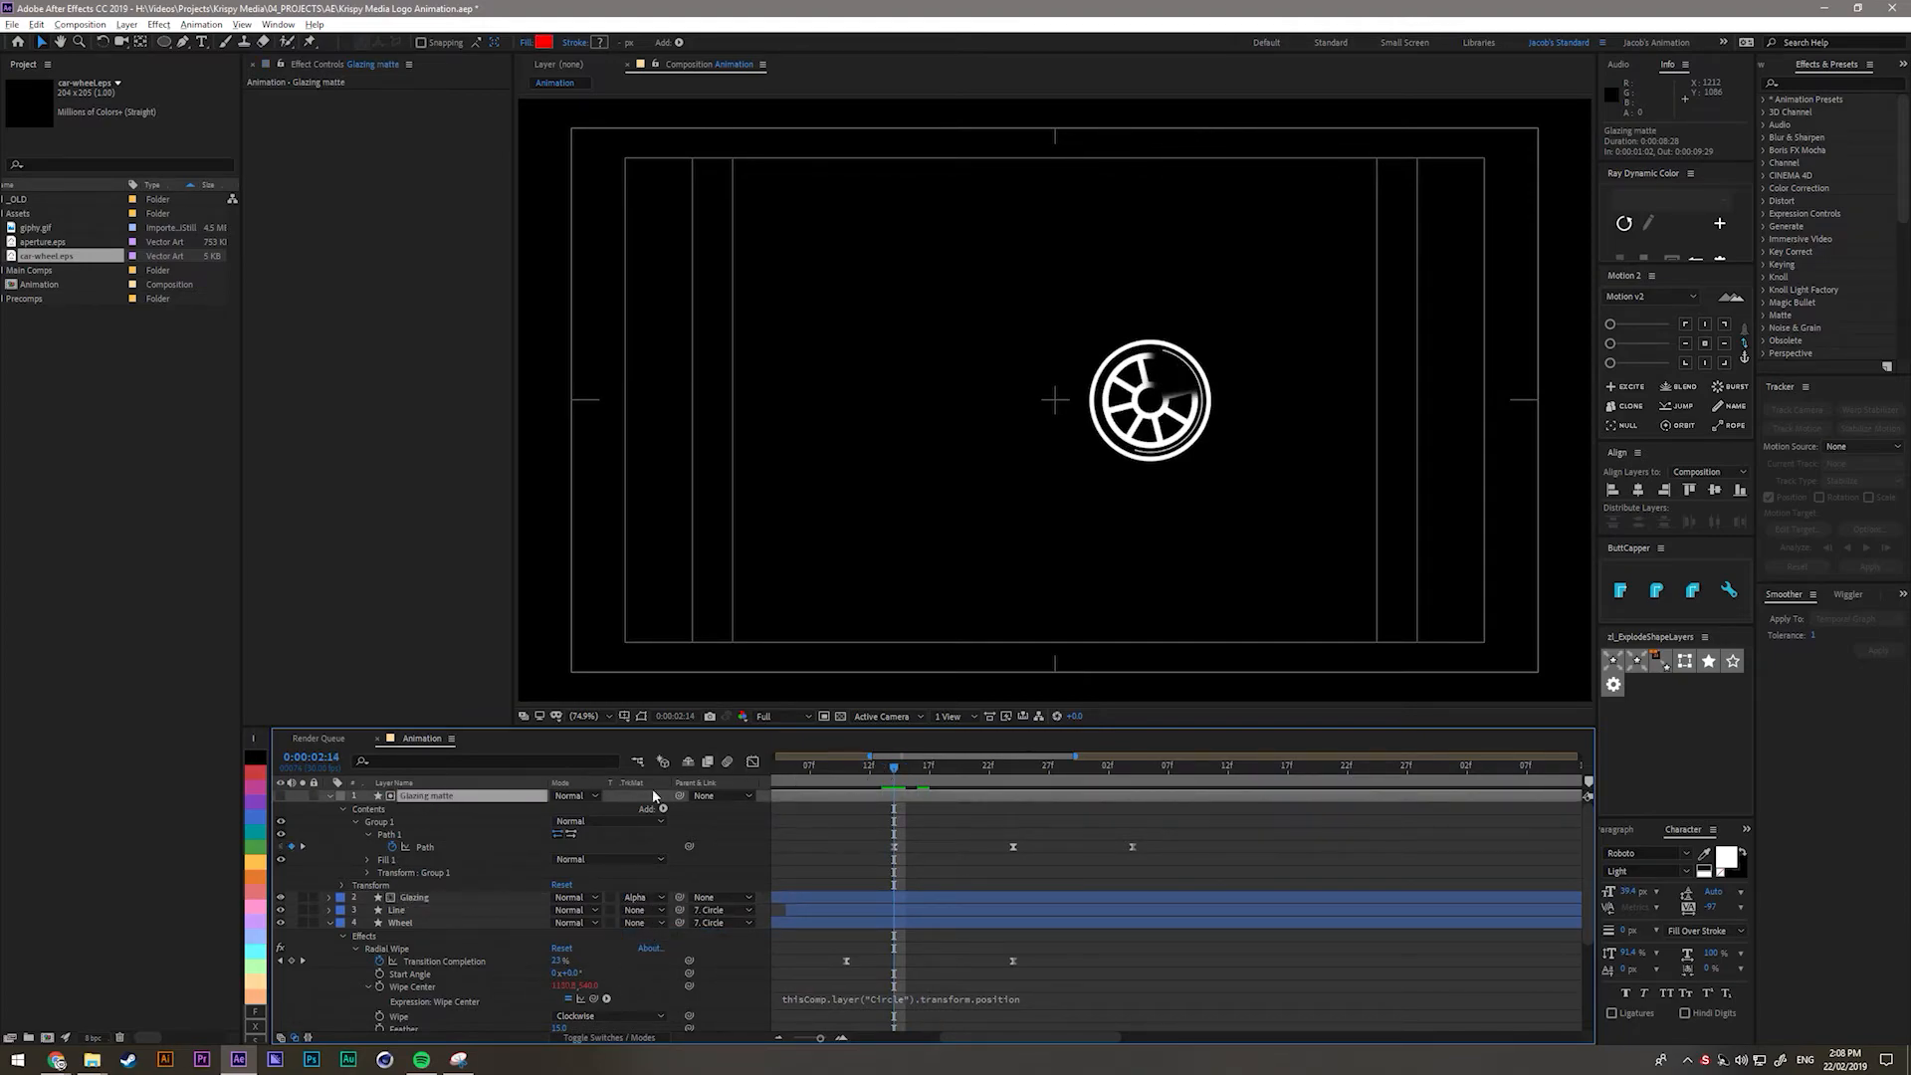
left_click_drag(893, 771, 1145, 785)
Turn on composition motion blur and scrub the Glazing matte animation from 0:00:02:12.
left_click(1207, 846)
left_click(726, 763)
left_click(609, 1037)
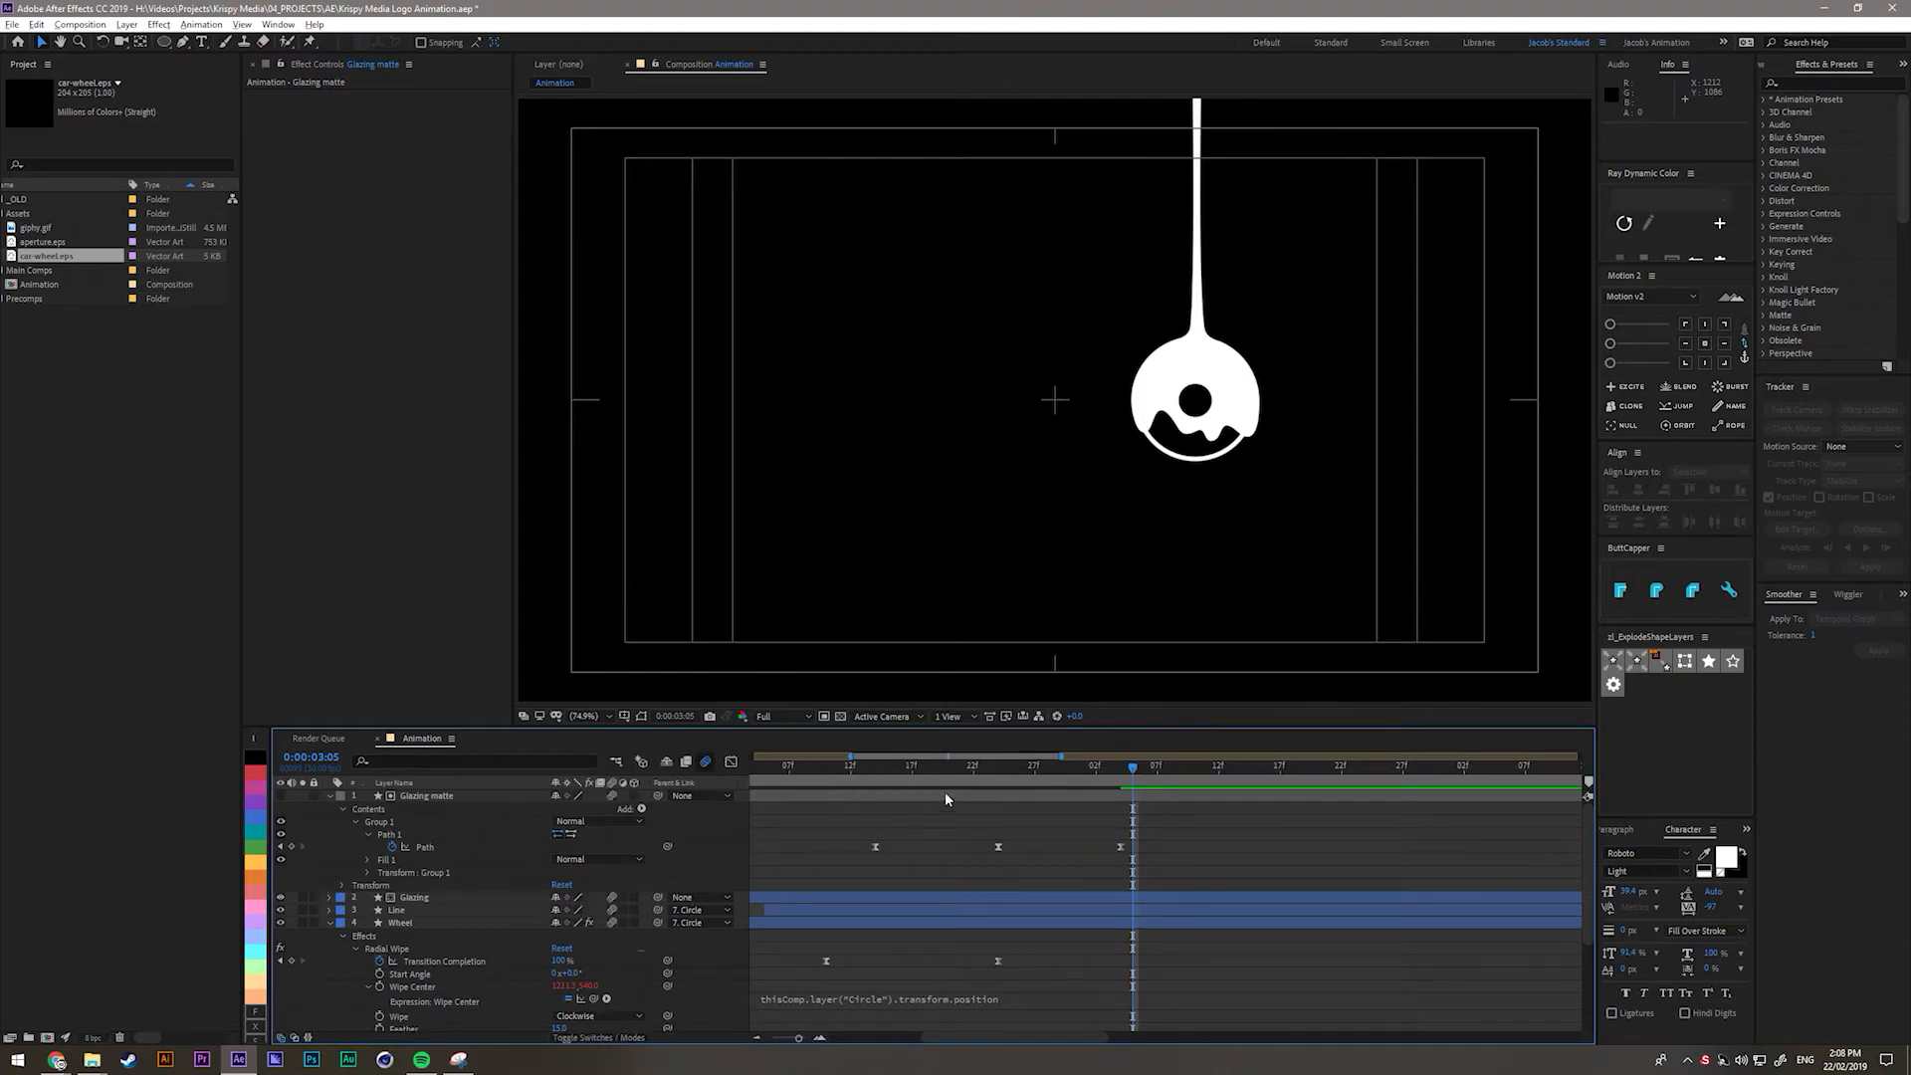
left_click(946, 793)
left_click(862, 779)
left_click_drag(864, 782, 1125, 793)
key("minus")
Select the three Path keyframes, test retiming, and stretch the last keyframe slightly later.
left_click_drag(1282, 838, 1036, 848)
left_click(1028, 867)
left_click_drag(969, 825, 1174, 876)
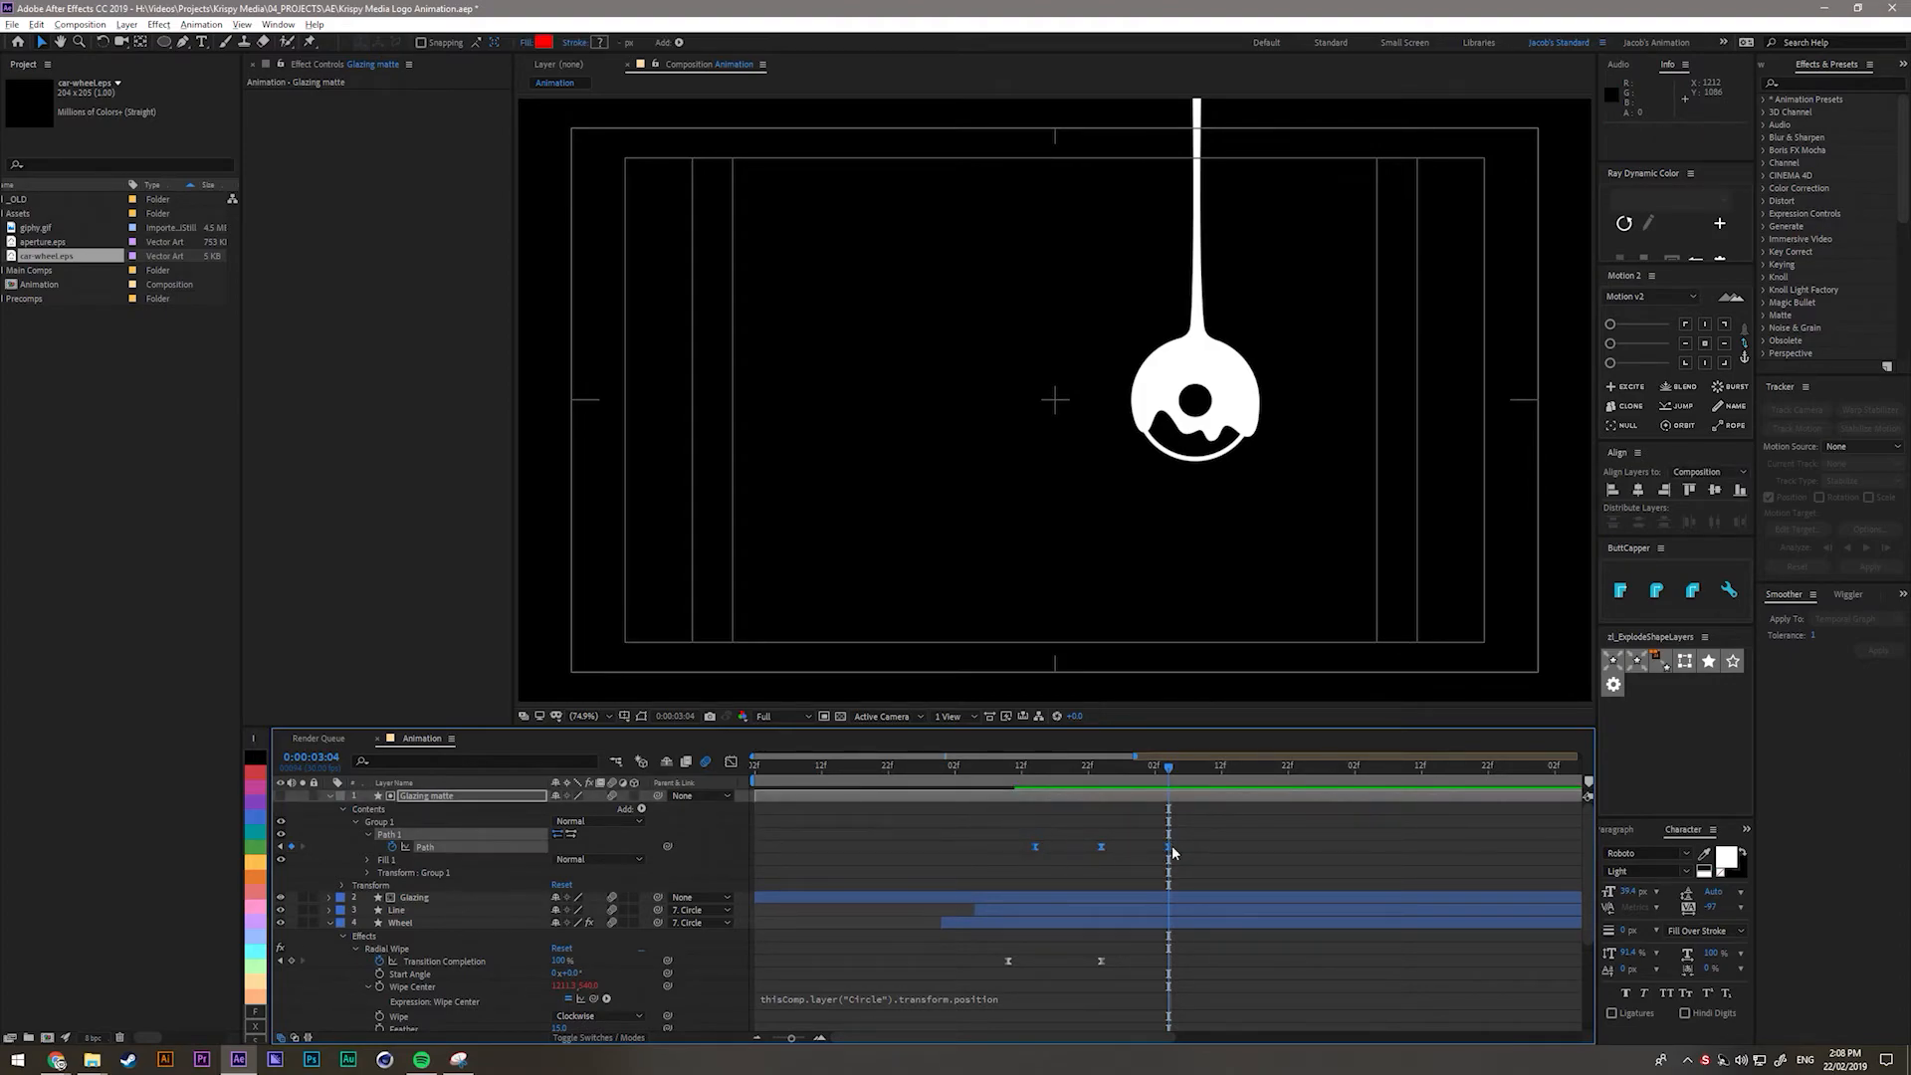
left_click(1036, 769)
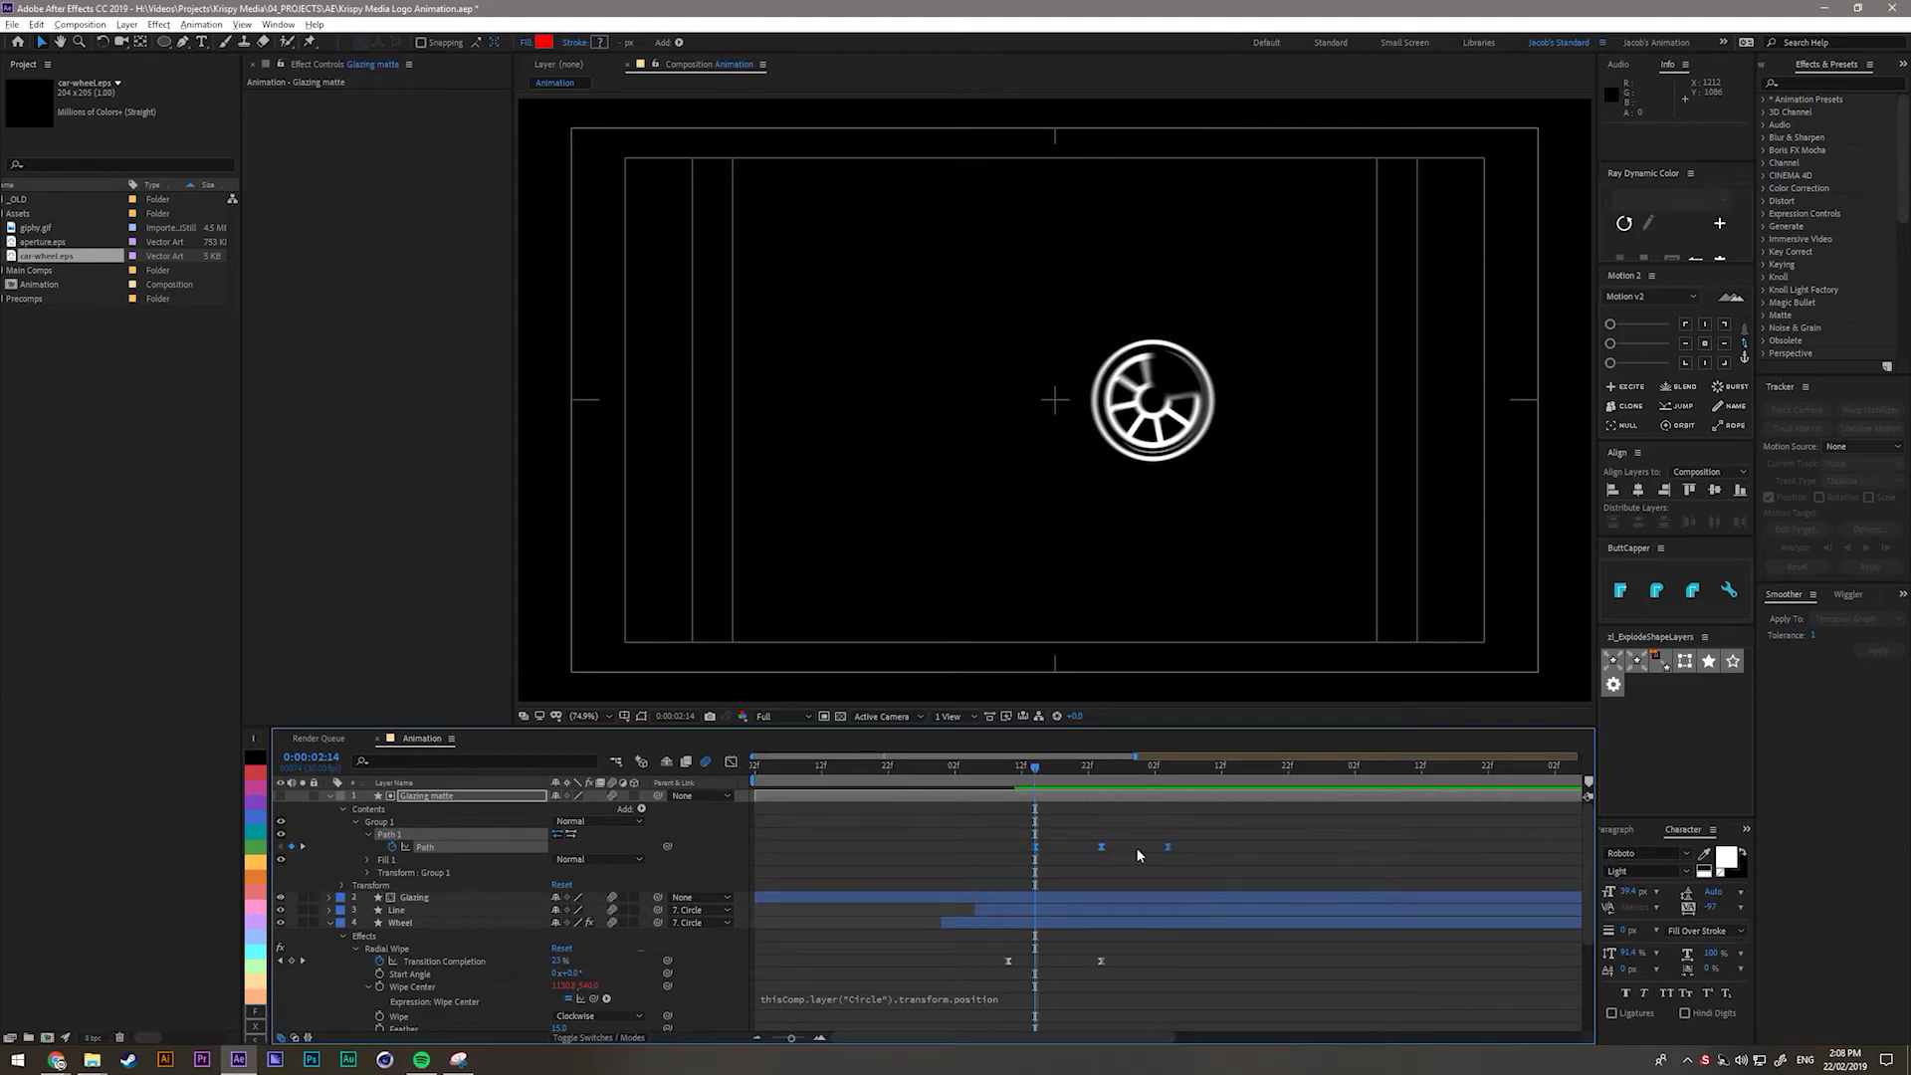
left_click_drag(1168, 848, 1205, 863)
left_click_drag(996, 806, 1318, 879)
Shift the three Path keyframes earlier to the playhead and scrub from 0:00:02:11 to check the drip.
left_click_drag(1114, 767, 1095, 766)
key("Page_Down")
left_click_drag(1126, 844, 1102, 846)
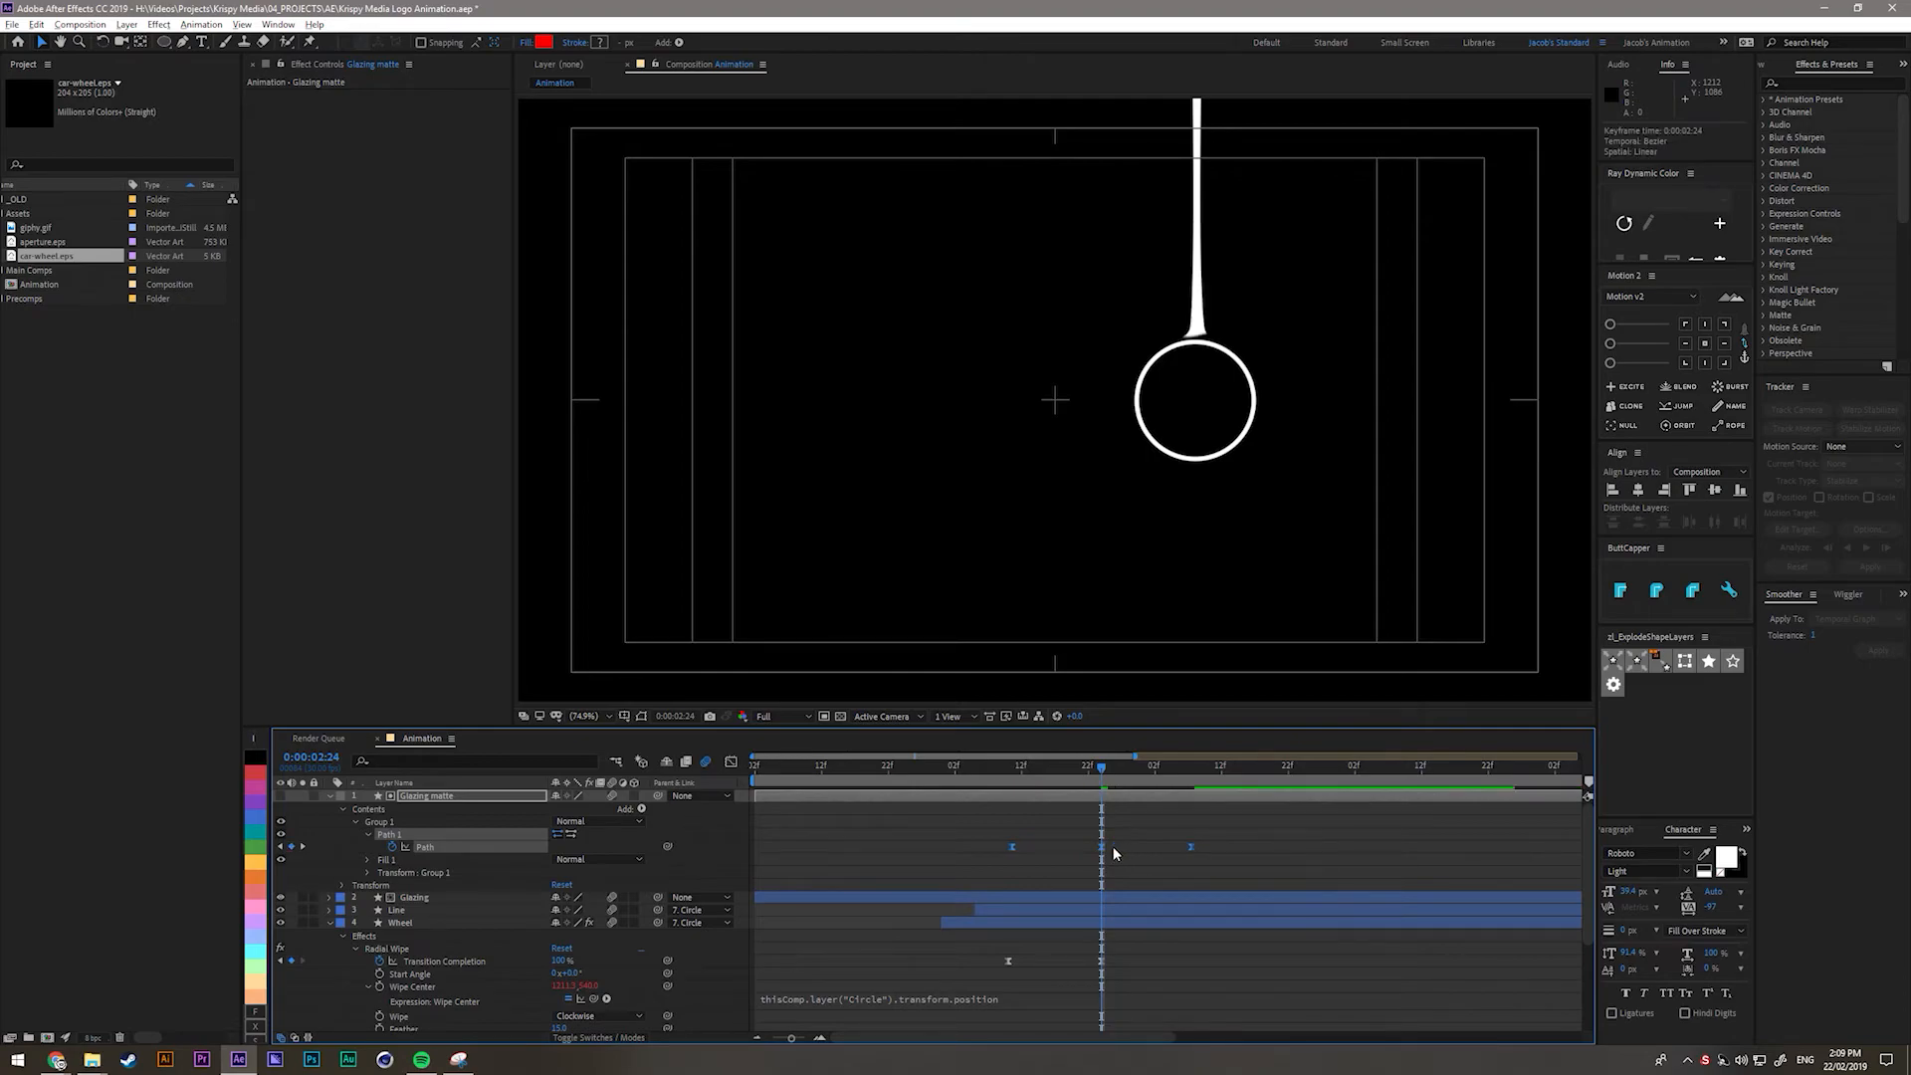
left_click(1030, 874)
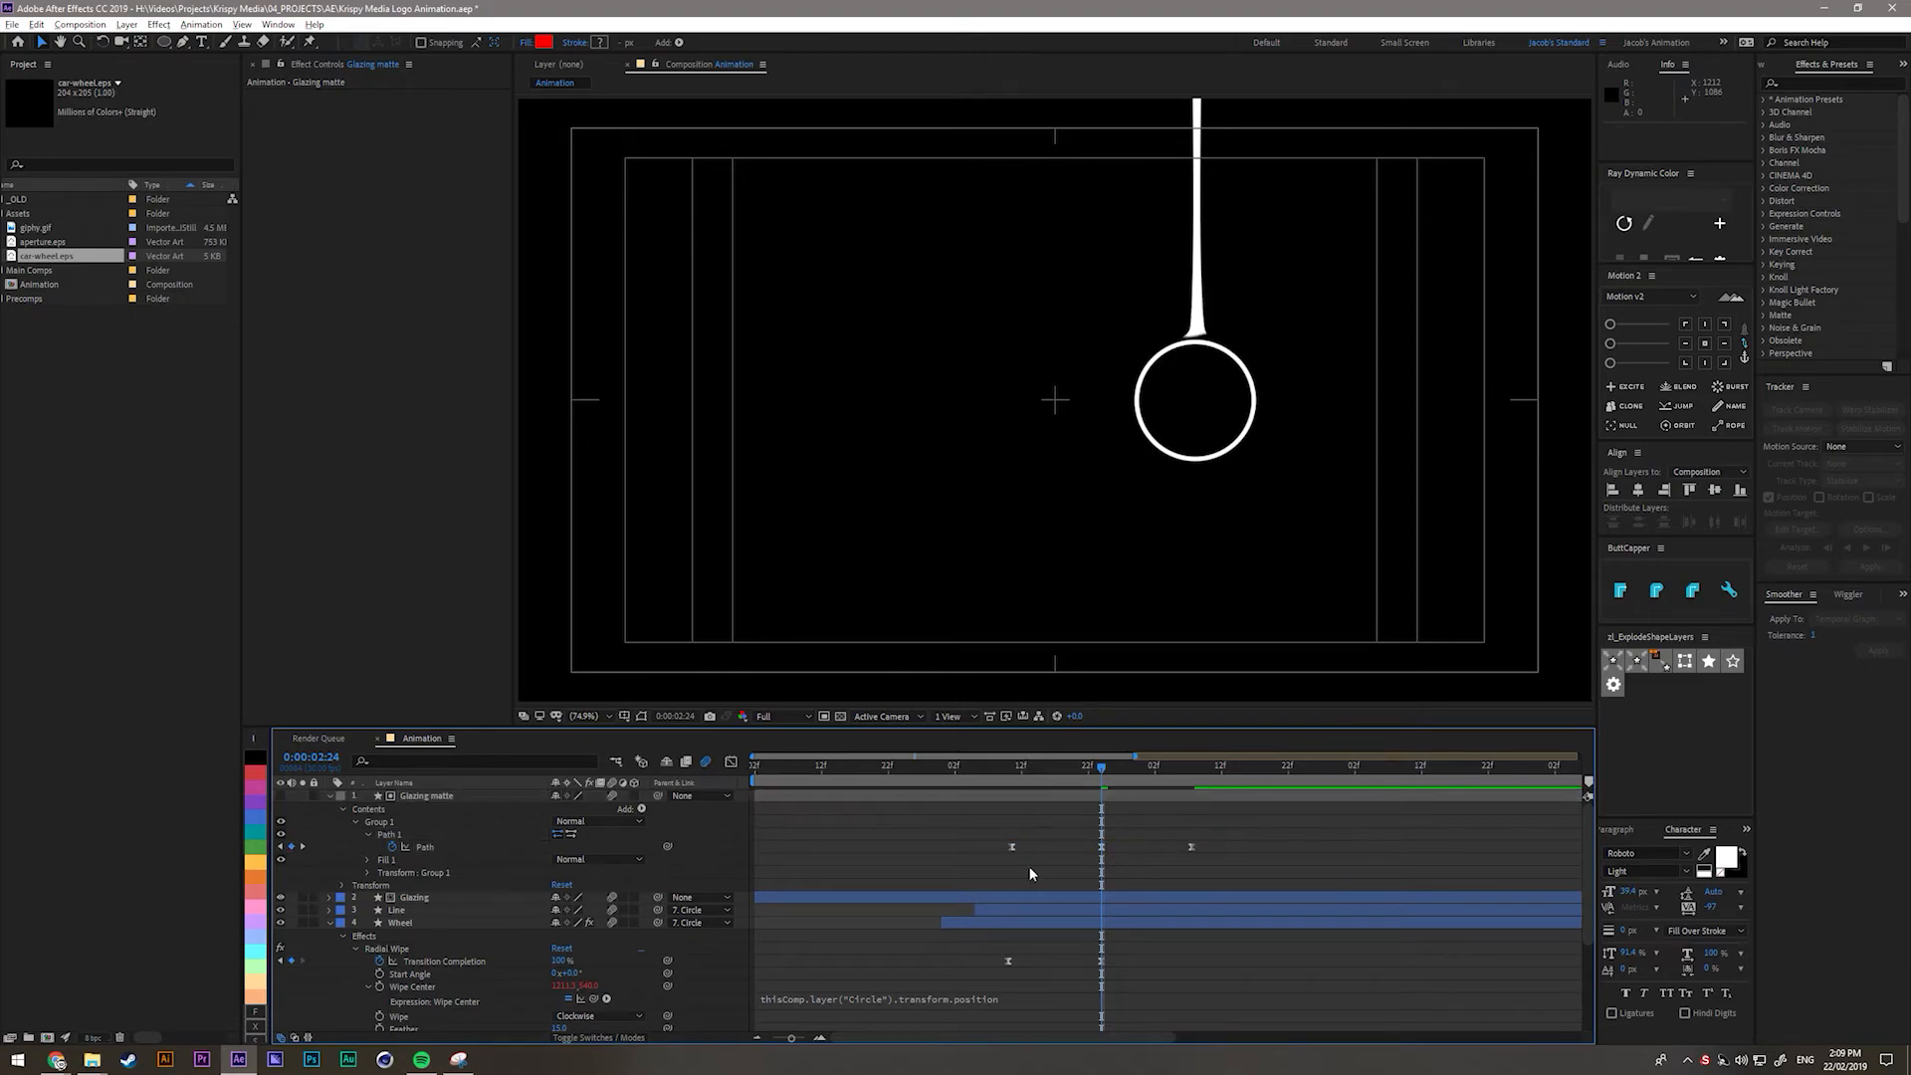
left_click(1016, 776)
left_click_drag(1016, 779, 1194, 774)
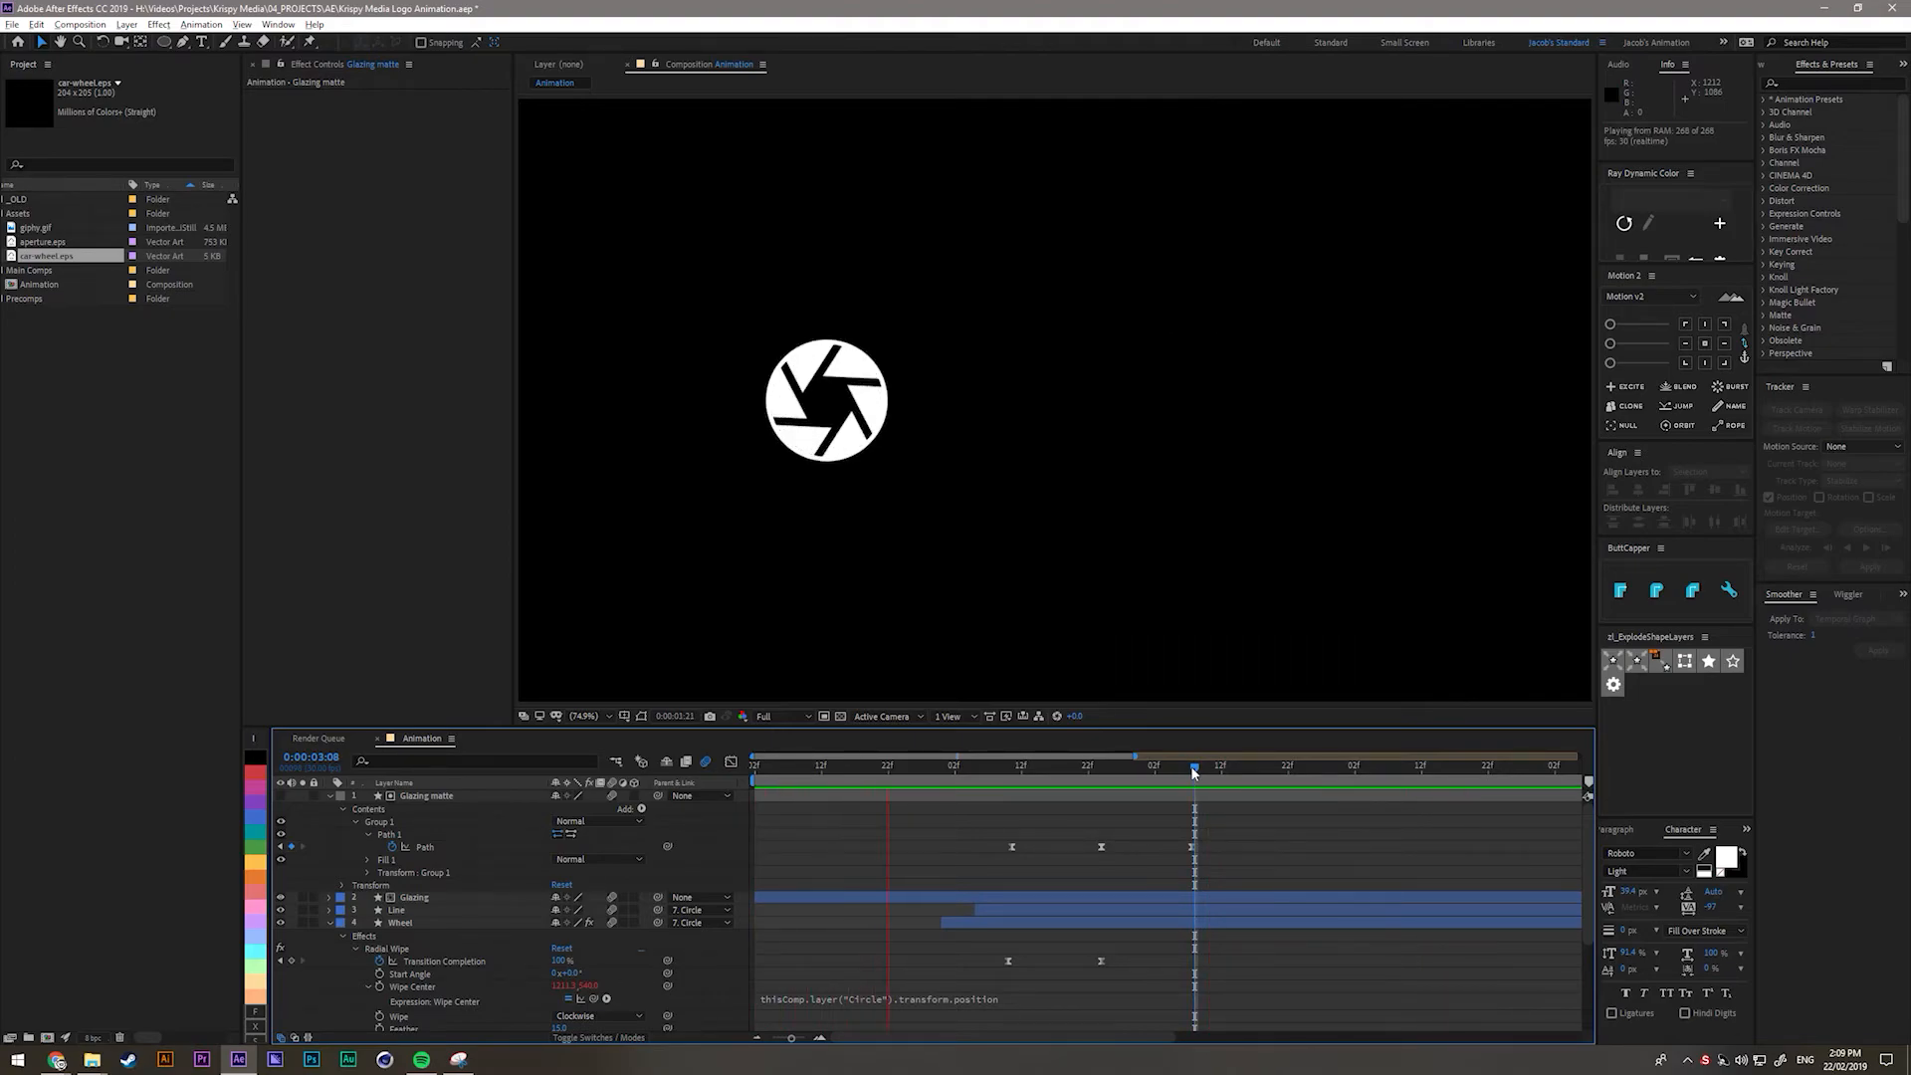
Stop playback, zoom the timeline out, and collapse the Glazing matte, Wheel, Aperture and Circle layers.
key("space")
key("minus")
scroll(896, 846, "down", 1)
scroll(288, 869, "up", 1)
left_click(329, 795)
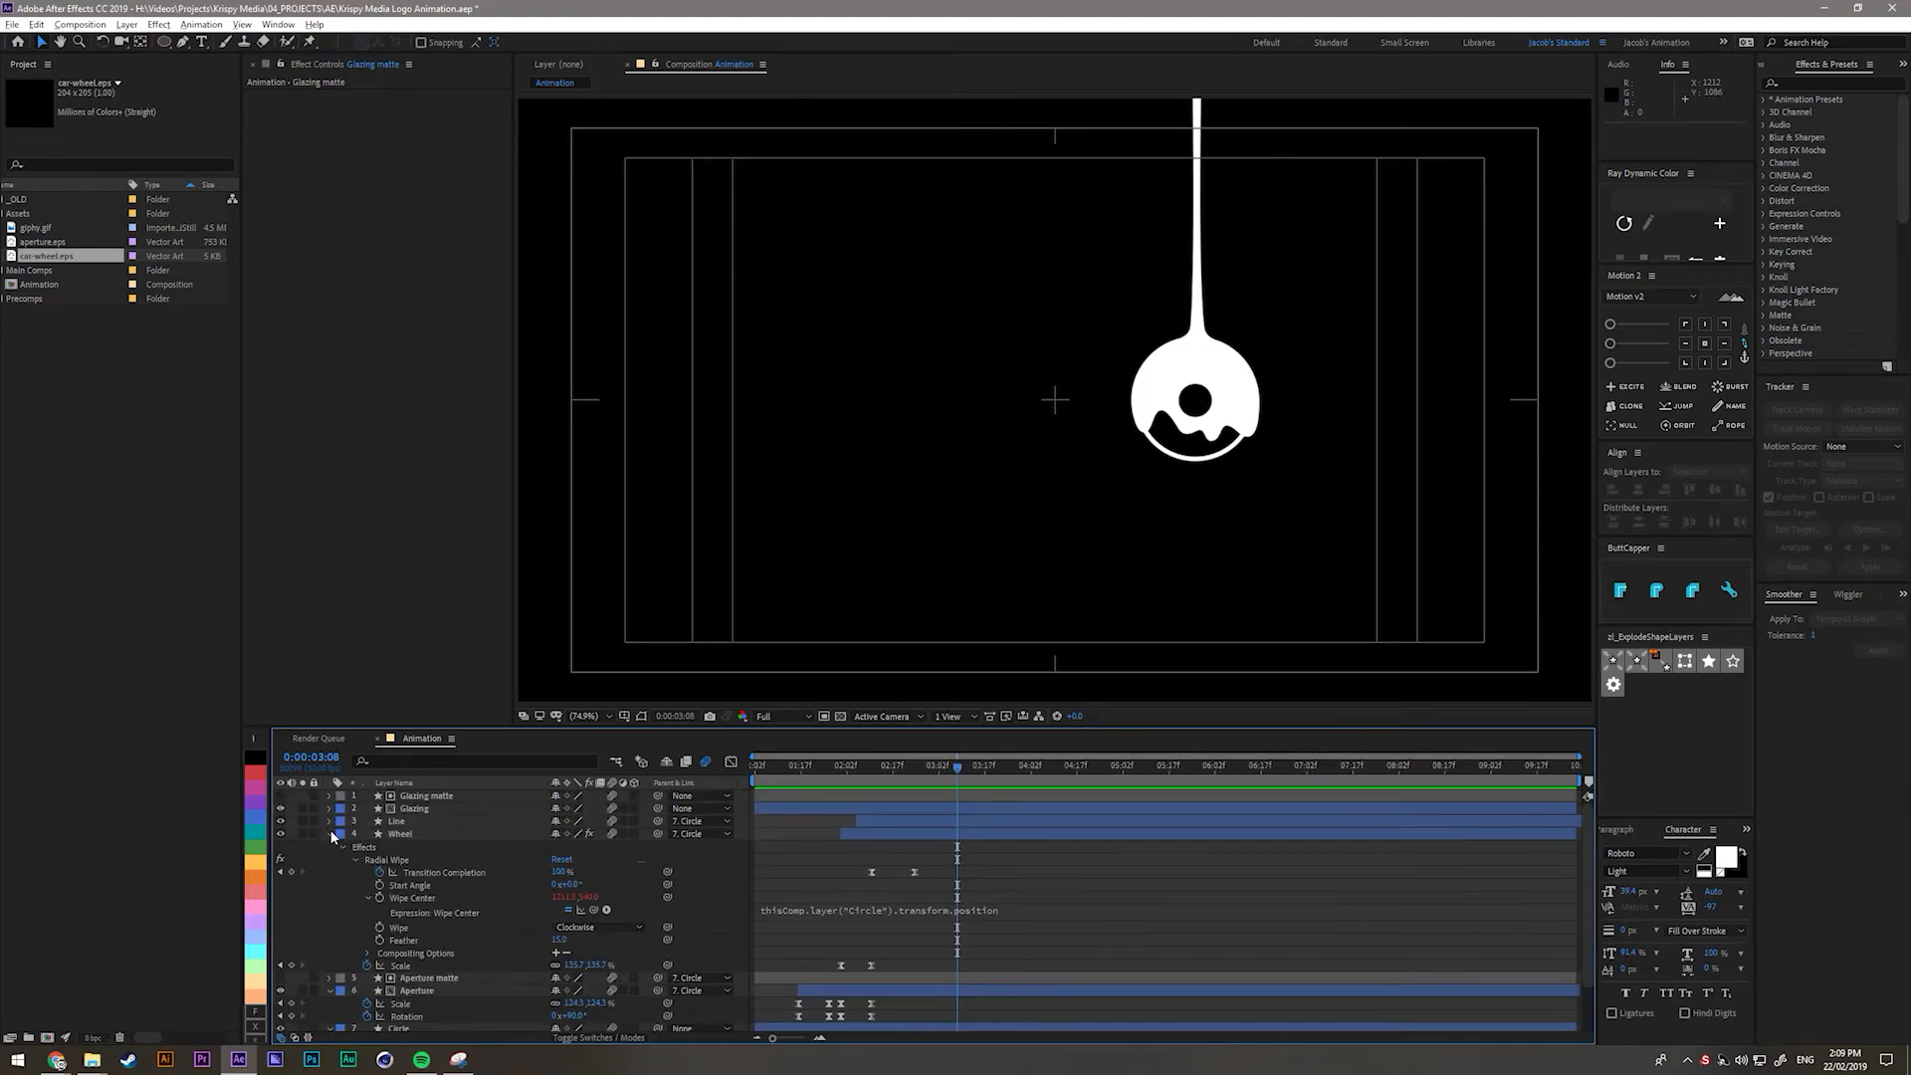
left_click(330, 830)
left_click(329, 860)
left_click(328, 871)
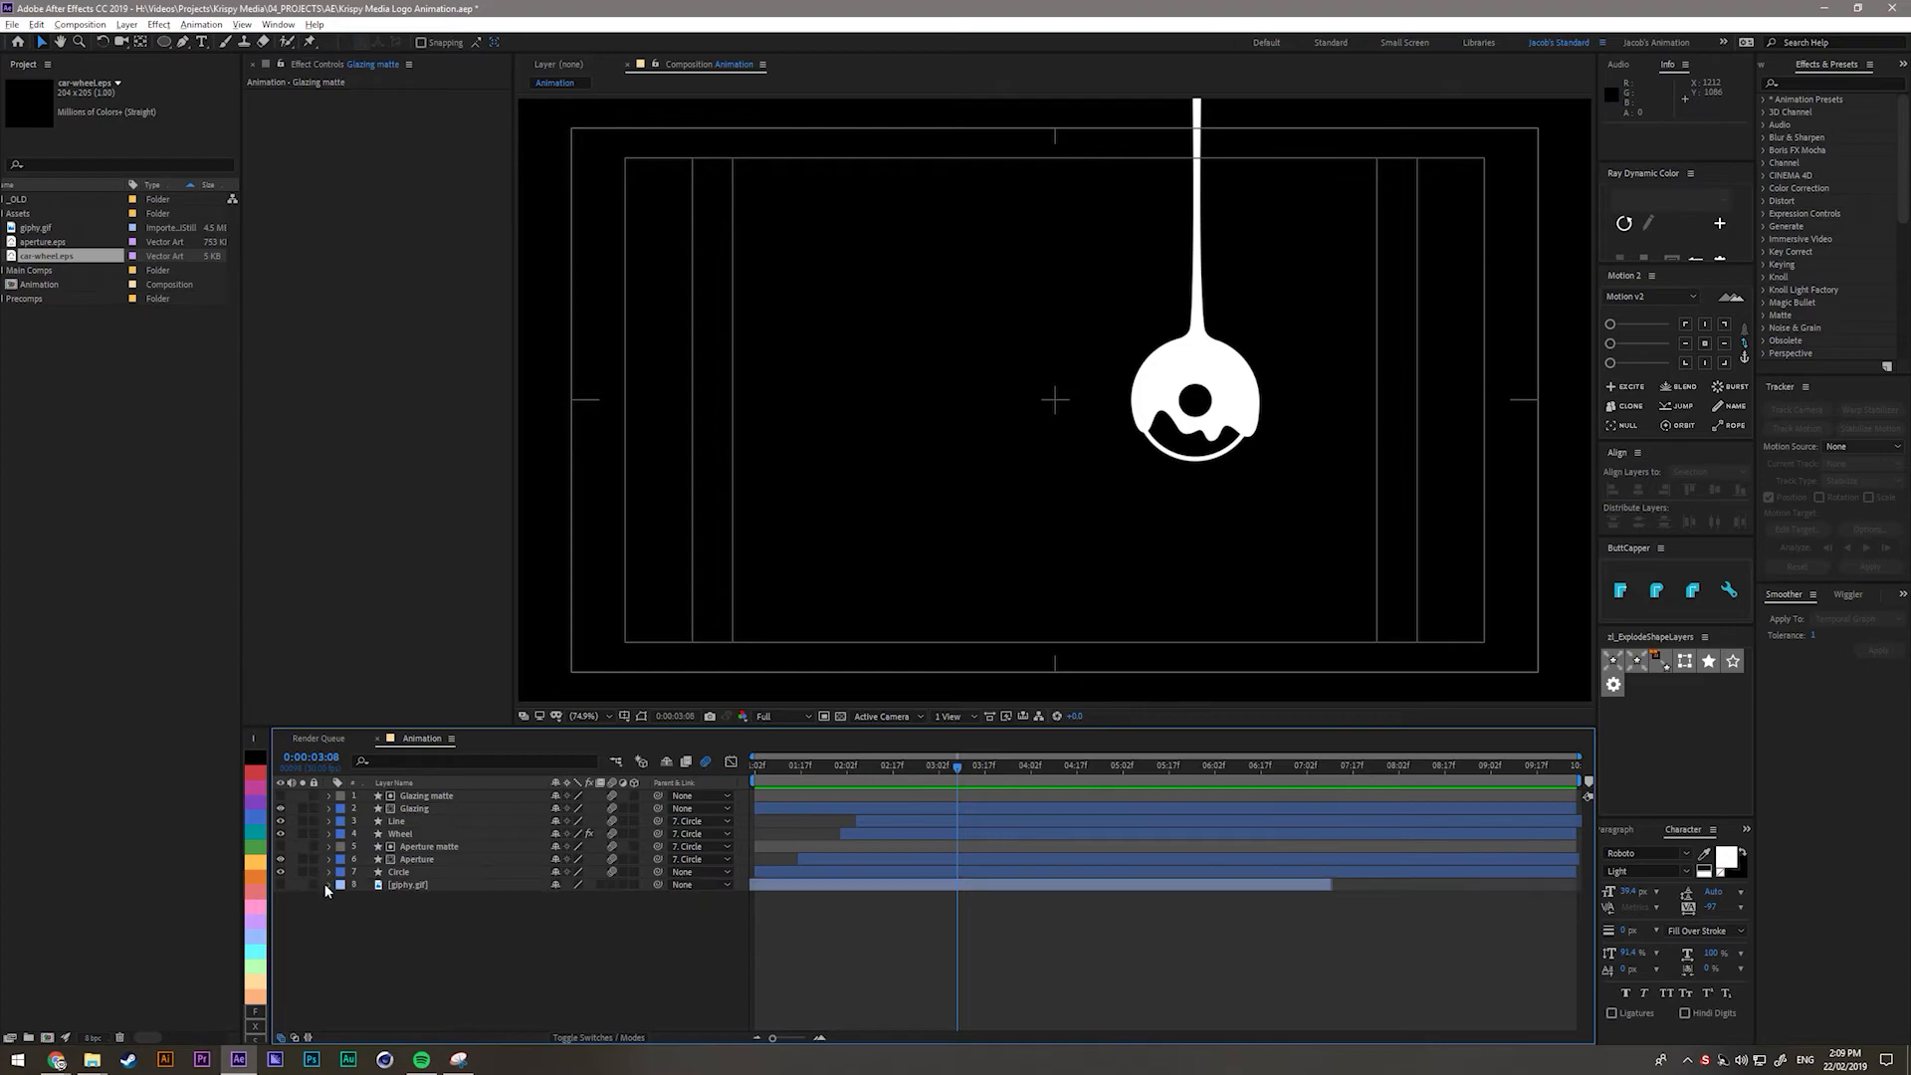
Turn on visibility of the stormy-sky giphy.gif background layer.
left_click(1648, 852)
left_click(679, 973)
left_click(102, 331)
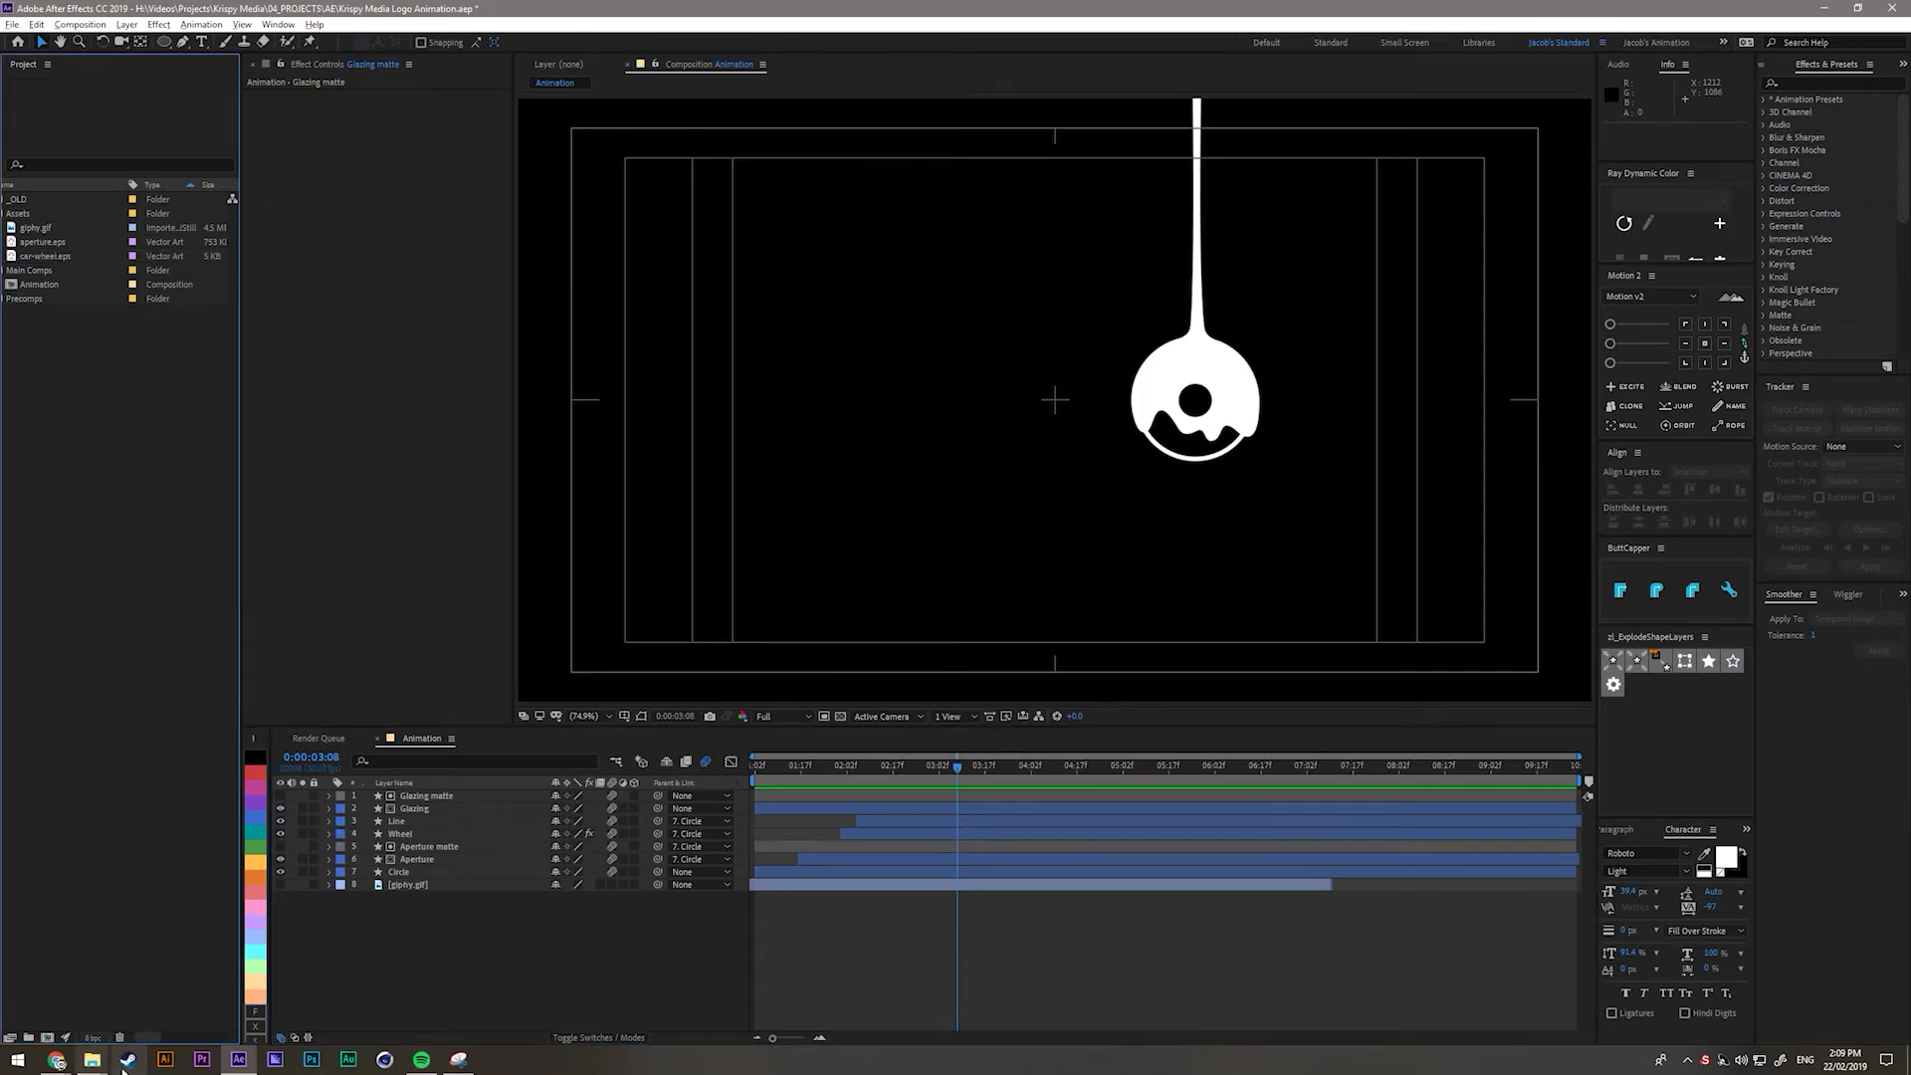
left_click(481, 1007)
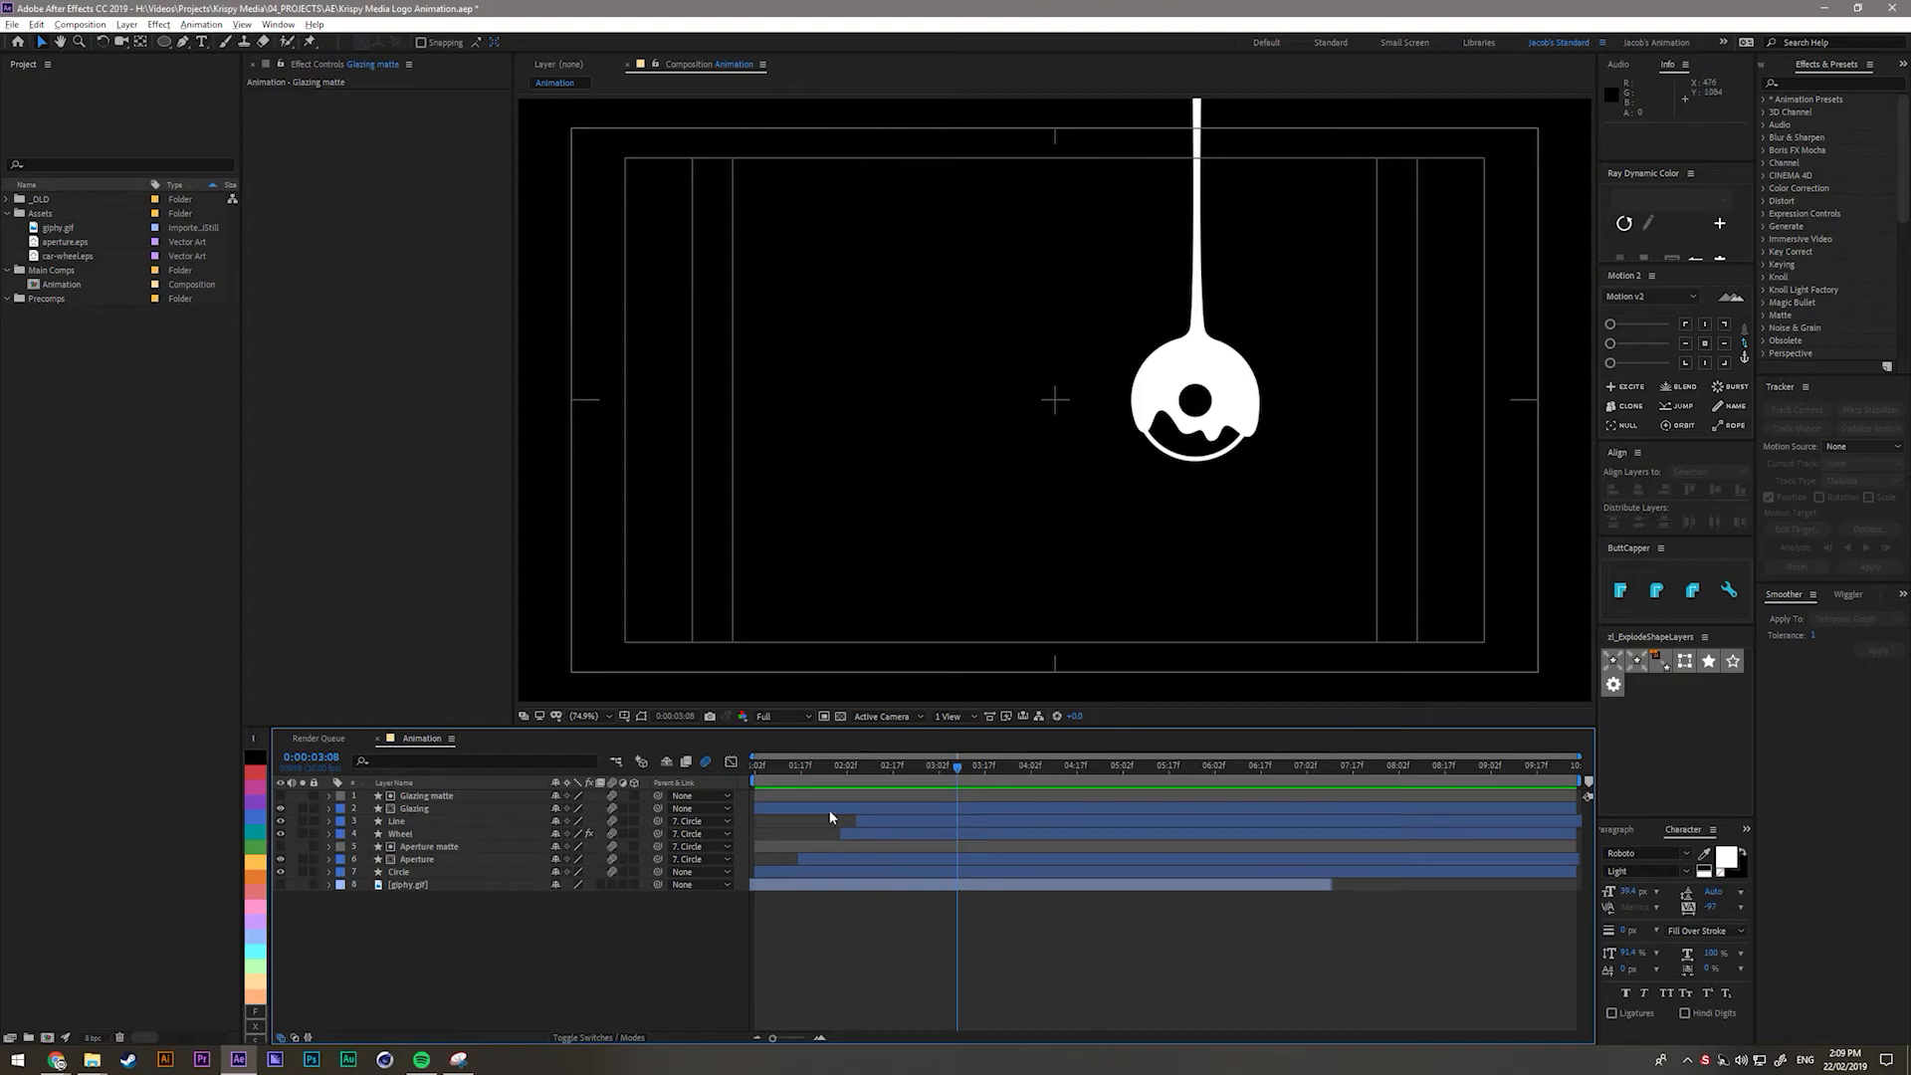
left_click(281, 884)
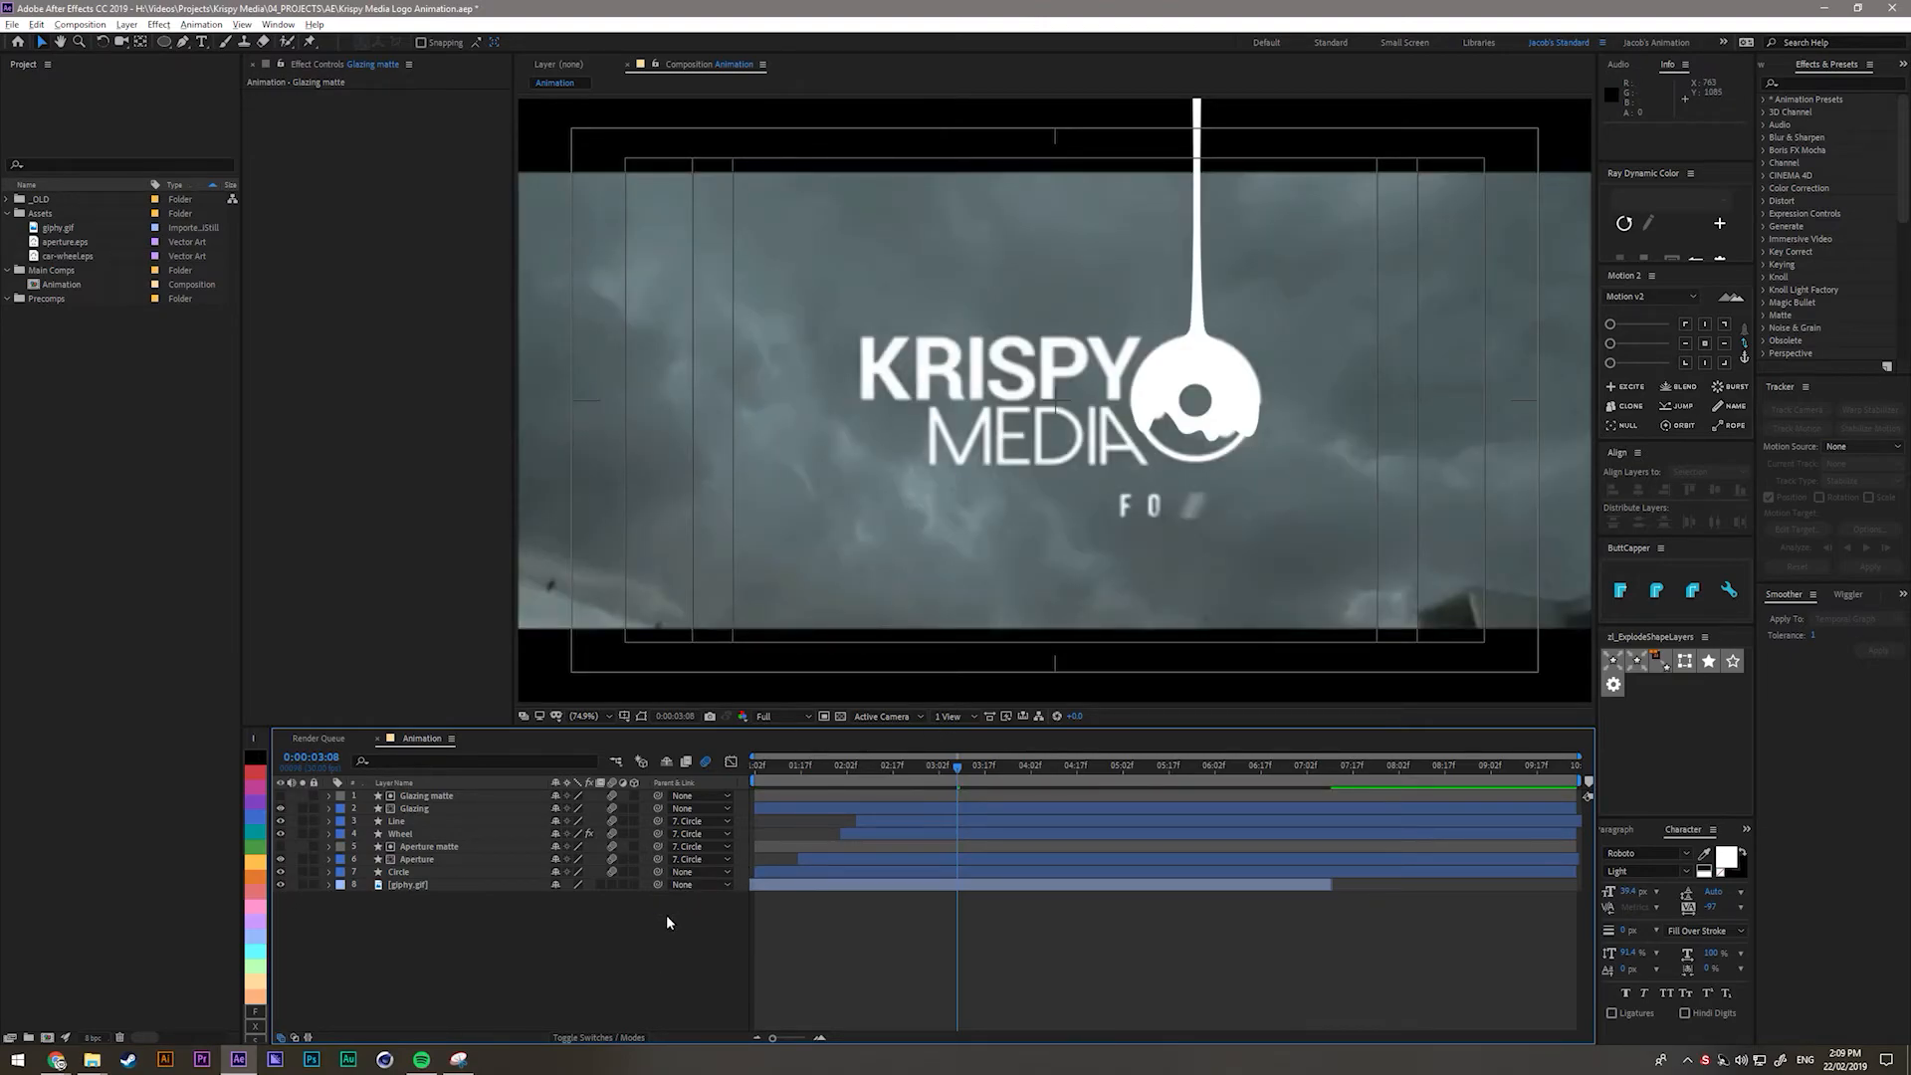
Create a new text layer reading KRISPY in the Bold font style.
key("ctrl+t")
left_click(868, 384)
type("KRISPY")
left_click(410, 798)
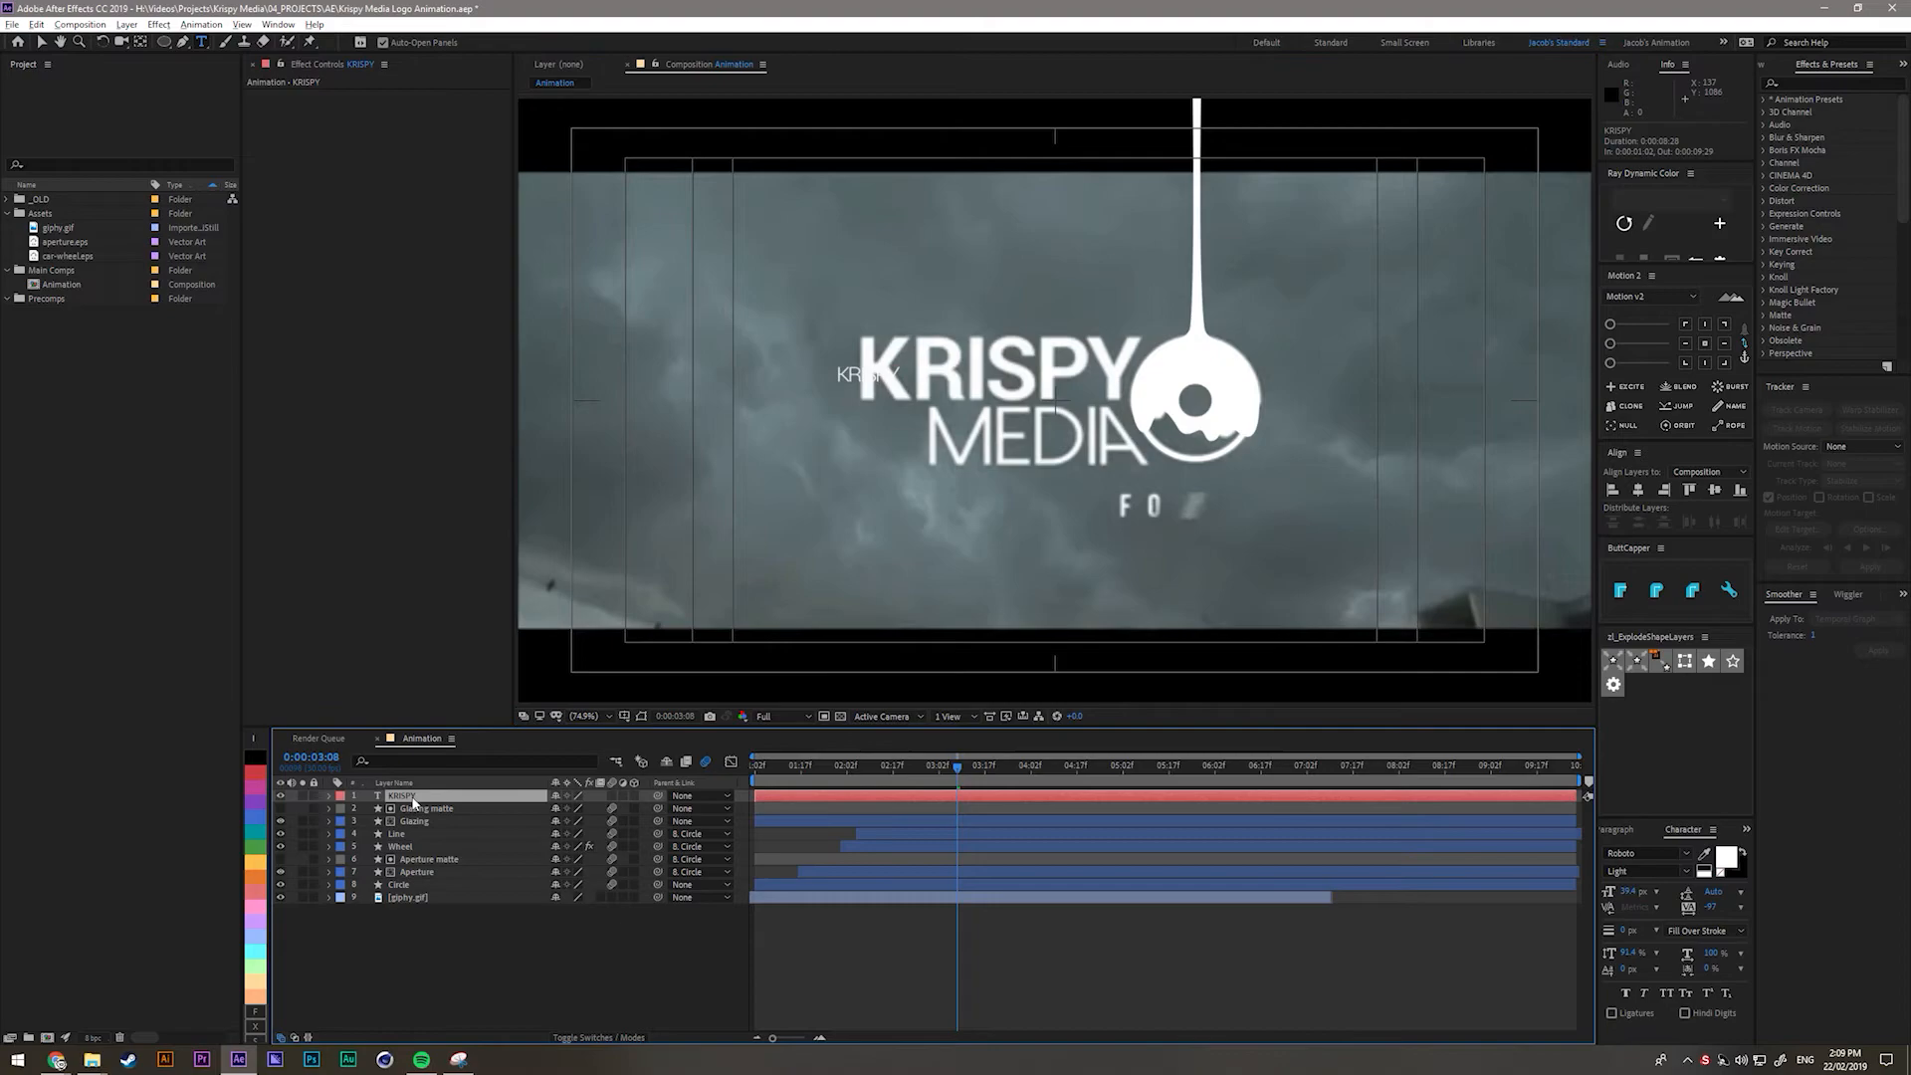
left_click(1685, 872)
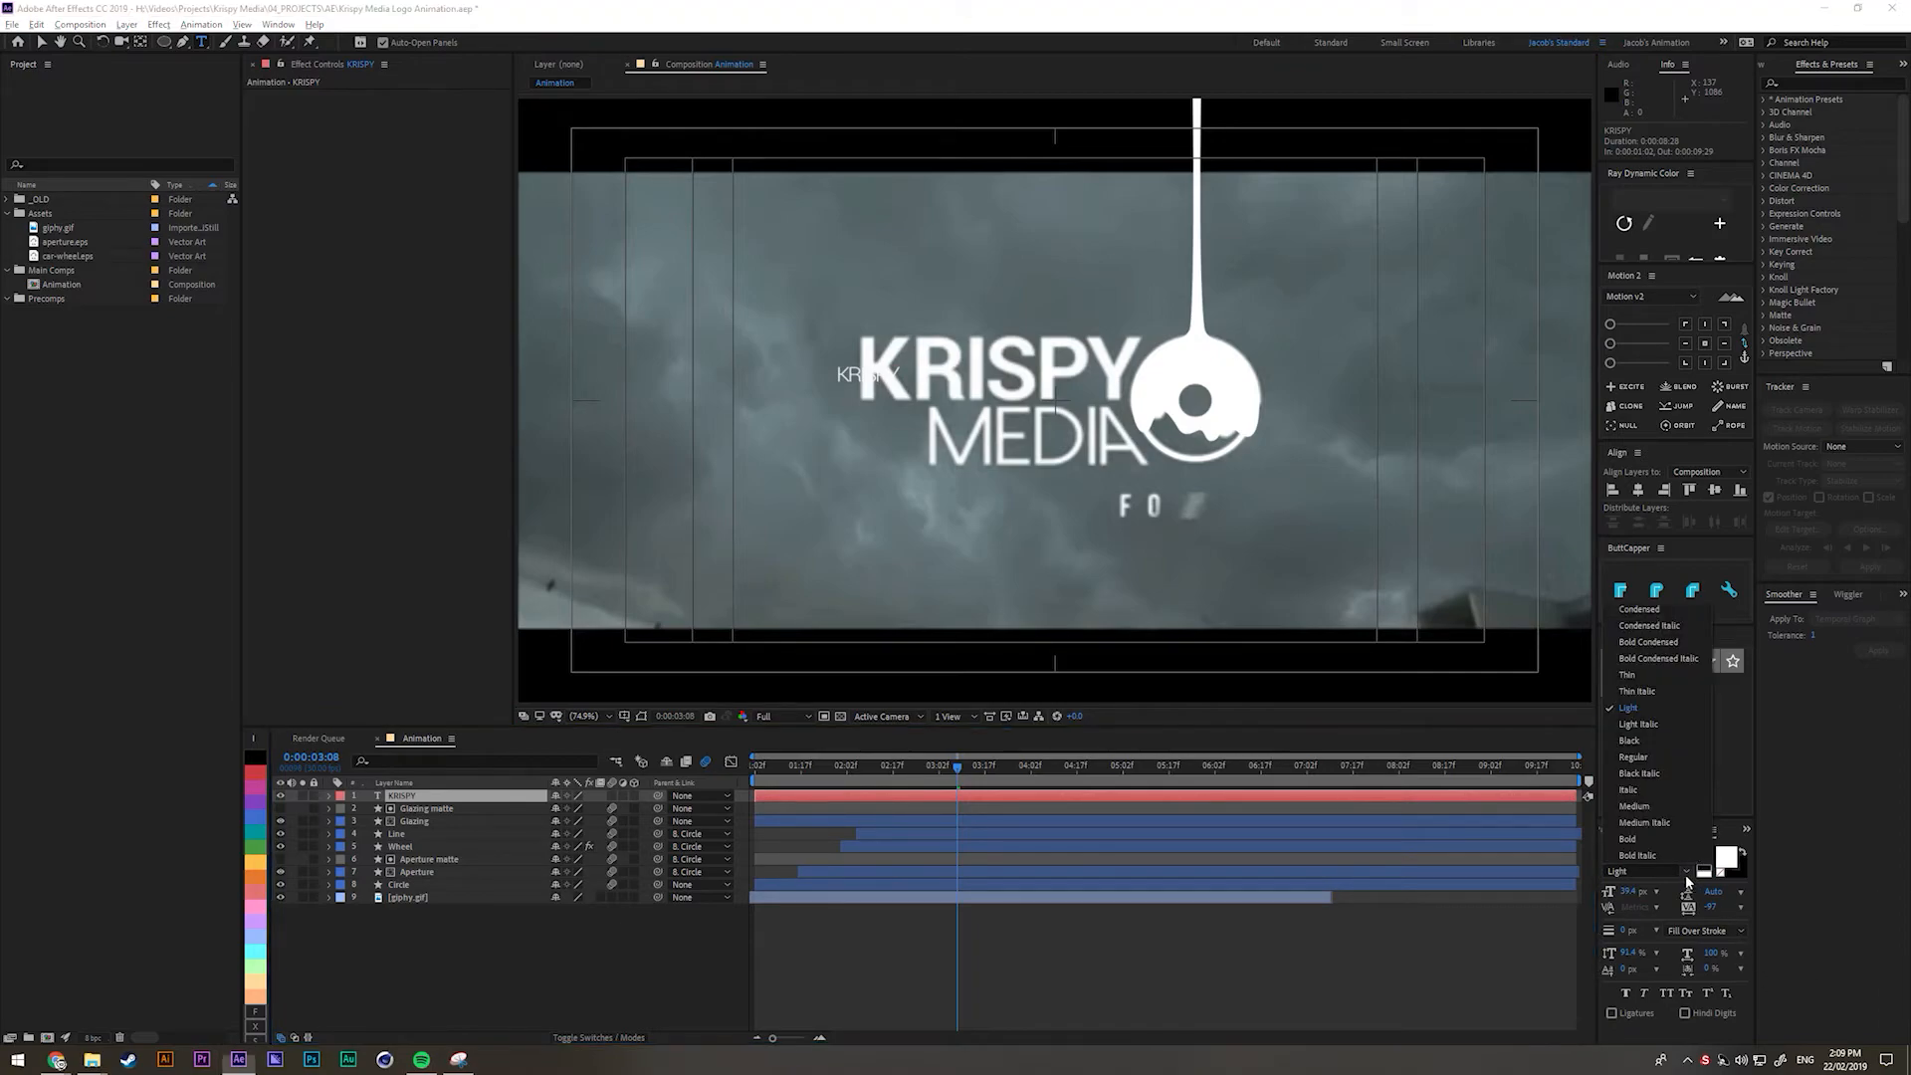
left_click(1627, 839)
Enlarge the KRISPY text to 153 px and colour it light pink.
left_click(439, 796)
left_click_drag(1628, 893, 1704, 894)
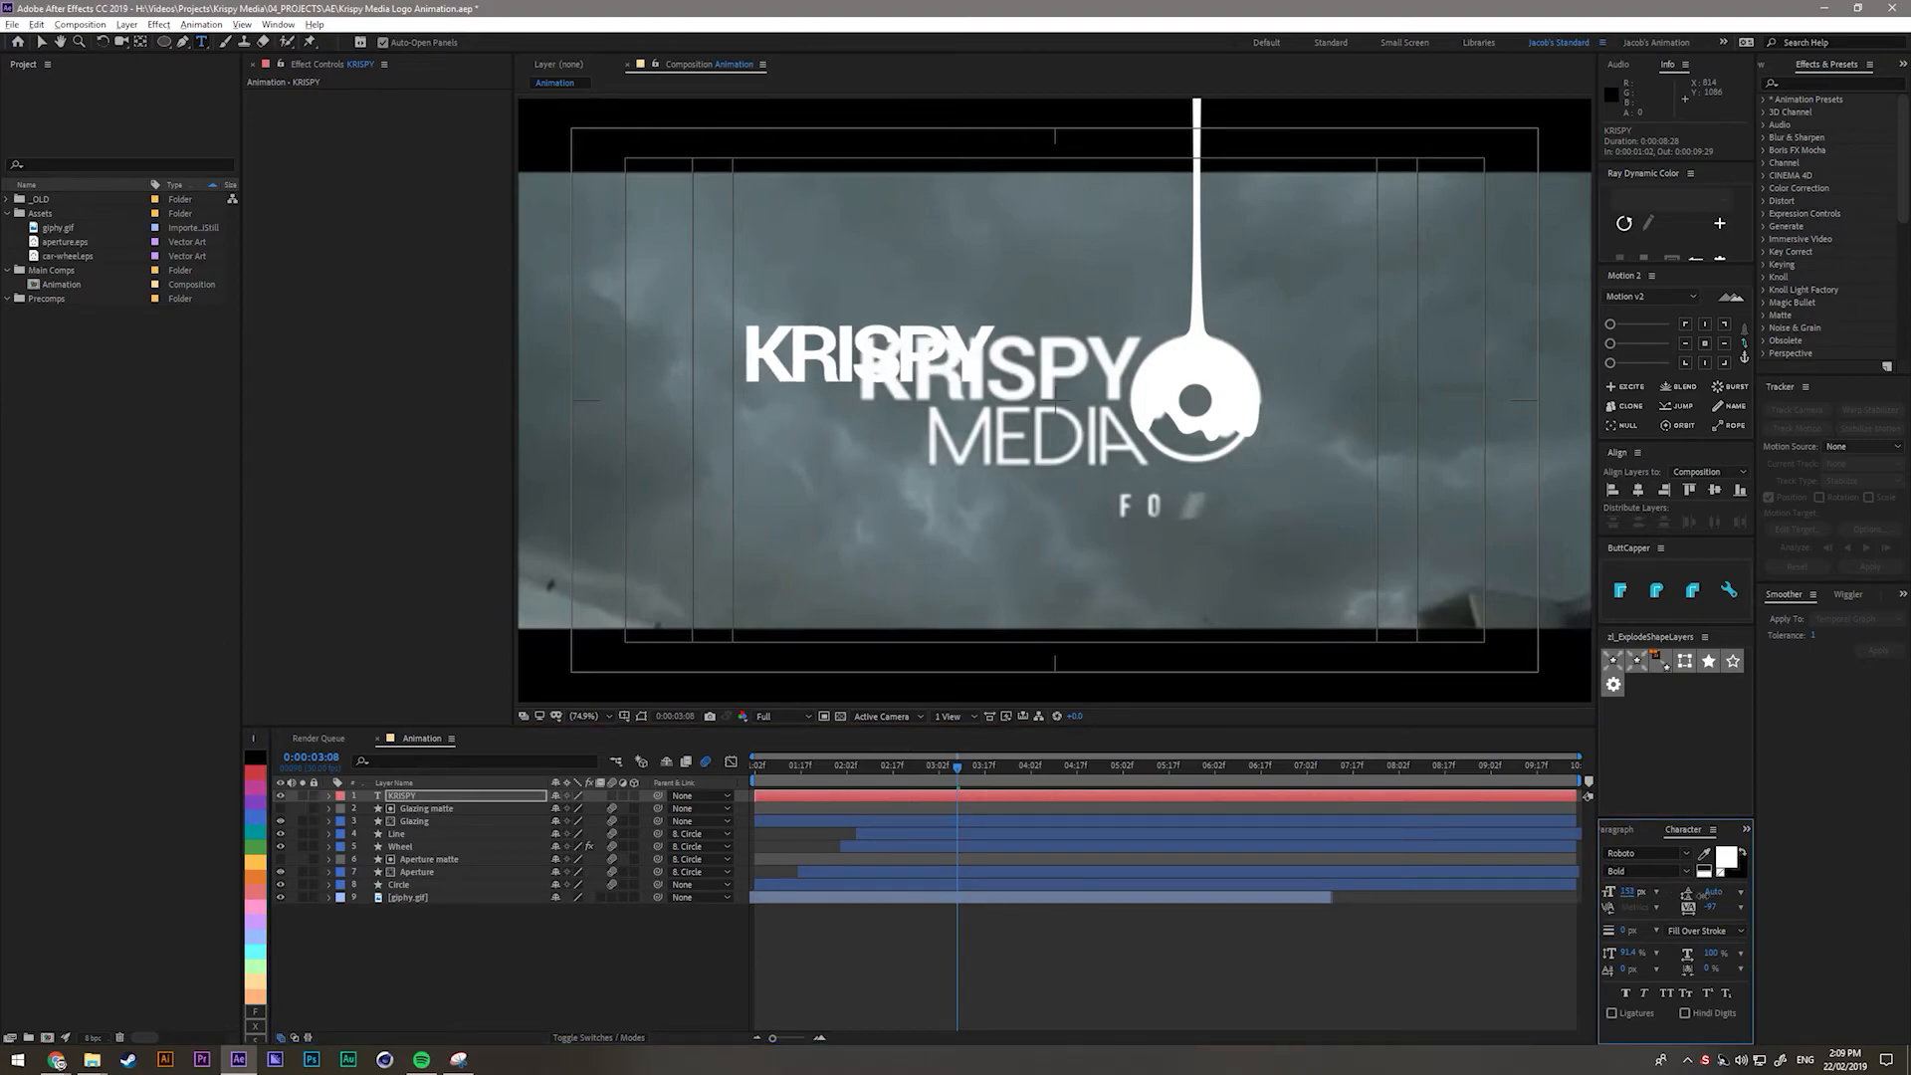
left_click(1727, 858)
left_click(442, 407)
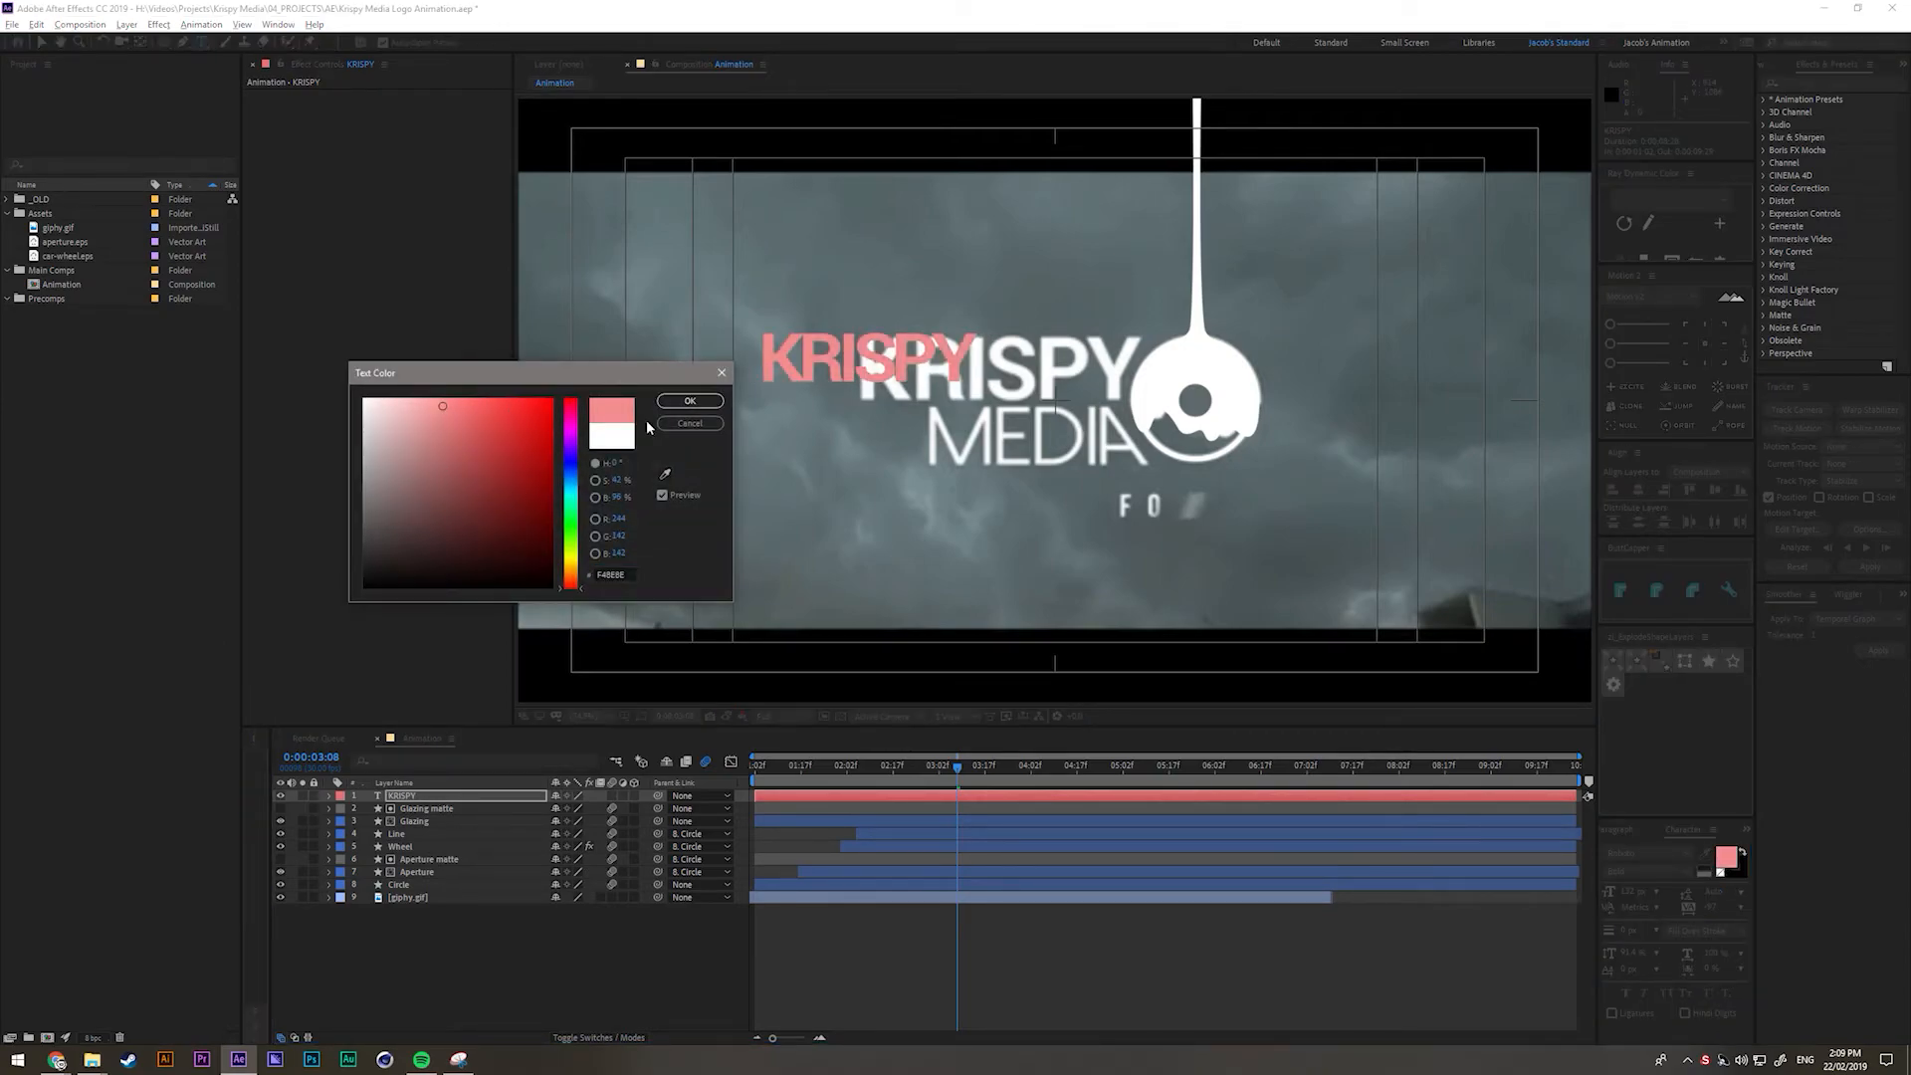
left_click(690, 400)
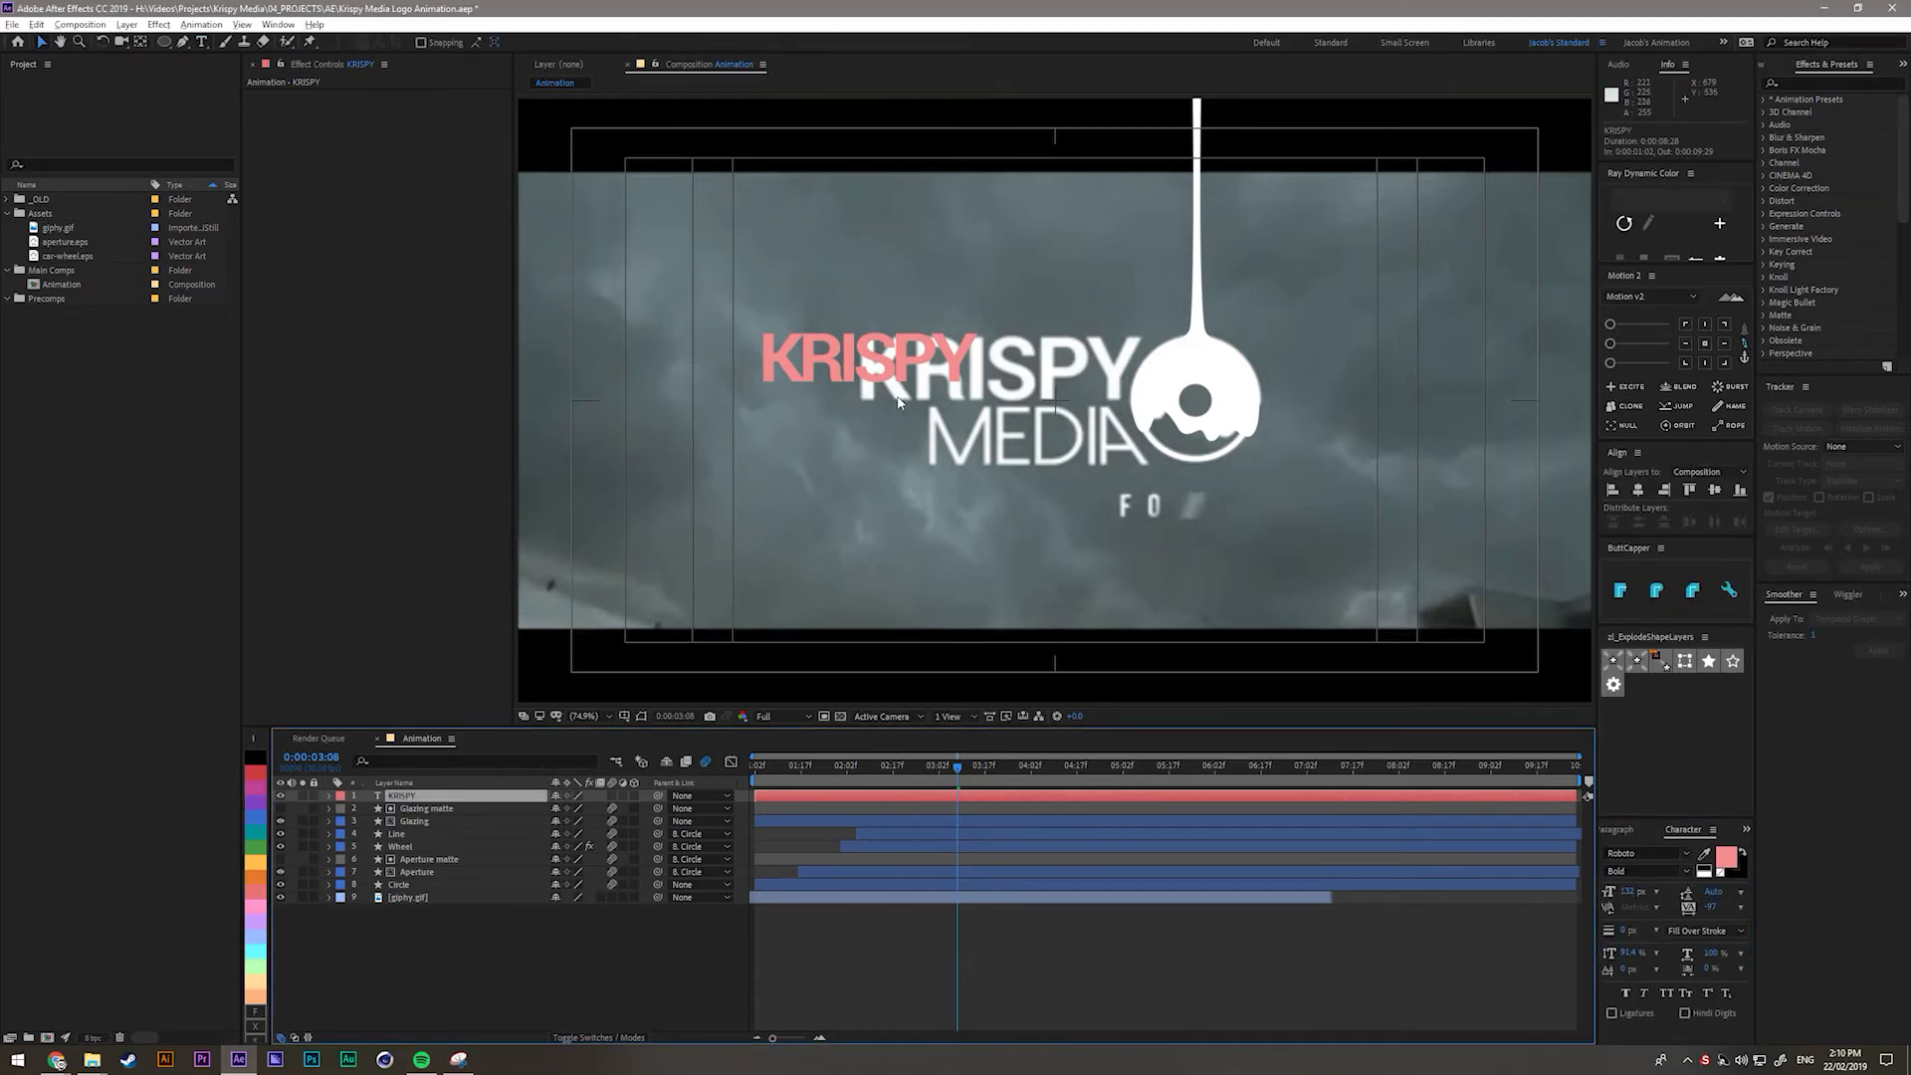
Move KRISPY over the existing lettering at 100% view and enlarge it to 176 px.
left_click_drag(859, 363, 970, 345)
key("apostrophe")
scroll(958, 371, "up", 1)
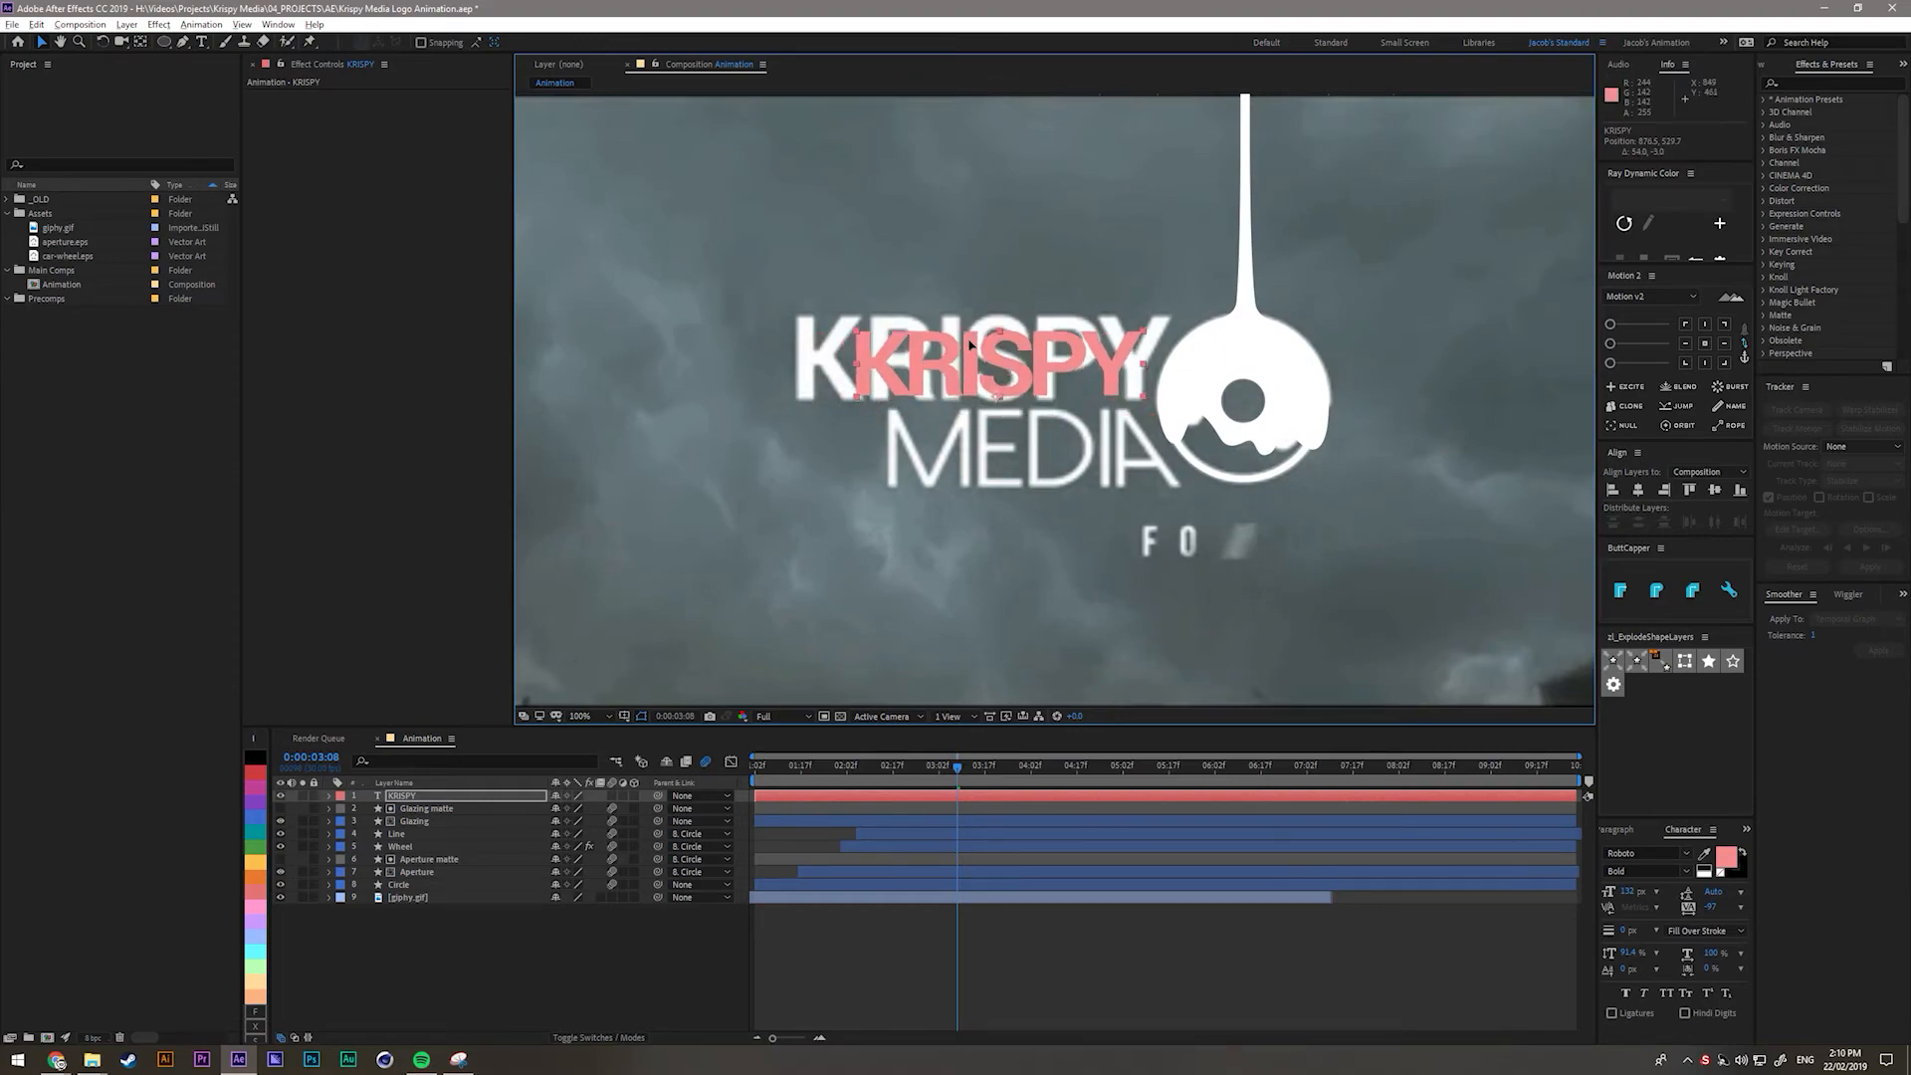
left_click_drag(1630, 891, 1872, 903)
left_click_drag(1103, 368, 1105, 379)
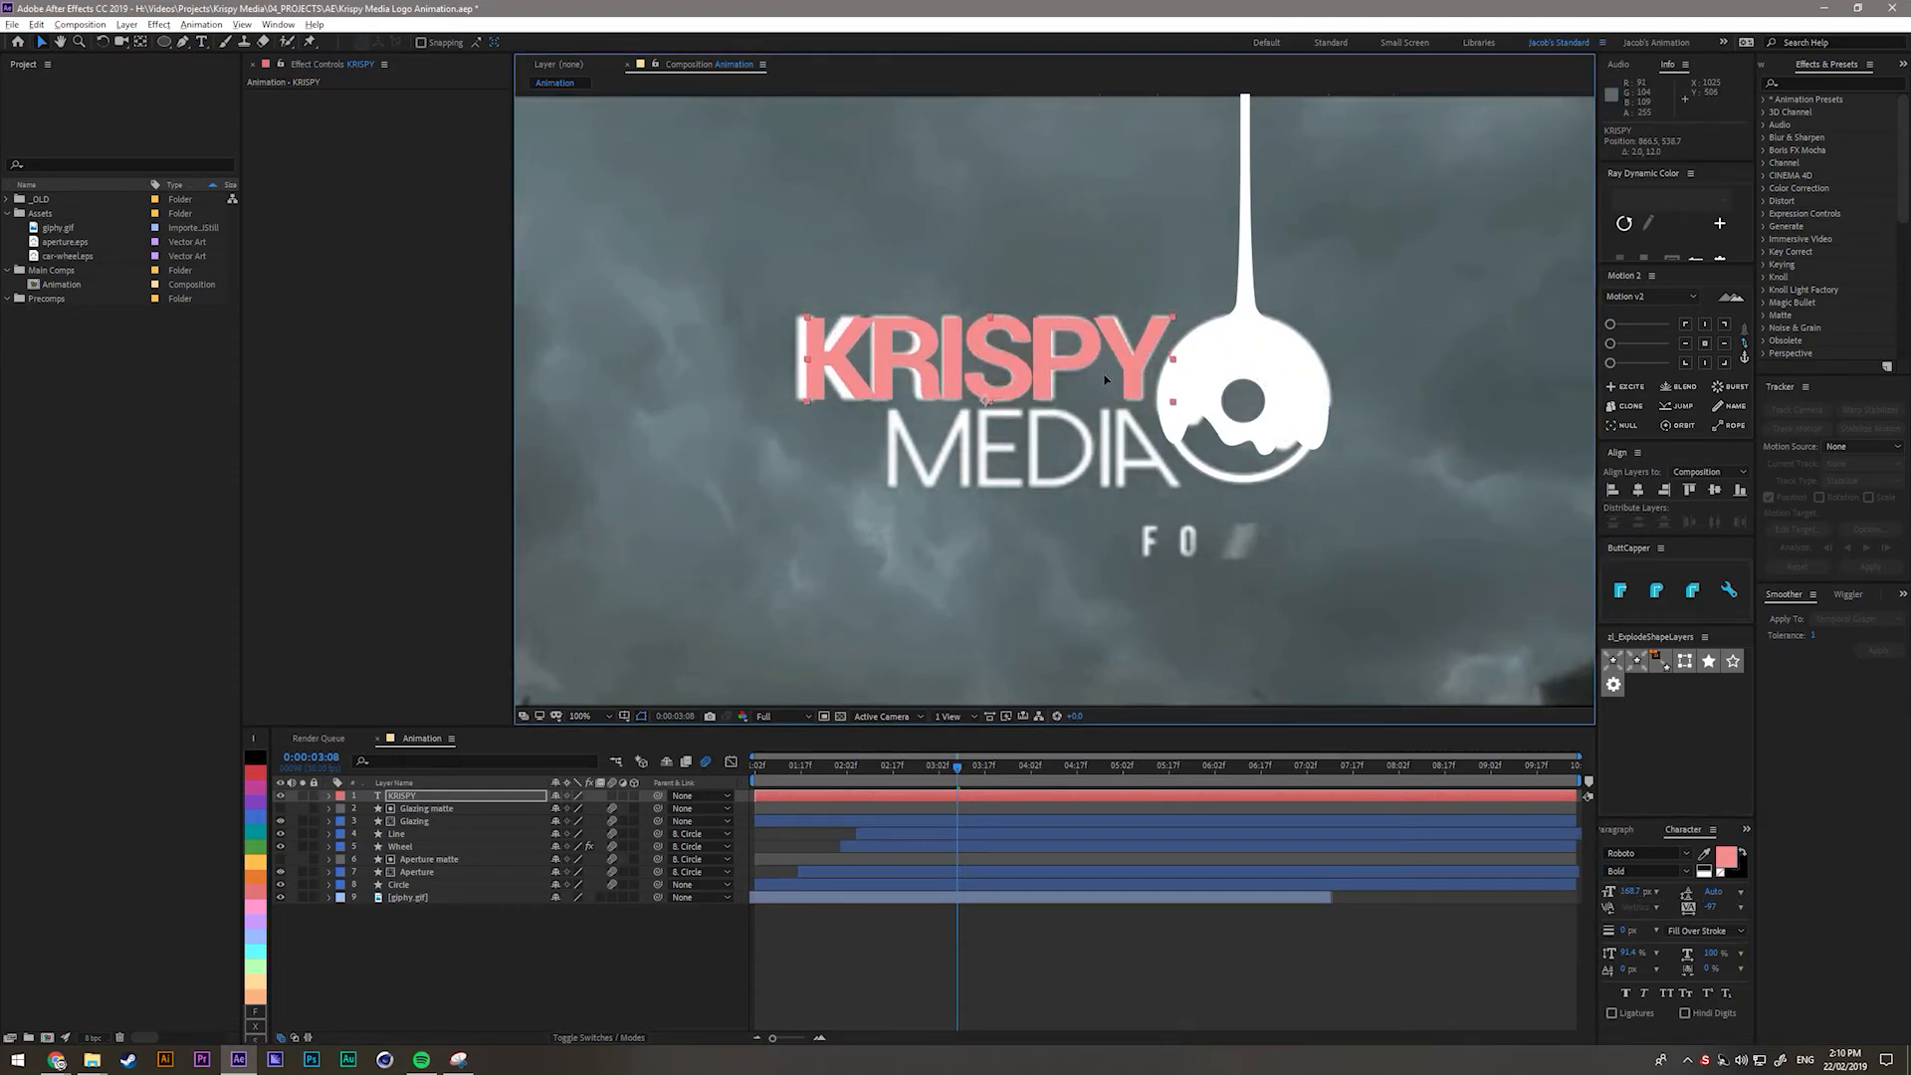
left_click_drag(1630, 892, 1700, 900)
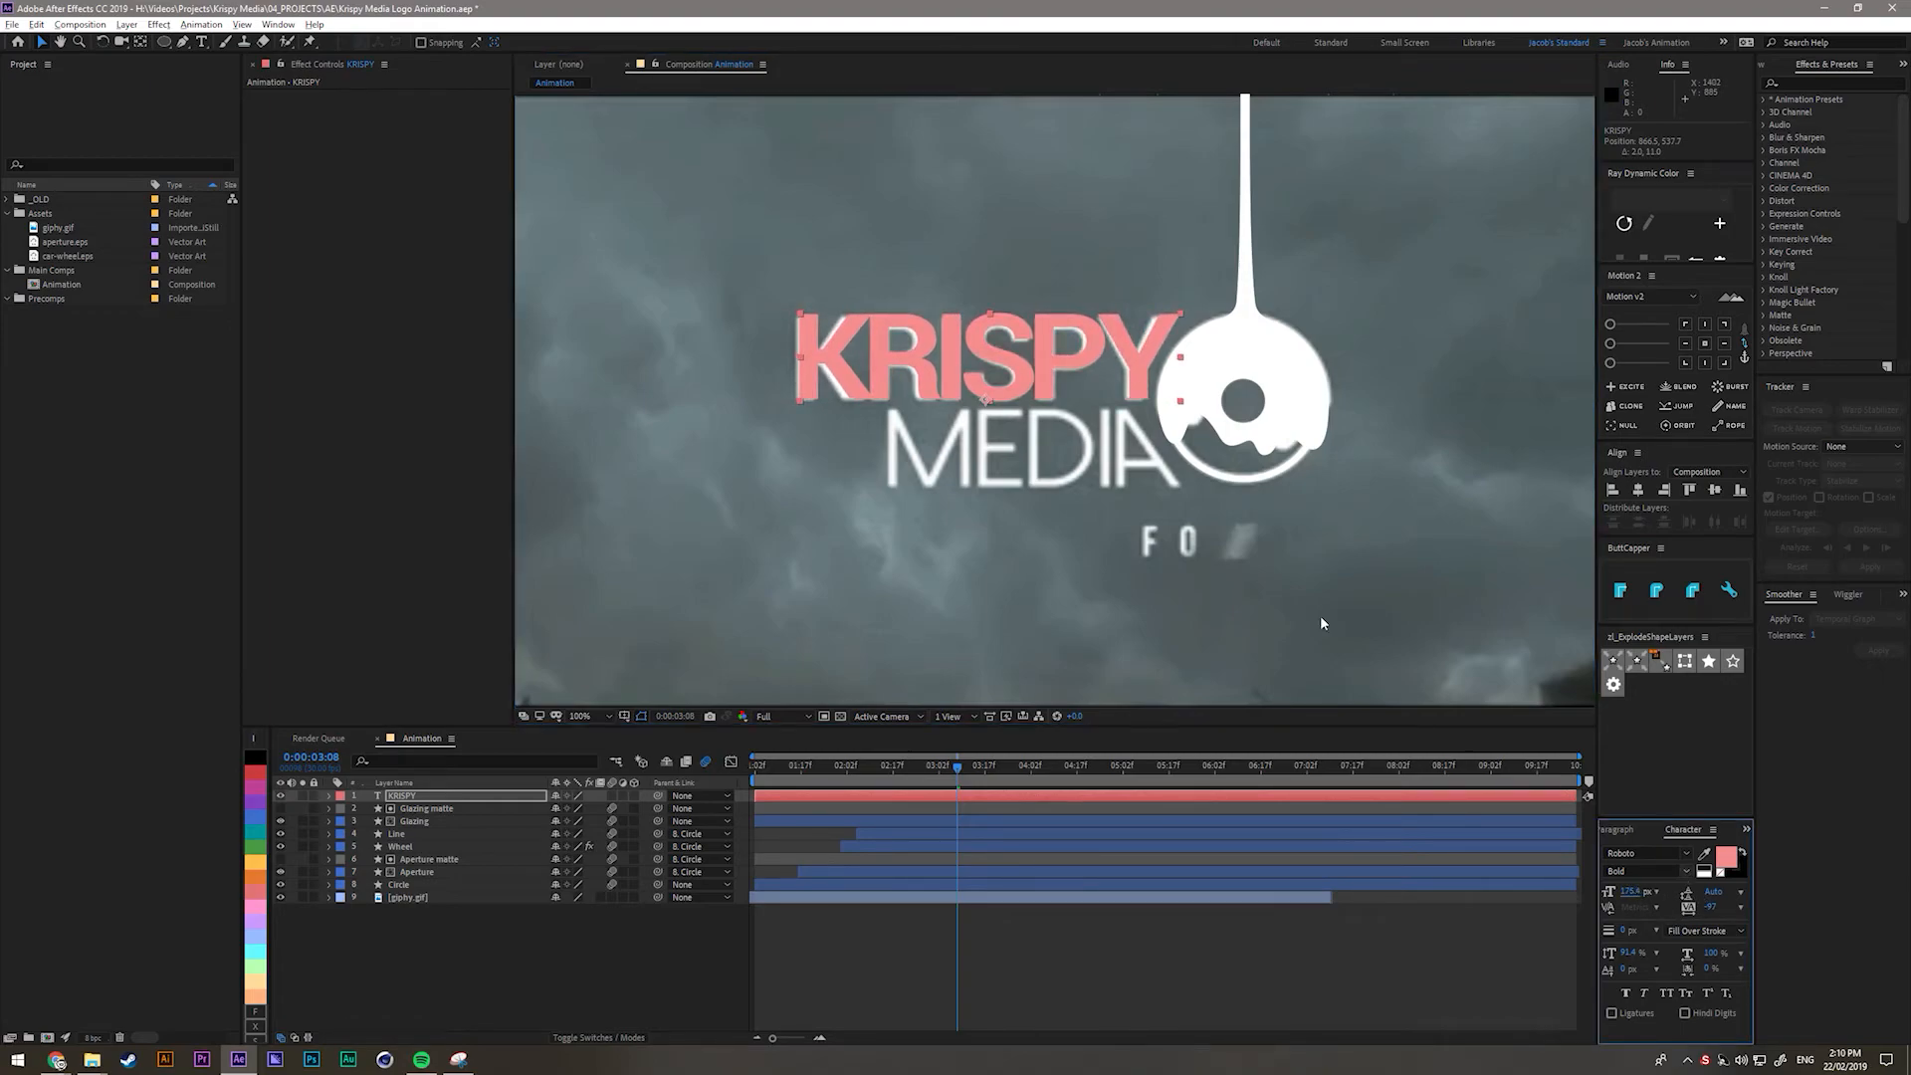
Nudge KRISPY about 6 px left and 1 px down and make its letters slightly taller.
left_click(1067, 383)
key("Left")
key("Left")
key("Left")
key("Left")
key("Left")
key("Left")
key("Down")
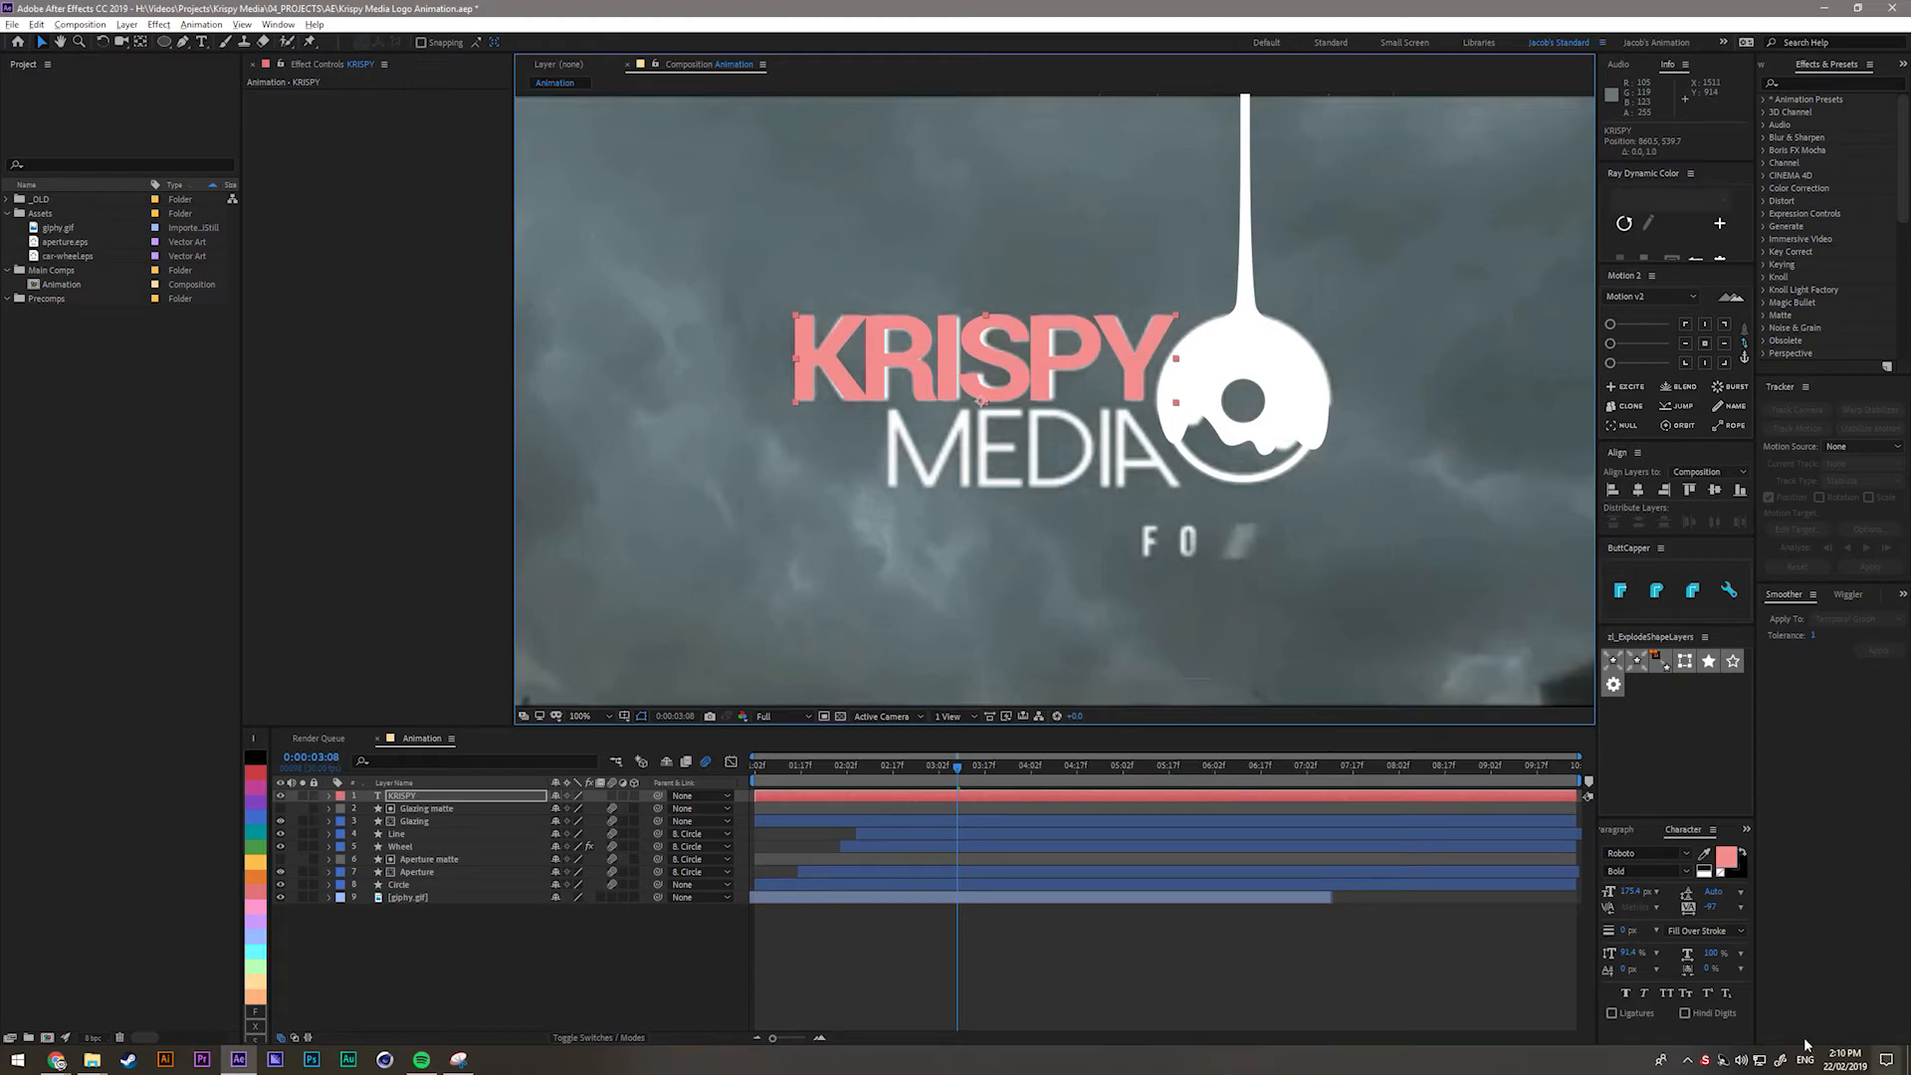
left_click_drag(1636, 955, 1633, 956)
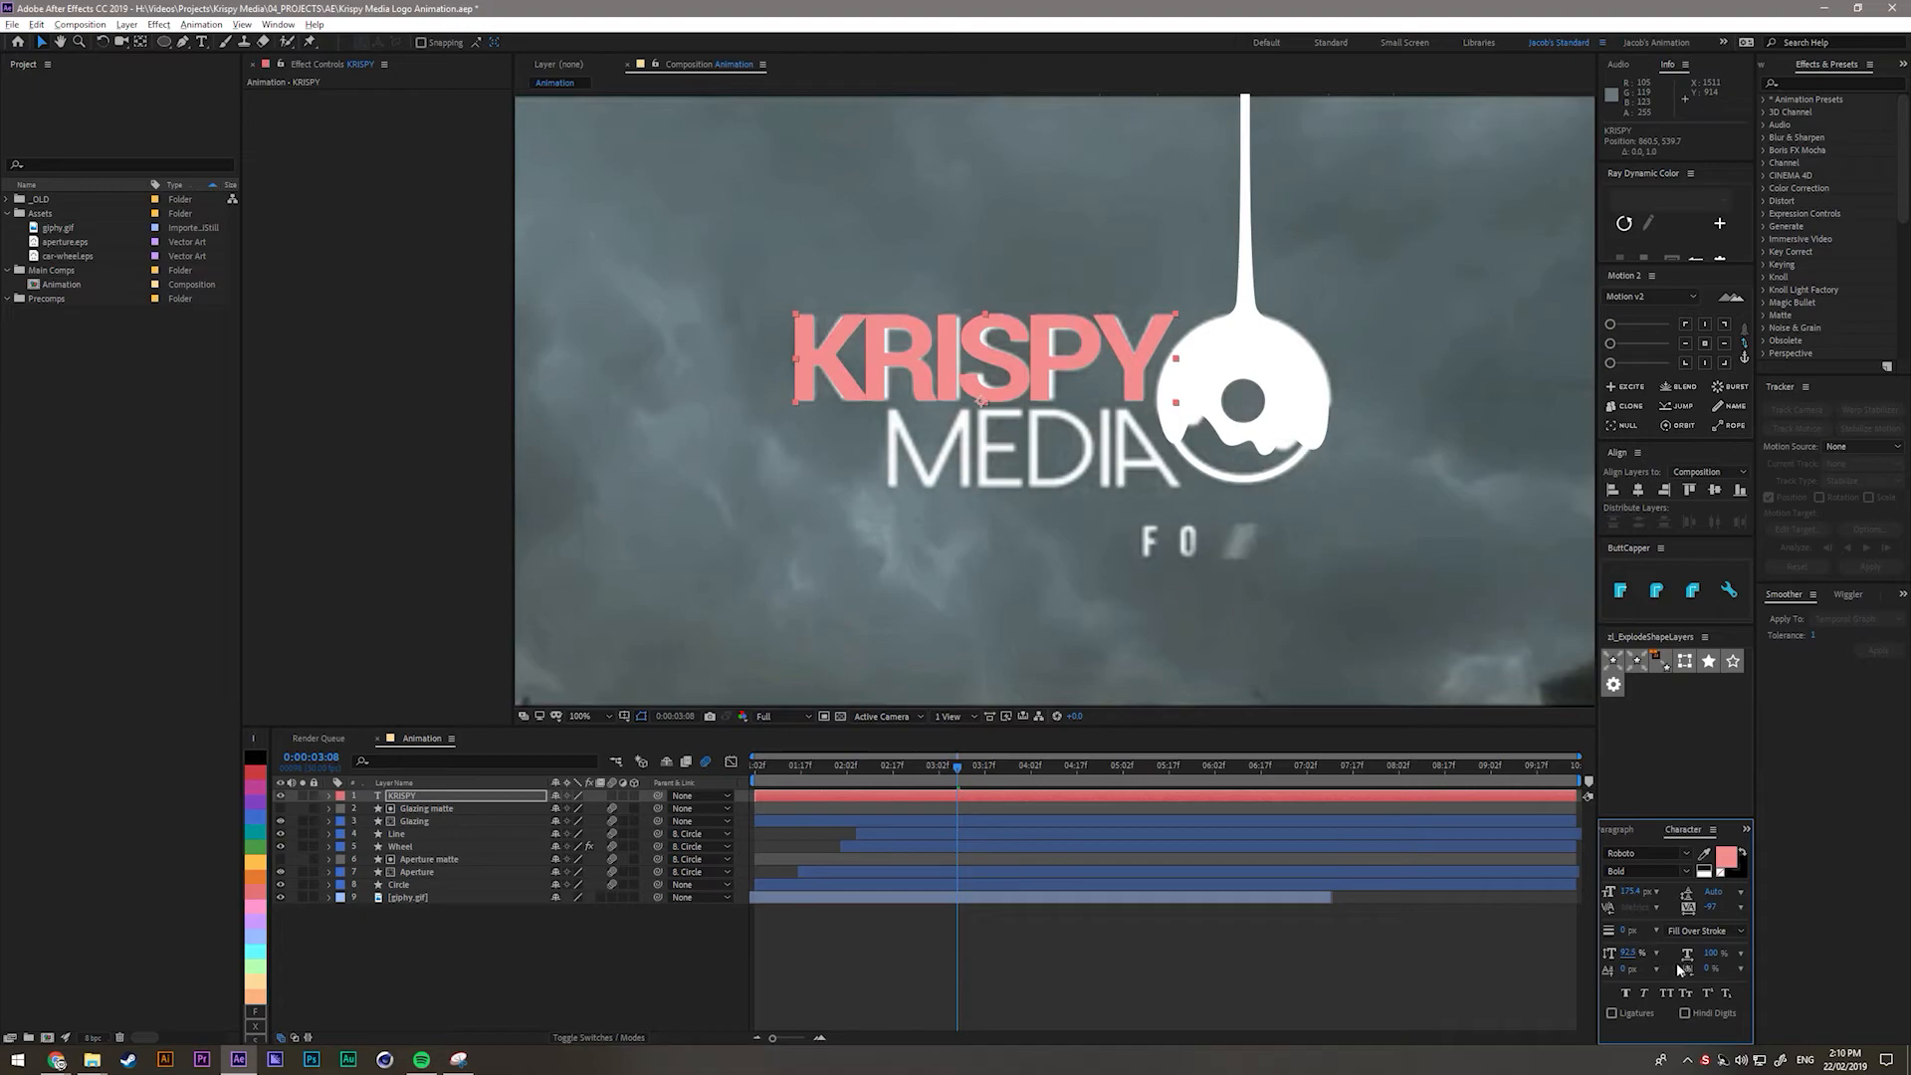
left_click_drag(1713, 907, 1696, 907)
key("ctrl+z")
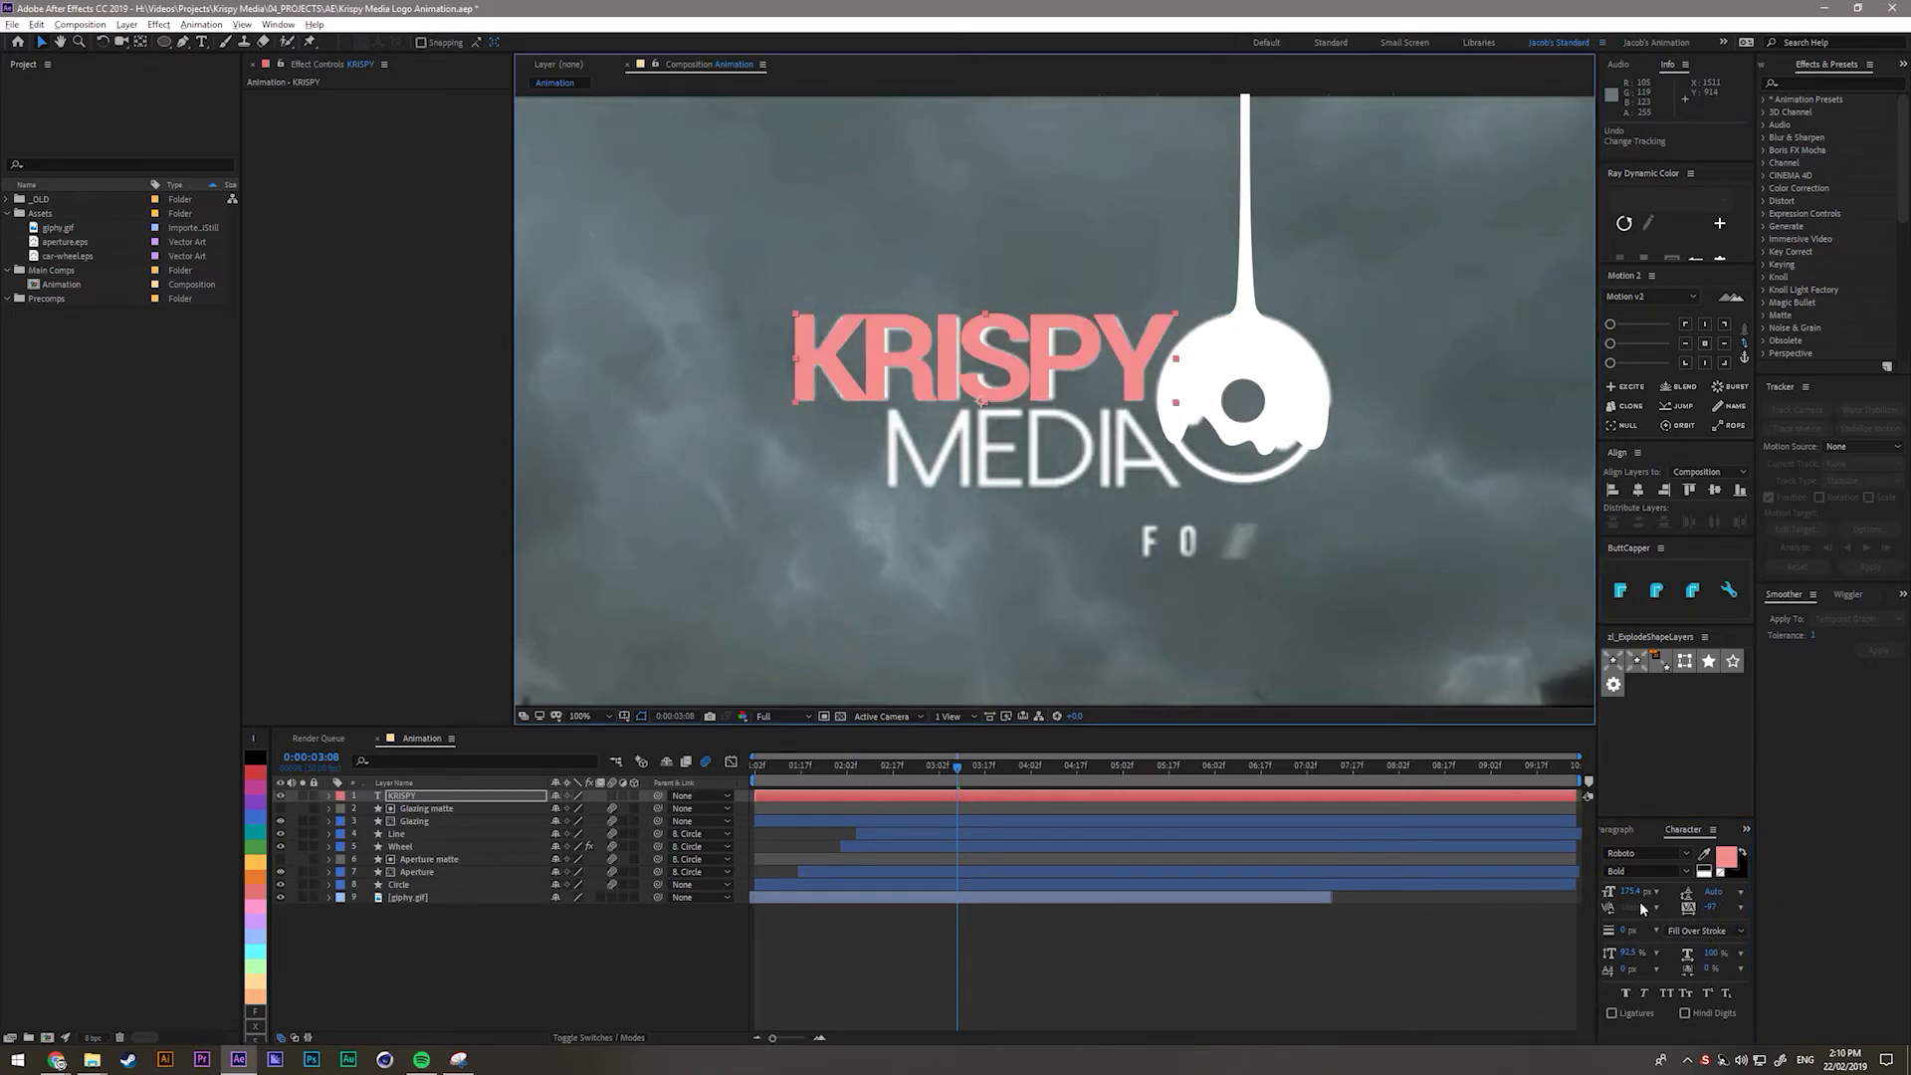
Set the KRISPY text colour to white and deselect the layer.
left_click(678, 984)
left_click(447, 800)
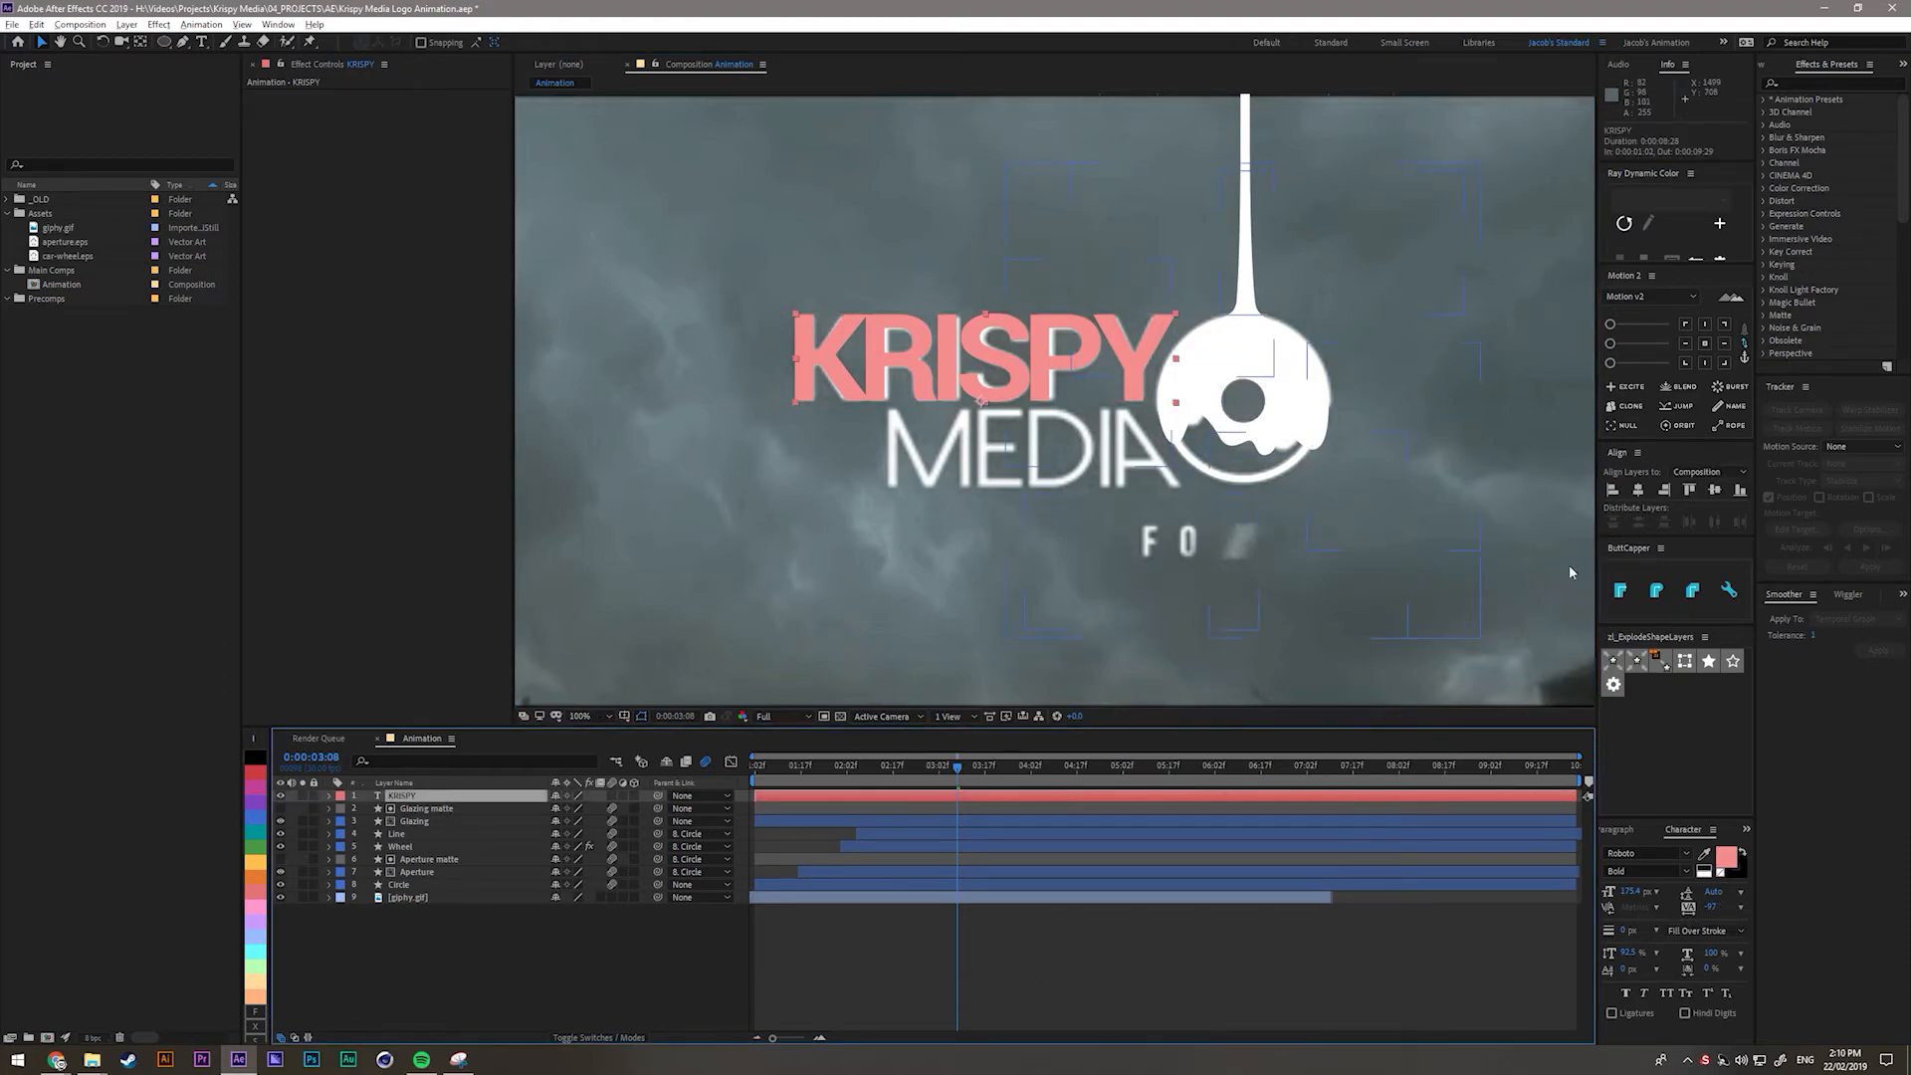
left_click(1727, 859)
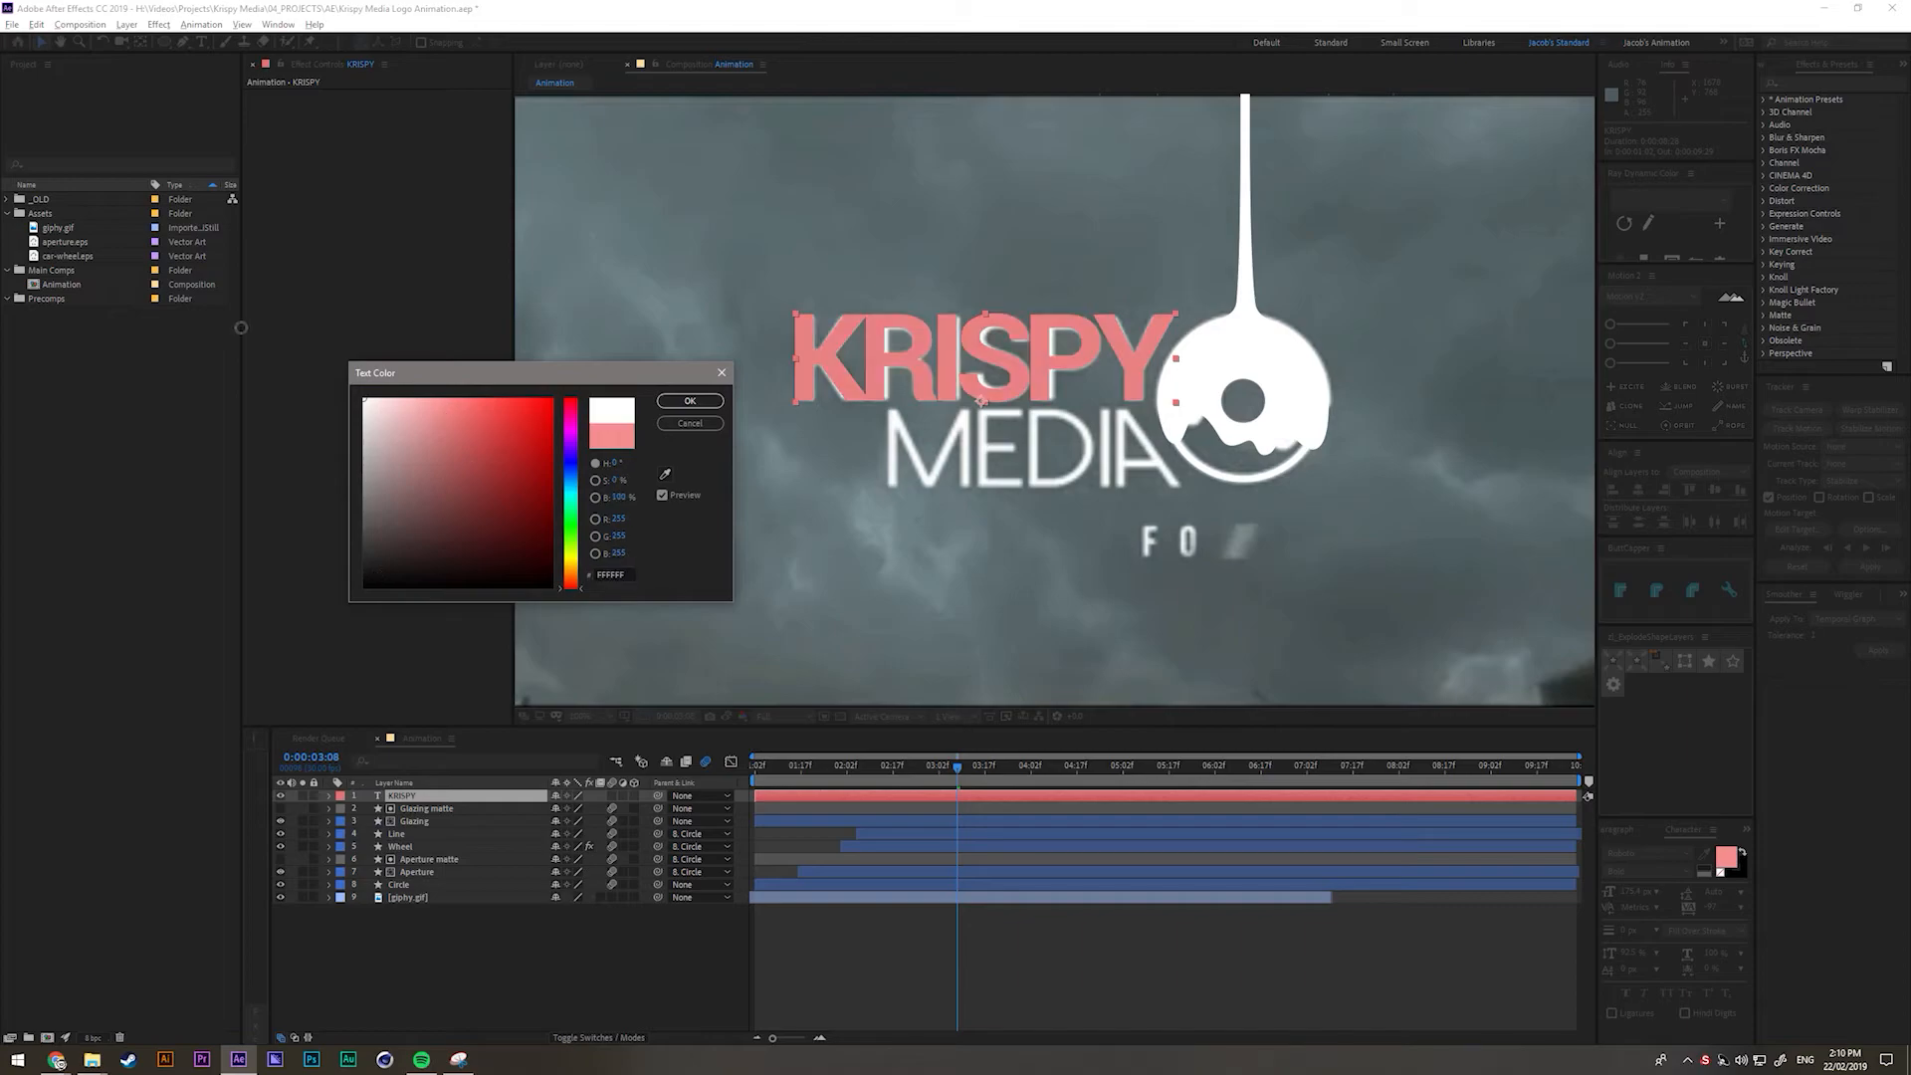
left_click(690, 400)
left_click(445, 973)
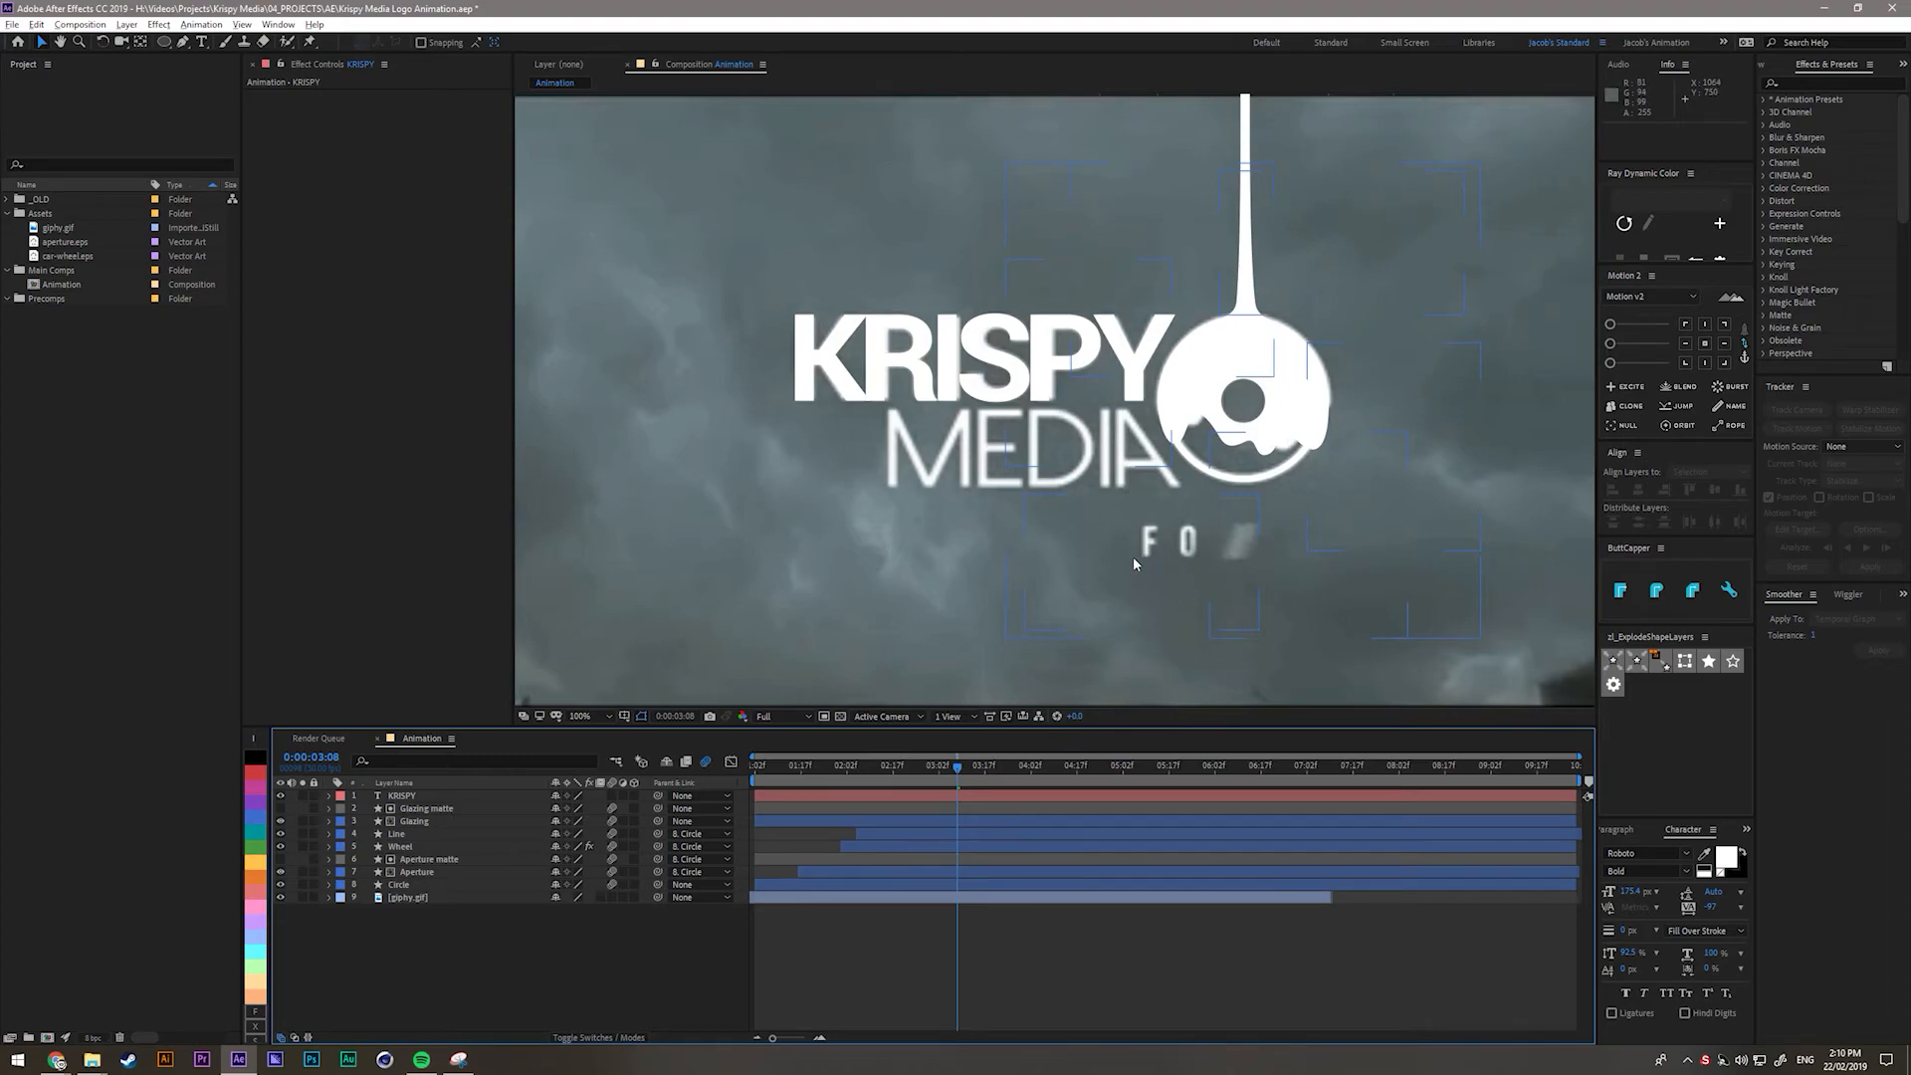
Create a new MEDI text layer in the Light font style.
key("ctrl+t")
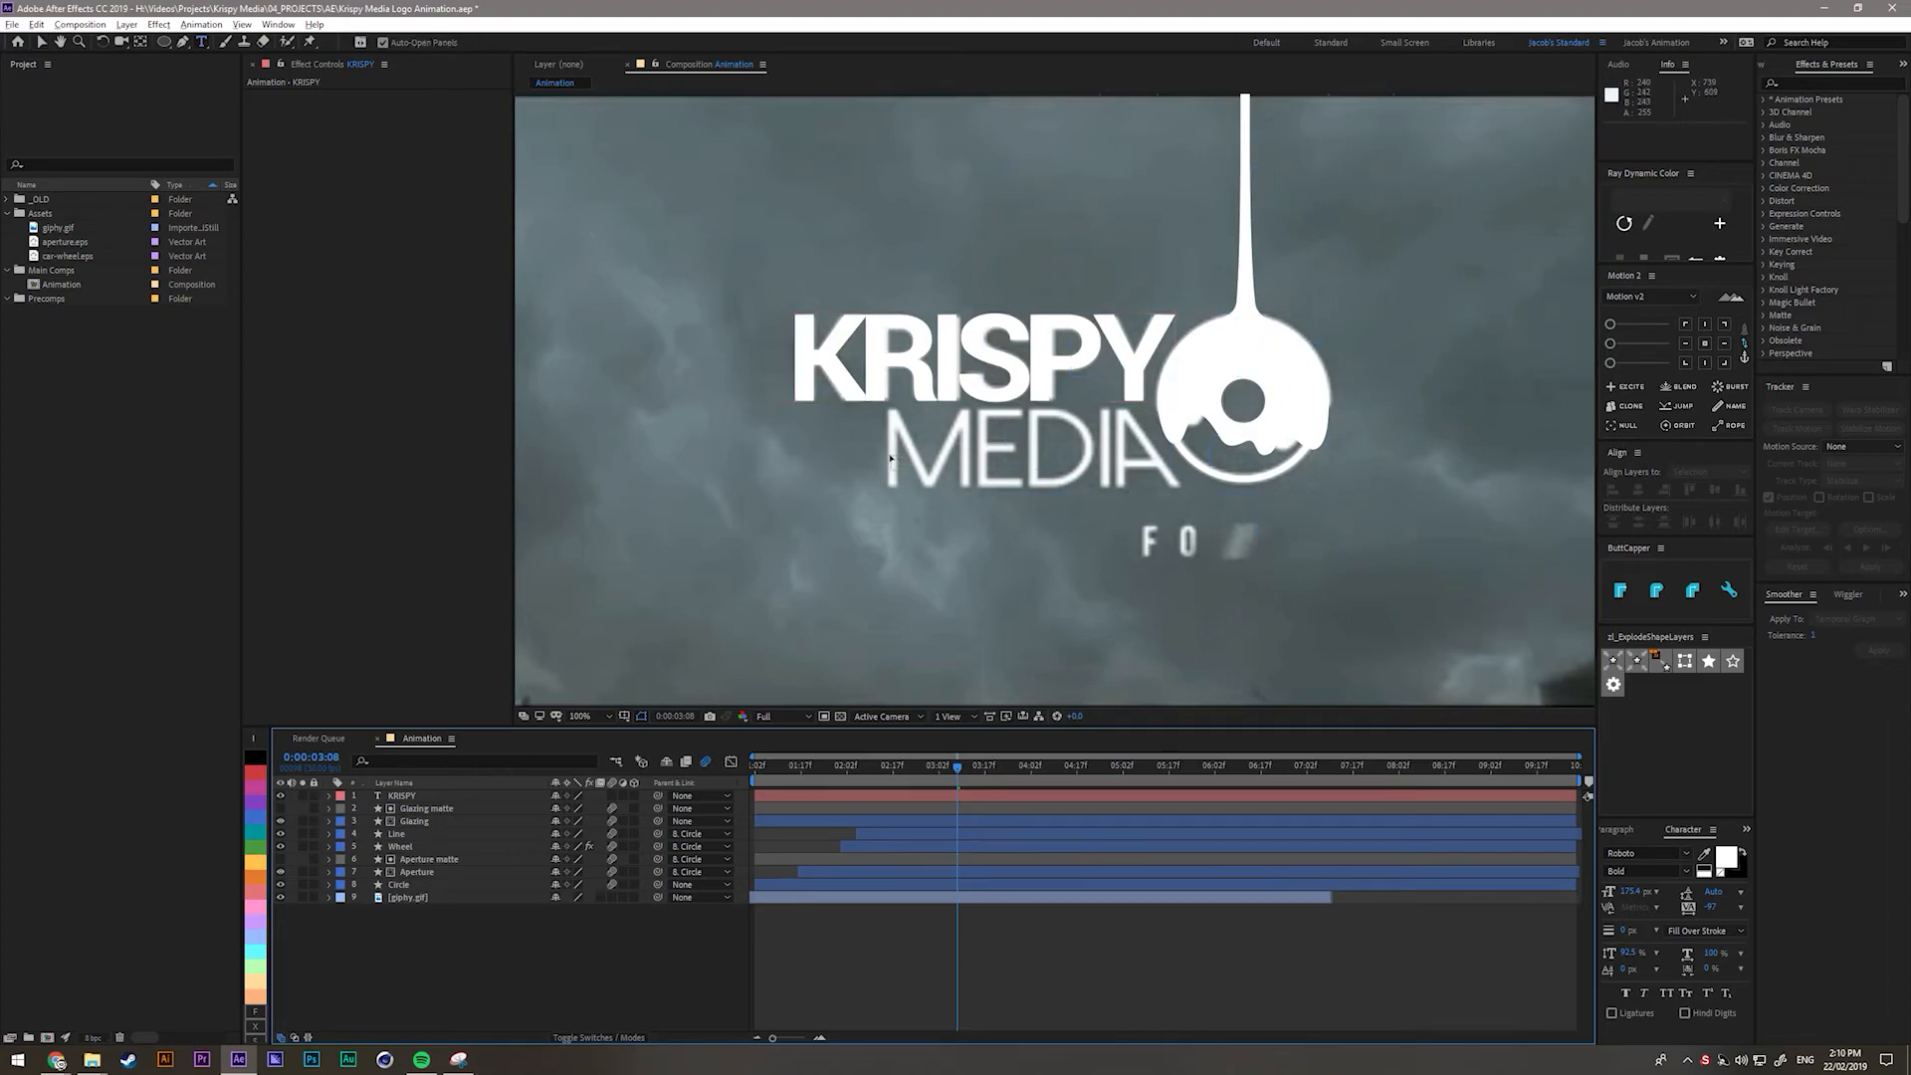
left_click(886, 478)
type("MEDI")
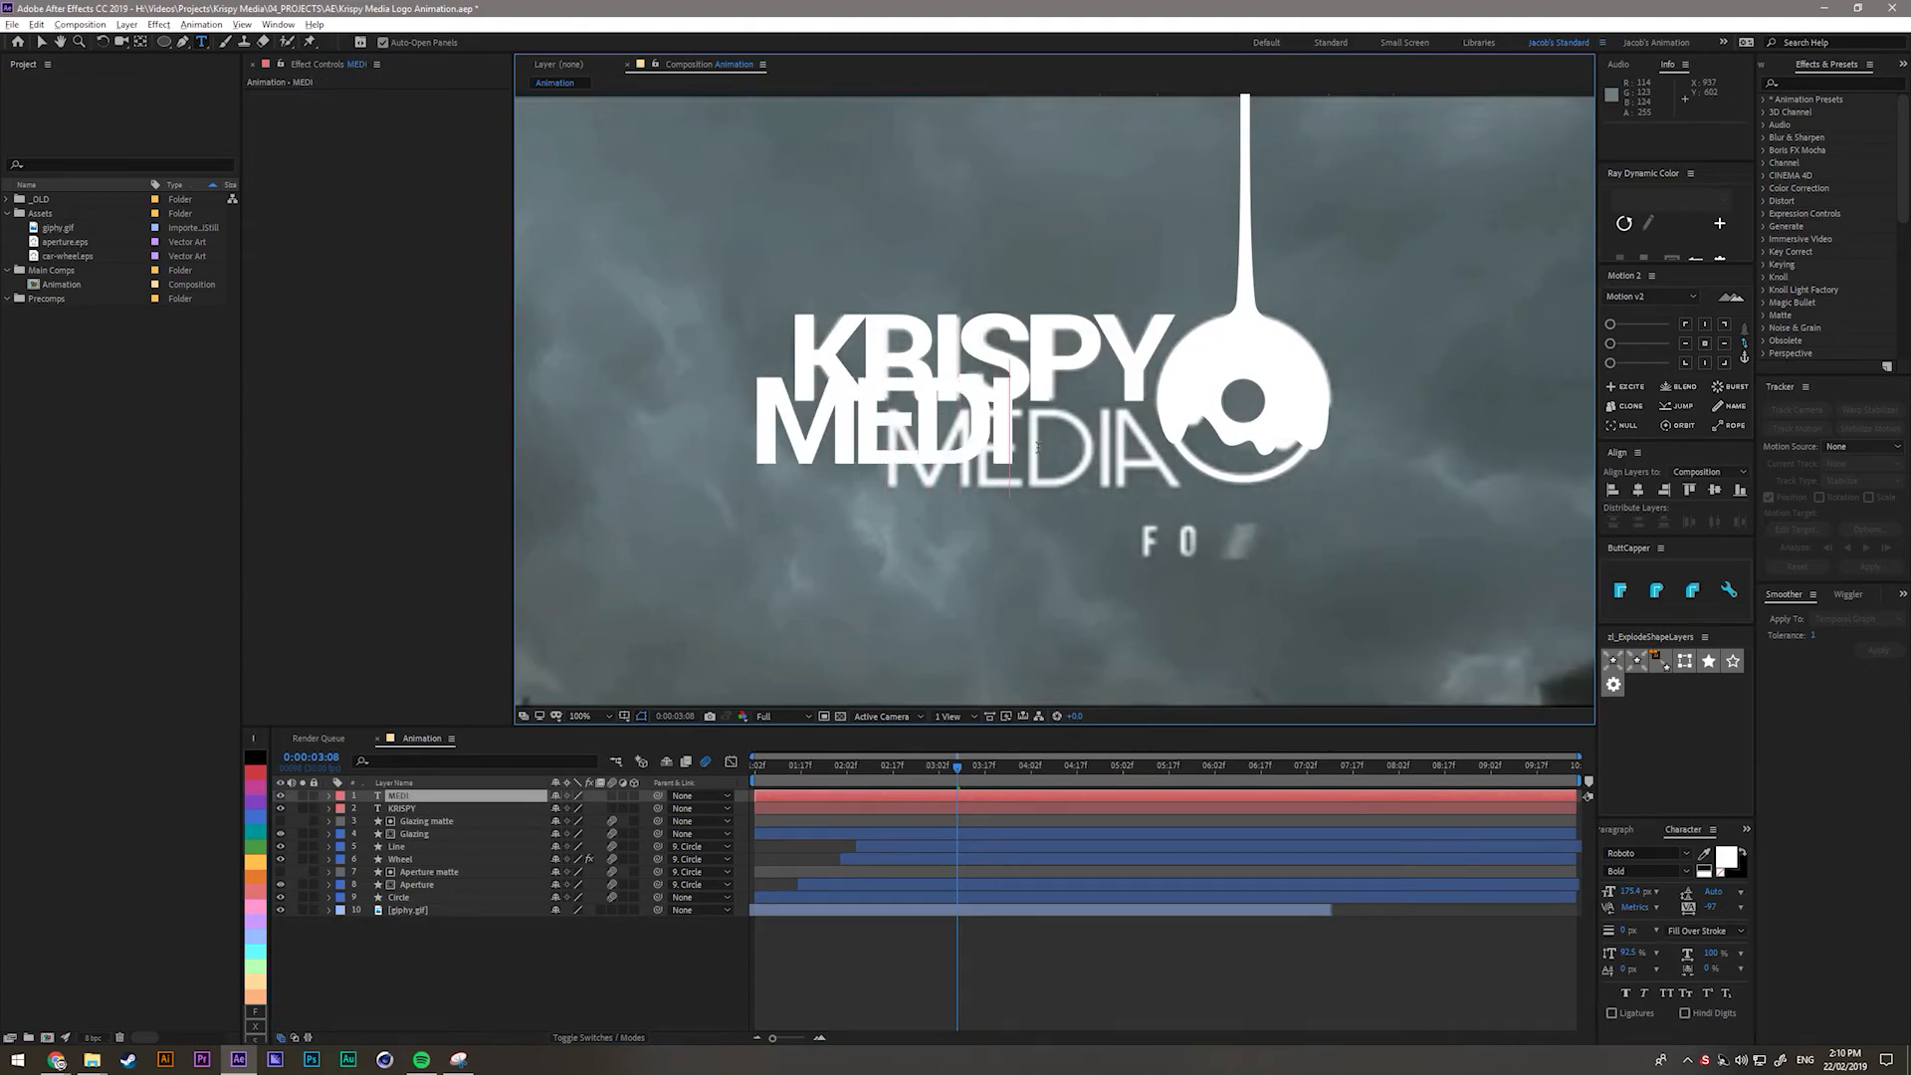
left_click(414, 802)
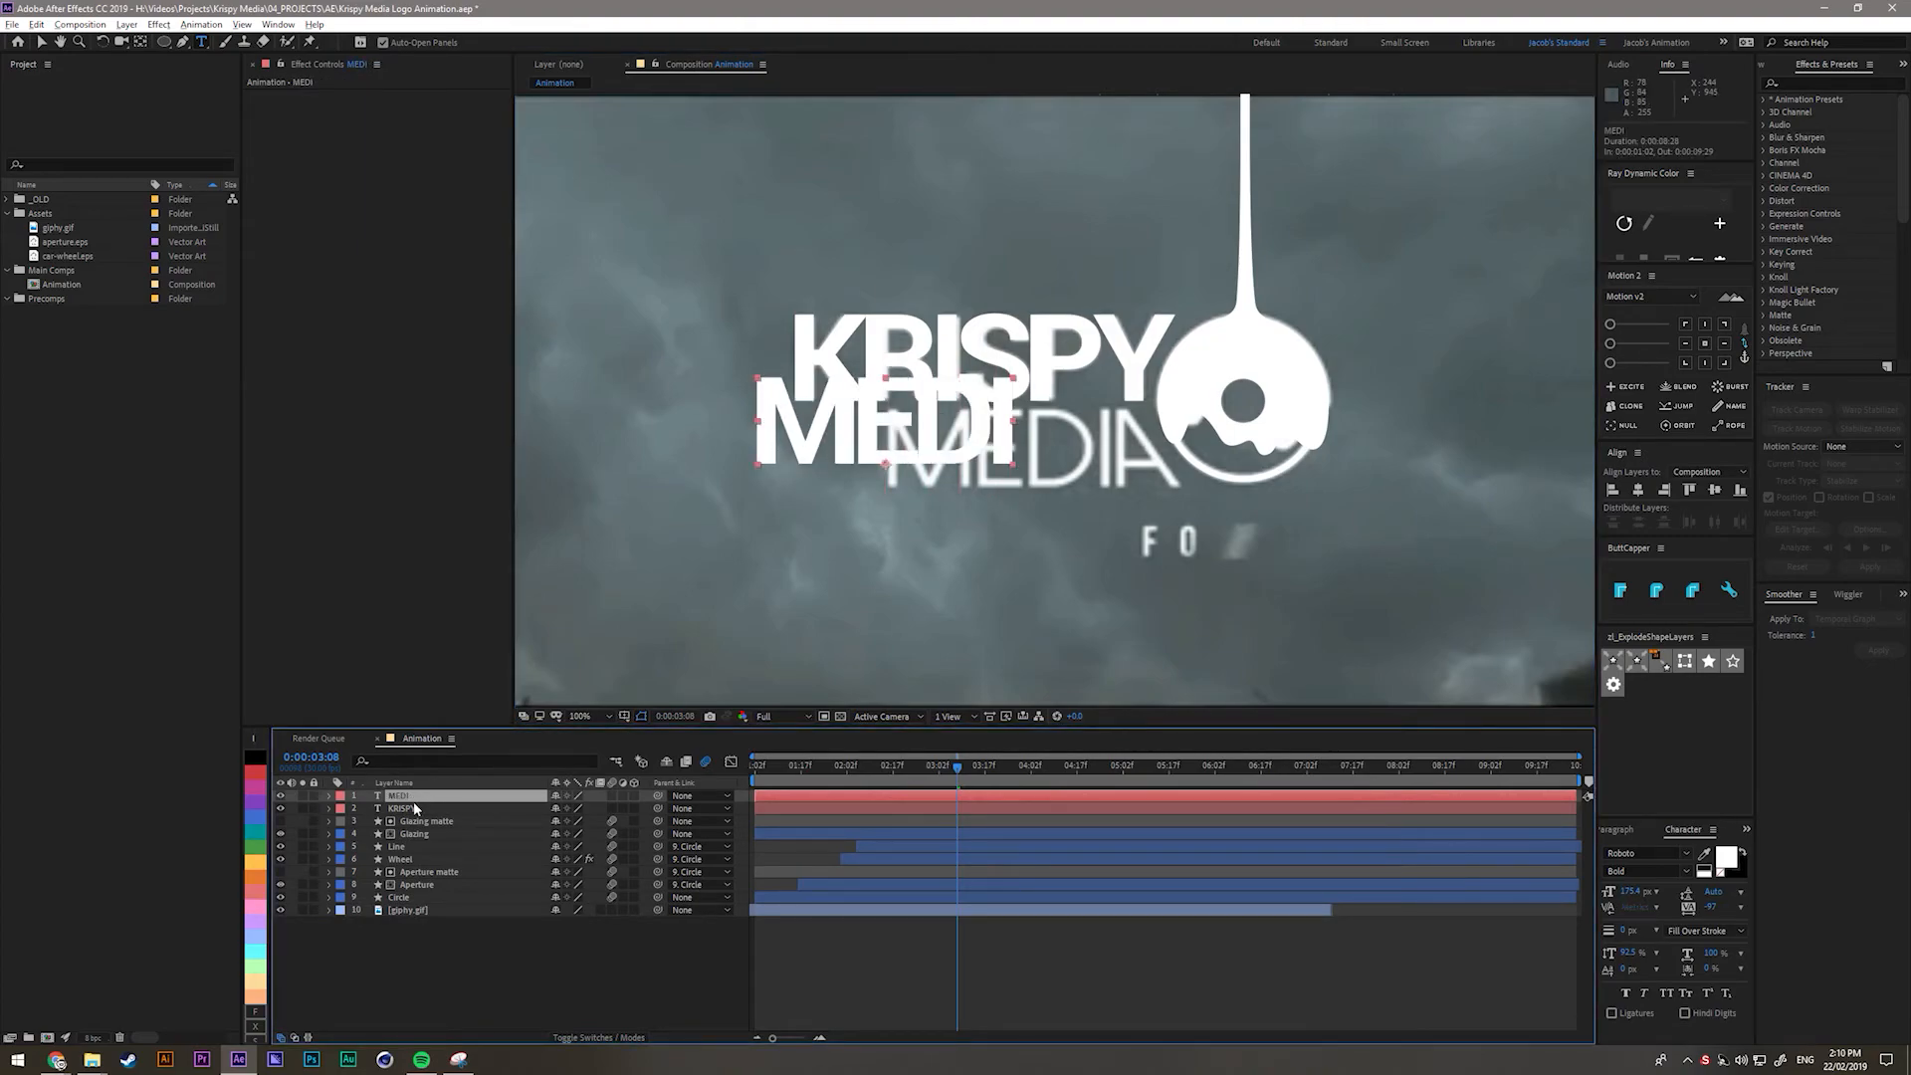
left_click(1687, 872)
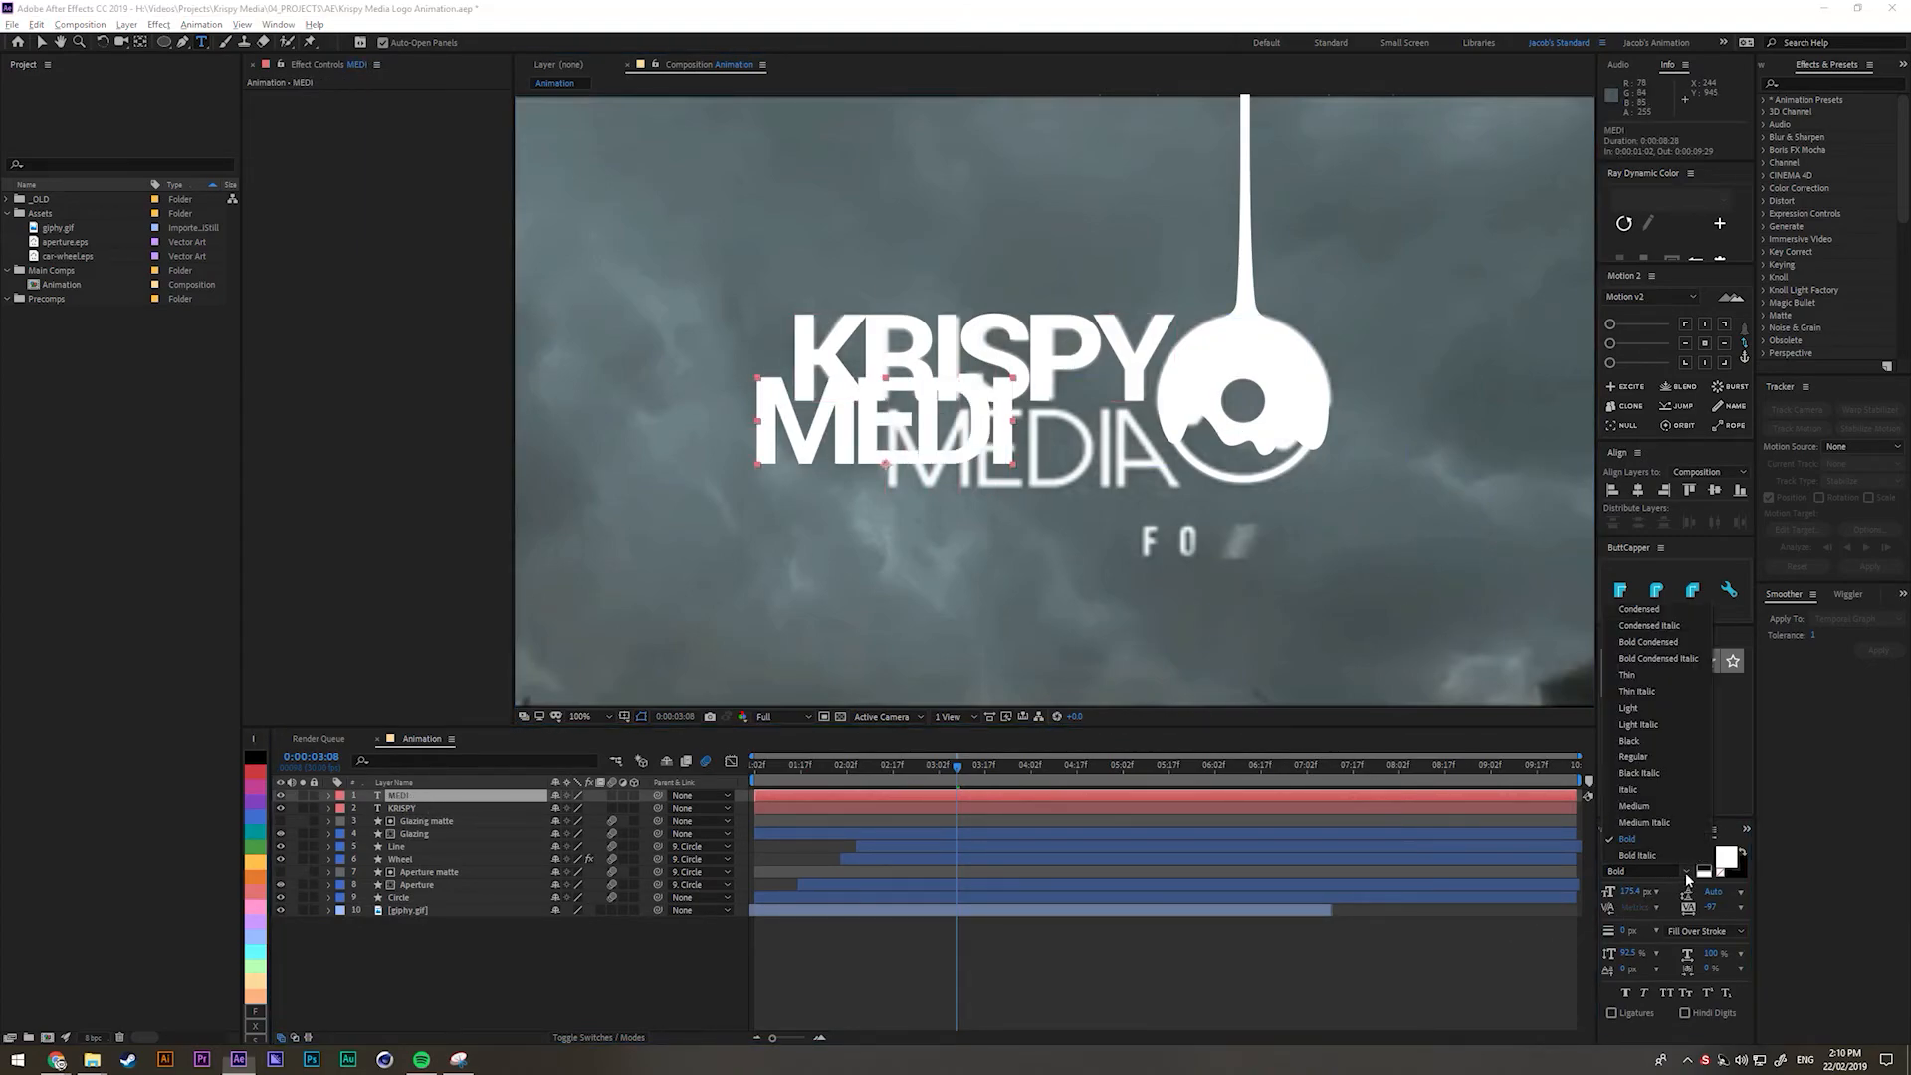
left_click(1639, 708)
left_click(482, 951)
left_click(420, 796)
Move MEDI onto the MEDIA lettering and tint it pale pink.
scroll(748, 458, "up", 1)
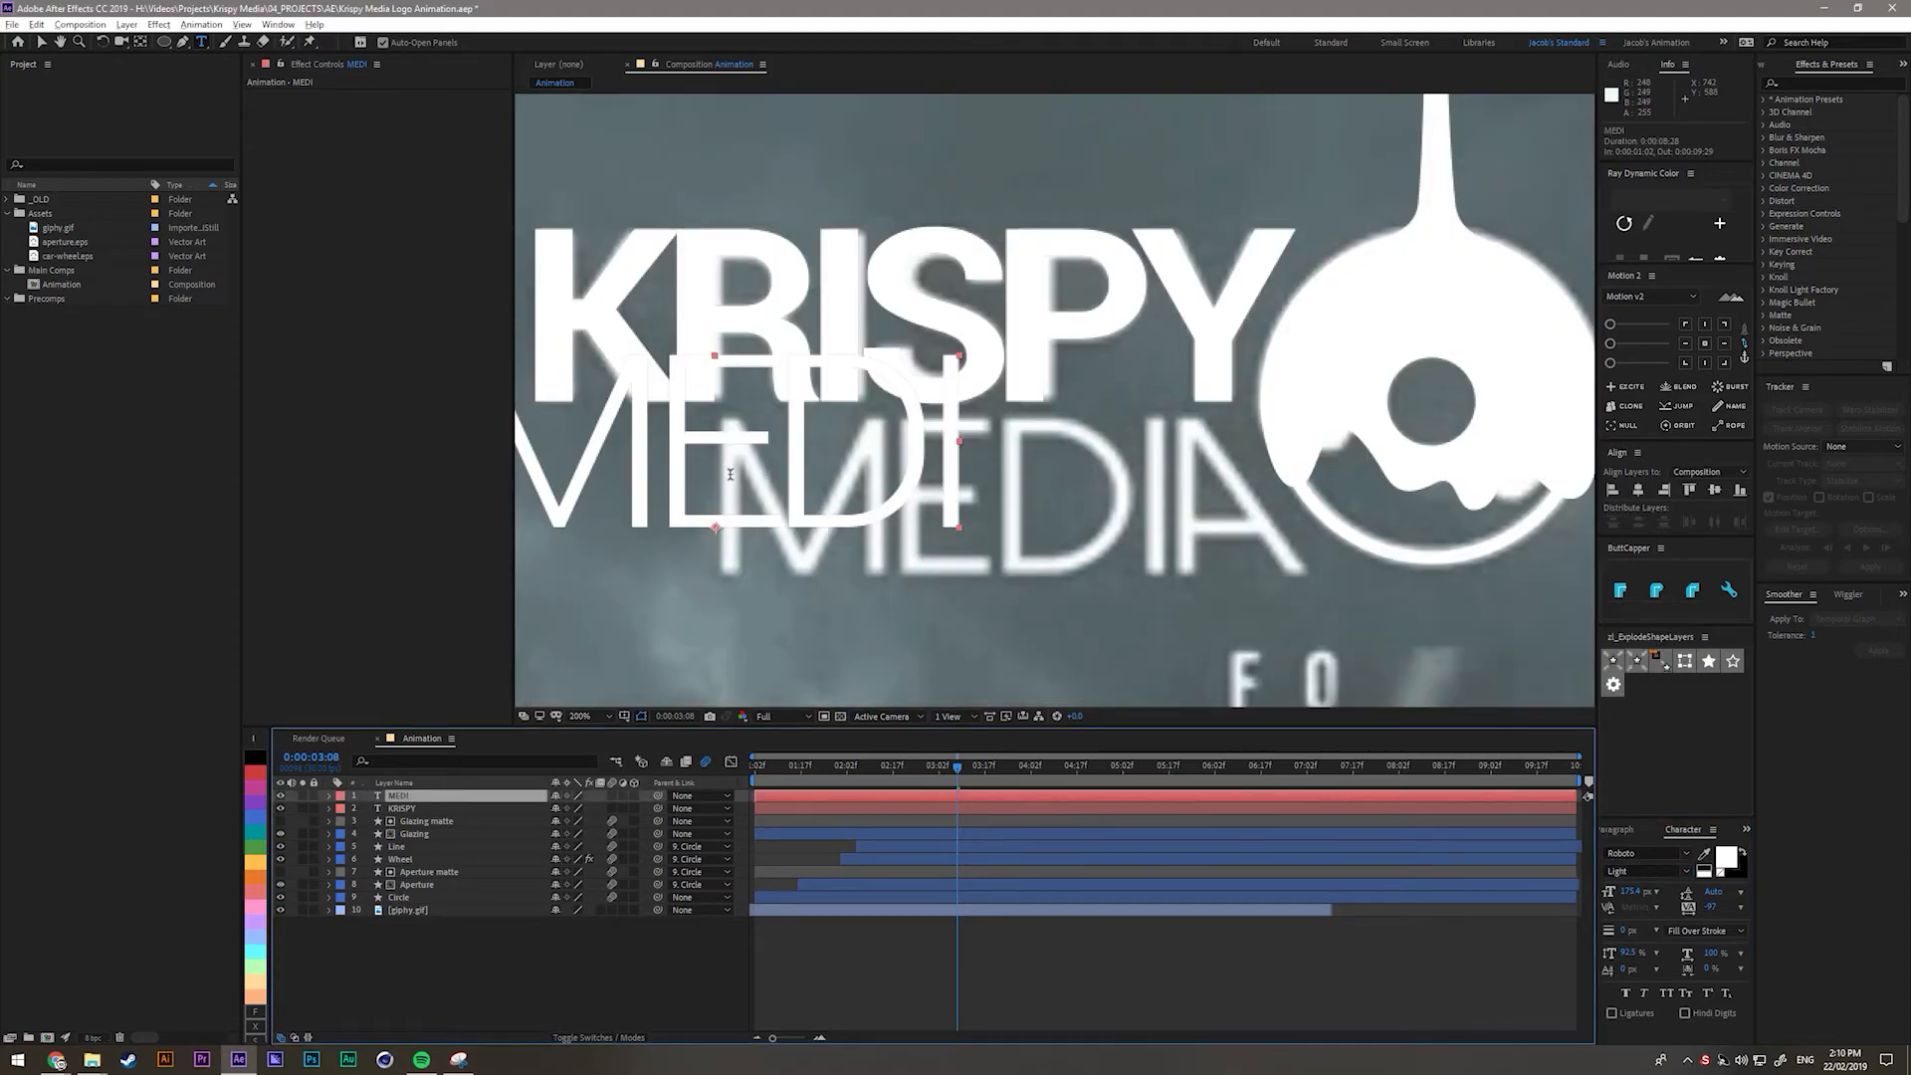
key("v")
left_click_drag(734, 478, 982, 554)
left_click(1727, 857)
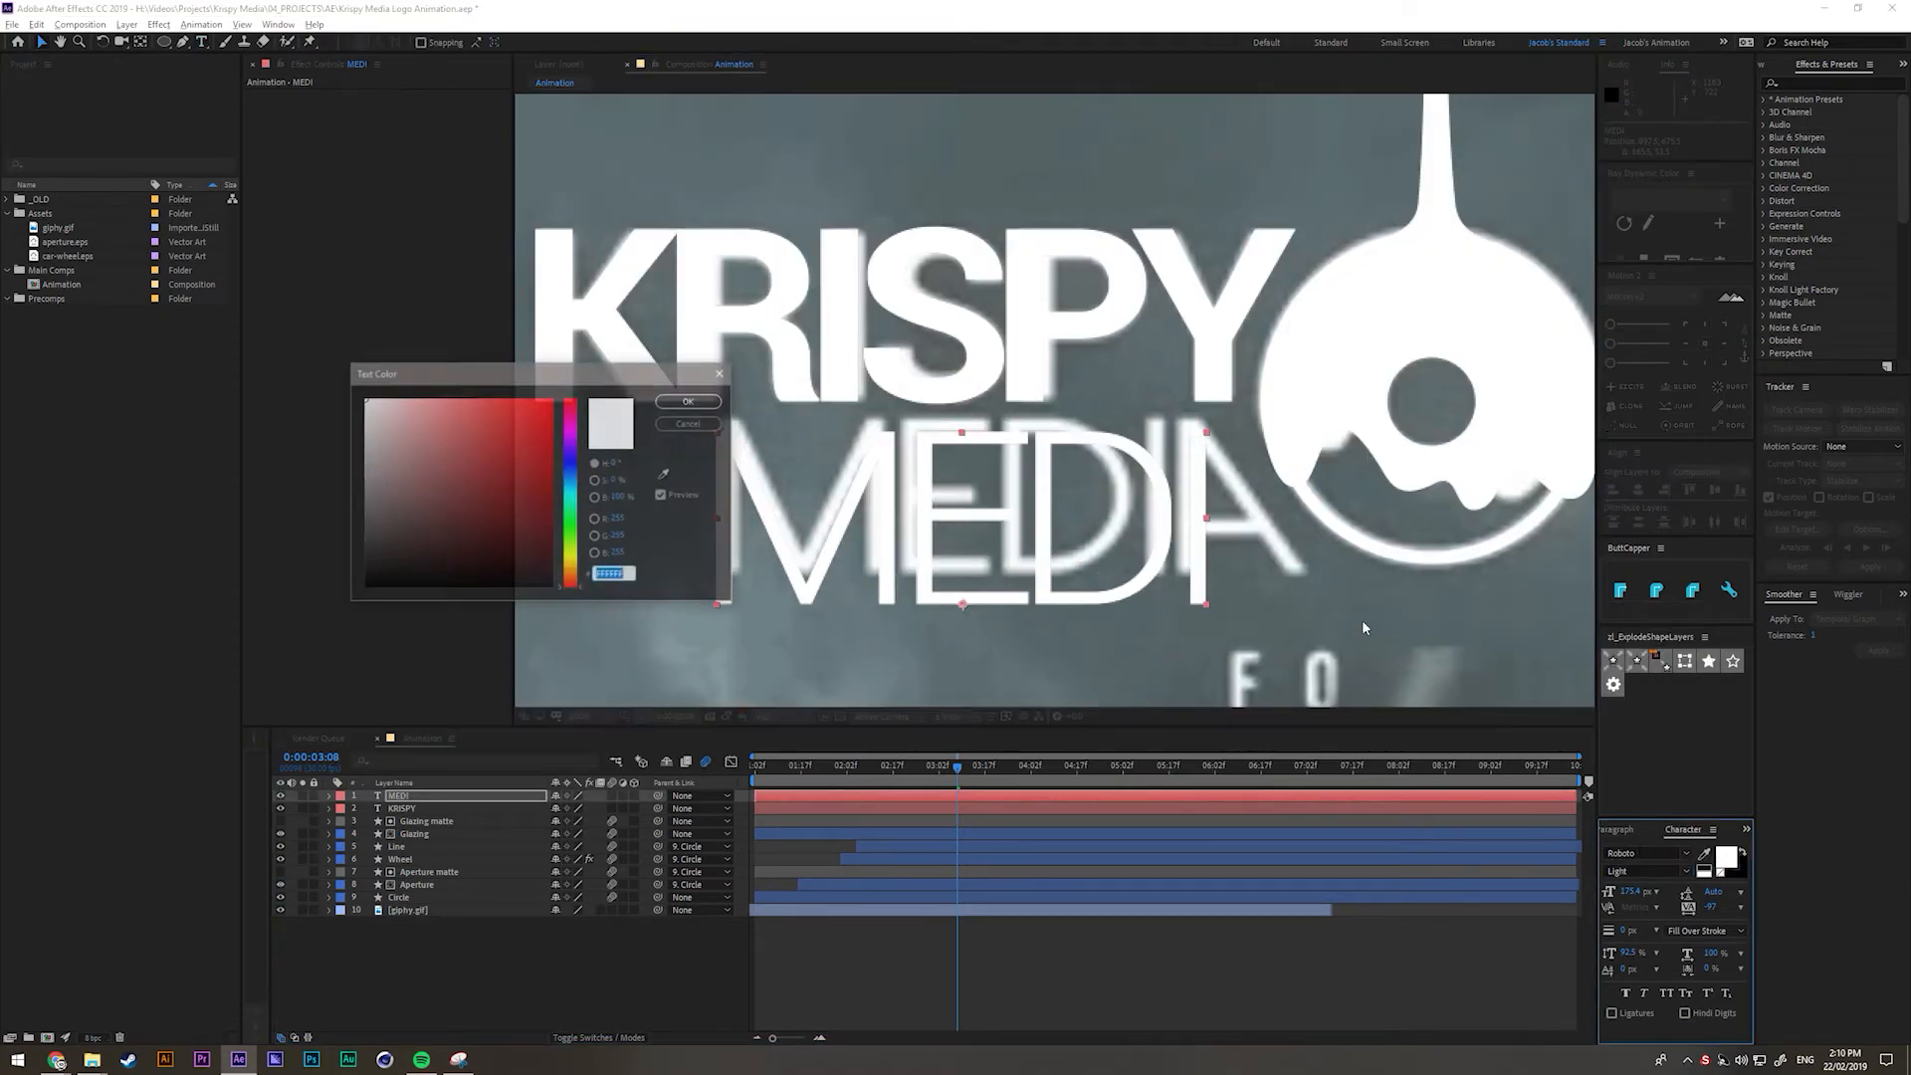
left_click(396, 404)
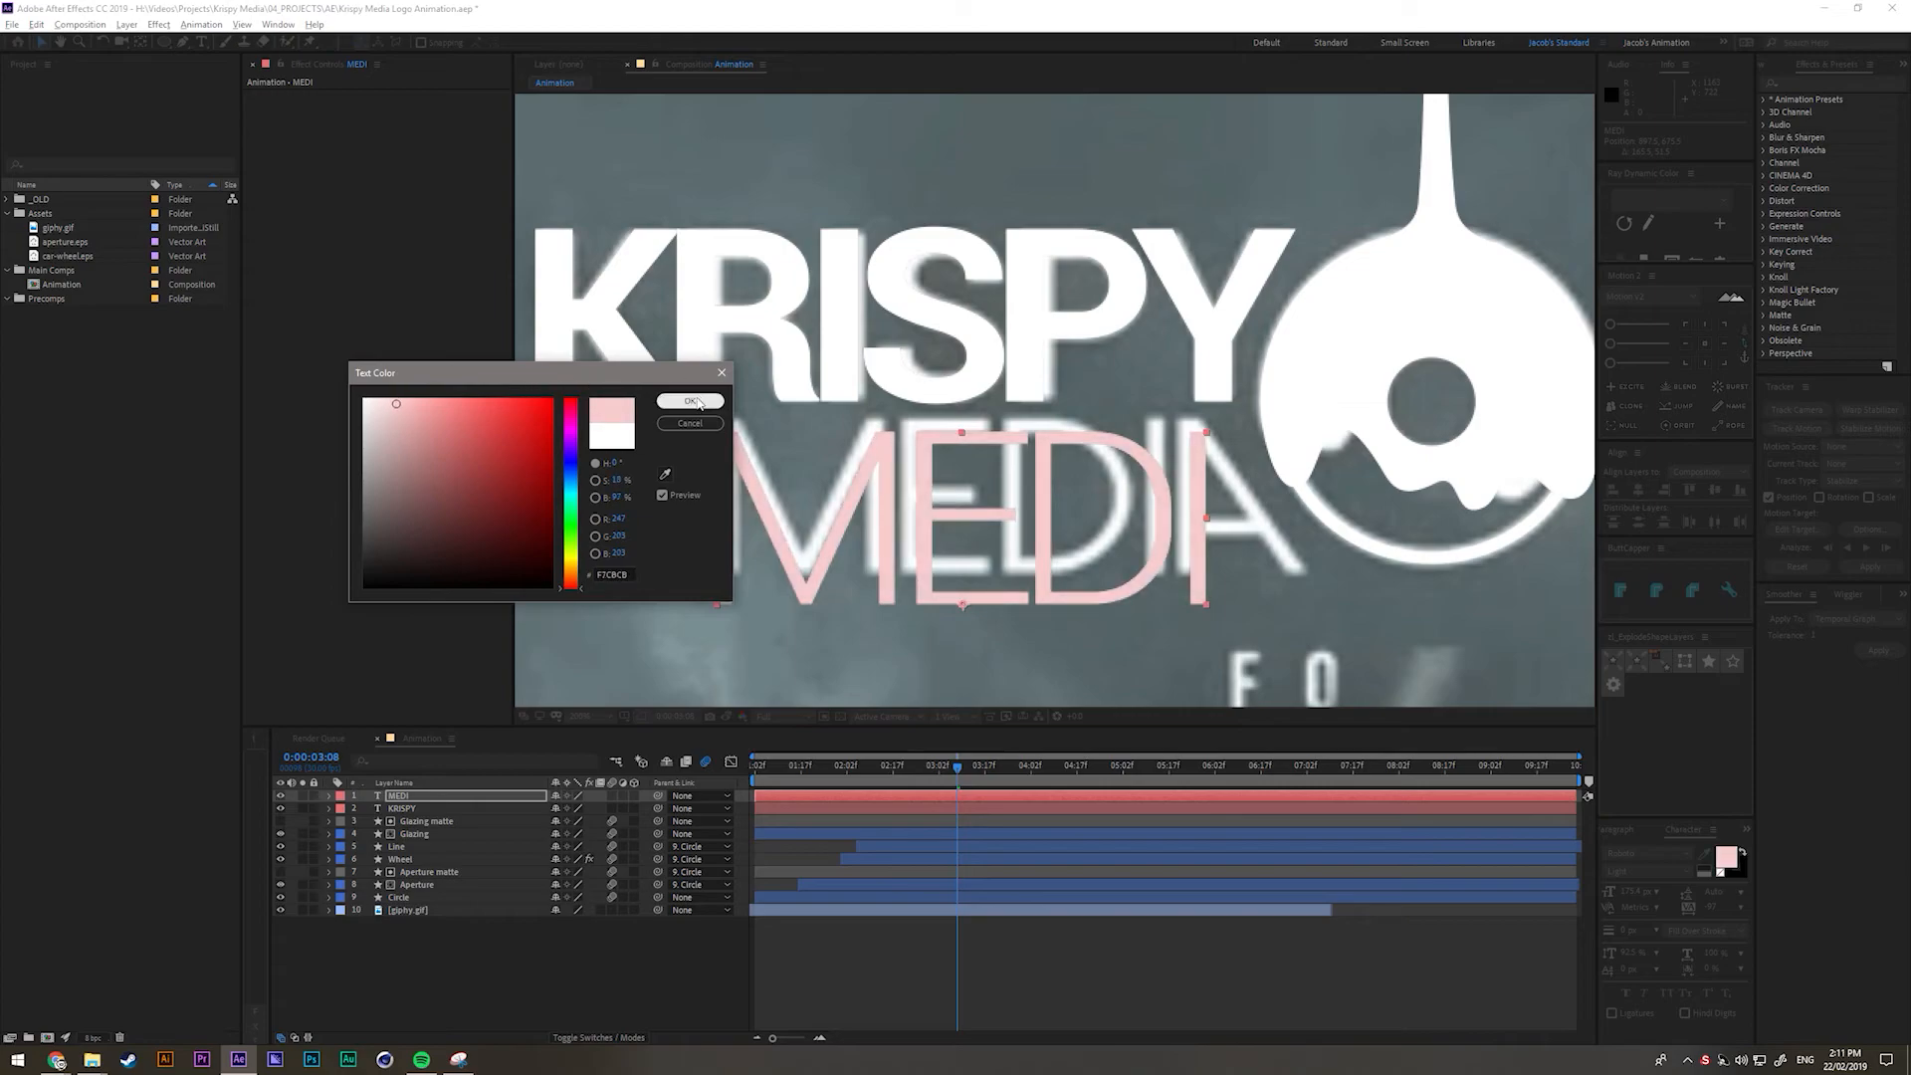
left_click(699, 403)
left_click_drag(941, 560, 938, 530)
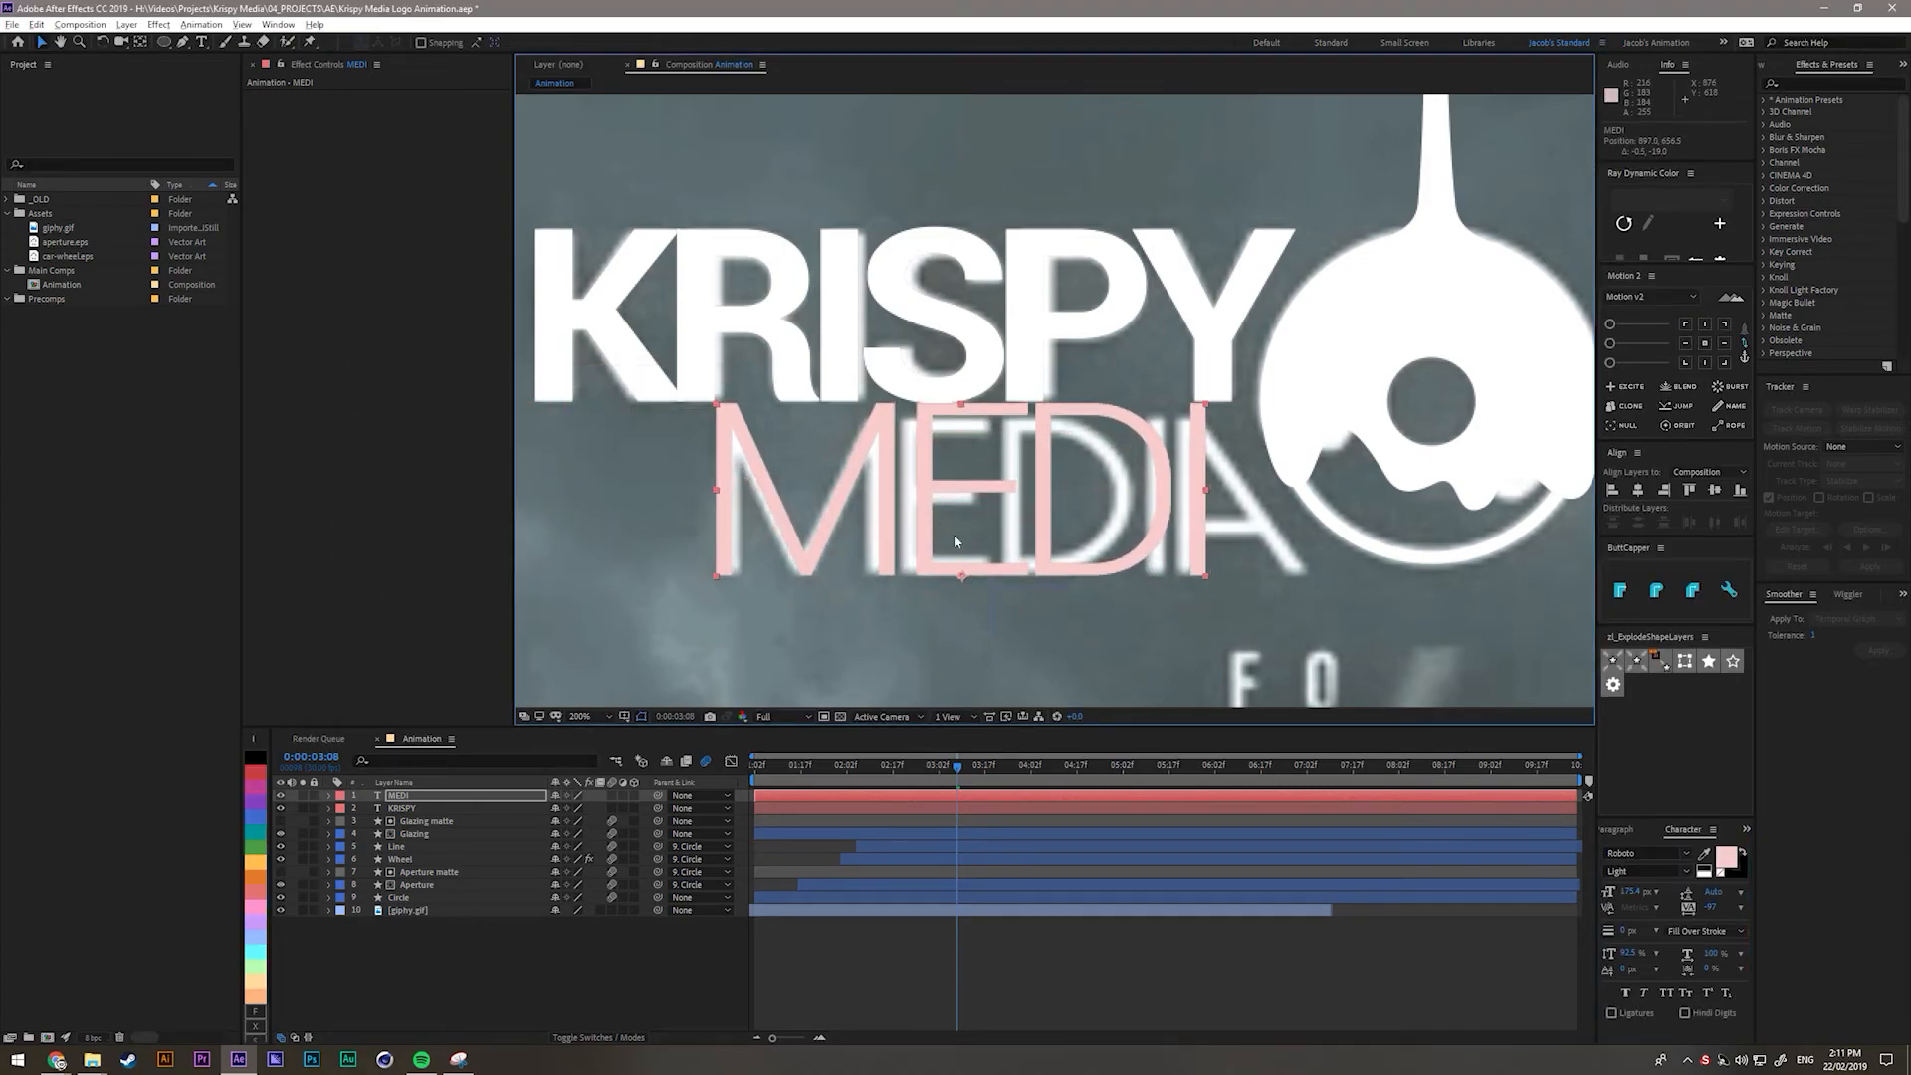
Shrink MEDI to 162.9 px, shift it left, and adjust its horizontal scale to match MEDIA.
left_click_drag(1629, 892, 1518, 876)
left_click_drag(1158, 547, 1147, 547)
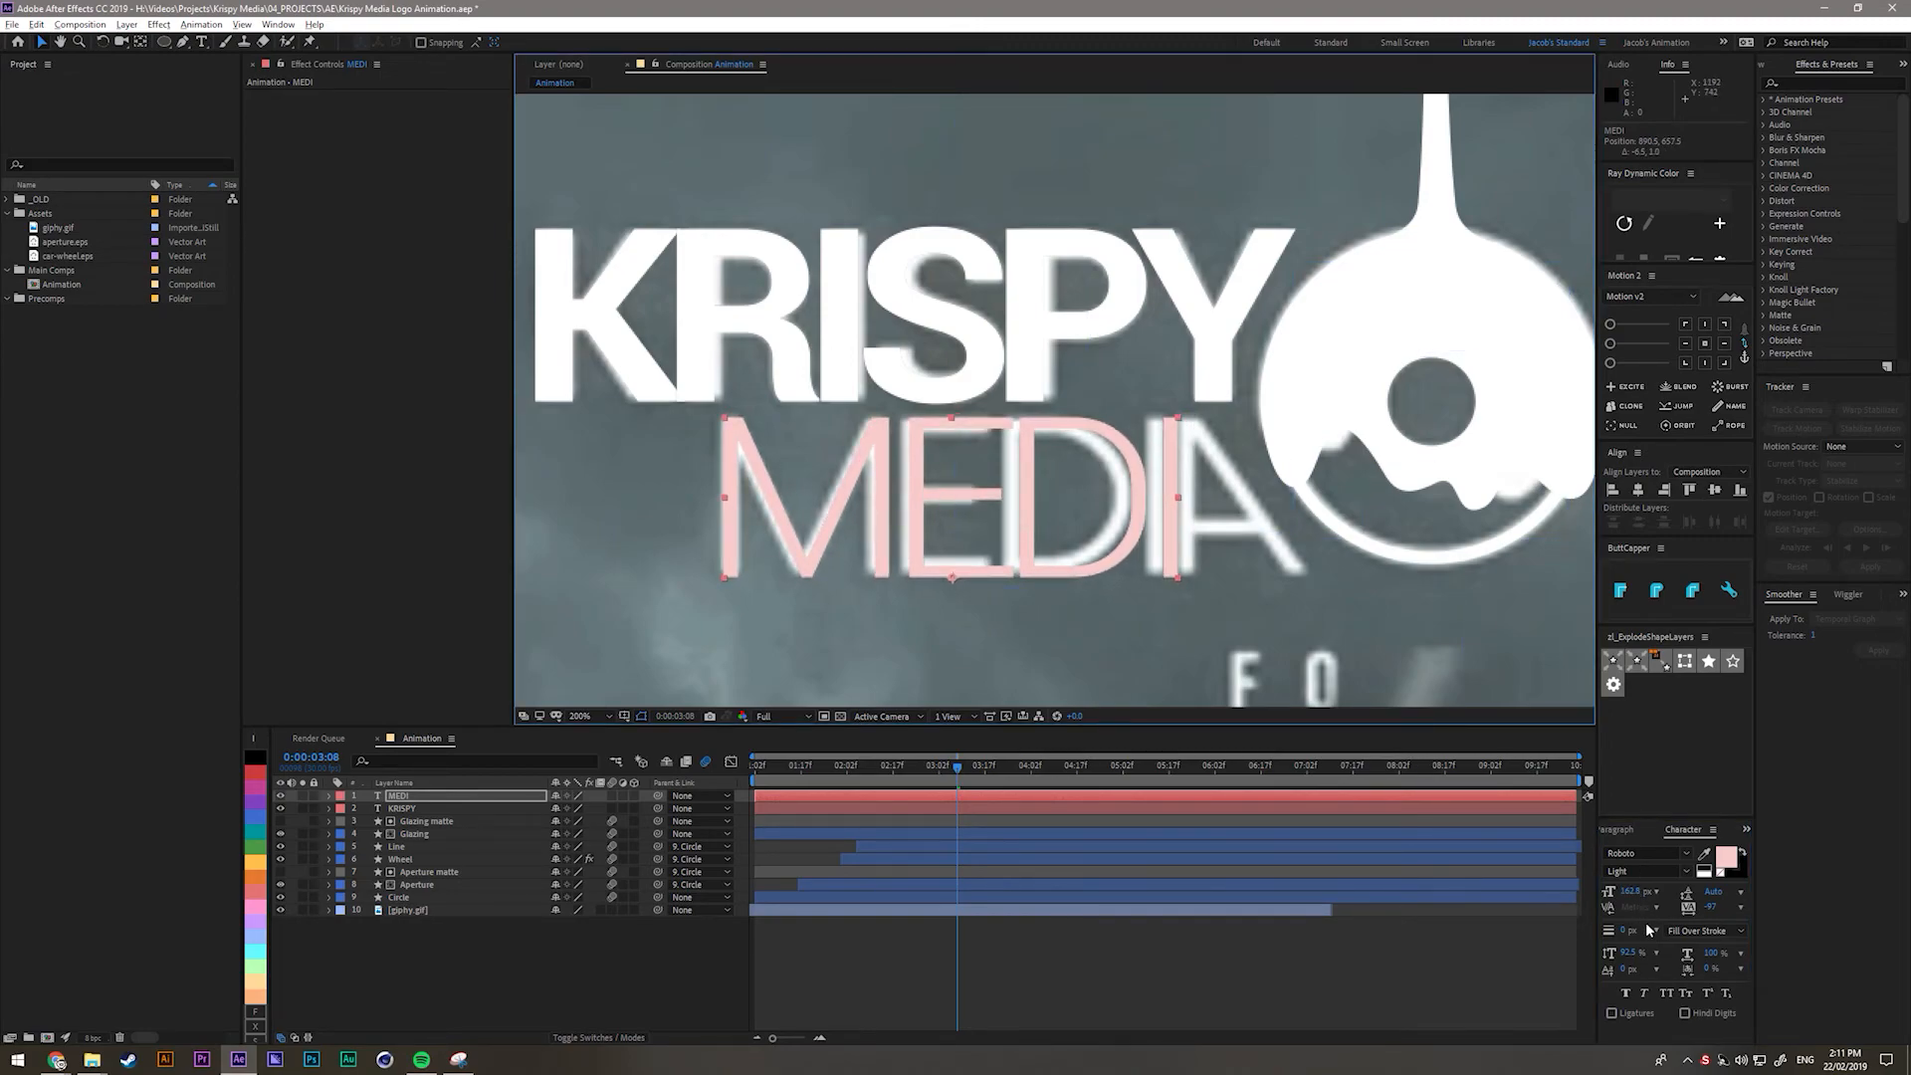
left_click(1649, 964)
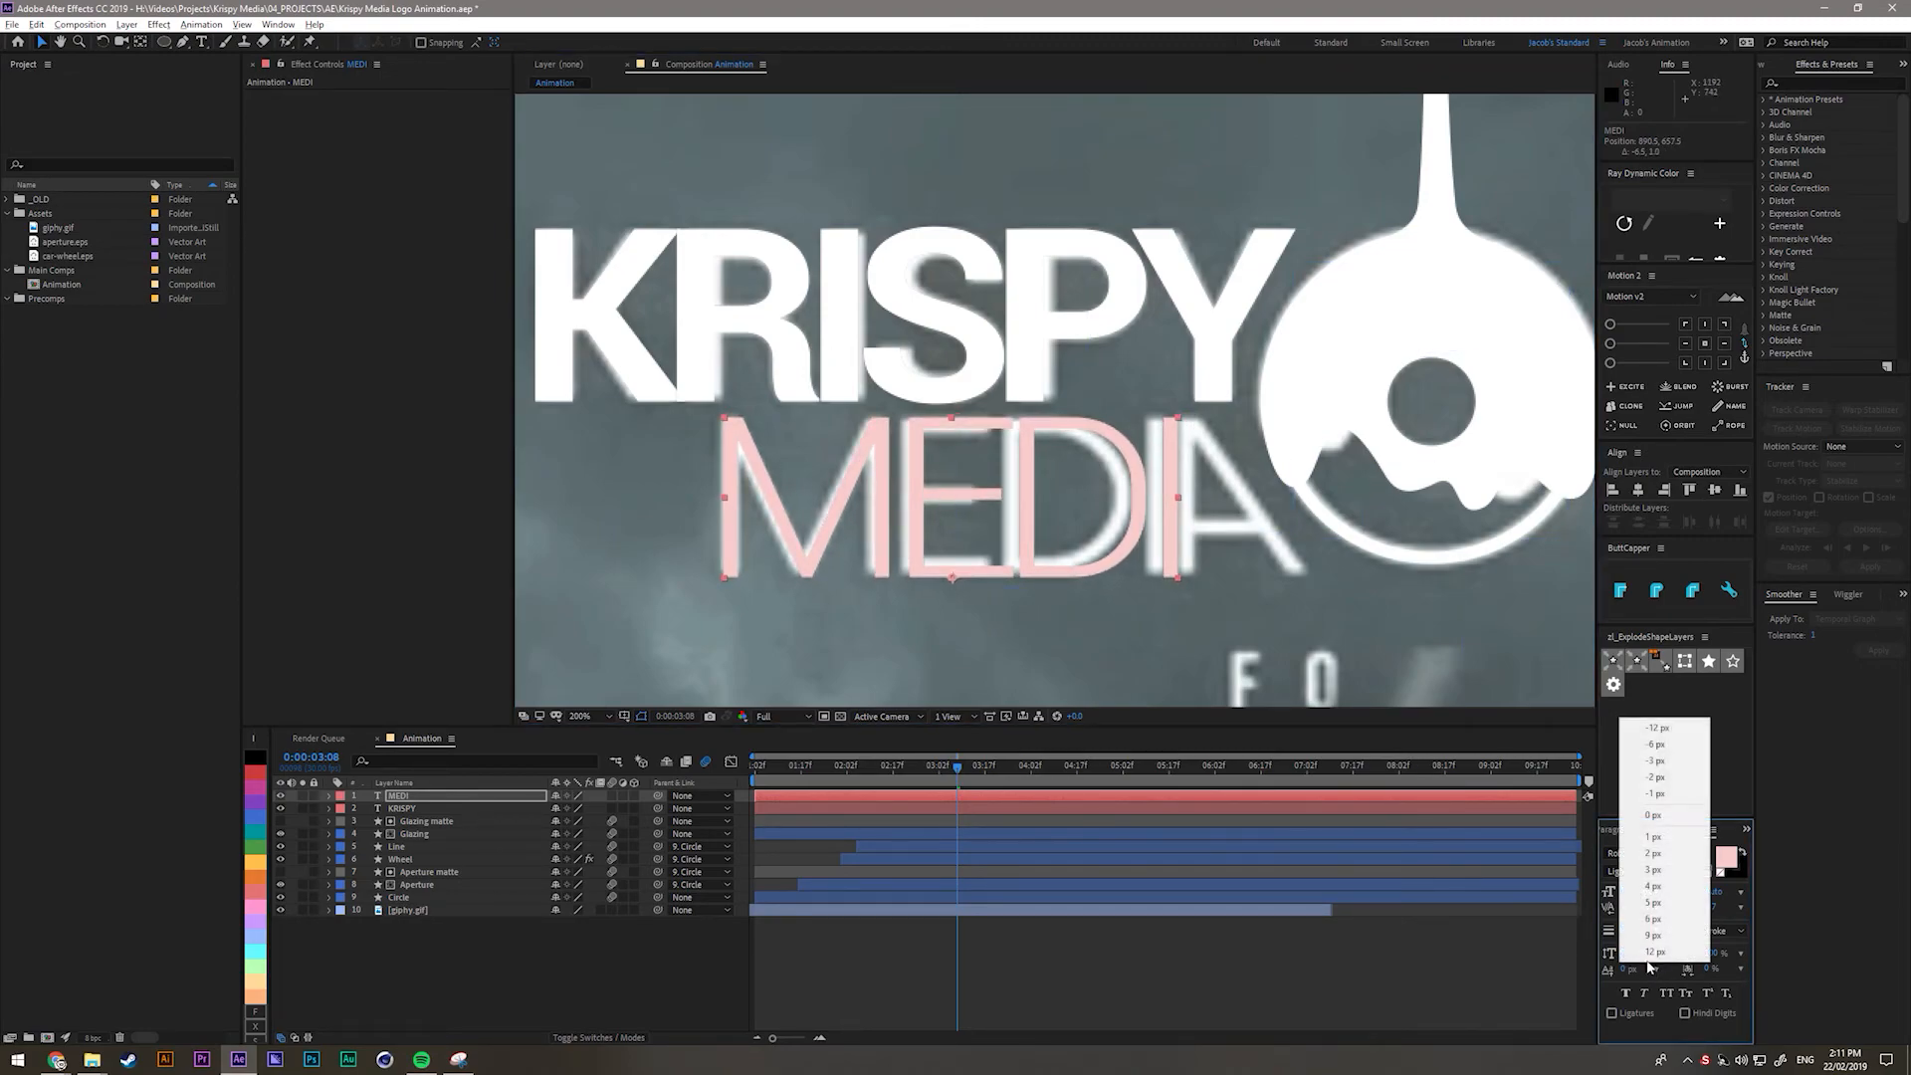
left_click(1679, 970)
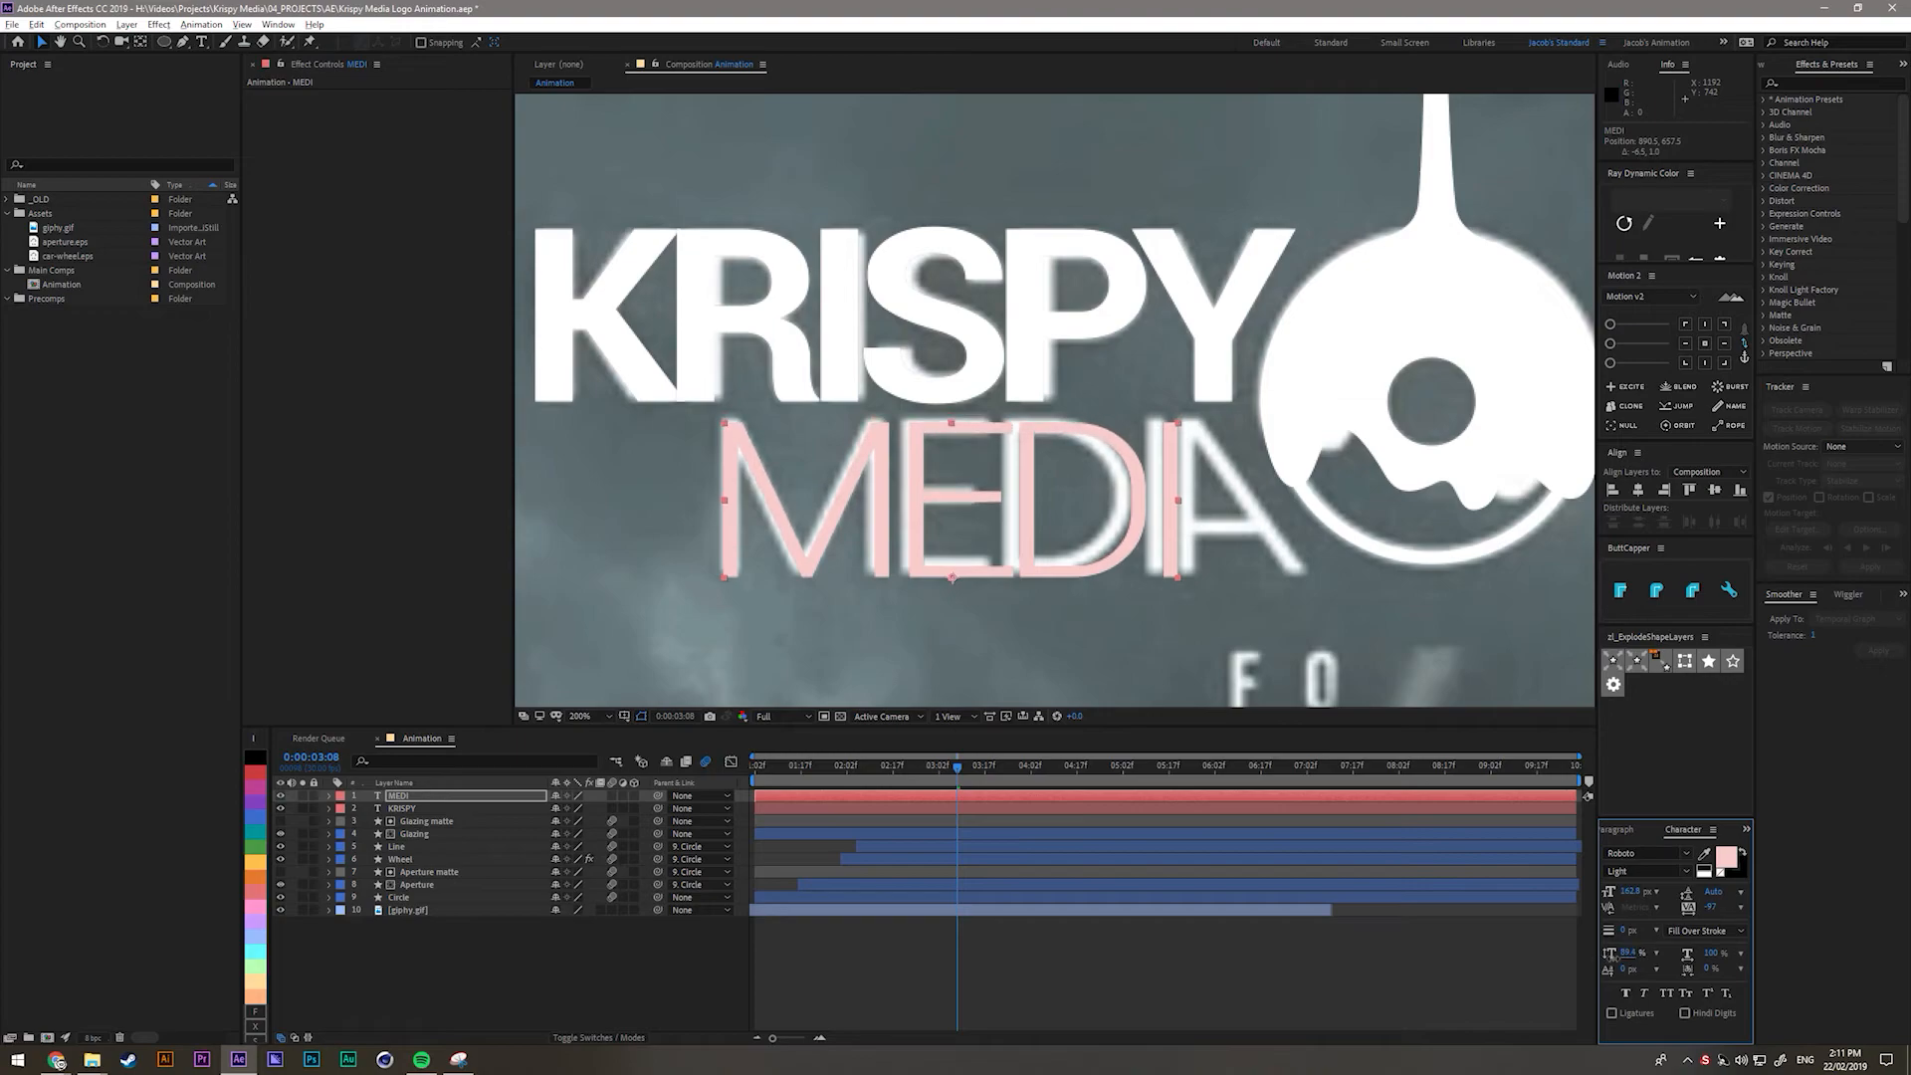
mouse_move(1713, 956)
left_mouse_down()
mouse_move(1733, 968)
mouse_move(1716, 960)
left_mouse_up()
Nudge MEDI into alignment with MEDIA and tighten its tracking to -98.
key("Left")
key("Left")
key("Left")
key("Up")
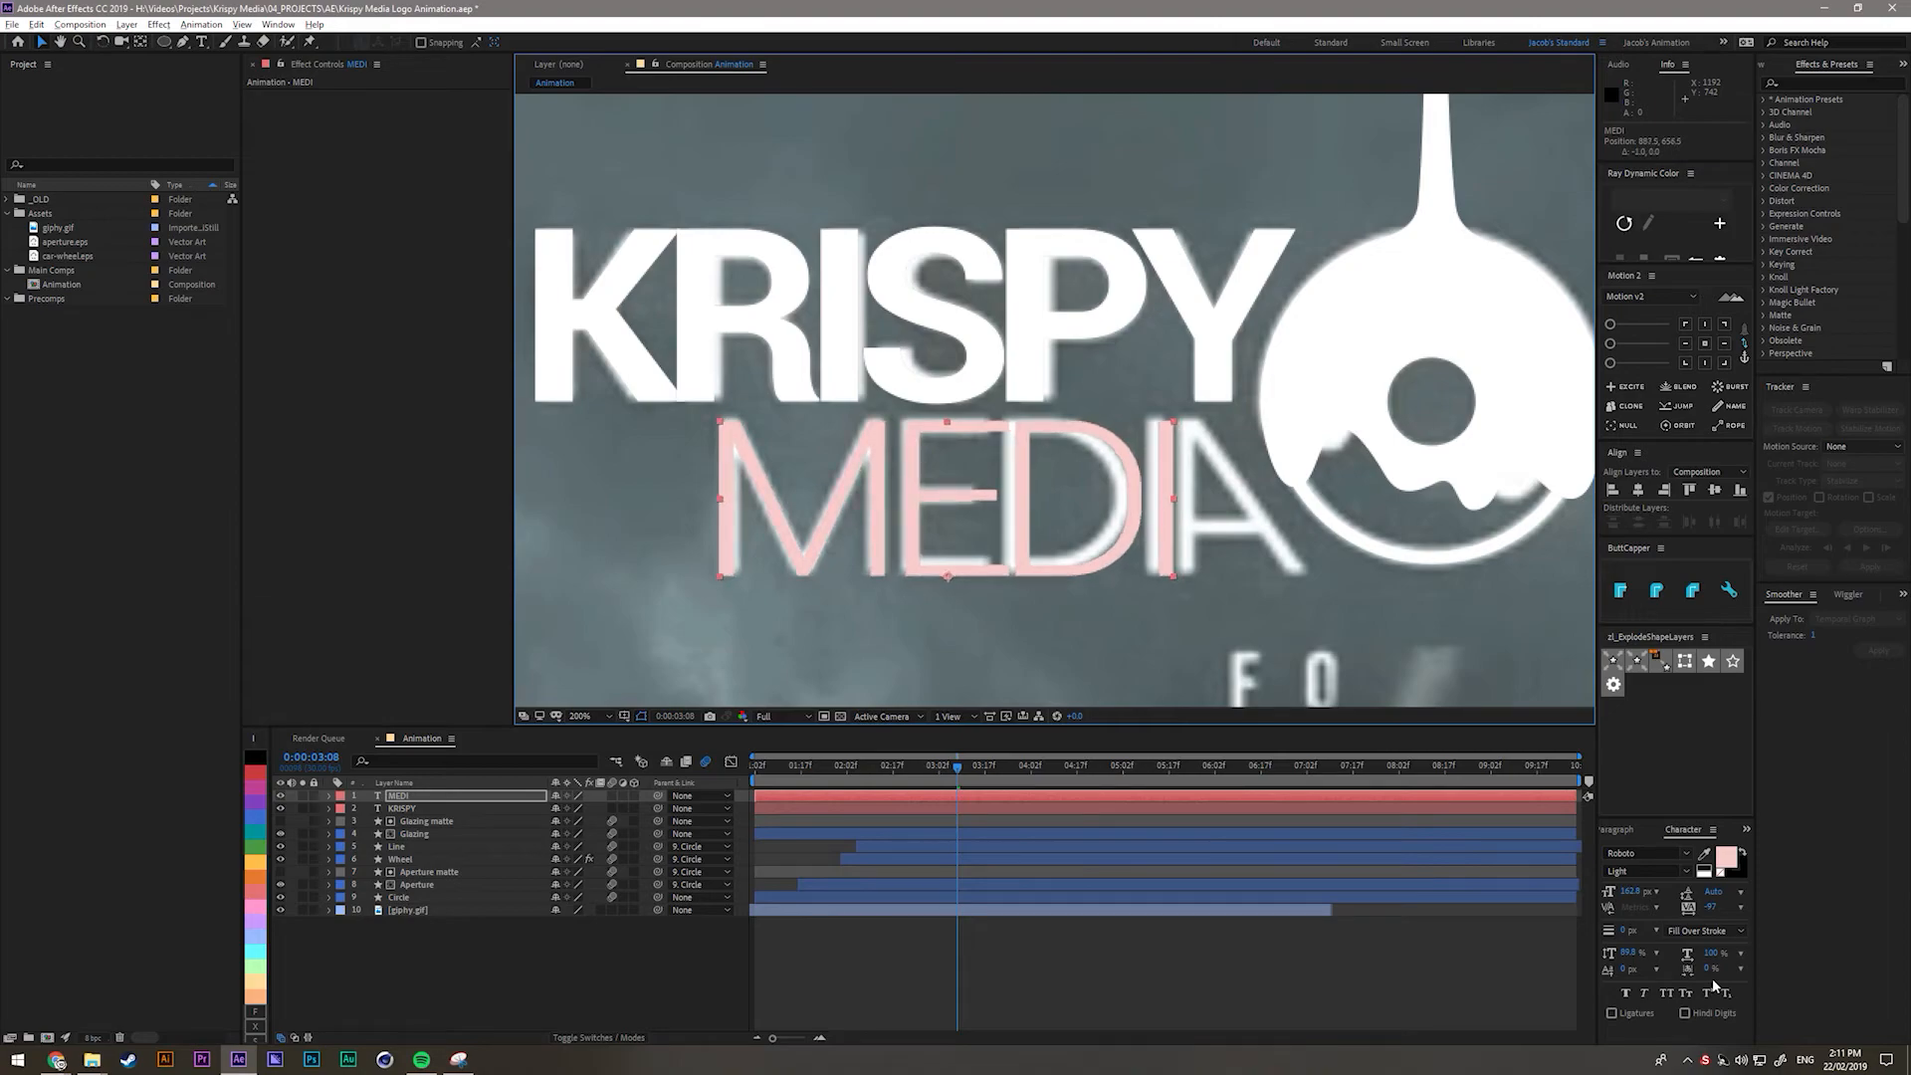
key("Right")
key("Up")
key("Up")
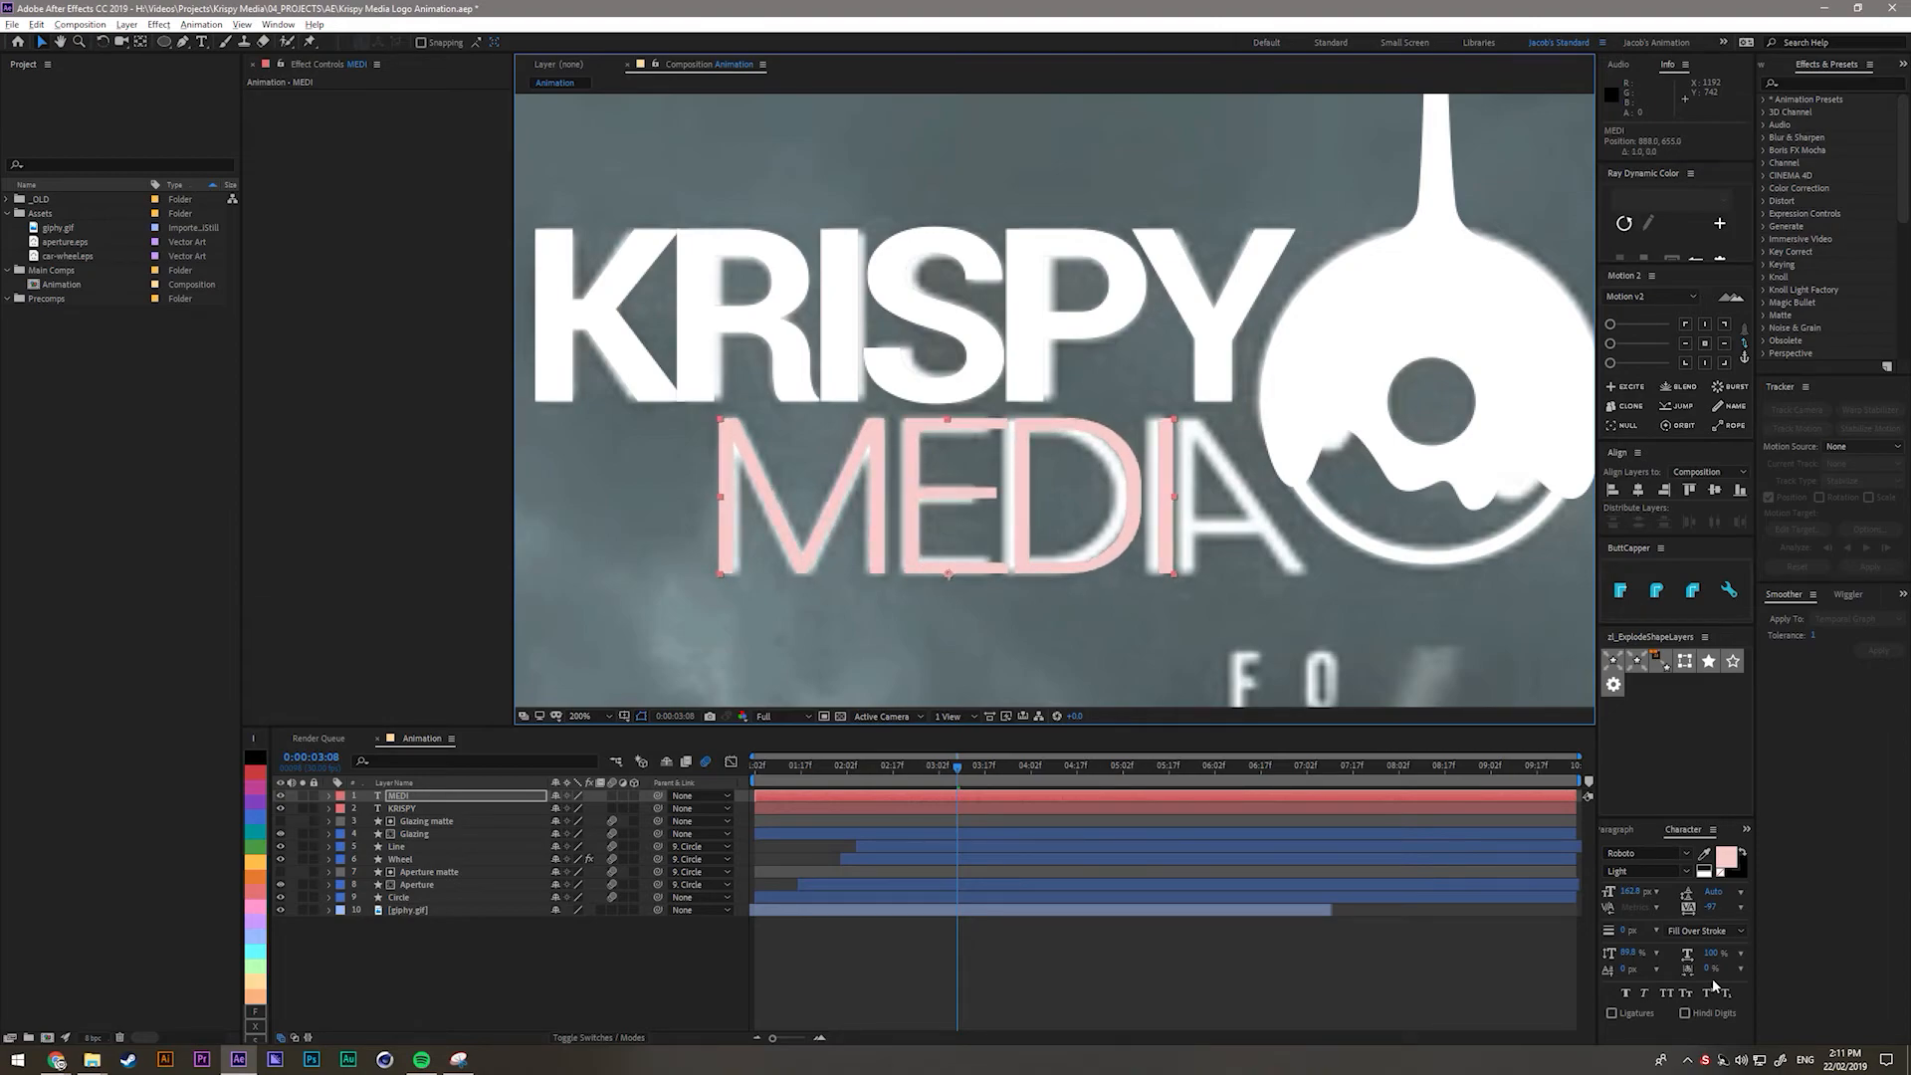
left_click_drag(1721, 909, 1470, 931)
key("Left")
key("Left")
key("Left")
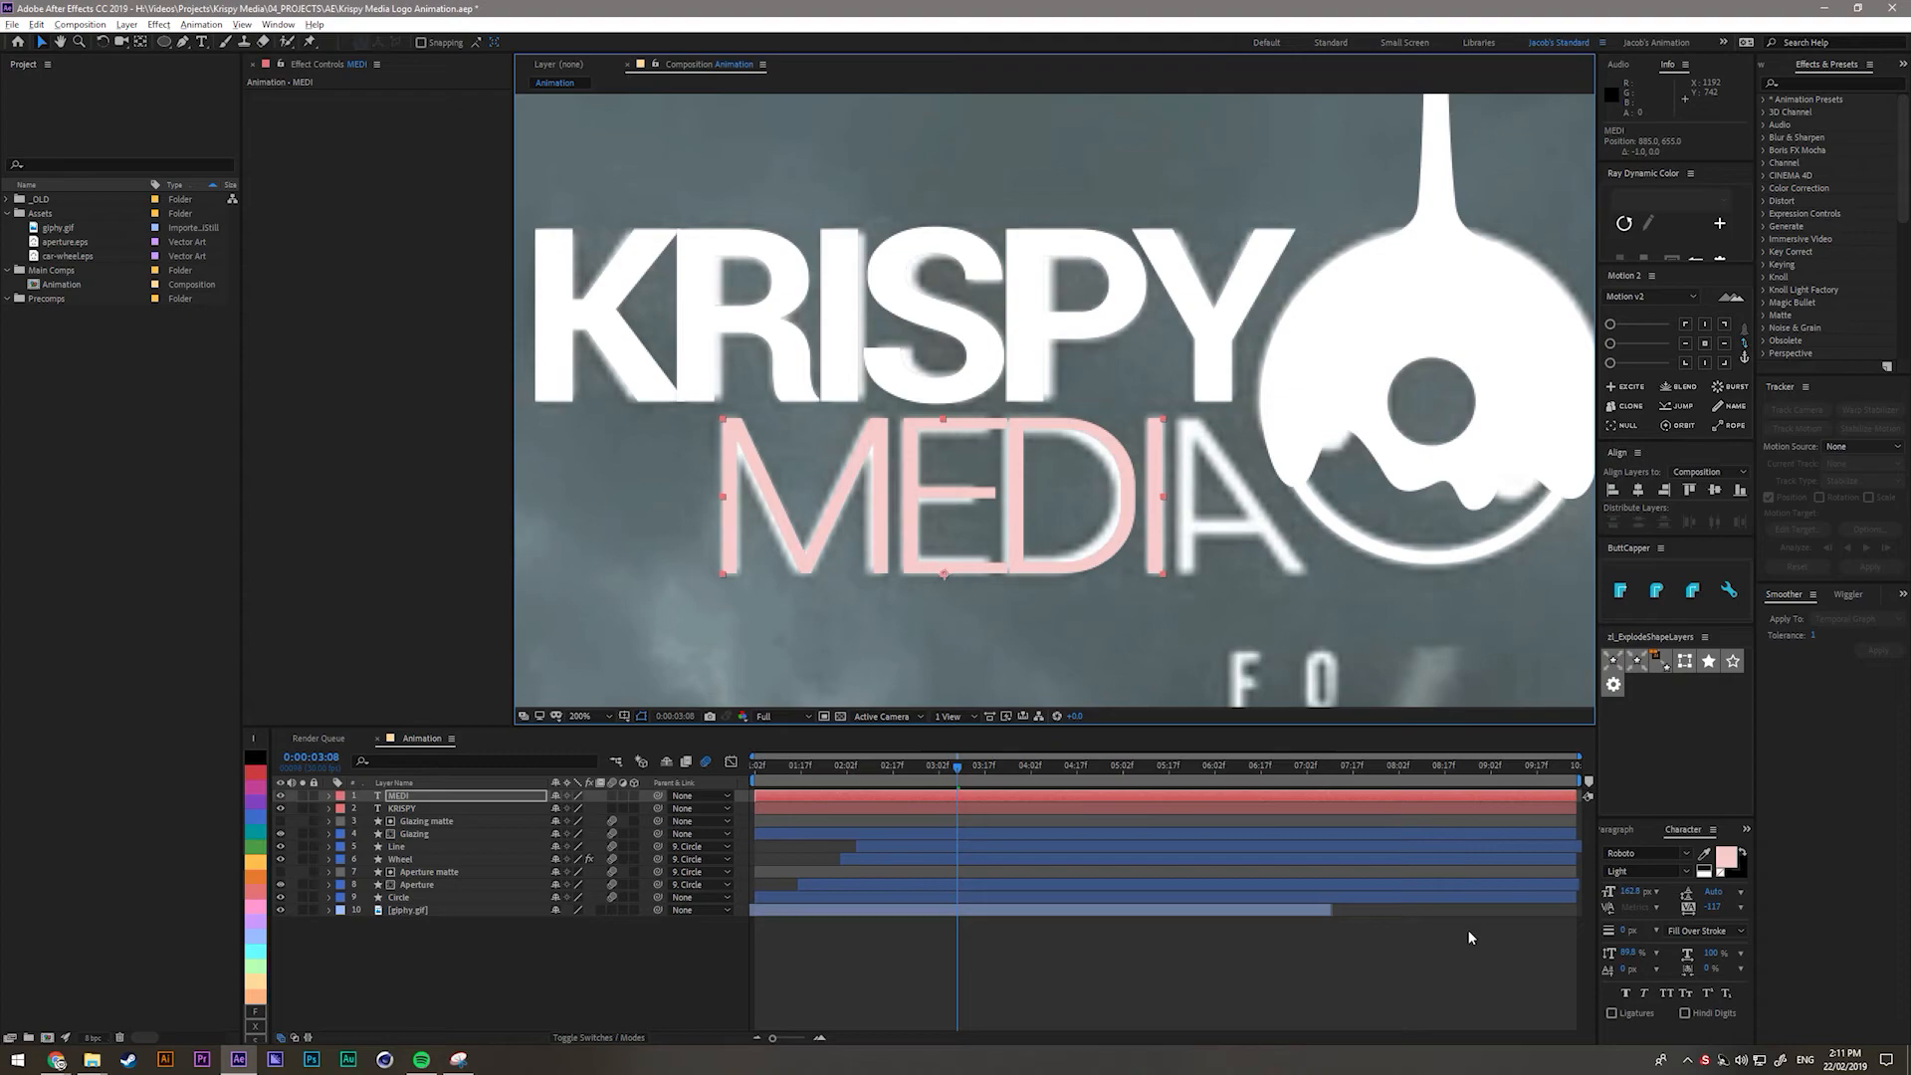
Set the MEDI text colour to white and select the layer for duplicating.
left_click(546, 977)
left_click(410, 809)
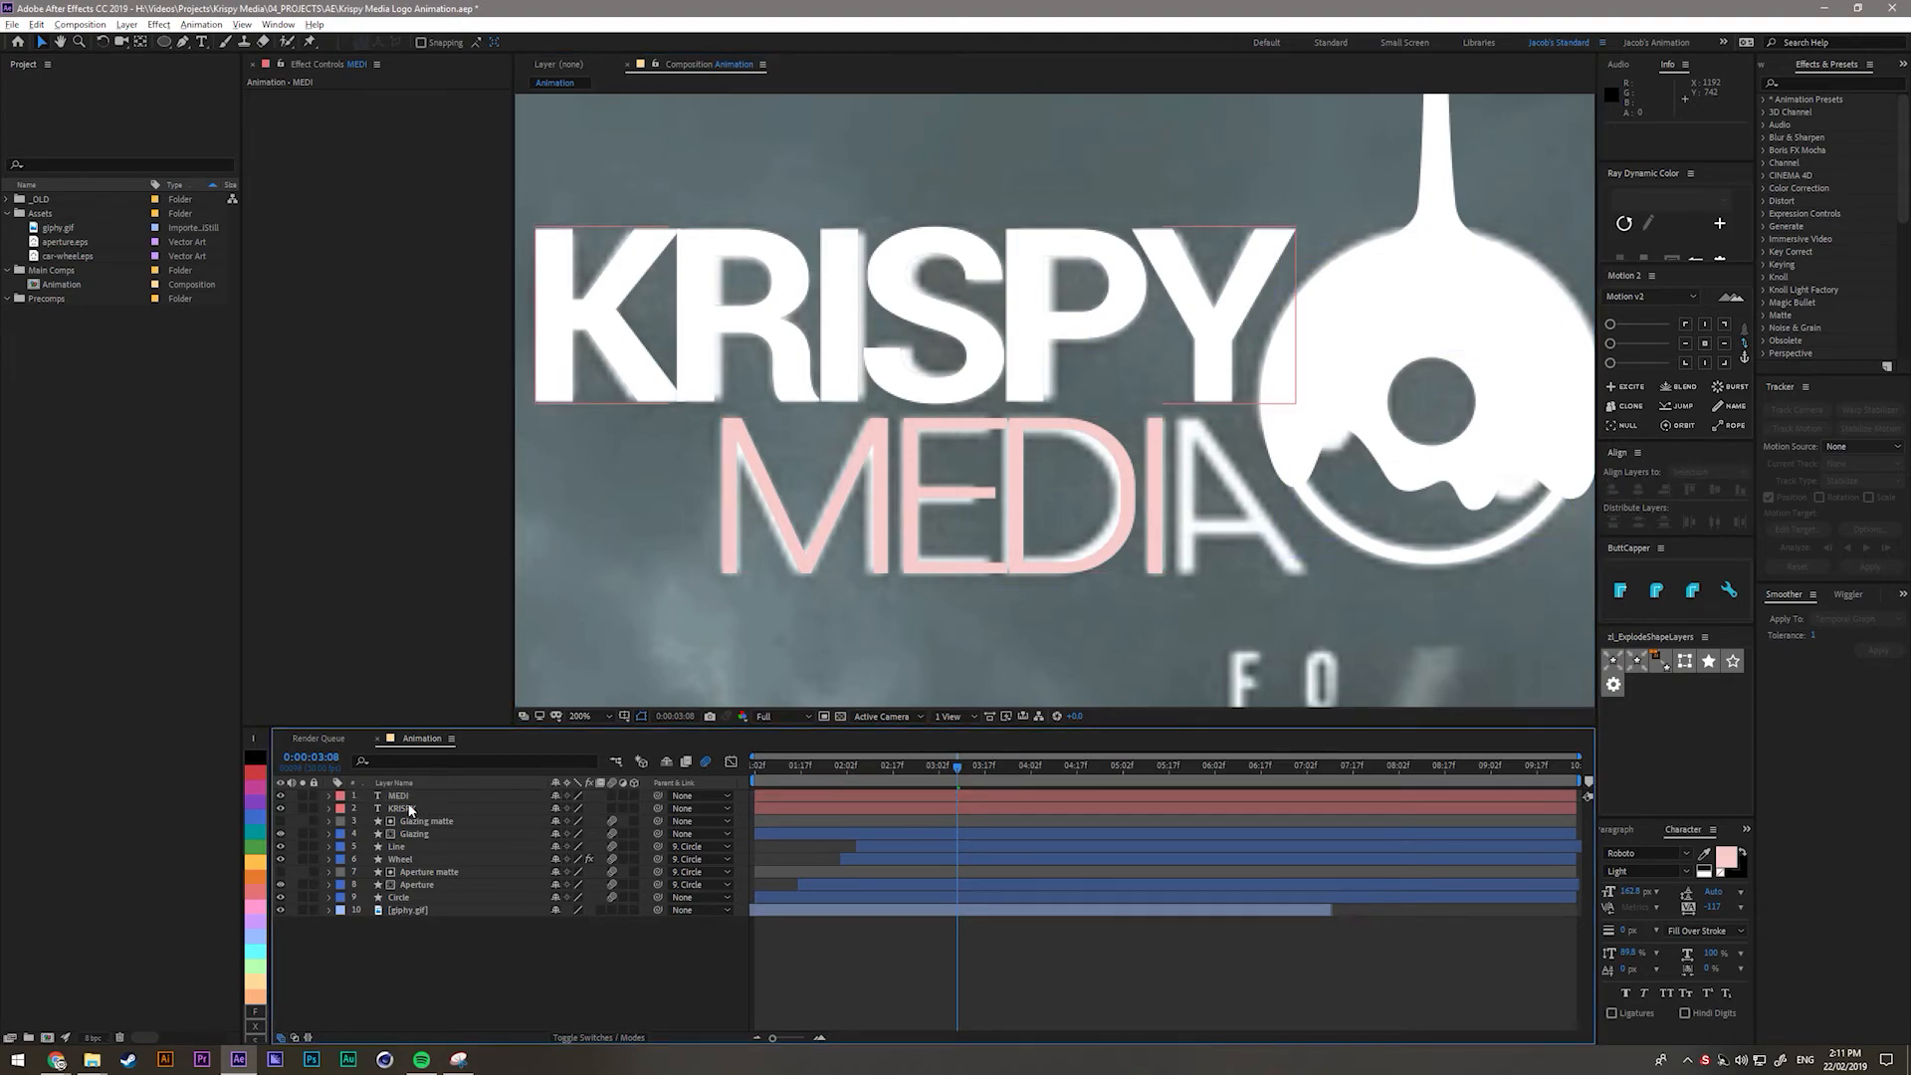
left_click(401, 796)
left_click(1726, 858)
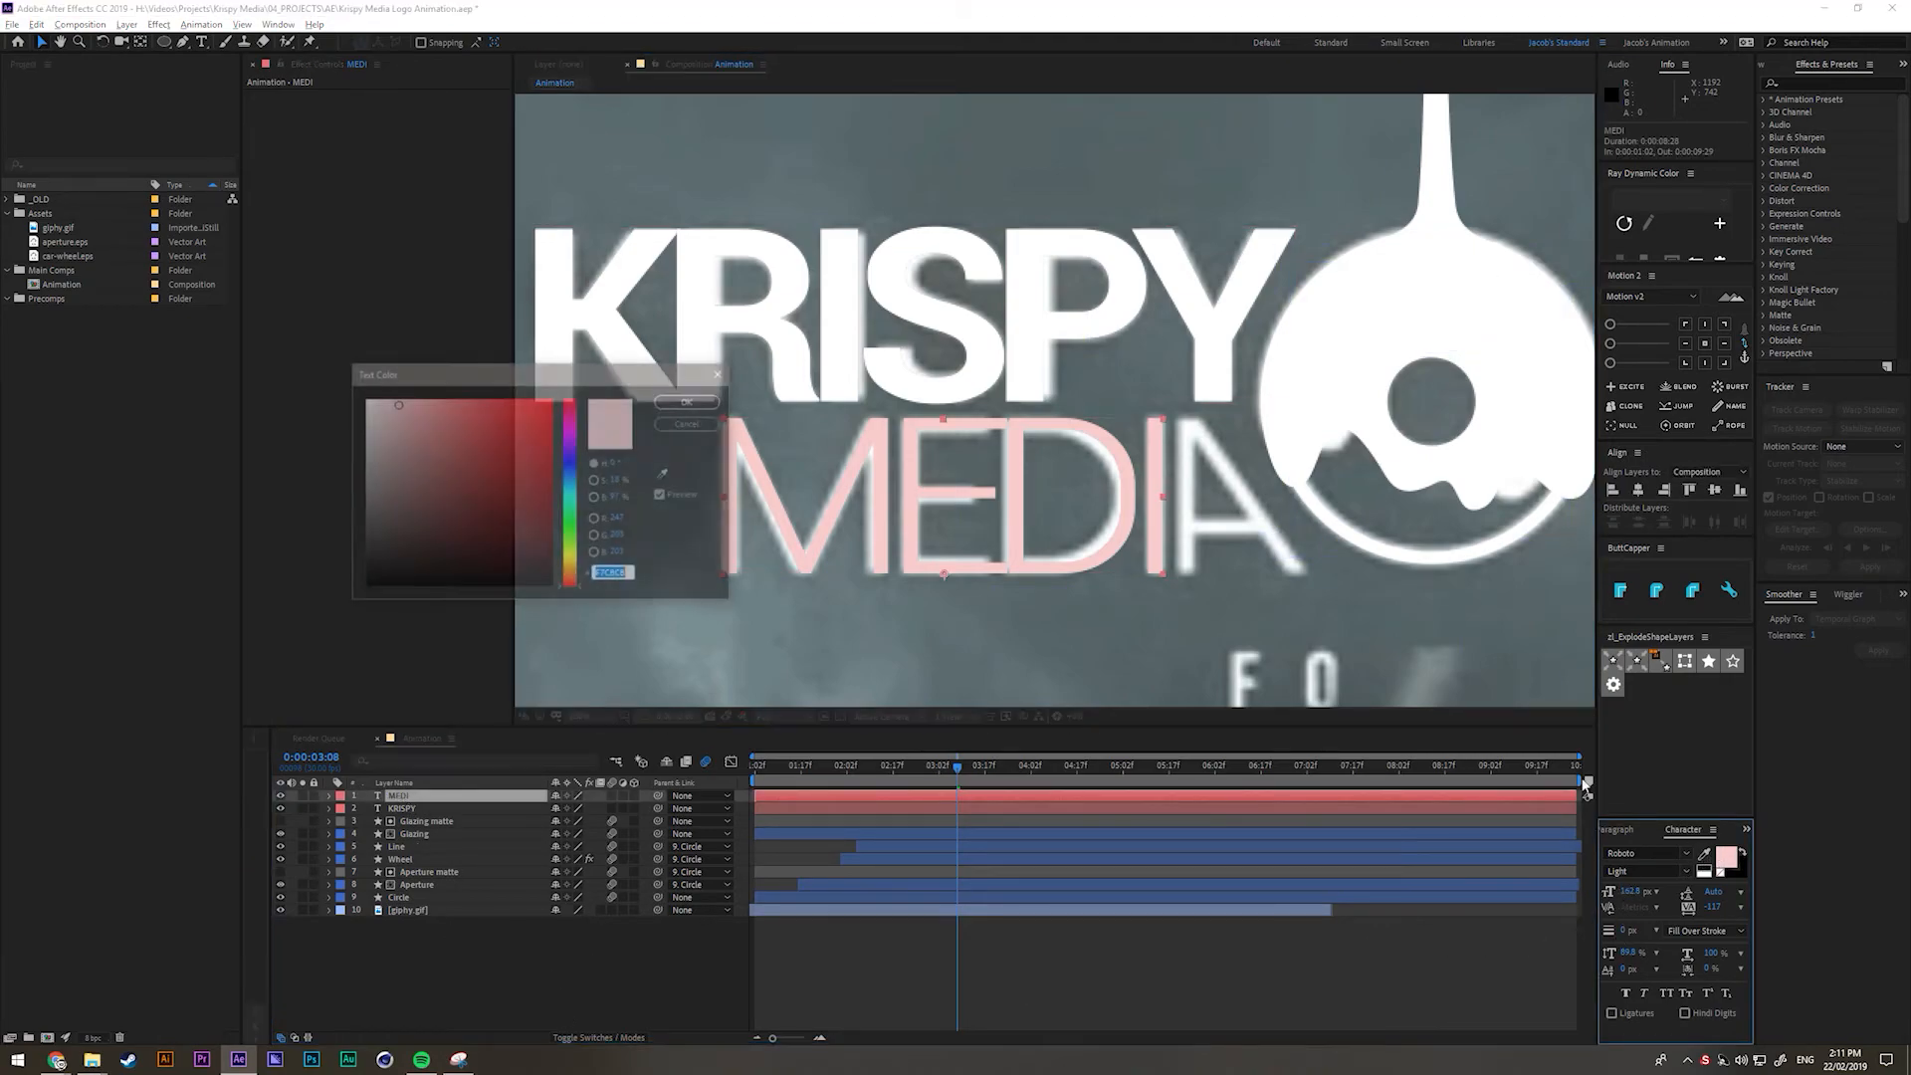
left_click(368, 399)
left_click(691, 407)
left_click(411, 797)
Duplicate MEDI, change its text to A, and move it onto MEDIA's final letter.
key("ctrl+d")
double_click(410, 797)
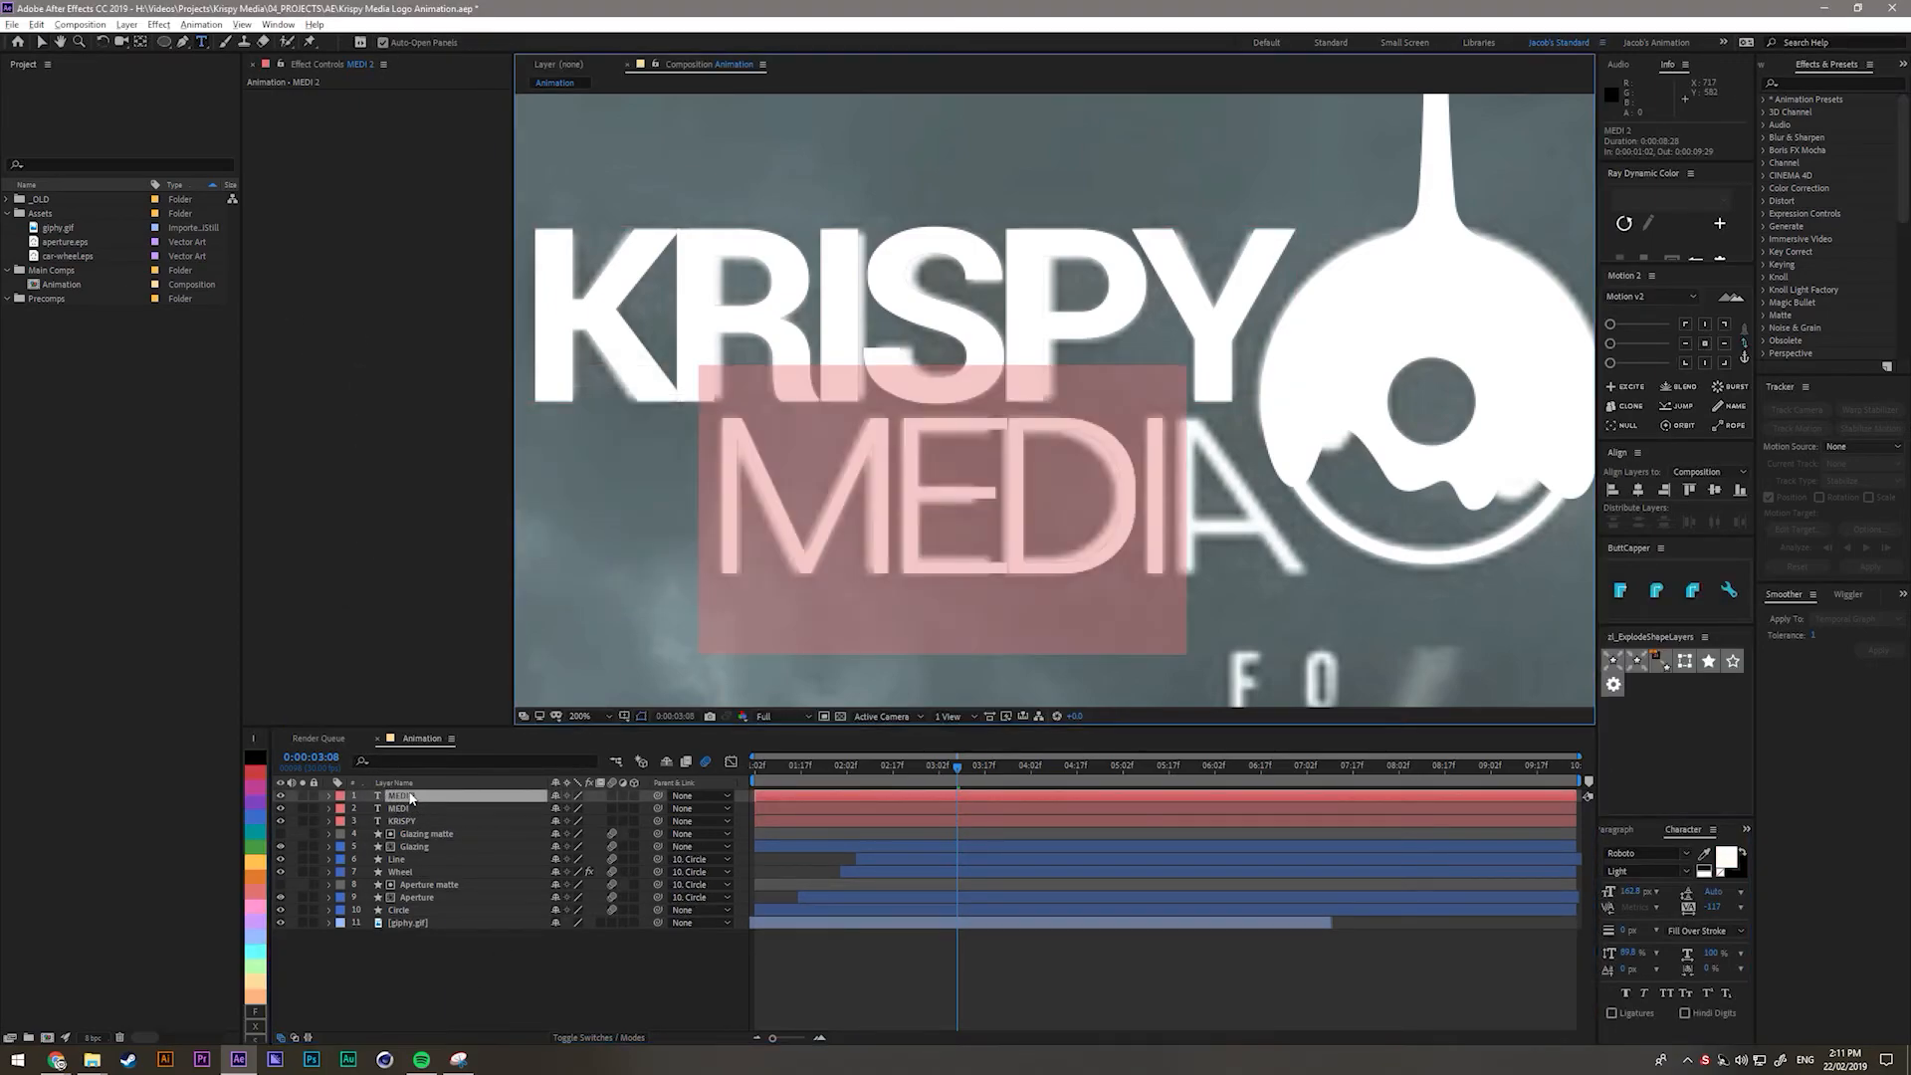
type("A")
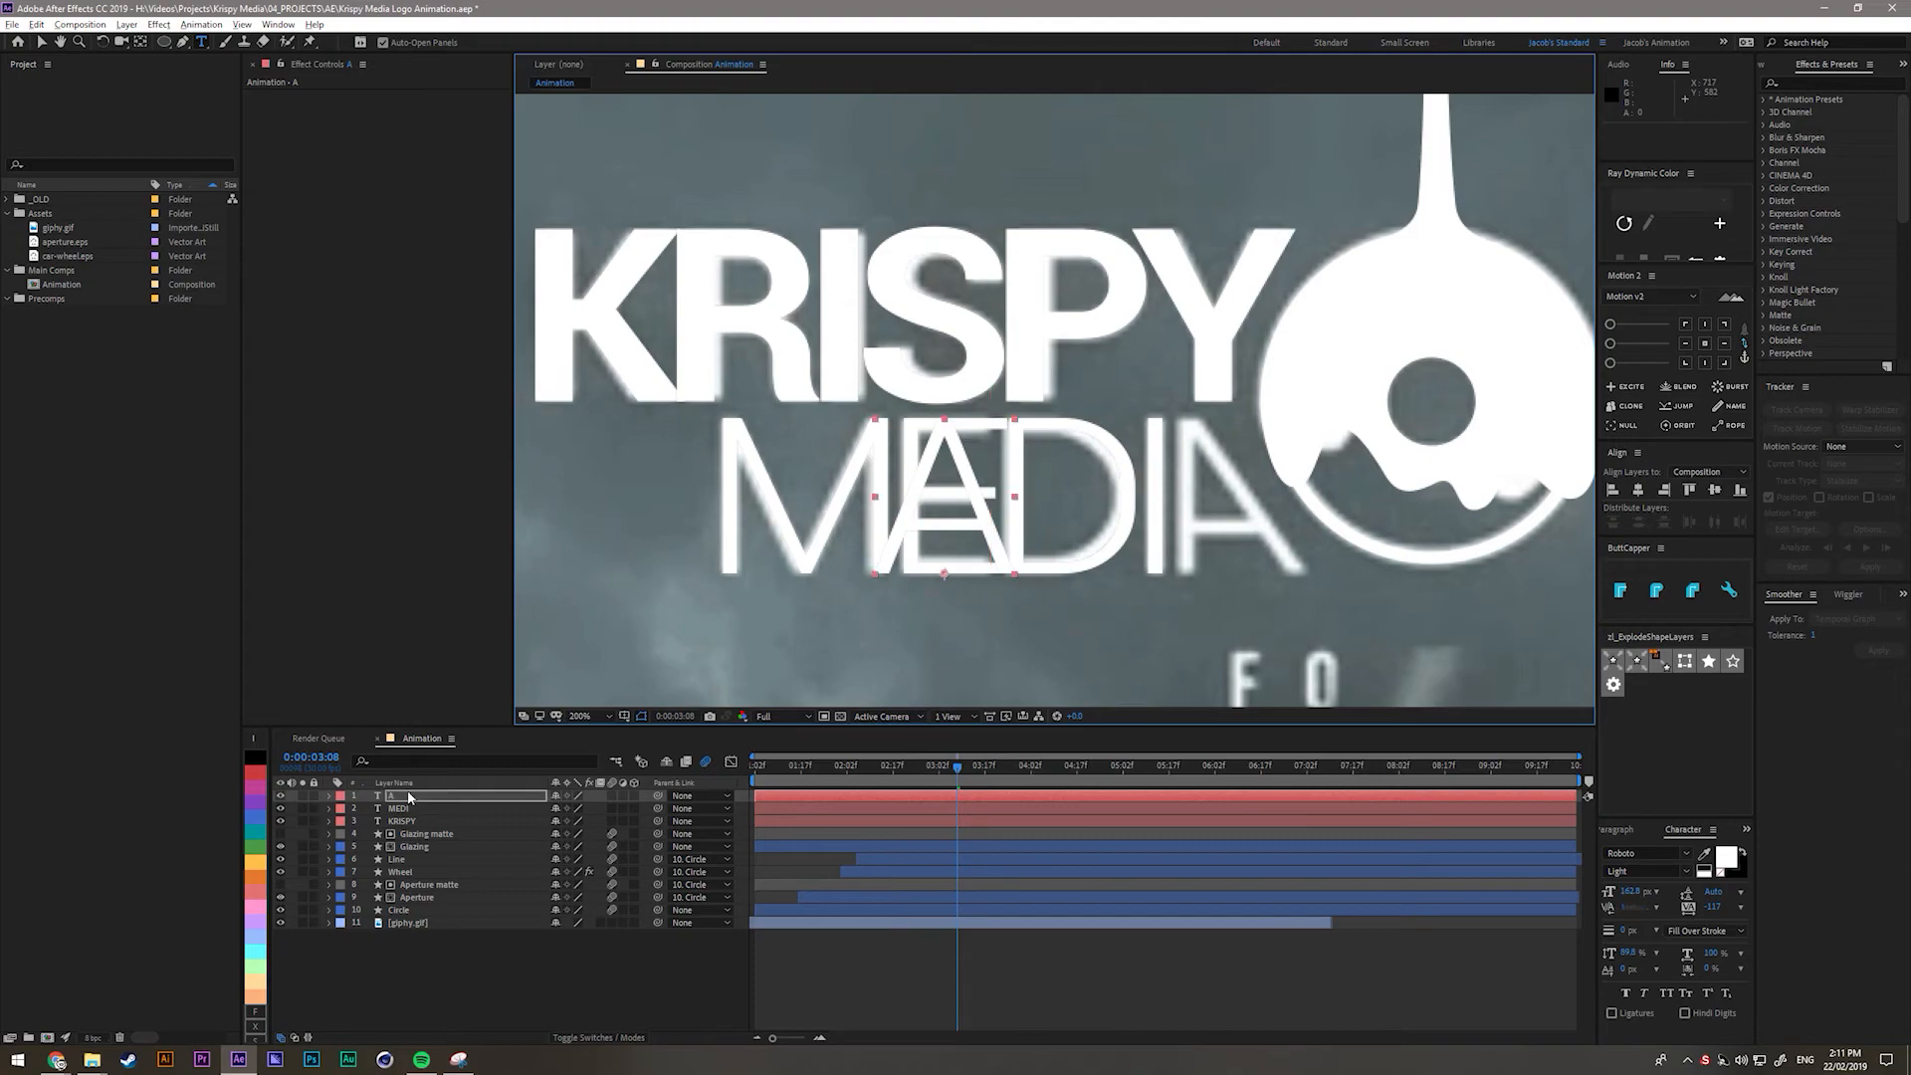
key("Escape")
left_click(391, 797)
key("v")
left_click_drag(946, 527, 1061, 511)
left_click_drag(1205, 507, 1252, 516)
Apply the Transform effect to the A layer.
left_click(404, 795)
key("ctrl+space")
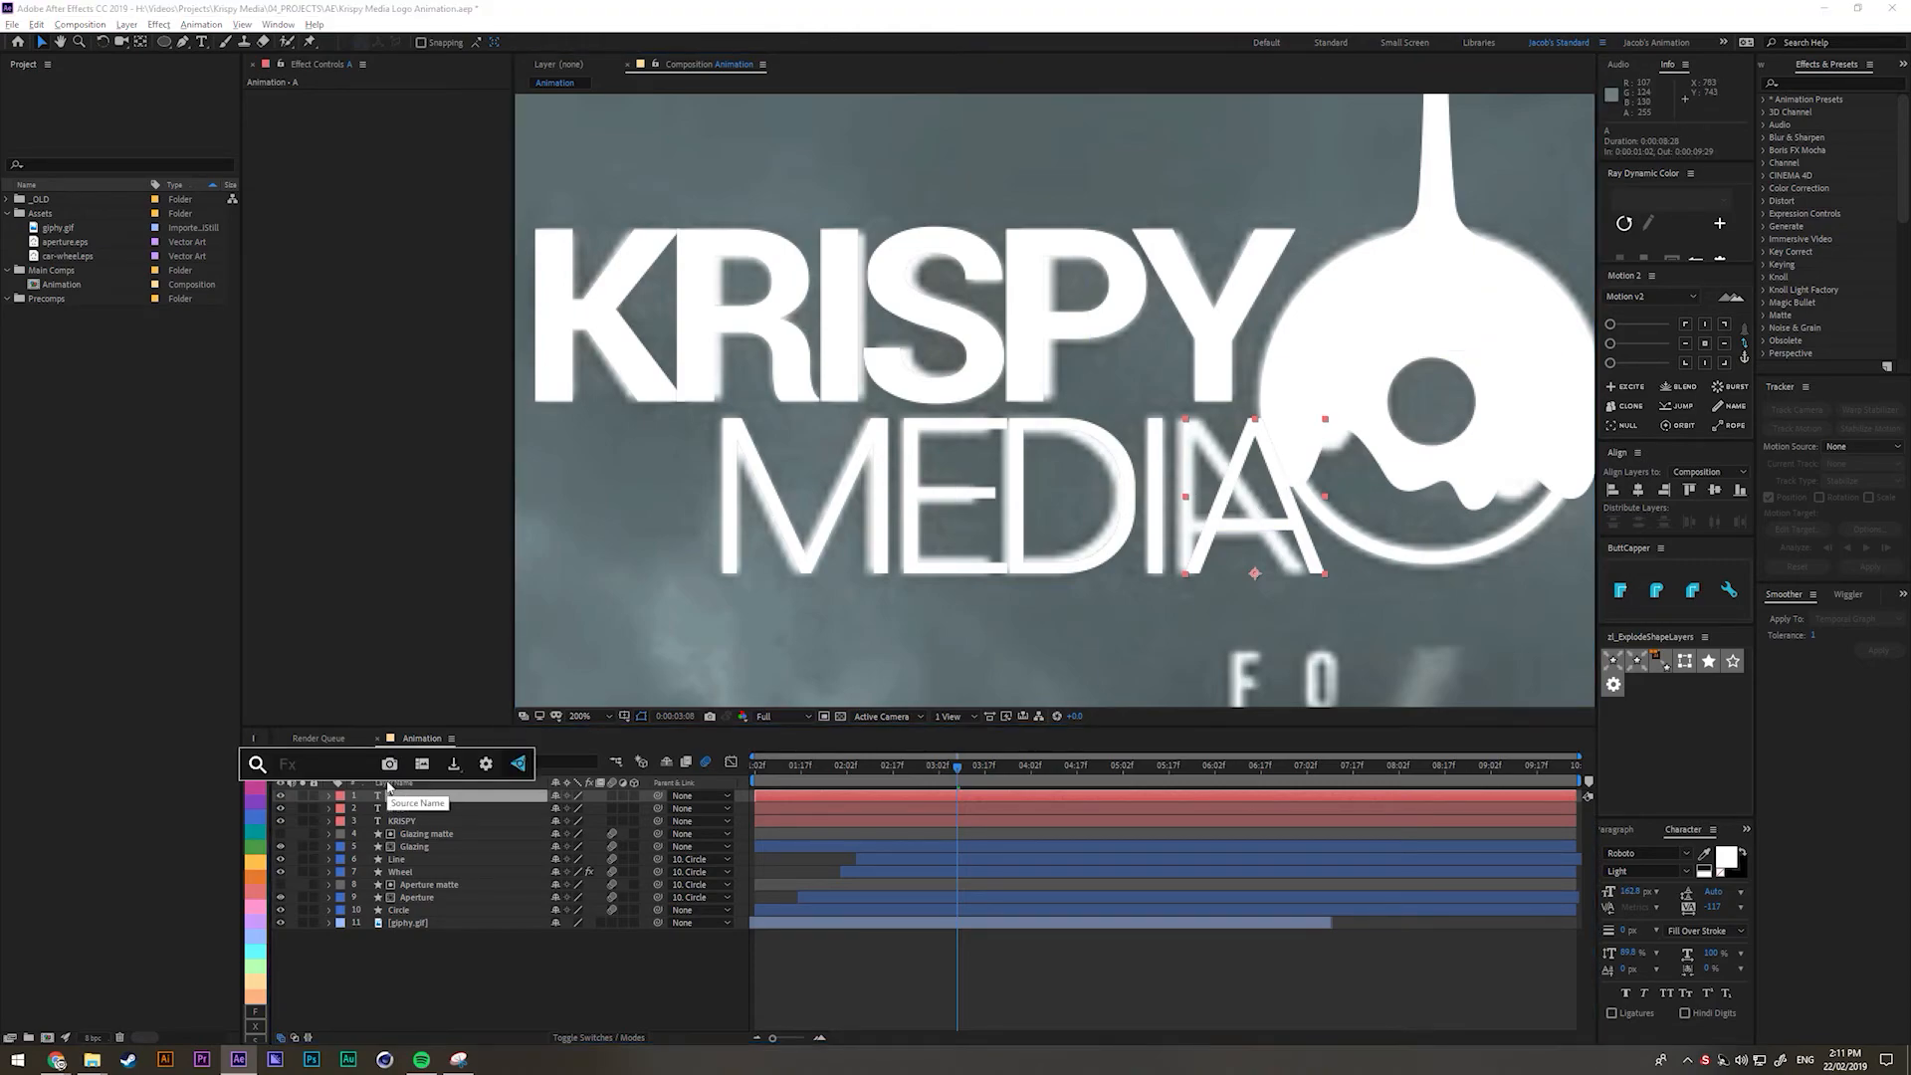
type("tras")
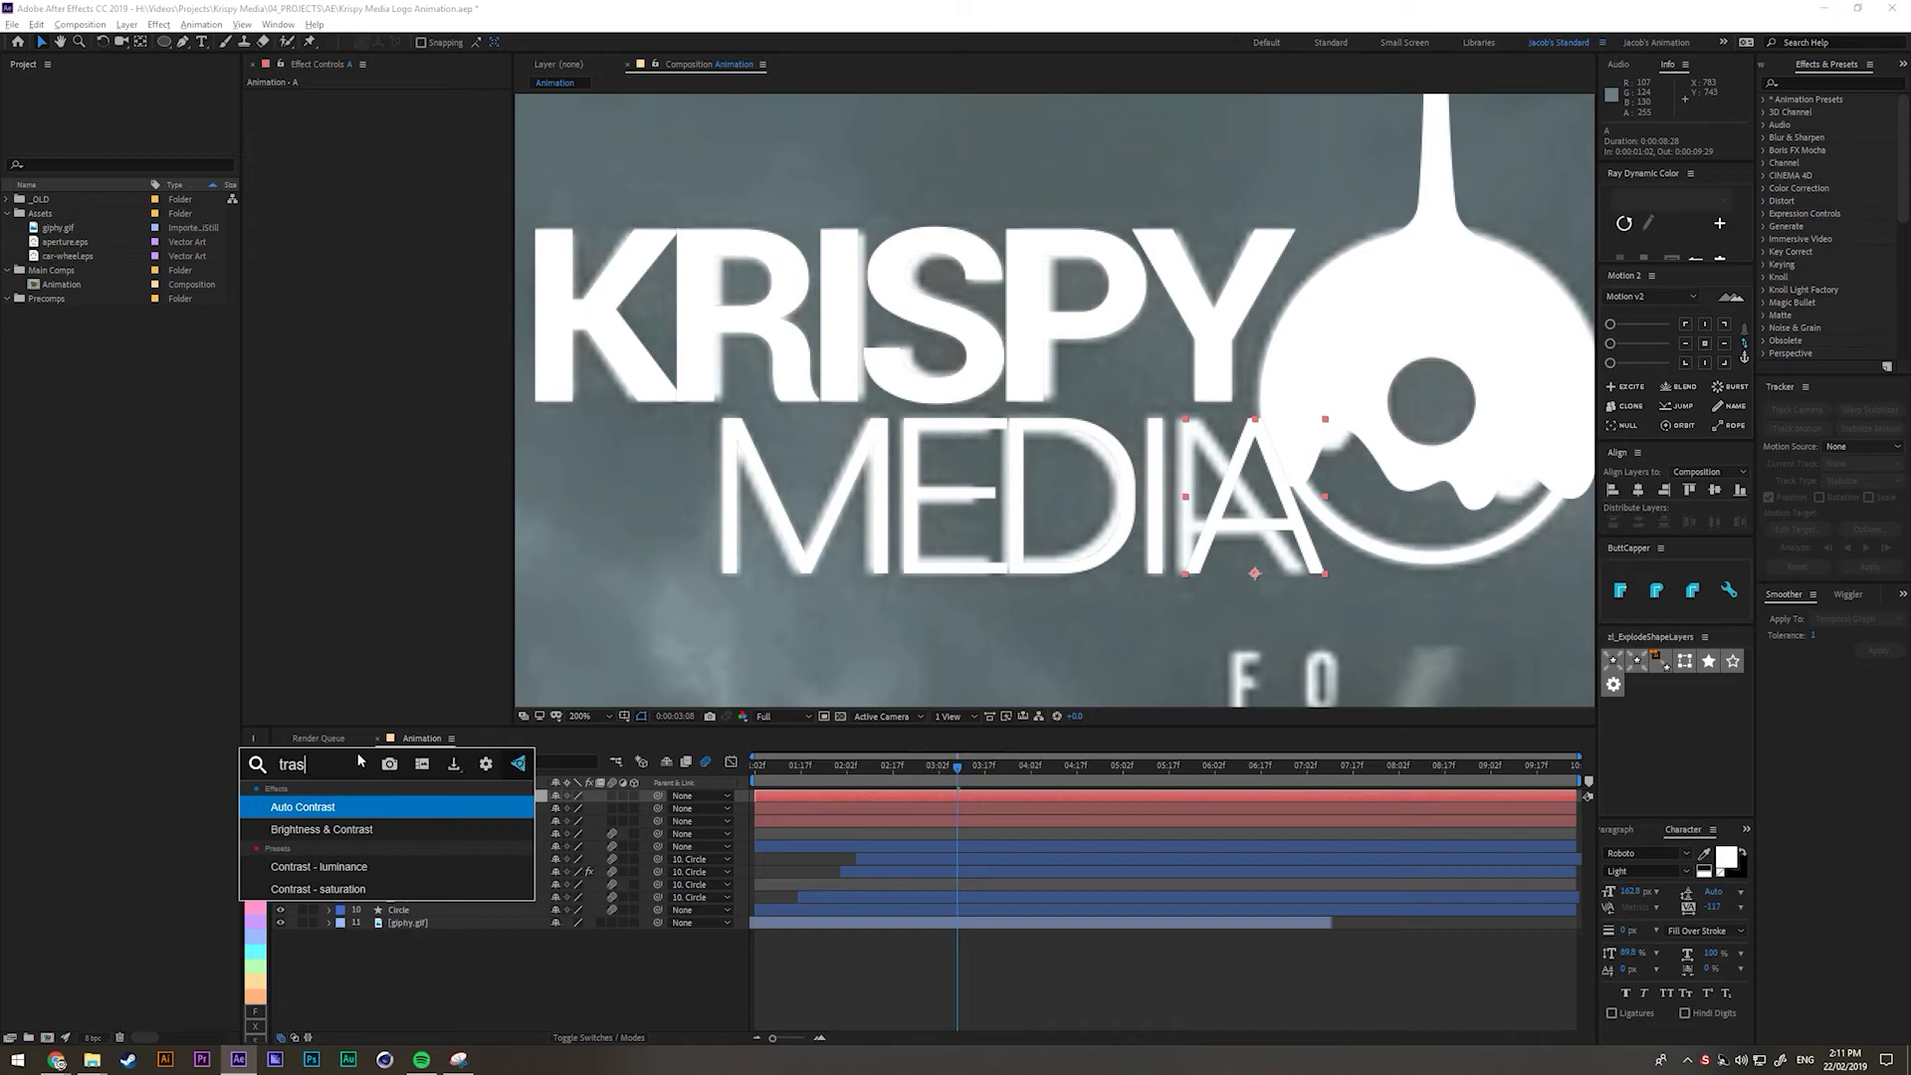
key("BackSpace")
type("n")
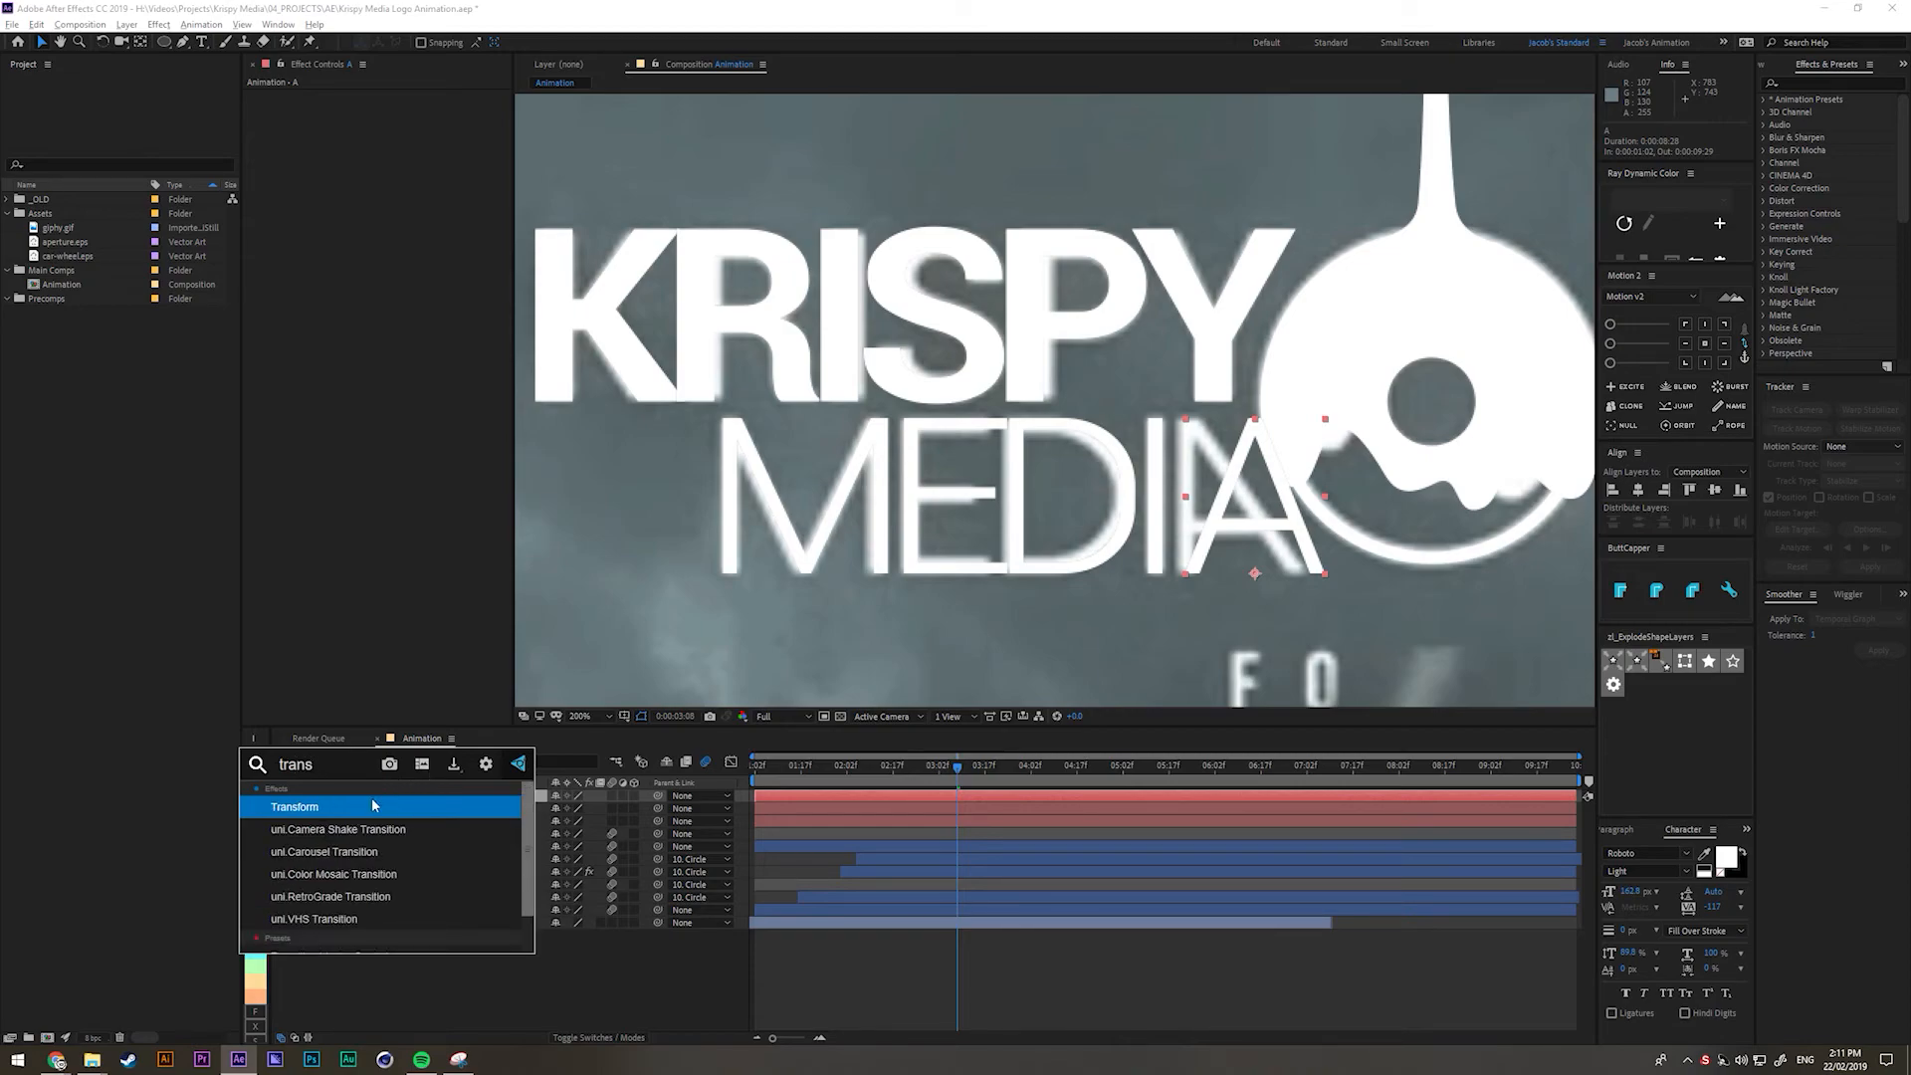
left_click(373, 803)
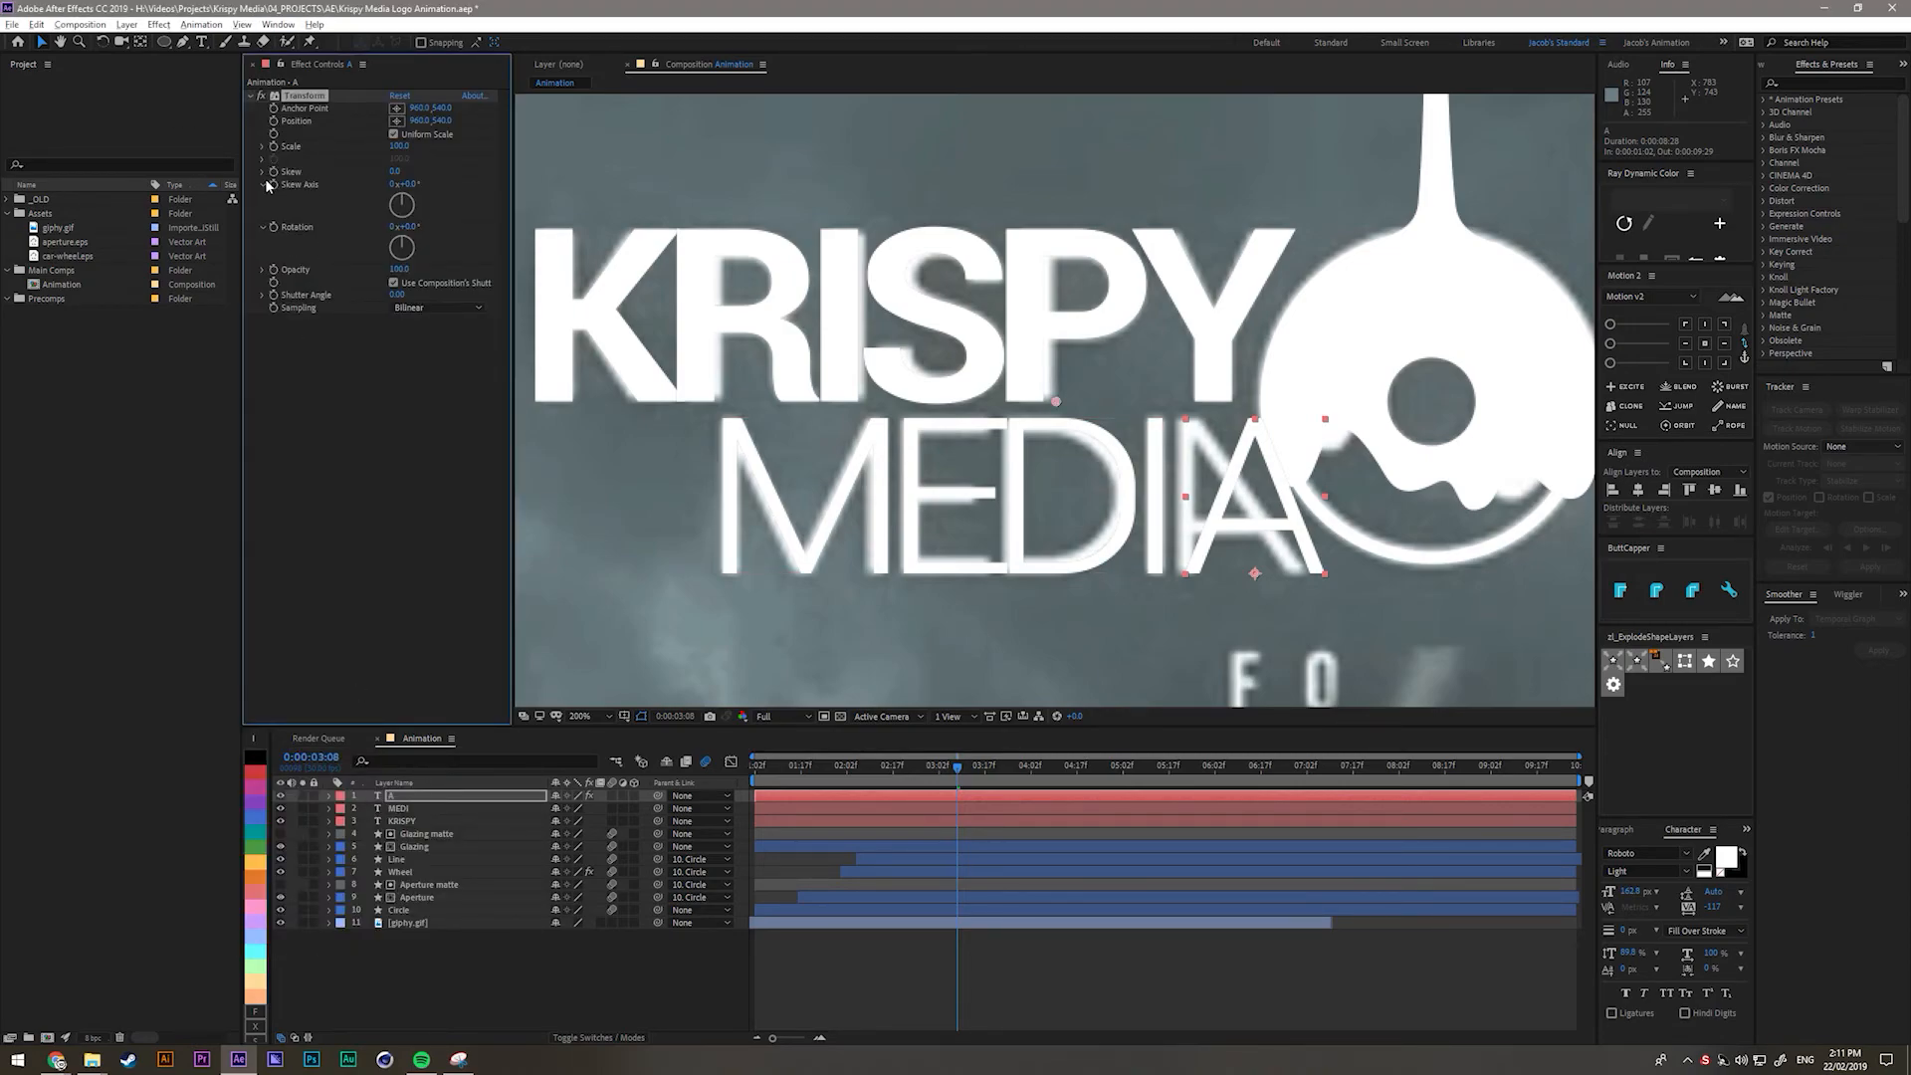
Adjust the Transform Skew so the A leans the other way.
left_click_drag(409, 172, 482, 199)
right_click(358, 173)
left_click(366, 387)
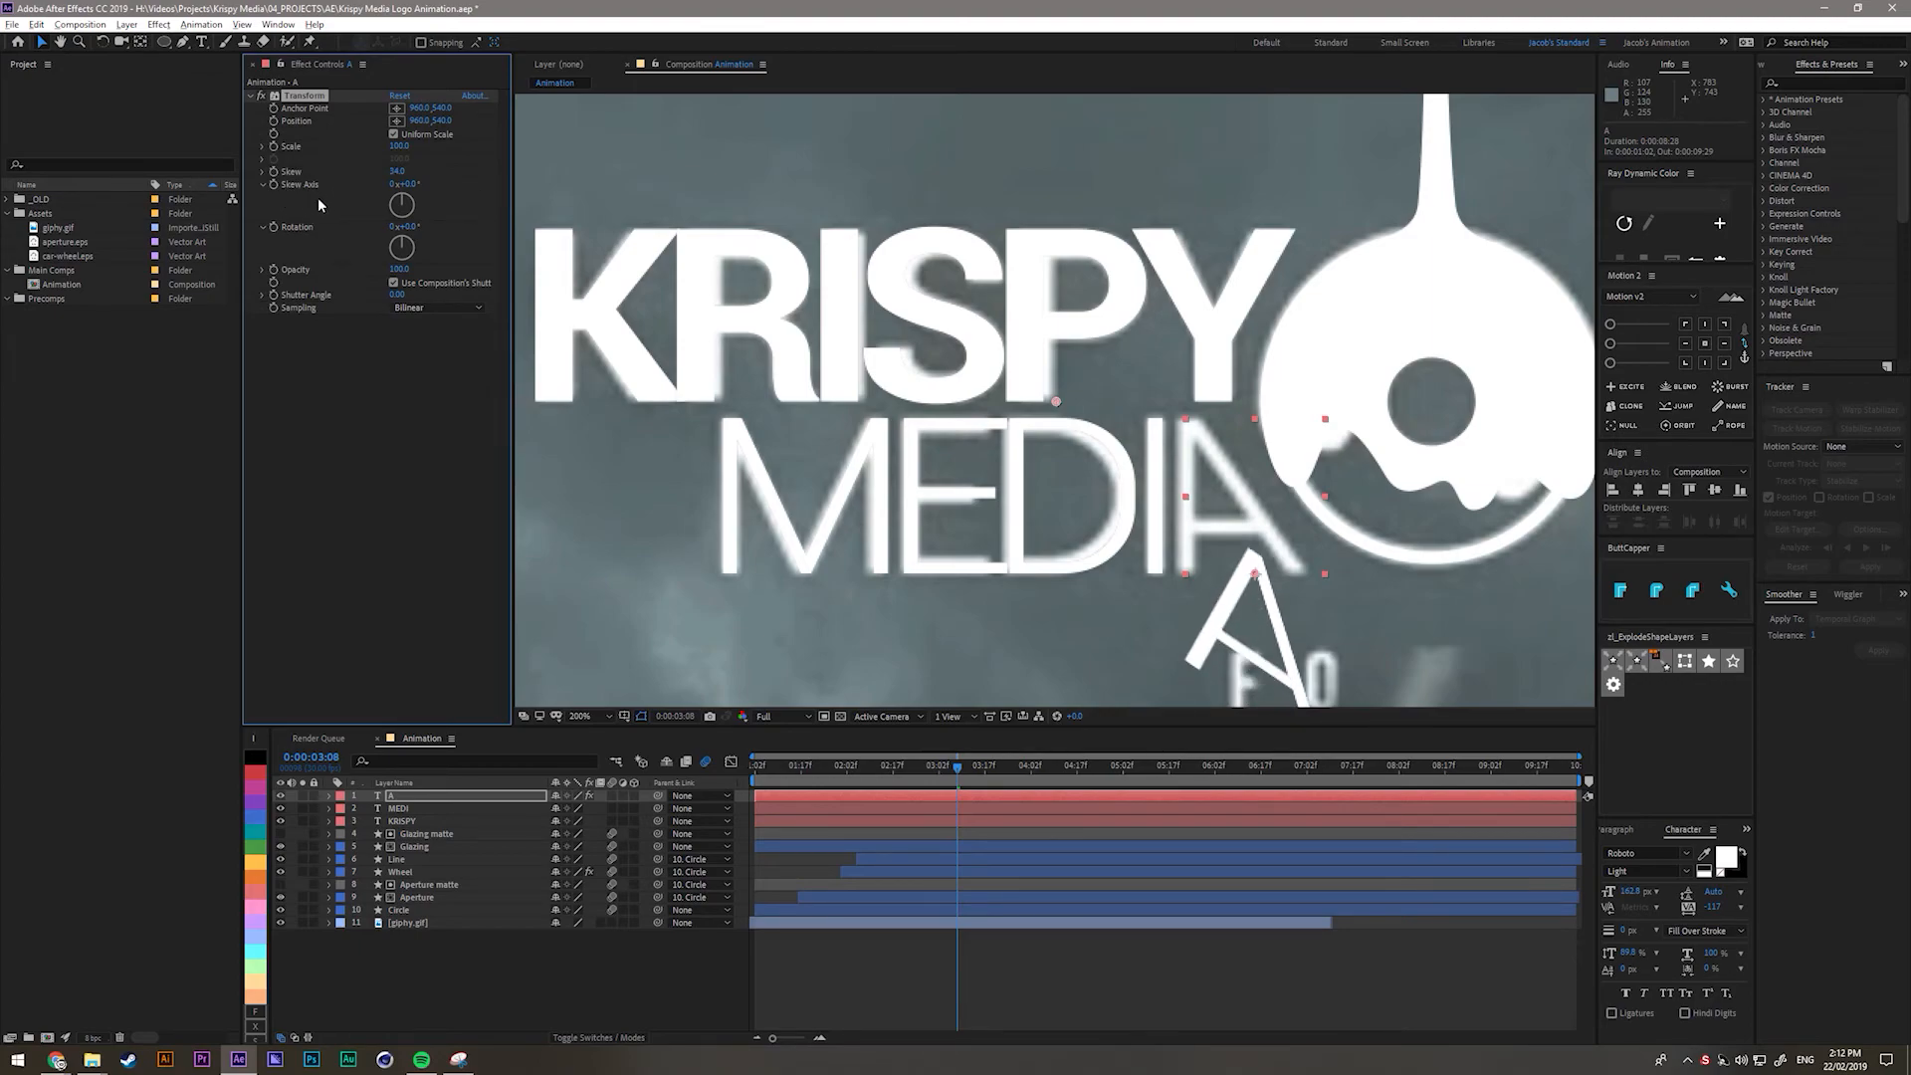
key("ctrl+z")
key("ctrl+z")
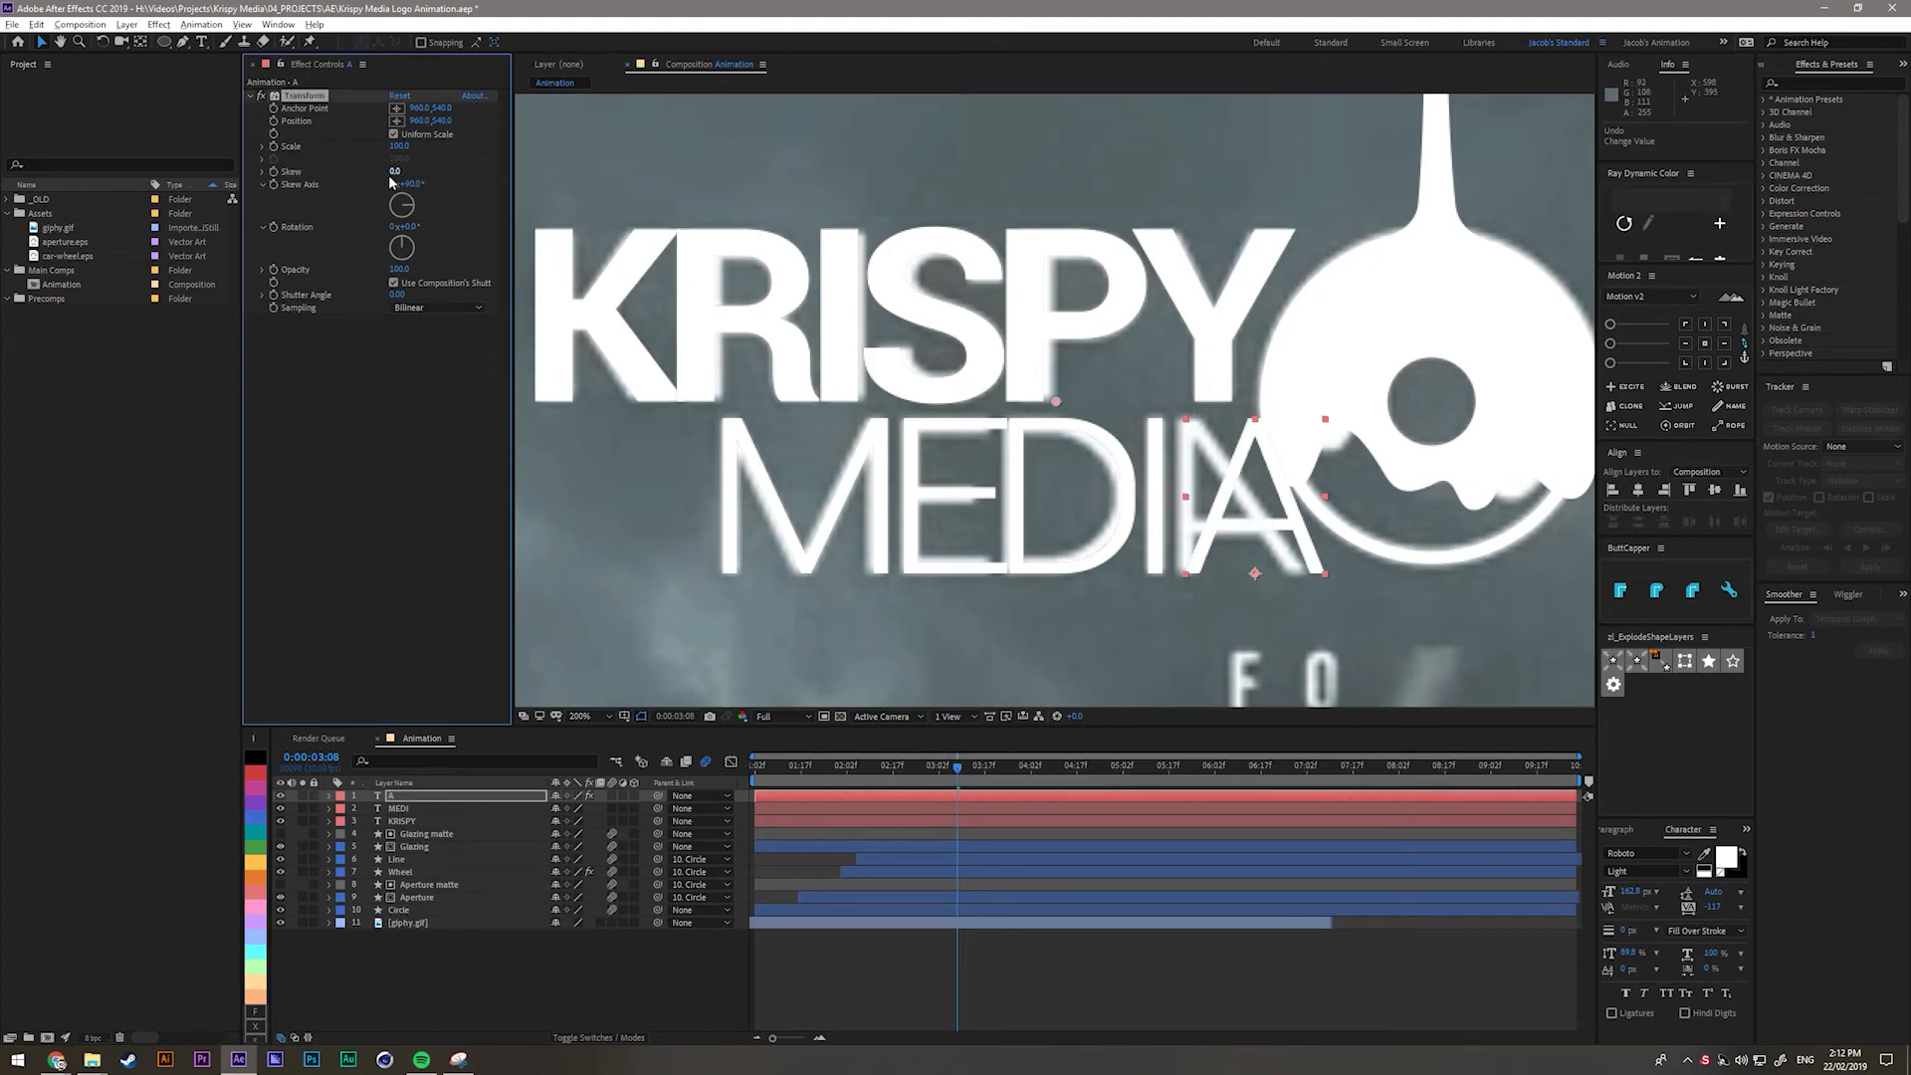
mouse_move(402, 172)
left_mouse_down()
mouse_move(379, 177)
mouse_move(398, 184)
left_mouse_up()
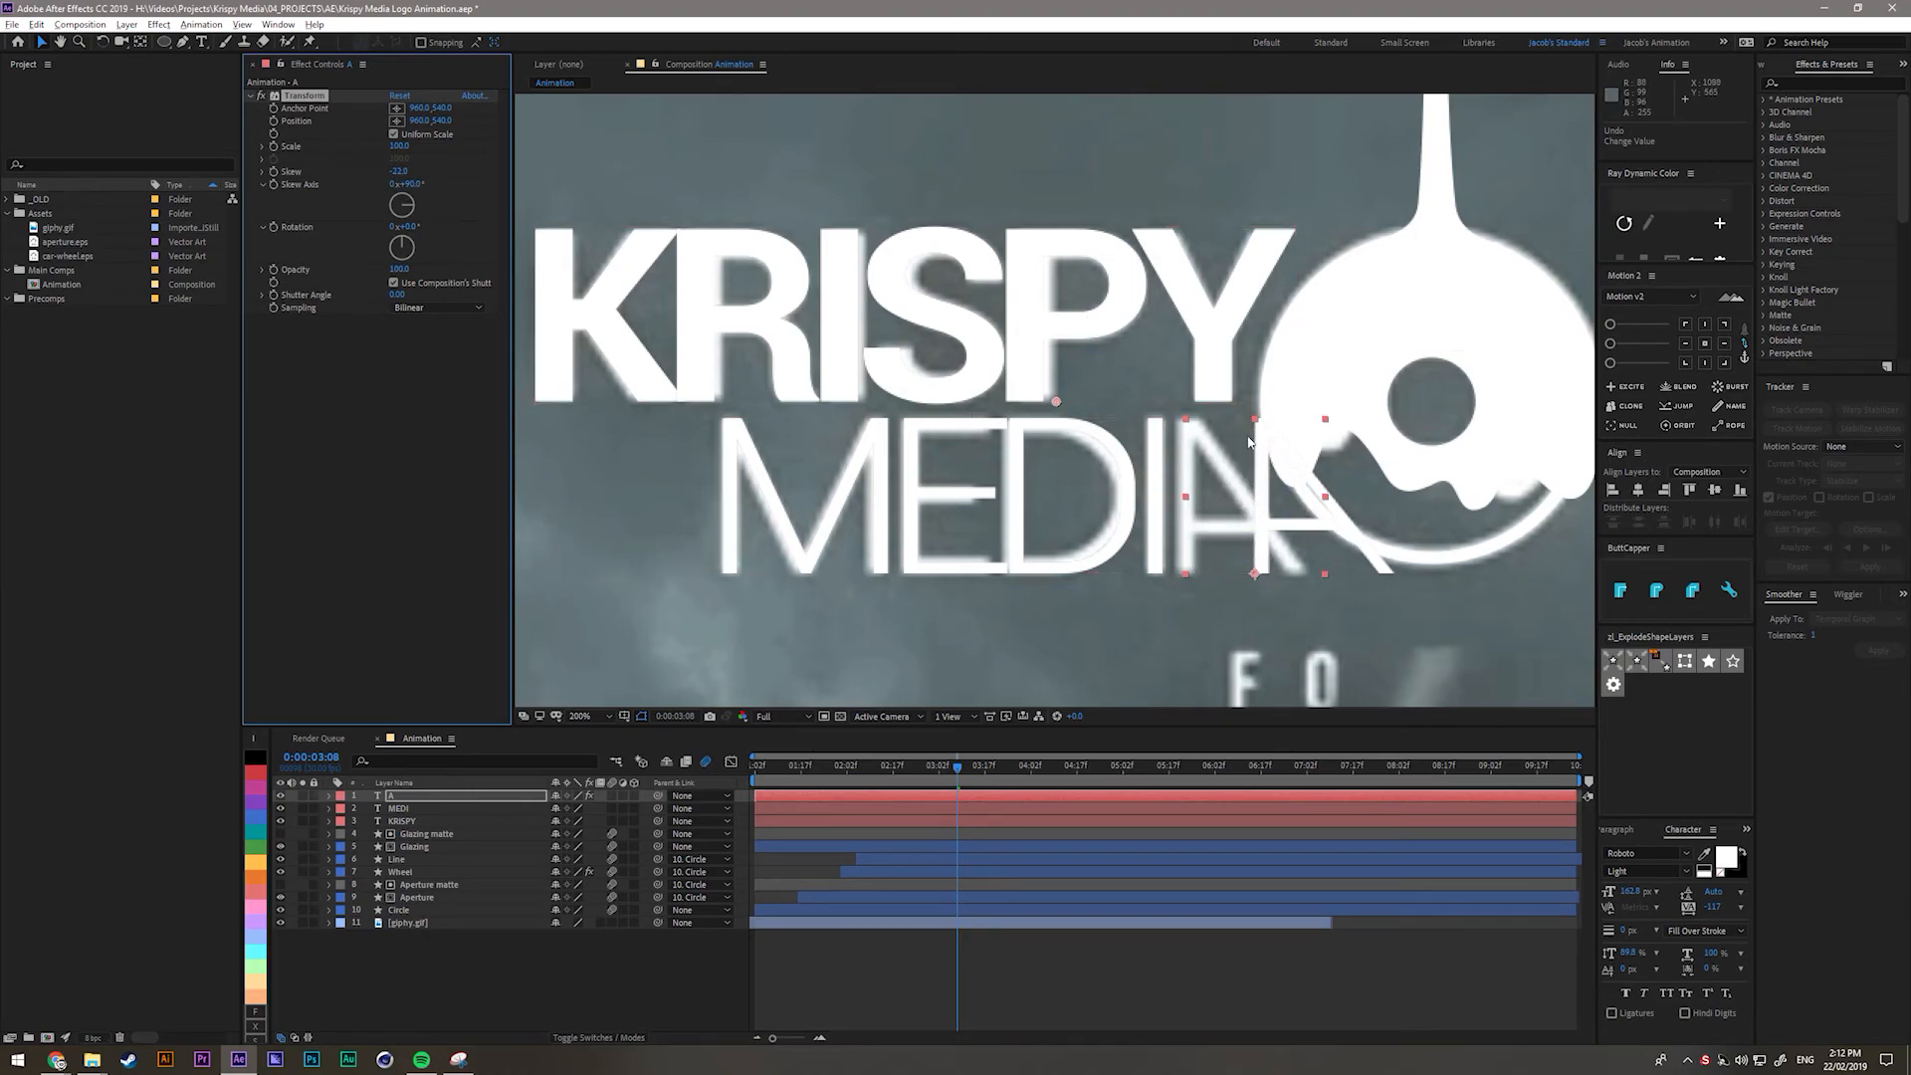
Colour the A pale pink and increase its skew to about -21.9.
left_click(1729, 863)
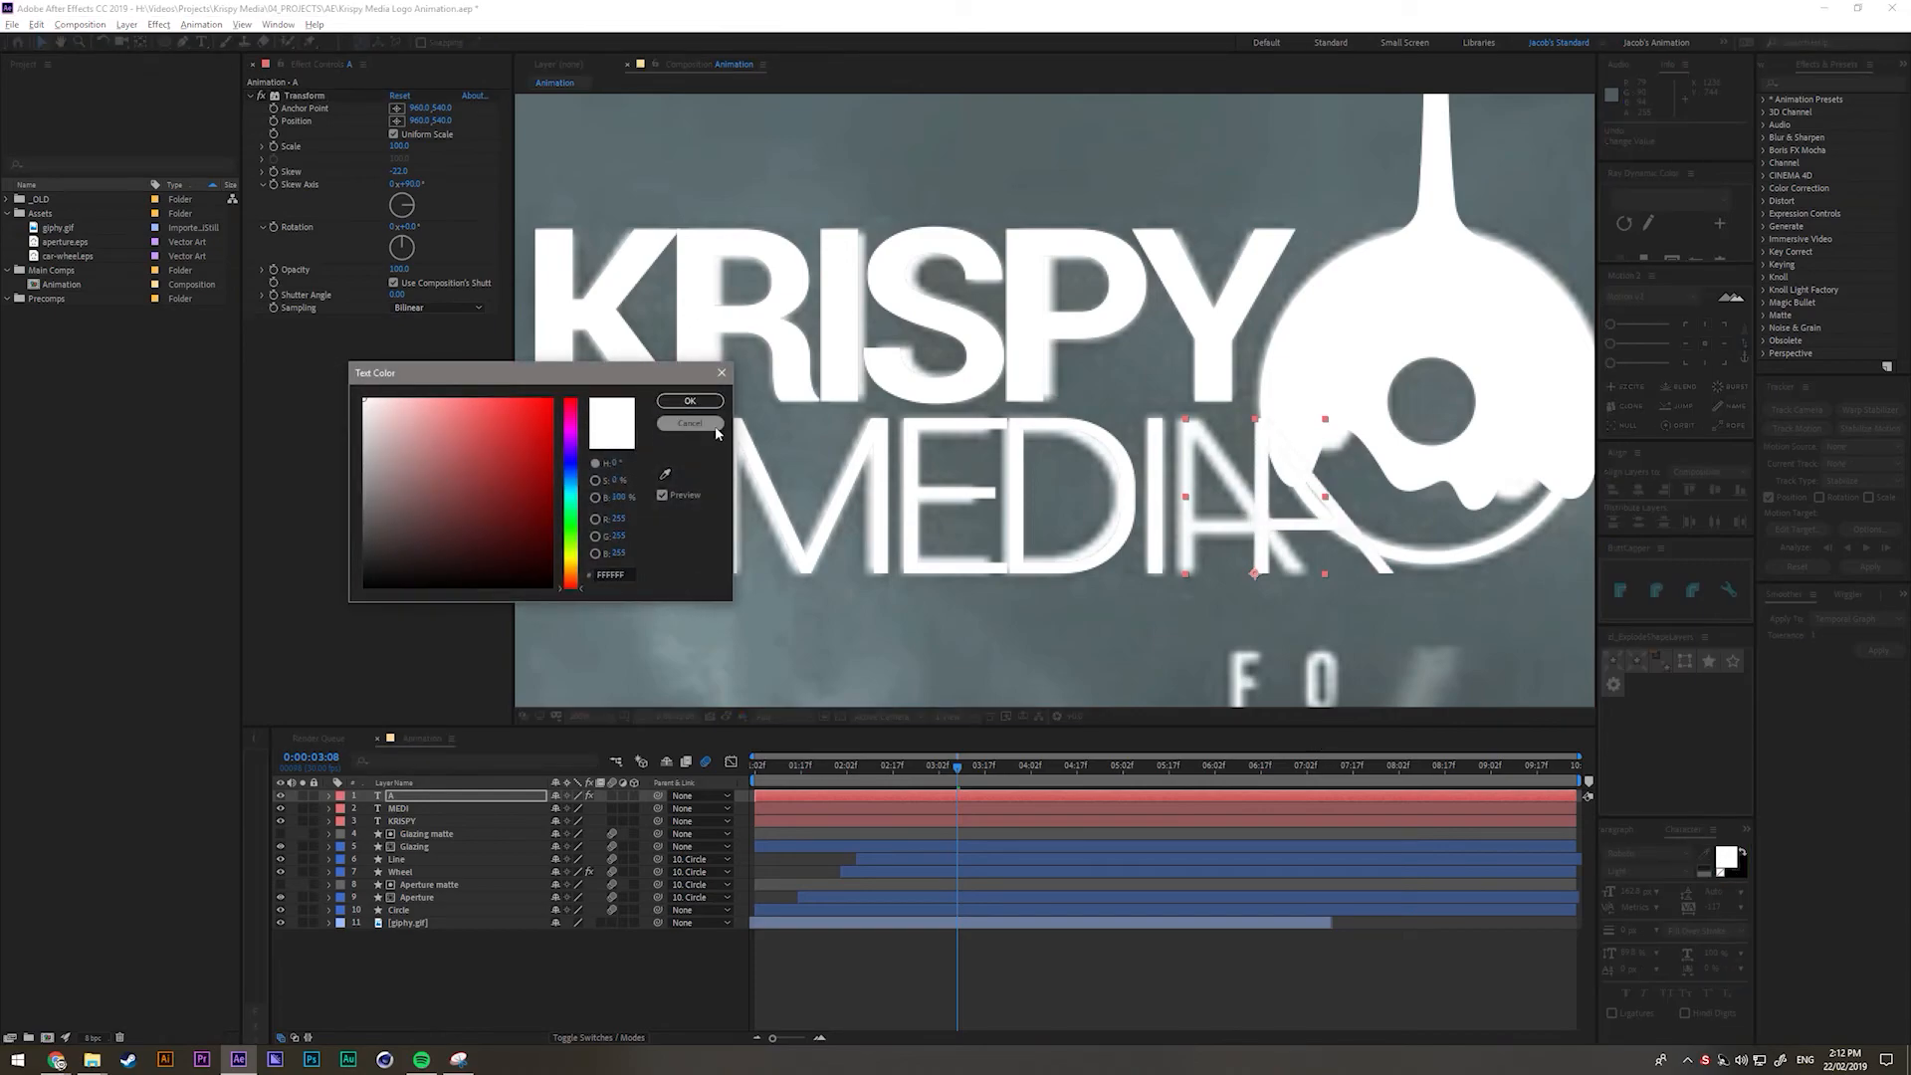
left_click(430, 398)
left_click(687, 404)
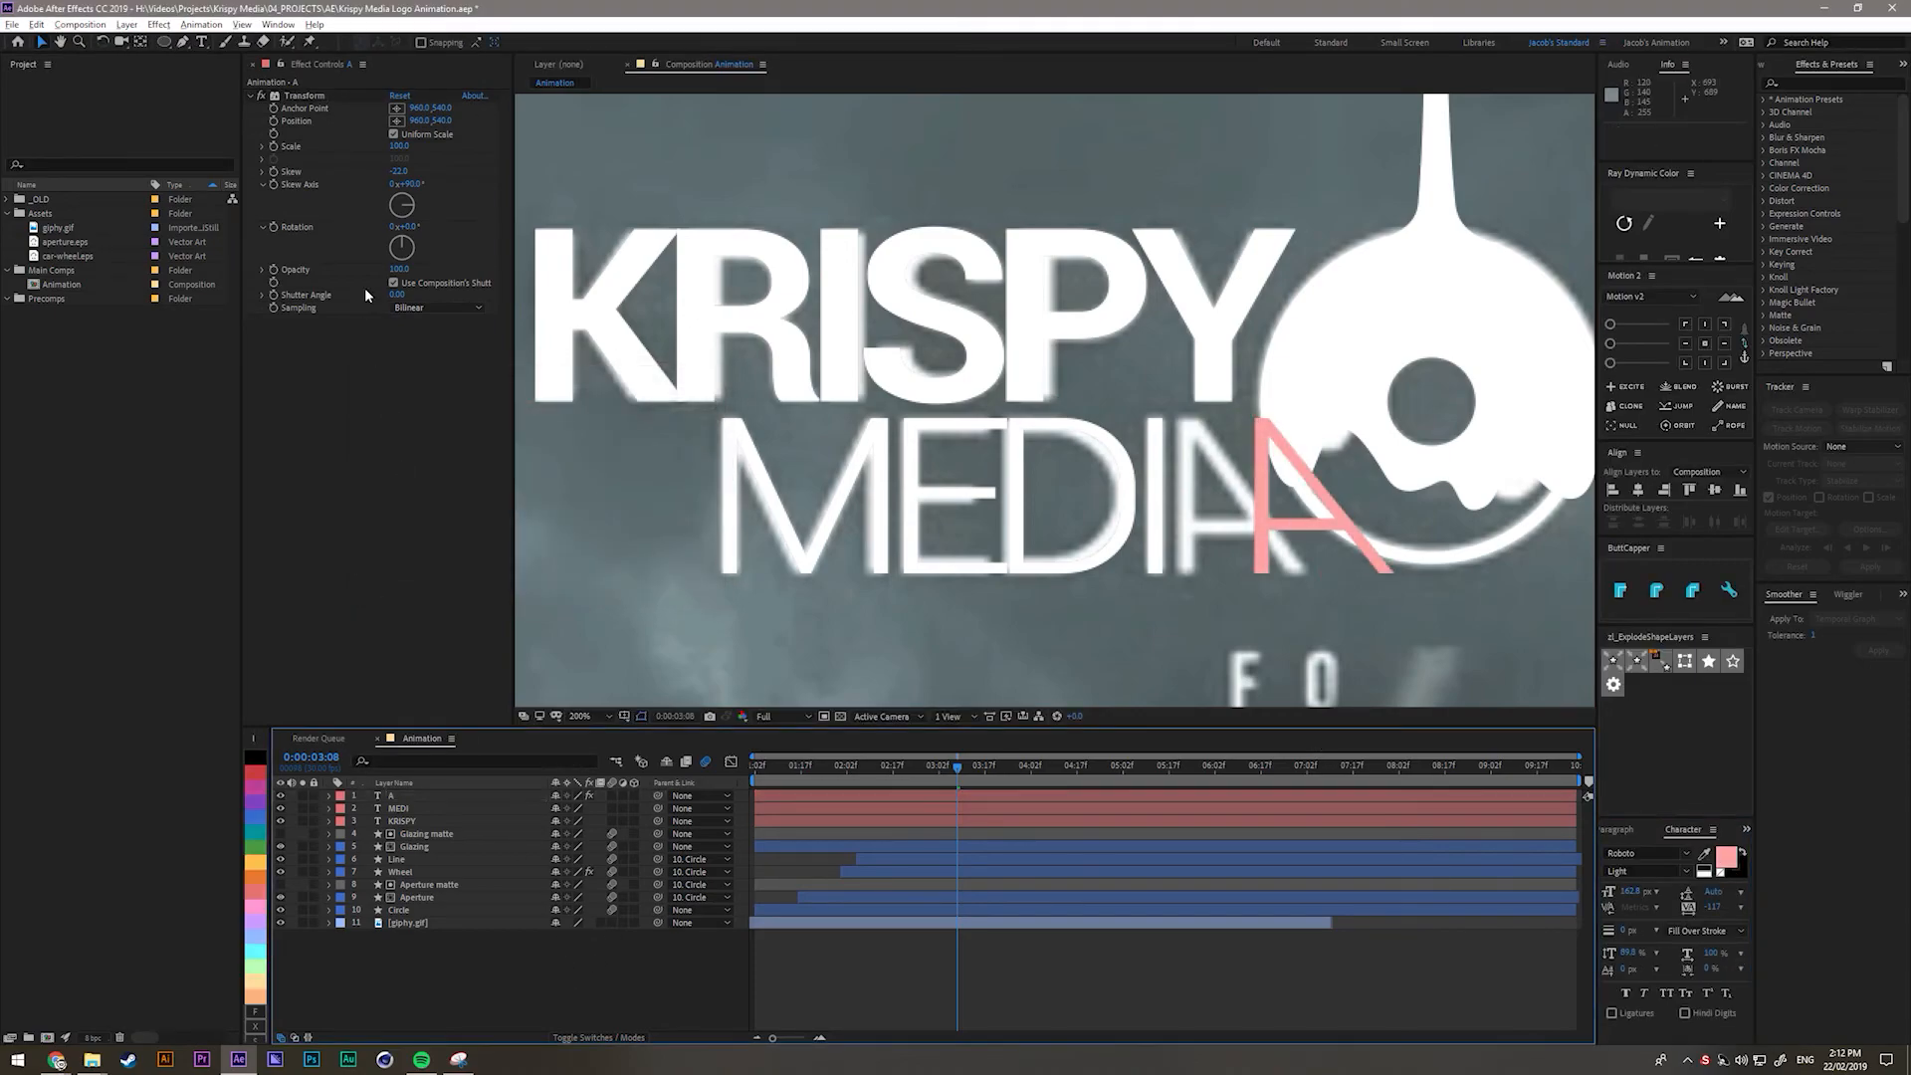
left_click_drag(413, 174, 409, 178)
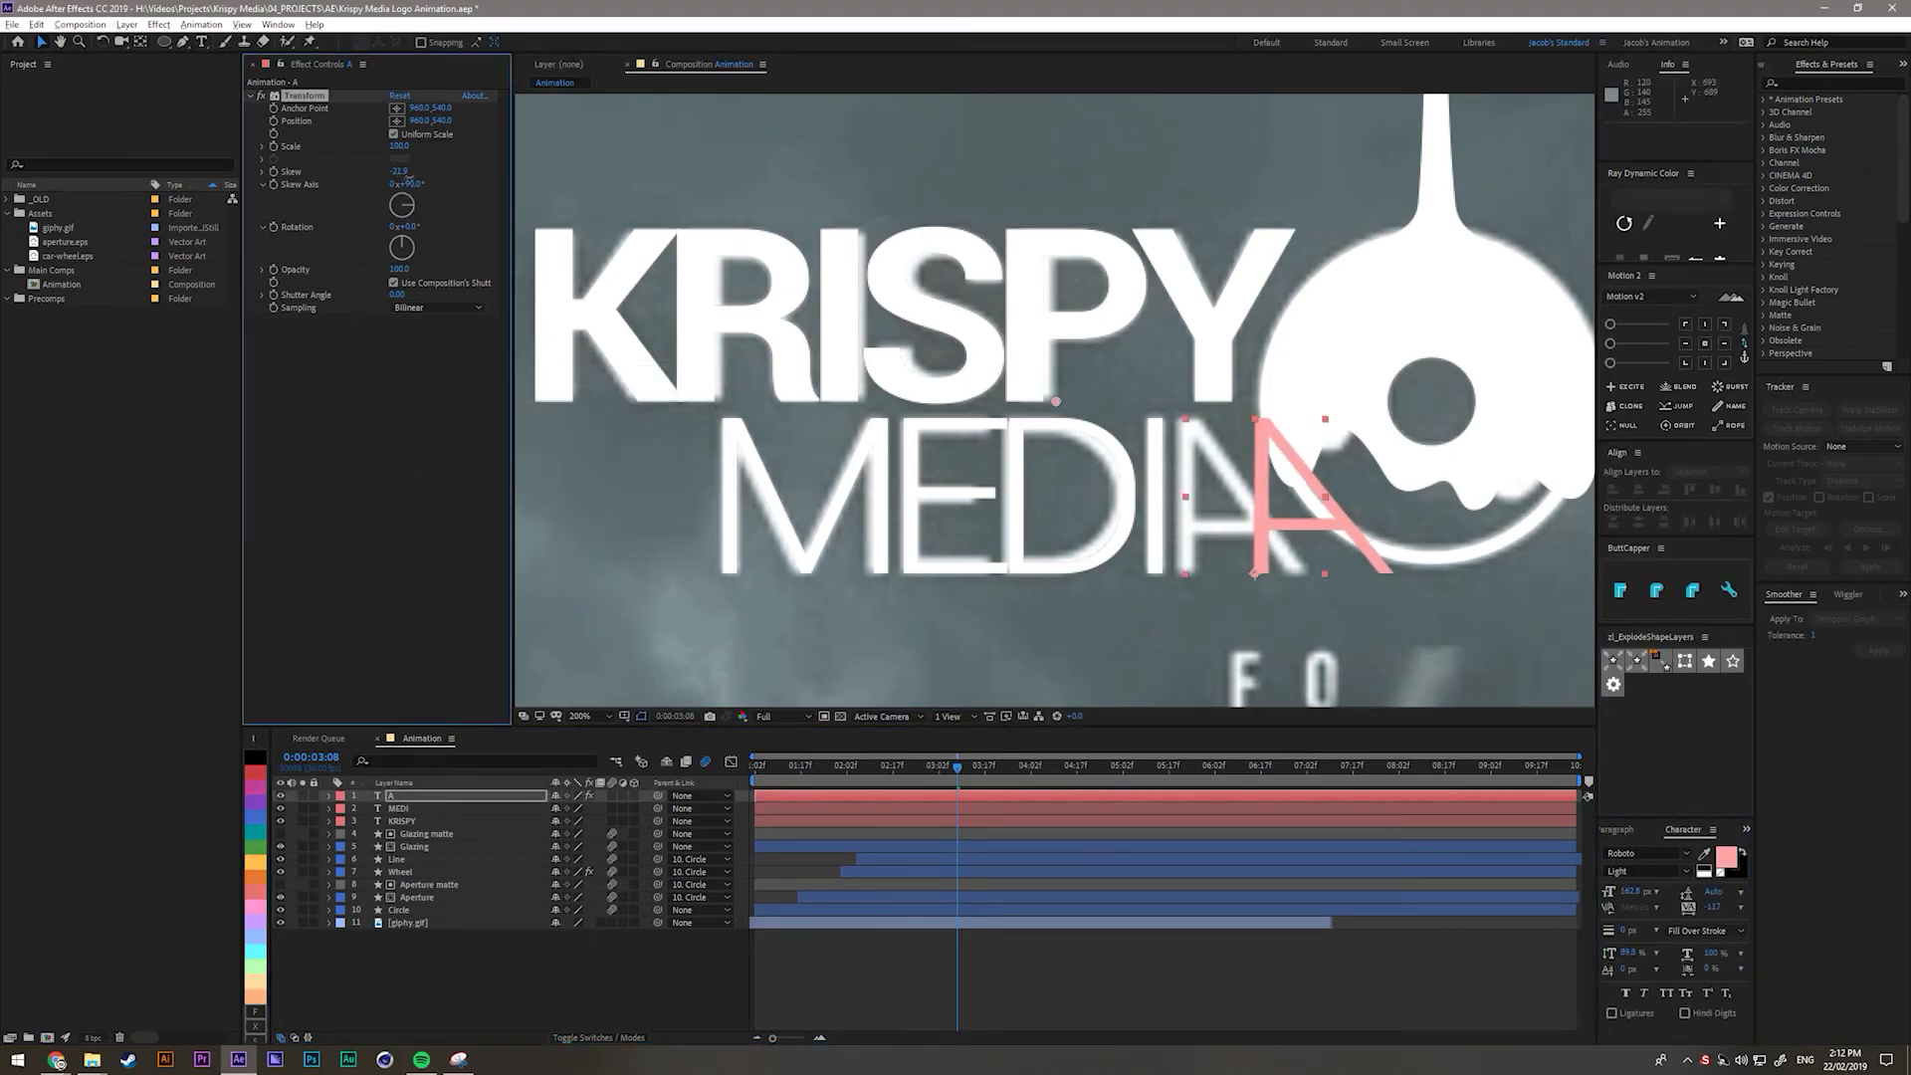
Show rulers, add a vertical guide at 1091, and skew the A to -22.2.
left_click(554, 512)
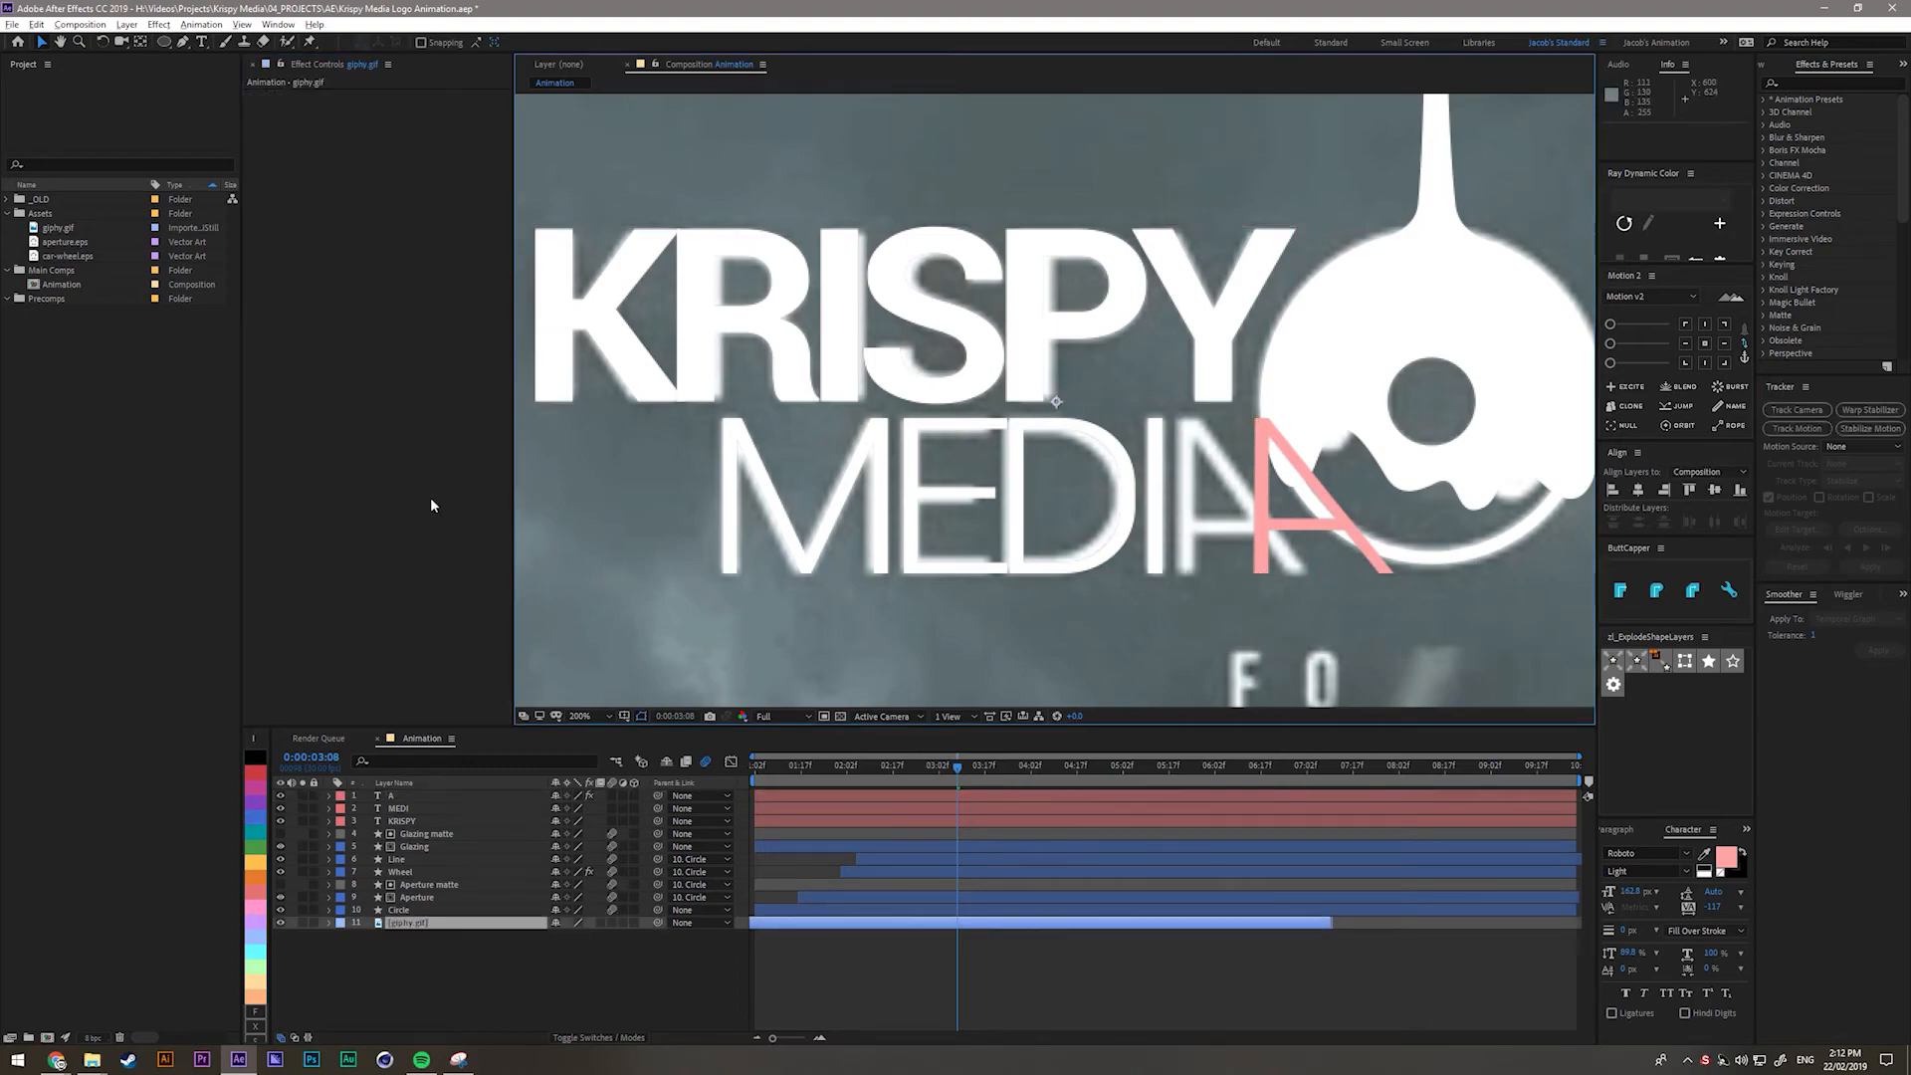
key("ctrl+r")
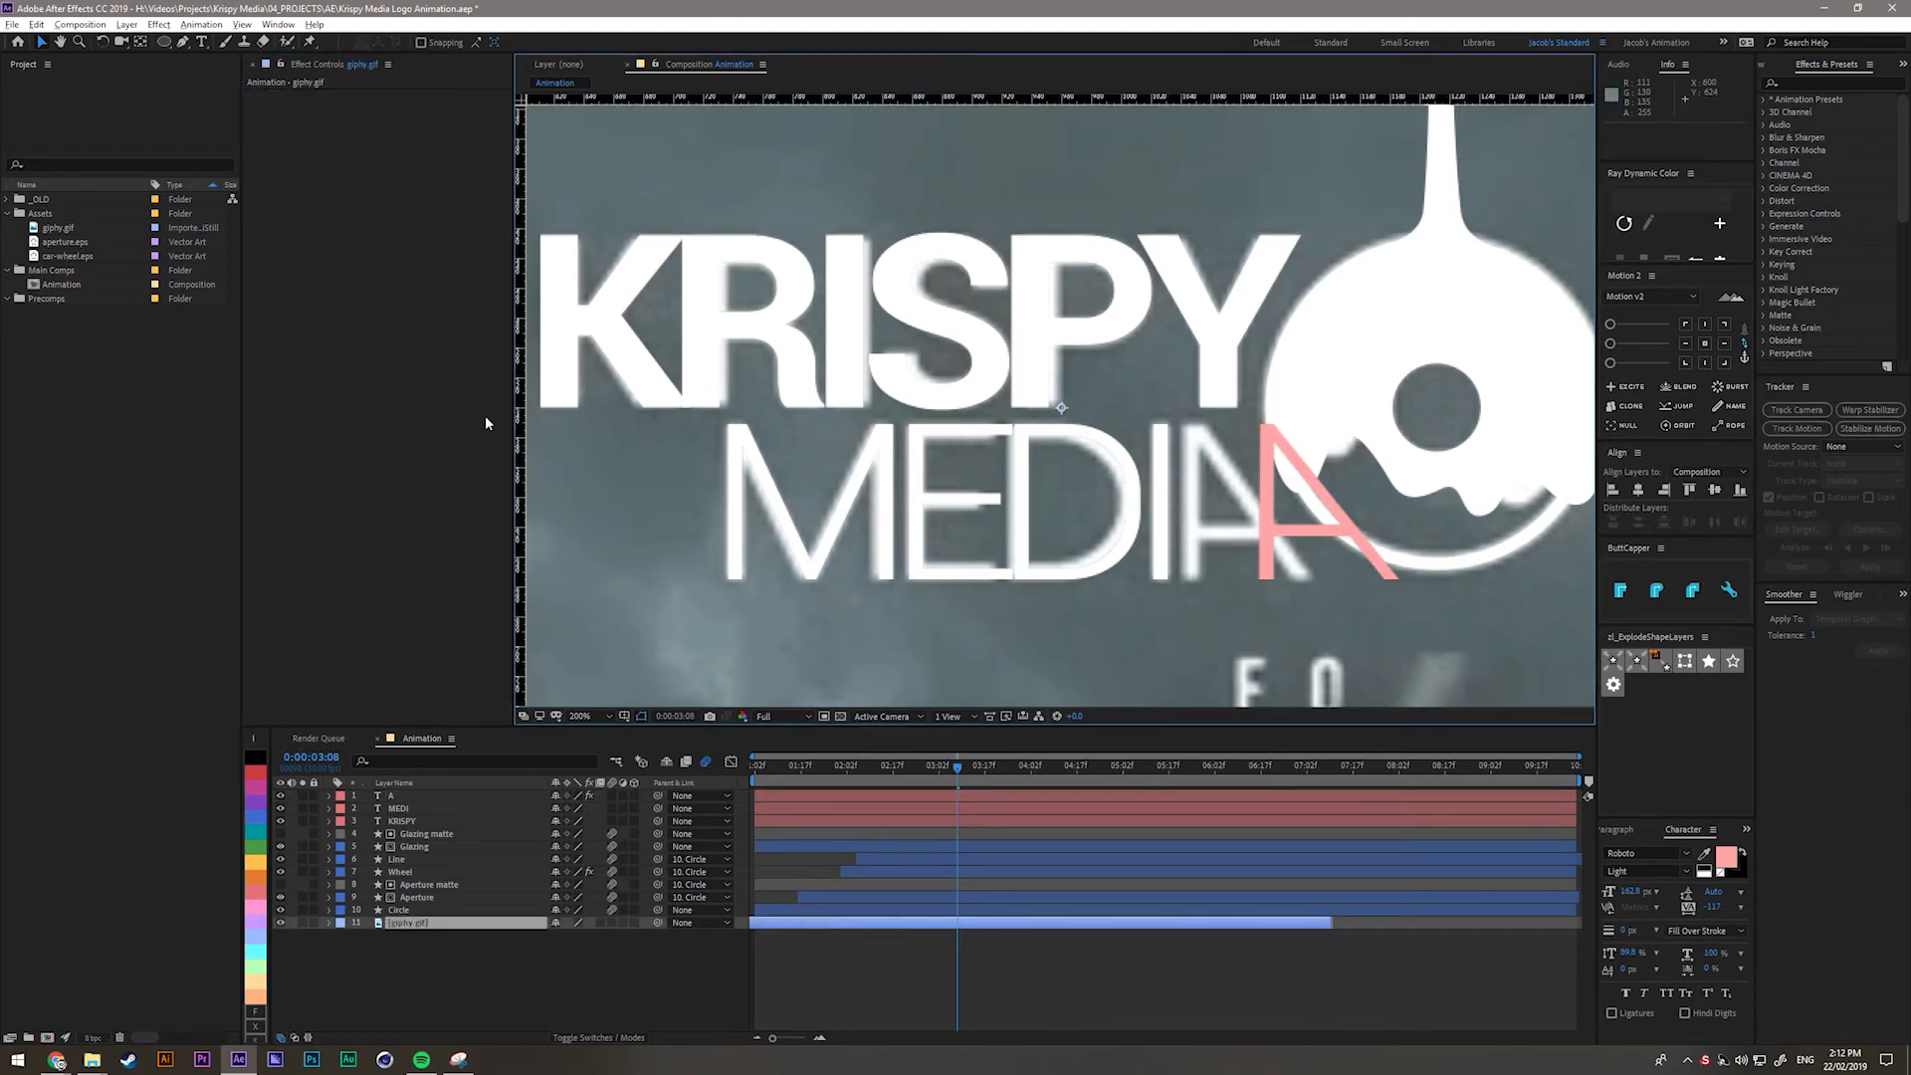
left_click_drag(519, 418, 1258, 544)
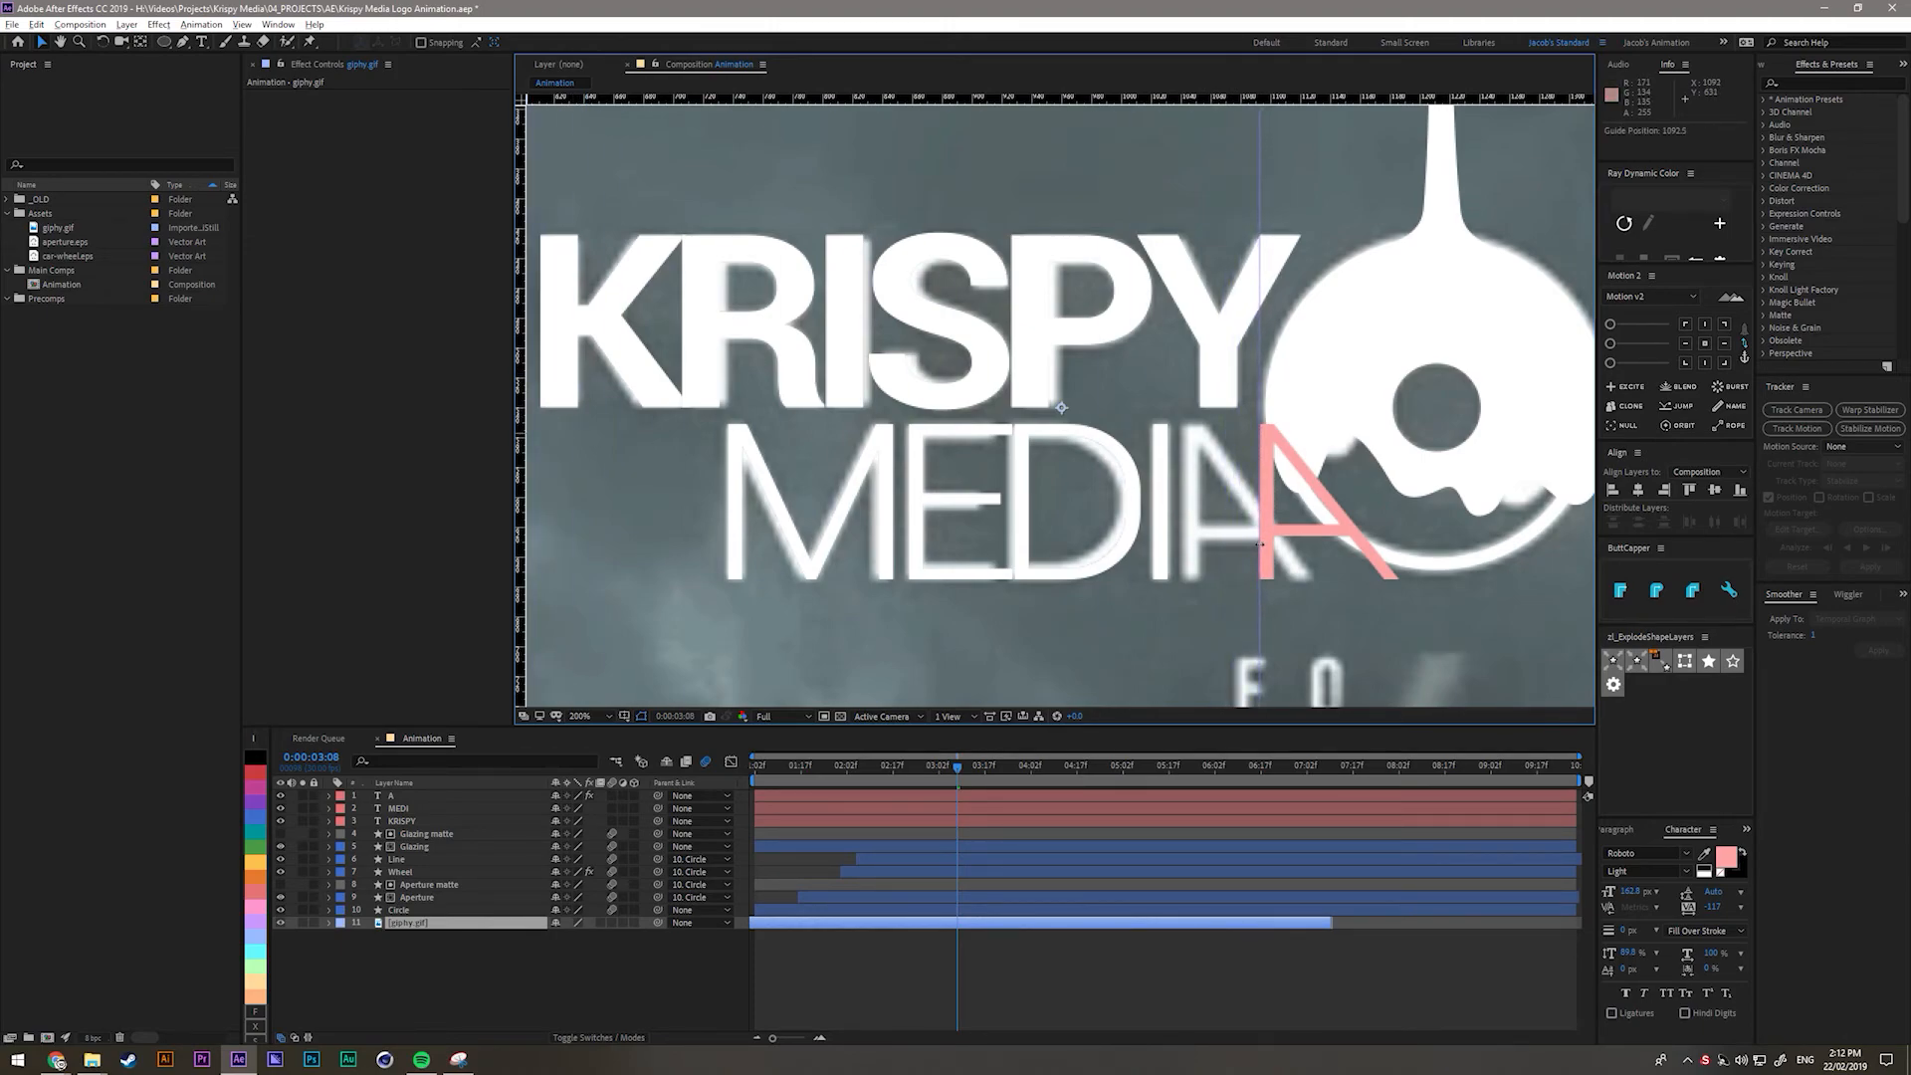
left_click(395, 796)
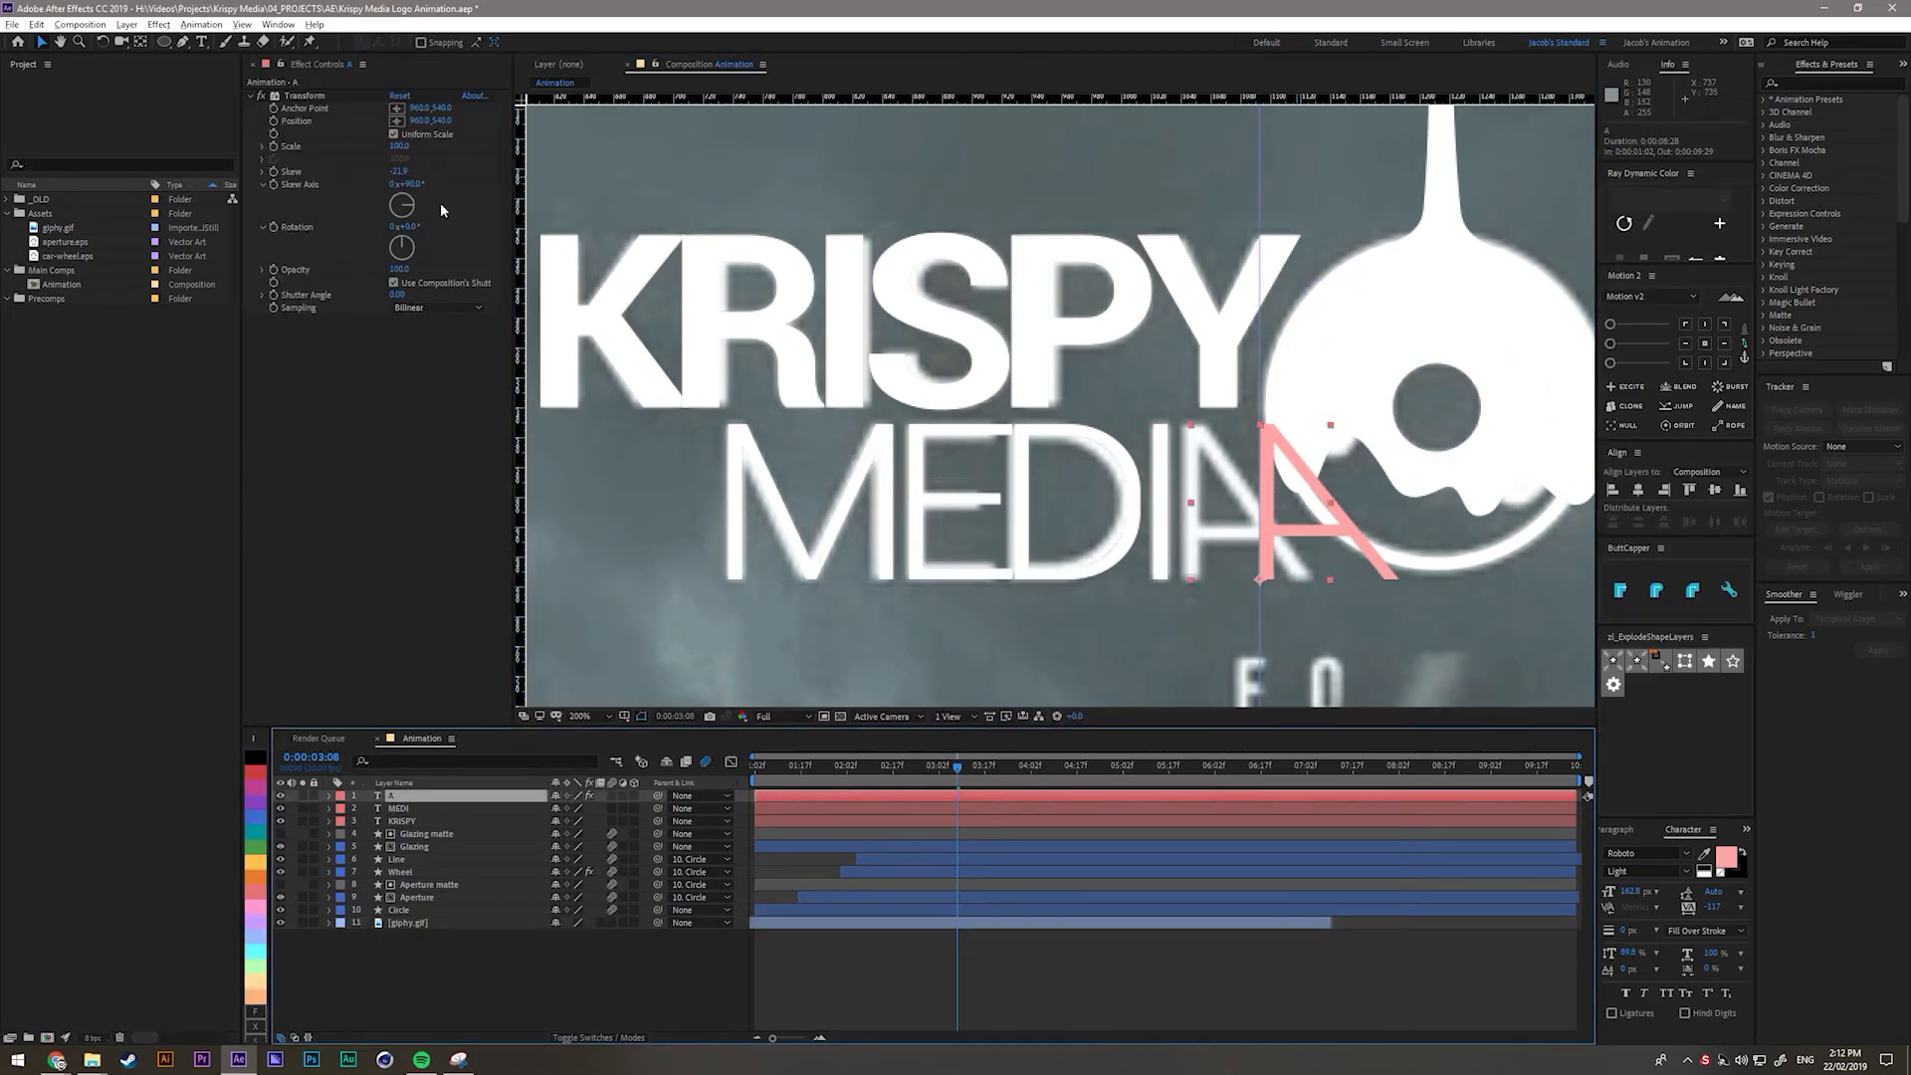
left_click_drag(399, 171, 399, 171)
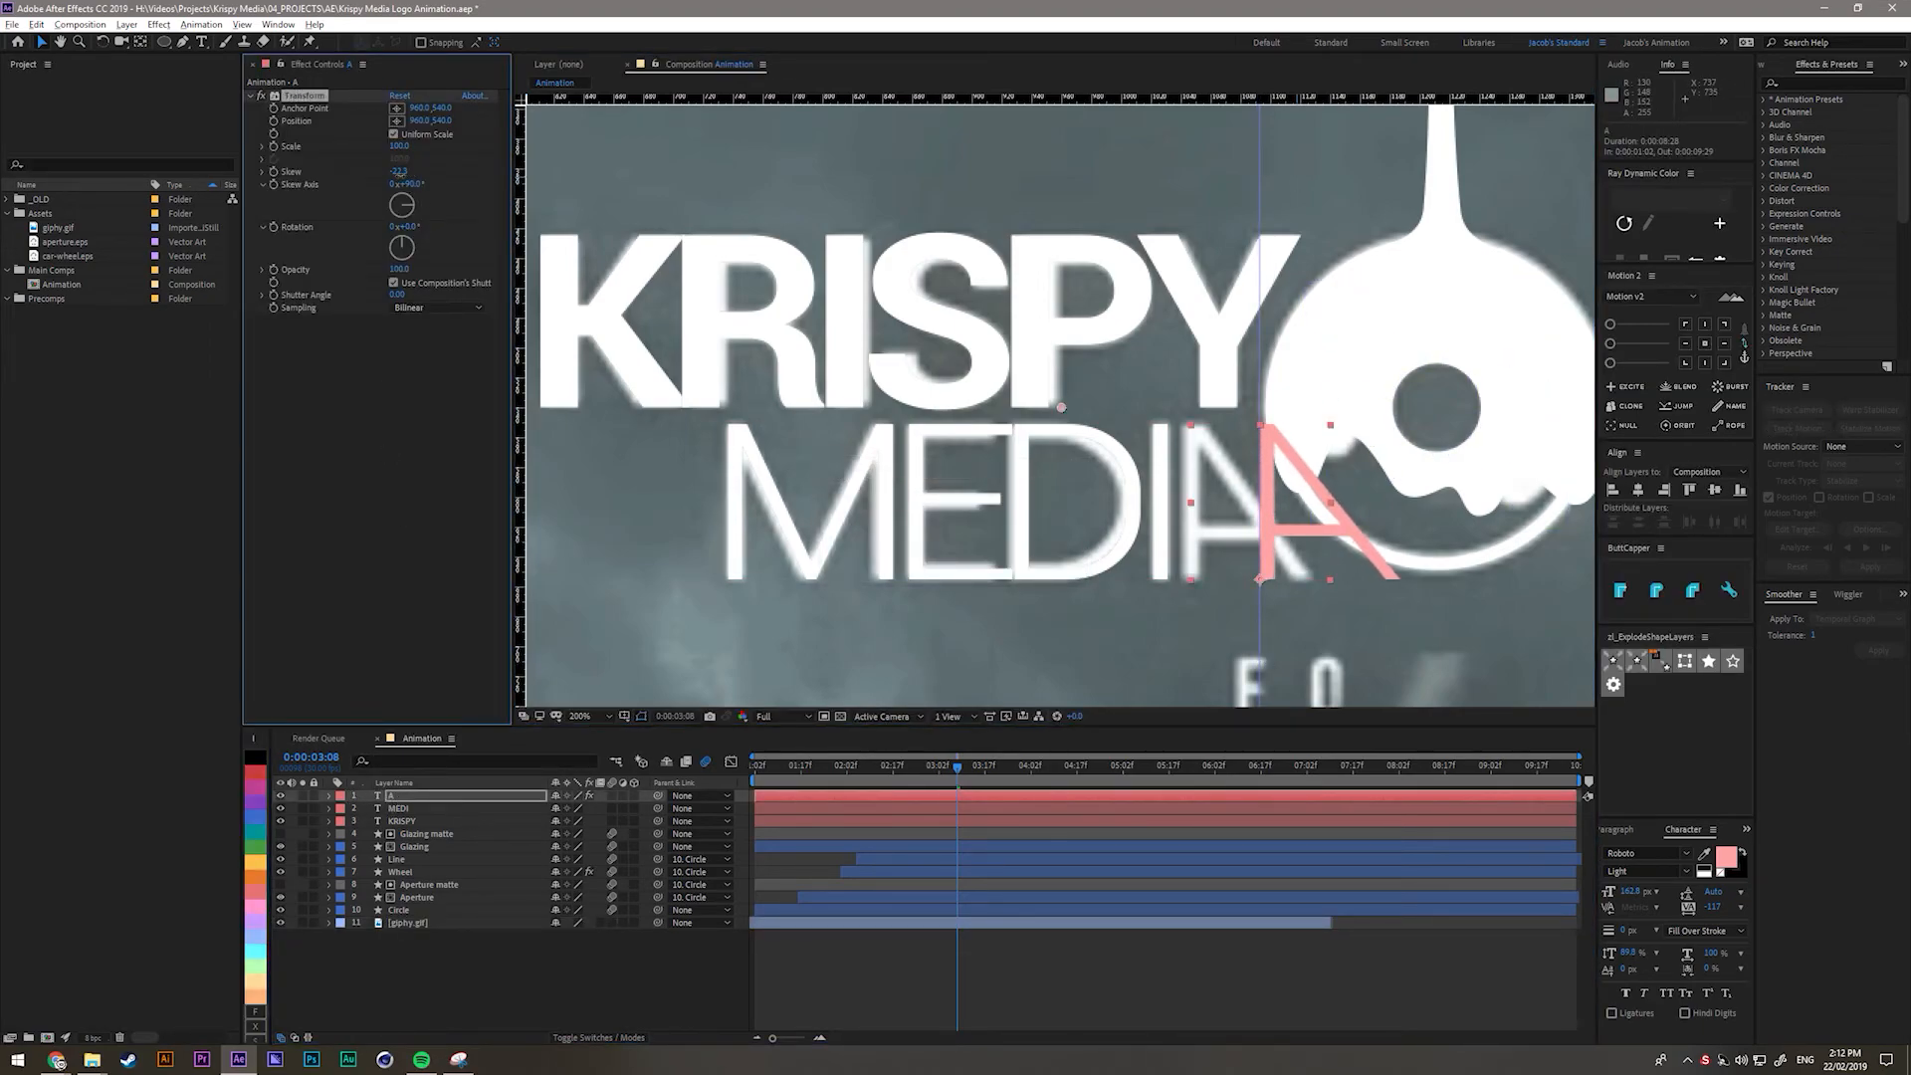
Move the A left so it sits right after MEDI, then hide the rulers.
left_click(428, 956)
left_click(401, 797)
left_click(1284, 535)
left_click_drag(1285, 535, 1217, 536)
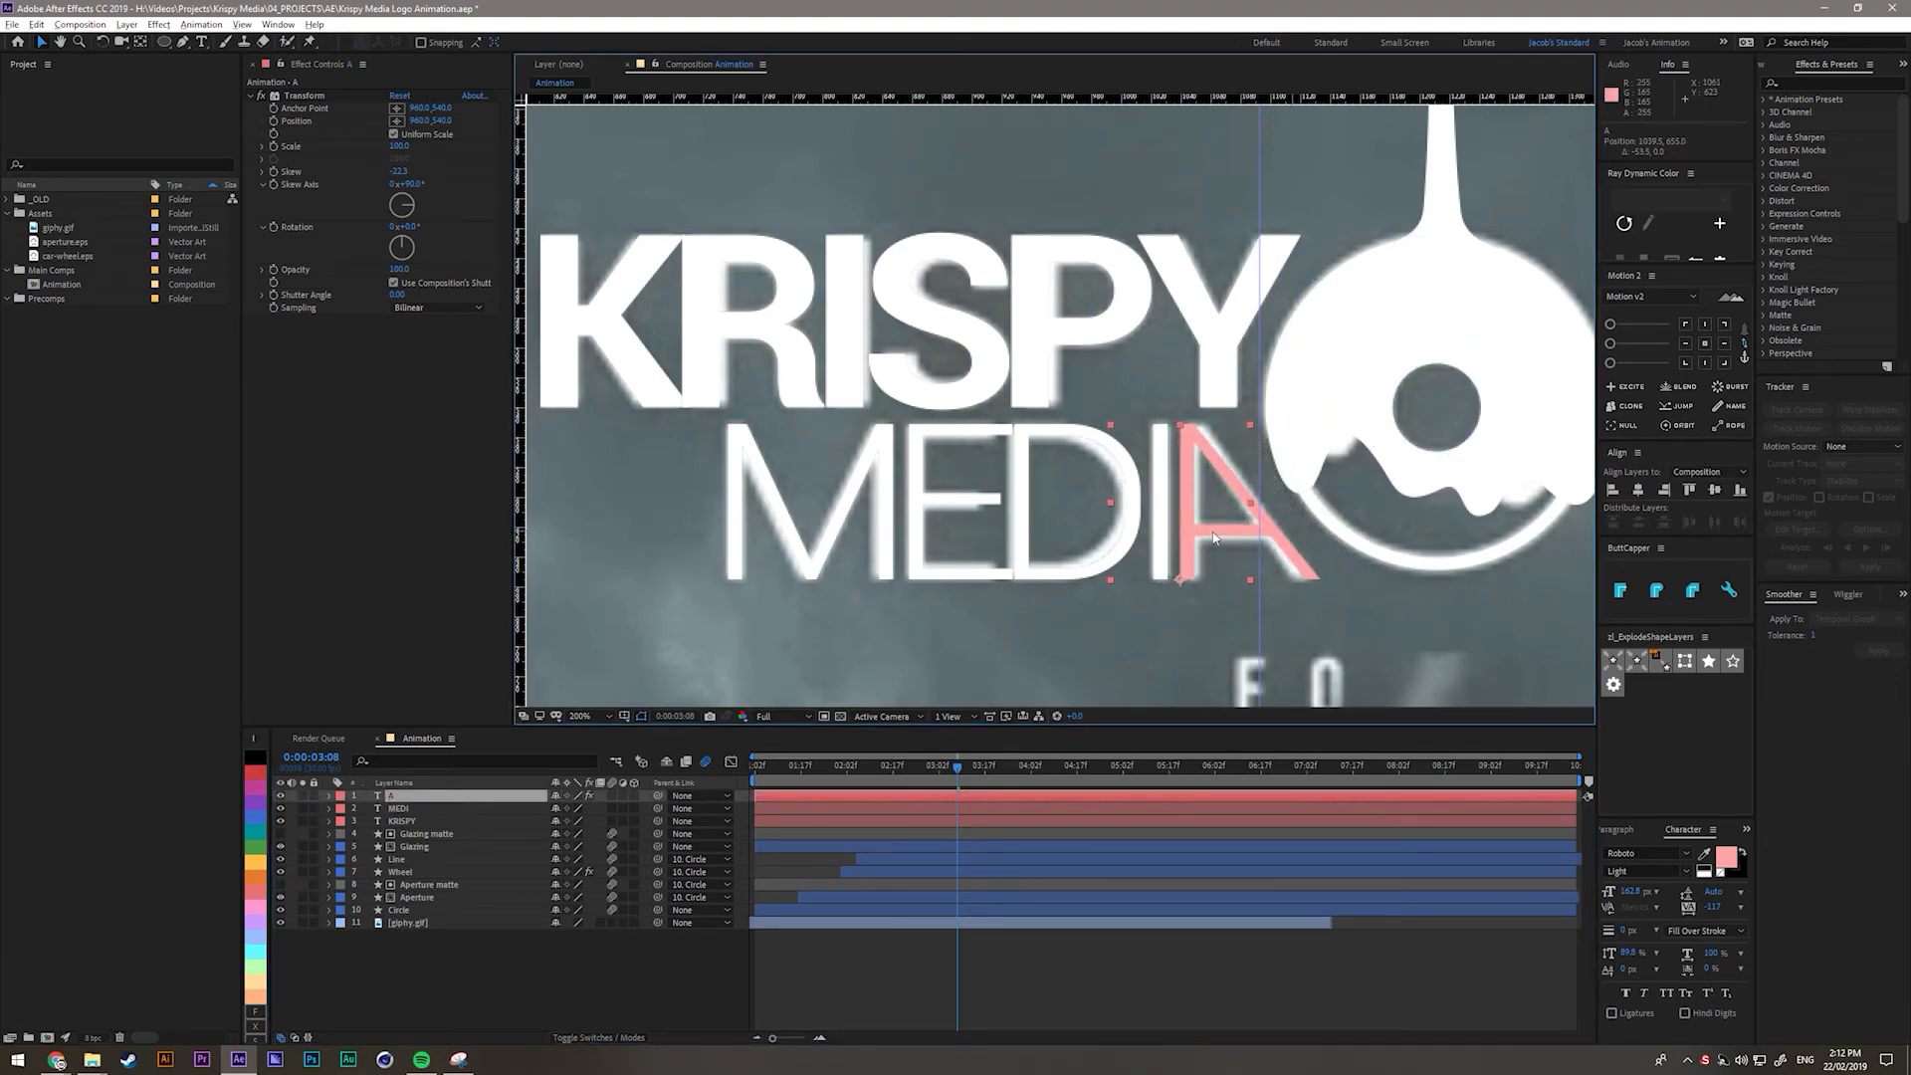
key("Return")
key("ctrl+r")
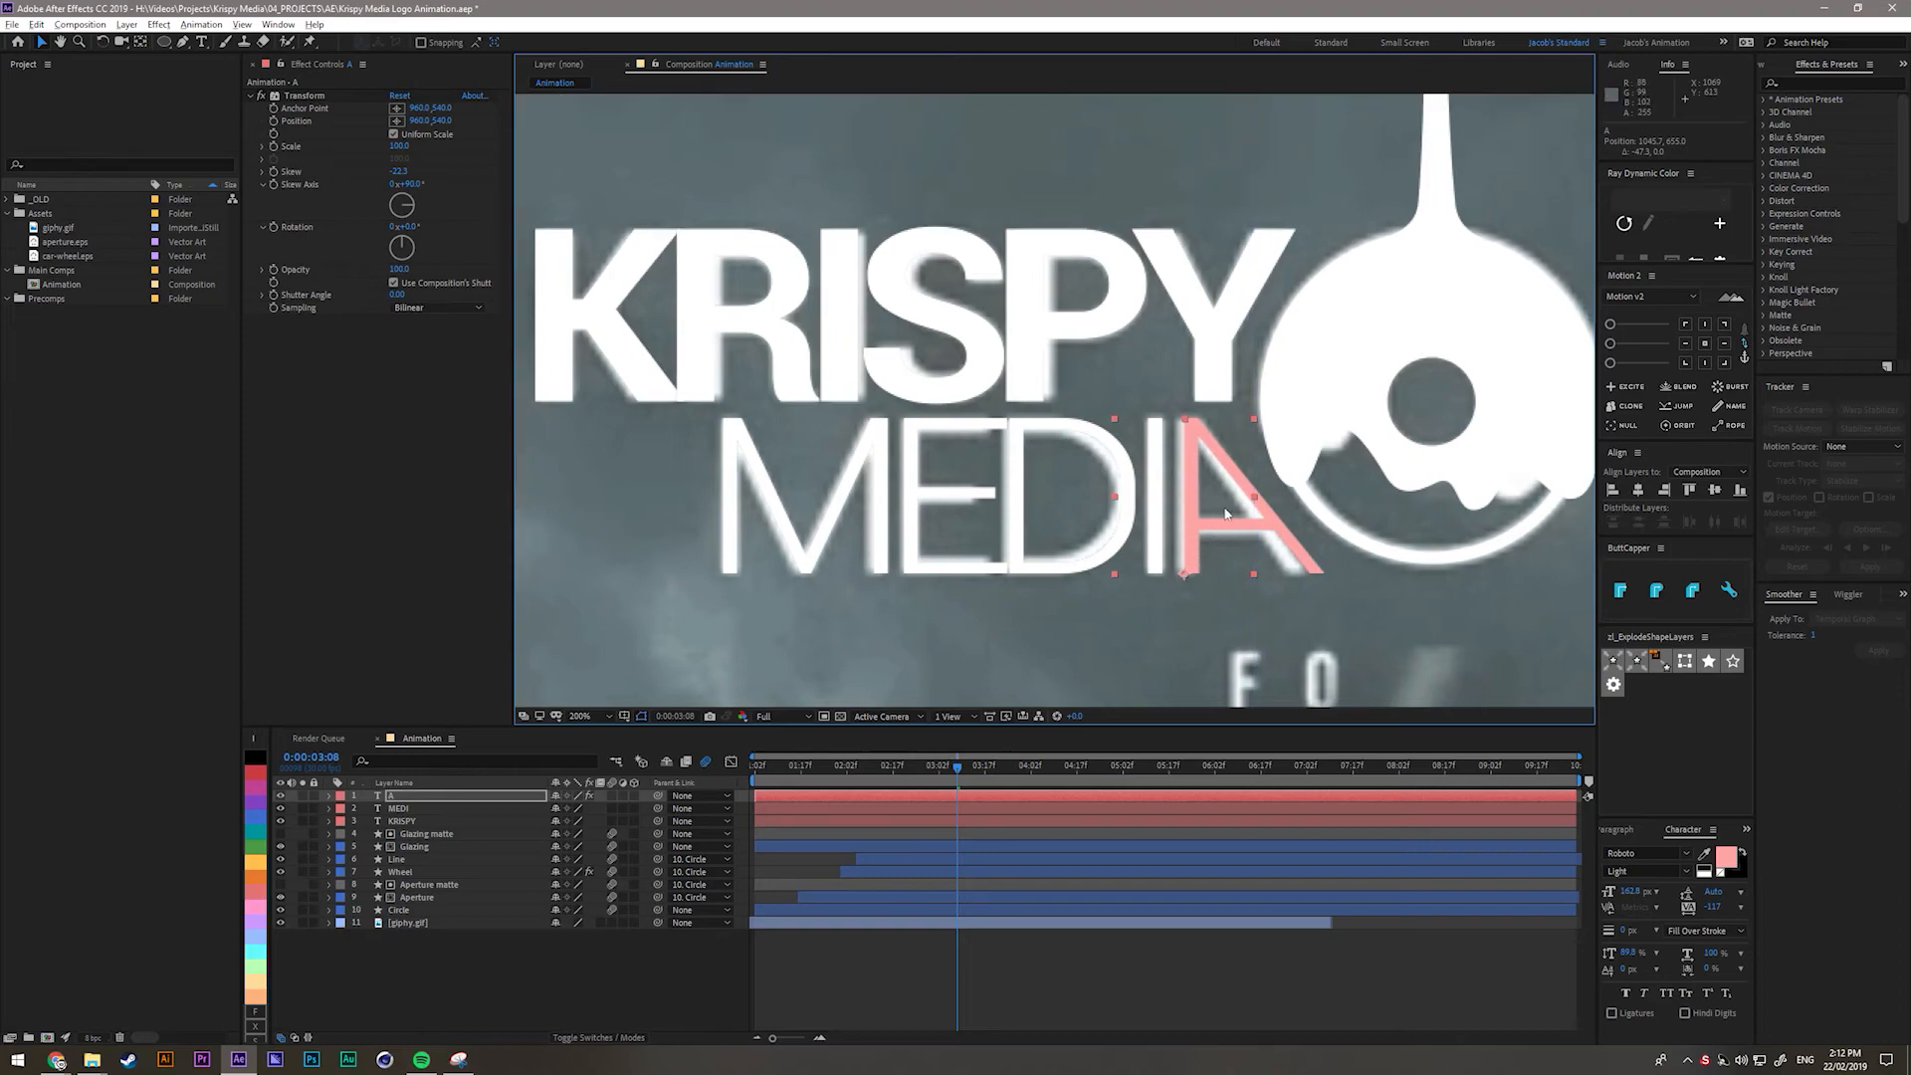
left_click_drag(1253, 519, 1247, 519)
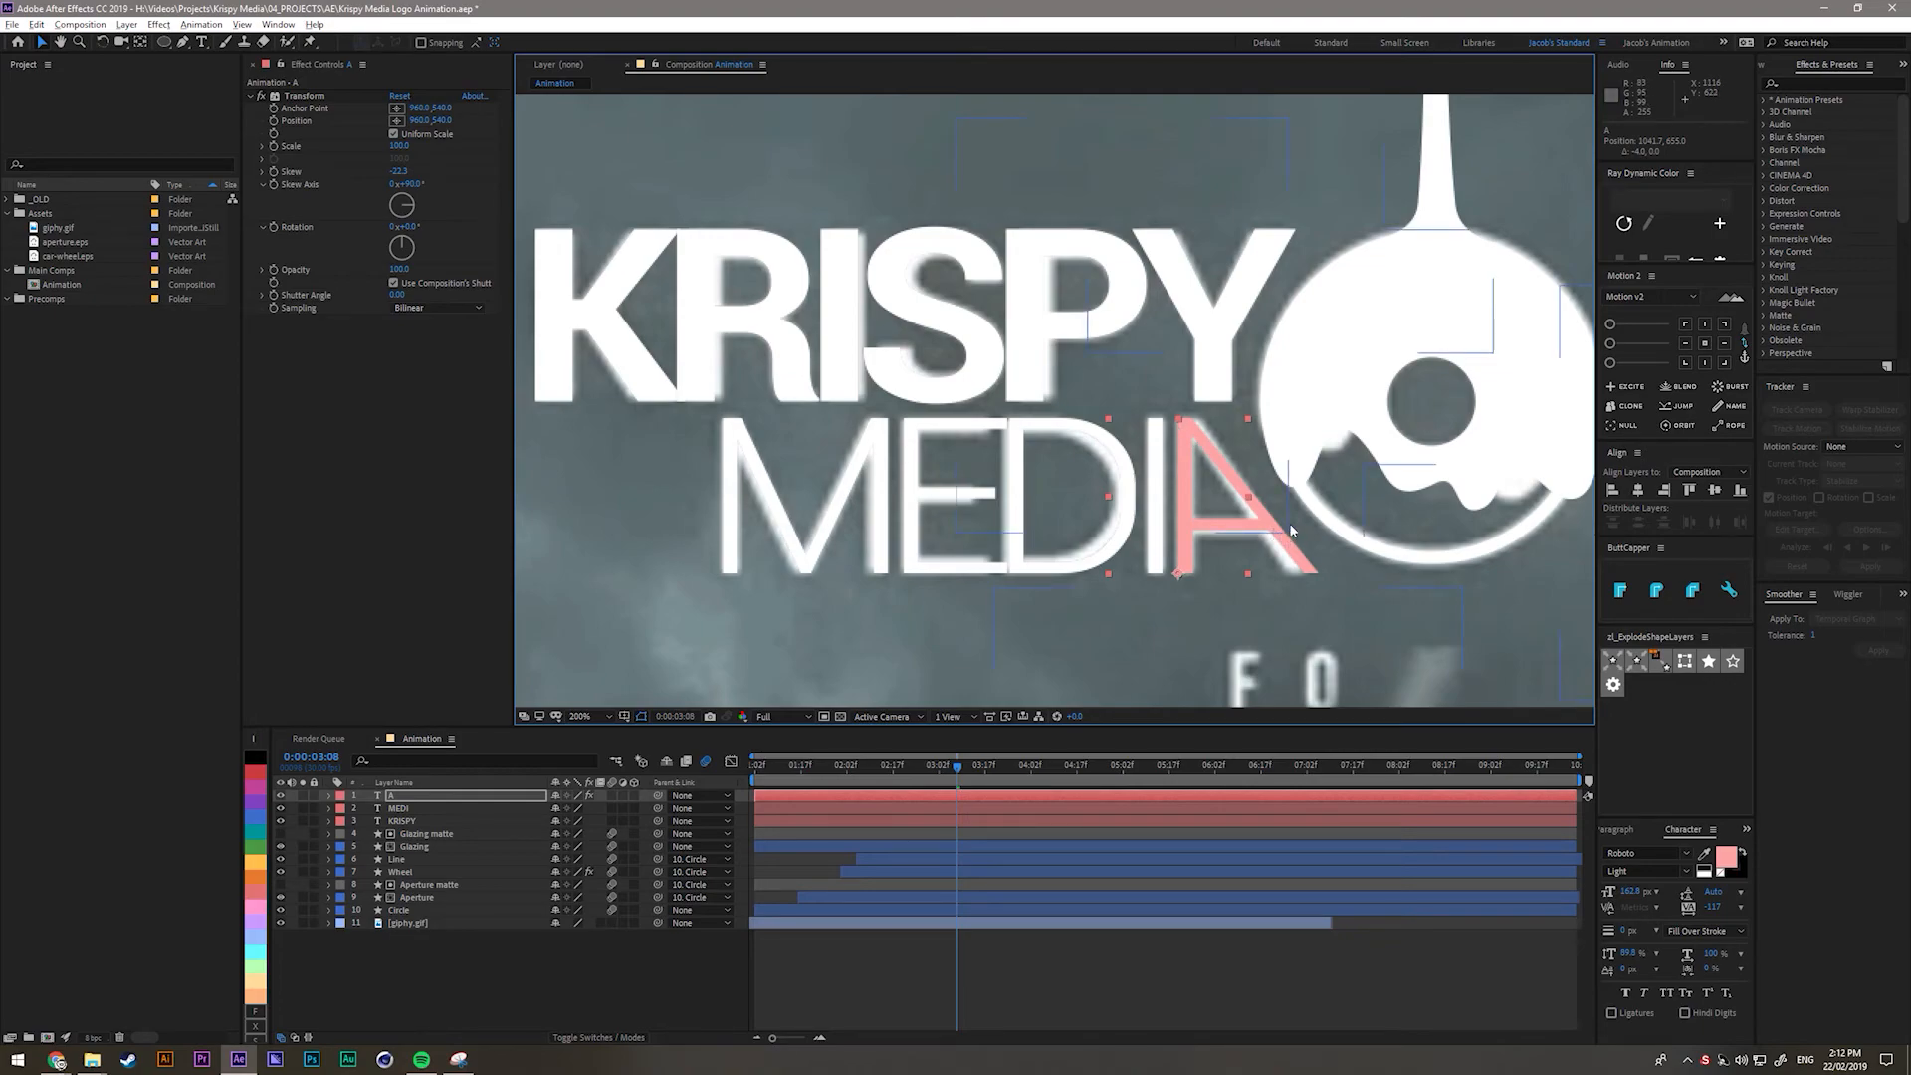
Change the A's fill colour to white (FFFFFF).
left_click(445, 800)
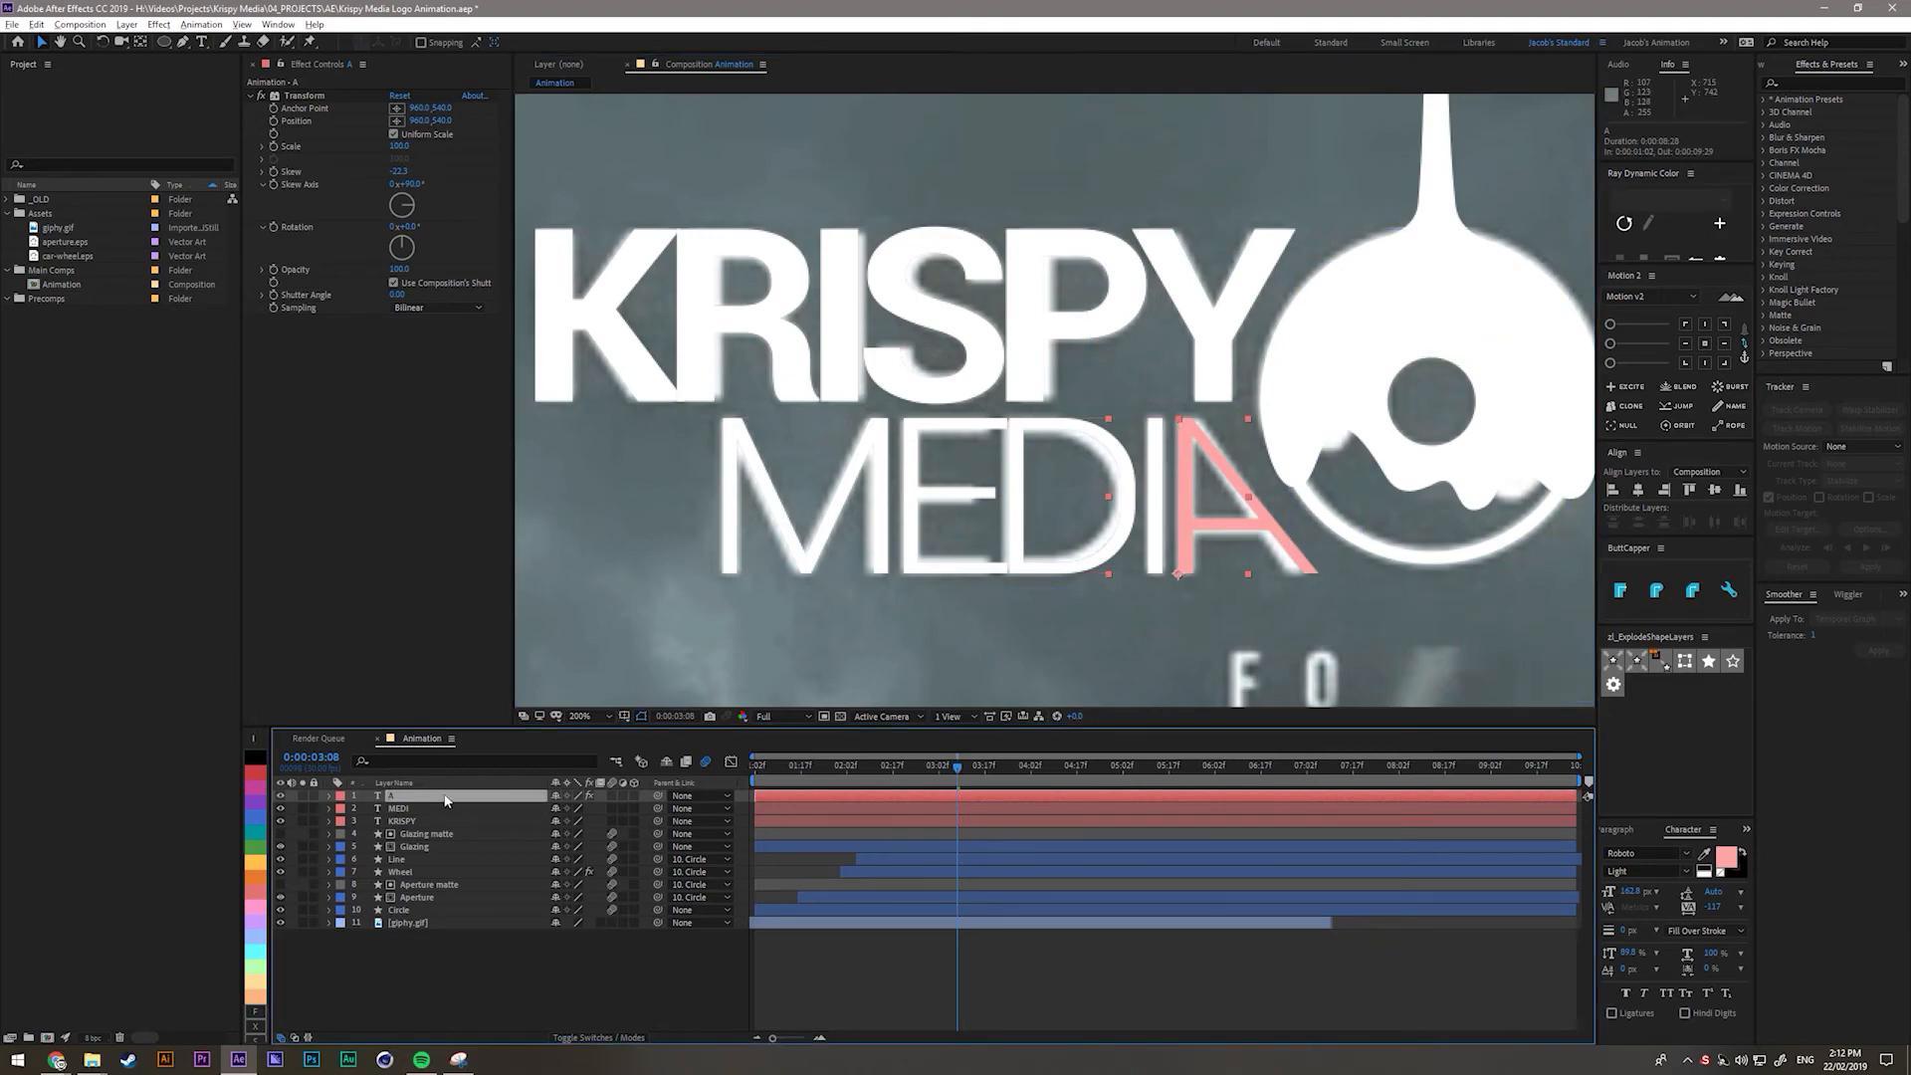
left_click(1726, 858)
left_click_drag(427, 481, 359, 393)
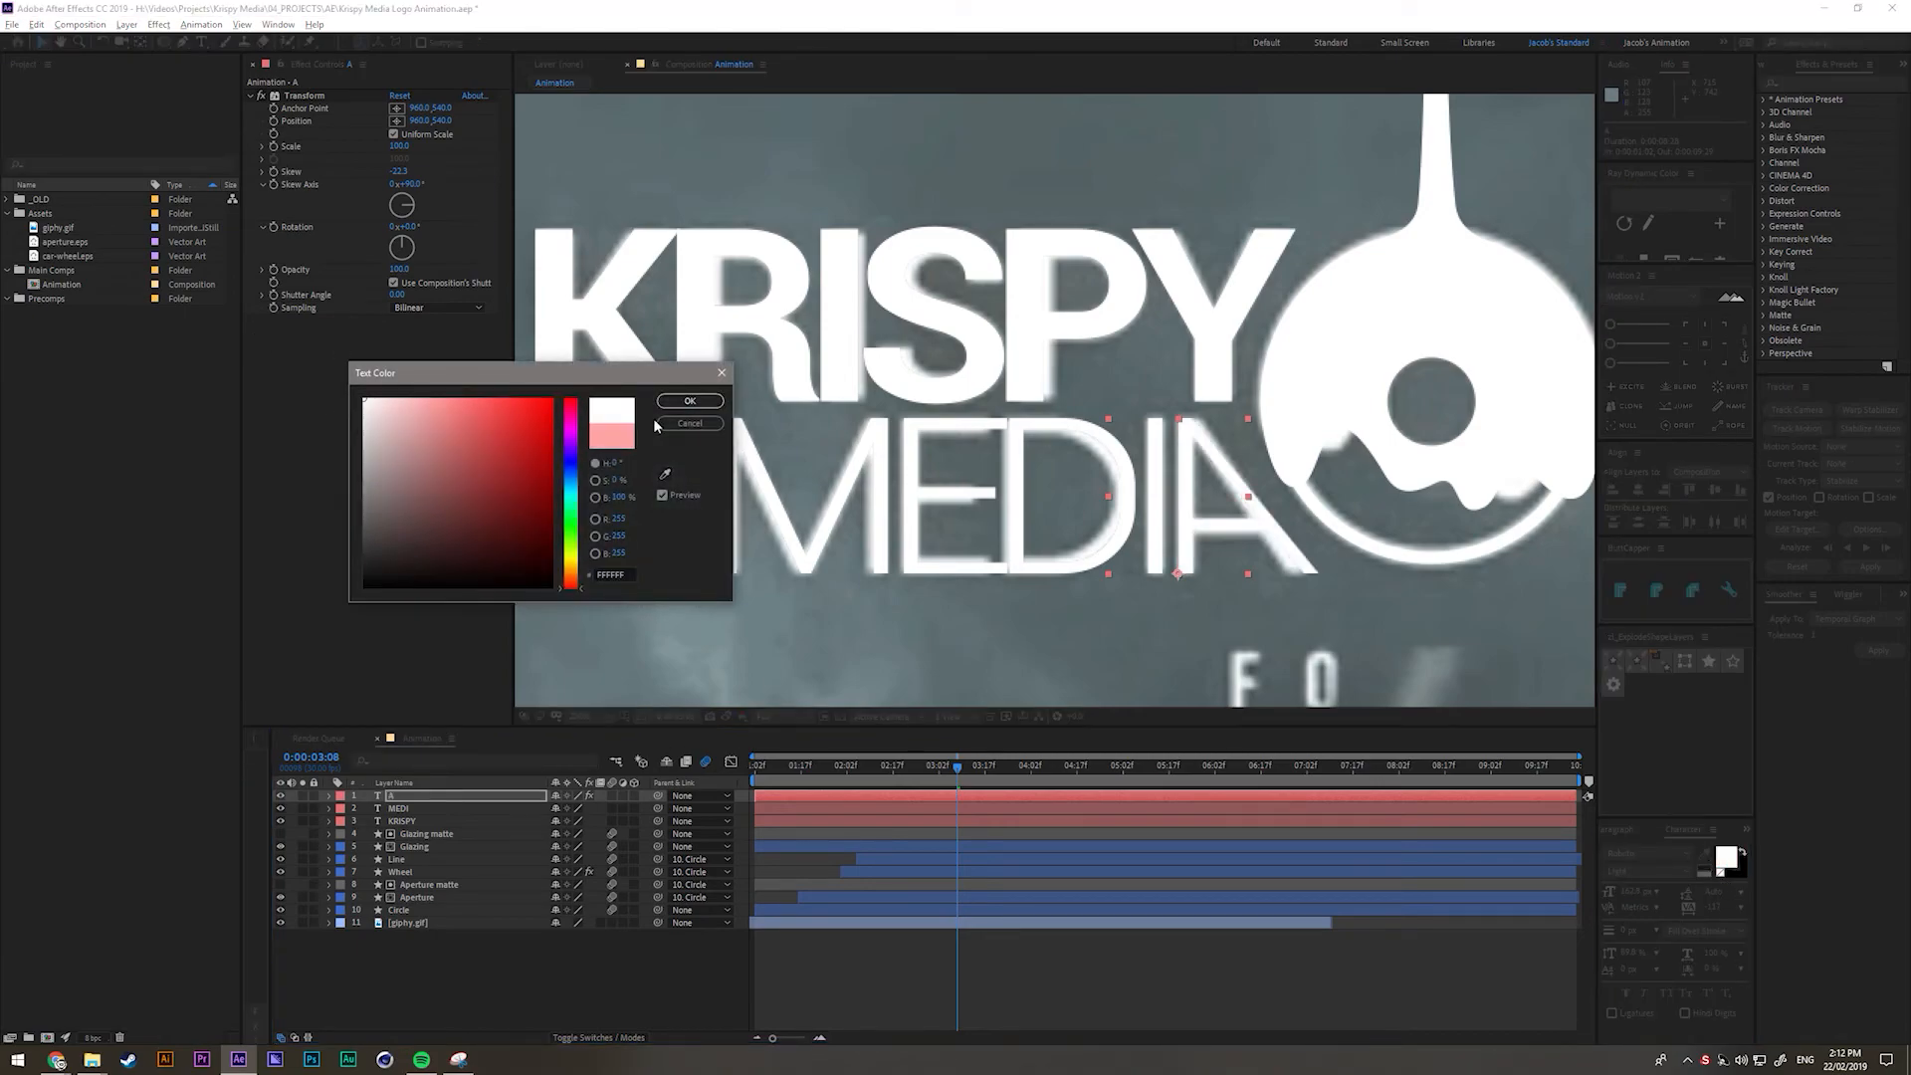
left_click(687, 402)
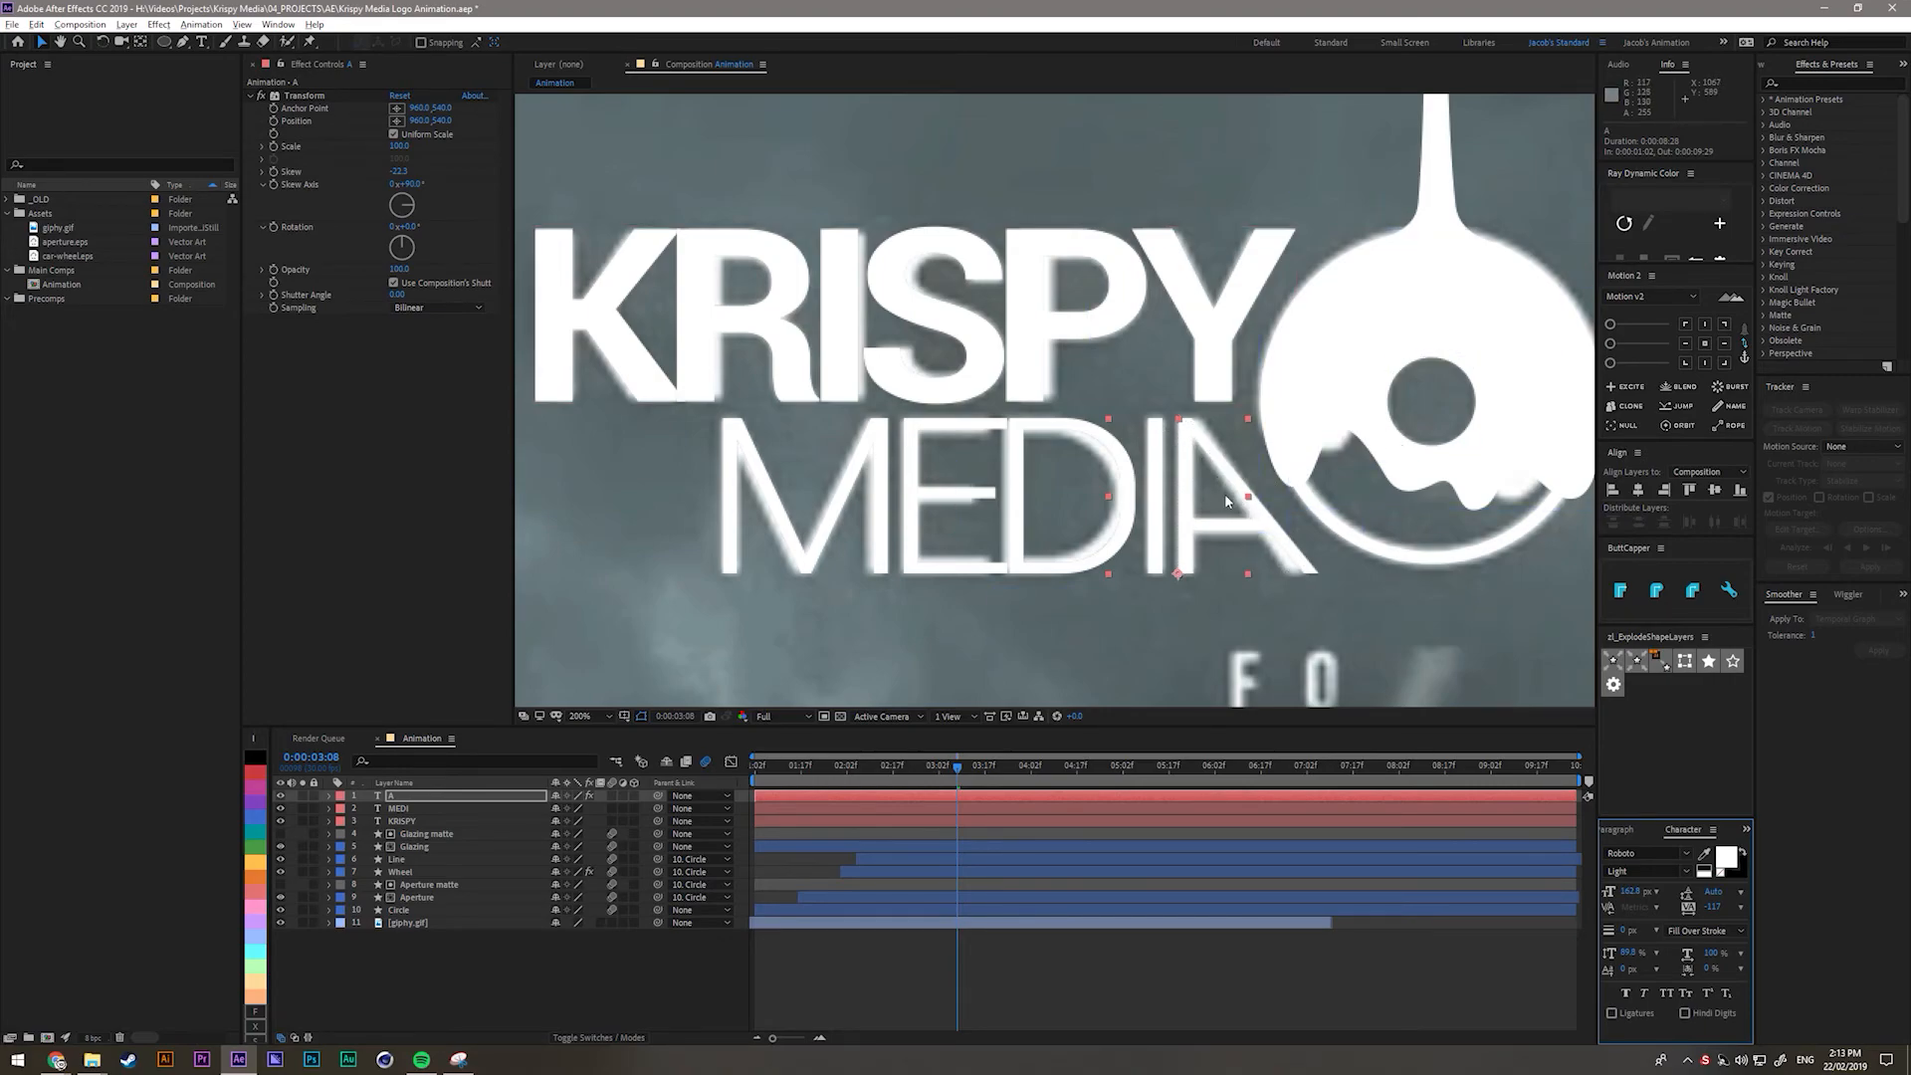
Solo the KRISPY, MEDI and A text layers to check them on black, then unsolo.
left_click(1314, 581)
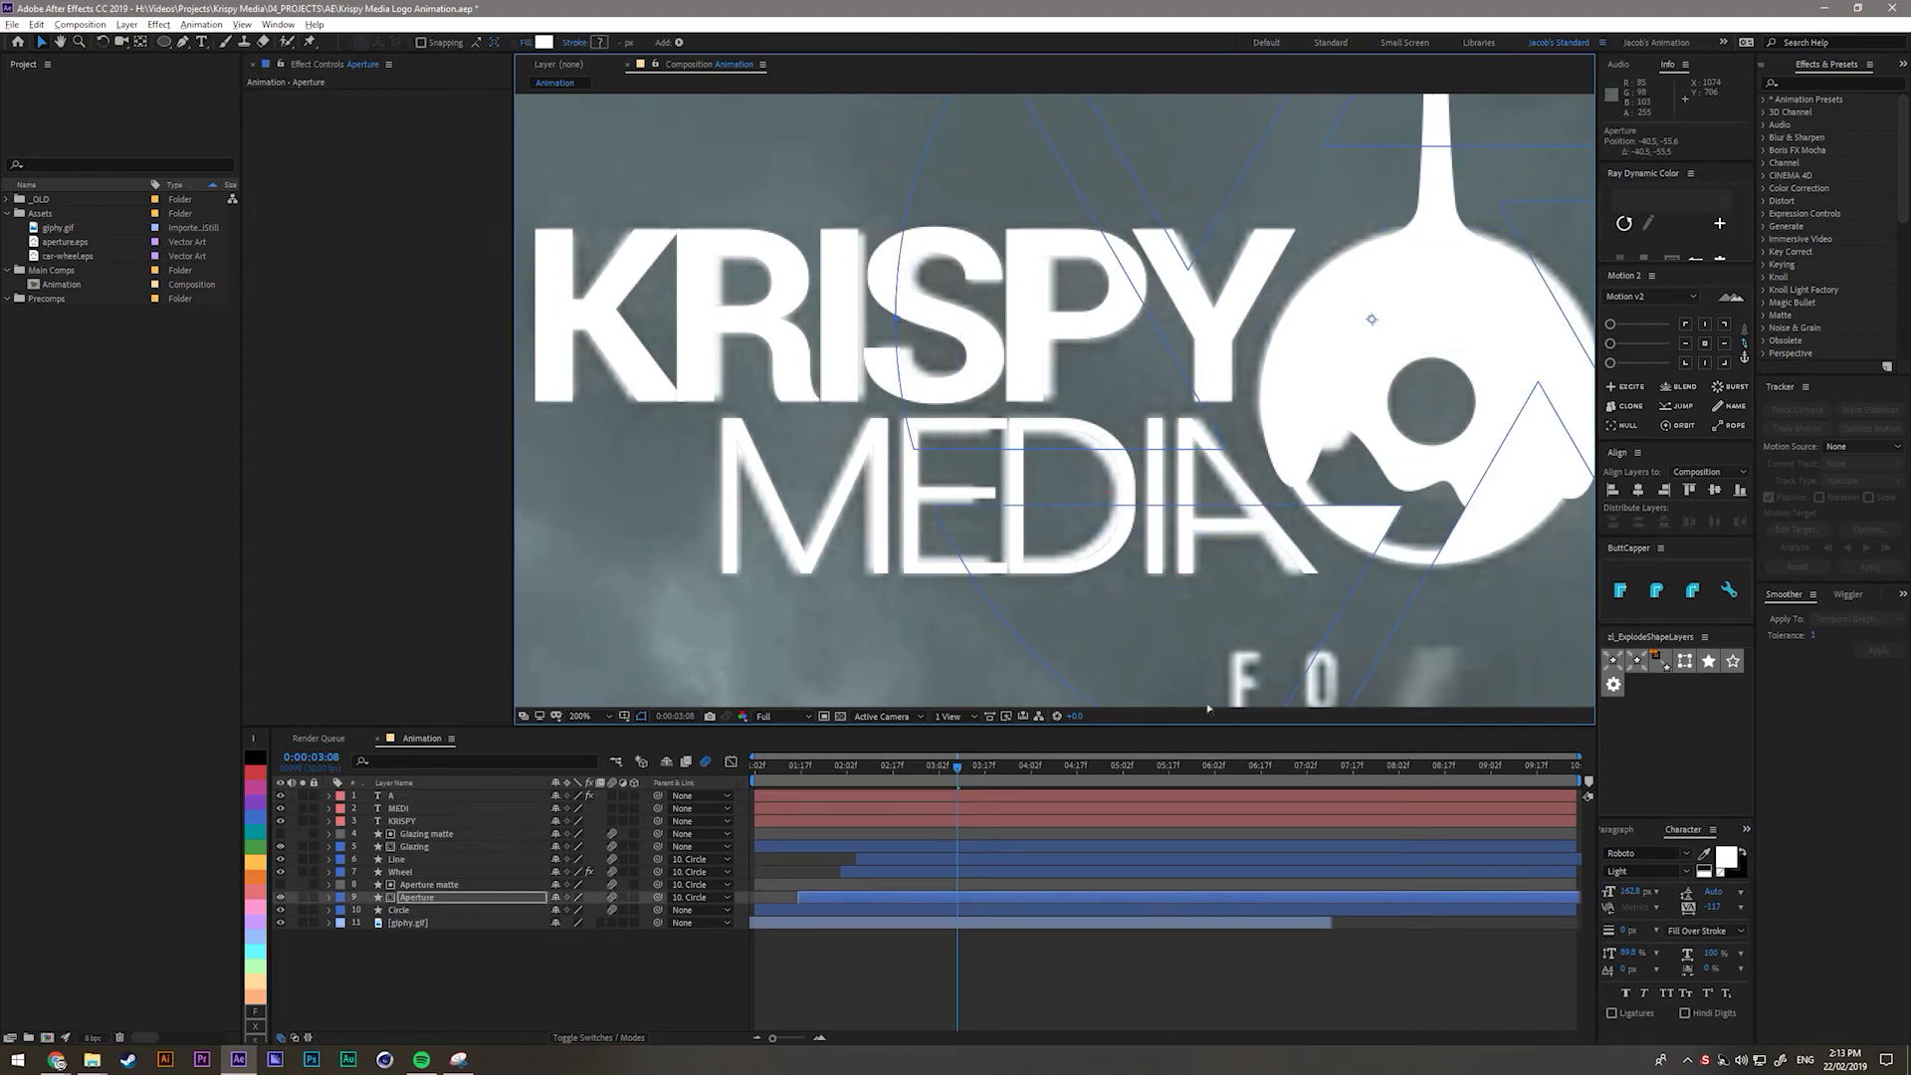
left_click(589, 988)
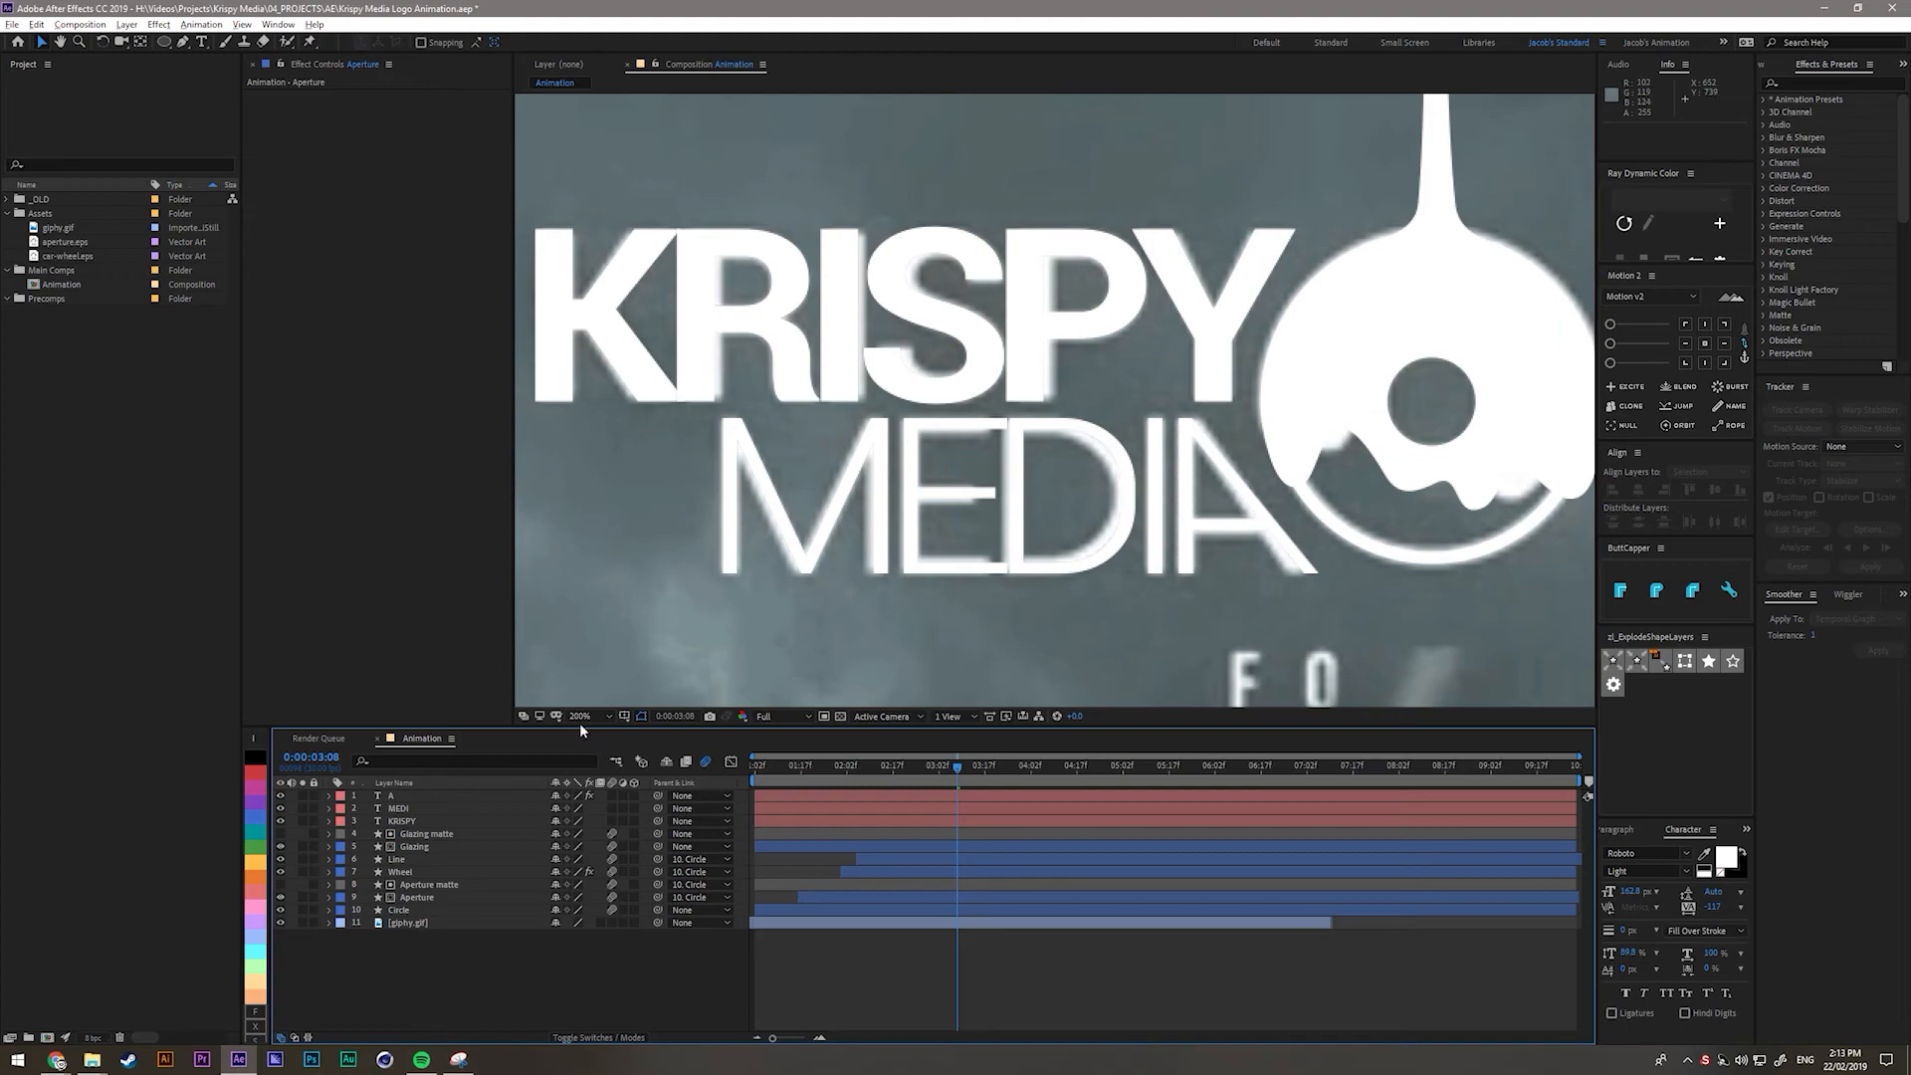
left_click(418, 822)
left_click_drag(304, 796, 303, 821)
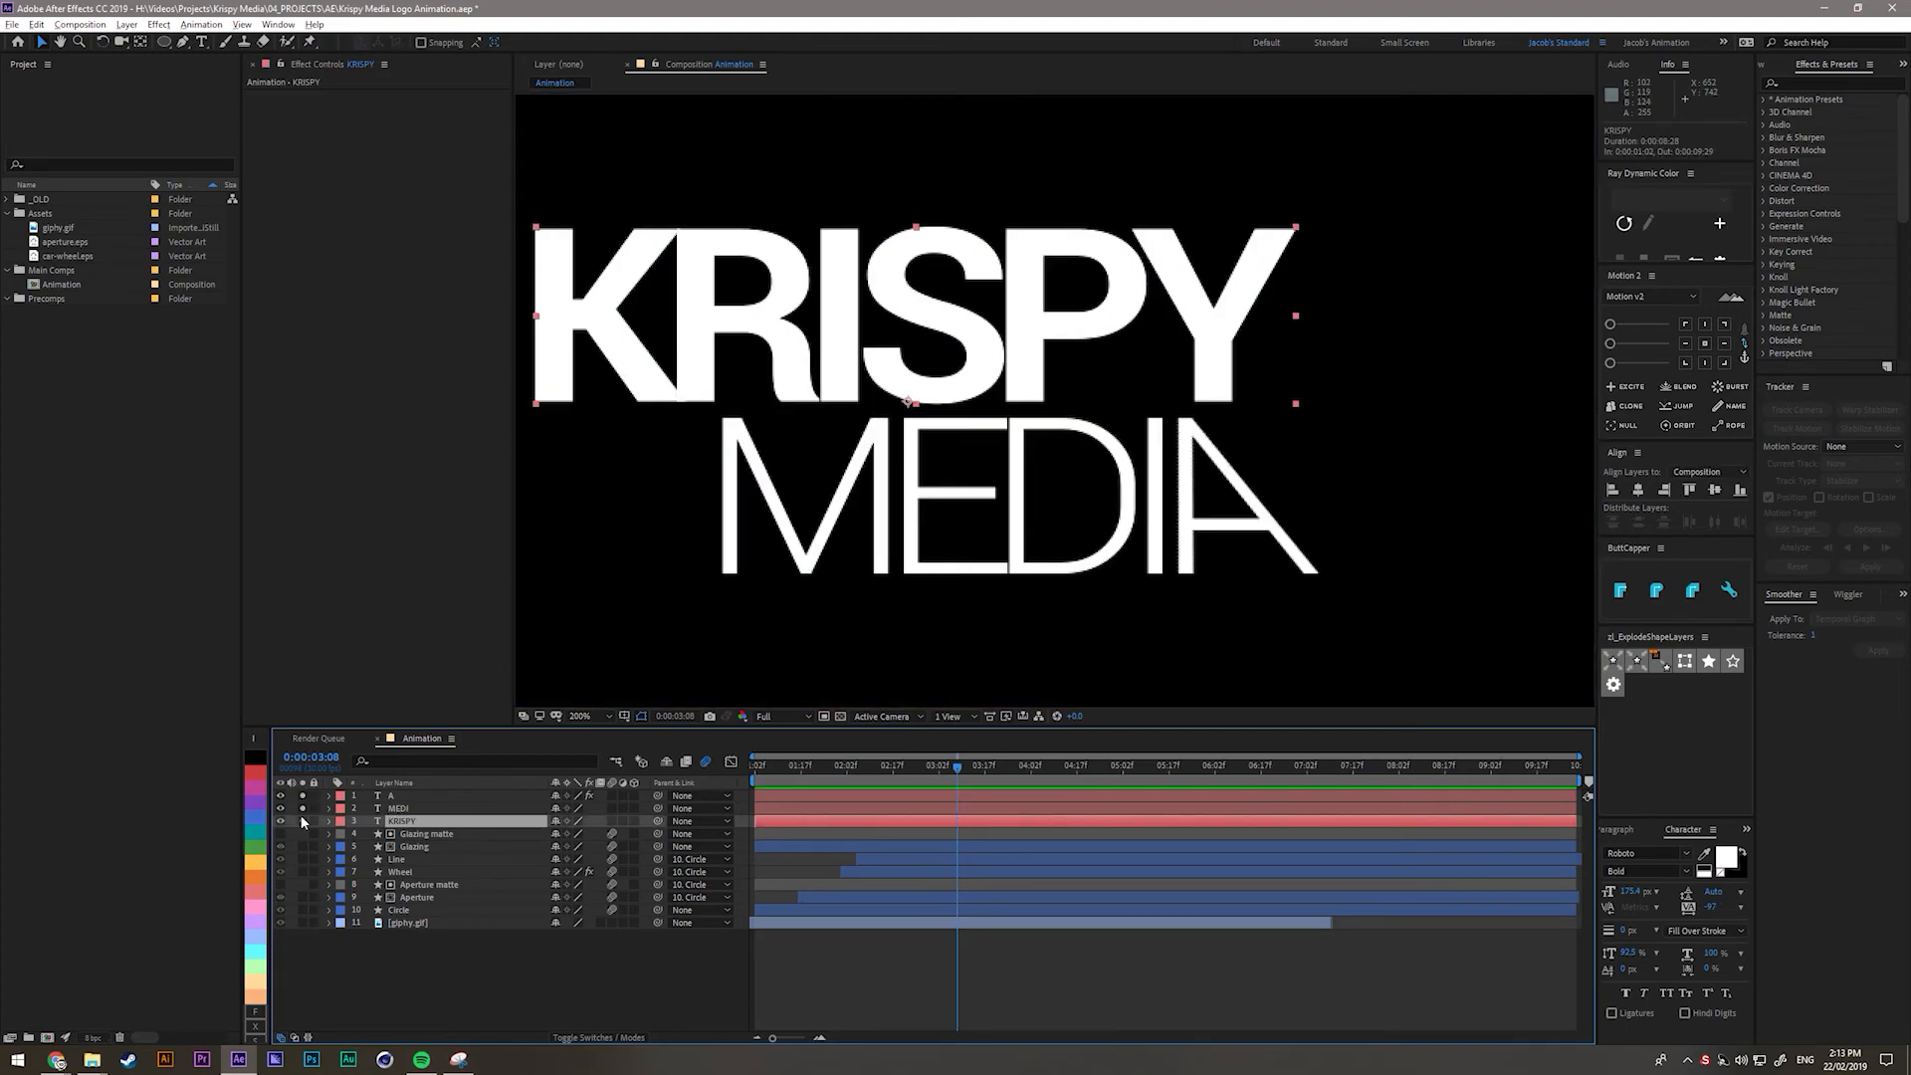
key("shift+slash")
left_click(653, 960)
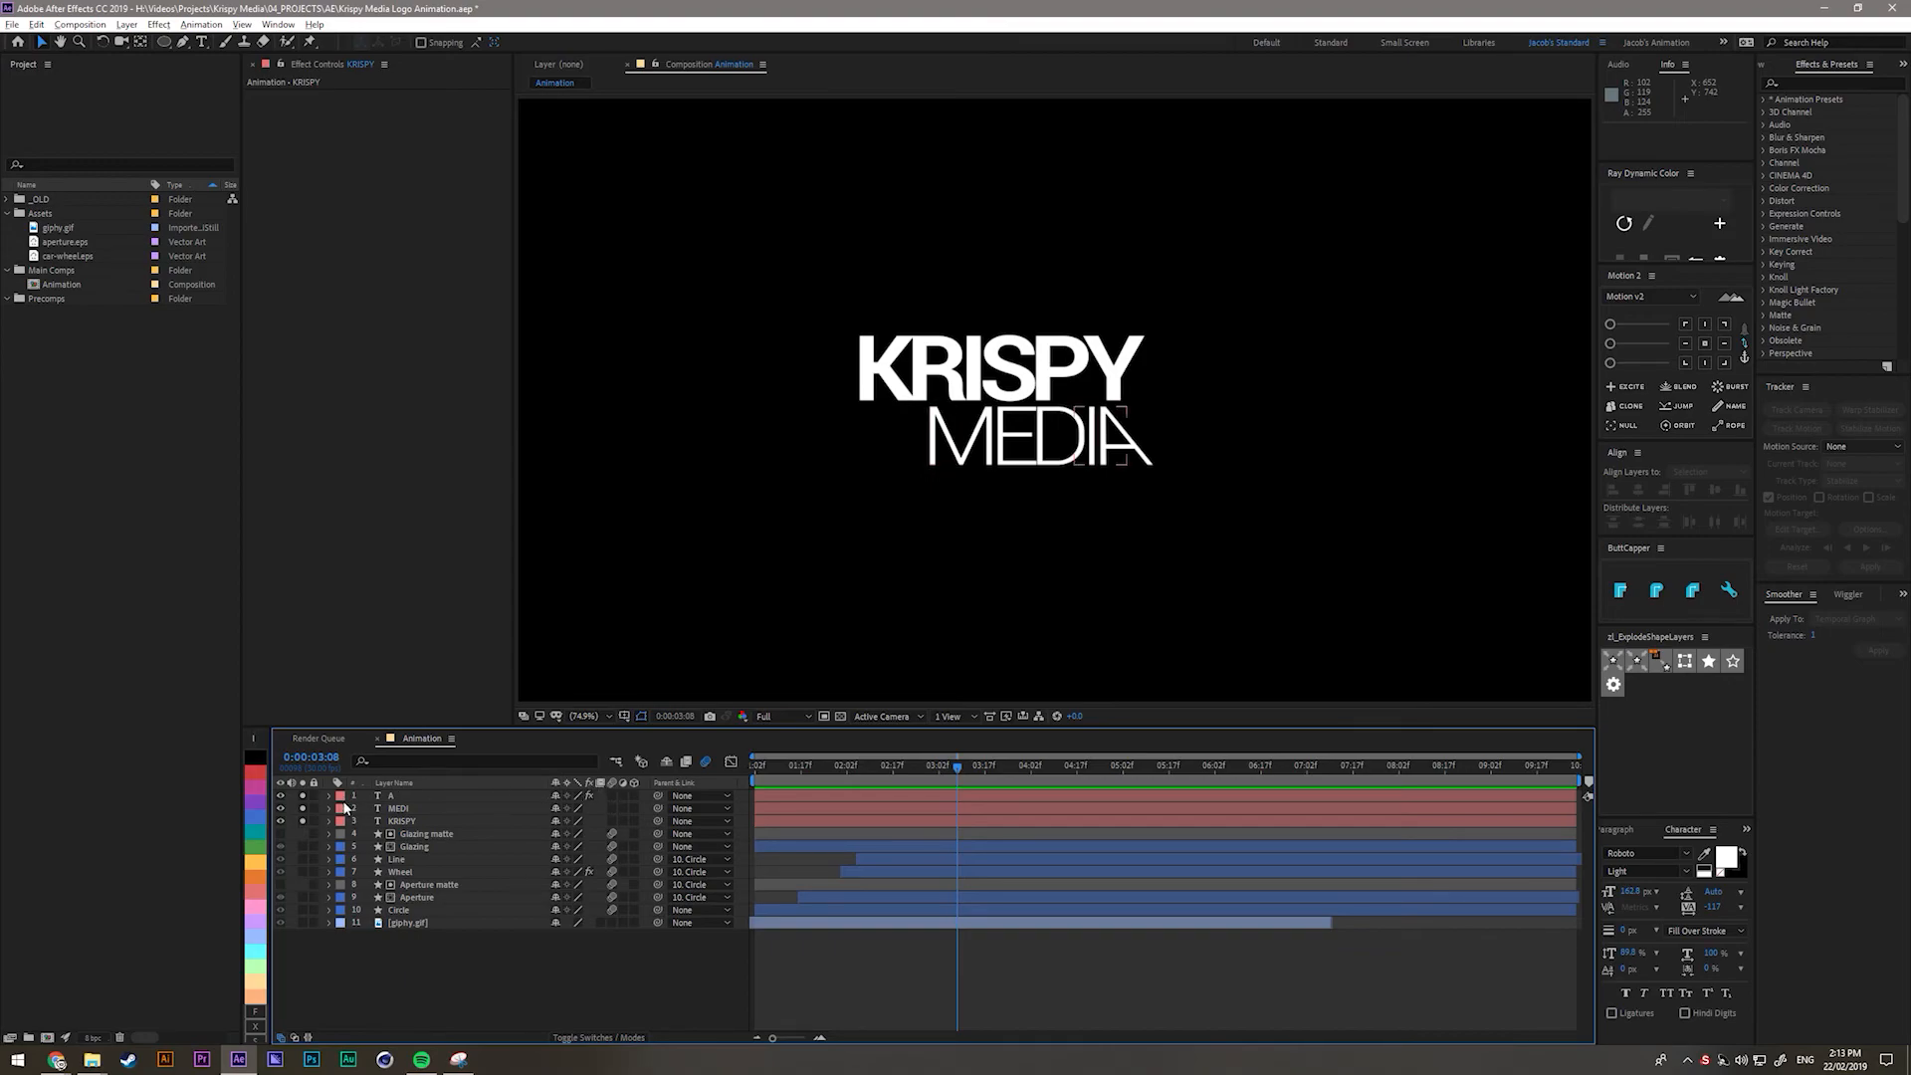
left_click_drag(301, 819, 302, 822)
Precompose the KRISPY, MEDI and A layers into a composition named TEXT.
left_click(400, 821)
left_click(399, 796, "shift")
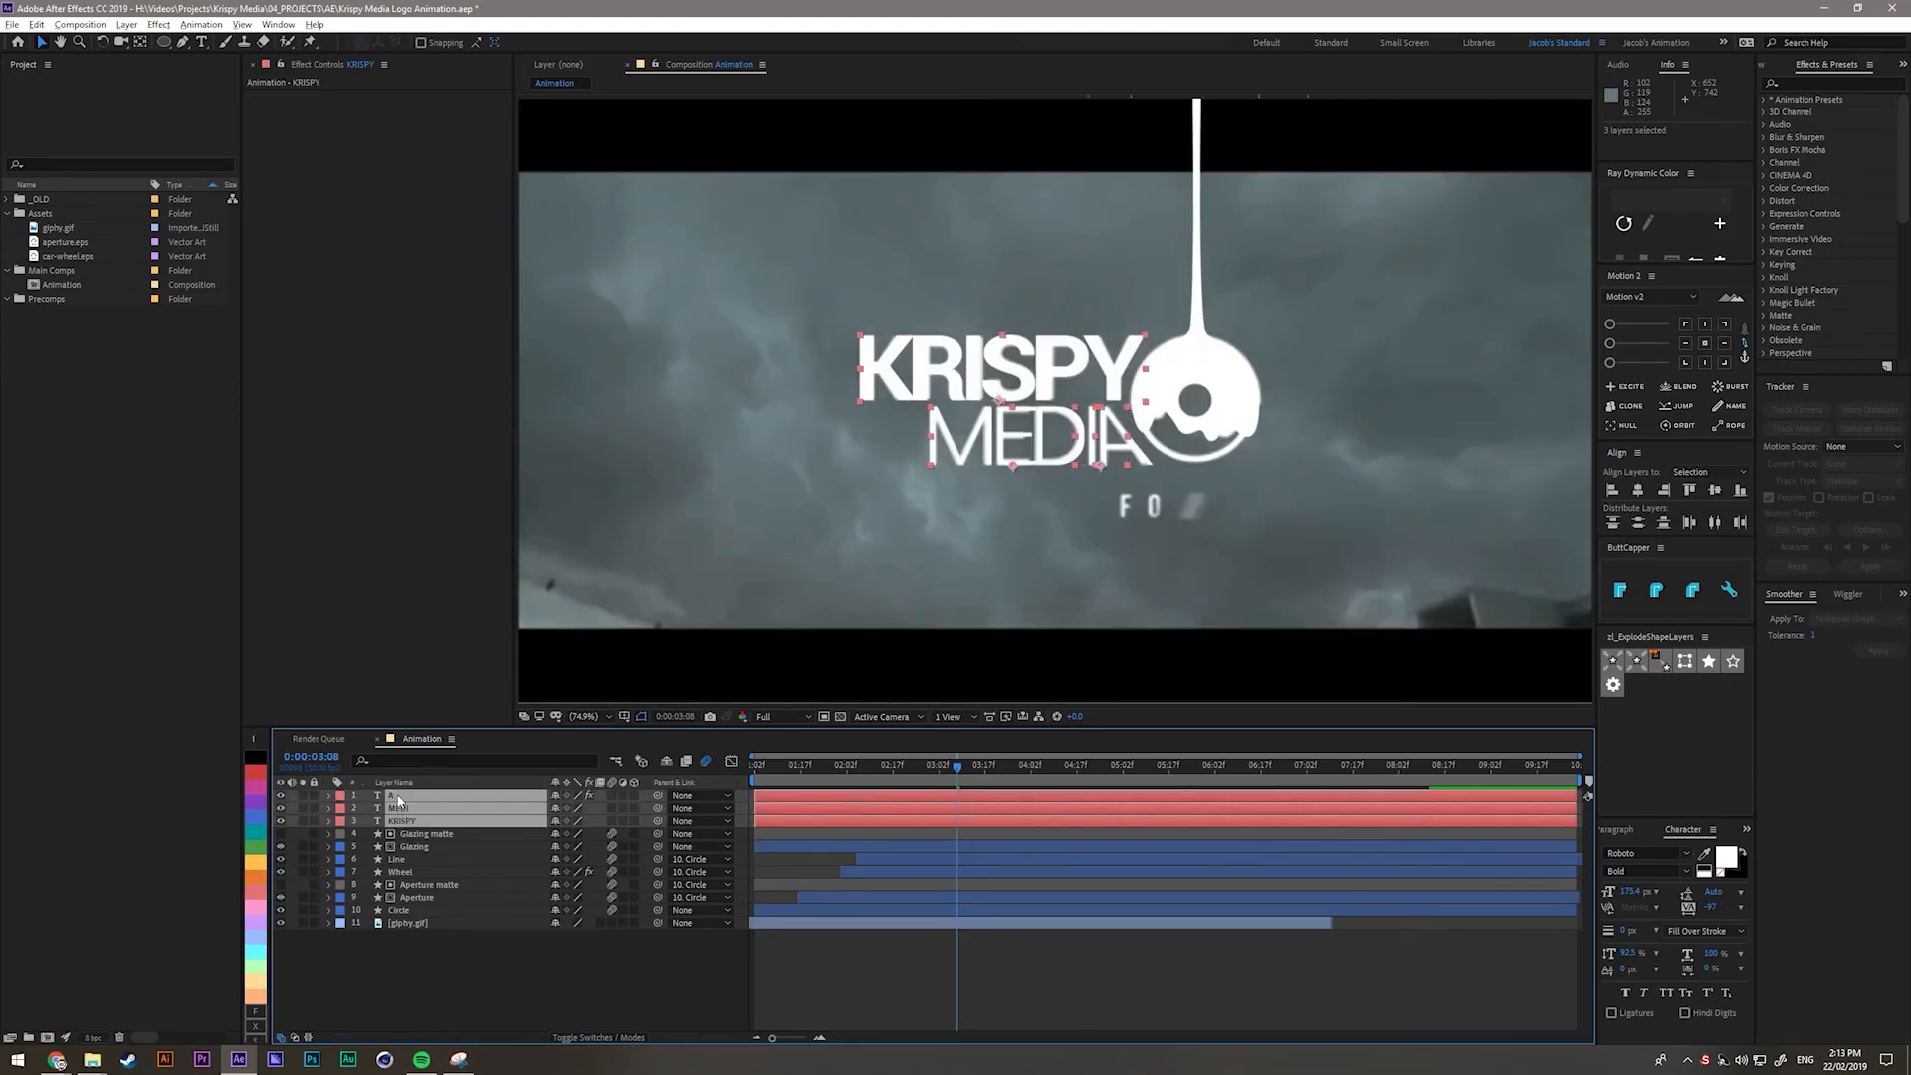
key("ctrl+shift+c")
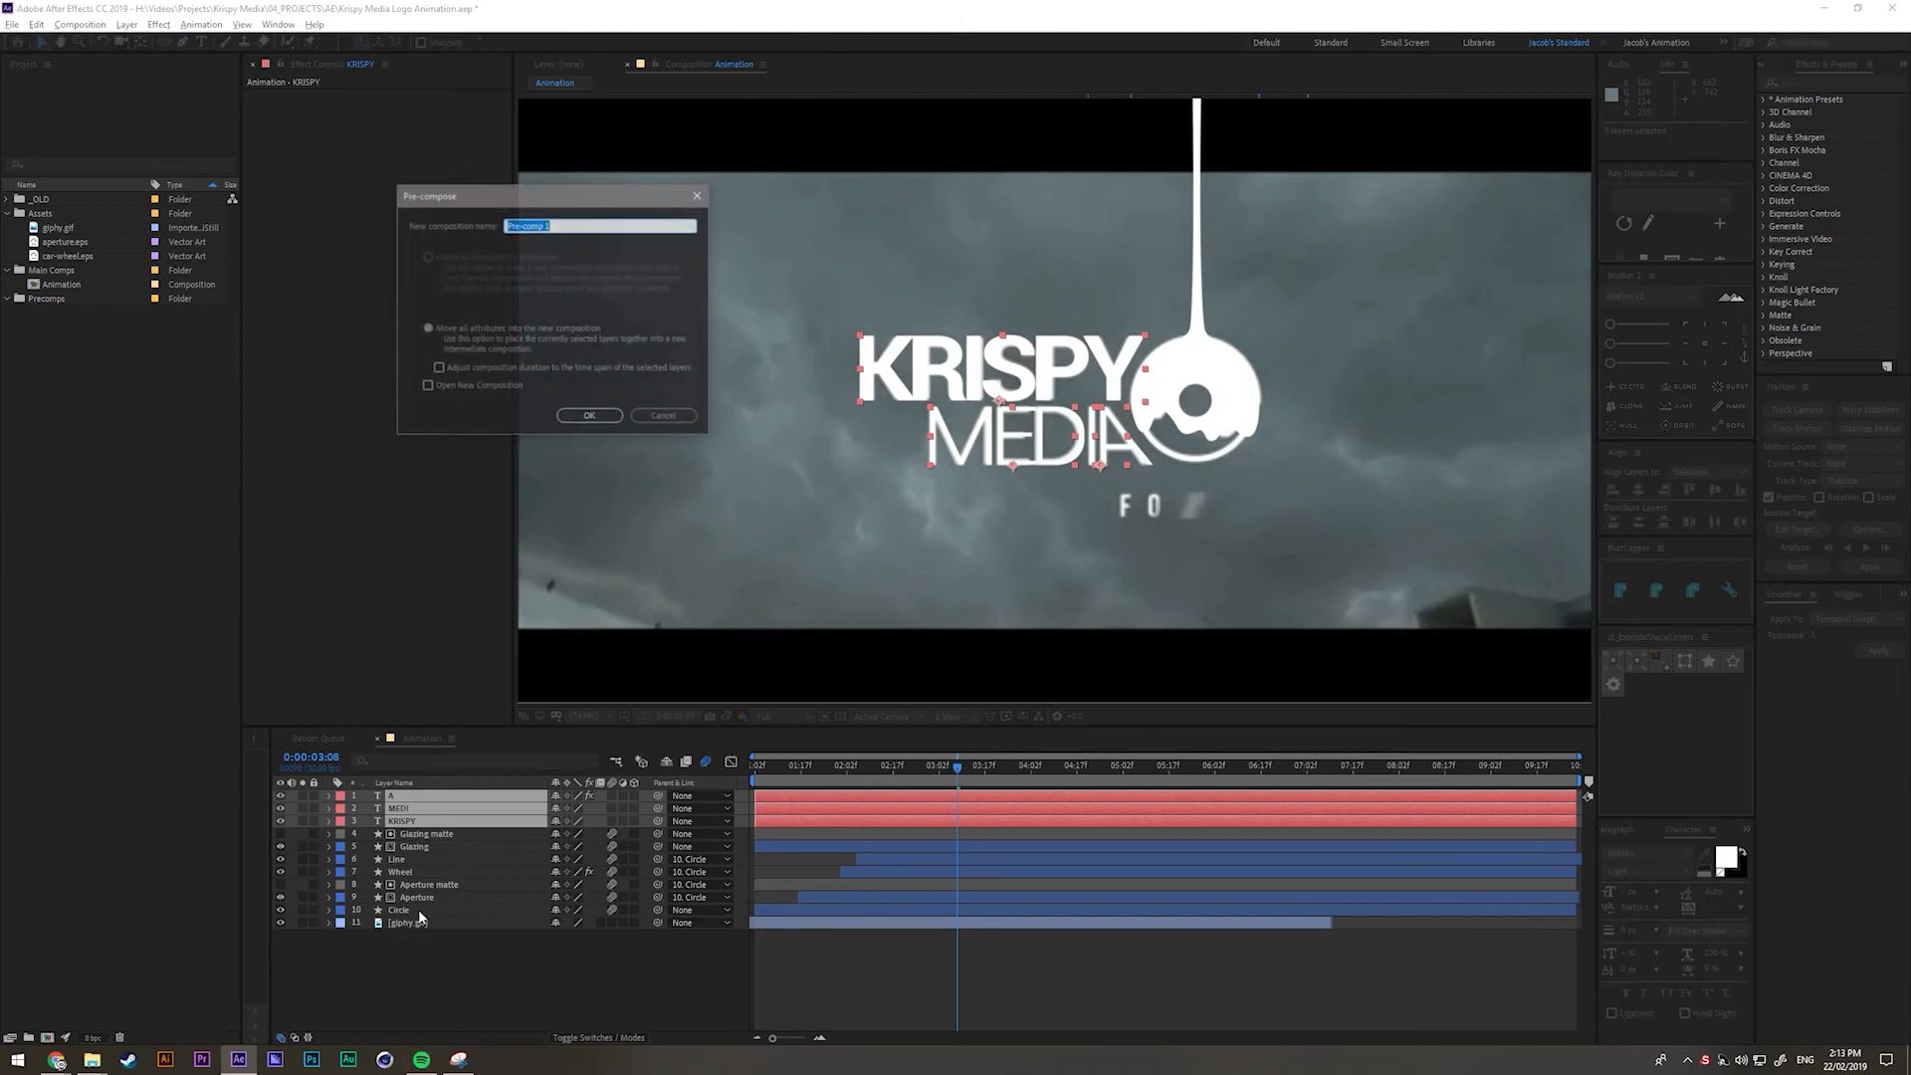
type("T")
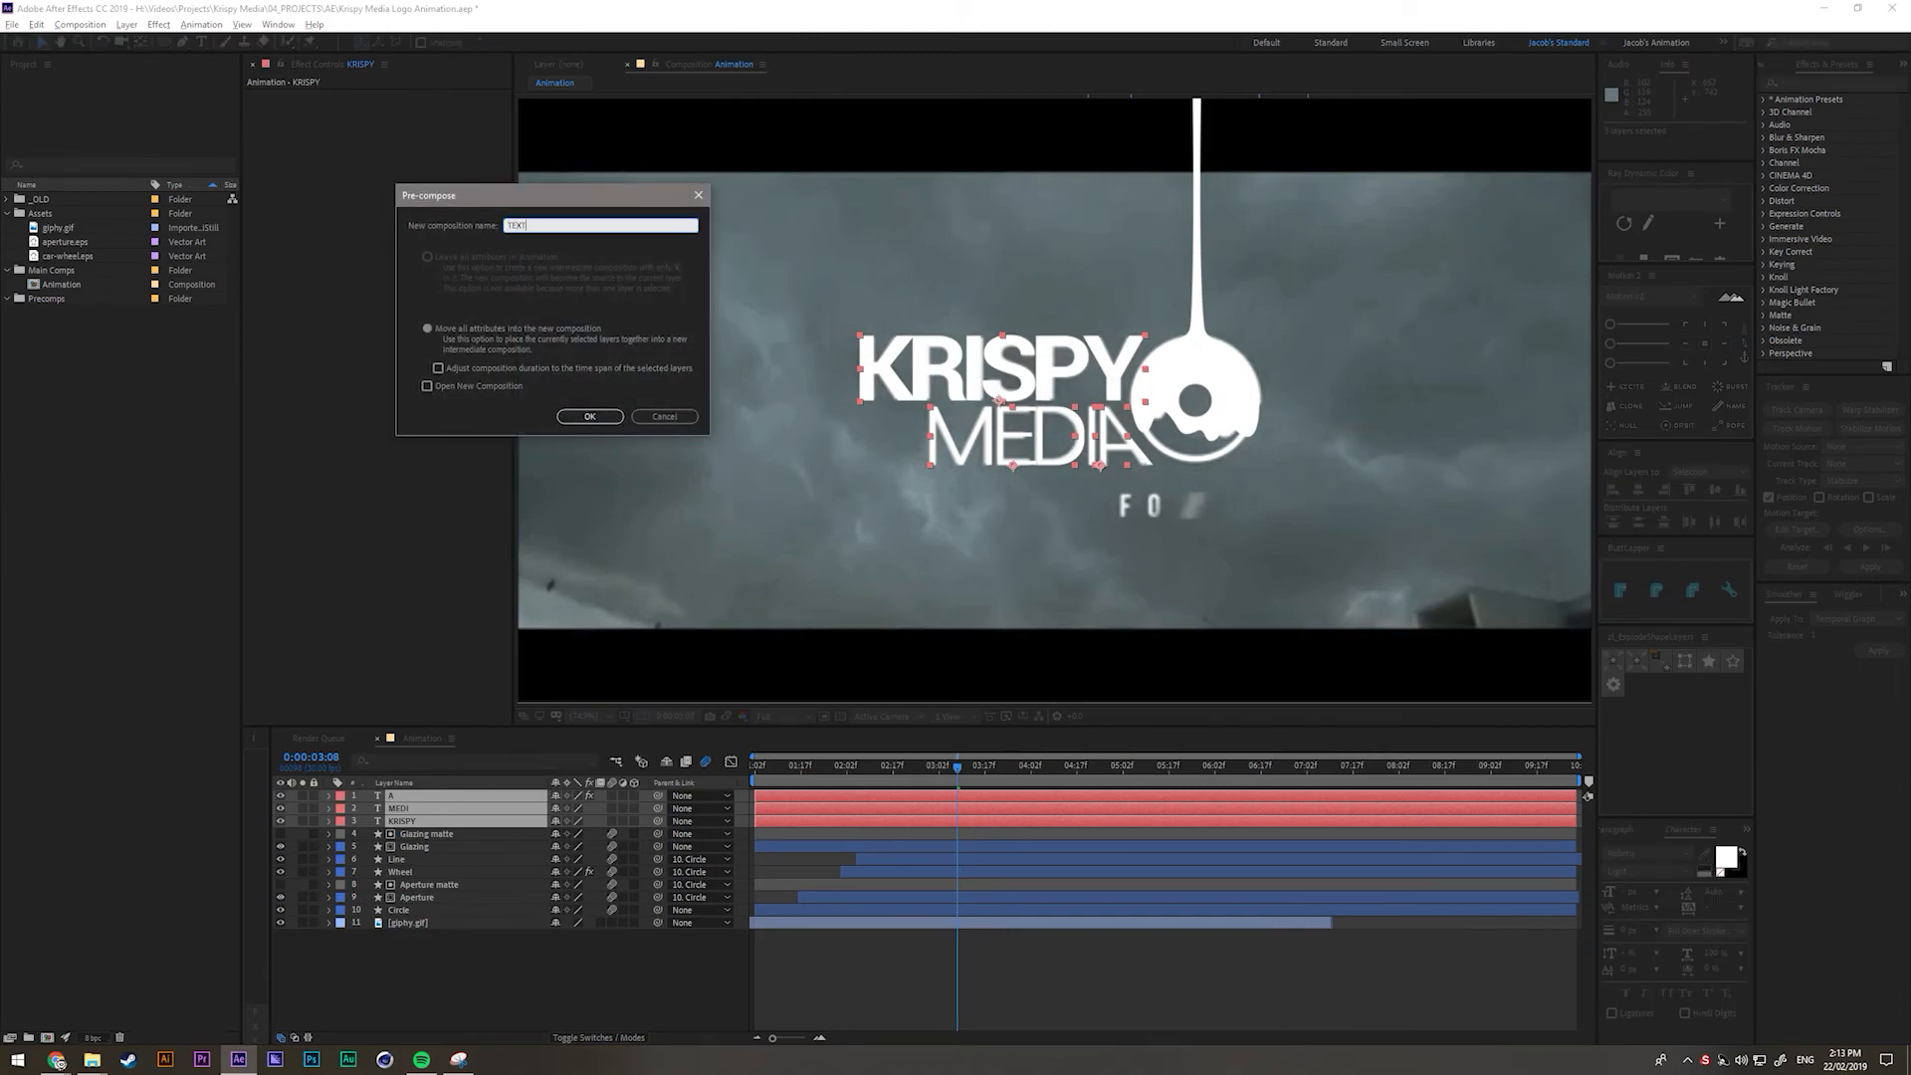
type("EXT")
left_click(590, 416)
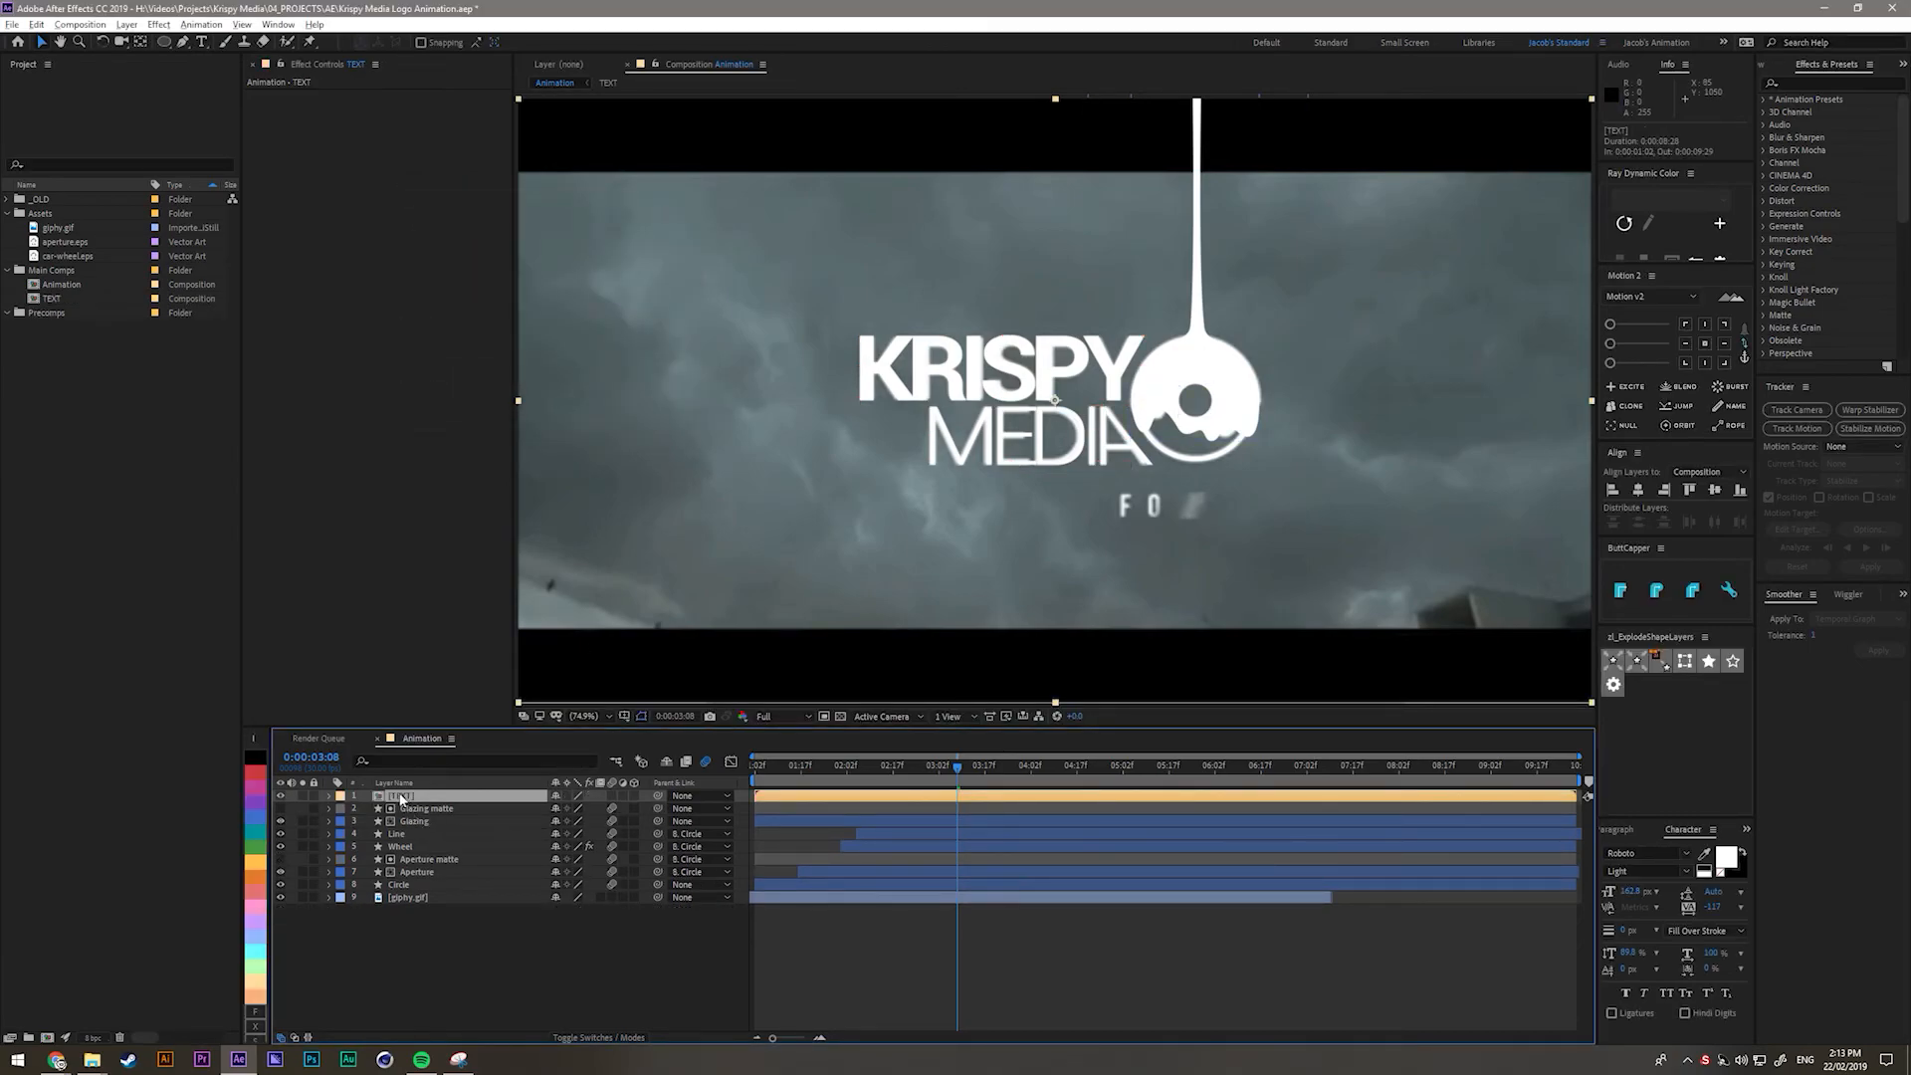
Move TEXT just above the giphy.gif background clip and hide the background.
left_click(452, 922)
left_click(398, 800)
left_click_drag(398, 799, 429, 893)
left_click(436, 936)
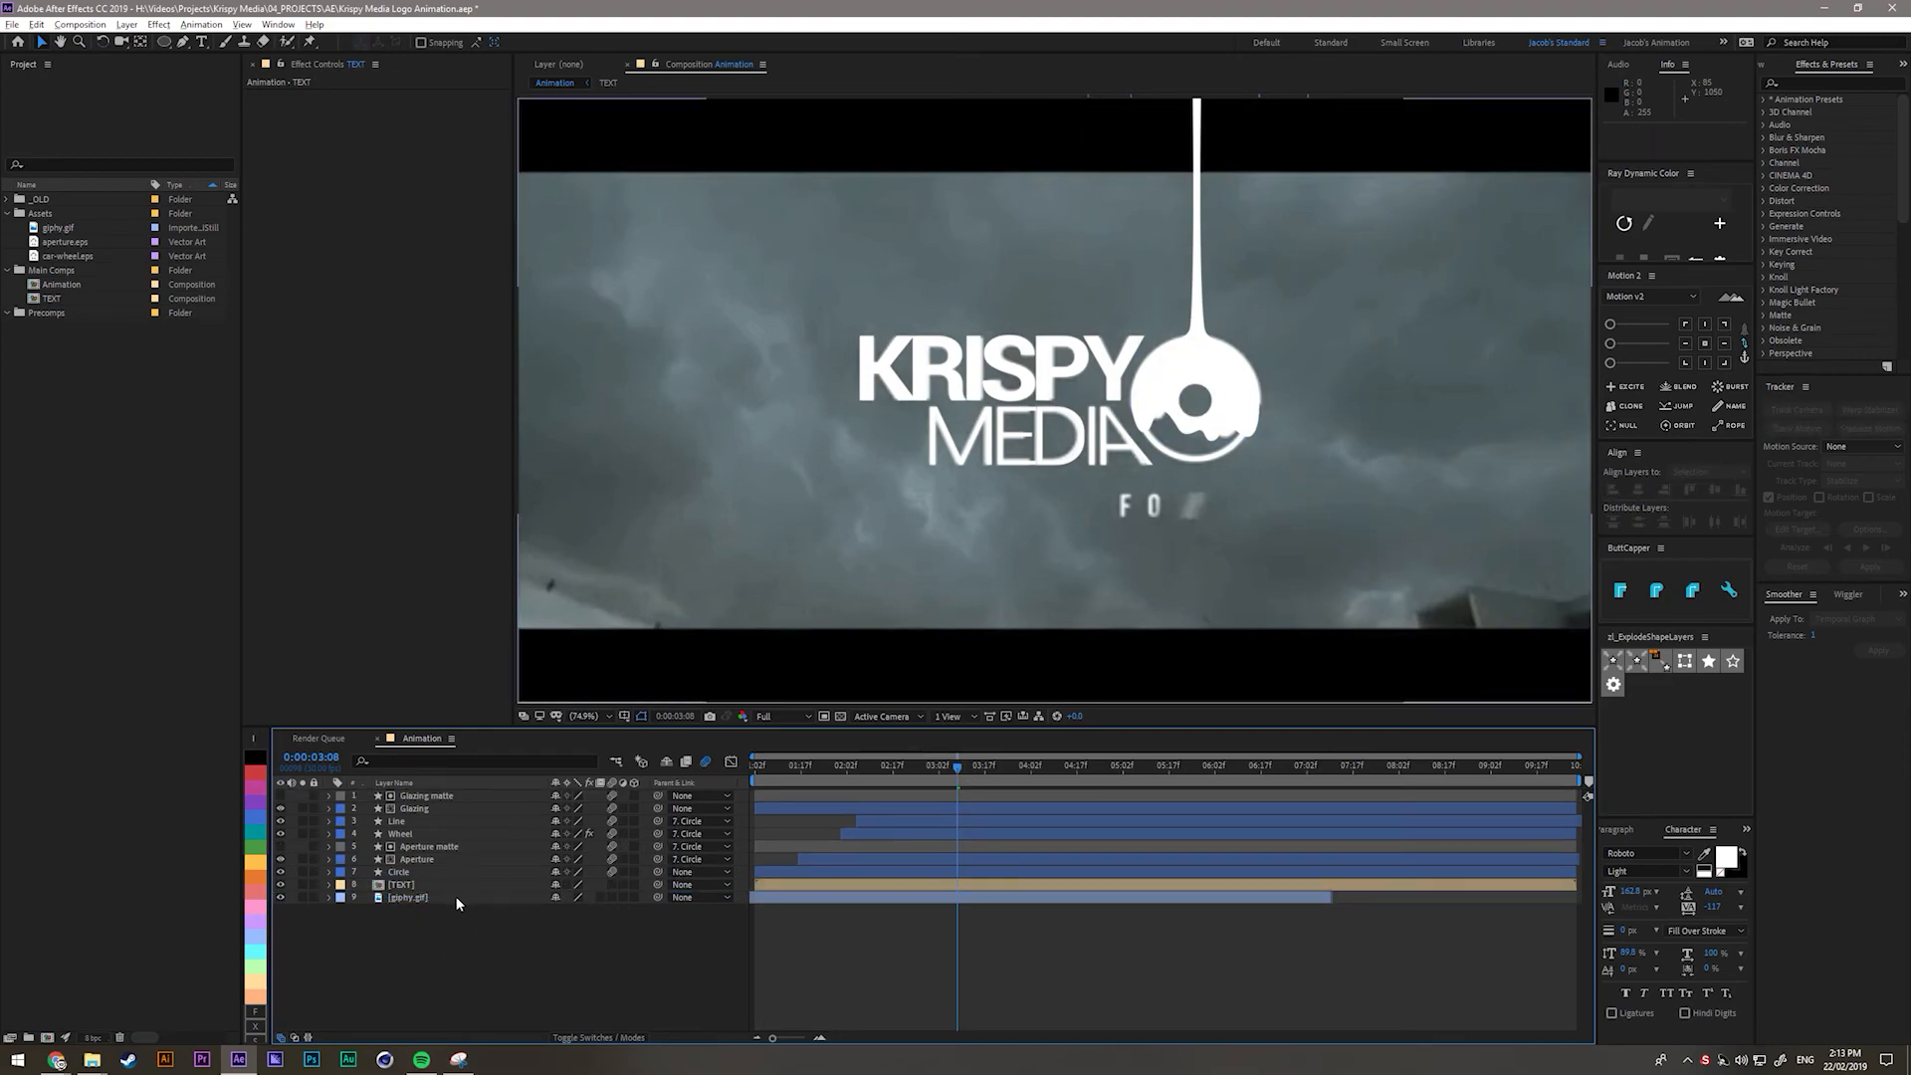
left_click(279, 897)
left_click_drag(958, 767, 824, 788)
Duplicate the Circle layer above TEXT and rename the copy Text matte.
left_click(410, 873)
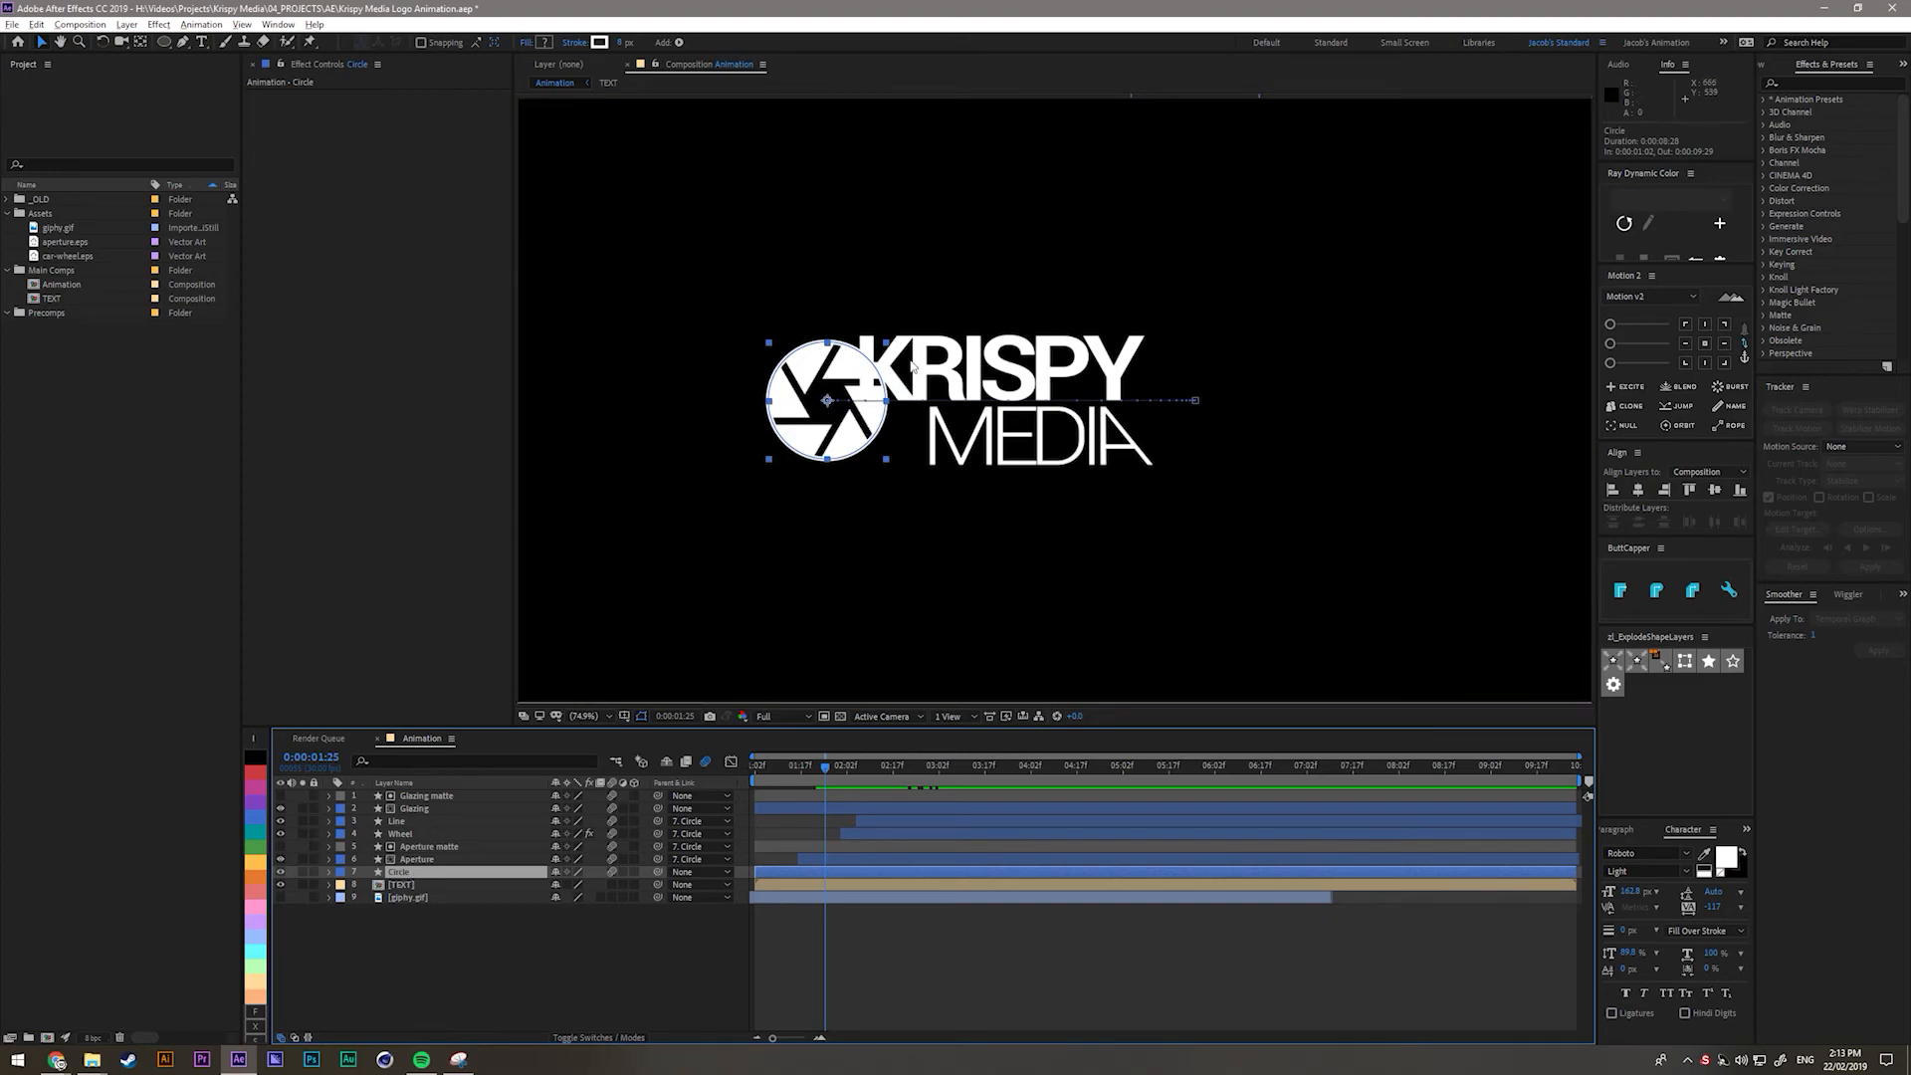
left_click(564, 983)
left_click(406, 874)
key("ctrl+d")
left_click_drag(407, 874, 408, 896)
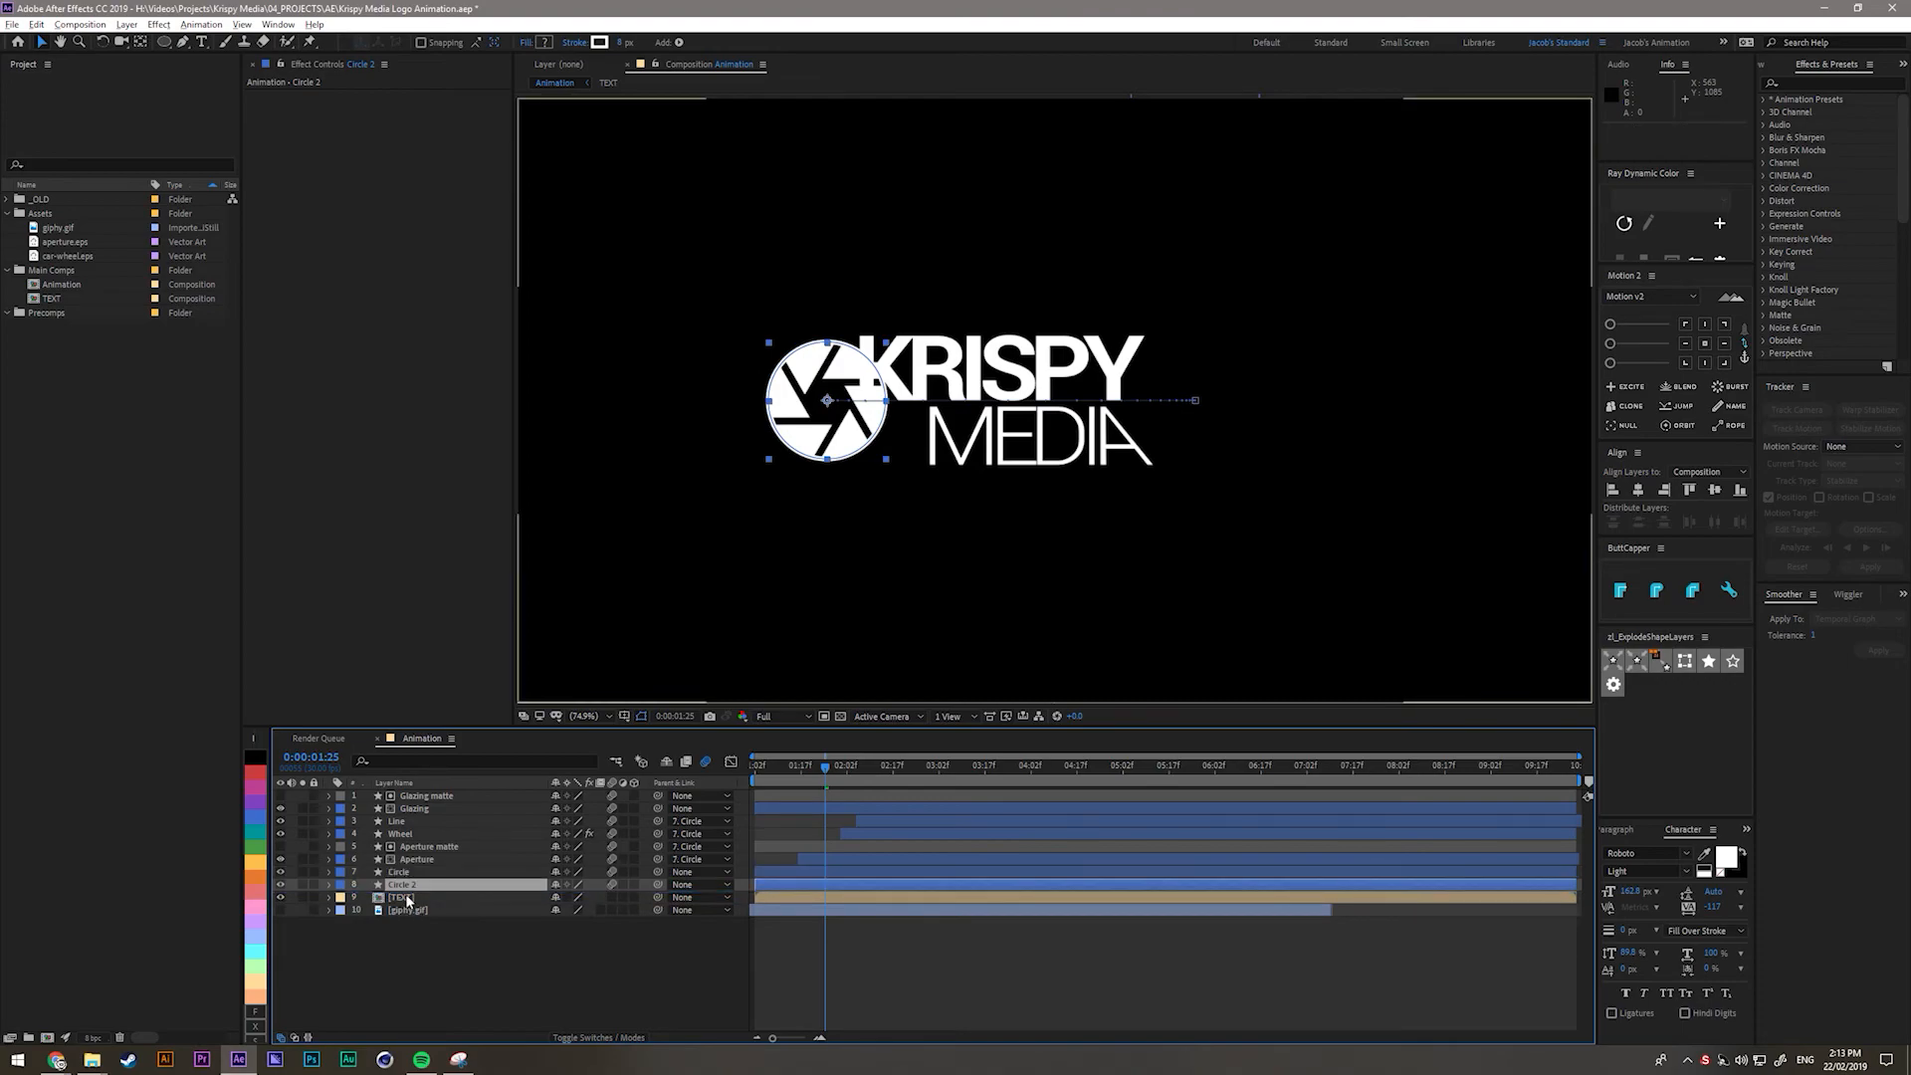
key("Return")
type("T")
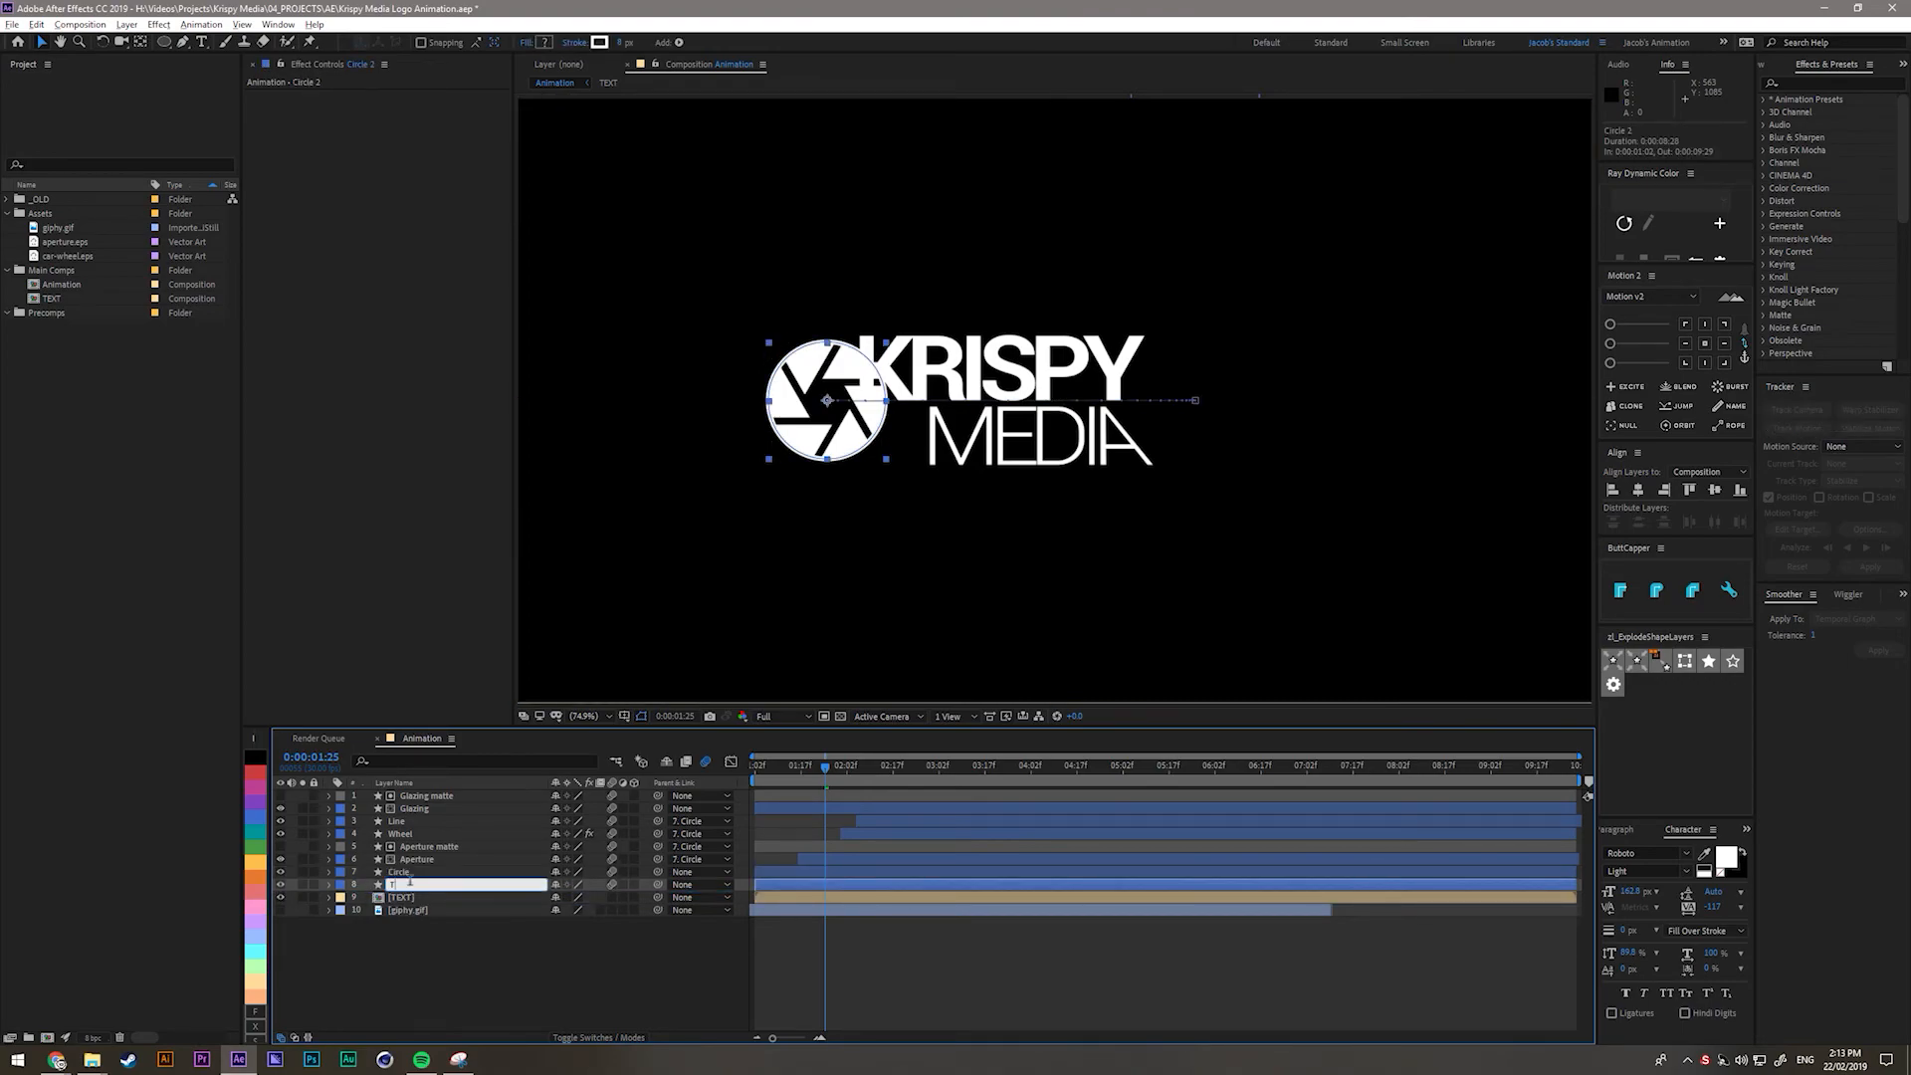
key("Return")
left_click(434, 934)
left_click(428, 885)
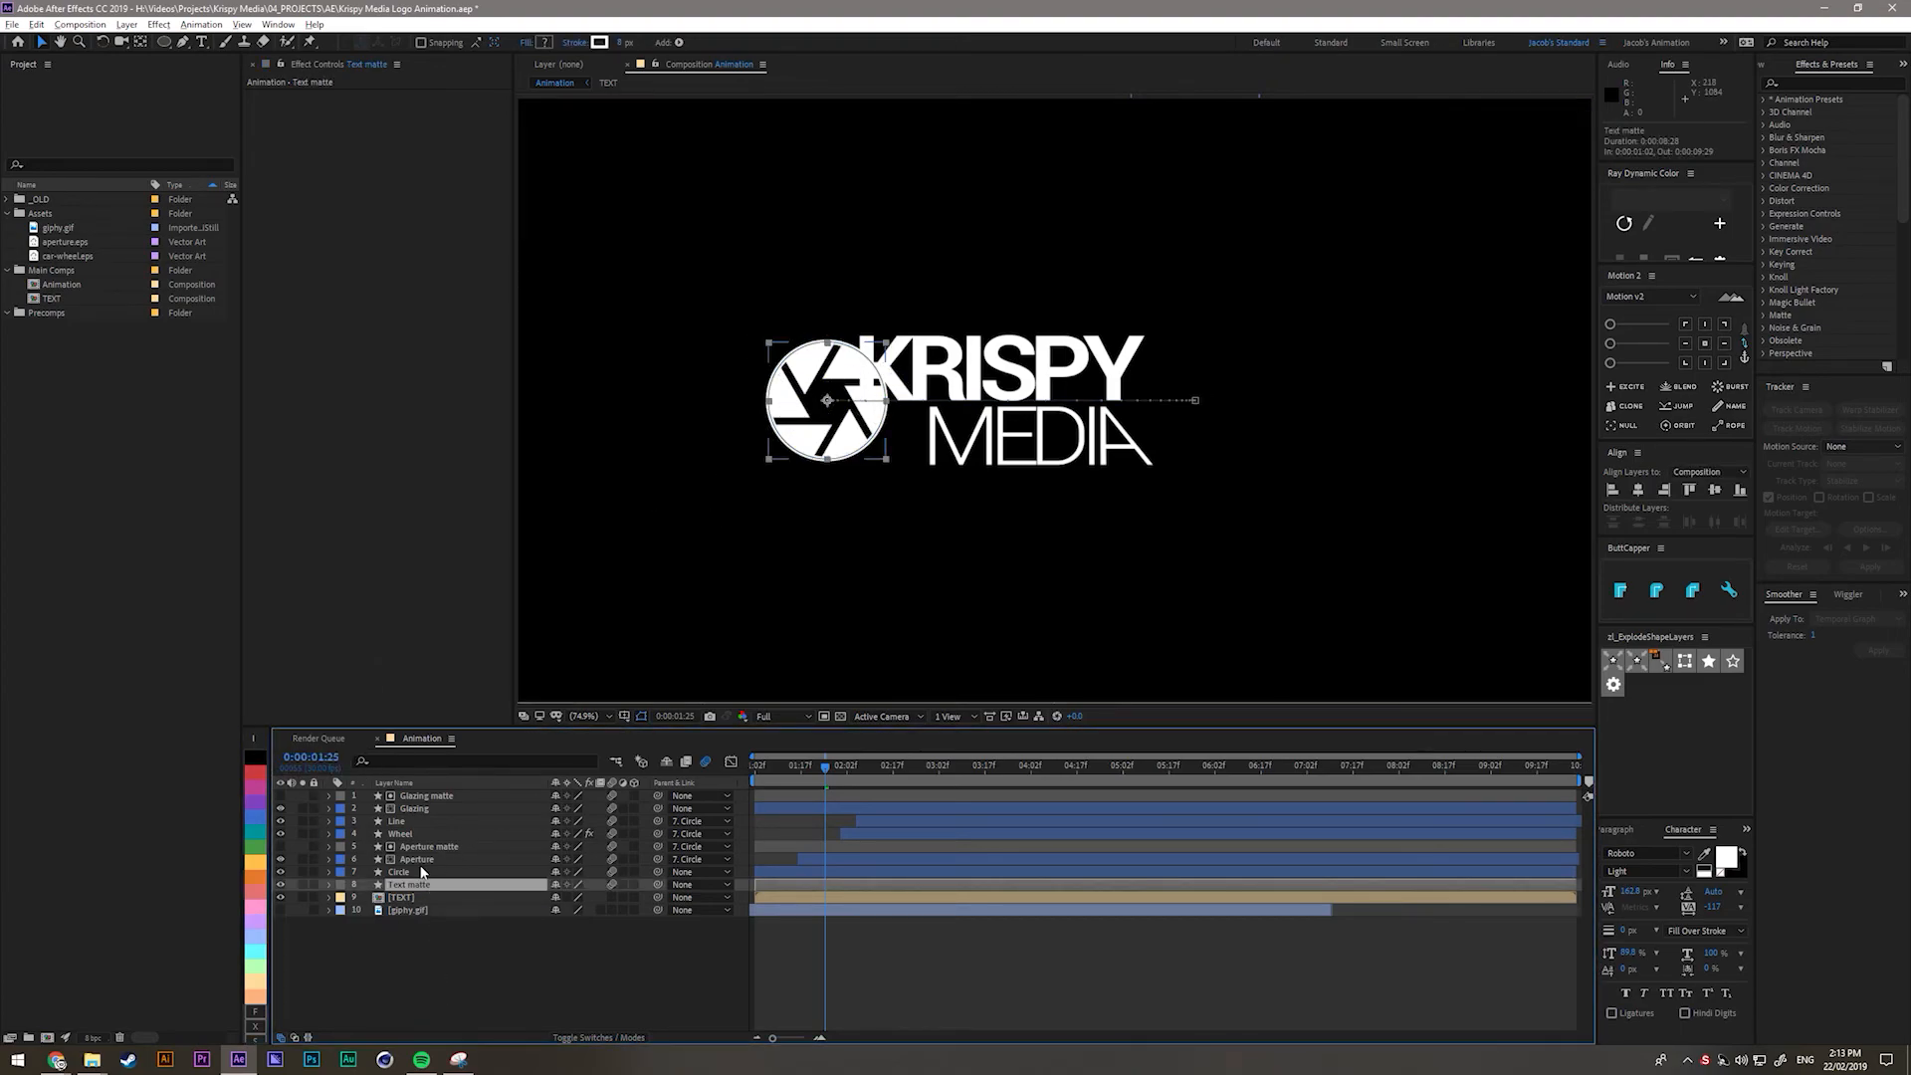
Remove Text matte's rotation and trim keyframes and delete its Trim Paths.
key("u")
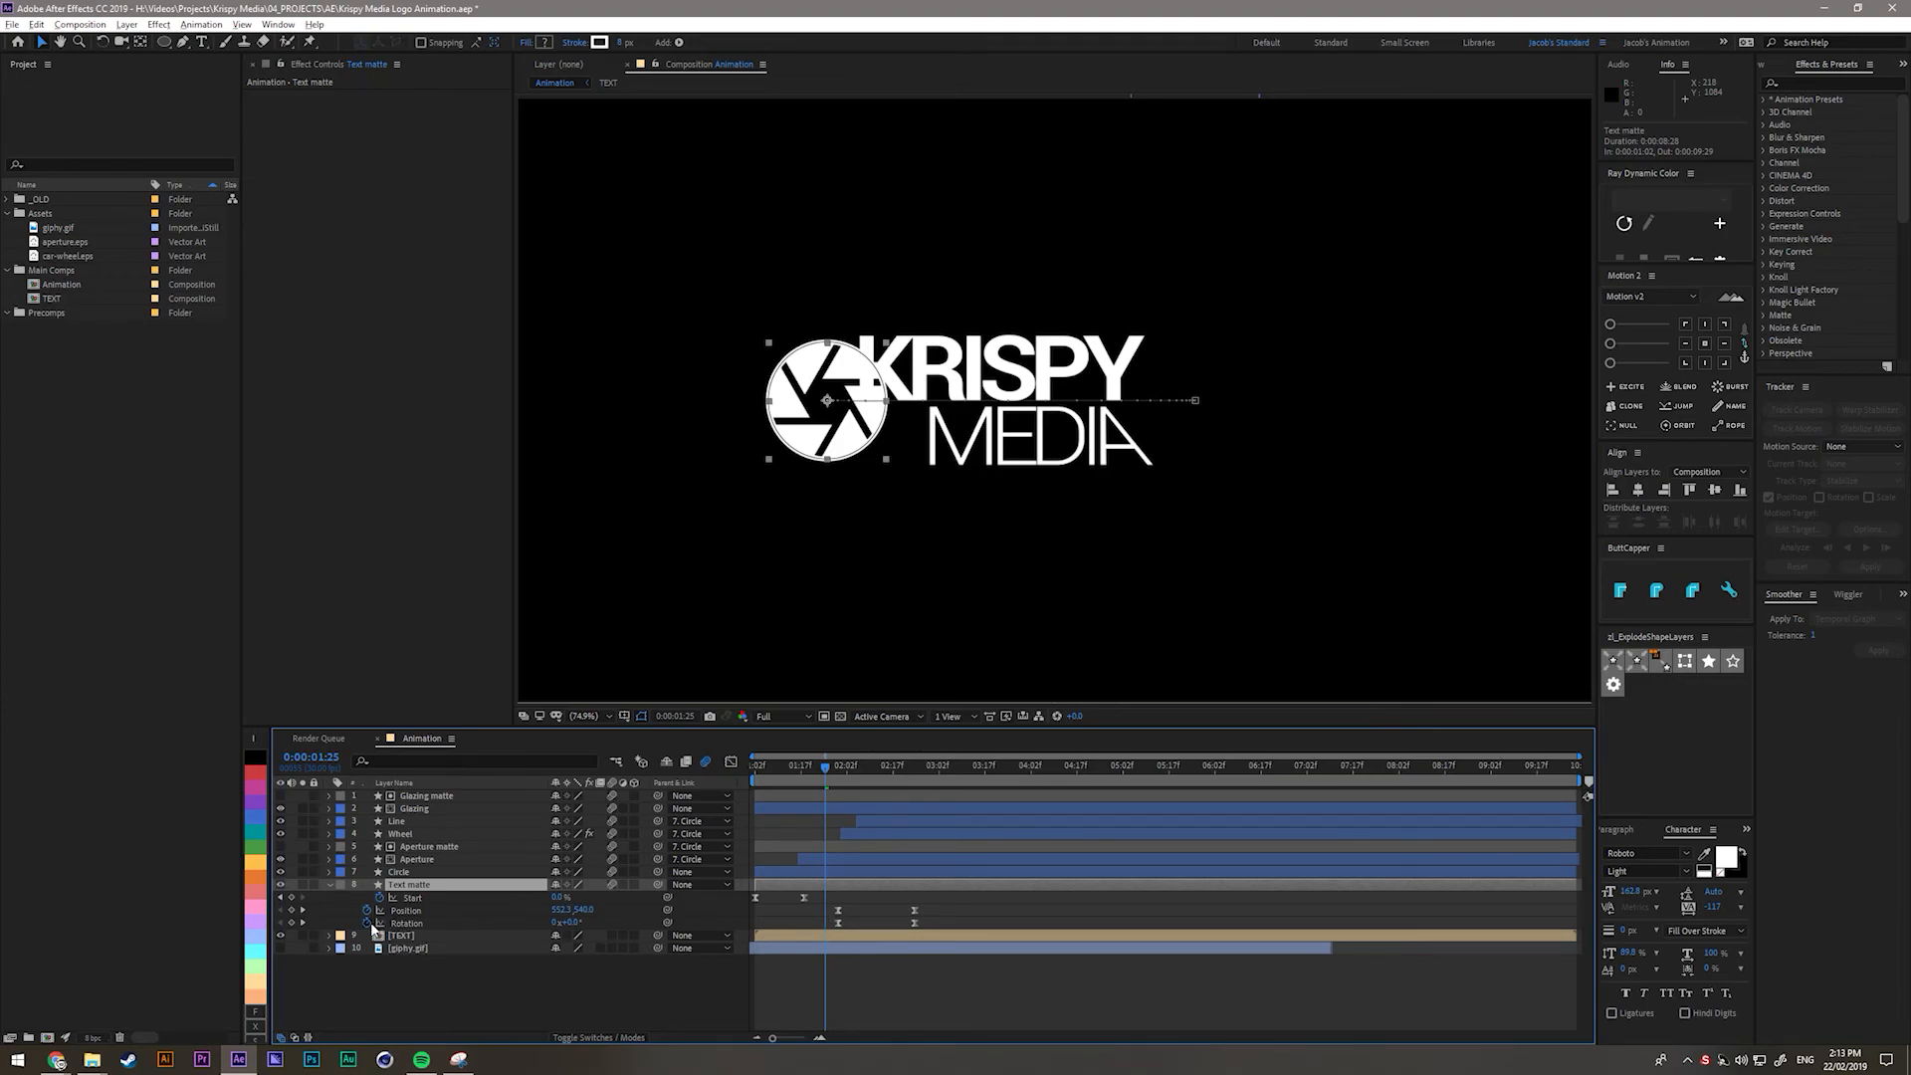
left_click(367, 924)
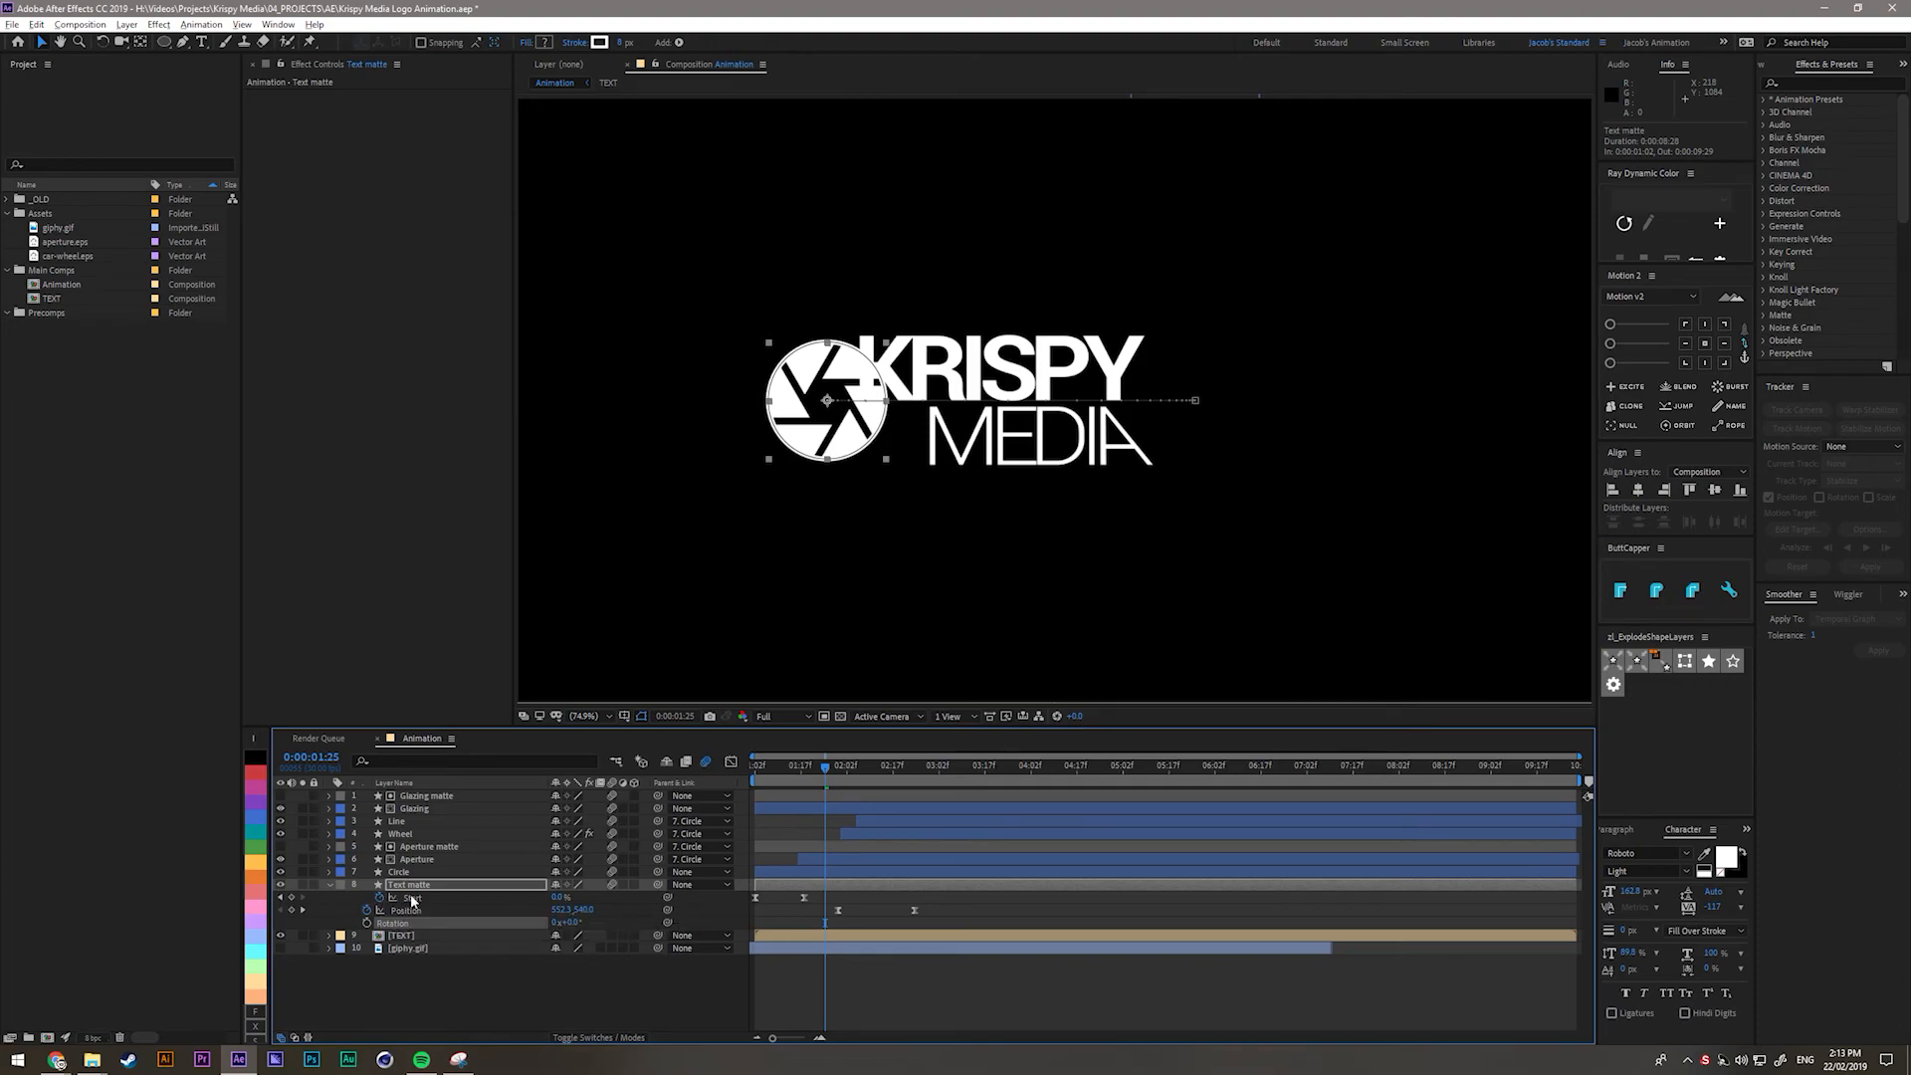
left_click(379, 898)
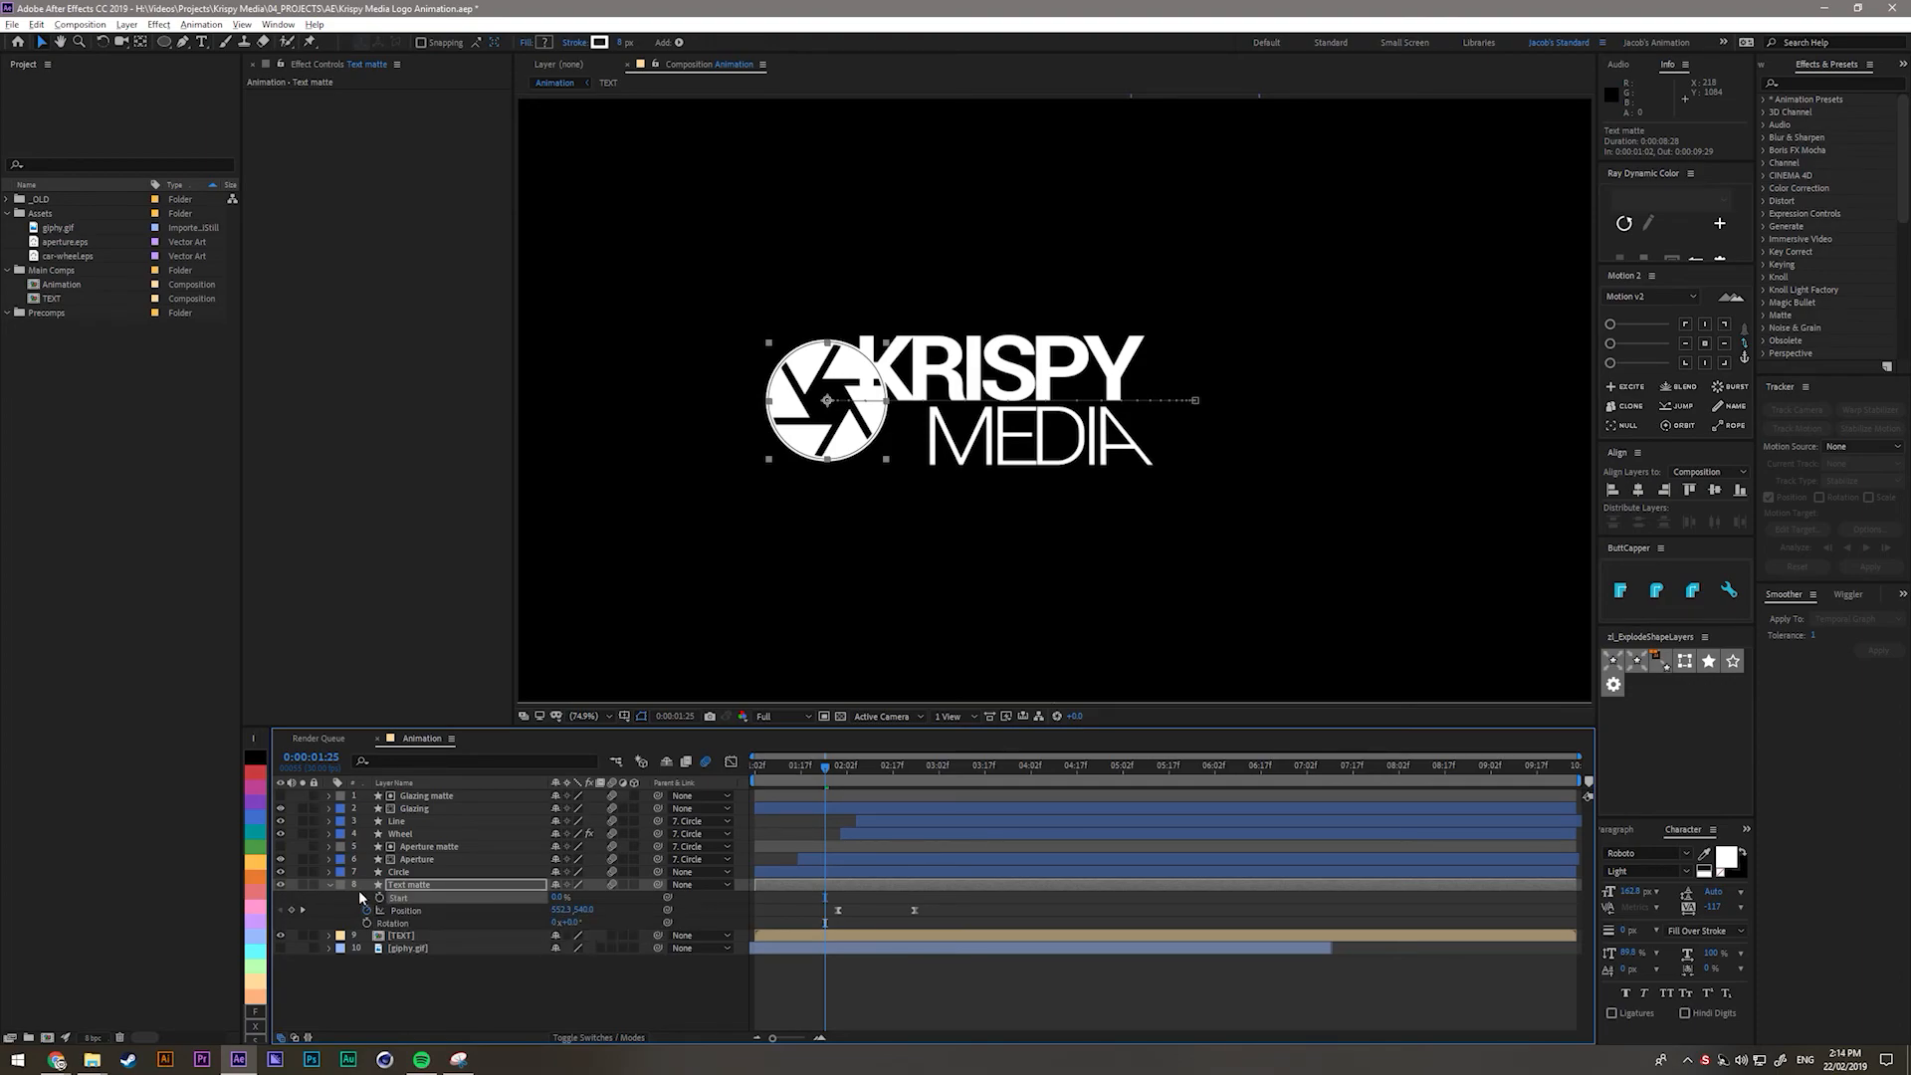
left_click(331, 884)
left_click(331, 884)
scroll(397, 920, "down", 1)
left_click(382, 901)
key("Delete")
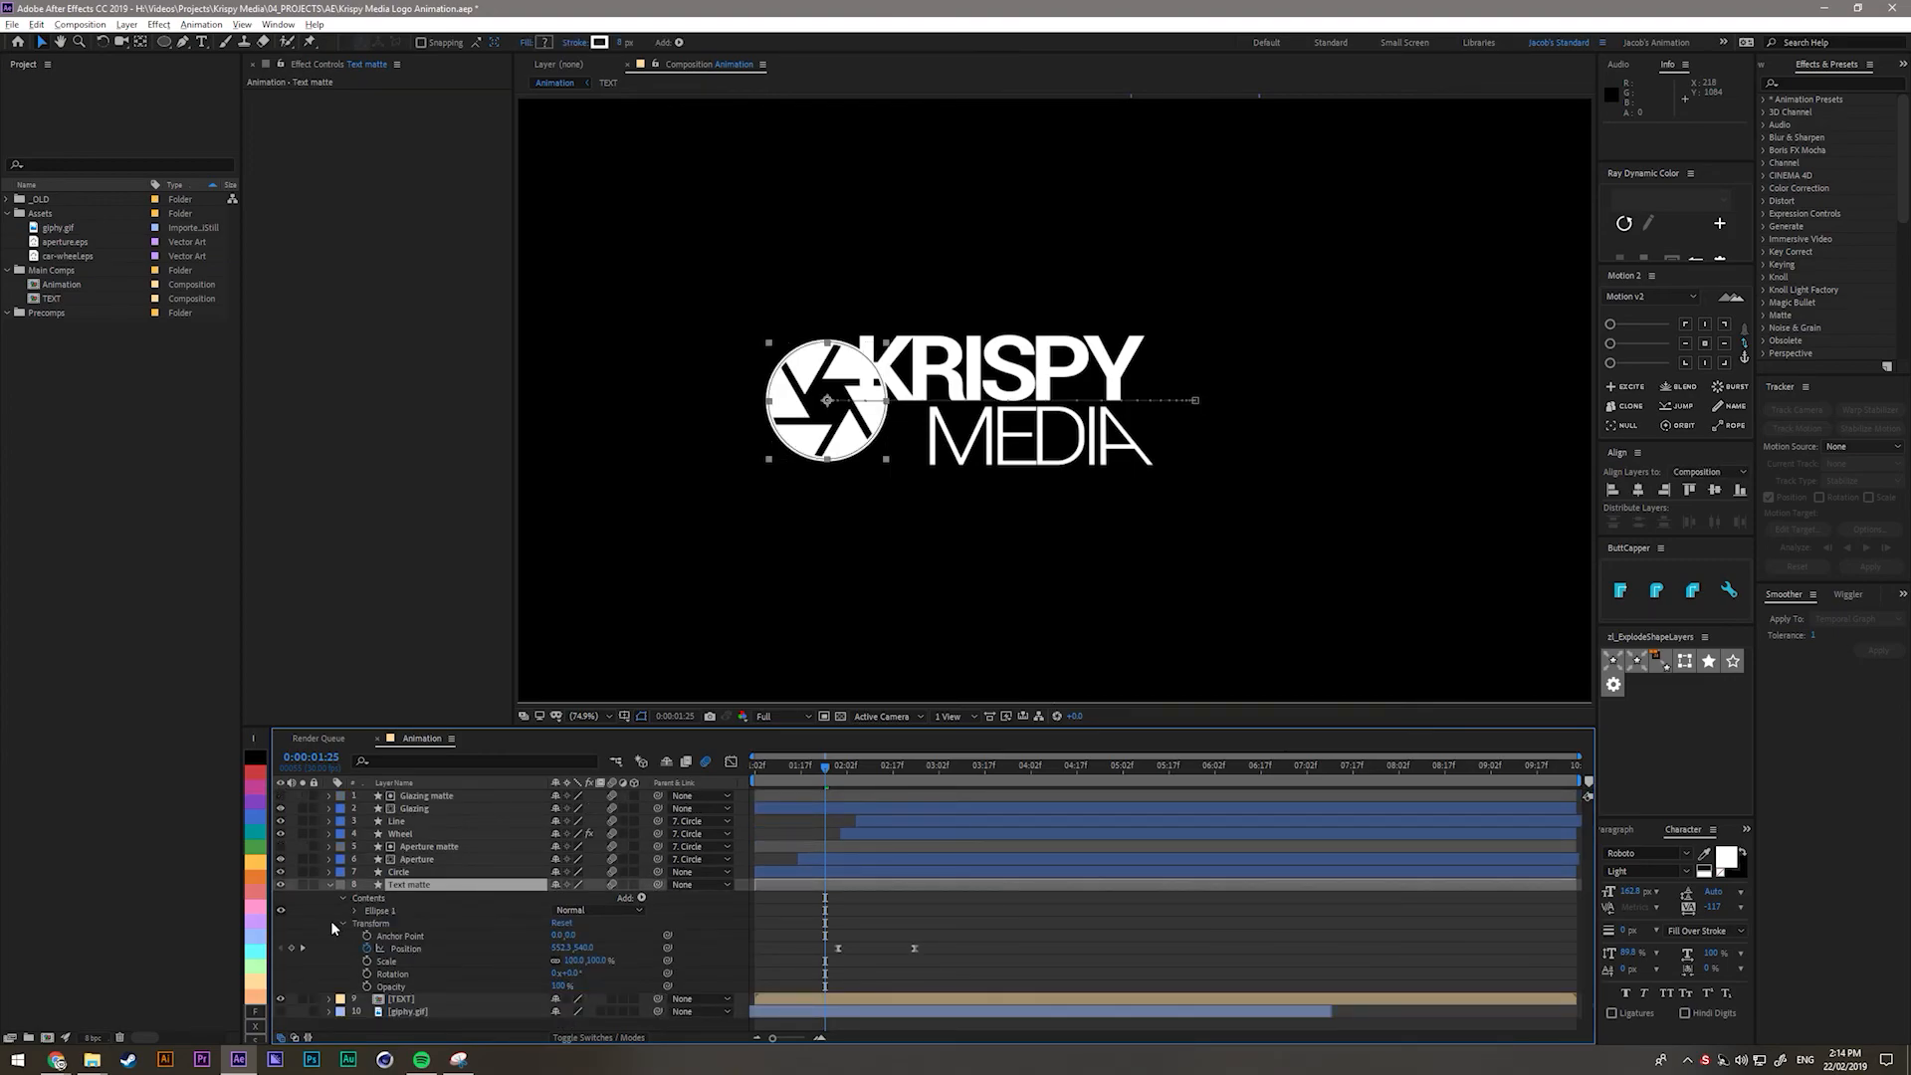
Replace the Ellipse 1 stroke with a fill.
left_click(353, 911)
left_click(382, 936)
key("Delete")
left_click(383, 910)
left_click(641, 897)
left_click(701, 660)
scroll(787, 415, "up", 3)
left_click_drag(787, 418, 1227, 413)
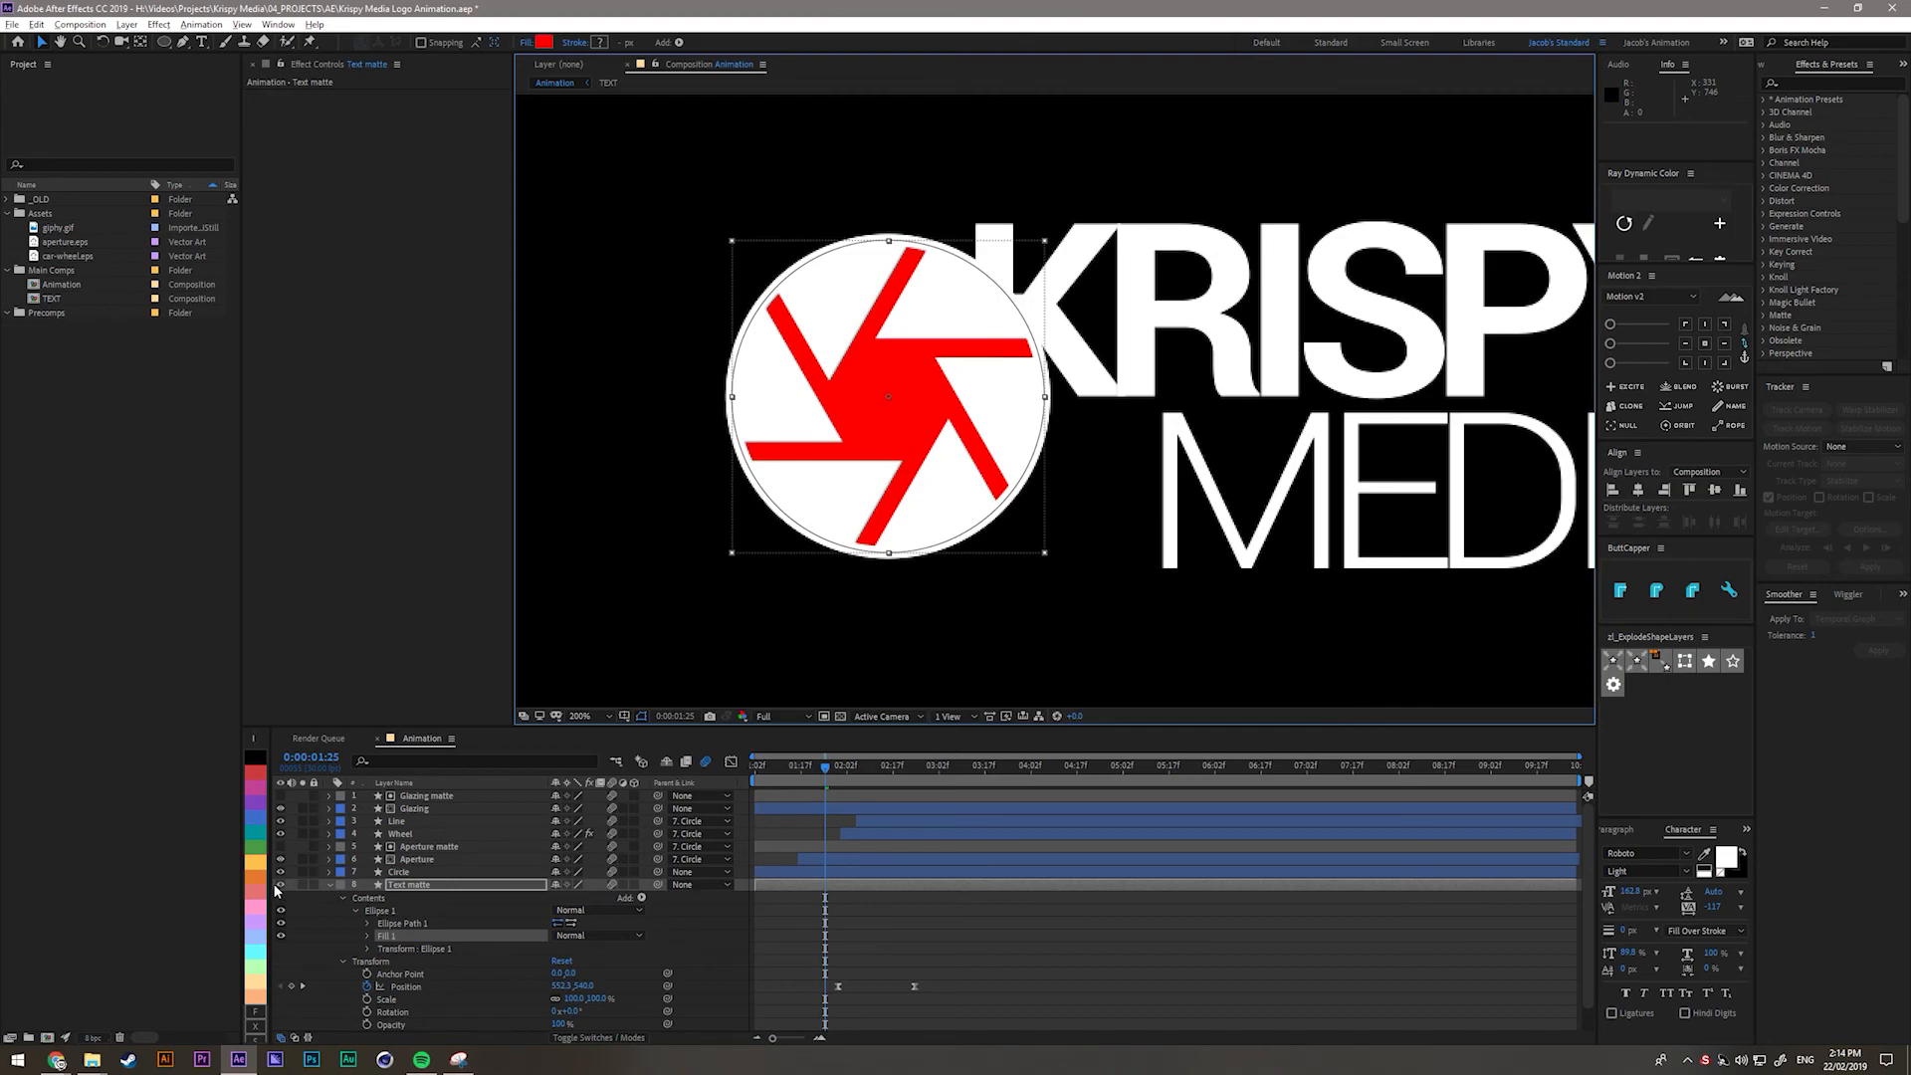
Solo Text matte and Circle, and lower Circle's opacity to 34%.
left_click(302, 884)
left_click(303, 872)
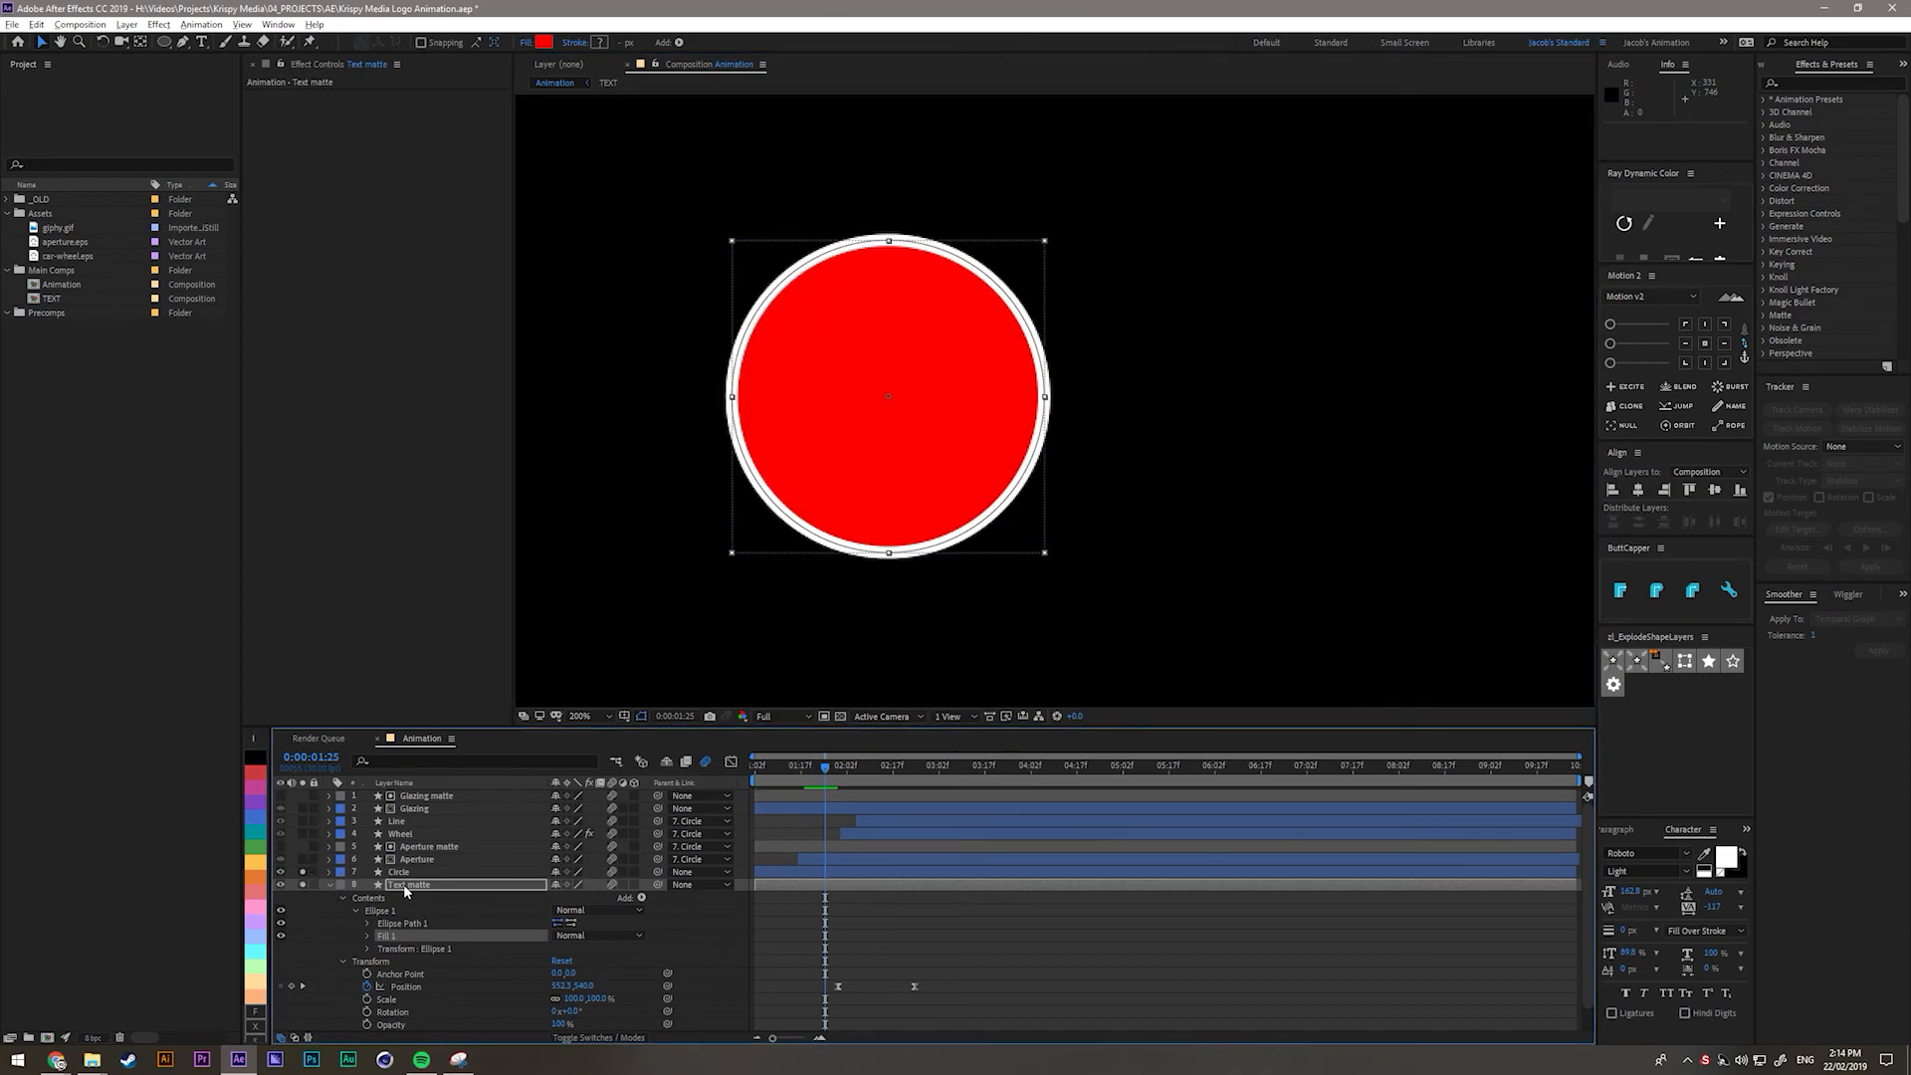
left_click(403, 872)
key("t")
left_click_drag(566, 889, 500, 889)
Enlarge the Text matte ellipse path size to 230.3 to cover the ring.
left_click(409, 896)
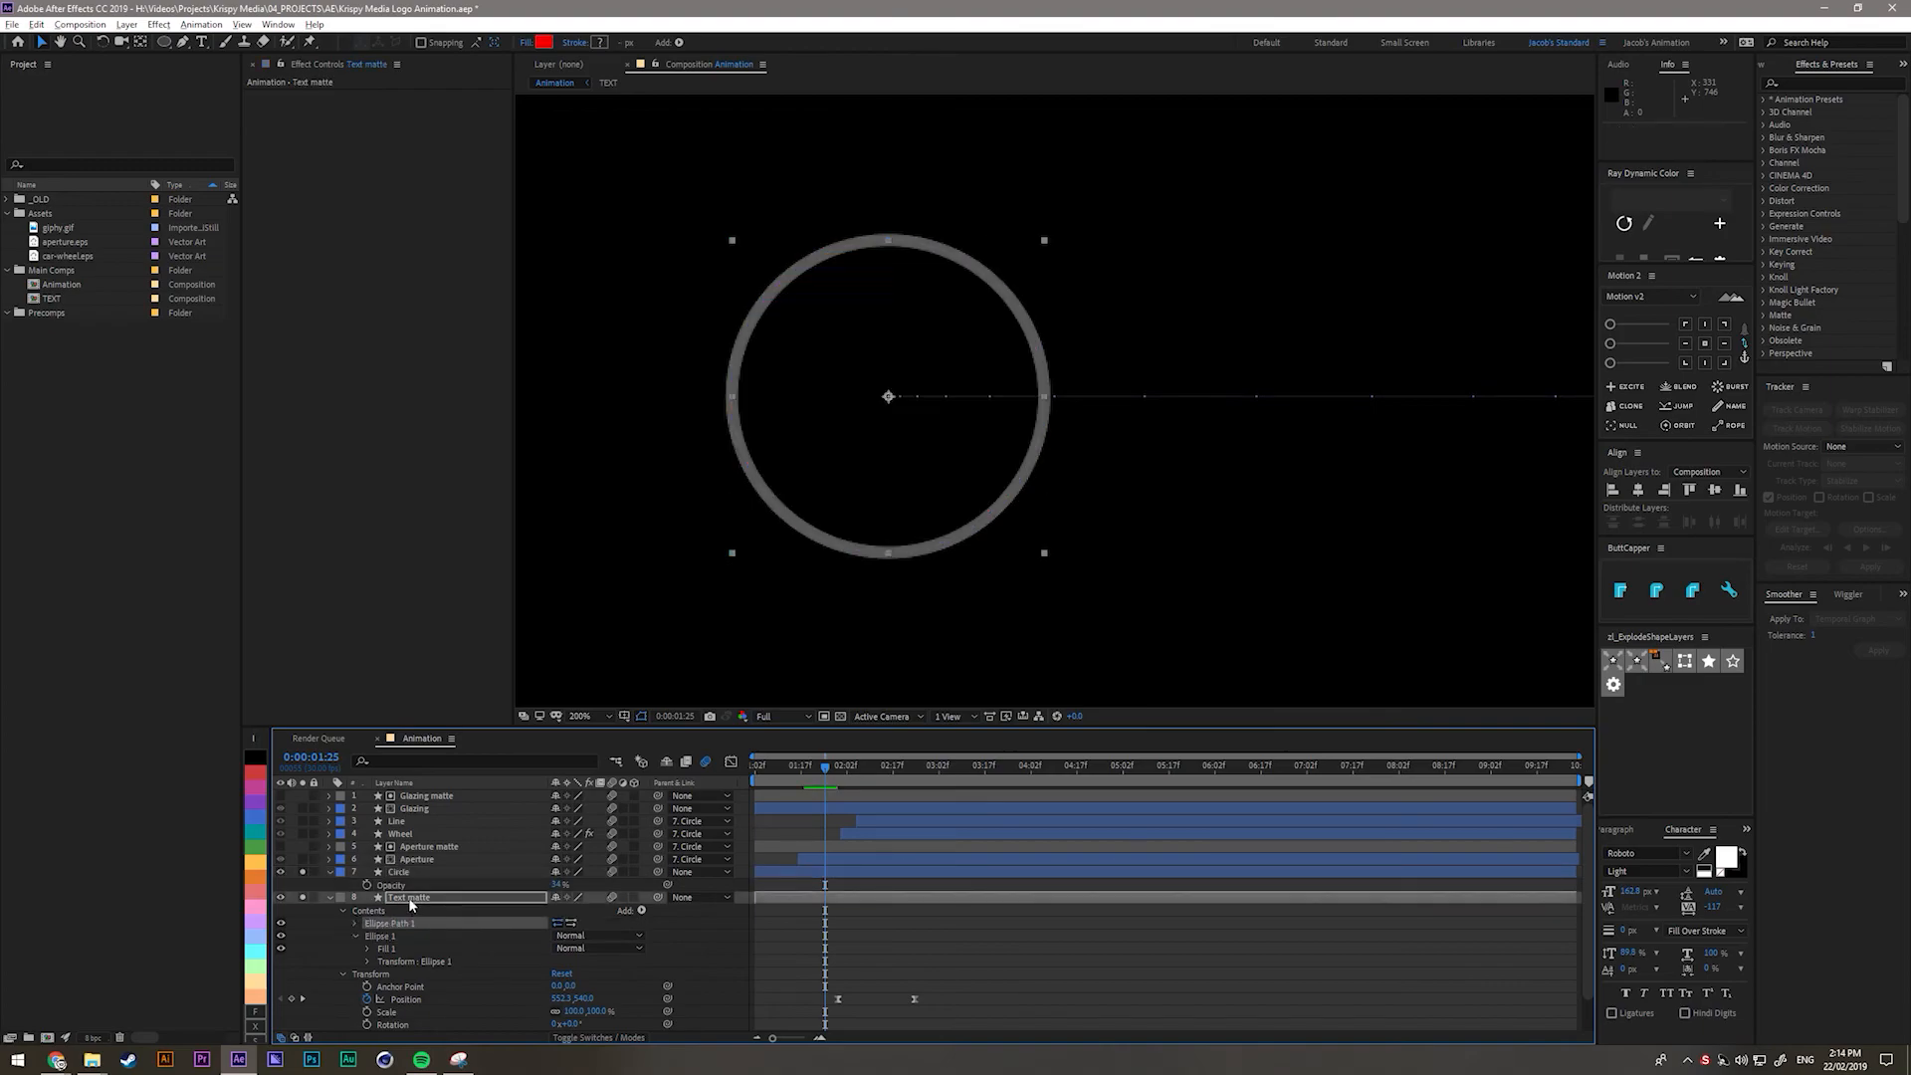
left_click_drag(396, 922, 369, 937)
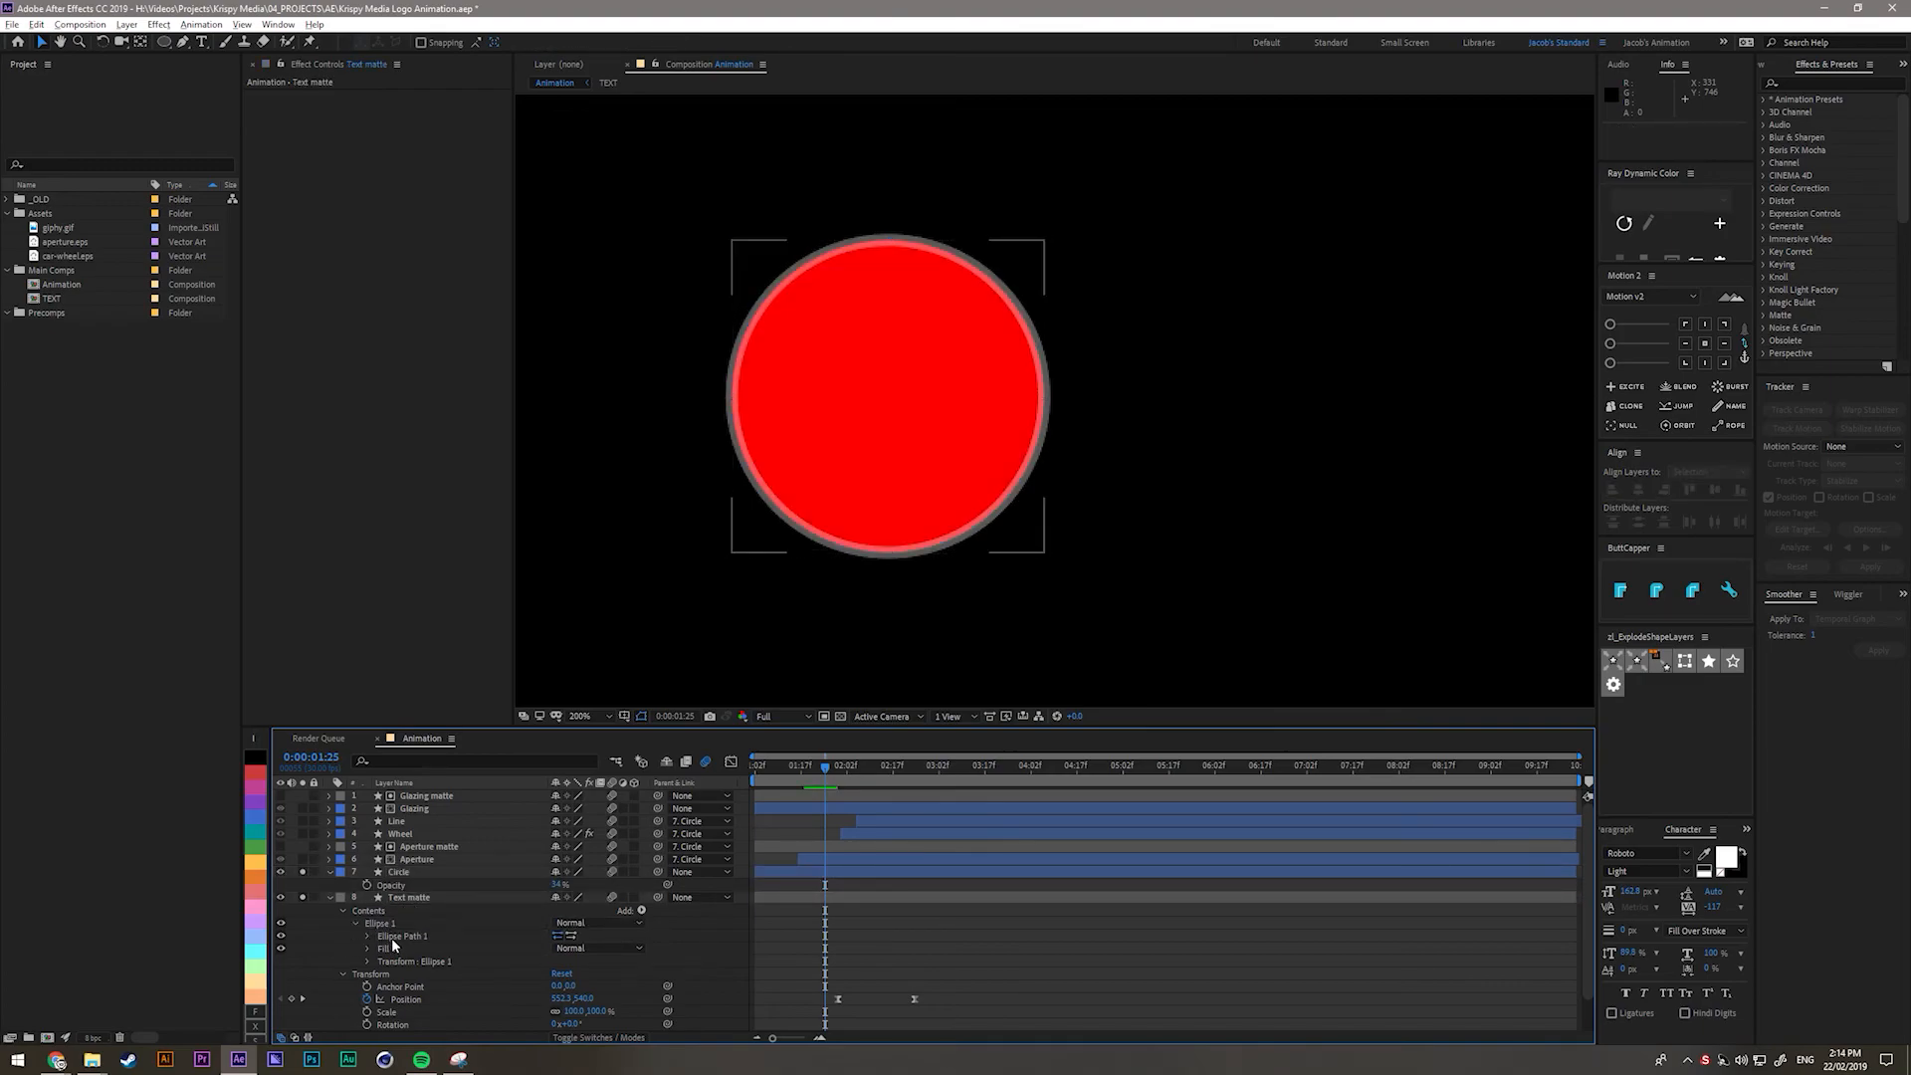
left_click(393, 941)
left_click(367, 935)
scroll(746, 305, "up", 2)
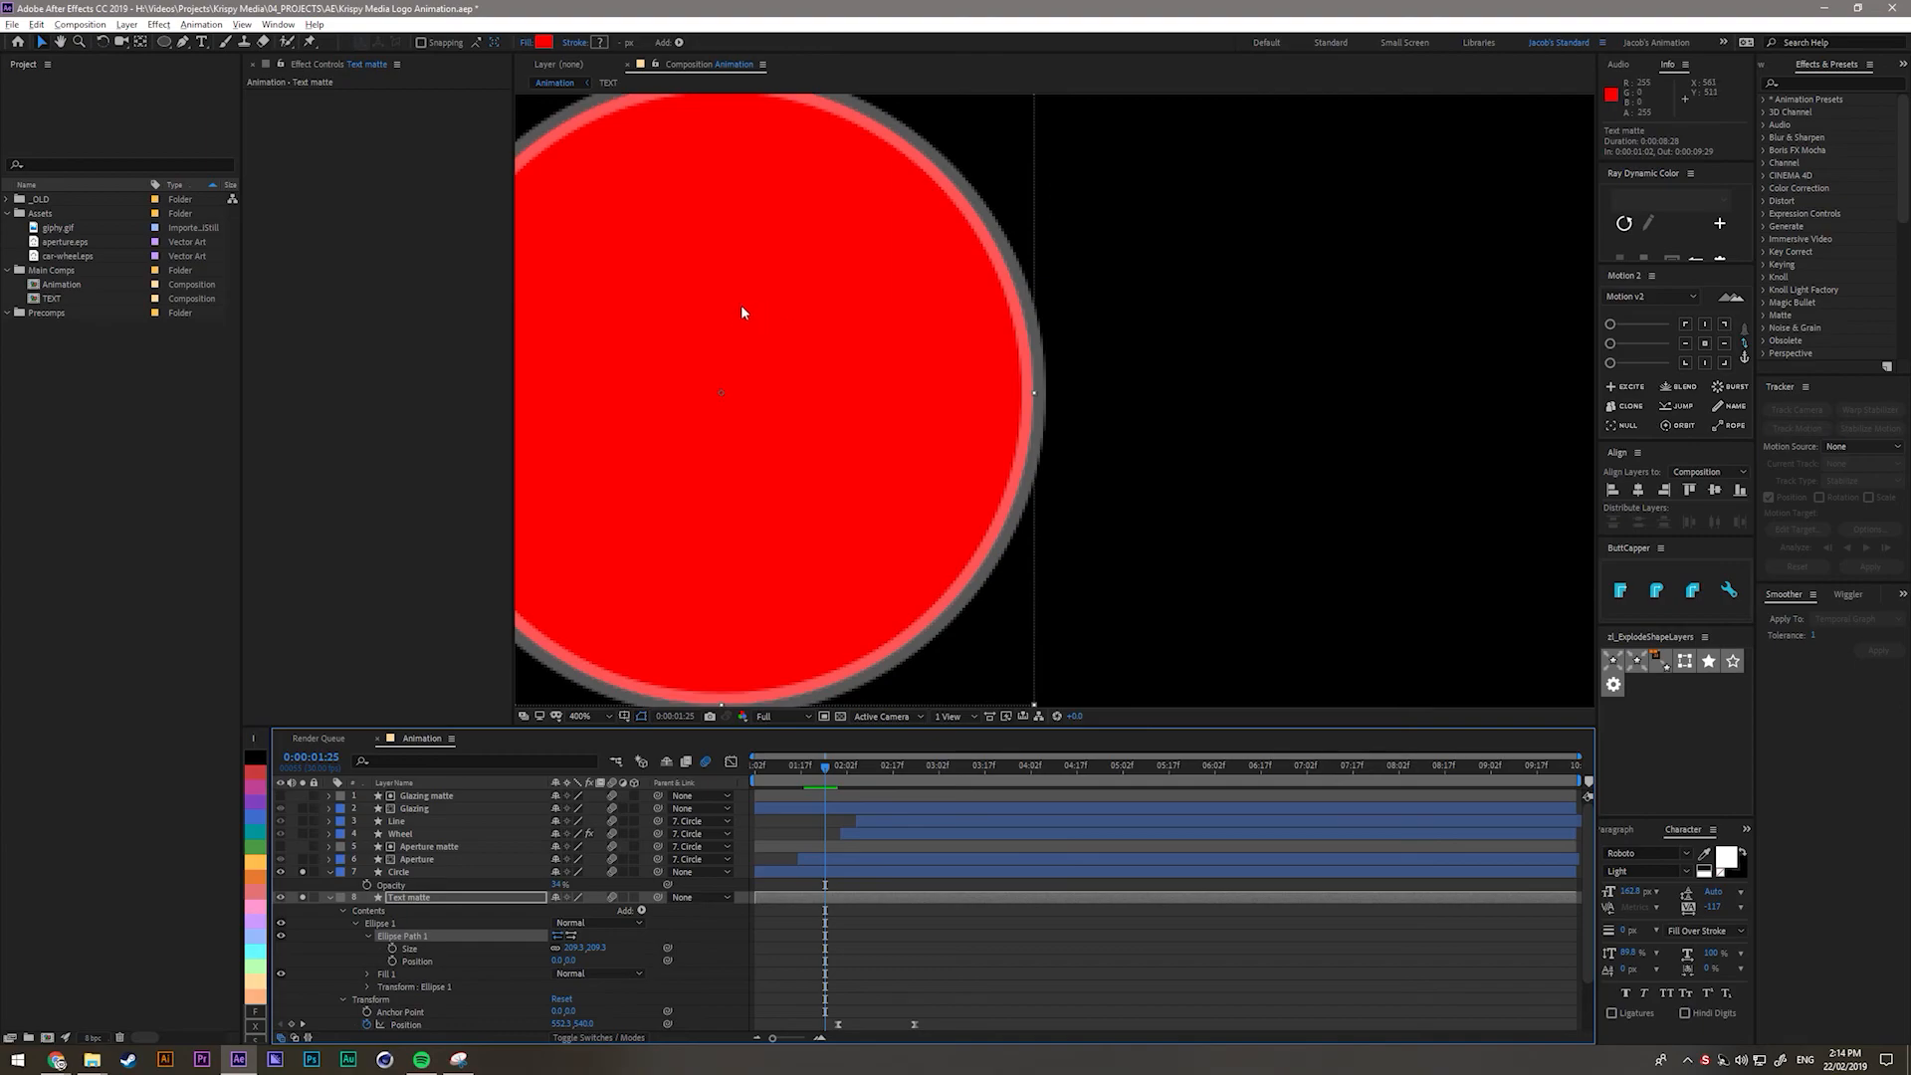
left_click_drag(574, 948, 601, 966)
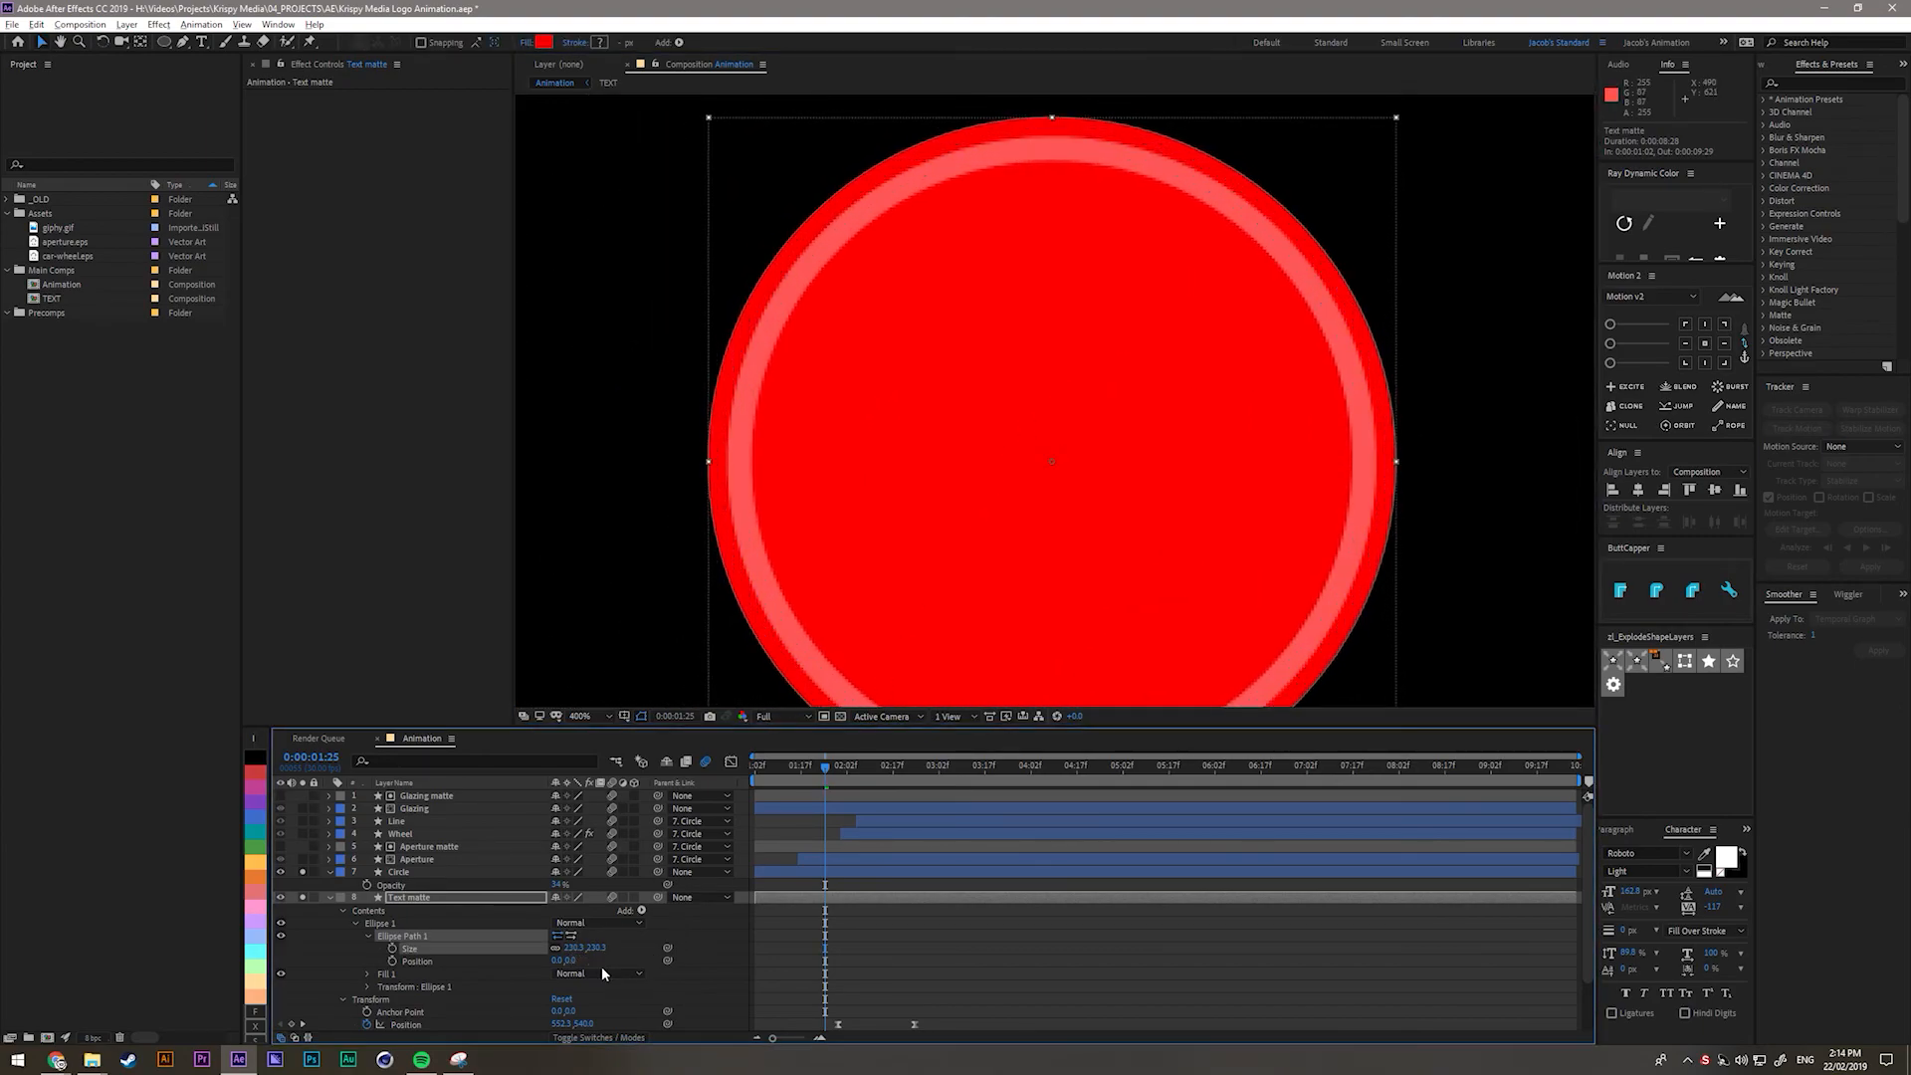
left_click(330, 898)
left_click(330, 873)
left_click(409, 931)
Apply Fast Box Blur to Text matte and raise its Blur Radius.
left_click(408, 886)
key("ctrl+space")
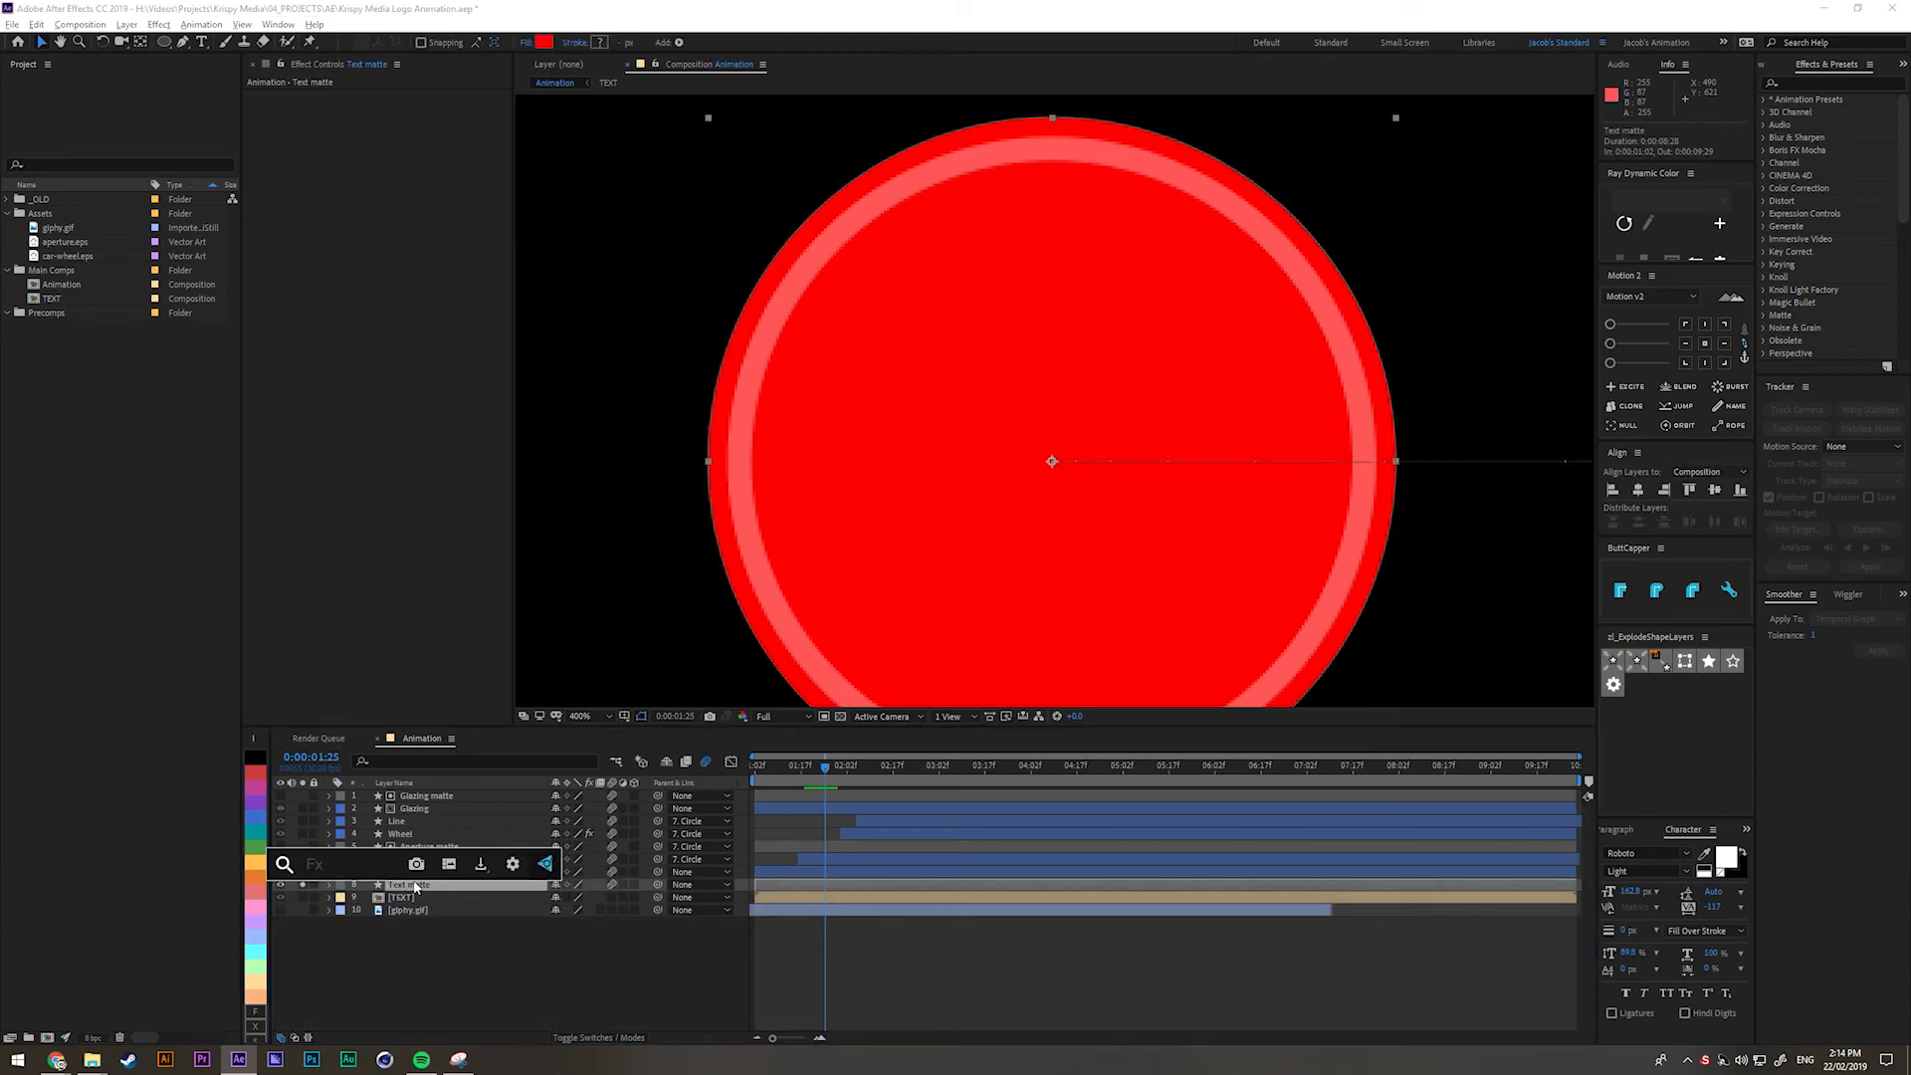
type("fast")
key("Return")
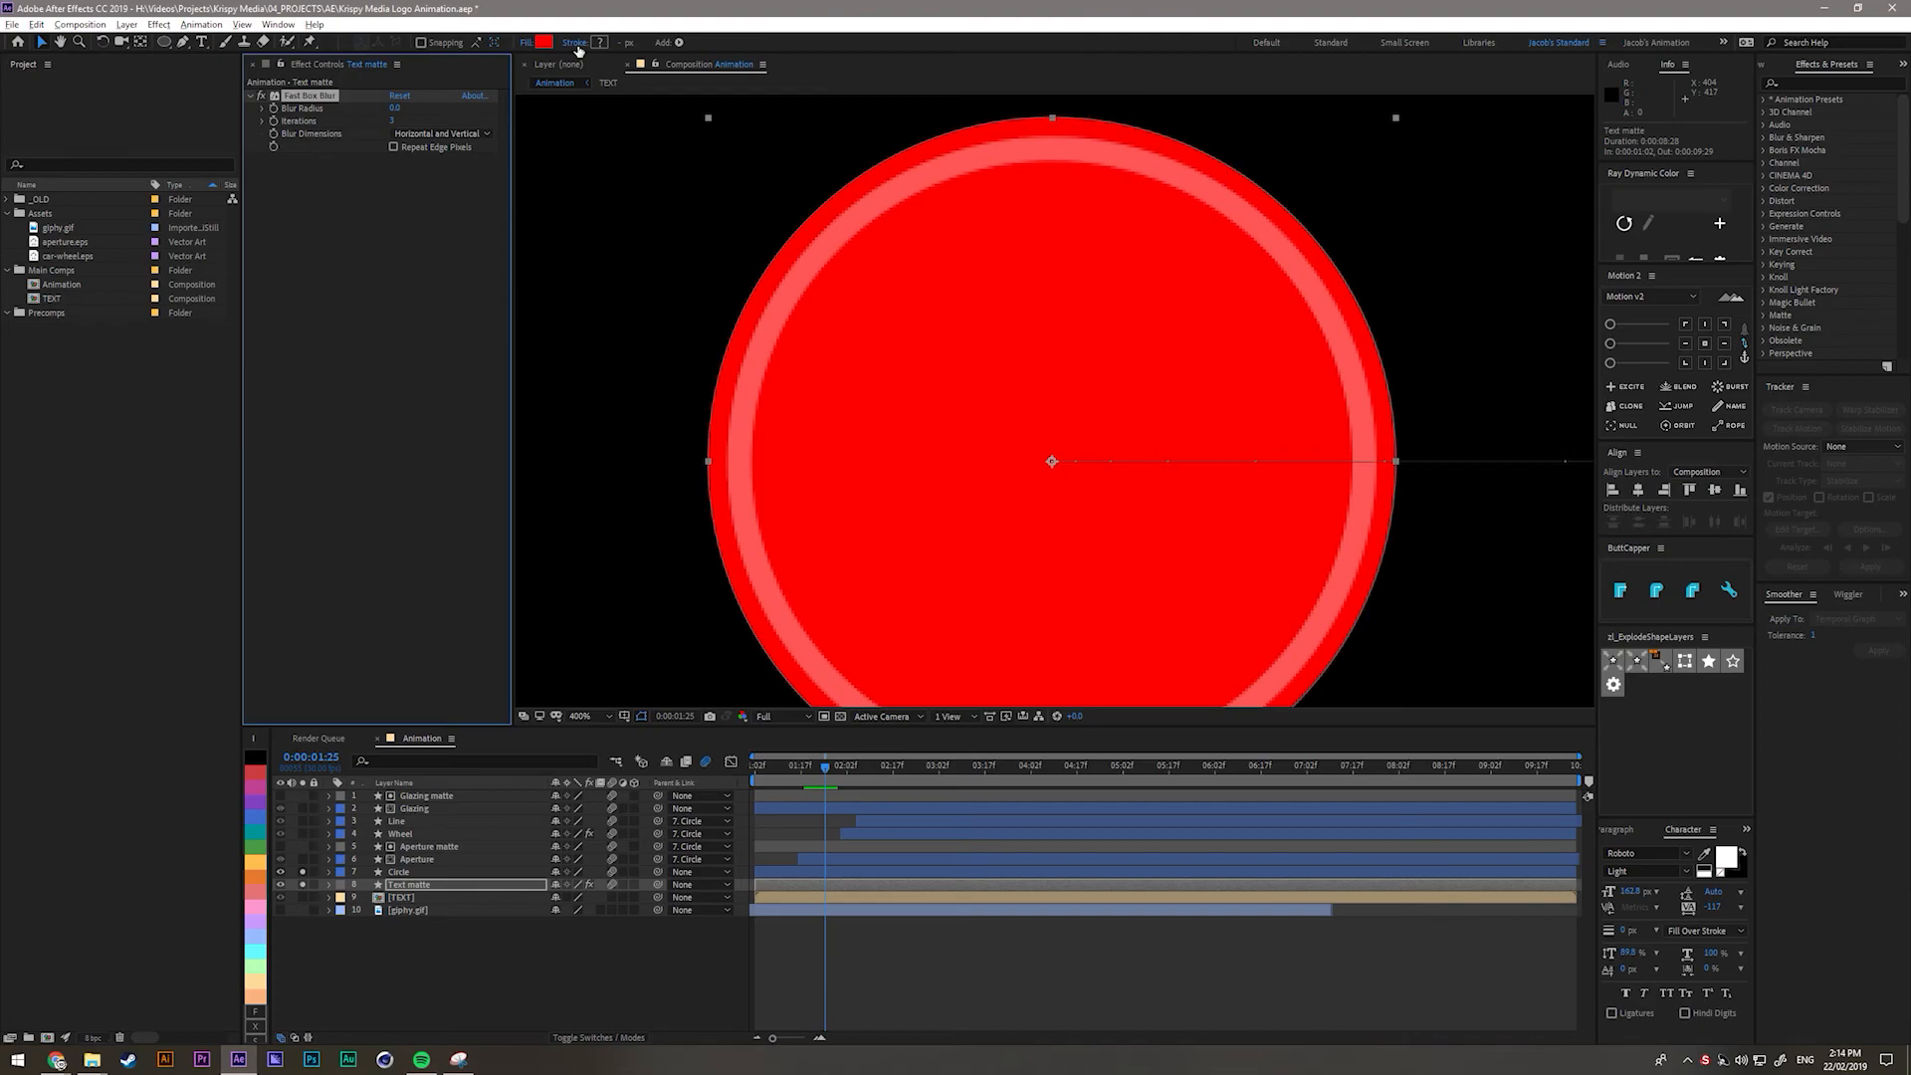
left_click_drag(393, 108, 406, 112)
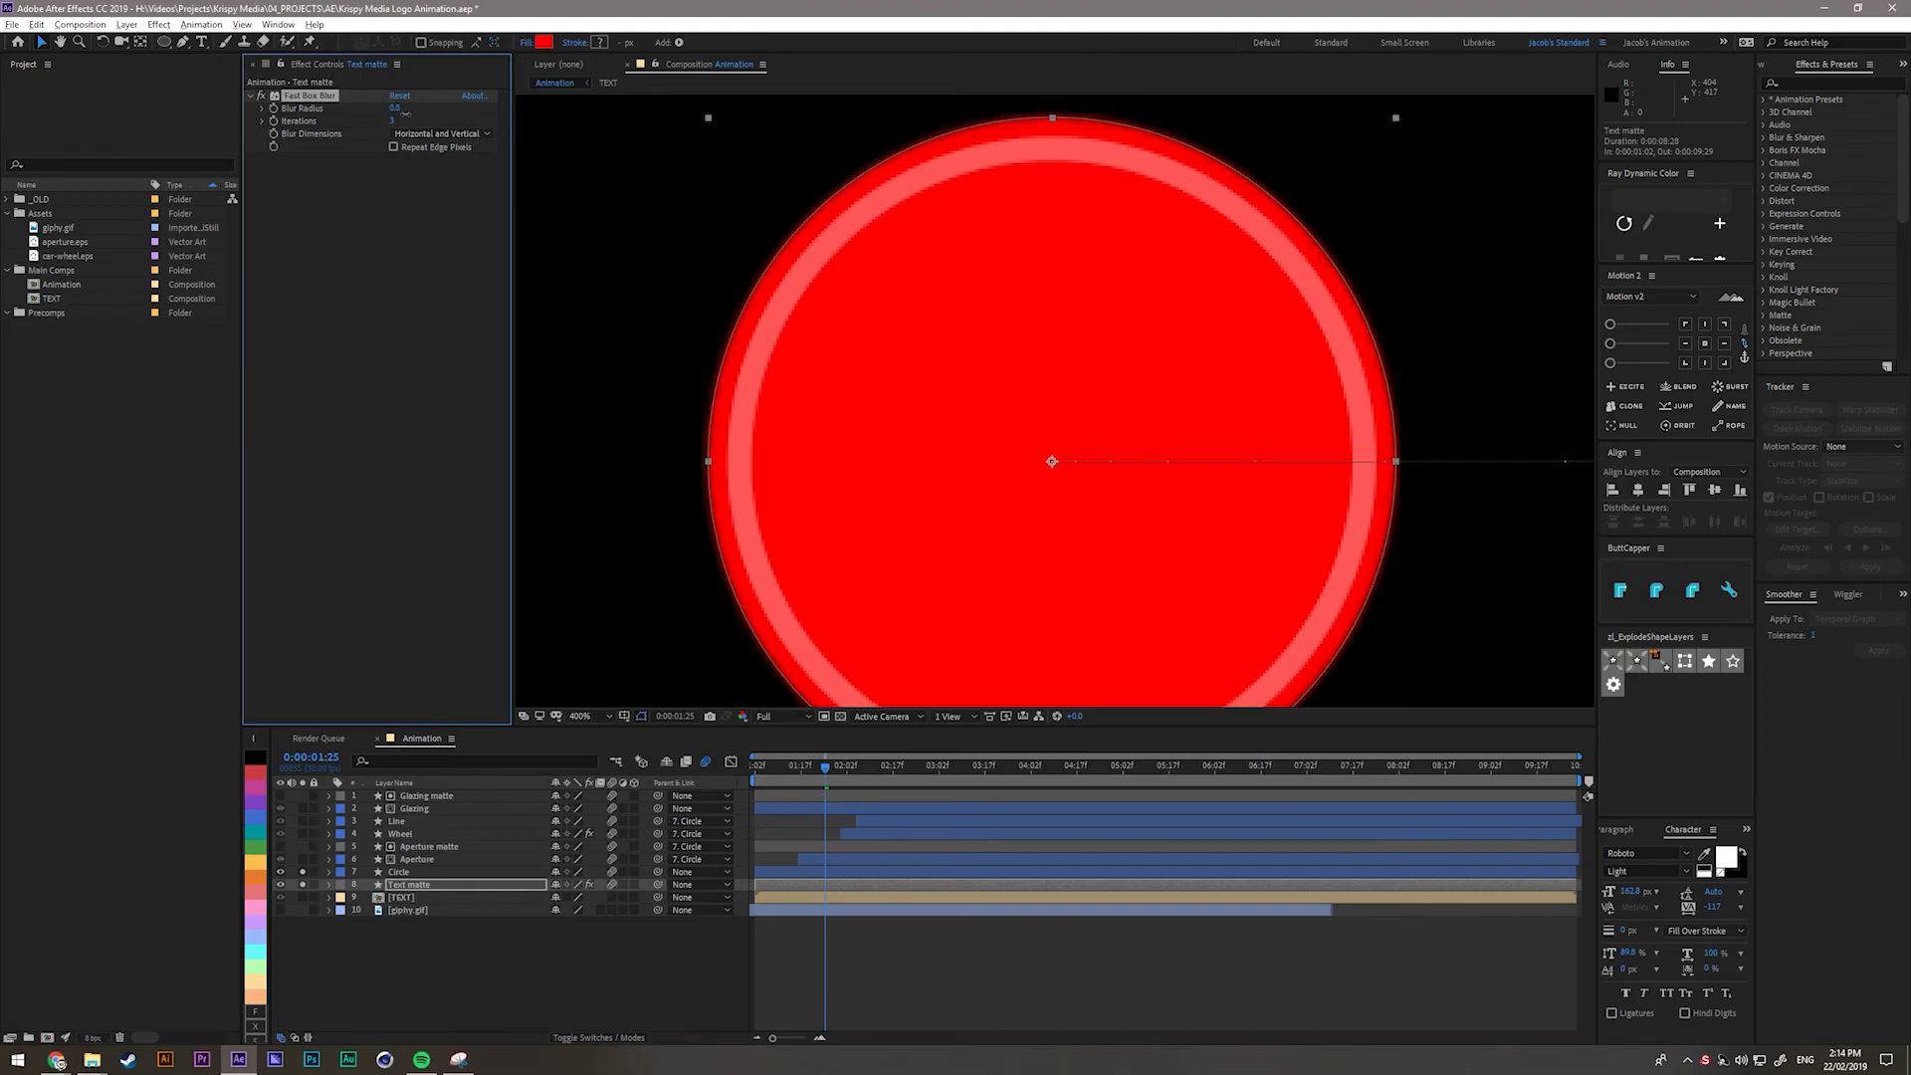
Unsolo the Circle layer and fit the composition in the viewer.
left_click(299, 930)
left_click(302, 872)
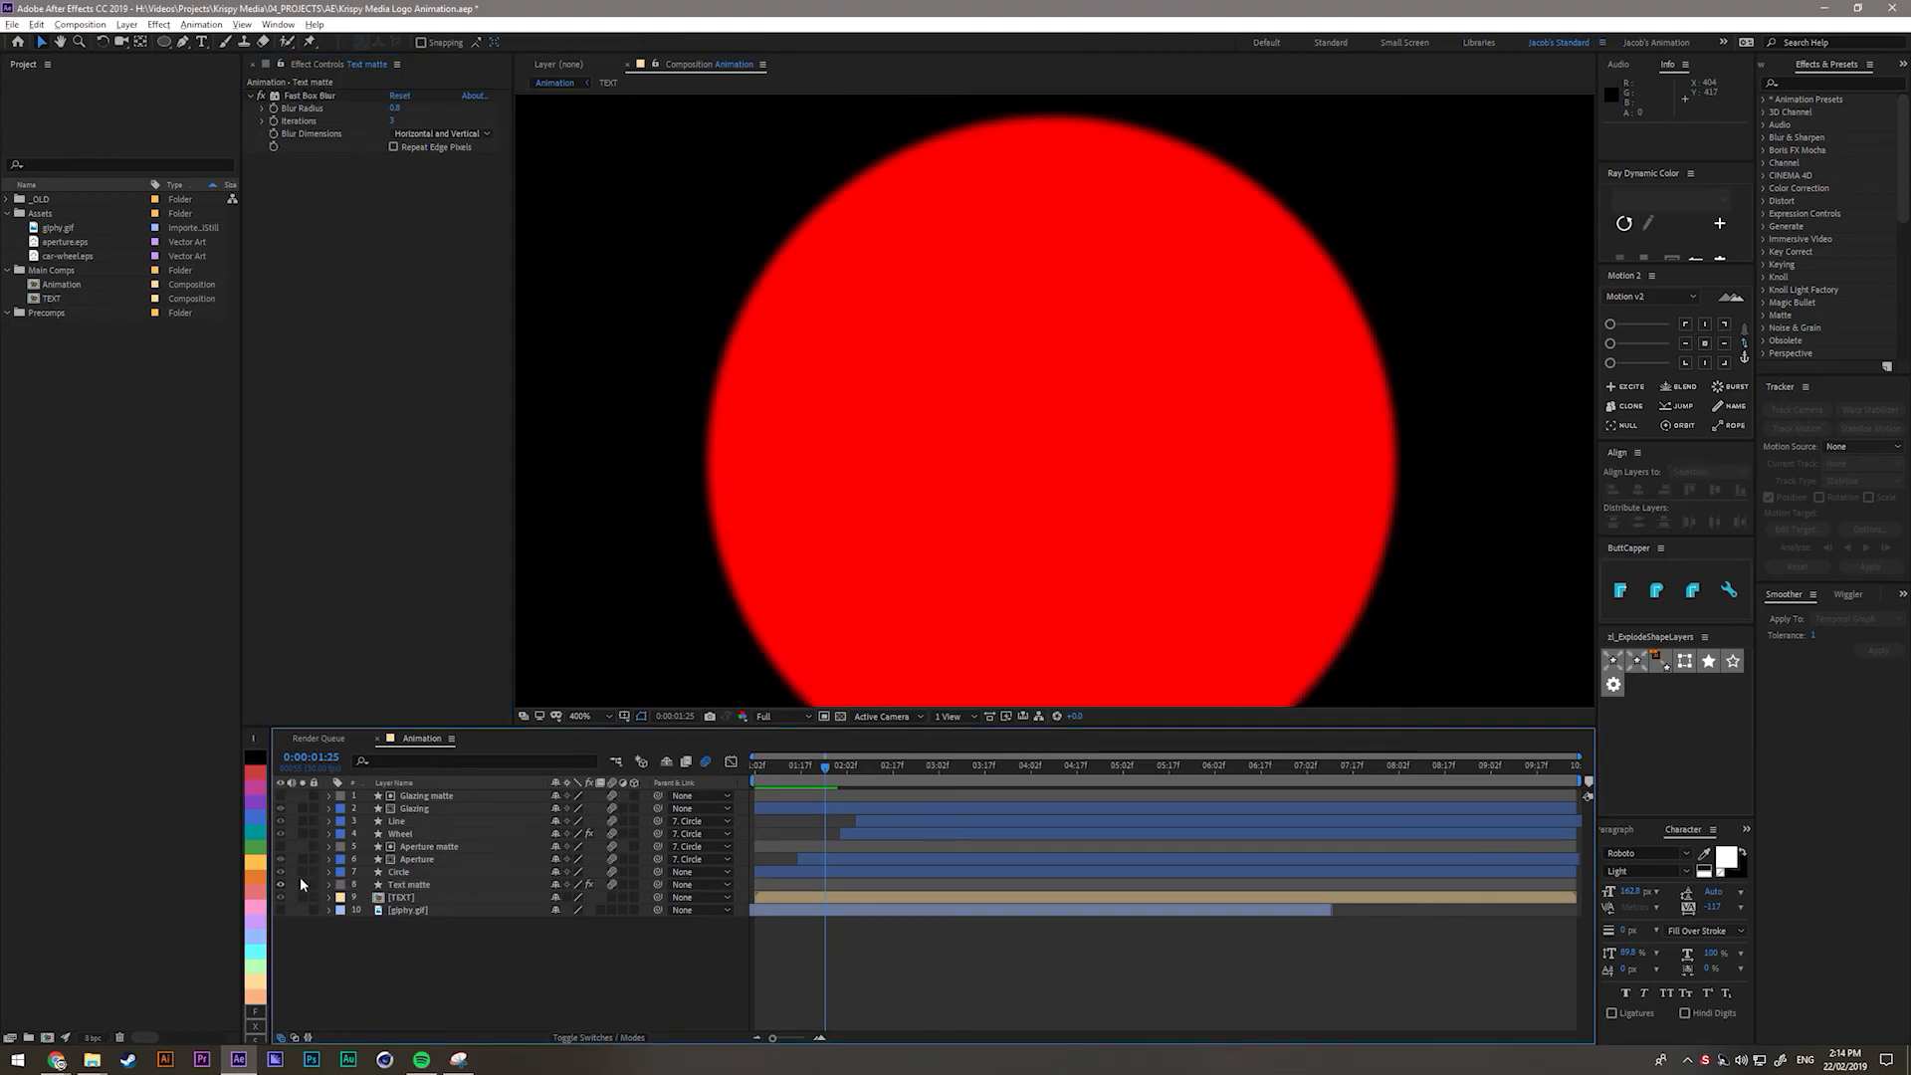
left_click(422, 880)
key("shift+slash")
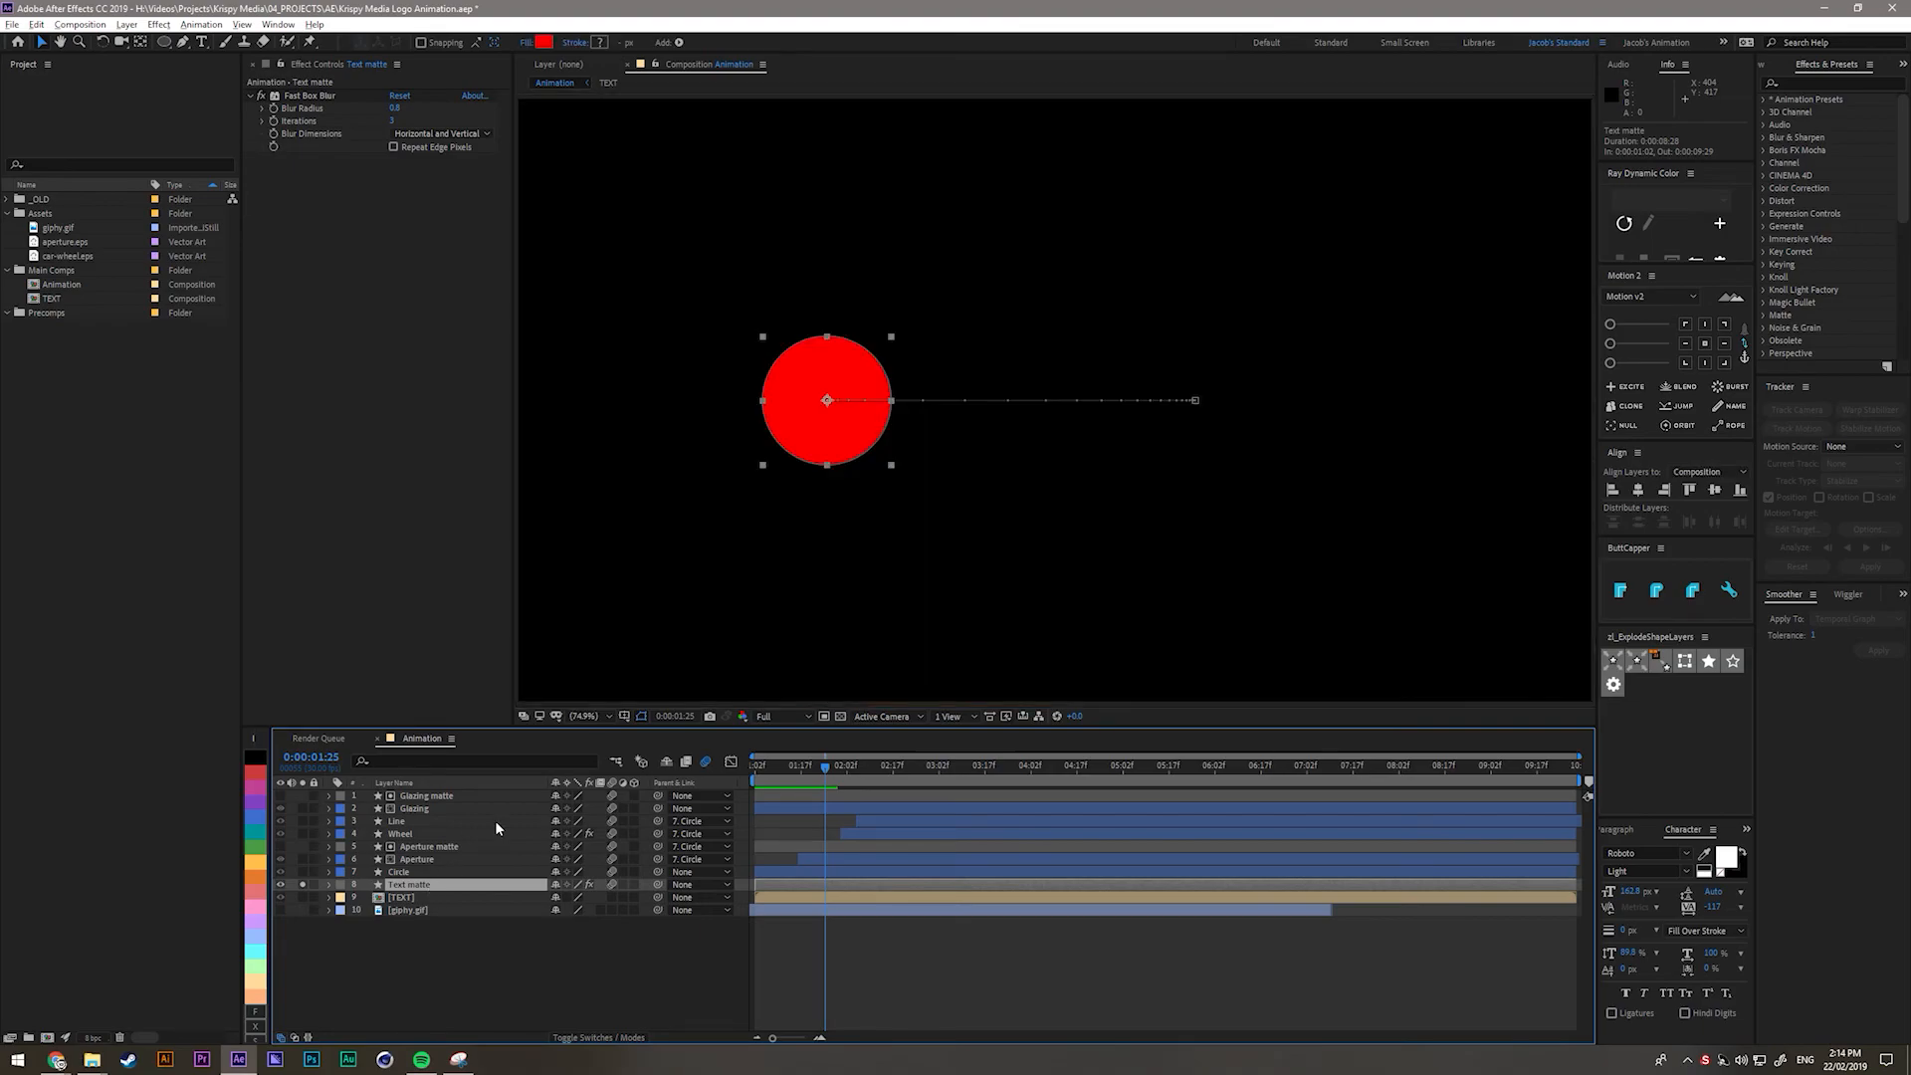
Convert Text matte's Ellipse Path 1 to a Bezier path.
left_click(330, 885)
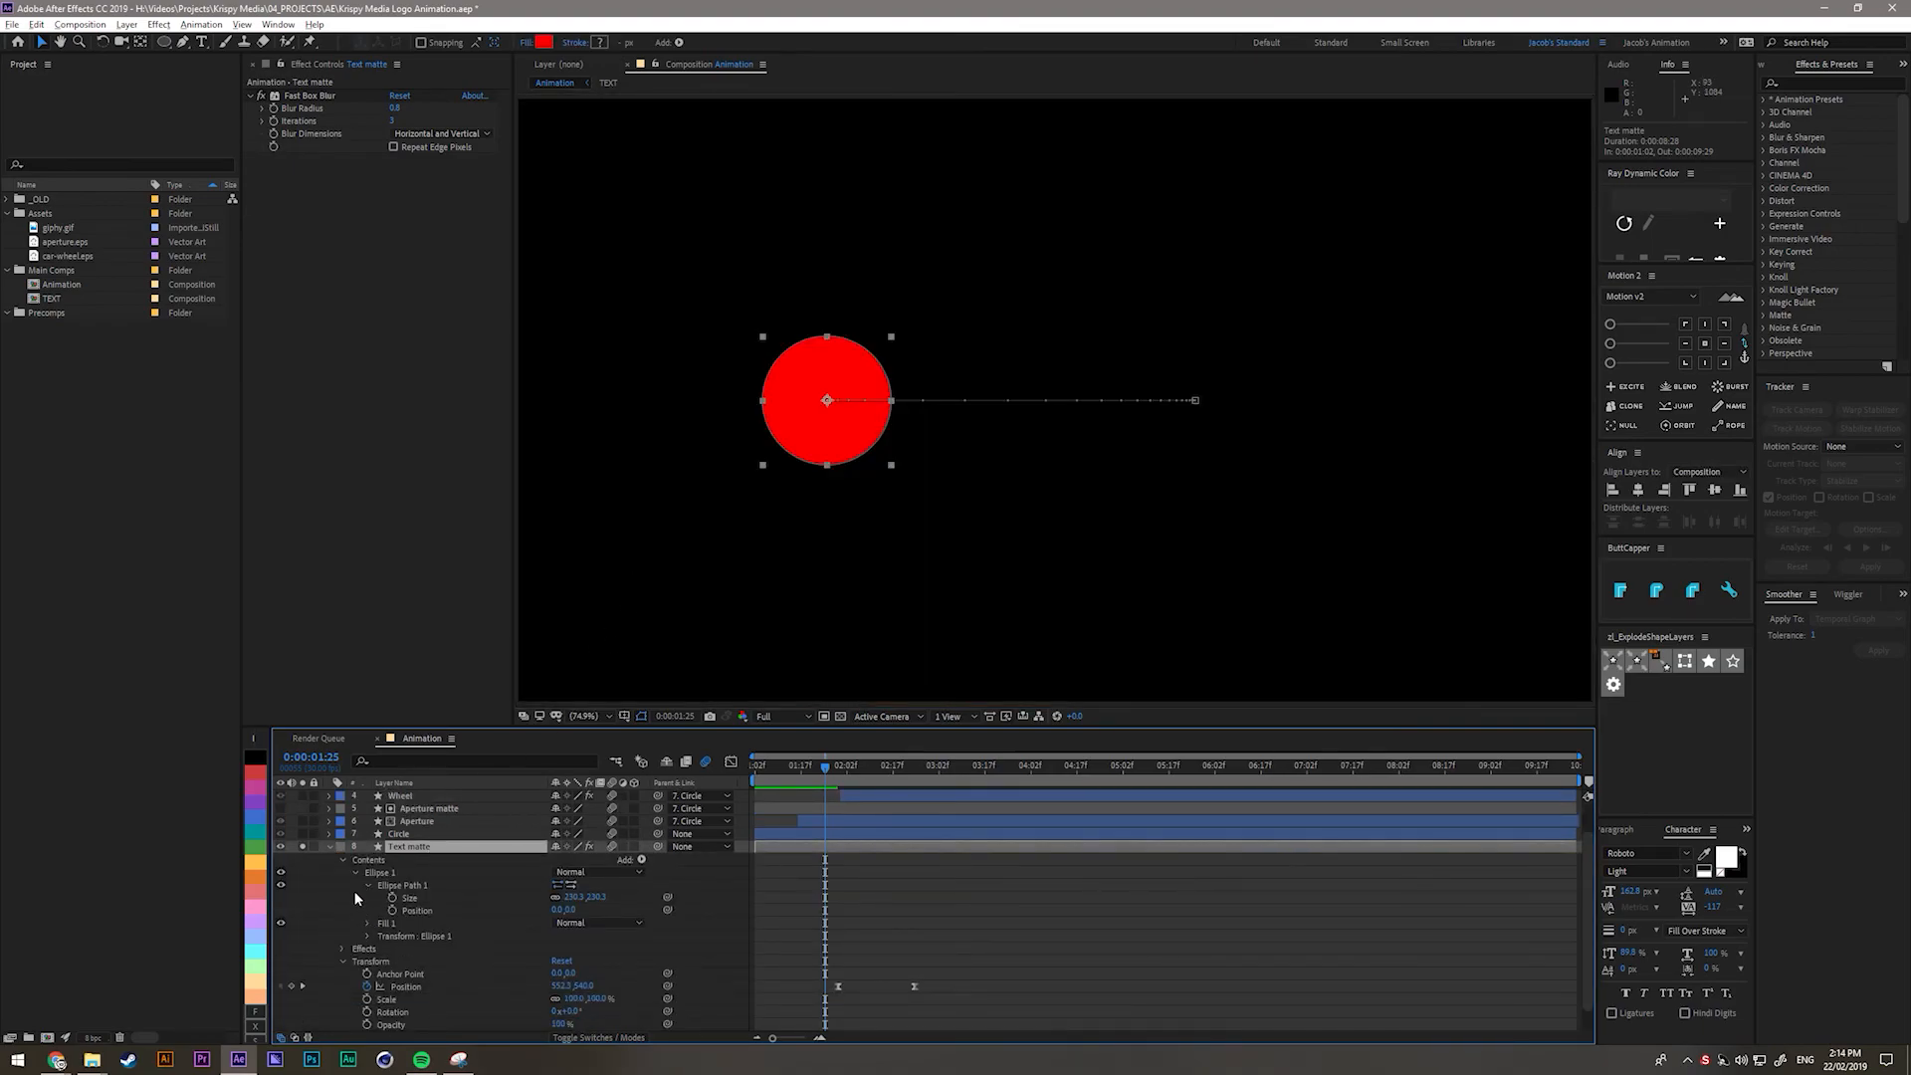
scroll(362, 943, "up", 2)
right_click(422, 924)
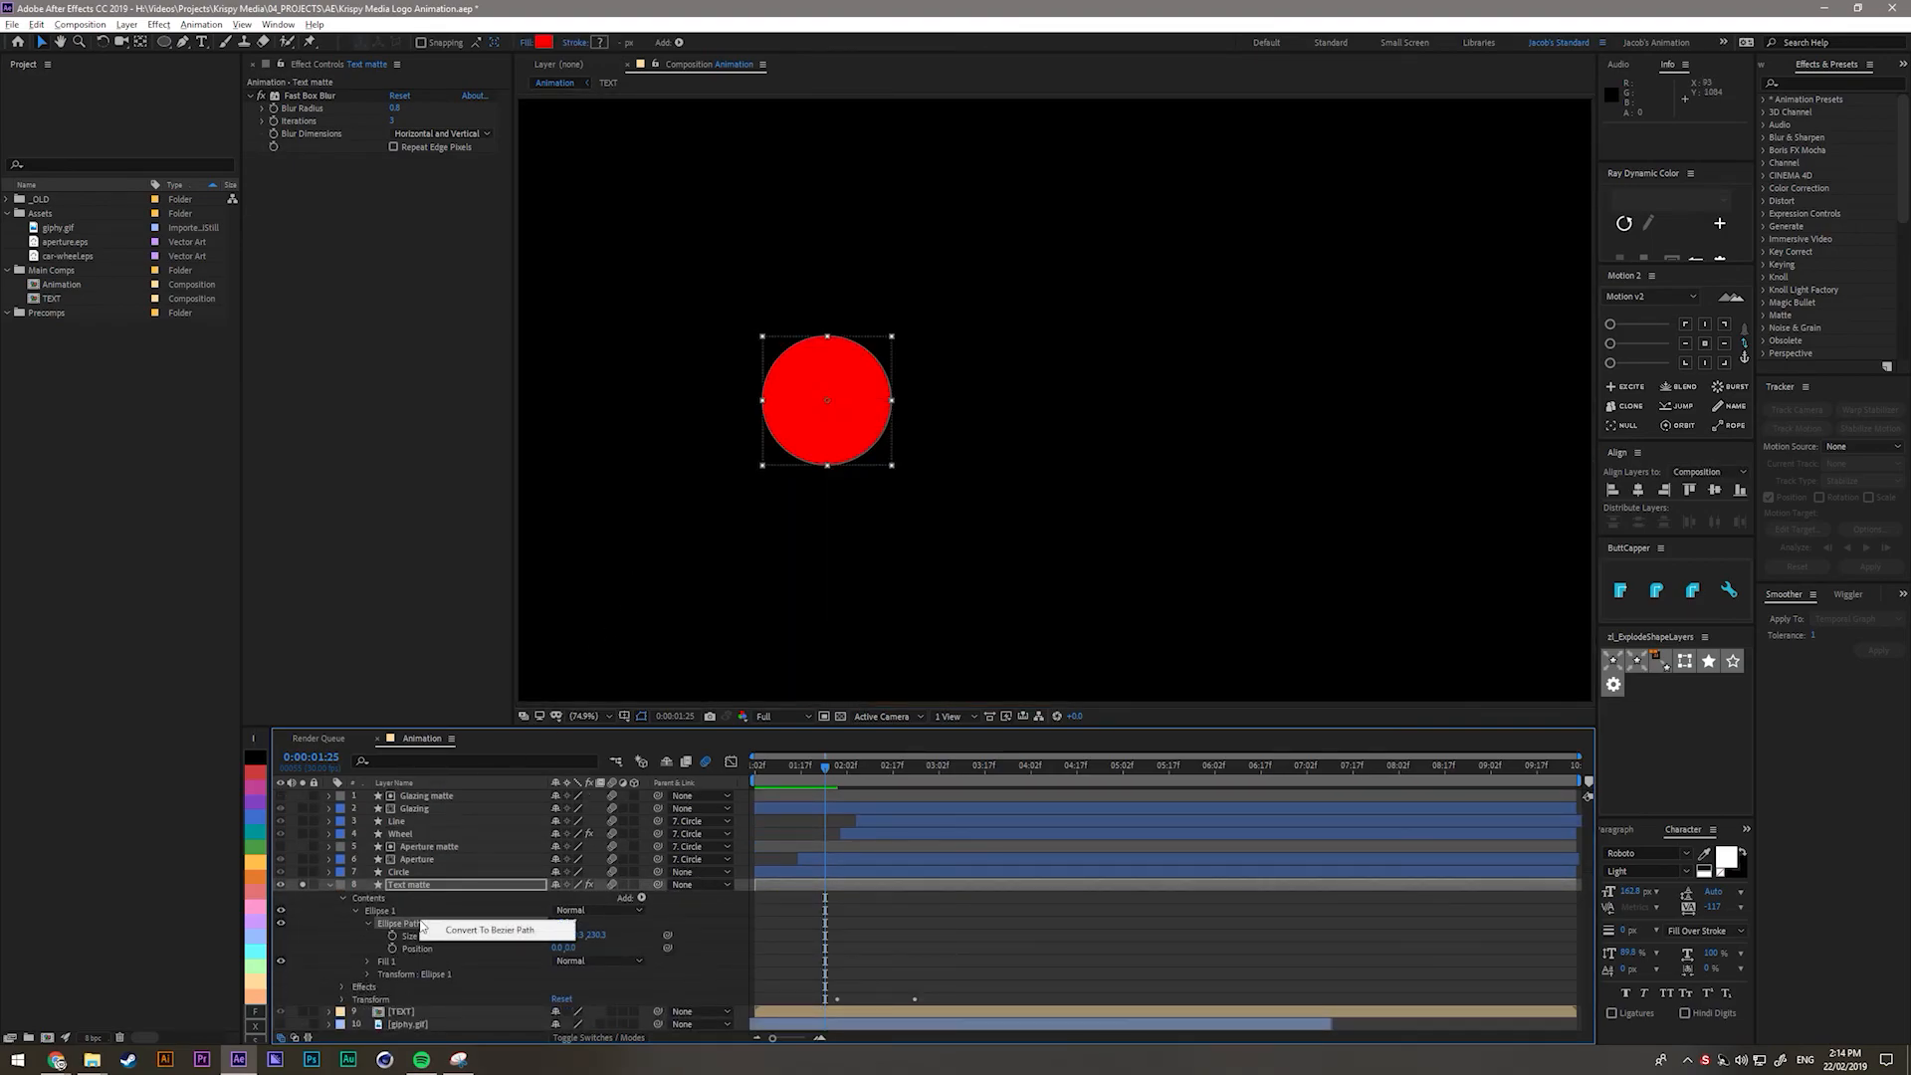
left_click(476, 931)
scroll(744, 368, "up", 3)
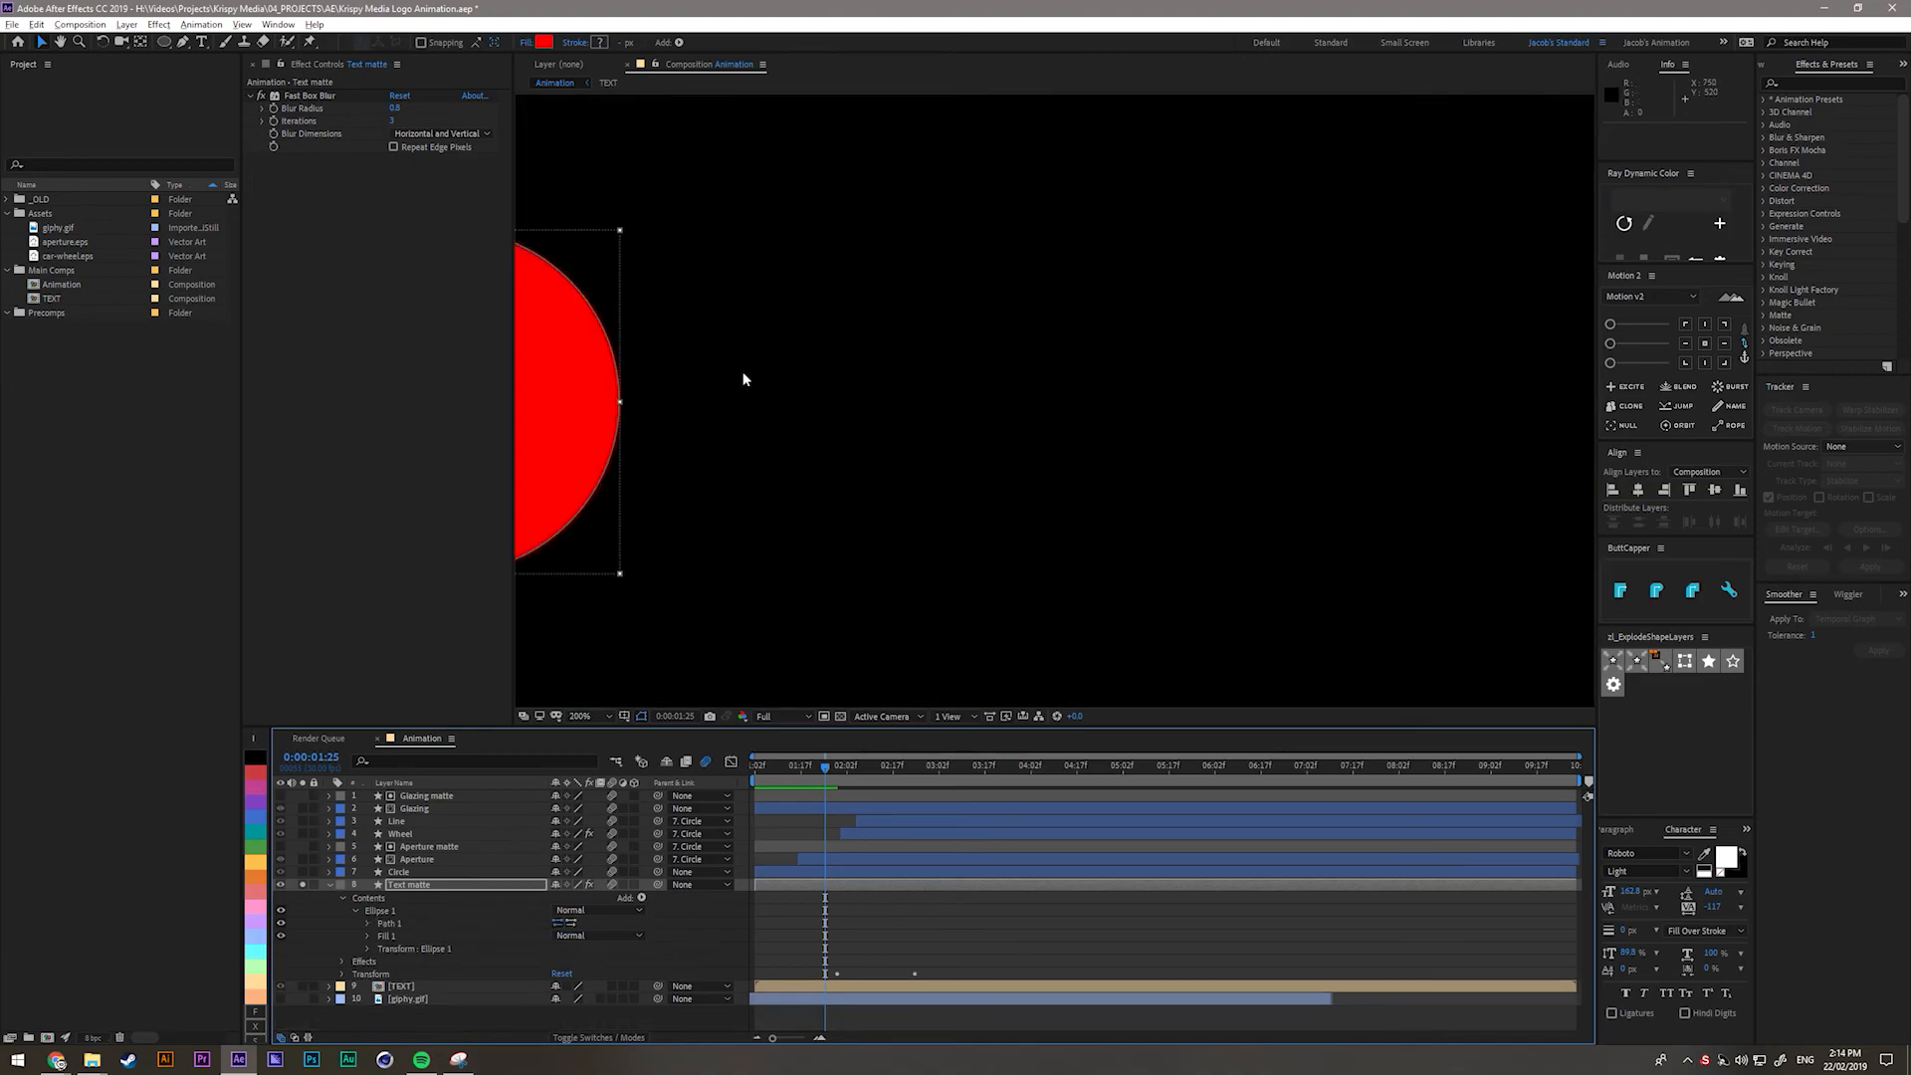
Stretch the circle's right vertex outward and make it a sharp corner.
key("g")
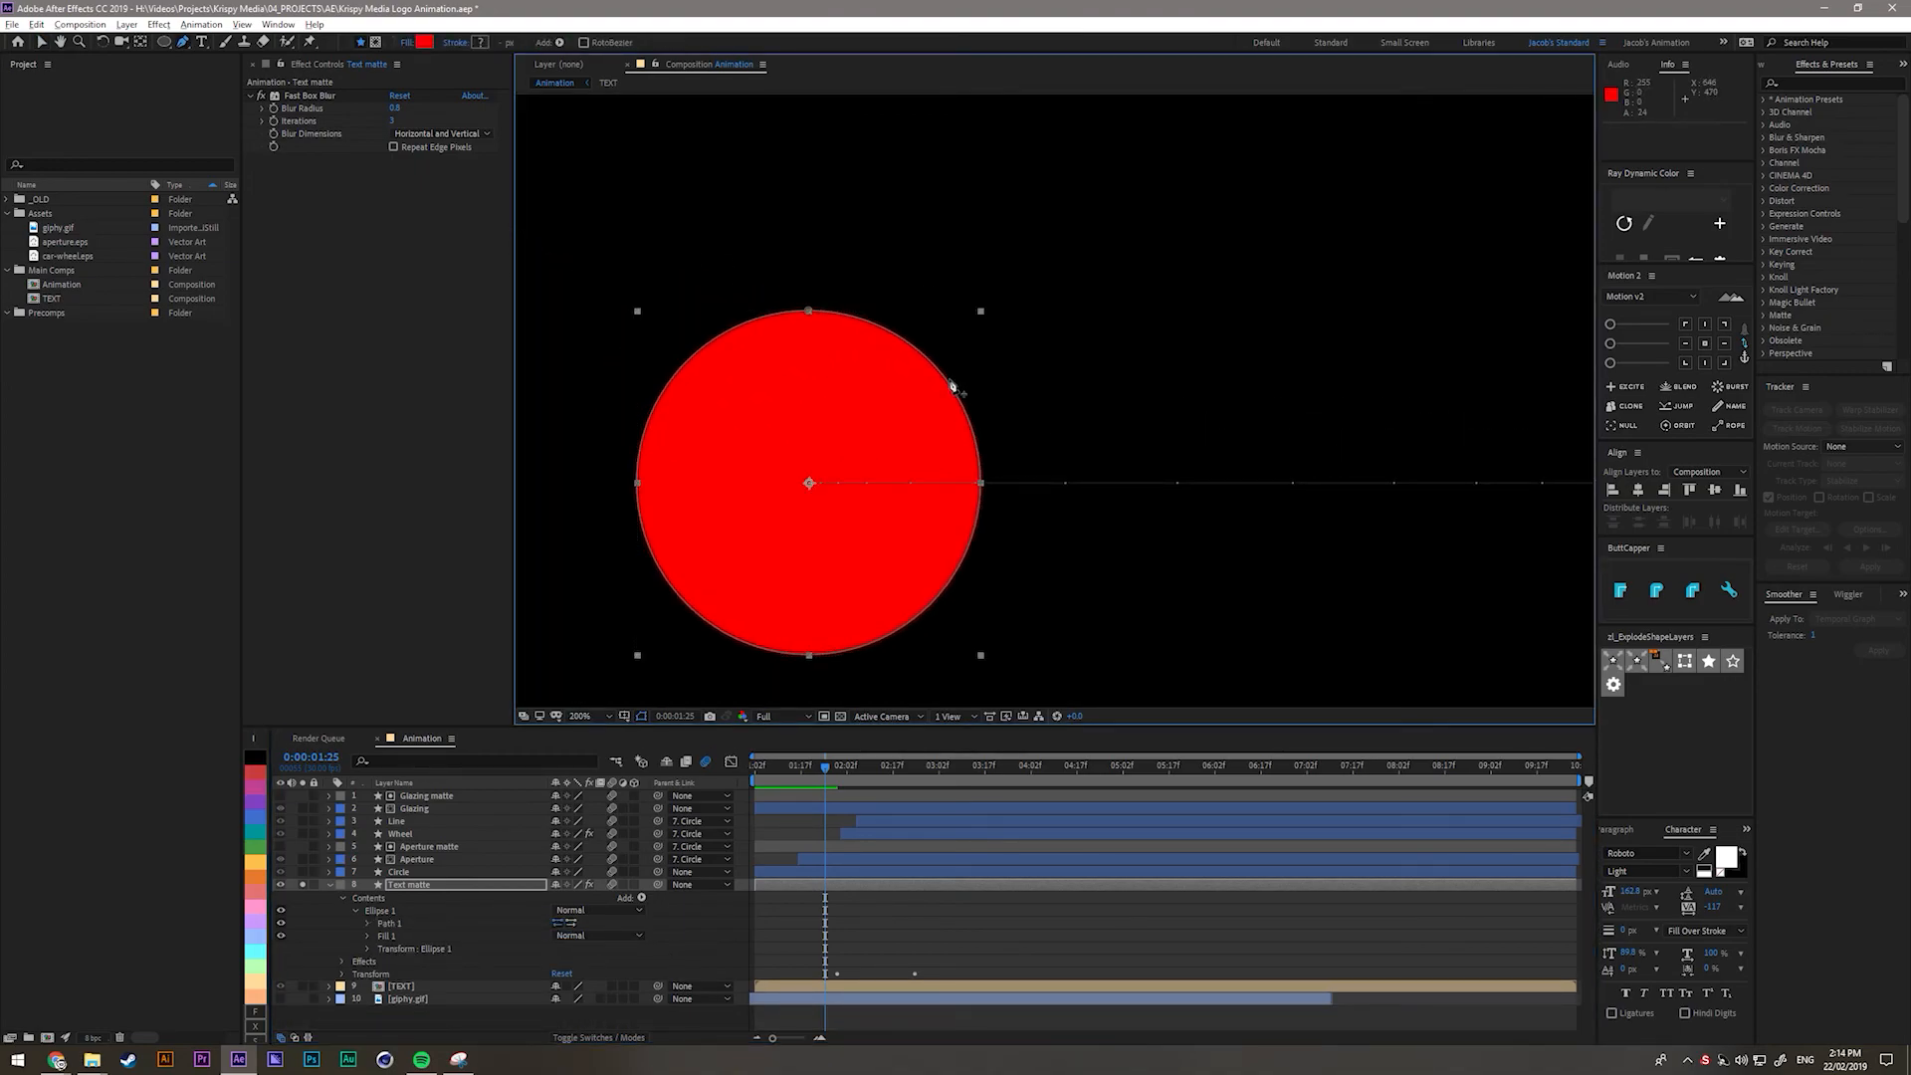
left_click_drag(950, 388, 1453, 343)
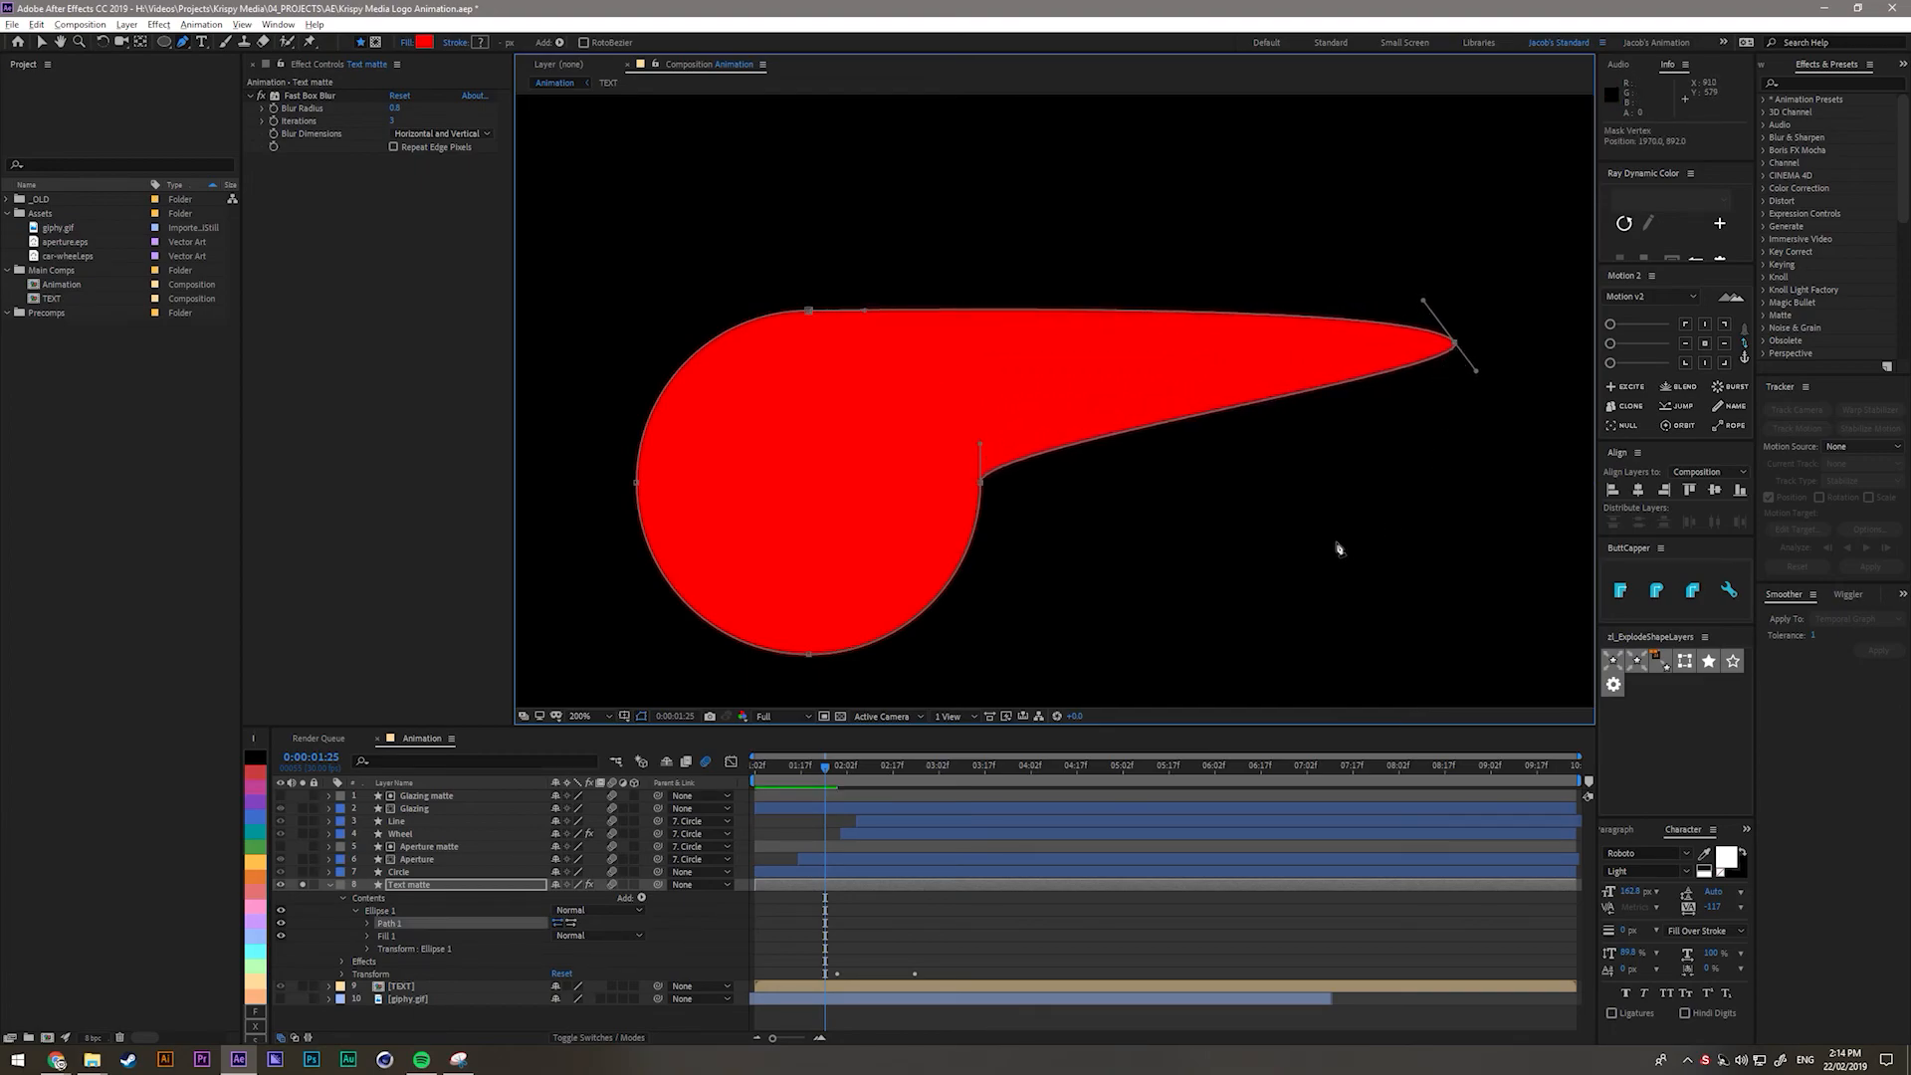
scroll(956, 367, "down", 2)
left_click_drag(734, 275, 1045, 313)
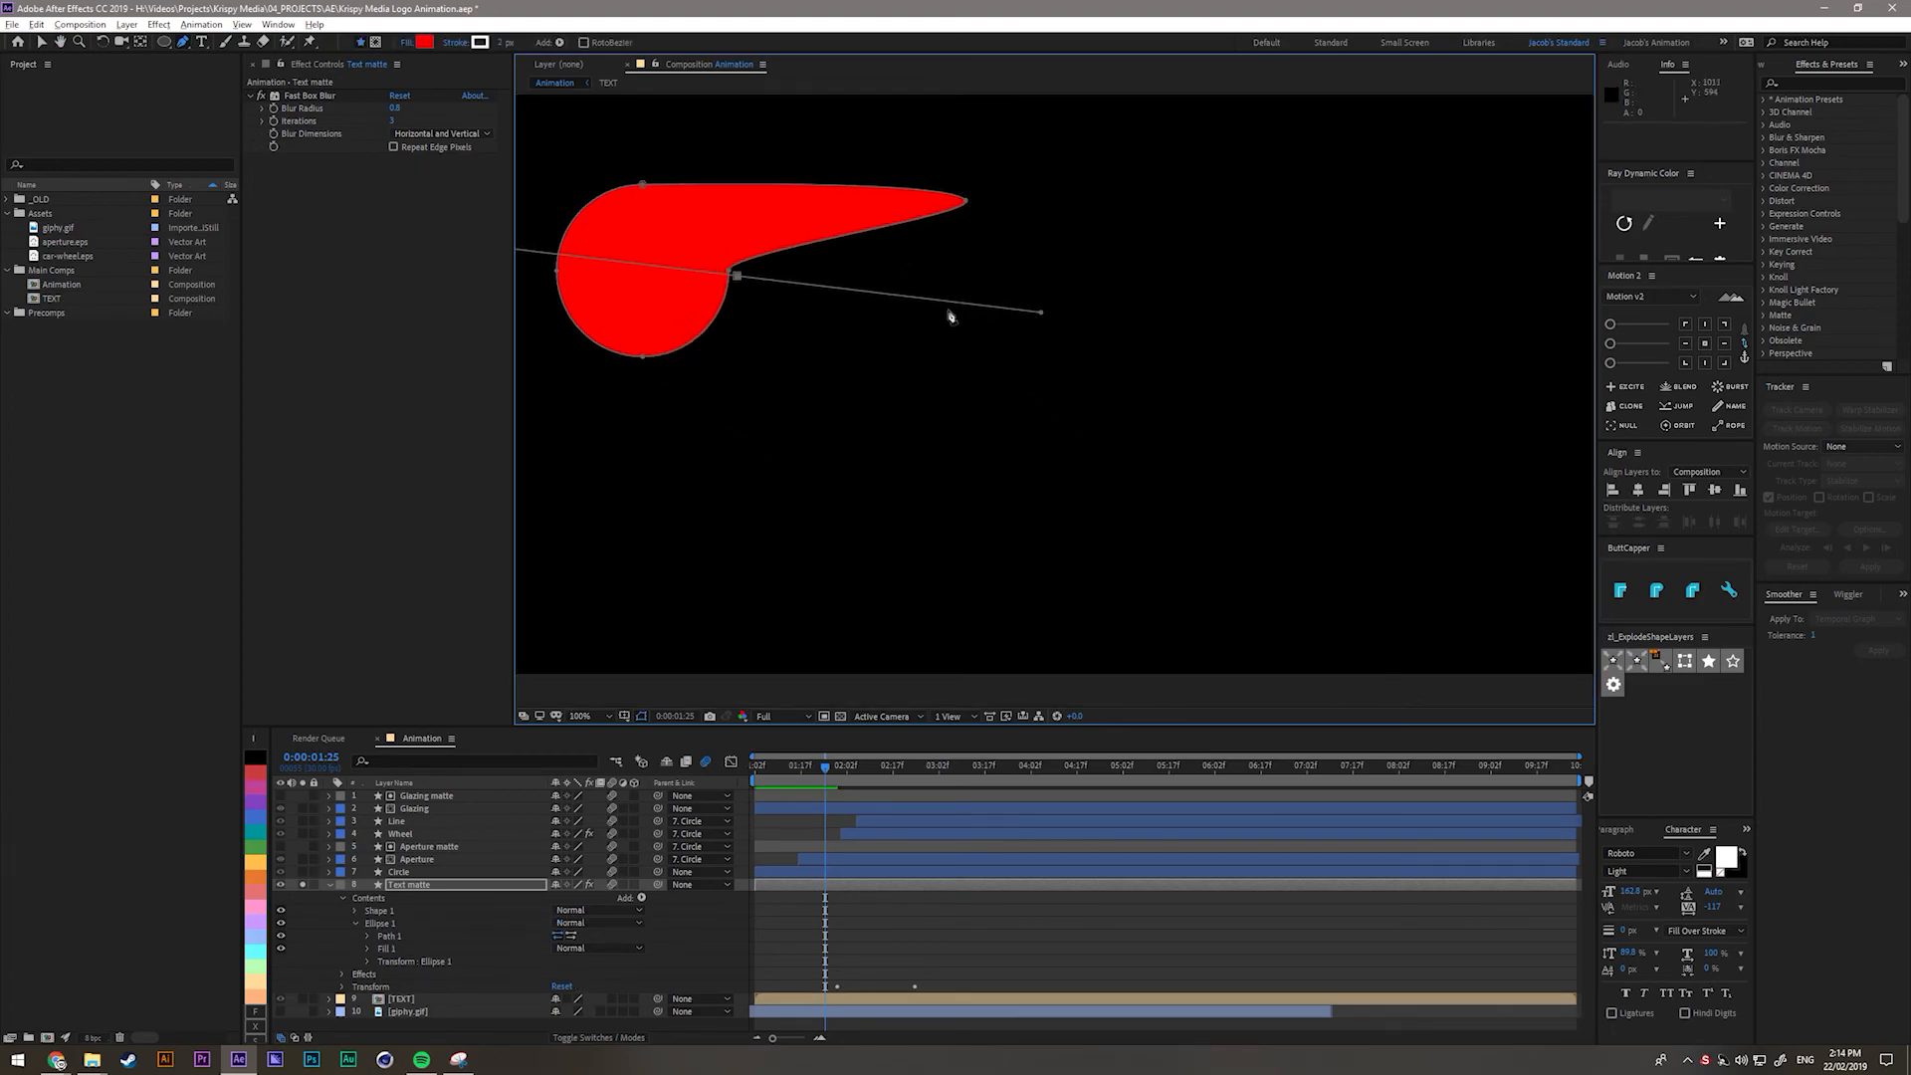
key("ctrl+z")
mouse_move(729, 271)
left_mouse_down()
mouse_move(885, 303)
mouse_move(1225, 321)
left_mouse_up()
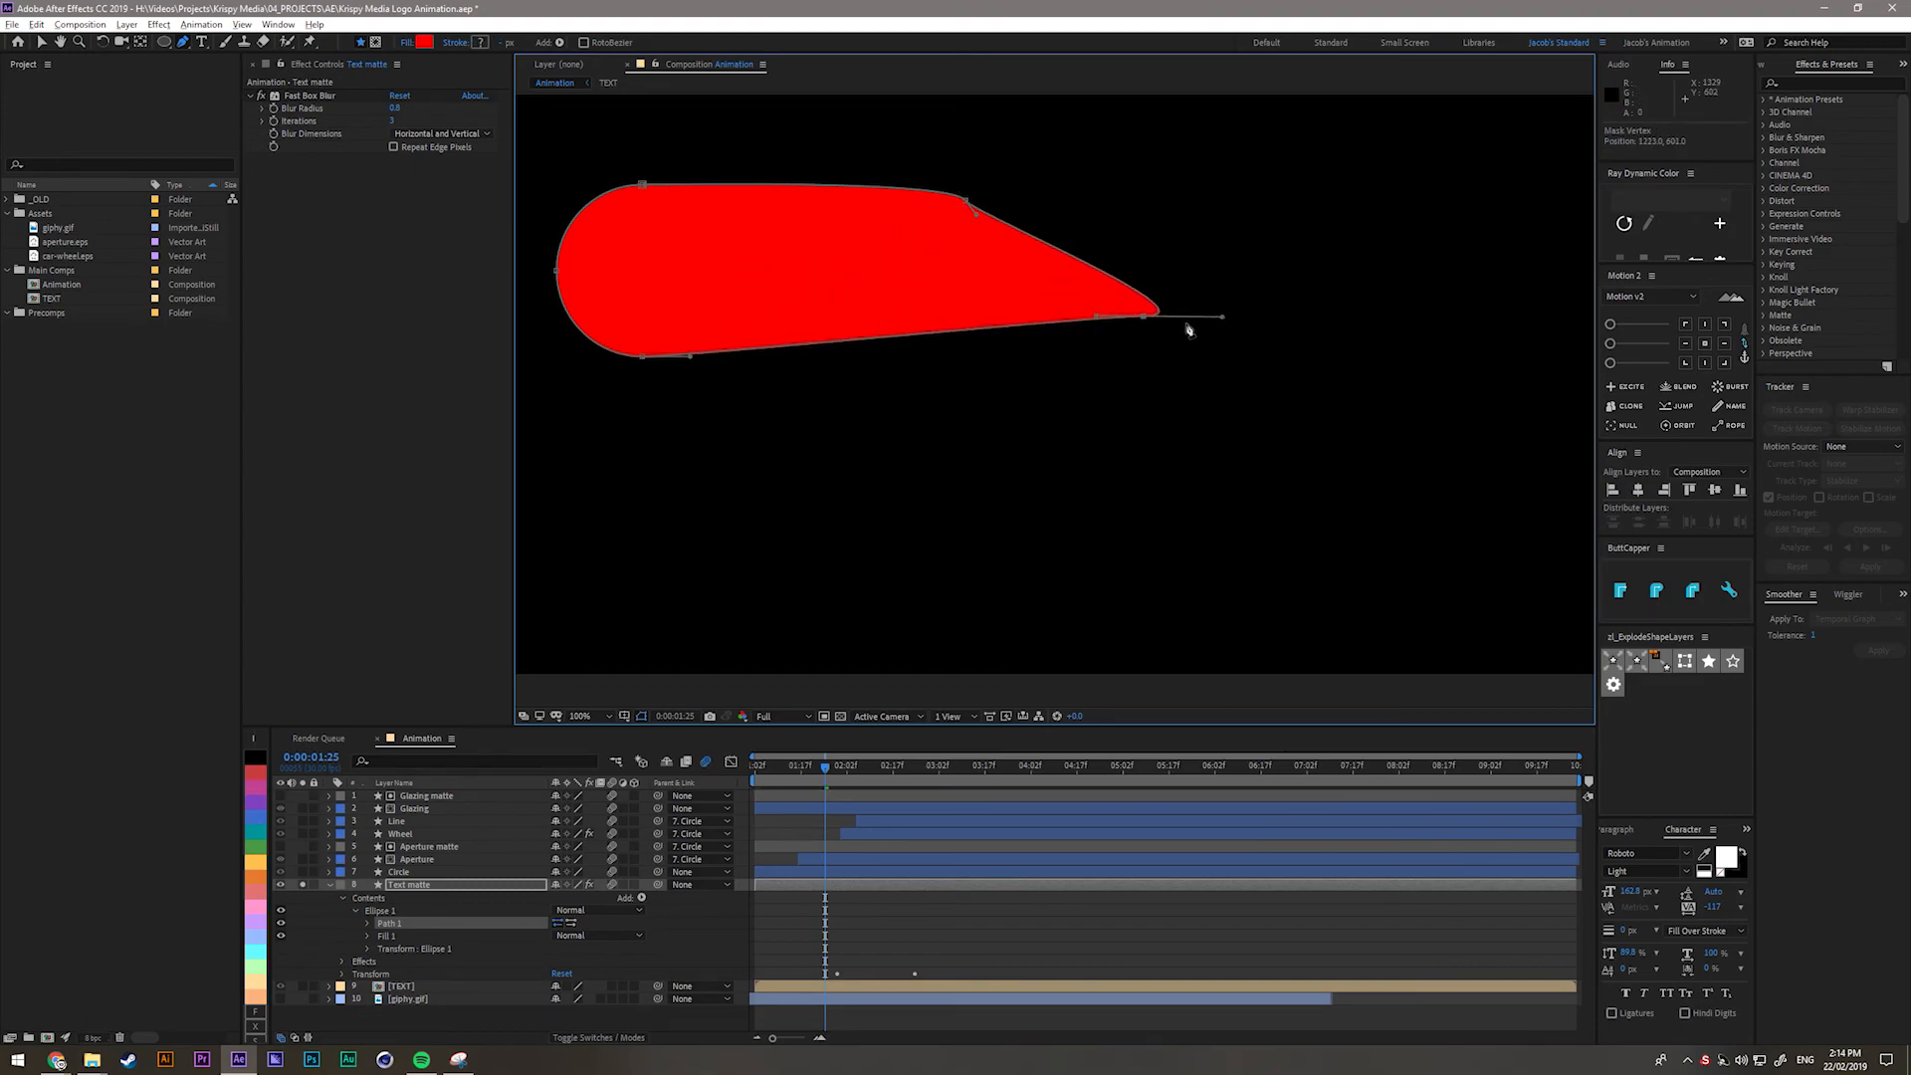
left_click(1144, 316)
Push the upper and lower right vertices past the composition's right edge and preview the motion.
left_click(967, 202)
left_click_drag(966, 203, 1435, 180)
left_click_drag(1145, 315, 1435, 358)
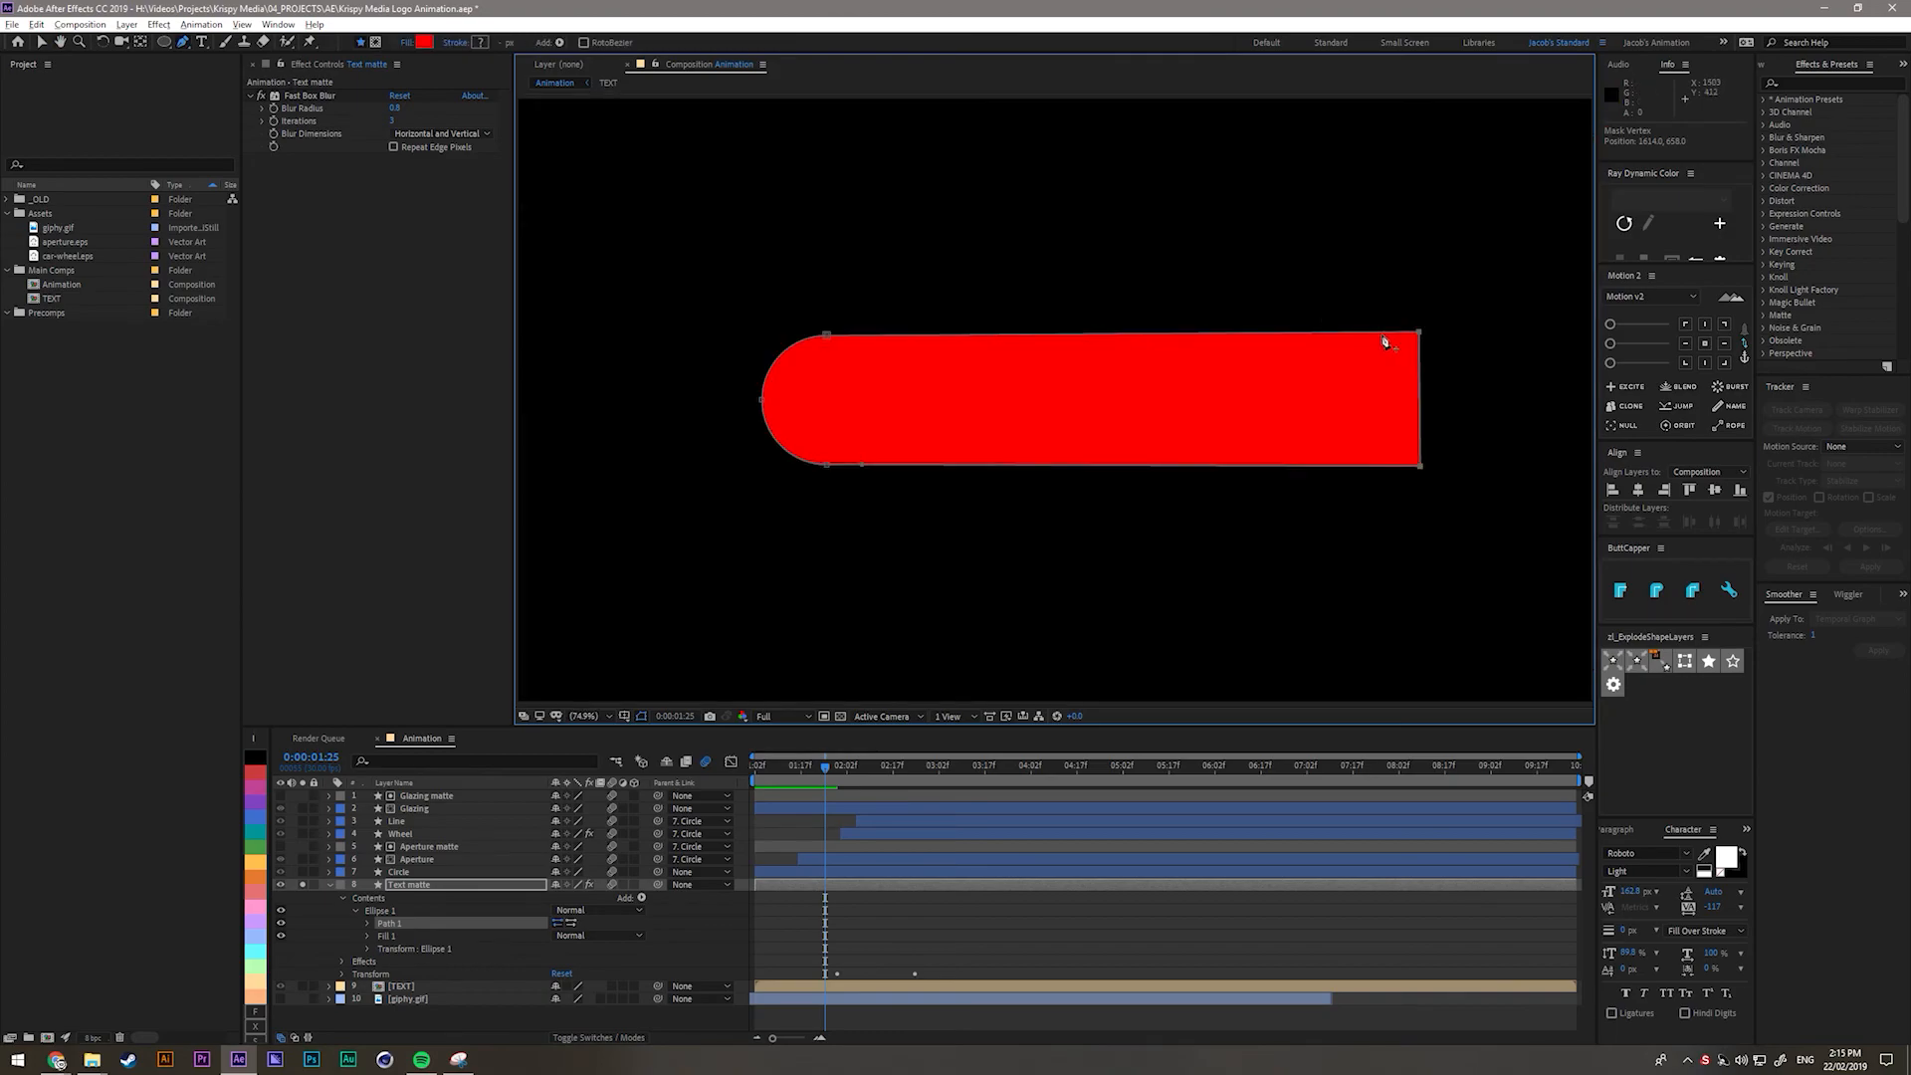
scroll(1408, 340, "down", 1)
left_click_drag(1298, 356, 1446, 359)
left_click_drag(1301, 447, 1453, 351)
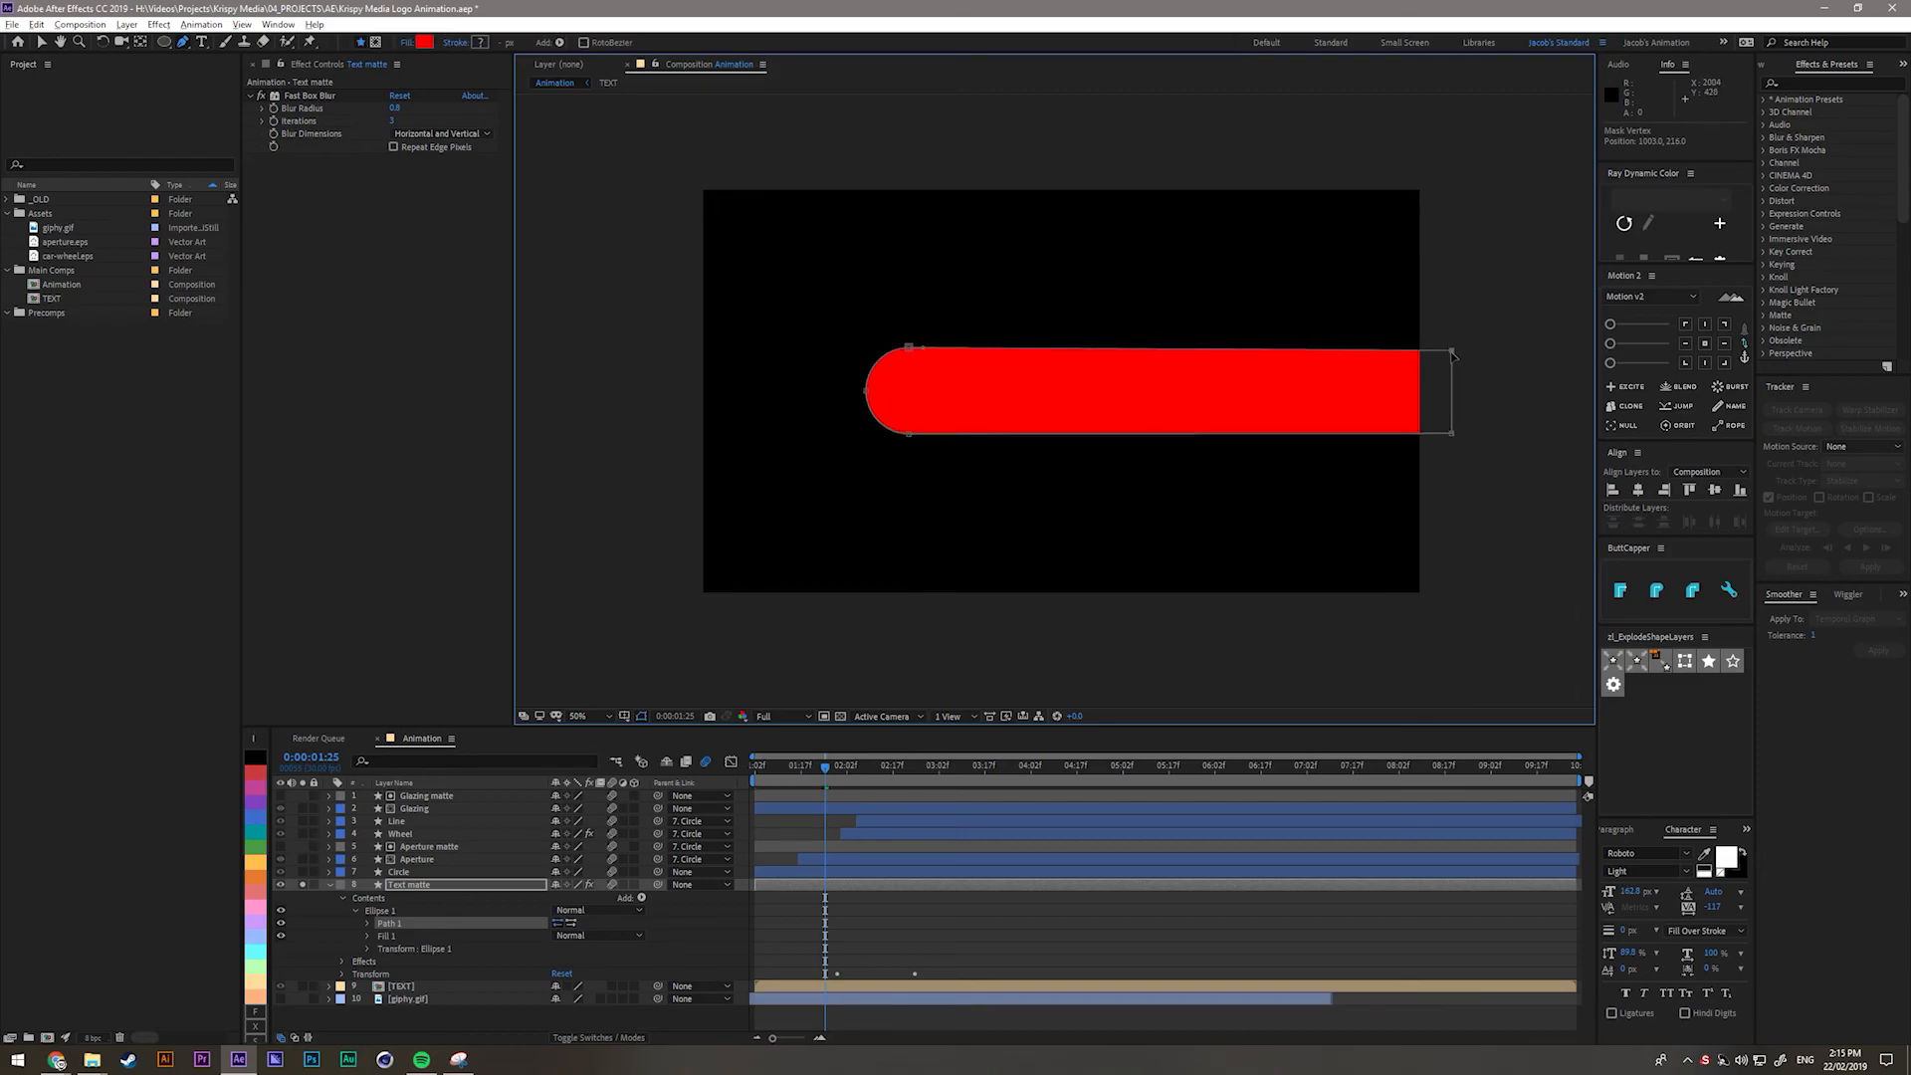
left_click(975, 917)
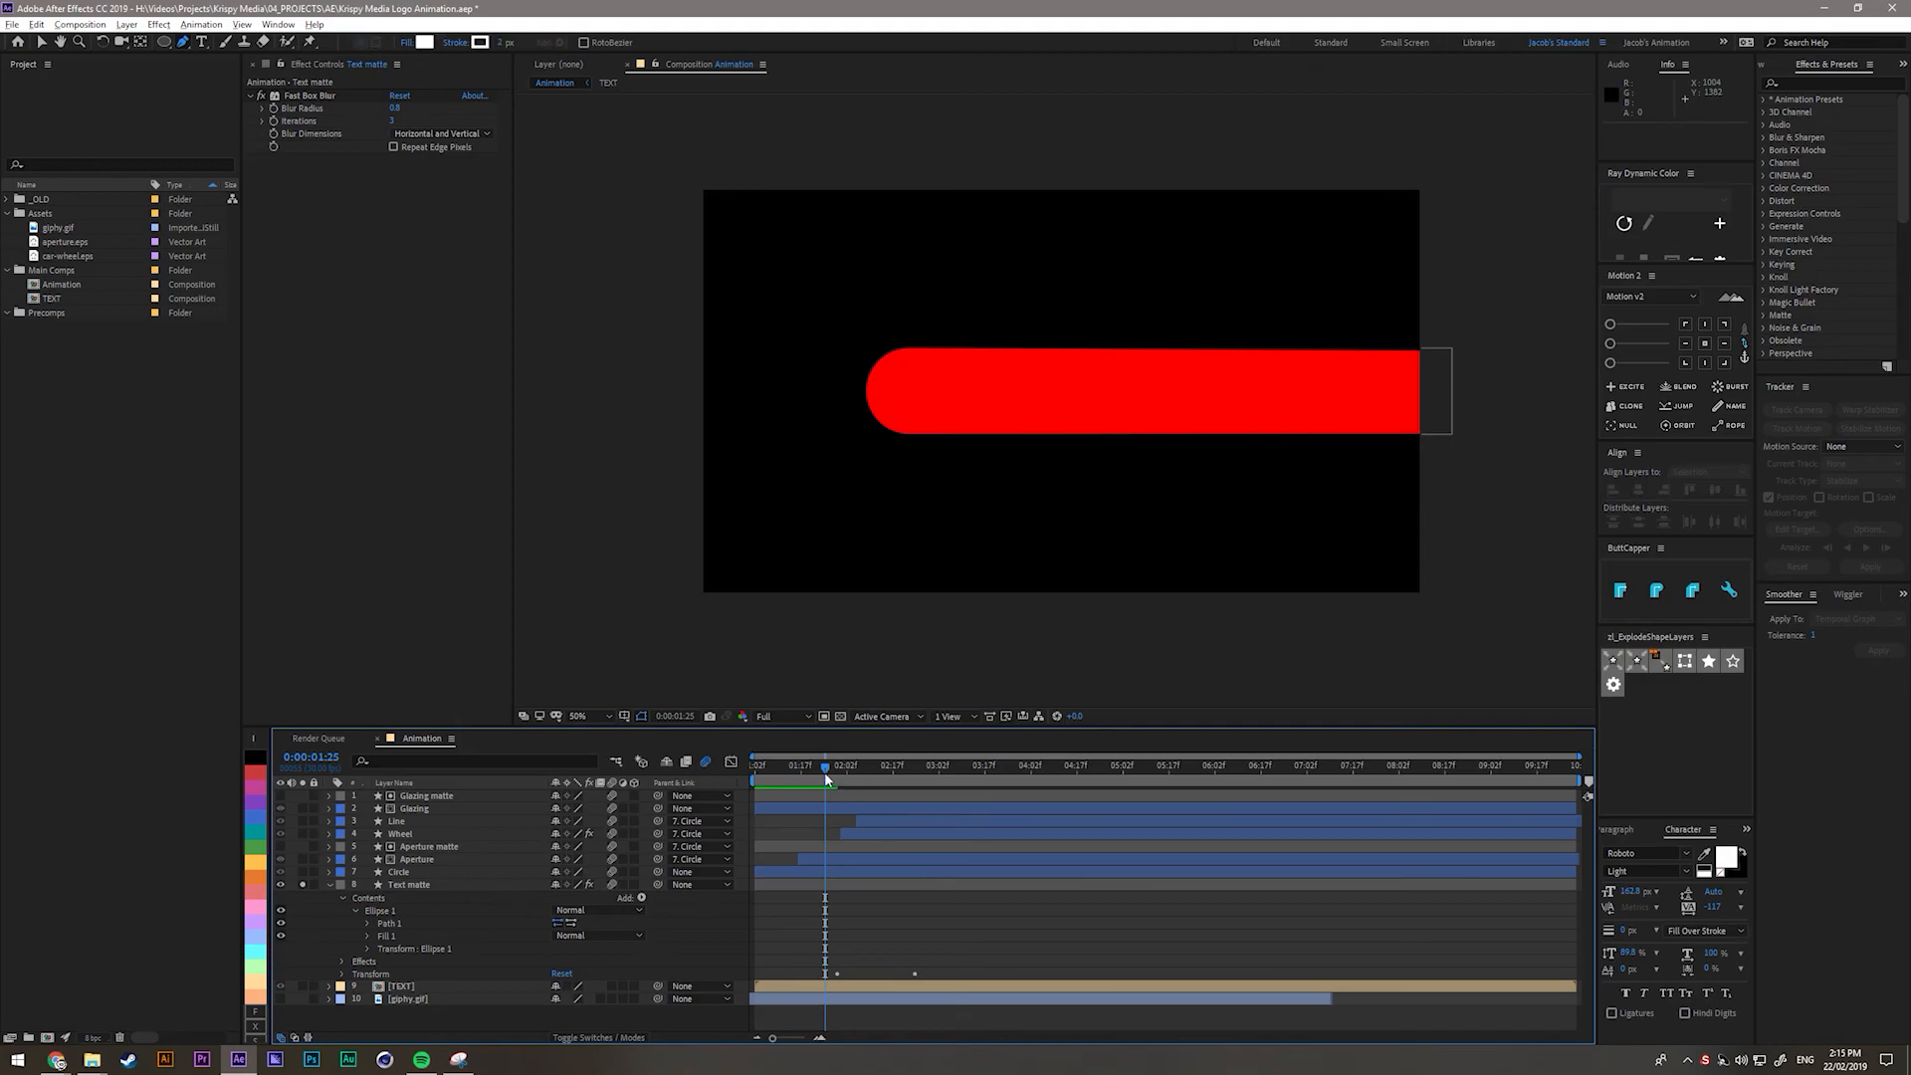
mouse_move(831, 773)
left_mouse_down()
mouse_move(916, 801)
mouse_move(840, 809)
left_mouse_up()
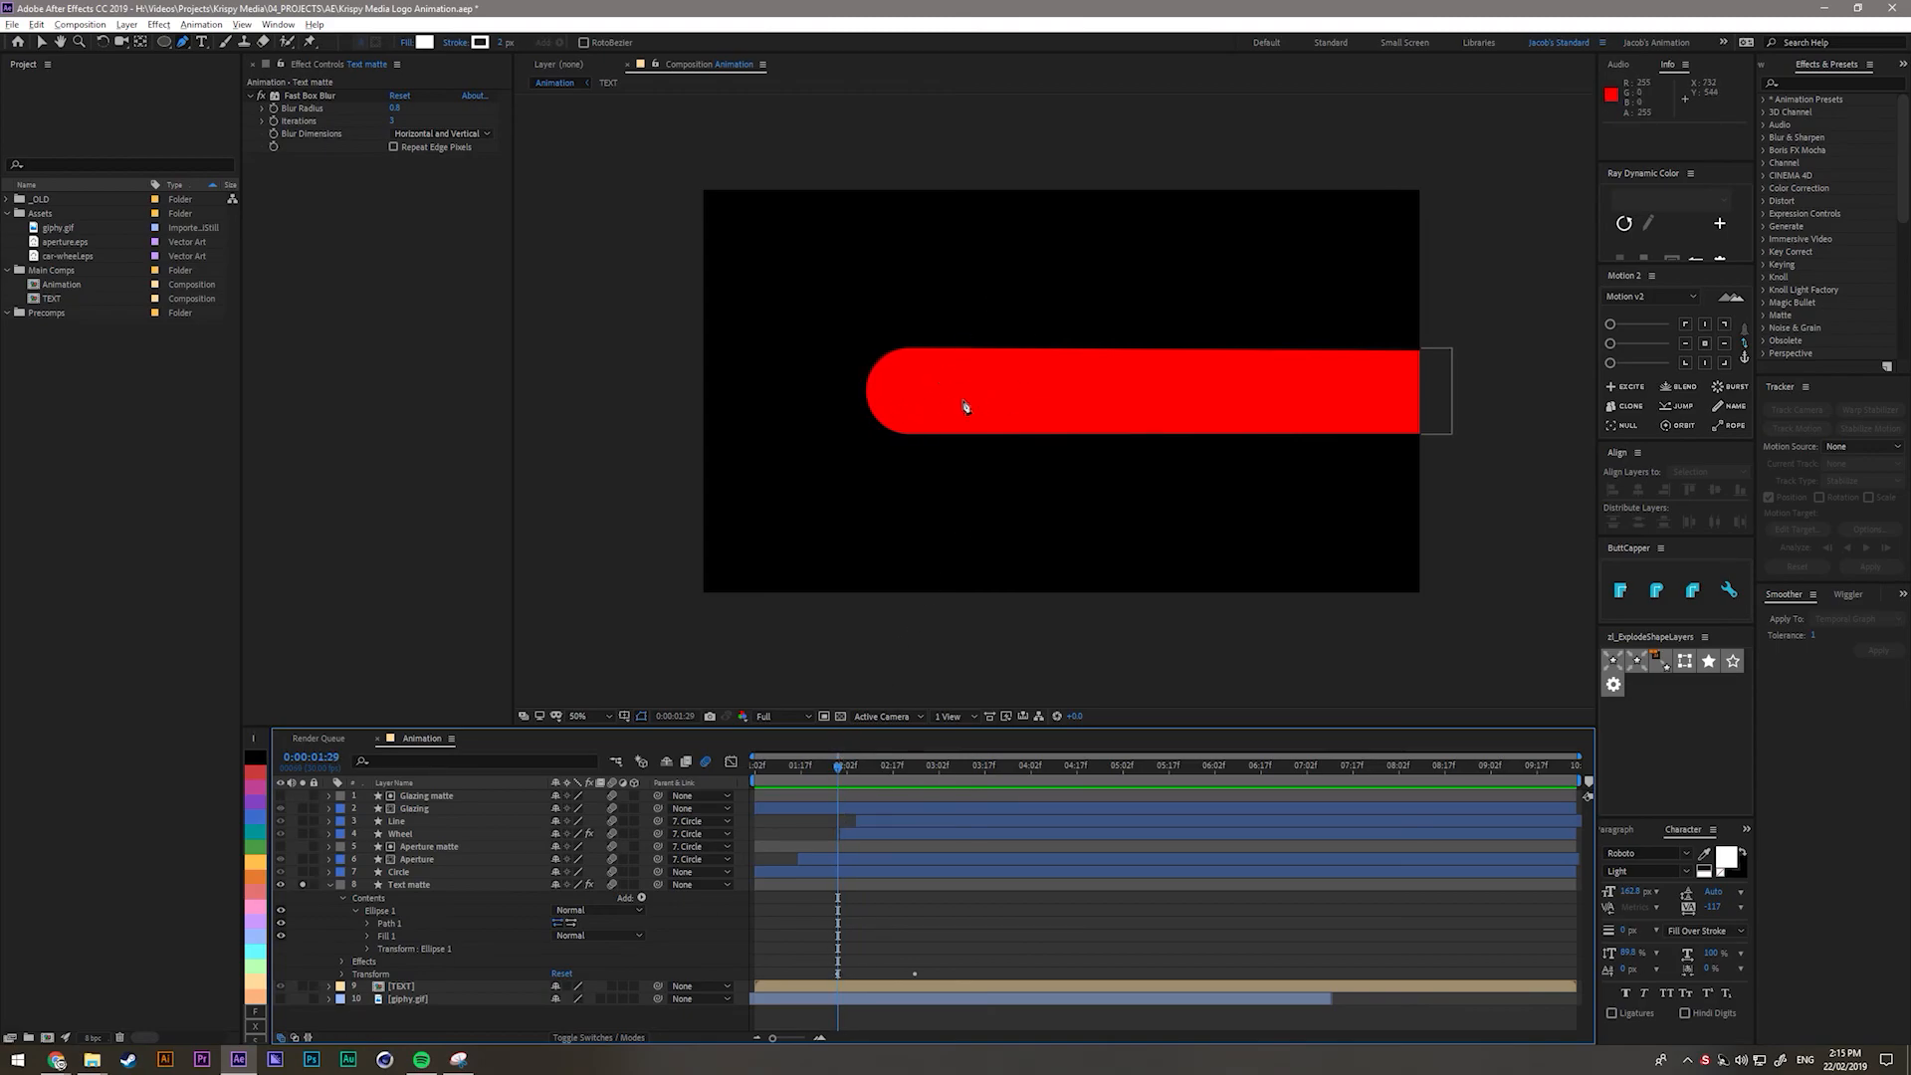
Set Text matte as the TEXT layer's track matte.
key("v")
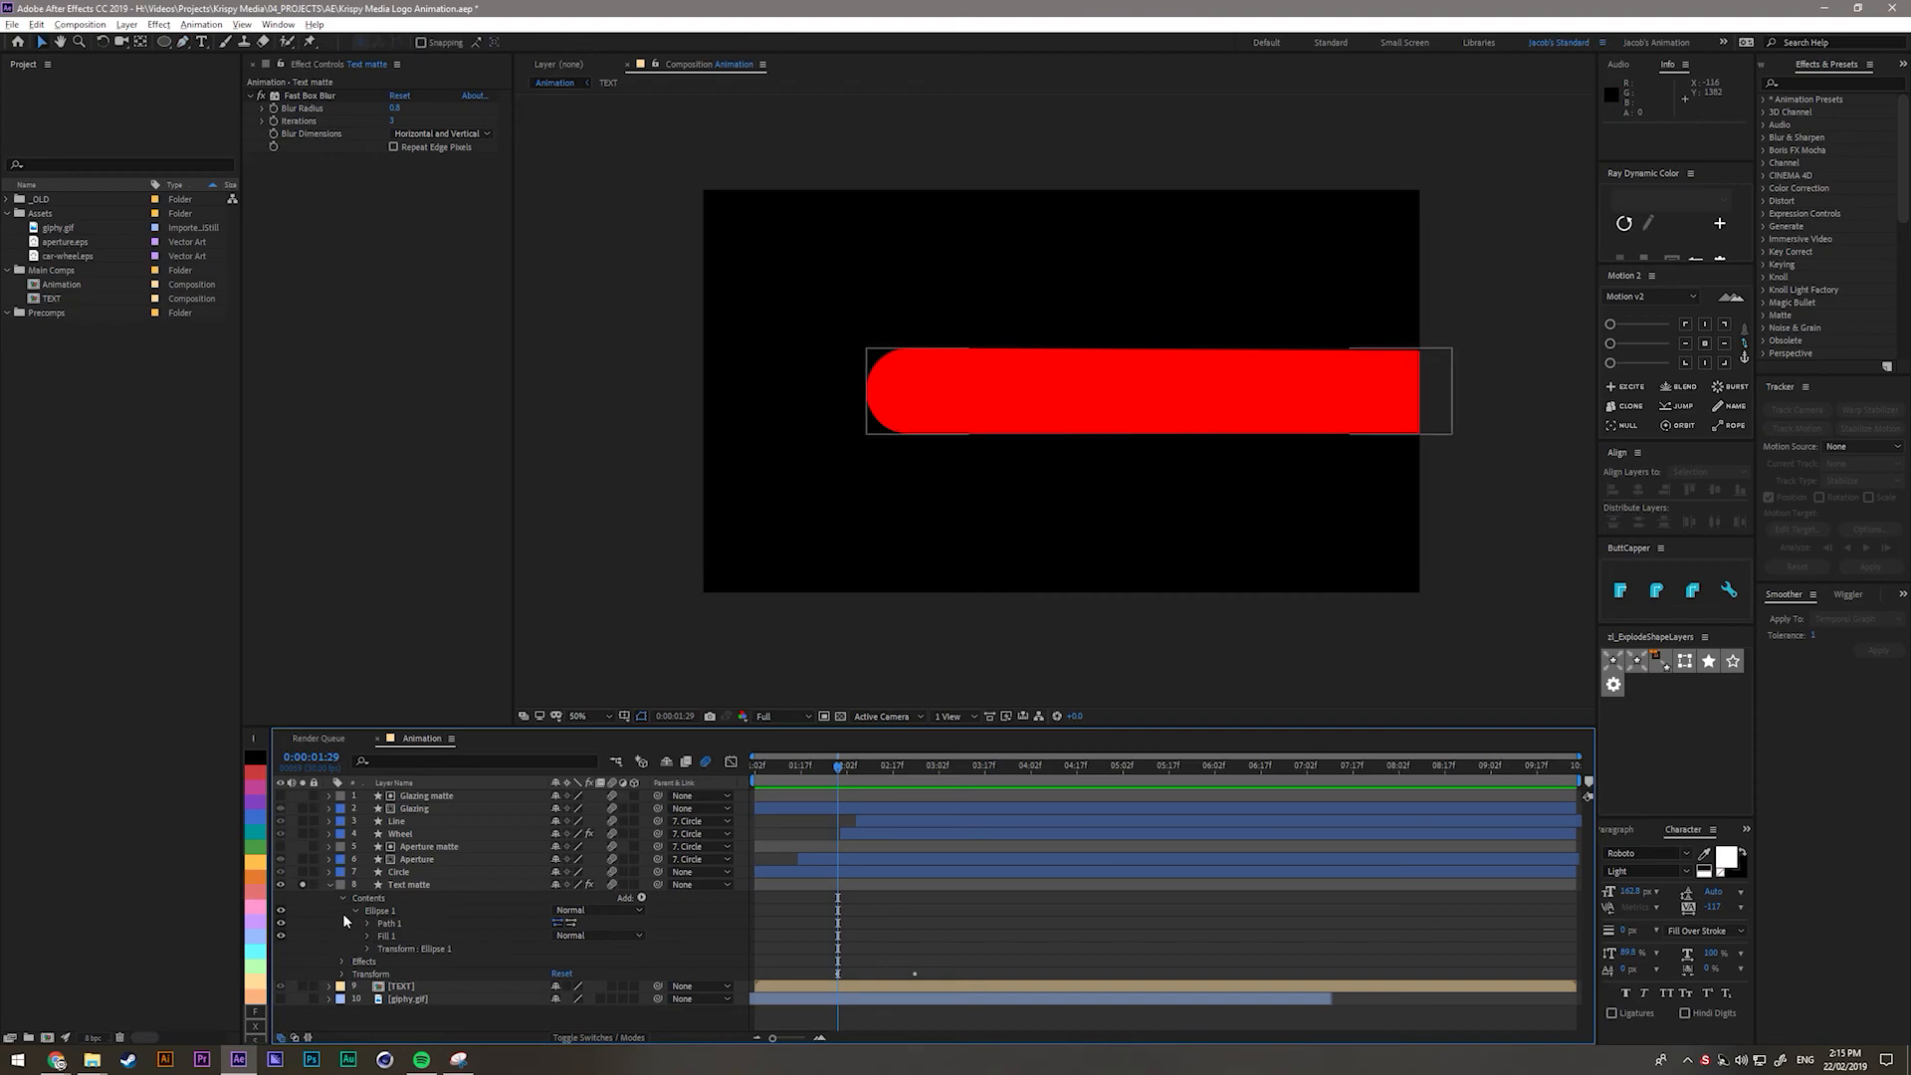
left_click(330, 884)
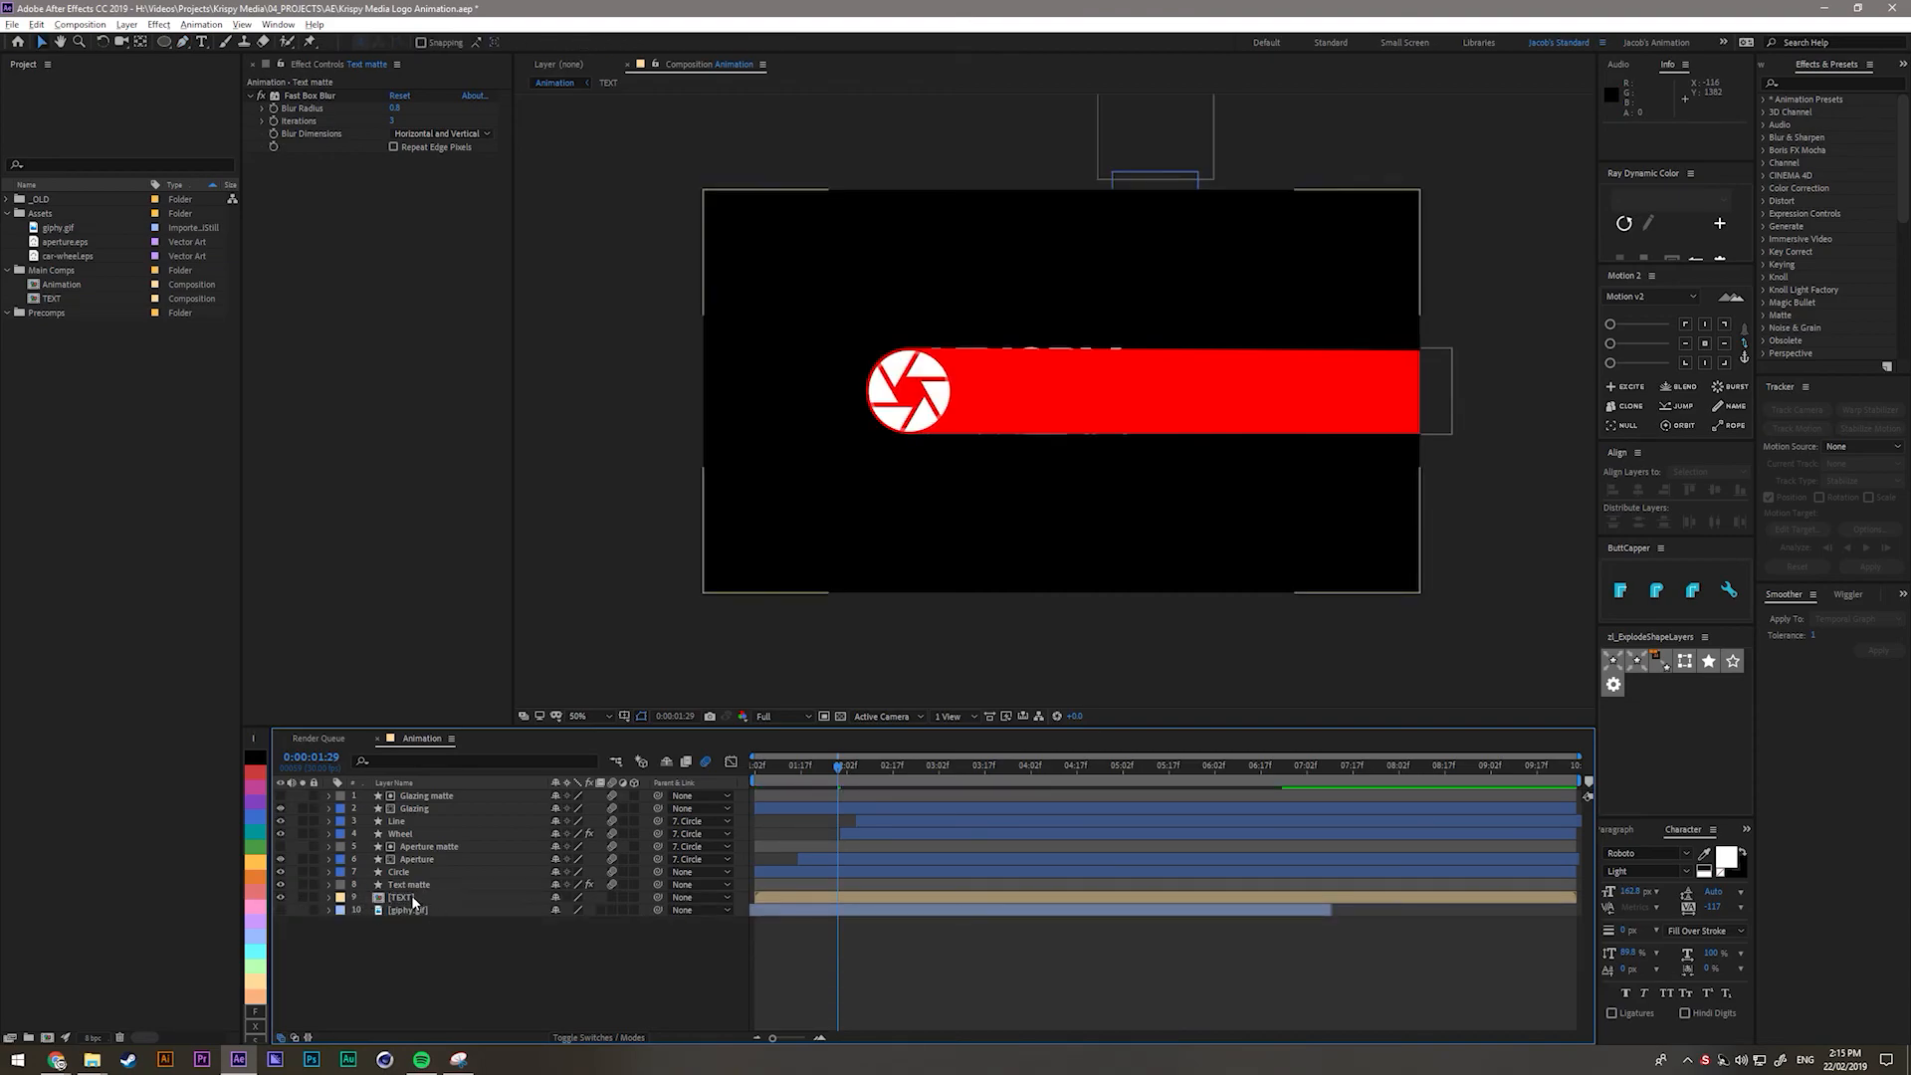
left_click(408, 897)
left_click(588, 1039)
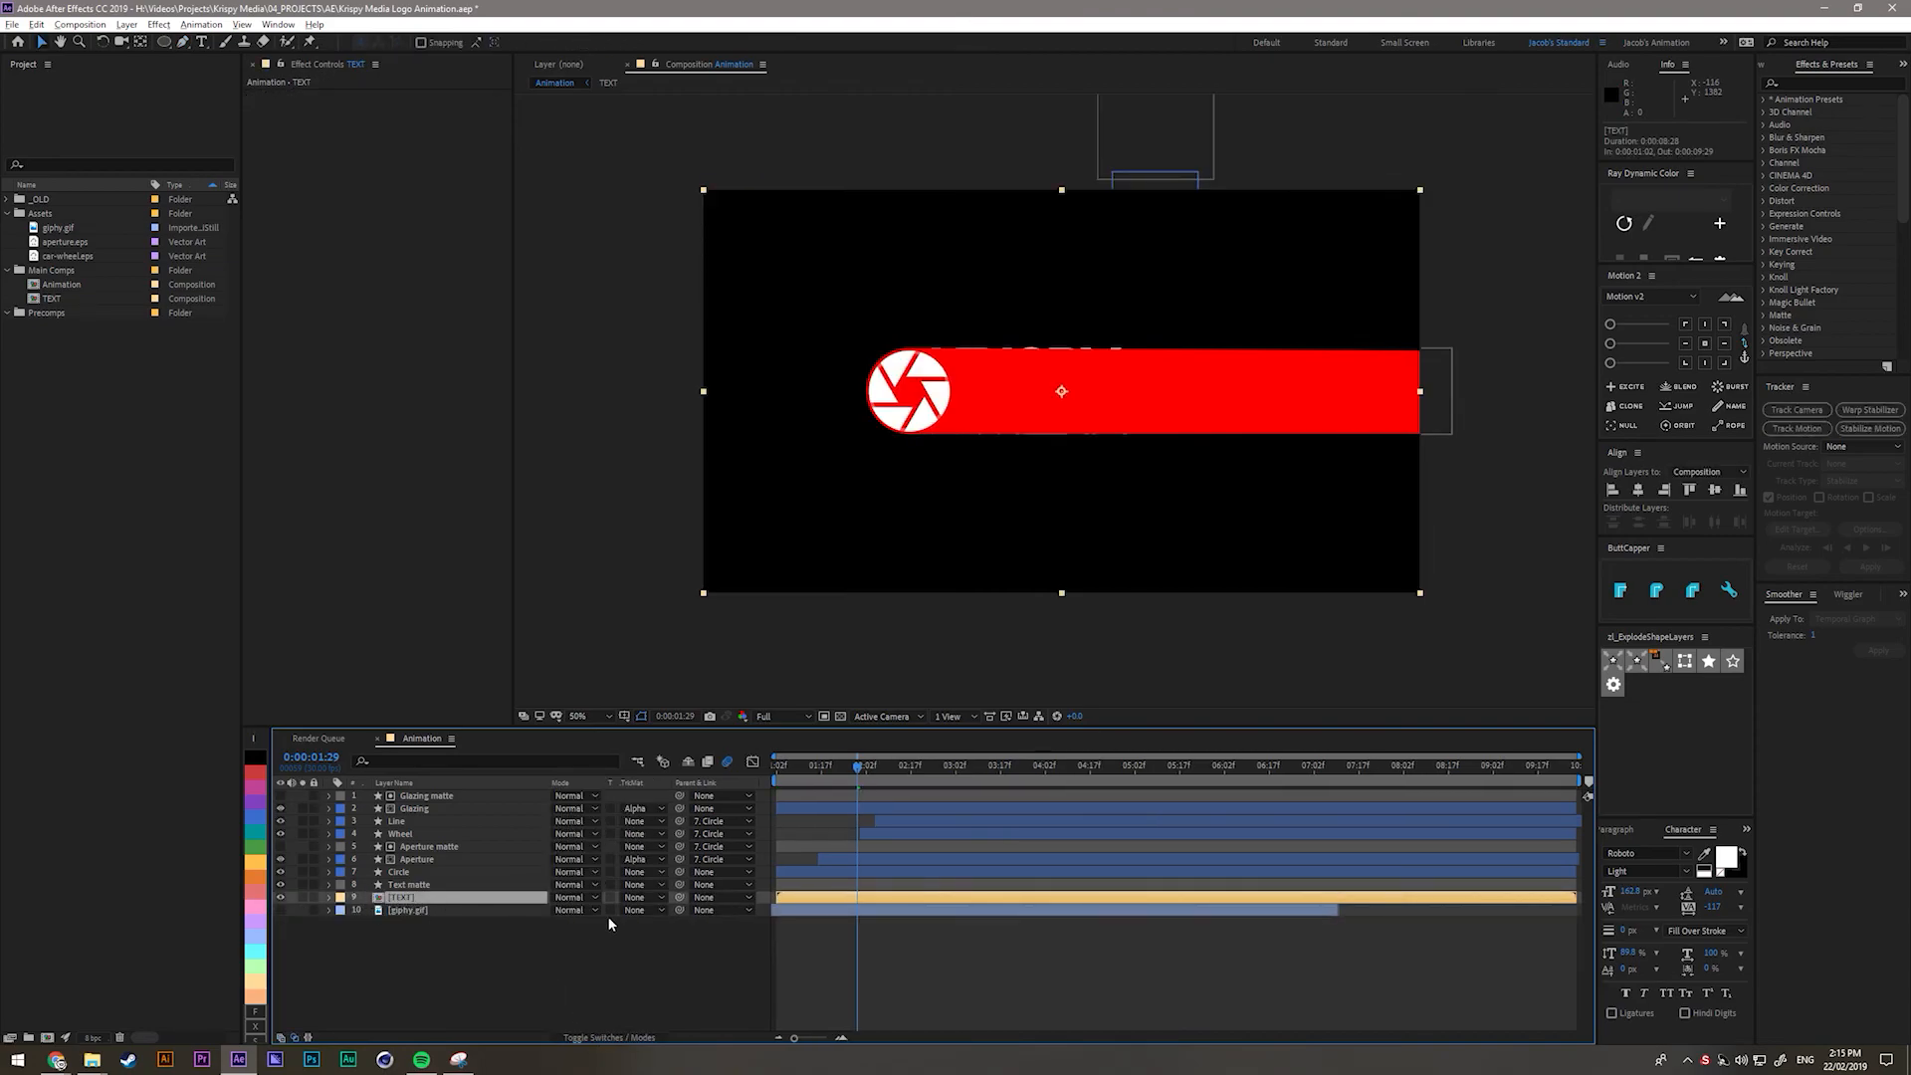
left_click(637, 897)
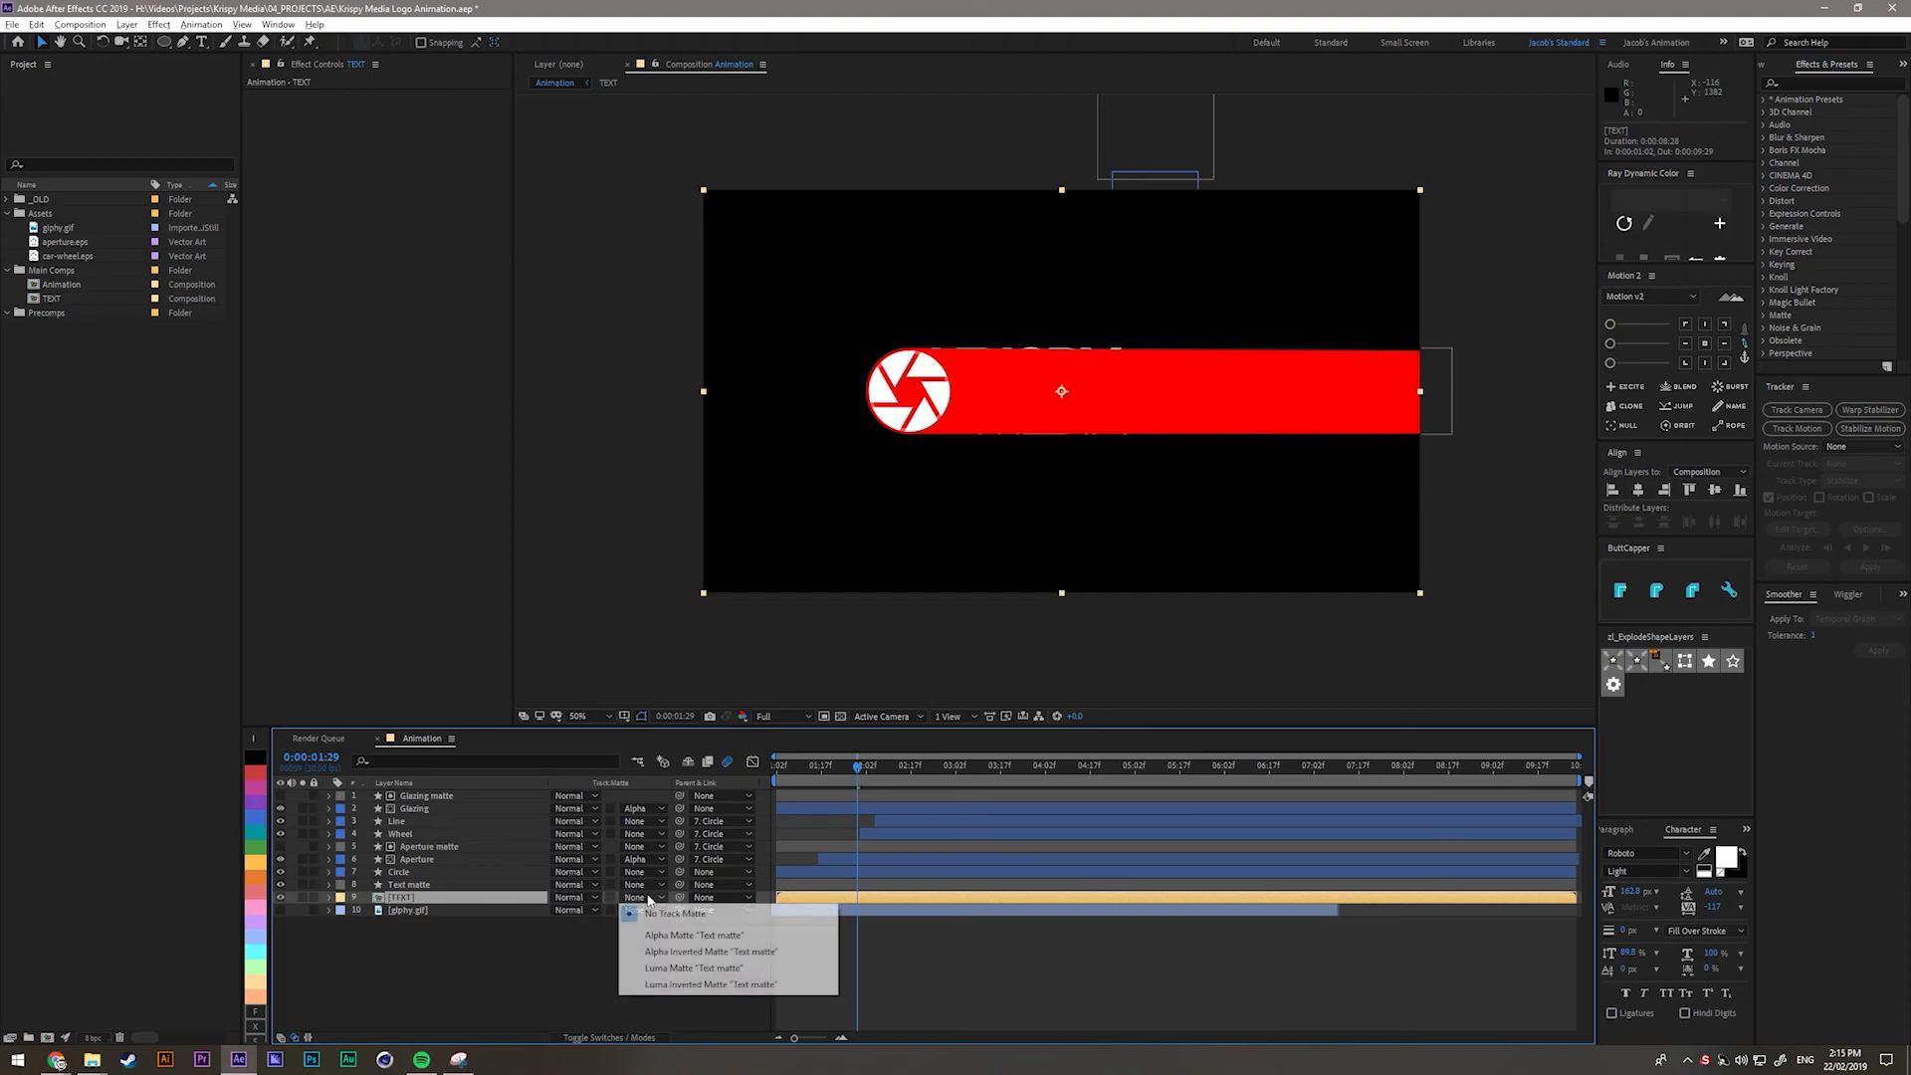
left_click(675, 958)
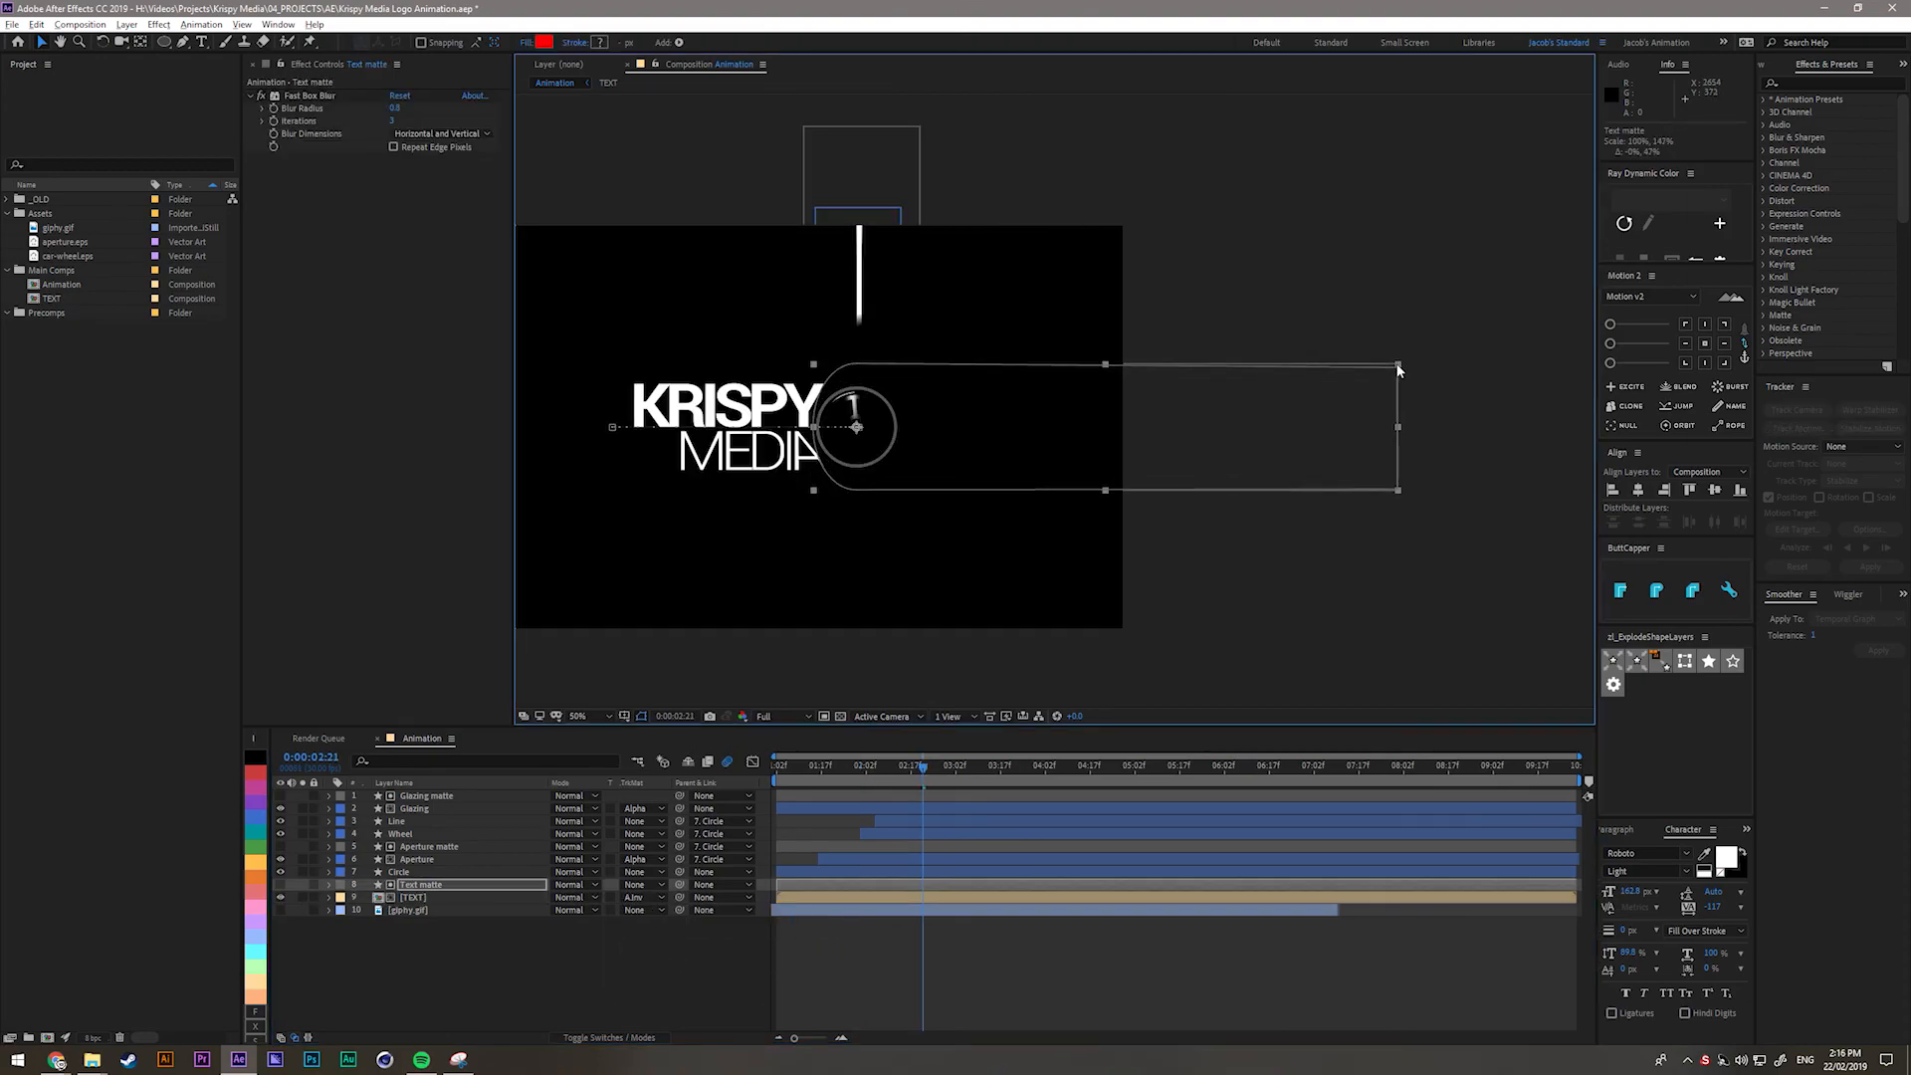
key("ctrl+z")
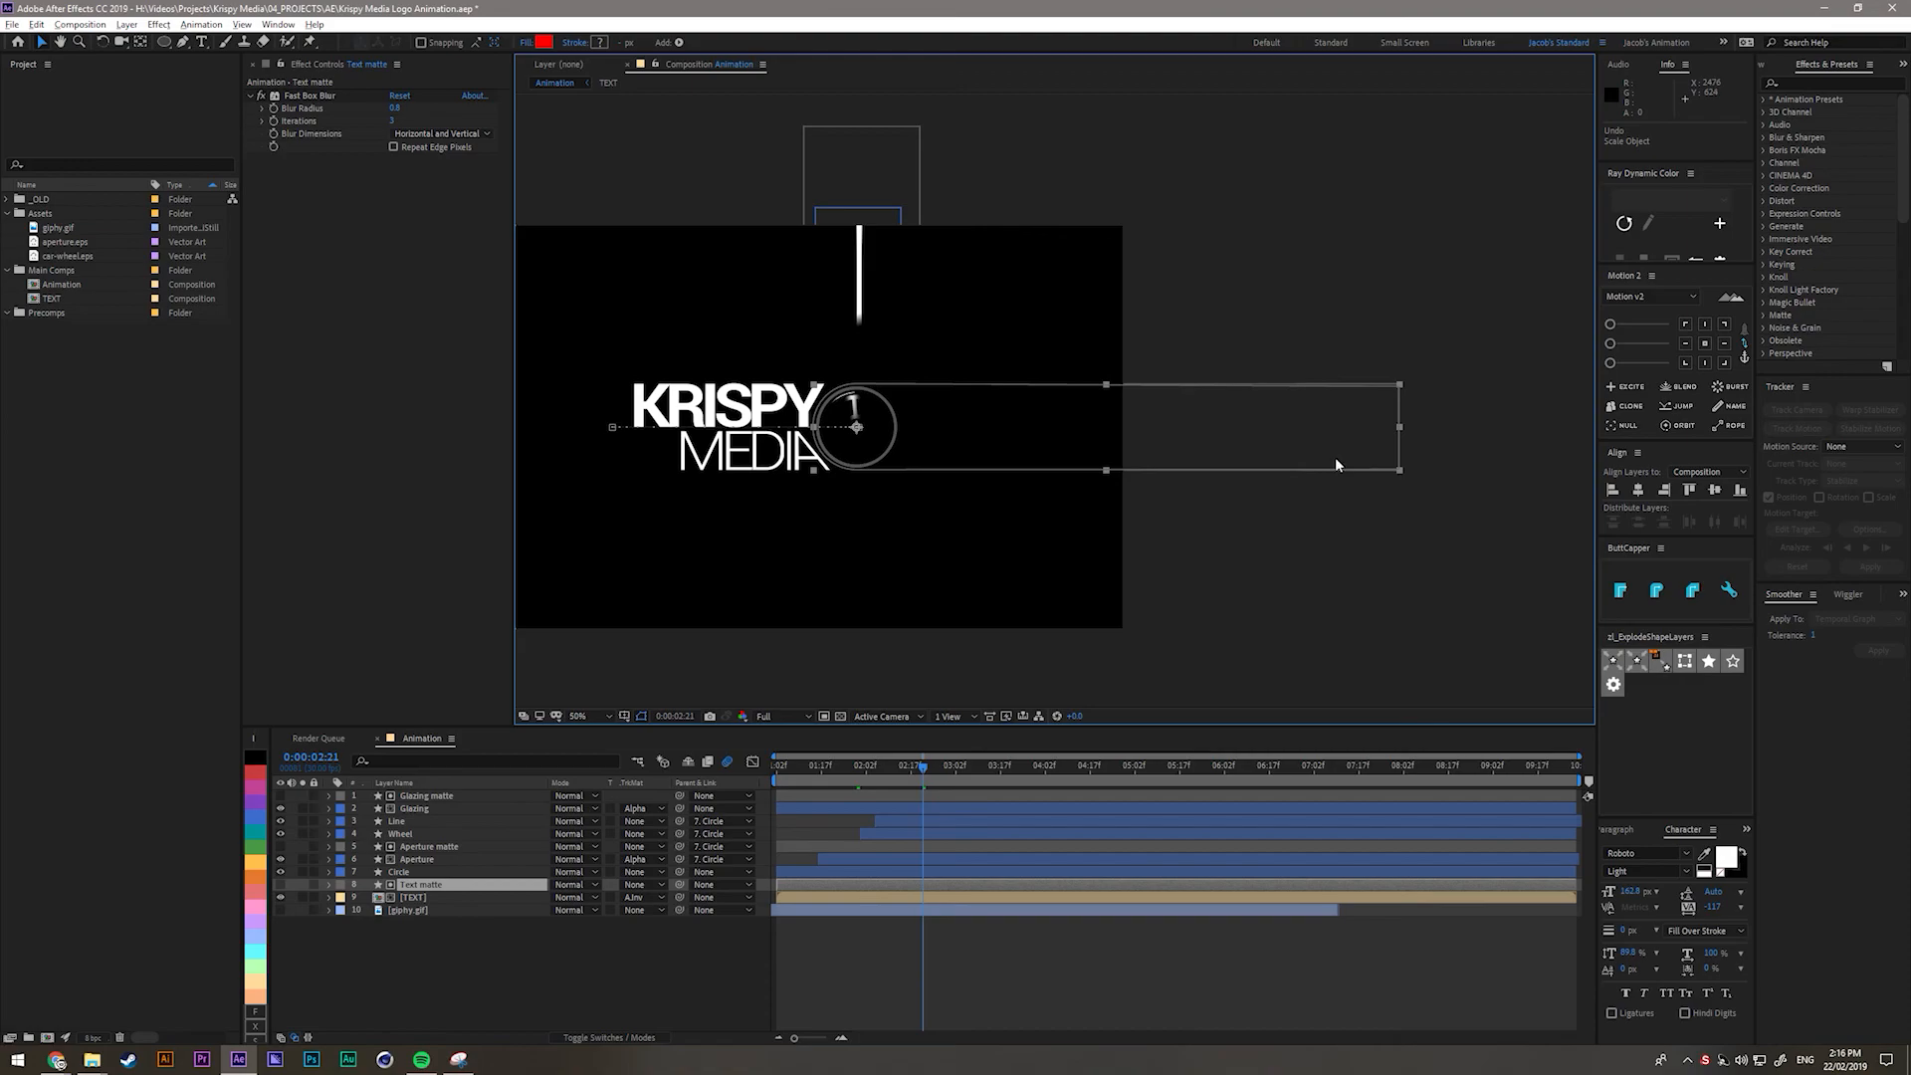
Flare the matte's right corners outward, nudge its left corners, and fit the view.
key("g")
left_click_drag(1399, 386, 1401, 367)
left_click_drag(1402, 479, 1401, 492)
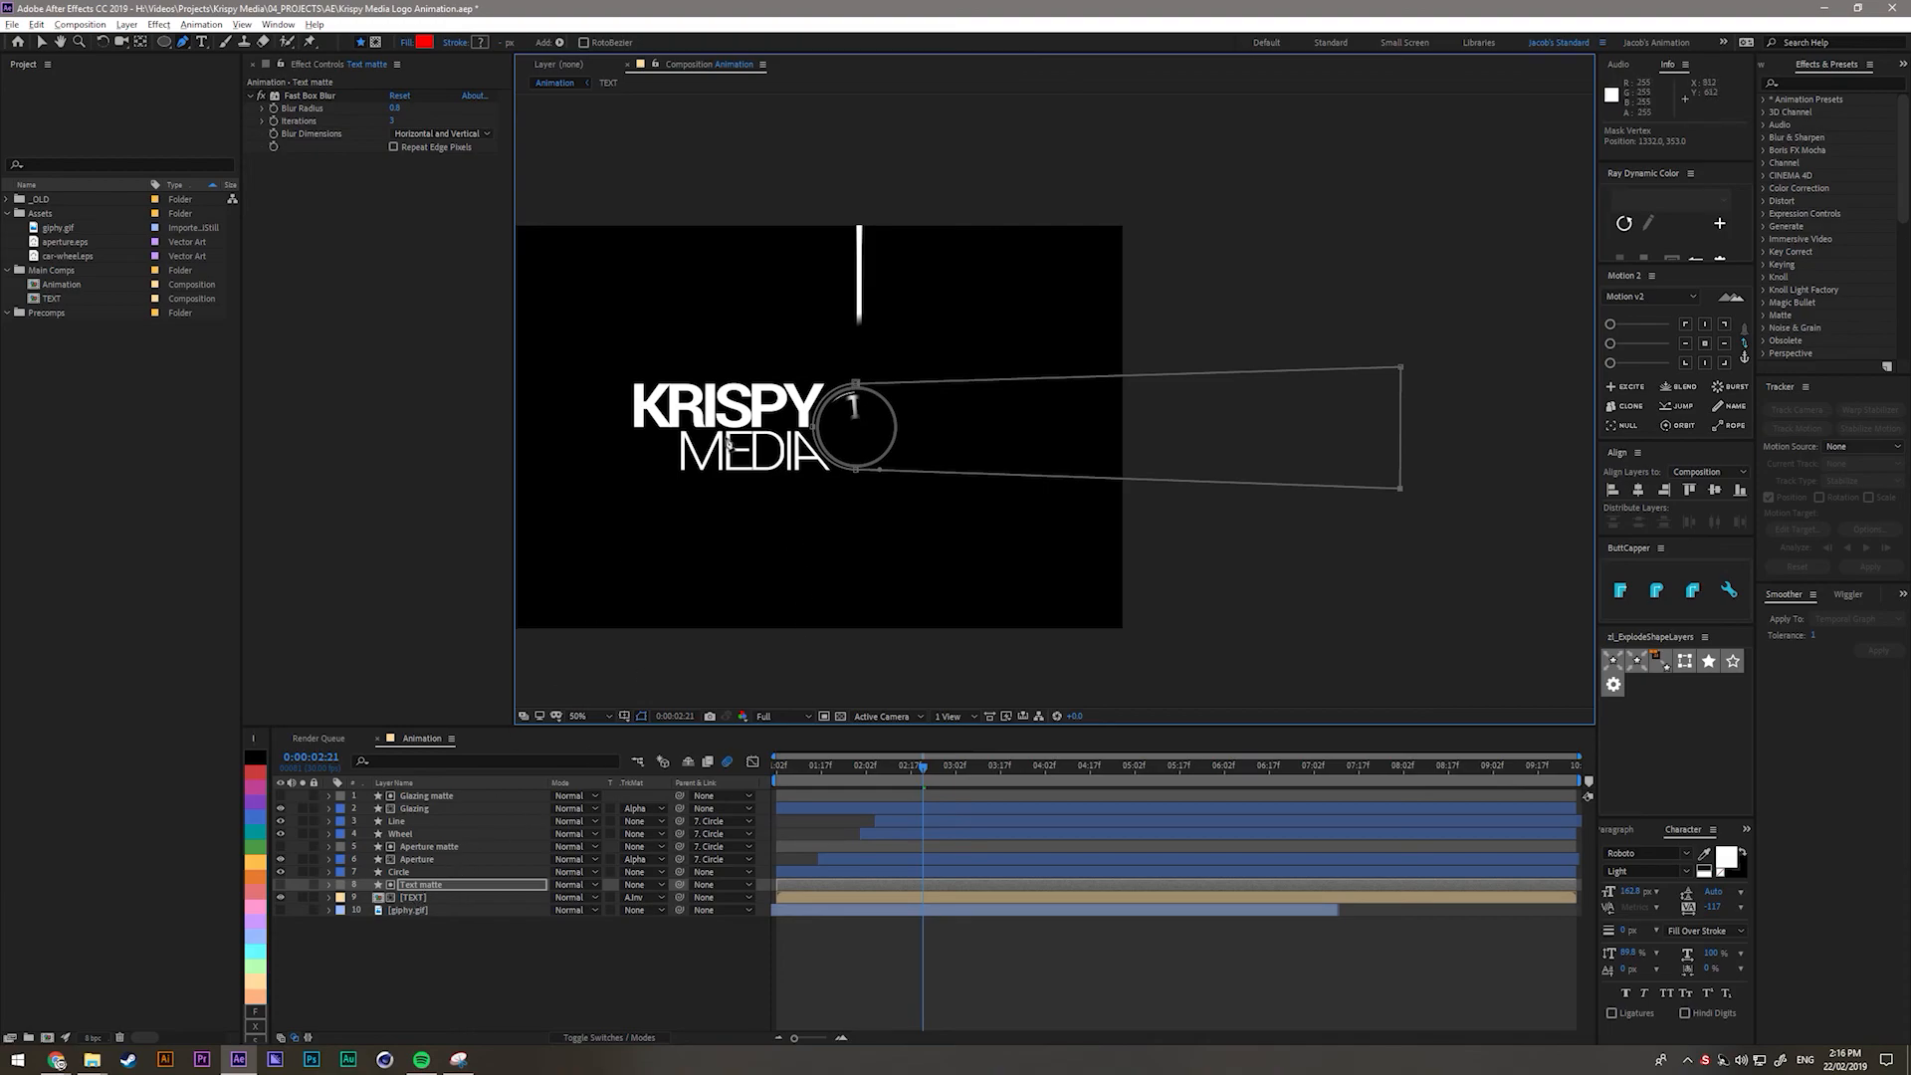
left_click_drag(855, 386, 855, 380)
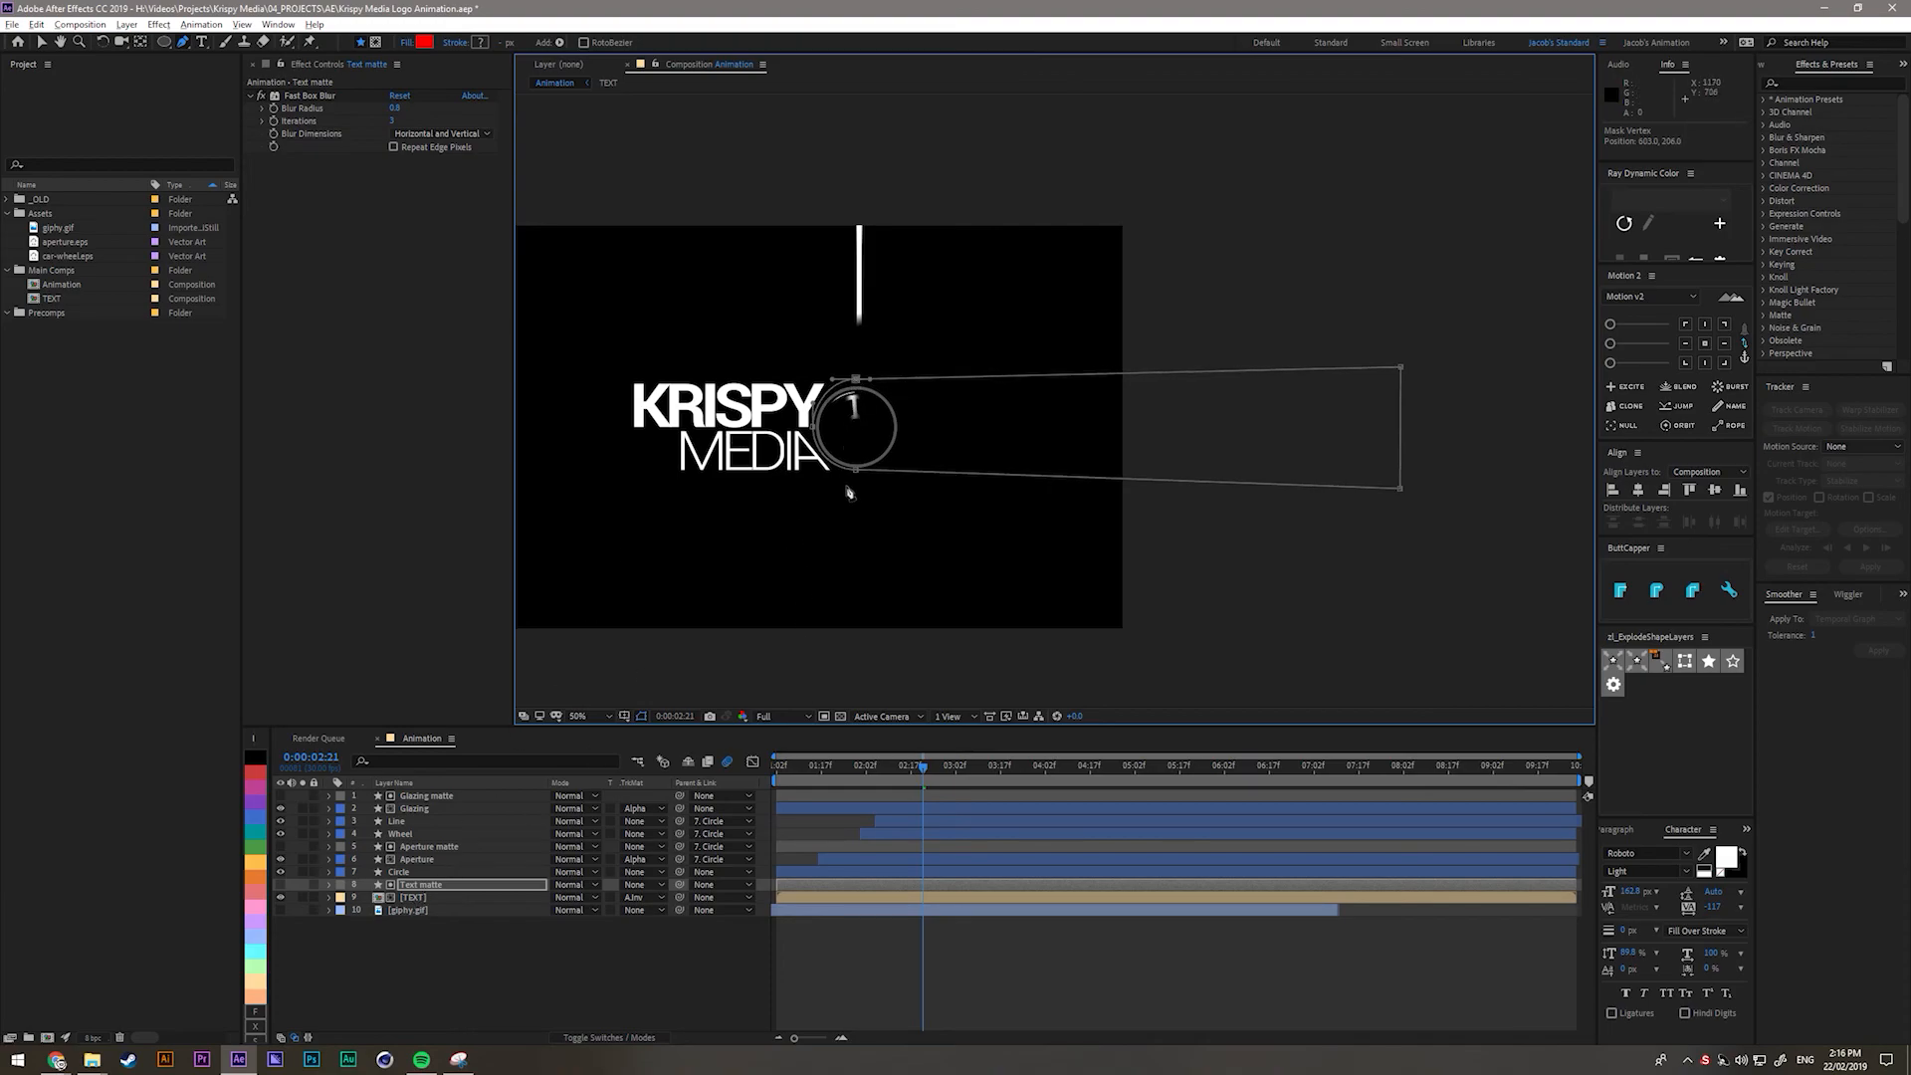
left_click_drag(857, 480, 857, 483)
key("shift+slash")
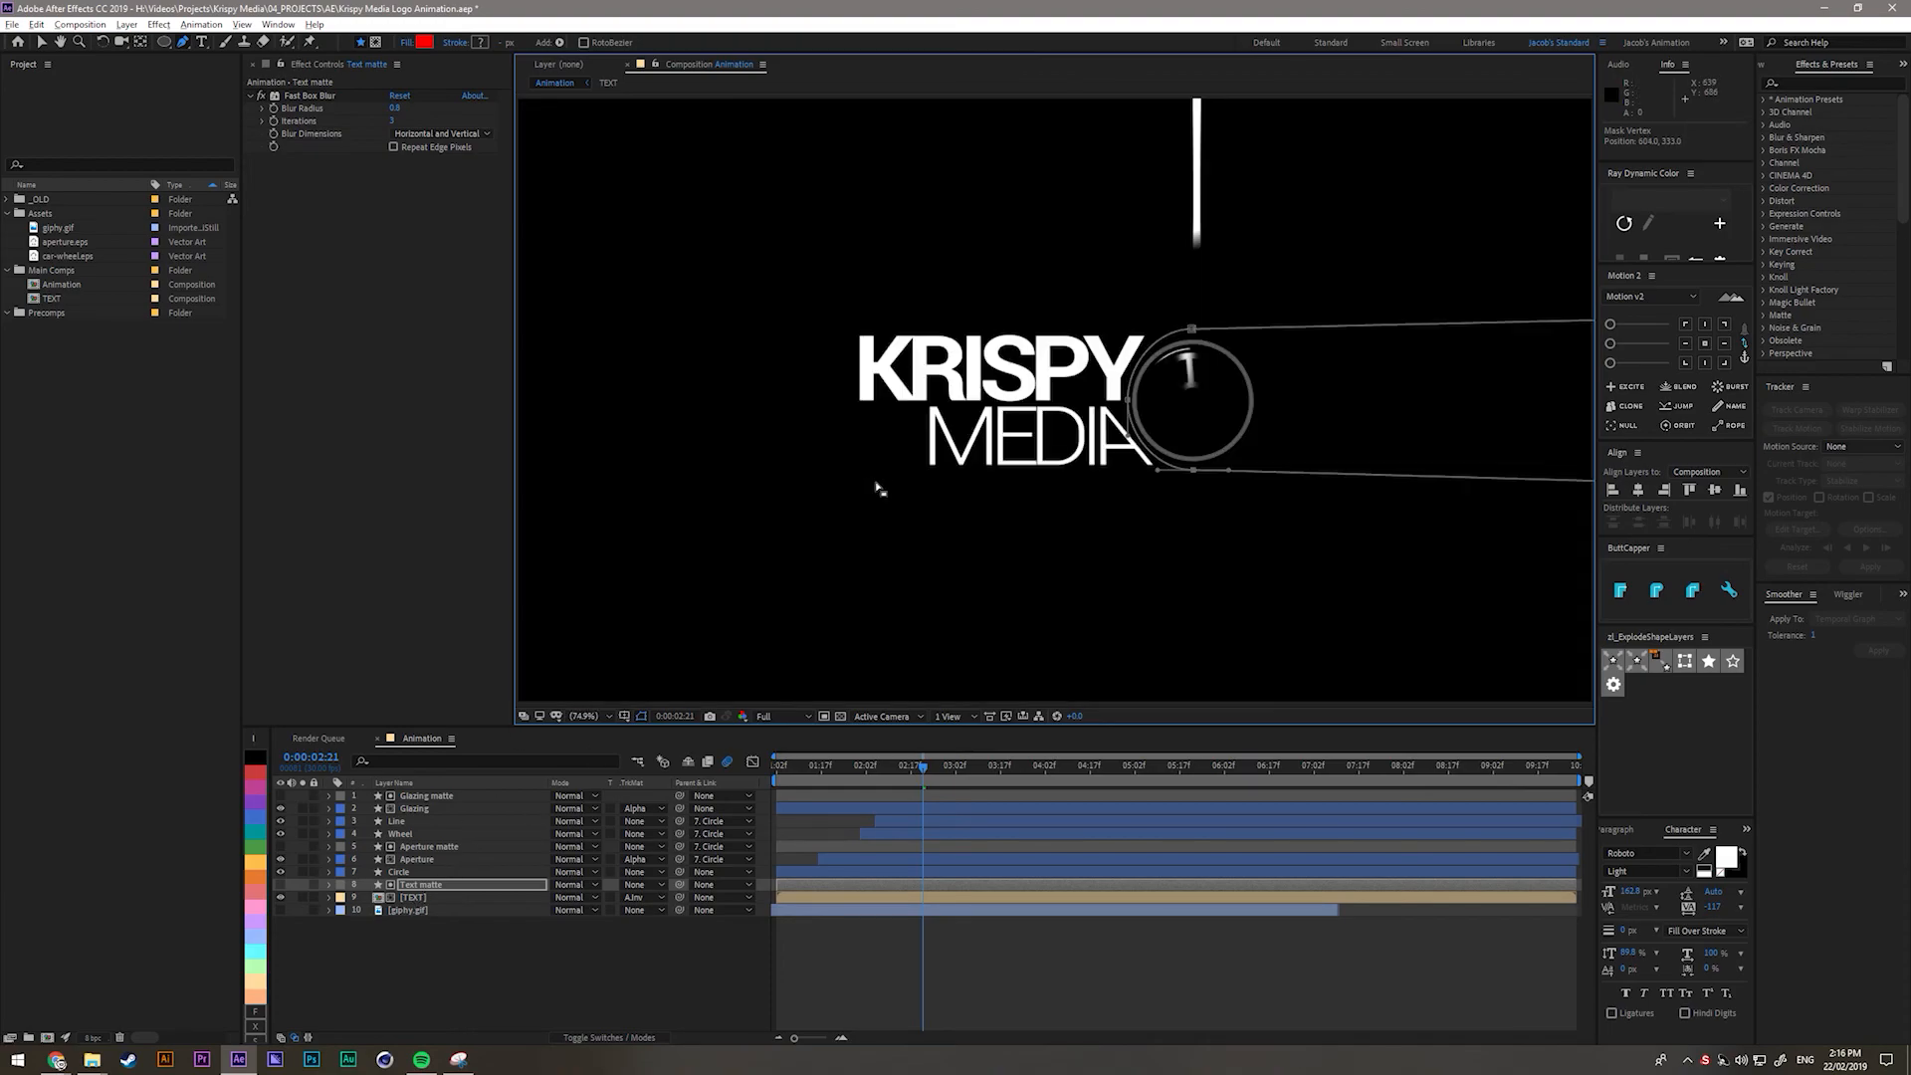
left_click(562, 950)
left_click_drag(923, 772, 856, 778)
Set the Circle layer's opacity to 100% and scrub forward to where the donut appears.
left_click(430, 872)
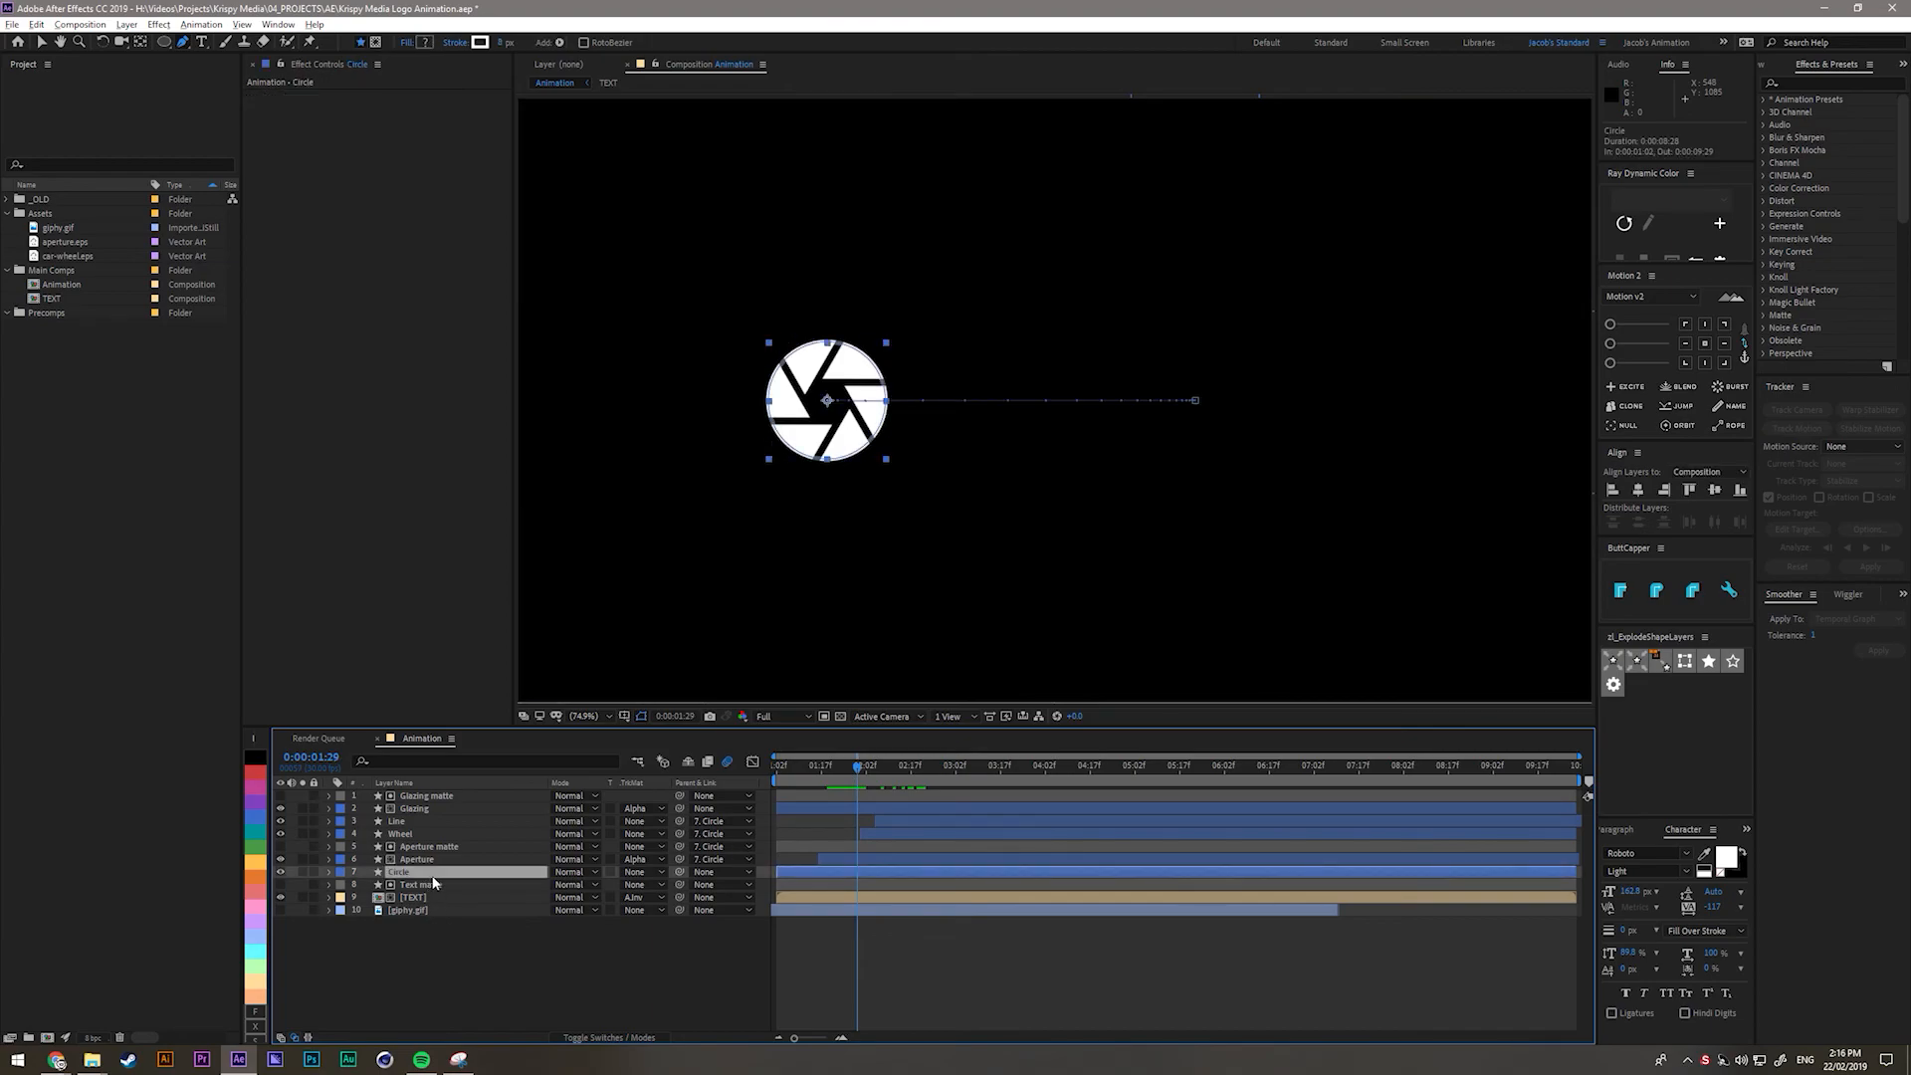
key("t")
left_click(558, 885)
type("100")
left_click(601, 989)
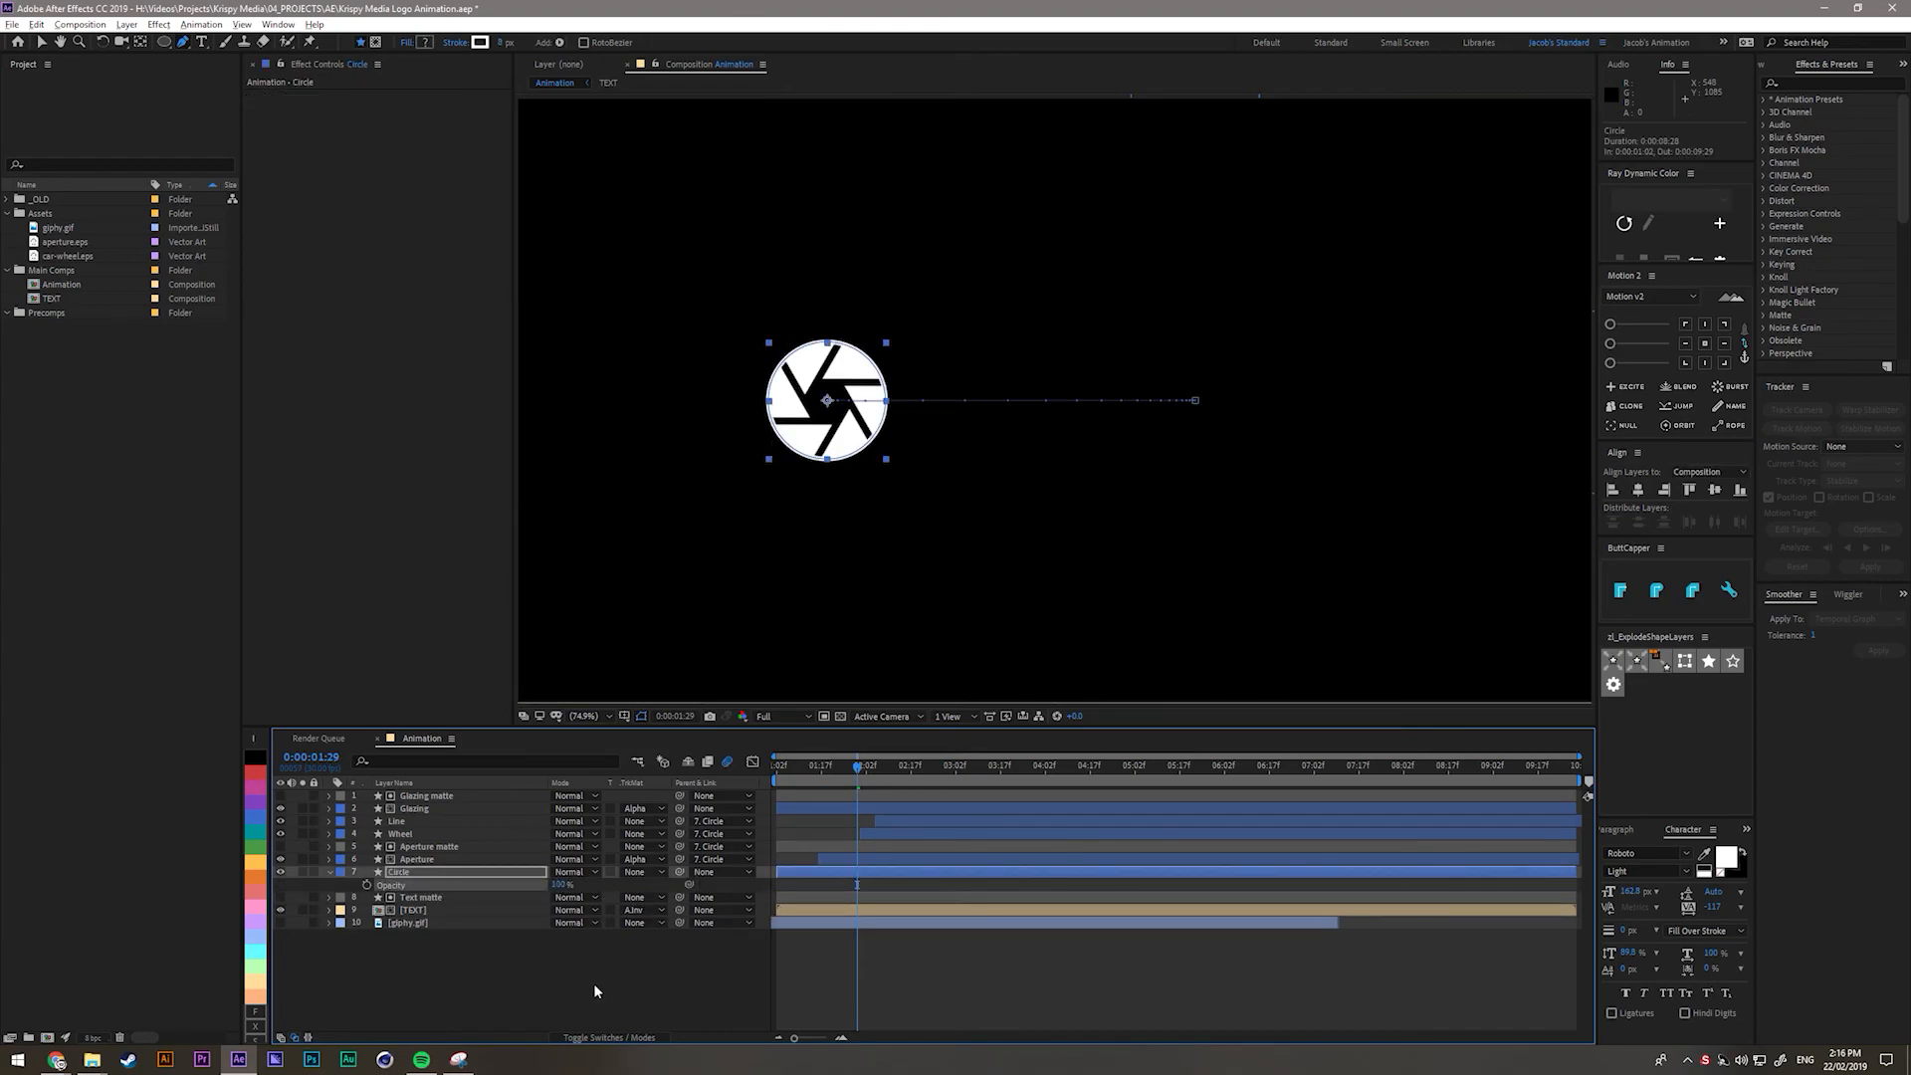
left_click(328, 872)
left_click_drag(839, 774, 1006, 774)
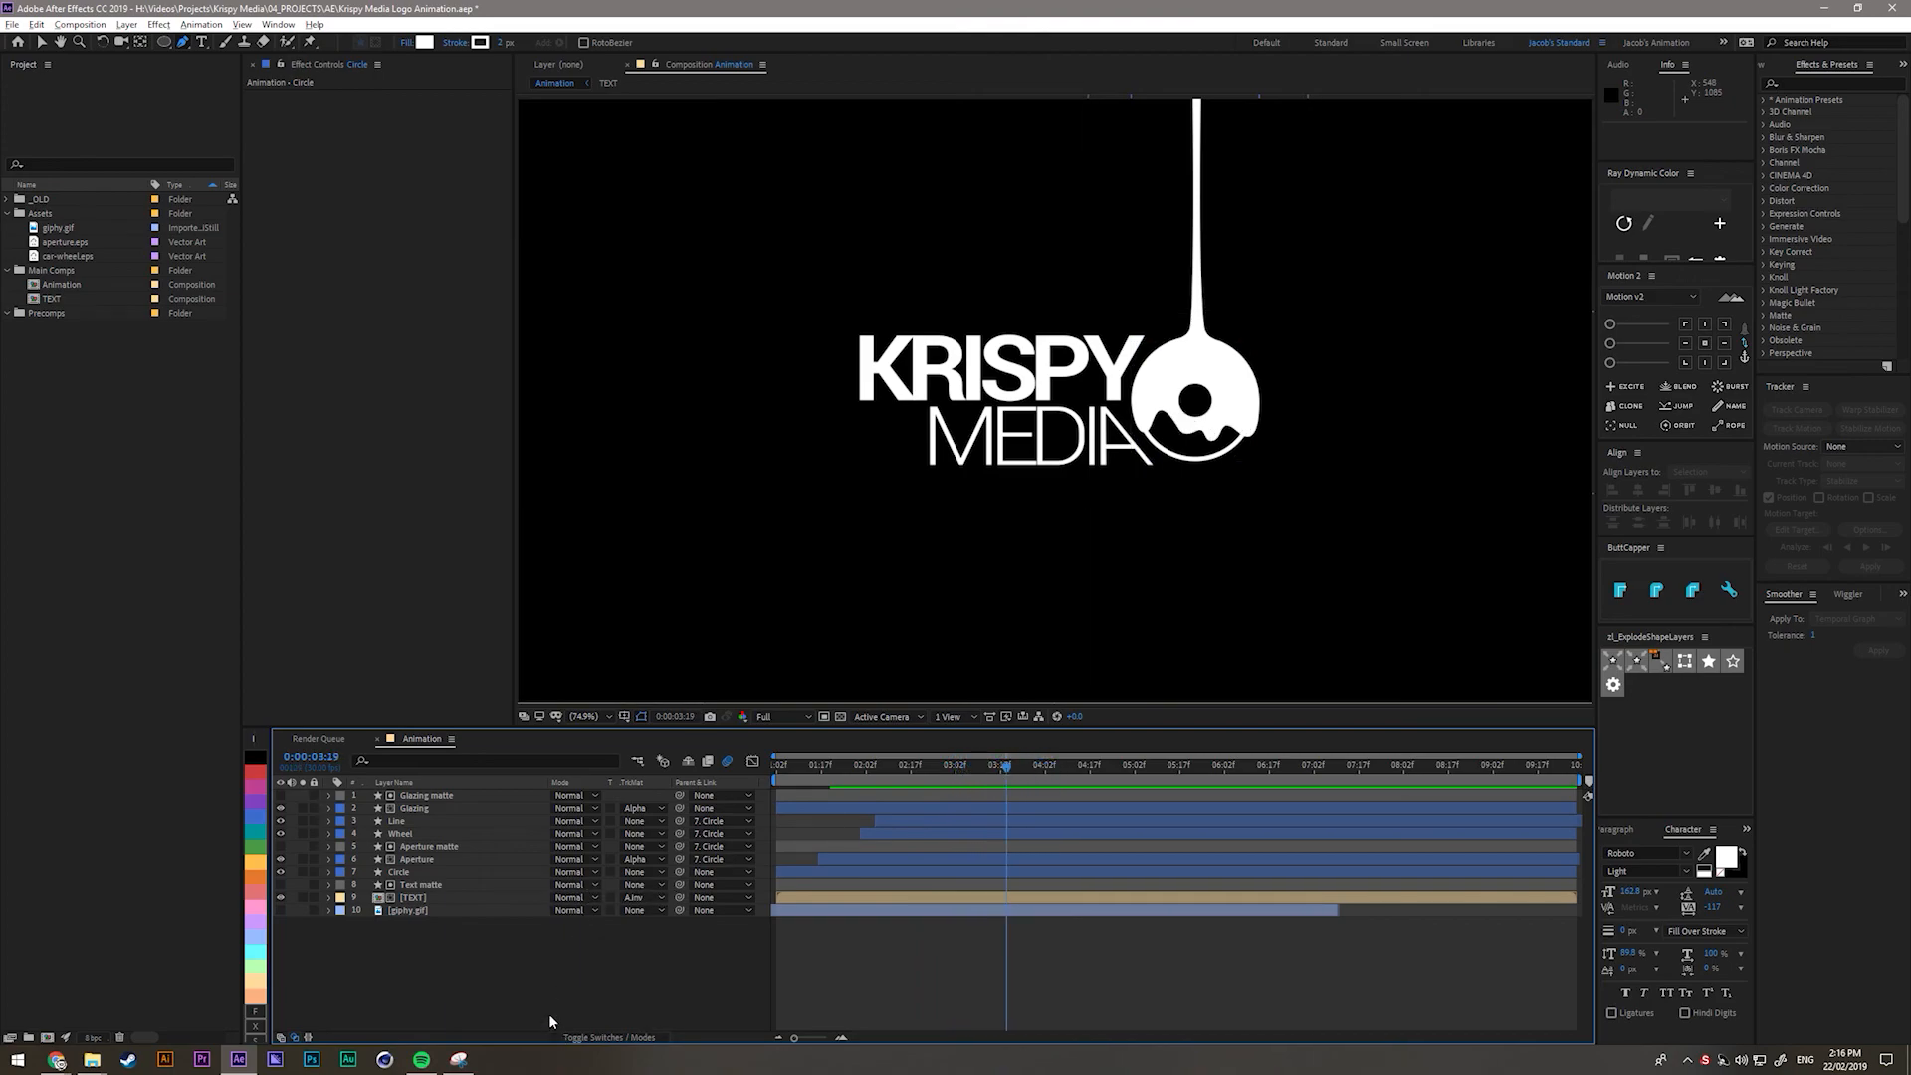
left_click(413, 809)
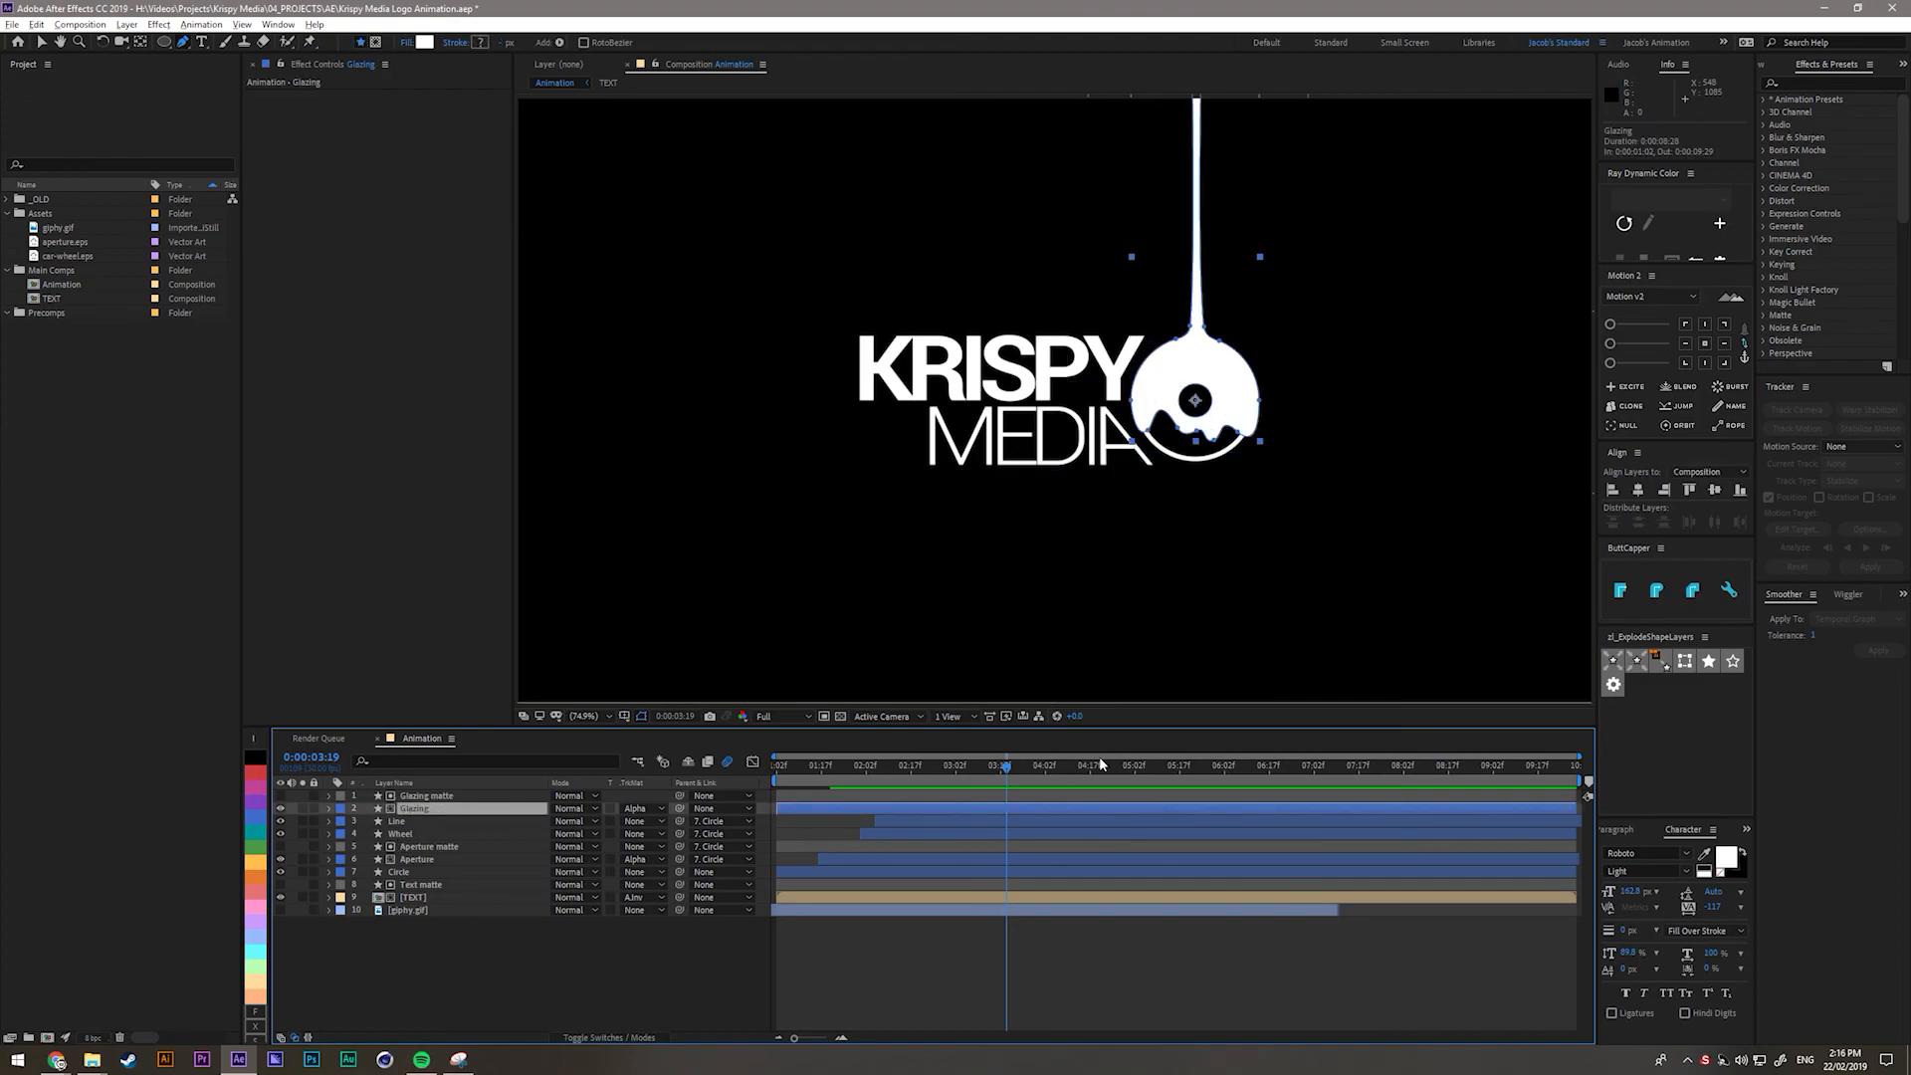
Reveal the Glazing matte's keyframed path and go to frame 0:00:03:08.
left_click(426, 795)
key("u")
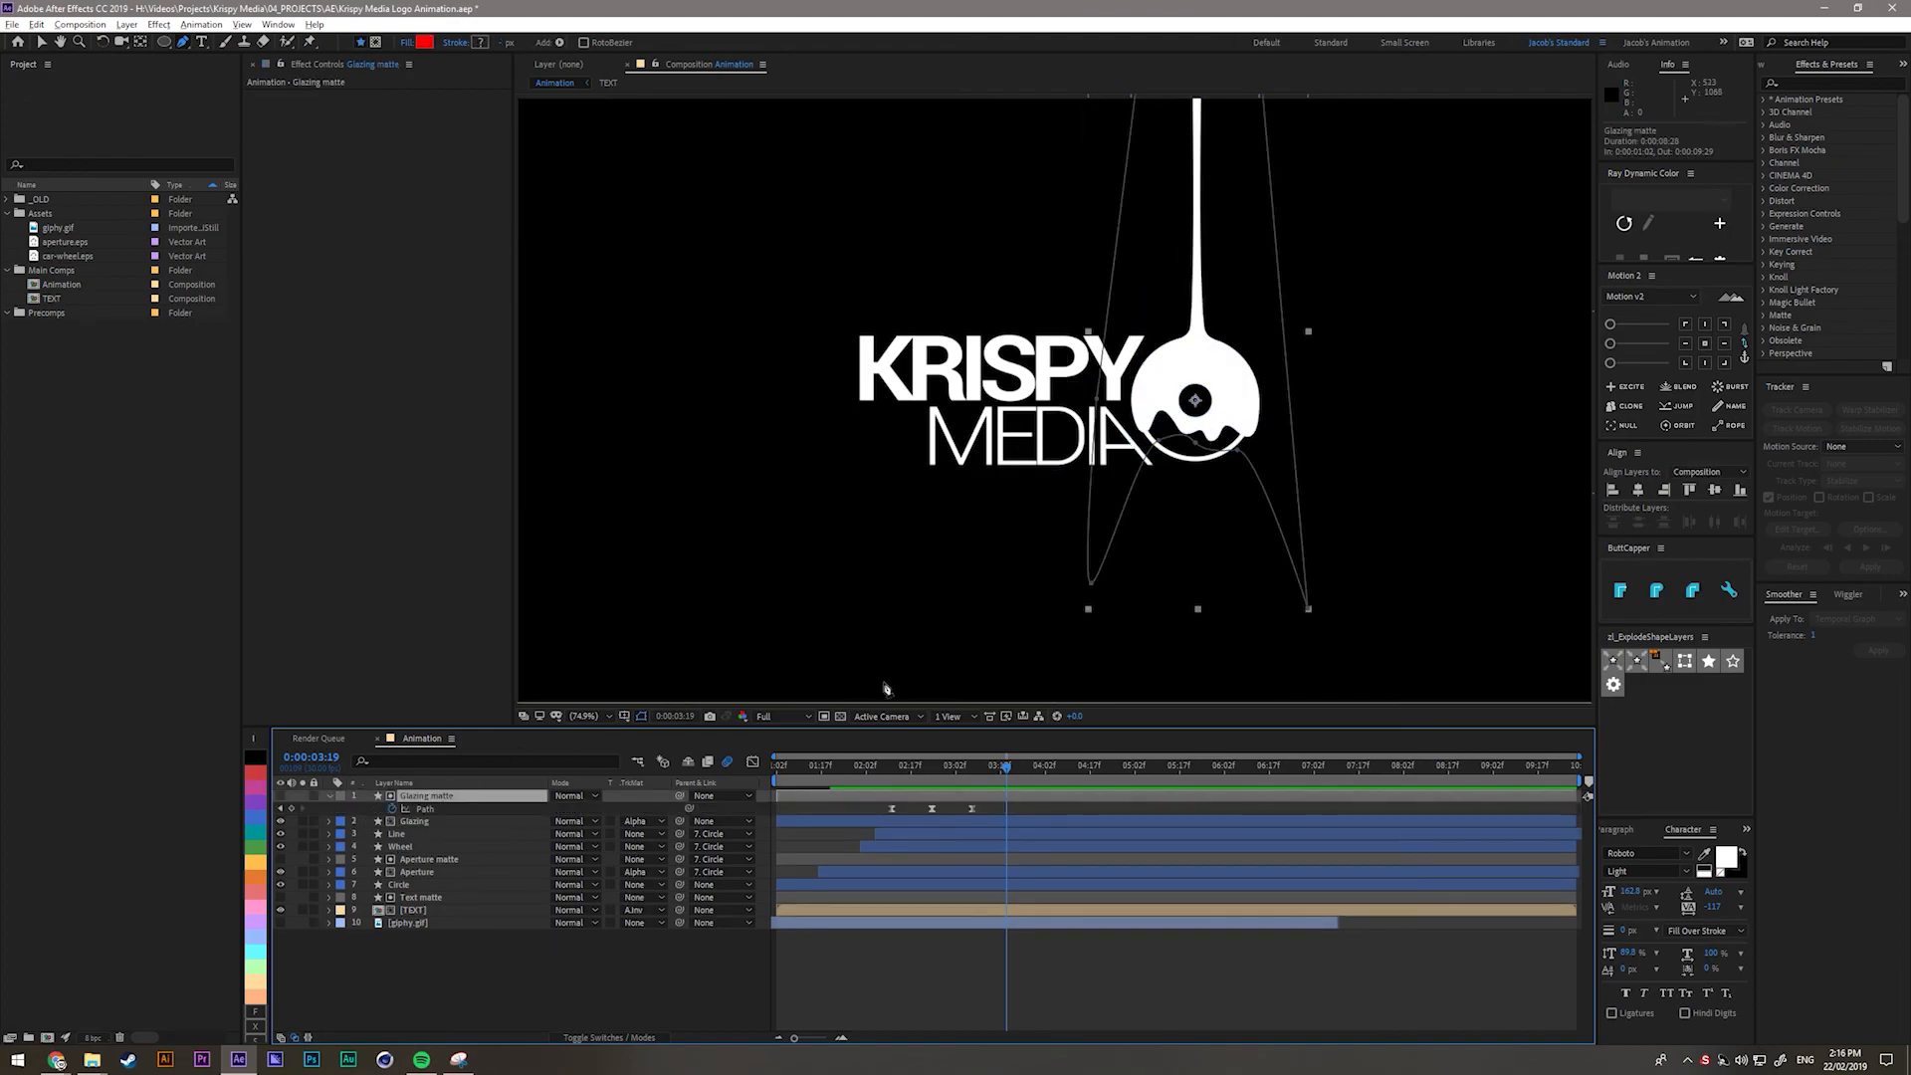
scroll(958, 808, "up", 2)
mouse_move(927, 776)
left_mouse_down()
mouse_move(868, 775)
mouse_move(934, 787)
mouse_move(892, 776)
left_mouse_up()
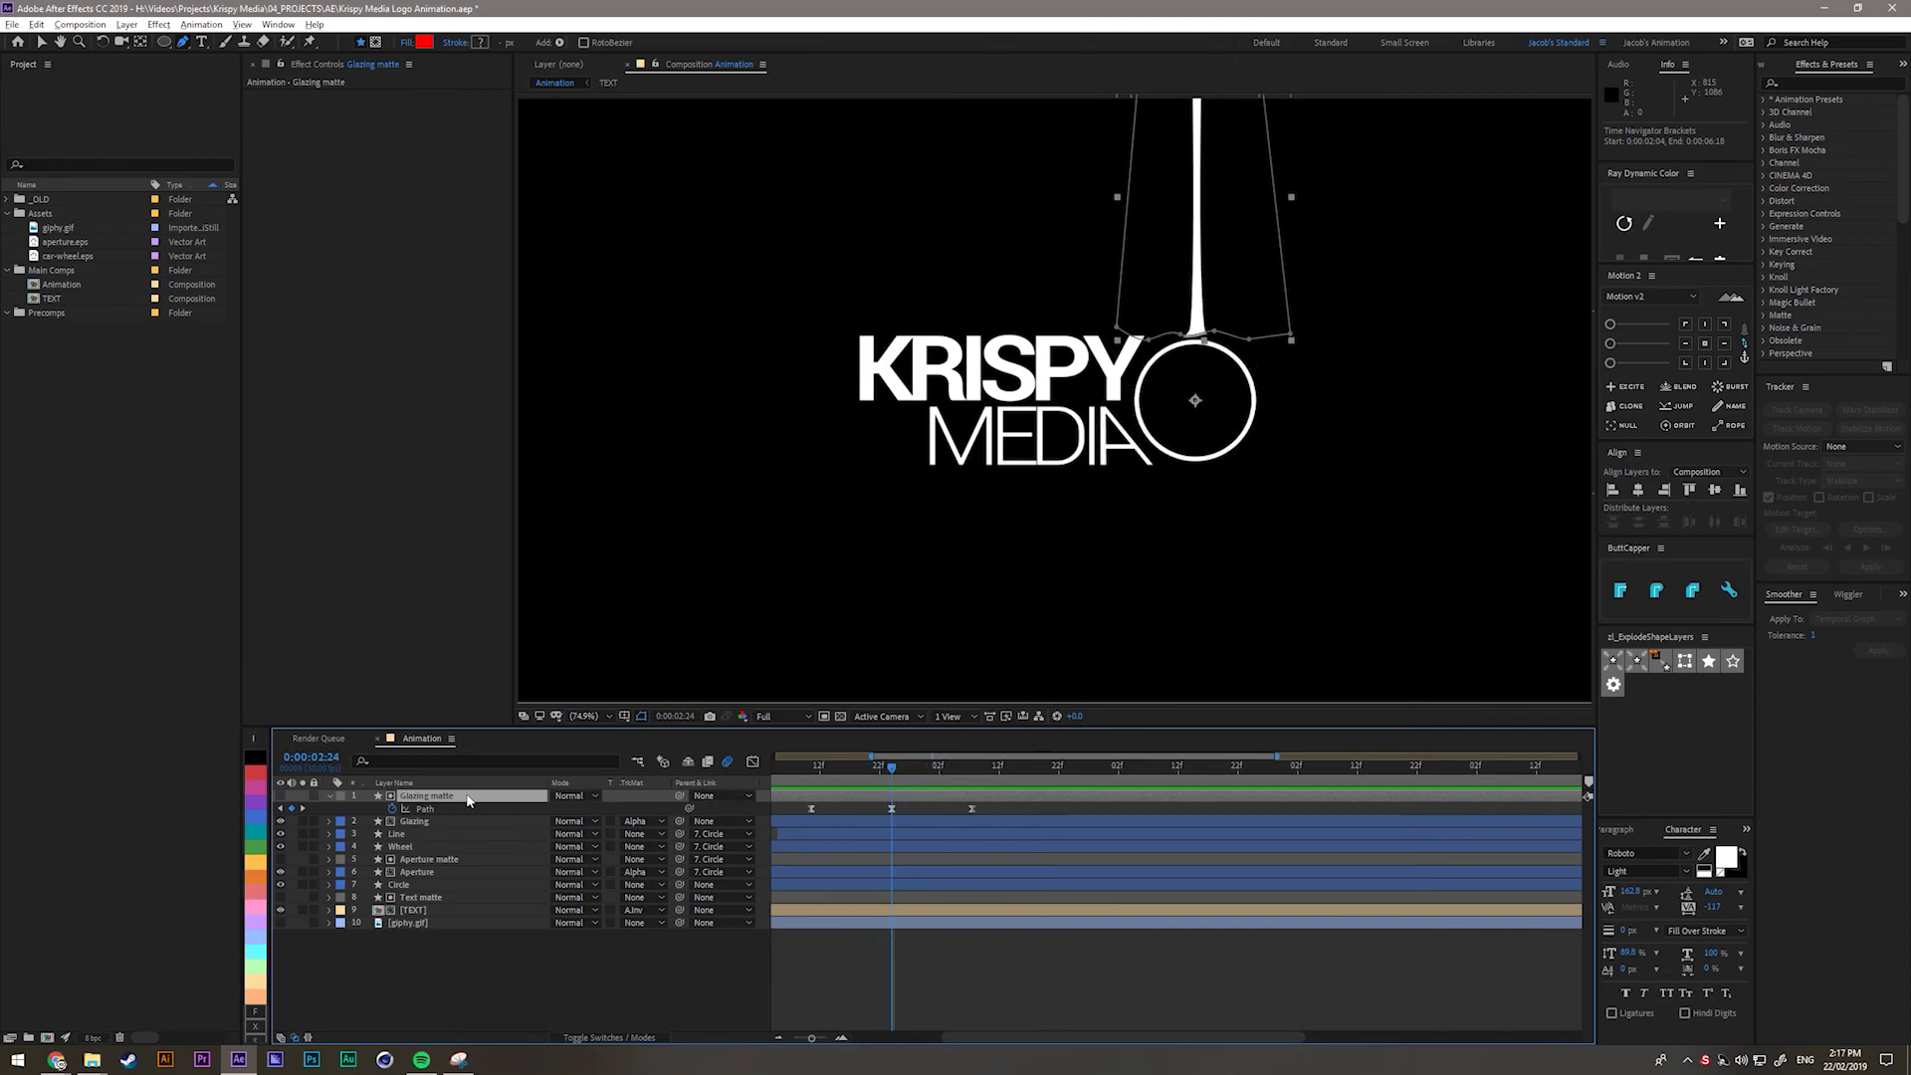
left_click(976, 780)
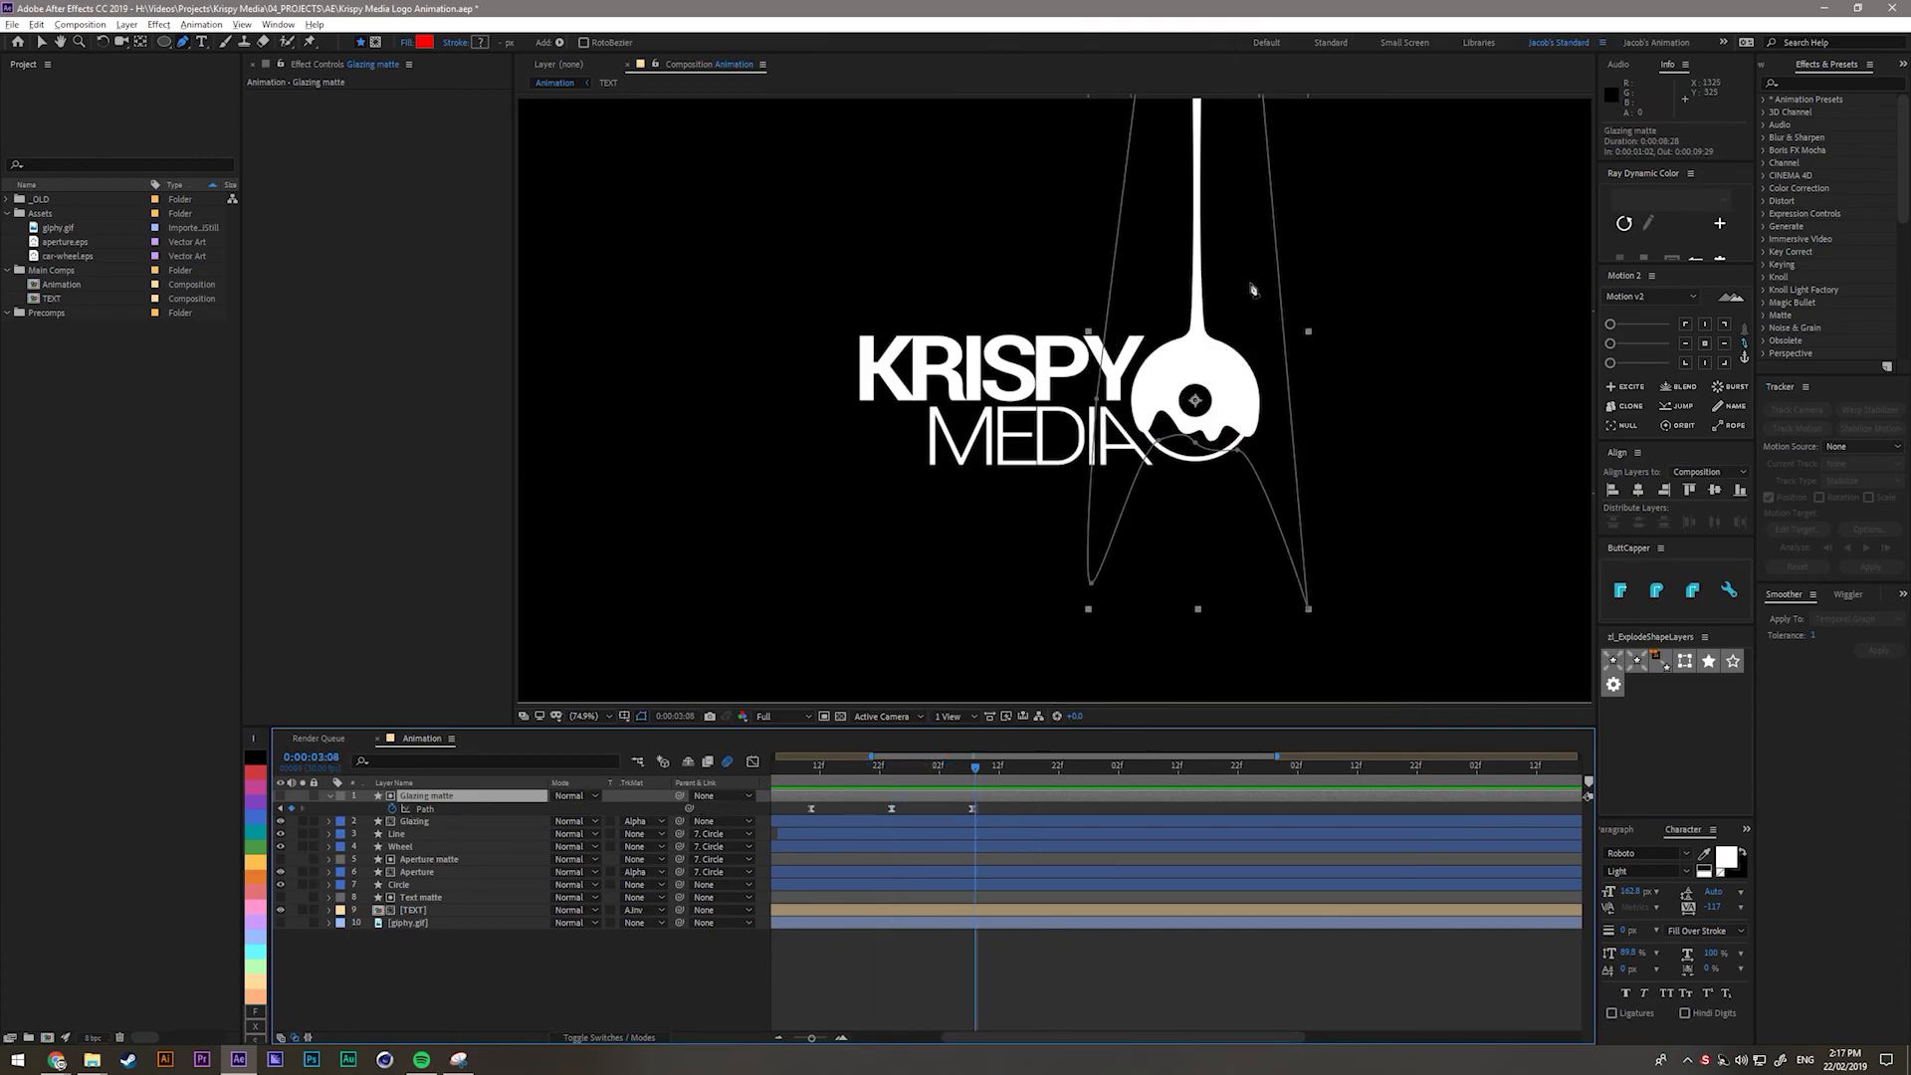
Move the matte's top corner vertices down beside the donut and extend the top edge.
left_click_drag(1203, 170, 1144, 396)
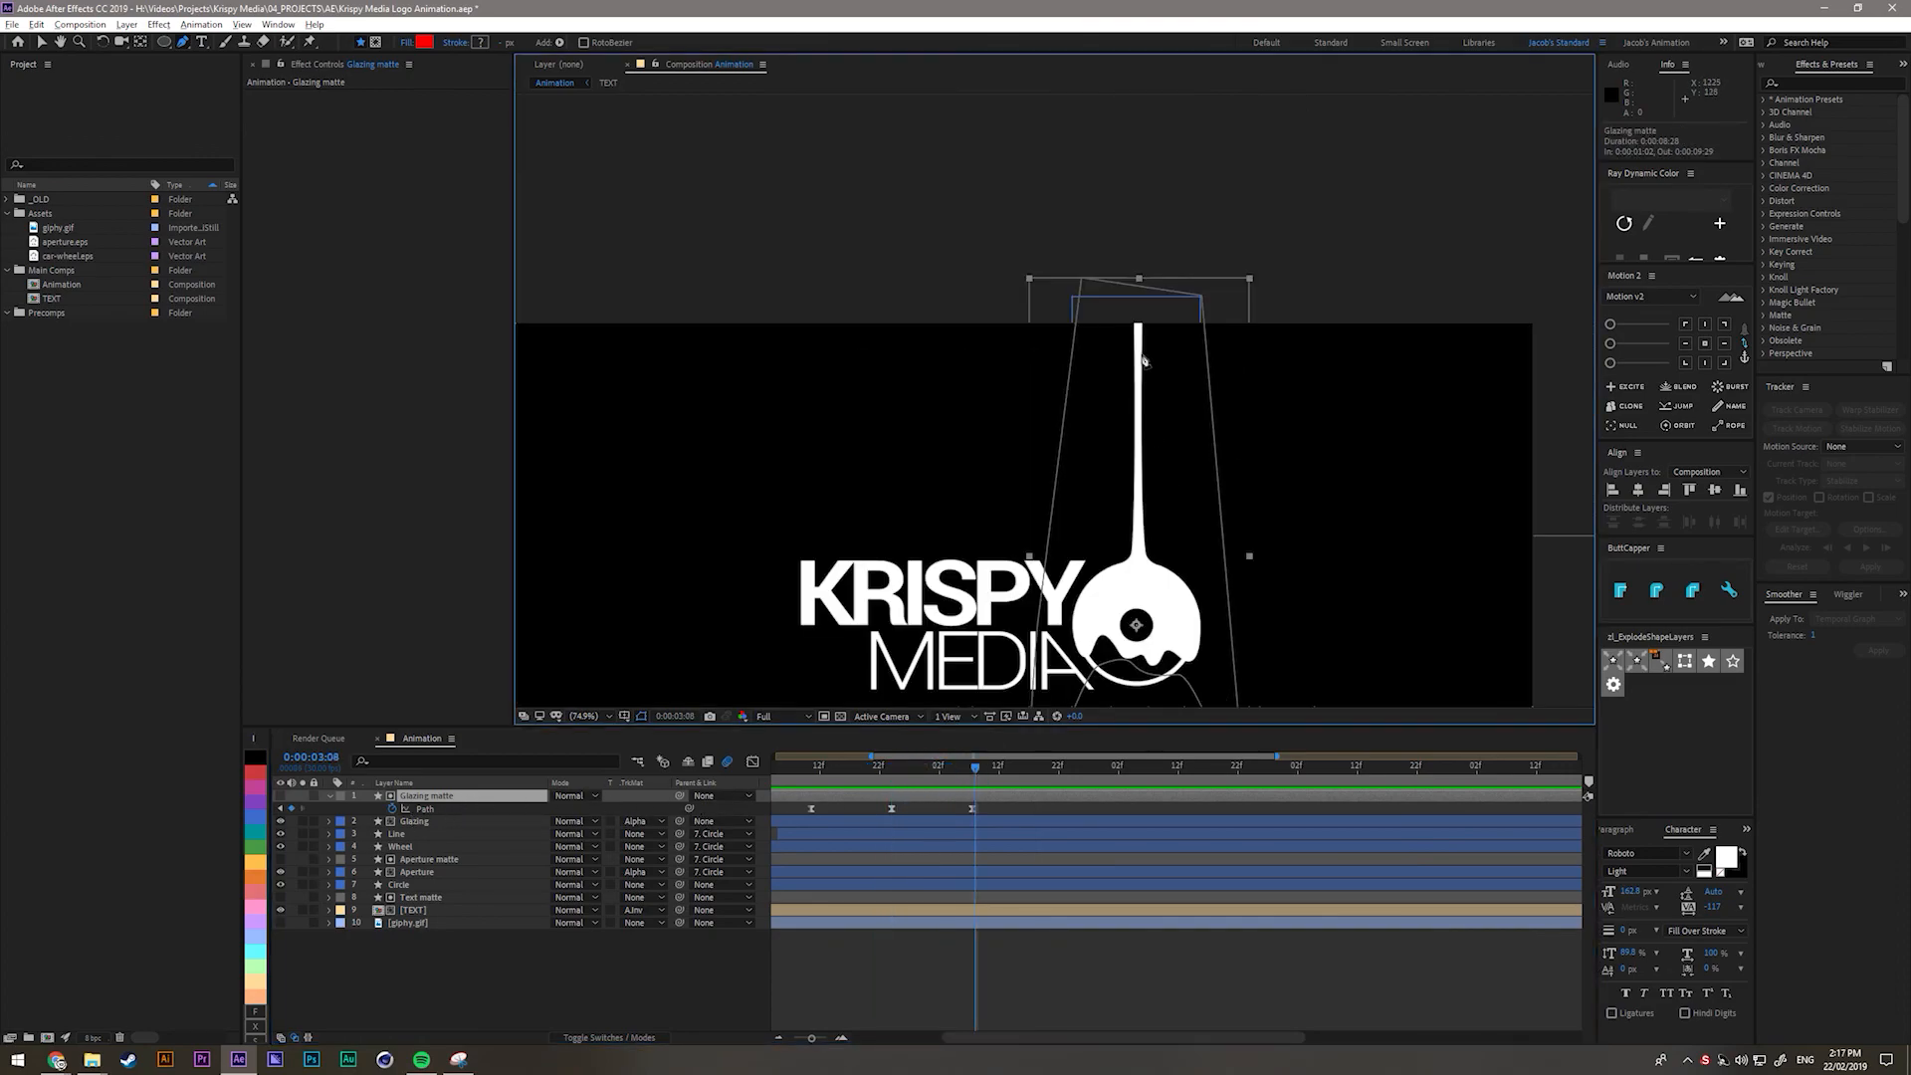
left_click(1089, 287)
left_click_drag(1083, 280, 1220, 545)
scroll(1151, 613, "up", 2)
left_click_drag(1045, 544, 723, 430)
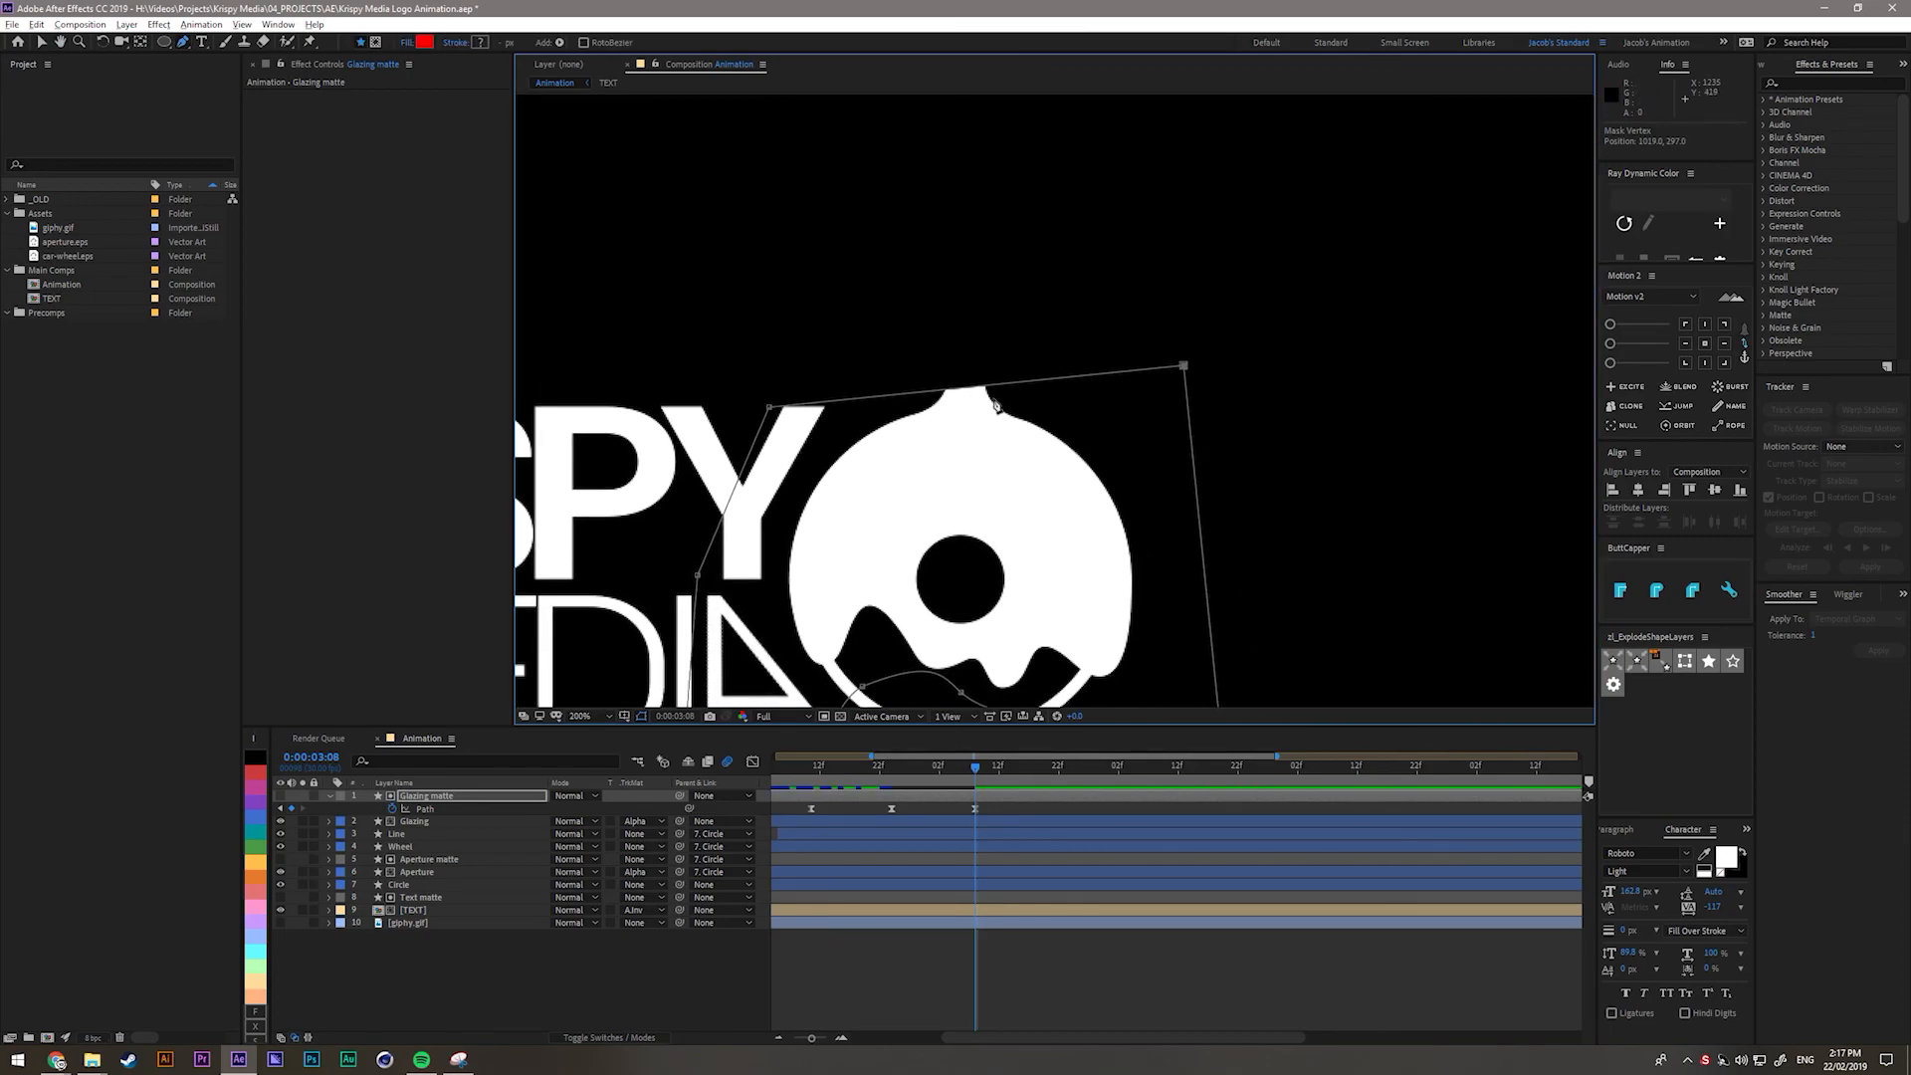
mouse_move(979, 388)
left_mouse_down()
mouse_move(961, 343)
mouse_move(966, 402)
left_mouse_up()
Lower the top-right and upper-left mask vertices and raise the glaze's top point slightly.
left_click(961, 343, "alt")
left_click(1181, 372)
left_click_drag(1181, 371, 1180, 482)
left_click_drag(770, 412, 769, 468)
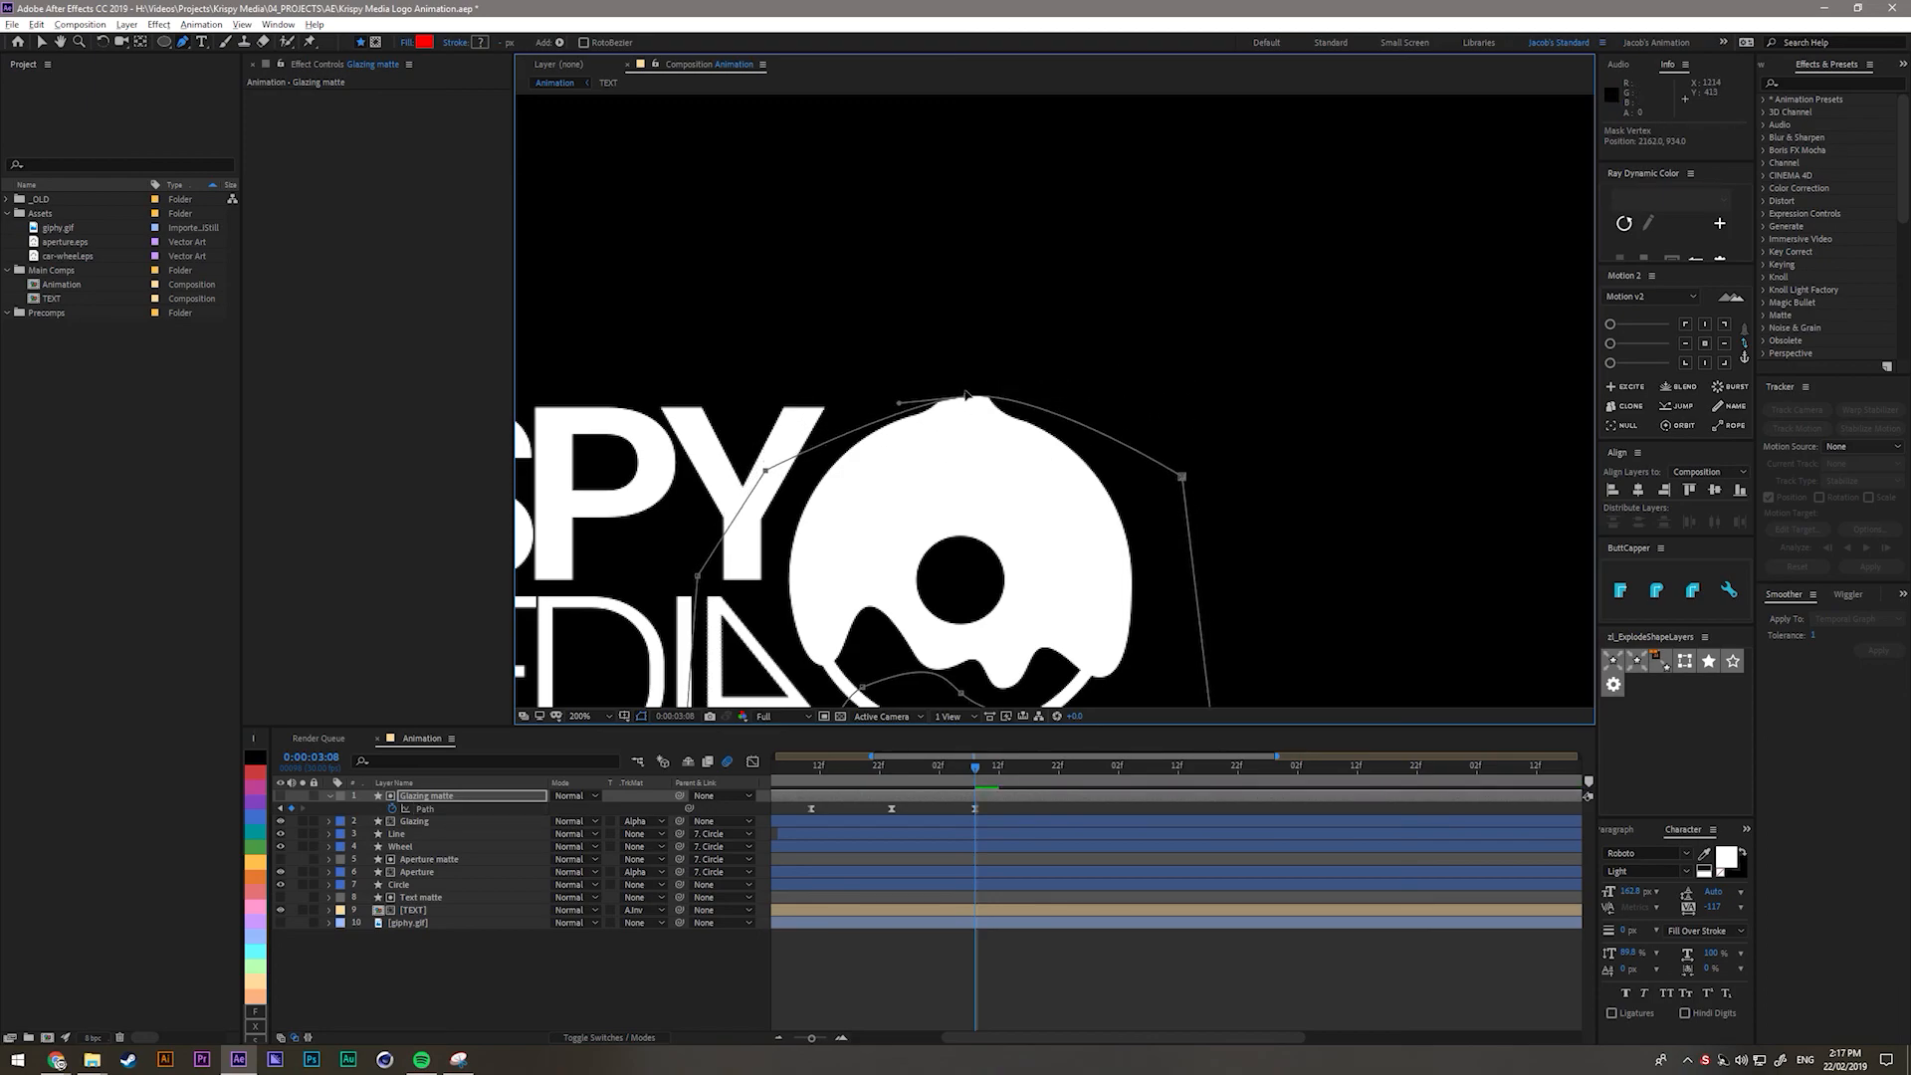
left_click_drag(965, 397, 957, 389)
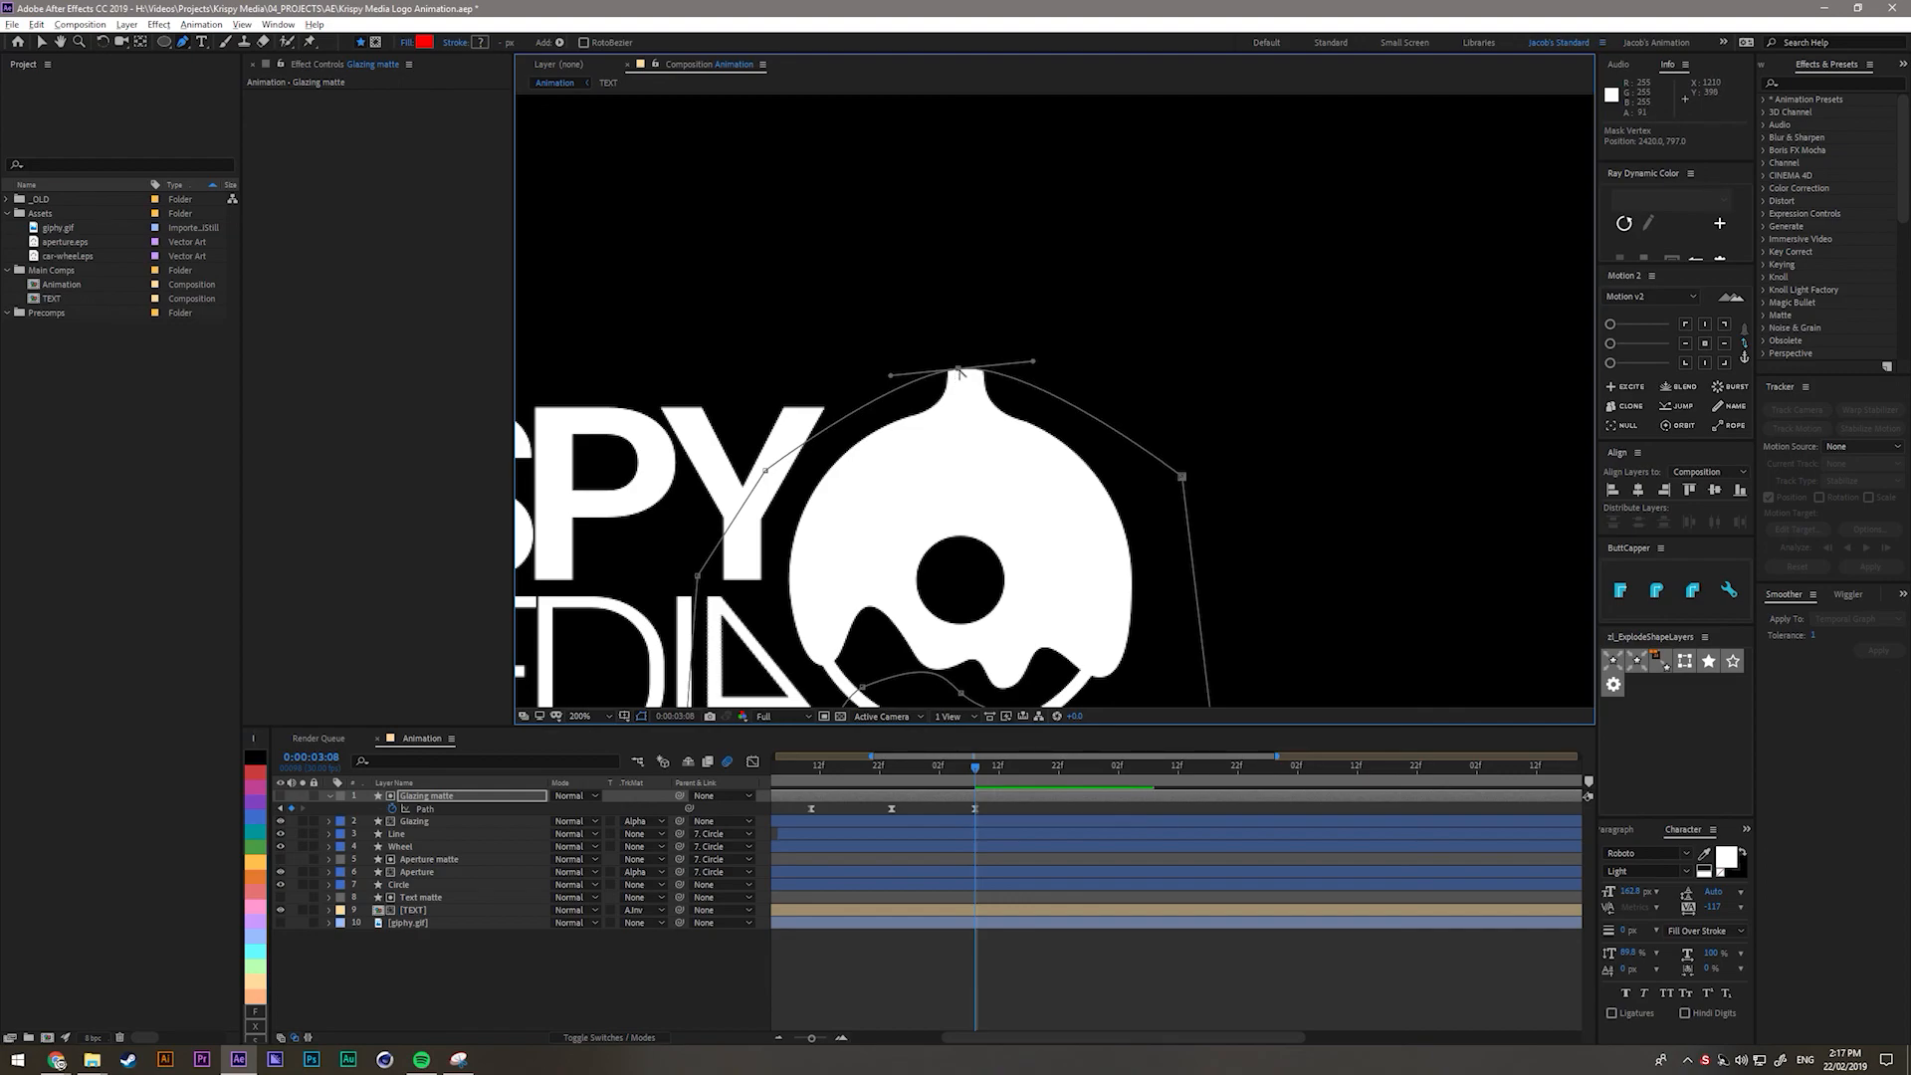
Convert the top mask vertex to a smooth point with level Bezier handles.
left_click(958, 370, "alt")
left_click(958, 371, "alt")
left_click(959, 371, "alt")
left_click(958, 370, "alt")
left_click(959, 372, "alt")
left_click(959, 371, "alt")
left_click(958, 370, "alt")
left_click(958, 372, "alt")
left_click(959, 372, "alt")
left_click(959, 372, "alt")
Place the top vertex on the donut's top and shorten its right curve handle for a rounded glaze.
left_click_drag(959, 369, 1073, 423)
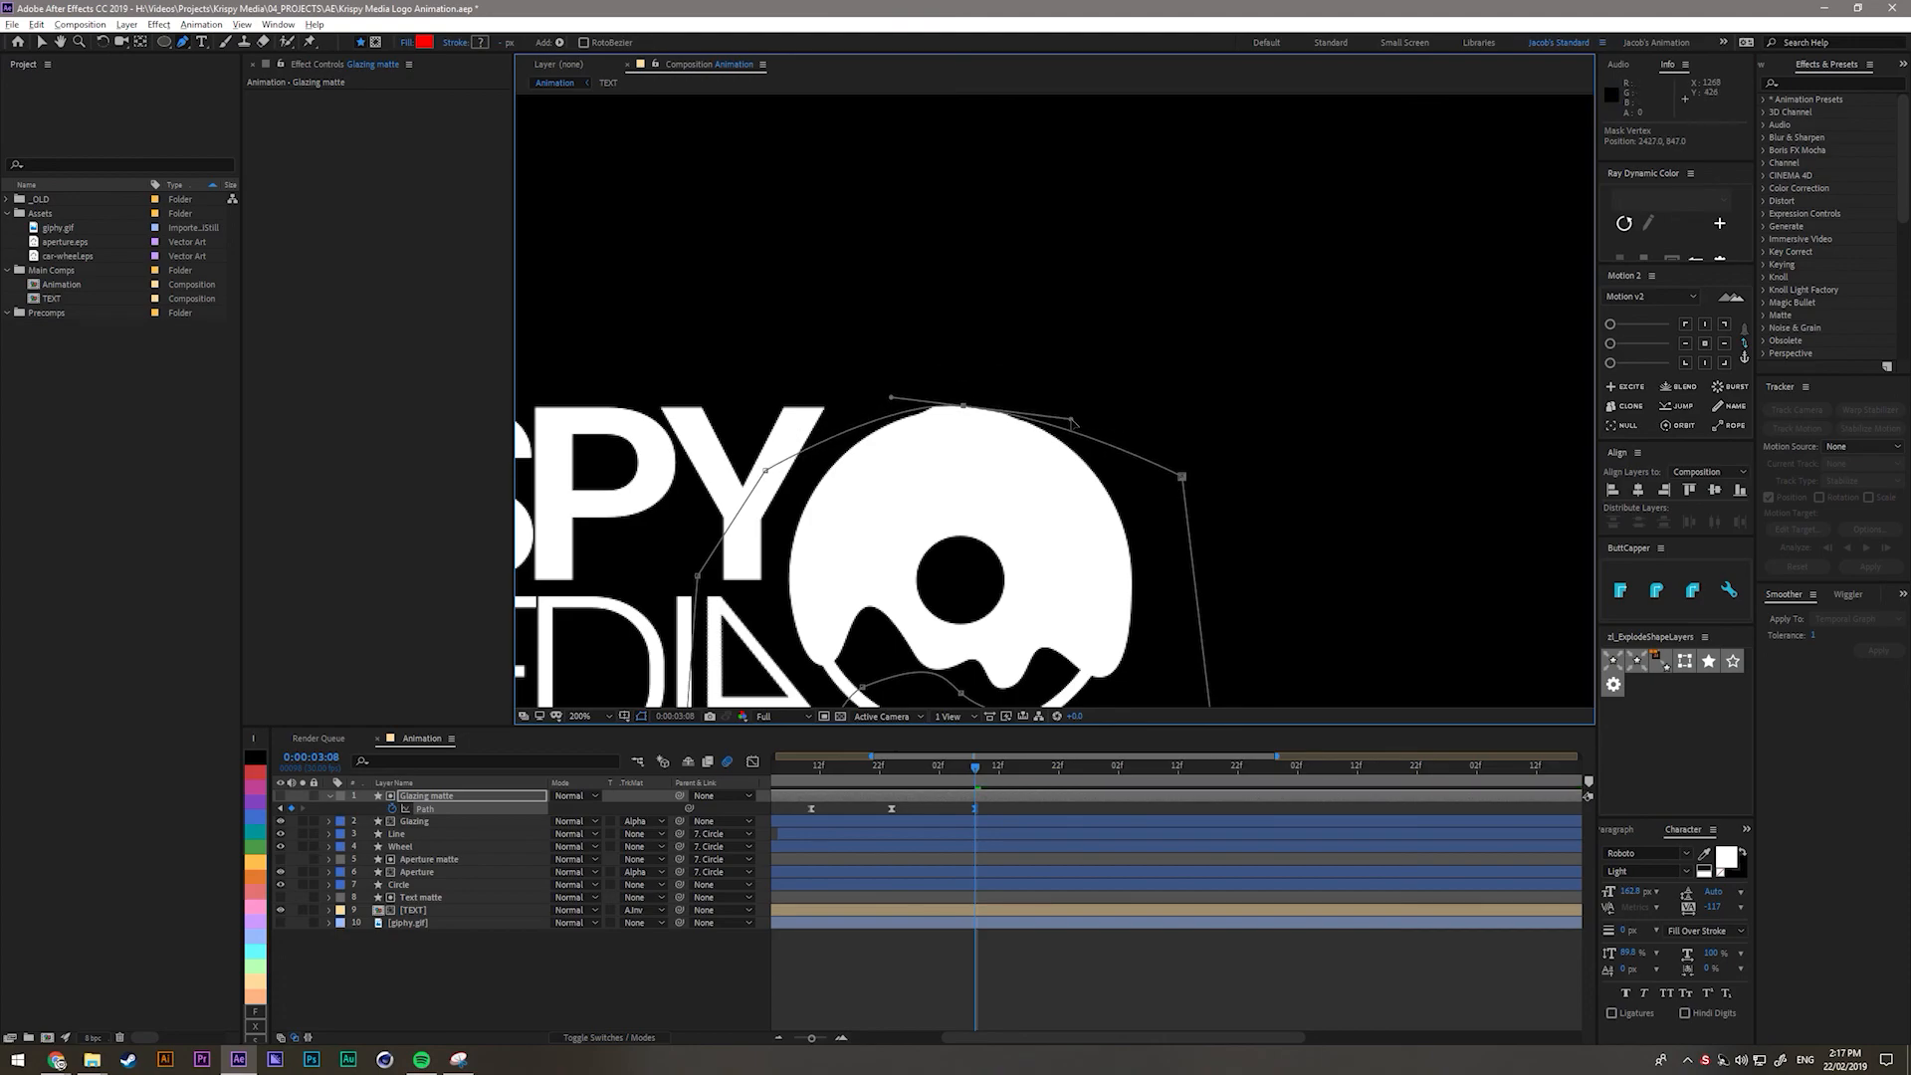
left_click_drag(1104, 413, 1084, 408)
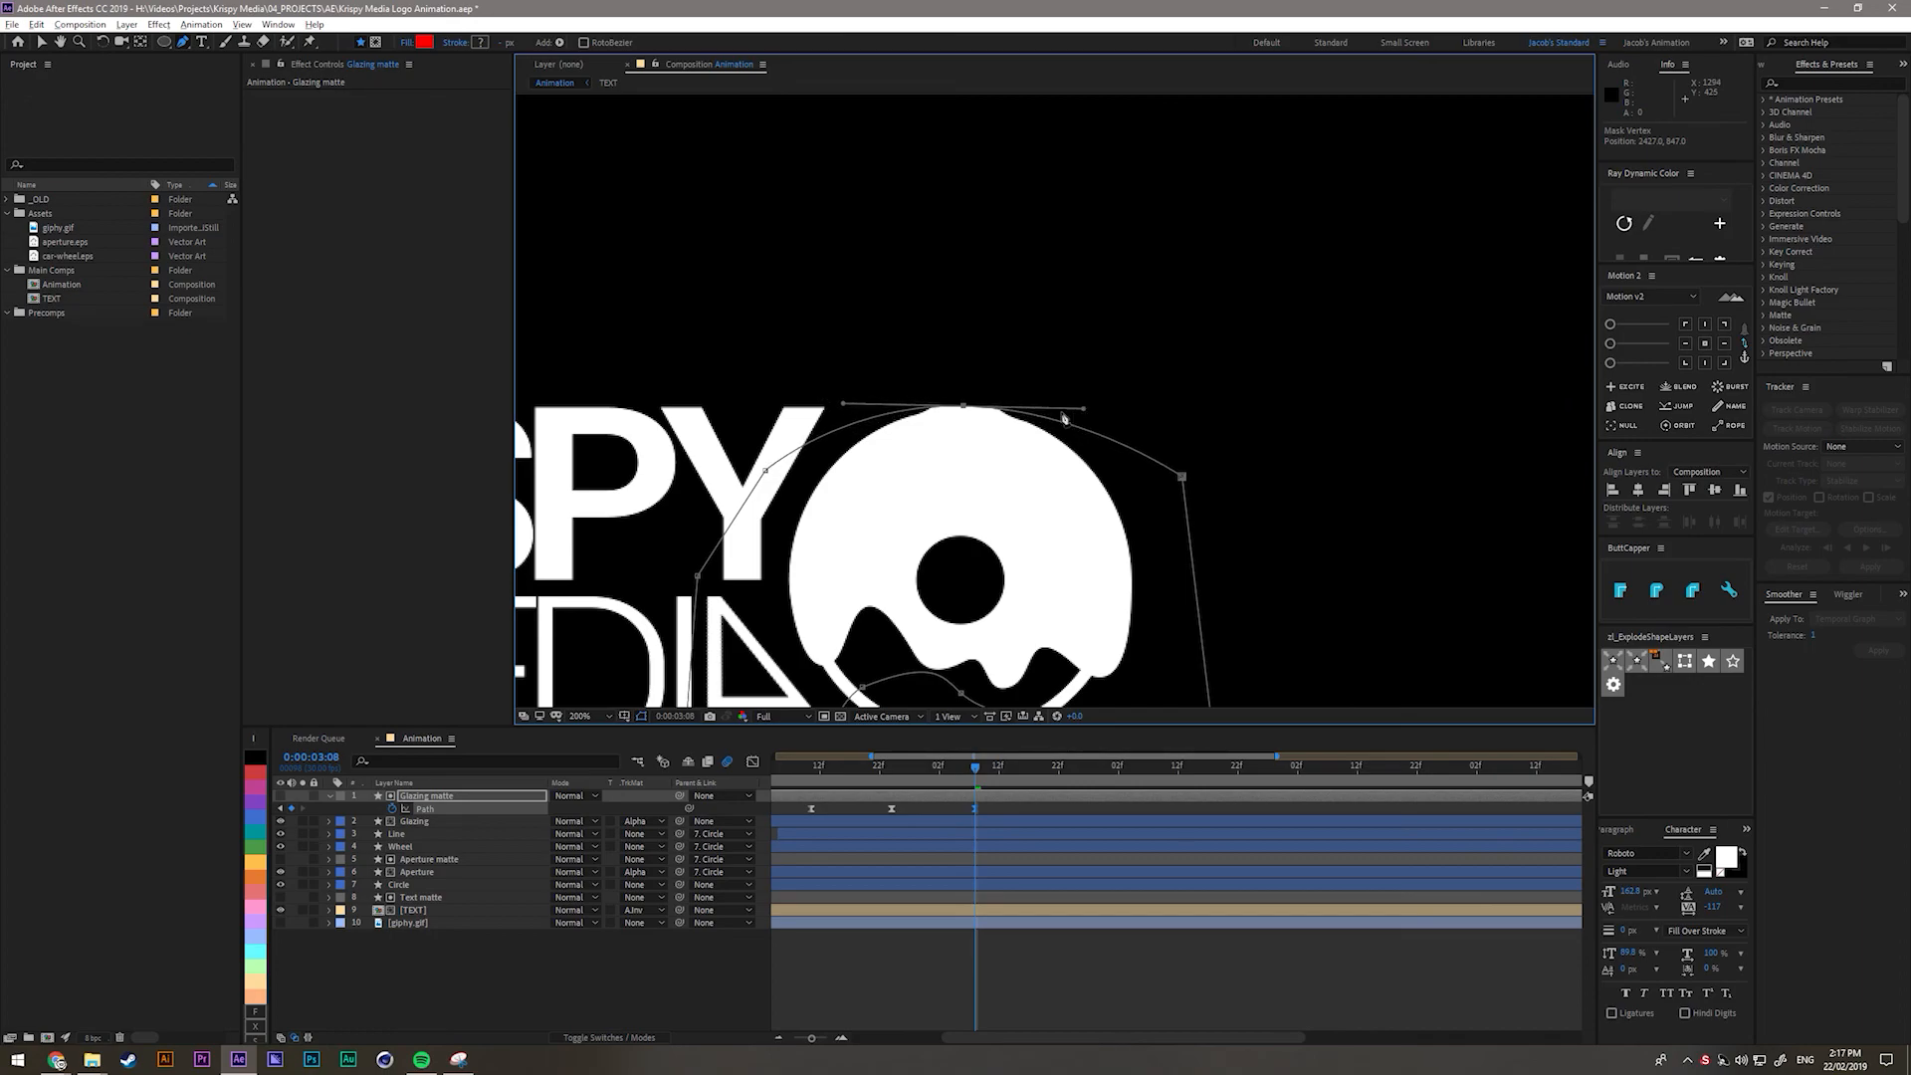
left_click_drag(963, 406, 961, 411)
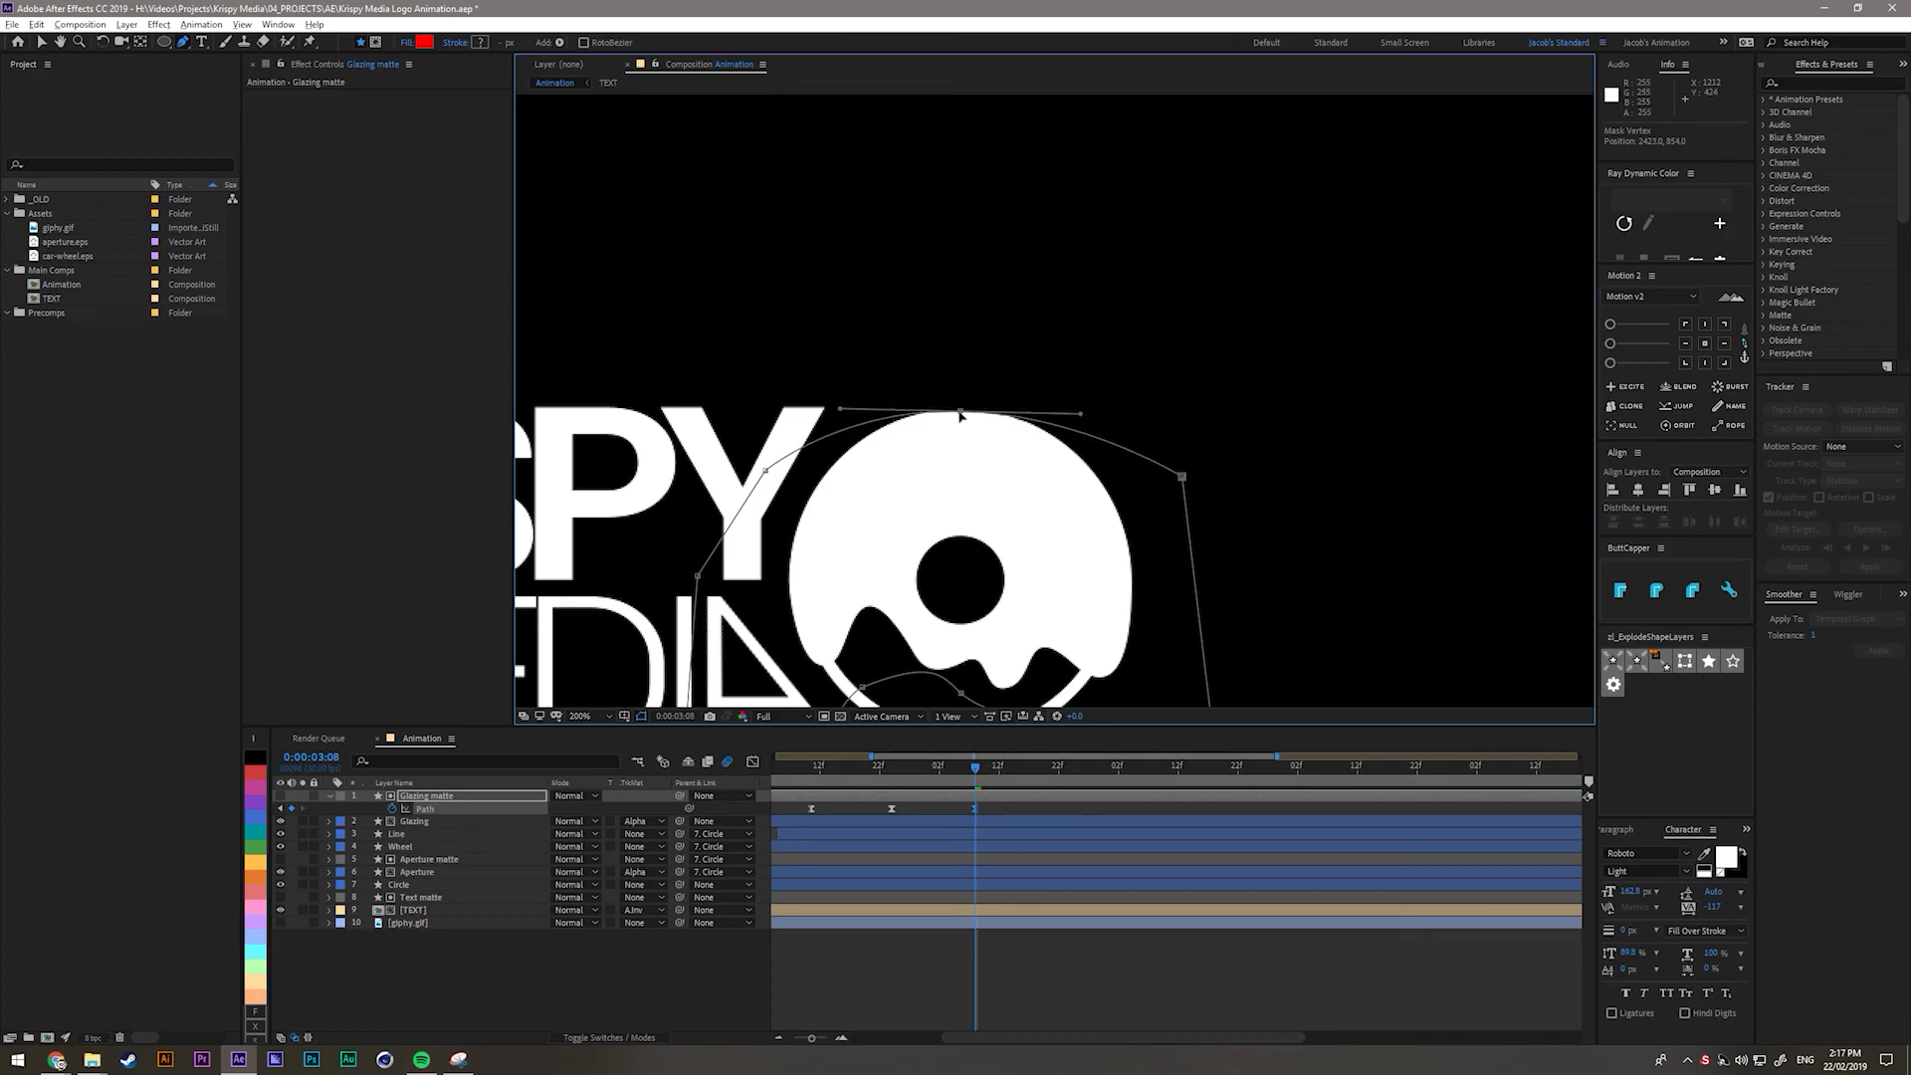
key("ctrl+shift+h")
key("ctrl+shift+h")
left_click_drag(1084, 415, 1071, 415)
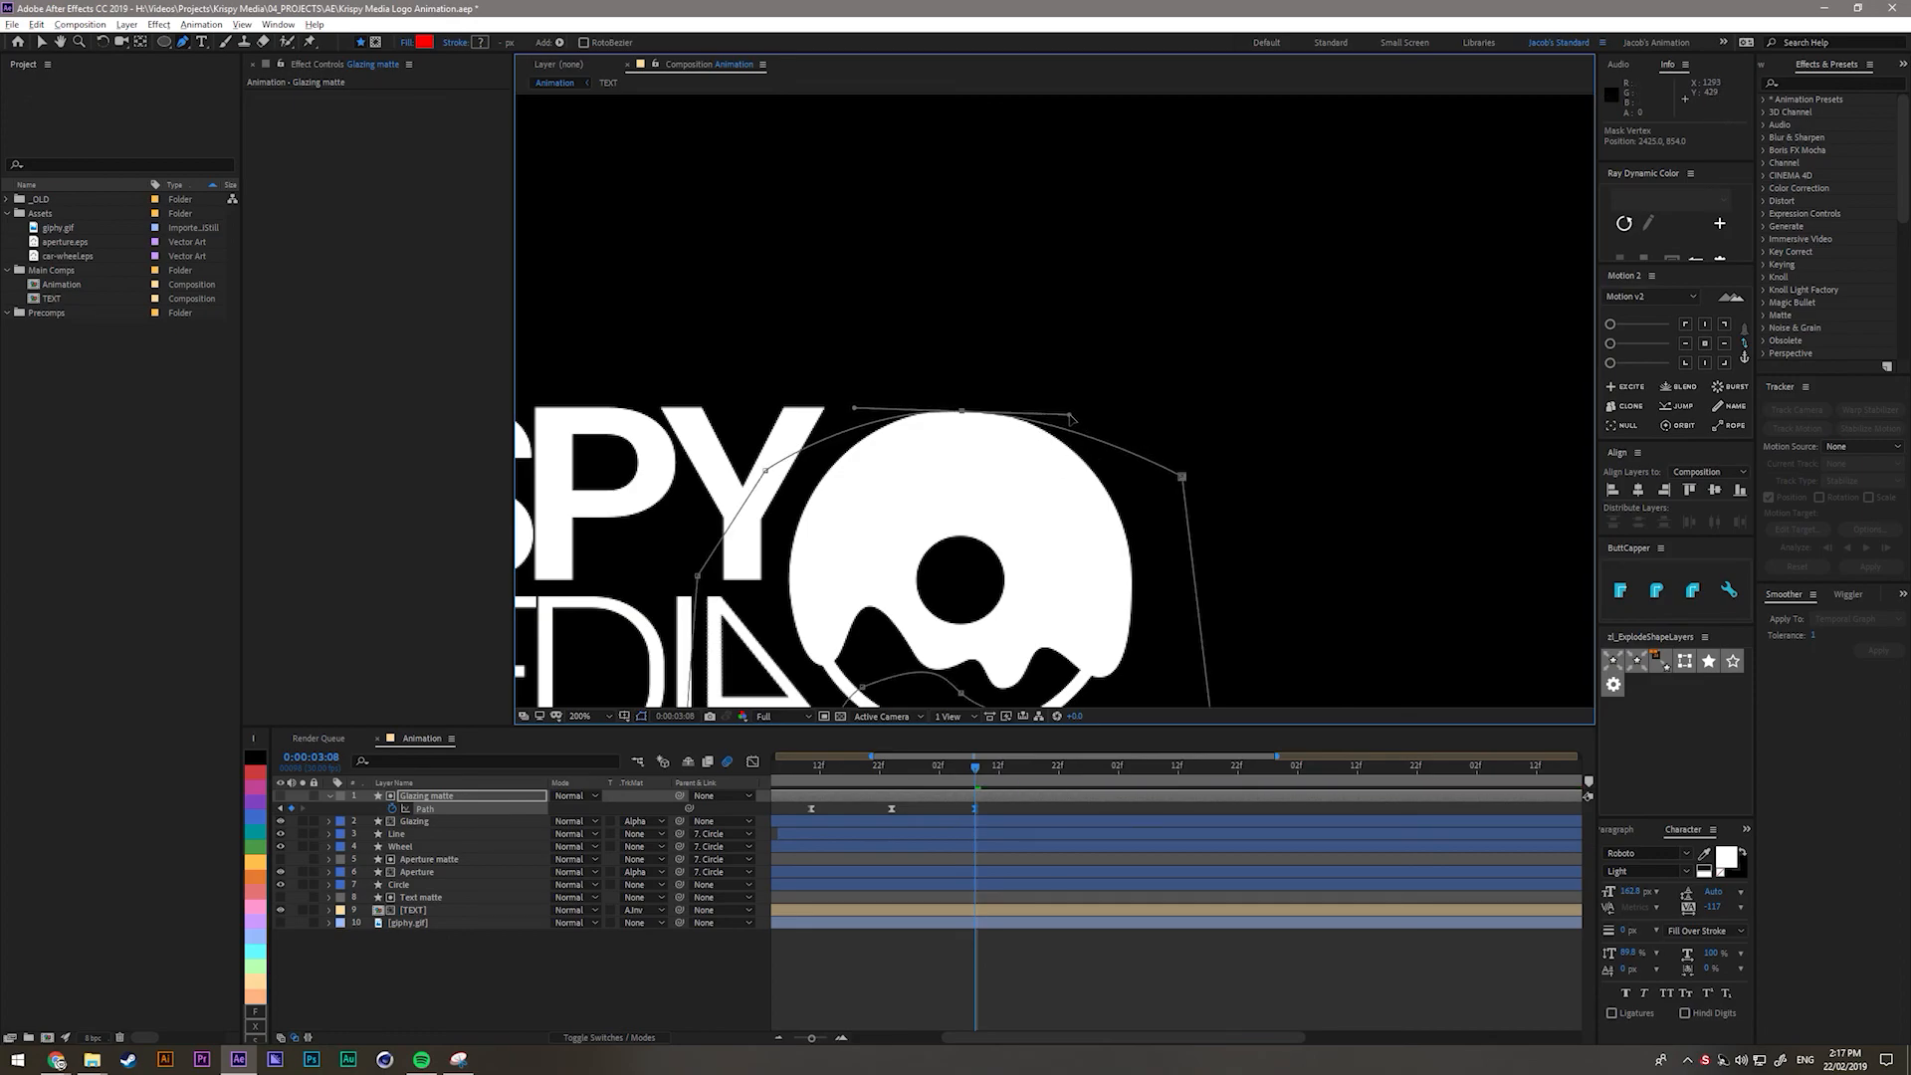
left_click_drag(963, 412, 964, 413)
key("ctrl+shift+h")
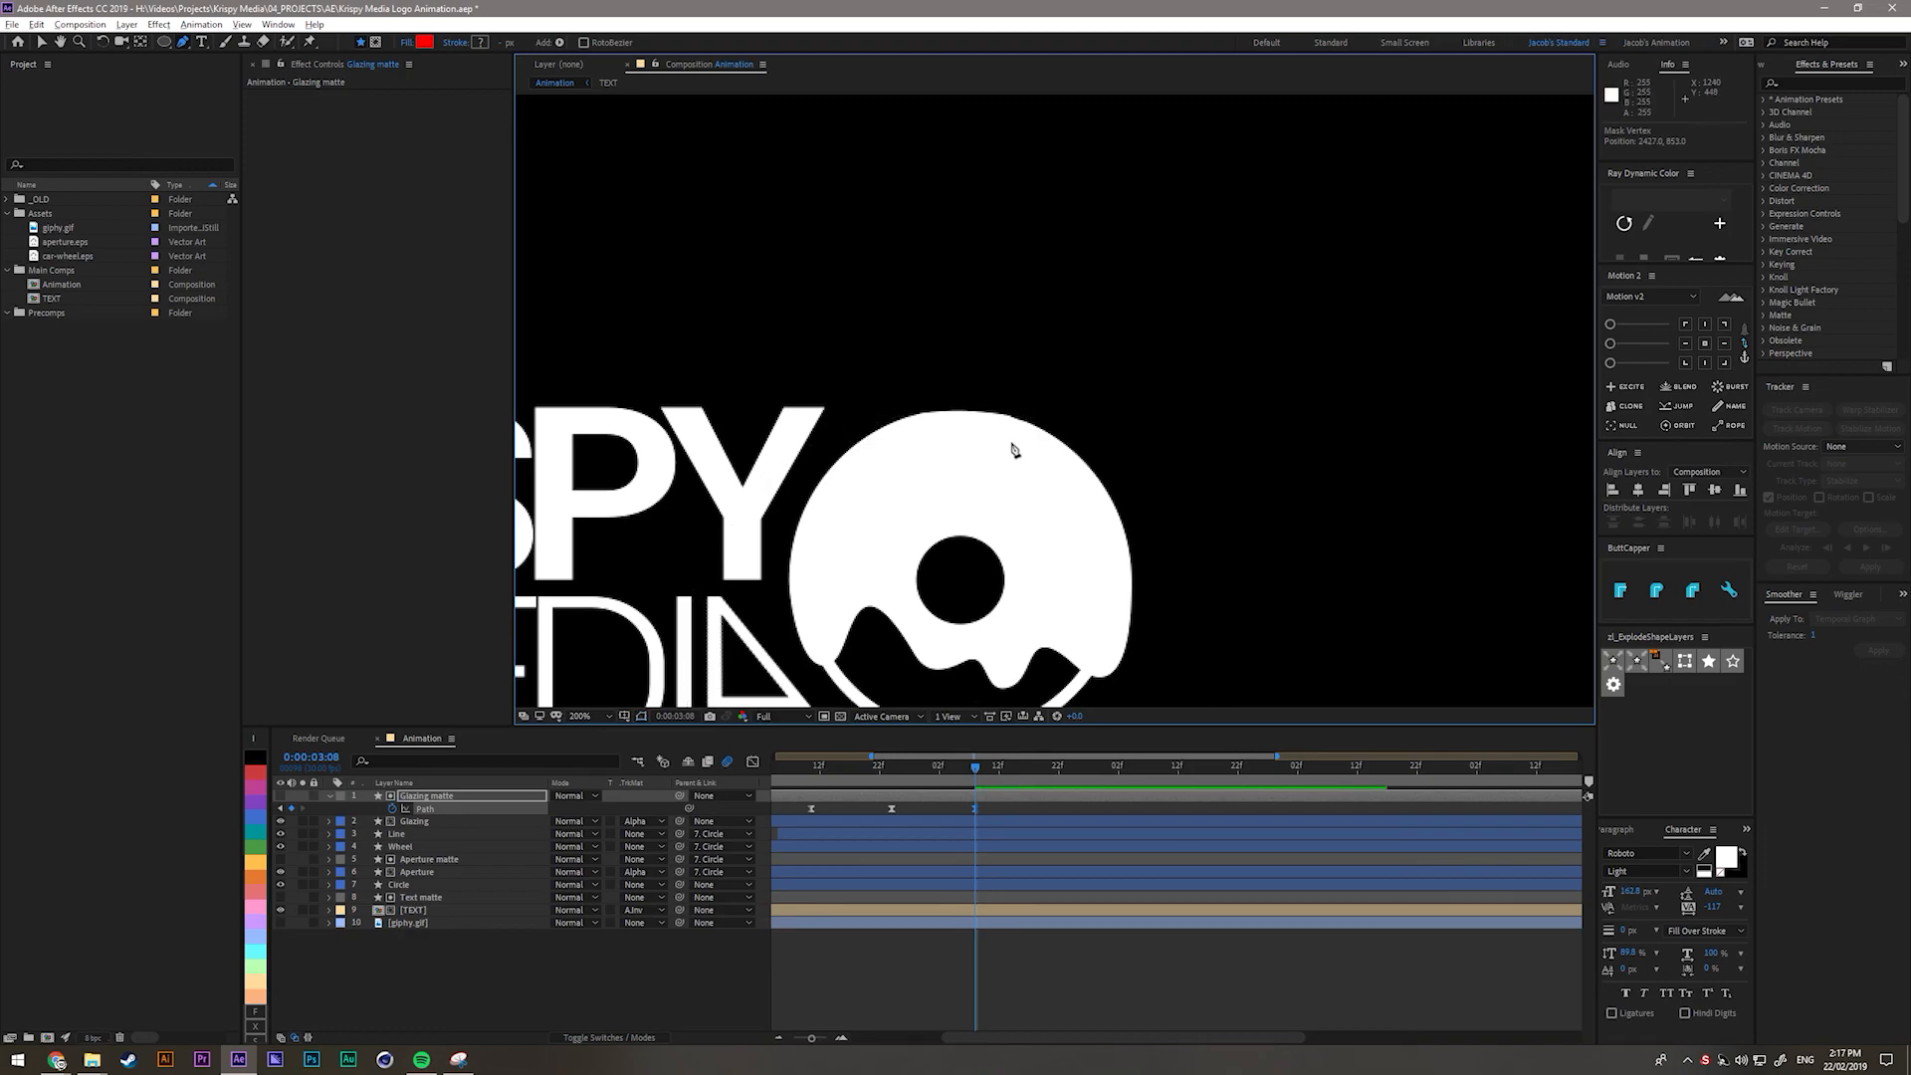
Zoom out to the whole logo and preview the glazing animation.
key("shift+slash")
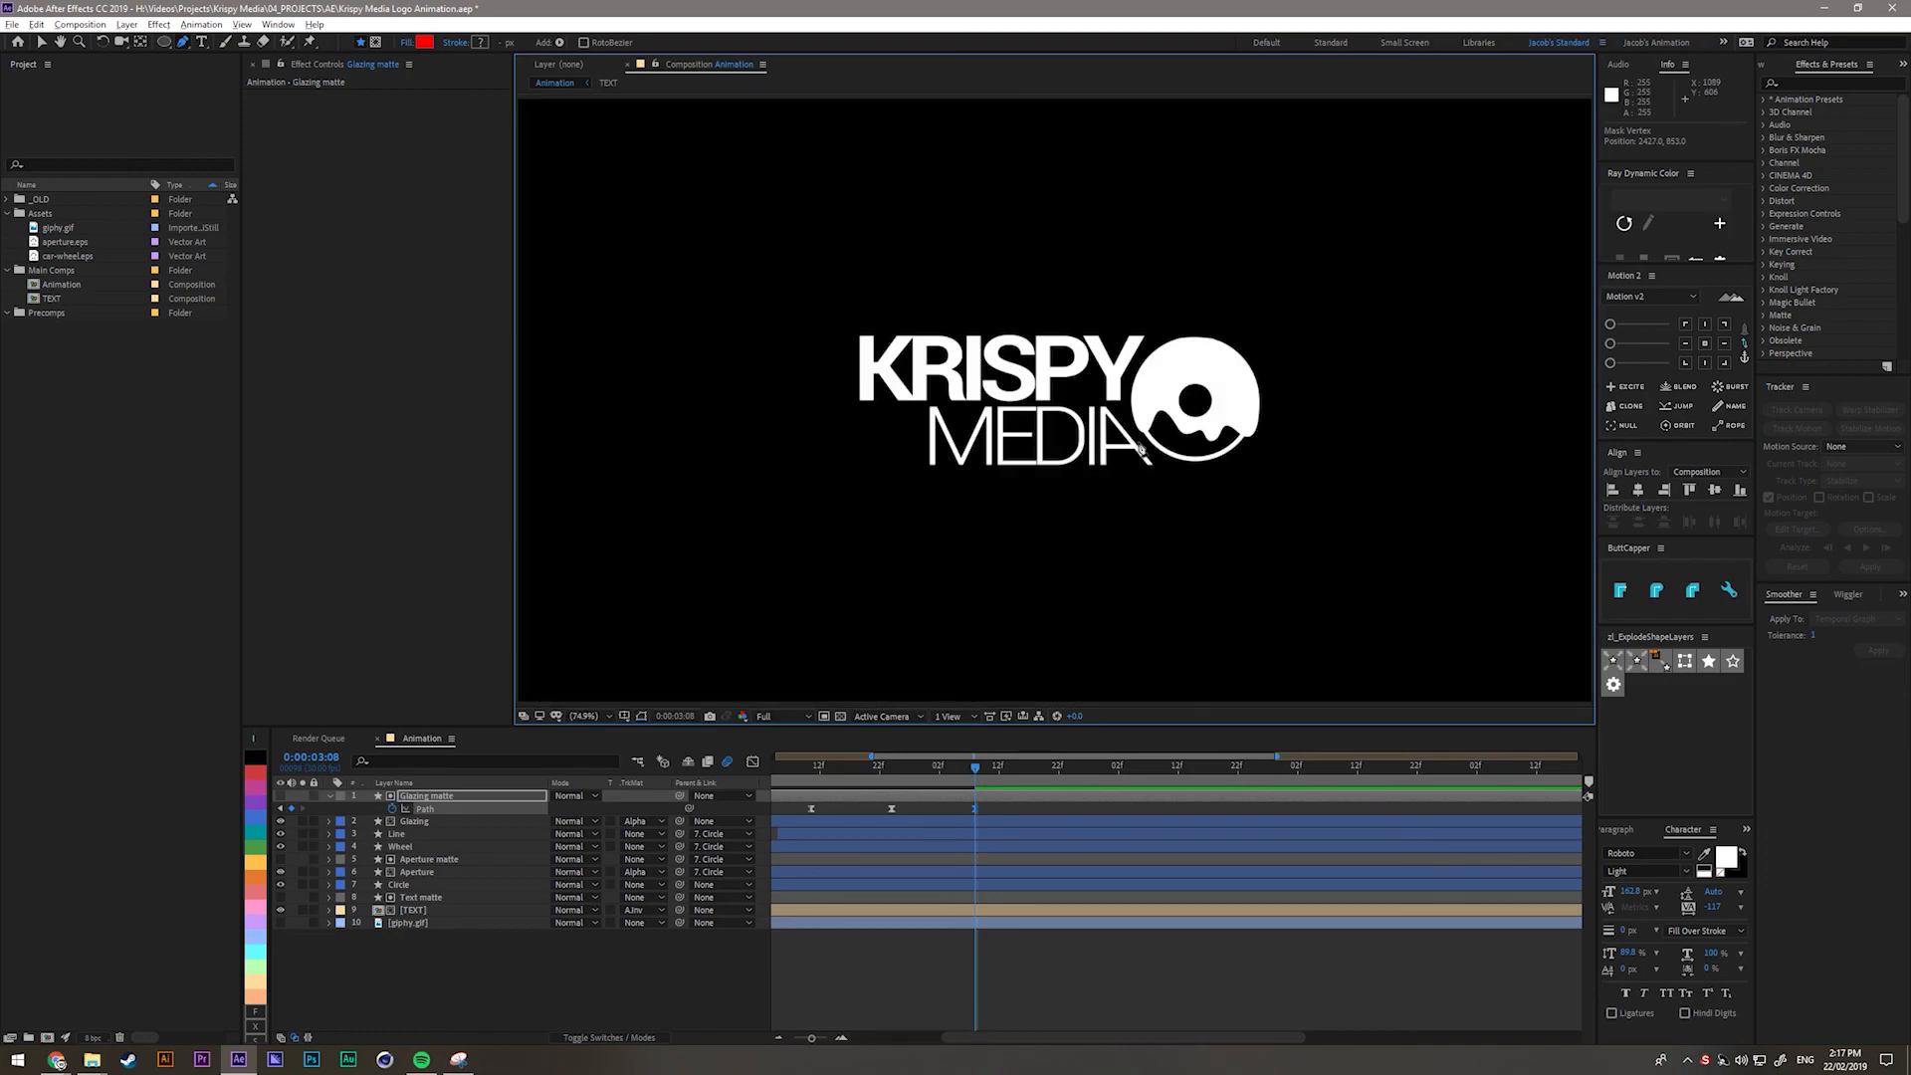
left_click_drag(981, 783, 880, 755)
key("space")
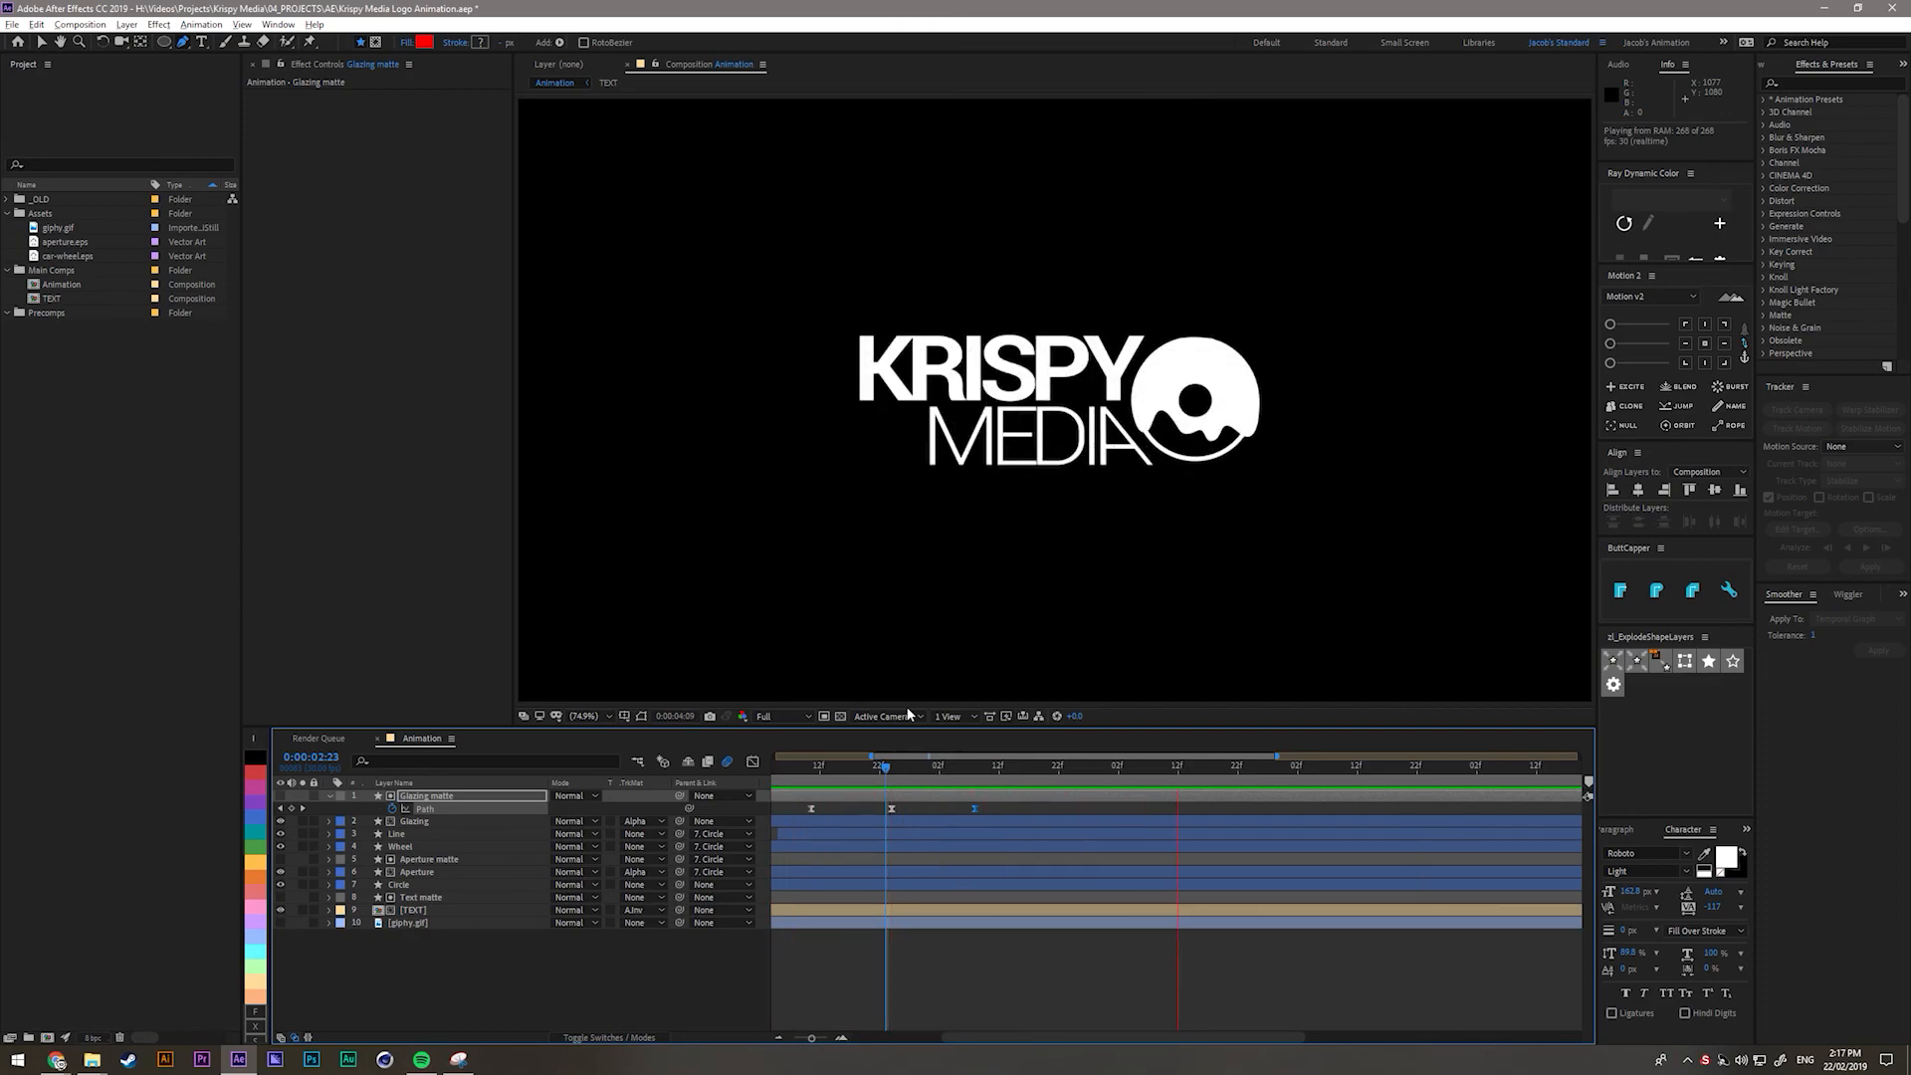
key("space")
Drag the last Path keyframe later, raise its ease-in influence in the speed graph, and preview.
left_click_drag(977, 807, 1053, 808)
left_click(754, 762)
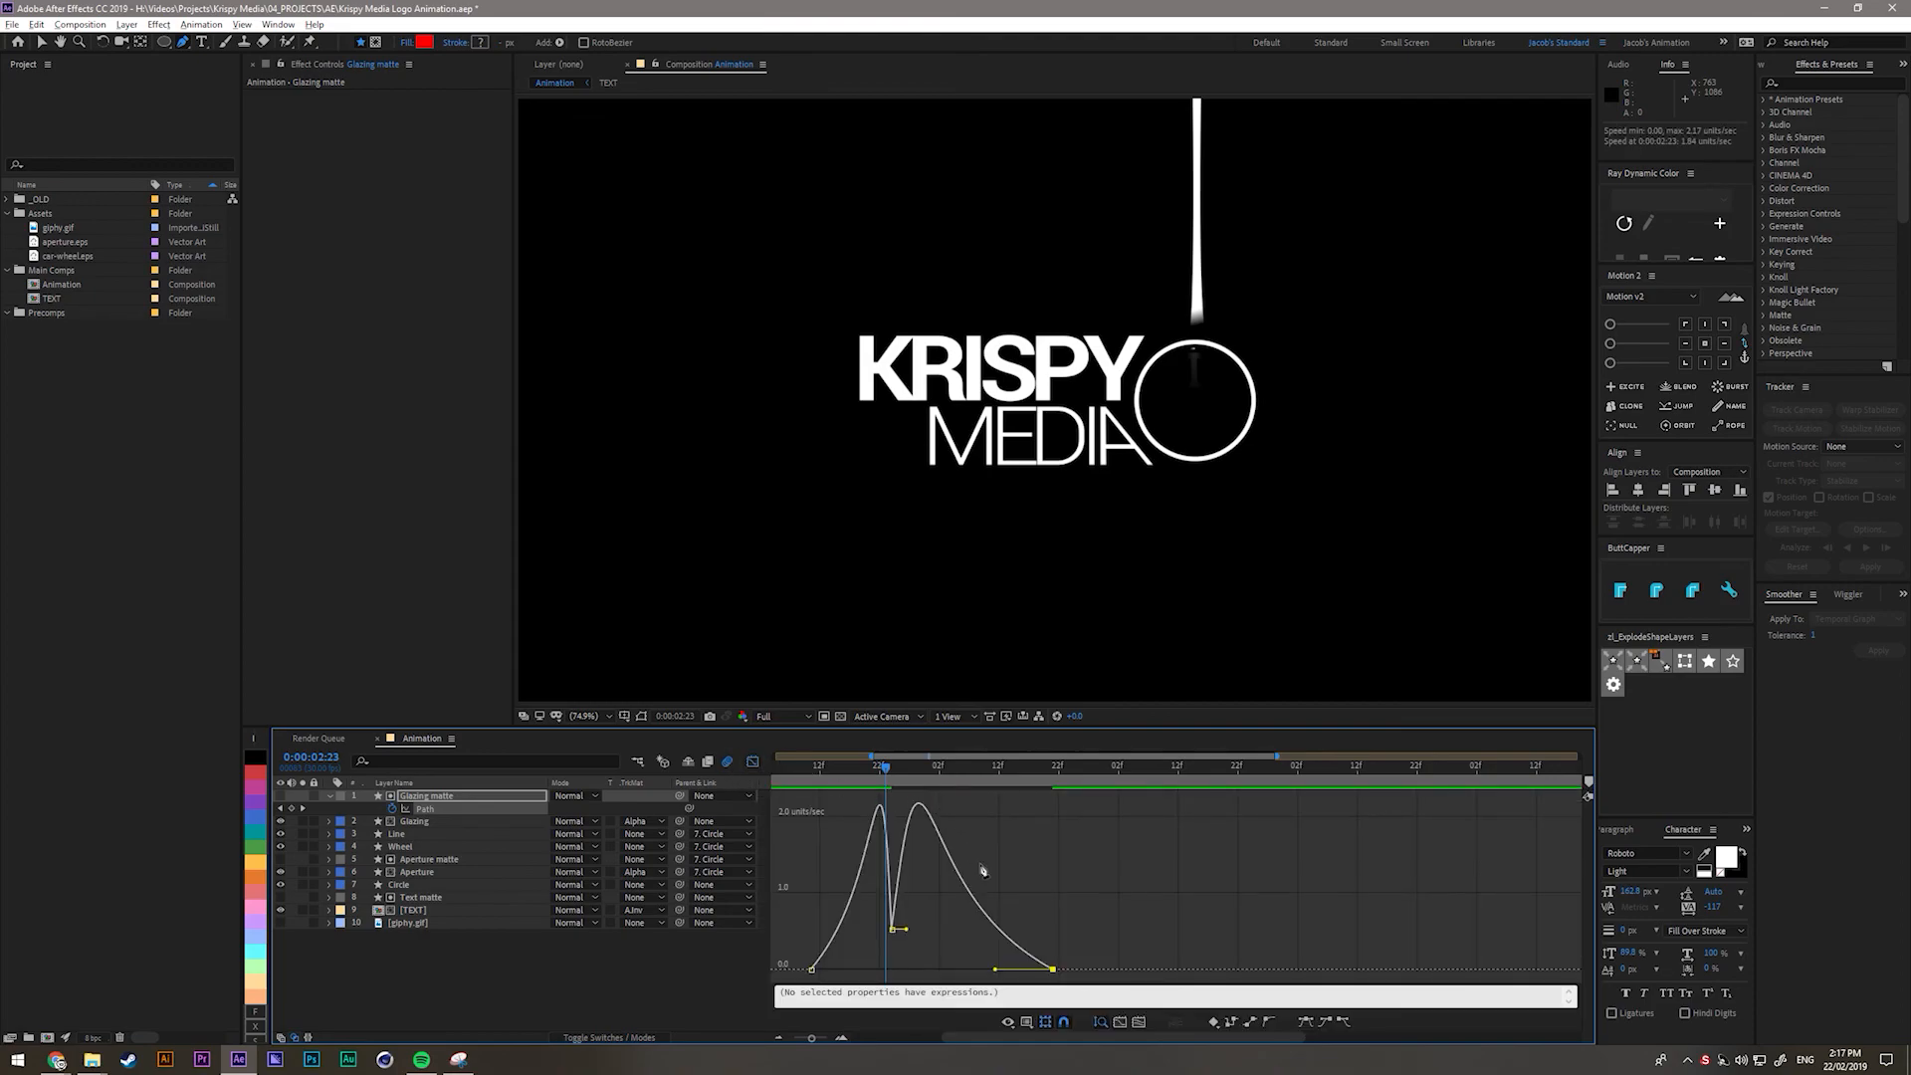
left_click_drag(998, 967, 957, 969)
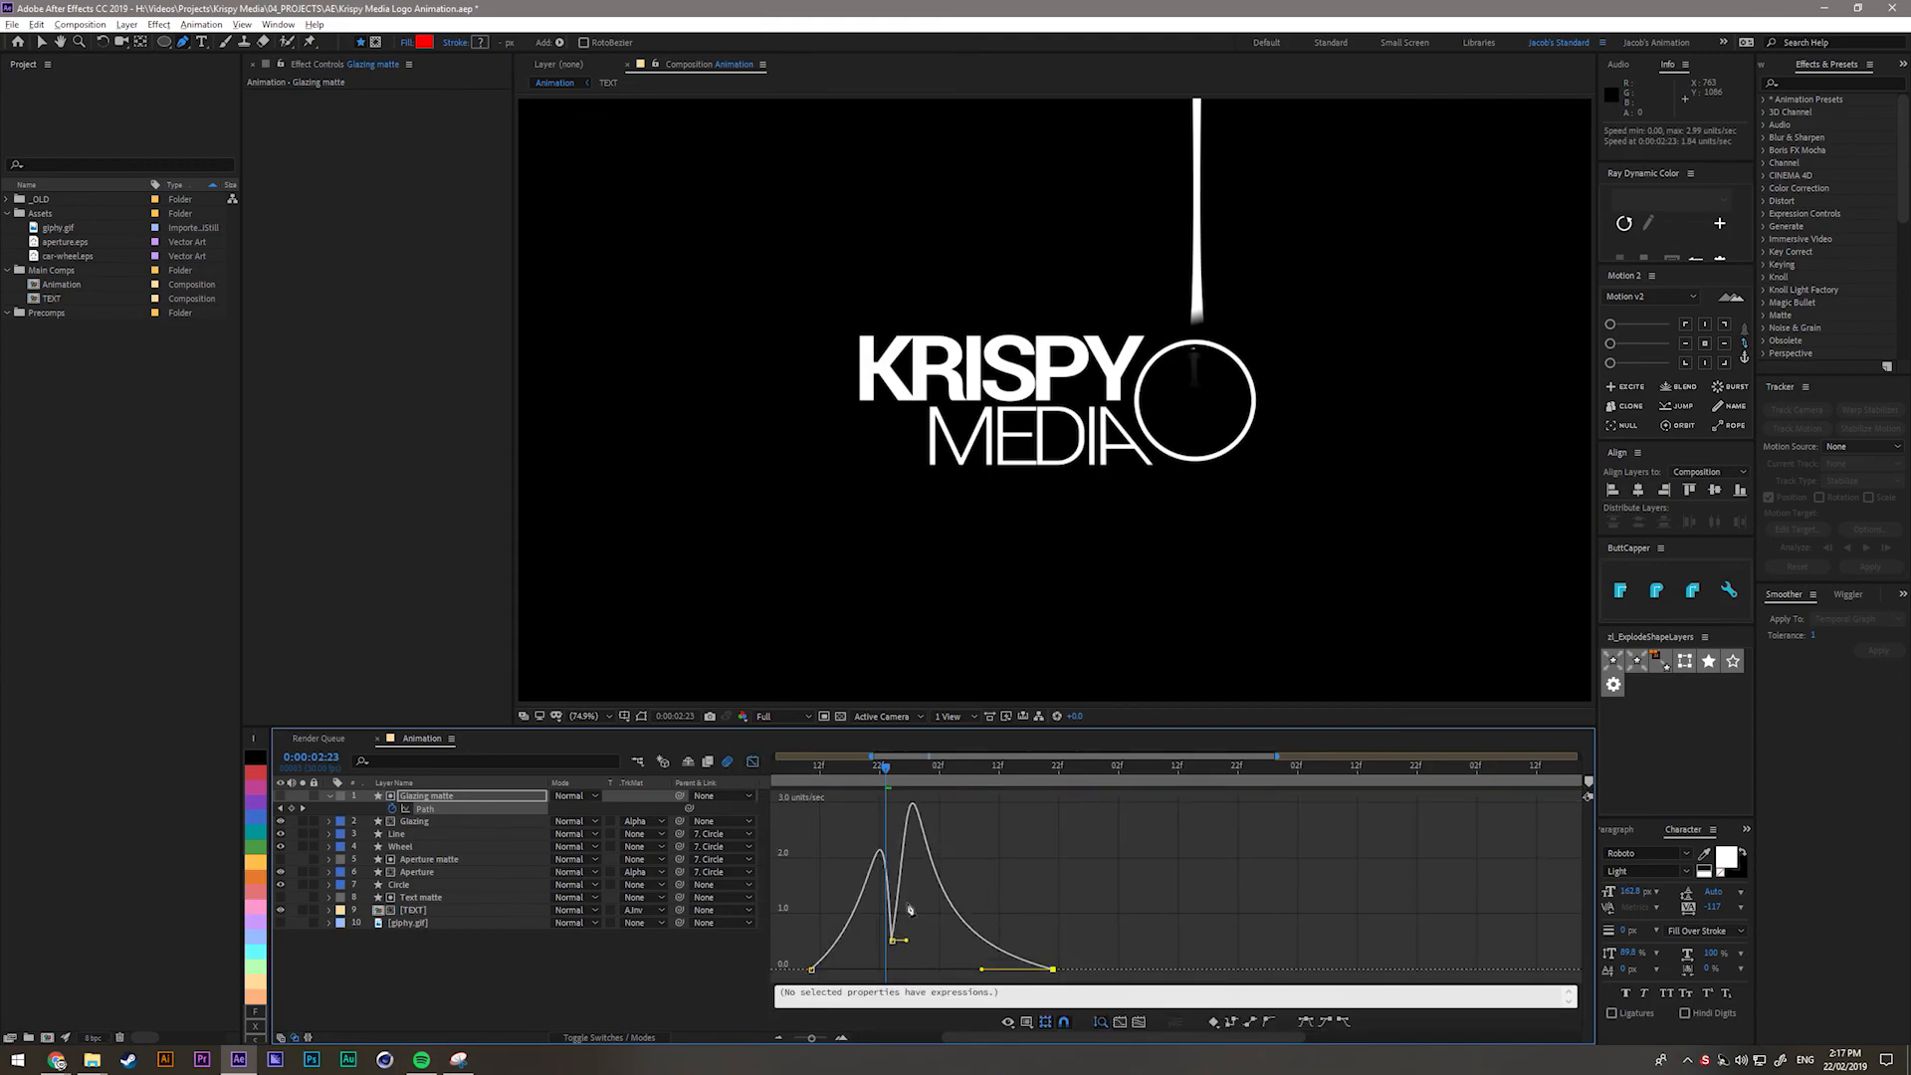
left_click(751, 763)
key("space")
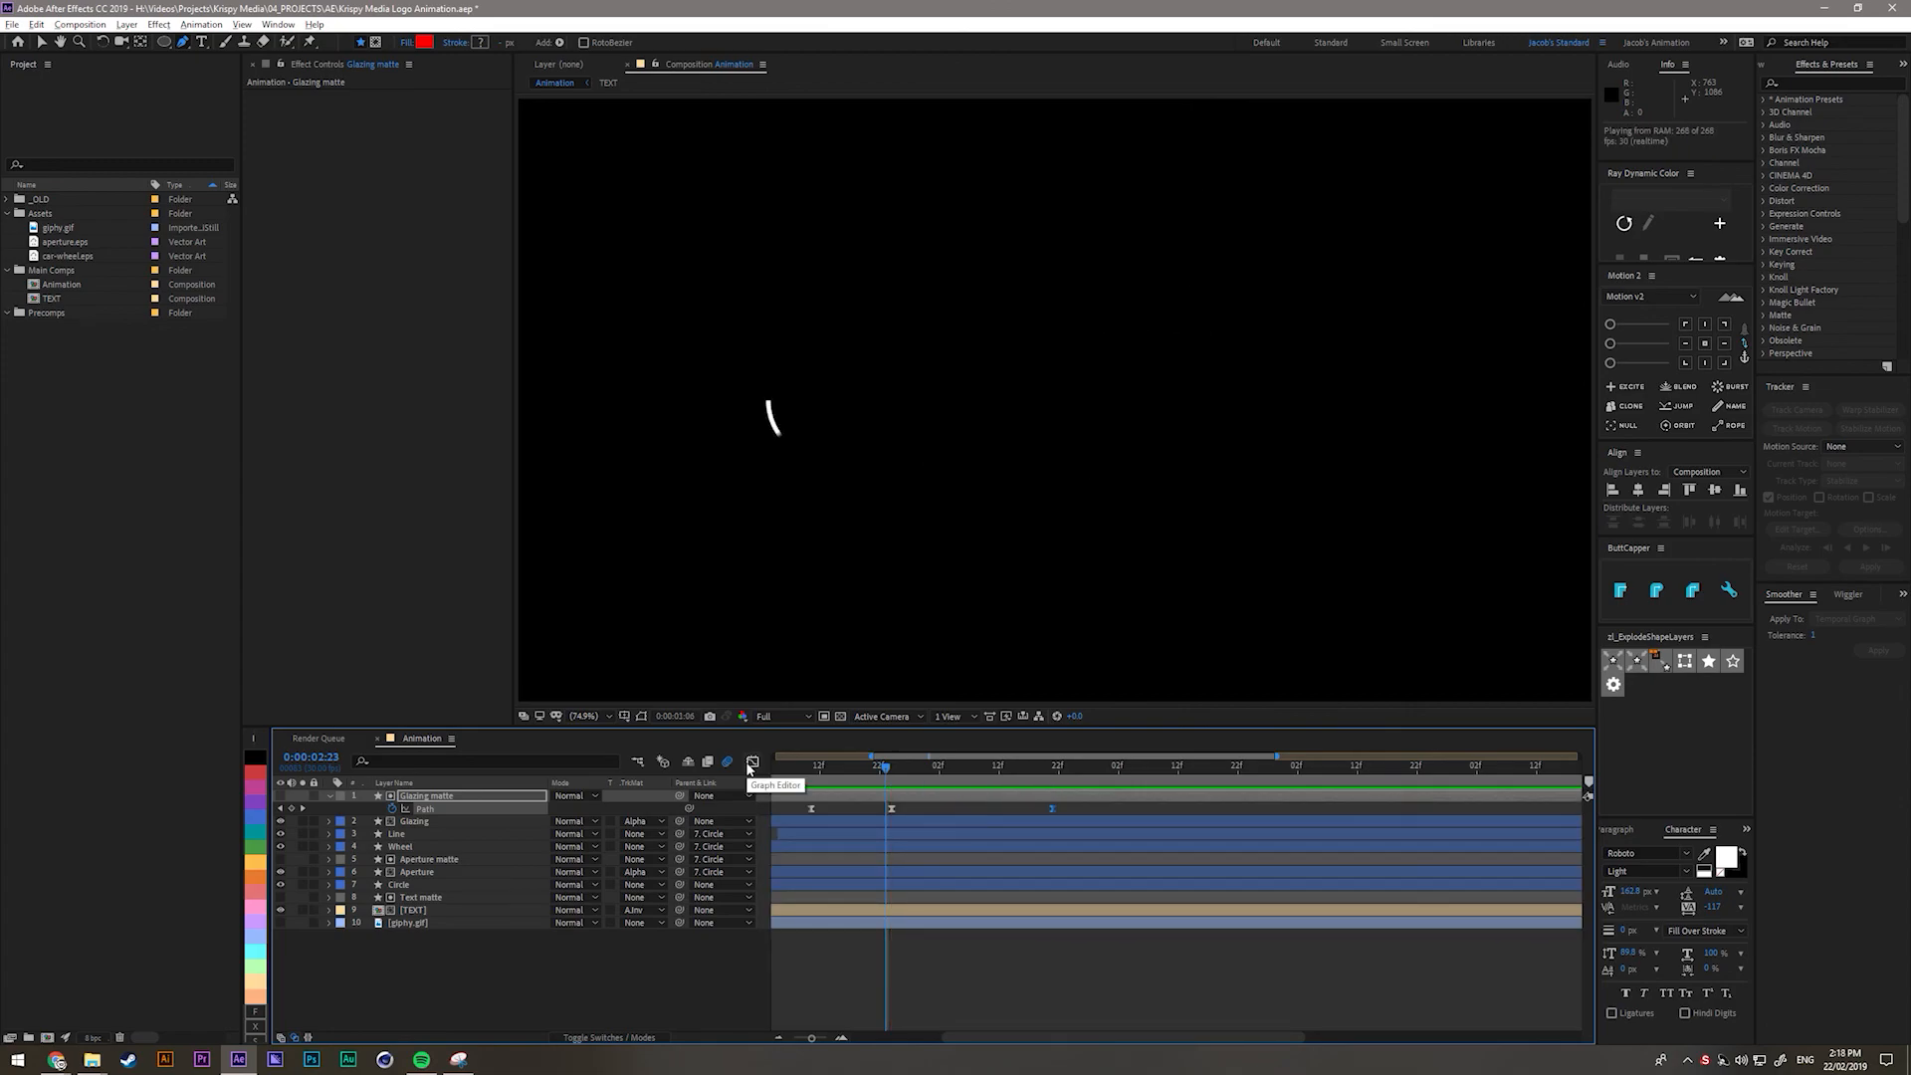